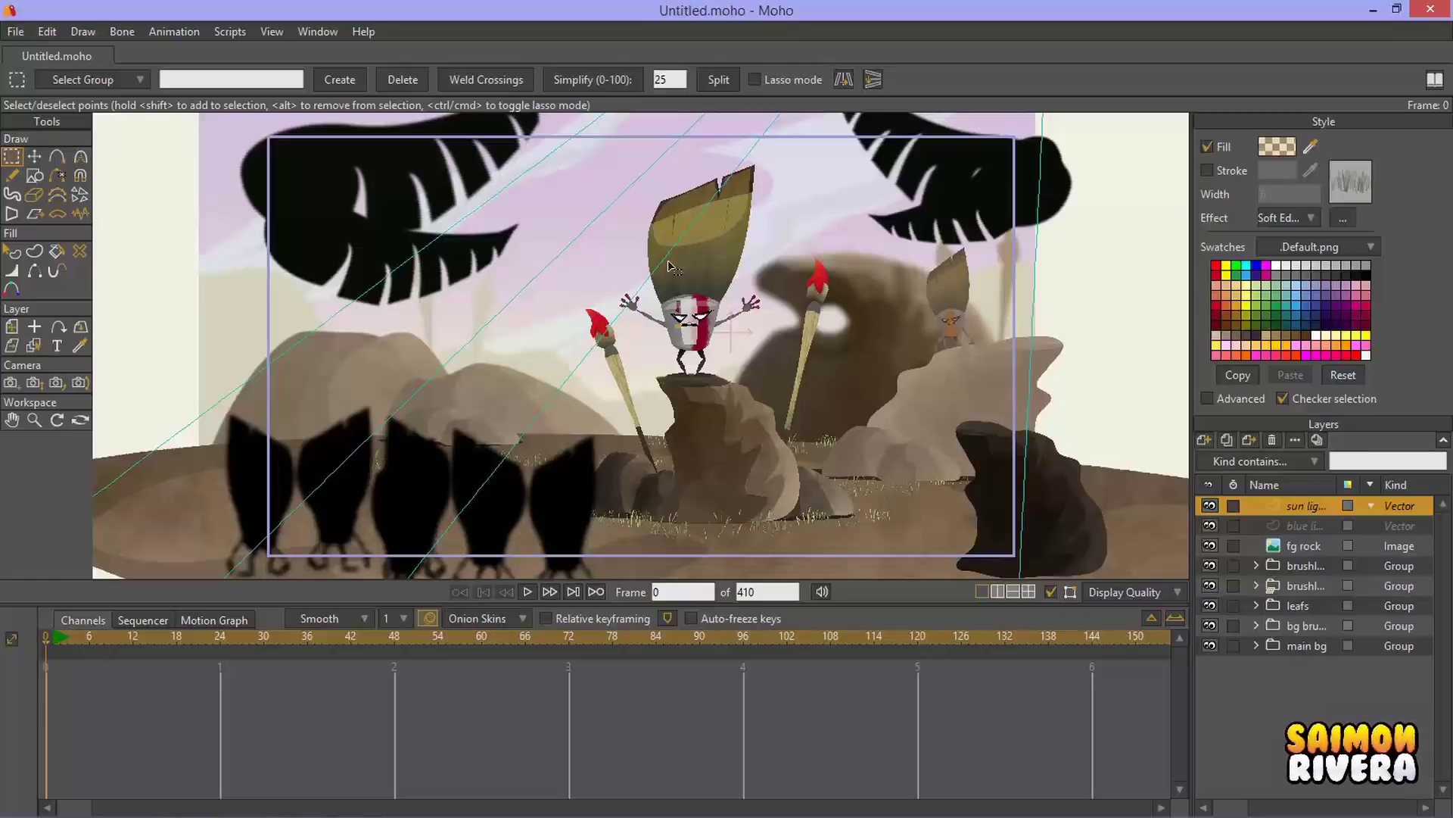
# Step: Switch to the wolf scene's window and reset the interface brightness and highlight colour to their defaults in the appearance preferences
pyautogui.hotkey('alt', 'Tab')
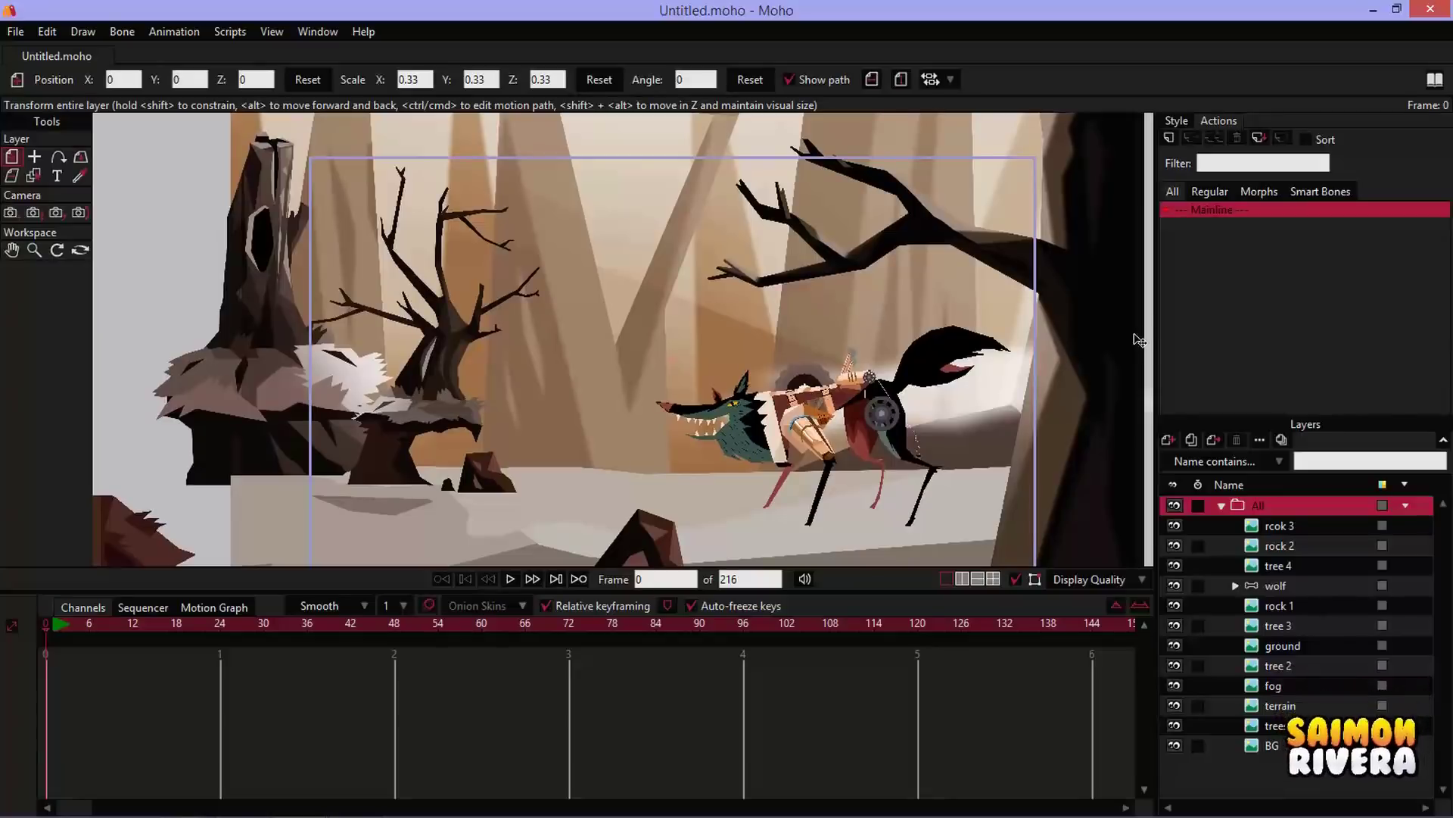
pyautogui.moveTo(1154, 325); pyautogui.dragTo(1185, 324)
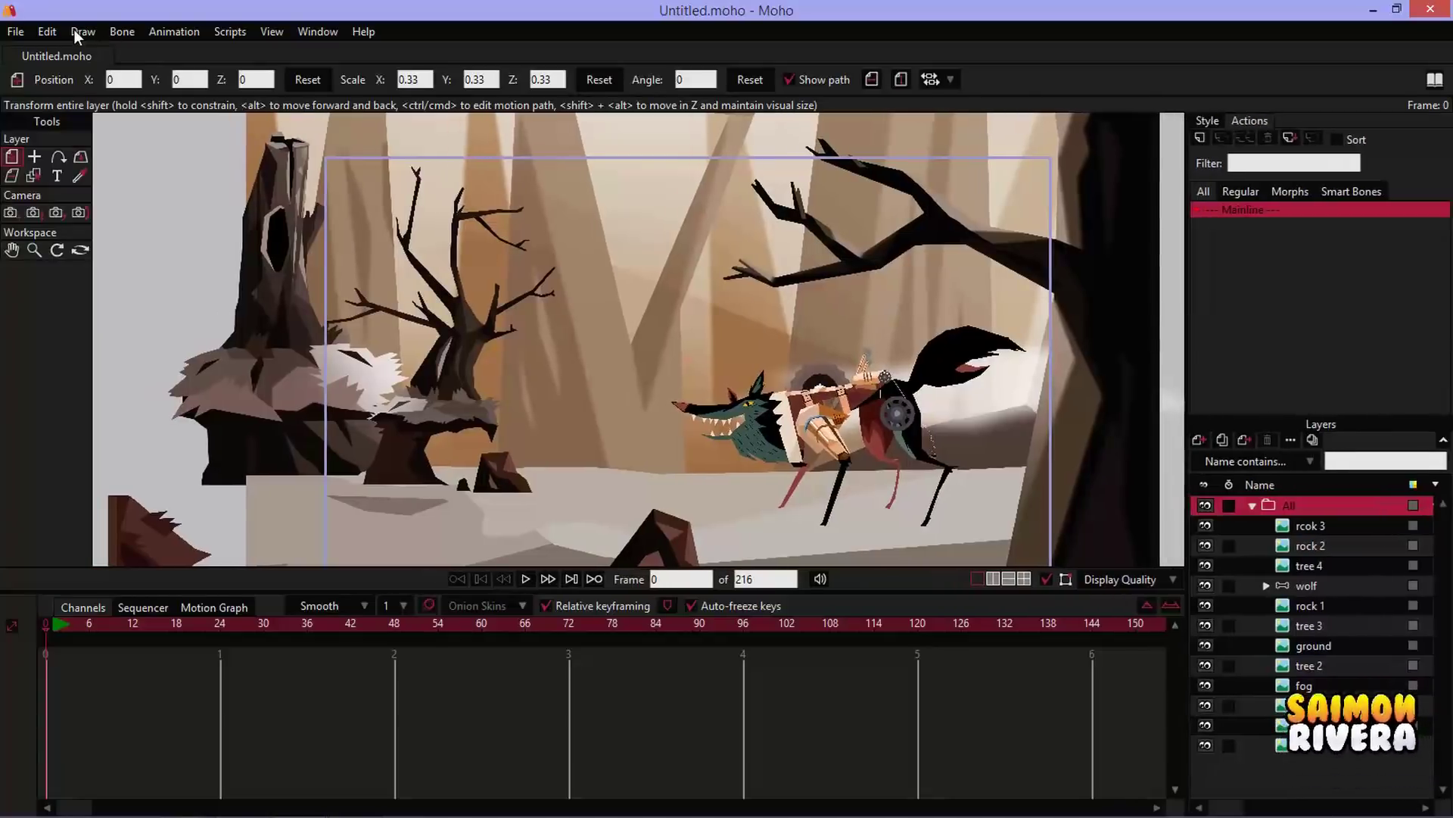
pyautogui.click(48, 31)
pyautogui.click(129, 334)
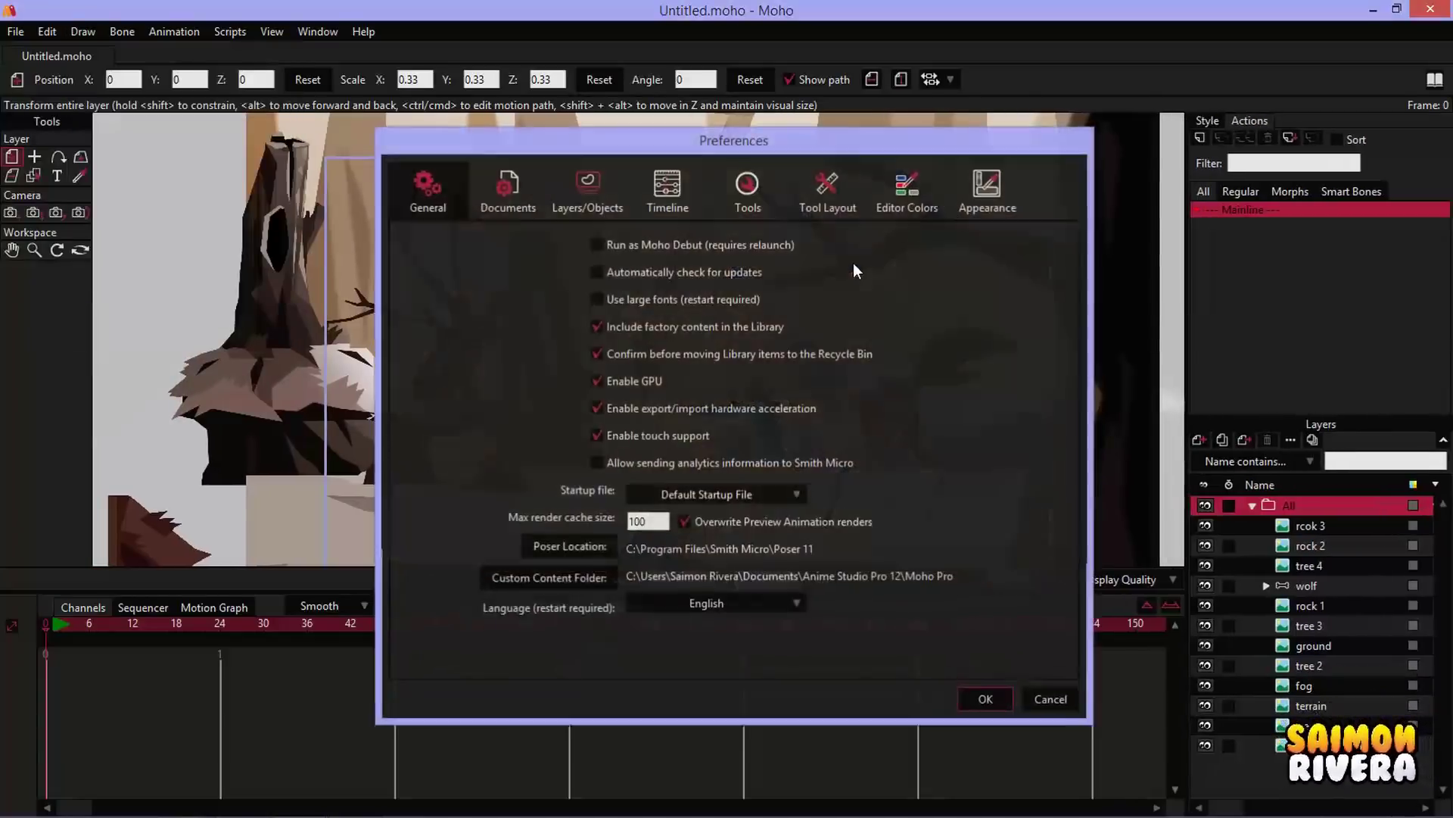
pyautogui.moveTo(774, 147); pyautogui.dragTo(871, 161)
pyautogui.click(1084, 205)
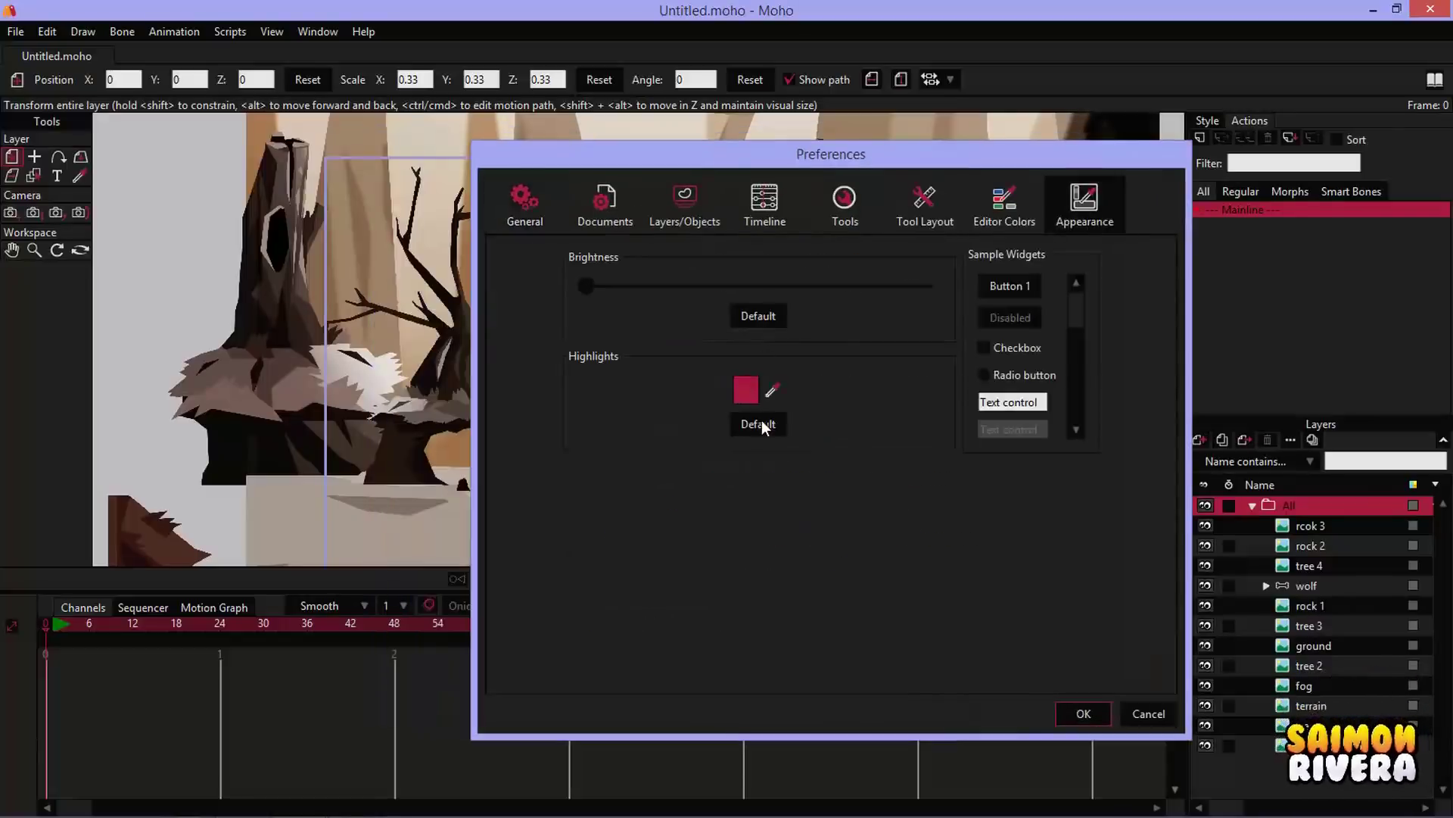
pyautogui.click(761, 320)
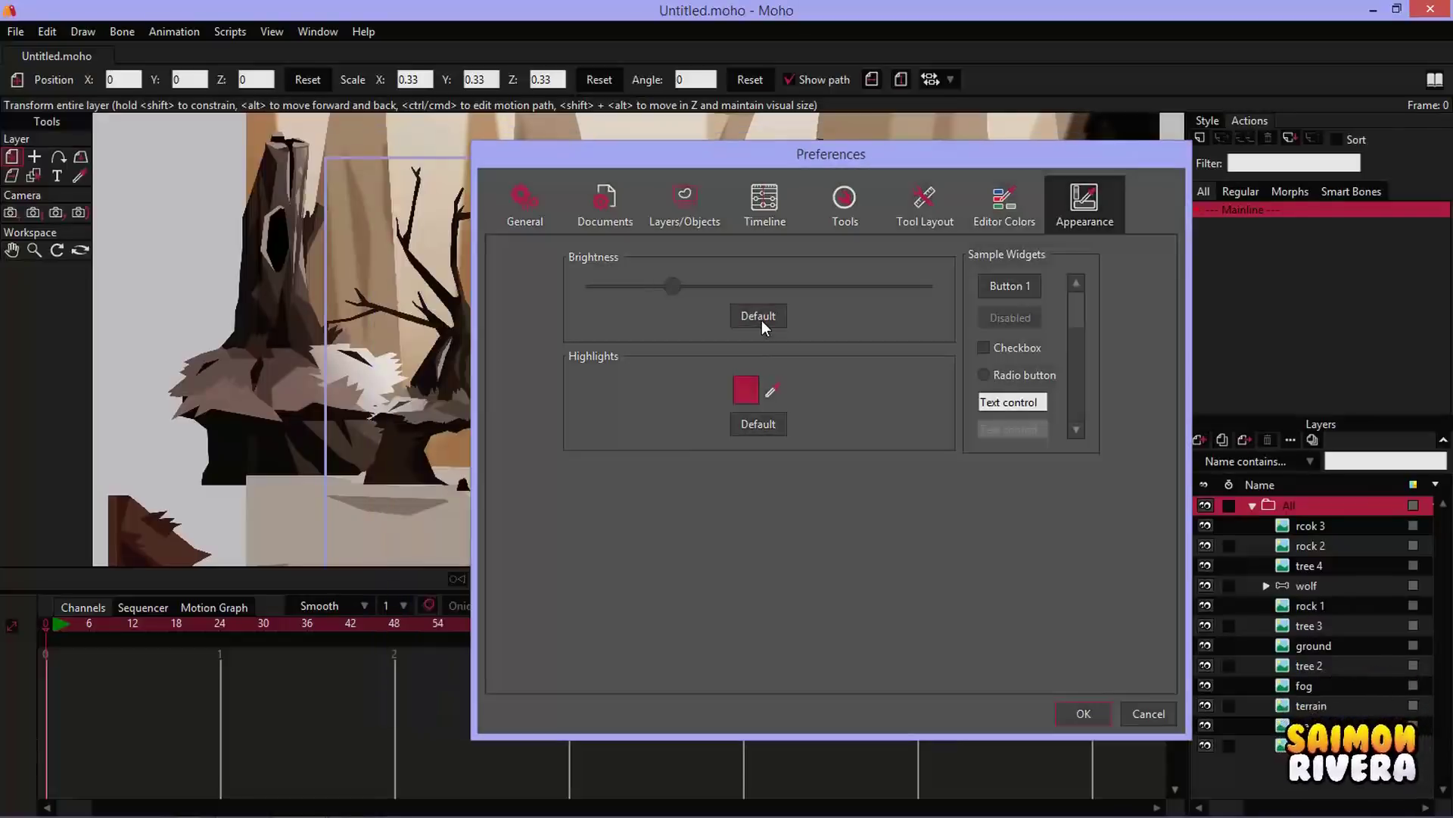
pyautogui.click(775, 424)
pyautogui.click(1098, 713)
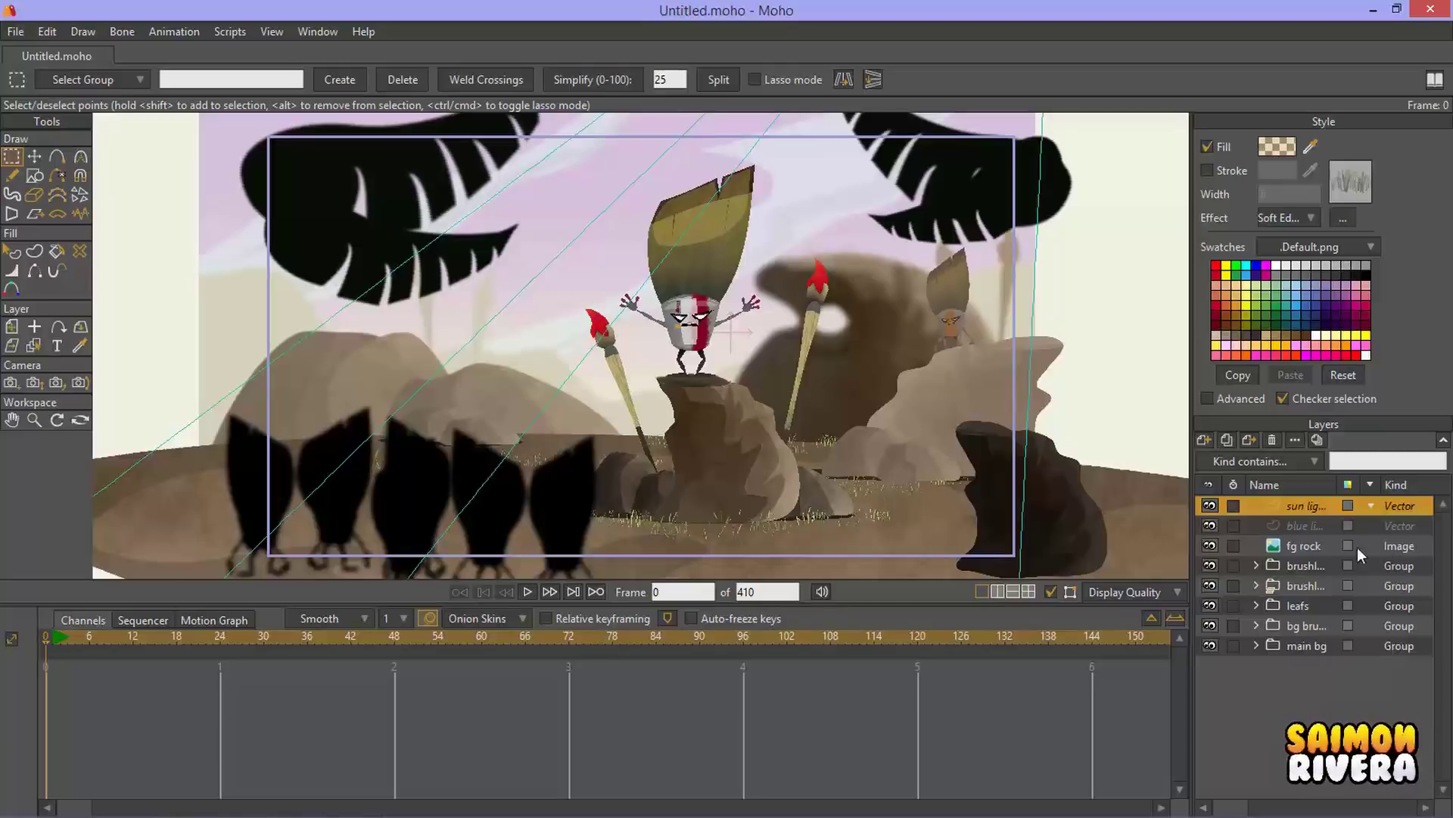
# Step: Examine the layer lists of both scenes, including the layer kinds inside the first brush character group
pyautogui.click(1257, 565)
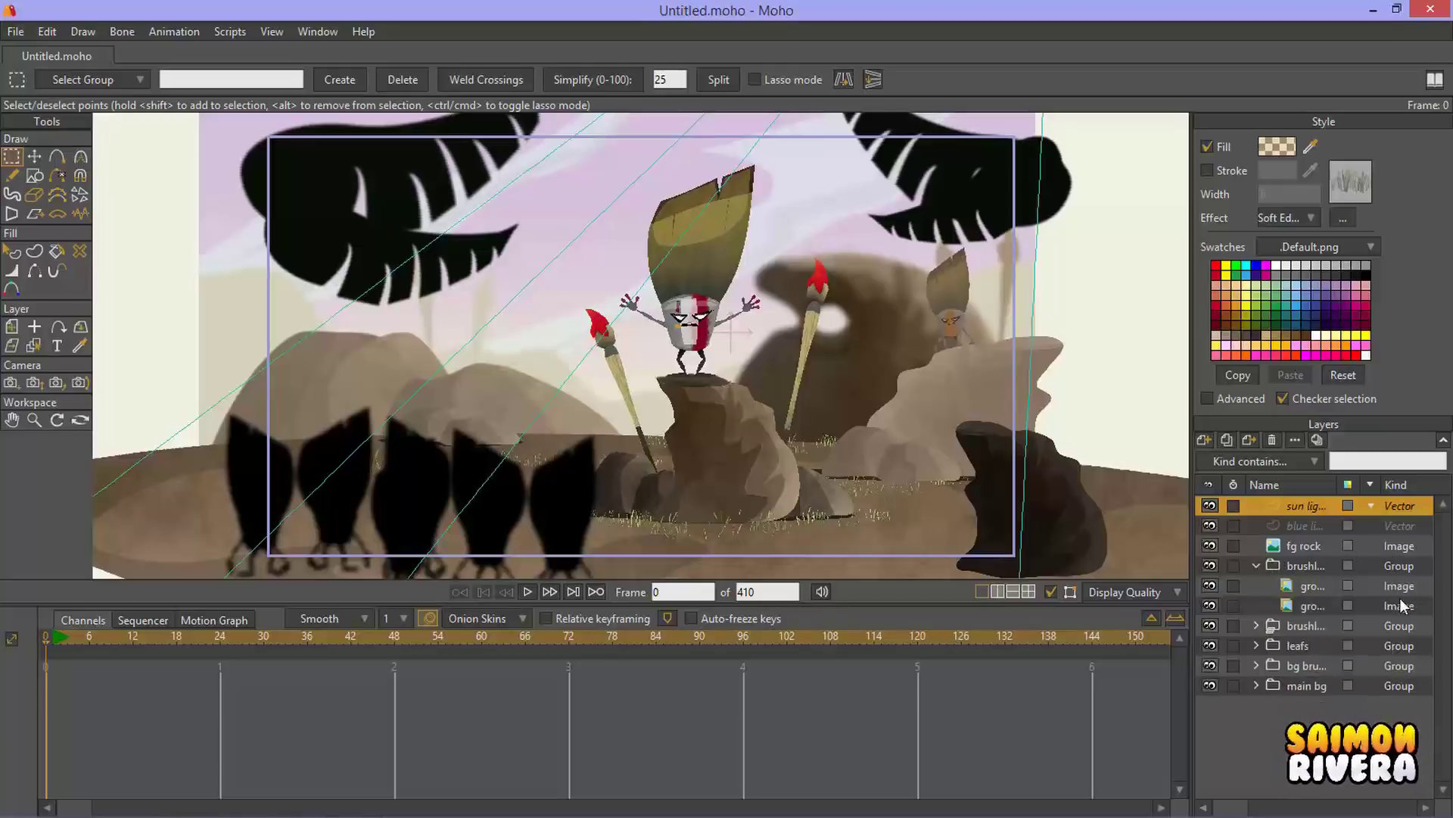
pyautogui.click(1255, 565)
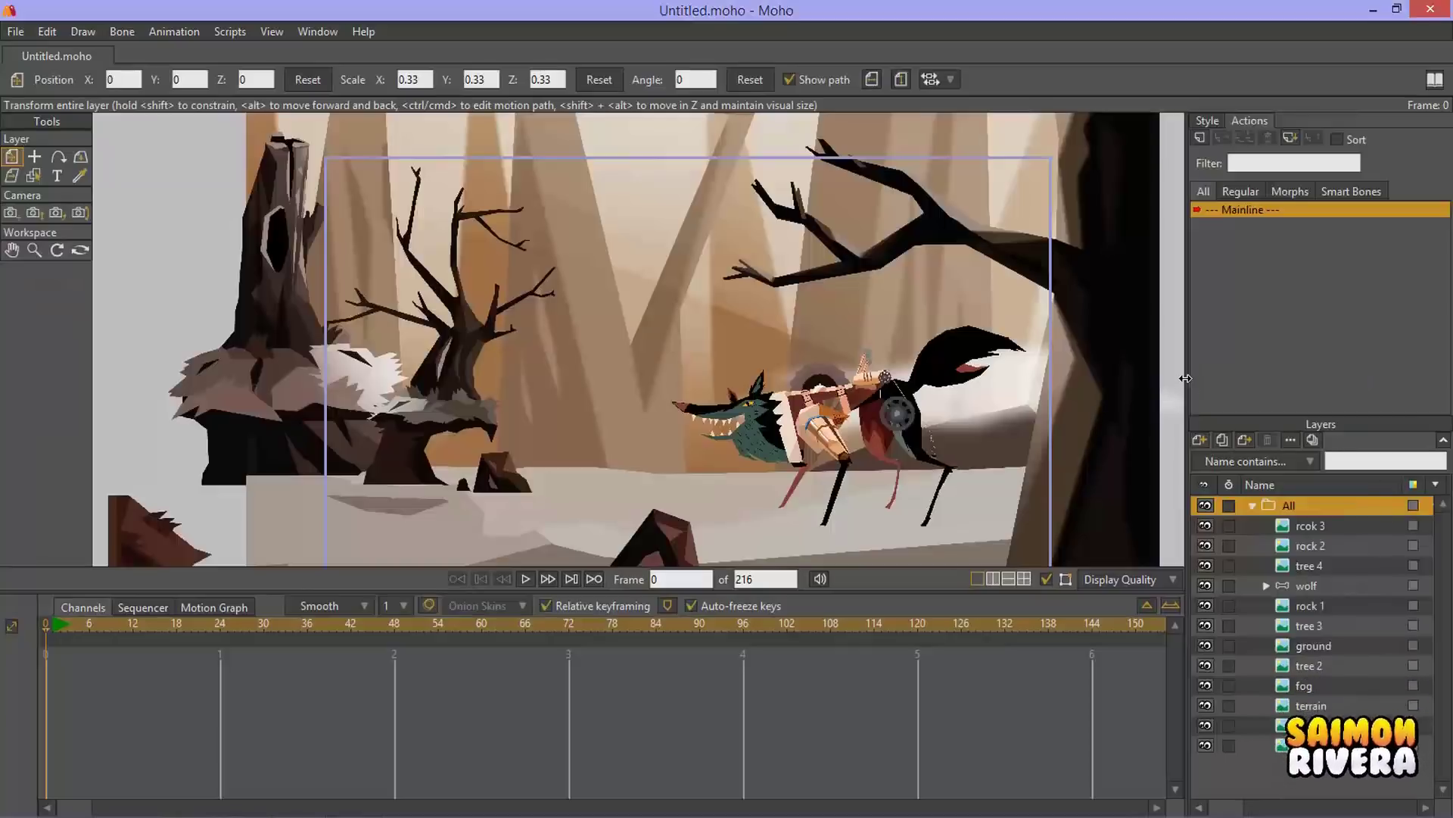
pyautogui.moveTo(1189, 377); pyautogui.dragTo(821, 381)
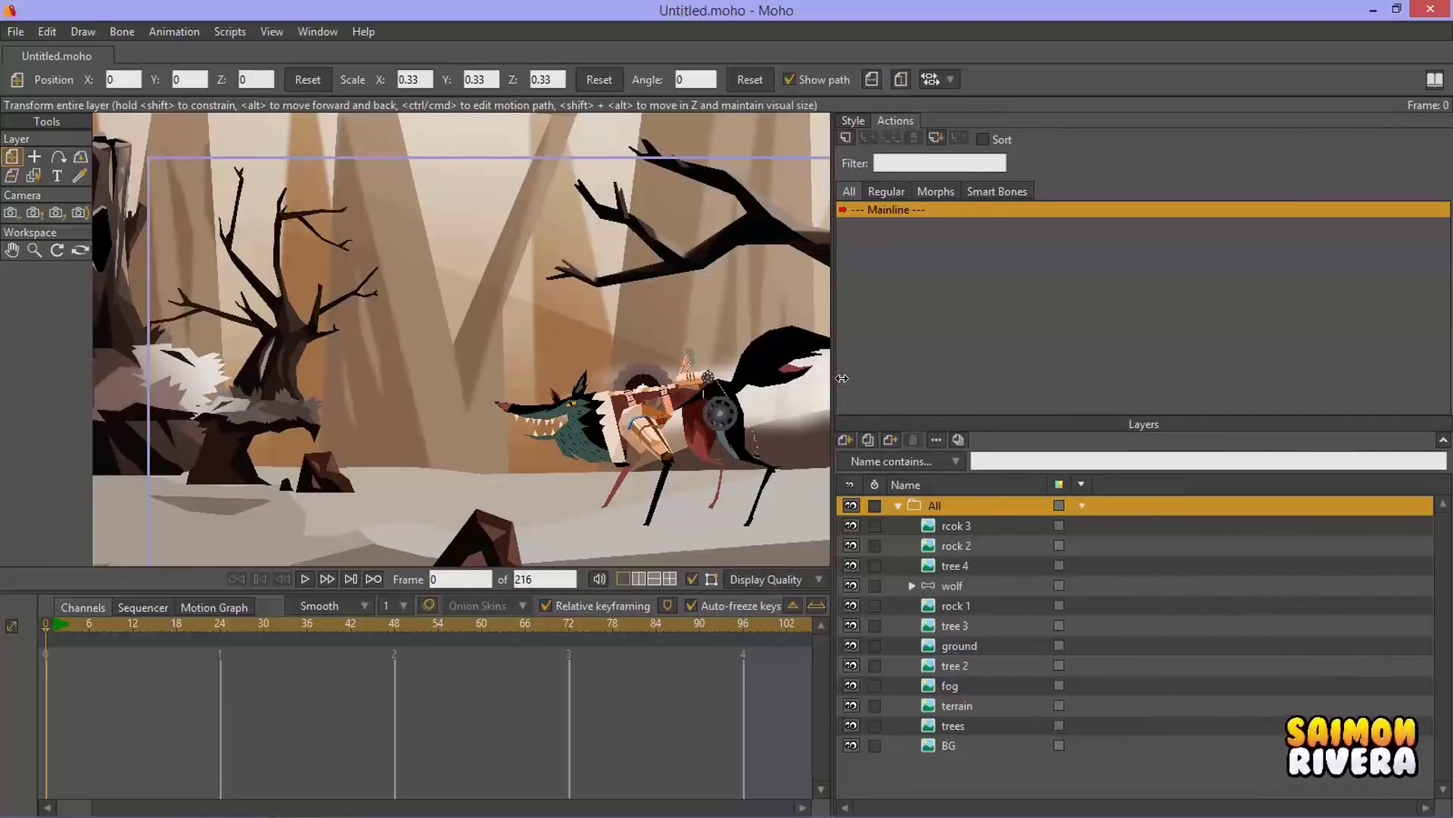
pyautogui.moveTo(836, 380); pyautogui.dragTo(1177, 391)
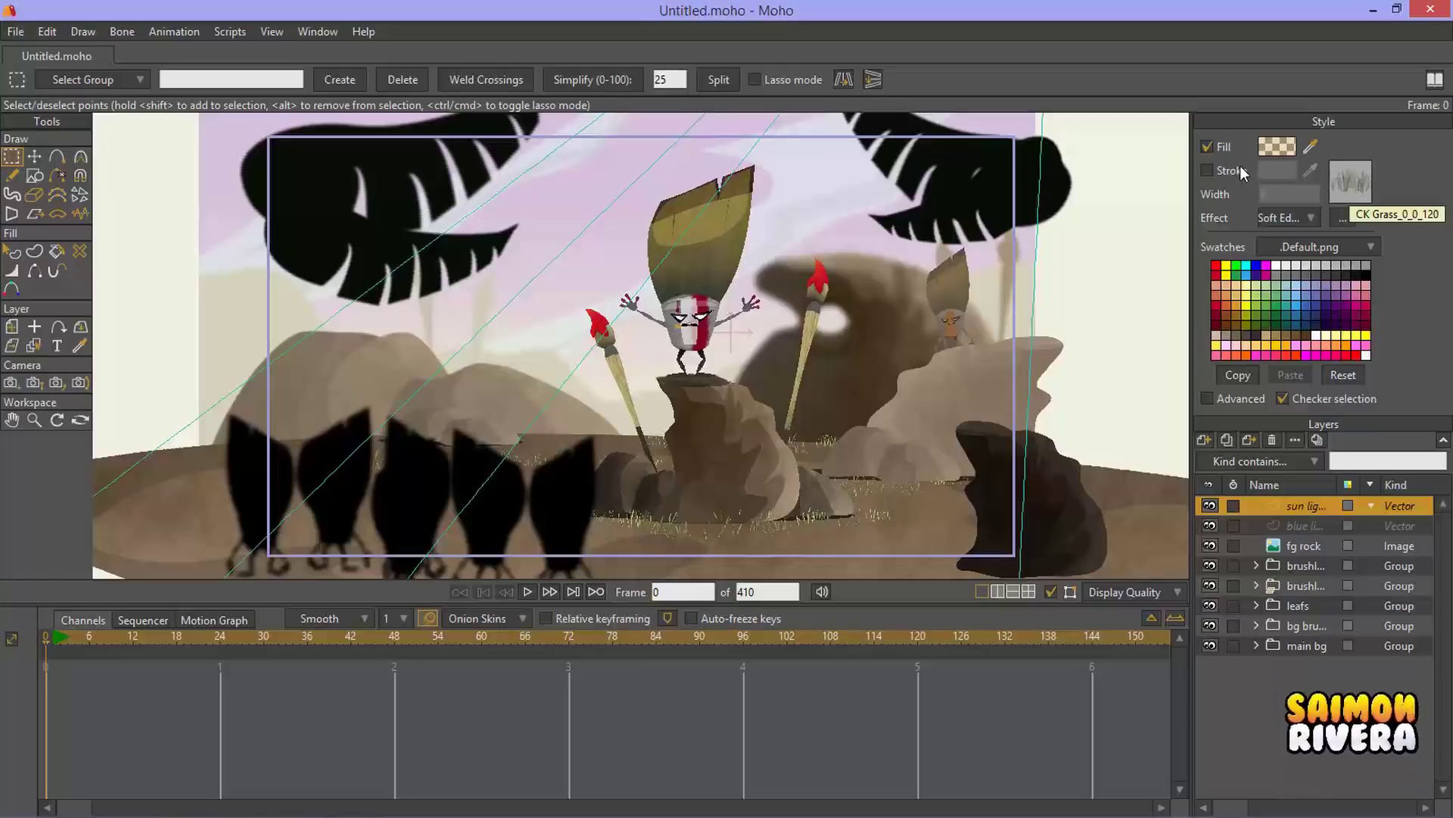
# Step: Open Brush Settings for the grass brush in the paintbrush character scene and browse the available brushes
pyautogui.click(1353, 184)
pyautogui.moveTo(735, 203); pyautogui.dragTo(832, 213)
pyautogui.scroll(-1, 1041, 248)
pyautogui.moveTo(1049, 306)
pyautogui.mouseDown()
pyautogui.moveTo(1051, 377)
pyautogui.moveTo(1051, 217)
pyautogui.mouseUp()
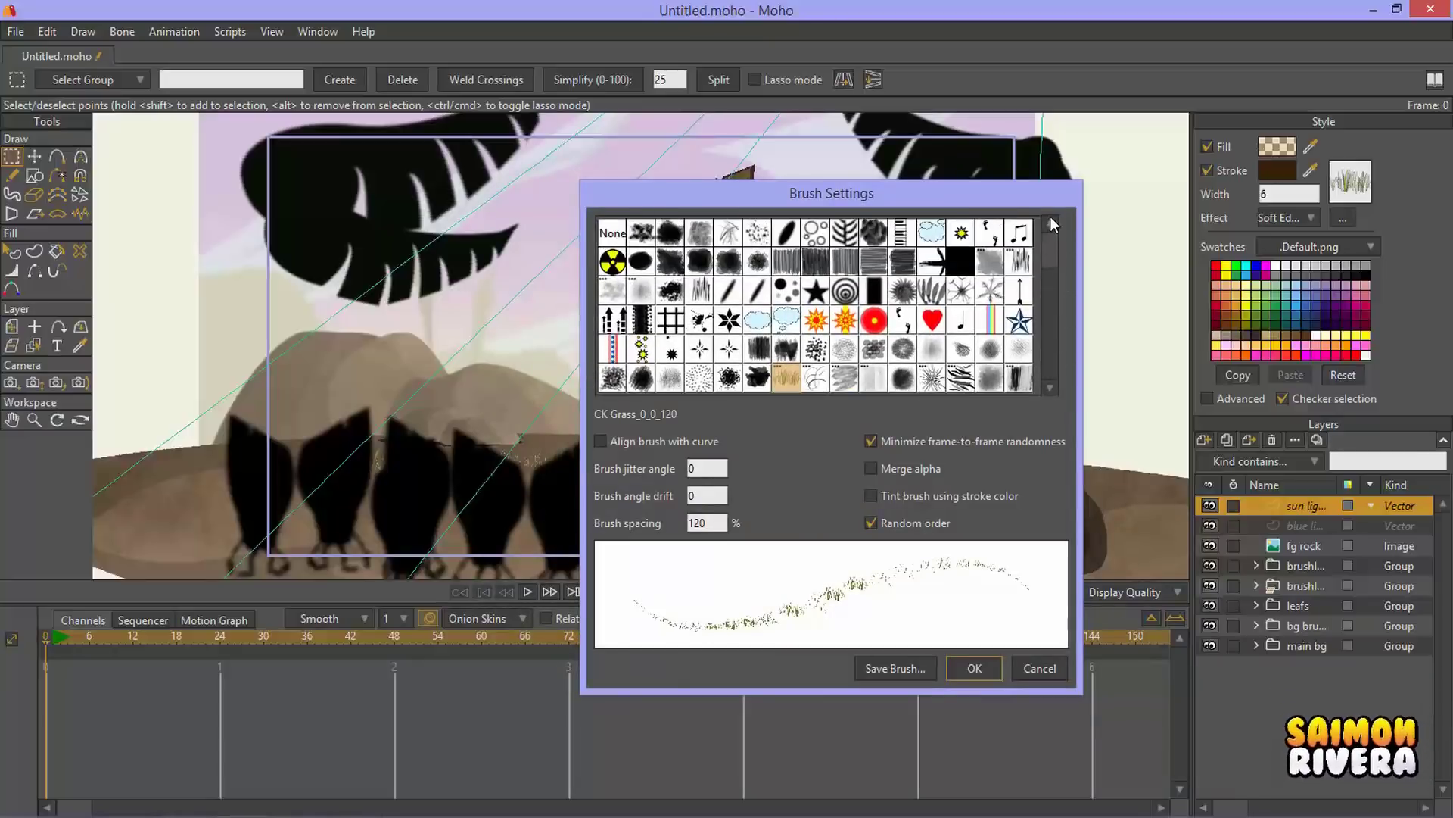
# Step: Switch to the wolf scene, open its Brush Settings from the style options and browse the brushes for comparison
pyautogui.hotkey('alt', 'Tab')
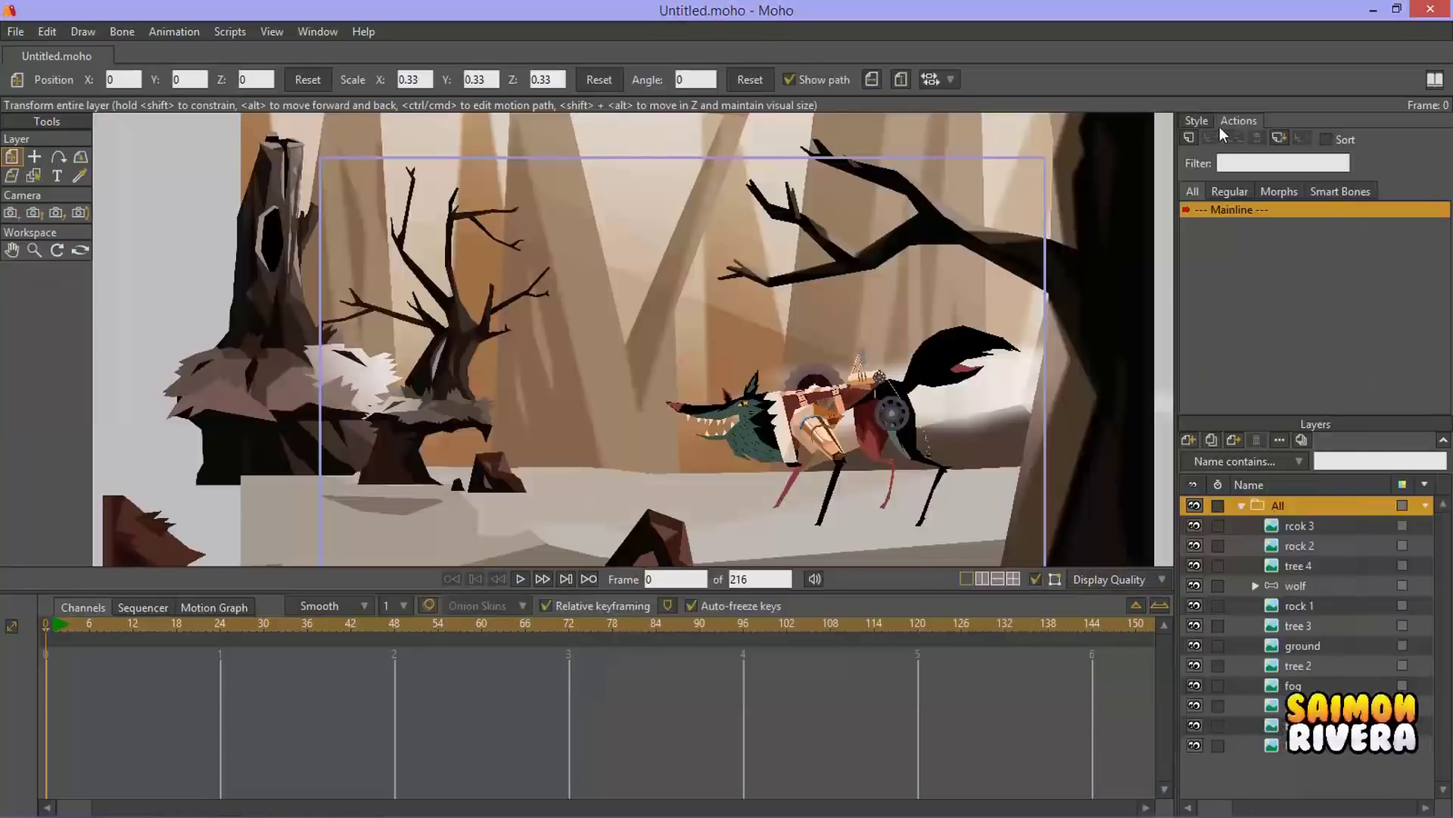
pyautogui.click(1213, 122)
pyautogui.click(1334, 193)
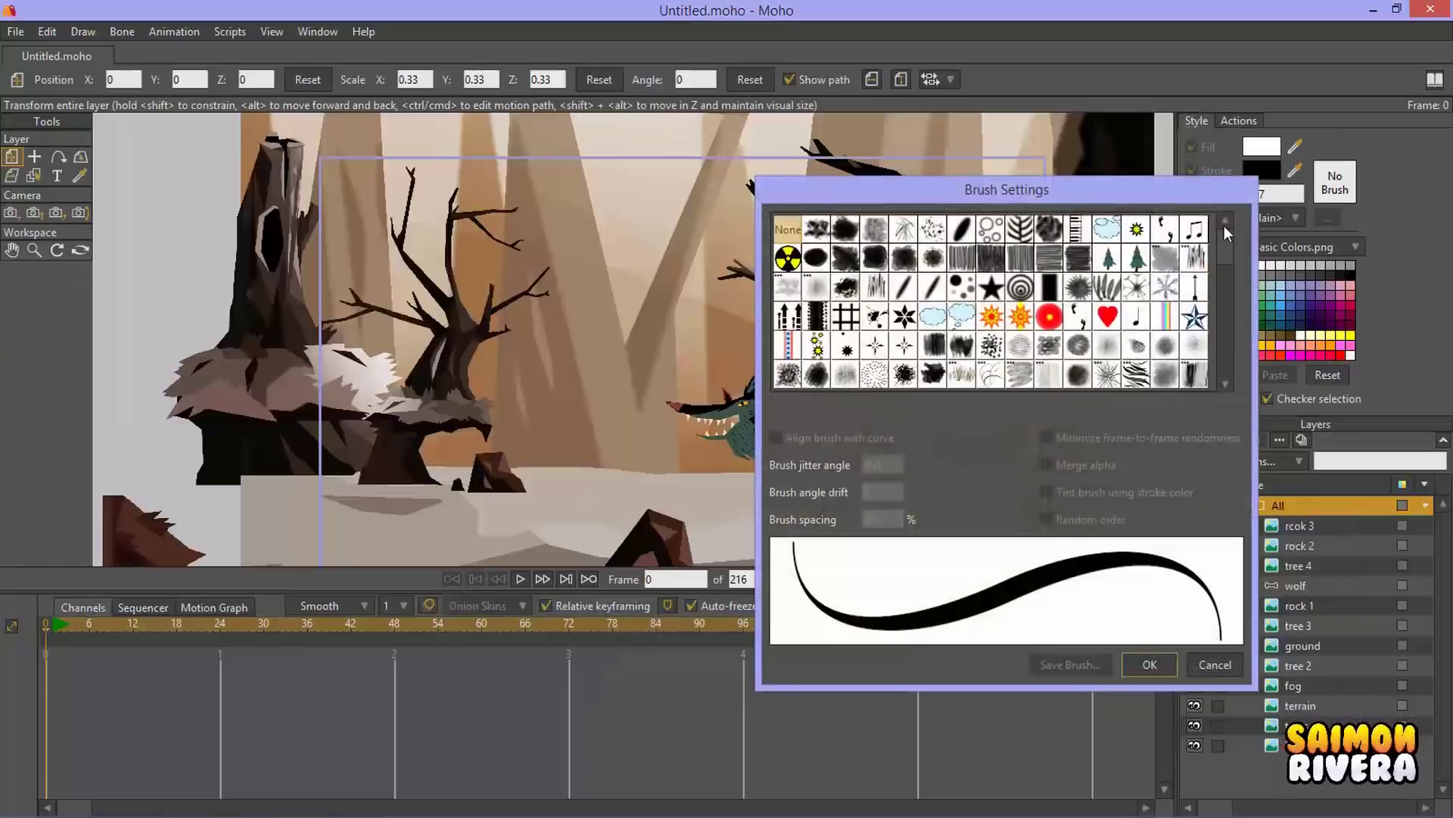
pyautogui.moveTo(1225, 225); pyautogui.dragTo(1230, 333)
pyautogui.moveTo(1149, 185); pyautogui.dragTo(711, 178)
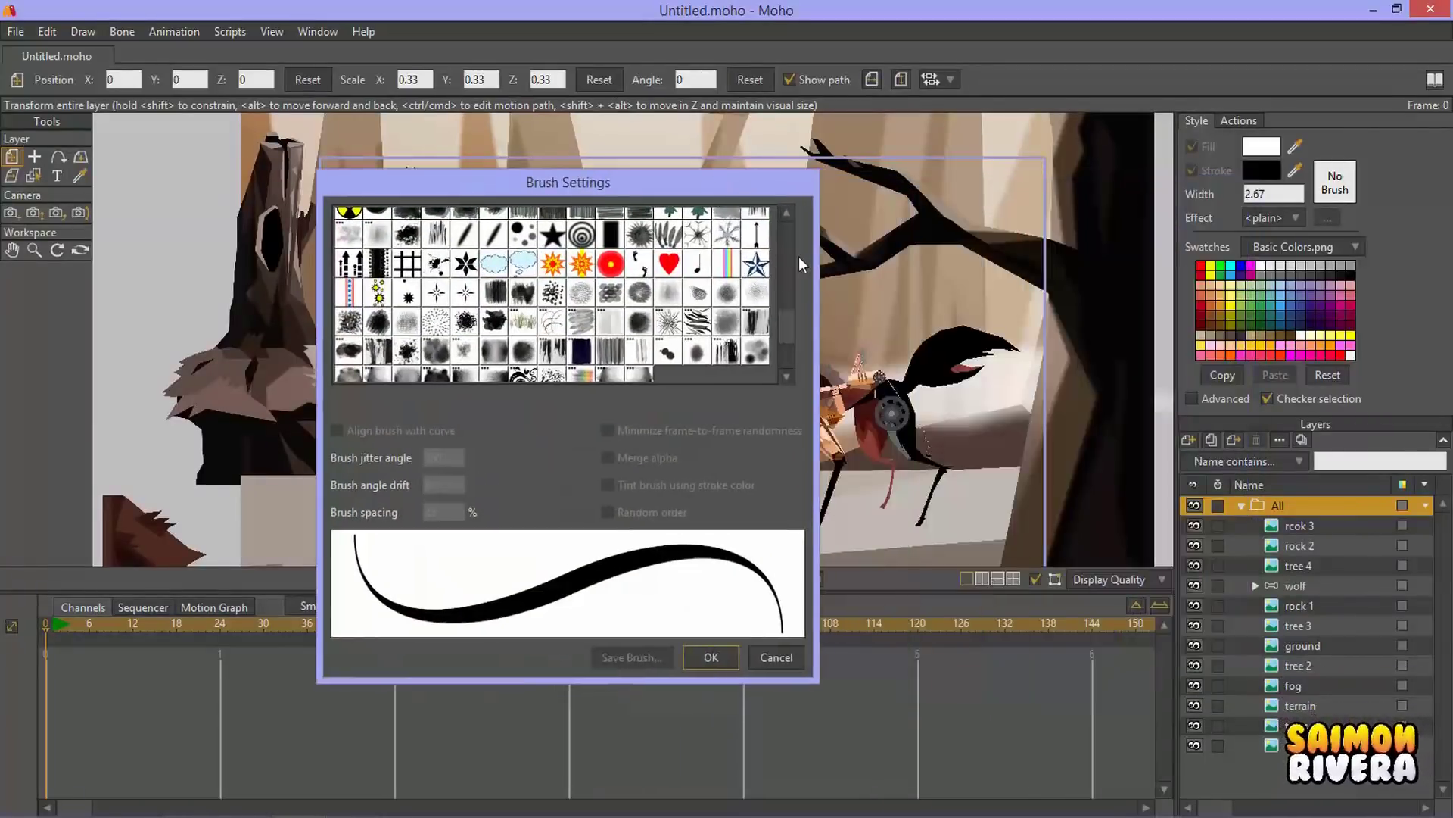
pyautogui.moveTo(792, 315); pyautogui.dragTo(802, 195)
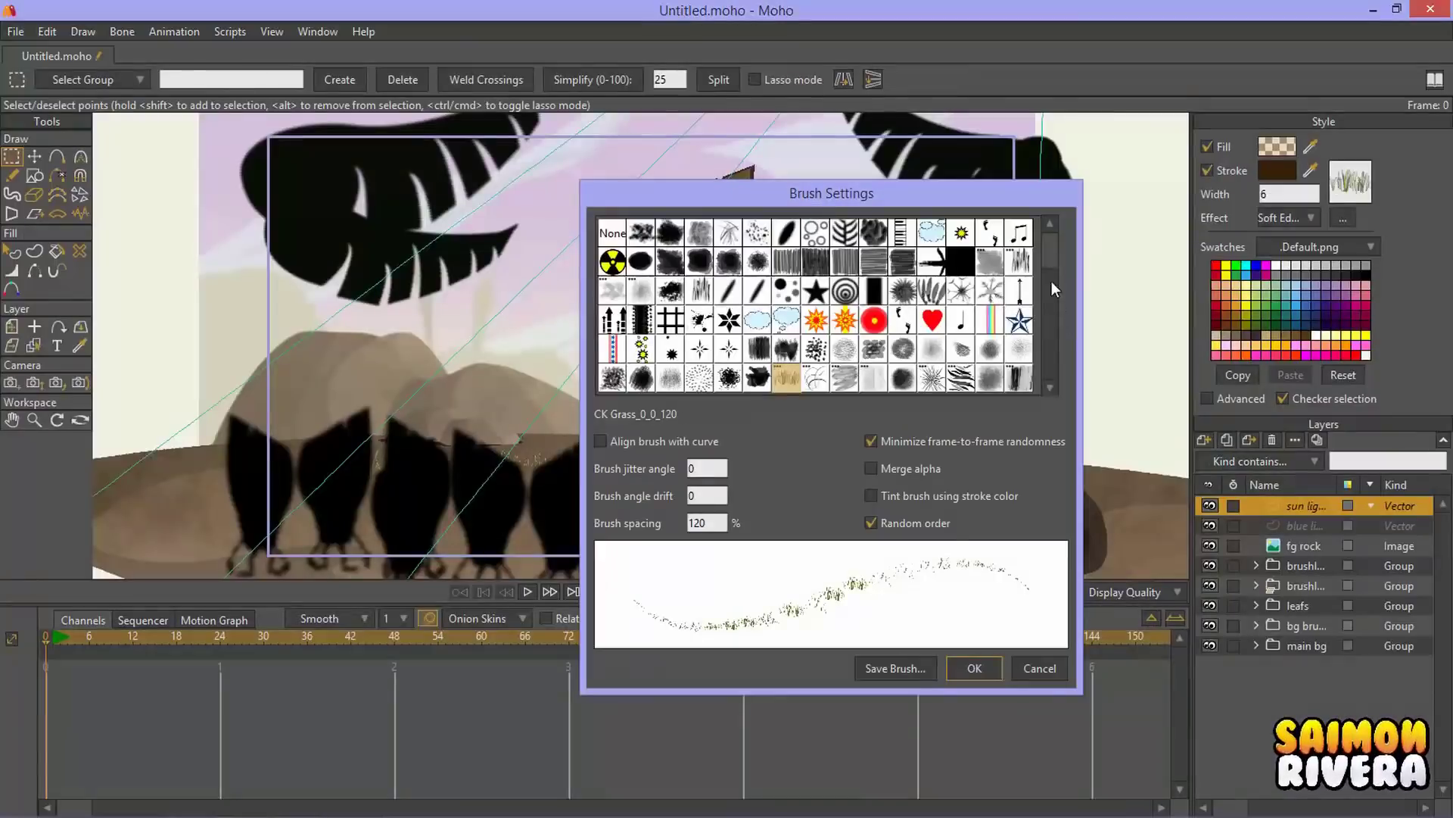
# Step: Look through the rest of the brush collection in the paintbrush character scene's Brush Settings
pyautogui.scroll(-5, 1051, 280)
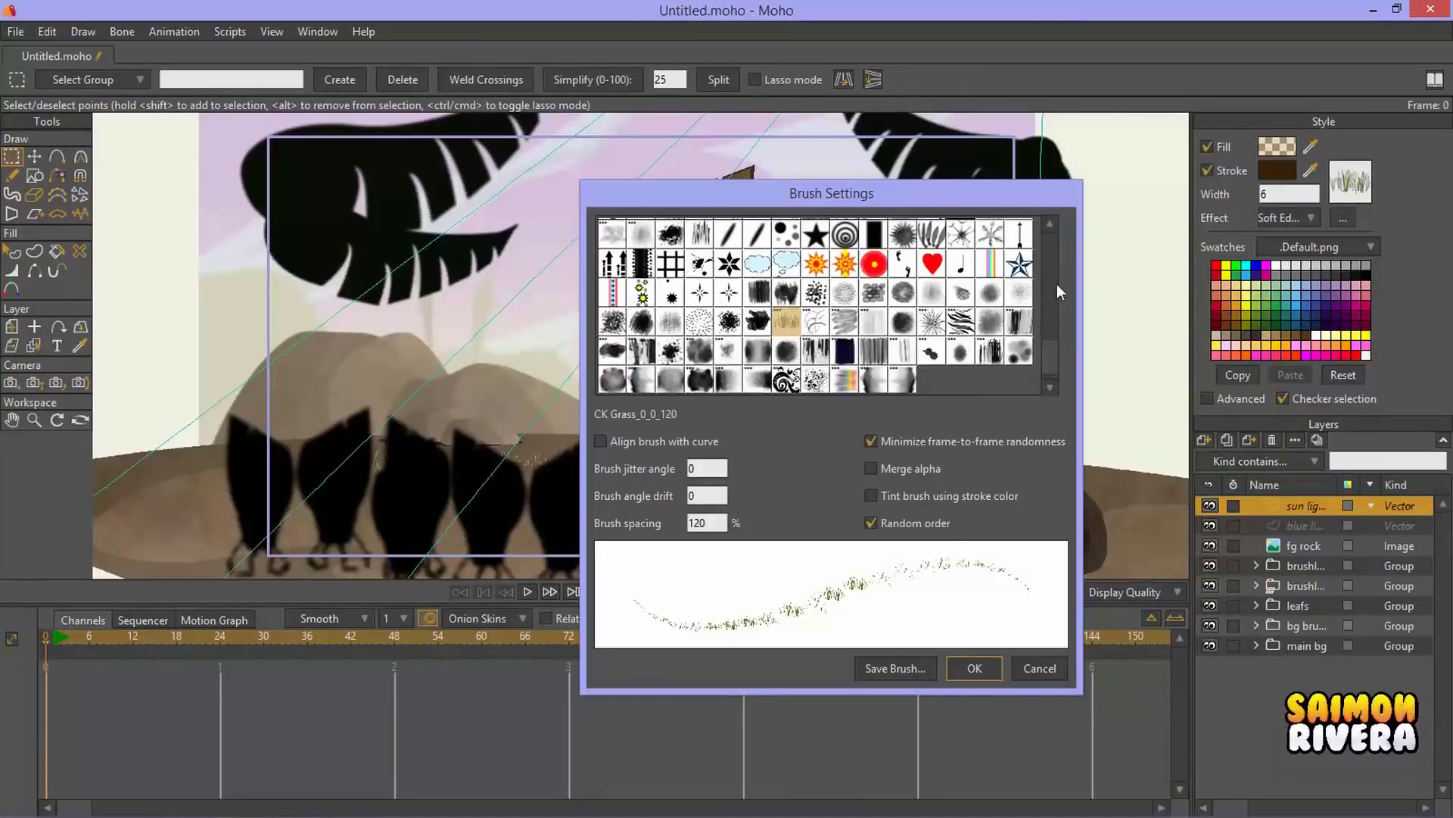
pyautogui.scroll(-2, 1056, 303)
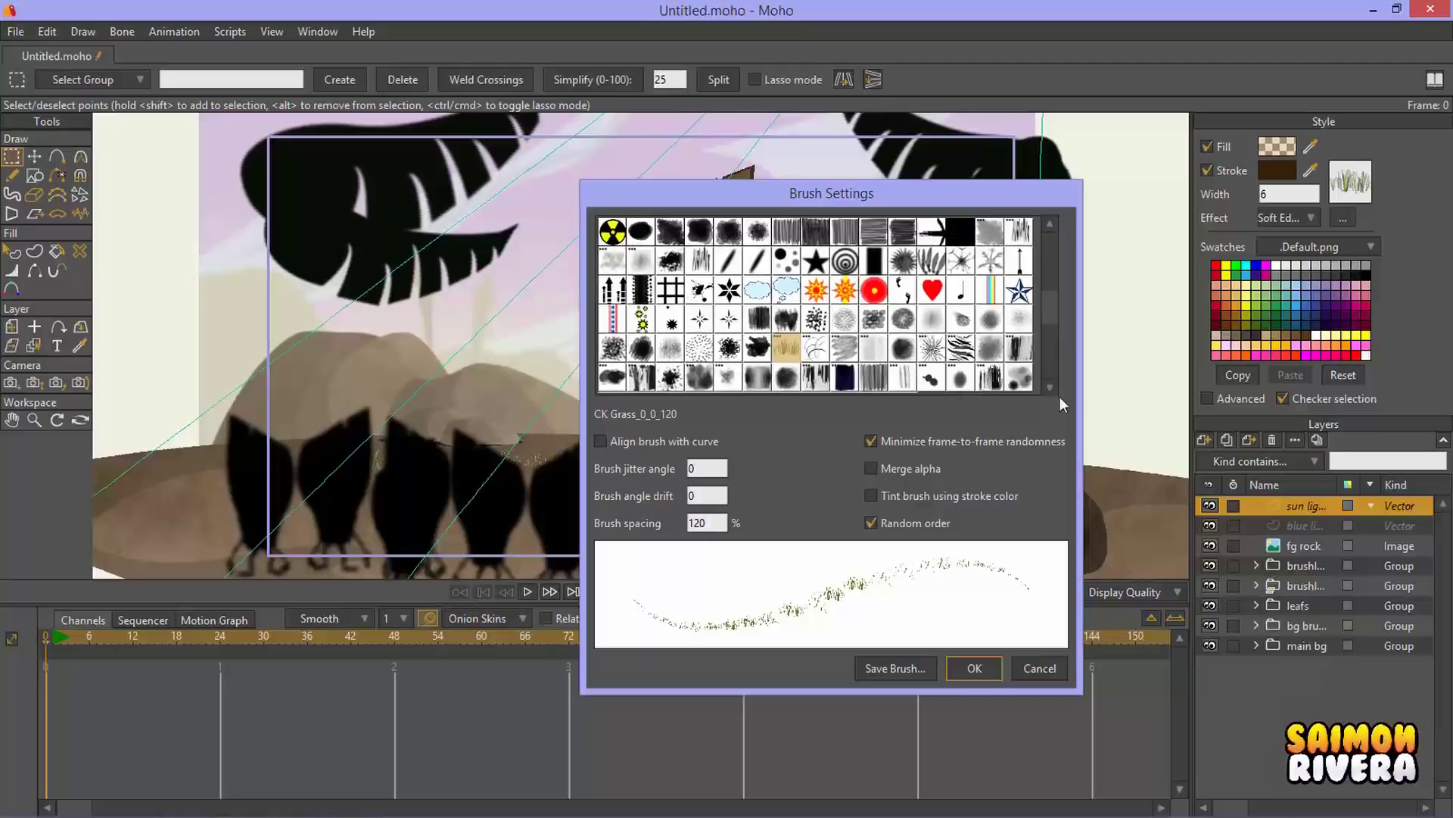
pyautogui.scroll(3, 1054, 224)
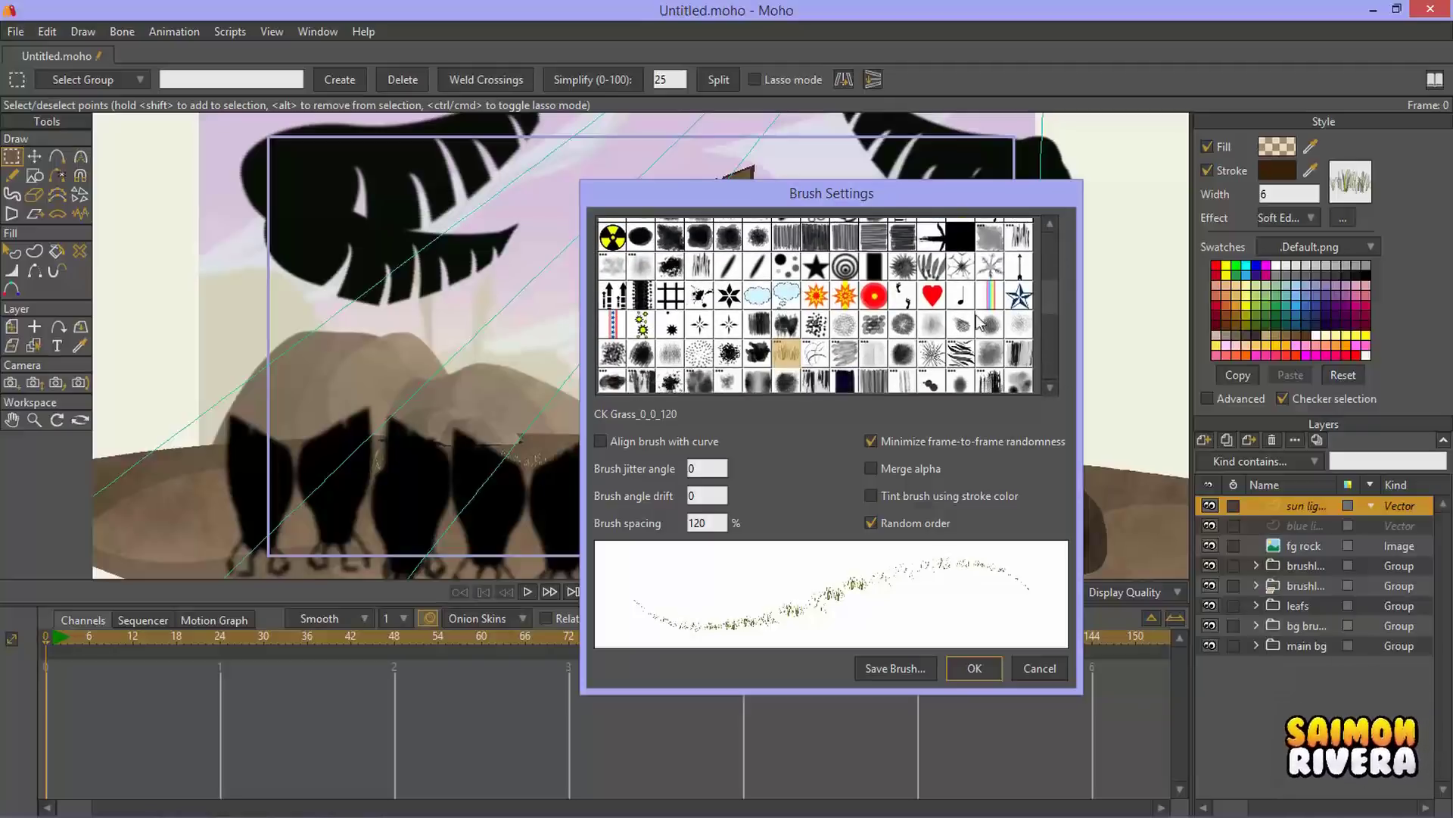
# Step: Switch to the wolf scene, choose the CK Grass_0_0_120 brush and close its Brush Settings
pyautogui.hotkey('alt', 'Tab')
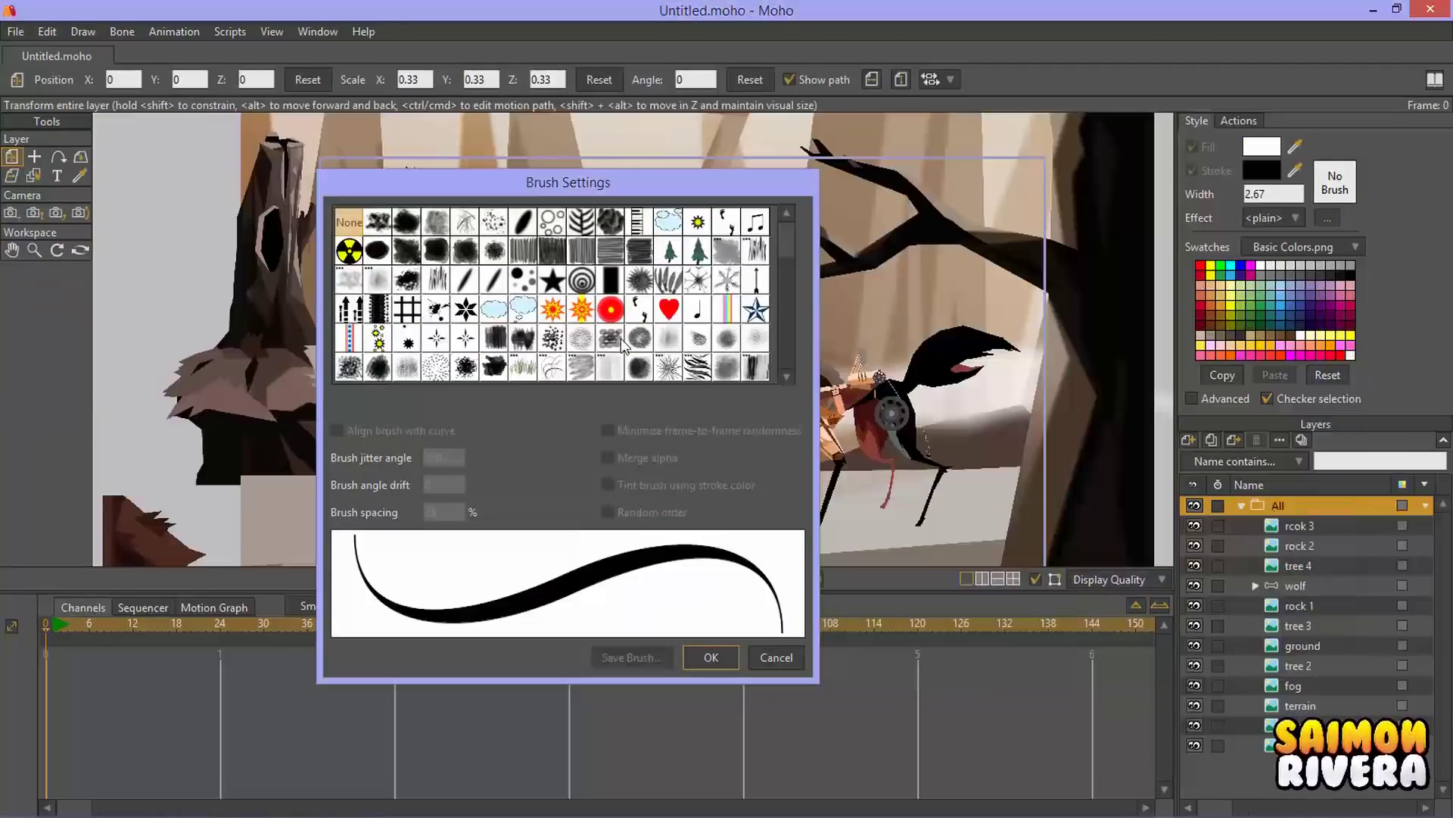
pyautogui.click(524, 368)
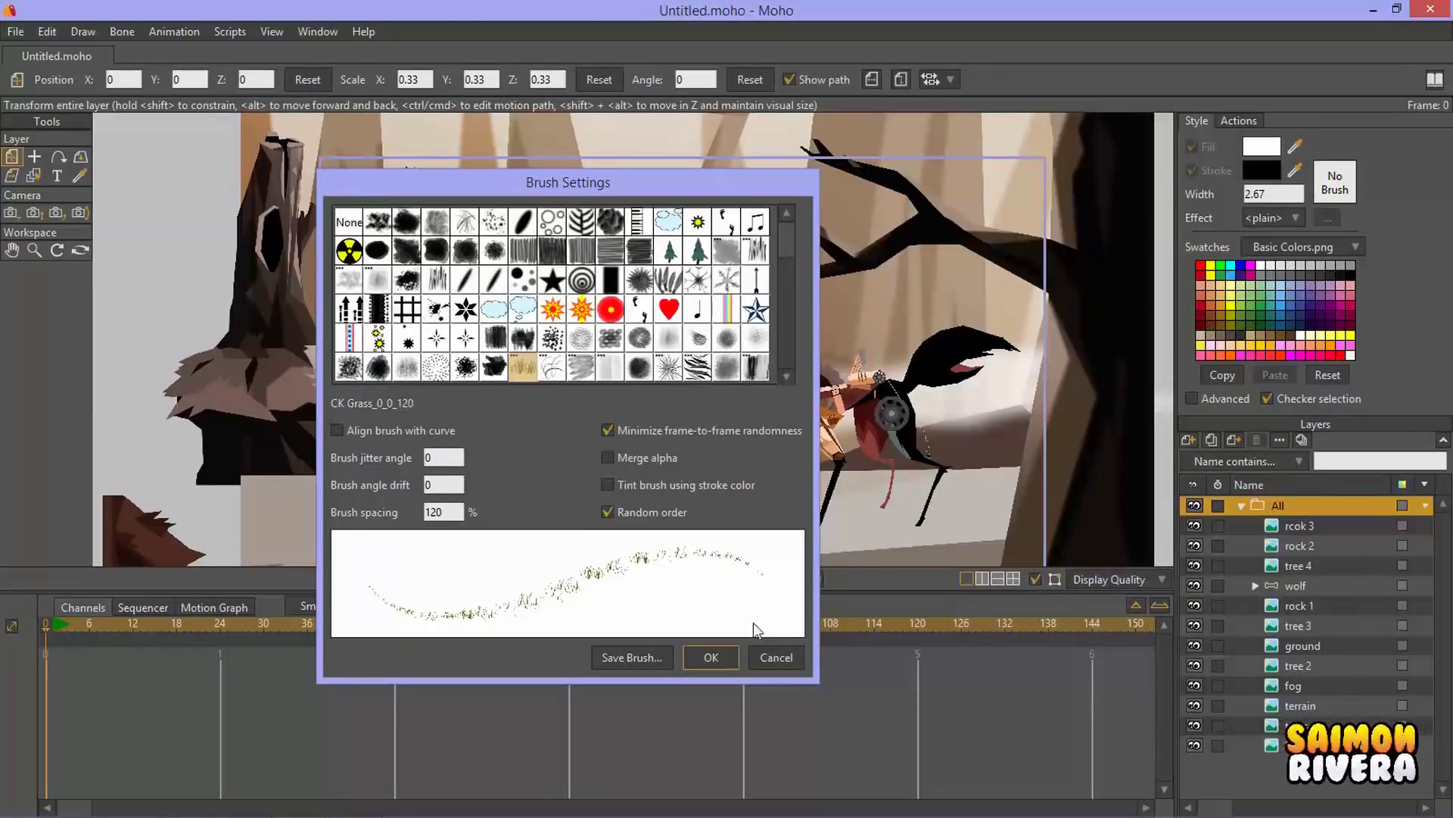
pyautogui.click(943, 289)
pyautogui.scroll(-1, 937, 317)
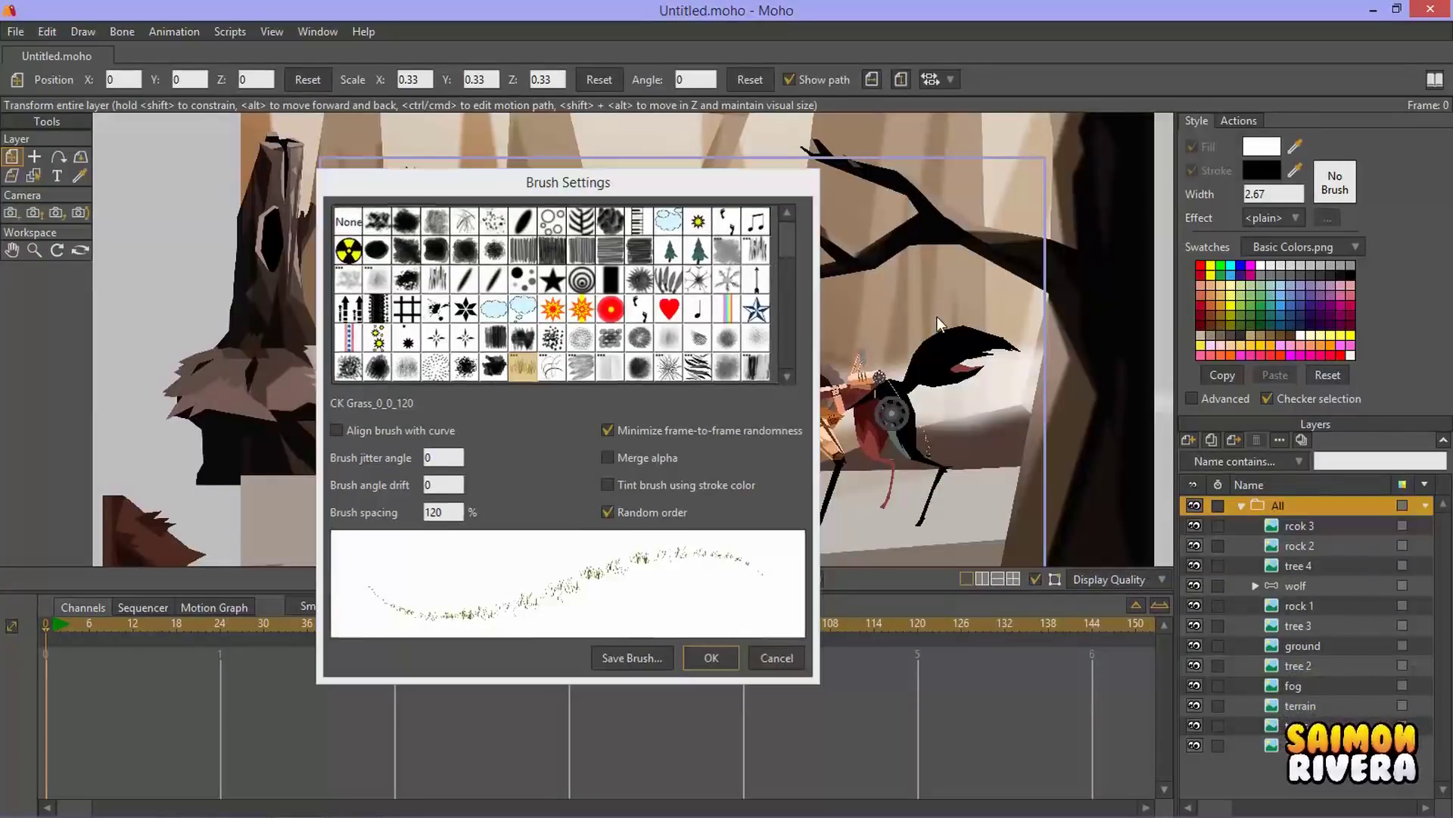
pyautogui.press('Escape')
# Step: Cancel Brush Settings in the paintbrush character scene and view the layer types available for a new layer
pyautogui.hotkey('alt', 'Tab')
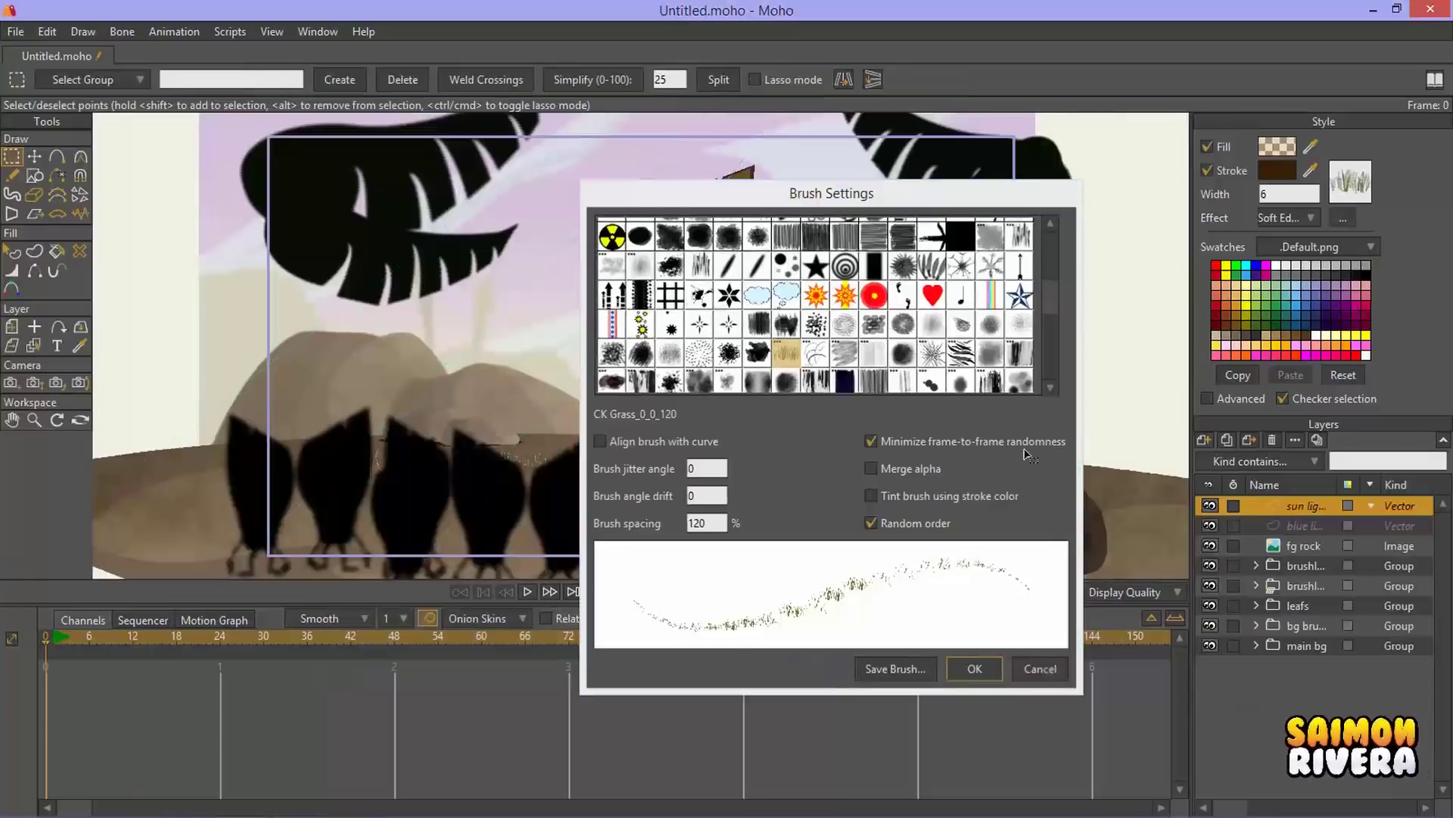
pyautogui.click(1040, 666)
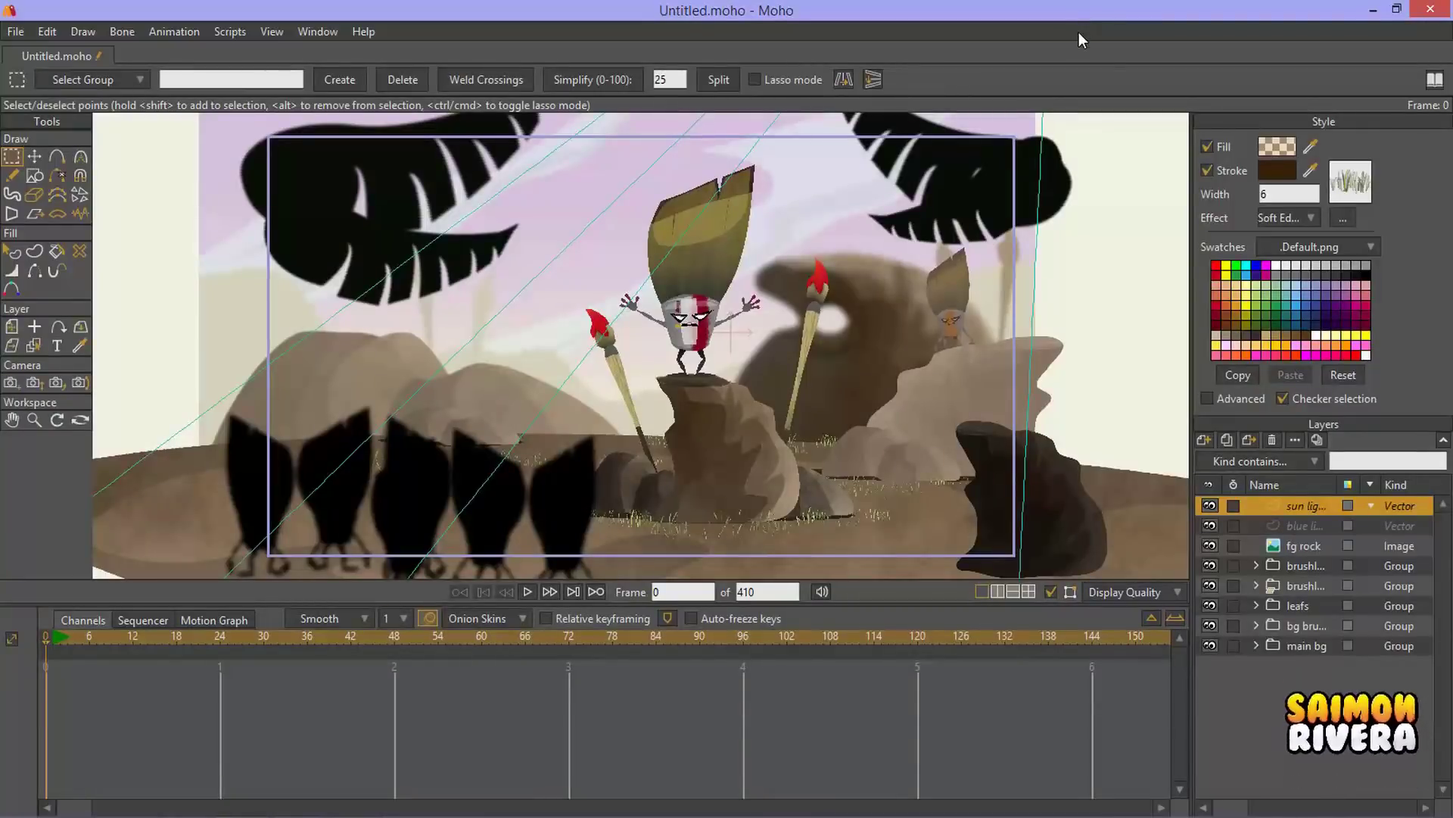
pyautogui.click(1205, 440)
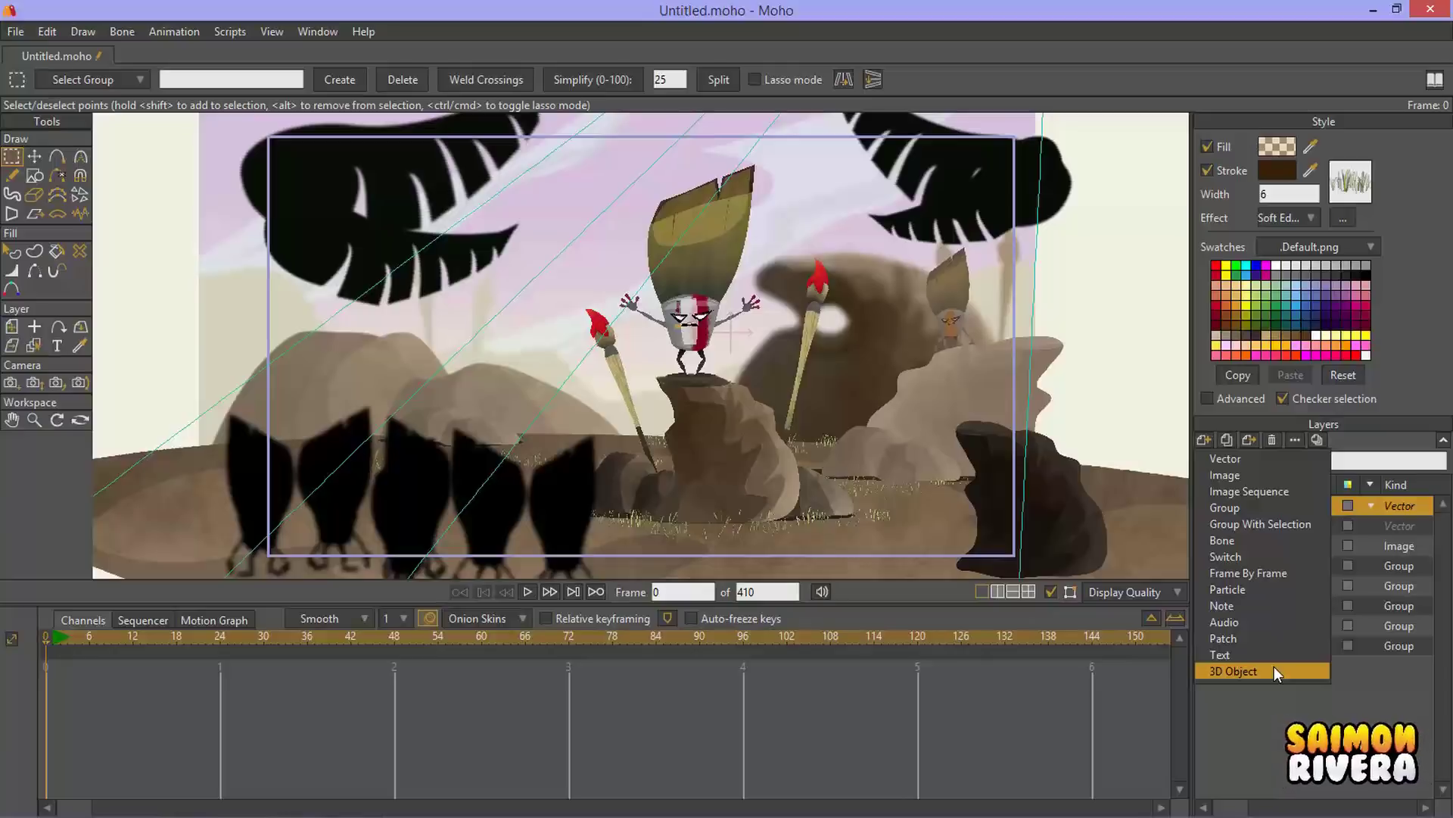
pyautogui.click(1166, 13)
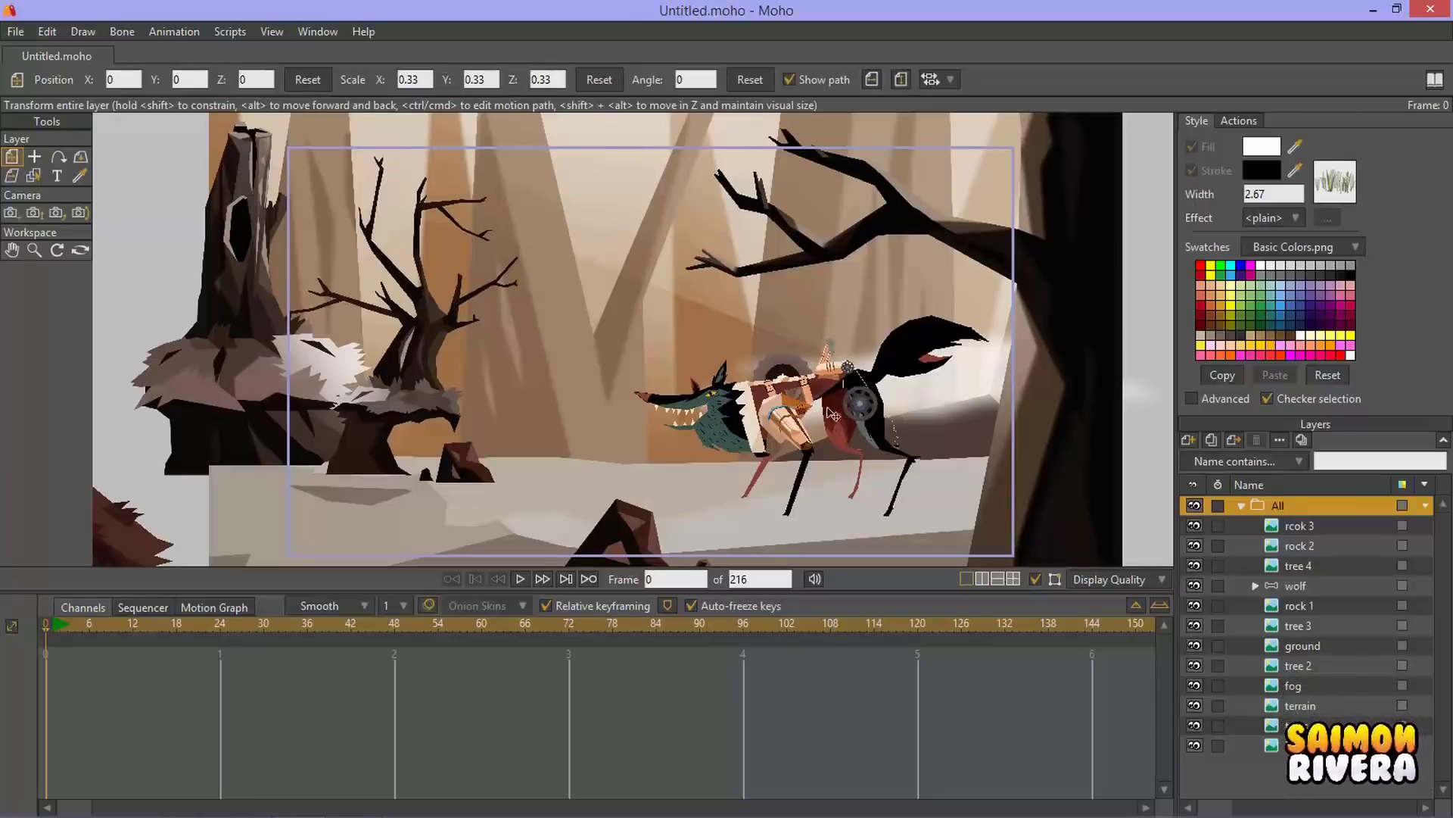
# Step: Compare the two scenes' canvases and play the wolf scene's animation from frame 0
pyautogui.hotkey('alt', 'Tab')
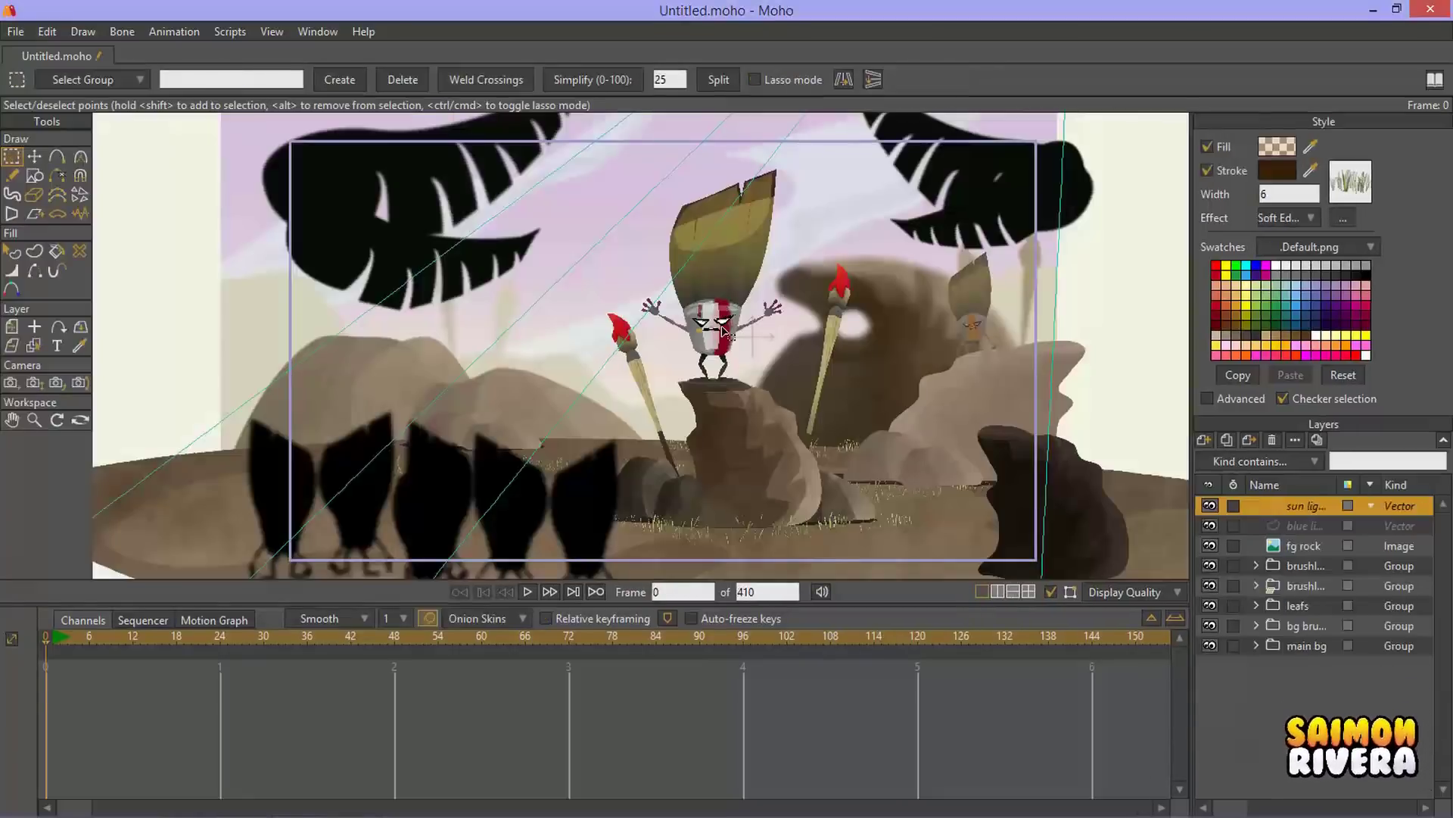
pyautogui.hotkey('alt', 'Tab')
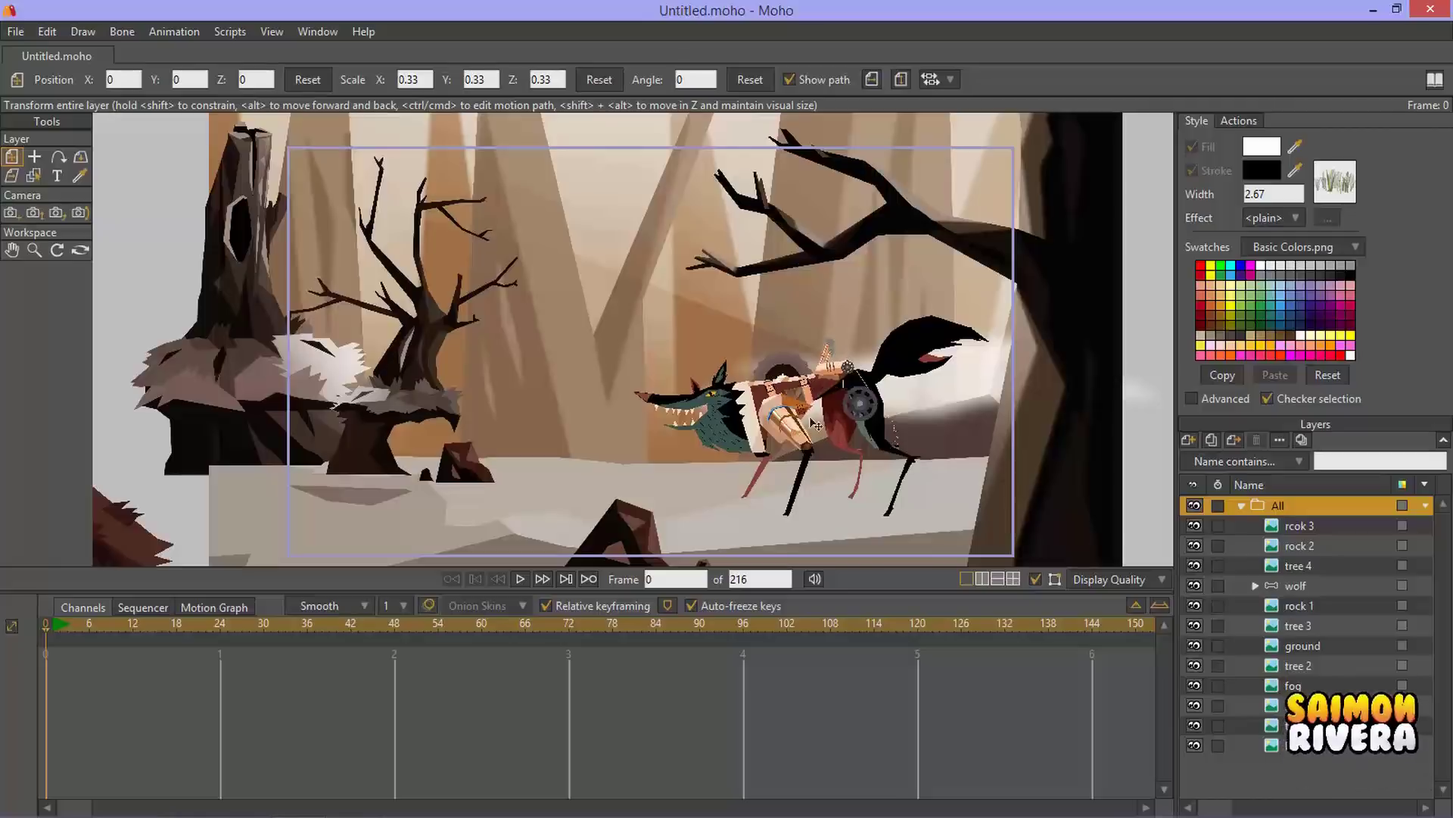
pyautogui.click(519, 580)
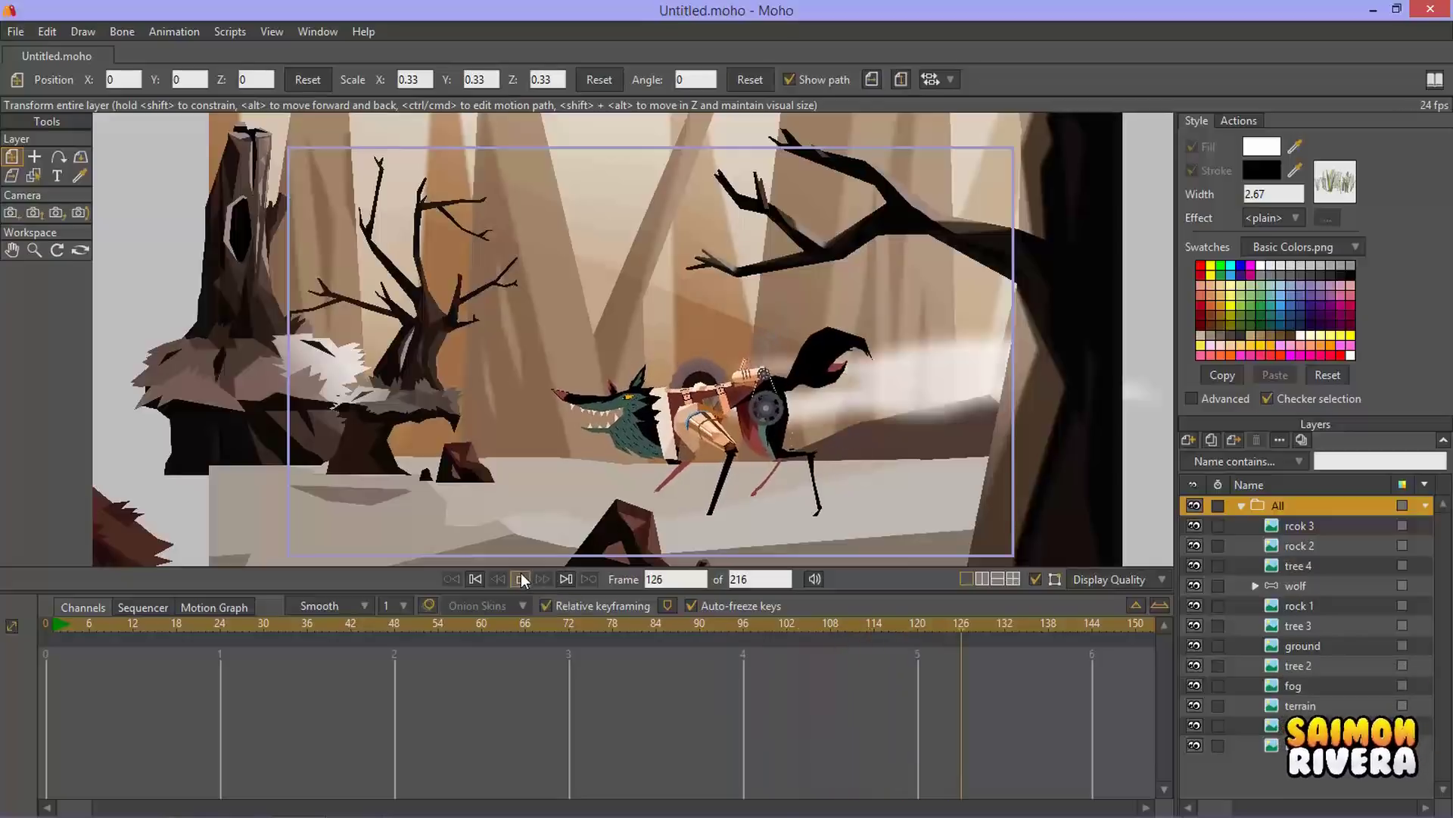
pyautogui.click(519, 580)
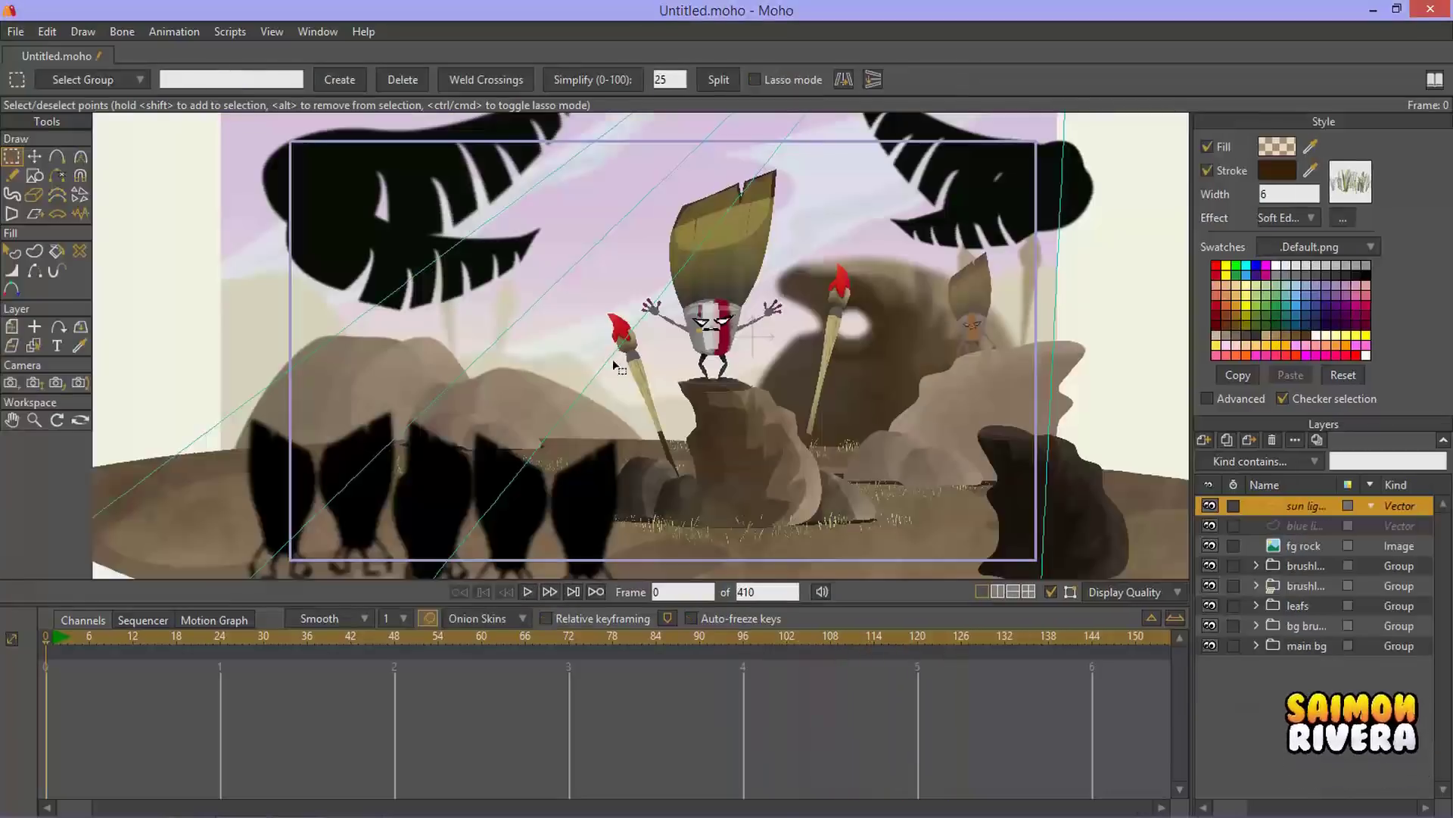
# Step: Play the paintbrush character scene, stop at frame 141, and render that frame to preview it
pyautogui.click(528, 591)
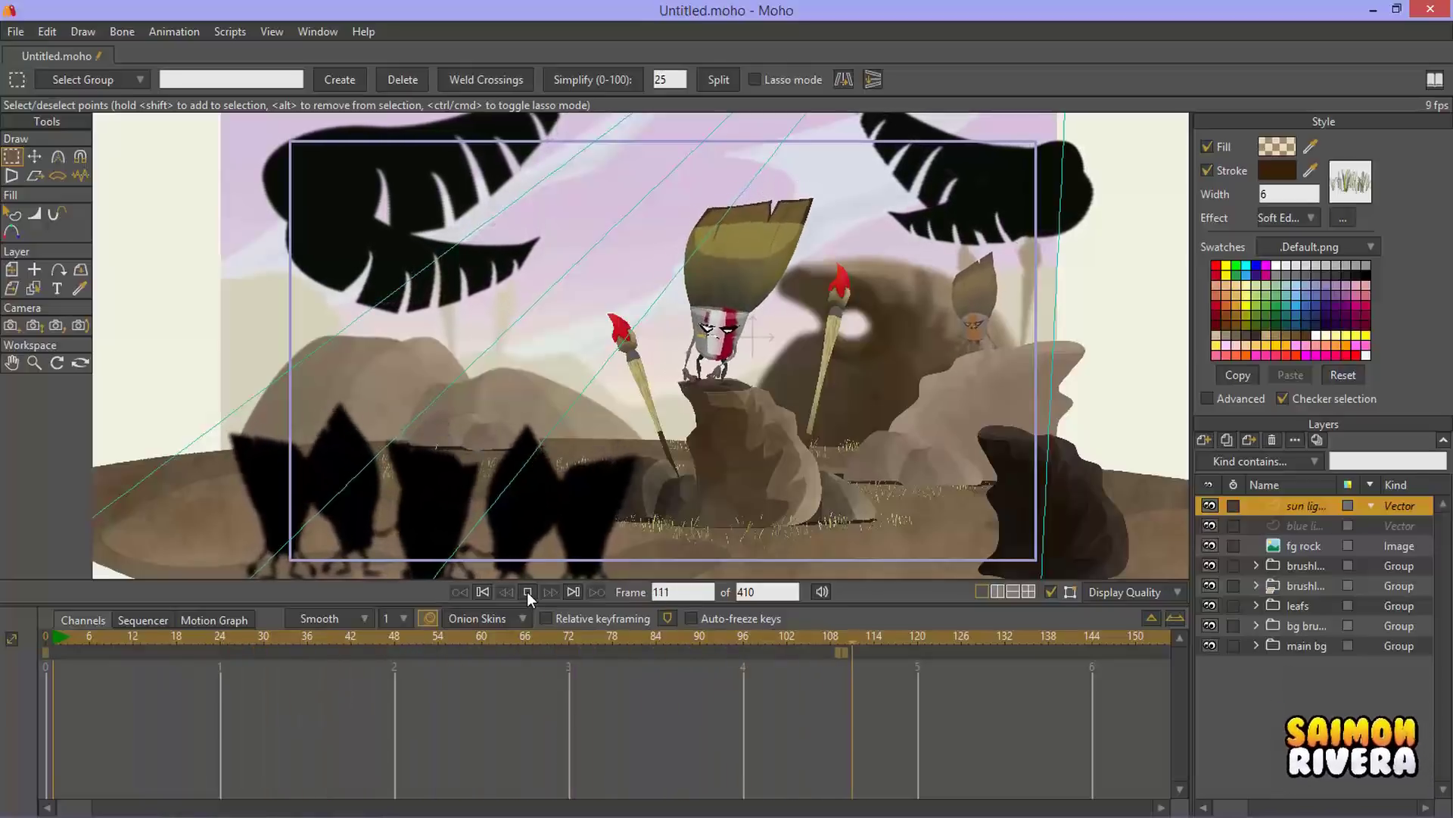
pyautogui.click(527, 592)
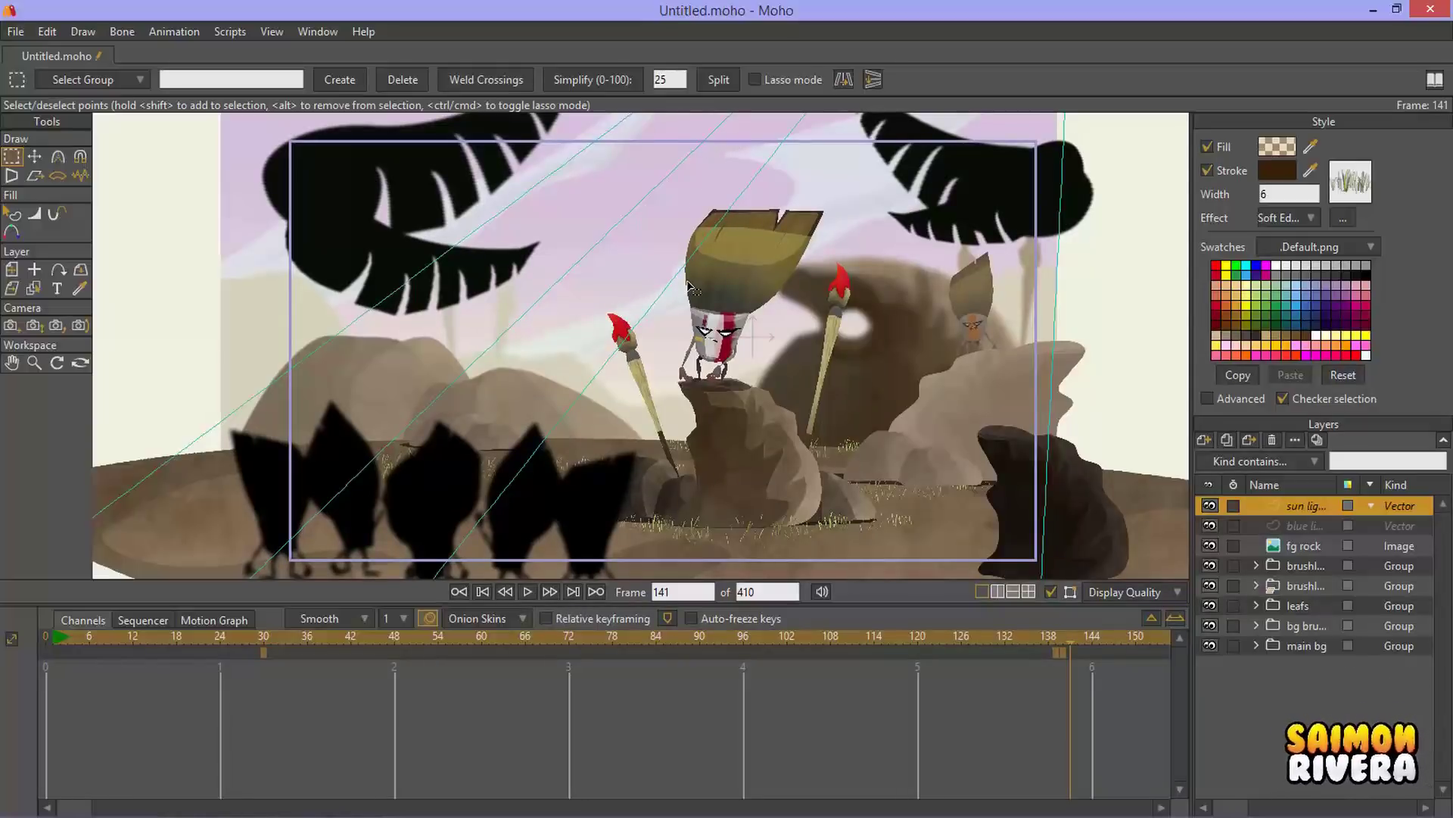
pyautogui.hotkey('ctrl', 'r')
pyautogui.click(1387, 43)
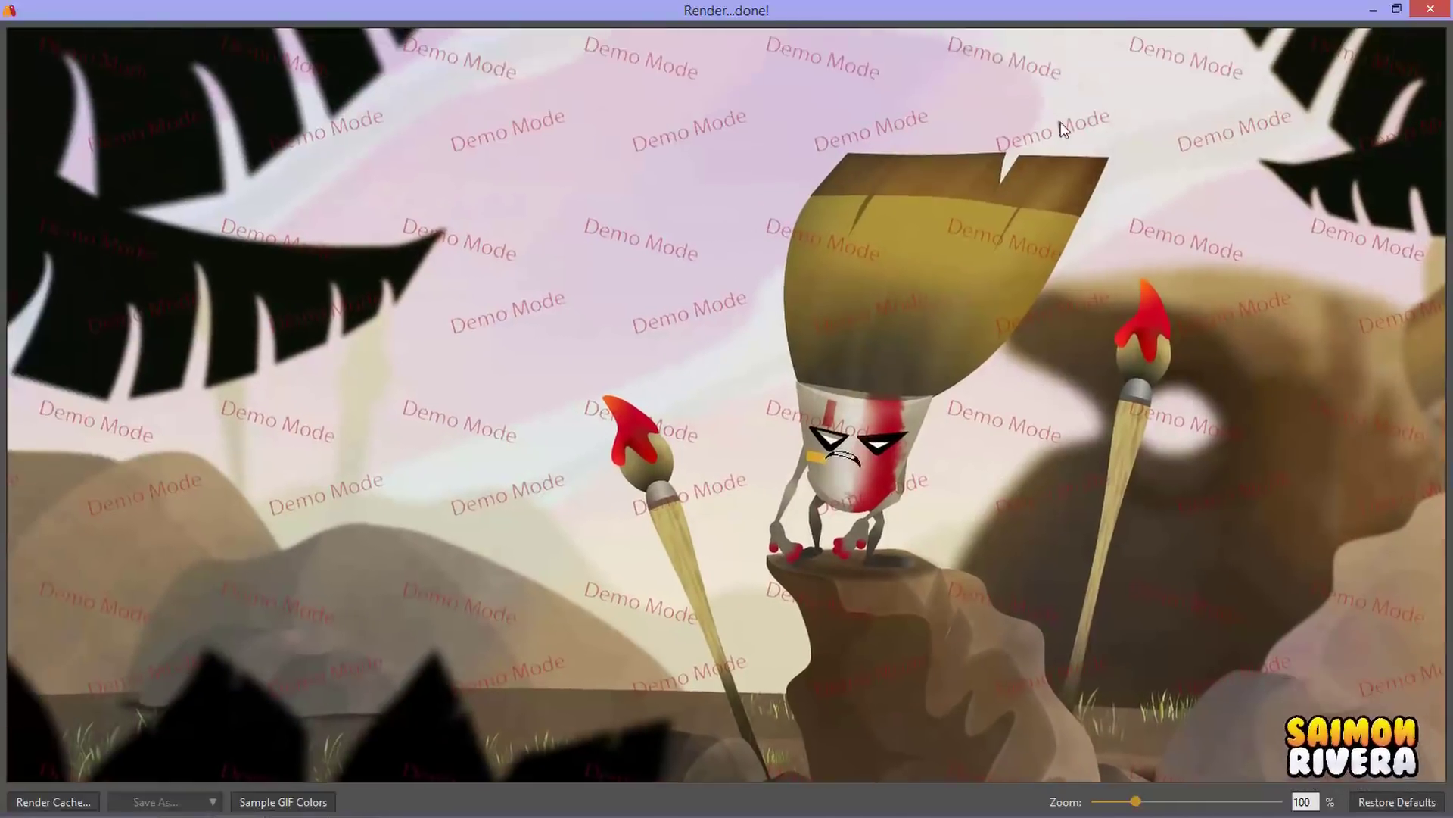
pyautogui.click(1427, 10)
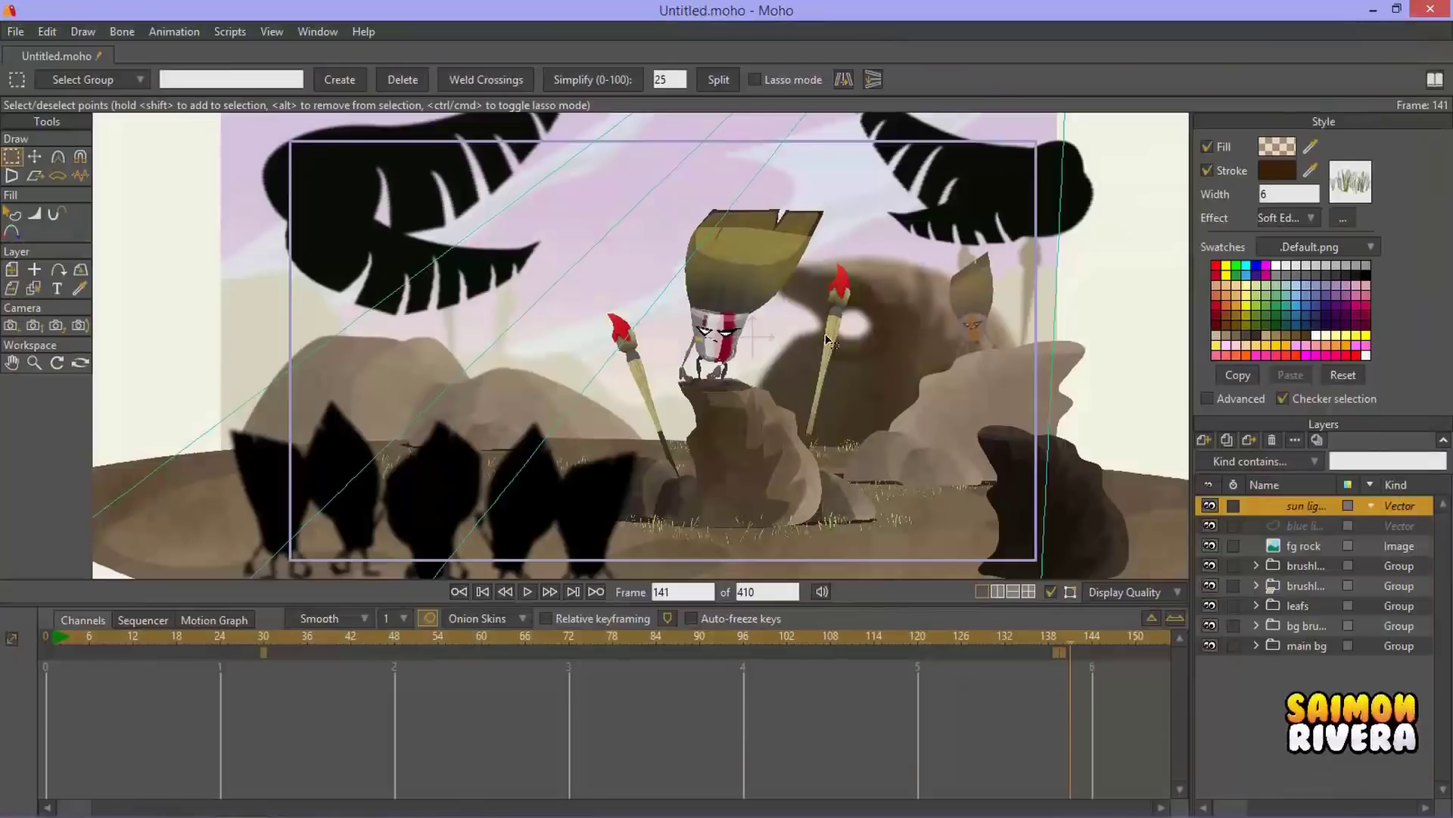
pyautogui.scroll(3, 659, 361)
pyautogui.scroll(-6, 658, 361)
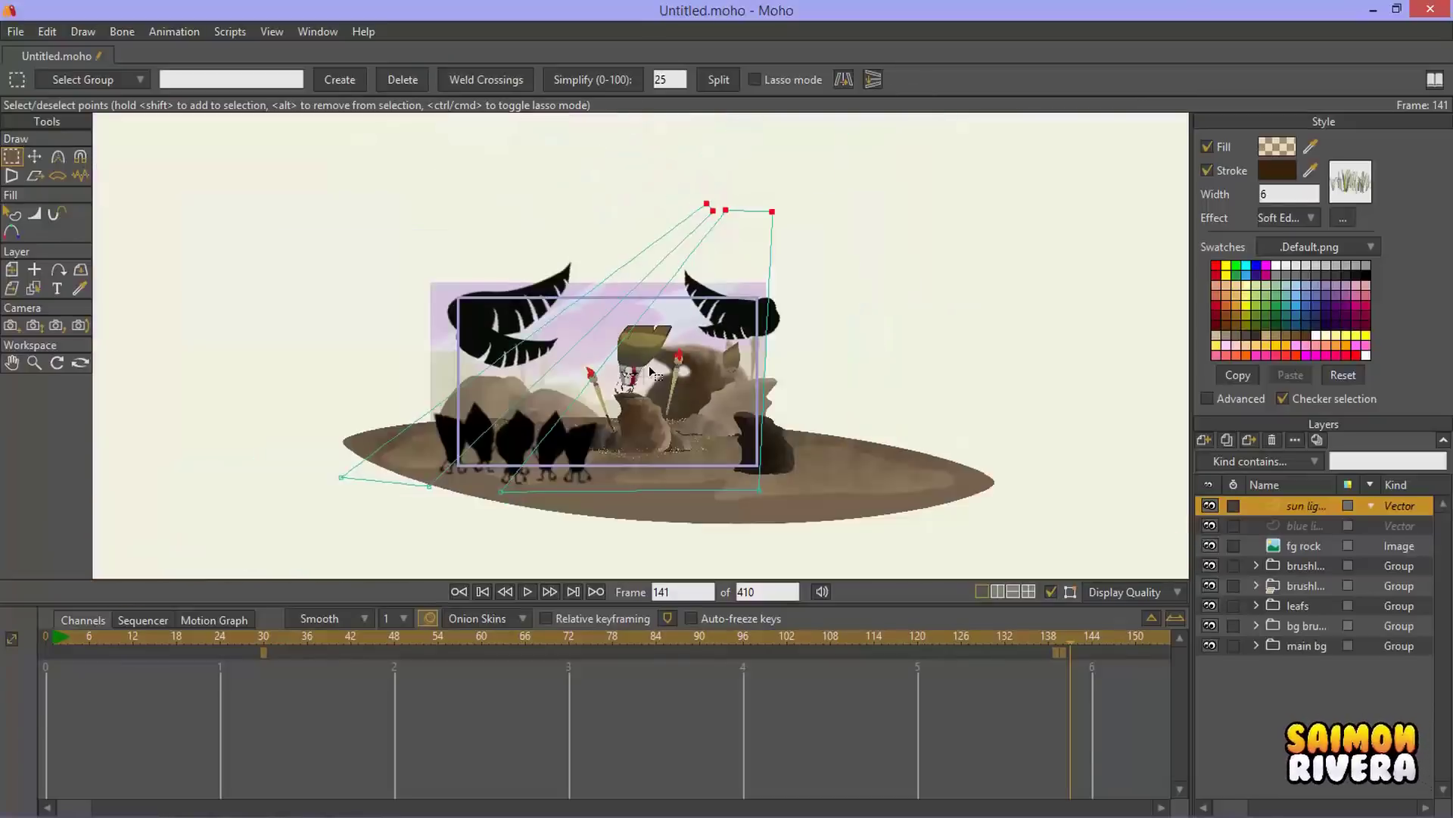
pyautogui.scroll(2, 627, 377)
pyautogui.scroll(2, 627, 377)
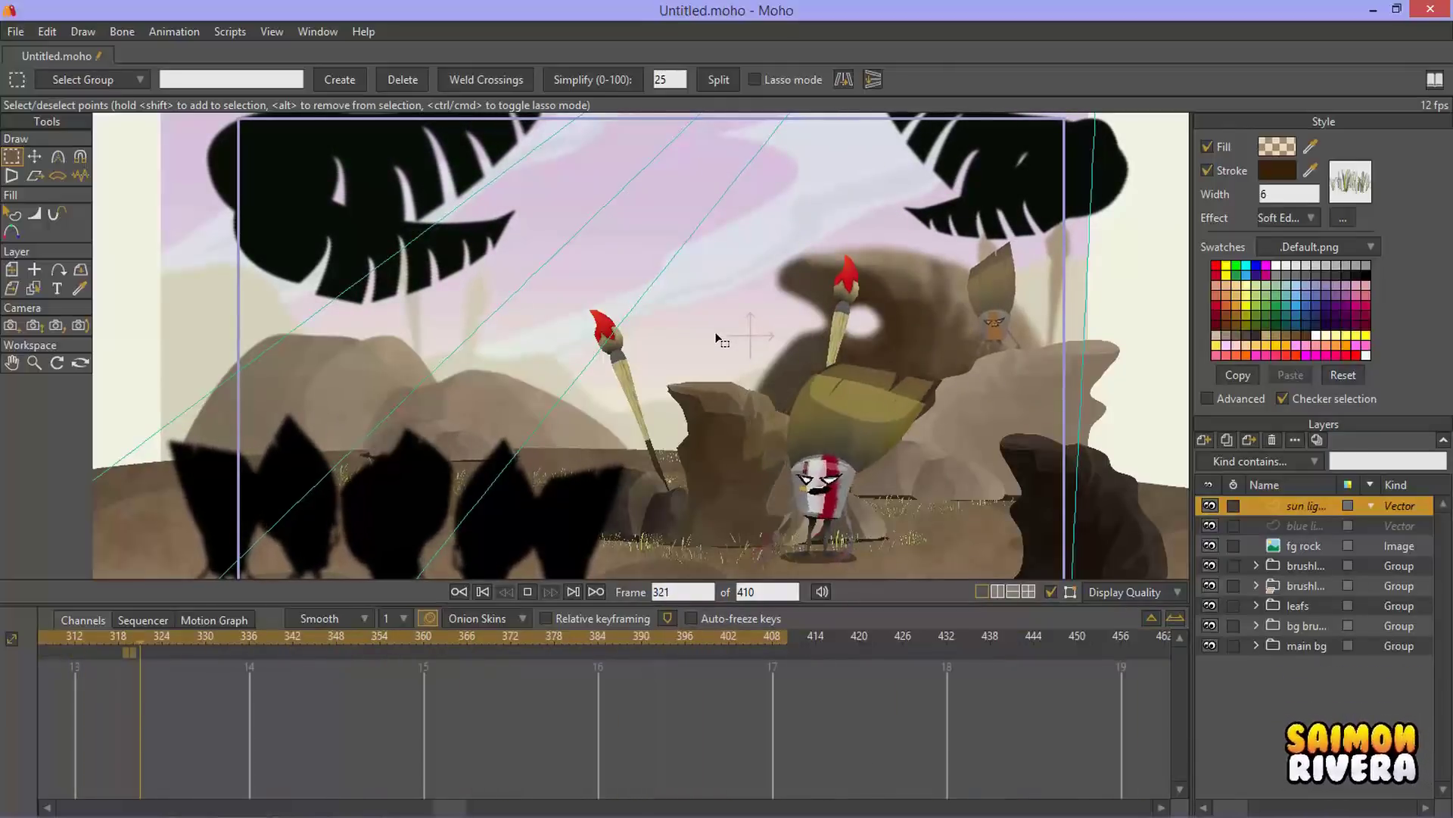
# Step: Stop playback, return the paintbrush character scene to frame 0, and compare its canvas with the wolf scene
pyautogui.click(530, 592)
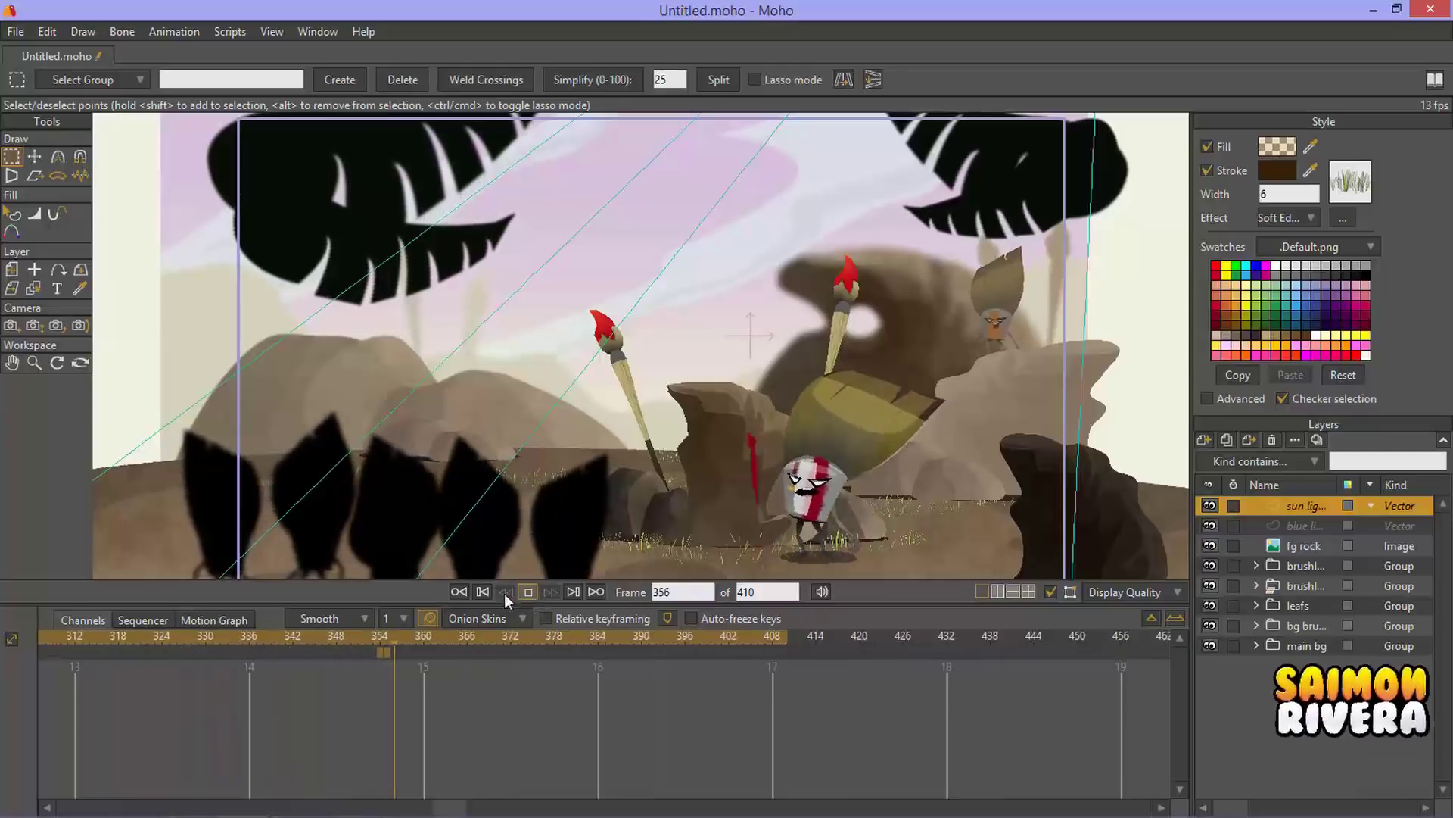
pyautogui.click(459, 591)
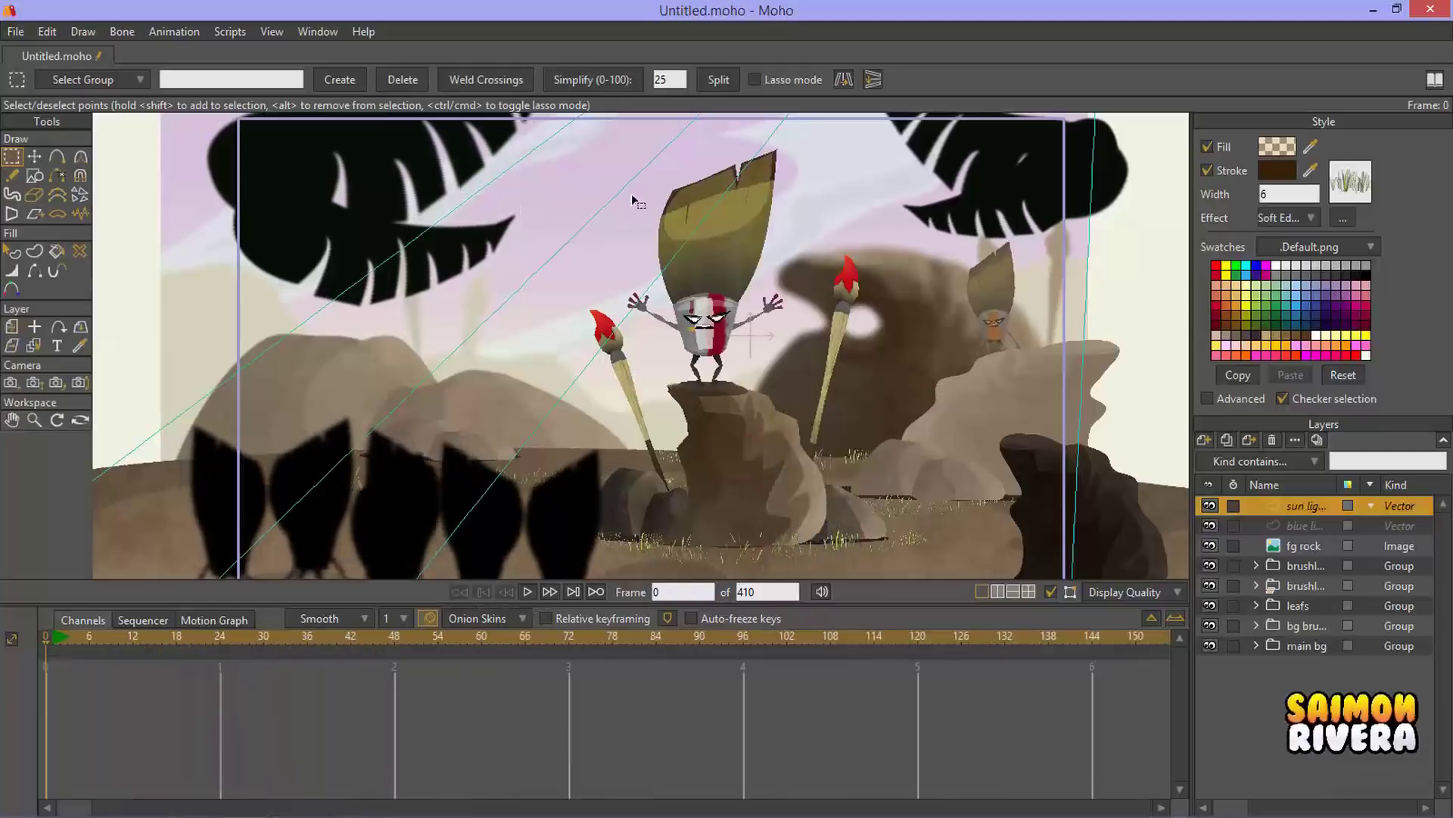
pyautogui.hotkey('alt', 'Tab')
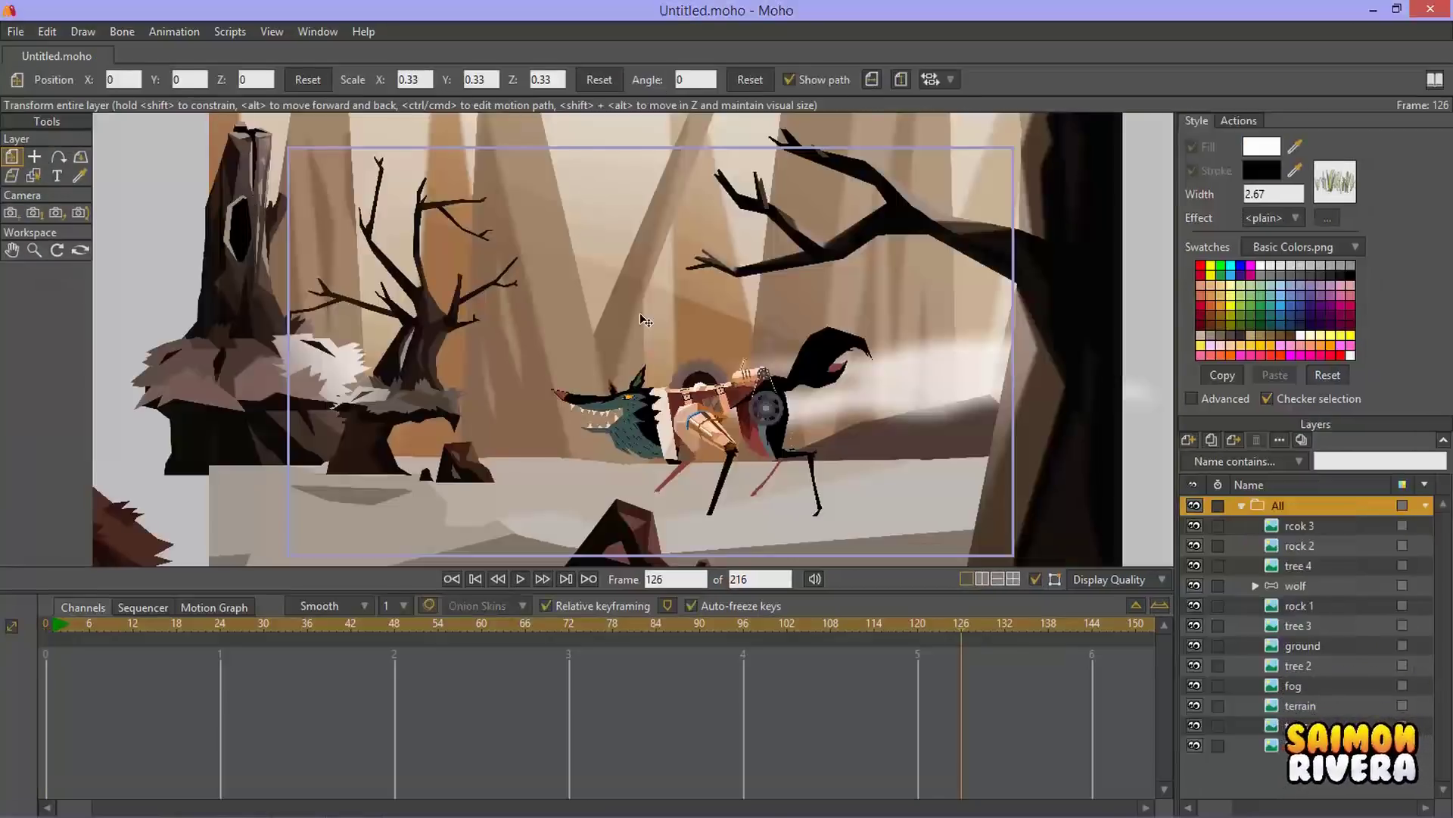
pyautogui.hotkey('alt', 'Tab')
pyautogui.hotkey('alt', 'Tab')
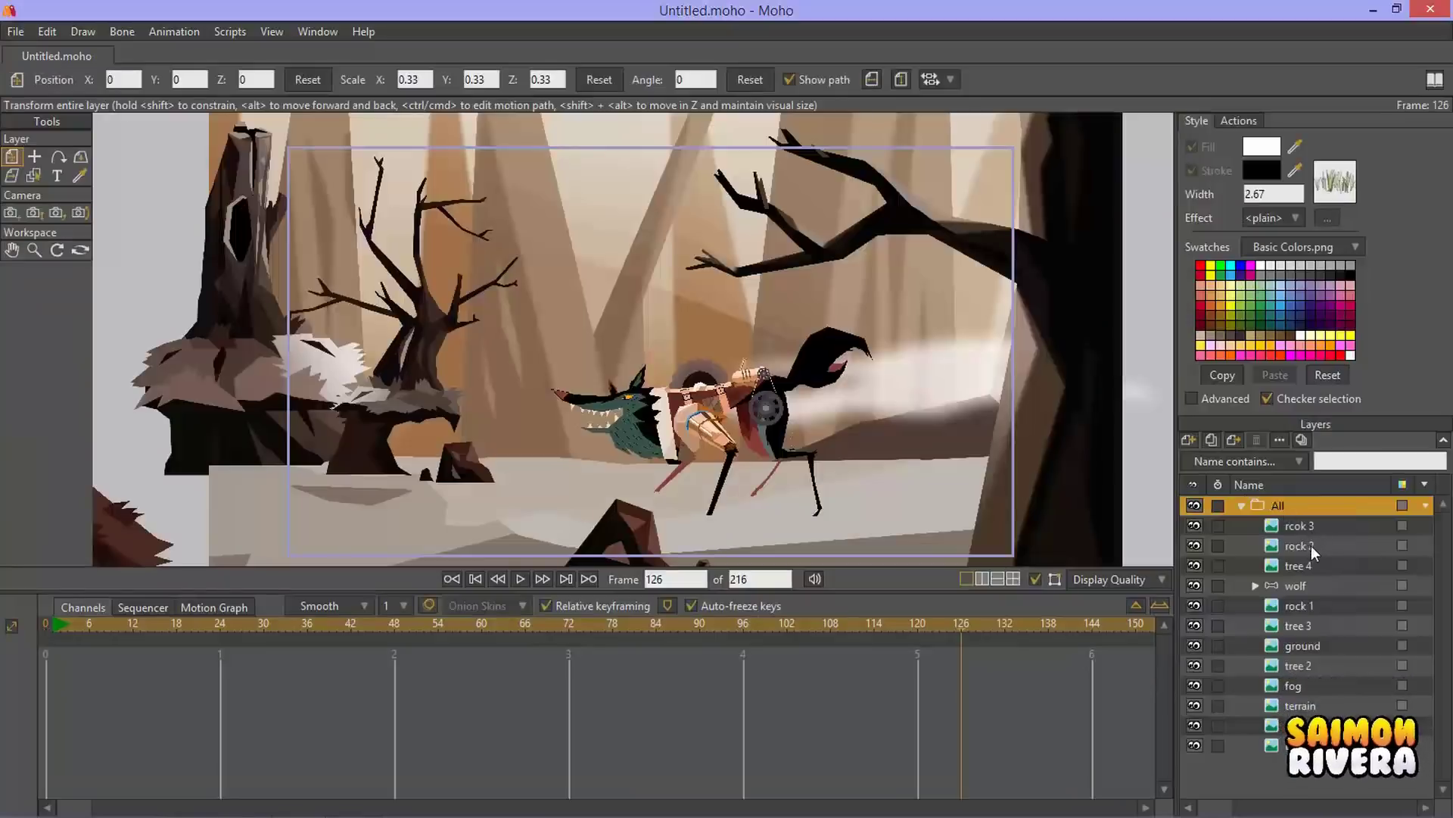
# Step: Select the wolf's leg front L layer, activate Select Points, and compare the tool's options with those in the paintbrush character scene
pyautogui.click(1290, 605)
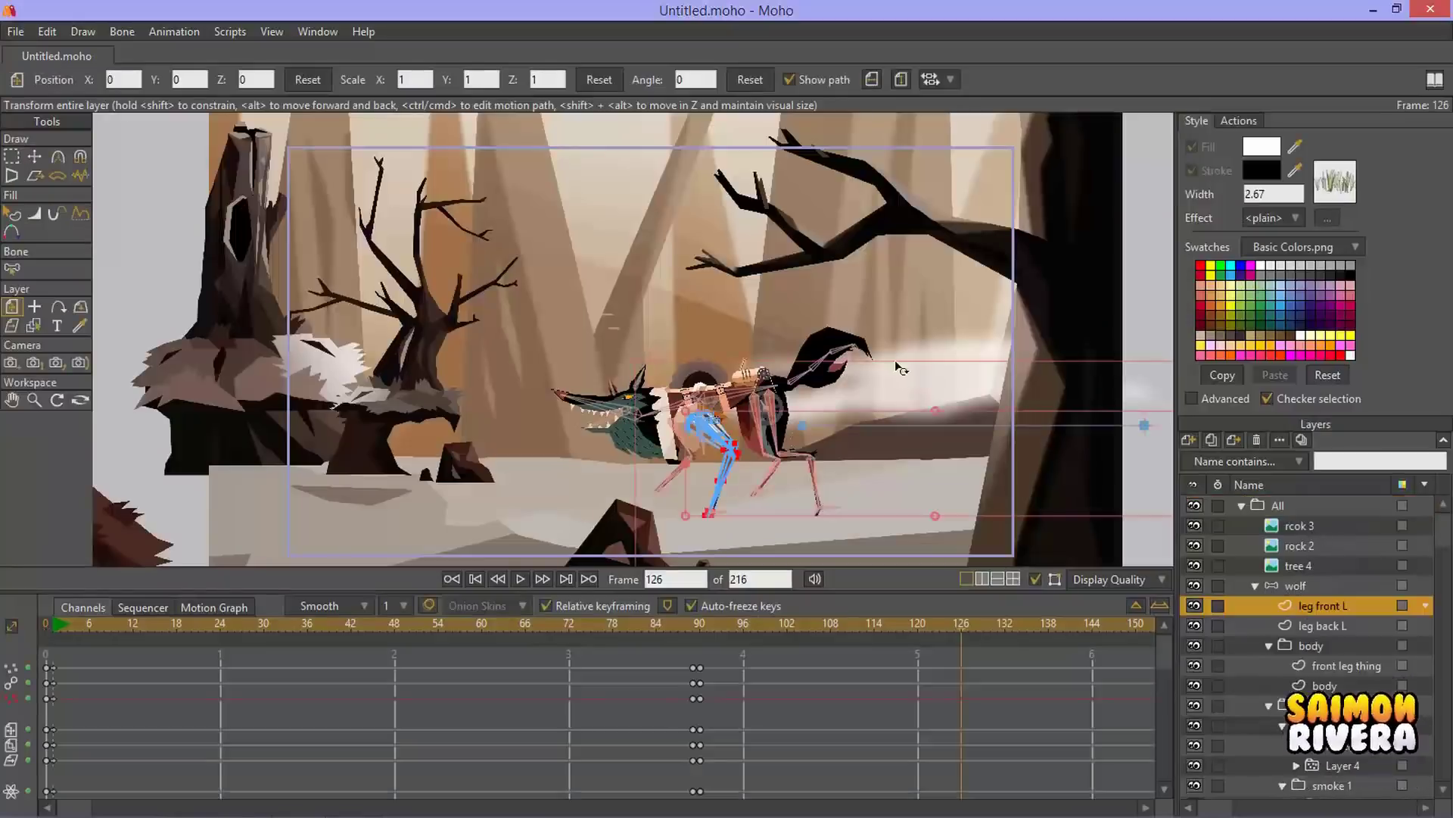
pyautogui.hotkey('alt', 'Tab')
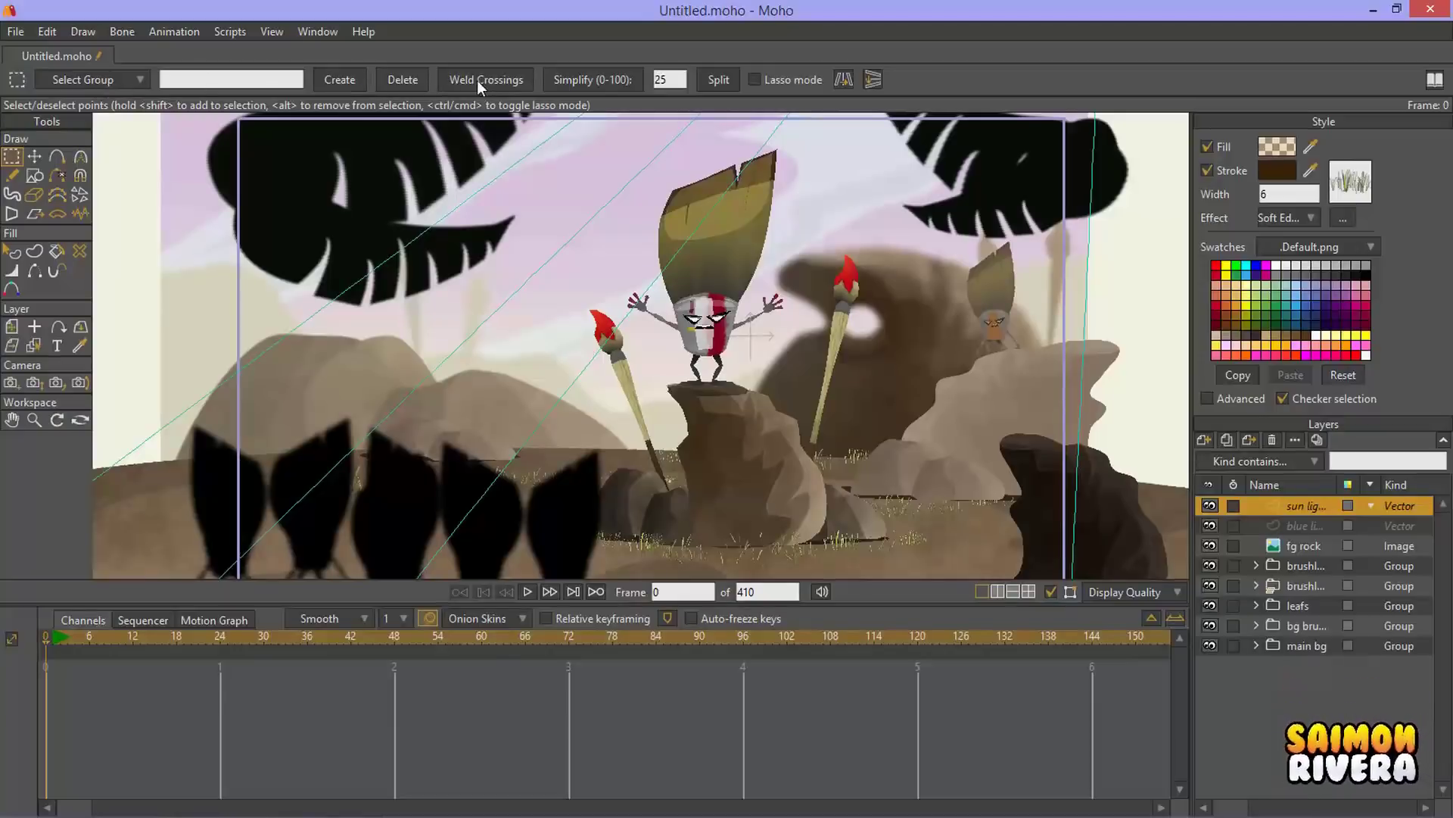
pyautogui.hotkey('alt', 'Tab')
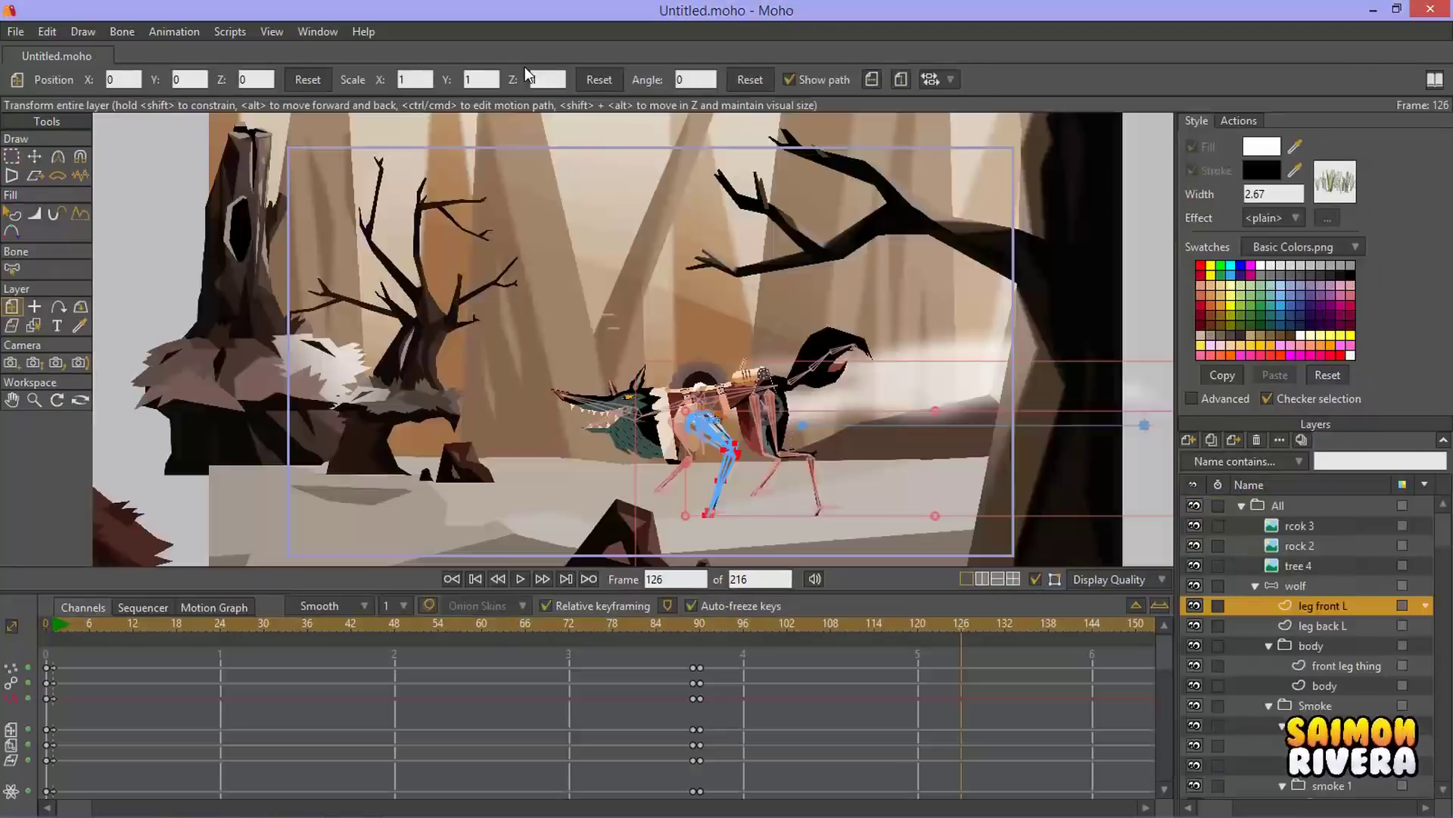
pyautogui.click(11, 156)
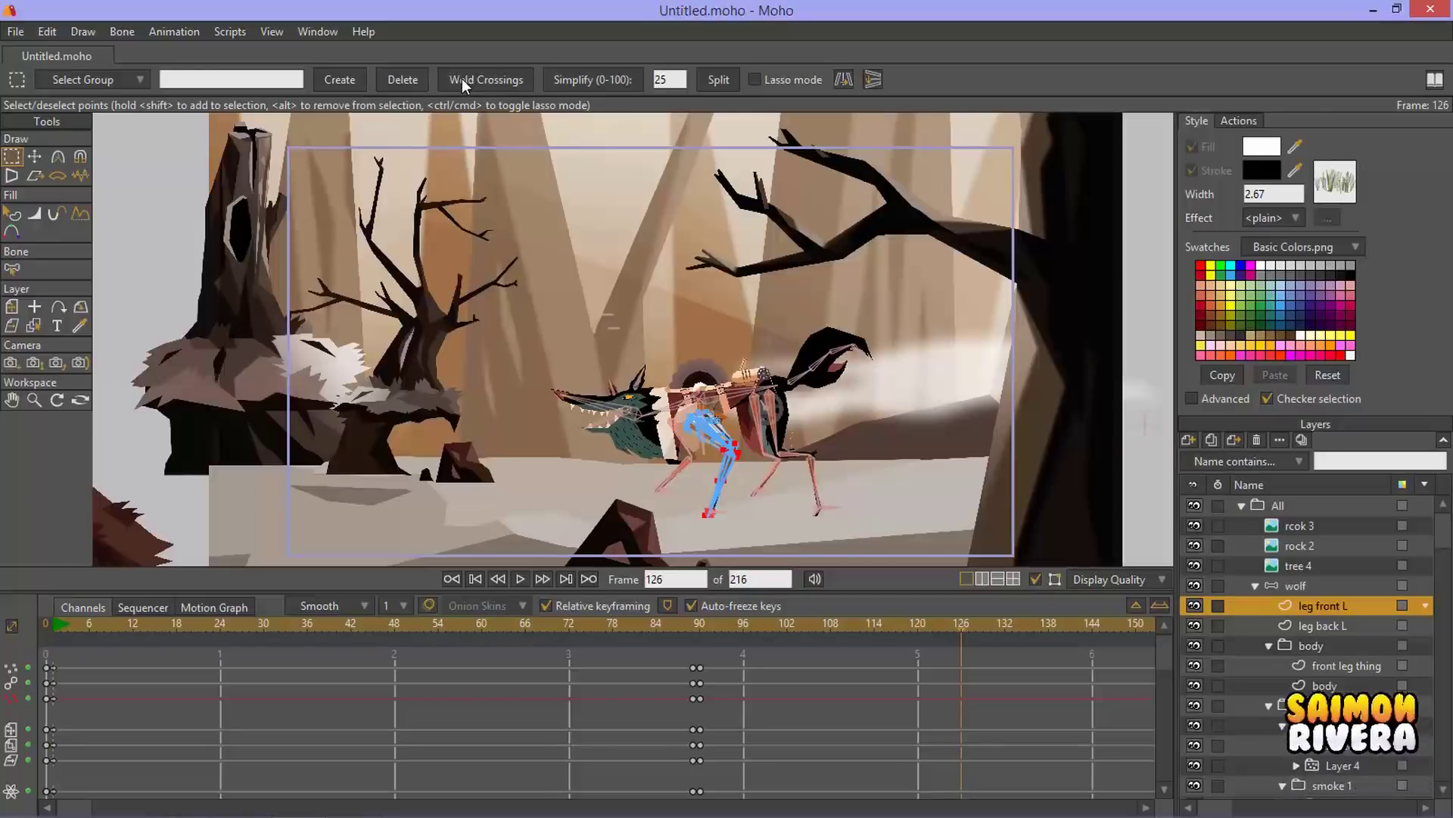
pyautogui.hotkey('alt', 'Tab')
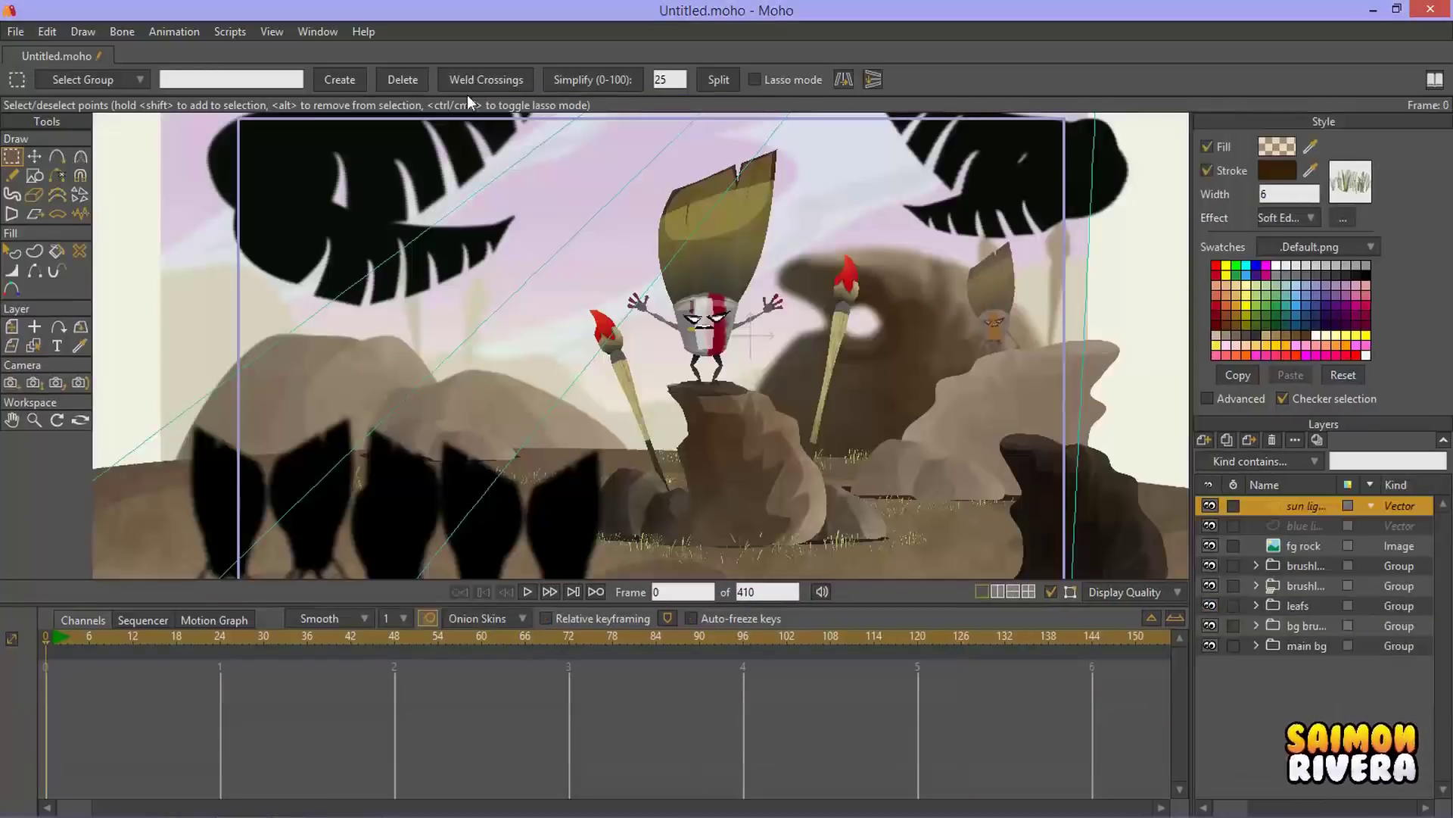
pyautogui.hotkey('alt', 'Tab')
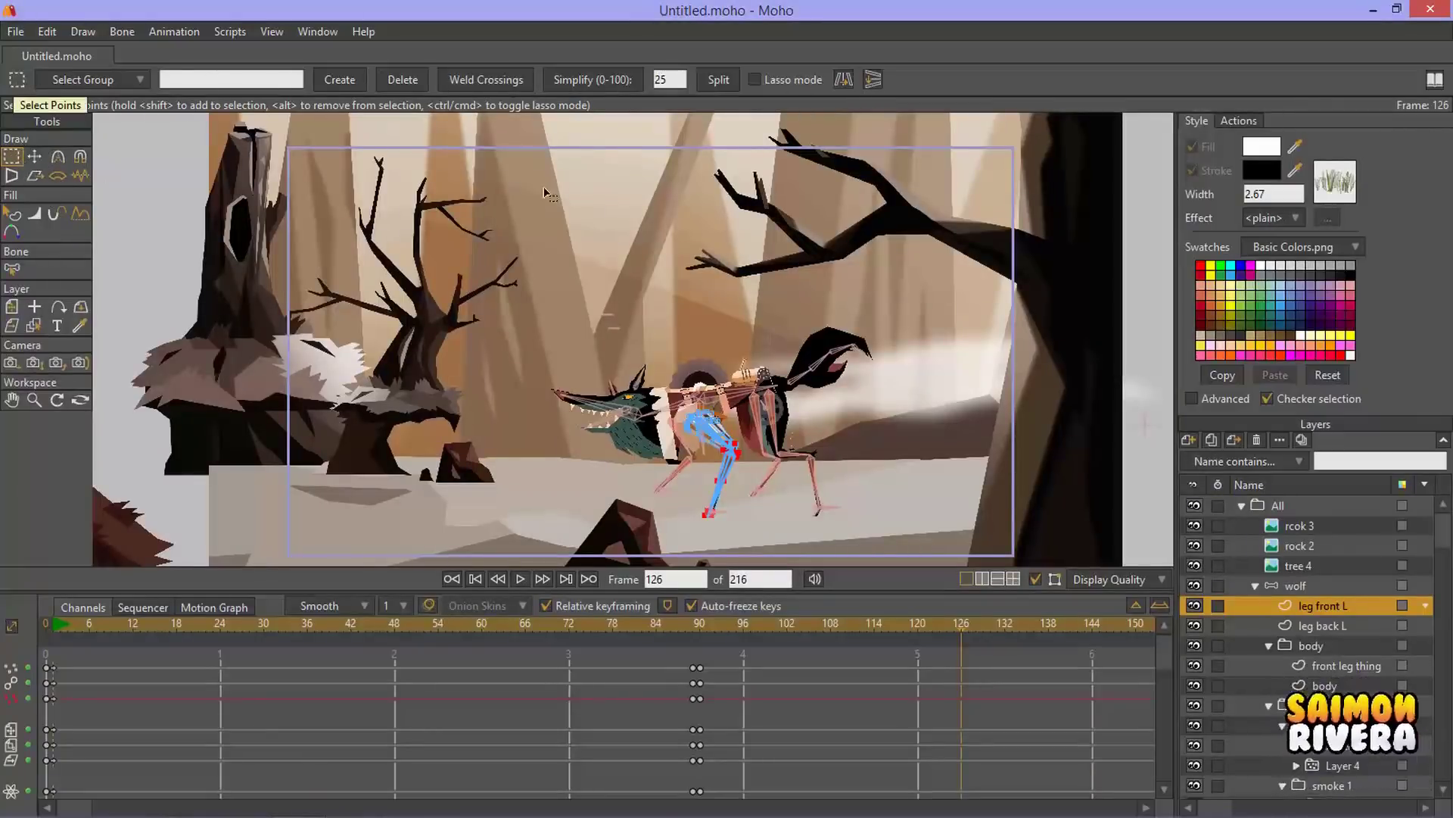
pyautogui.hotkey('alt', 'Tab')
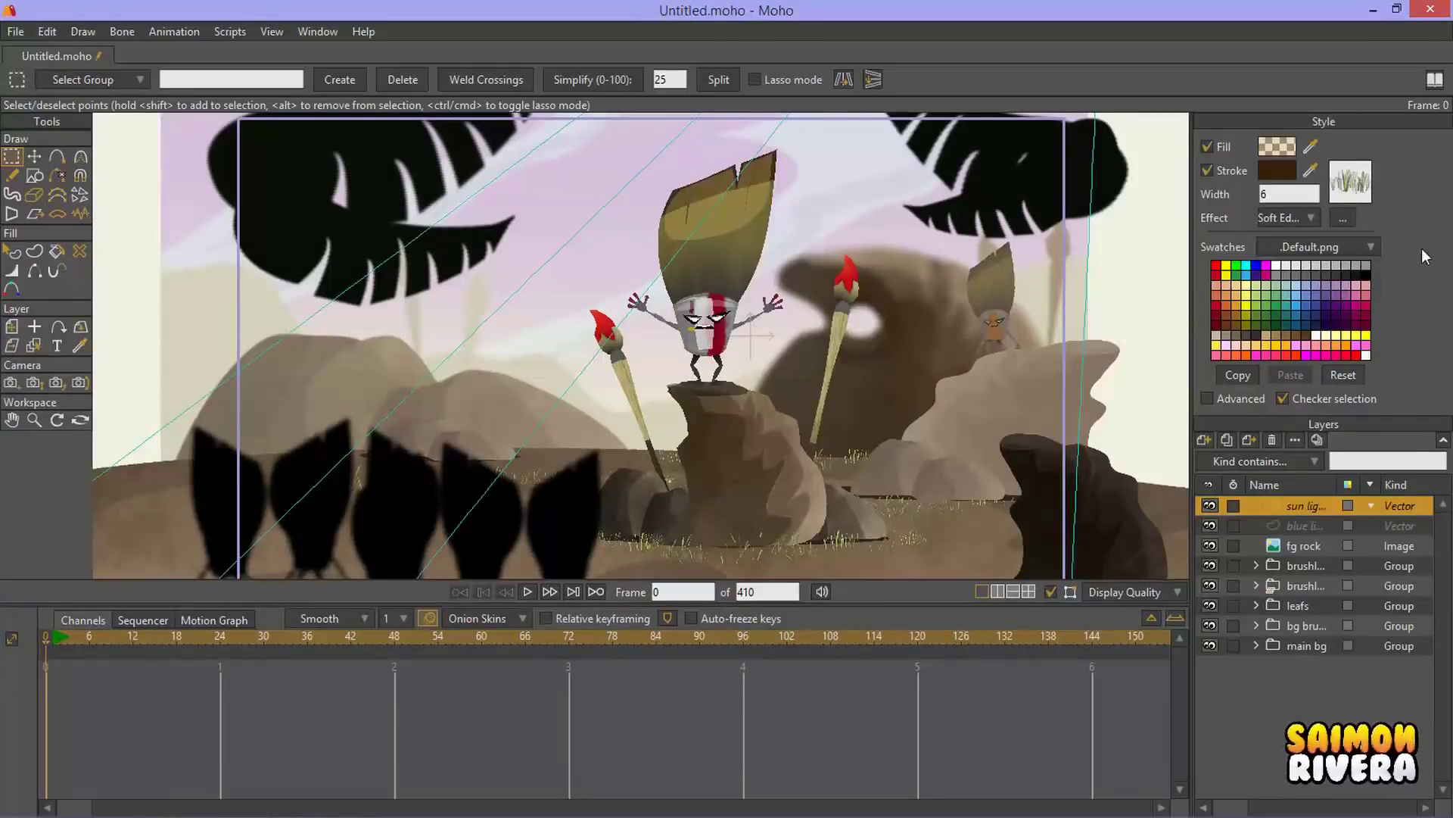
# Step: View the paintbrush character scene's fill effects, set the wolf scene's effect to Shaded, and dismiss its settings
pyautogui.click(1312, 219)
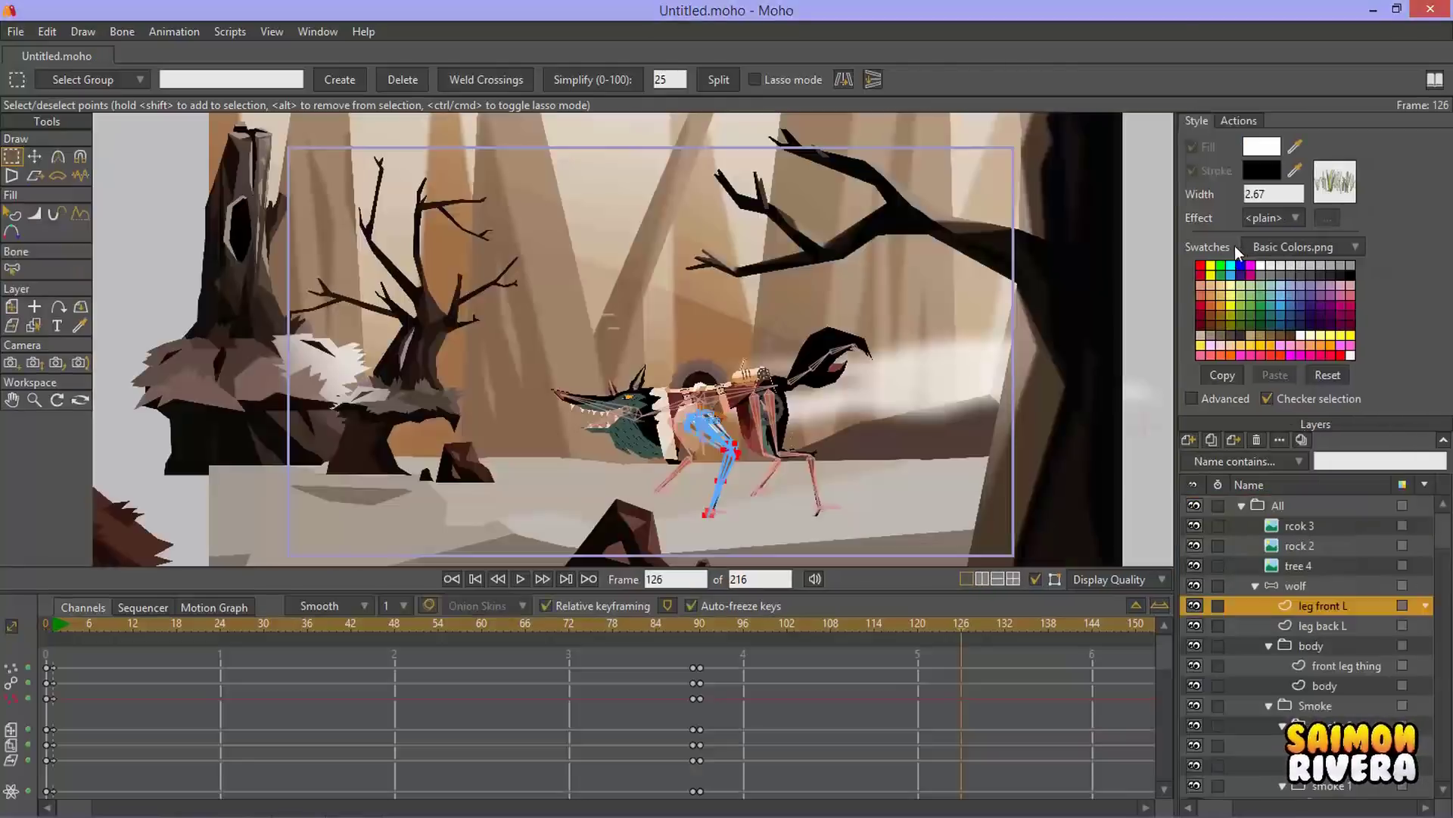
pyautogui.click(1281, 218)
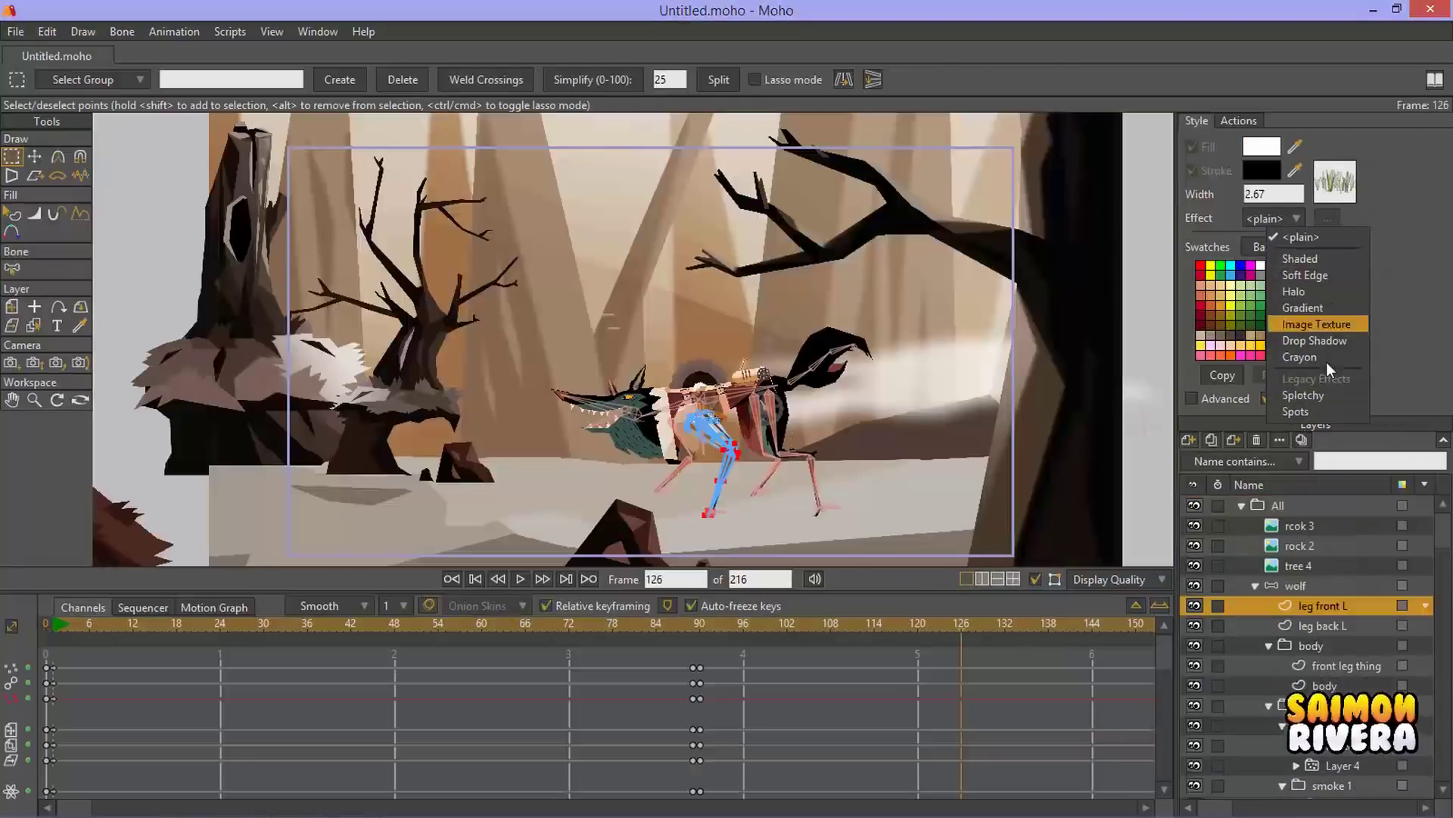
pyautogui.click(1312, 259)
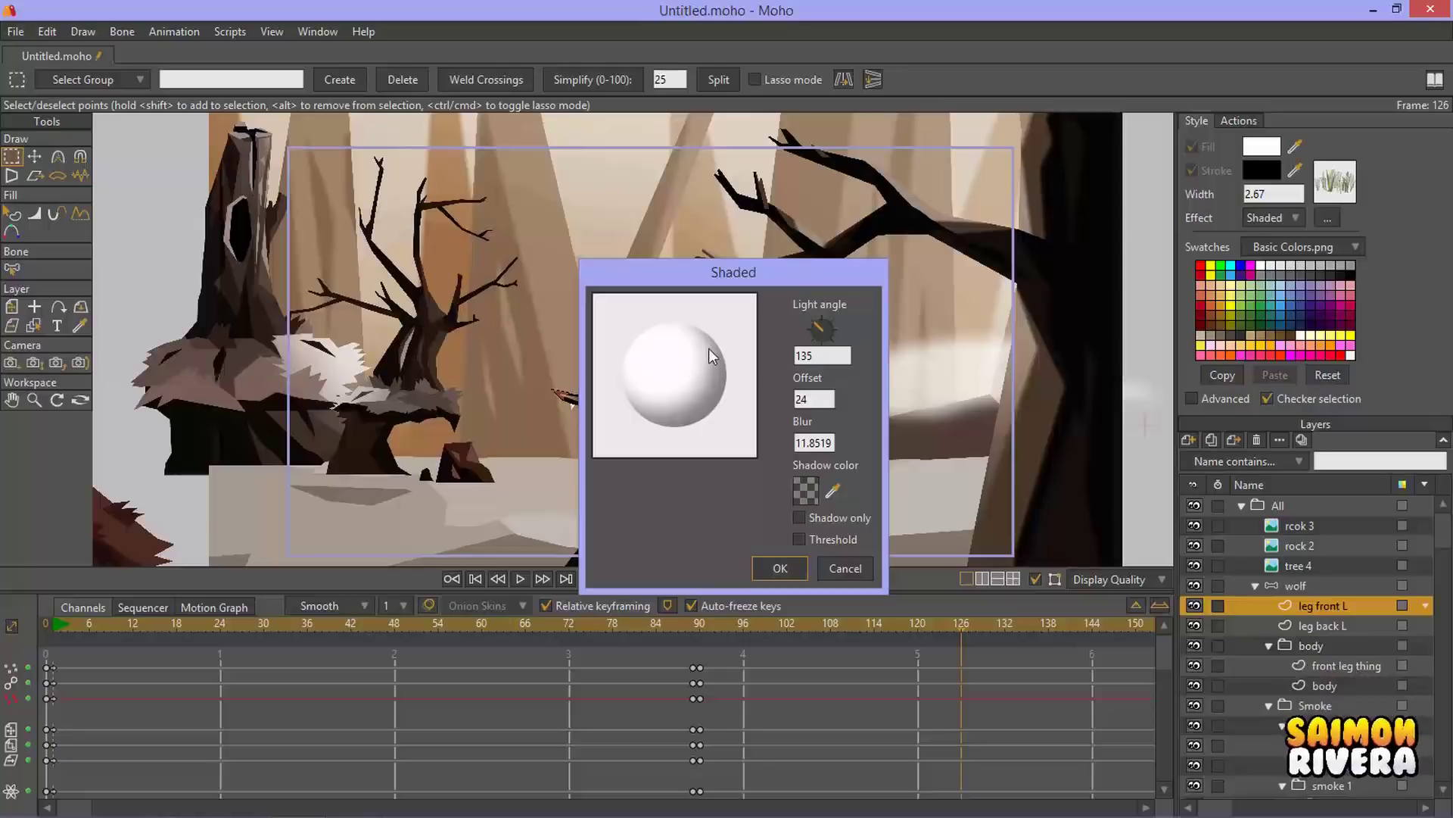
pyautogui.click(848, 568)
# Step: In the paintbrush character scene, set the sun light layer's fill effect to Shaded and accept its default settings
pyautogui.hotkey('alt', 'Tab')
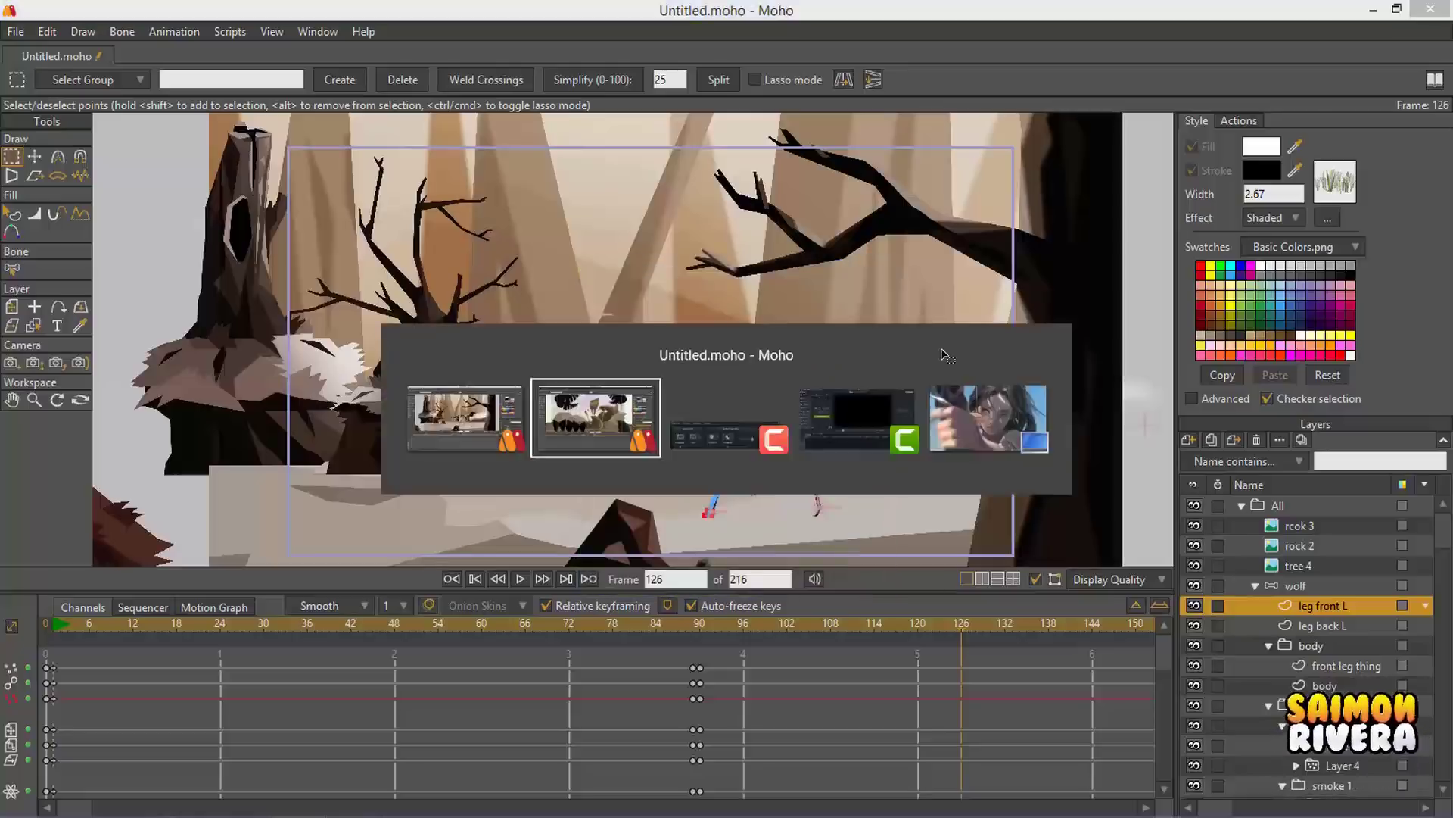
pyautogui.click(1310, 219)
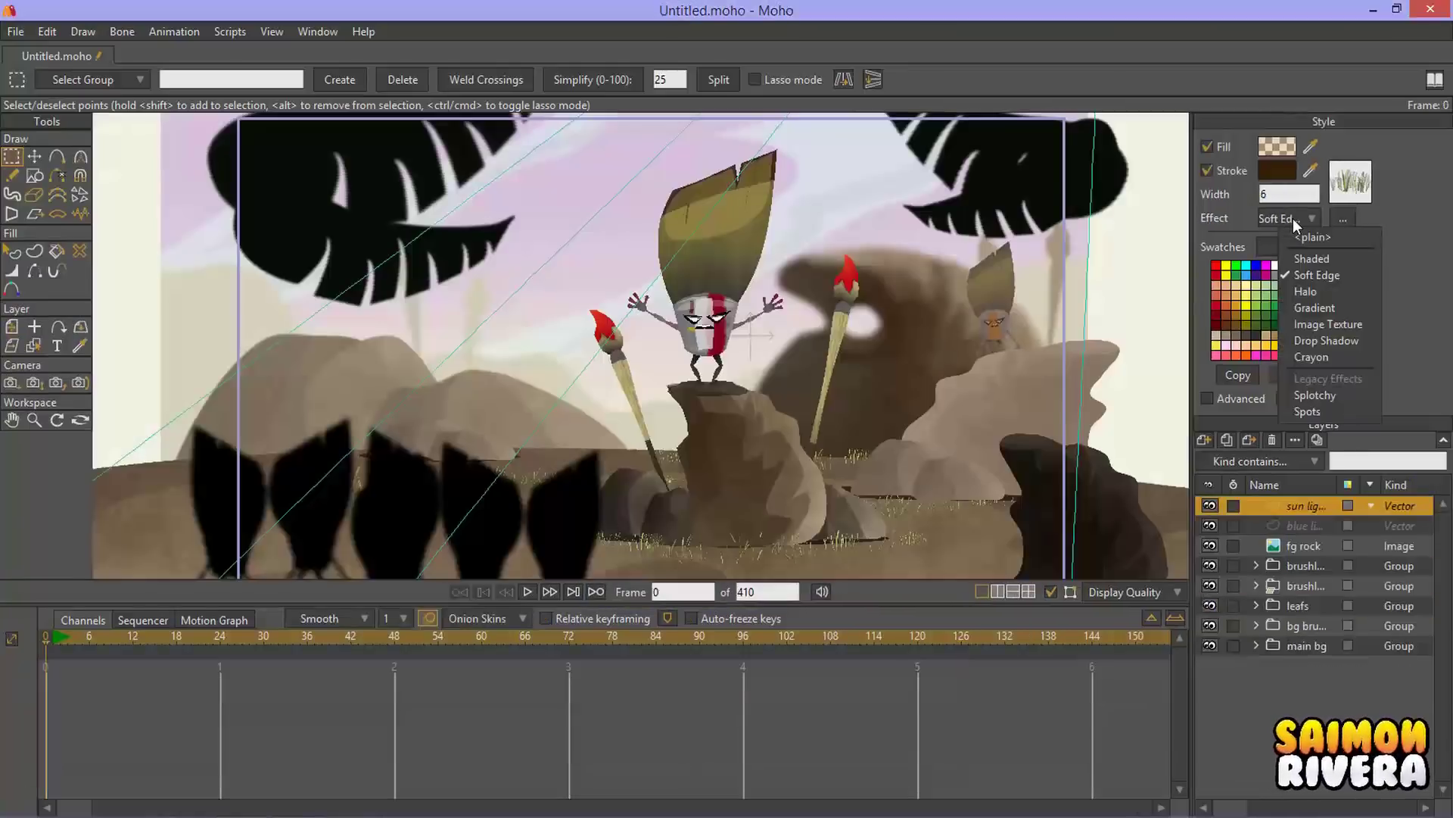
pyautogui.click(1307, 258)
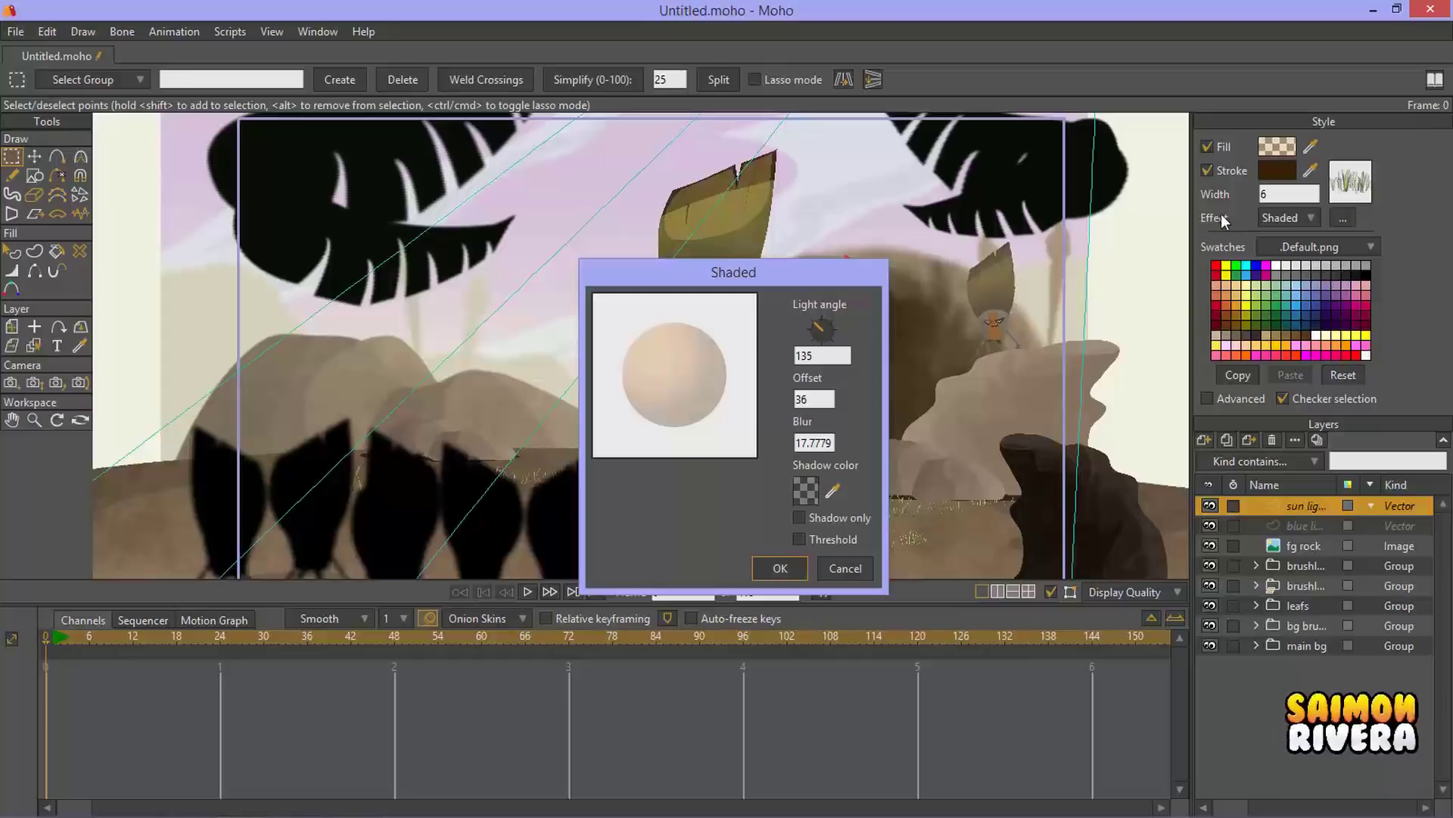
pyautogui.click(780, 568)
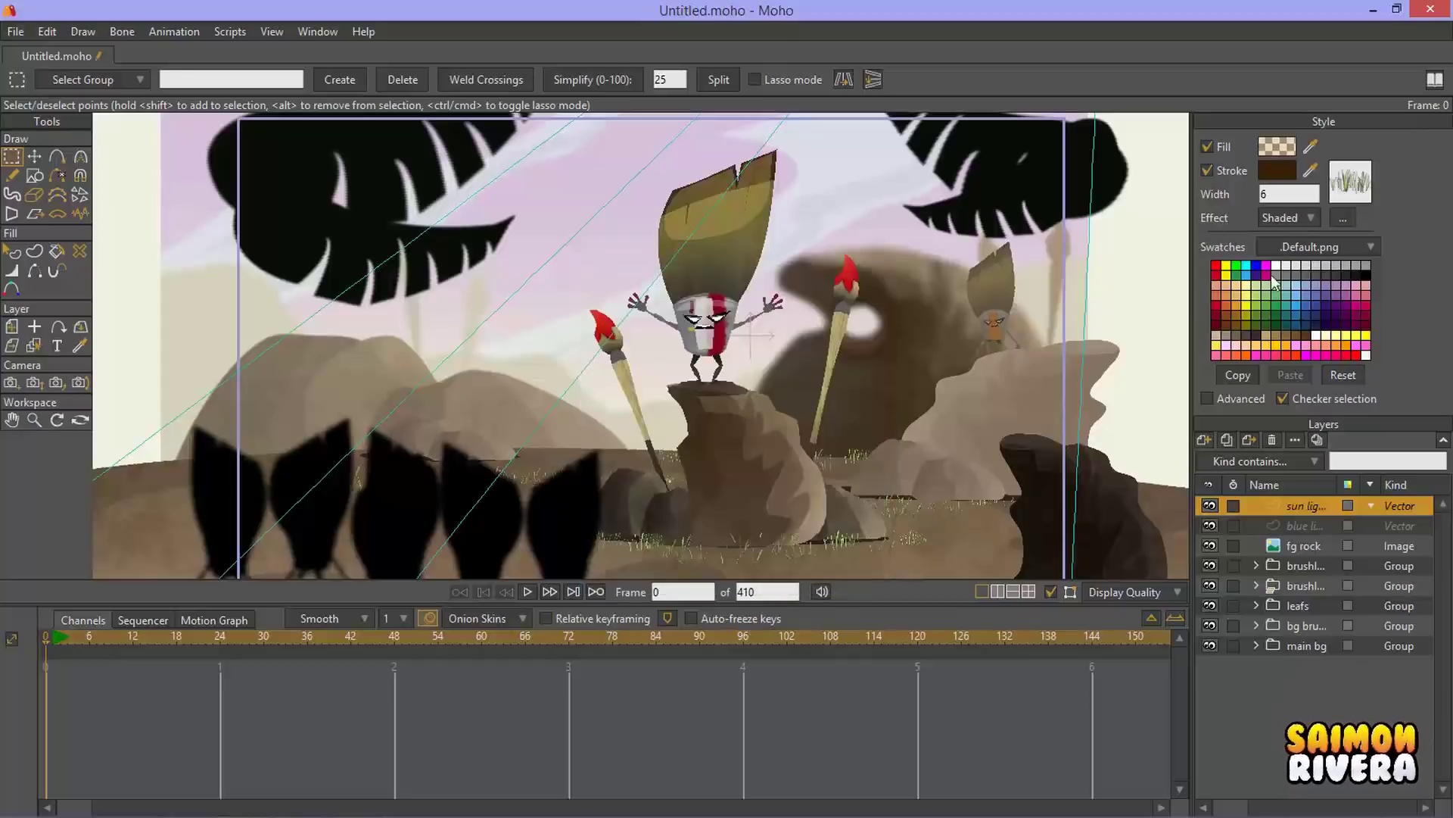
# Step: Show the advanced style options in both scenes to compare them, and hide them again
pyautogui.click(1207, 398)
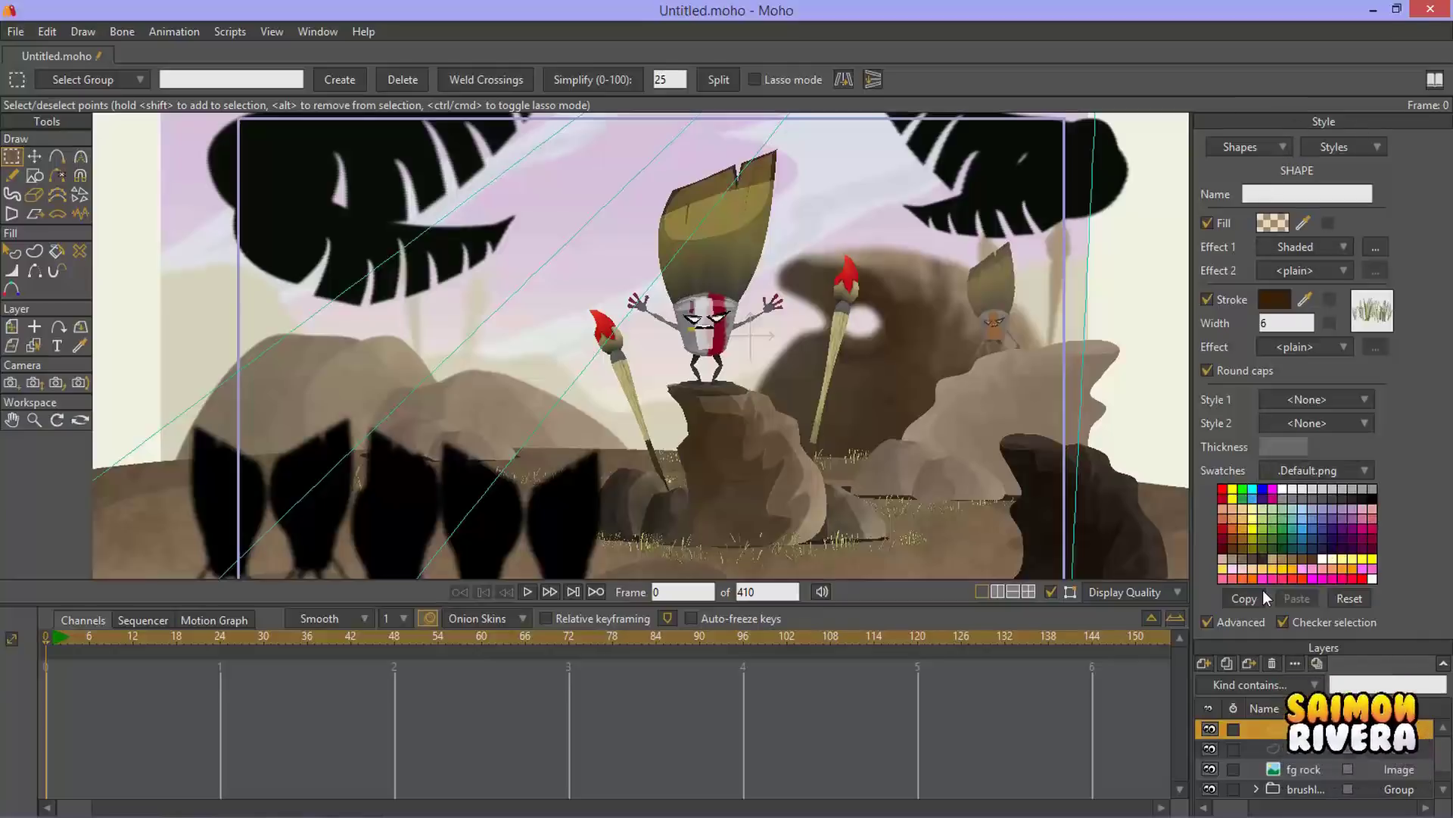
pyautogui.hotkey('alt', 'Tab')
pyautogui.click(1220, 396)
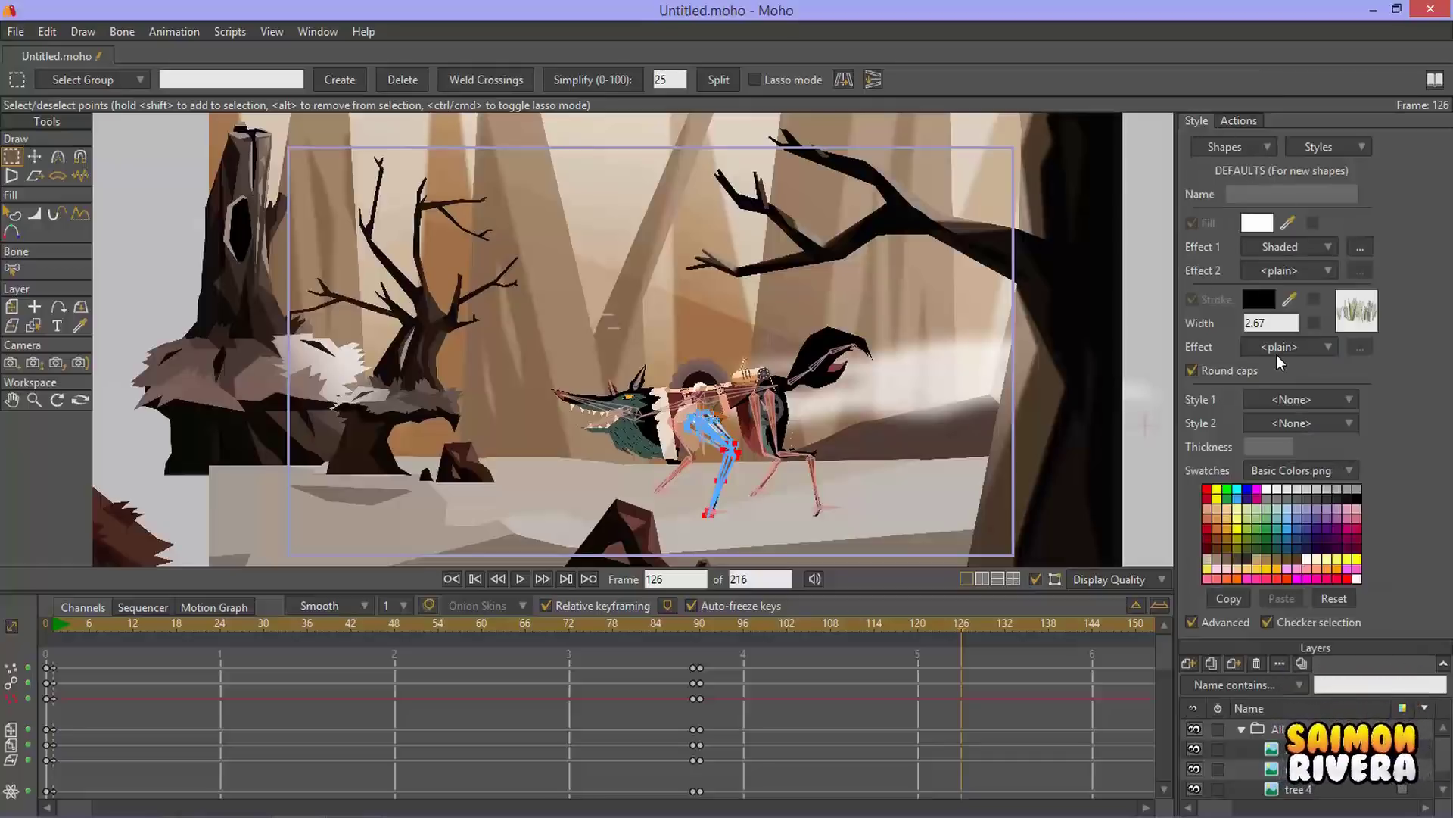
pyautogui.hotkey('alt', 'Tab')
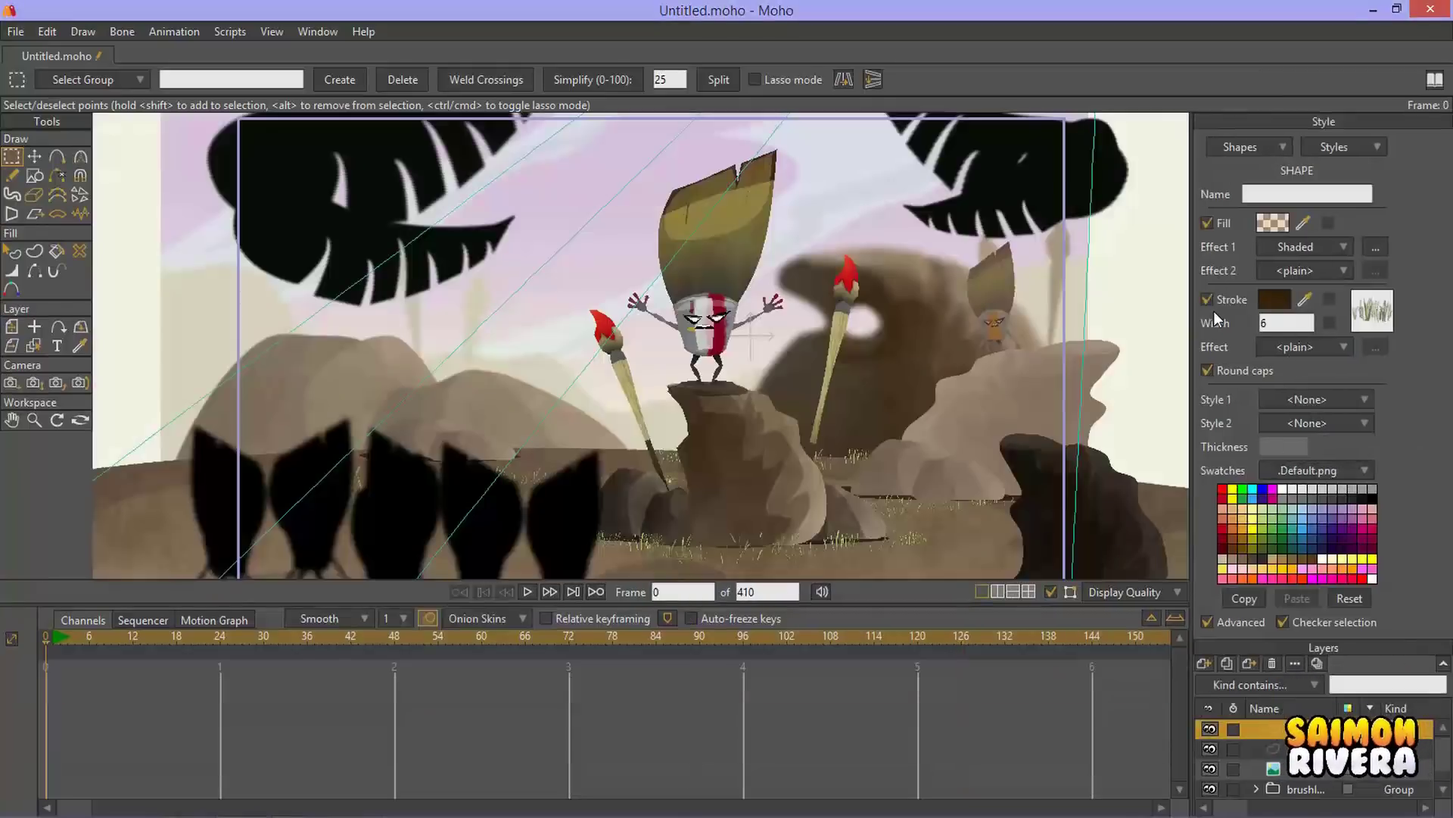
pyautogui.click(1233, 616)
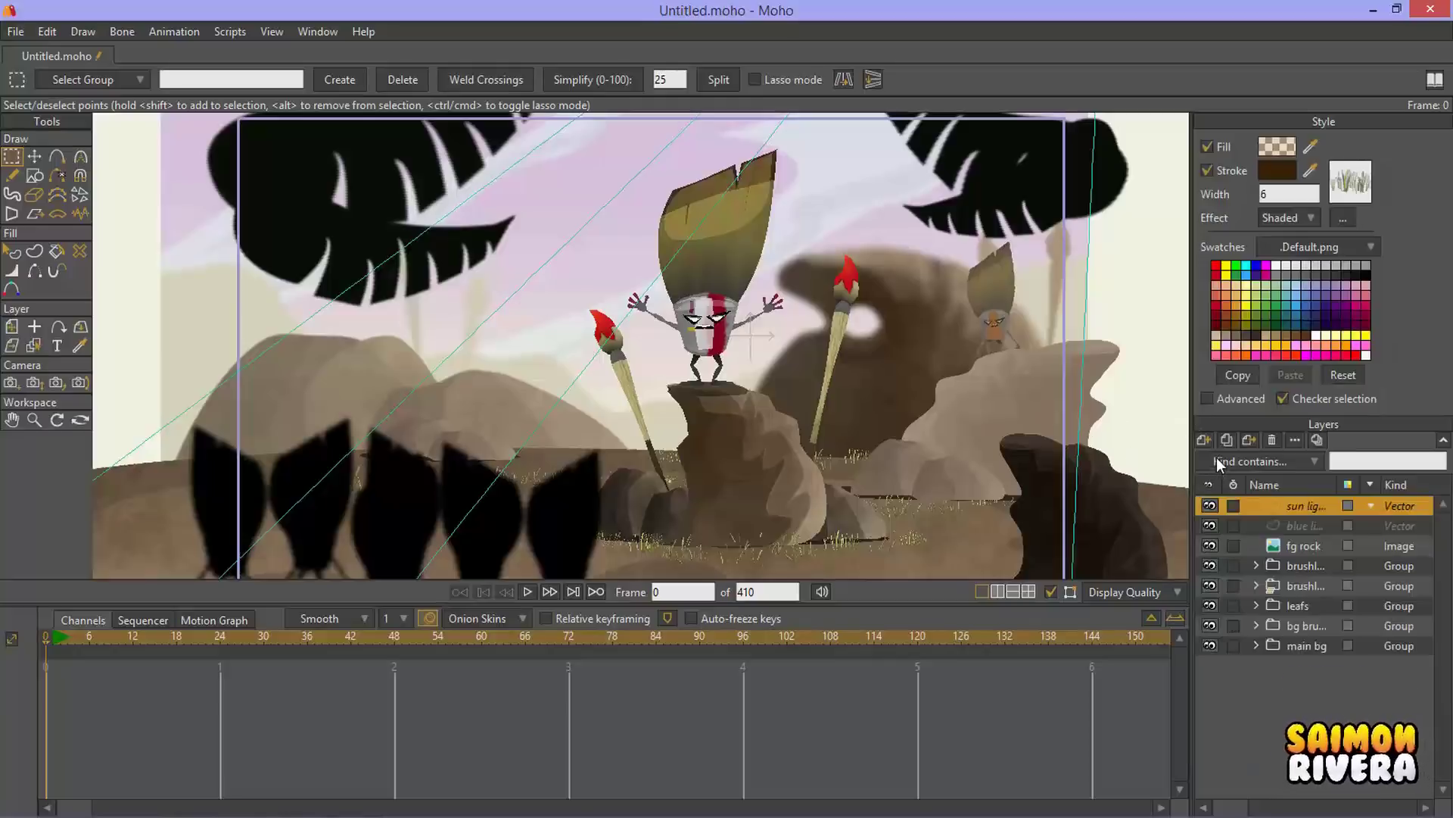
pyautogui.click(1204, 440)
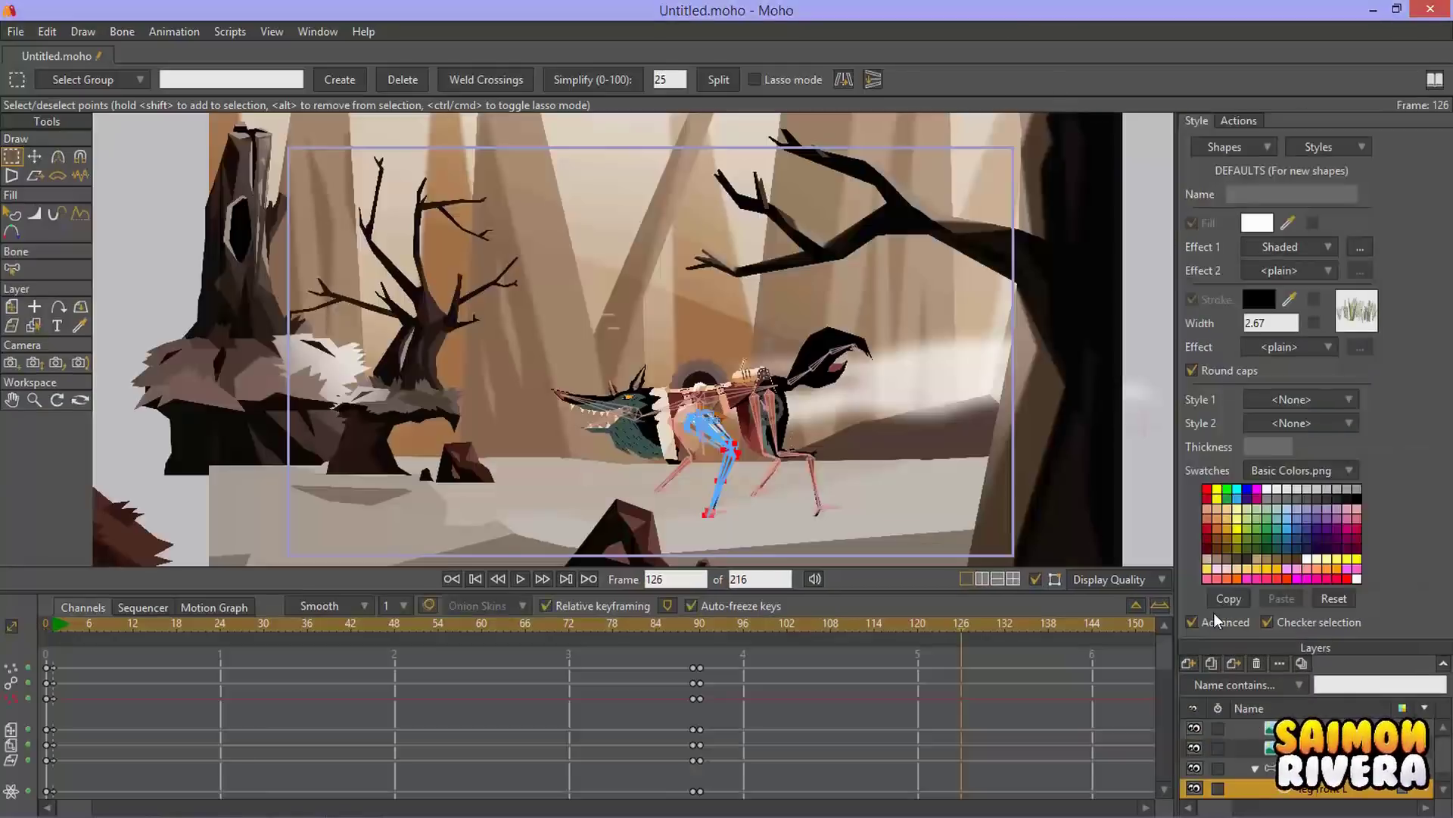
pyautogui.click(1204, 617)
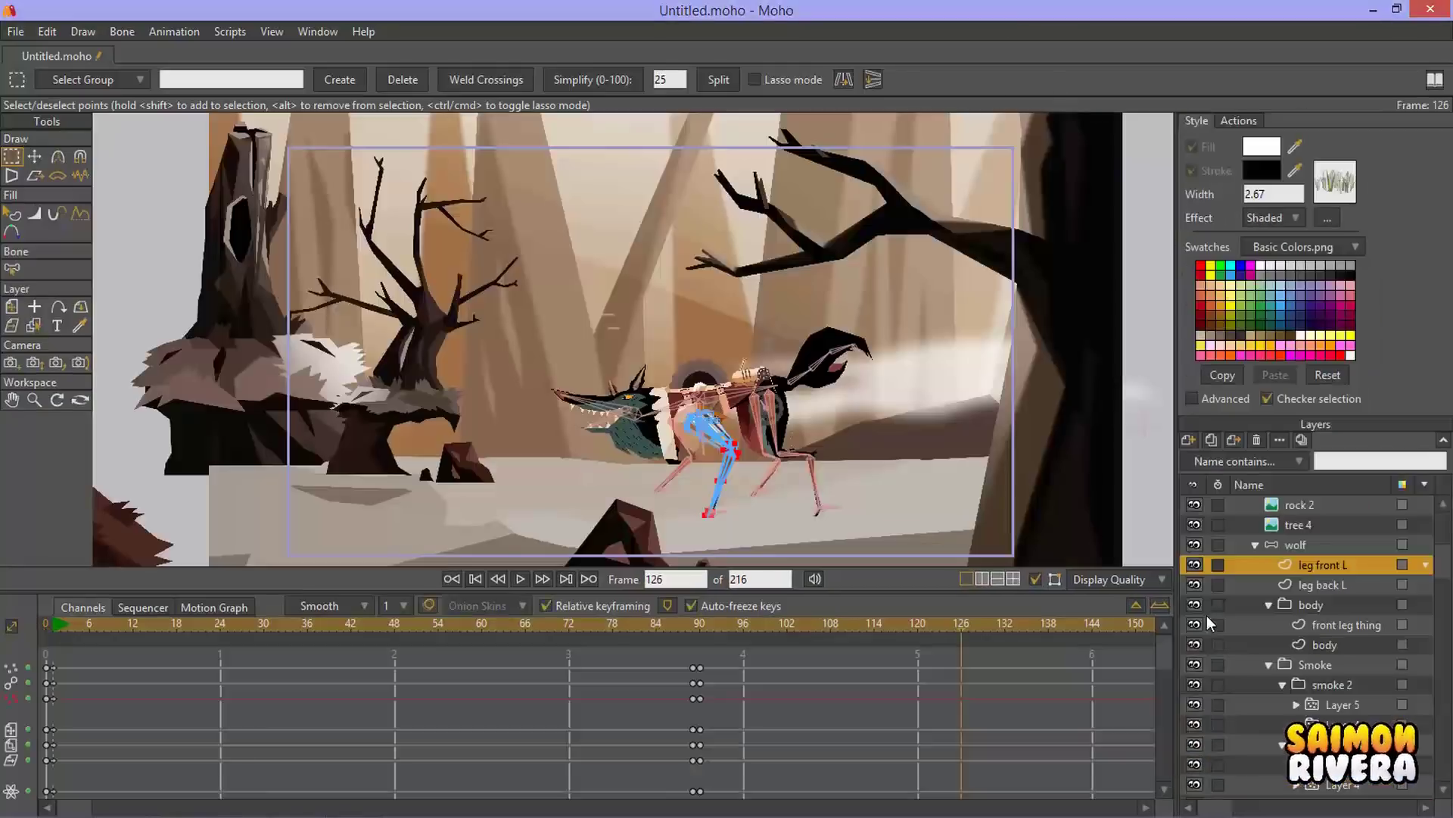
# Step: Compare the layer types offered for a new layer in the wolf scene and in the paintbrush character scene
pyautogui.click(1189, 440)
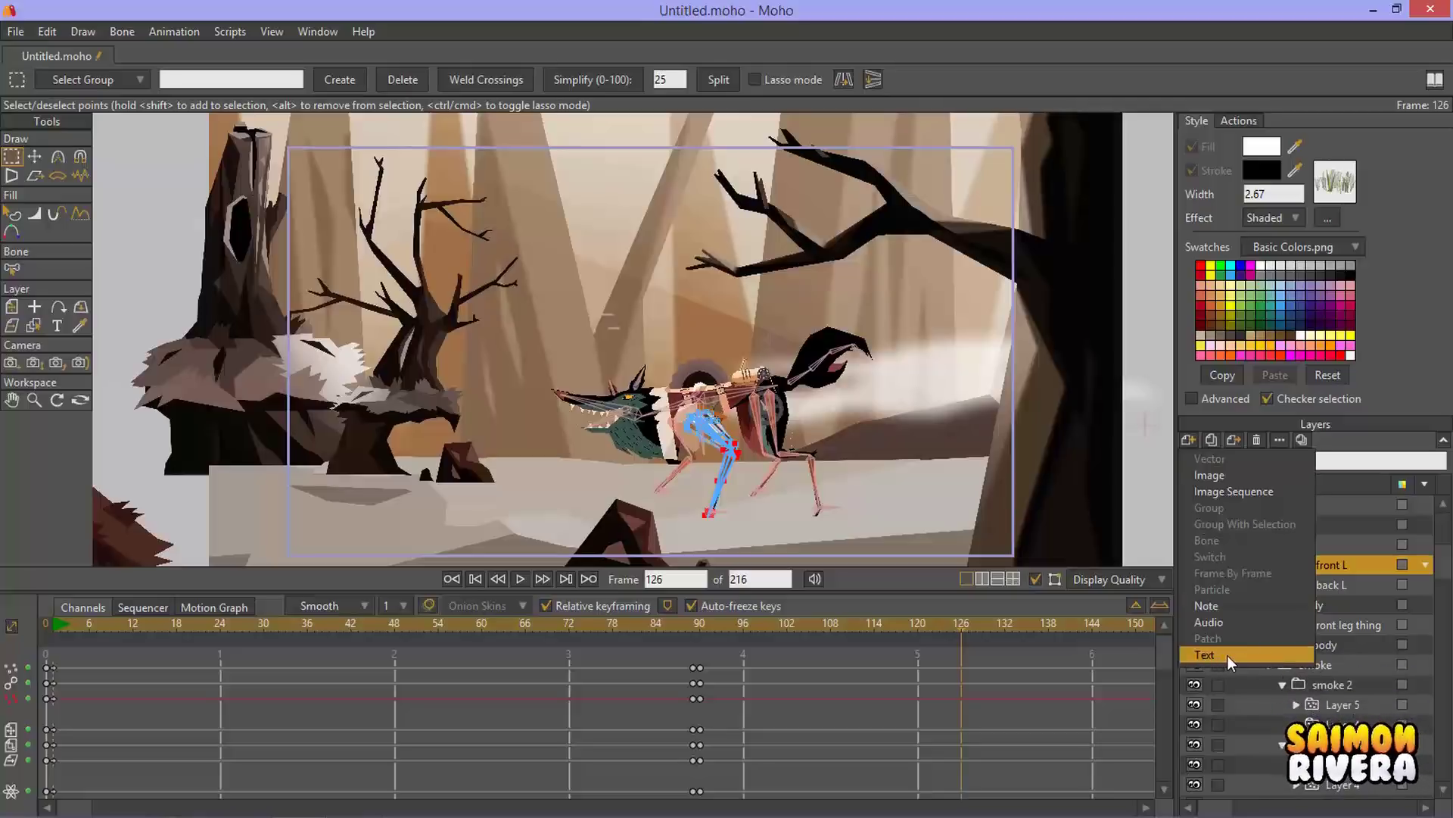
pyautogui.click(936, 224)
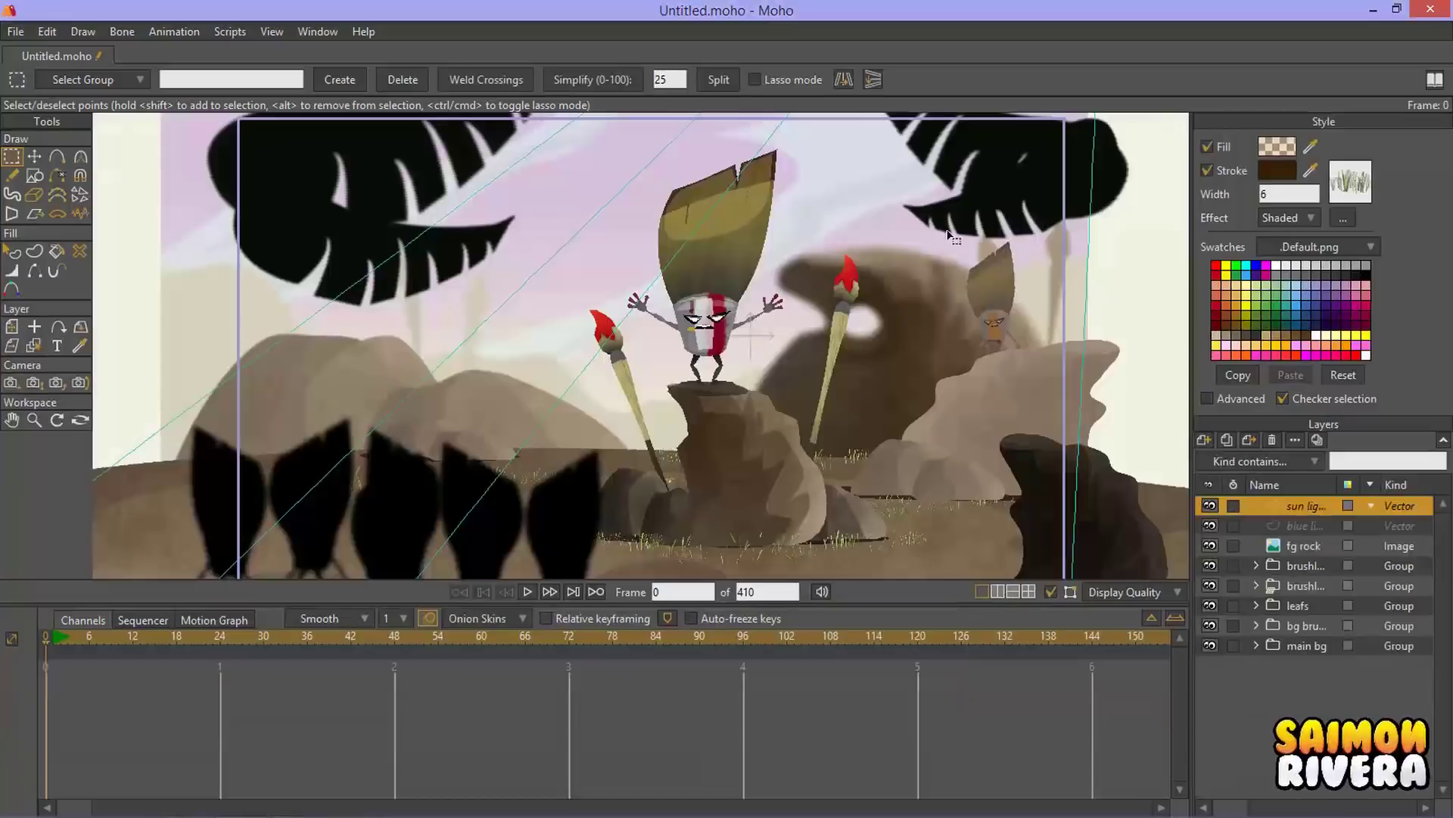
pyautogui.click(1203, 439)
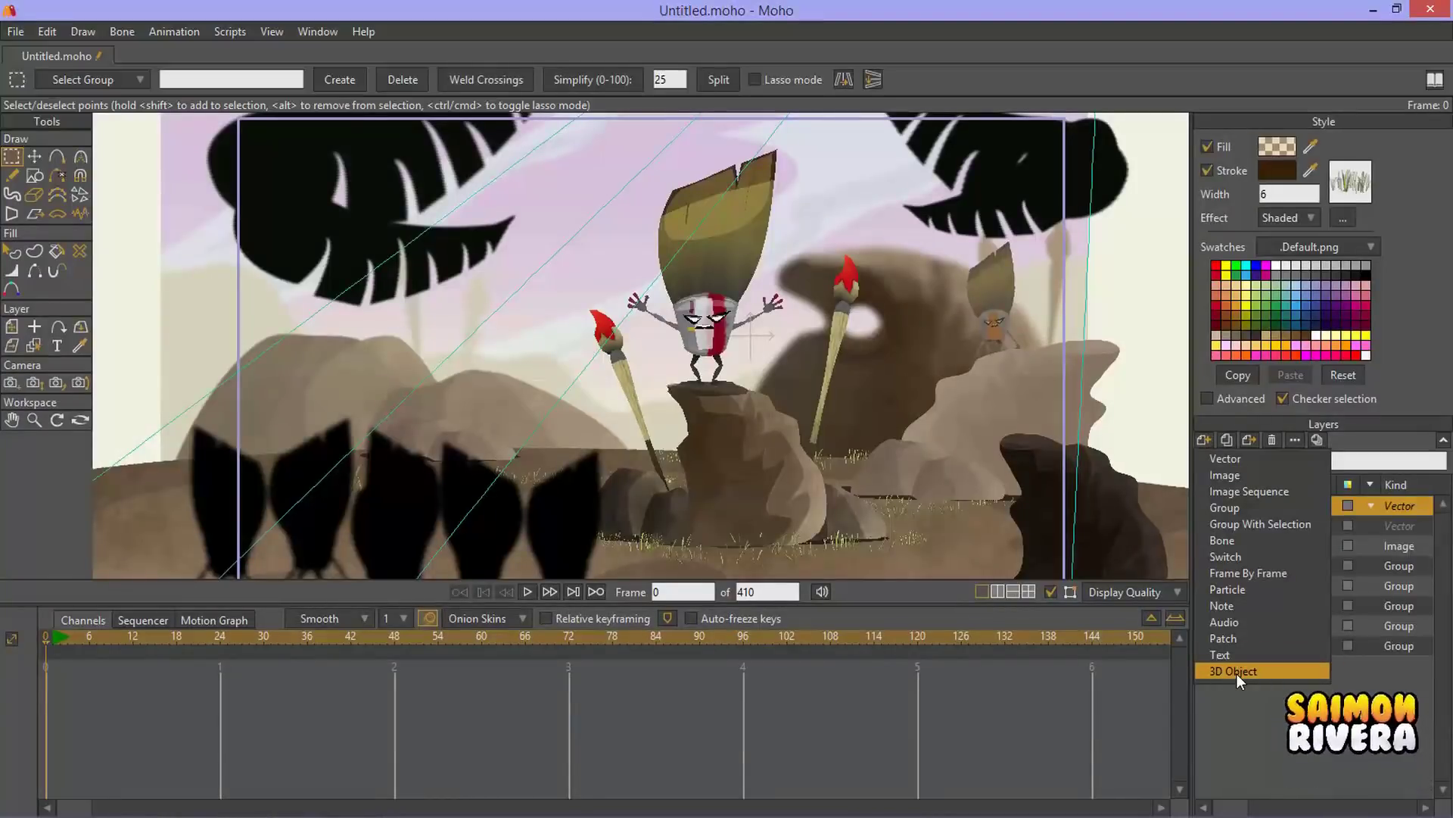
pyautogui.click(832, 338)
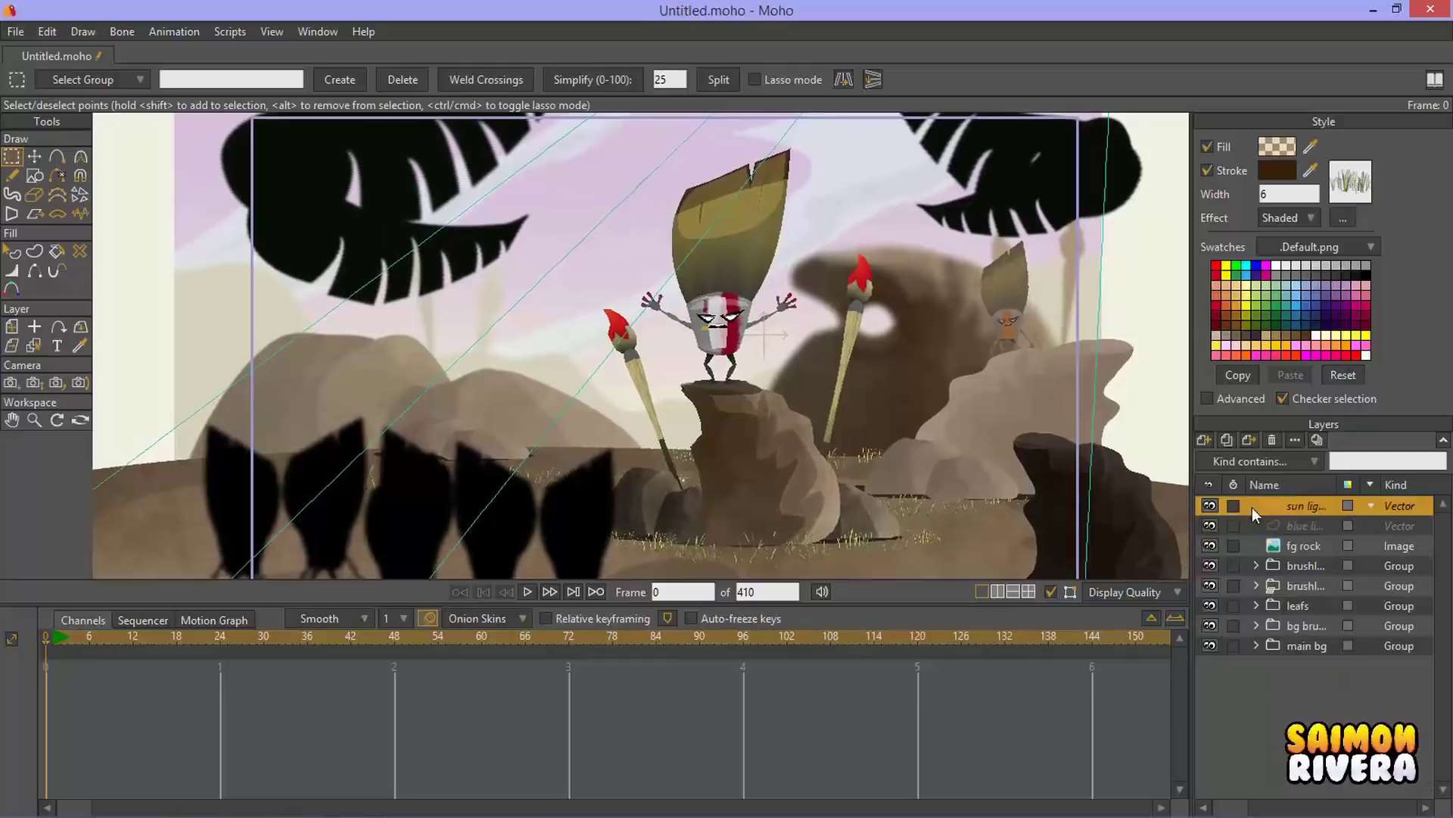
pyautogui.click(1204, 461)
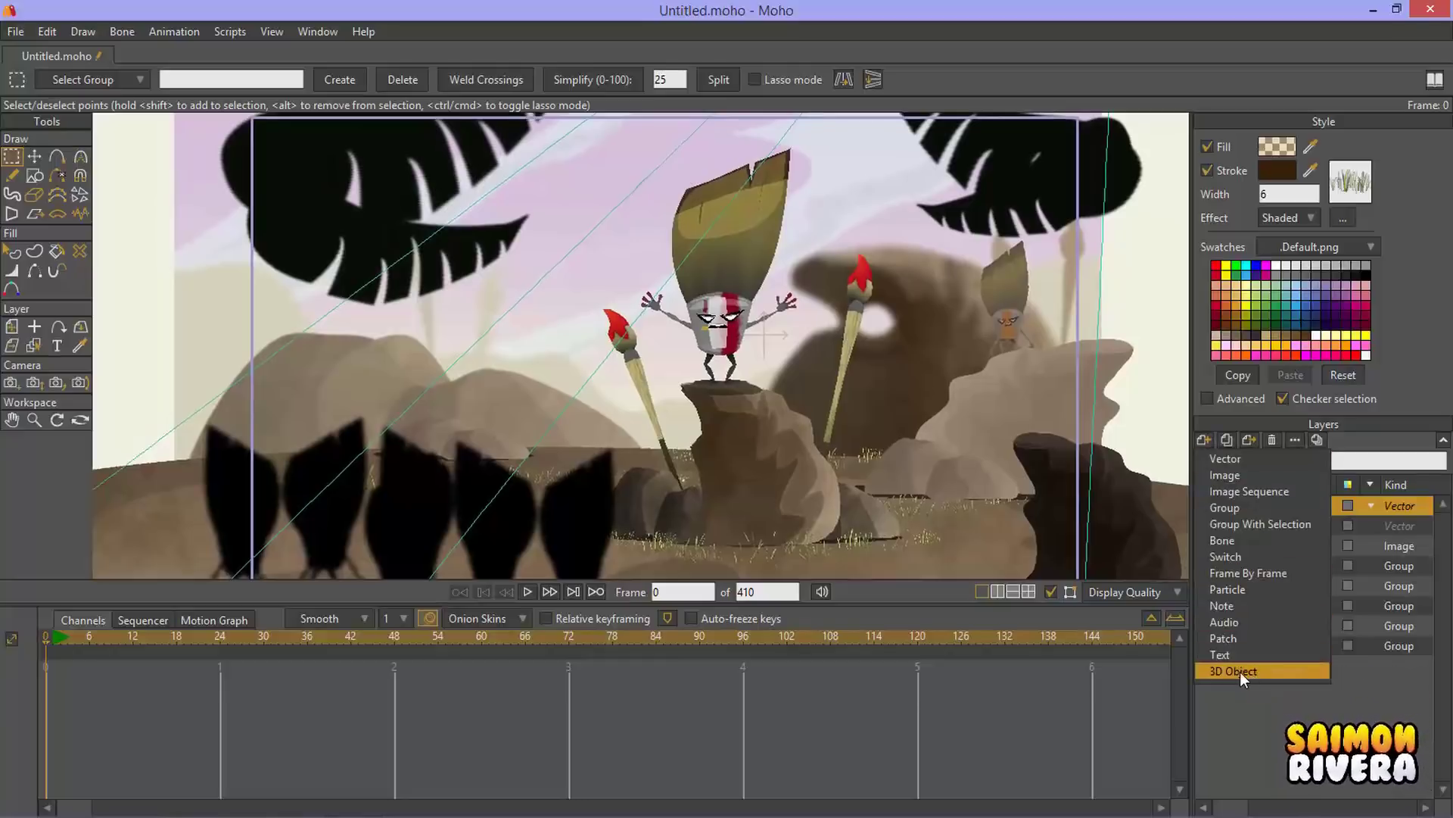
pyautogui.click(993, 47)
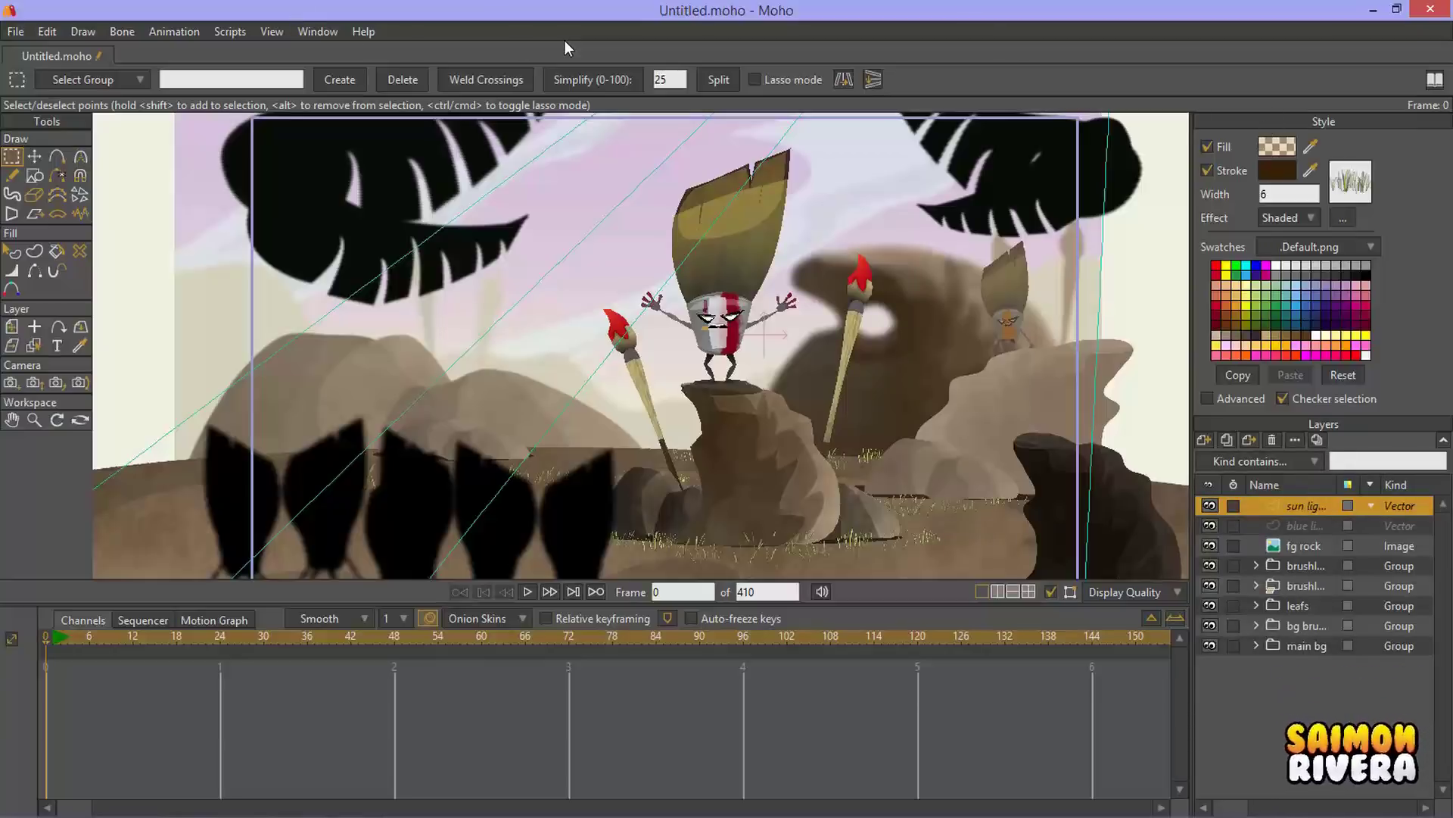
# Step: Open the Actions window, place it over the canvas beside the character, and check its filter and sort options
pyautogui.click(320, 35)
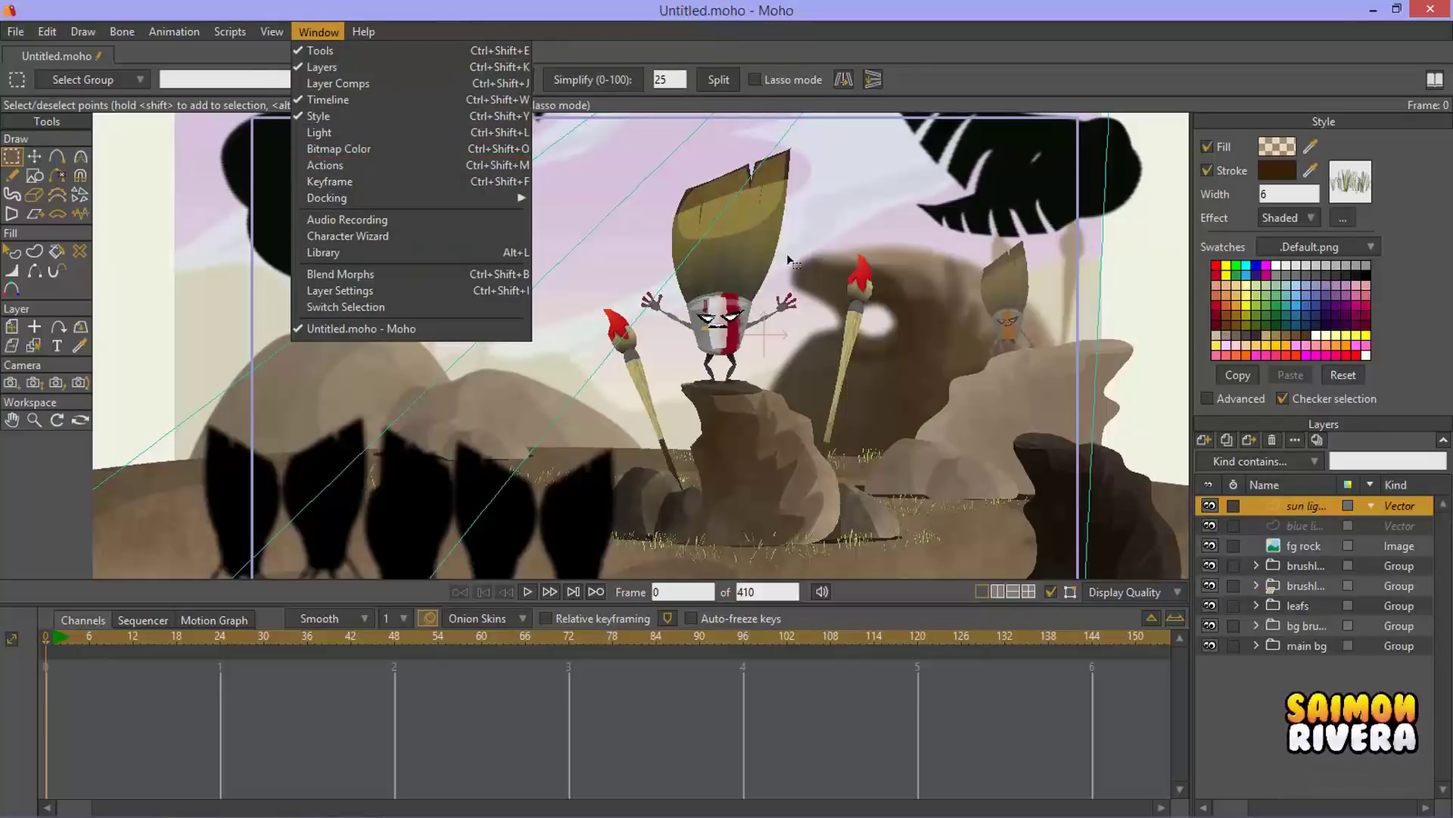
pyautogui.click(374, 165)
pyautogui.moveTo(122, 15); pyautogui.dragTo(921, 198)
pyautogui.click(1047, 229)
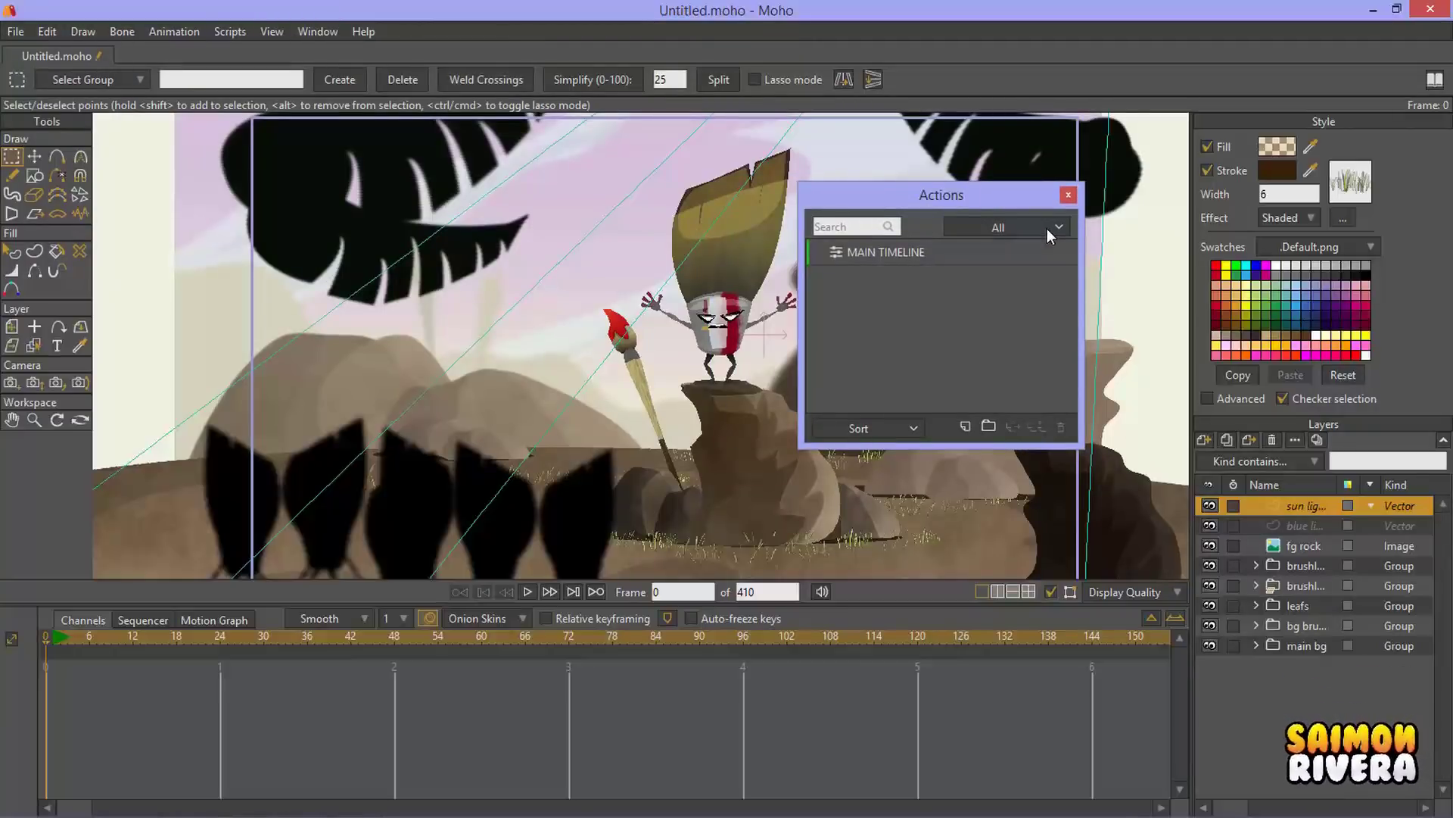
pyautogui.click(898, 427)
pyautogui.click(898, 429)
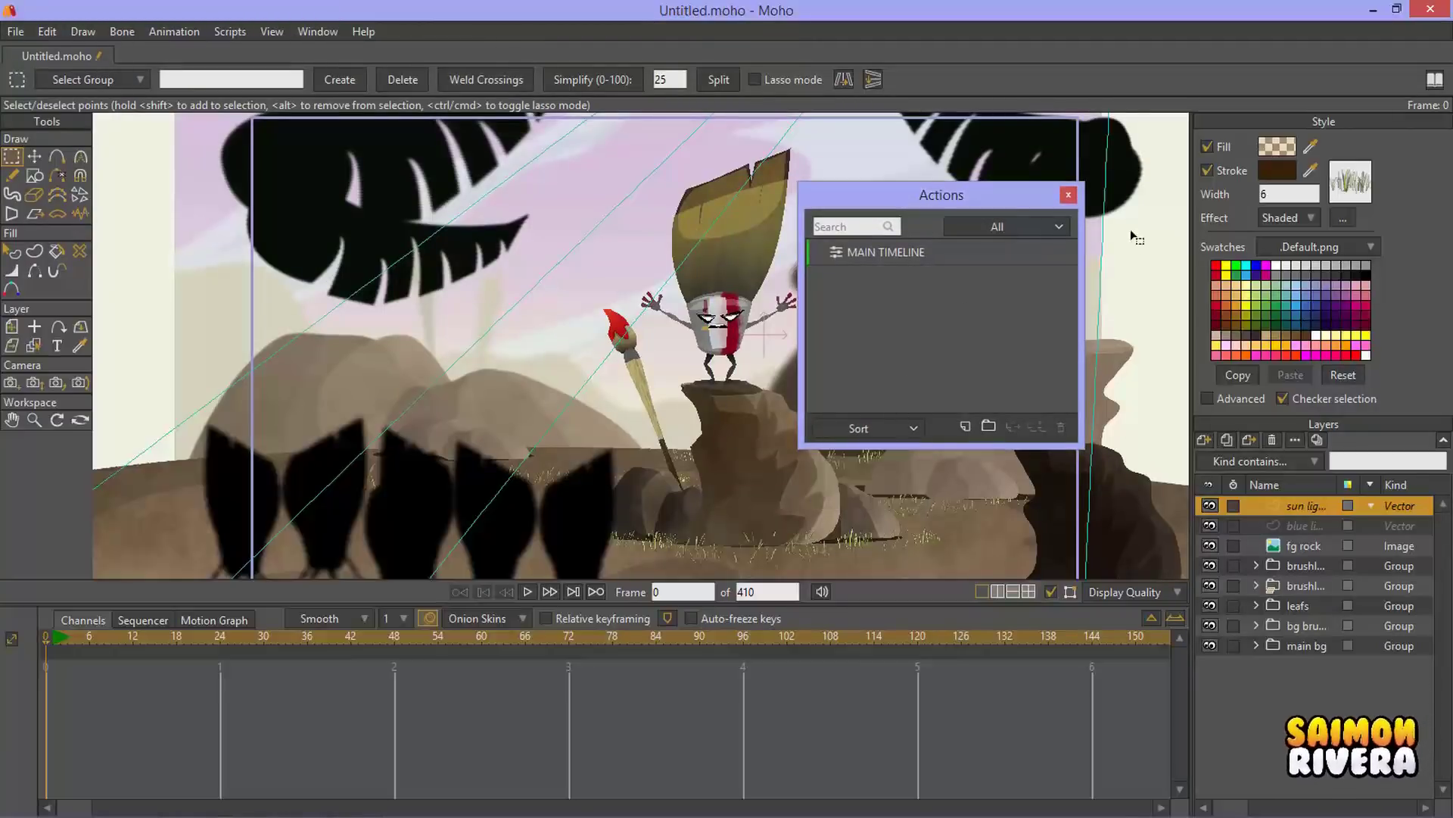
# Step: Expand the two brush groups and select the paintbrush character's bone layer to list its actions in the Actions window
pyautogui.moveTo(1025, 191); pyautogui.dragTo(1060, 181)
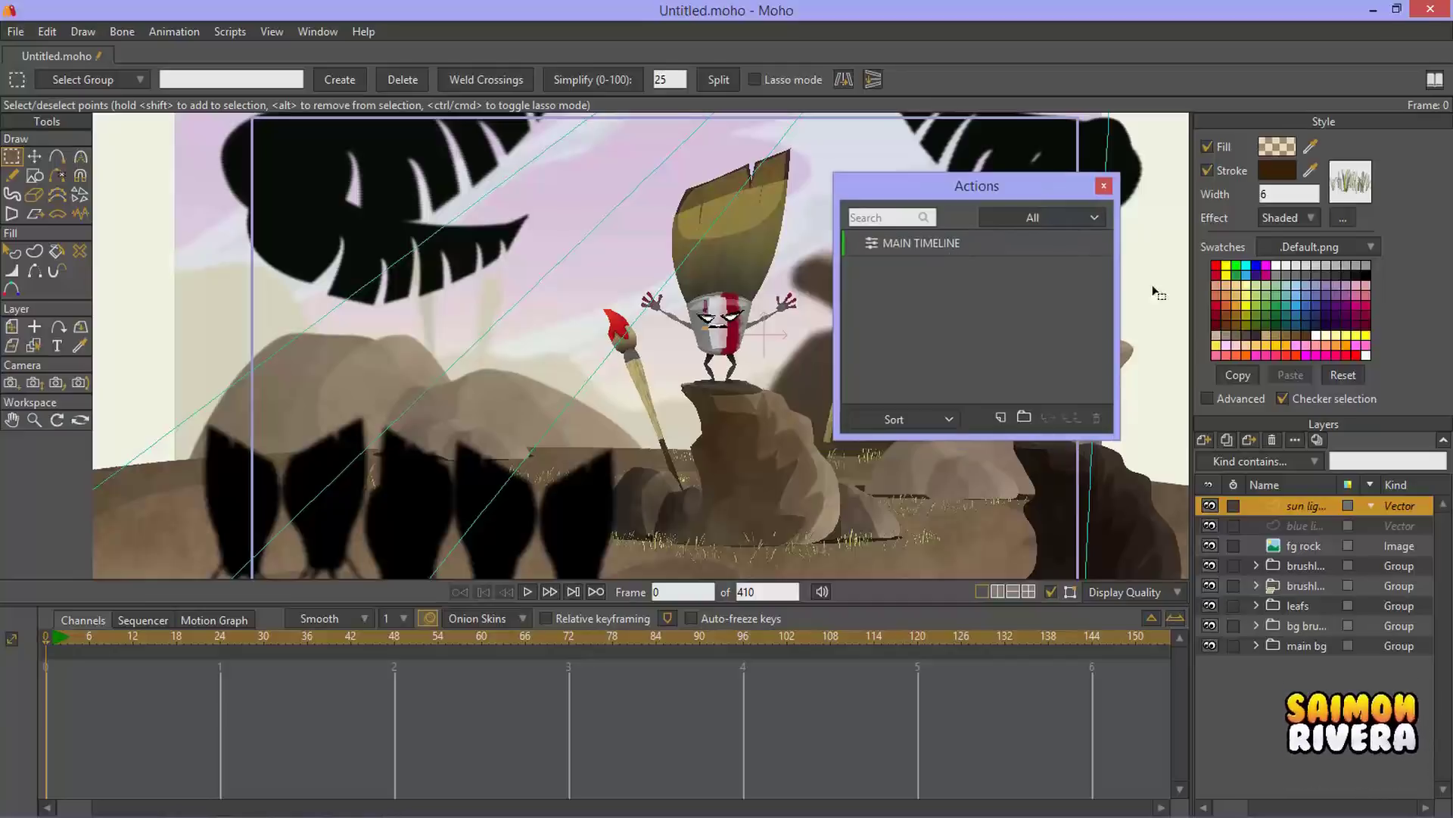
pyautogui.click(1257, 561)
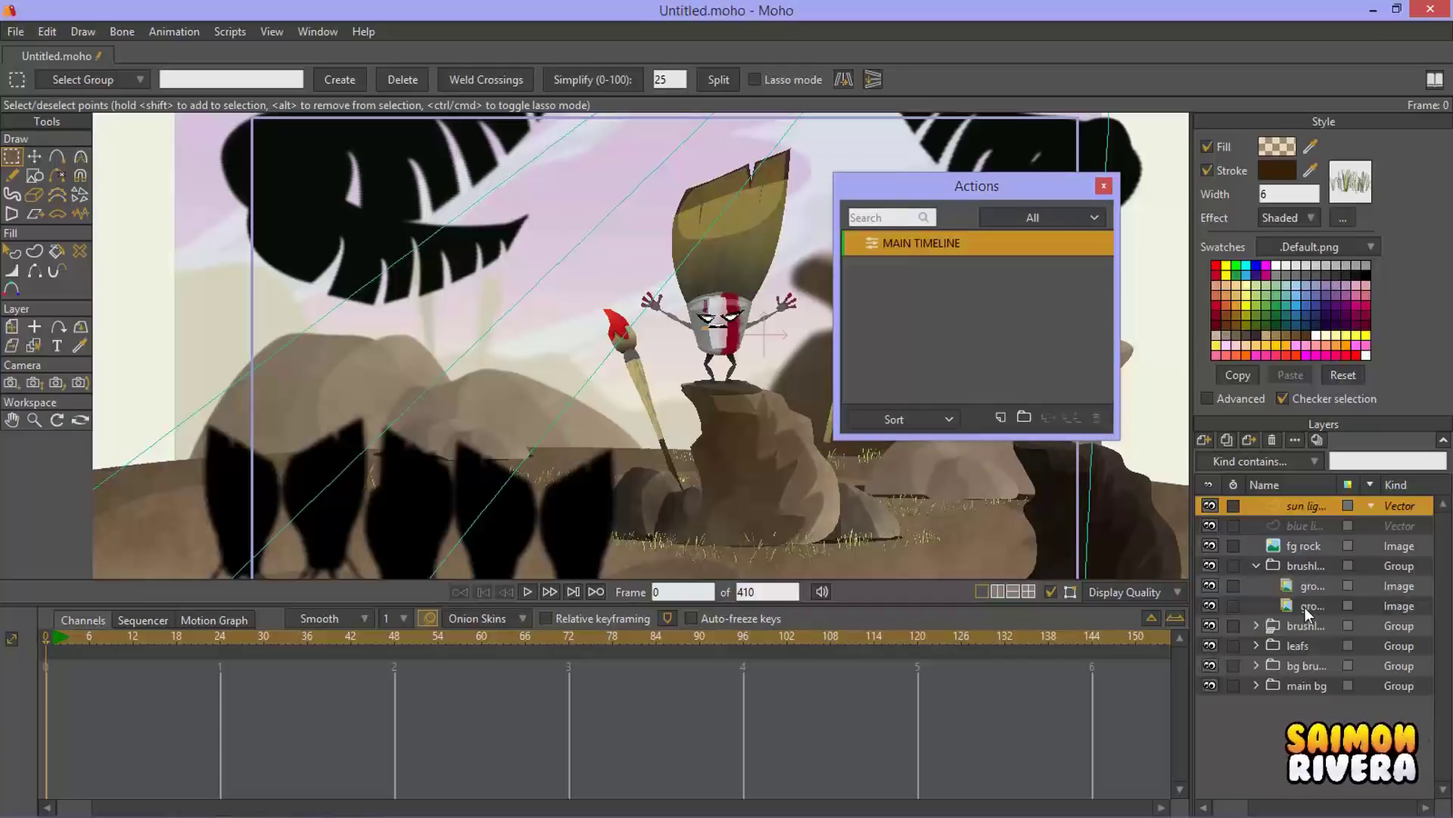
pyautogui.click(1257, 626)
pyautogui.click(1308, 645)
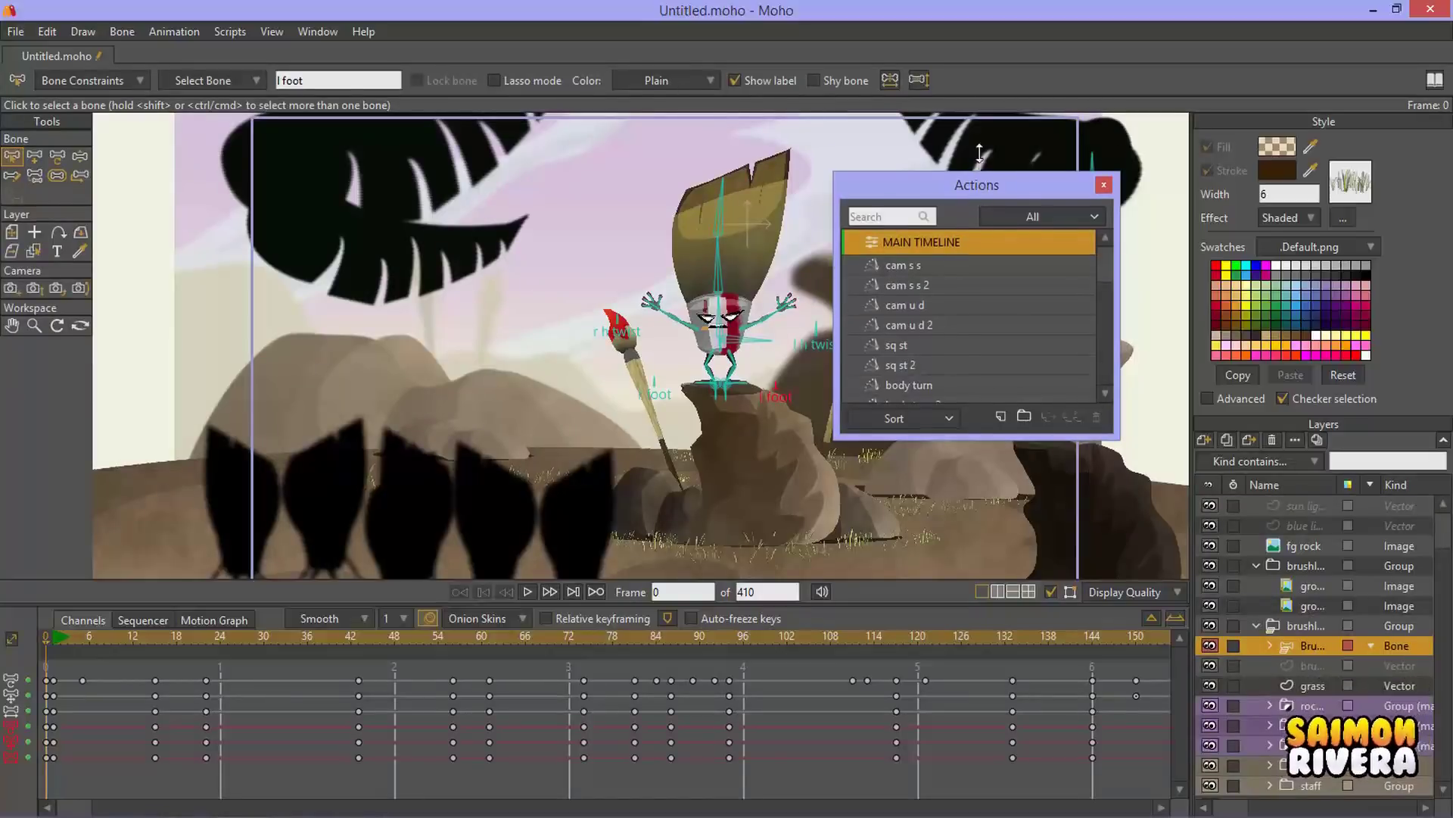
# Step: Enlarge the Actions window in height and width to show more of the character's action list
pyautogui.moveTo(979, 176); pyautogui.dragTo(977, 40)
pyautogui.moveTo(1117, 236); pyautogui.dragTo(1271, 237)
pyautogui.moveTo(1030, 438); pyautogui.dragTo(1066, 704)
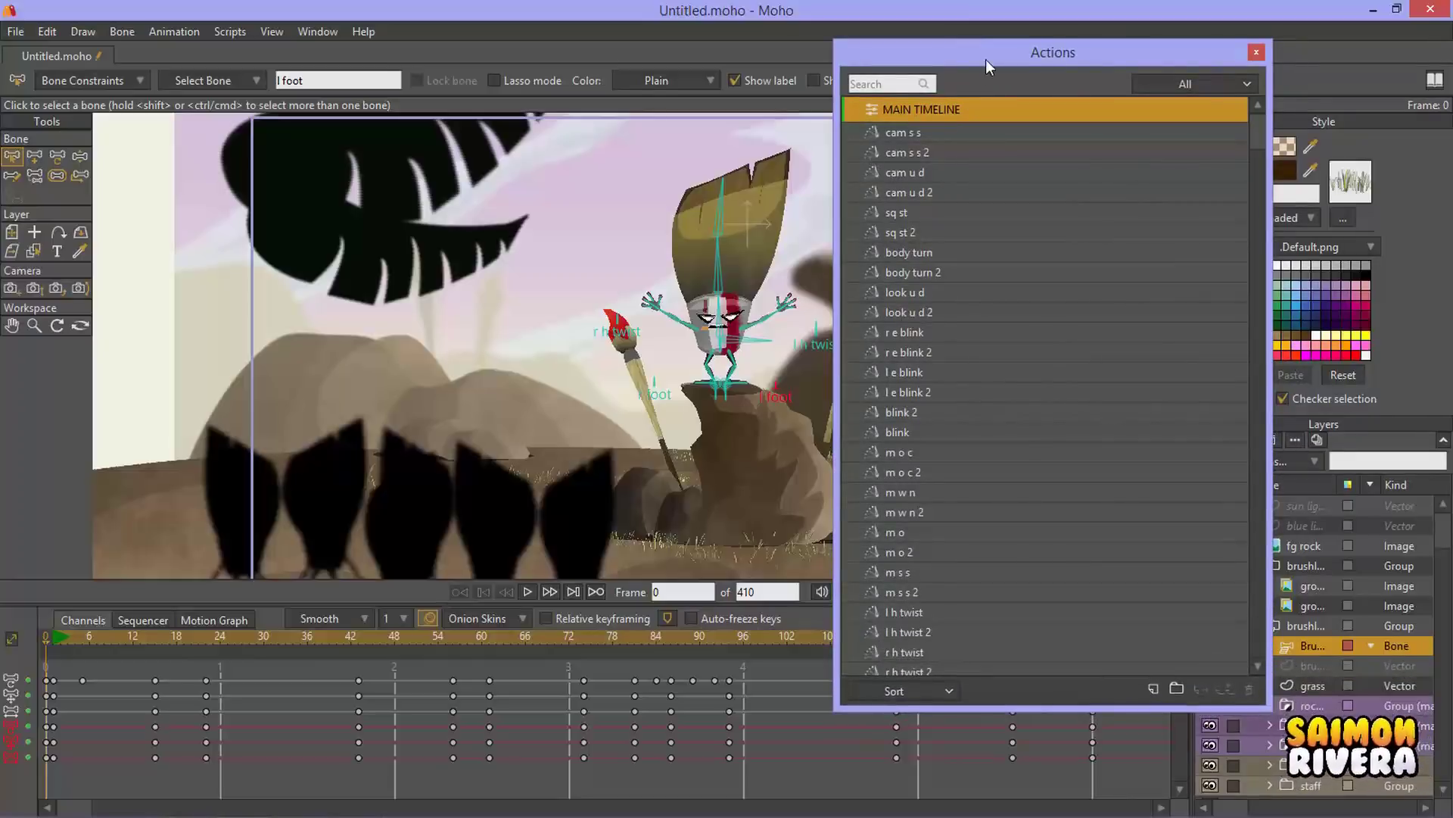
# Step: Open the cam s s action, scrub through its timeline, and return to the main timeline
pyautogui.click(908, 135)
pyautogui.doubleClick(908, 135)
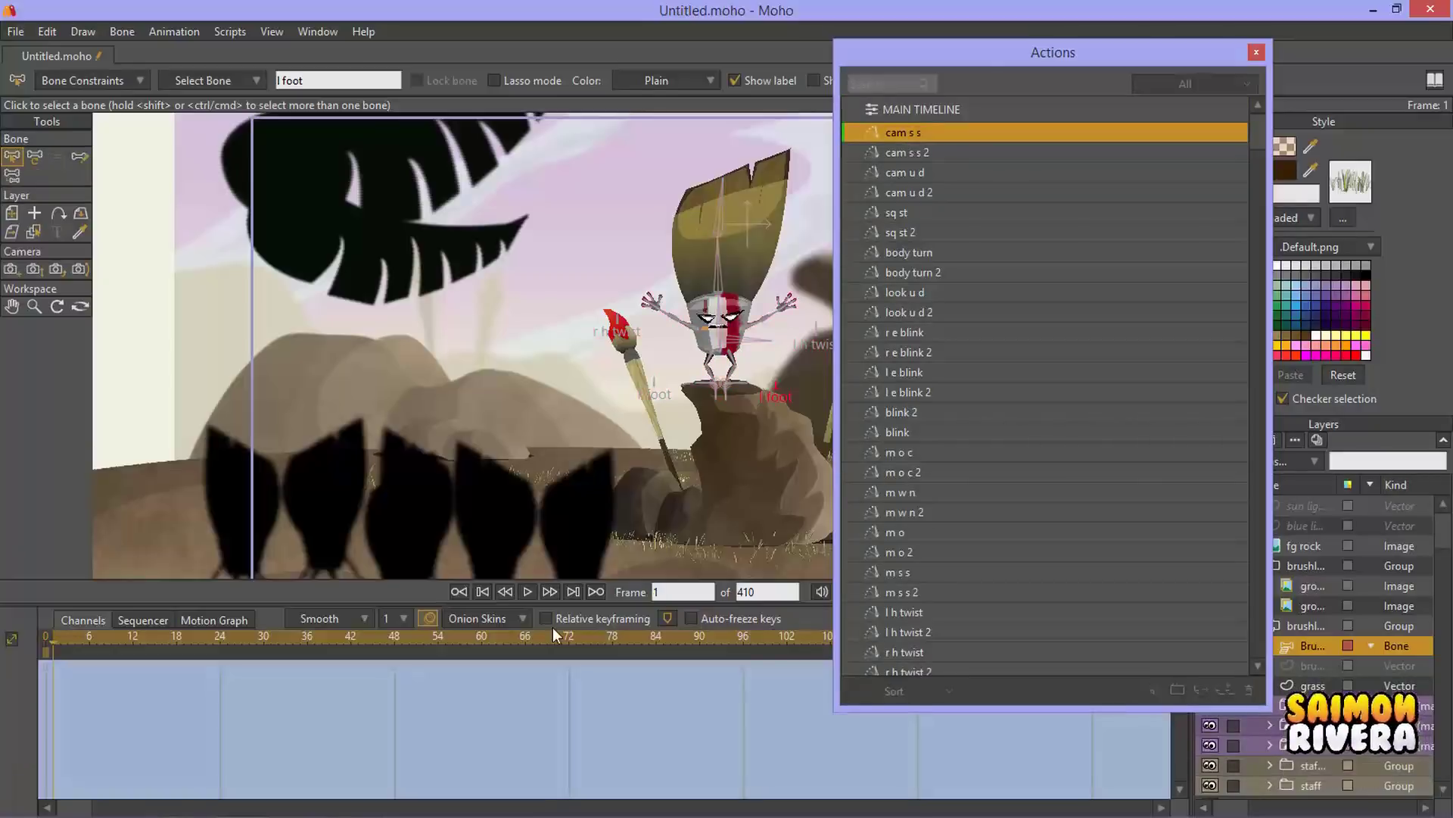
pyautogui.moveTo(99, 639); pyautogui.dragTo(399, 642)
pyautogui.moveTo(606, 650); pyautogui.dragTo(12, 628)
pyautogui.click(995, 55)
pyautogui.moveTo(995, 54); pyautogui.dragTo(1163, 60)
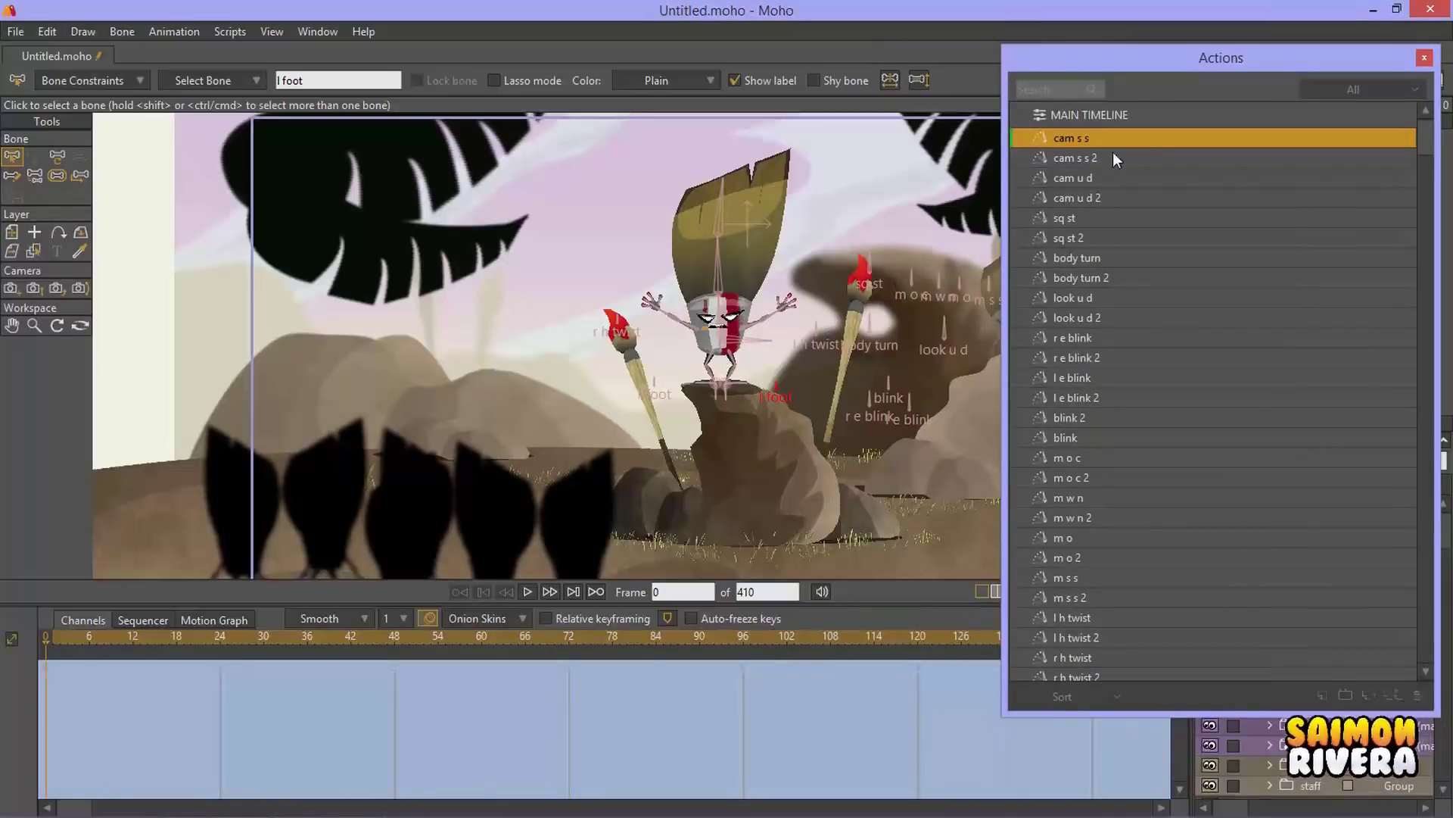
pyautogui.doubleClick(1109, 117)
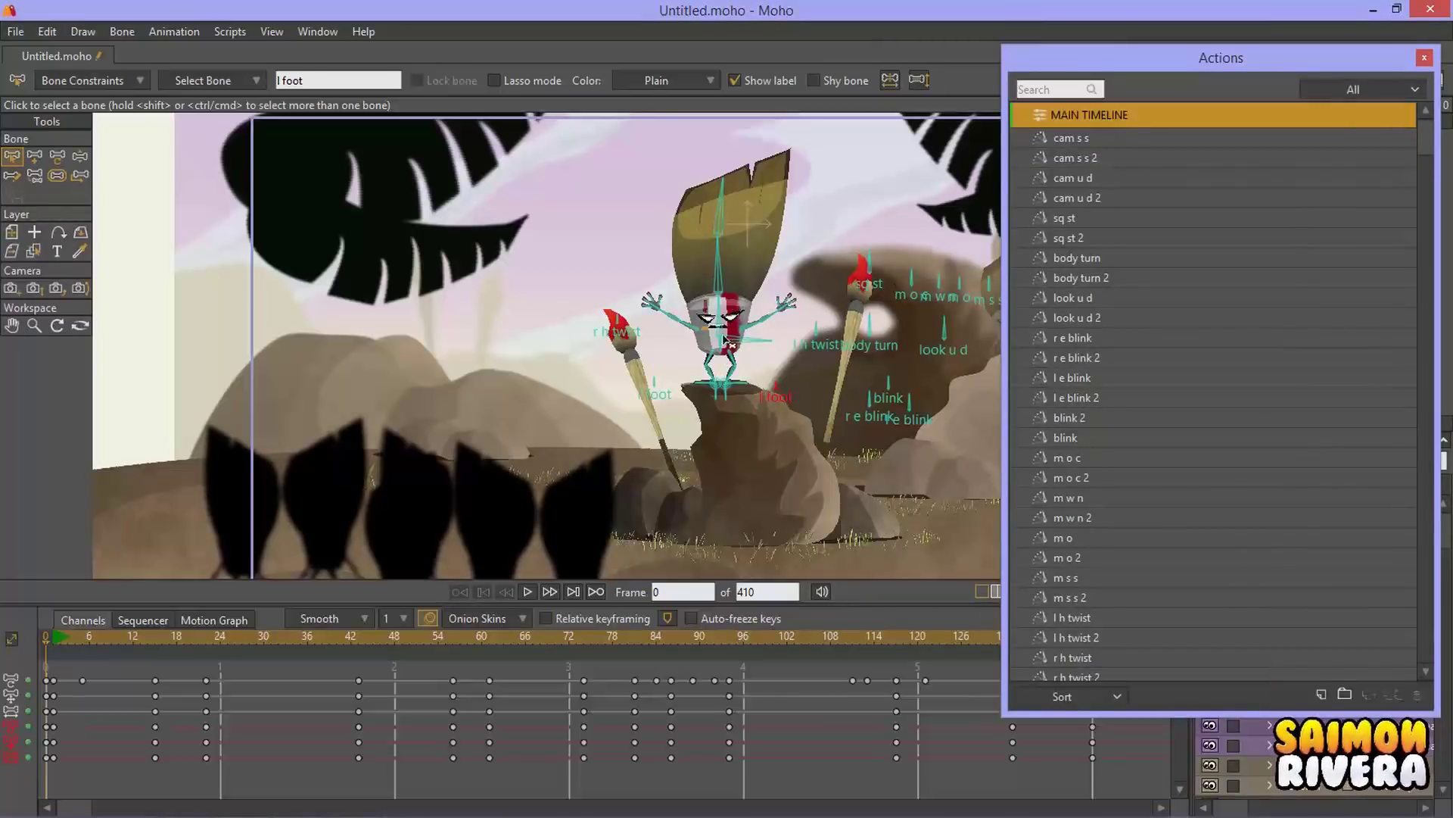
# Step: Open the r e blink 2 action, scrub it to frame 63, return to the main timeline and close the Actions window
pyautogui.click(54, 640)
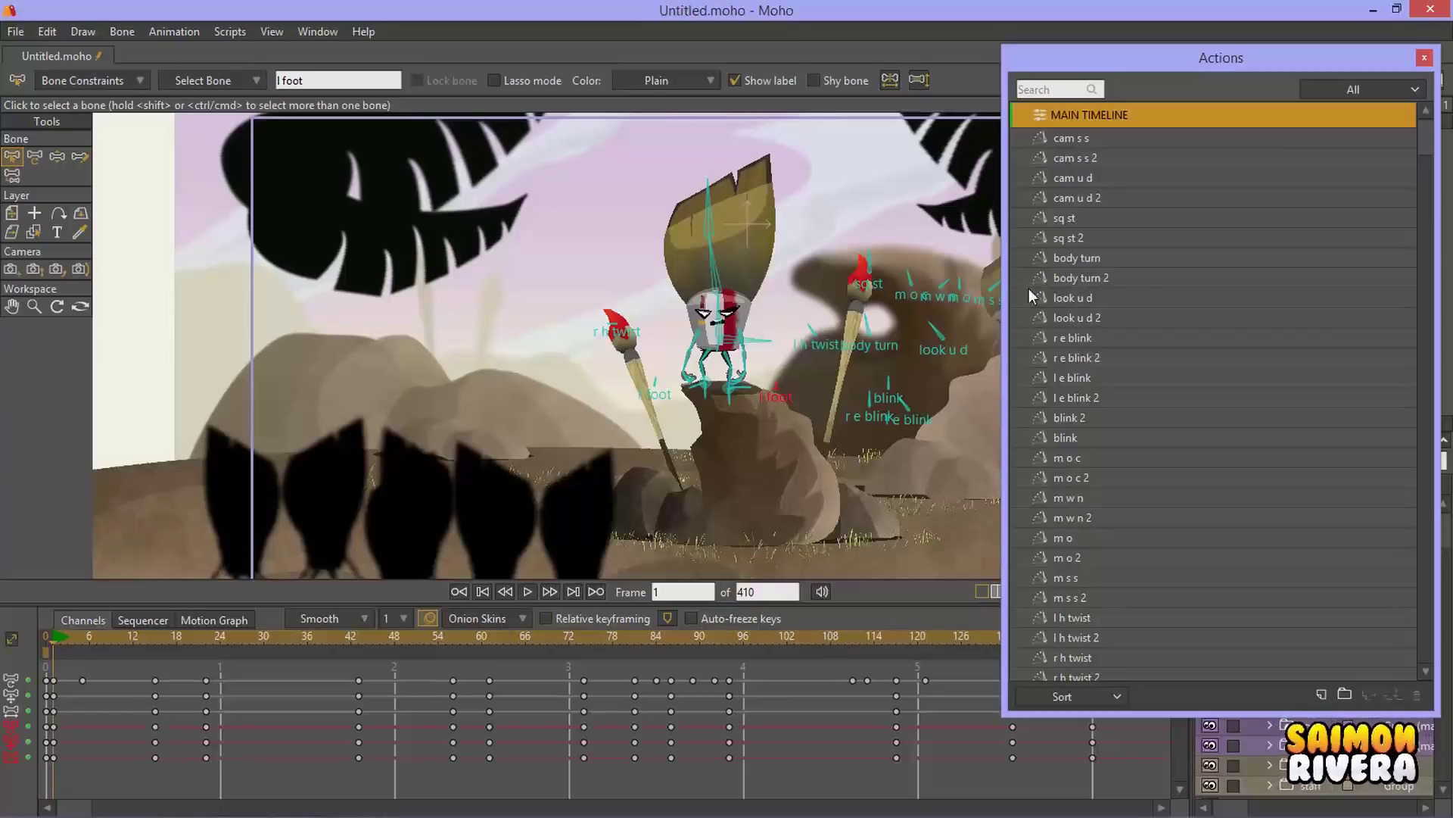
pyautogui.moveTo(1288, 63); pyautogui.dragTo(1215, 58)
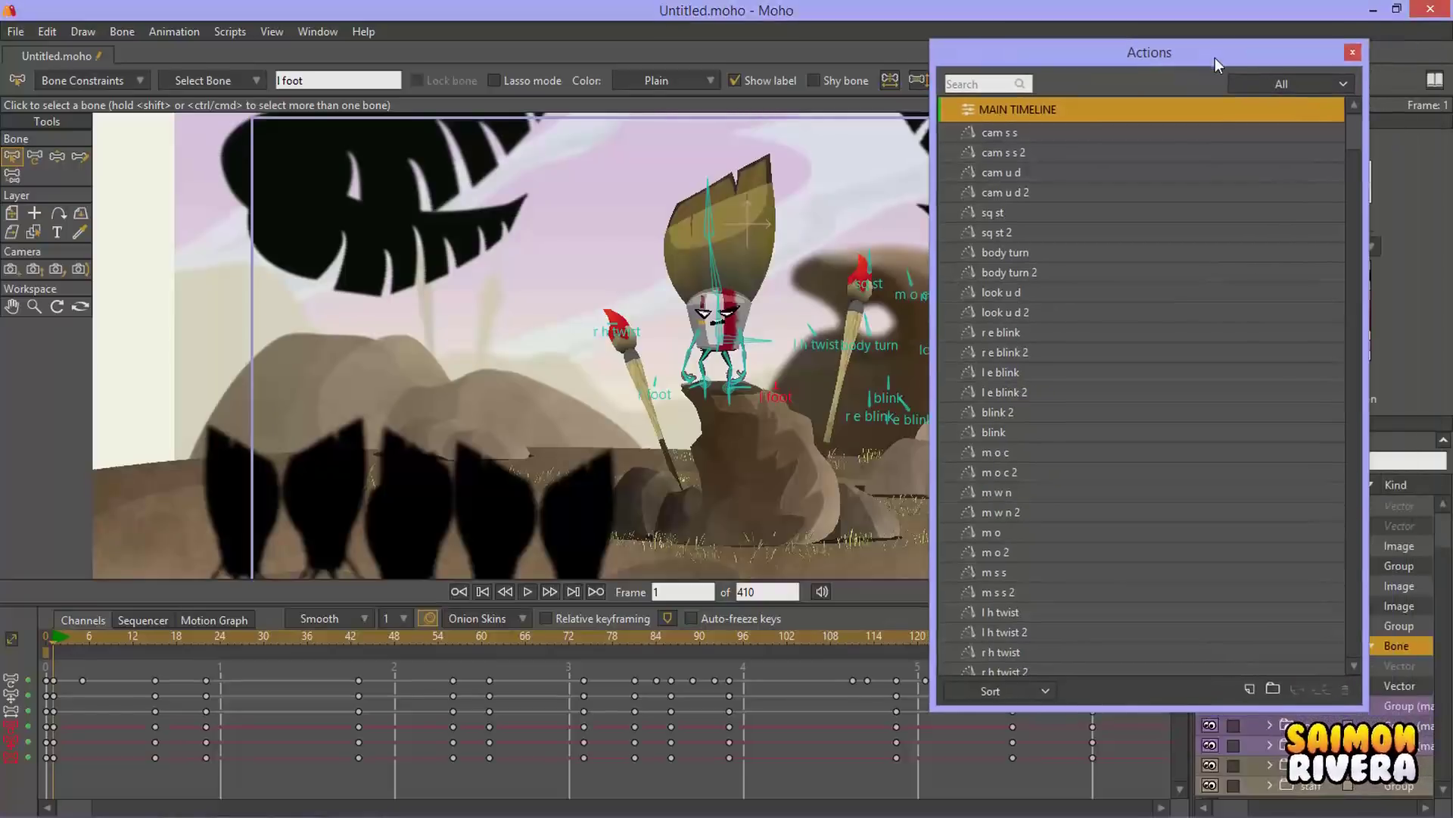
pyautogui.moveTo(1361, 133)
pyautogui.mouseDown()
pyautogui.moveTo(1387, 609)
pyautogui.moveTo(1365, 602)
pyautogui.moveTo(1351, 442)
pyautogui.moveTo(1355, 645)
pyautogui.moveTo(1342, 648)
pyautogui.moveTo(1351, 446)
pyautogui.moveTo(1333, 630)
pyautogui.moveTo(1319, 435)
pyautogui.moveTo(1338, 98)
pyautogui.moveTo(1370, 201)
pyautogui.moveTo(1358, 115)
pyautogui.mouseUp()
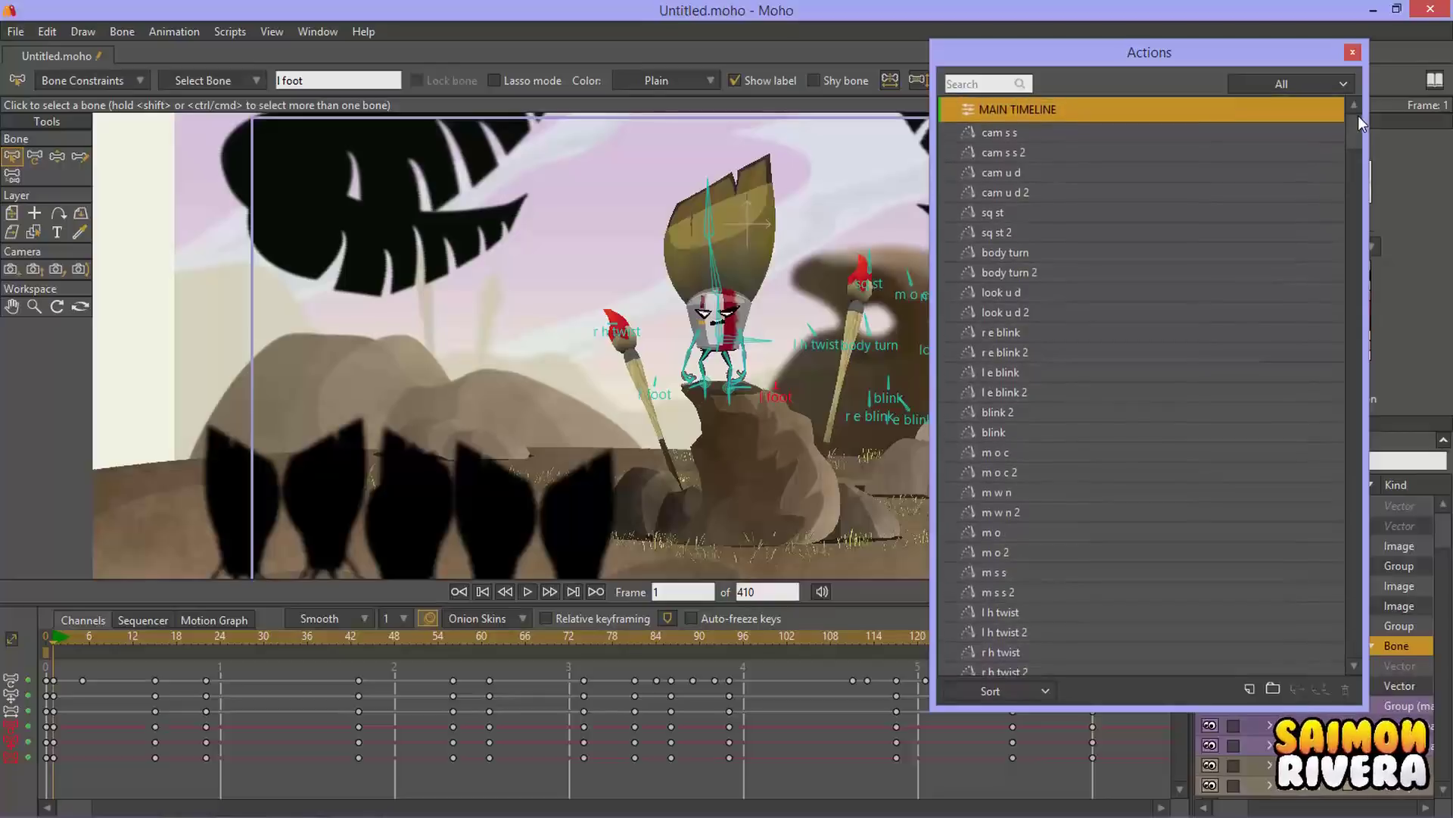
pyautogui.click(1011, 353)
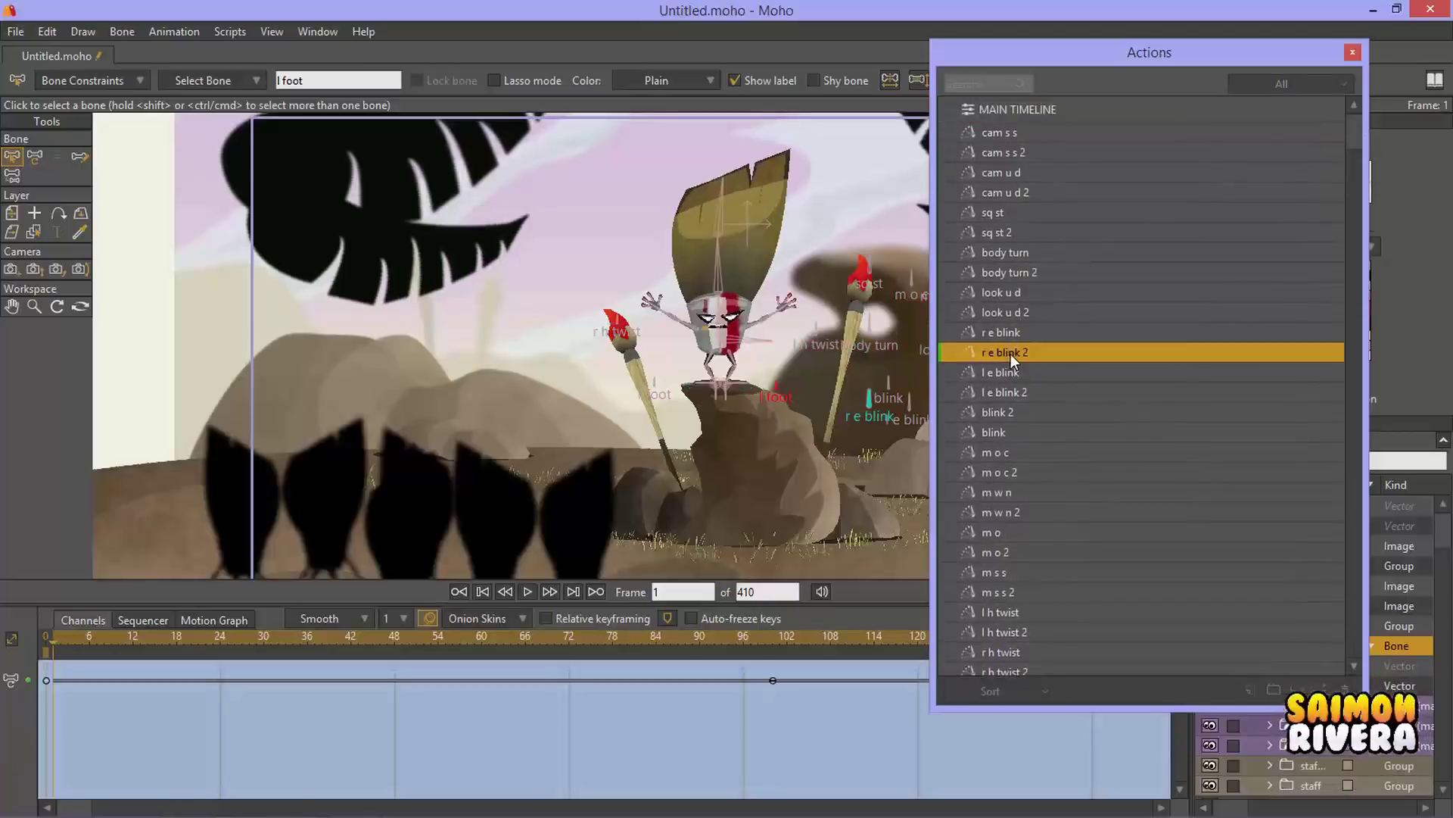
pyautogui.moveTo(72, 635); pyautogui.dragTo(501, 640)
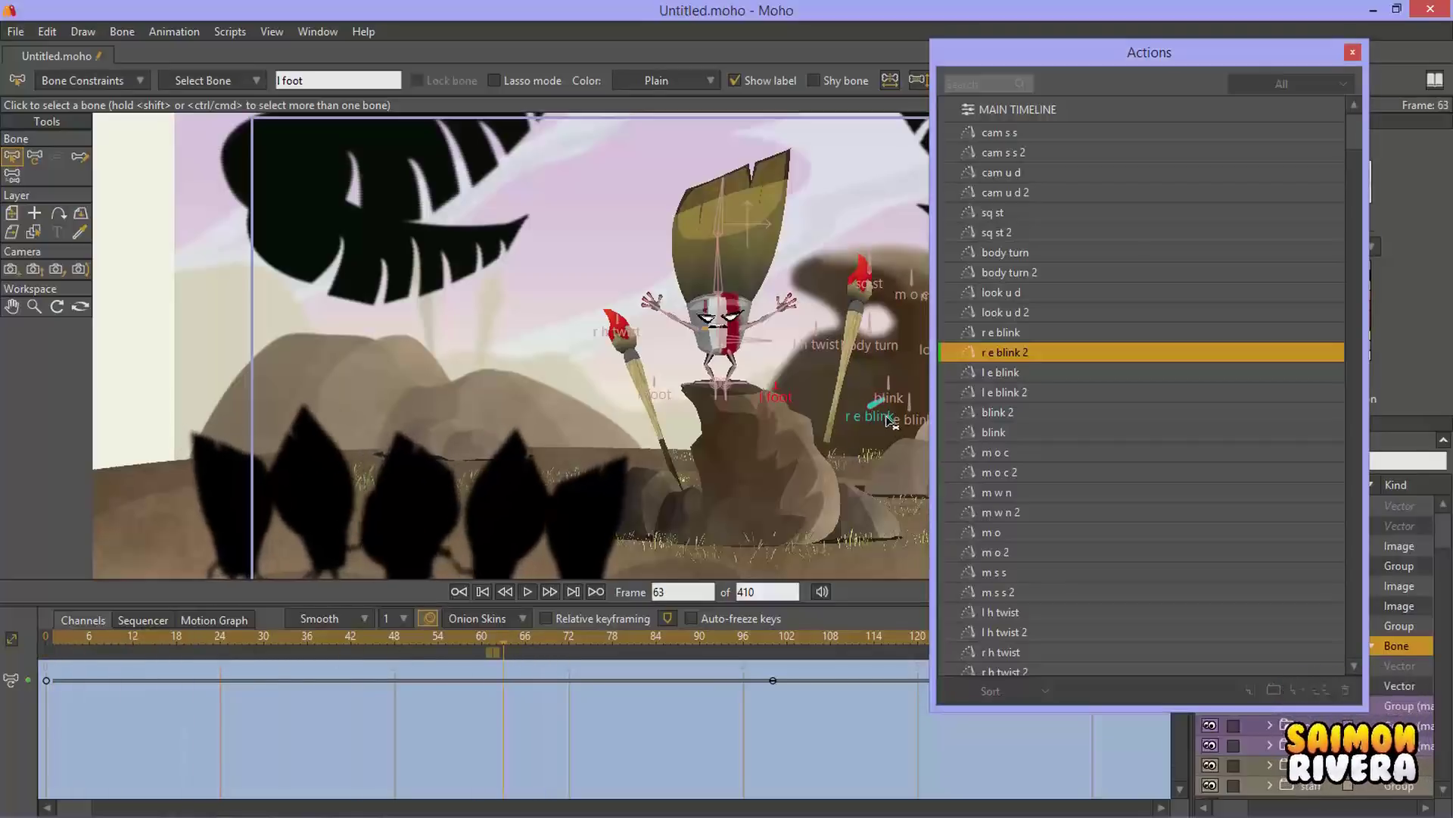
pyautogui.click(1175, 106)
pyautogui.click(1352, 52)
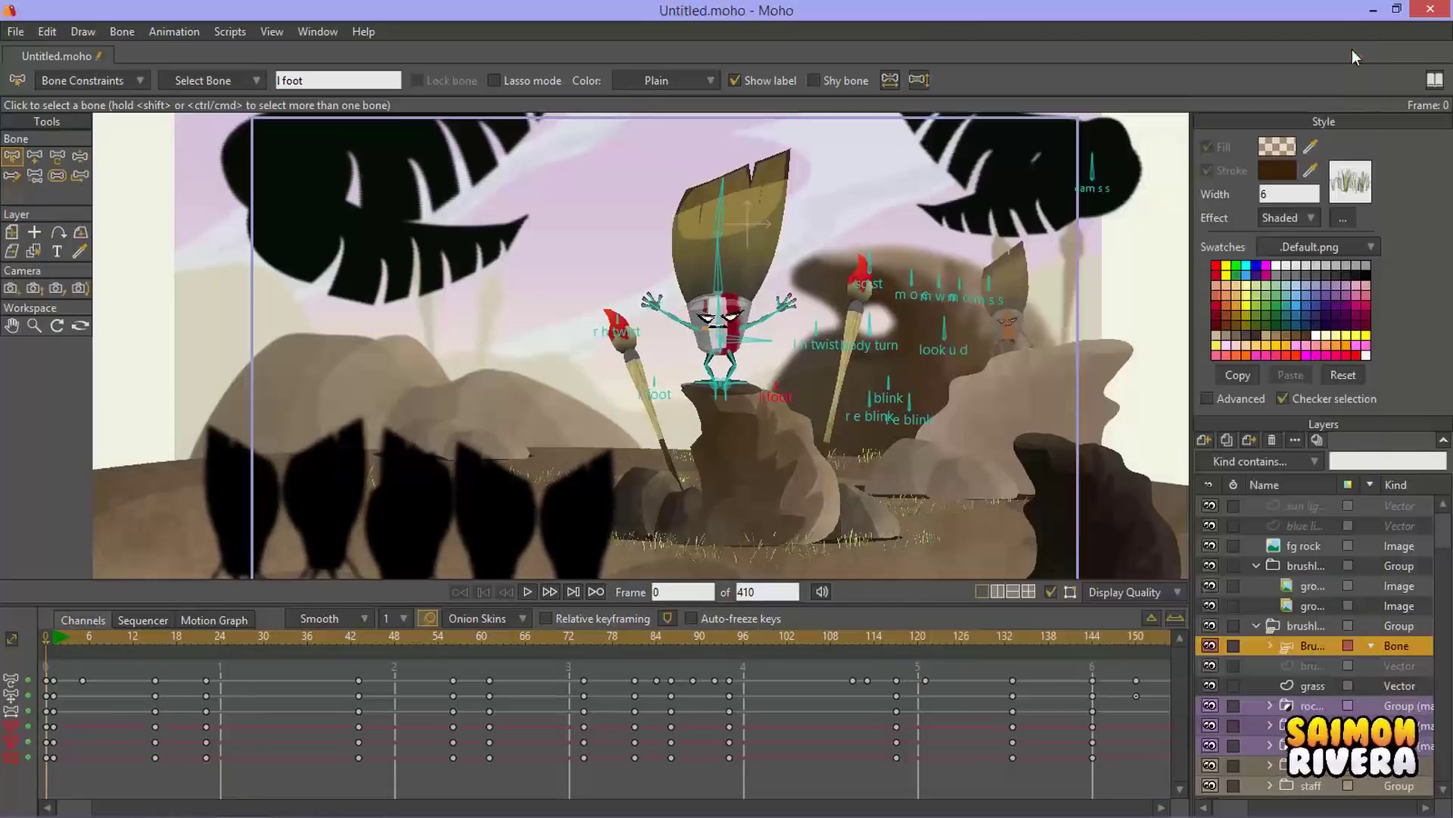
# Step: Test the r e blink control bone with the Manipulate Bones tool while watching the character's face
pyautogui.click(80, 156)
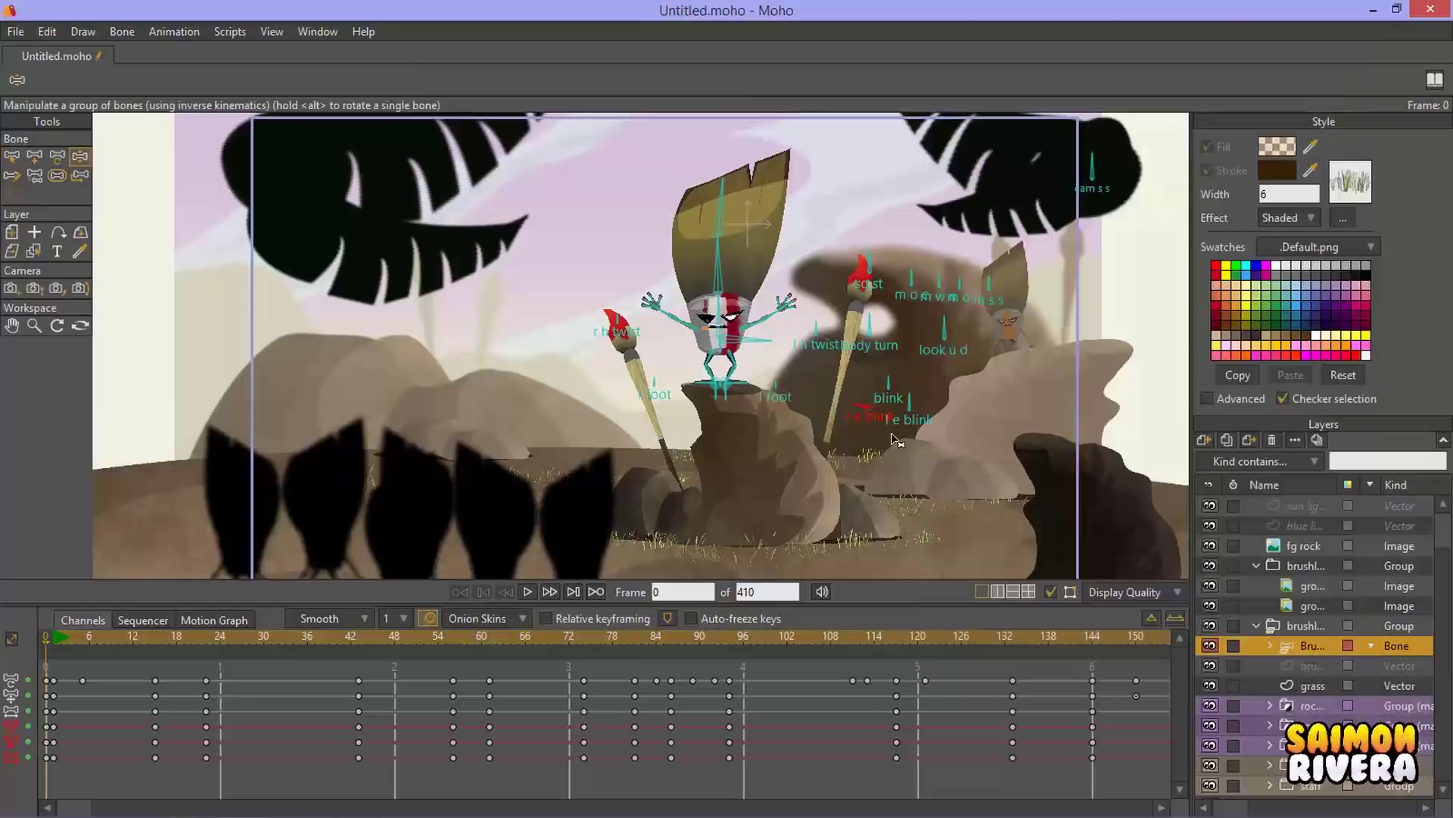
pyautogui.scroll(3, 796, 344)
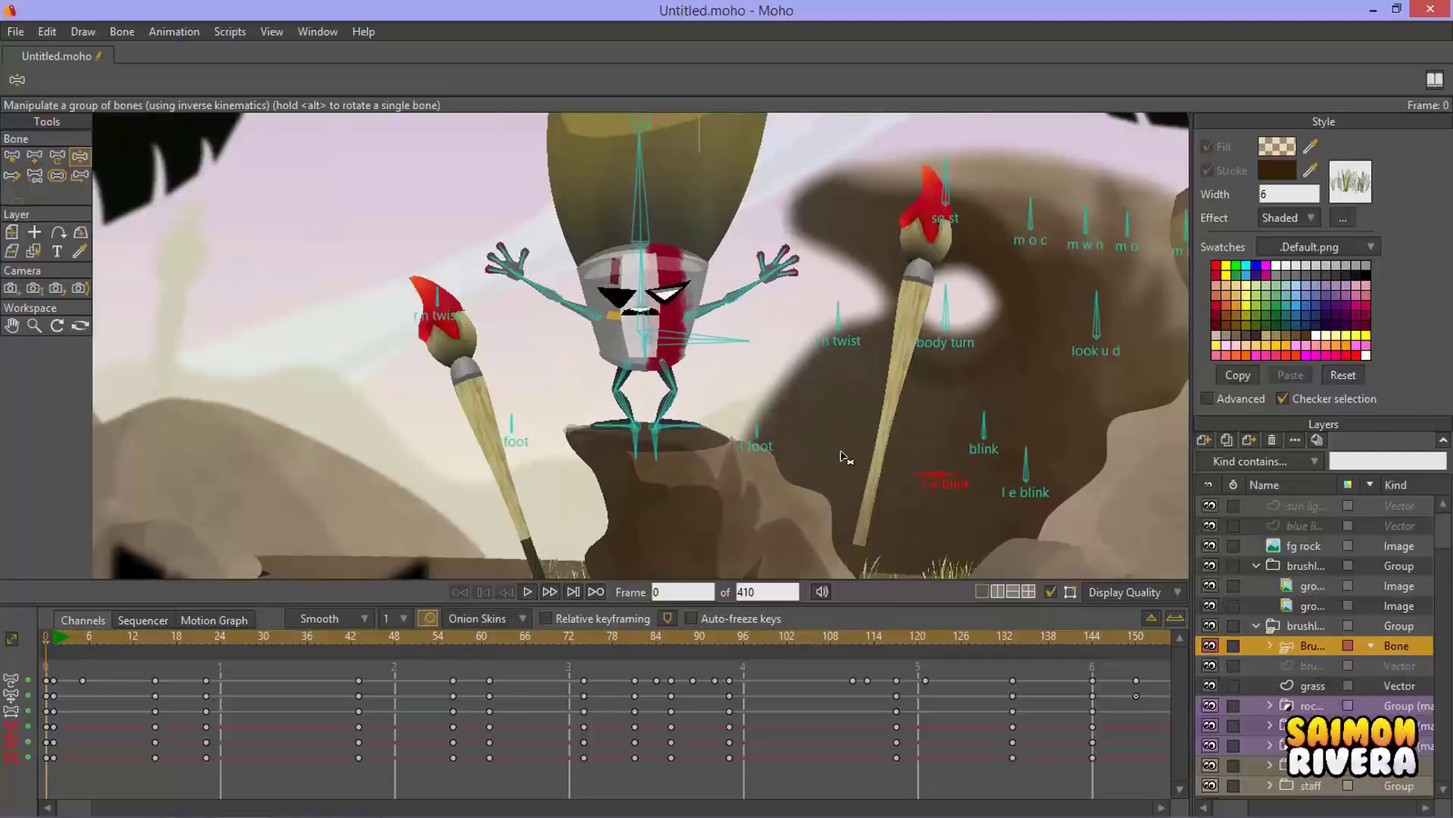
pyautogui.scroll(-1, 809, 379)
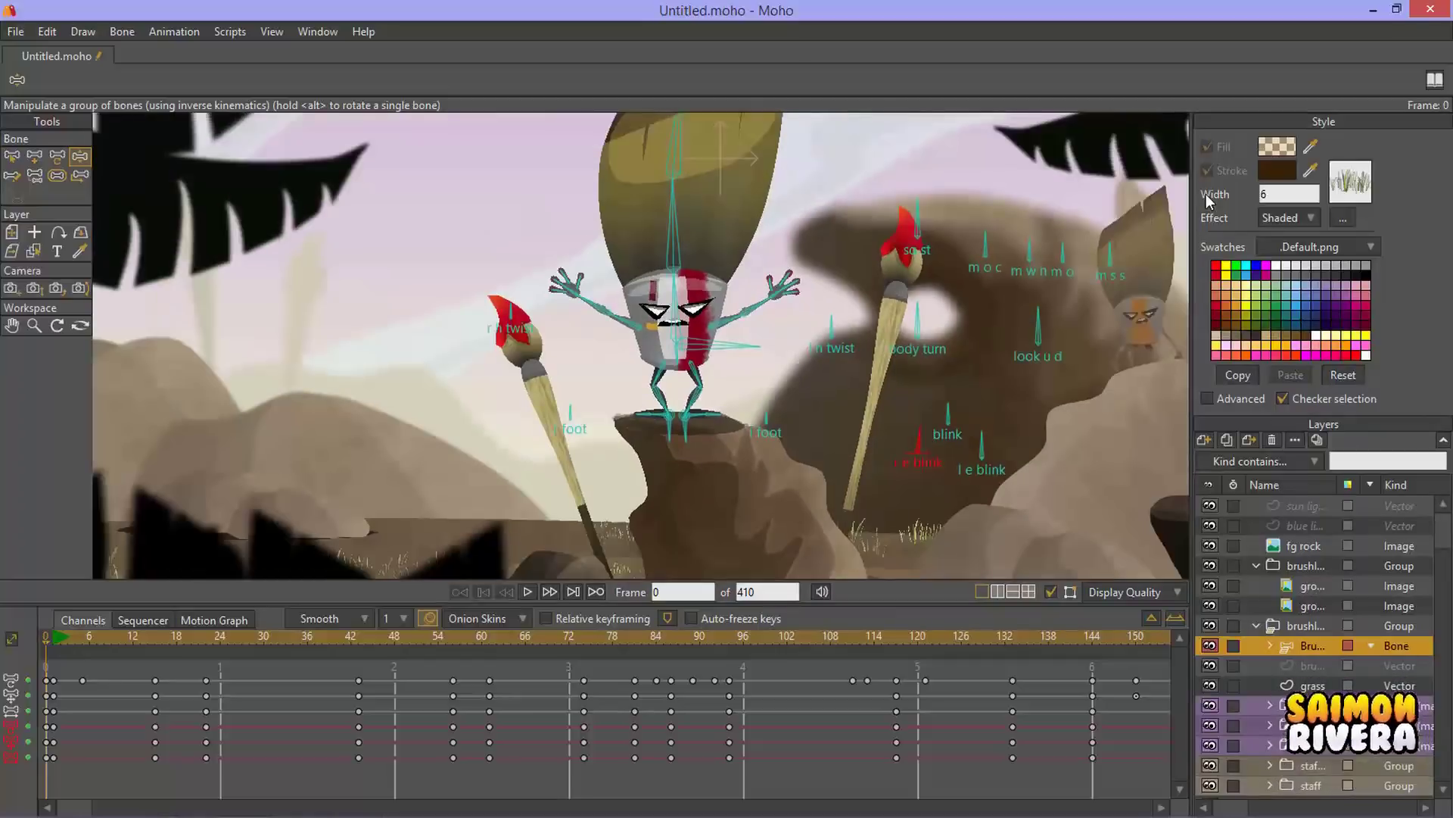
# Step: Toggle docking for the Actions window, close the window, and review the window and docking options again
pyautogui.click(314, 32)
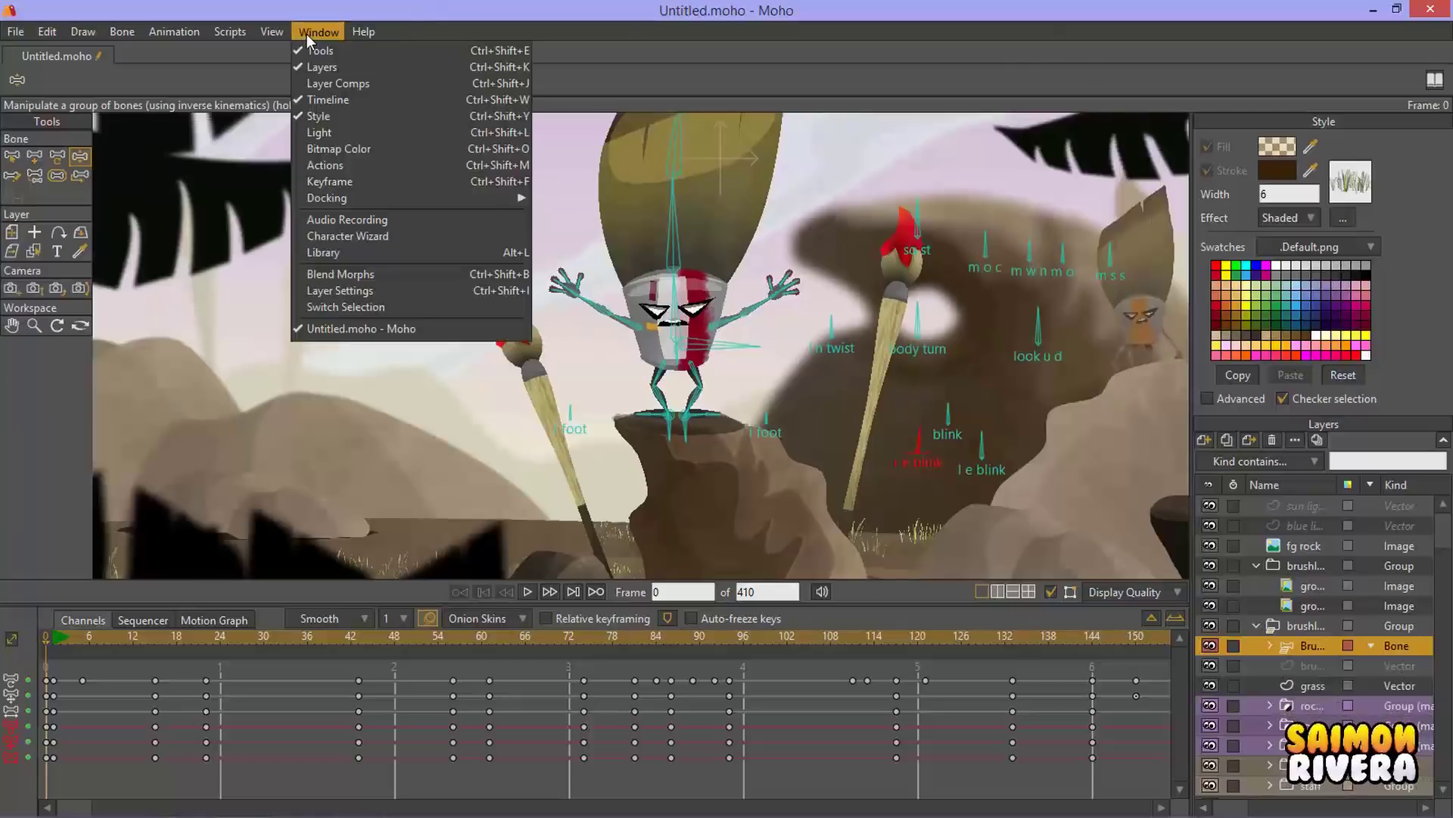
pyautogui.moveTo(374, 202)
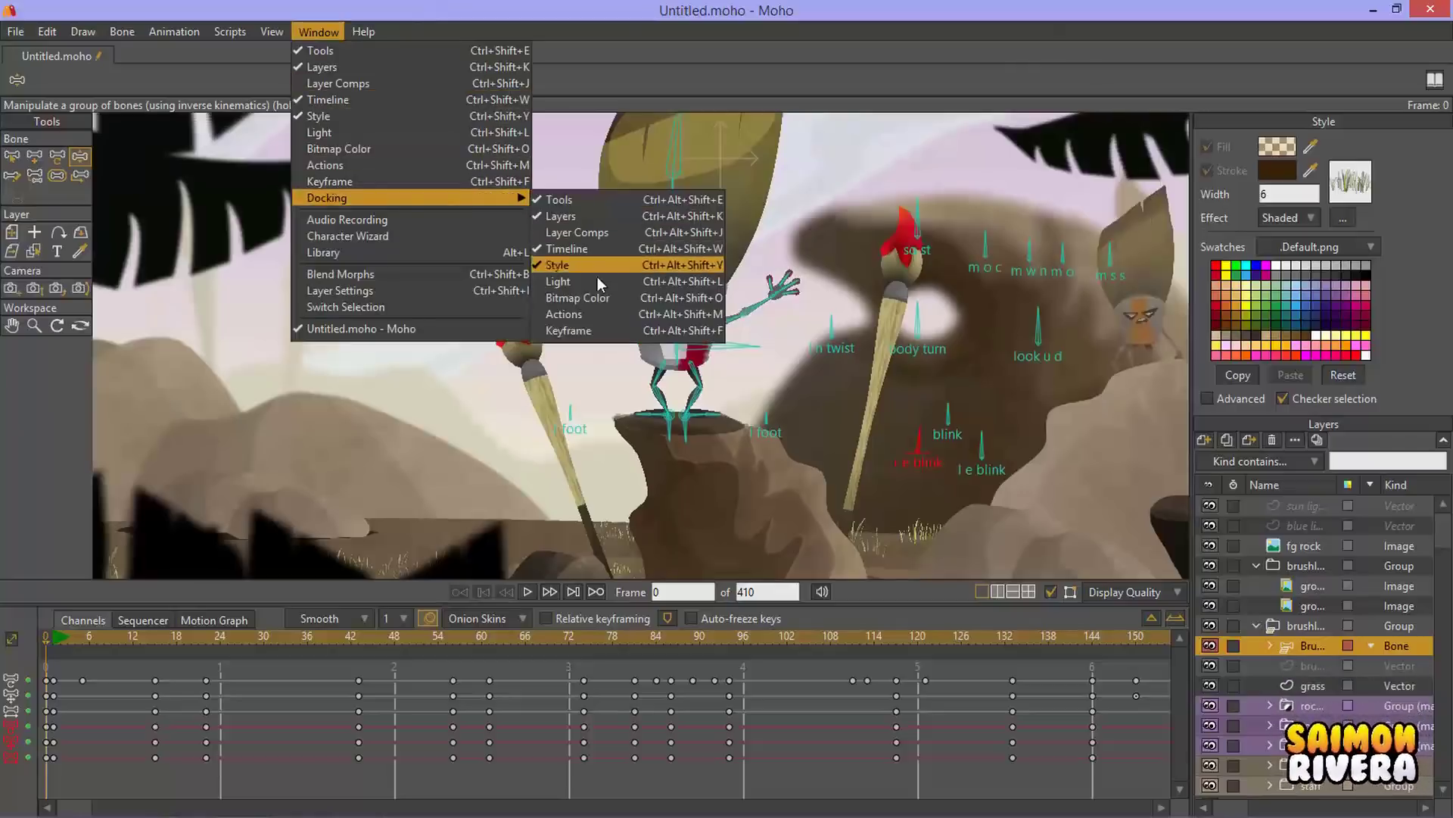
pyautogui.click(595, 313)
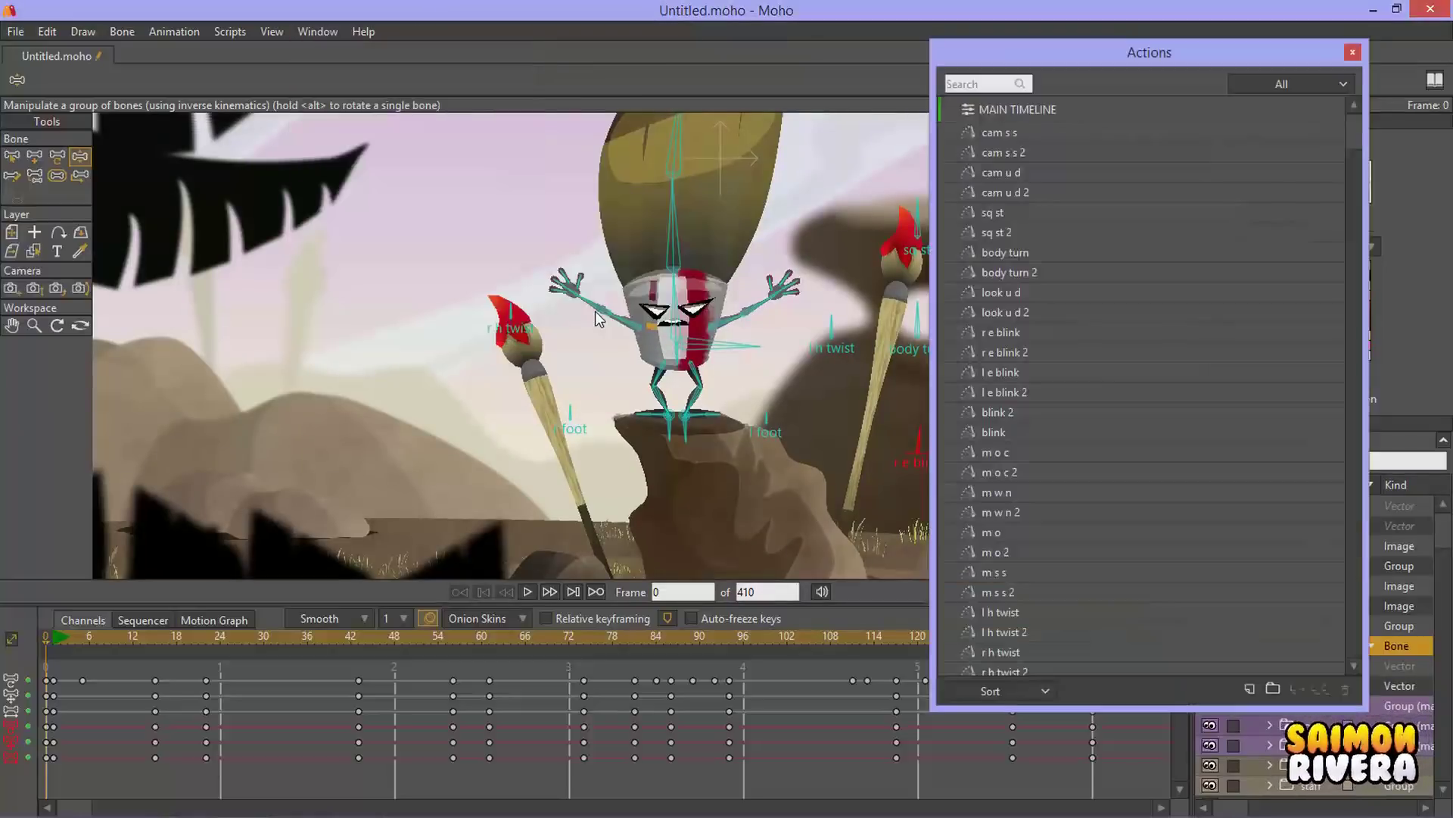
pyautogui.click(1352, 53)
pyautogui.click(314, 32)
pyautogui.moveTo(374, 198)
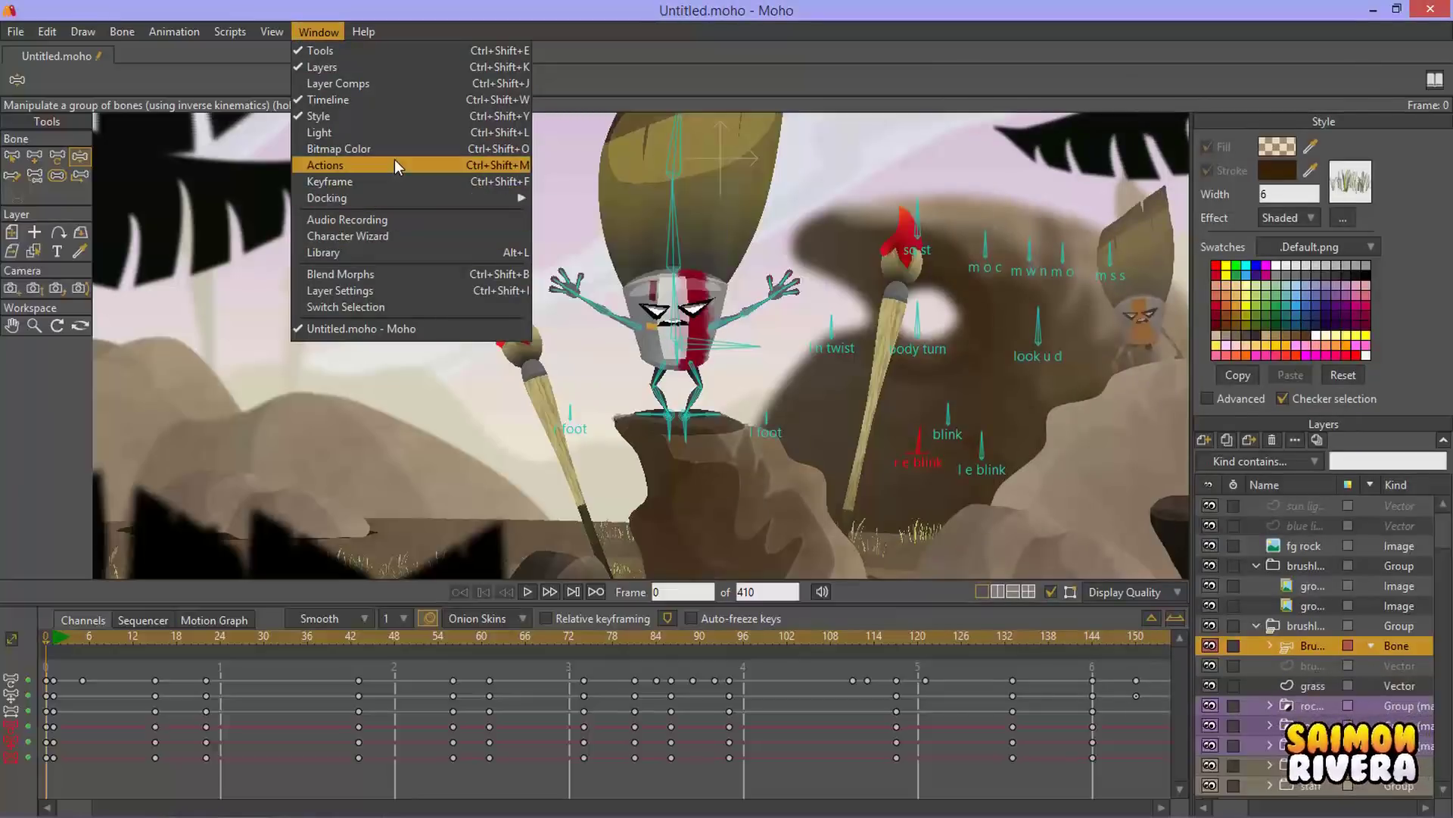
pyautogui.click(1036, 29)
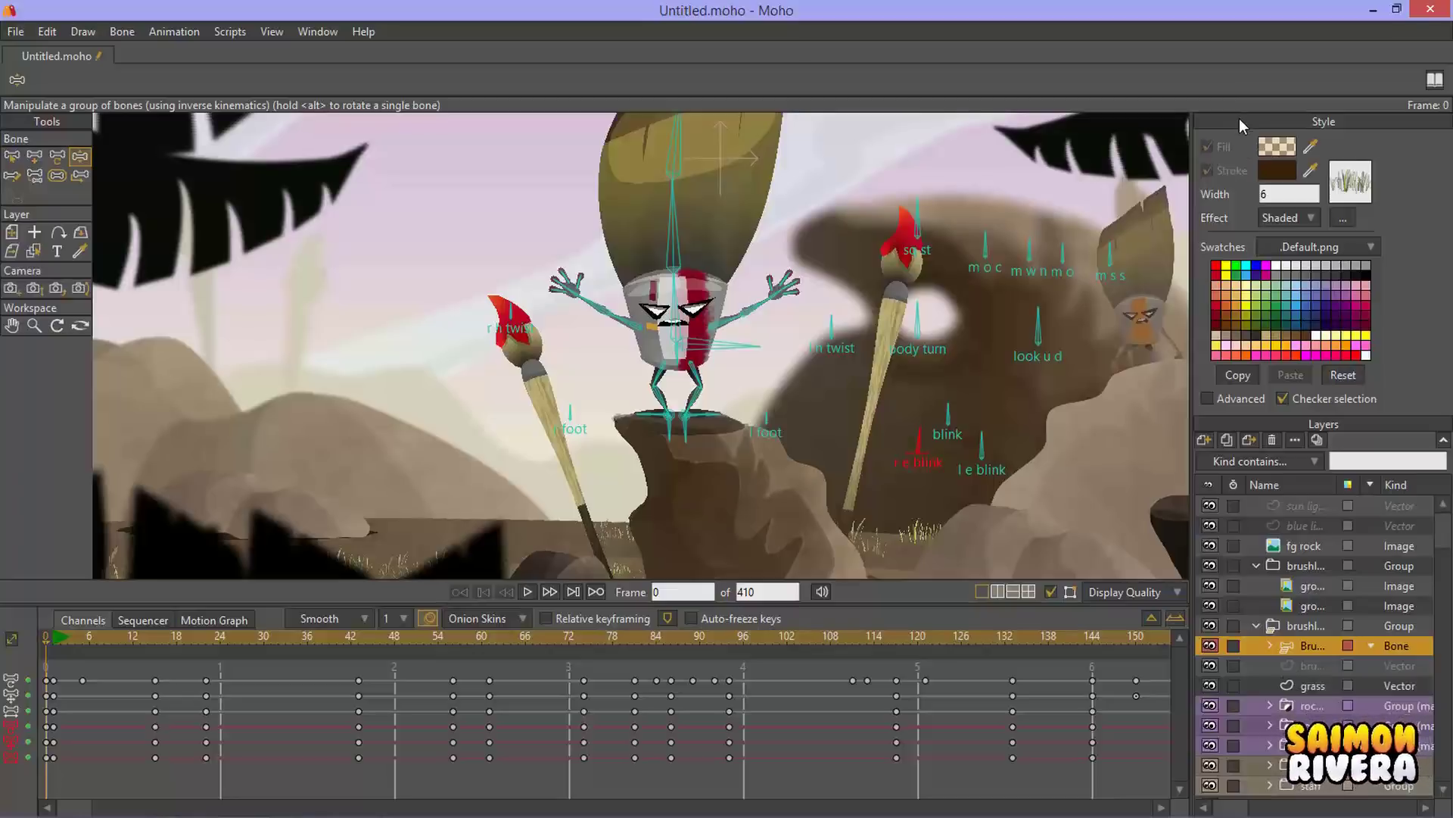
# Step: Reopen the Actions window, move it across the canvas to look through the action list, and close it
pyautogui.click(307, 31)
pyautogui.moveTo(389, 203)
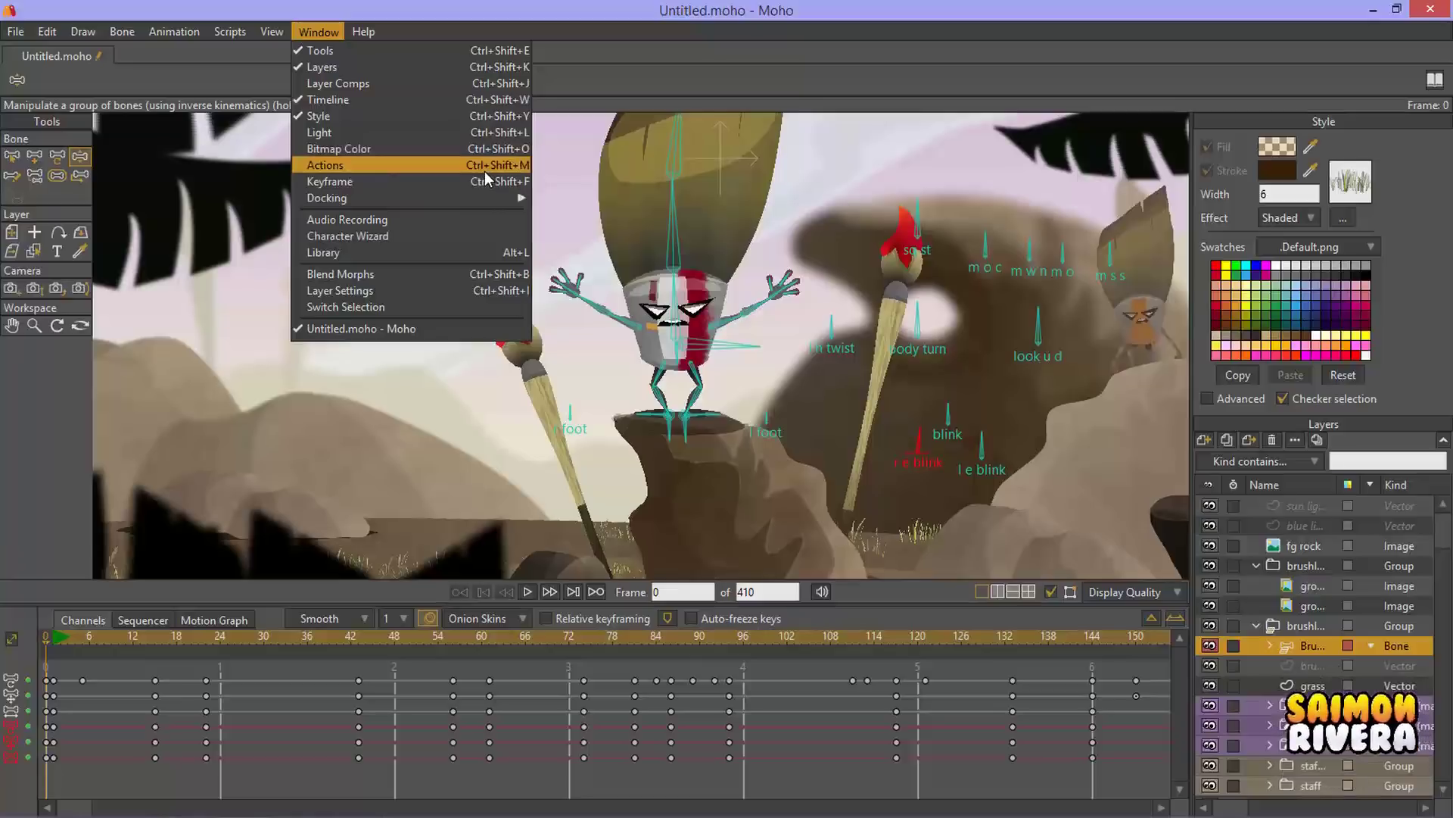
pyautogui.click(702, 76)
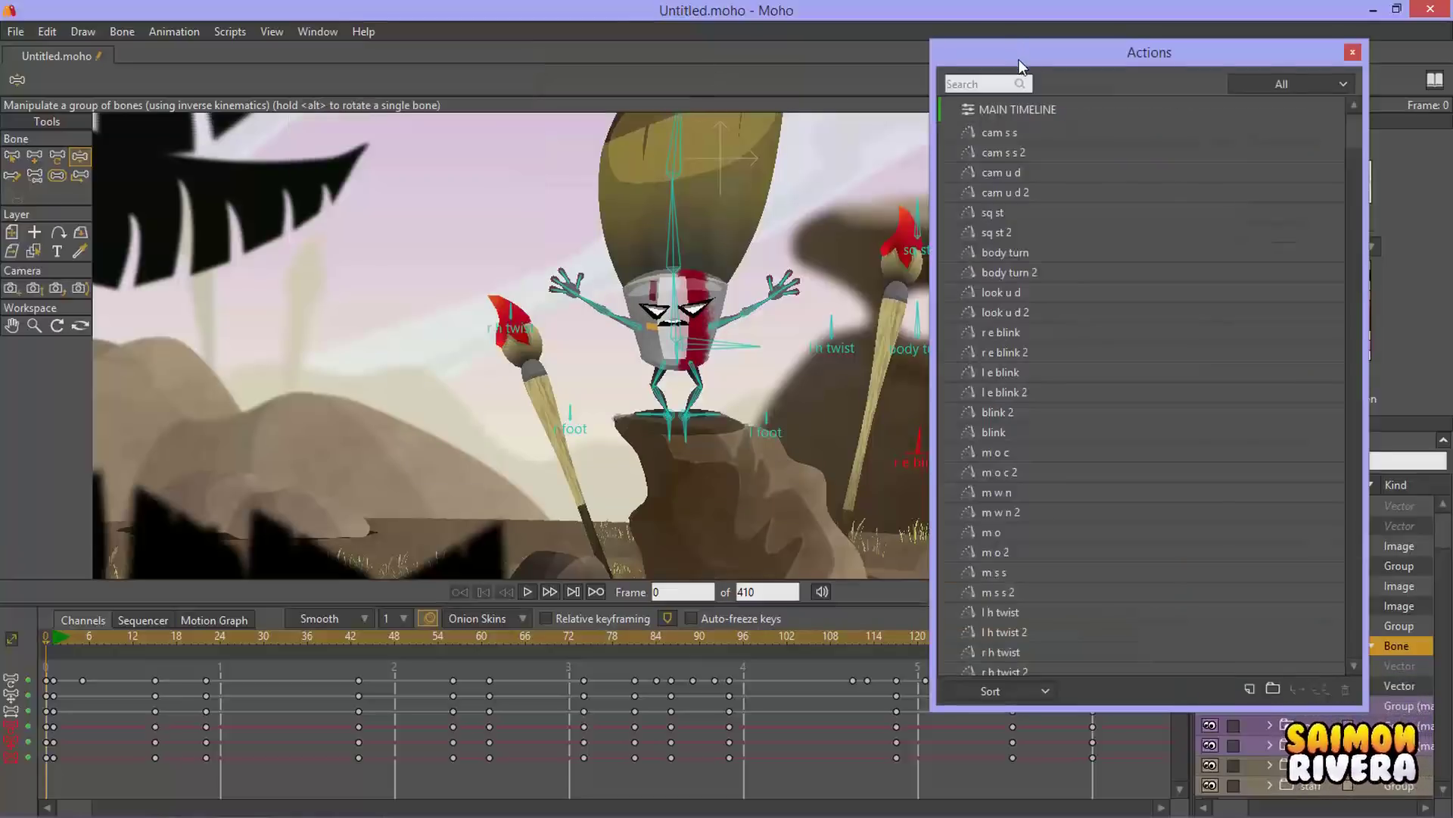
pyautogui.moveTo(1019, 67); pyautogui.dragTo(906, 166)
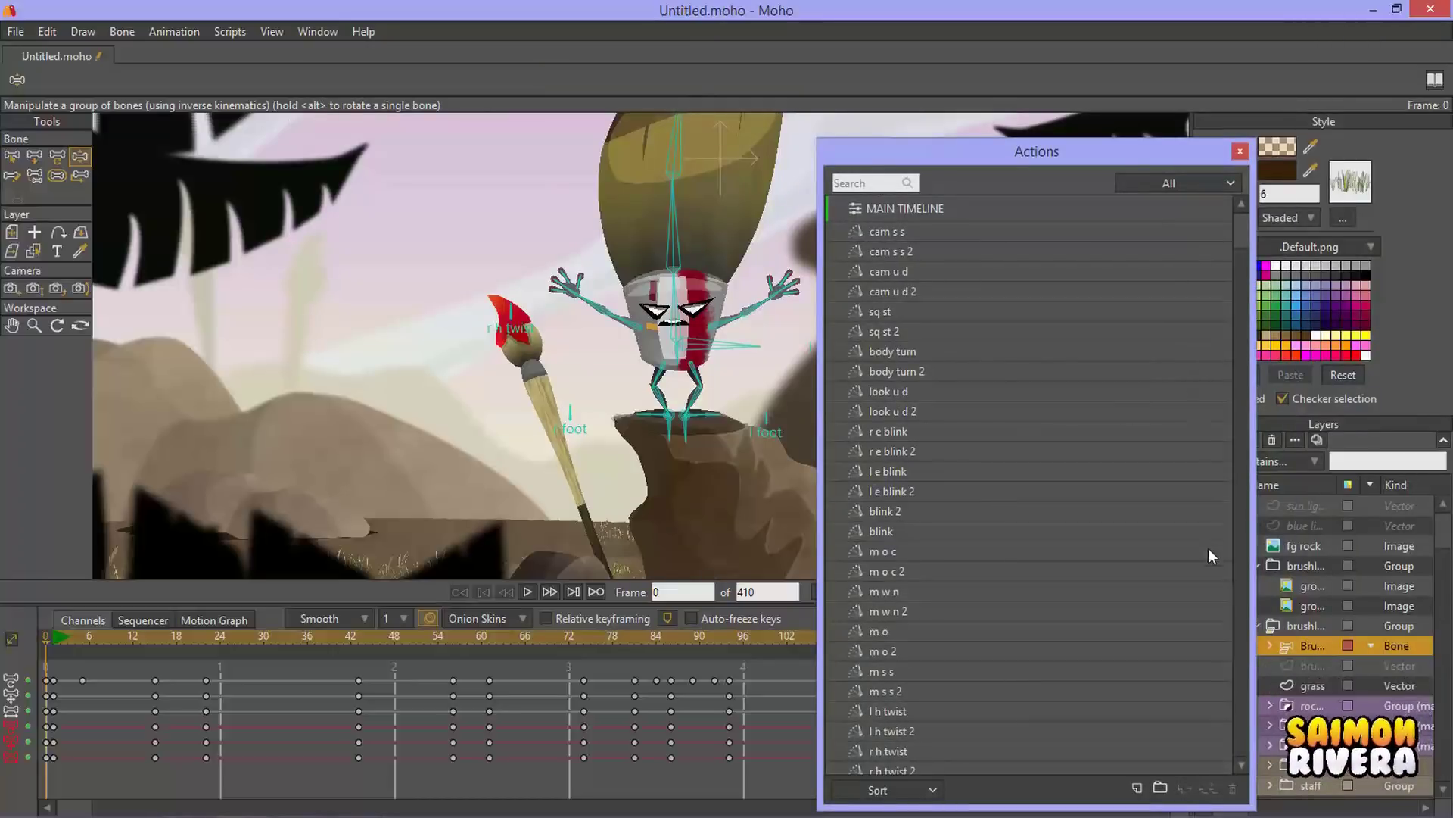
pyautogui.moveTo(1146, 154); pyautogui.dragTo(1141, 68)
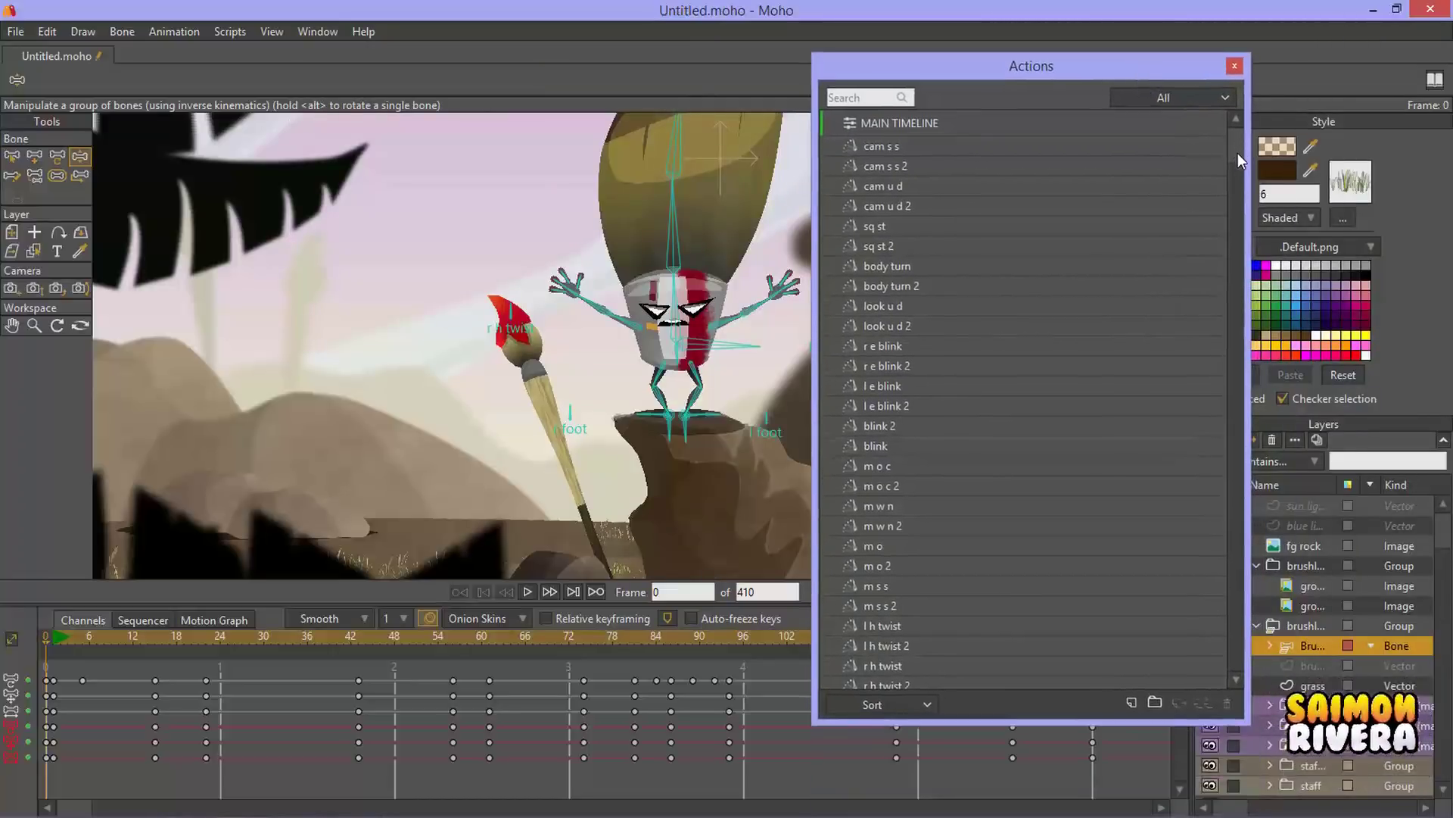
pyautogui.moveTo(1237, 152); pyautogui.dragTo(1197, 120)
pyautogui.click(1235, 66)
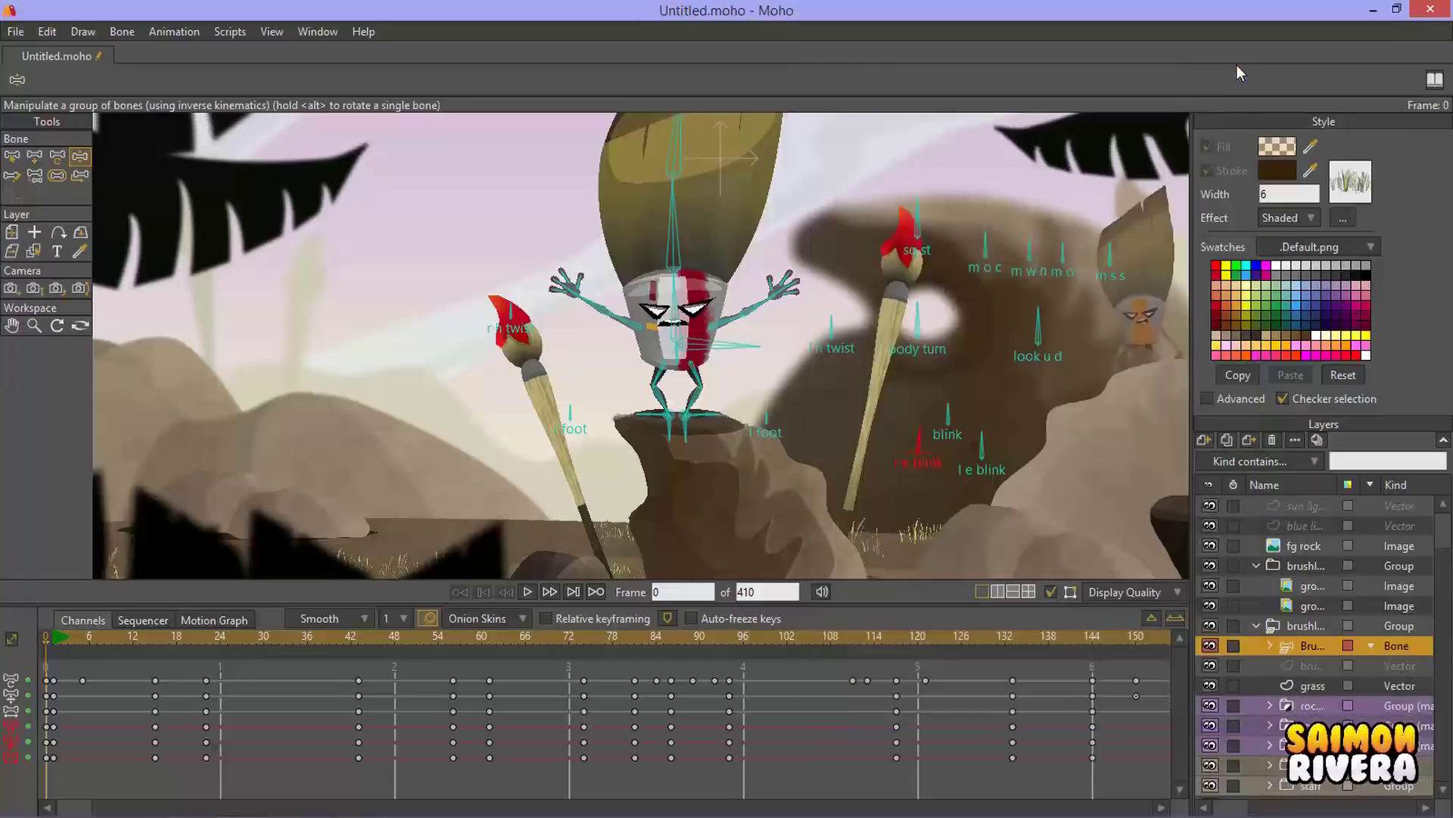
# Step: Create a new project and check the quick settings of Layer 1
pyautogui.click(22, 32)
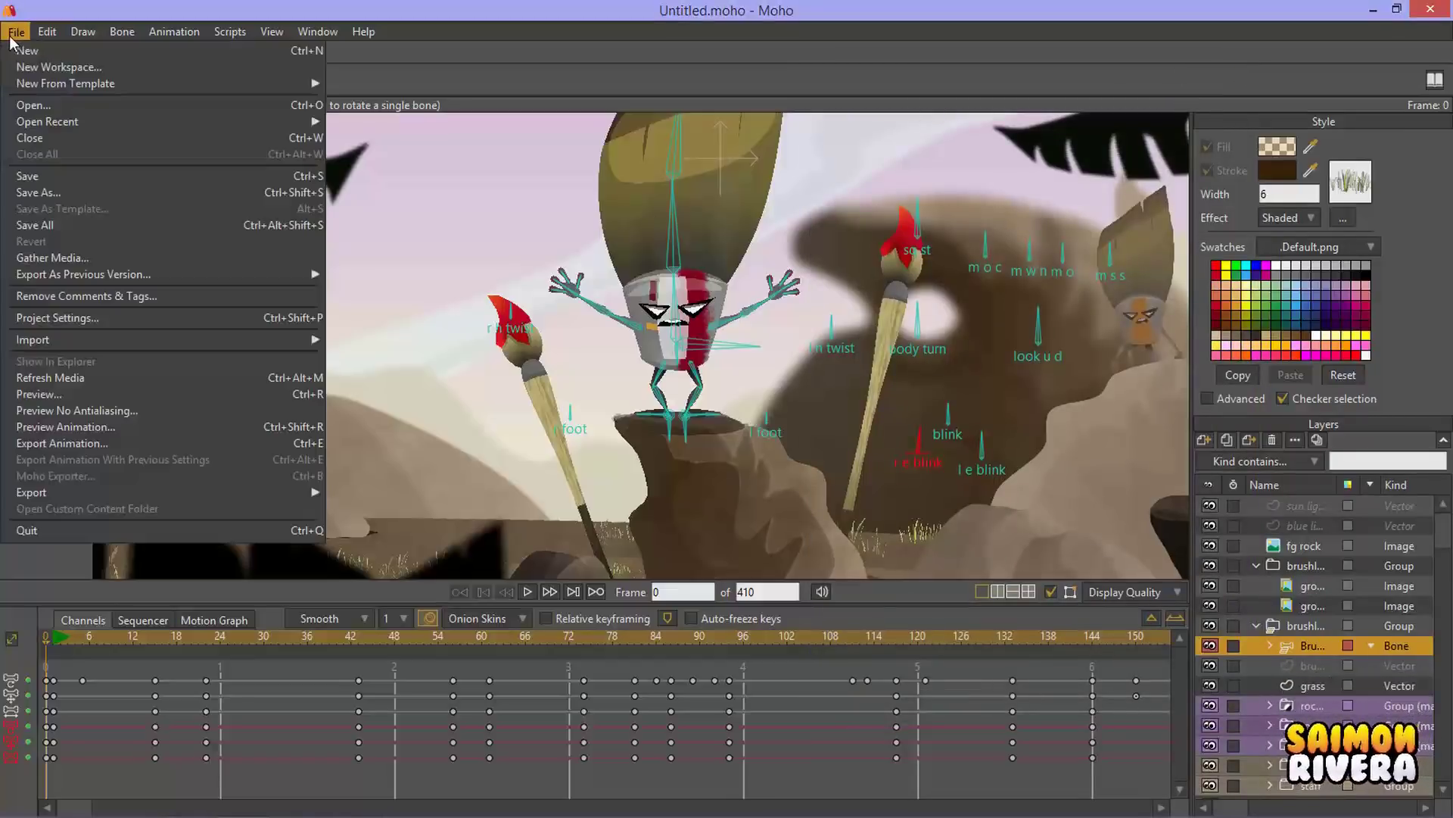
pyautogui.click(45, 48)
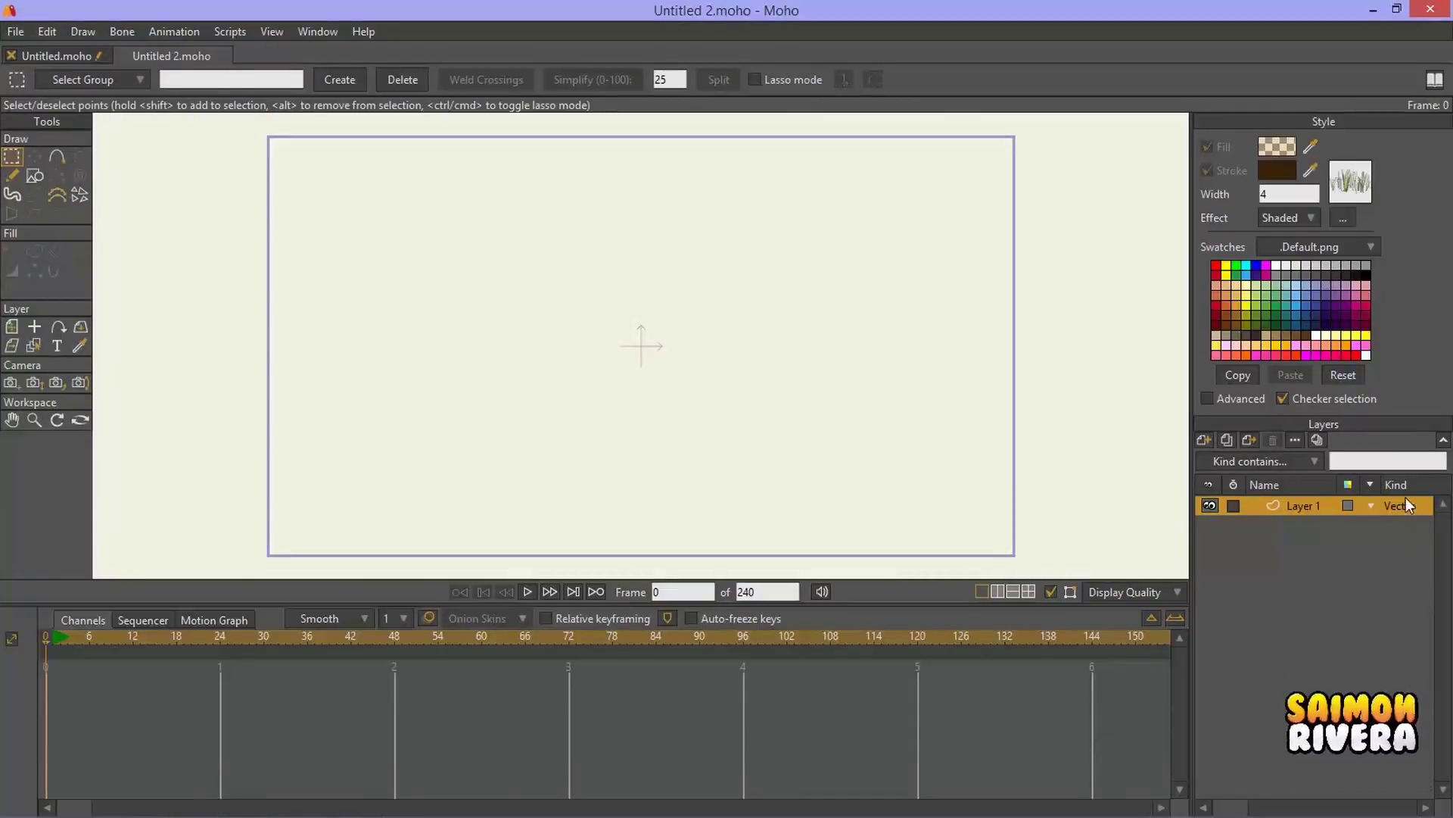
pyautogui.doubleClick(1375, 506)
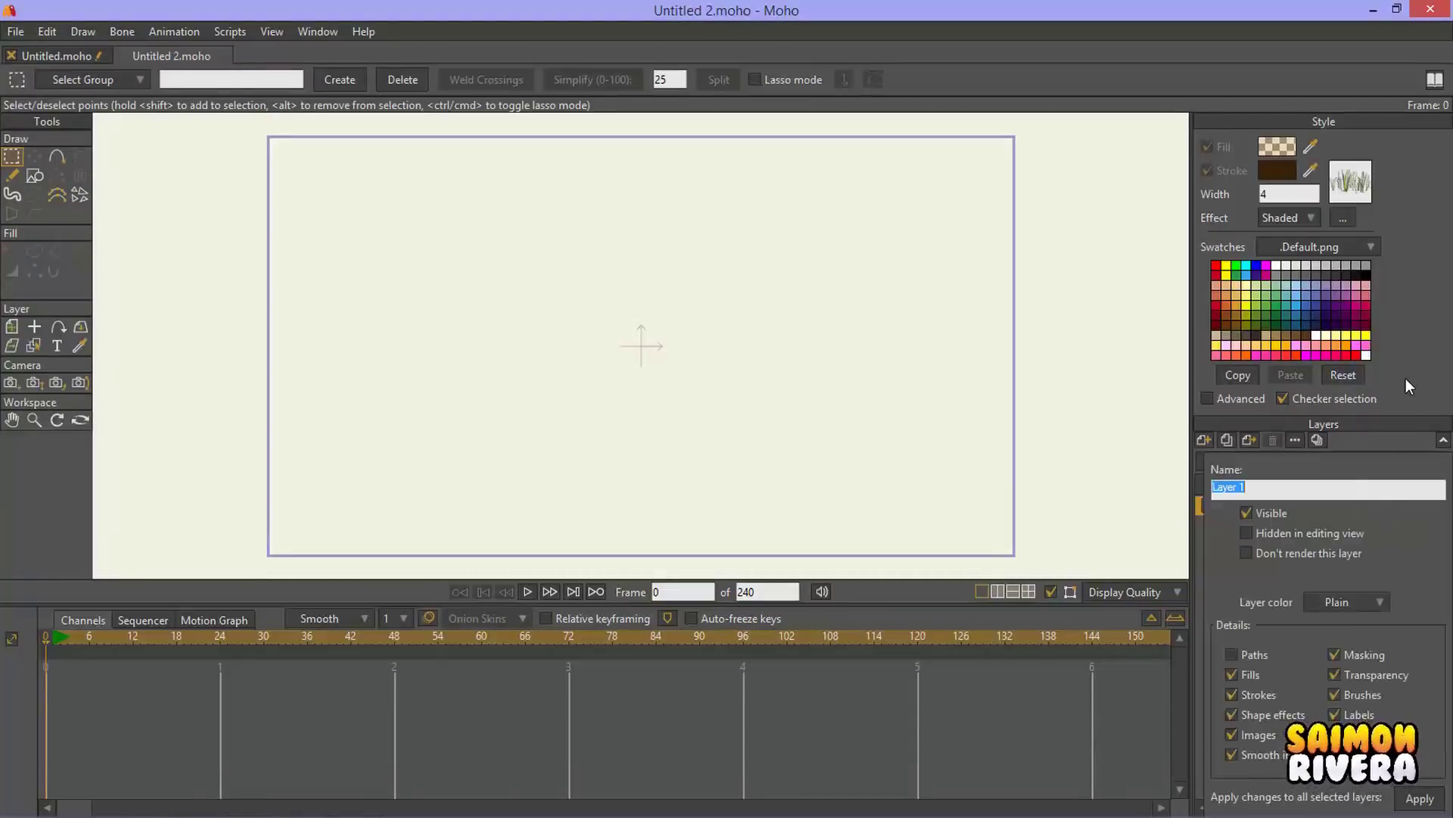
pyautogui.press('Escape')
# Step: Open the full settings of Layer 1, set the dialog aside, and review the general, shadow and motion blur options
pyautogui.doubleClick(1289, 502)
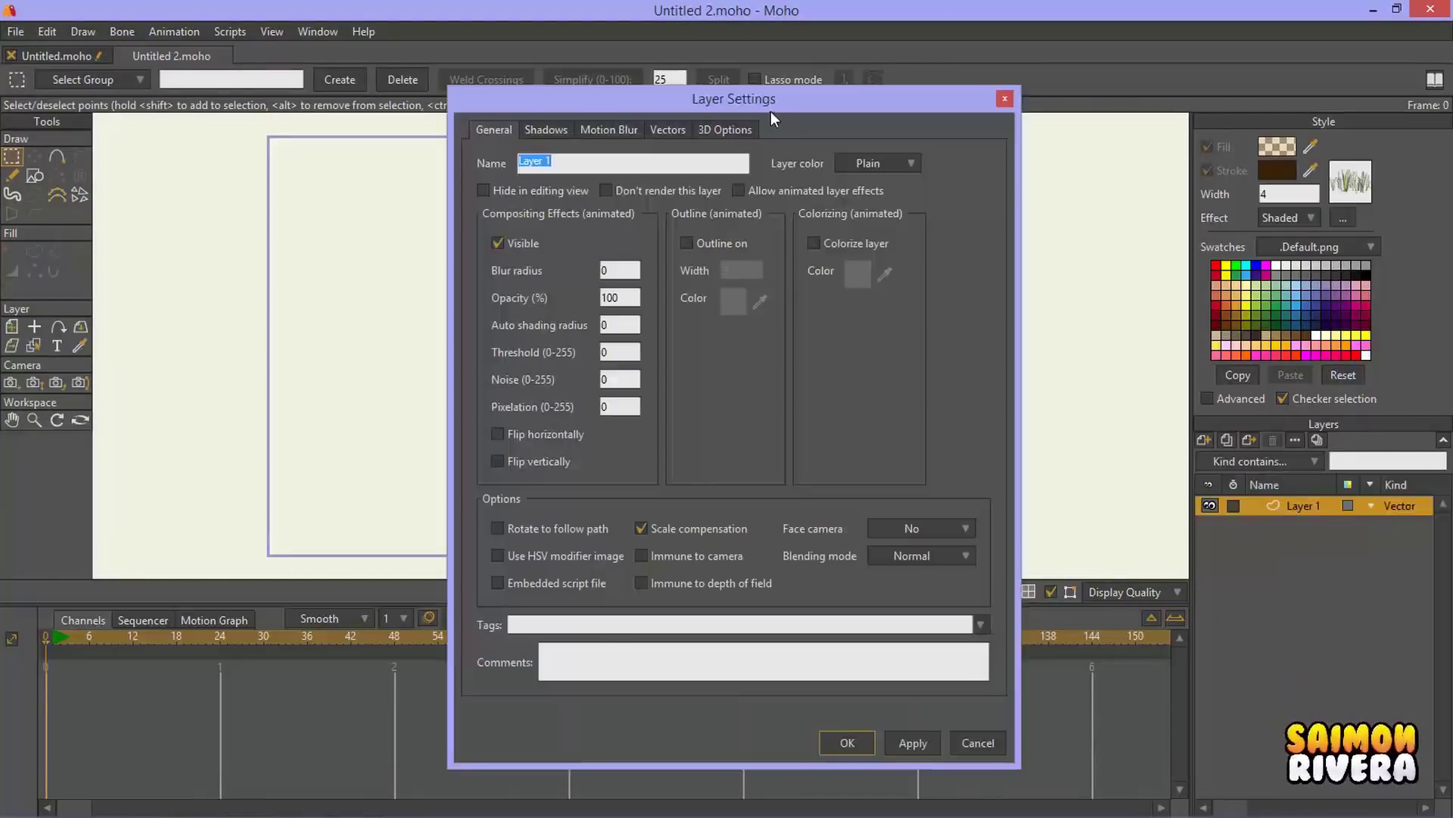
pyautogui.moveTo(770, 111); pyautogui.dragTo(1014, 164)
pyautogui.moveTo(796, 159); pyautogui.dragTo(782, 129)
pyautogui.click(779, 145)
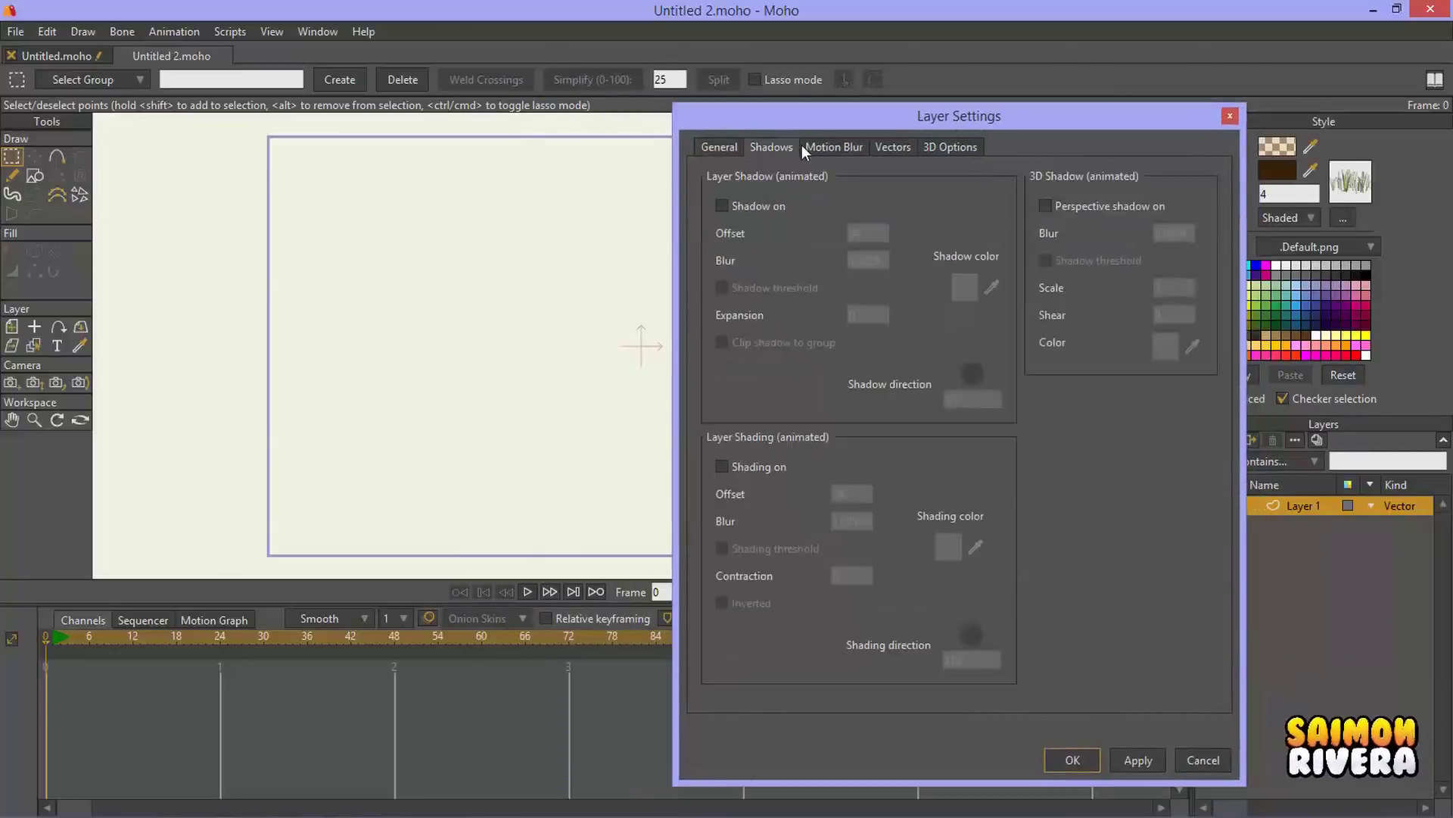
pyautogui.click(824, 143)
# Step: Try the noisy outlines, noisy fills, animated noise and extra sketchy options in Layer 1's vector settings
pyautogui.click(894, 147)
pyautogui.click(863, 206)
pyautogui.click(852, 233)
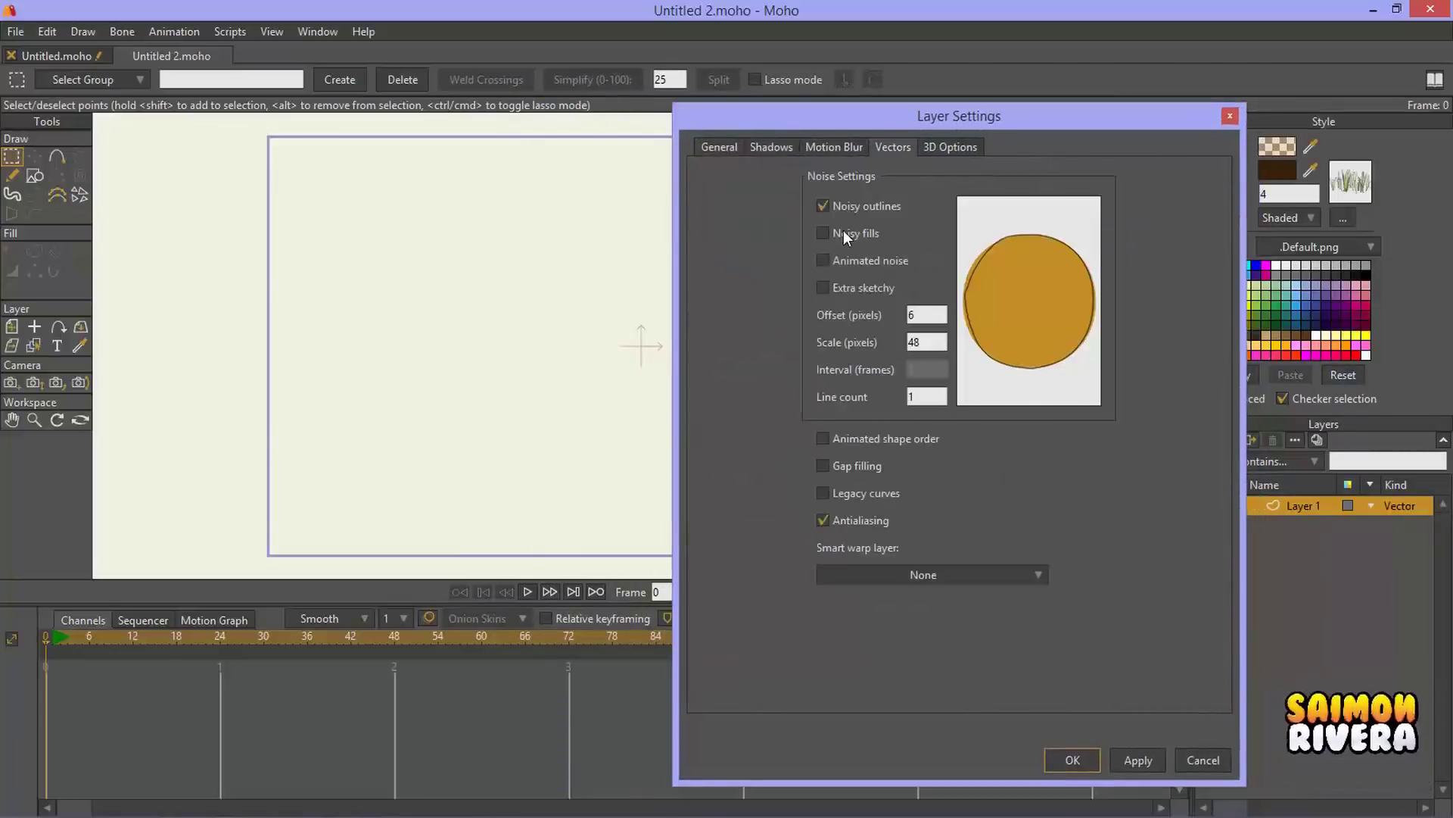
pyautogui.click(852, 262)
pyautogui.click(853, 286)
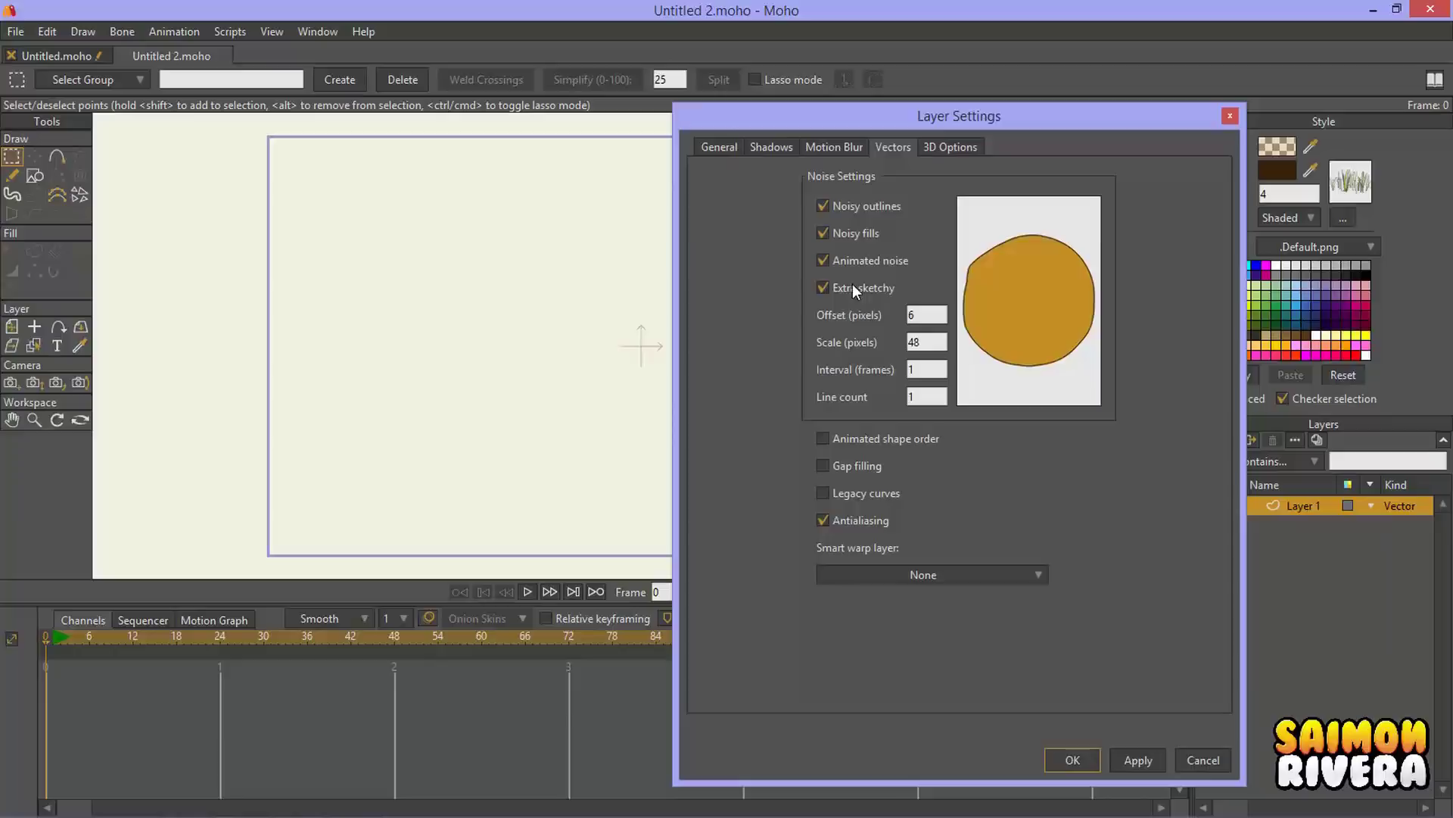
pyautogui.click(825, 204)
# Step: Check the 3D conversion choices for Layer 1 and close its settings without applying anything
pyautogui.click(928, 147)
pyautogui.click(972, 184)
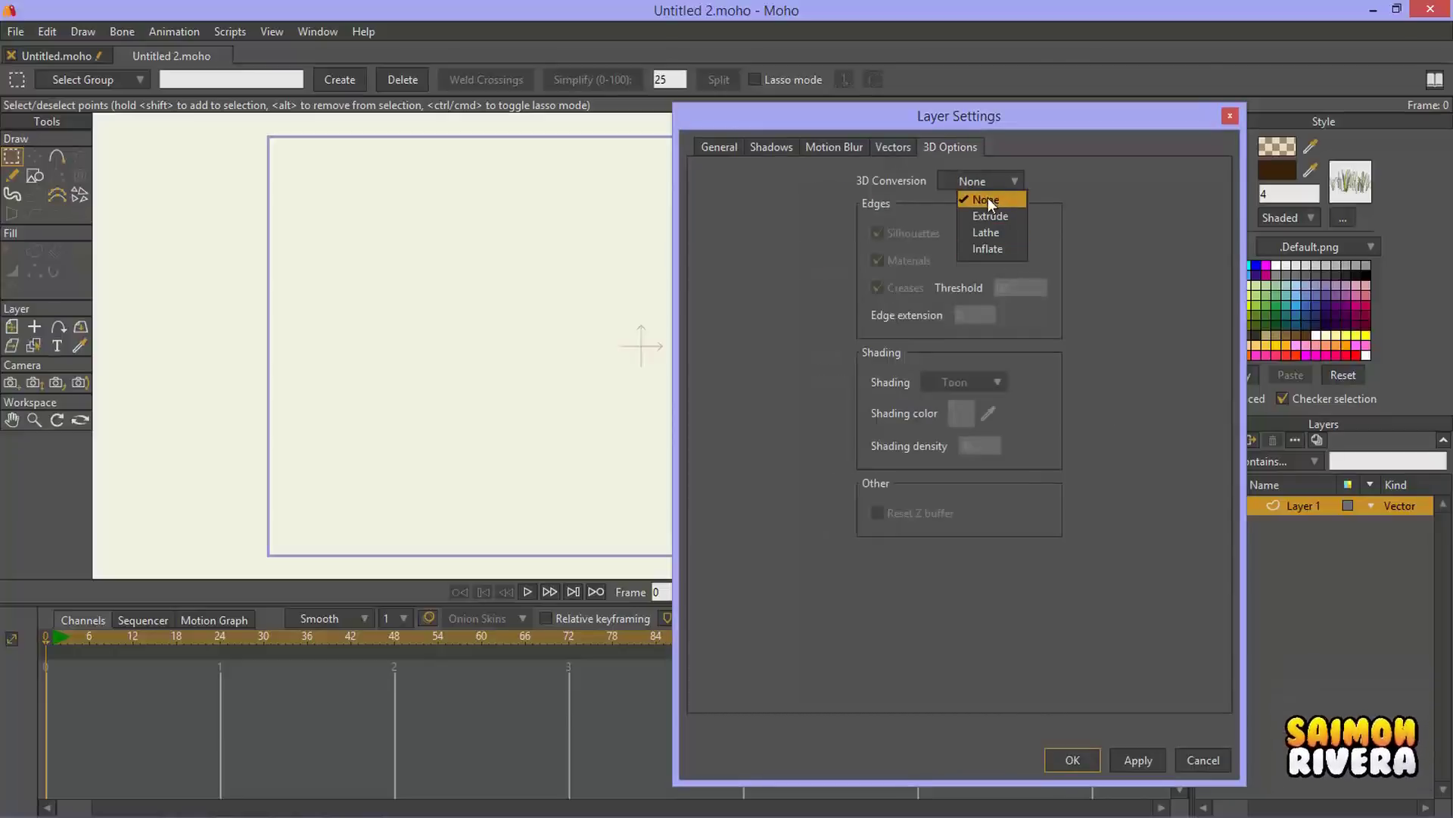
pyautogui.click(1229, 123)
pyautogui.click(1230, 117)
# Step: Add the Bomb prop as a 3D object layer with Scale to Moho off, and rotate it about -4.6 in X and 35 in Y
pyautogui.click(1205, 439)
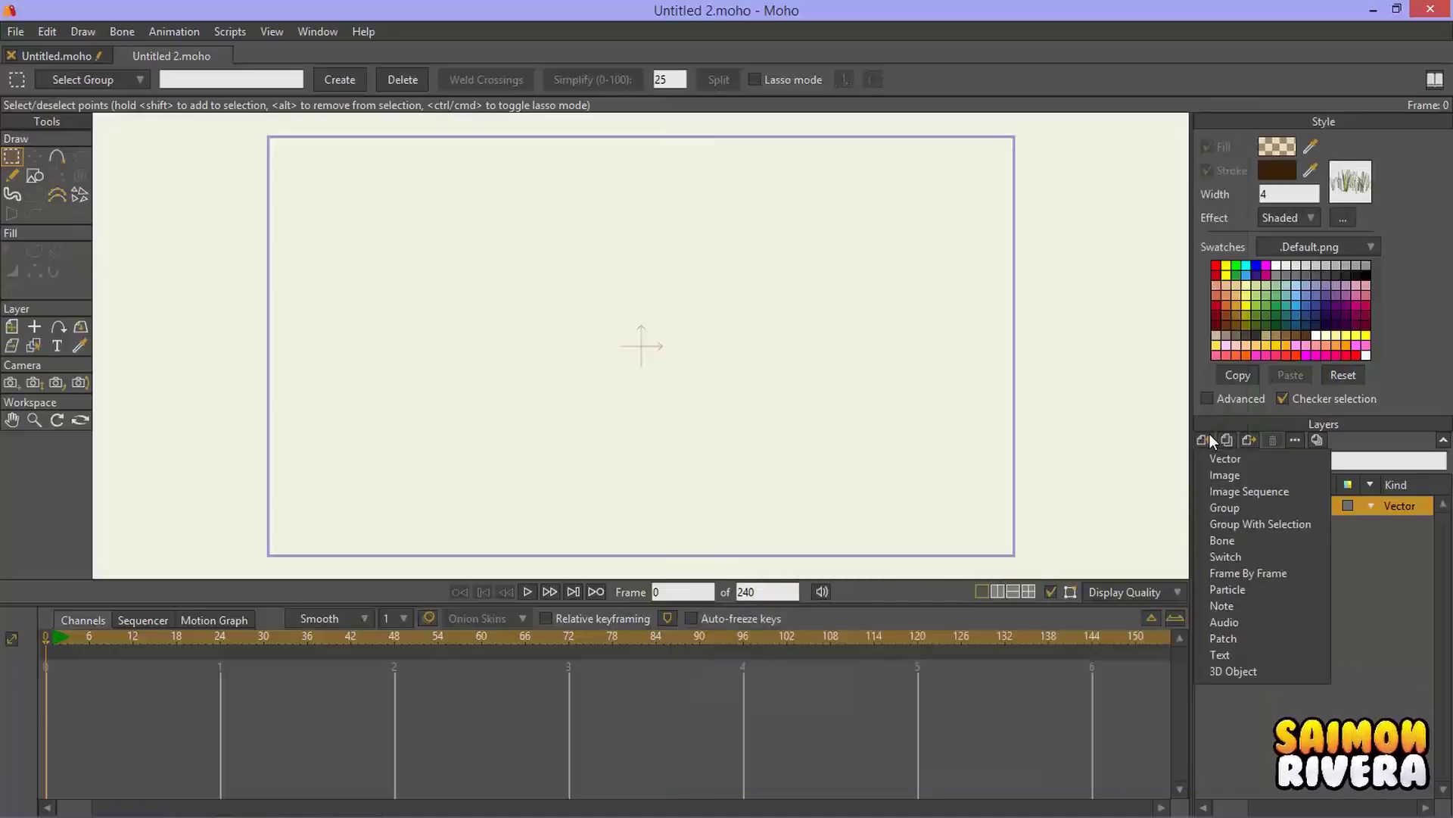
pyautogui.click(1248, 672)
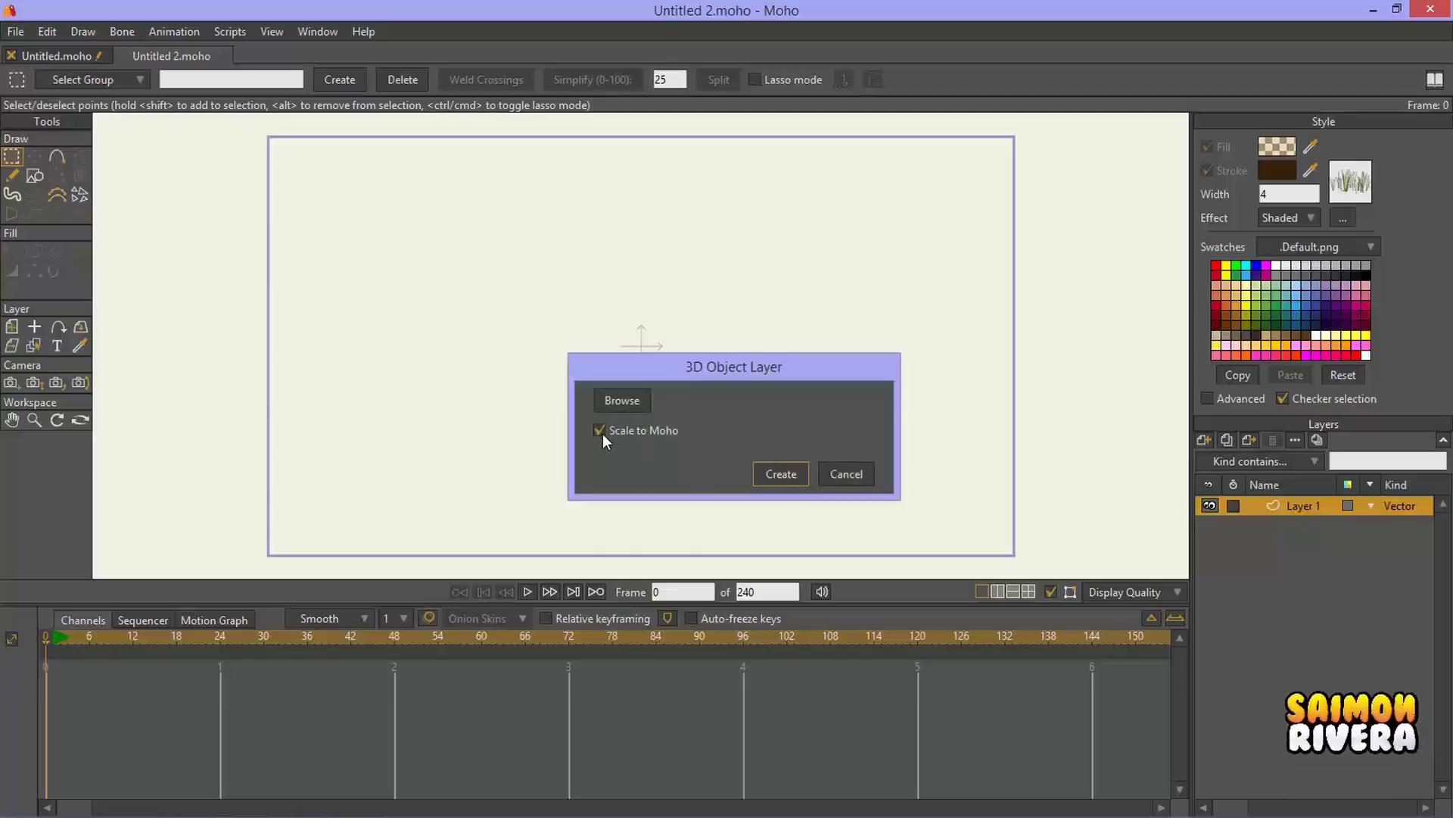
pyautogui.click(635, 400)
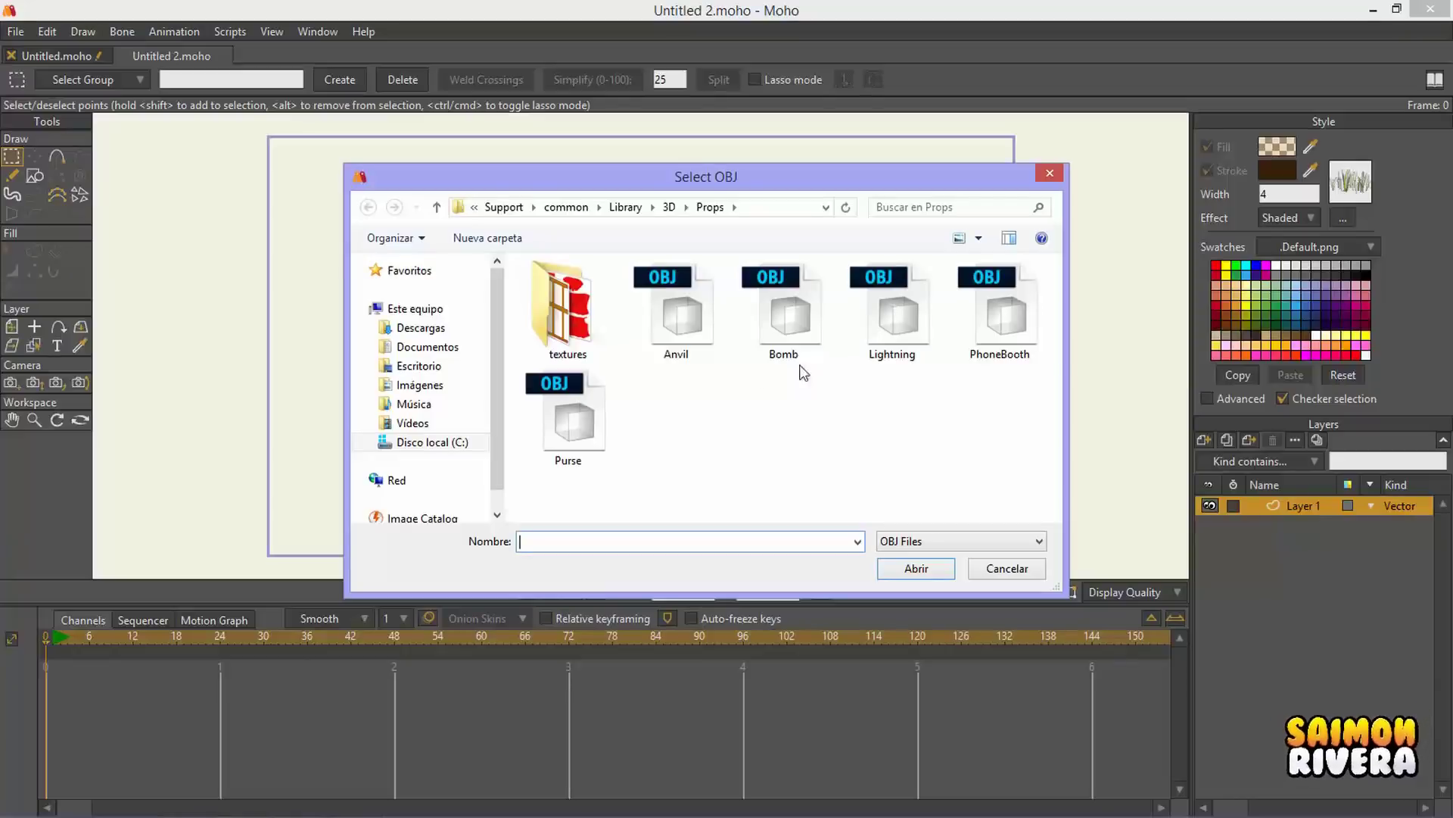
pyautogui.click(786, 318)
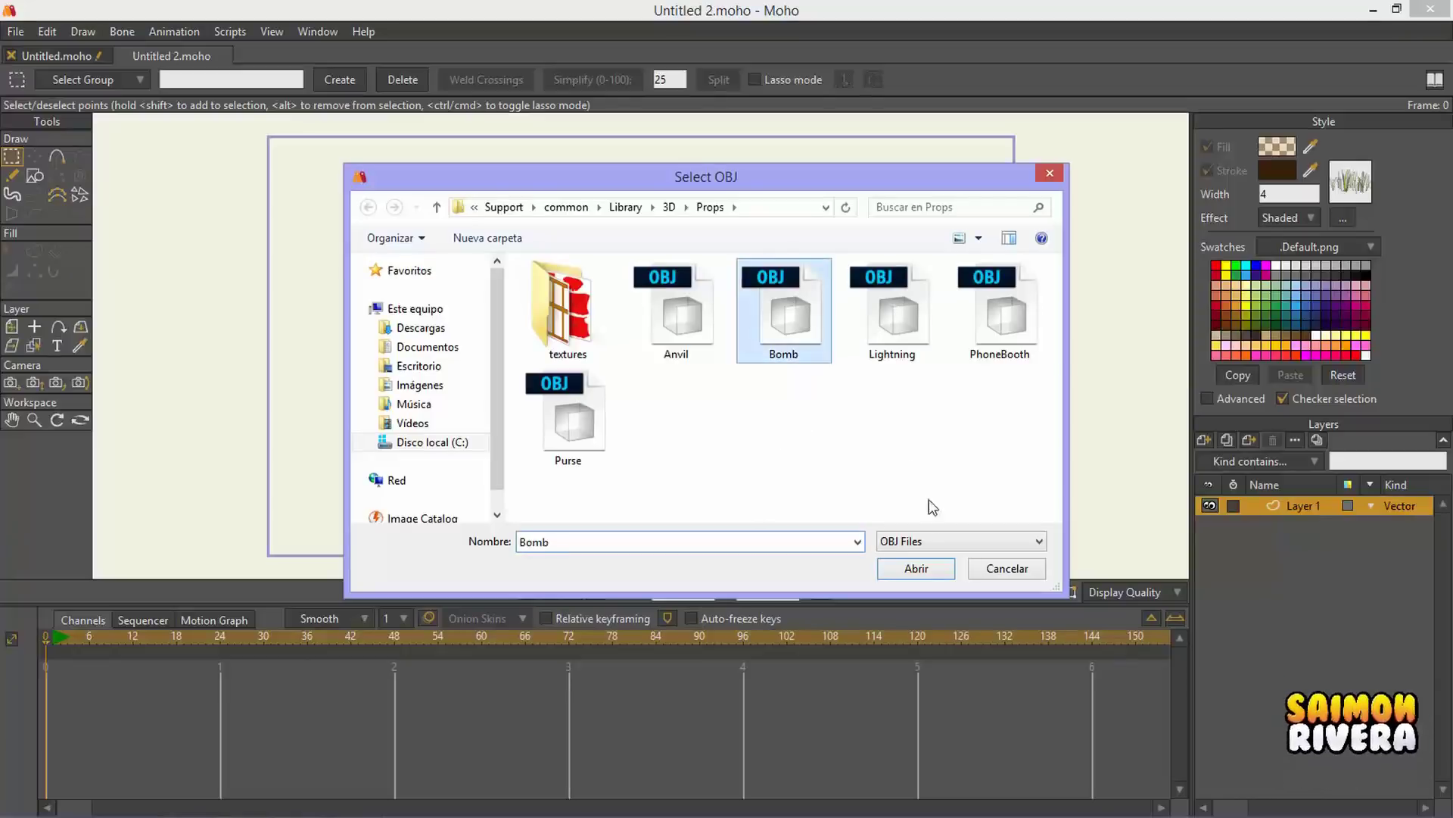
pyautogui.click(951, 570)
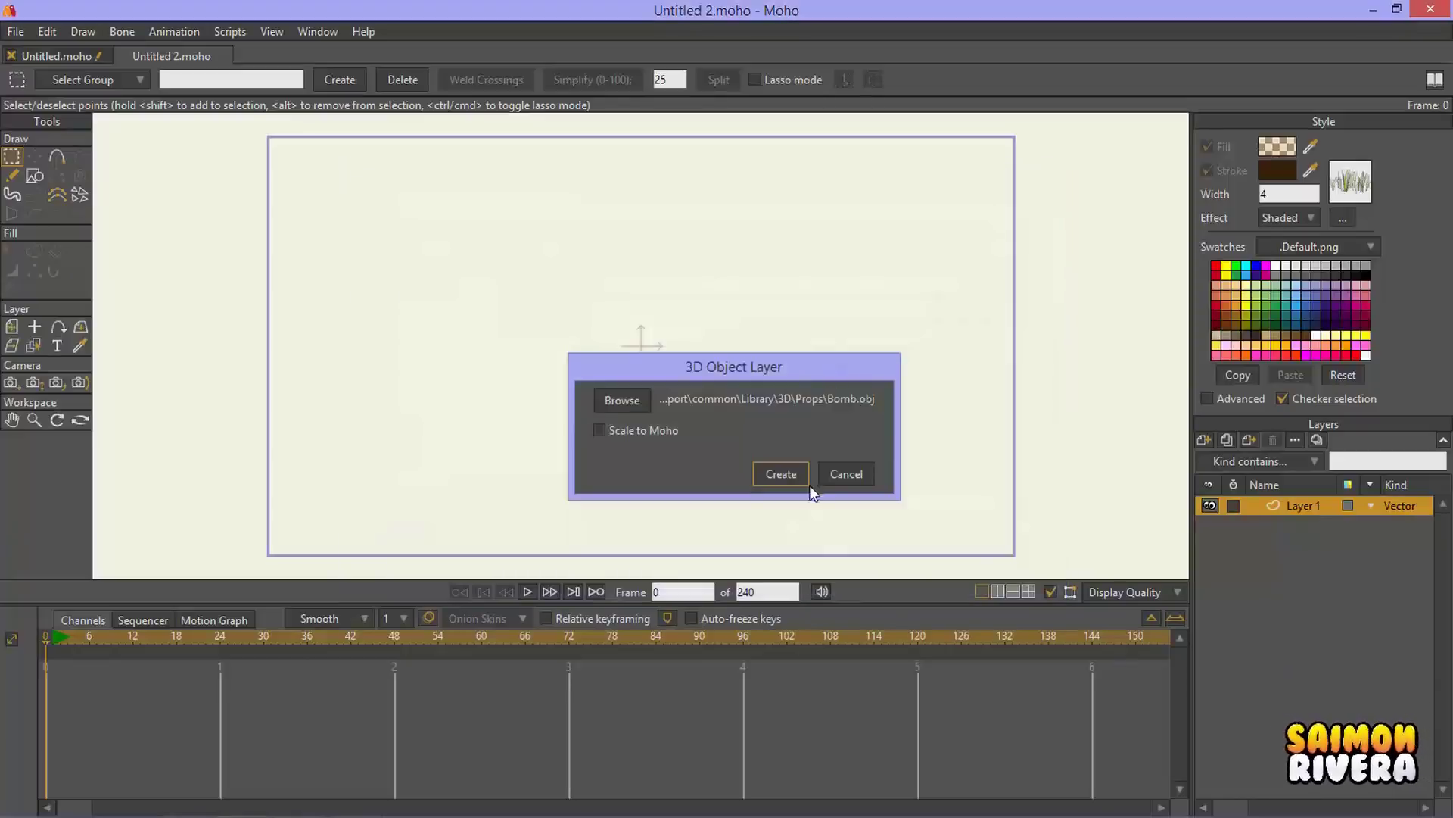
pyautogui.click(781, 474)
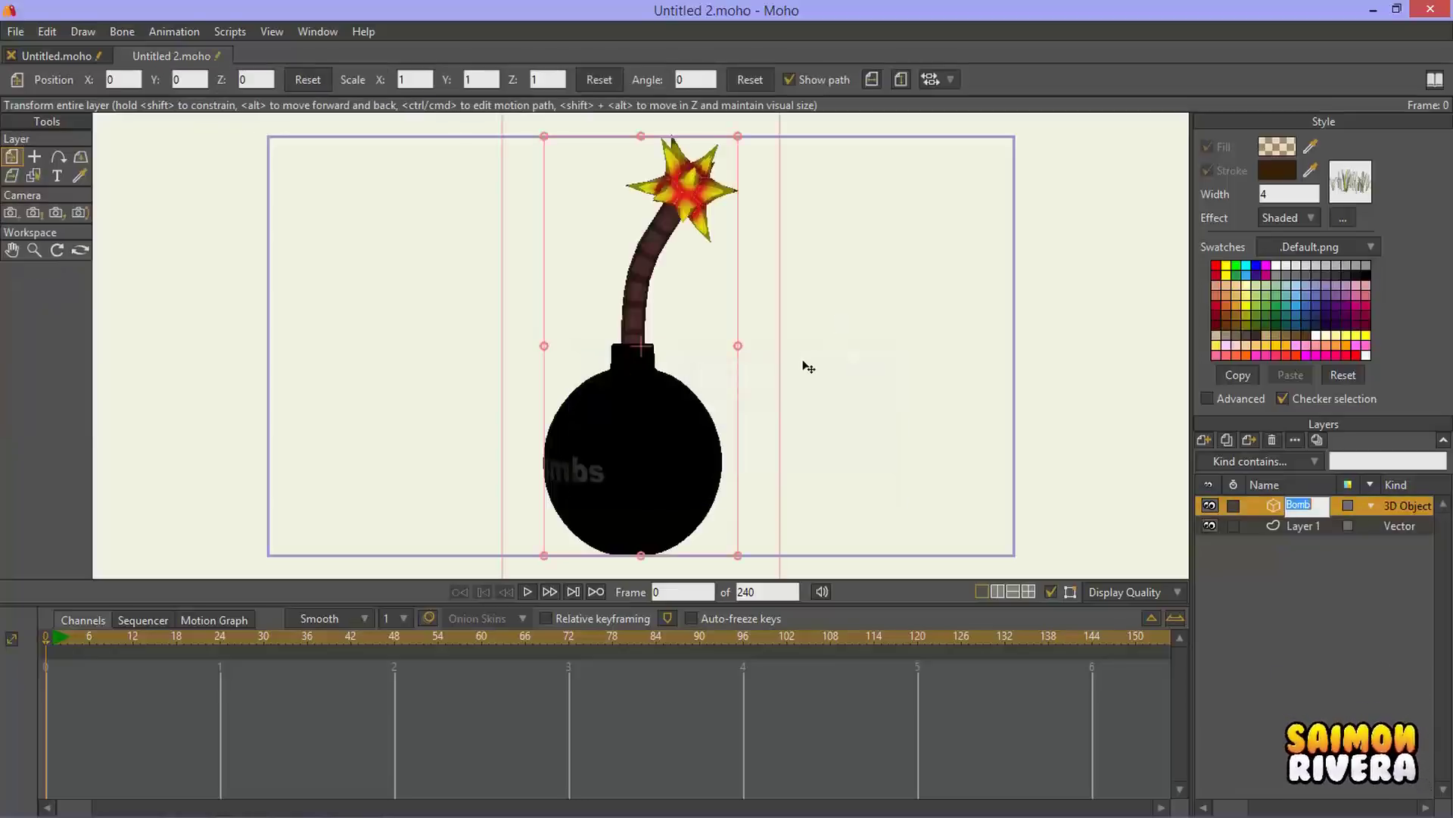
pyautogui.press('Return')
pyautogui.click(80, 157)
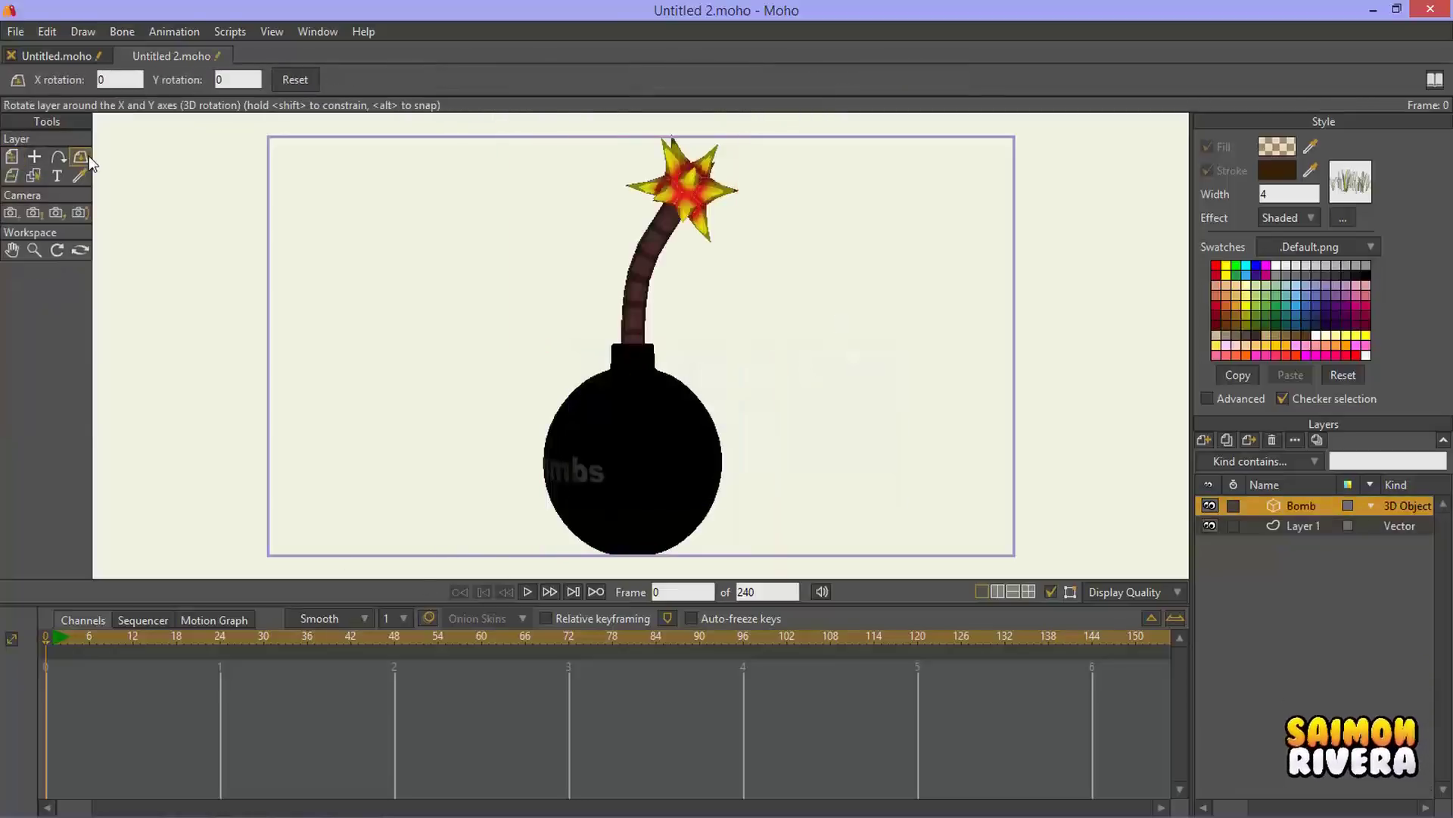
pyautogui.moveTo(695, 399); pyautogui.dragTo(651, 424)
# Step: Check the Anvil prop's file type in its file properties while choosing an OBJ for a 3D object layer, and cancel without adding it
pyautogui.click(1207, 439)
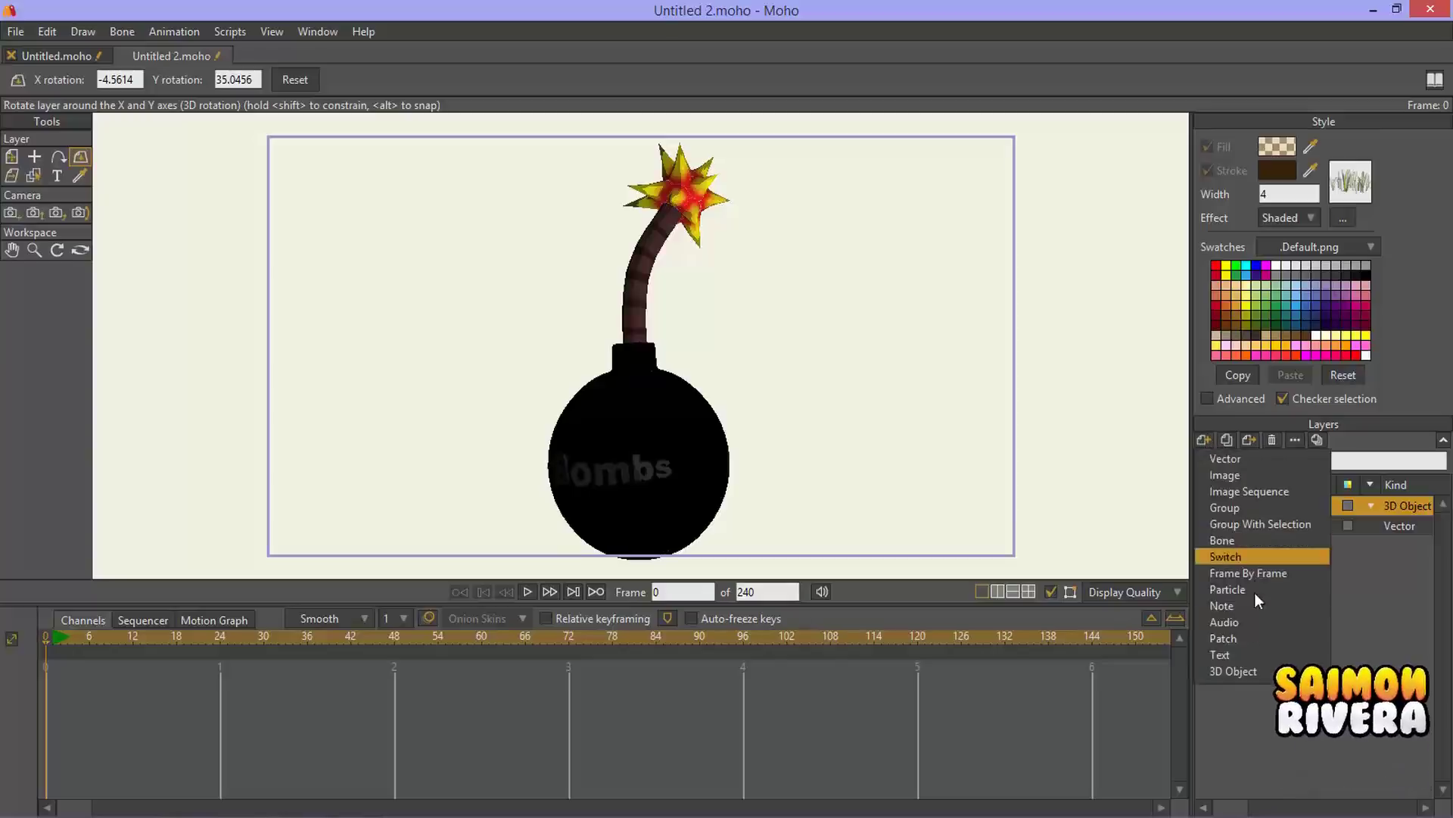
pyautogui.click(1248, 668)
pyautogui.moveTo(773, 363); pyautogui.dragTo(1081, 311)
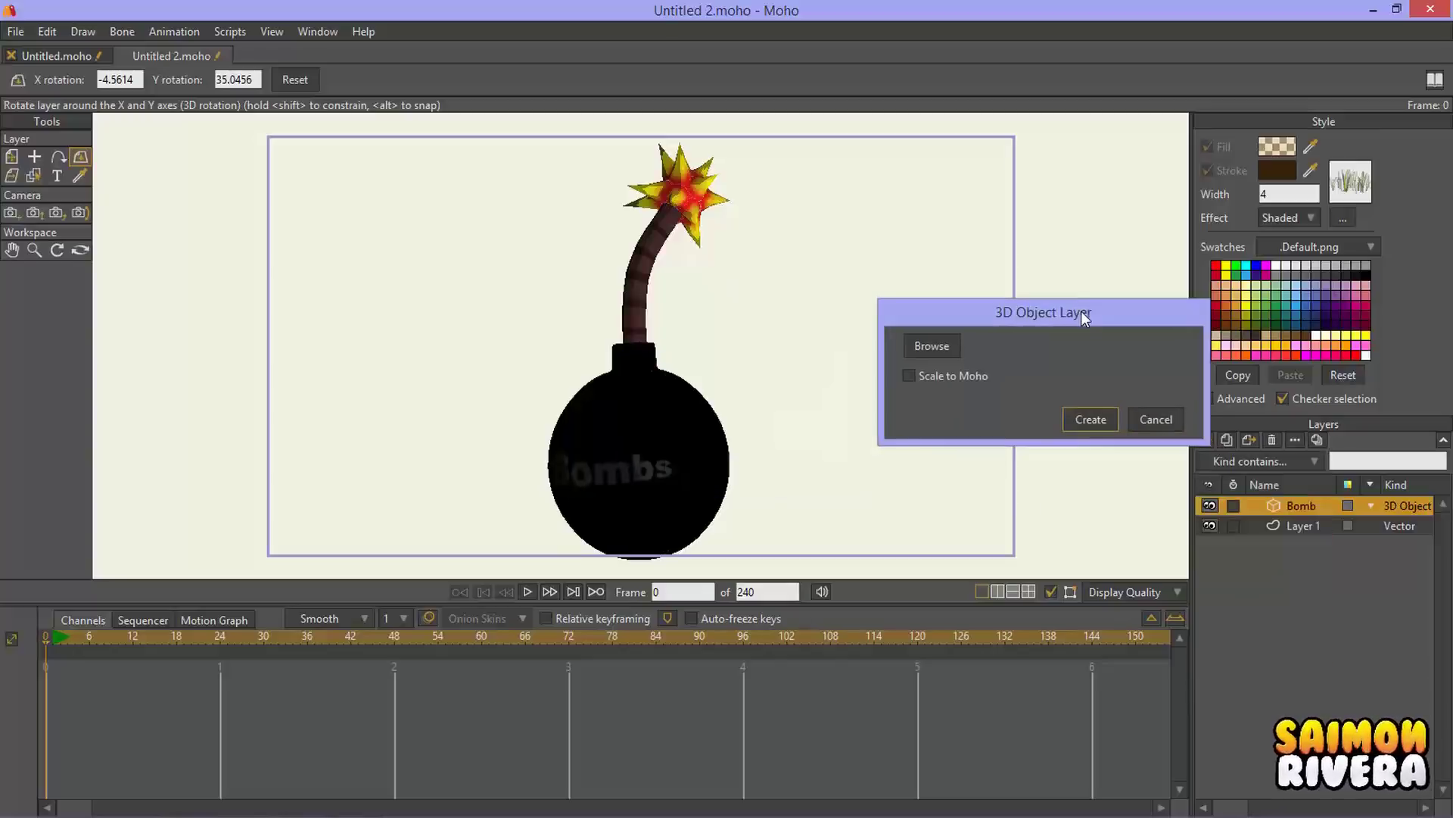
pyautogui.click(934, 346)
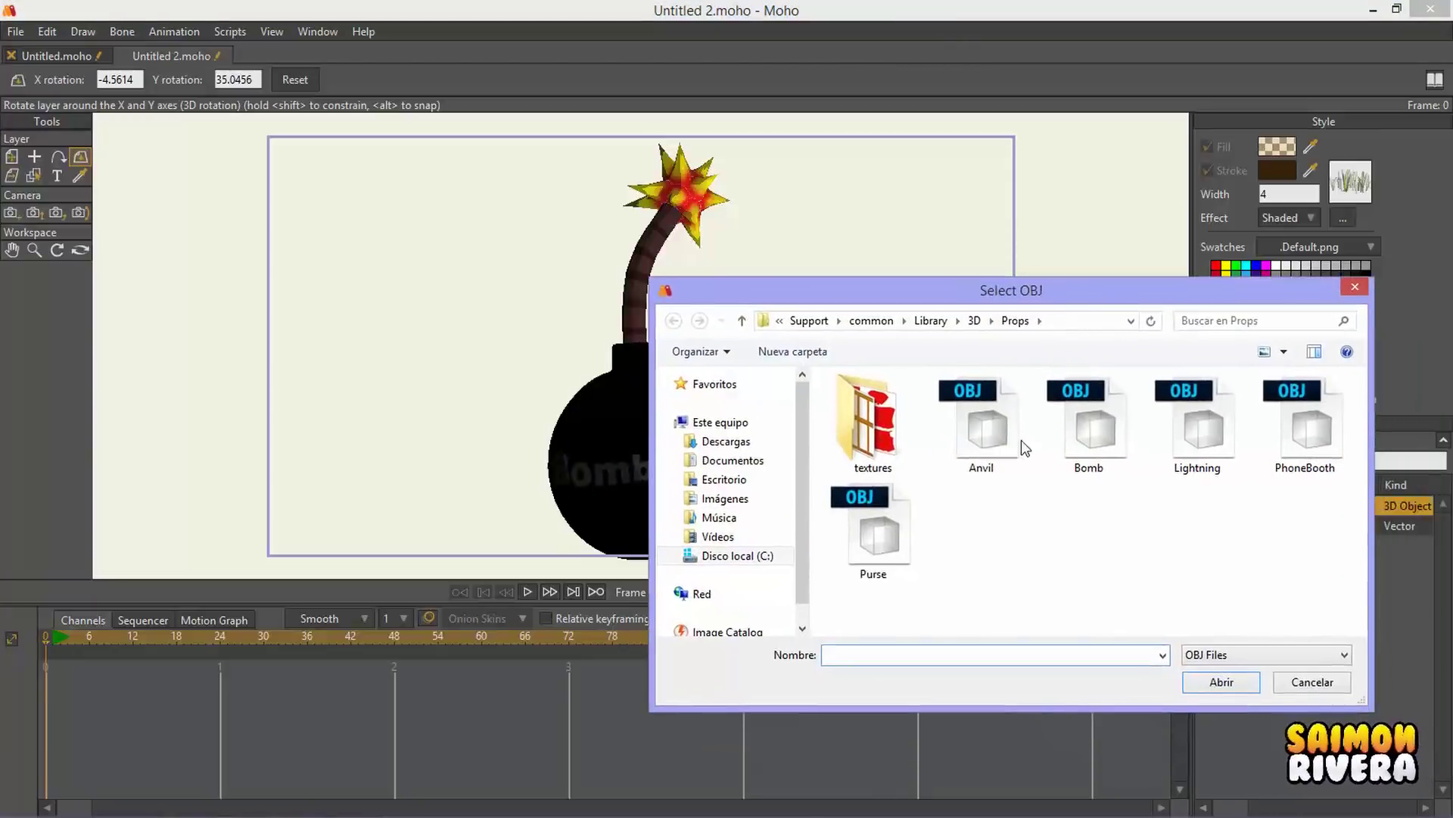
pyautogui.click(1018, 433)
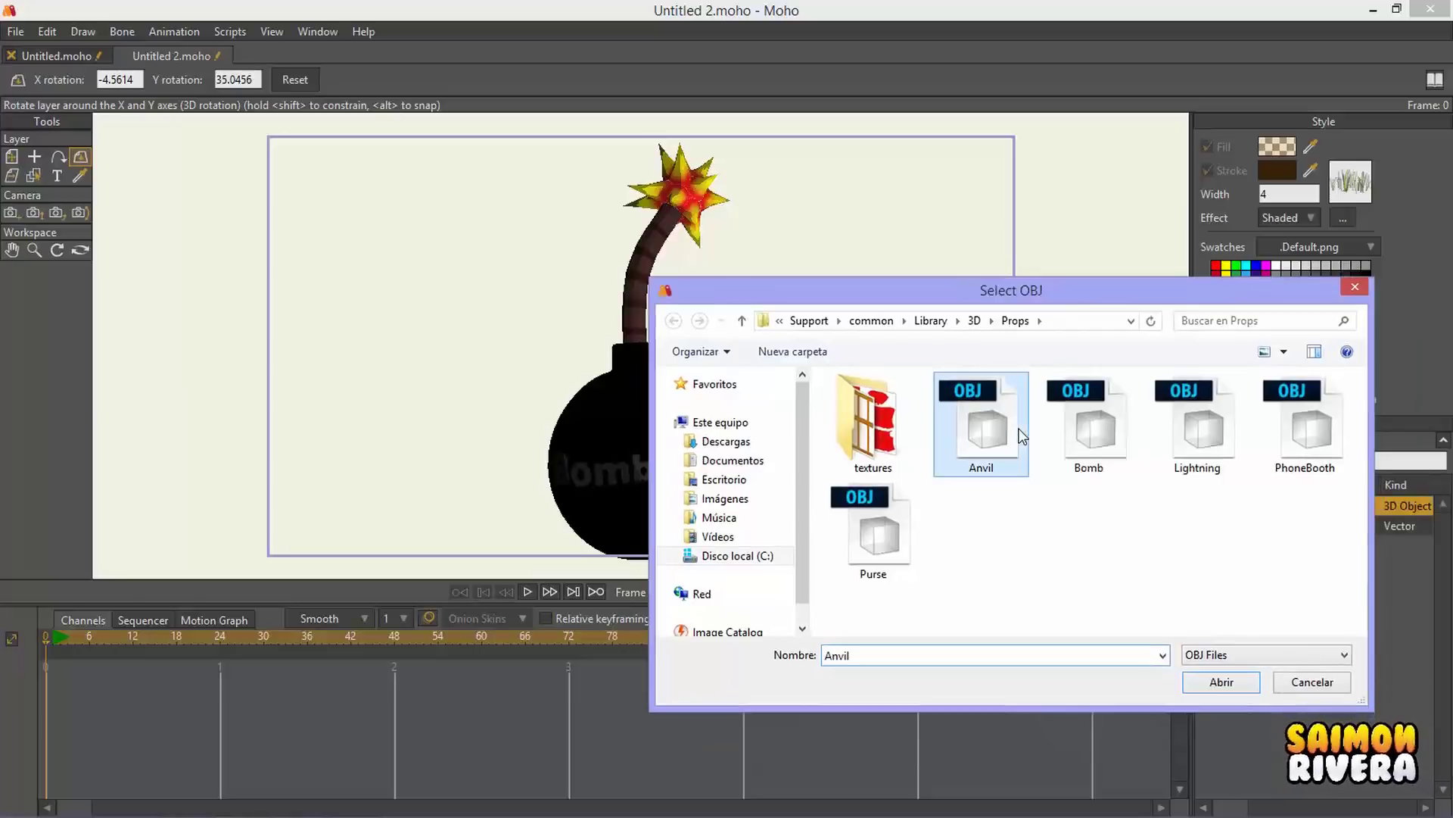
pyautogui.rightClick(1011, 430)
pyautogui.click(1079, 805)
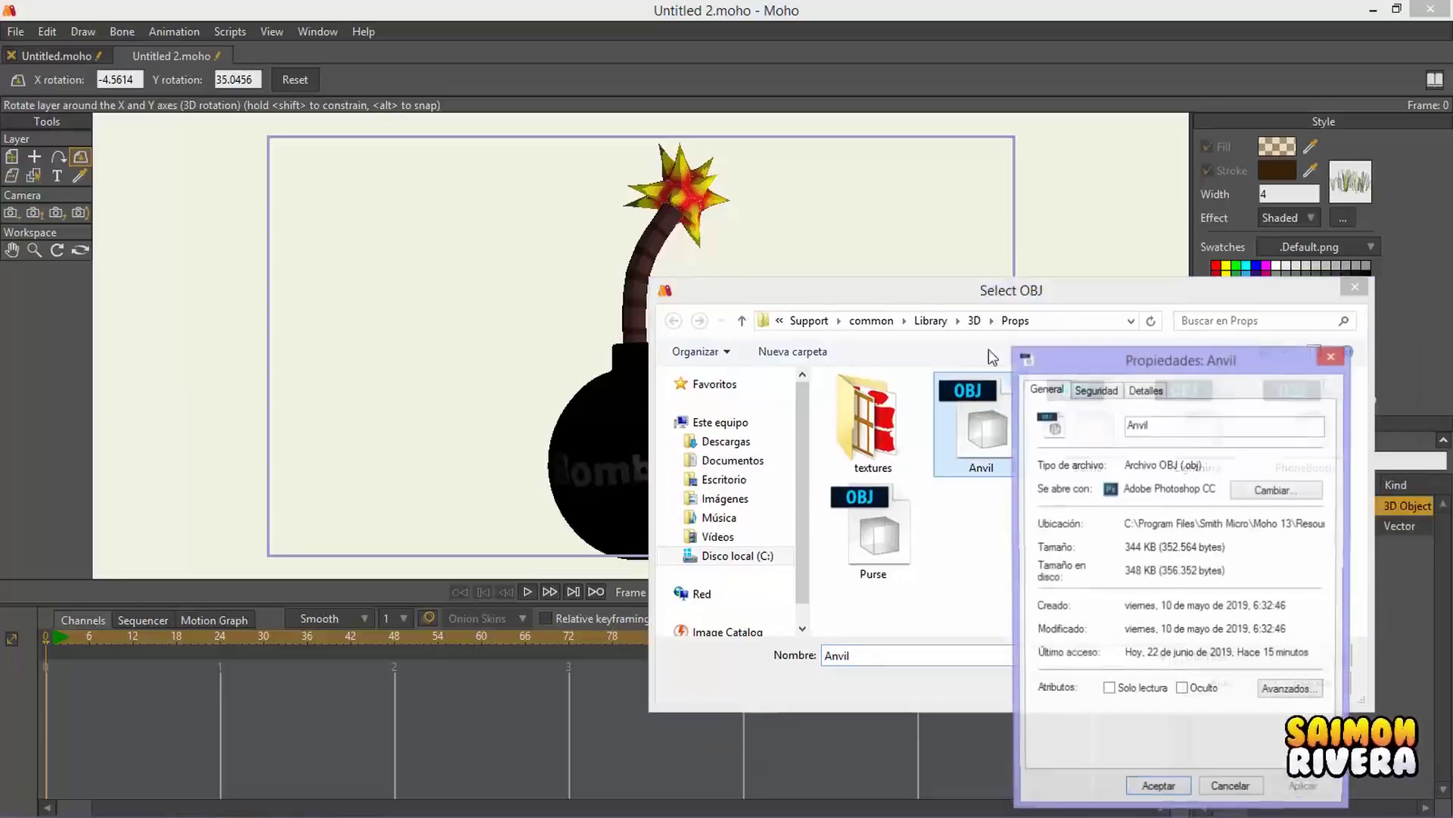
pyautogui.moveTo(1147, 343); pyautogui.dragTo(1111, 191)
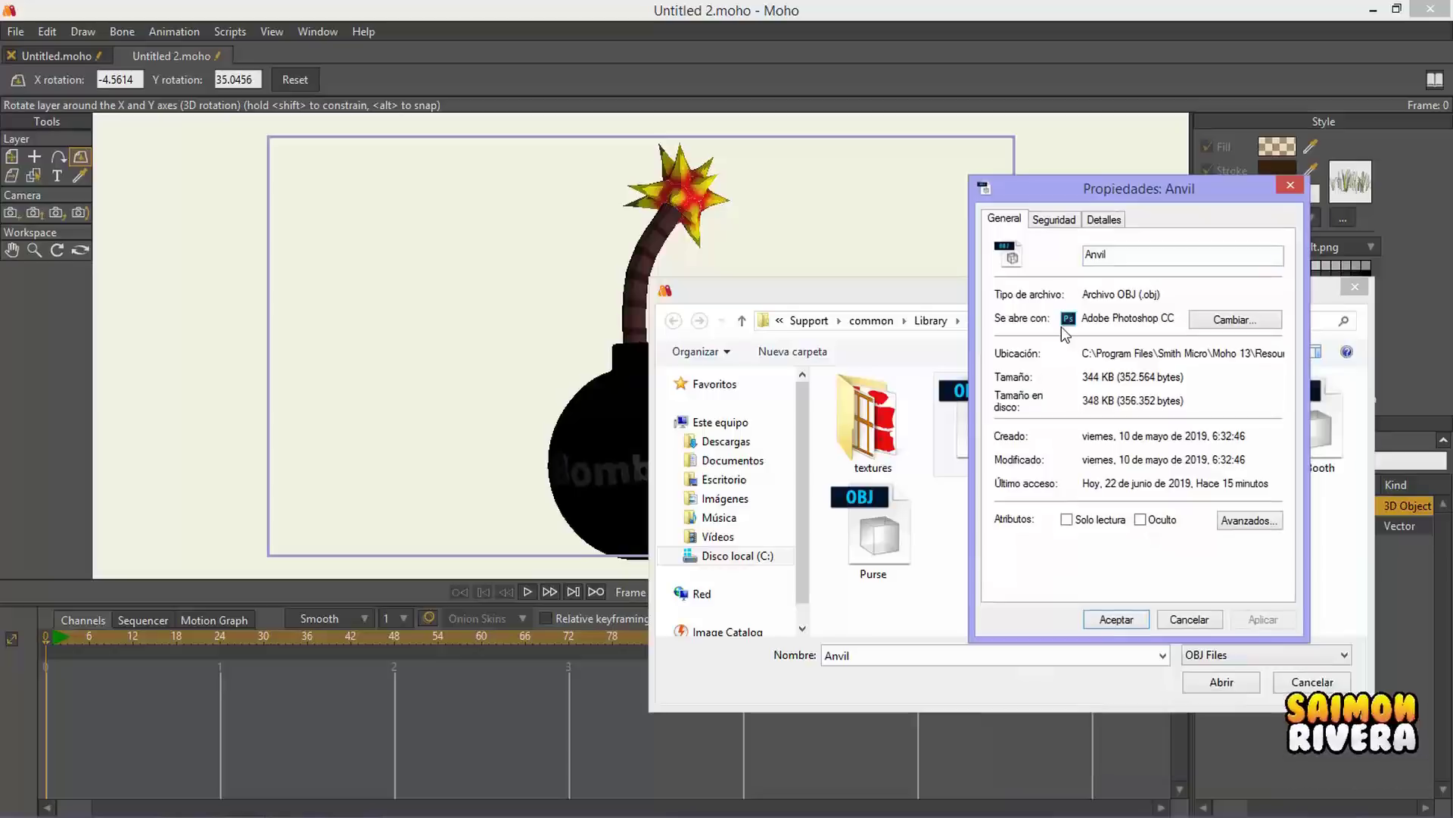
pyautogui.doubleClick(1161, 297)
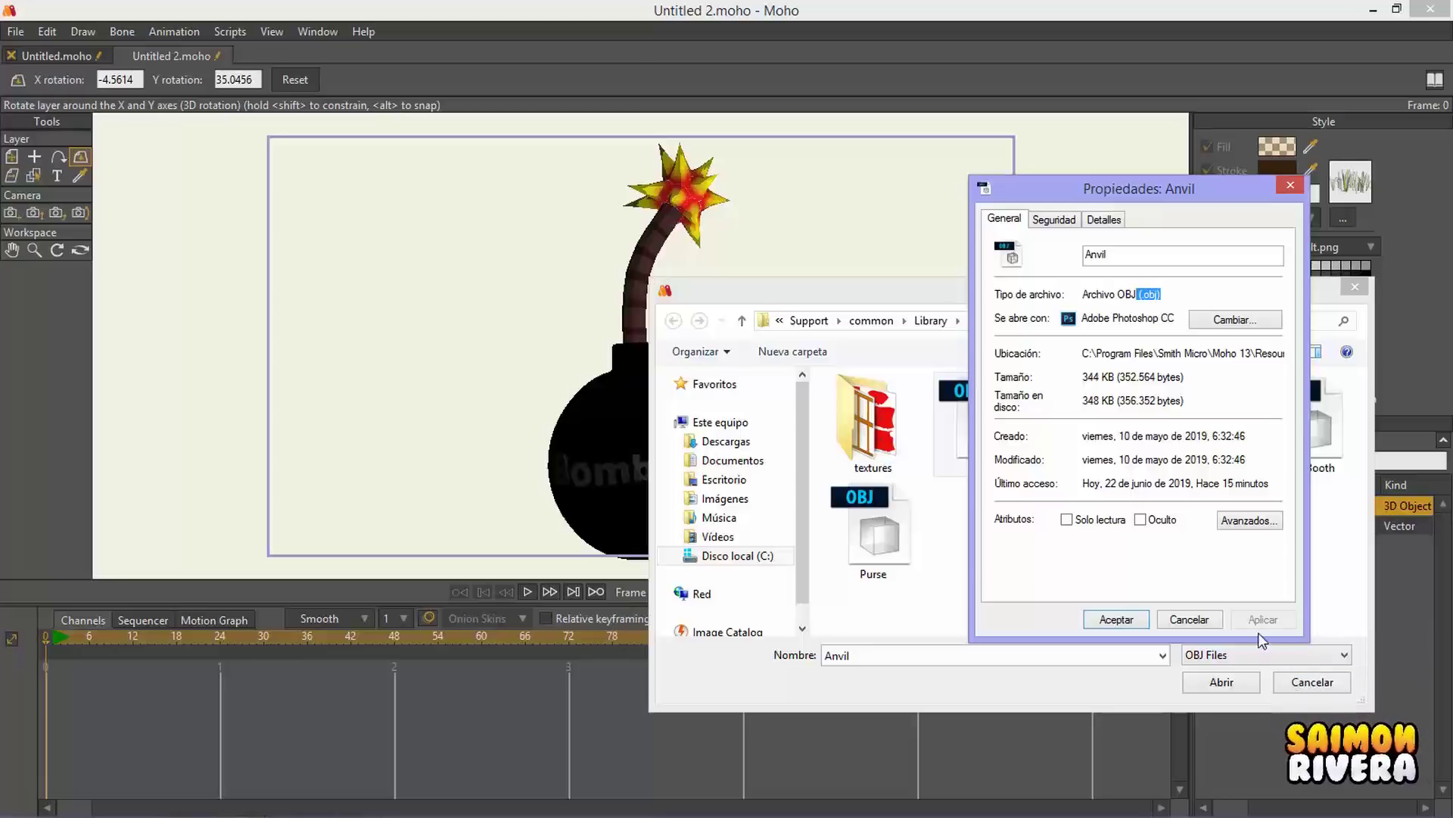
pyautogui.click(1211, 619)
pyautogui.click(1216, 682)
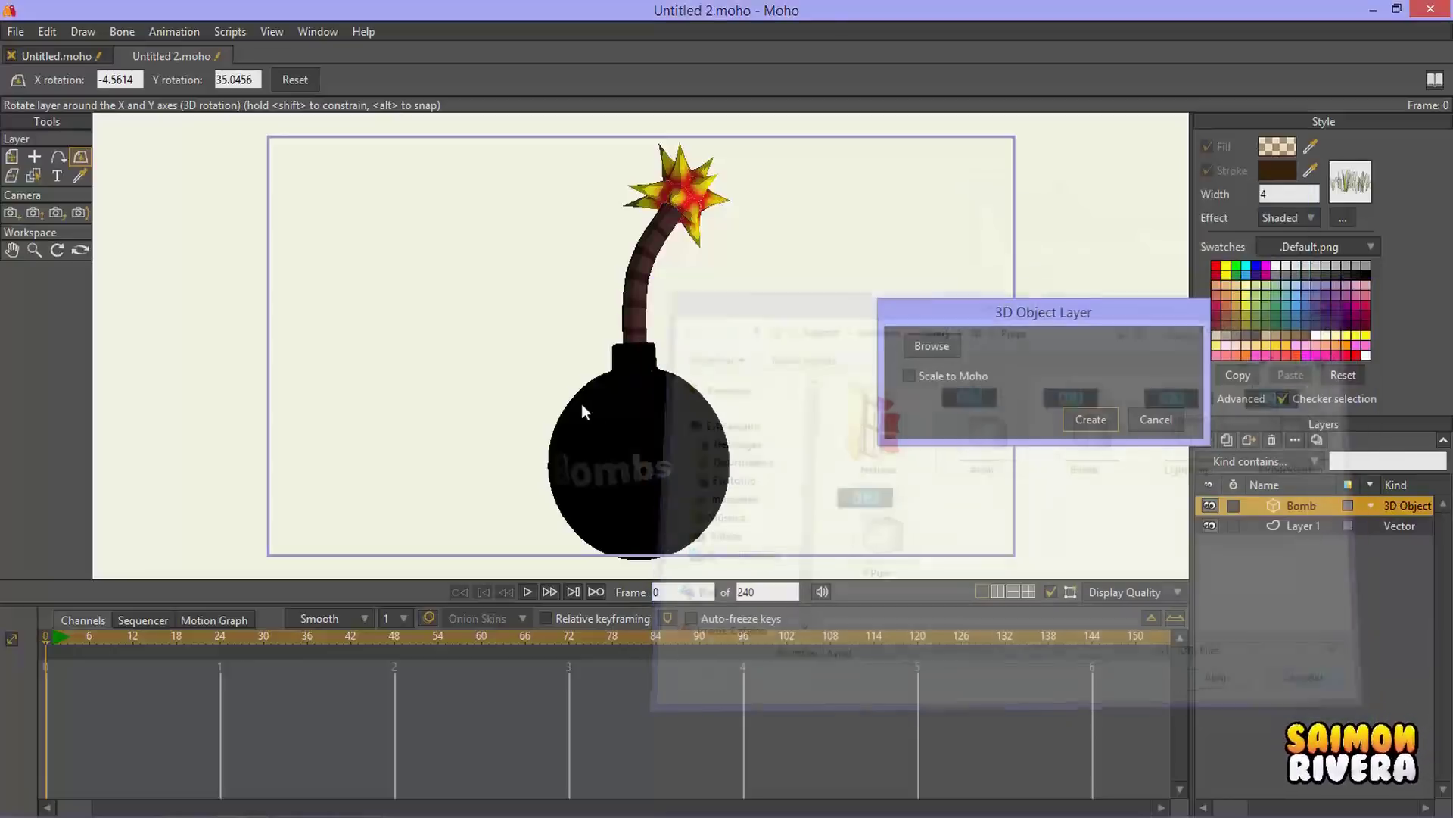
pyautogui.click(1156, 419)
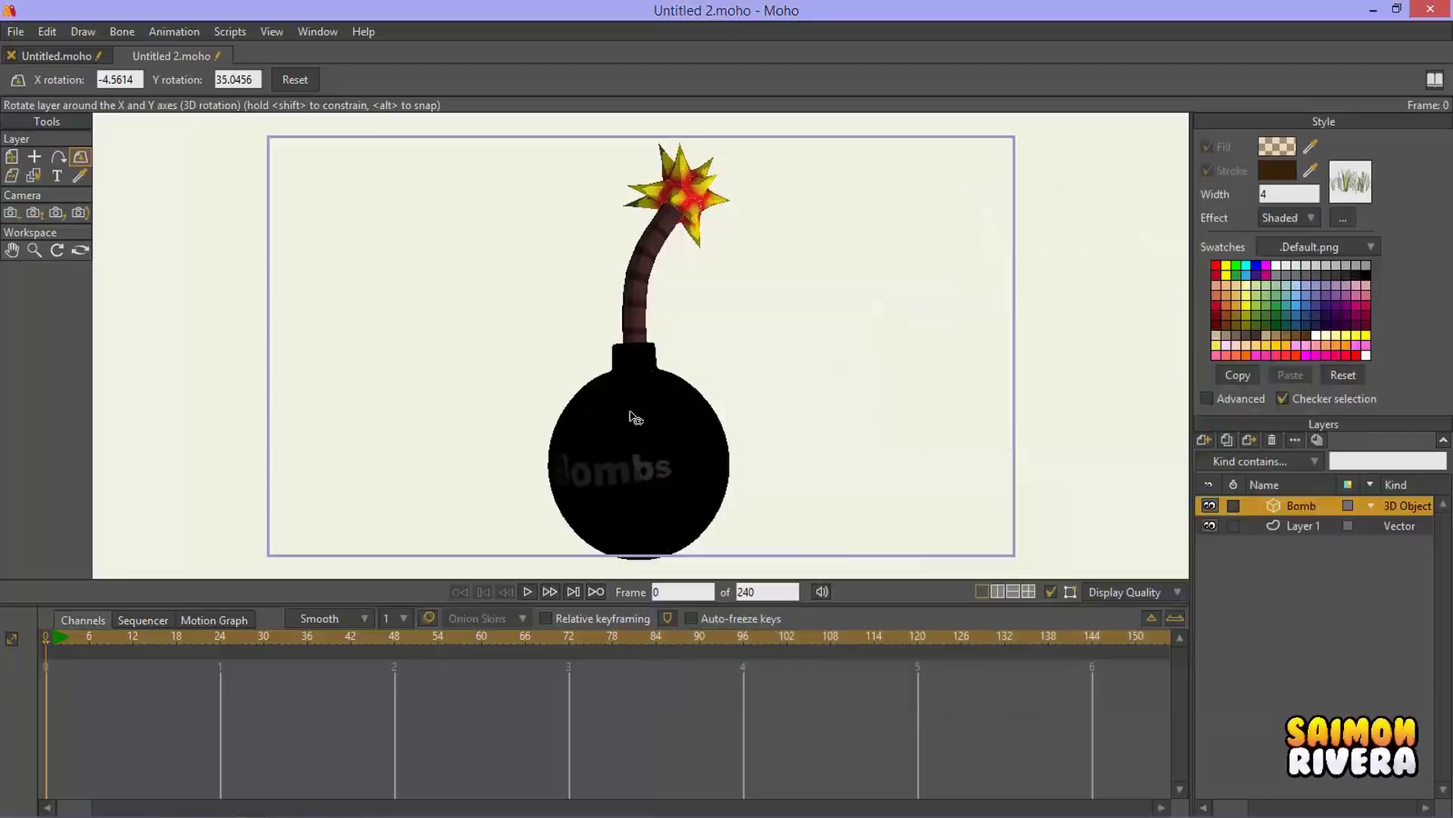
# Step: Rotate the Bomb layer in 3D to about 6.7 in X and 43 in Y, and preview it in a render
pyautogui.moveTo(373, 448); pyautogui.dragTo(1046, 368)
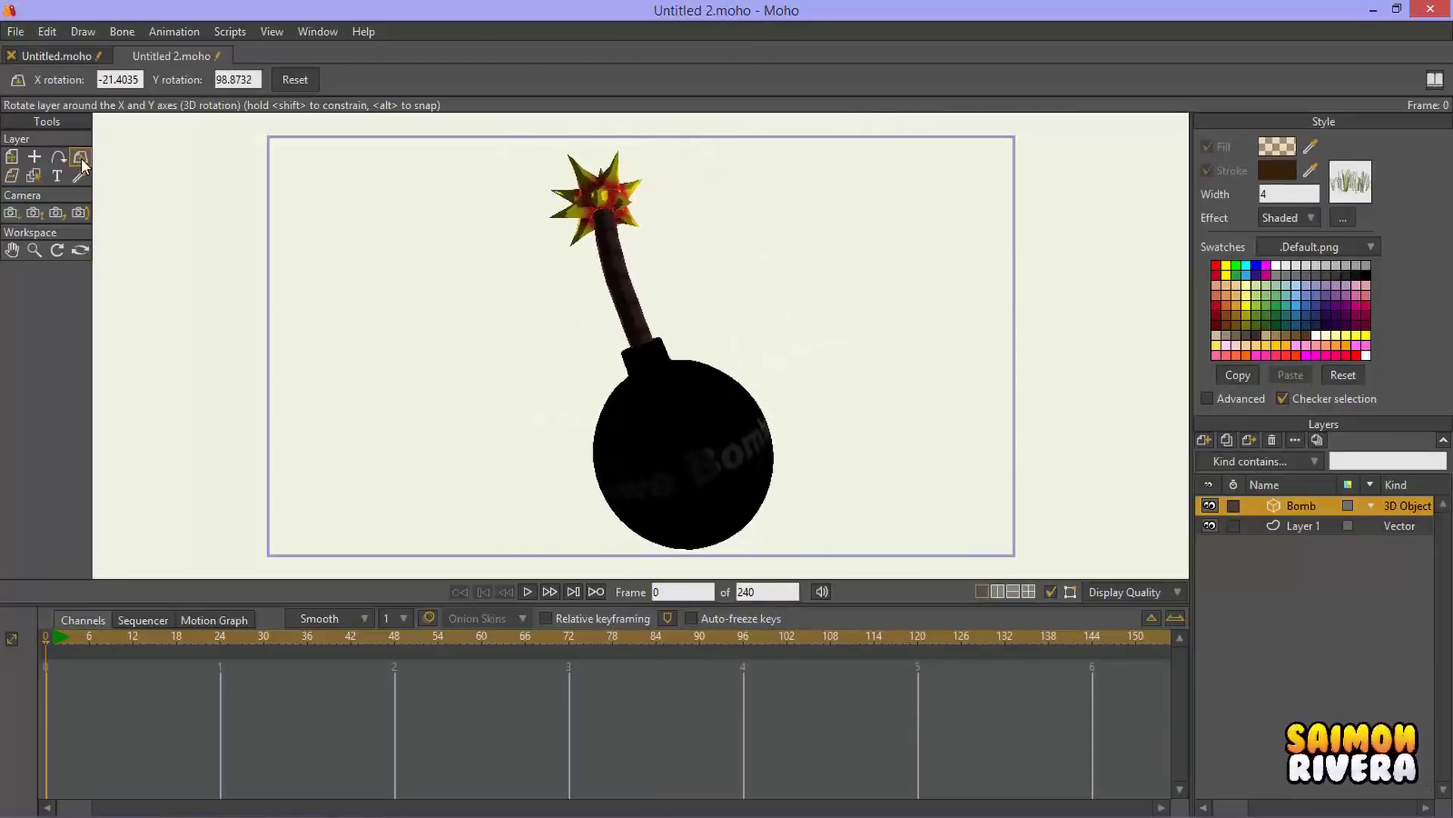
pyautogui.moveTo(752, 351); pyautogui.dragTo(407, 416)
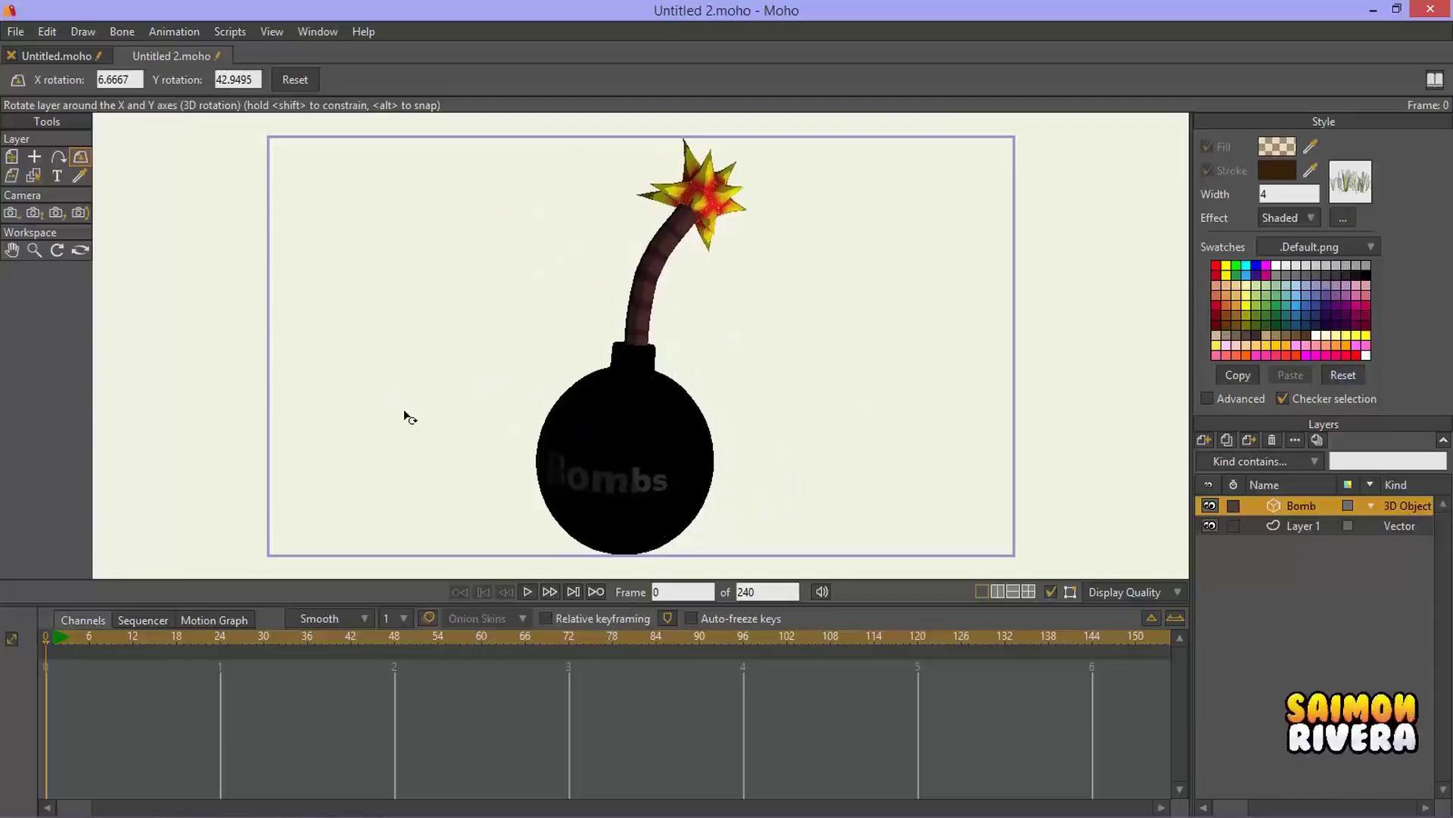
pyautogui.hotkey('ctrl', 'r')
pyautogui.click(1431, 11)
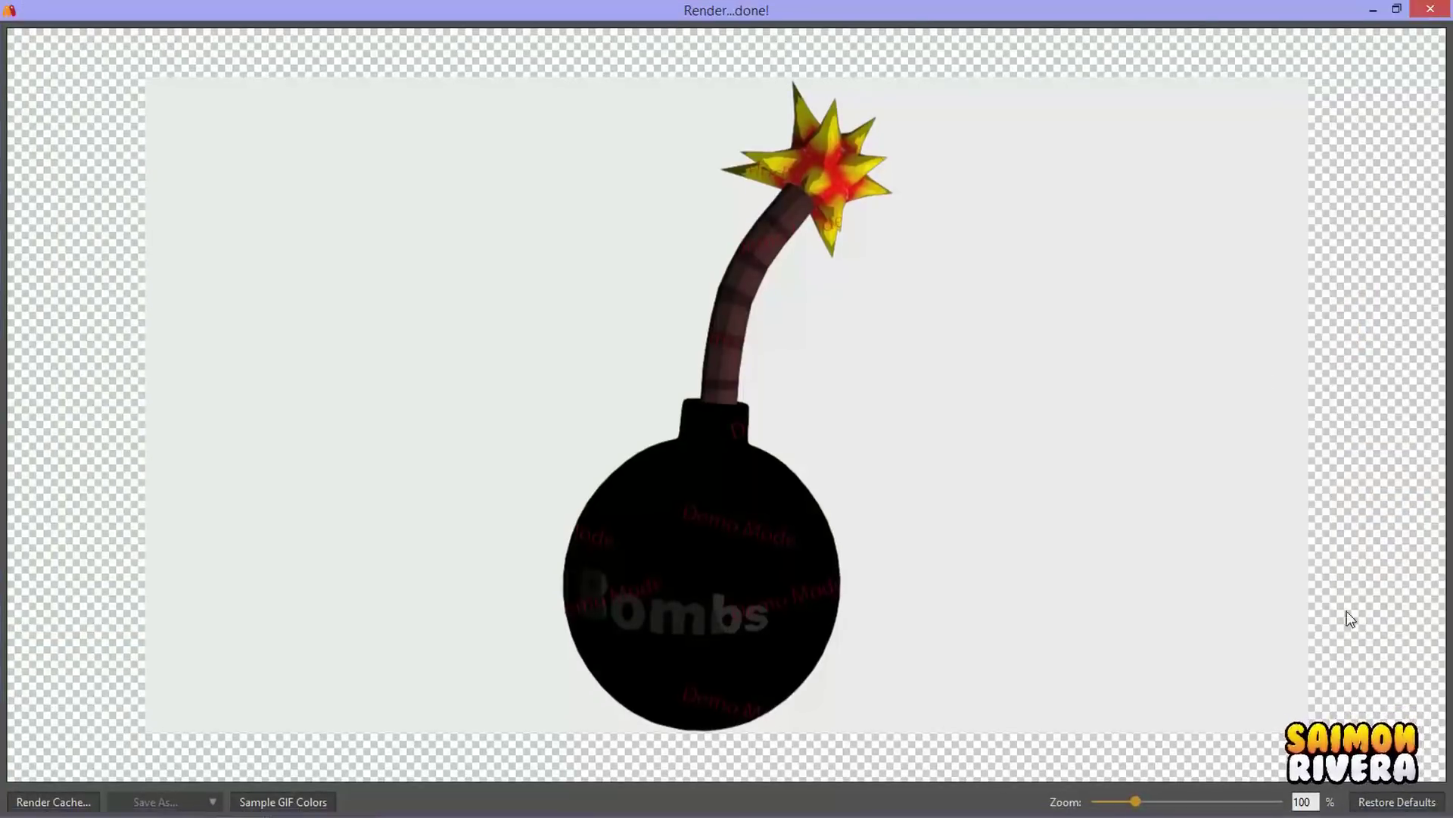
pyautogui.click(1396, 8)
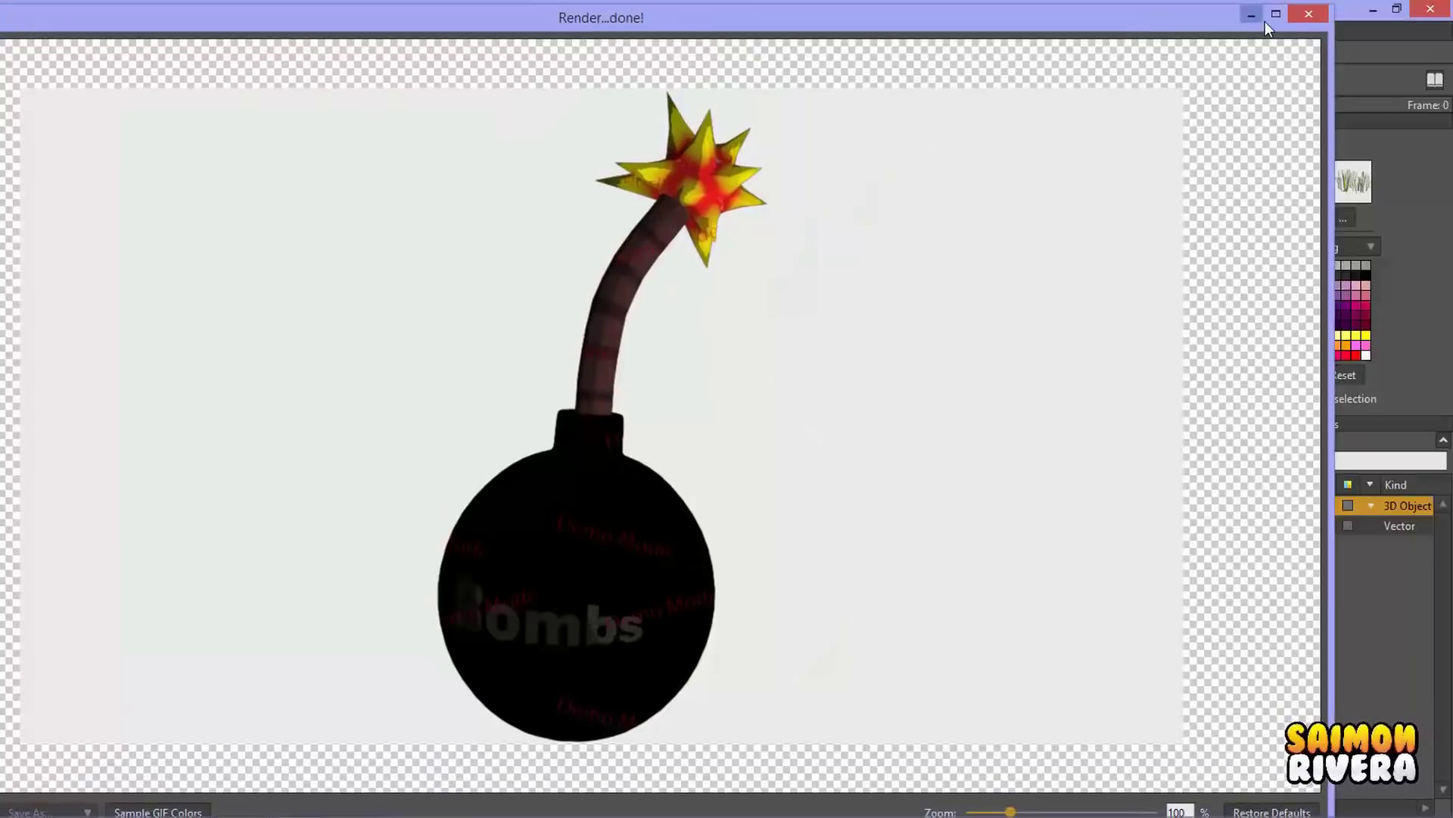
pyautogui.click(1276, 14)
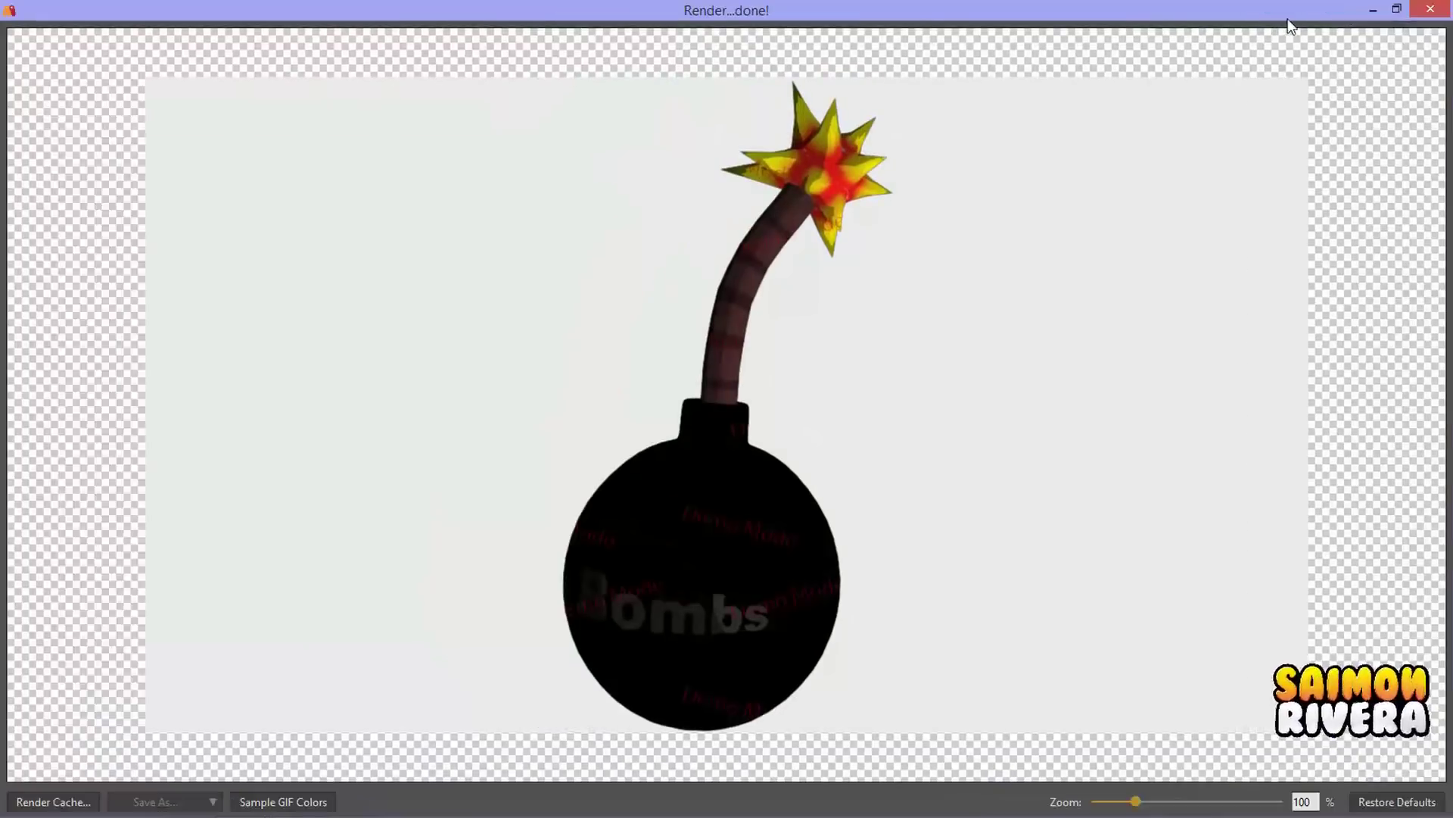
pyautogui.click(1399, 9)
pyautogui.click(1261, 810)
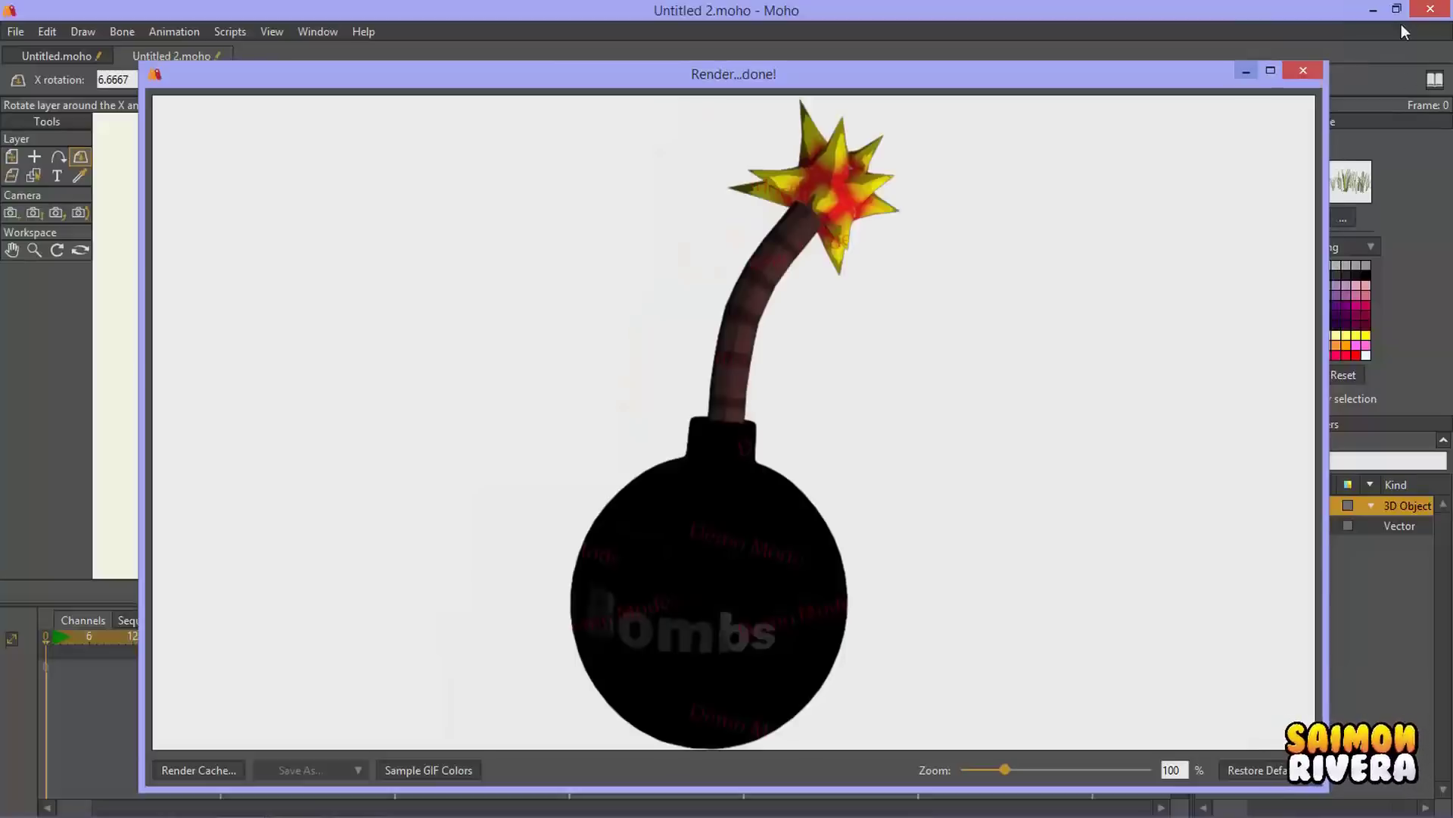
pyautogui.click(1303, 71)
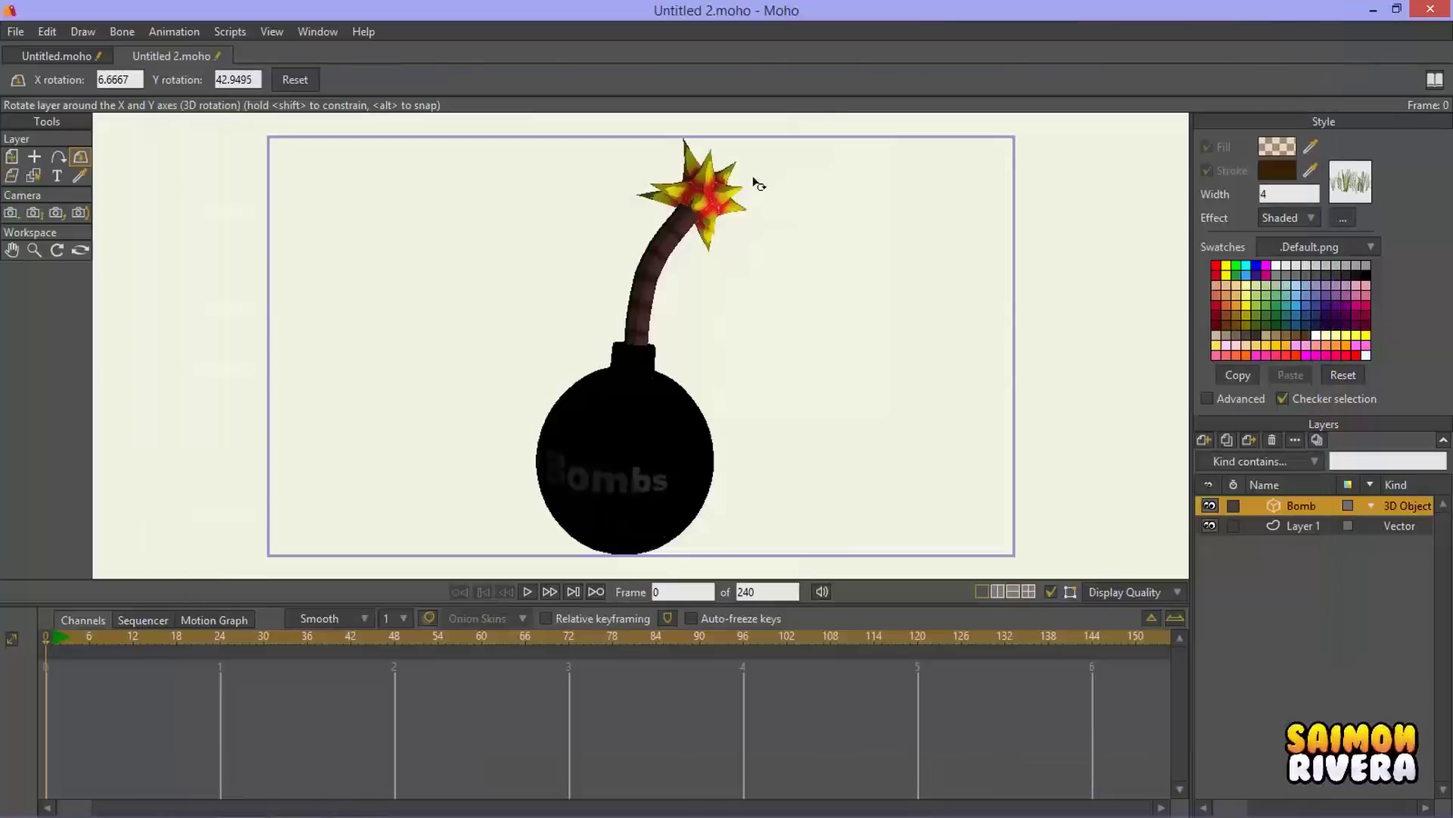
# Step: Review the texture, ambient, diffuse and specular material settings of the Bomb layer, and close its settings without applying anything
pyautogui.doubleClick(1300, 506)
pyautogui.click(896, 146)
pyautogui.moveTo(931, 115); pyautogui.dragTo(1053, 85)
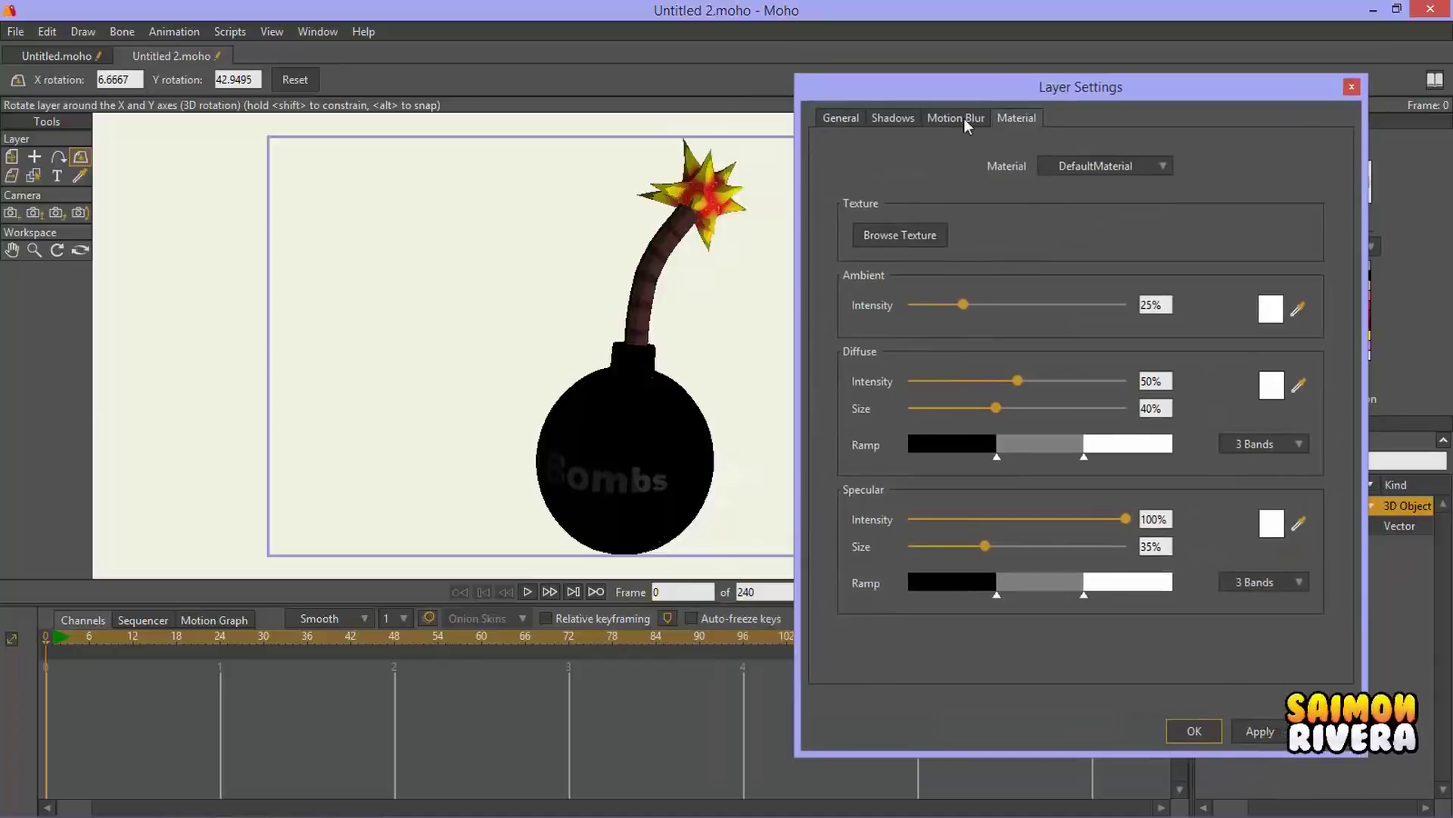
pyautogui.moveTo(1000, 86); pyautogui.dragTo(452, 96)
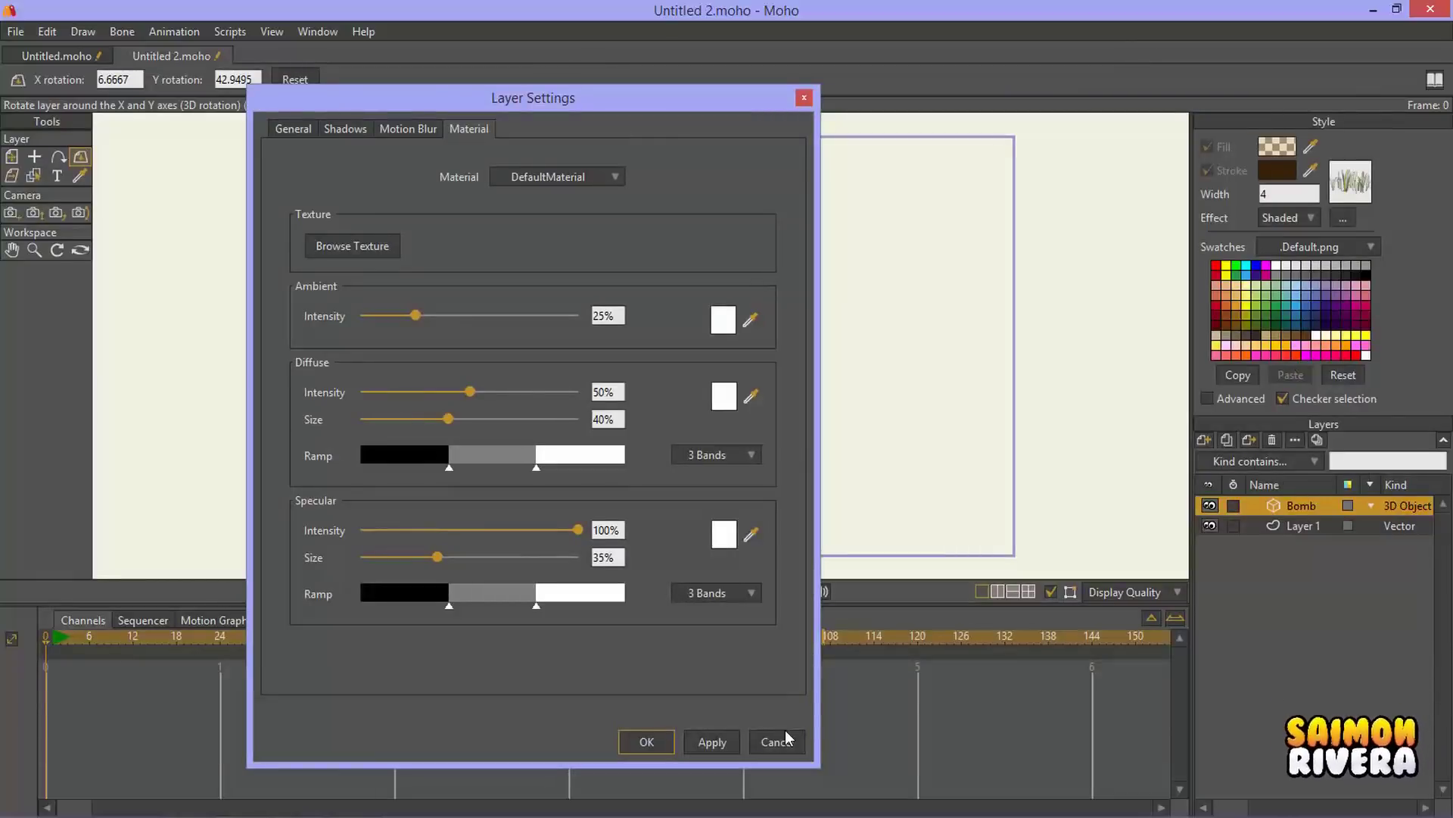
pyautogui.moveTo(617, 93); pyautogui.dragTo(1163, 41)
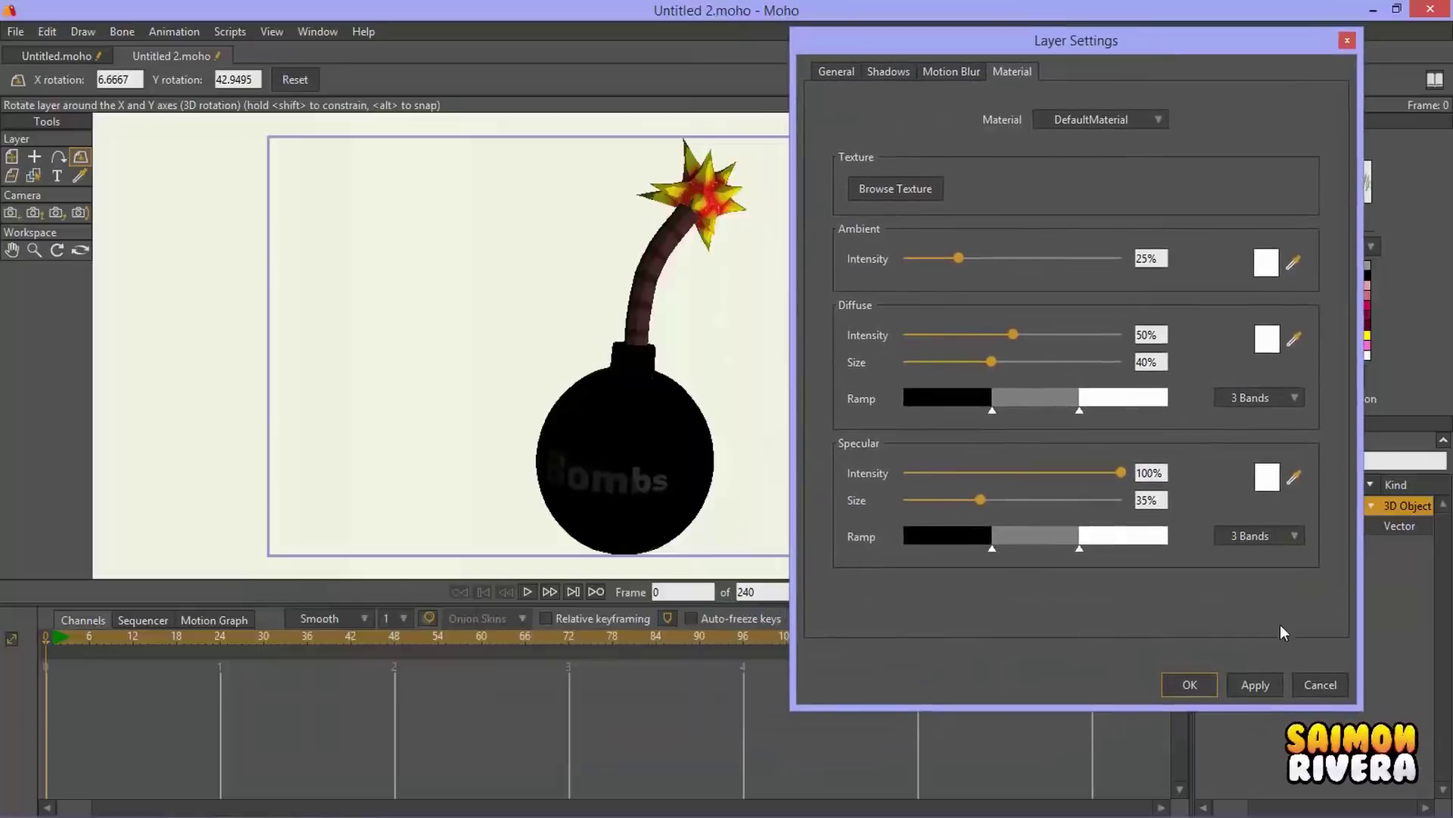
pyautogui.click(1318, 684)
# Step: Add the PhoneBooth prop as a second 3D object layer with Scale to Moho off
pyautogui.click(1205, 440)
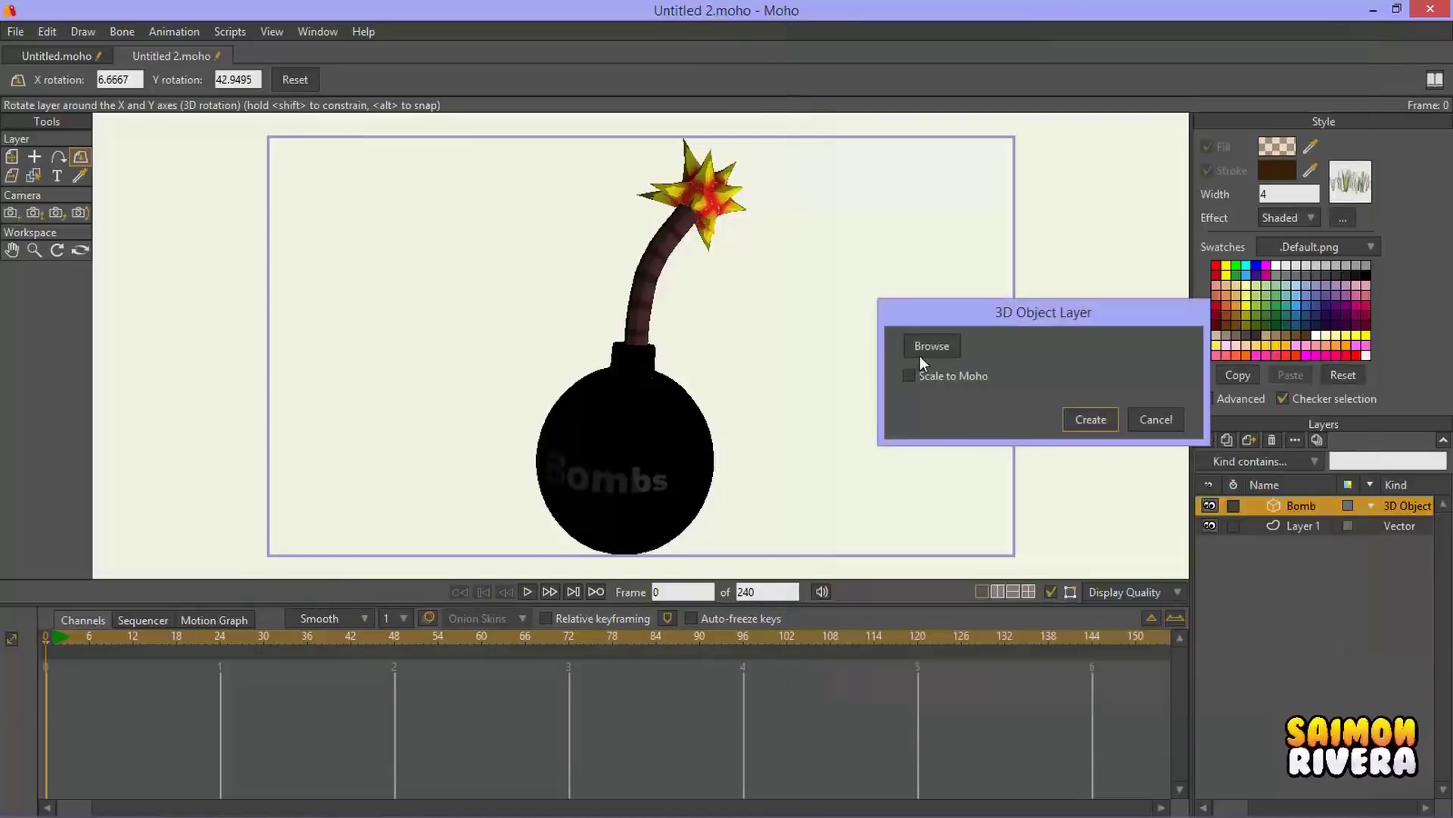
pyautogui.click(932, 346)
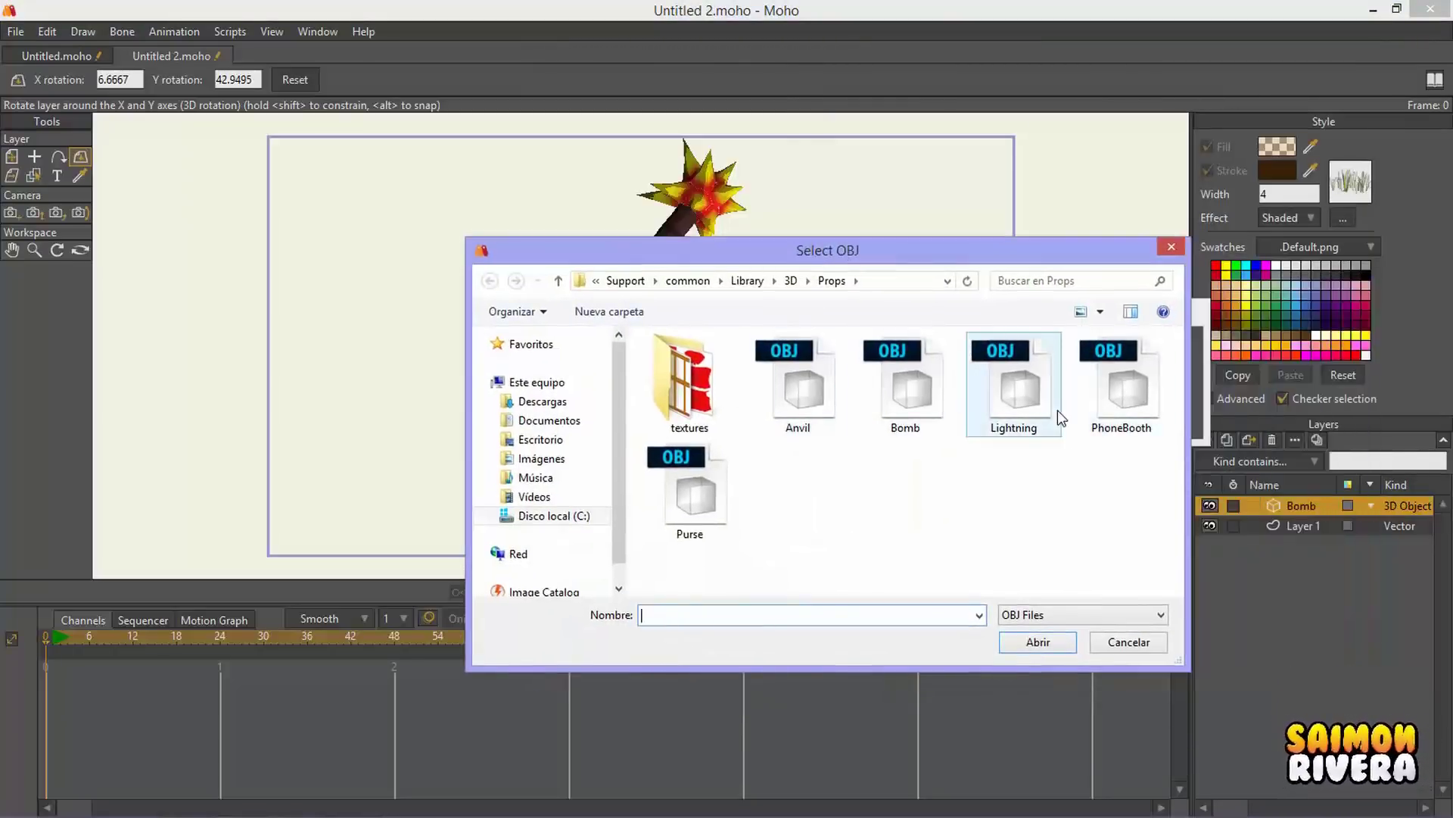
pyautogui.click(1134, 397)
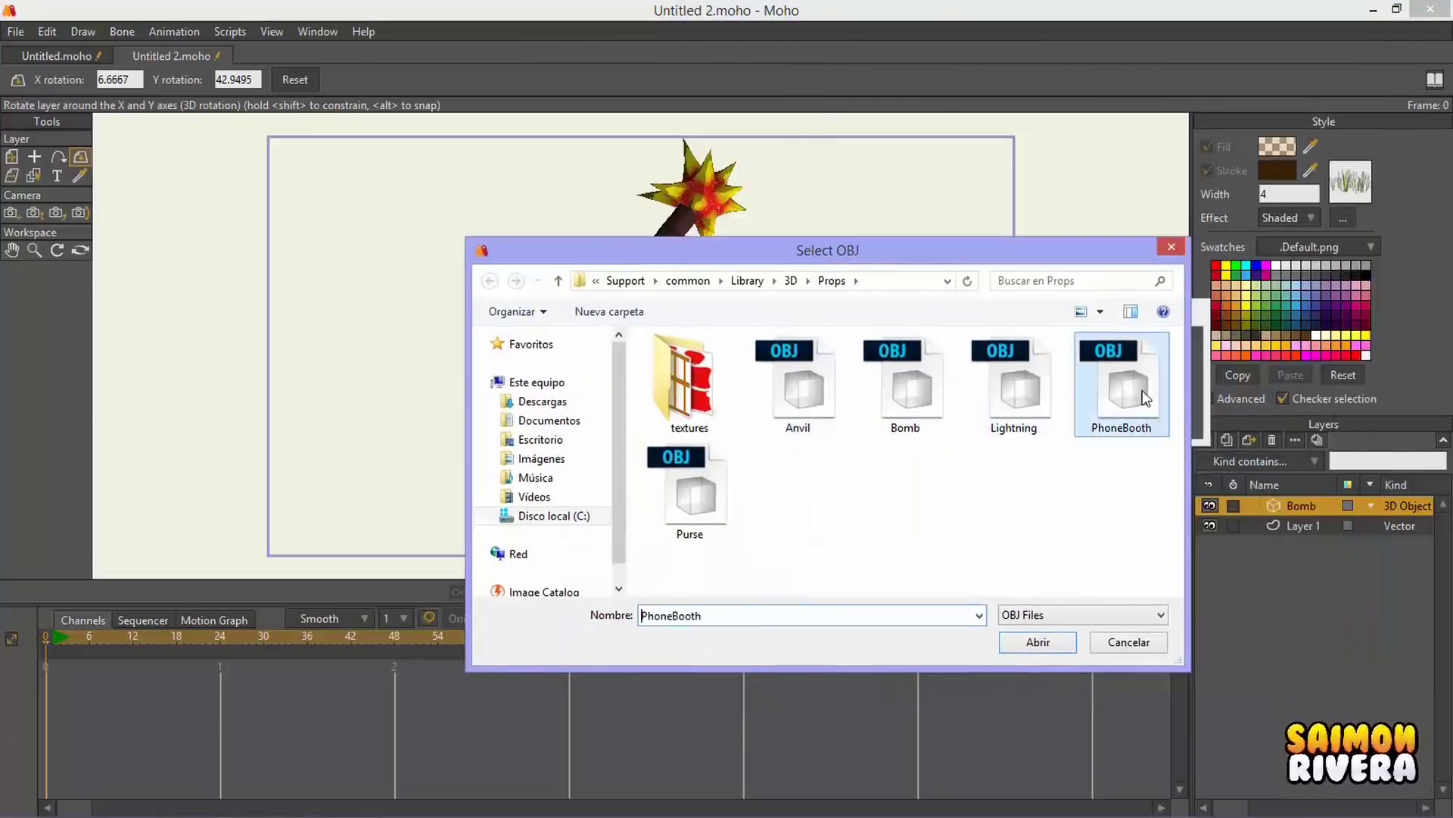
pyautogui.click(1029, 634)
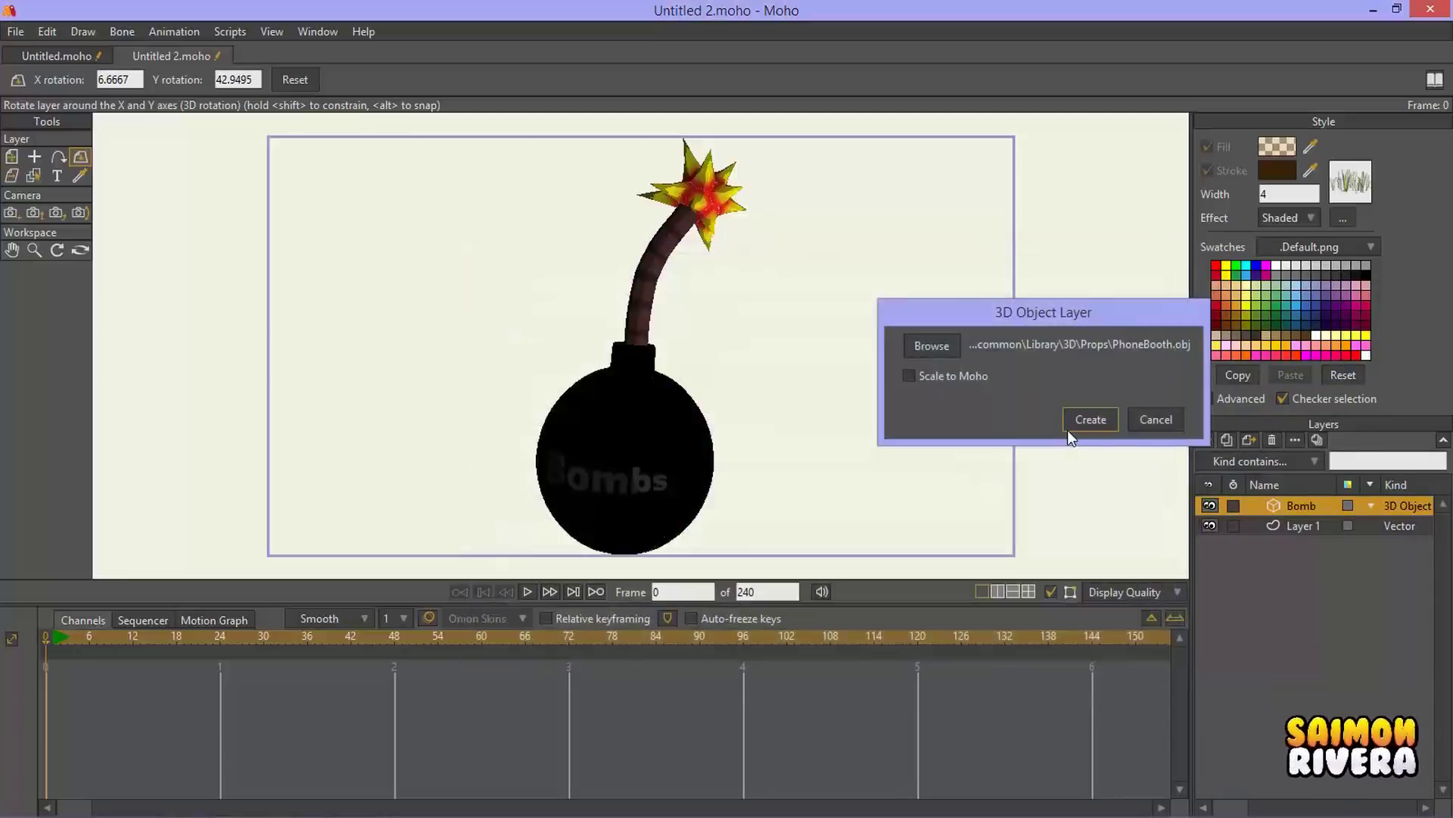
pyautogui.click(1084, 421)
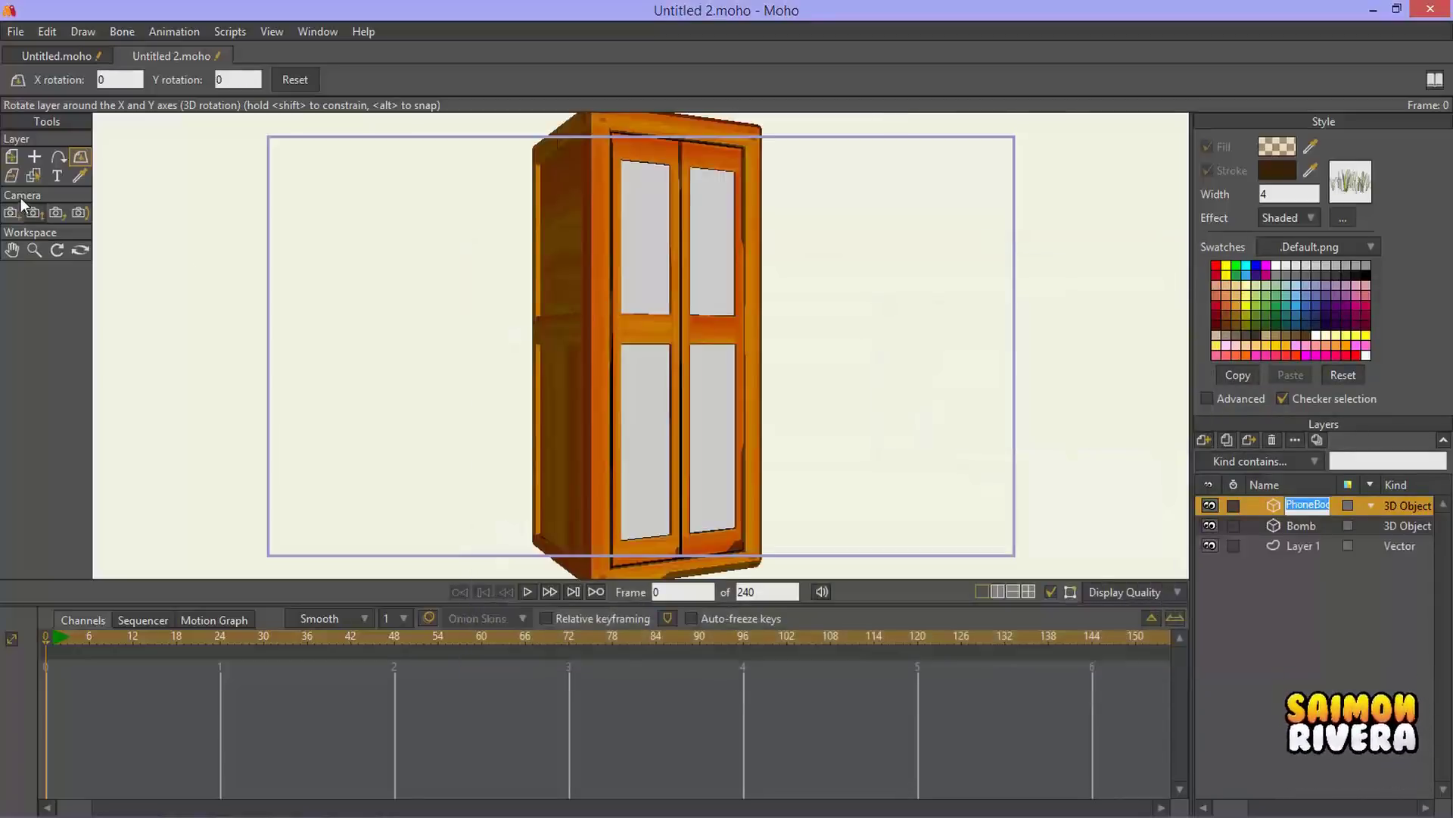
# Step: Rotate the phone booth layer in 3D to about -4.6 in X and -30.4 in Y
pyautogui.moveTo(796, 341); pyautogui.dragTo(613, 318)
pyautogui.click(13, 157)
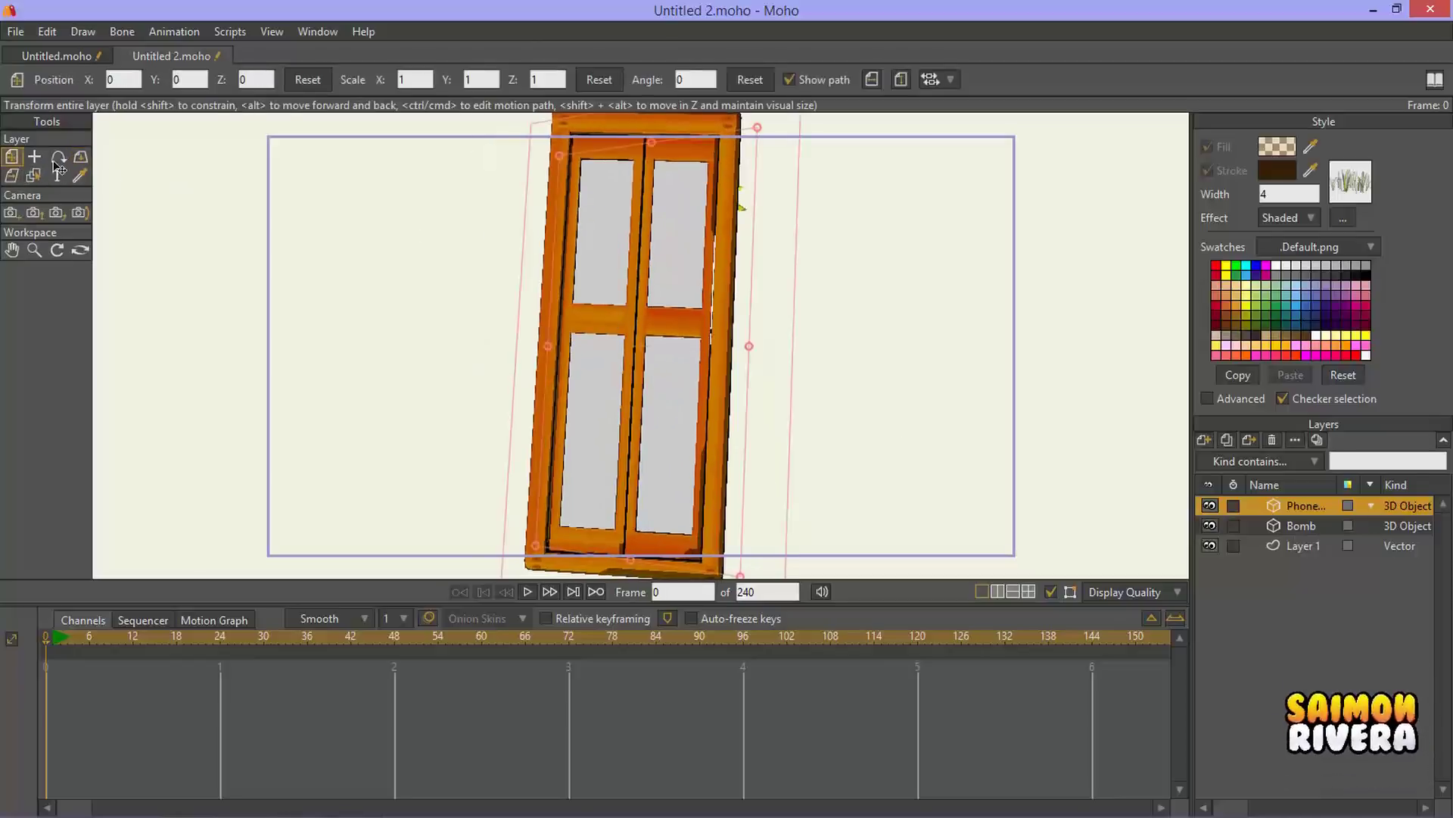
pyautogui.click(80, 157)
pyautogui.moveTo(303, 379); pyautogui.dragTo(617, 328)
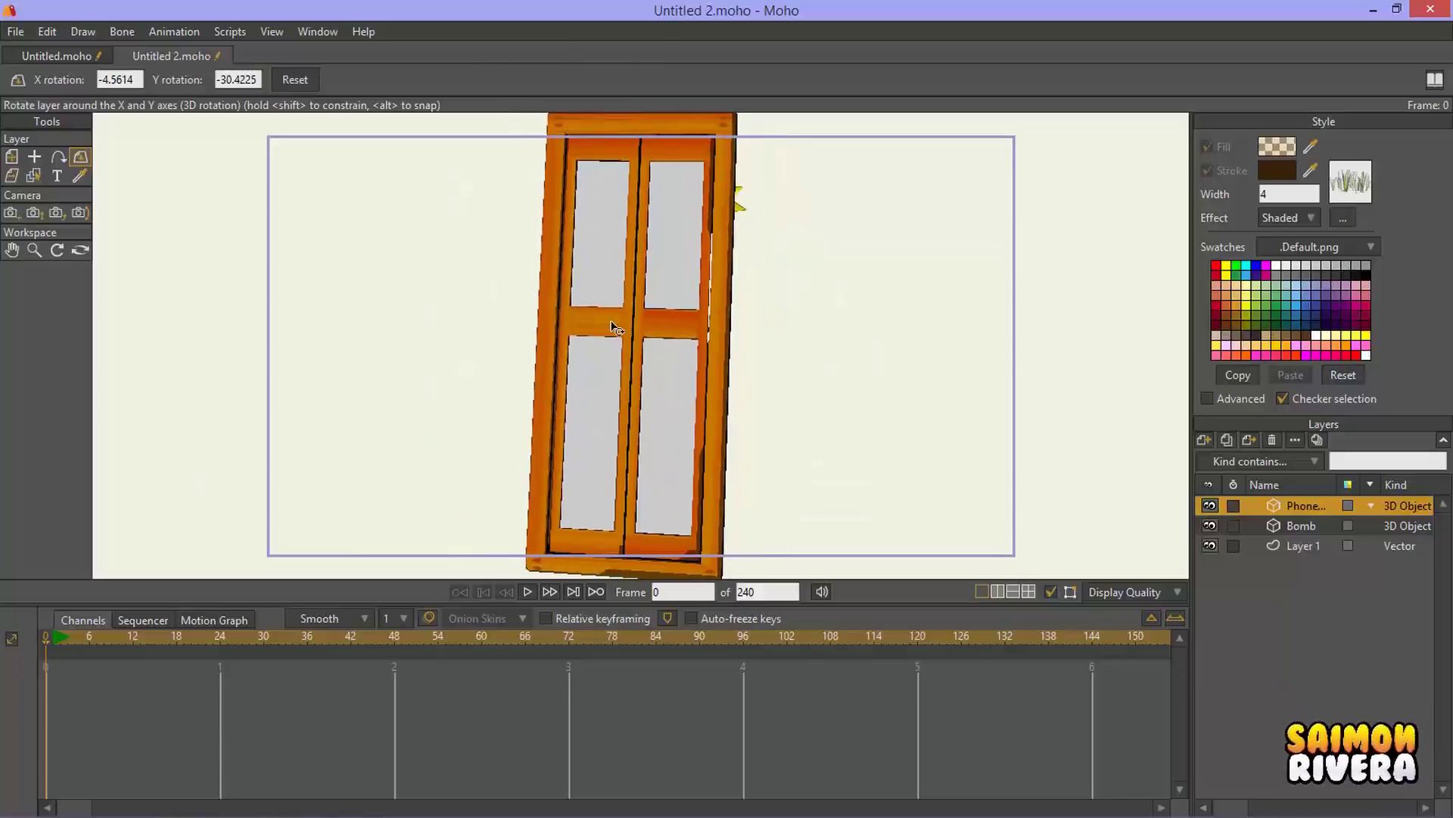
# Step: Move the phone booth left and slightly down to uncover part of the bomb, and check the layer origin and follow path tools
pyautogui.click(12, 159)
pyautogui.moveTo(752, 334); pyautogui.dragTo(282, 231)
pyautogui.click(32, 158)
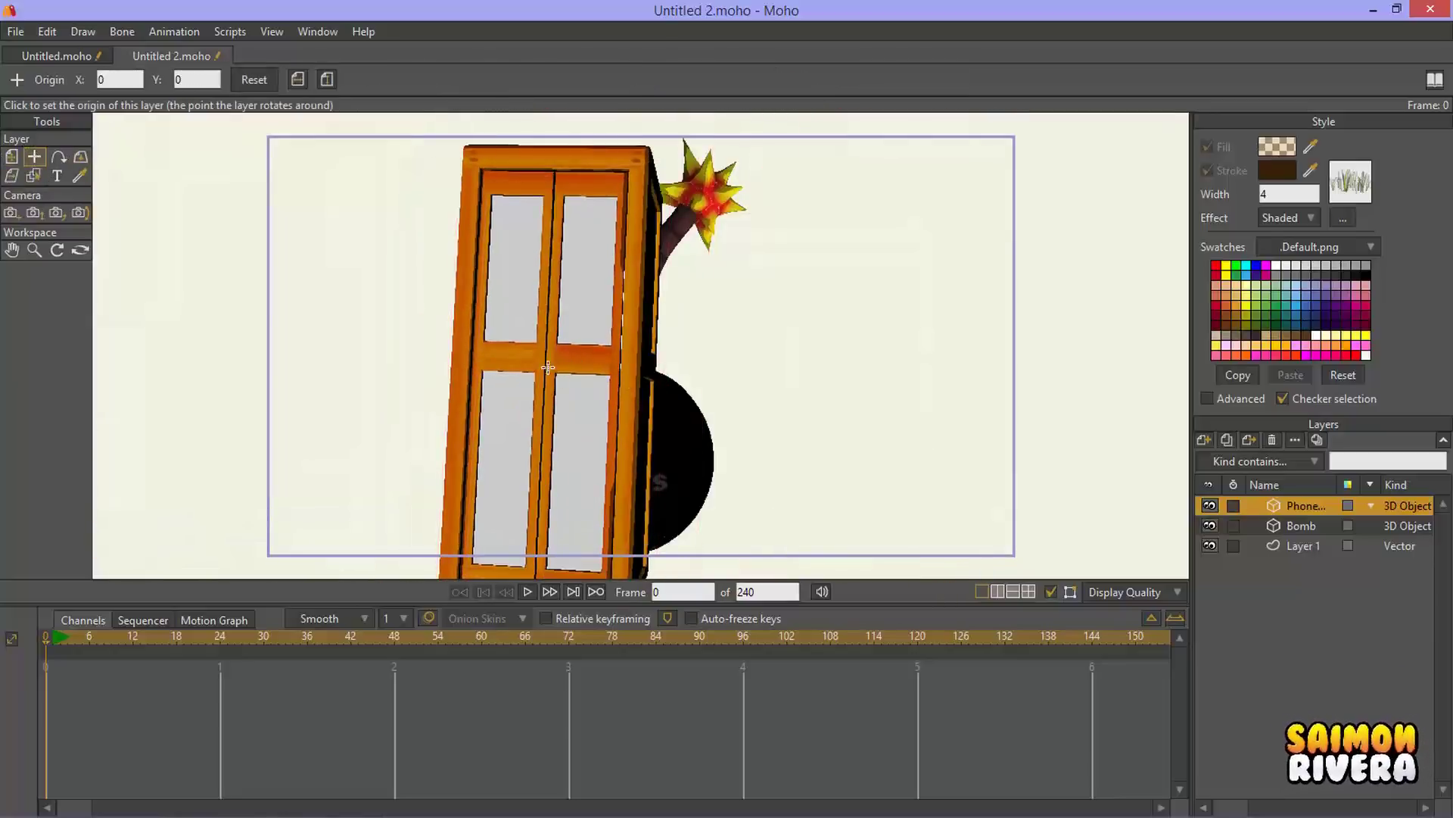
pyautogui.click(55, 154)
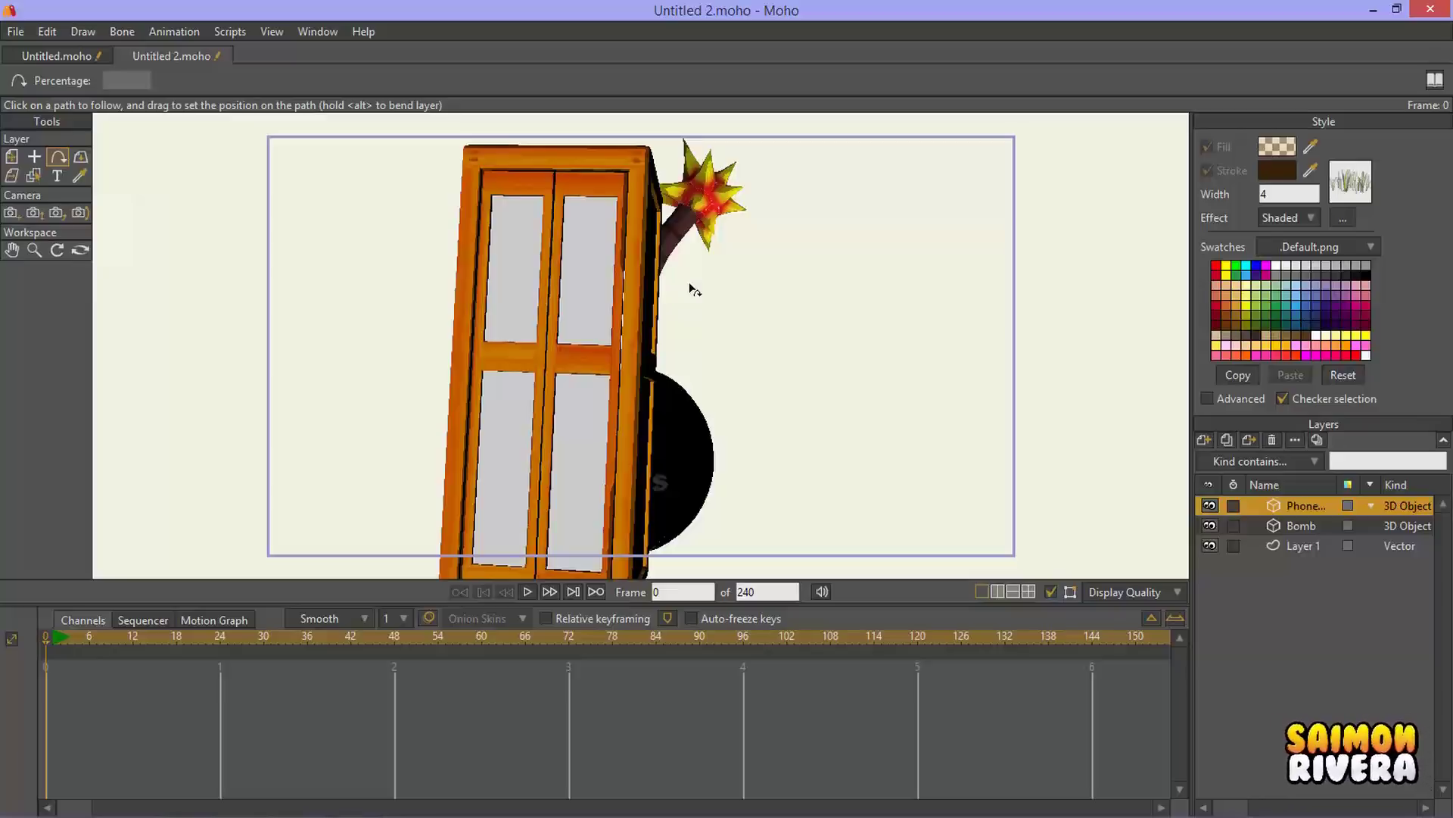
# Step: Tilt the phone booth layer in 3D, and try shearing it before undoing the shear
pyautogui.click(82, 158)
pyautogui.moveTo(561, 286); pyautogui.dragTo(463, 333)
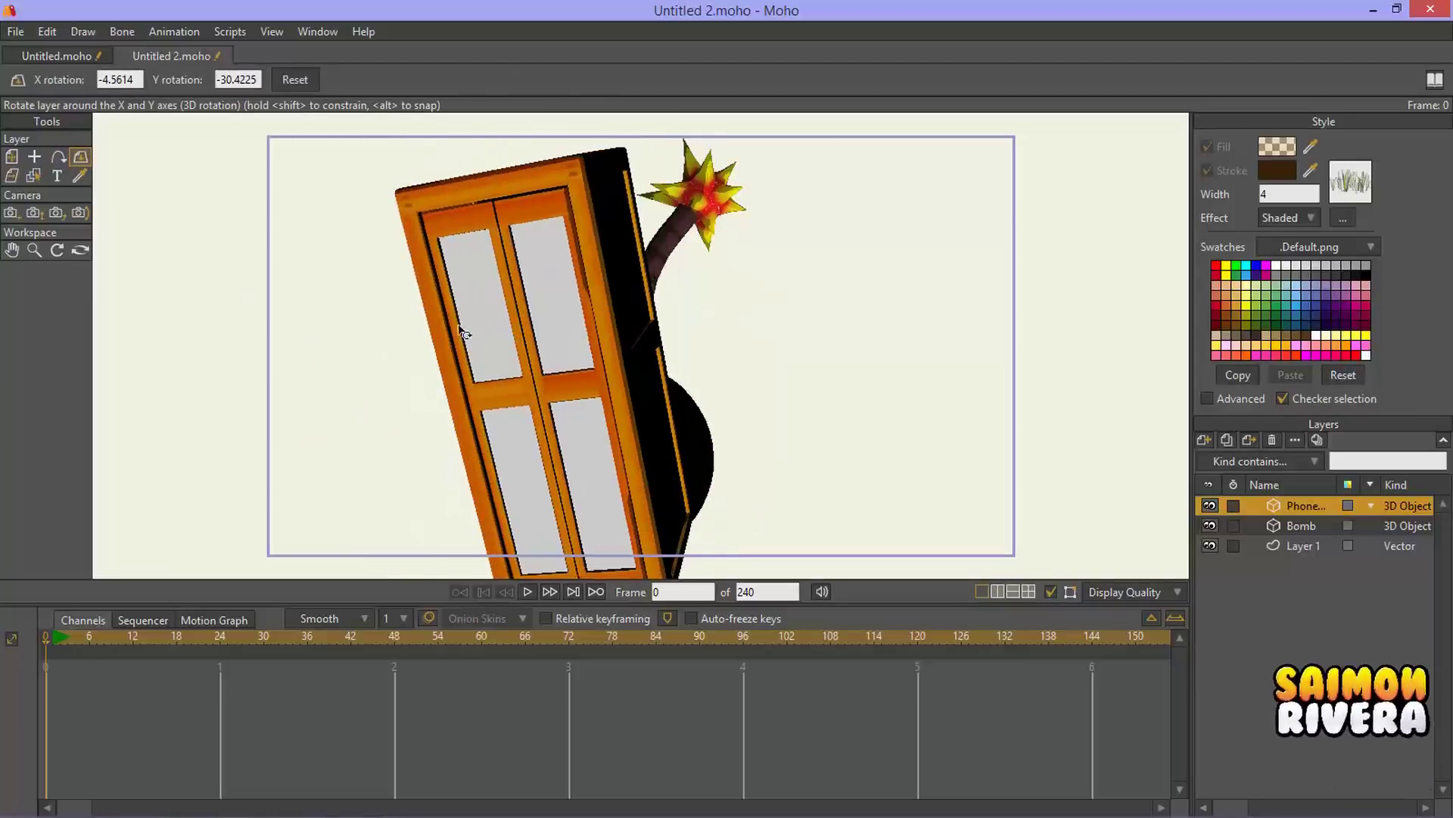
pyautogui.click(12, 177)
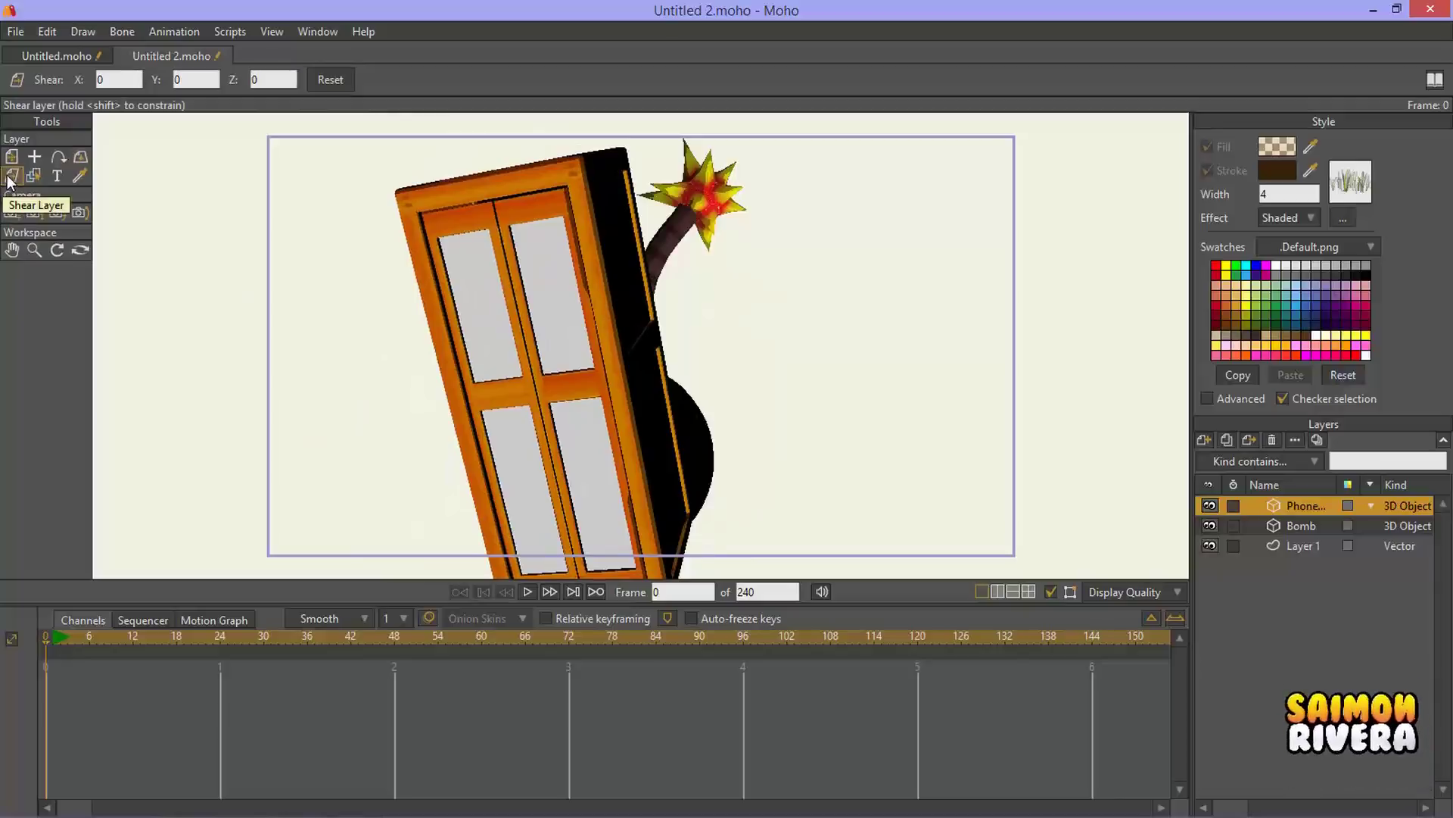
pyautogui.moveTo(540, 335); pyautogui.dragTo(594, 341)
pyautogui.hotkey('ctrl', 'z')
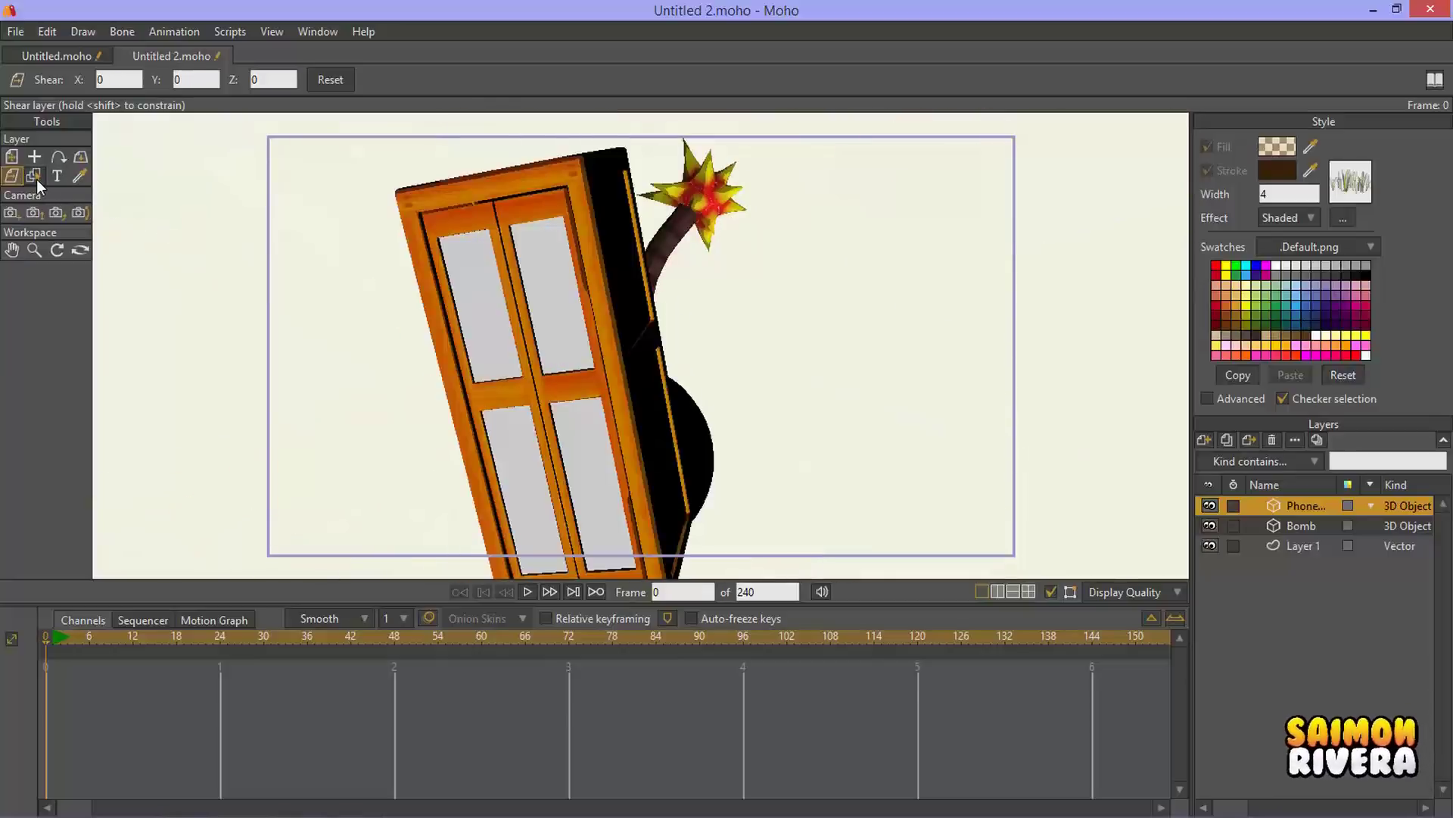
pyautogui.click(37, 179)
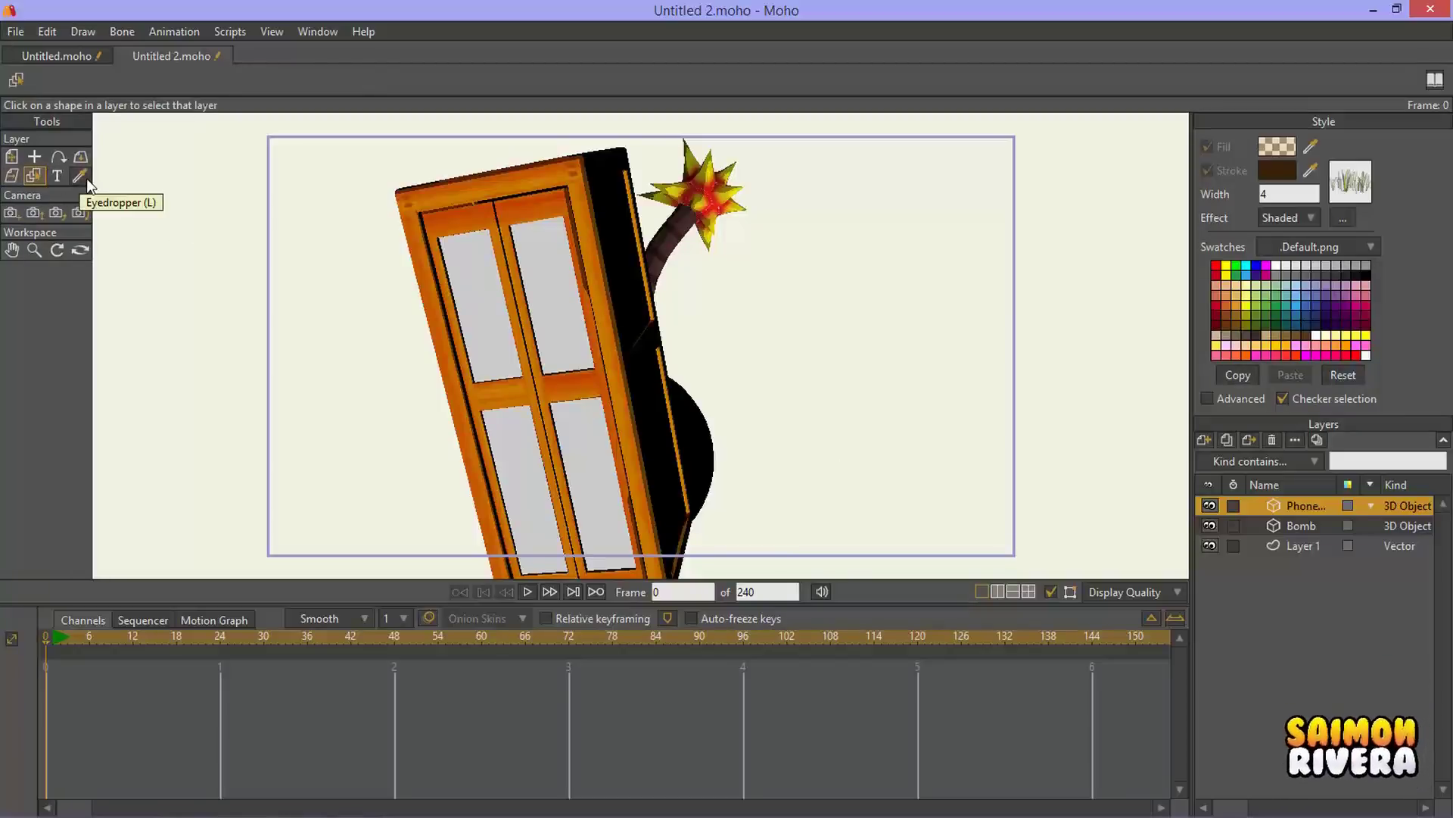
# Step: Move the phone booth to the right over the bomb and rotate it in 3D to about 2.5 in X and -32.1 in Y
pyautogui.click(12, 156)
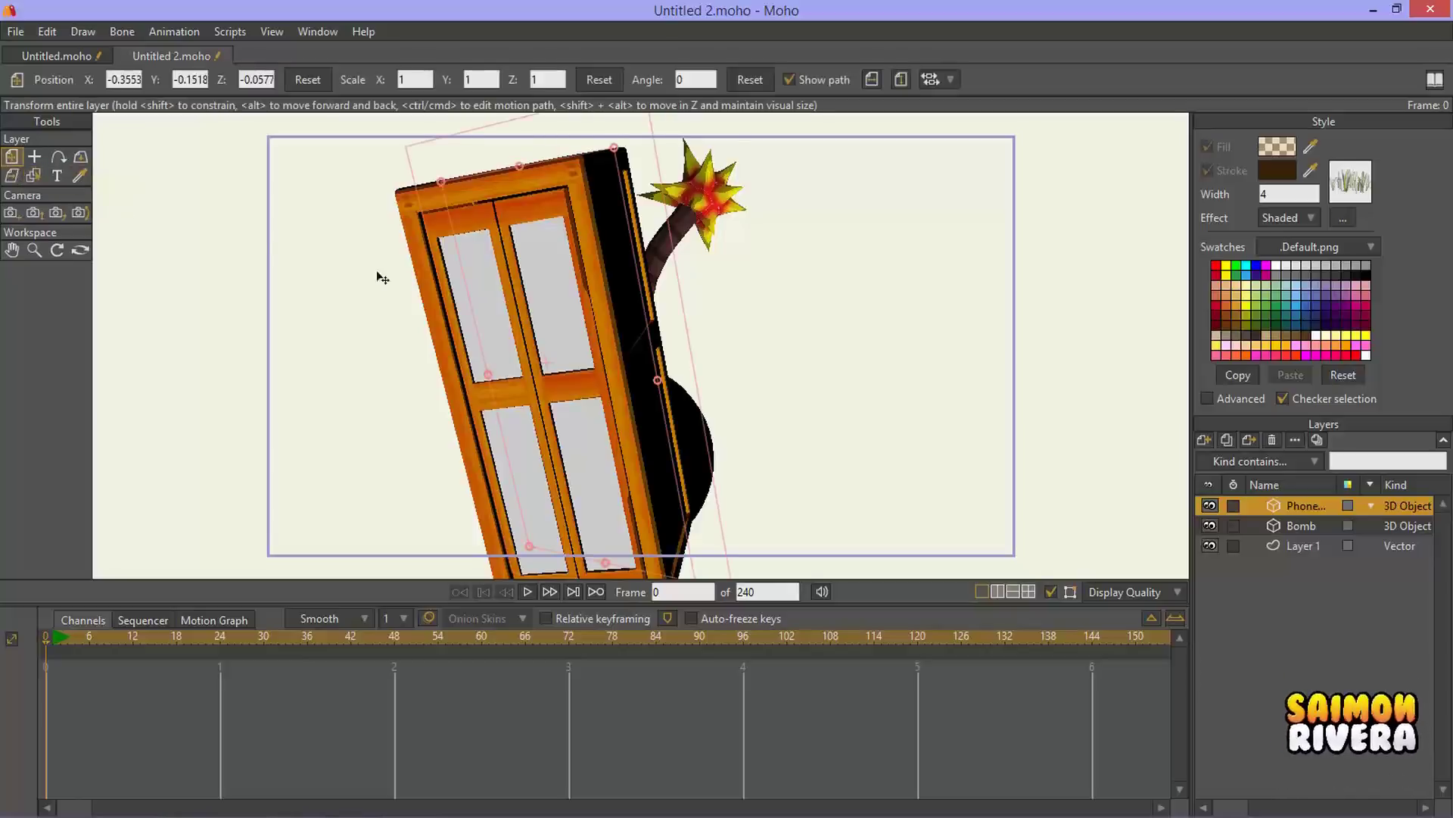
pyautogui.moveTo(469, 327); pyautogui.dragTo(668, 304)
pyautogui.click(80, 156)
pyautogui.moveTo(530, 340); pyautogui.dragTo(859, 311)
pyautogui.click(1206, 464)
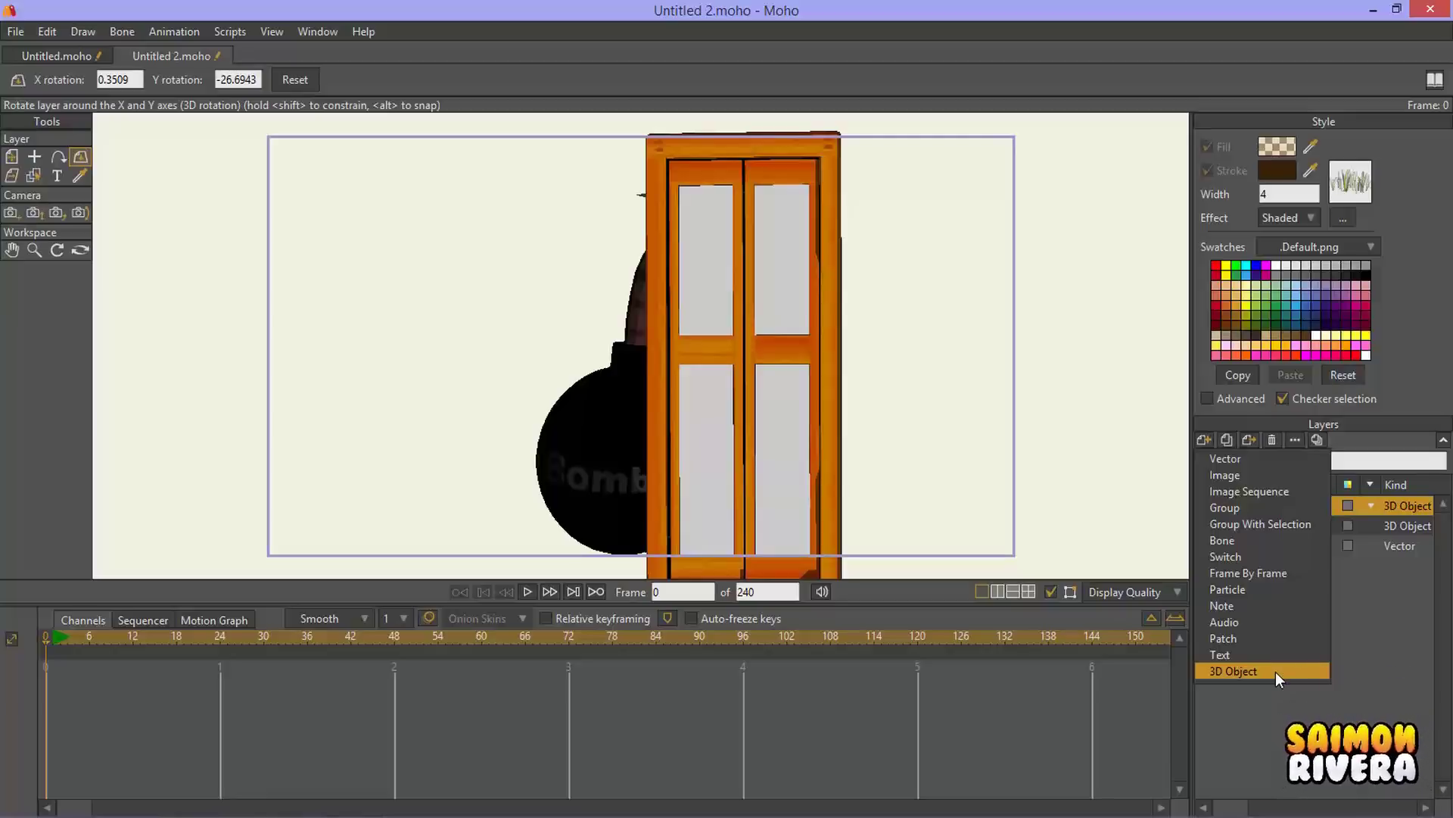
pyautogui.click(685, 453)
pyautogui.moveTo(793, 385); pyautogui.dragTo(698, 268)
# Step: With the Bomb layer hidden, shrink and center the phone booth within the frame and rotate it to about -53.8 in Y
pyautogui.click(1211, 526)
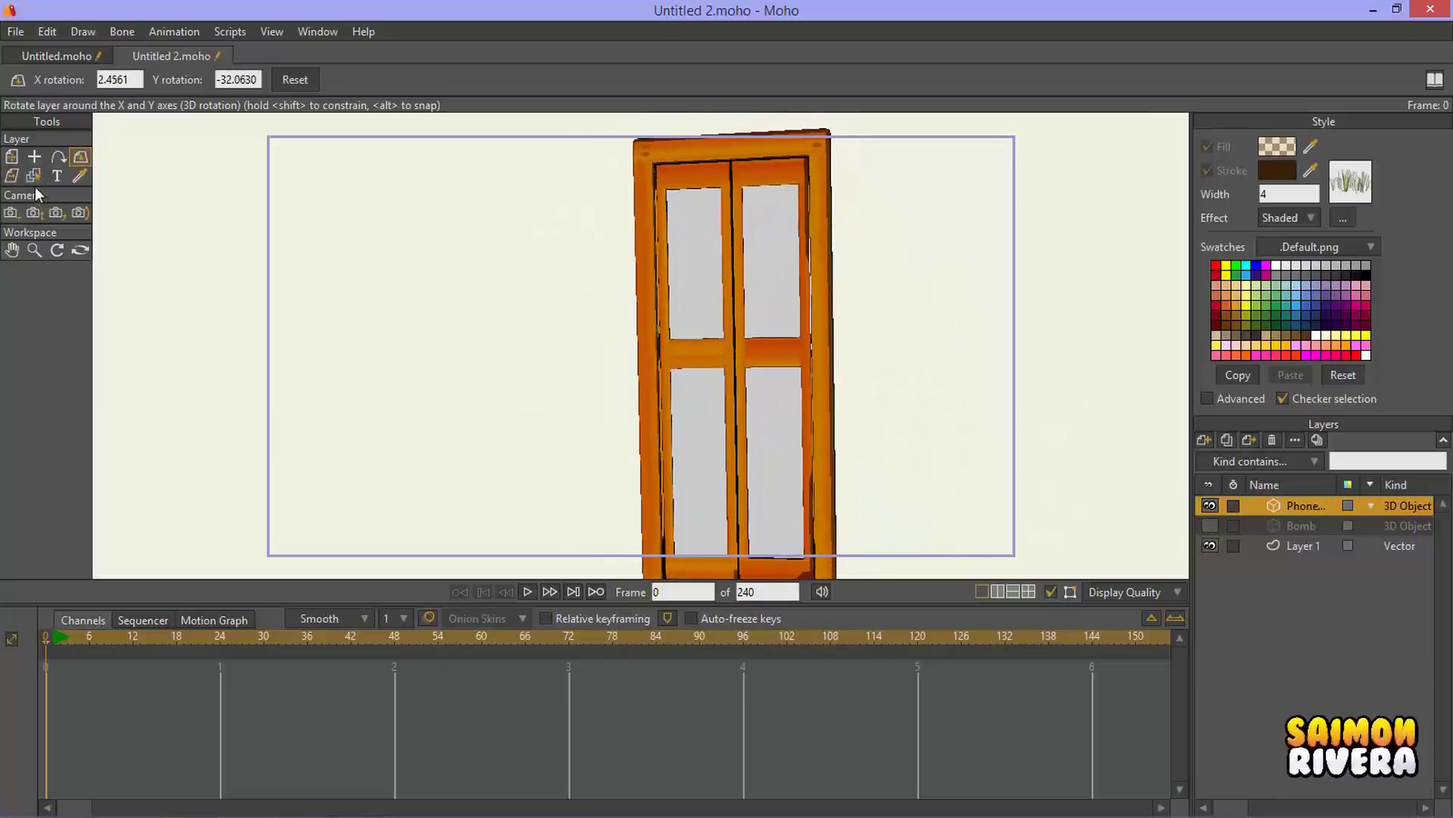
pyautogui.click(11, 157)
pyautogui.moveTo(844, 140); pyautogui.dragTo(826, 178)
pyautogui.moveTo(827, 364); pyautogui.dragTo(768, 346)
pyautogui.click(80, 157)
pyautogui.moveTo(217, 214); pyautogui.dragTo(498, 311)
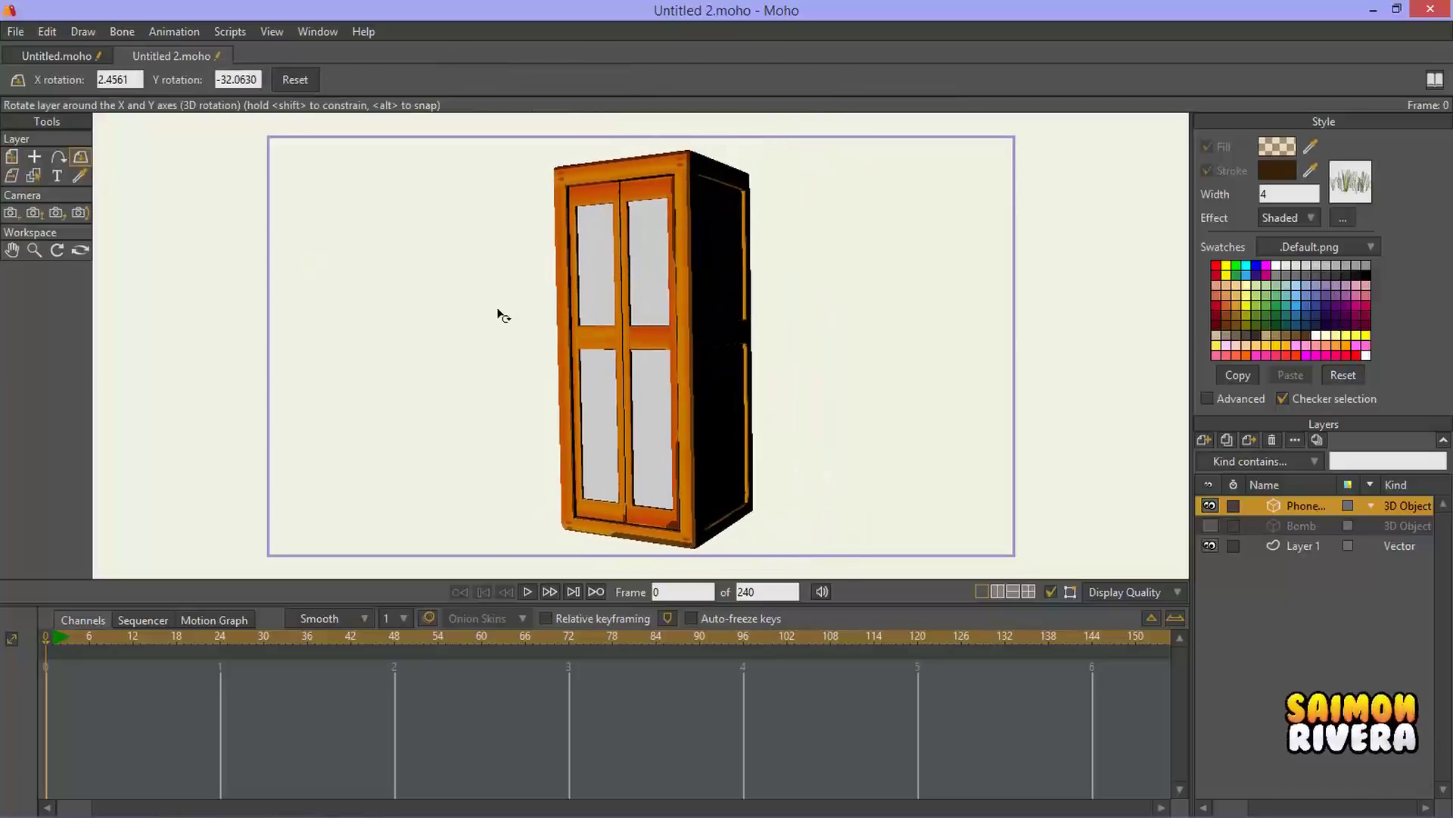
# Step: Examine the PhoneBooth layer's material list and the available texture files without choosing a texture
pyautogui.doubleClick(1308, 507)
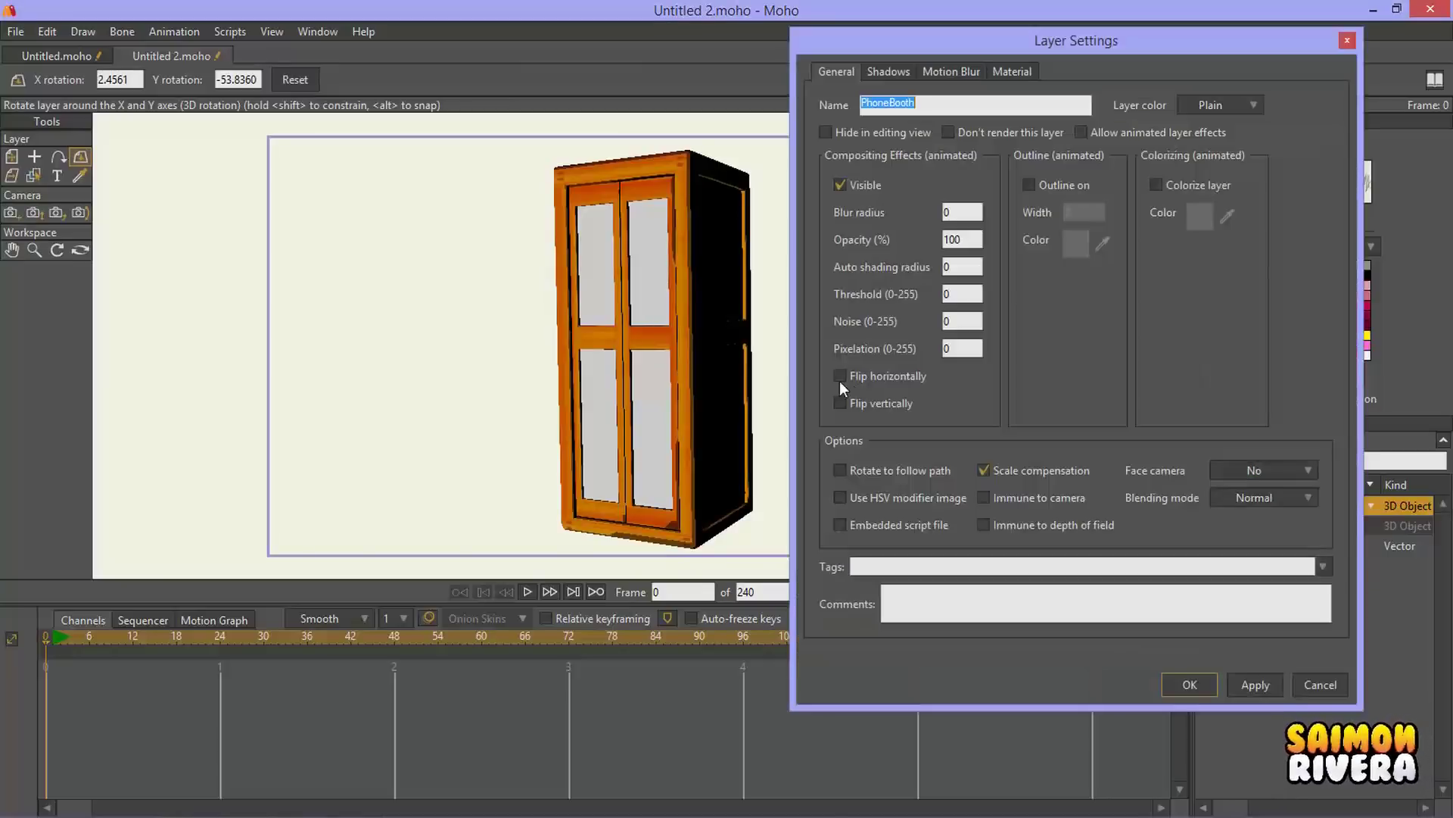
pyautogui.moveTo(1081, 93)
pyautogui.mouseDown()
pyautogui.moveTo(1046, 119)
pyautogui.moveTo(1006, 189)
pyautogui.moveTo(1069, 98)
pyautogui.mouseUp()
pyautogui.click(1006, 189)
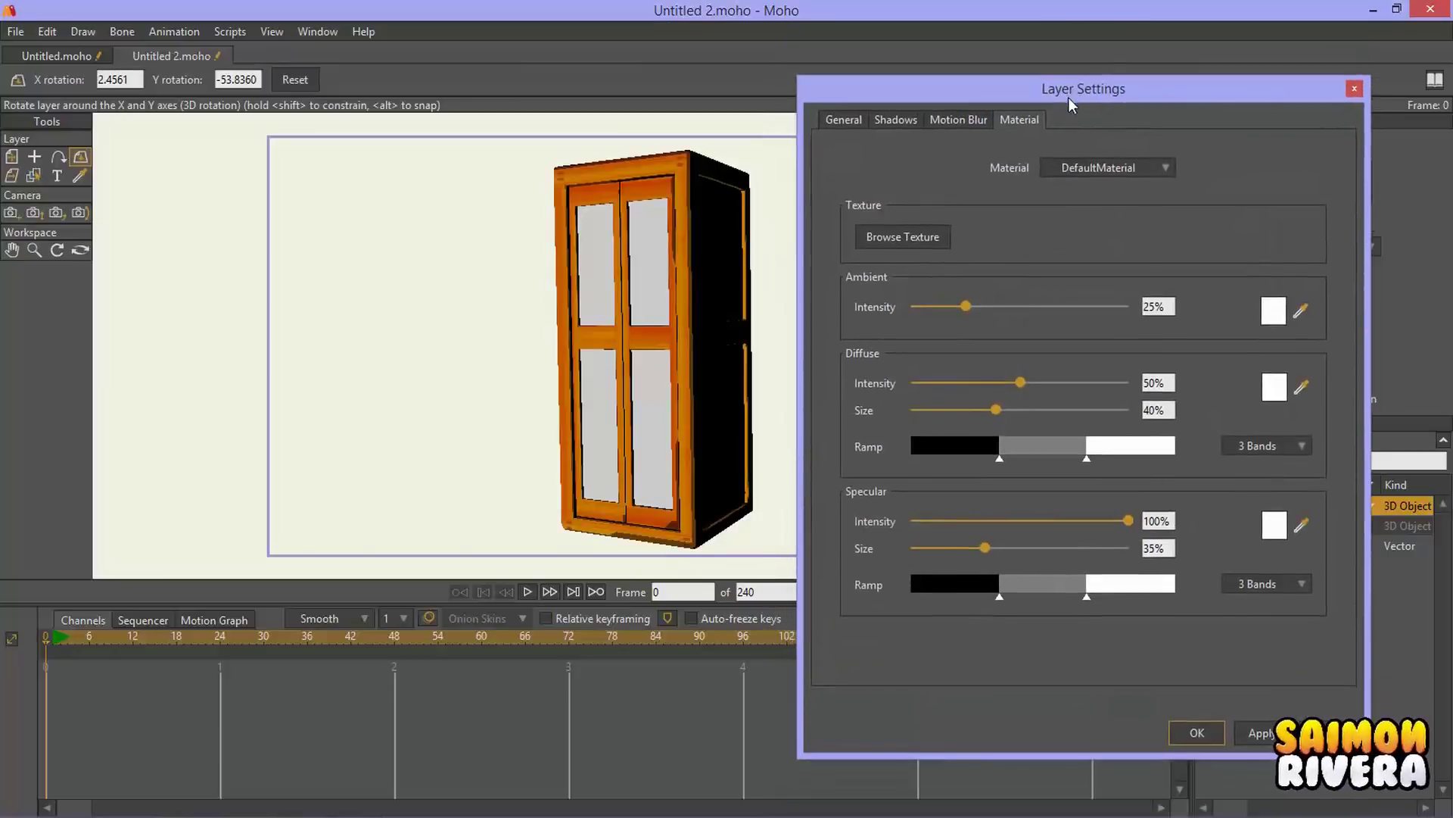
pyautogui.click(942, 239)
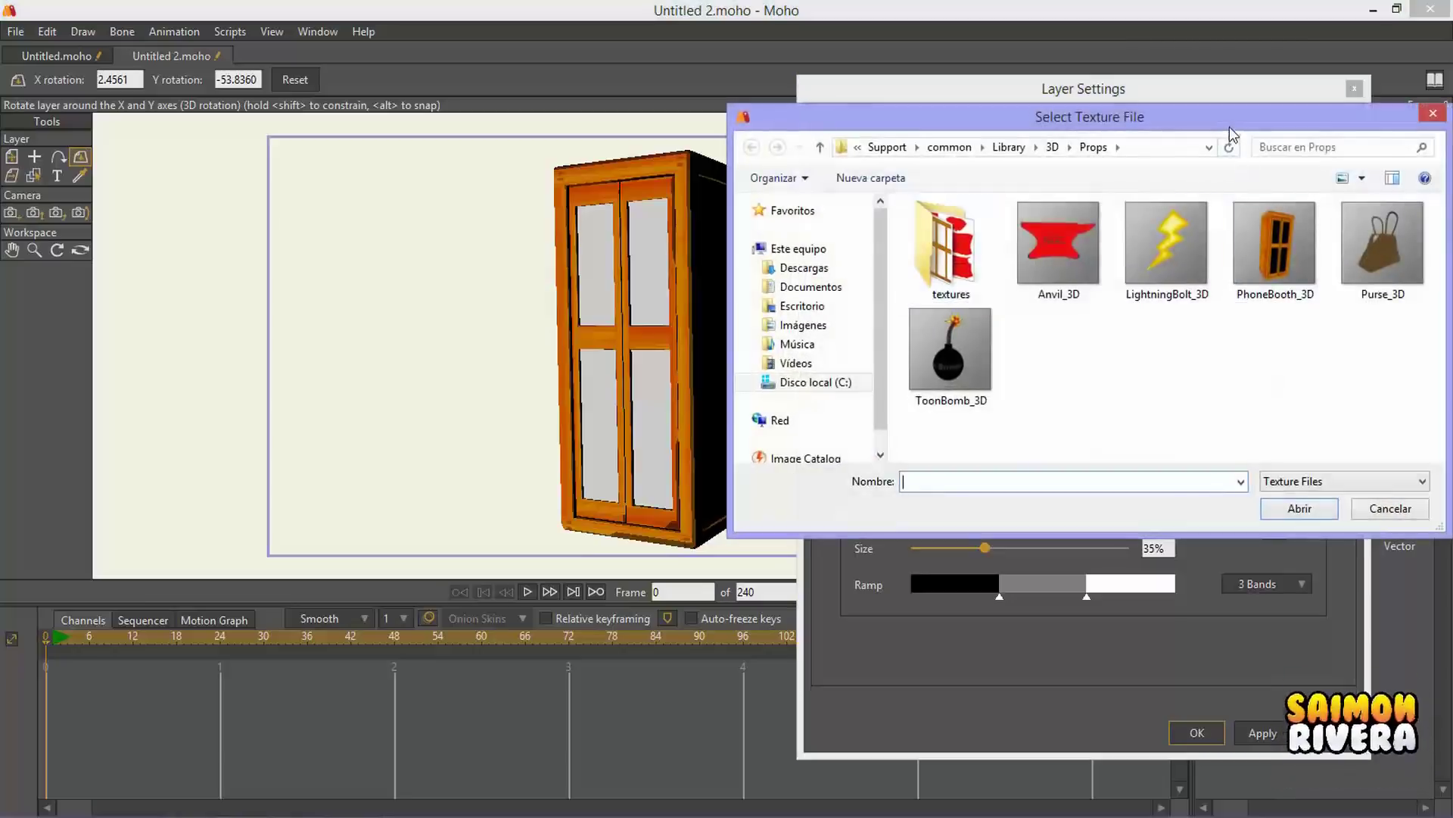
pyautogui.moveTo(1229, 126); pyautogui.dragTo(1183, 207)
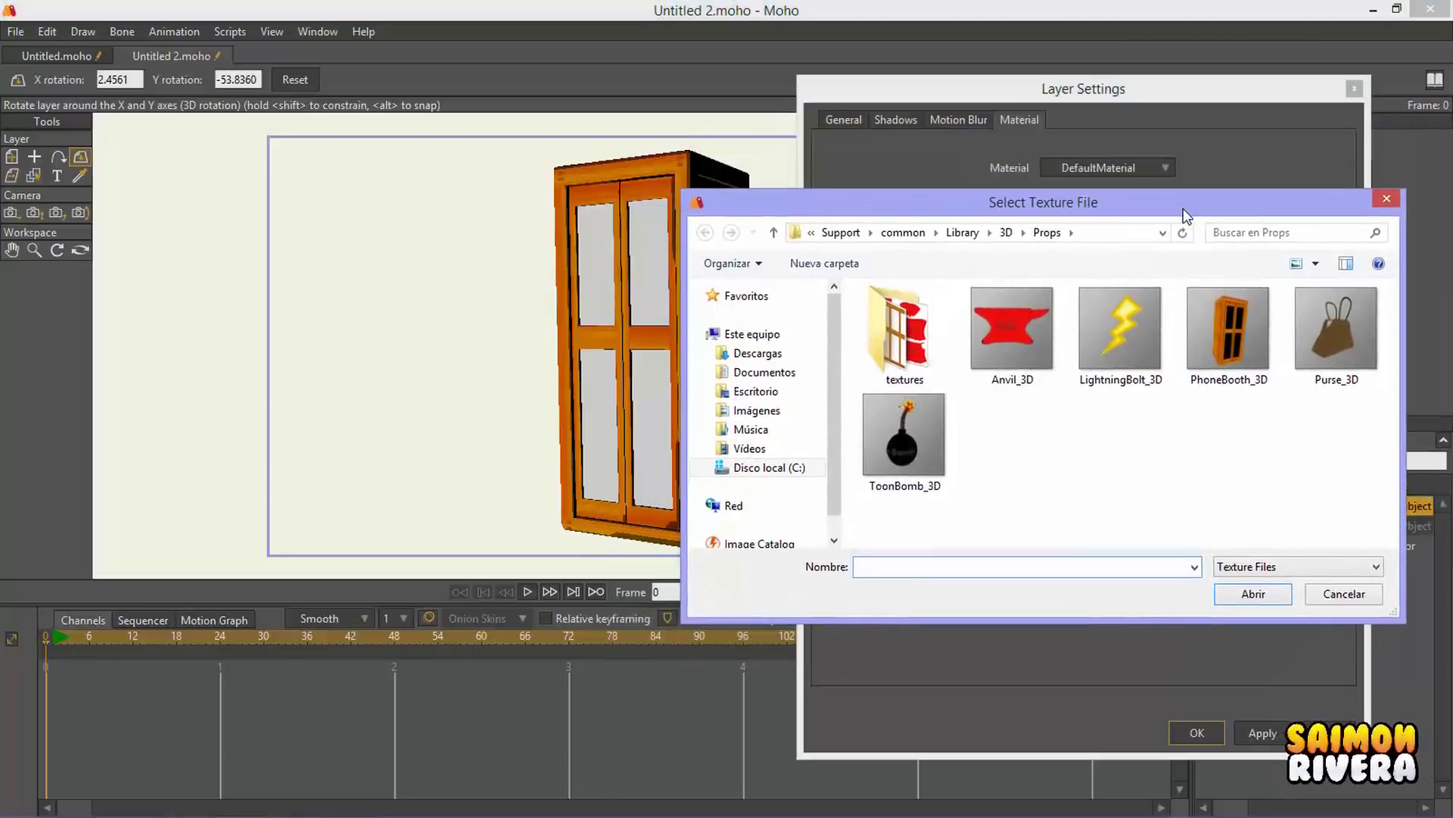
pyautogui.click(1344, 593)
pyautogui.click(1147, 166)
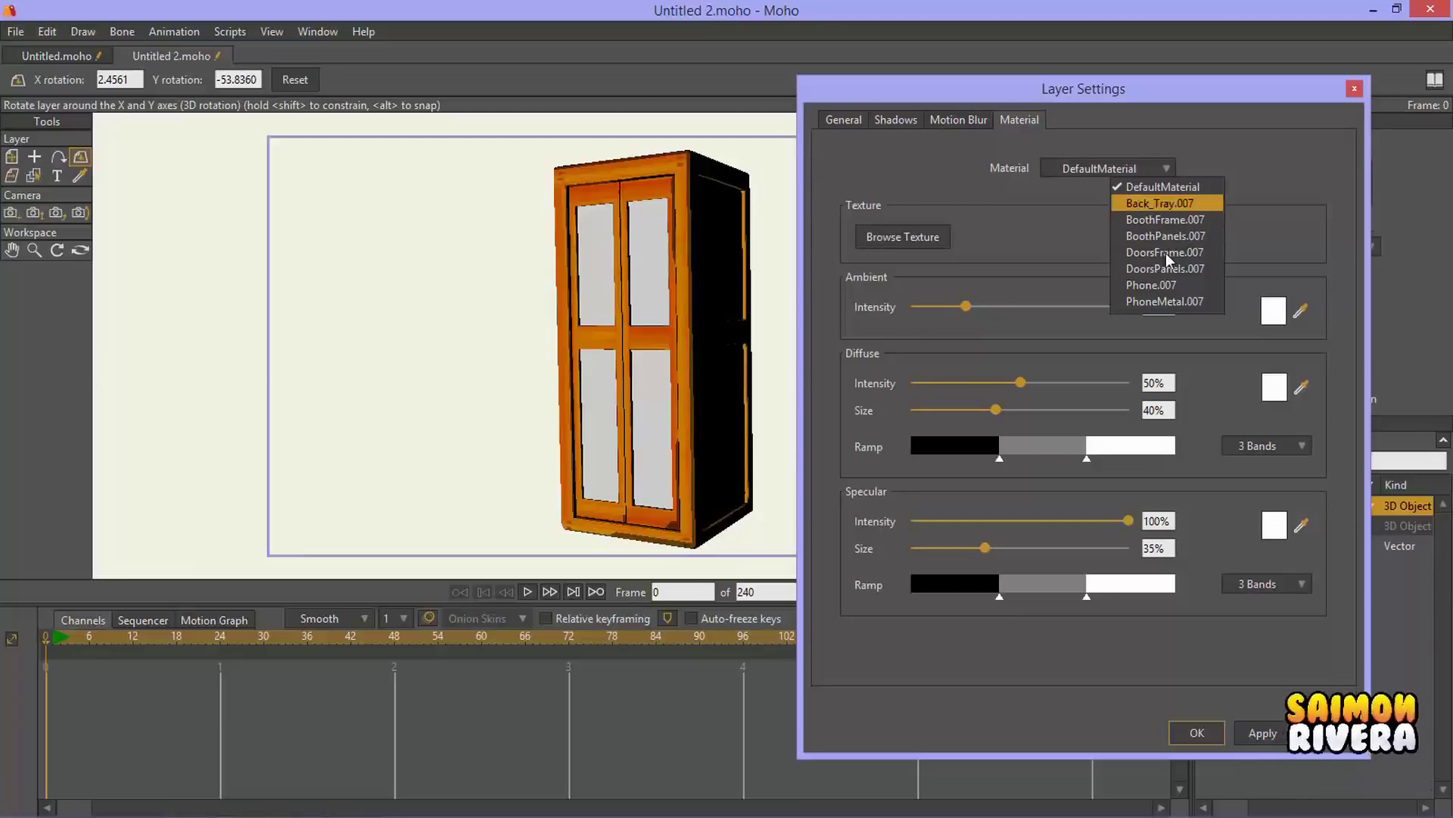
pyautogui.click(914, 237)
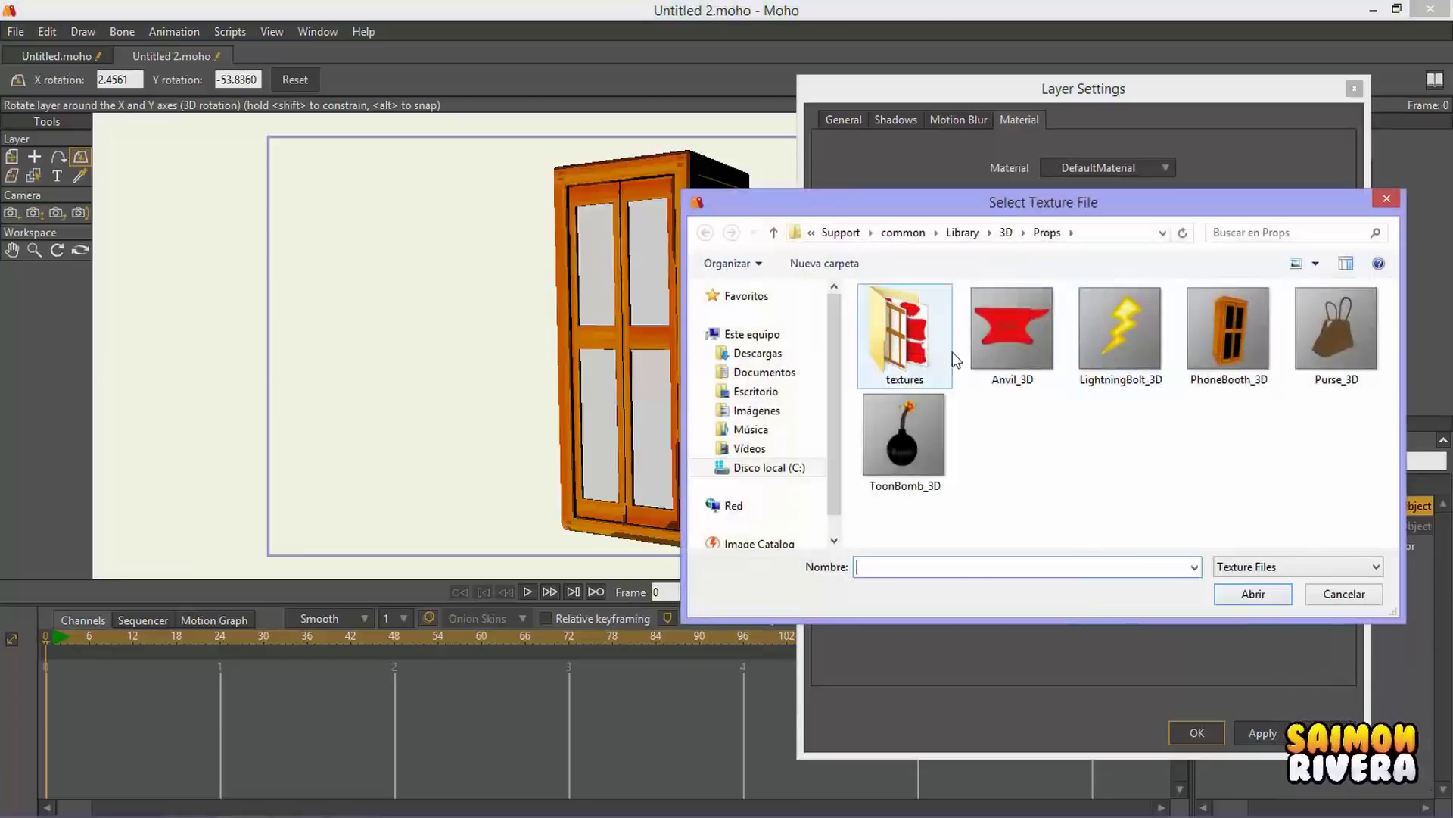
pyautogui.click(1317, 593)
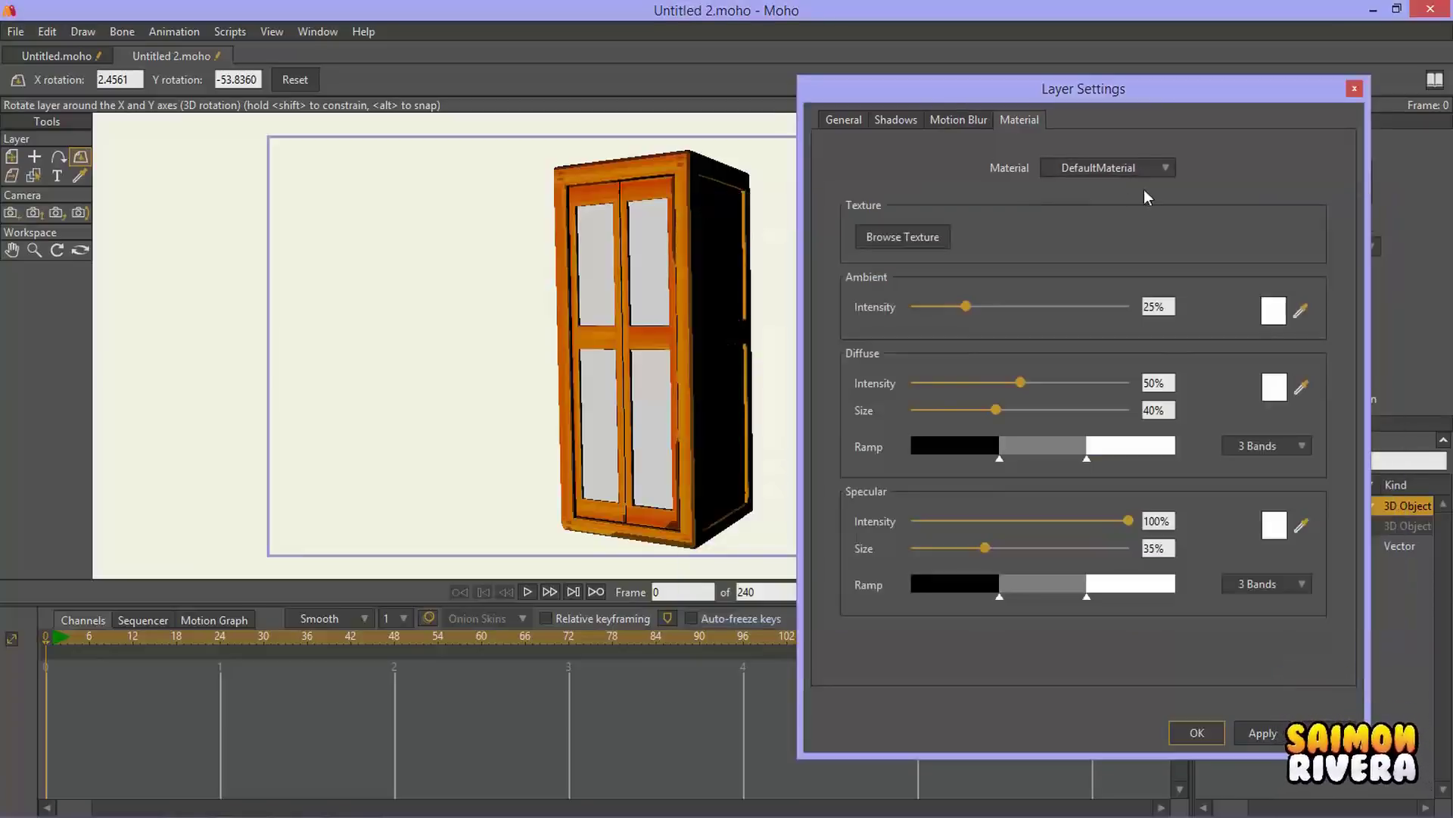
pyautogui.click(1137, 165)
pyautogui.click(1137, 165)
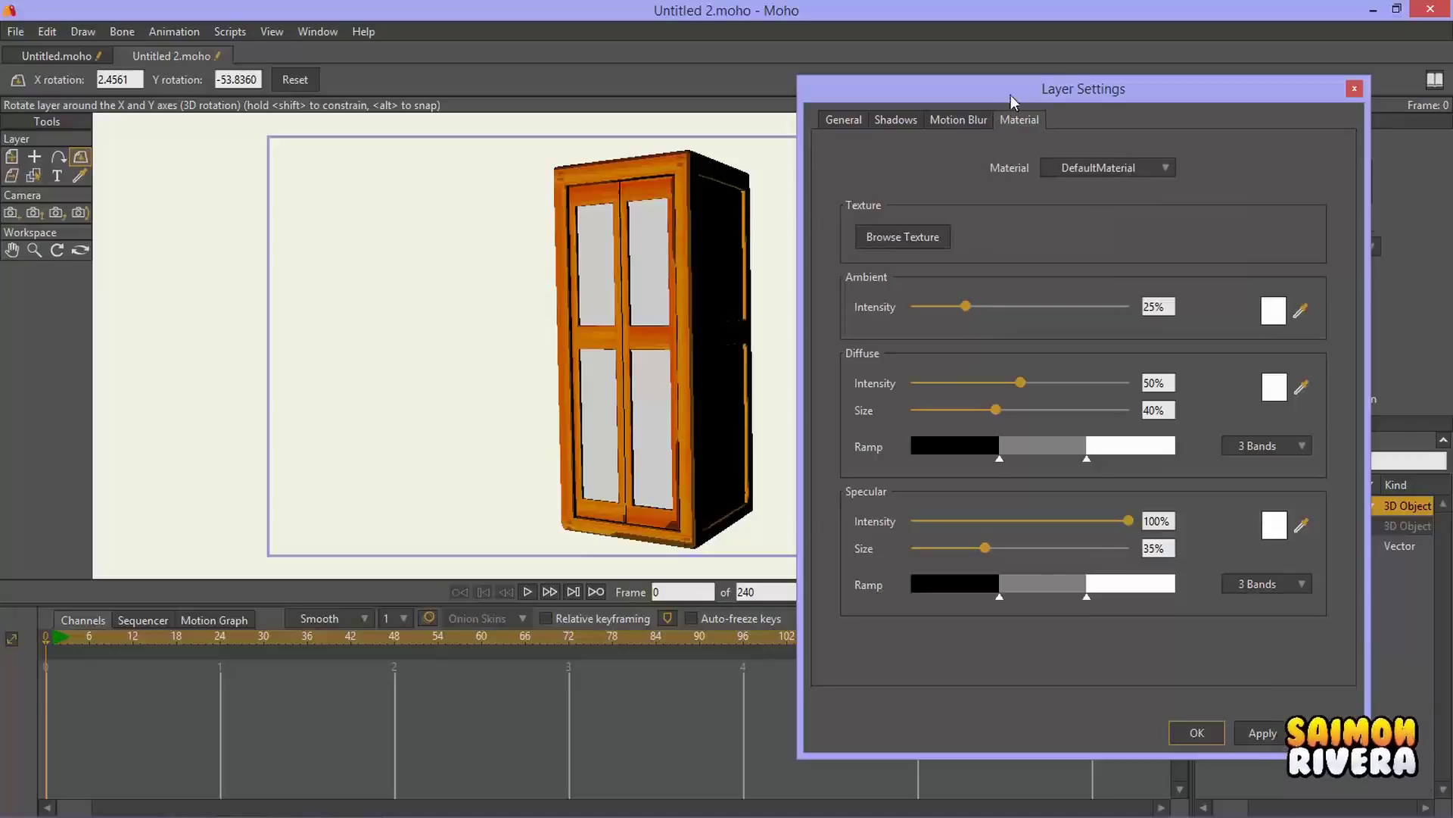
# Step: Try ambient intensity 60% and diffuse intensity 66% with size 33%, rotating the phone booth to 0 in X and about -60.4 in Y
pyautogui.moveTo(970, 306); pyautogui.dragTo(939, 306)
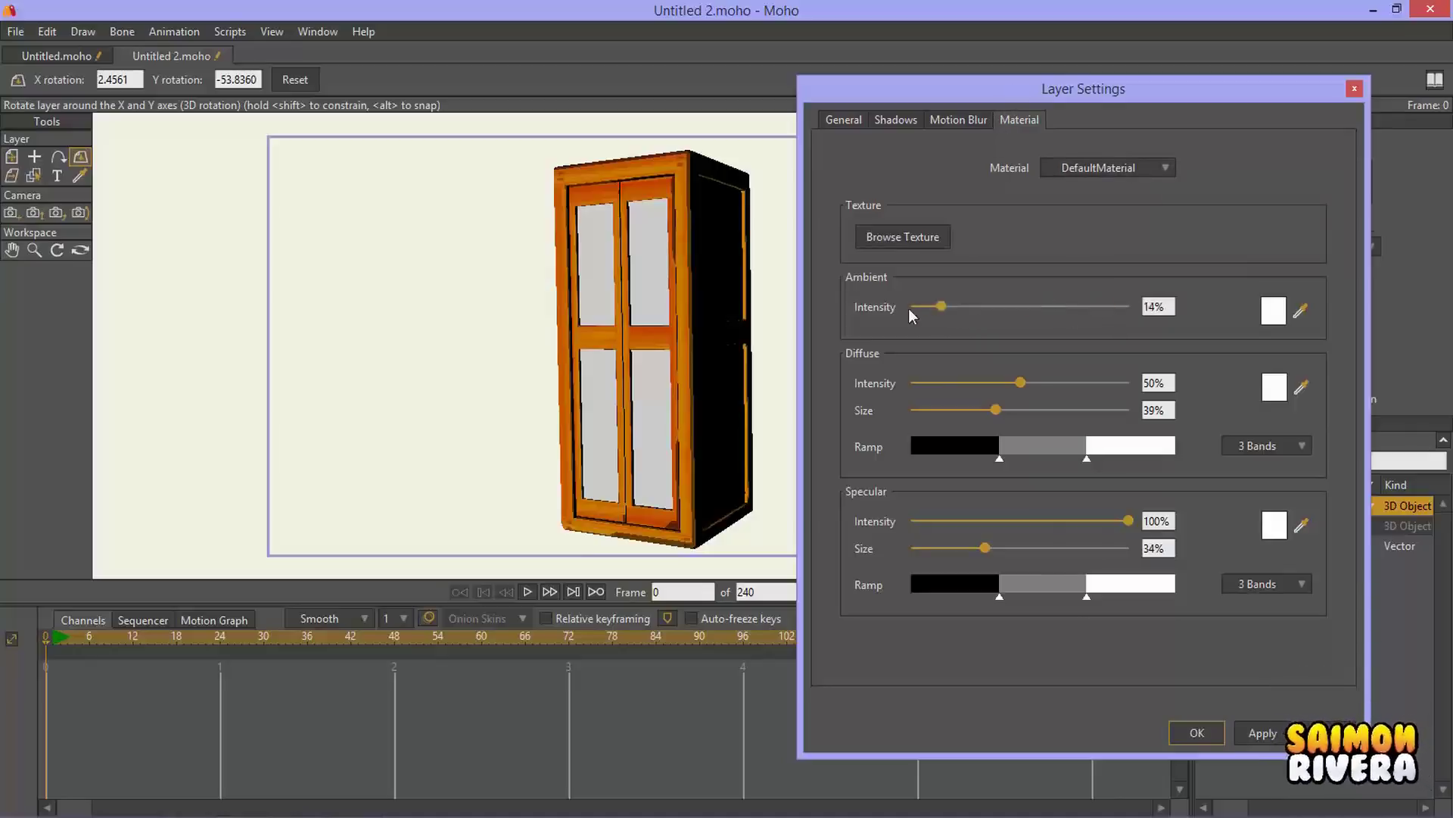
pyautogui.moveTo(632, 342); pyautogui.dragTo(1148, 310)
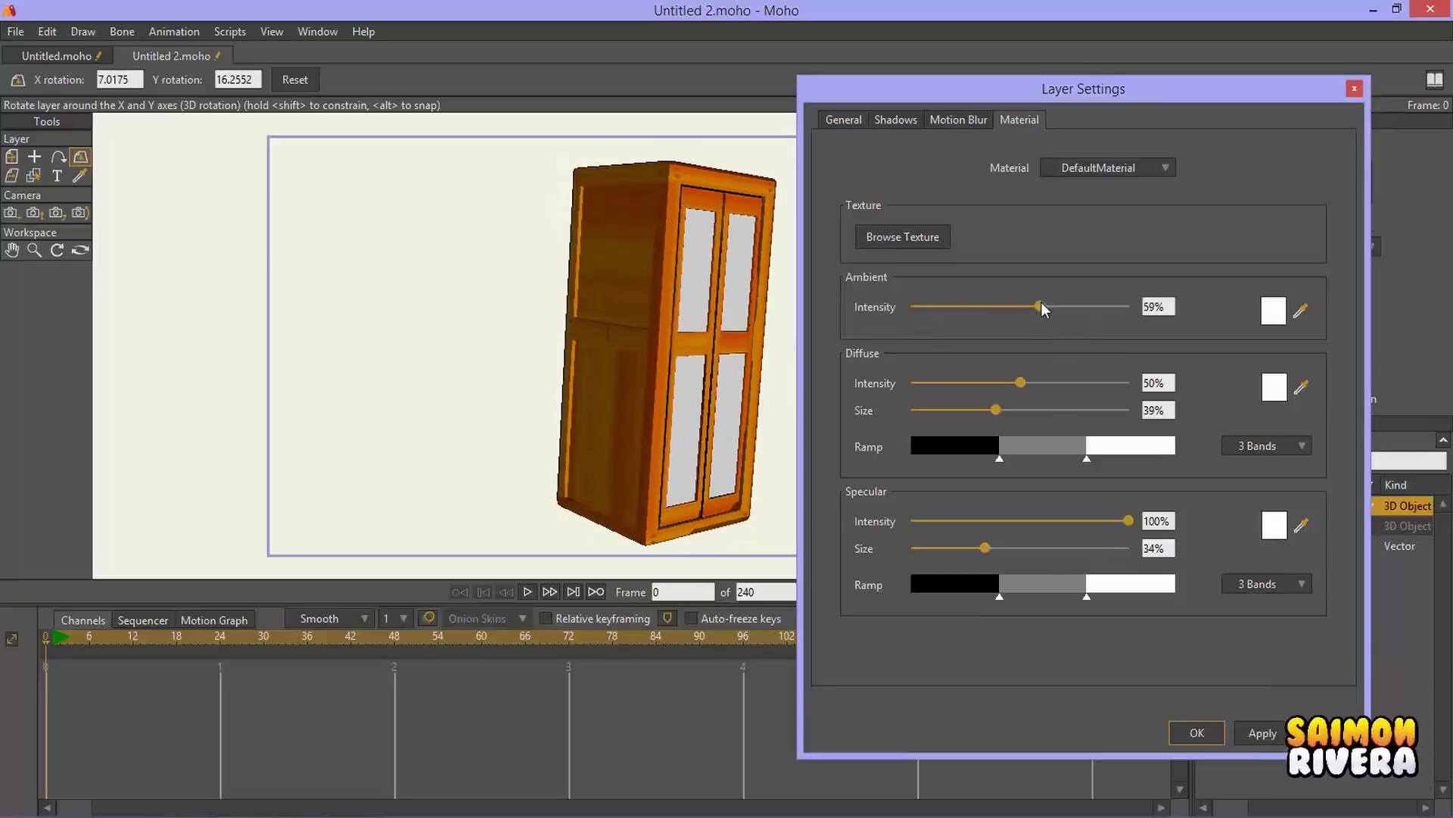
pyautogui.moveTo(1021, 383); pyautogui.dragTo(891, 380)
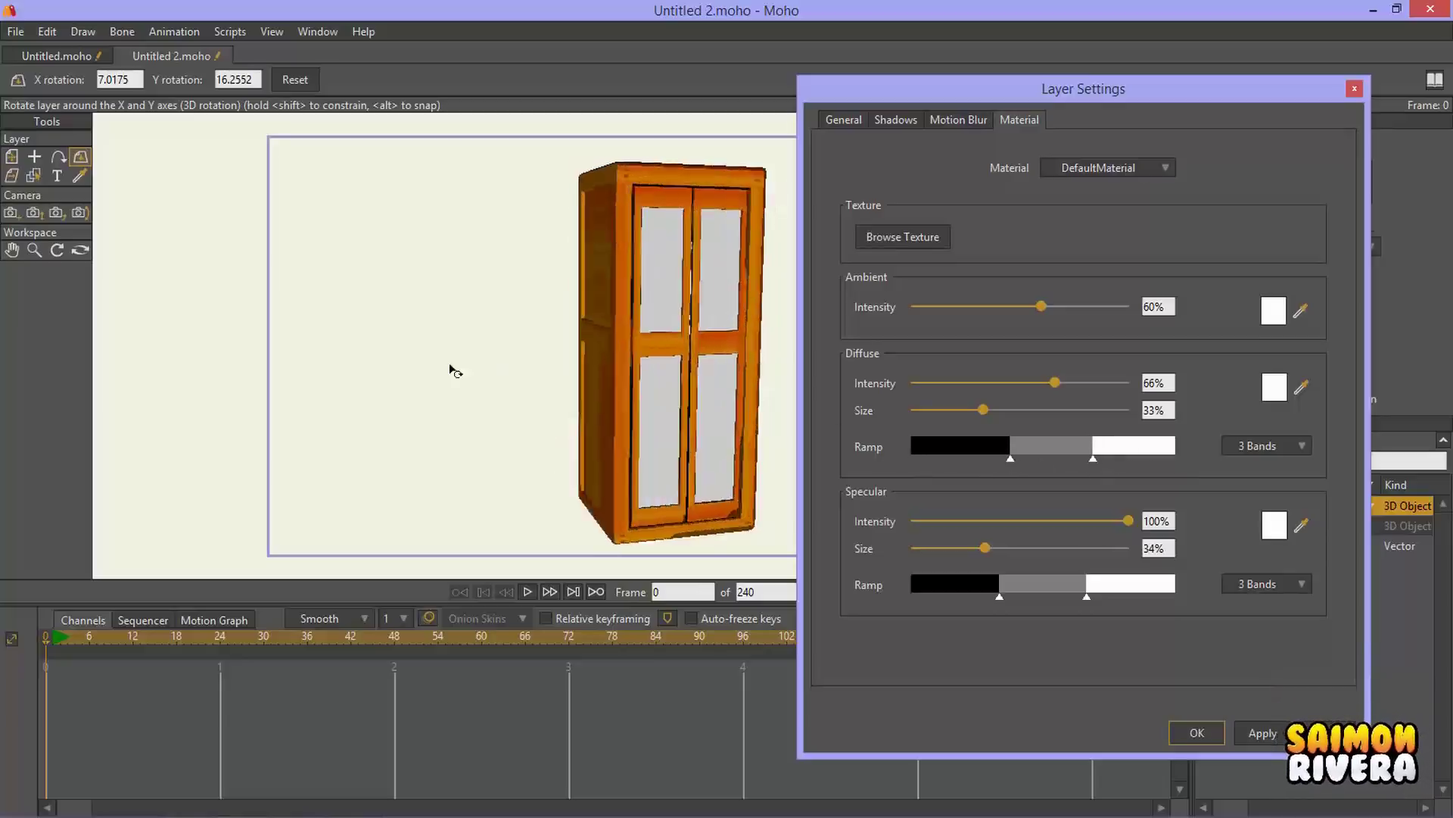
pyautogui.moveTo(455, 370); pyautogui.dragTo(1222, 494)
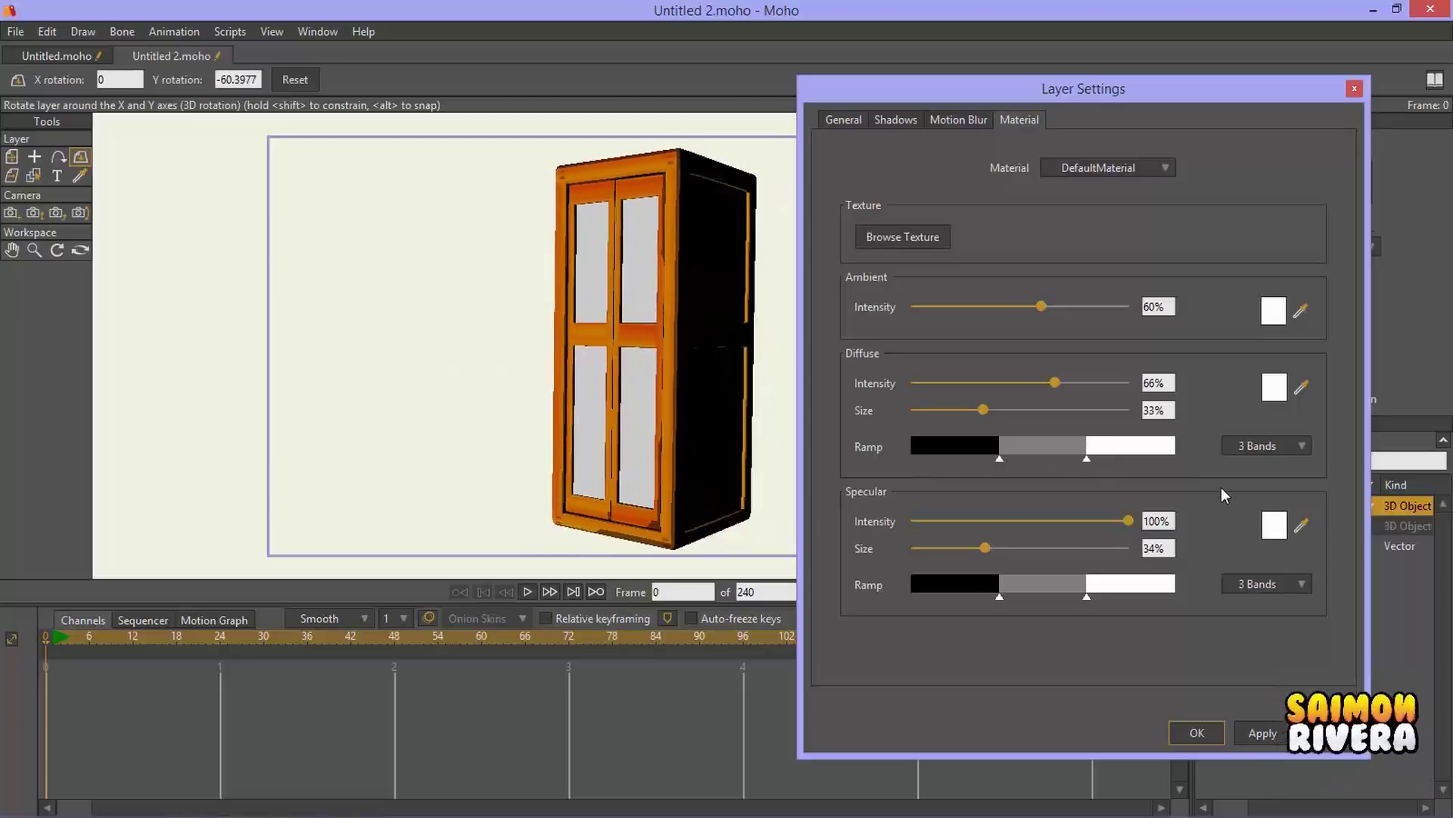
# Step: Try shifted diffuse and specular ramp bands with specular size 51%, and discard the material changes
pyautogui.moveTo(1092, 461)
pyautogui.mouseDown()
pyautogui.moveTo(1168, 457)
pyautogui.moveTo(1061, 457)
pyautogui.mouseUp()
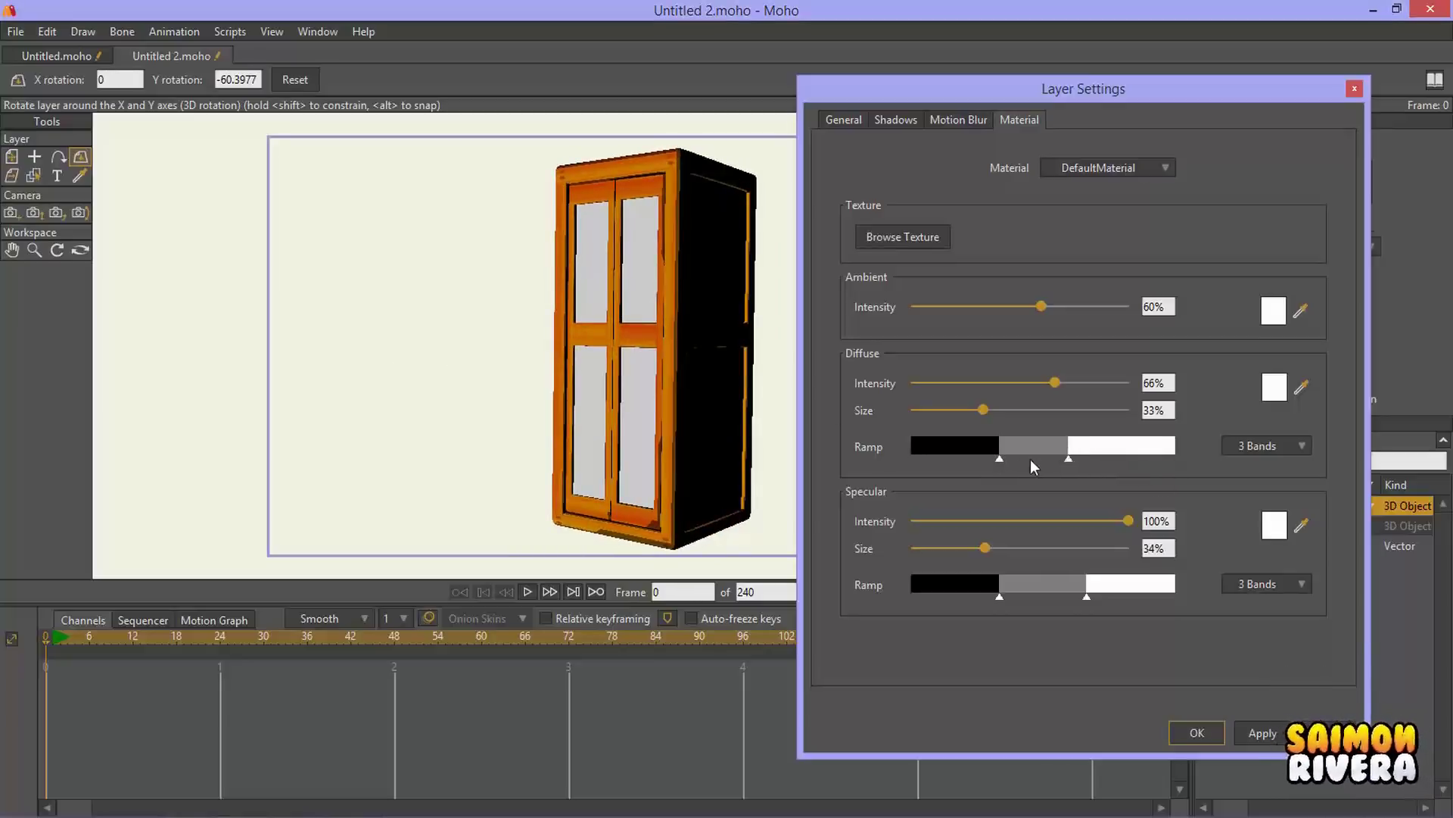
pyautogui.moveTo(1074, 91); pyautogui.dragTo(1014, 71)
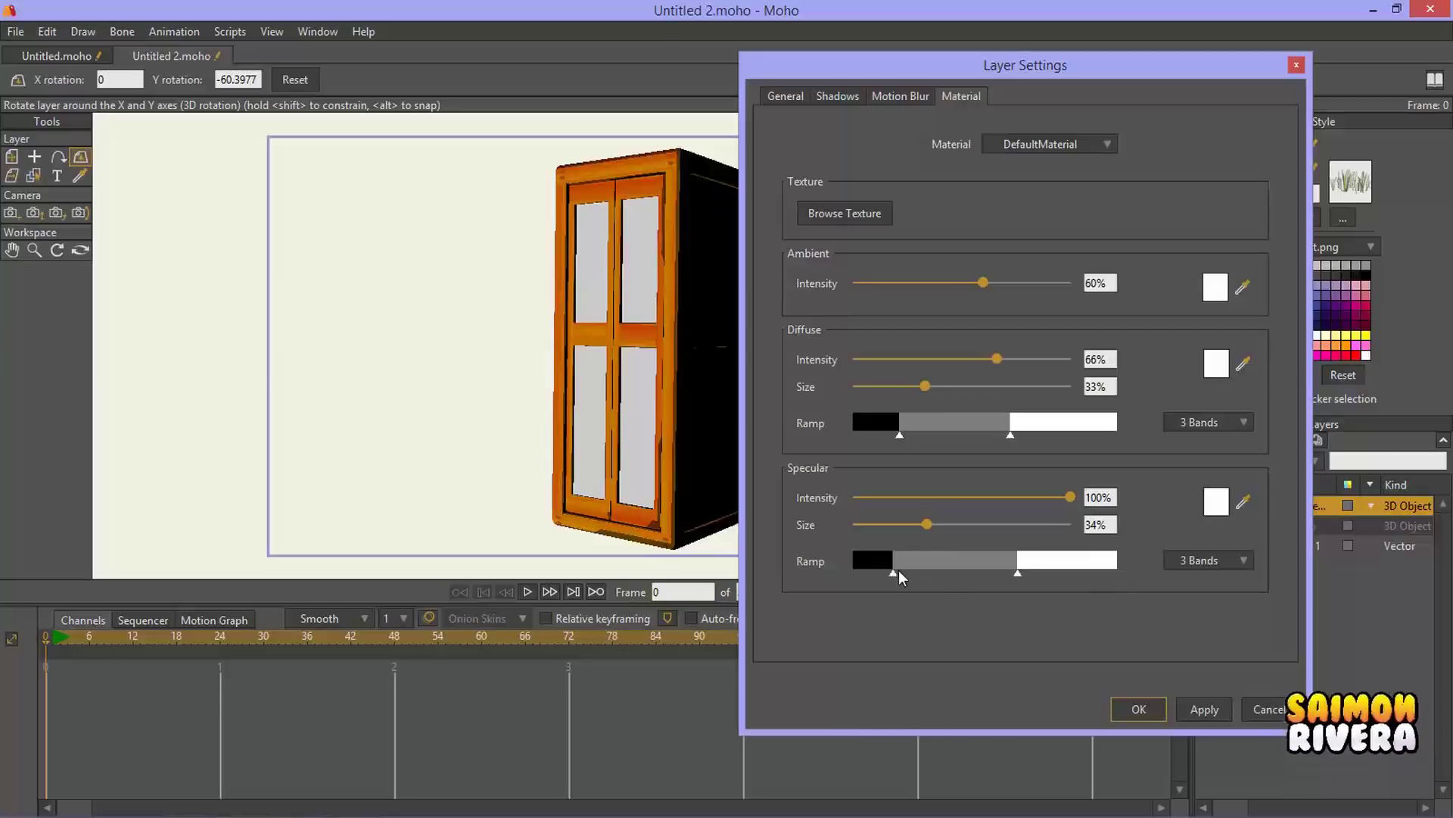
pyautogui.moveTo(897, 572); pyautogui.dragTo(910, 571)
pyautogui.moveTo(937, 524)
pyautogui.mouseDown()
pyautogui.moveTo(1010, 526)
pyautogui.moveTo(964, 523)
pyautogui.mouseUp()
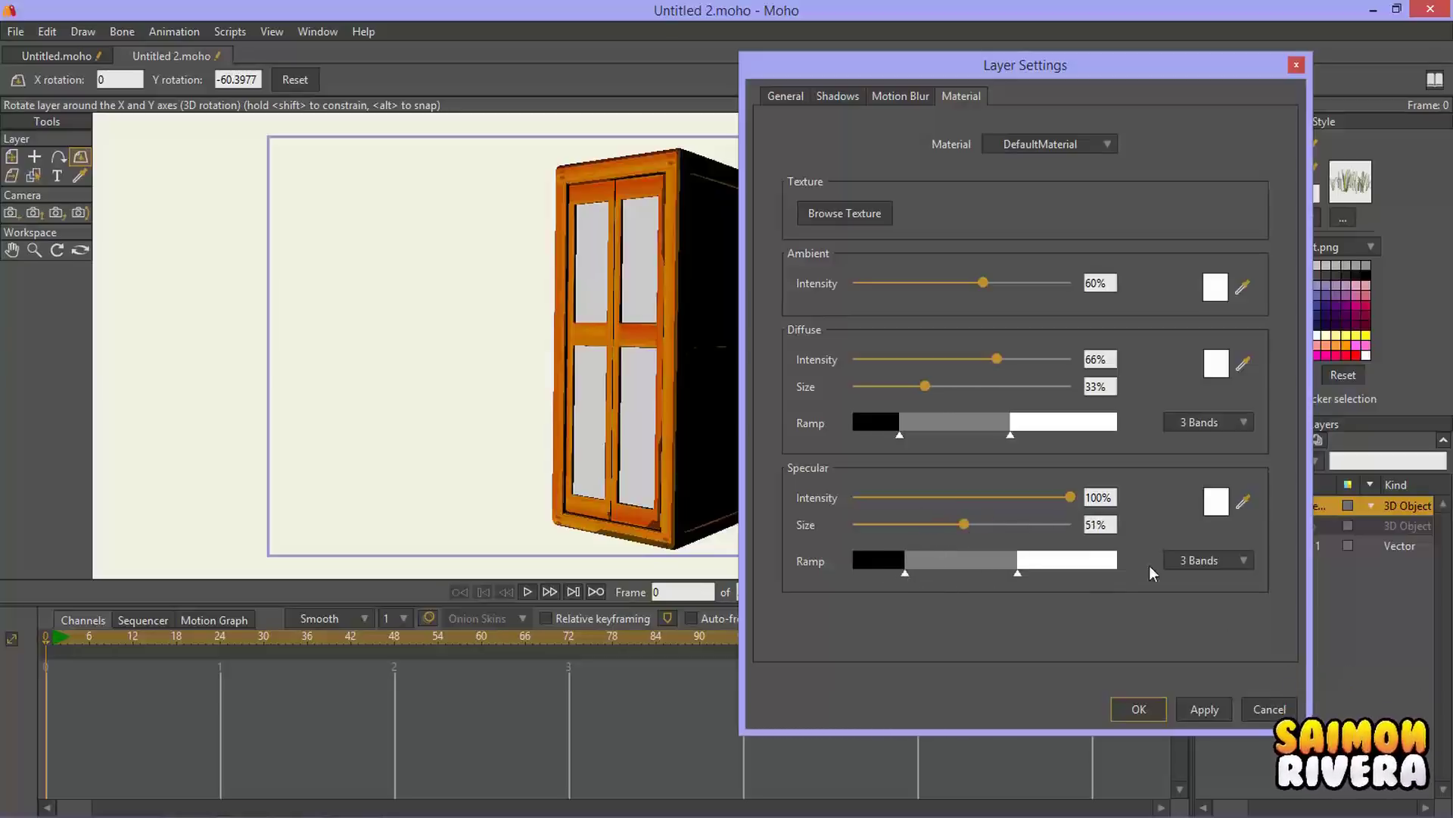
pyautogui.click(1262, 708)
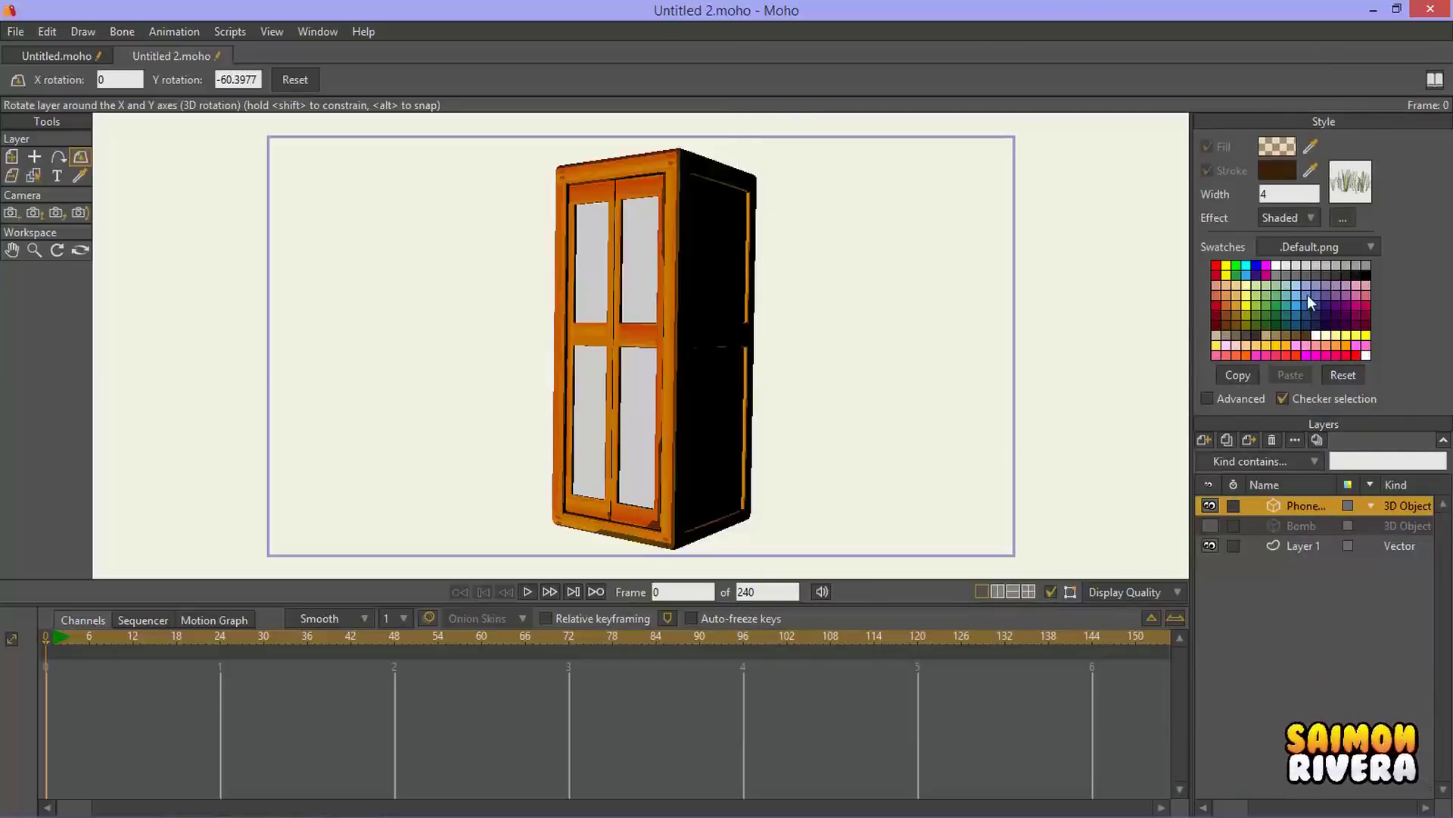
# Step: Review the Shaded effect's settings and the list of style effects without changing anything
pyautogui.click(1342, 219)
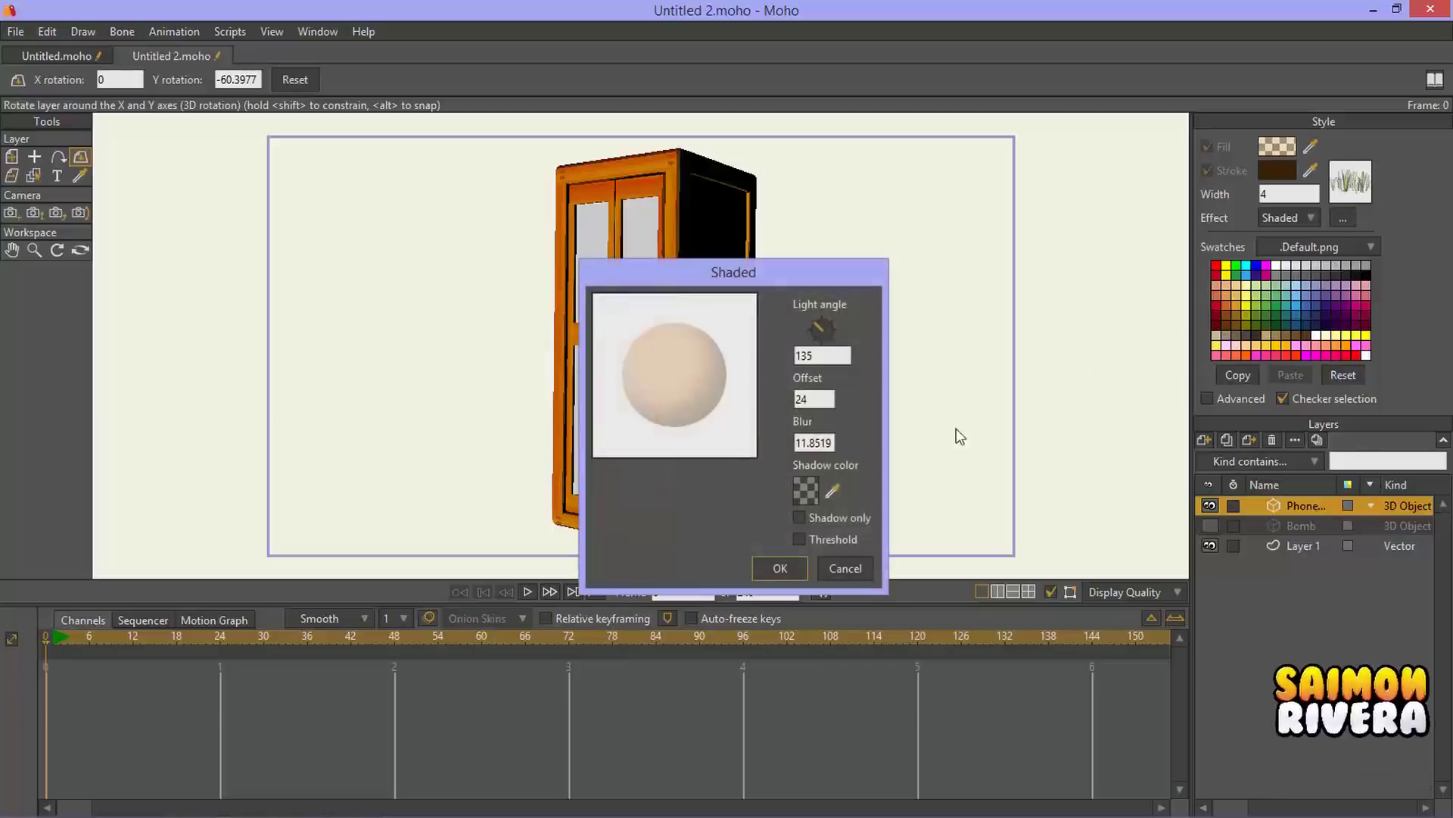
pyautogui.click(835, 566)
pyautogui.click(1297, 219)
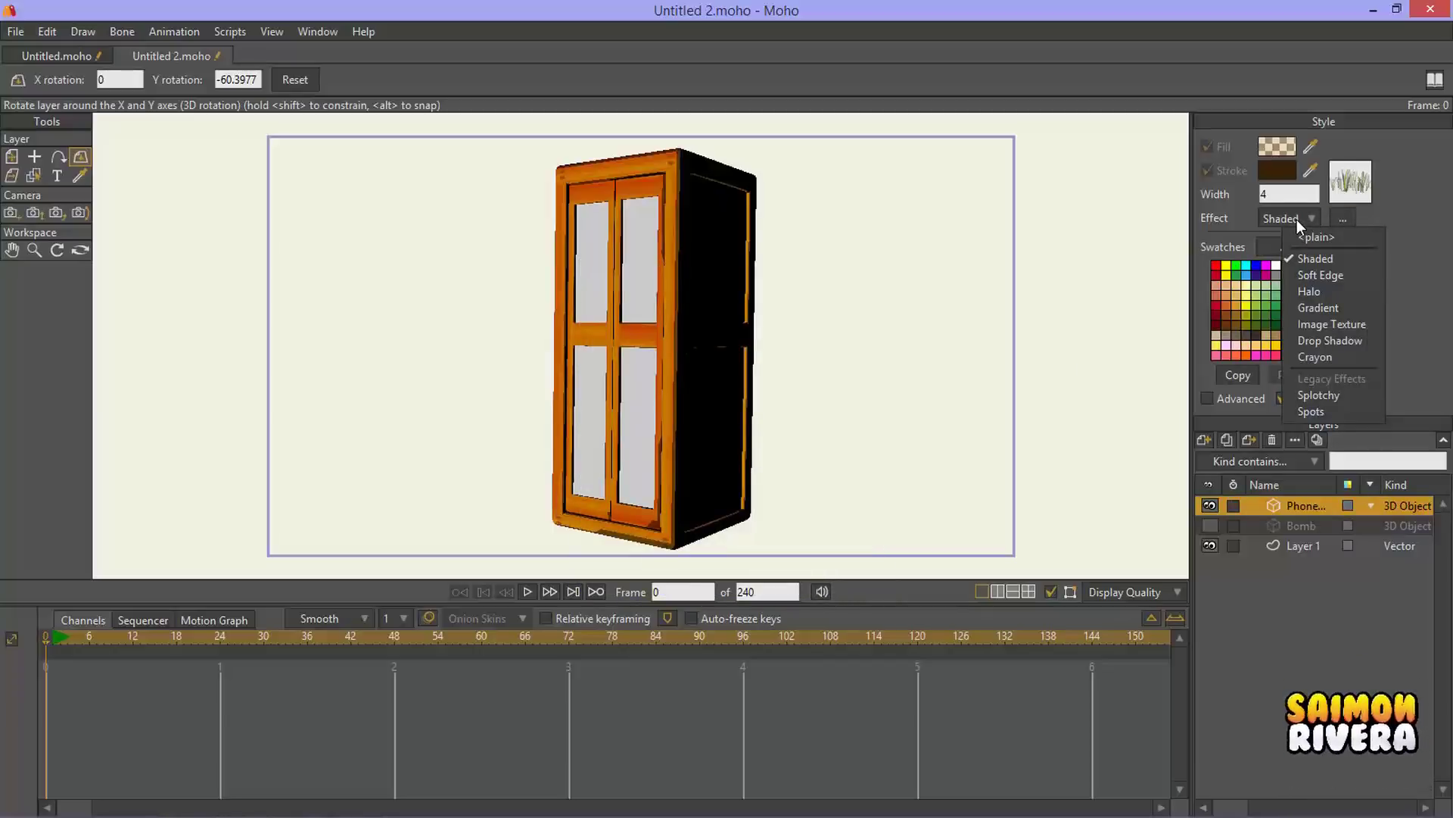
# Step: Set the PhoneBooth default material's diffuse ramp to 2 Bands and its ambient color to red (FF0000)
pyautogui.doubleClick(1292, 507)
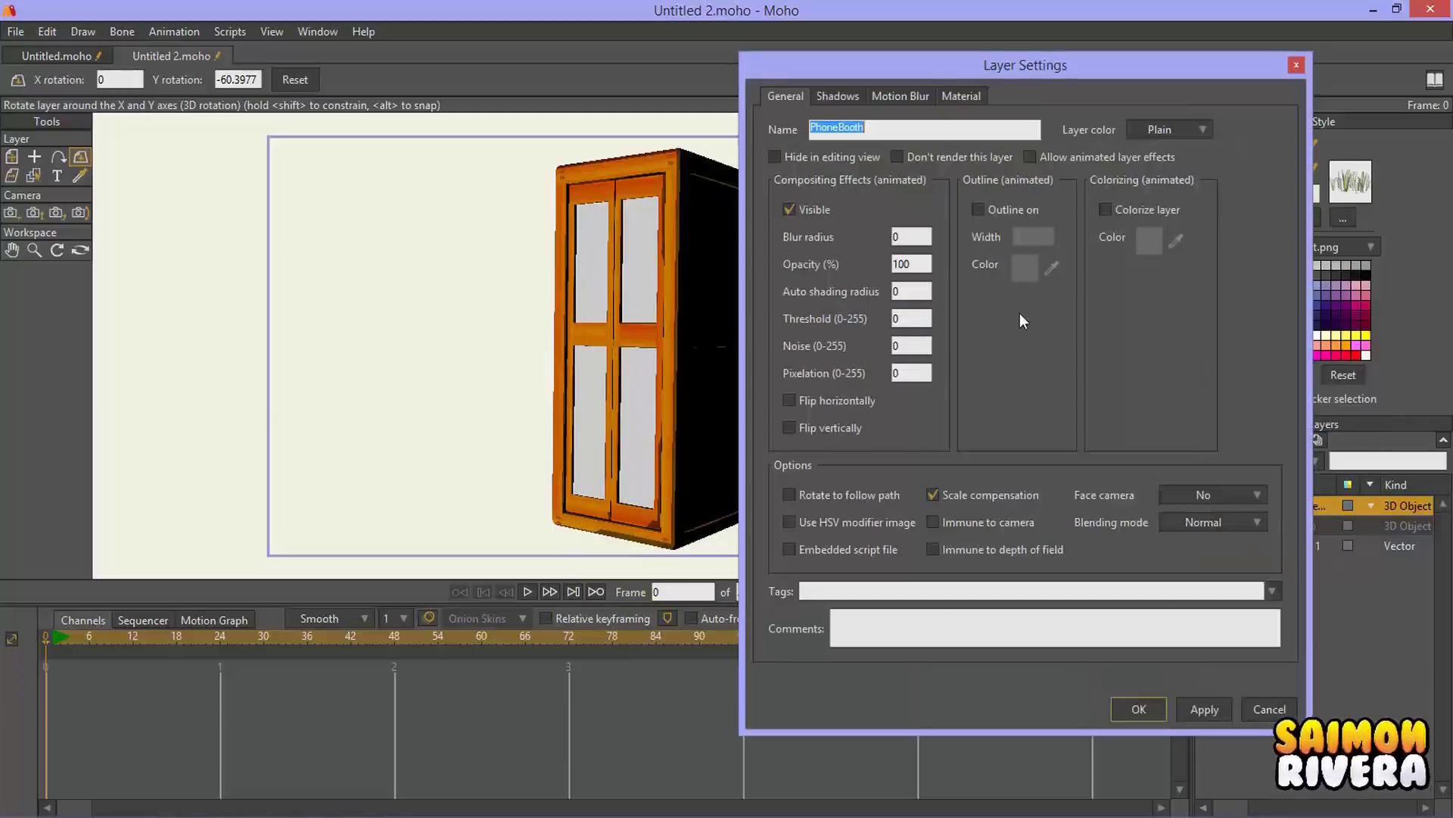
pyautogui.click(961, 96)
pyautogui.click(1046, 142)
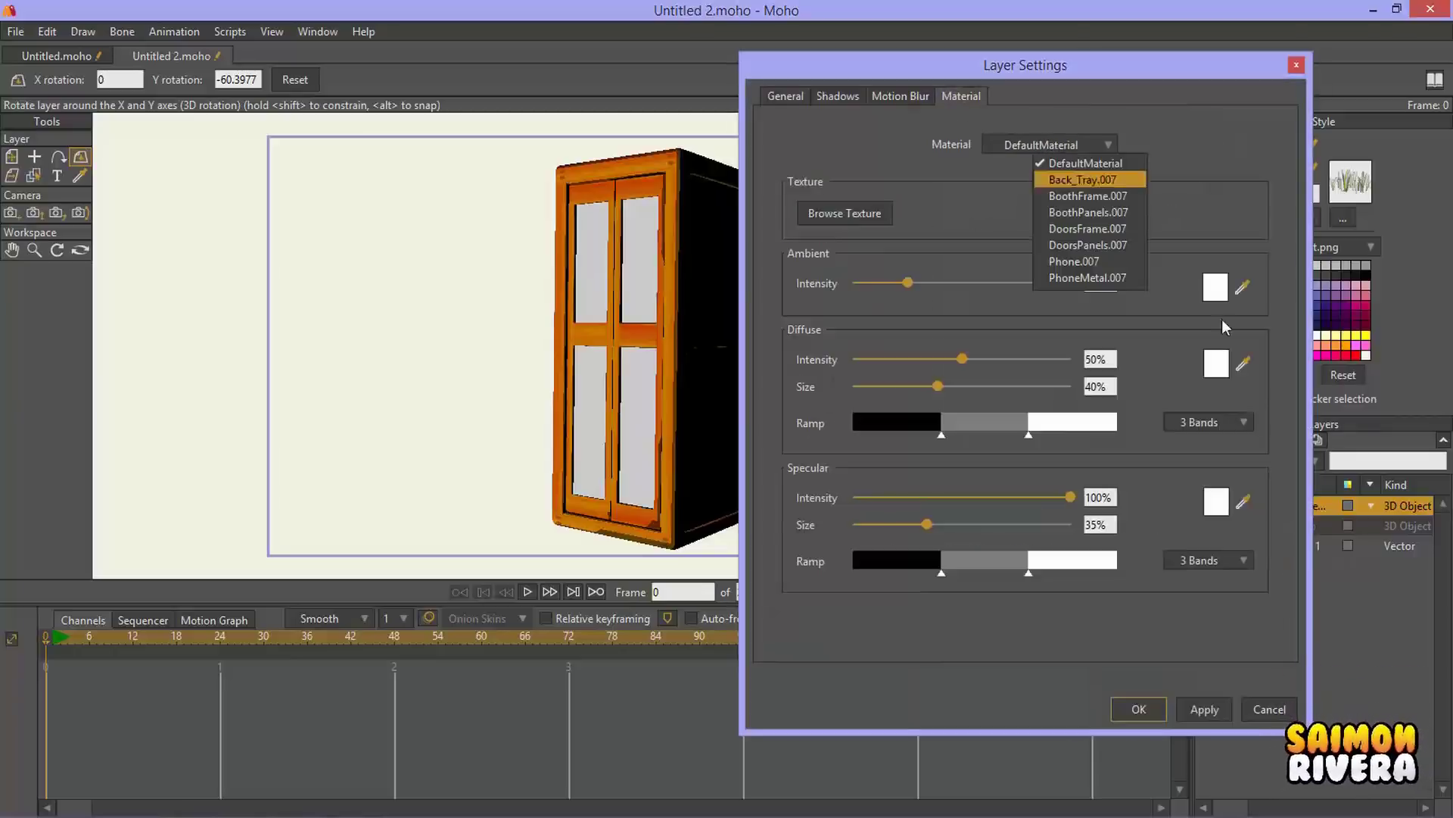
pyautogui.click(1220, 425)
pyautogui.click(1222, 424)
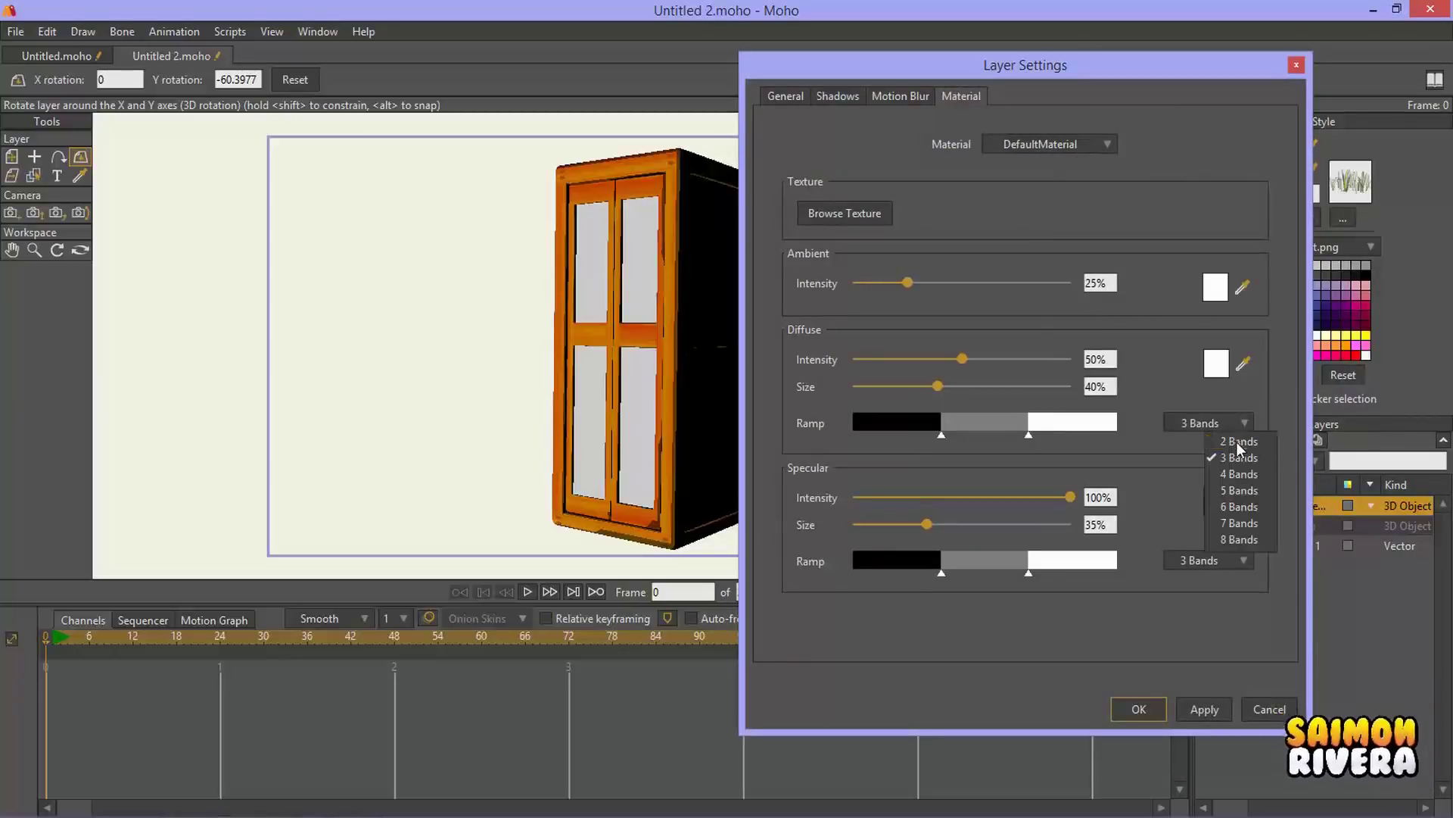
pyautogui.click(1237, 441)
pyautogui.click(1215, 288)
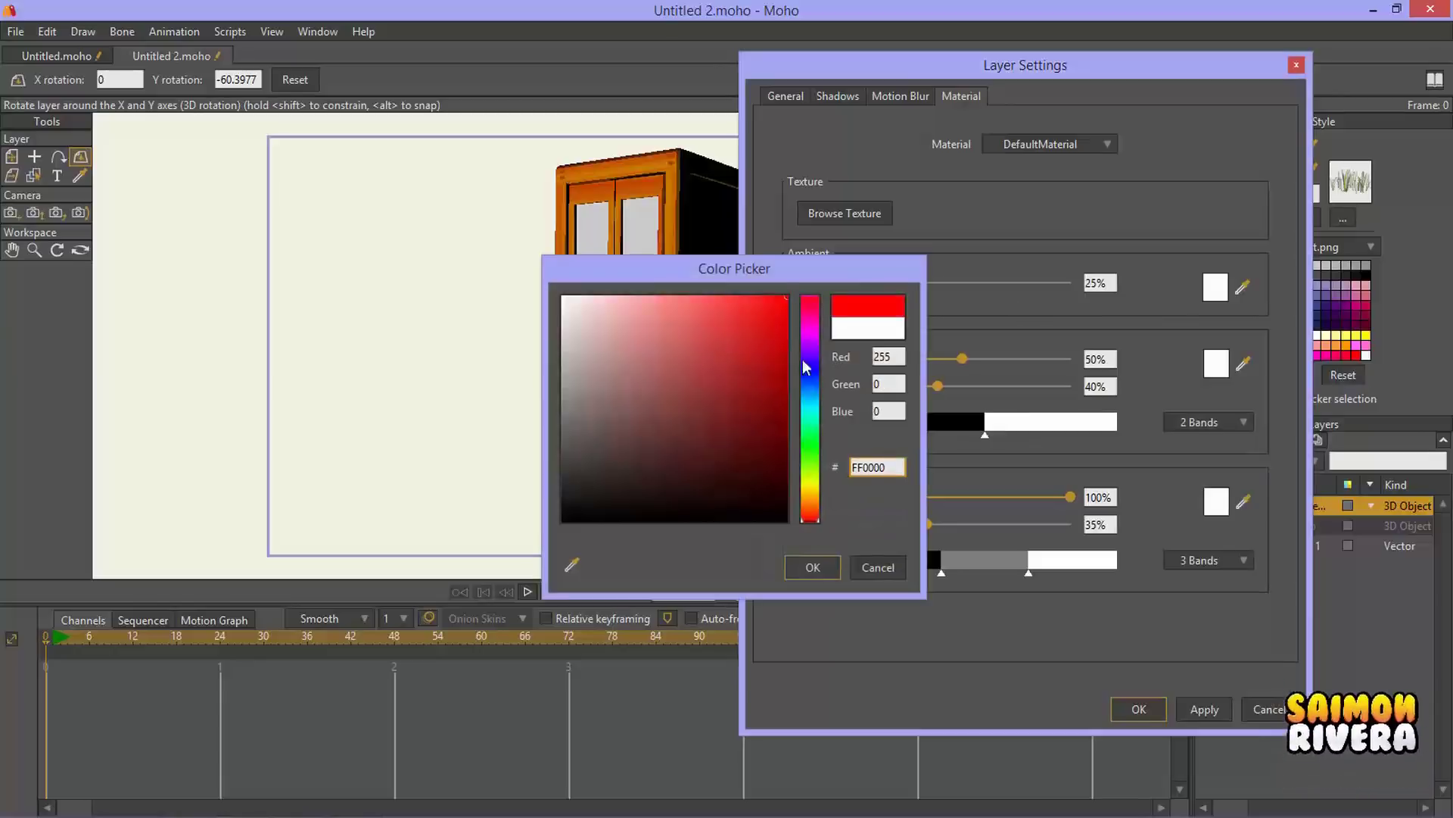
pyautogui.click(813, 568)
pyautogui.moveTo(998, 73); pyautogui.dragTo(1077, 66)
# Step: Assign PhoneBooth_3D.png as the texture of DefaultMaterial and accept the layer settings
pyautogui.click(1115, 137)
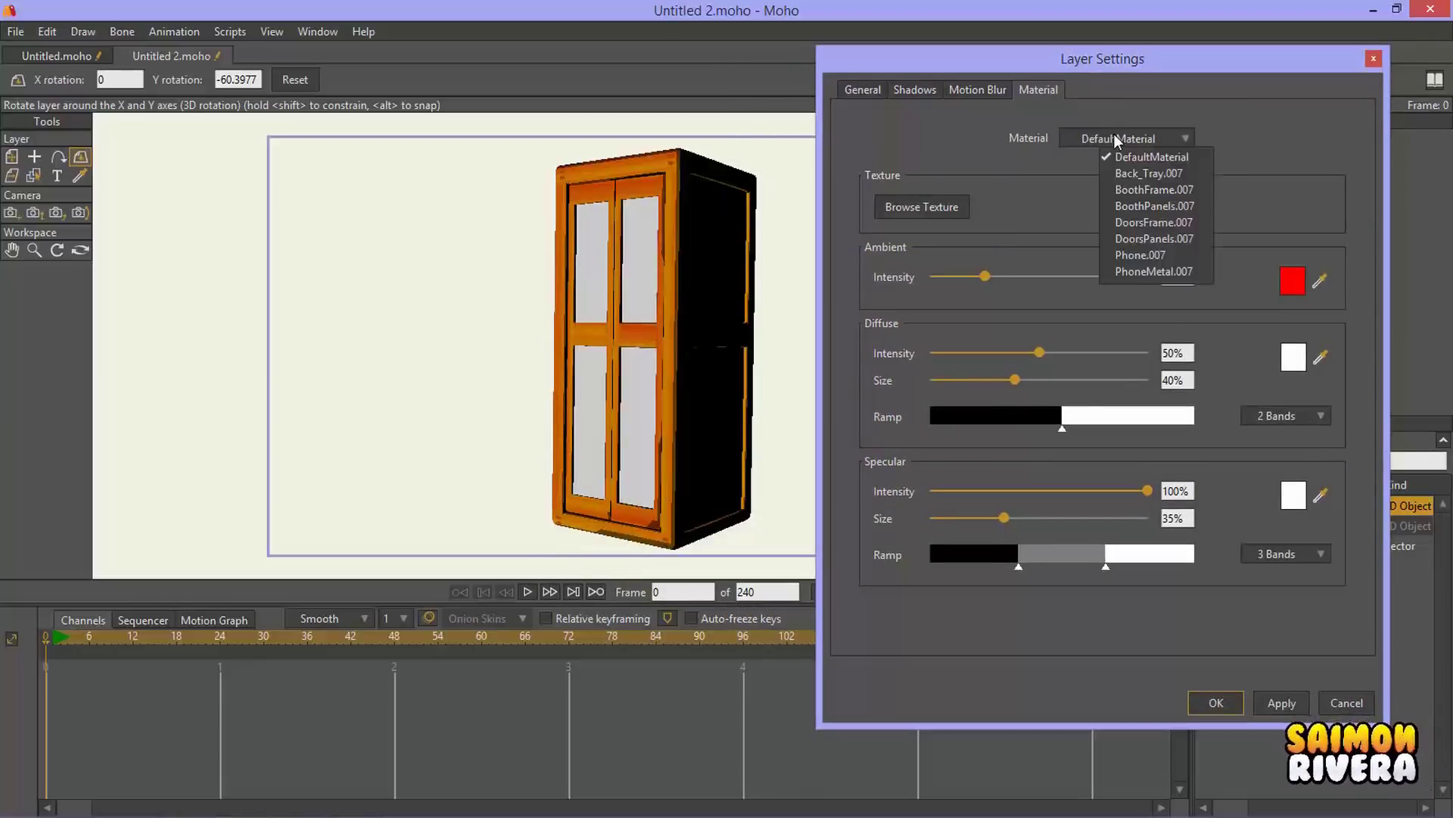
pyautogui.click(924, 220)
pyautogui.click(922, 215)
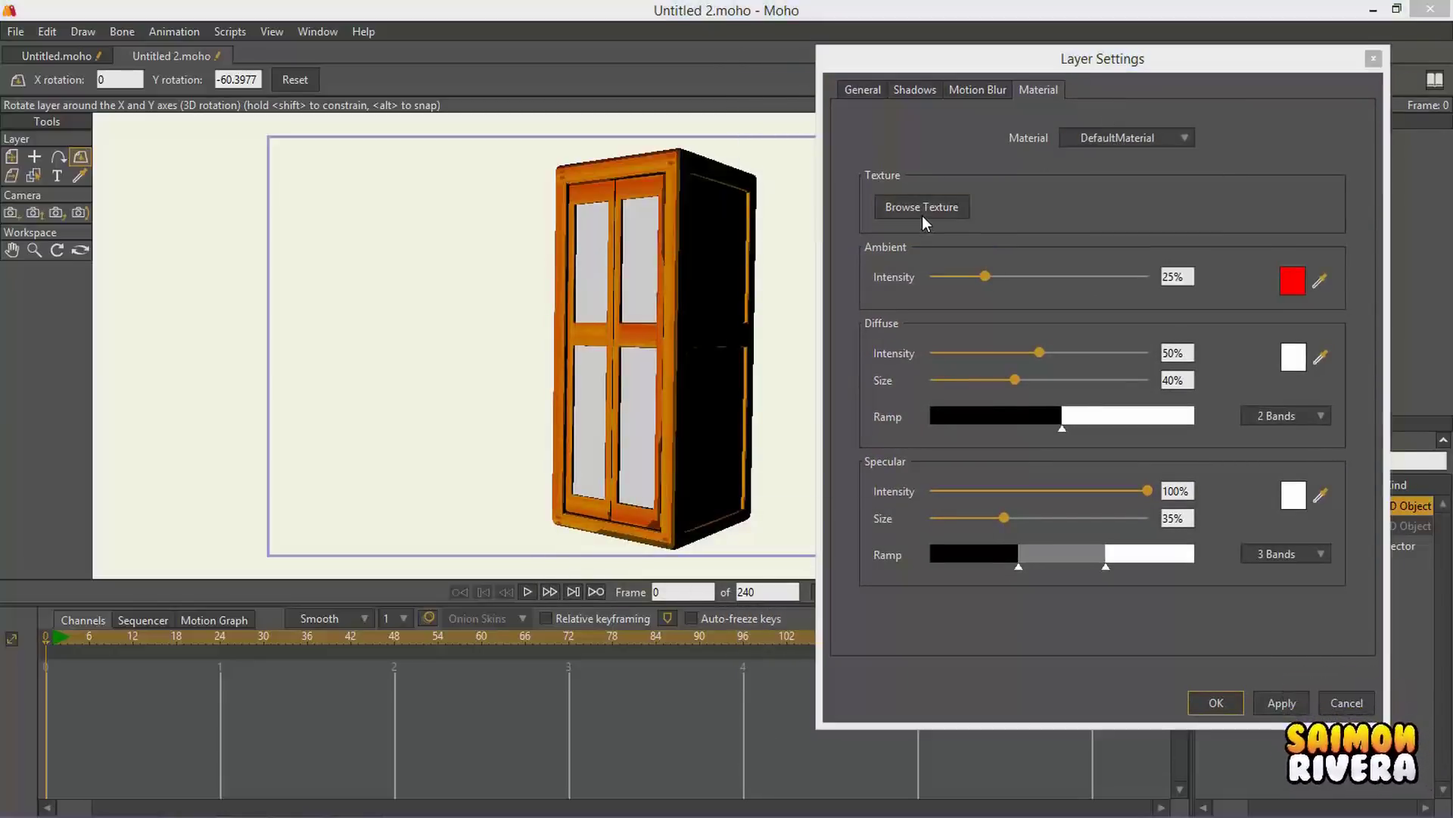
pyautogui.click(1245, 276)
pyautogui.click(1291, 478)
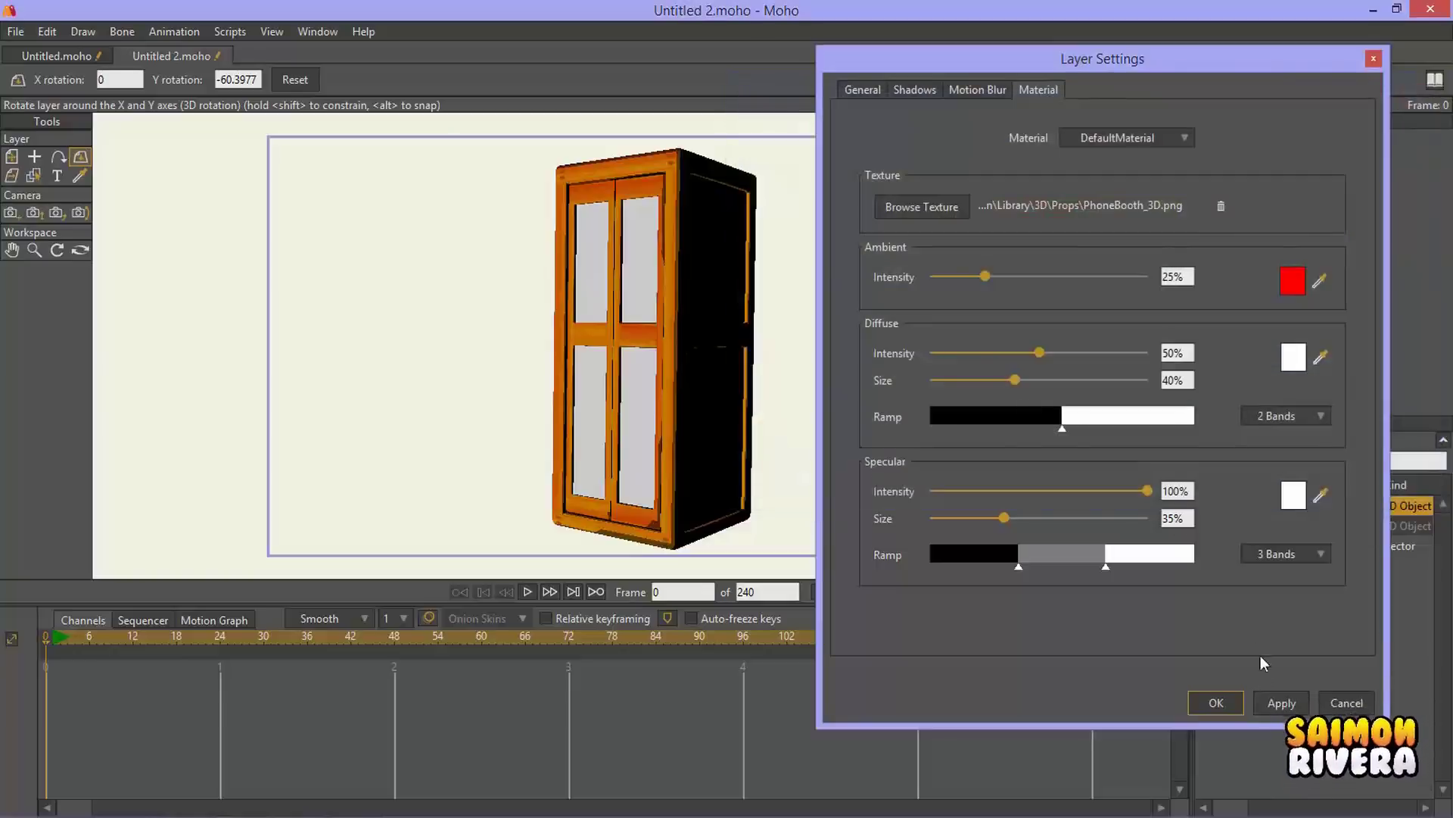
pyautogui.click(1217, 704)
# Step: Rotate the PhoneBooth layer to about X 1.4 and Y -71.4 degrees, and open its DefaultMaterial settings
pyautogui.moveTo(711, 363); pyautogui.dragTo(535, 340)
pyautogui.moveTo(707, 377); pyautogui.dragTo(729, 374)
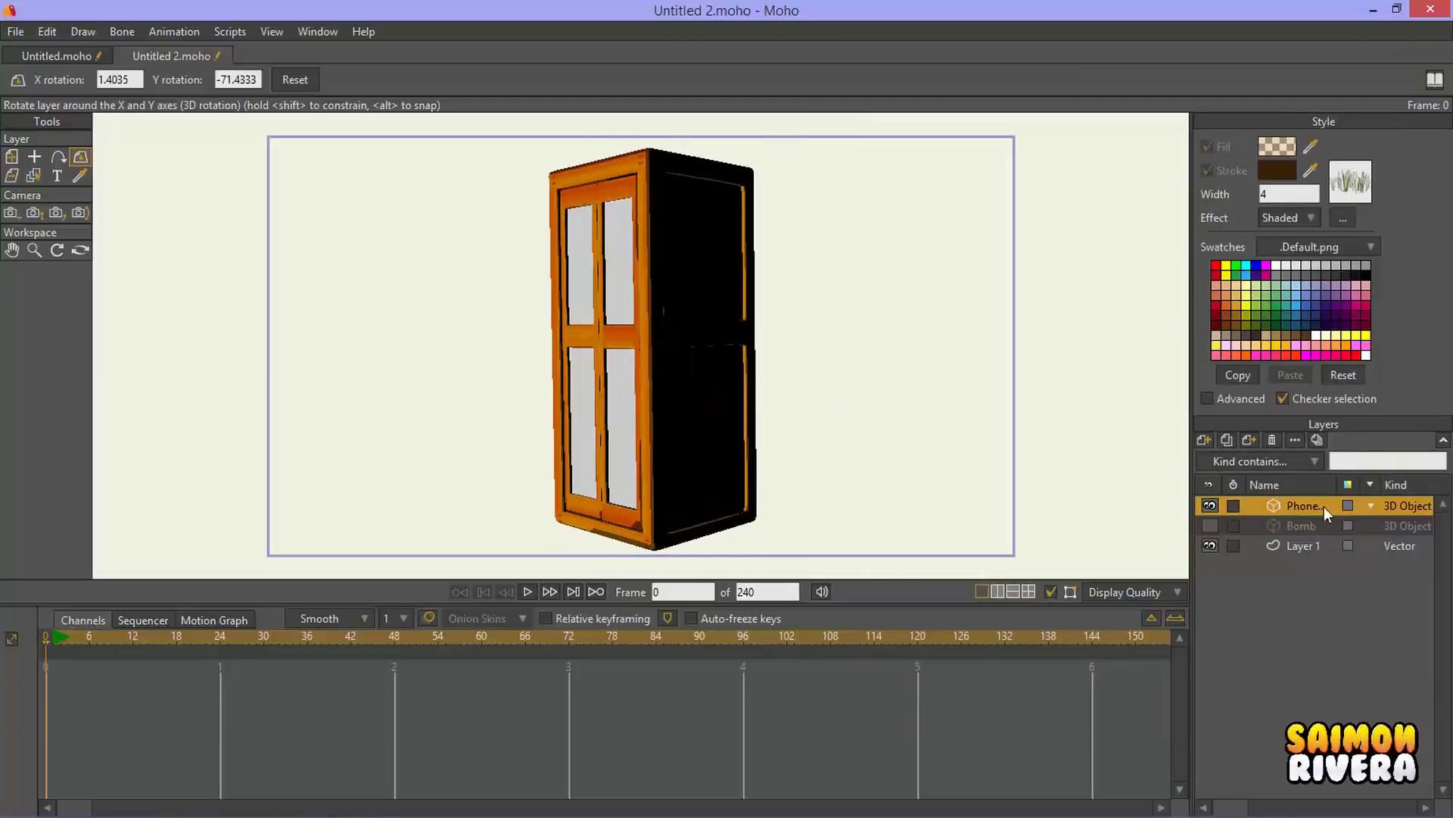
pyautogui.doubleClick(1305, 506)
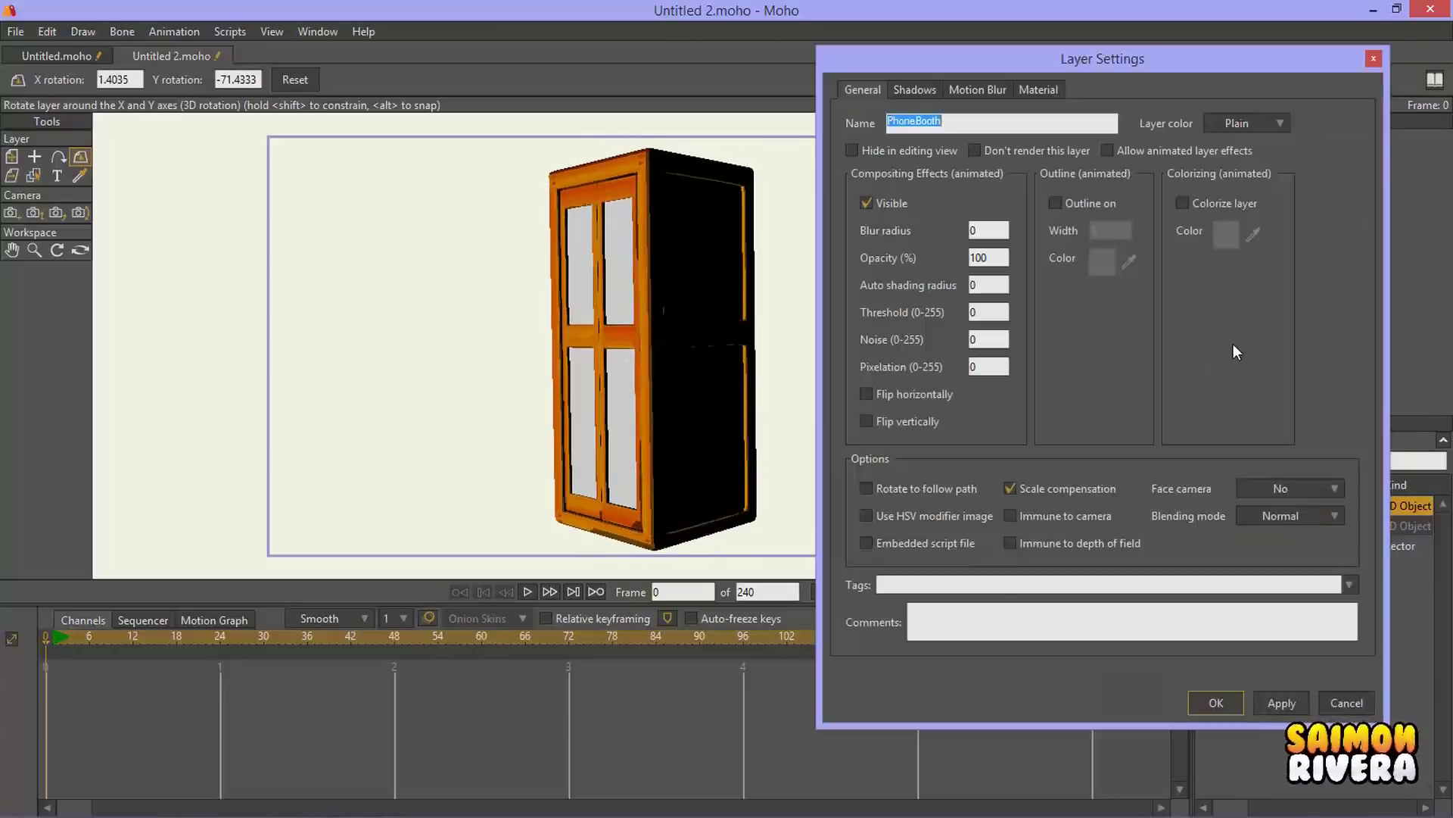
pyautogui.click(1064, 90)
pyautogui.click(1157, 130)
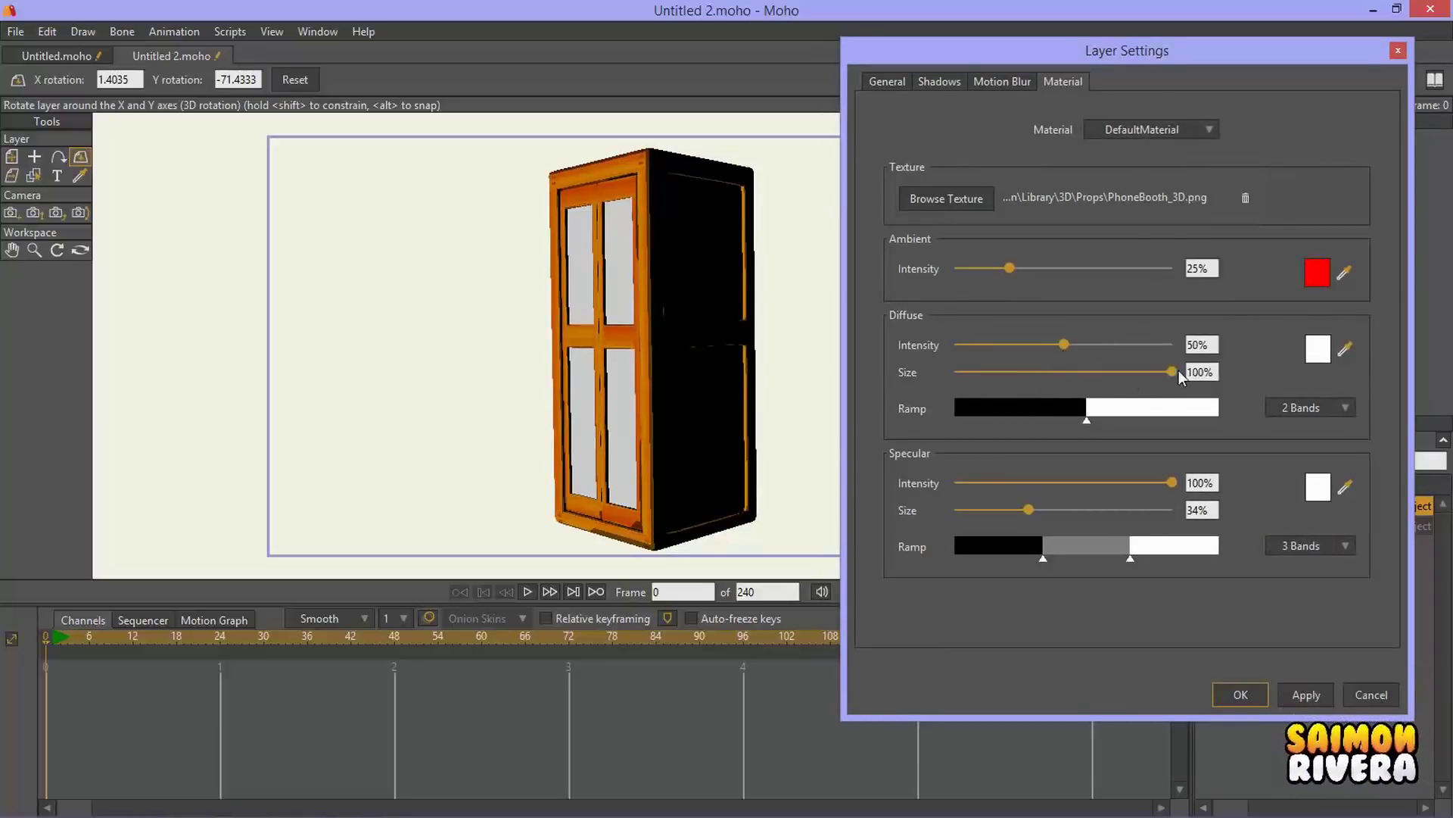
# Step: Set DefaultMaterial's diffuse size to 62% with a 3 Bands ramp, and its specular intensity to 81% and size to 62% with a widened middle band
pyautogui.moveTo(1088, 417)
pyautogui.mouseDown()
pyautogui.moveTo(1194, 418)
pyautogui.moveTo(1014, 417)
pyautogui.mouseUp()
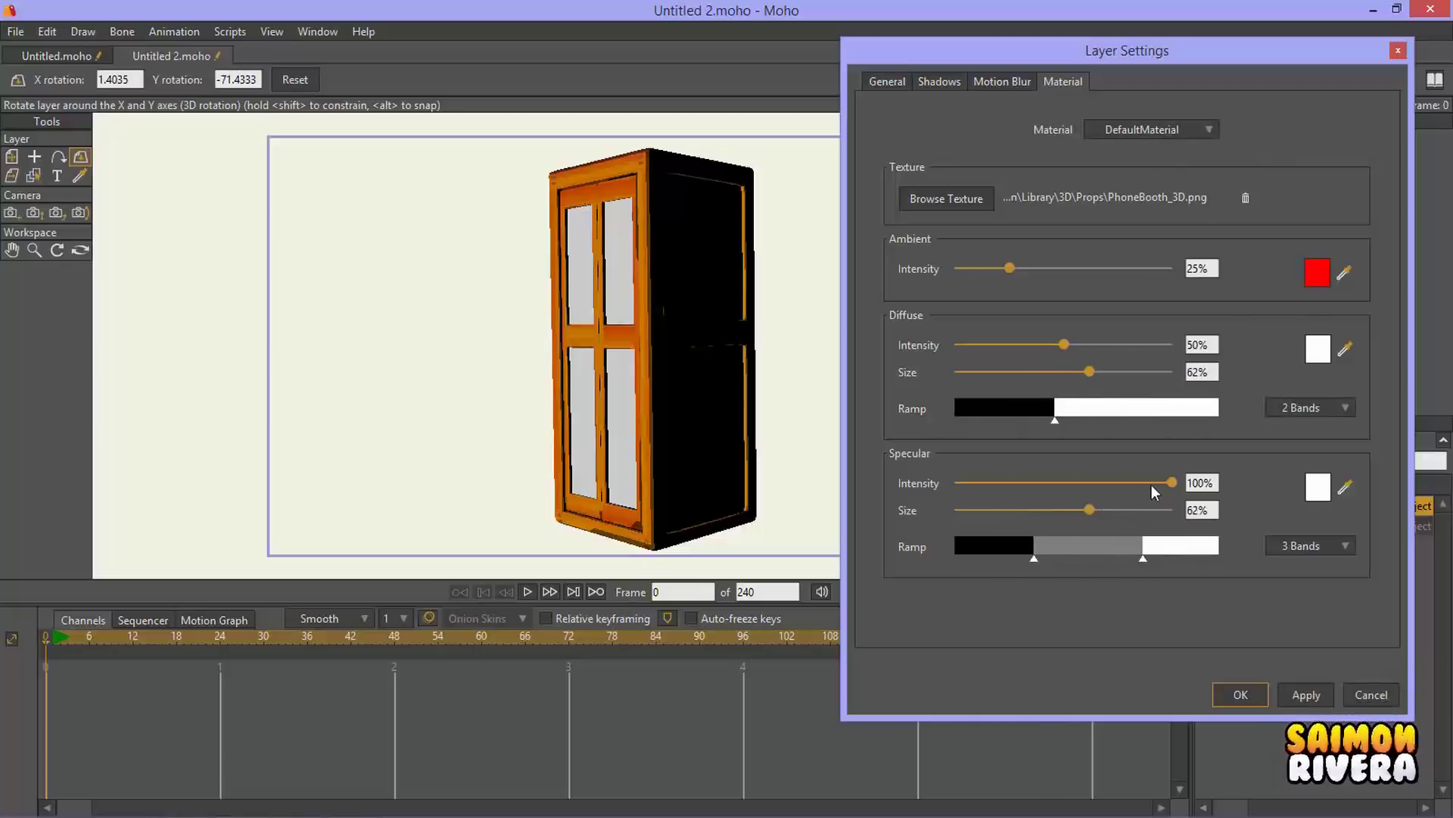
pyautogui.moveTo(1055, 474); pyautogui.dragTo(1151, 490)
pyautogui.moveTo(1135, 561)
pyautogui.mouseDown()
pyautogui.moveTo(1161, 550)
pyautogui.moveTo(1144, 560)
pyautogui.mouseUp()
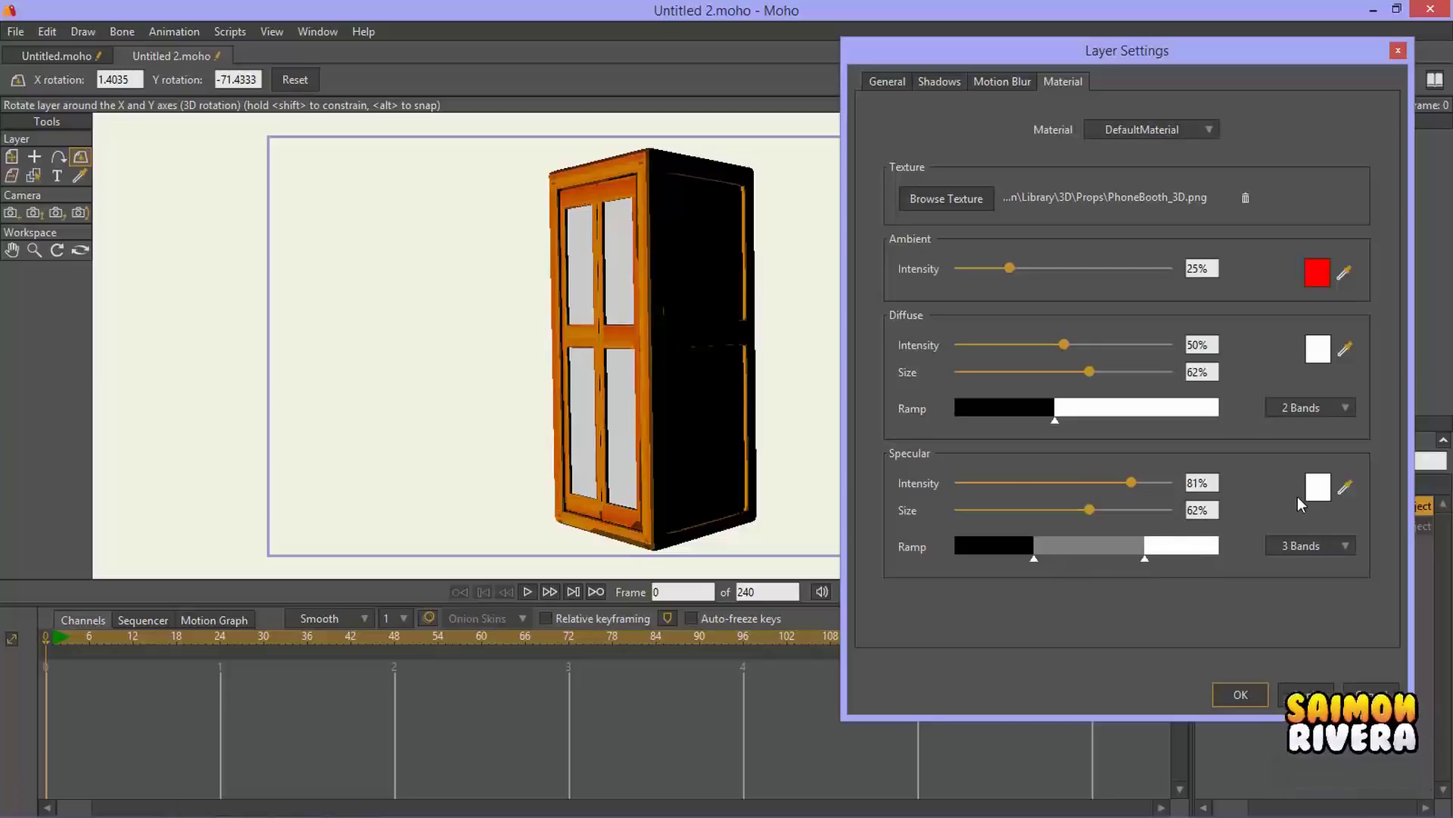
pyautogui.click(1330, 407)
pyautogui.click(1341, 443)
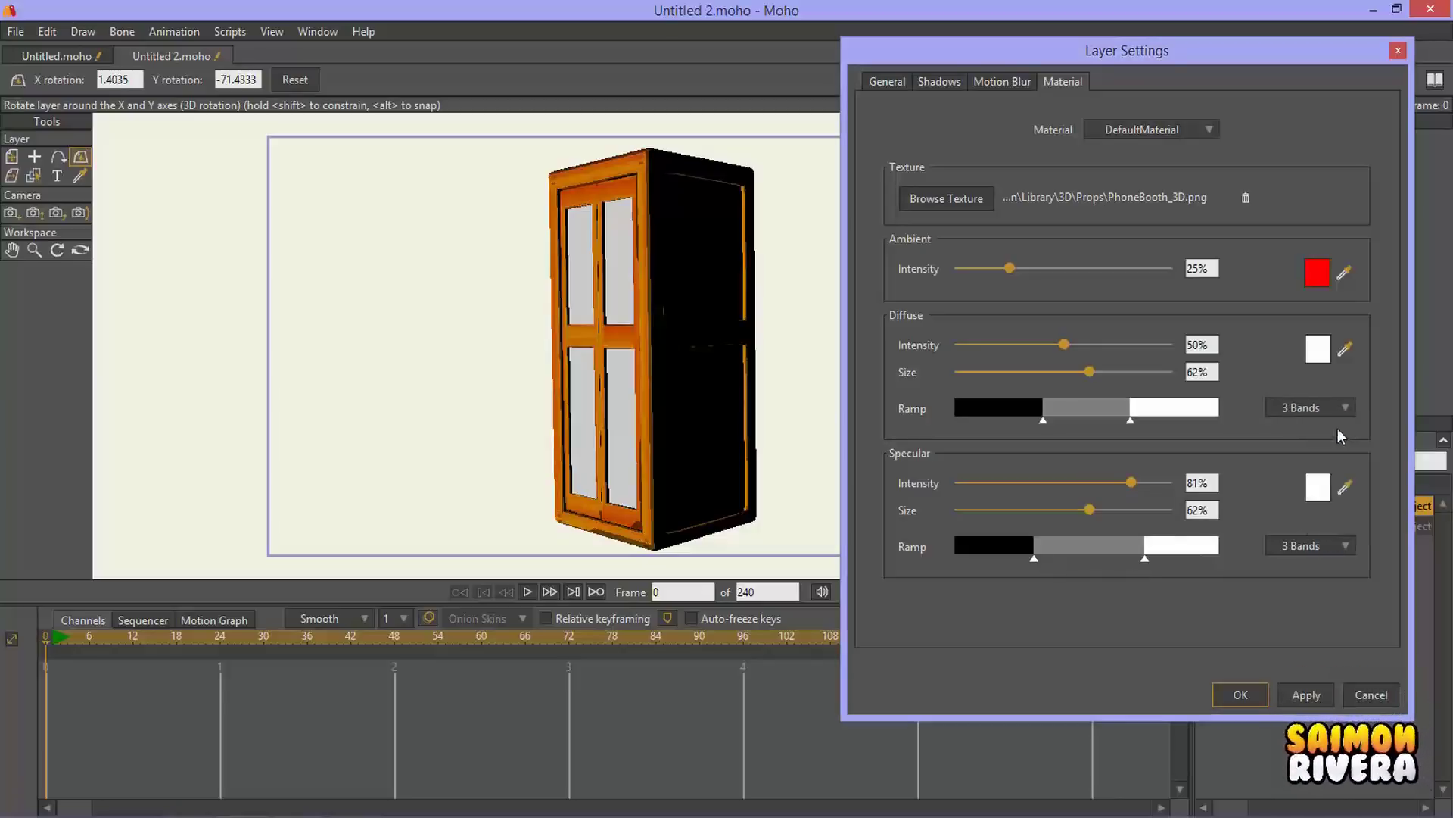
# Step: Change DefaultMaterial's ambient color from red to white and set its ambient intensity to 54%
pyautogui.click(1321, 348)
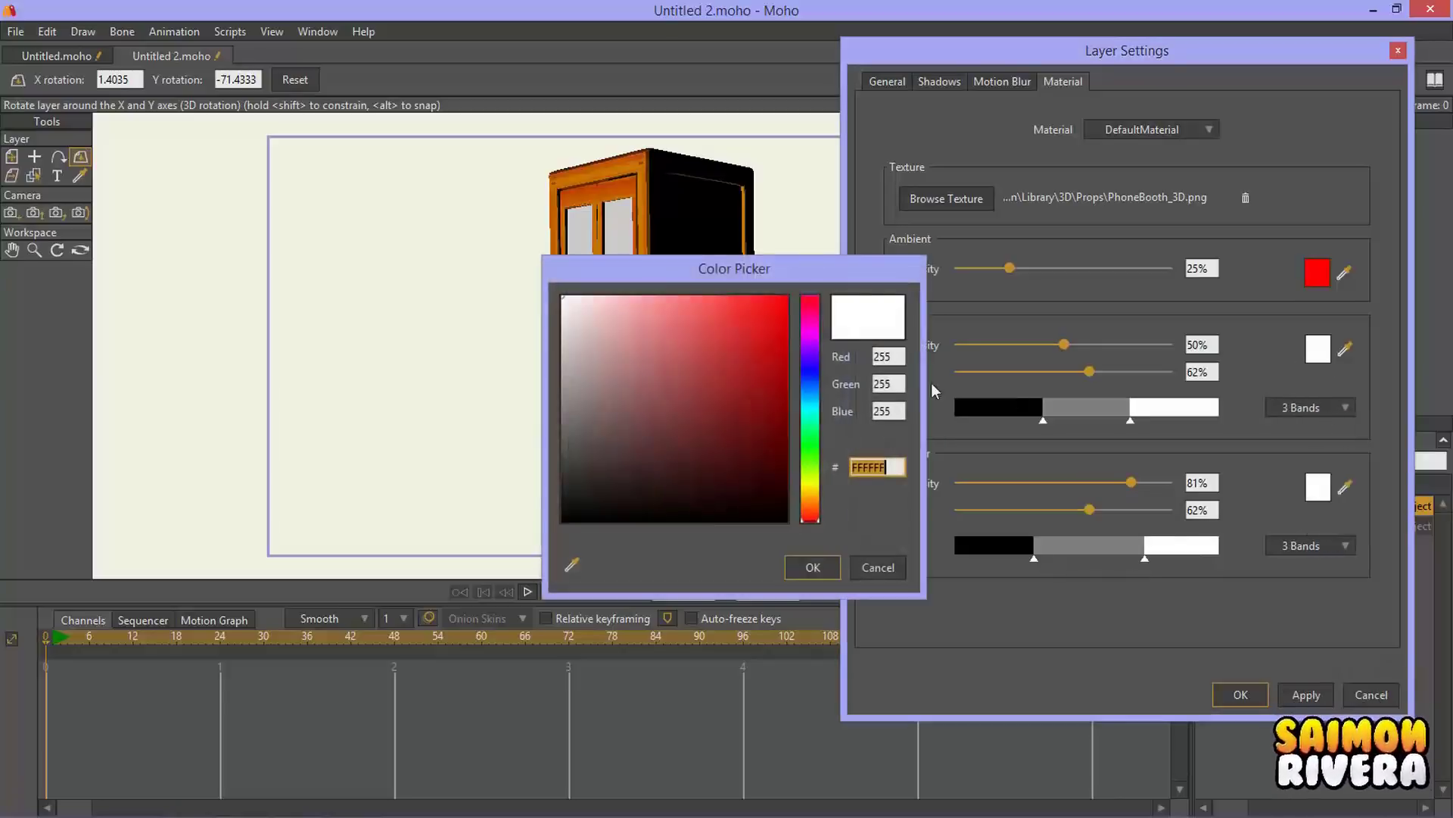
pyautogui.click(863, 570)
pyautogui.click(1317, 272)
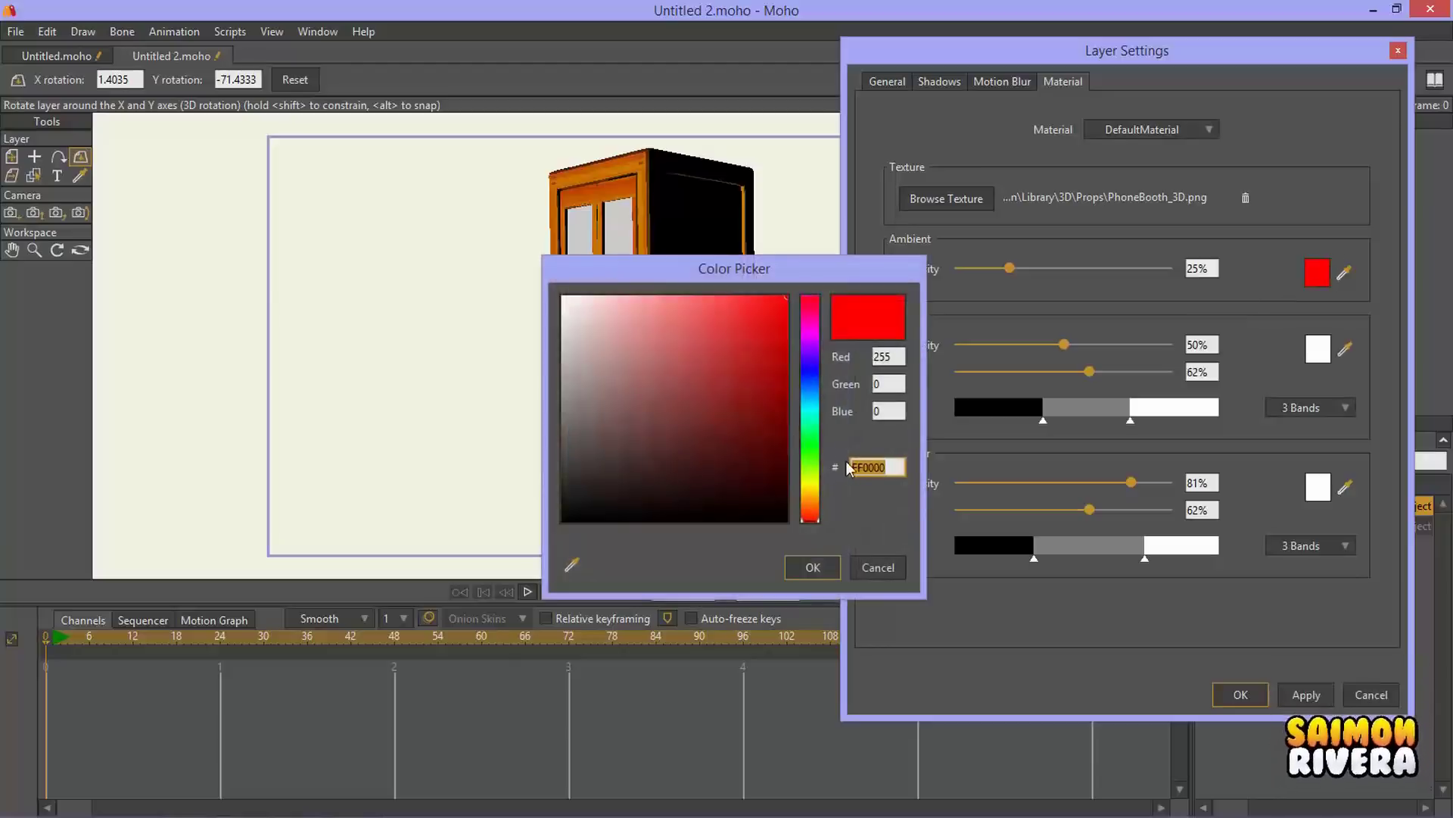
pyautogui.click(810, 567)
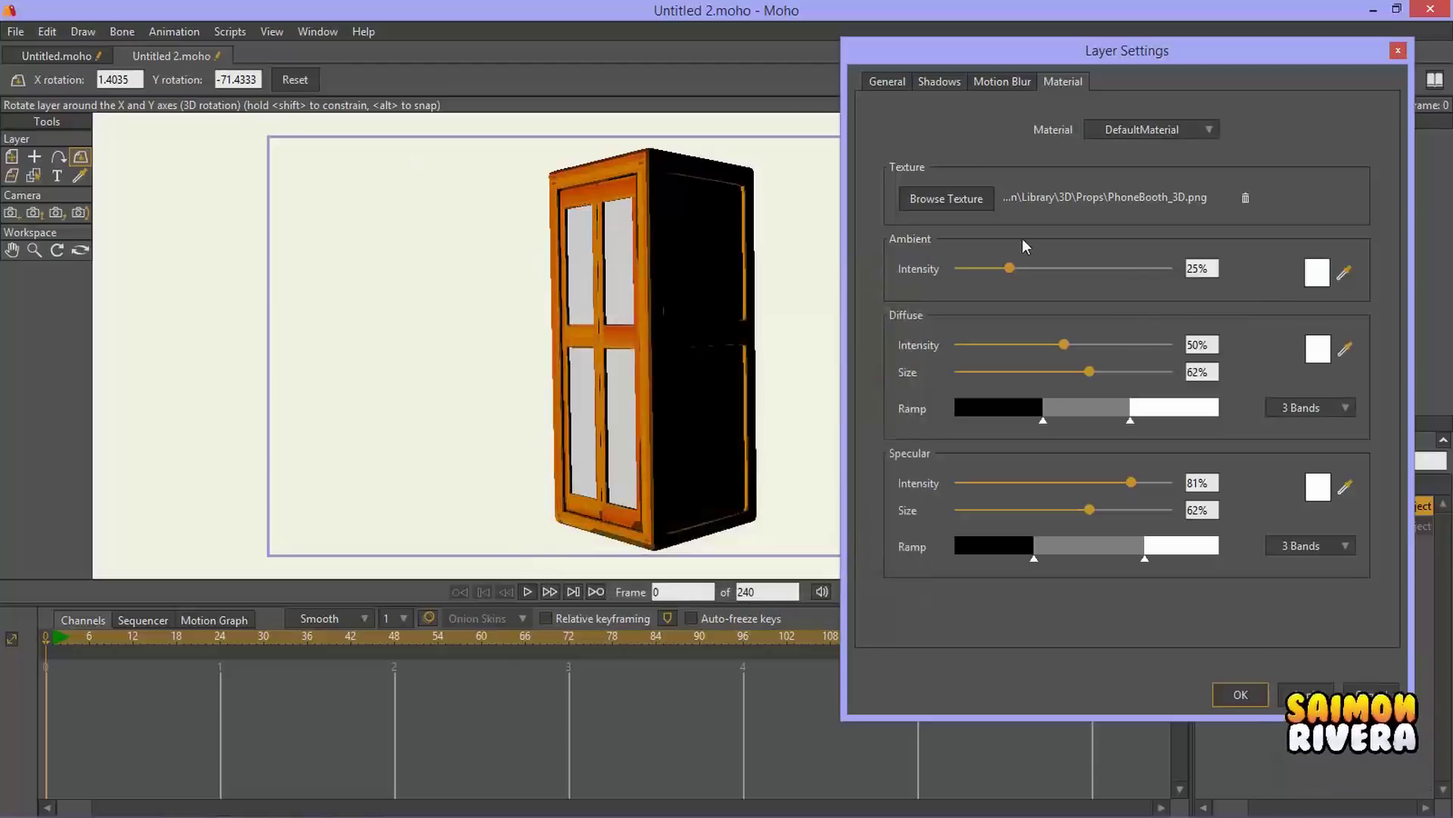
pyautogui.moveTo(1015, 266); pyautogui.dragTo(1075, 279)
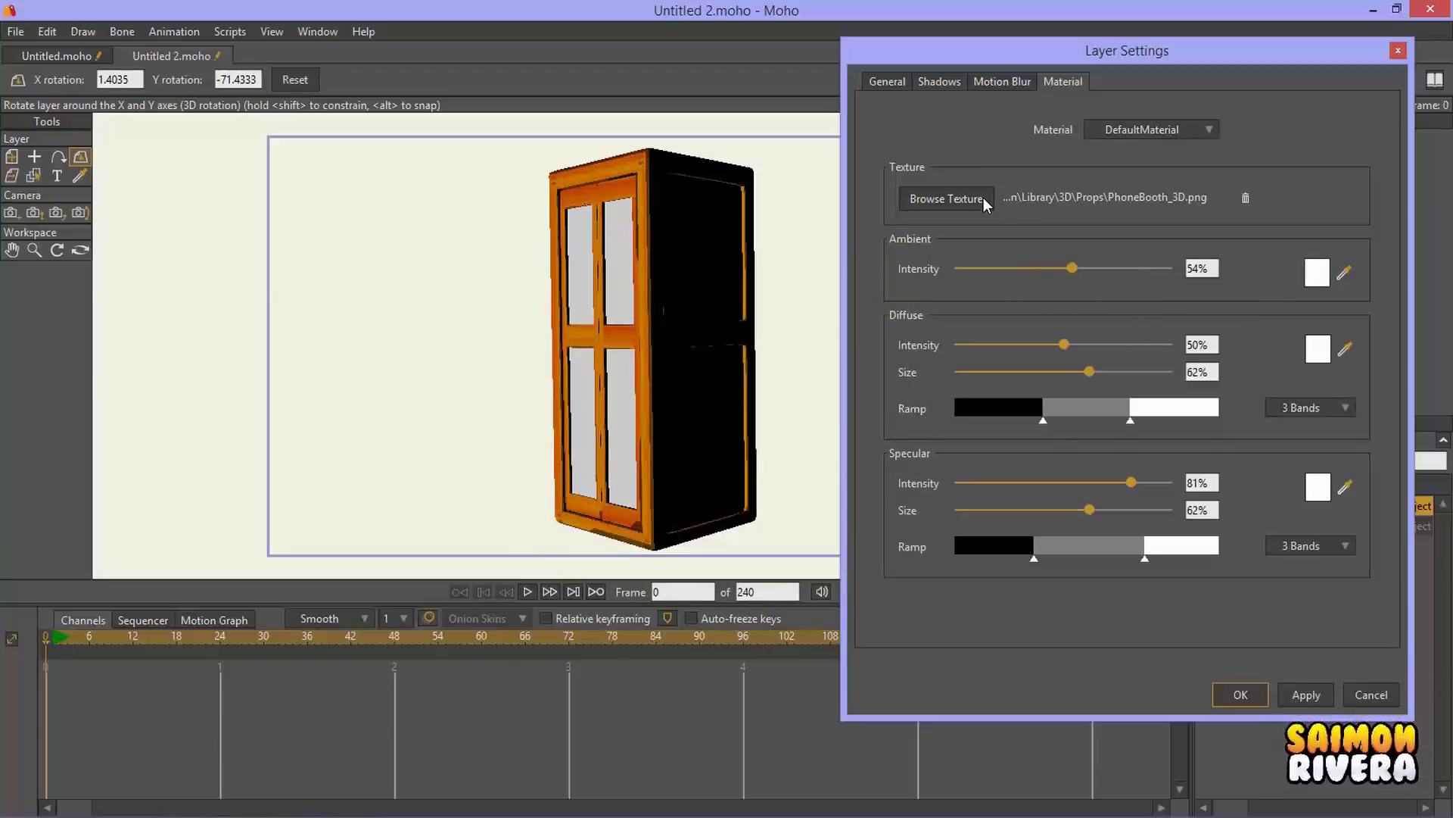
# Step: Switch to the Phone.007 material and render a preview of the booth rotated to about X -0.4 and Y -62.9 degrees
pyautogui.click(1151, 131)
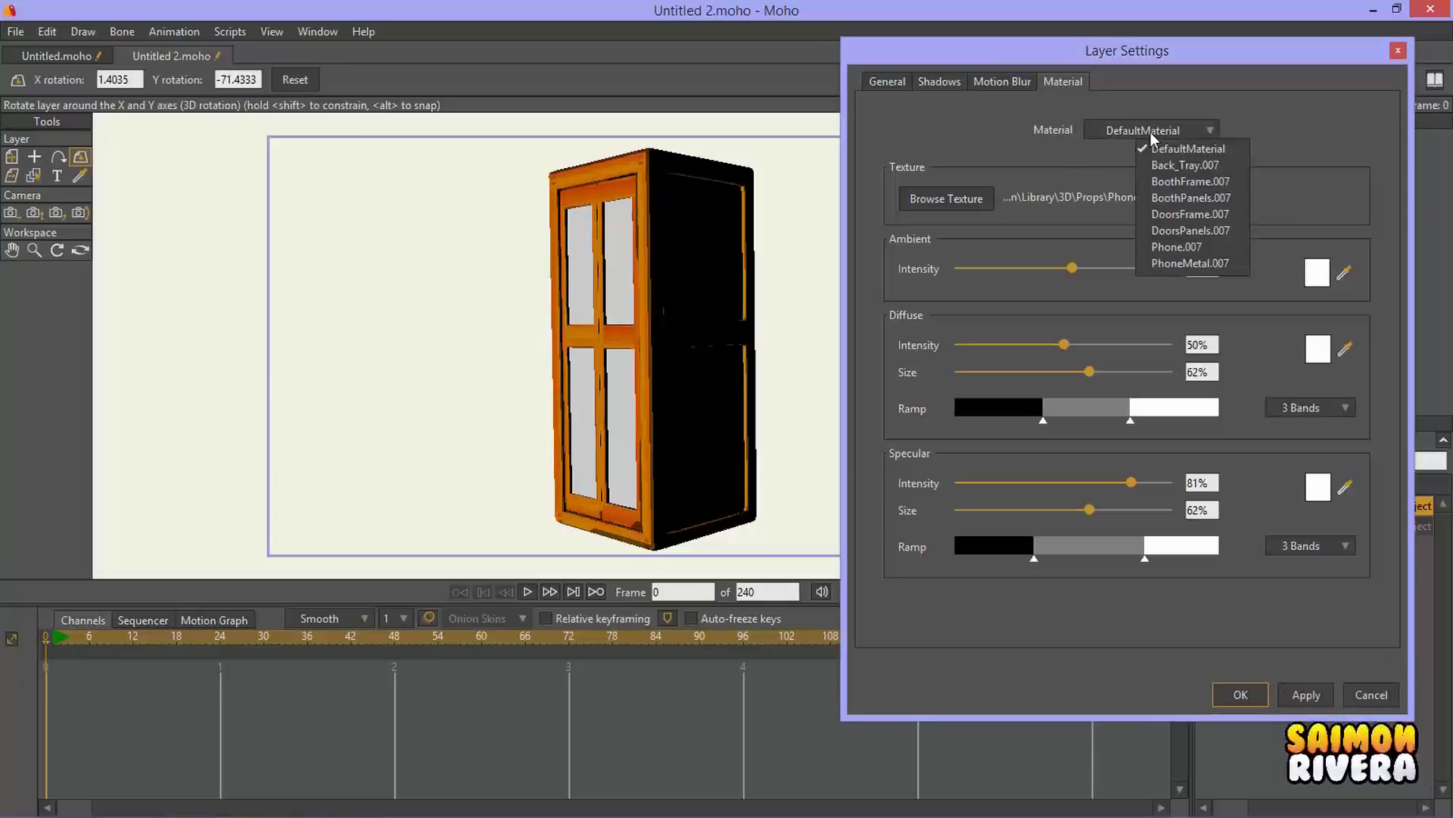
pyautogui.click(1201, 247)
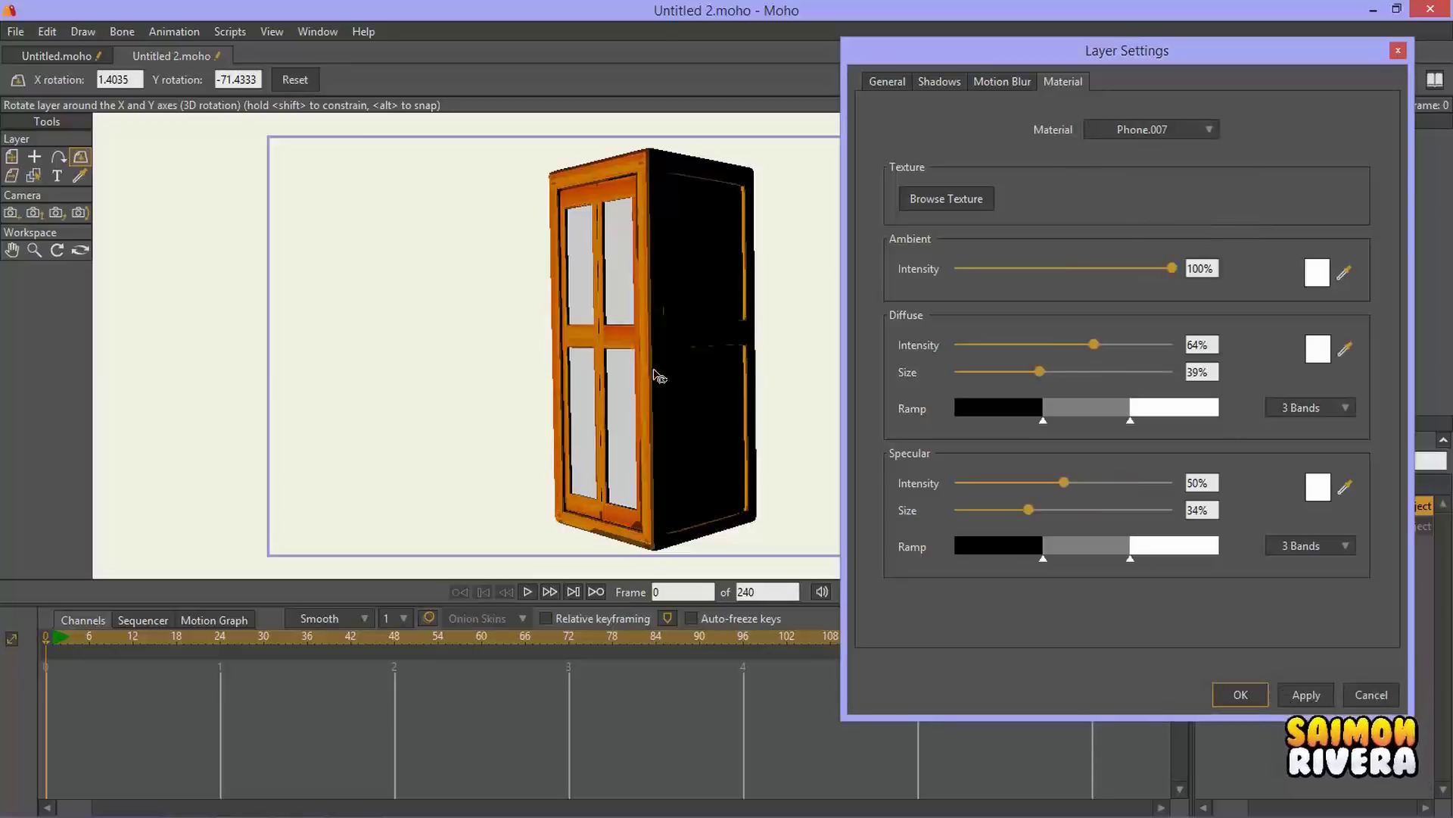
pyautogui.moveTo(658, 377); pyautogui.dragTo(711, 366)
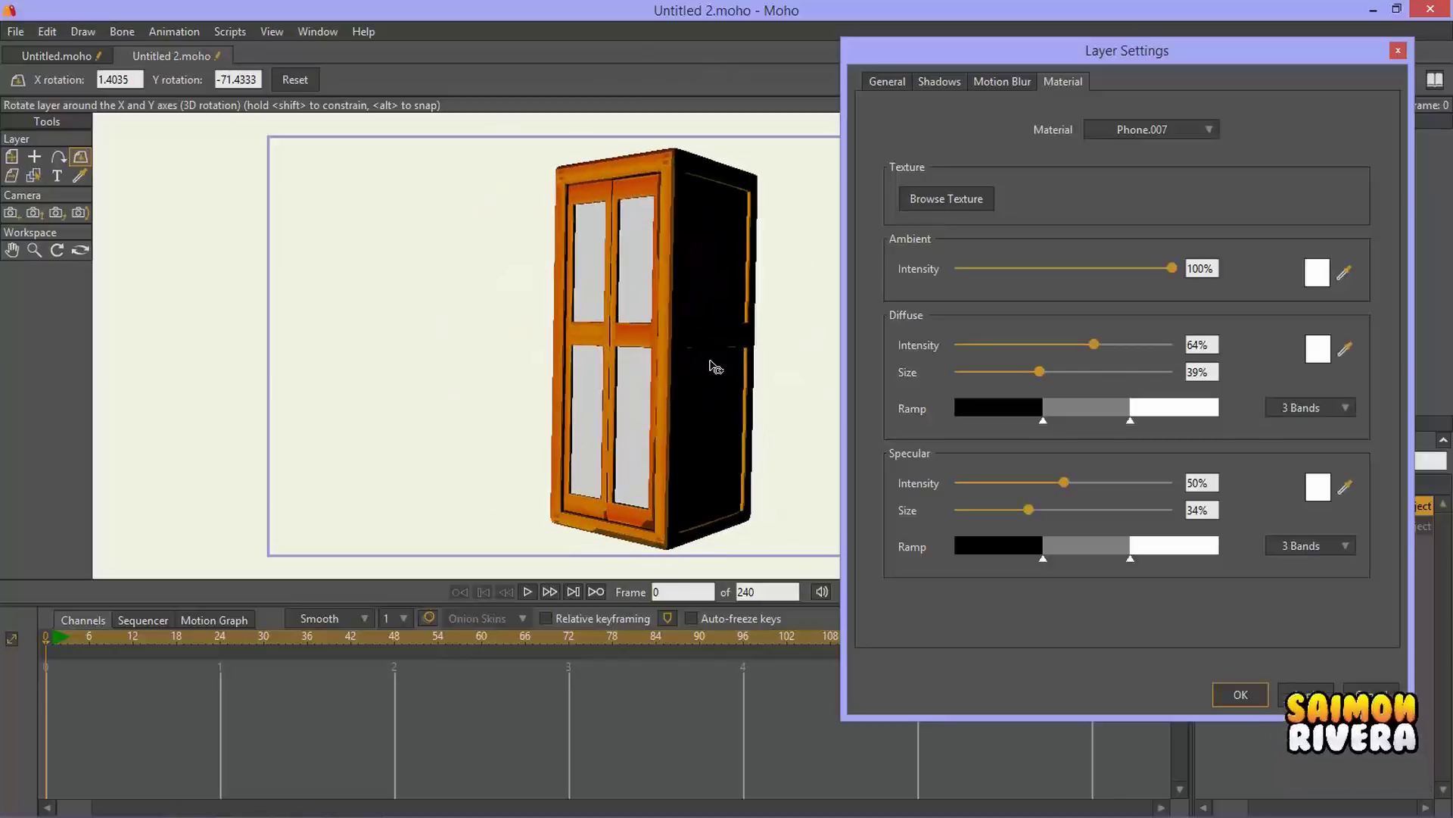
pyautogui.hotkey('ctrl', 'r')
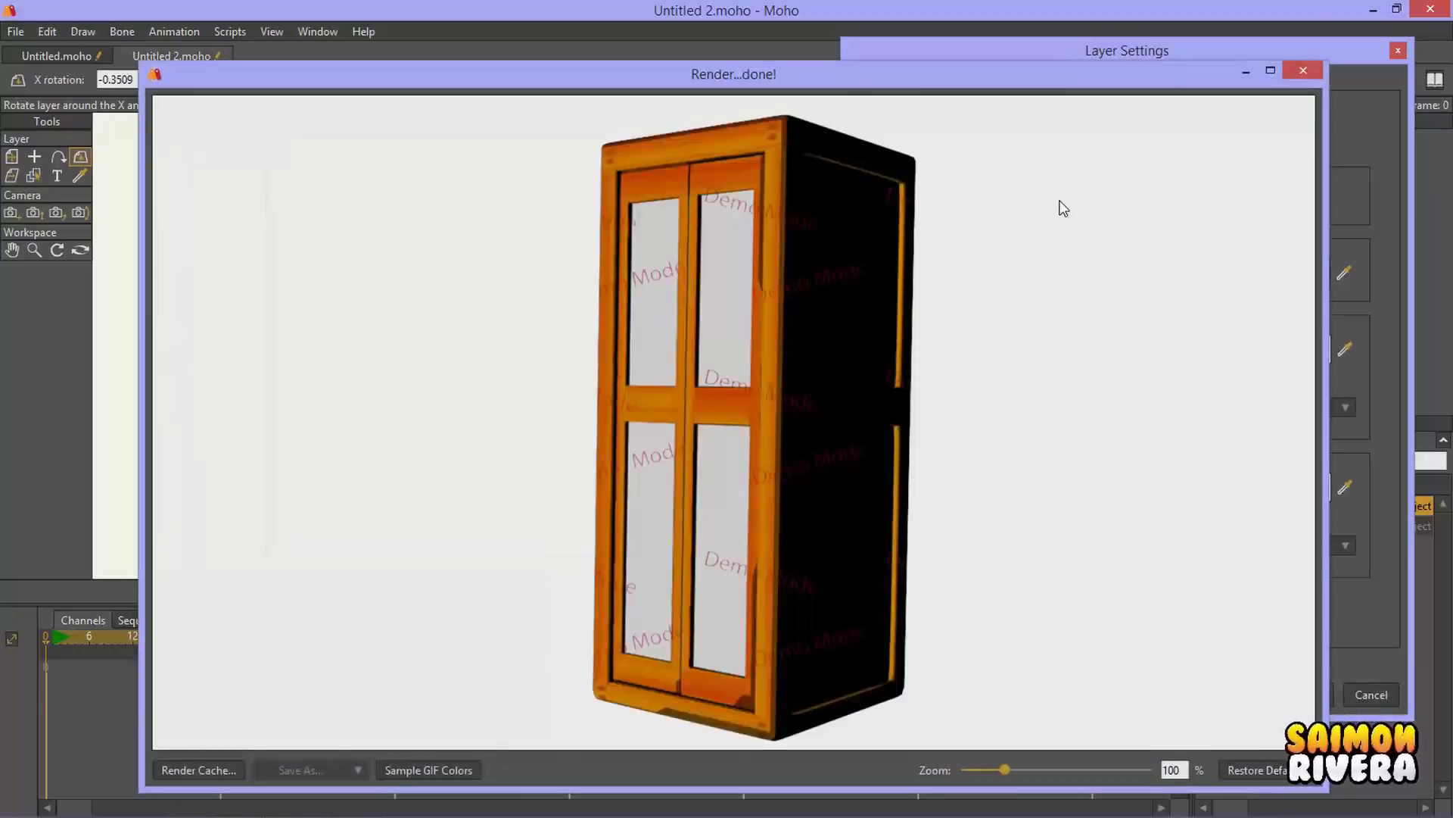
pyautogui.click(1298, 71)
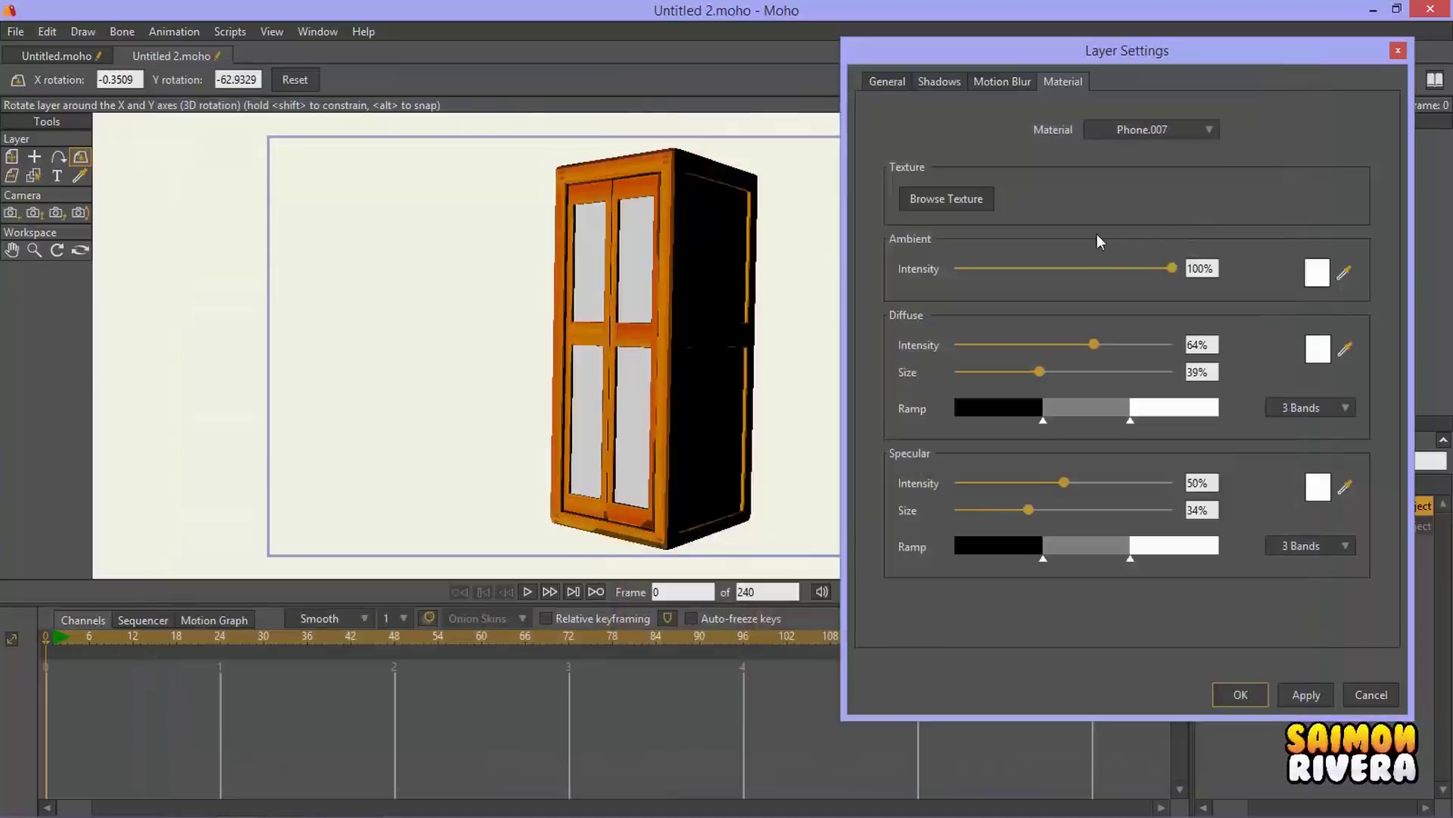
# Step: Set Phone.007's ambient intensity to 54% and diffuse ramp to 4 Bands, and accept the layer settings
pyautogui.moveTo(1024, 270); pyautogui.dragTo(1072, 268)
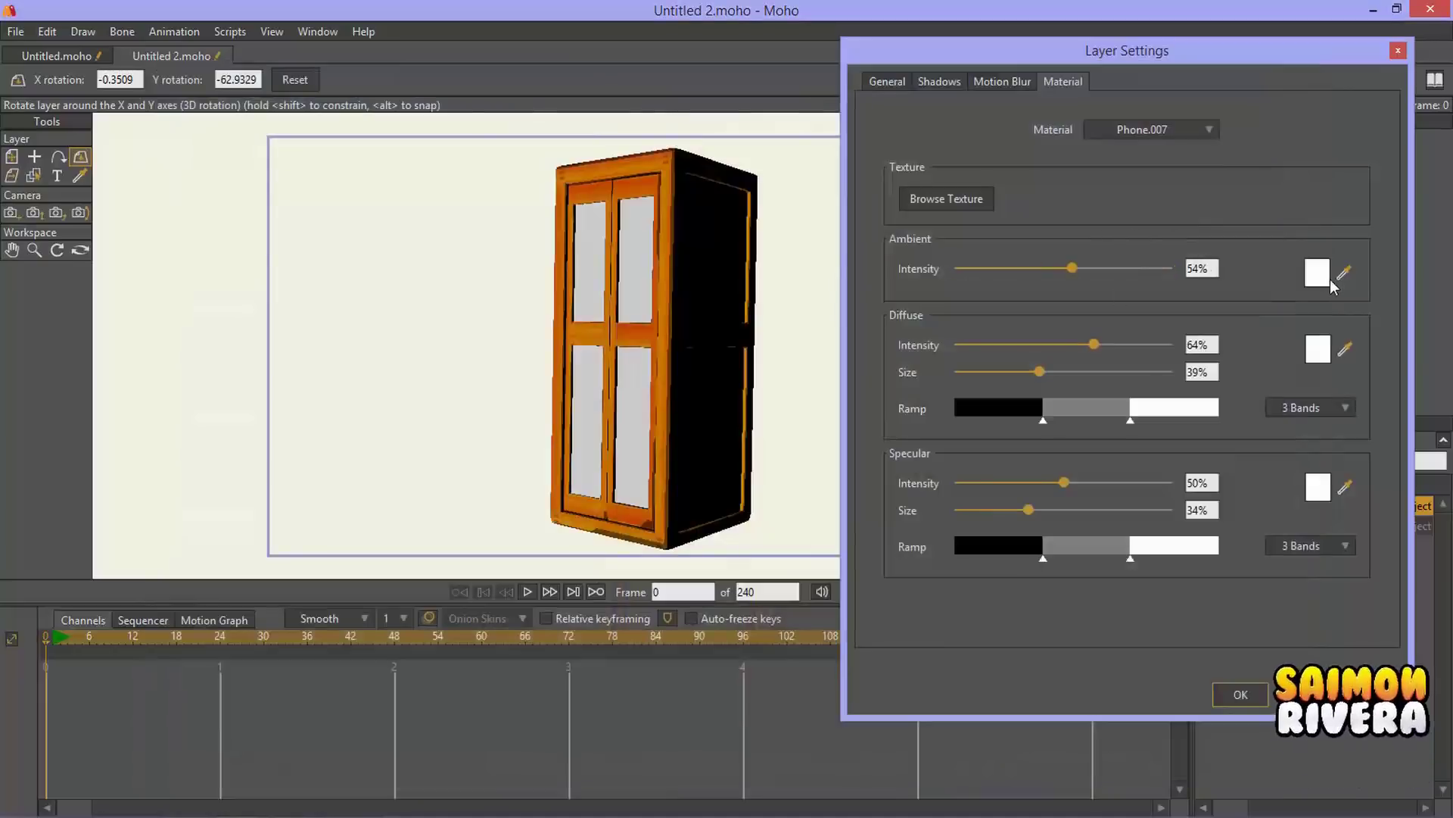
pyautogui.click(1330, 407)
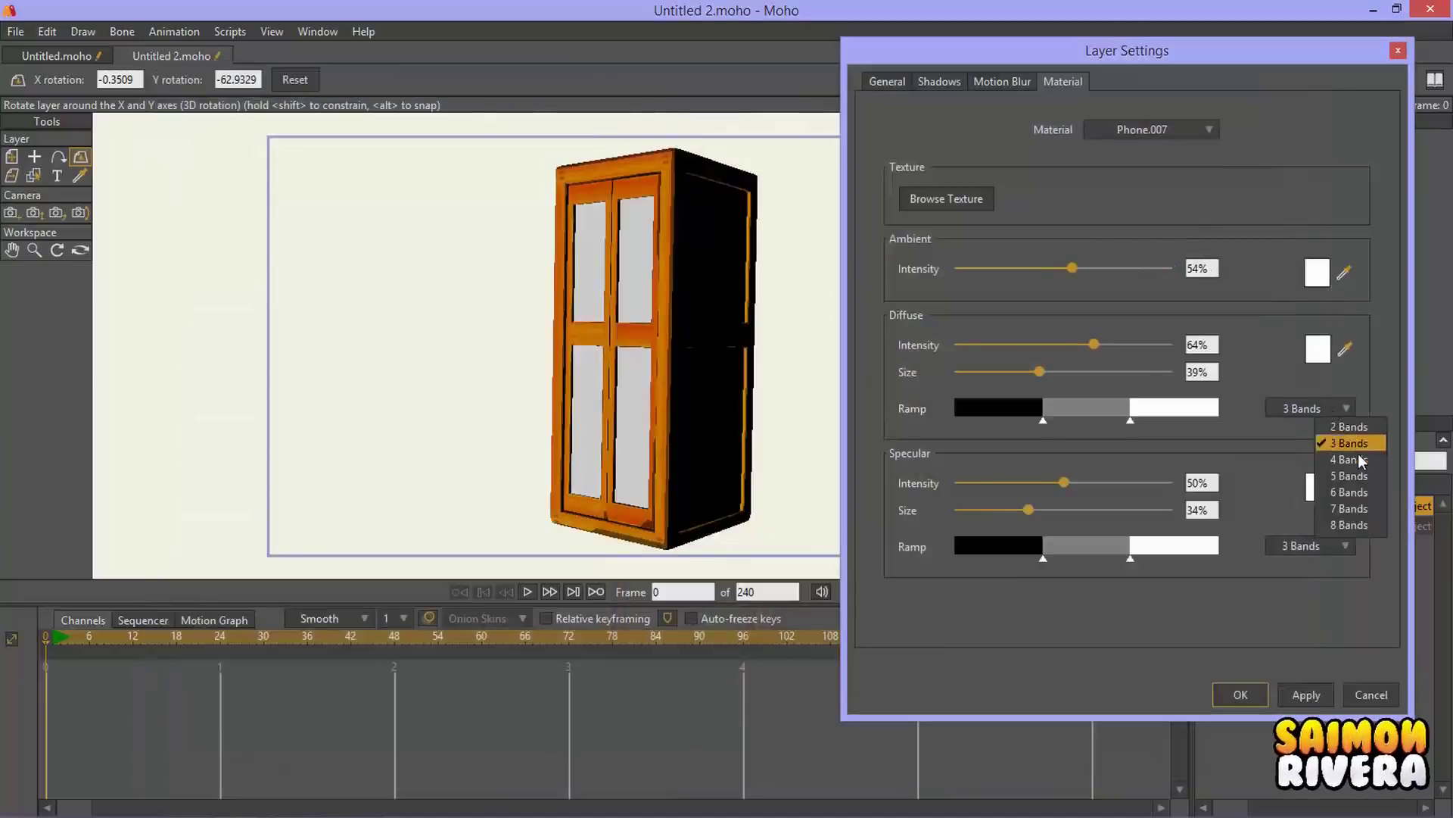
pyautogui.click(1136, 130)
pyautogui.click(1208, 165)
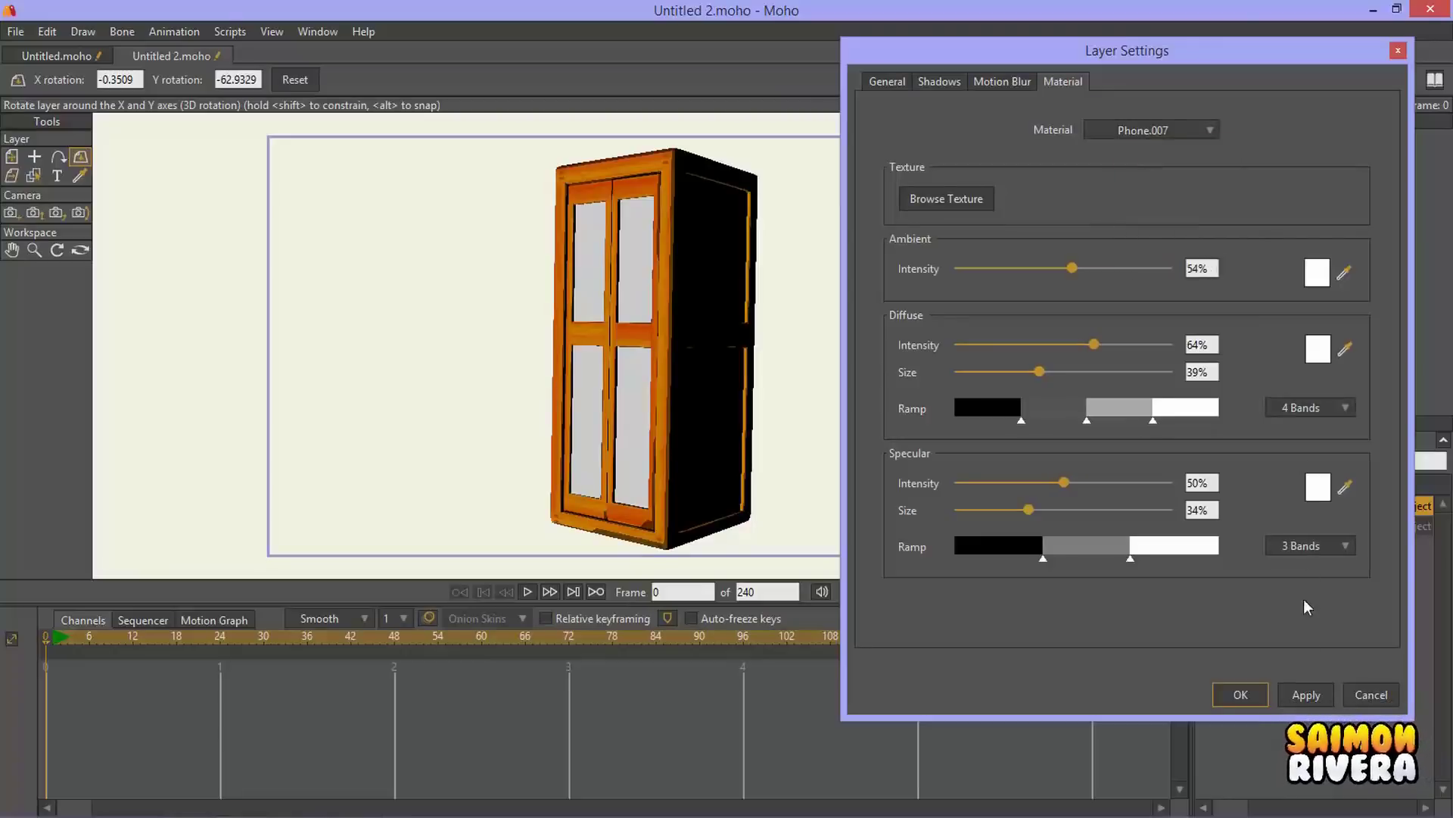
pyautogui.click(1241, 694)
# Step: Rotate the phone booth to about X 4.6 and Y -18.2 degrees, and open the layer's Quick Settings
pyautogui.moveTo(1023, 513); pyautogui.dragTo(946, 409)
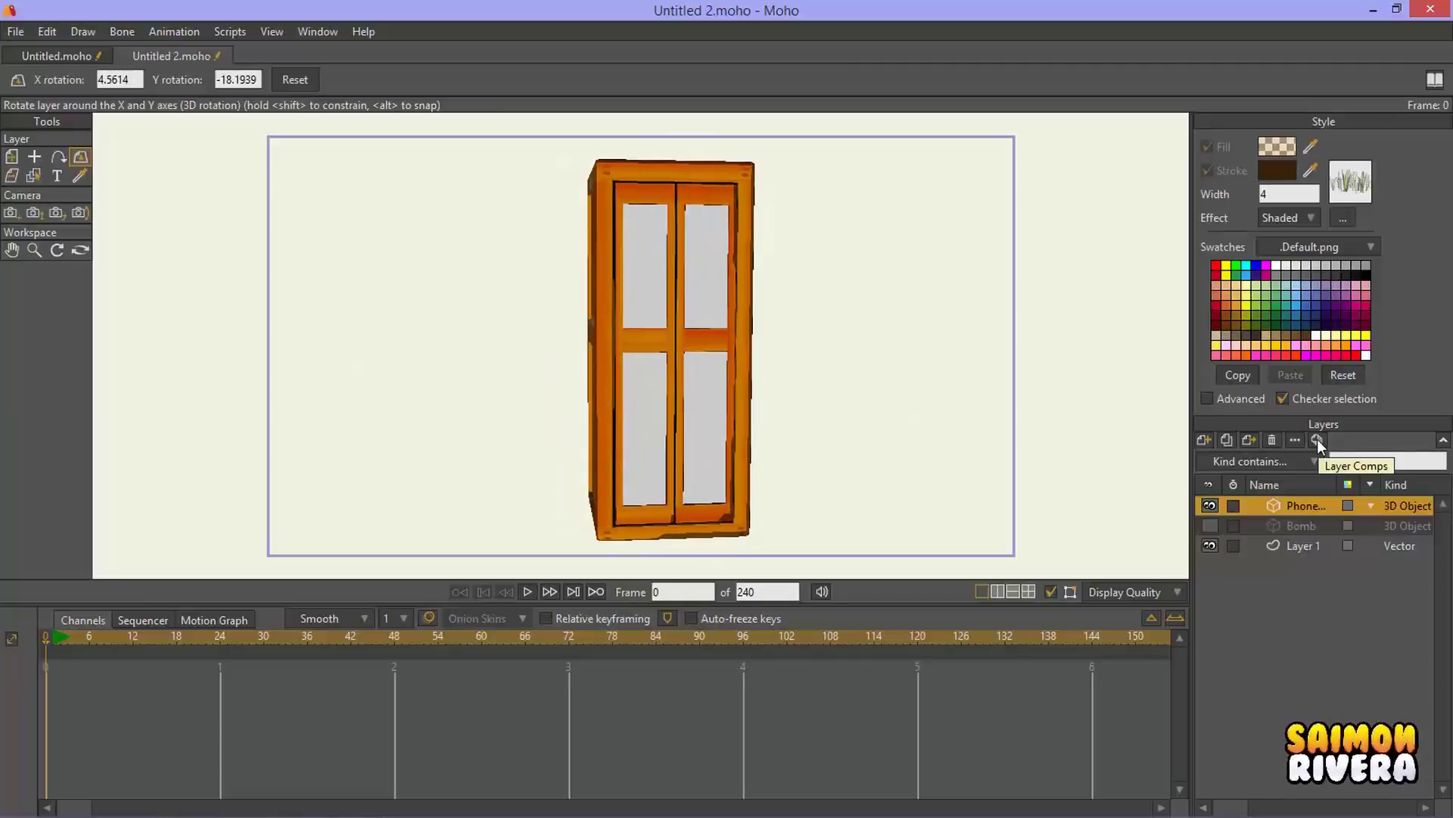
pyautogui.rightClick(1302, 509)
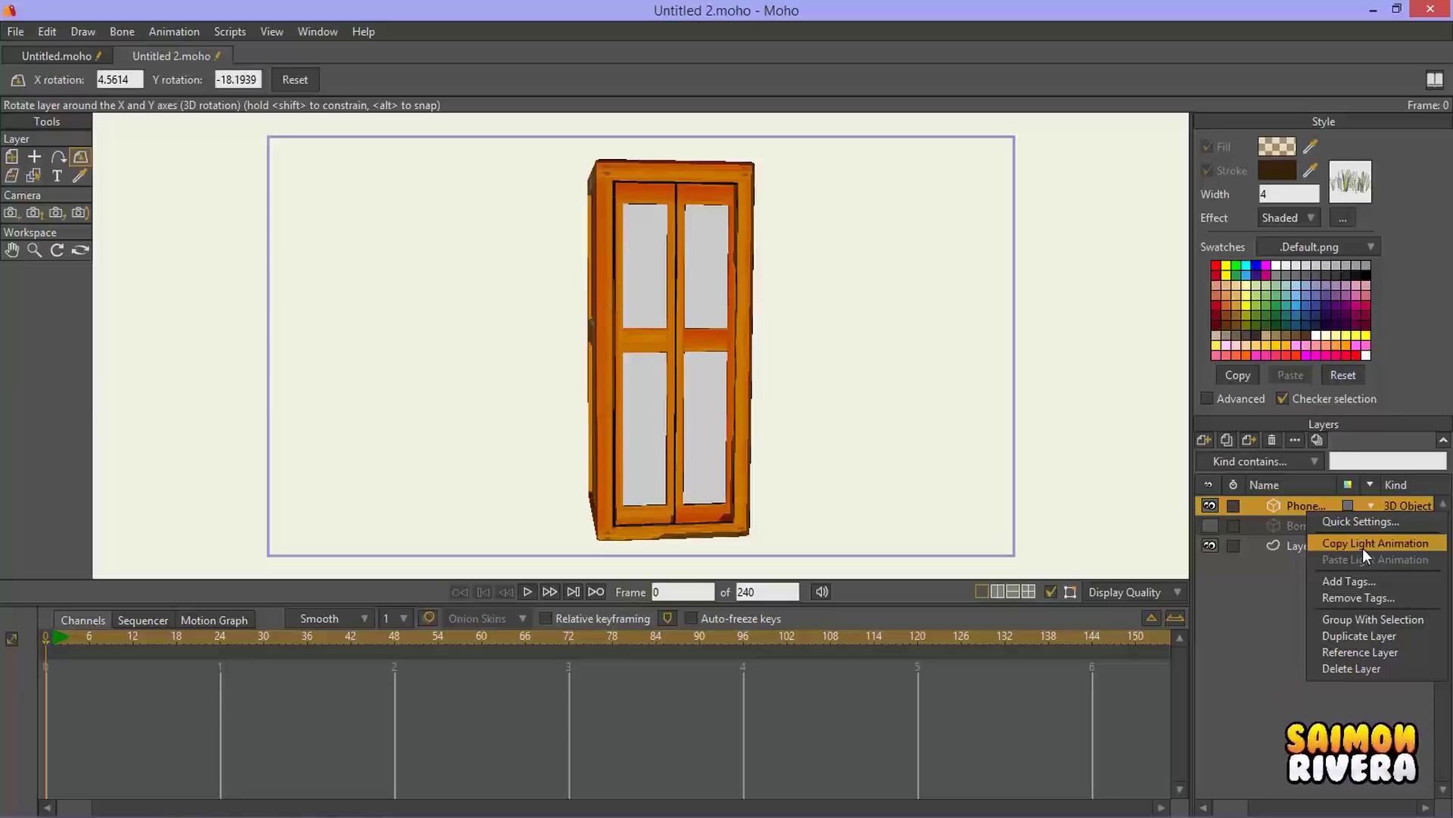
pyautogui.click(1370, 522)
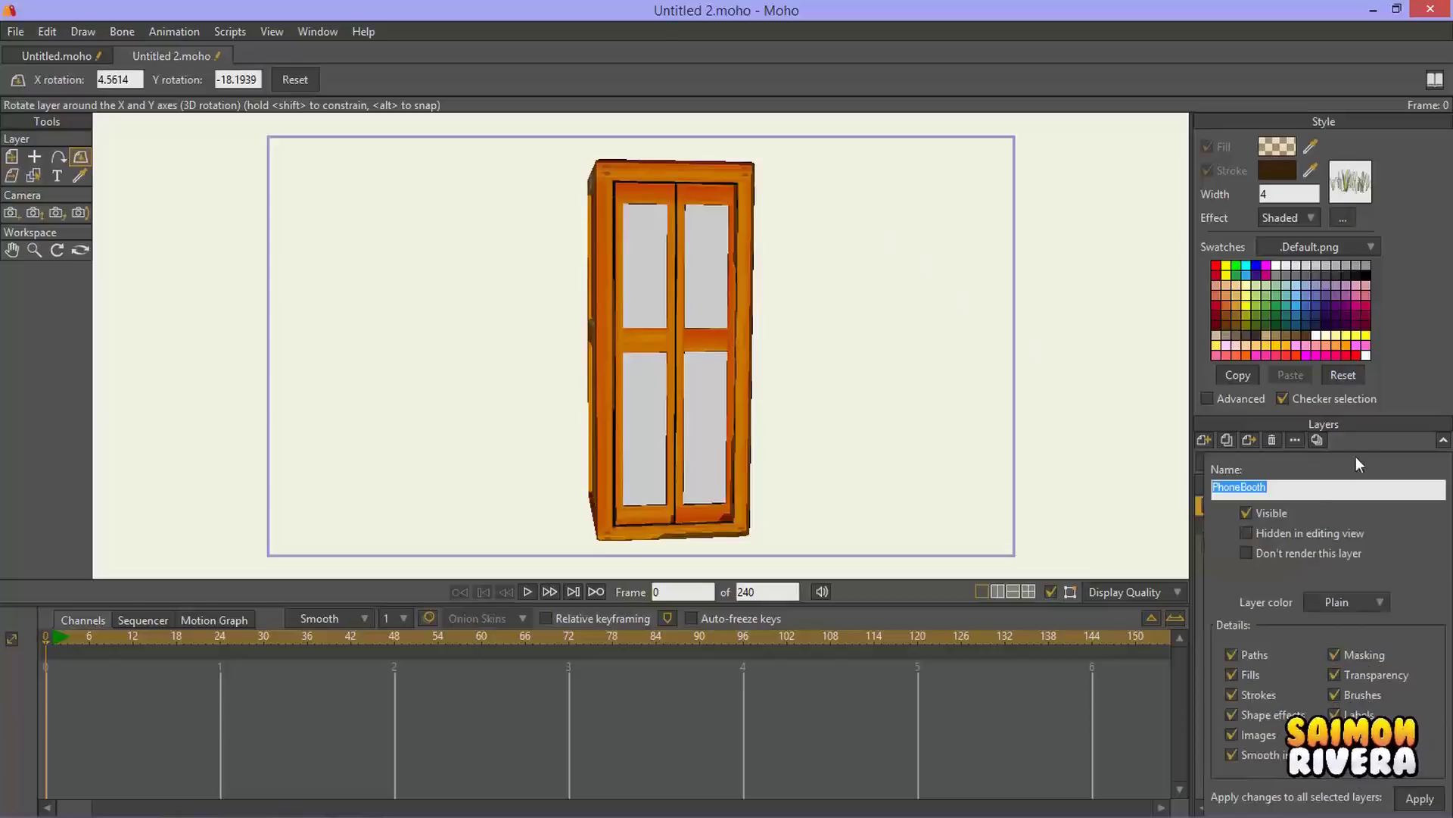
# Step: Copy the PhoneBooth layer's light animation and rotate the booth to about X 2.1 and Y -38.3 degrees
pyautogui.rightClick(1306, 507)
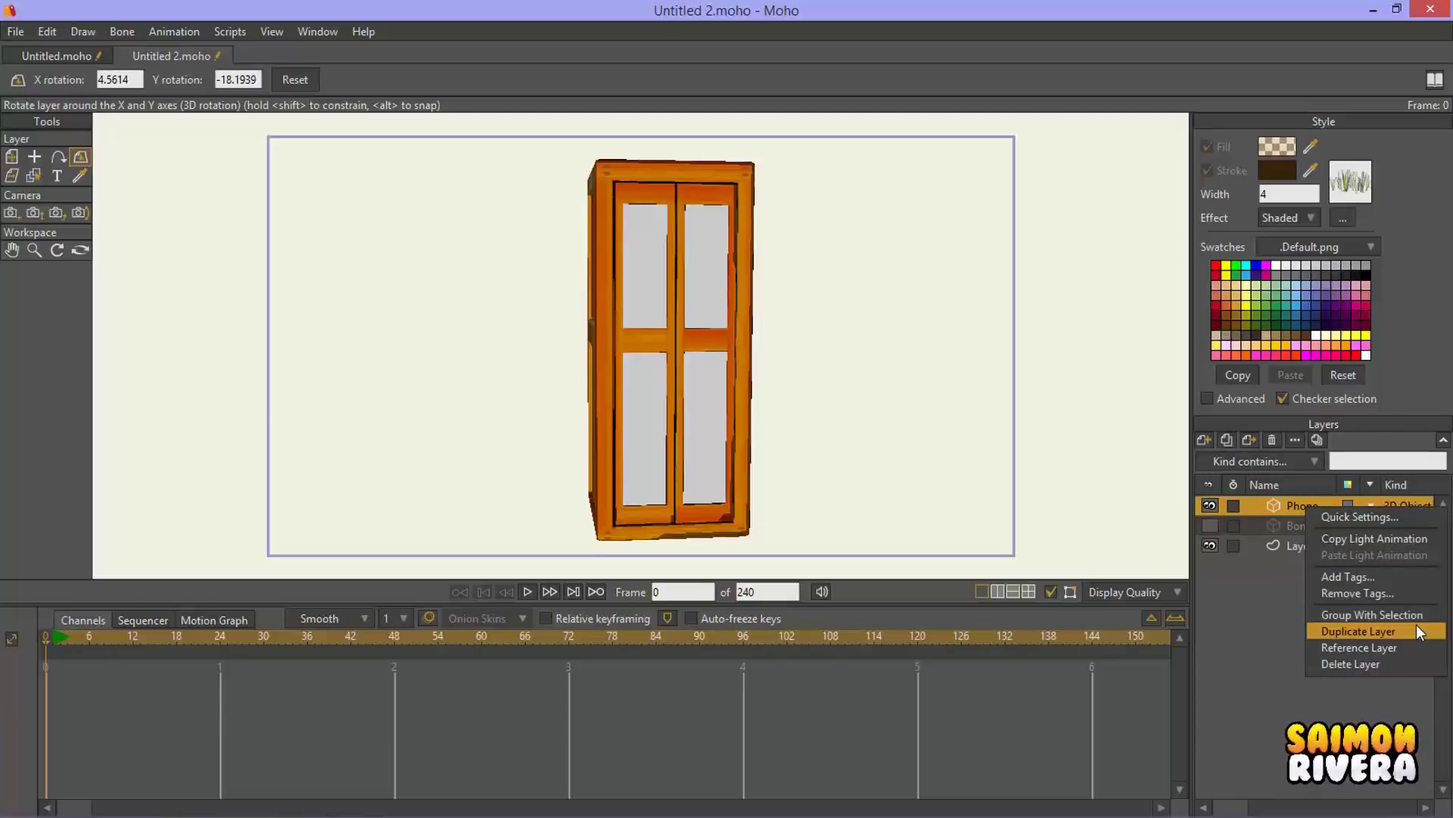
pyautogui.click(1392, 539)
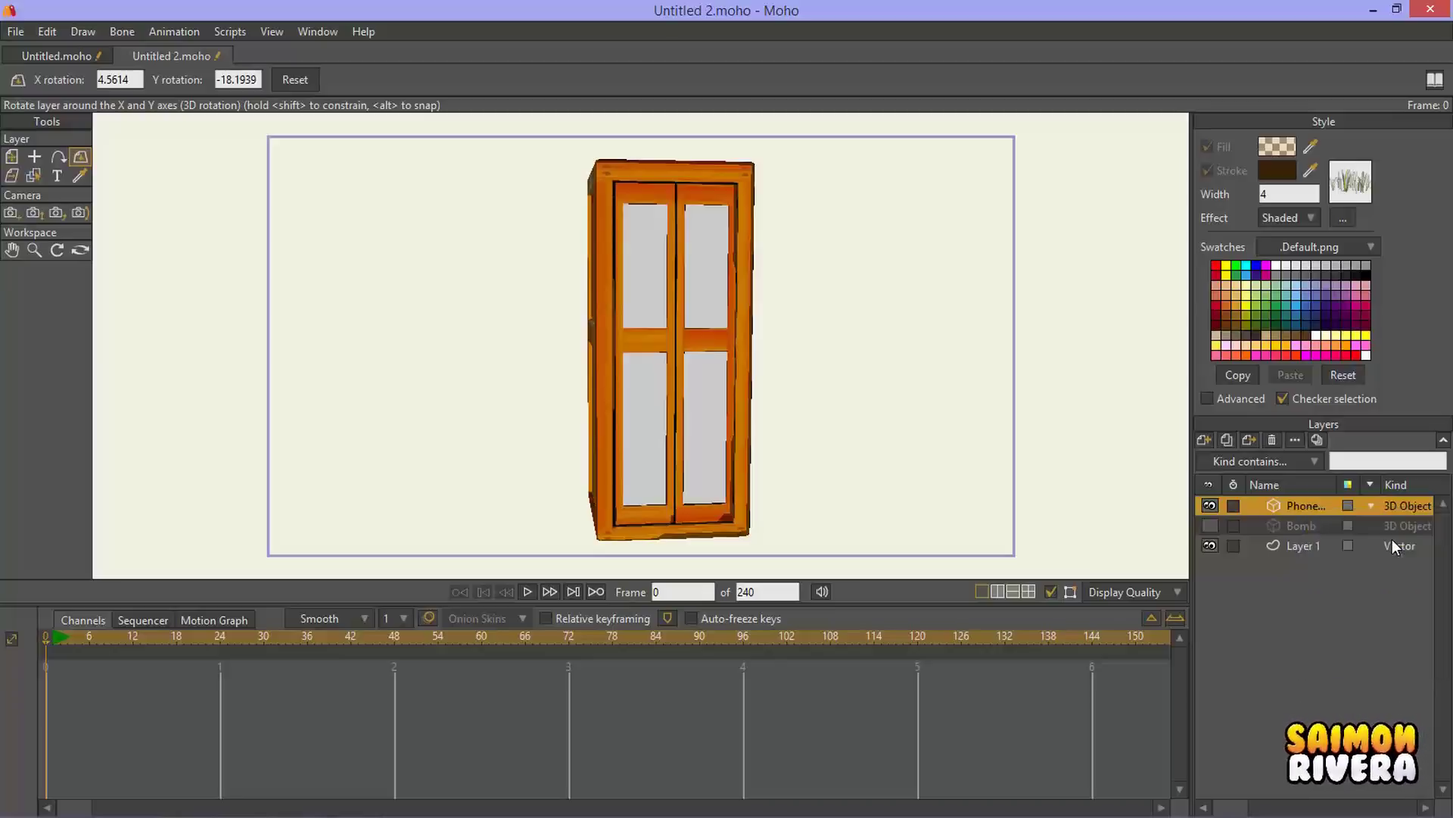
pyautogui.moveTo(676, 376); pyautogui.dragTo(469, 342)
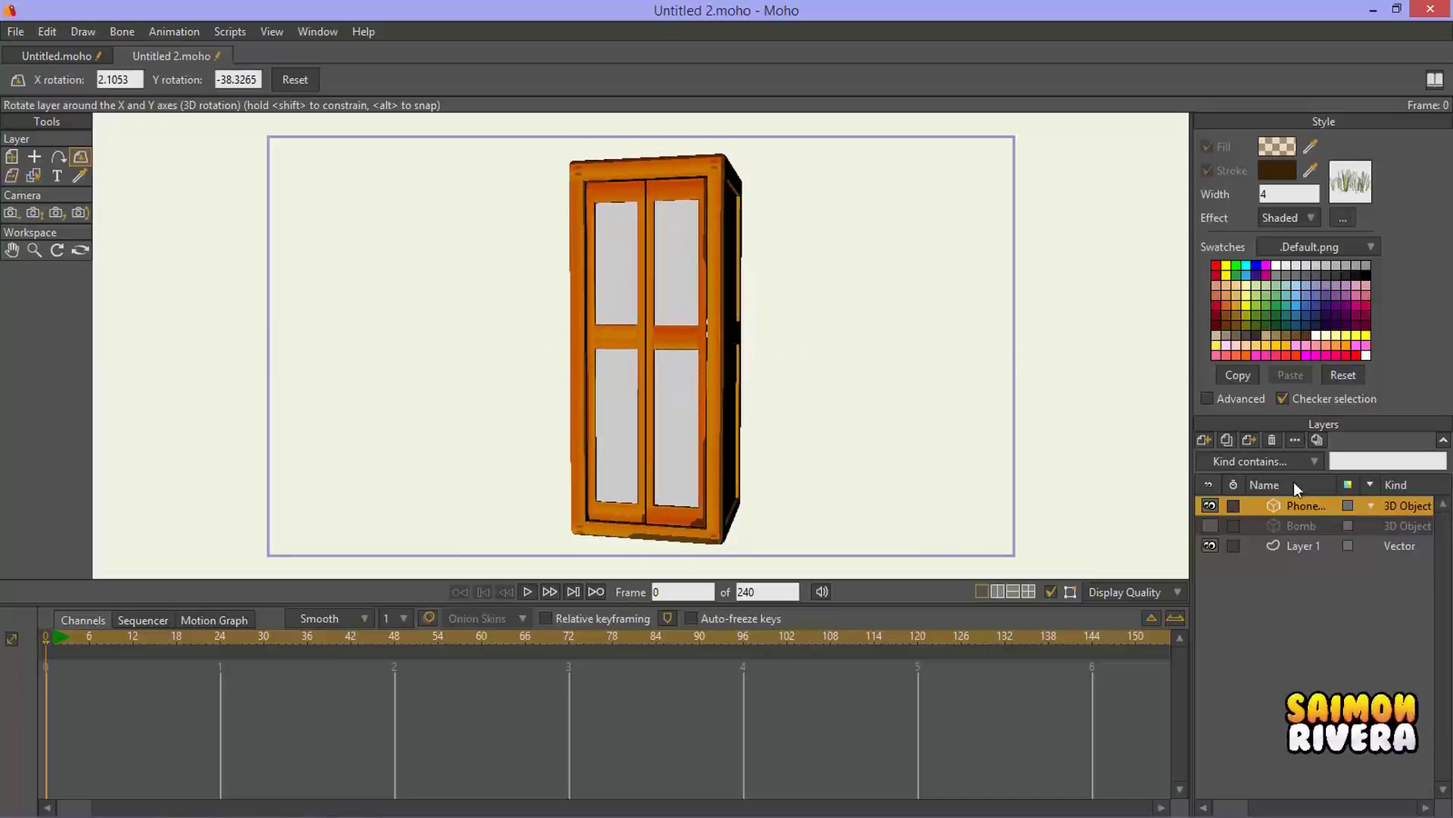
# Step: Try InsertPanels.jpg from the Props textures folder as DefaultMaterial's texture and close the PhoneBooth layer settings
pyautogui.doubleClick(1305, 507)
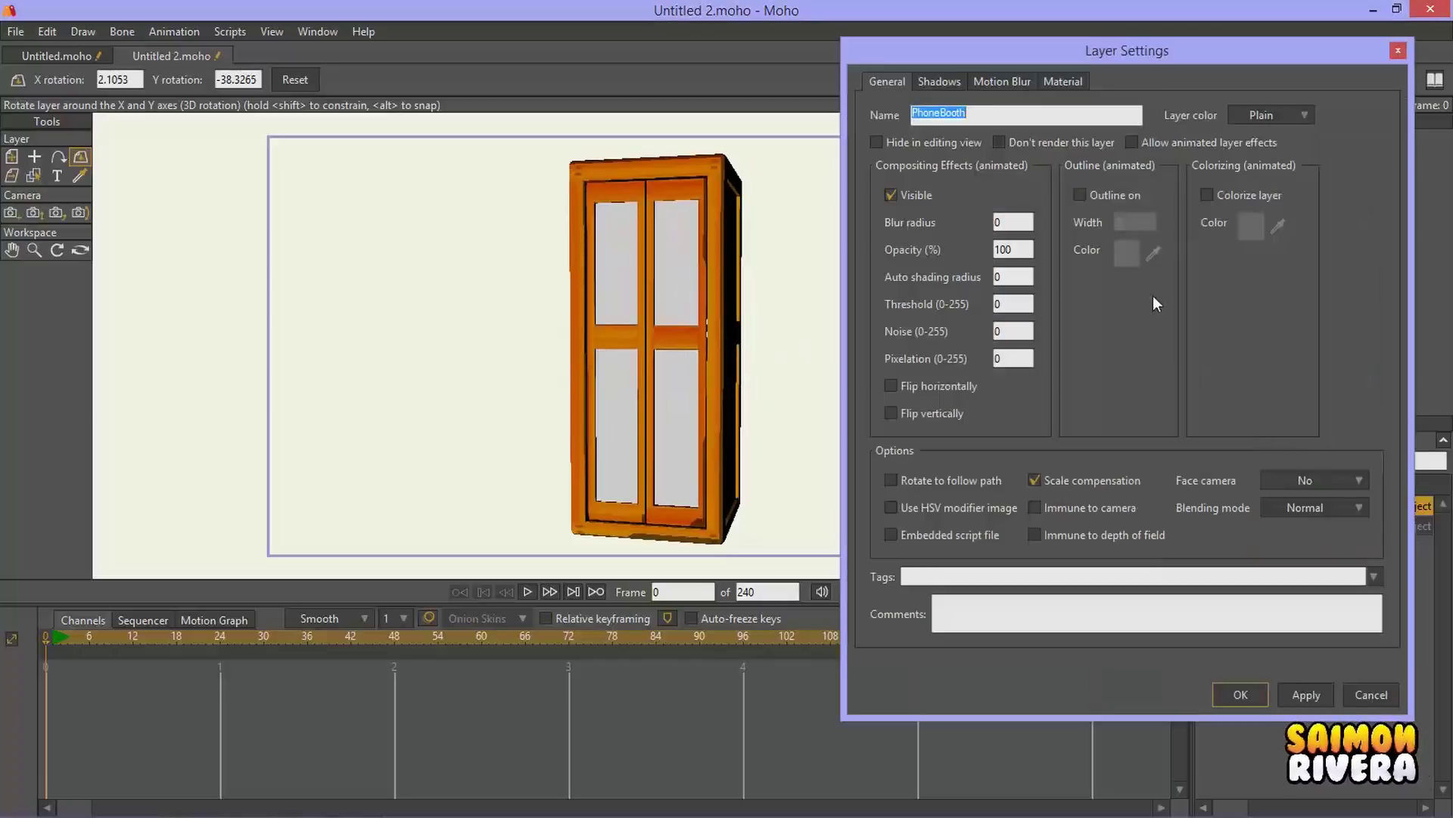
pyautogui.click(1067, 82)
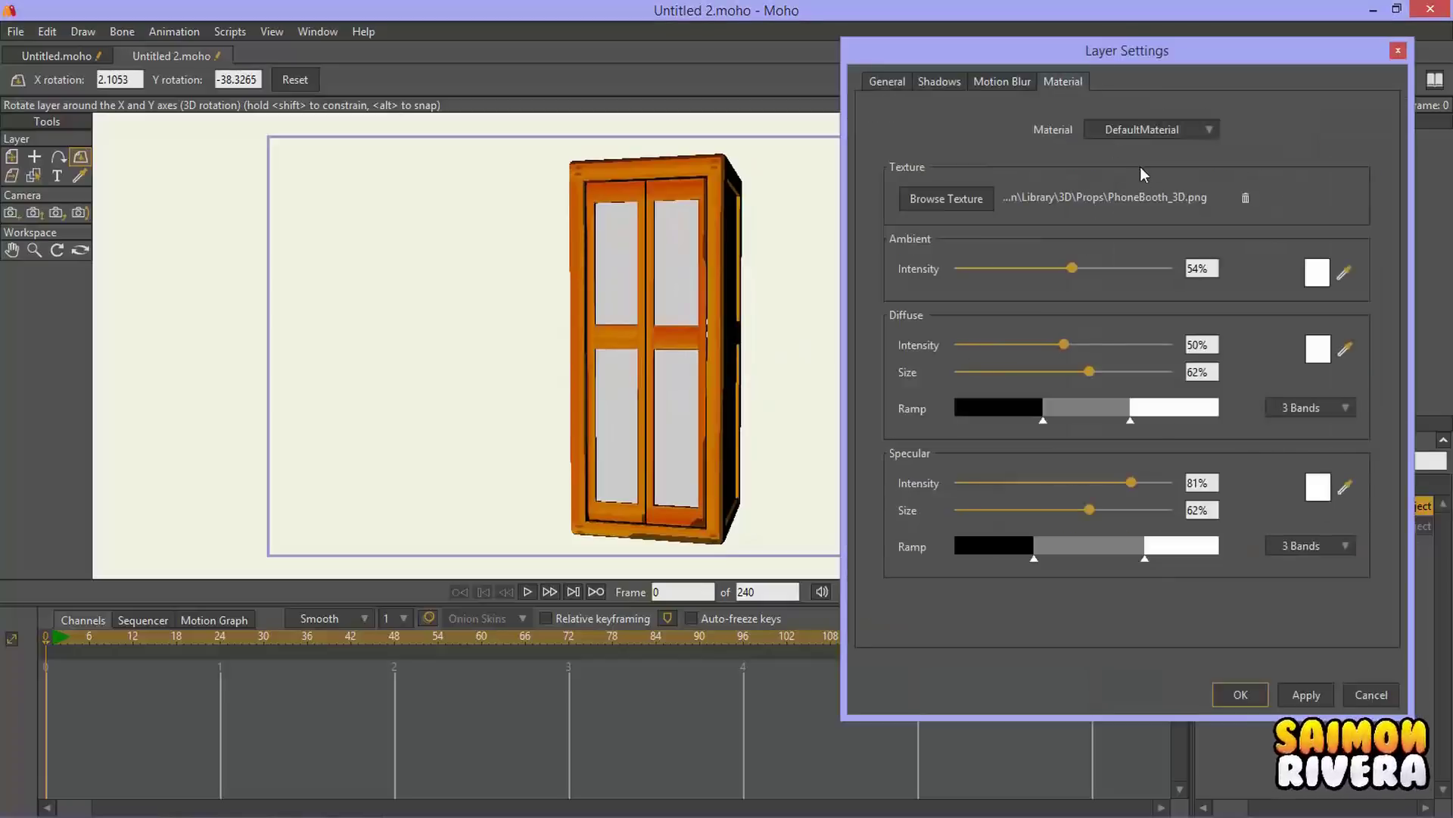
pyautogui.click(981, 200)
pyautogui.doubleClick(979, 223)
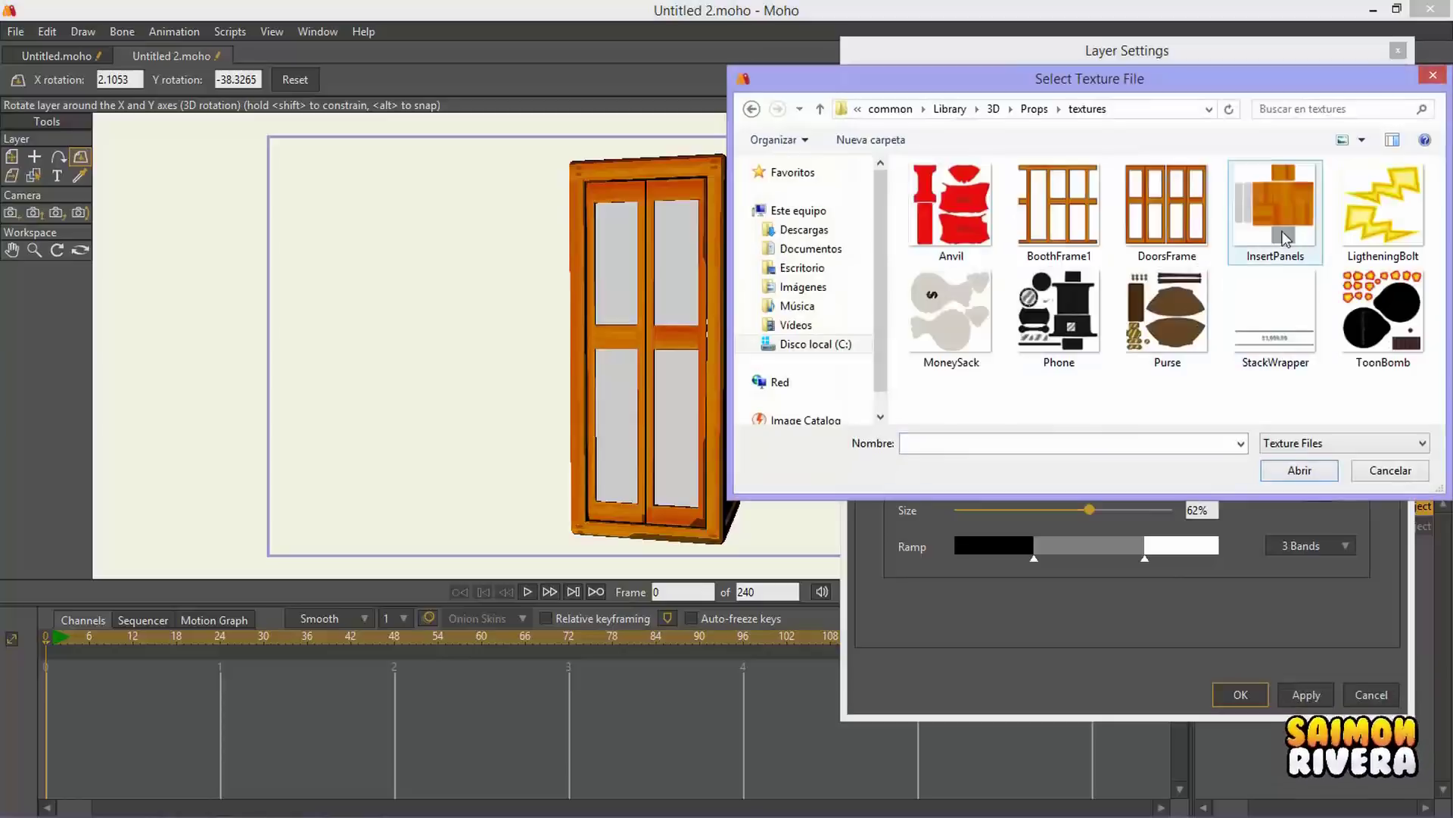
pyautogui.click(1298, 471)
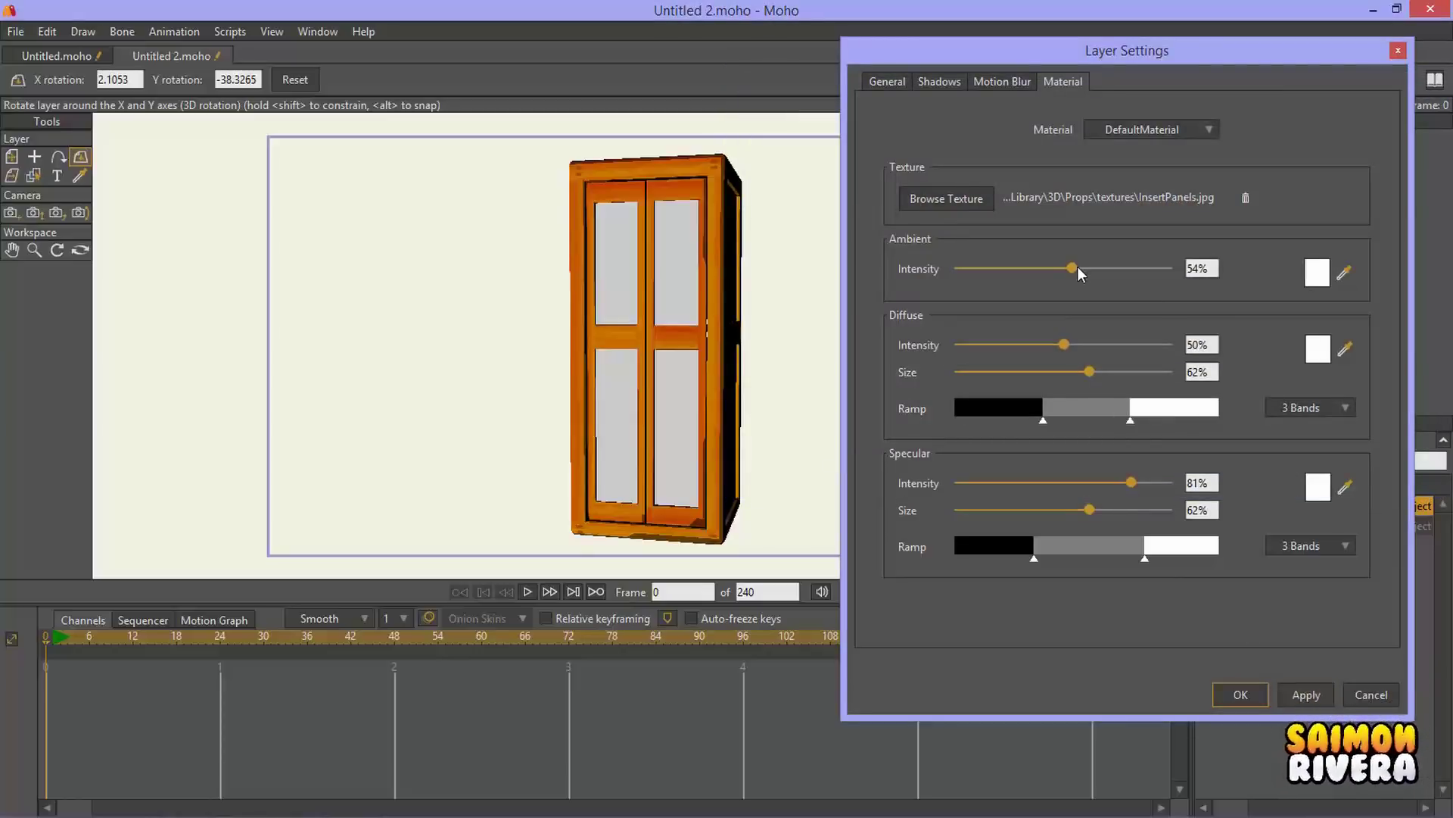
pyautogui.click(1370, 689)
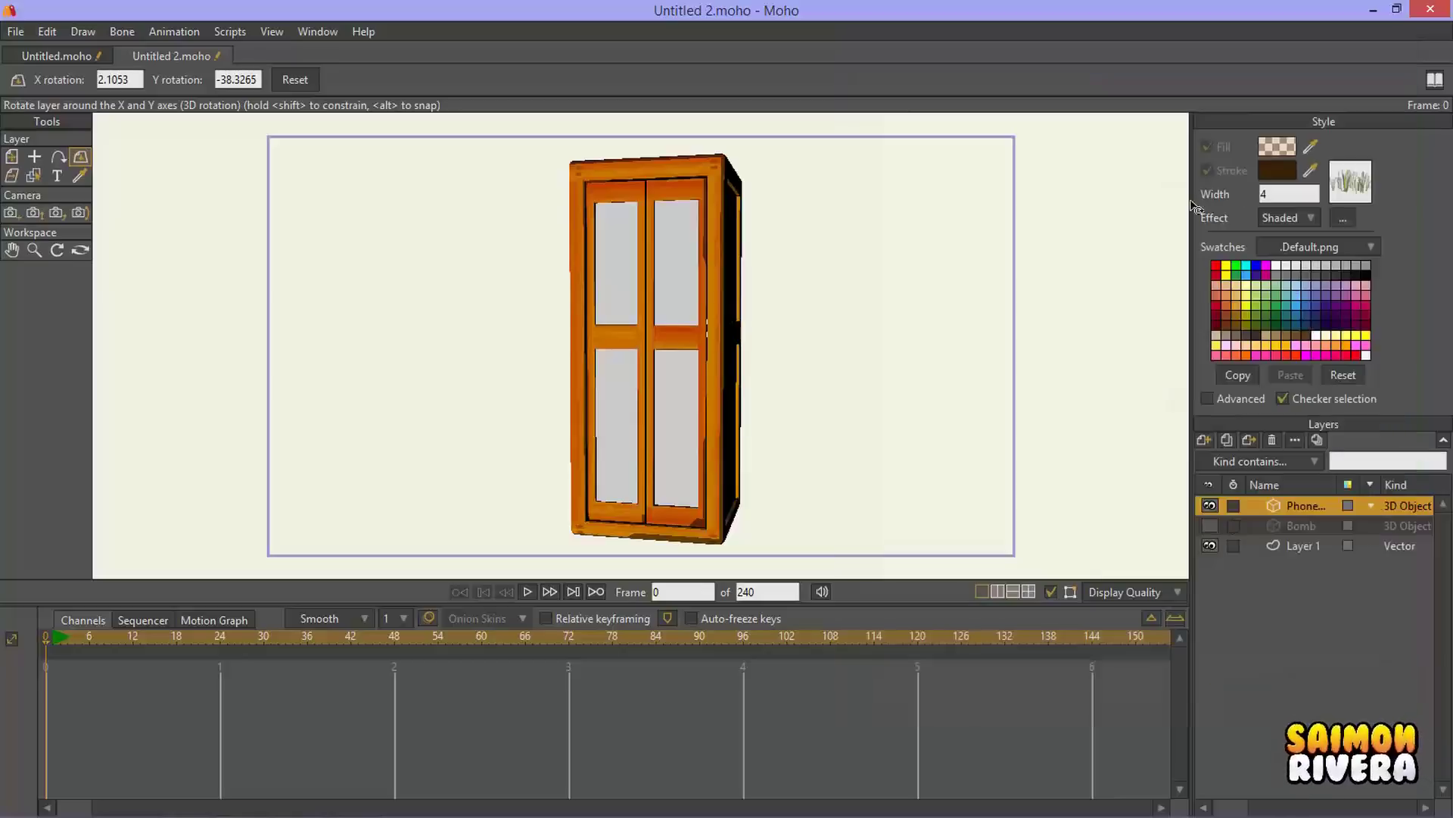
# Step: Reopen the PhoneBooth layer's material settings and remove the texture from DefaultMaterial
pyautogui.click(1290, 463)
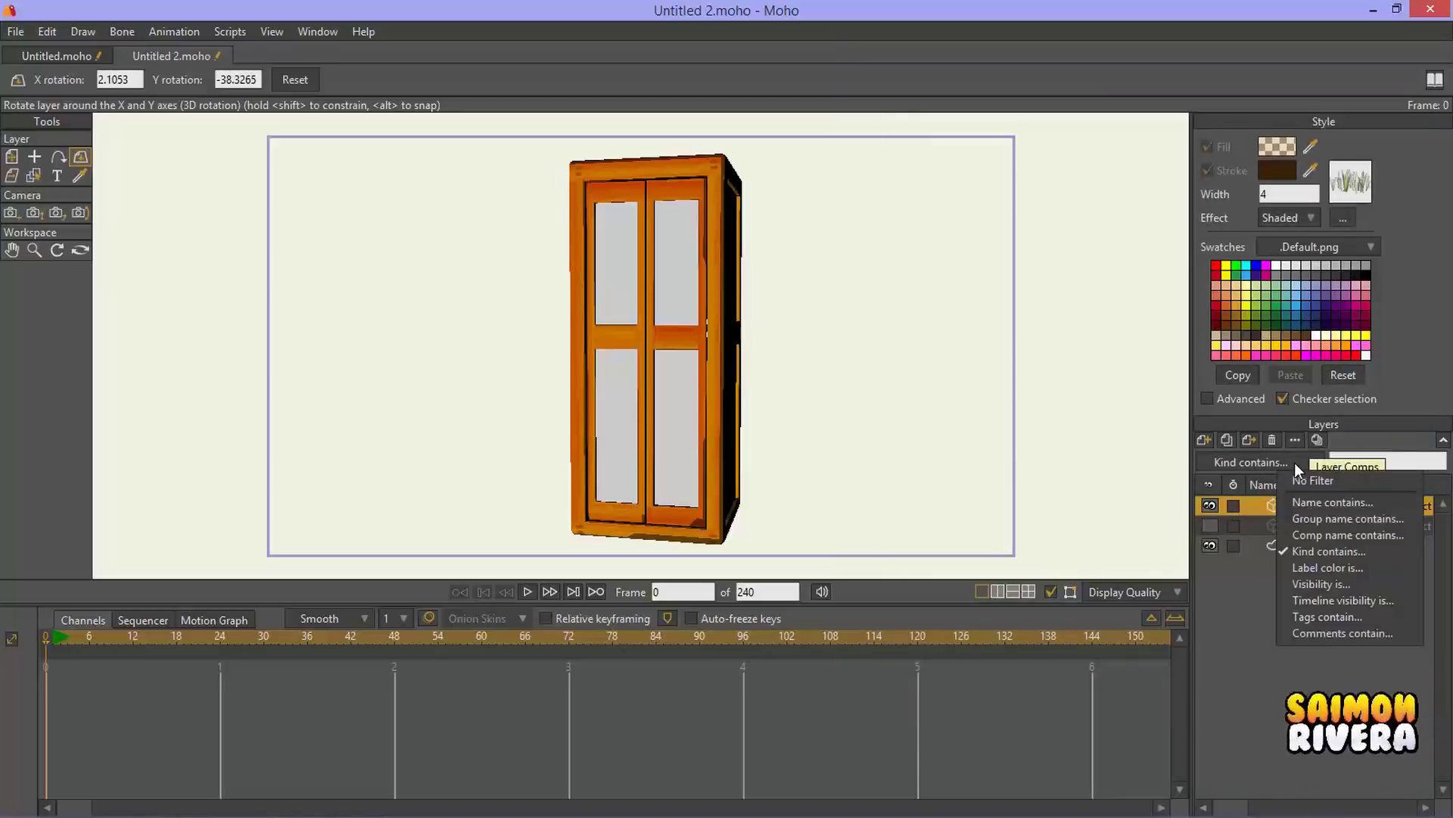
pyautogui.click(1294, 462)
pyautogui.click(1296, 440)
pyautogui.click(1064, 81)
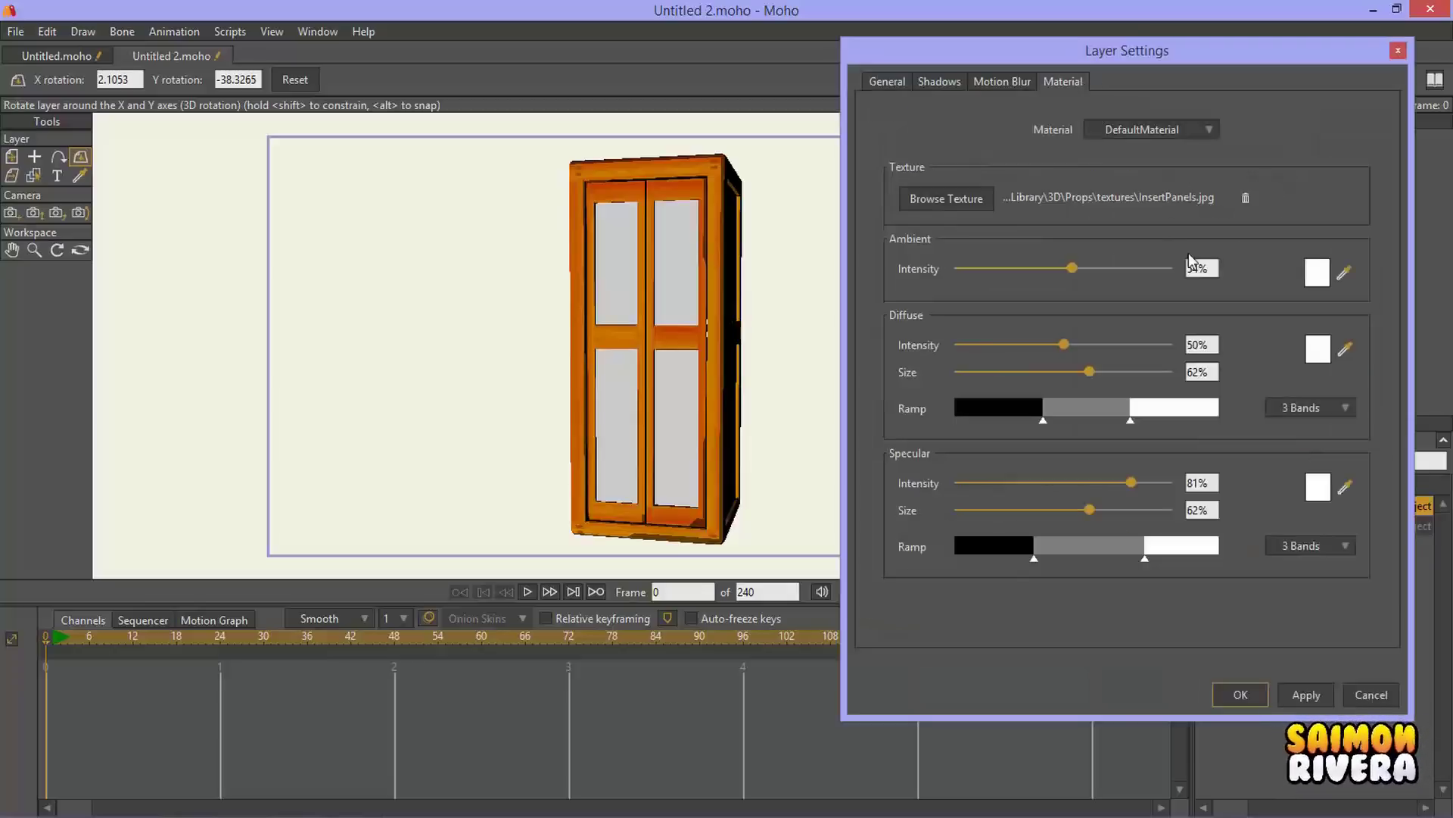
pyautogui.click(1181, 130)
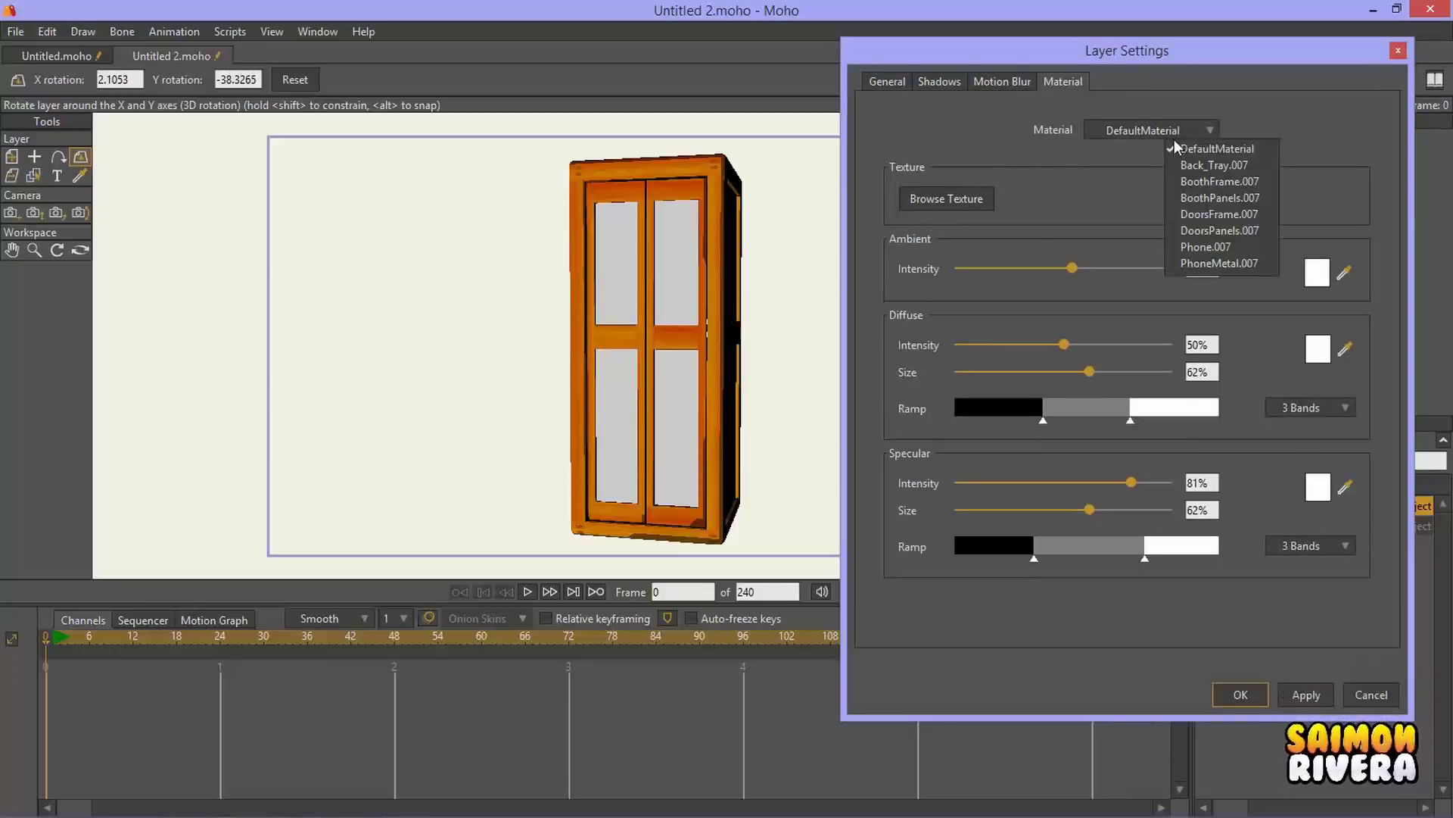
pyautogui.click(1174, 147)
# Step: Set DefaultMaterial's ambient intensity to 44% and diffuse size to 70%, with the booth rotated to about X -1.1 and Y -66.4 degrees
pyautogui.moveTo(1075, 268); pyautogui.dragTo(961, 267)
pyautogui.click(1050, 268)
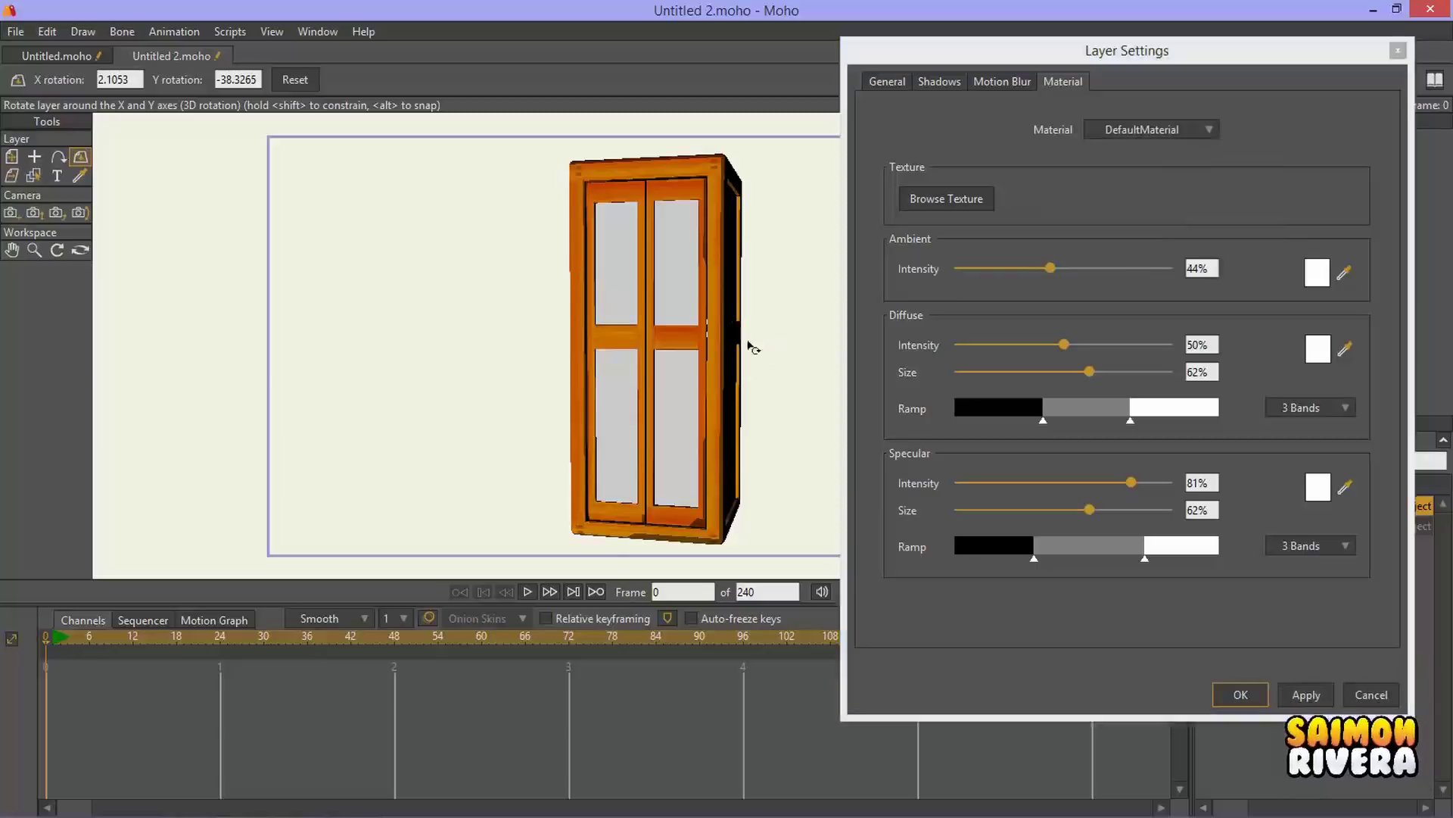
pyautogui.moveTo(753, 347); pyautogui.dragTo(749, 349)
pyautogui.click(1060, 370)
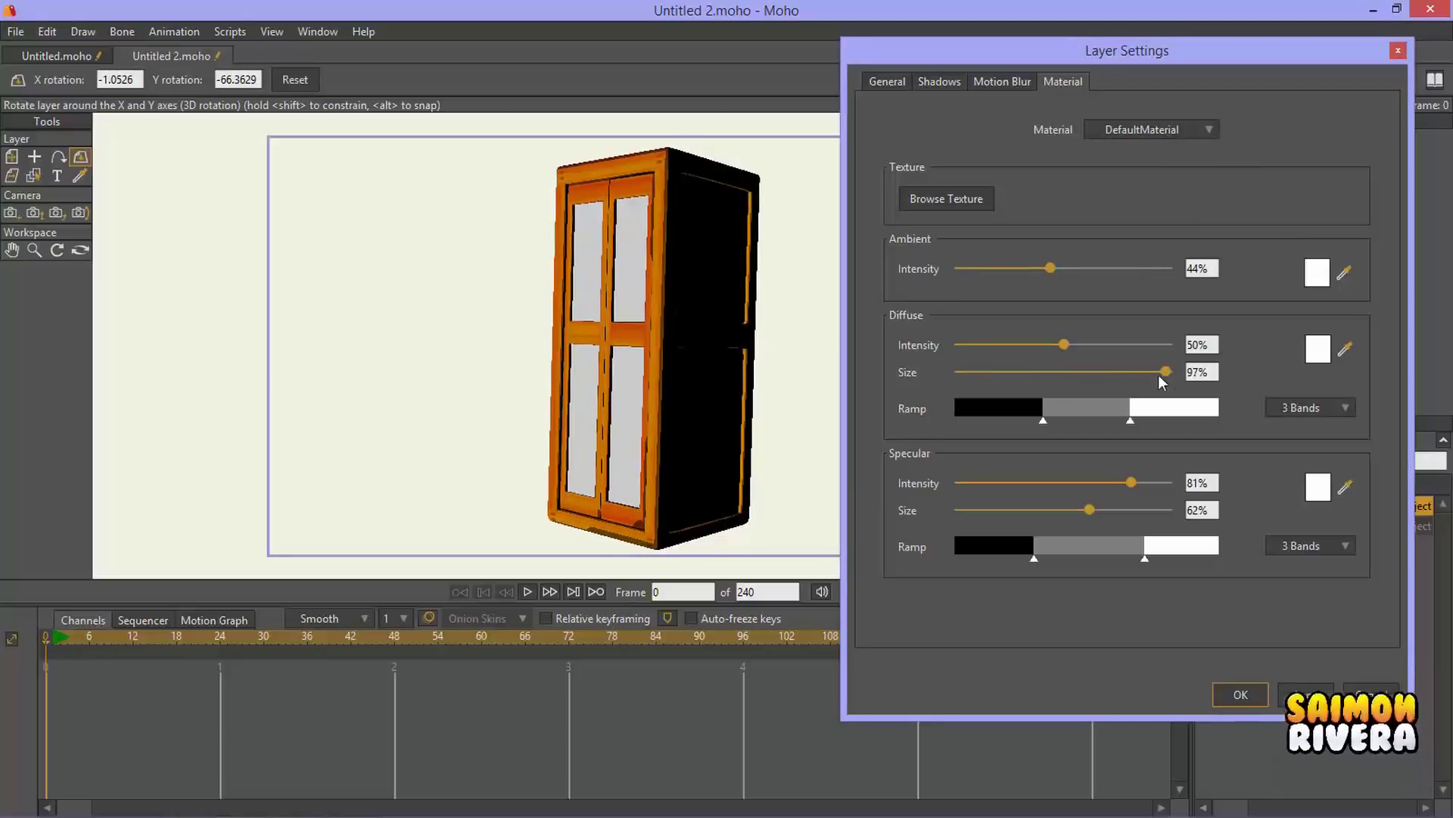
# Step: Try Anvil.jpg from the Props textures folder as DefaultMaterial's texture
pyautogui.click(1160, 130)
pyautogui.click(961, 193)
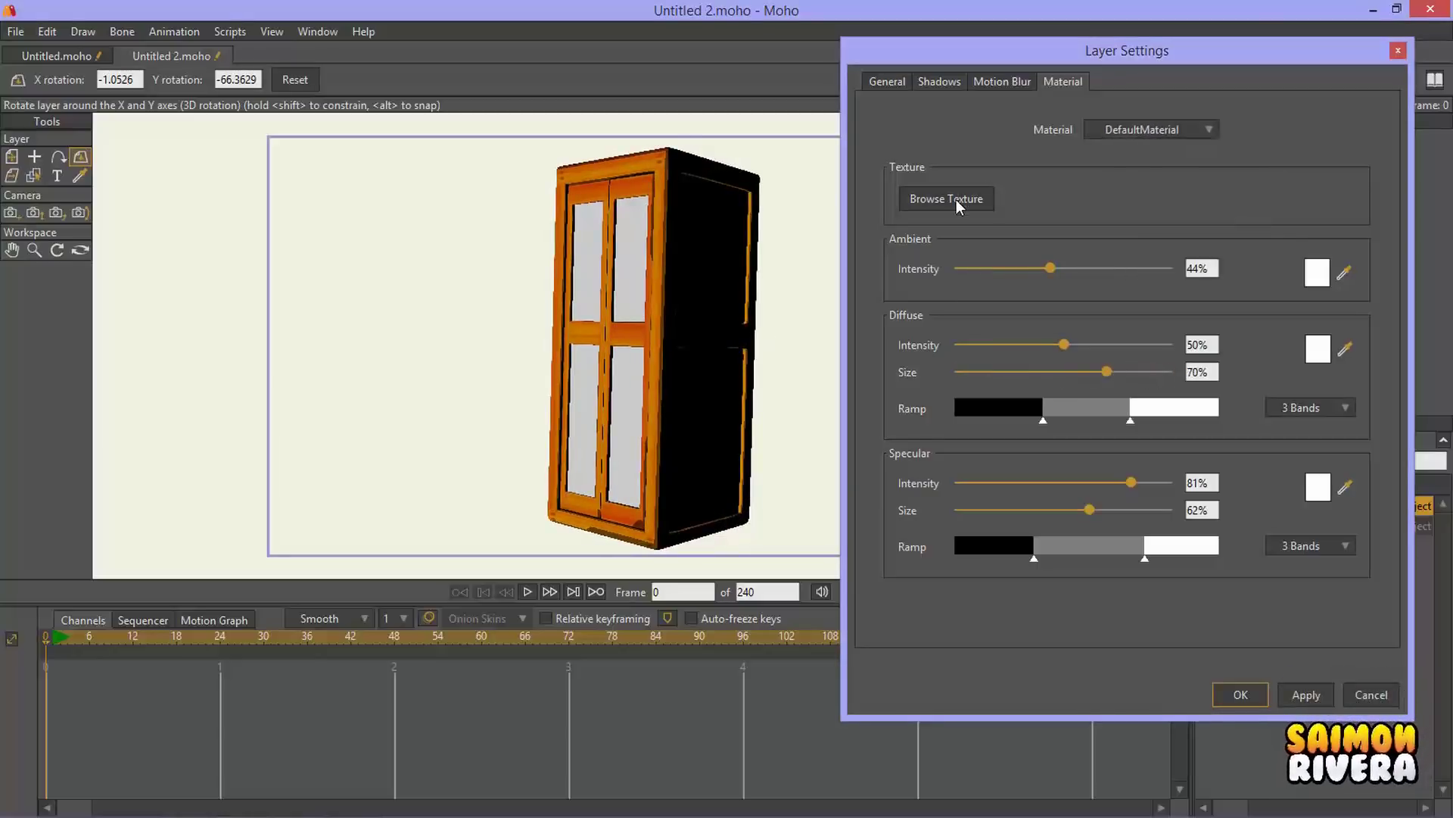
pyautogui.click(956, 199)
pyautogui.click(1295, 249)
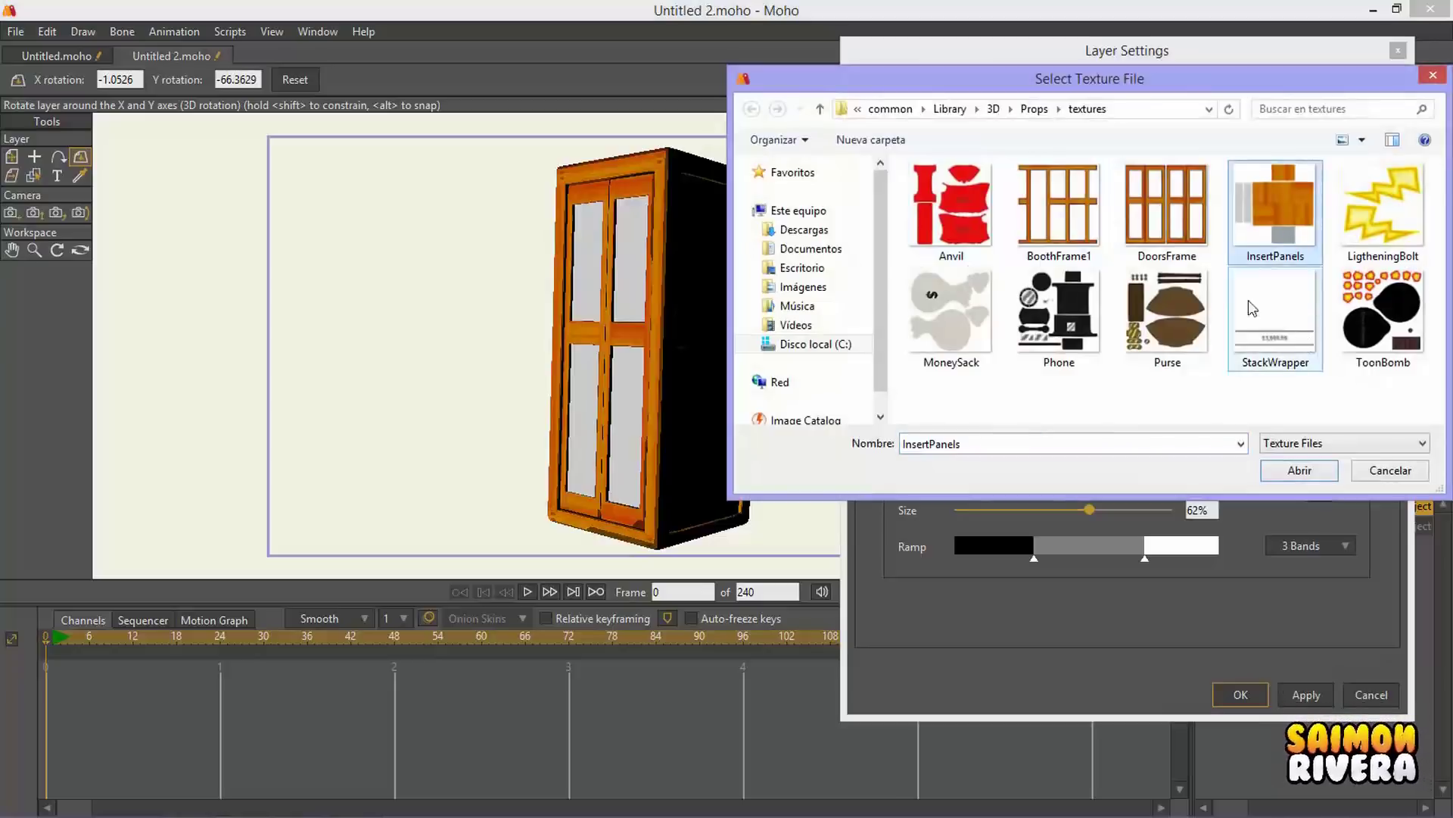
pyautogui.click(952, 208)
pyautogui.click(1308, 477)
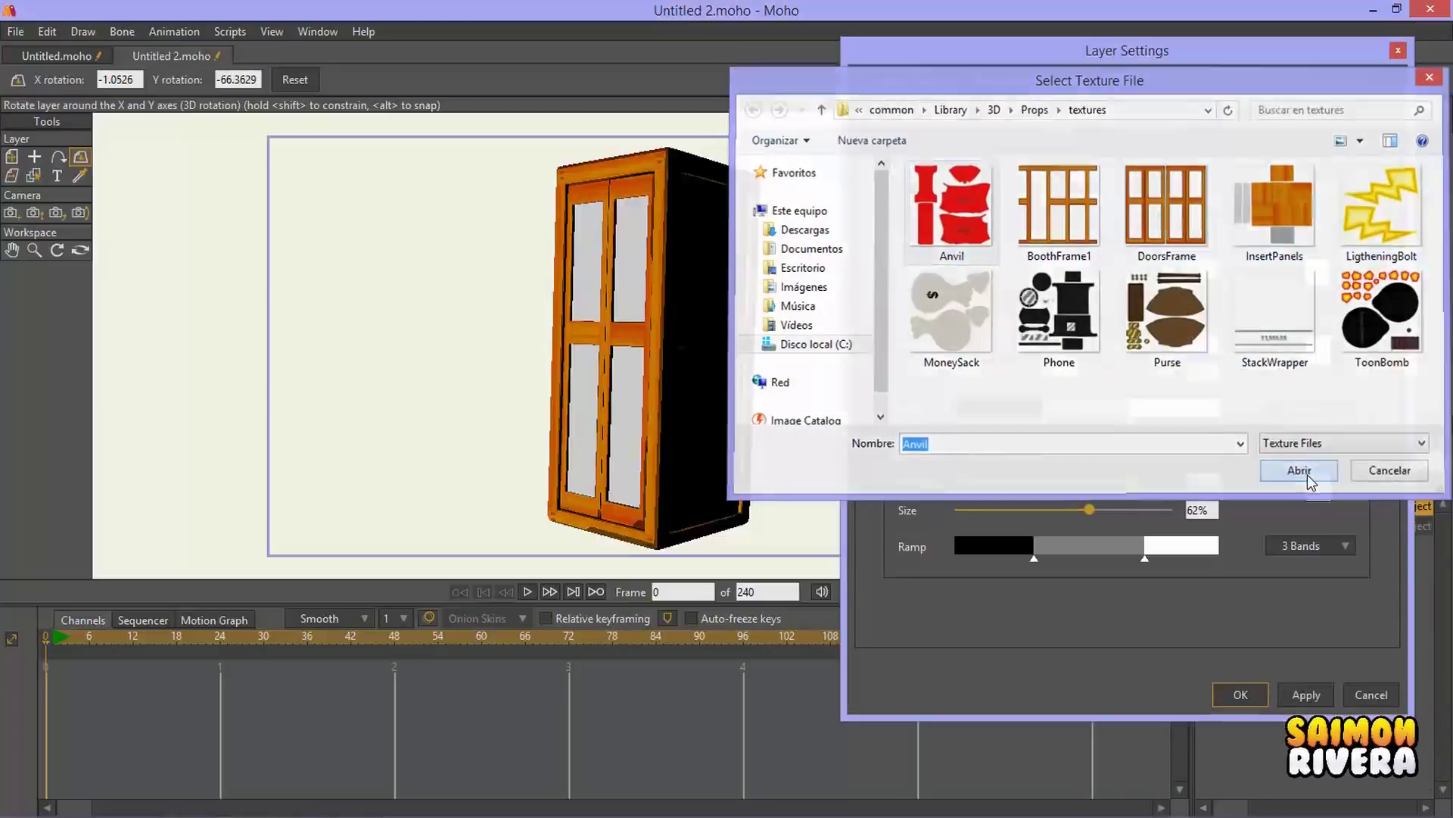
# Step: Rotate the booth to about X -4.2 and Y -57.1 degrees and accept the layer settings
pyautogui.moveTo(723, 350); pyautogui.dragTo(814, 373)
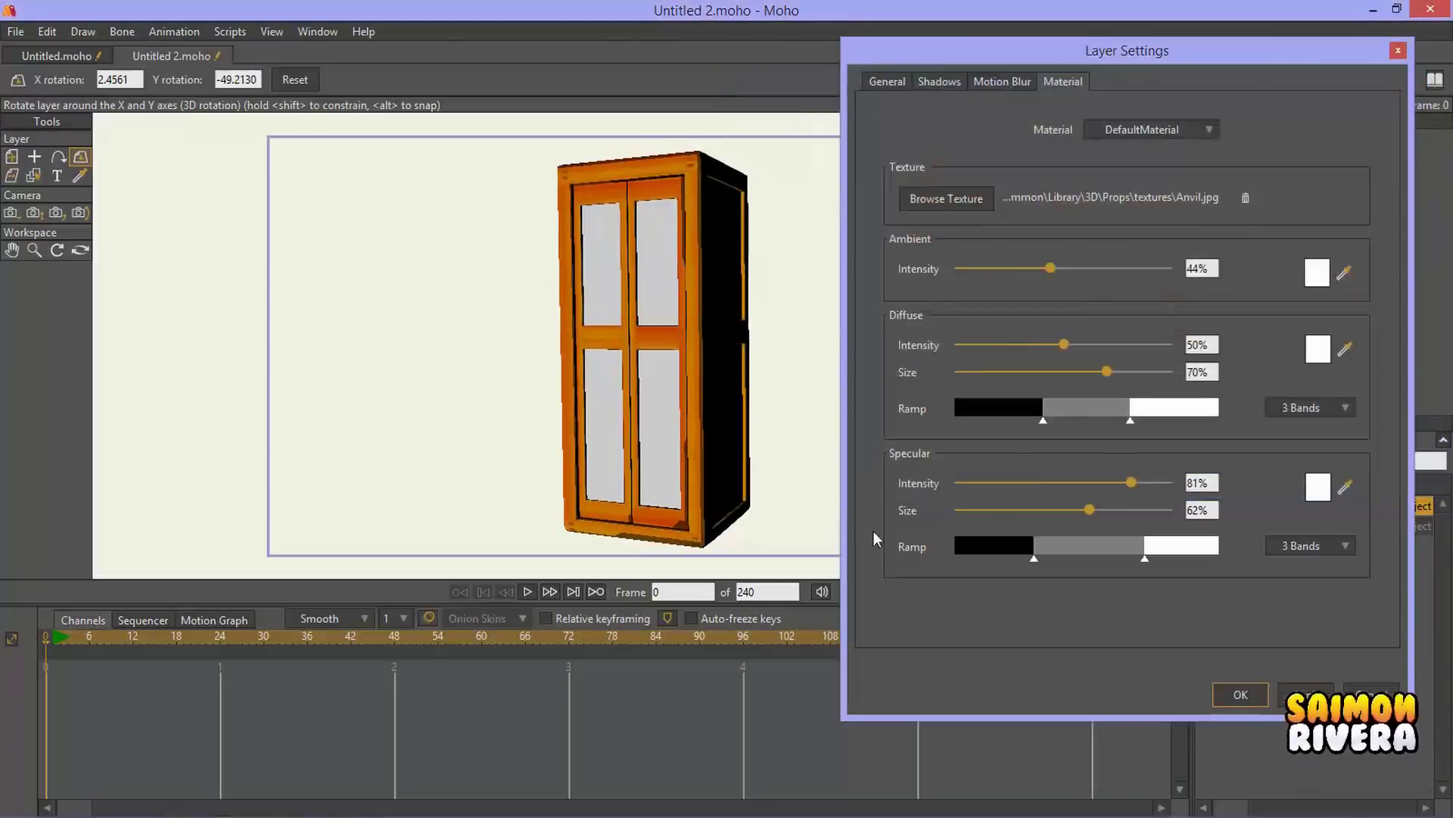
pyautogui.moveTo(826, 515); pyautogui.dragTo(612, 407)
pyautogui.click(1283, 689)
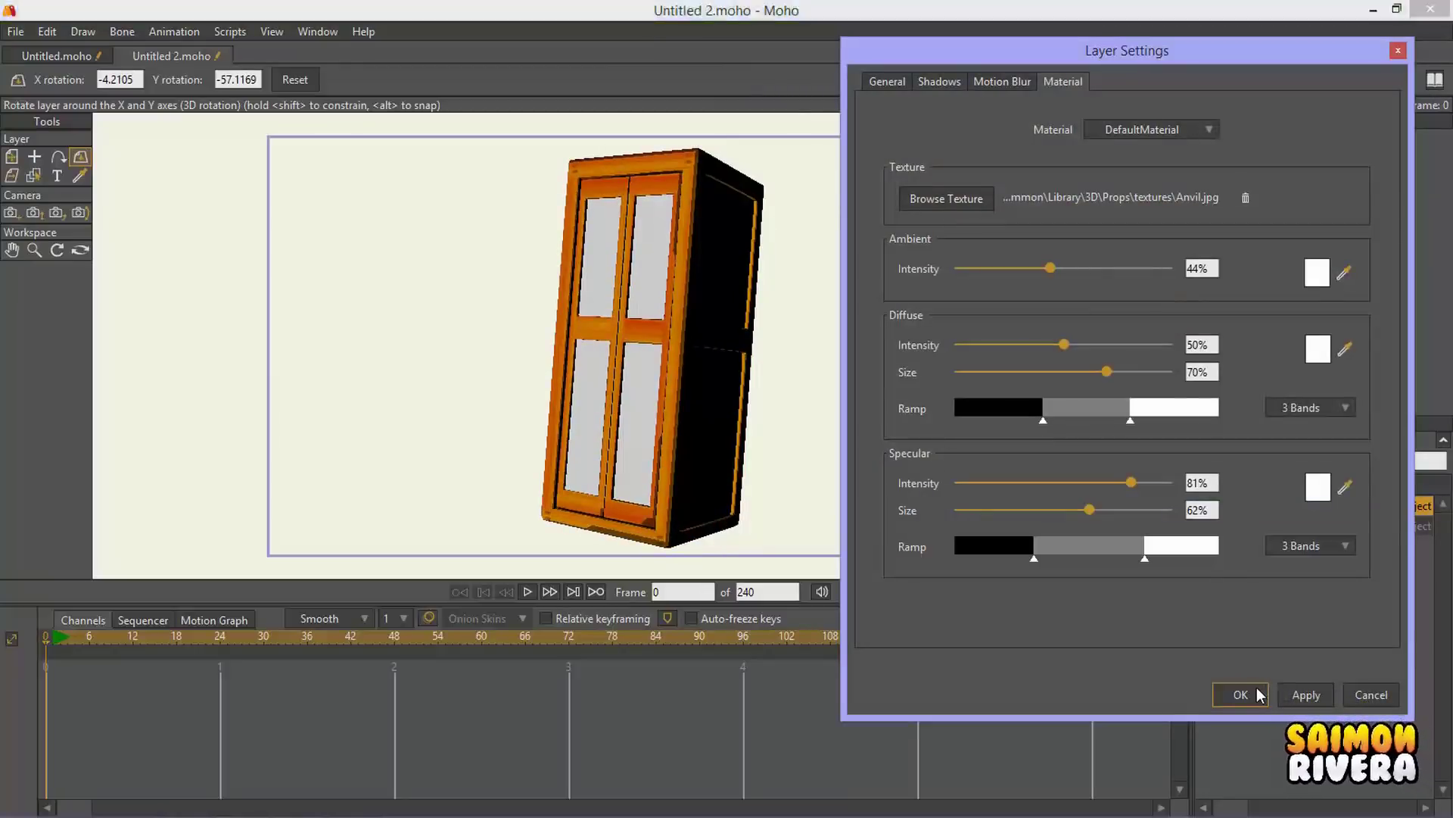
# Step: Reopen the PhoneBooth layer's material settings and assign InsertPanels.jpg as DefaultMaterial's texture
pyautogui.doubleClick(1302, 504)
pyautogui.click(1063, 82)
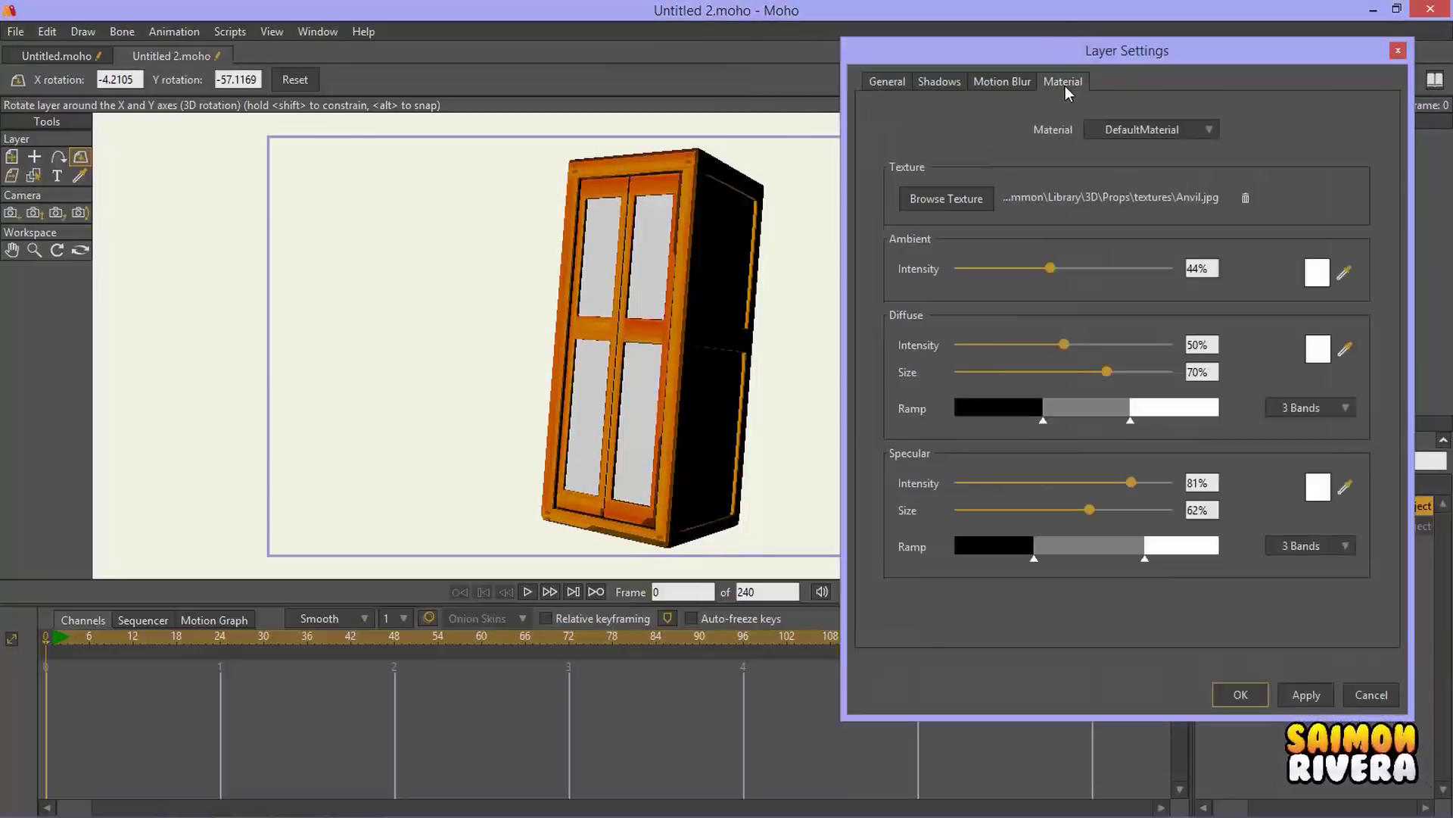
pyautogui.click(953, 200)
pyautogui.click(1276, 208)
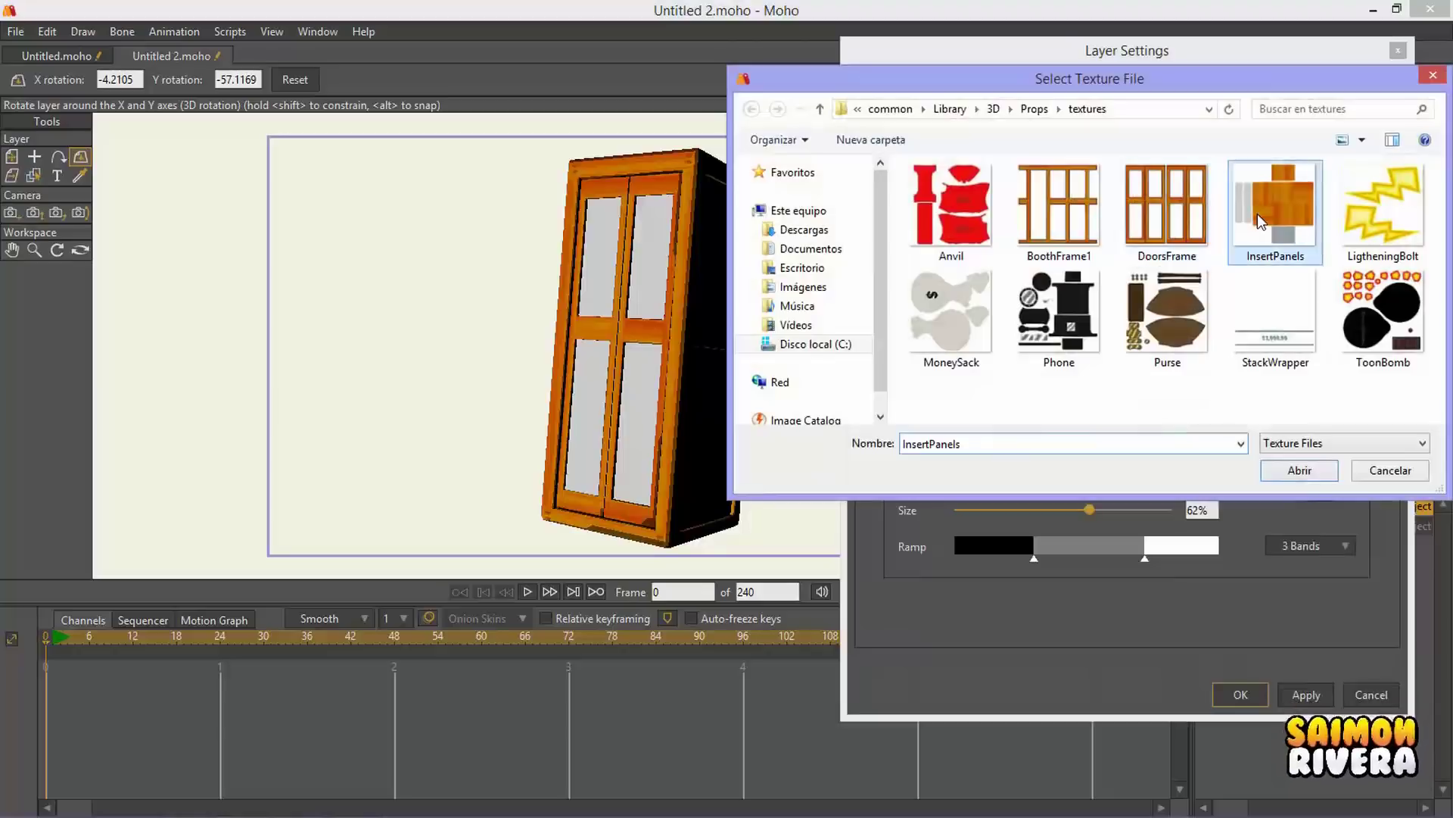
pyautogui.click(1315, 473)
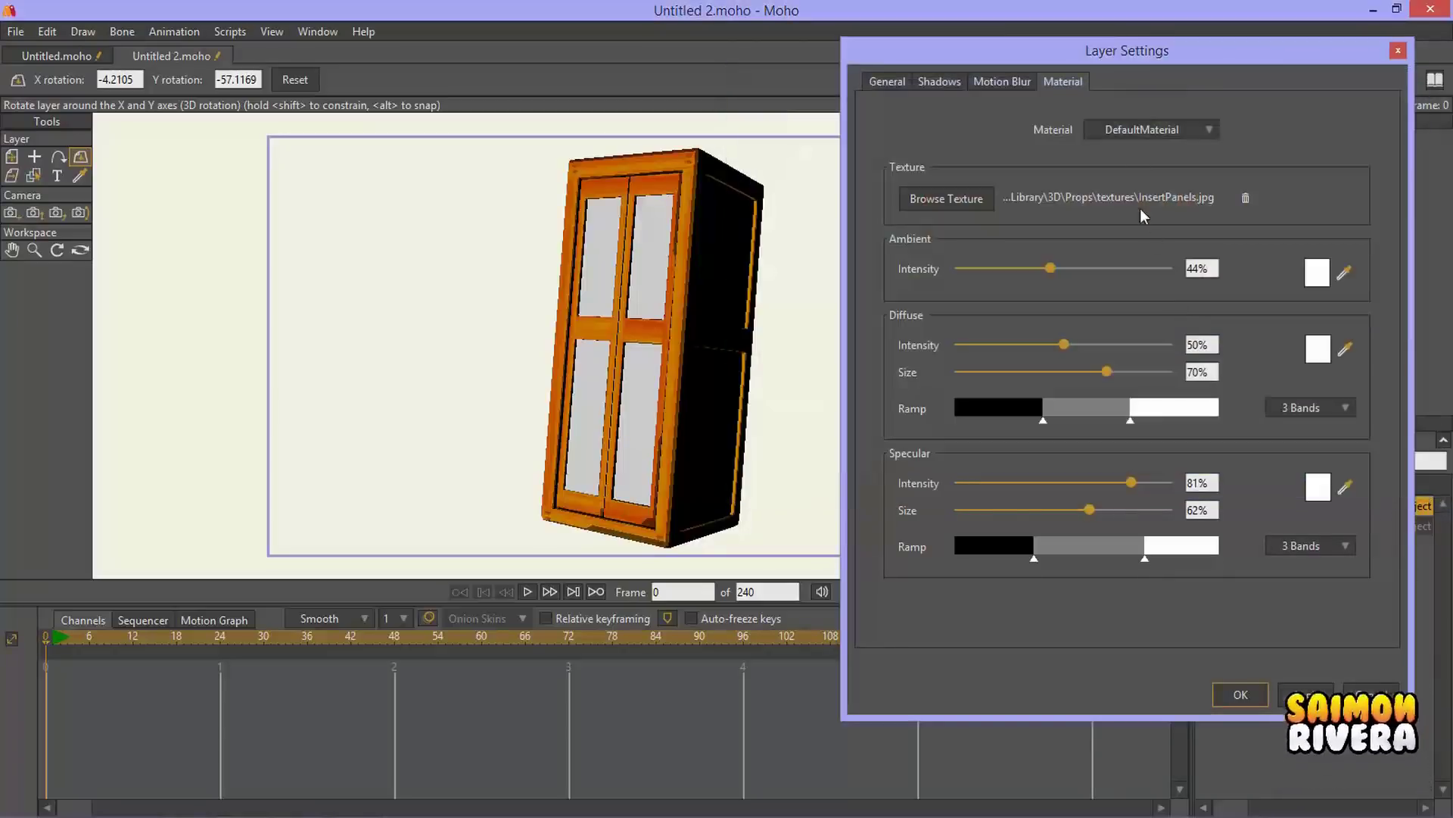
# Step: Show the Phone.007 material's settings and accept the layer settings
pyautogui.click(1147, 132)
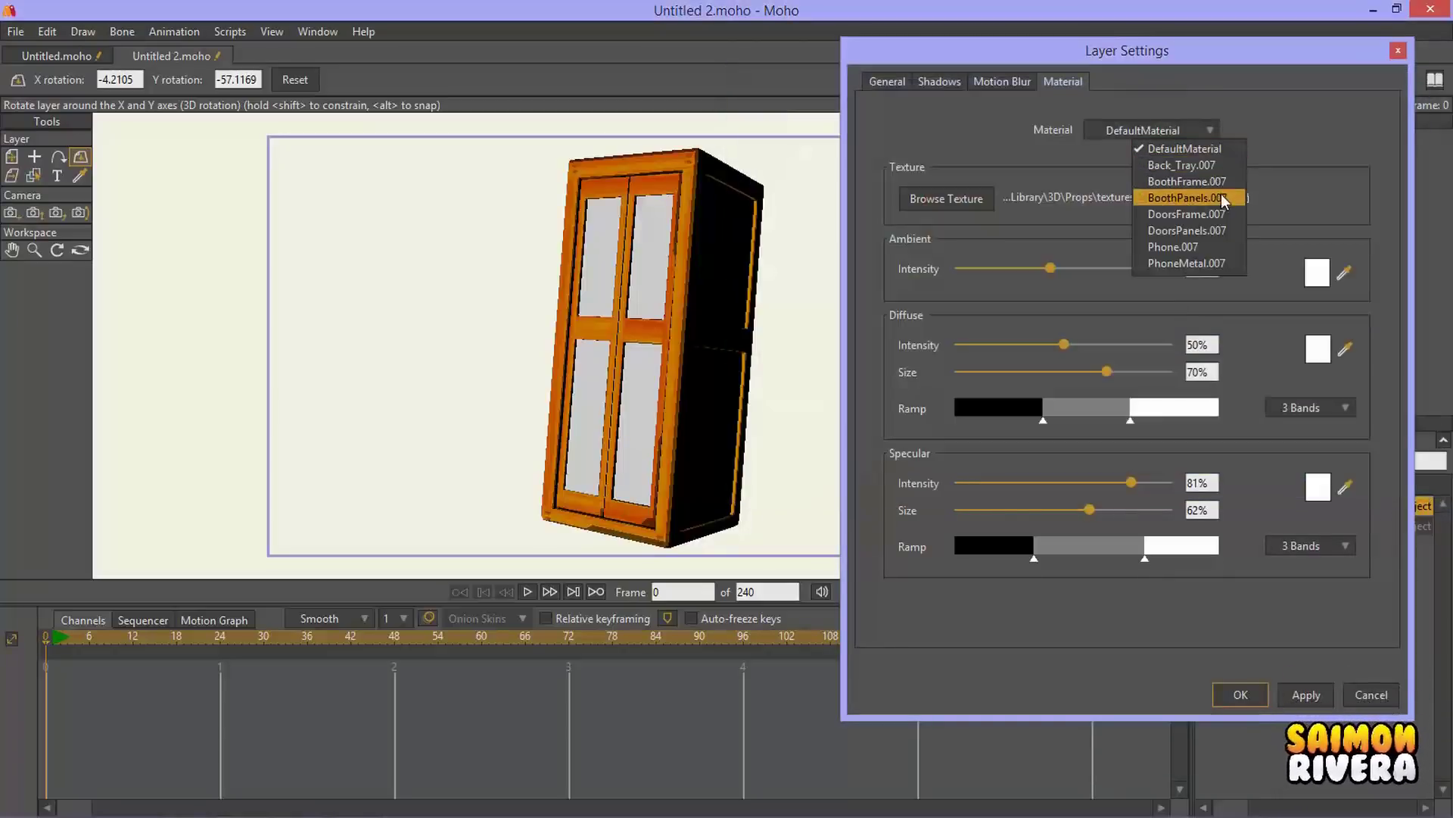
pyautogui.click(1224, 249)
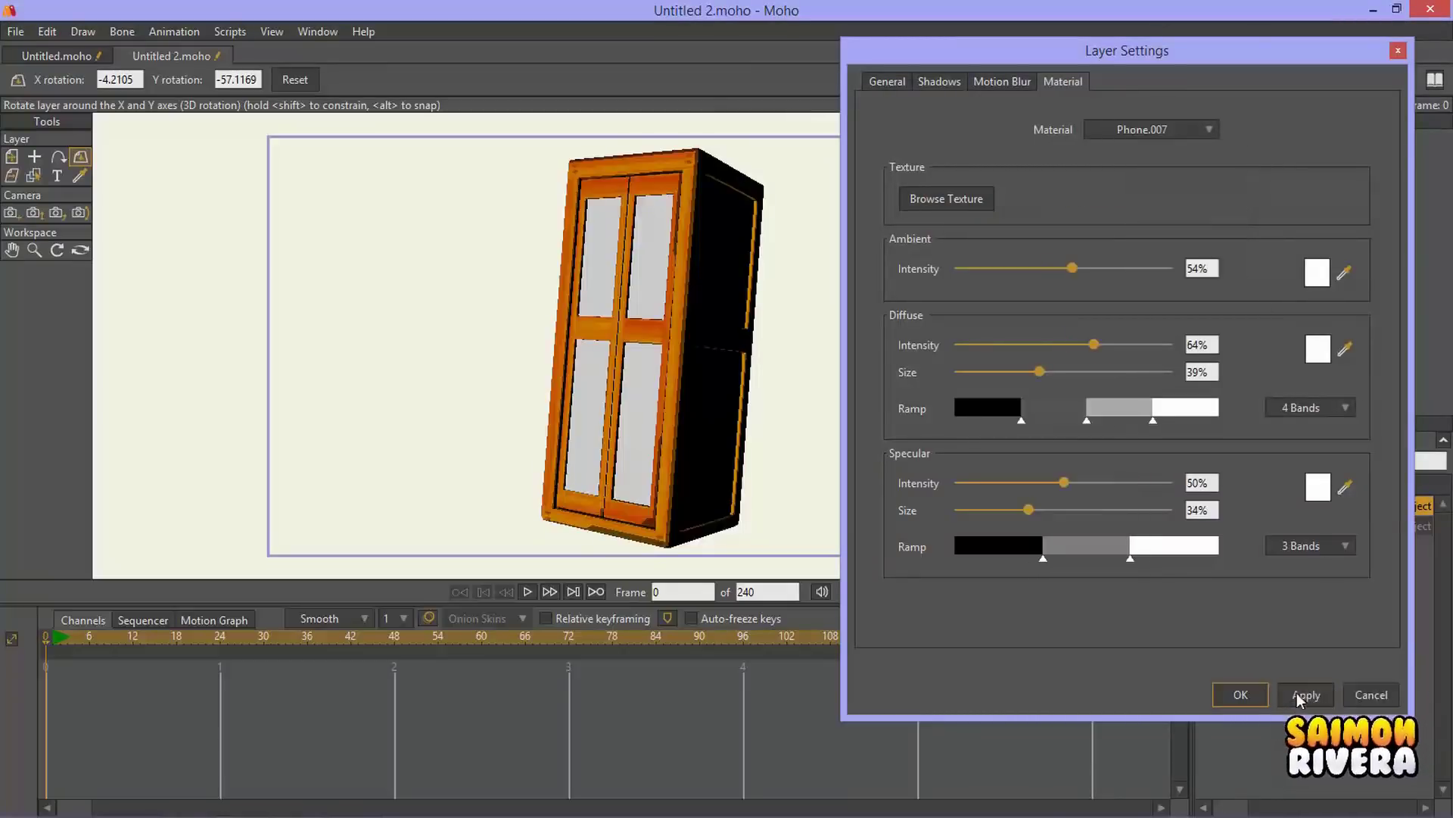
pyautogui.click(1240, 694)
# Step: Rotate the booth to about X 4.2 and Y -58.6 degrees, then preview-render the frame and close the render
pyautogui.moveTo(1026, 409); pyautogui.dragTo(859, 285)
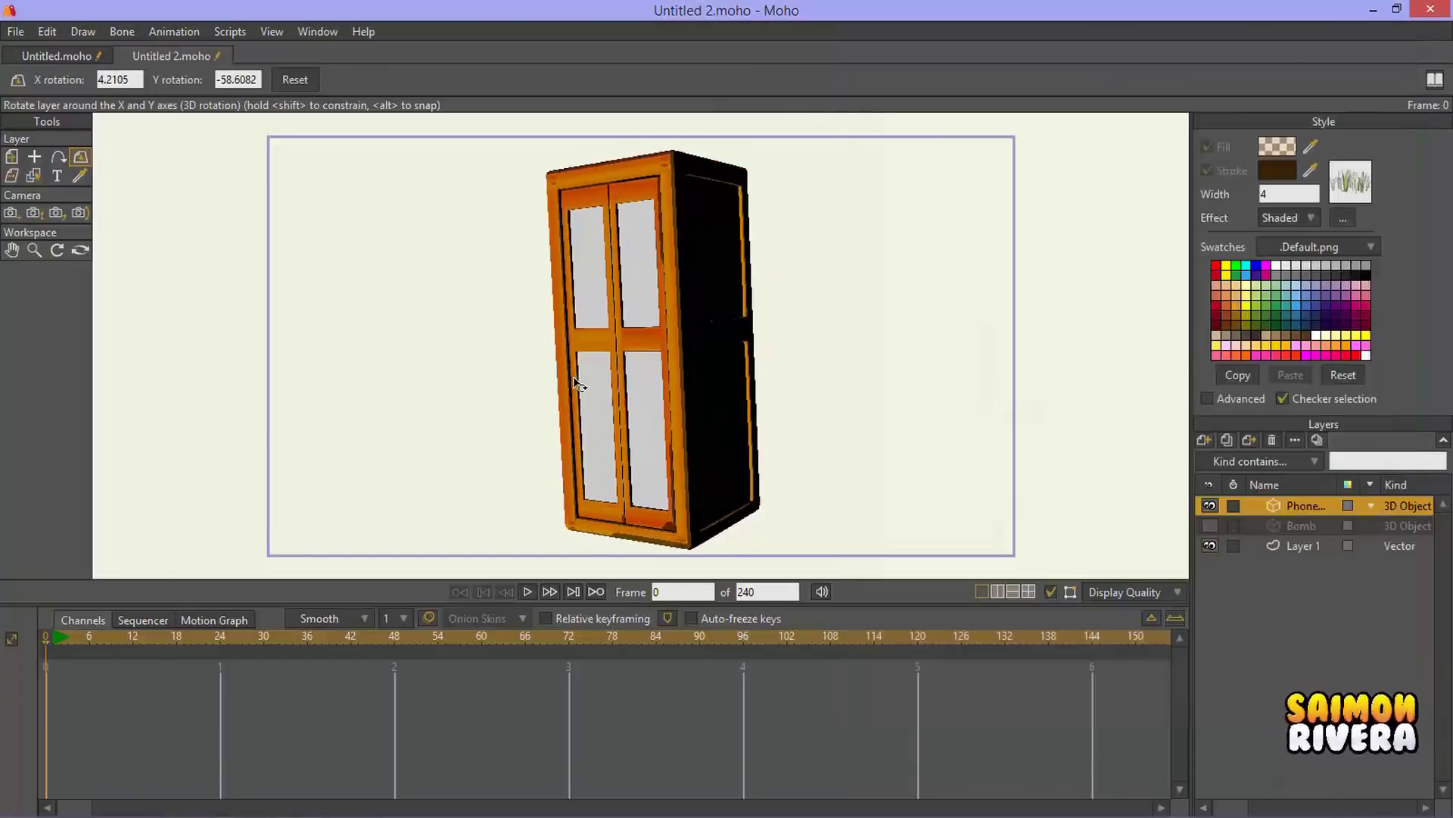
pyautogui.hotkey('ctrl', 'r')
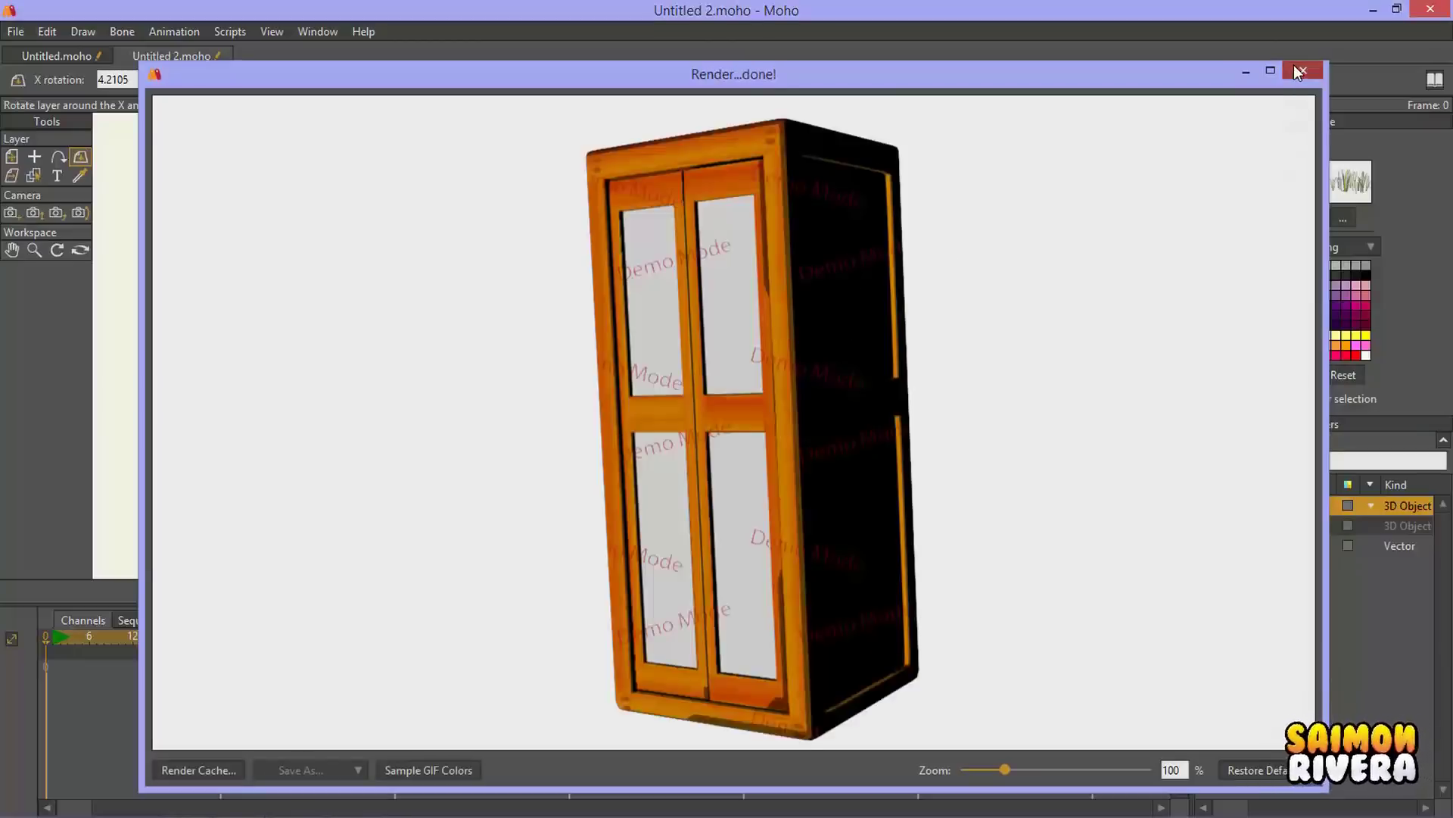
pyautogui.click(1300, 70)
# Step: Move the PhoneBooth layer to about X -1.04, Y -0.06 and rotate it to about X 357.9 and Y 514.6 degrees
pyautogui.moveTo(720, 282)
pyautogui.mouseDown()
pyautogui.moveTo(959, 169)
pyautogui.moveTo(679, 118)
pyautogui.moveTo(866, 351)
pyautogui.moveTo(516, 363)
pyautogui.moveTo(730, 328)
pyautogui.moveTo(905, 325)
pyautogui.moveTo(650, 348)
pyautogui.moveTo(668, 393)
pyautogui.moveTo(679, 307)
pyautogui.moveTo(409, 295)
pyautogui.moveTo(645, 294)
pyautogui.moveTo(643, 282)
pyautogui.moveTo(673, 304)
pyautogui.moveTo(604, 338)
pyautogui.moveTo(491, 333)
pyautogui.moveTo(486, 350)
pyautogui.moveTo(579, 364)
pyautogui.moveTo(617, 311)
pyautogui.moveTo(414, 310)
pyautogui.moveTo(473, 322)
pyautogui.moveTo(393, 328)
pyautogui.moveTo(775, 357)
pyautogui.mouseUp()
pyautogui.click(11, 156)
pyautogui.scroll(-3, 775, 356)
pyautogui.scroll(6, 777, 357)
pyautogui.scroll(-4, 775, 357)
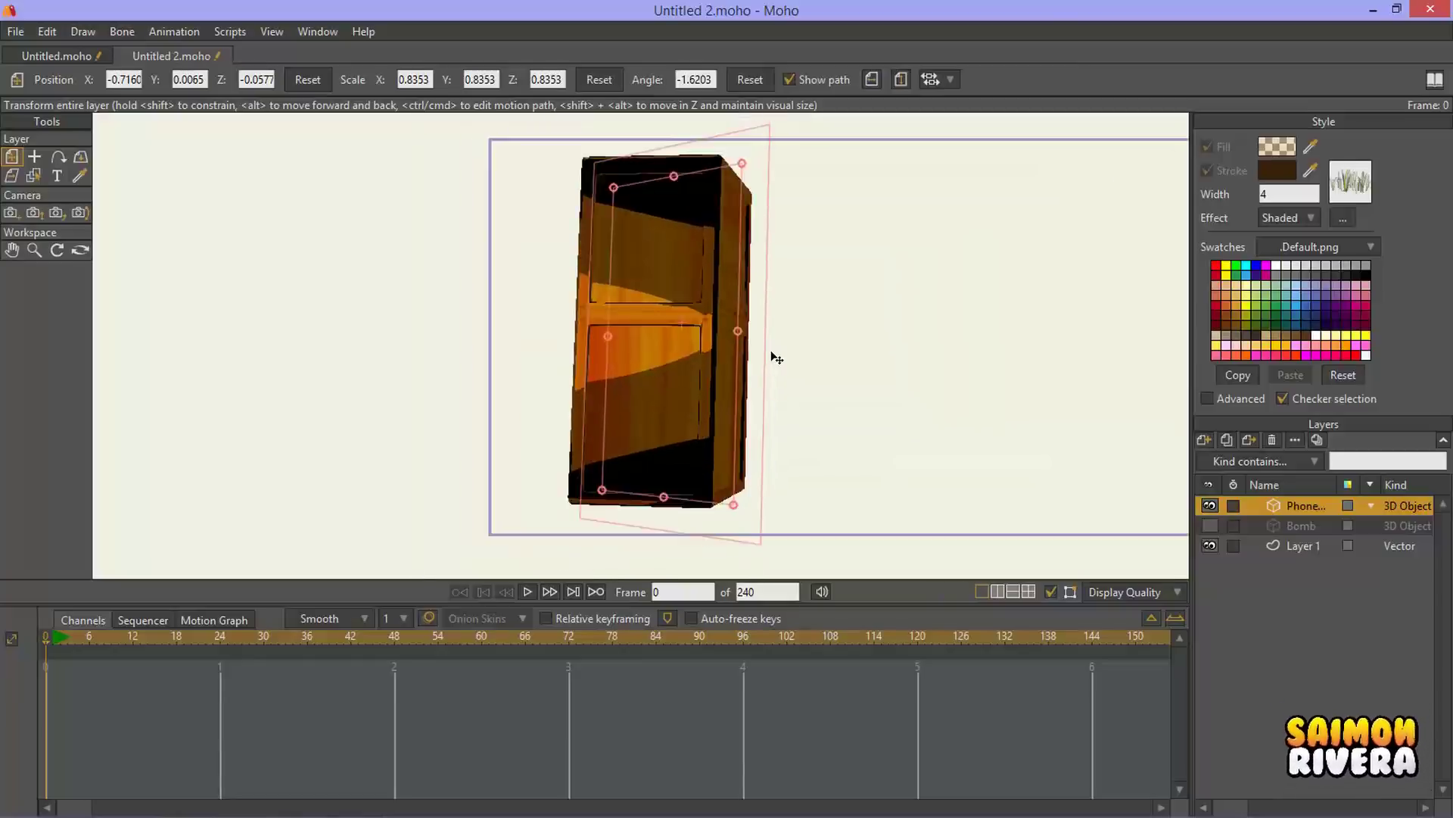
pyautogui.moveTo(616, 341); pyautogui.dragTo(579, 374)
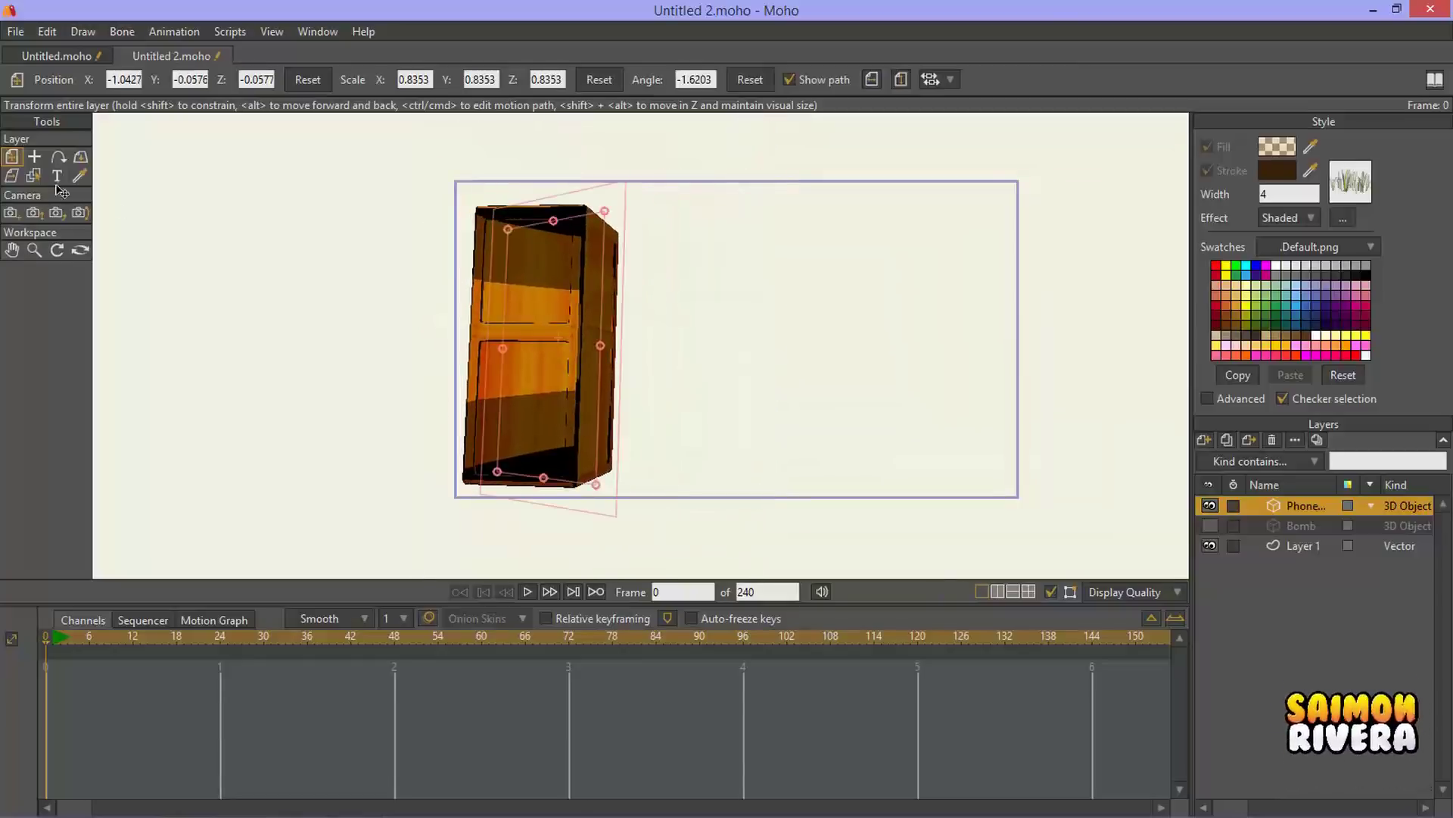
pyautogui.click(80, 156)
pyautogui.moveTo(525, 273); pyautogui.dragTo(779, 386)
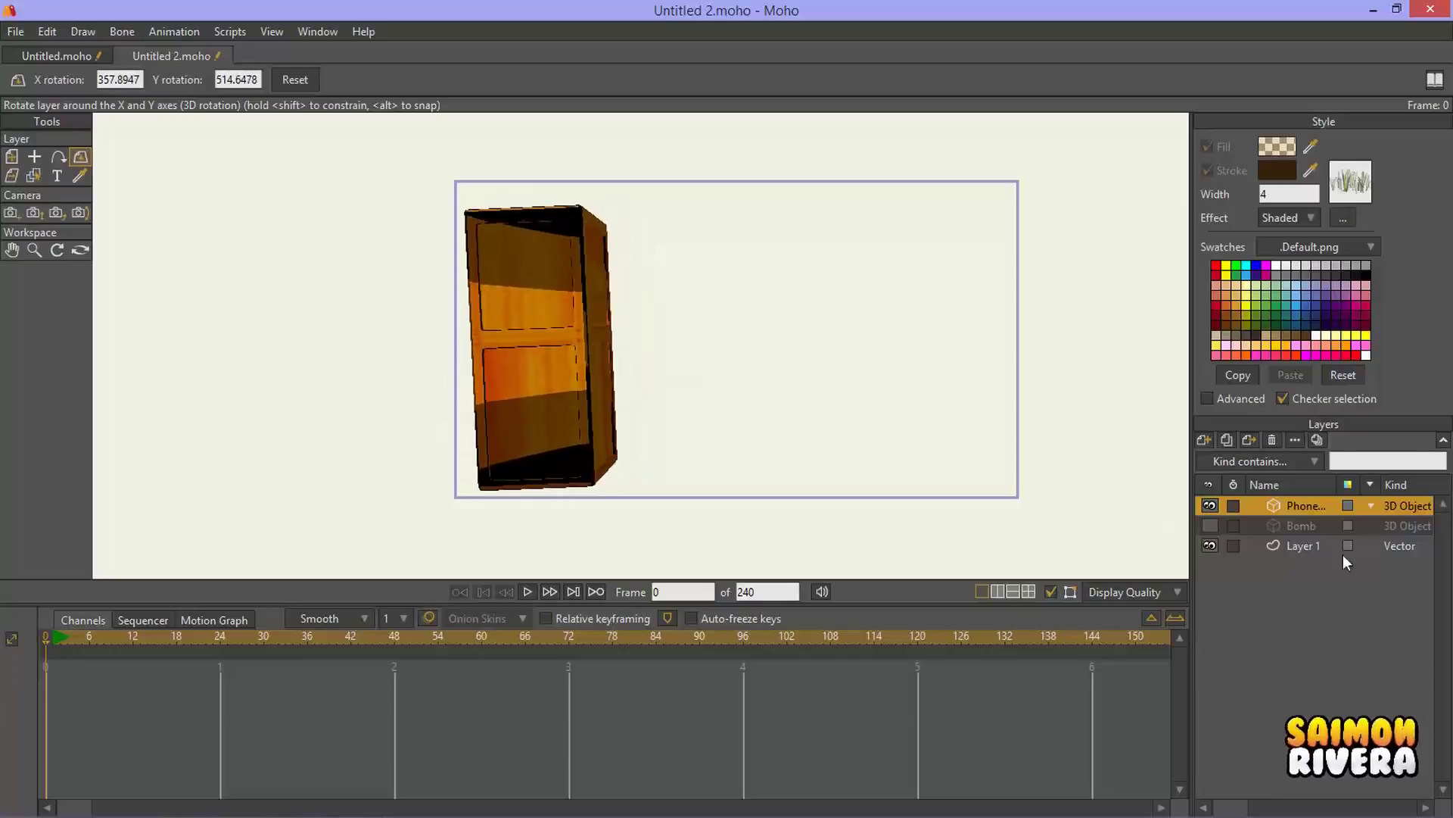
# Step: Set DefaultMaterial's ambient intensity to 41% and diffuse intensity to 57%, and shift the diffuse ramp bands toward the dark end
pyautogui.click(1300, 442)
pyautogui.click(1067, 81)
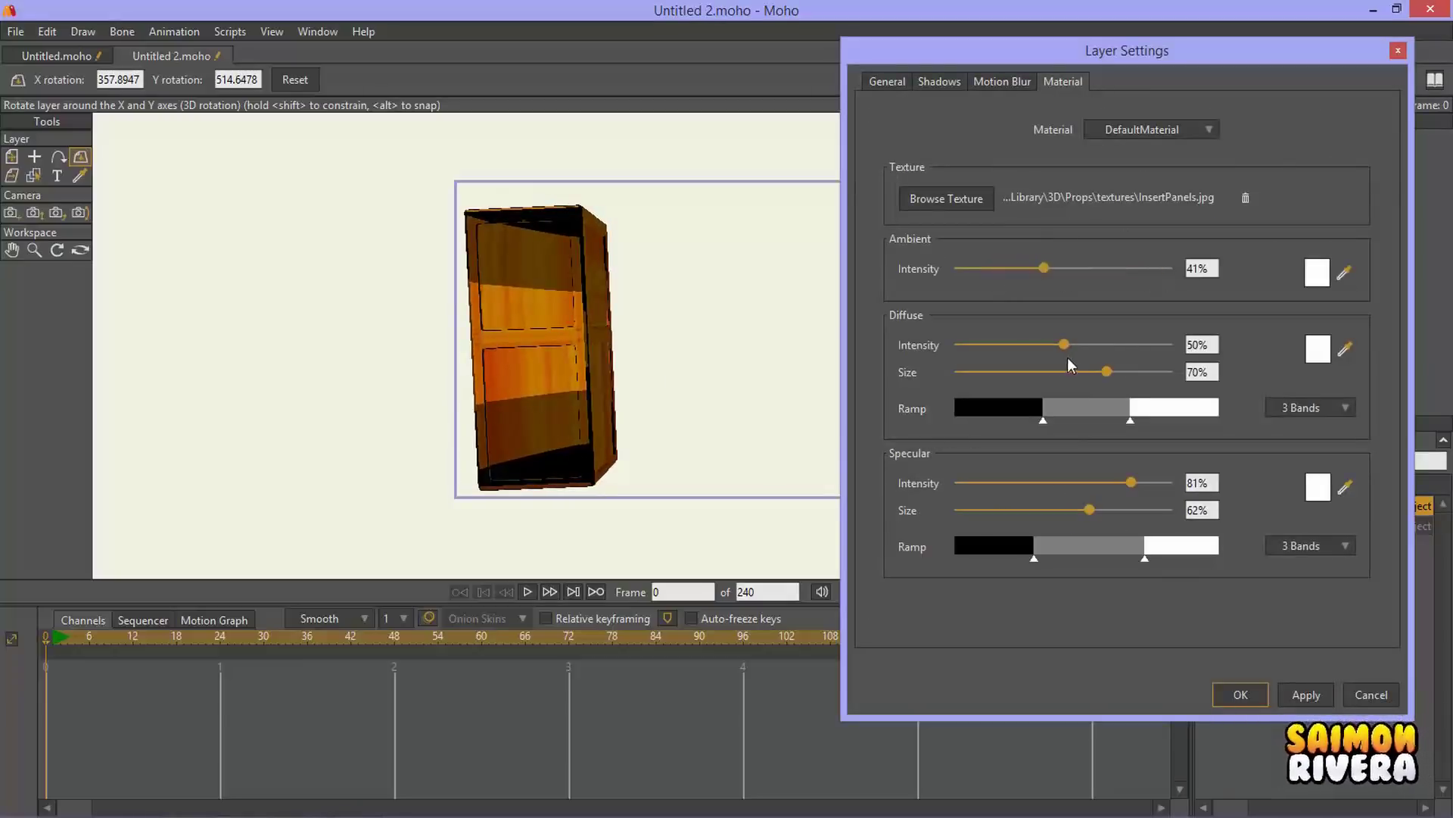
pyautogui.moveTo(1172, 345); pyautogui.dragTo(1079, 345)
pyautogui.moveTo(1043, 420); pyautogui.dragTo(956, 421)
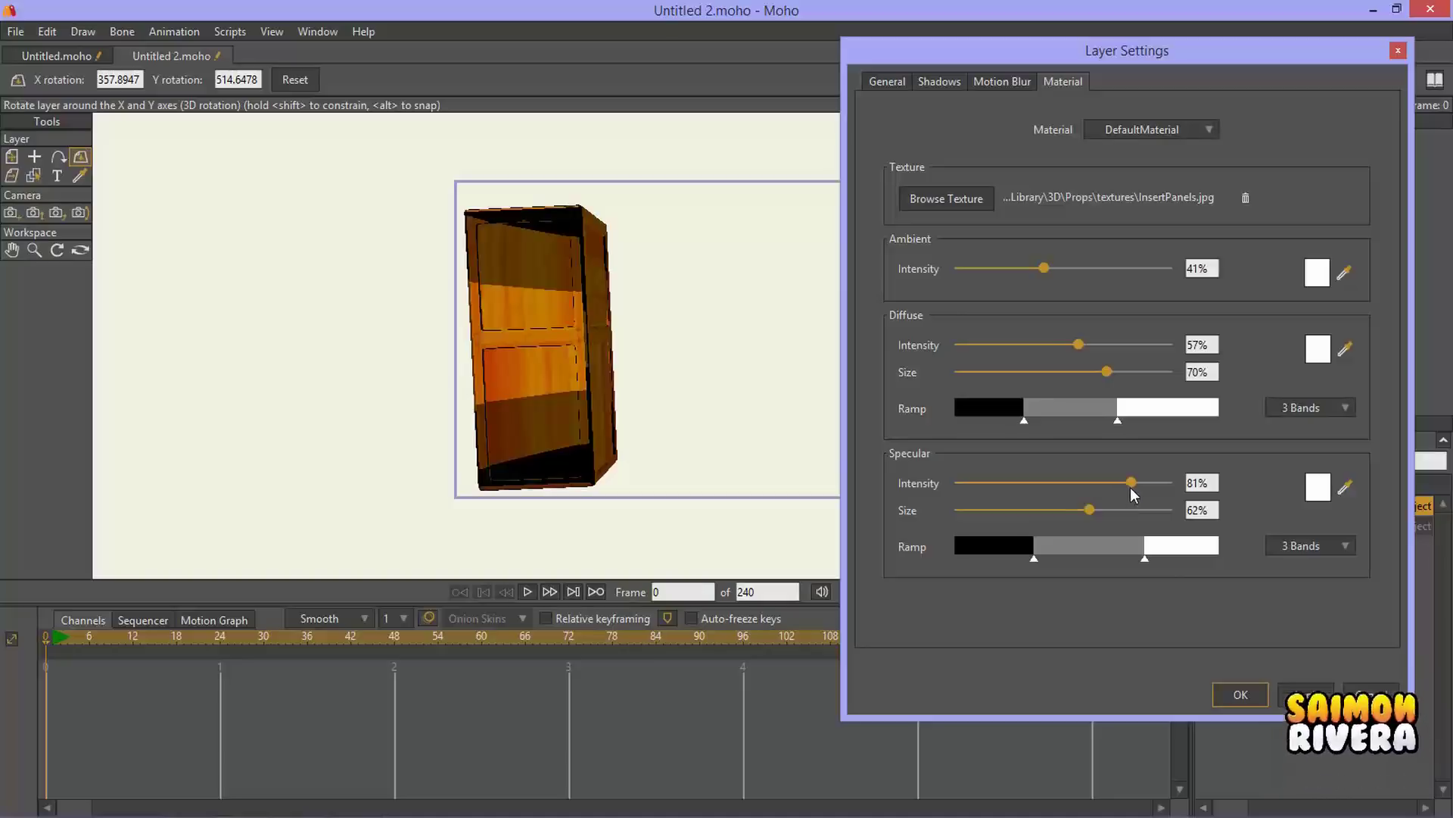
# Step: Set DefaultMaterial's specular intensity to 37%, size to 42% and ramp to 4 Bands, and apply the changes
pyautogui.moveTo(1131, 483); pyautogui.dragTo(1035, 482)
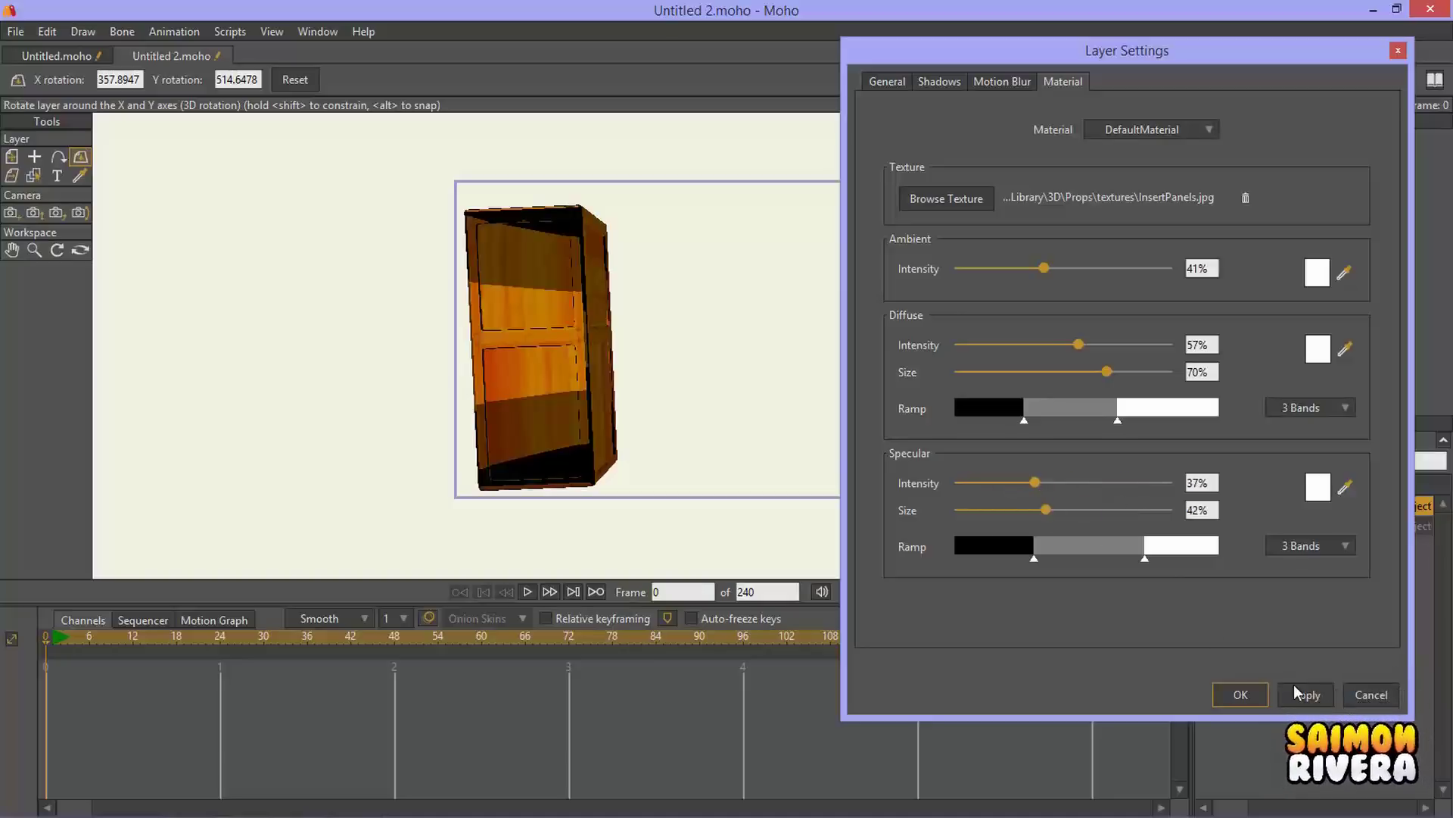
pyautogui.click(1342, 548)
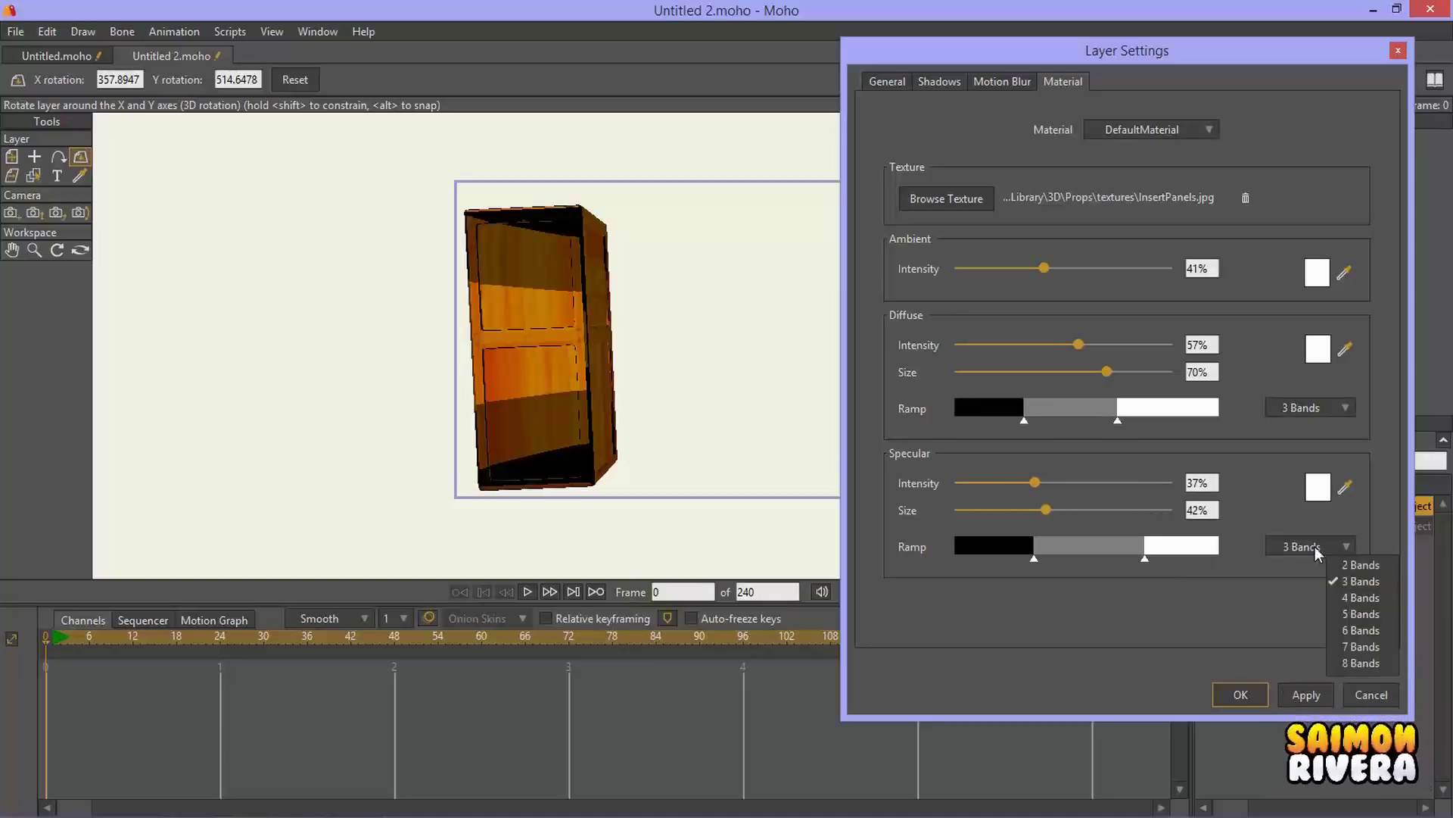
pyautogui.click(1360, 597)
pyautogui.click(1297, 695)
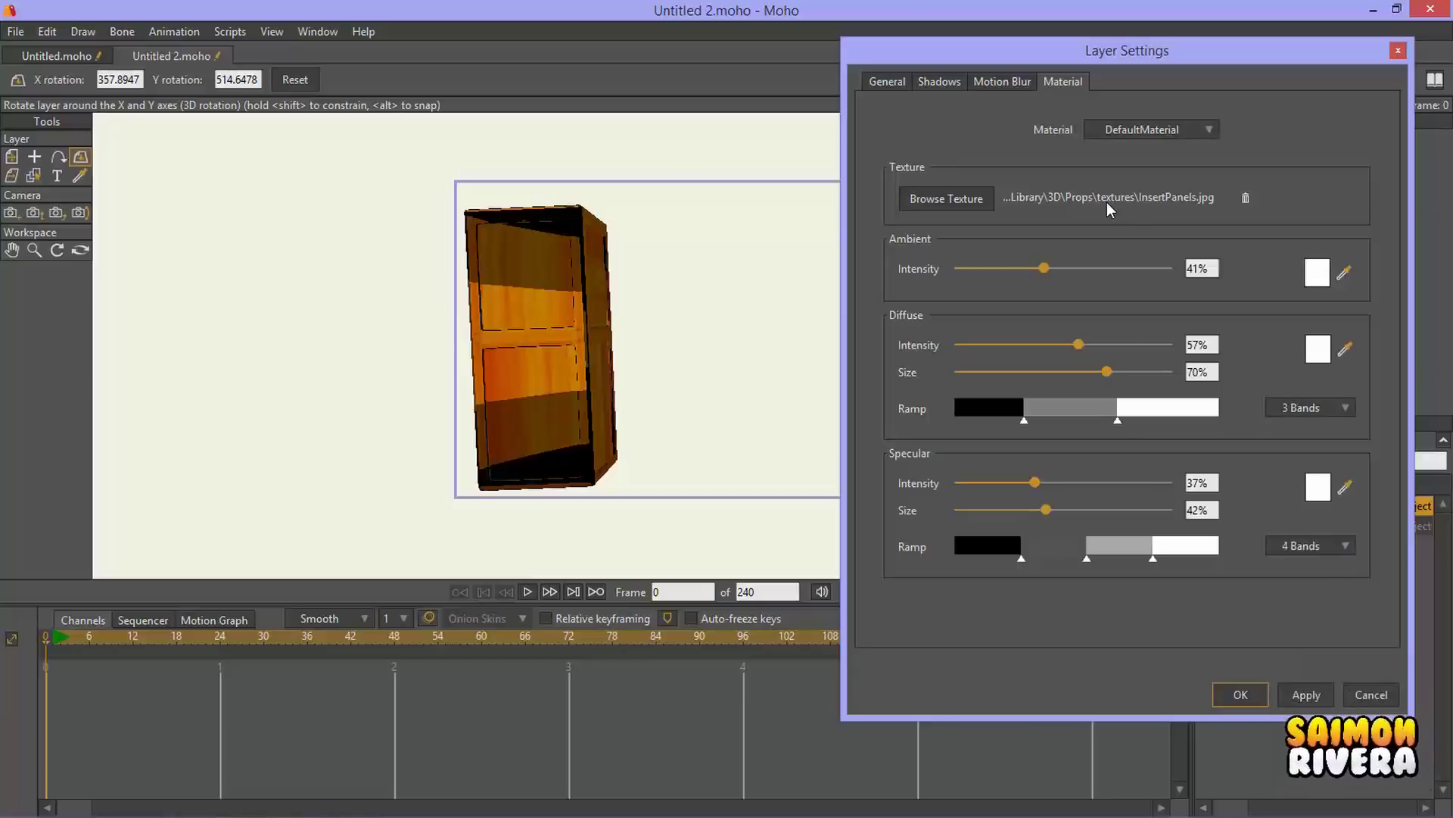
# Step: Review the Phone.007 material again and close the PhoneBooth layer settings
pyautogui.click(1149, 134)
pyautogui.click(1176, 247)
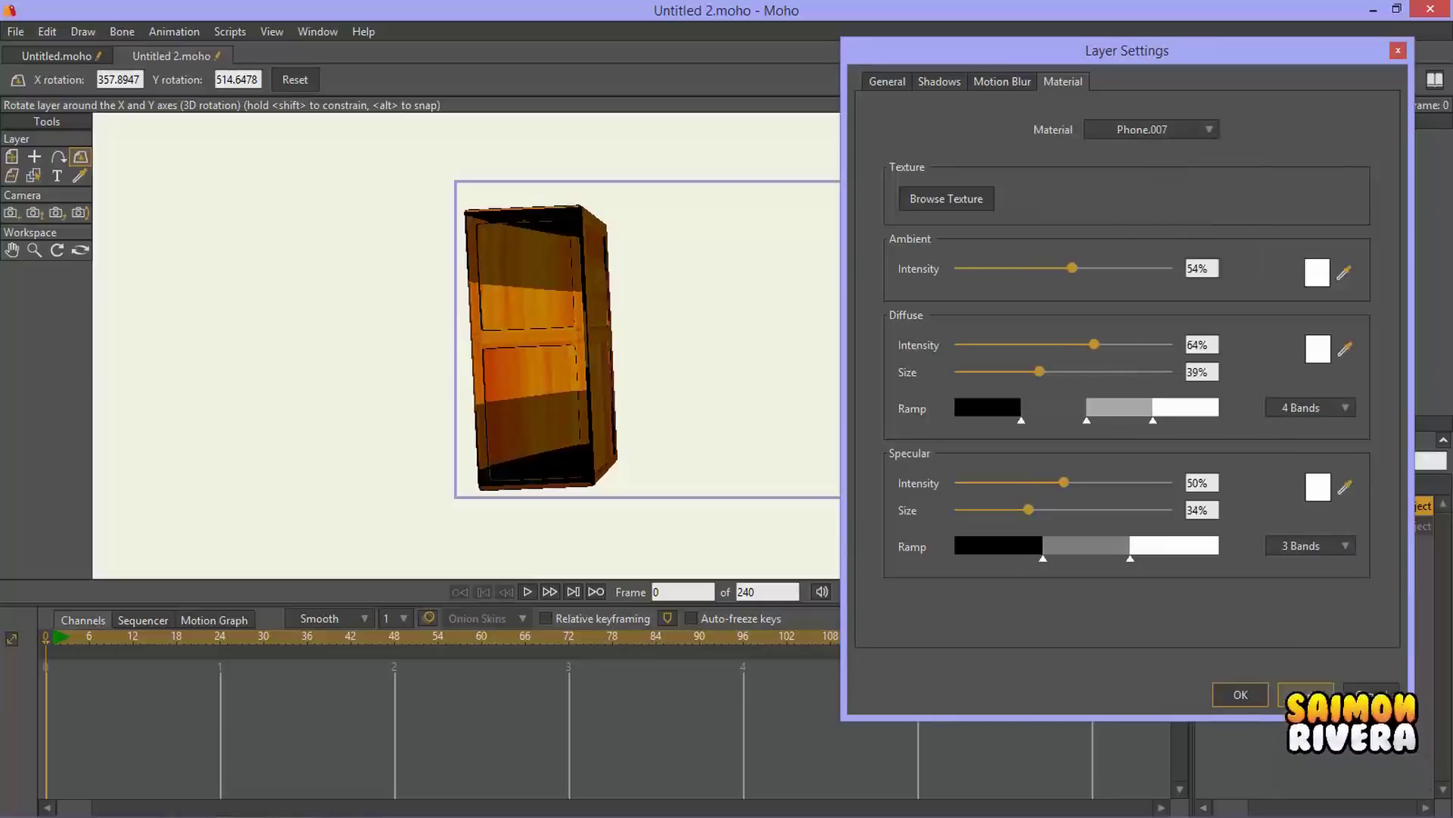
pyautogui.click(1241, 694)
# Step: Move the booth closer to the centre of the frame, then preview-render the frame and close the render
pyautogui.click(11, 156)
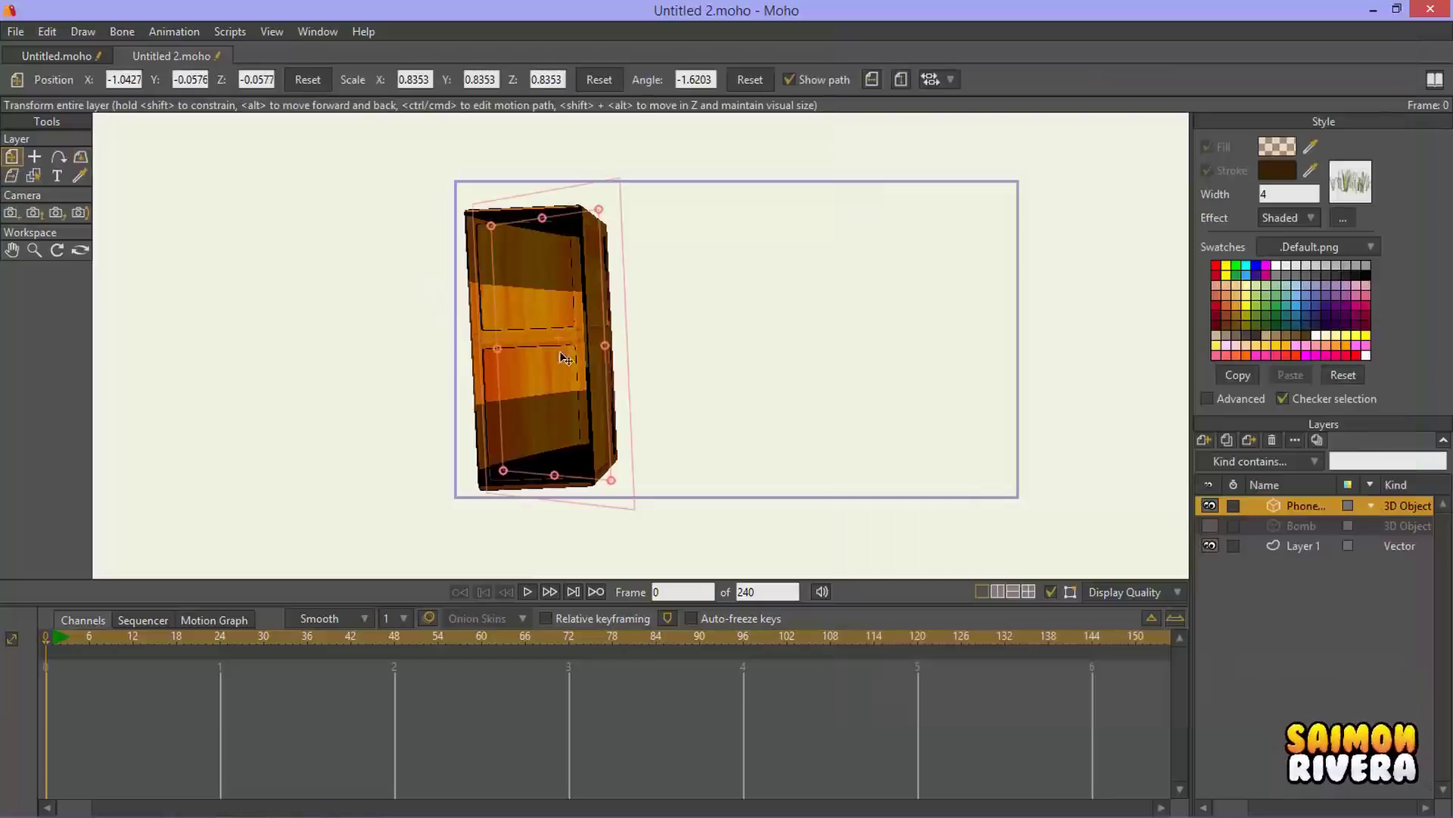
pyautogui.moveTo(561, 351); pyautogui.dragTo(672, 350)
pyautogui.click(80, 157)
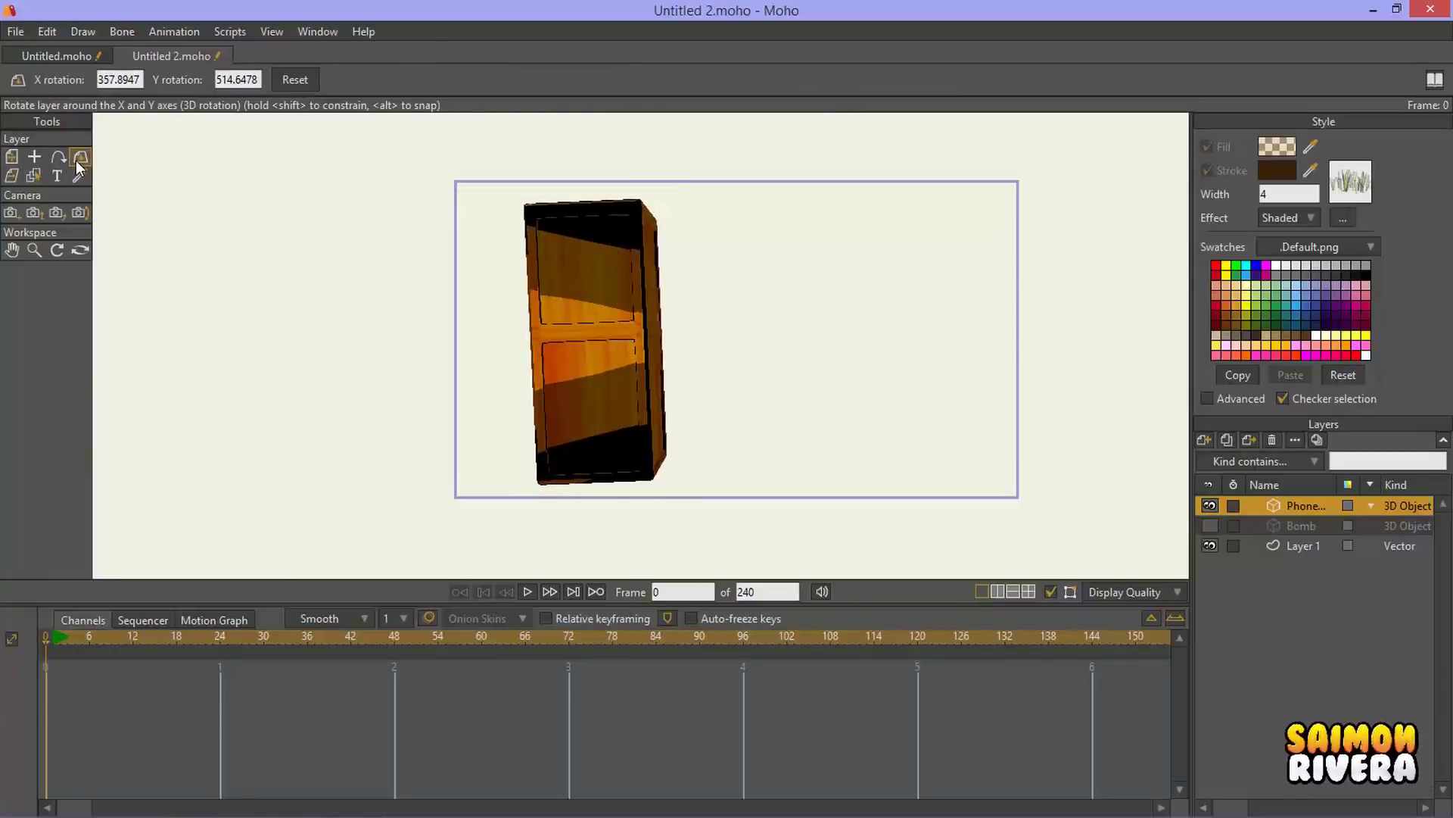
pyautogui.hotkey('ctrl', 'r')
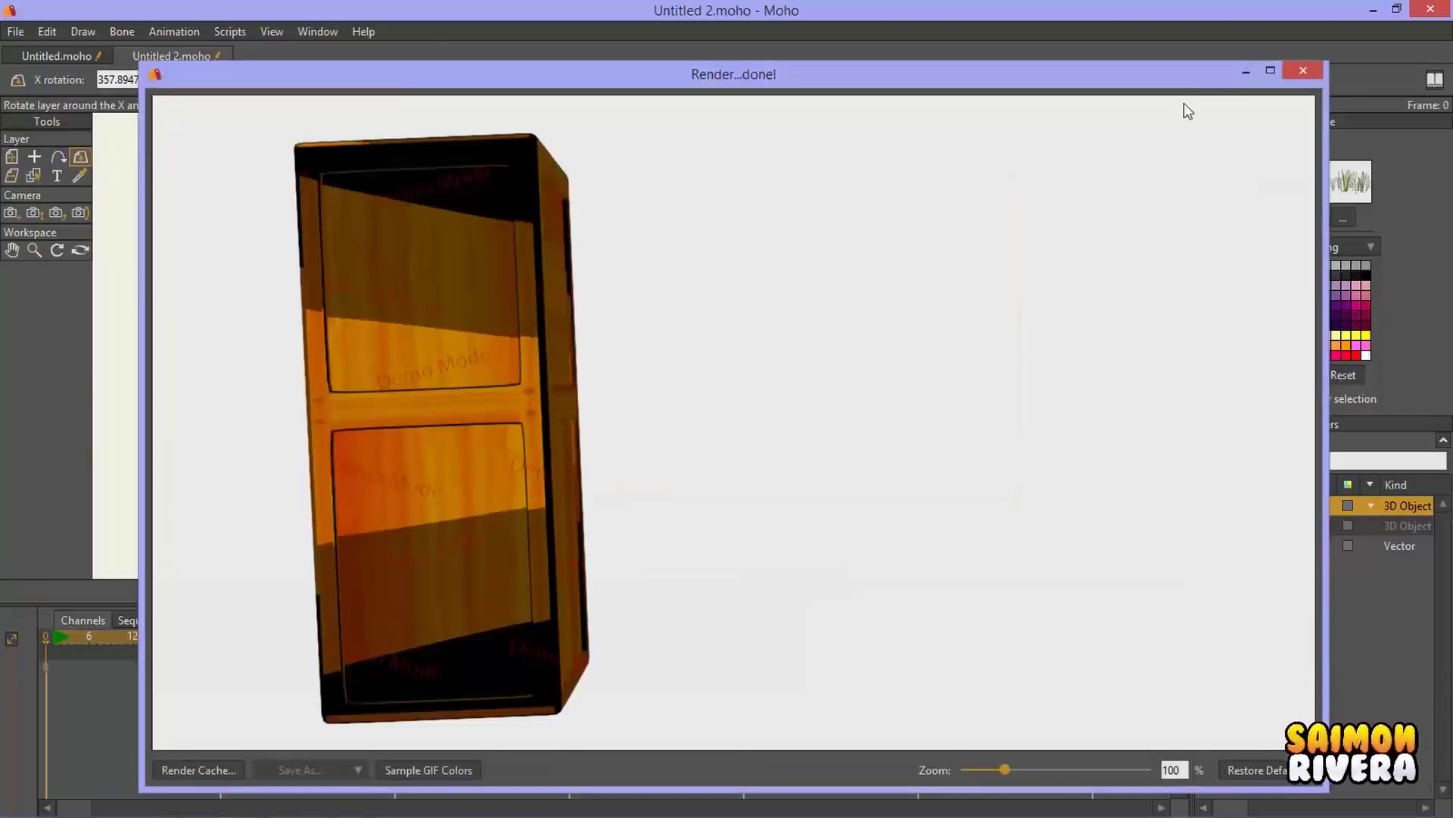
pyautogui.click(1300, 71)
# Step: Rotate the booth to about X 356.5 and Y 703.7 degrees so its doors face forward
pyautogui.moveTo(665, 259); pyautogui.dragTo(720, 430)
pyautogui.moveTo(578, 333); pyautogui.dragTo(666, 314)
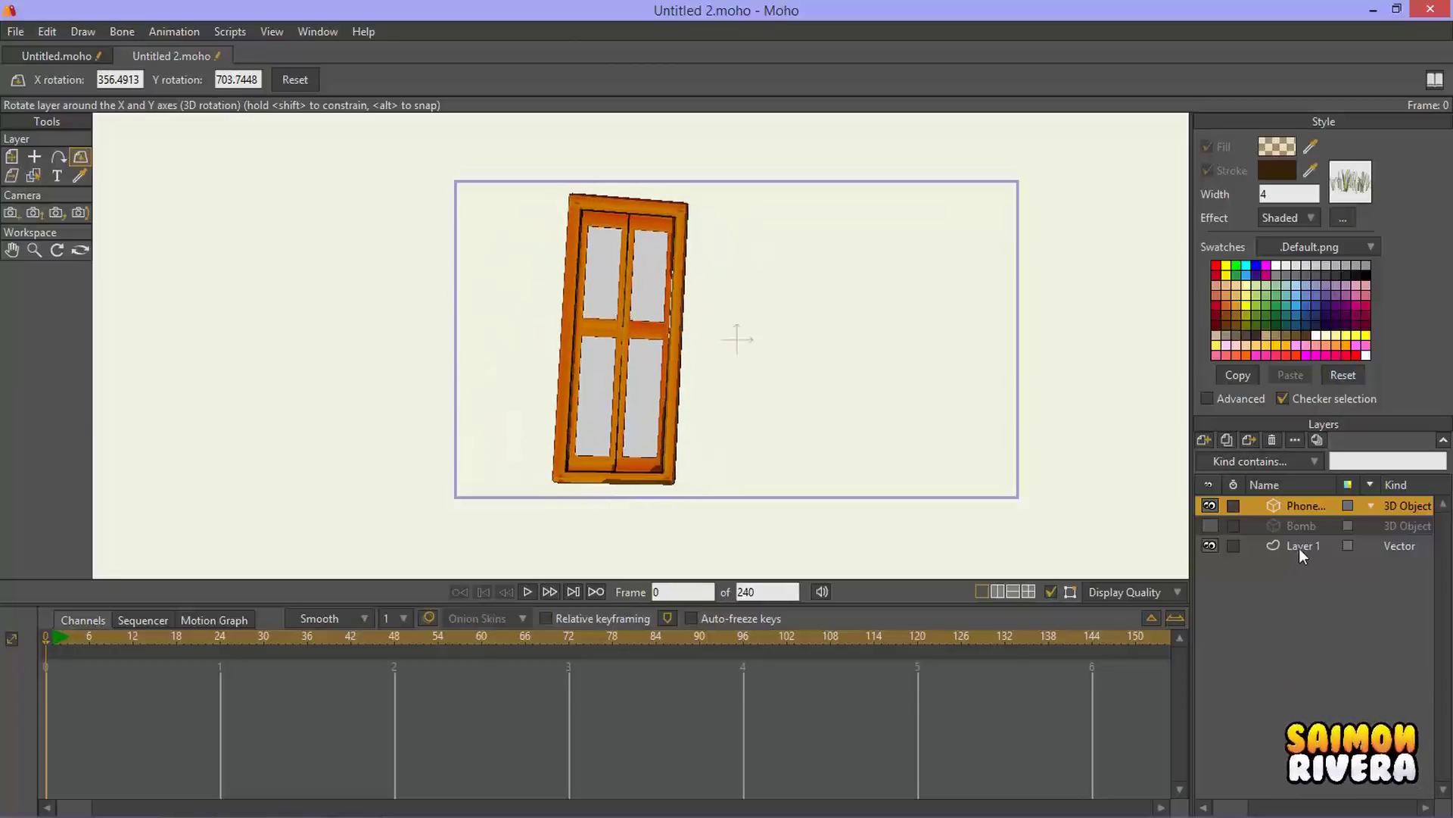
# Step: Delete the PhoneBooth and Bomb 3D object layers, keeping only Layer 1
pyautogui.click(1299, 546)
pyautogui.click(1298, 501)
pyautogui.click(1274, 439)
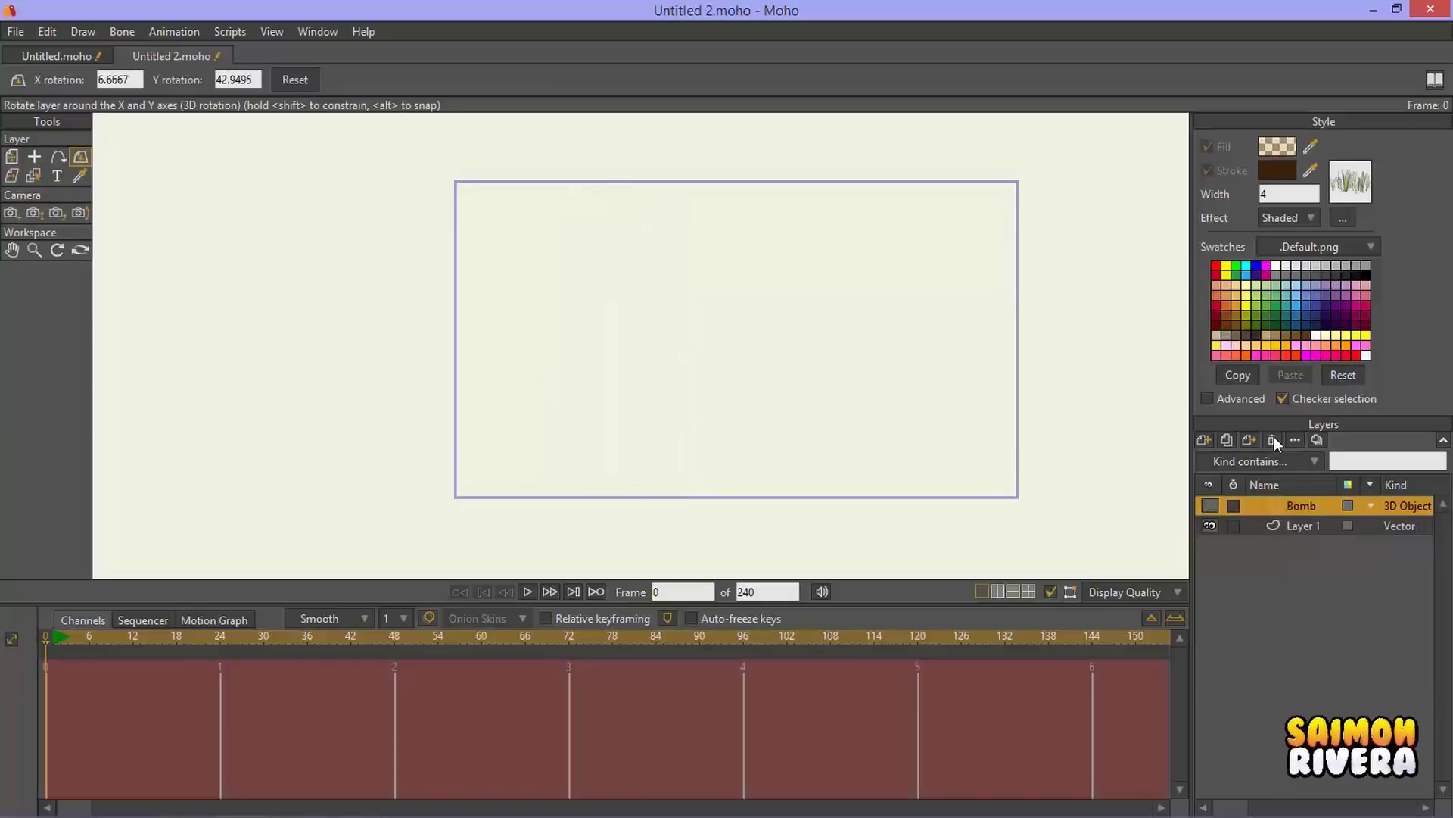
pyautogui.click(1274, 439)
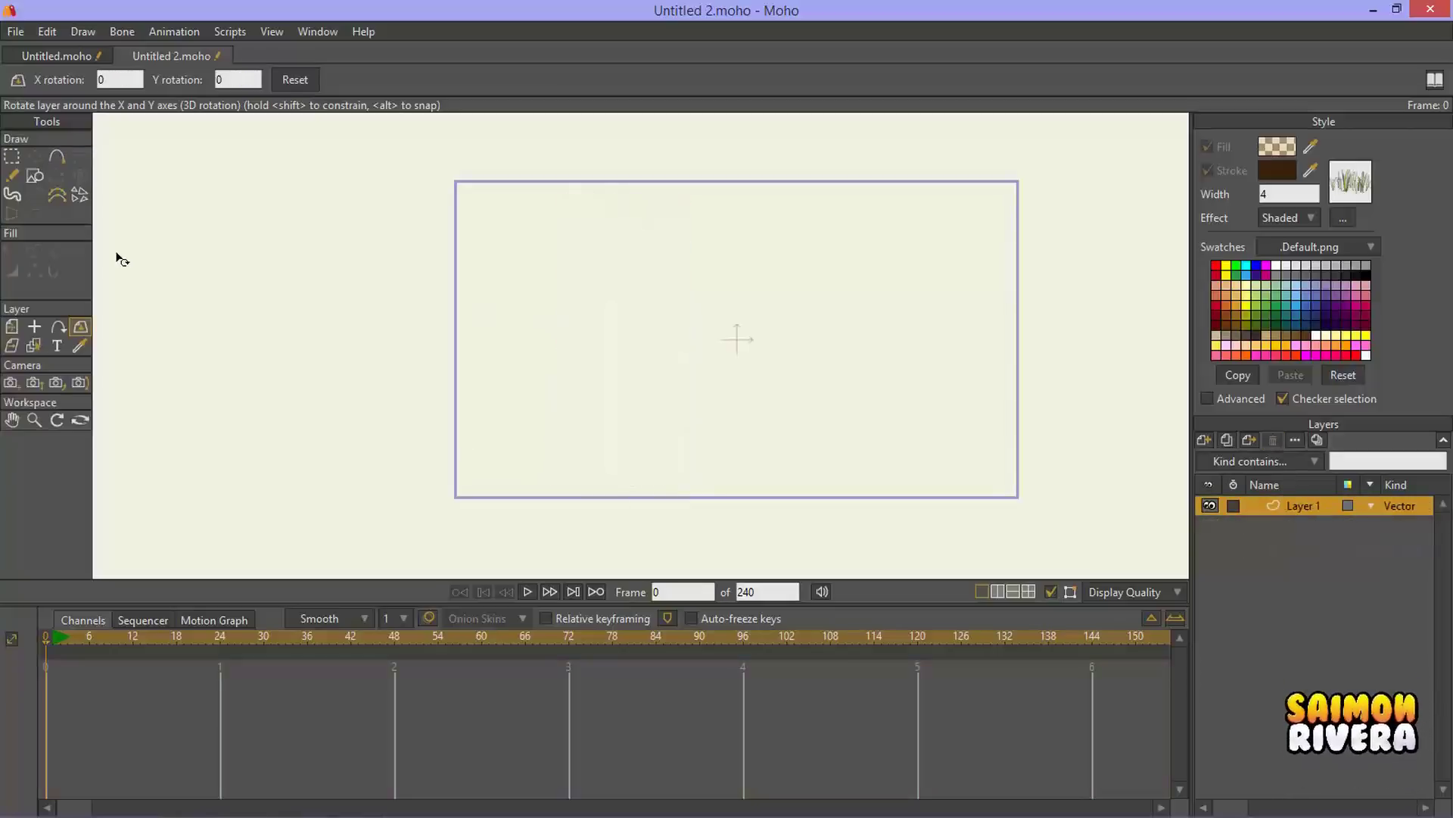
# Step: Switch to the other Moho window, close its Untitled.moho wolf scene without saving and start a new blank document
pyautogui.hotkey('alt', 'Tab')
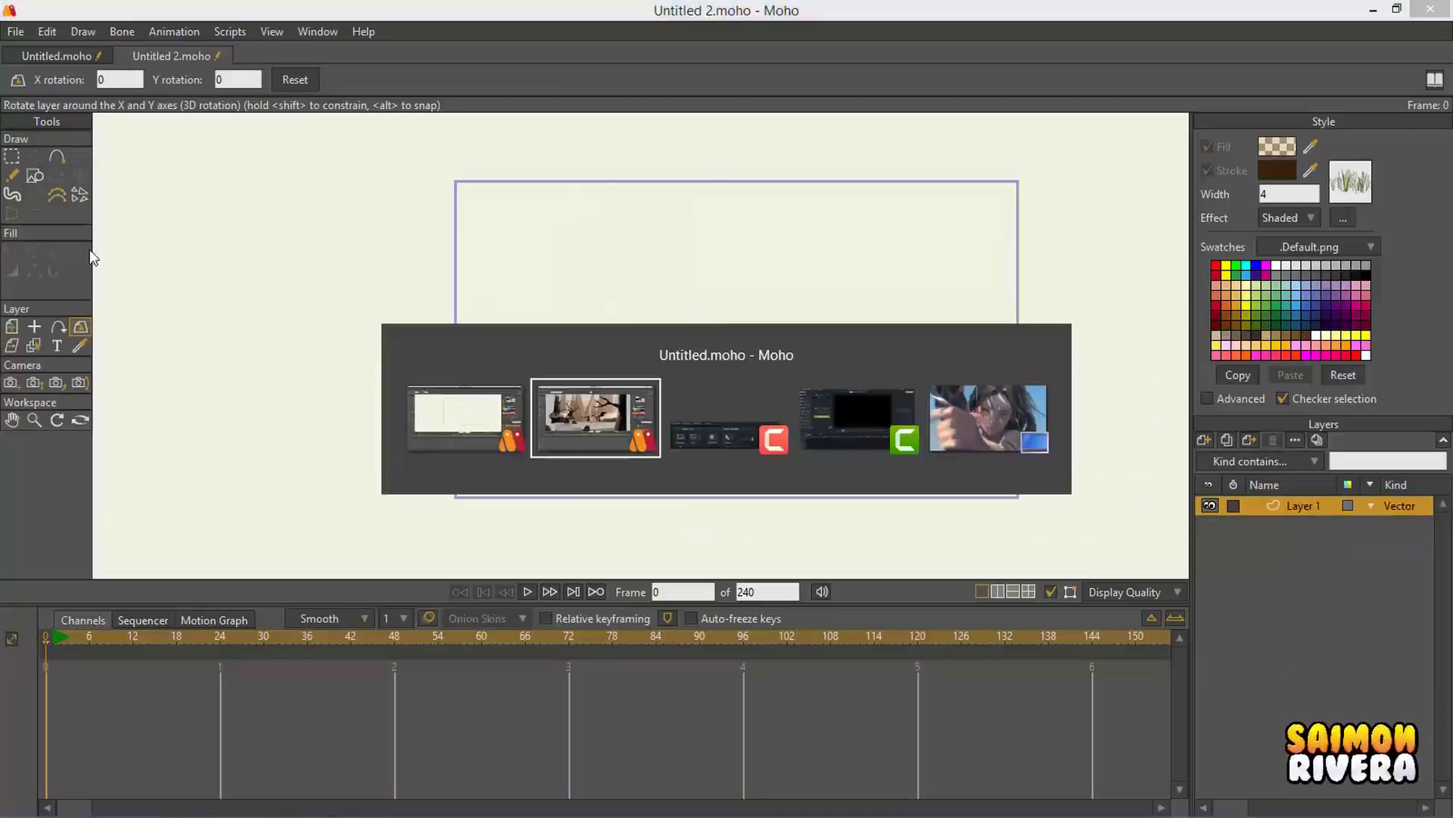
pyautogui.click(11, 57)
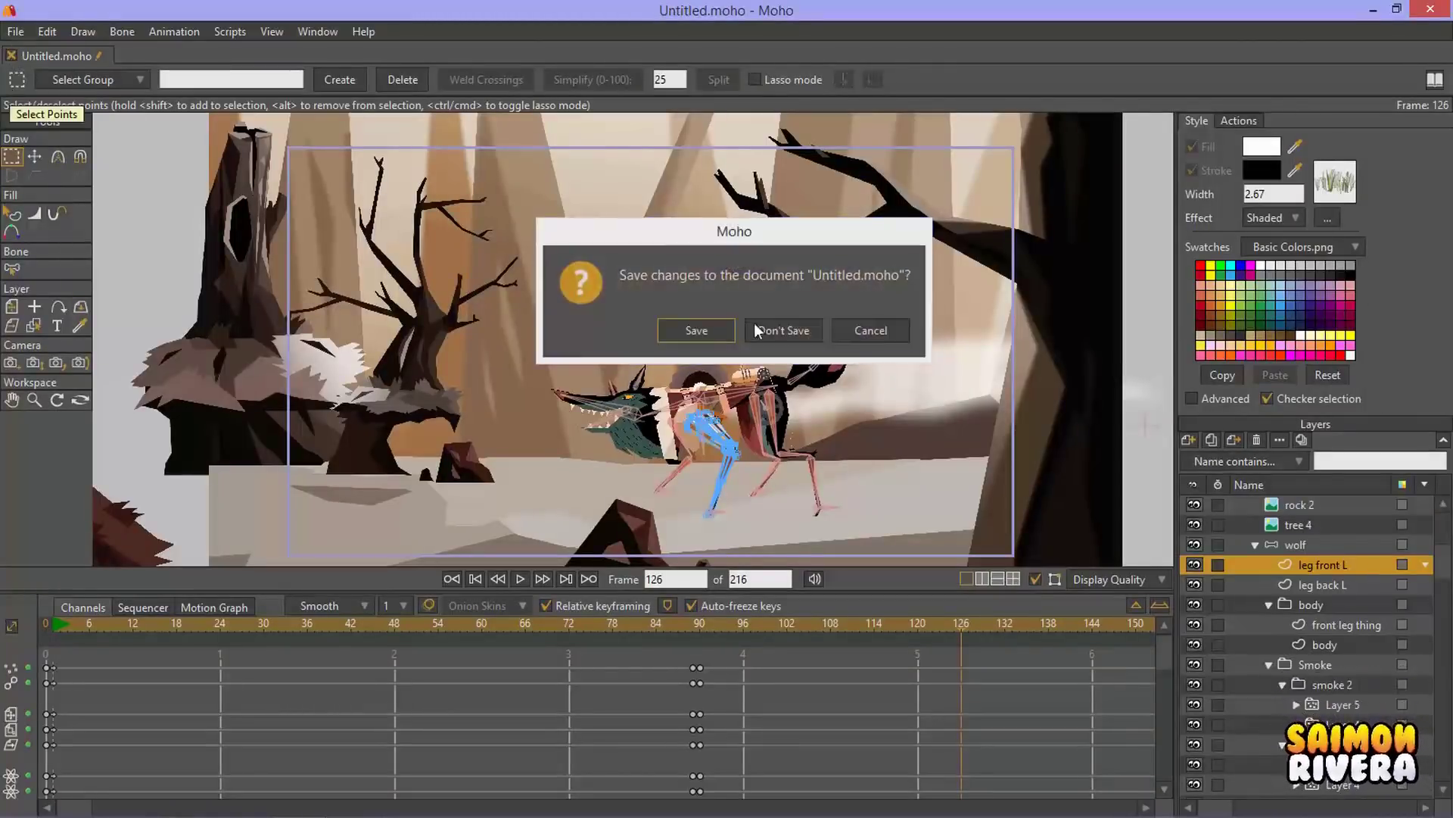
pyautogui.click(782, 327)
pyautogui.click(16, 31)
pyautogui.press('Return')
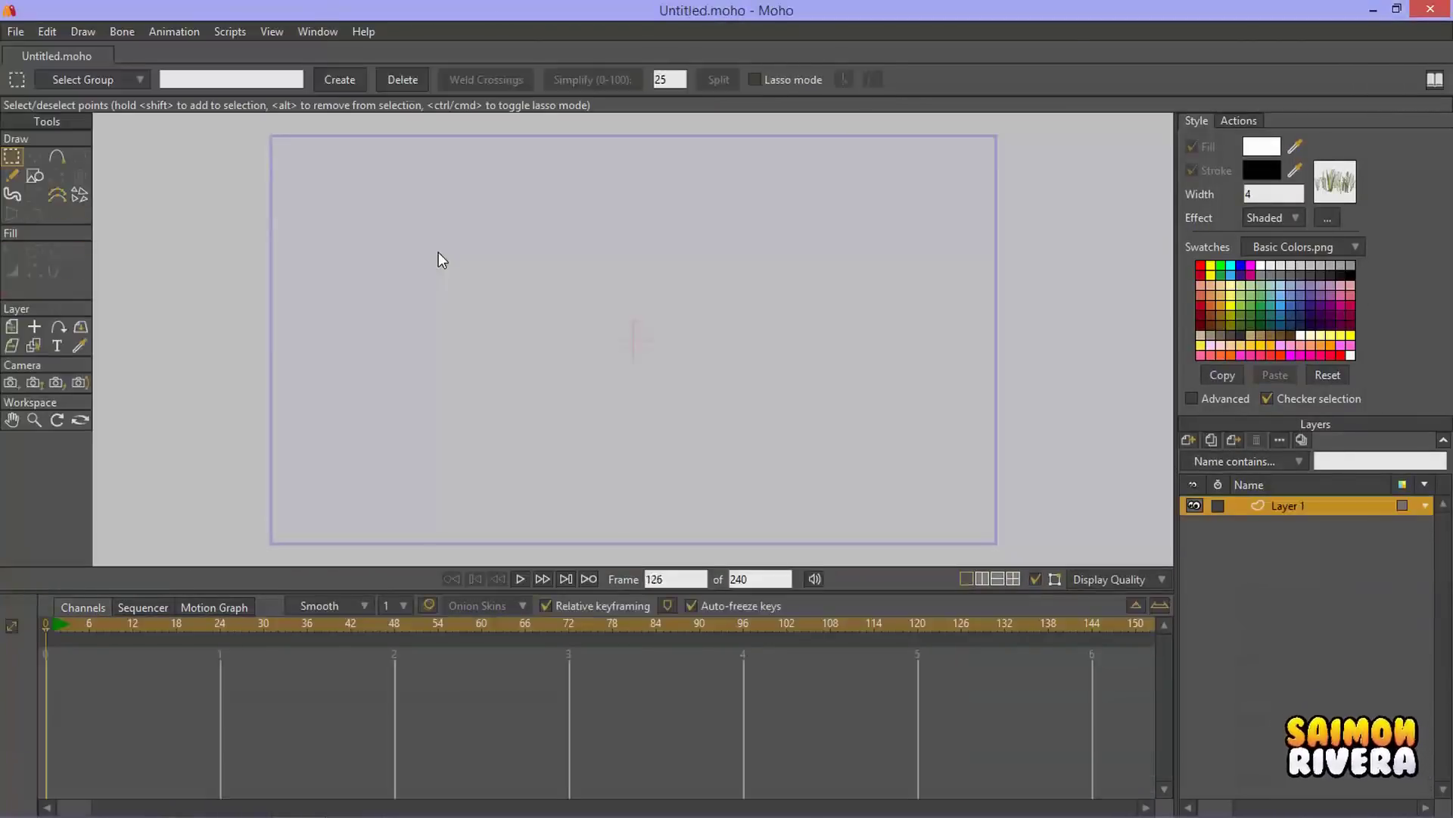
pyautogui.hotkey('ctrl', 'n')
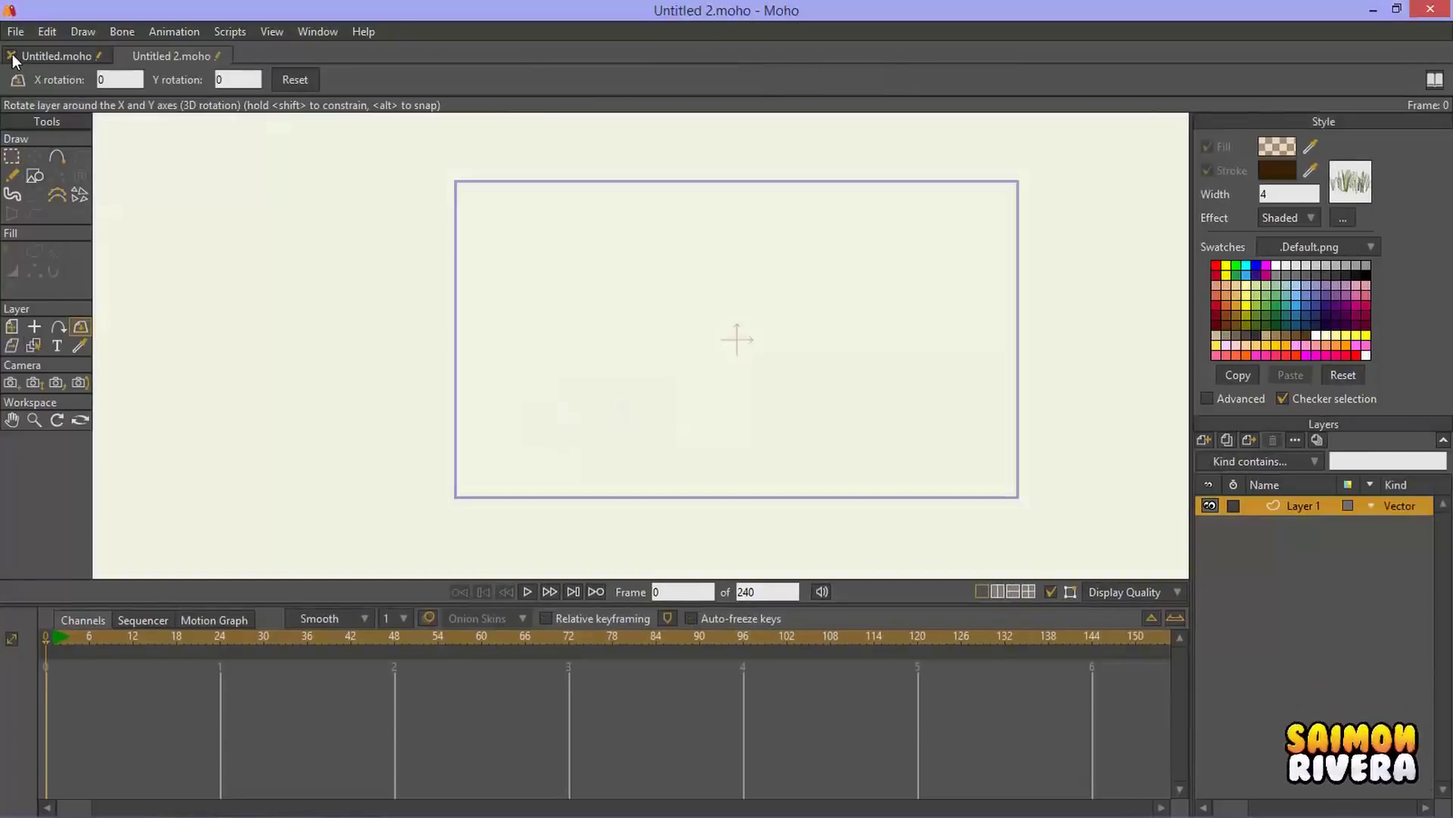
pyautogui.click(12, 53)
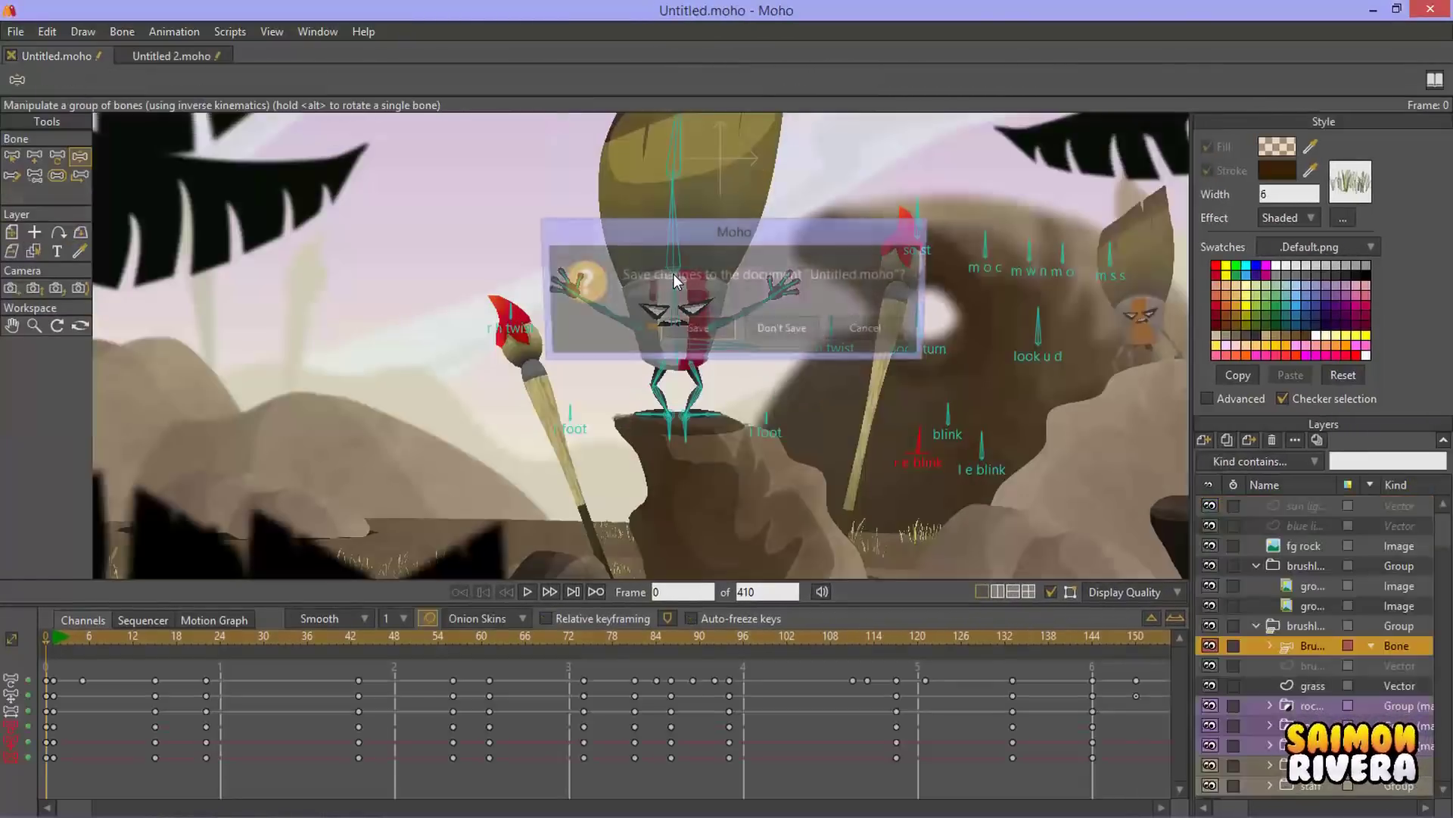
pyautogui.press('Escape')
pyautogui.click(175, 54)
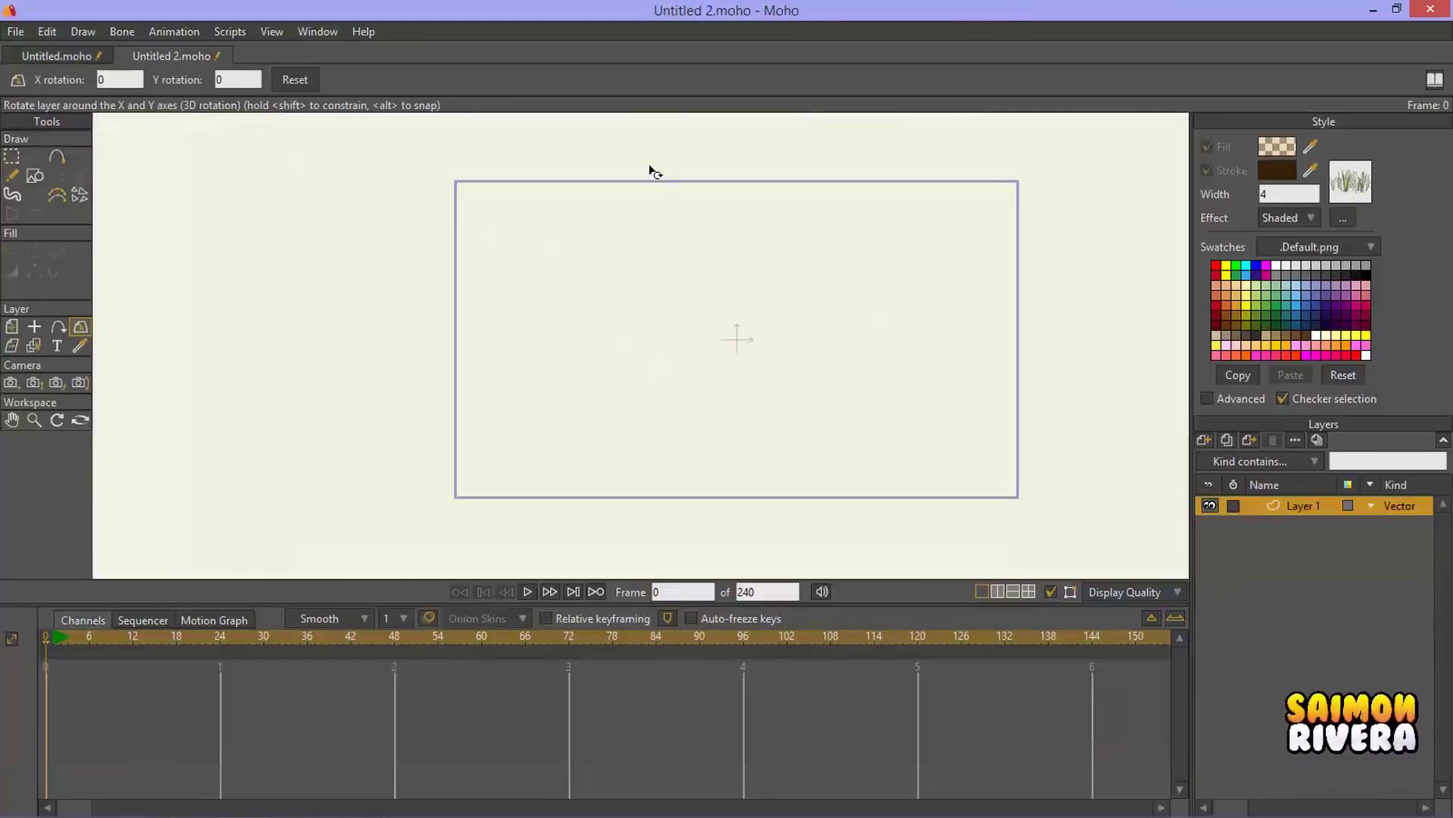
# Step: Compare the blank documents in the two Moho windows
pyautogui.hotkey('alt', 'Tab')
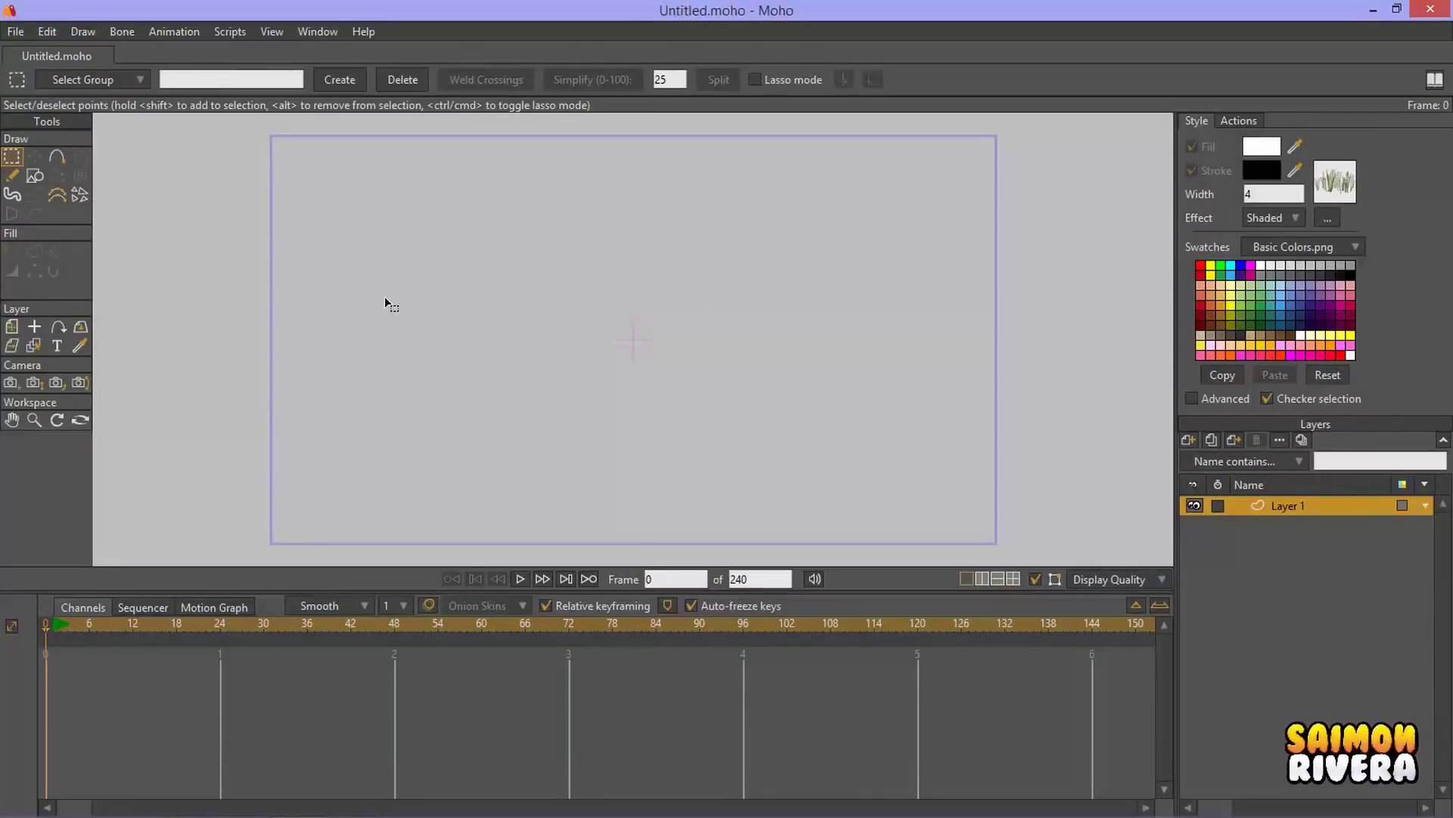
pyautogui.hotkey('alt', 'Tab')
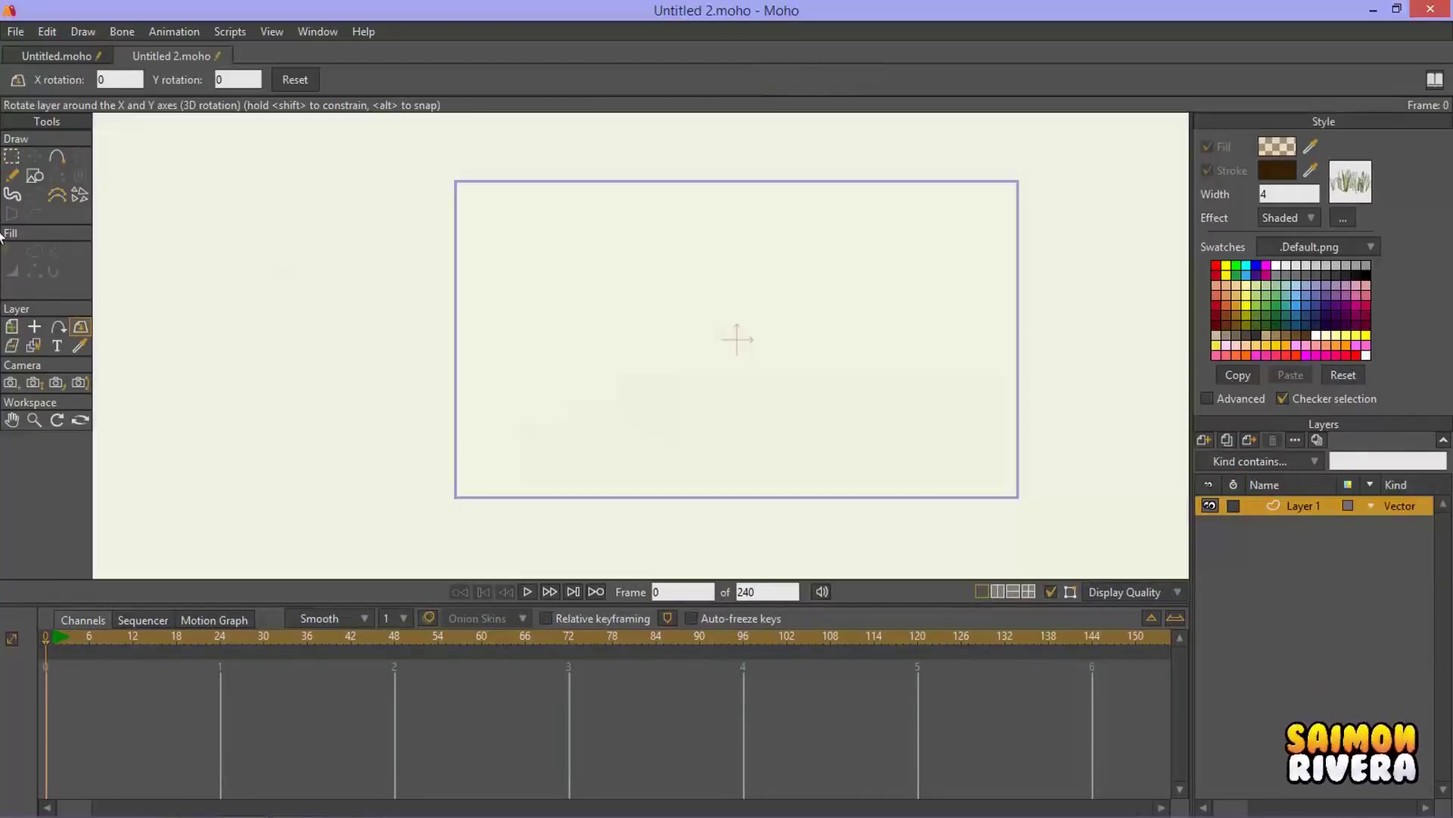
# Step: Try a freehand stroke with the current grass brush on the blank Layer 1 and undo it
pyautogui.click(10, 180)
pyautogui.scroll(2, 711, 382)
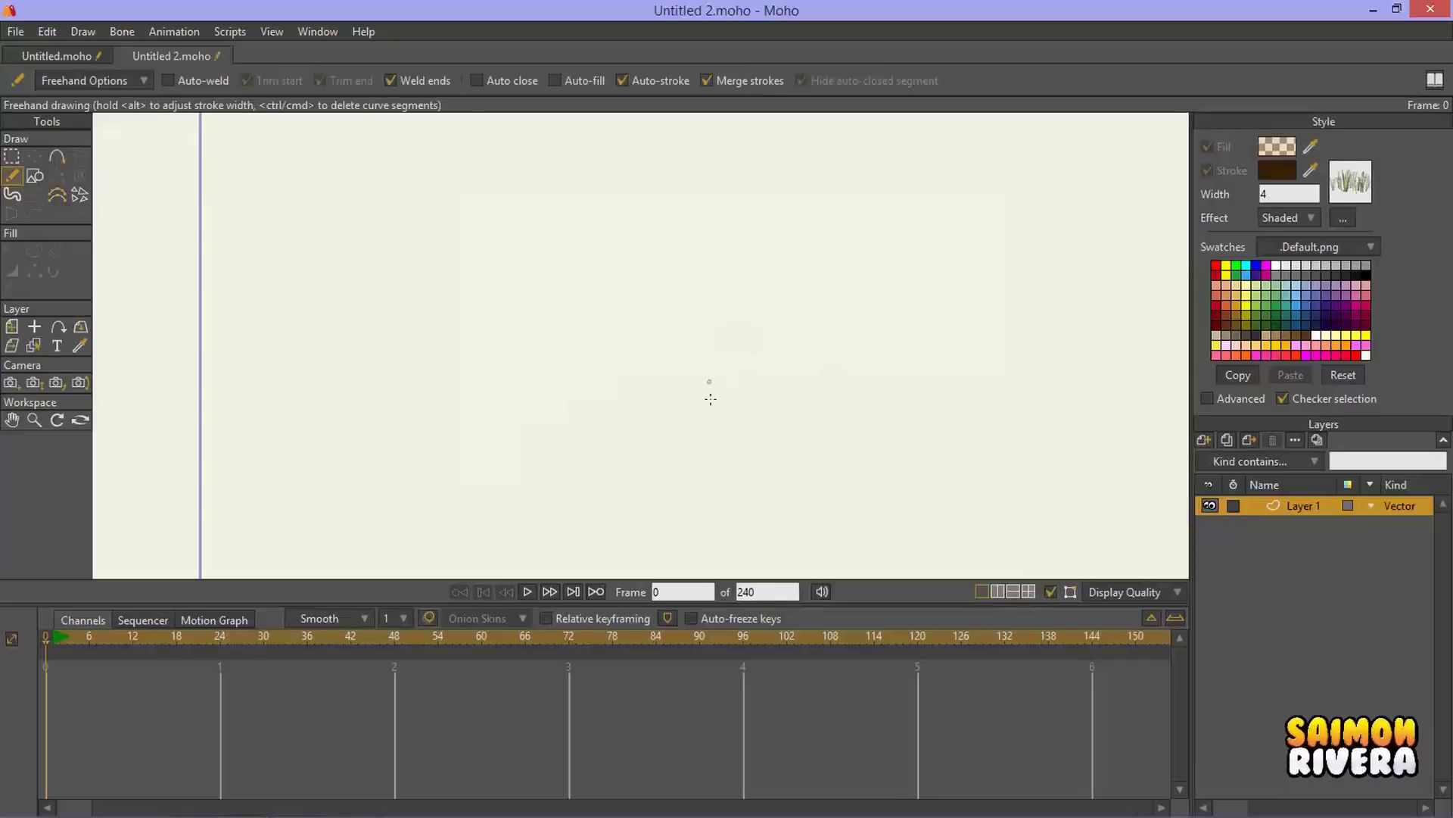
pyautogui.moveTo(704, 425); pyautogui.dragTo(686, 334)
pyautogui.hotkey('ctrl', 'z')
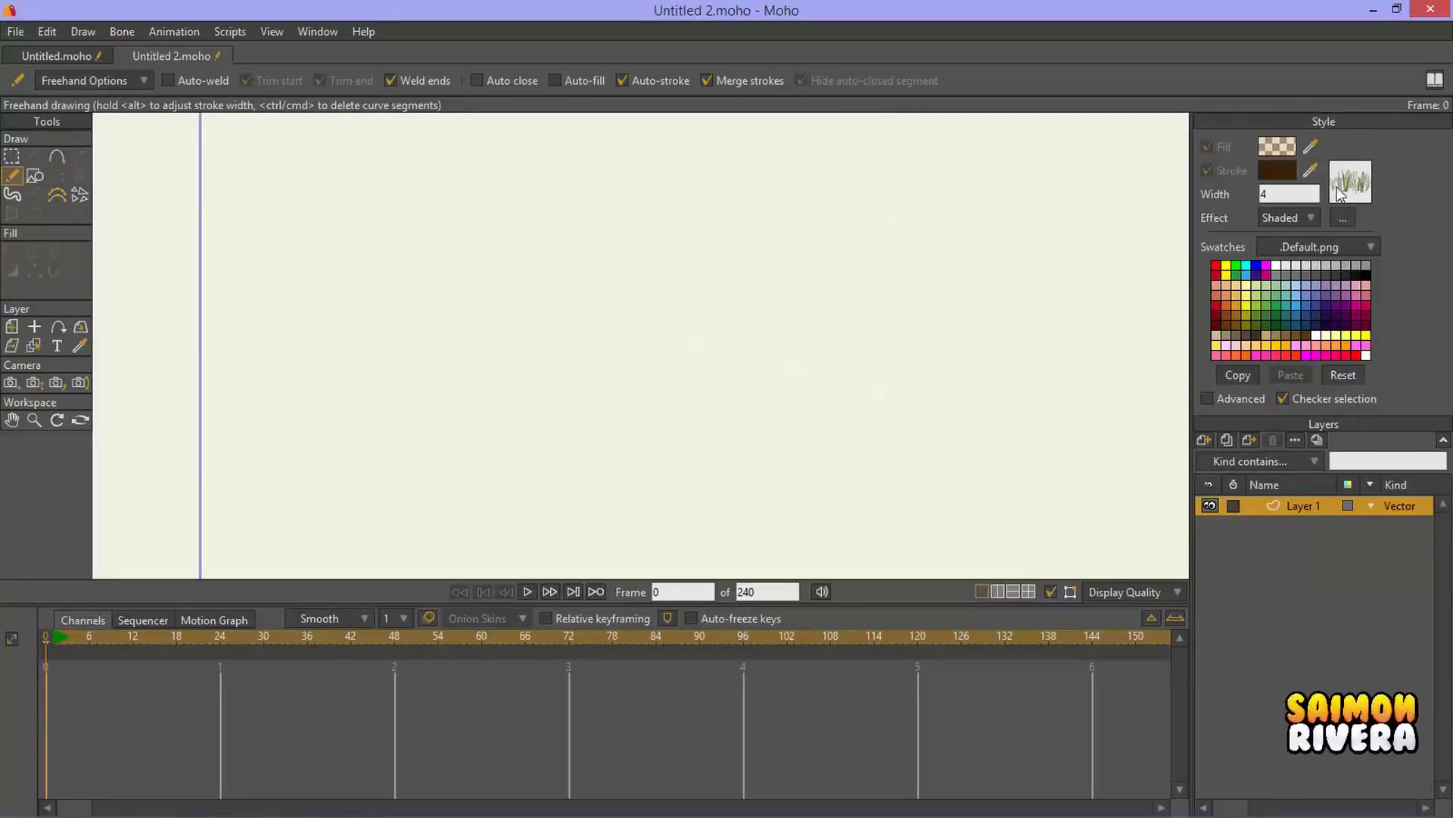
# Step: Set the stroke style to no brush and the <plain> effect, then draw a trial freehand curve and undo it
pyautogui.click(1351, 181)
pyautogui.click(612, 232)
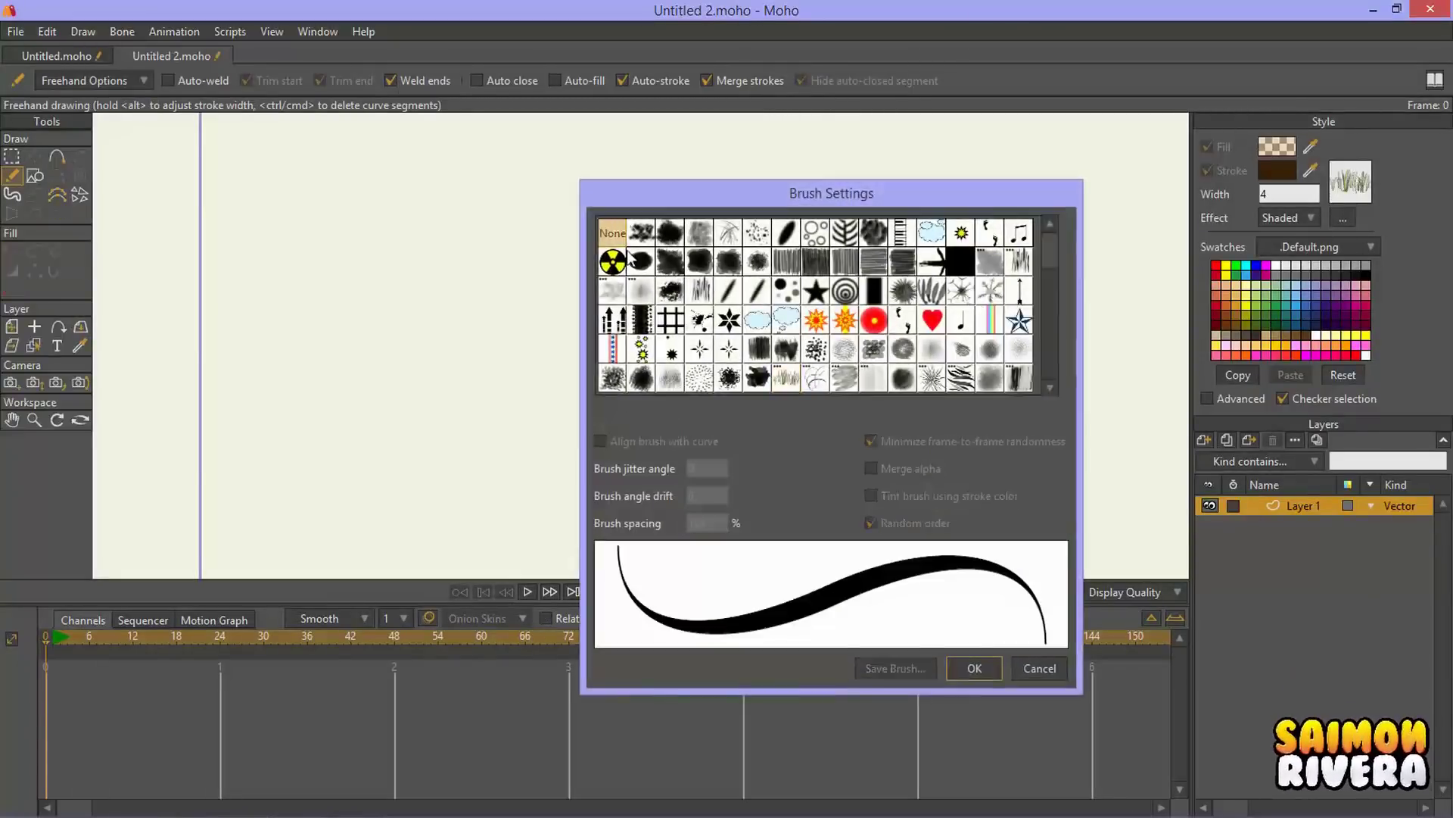
pyautogui.click(981, 668)
pyautogui.click(1289, 217)
pyautogui.click(1324, 236)
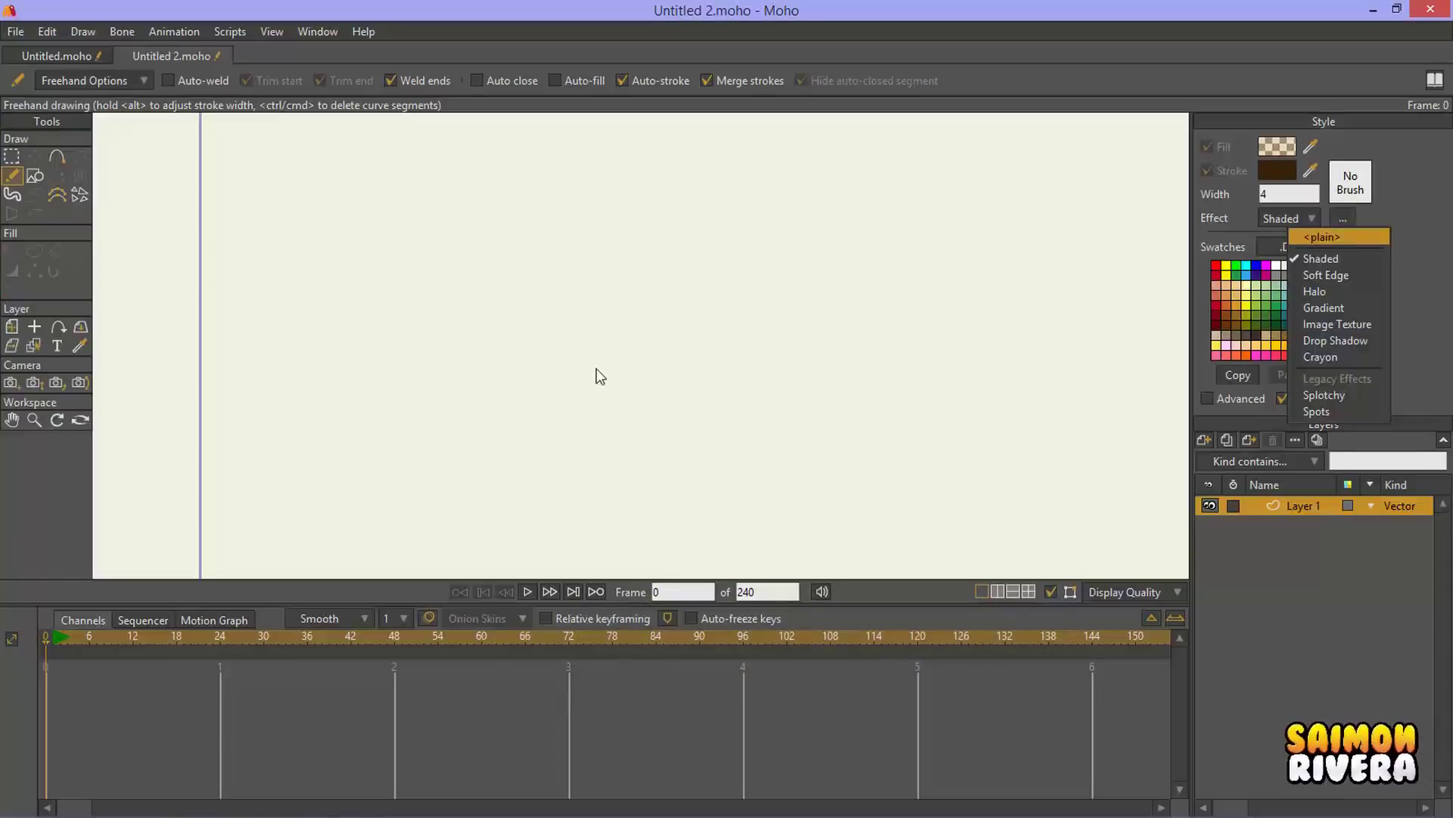
pyautogui.moveTo(539, 292)
pyautogui.mouseDown()
pyautogui.moveTo(606, 414)
pyautogui.moveTo(884, 334)
pyautogui.moveTo(800, 471)
pyautogui.moveTo(791, 380)
pyautogui.mouseUp()
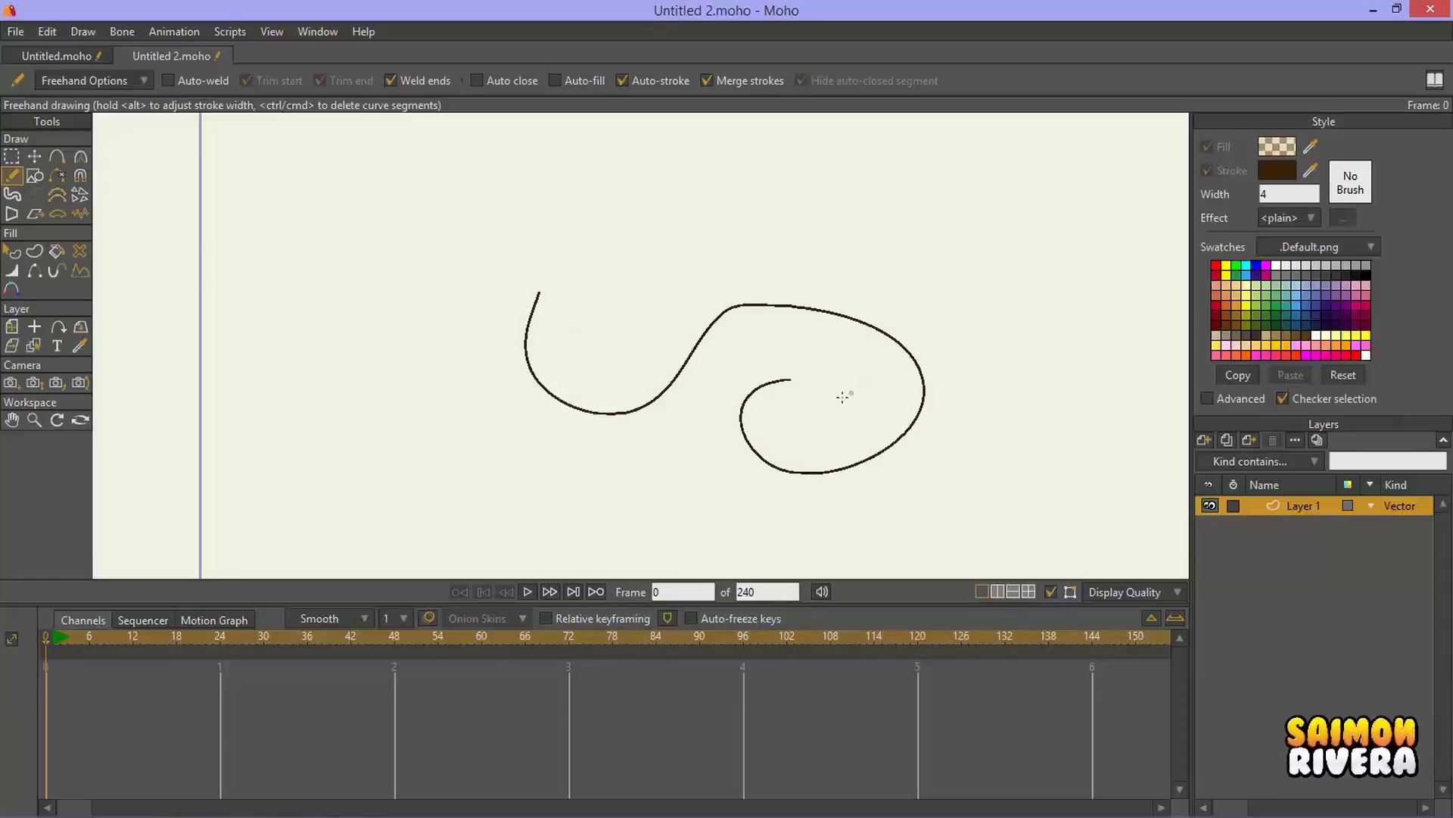
pyautogui.hotkey('ctrl', 'z')
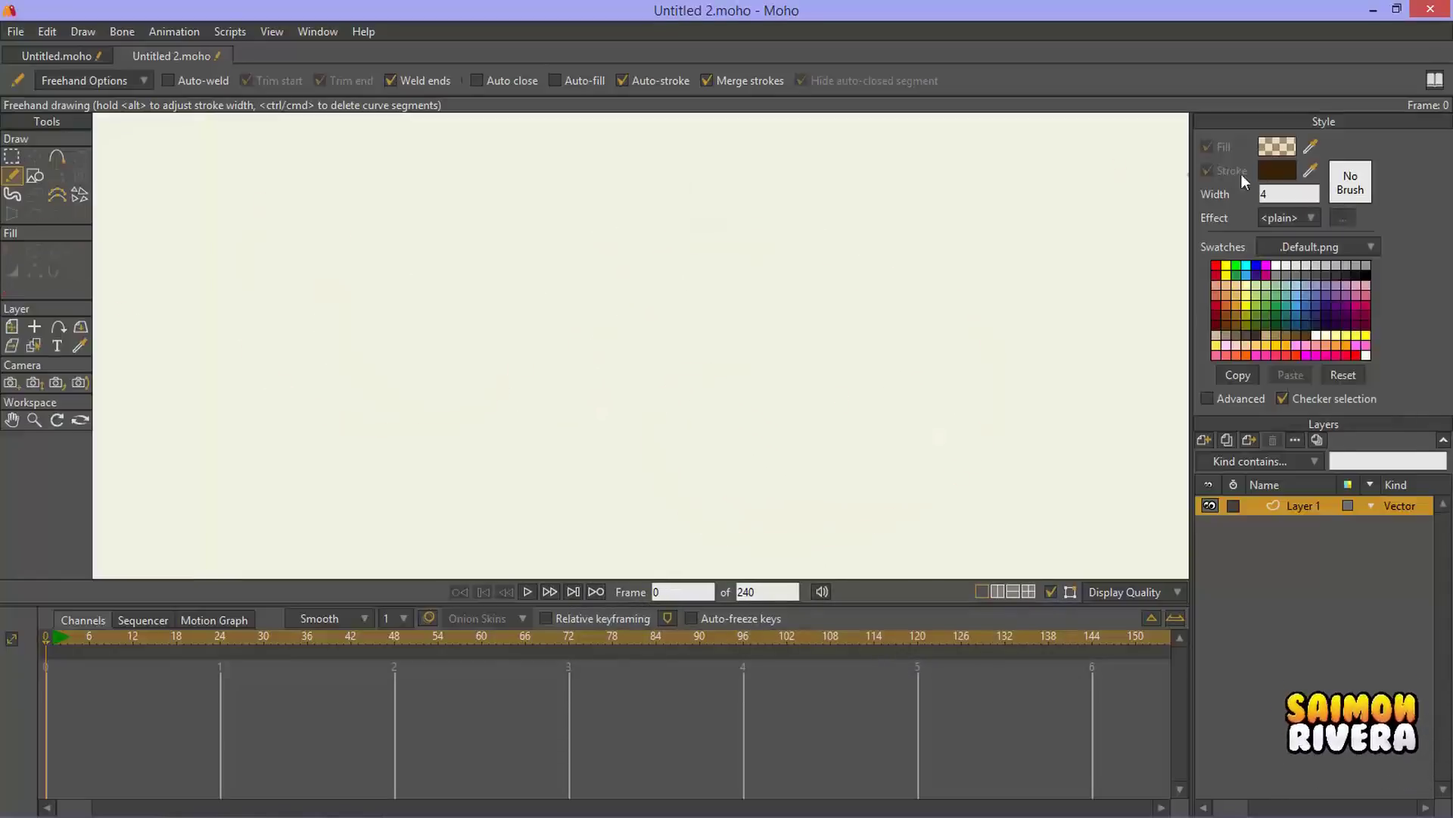
# Step: Set the stroke color to black, draw a large S-shaped freehand curve with a curled end, and show its points
pyautogui.click(1276, 170)
pyautogui.click(763, 478)
pyautogui.click(840, 568)
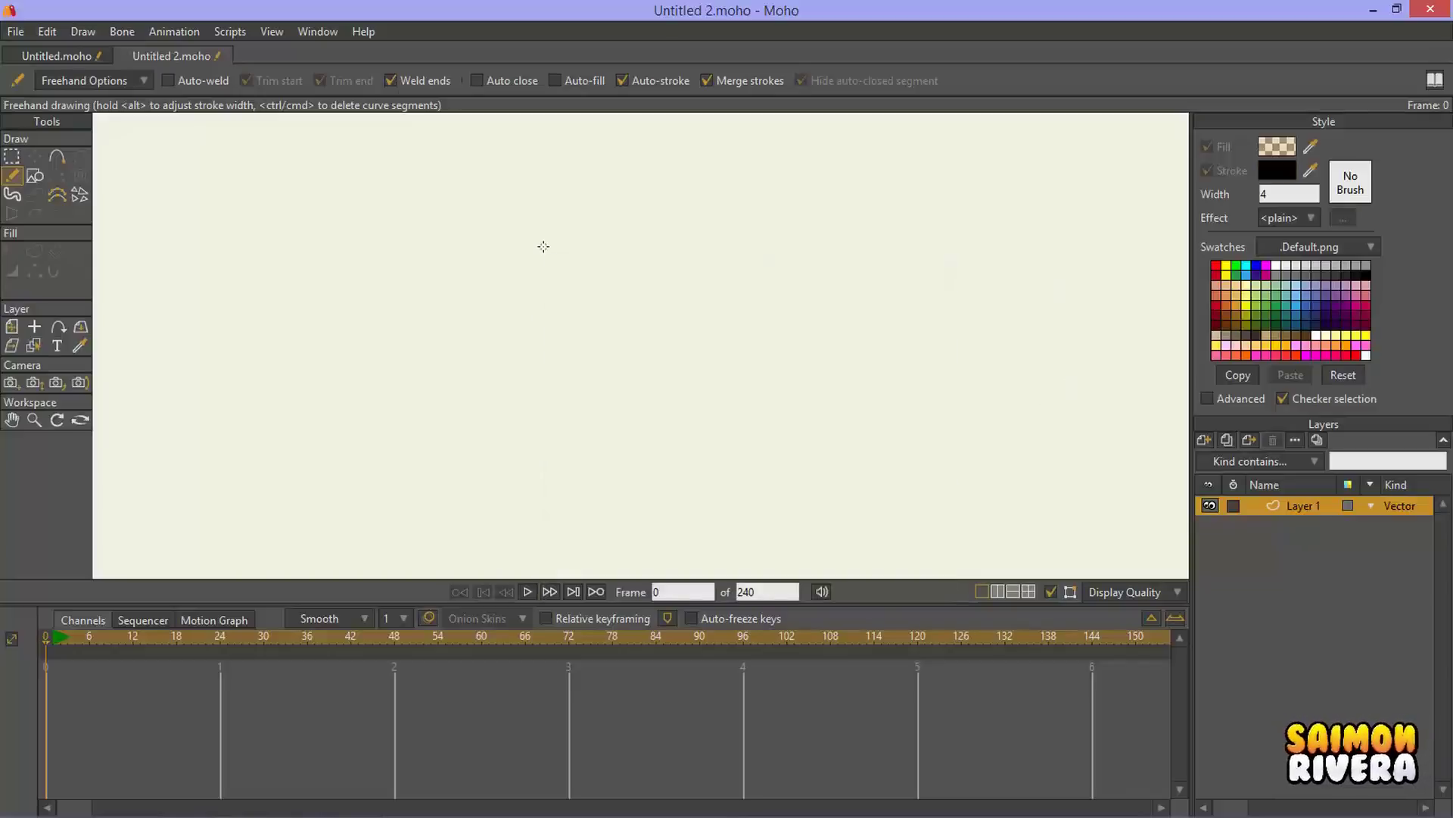
pyautogui.moveTo(302, 260)
pyautogui.mouseDown()
pyautogui.moveTo(278, 352)
pyautogui.moveTo(480, 260)
pyautogui.moveTo(792, 374)
pyautogui.moveTo(608, 372)
pyautogui.mouseUp()
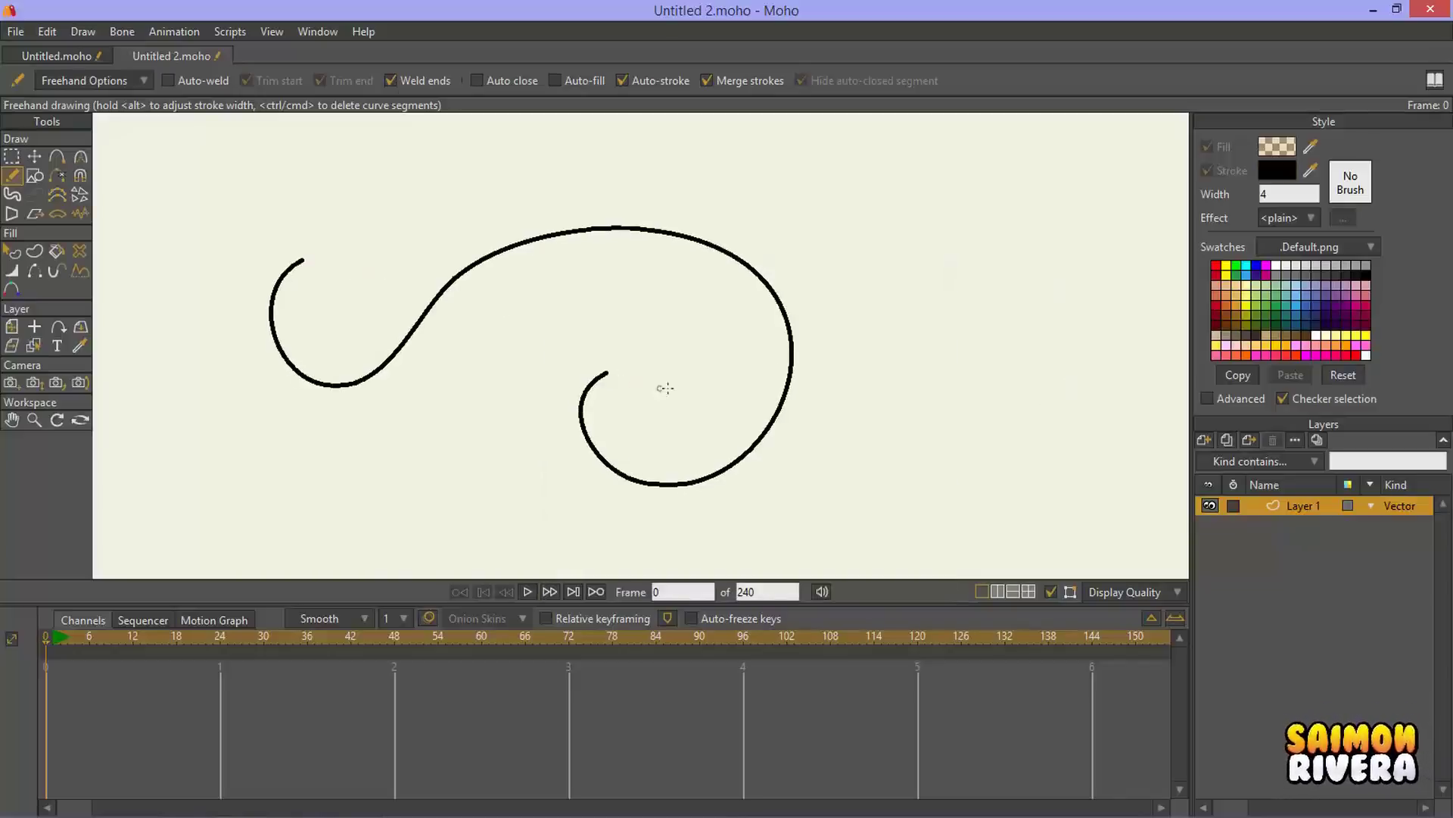
pyautogui.click(27, 160)
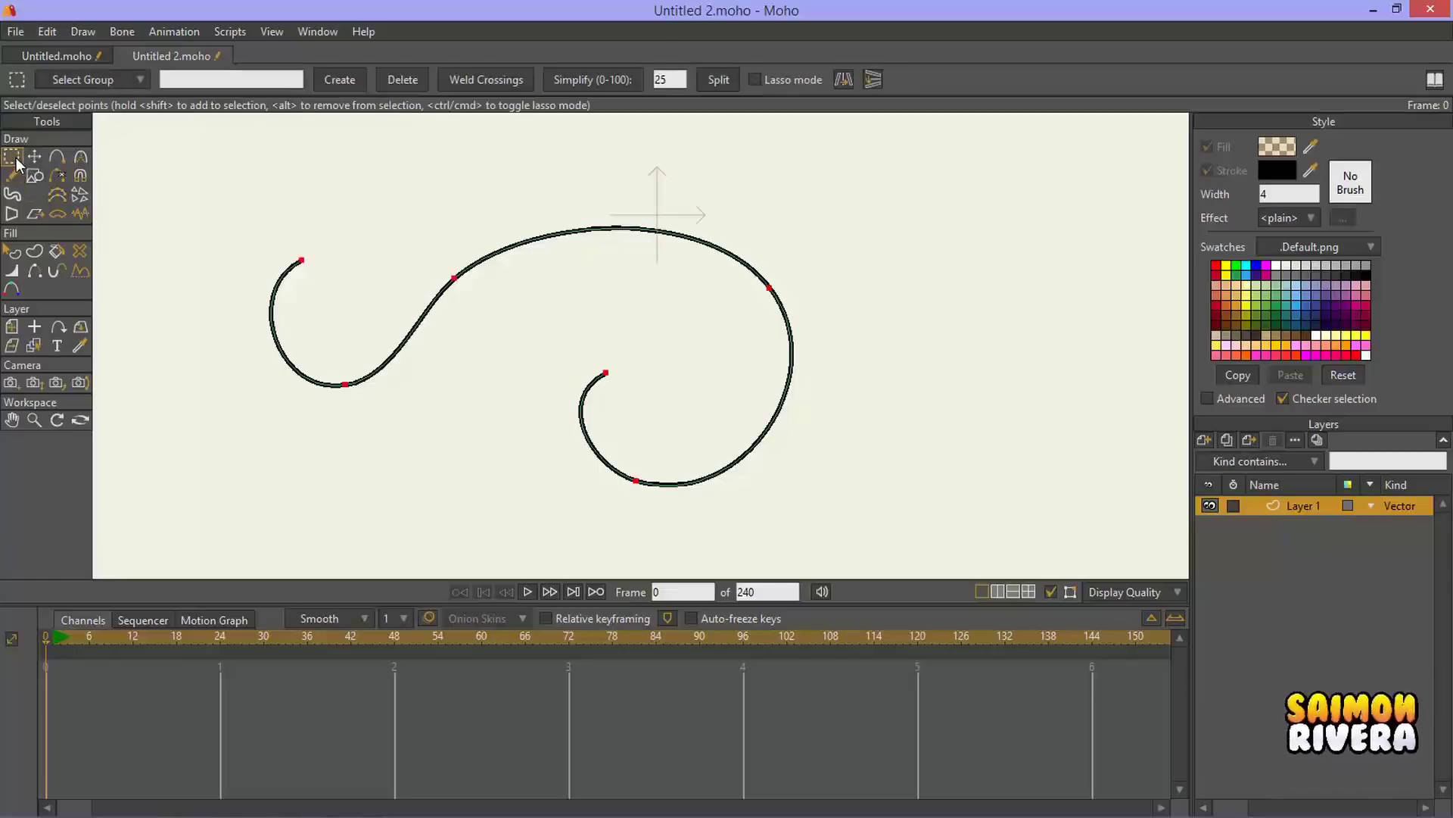
# Step: Try several freehand strokes beside the large curve, undoing each, and keep only a small spiral near its lower right
pyautogui.press('f')
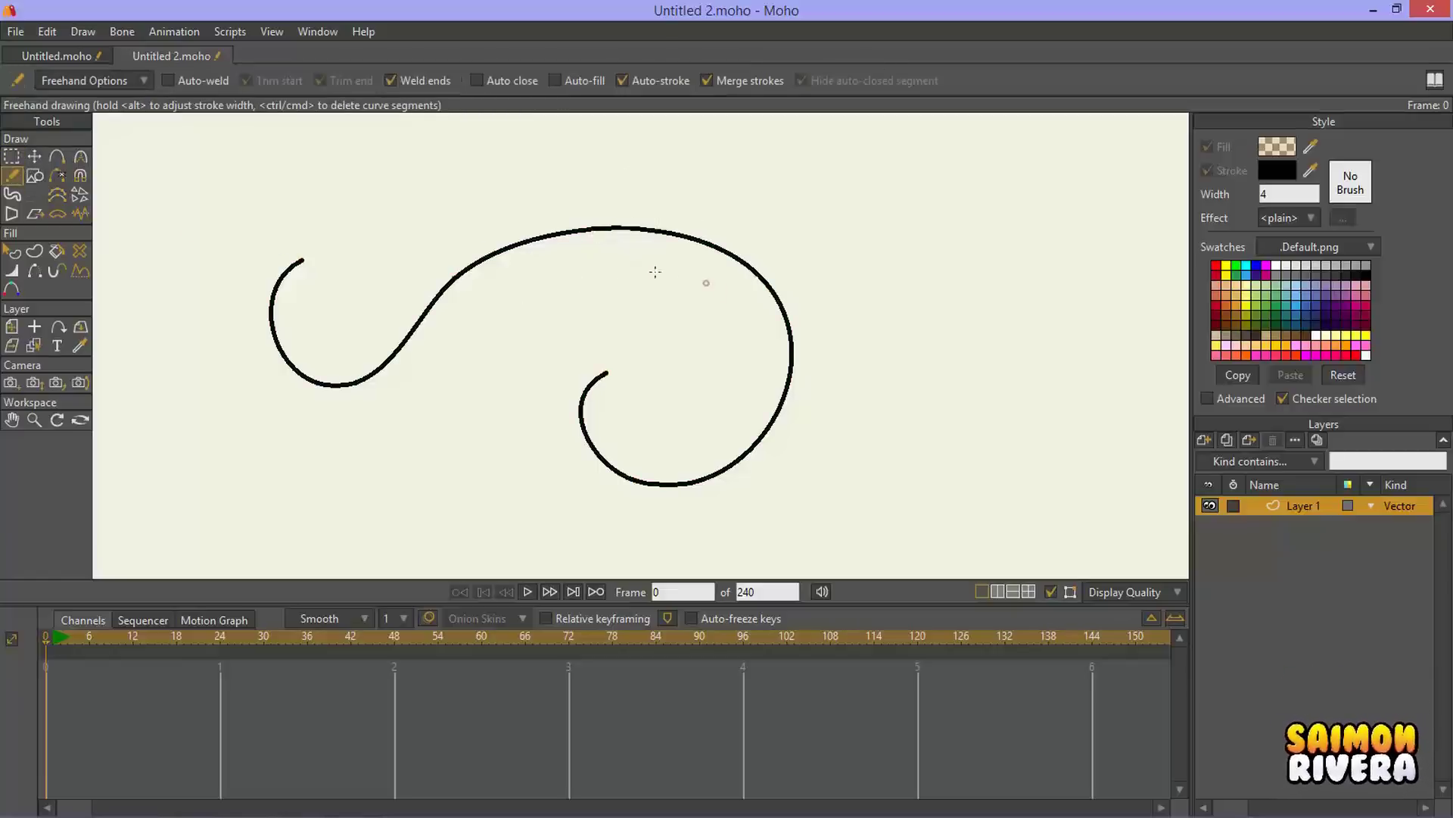
pyautogui.moveTo(619, 297)
pyautogui.mouseDown()
pyautogui.moveTo(843, 201)
pyautogui.moveTo(856, 210)
pyautogui.mouseUp()
pyautogui.hotkey('ctrl', 'z')
pyautogui.moveTo(917, 172)
pyautogui.mouseDown()
pyautogui.moveTo(898, 233)
pyautogui.moveTo(916, 280)
pyautogui.mouseUp()
pyautogui.hotkey('ctrl', 'z')
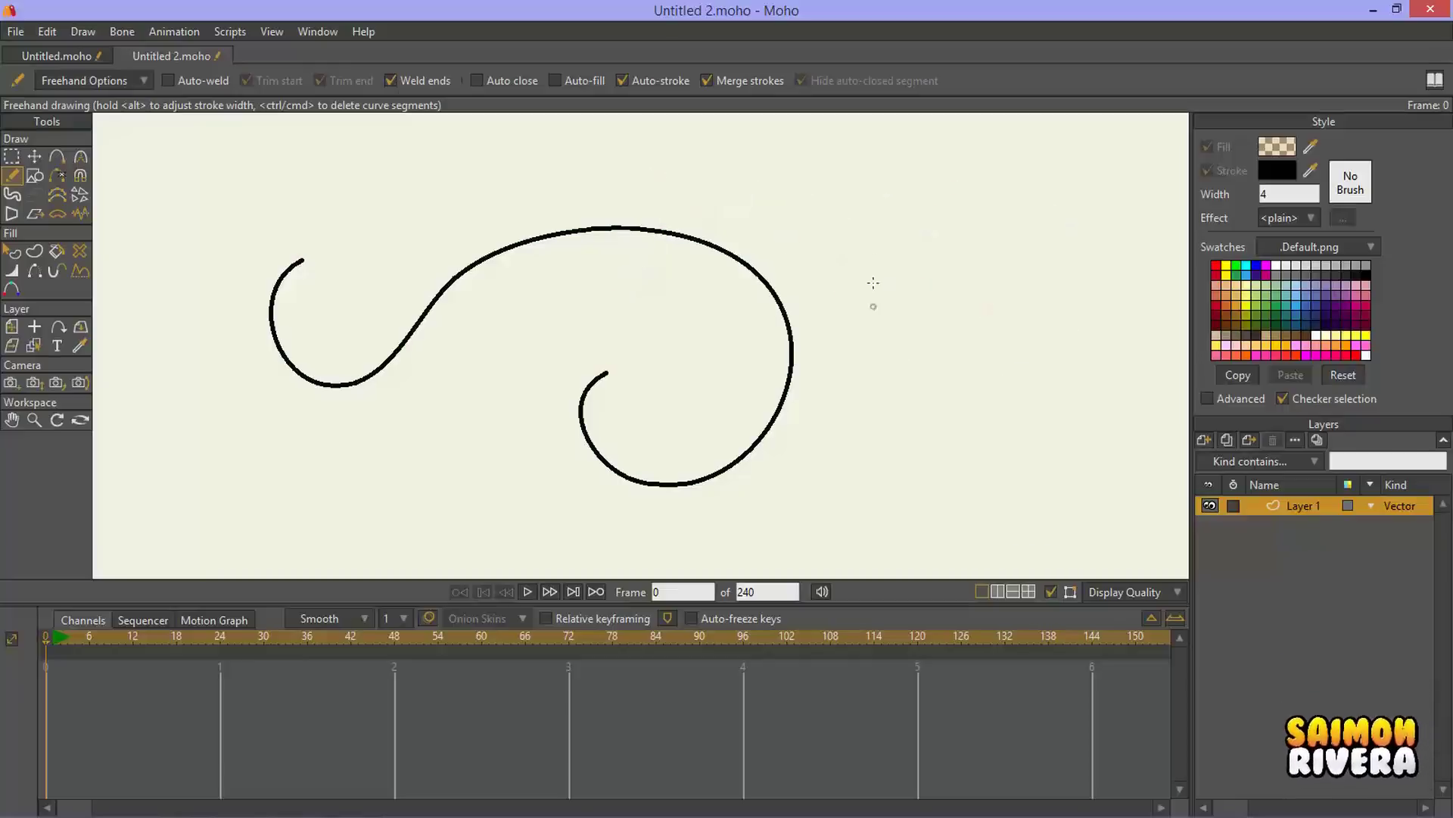
pyautogui.moveTo(892, 211)
pyautogui.mouseDown()
pyautogui.moveTo(988, 235)
pyautogui.moveTo(952, 344)
pyautogui.mouseUp()
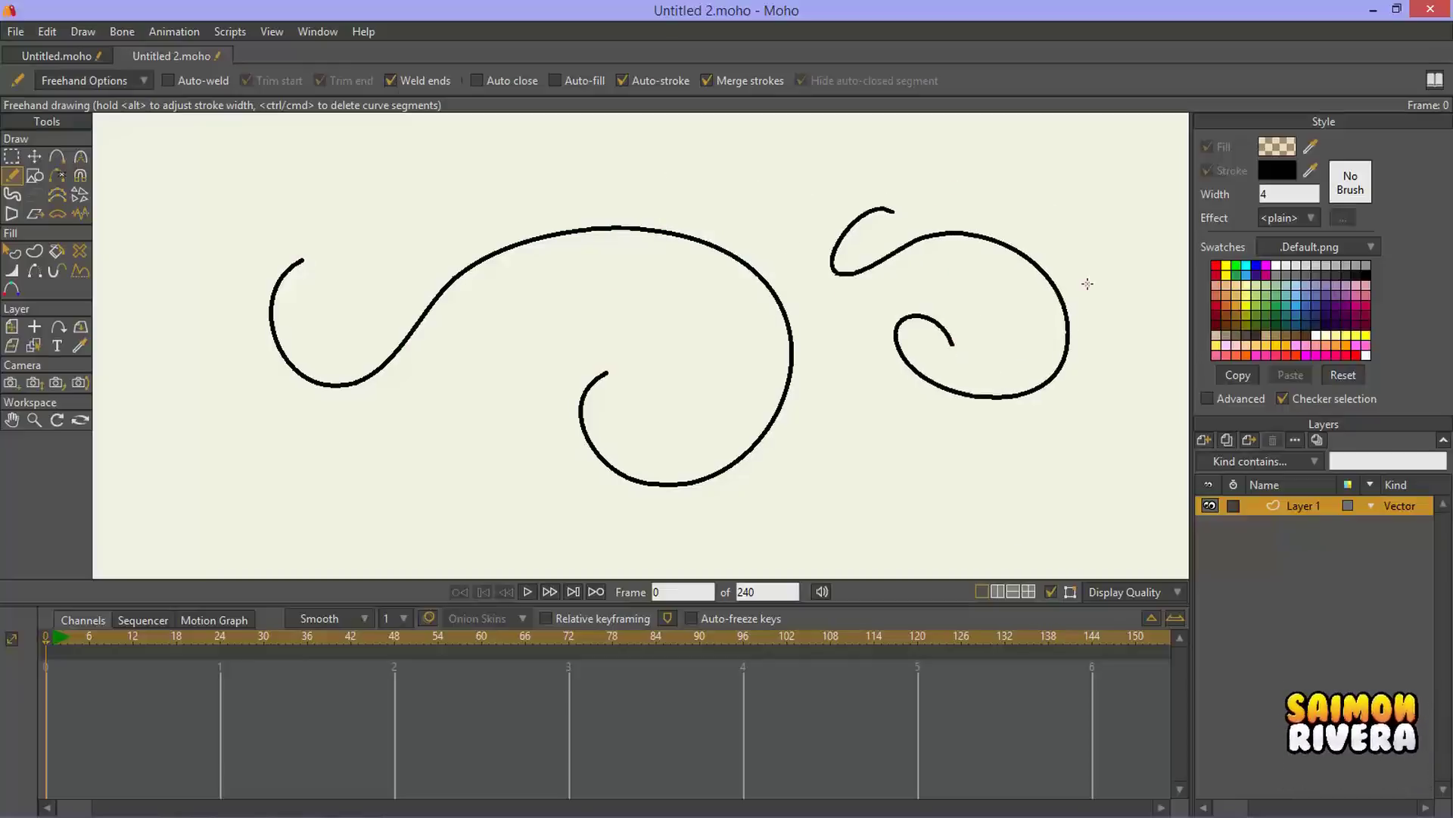
pyautogui.hotkey('ctrl', 'z')
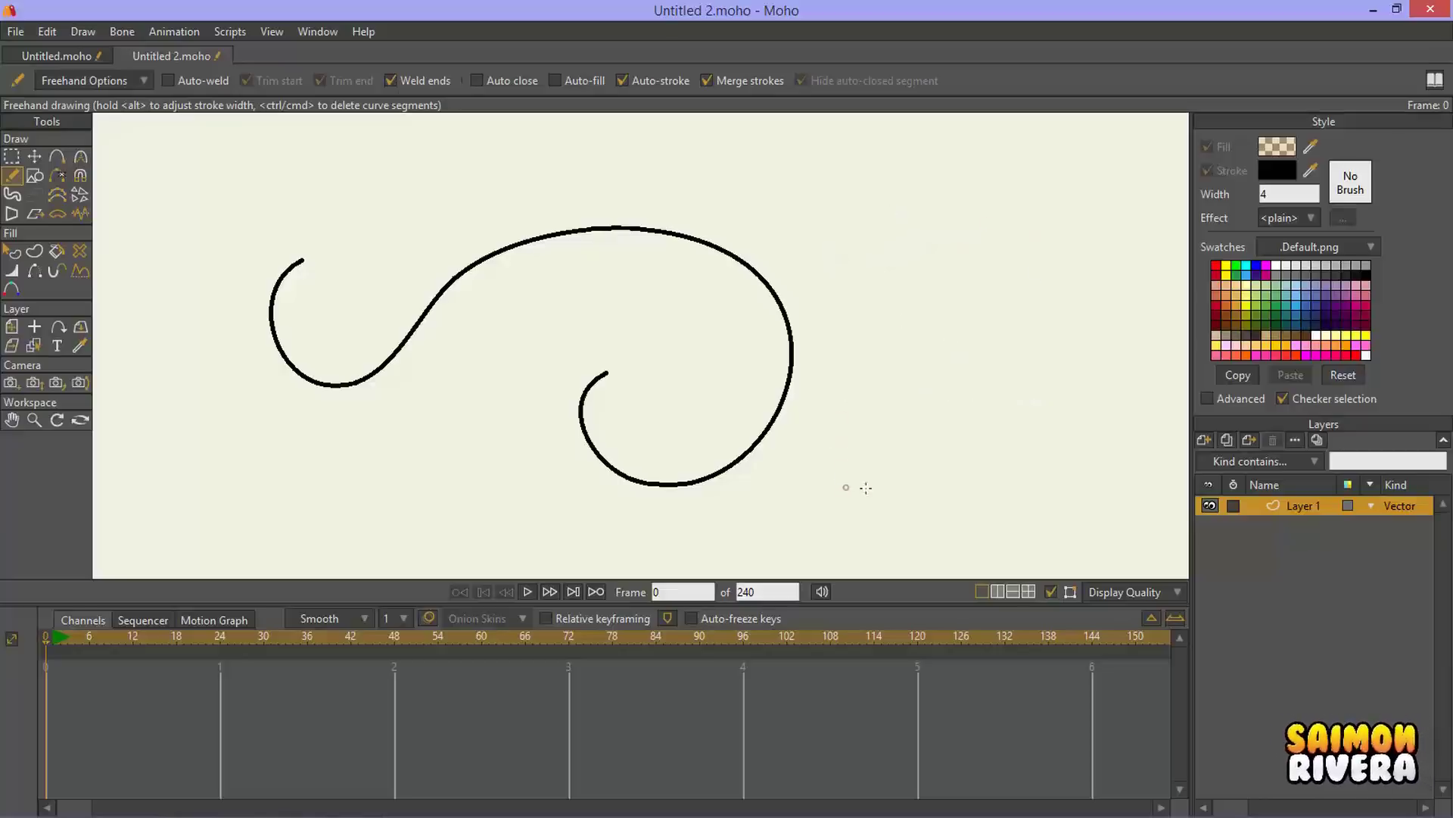
pyautogui.moveTo(903, 490)
pyautogui.mouseDown()
pyautogui.moveTo(872, 461)
pyautogui.moveTo(908, 376)
pyautogui.moveTo(974, 437)
pyautogui.moveTo(943, 413)
pyautogui.mouseUp()
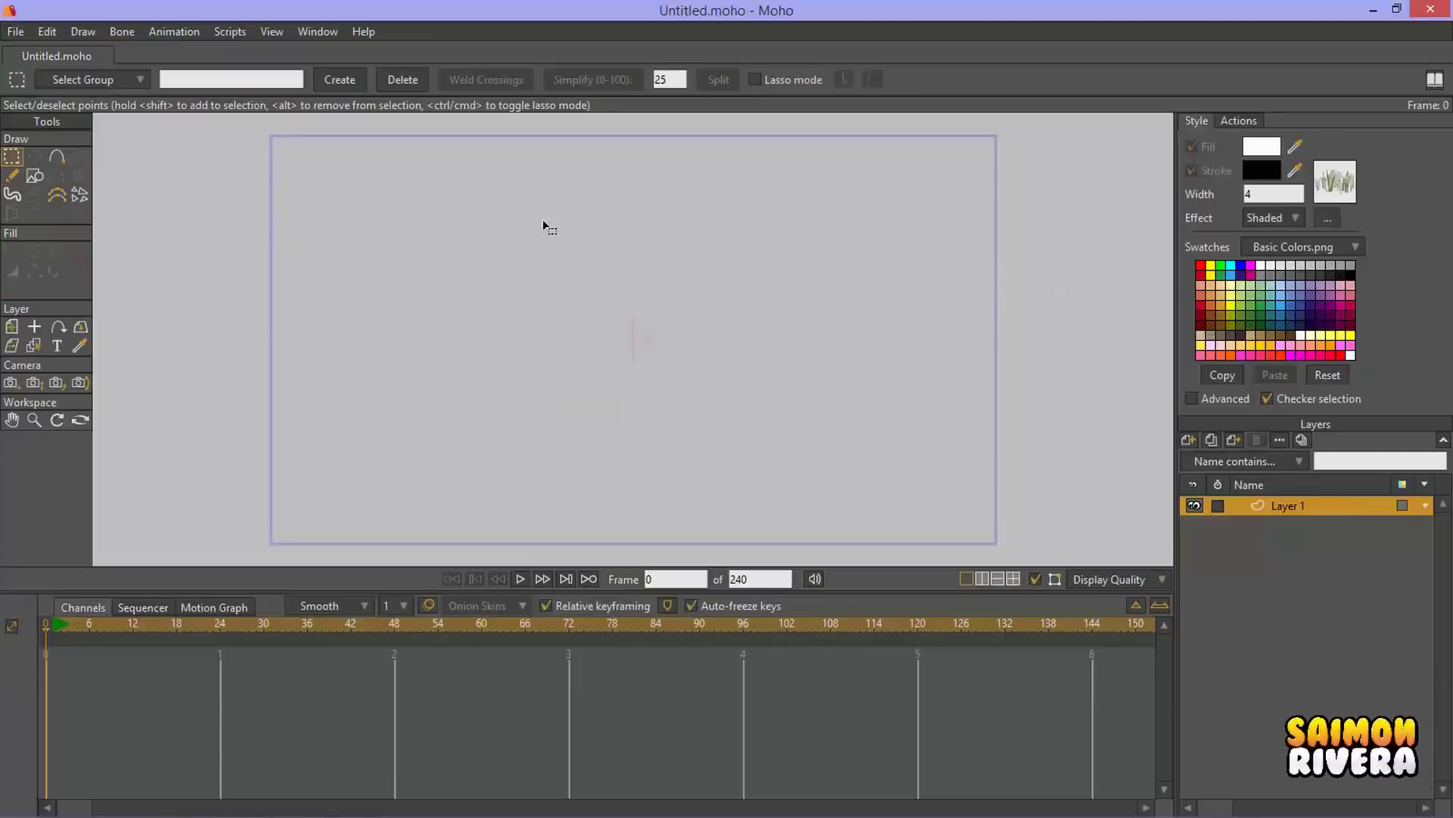
# Step: In the other Moho window, draw a curling freehand curve on Layer 1 of Untitled.moho with its current grass brush
pyautogui.click(11, 175)
pyautogui.moveTo(538, 243); pyautogui.dragTo(522, 301)
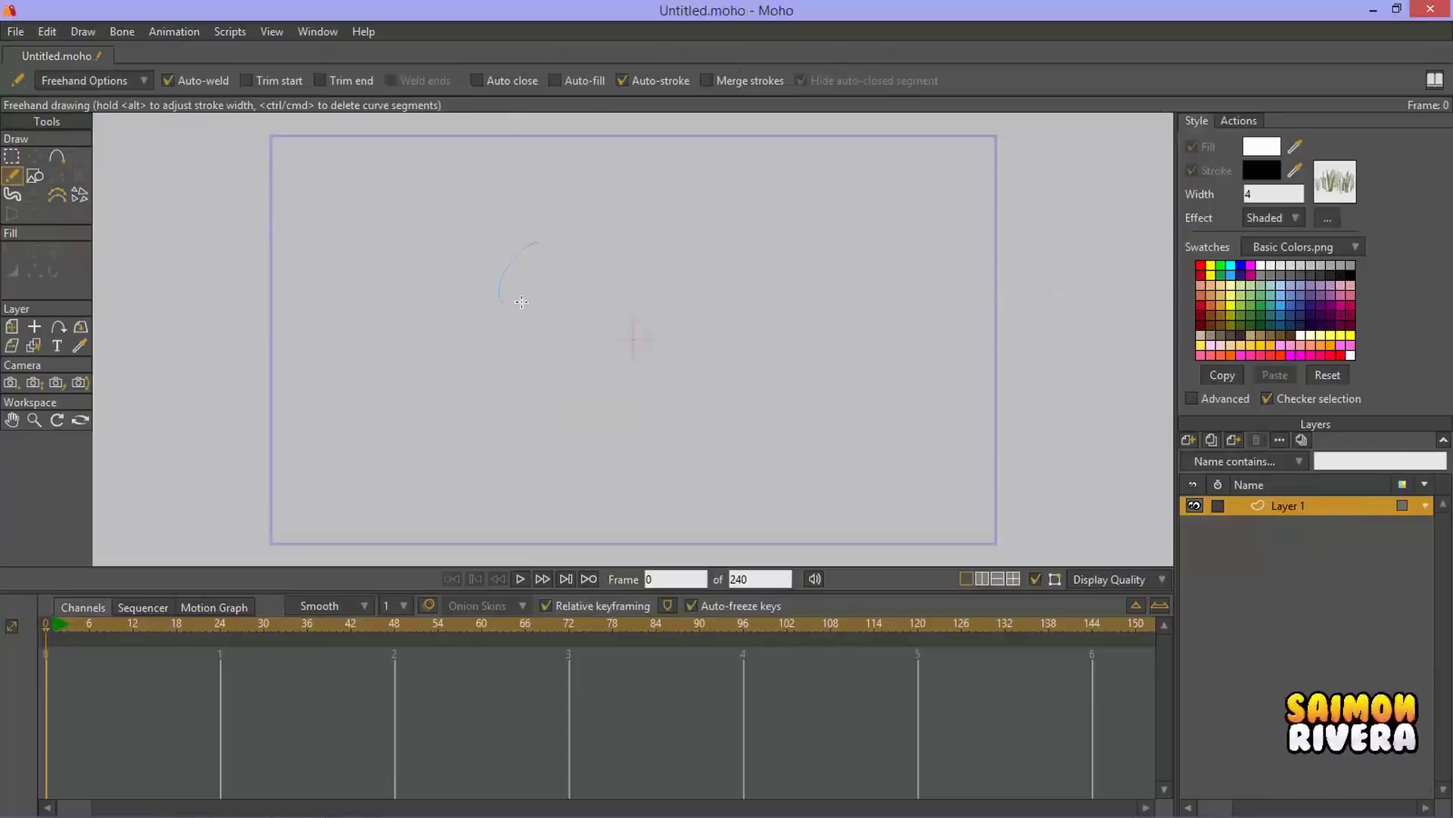
pyautogui.moveTo(560, 381); pyautogui.dragTo(559, 392)
pyautogui.scroll(5, 669, 292)
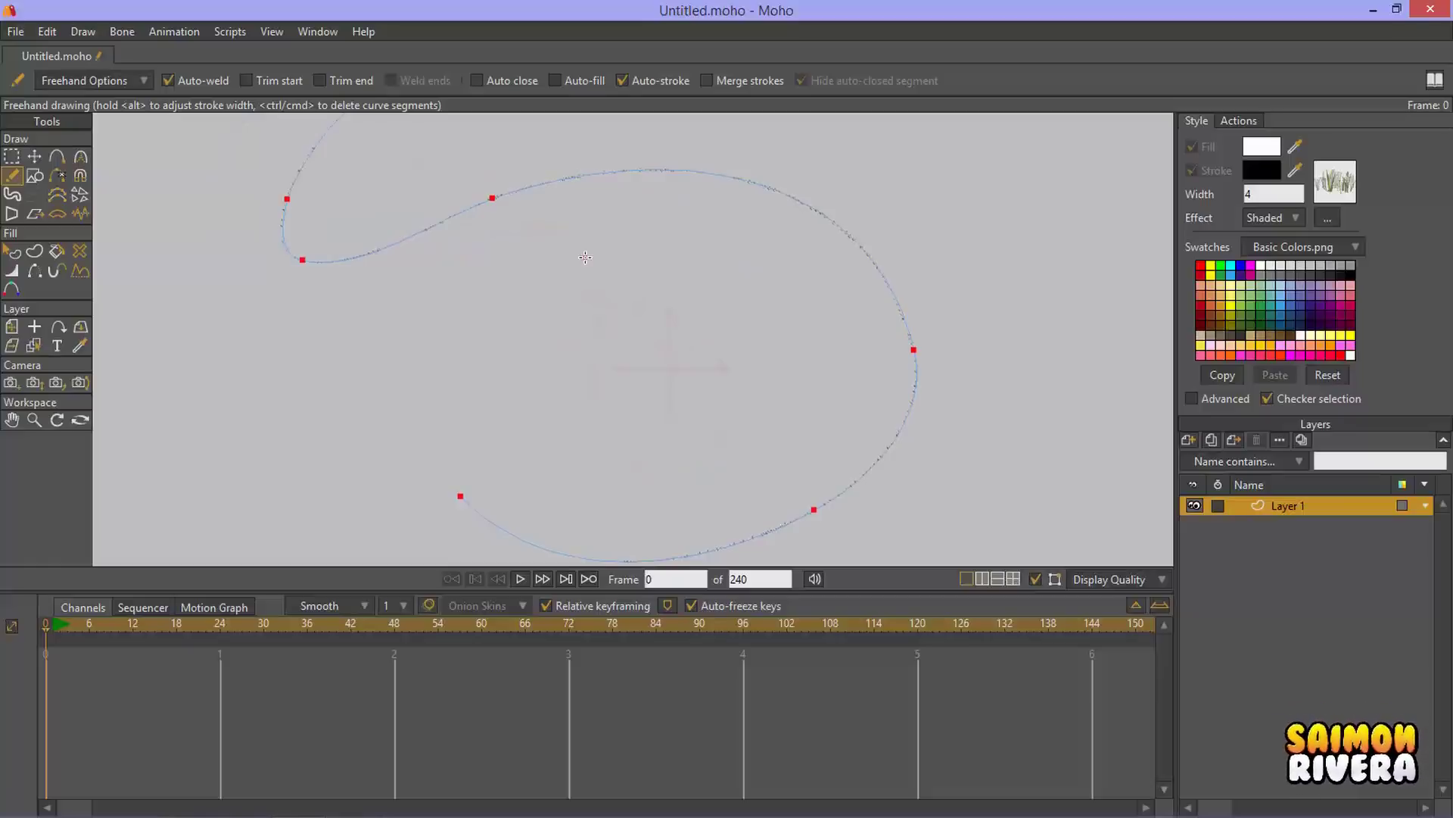
# Step: Compare the Freehand tool options of the two Moho windows
pyautogui.hotkey('alt', 'Tab')
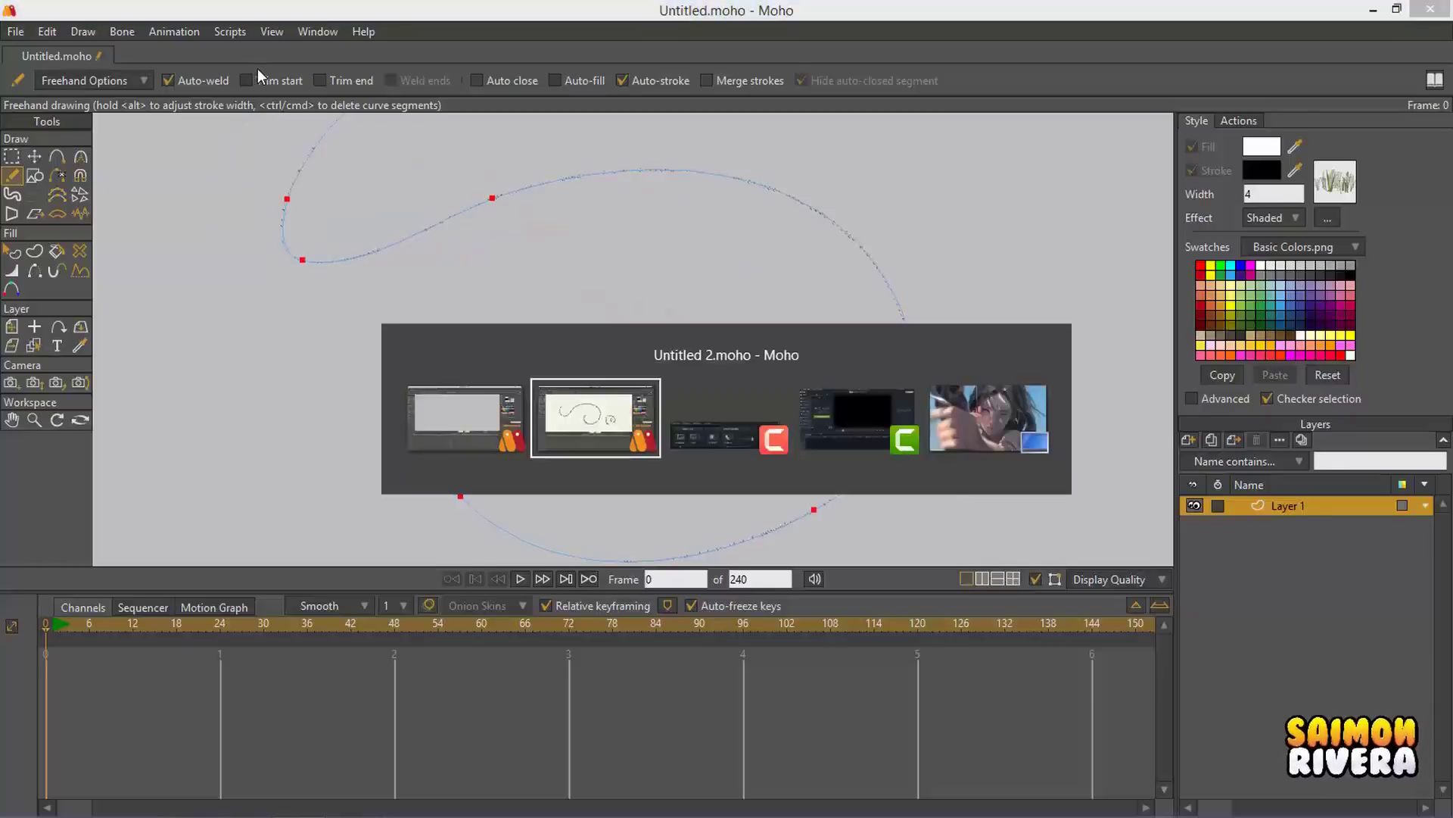
pyautogui.hotkey('alt', 'Tab')
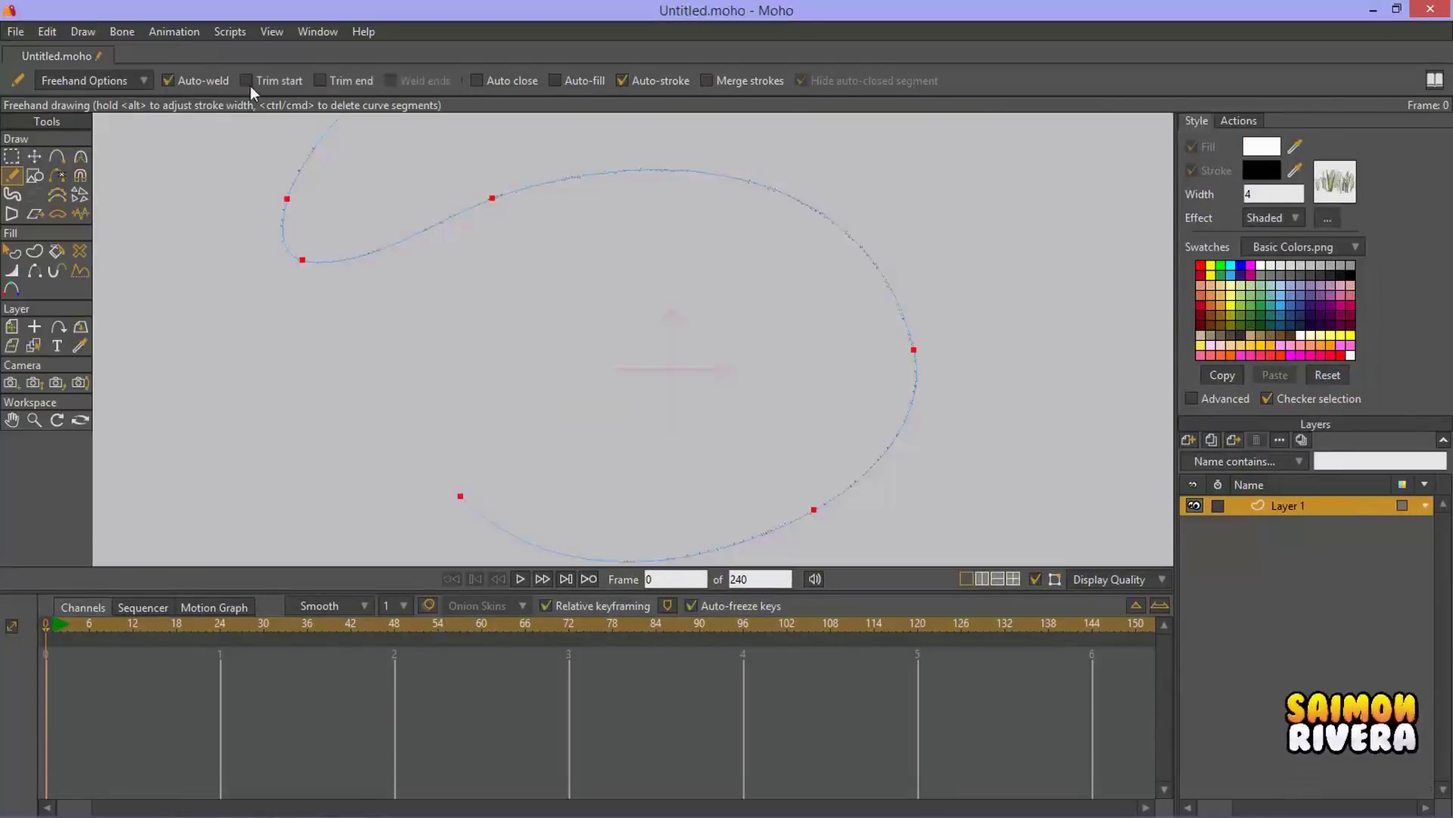
pyautogui.hotkey('alt', 'Tab')
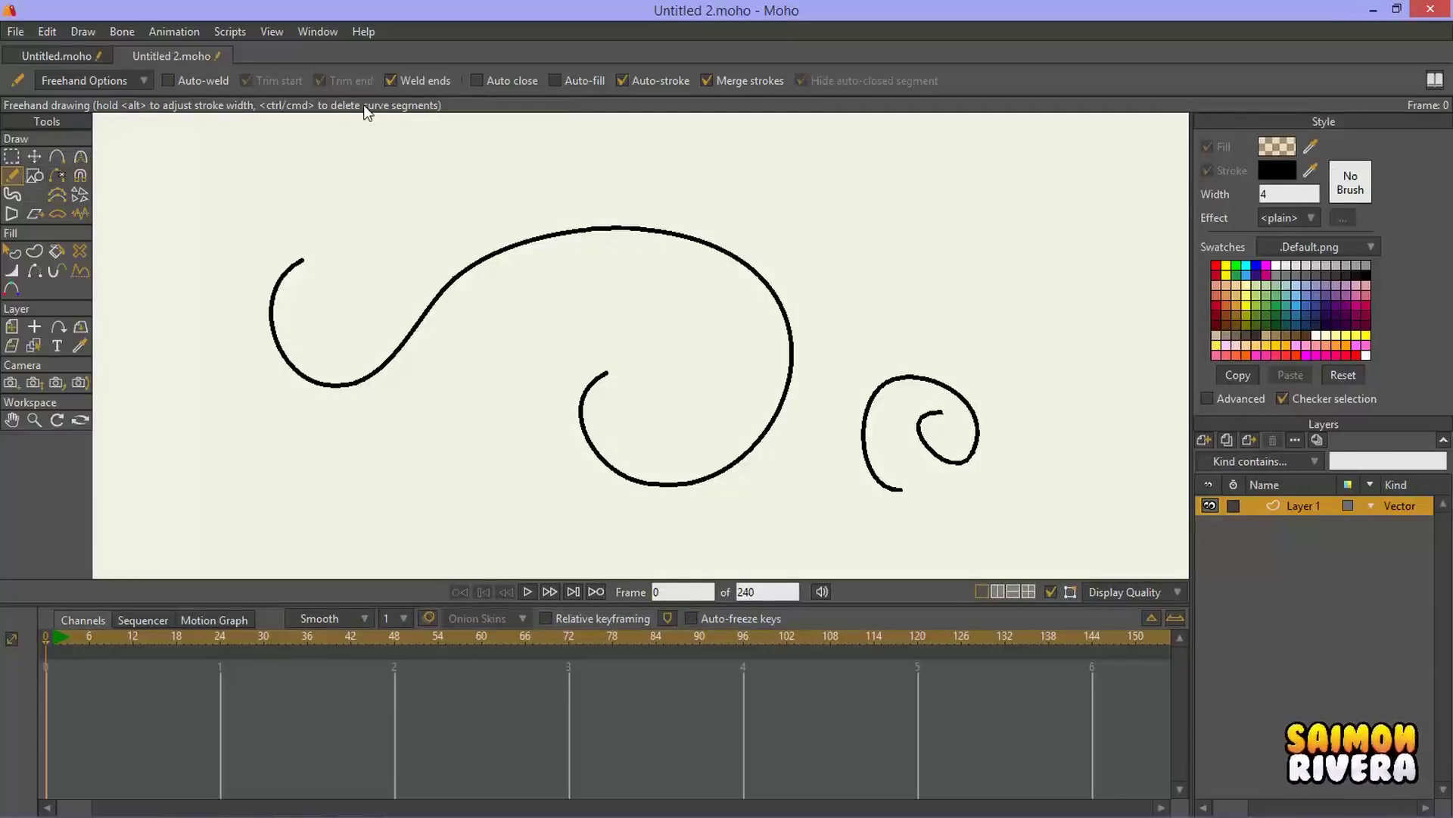
pyautogui.hotkey('alt', 'Tab')
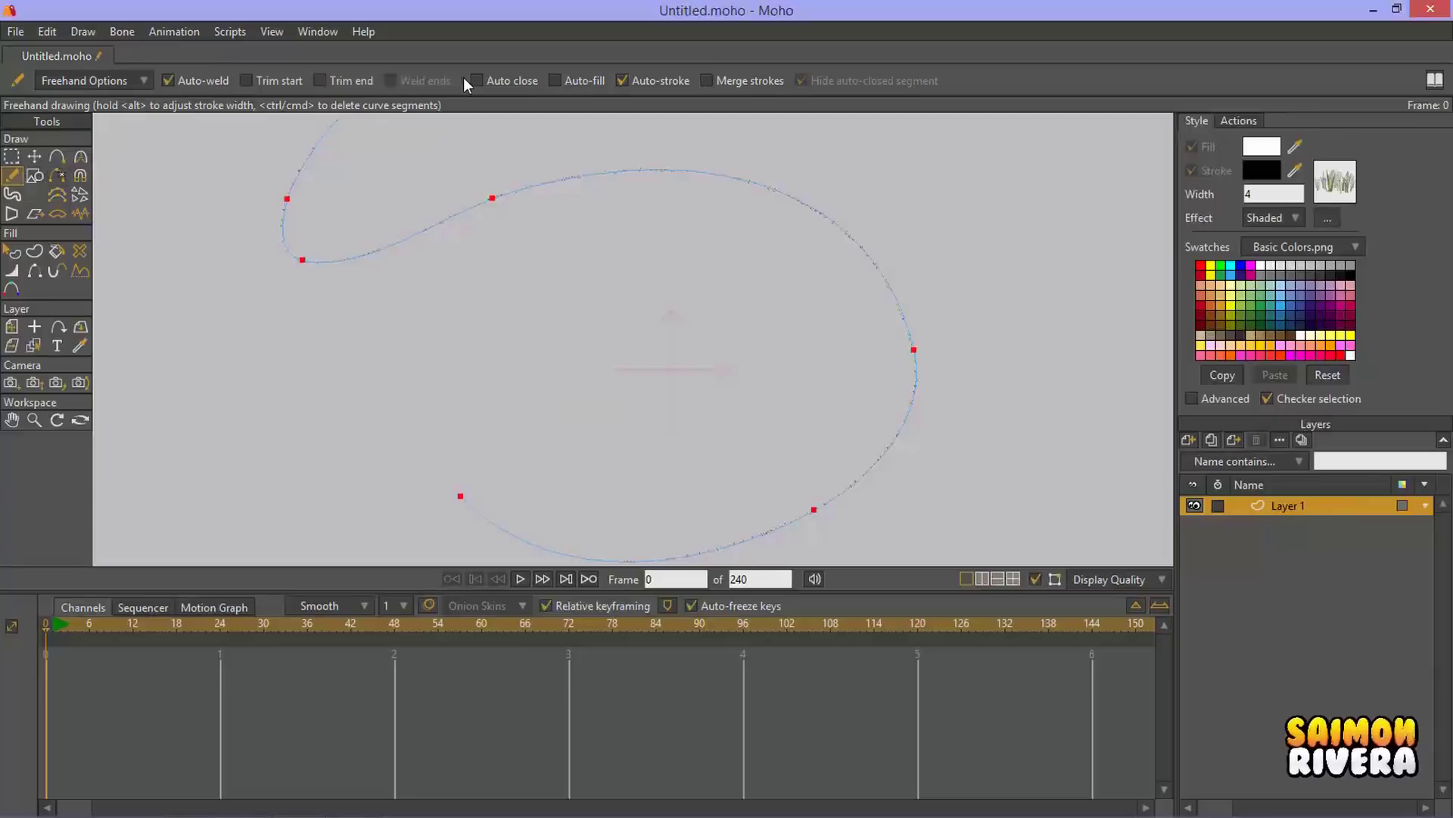
pyautogui.hotkey('alt', 'Tab')
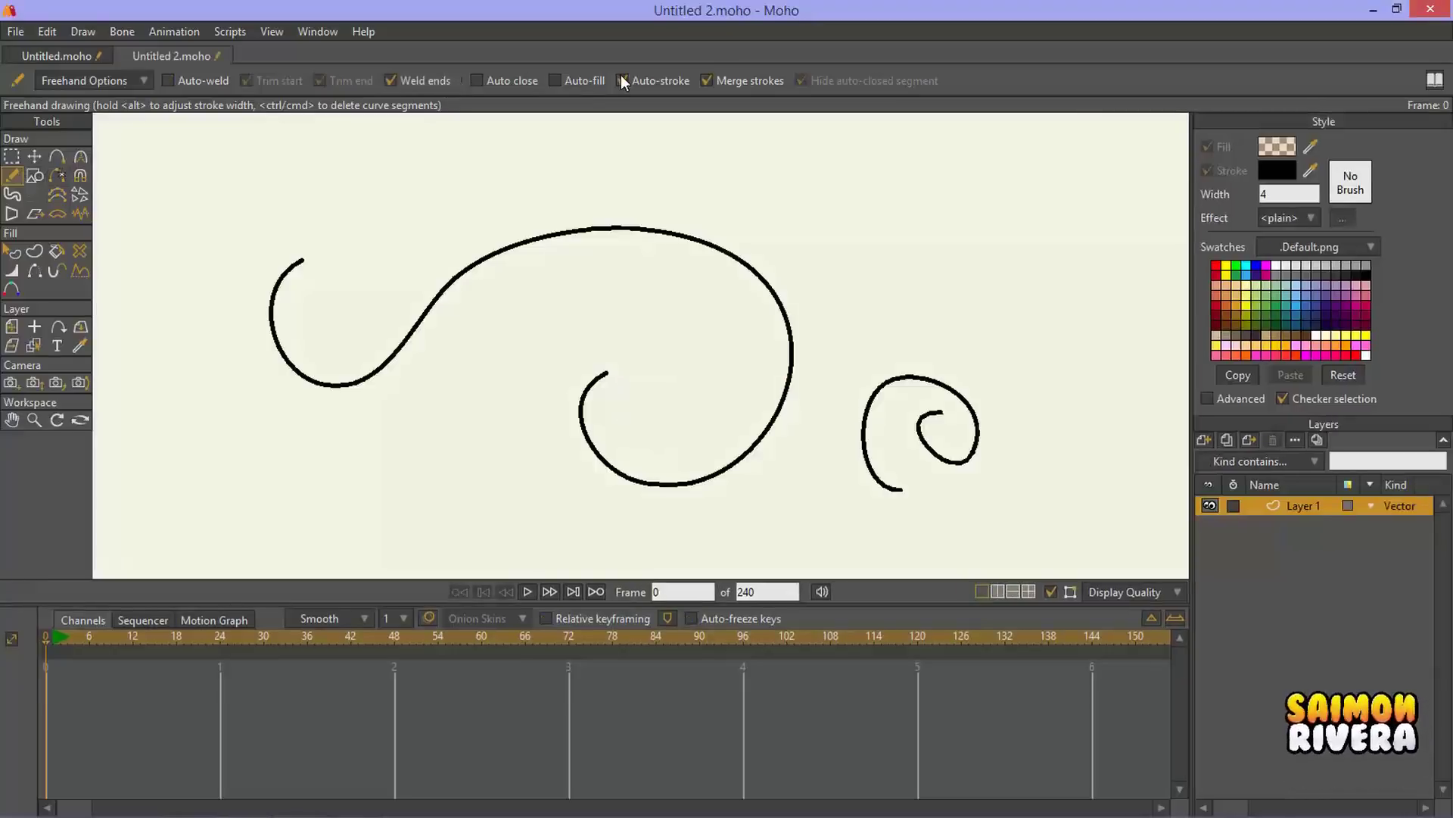
# Step: Match the Freehand options in Untitled.moho to the other window: Auto-weld off, Weld ends and Merge strokes on
pyautogui.hotkey('alt', 'Tab')
pyautogui.hotkey('alt', 'Tab')
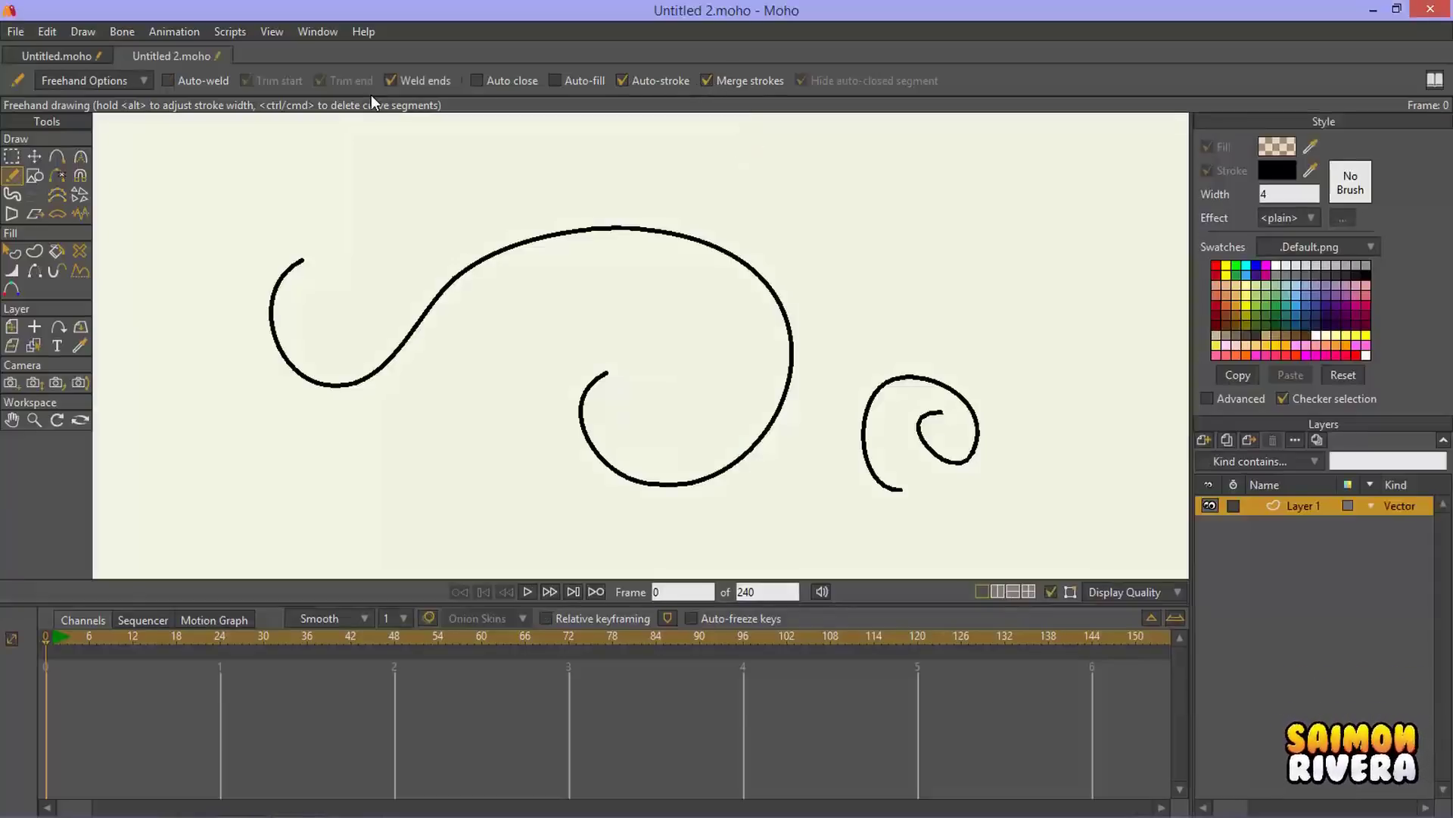
pyautogui.hotkey('alt', 'Tab')
pyautogui.hotkey('alt', 'Tab')
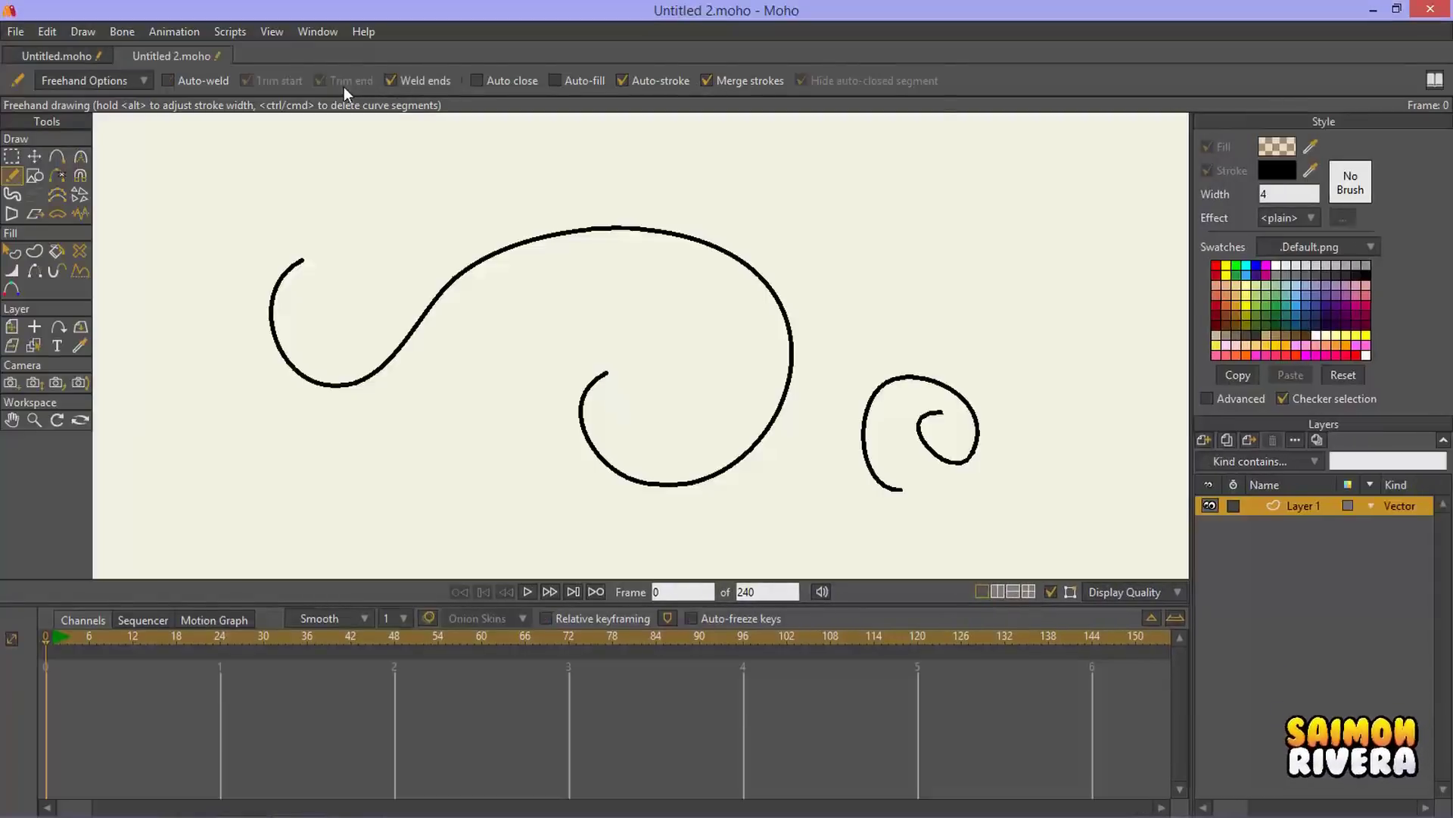
pyautogui.hotkey('alt', 'Tab')
pyautogui.hotkey('alt', 'Tab')
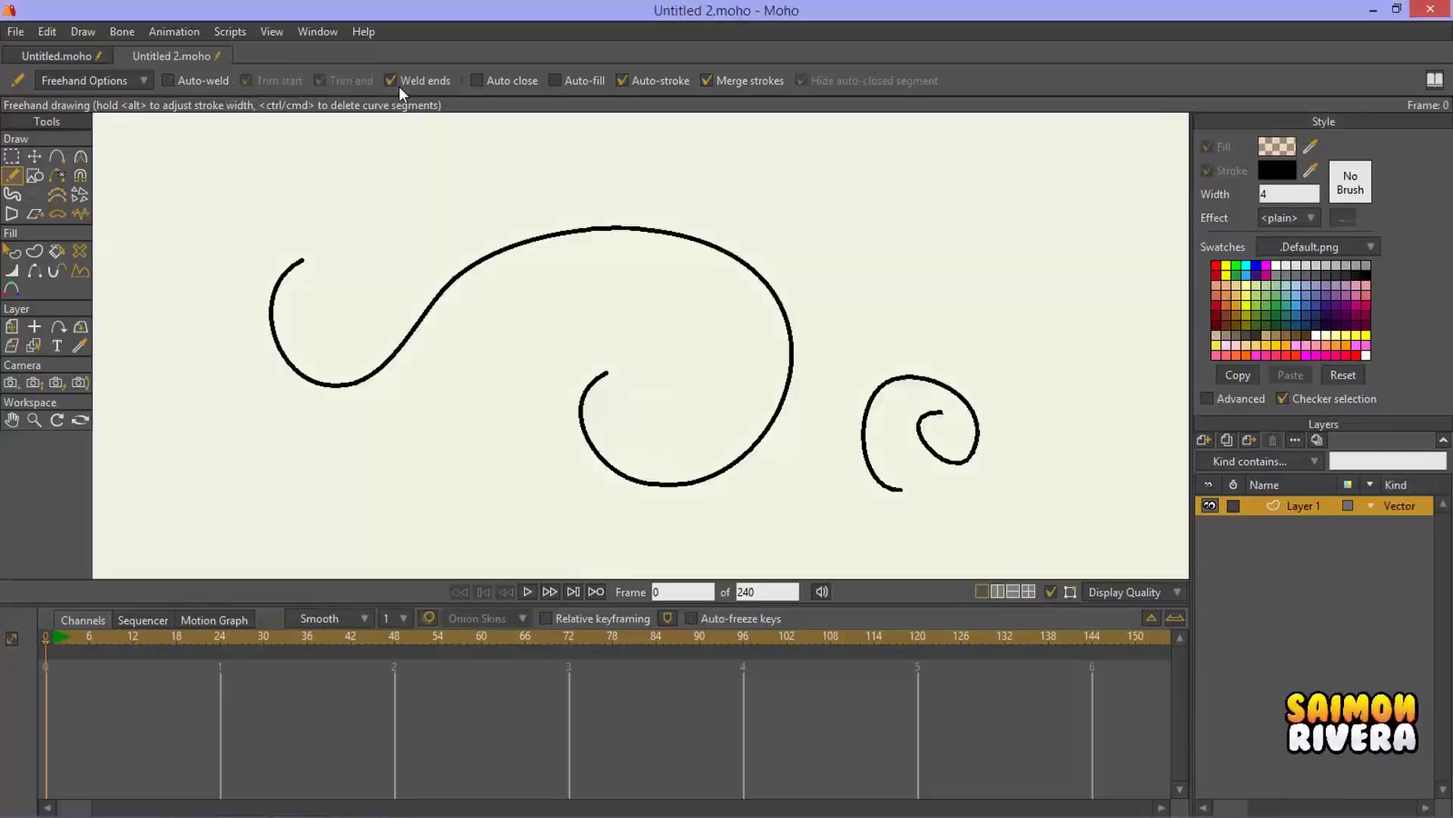
pyautogui.hotkey('alt', 'Tab')
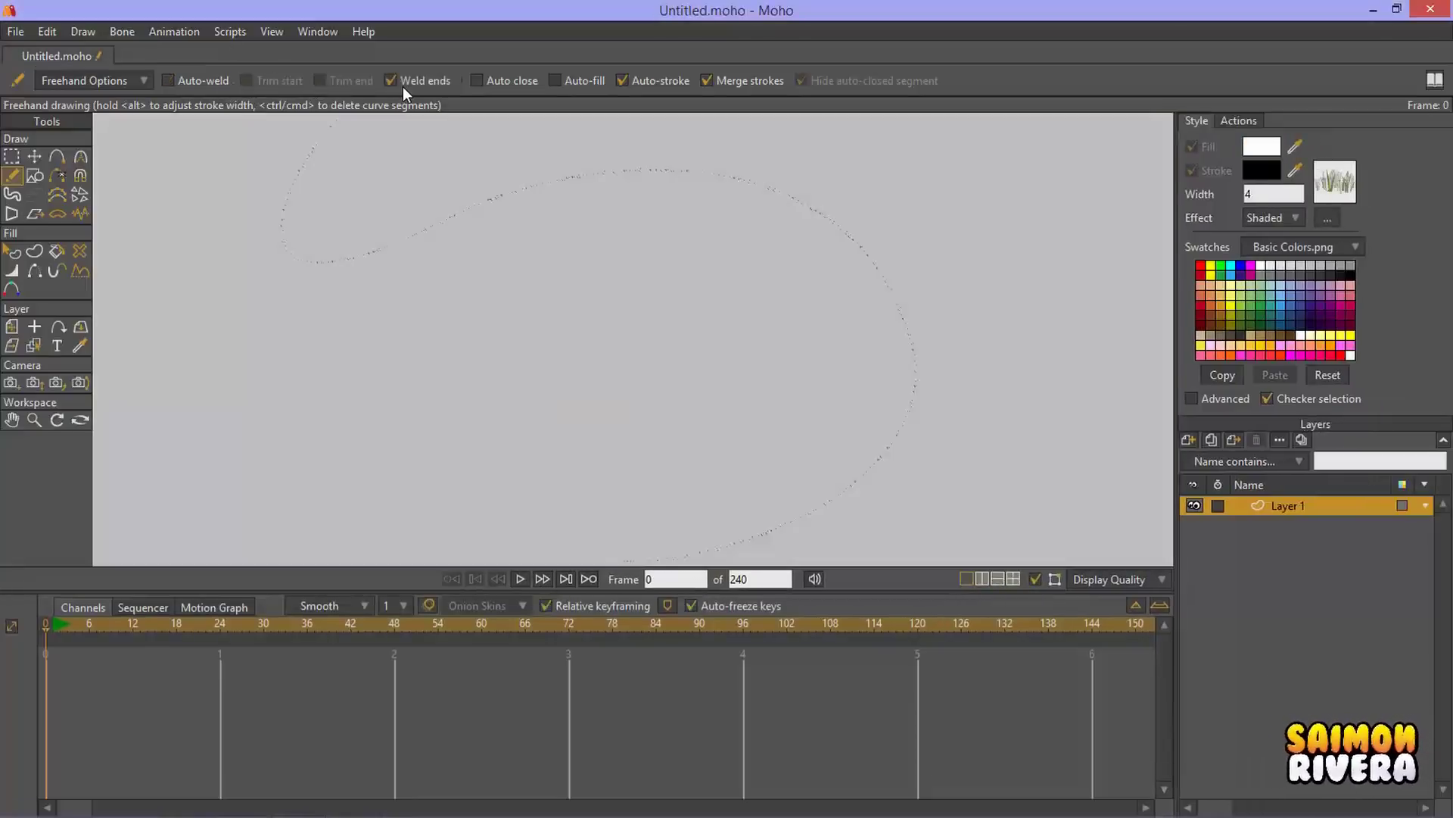
pyautogui.hotkey('alt', 'Tab')
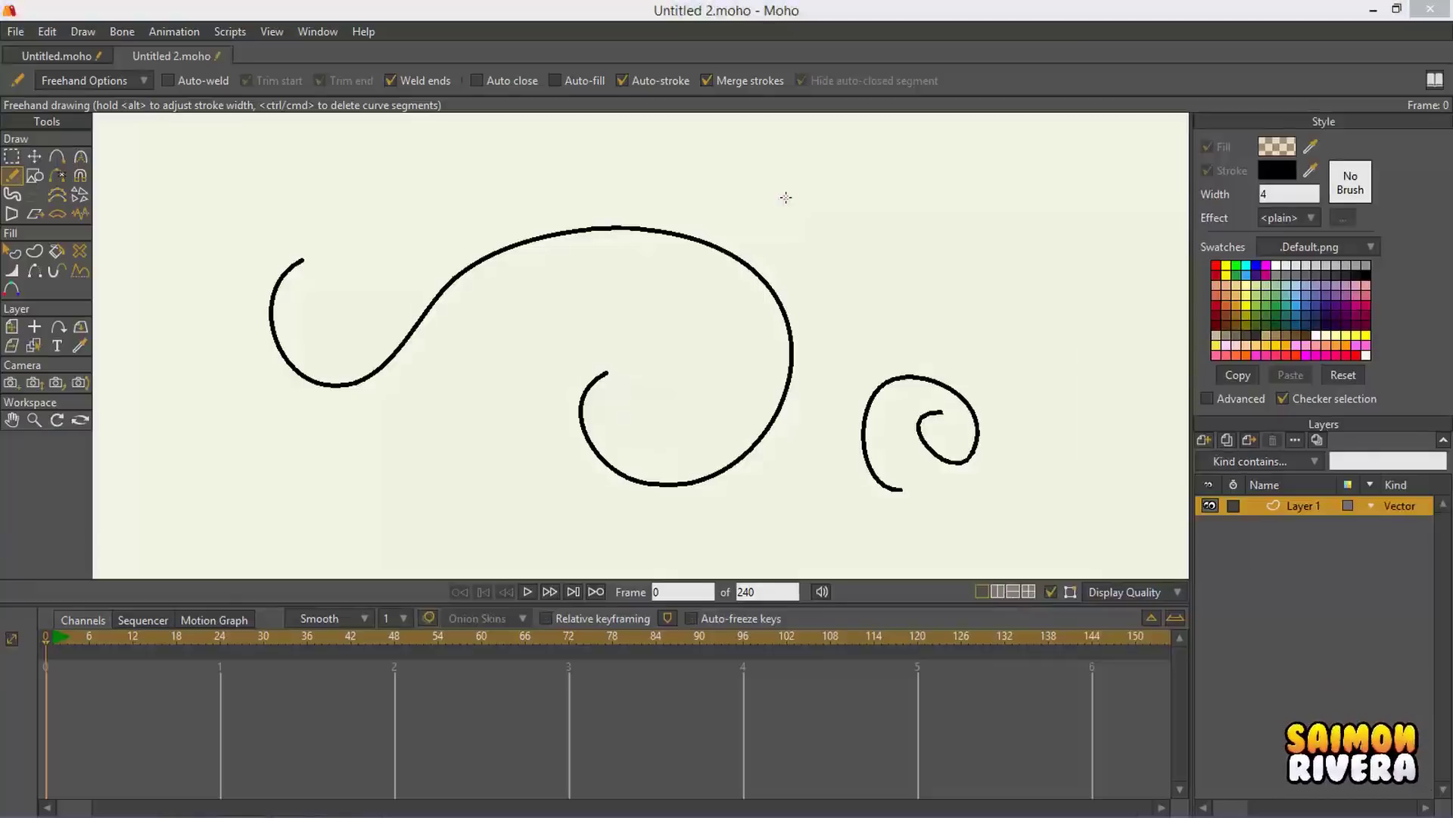
pyautogui.hotkey('alt', 'Tab')
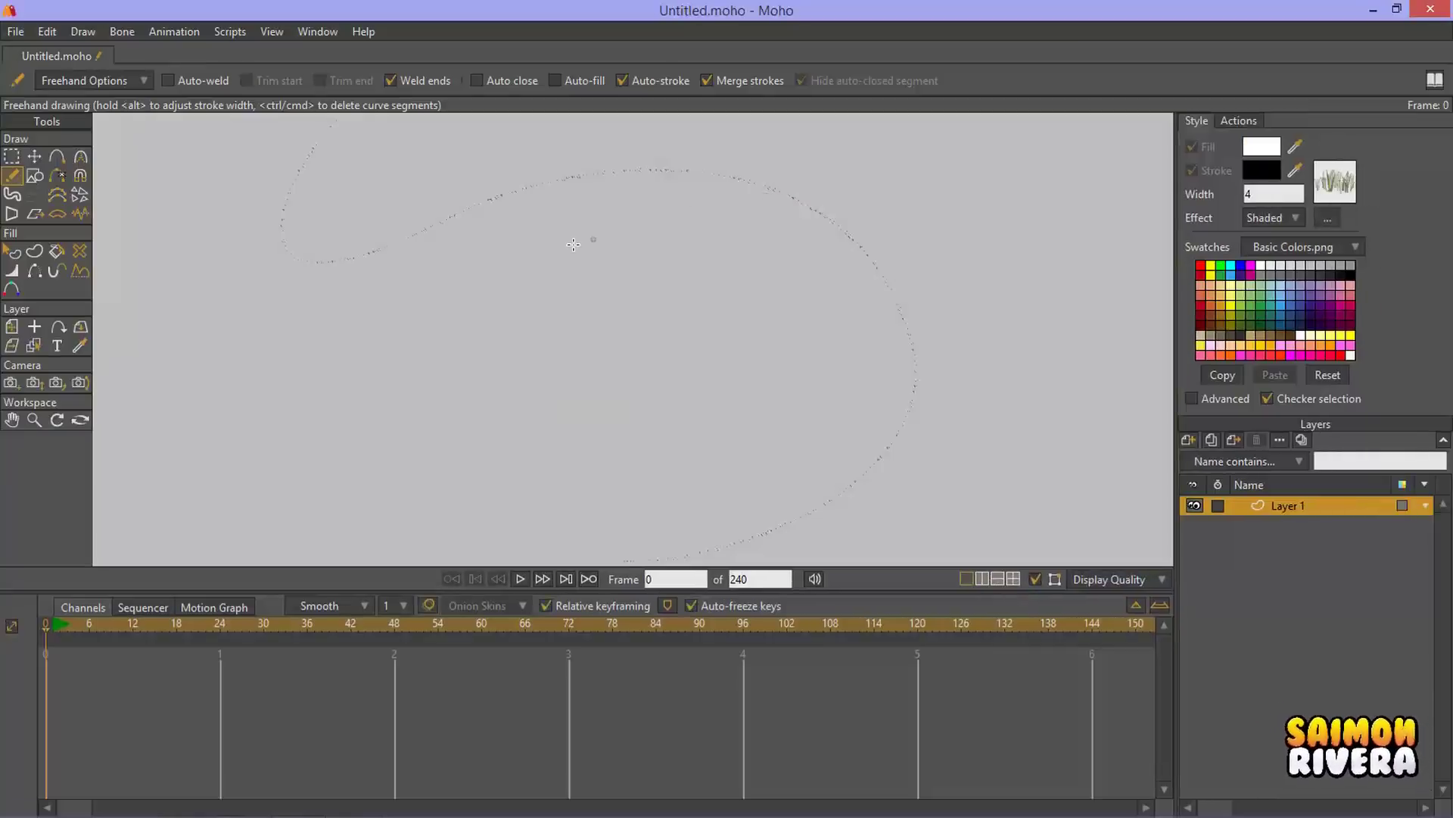
# Step: Set the stroke style in Untitled.moho to no brush
pyautogui.click(1333, 185)
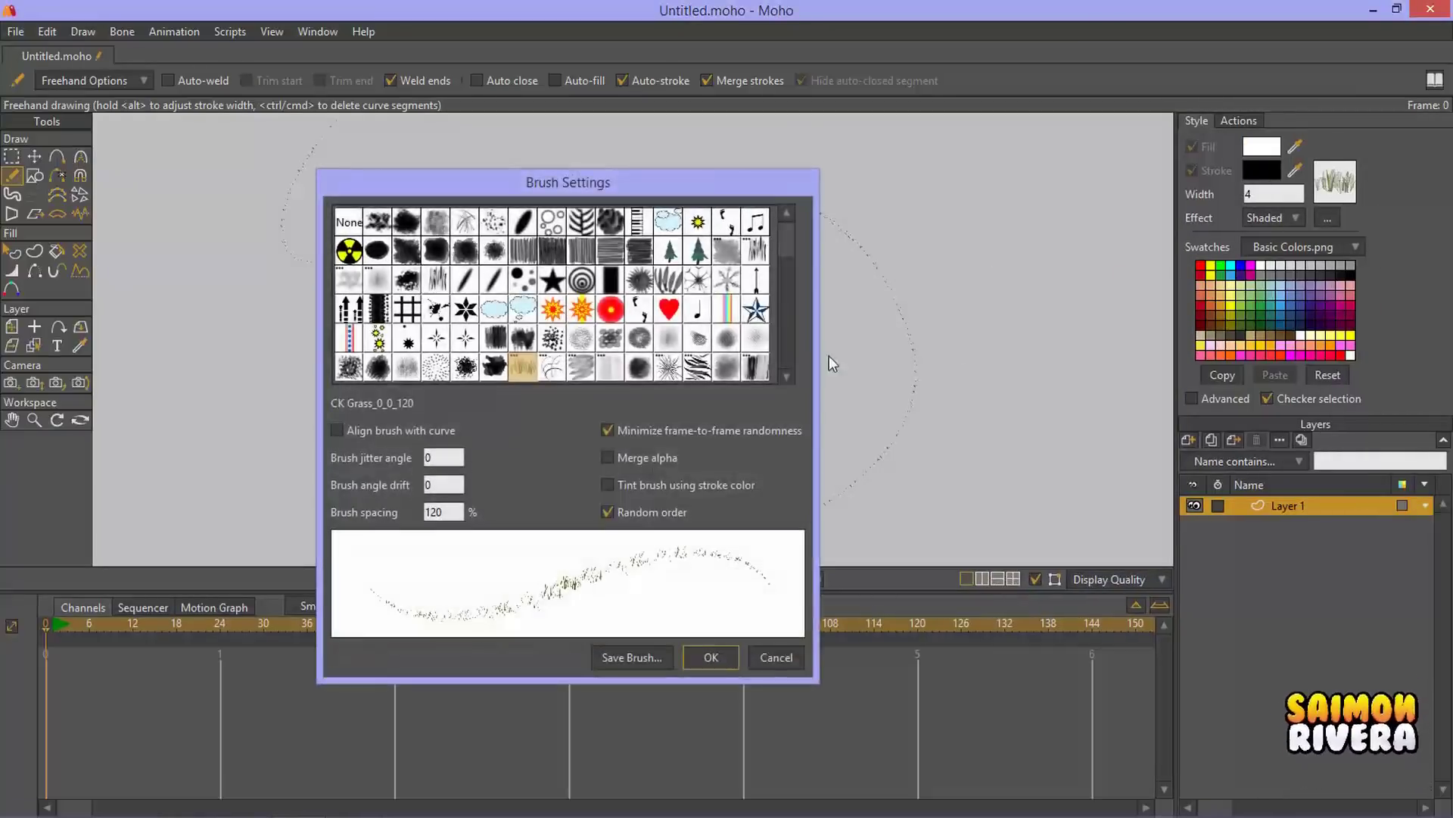
pyautogui.click(349, 221)
pyautogui.click(710, 657)
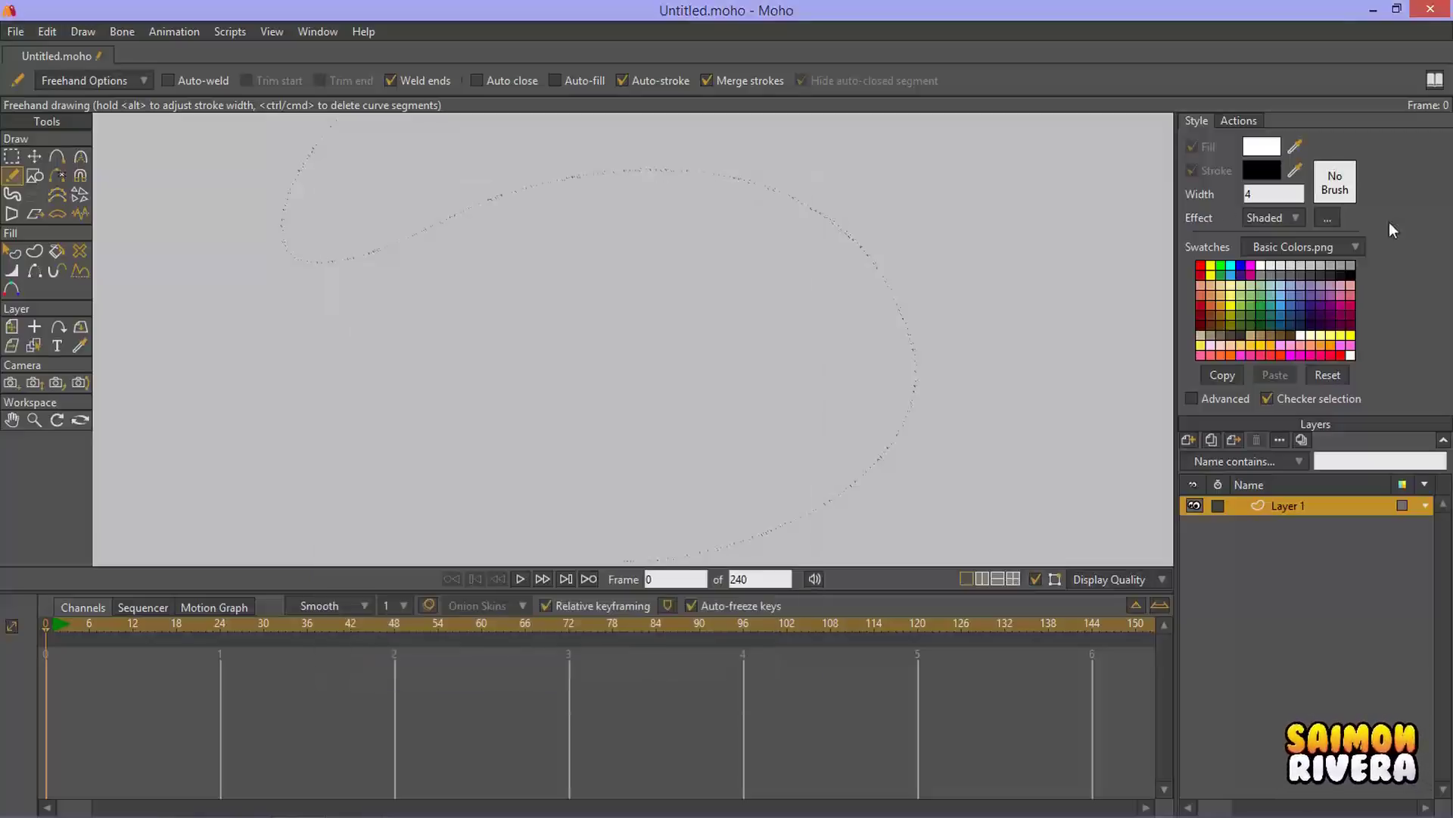
# Step: Replace Layer 1 with a new vector layer and draw a large S-shaped freehand curve with a curled end on it
pyautogui.click(1206, 442)
pyautogui.click(1202, 458)
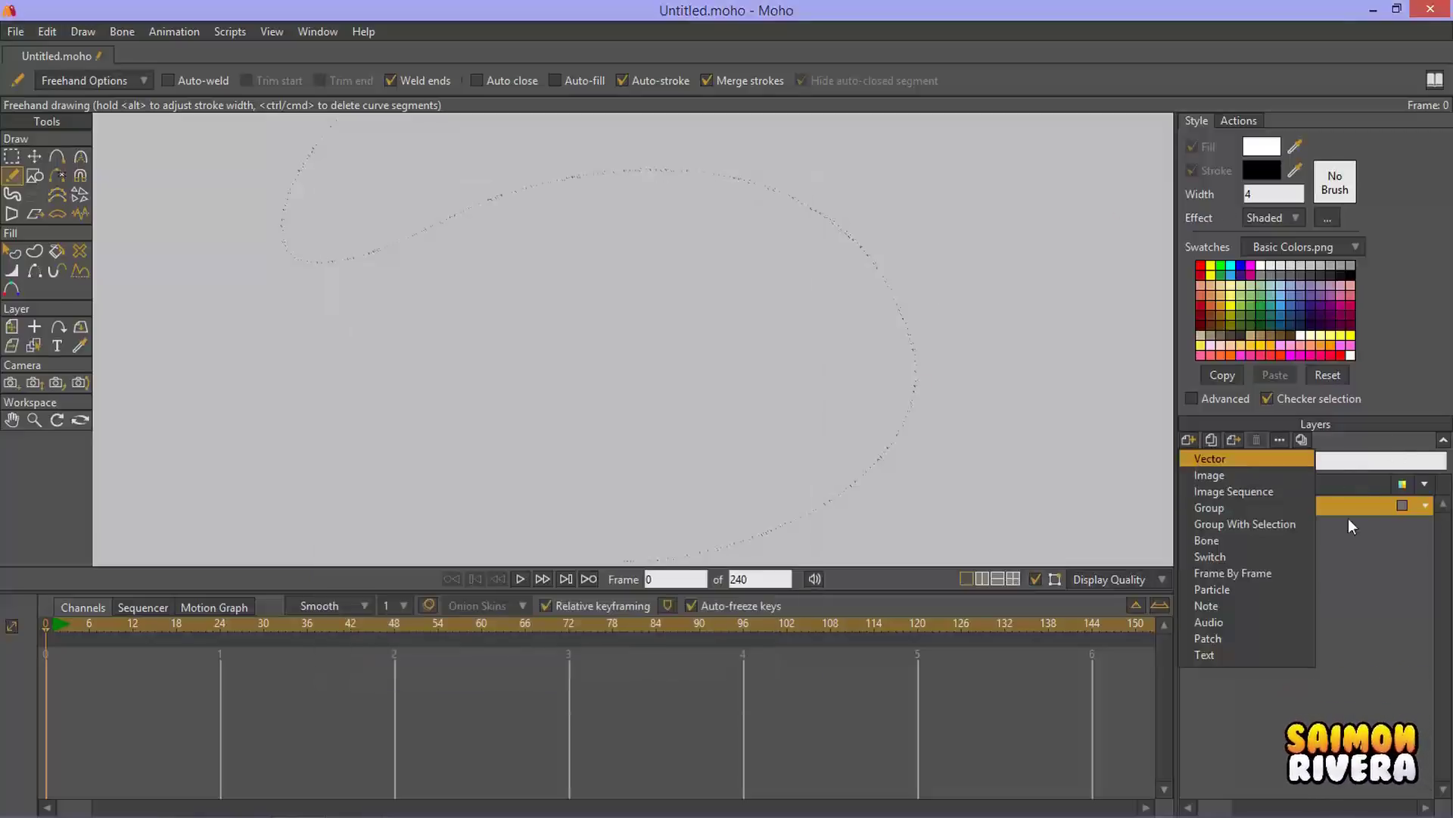
pyautogui.click(1259, 440)
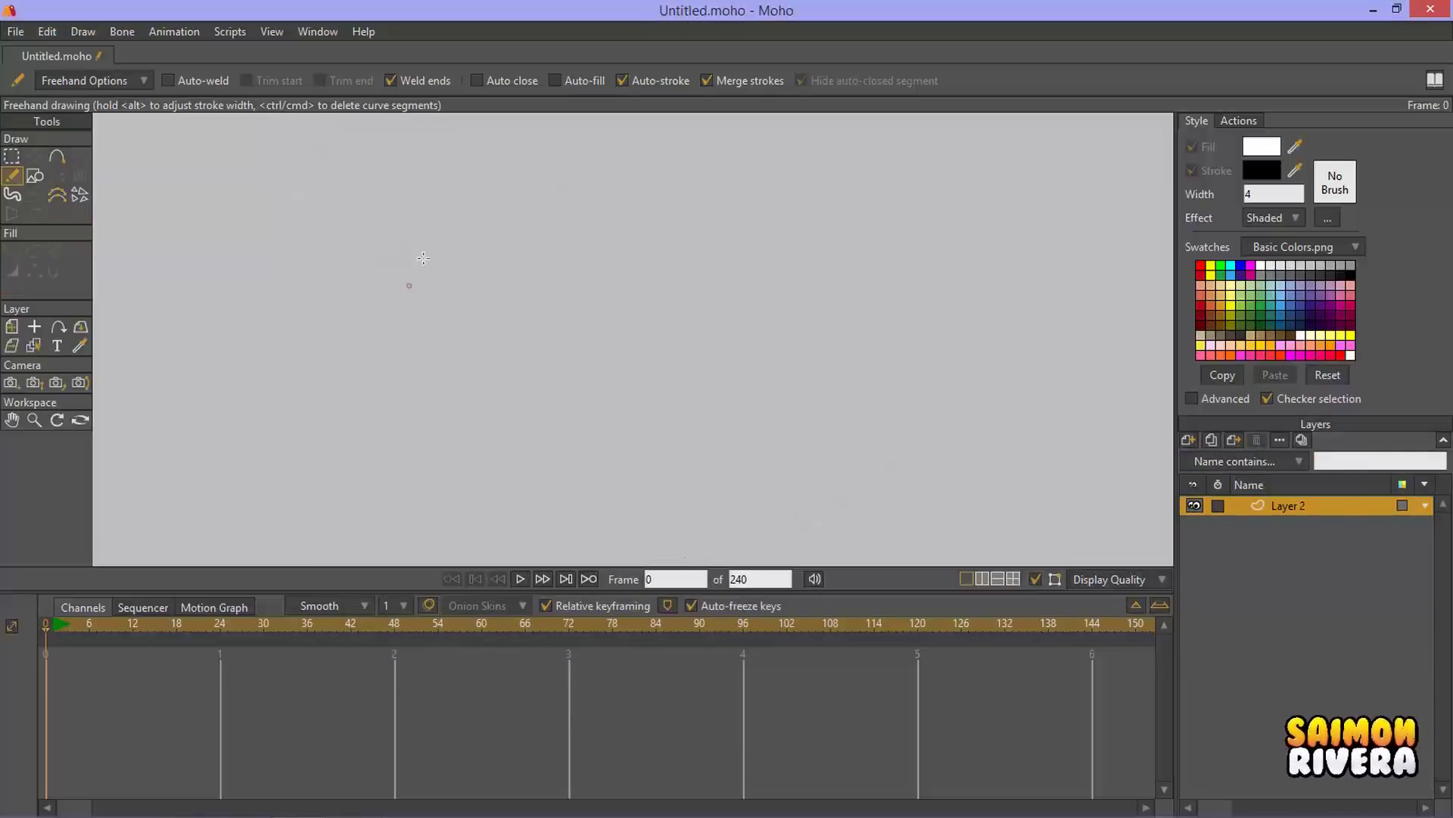
pyautogui.moveTo(458, 186); pyautogui.dragTo(582, 224)
pyautogui.moveTo(691, 224); pyautogui.dragTo(522, 354)
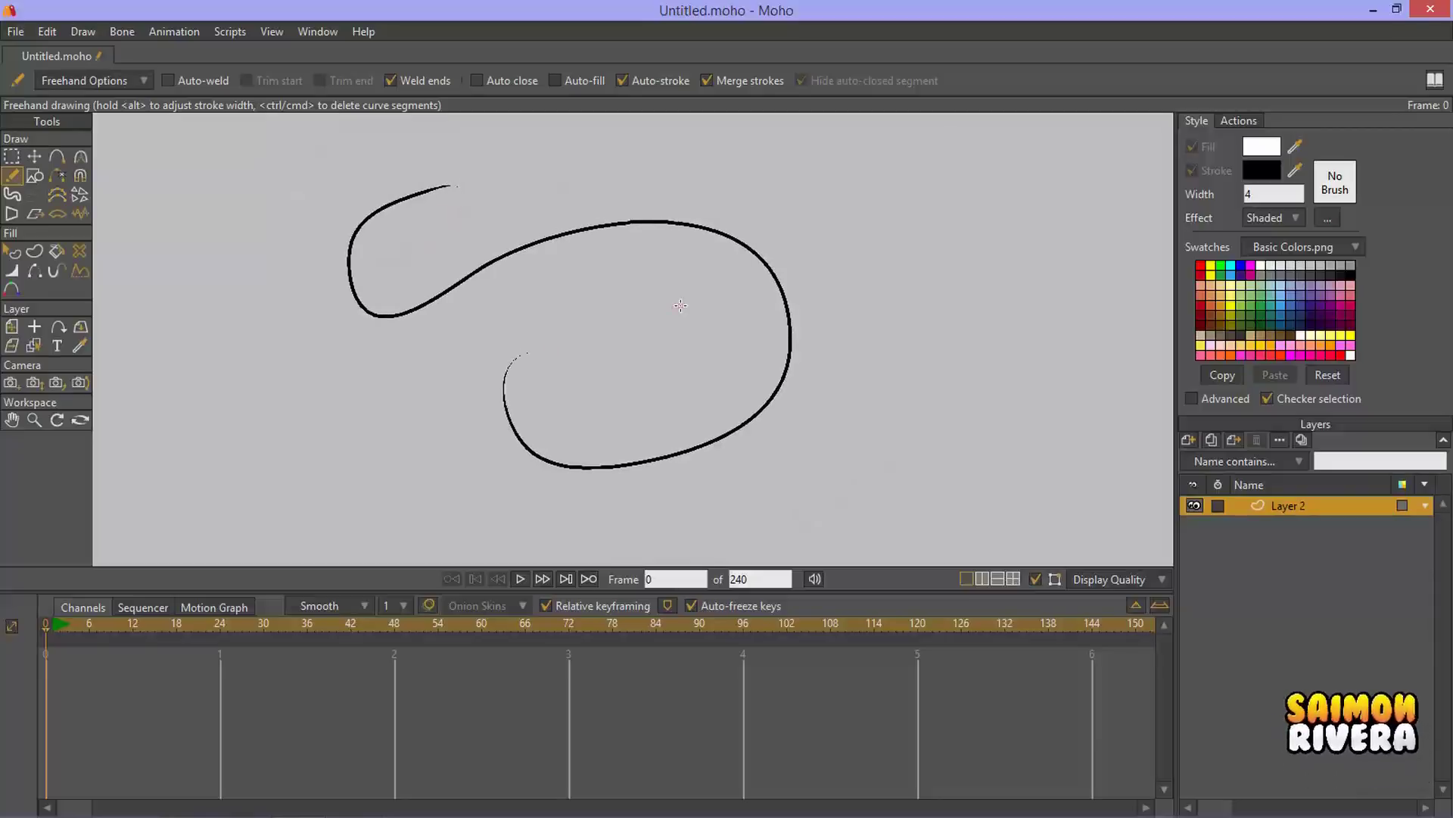
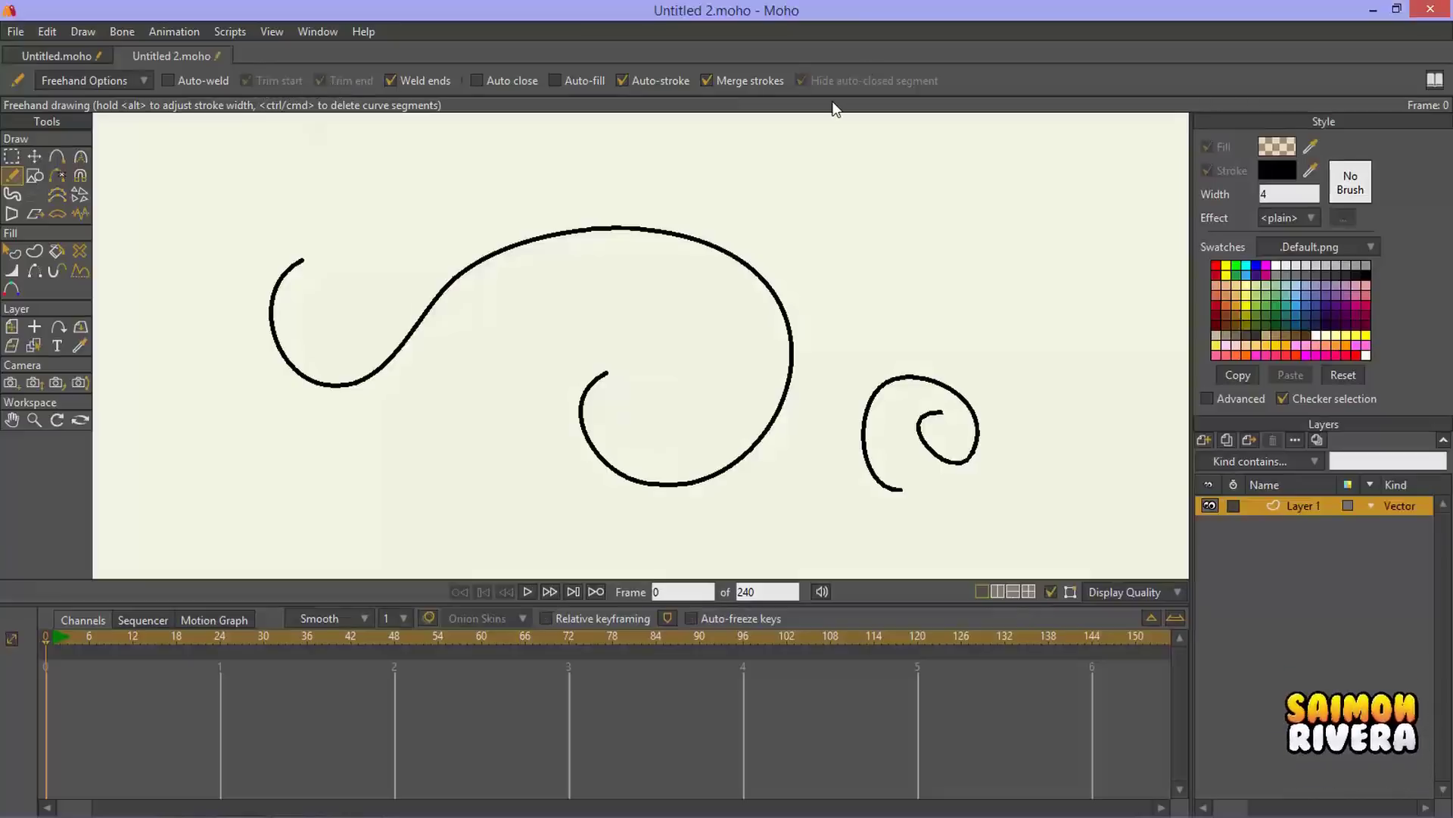
# Step: Switch back to the Untitled.moho window and turn on Auto-weld for the Freehand tool
pyautogui.hotkey('alt', 'Tab')
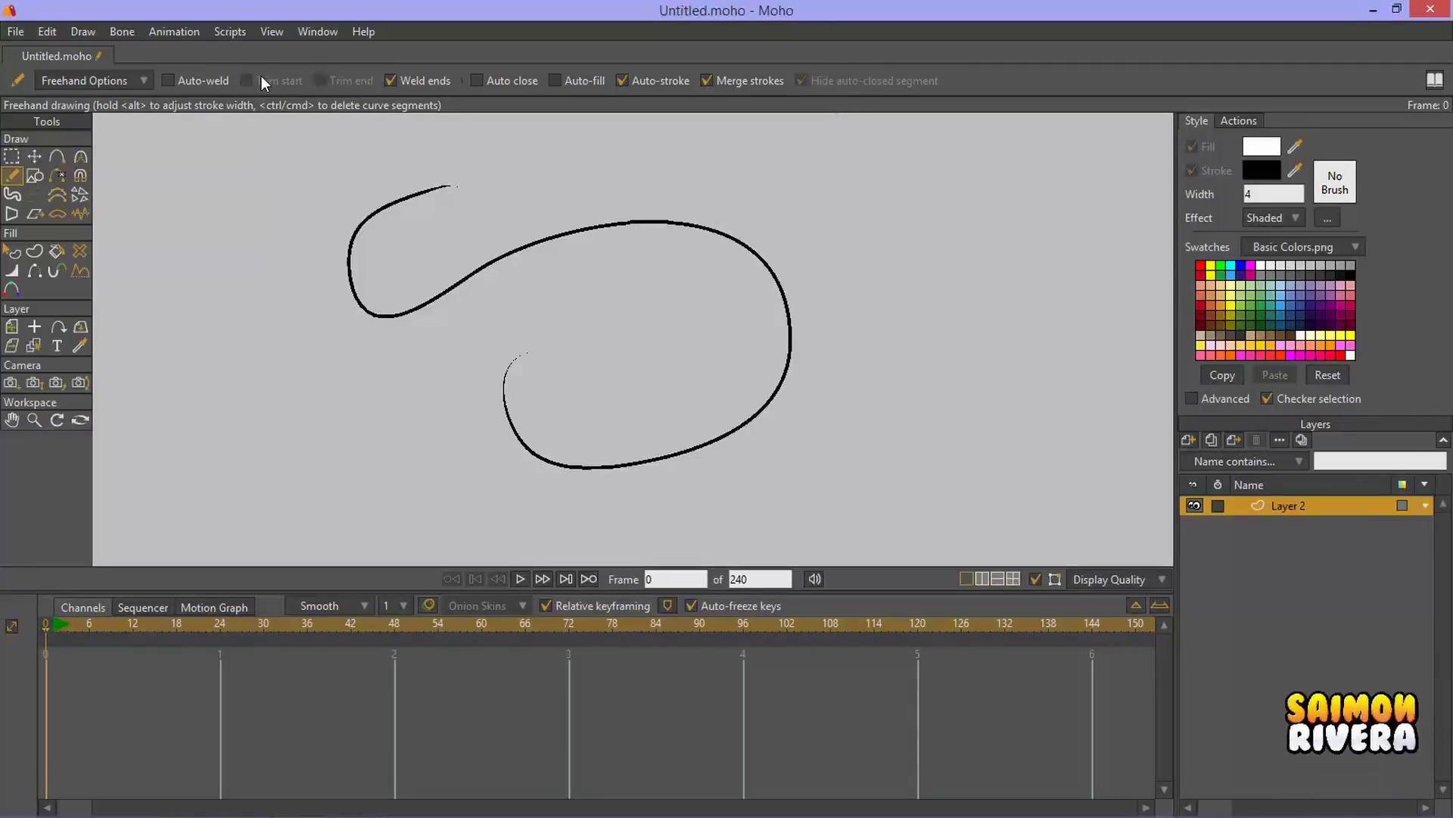
pyautogui.click(172, 80)
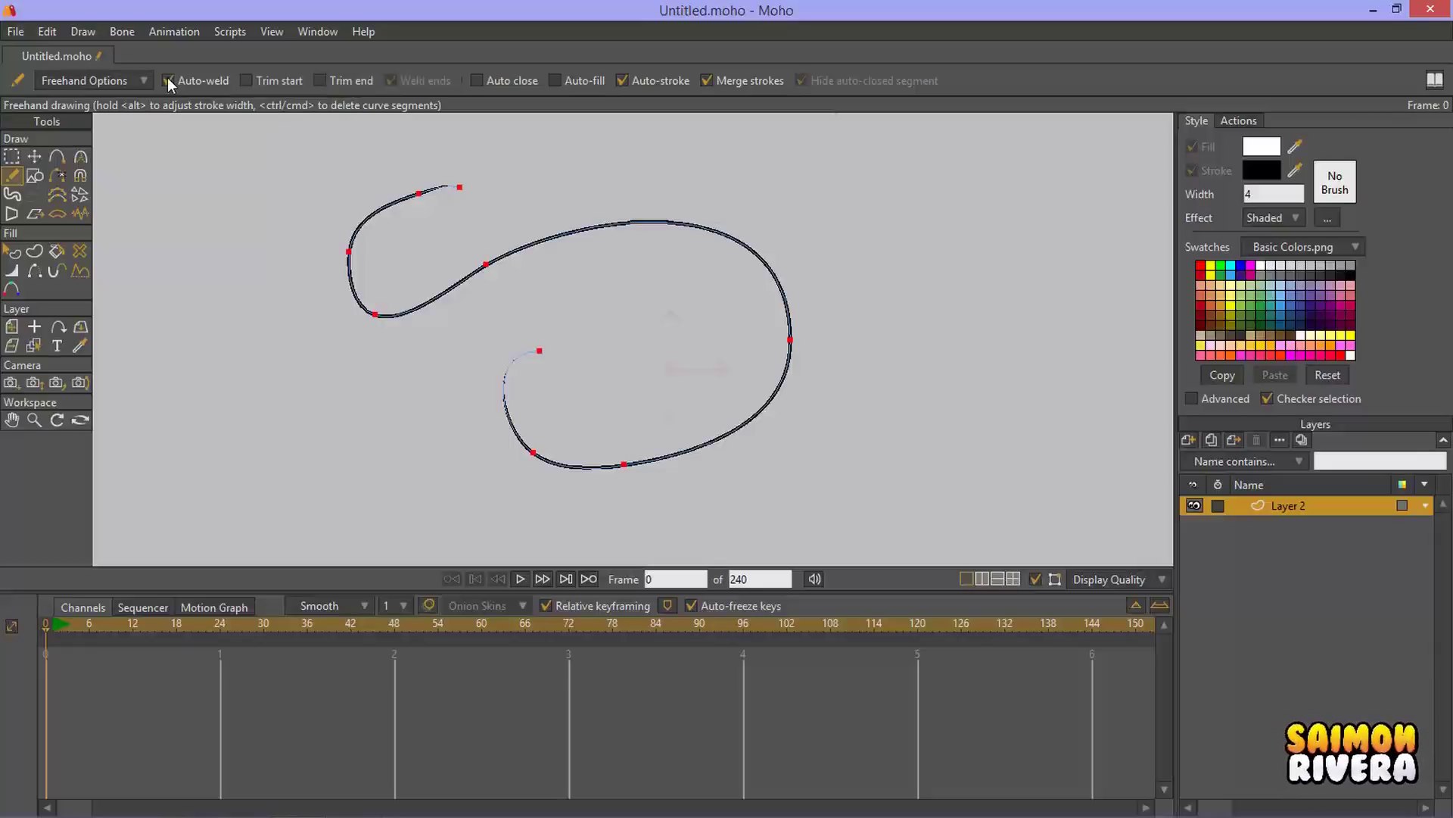
# Step: Turn on Trim start and Trim end for the Freehand tool and turn Auto-weld off
pyautogui.click(277, 80)
pyautogui.click(349, 80)
pyautogui.click(166, 80)
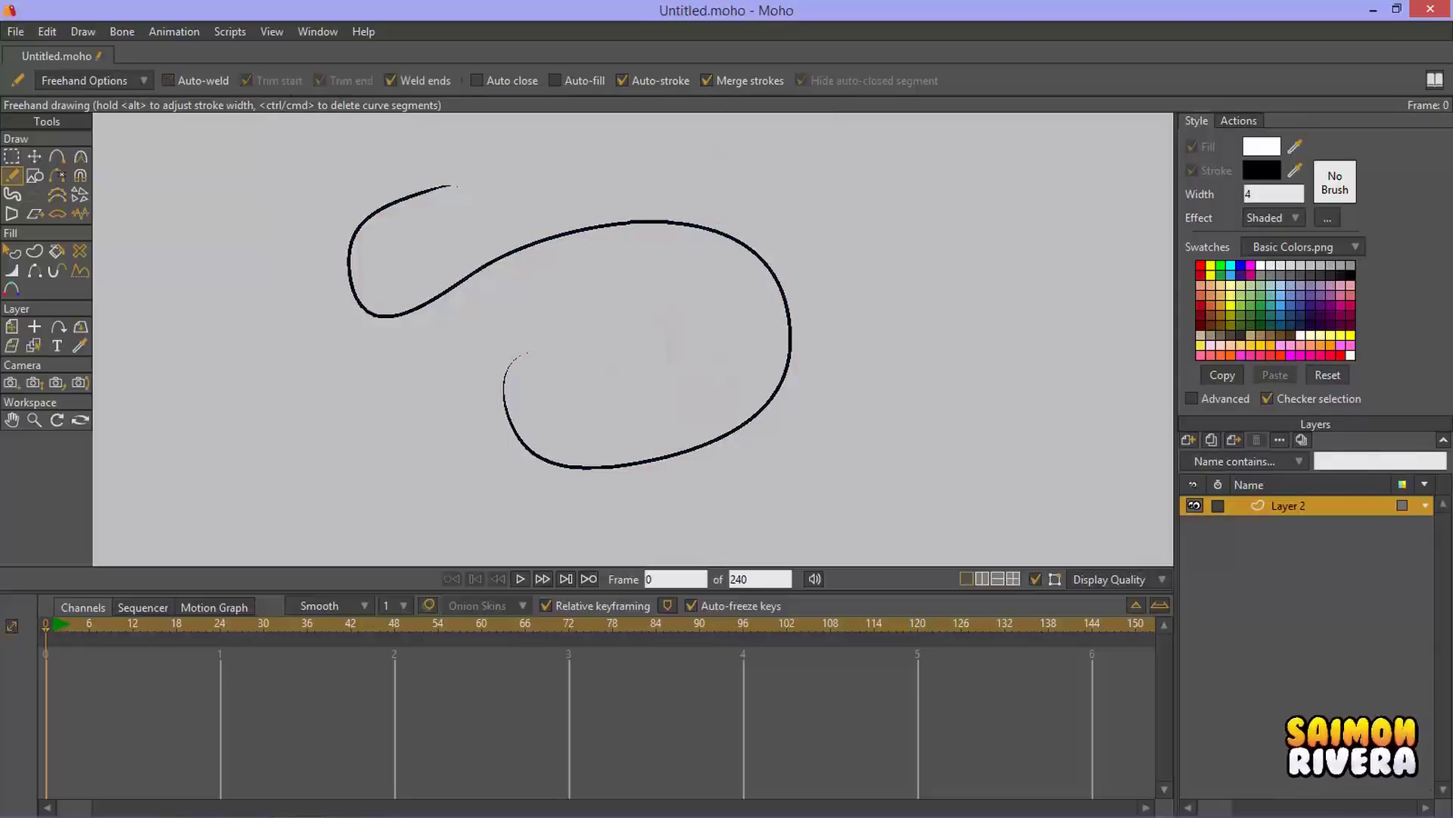
# Step: Add a new vector layer, hide the existing Layer 2, and draw a large S-shaped freehand curve with a curled end on the new layer
pyautogui.click(1190, 439)
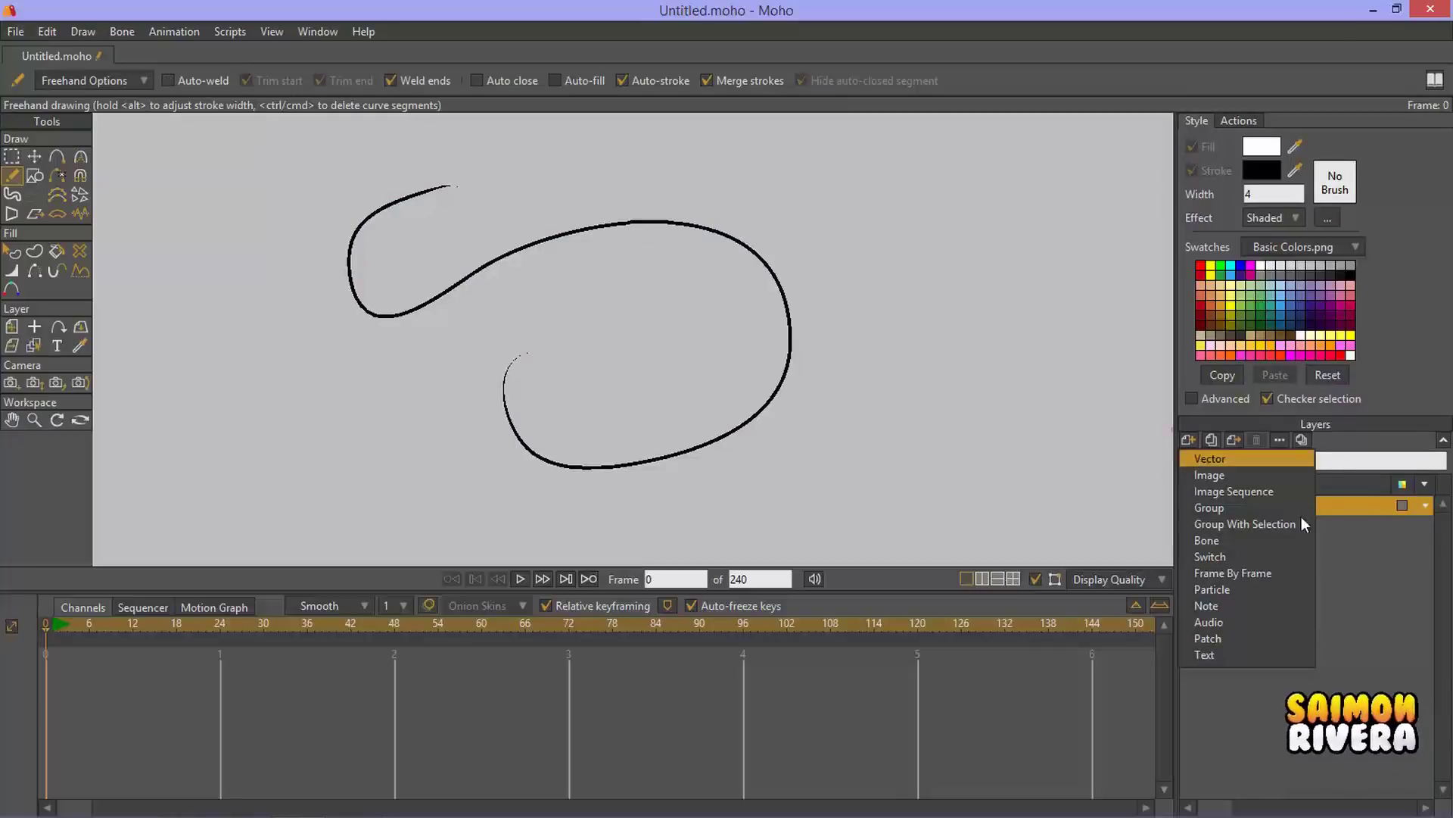
pyautogui.click(1211, 456)
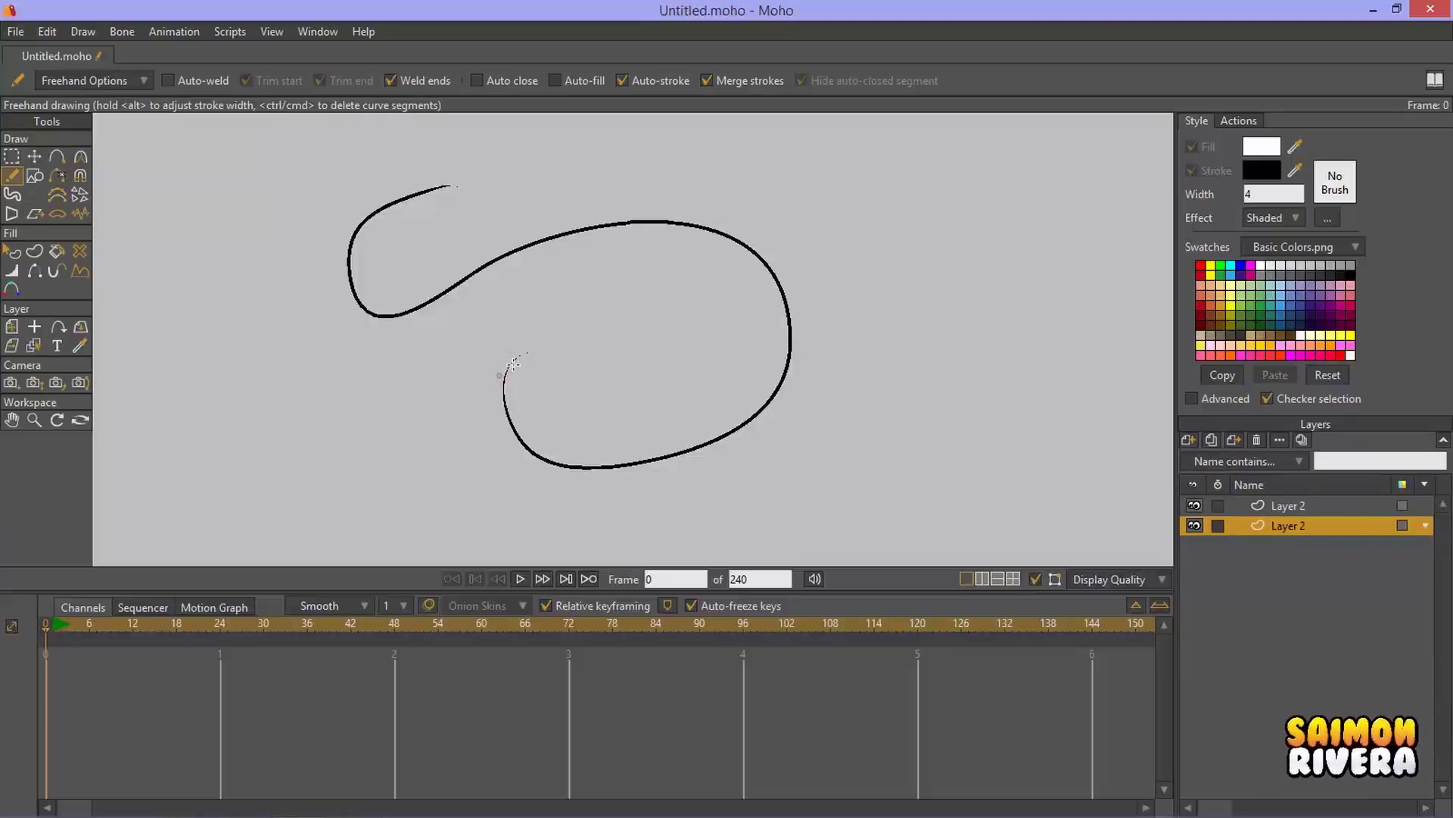
pyautogui.hotkey('alt', 'Tab')
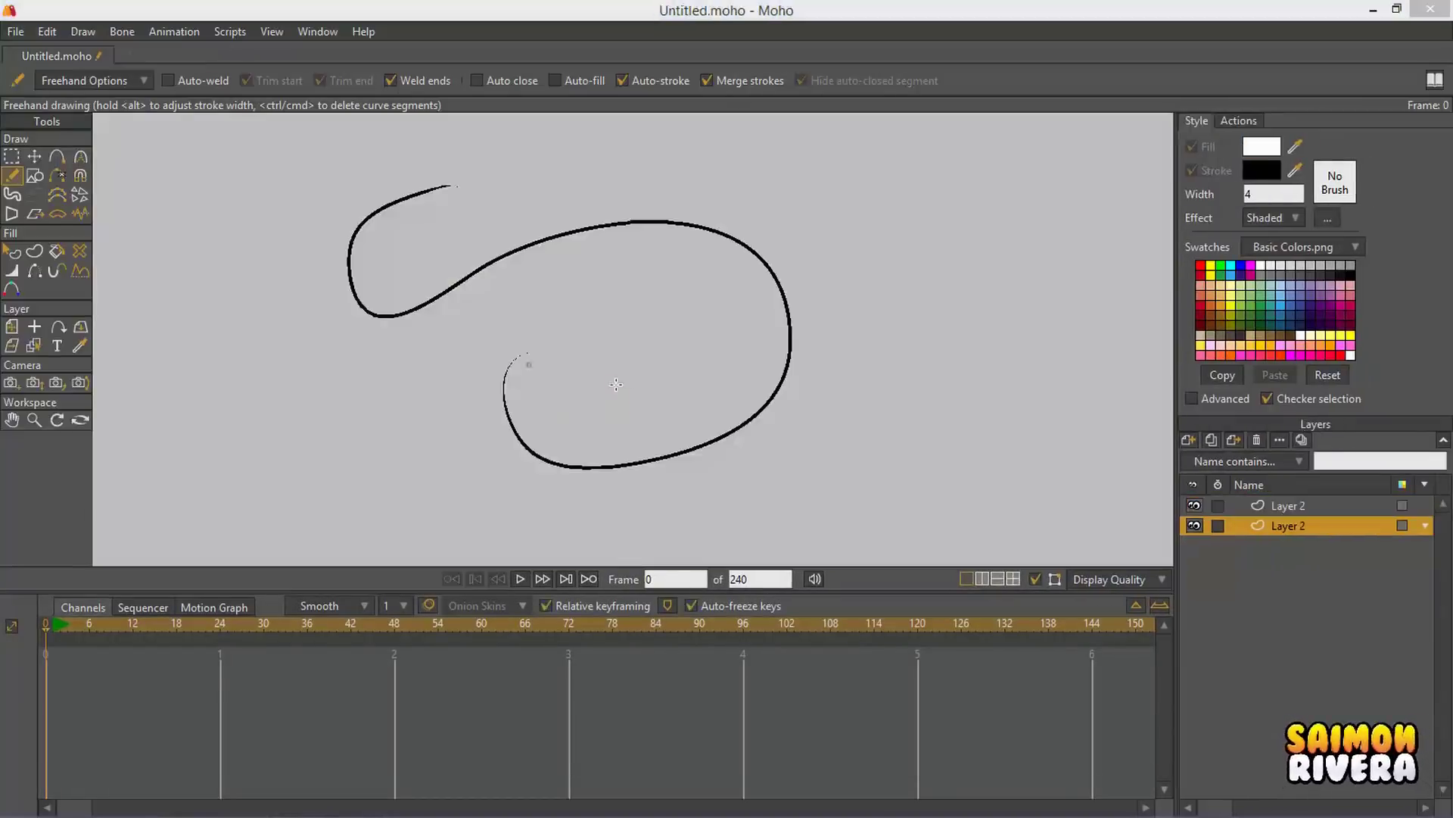
pyautogui.hotkey('alt', 'Tab')
pyautogui.click(1197, 525)
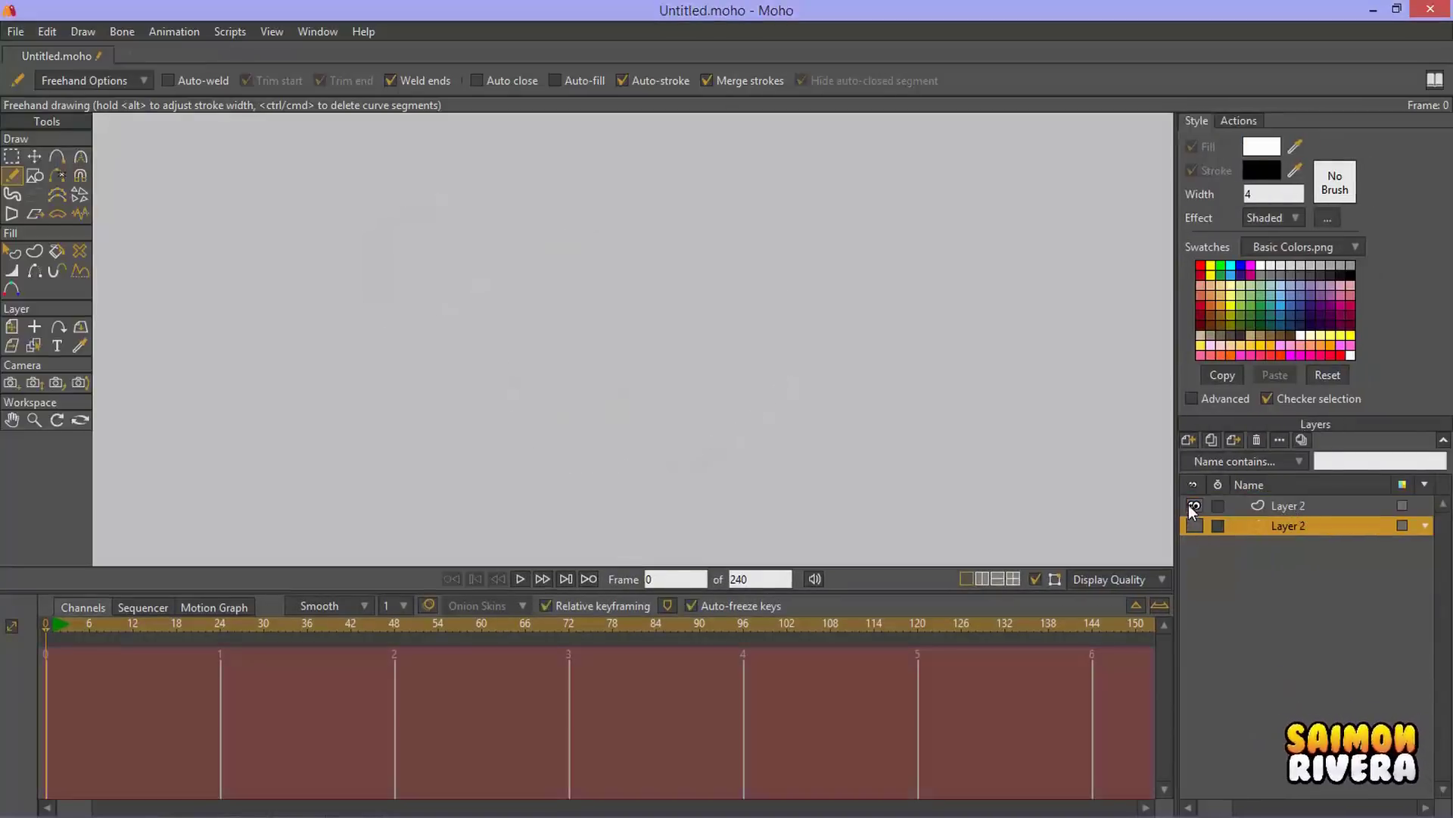
pyautogui.click(1265, 507)
pyautogui.moveTo(420, 194)
pyautogui.mouseDown()
pyautogui.moveTo(502, 262)
pyautogui.moveTo(616, 489)
pyautogui.moveTo(505, 325)
pyautogui.mouseUp()
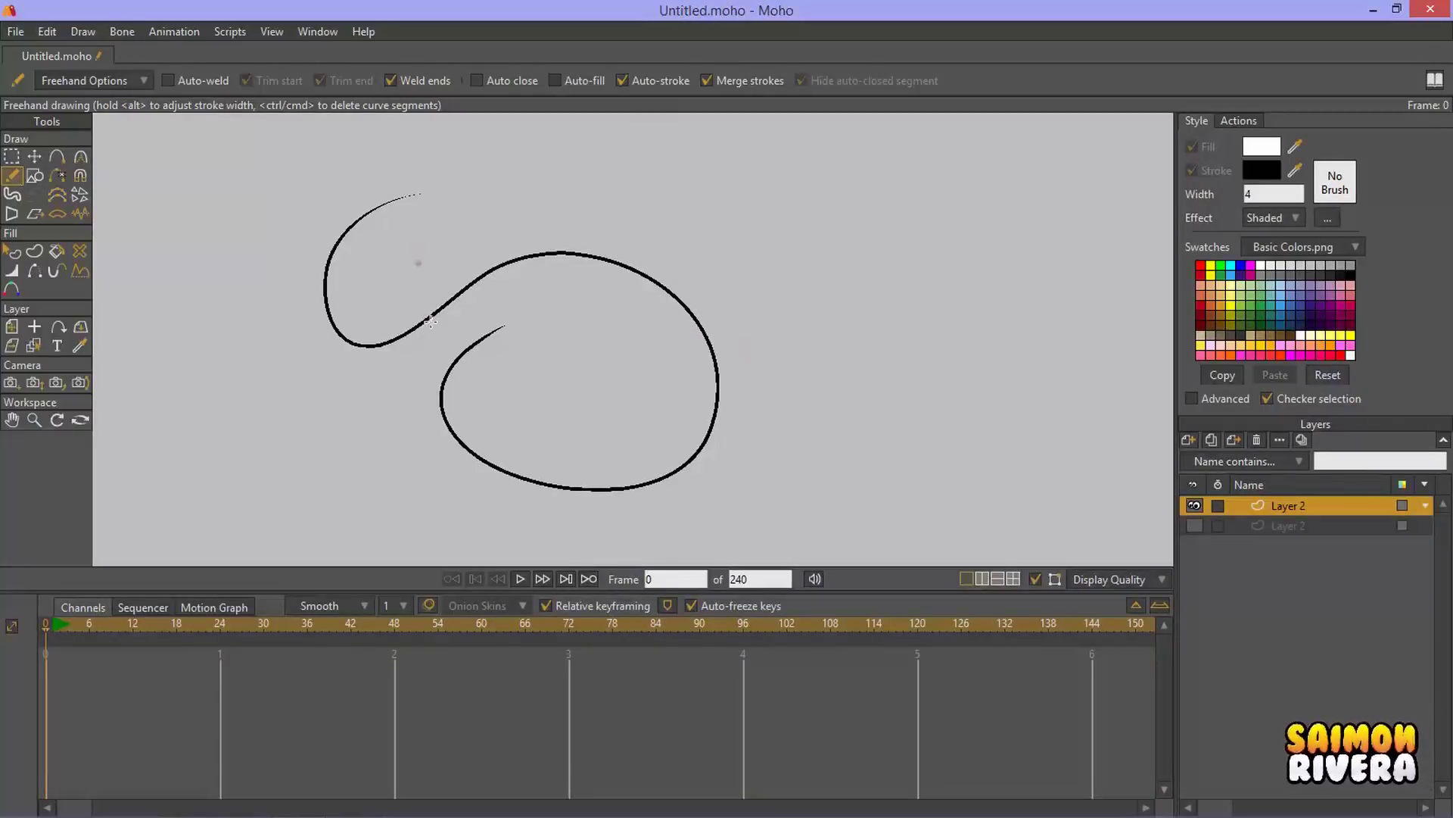
# Step: Examine the stroke ends of the new freehand curve against the curves in the Untitled 2.moho window
pyautogui.scroll(6, 430, 321)
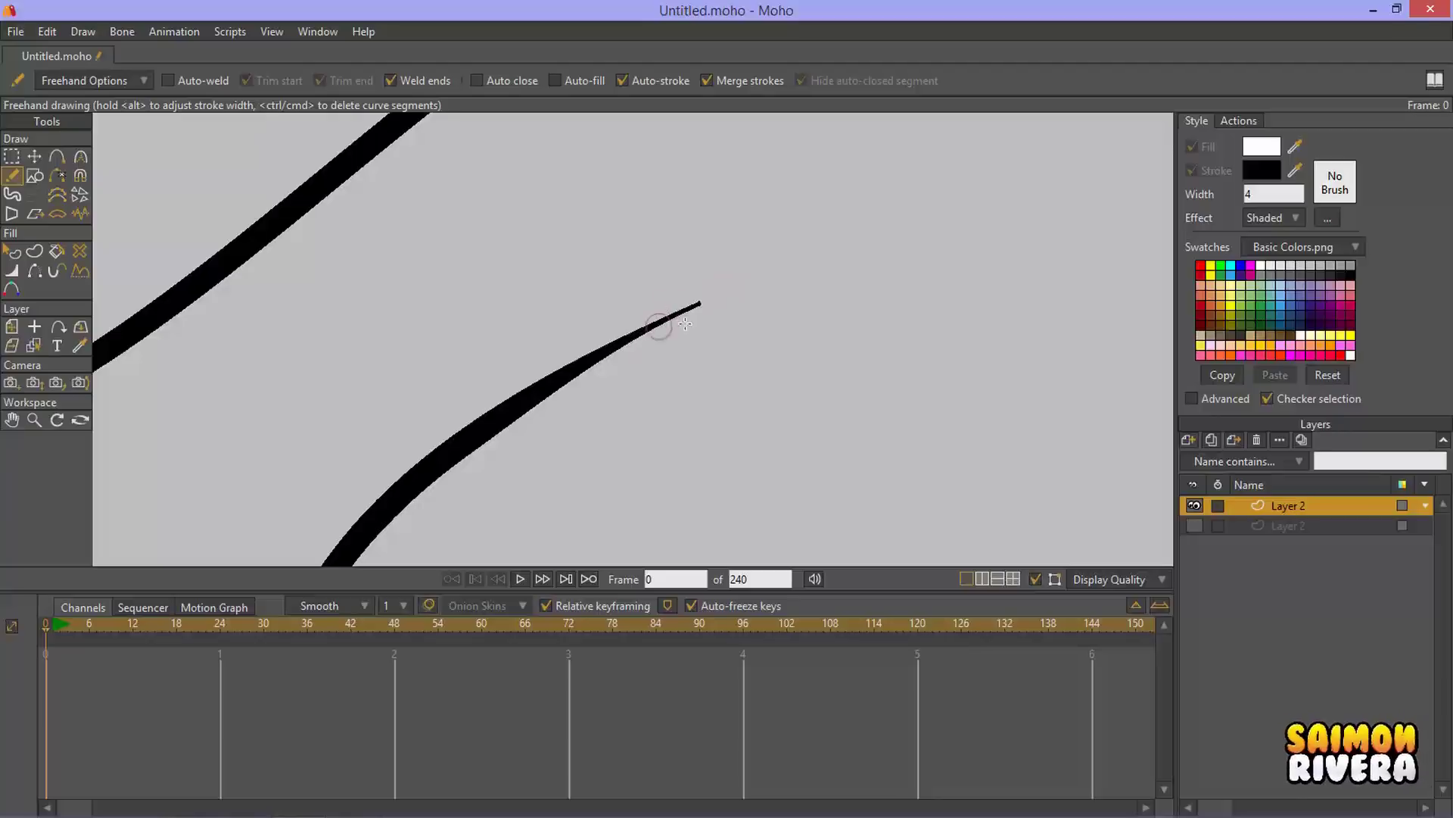
pyautogui.scroll(-4, 733, 314)
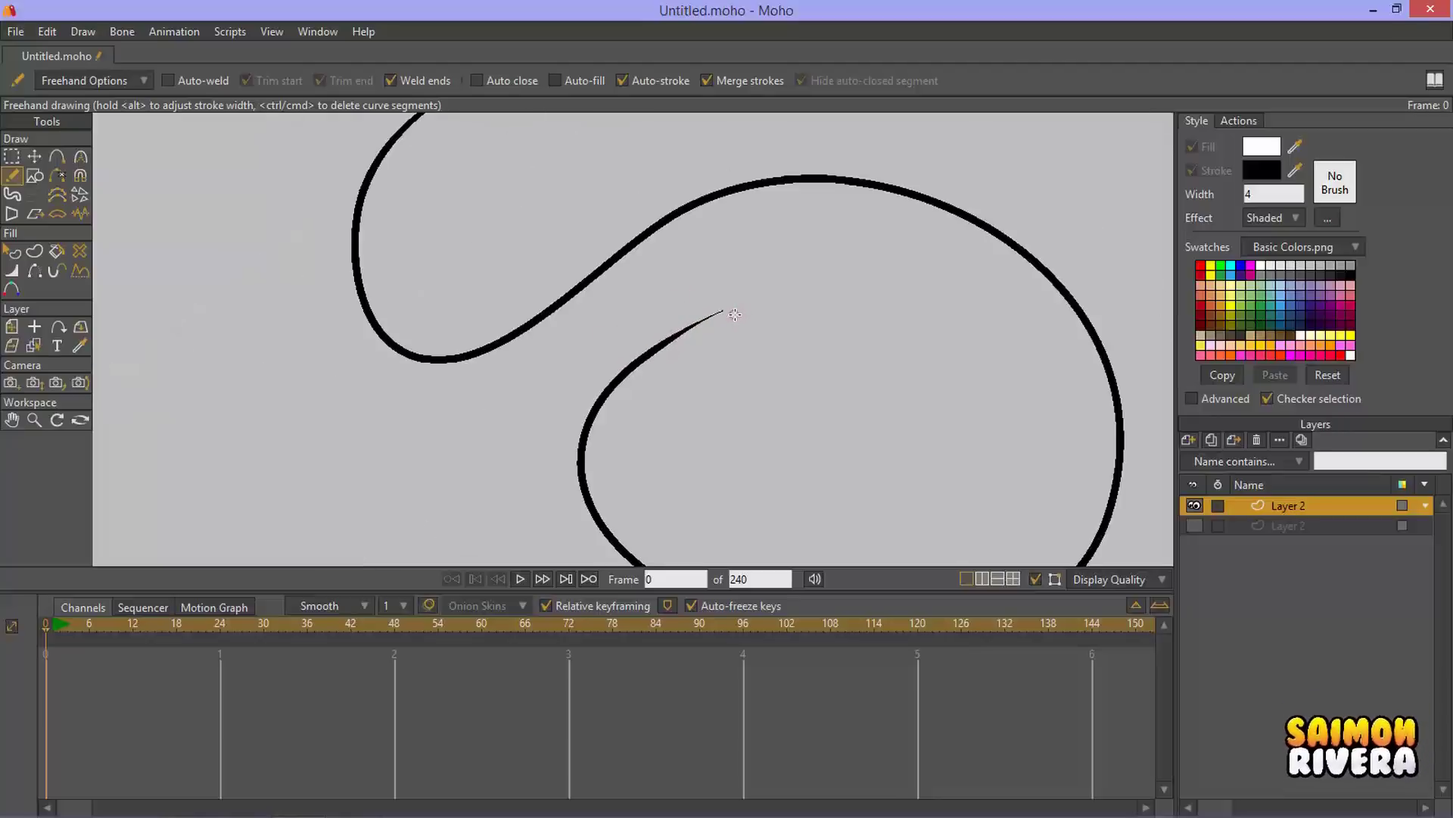
pyautogui.scroll(-4, 735, 314)
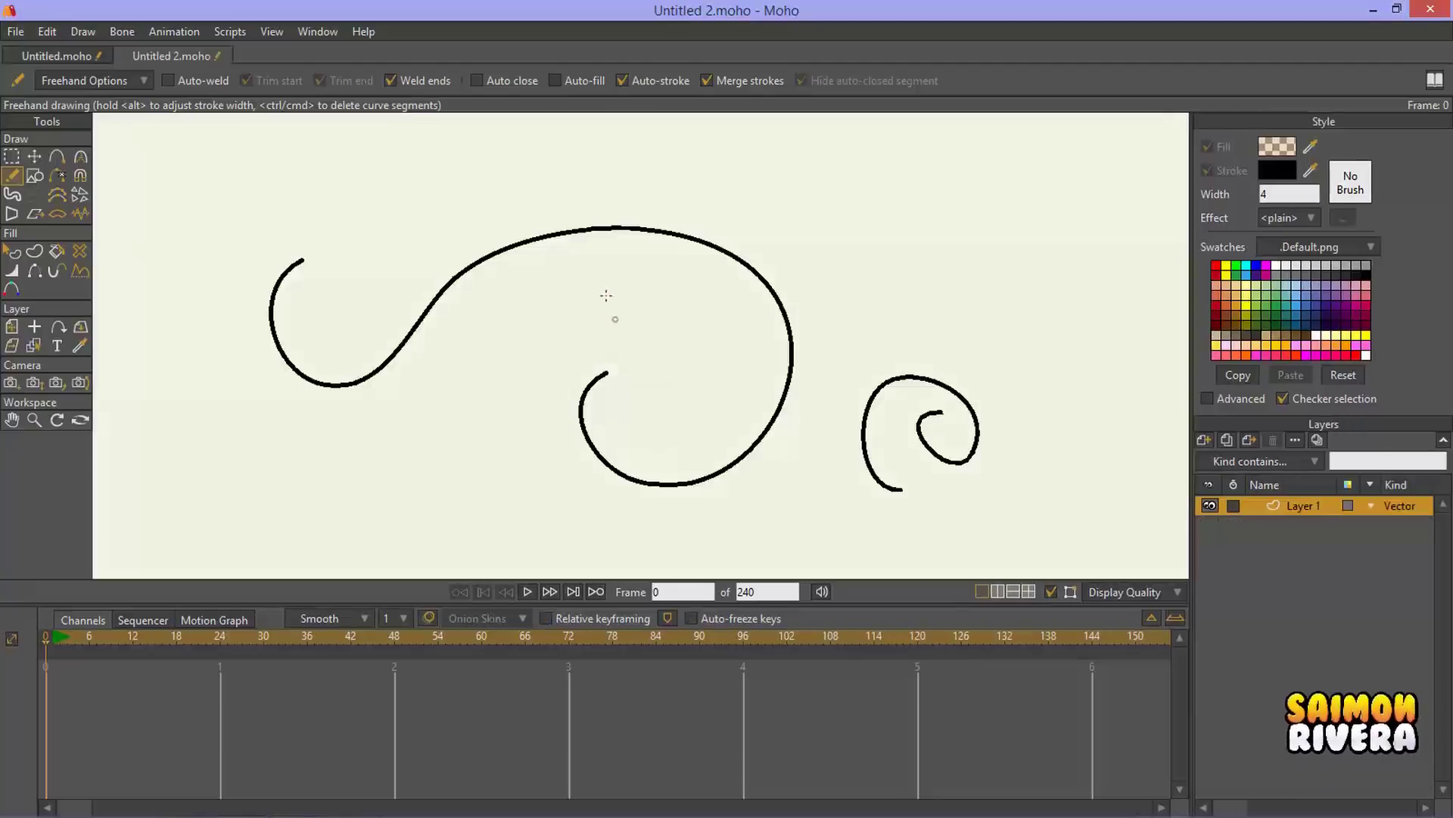
pyautogui.scroll(2, 757, 265)
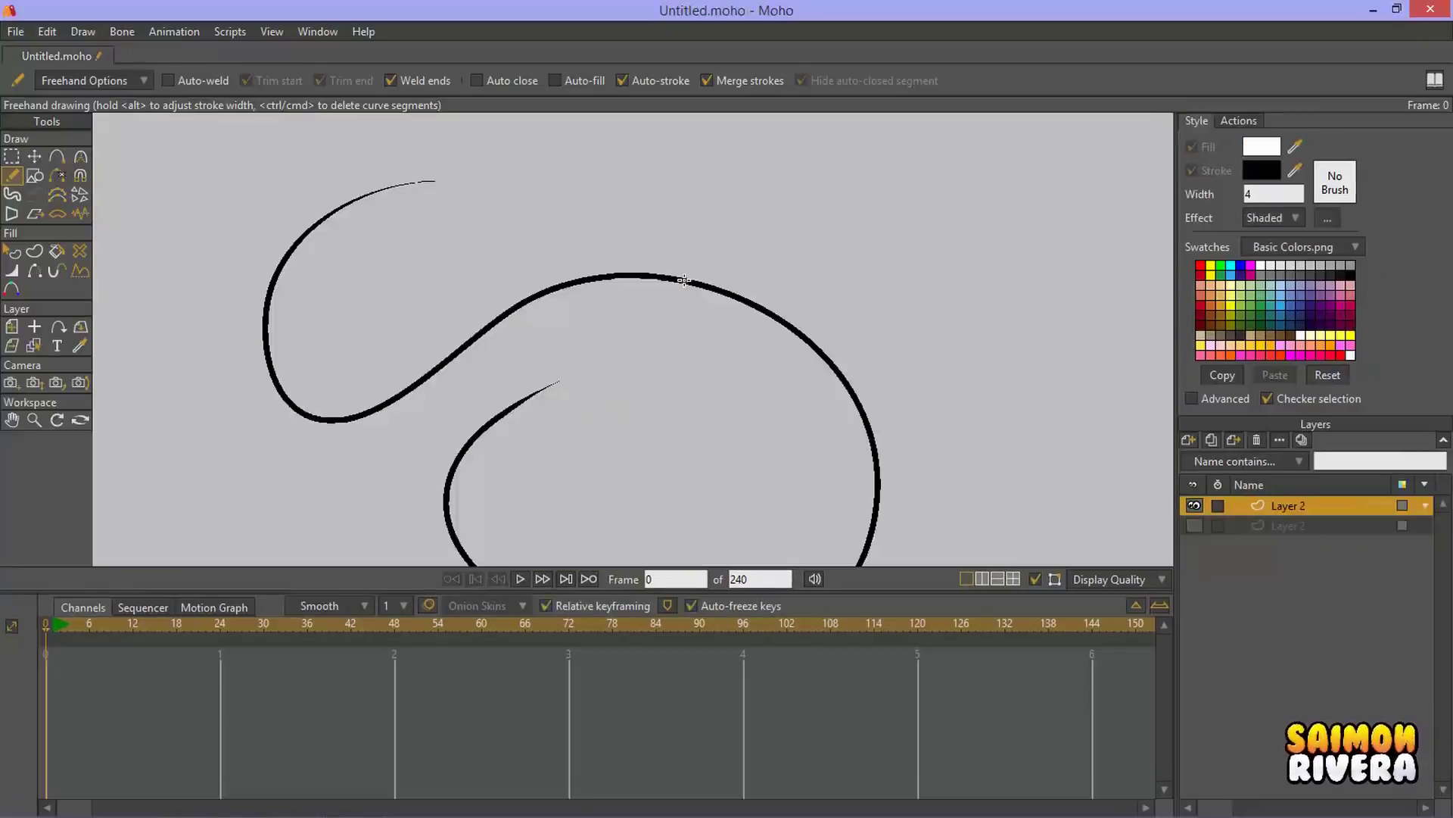
pyautogui.scroll(3, 522, 401)
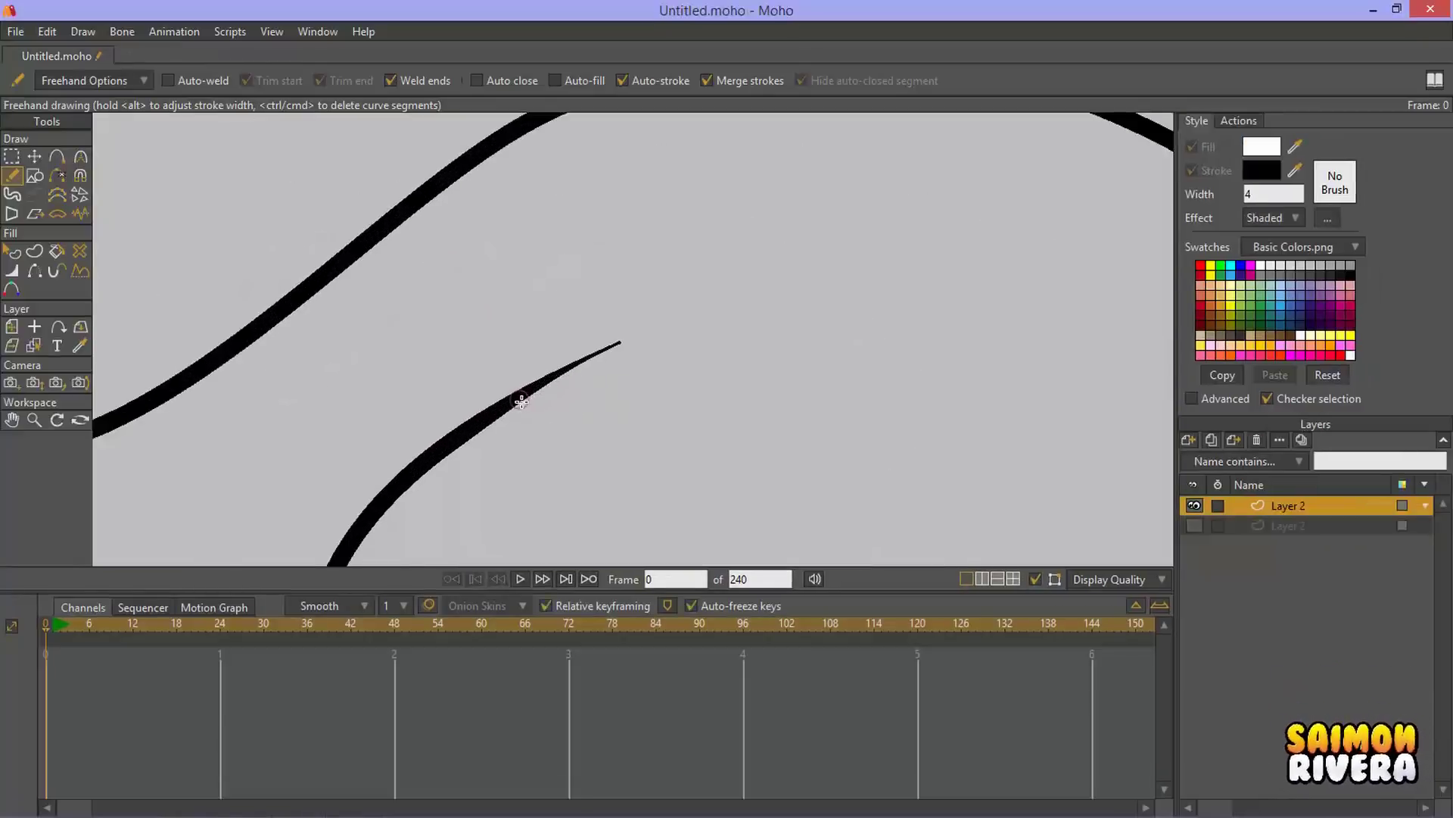
pyautogui.scroll(-2, 521, 401)
# Step: Switch to the Untitled 2.moho window and draw a smaller S-shaped freehand curve with a curled end above the existing curves
pyautogui.hotkey('alt', 'Tab')
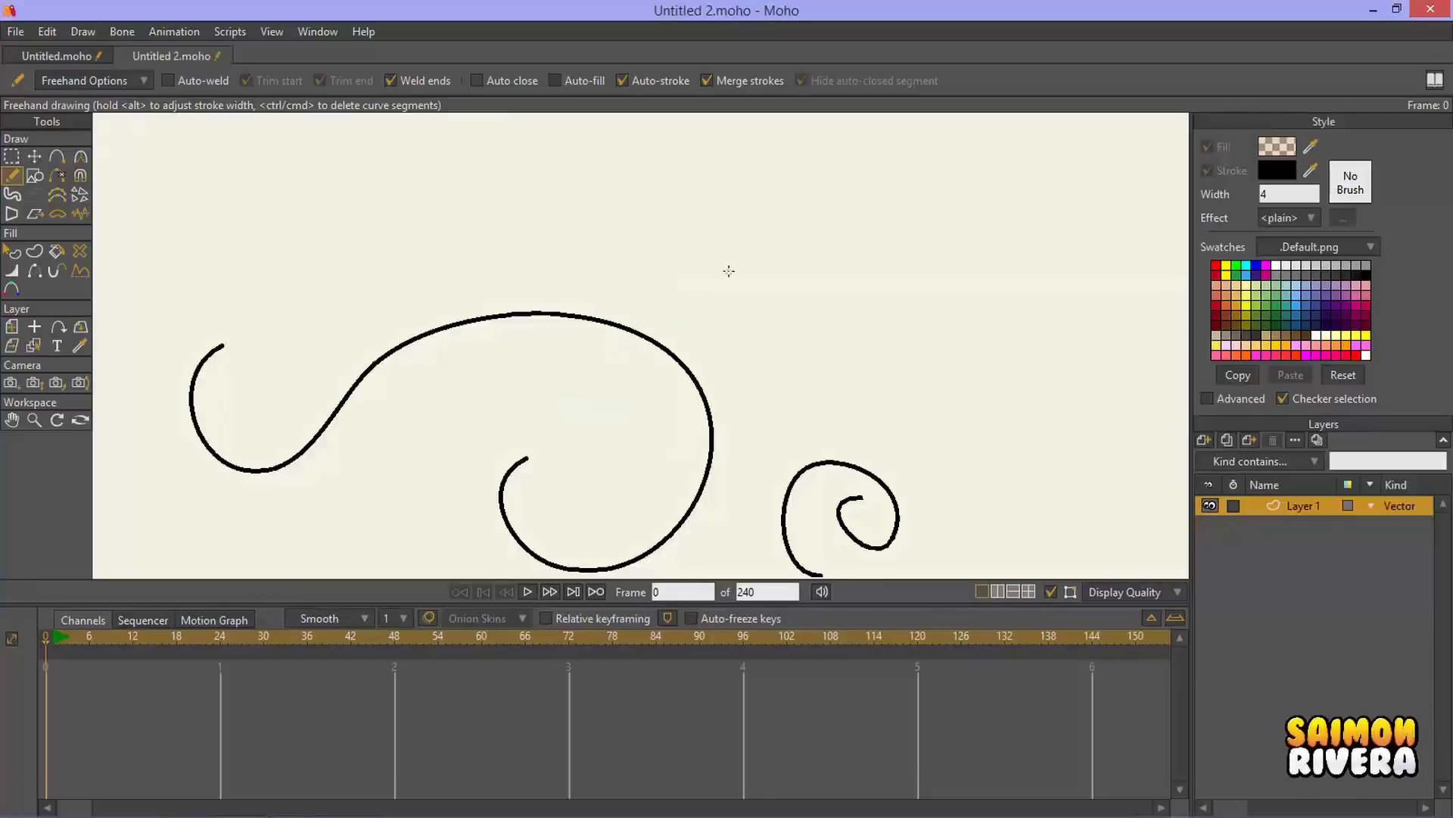
pyautogui.moveTo(729, 270); pyautogui.dragTo(585, 336)
pyautogui.moveTo(665, 224)
pyautogui.mouseDown()
pyautogui.moveTo(569, 286)
pyautogui.moveTo(767, 386)
pyautogui.mouseUp()
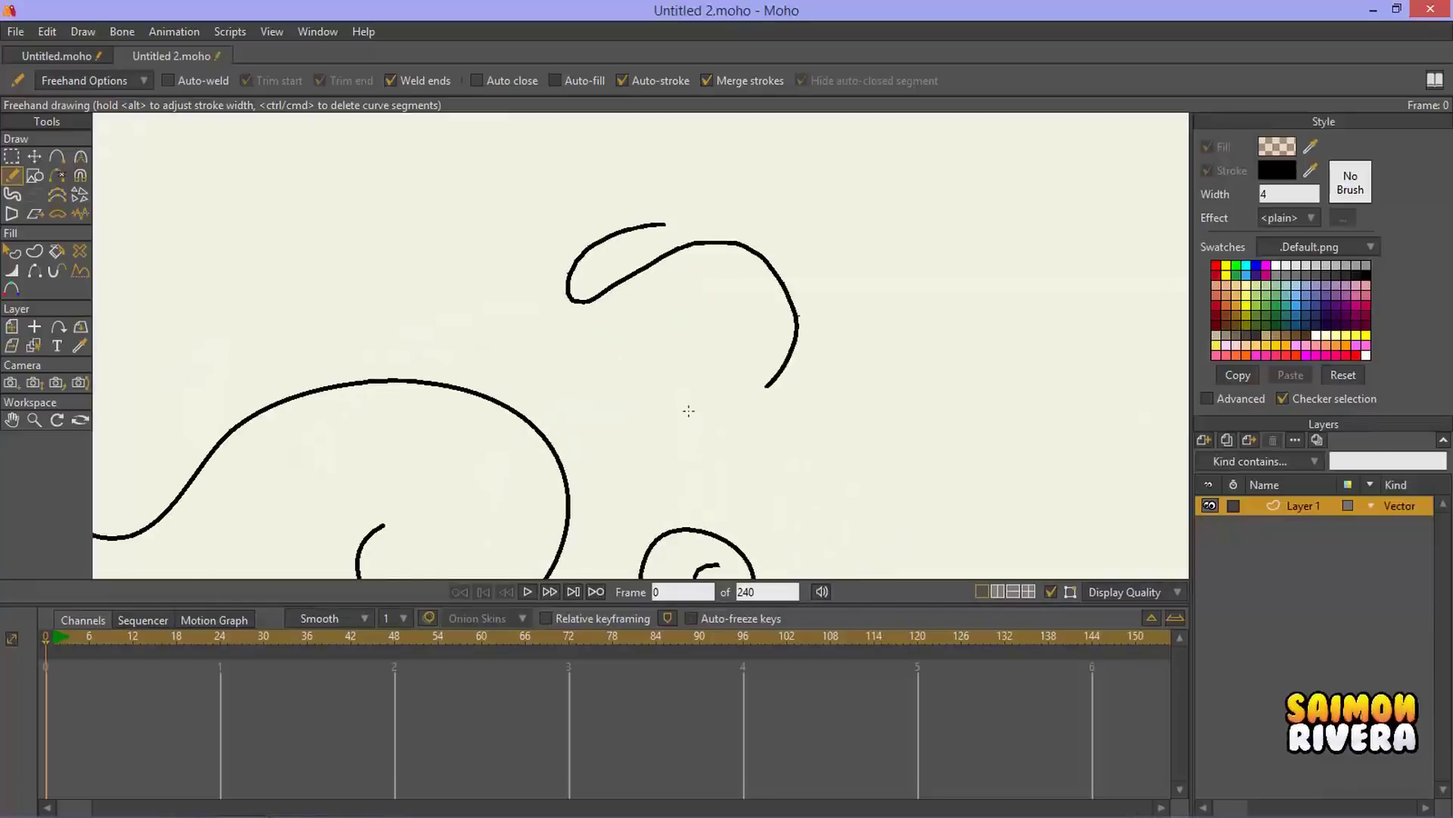
pyautogui.moveTo(689, 410); pyautogui.dragTo(634, 309)
# Step: Examine the ends of the freehand strokes up close in Untitled 2.moho and again in Untitled.moho
pyautogui.scroll(5, 632, 313)
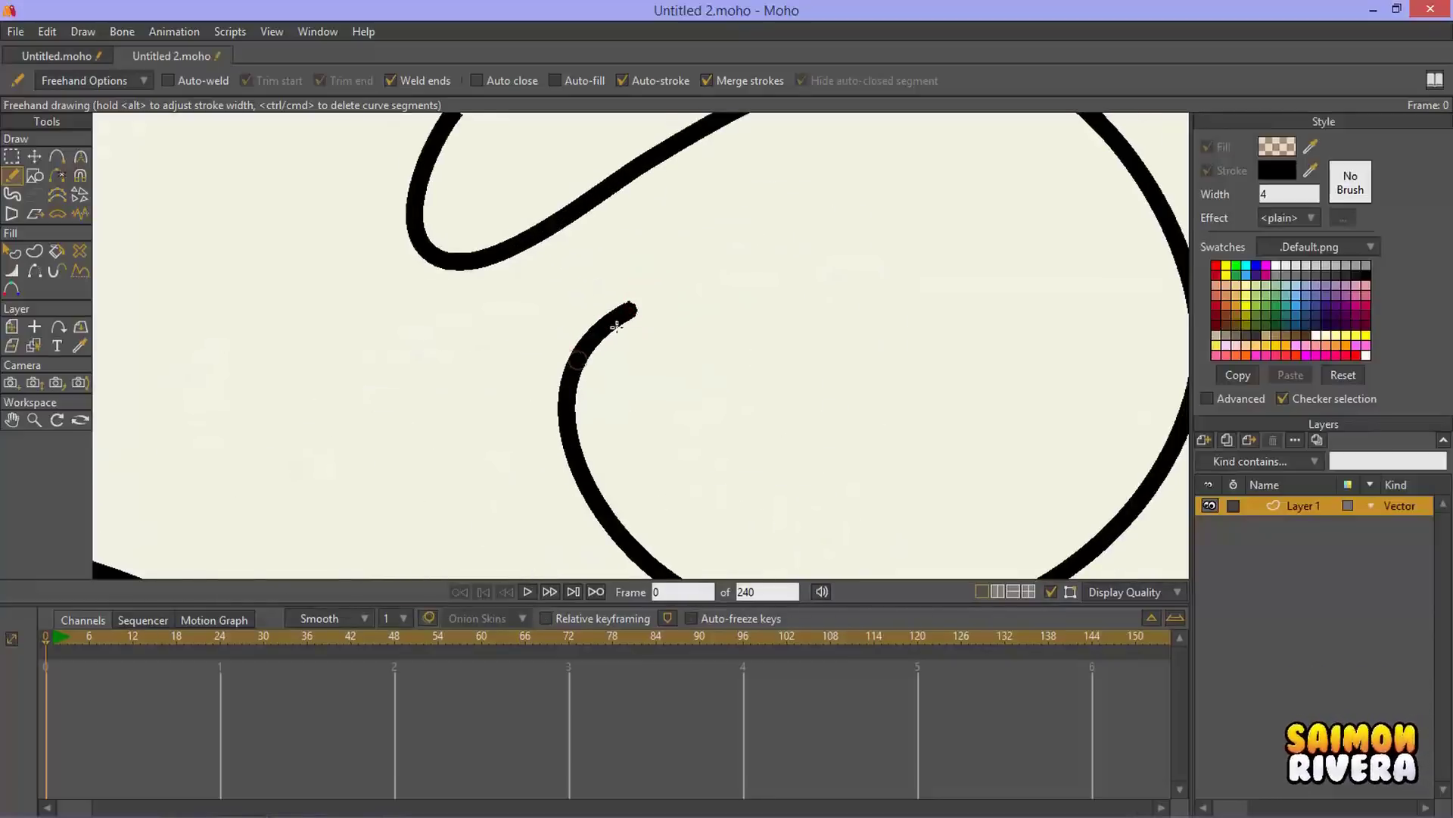
pyautogui.scroll(-5, 617, 325)
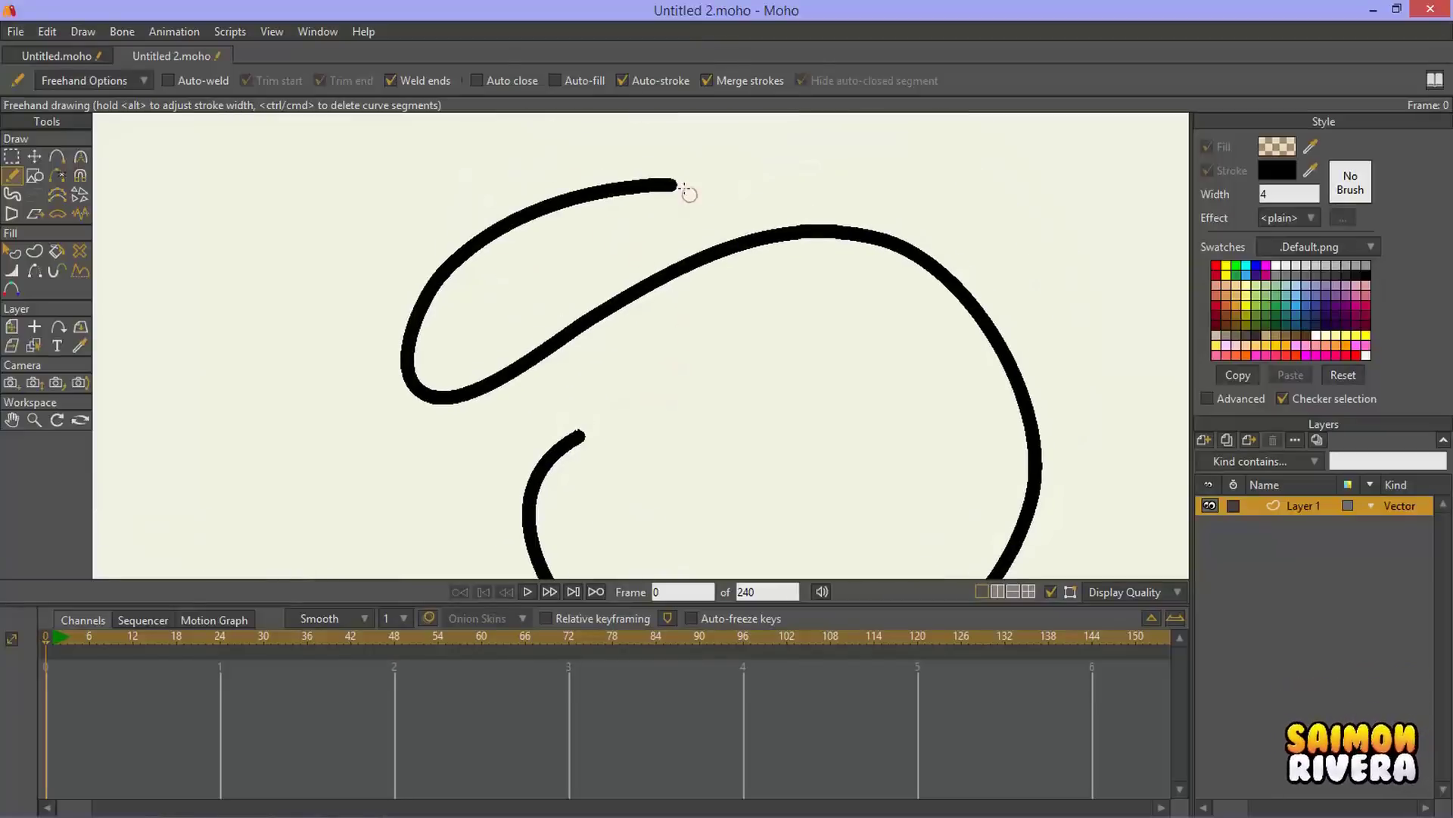
pyautogui.scroll(-5, 794, 312)
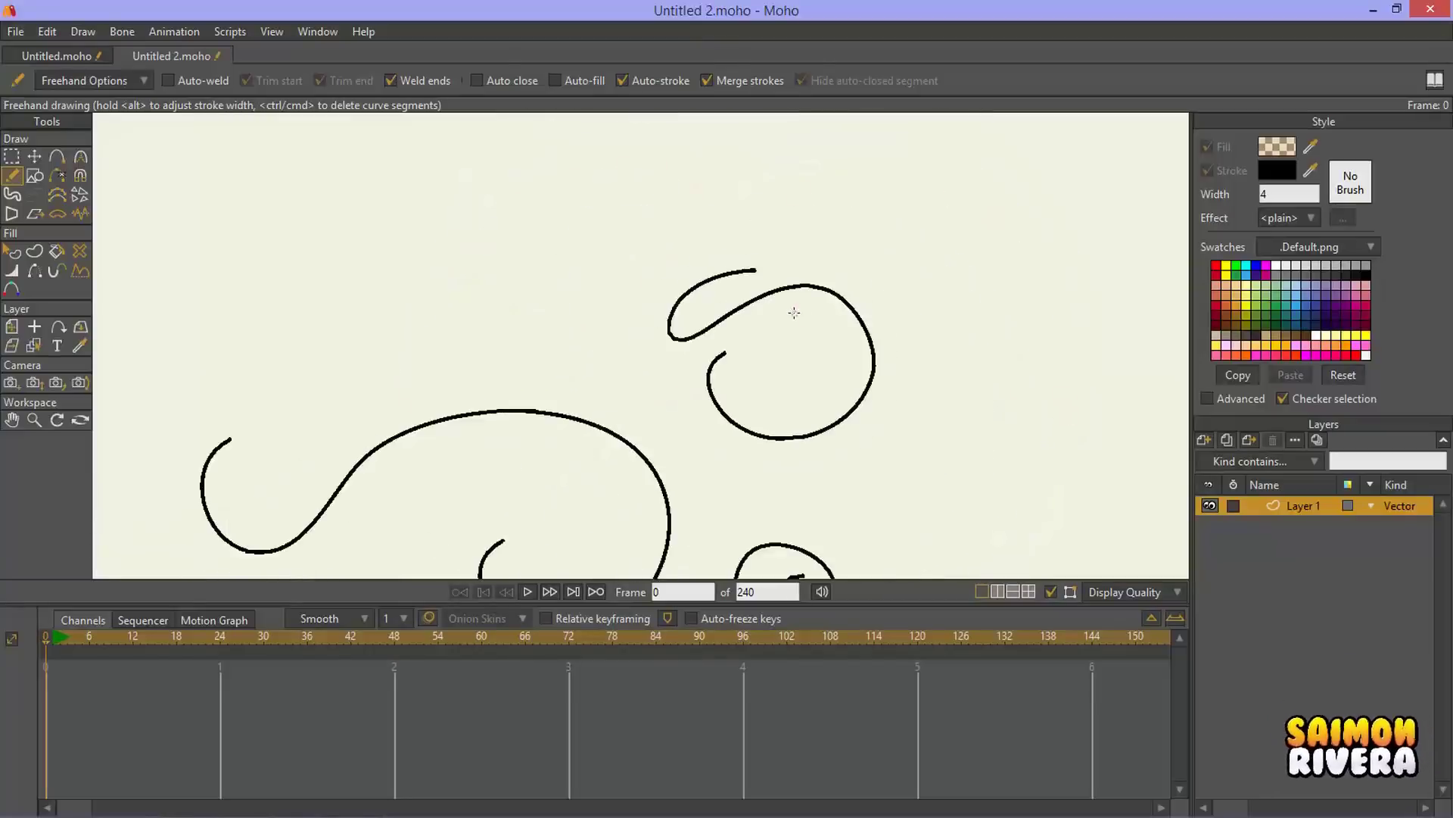
pyautogui.moveTo(782, 368); pyautogui.dragTo(889, 334)
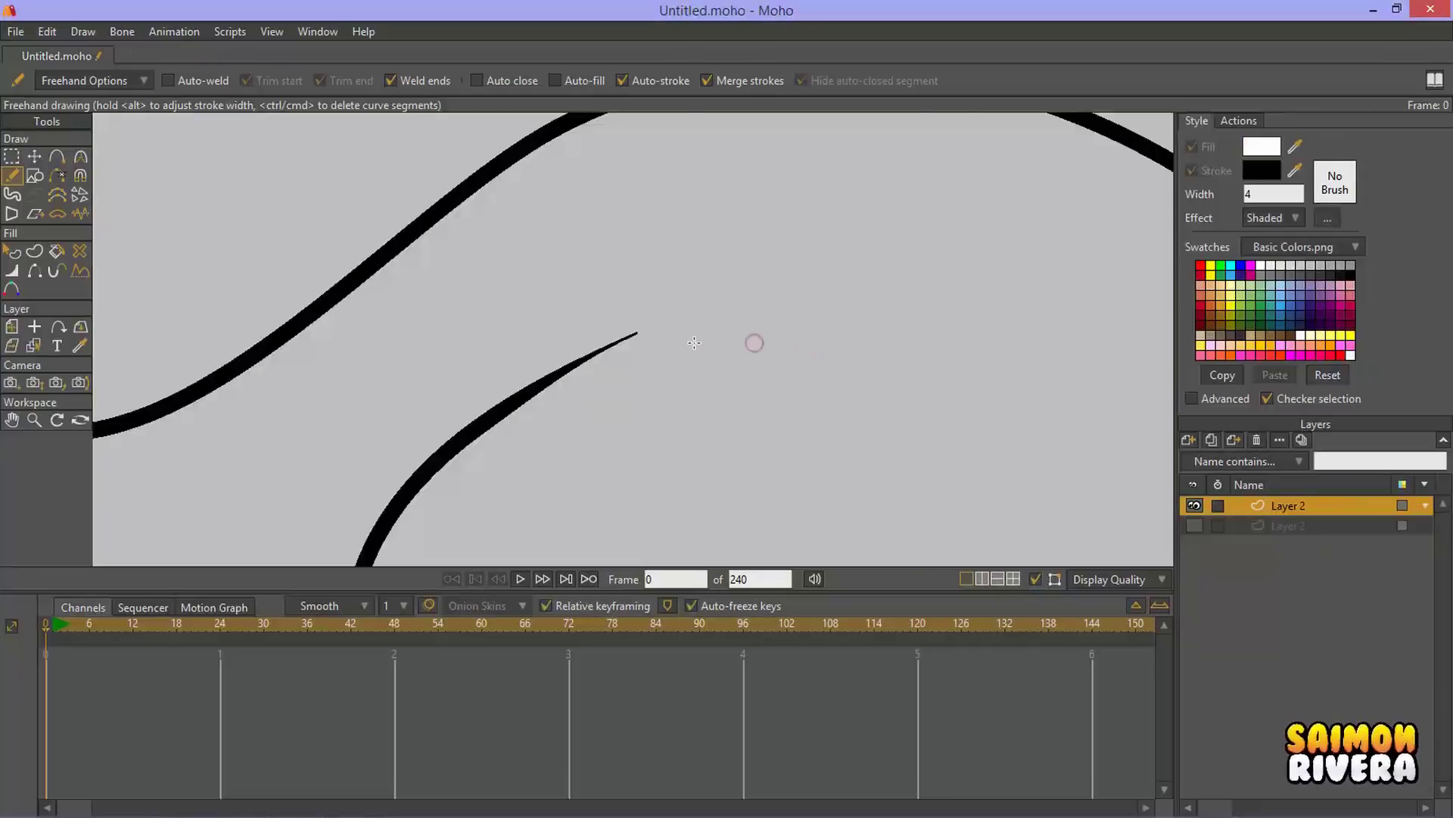
pyautogui.scroll(-3, 675, 325)
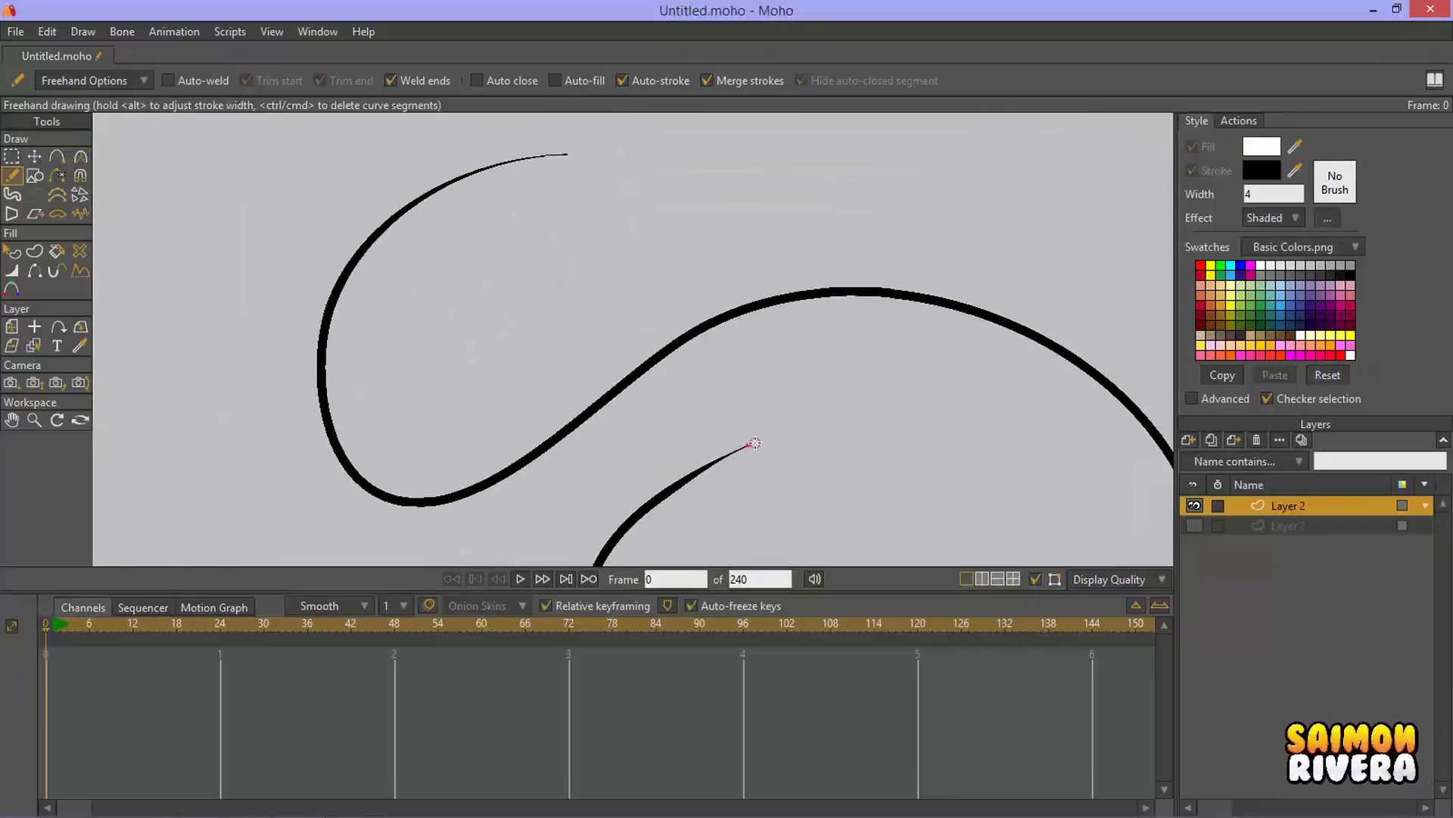
pyautogui.moveTo(568, 153); pyautogui.dragTo(507, 158)
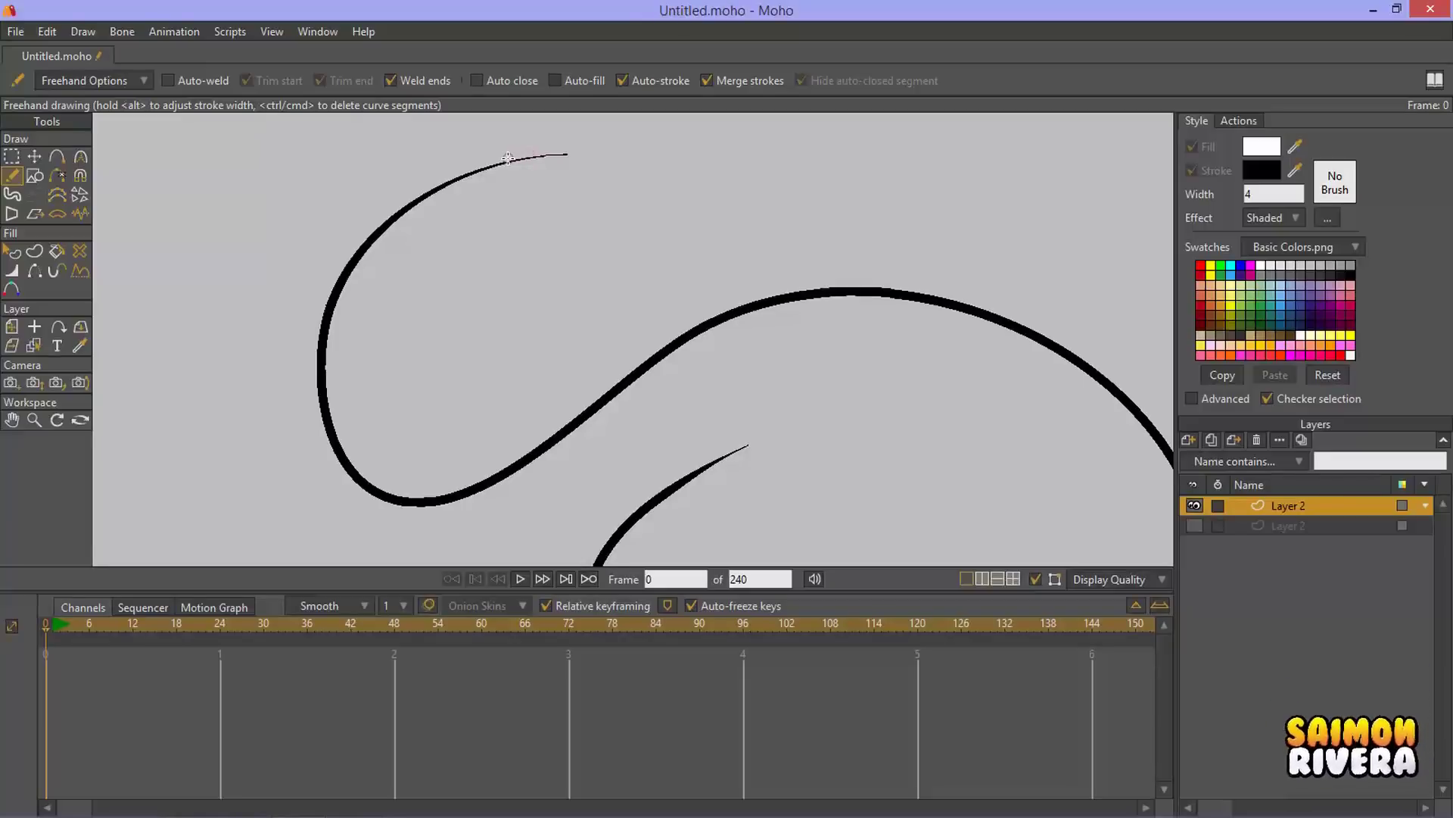
pyautogui.scroll(-2, 640, 278)
pyautogui.moveTo(639, 278)
pyautogui.mouseDown()
pyautogui.moveTo(641, 227)
pyautogui.moveTo(686, 311)
pyautogui.mouseUp()
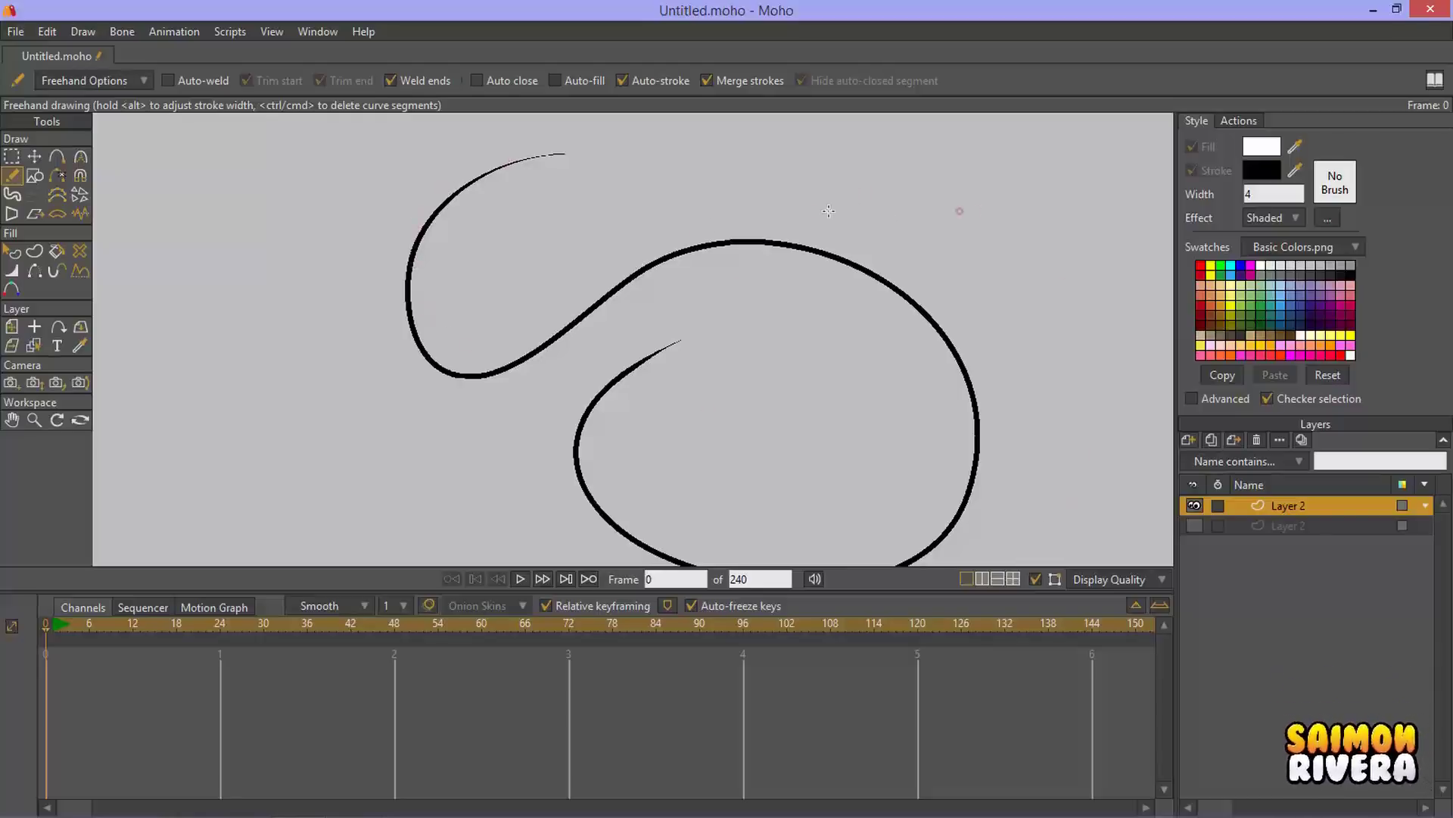
# Step: Try short freehand strokes across the large curve in Untitled.moho, undoing each one
pyautogui.moveTo(804, 337)
pyautogui.mouseDown()
pyautogui.moveTo(929, 202)
pyautogui.moveTo(987, 210)
pyautogui.mouseUp()
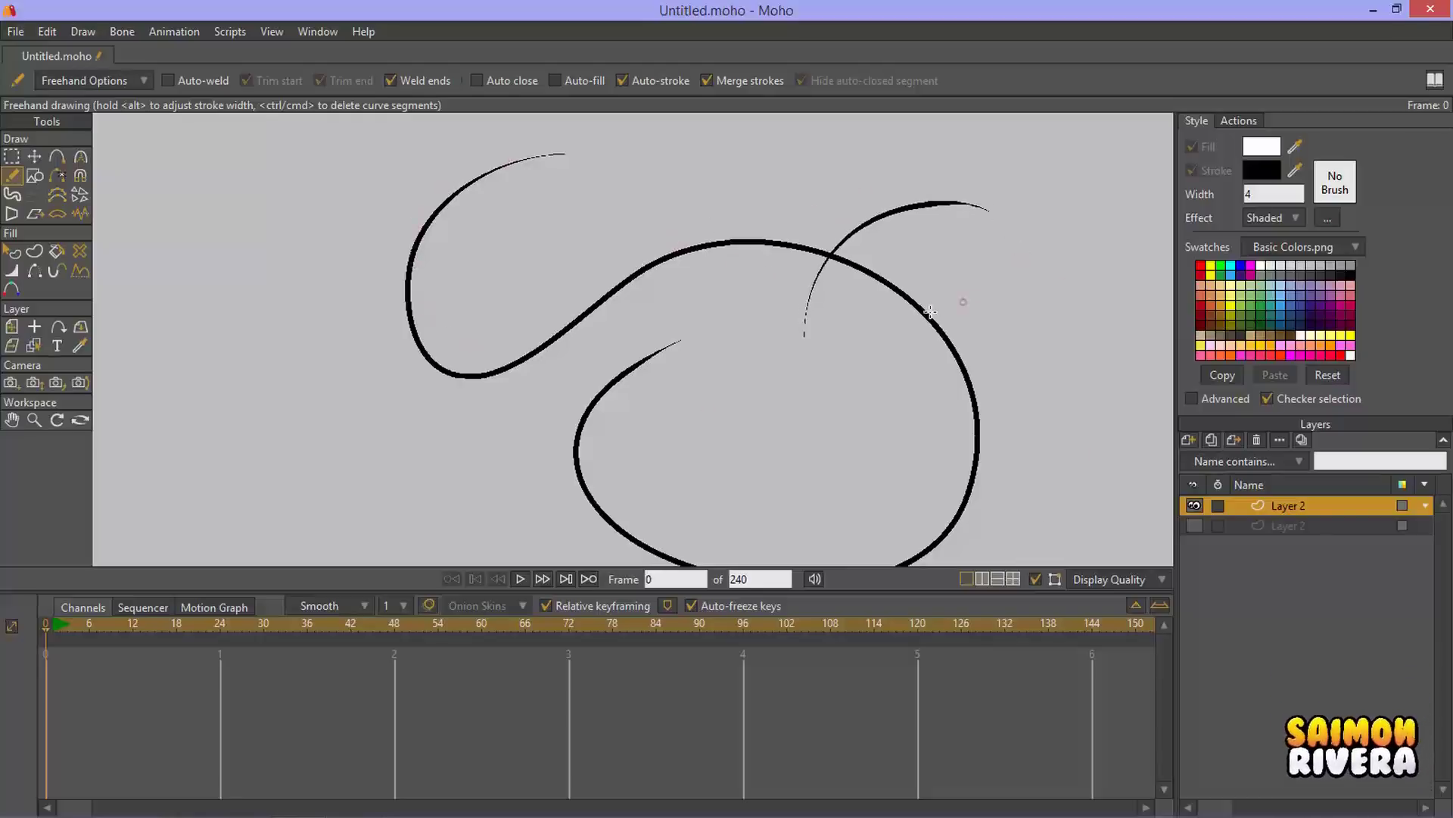
pyautogui.hotkey('ctrl', 'z')
pyautogui.moveTo(756, 409); pyautogui.dragTo(962, 322)
pyautogui.hotkey('ctrl', 'z')
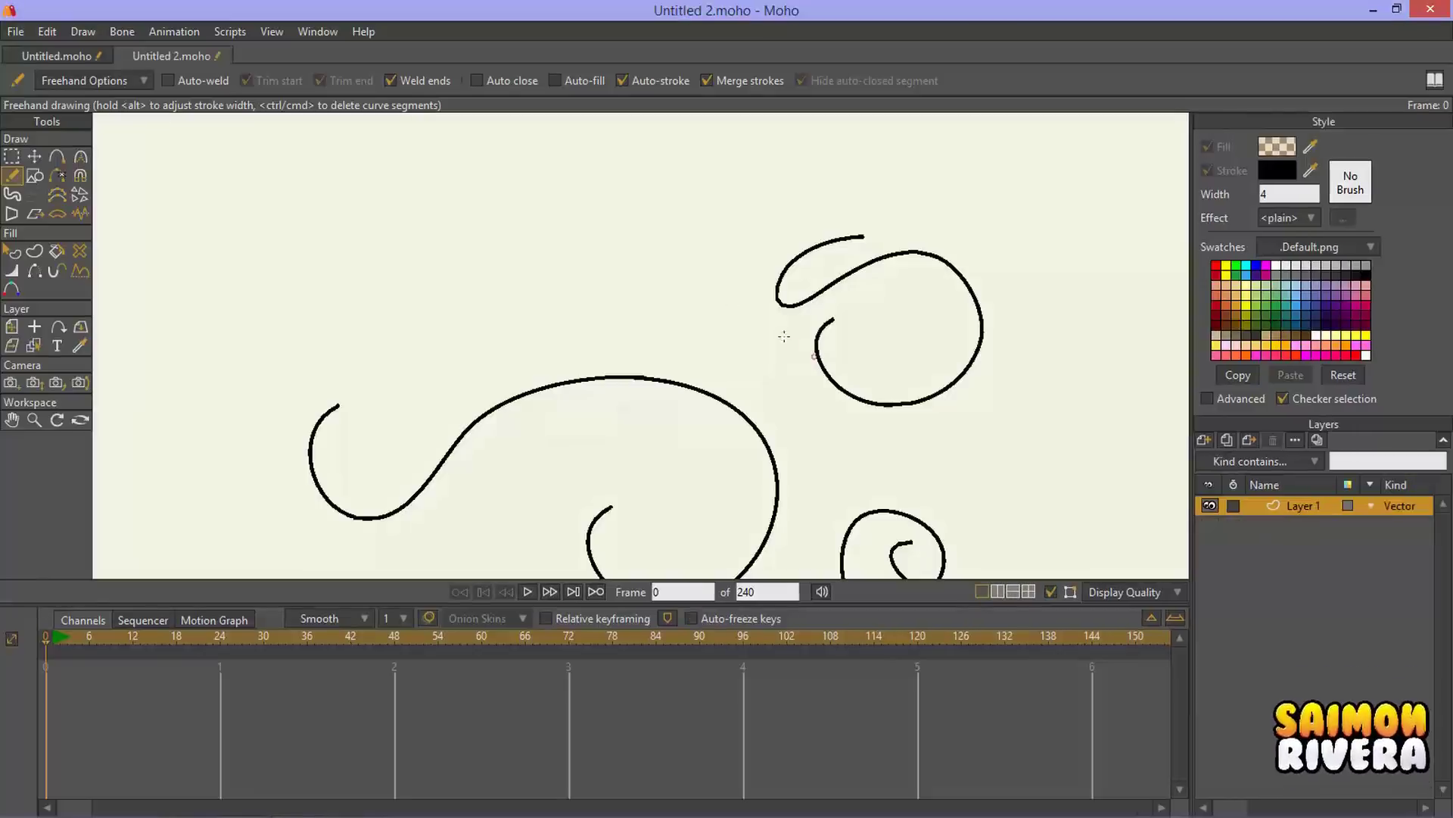
# Step: Try several freehand test strokes beside and across the curves in Untitled 2.moho, undoing each one
pyautogui.moveTo(374, 269); pyautogui.dragTo(477, 363)
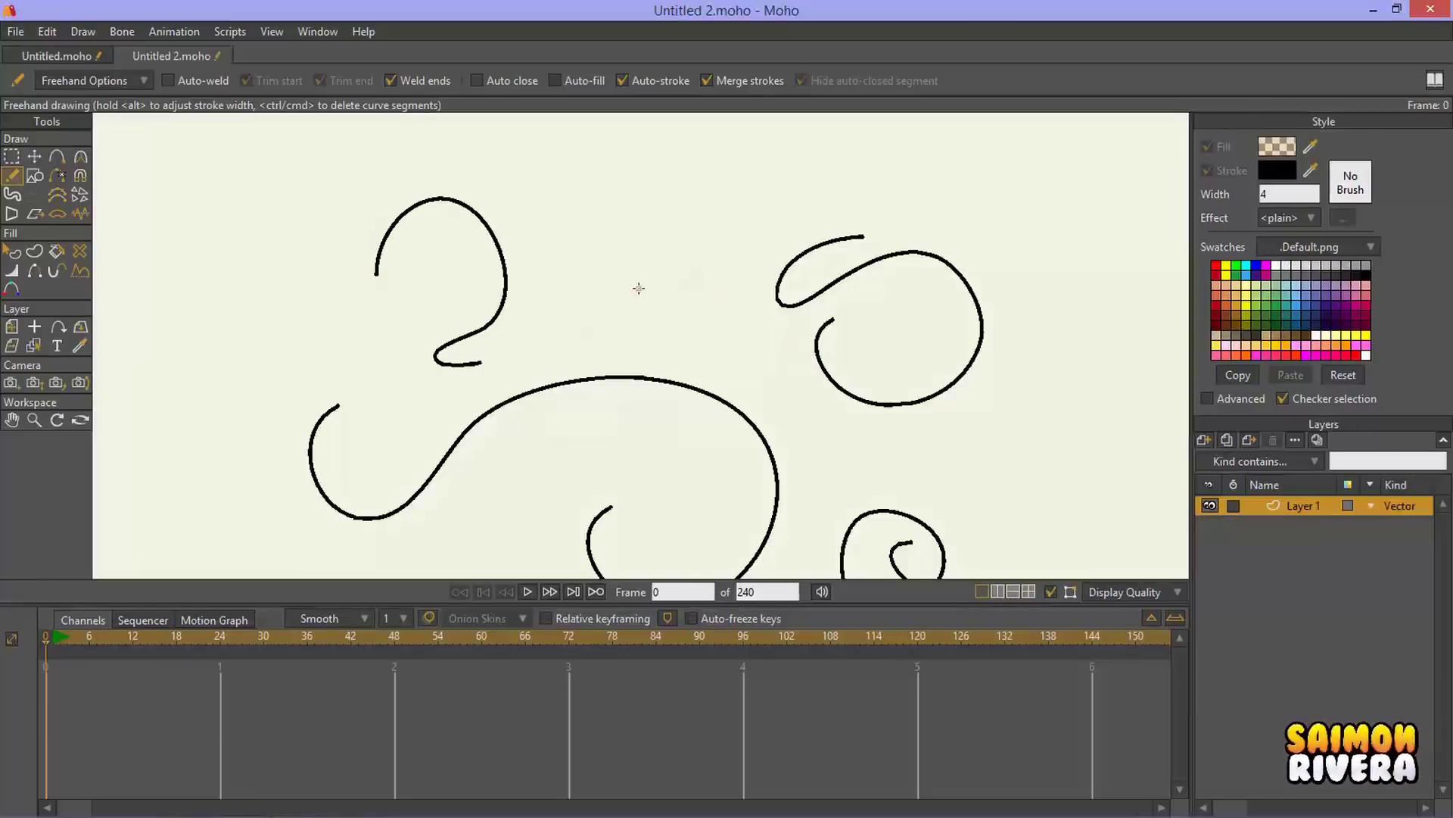
pyautogui.hotkey('ctrl', 'z')
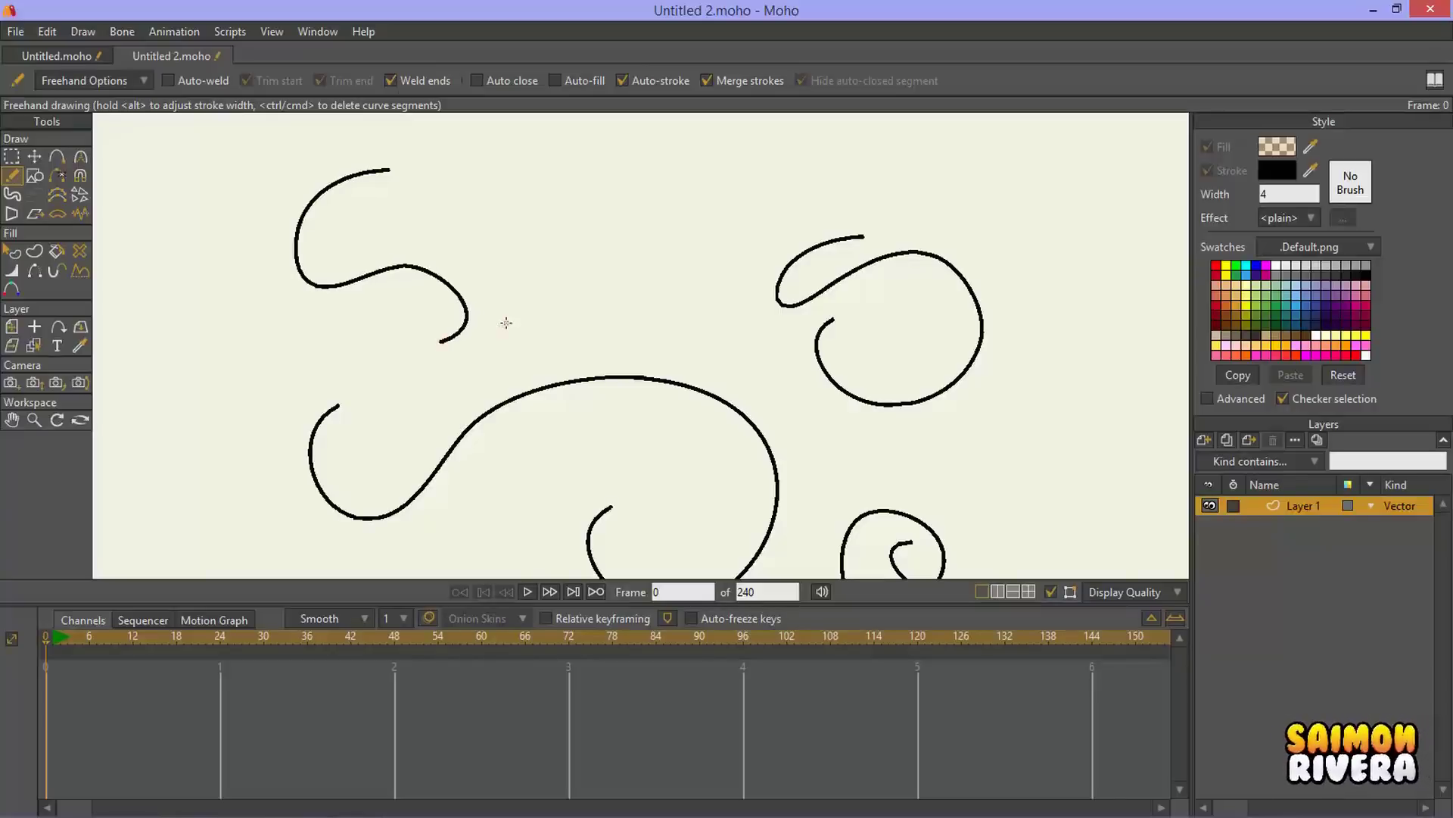
pyautogui.hotkey('ctrl', 'z')
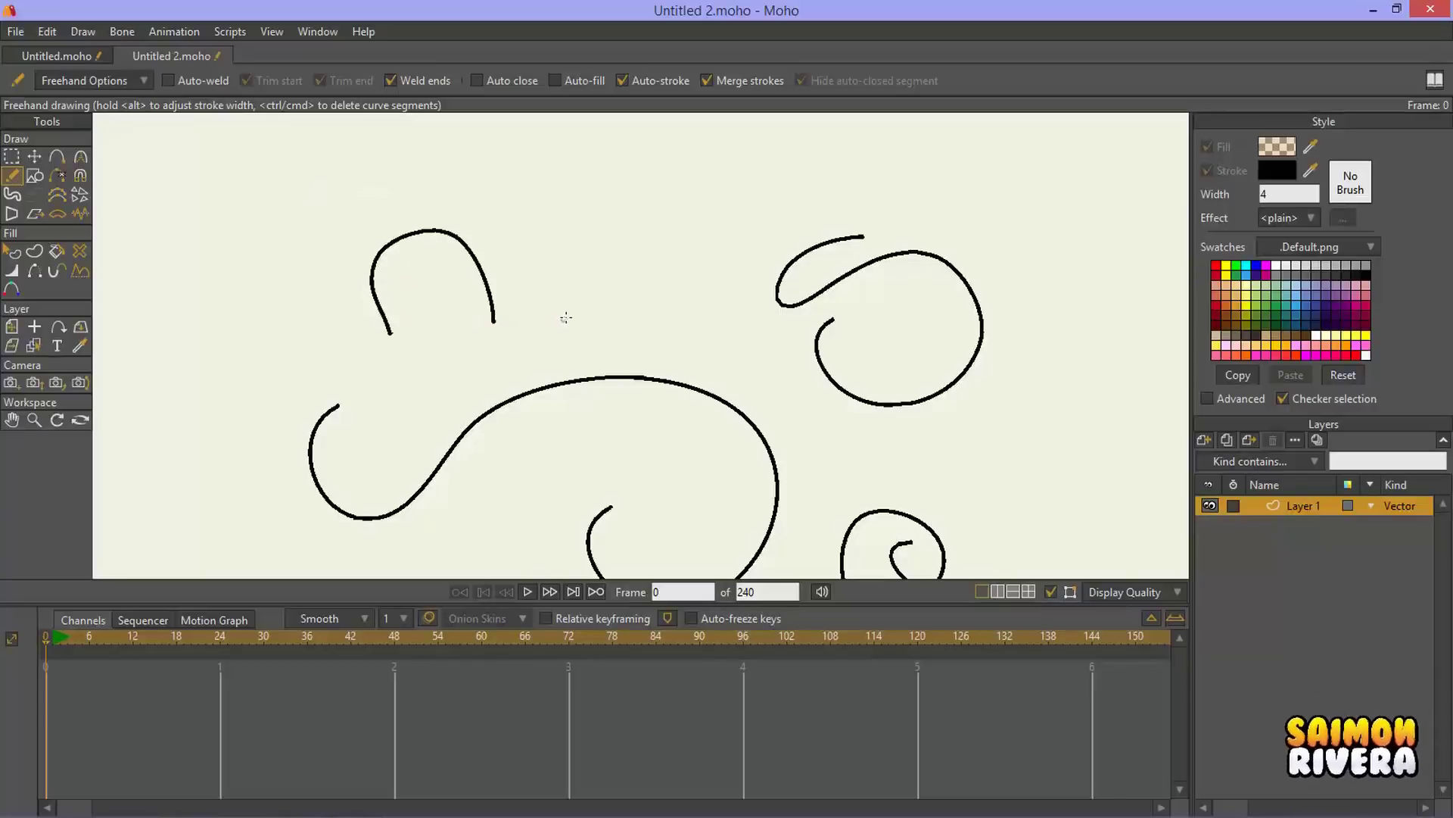
pyautogui.hotkey('ctrl', 'z')
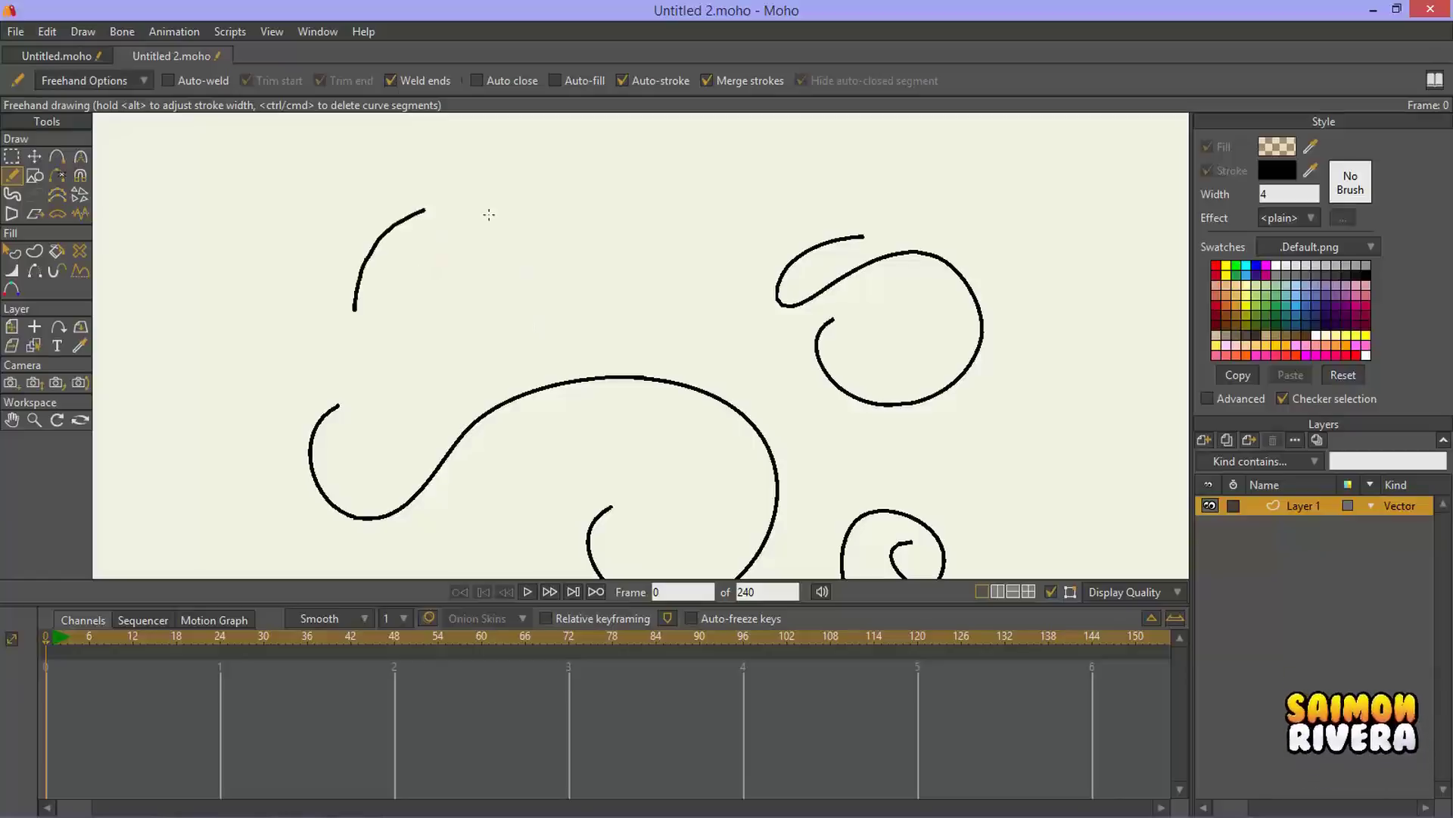
pyautogui.moveTo(489, 214); pyautogui.dragTo(530, 367)
pyautogui.hotkey('ctrl', 'z')
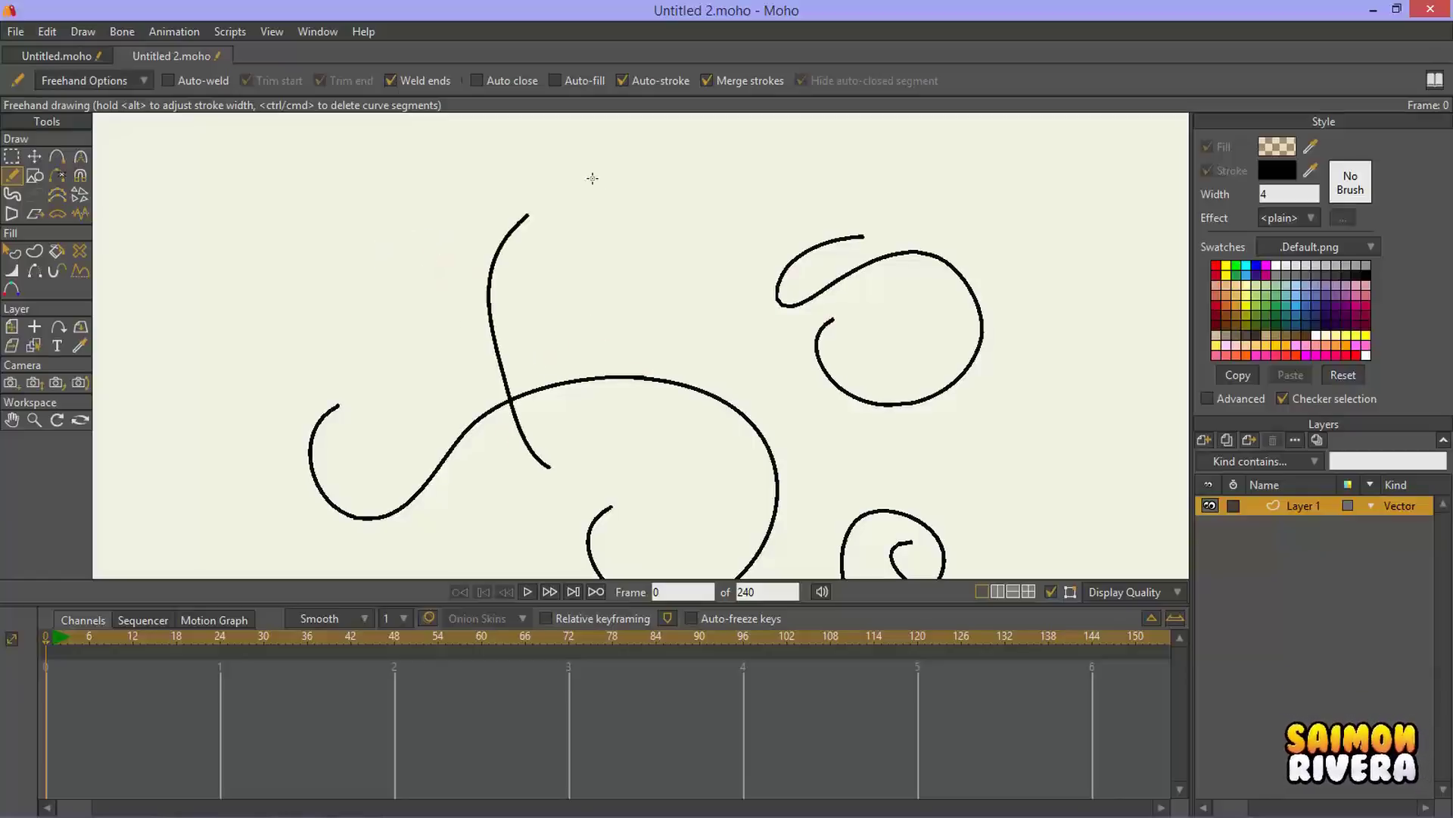
pyautogui.keyDown('ctrl'); pyautogui.click(524, 441); pyautogui.keyUp('ctrl')
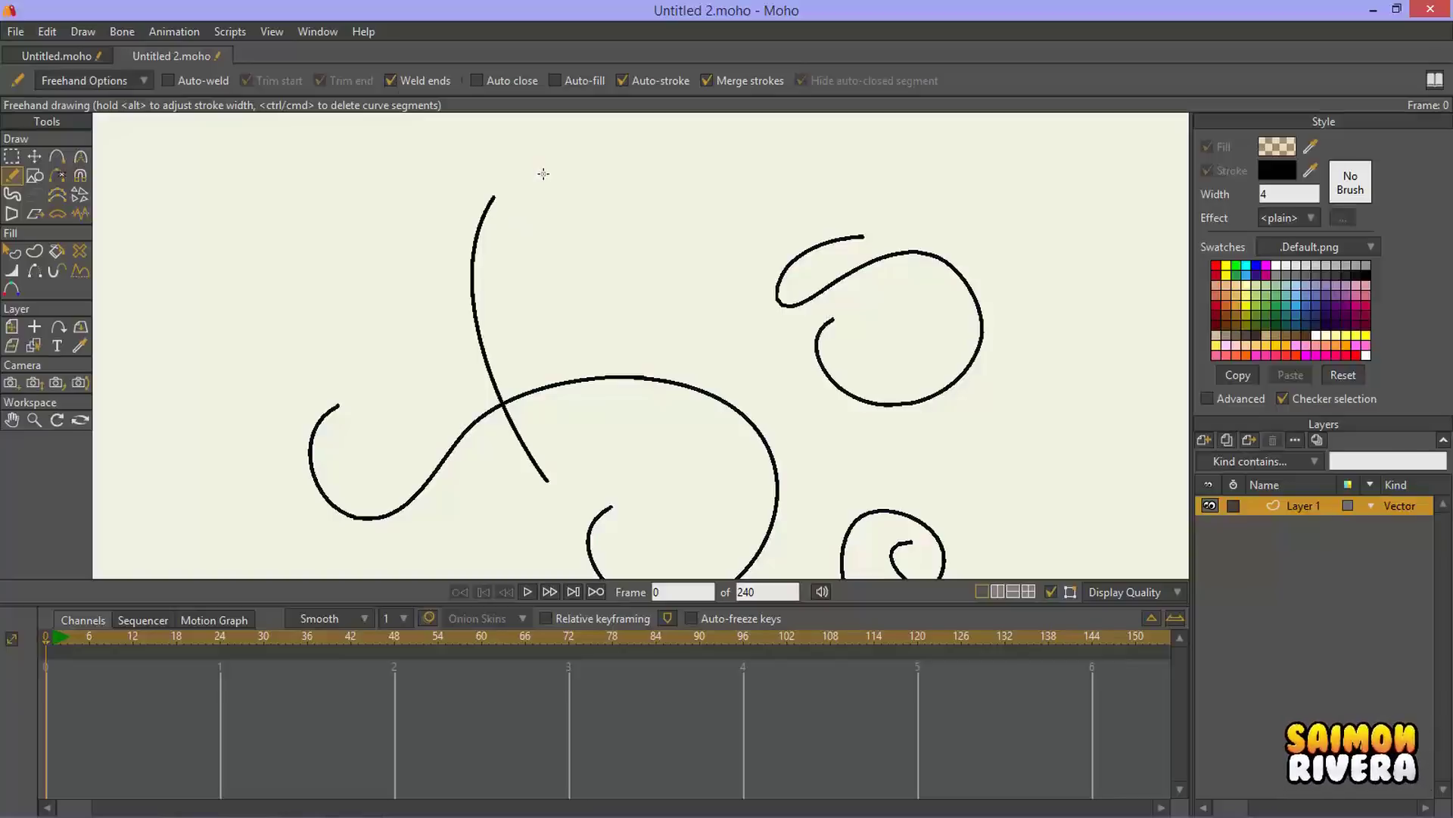
pyautogui.hotkey('ctrl', 'z')
# Step: Select the points of all freehand curves on Layer 1 in Untitled 2.moho and delete them
pyautogui.scroll(-3, 553, 189)
pyautogui.click(11, 156)
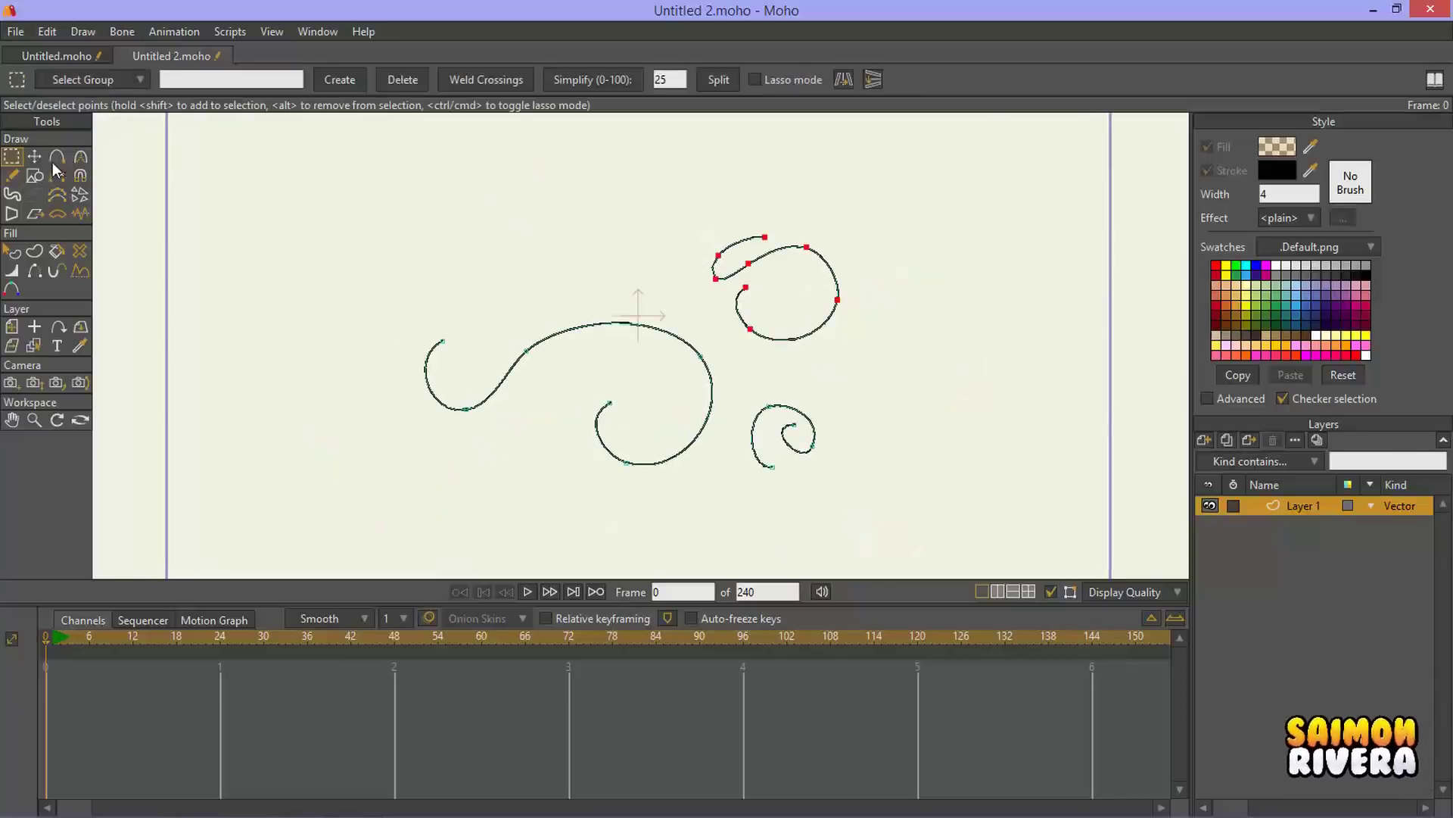
pyautogui.scroll(-2, 890, 446)
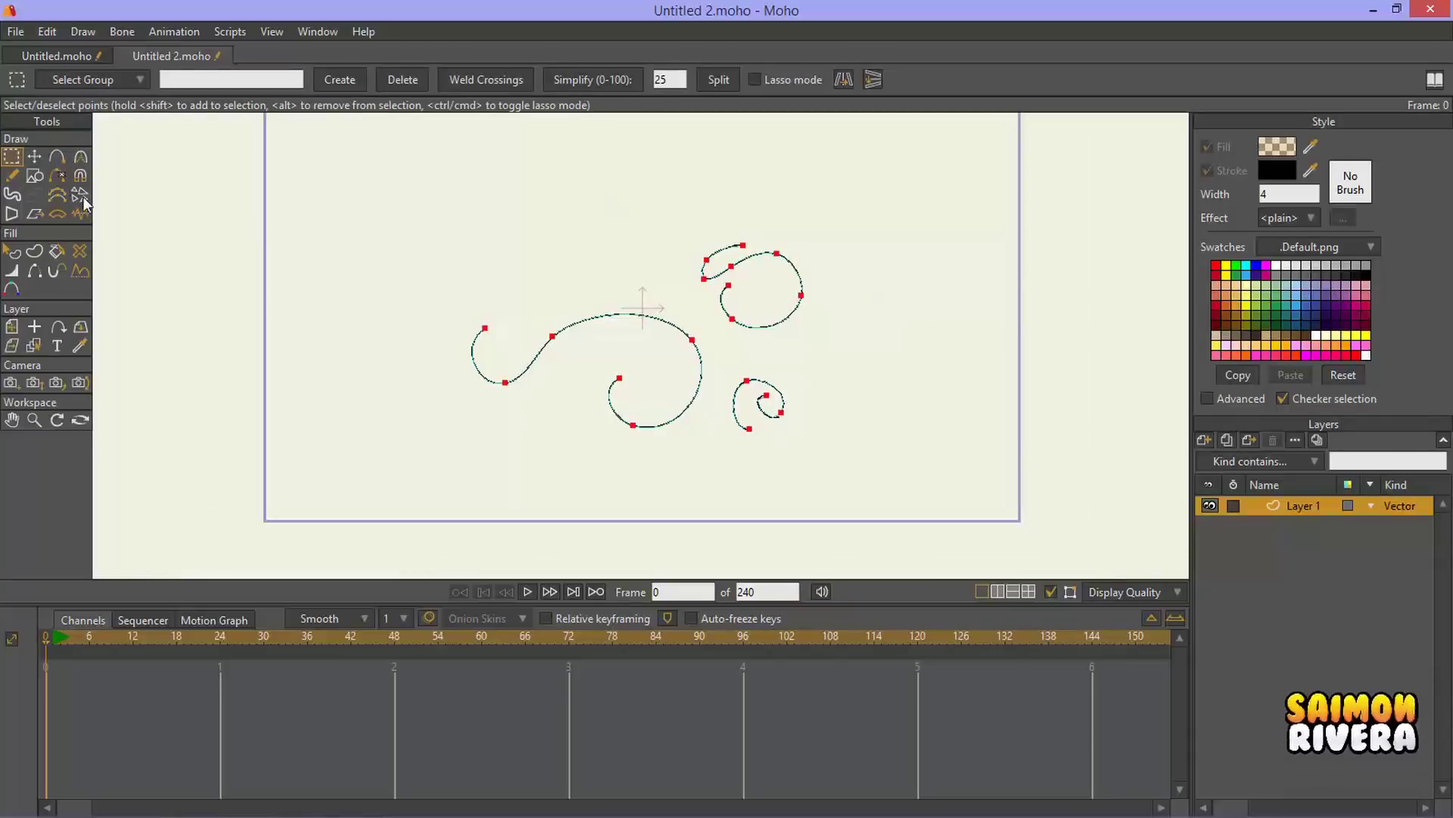
pyautogui.click(11, 175)
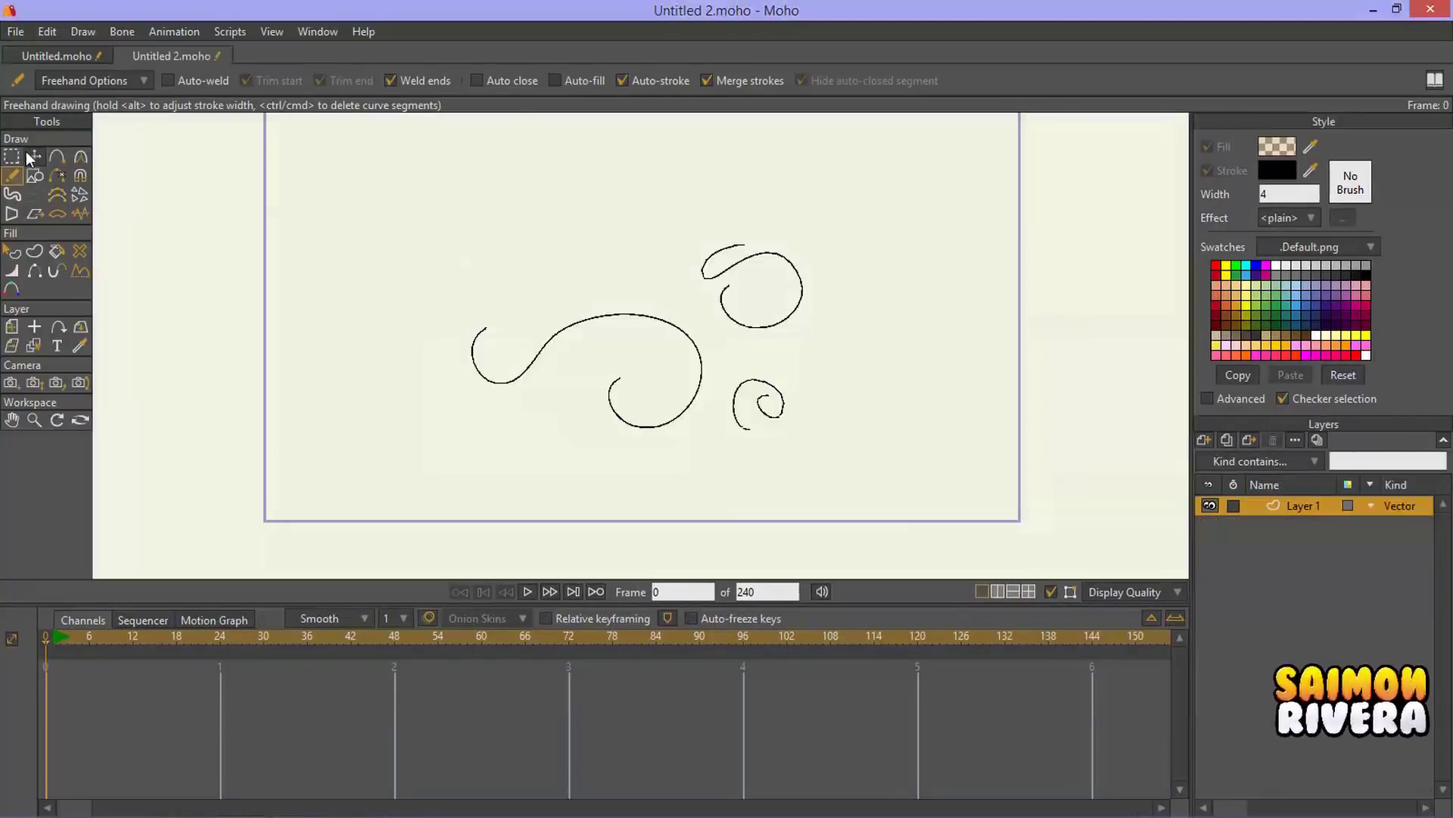
pyautogui.click(15, 155)
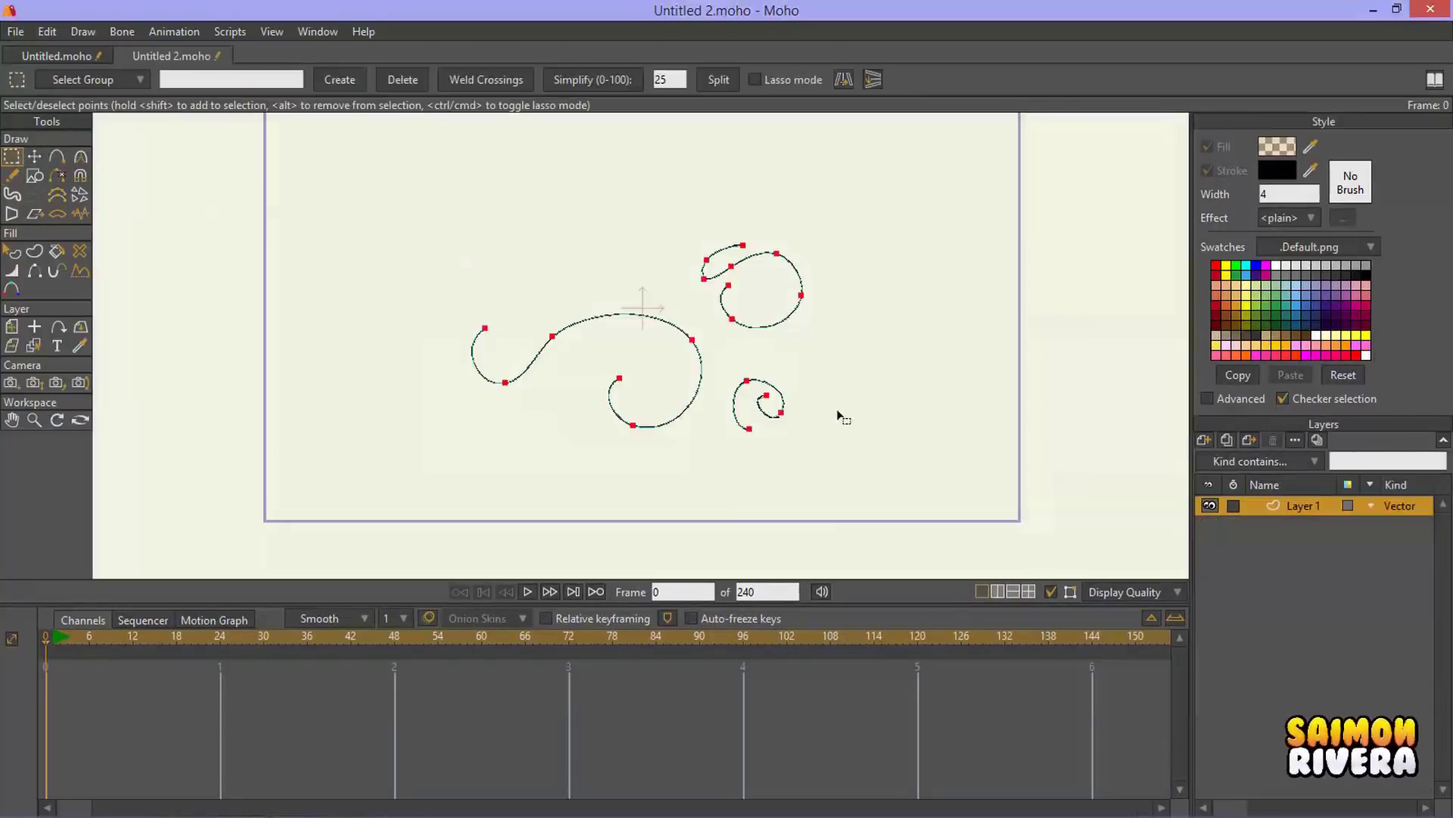
pyautogui.moveTo(948, 481); pyautogui.dragTo(666, 309)
pyautogui.hotkey('ctrl', 'a')
pyautogui.press('Delete')
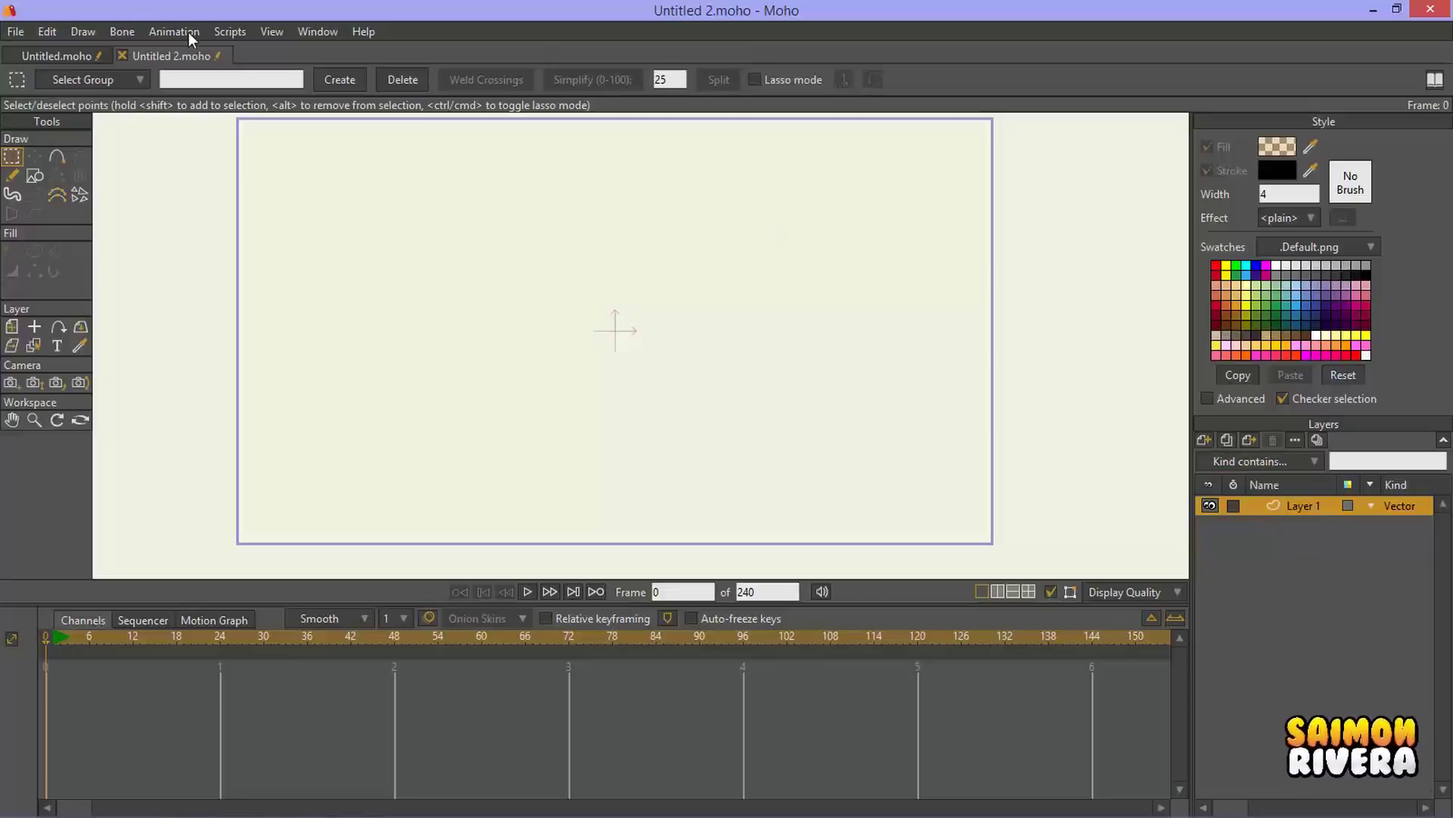
# Step: Look over the list of available program windows in Untitled 2.moho, and return to the Untitled.moho window
pyautogui.click(272, 31)
pyautogui.moveTo(307, 26)
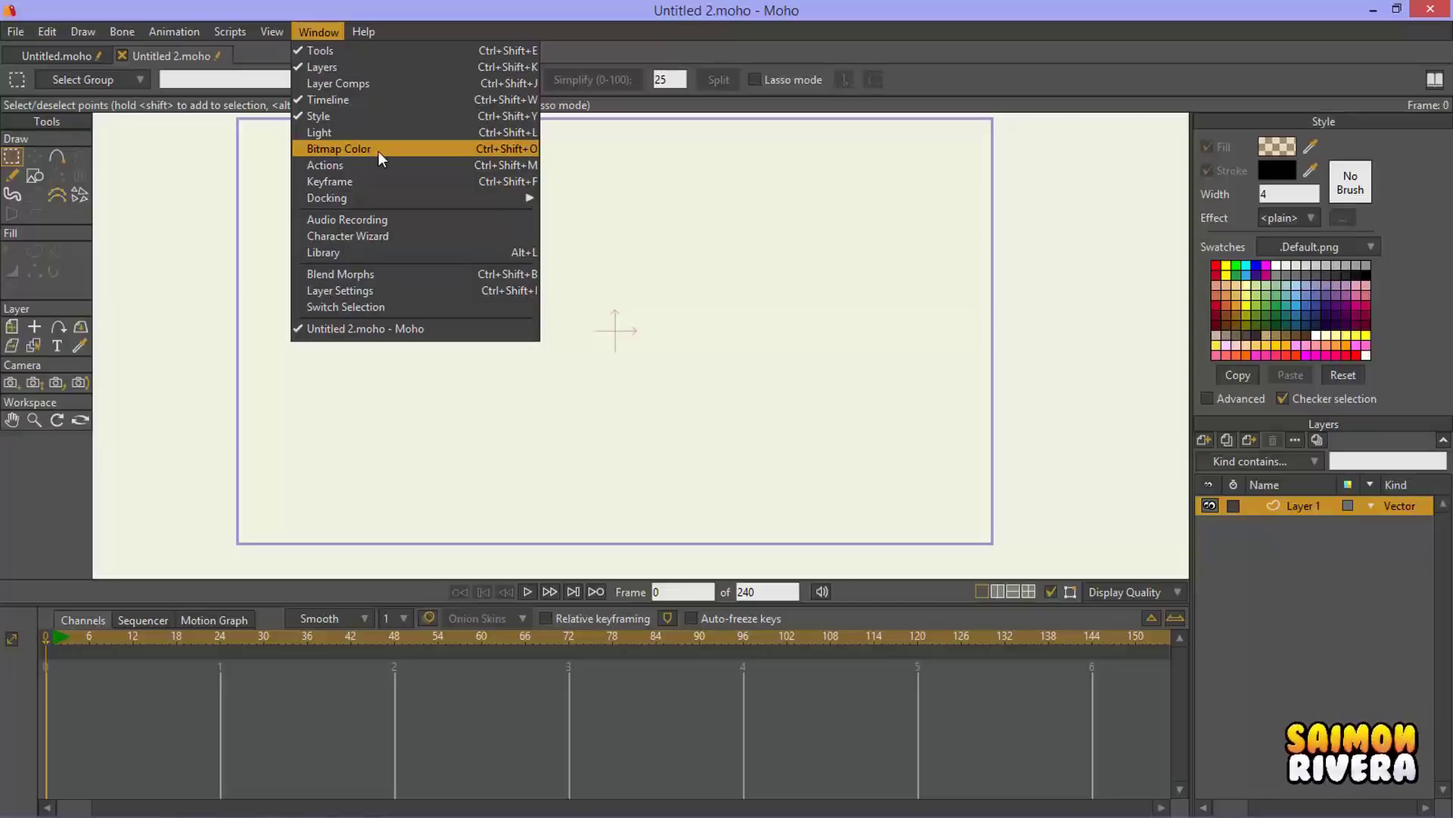
pyautogui.click(628, 43)
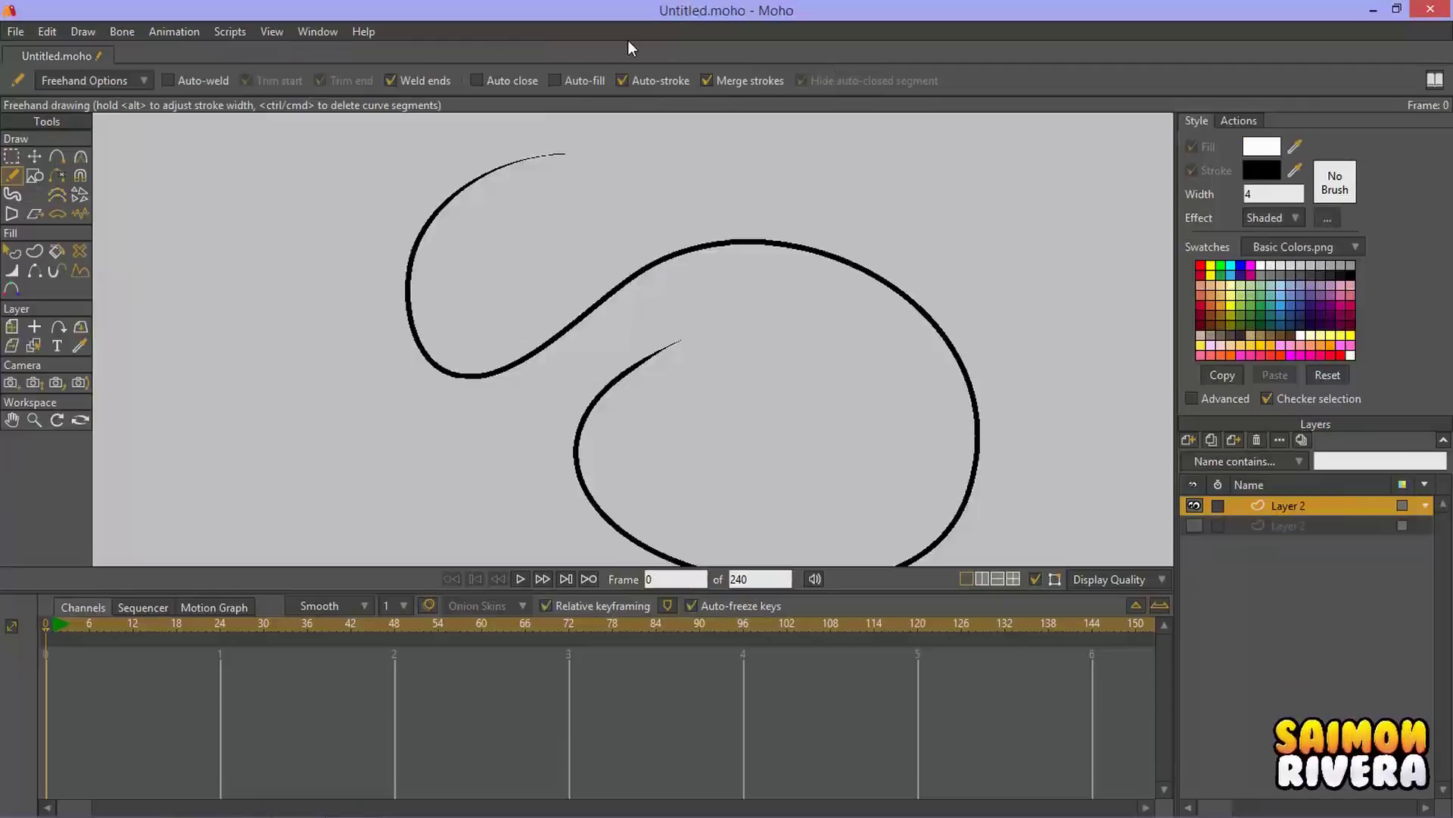
# Step: Switch to Untitled 2.moho and add a 3D object layer using PhoneBooth.obj from the library's 3D Props folder
pyautogui.click(330, 35)
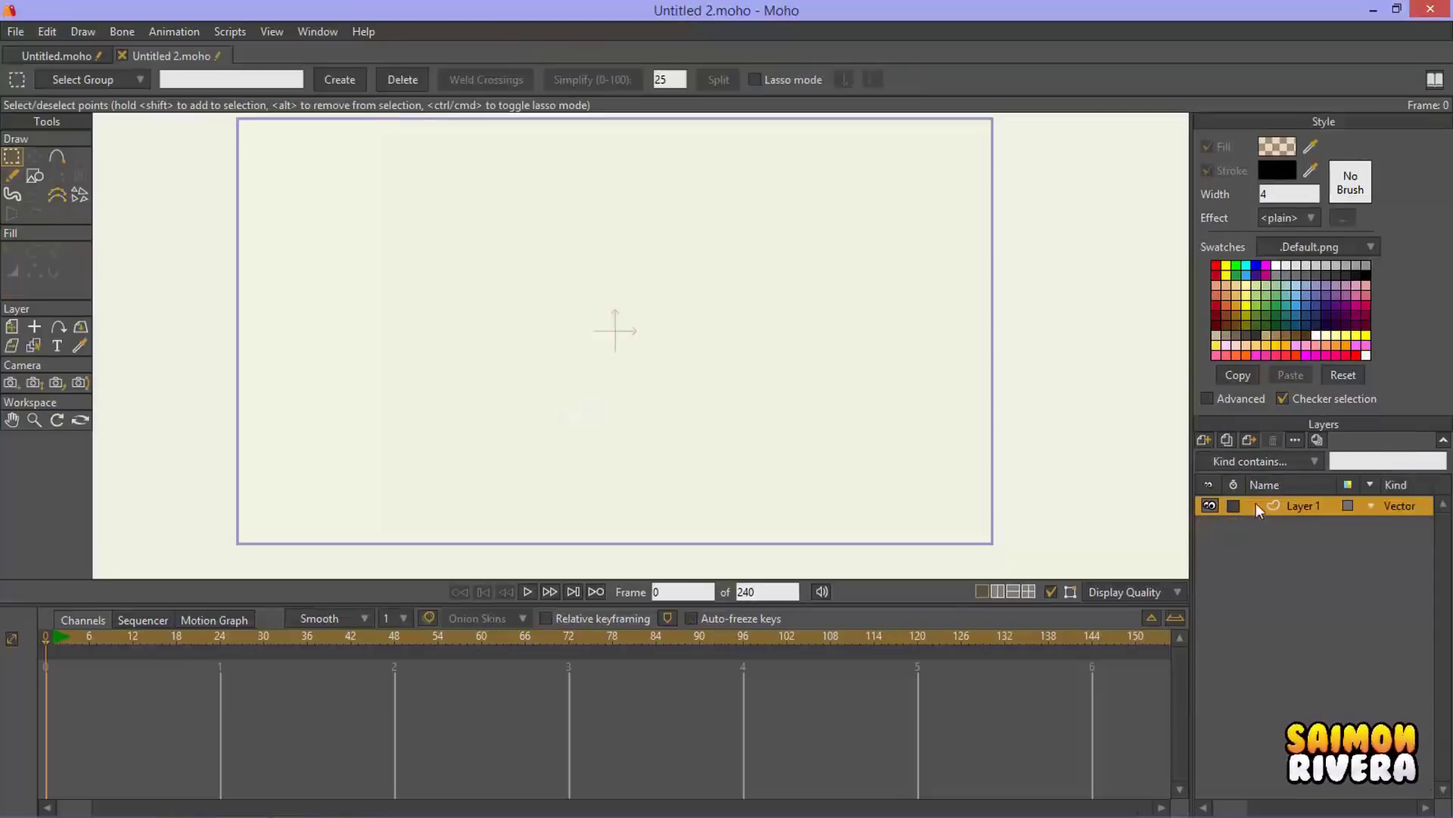
pyautogui.click(1204, 439)
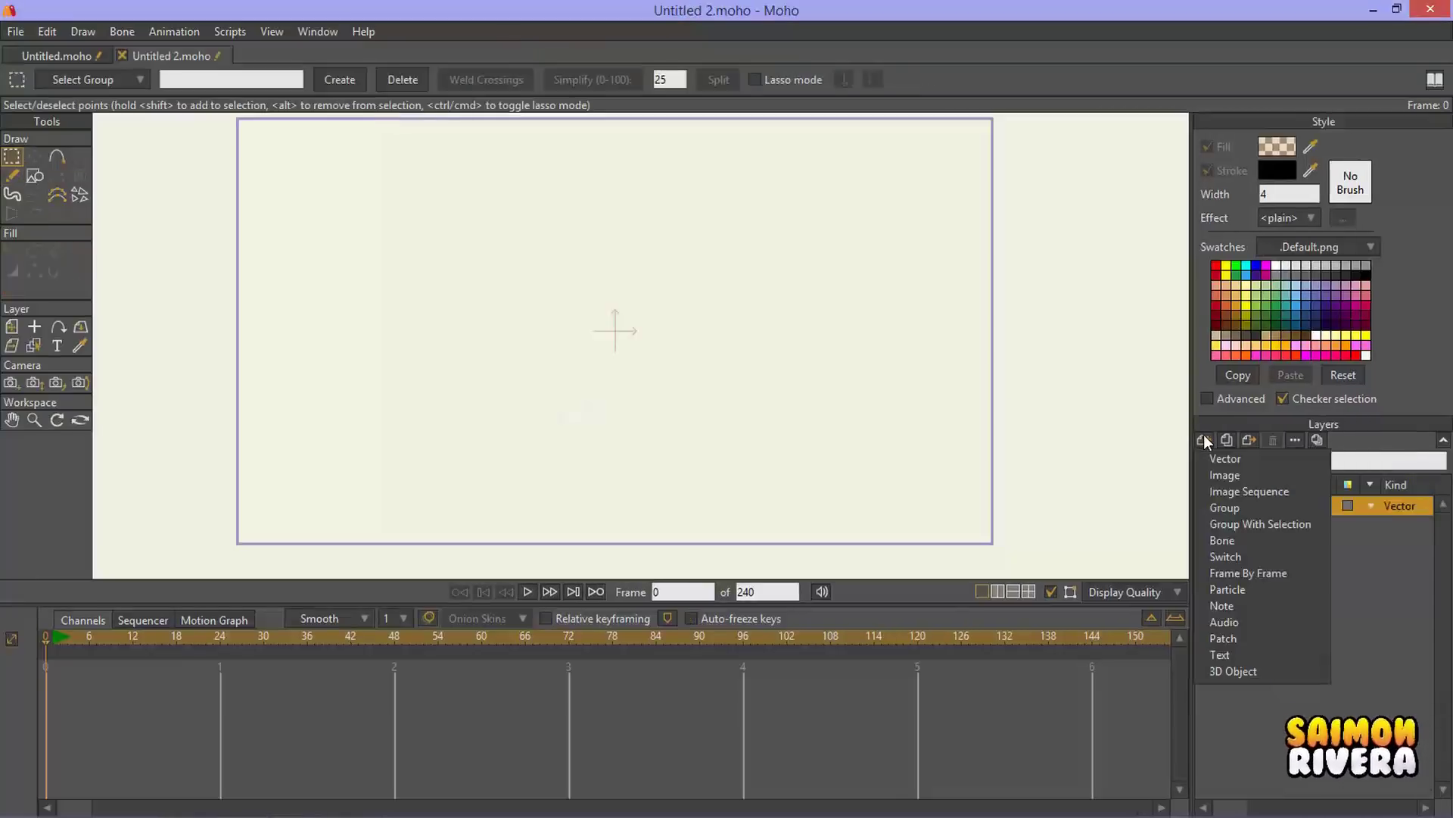
pyautogui.click(1237, 669)
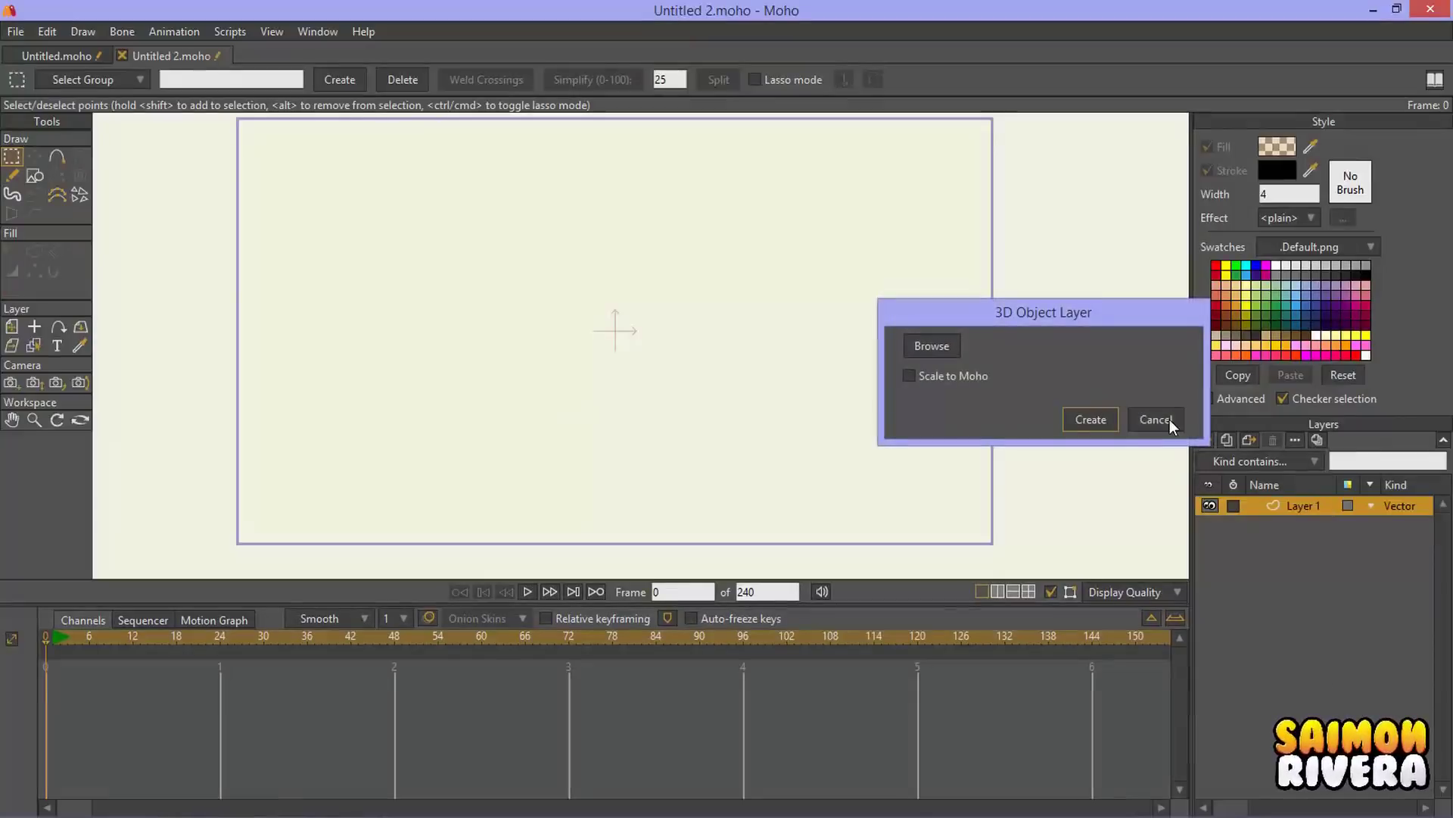
pyautogui.click(936, 347)
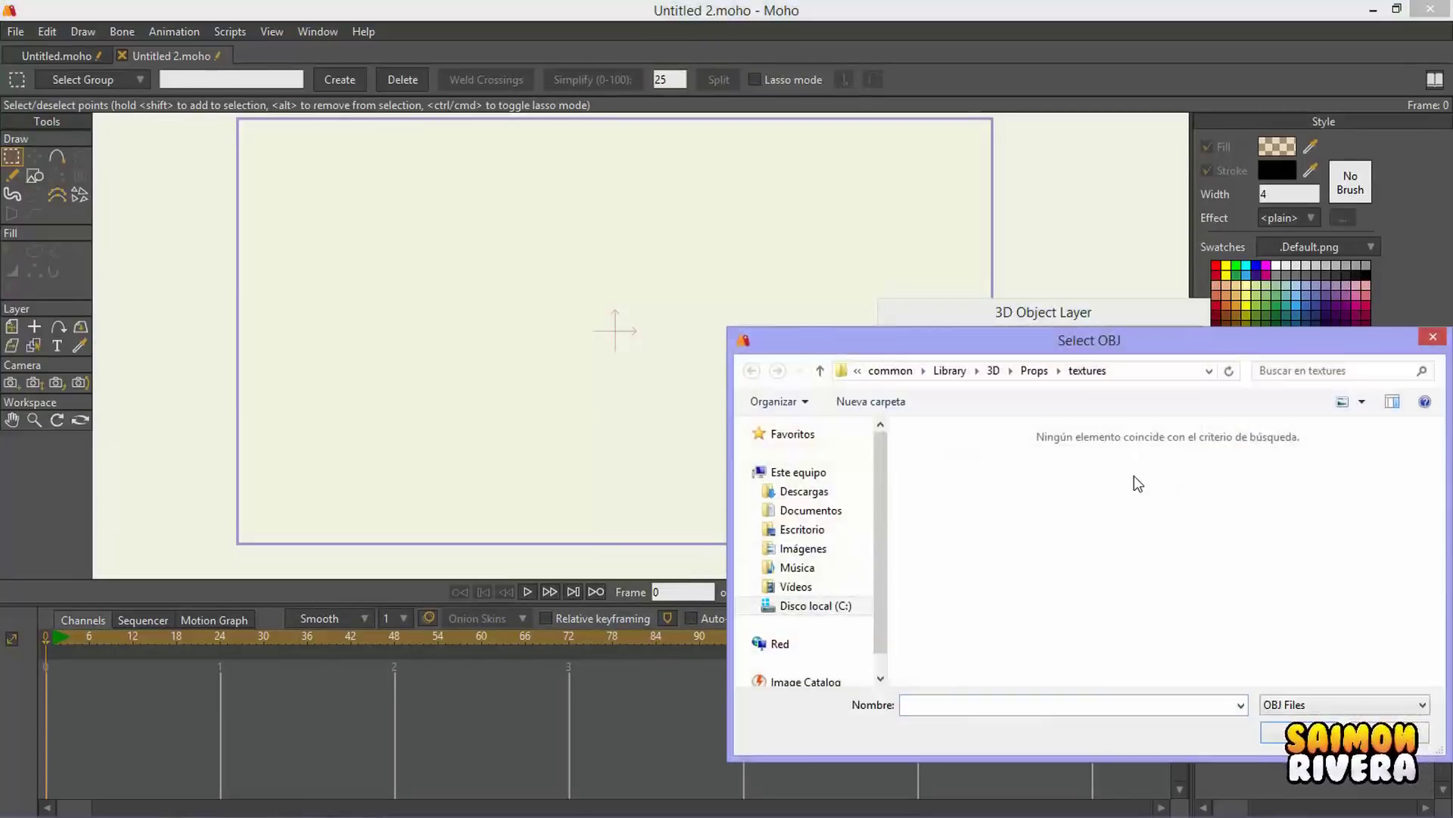
pyautogui.hotkey('alt', 'Up')
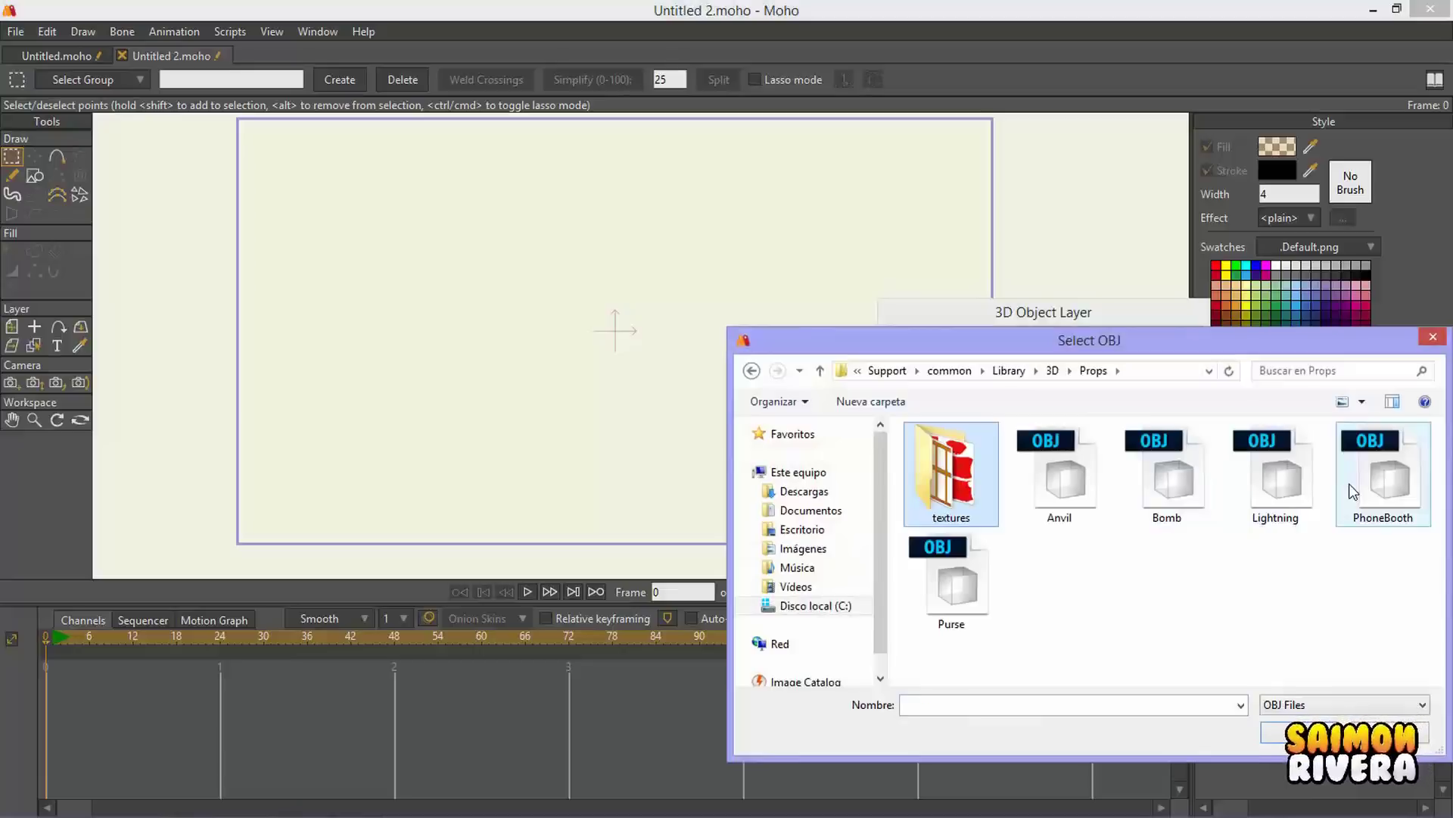
pyautogui.click(1352, 485)
pyautogui.click(1298, 733)
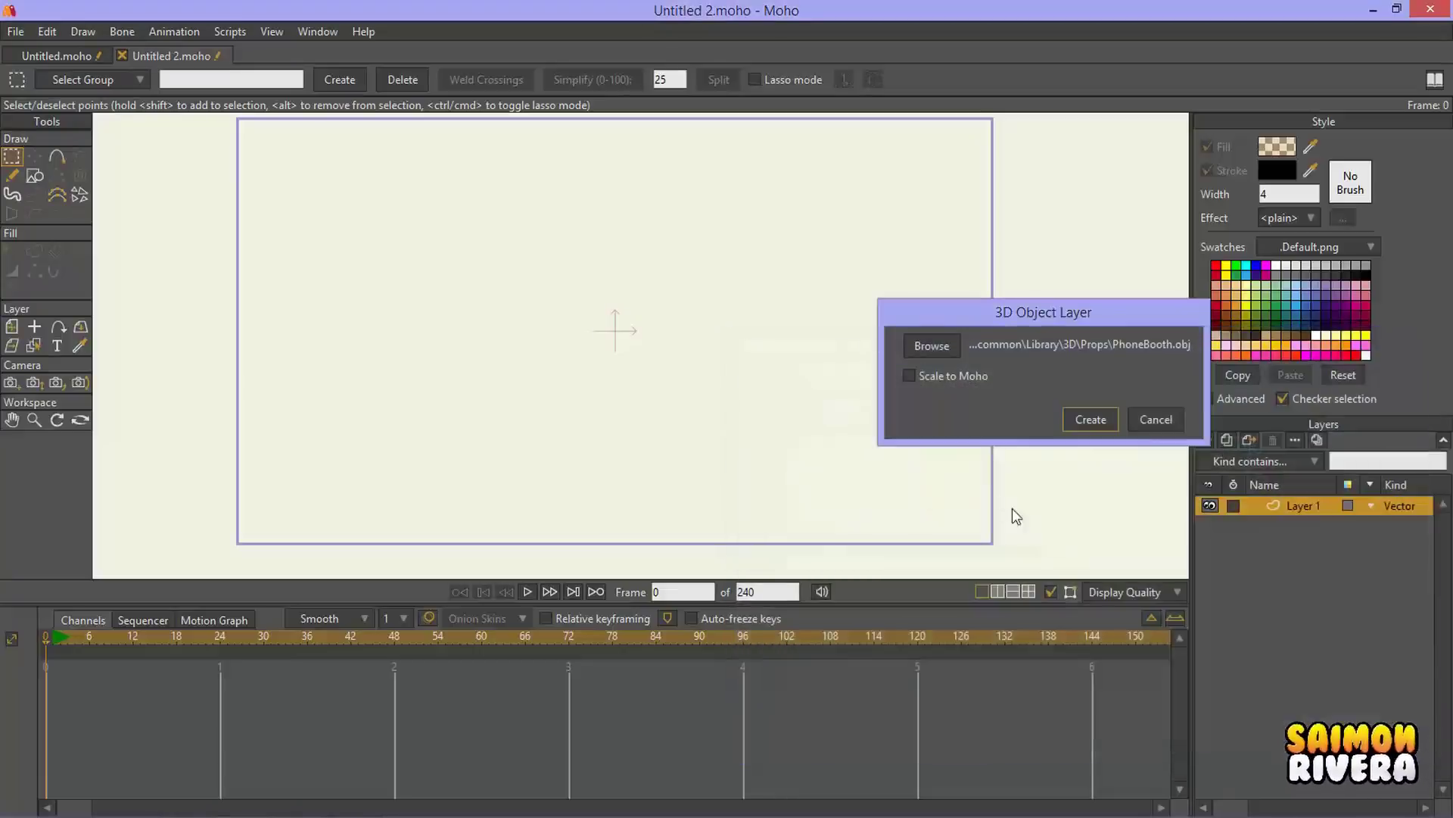
pyautogui.click(1091, 421)
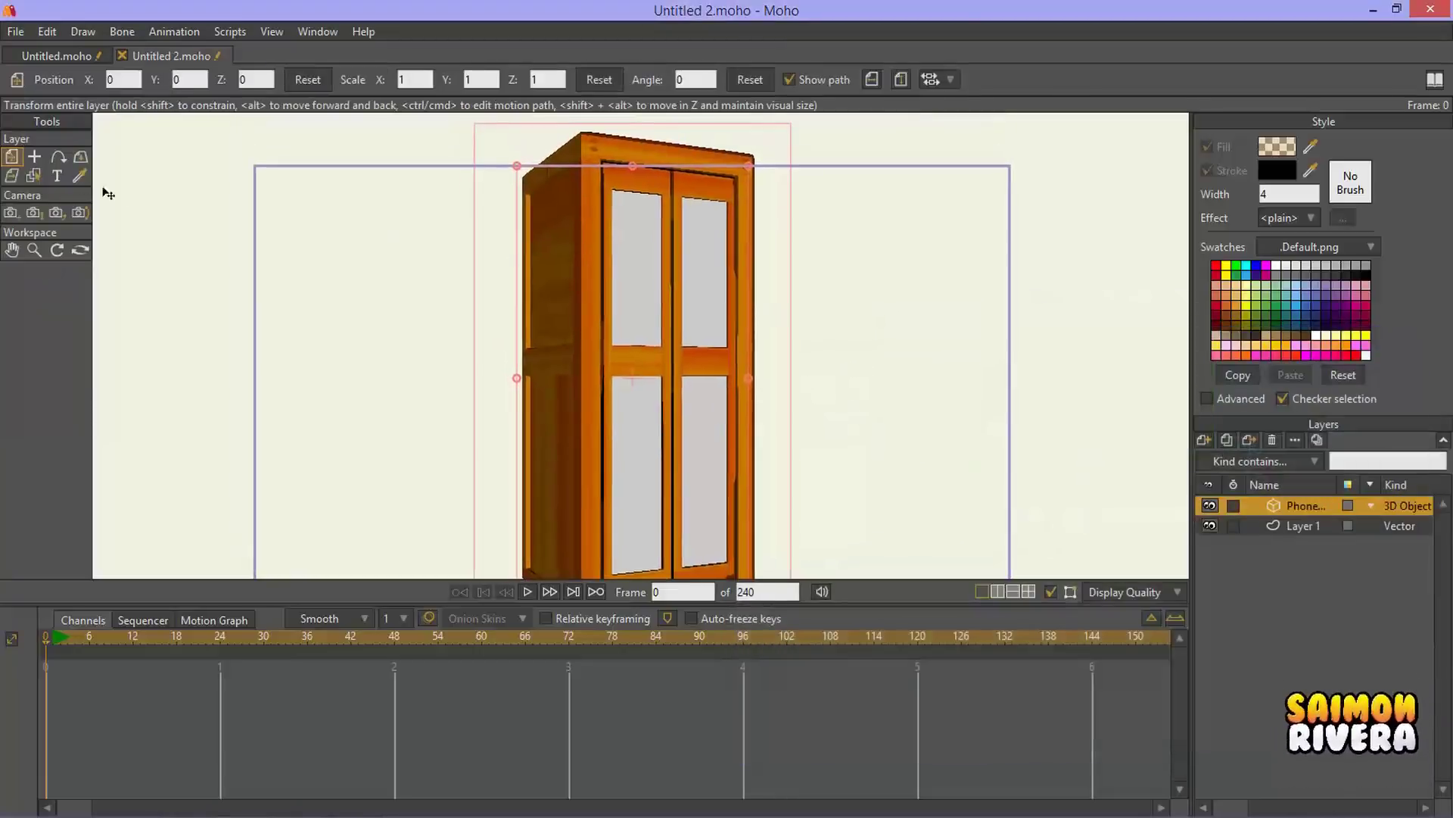
# Step: Scale the phone booth layer down and rotate it in 3D to a Y rotation of about -81.7
pyautogui.moveTo(748, 165); pyautogui.dragTo(720, 227)
pyautogui.click(80, 157)
pyautogui.moveTo(317, 348); pyautogui.dragTo(163, 350)
# Step: Show the list of available program windows with the phone booth layer selected
pyautogui.click(317, 31)
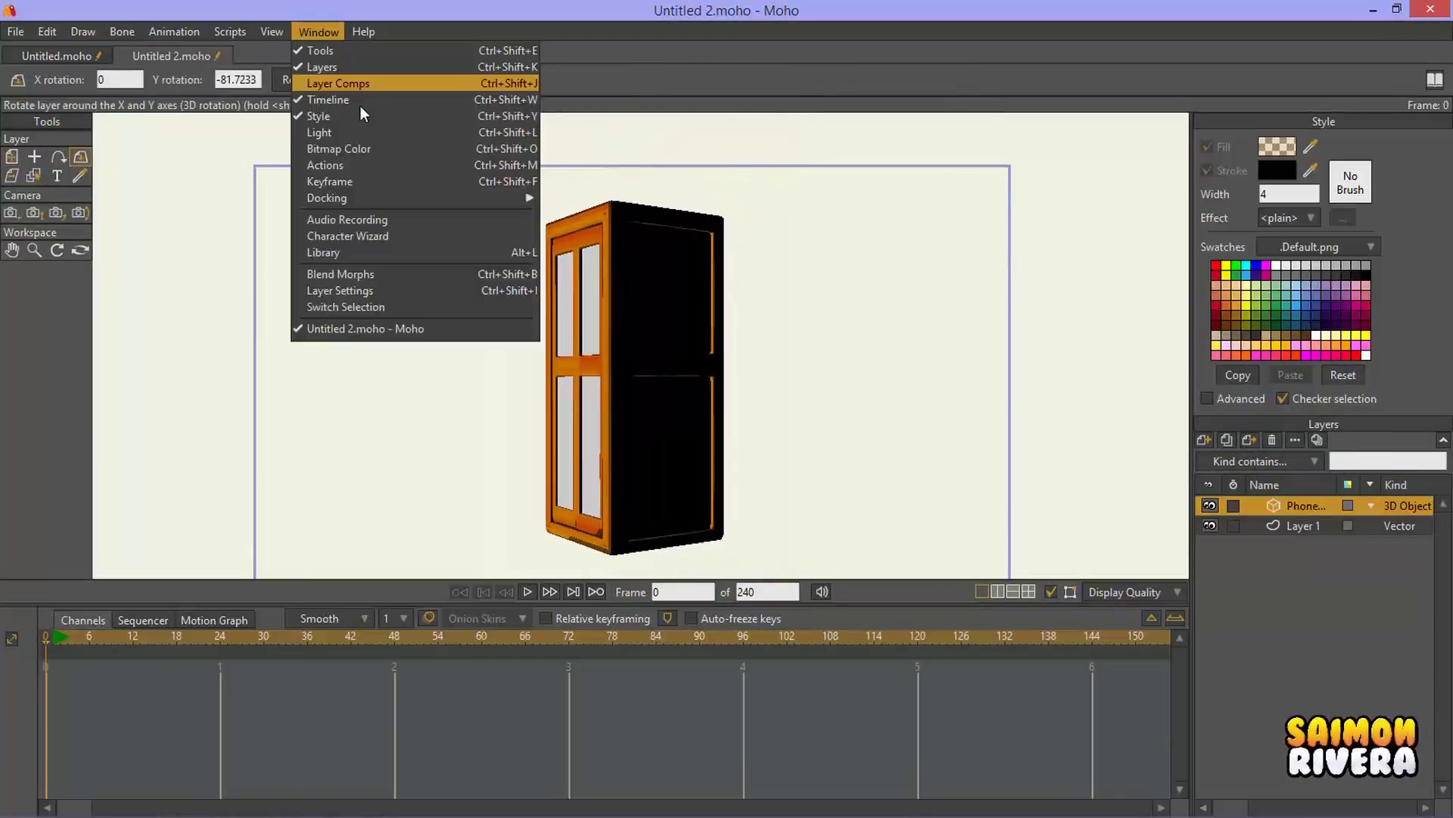
# Step: Open the Light settings and aim the phone booth's light to about latitude -17.79, longitude 18.72, rotating the layer to check its faces
pyautogui.click(361, 129)
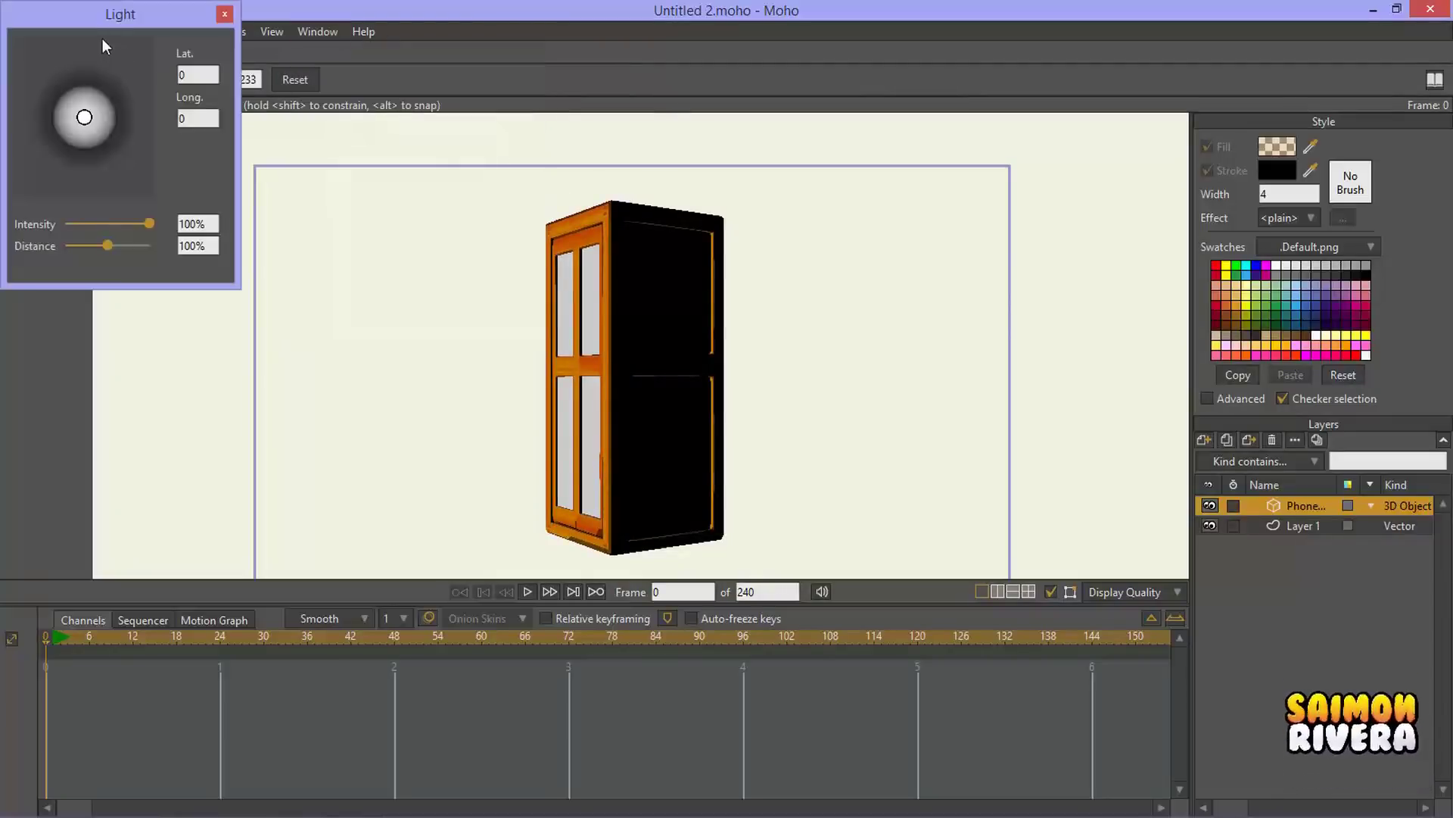
pyautogui.moveTo(113, 15); pyautogui.dragTo(968, 206)
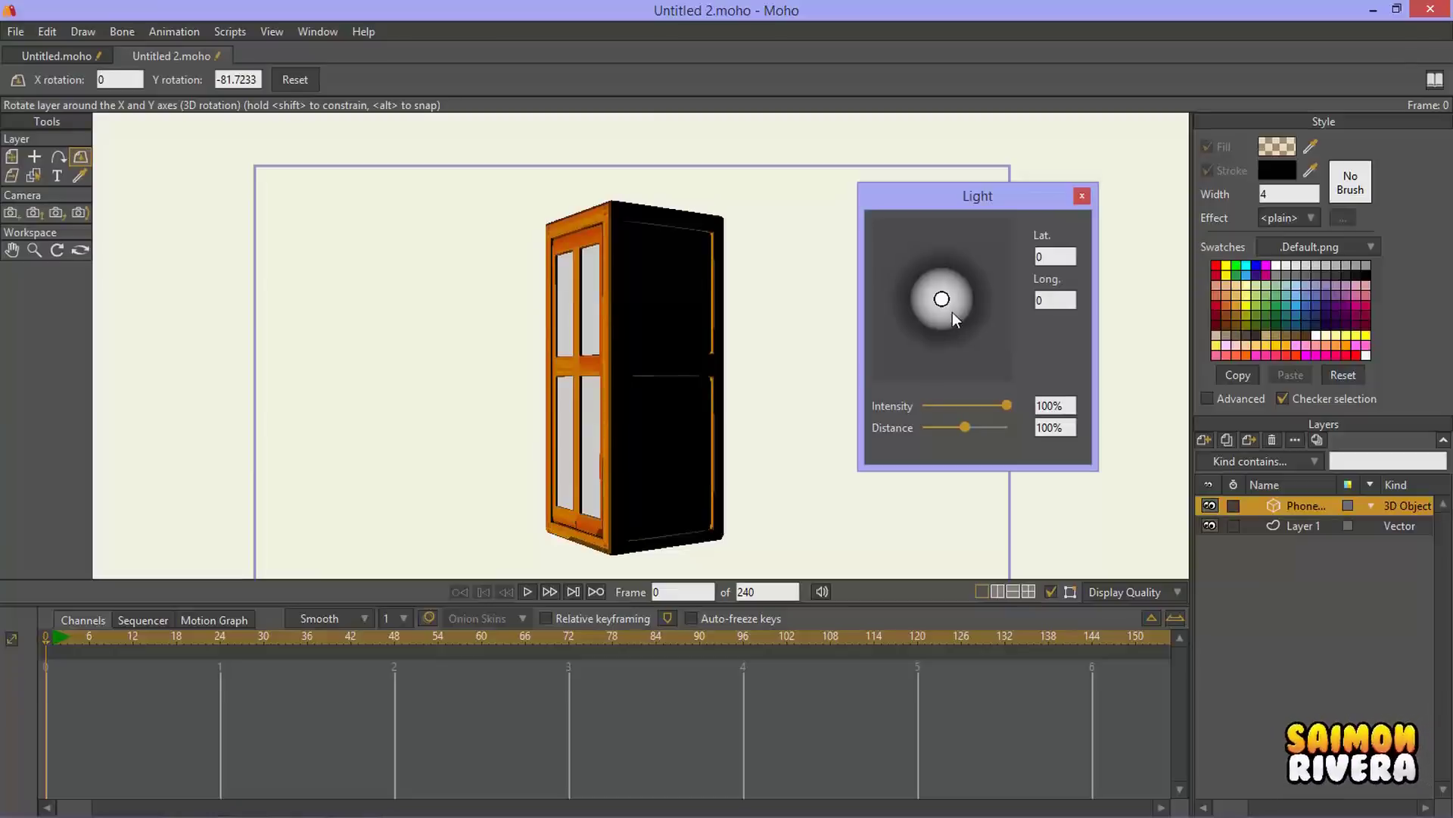
pyautogui.moveTo(943, 300)
pyautogui.mouseDown()
pyautogui.moveTo(938, 313)
pyautogui.moveTo(901, 298)
pyautogui.moveTo(952, 292)
pyautogui.moveTo(960, 307)
pyautogui.moveTo(947, 284)
pyautogui.moveTo(969, 316)
pyautogui.moveTo(976, 302)
pyautogui.moveTo(956, 299)
pyautogui.moveTo(983, 297)
pyautogui.mouseUp()
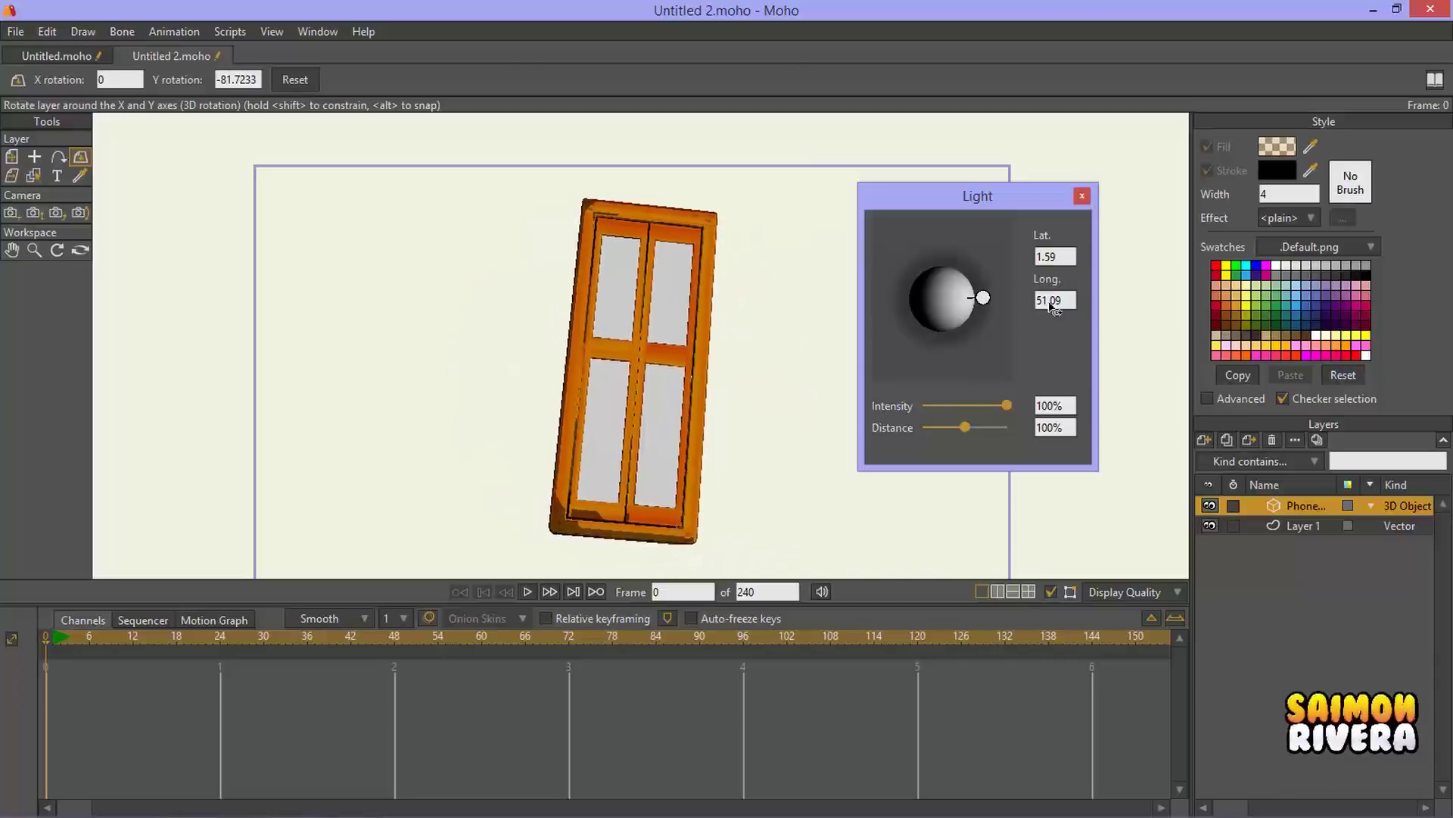
pyautogui.moveTo(818, 151); pyautogui.dragTo(918, 376)
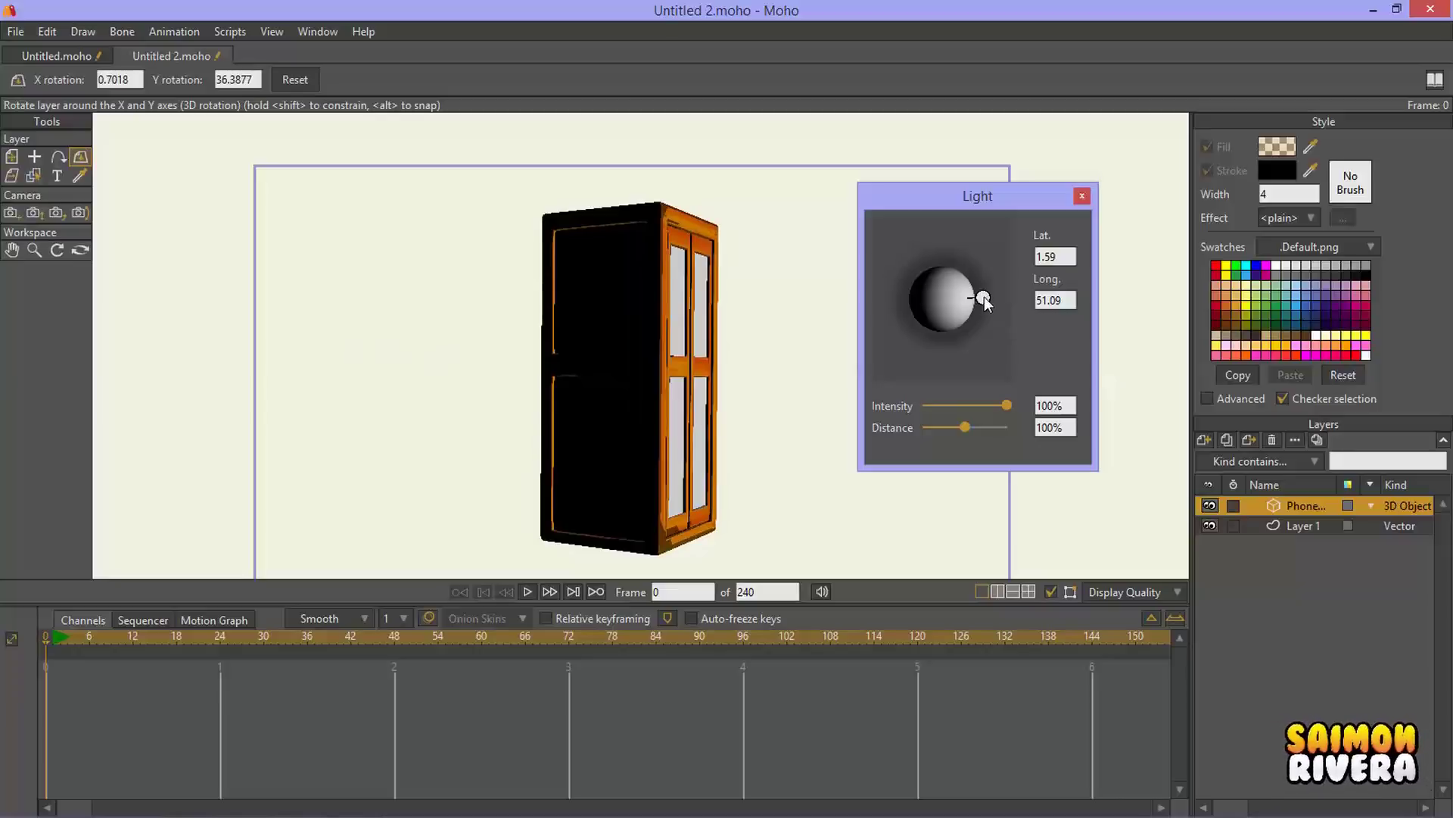
pyautogui.moveTo(985, 302); pyautogui.dragTo(913, 301)
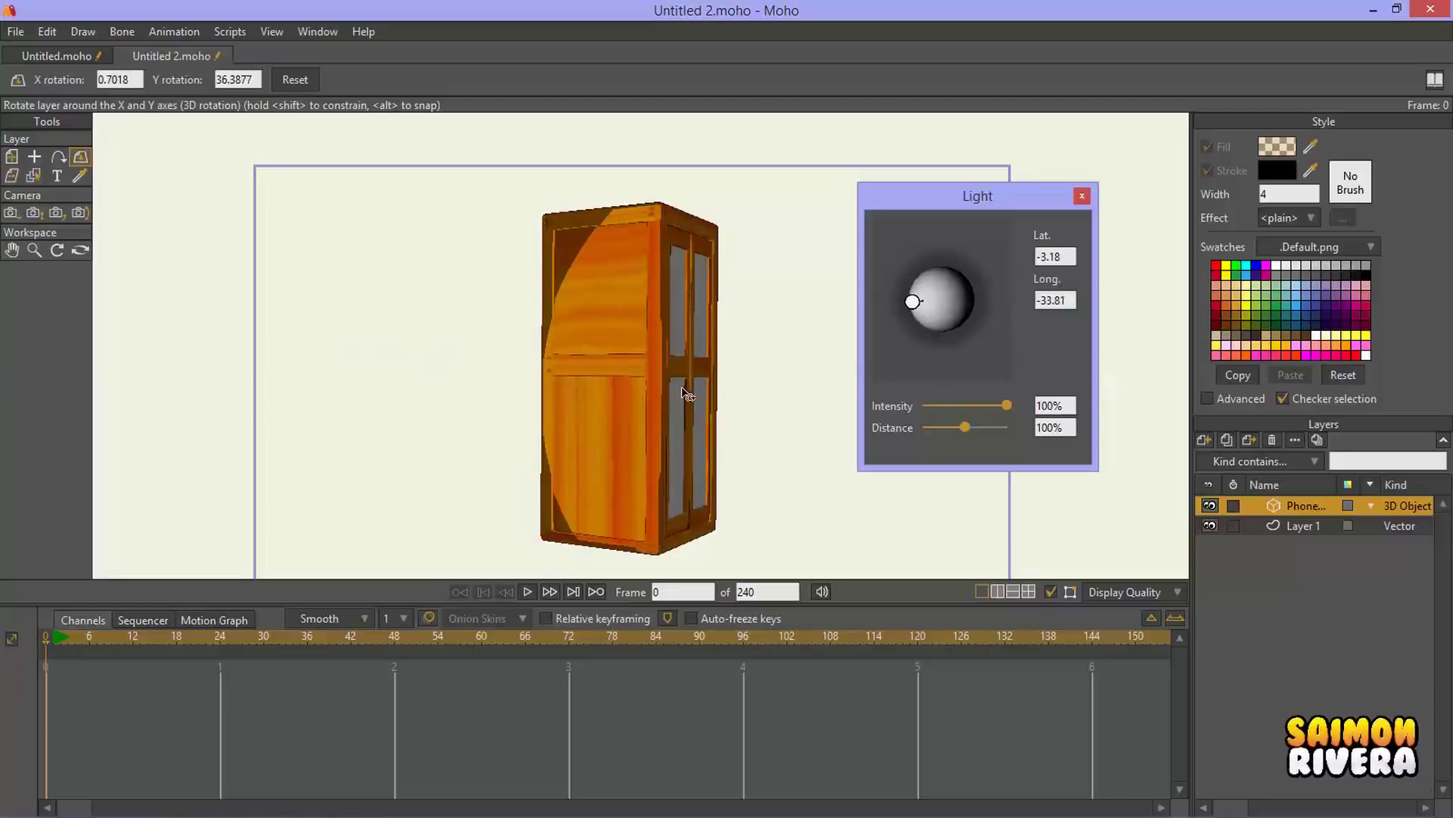
pyautogui.moveTo(688, 394); pyautogui.dragTo(312, 398)
pyautogui.moveTo(913, 301); pyautogui.dragTo(957, 315)
# Step: Move the phone booth layer to about X -0.95 and add the library's Bomb OBJ as a new 3D Object layer
pyautogui.click(11, 156)
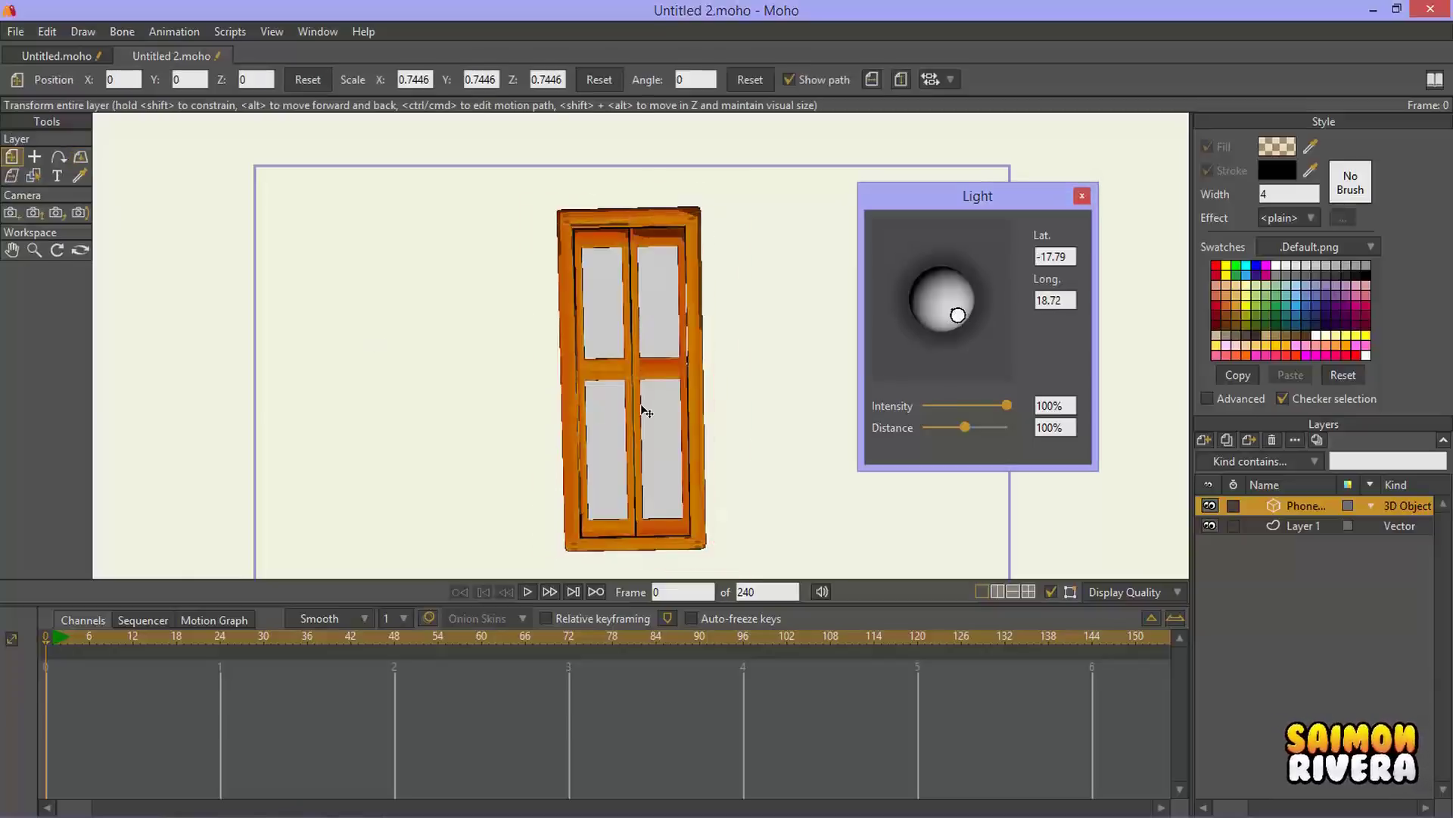
pyautogui.moveTo(645, 411); pyautogui.dragTo(426, 411)
pyautogui.click(1205, 441)
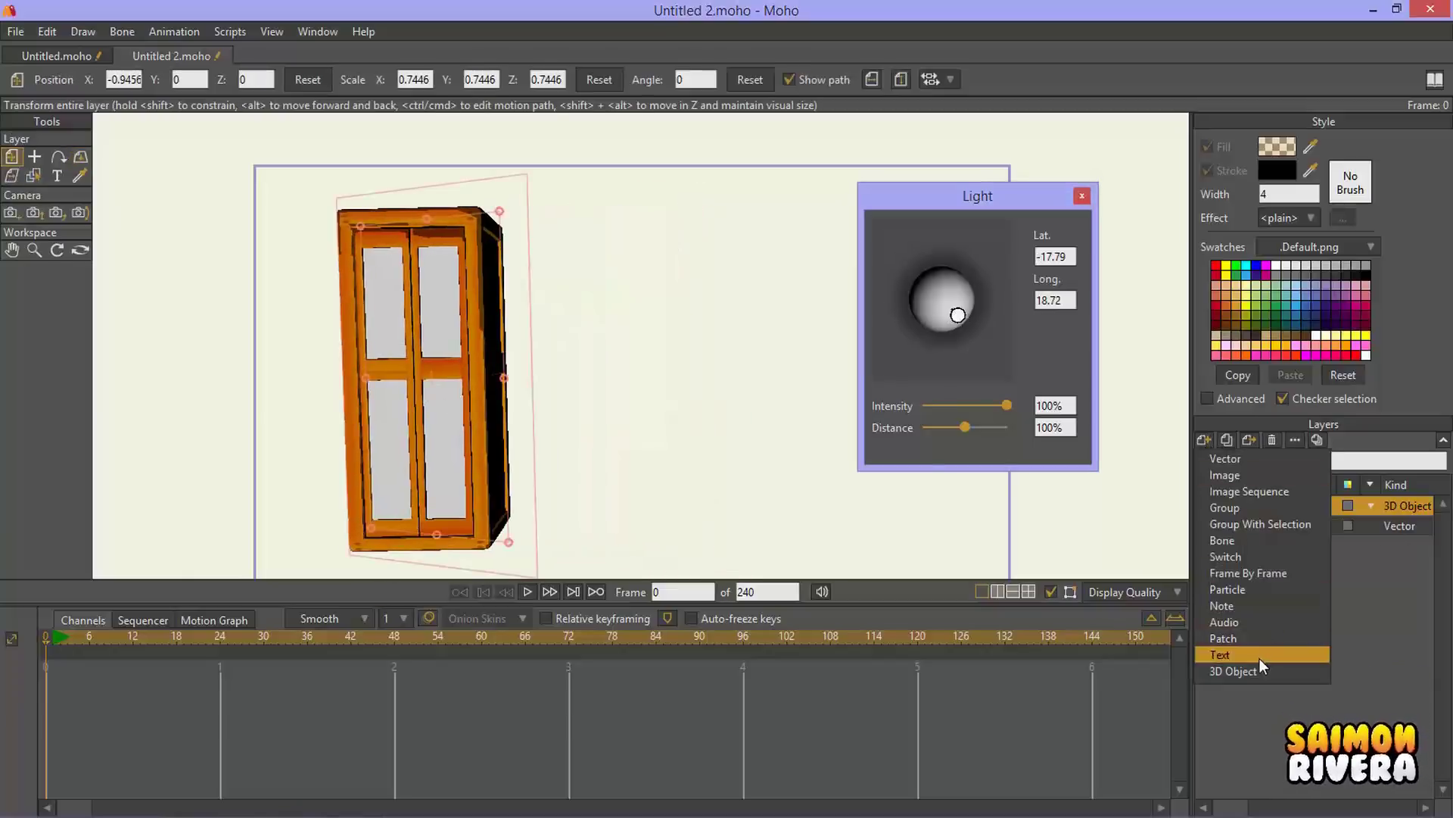
pyautogui.click(1256, 671)
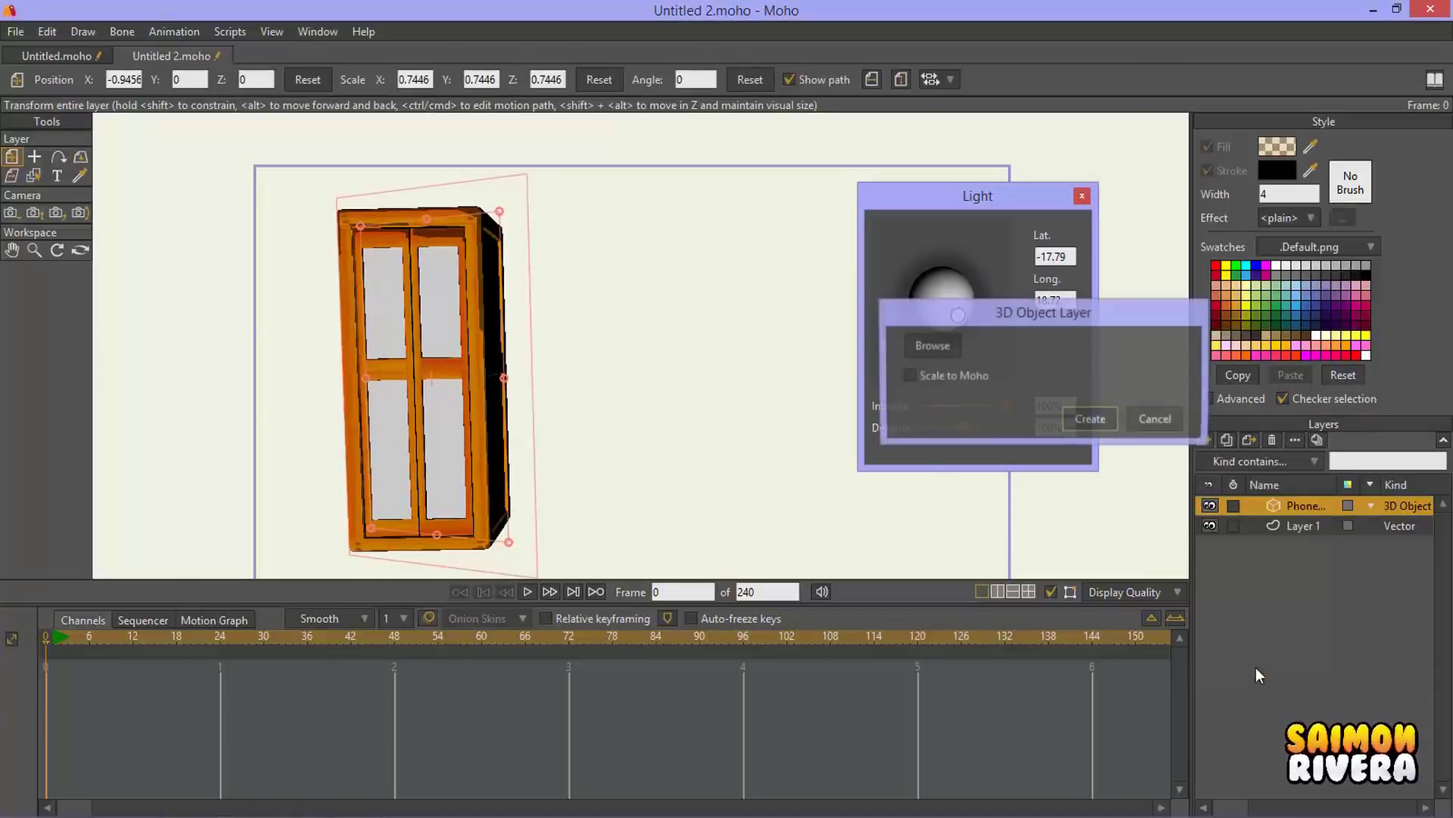
pyautogui.click(931, 345)
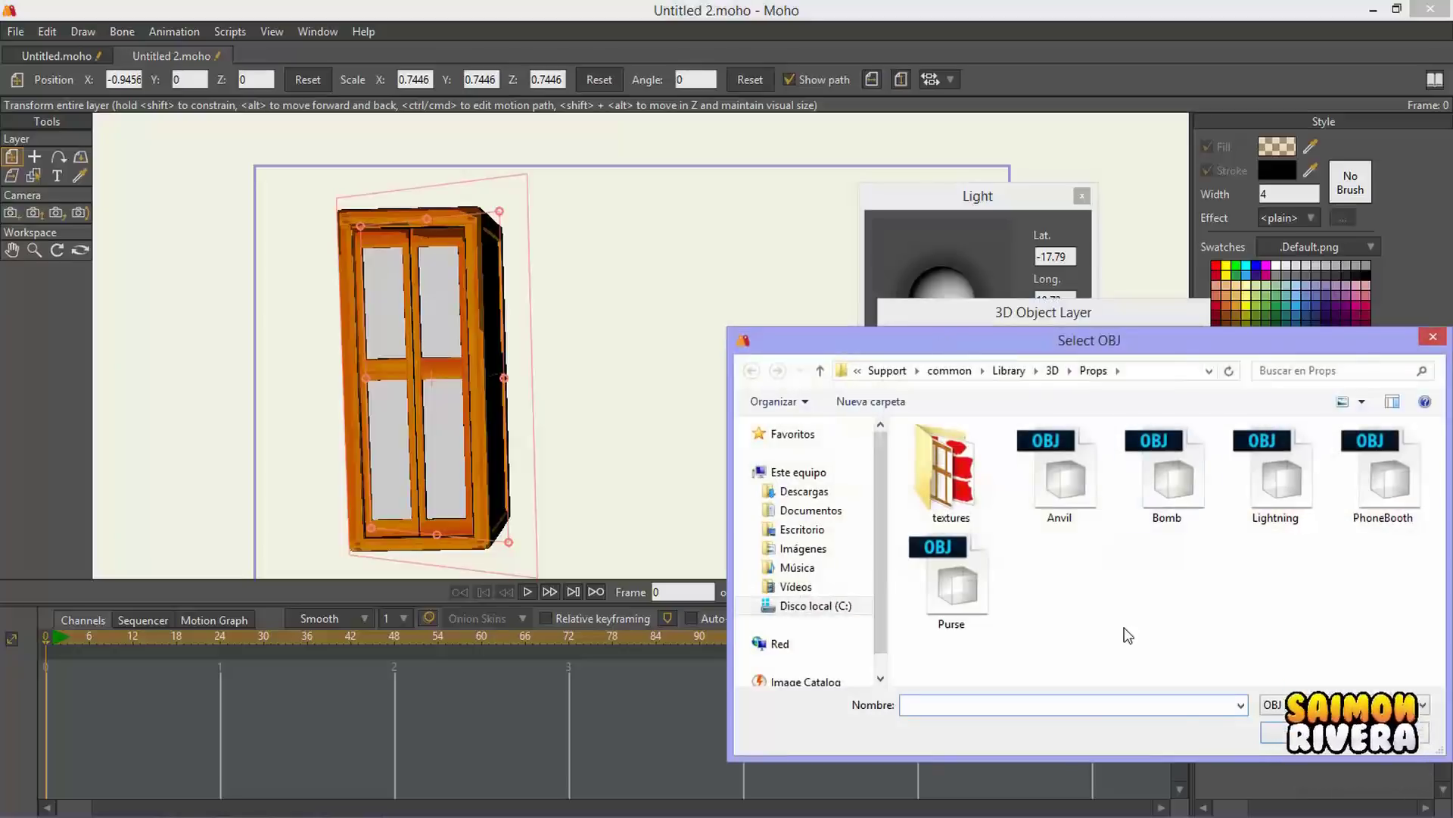
pyautogui.click(1179, 494)
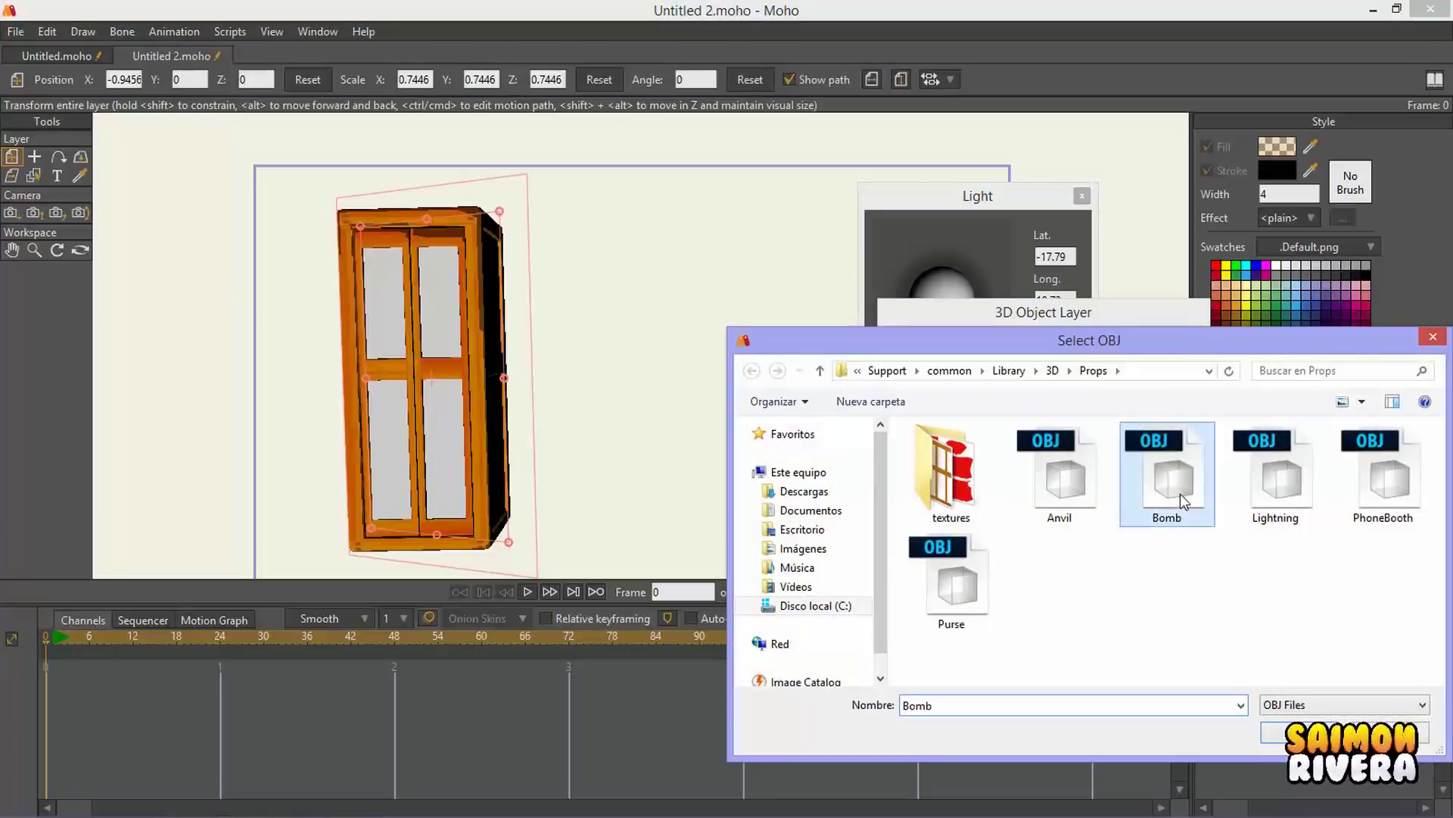
pyautogui.doubleClick(1180, 494)
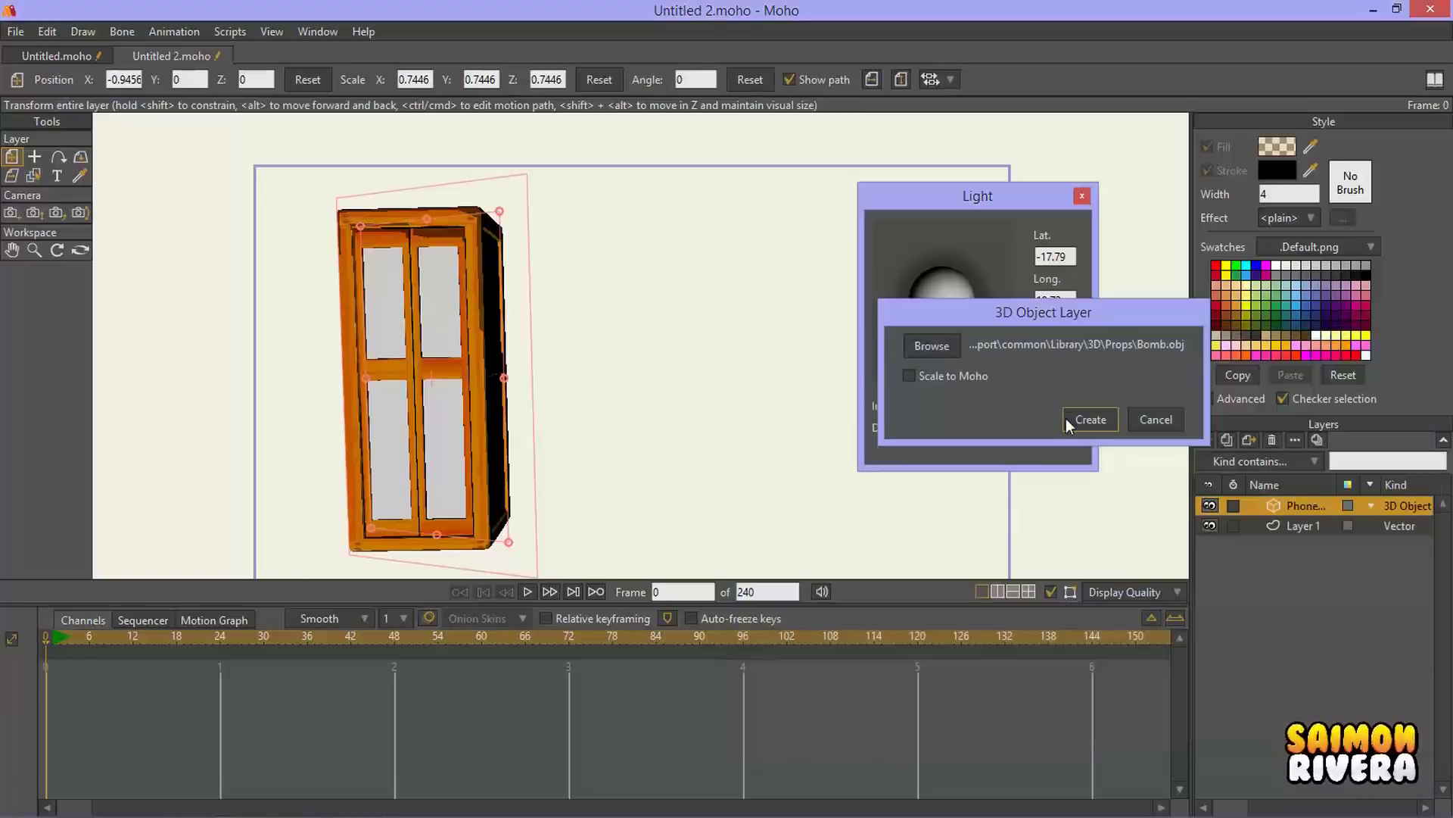
pyautogui.click(1091, 419)
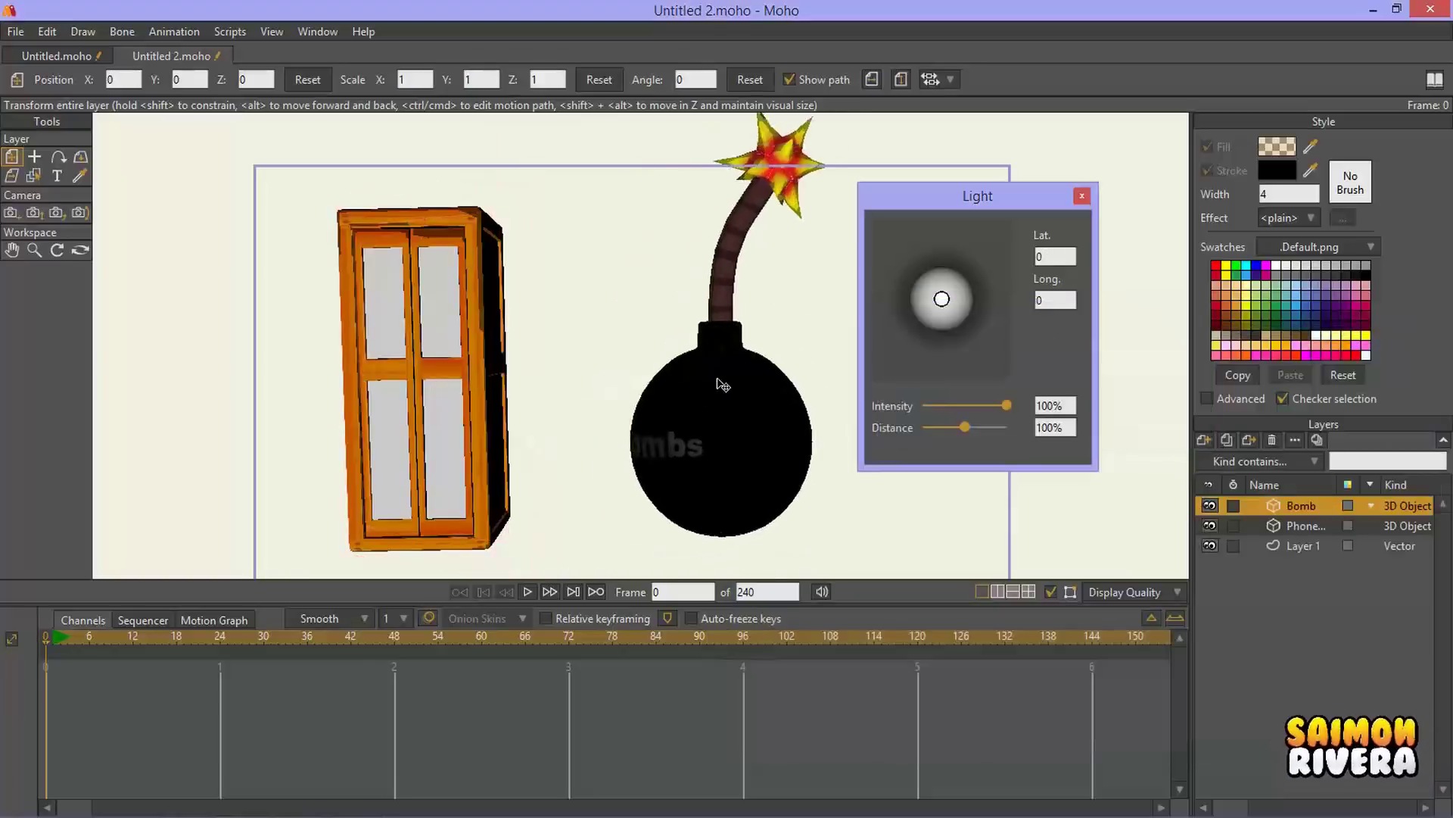
# Step: Scale the bomb to about 0.81 at about X 0.33, Y 0.15, and aim its light to about latitude 31.86, longitude 0
pyautogui.moveTo(813, 136); pyautogui.dragTo(796, 167)
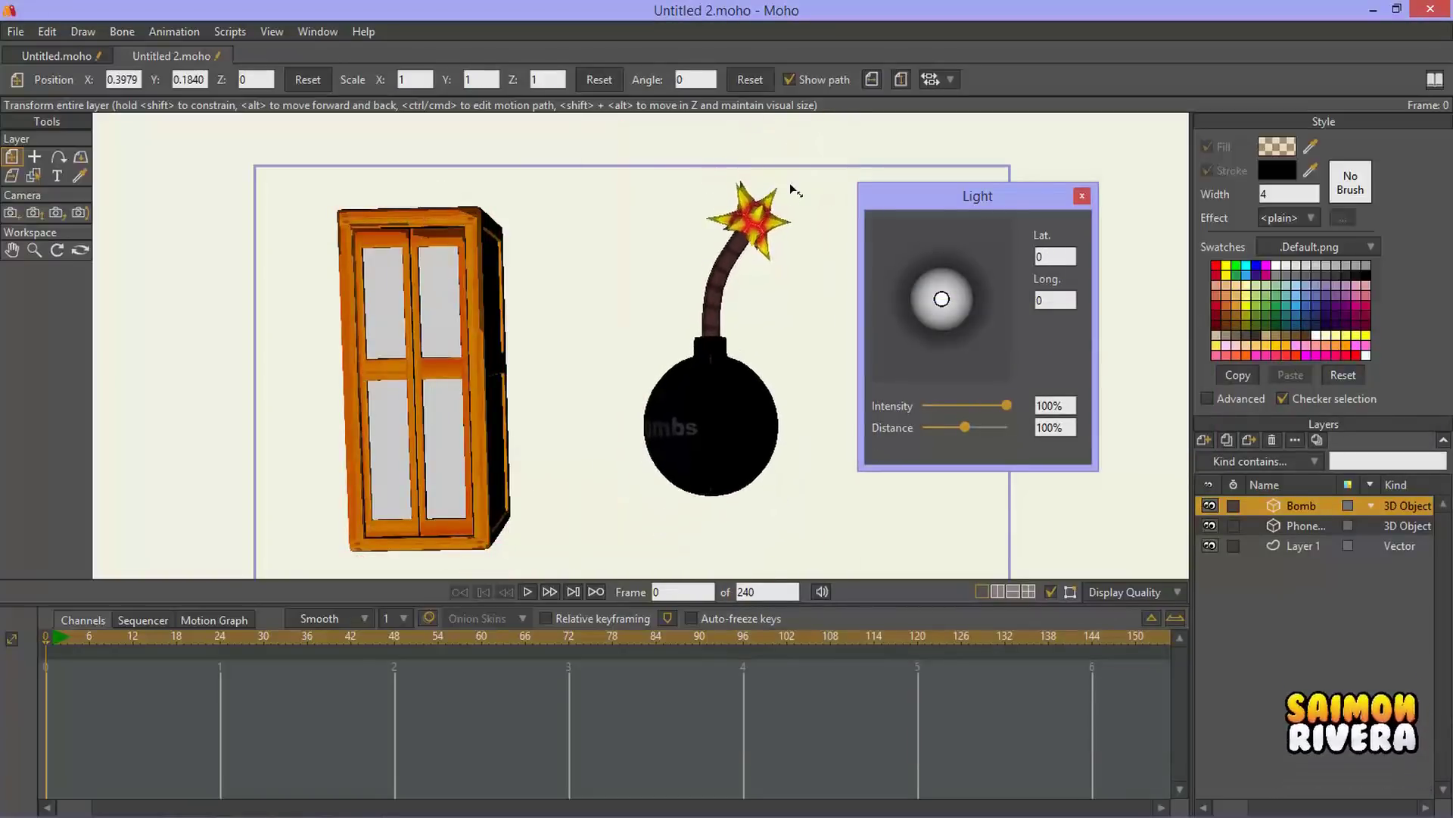
pyautogui.moveTo(708, 399); pyautogui.dragTo(695, 406)
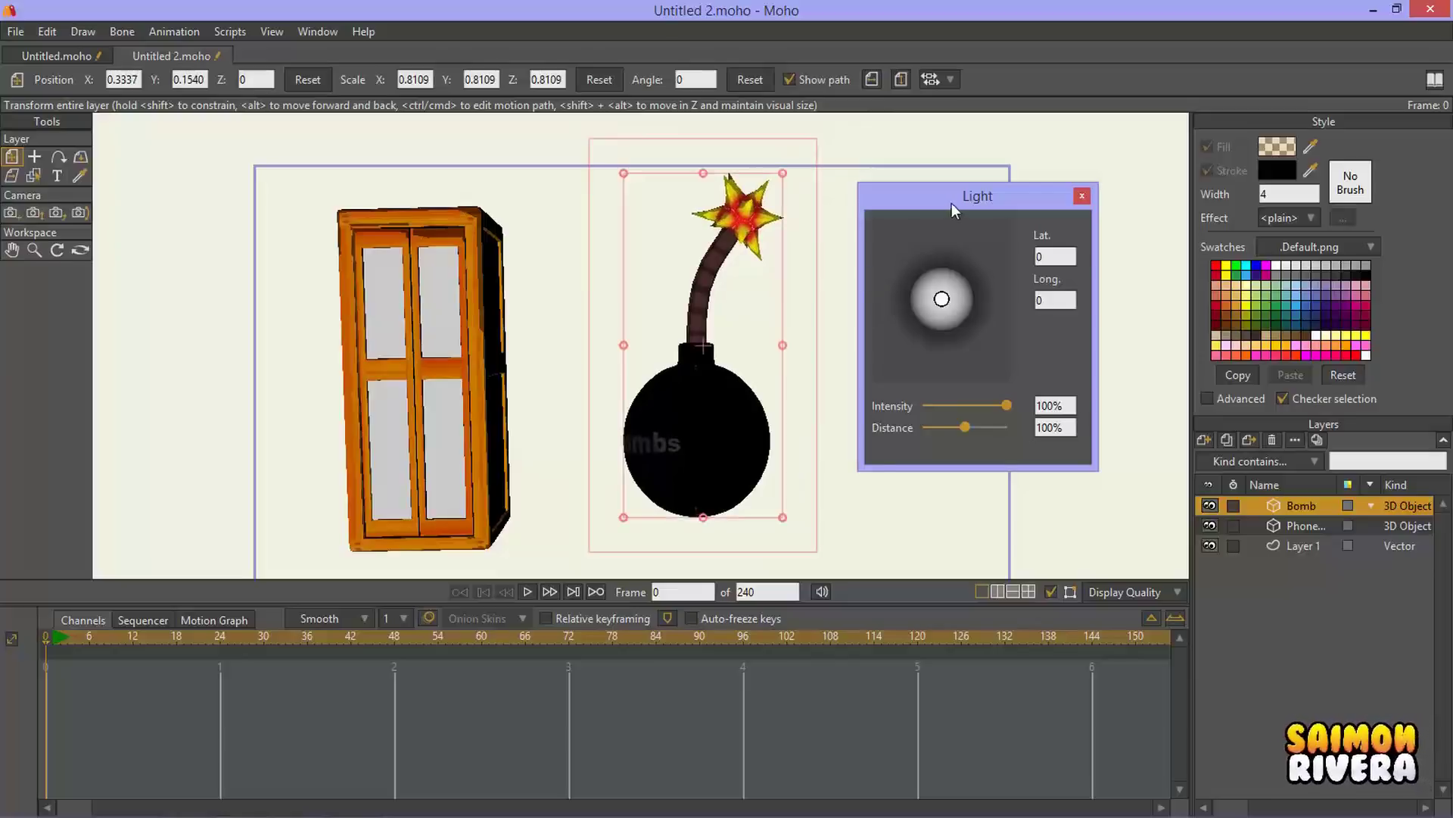
pyautogui.moveTo(973, 196); pyautogui.dragTo(1025, 188)
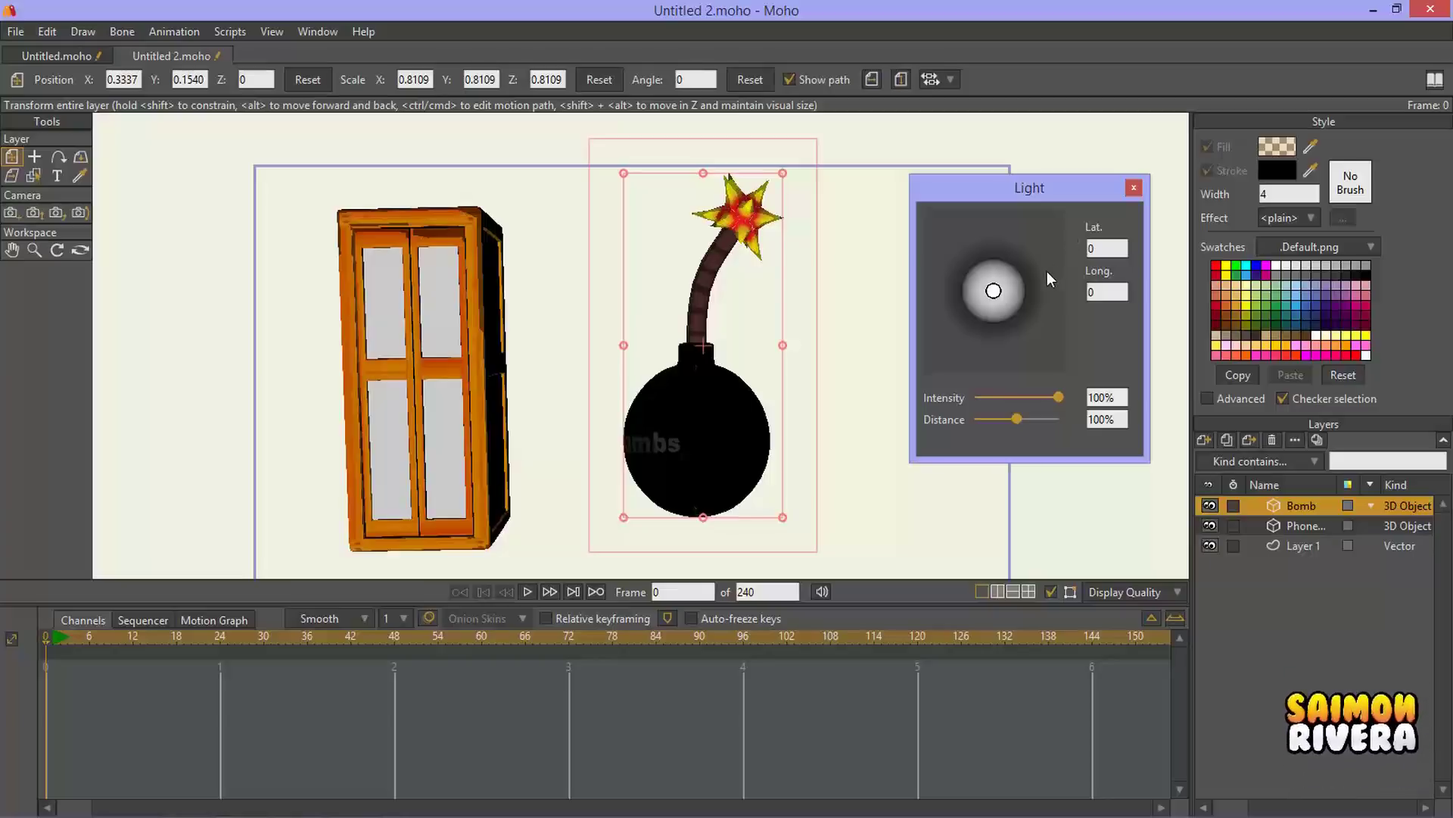
pyautogui.moveTo(993, 298)
pyautogui.mouseDown()
pyautogui.moveTo(1006, 285)
pyautogui.moveTo(1009, 305)
pyautogui.moveTo(934, 316)
pyautogui.moveTo(990, 279)
pyautogui.moveTo(998, 297)
pyautogui.moveTo(969, 306)
pyautogui.moveTo(997, 256)
pyautogui.moveTo(985, 280)
pyautogui.moveTo(1003, 293)
pyautogui.moveTo(1011, 247)
pyautogui.moveTo(983, 292)
pyautogui.moveTo(1006, 301)
pyautogui.moveTo(981, 286)
pyautogui.moveTo(989, 303)
pyautogui.moveTo(1005, 257)
pyautogui.moveTo(986, 318)
pyautogui.moveTo(993, 265)
pyautogui.mouseUp()
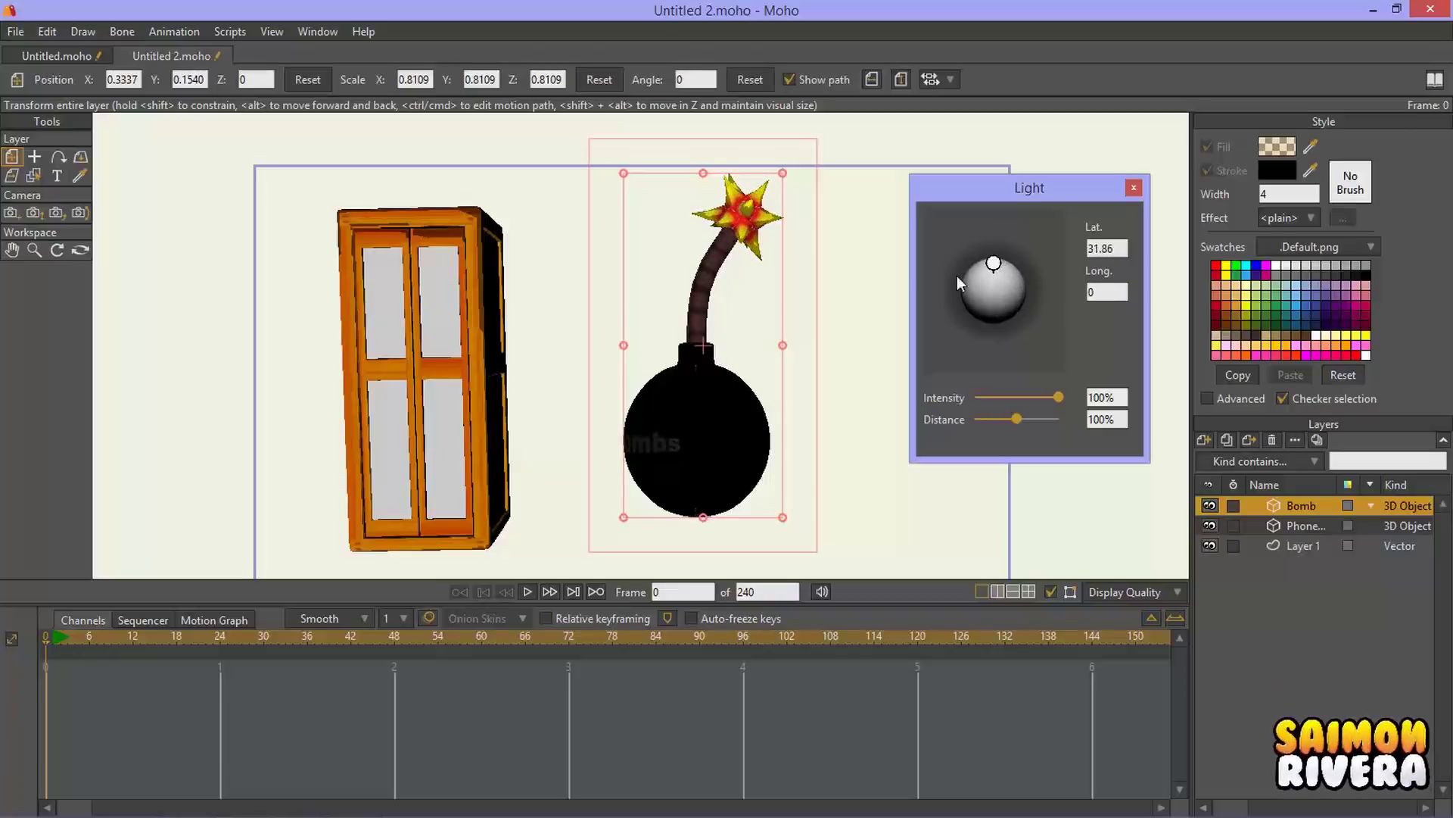
# Step: Compare the light settings of the Bomb and phone booth layers by alternating between the two
pyautogui.click(1317, 534)
pyautogui.click(1279, 502)
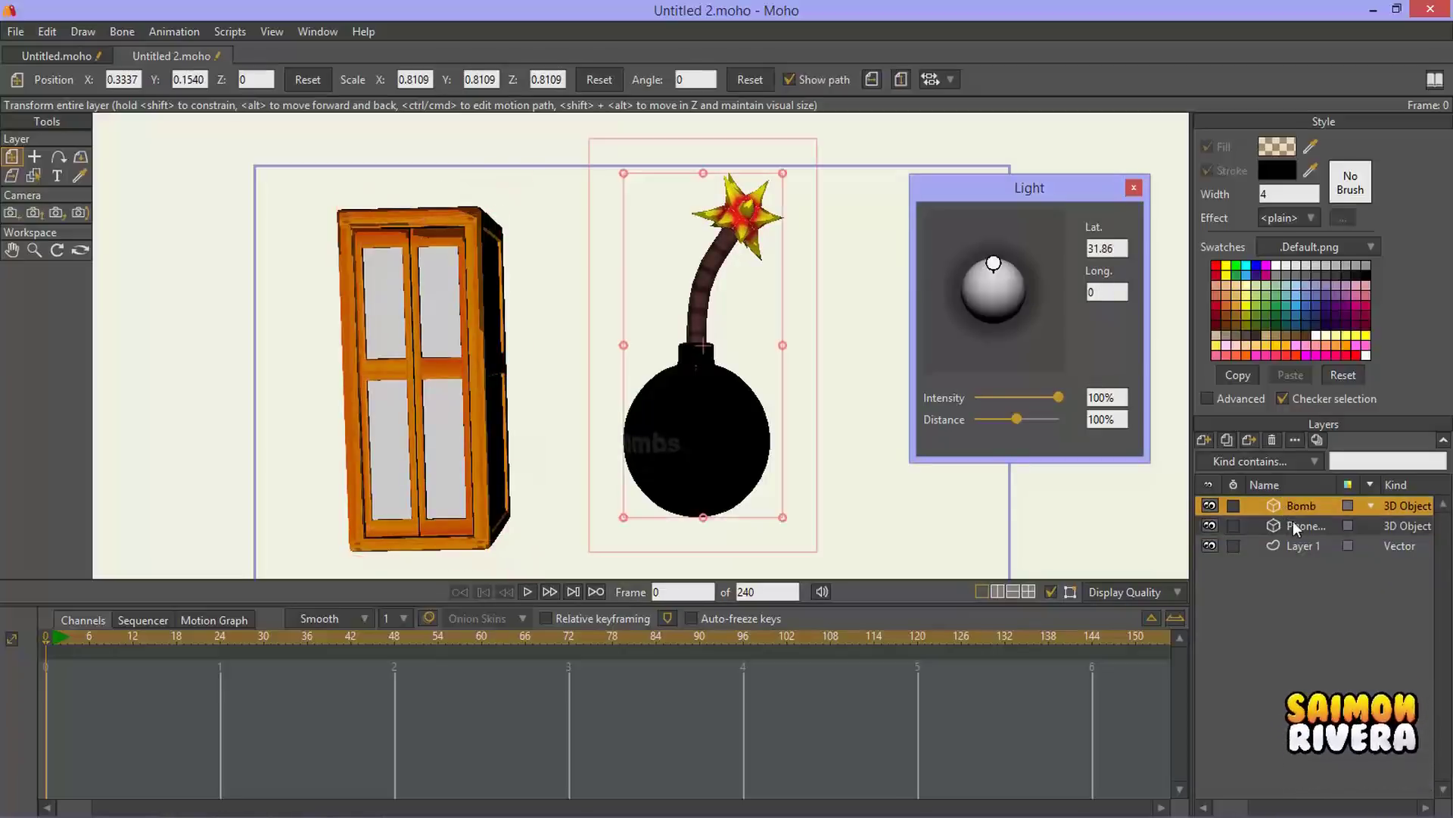
pyautogui.click(1293, 522)
pyautogui.click(1298, 511)
pyautogui.click(1299, 521)
pyautogui.click(1303, 506)
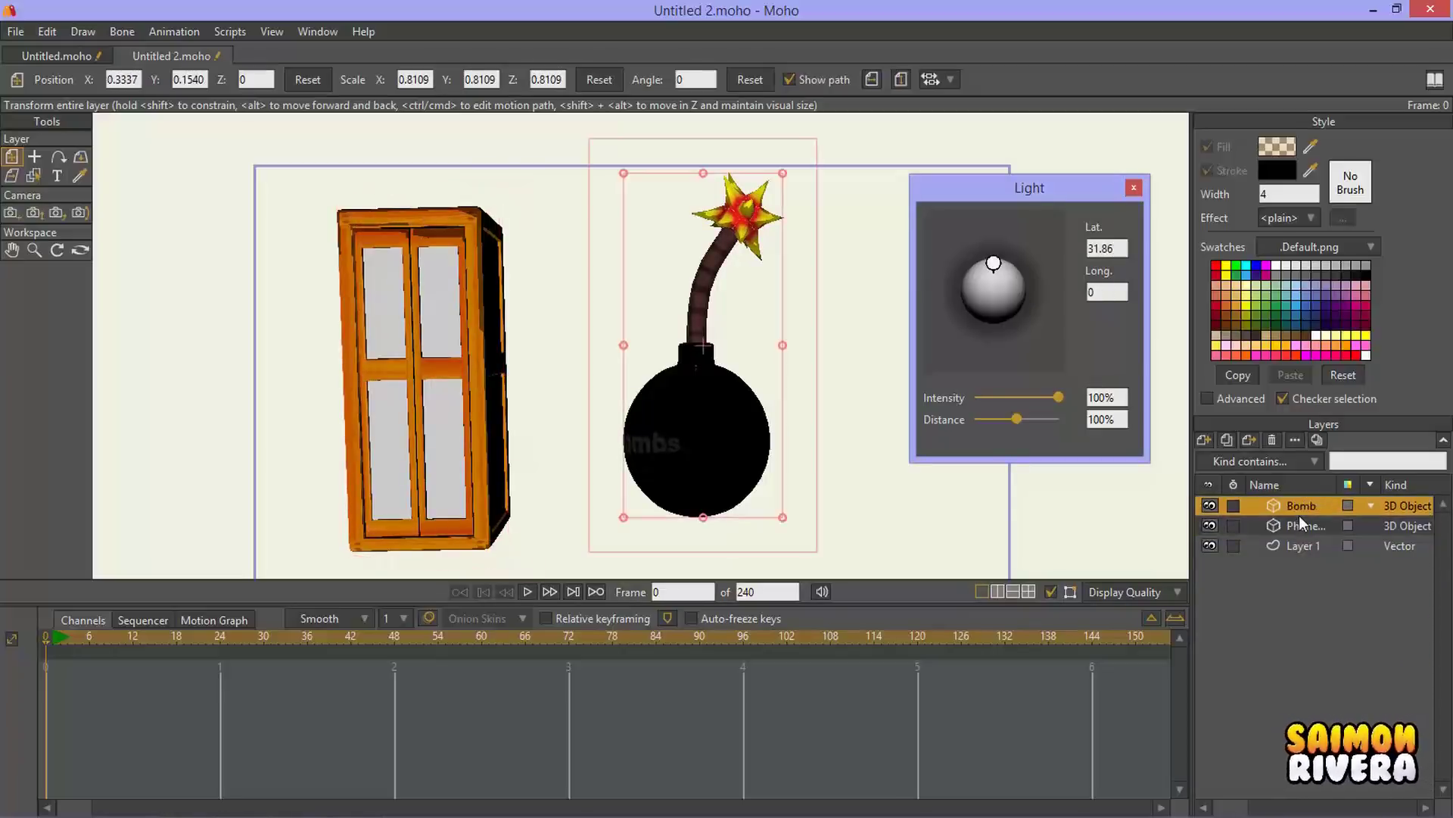
pyautogui.click(1299, 521)
pyautogui.click(1302, 506)
pyautogui.click(1299, 521)
pyautogui.click(1301, 502)
pyautogui.click(1299, 521)
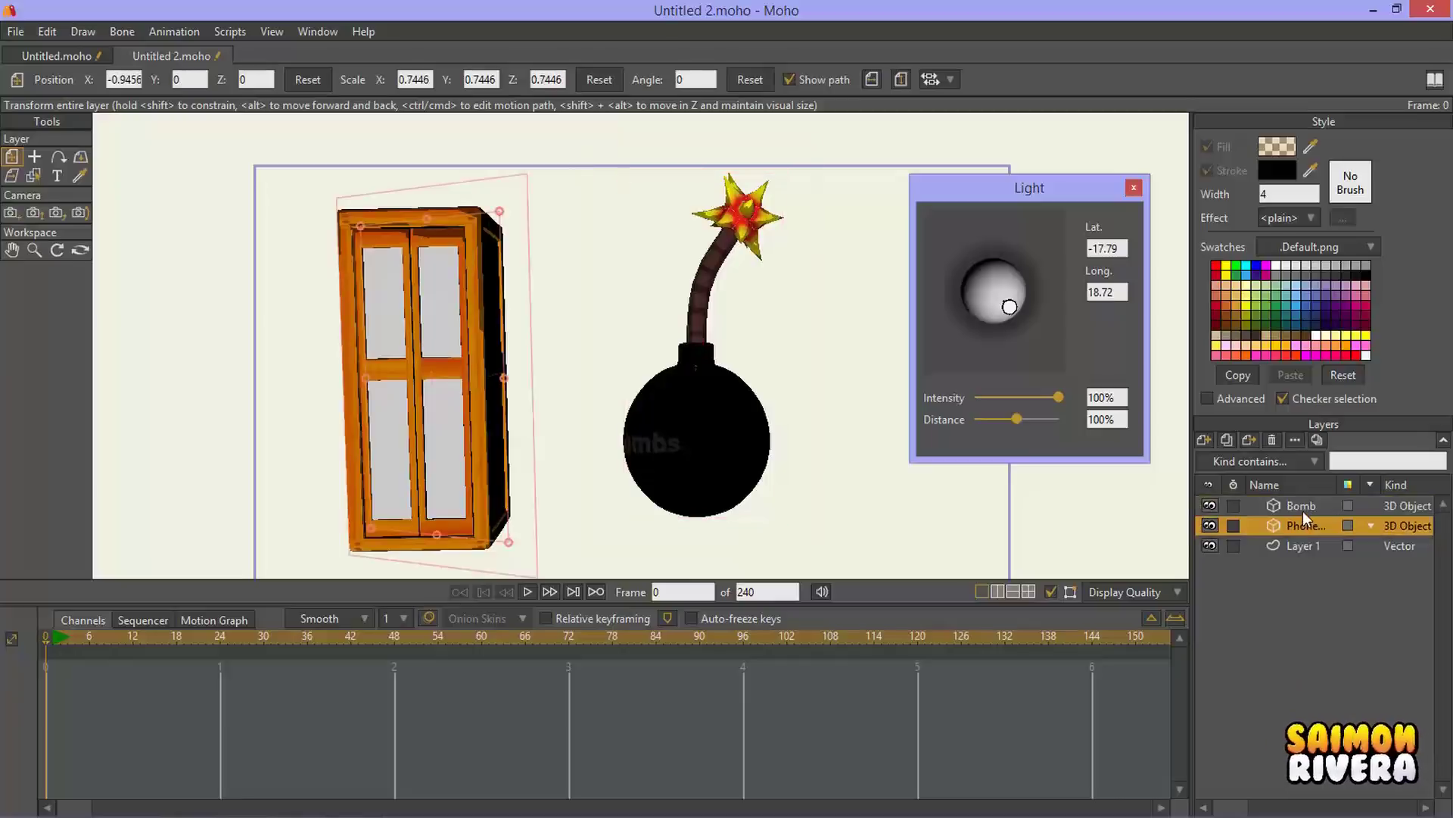
pyautogui.click(1300, 506)
pyautogui.click(1299, 521)
pyautogui.click(1300, 506)
pyautogui.click(1300, 522)
pyautogui.click(1304, 507)
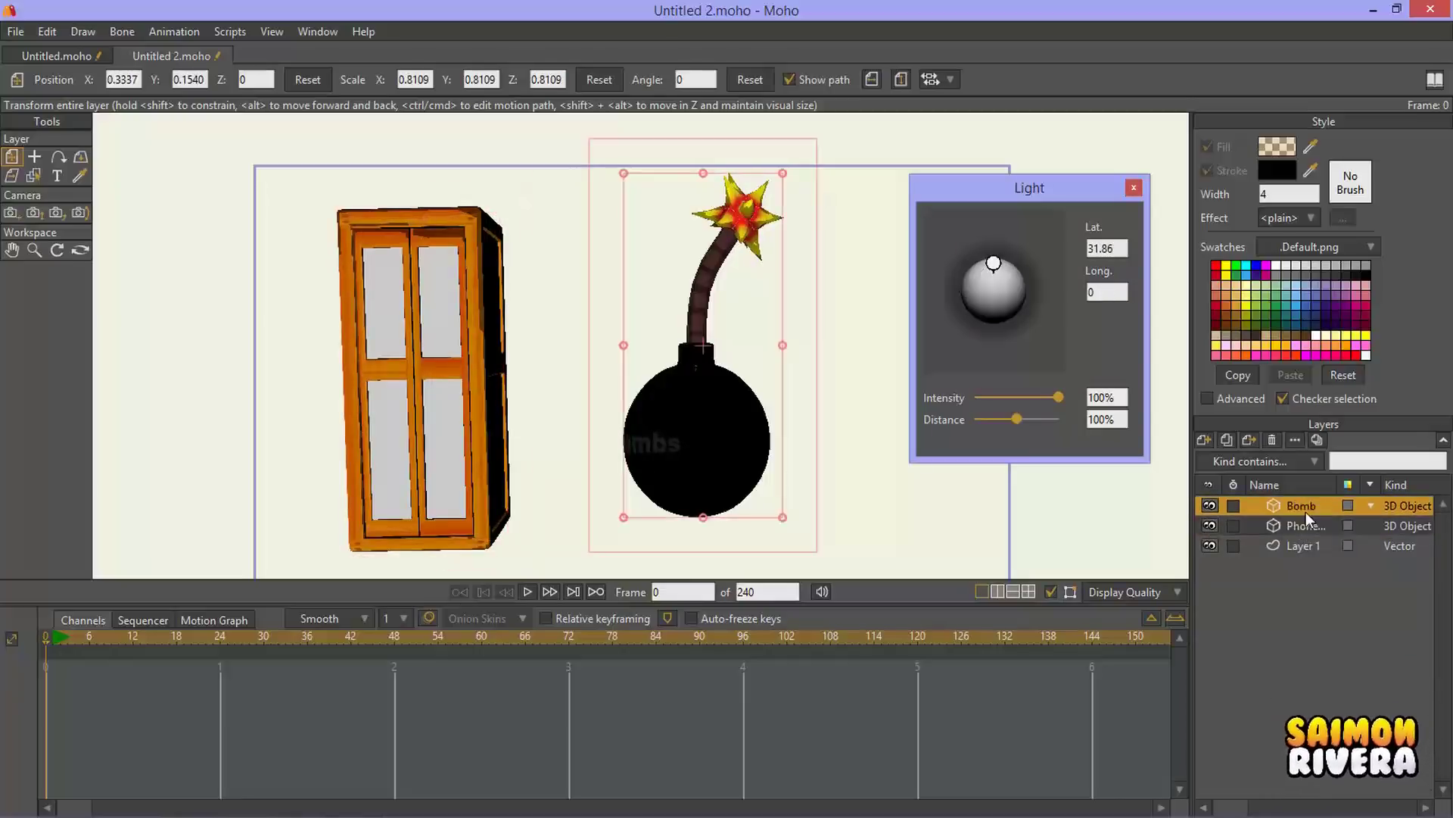
# Step: Aim the bomb's light to about latitude 14.48, longitude 4.94, and reduce its light distance to about 72%
pyautogui.moveTo(1006, 272)
pyautogui.mouseDown()
pyautogui.moveTo(1031, 166)
pyautogui.moveTo(984, 295)
pyautogui.moveTo(1036, 266)
pyautogui.moveTo(958, 284)
pyautogui.moveTo(1017, 273)
pyautogui.moveTo(998, 286)
pyautogui.moveTo(1002, 319)
pyautogui.moveTo(1001, 297)
pyautogui.mouseUp()
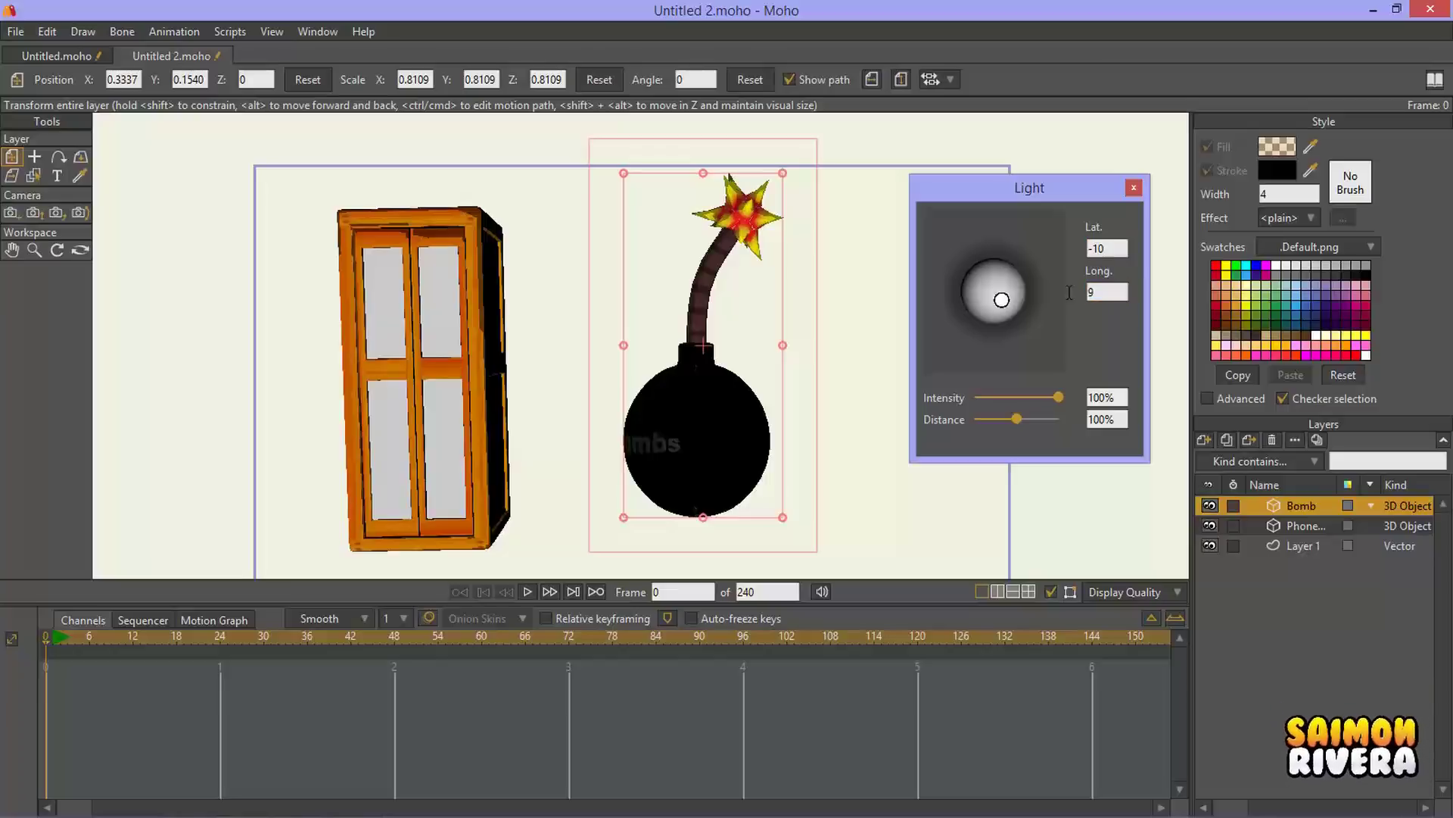
pyautogui.moveTo(1002, 303)
pyautogui.mouseDown()
pyautogui.moveTo(969, 276)
pyautogui.moveTo(989, 261)
pyautogui.moveTo(999, 290)
pyautogui.mouseUp()
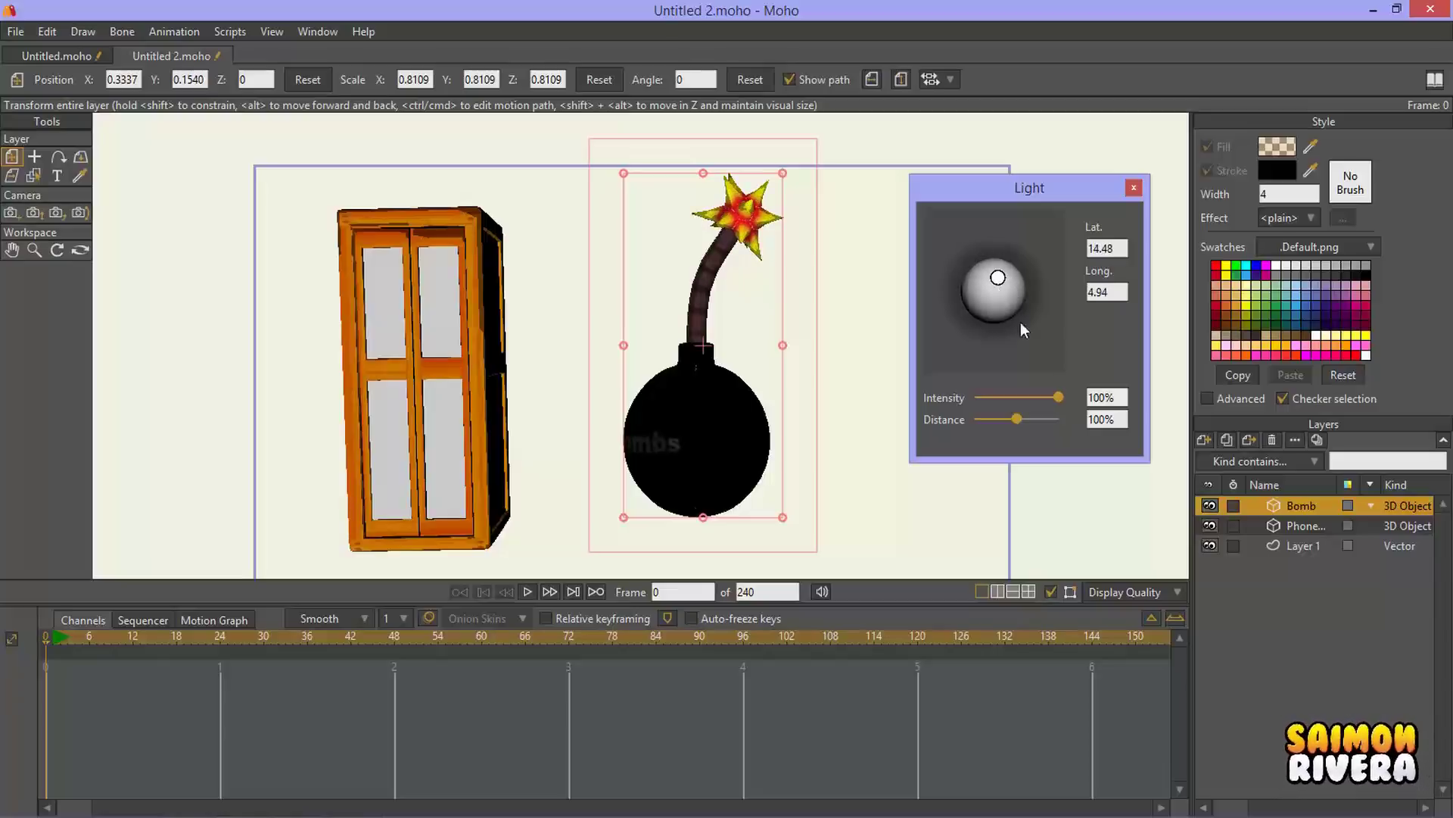
pyautogui.moveTo(1061, 403)
pyautogui.mouseDown()
pyautogui.moveTo(984, 399)
pyautogui.moveTo(1058, 398)
pyautogui.moveTo(1072, 417)
pyautogui.moveTo(966, 422)
pyautogui.moveTo(1074, 415)
pyautogui.moveTo(1005, 415)
pyautogui.moveTo(1017, 418)
pyautogui.mouseUp()
pyautogui.moveTo(1043, 284); pyautogui.dragTo(1009, 307)
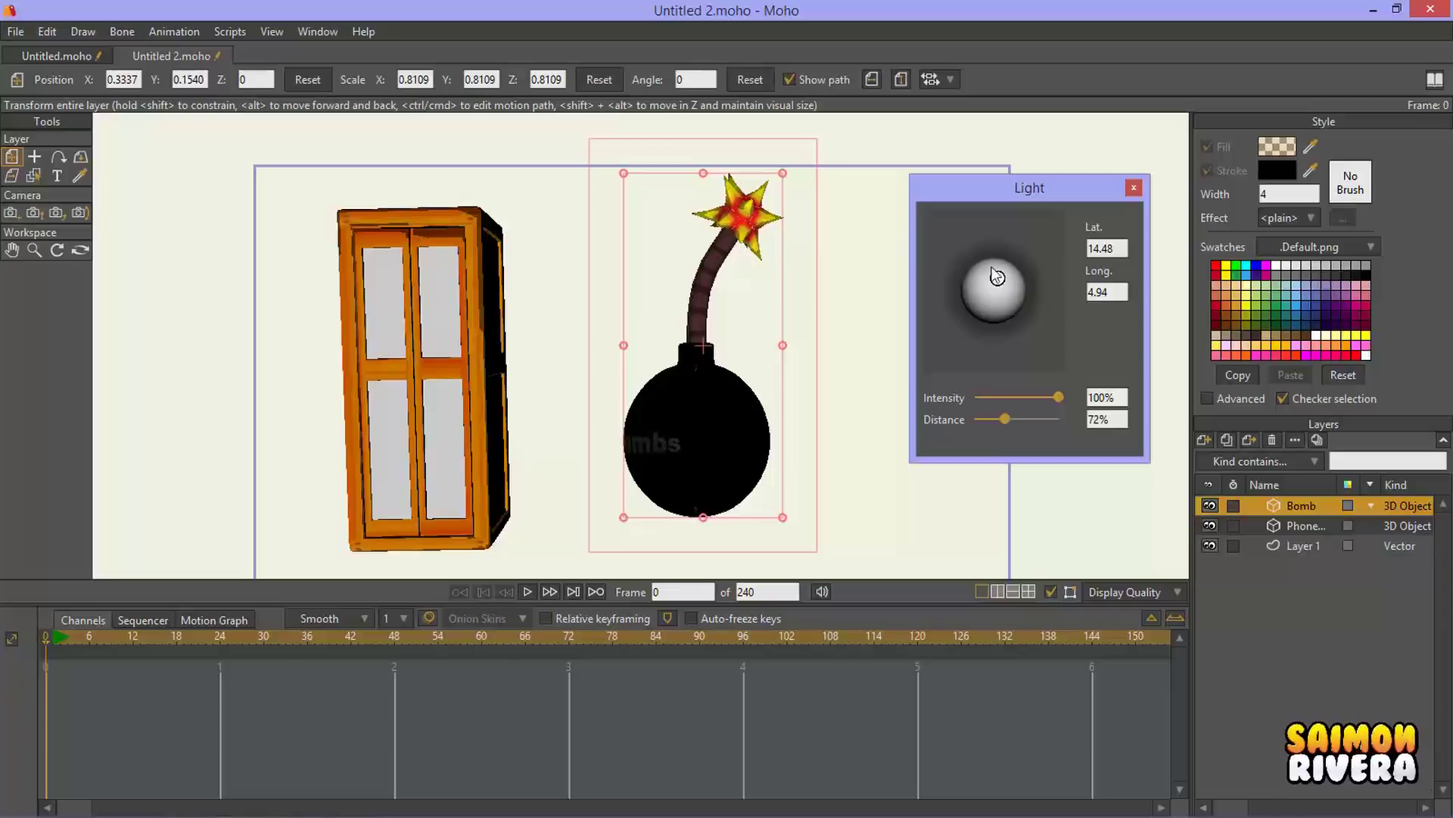
# Step: Rotate the phone booth to about X 11.58, Y 2.39, aim its light to about latitude 9.59, longitude 14.69, and close the Light settings
pyautogui.click(1211, 522)
pyautogui.click(80, 157)
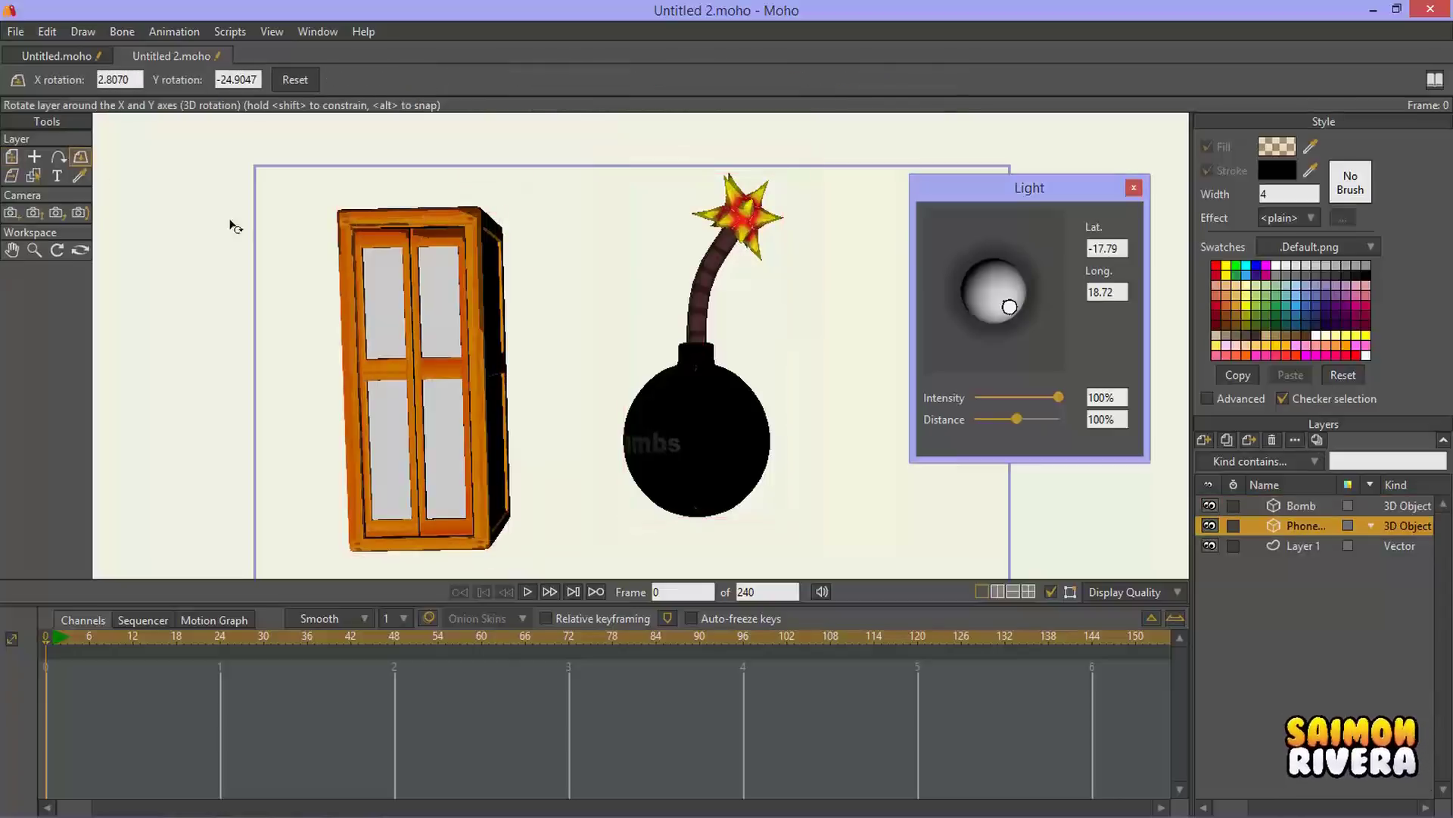
pyautogui.moveTo(234, 228); pyautogui.dragTo(528, 260)
pyautogui.moveTo(995, 311)
pyautogui.mouseDown()
pyautogui.moveTo(986, 246)
pyautogui.moveTo(1017, 263)
pyautogui.moveTo(1019, 292)
pyautogui.moveTo(977, 295)
pyautogui.moveTo(1015, 280)
pyautogui.moveTo(998, 292)
pyautogui.moveTo(1008, 313)
pyautogui.moveTo(995, 280)
pyautogui.moveTo(970, 285)
pyautogui.moveTo(1025, 302)
pyautogui.moveTo(994, 301)
pyautogui.mouseUp()
pyautogui.moveTo(1016, 302); pyautogui.dragTo(1007, 281)
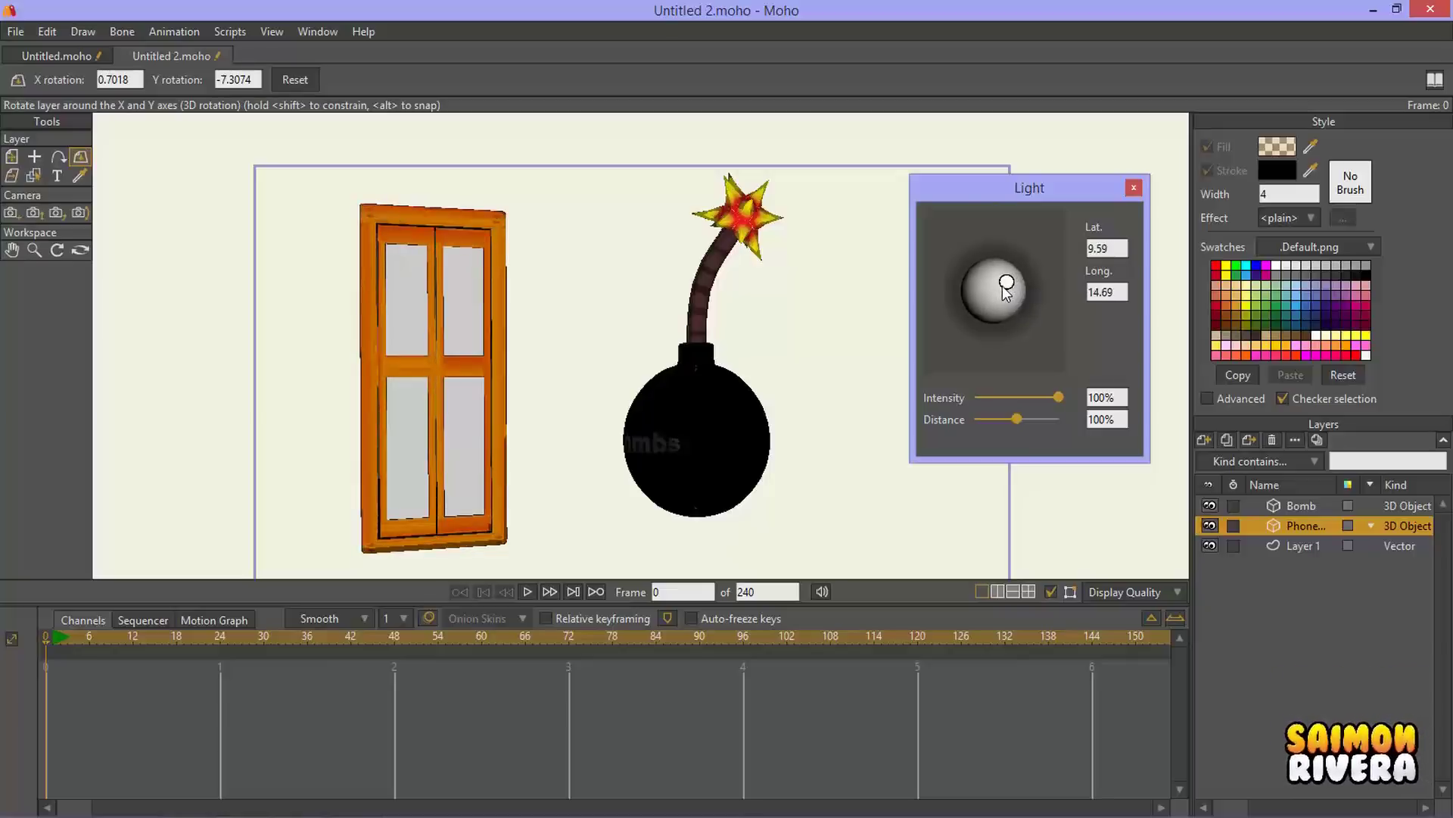
pyautogui.moveTo(394, 362); pyautogui.dragTo(522, 364)
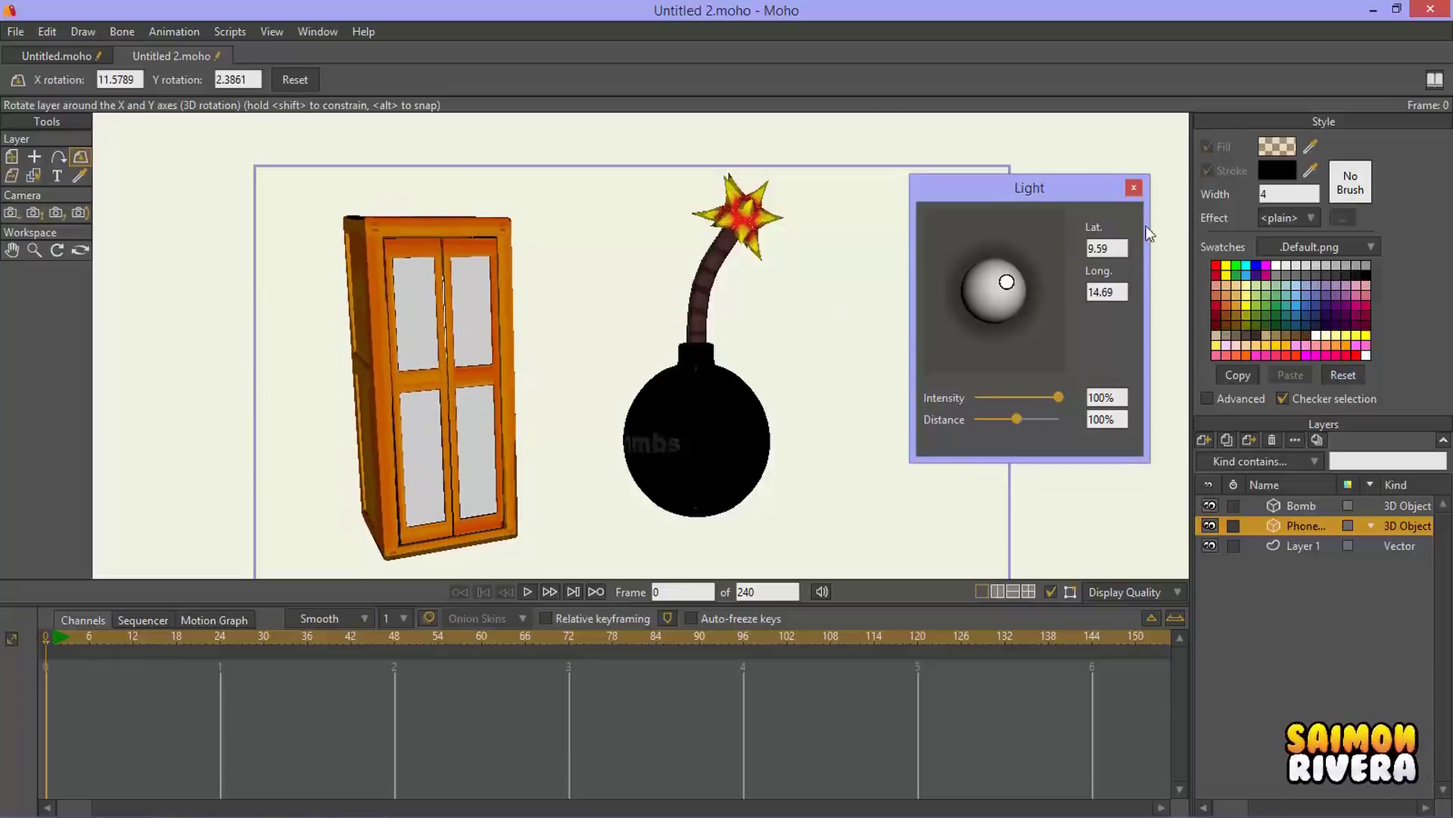
pyautogui.click(1134, 188)
# Step: Open the Bitmap Color window beside the bomb to view its color controls, and close it
pyautogui.click(303, 36)
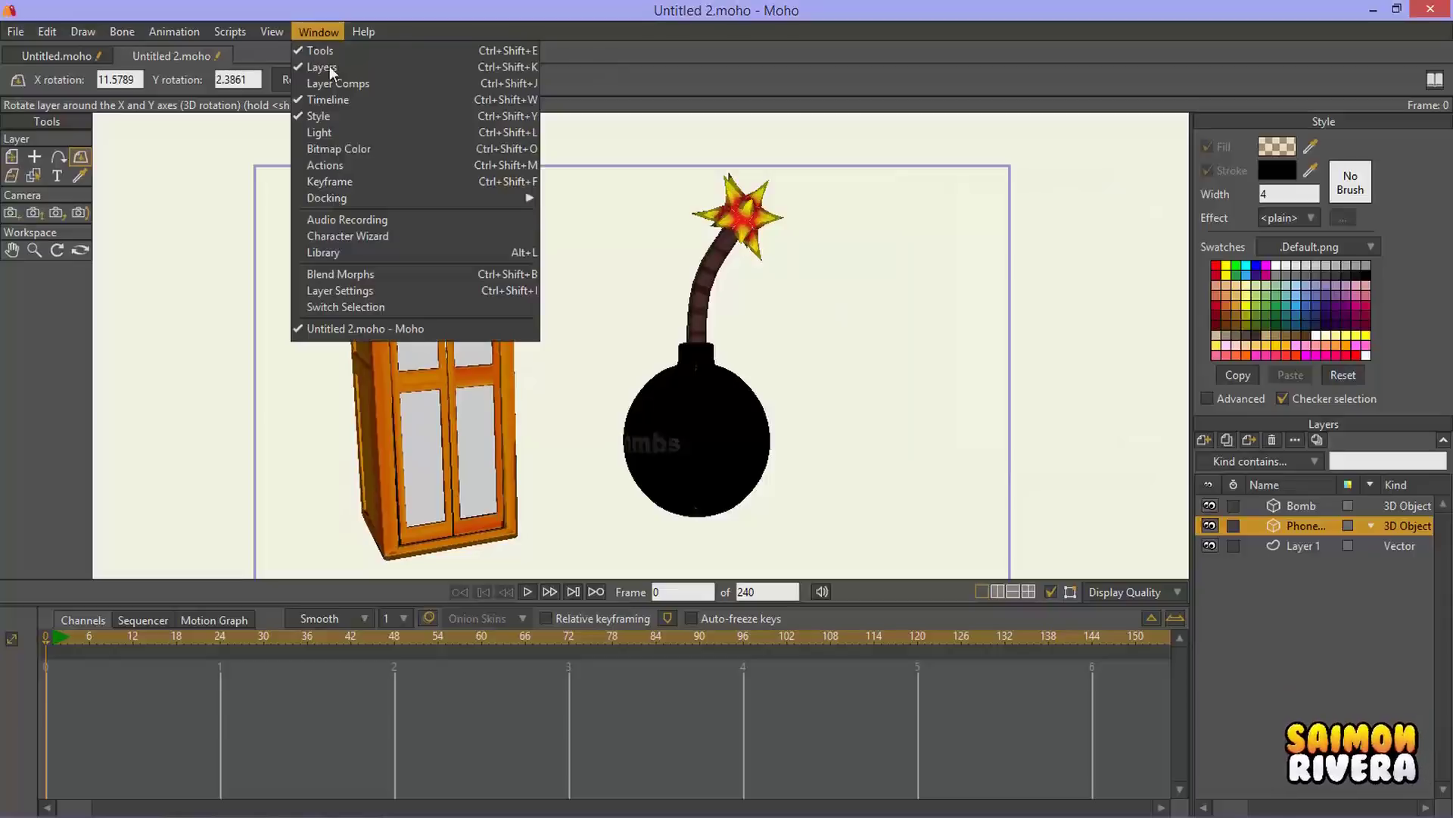
pyautogui.click(371, 150)
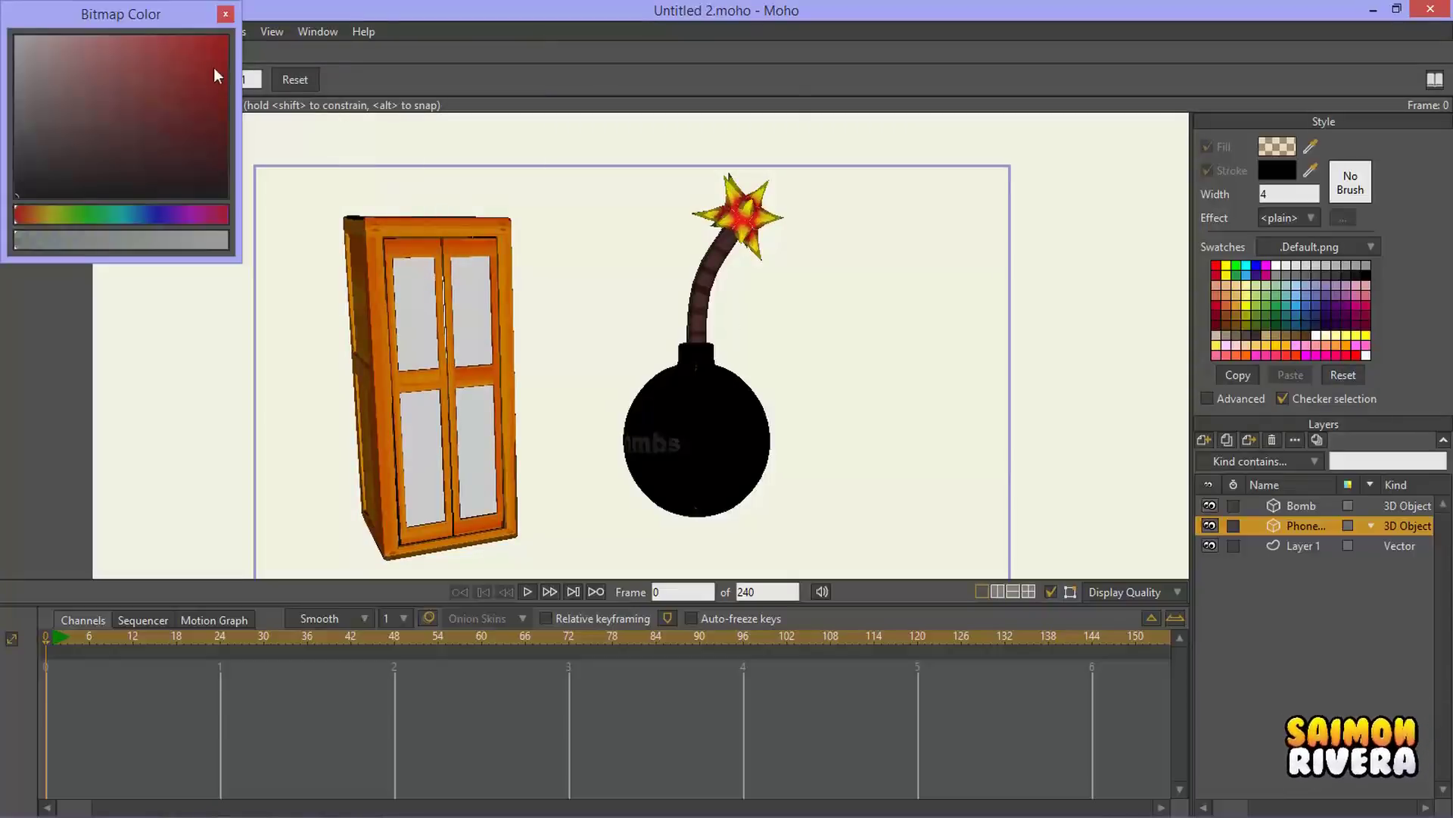
pyautogui.moveTo(151, 14); pyautogui.dragTo(869, 164)
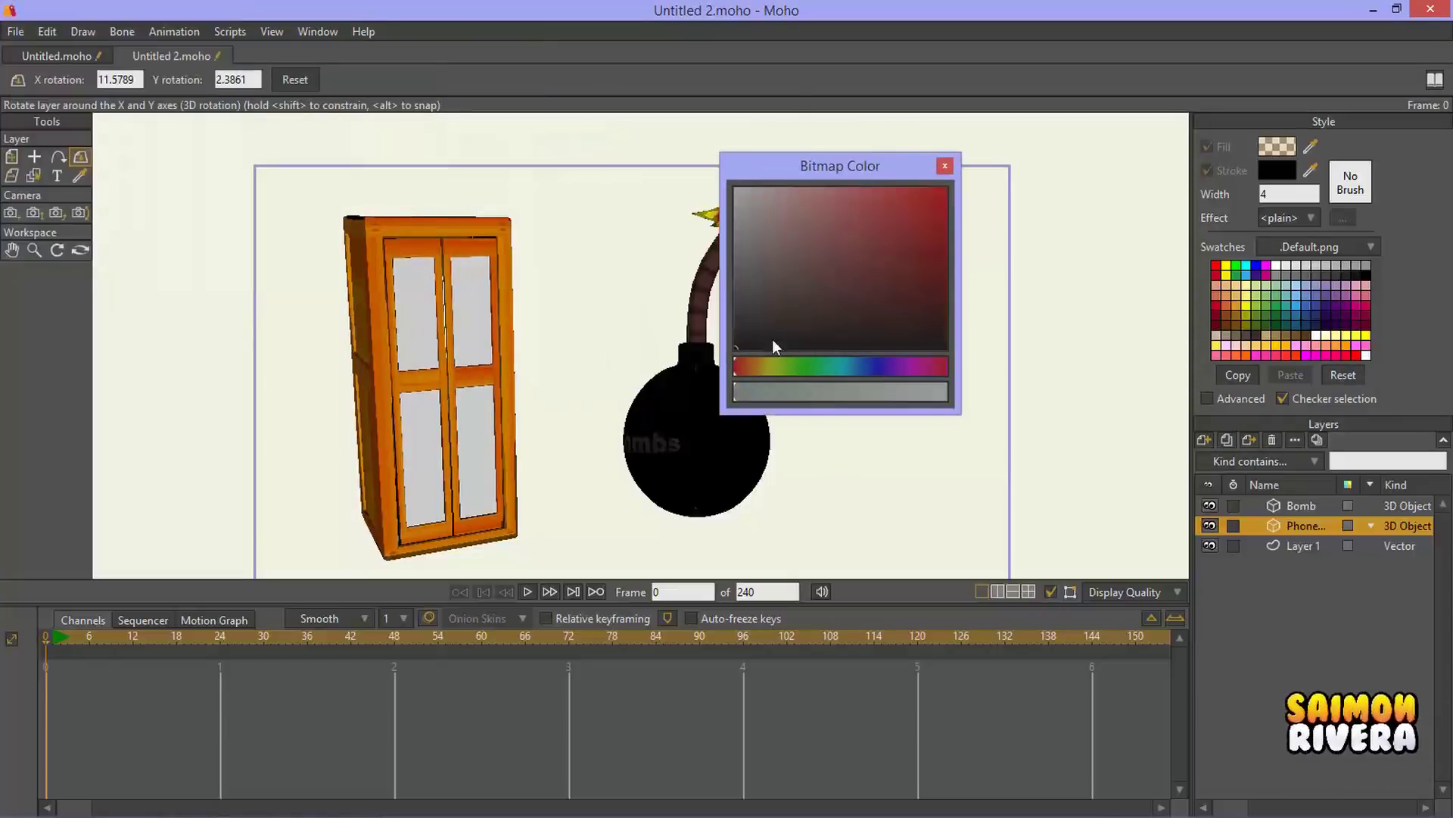
pyautogui.moveTo(866, 169); pyautogui.dragTo(978, 198)
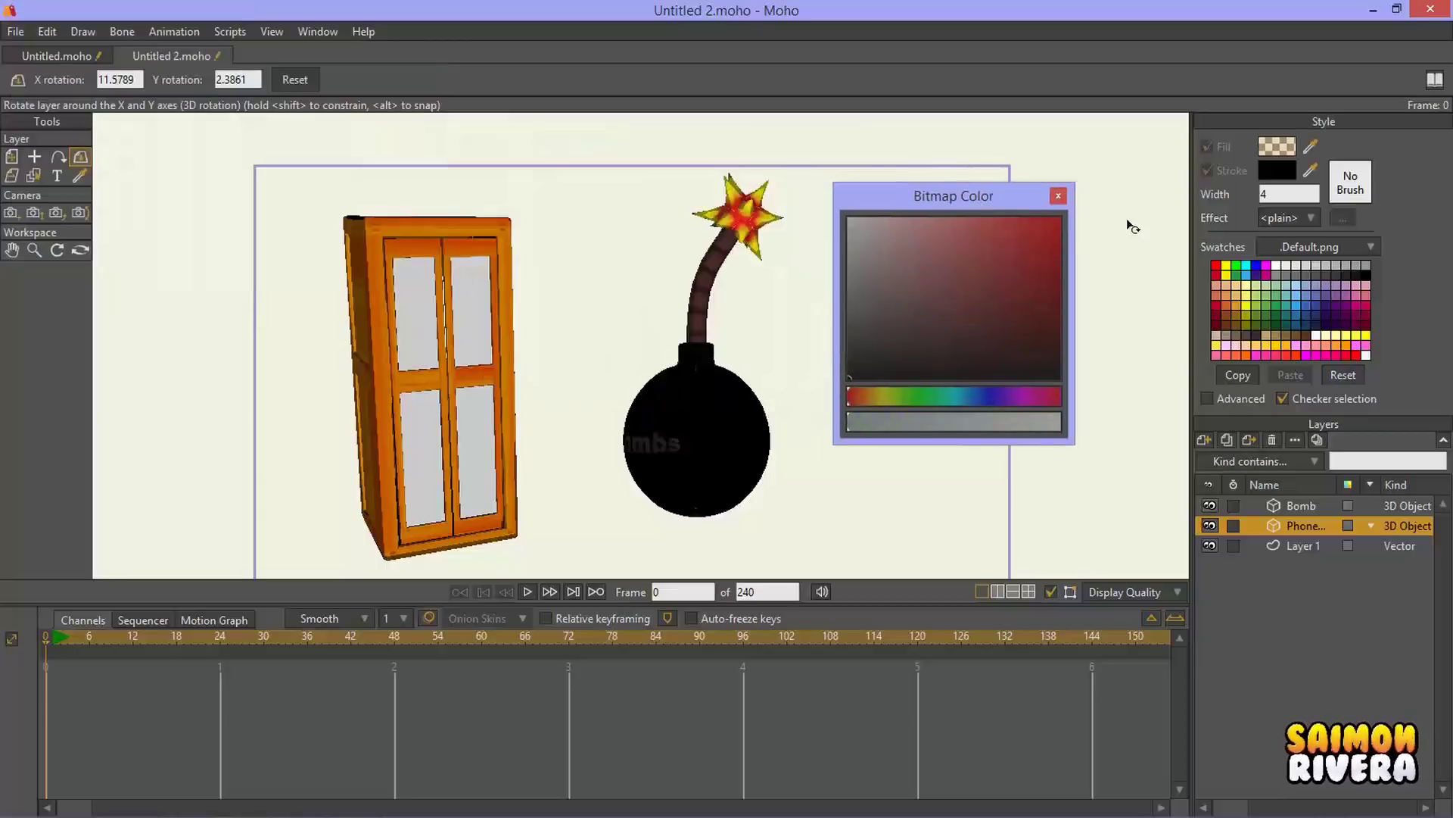
pyautogui.click(1061, 199)
# Step: Delete the Bomb and phone booth 3D layers from the project
pyautogui.click(1293, 504)
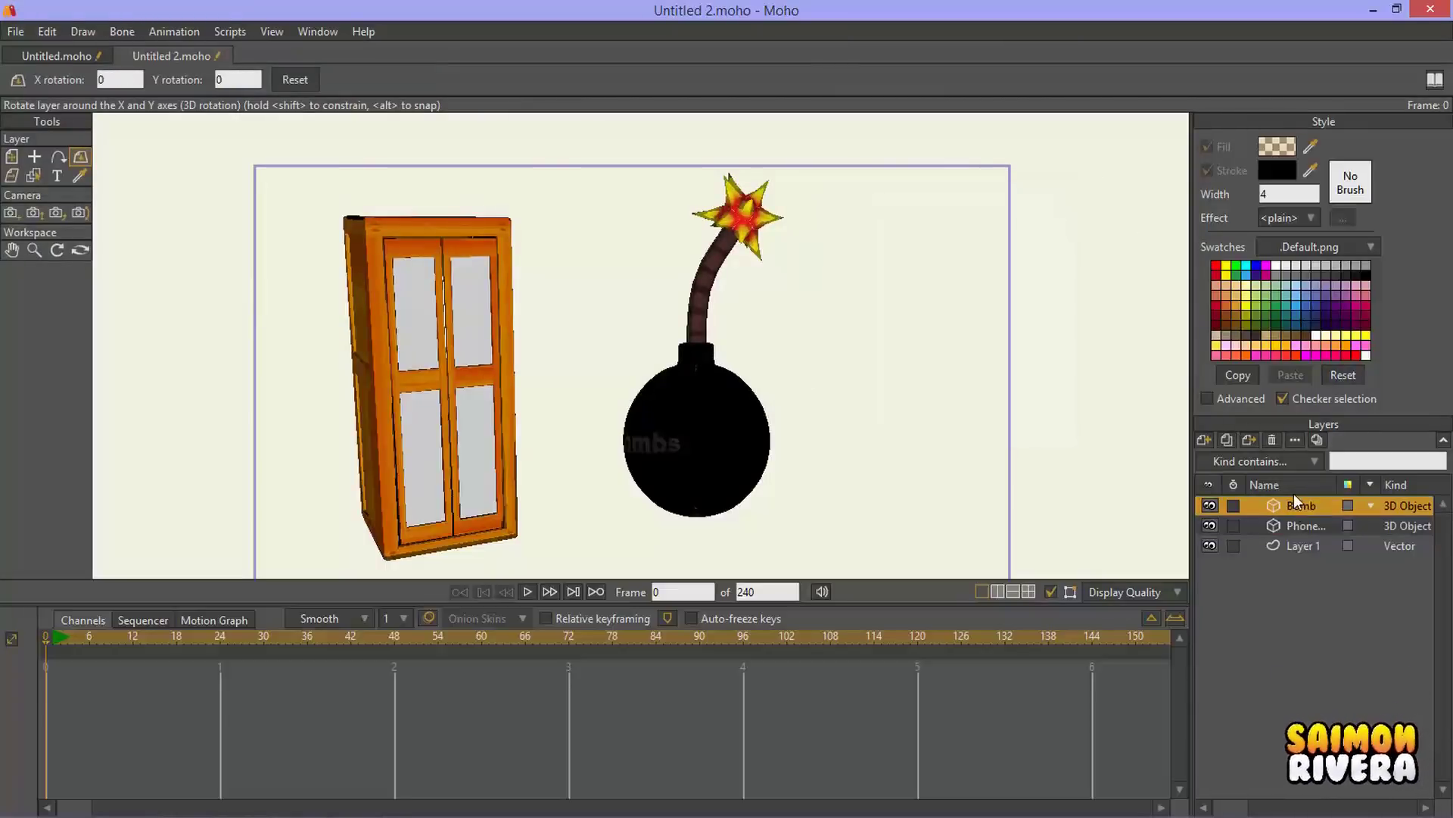
pyautogui.click(1275, 438)
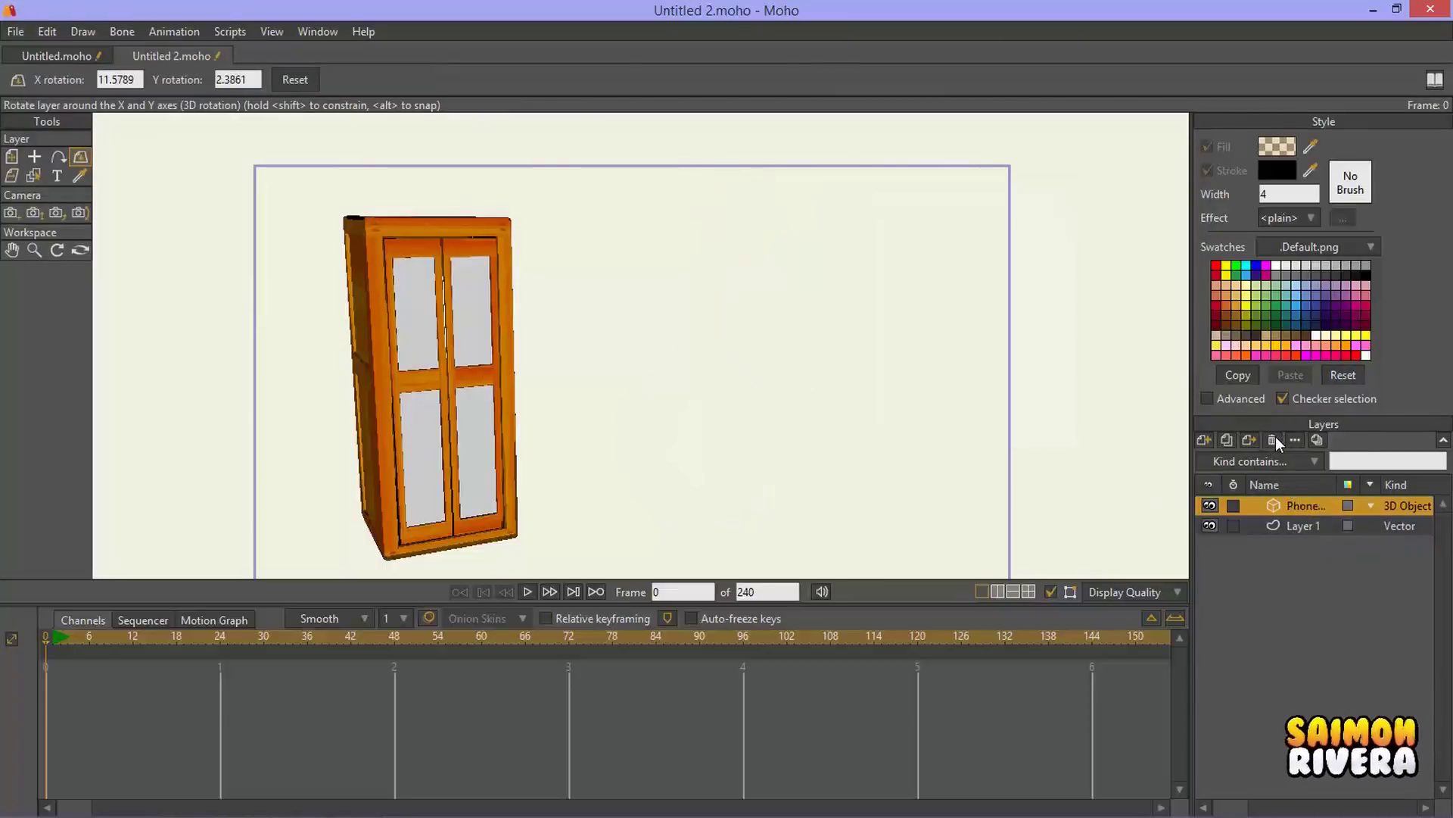
pyautogui.click(1275, 438)
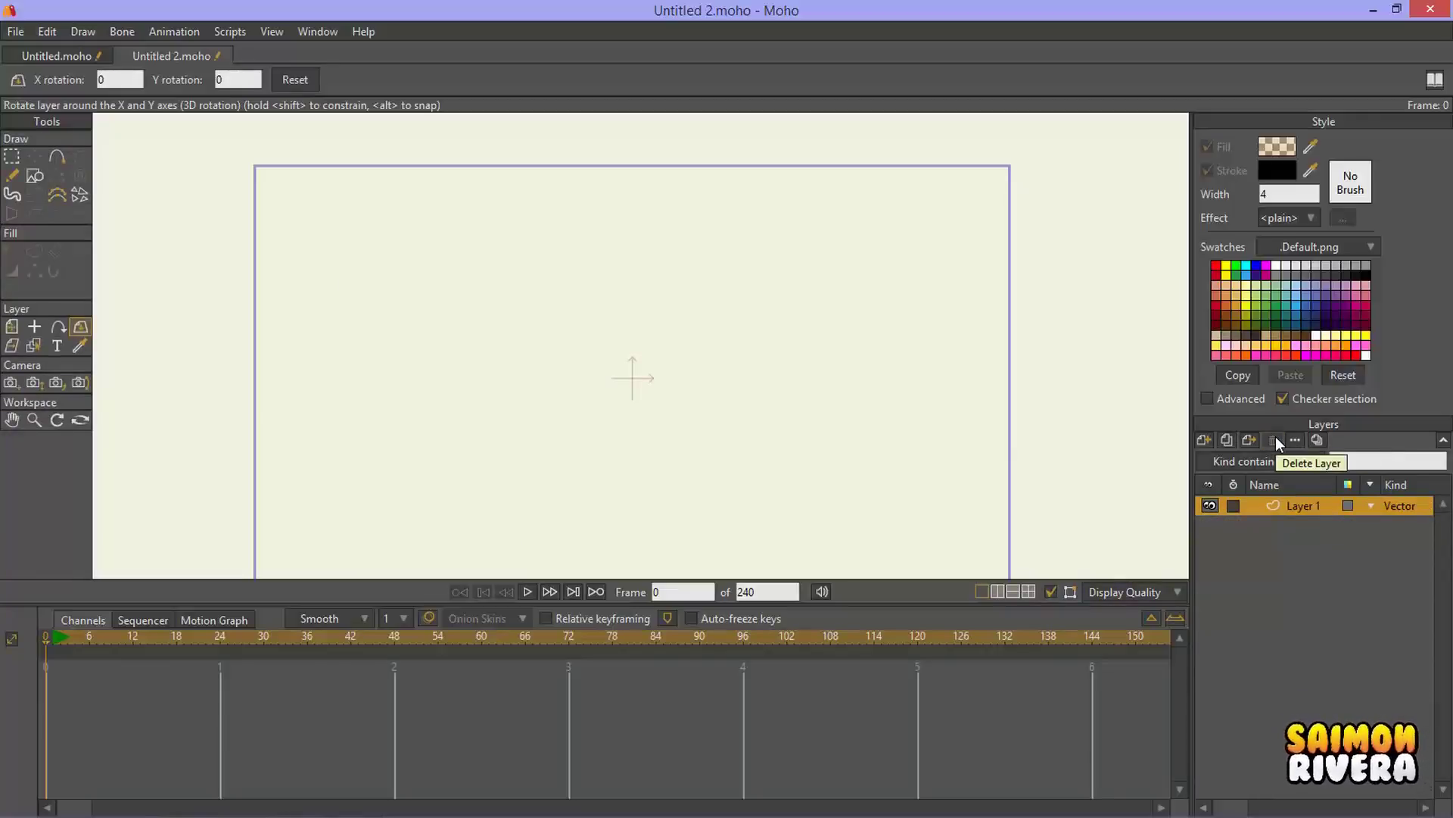
# Step: Import the Anvil OBJ from the library's Props folder as a new 3D Object layer
pyautogui.click(1205, 442)
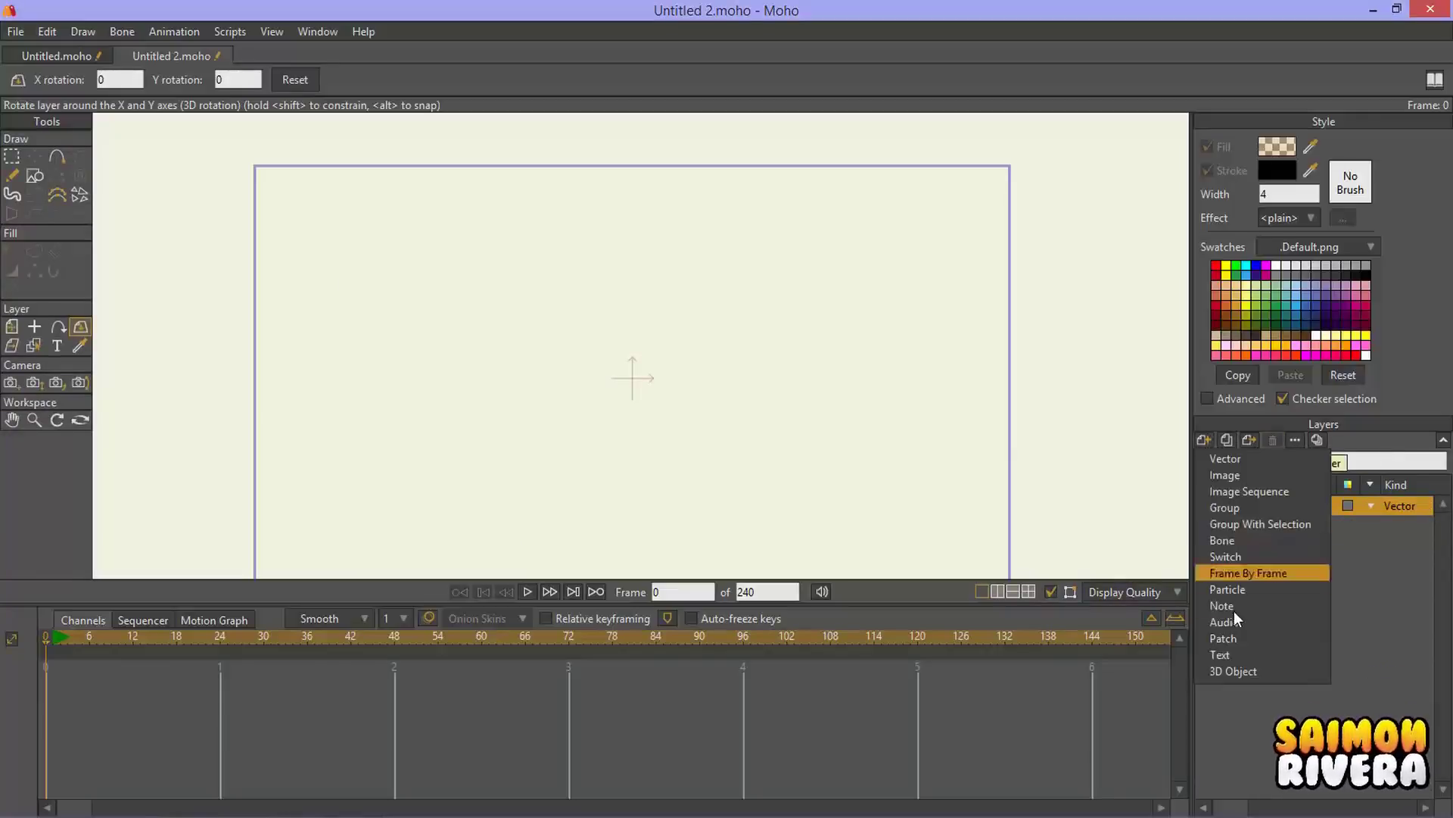
pyautogui.click(1241, 671)
pyautogui.click(932, 345)
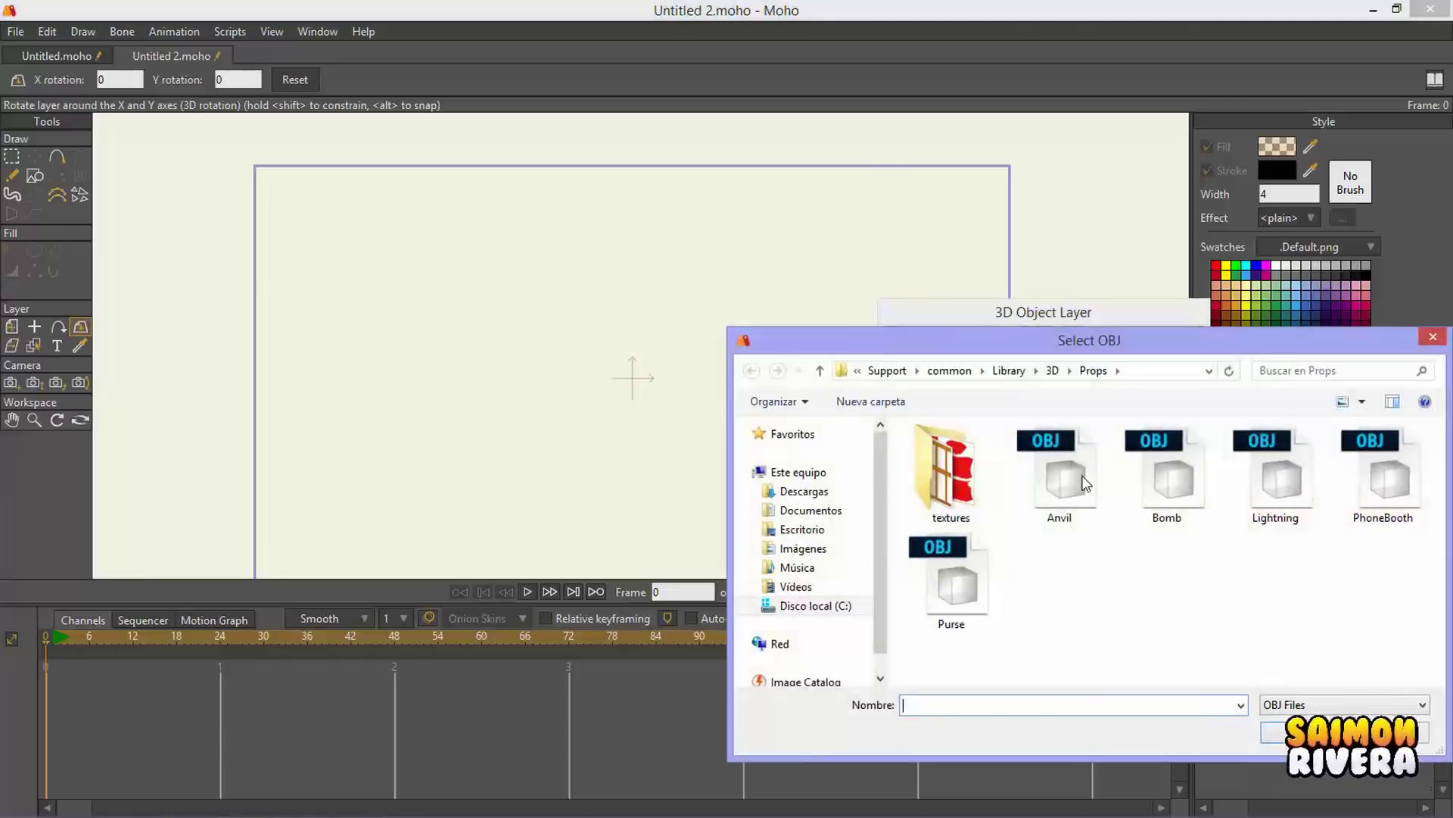
pyautogui.doubleClick(1051, 454)
pyautogui.click(1090, 419)
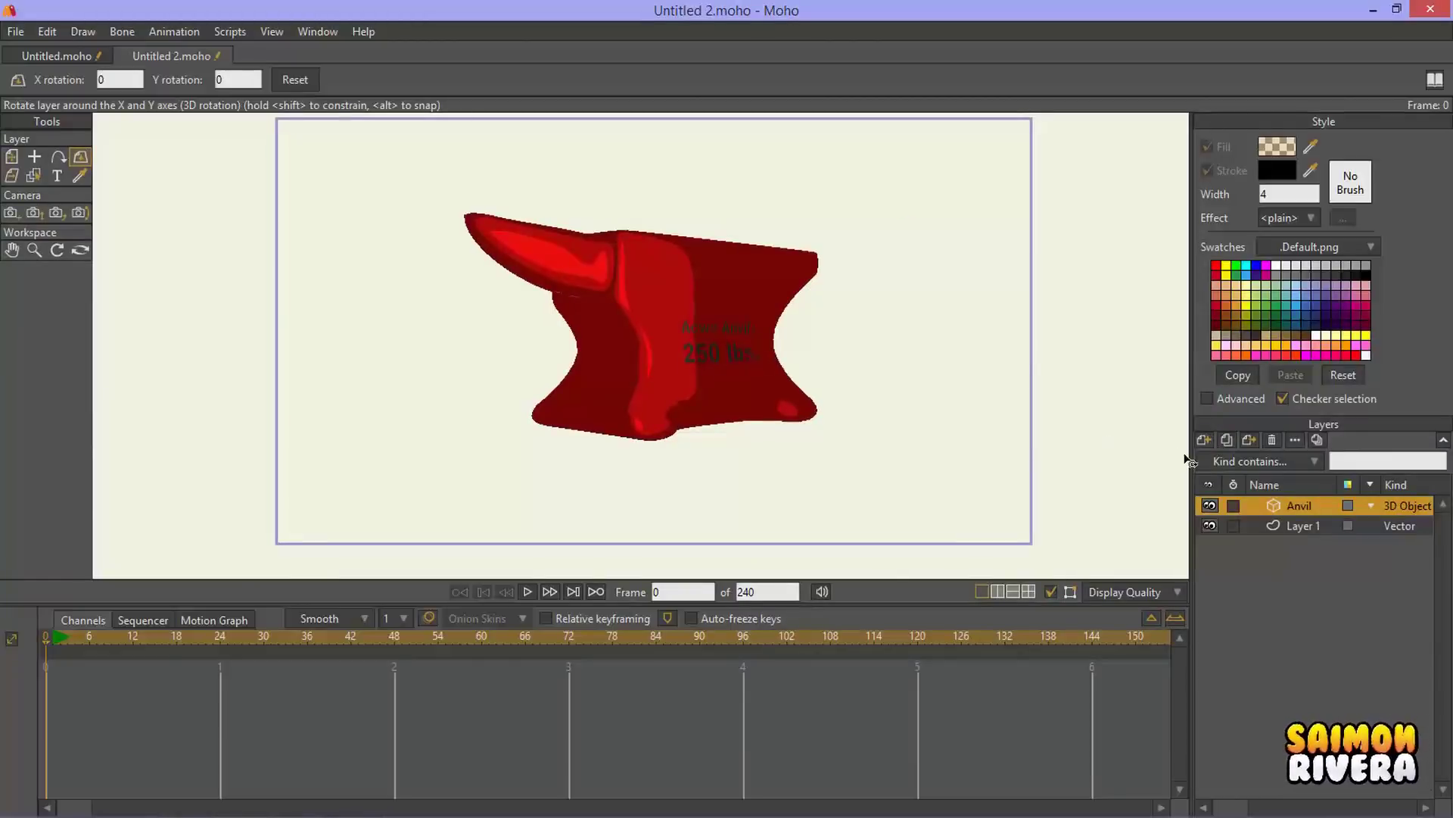
# Step: Open the Anvil layer's material settings beside its Light settings, and aim the light to about latitude 12.84, longitude 25.30
pyautogui.doubleClick(1301, 504)
pyautogui.click(1063, 81)
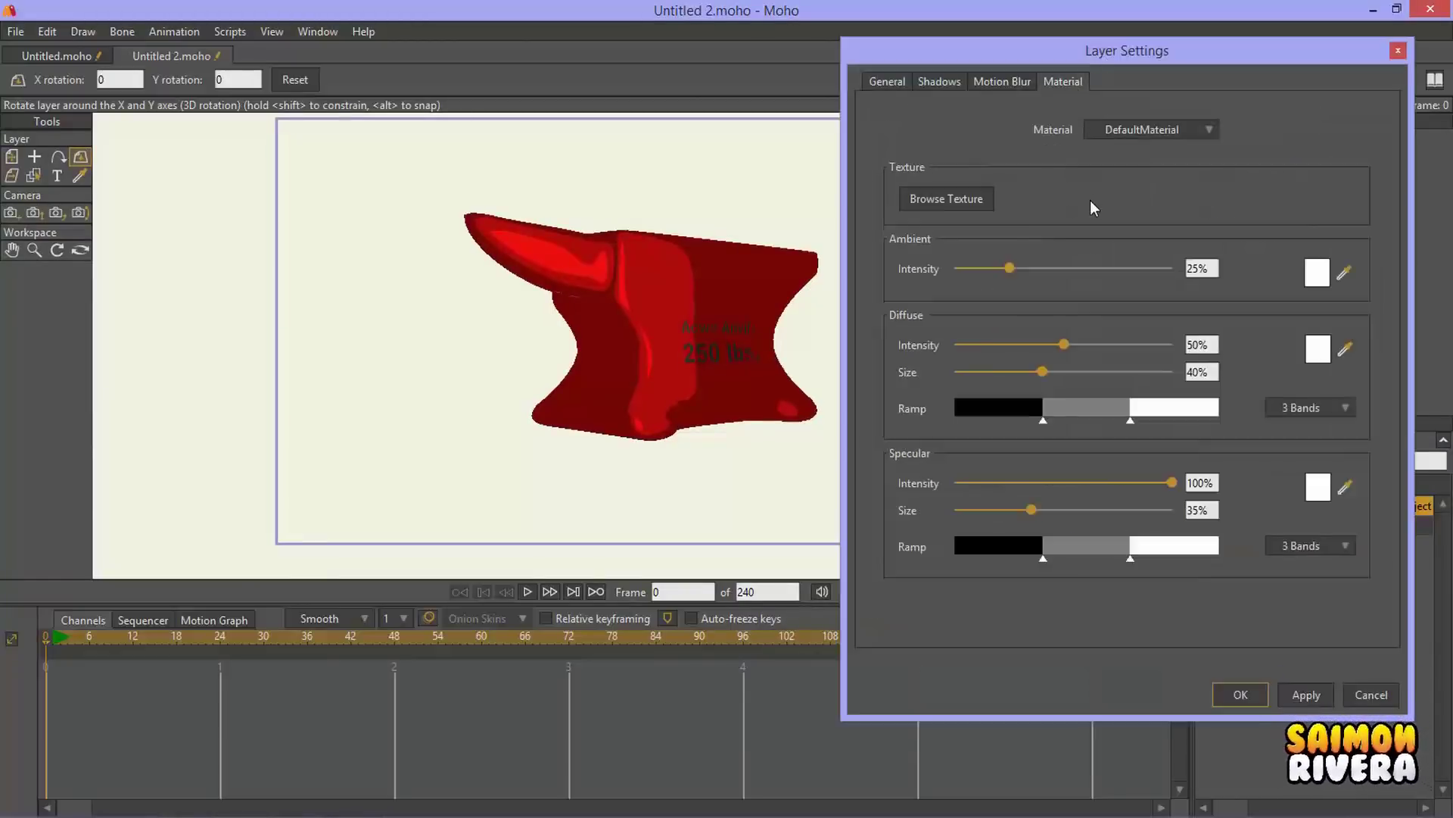
pyautogui.click(318, 31)
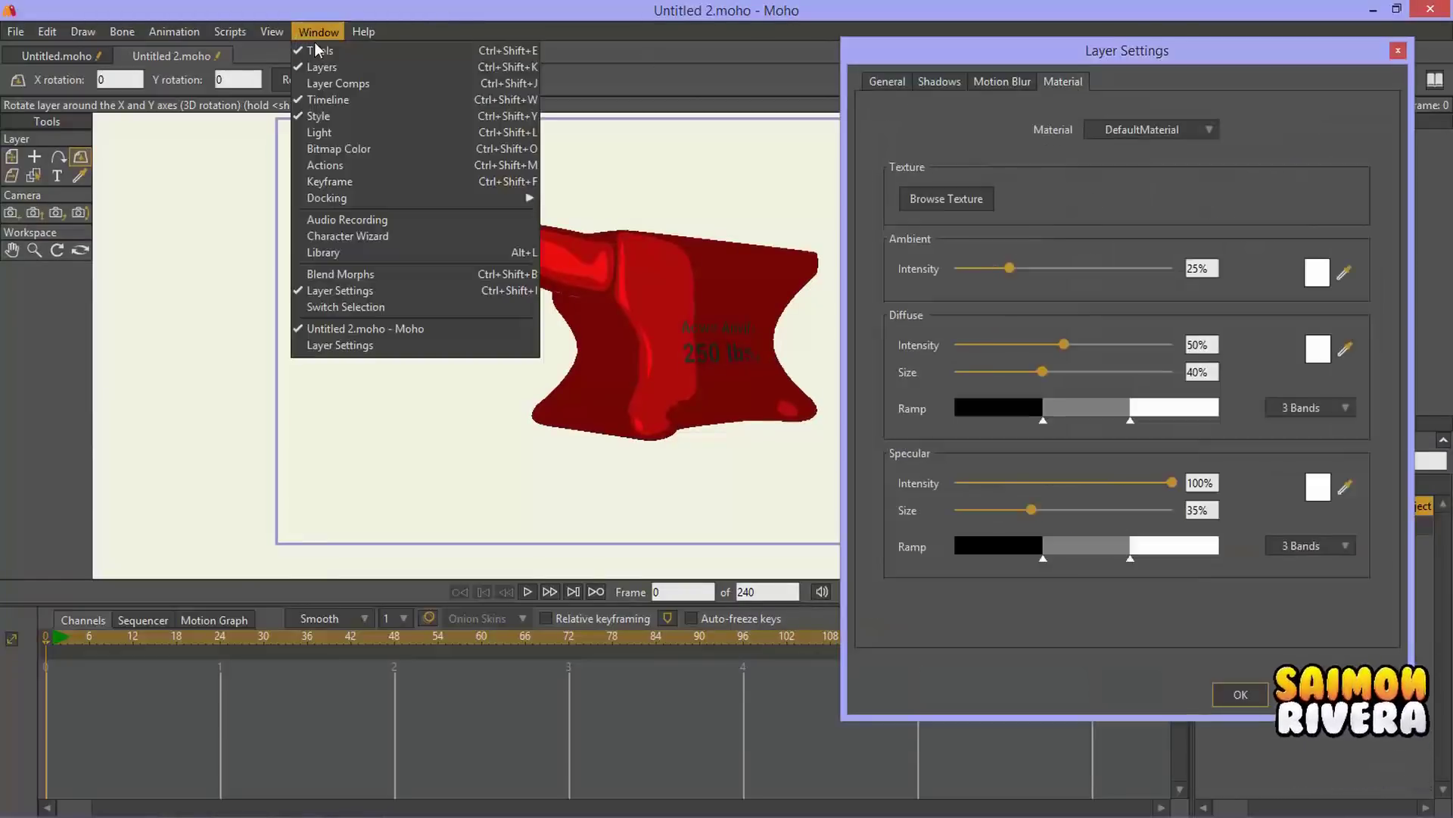
pyautogui.click(319, 133)
pyautogui.moveTo(1000, 193); pyautogui.dragTo(236, 264)
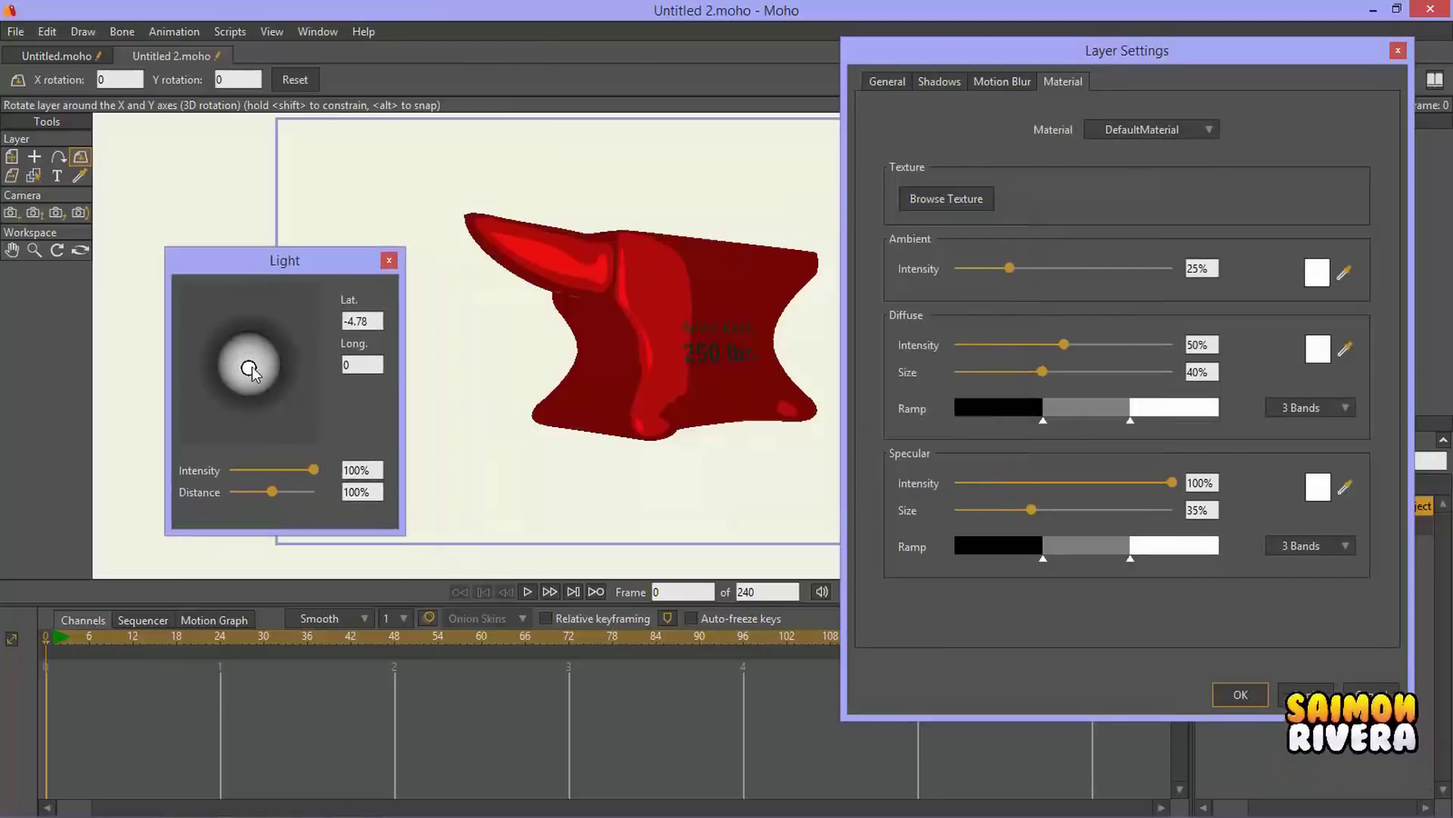
pyautogui.moveTo(243, 367); pyautogui.dragTo(271, 351)
# Step: Set the DefaultMaterial's ambient intensity to 30% and diffuse intensity to 39%, and load ToonBomb_3D as its texture
pyautogui.moveTo(1009, 268)
pyautogui.mouseDown()
pyautogui.moveTo(1072, 277)
pyautogui.moveTo(1019, 272)
pyautogui.mouseUp()
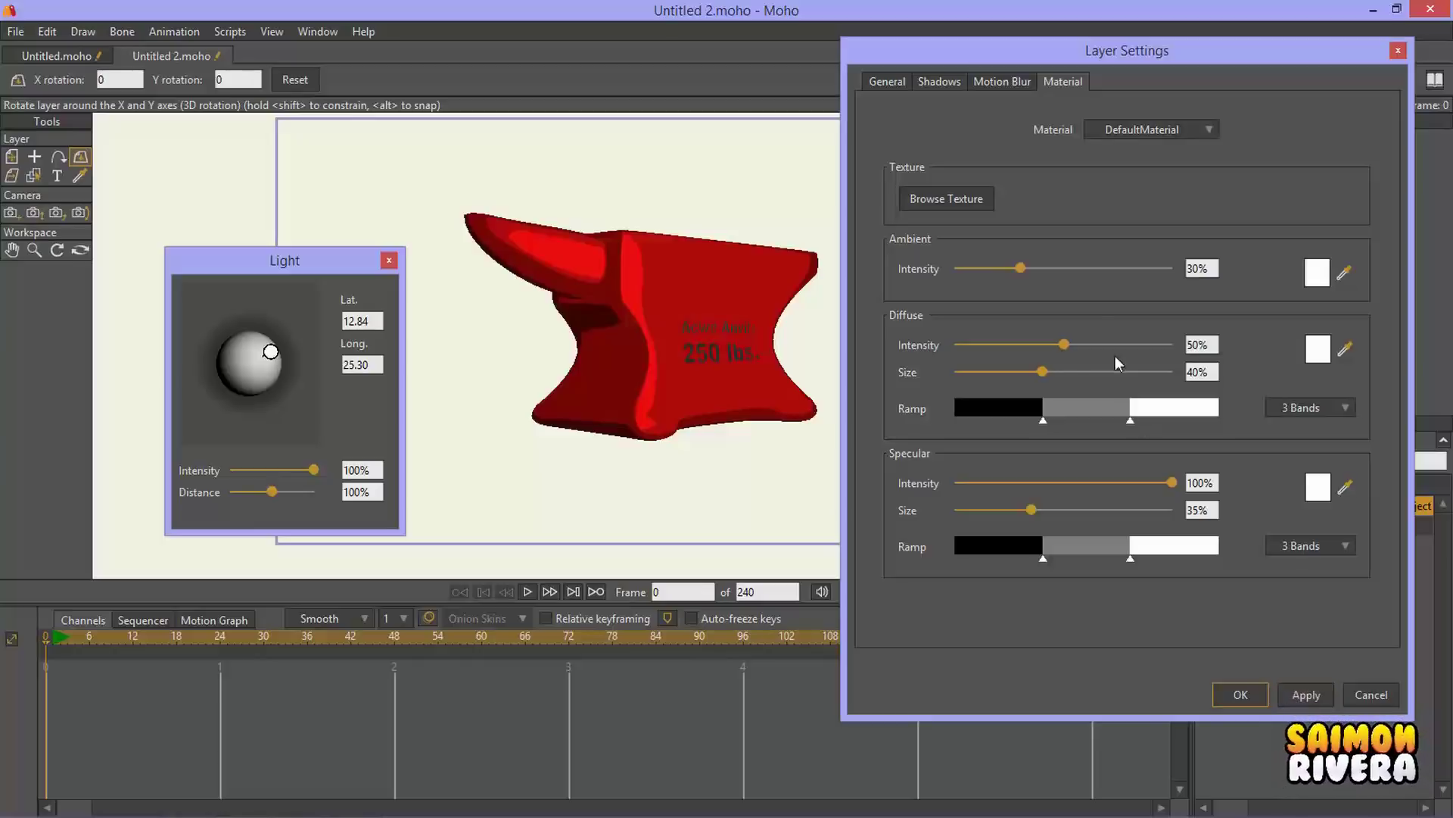
pyautogui.moveTo(1069, 346); pyautogui.dragTo(1039, 345)
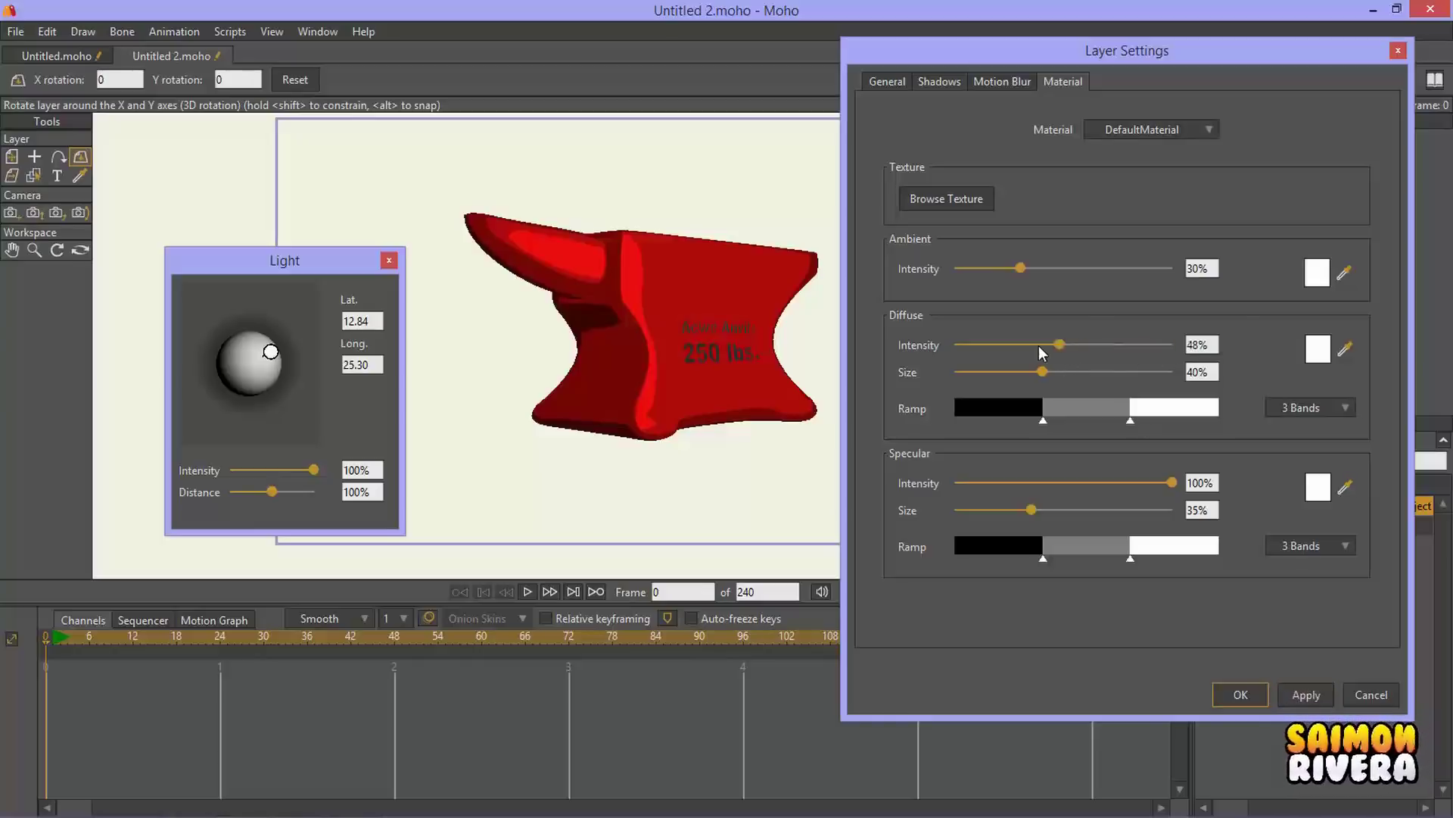
pyautogui.click(972, 200)
pyautogui.click(984, 324)
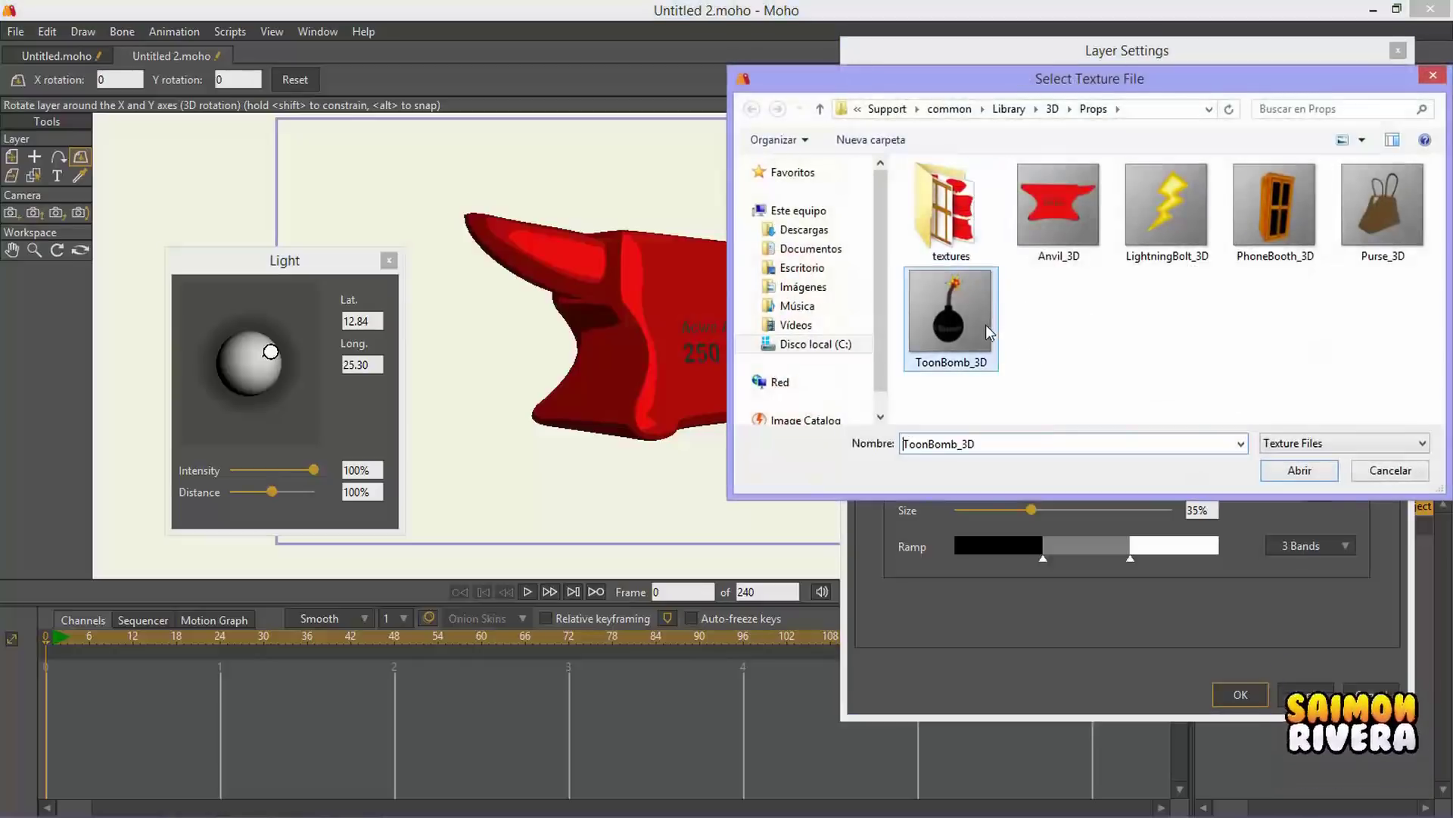
pyautogui.click(1314, 475)
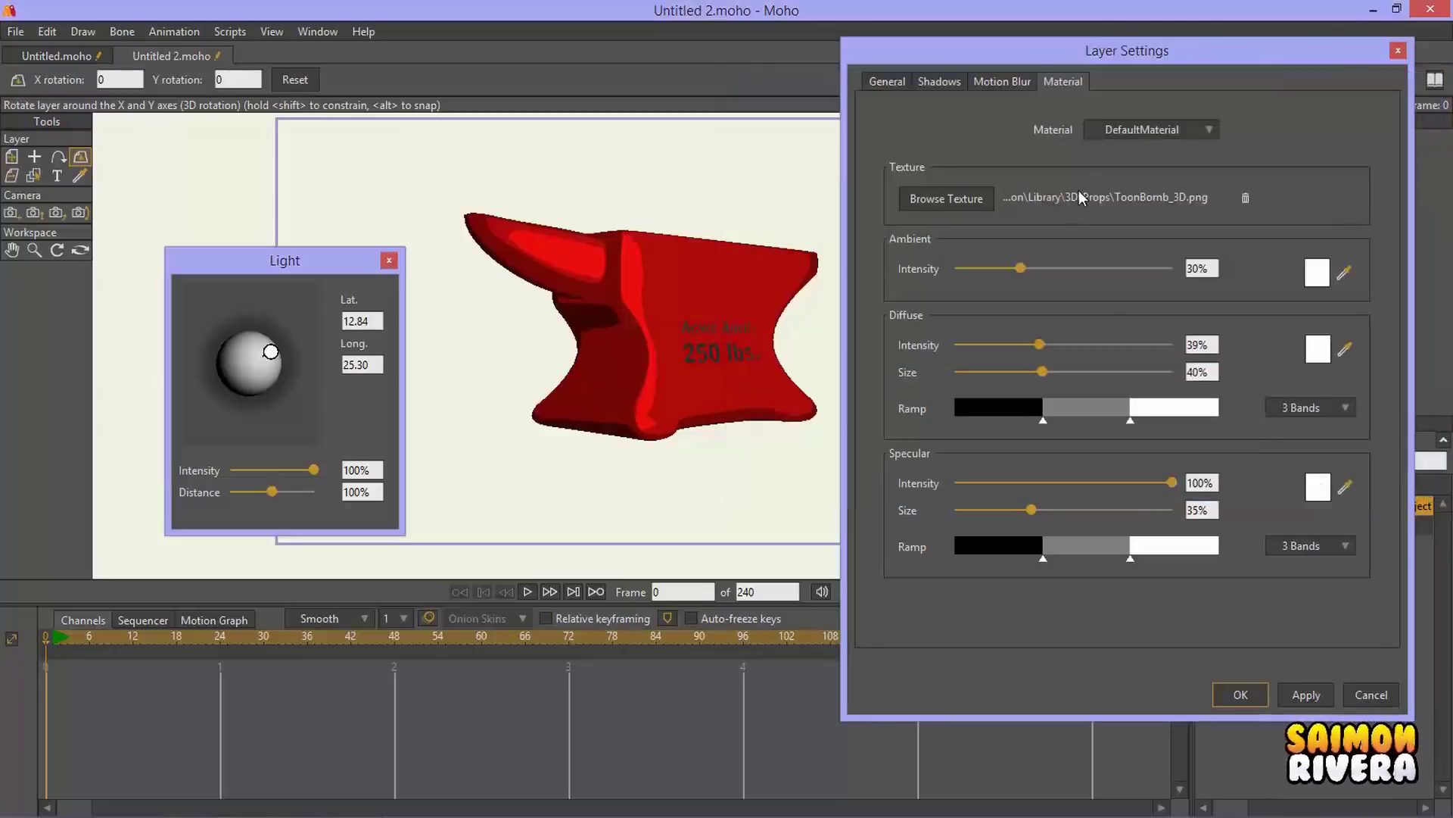
# Step: Switch to the Anvil.003 material with PhoneBooth_3D as its texture, and aim the light to about latitude 4.78, longitude 37.82
pyautogui.click(1198, 133)
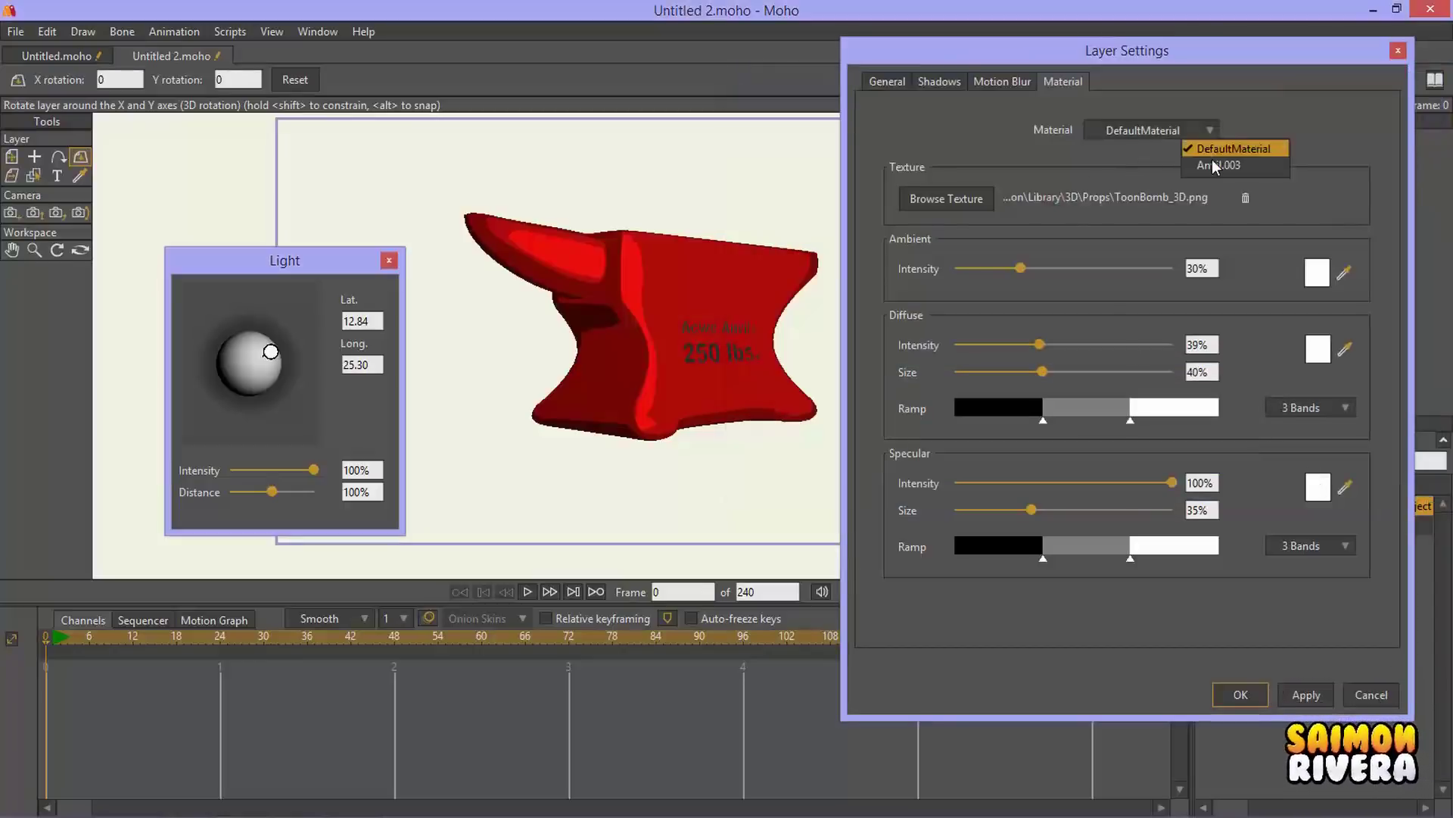
pyautogui.click(1213, 160)
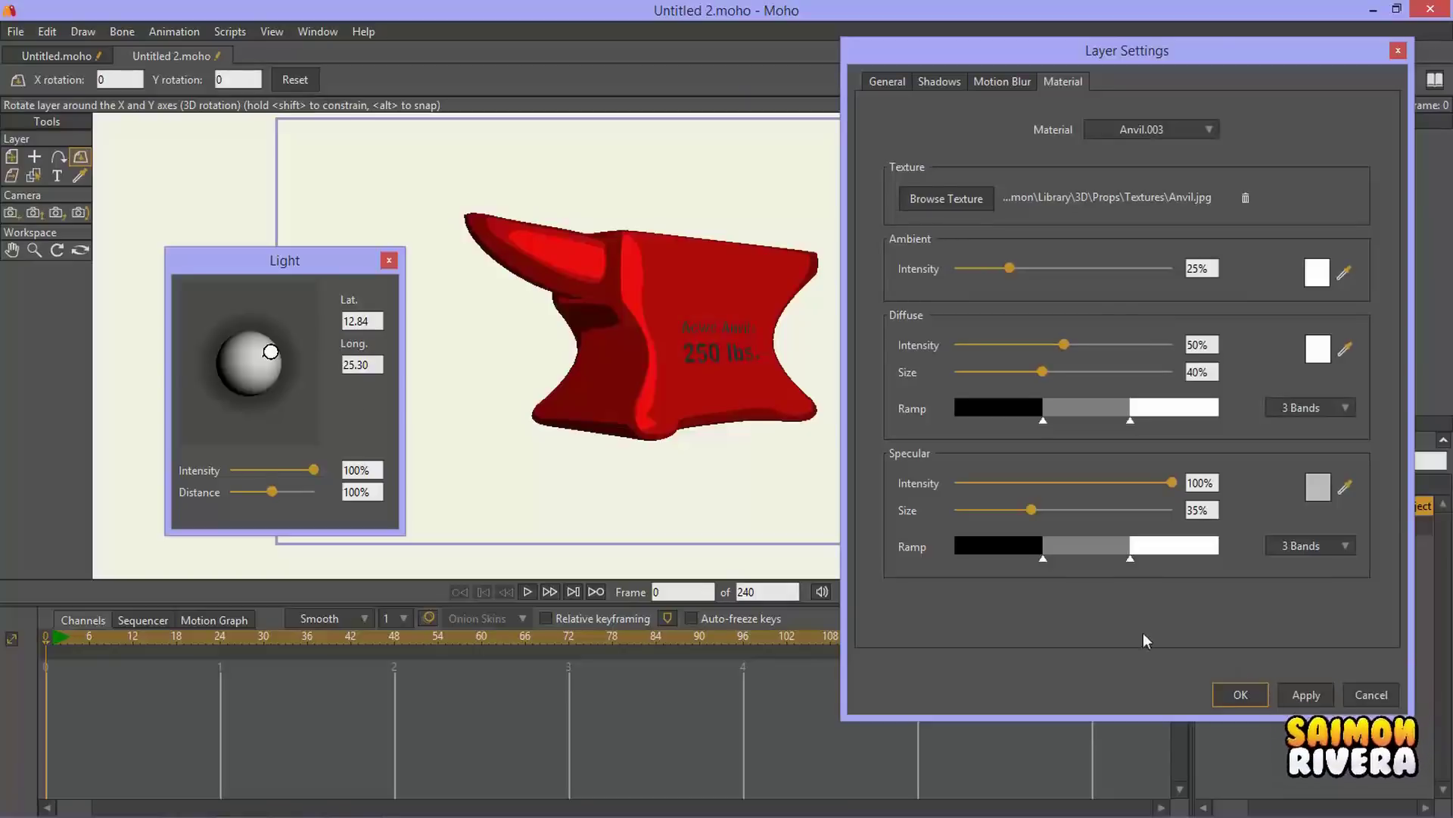
pyautogui.moveTo(271, 351)
pyautogui.mouseDown()
pyautogui.moveTo(261, 371)
pyautogui.moveTo(221, 369)
pyautogui.moveTo(289, 339)
pyautogui.moveTo(234, 364)
pyautogui.moveTo(281, 359)
pyautogui.mouseUp()
pyautogui.click(946, 198)
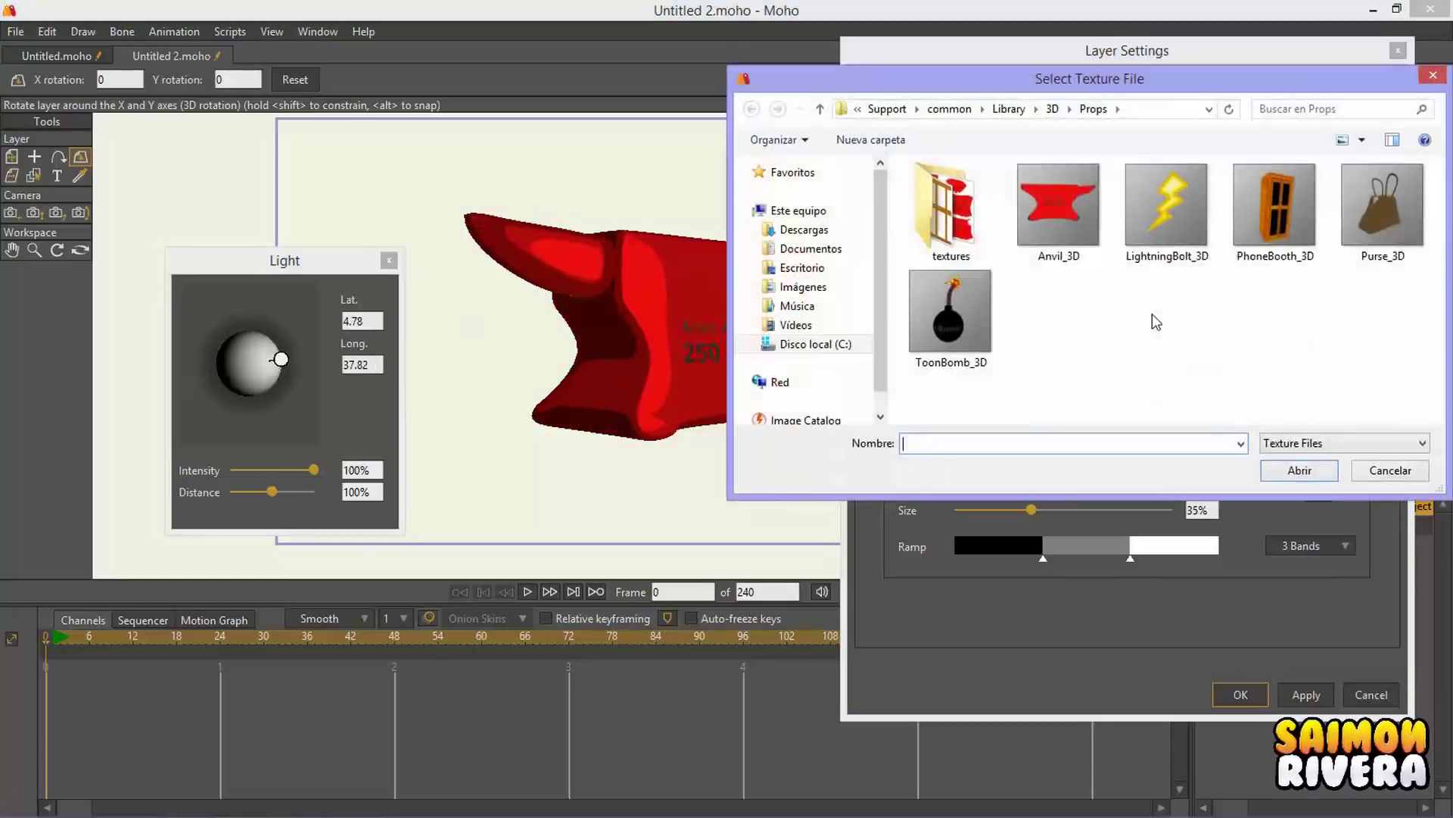
pyautogui.click(1287, 212)
pyautogui.click(1300, 470)
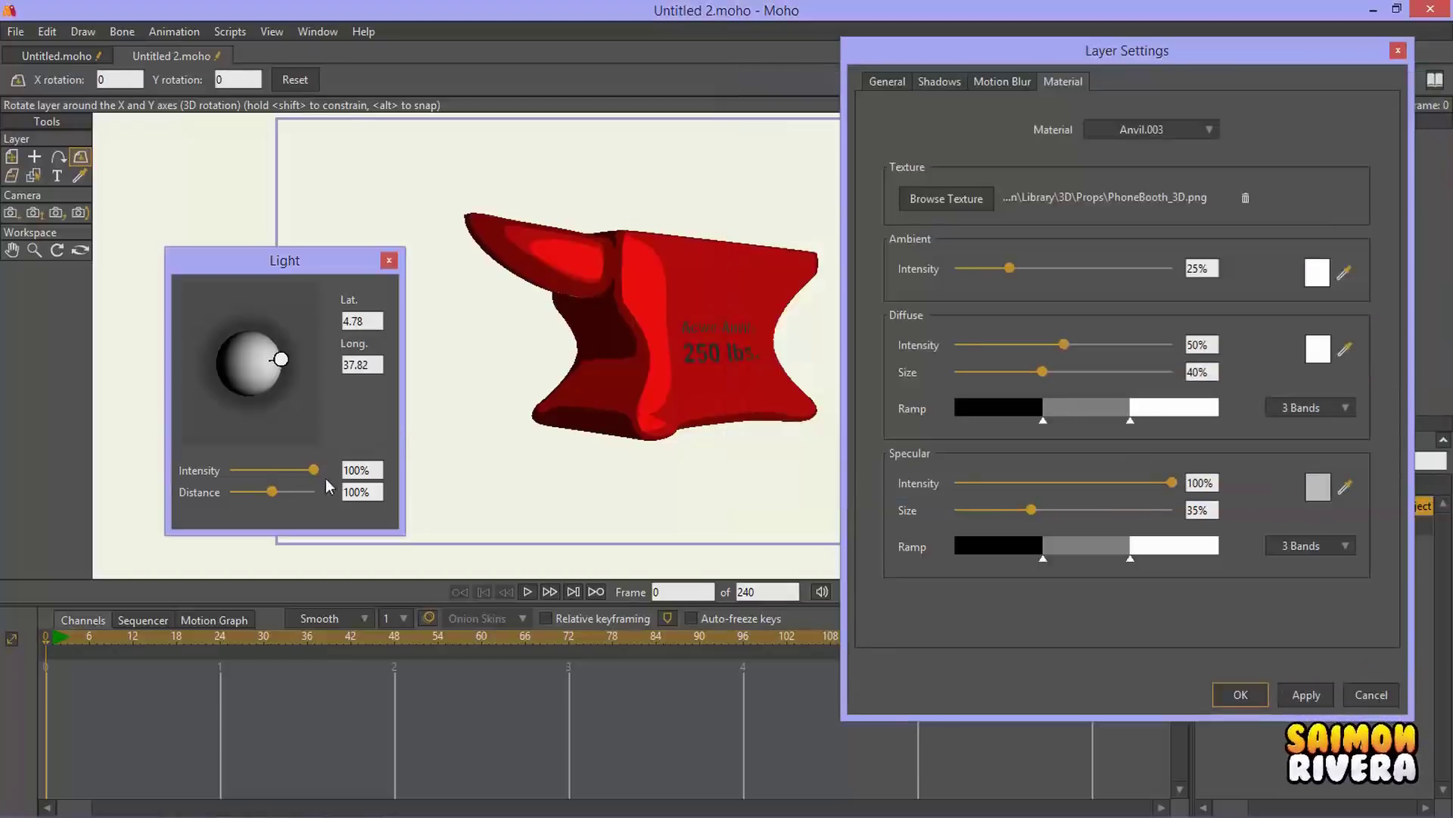
# Step: Set light distance to 152%, aim it to about latitude -4.78, longitude 35.83, try a 54% diffuse size, and cancel the layer settings
pyautogui.moveTo(270, 489)
pyautogui.mouseDown()
pyautogui.moveTo(279, 470)
pyautogui.moveTo(293, 492)
pyautogui.mouseUp()
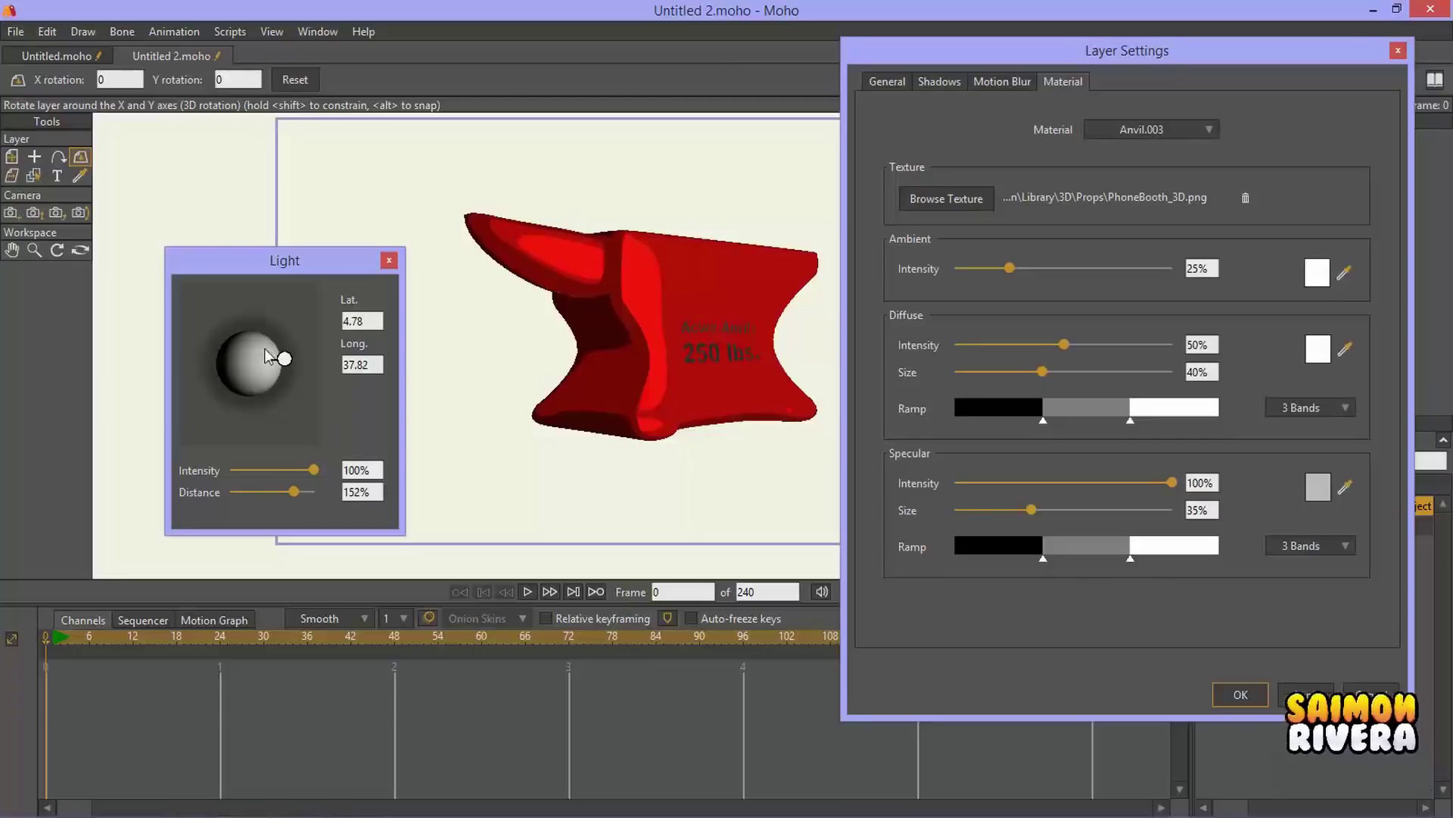
pyautogui.moveTo(285, 358)
pyautogui.mouseDown()
pyautogui.moveTo(216, 336)
pyautogui.moveTo(292, 345)
pyautogui.moveTo(265, 385)
pyautogui.moveTo(283, 368)
pyautogui.mouseUp()
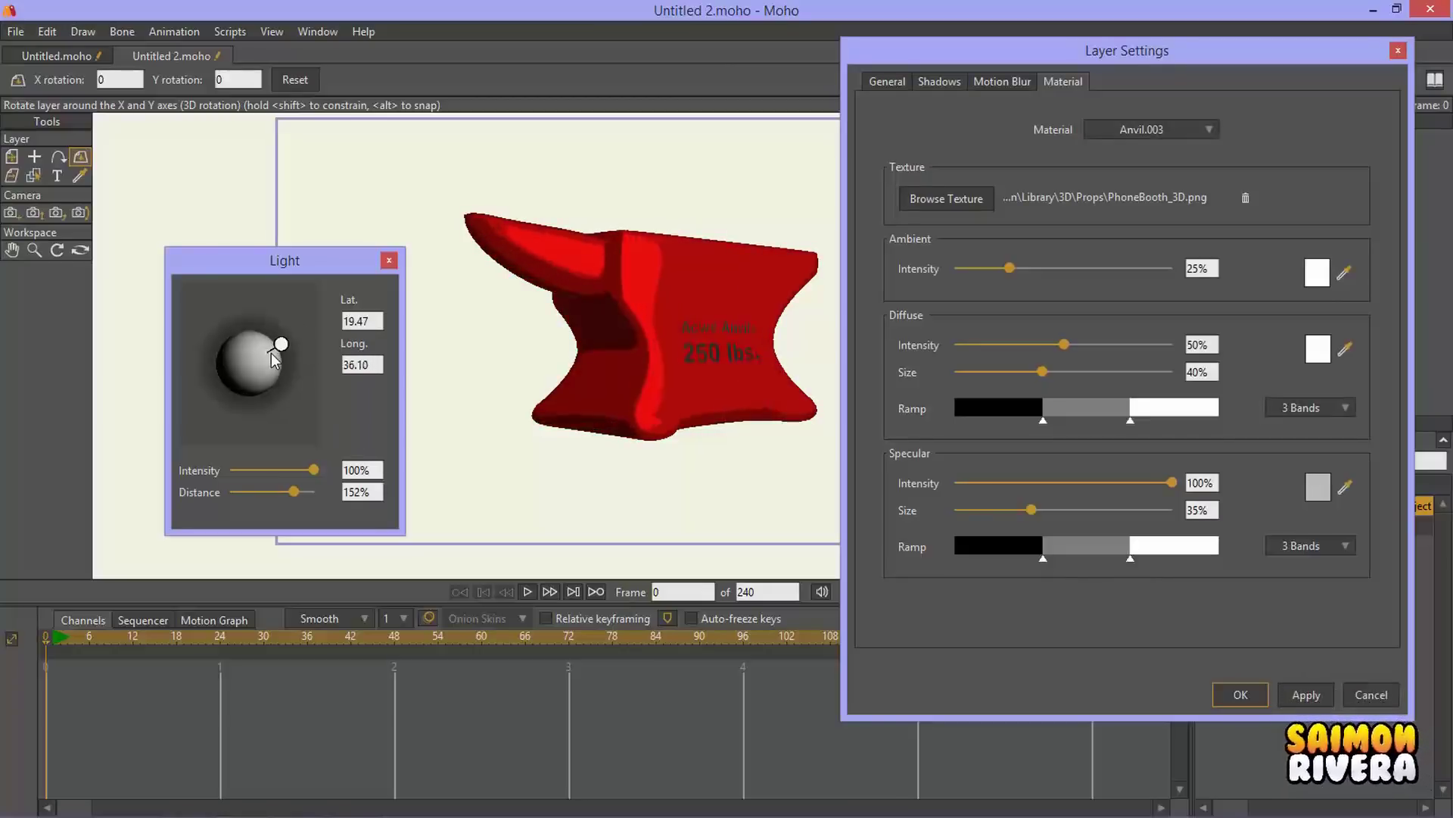
pyautogui.moveTo(1043, 372); pyautogui.dragTo(1072, 371)
pyautogui.moveTo(1111, 47); pyautogui.dragTo(1077, 42)
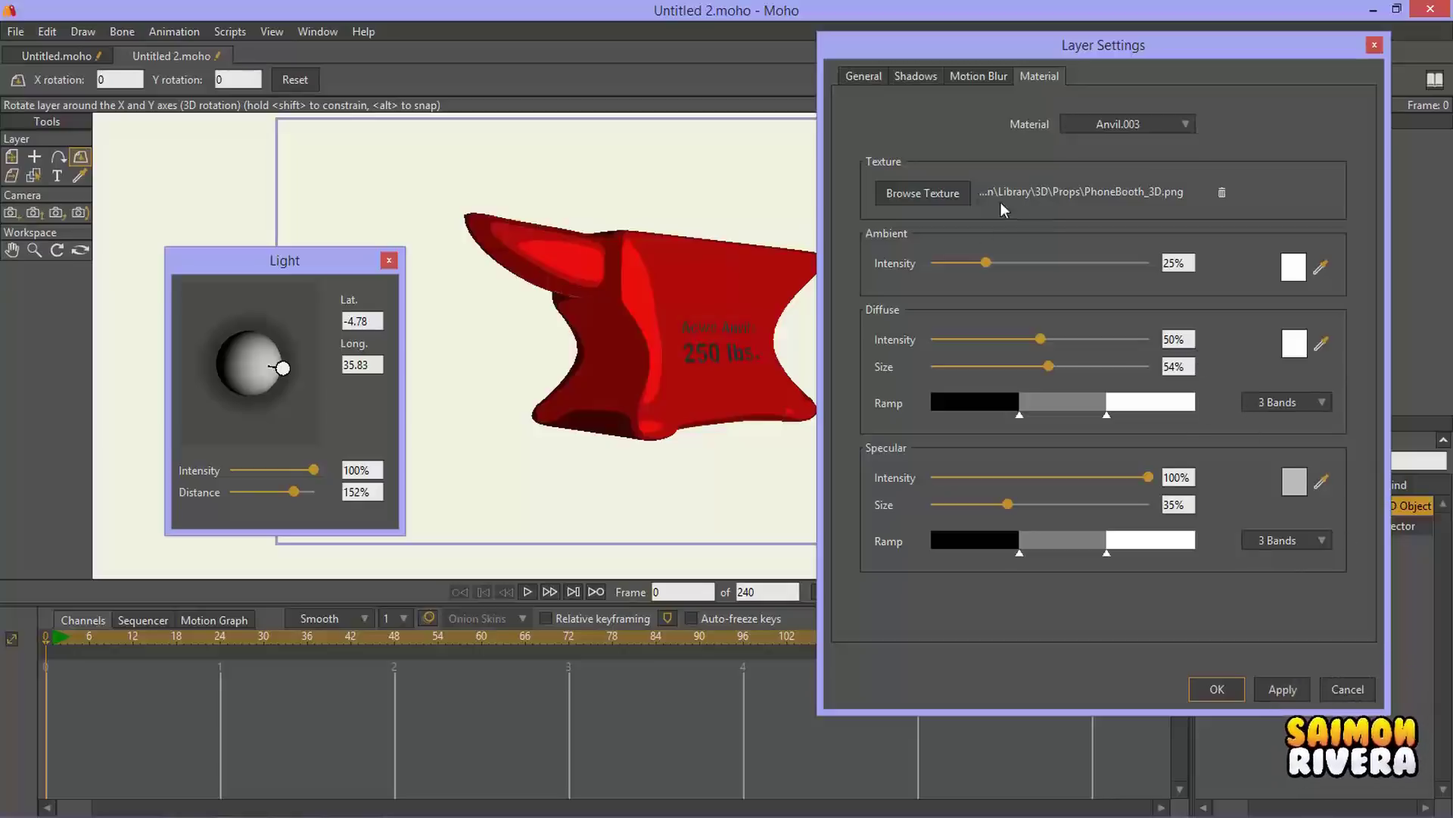
pyautogui.click(1353, 690)
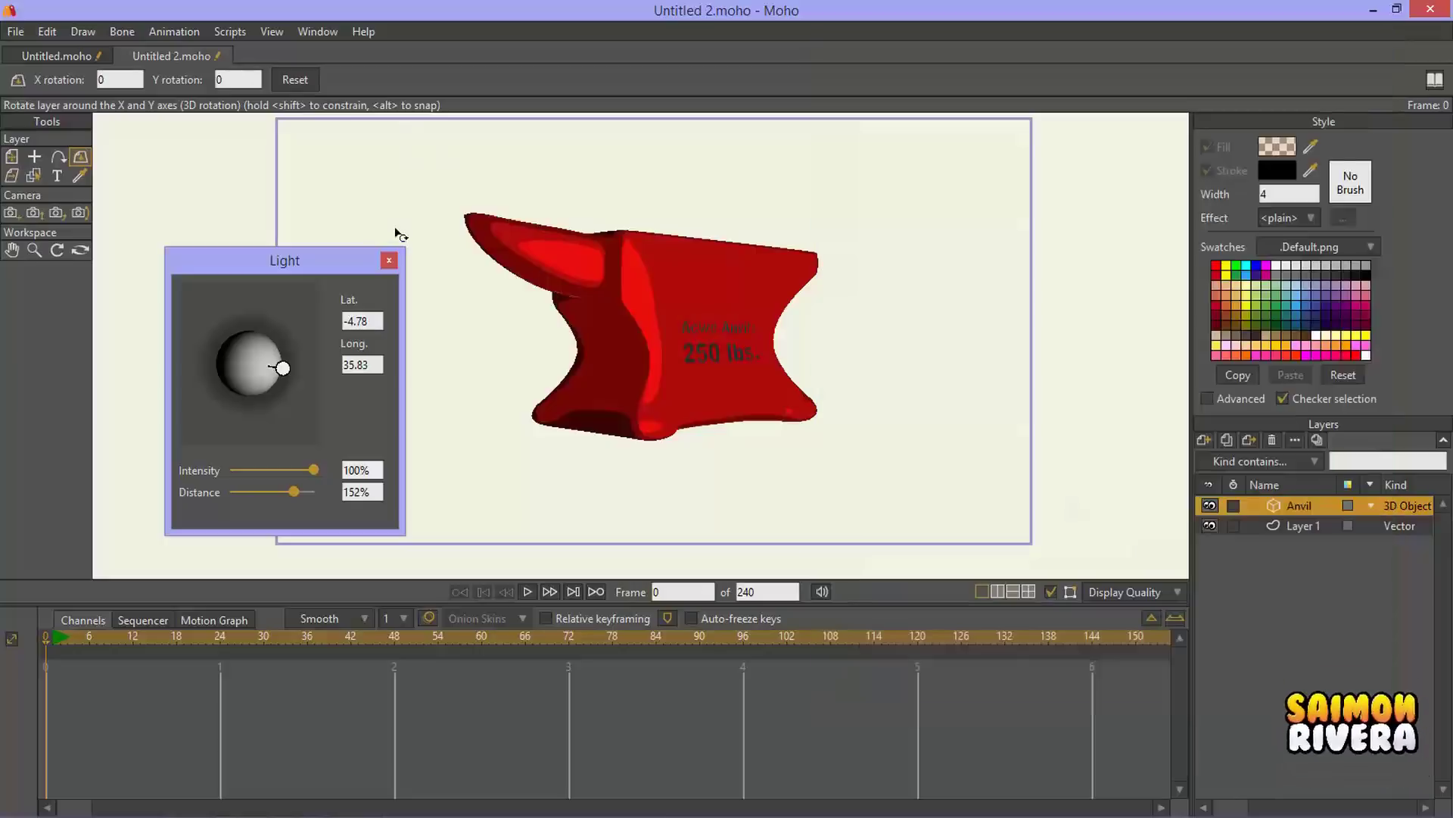
# Step: Close the Light settings and delete the Anvil layer from the project
pyautogui.click(389, 260)
pyautogui.moveTo(749, 259); pyautogui.dragTo(718, 280)
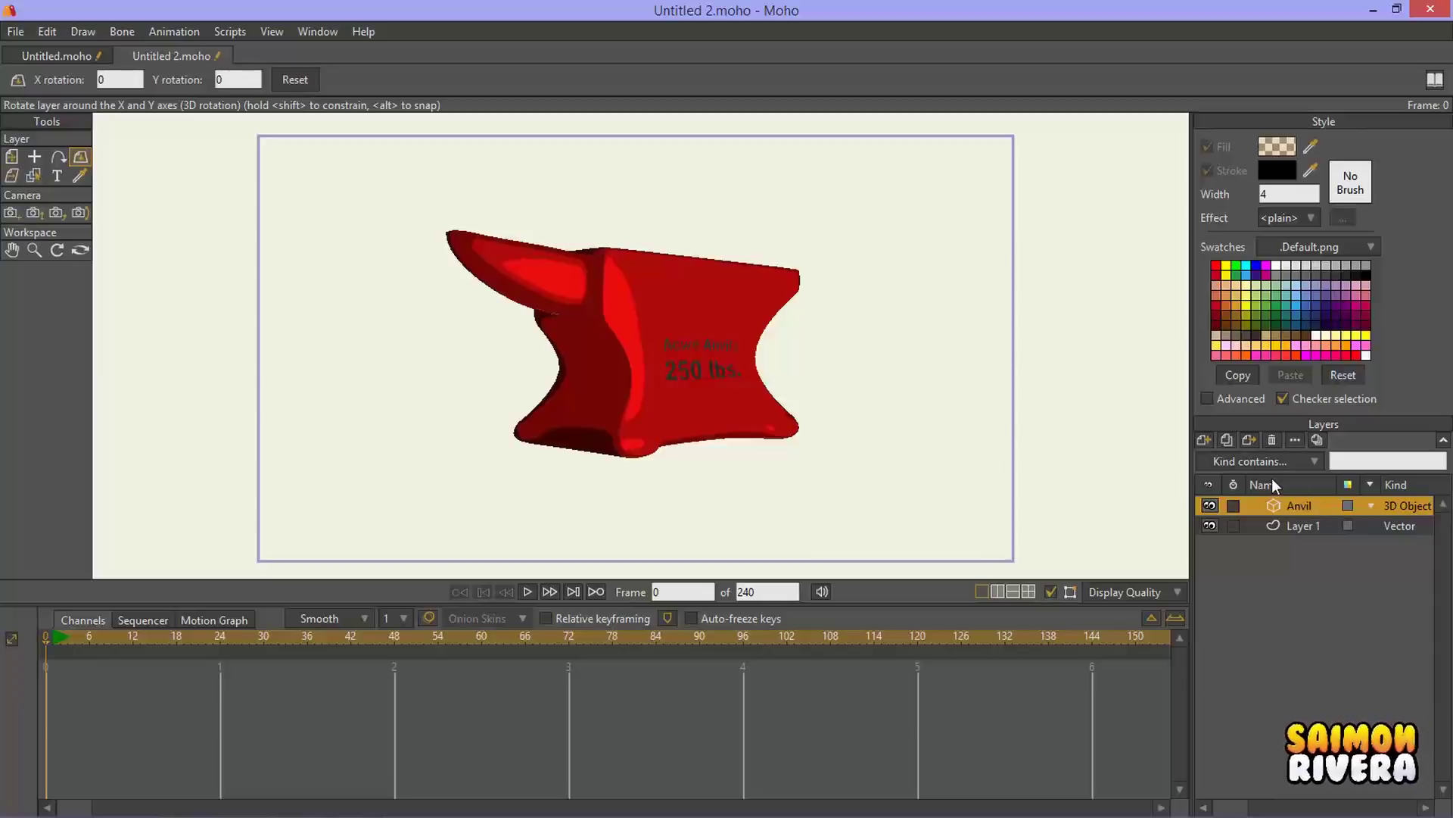
pyautogui.click(1273, 440)
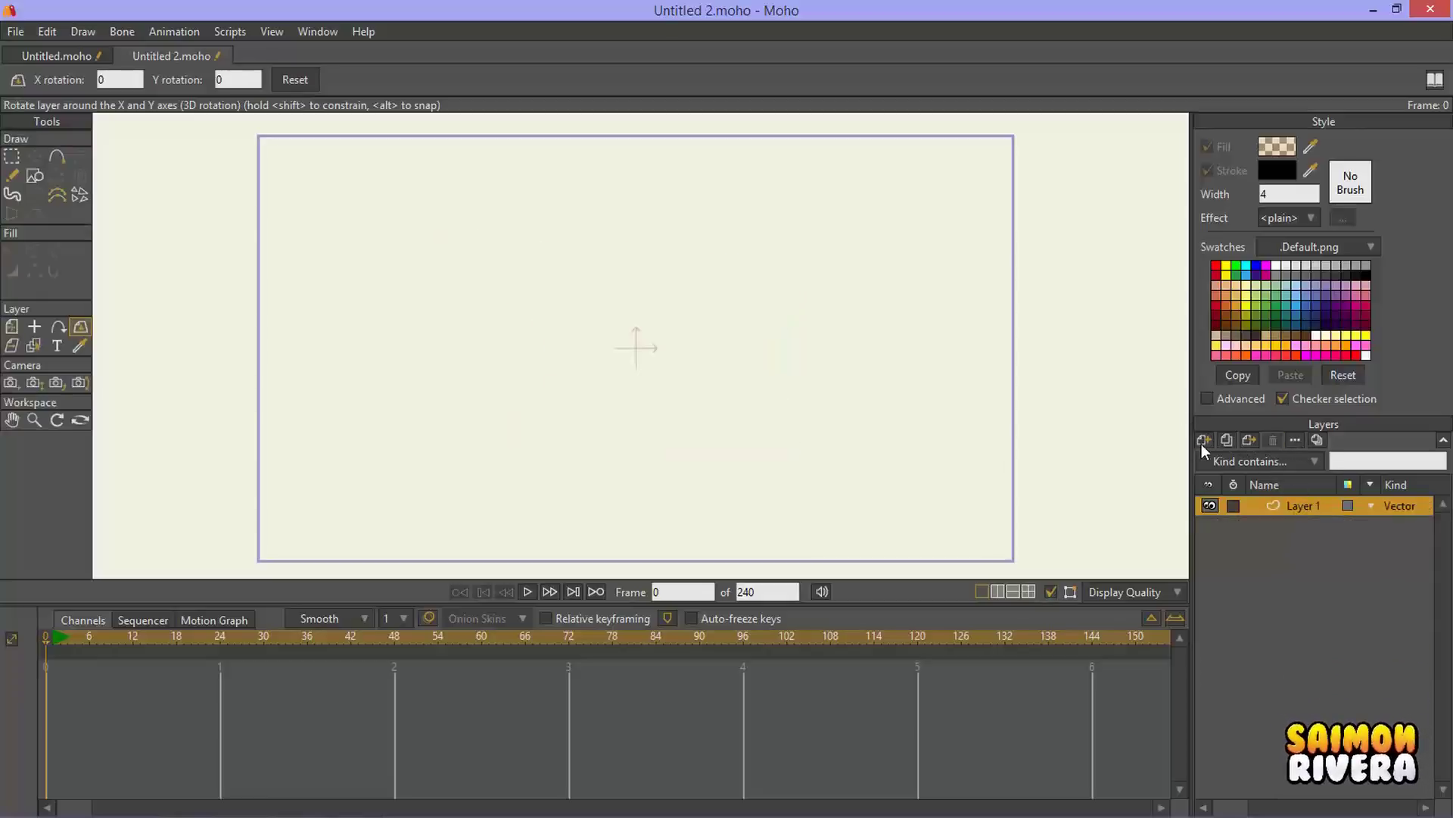
# Step: Start adding a Frame By Frame layer to Untitled 2.moho, bringing up the choice of its type
pyautogui.click(1203, 441)
pyautogui.click(1264, 569)
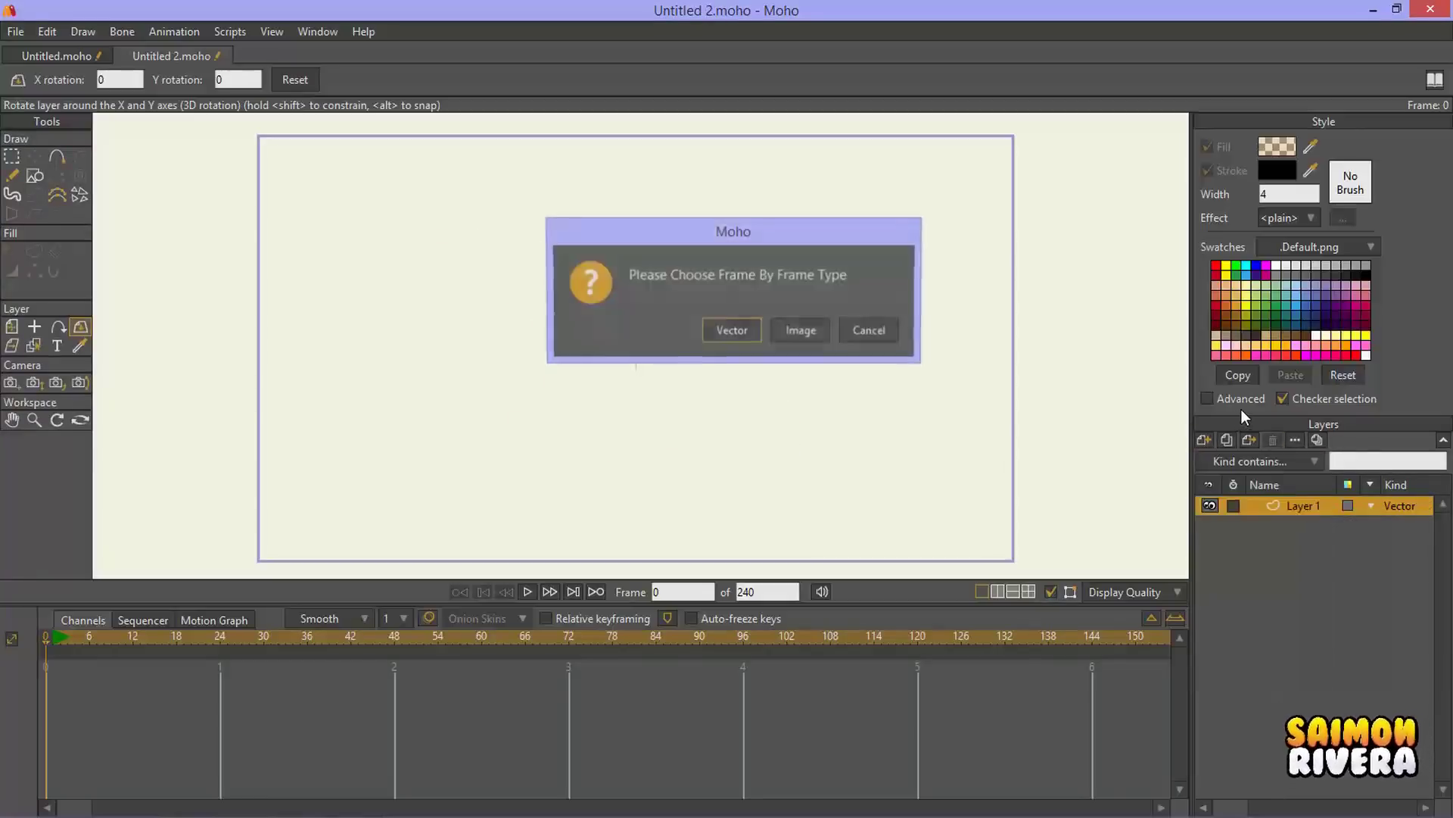
pyautogui.moveTo(813, 238); pyautogui.dragTo(910, 298)
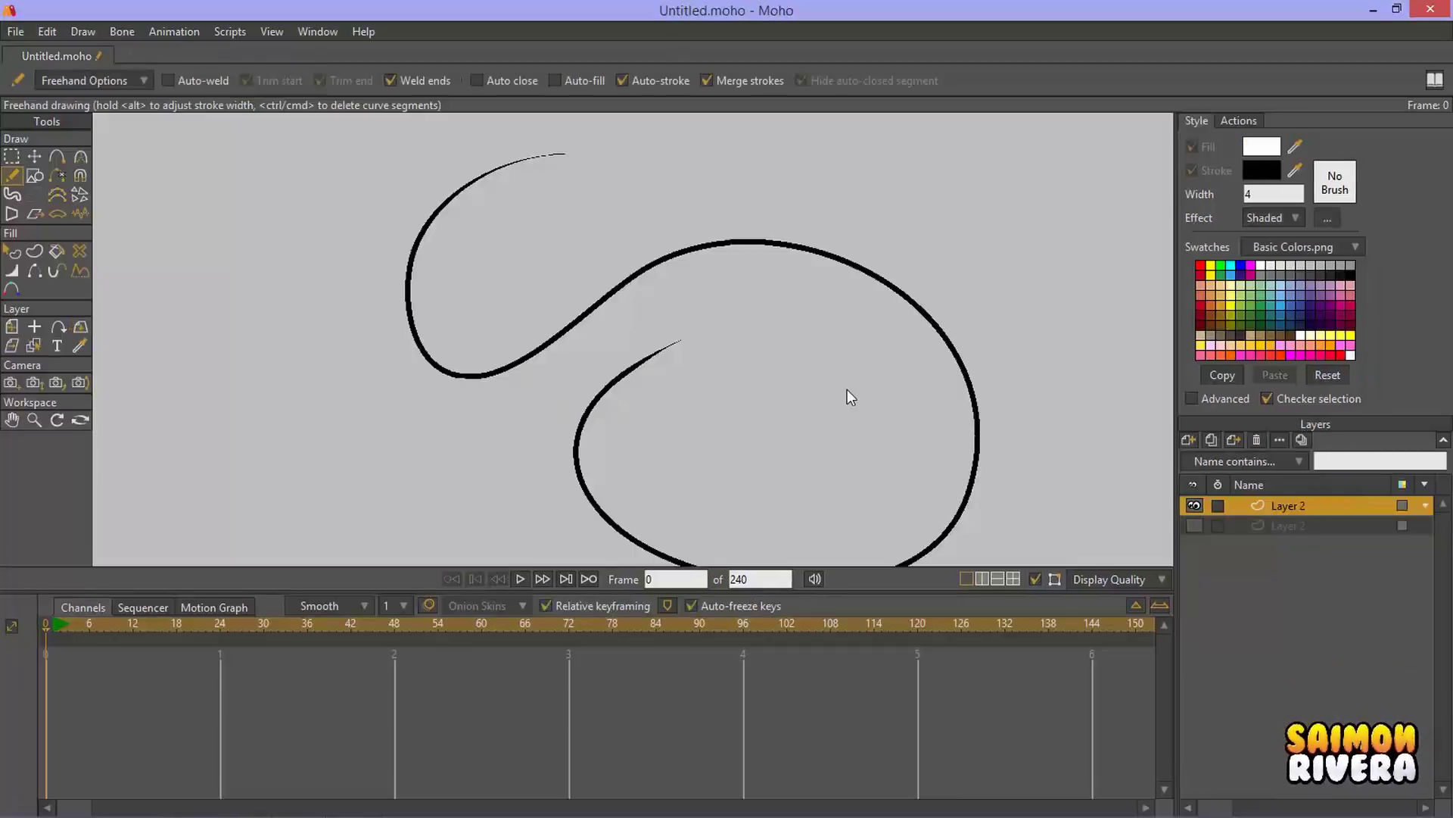
# Step: In Untitled.moho, delete the visible curve layer and add a Frame By Frame layer, expanding its contents
pyautogui.click(1257, 440)
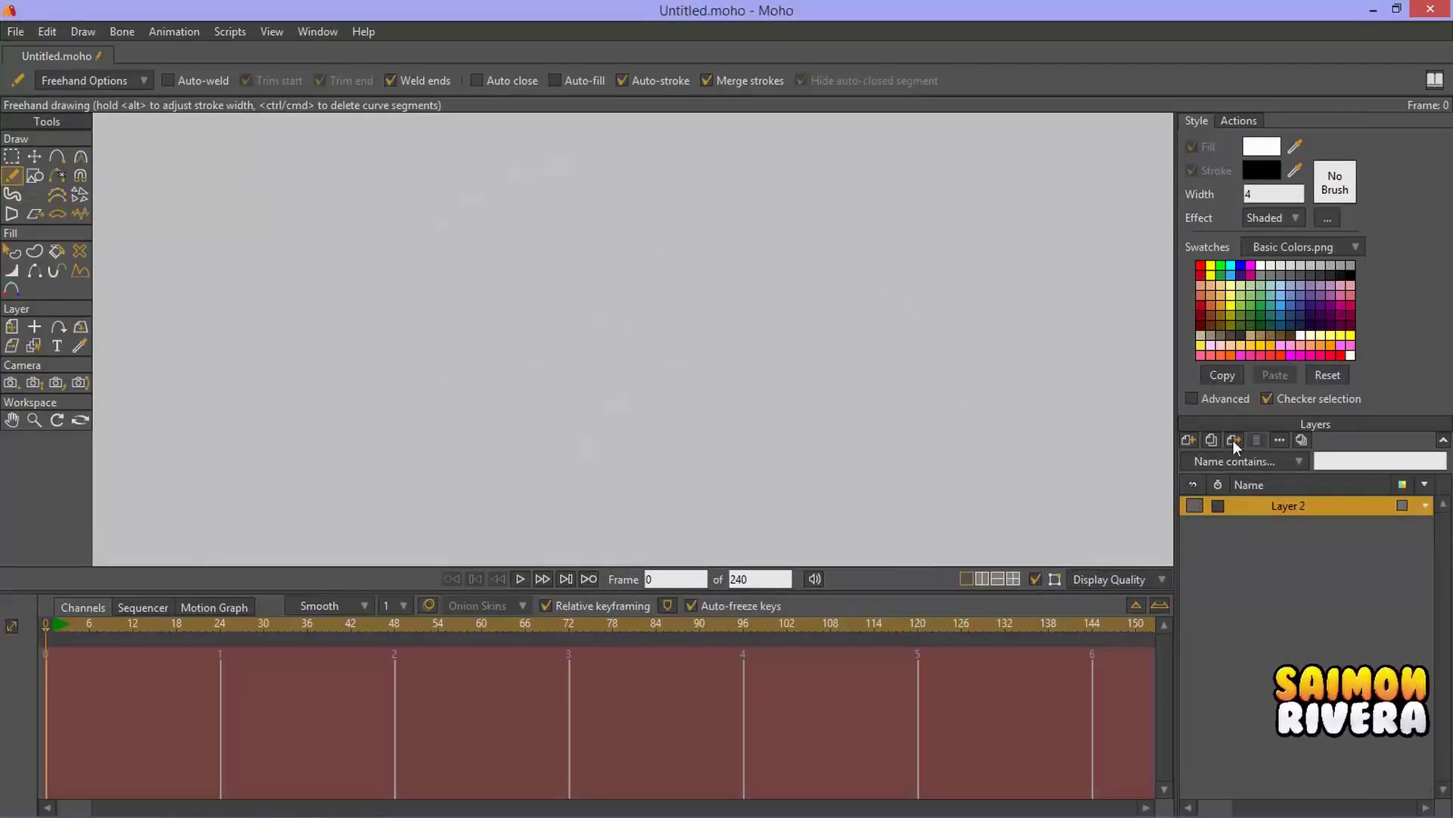
pyautogui.click(1190, 438)
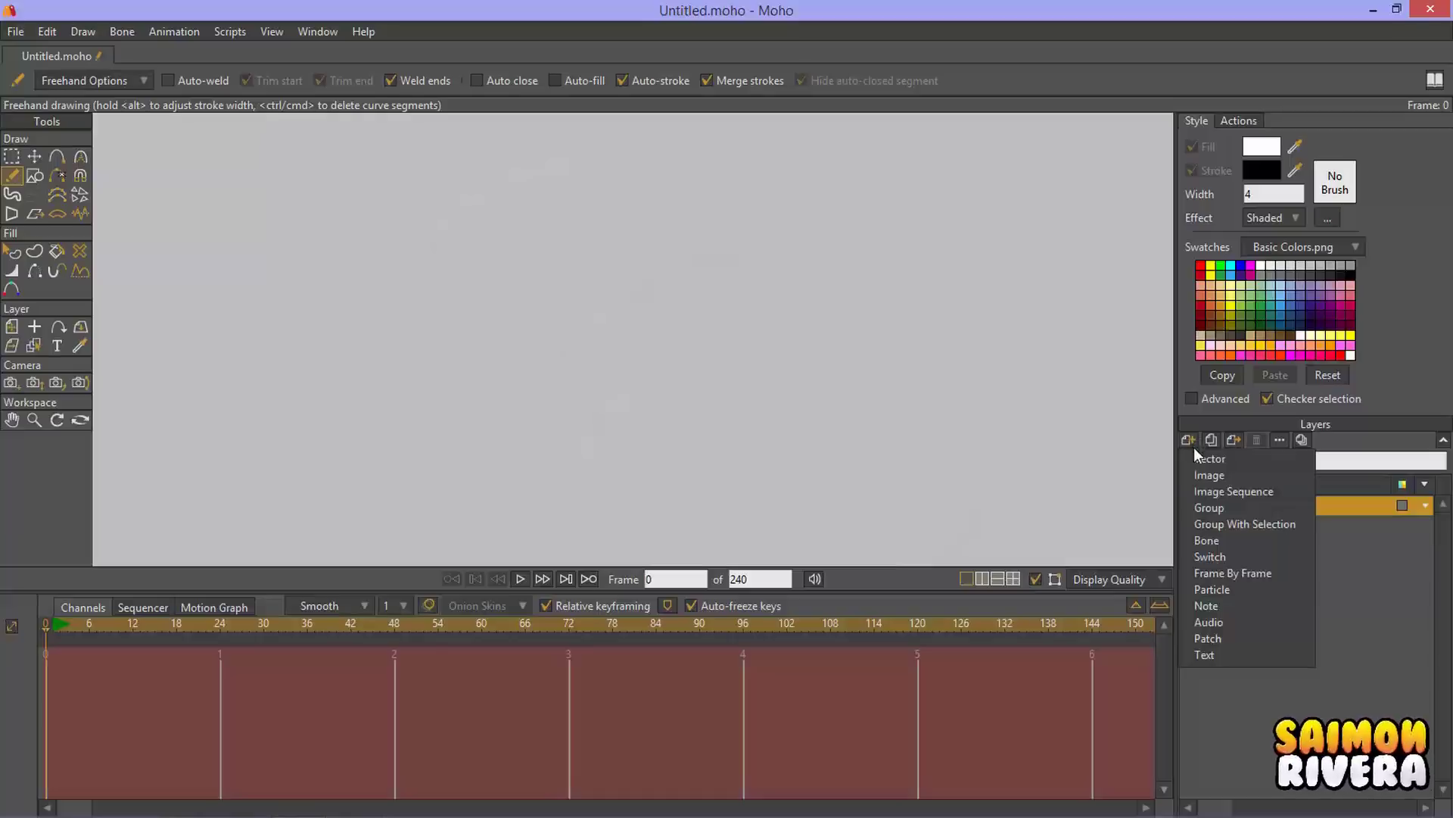
pyautogui.click(1268, 576)
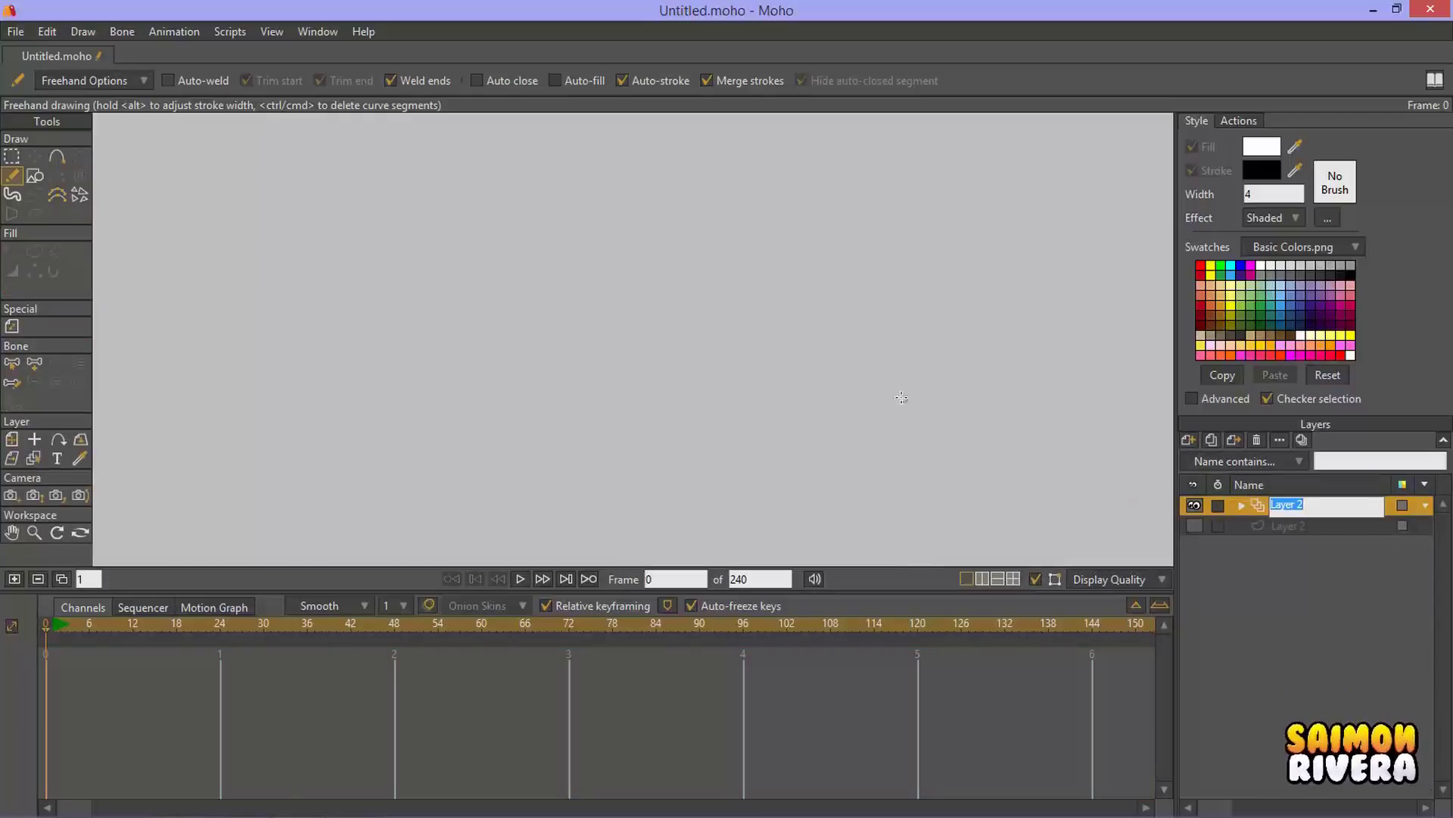
pyautogui.click(1242, 505)
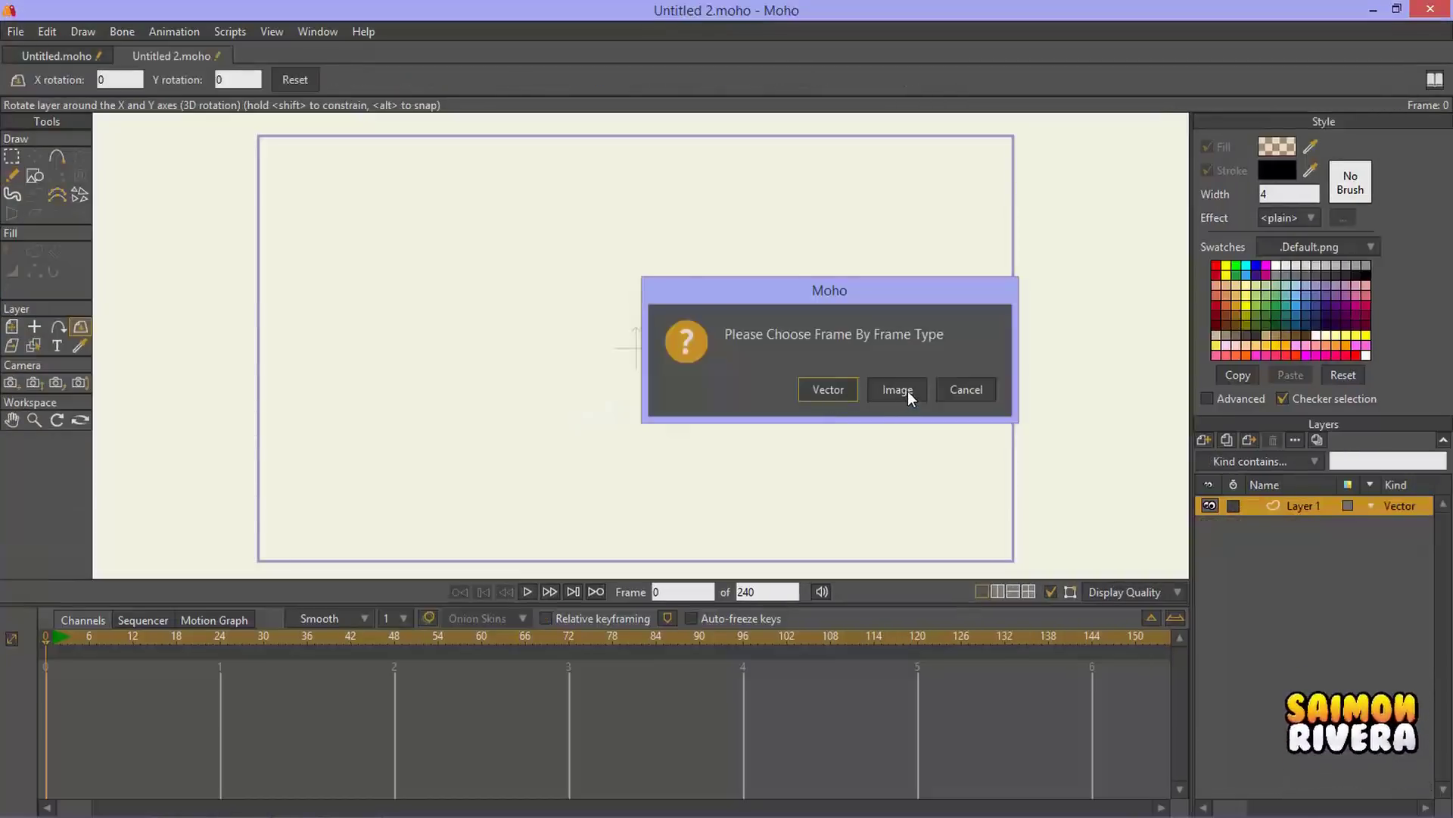
# Step: Choose the Image type for the Frame By Frame layer in Untitled 2.moho and name it "Prueba"
pyautogui.click(907, 390)
pyautogui.moveTo(725, 277); pyautogui.dragTo(881, 276)
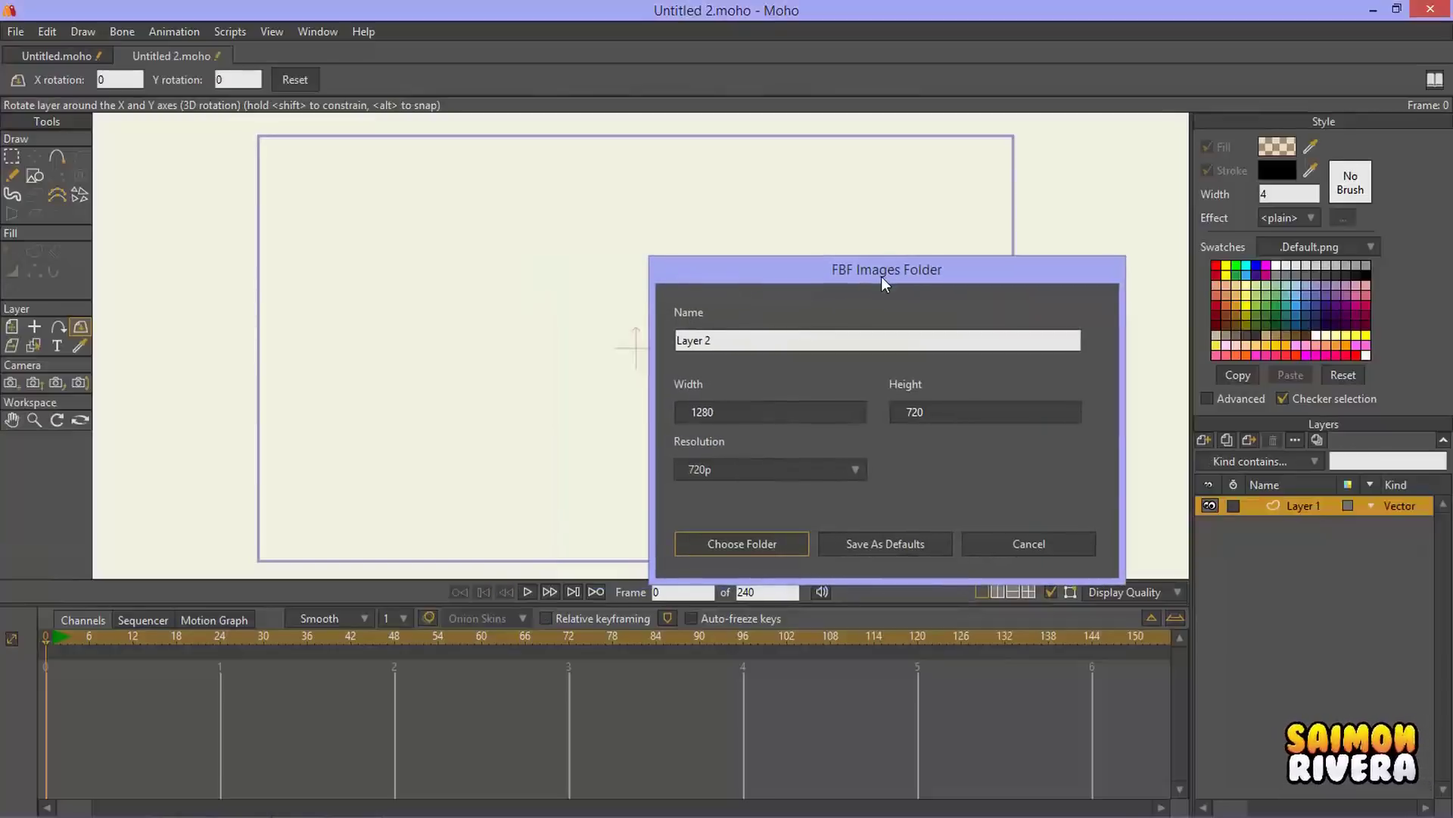
pyautogui.click(809, 340)
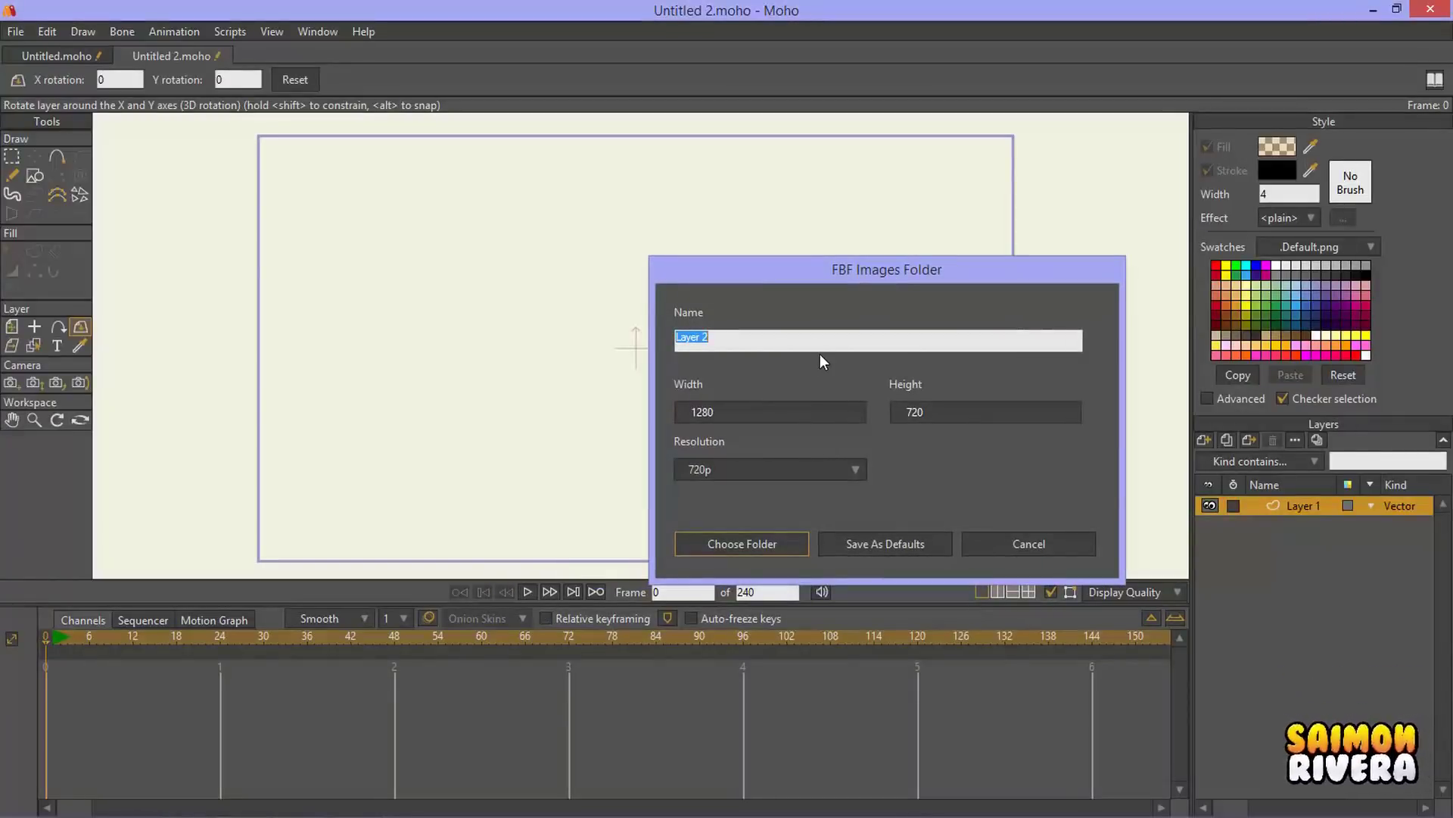
pyautogui.write('Pur')
pyautogui.press('BackSpace')
pyautogui.press('BackSpace')
pyautogui.write('rue')
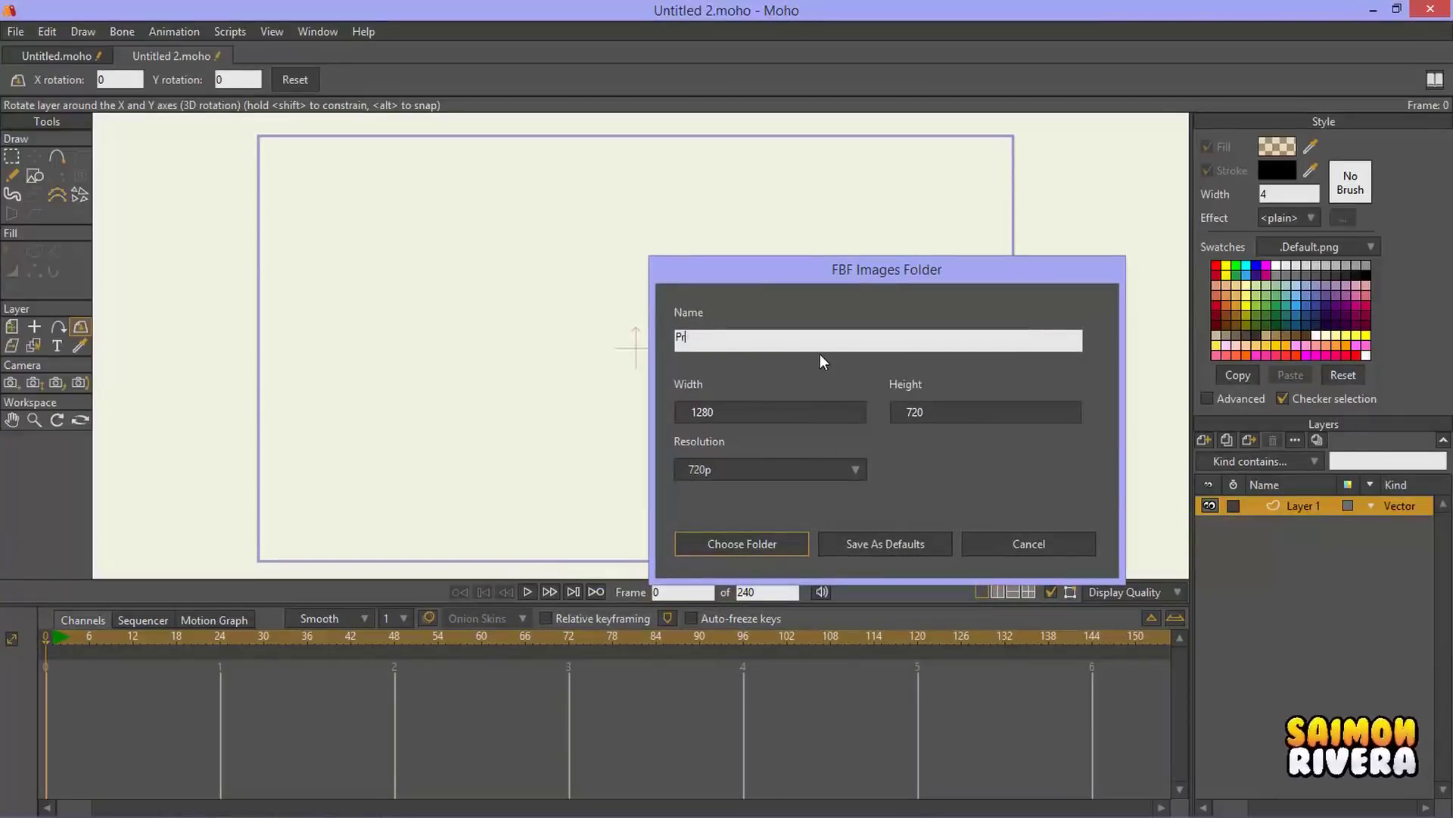
pyautogui.press('BackSpace')
pyautogui.press('BackSpace')
pyautogui.press('BackSpace')
pyautogui.write('rueba')
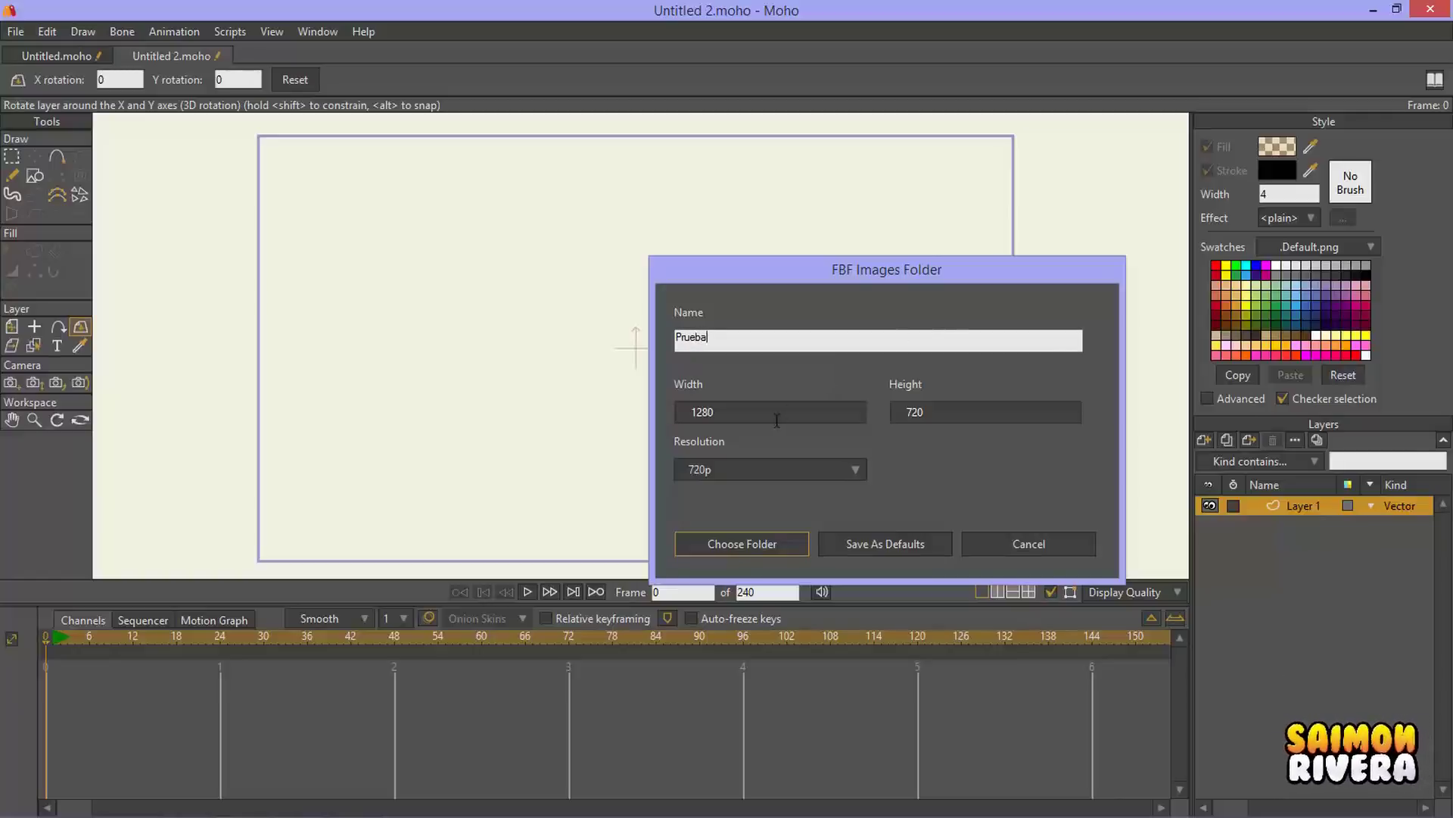
# Step: Check the resolution presets offered for the Prueba images folder and keep 720p
pyautogui.click(817, 469)
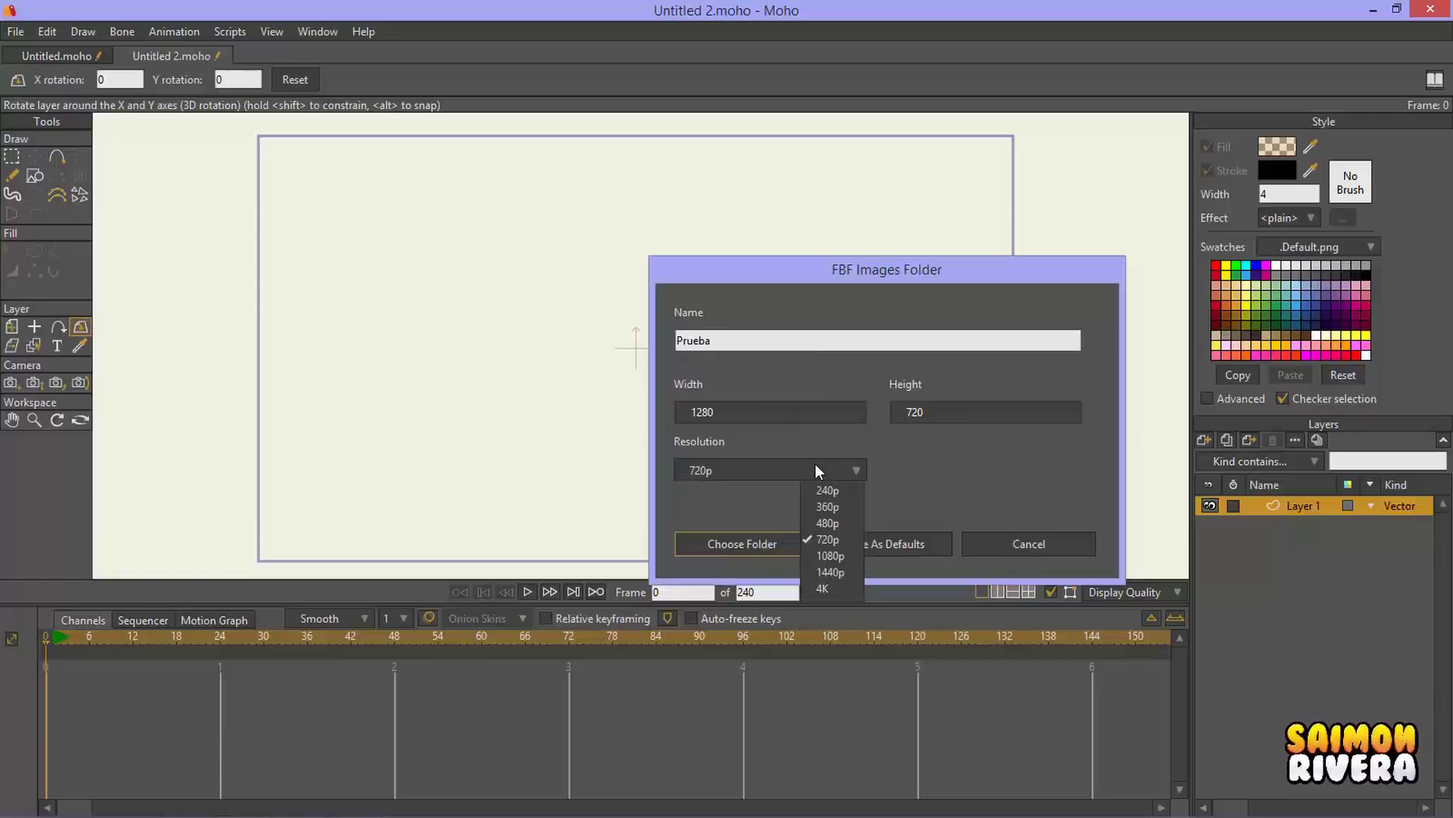
pyautogui.click(908, 464)
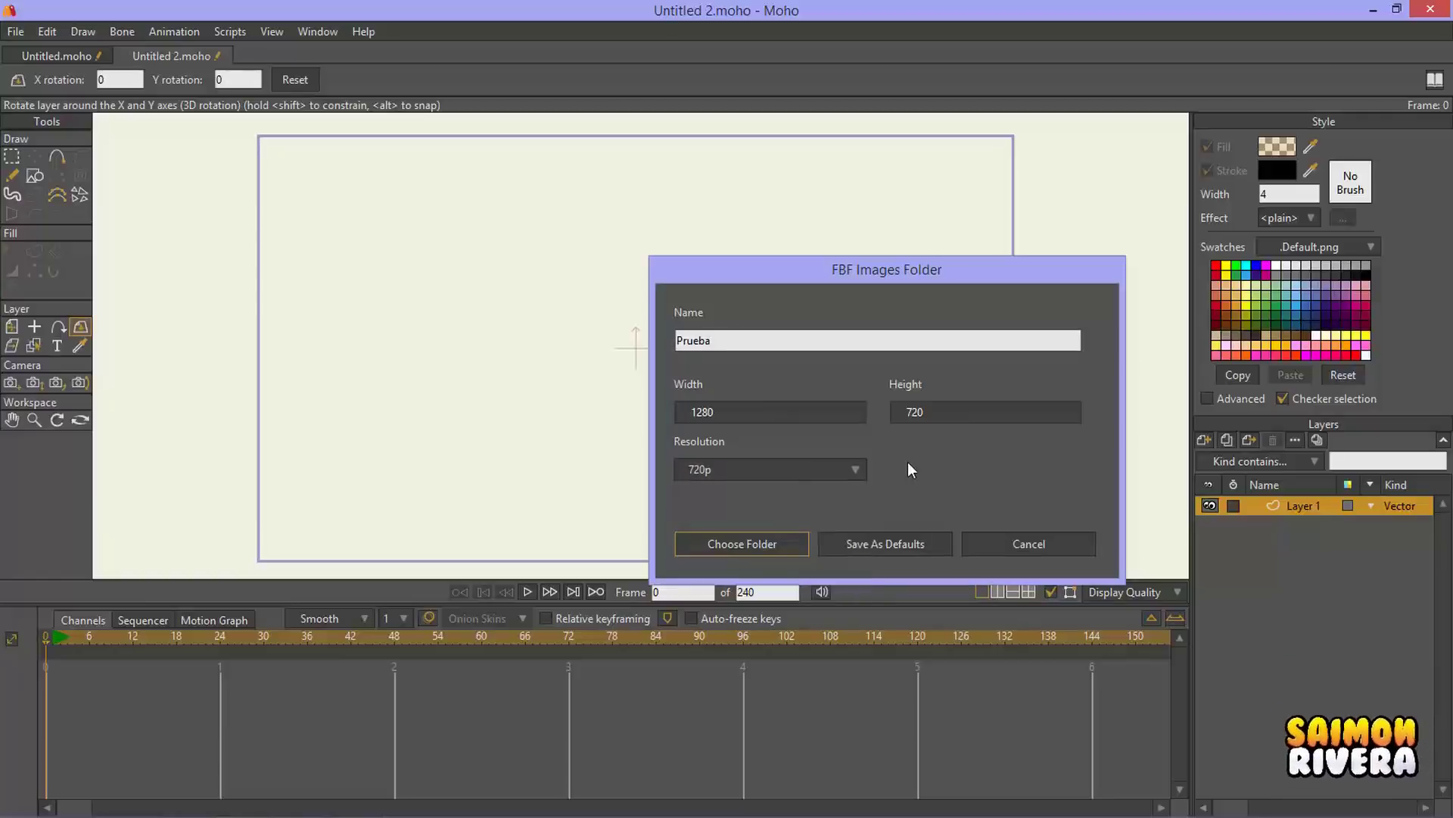
pyautogui.click(765, 546)
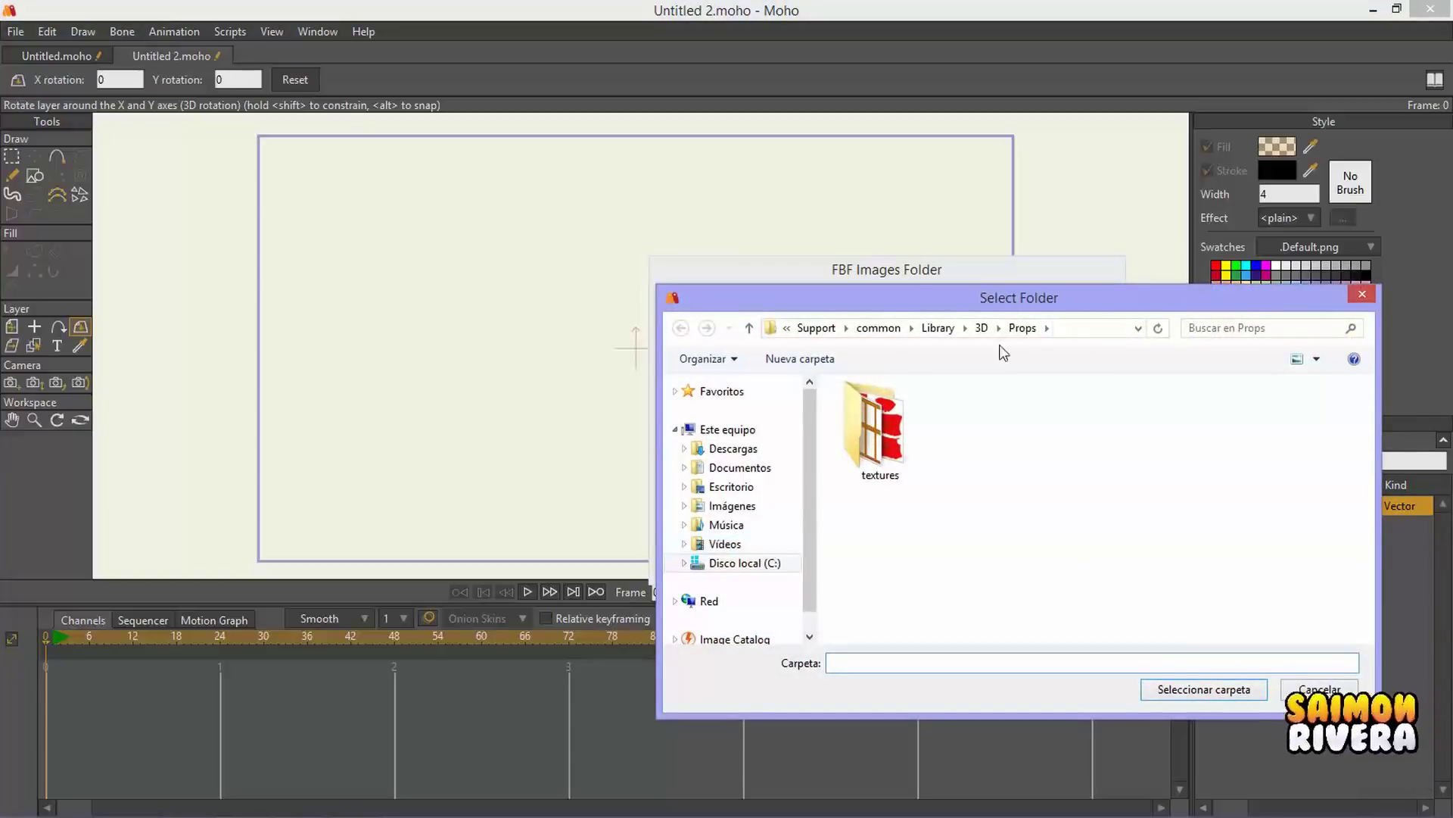
pyautogui.doubleClick(877, 428)
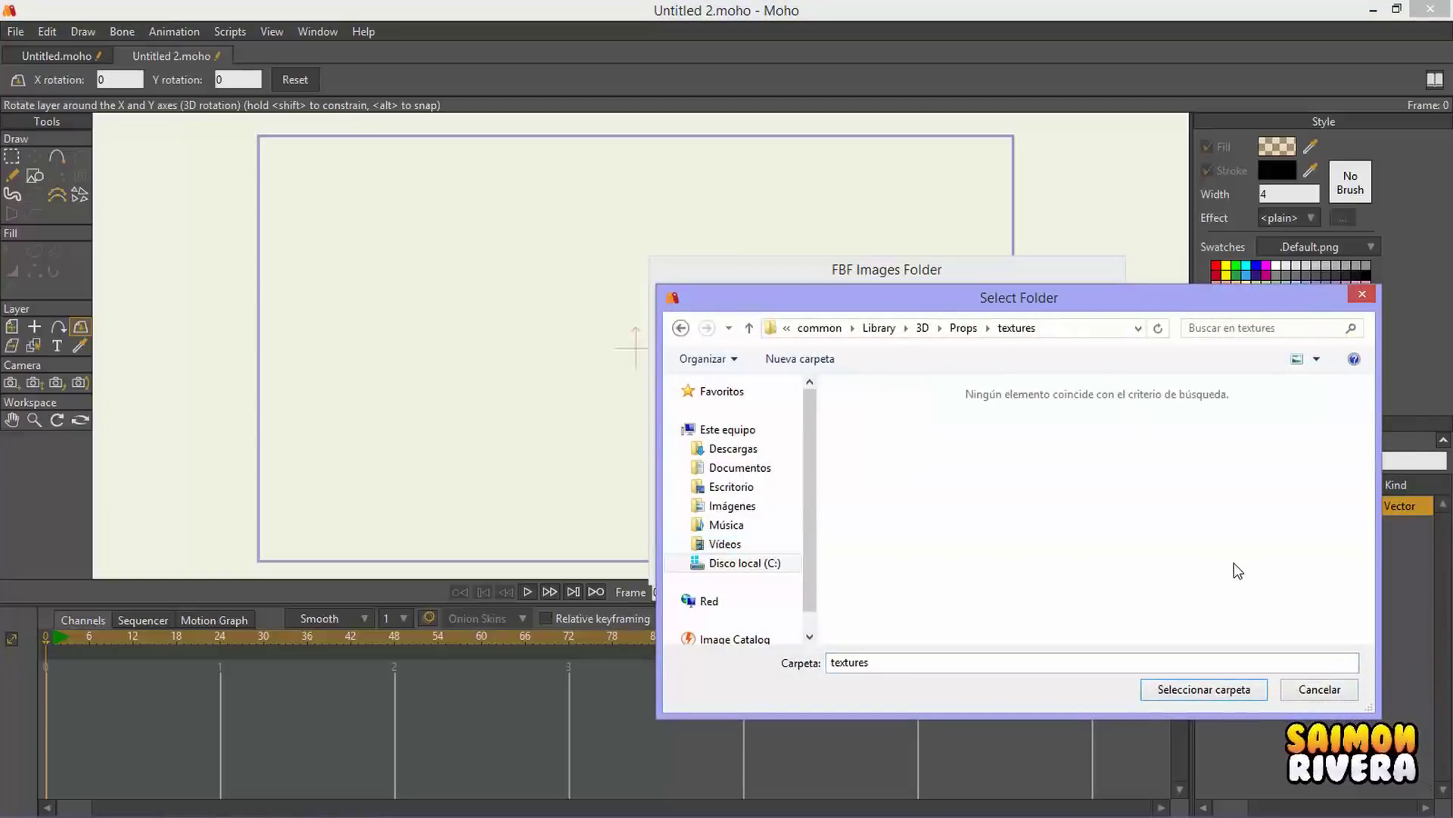
pyautogui.hotkey('alt', 'Up')
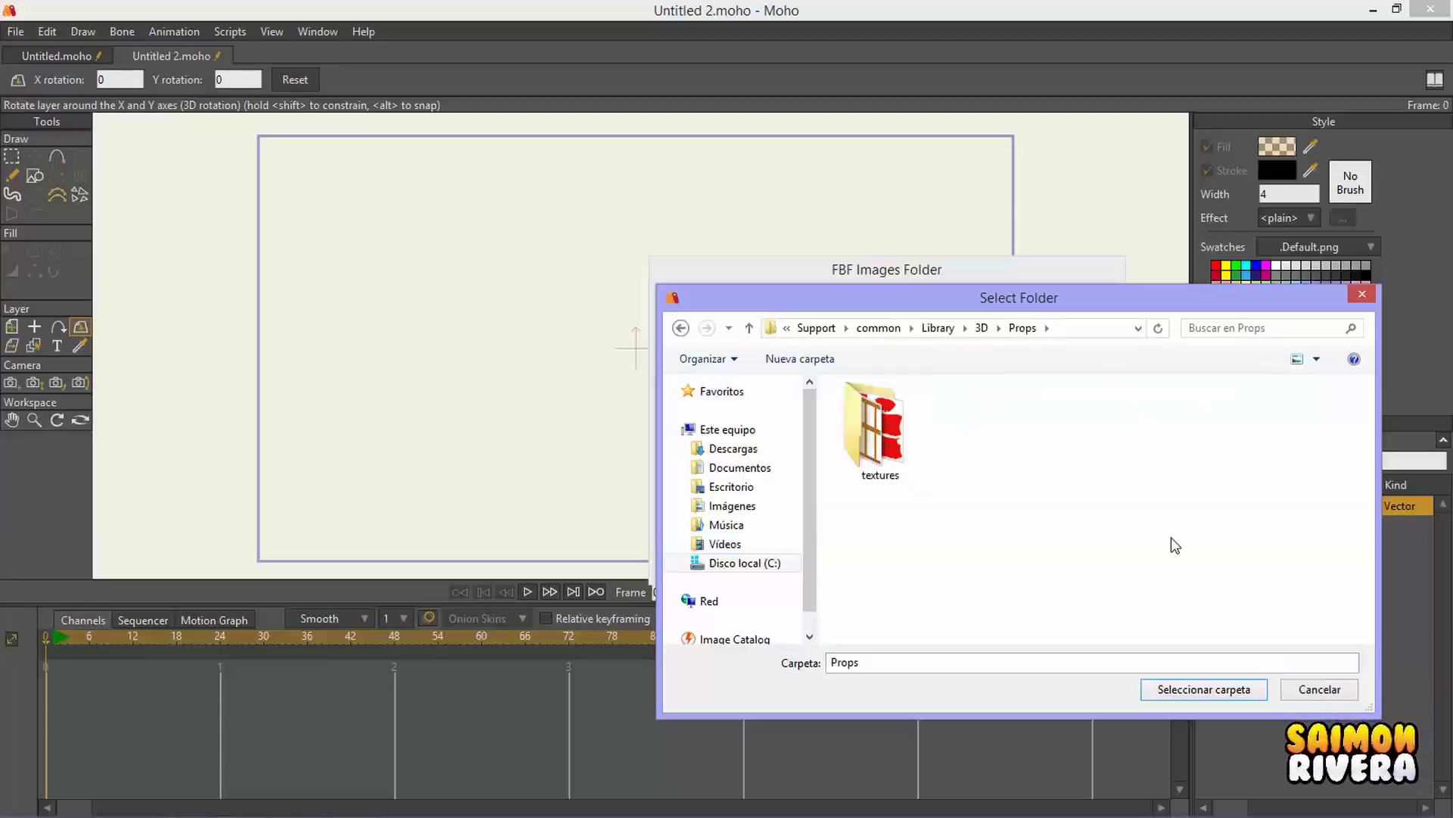
pyautogui.hotkey('alt', 'Up')
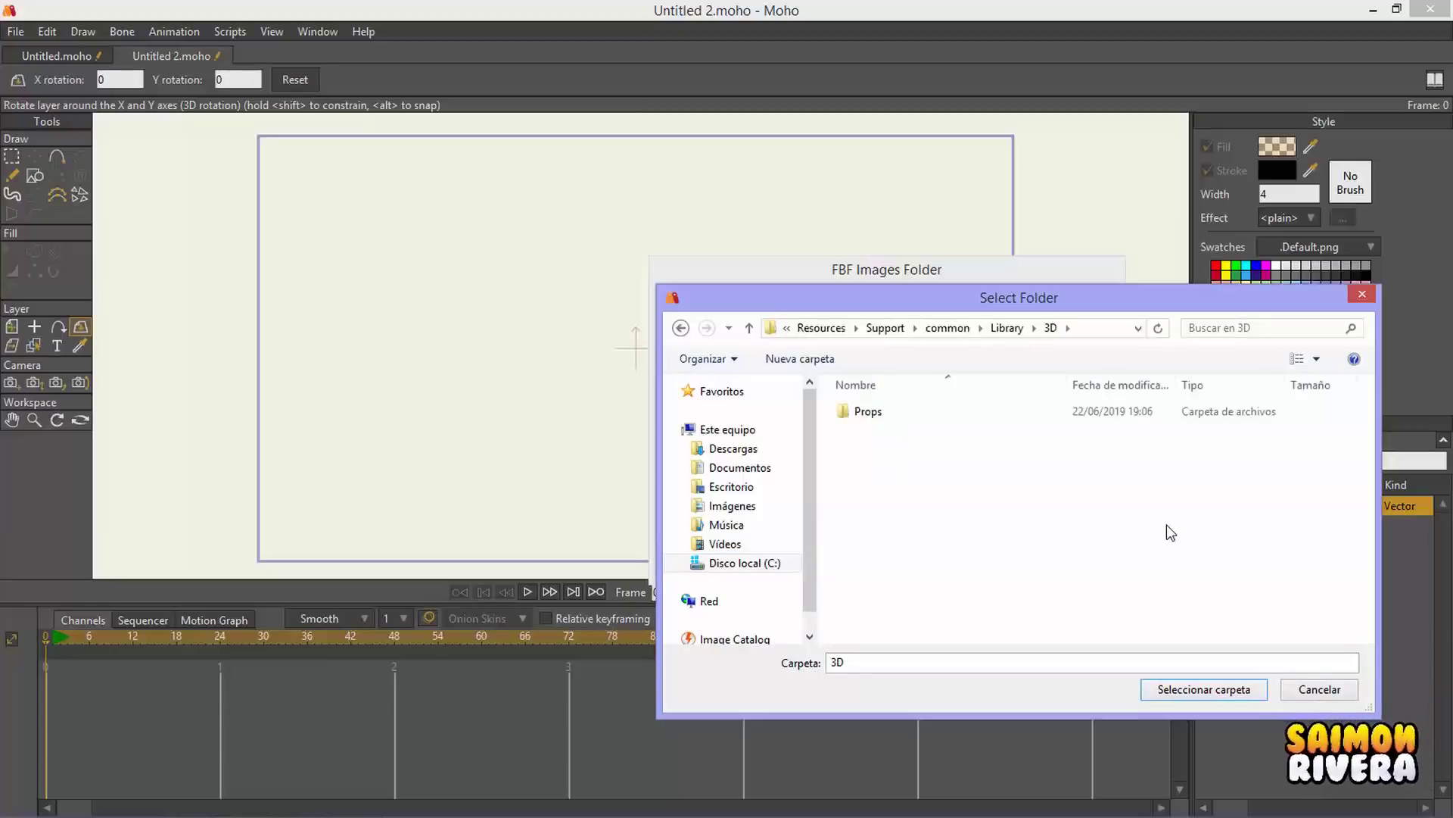
pyautogui.doubleClick(967, 409)
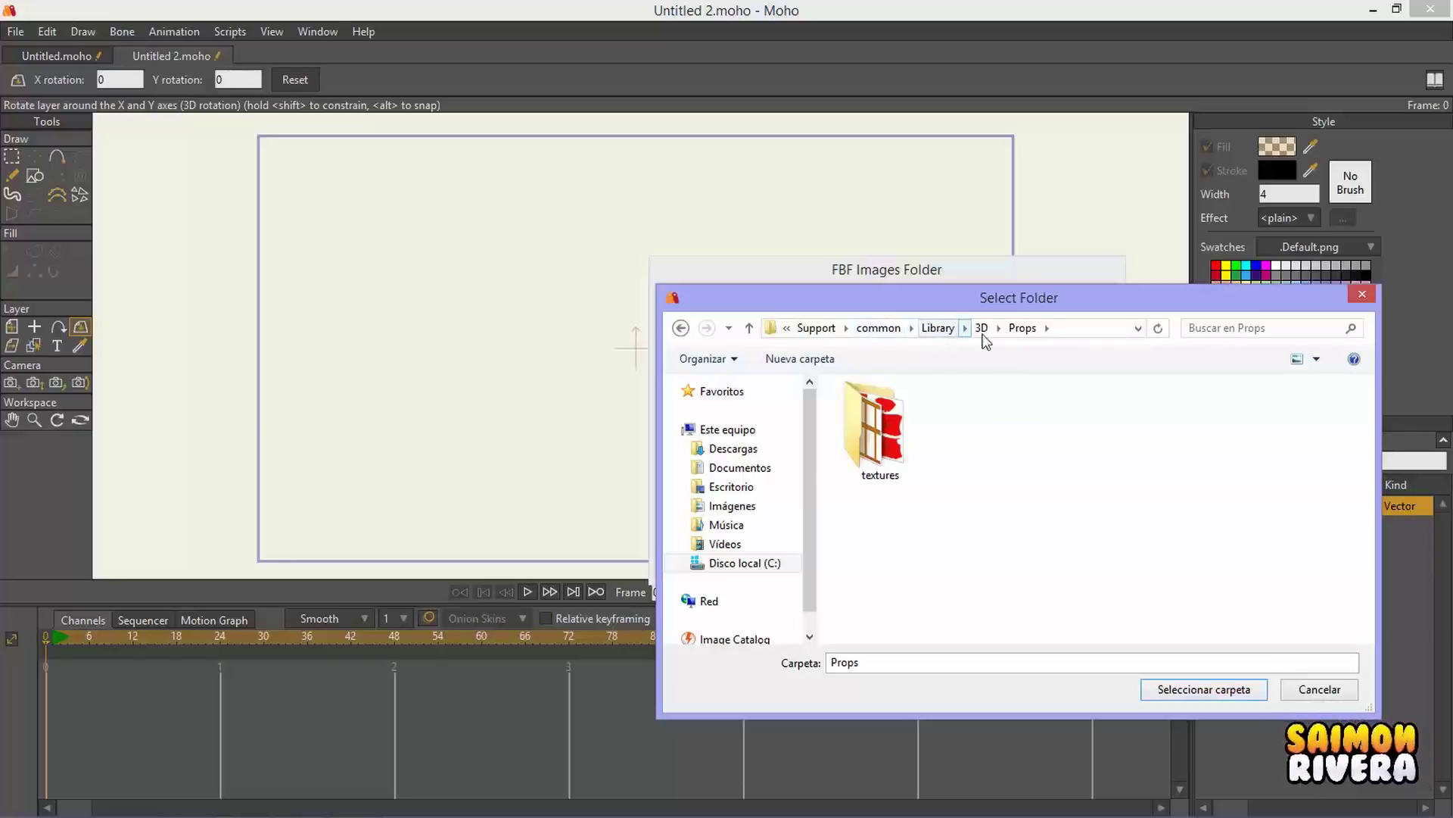
pyautogui.moveTo(1098, 297); pyautogui.dragTo(984, 144)
pyautogui.press('Escape')
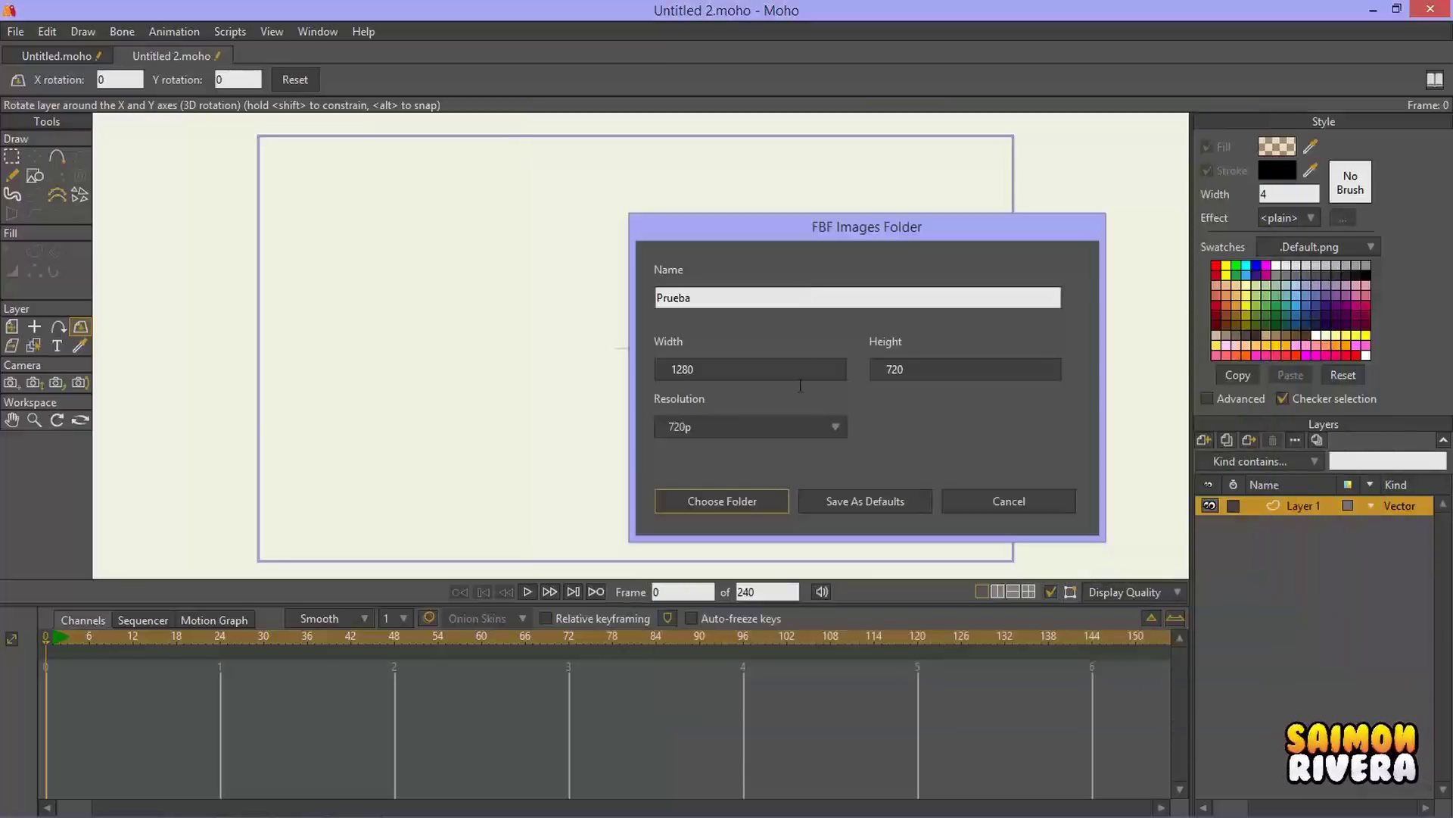
# Step: Select the Props folder as the Prueba image folder's location to create the layer, and widen the layer list
pyautogui.click(738, 498)
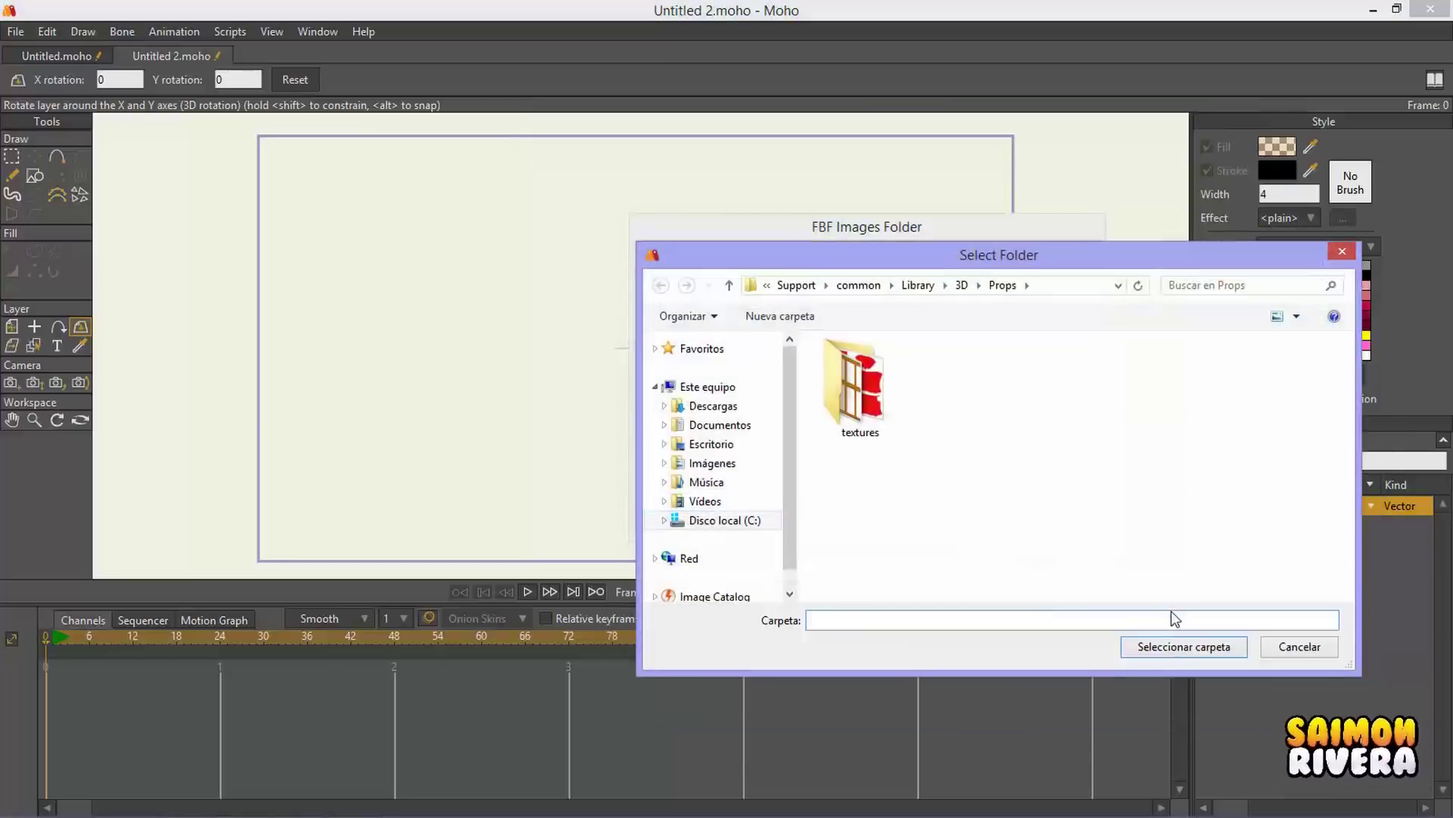
pyautogui.click(1180, 648)
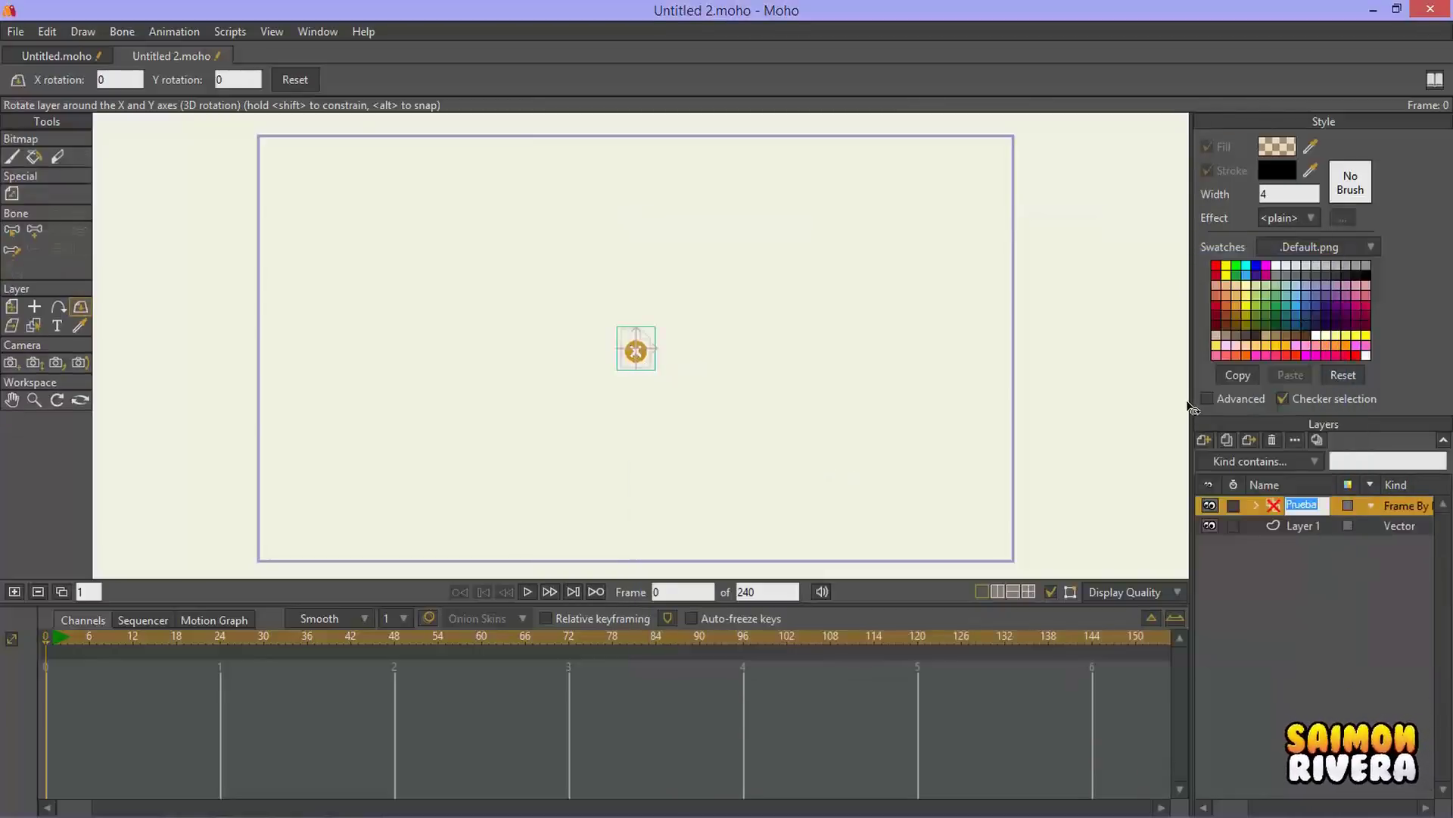
pyautogui.moveTo(1187, 401); pyautogui.dragTo(1159, 400)
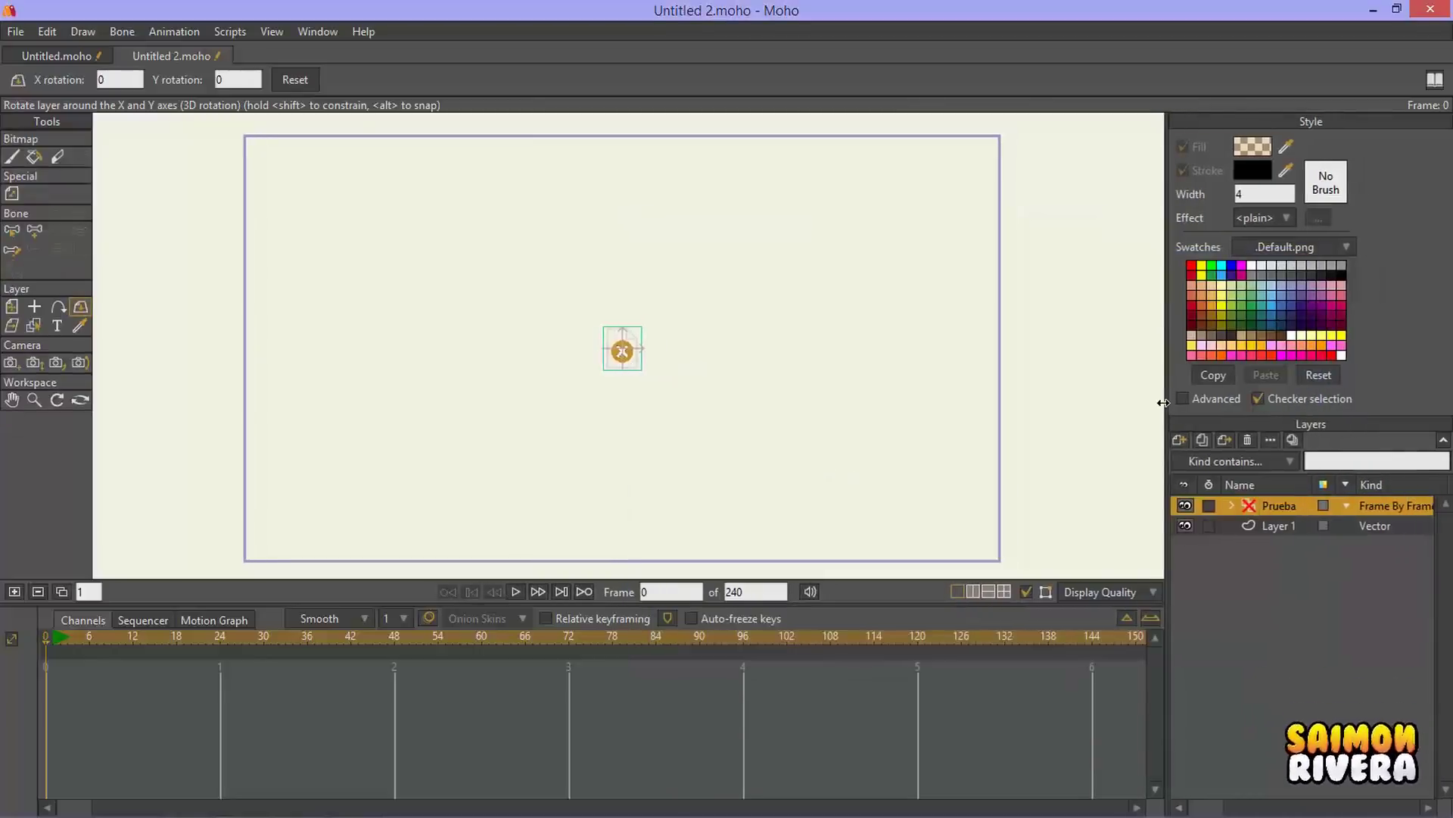
# Step: Expand the Prueba layer to inspect its image sublayer, then delete the whole Prueba layer
pyautogui.click(1230, 503)
pyautogui.click(1267, 524)
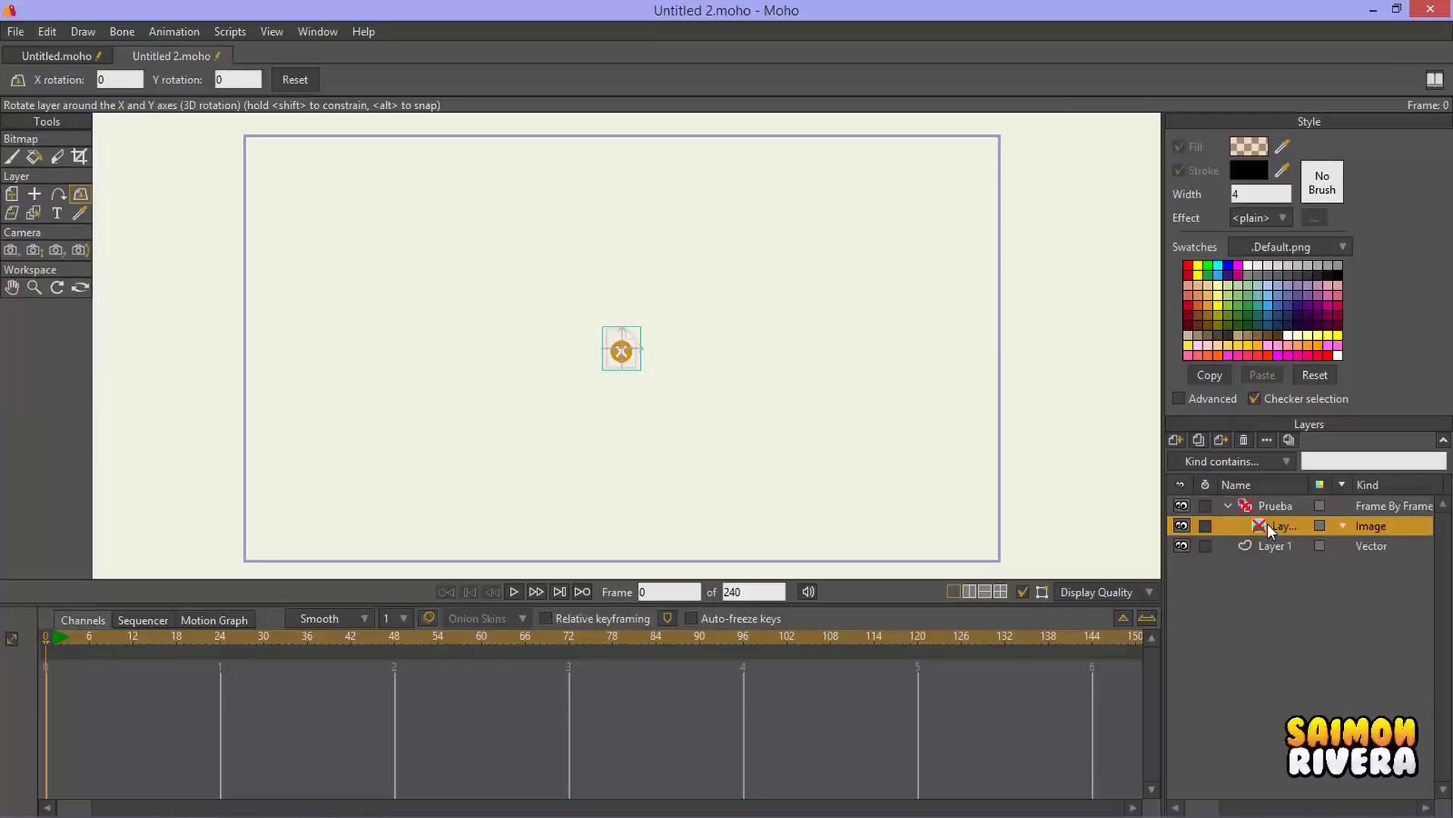
pyautogui.click(1275, 503)
pyautogui.click(1243, 439)
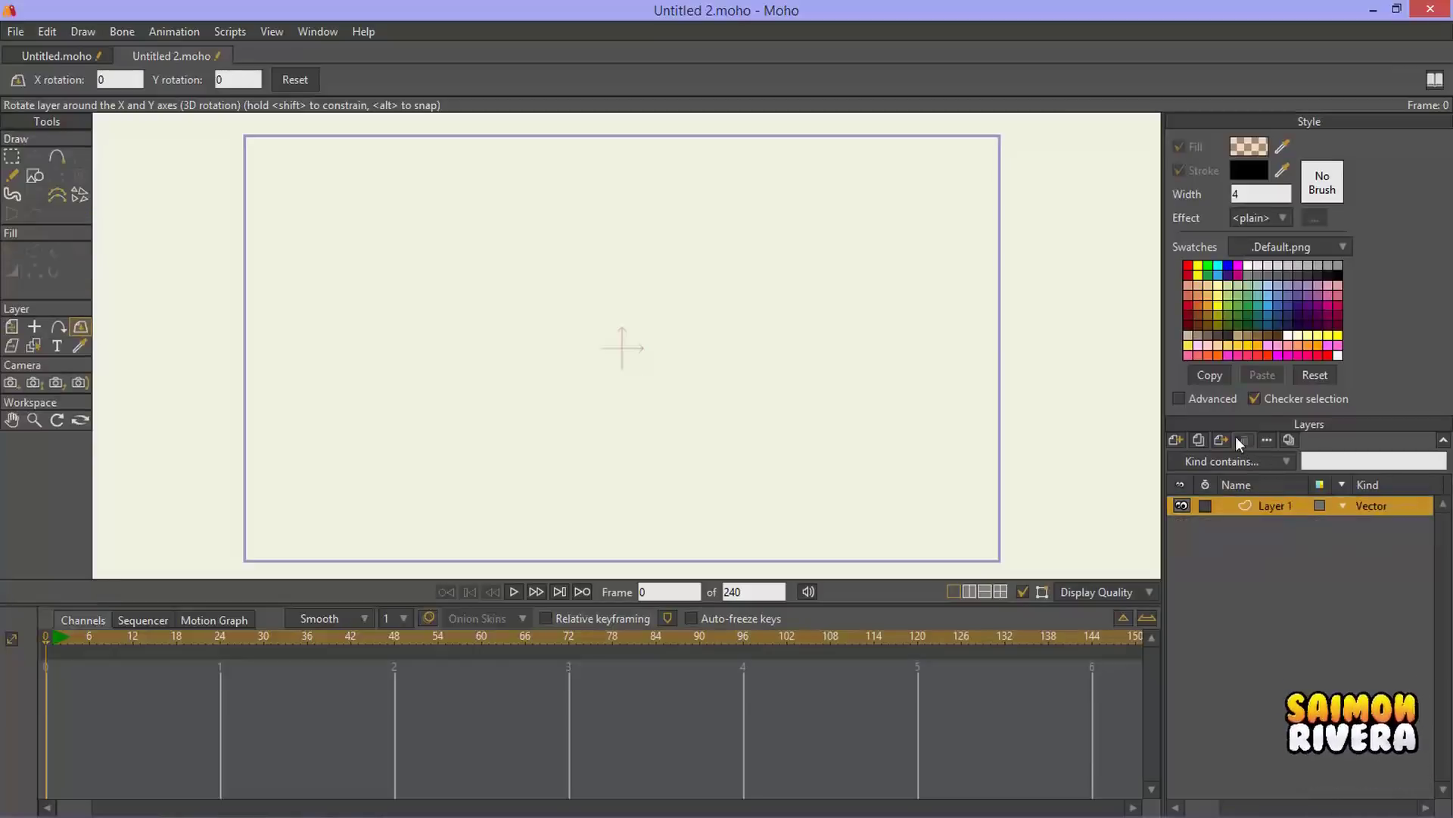
# Step: Bring up the Bitmap Color window briefly and dismiss it
pyautogui.click(307, 31)
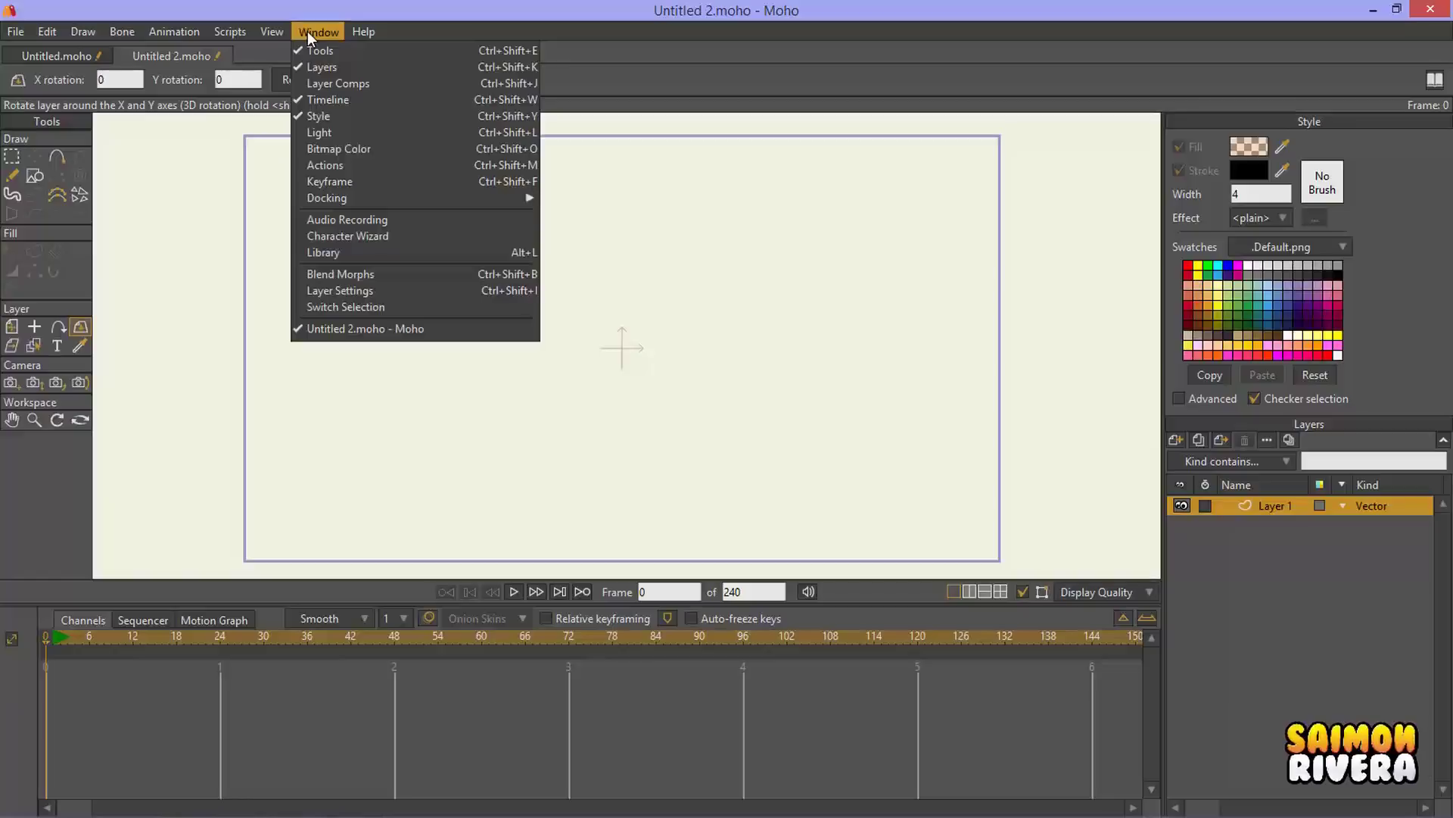
pyautogui.click(350, 149)
pyautogui.click(1057, 199)
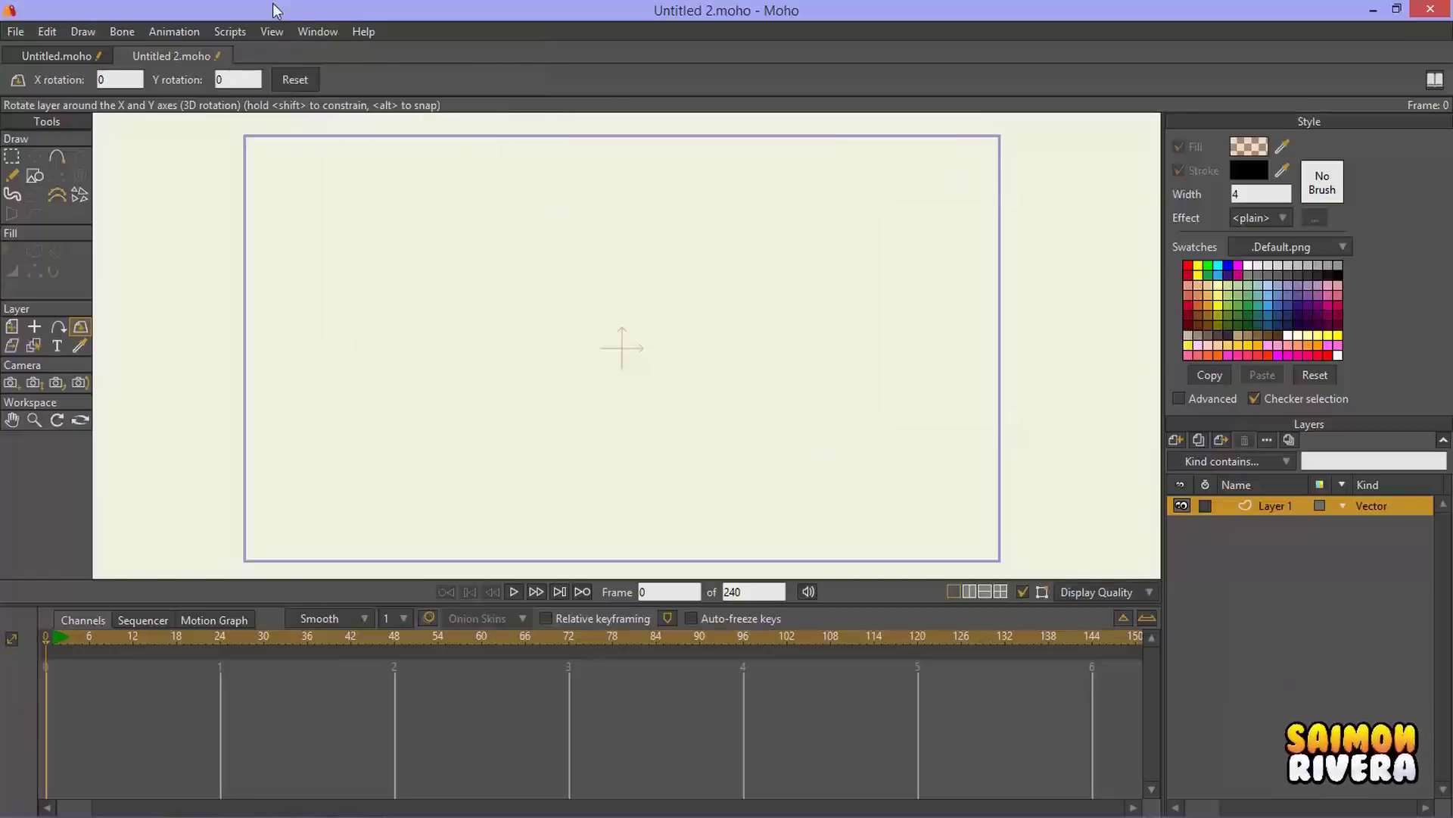
pyautogui.click(311, 31)
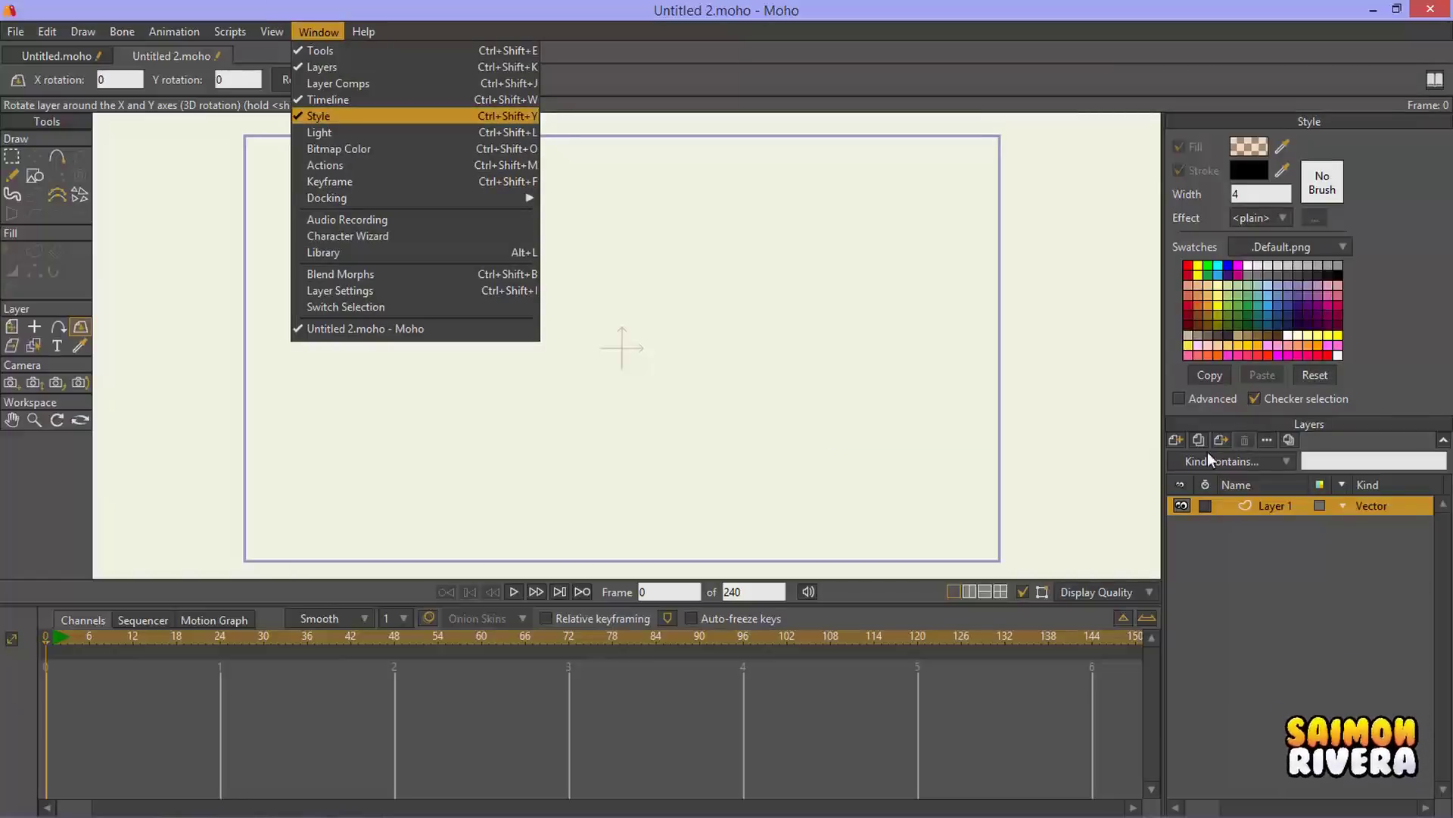
pyautogui.click(1177, 440)
pyautogui.press('Escape')
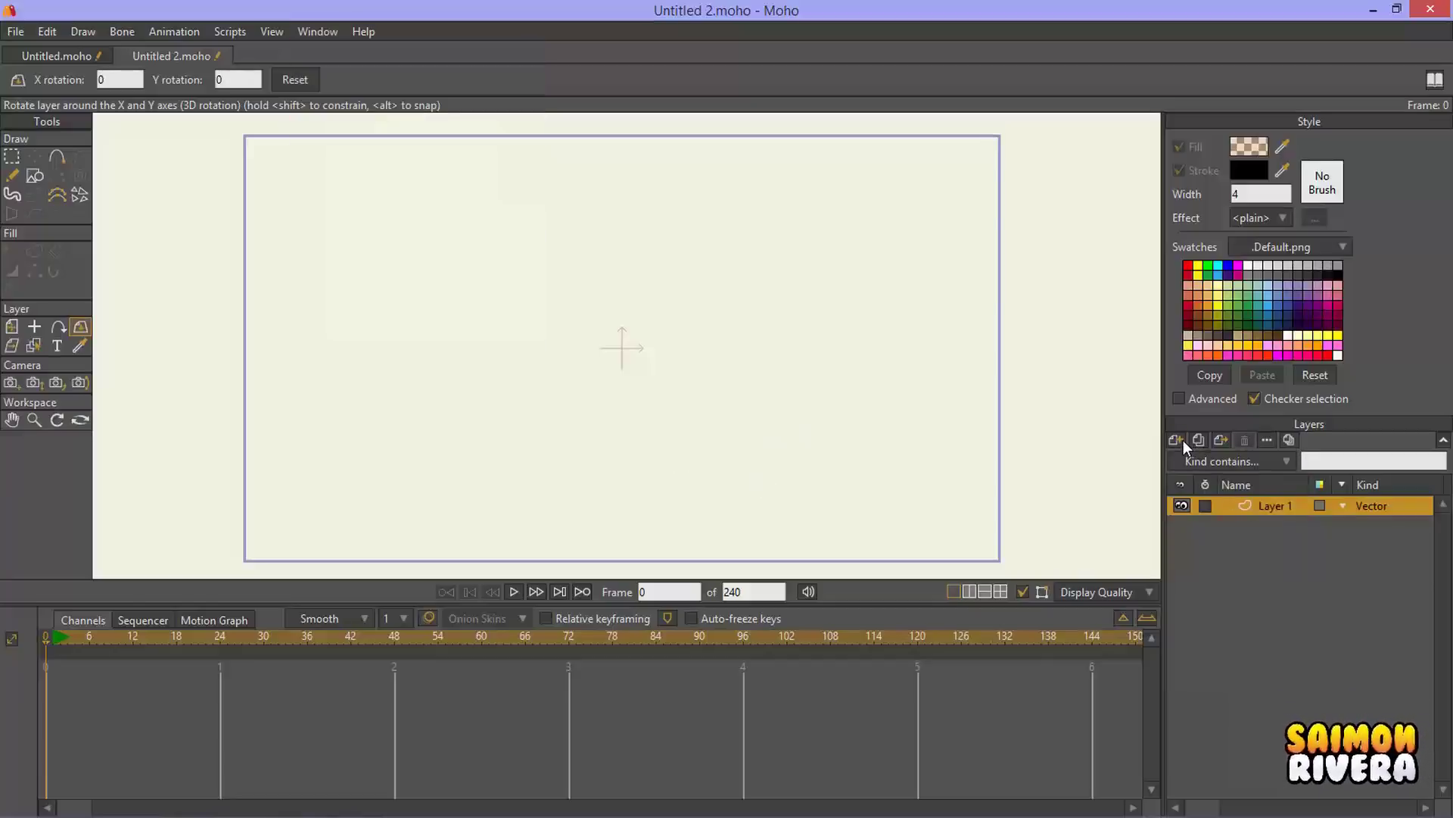
pyautogui.hotkey('alt', 'Tab')
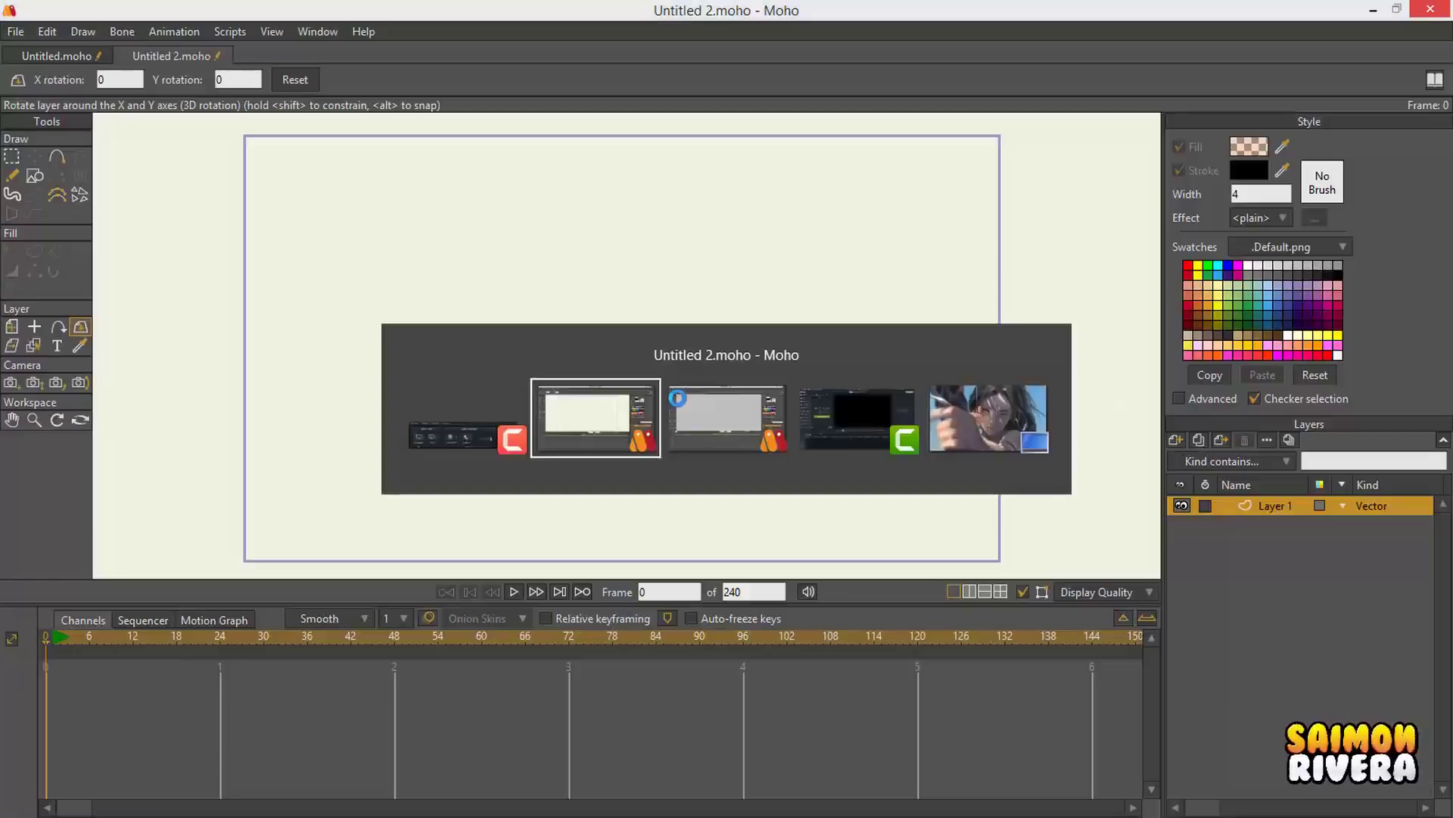
pyautogui.hotkey('alt', 'Tab')
pyautogui.hotkey('alt', 'Tab')
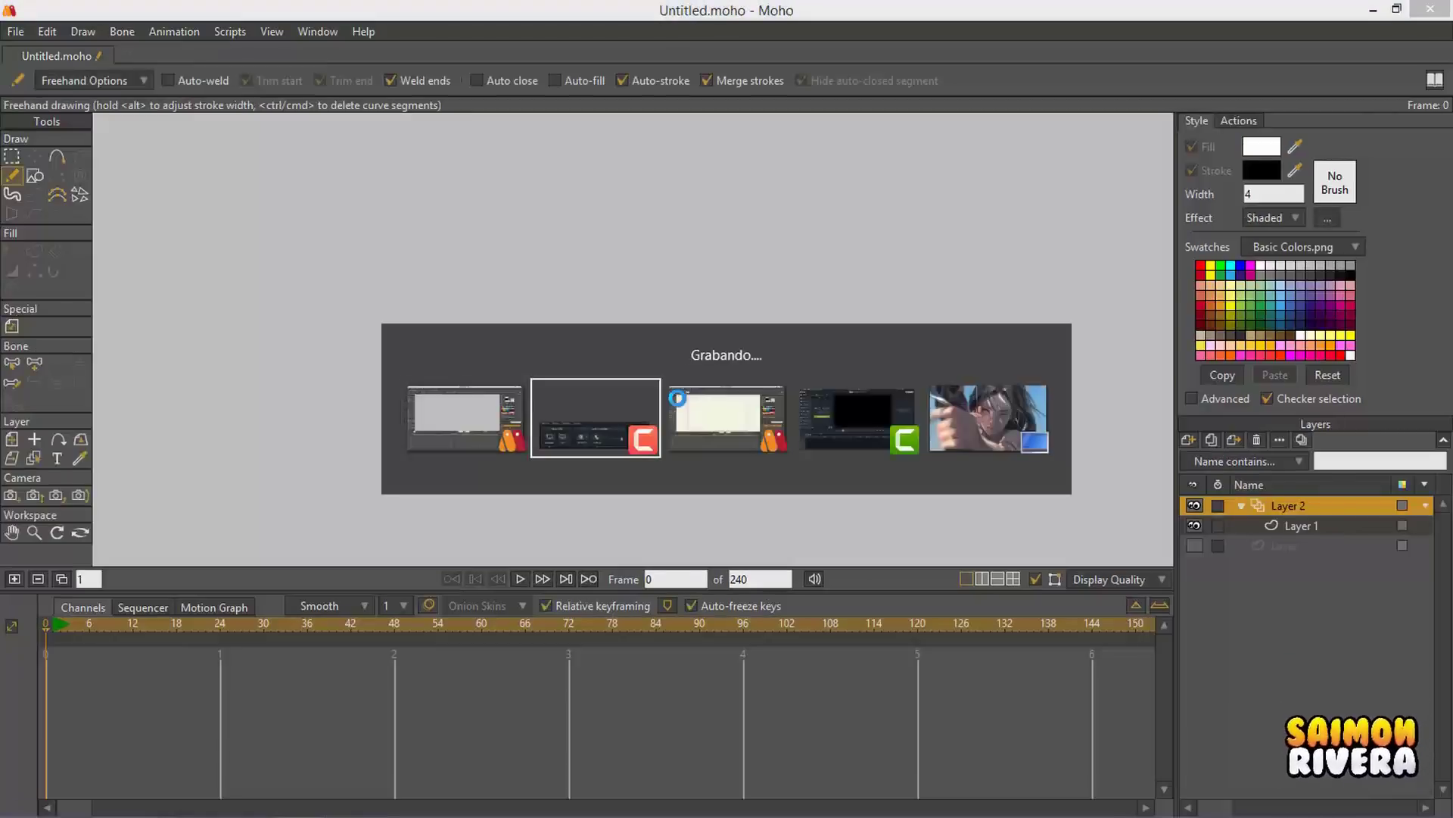
pyautogui.click(677, 397)
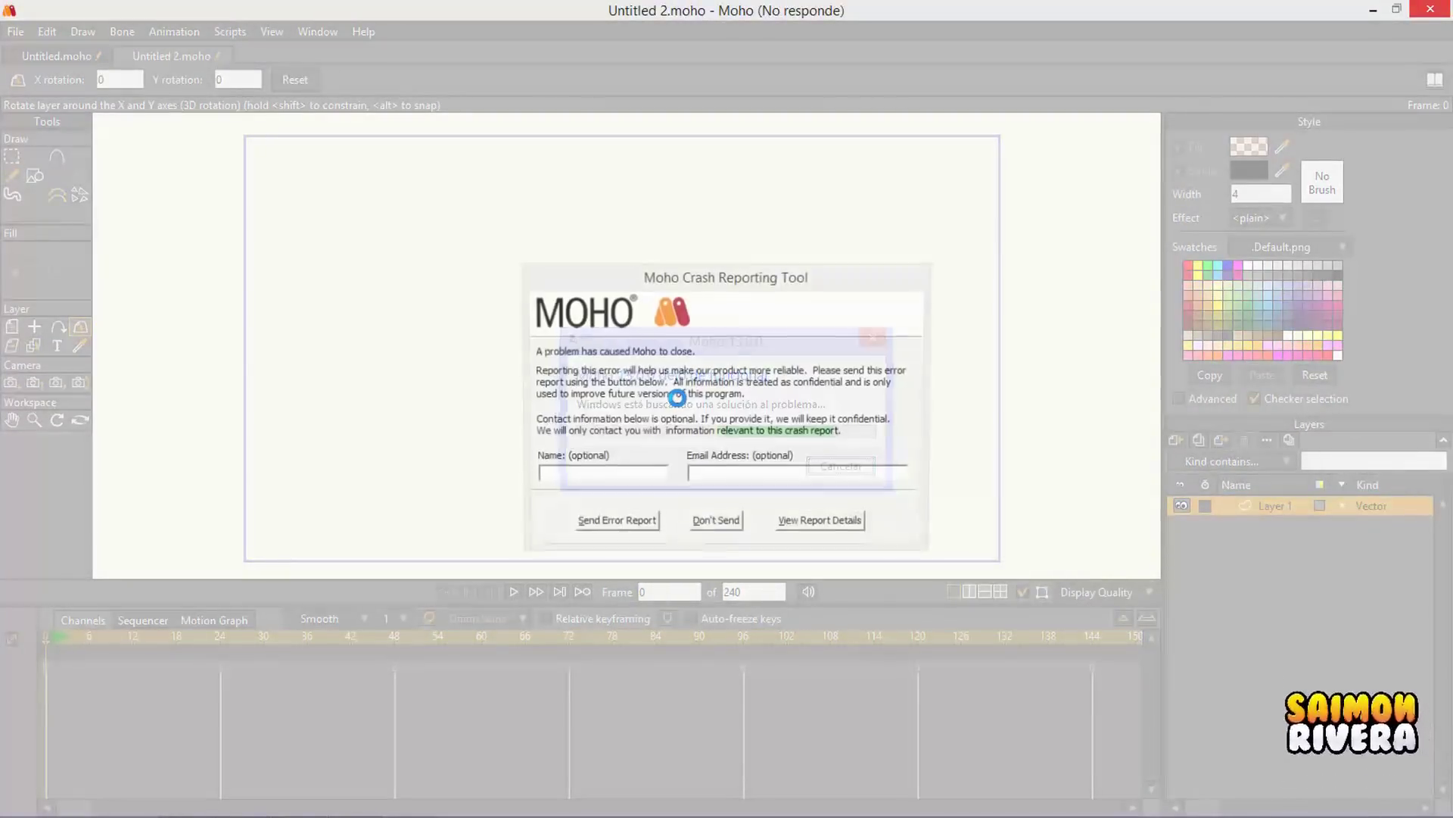
# Step: Close the unresponsive Moho 13.0.0 instance and dismiss its crash report without sending it
pyautogui.moveTo(738, 286); pyautogui.dragTo(1143, 226)
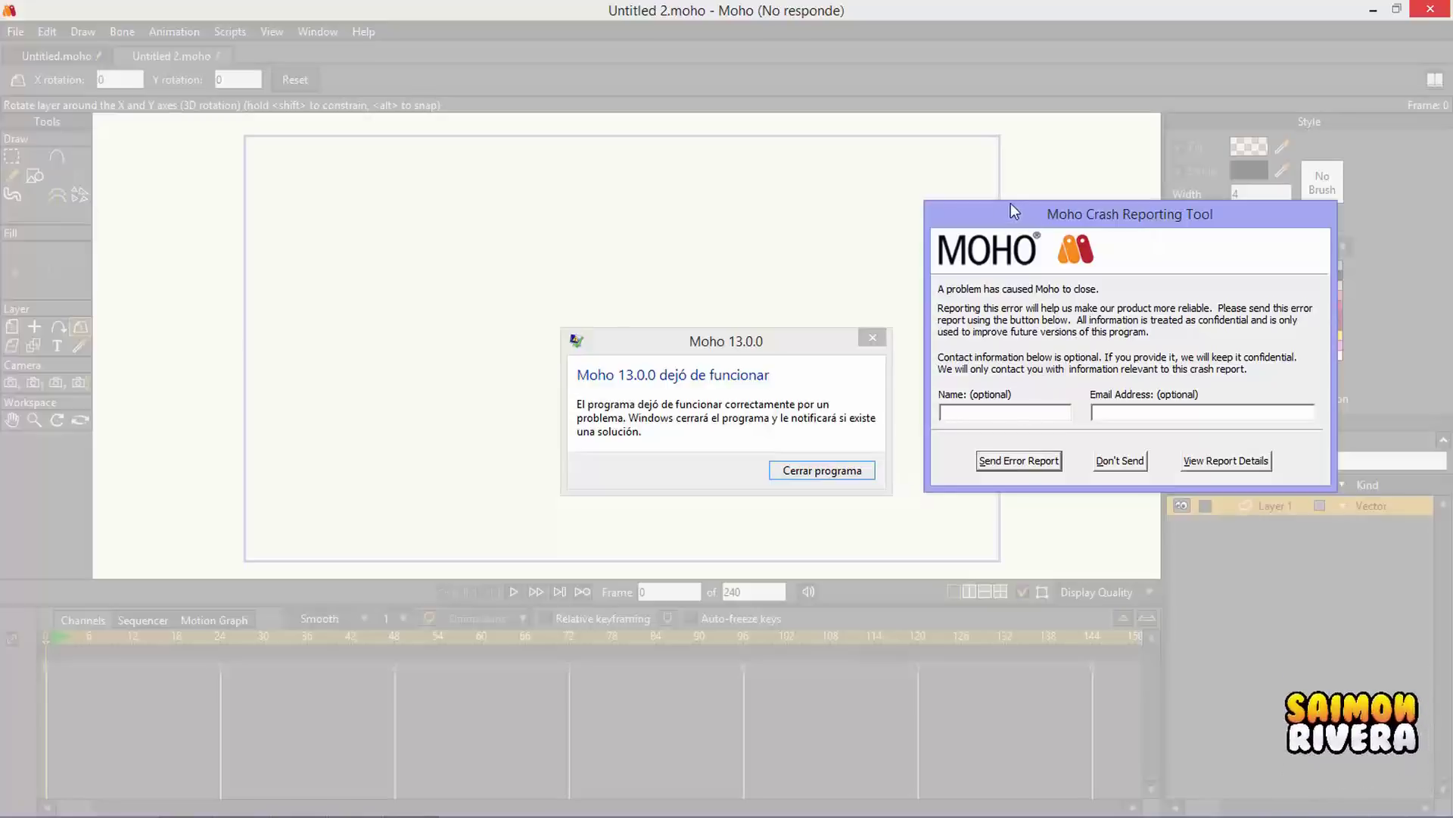
pyautogui.moveTo(1011, 204)
pyautogui.mouseDown()
pyautogui.moveTo(1075, 202)
pyautogui.moveTo(1034, 208)
pyautogui.mouseUp()
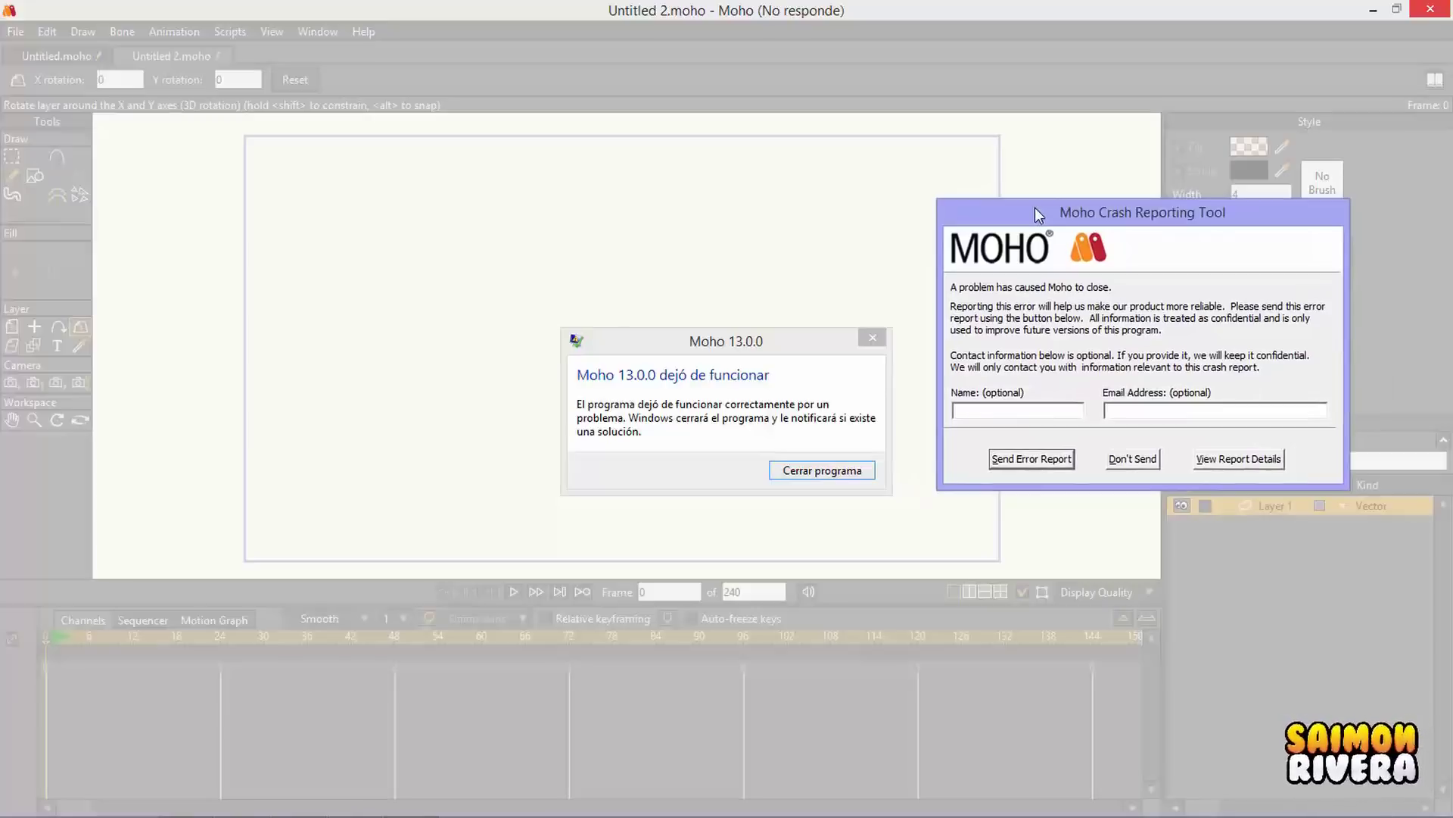
pyautogui.click(854, 474)
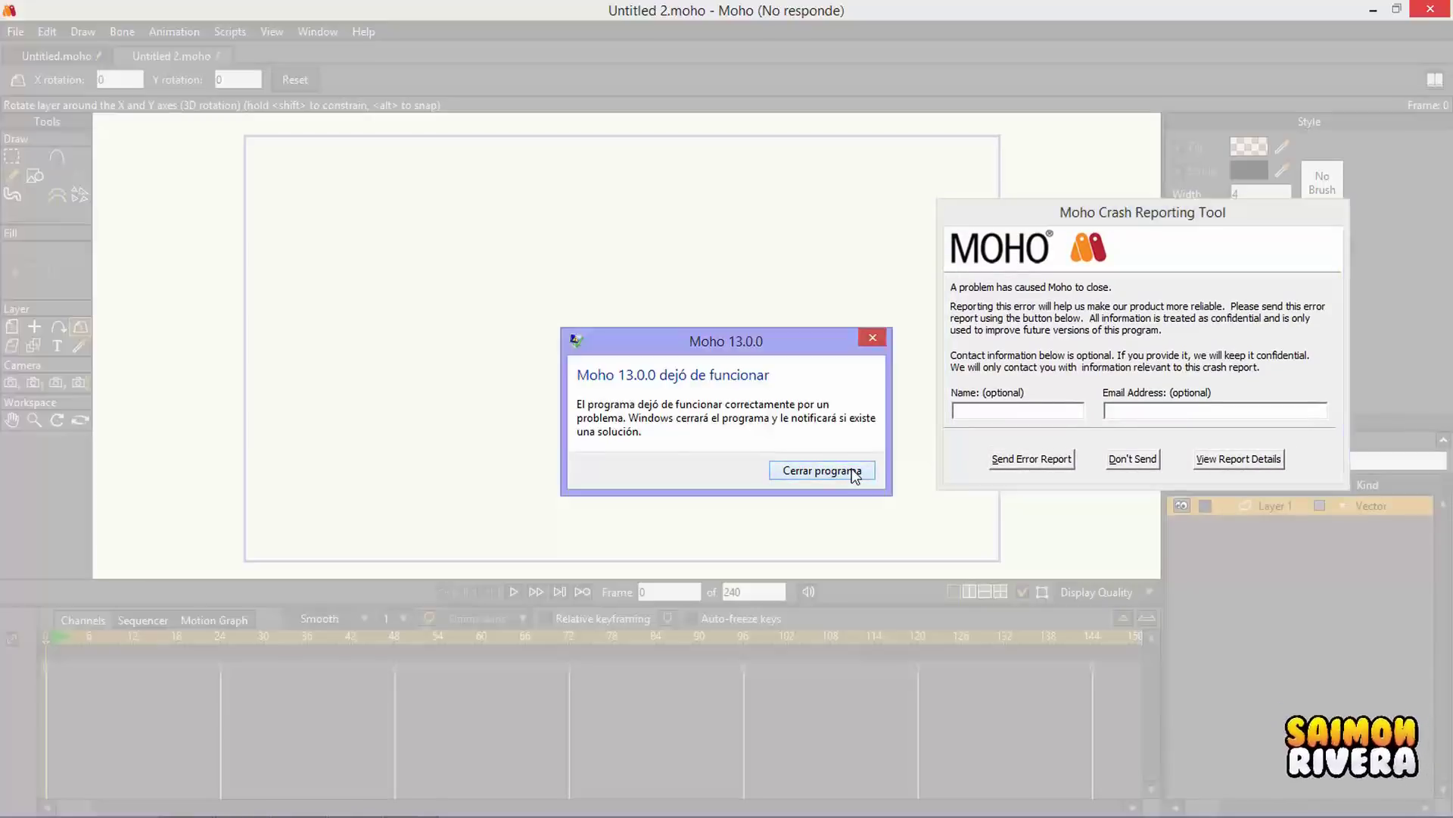
pyautogui.moveTo(1141, 216); pyautogui.dragTo(1102, 220)
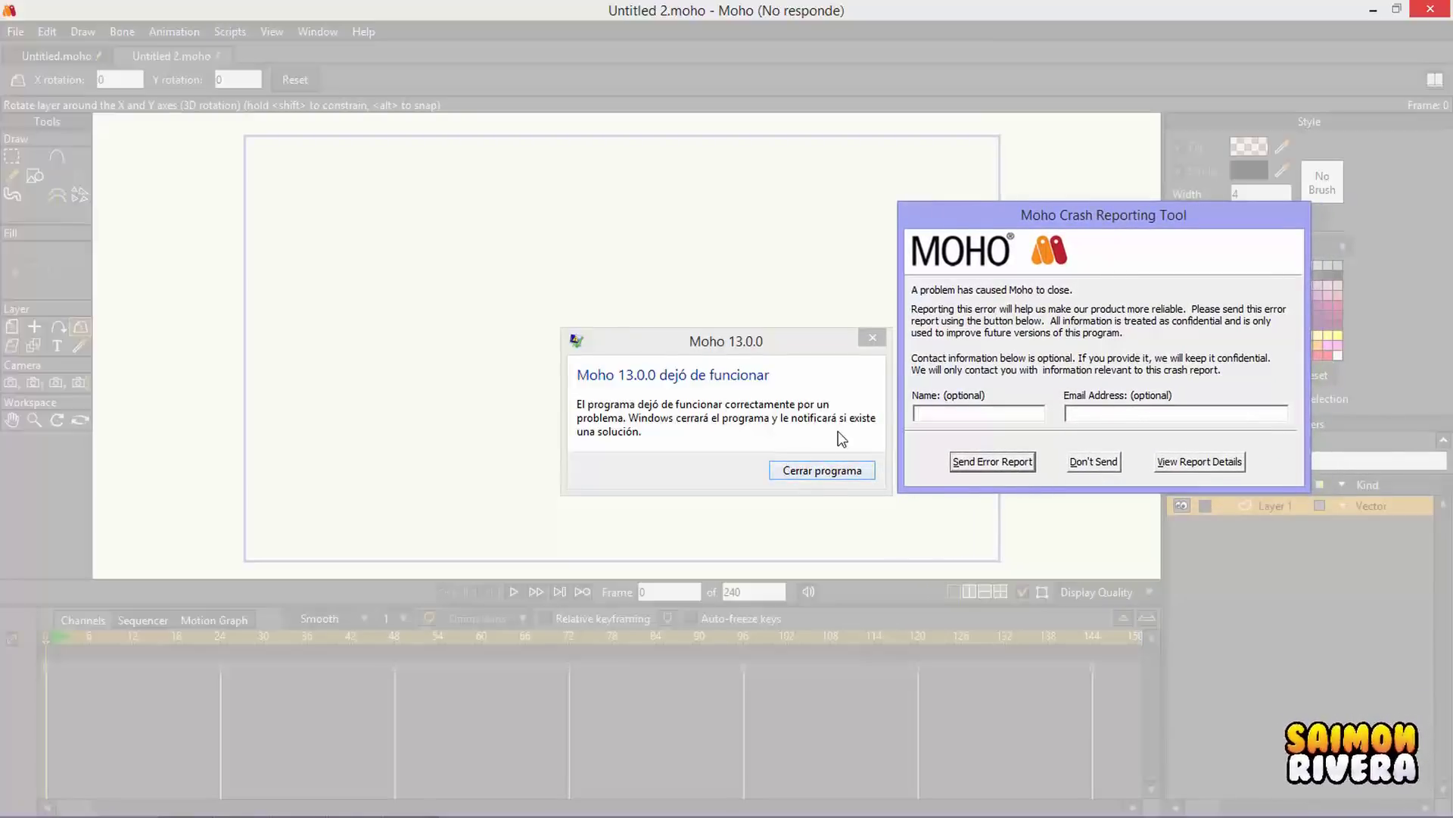
pyautogui.click(835, 463)
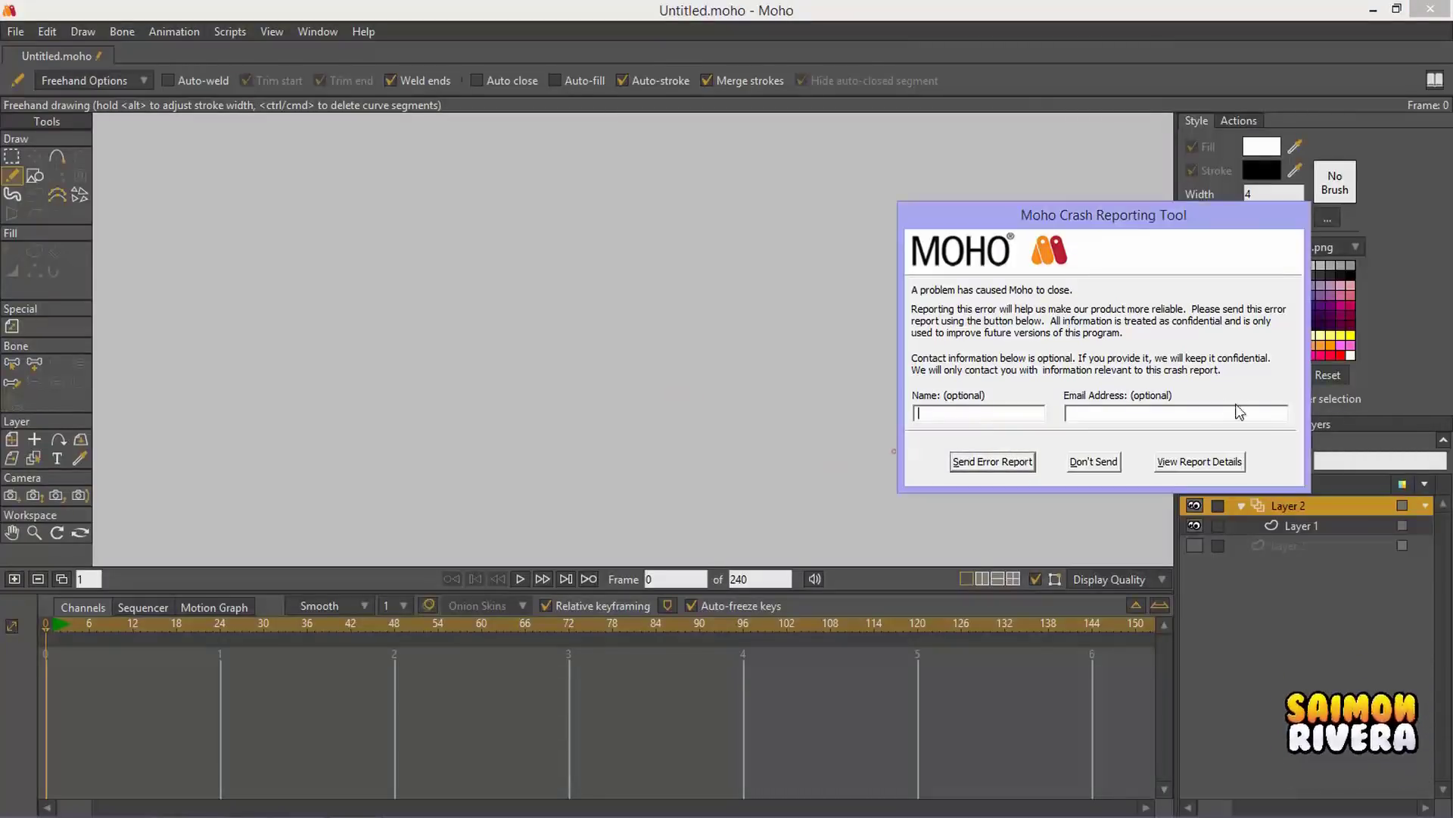
pyautogui.click(1105, 463)
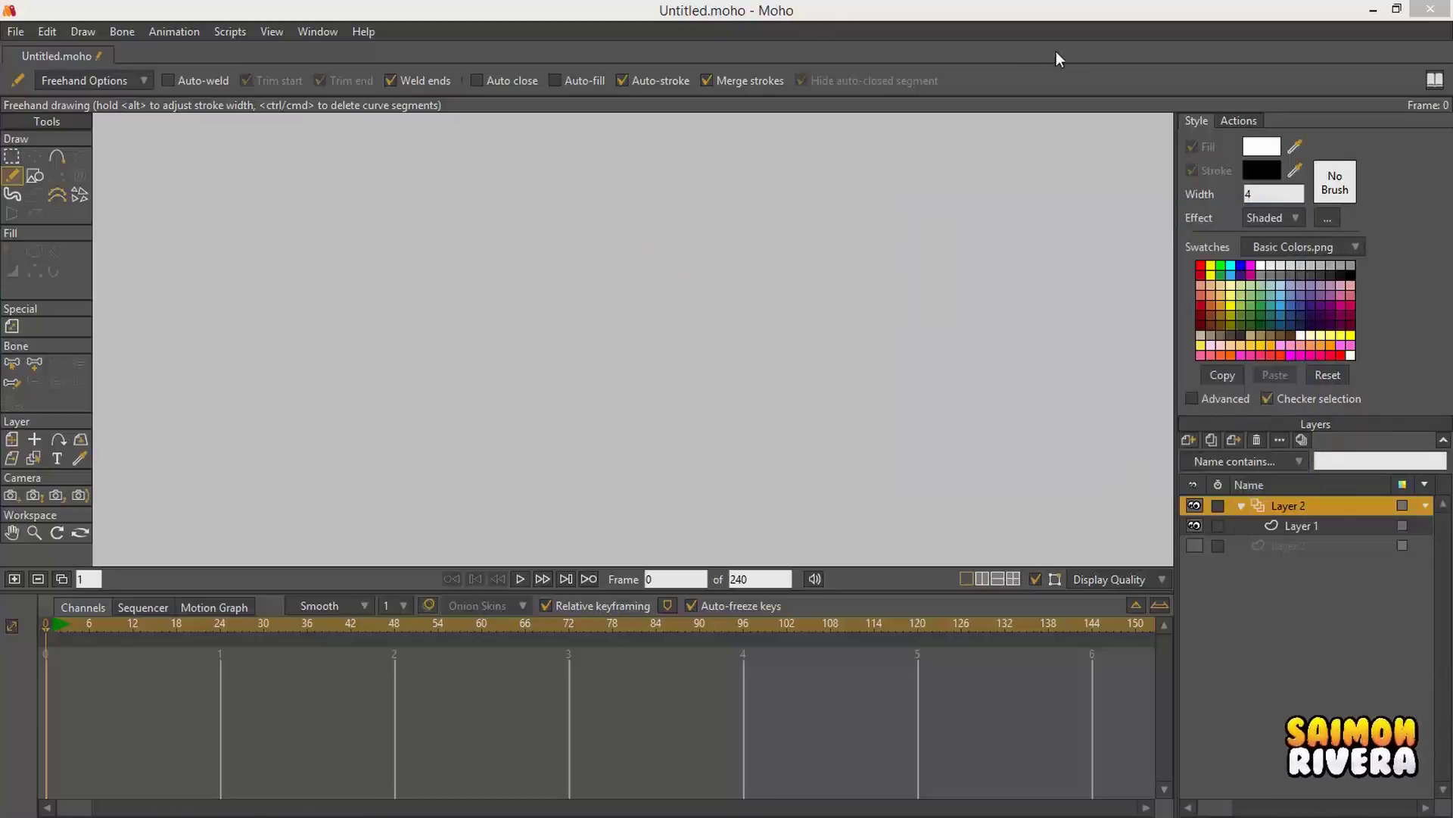
pyautogui.click(1282, 44)
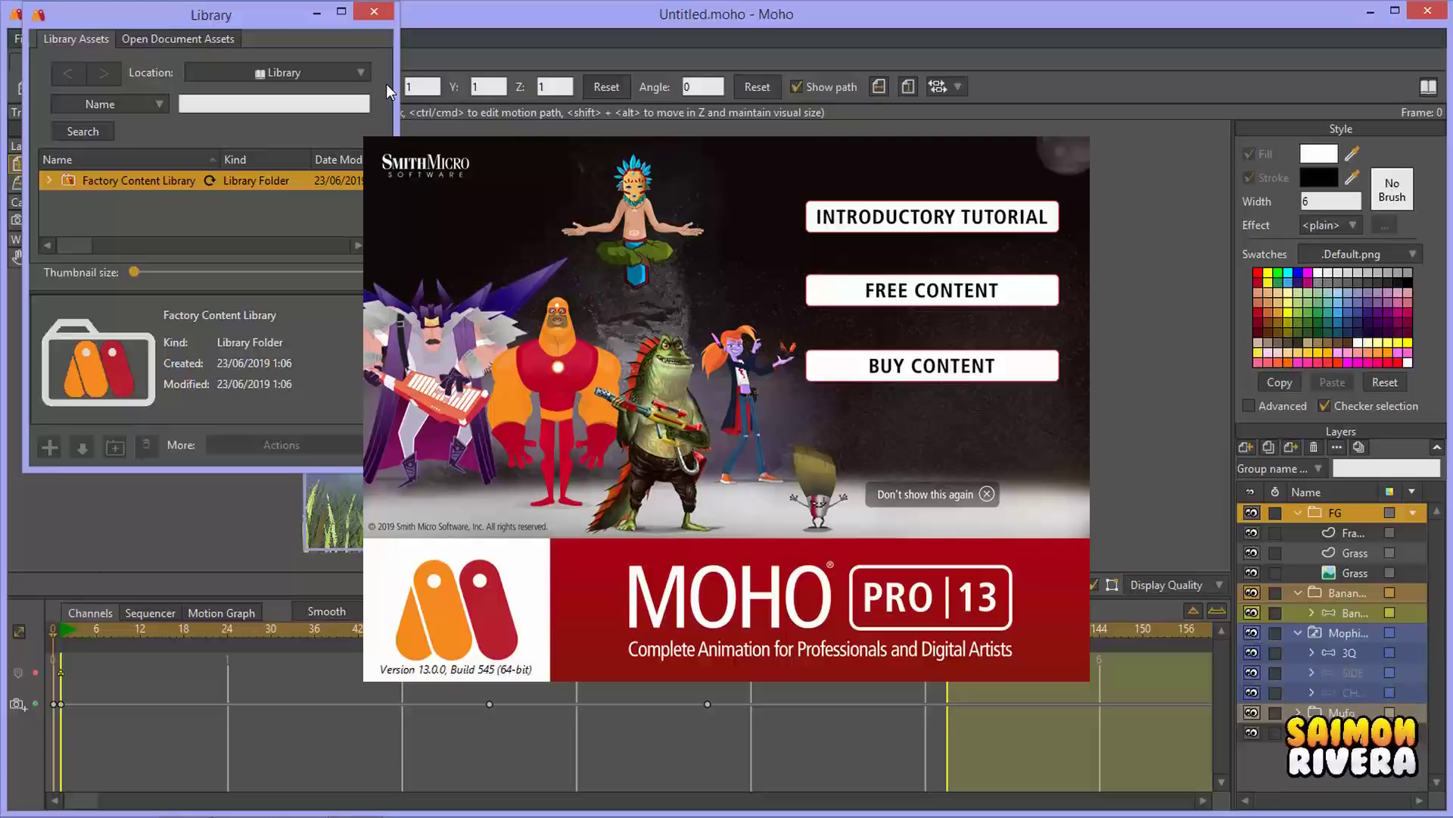
# Step: Open the Free Content web page from Moho's welcome screen, browse its downloads and character sections, and close the browser
pyautogui.click(915, 291)
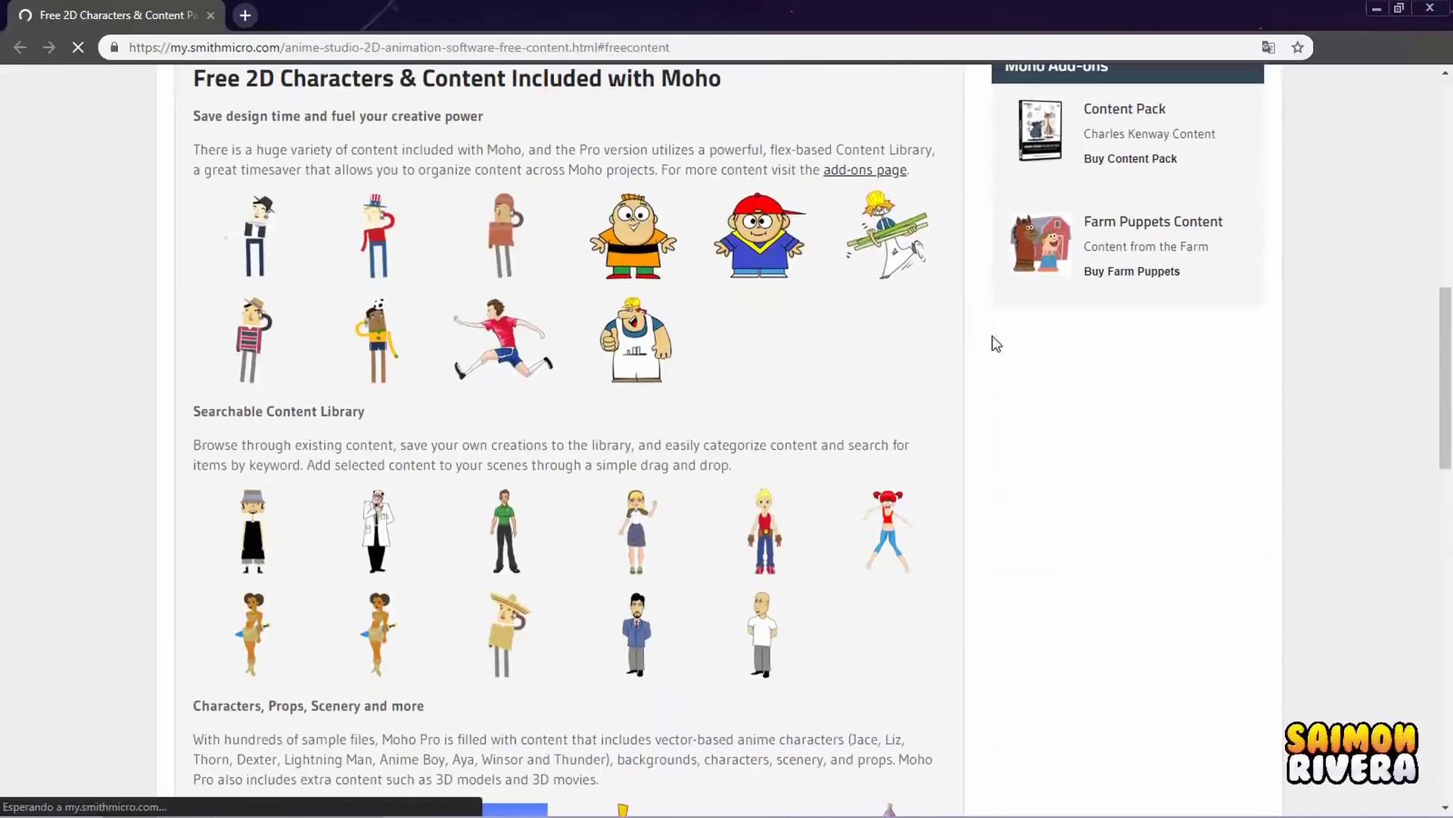
pyautogui.click(1121, 187)
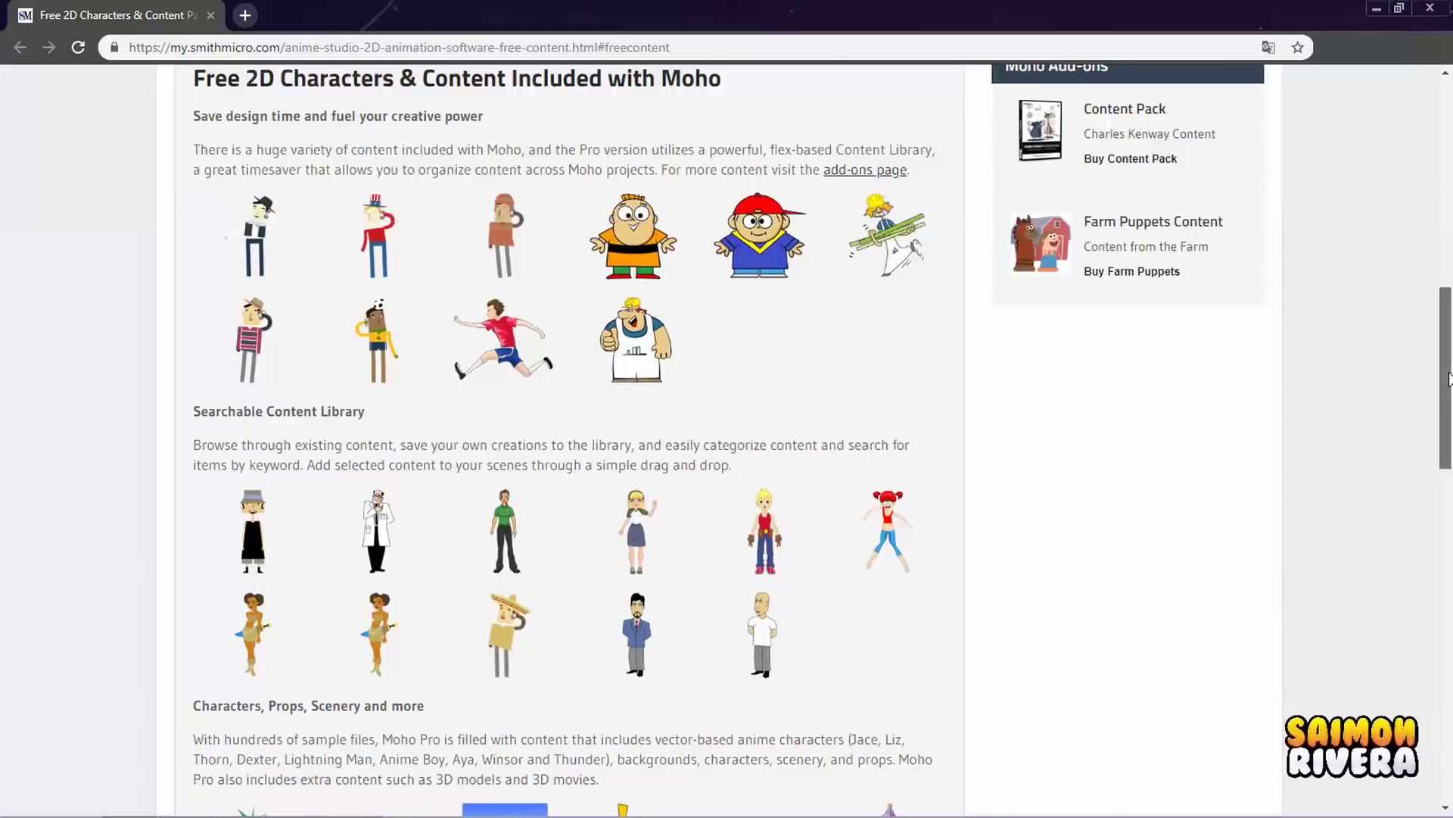
pyautogui.moveTo(1449, 379); pyautogui.dragTo(1428, 590)
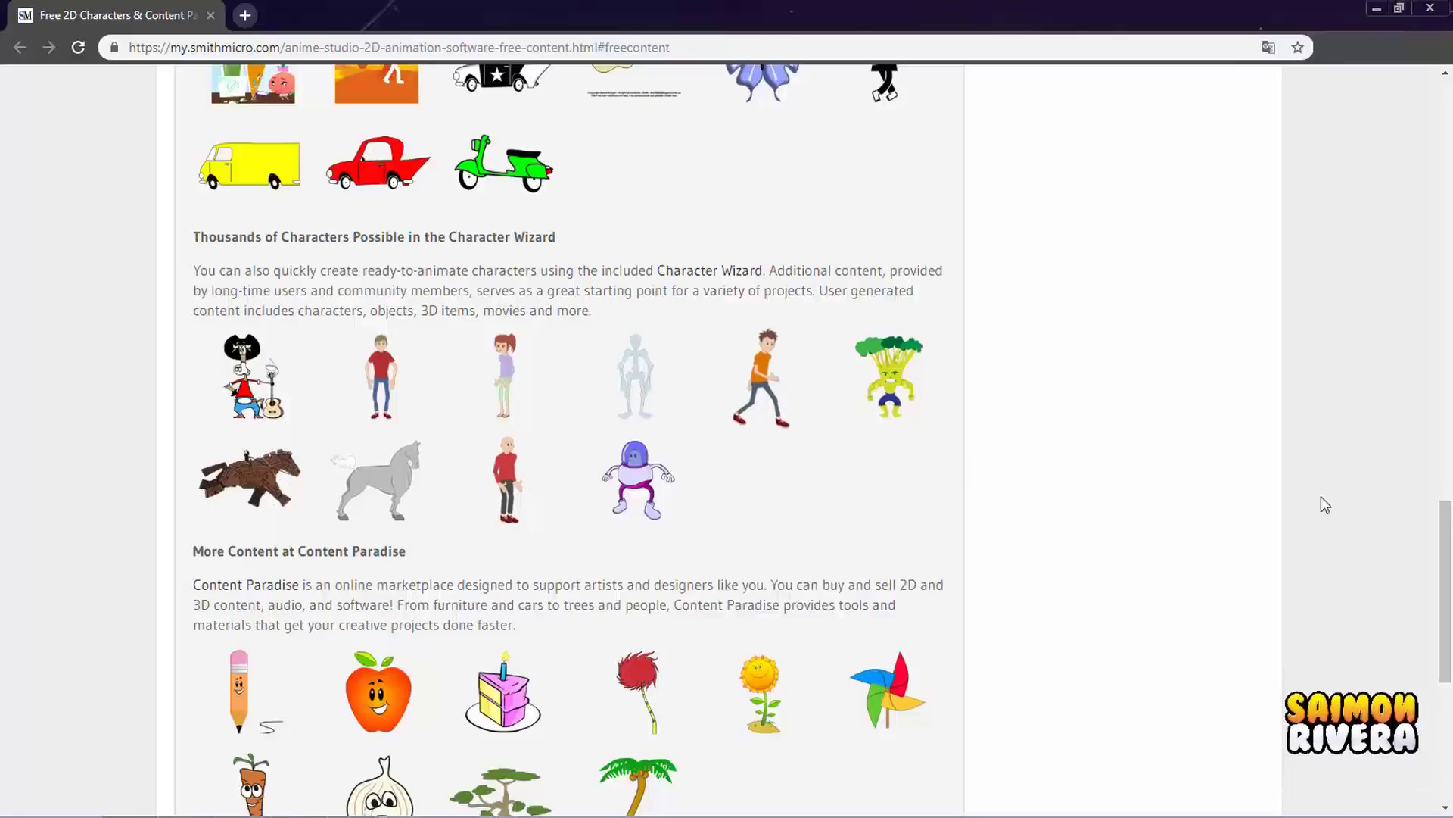
pyautogui.moveTo(1446, 515); pyautogui.dragTo(1433, 175)
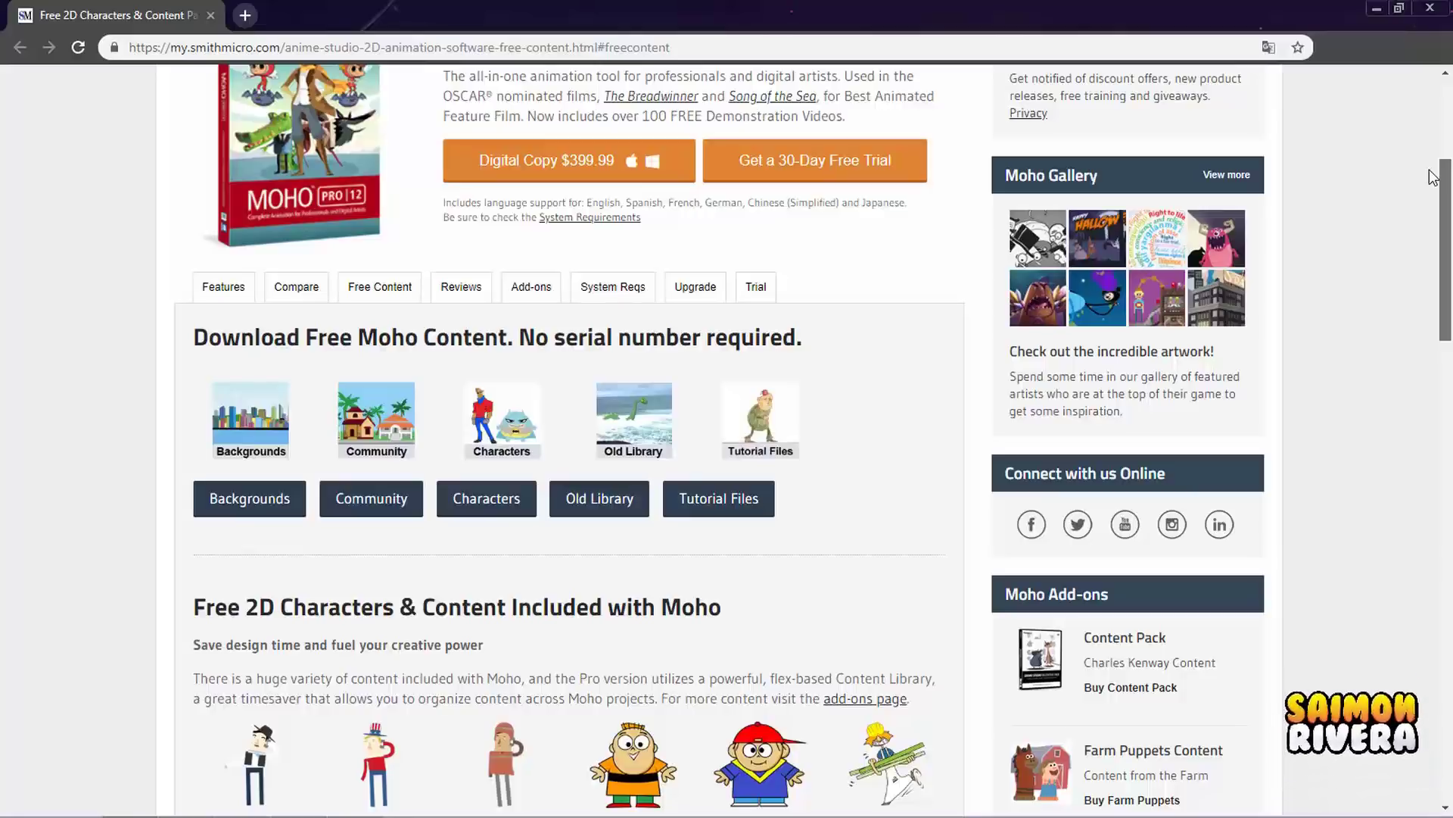
pyautogui.scroll(3, 622, 335)
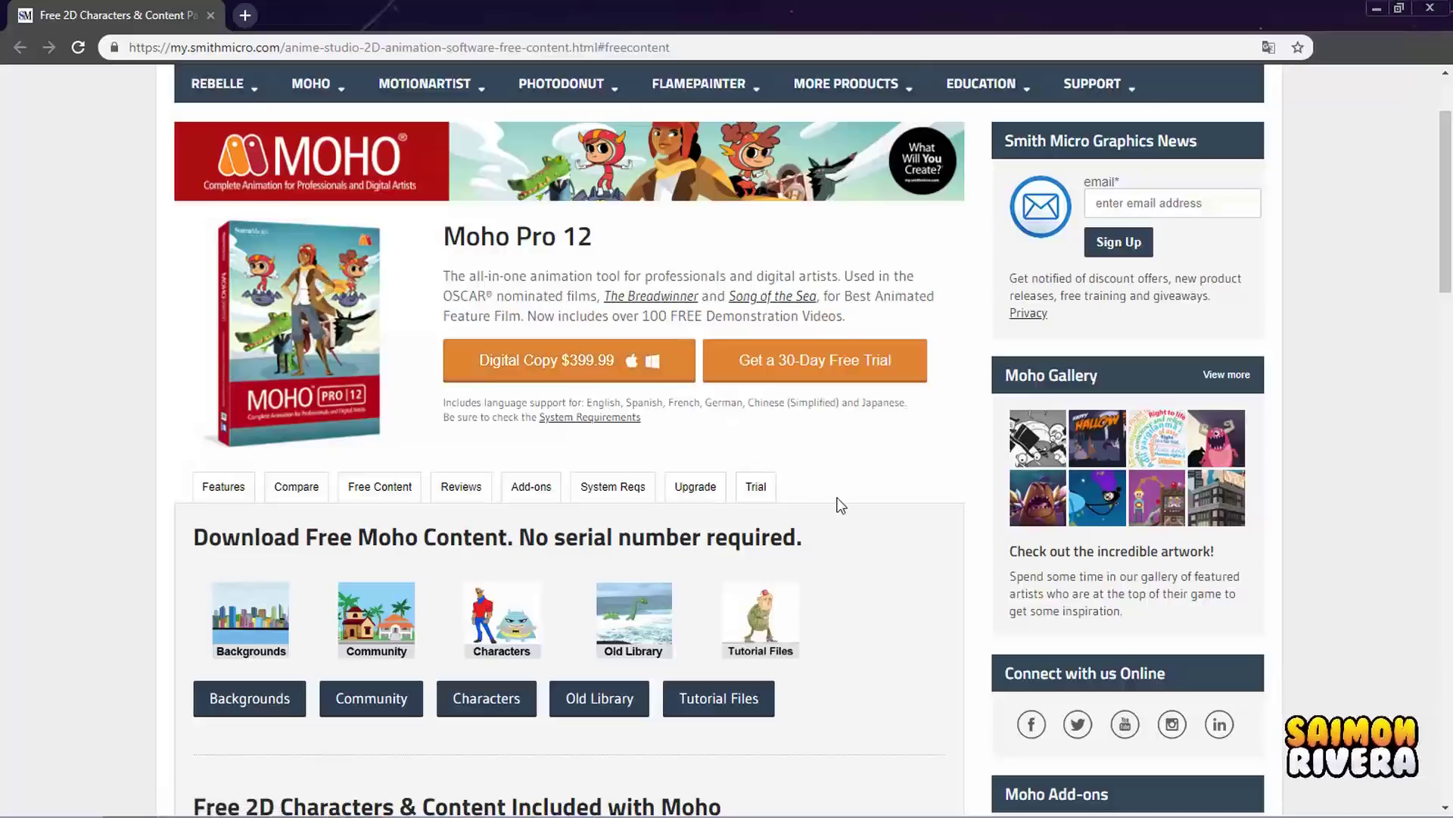
pyautogui.scroll(2, 837, 503)
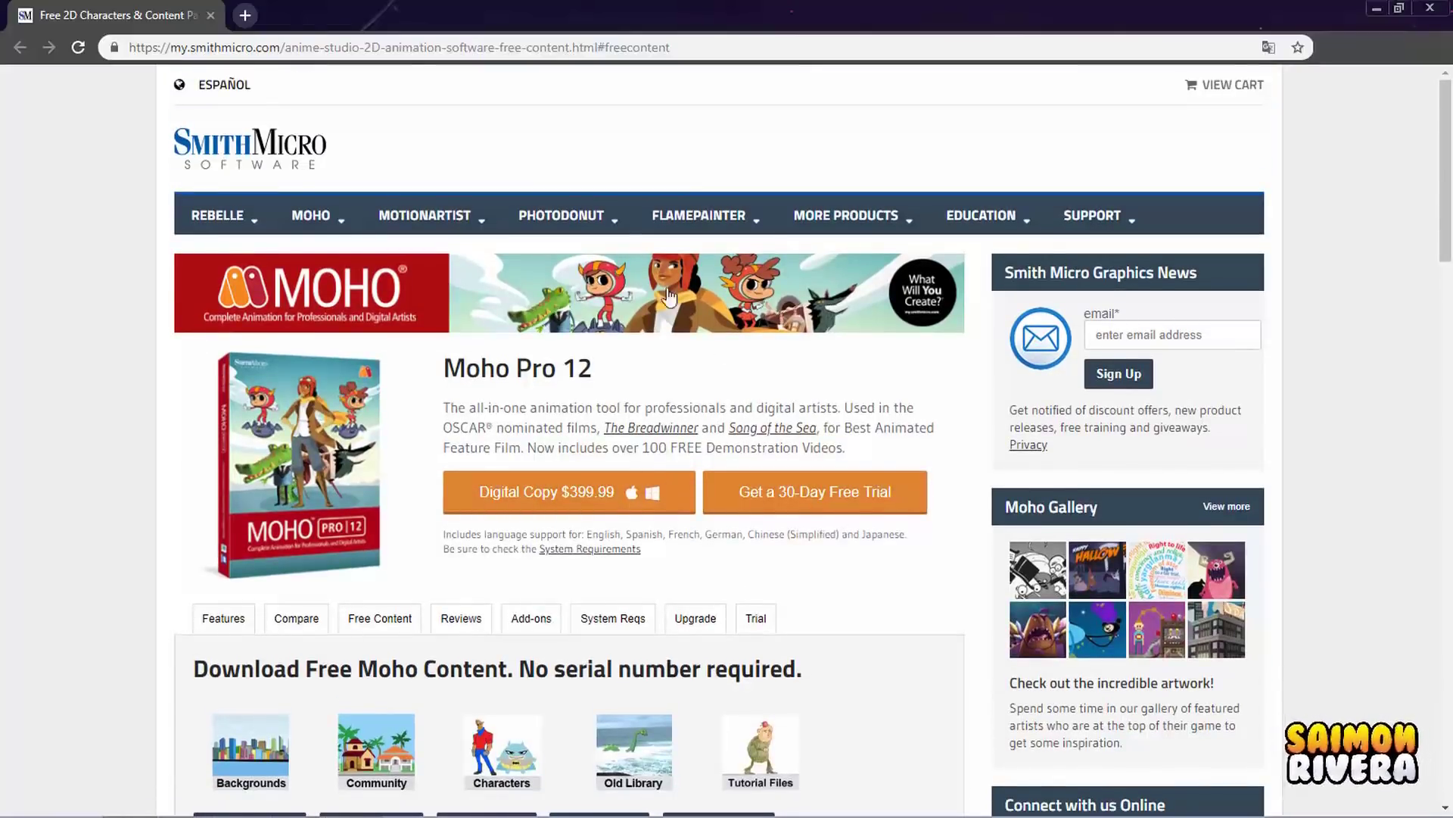
pyautogui.moveTo(1444, 257); pyautogui.dragTo(1432, 400)
pyautogui.scroll(-1, 1432, 399)
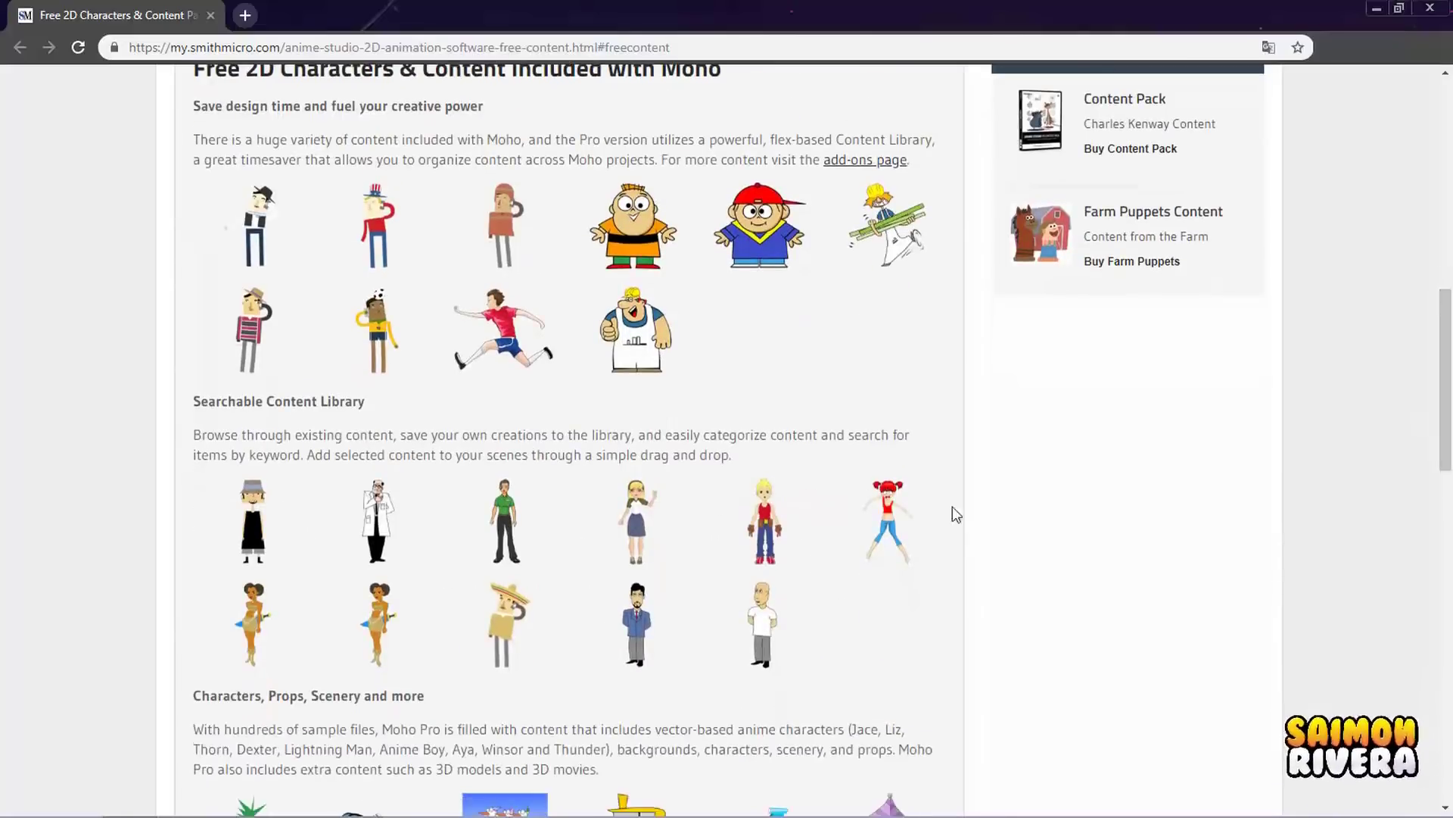
pyautogui.click(1430, 10)
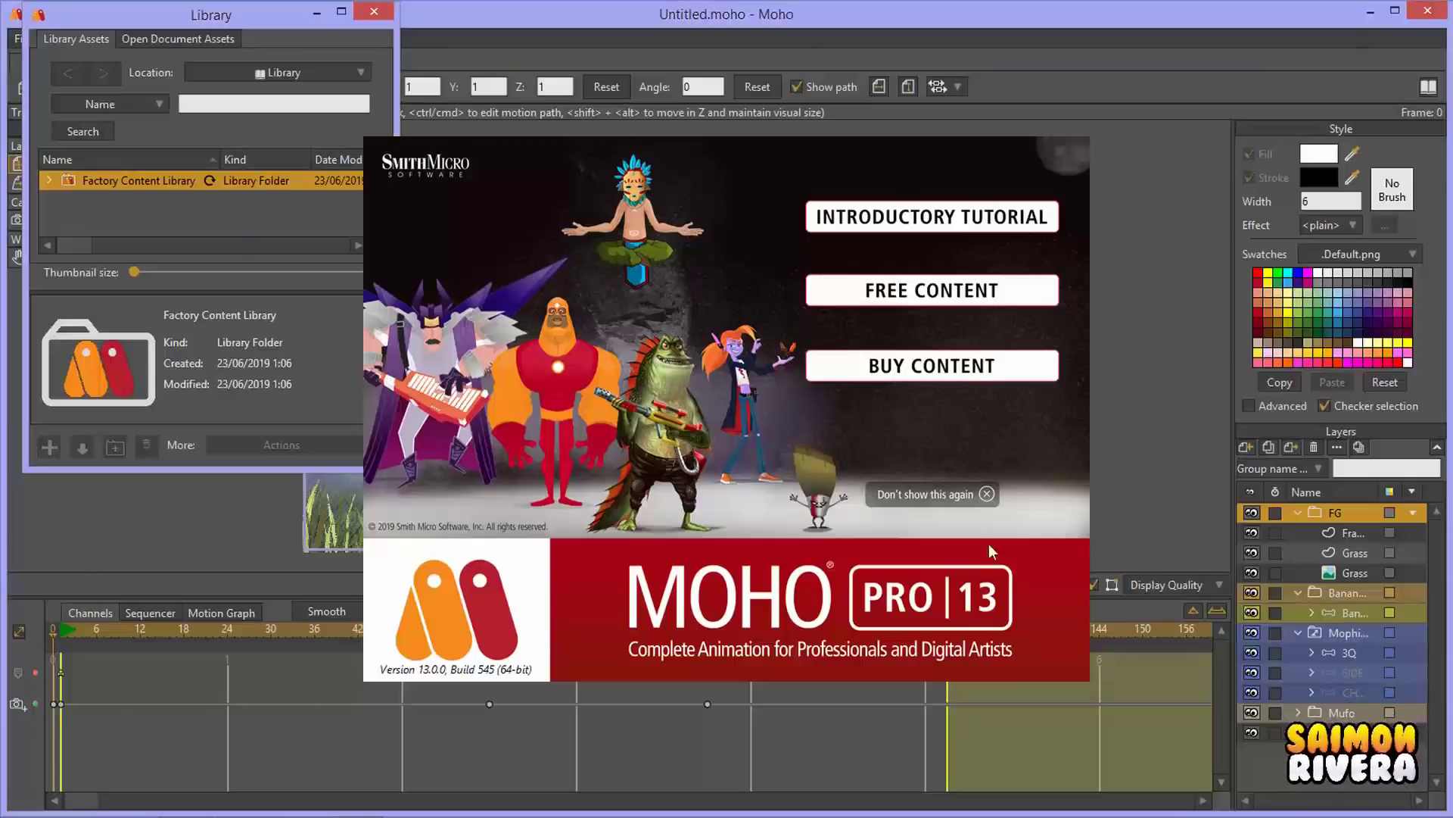
# Step: Dismiss the welcome screen, then maximize the main Moho window and reposition the floating Library window
pyautogui.click(1131, 433)
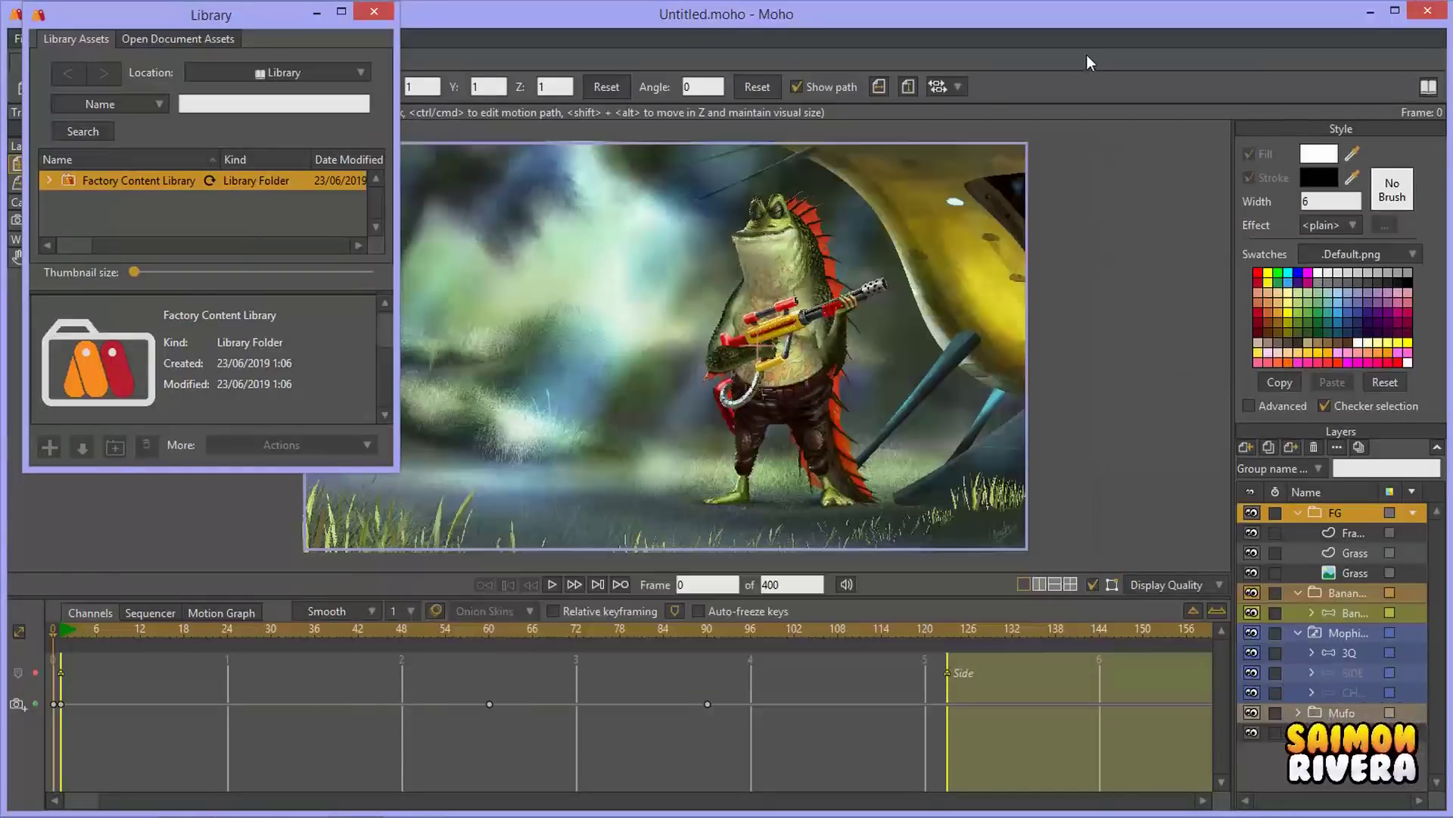
pyautogui.click(1395, 13)
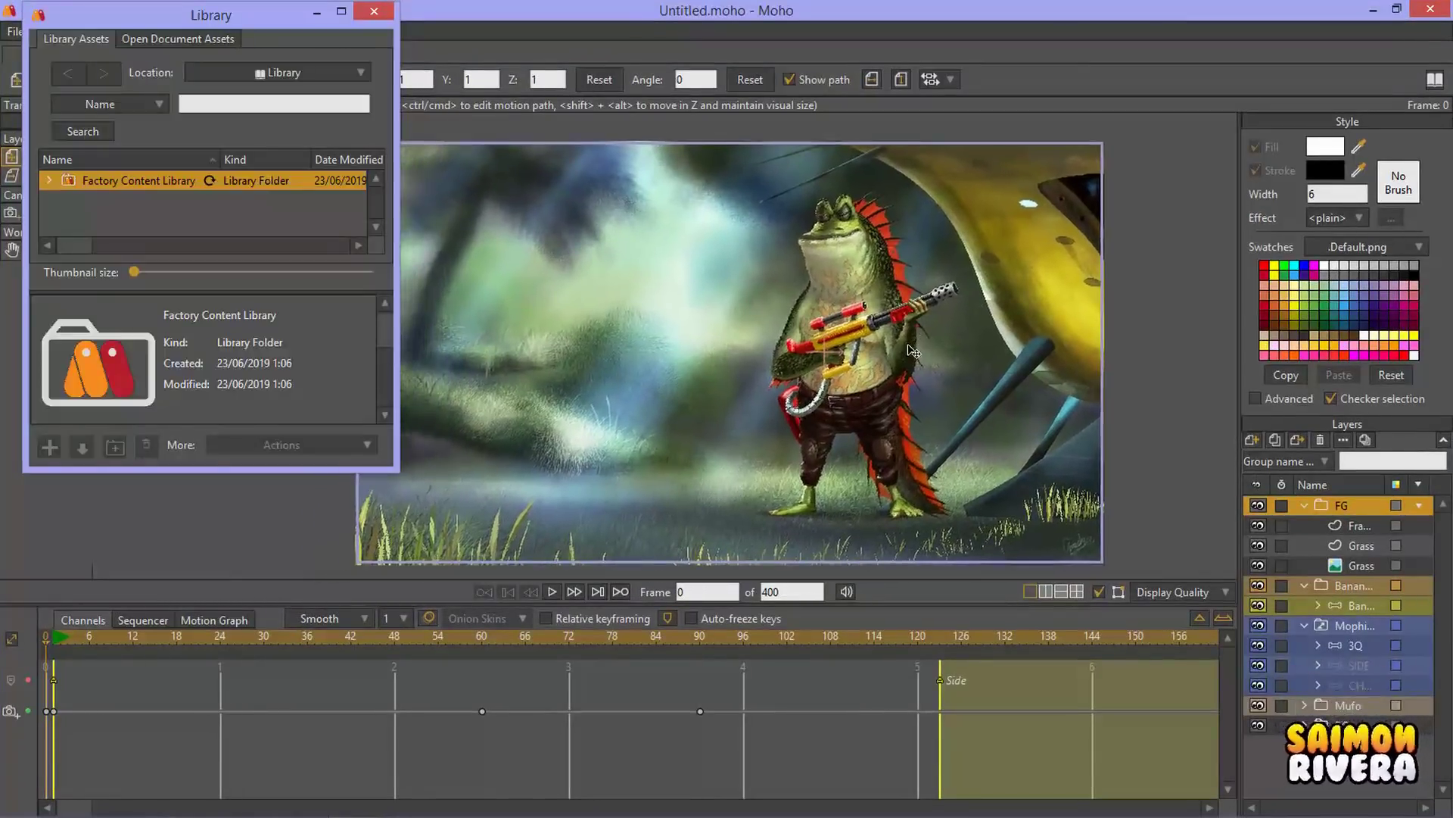
pyautogui.moveTo(261, 24); pyautogui.dragTo(502, 113)
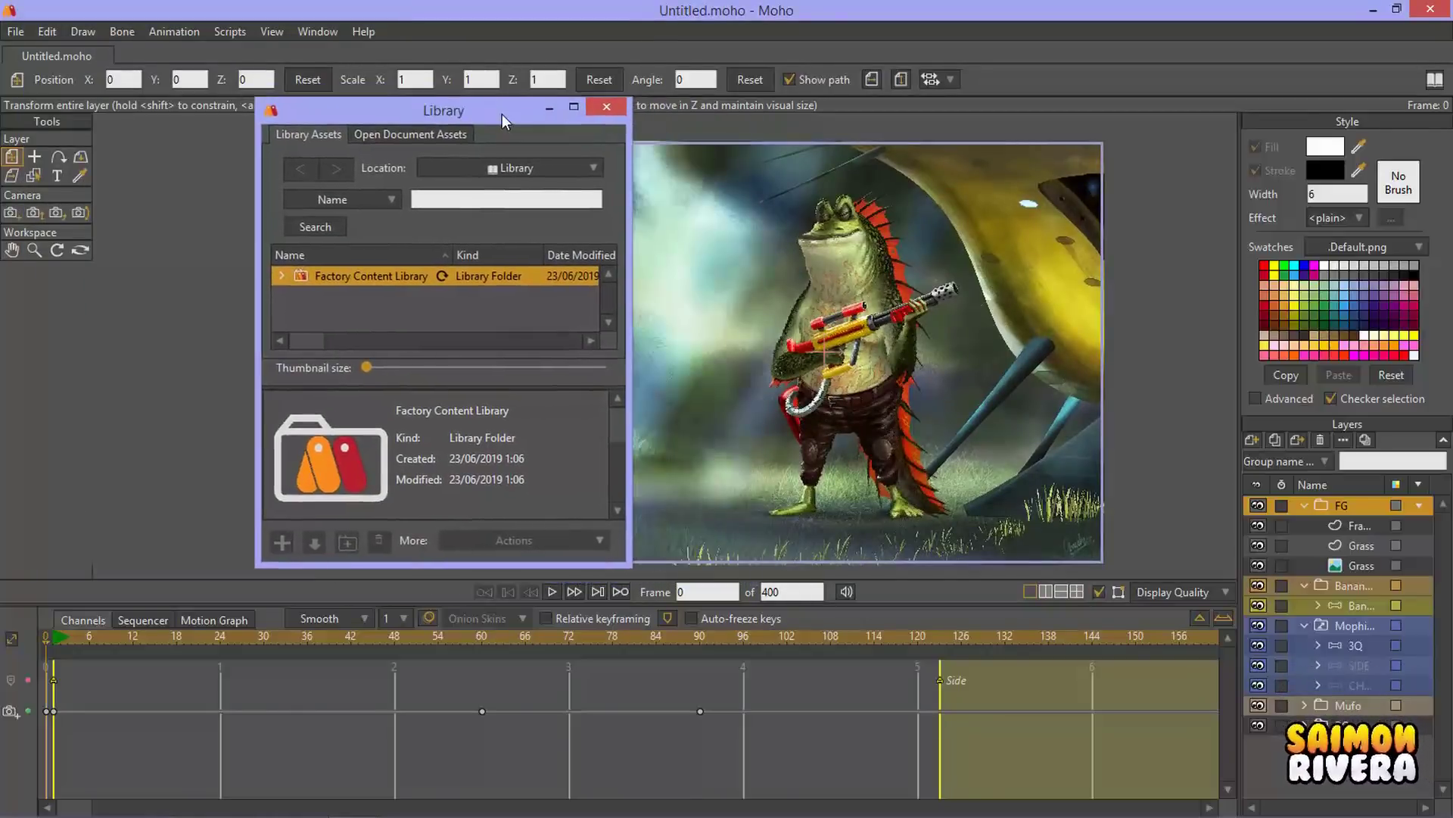
# Step: Expand the Factory Content Library down to its 3D Props folder and stretch the Library window to show its files
pyautogui.click(285, 276)
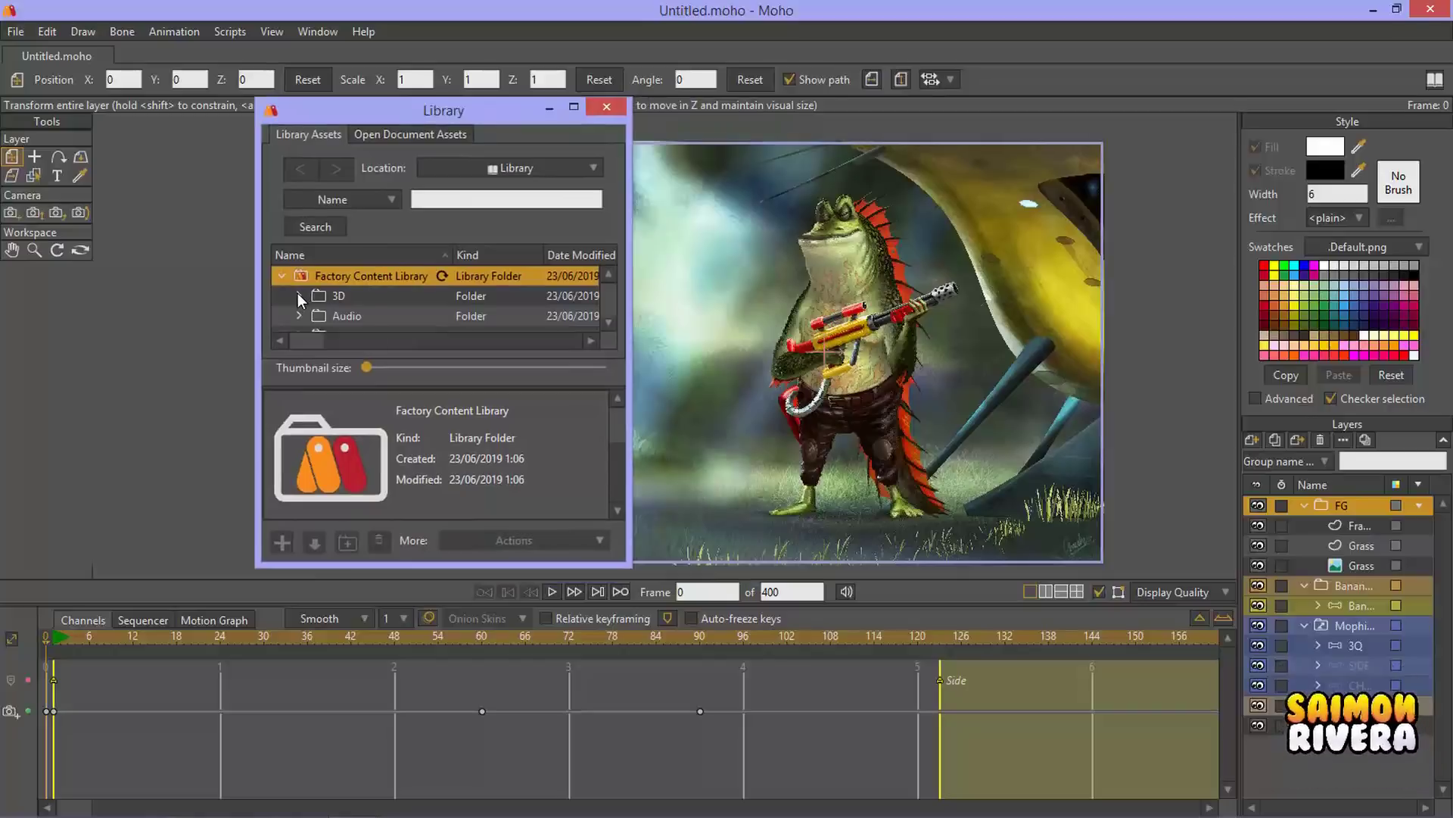
pyautogui.click(298, 294)
pyautogui.click(356, 312)
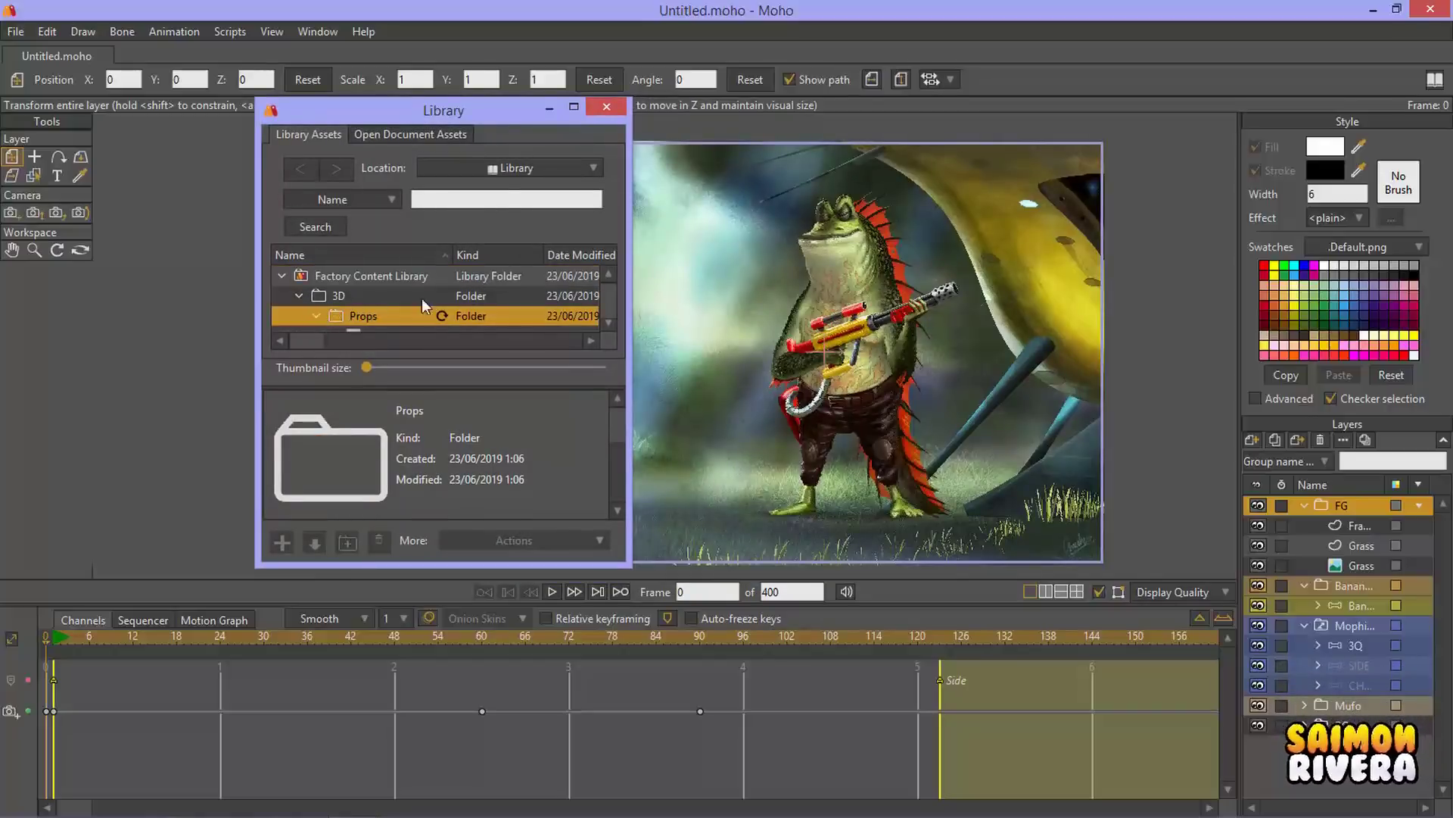
pyautogui.moveTo(493, 106); pyautogui.dragTo(511, 8)
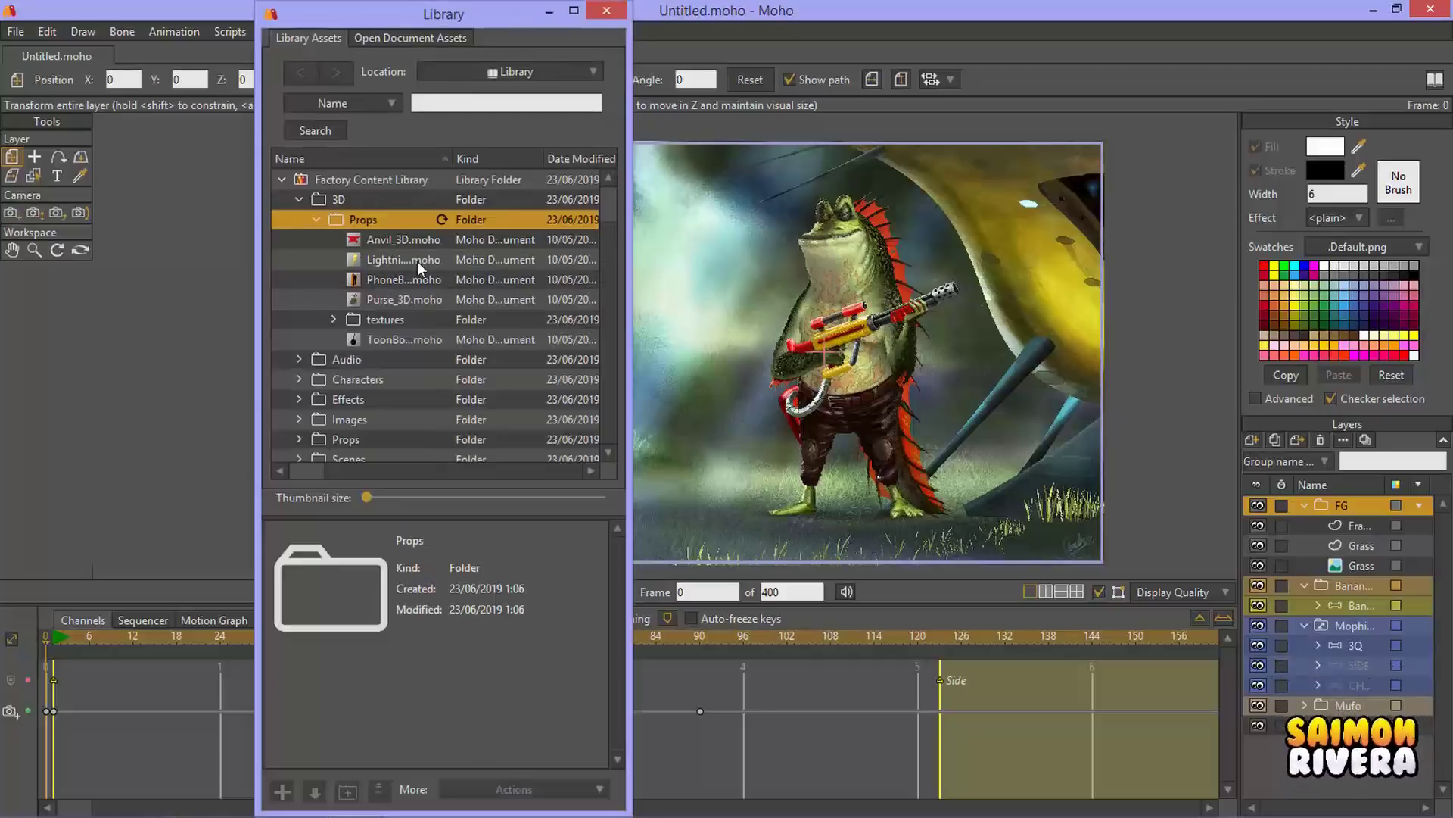
# Step: Look through the library's Audio folder, opening Partner and DK Toons down to the first audio subfolder, and collapse it again
pyautogui.click(317, 221)
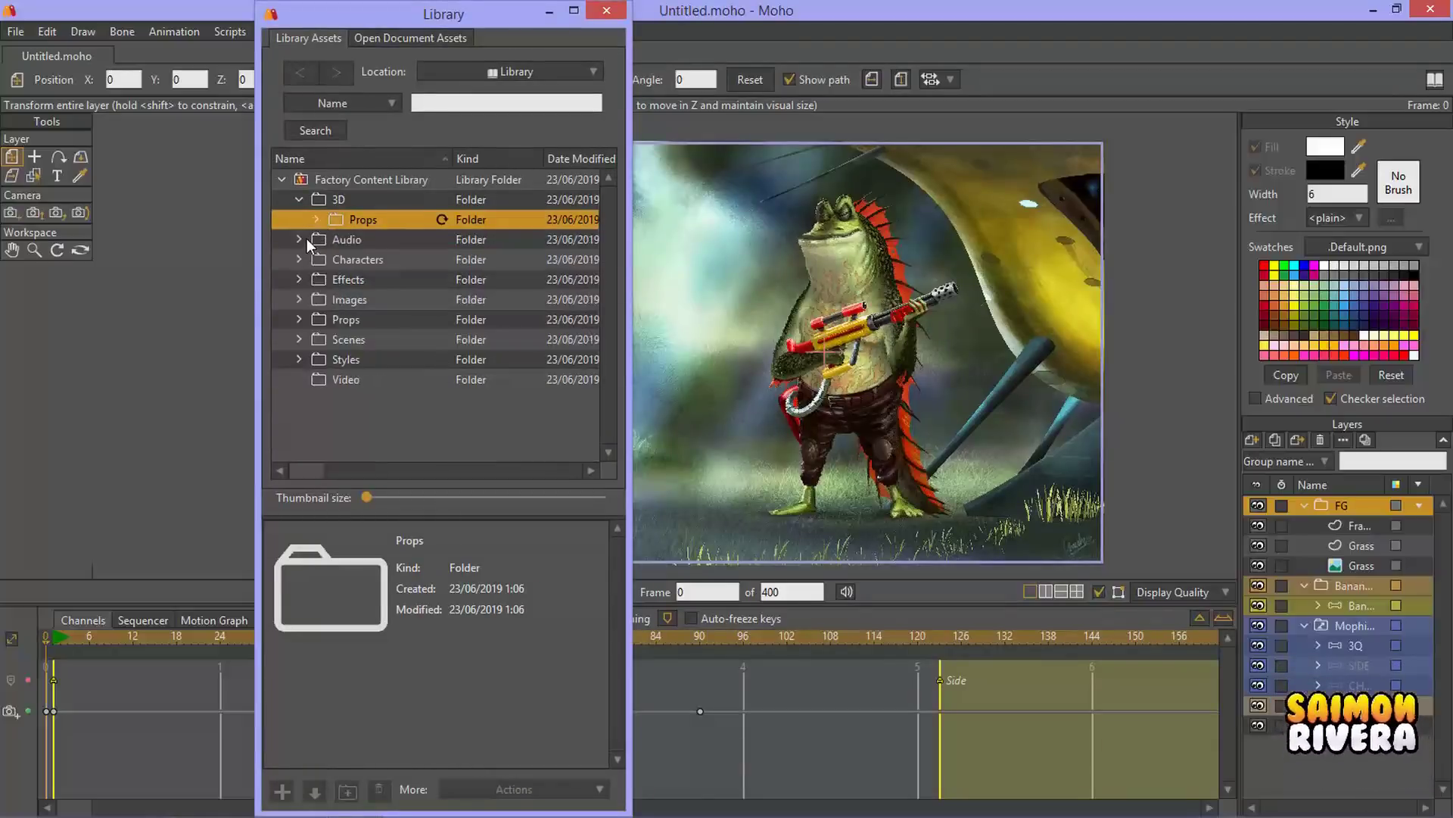
pyautogui.click(300, 238)
pyautogui.click(321, 257)
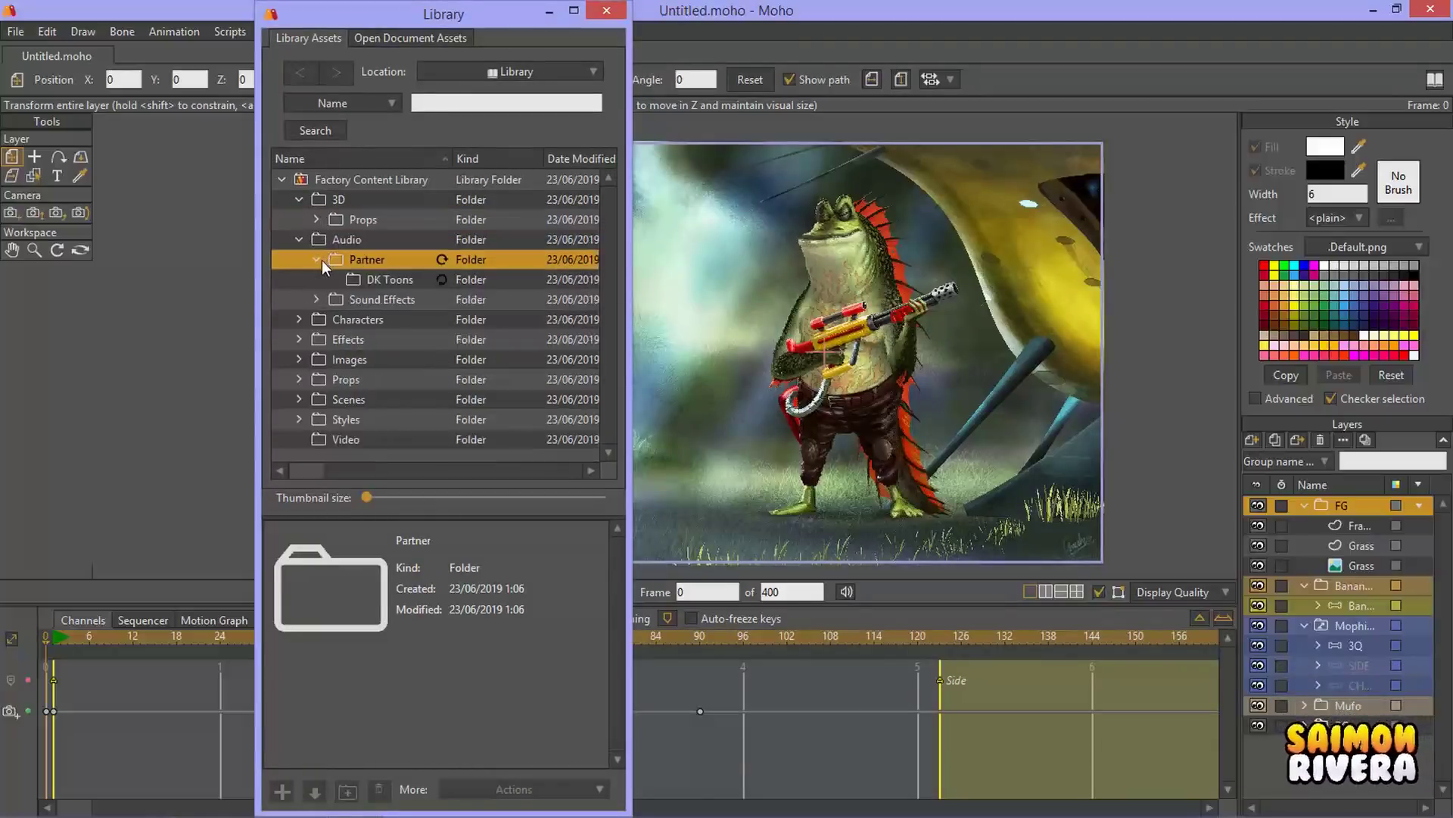
pyautogui.click(339, 277)
pyautogui.click(352, 299)
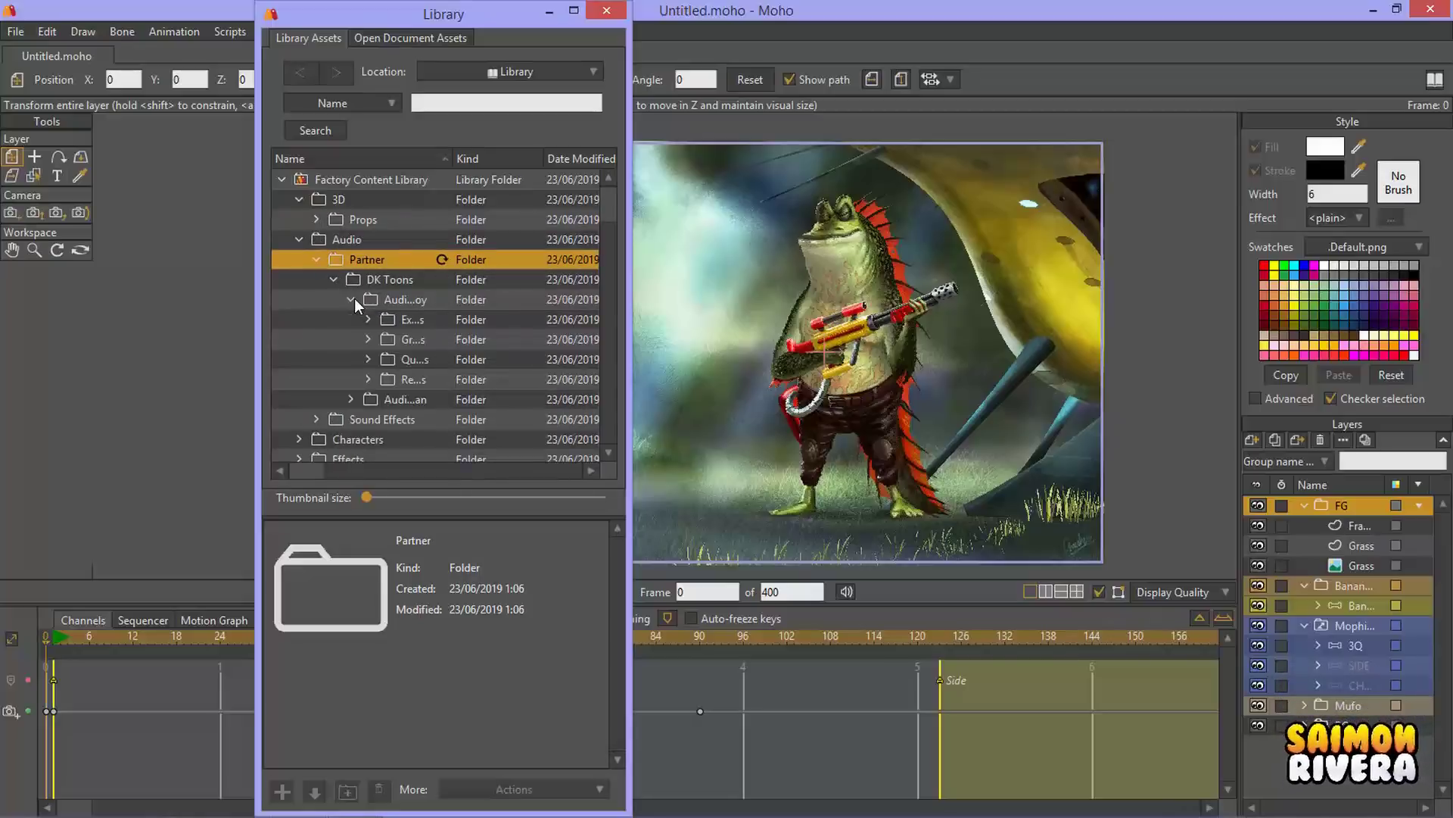
pyautogui.click(352, 299)
pyautogui.click(317, 260)
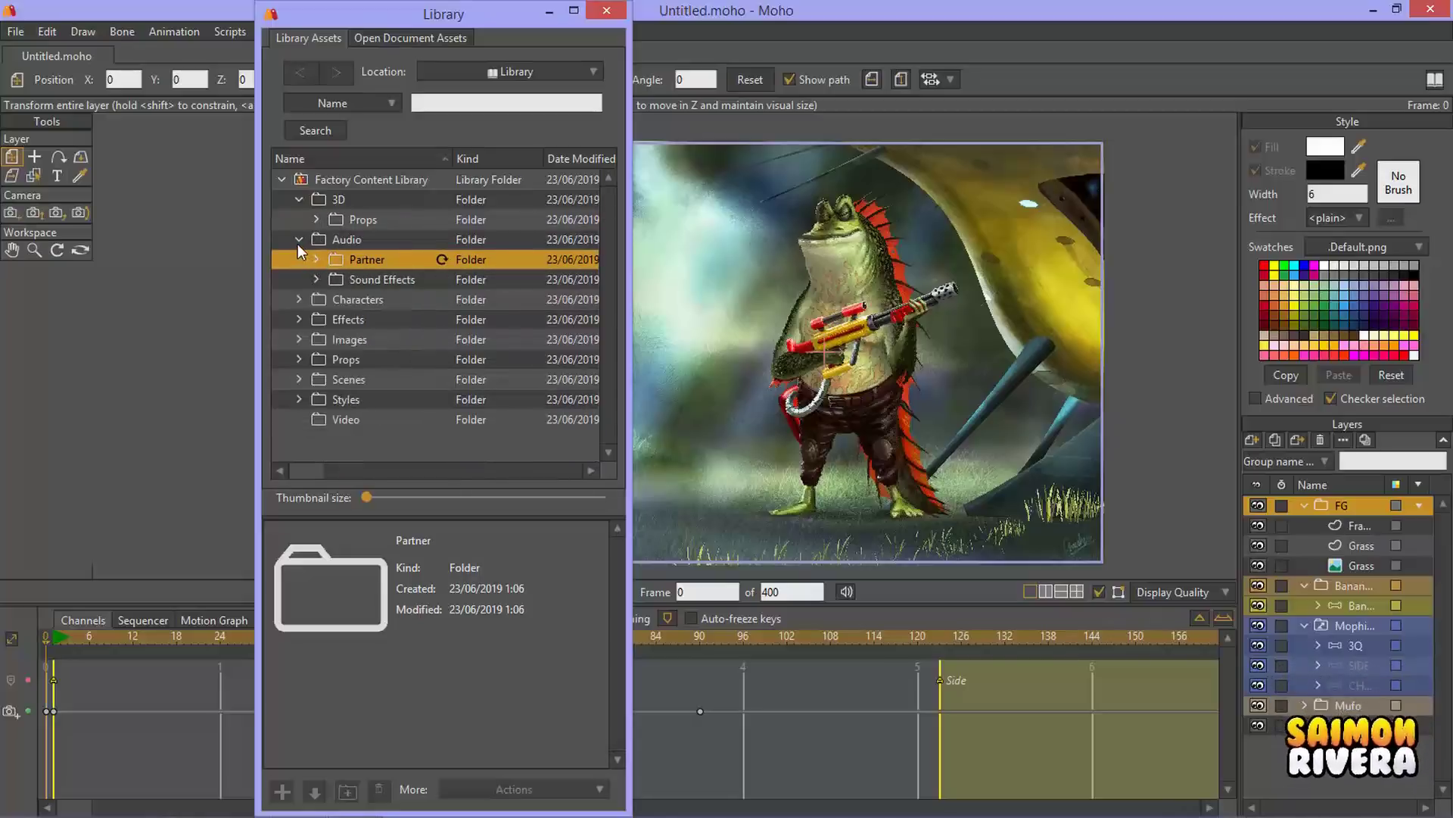
pyautogui.click(299, 240)
# Step: Expand the library's Characters folder and look into its Anime Studio Pro 10, Anime Studio Pro 11 and CK Animal Pack folders
pyautogui.click(300, 259)
pyautogui.click(318, 279)
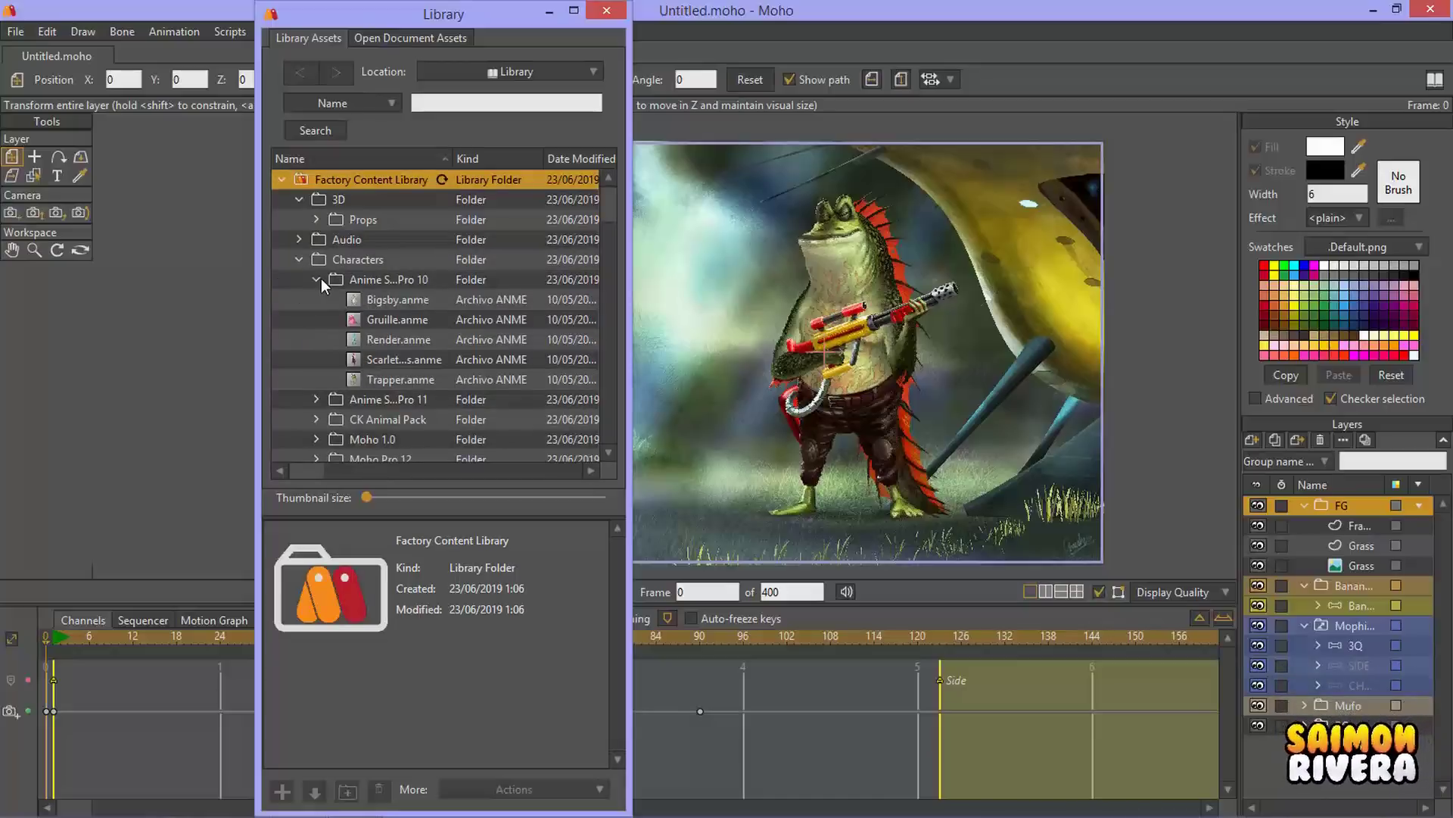
pyautogui.click(321, 279)
pyautogui.click(317, 298)
pyautogui.click(317, 297)
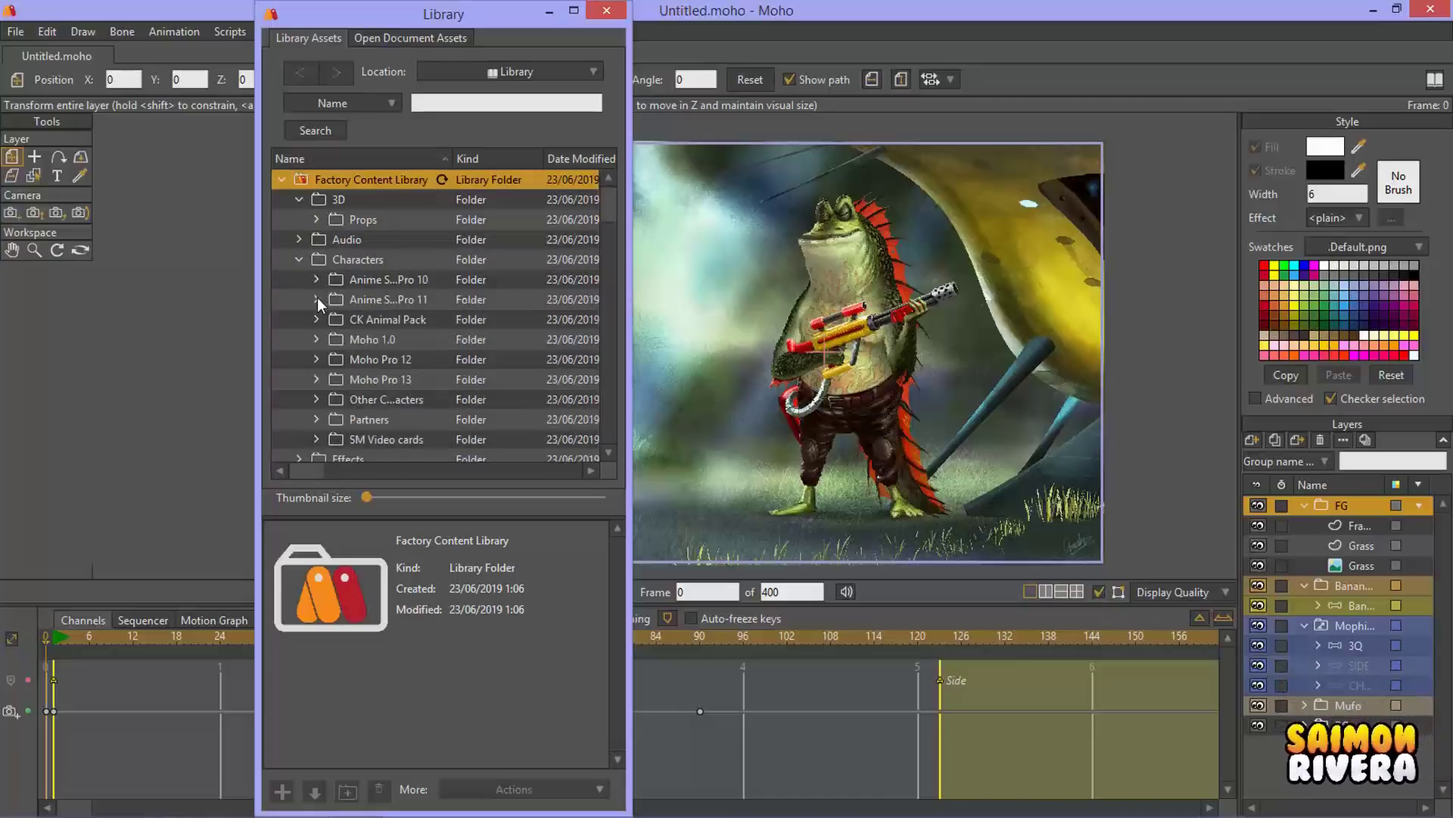
pyautogui.click(317, 318)
pyautogui.click(335, 339)
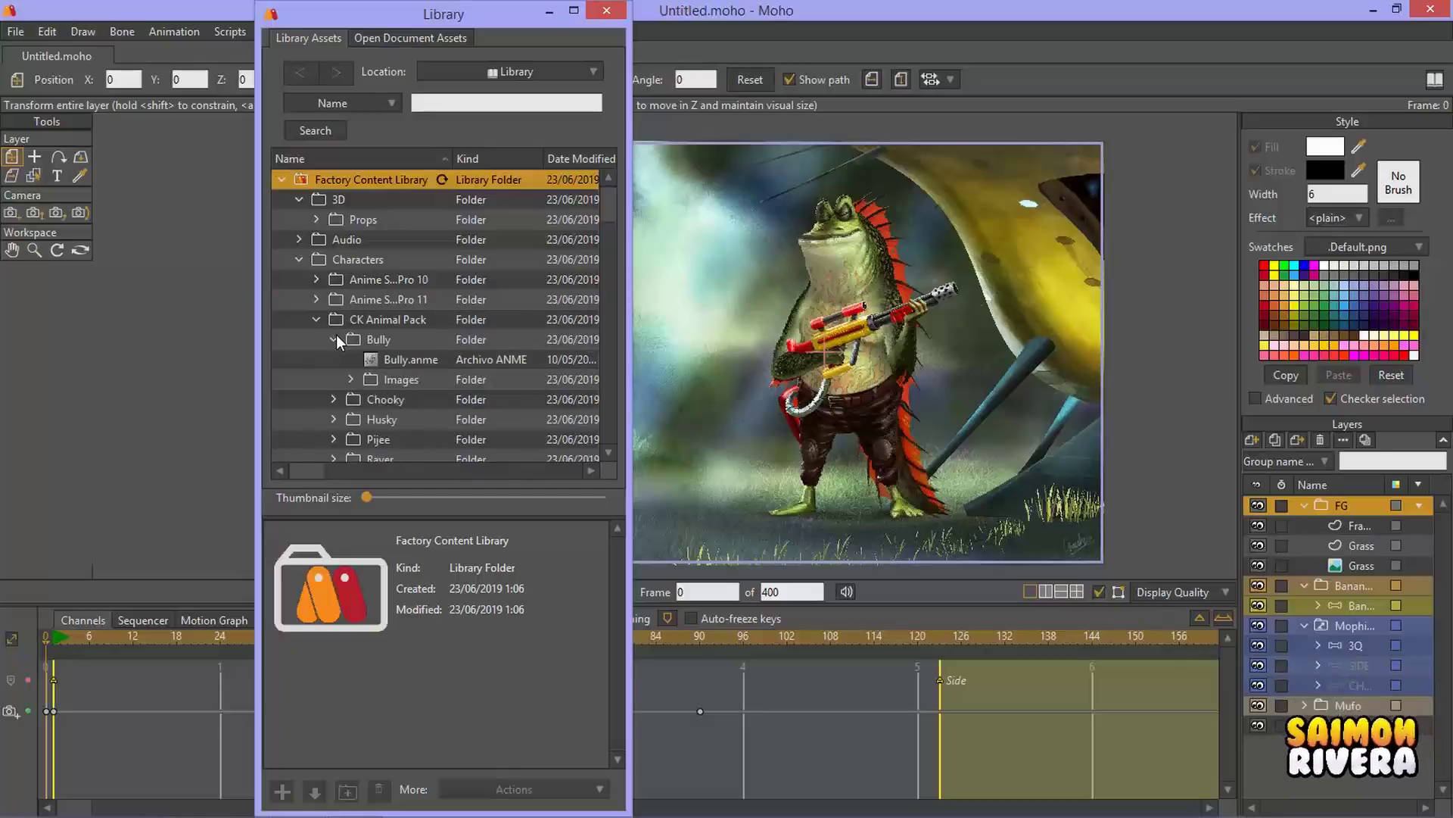
pyautogui.click(316, 320)
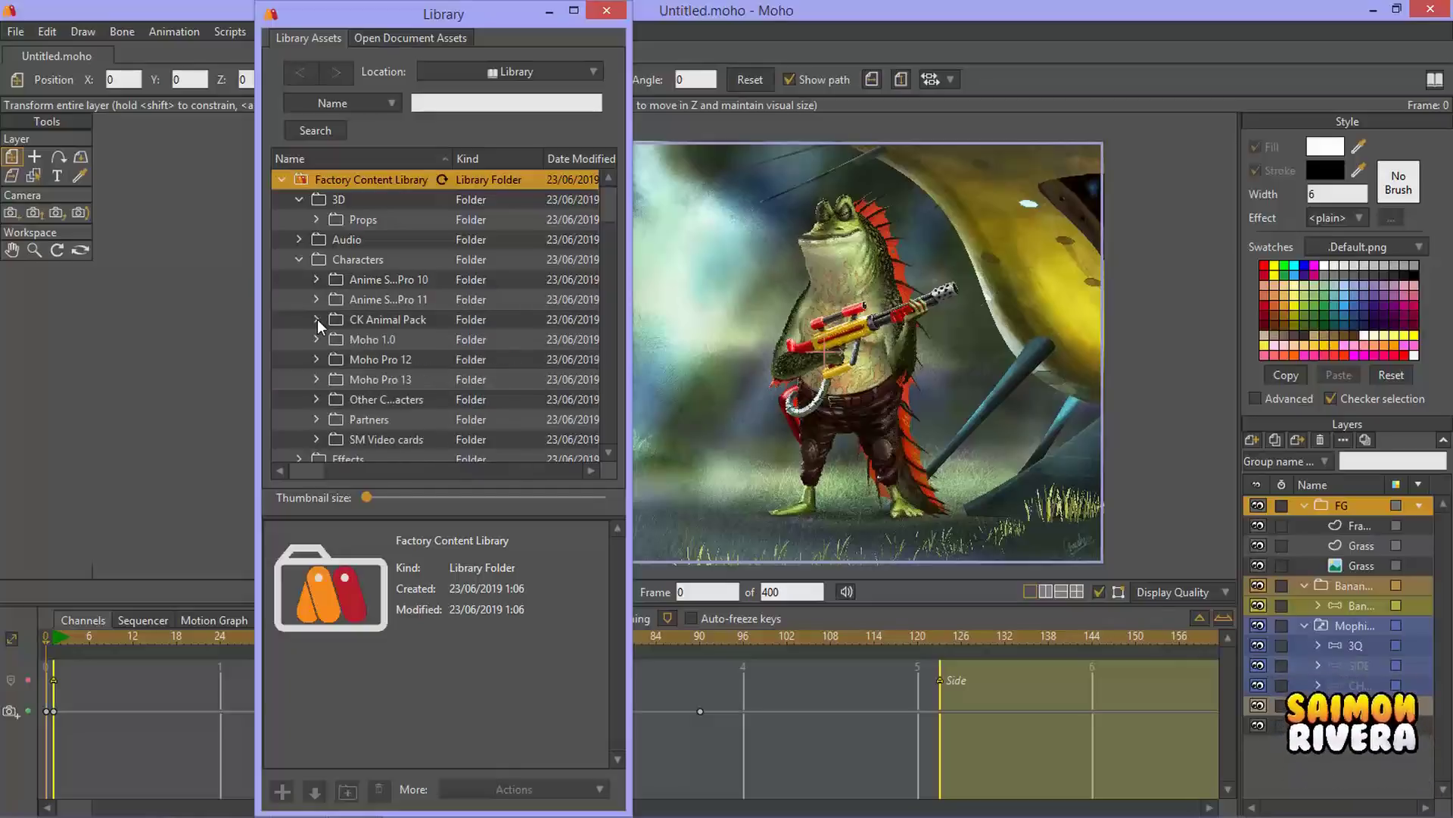
# Step: Look into the Moho 1.0 and Moho Pro 12 character folders and list the contents of Moho Pro 13
pyautogui.click(316, 340)
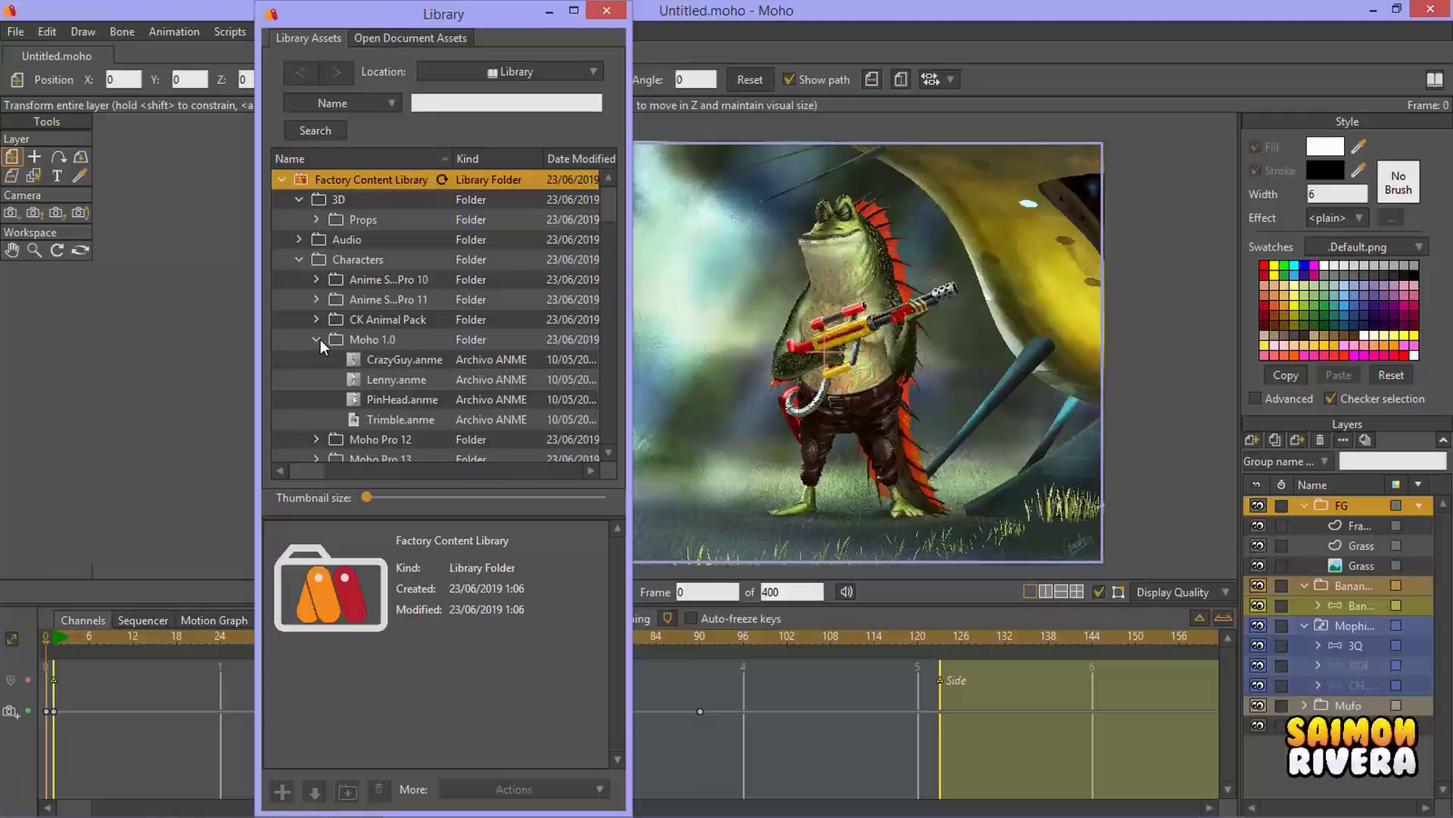
pyautogui.click(318, 339)
pyautogui.click(317, 360)
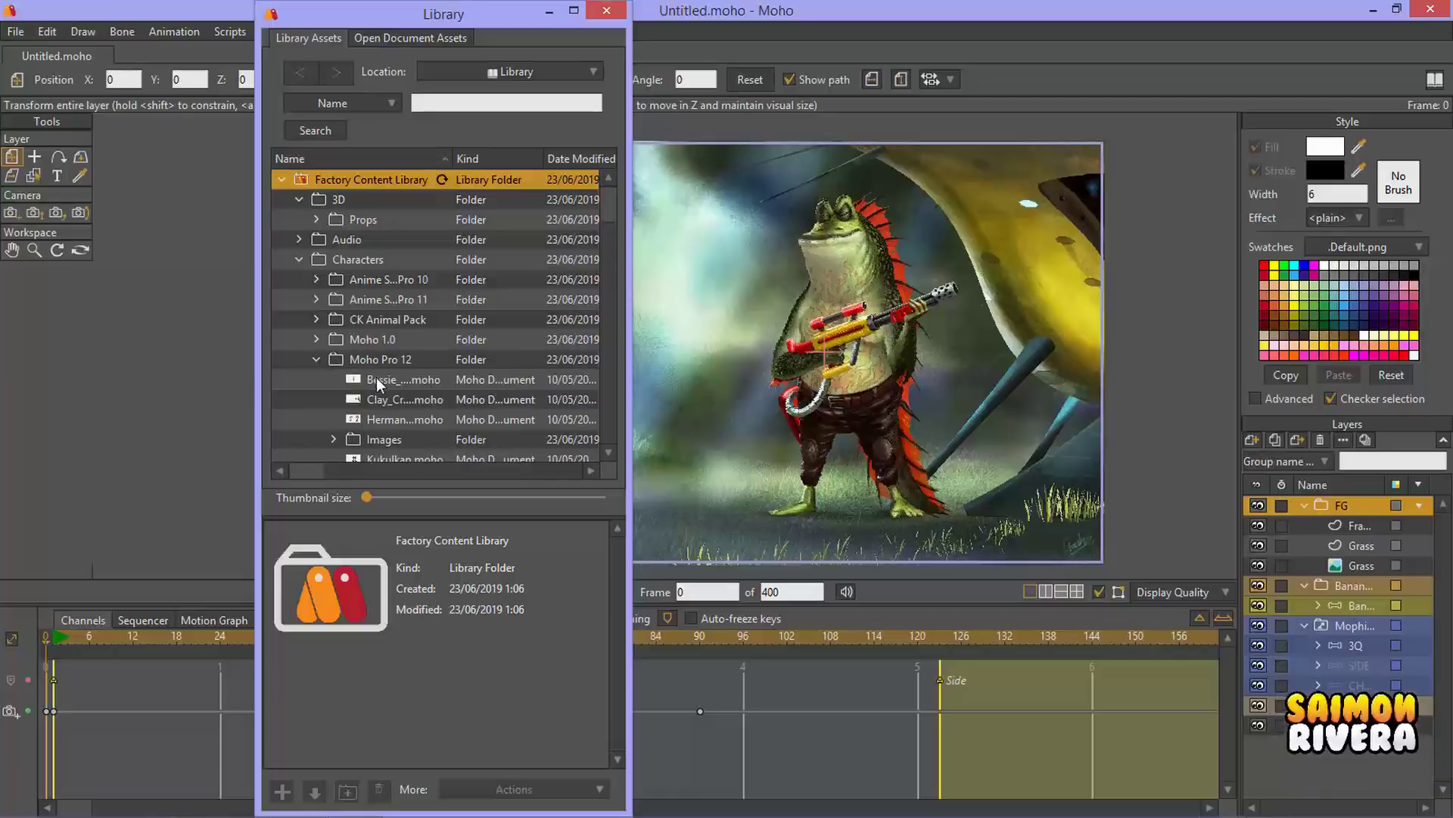
pyautogui.click(316, 359)
pyautogui.click(316, 378)
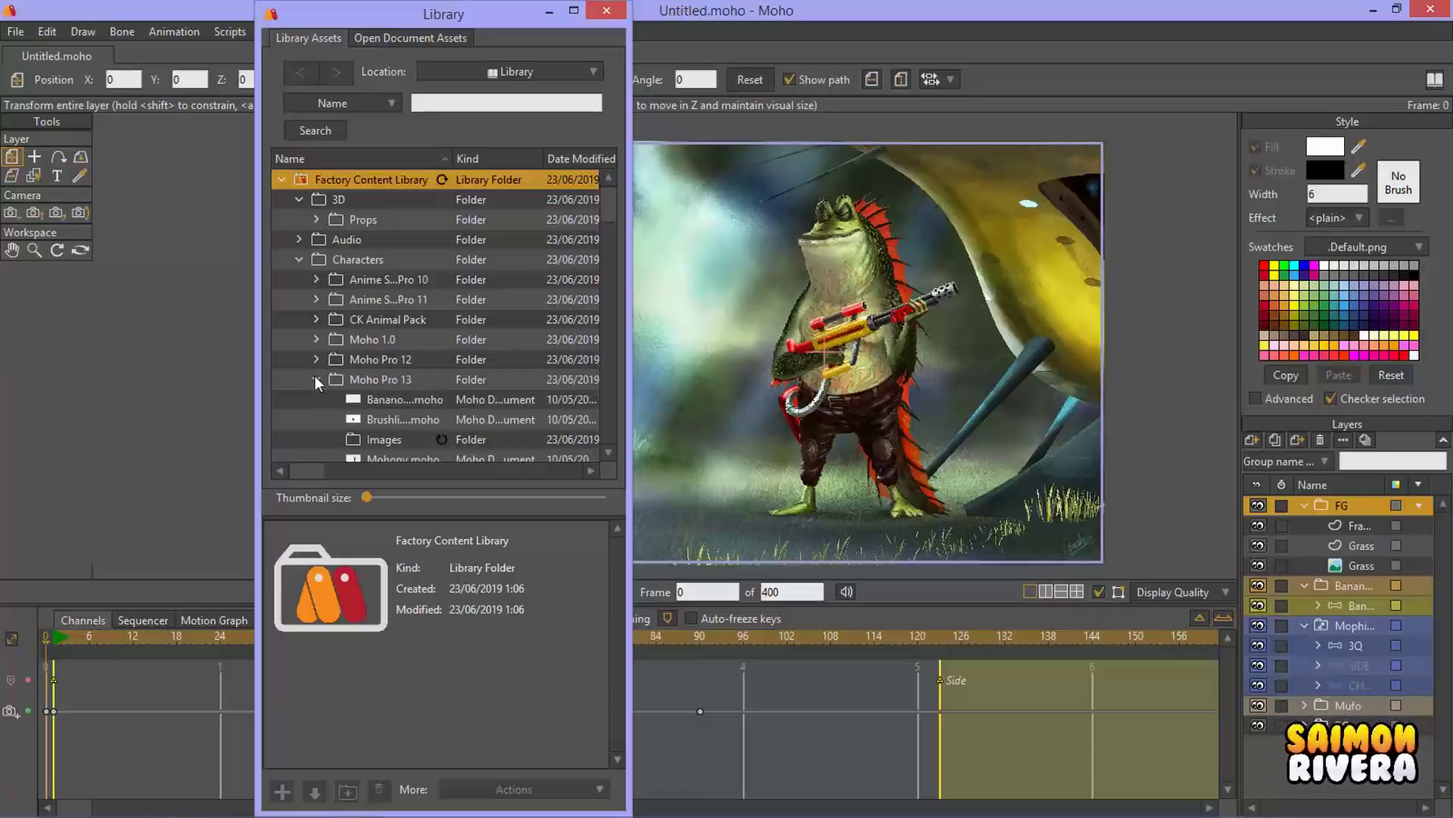
pyautogui.scroll(-1, 412, 386)
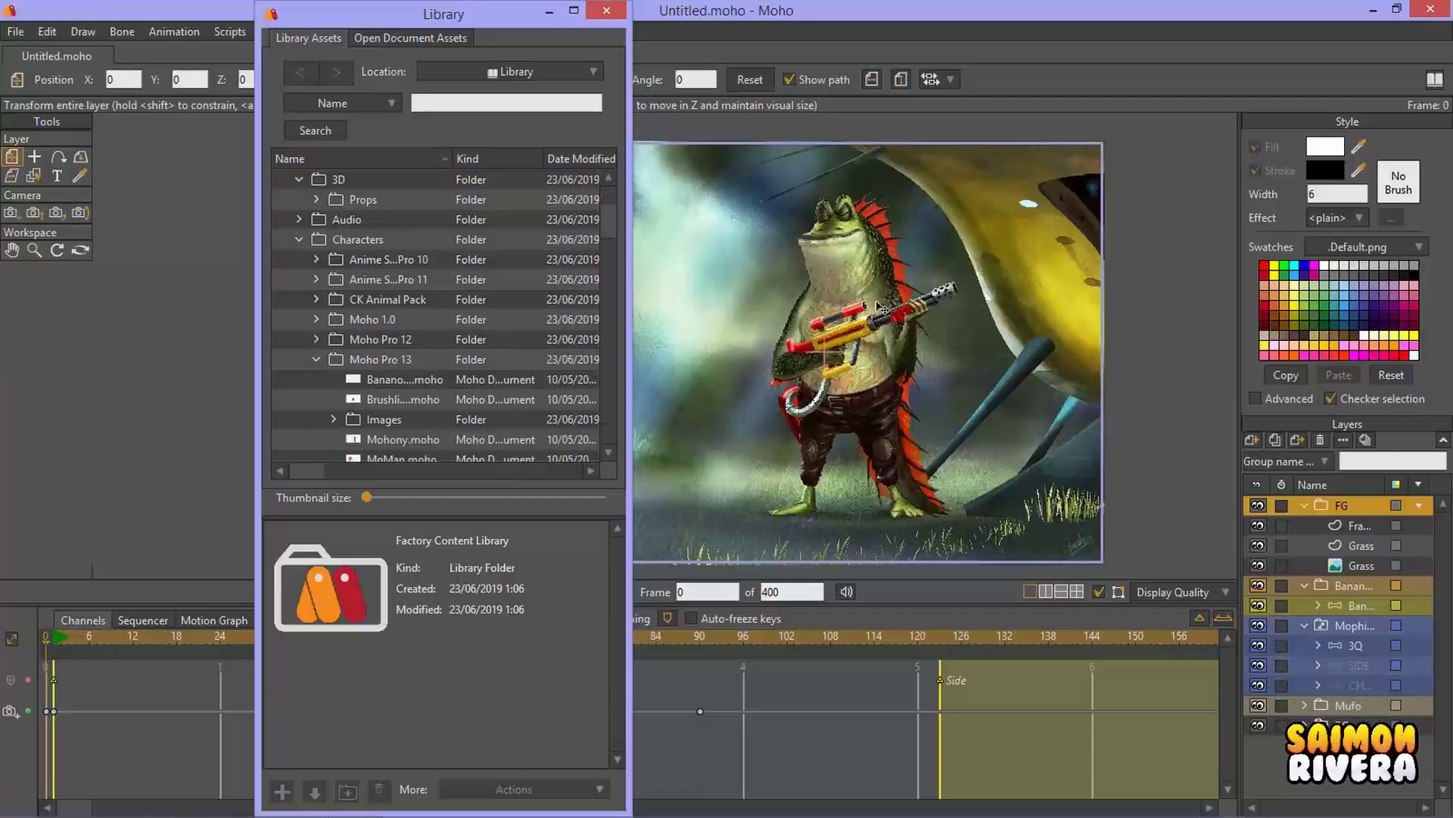
pyautogui.scroll(-2, 437, 359)
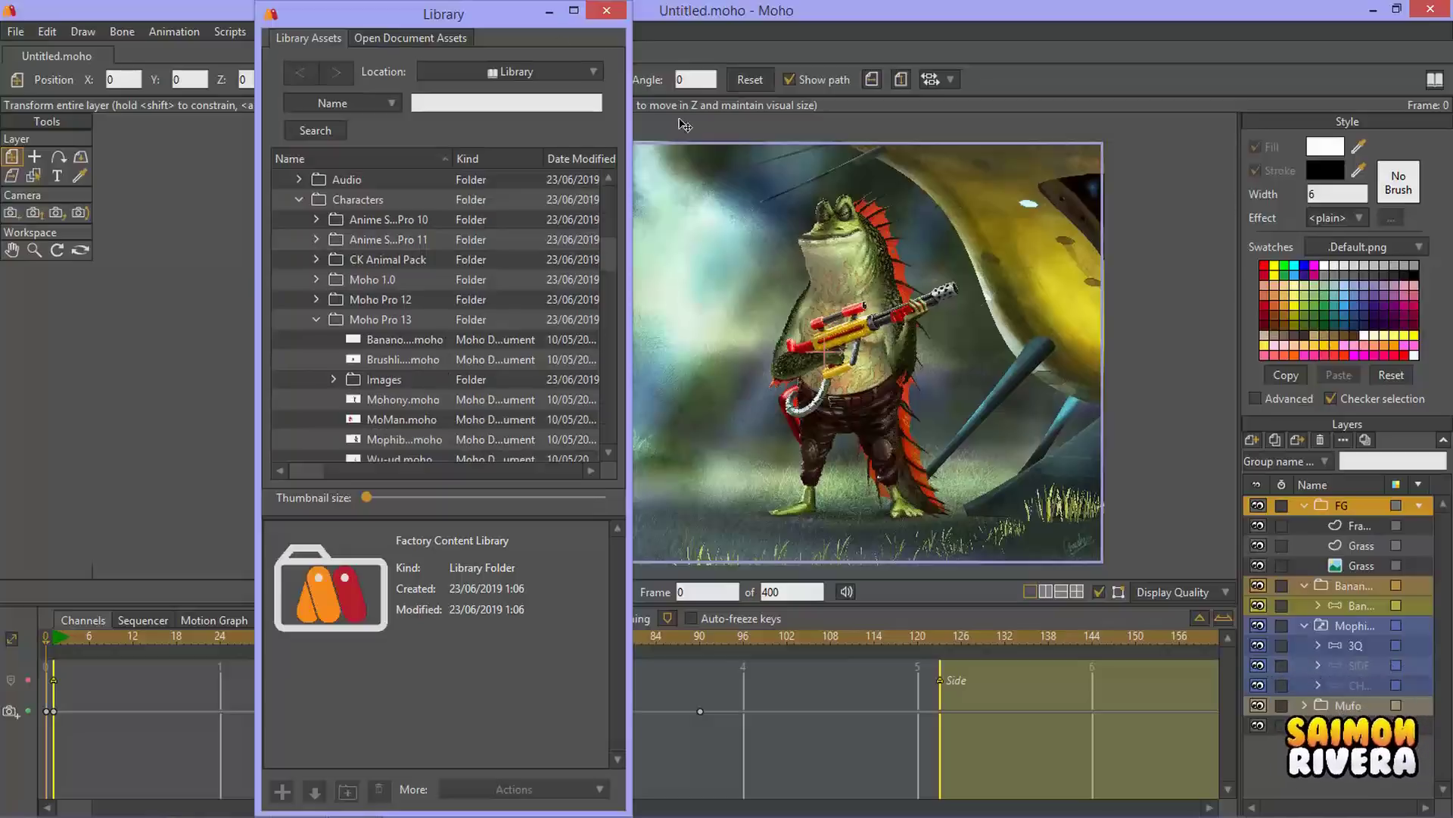
# Step: Maximize the Library window and preview the Mophibian, ZorbaTron, MoMan, Mohony and Wu-ud characters from the Moho Pro 13 folder
pyautogui.moveTo(530, 15); pyautogui.dragTo(659, 2)
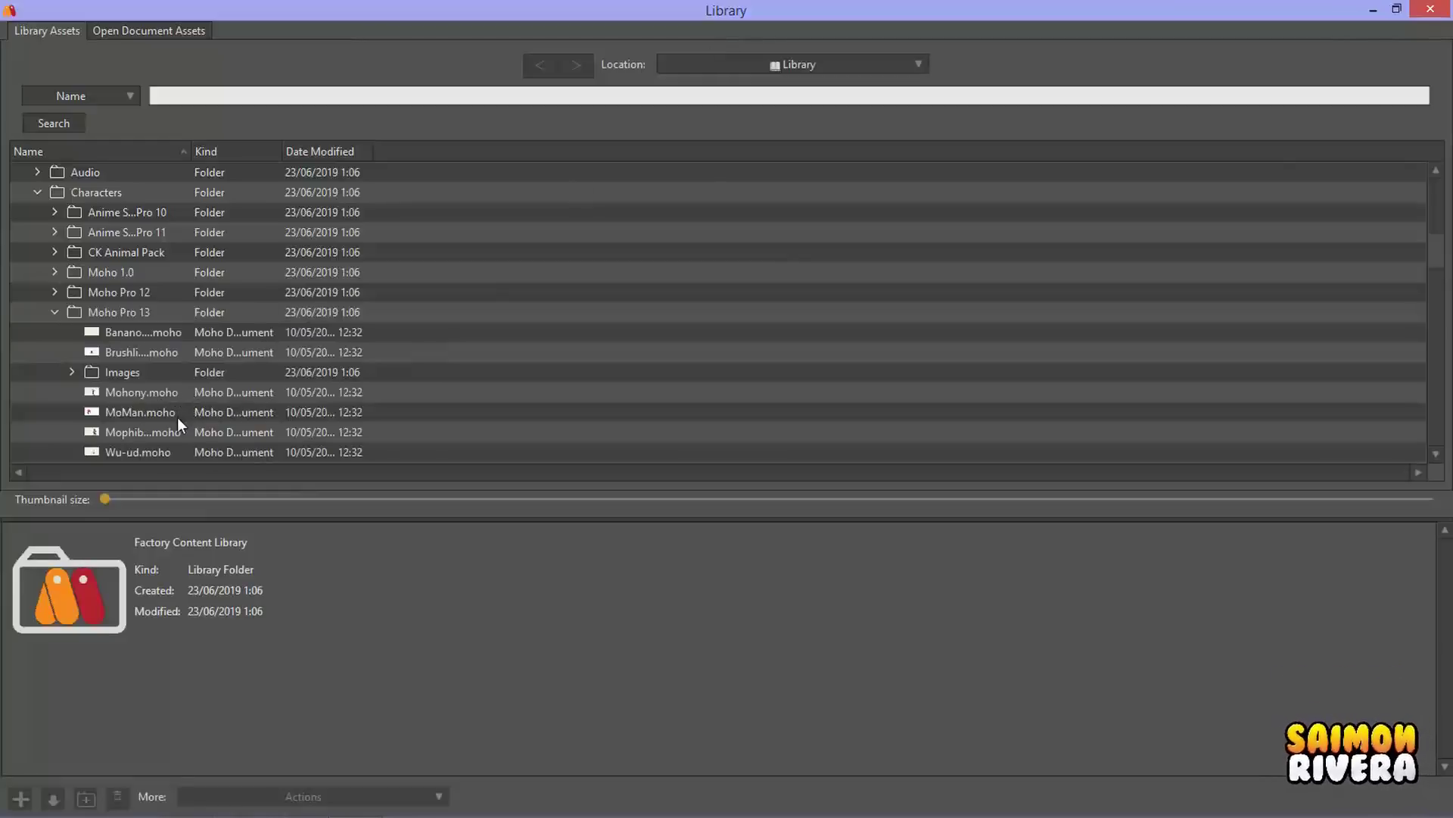
pyautogui.click(165, 433)
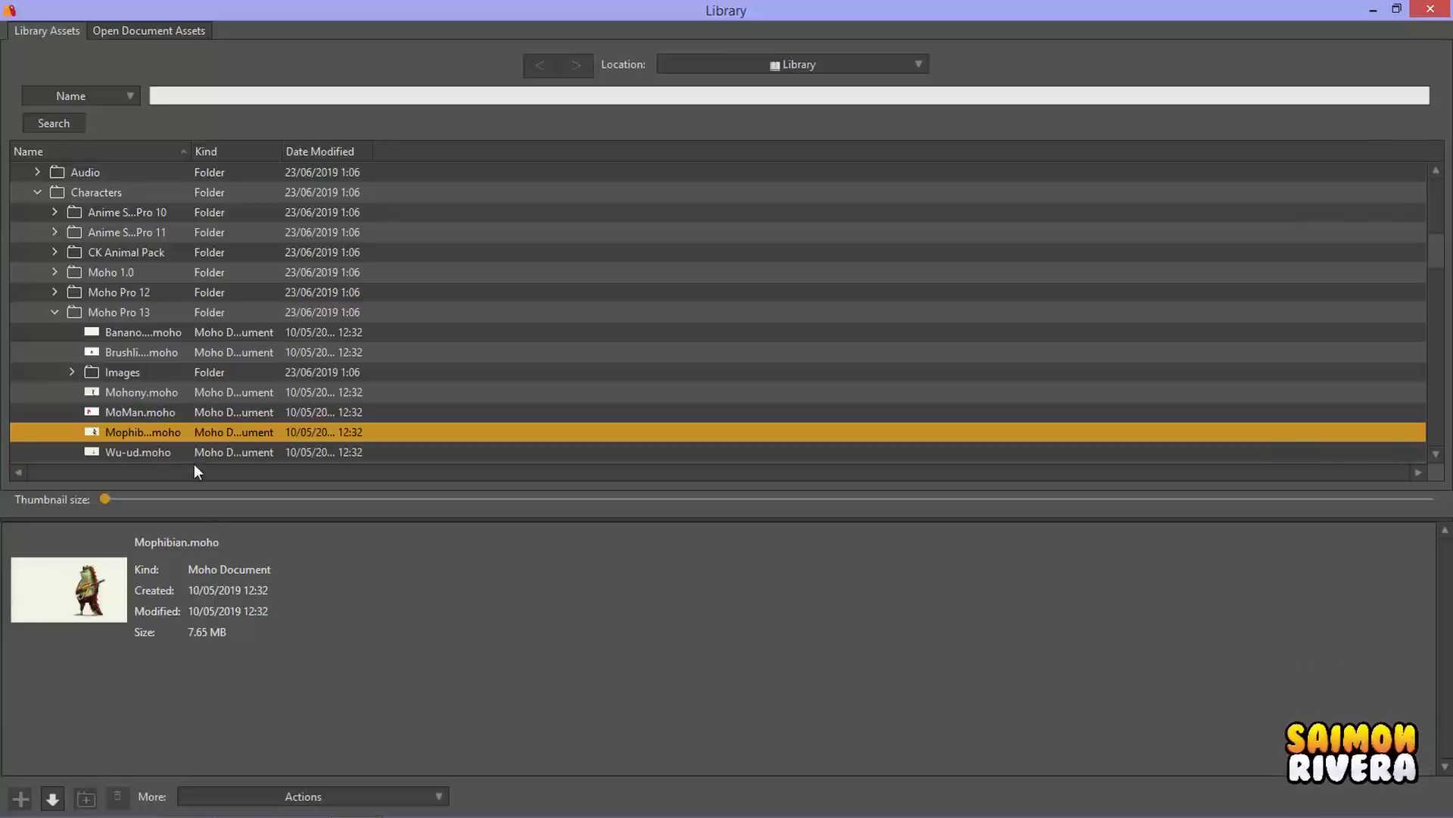
pyautogui.scroll(-1, 190, 411)
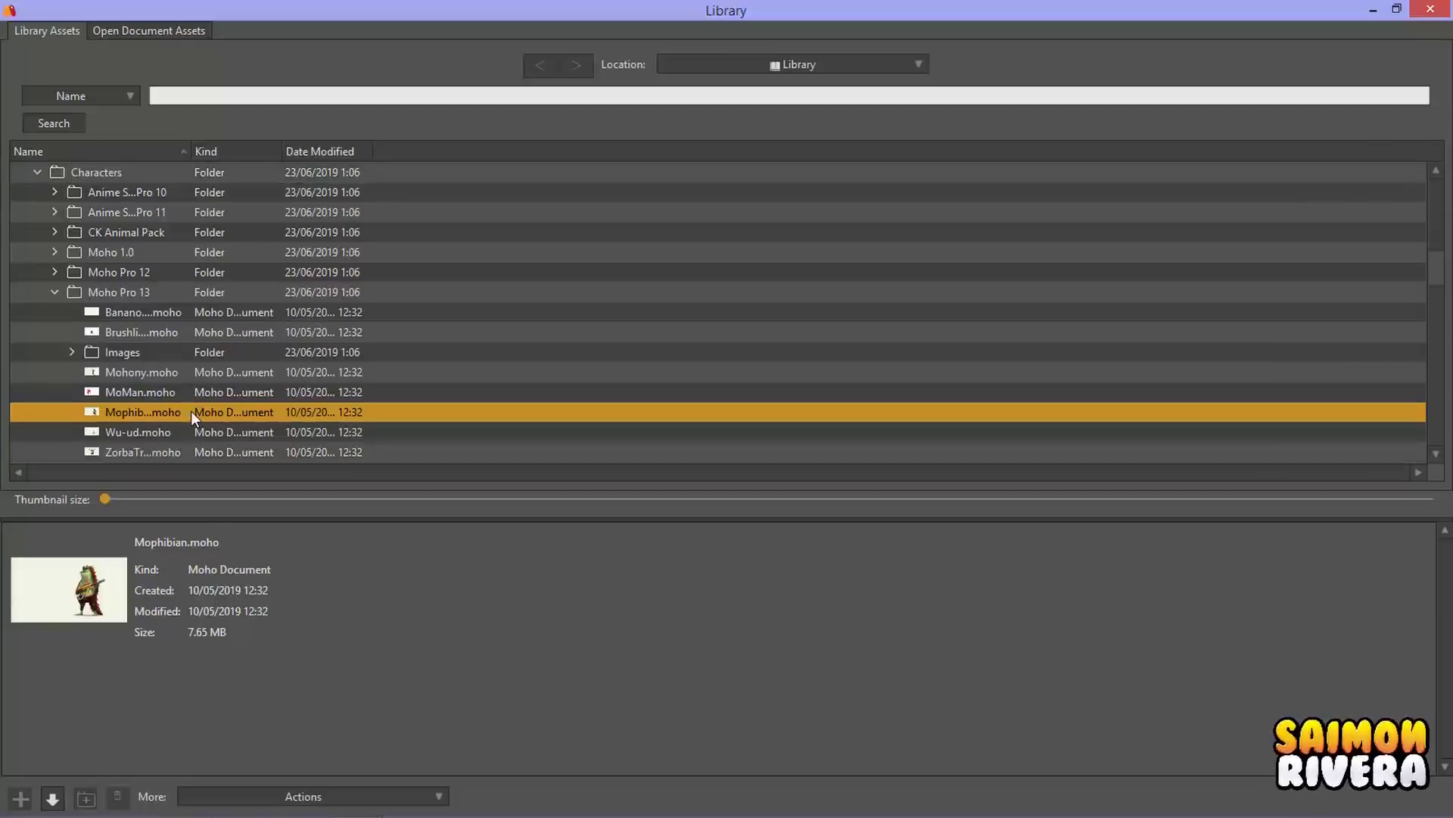
pyautogui.click(135, 450)
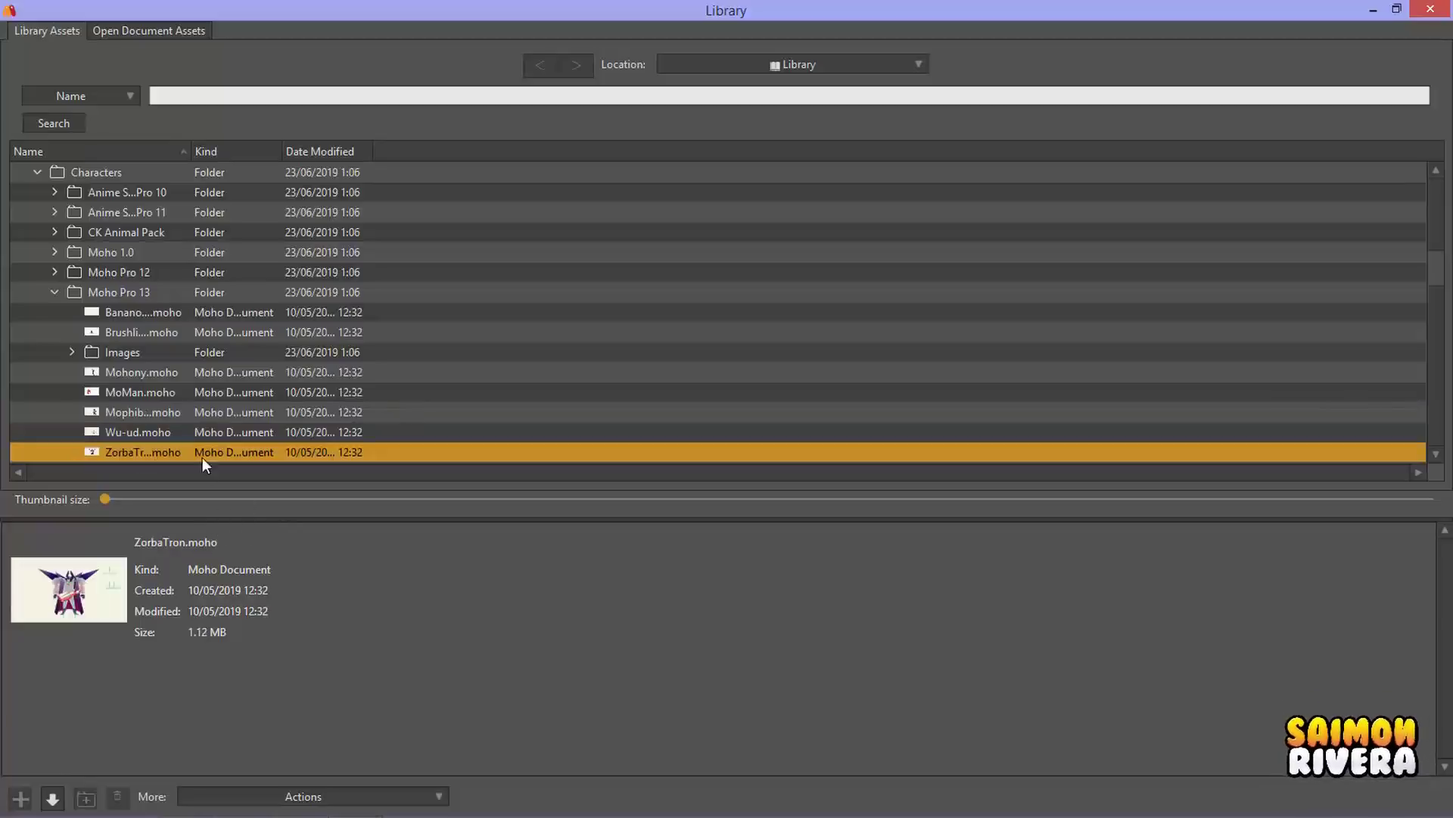
pyautogui.scroll(-1, 174, 422)
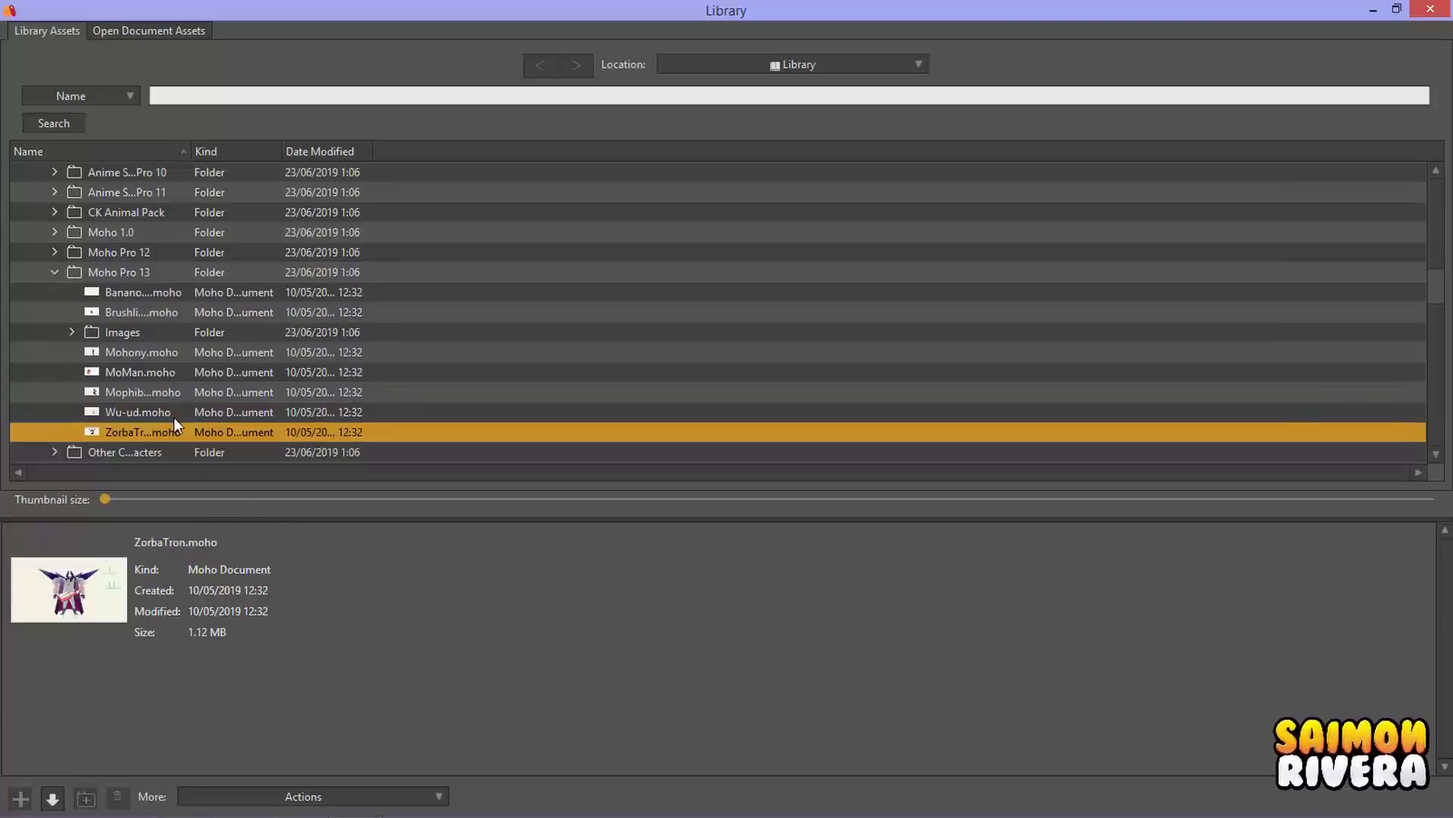
pyautogui.click(150, 372)
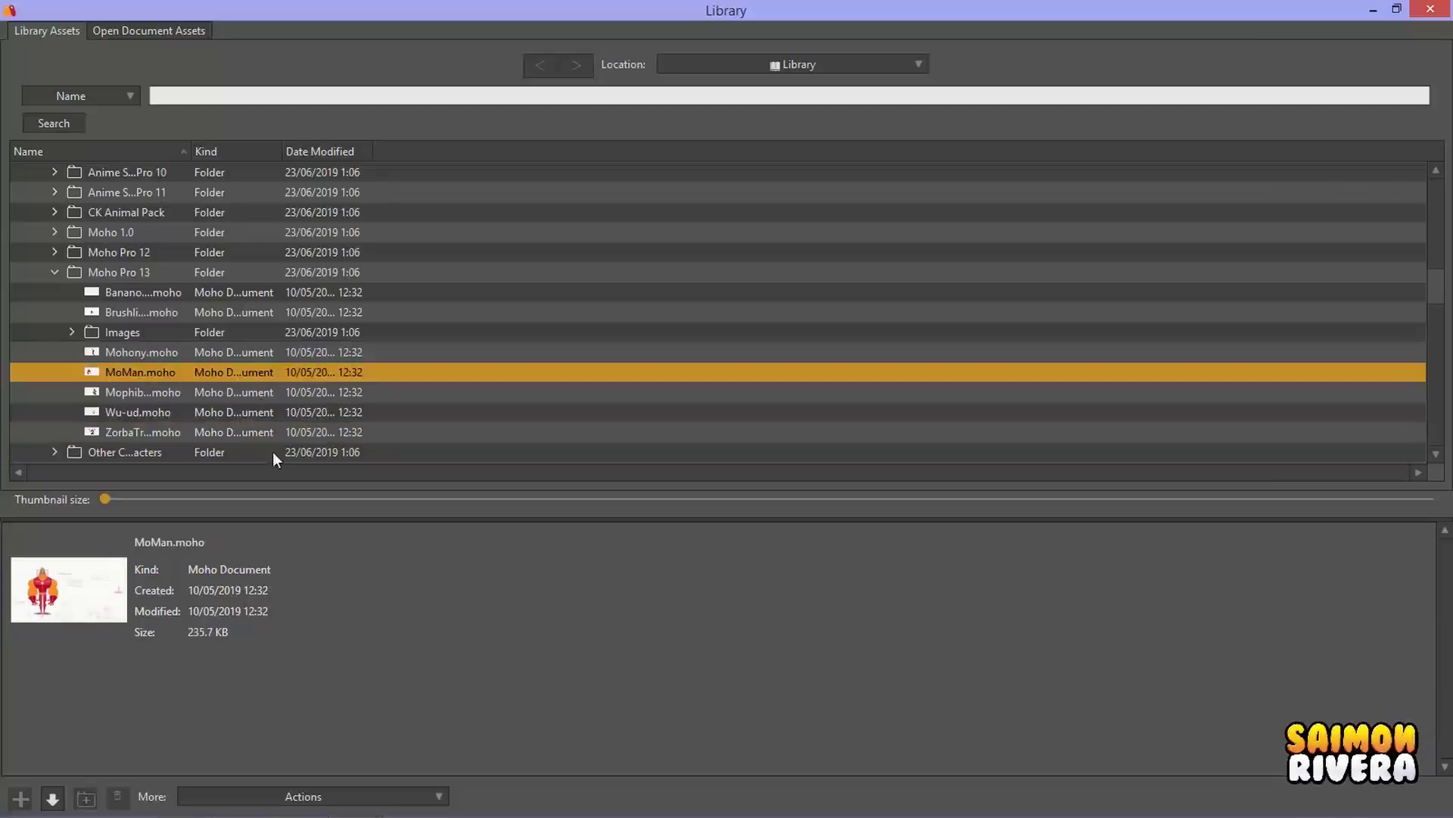
pyautogui.click(154, 353)
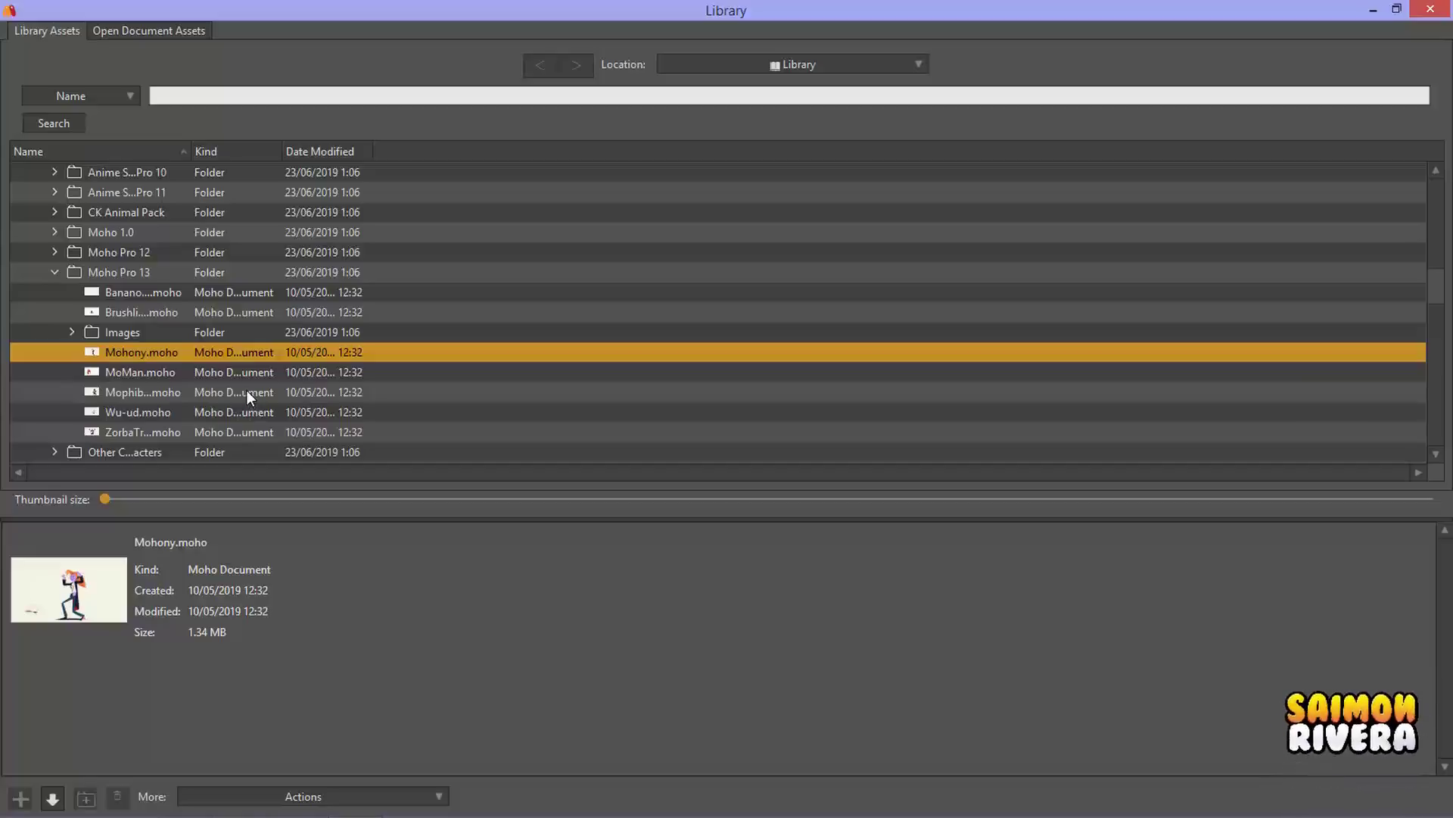
pyautogui.click(163, 414)
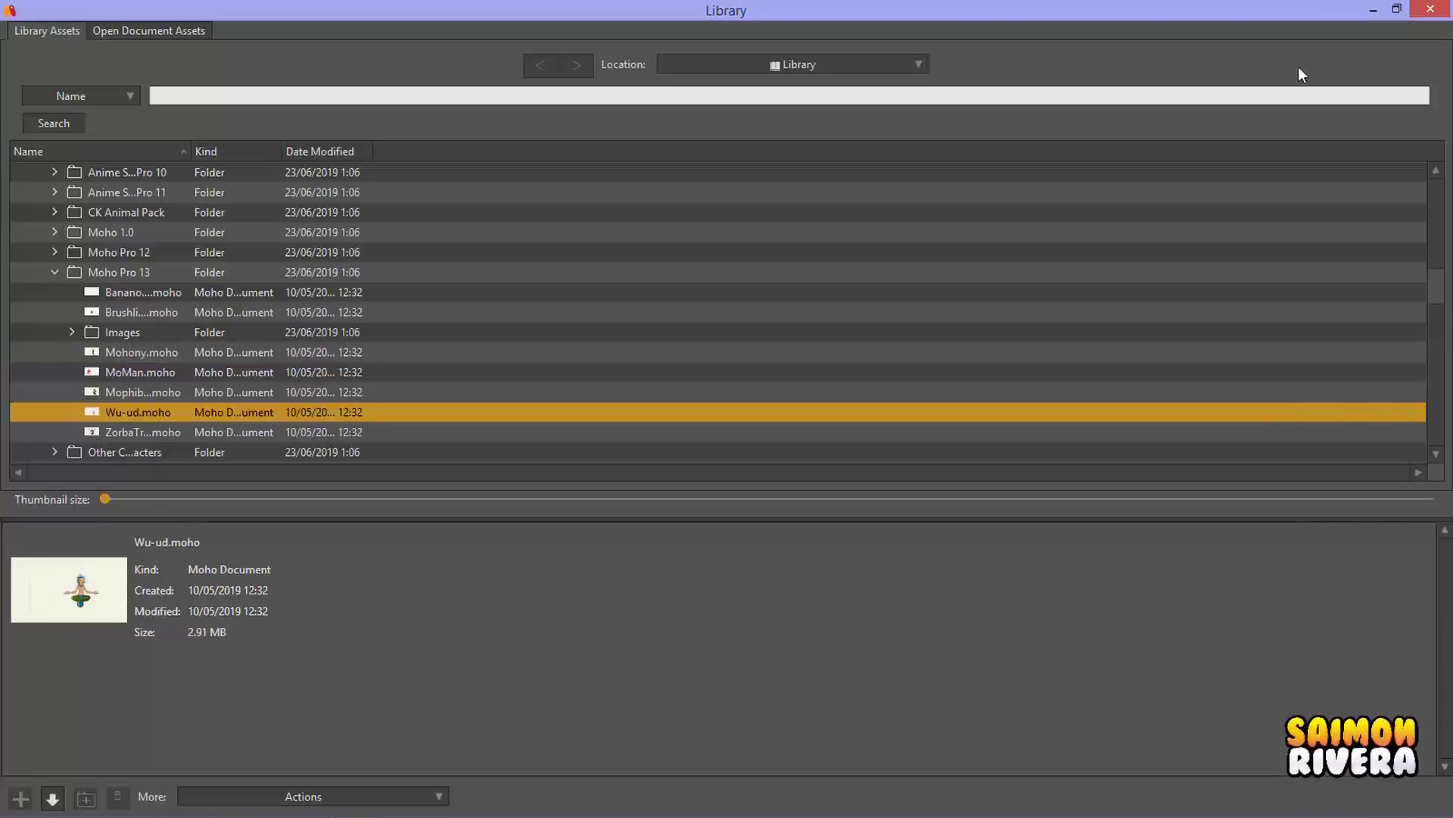
# Step: Restore and close the Library window, and play the Mophibian scene's animation up to frame 342
pyautogui.click(1397, 9)
pyautogui.moveTo(694, 44); pyautogui.dragTo(795, 208)
pyautogui.click(856, 204)
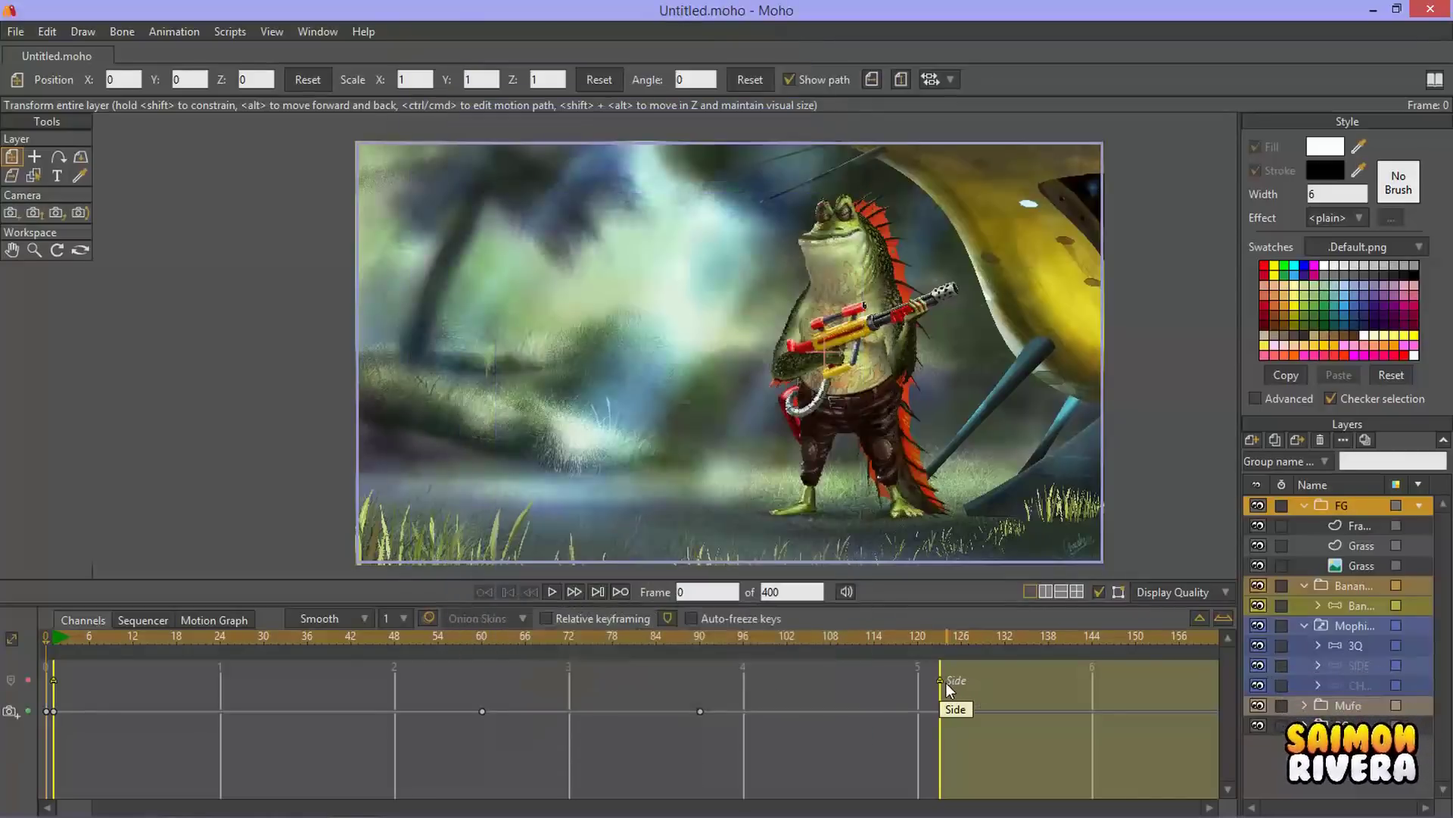
pyautogui.click(553, 593)
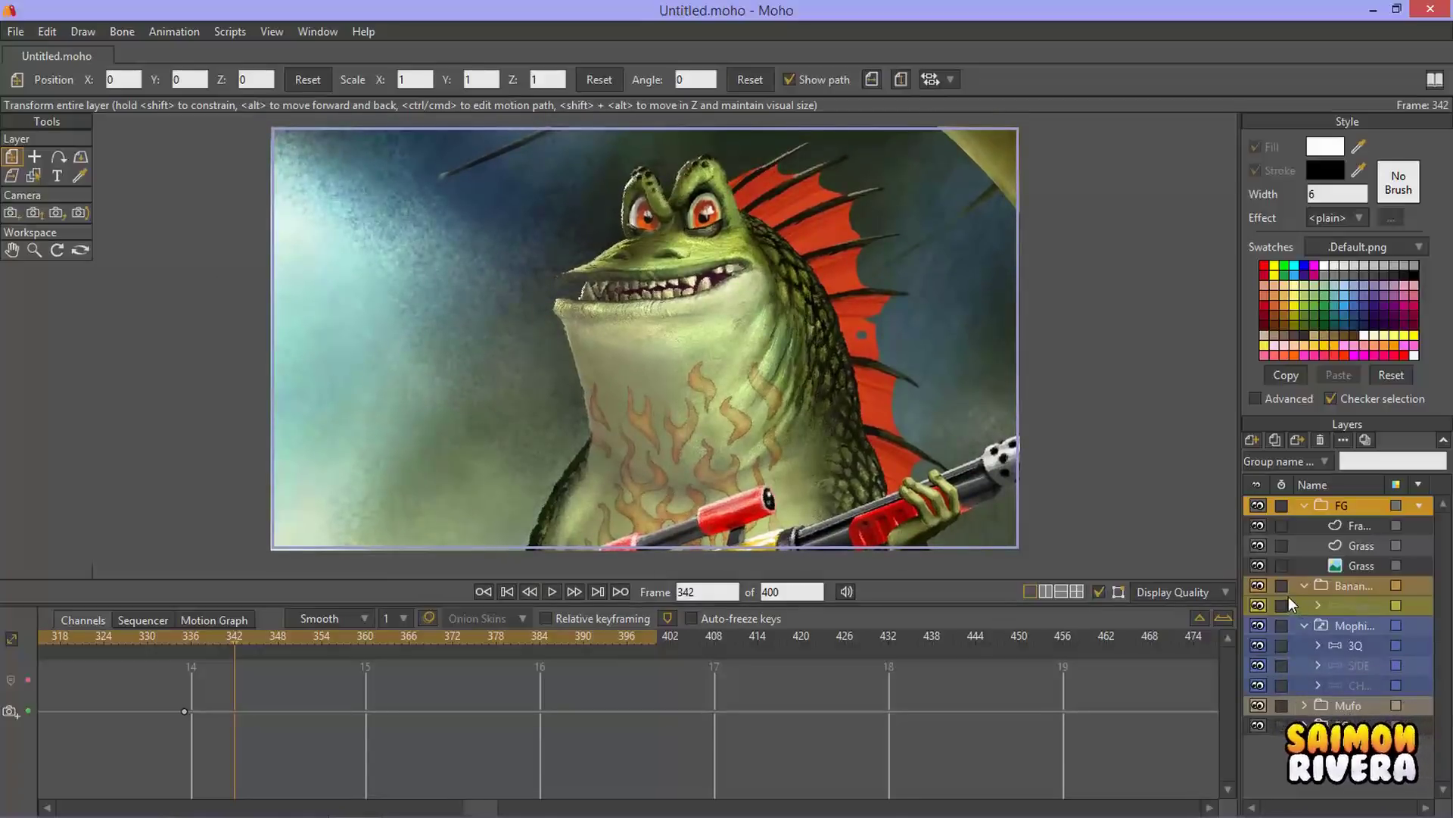
# Step: Collapse the Bananoid group and examine the scene artwork lying outside the camera frame
pyautogui.click(1305, 585)
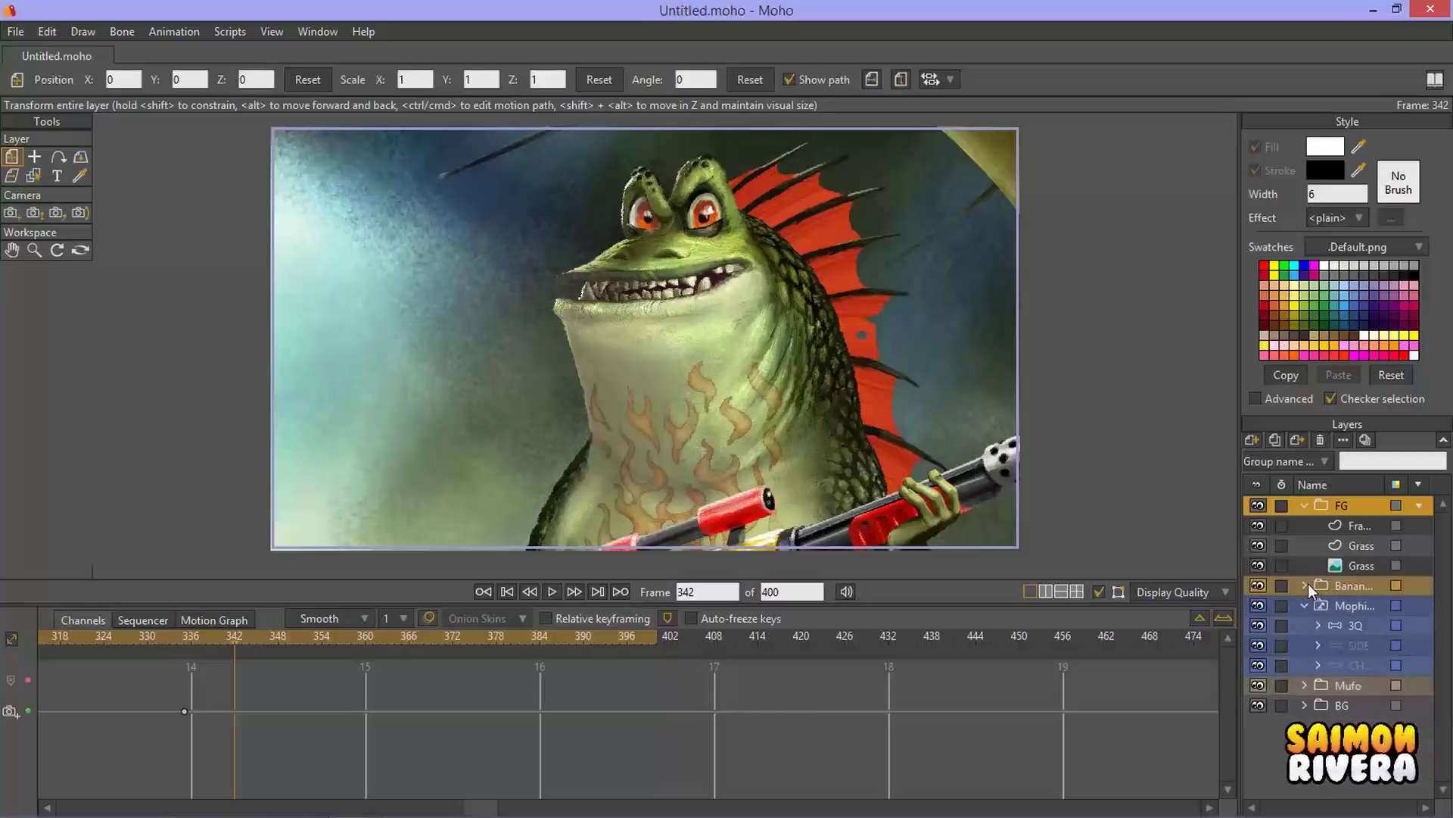
pyautogui.scroll(-3, 913, 386)
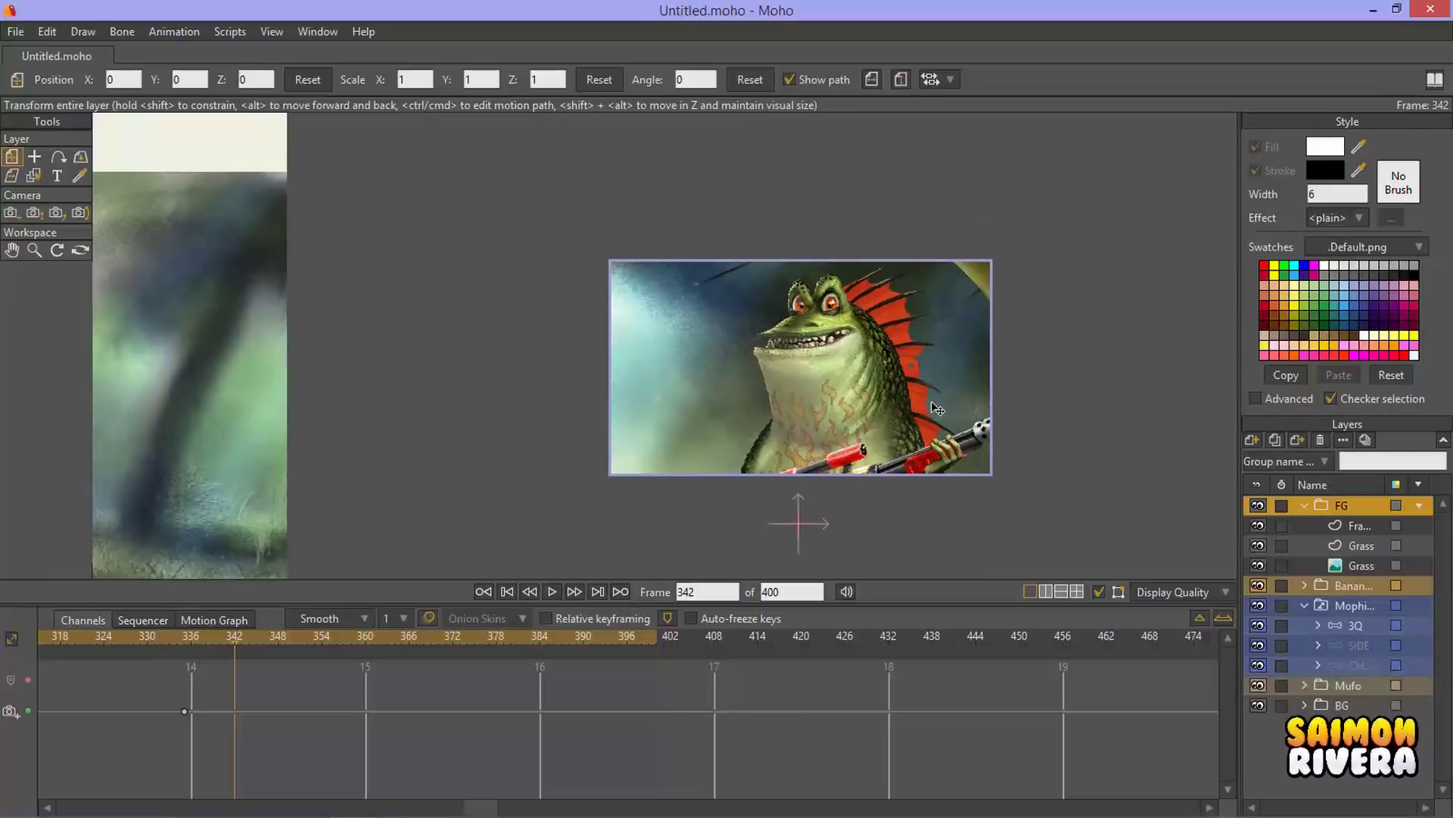
pyautogui.scroll(-5, 913, 403)
pyautogui.scroll(6, 832, 371)
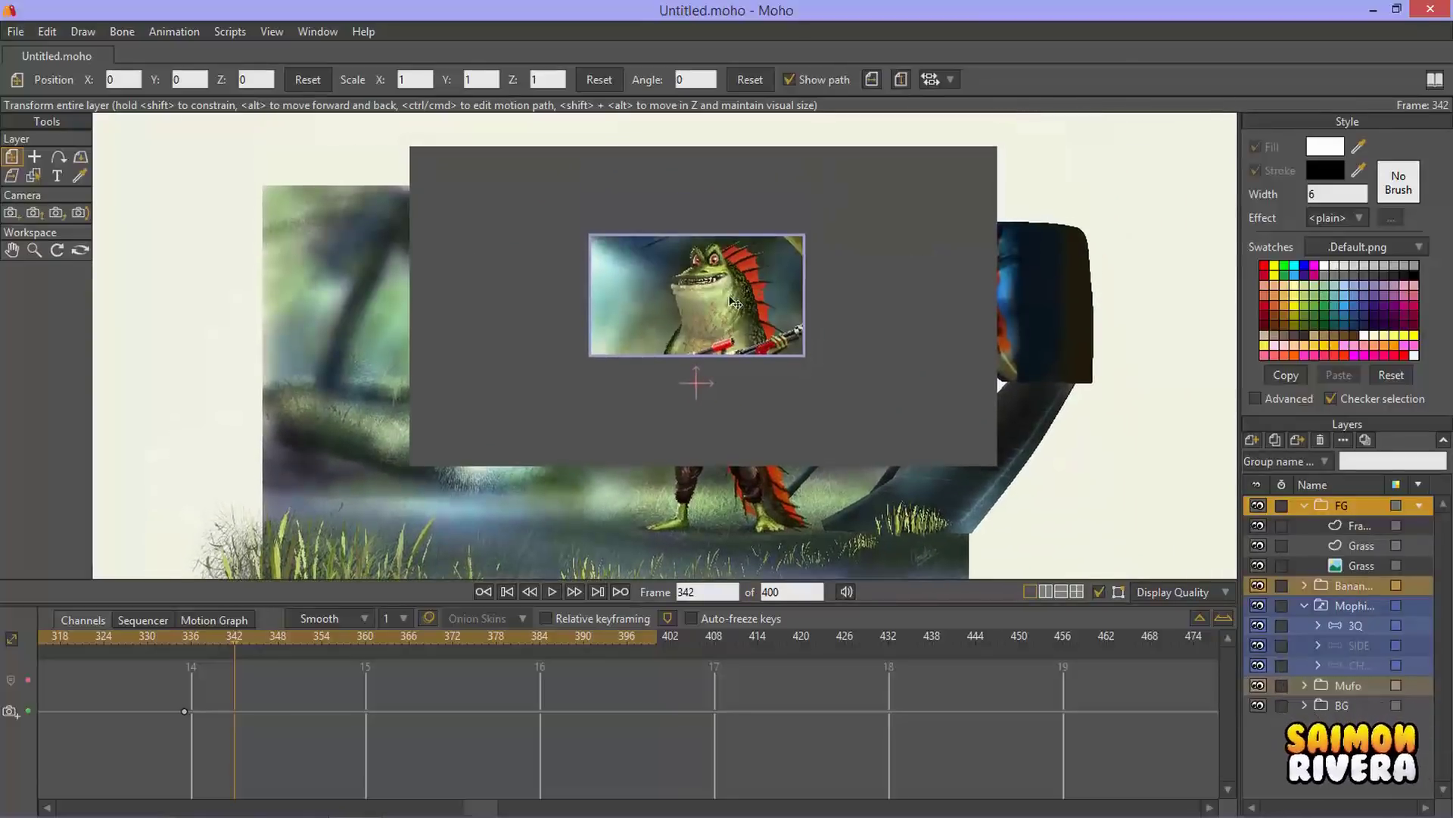
# Step: Select the Grass image layer in the FG group and widen the layer list and its Name column to fit full names
pyautogui.click(1258, 566)
pyautogui.click(1258, 566)
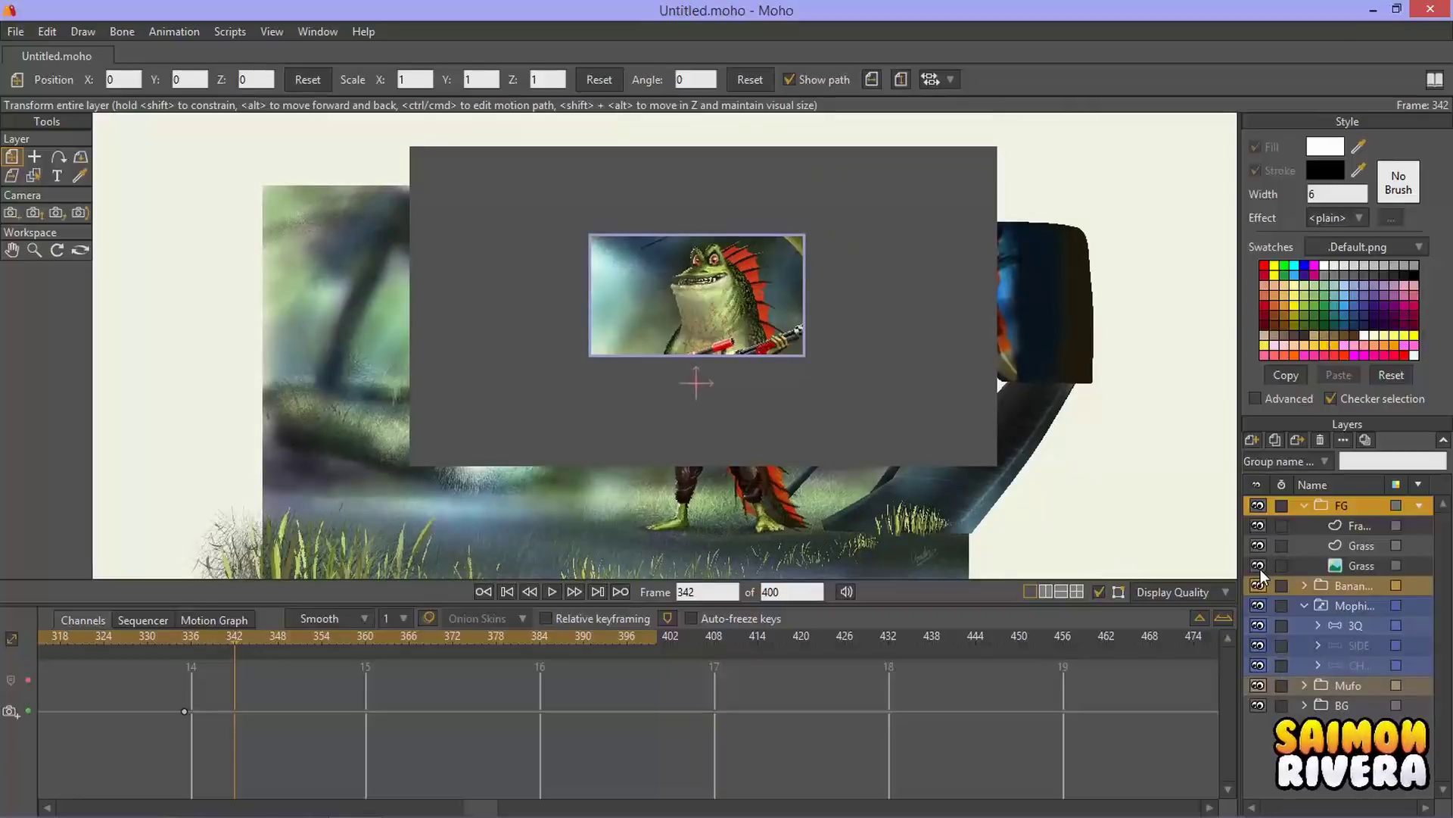
pyautogui.click(1361, 565)
pyautogui.moveTo(1242, 466); pyautogui.dragTo(1171, 458)
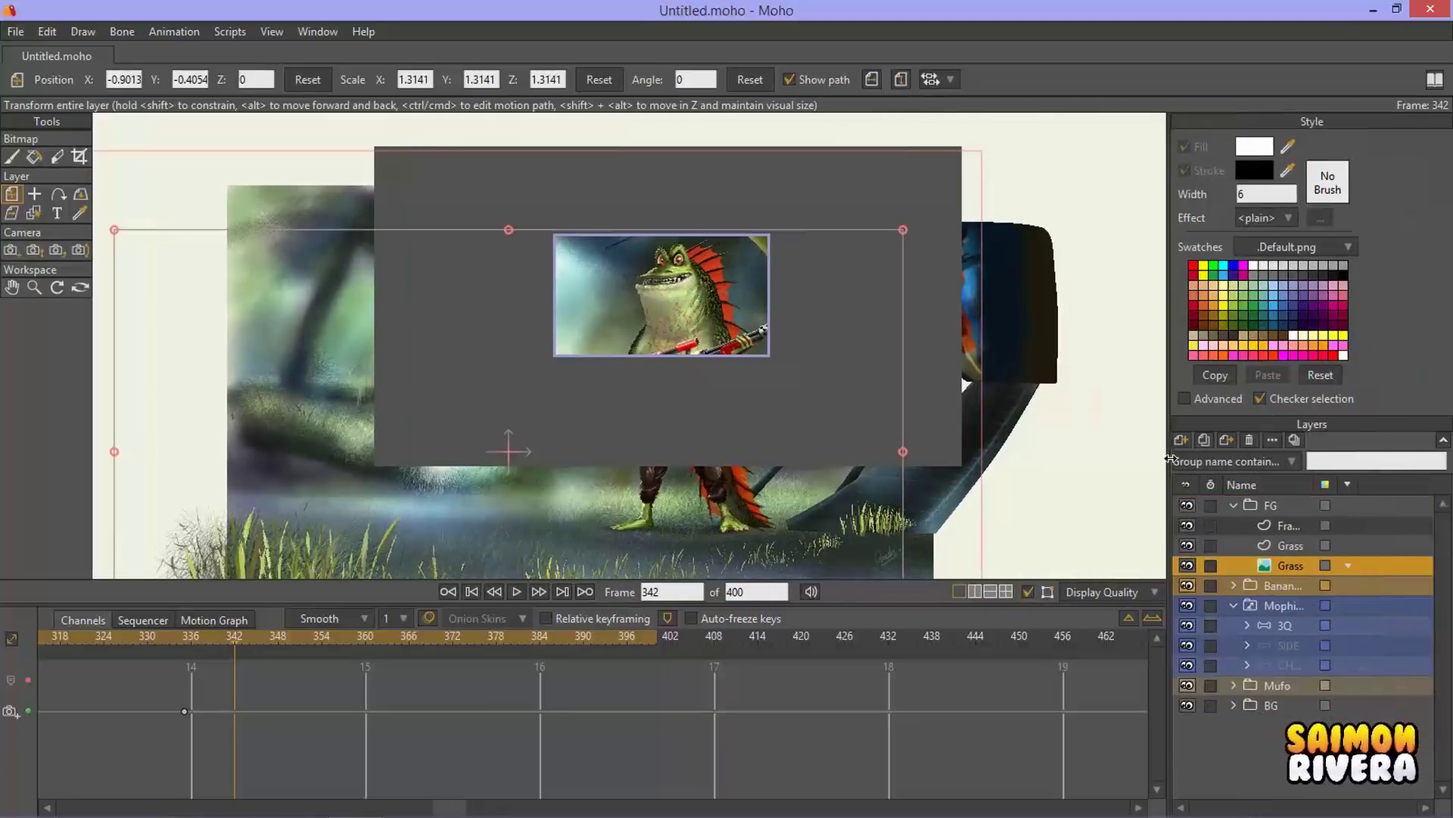
pyautogui.moveTo(1318, 485); pyautogui.dragTo(1350, 485)
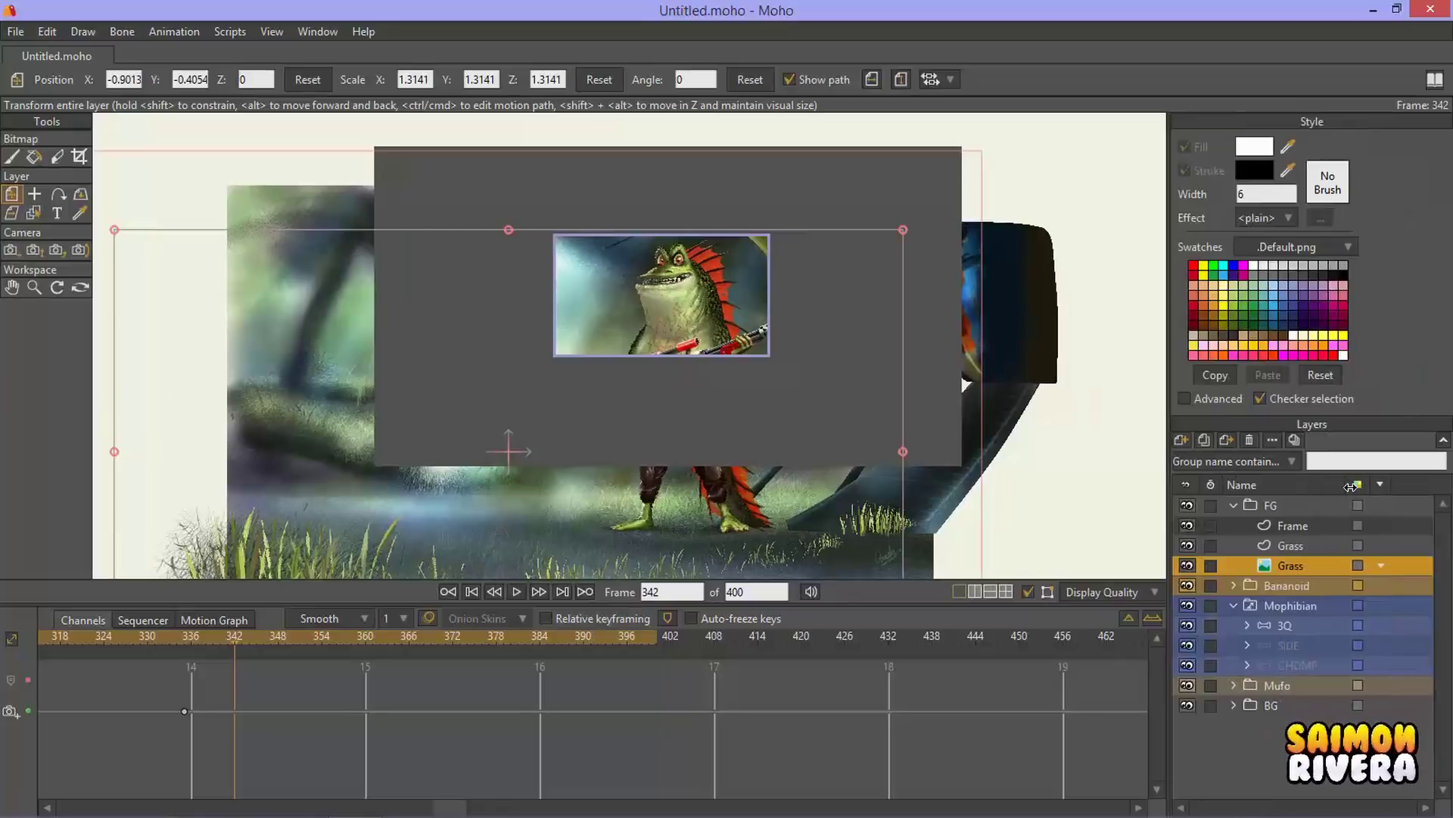
# Step: Select the Frame layer in the FG group and toggle its visibility to compare the scene with and without the mask
pyautogui.click(1287, 545)
pyautogui.click(1215, 528)
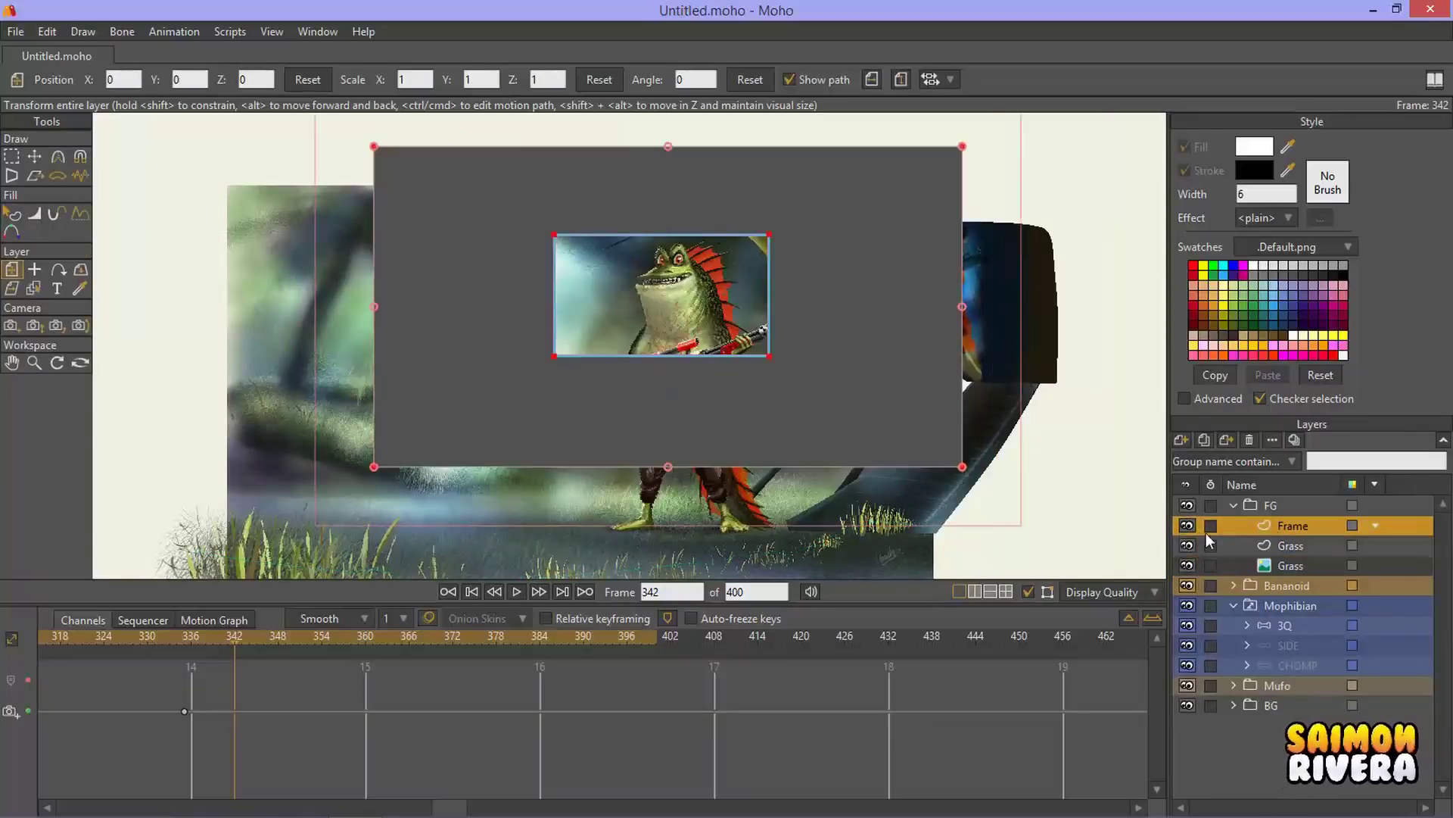
pyautogui.click(1188, 525)
pyautogui.click(1188, 525)
pyautogui.click(1188, 525)
pyautogui.click(1187, 525)
pyautogui.click(1188, 525)
pyautogui.click(1188, 525)
pyautogui.click(1188, 525)
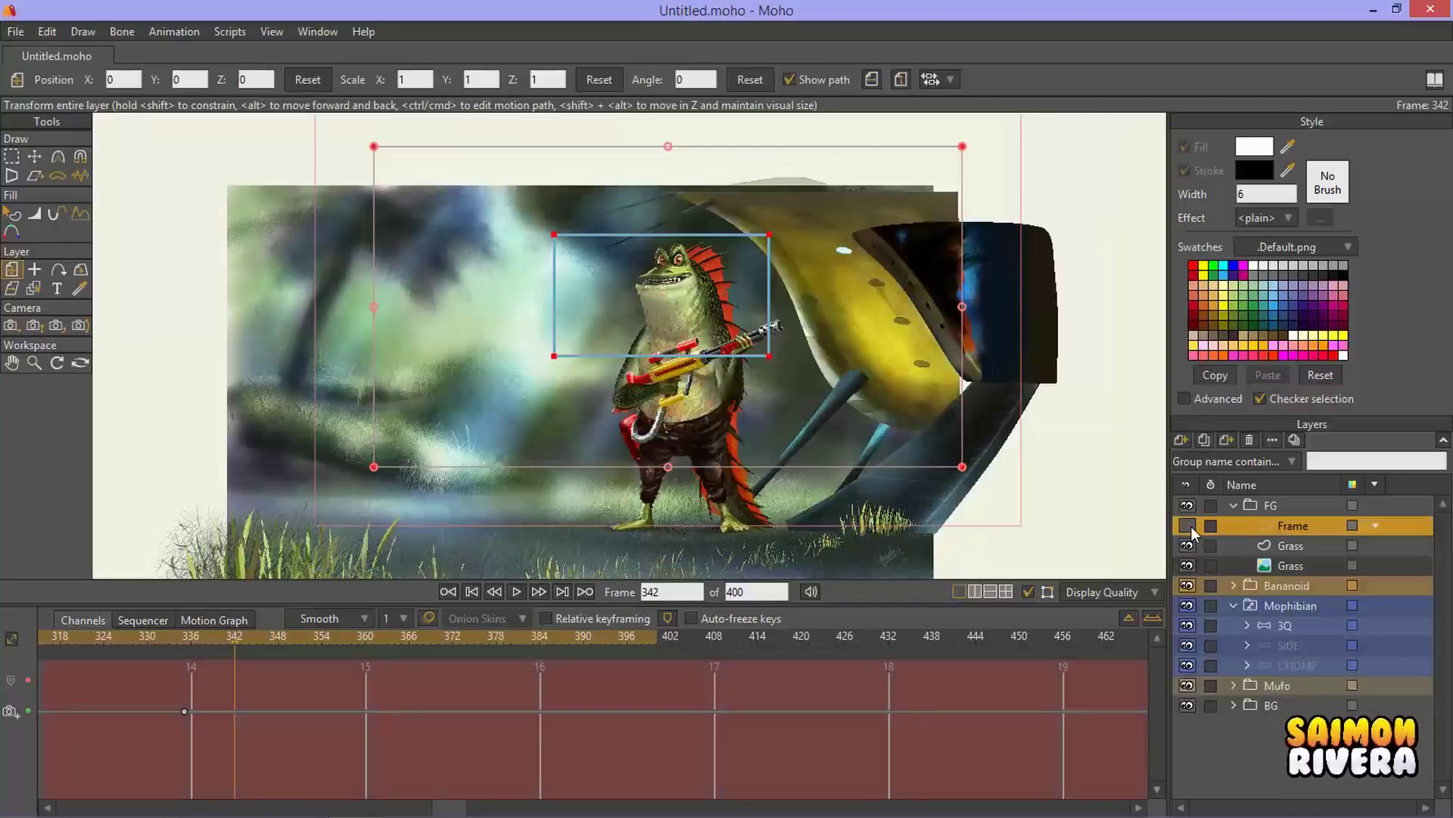
pyautogui.click(1189, 525)
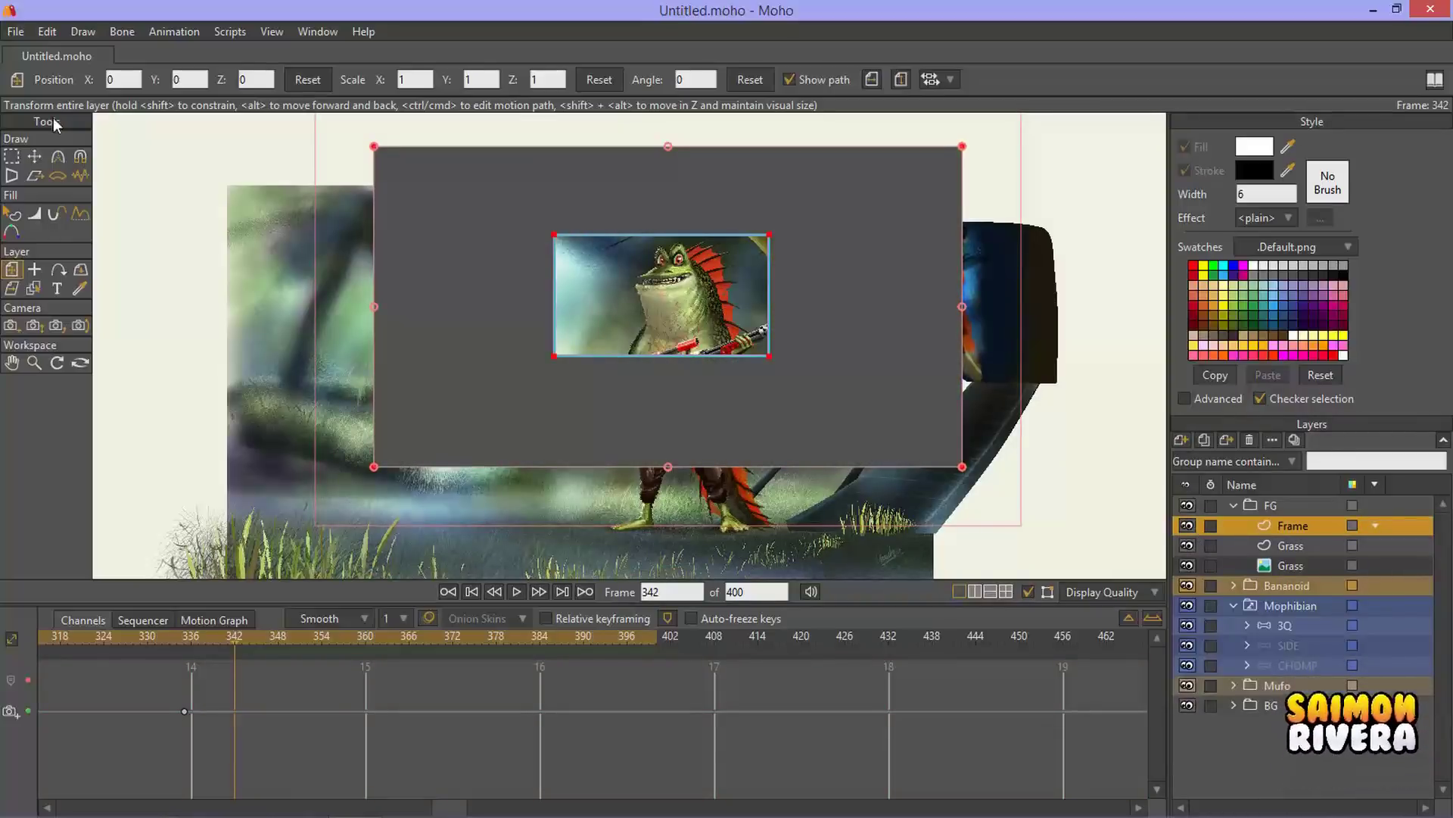
# Step: At frame 0, move the Frame layer's points off the scene with Transform Points and put them back in place
pyautogui.click(34, 156)
pyautogui.click(464, 590)
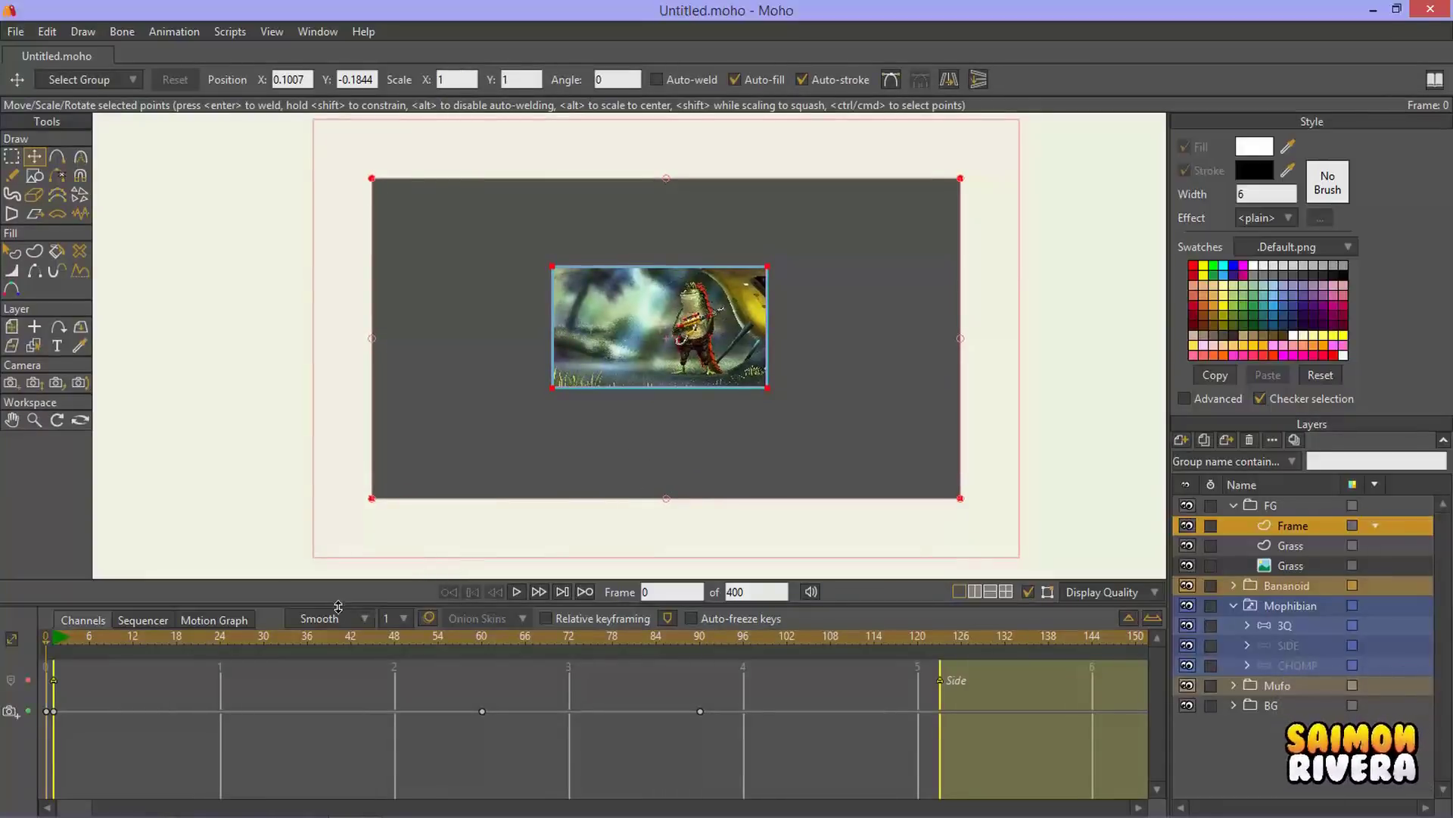
pyautogui.moveTo(638, 414); pyautogui.dragTo(599, 256)
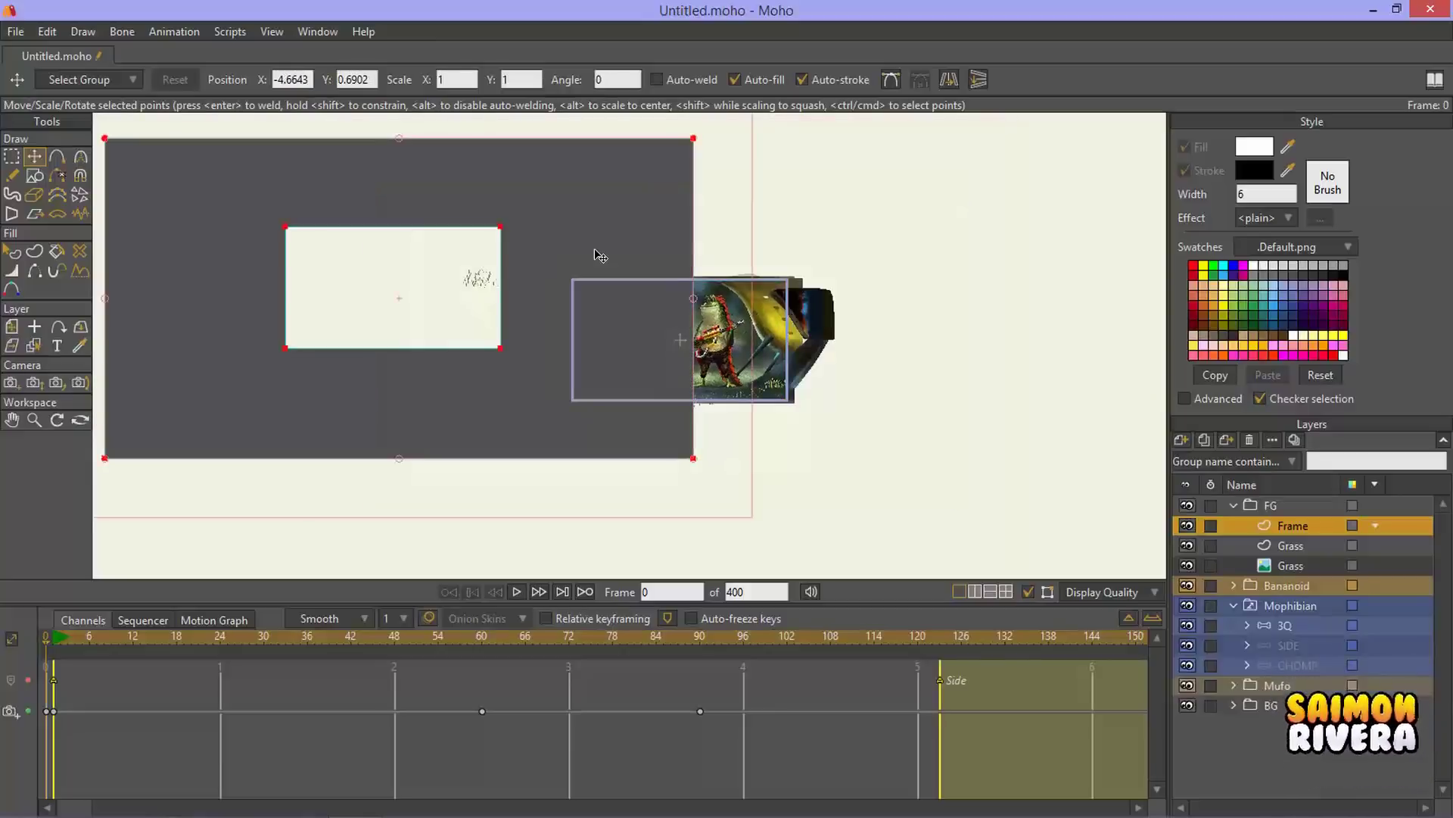
pyautogui.moveTo(493, 284); pyautogui.dragTo(782, 339)
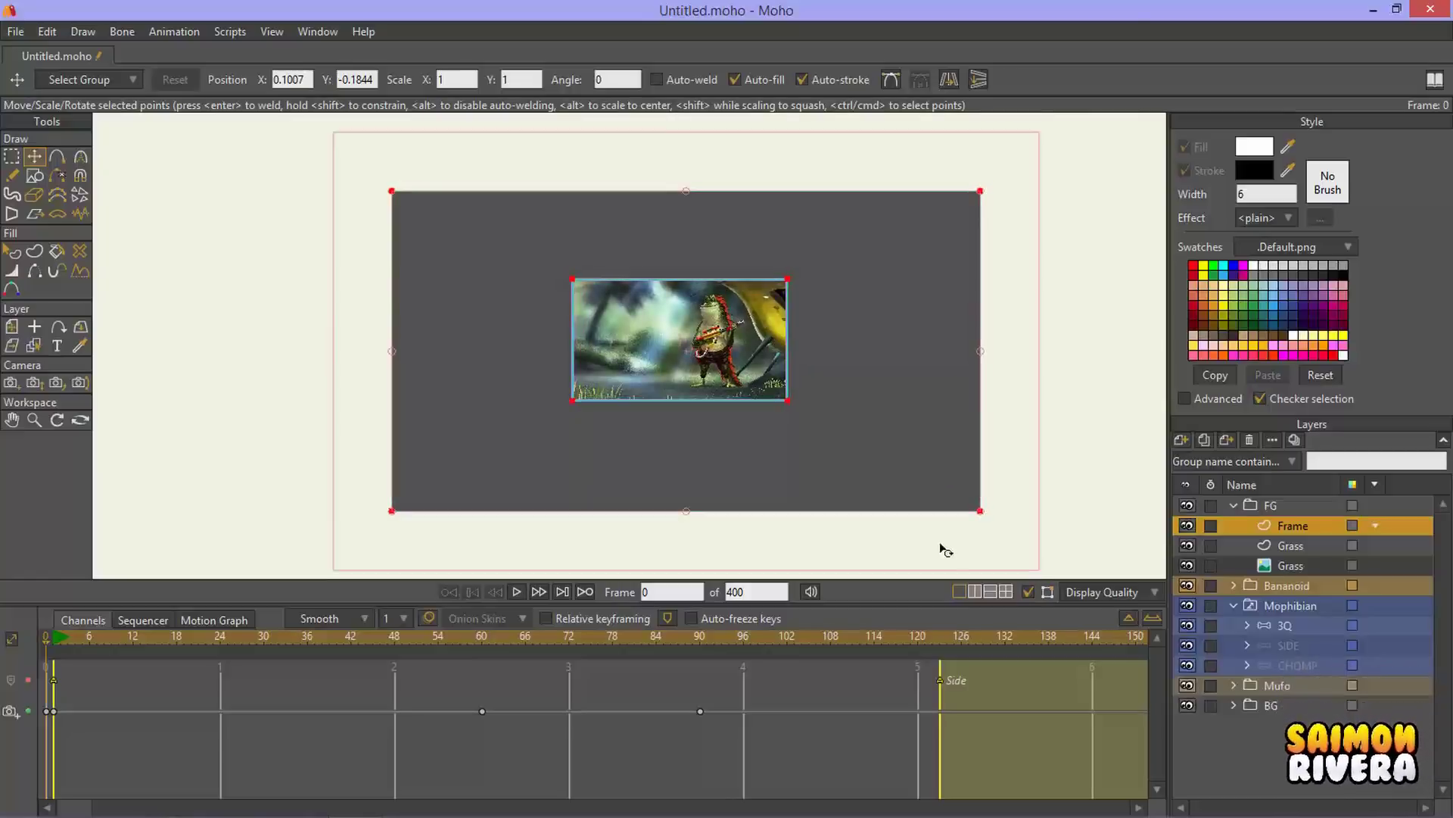
# Step: Hide the Frame layer and scrub the animation to frame 140 and back to frame 0
pyautogui.click(1187, 525)
pyautogui.scroll(6, 703, 334)
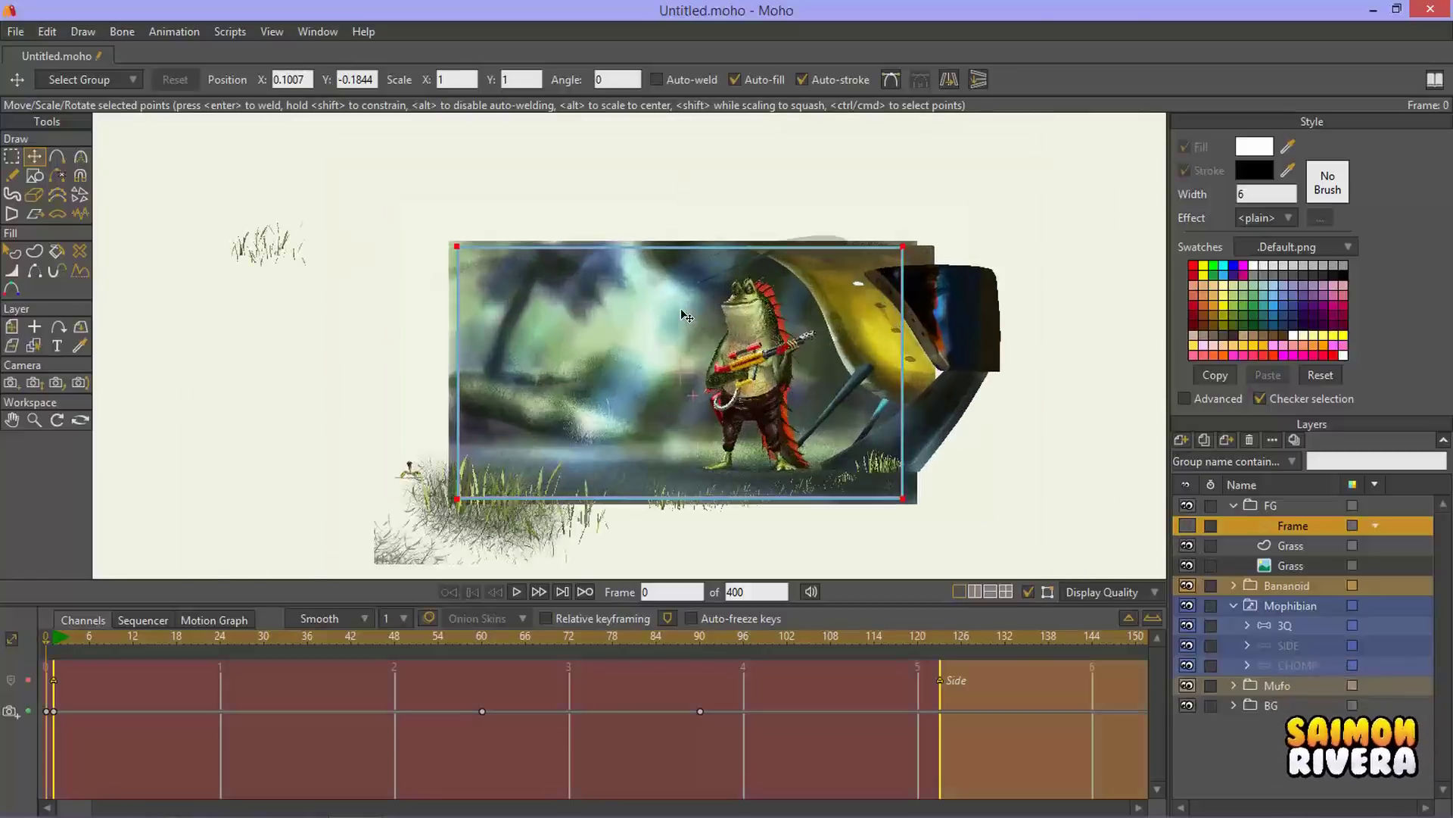
pyautogui.moveTo(106, 636)
pyautogui.mouseDown()
pyautogui.moveTo(480, 645)
pyautogui.moveTo(126, 639)
pyautogui.mouseUp()
pyautogui.click(437, 640)
pyautogui.moveTo(507, 640); pyautogui.dragTo(1062, 643)
pyautogui.moveTo(878, 373); pyautogui.dragTo(784, 365)
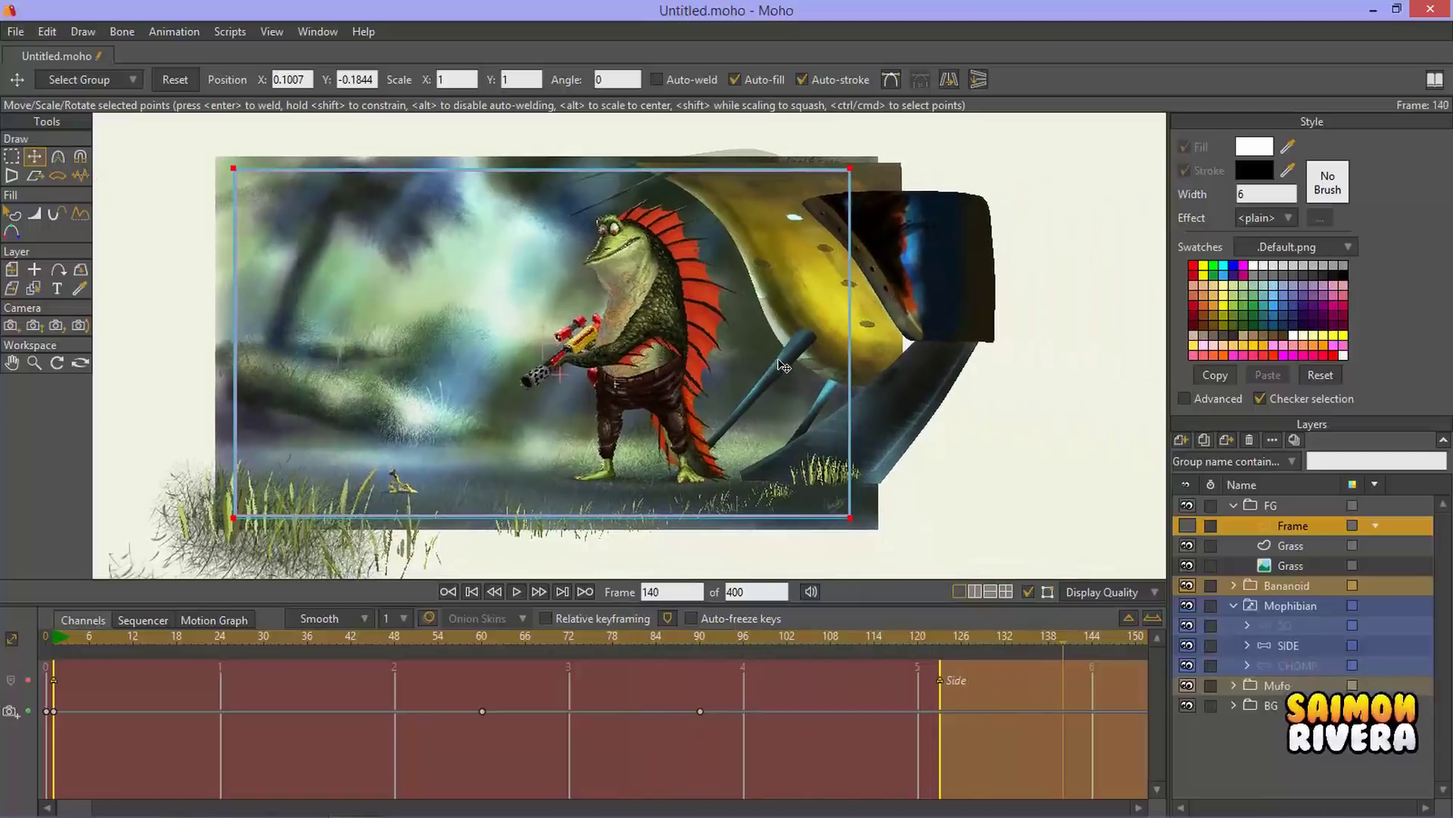
pyautogui.click(49, 642)
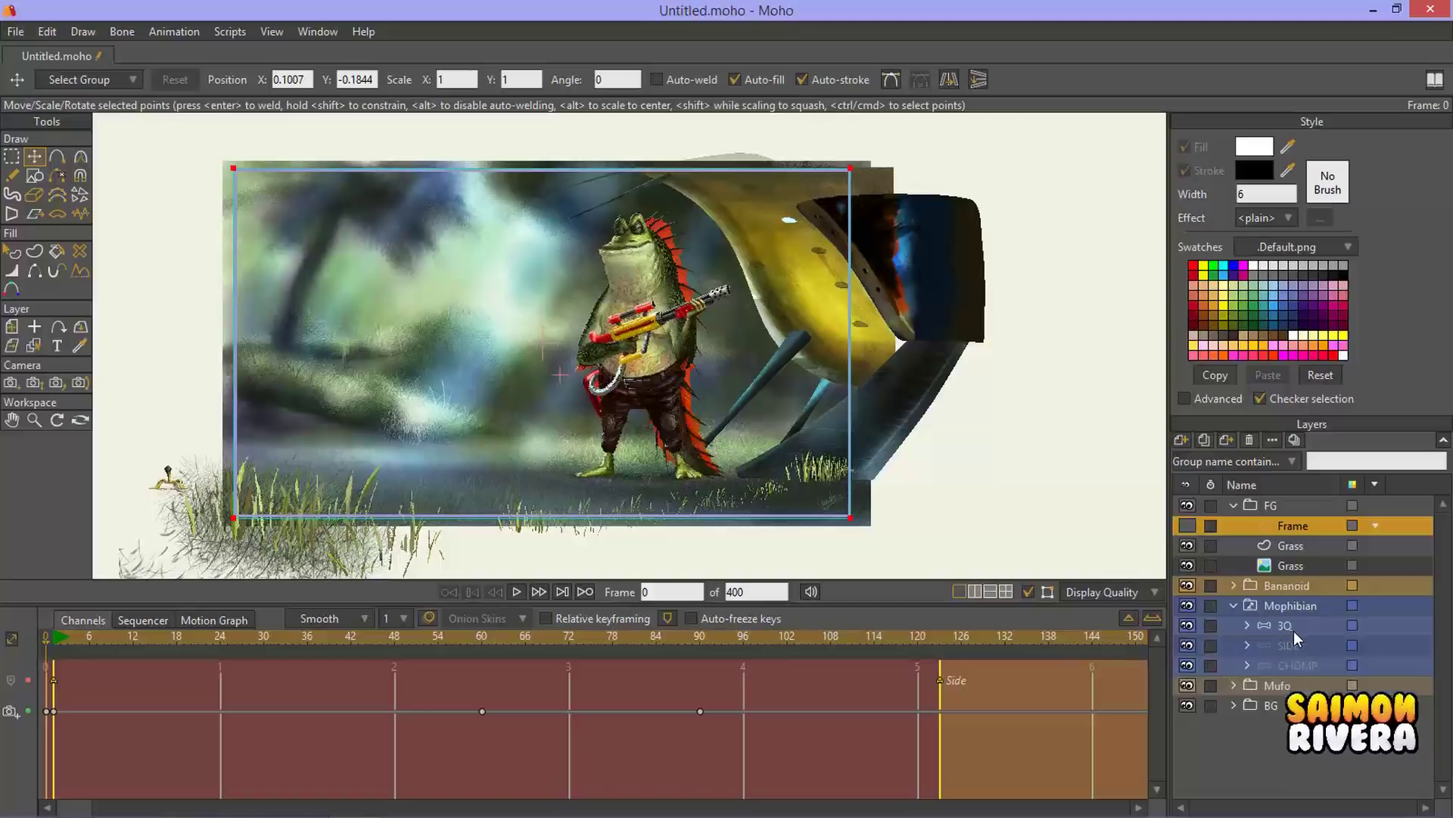
# Step: Toggle the visibility of the 3Q bone layer in the Mophibian group to see which artwork it holds
pyautogui.click(1190, 624)
pyautogui.click(1190, 624)
pyautogui.click(1190, 623)
pyautogui.click(1190, 623)
pyautogui.click(1190, 624)
pyautogui.click(1190, 624)
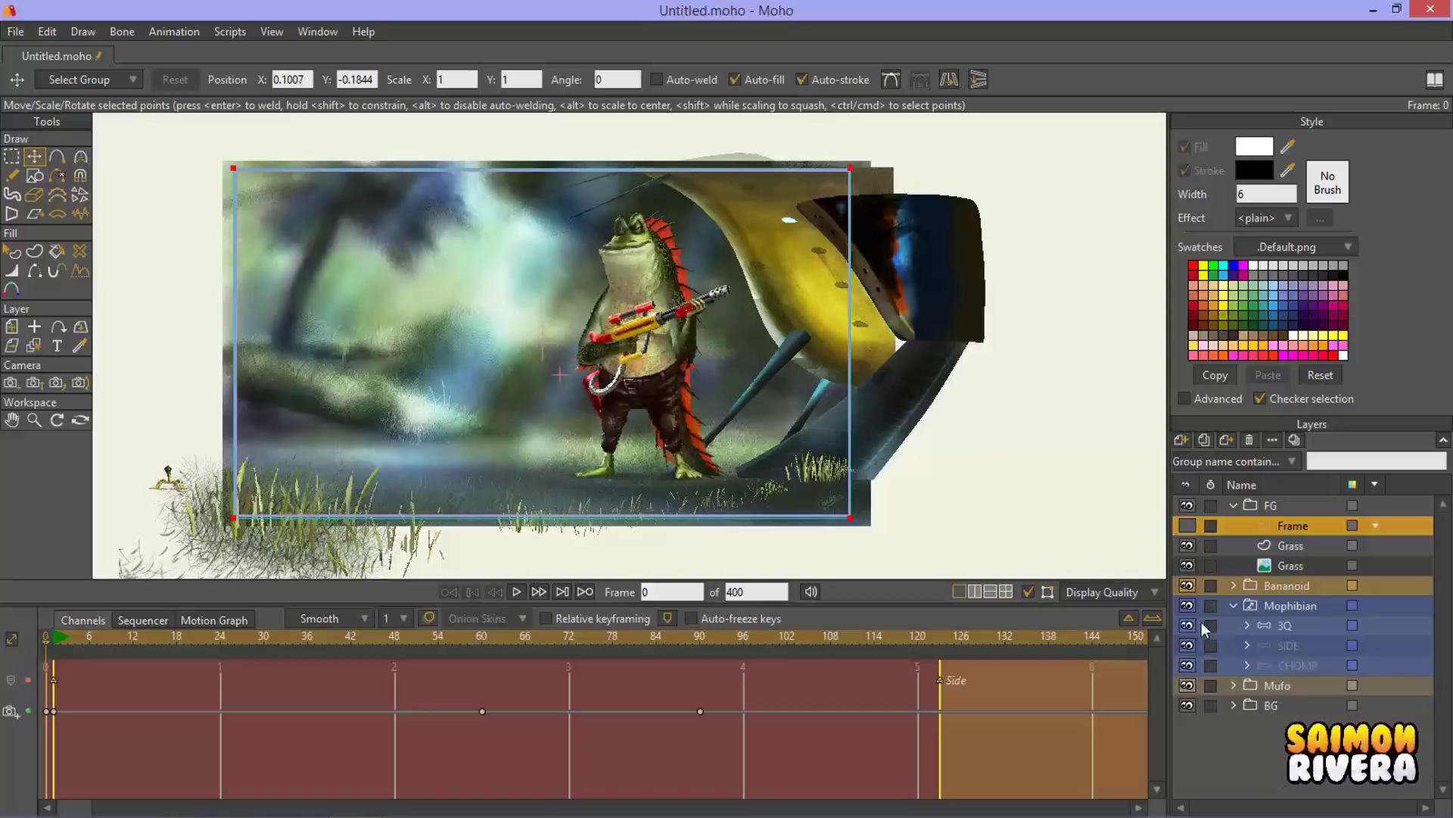
# Step: Expand the 3Q layer and toggle HAND_A's visibility to examine the hand holding the weapon
pyautogui.click(1247, 625)
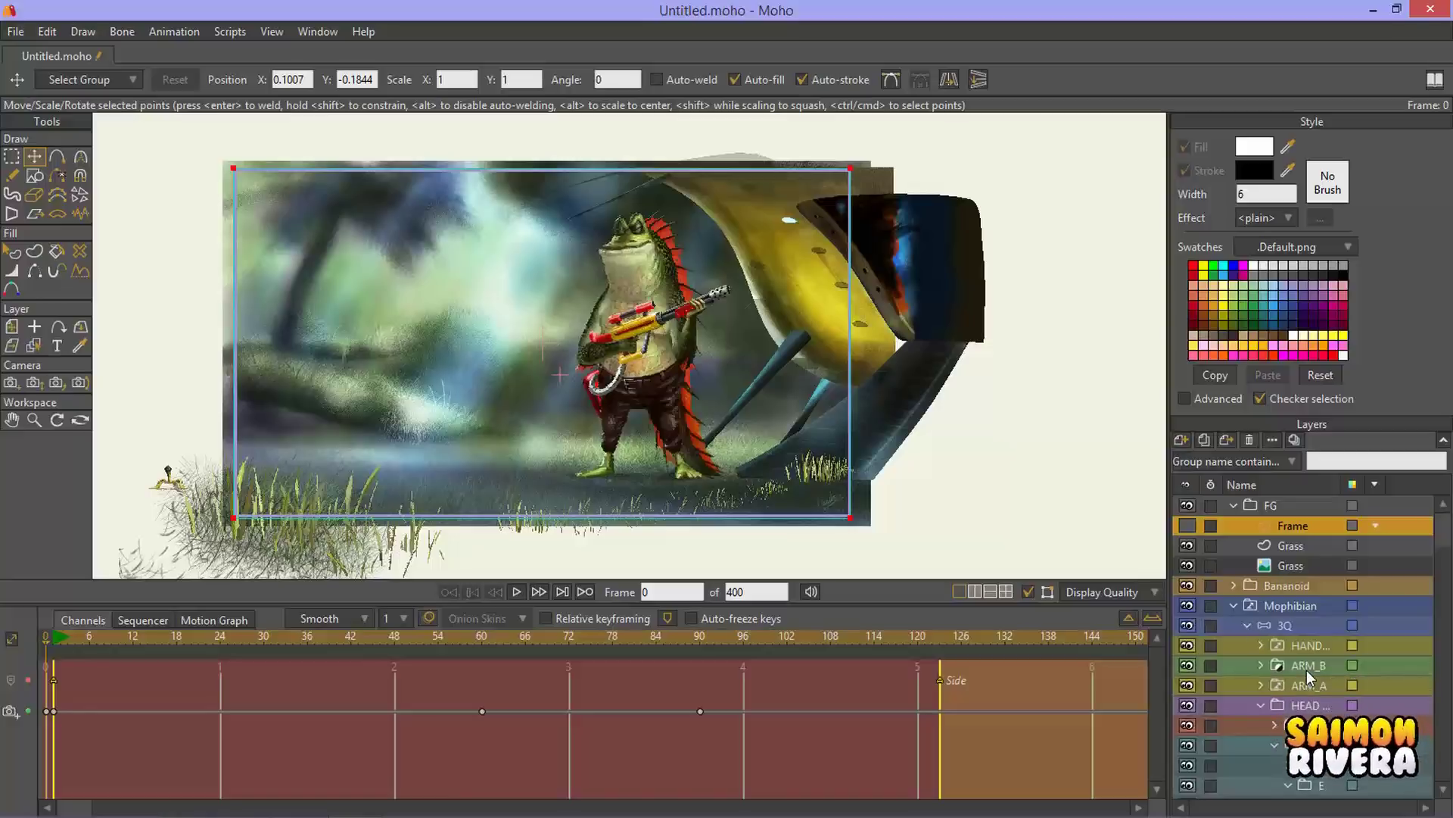
pyautogui.click(1193, 643)
pyautogui.click(1193, 644)
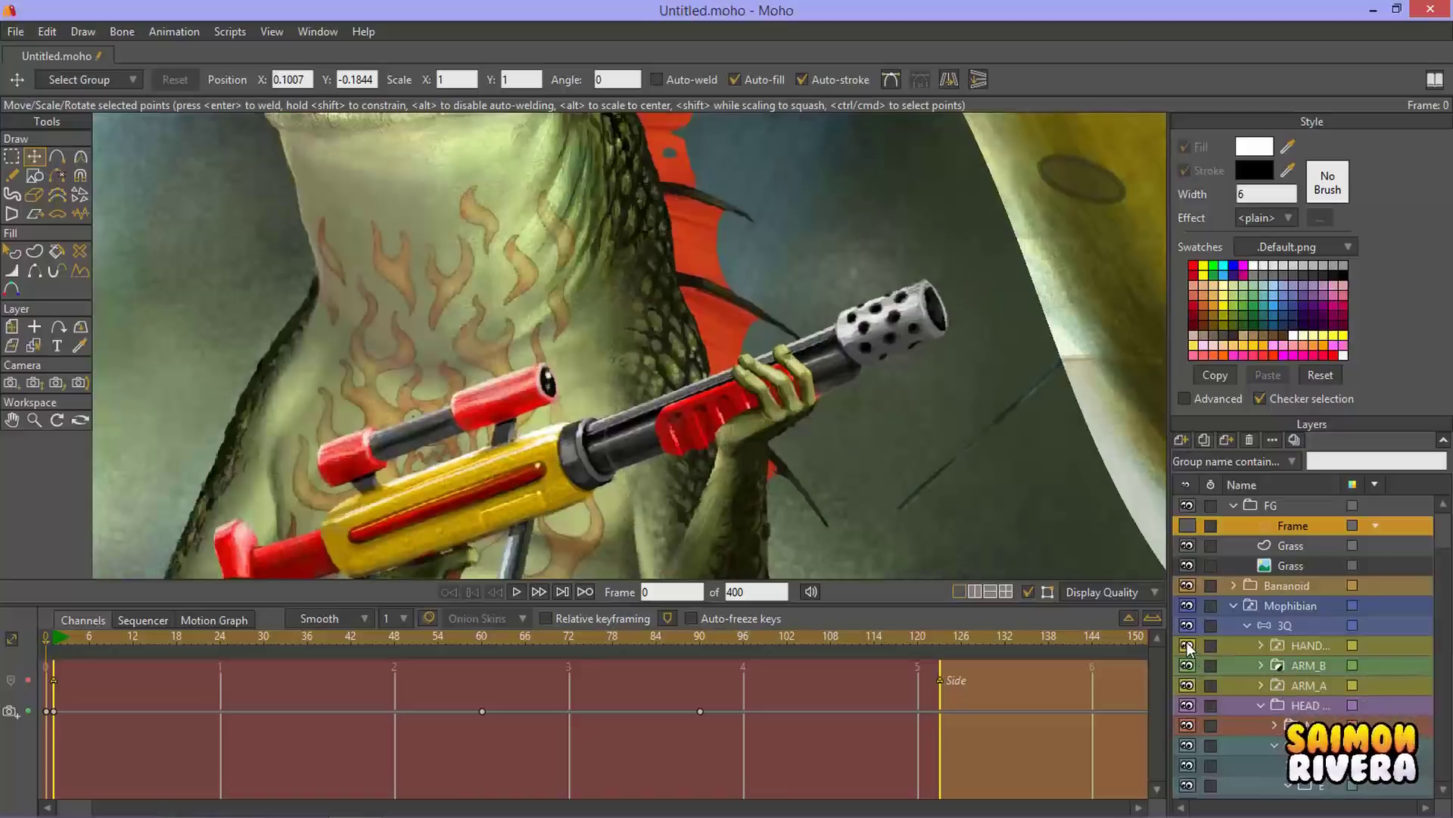
pyautogui.click(1187, 642)
pyautogui.click(1187, 642)
pyautogui.click(1187, 642)
pyautogui.click(1187, 642)
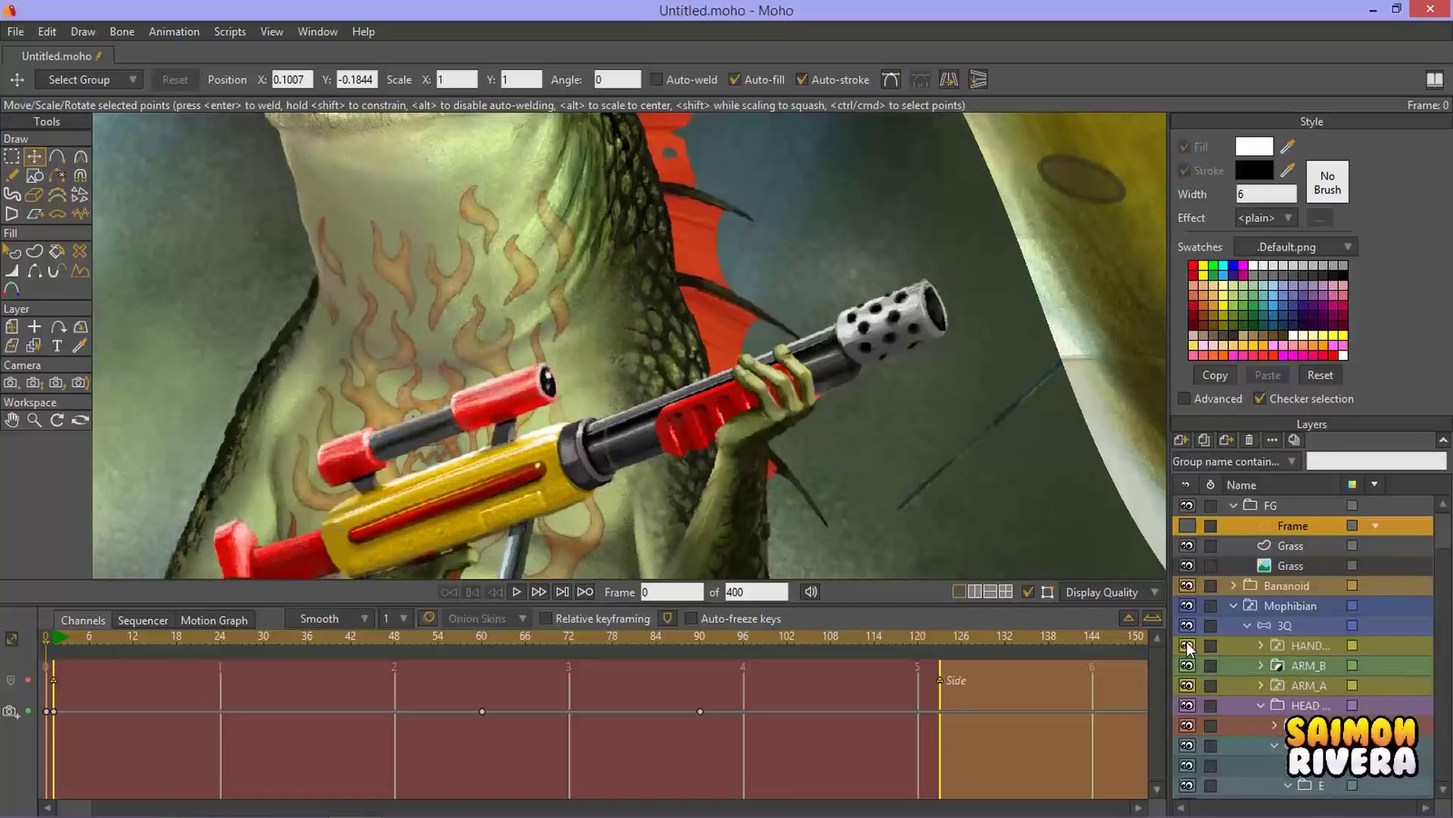
pyautogui.click(1187, 642)
pyautogui.click(1187, 642)
# Step: Expand the HAND_A switch group and select its three hand image layers in turn to compare the poses
pyautogui.click(1261, 643)
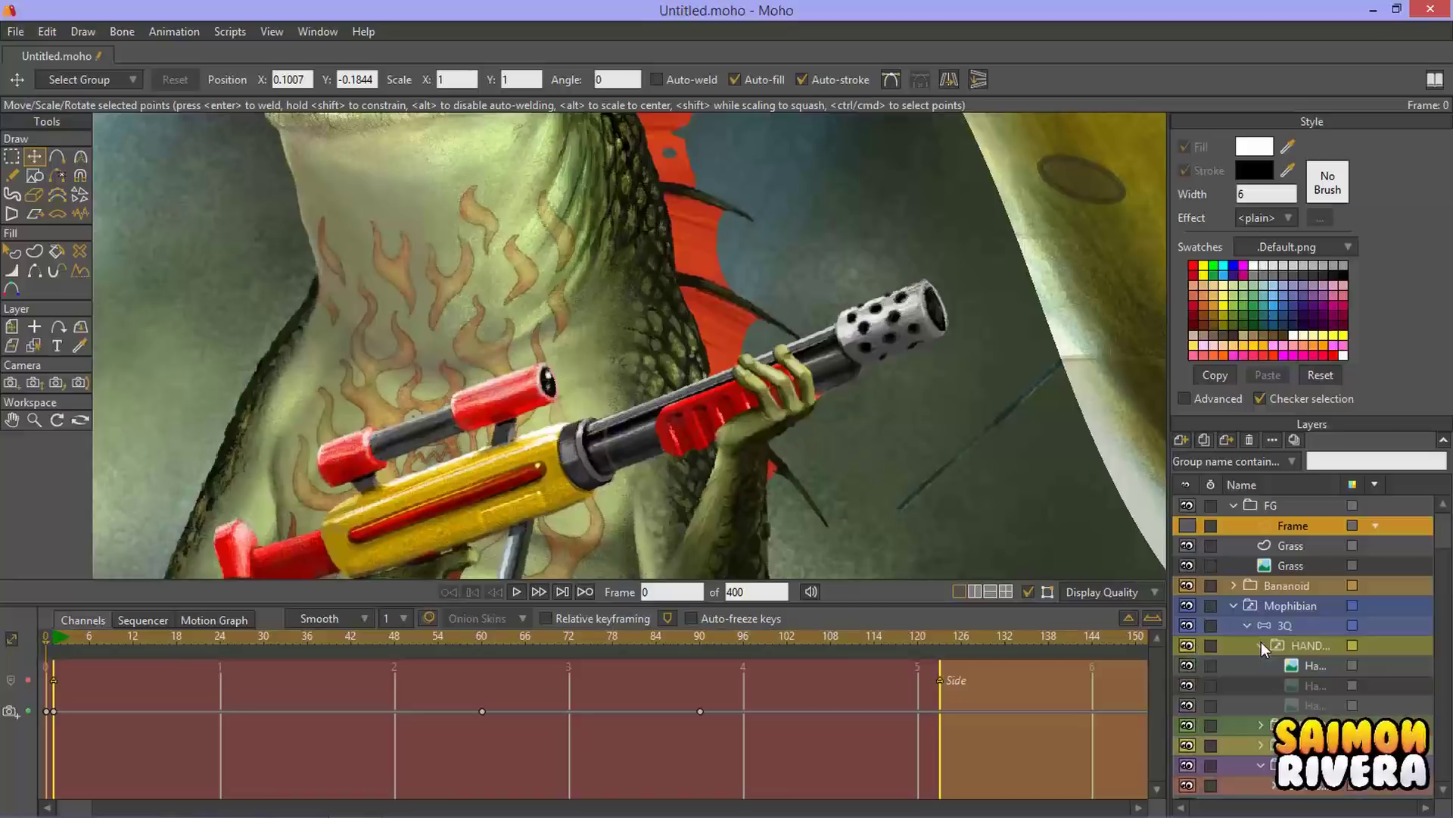
pyautogui.click(1310, 669)
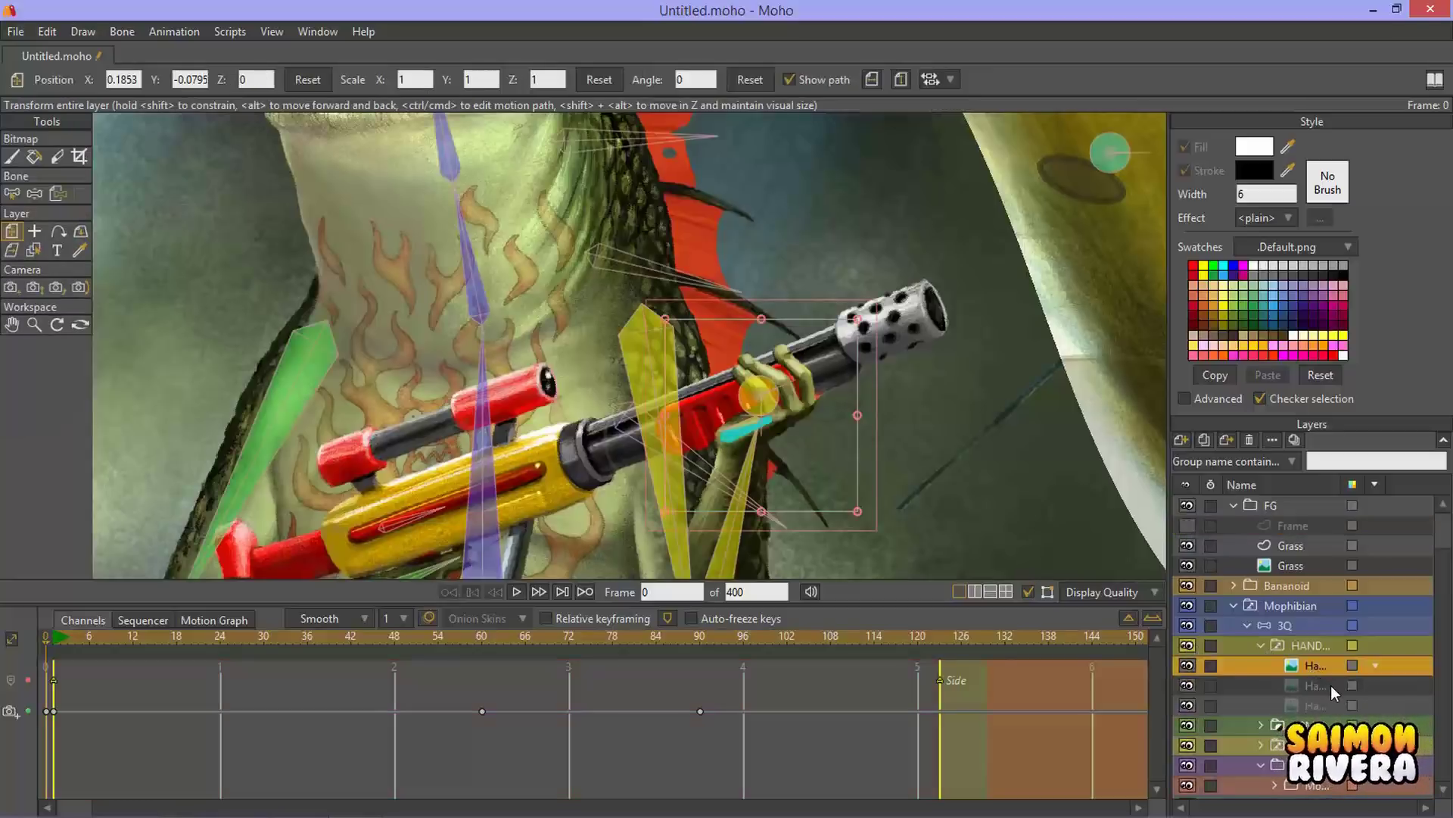
pyautogui.click(1331, 684)
pyautogui.click(1321, 704)
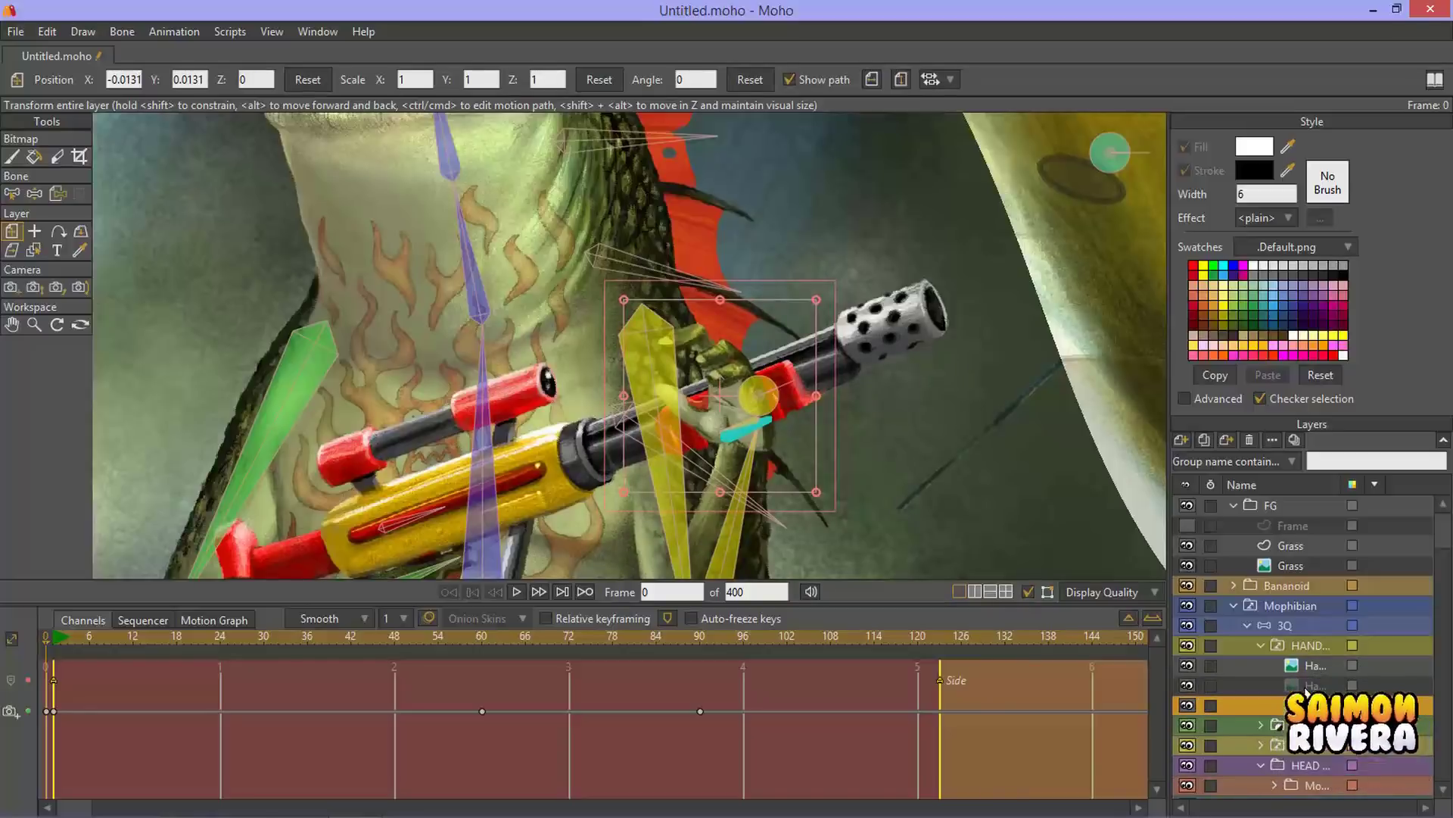
pyautogui.click(1310, 686)
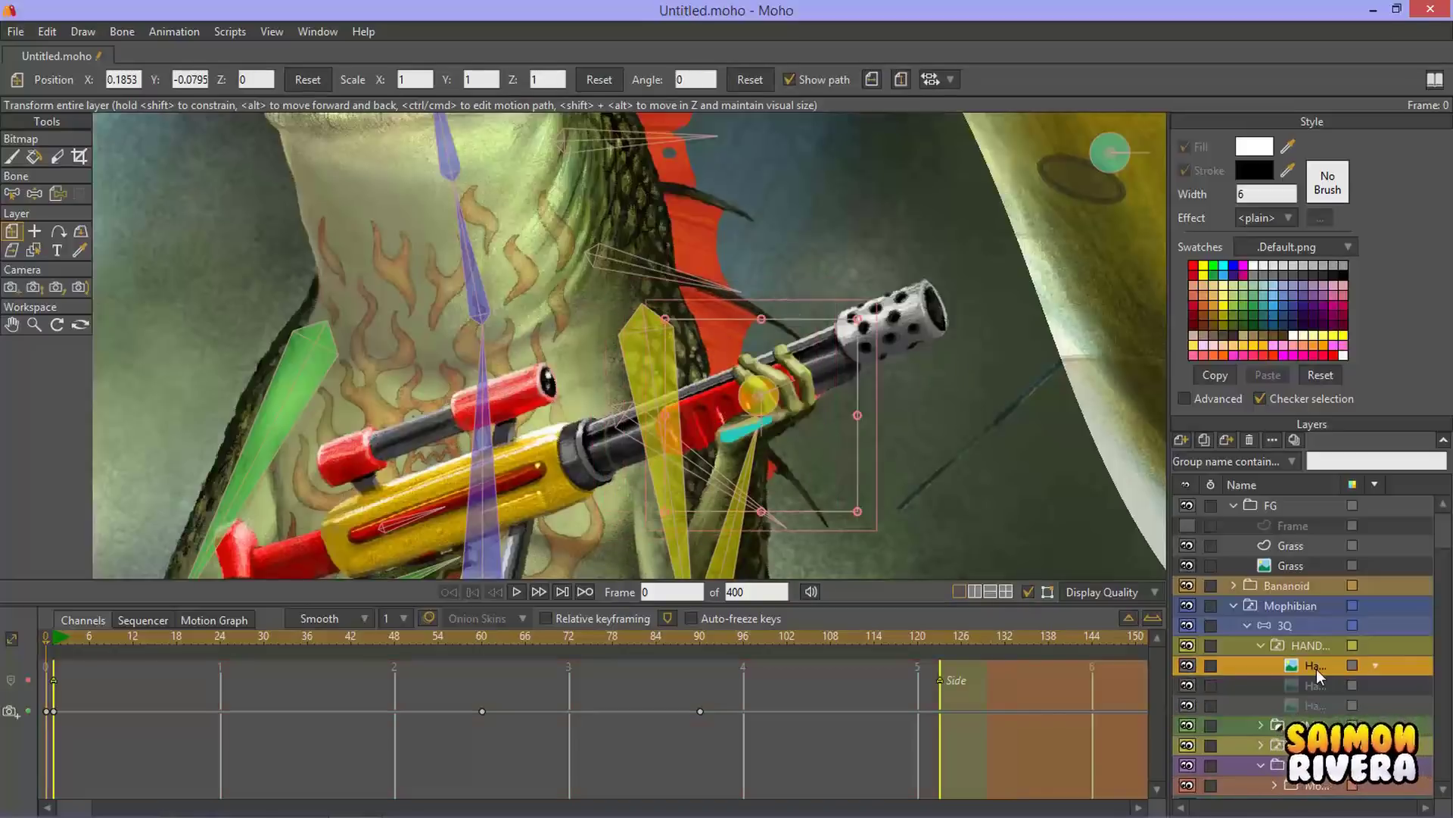
# Step: Review the Switch settings of the HAND_A layer and close Layer Settings without changes
pyautogui.click(1311, 649)
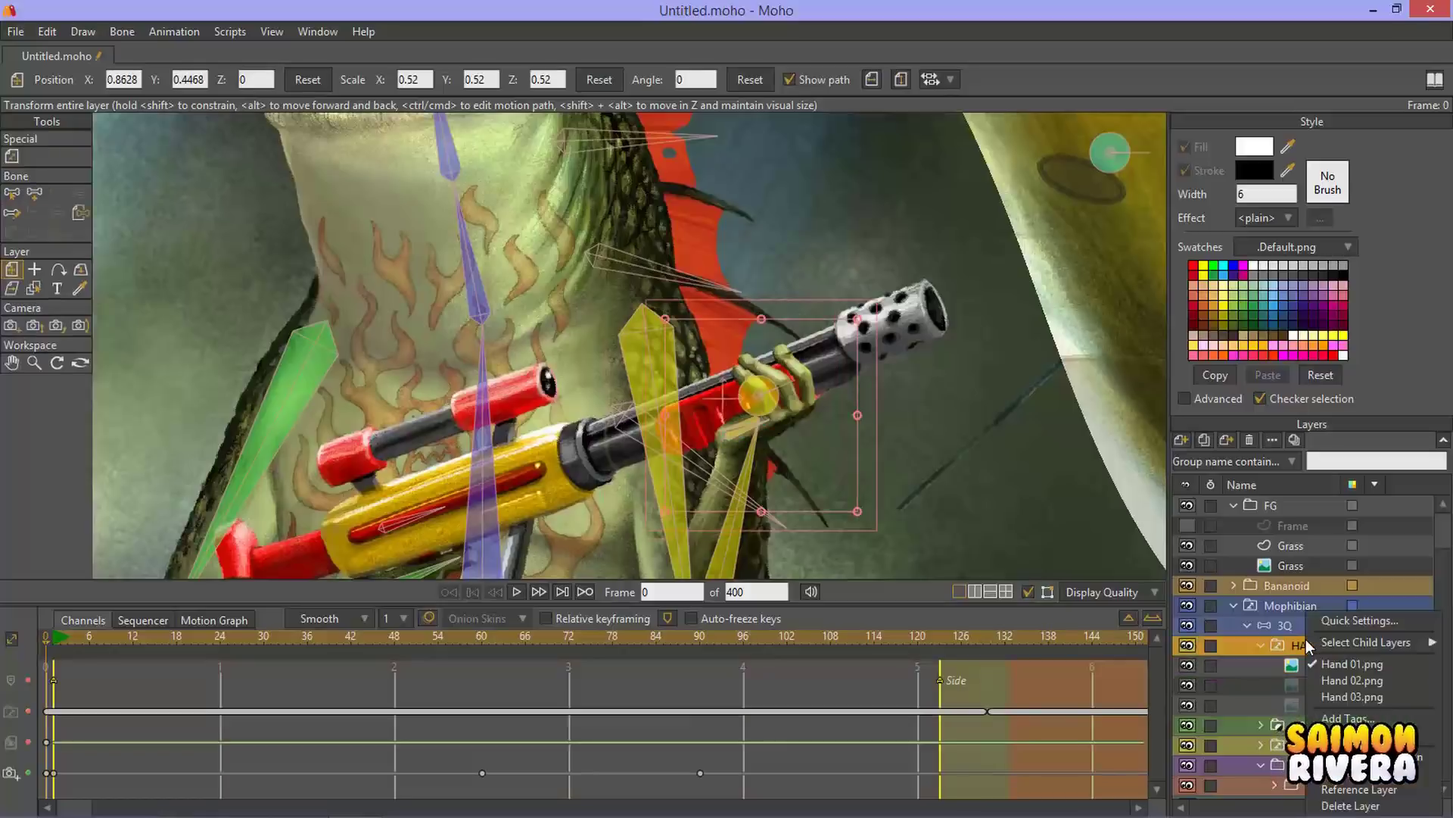
pyautogui.doubleClick(1311, 650)
pyautogui.click(708, 130)
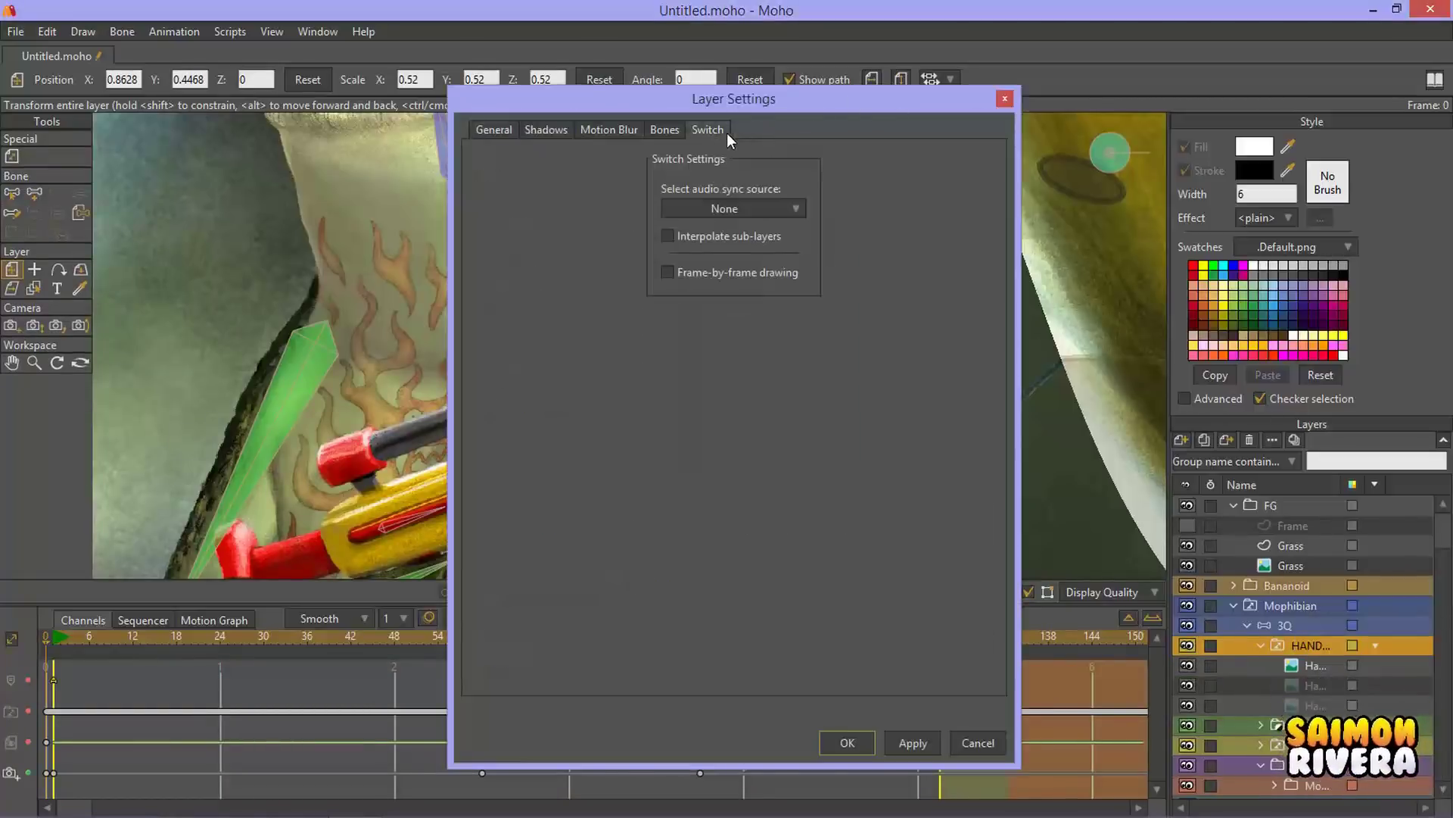
pyautogui.moveTo(764, 106); pyautogui.dragTo(852, 120)
pyautogui.click(1071, 101)
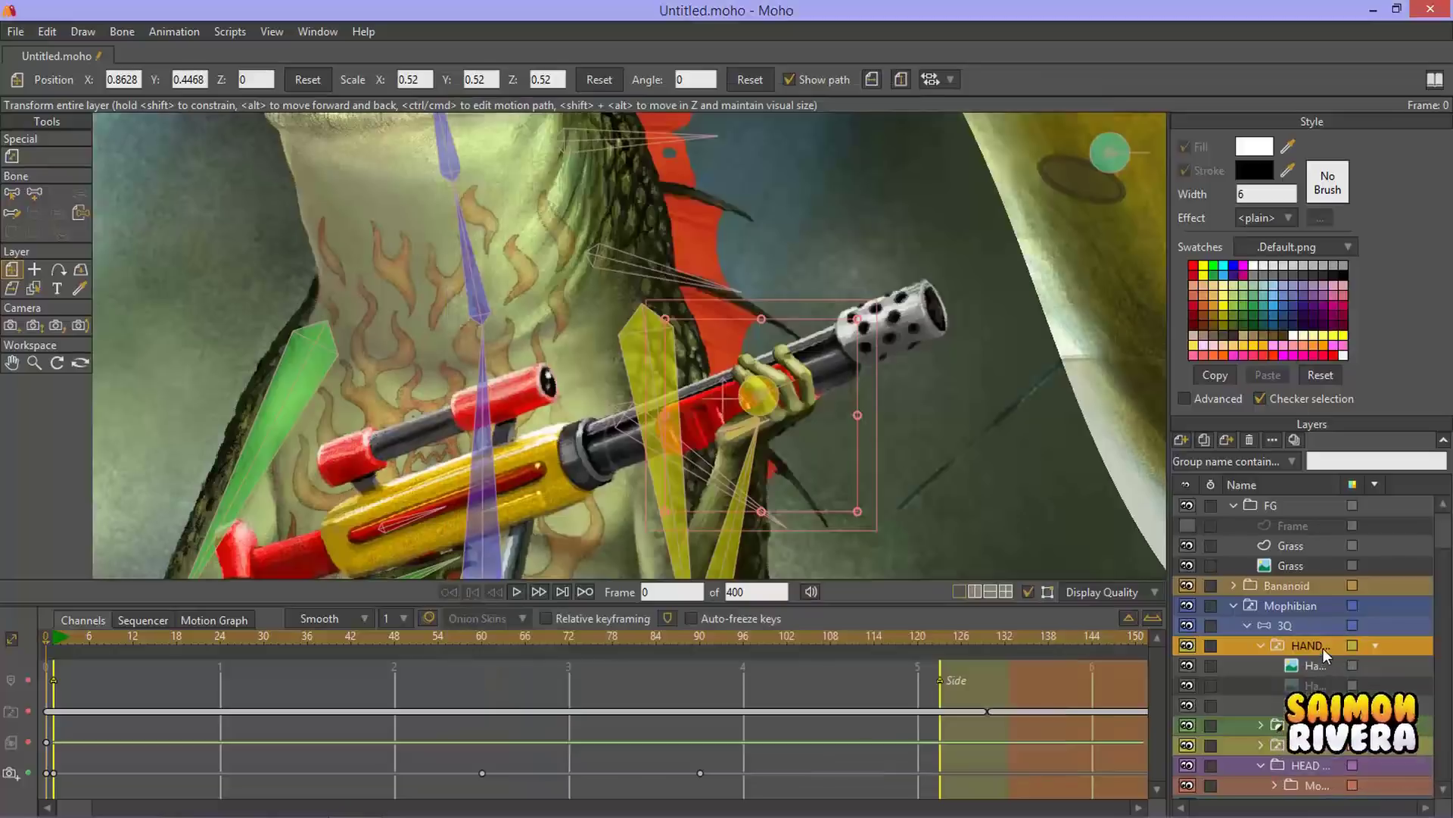
# Step: Preview the Hand 02.png and Hand 03.png variants of the HAND_A switch and return to Hand 01.png
pyautogui.rightClick(1319, 642)
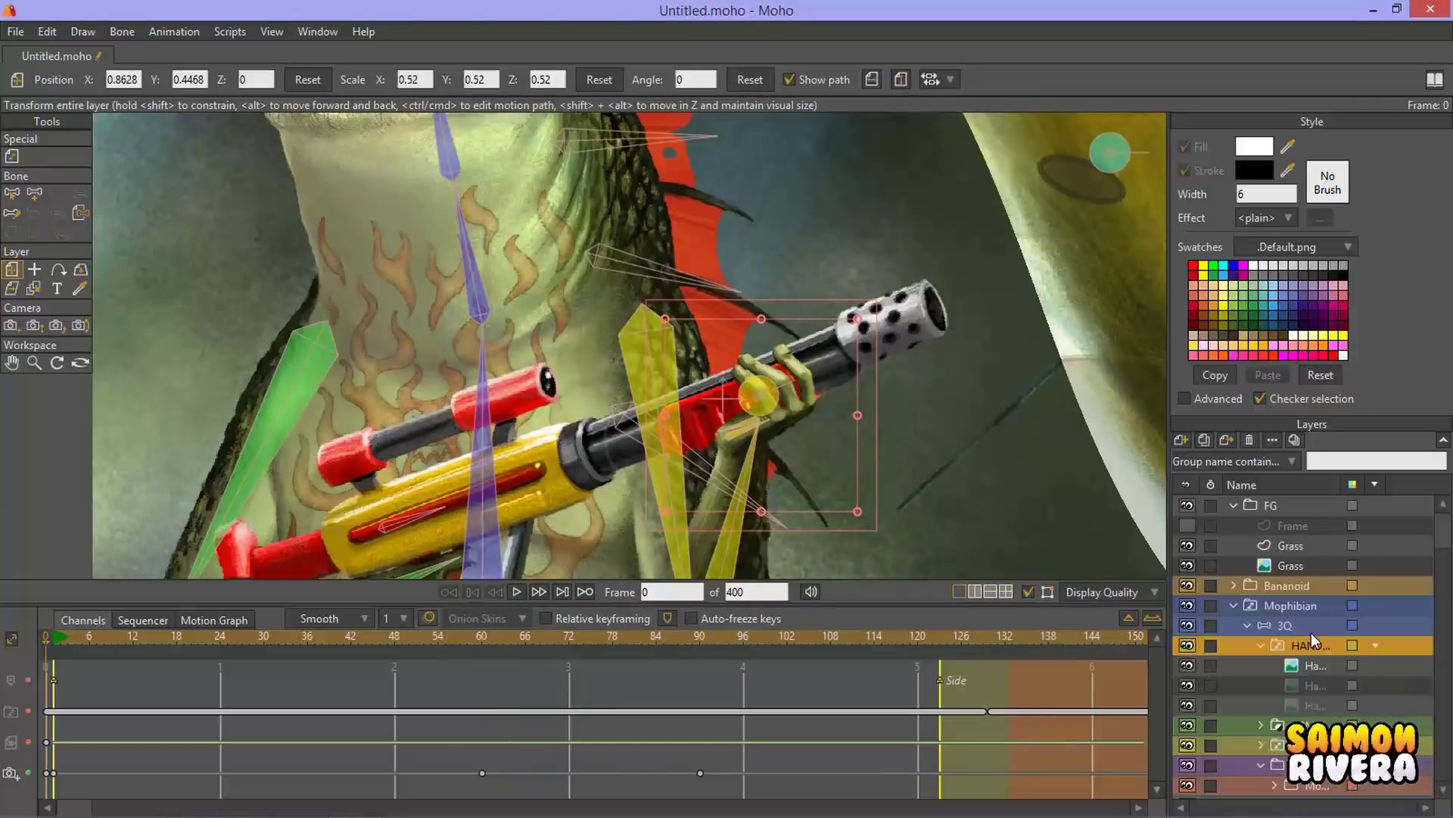
pyautogui.rightClick(1302, 643)
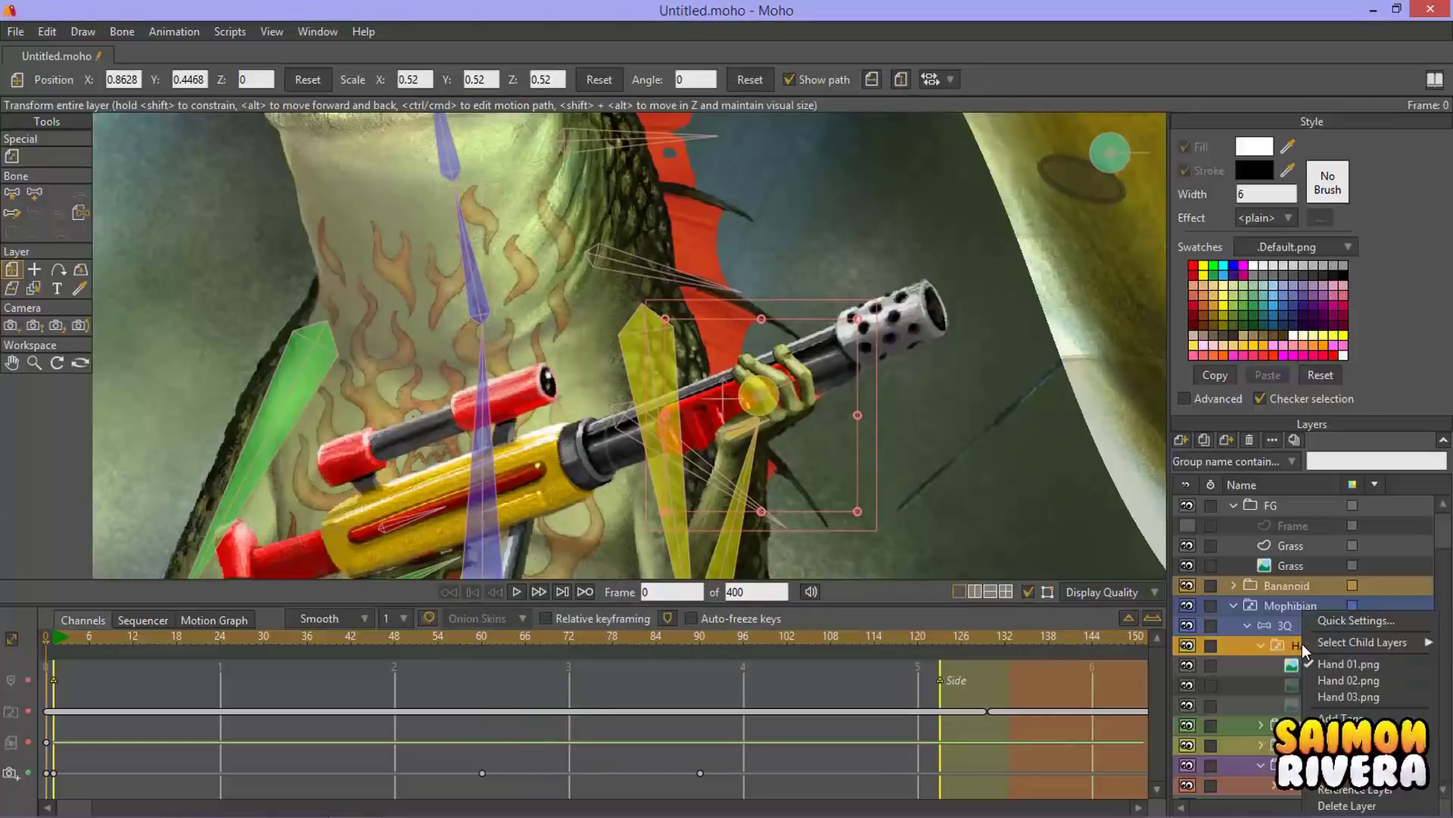
pyautogui.click(1347, 681)
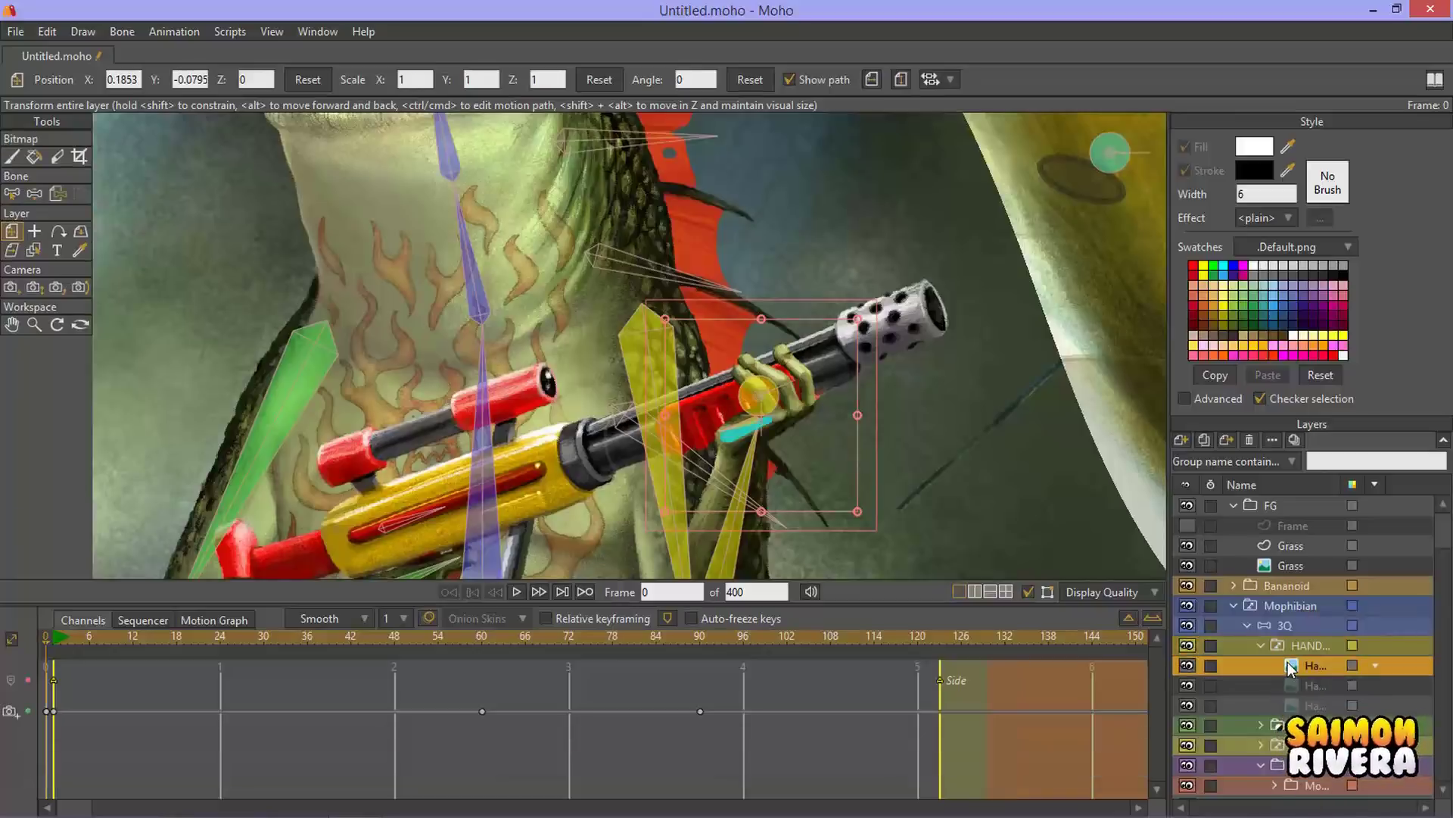
pyautogui.click(1300, 684)
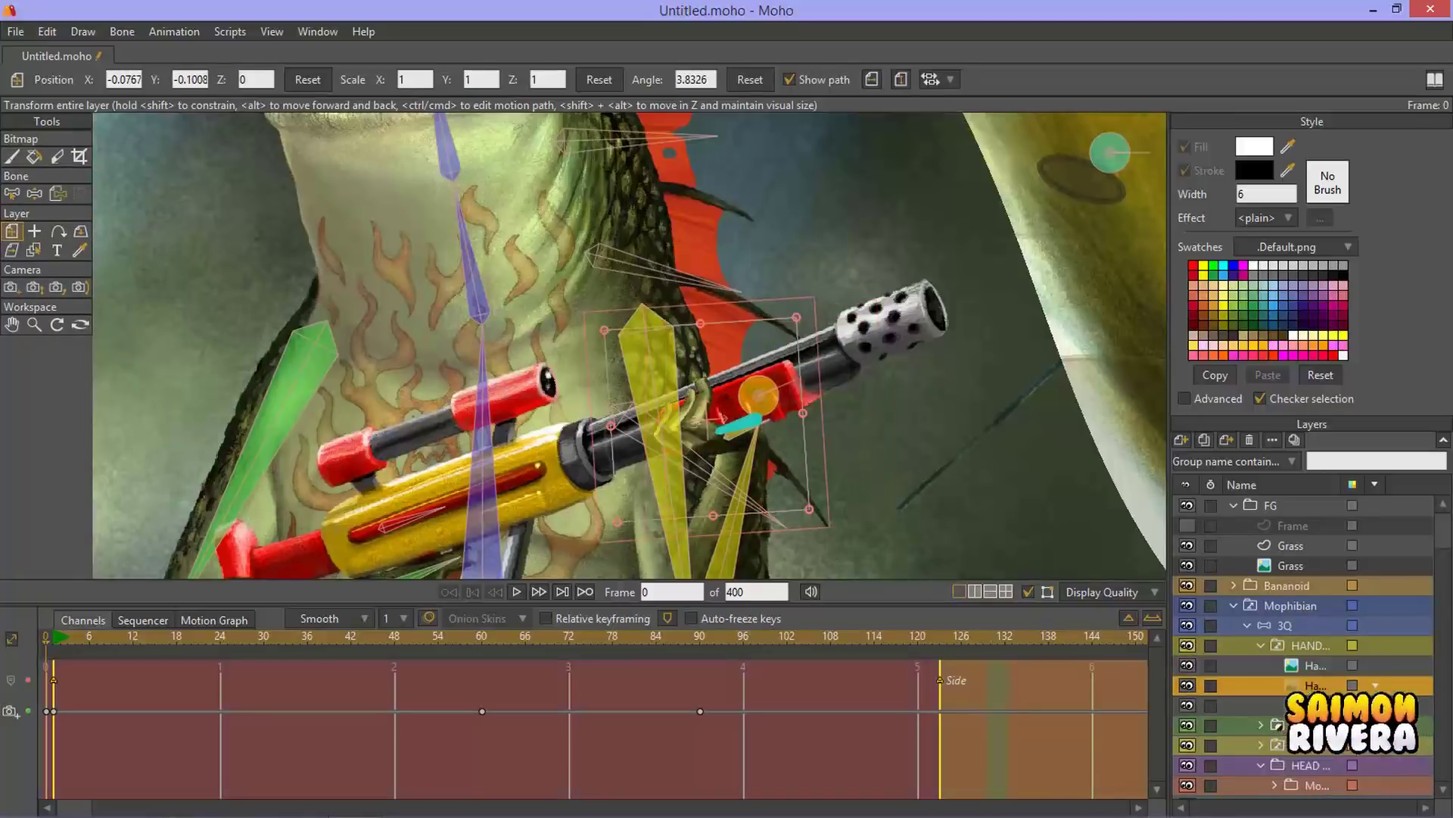
pyautogui.click(1306, 663)
pyautogui.click(1302, 687)
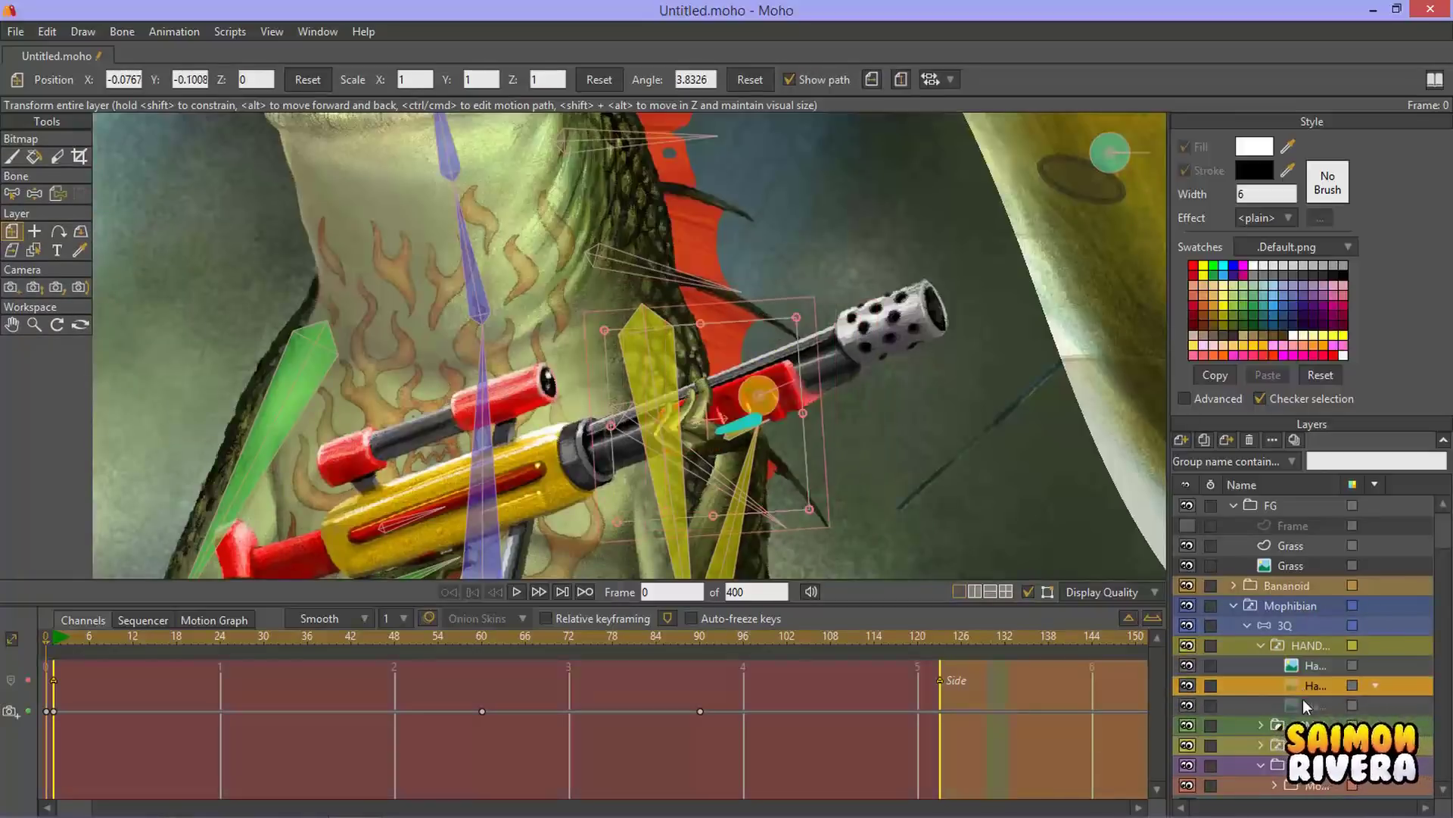
pyautogui.click(1302, 702)
pyautogui.click(1296, 666)
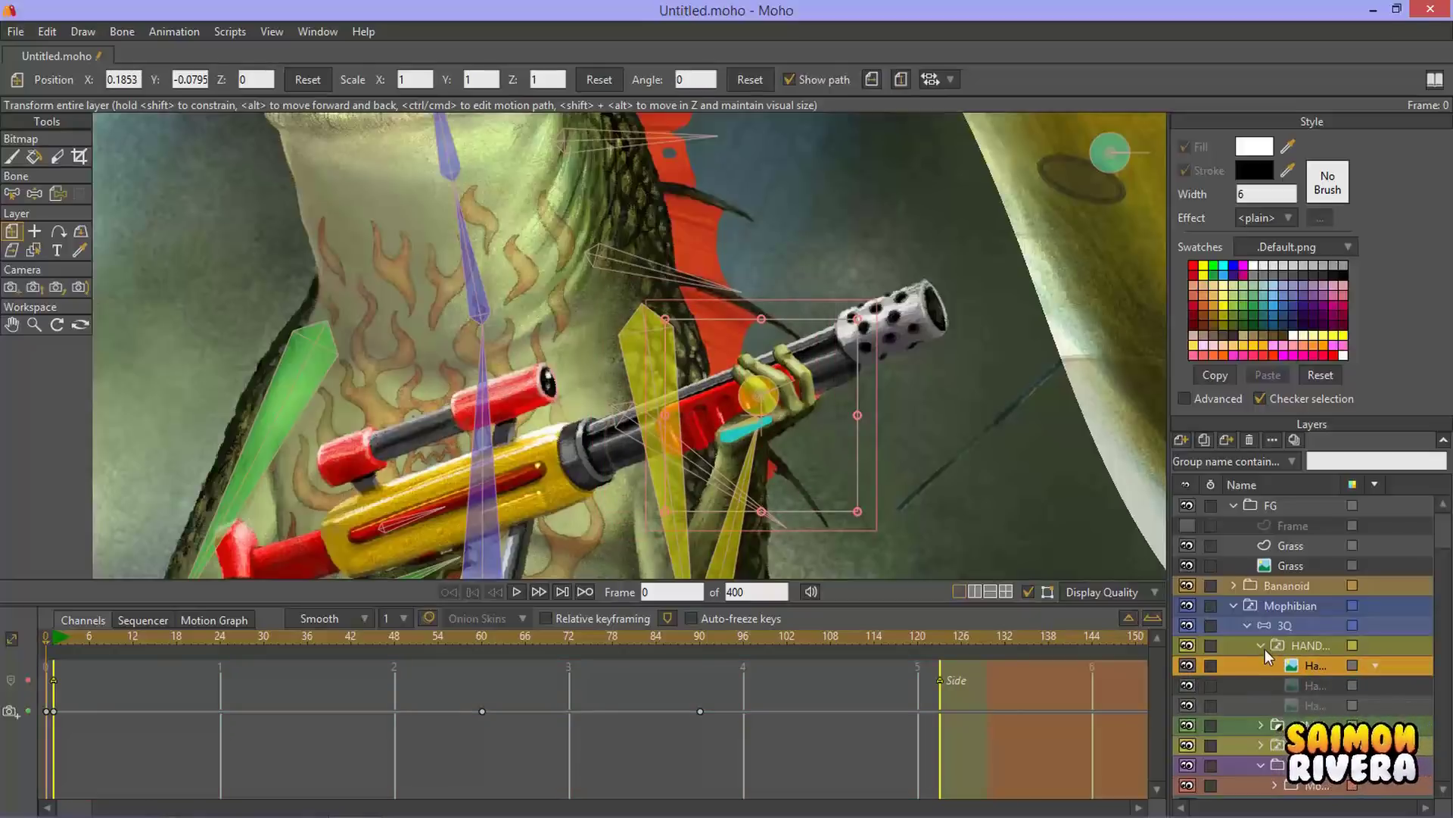
# Step: Collapse HAND_A, expand the ARM_B group and toggle its visibility to examine the arm and weapon artwork
pyautogui.click(1263, 645)
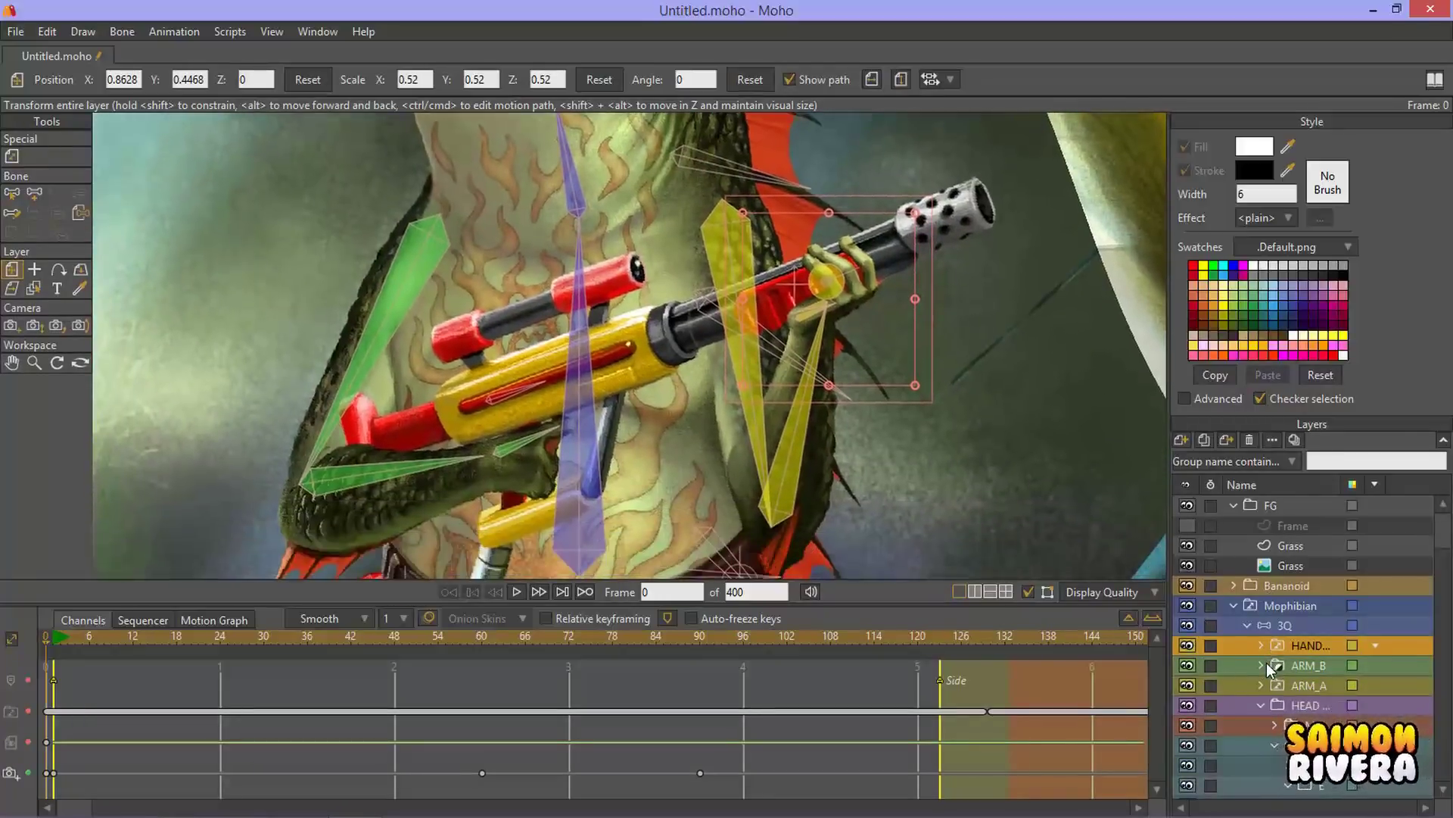
pyautogui.click(1261, 665)
pyautogui.click(1187, 681)
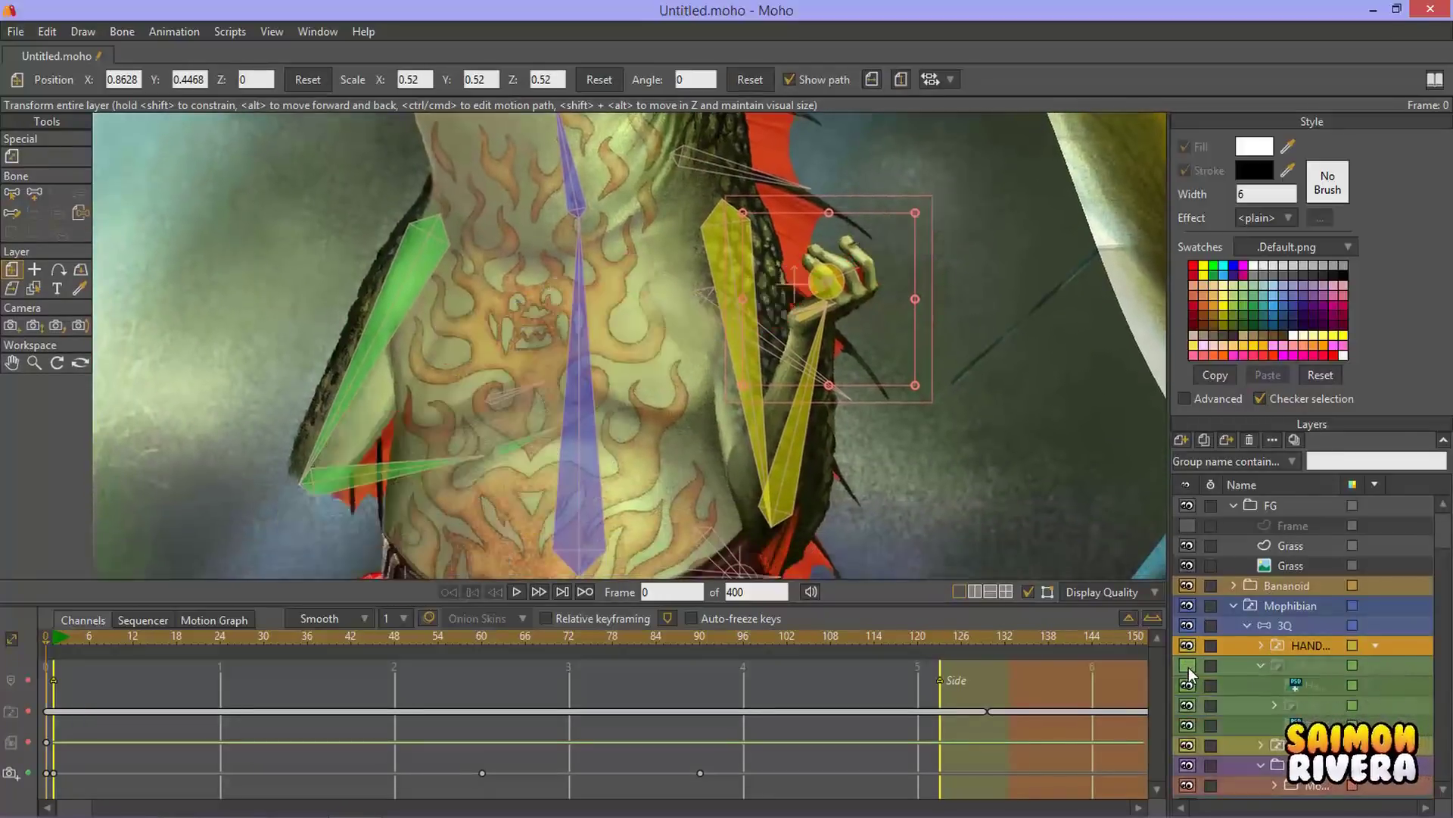
pyautogui.click(1187, 682)
pyautogui.click(1187, 679)
pyautogui.click(1187, 676)
pyautogui.click(1188, 672)
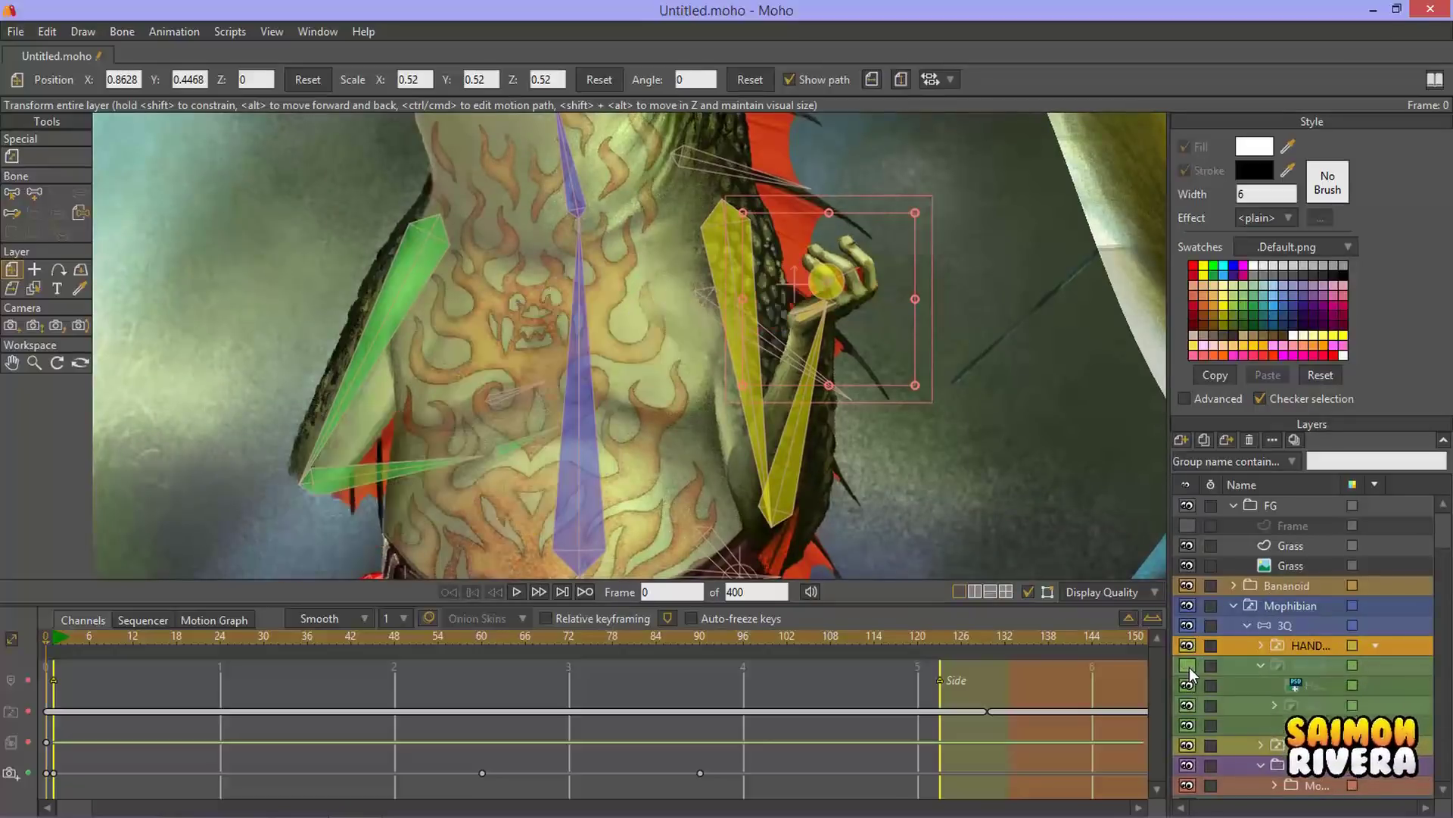
pyautogui.click(1188, 672)
pyautogui.click(1187, 672)
pyautogui.click(1188, 672)
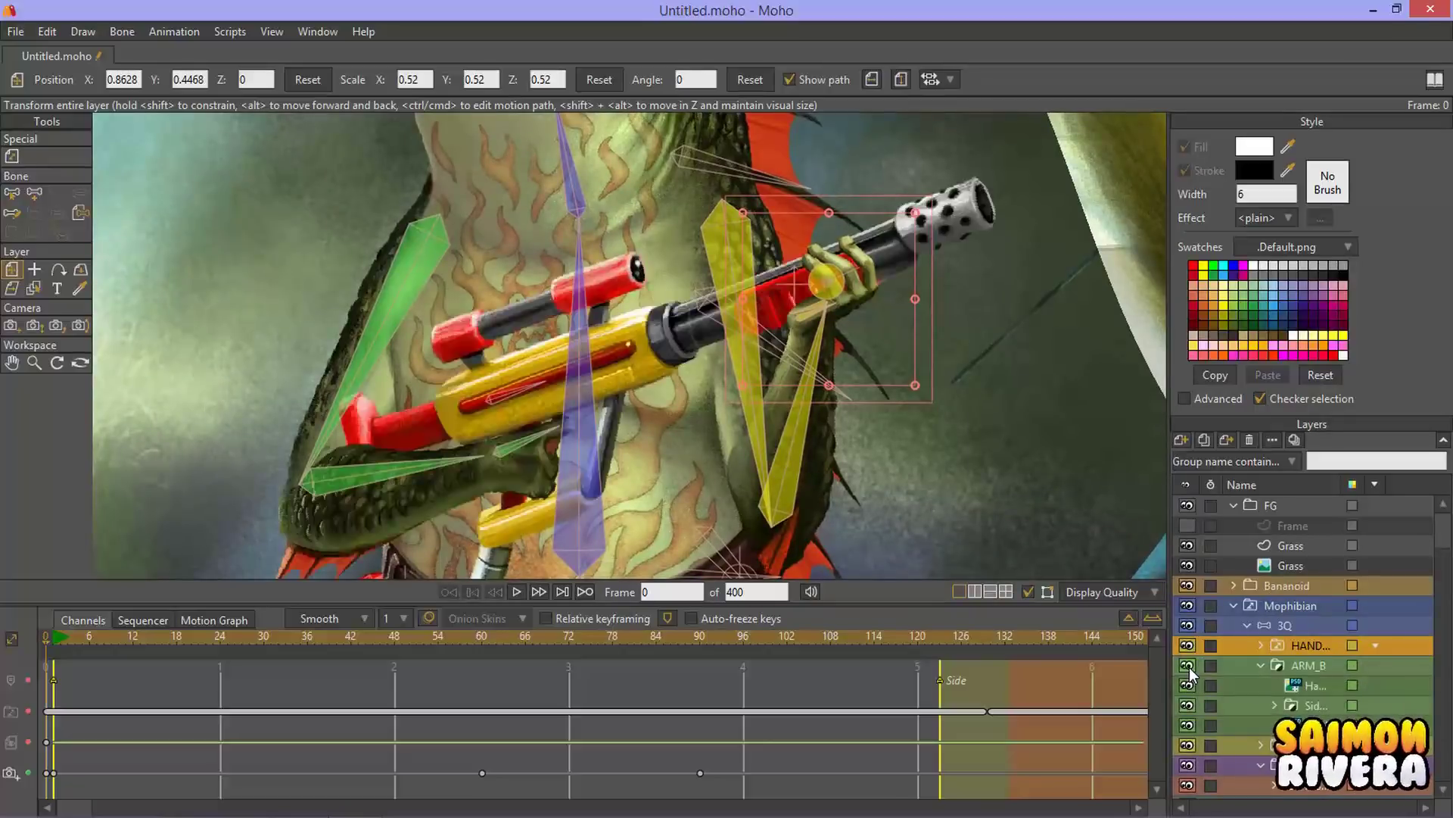
# Step: Select the Hand B image layer and toggle its parent ARM_B group off and on again
pyautogui.click(1316, 686)
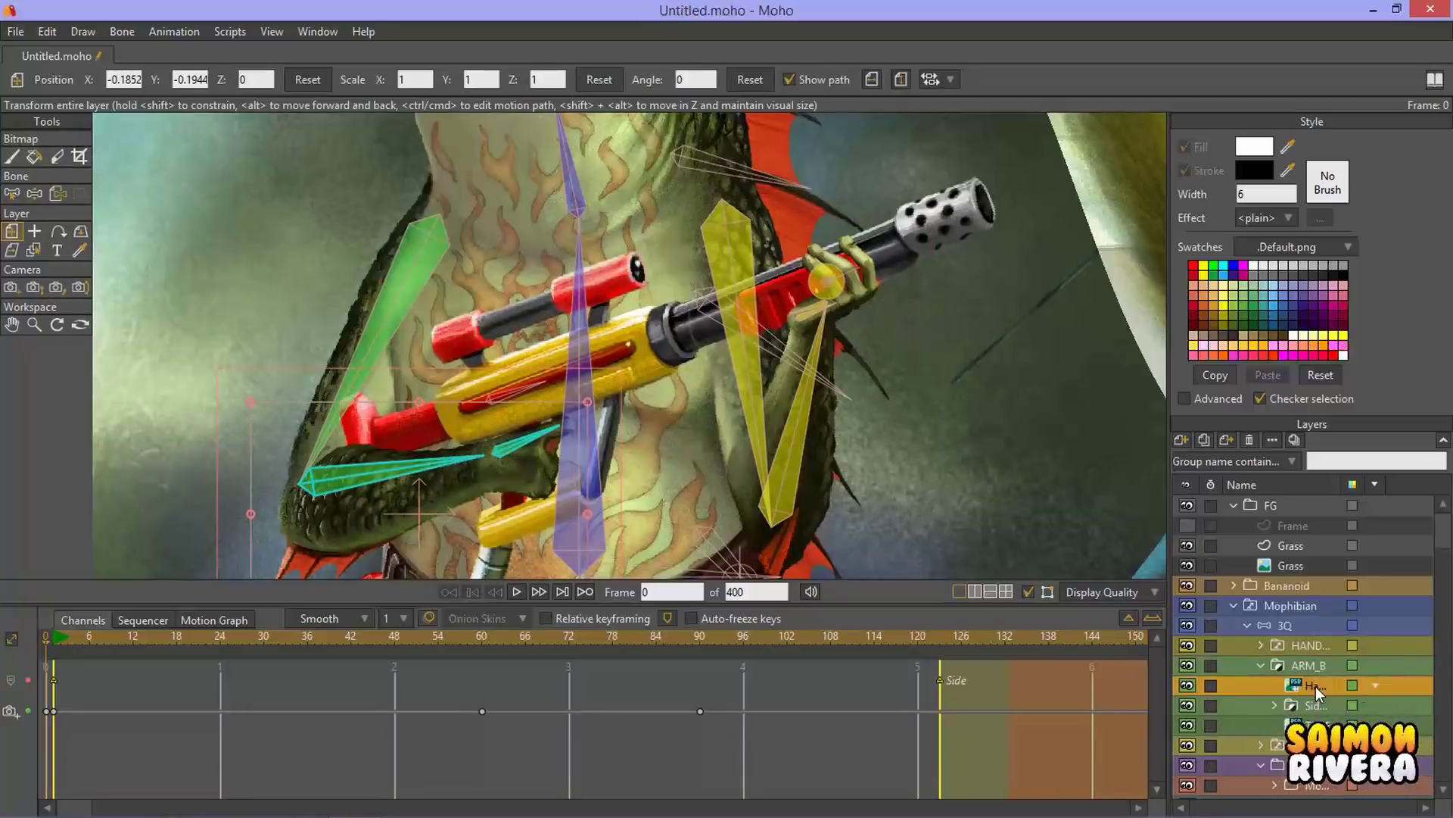
pyautogui.click(1185, 664)
pyautogui.click(1189, 666)
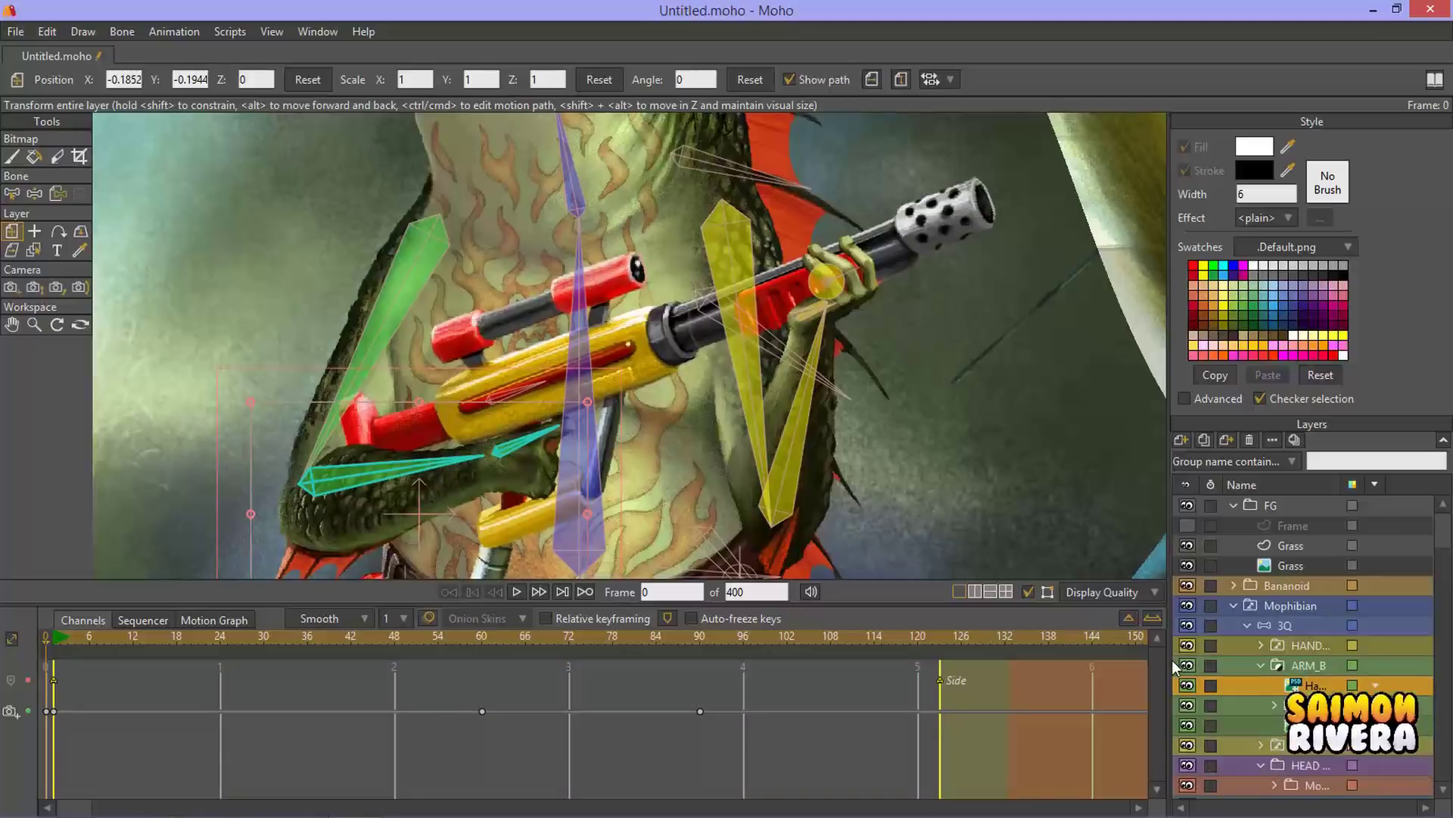
pyautogui.click(1185, 667)
pyautogui.click(1187, 666)
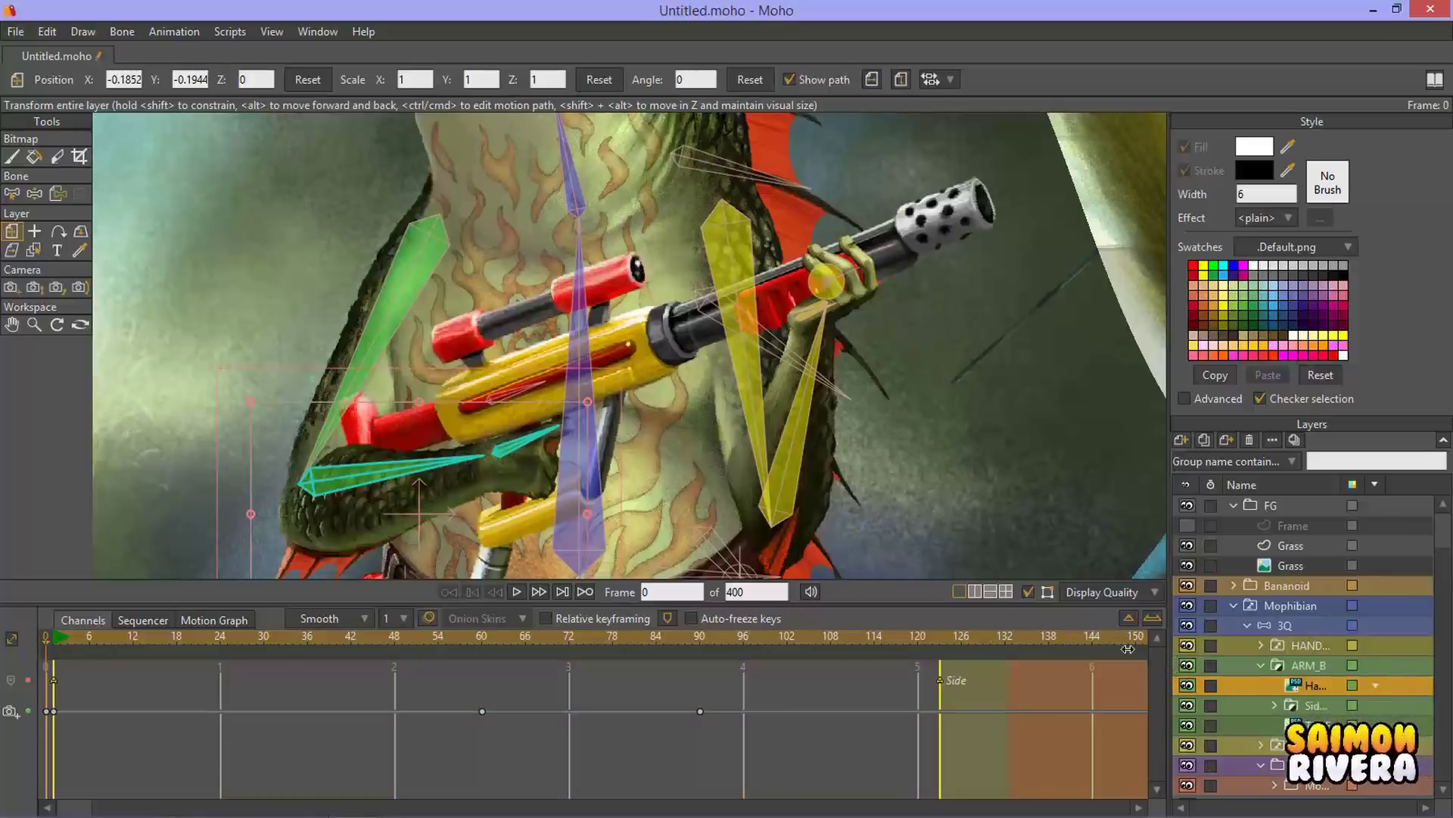
# Step: Widen the layer list and its Name column to fit the full names of the nested character layers
pyautogui.moveTo(1128, 649); pyautogui.dragTo(1099, 649)
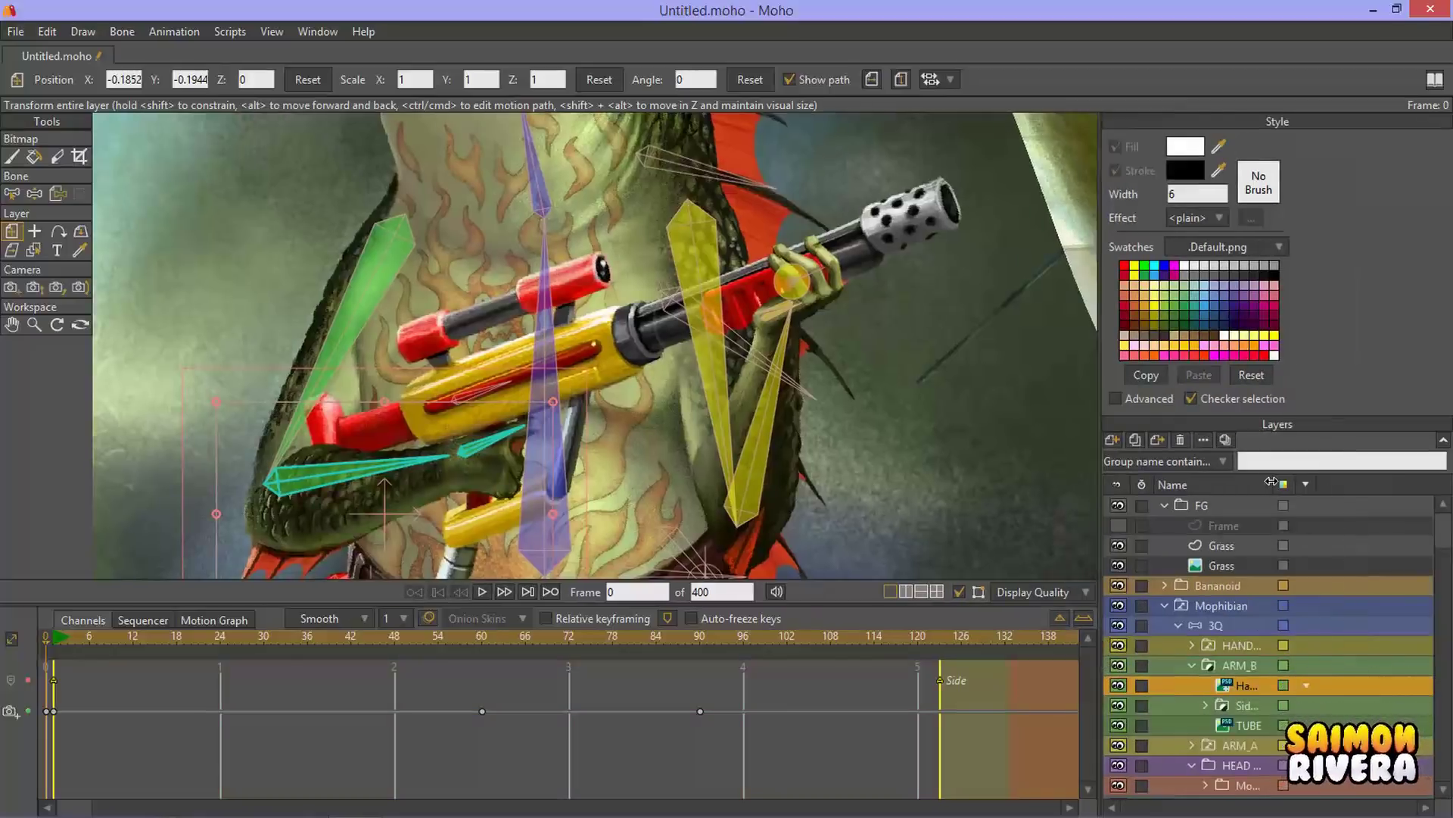
pyautogui.moveTo(1272, 481); pyautogui.dragTo(1357, 483)
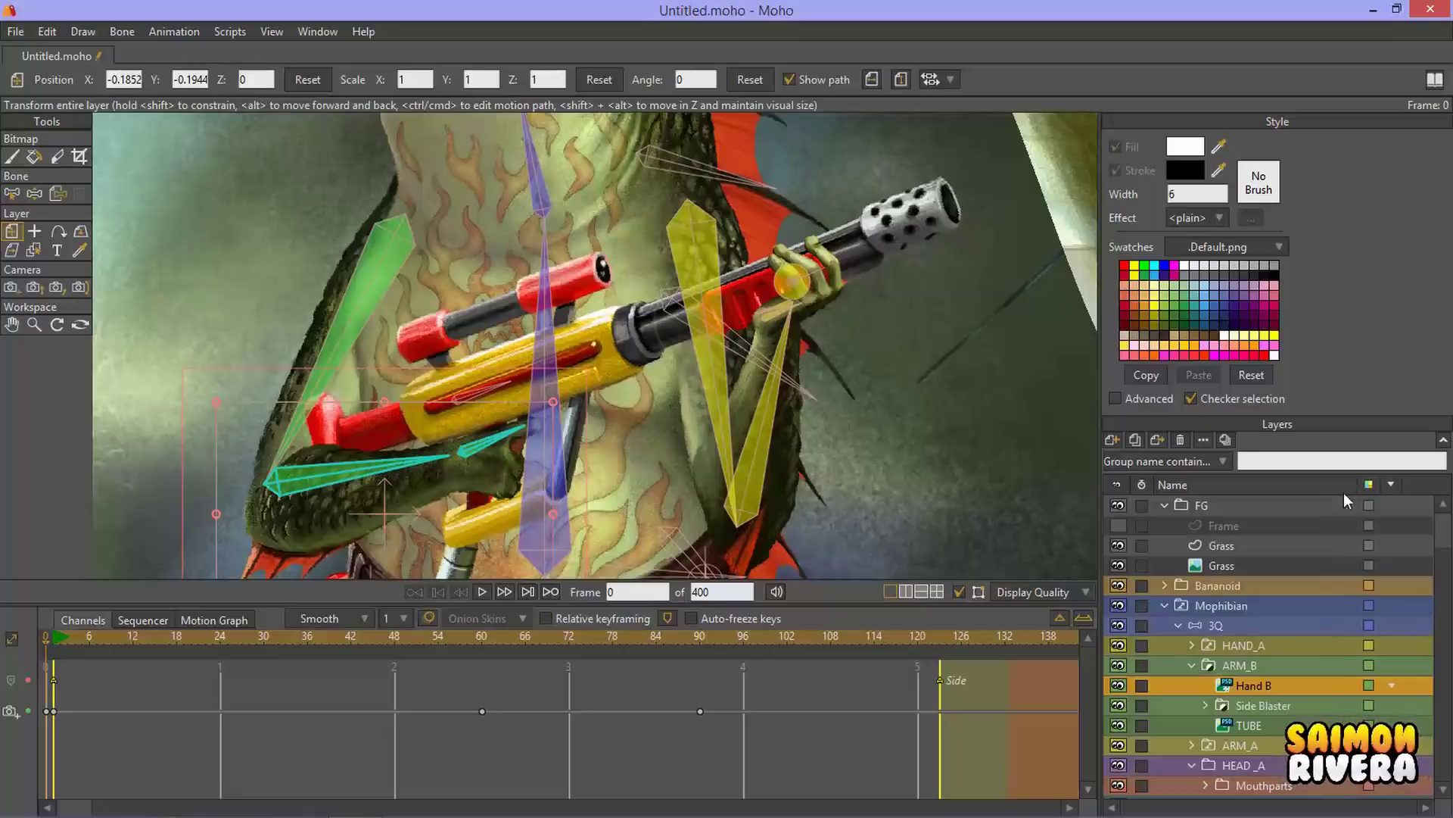
# Step: Examine the depth sorting and masking settings of the ARM_B group, leaving them as they are
pyautogui.doubleClick(1234, 665)
pyautogui.click(864, 143)
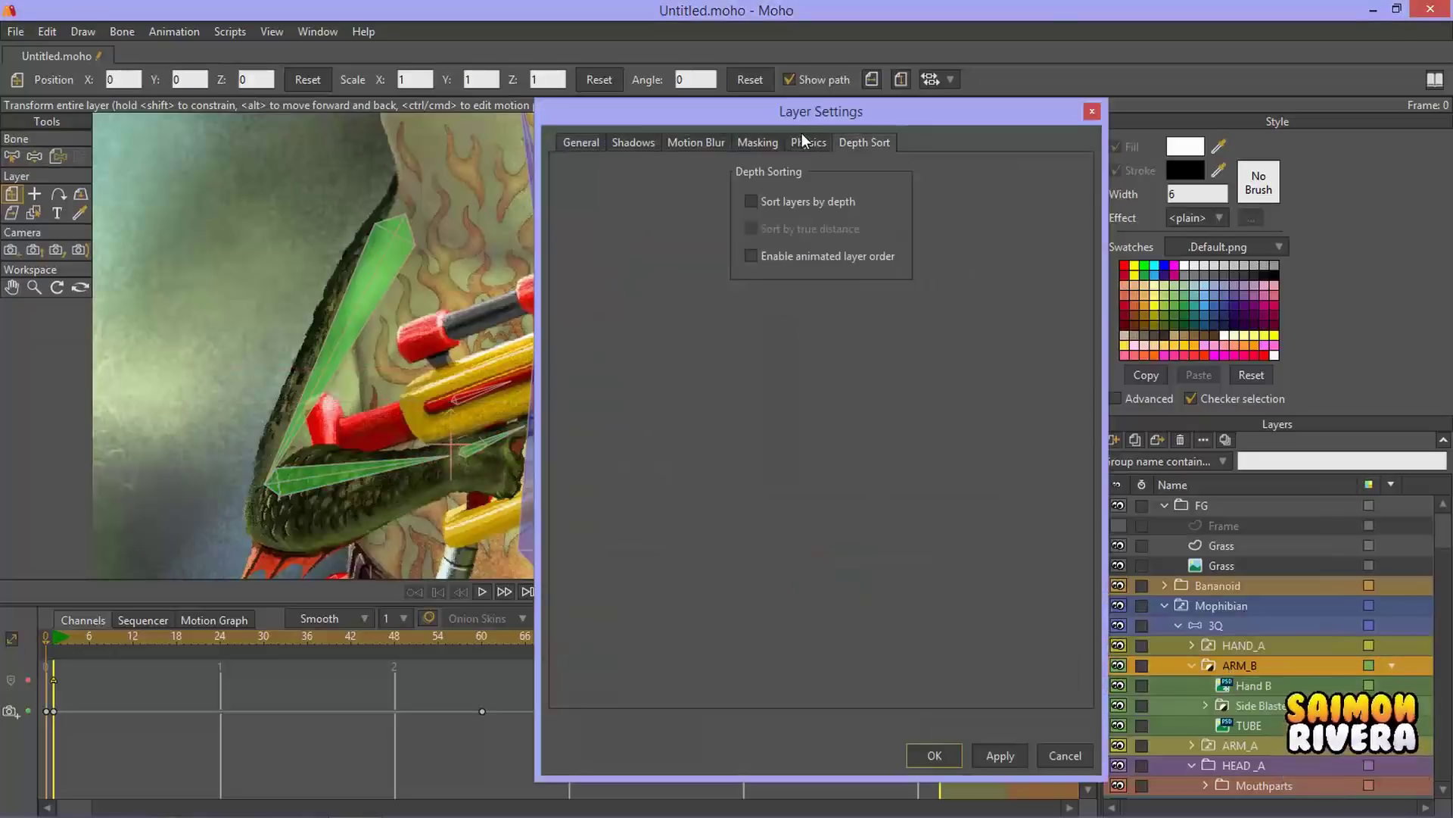
pyautogui.click(762, 140)
pyautogui.click(1088, 112)
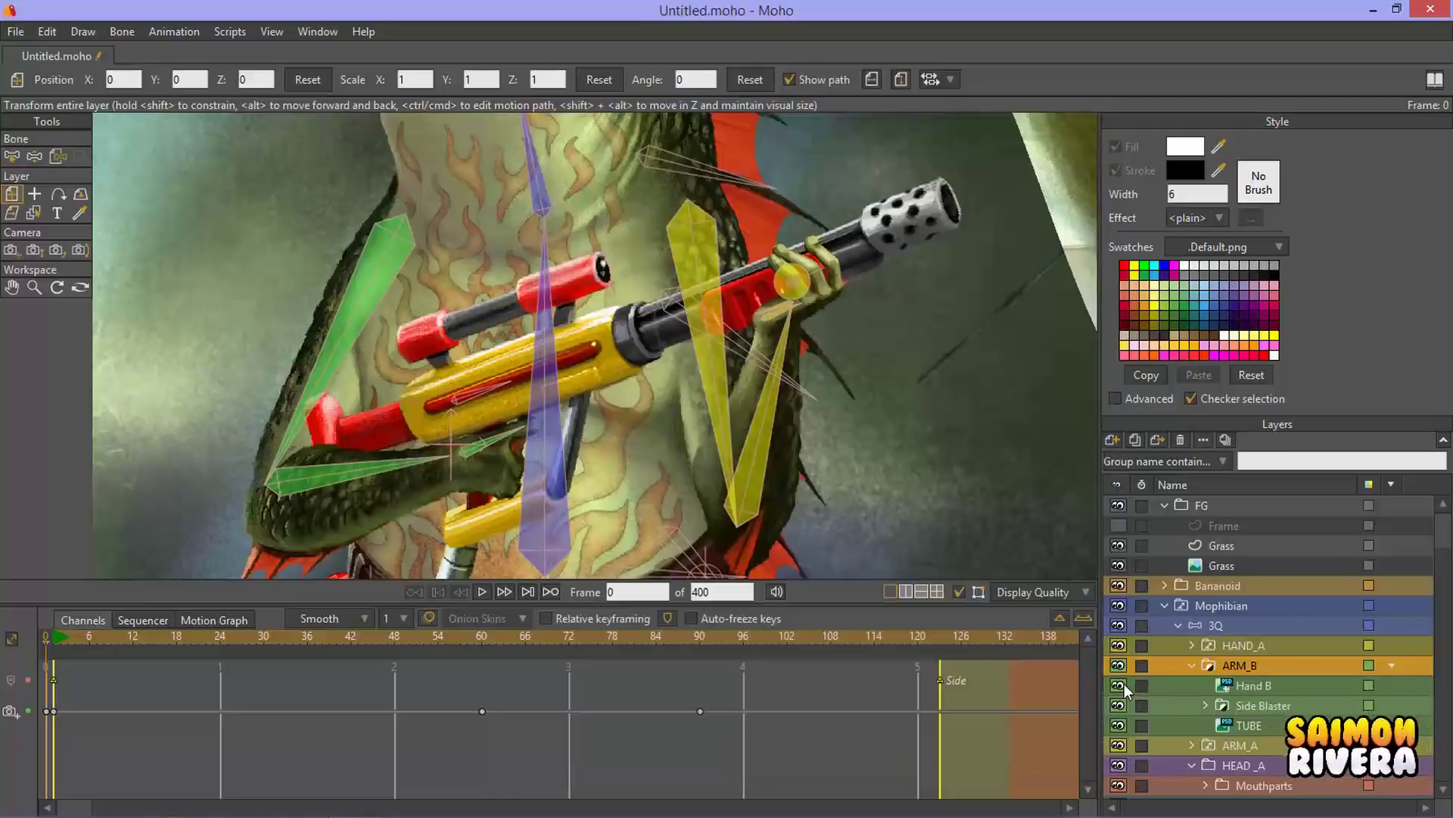
# Step: Review the masking, shadow and motion blur settings of the Hand B image layer without changing them
pyautogui.doubleClick(1226, 685)
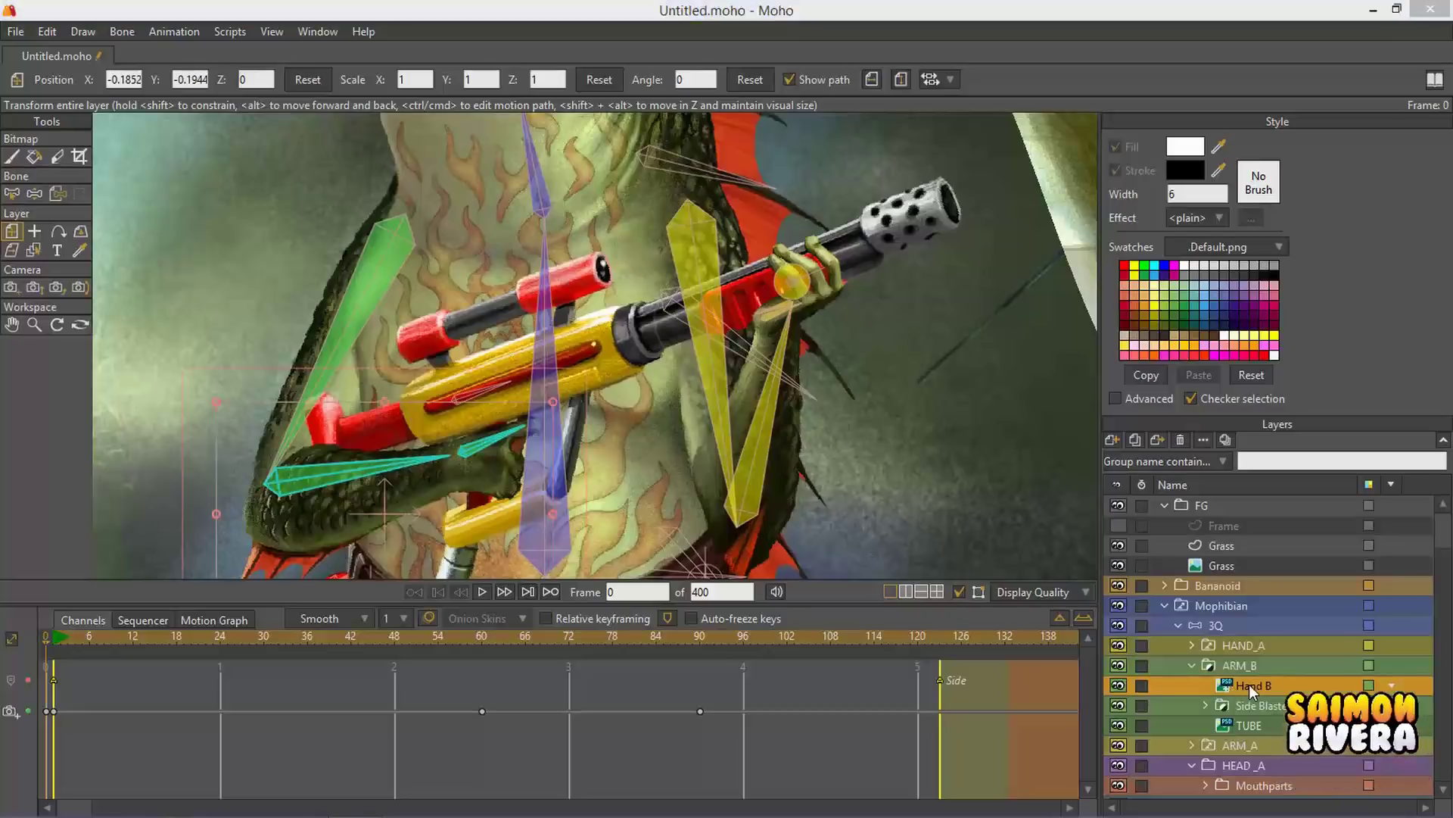
pyautogui.click(809, 142)
pyautogui.click(757, 142)
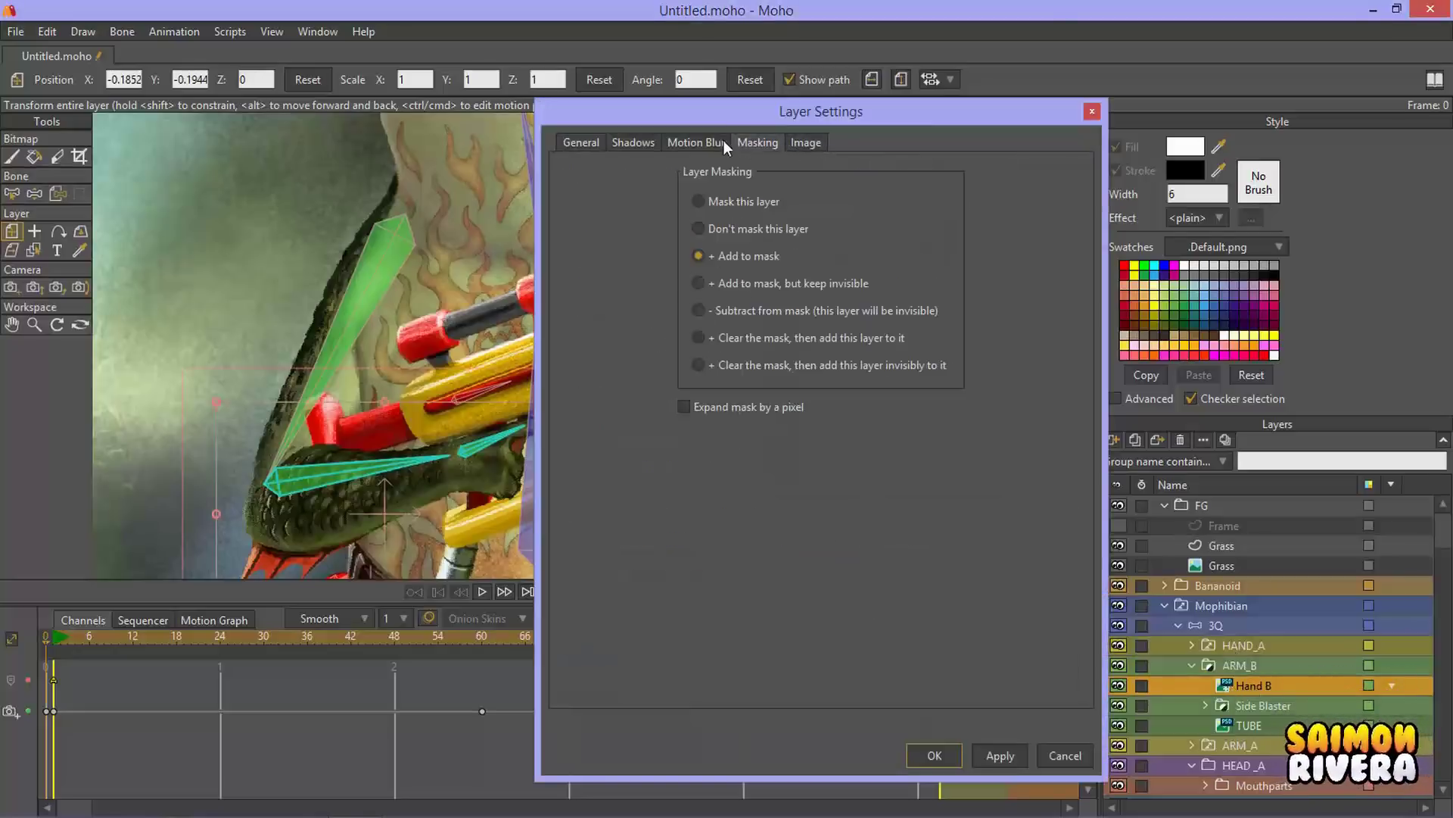
pyautogui.click(678, 140)
pyautogui.click(624, 141)
pyautogui.click(597, 141)
pyautogui.click(633, 142)
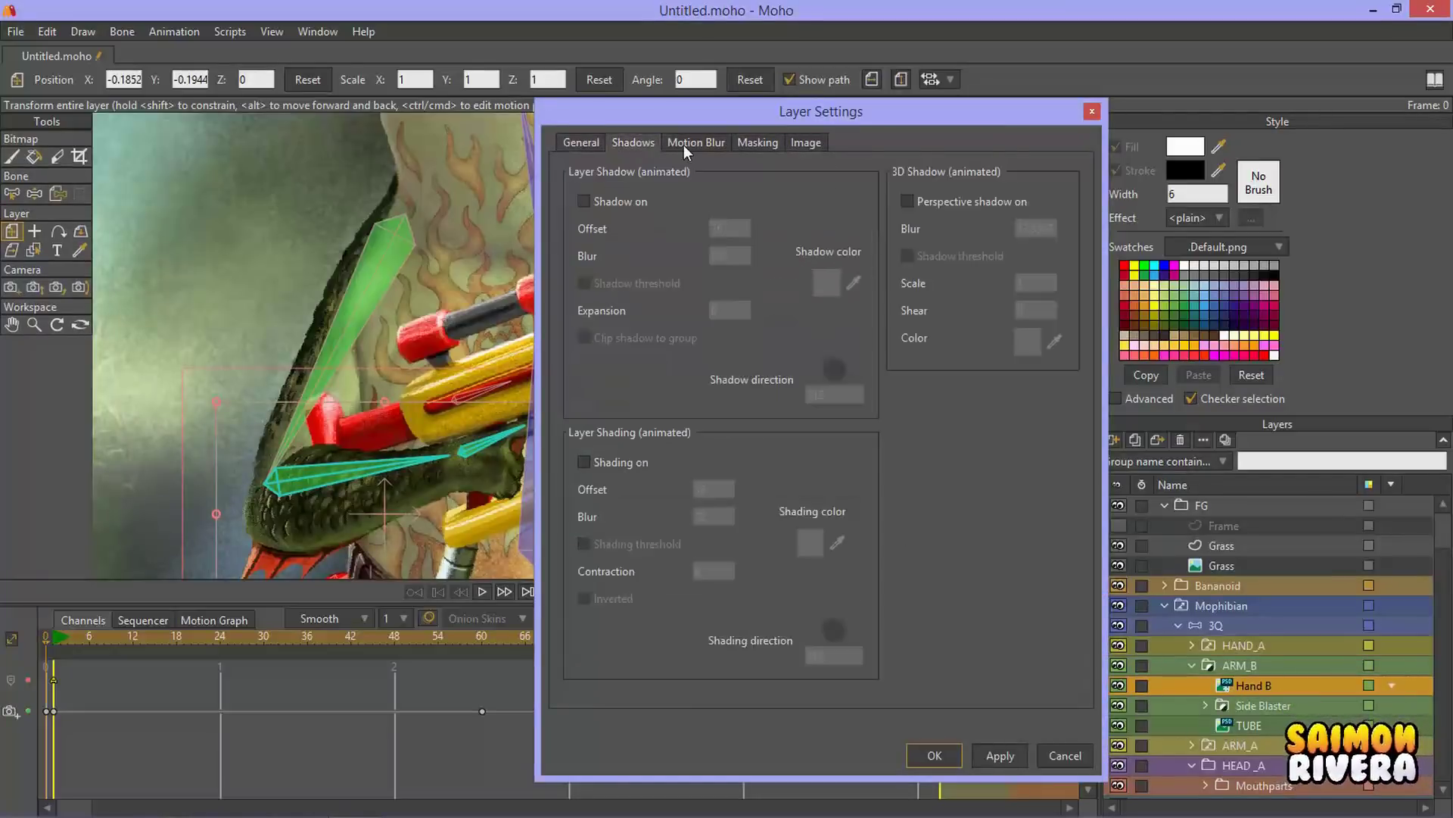
pyautogui.click(685, 142)
pyautogui.click(1092, 112)
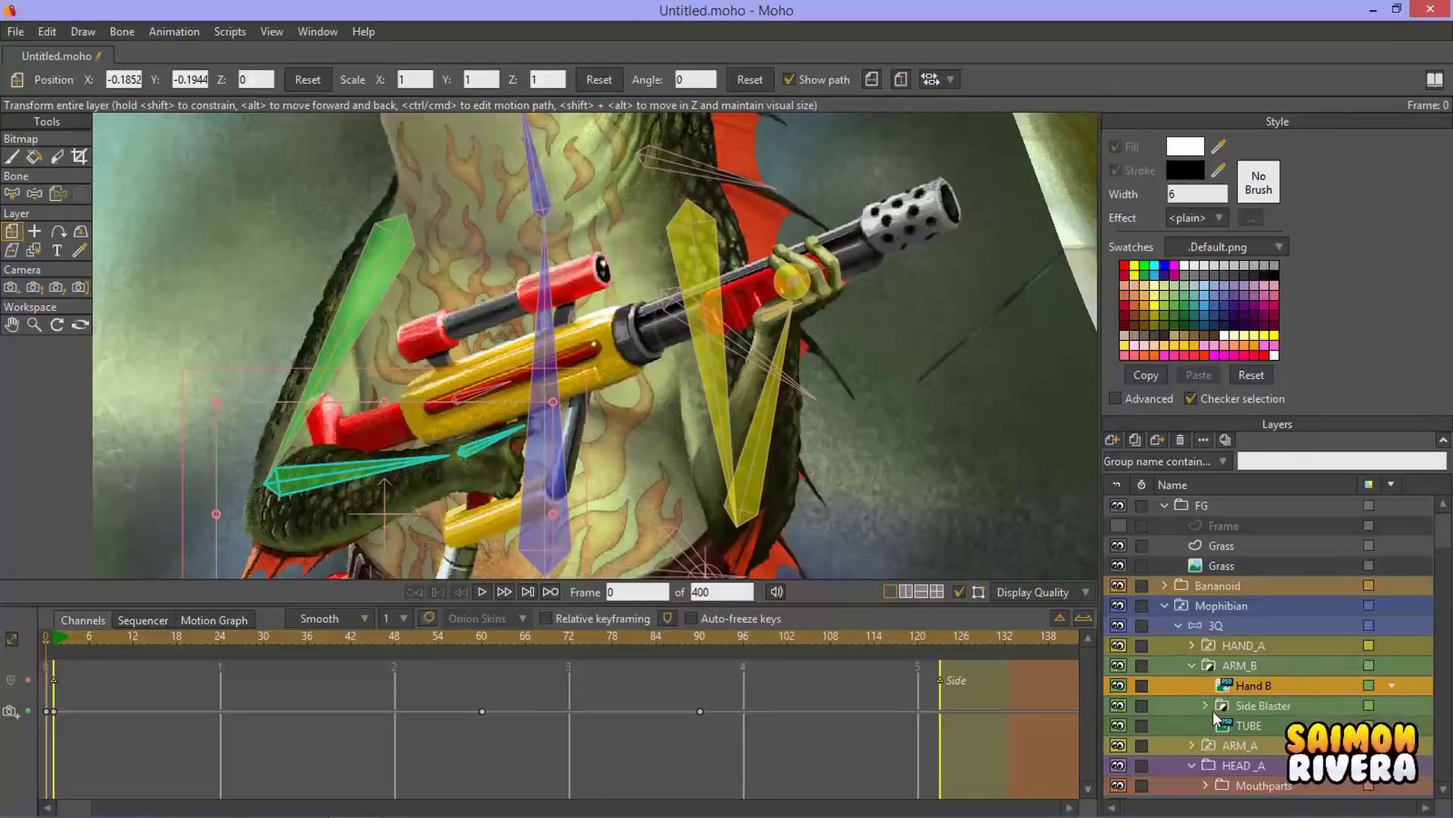
# Step: Toggle the Side Blaster group's visibility off and on twice, and expand it to reveal its nested layers
pyautogui.click(1119, 706)
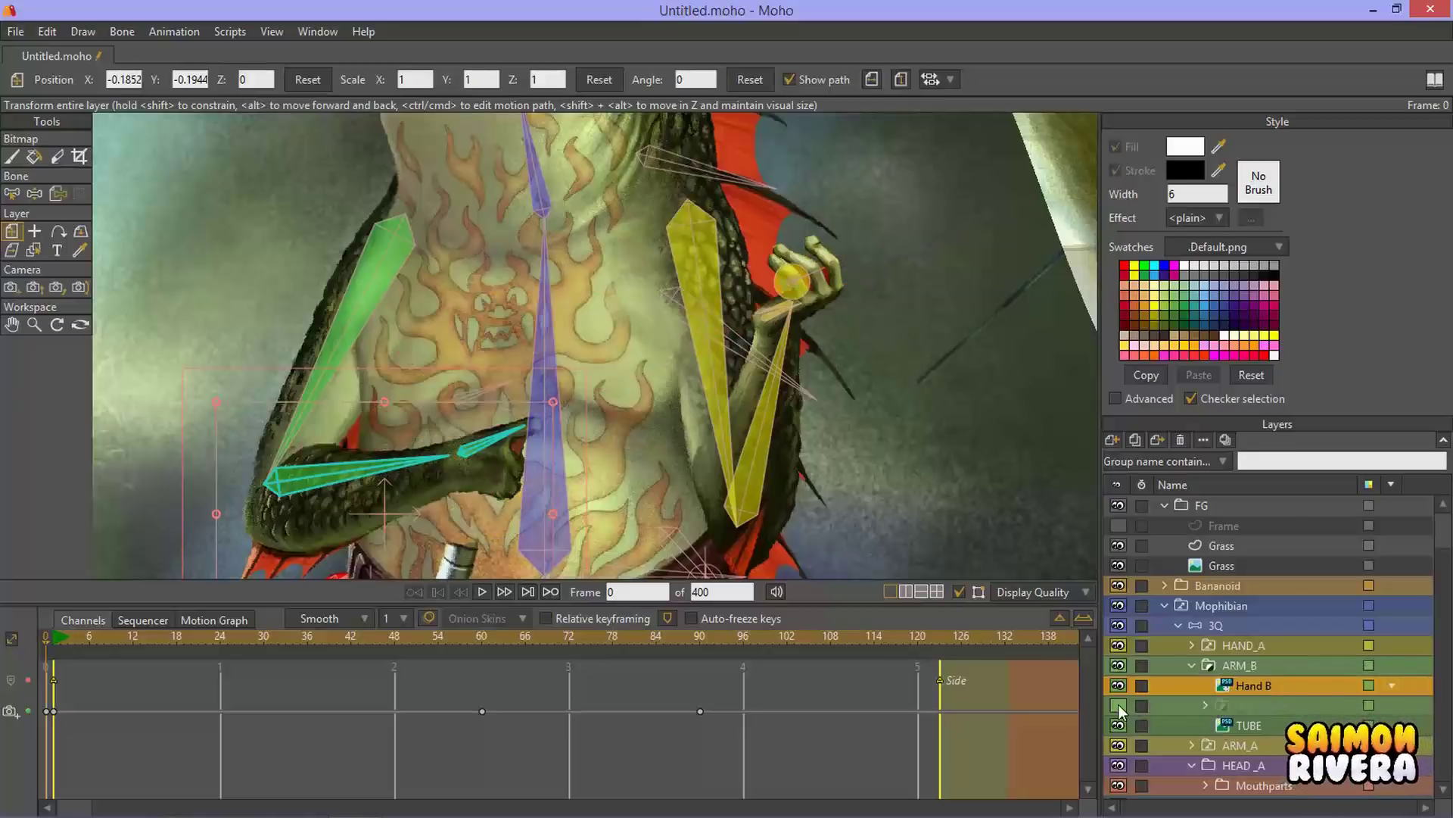
pyautogui.click(1119, 705)
pyautogui.click(1119, 706)
pyautogui.click(1119, 705)
pyautogui.click(1204, 706)
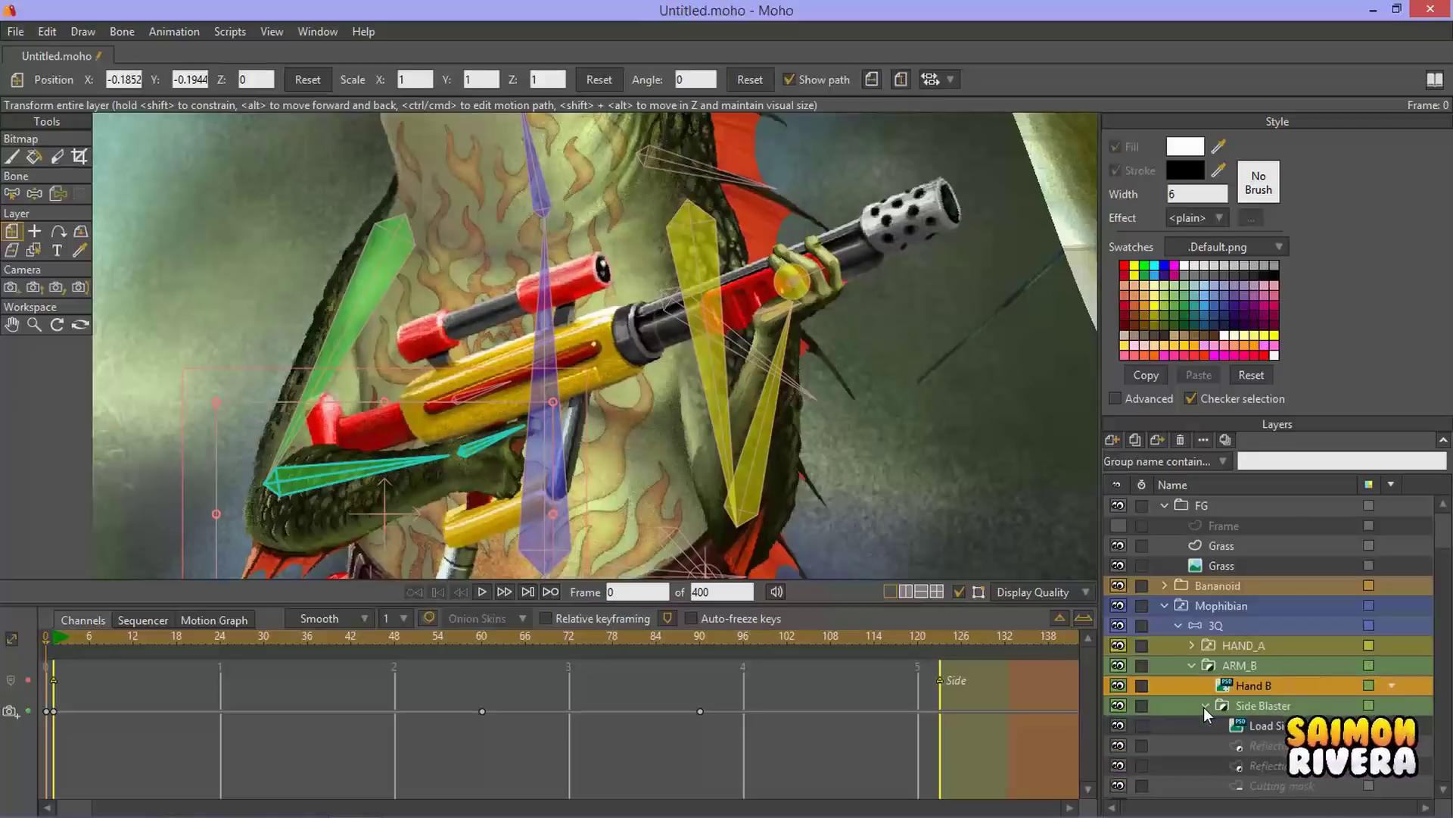
# Step: Select the Load Side image layer inside Side Blaster and toggle its visibility off and on
pyautogui.scroll(-2, 1263, 711)
pyautogui.click(1266, 644)
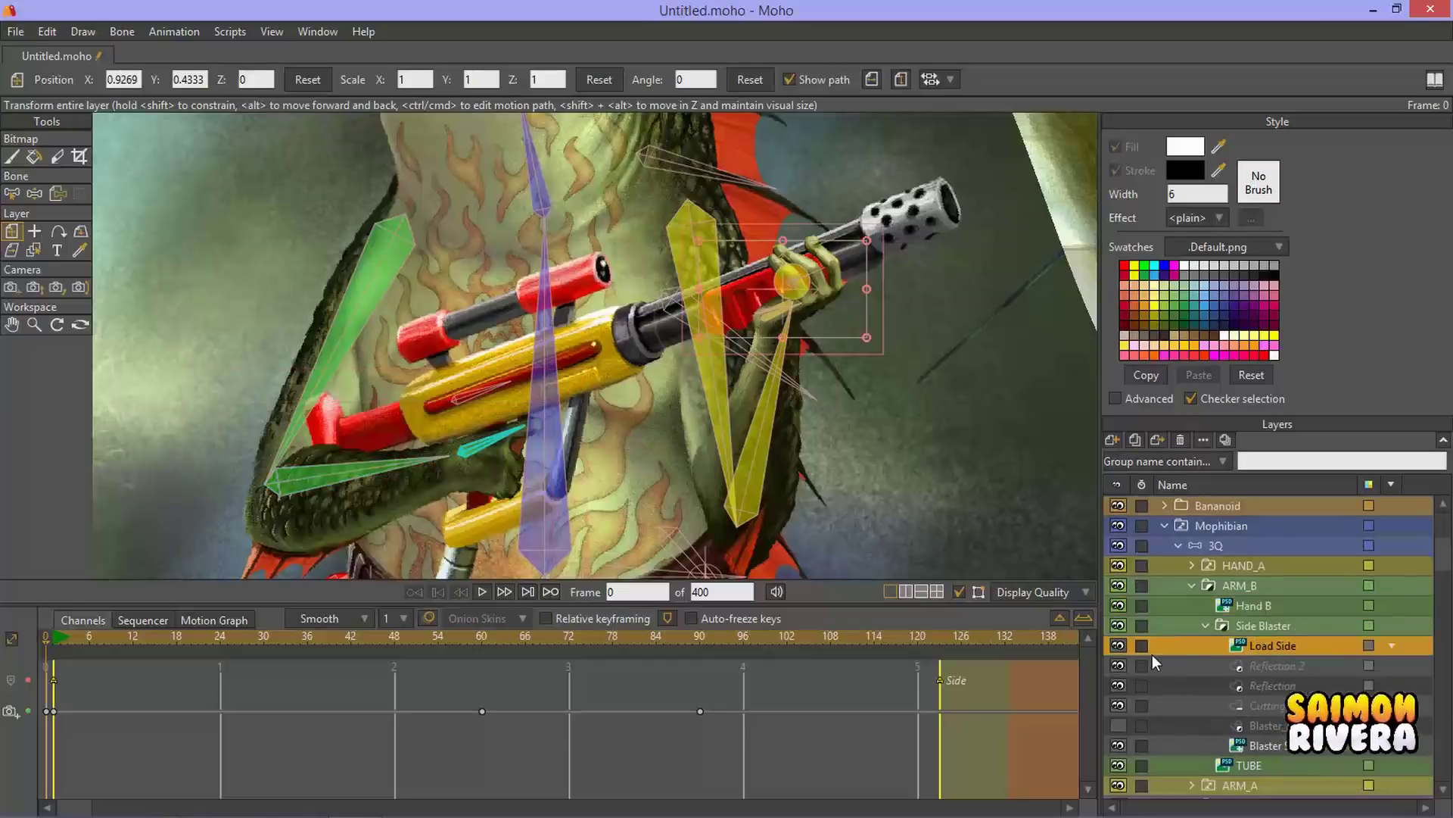
pyautogui.click(1117, 645)
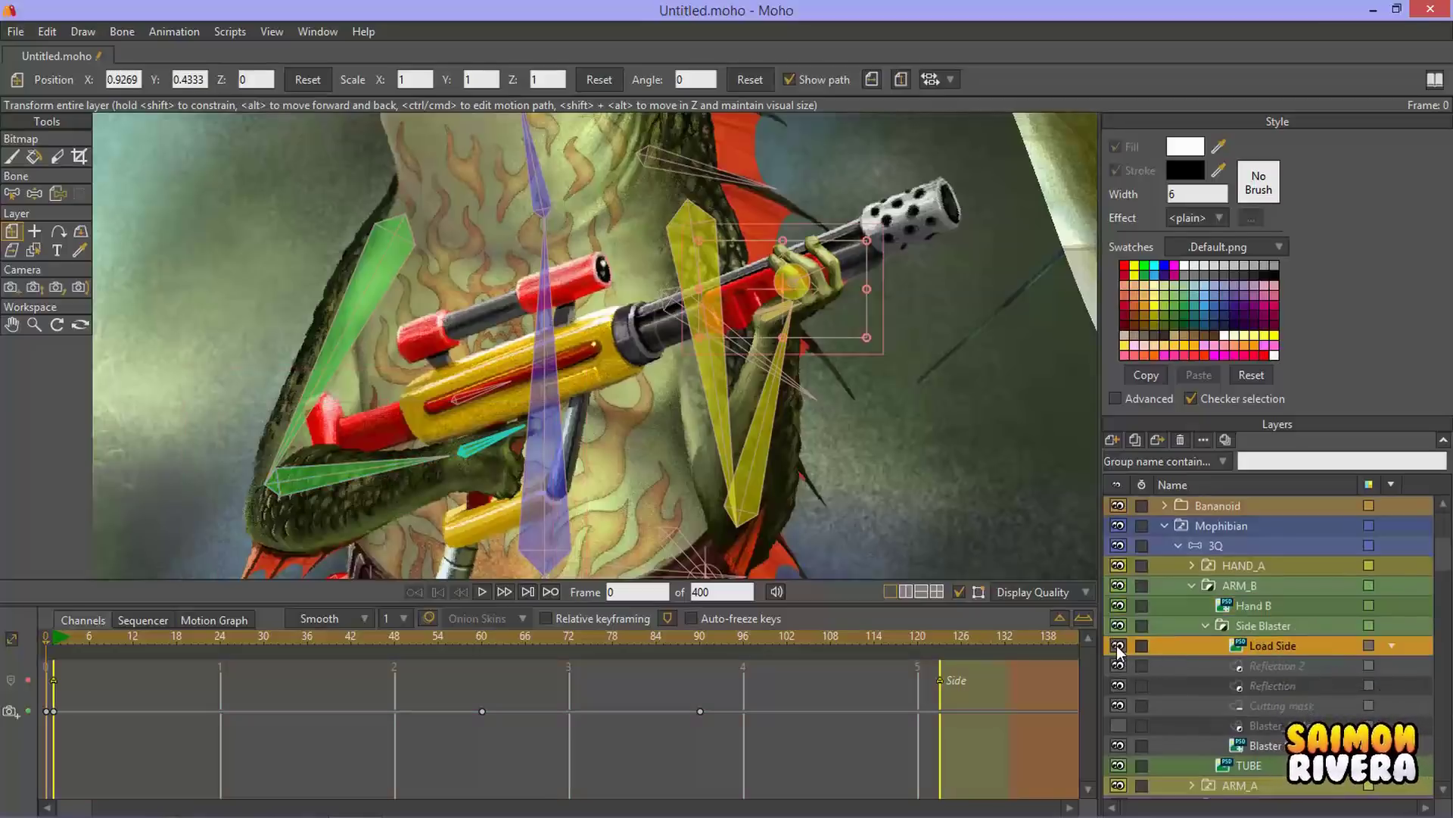
pyautogui.click(1118, 645)
# Step: Select the Reflection 2 vector layer and review its general, masking, vector and 3D settings without changing them
pyautogui.click(1201, 665)
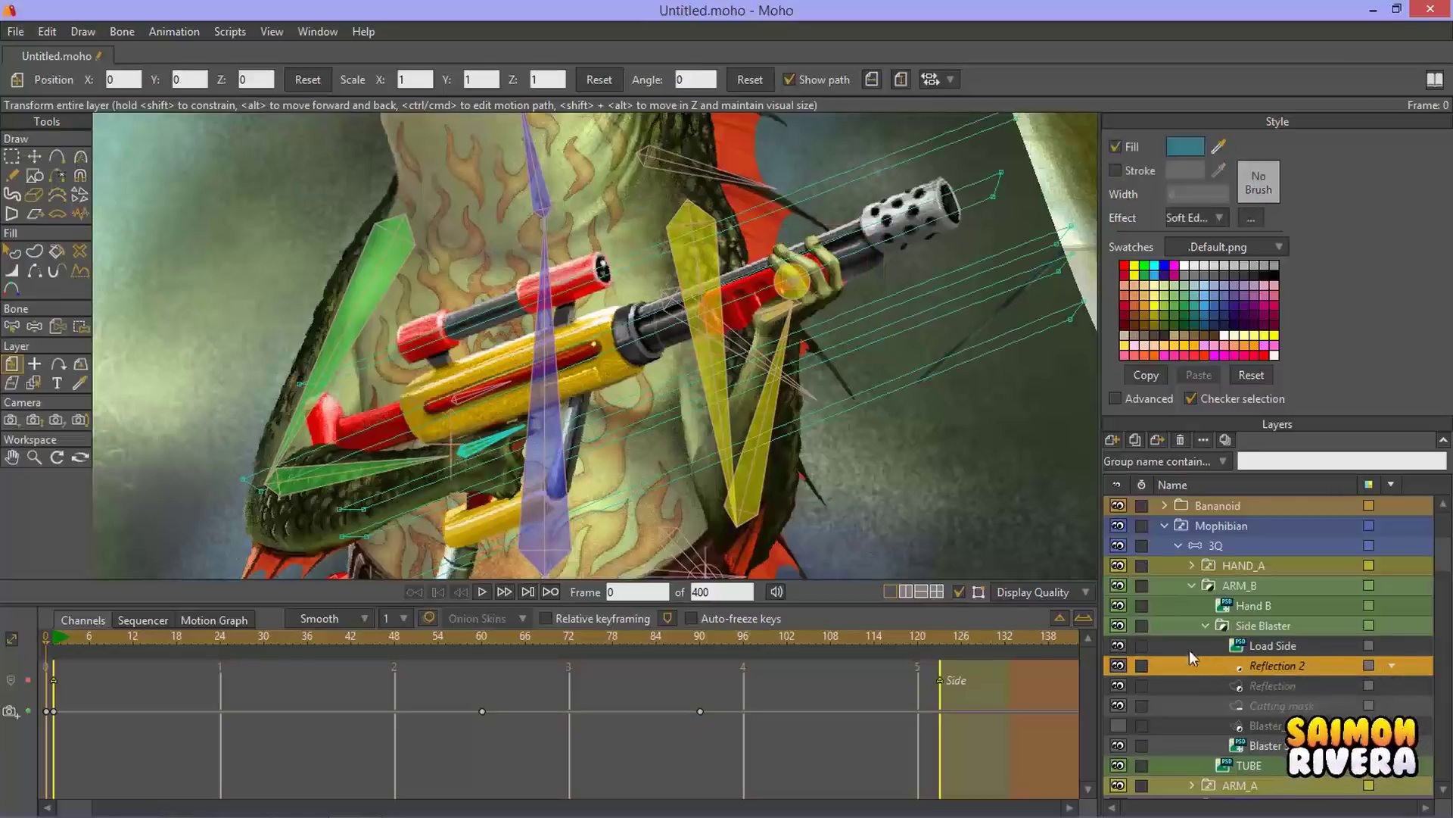
pyautogui.doubleClick(1277, 670)
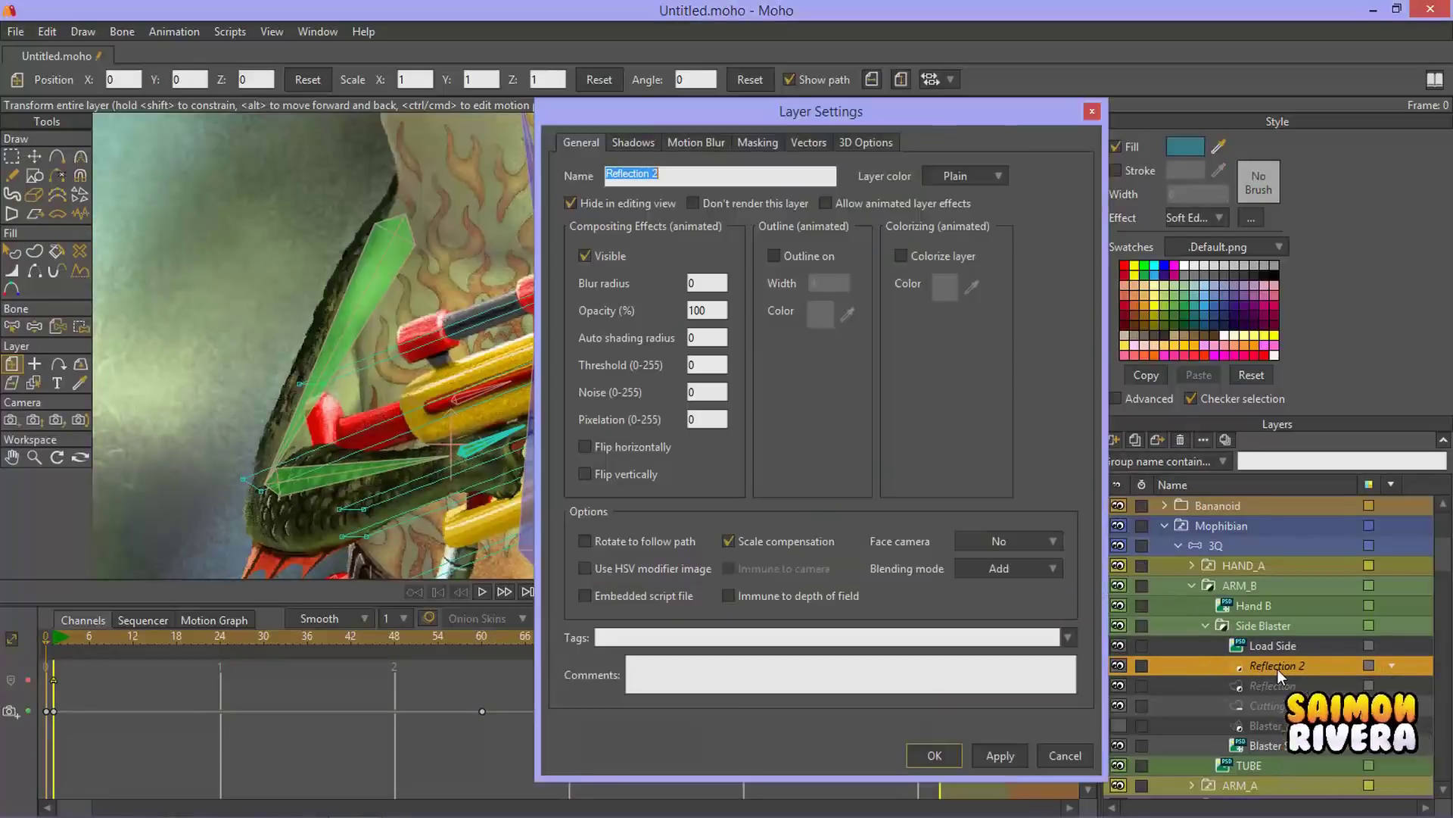
pyautogui.click(677, 142)
pyautogui.click(758, 142)
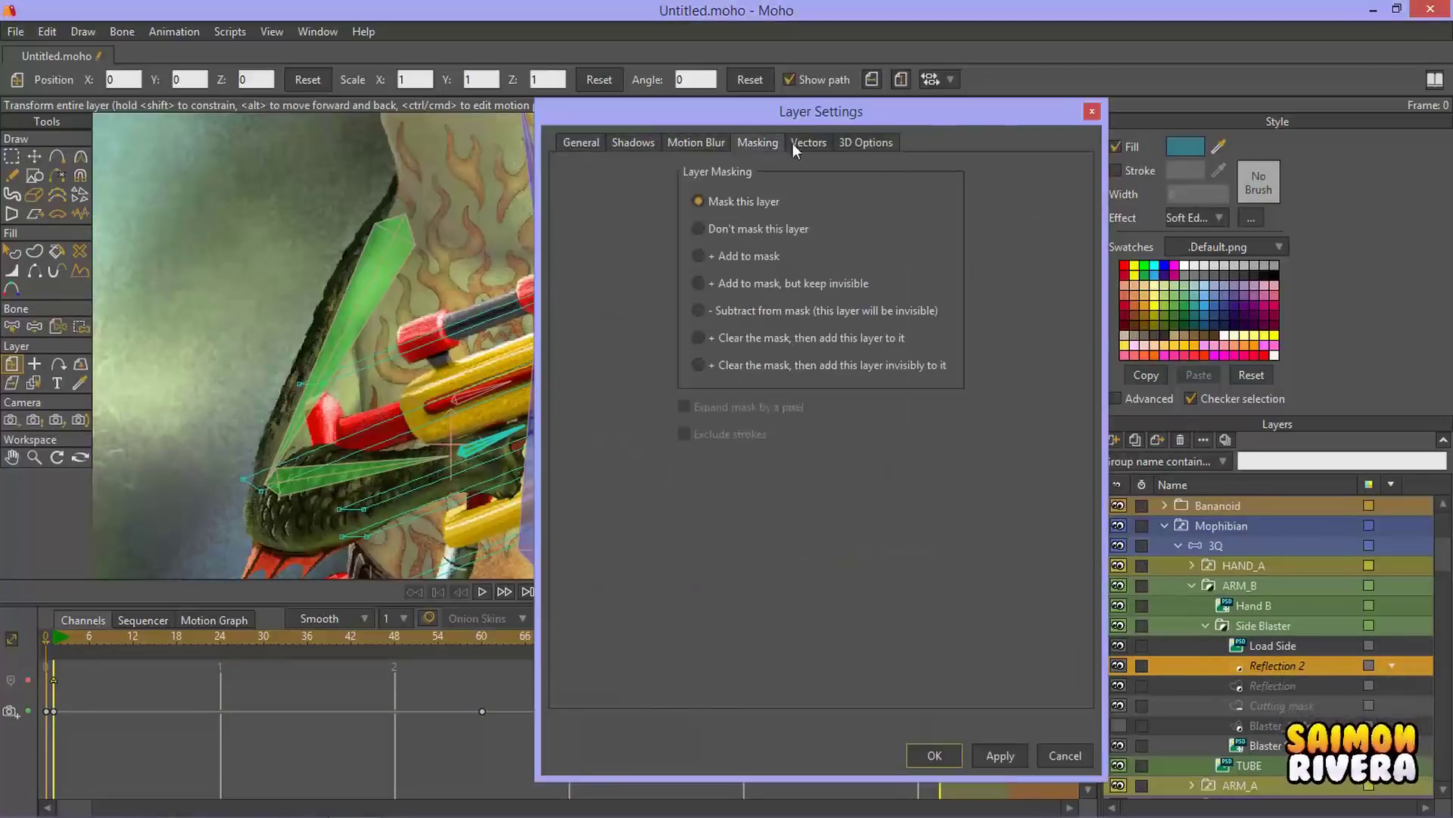
pyautogui.click(809, 143)
pyautogui.click(863, 142)
pyautogui.click(1090, 113)
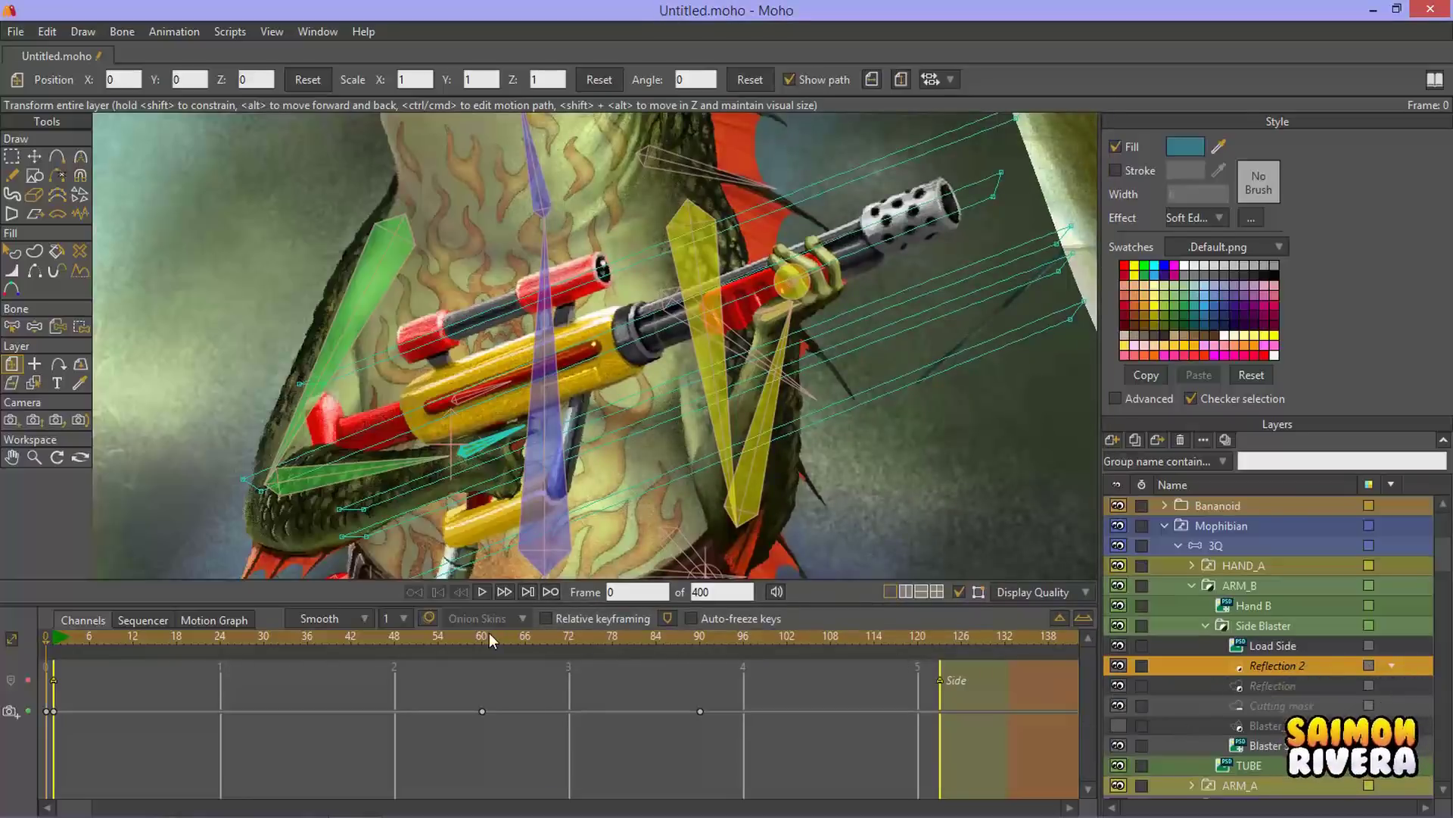
# Step: Scrub the animation to frame 143 and activate the Select Shape tool to view the artwork without overlays
pyautogui.moveTo(492, 636); pyautogui.dragTo(555, 636)
pyautogui.moveTo(707, 636); pyautogui.dragTo(1045, 638)
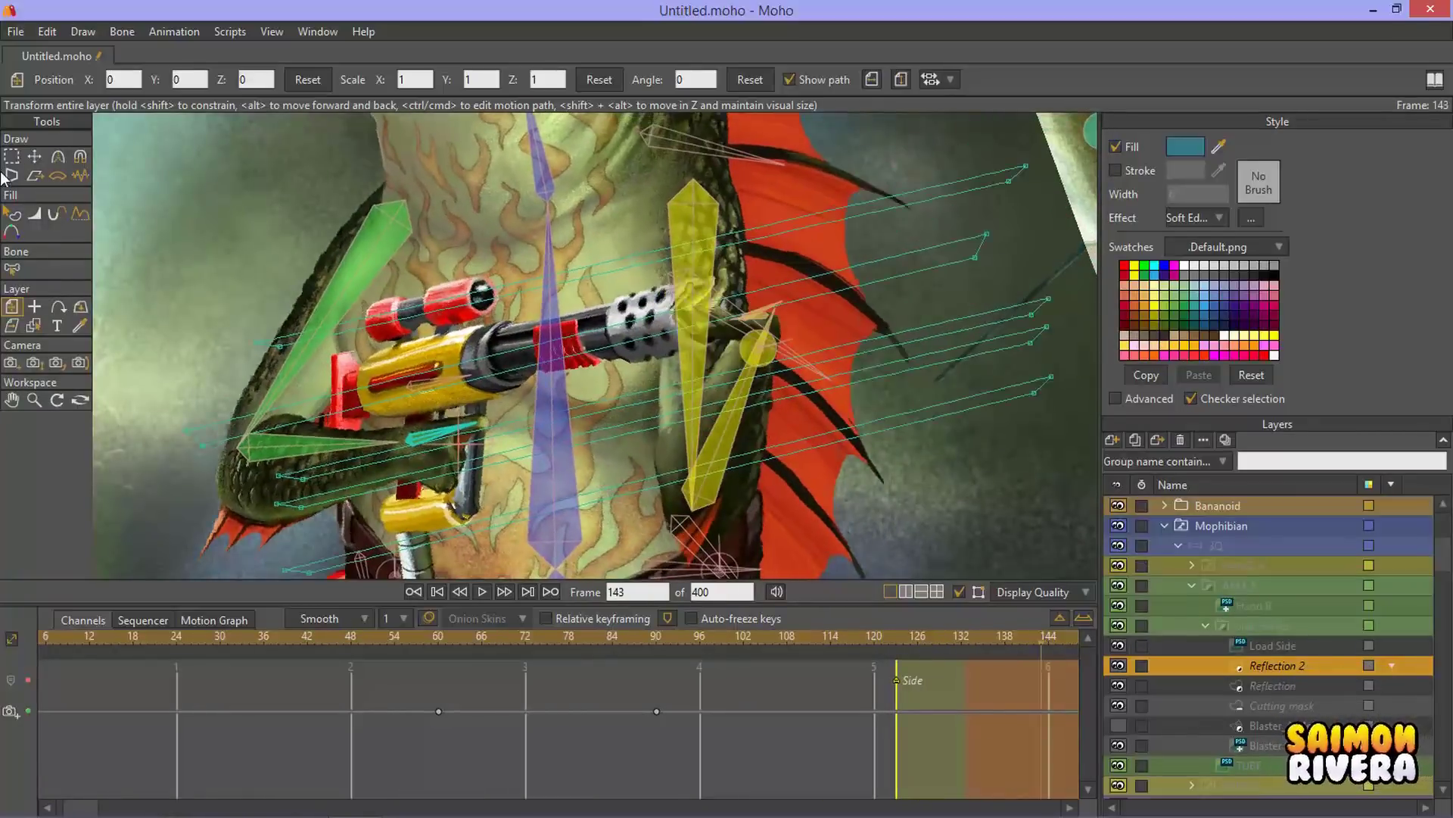
pyautogui.click(12, 214)
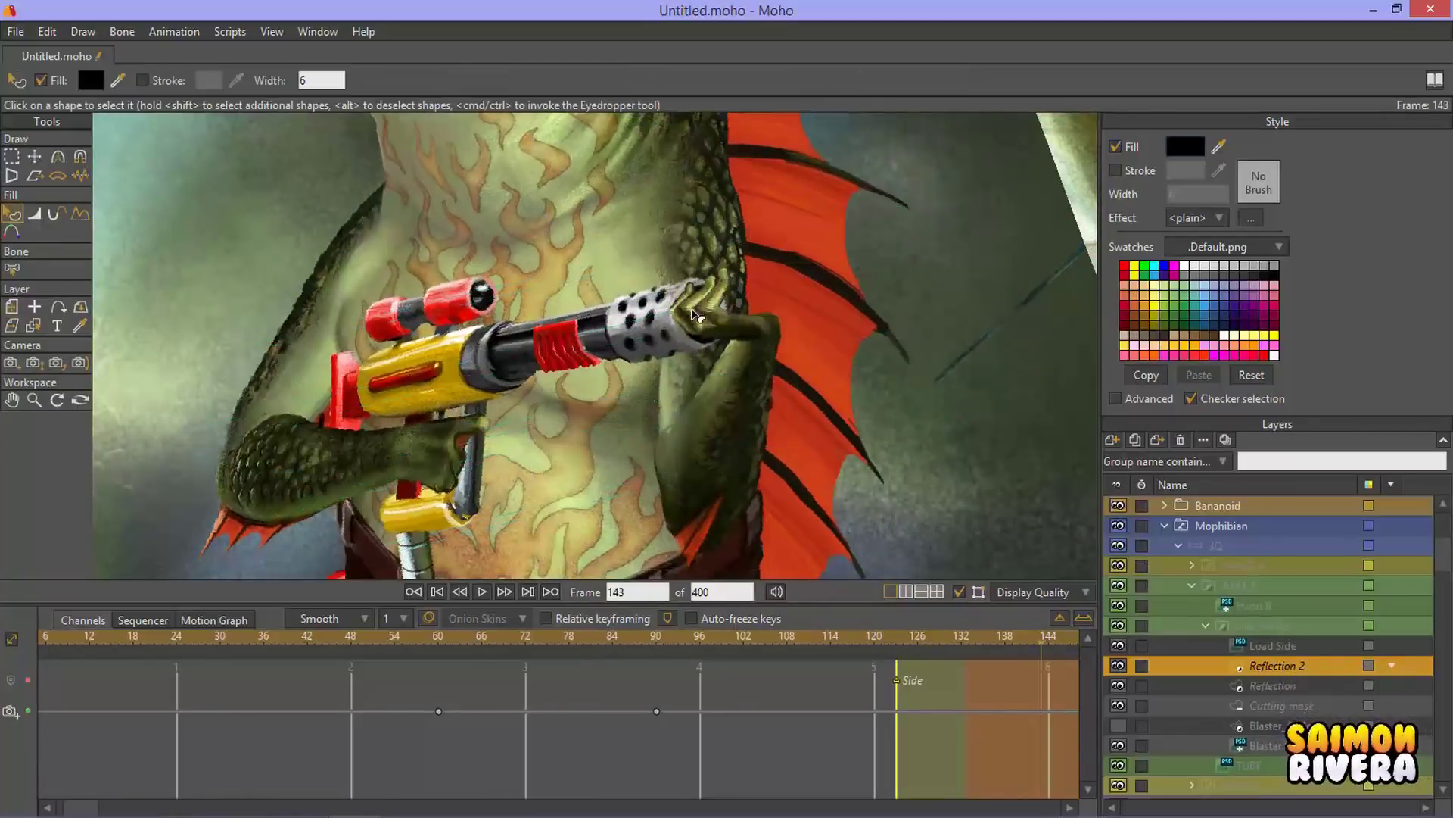
# Step: Scrub the animation on to frame 247 with the whole character in view, and briefly check Reflection 2's layer settings
pyautogui.scroll(-5, 697, 314)
pyautogui.moveTo(83, 807); pyautogui.dragTo(203, 807)
pyautogui.moveTo(315, 636); pyautogui.dragTo(888, 634)
pyautogui.doubleClick(1011, 642)
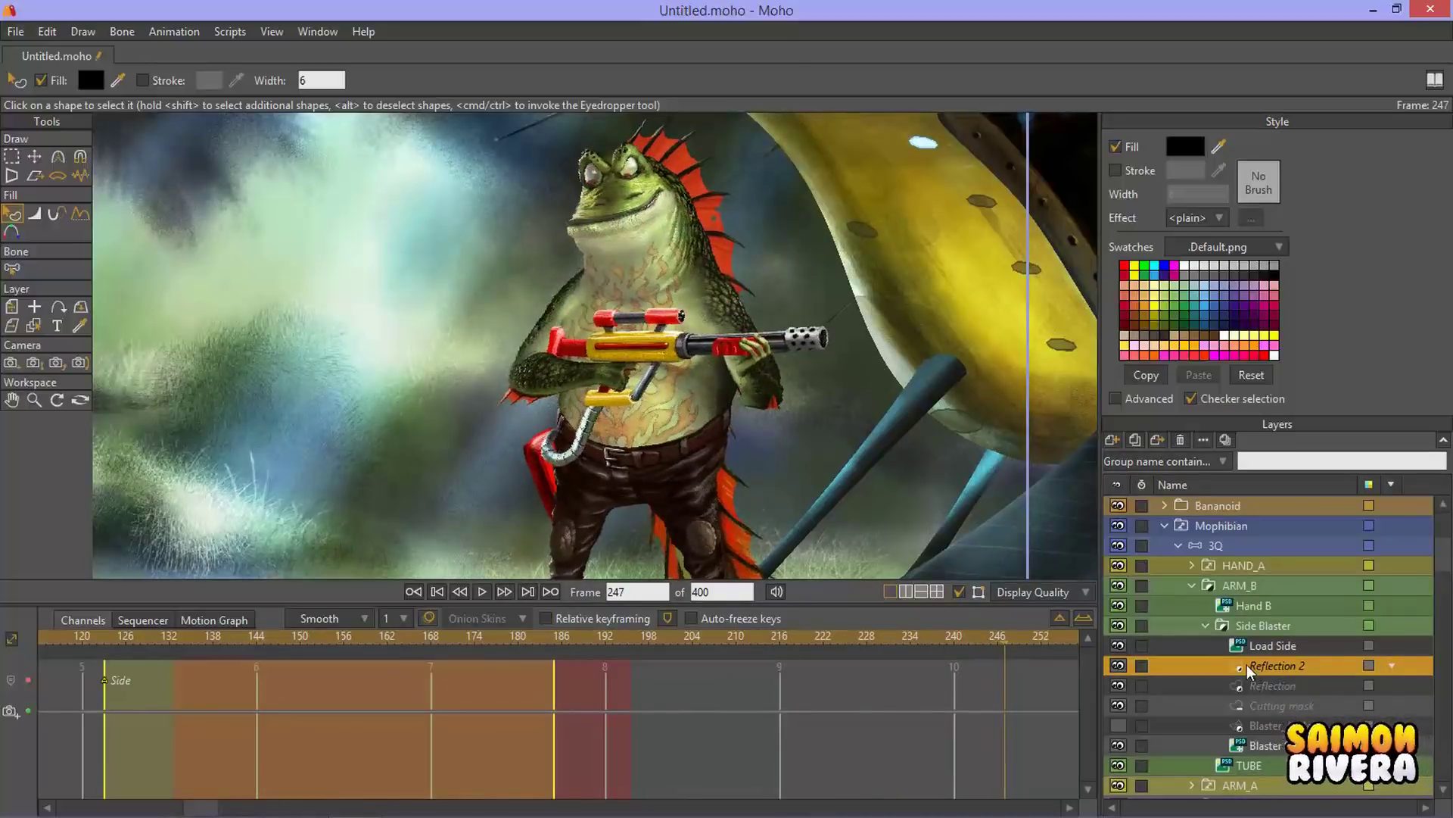
pyautogui.click(1064, 755)
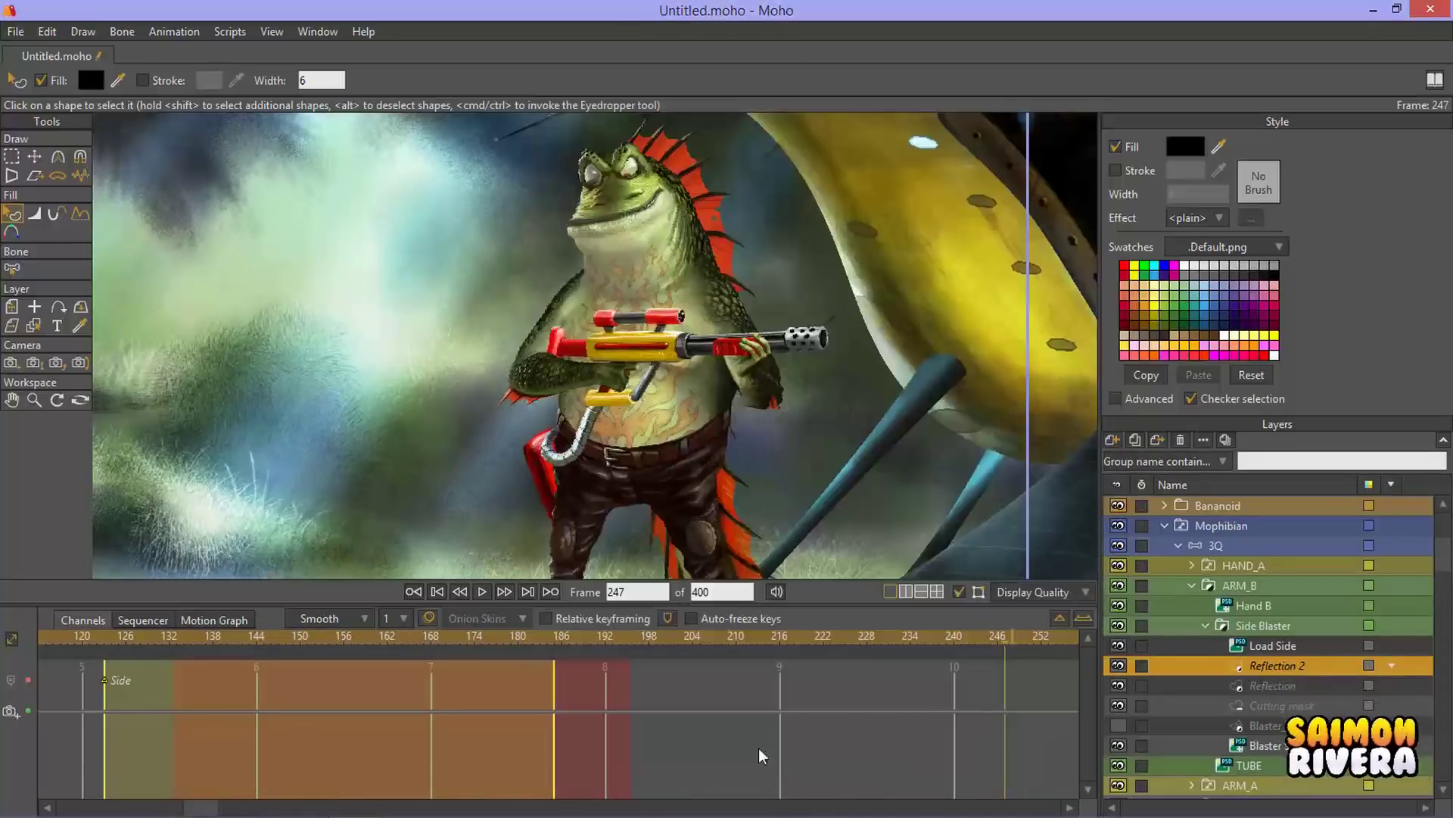
# Step: Scrub the animation to the Chomp marker at frame 272 and inspect the full scene there
pyautogui.hscroll(6, 211, 795)
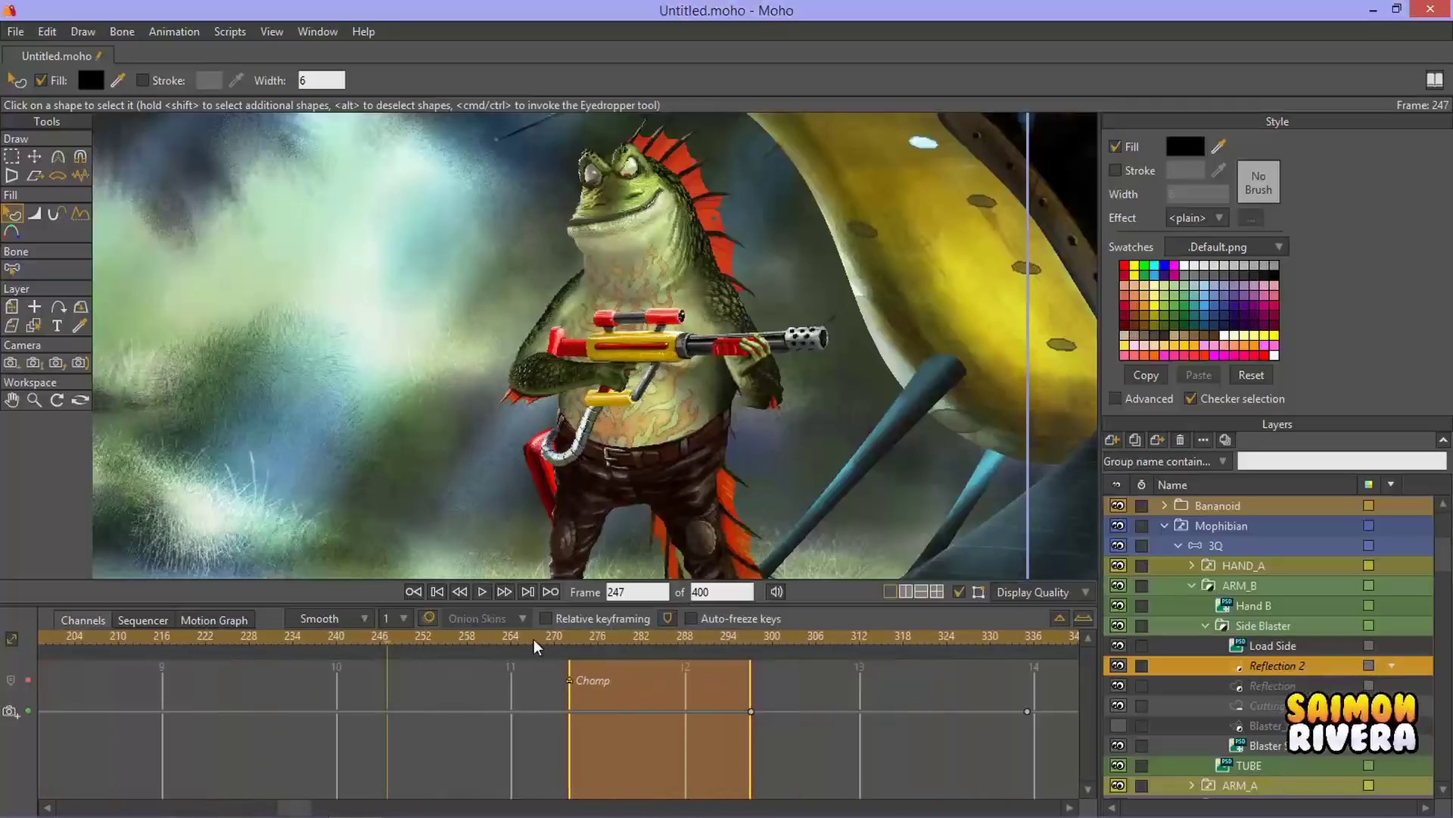
pyautogui.moveTo(458, 634); pyautogui.dragTo(568, 640)
pyautogui.scroll(-2, 799, 356)
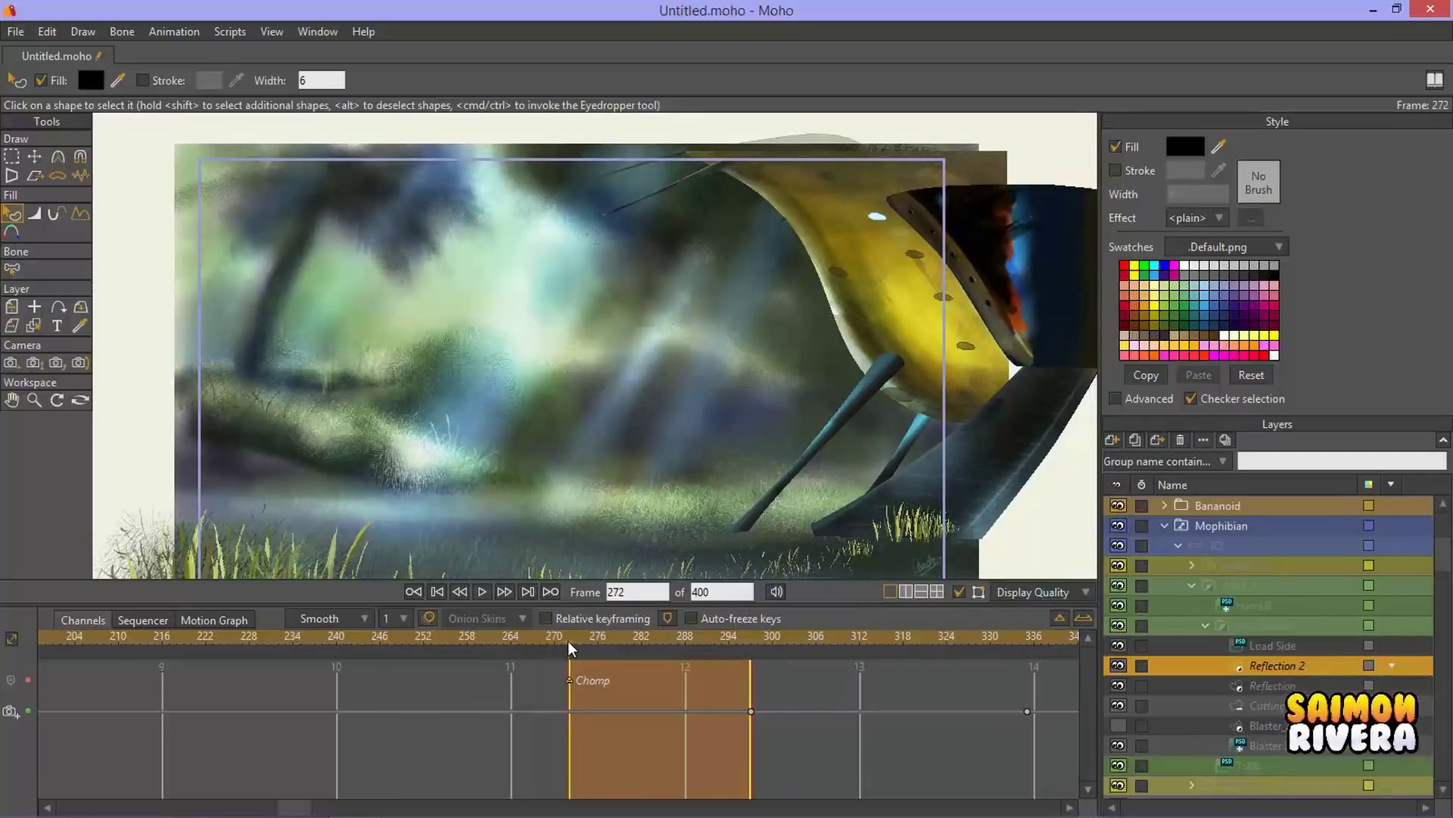
pyautogui.scroll(2, 782, 383)
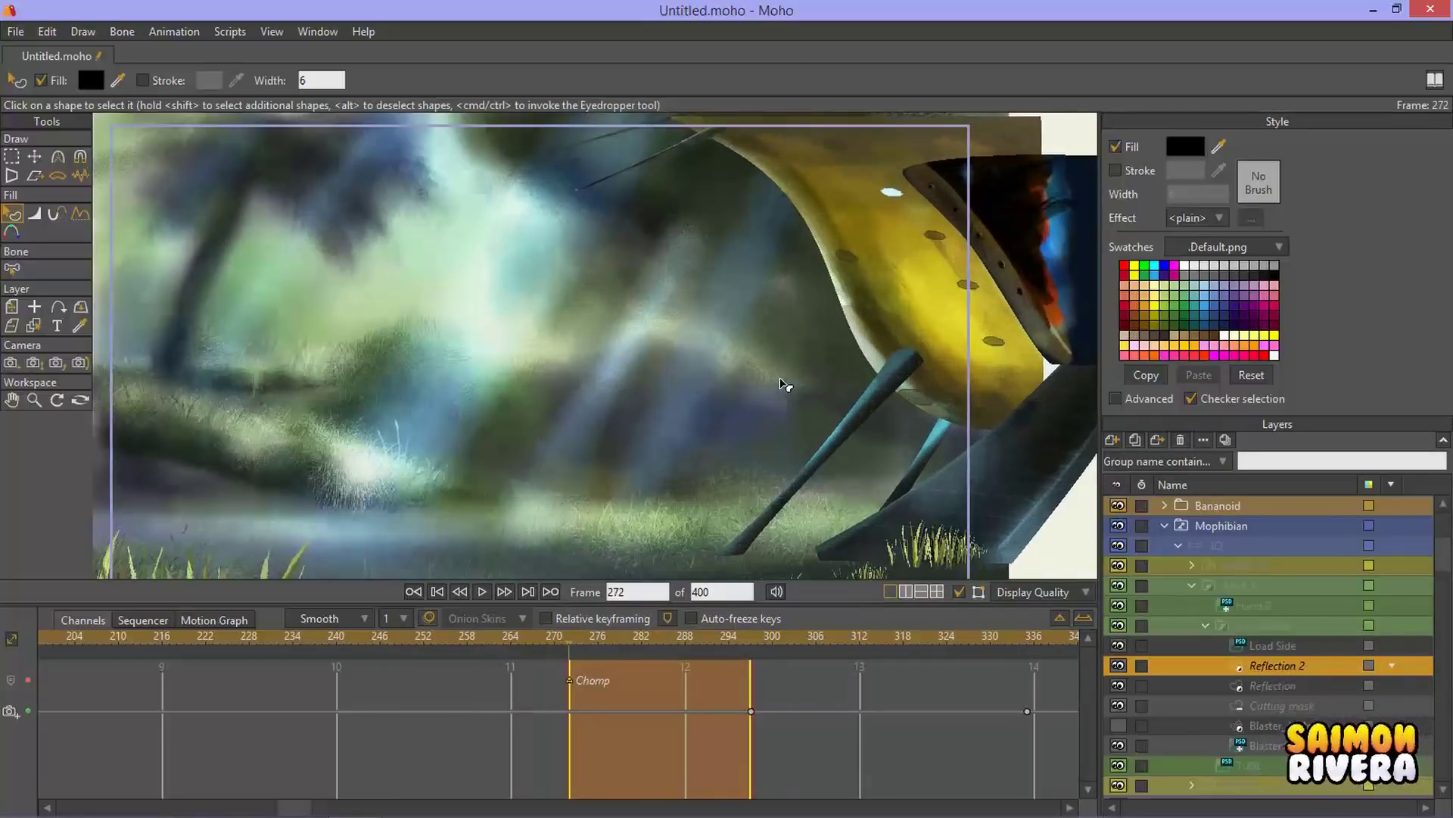
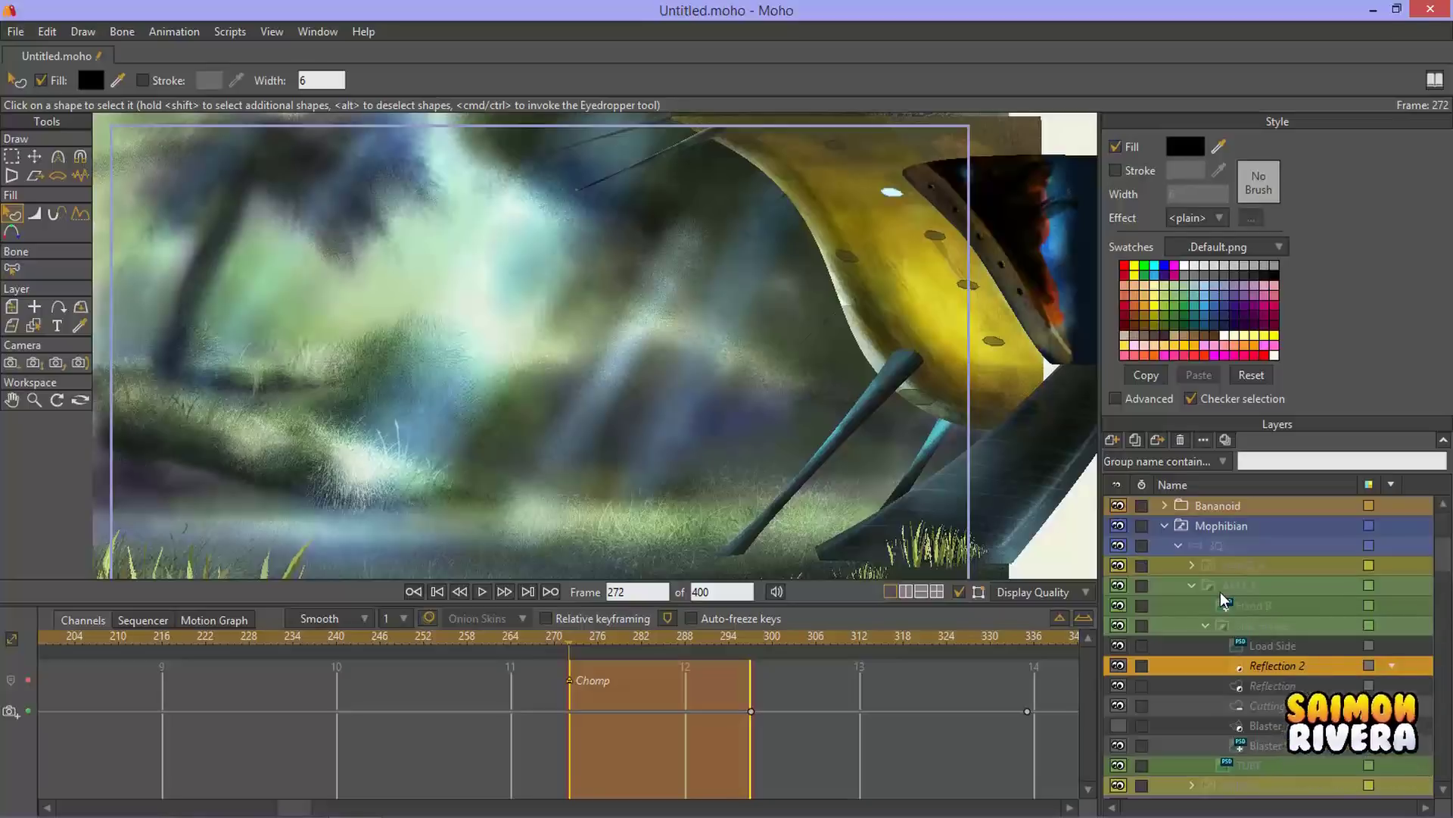
# Step: Collapse the ARM_B and 3Q layers and compare the CHOMP, SIDE and 3Q bone rigs by selecting each one
pyautogui.click(1201, 587)
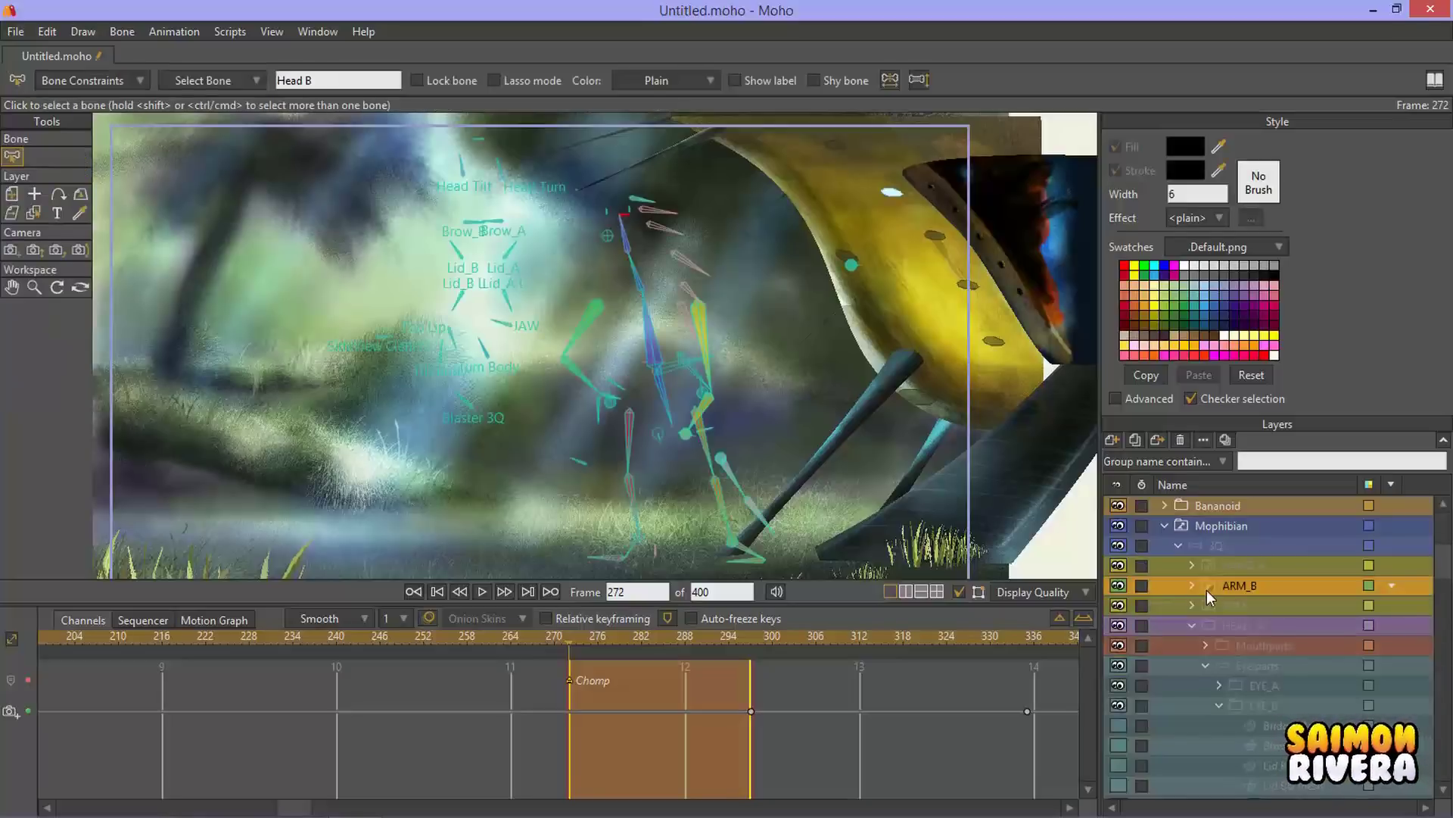
pyautogui.click(1178, 545)
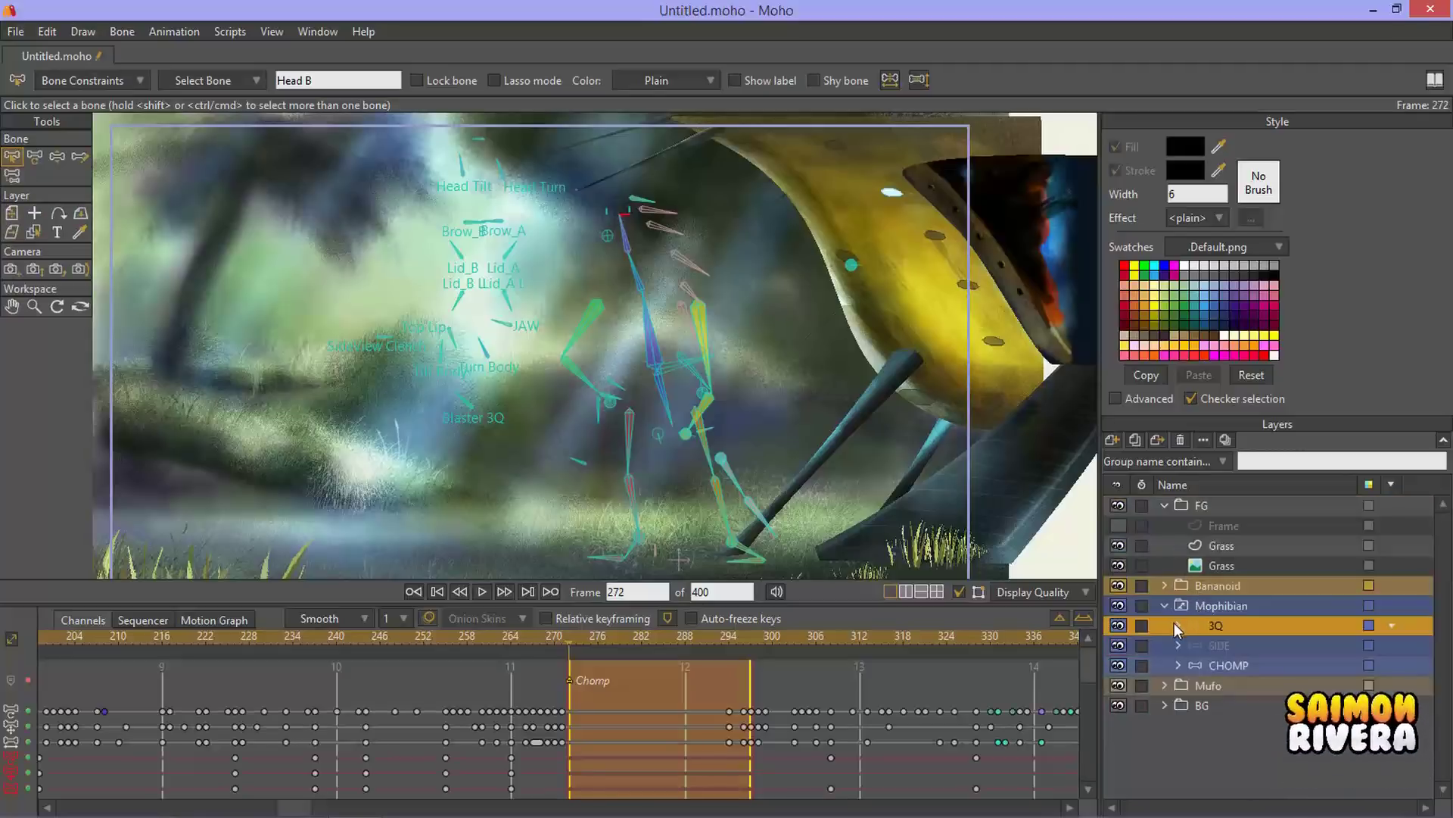
pyautogui.click(1265, 671)
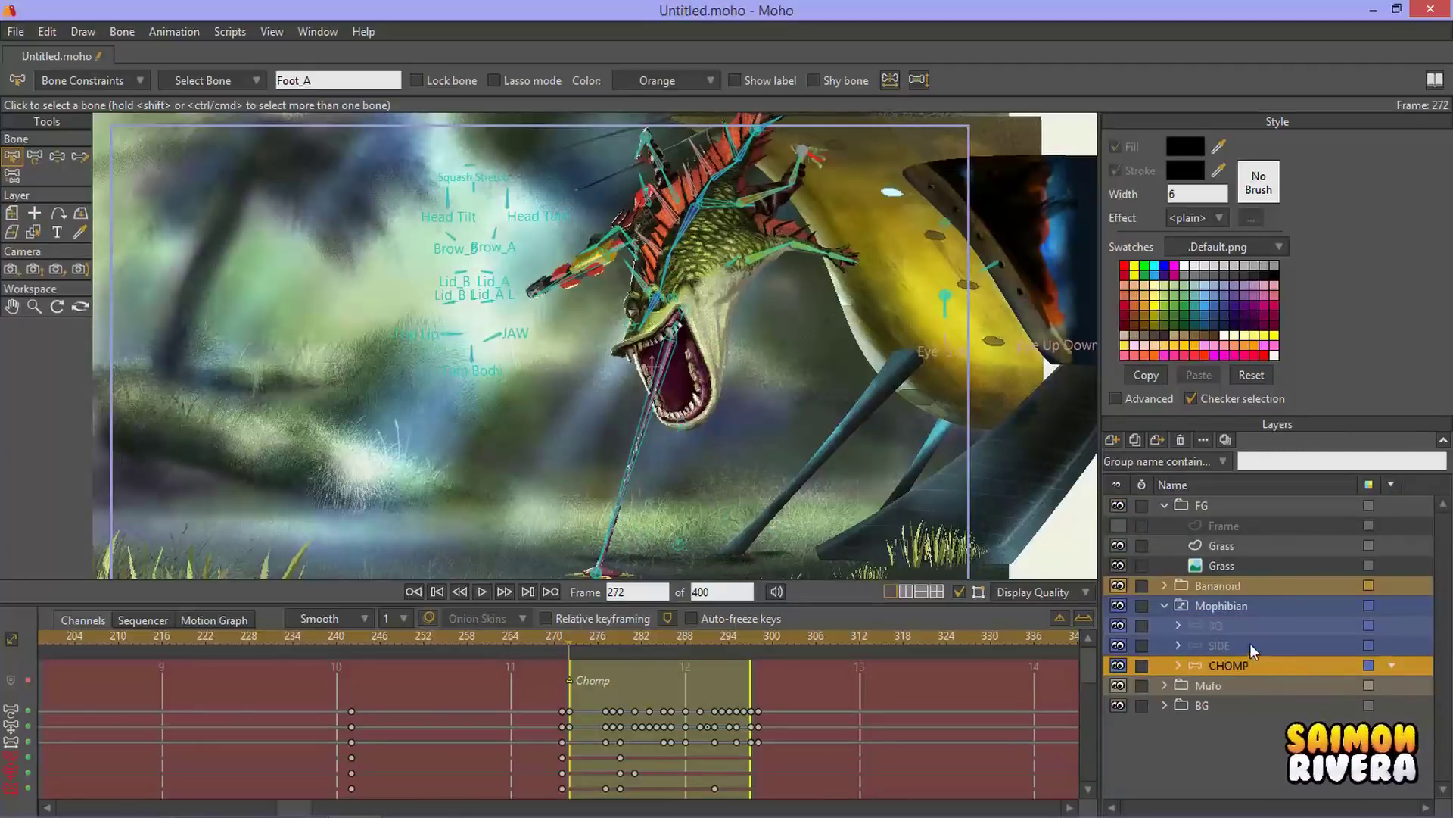
pyautogui.click(1250, 645)
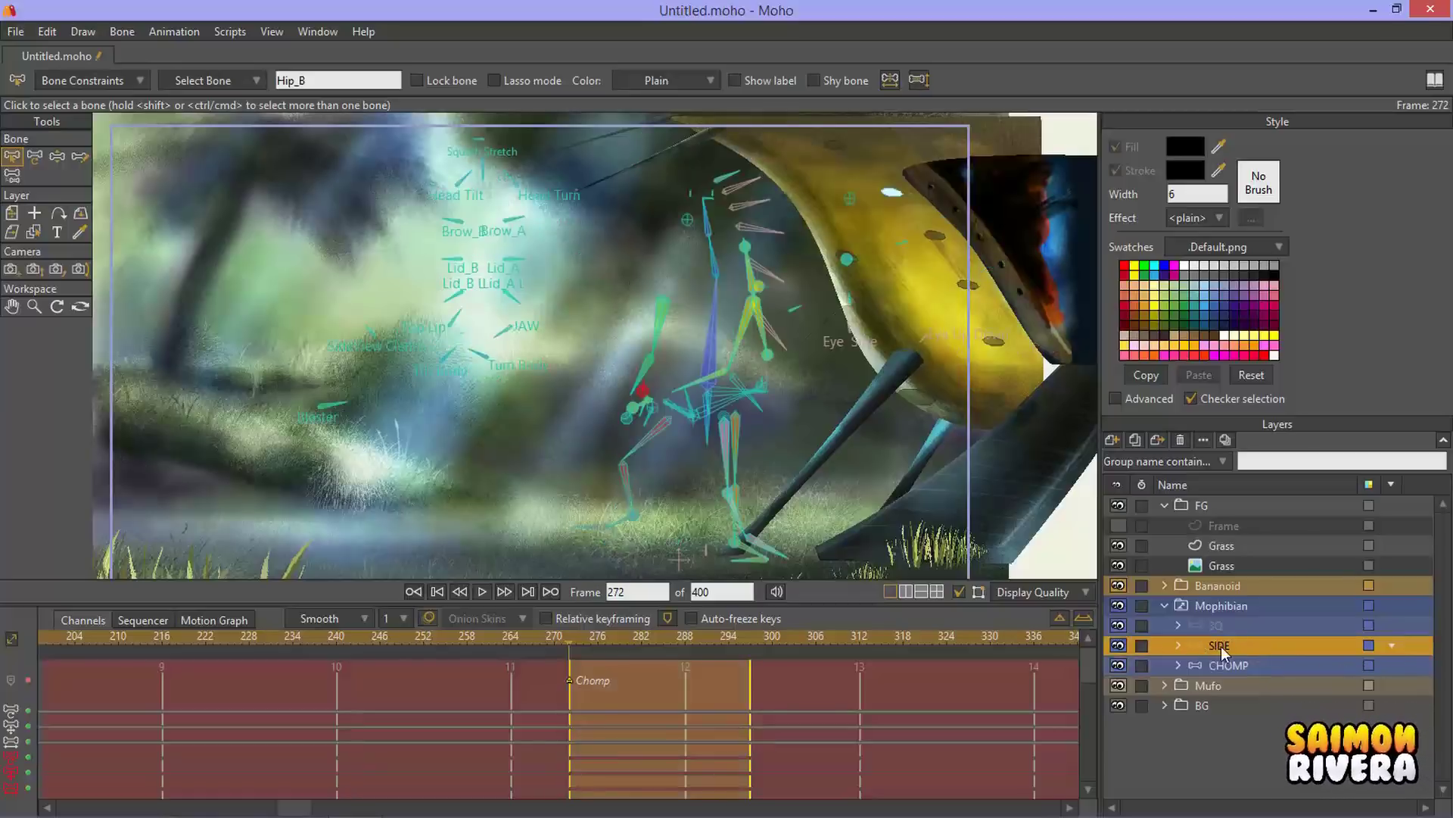
pyautogui.click(1246, 627)
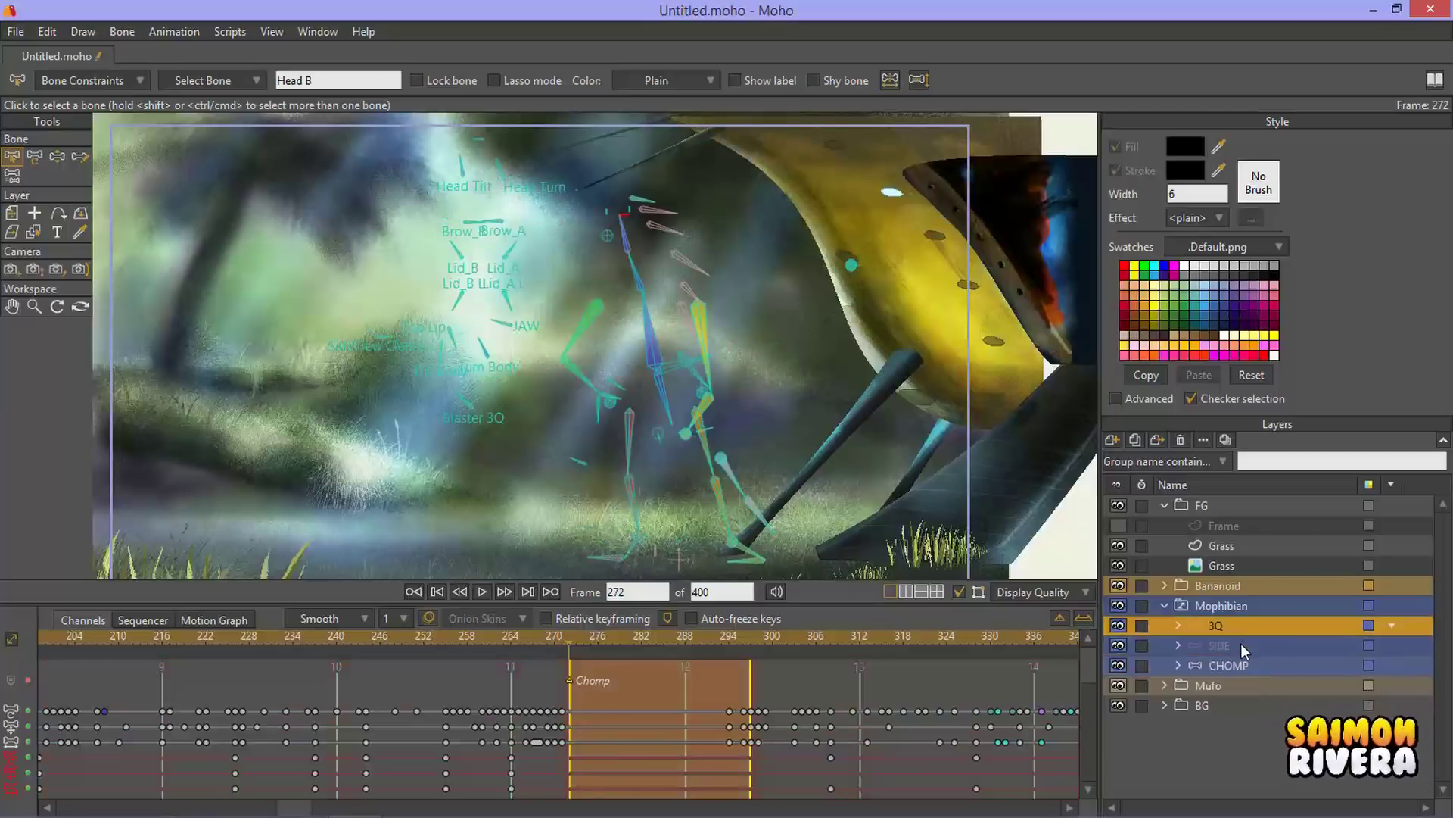
pyautogui.click(1242, 645)
pyautogui.click(1245, 658)
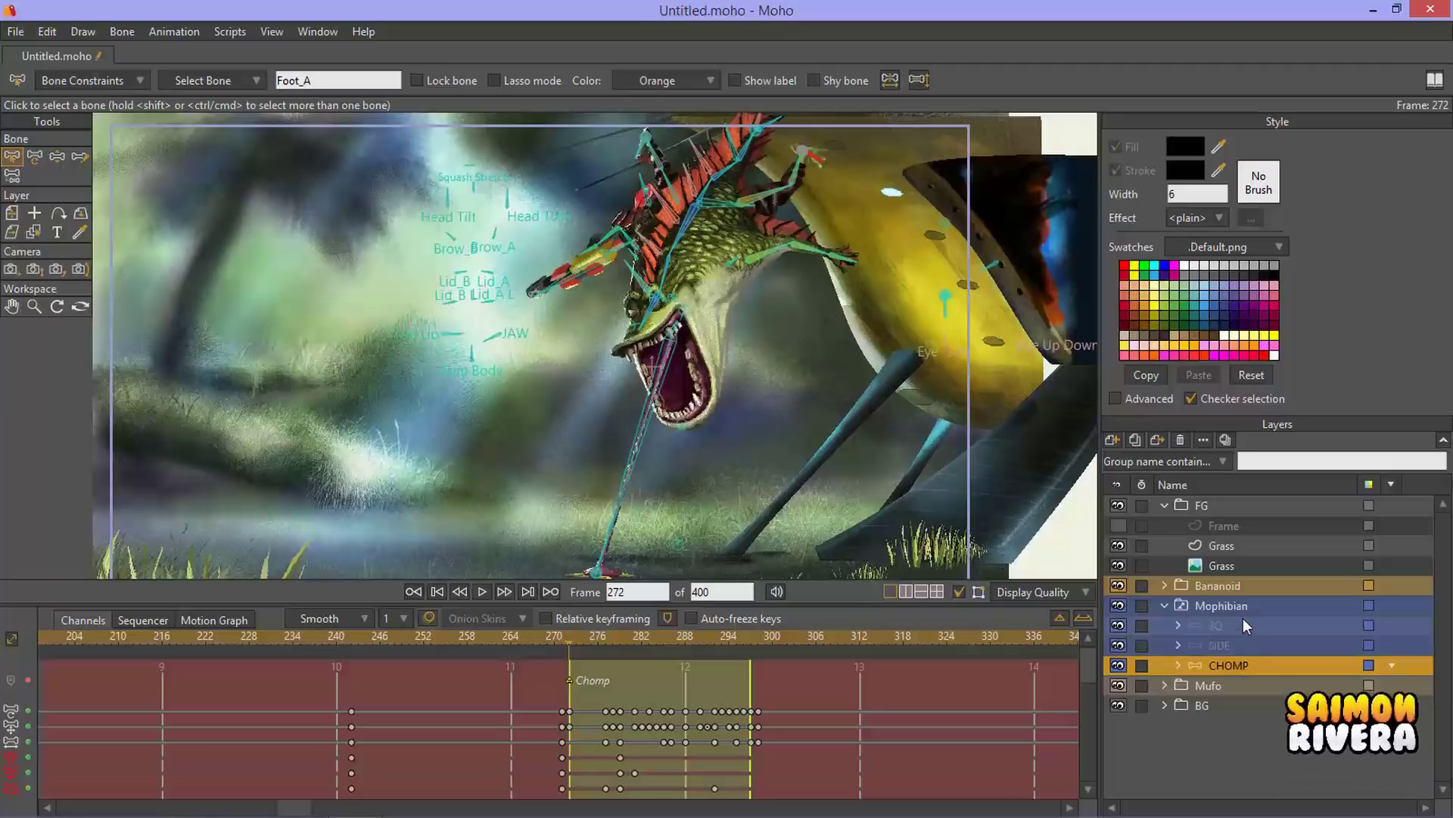
# Step: Select the Mophibian switch layer and compare the character at frames 1, 132 and 131, returning to frame 1
pyautogui.click(1237, 602)
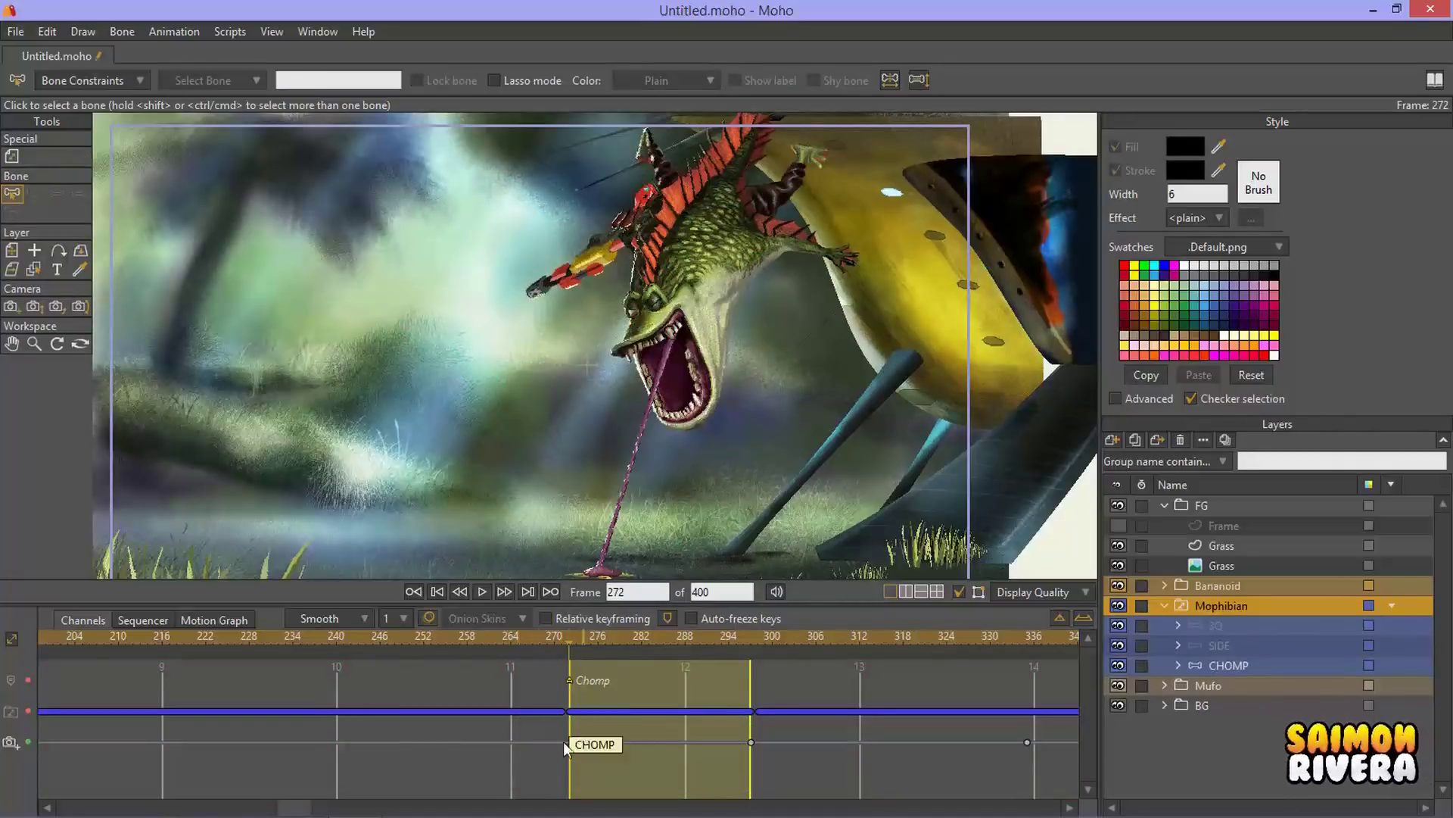
pyautogui.moveTo(293, 807); pyautogui.dragTo(32, 809)
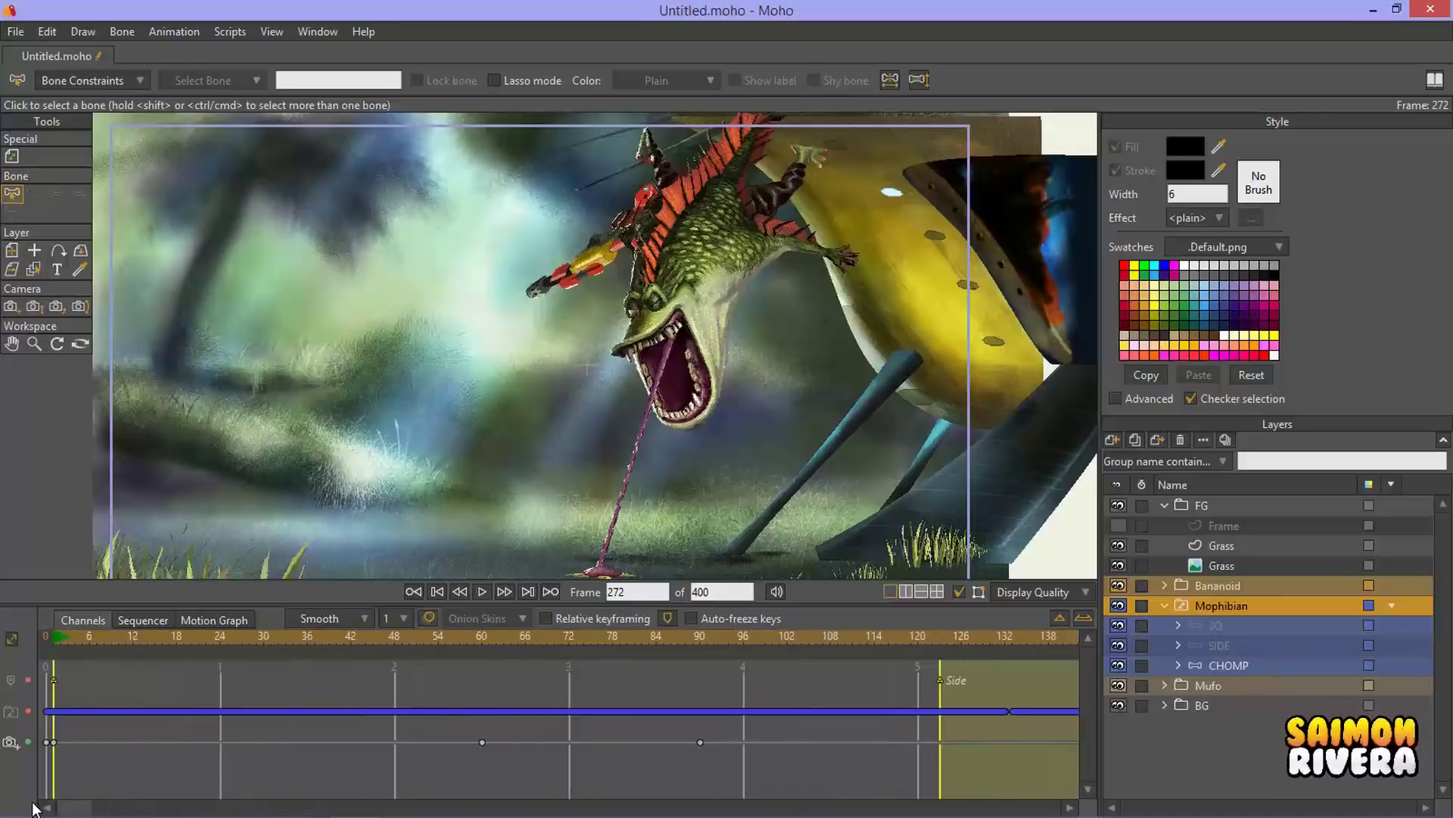
pyautogui.click(53, 639)
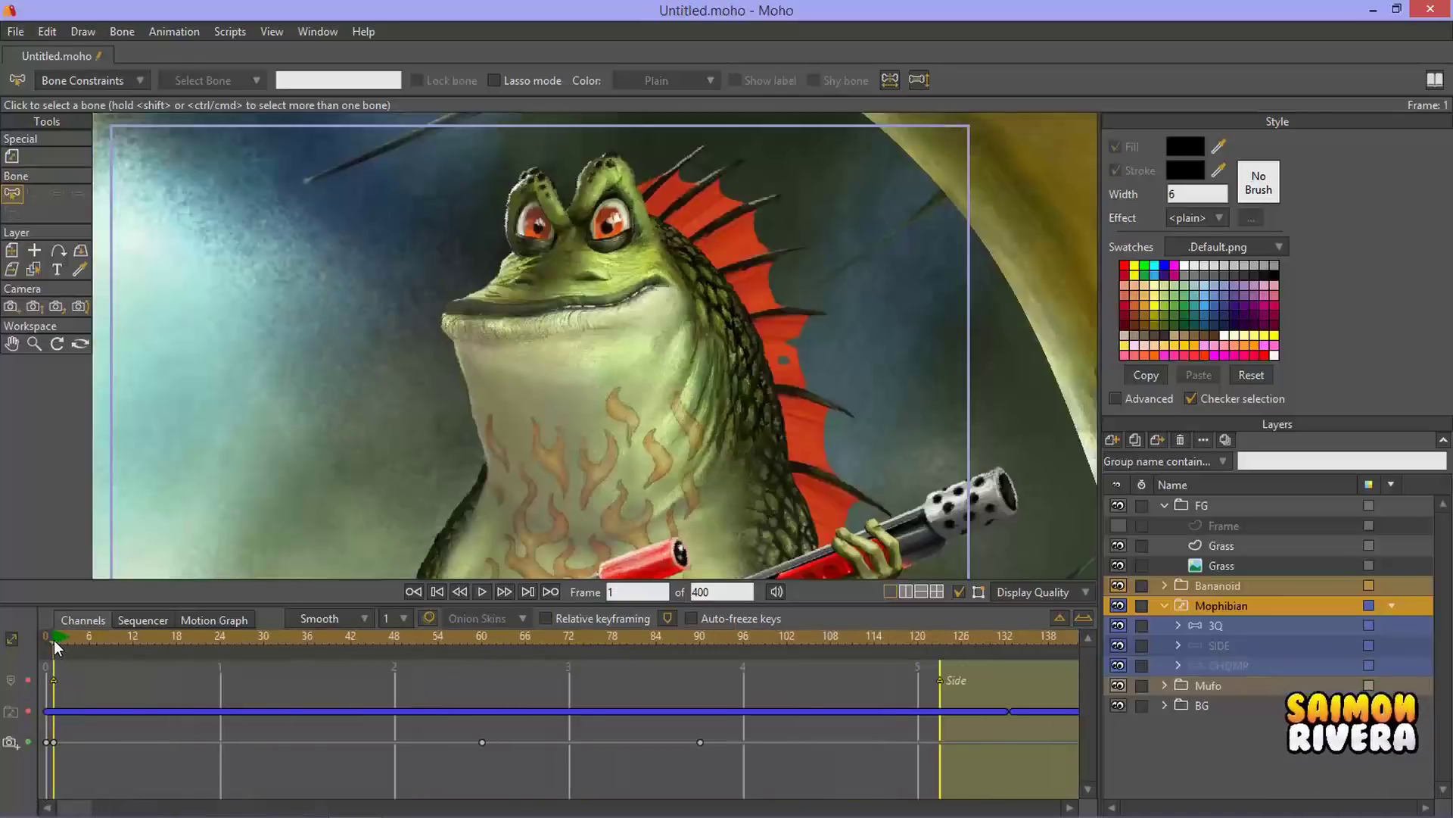
pyautogui.click(1006, 637)
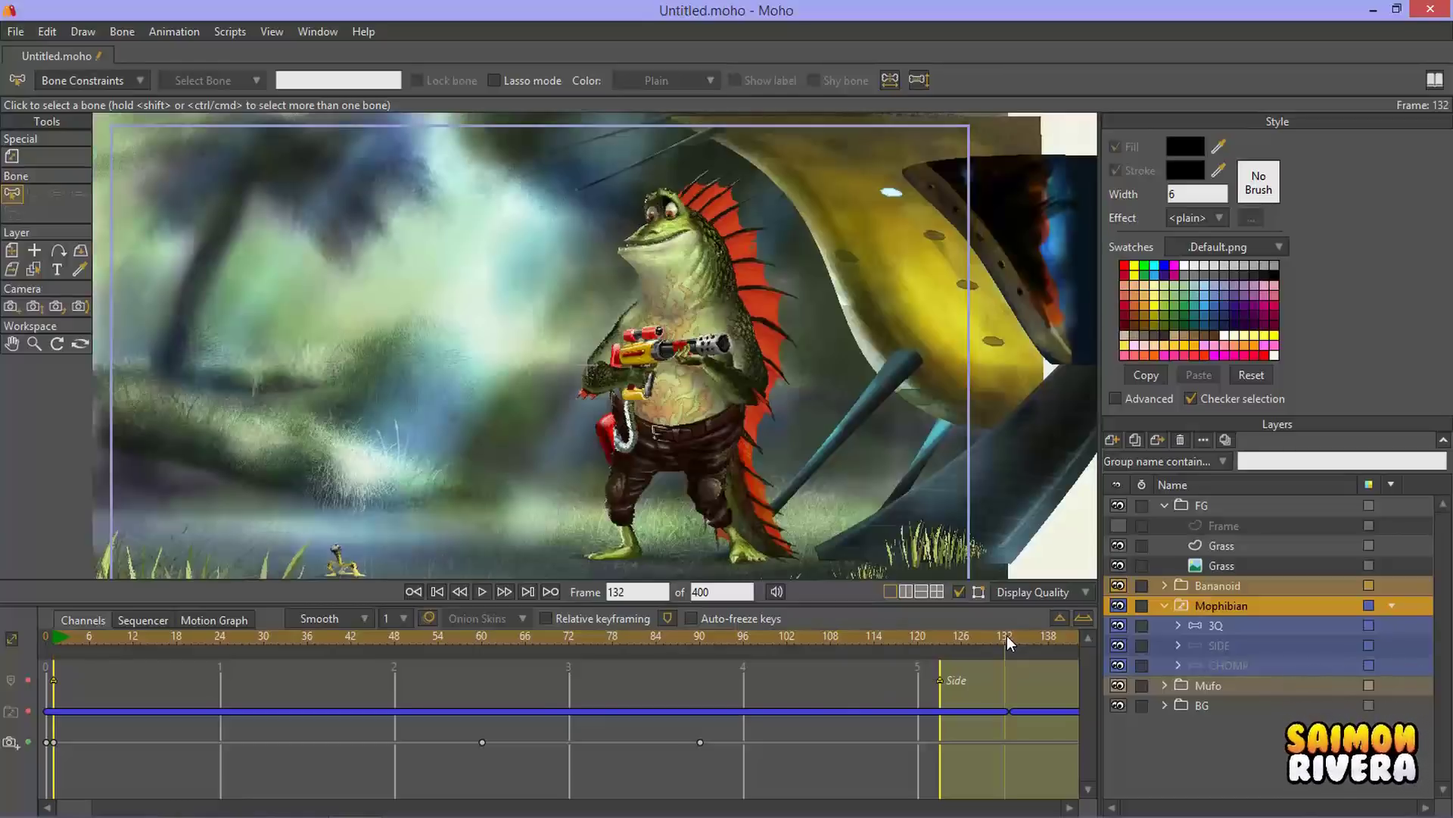
pyautogui.moveTo(1007, 638); pyautogui.dragTo(994, 635)
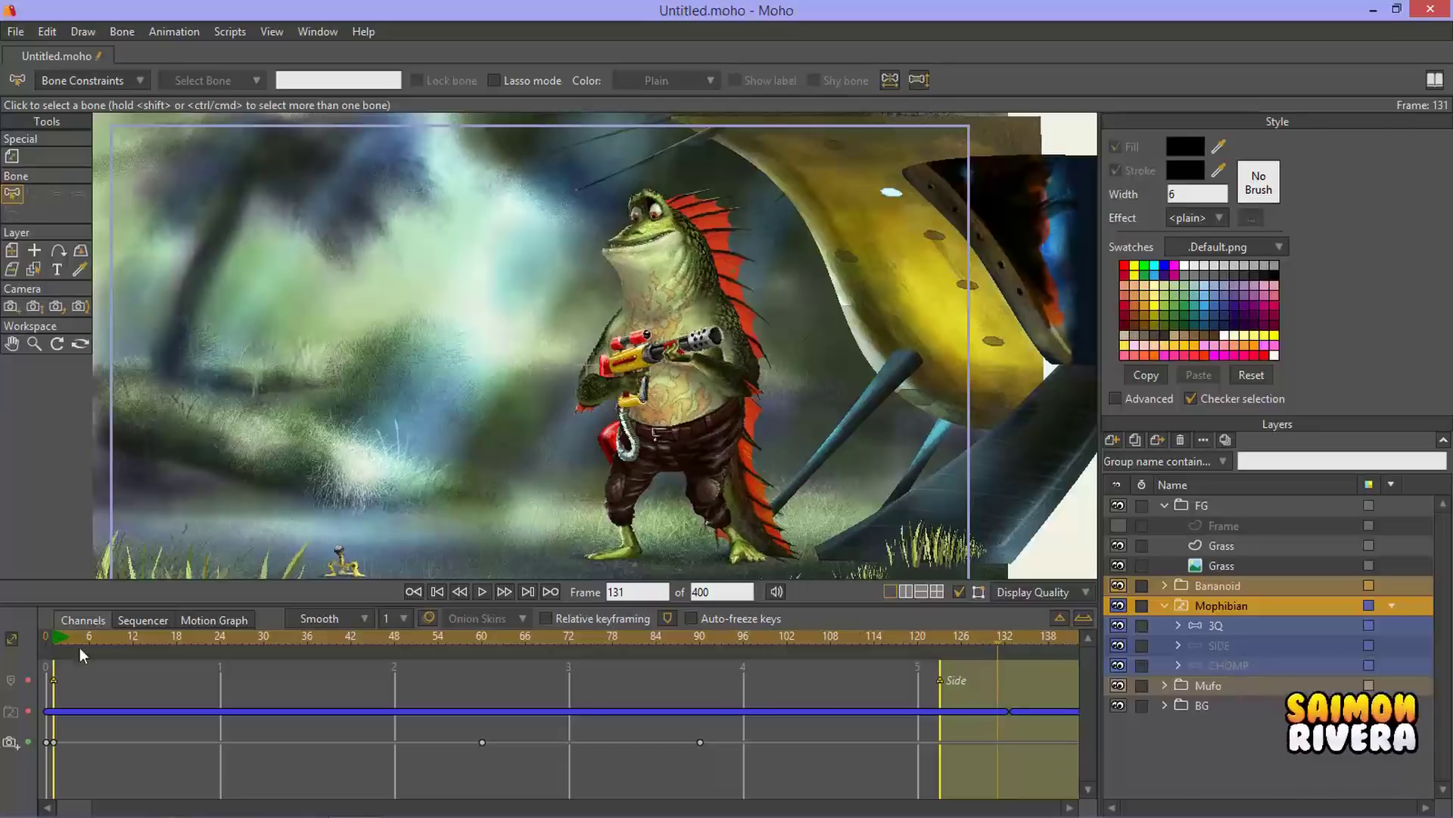
pyautogui.hotkey('ctrl', 'shift', 'Left')
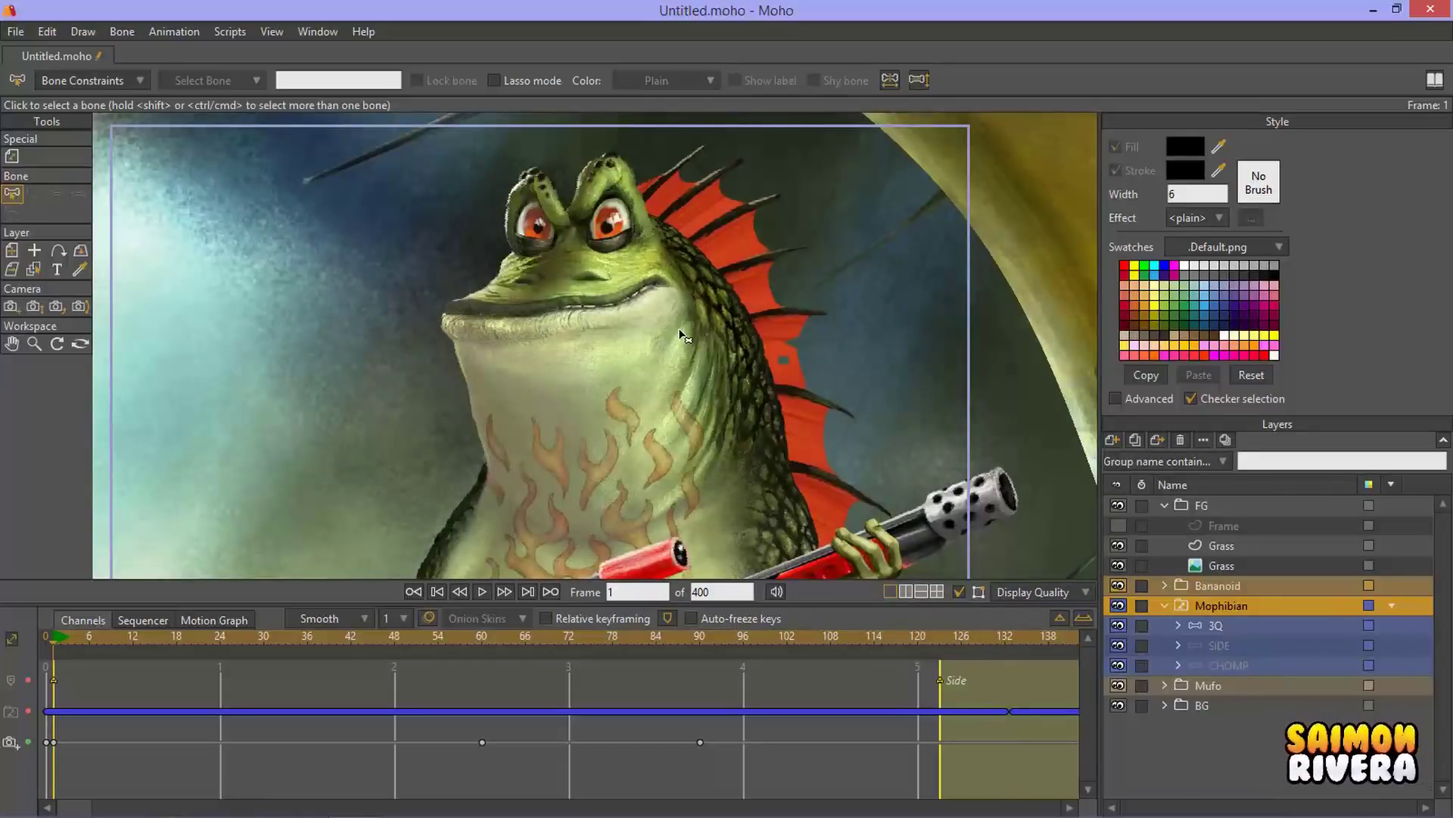
pyautogui.scroll(-8, 685, 337)
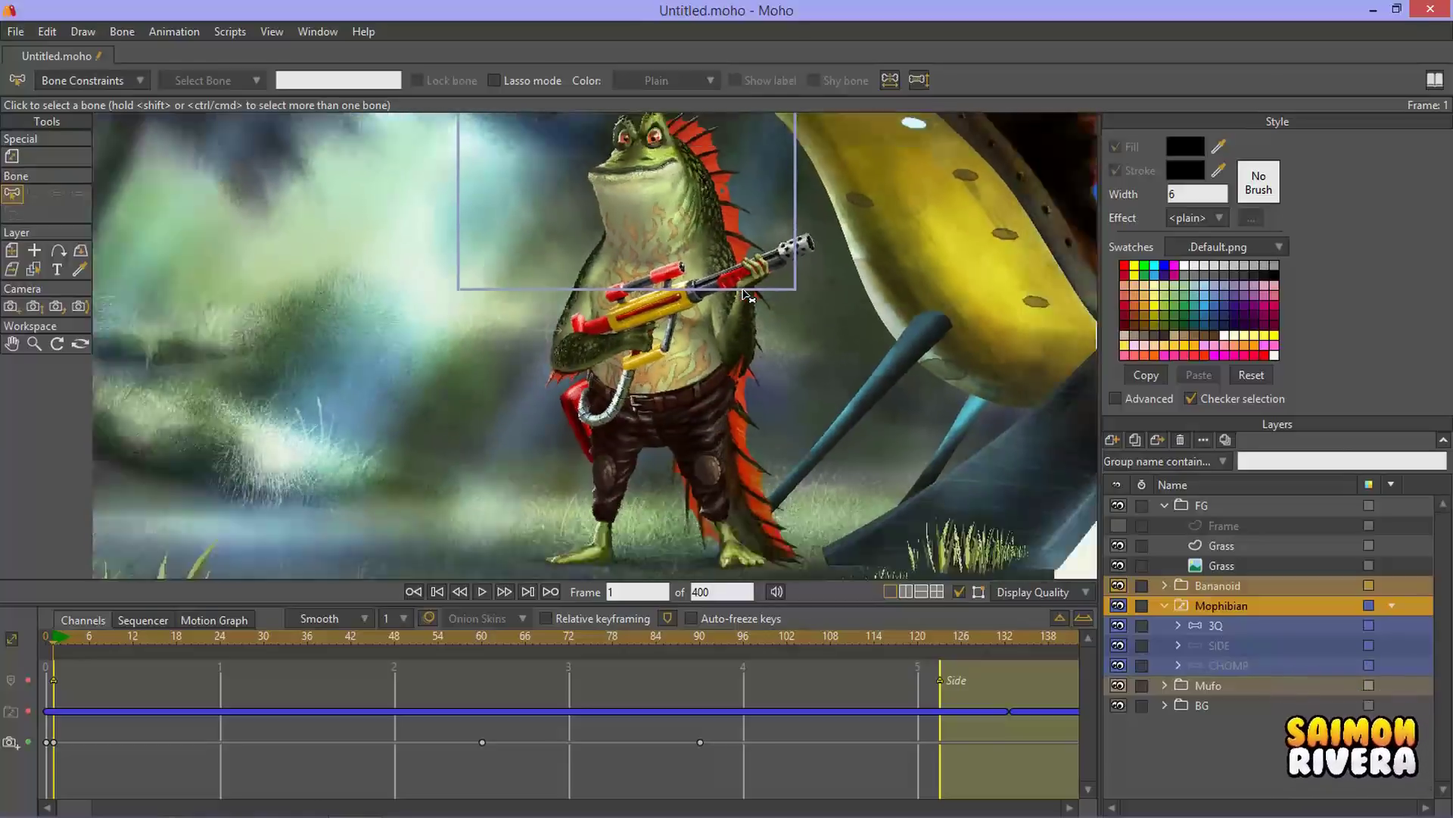
# Step: Compare the Mophibian character at frames 132 and 133, with the whole scene in view
pyautogui.scroll(-3, 746, 296)
pyautogui.scroll(5, 774, 252)
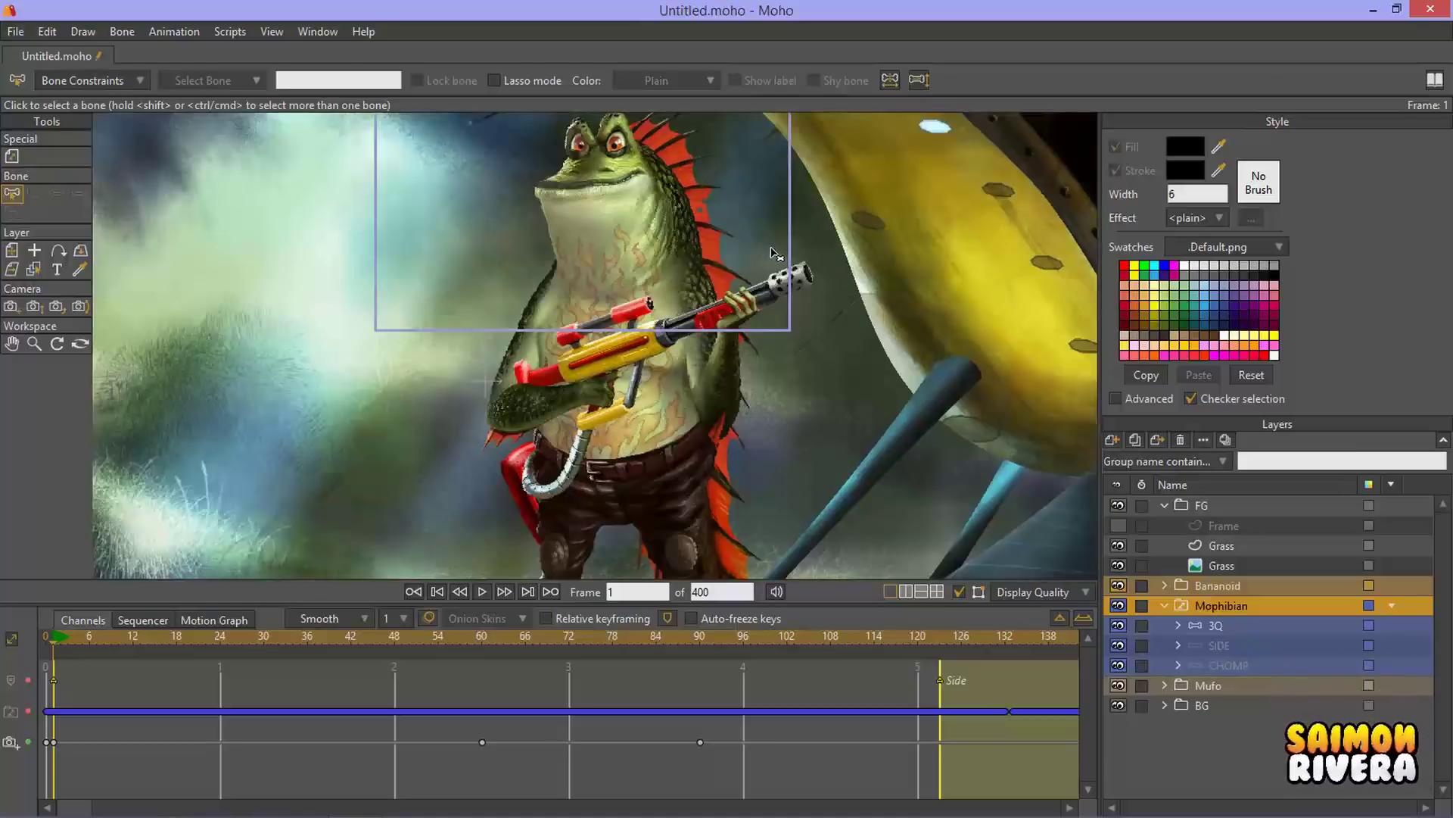
pyautogui.click(1007, 640)
pyautogui.scroll(3, 825, 481)
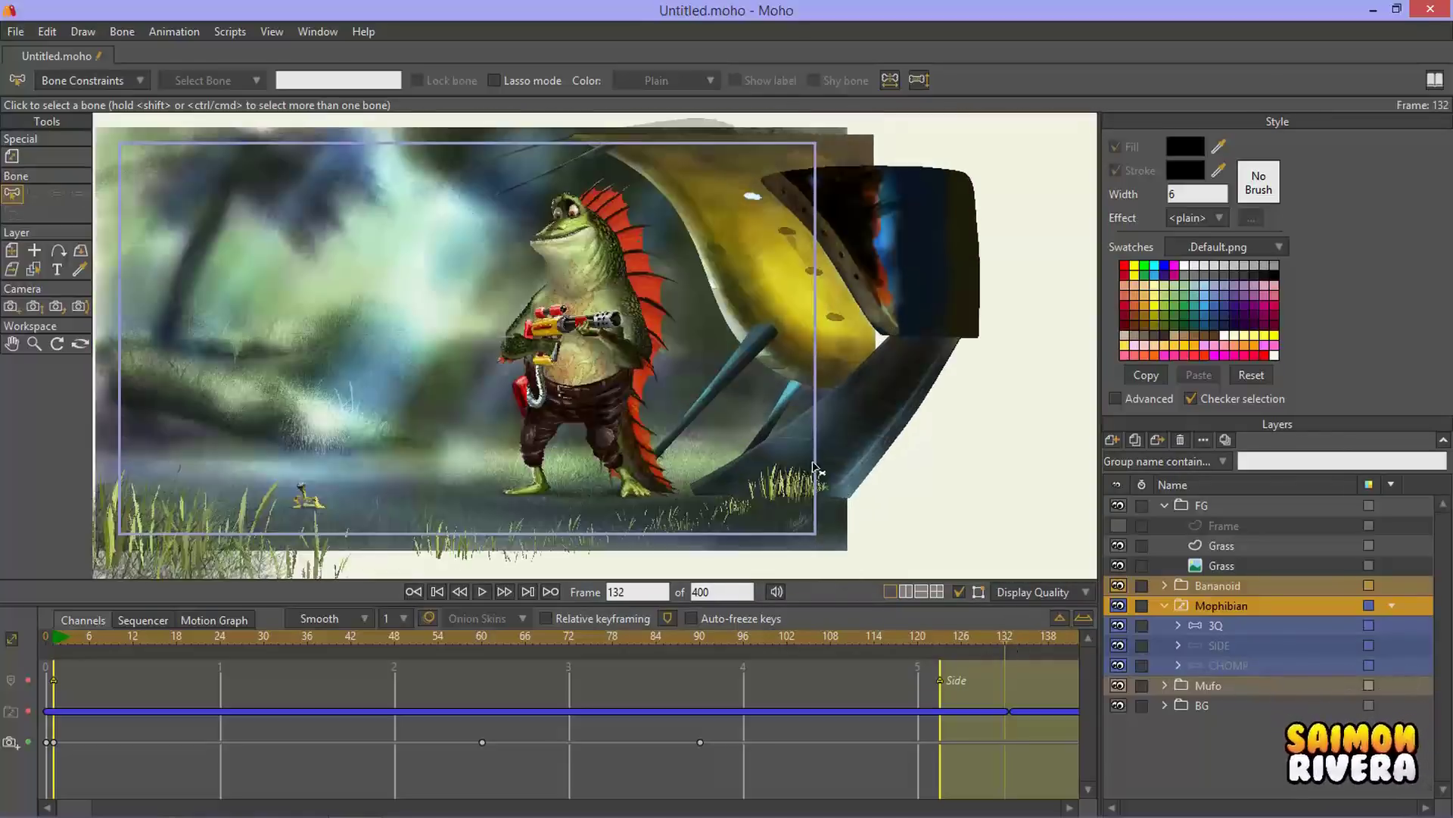
pyautogui.click(1010, 639)
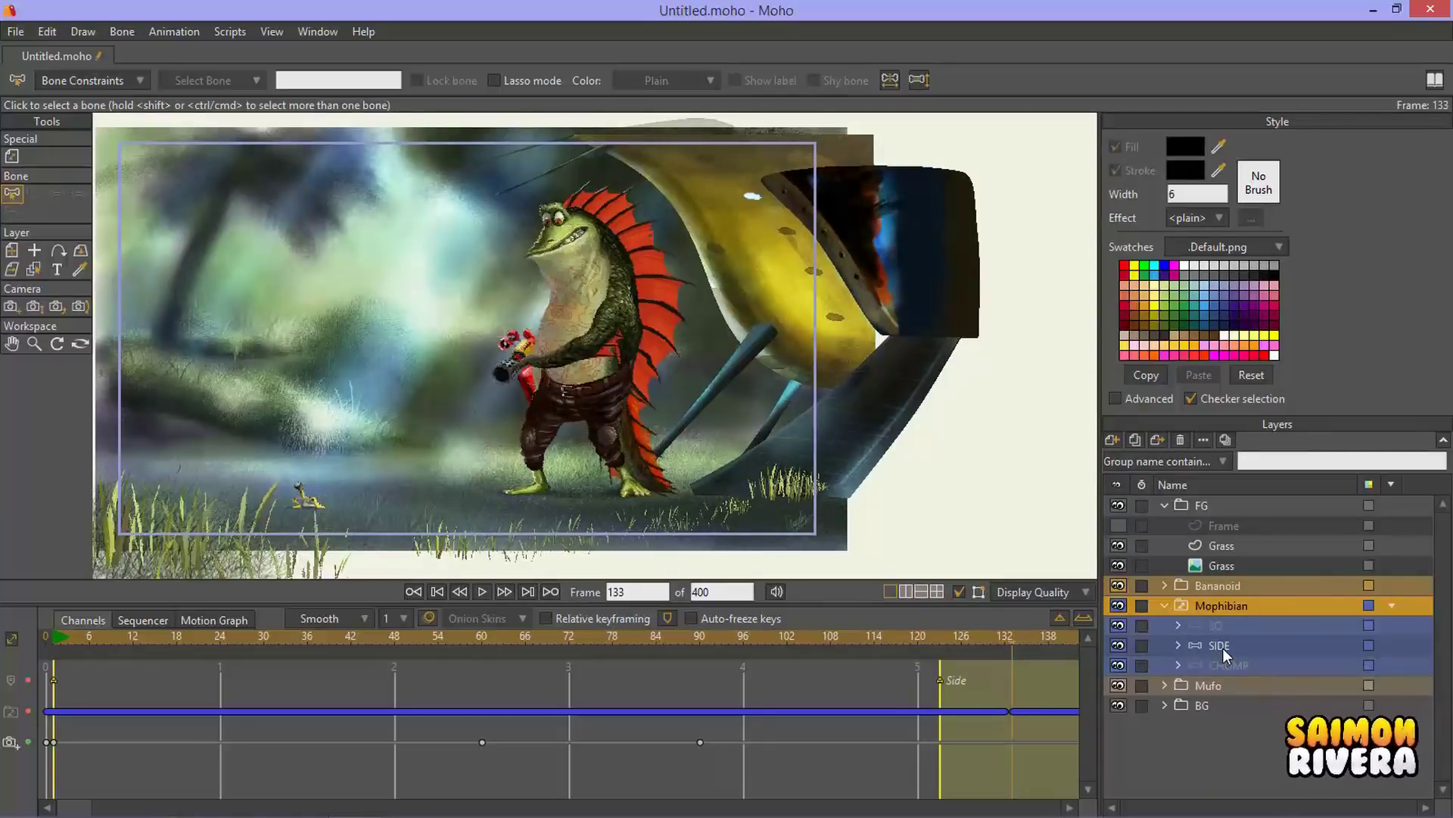
# Step: Select the SIDE bone layer and step its rig back from frame 133 to frame 130
pyautogui.click(1226, 645)
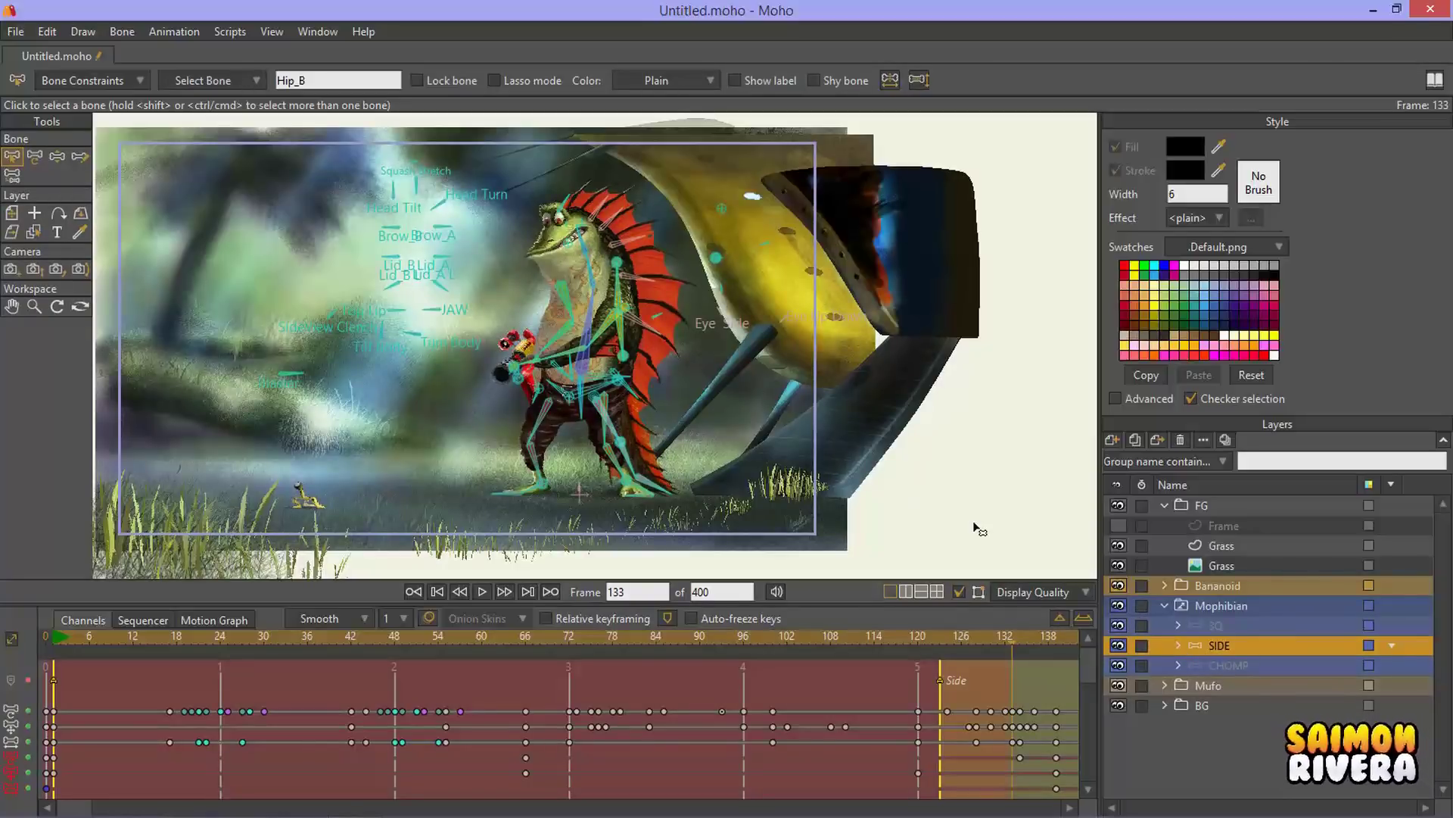
pyautogui.click(1006, 638)
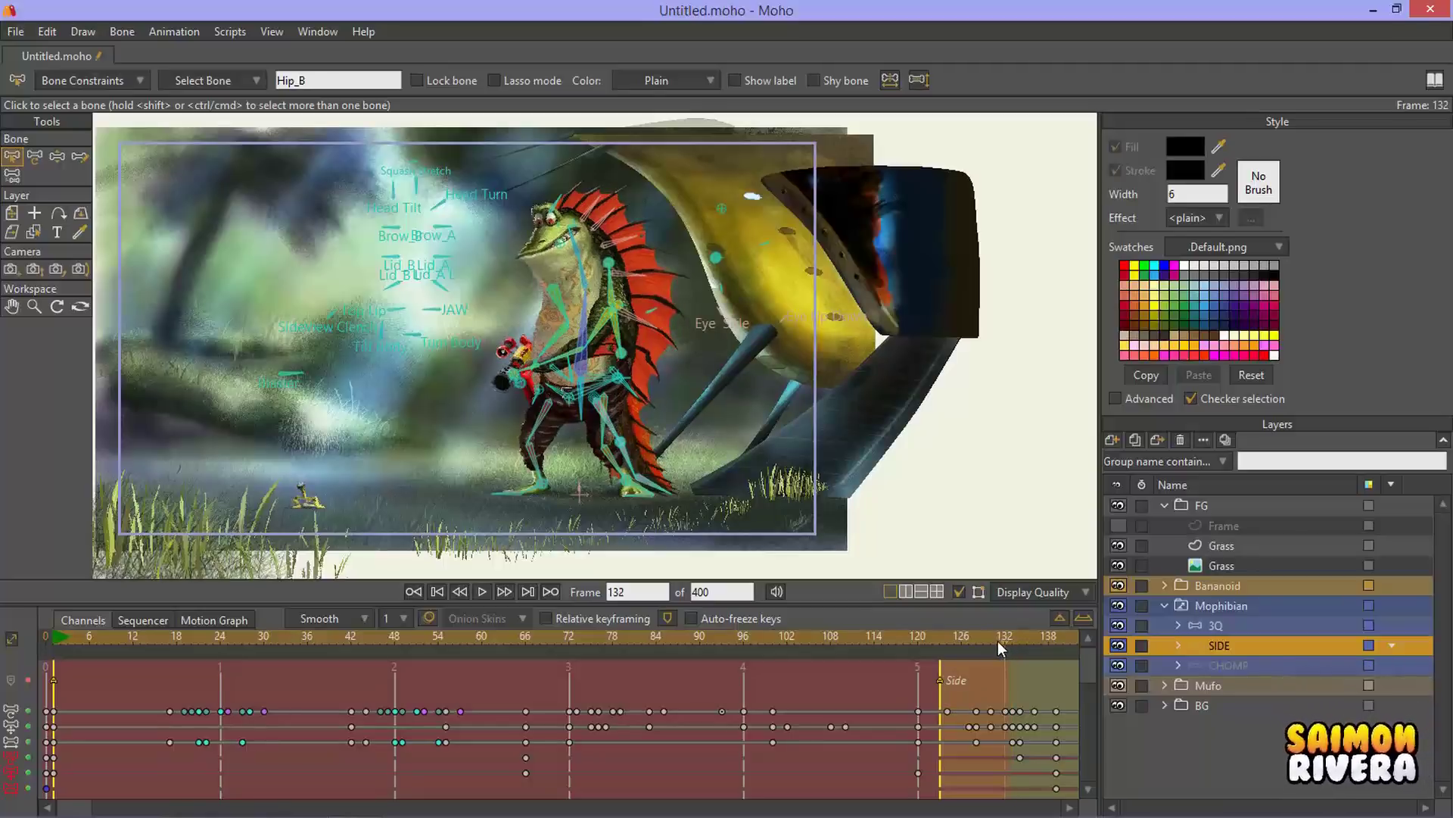
pyautogui.click(998, 641)
pyautogui.click(992, 642)
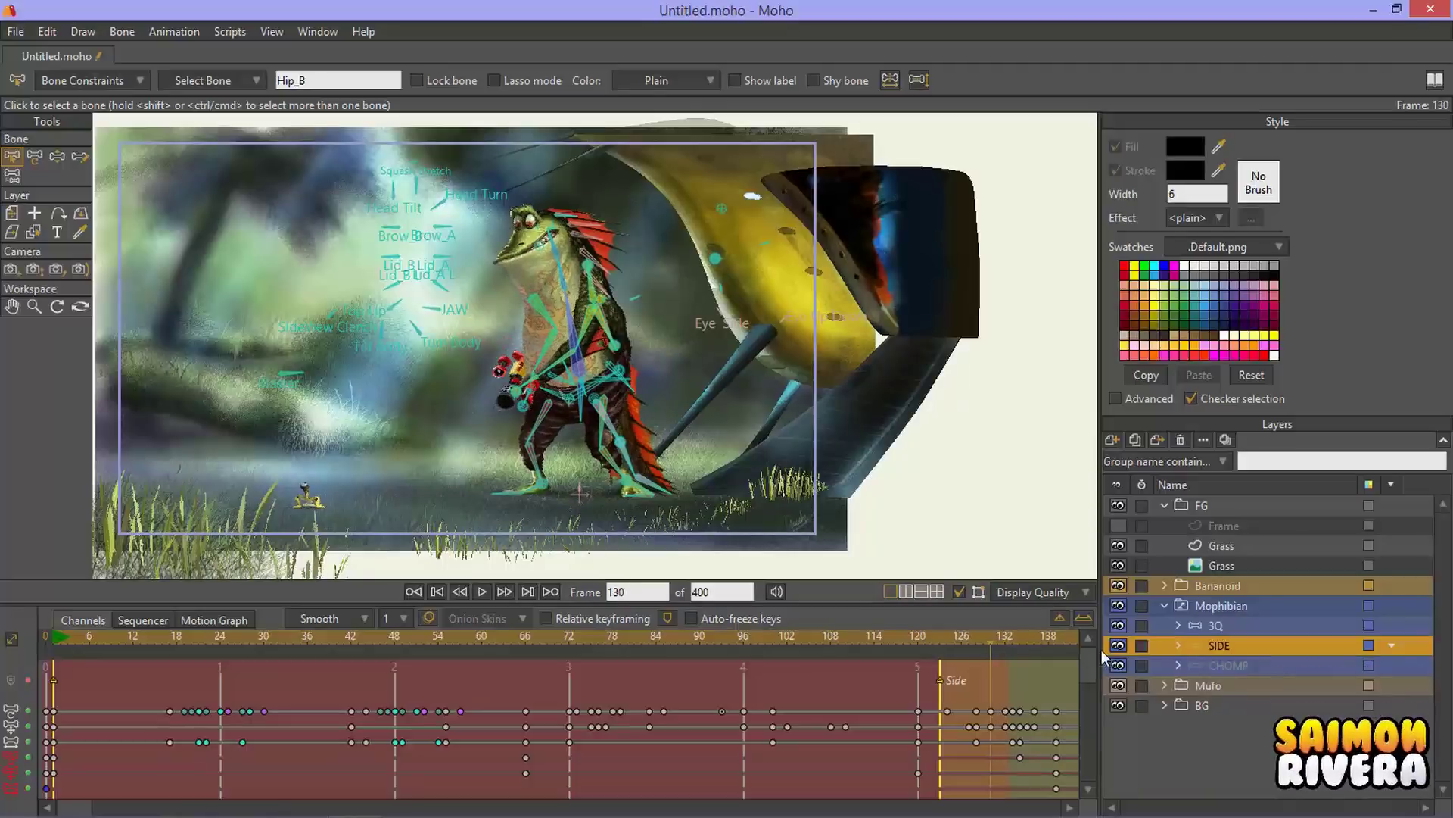
# Step: Select the 3Q bone layer and inspect its rig at frames 115, 131 and 133, ending at frame 130
pyautogui.click(1216, 628)
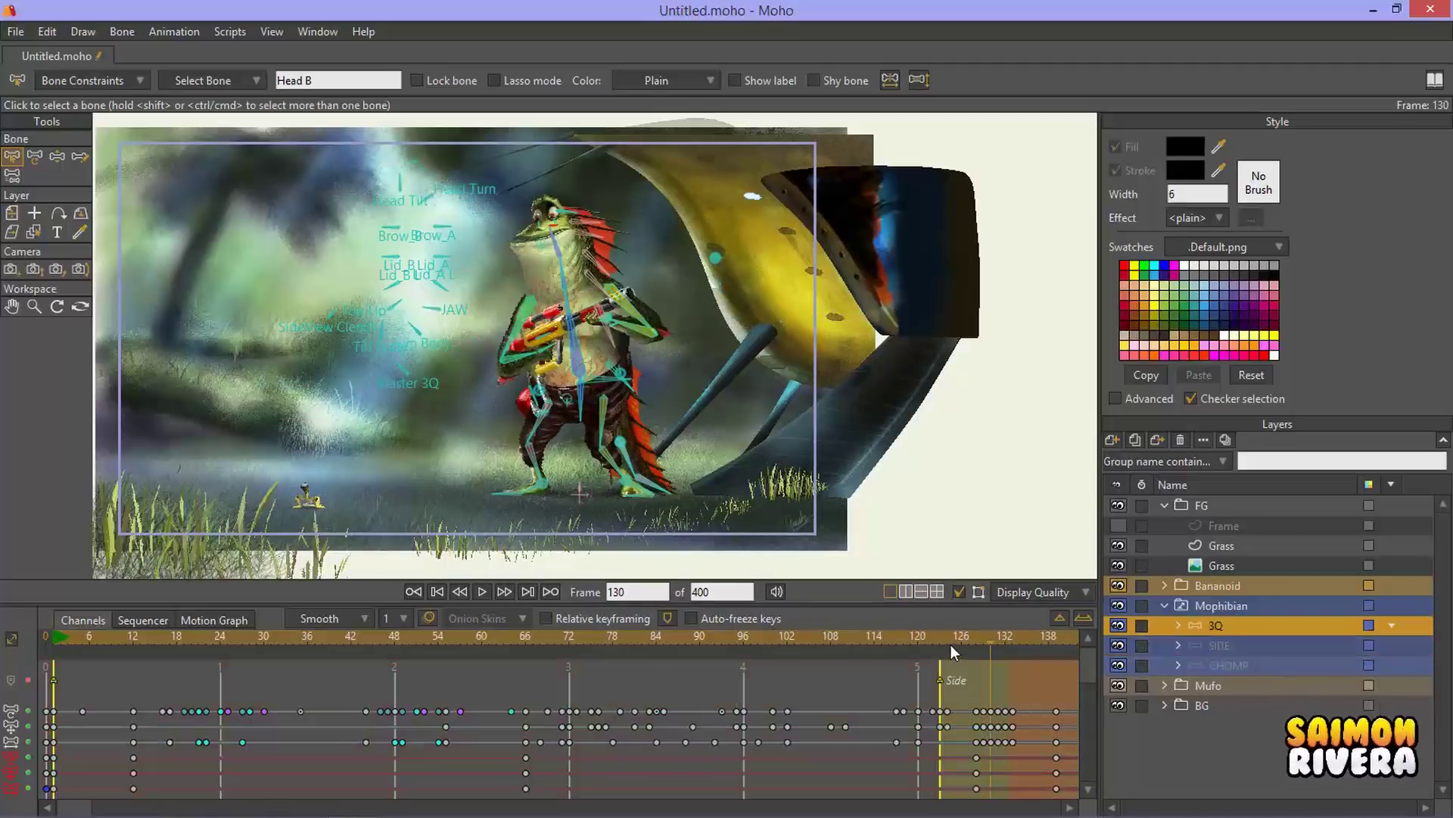
pyautogui.click(884, 636)
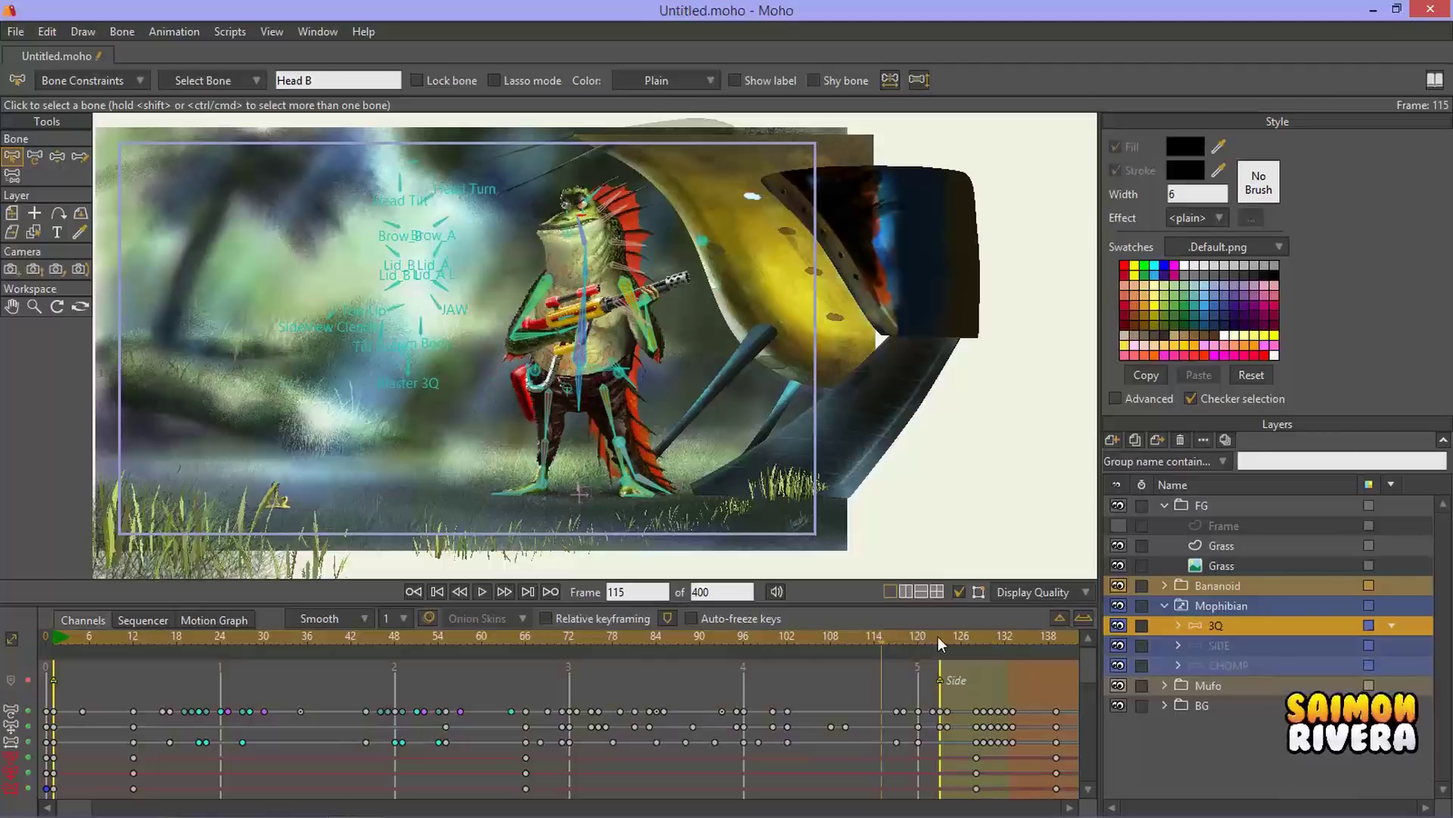
pyautogui.click(962, 638)
pyautogui.click(978, 637)
pyautogui.click(1001, 638)
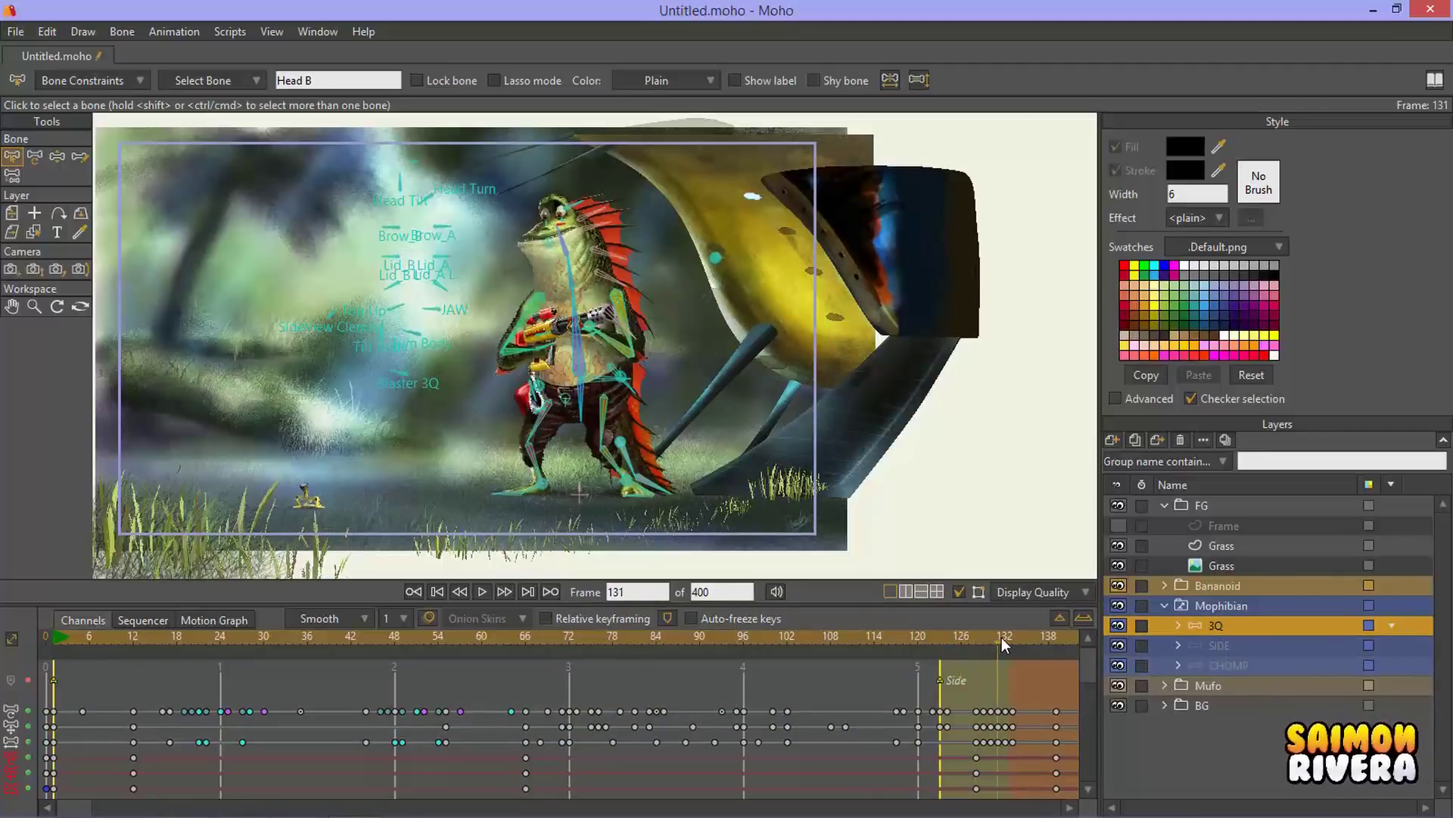
pyautogui.moveTo(1017, 638)
pyautogui.mouseDown()
pyautogui.moveTo(1061, 637)
pyautogui.moveTo(1012, 643)
pyautogui.mouseUp()
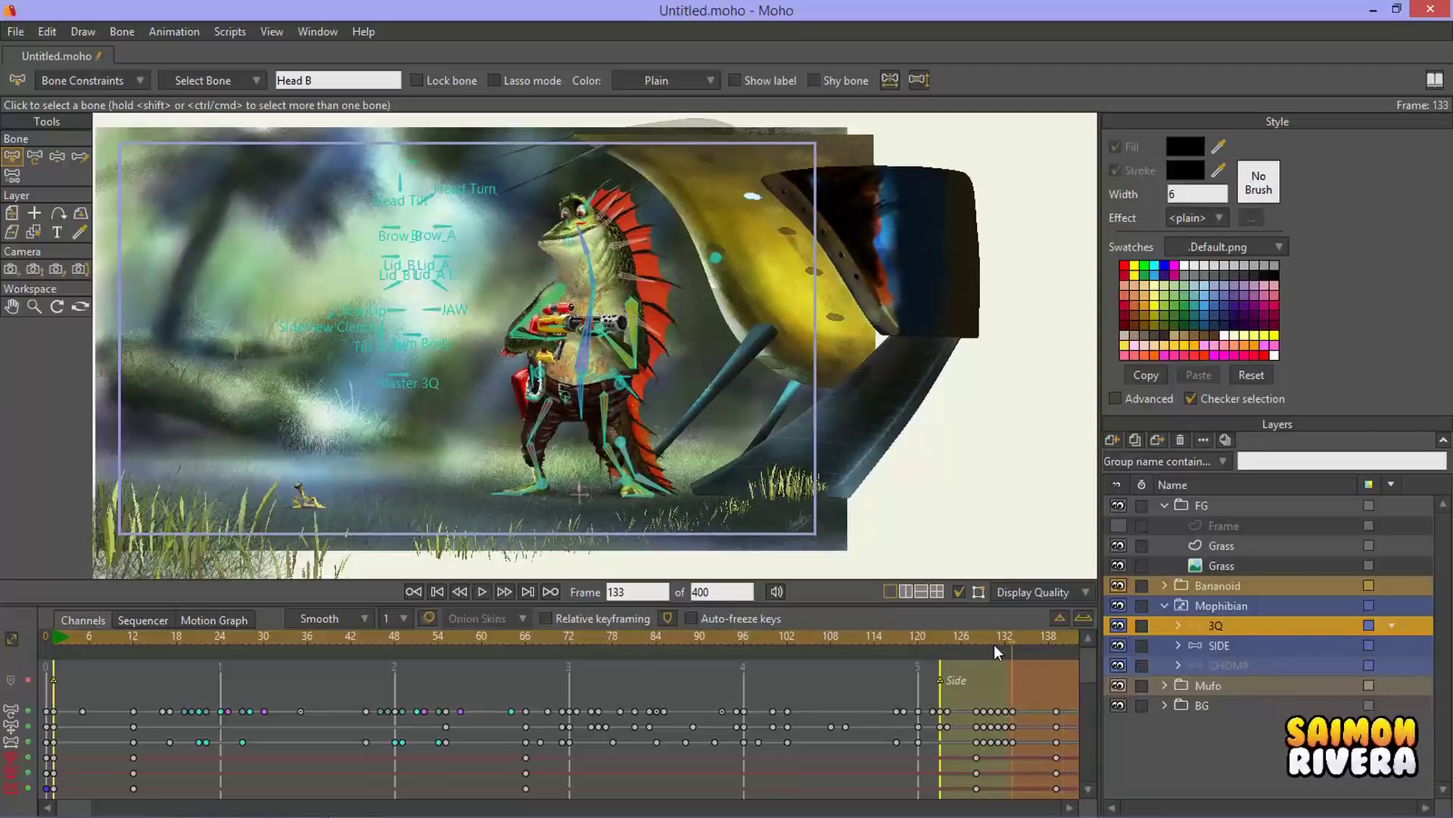
pyautogui.click(993, 643)
# Step: Compare the SIDE rig with the Mophibian switch layer at frames 130 and 135, ending with Mophibian selected
pyautogui.click(1222, 645)
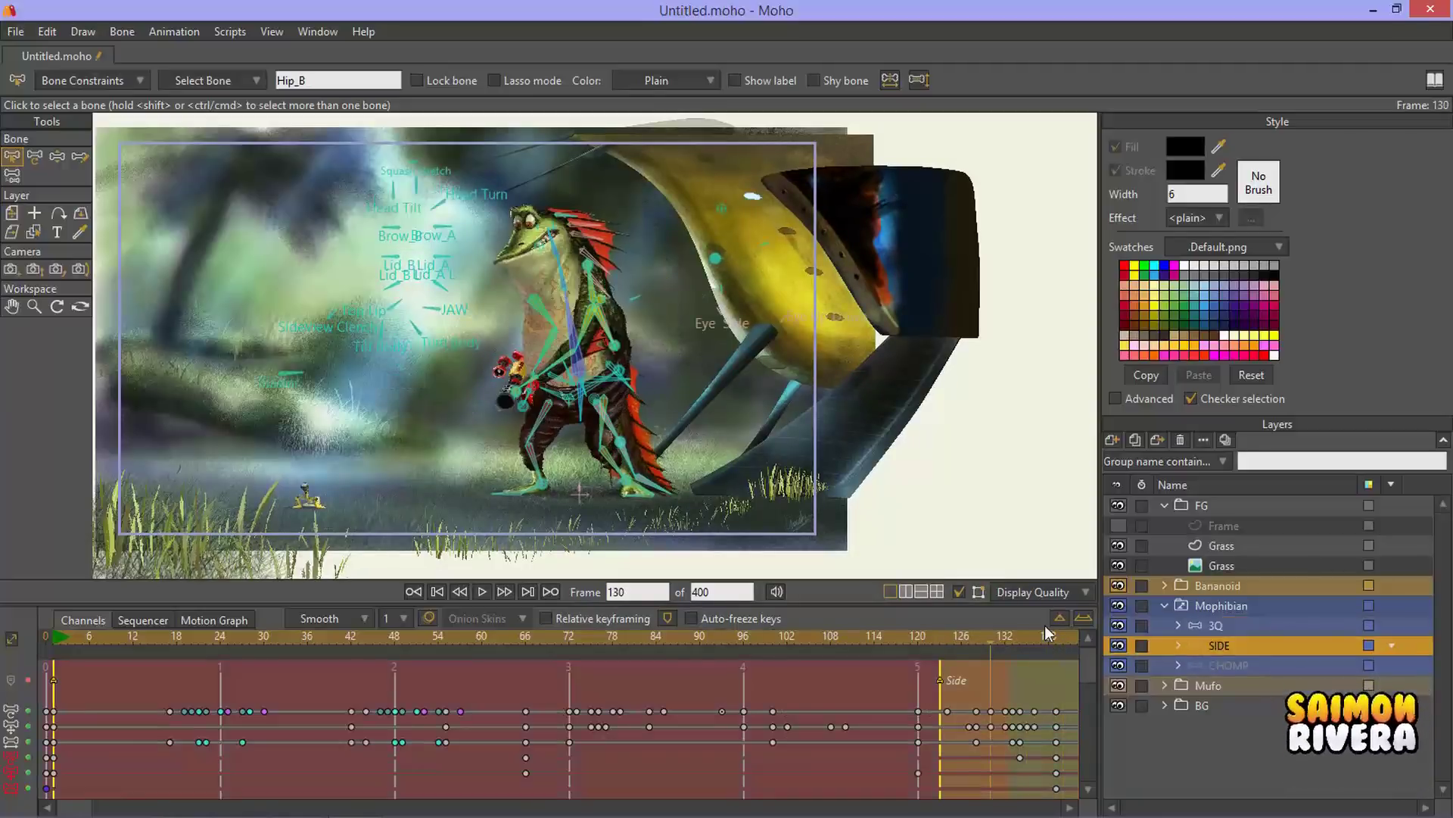
pyautogui.moveTo(91, 807); pyautogui.dragTo(140, 807)
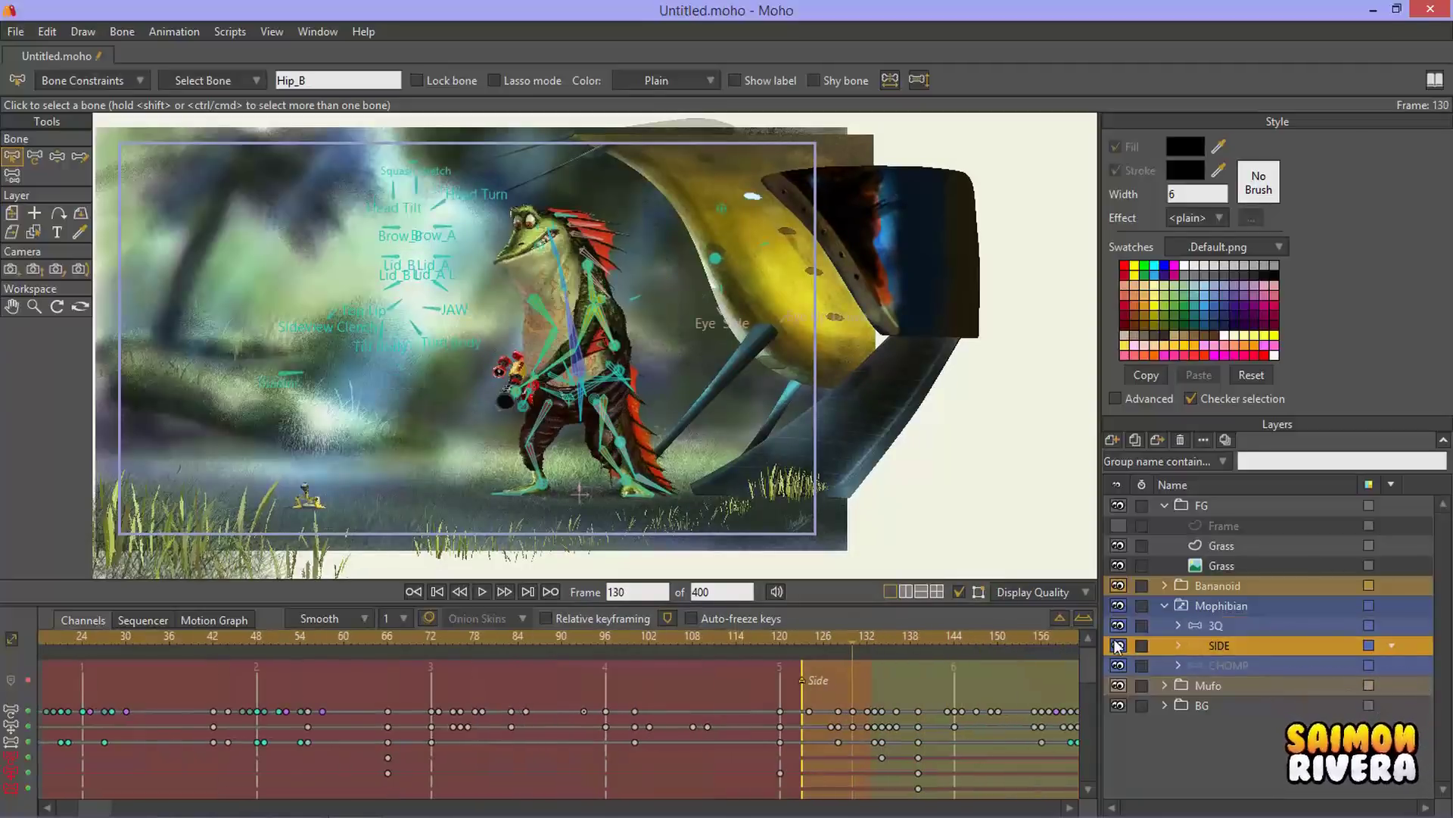
pyautogui.click(1243, 609)
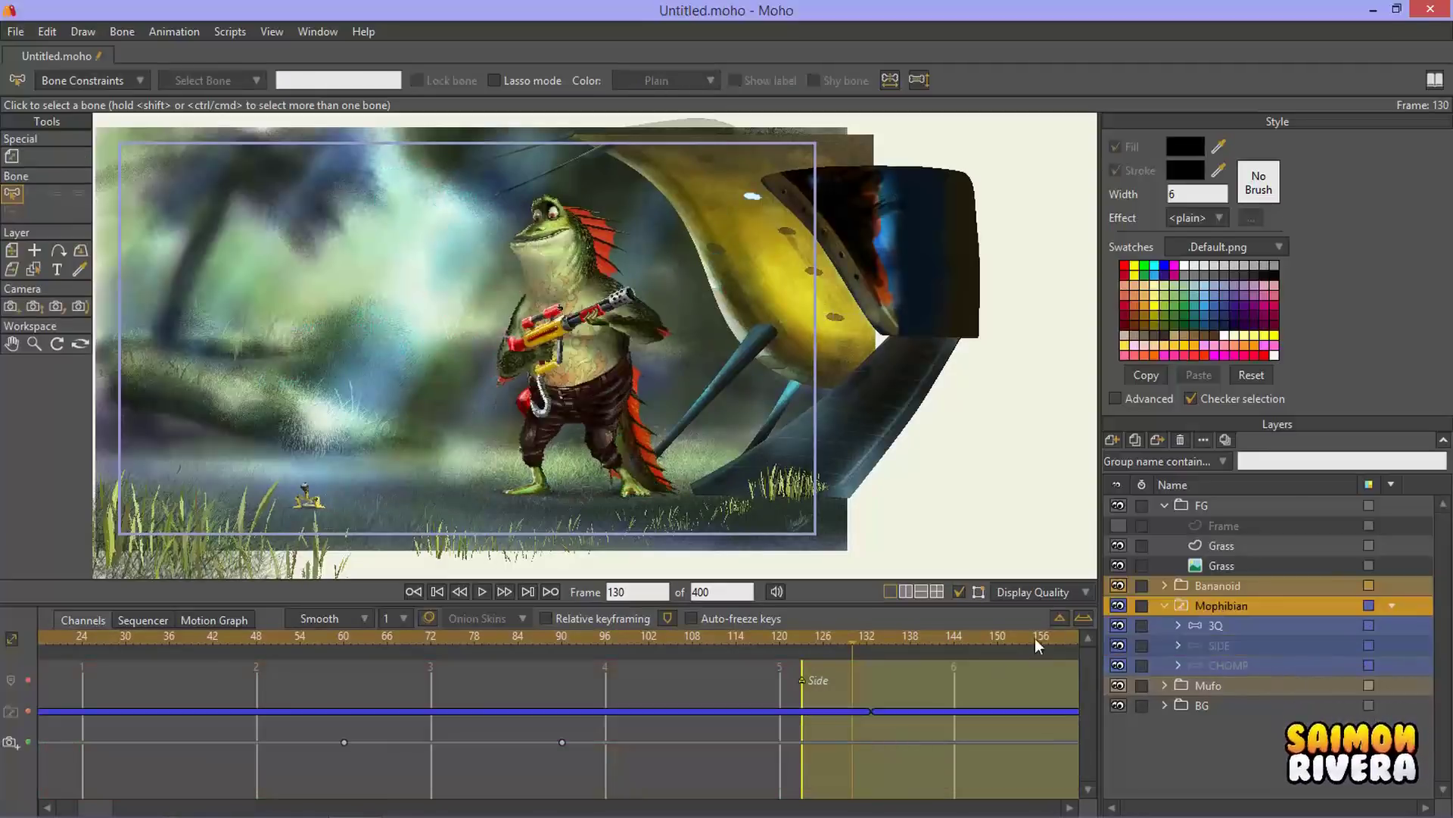
pyautogui.click(890, 637)
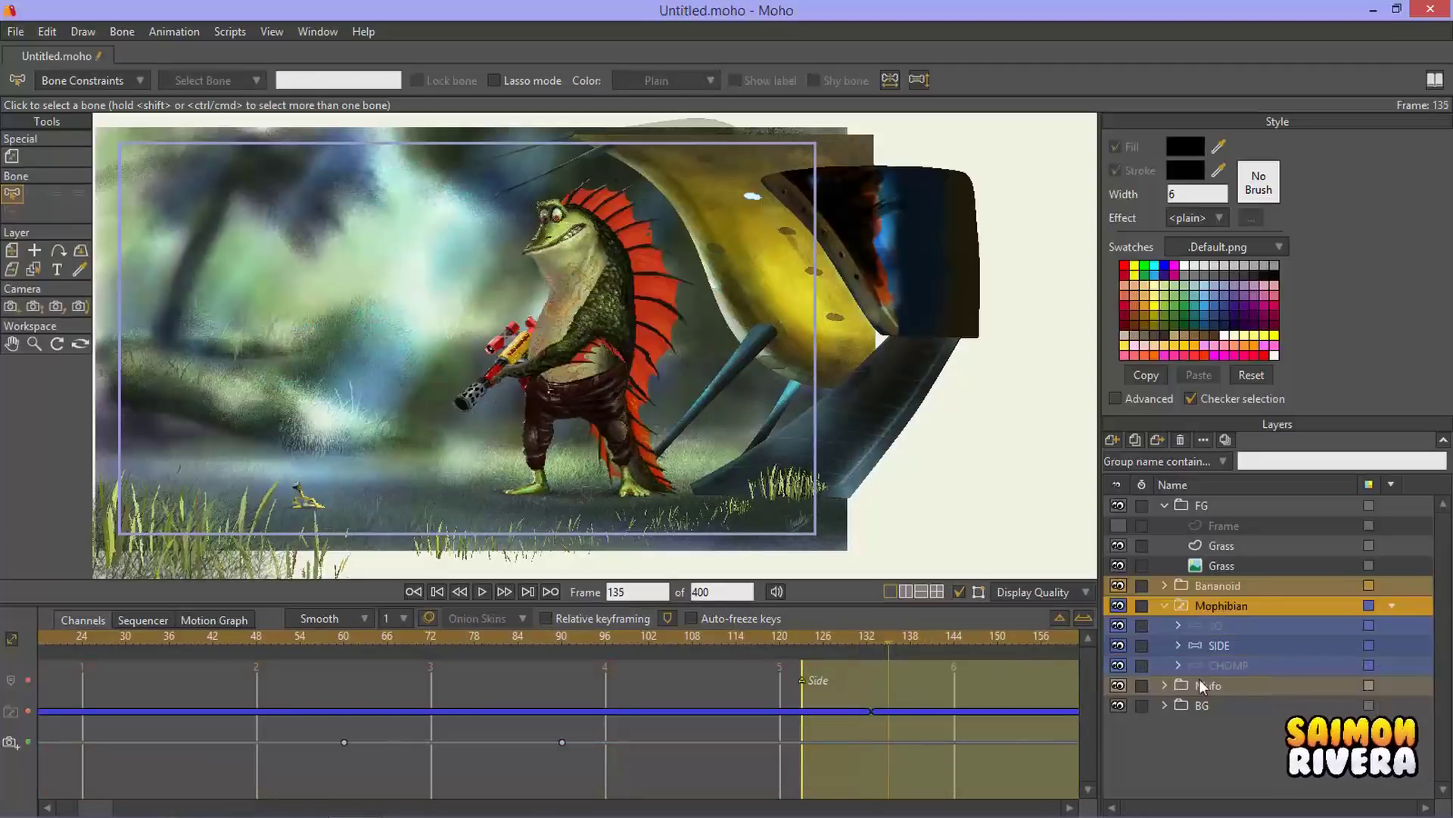
pyautogui.click(1242, 644)
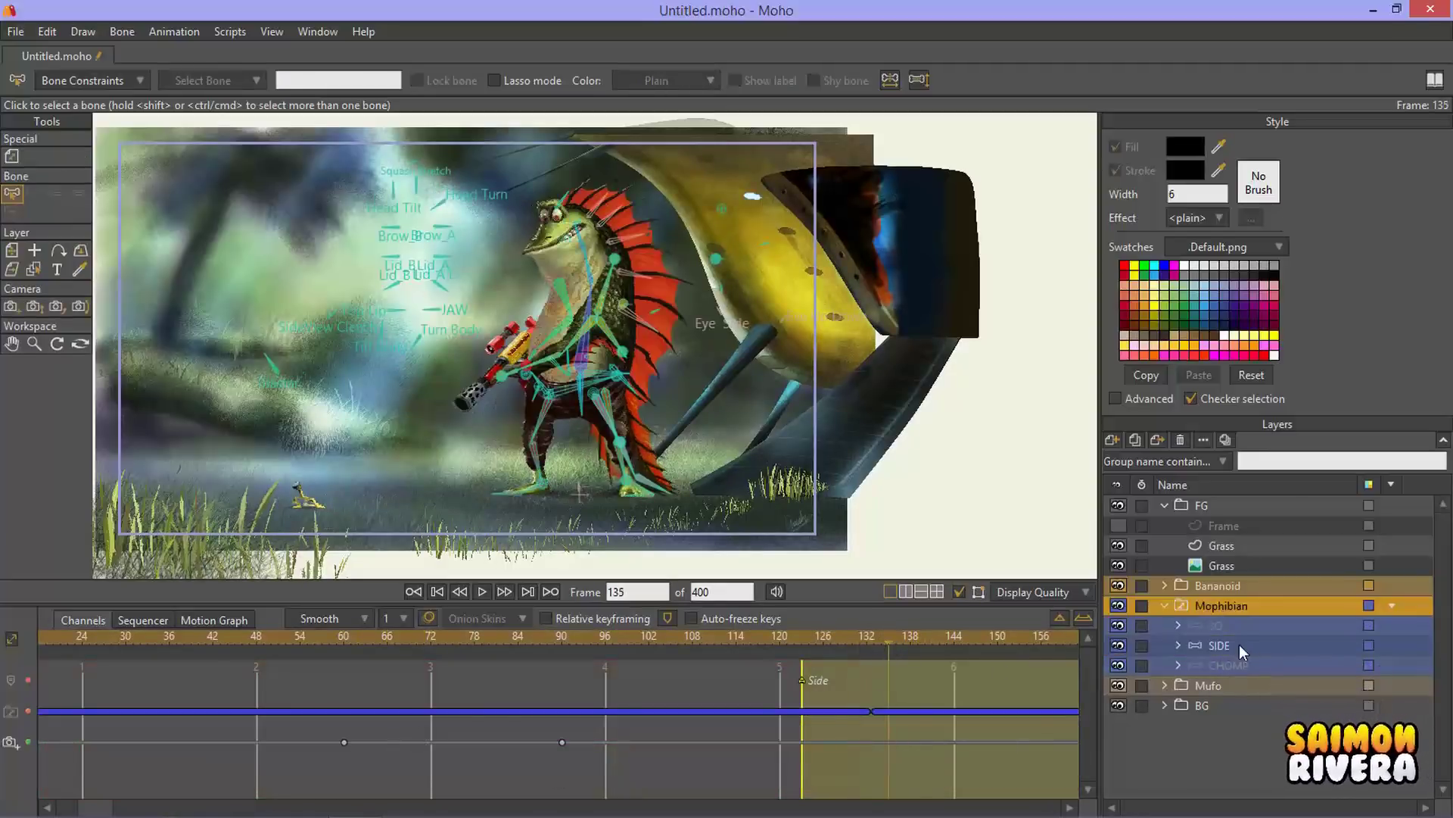
pyautogui.click(1252, 603)
# Step: Examine the Mophibian switch change at frames 195 and 197
pyautogui.moveTo(93, 809); pyautogui.dragTo(244, 808)
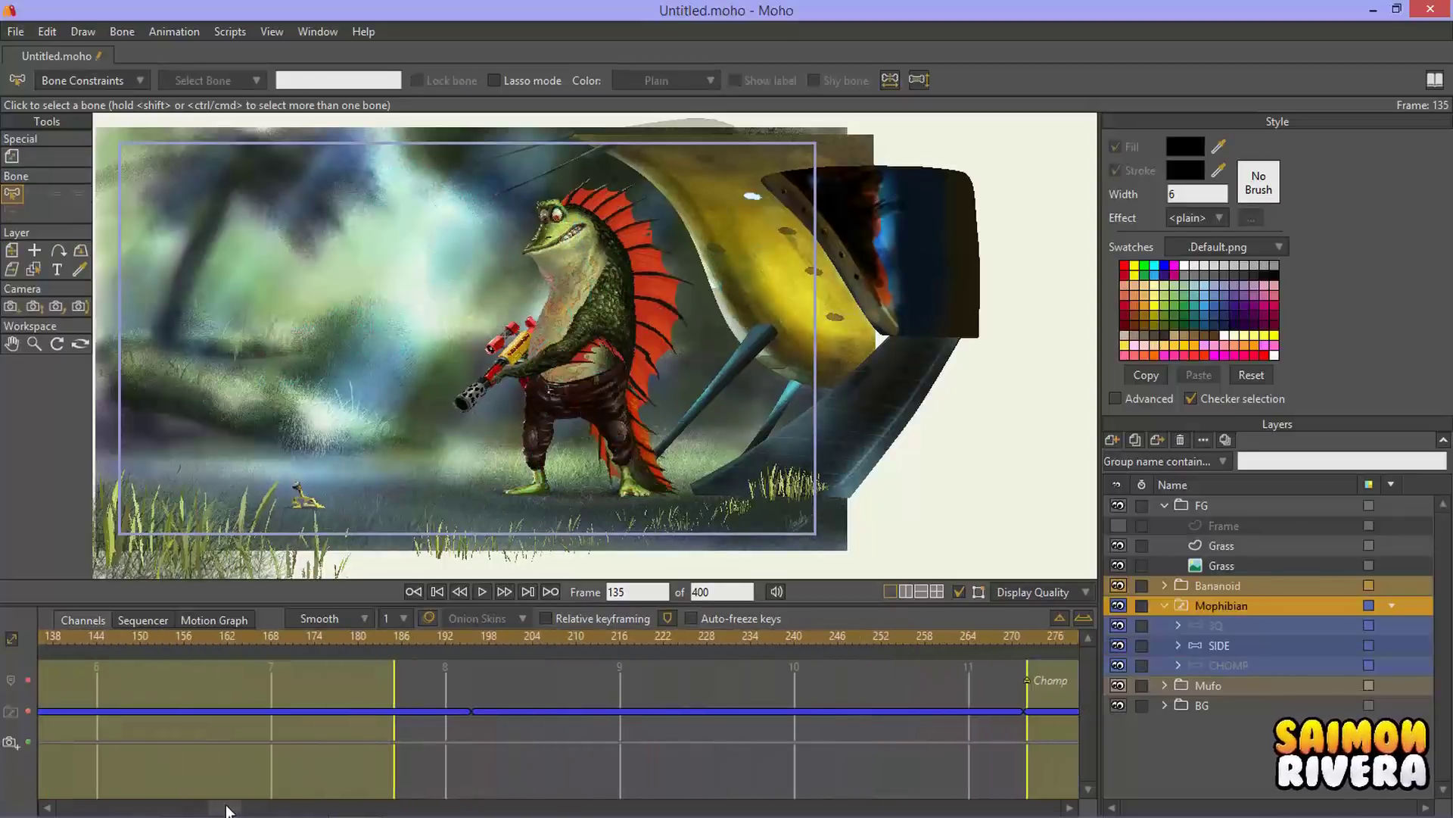
pyautogui.click(471, 638)
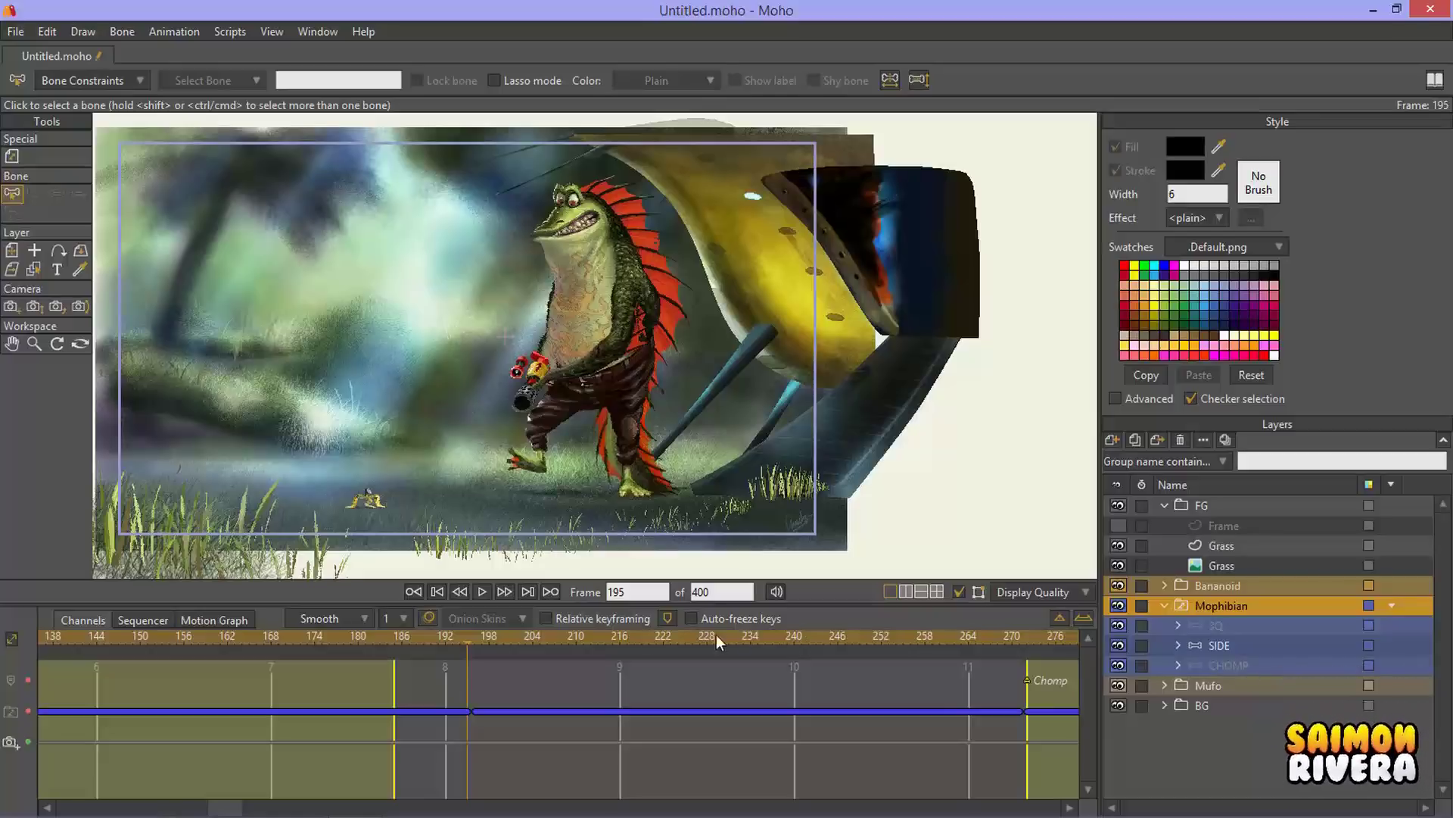
pyautogui.click(479, 638)
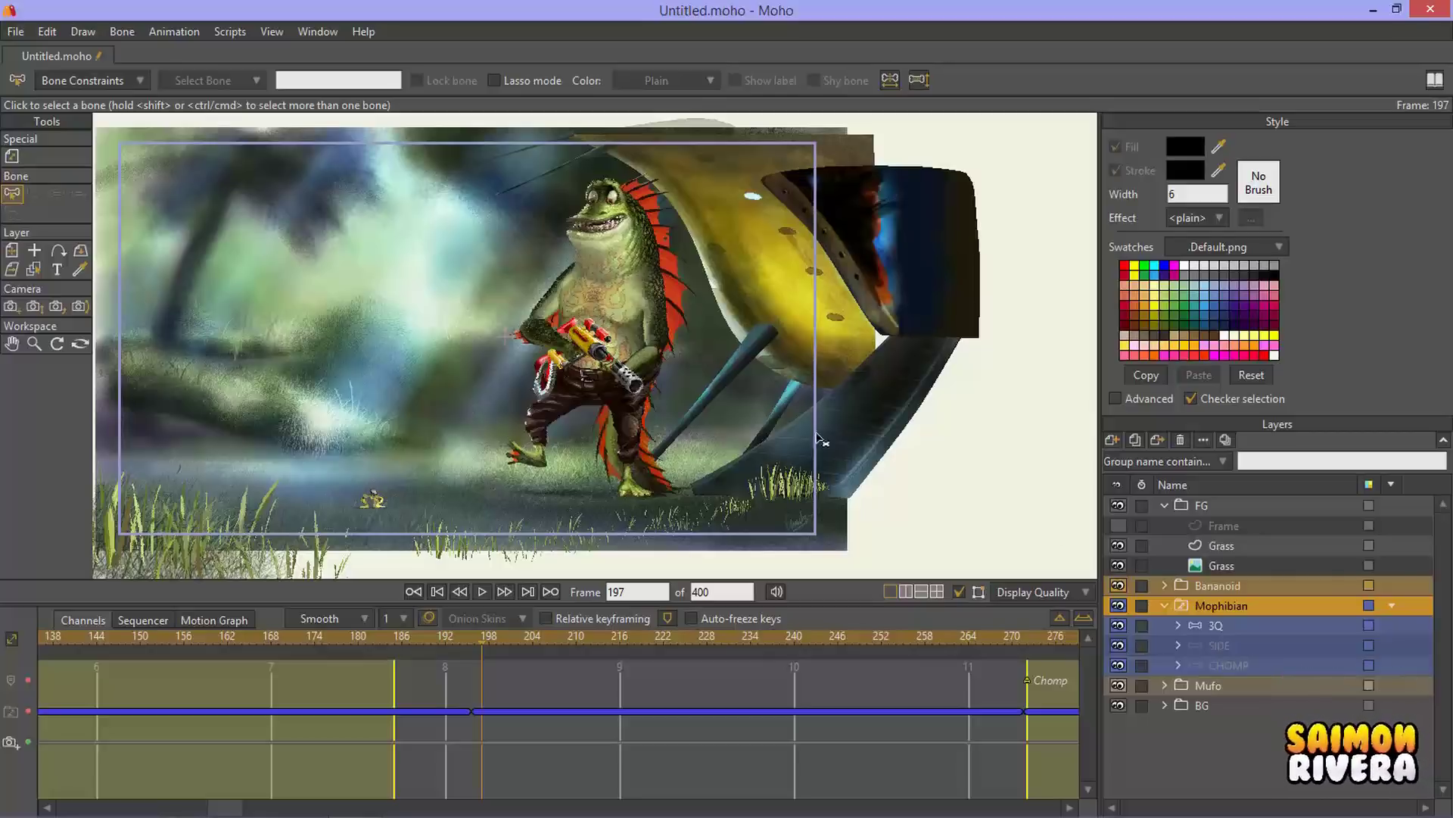
# Step: Examine the character around the Chomp marker at frames 273 and 272, and at its end at frames 297 and 298
pyautogui.hscroll(5, 228, 805)
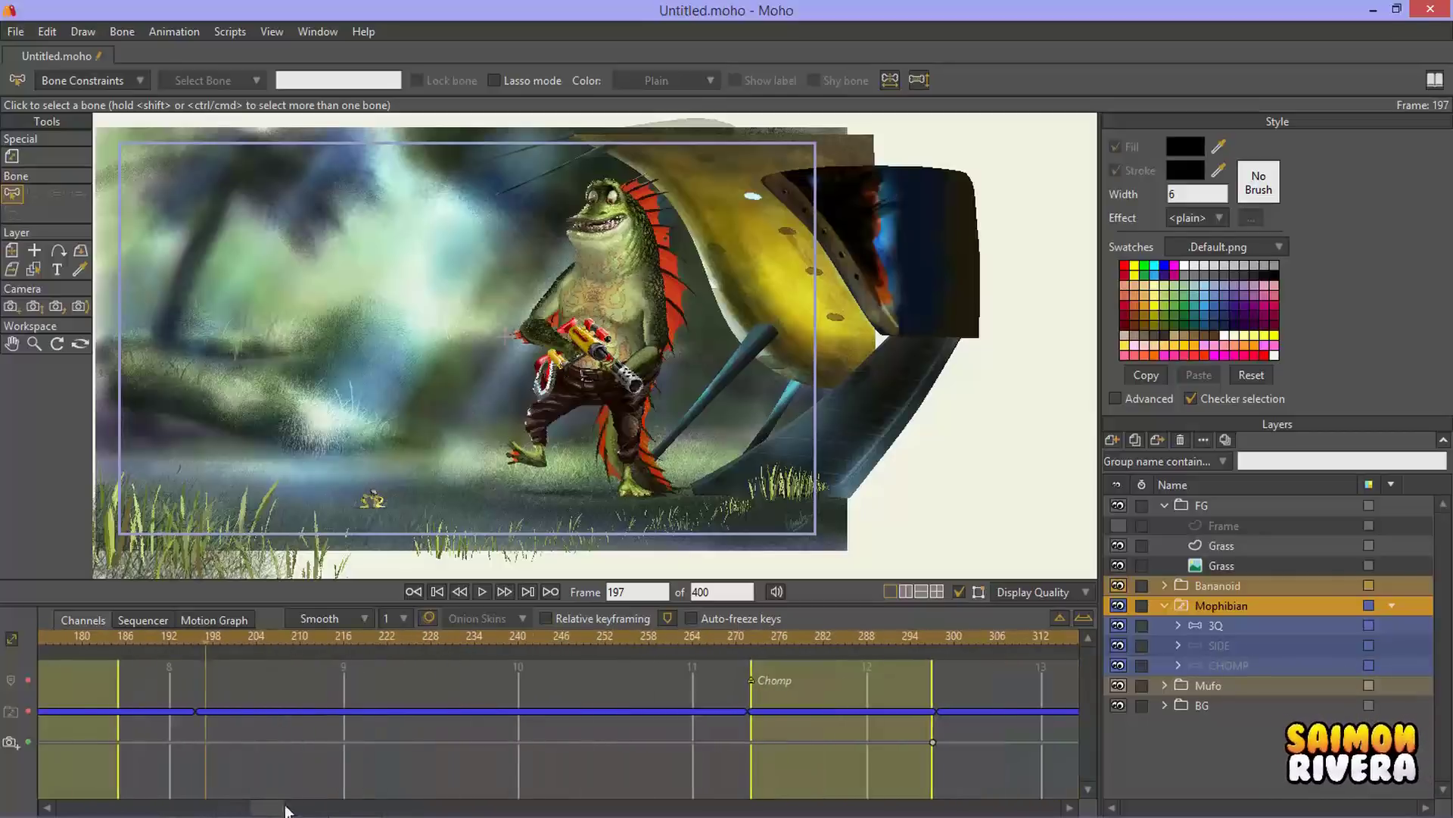
pyautogui.click(712, 638)
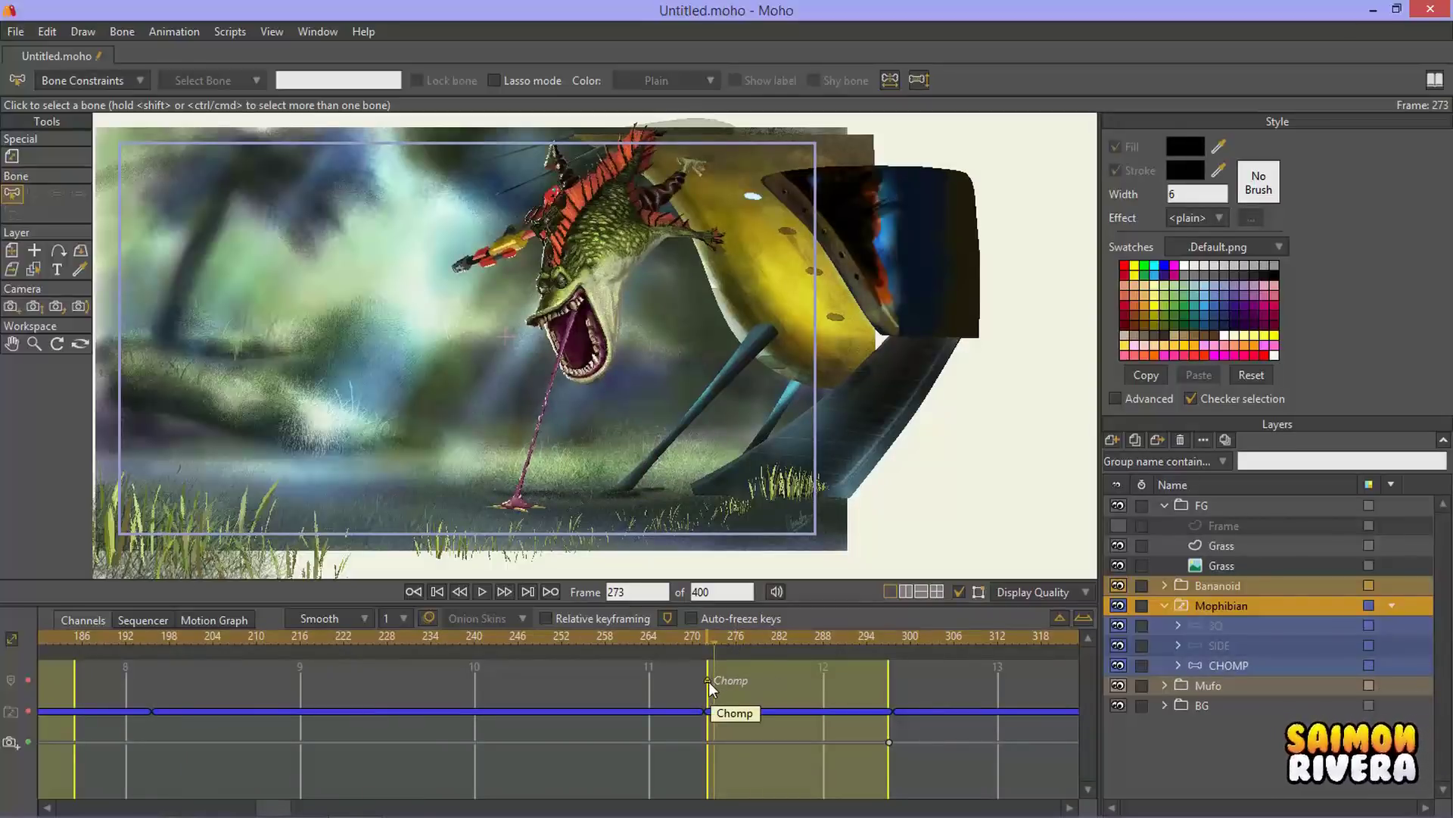
pyautogui.click(708, 639)
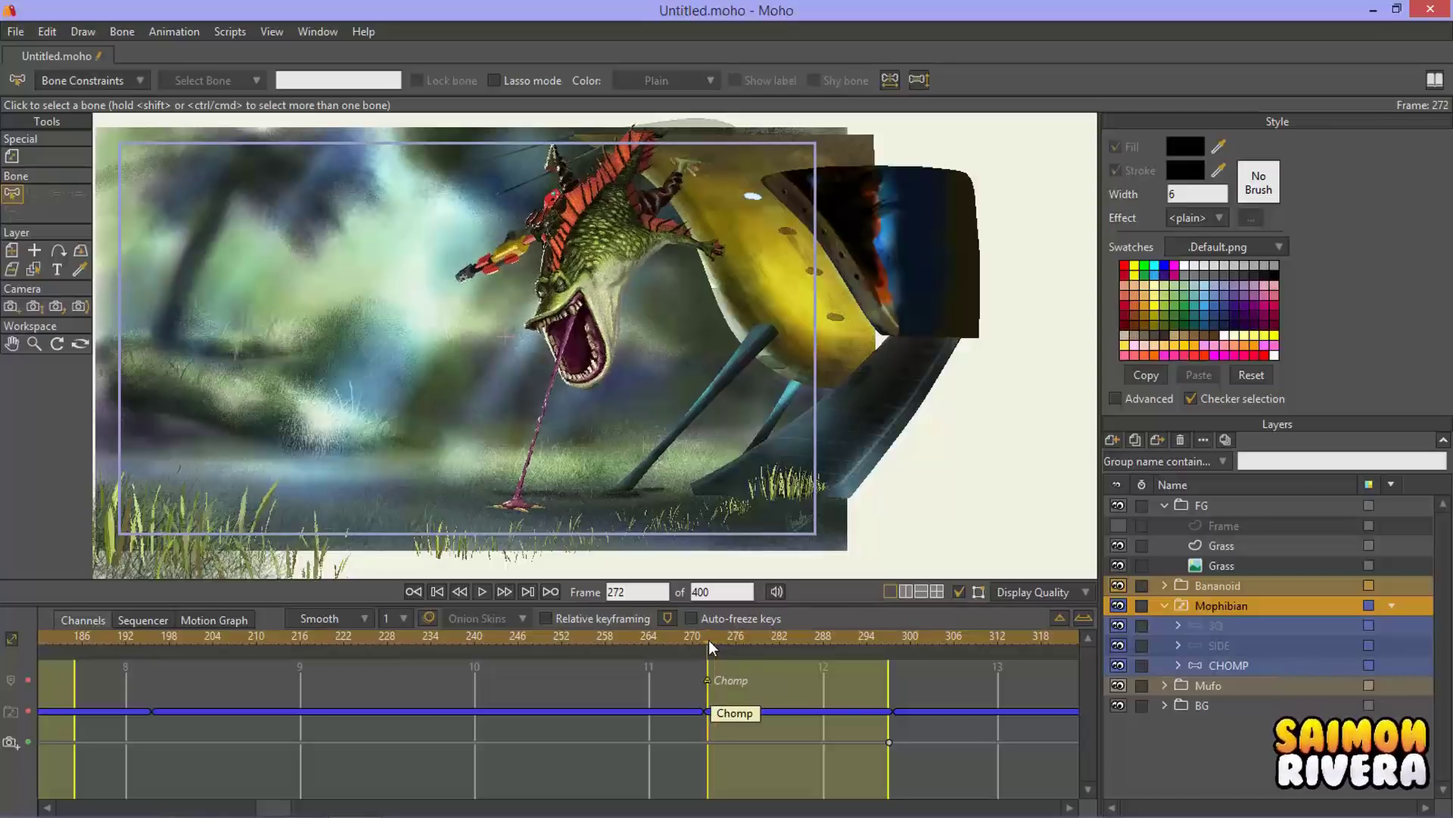
pyautogui.click(892, 638)
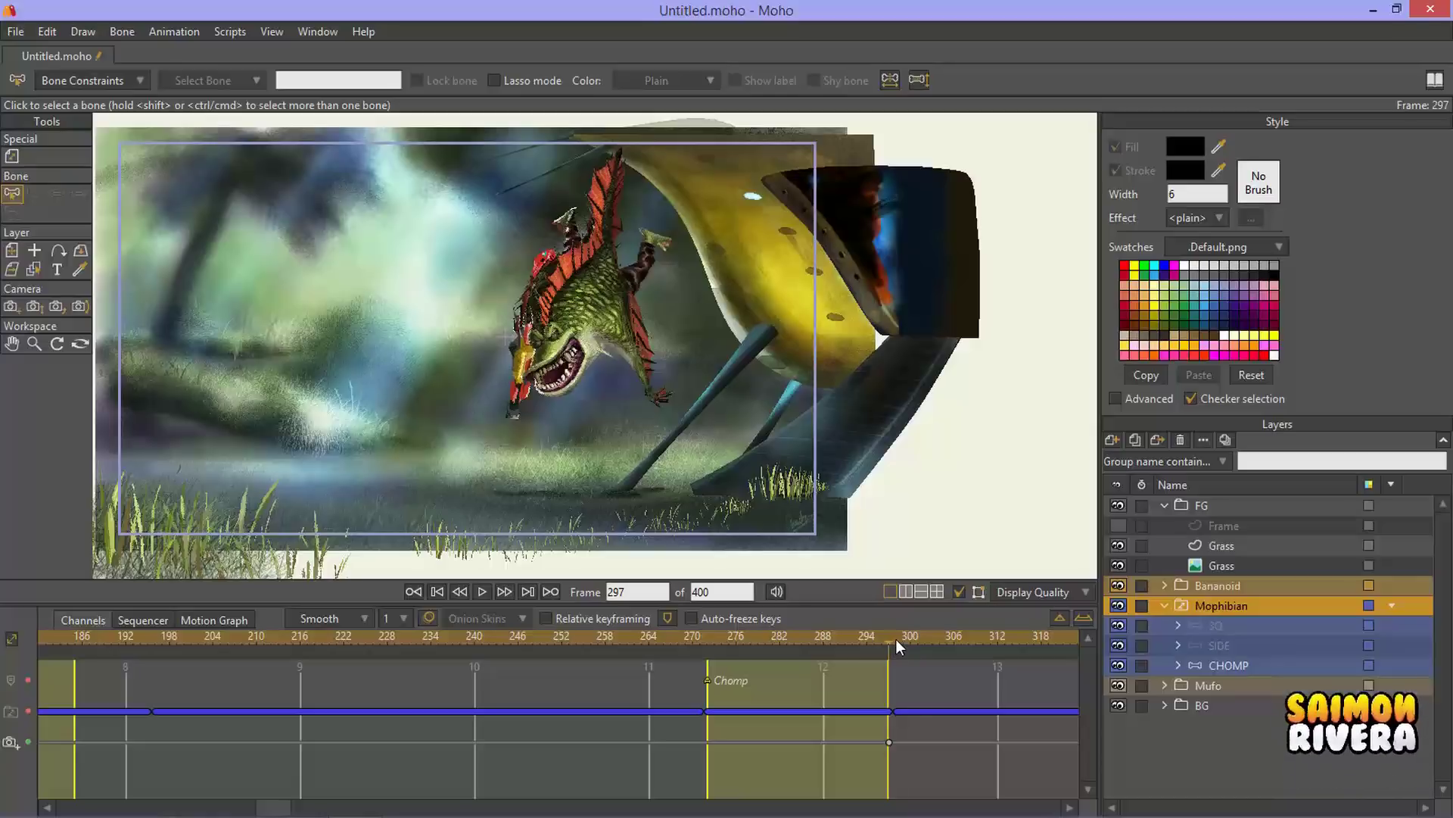
pyautogui.click(897, 639)
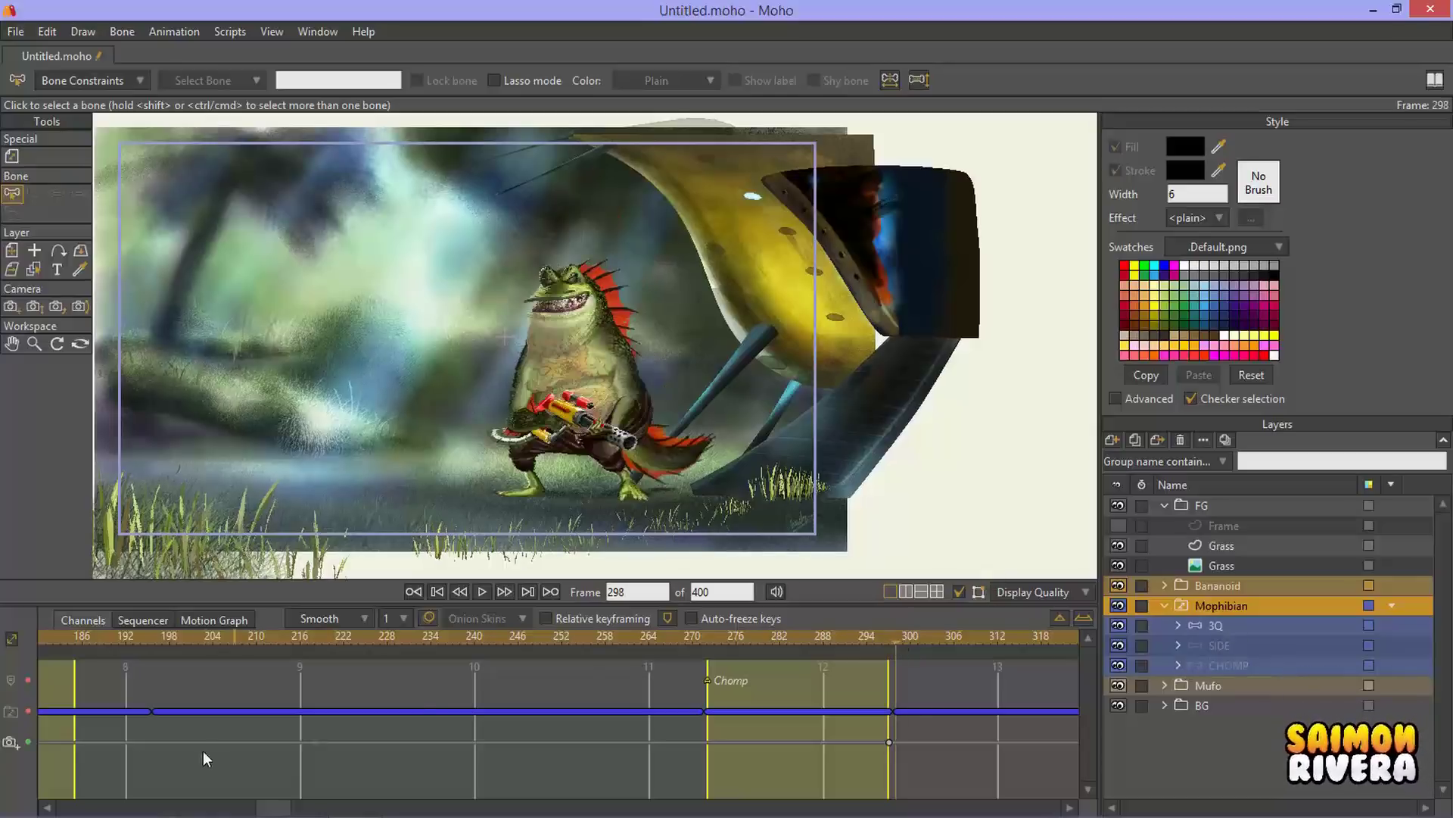
# Step: Compare the SIDE, CHOMP and 3Q bone rigs at frame 298 by selecting each layer in turn, ending on CHOMP
pyautogui.moveTo(294, 804); pyautogui.dragTo(324, 804)
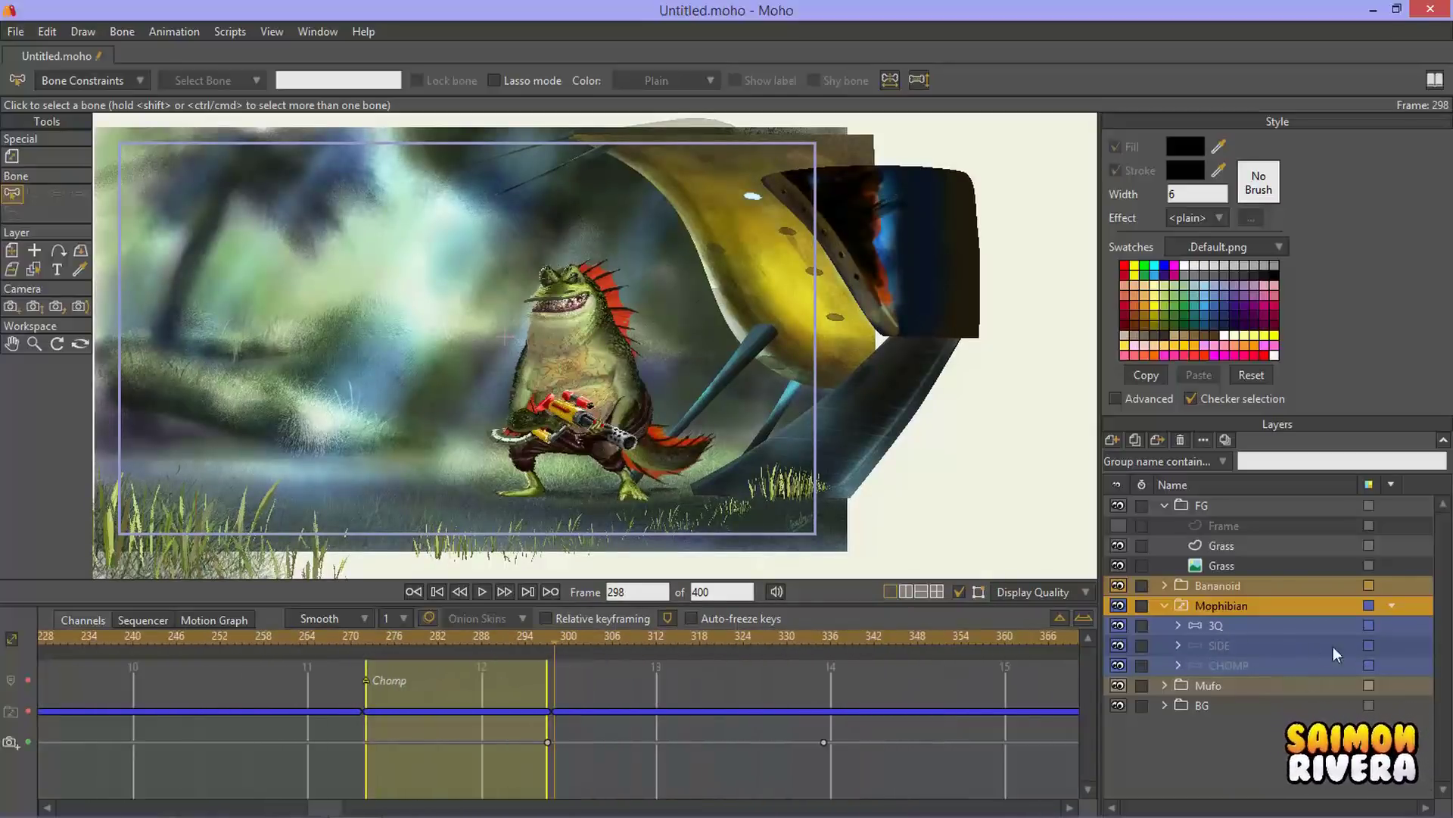
pyautogui.click(1264, 647)
pyautogui.click(1261, 665)
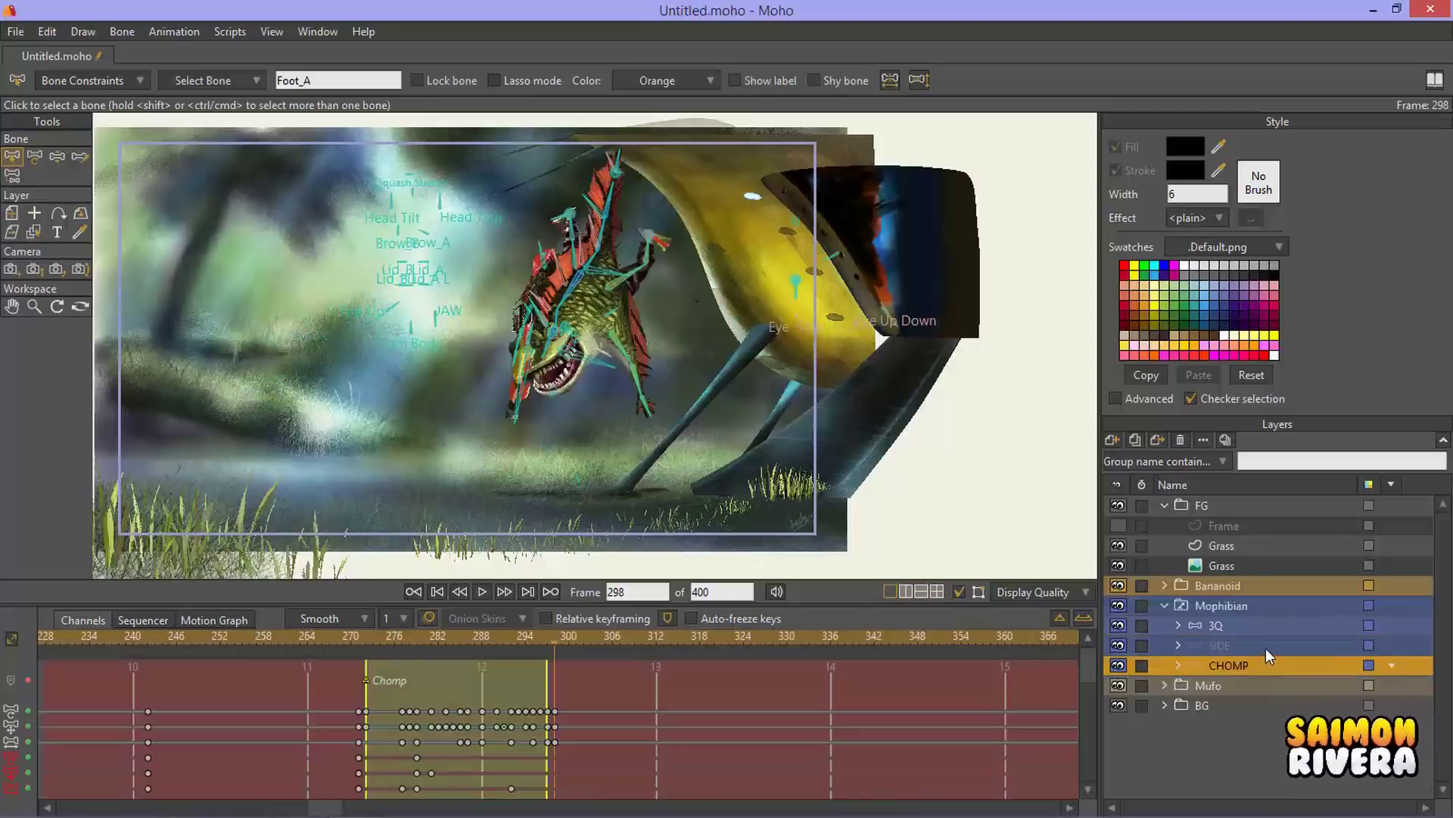
pyautogui.click(1266, 648)
pyautogui.click(1262, 628)
pyautogui.click(1255, 643)
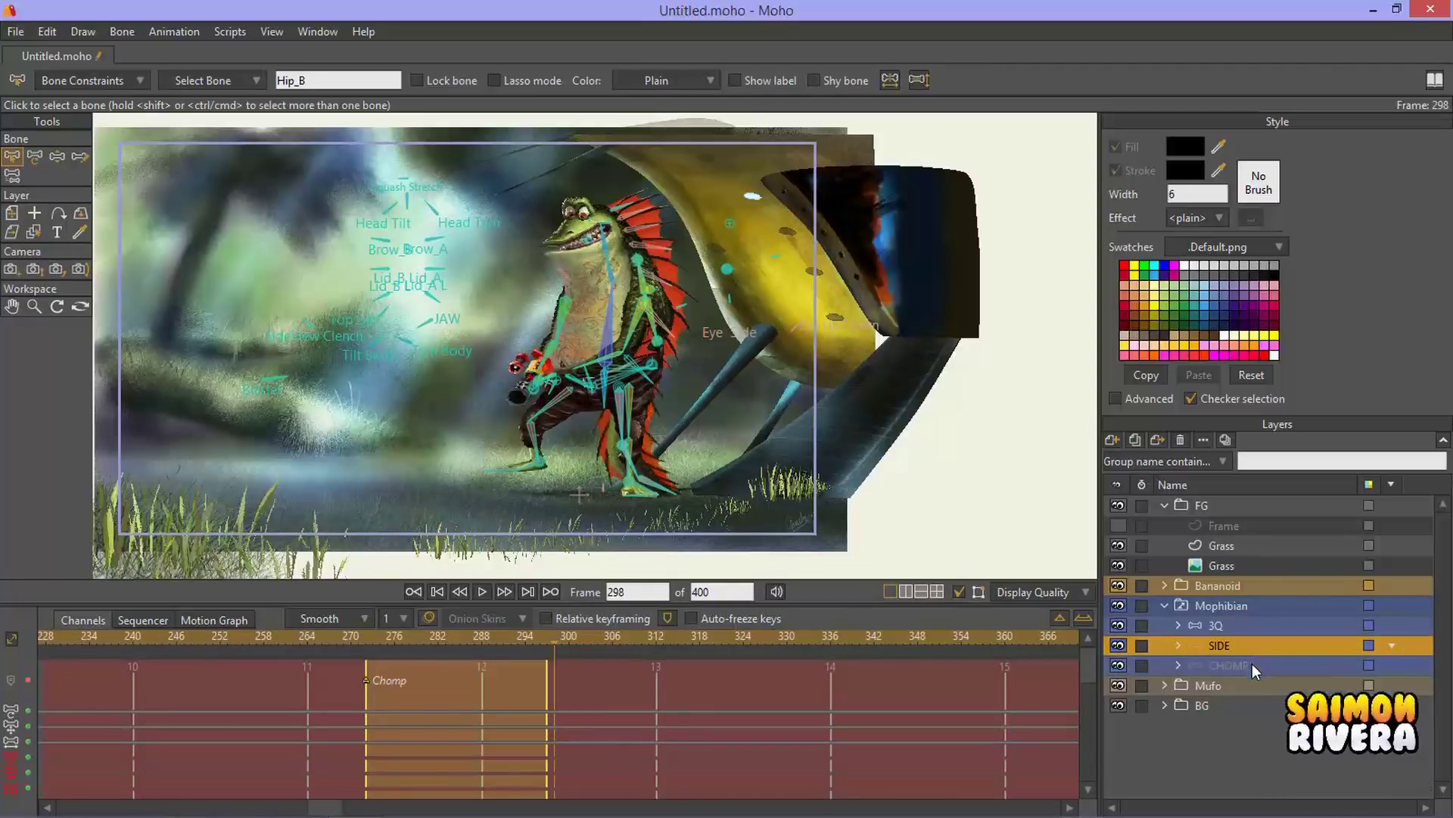
pyautogui.click(1252, 663)
pyautogui.click(1255, 626)
pyautogui.click(1249, 648)
pyautogui.click(1247, 659)
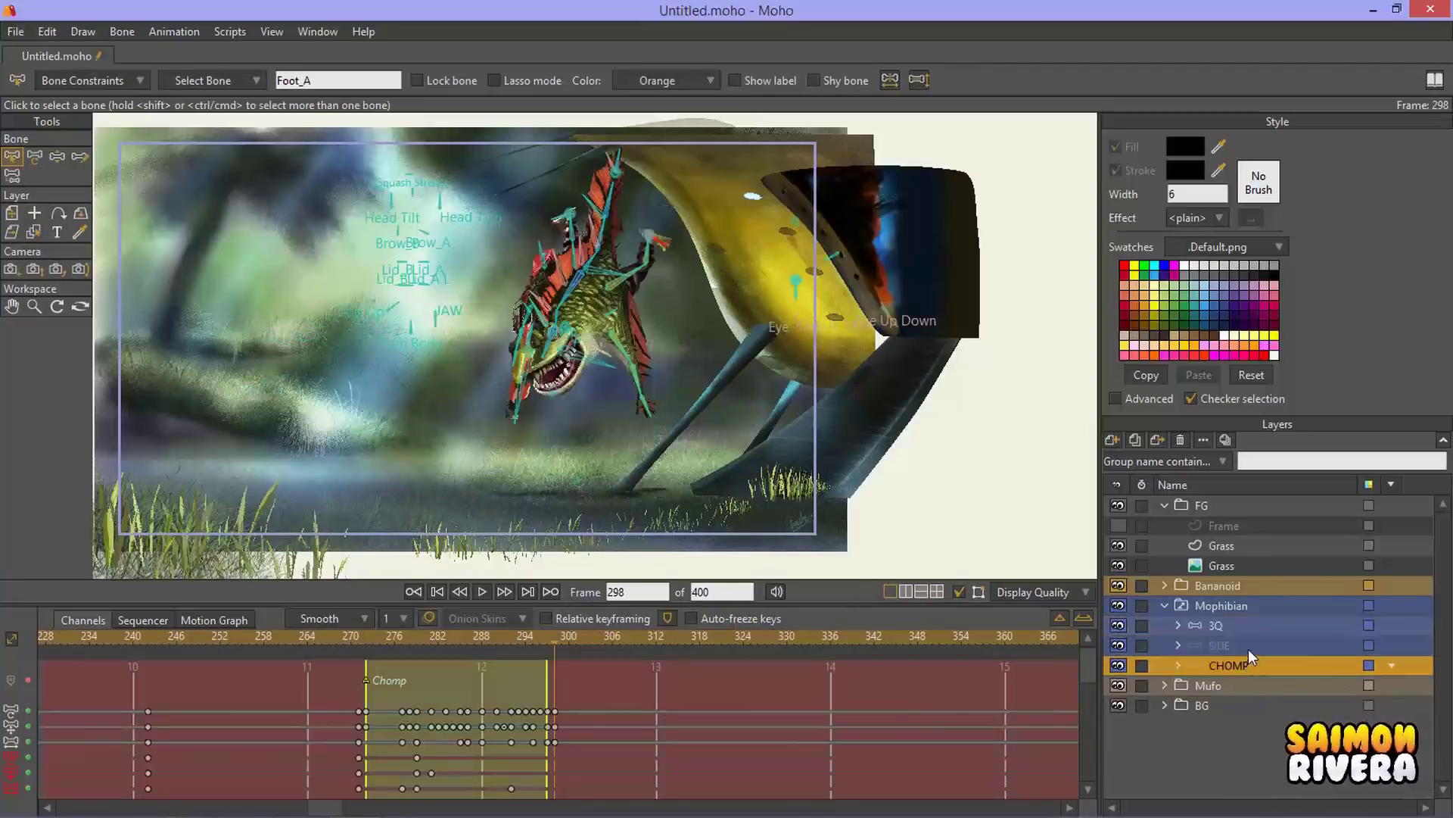
pyautogui.click(1248, 648)
pyautogui.click(1255, 629)
pyautogui.click(1253, 648)
pyautogui.click(1251, 662)
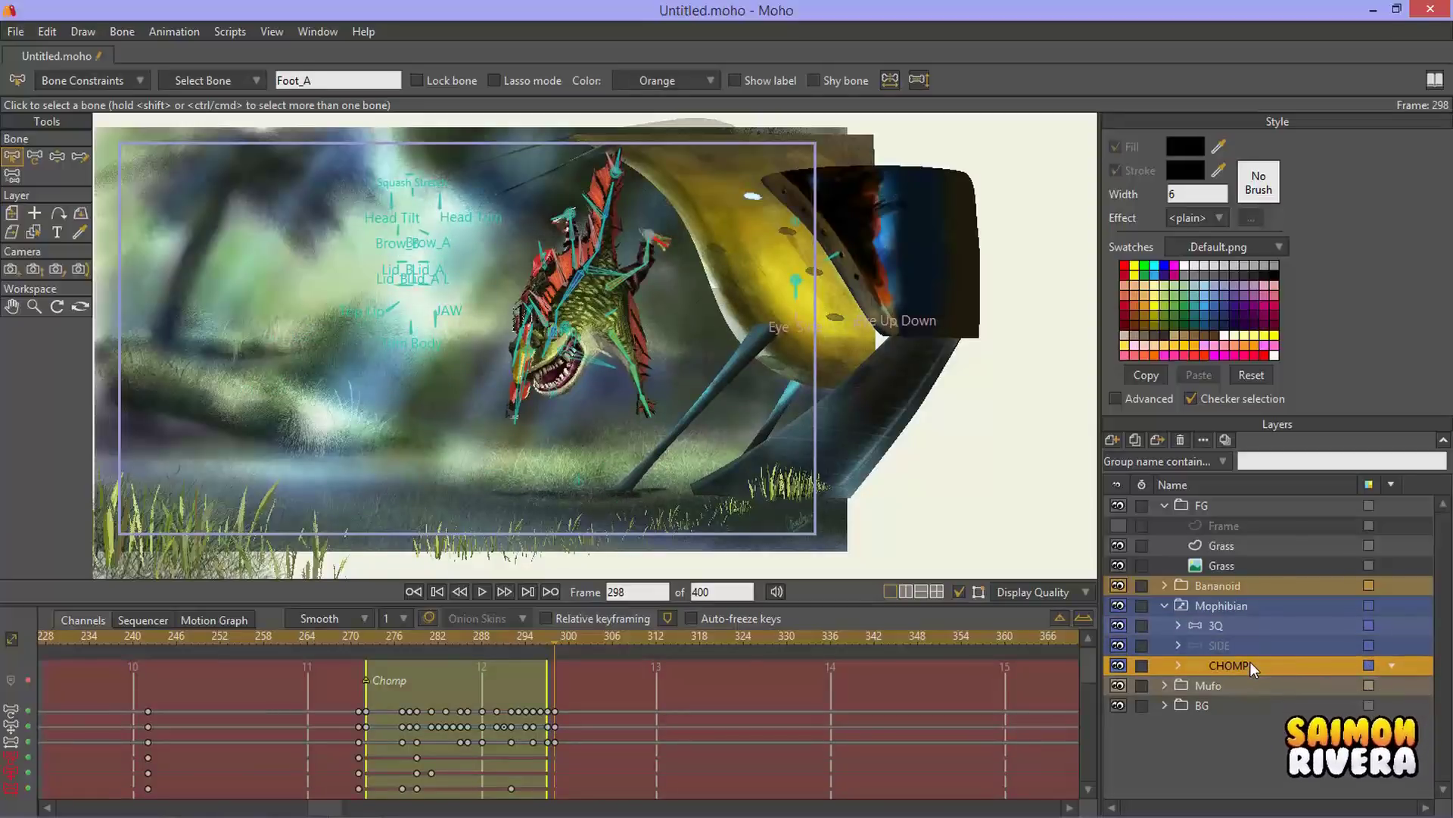
# Step: Reselect the Mophibian switch layer and scrub the closing close-up between frames 335 and 381, stopping at frame 362
pyautogui.click(1221, 604)
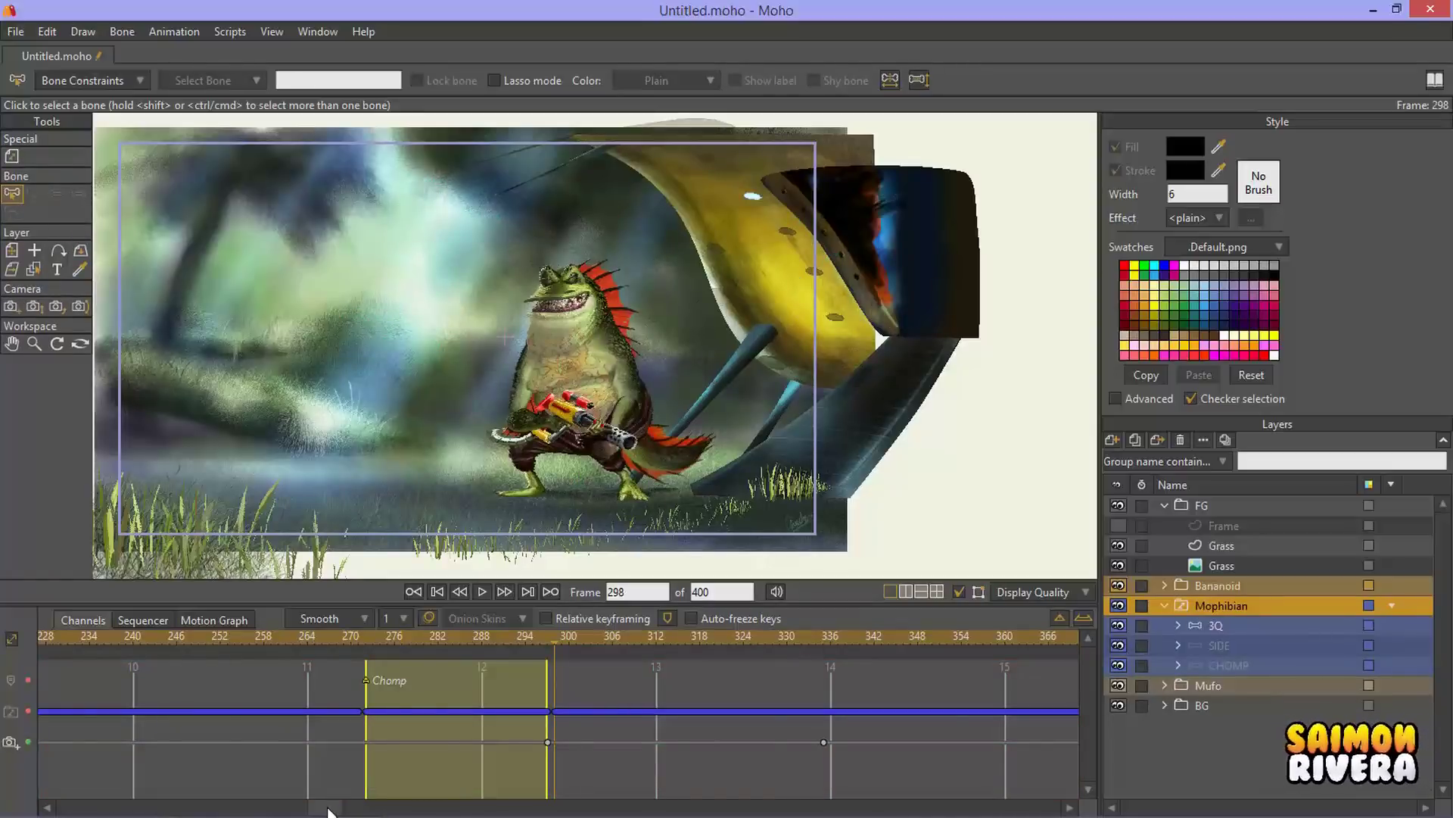
pyautogui.moveTo(325, 807); pyautogui.dragTo(405, 809)
pyautogui.click(365, 638)
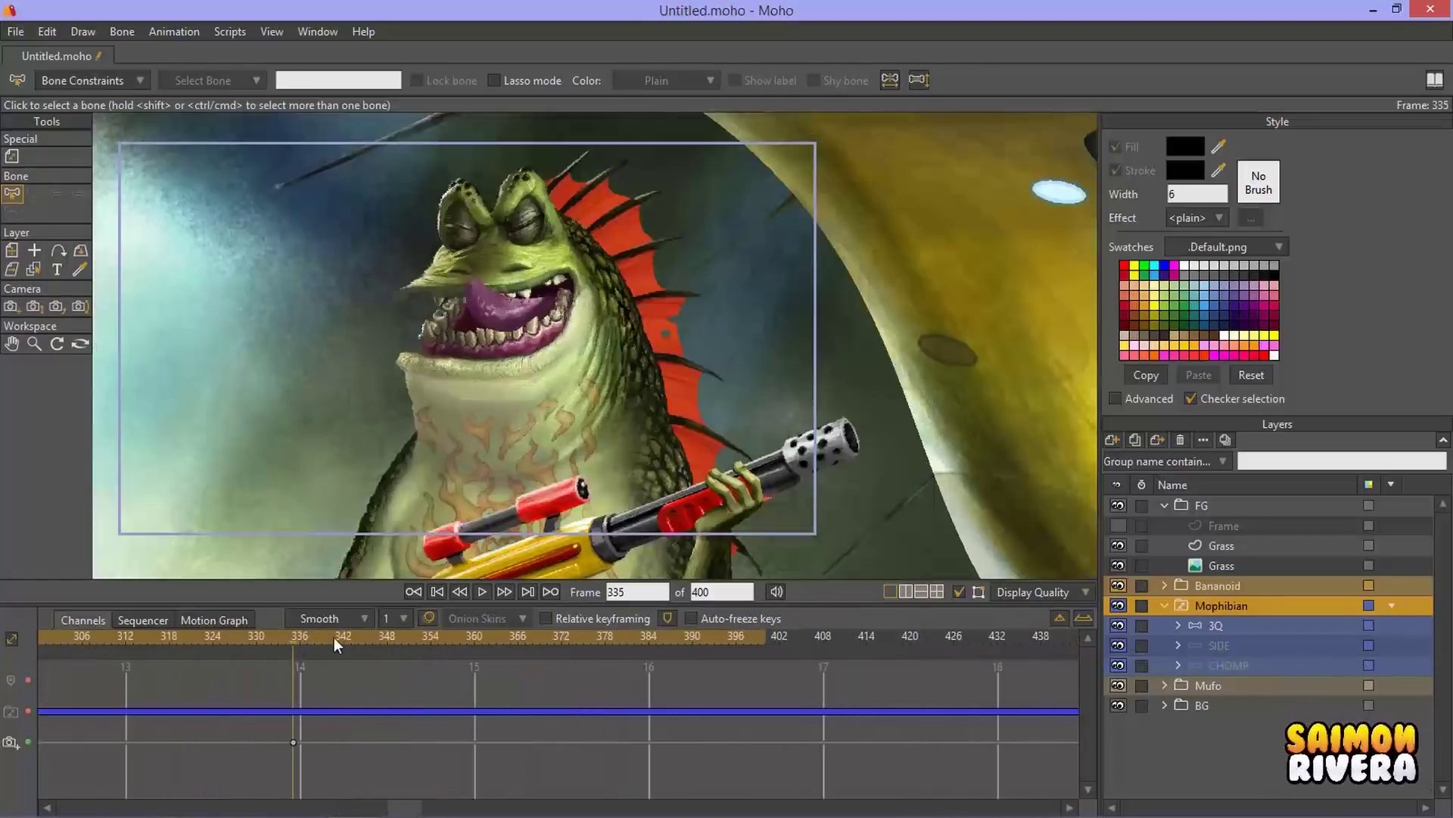
pyautogui.moveTo(403, 642); pyautogui.dragTo(664, 648)
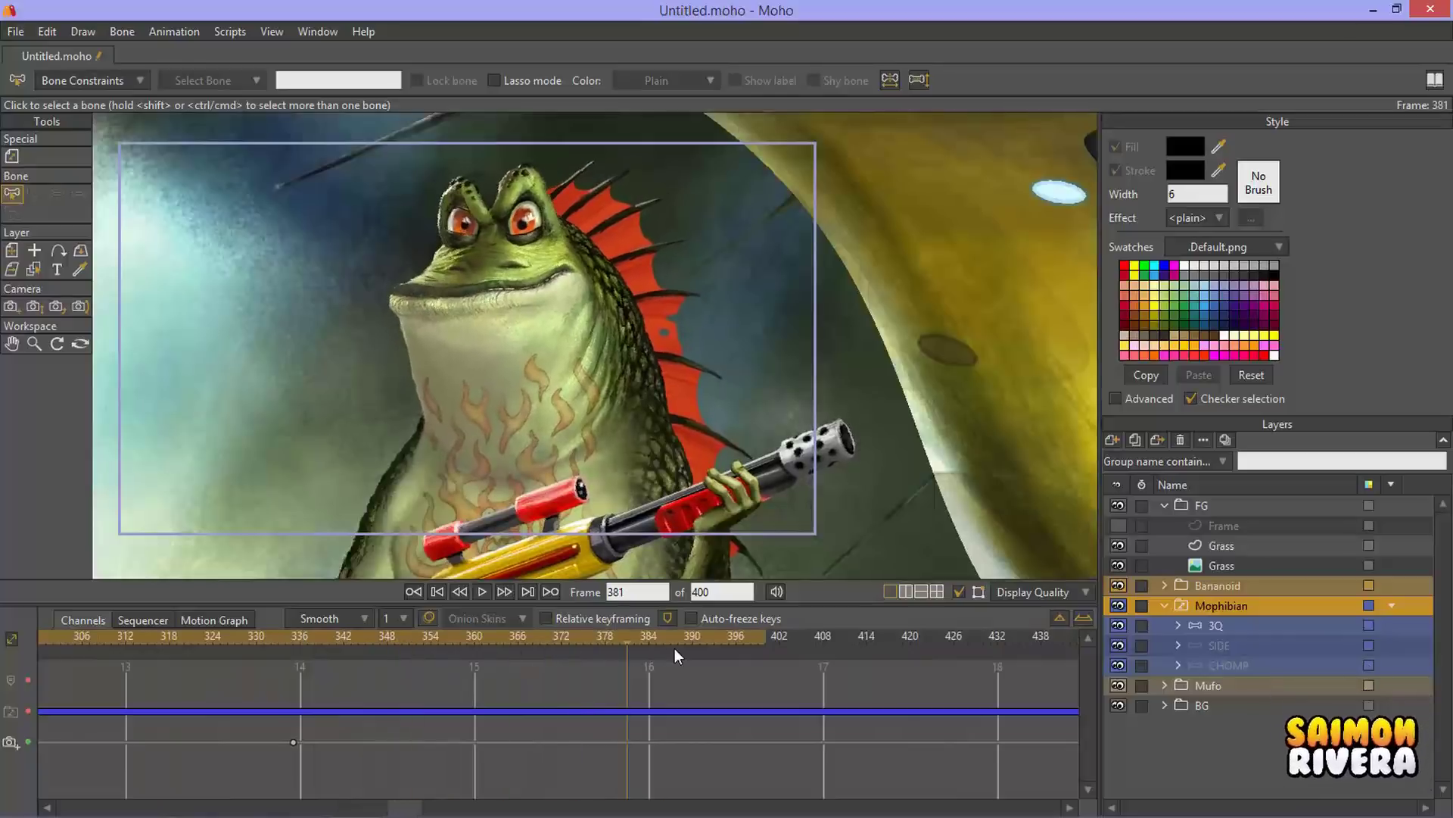
pyautogui.moveTo(434, 644); pyautogui.dragTo(489, 643)
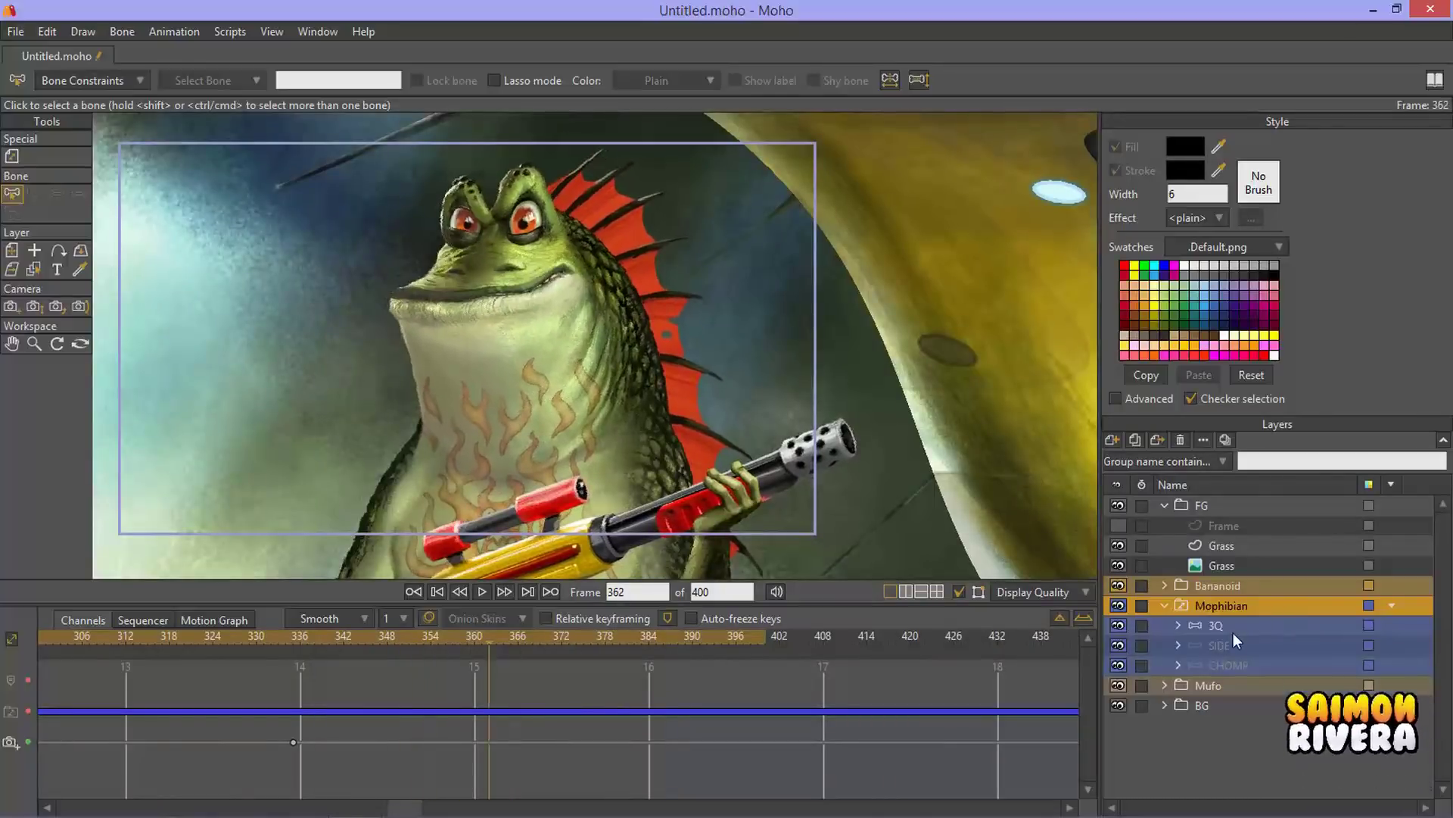
# Step: Expand the 3Q layer and collapse its TORSO group to review the body-part layers inside
pyautogui.click(1180, 625)
pyautogui.scroll(-1, 1255, 680)
pyautogui.click(1193, 666)
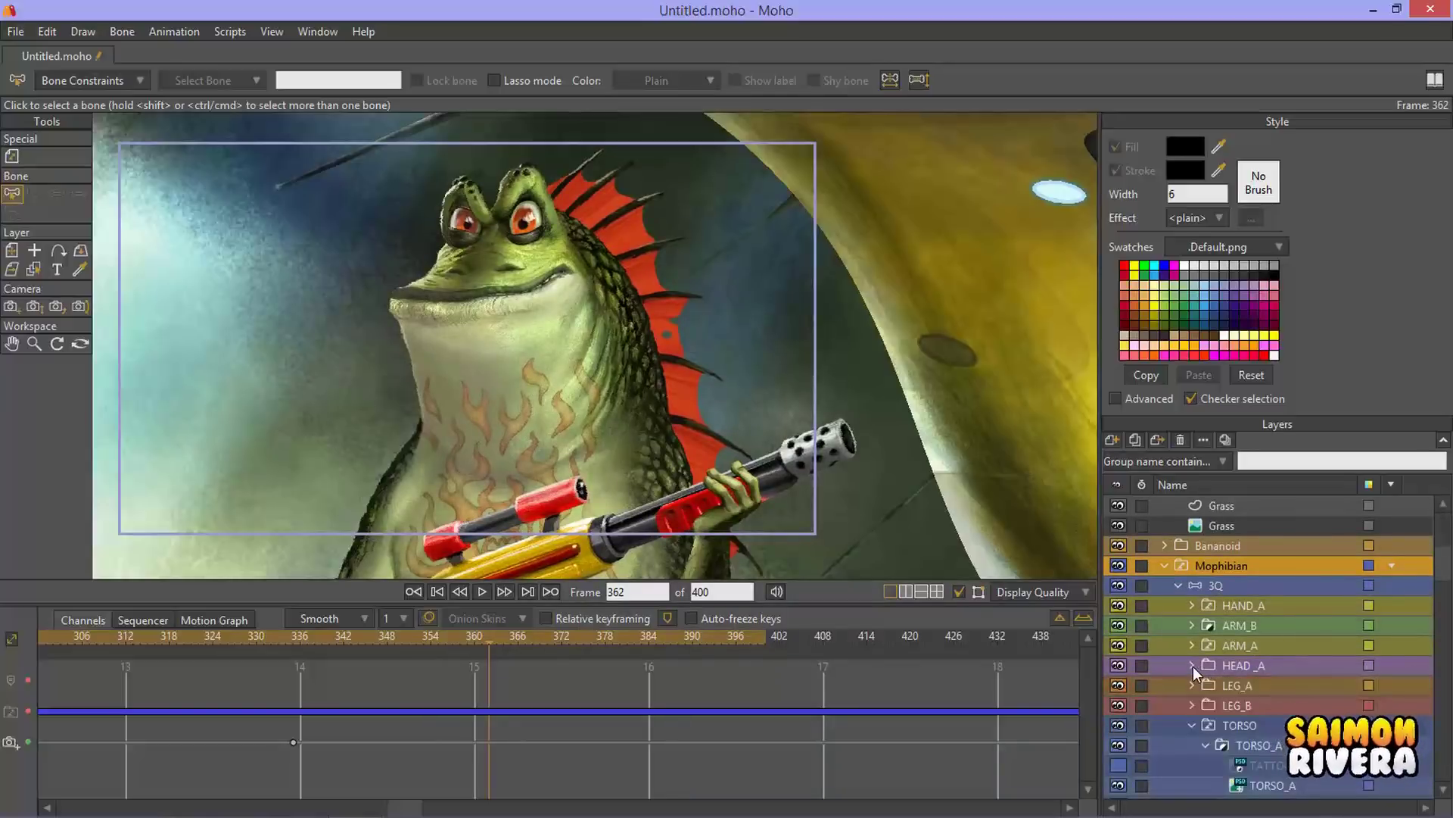
pyautogui.scroll(-2, 1198, 677)
pyautogui.click(1191, 666)
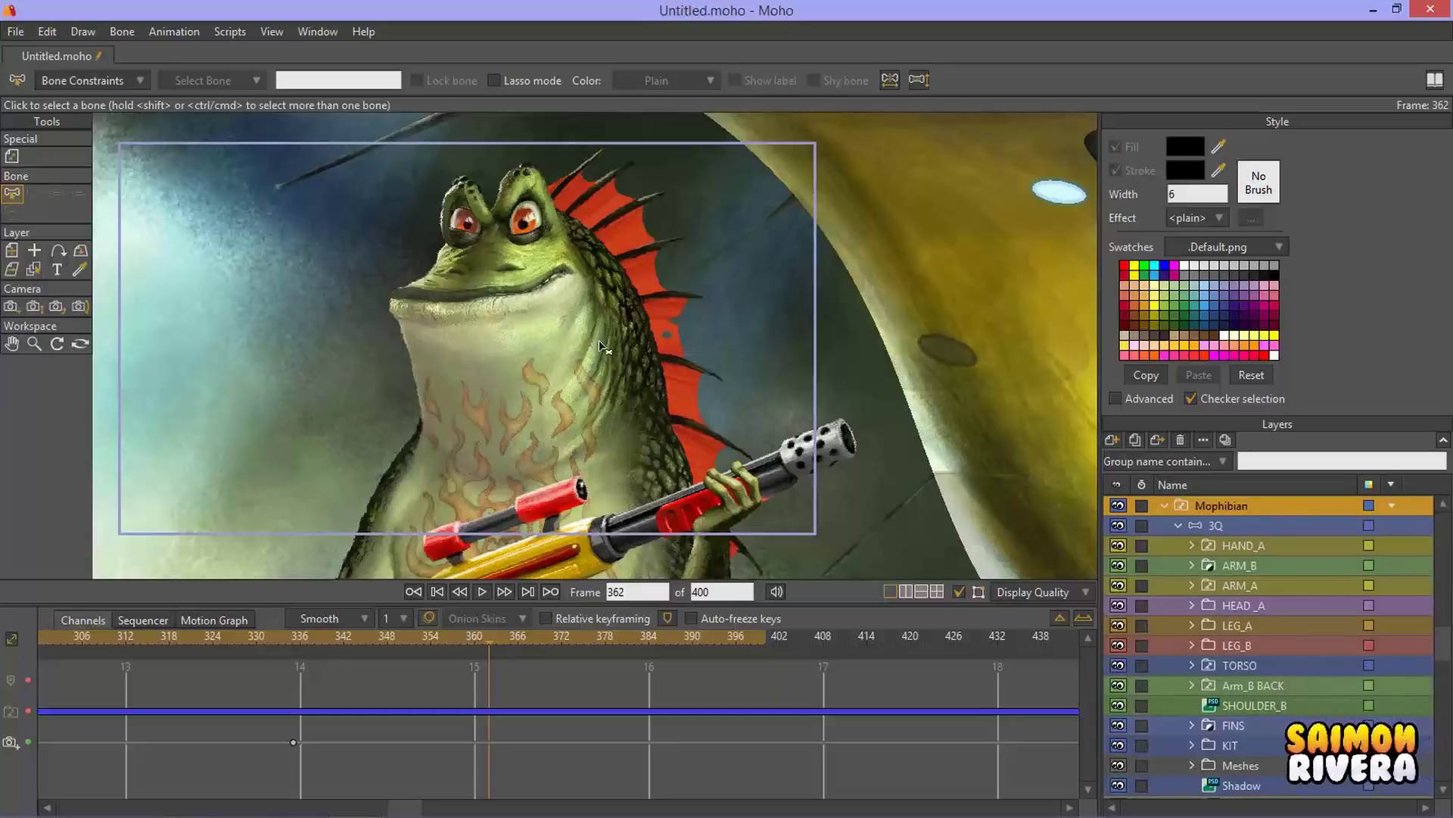
pyautogui.scroll(-1, 1165, 662)
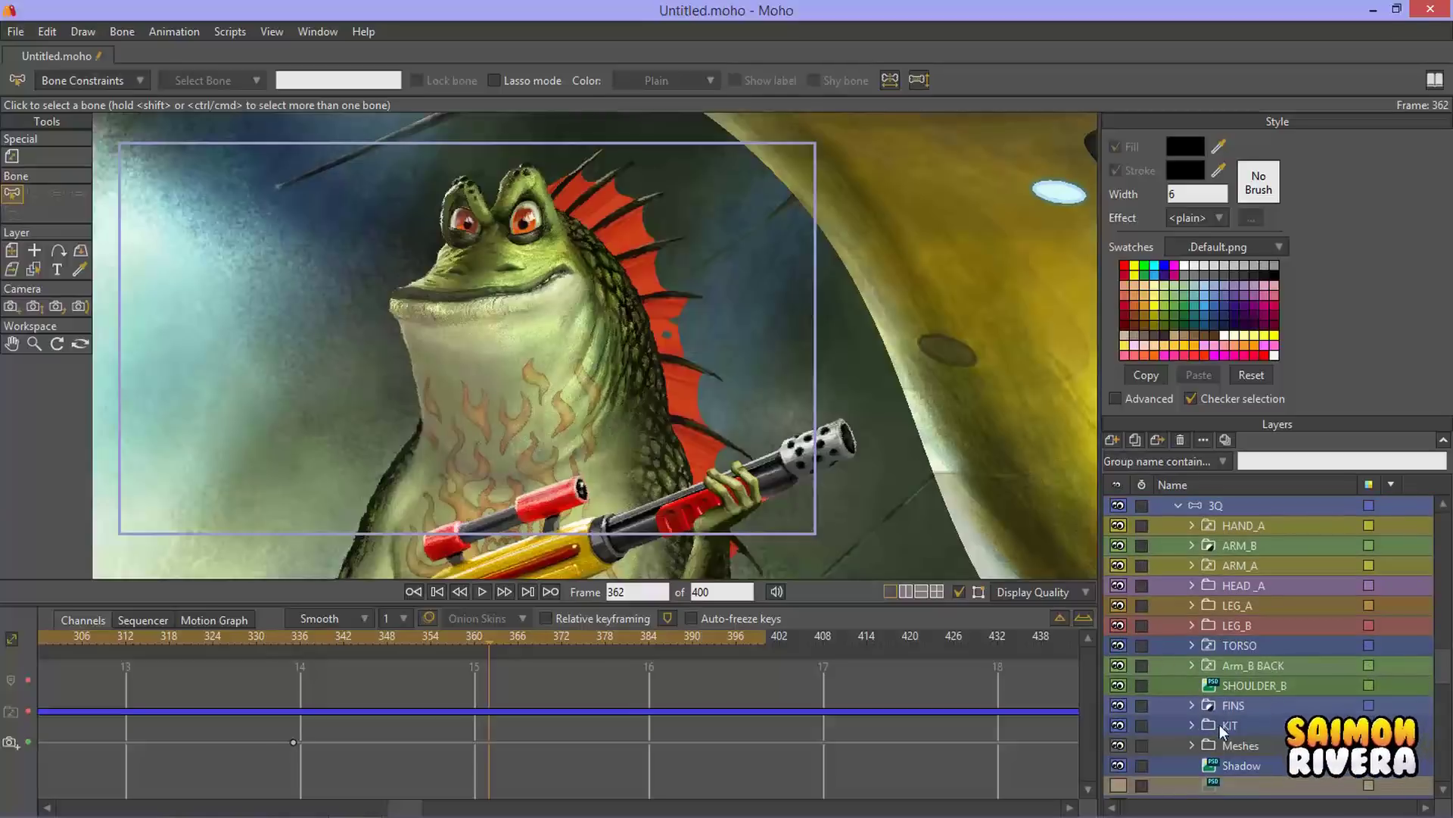
# Step: Expand the Meshes group, select TORSO_A Mesh and scrub the torso's deformation through the closing close-up, stopping at frame 363
pyautogui.click(1234, 749)
pyautogui.click(1194, 746)
pyautogui.scroll(-3, 1227, 738)
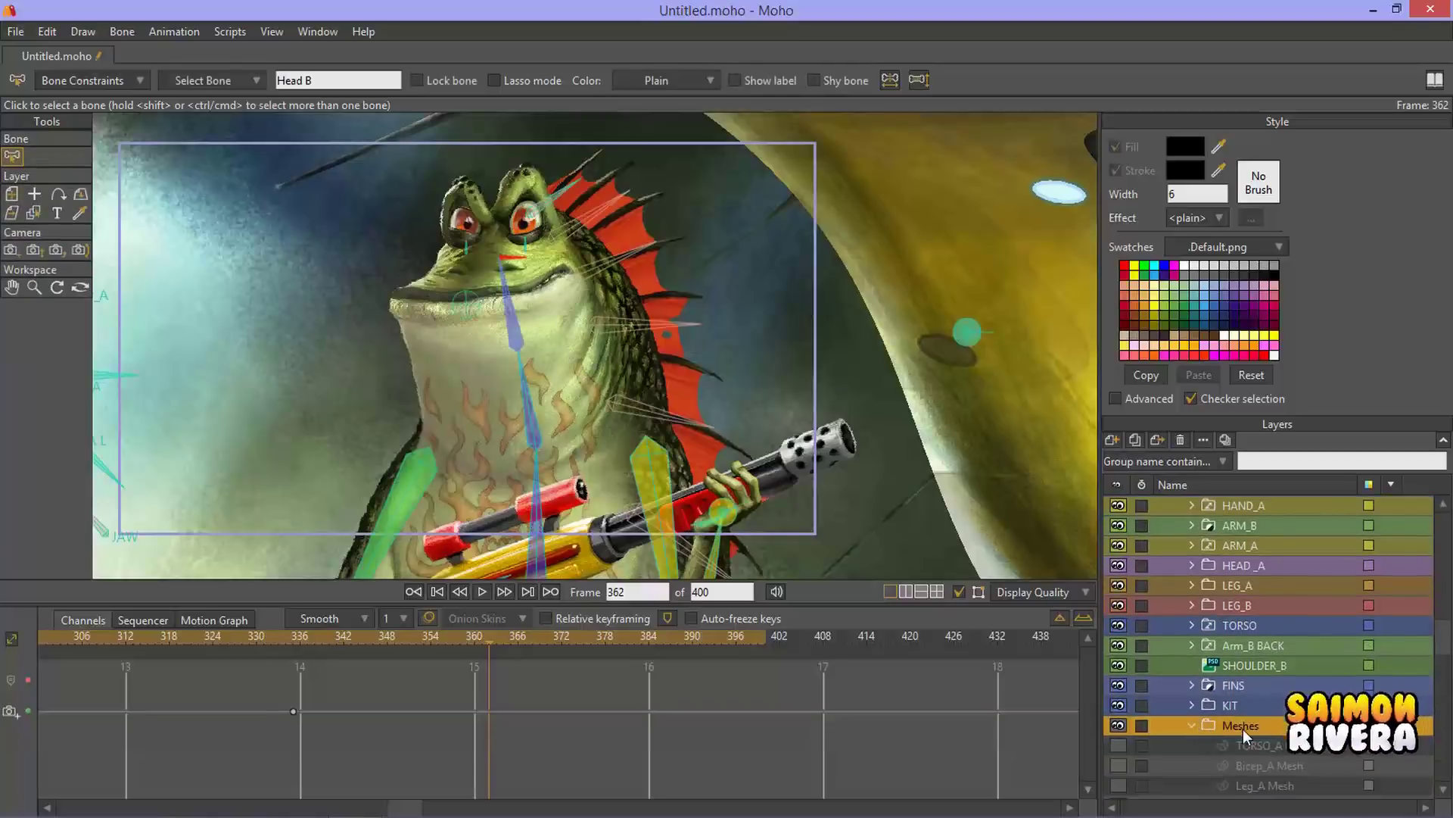
pyautogui.click(1275, 710)
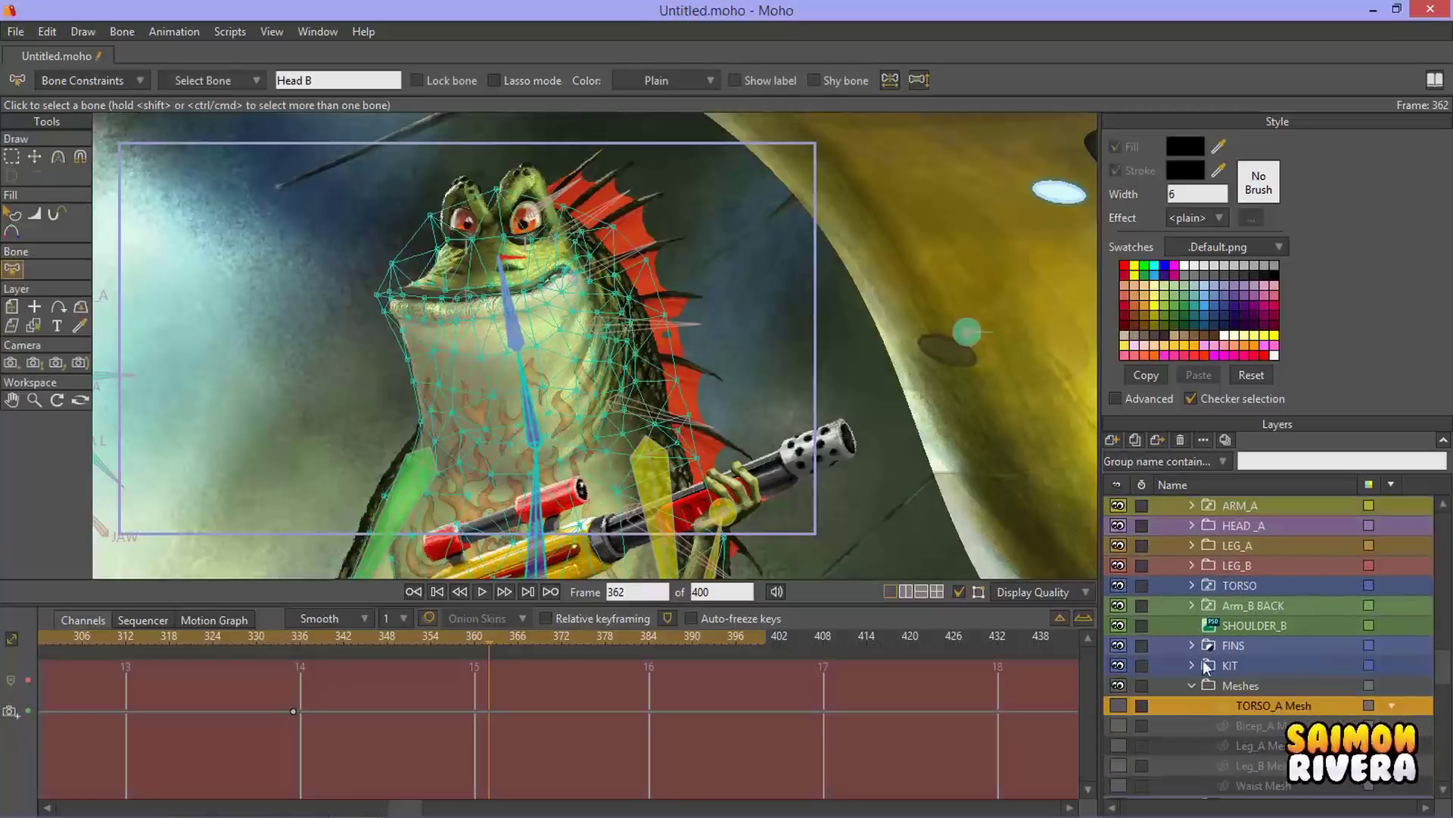
pyautogui.moveTo(762, 395); pyautogui.dragTo(838, 409)
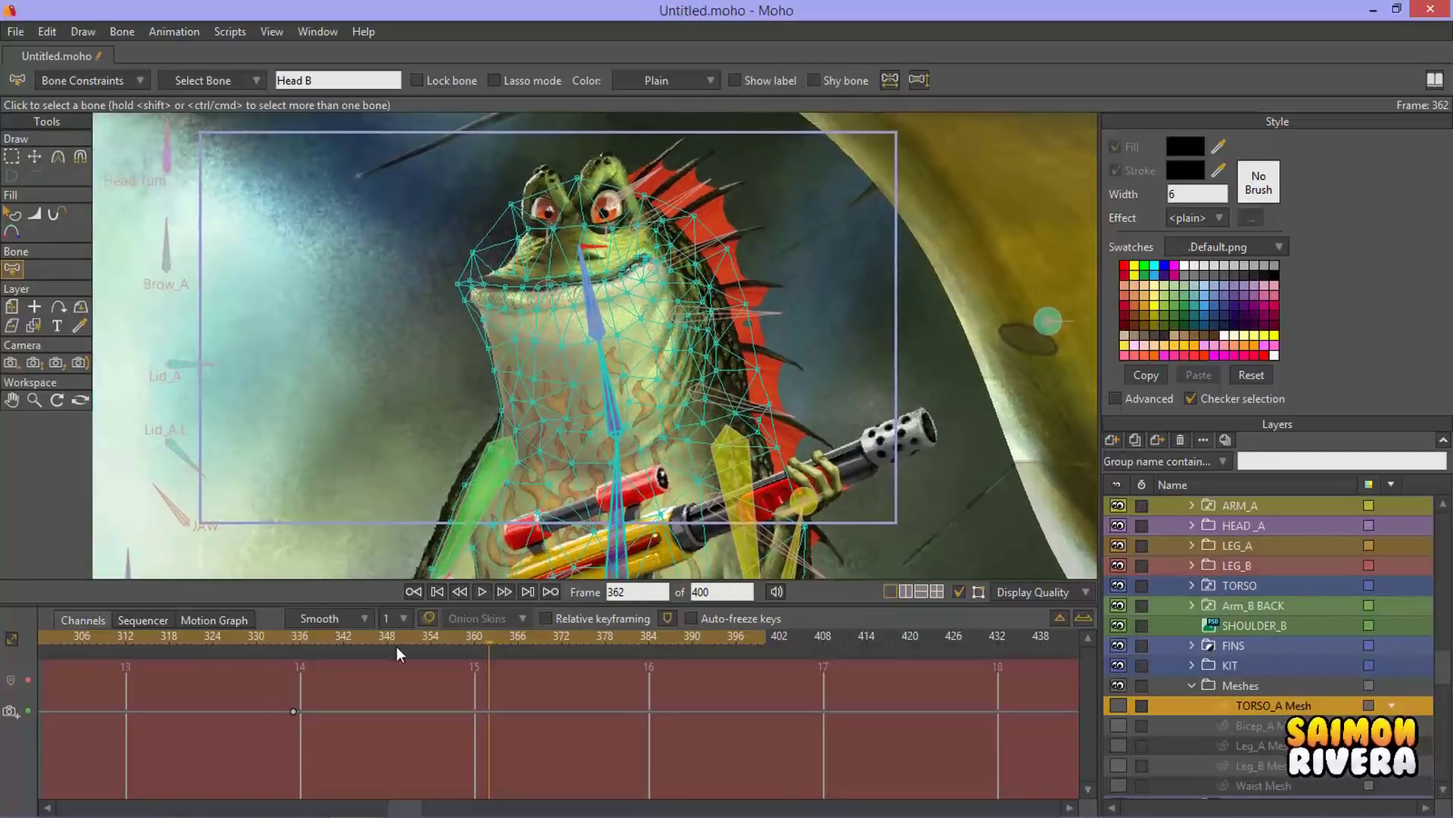
pyautogui.click(480, 636)
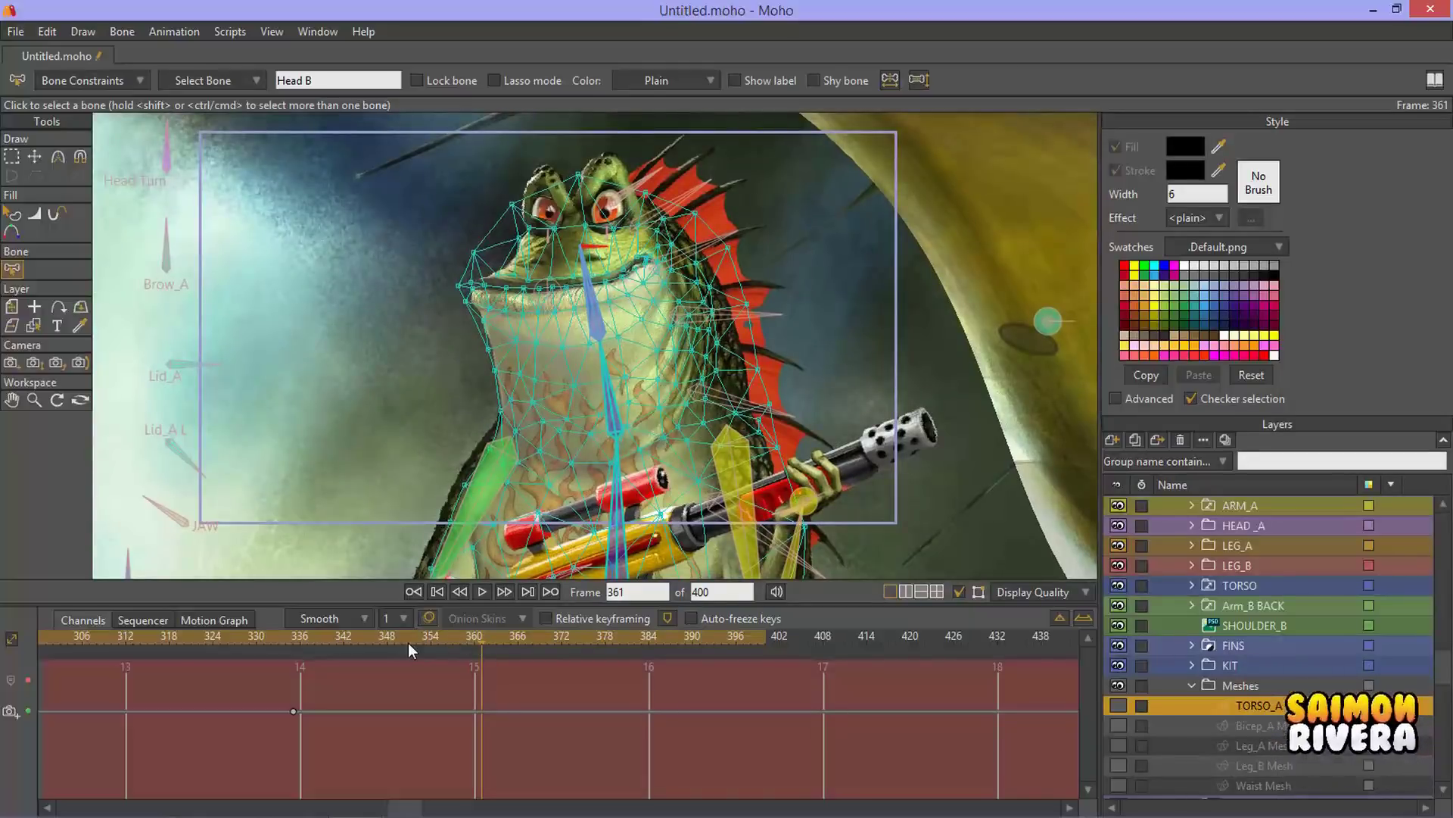
pyautogui.moveTo(371, 636); pyautogui.dragTo(700, 627)
pyautogui.click(495, 636)
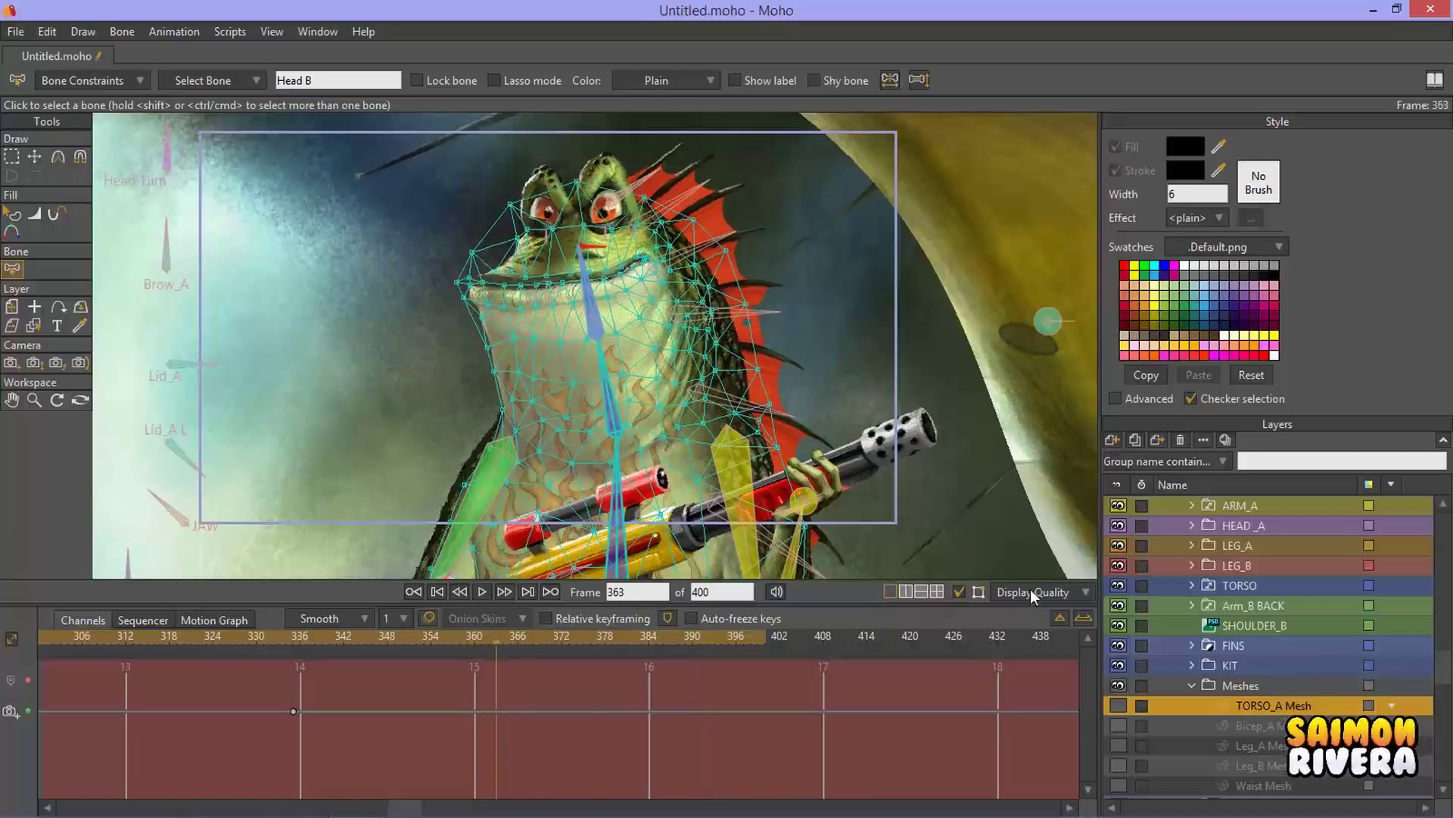
# Step: Inspect SHOULDER_B and the TORSO_A, Bicep_A, Leg_A, Leg_B and Waist meshes on the character by selecting each in turn
pyautogui.click(1248, 625)
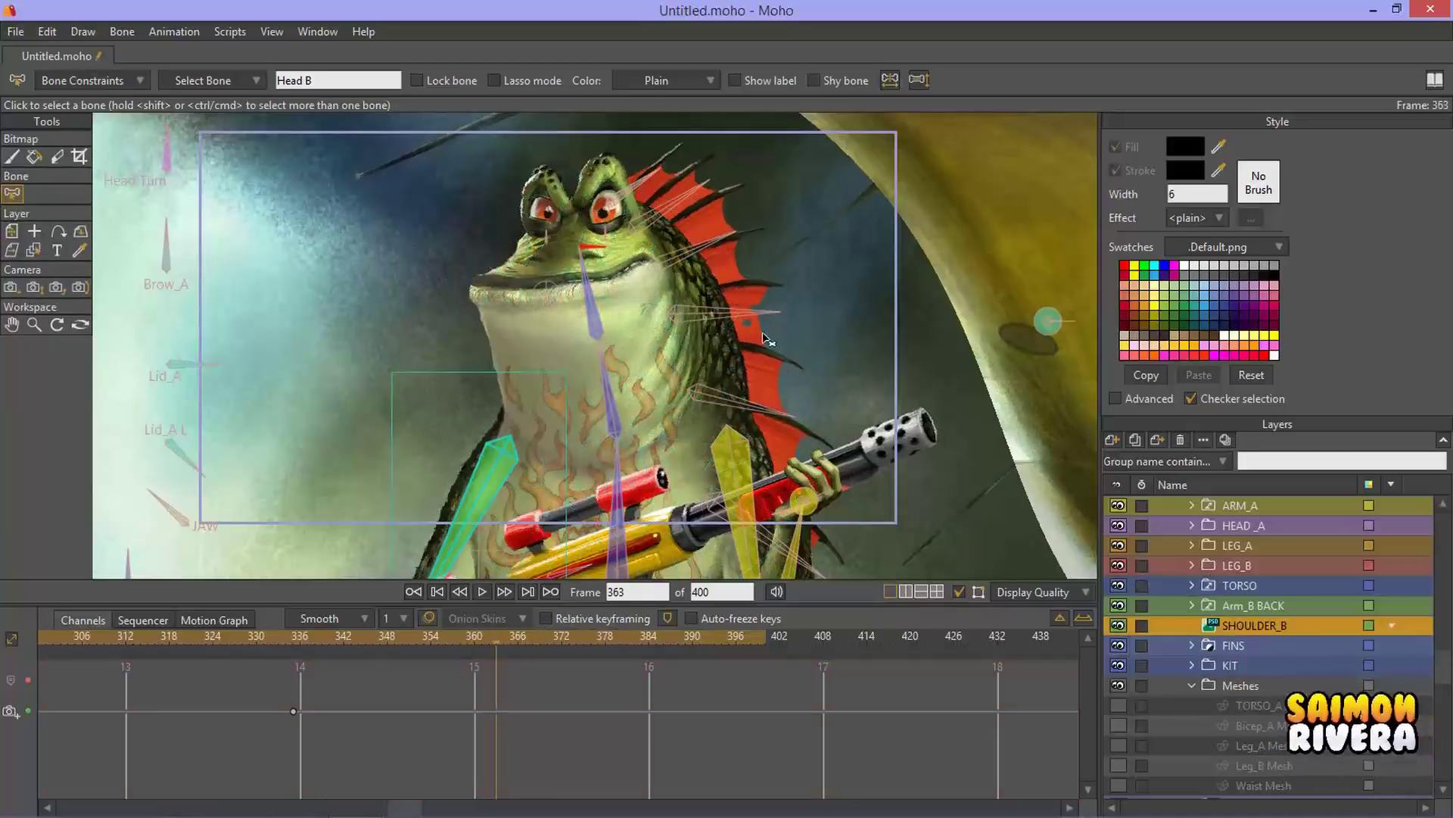
pyautogui.moveTo(761, 367); pyautogui.dragTo(810, 258)
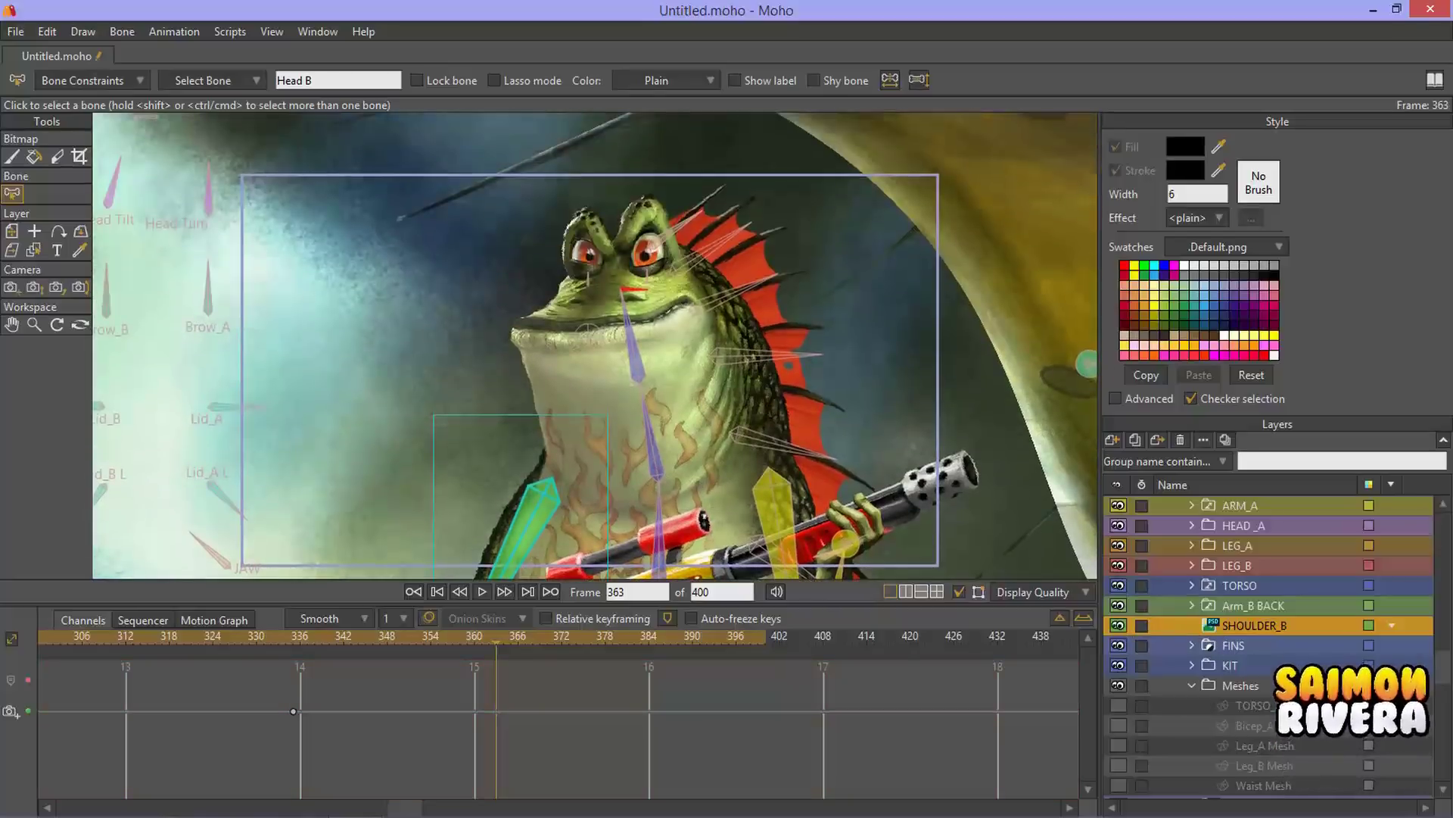
pyautogui.click(1264, 724)
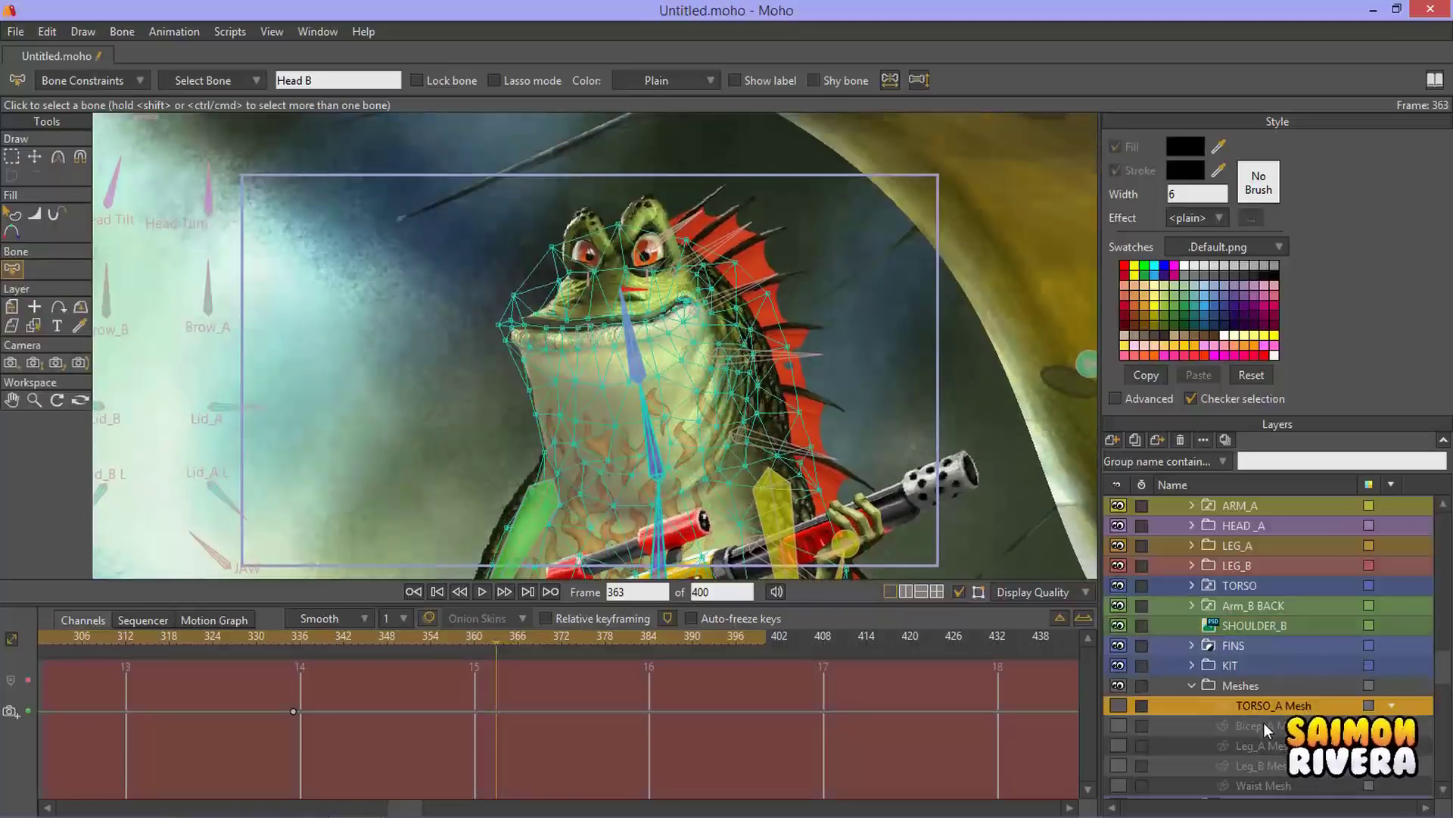
pyautogui.scroll(-1, 1266, 724)
pyautogui.scroll(-4, 1266, 724)
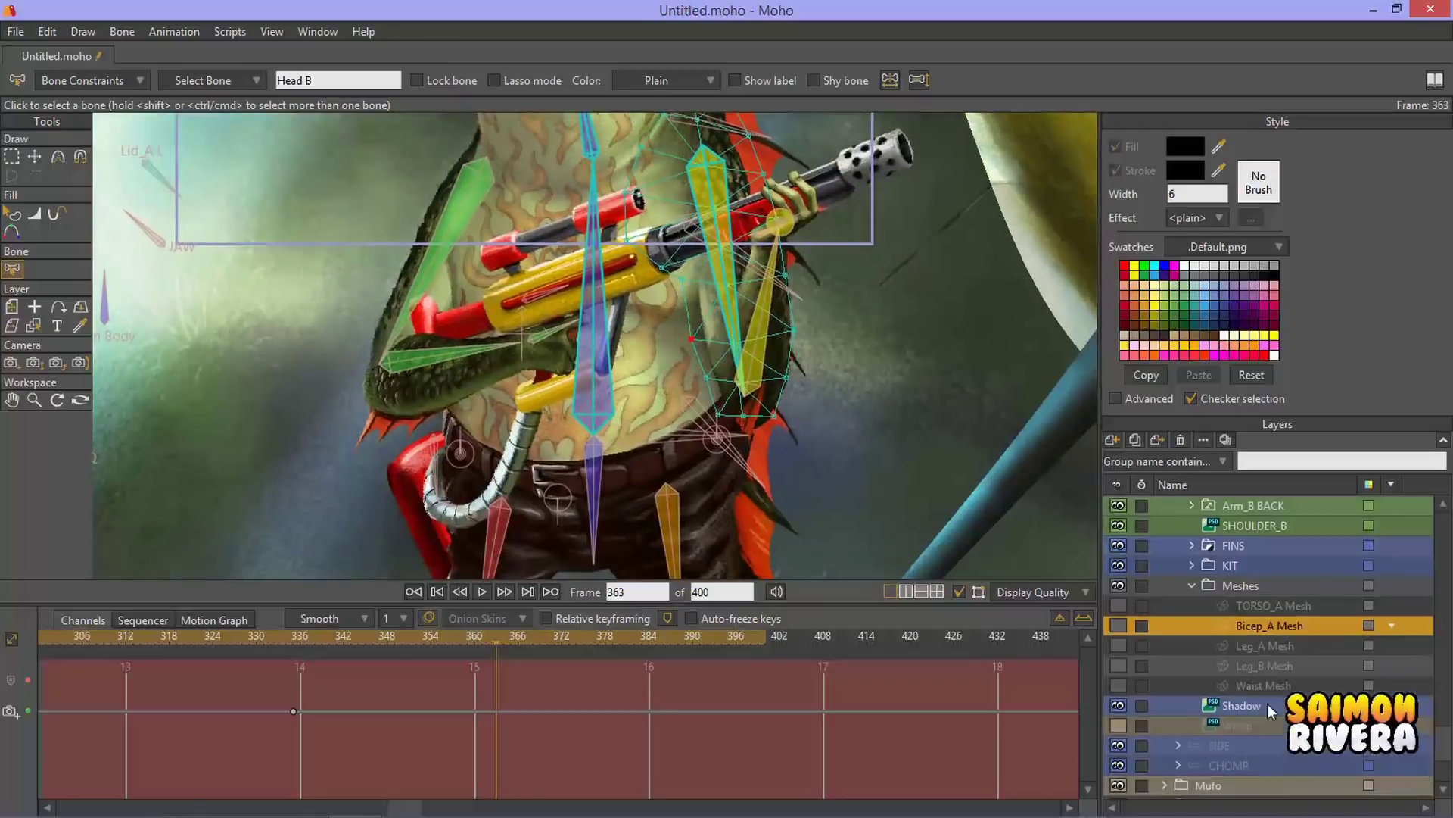
pyautogui.click(1252, 645)
pyautogui.click(1252, 666)
pyautogui.click(1251, 684)
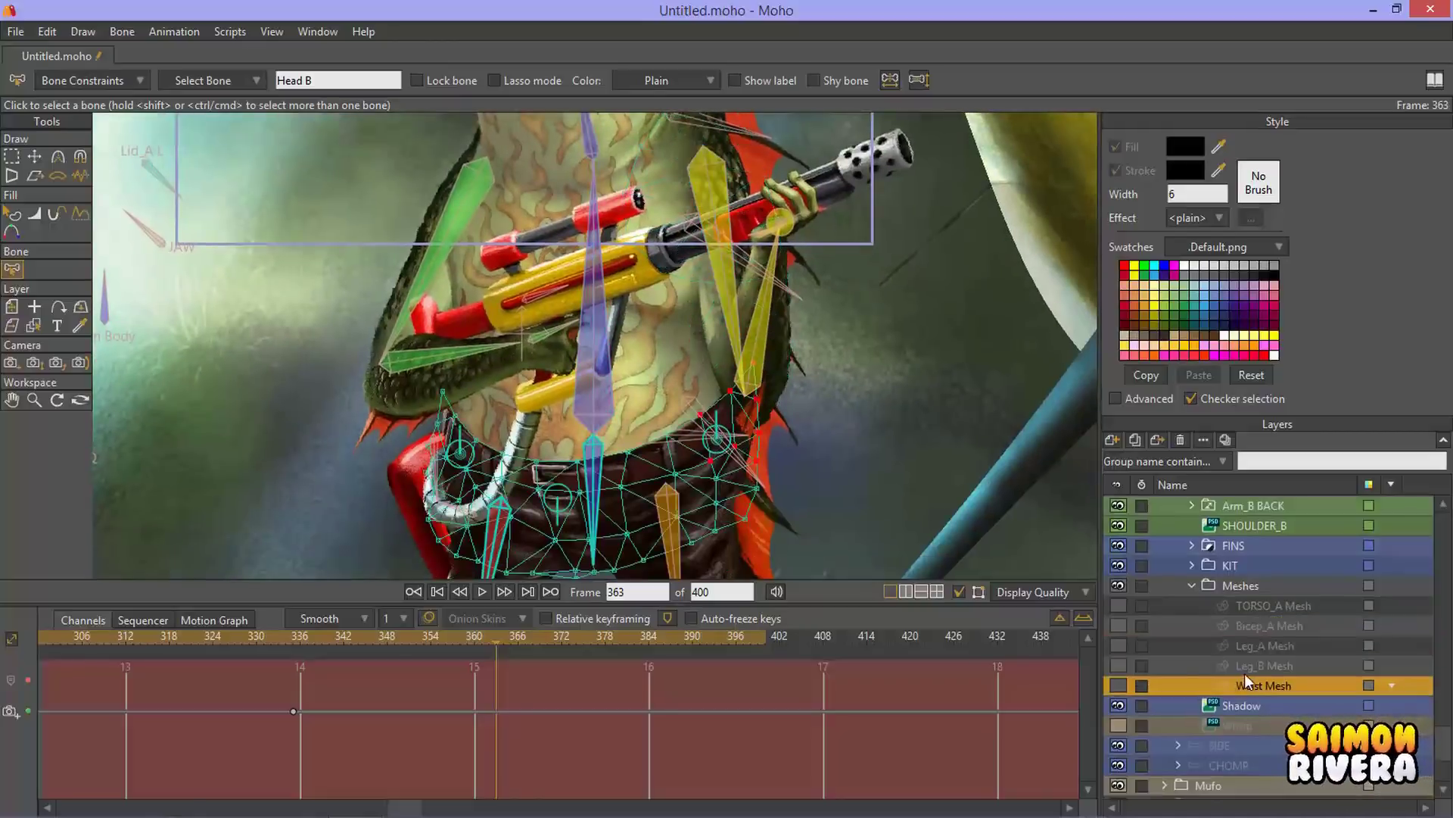
# Step: Select the Shadow layer and examine the area it covers beneath the character's feet
pyautogui.click(1119, 684)
pyautogui.click(1242, 705)
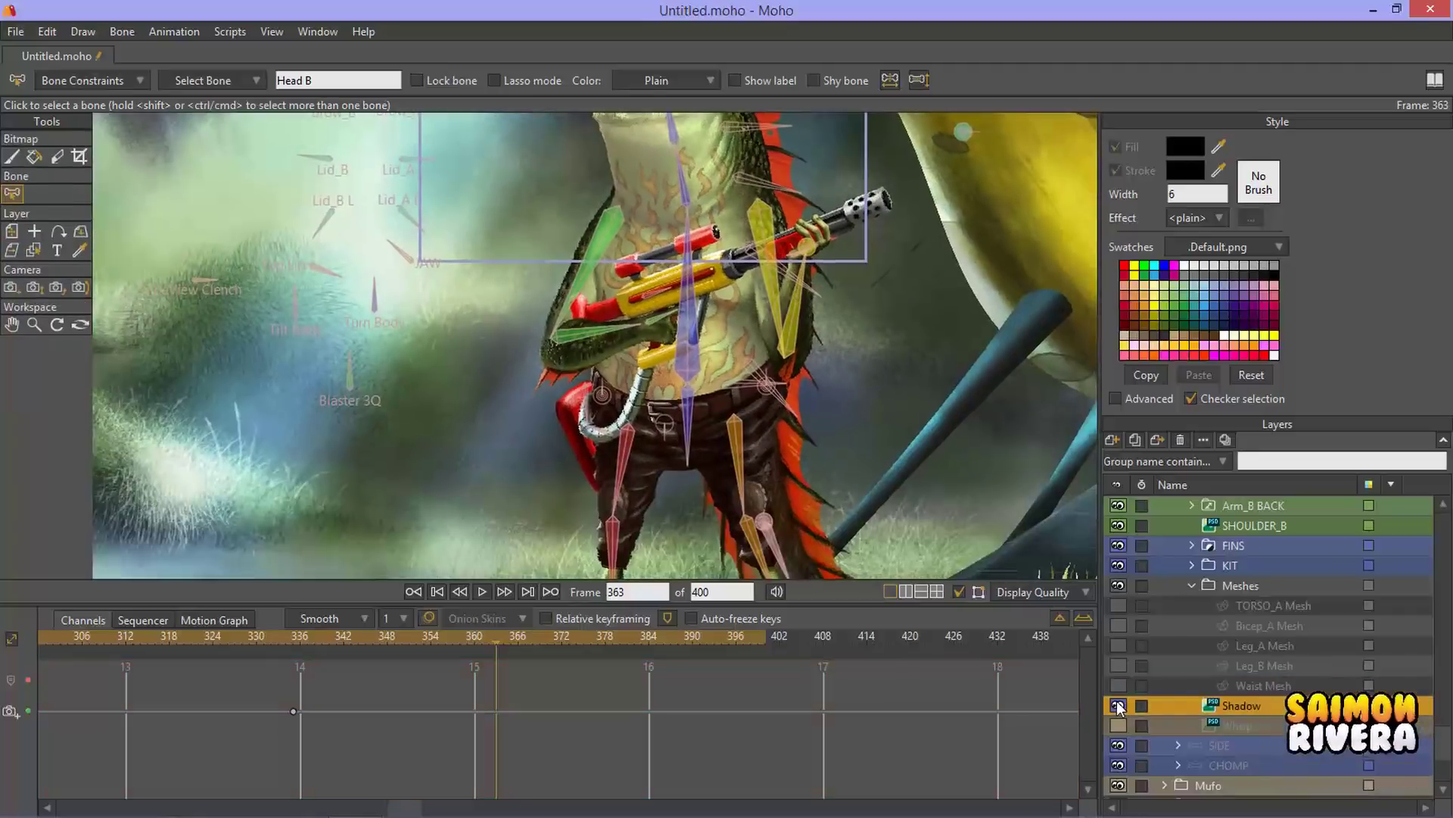
pyautogui.scroll(-1, 850, 390)
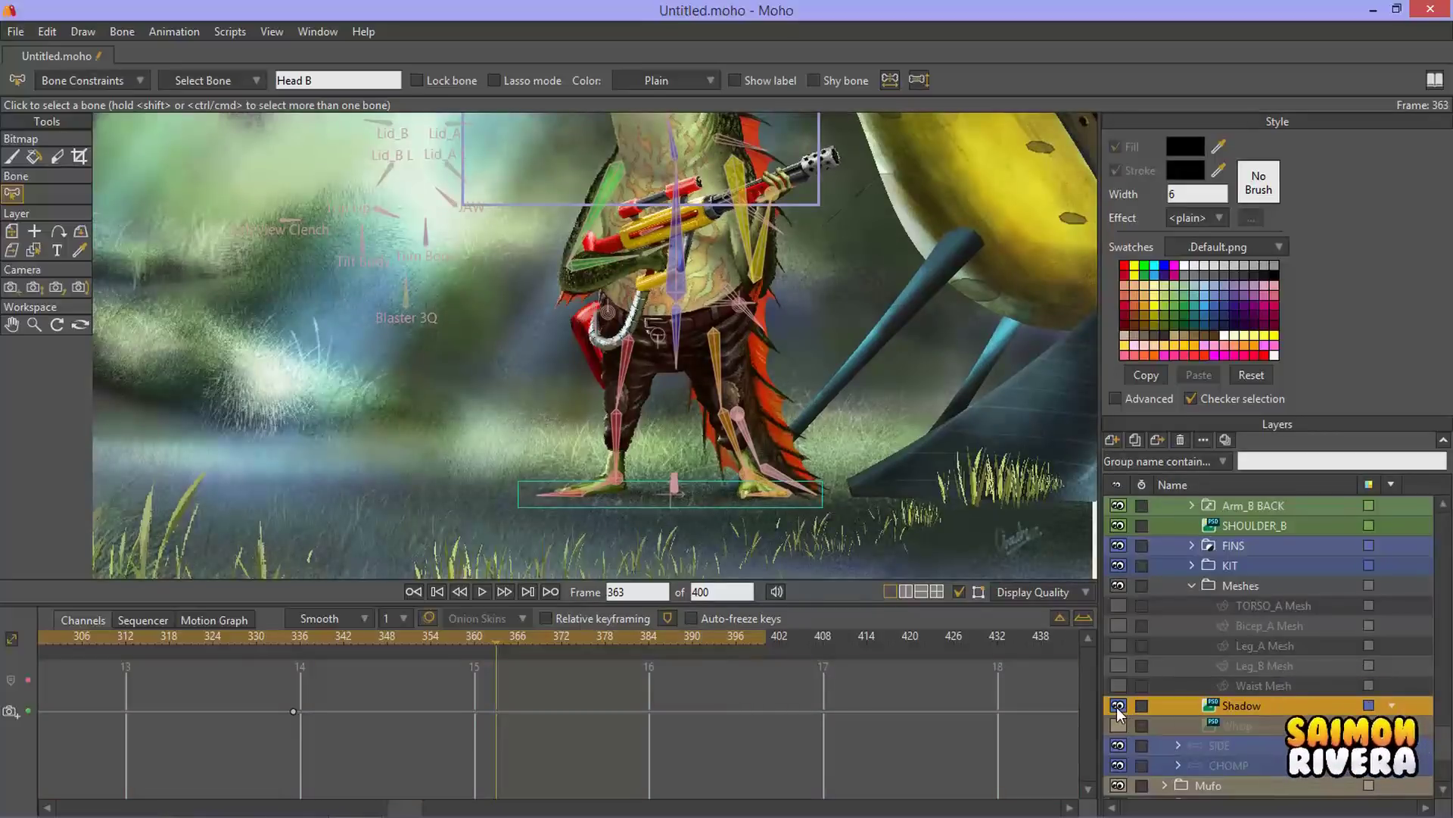
# Step: Make the Whisp layer visible at the blaster's muzzle and scrub its animation to frame 377
pyautogui.click(1118, 725)
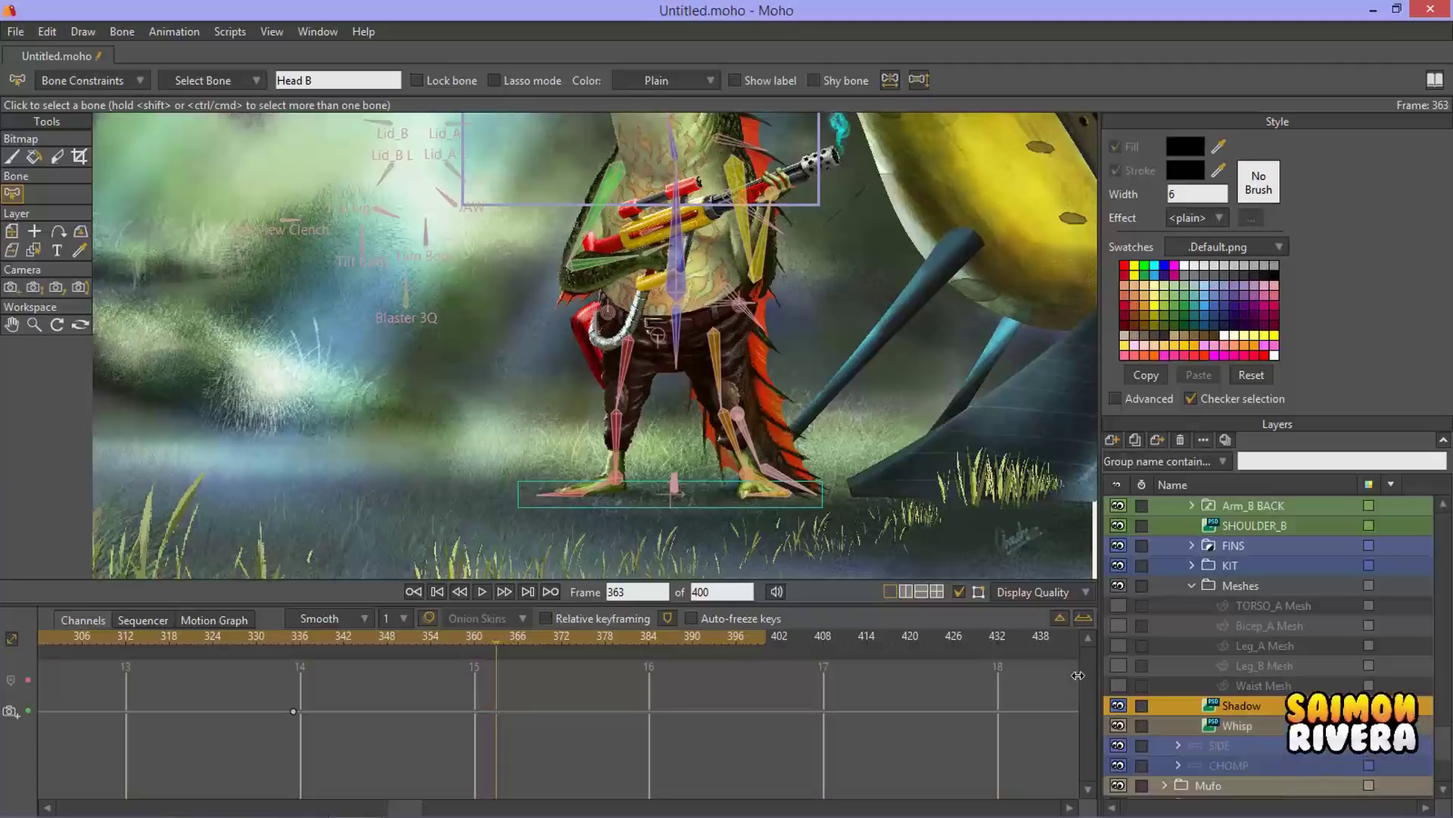
pyautogui.scroll(5, 808, 341)
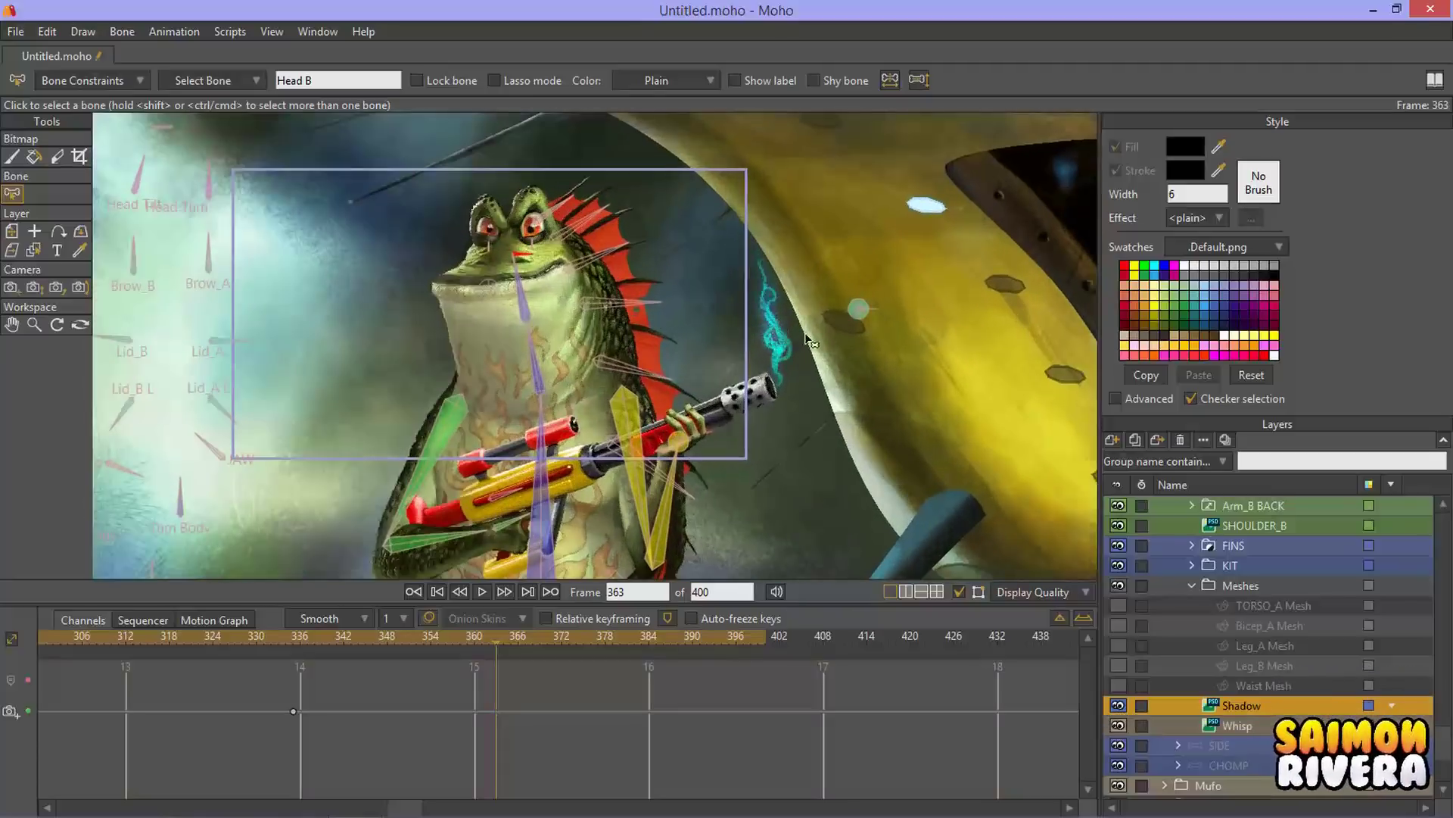
pyautogui.click(1225, 723)
pyautogui.moveTo(445, 641)
pyautogui.mouseDown()
pyautogui.moveTo(711, 636)
pyautogui.moveTo(598, 636)
pyautogui.mouseUp()
# Step: Review the mesh layers from TORSO_A Mesh down to Waist Mesh at frame 377 and collapse the Meshes group
pyautogui.click(1267, 605)
pyautogui.click(1267, 625)
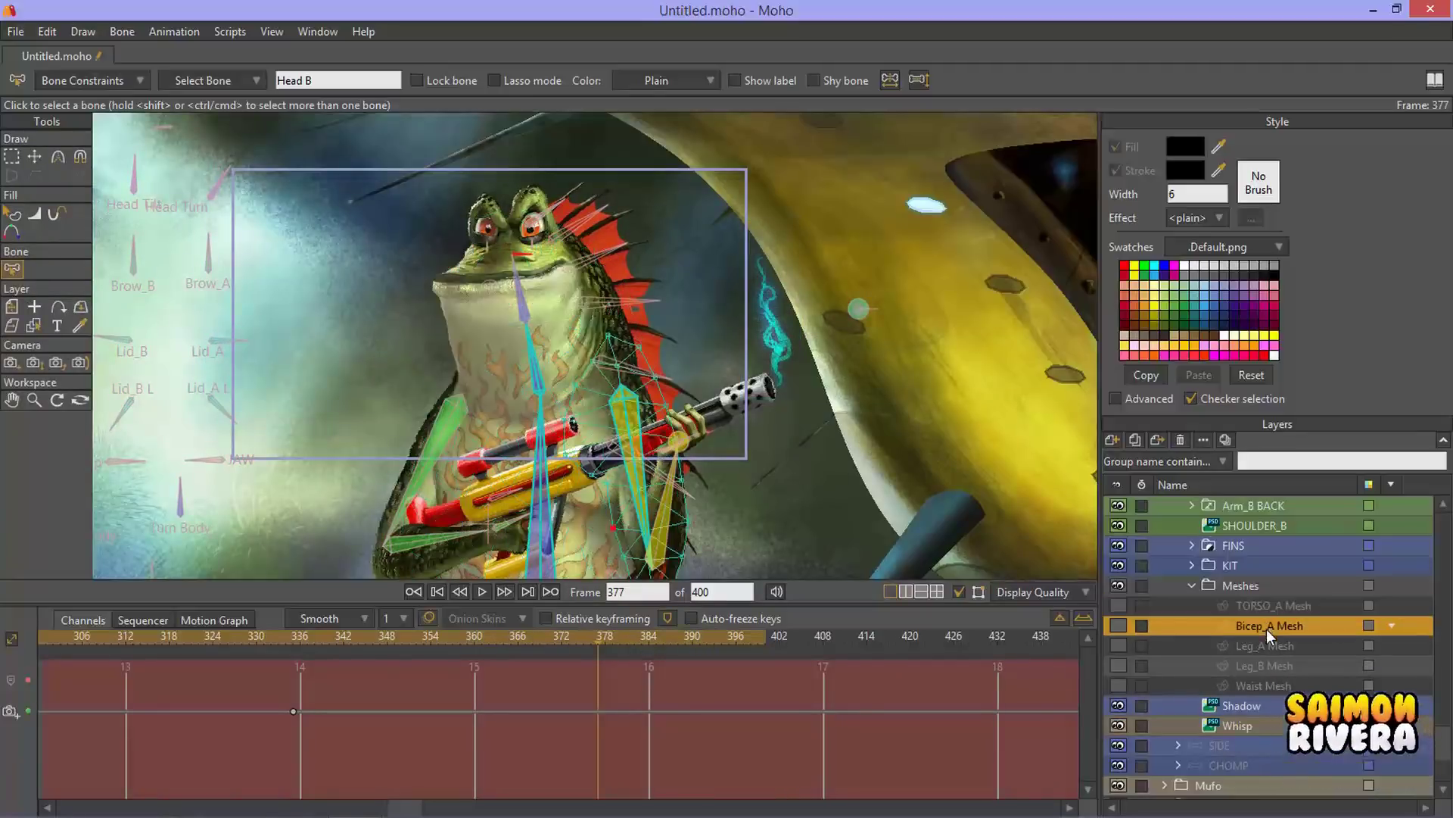
pyautogui.click(1266, 645)
pyautogui.click(1267, 665)
pyautogui.click(1267, 685)
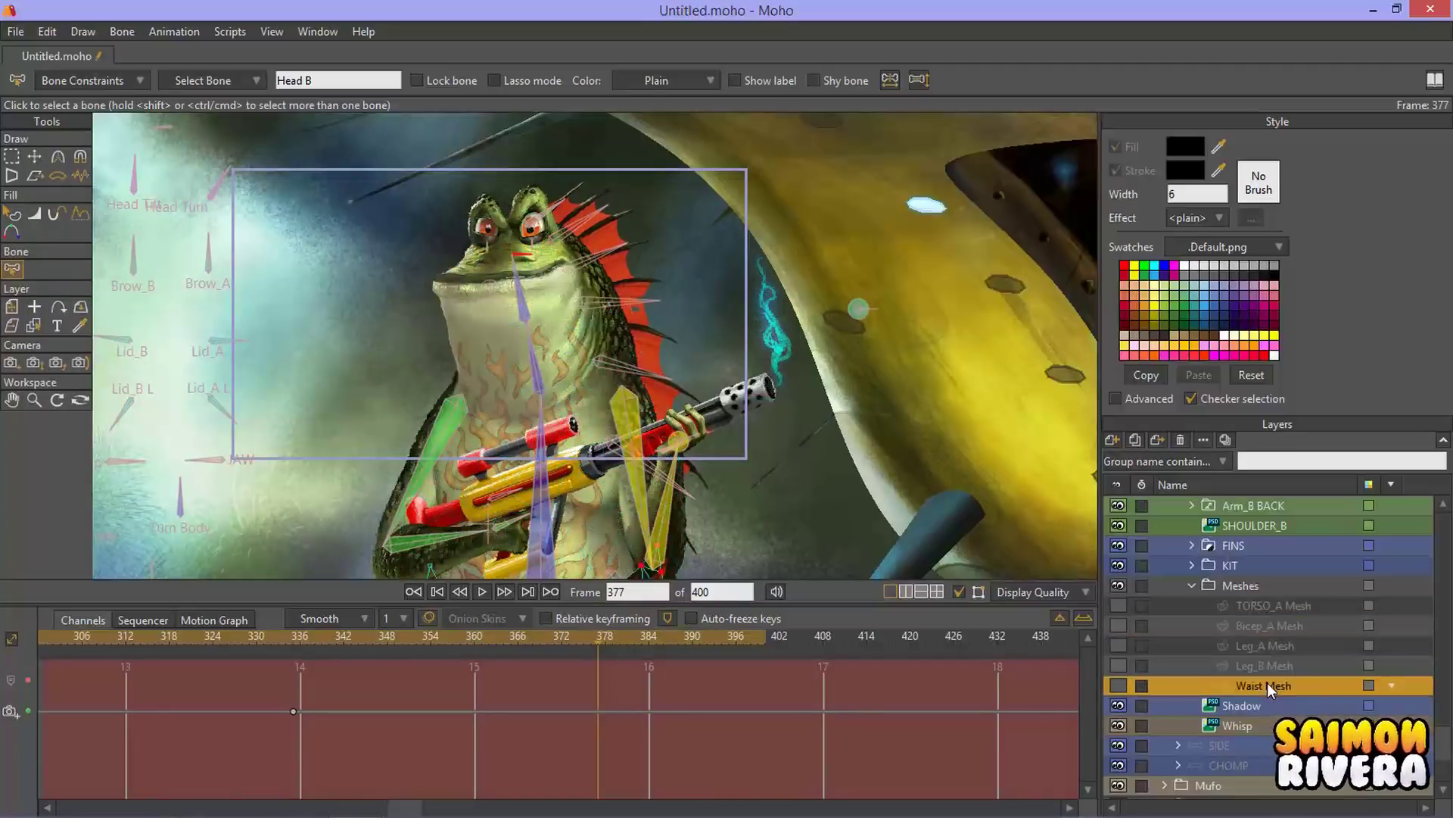
pyautogui.click(1197, 583)
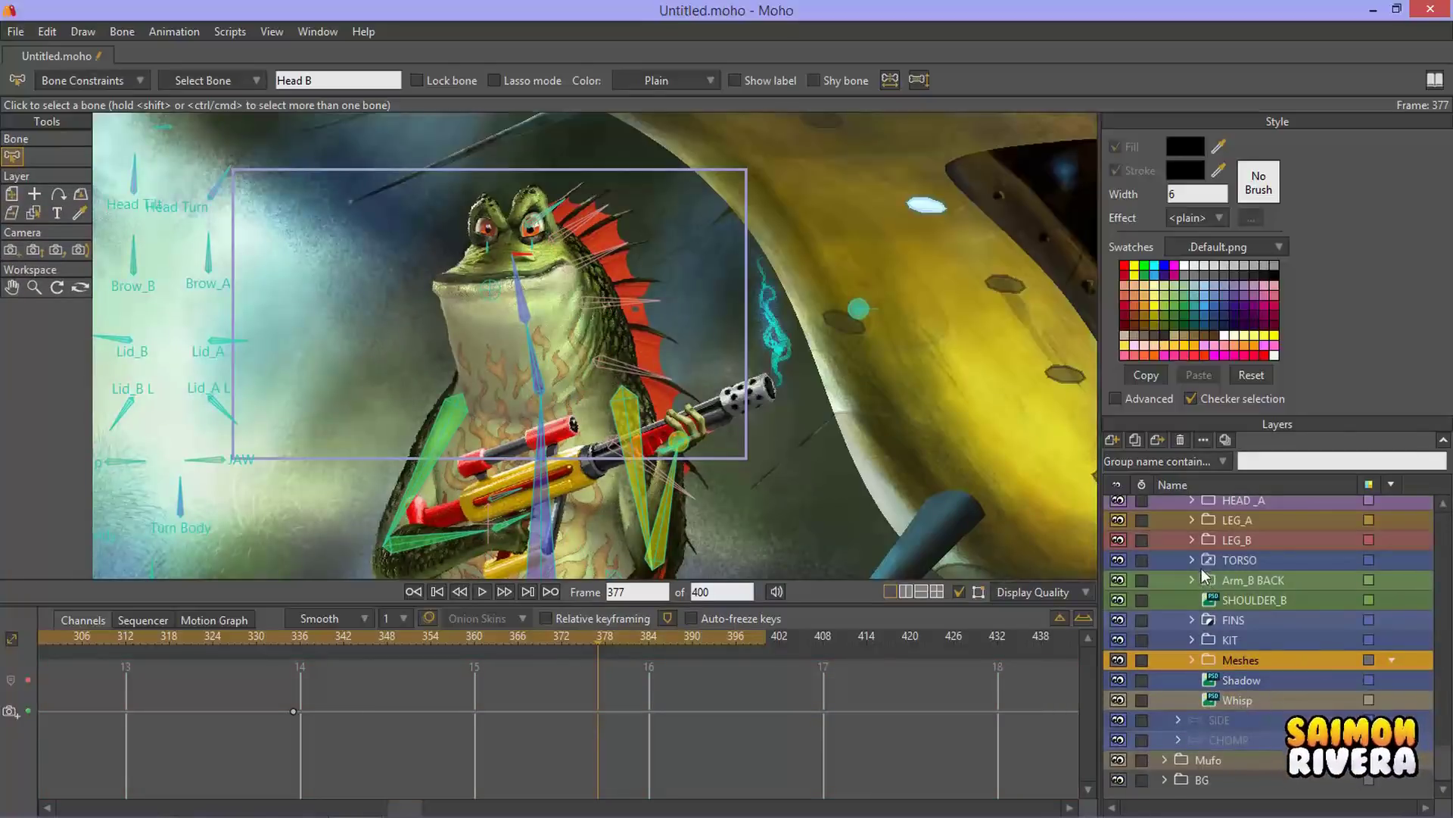
# Step: Check what the ARM_B group contains by toggling its visibility and expanding it, and collapse it again
pyautogui.scroll(2, 1184, 568)
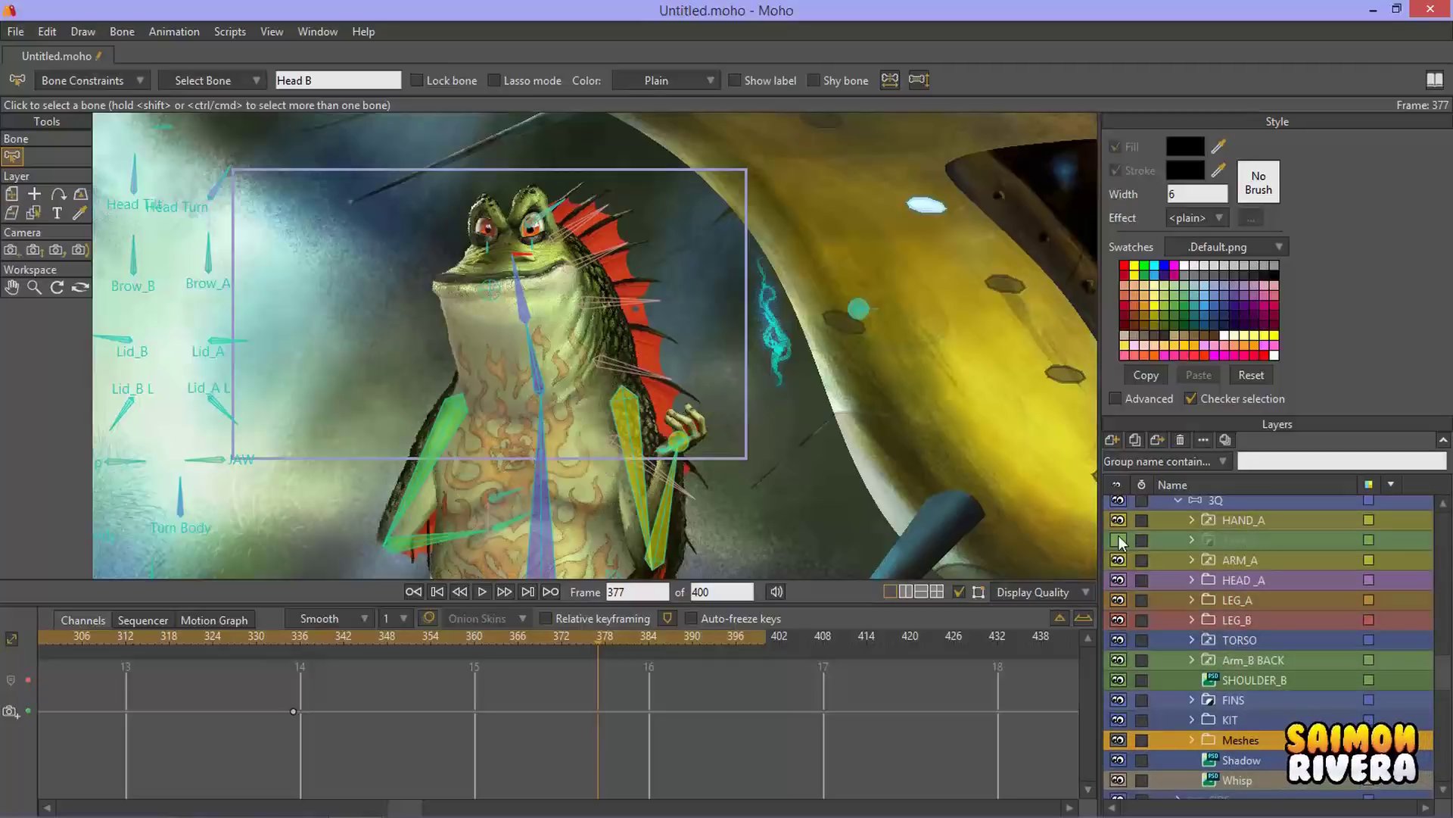
pyautogui.click(1190, 537)
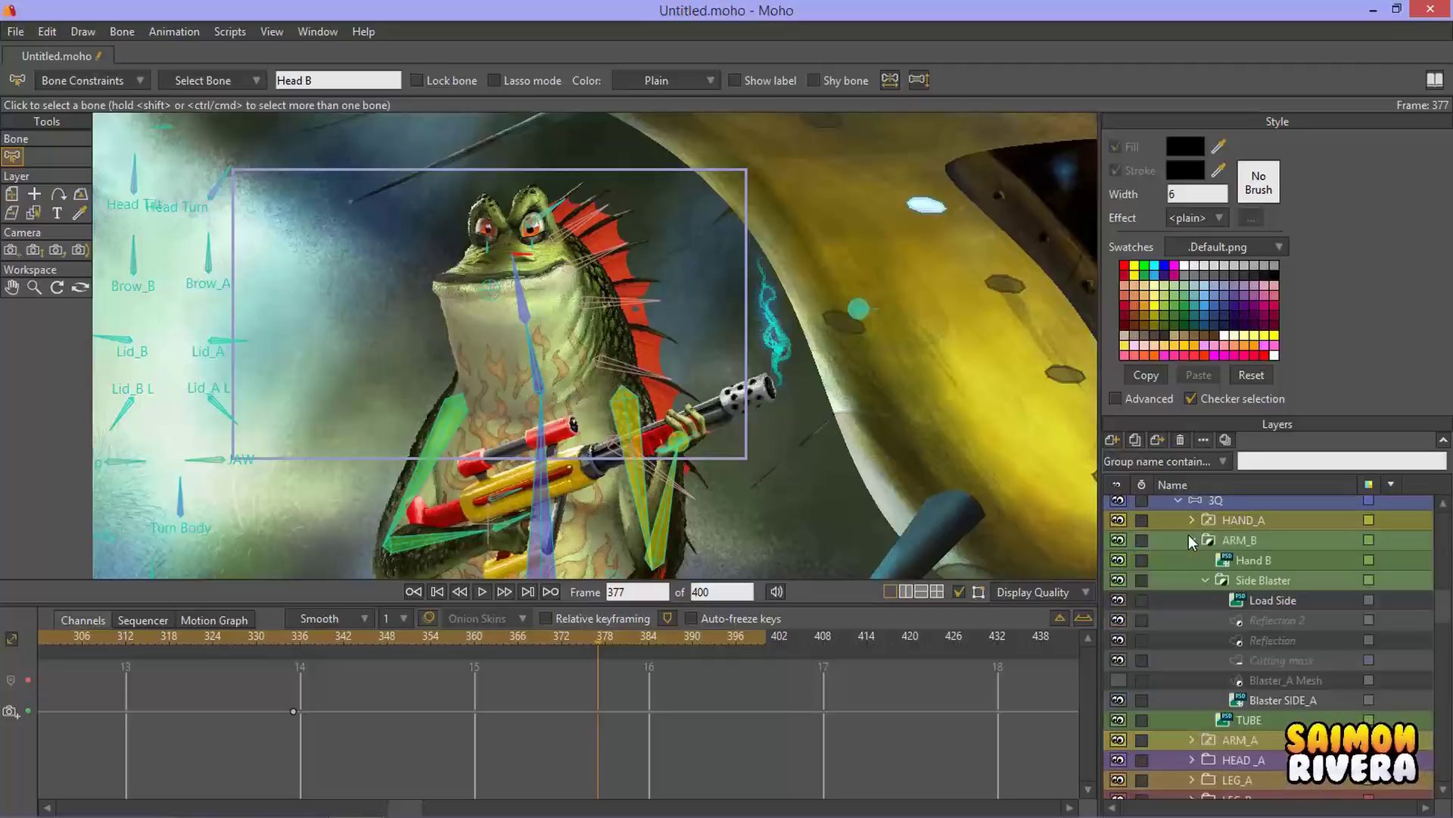
pyautogui.click(1190, 538)
pyautogui.scroll(-2, 1236, 679)
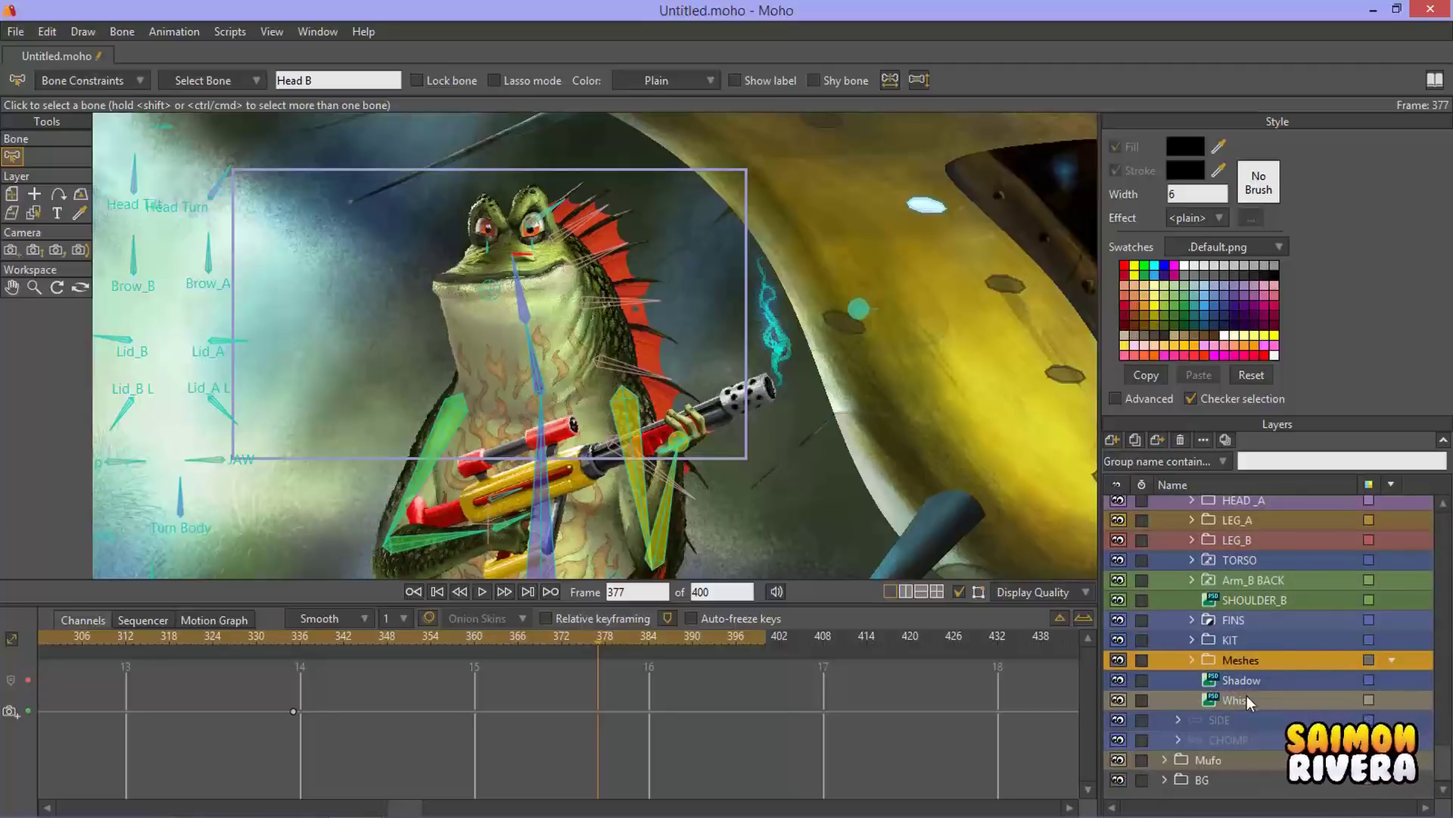
# Step: Expand the KIT group and identify the Kitpack layer on the character by hiding and showing it
pyautogui.click(1193, 638)
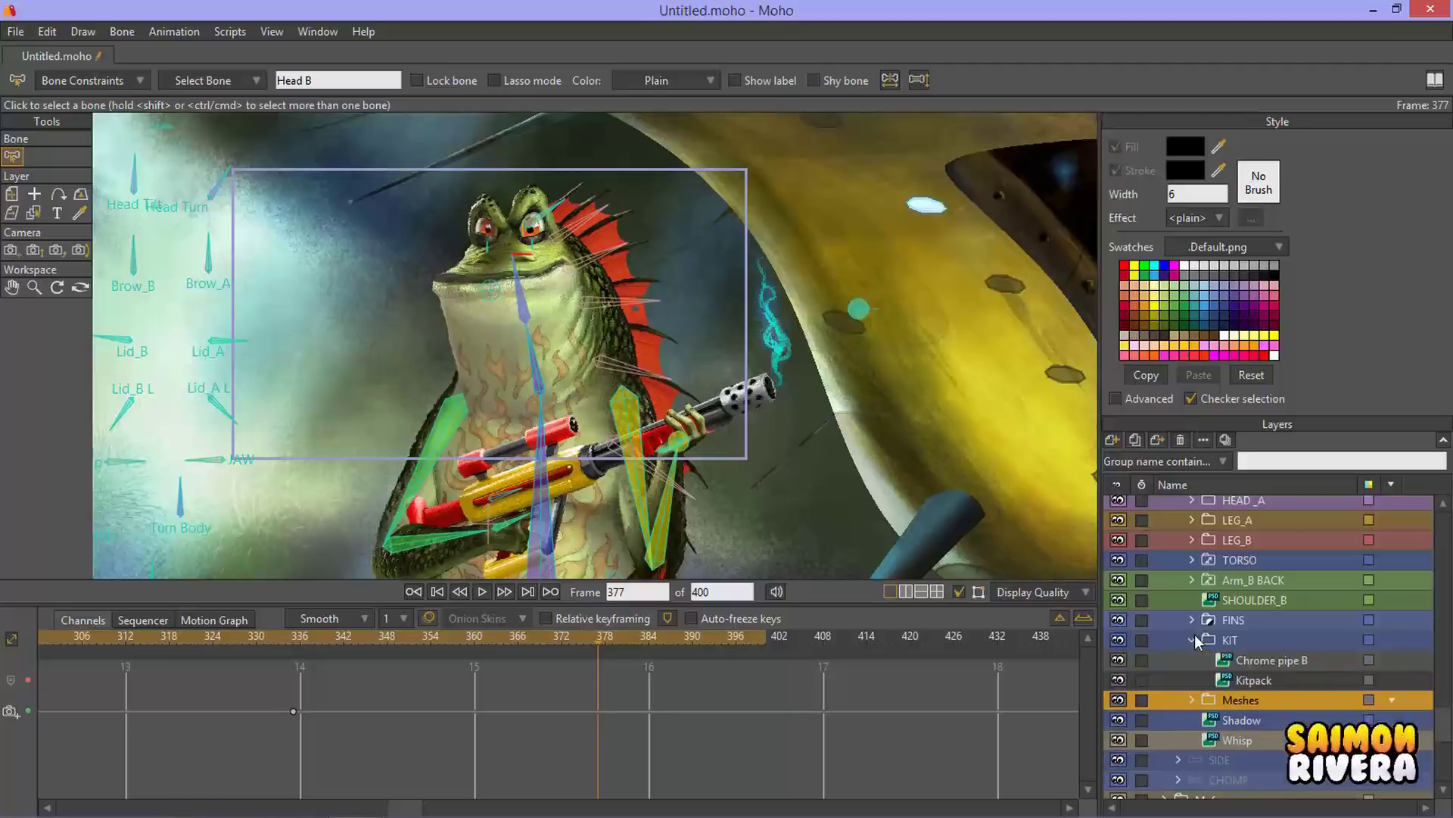
pyautogui.click(1255, 679)
pyautogui.scroll(-3, 712, 464)
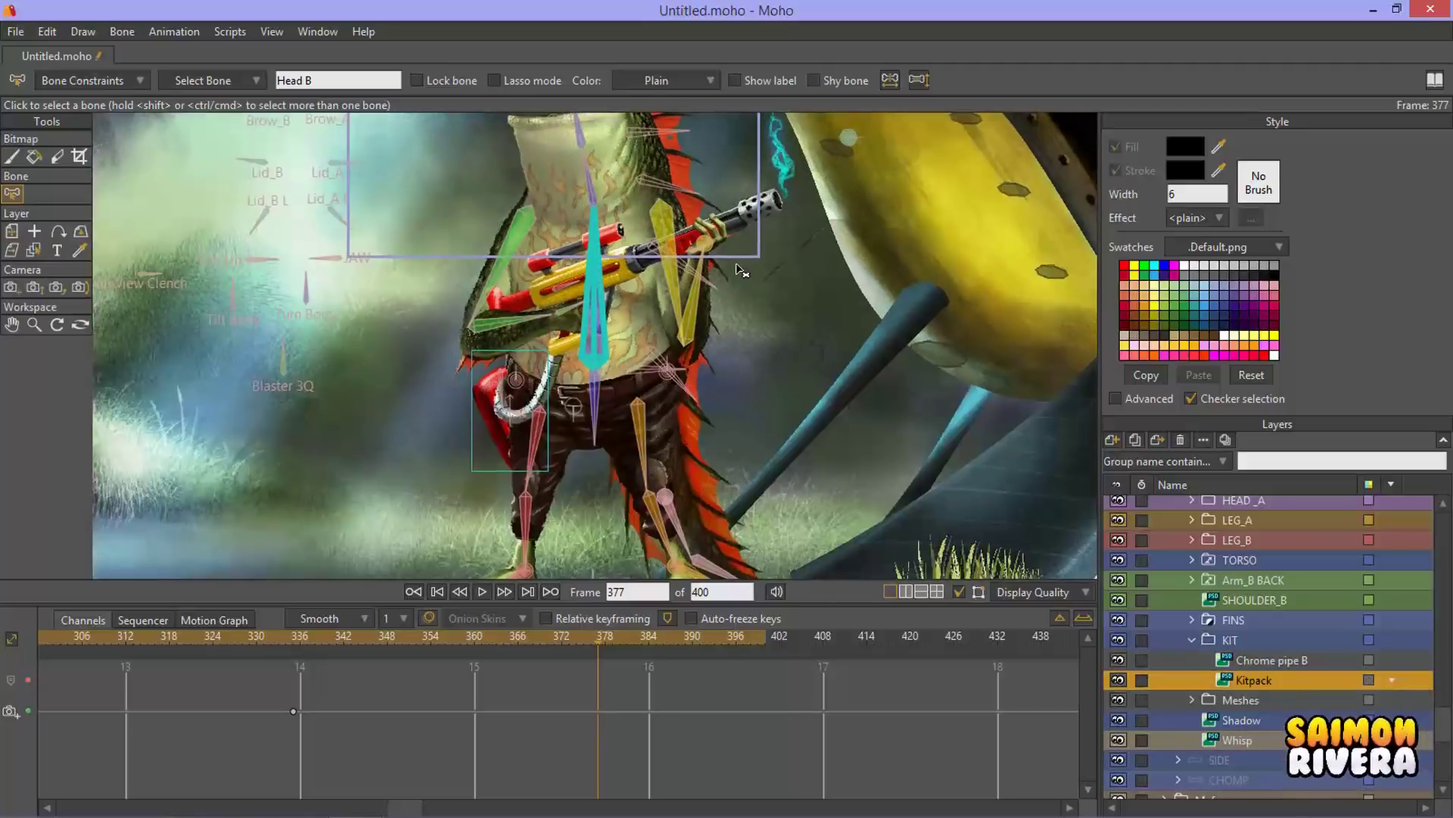
pyautogui.click(1119, 680)
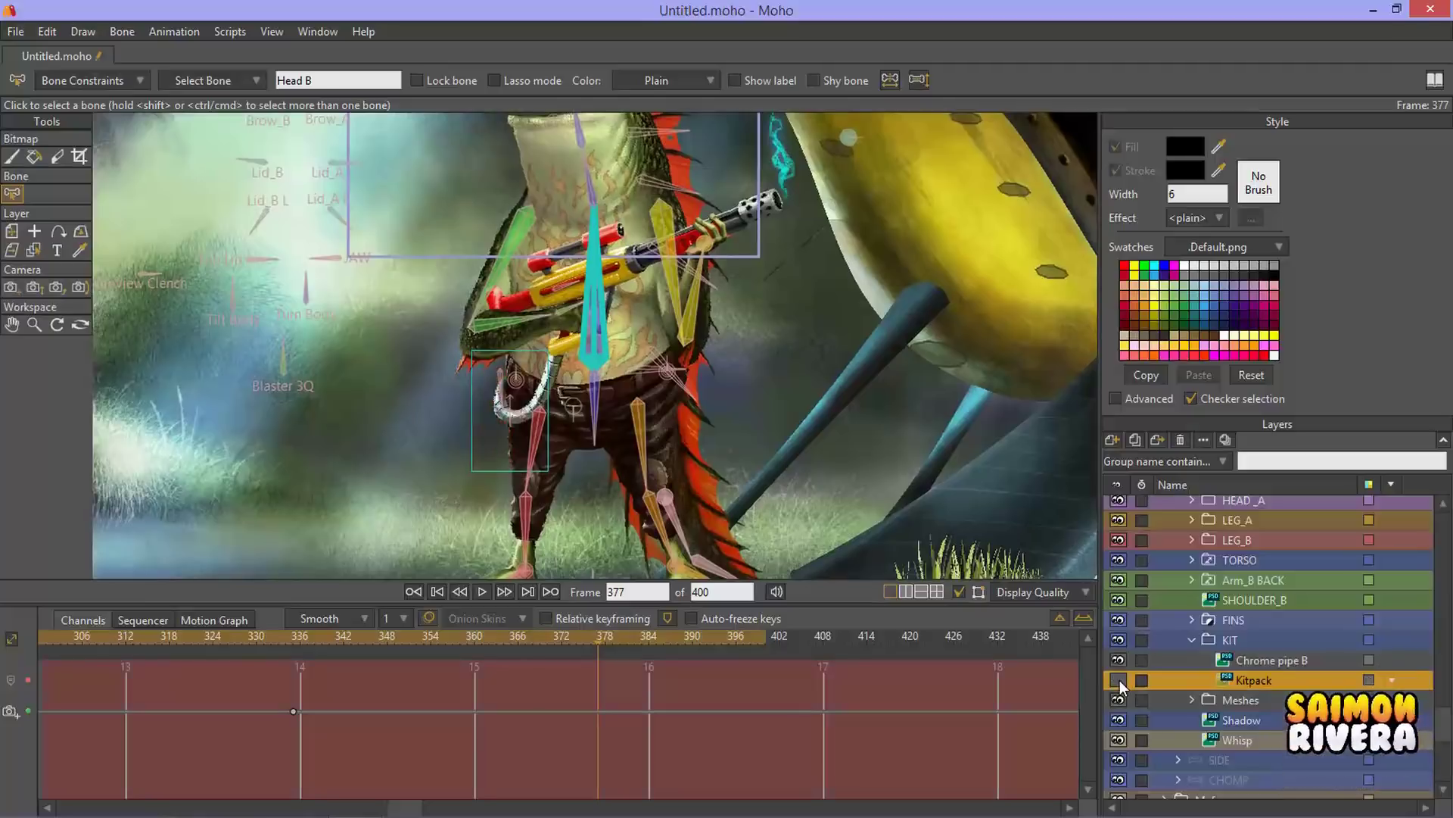
pyautogui.click(1120, 679)
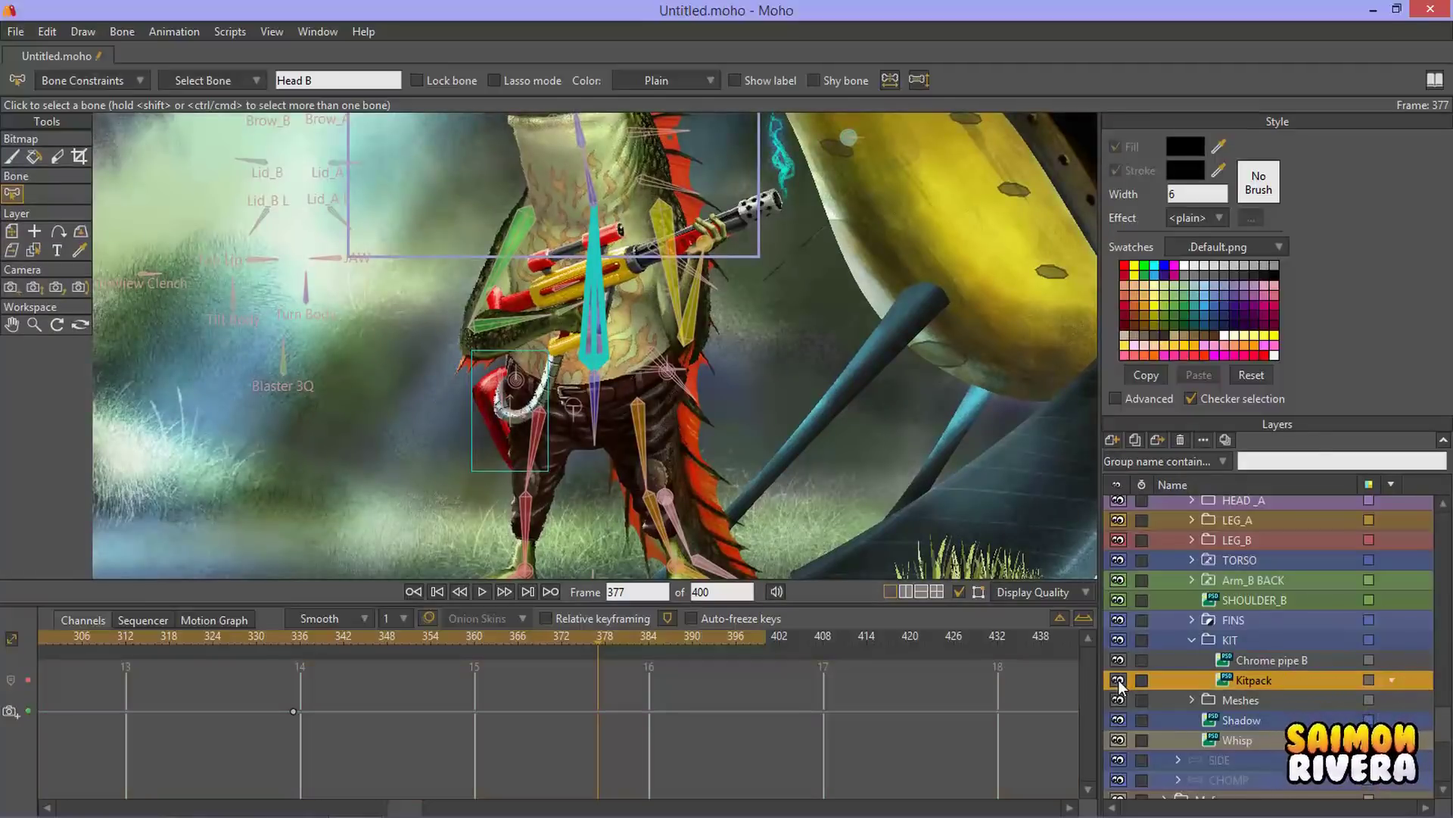
pyautogui.click(1119, 679)
pyautogui.click(1119, 680)
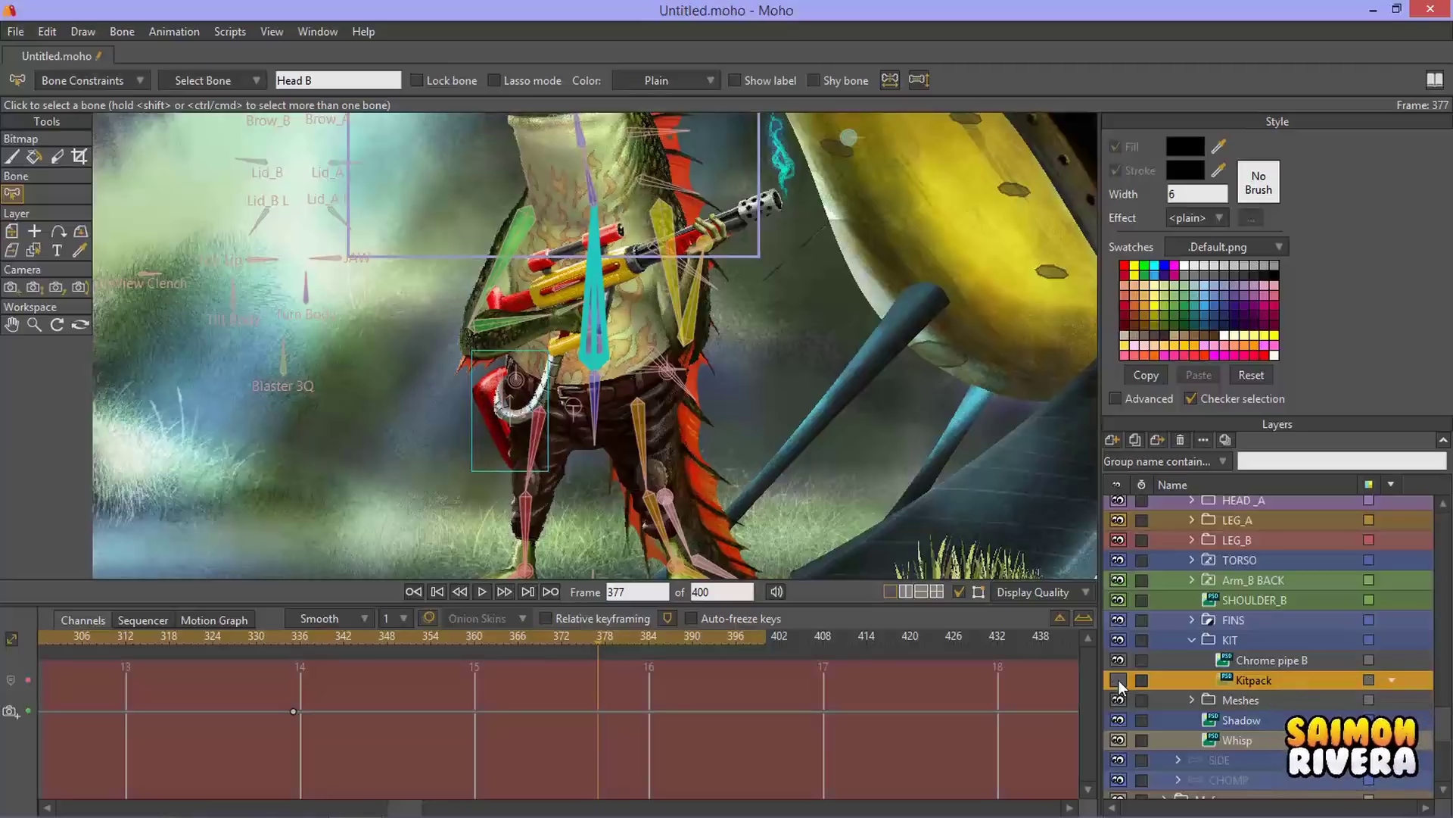
pyautogui.moveTo(648, 419)
pyautogui.mouseDown()
pyautogui.moveTo(870, 418)
pyautogui.moveTo(652, 428)
pyautogui.mouseUp()
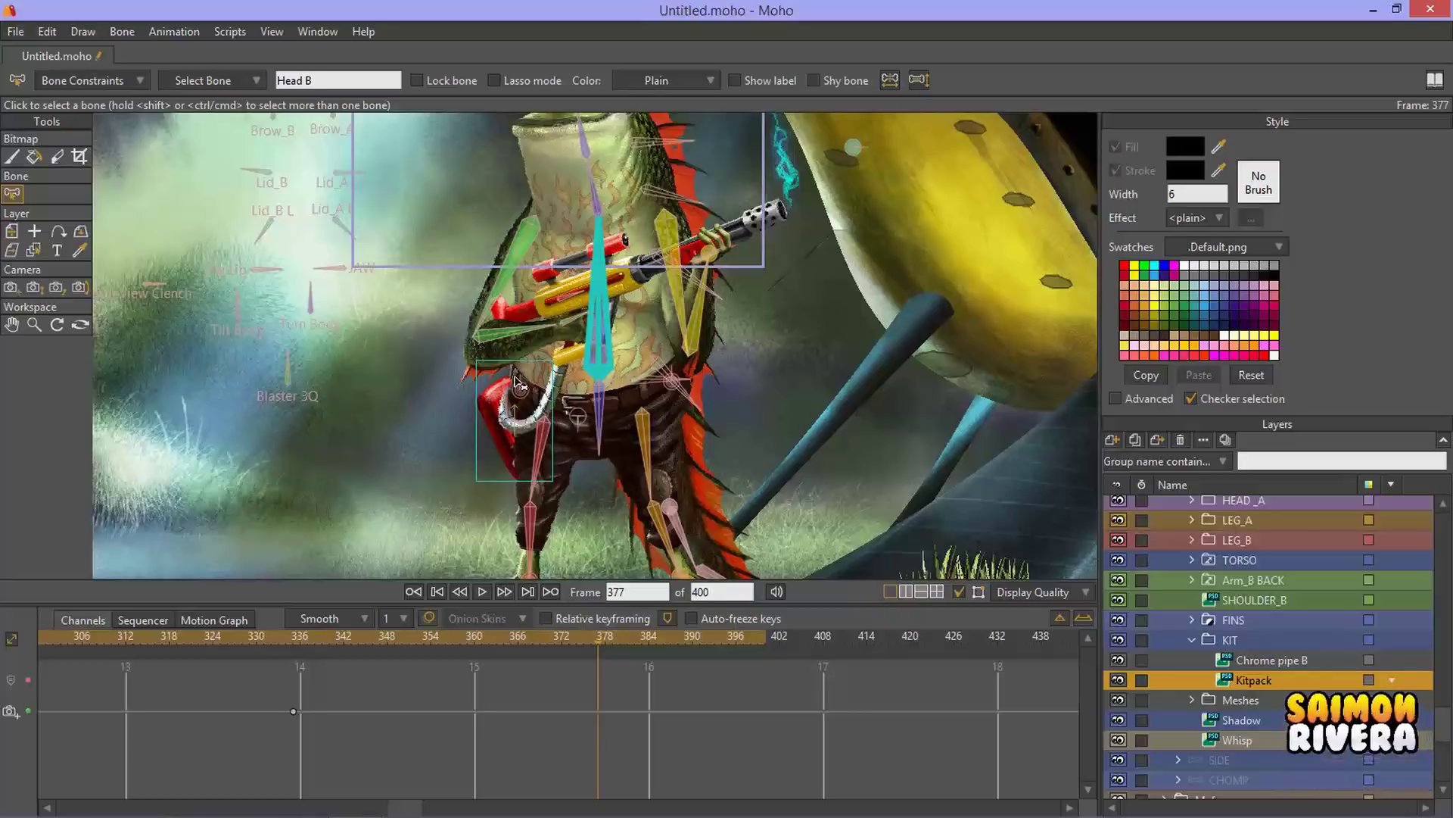
# Step: Examine the Chrome pipe B layer and its bones up close, toggling its visibility to identify the hose section
pyautogui.click(1272, 660)
pyautogui.click(1121, 661)
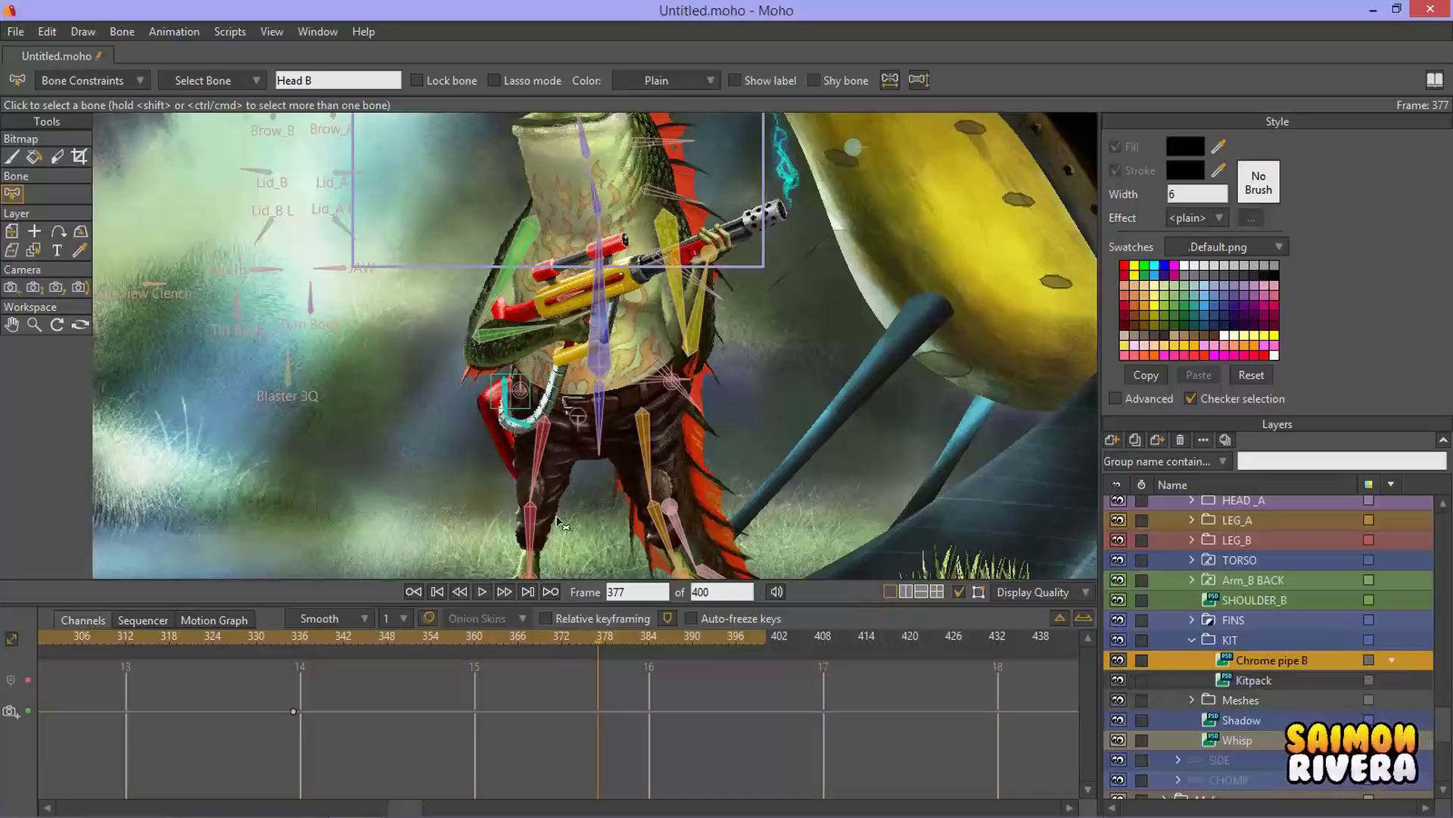
pyautogui.scroll(5, 642, 373)
pyautogui.scroll(3, 642, 373)
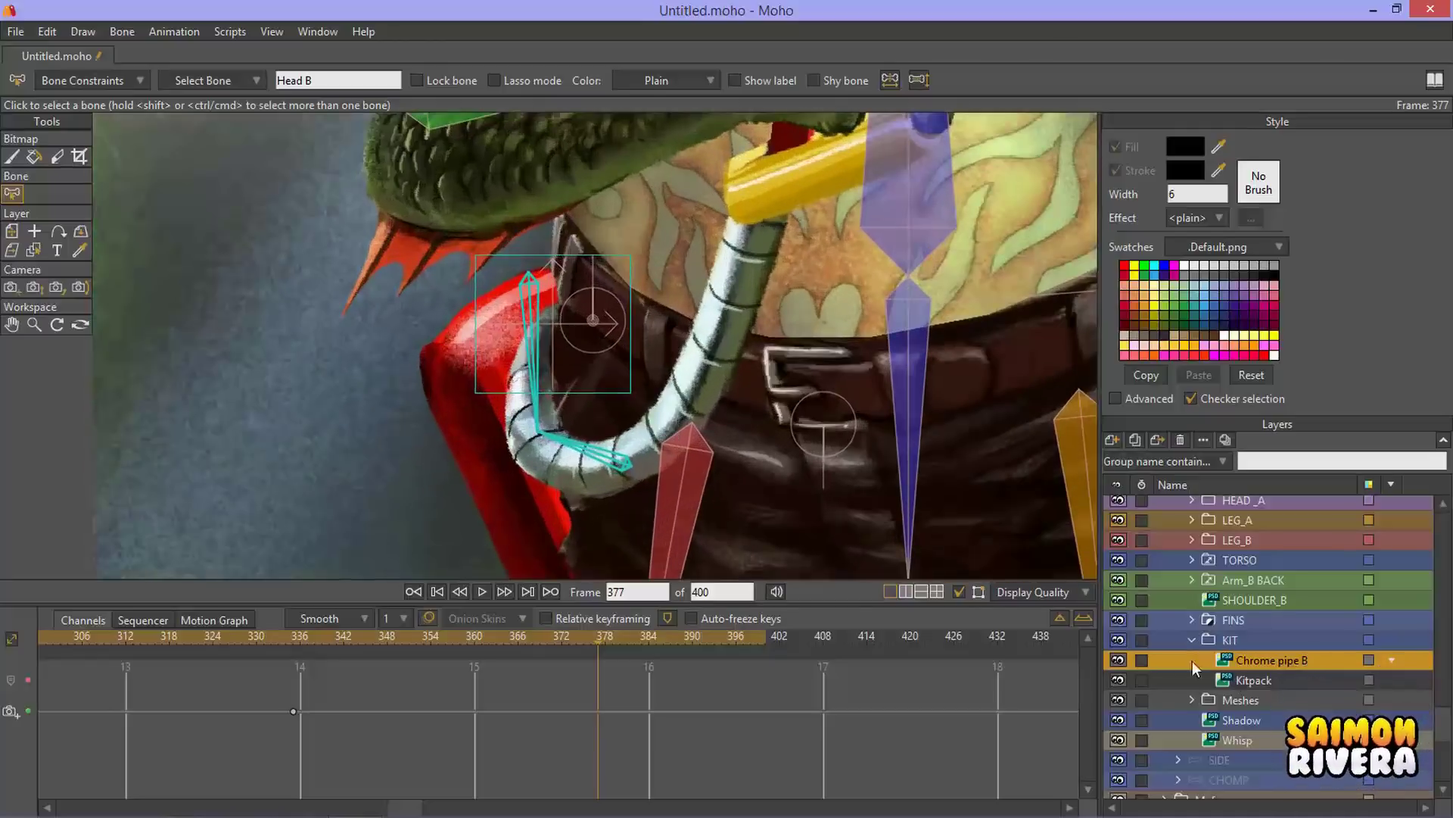
pyautogui.click(1119, 660)
pyautogui.click(1118, 660)
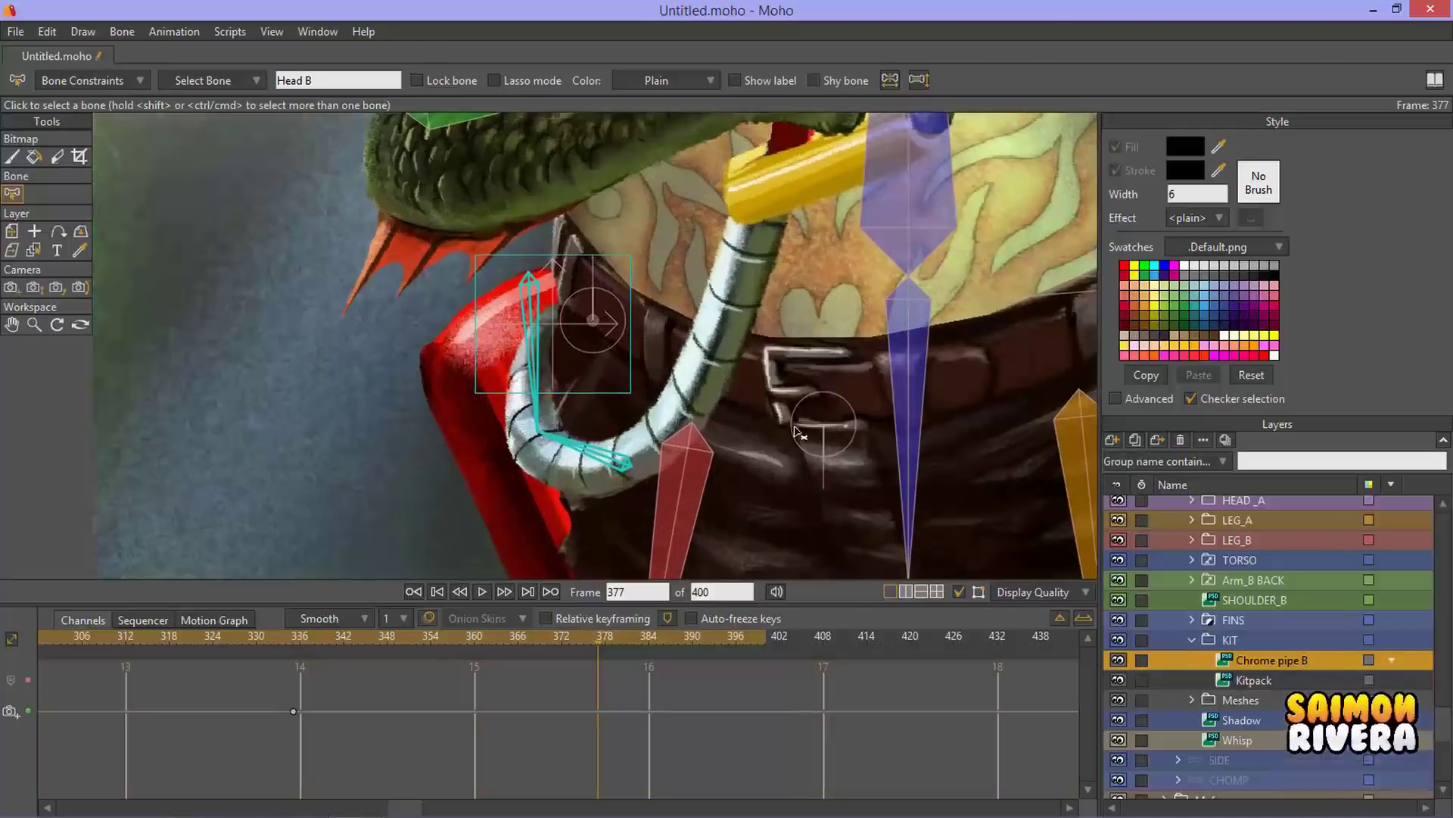
pyautogui.scroll(-5, 798, 431)
pyautogui.scroll(-4, 739, 383)
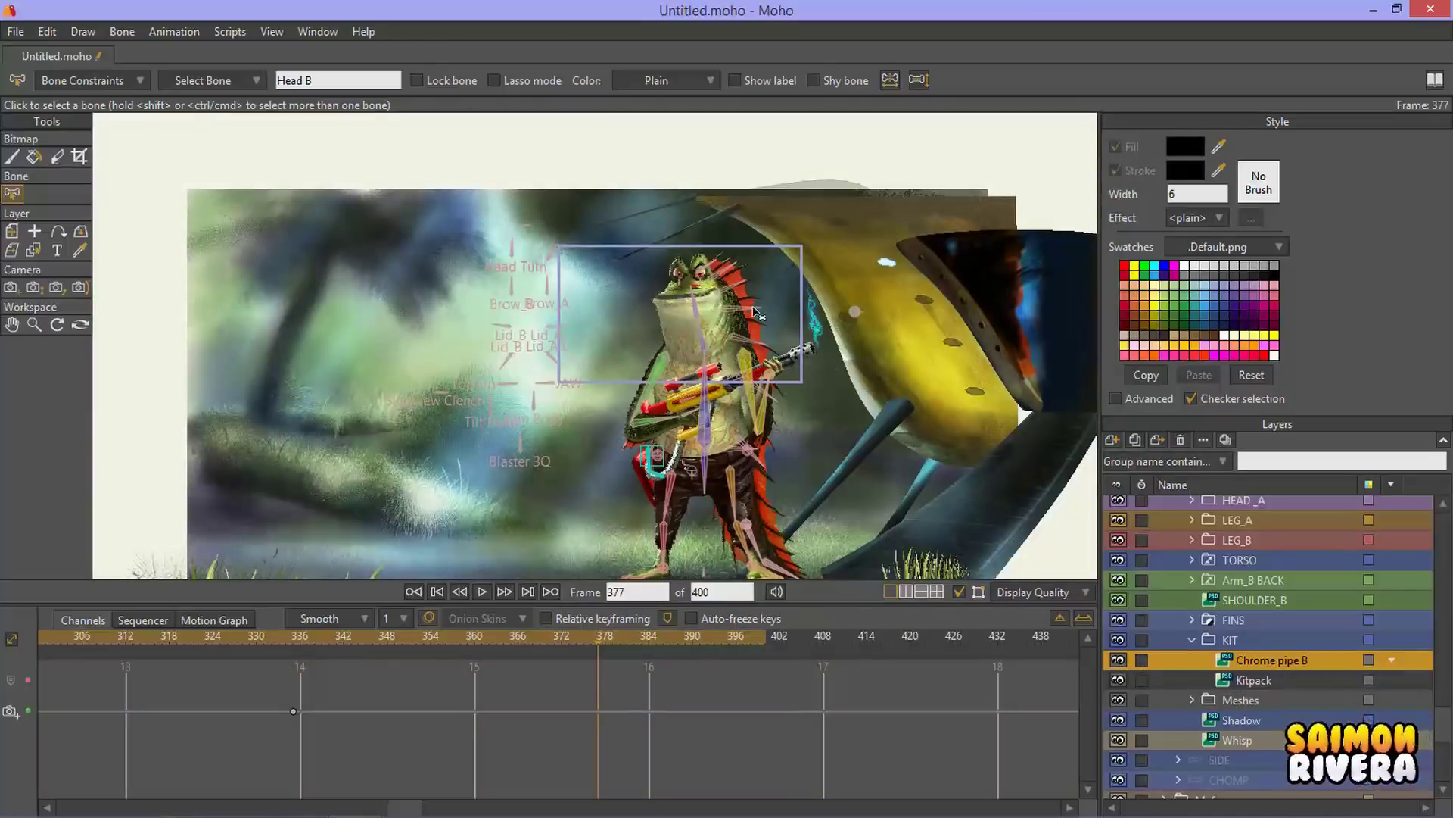
pyautogui.scroll(-1, 739, 383)
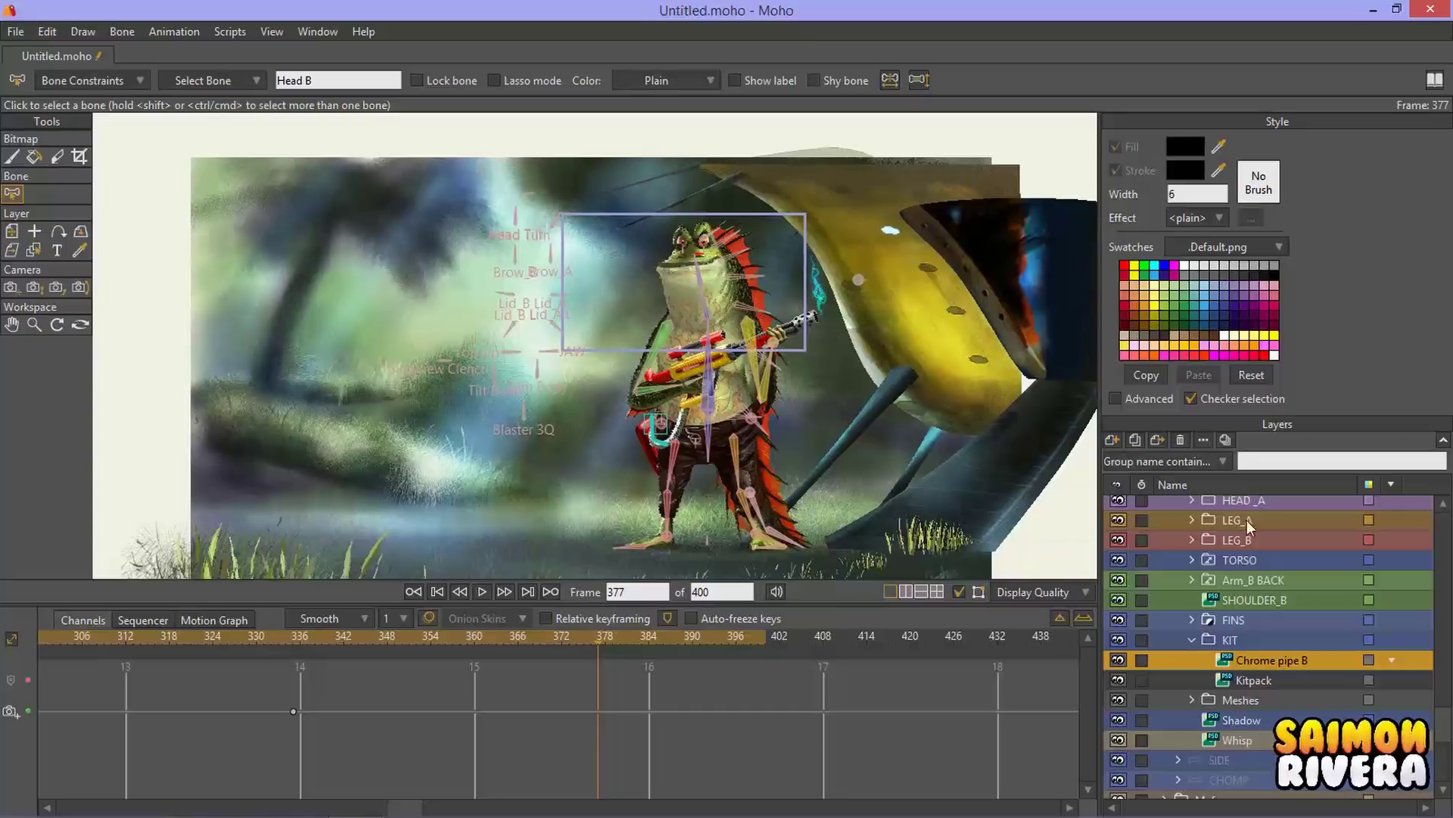
# Step: Collapse KIT, inspect the FIN Mesh inside the FINS group, and collapse FINS to return to the Mophibian's upper layers
pyautogui.click(1192, 640)
pyautogui.click(1192, 620)
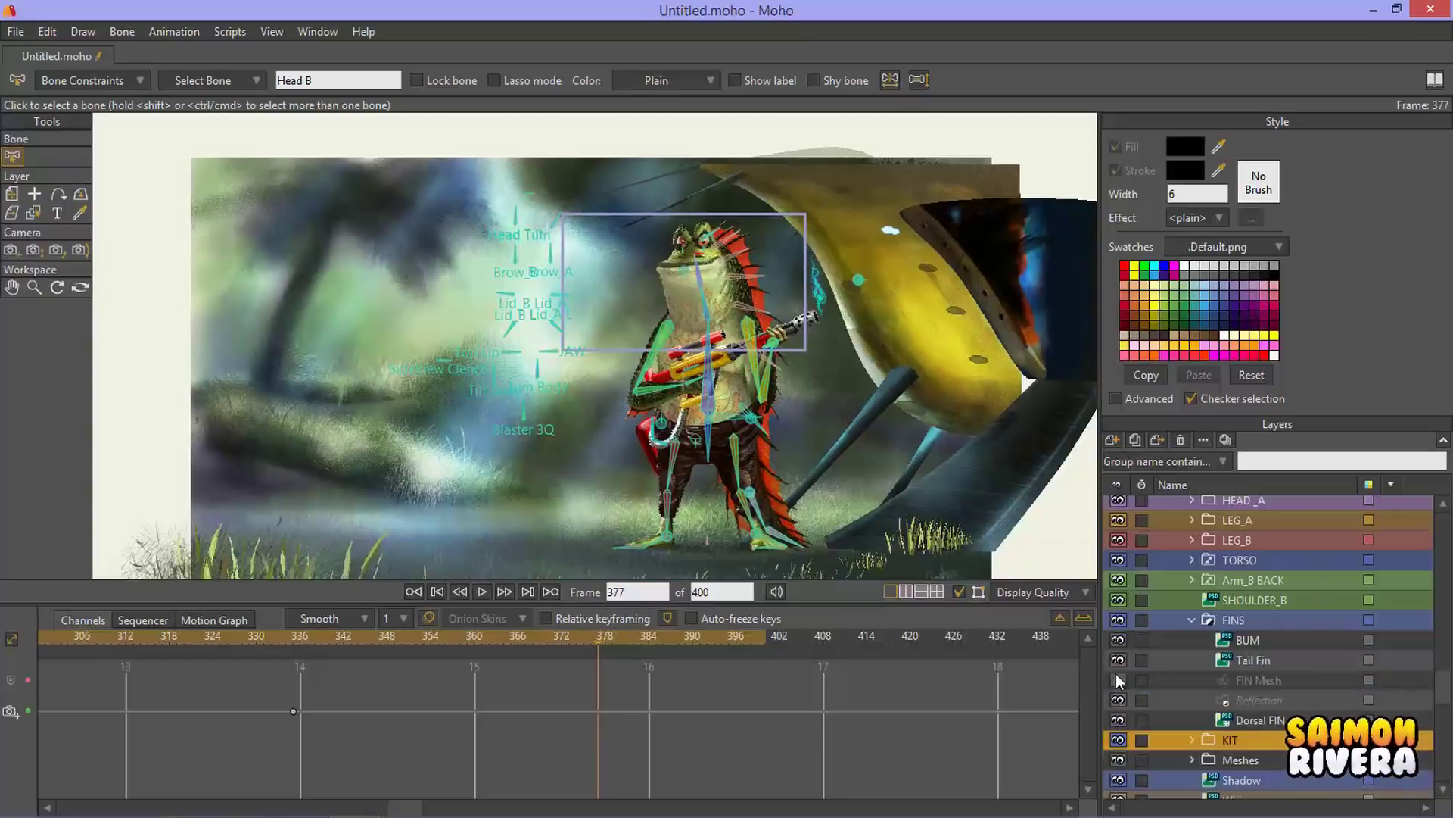
pyautogui.click(1261, 678)
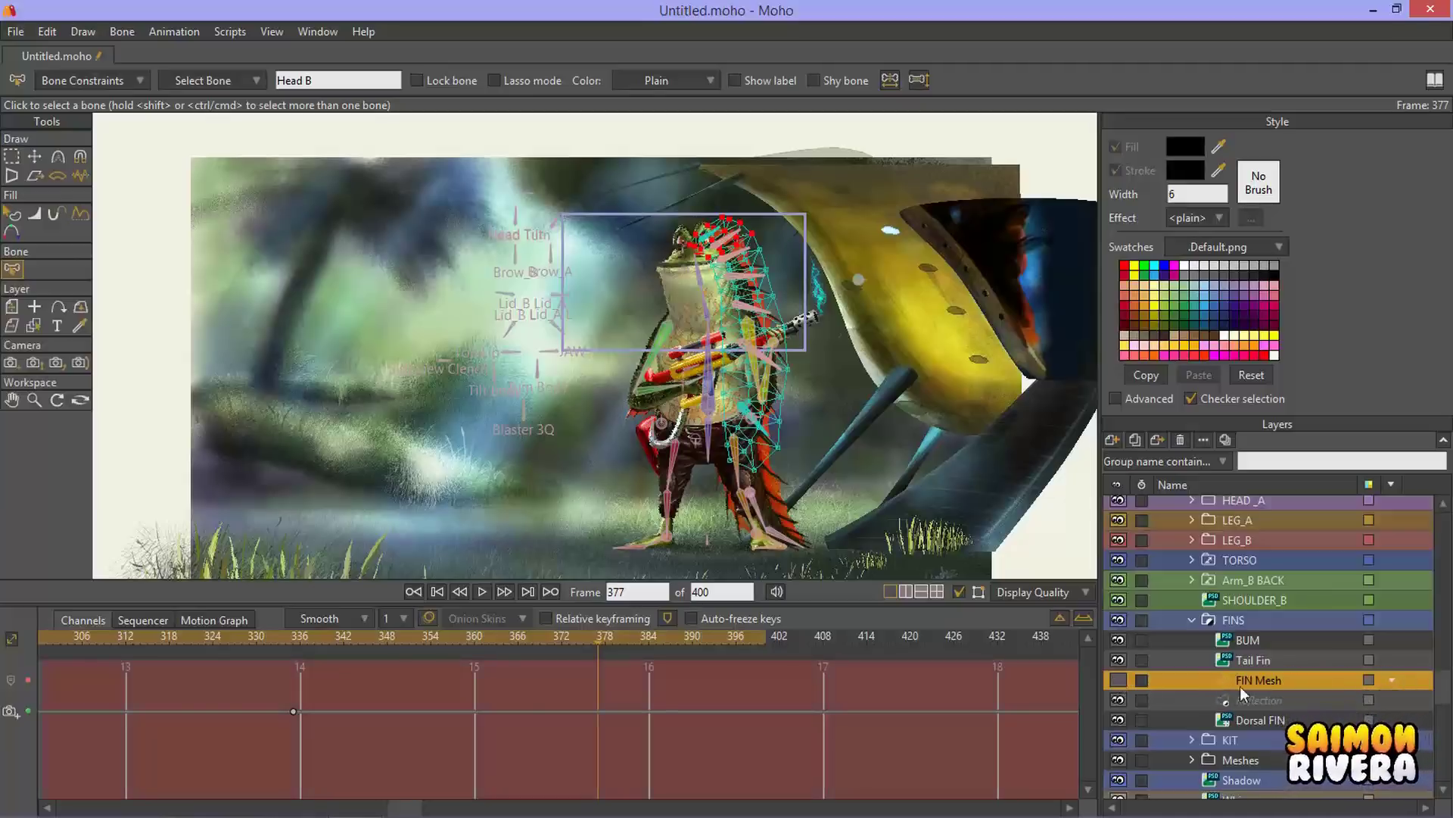
pyautogui.click(1199, 624)
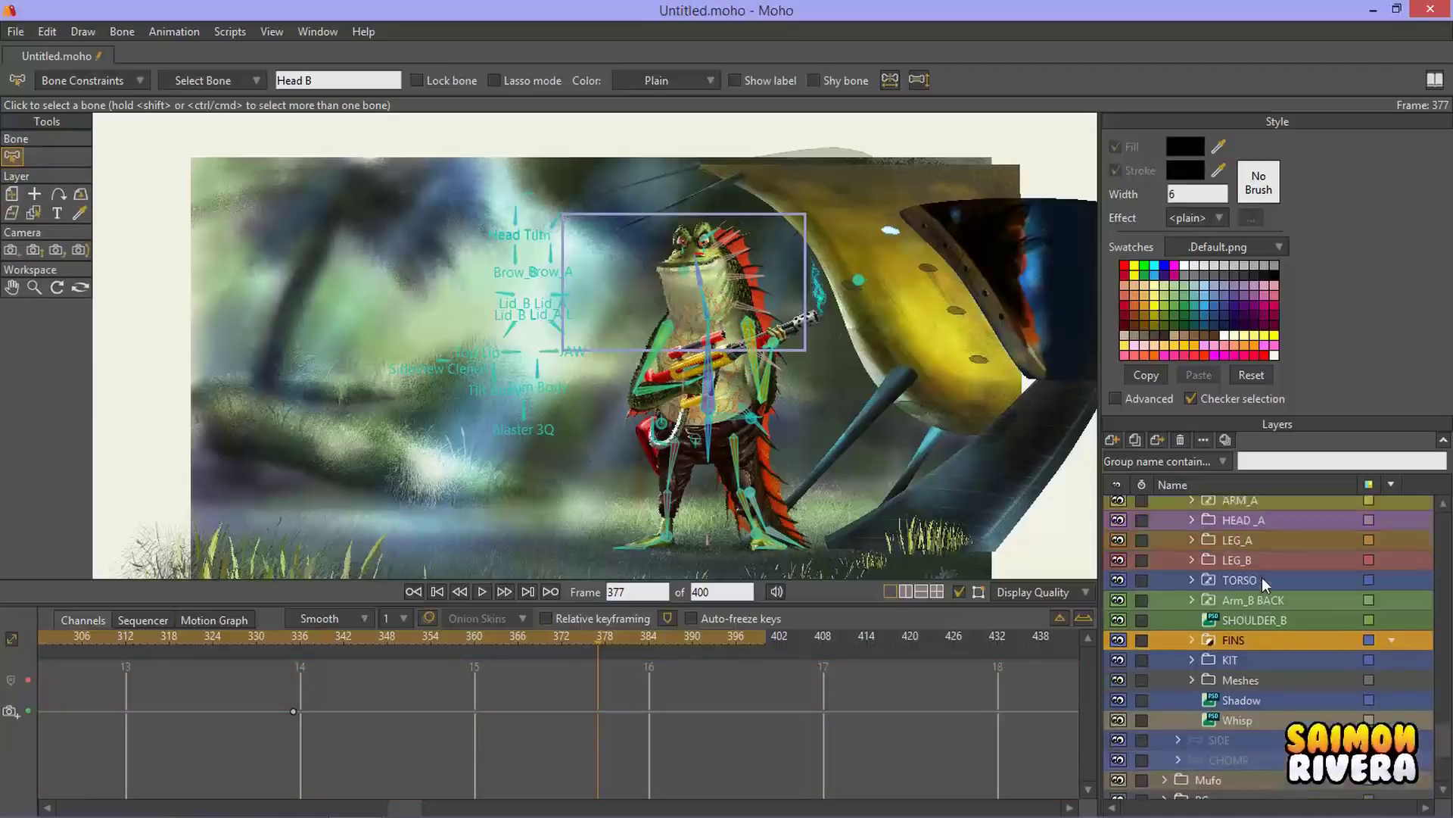
pyautogui.scroll(4, 1261, 577)
pyautogui.scroll(2, 1262, 577)
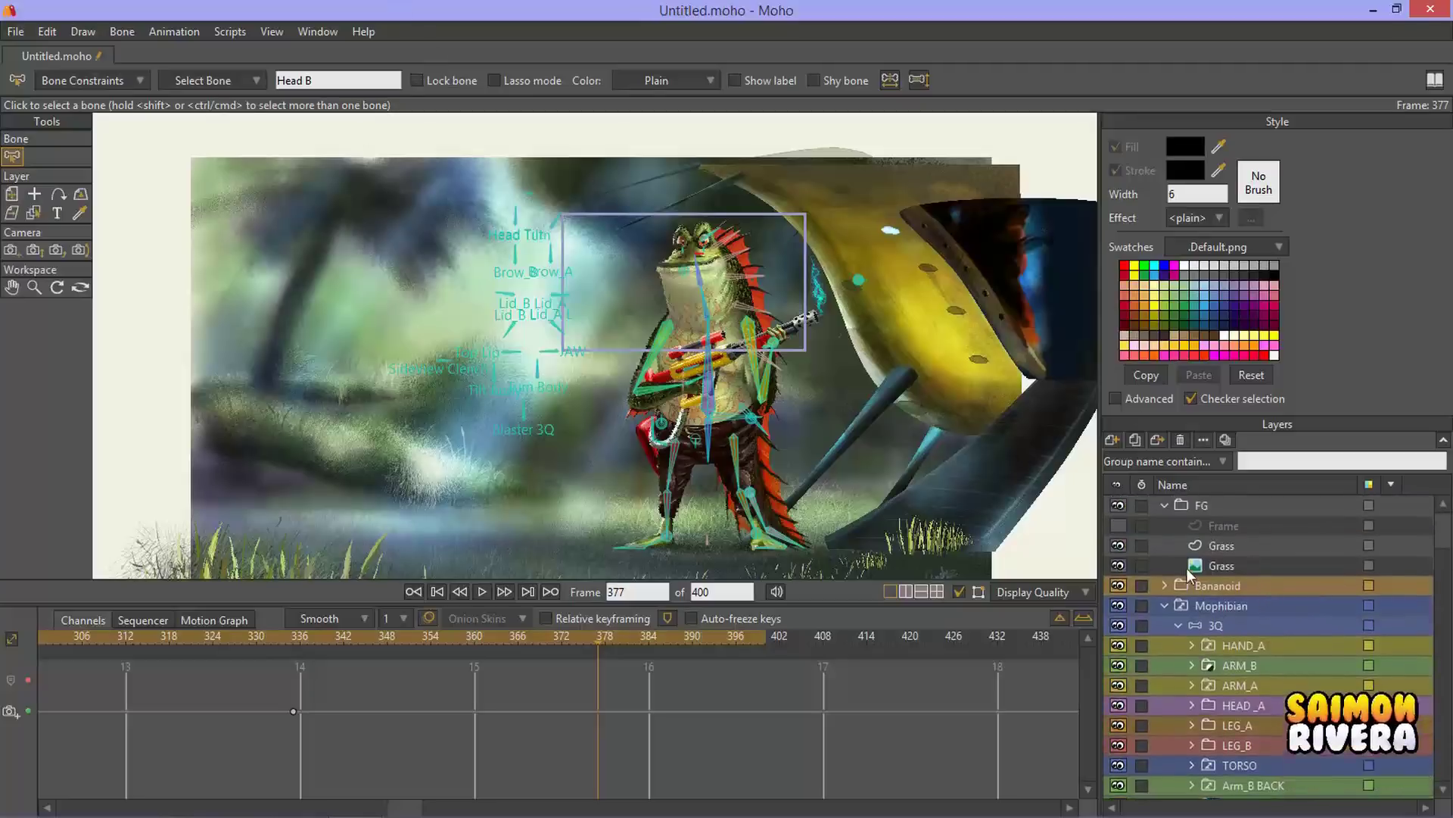
# Step: Close the untitled Mophibian scene without saving its changes and create a new blank document
pyautogui.click(1165, 504)
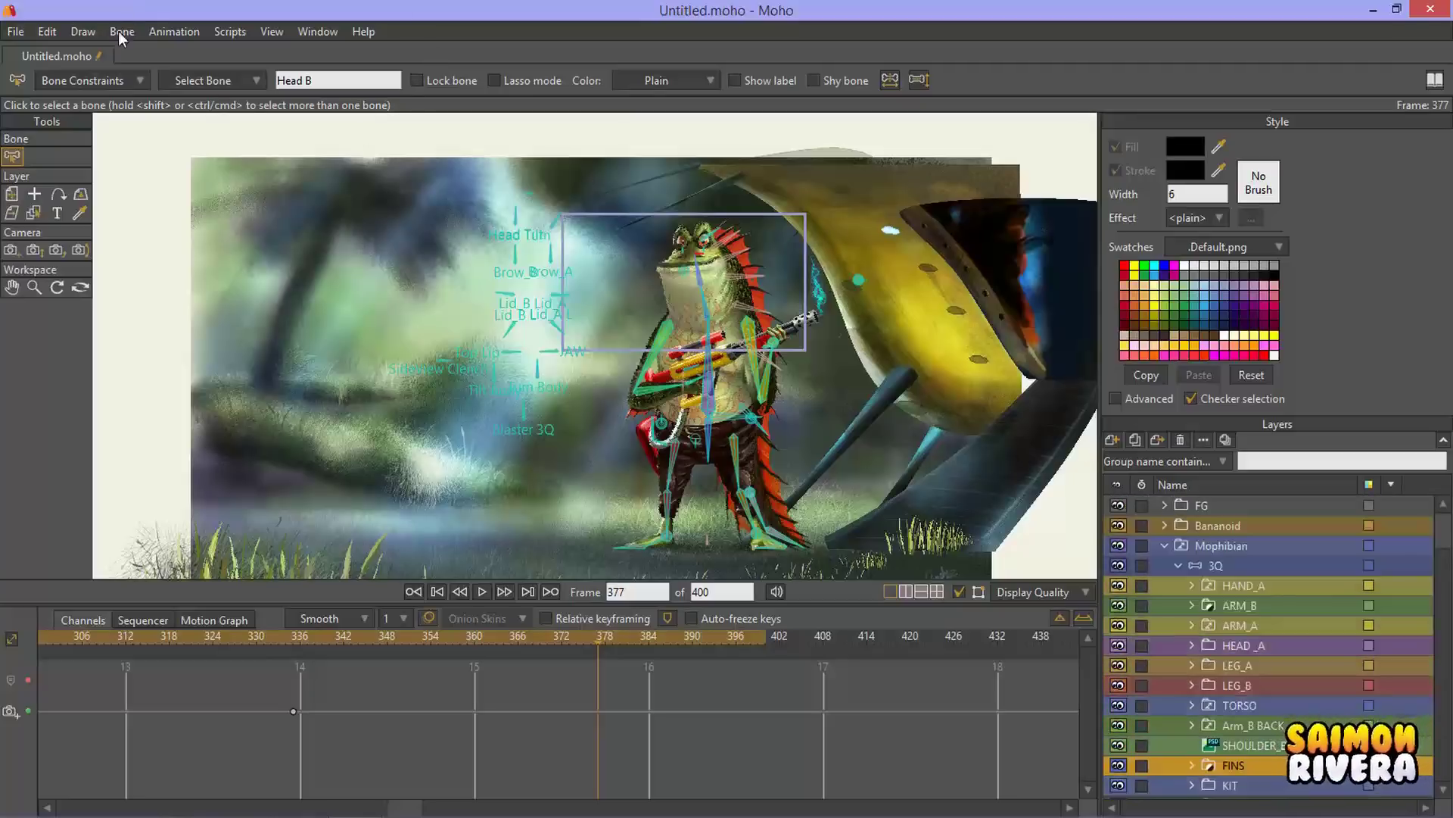
pyautogui.click(12, 56)
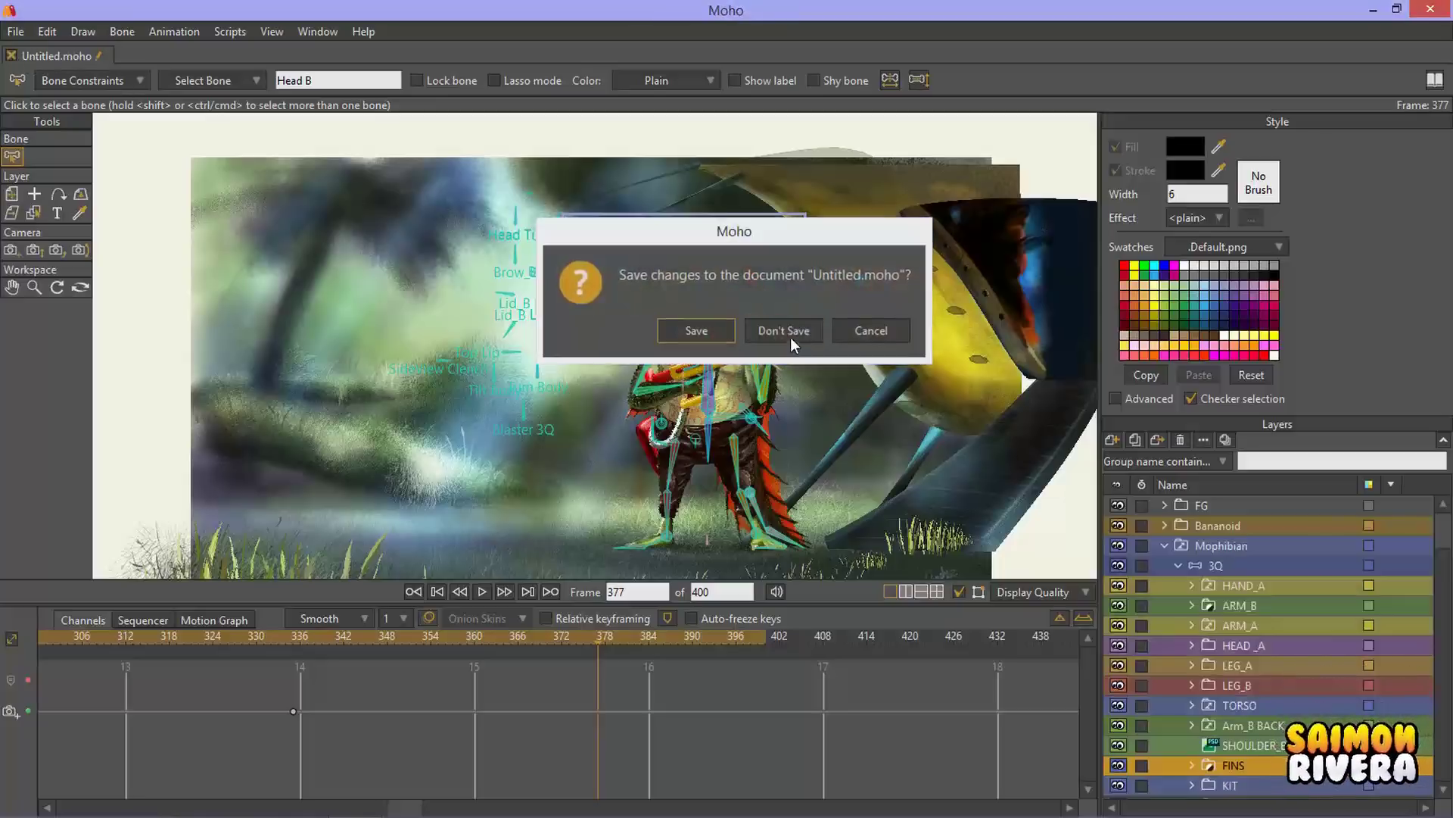
pyautogui.click(782, 328)
pyautogui.click(23, 38)
pyautogui.click(22, 46)
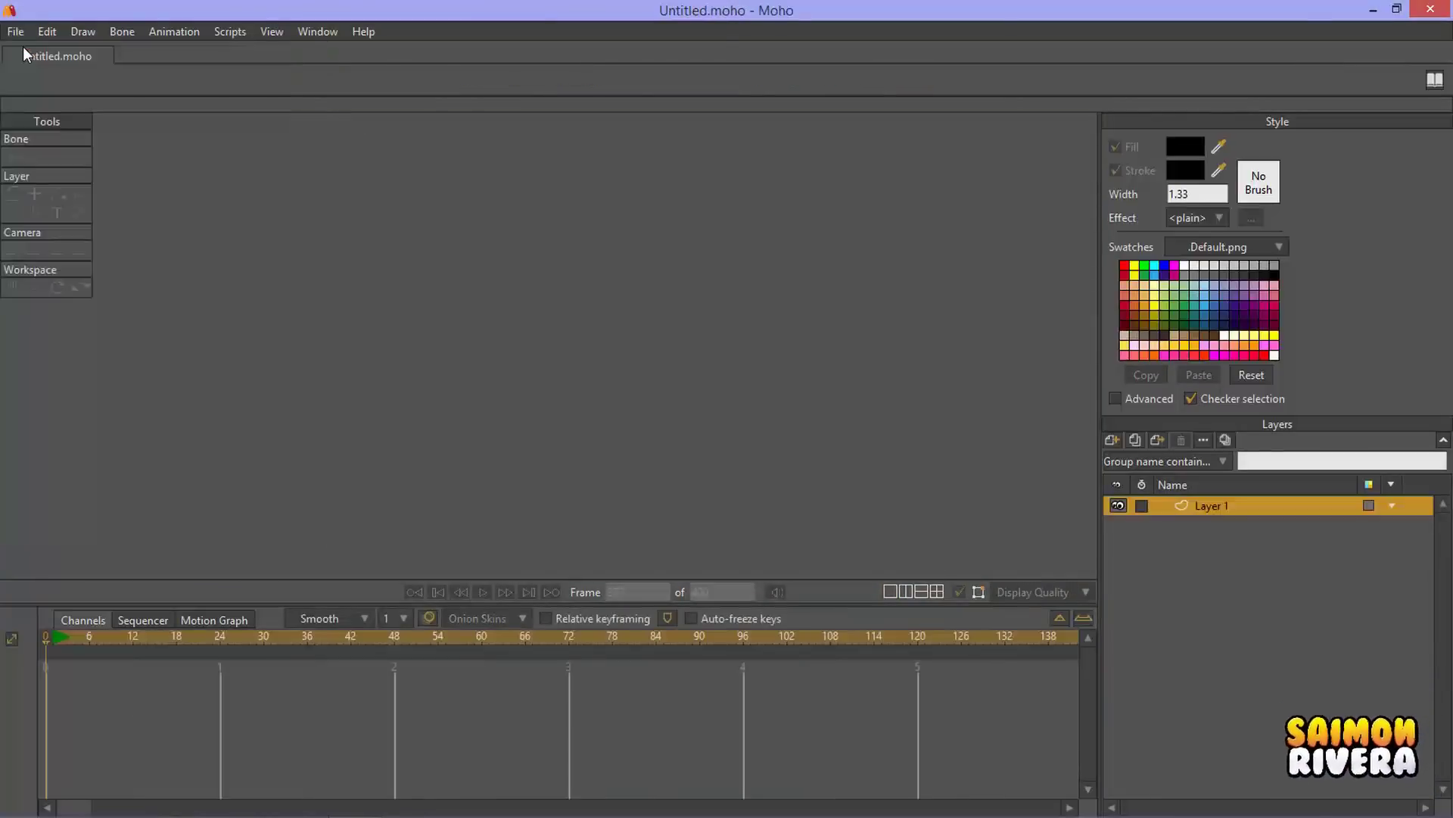
# Step: Add an Image-type Frame By Frame layer named Layer 2 at 1280 x 720, storing its images in the Props folder
pyautogui.click(1111, 440)
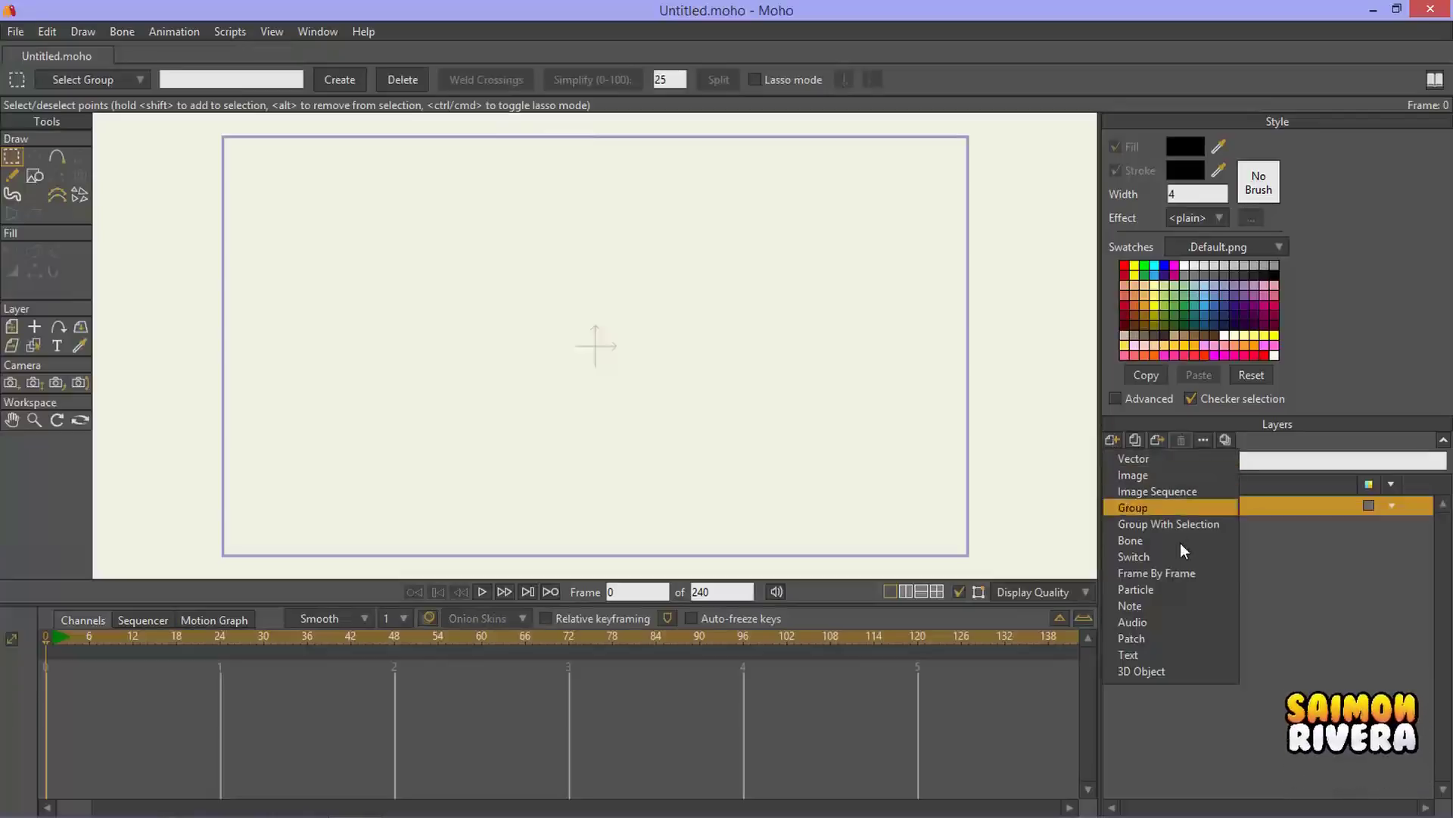
pyautogui.click(1184, 574)
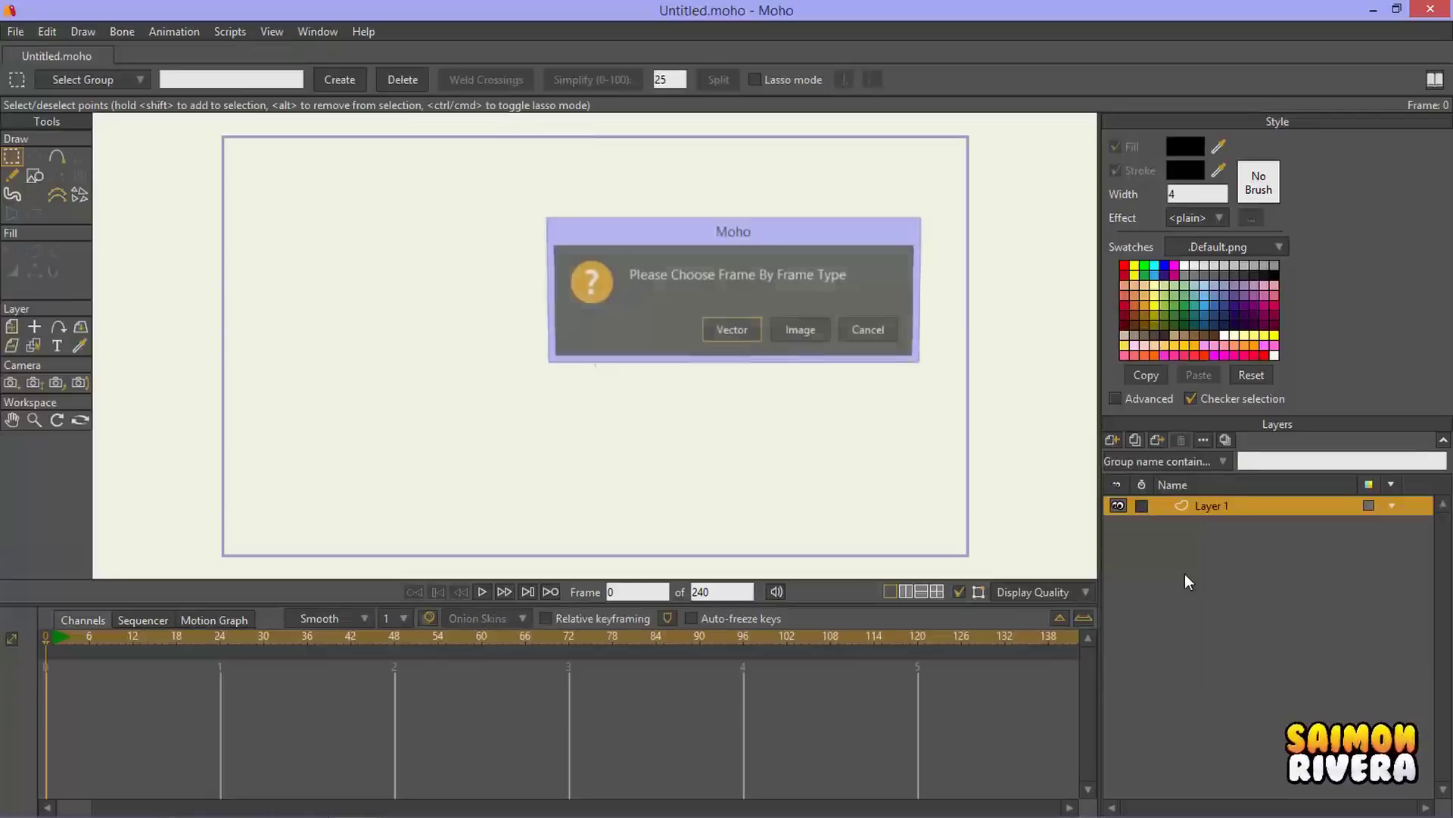
pyautogui.click(793, 329)
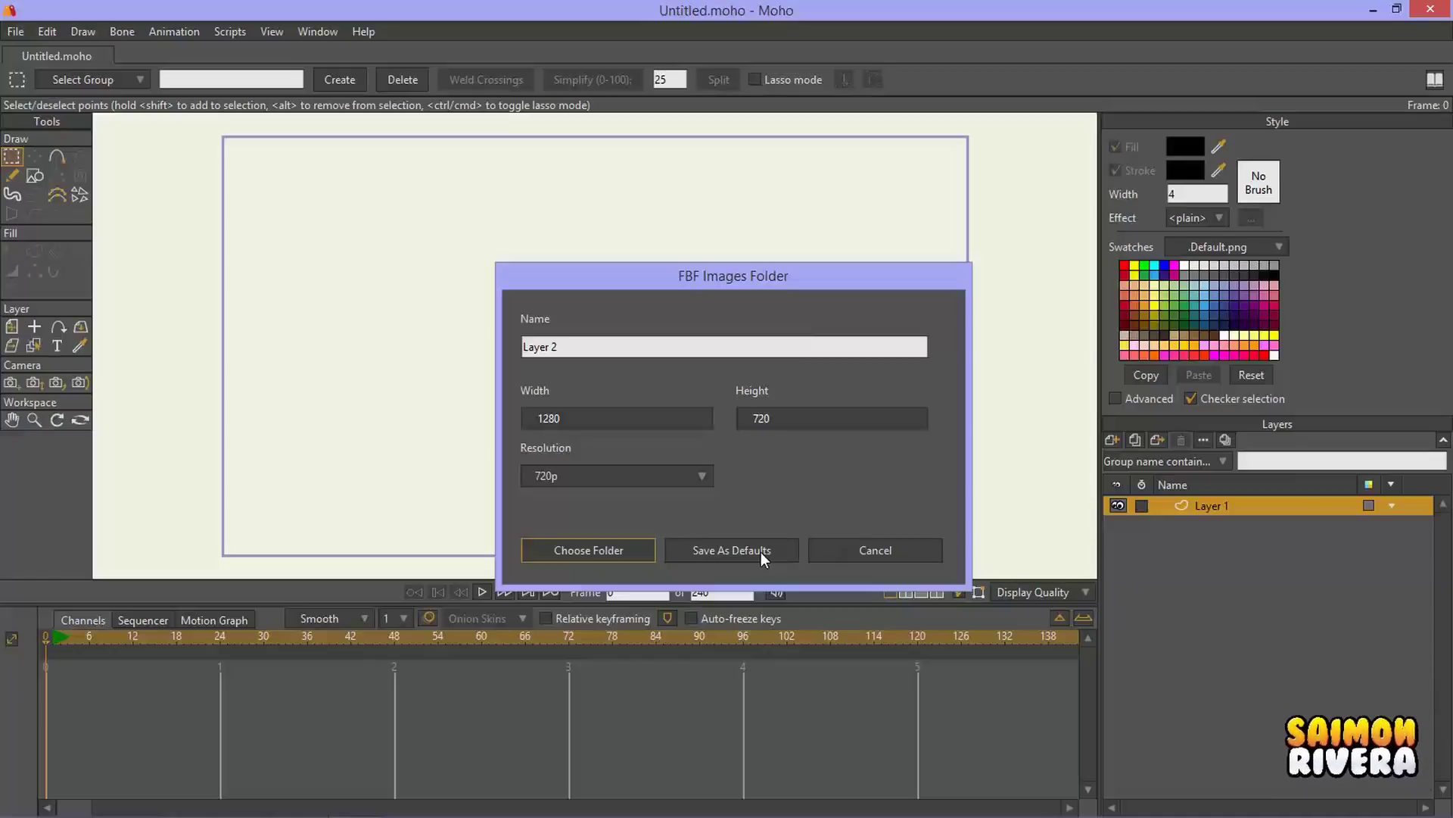
pyautogui.click(643, 550)
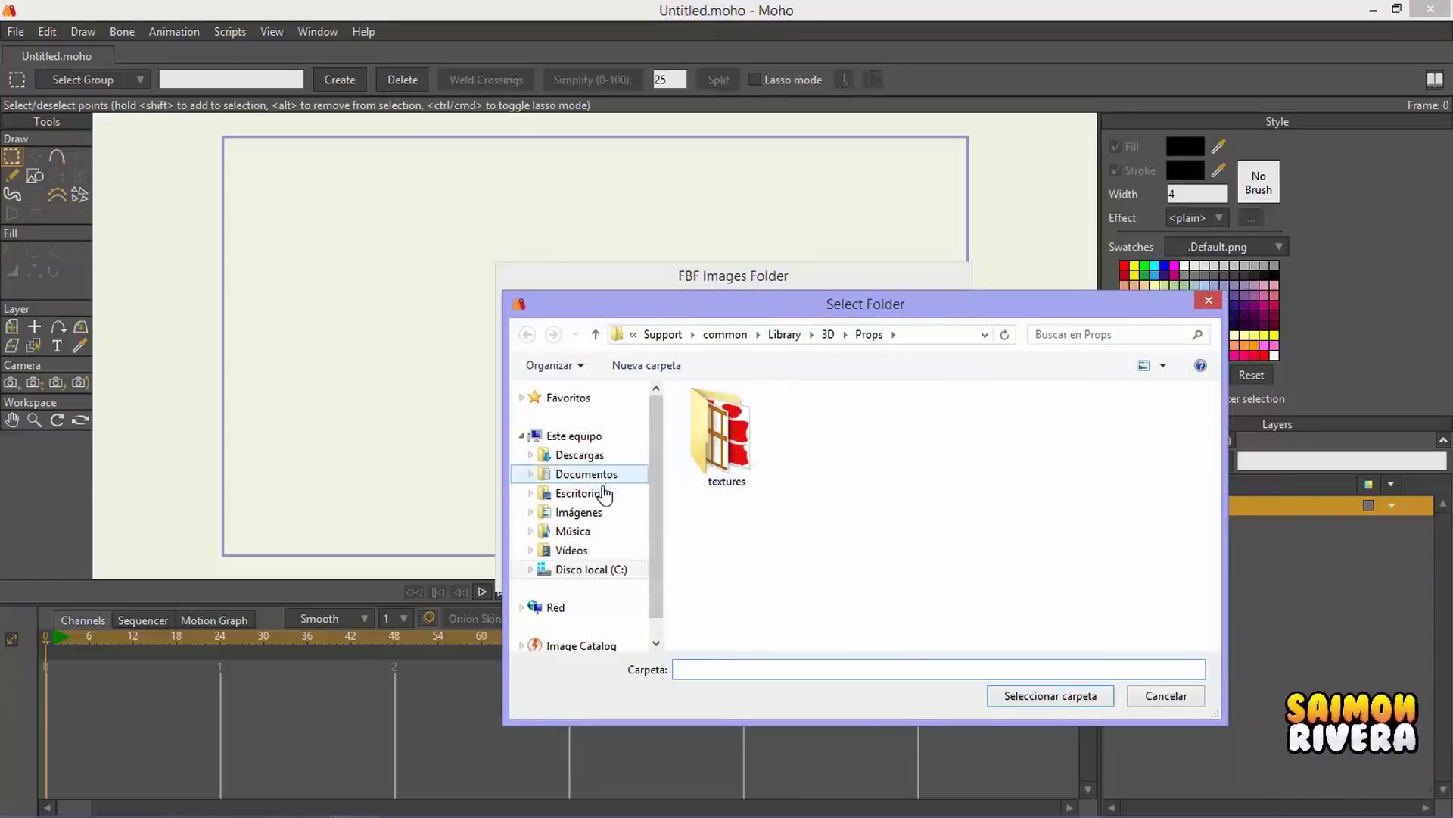
pyautogui.press('Return')
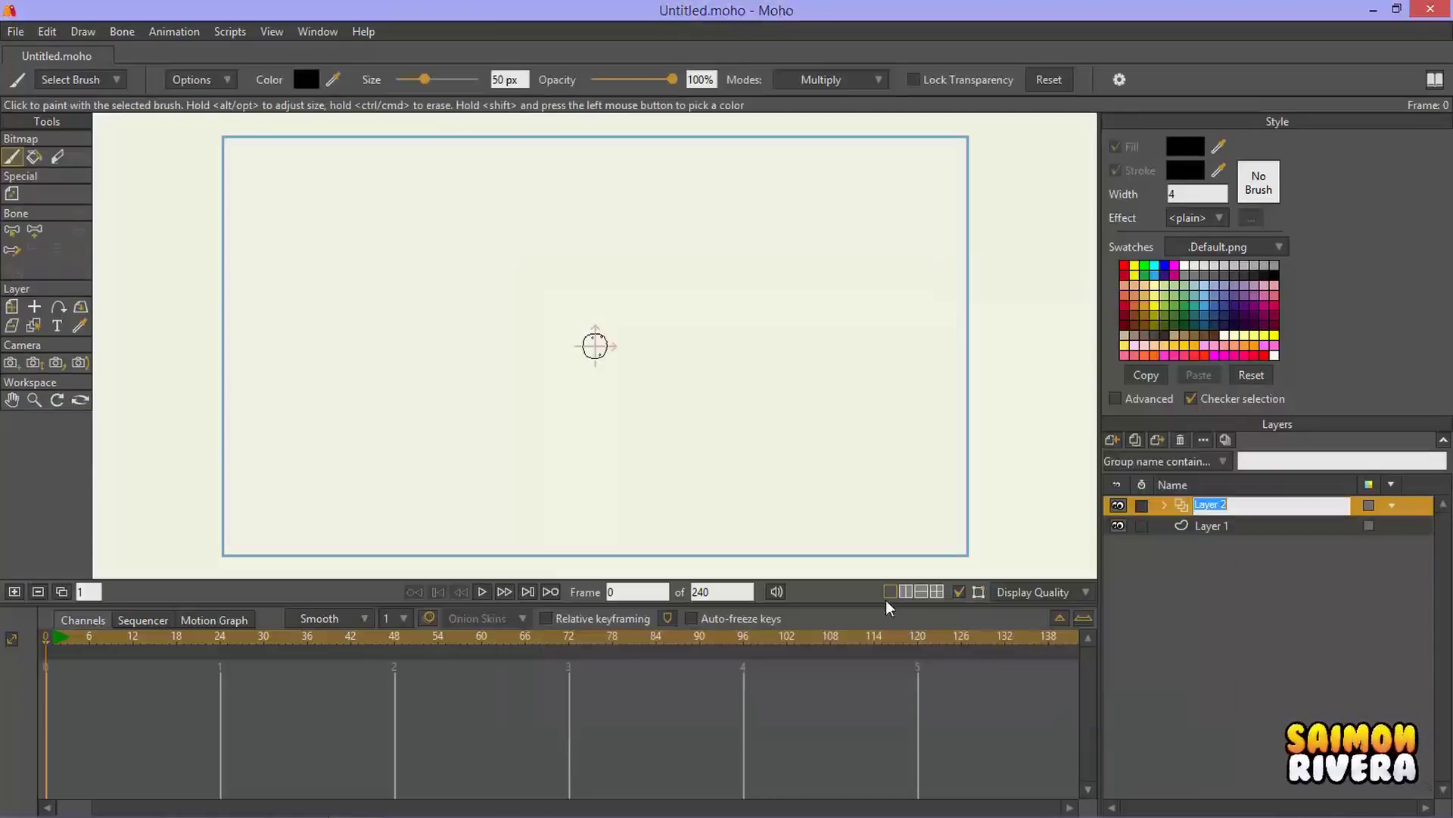
pyautogui.press('Return')
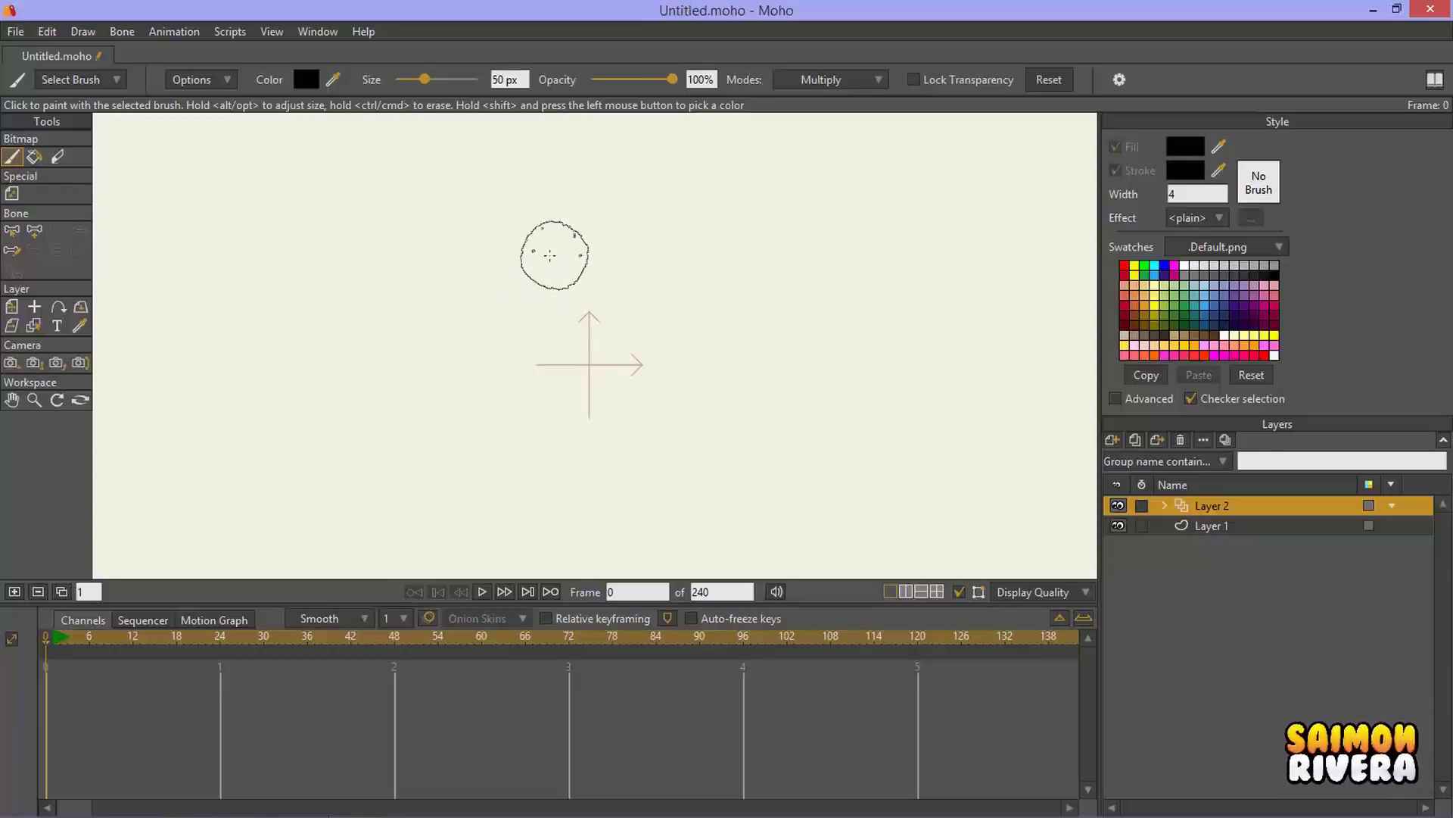
# Step: Try a curved black brush stroke and a black Paint Bucket fill around it, and undo both
pyautogui.moveTo(551, 255)
pyautogui.mouseDown()
pyautogui.moveTo(475, 358)
pyautogui.moveTo(607, 388)
pyautogui.moveTo(958, 324)
pyautogui.moveTo(900, 581)
pyautogui.moveTo(742, 402)
pyautogui.mouseUp()
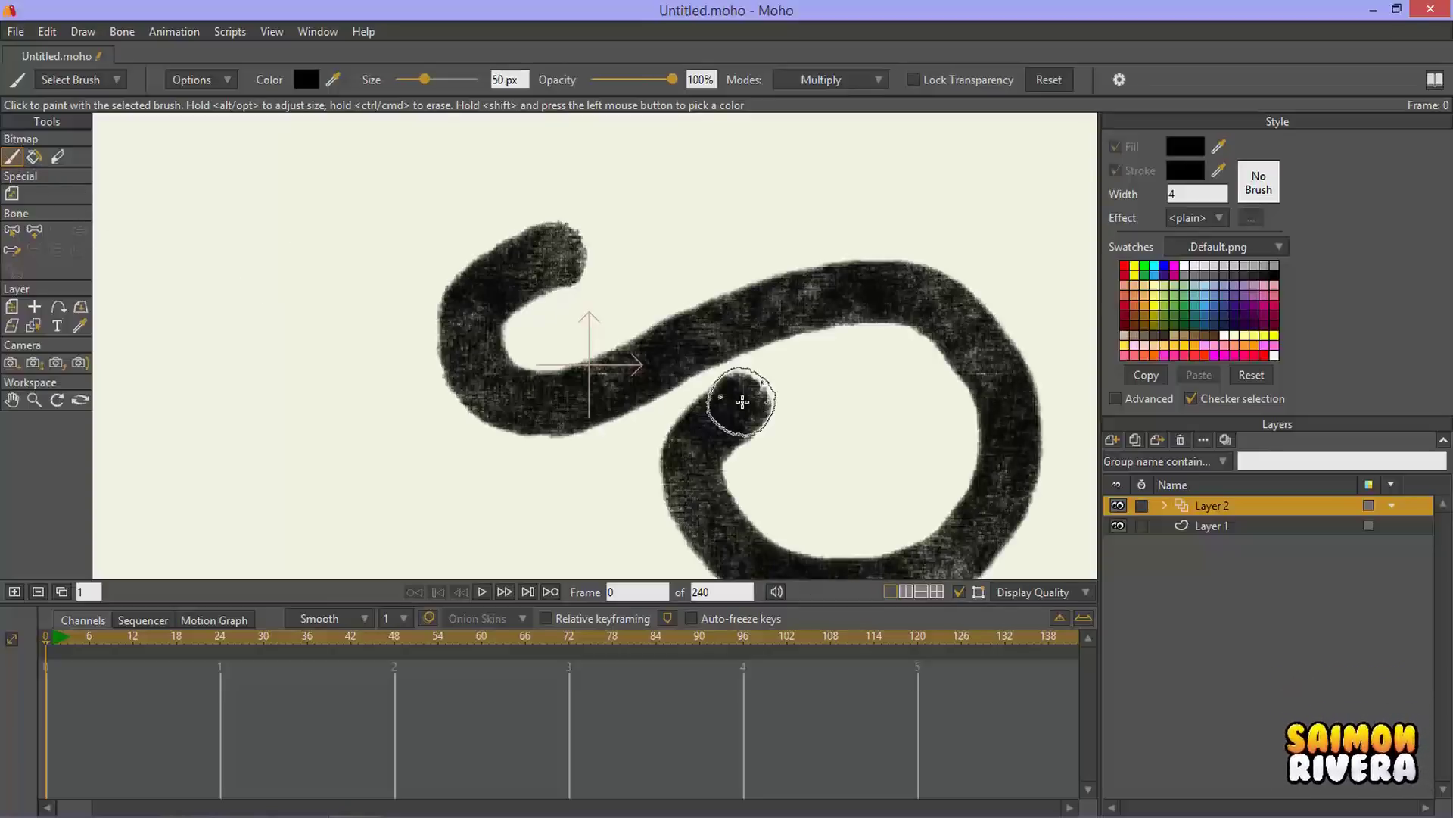
pyautogui.scroll(-3, 741, 402)
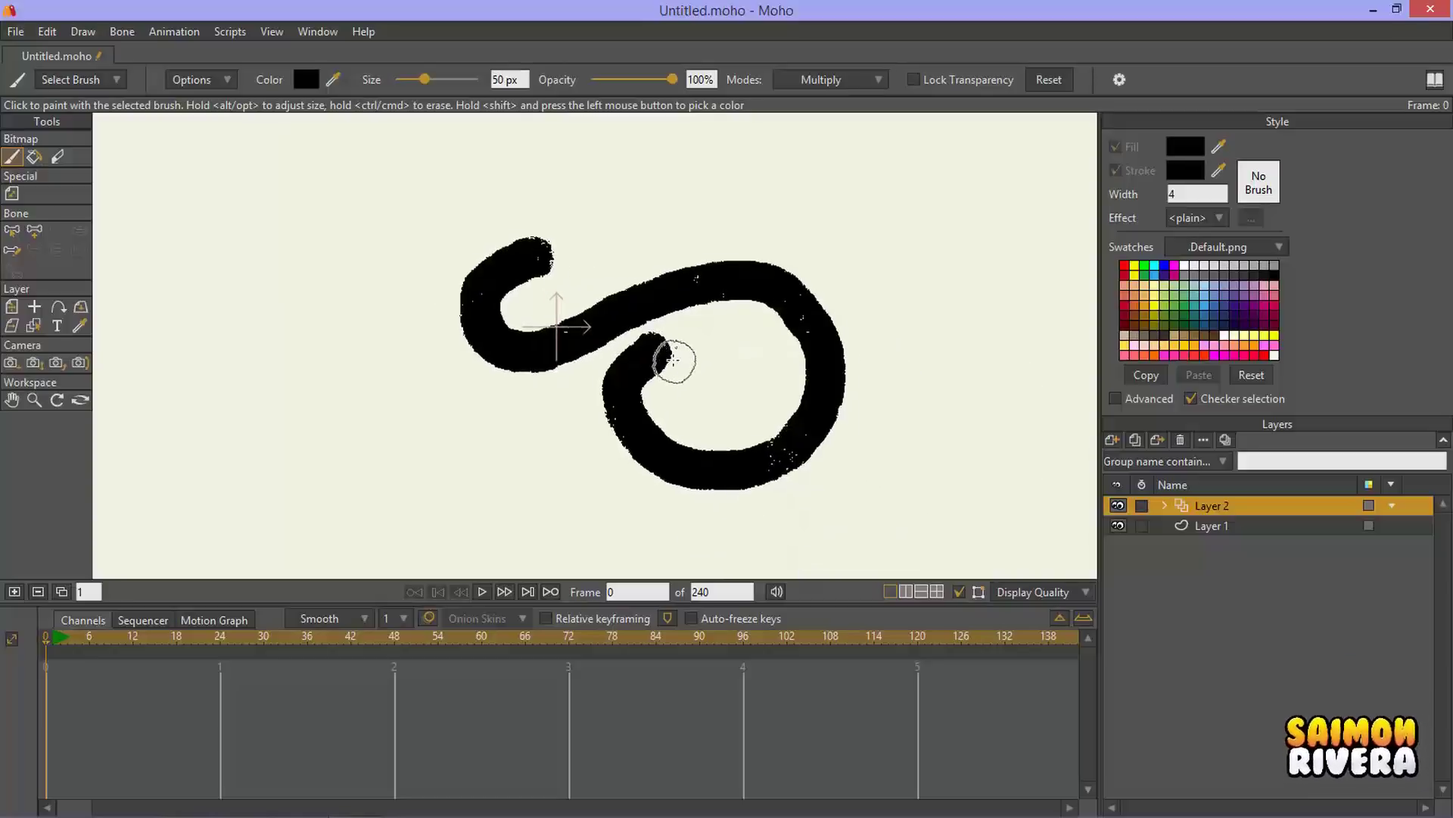
pyautogui.click(32, 157)
pyautogui.click(416, 285)
pyautogui.scroll(-3, 470, 315)
pyautogui.scroll(1, 511, 283)
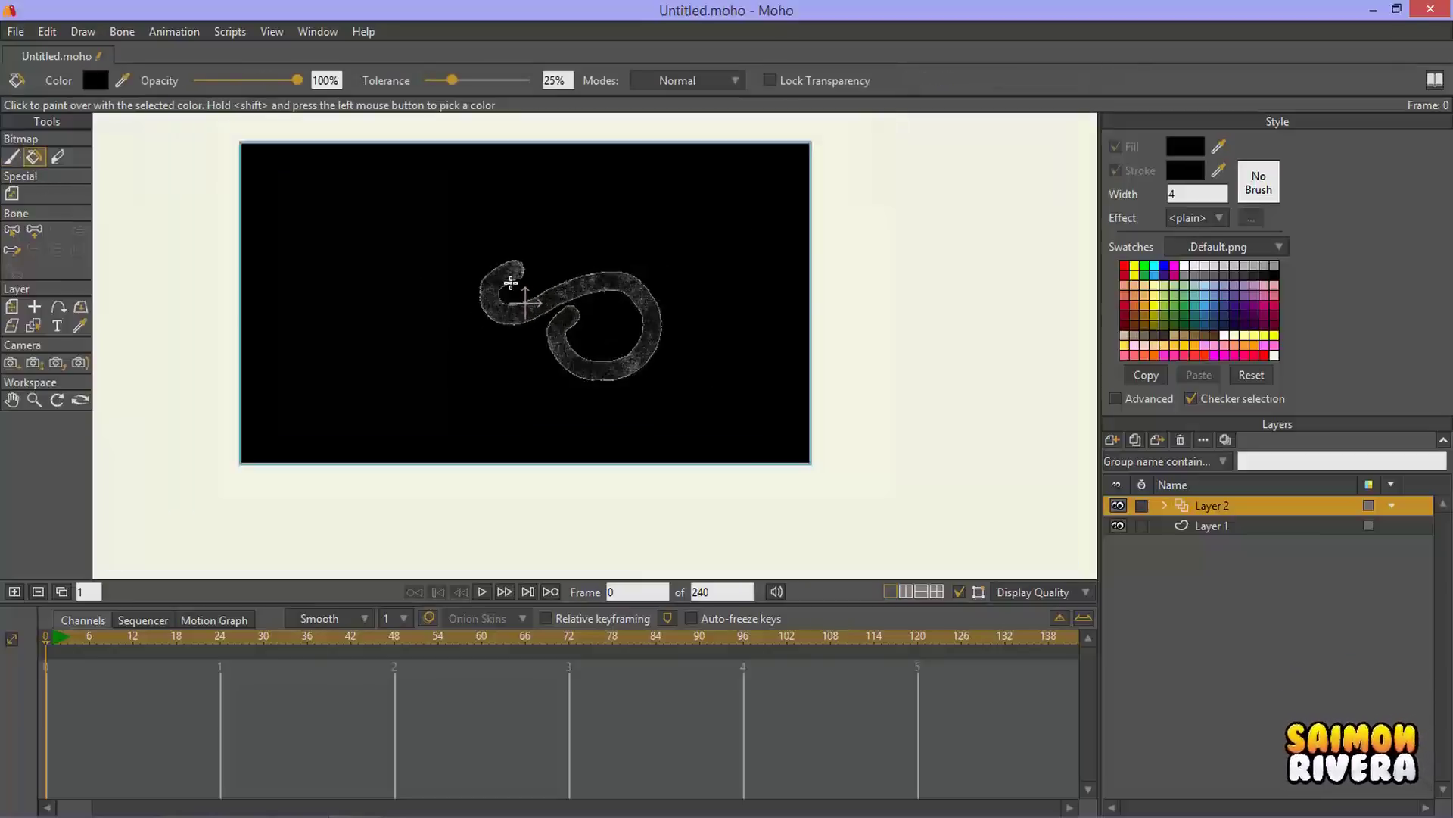
pyautogui.scroll(2, 511, 283)
pyautogui.hotkey('ctrl', 'z')
pyautogui.hotkey('ctrl', 'z')
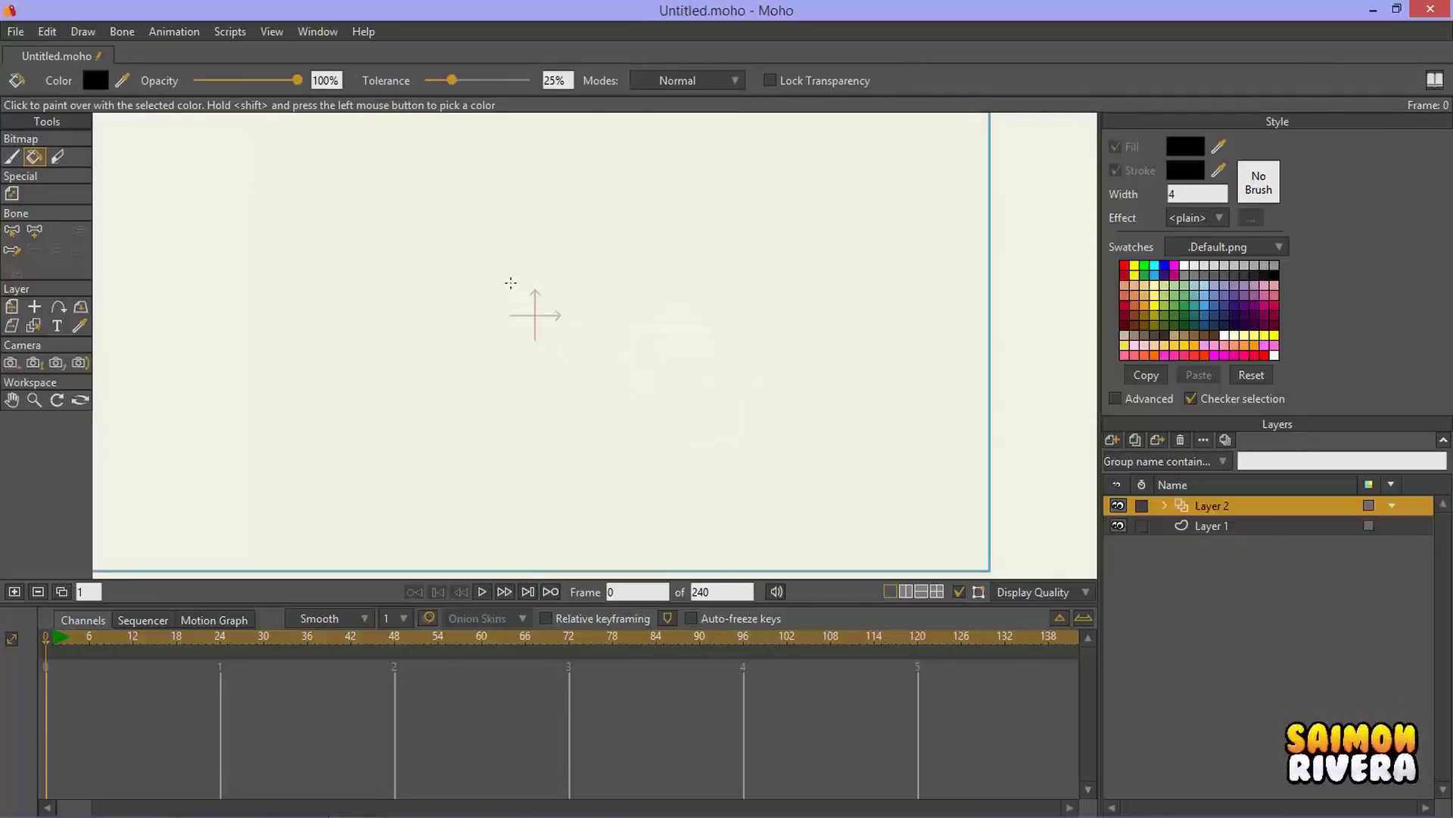
# Step: Paint a black test stroke down the canvas with the brush and remove it with the eraser
pyautogui.click(58, 158)
pyautogui.click(12, 157)
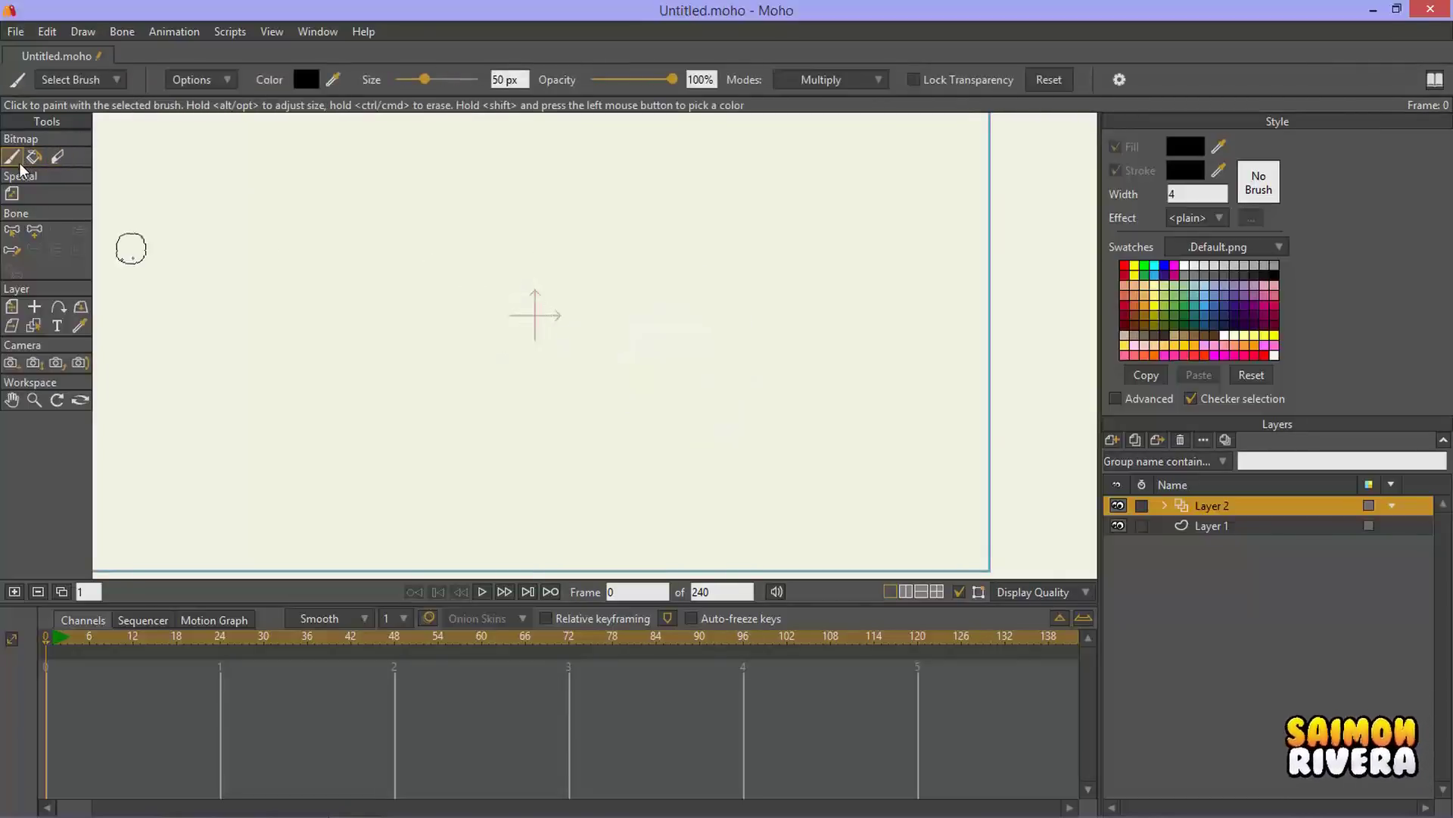
pyautogui.moveTo(519, 230)
pyautogui.mouseDown()
pyautogui.moveTo(433, 375)
pyautogui.moveTo(539, 552)
pyautogui.mouseUp()
pyautogui.click(57, 157)
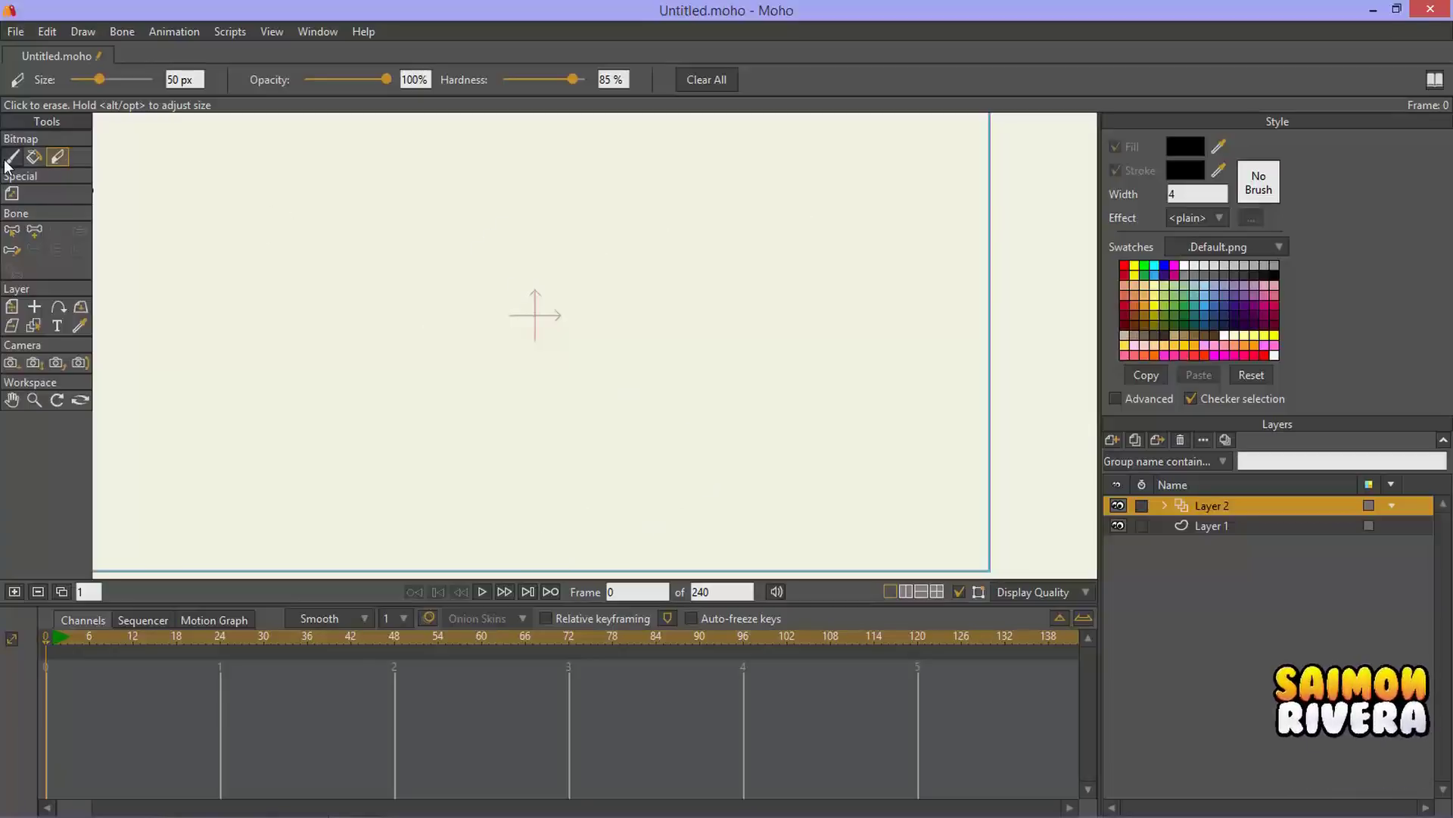
pyautogui.click(10, 158)
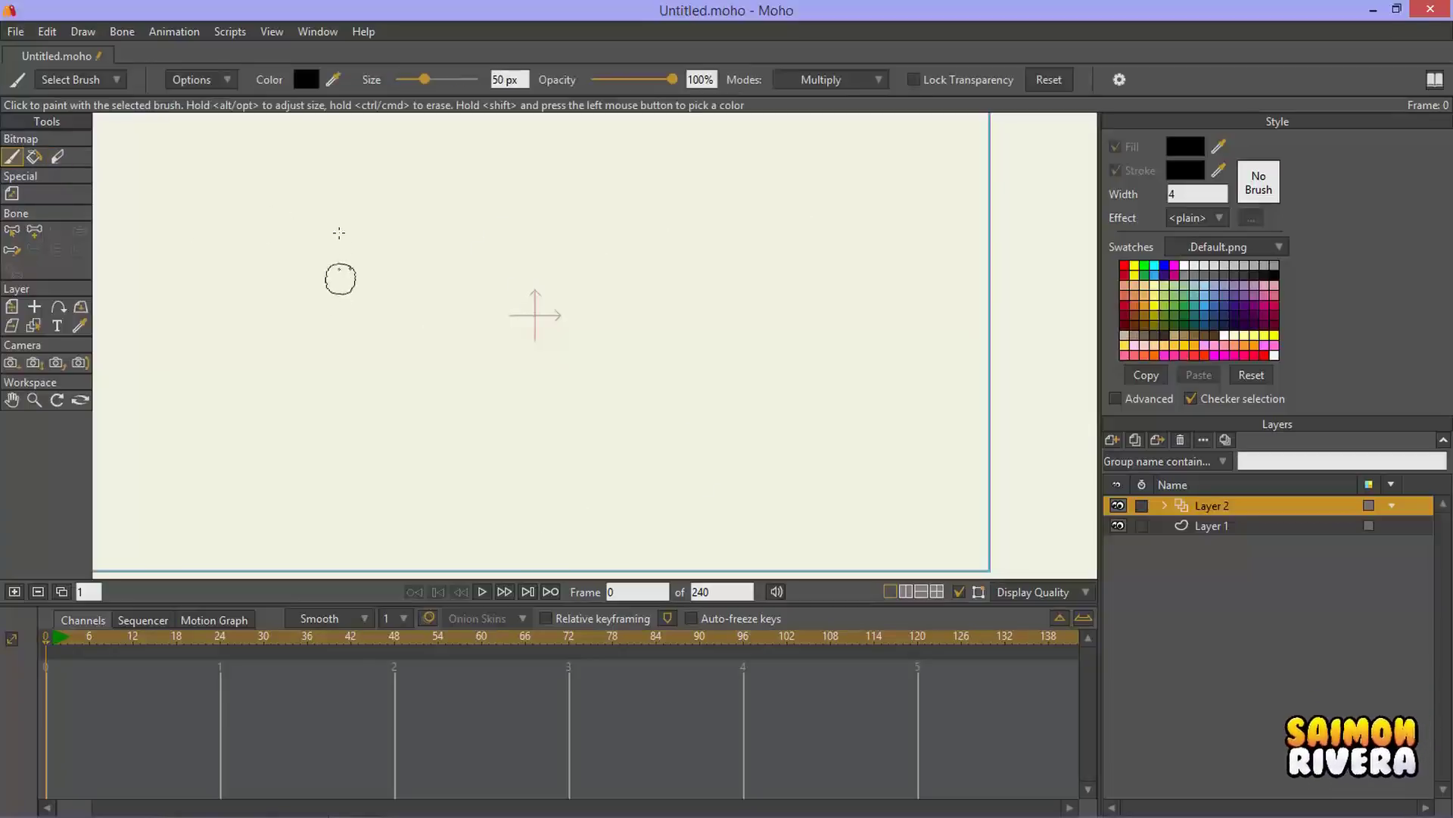
# Step: Handwrite a first name across the canvas in black with the 50 px brush
pyautogui.moveTo(348, 203)
pyautogui.mouseDown()
pyautogui.moveTo(258, 286)
pyautogui.moveTo(284, 356)
pyautogui.mouseUp()
pyautogui.moveTo(529, 336)
pyautogui.mouseDown()
pyautogui.moveTo(545, 413)
pyautogui.moveTo(606, 441)
pyautogui.mouseUp()
pyautogui.moveTo(633, 405)
pyautogui.mouseDown()
pyautogui.moveTo(751, 383)
pyautogui.moveTo(756, 473)
pyautogui.mouseUp()
pyautogui.moveTo(825, 344); pyautogui.dragTo(829, 417)
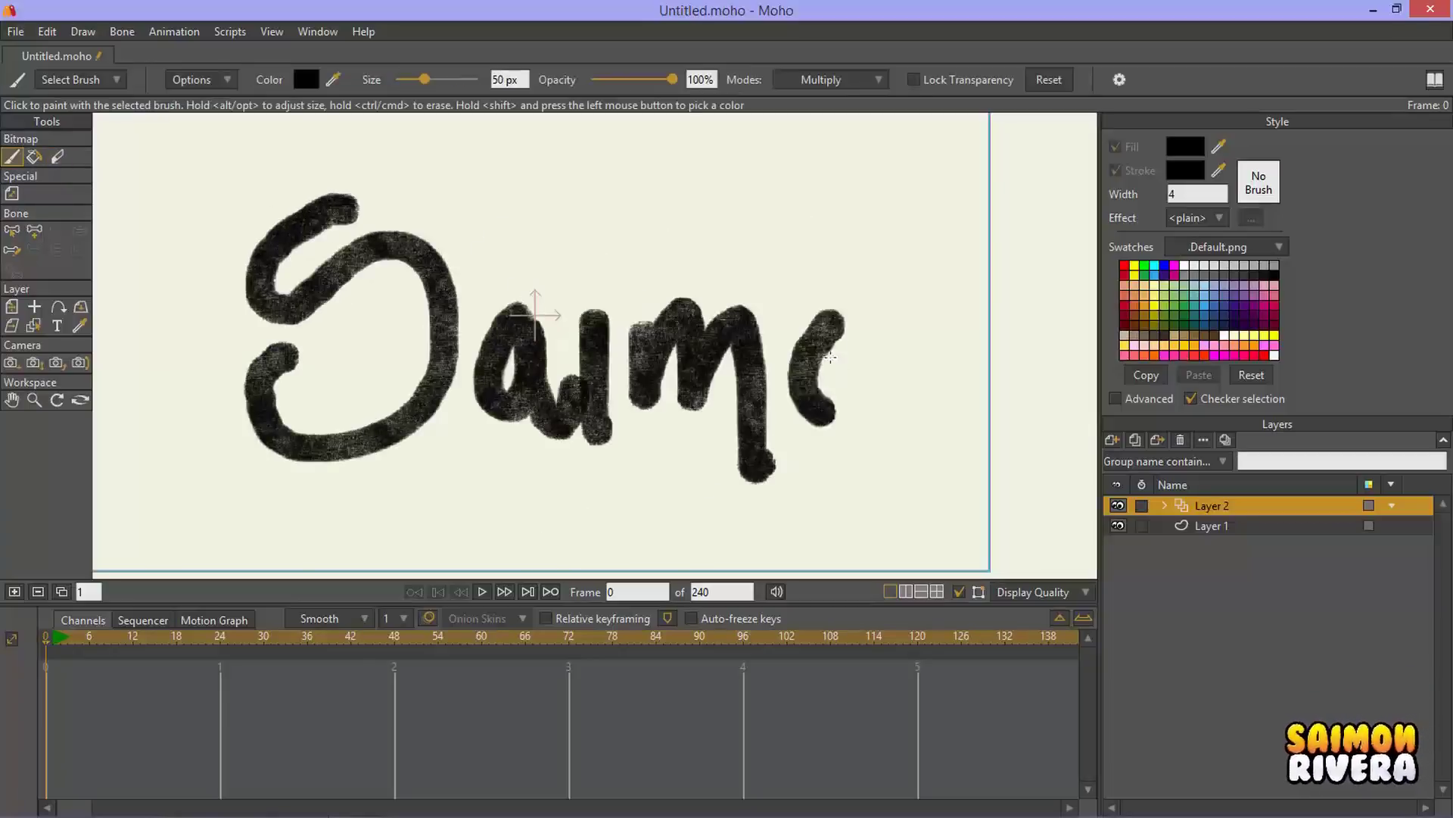
pyautogui.moveTo(872, 370); pyautogui.dragTo(986, 523)
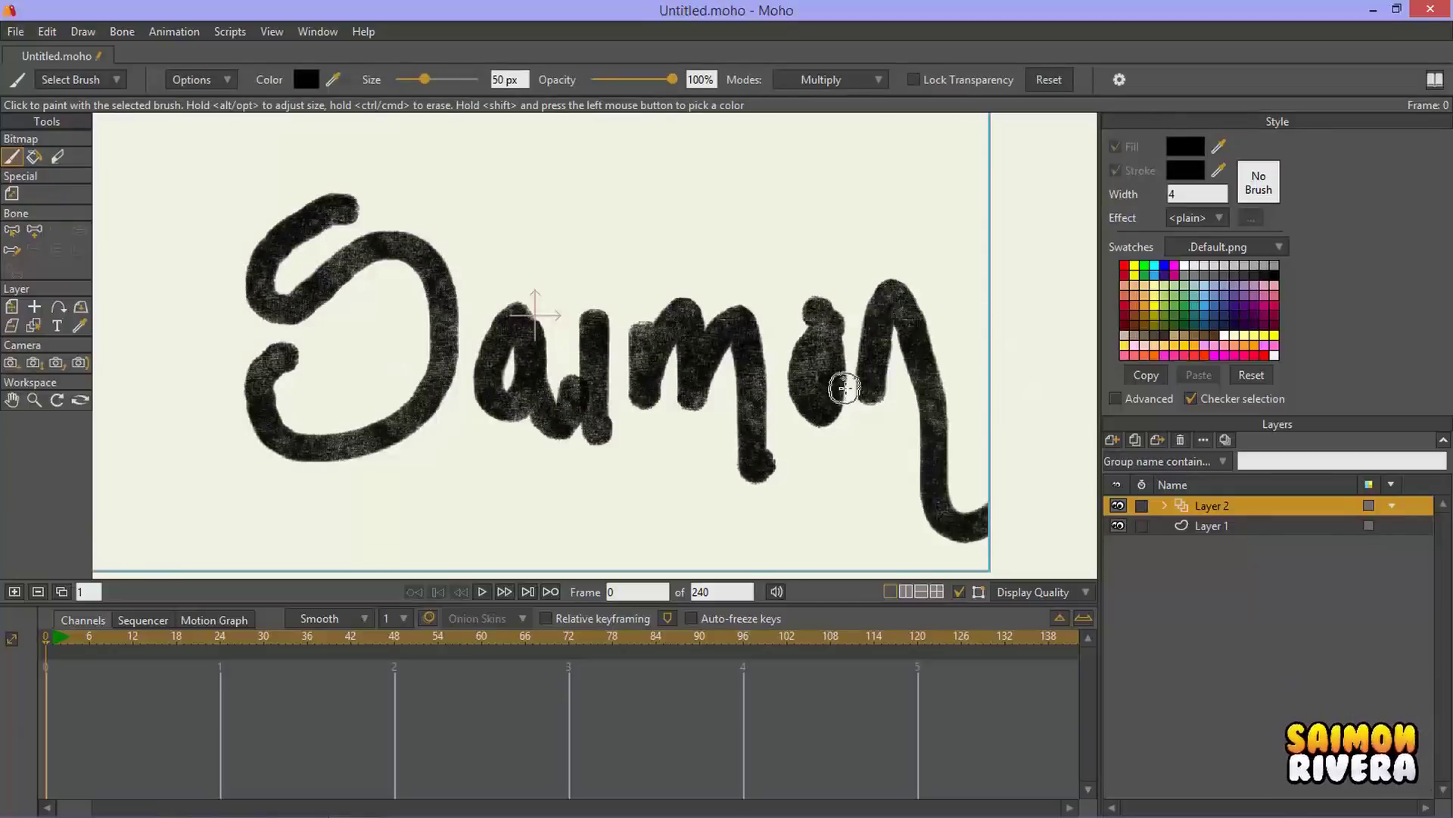
pyautogui.scroll(-2, 845, 388)
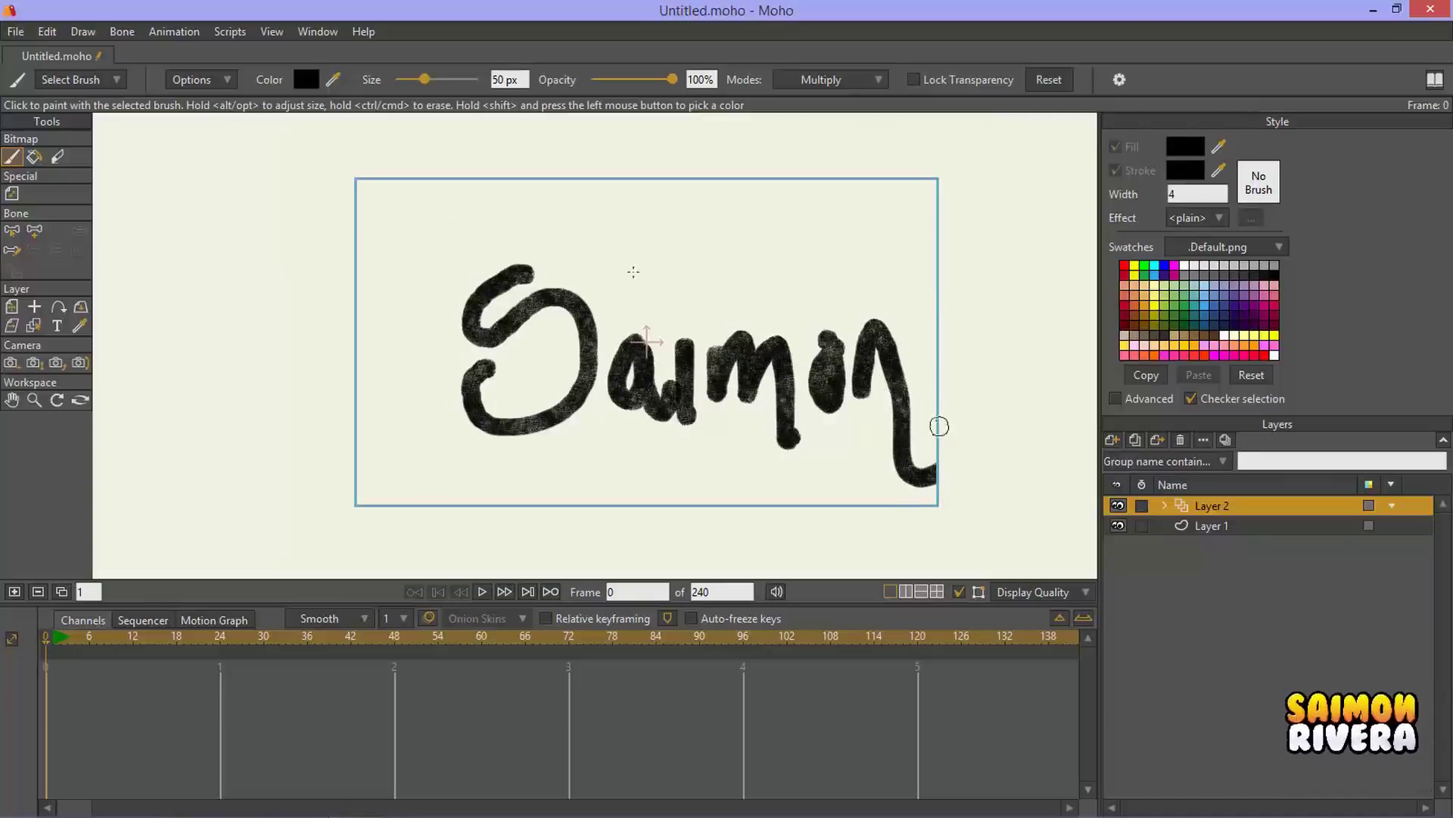
# Step: Erase the handwritten name, enlarging the eraser to 449 px to clear the remaining letters
pyautogui.click(58, 158)
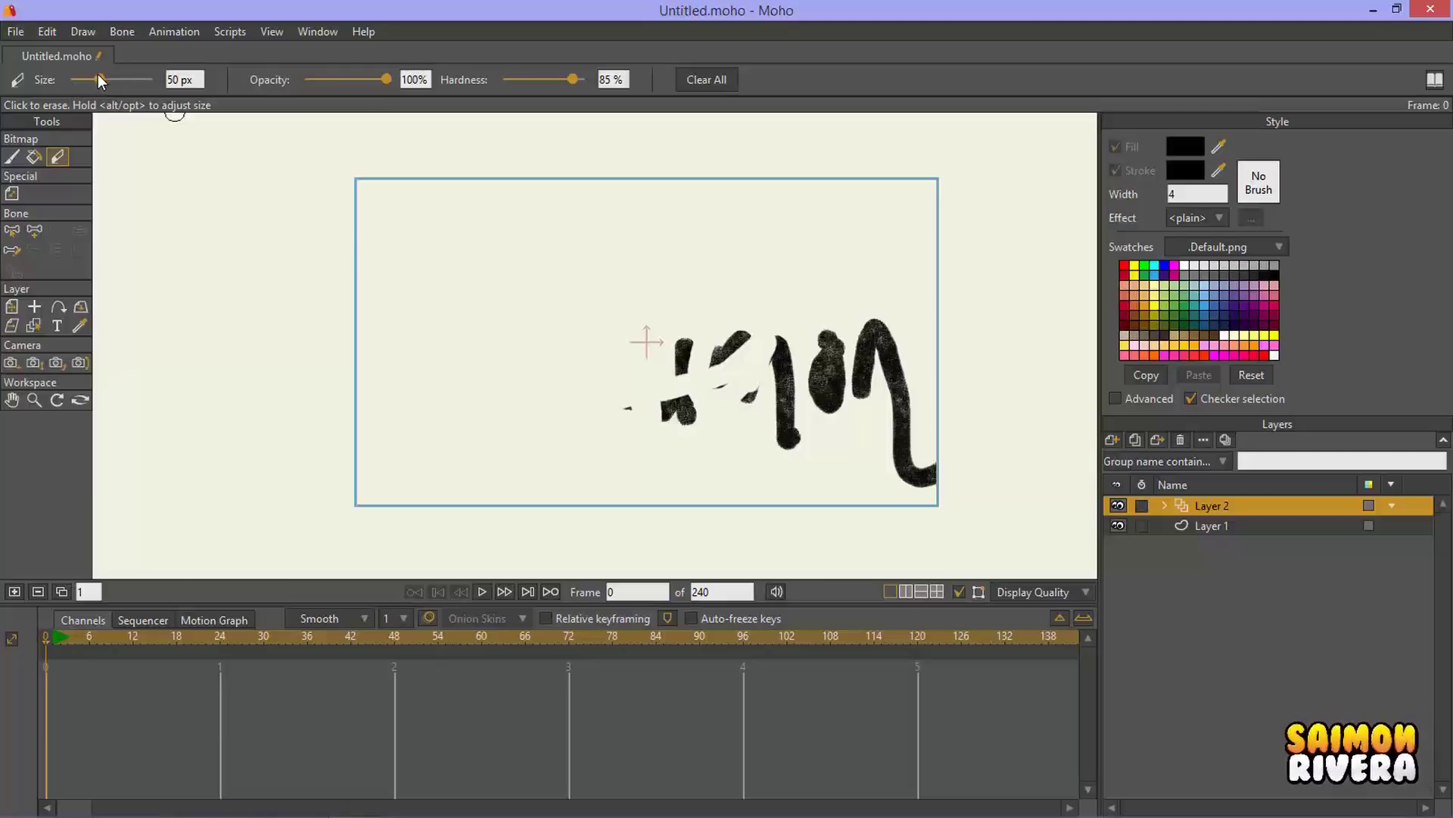
pyautogui.moveTo(98, 74); pyautogui.dragTo(149, 68)
pyautogui.moveTo(704, 386); pyautogui.dragTo(917, 496)
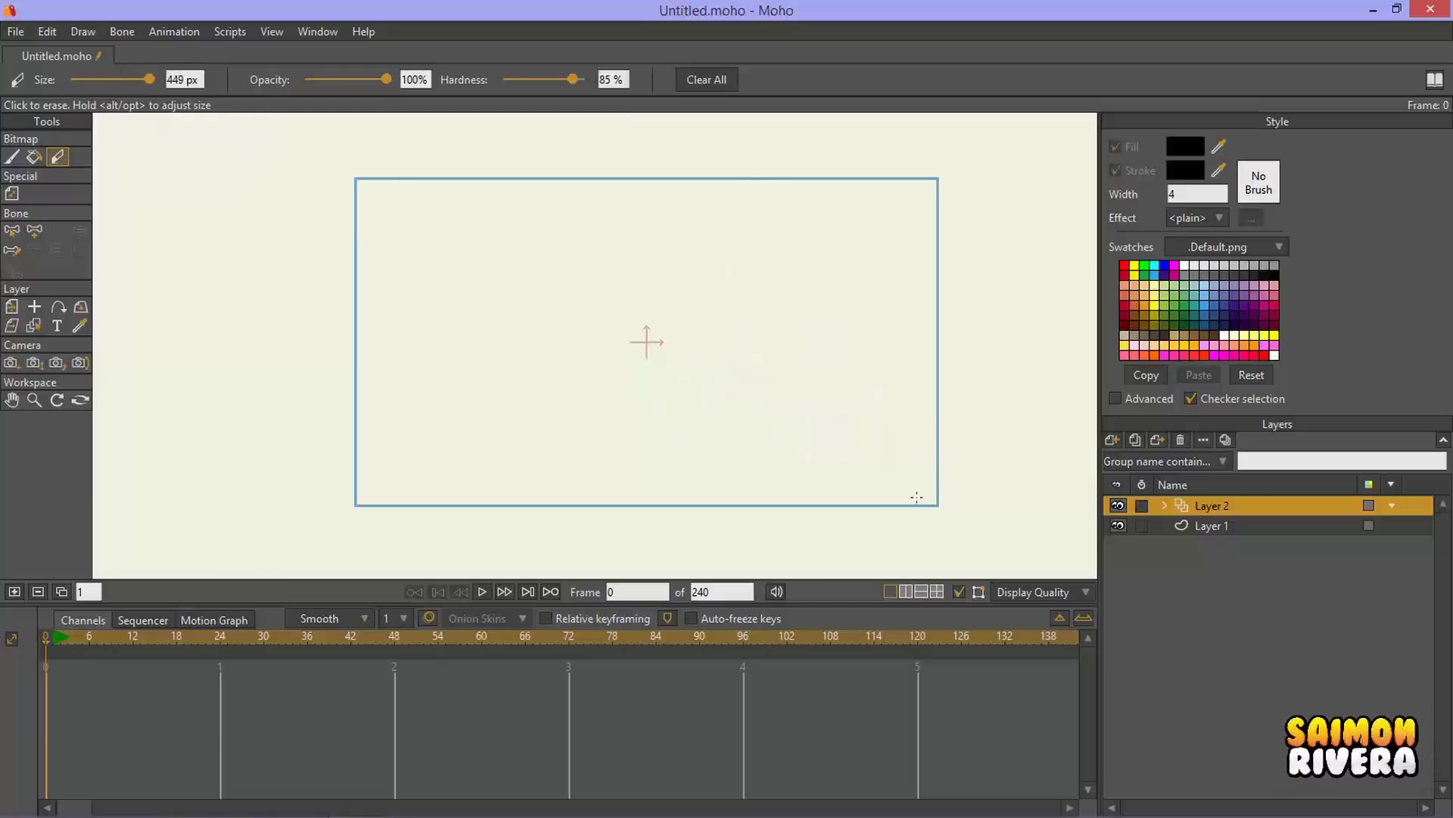
# Step: Look through the brush's blending modes, leaving Multiply selected
pyautogui.click(11, 158)
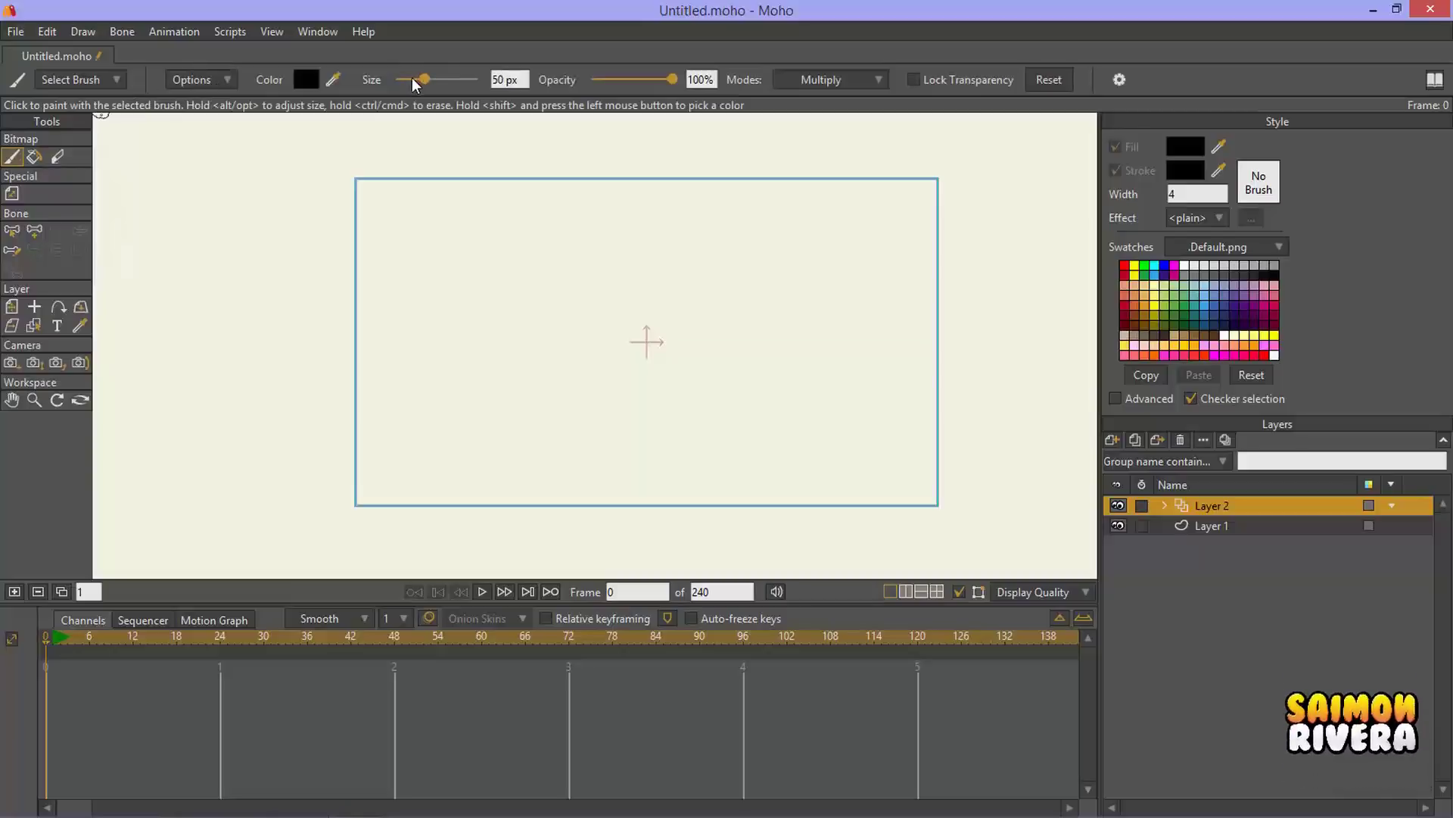
pyautogui.click(856, 82)
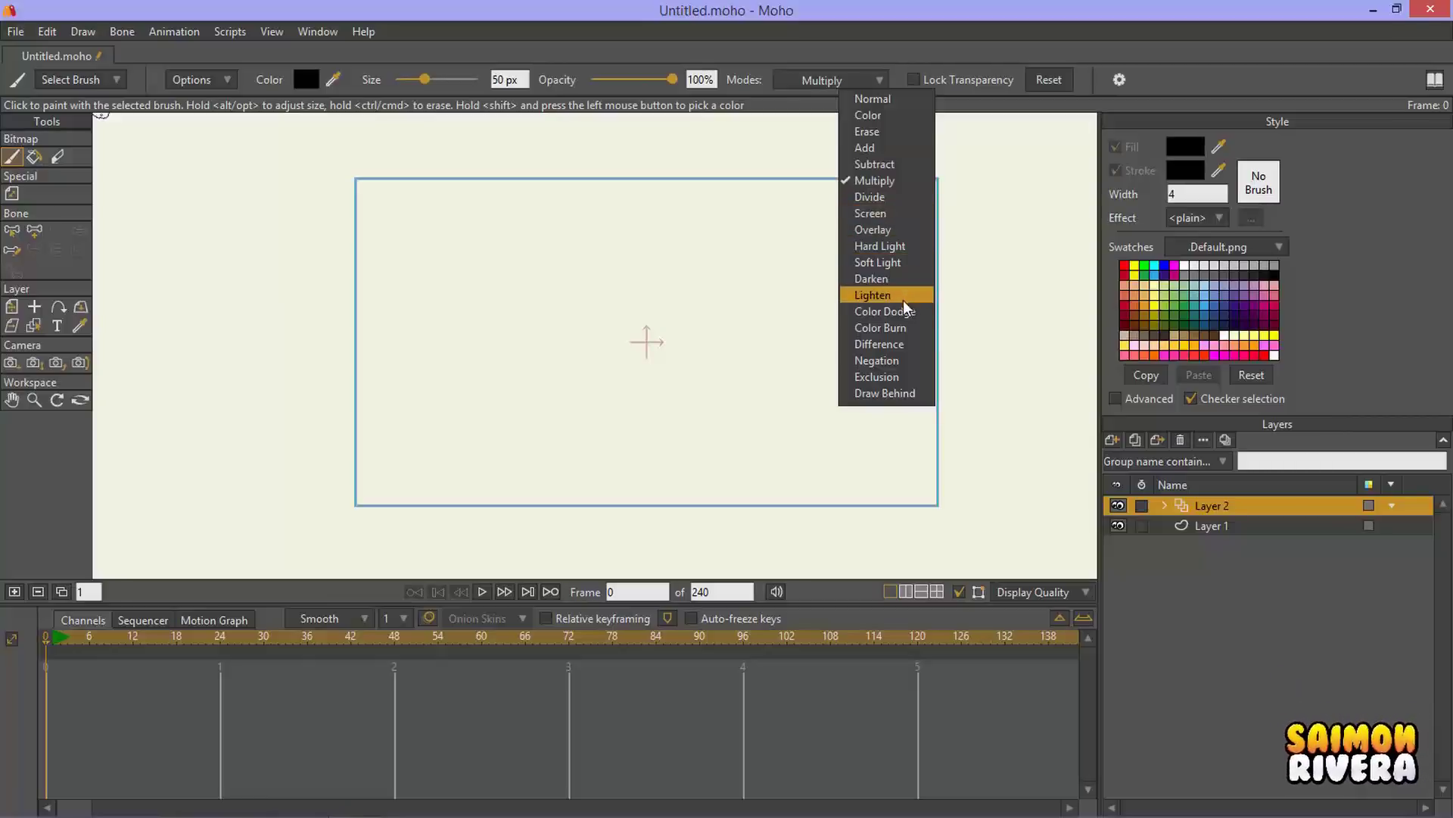
pyautogui.click(725, 334)
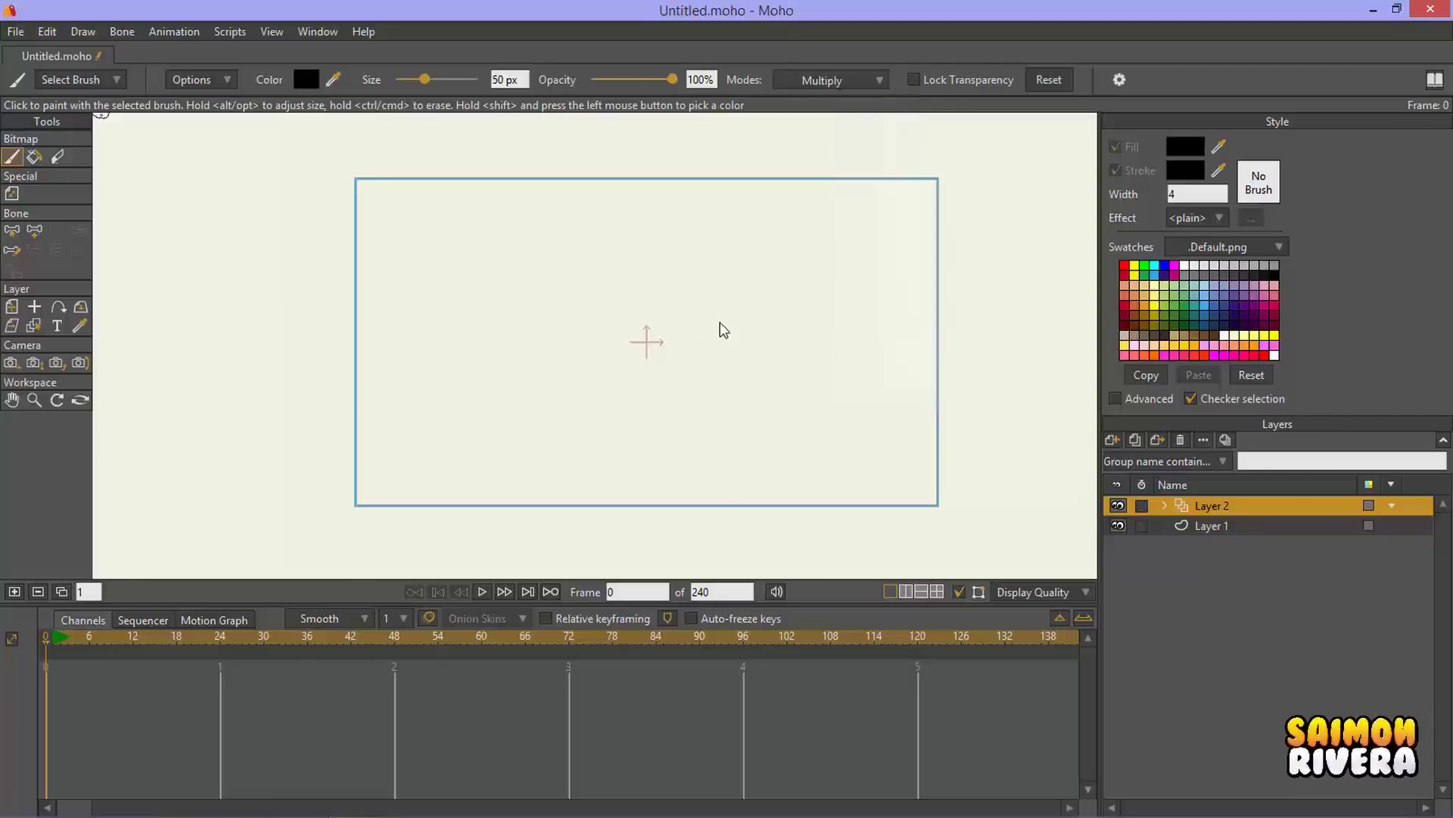
# Step: Select the Layer 1 image inside Layer 2, try a black zigzag brush stroke on it, and undo the stroke
pyautogui.moveTo(720, 328); pyautogui.dragTo(651, 324)
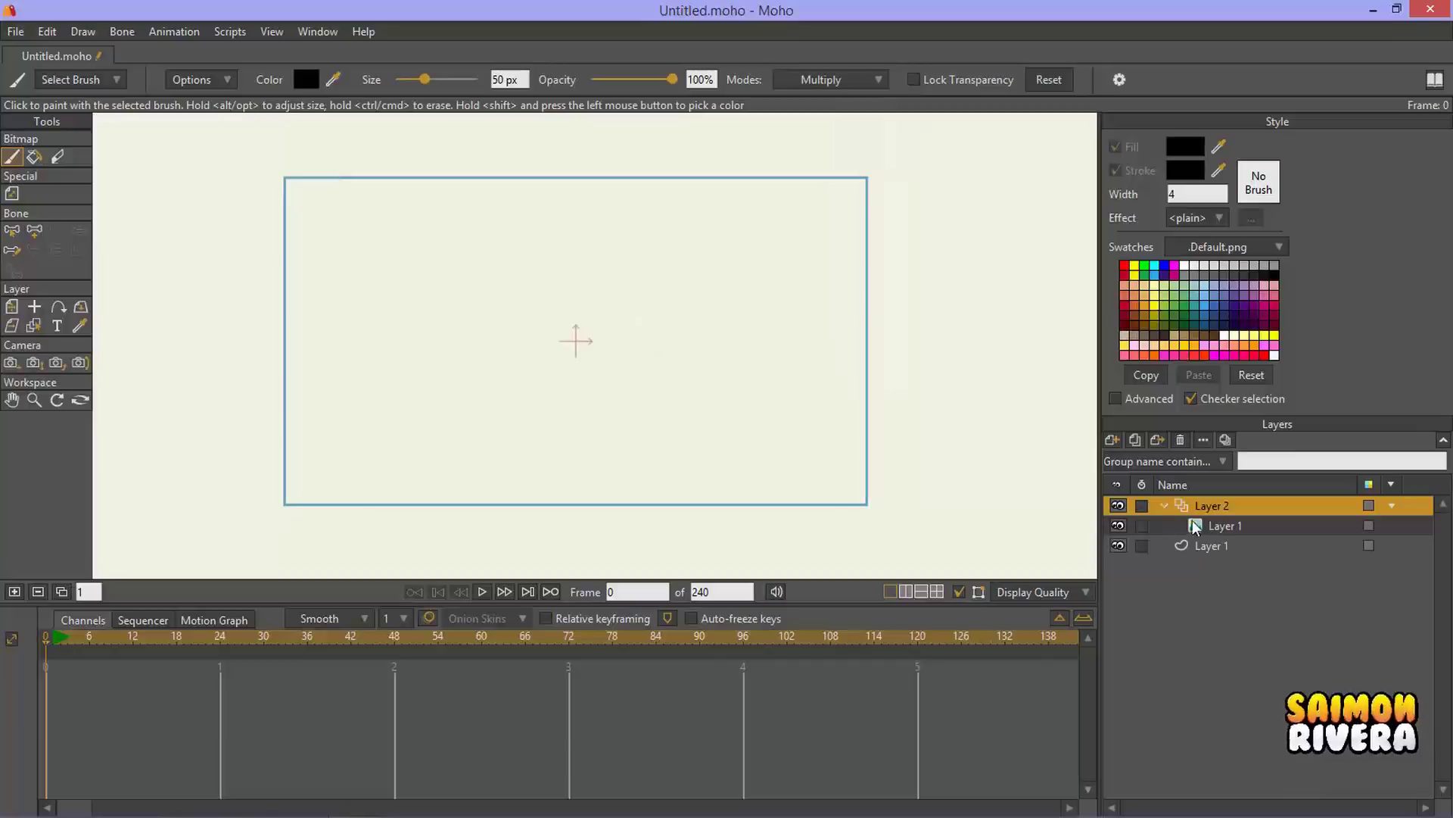
pyautogui.click(1213, 533)
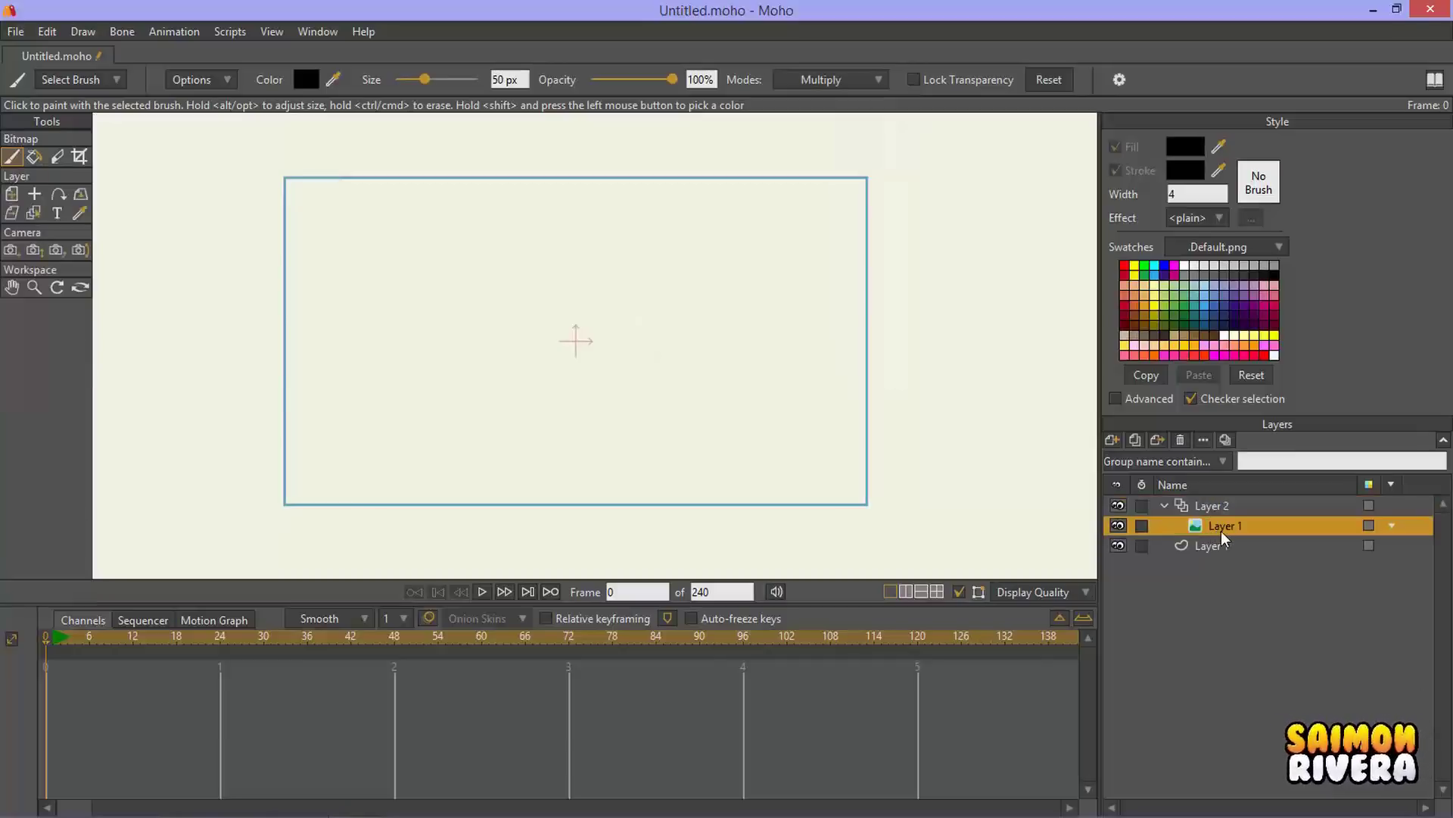
pyautogui.moveTo(481, 339)
pyautogui.mouseDown()
pyautogui.moveTo(579, 440)
pyautogui.moveTo(725, 424)
pyautogui.mouseUp()
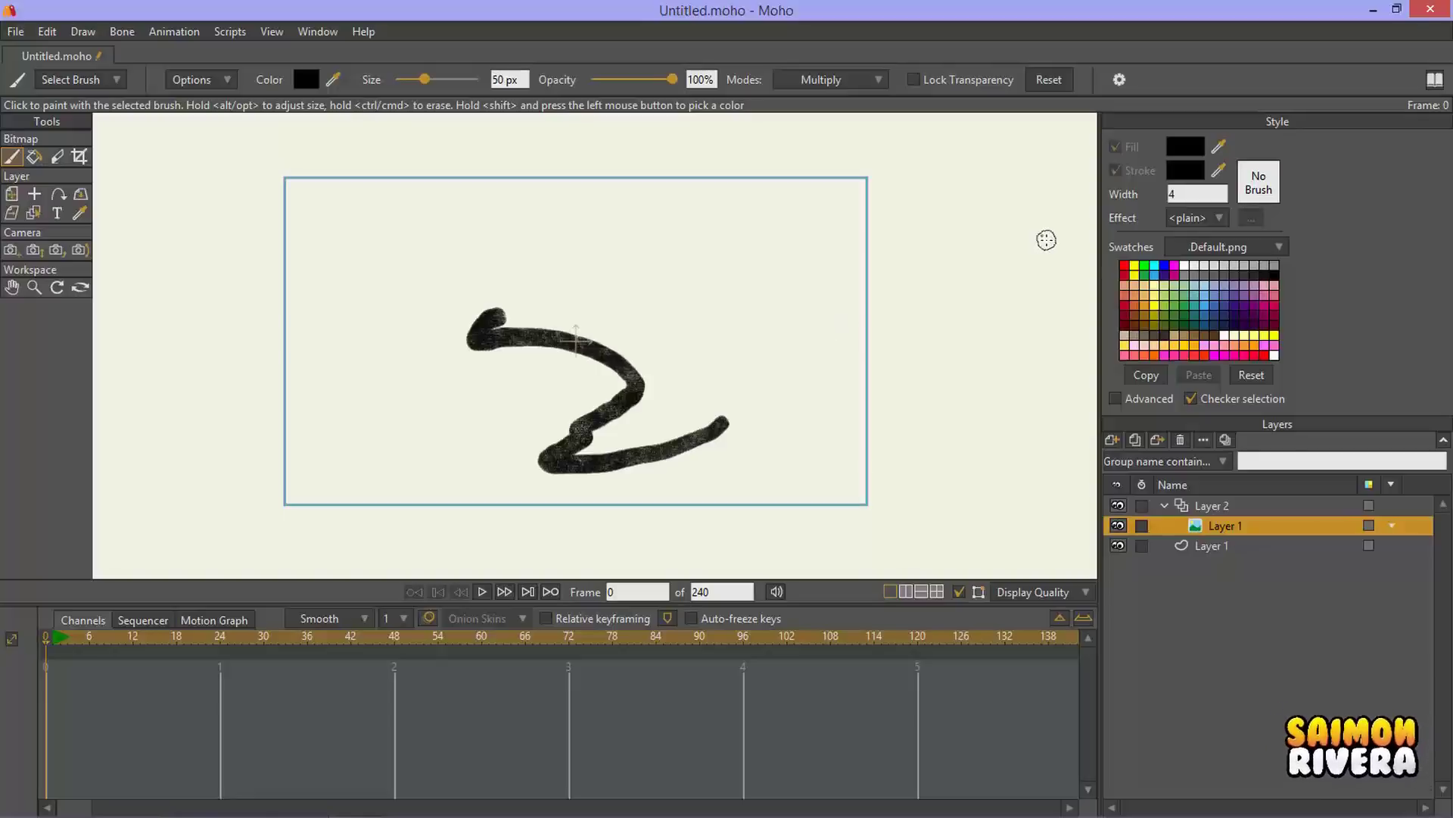
pyautogui.hotkey('ctrl', 'z')
# Step: Set the brush color to red F20606, paint a wavy test stroke across the canvas, and undo the stroke
pyautogui.click(299, 80)
pyautogui.click(766, 307)
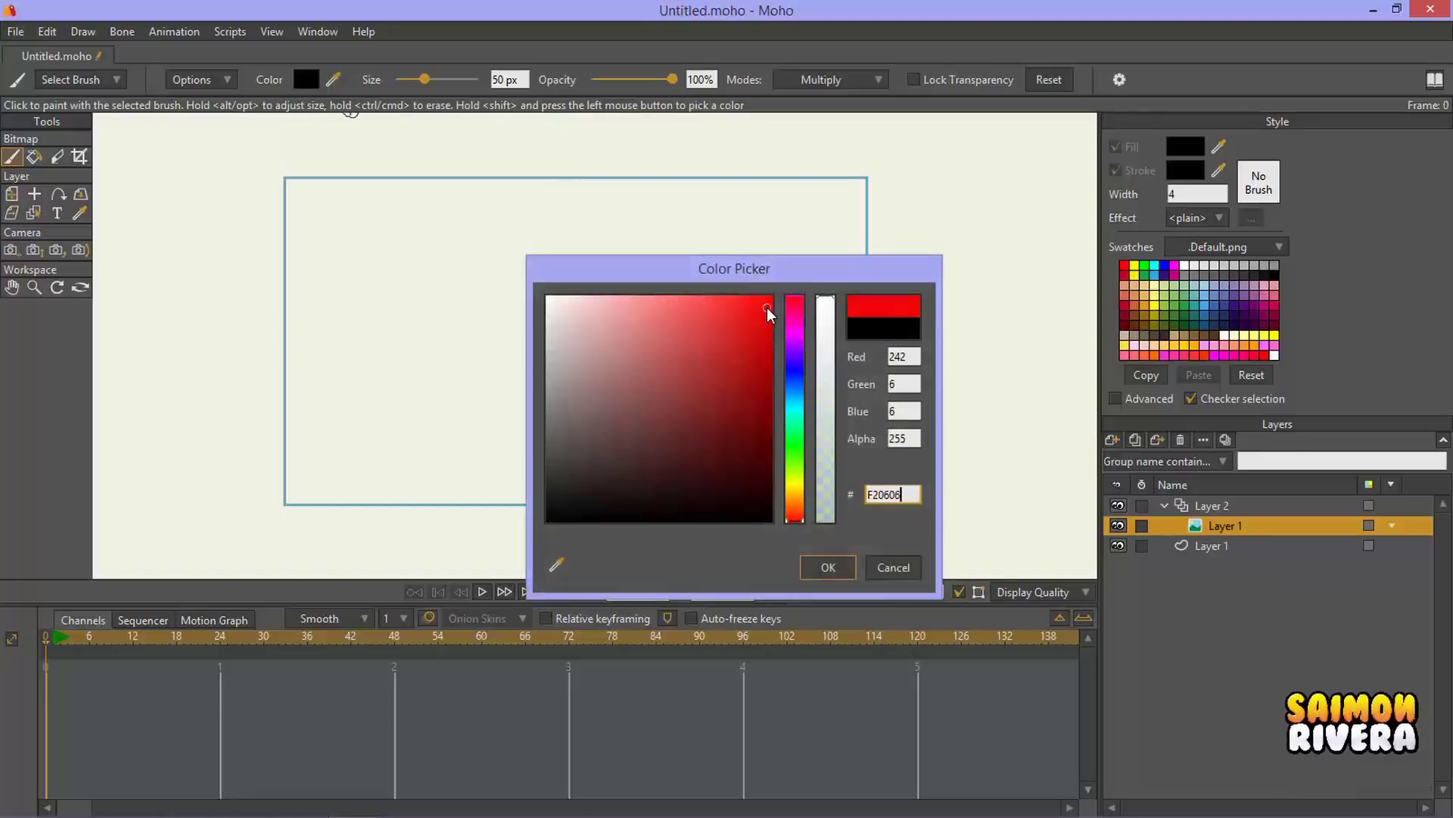
pyautogui.click(853, 579)
pyautogui.moveTo(419, 224)
pyautogui.mouseDown()
pyautogui.moveTo(606, 415)
pyautogui.moveTo(712, 355)
pyautogui.mouseUp()
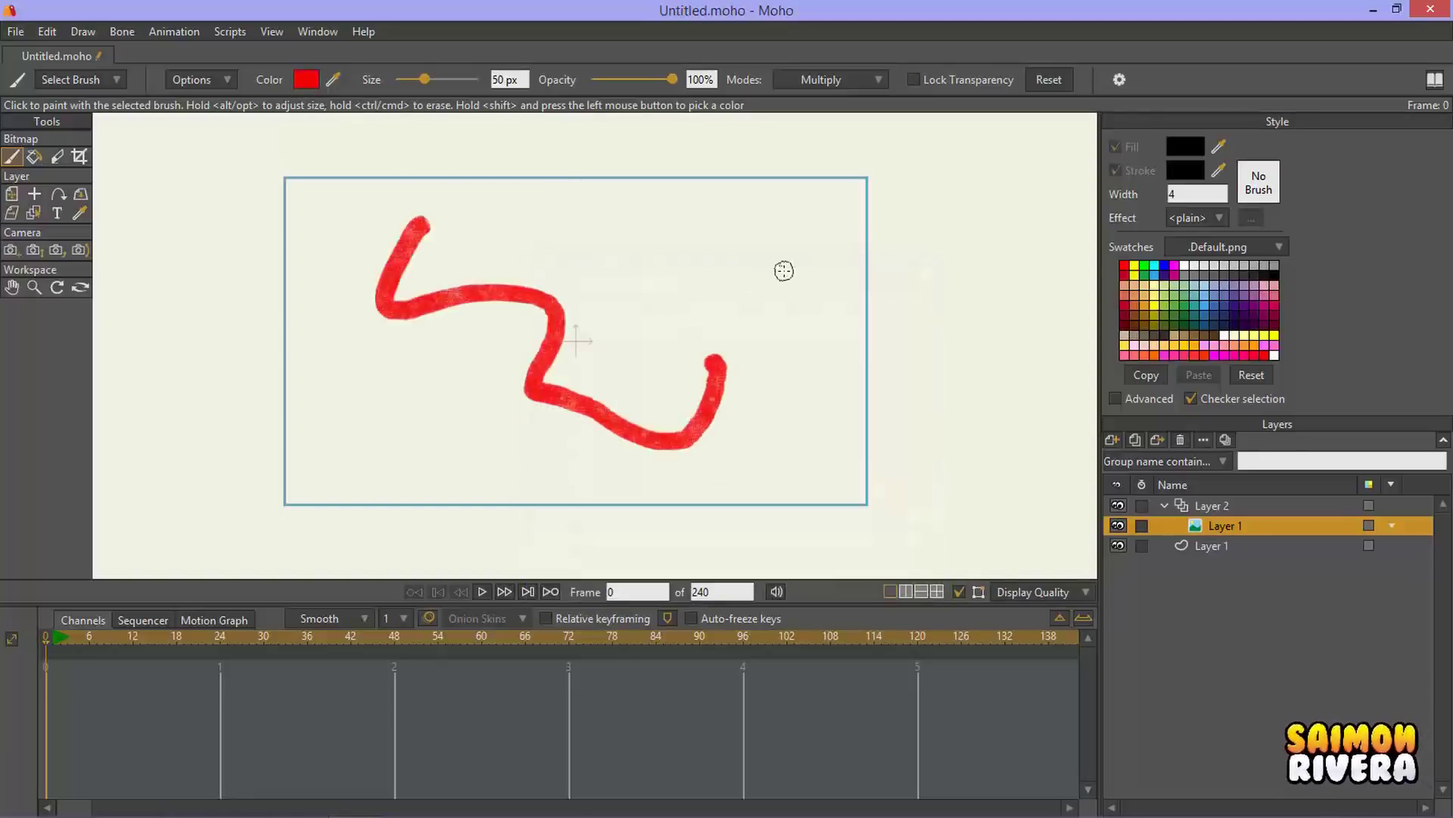
pyautogui.hotkey('ctrl', 'z')
# Step: Set the Paint Bucket tolerance to 100%, test it with a red fill of the canvas, and undo the fill
pyautogui.click(34, 157)
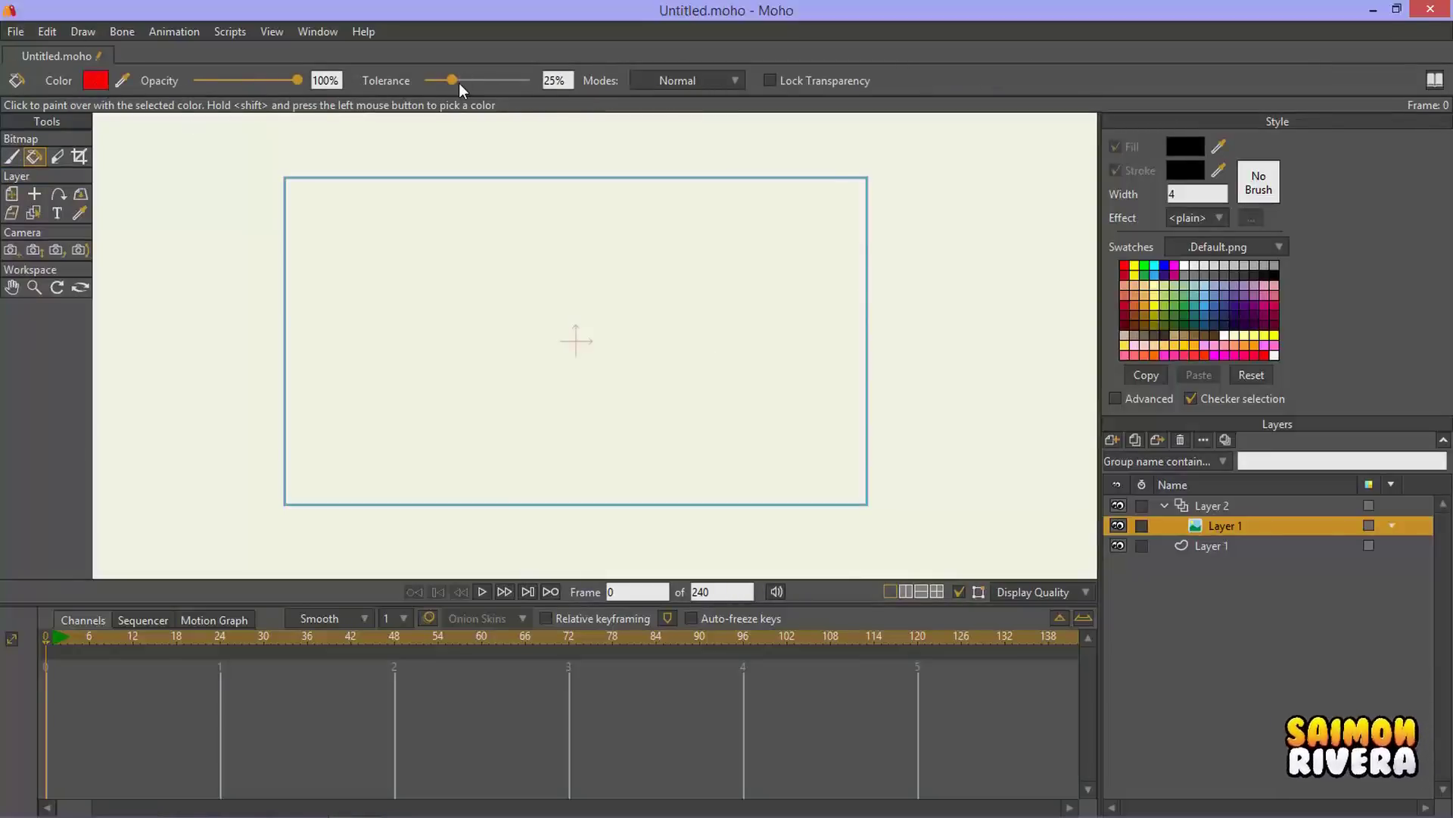
pyautogui.moveTo(452, 80); pyautogui.dragTo(533, 80)
pyautogui.click(615, 253)
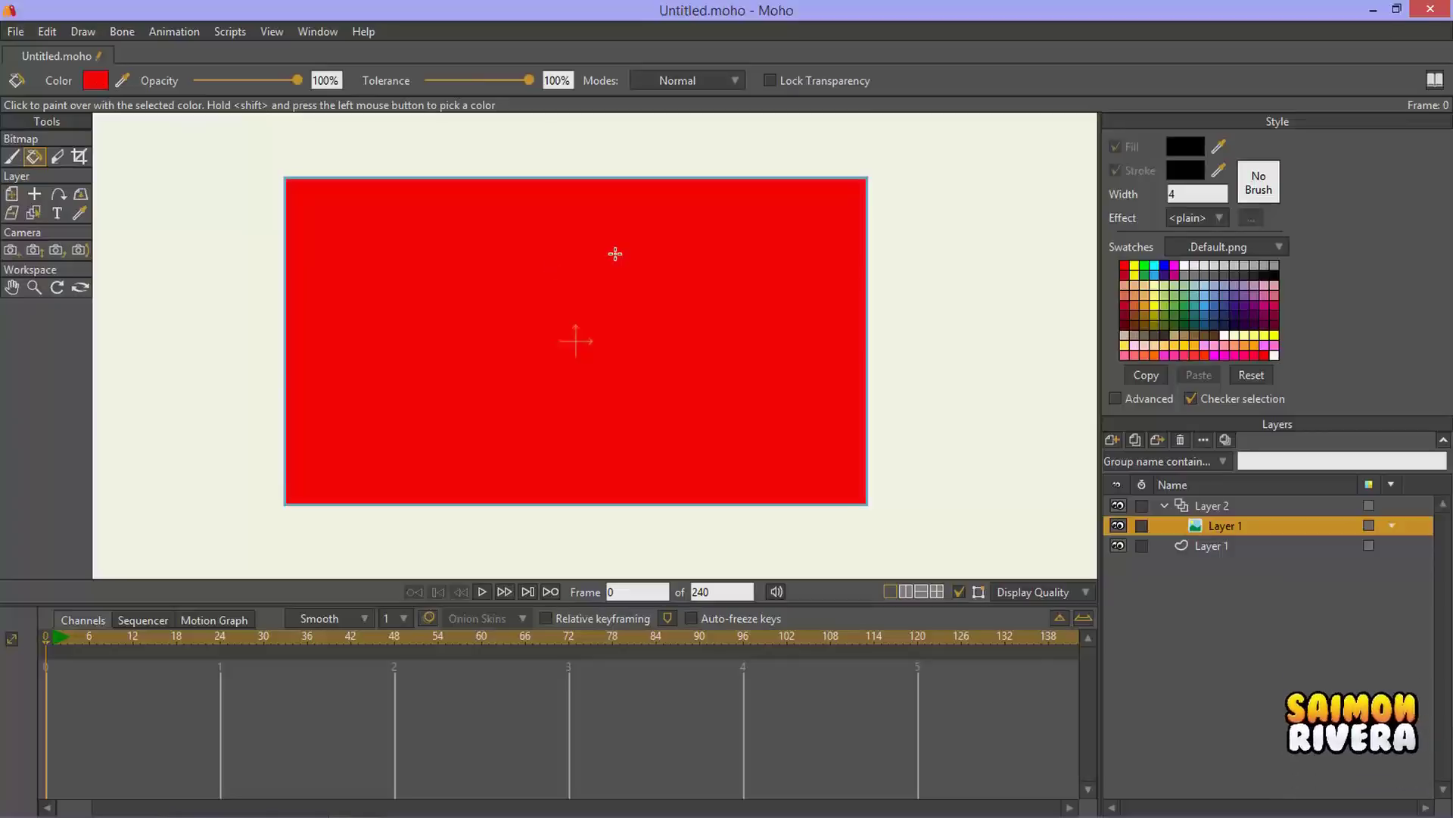
pyautogui.hotkey('ctrl', 'z')
# Step: Change the Paint Bucket color to dark navy blue, try filling the canvas with it, and undo the fill
pyautogui.click(95, 81)
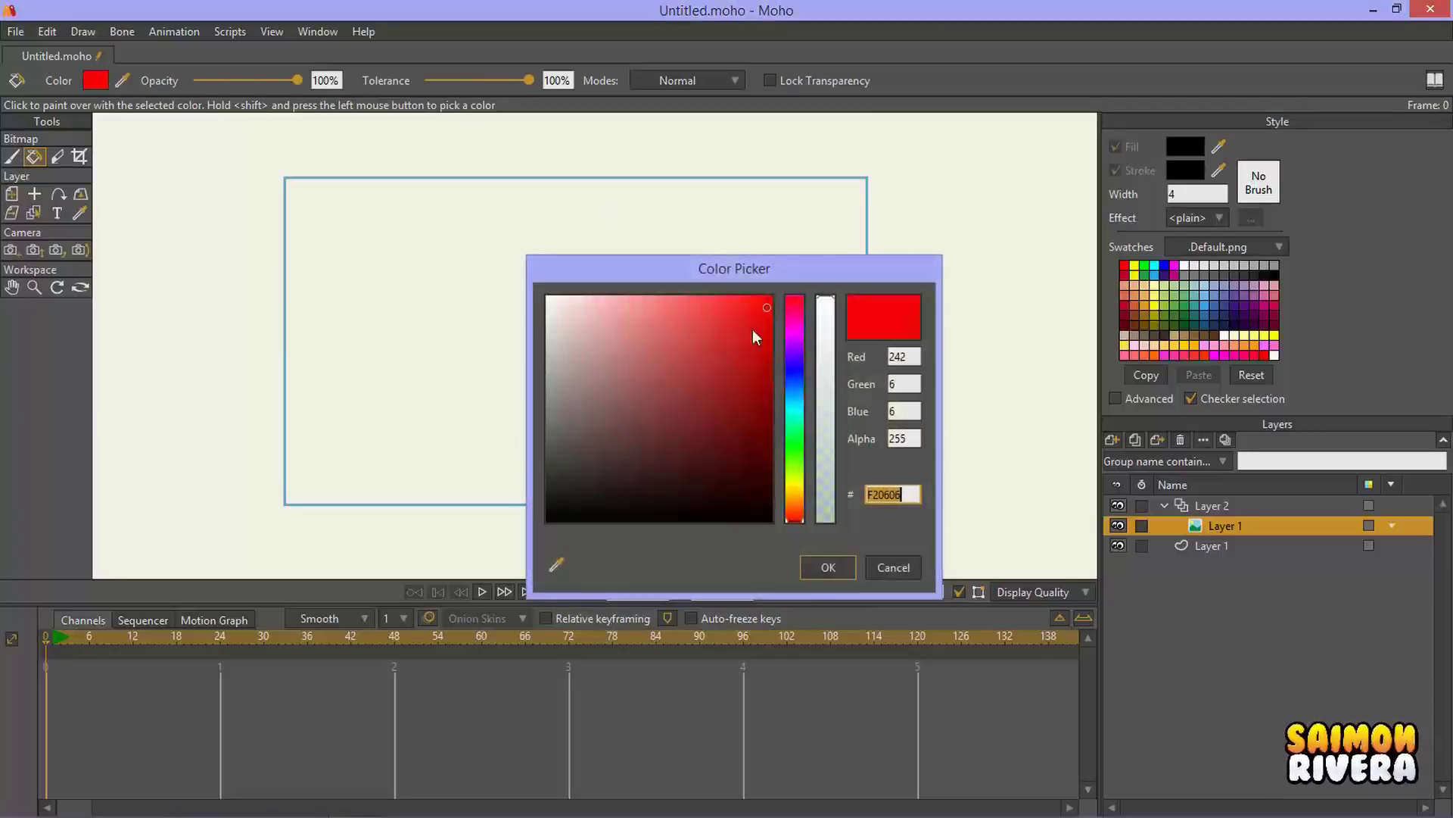
pyautogui.moveTo(793, 356); pyautogui.dragTo(807, 379)
pyautogui.moveTo(738, 454); pyautogui.dragTo(680, 473)
pyautogui.click(828, 567)
pyautogui.click(530, 379)
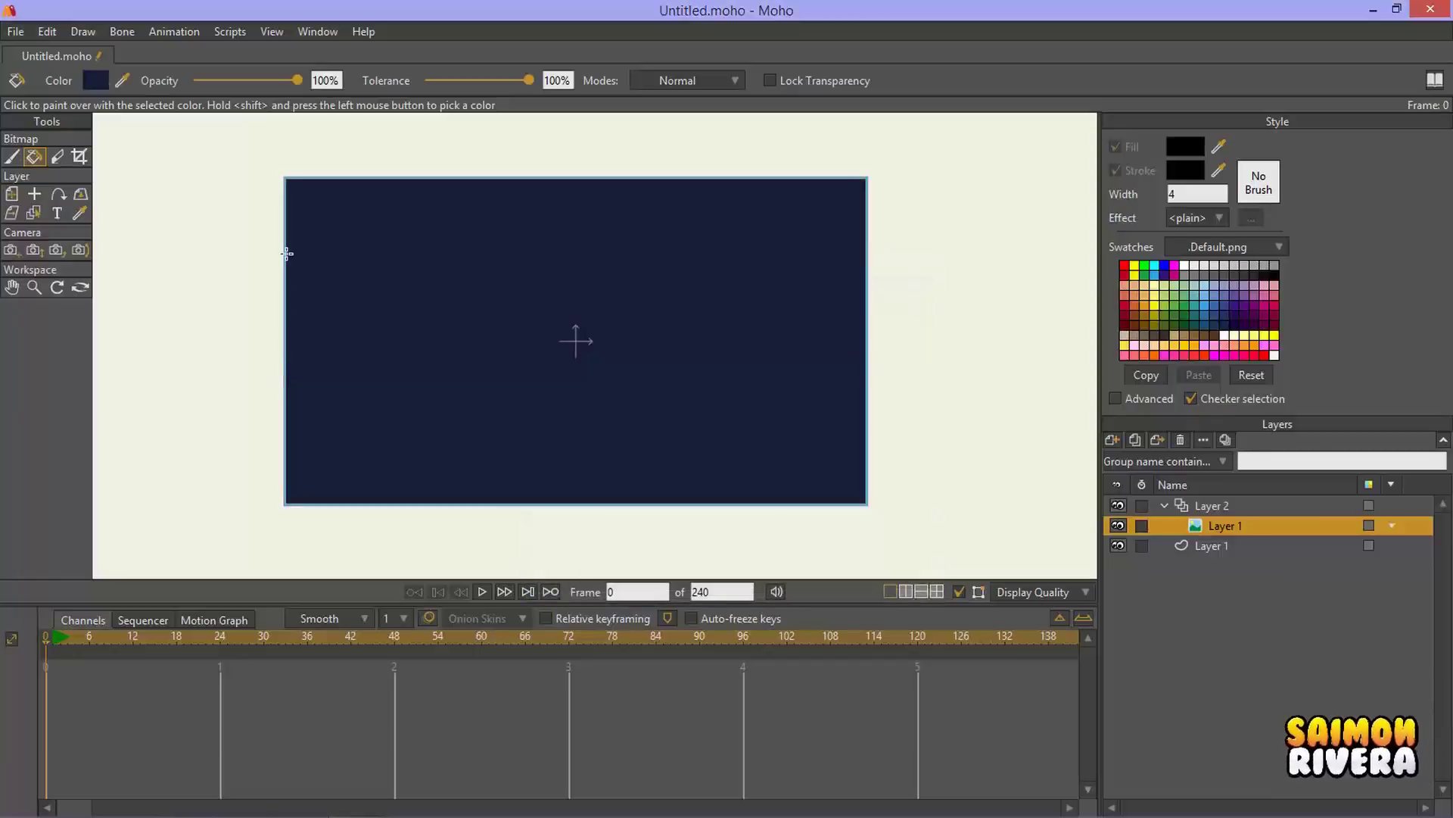
pyautogui.hotkey('ctrl', 'z')
pyautogui.hotkey('ctrl', 'z')
# Step: Look through the Paint Bucket's blending modes, leaving Normal selected
pyautogui.click(700, 78)
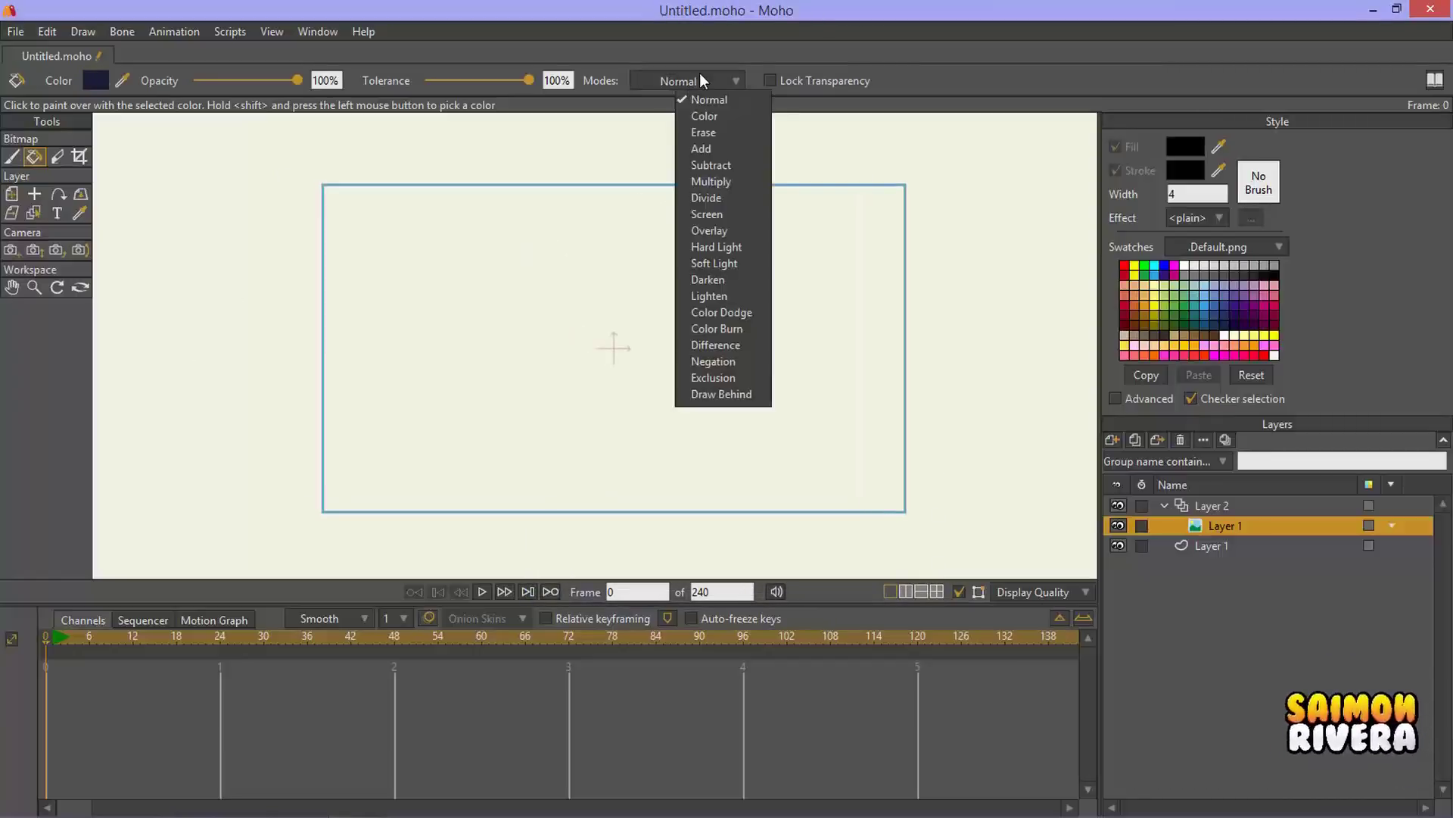
pyautogui.click(700, 75)
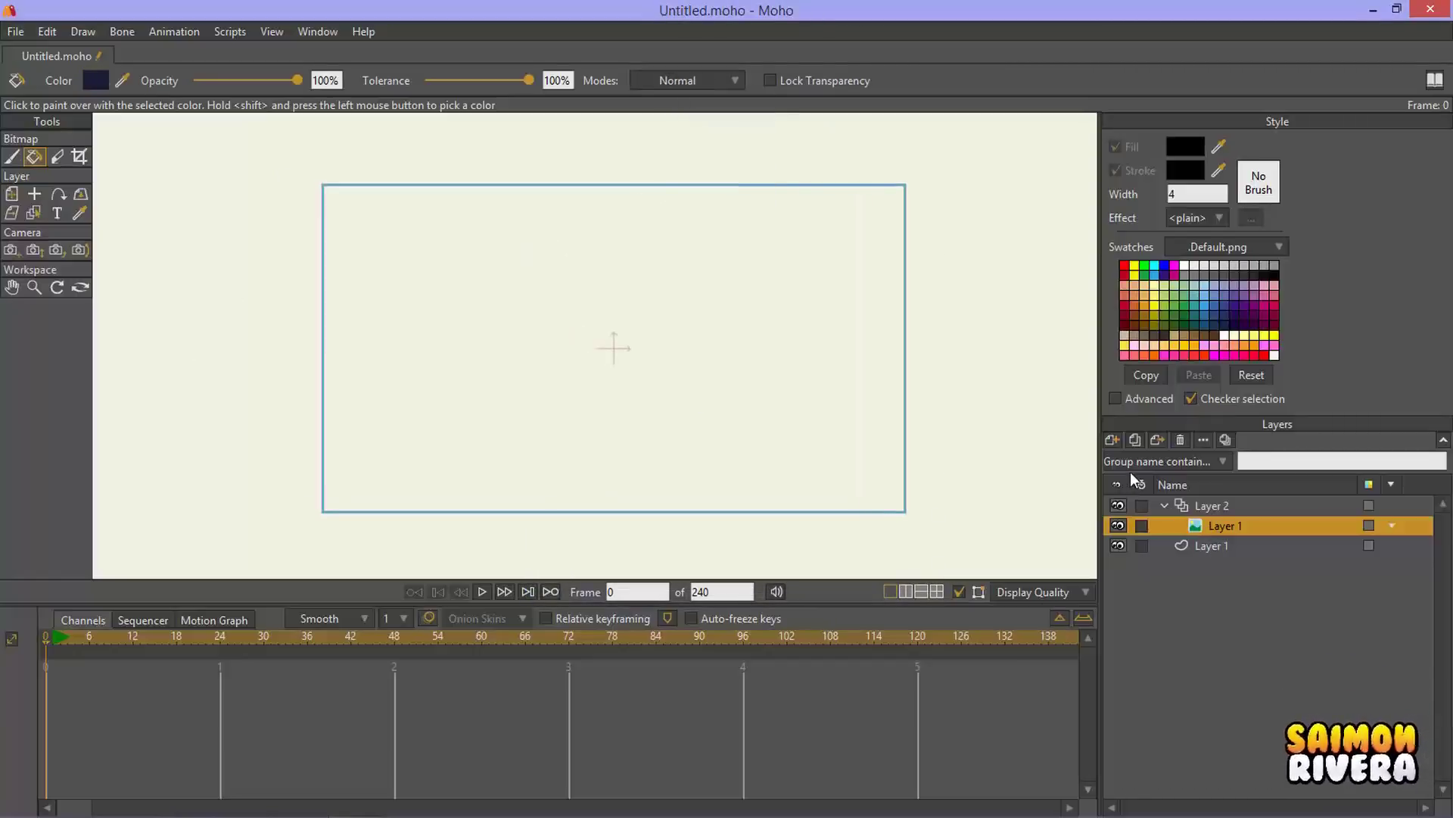
# Step: Switch to the bitmap Brush tool and reduce its size to 10 px
pyautogui.moveTo(546, 360); pyautogui.dragTo(562, 387)
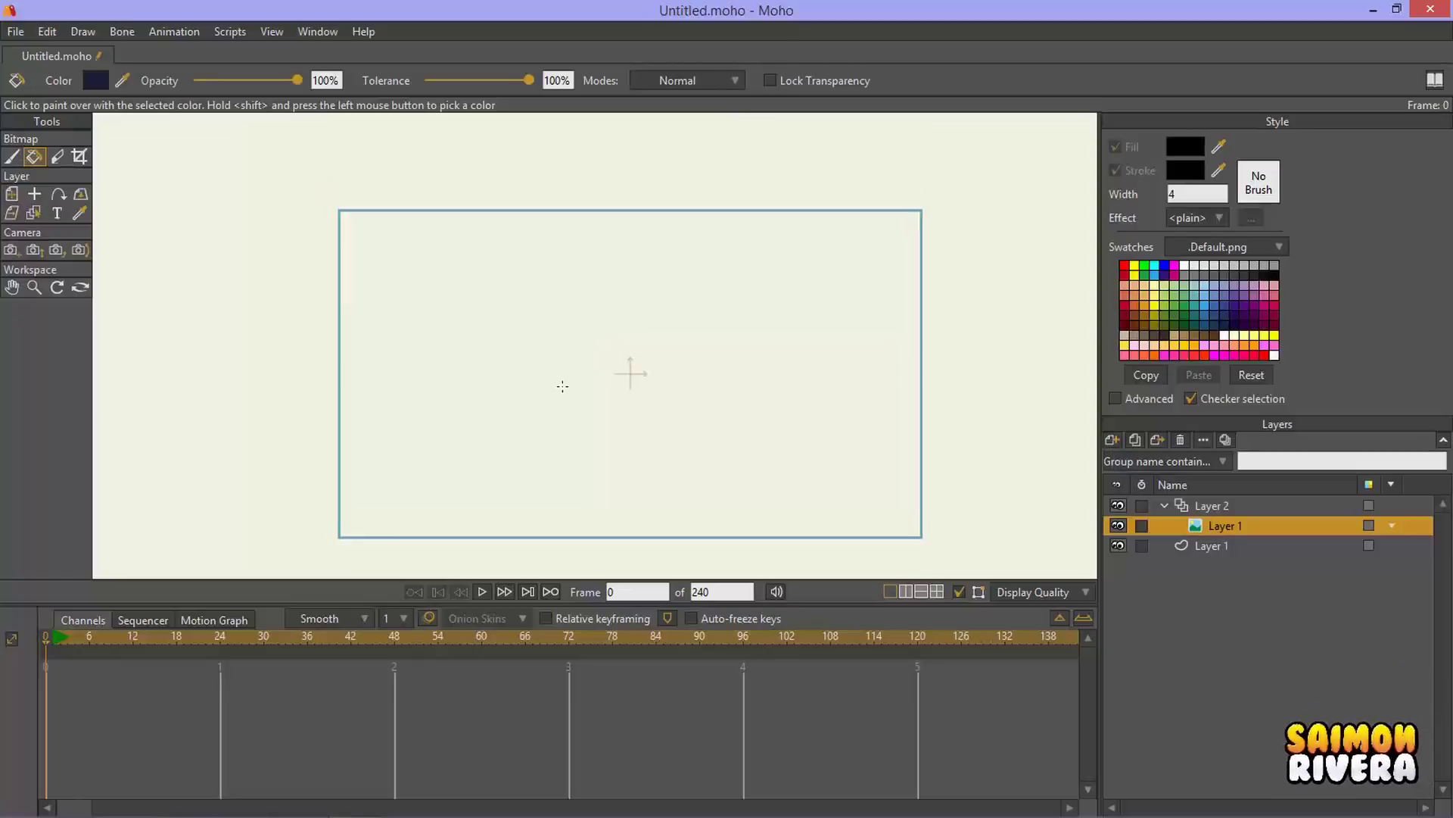
pyautogui.click(11, 156)
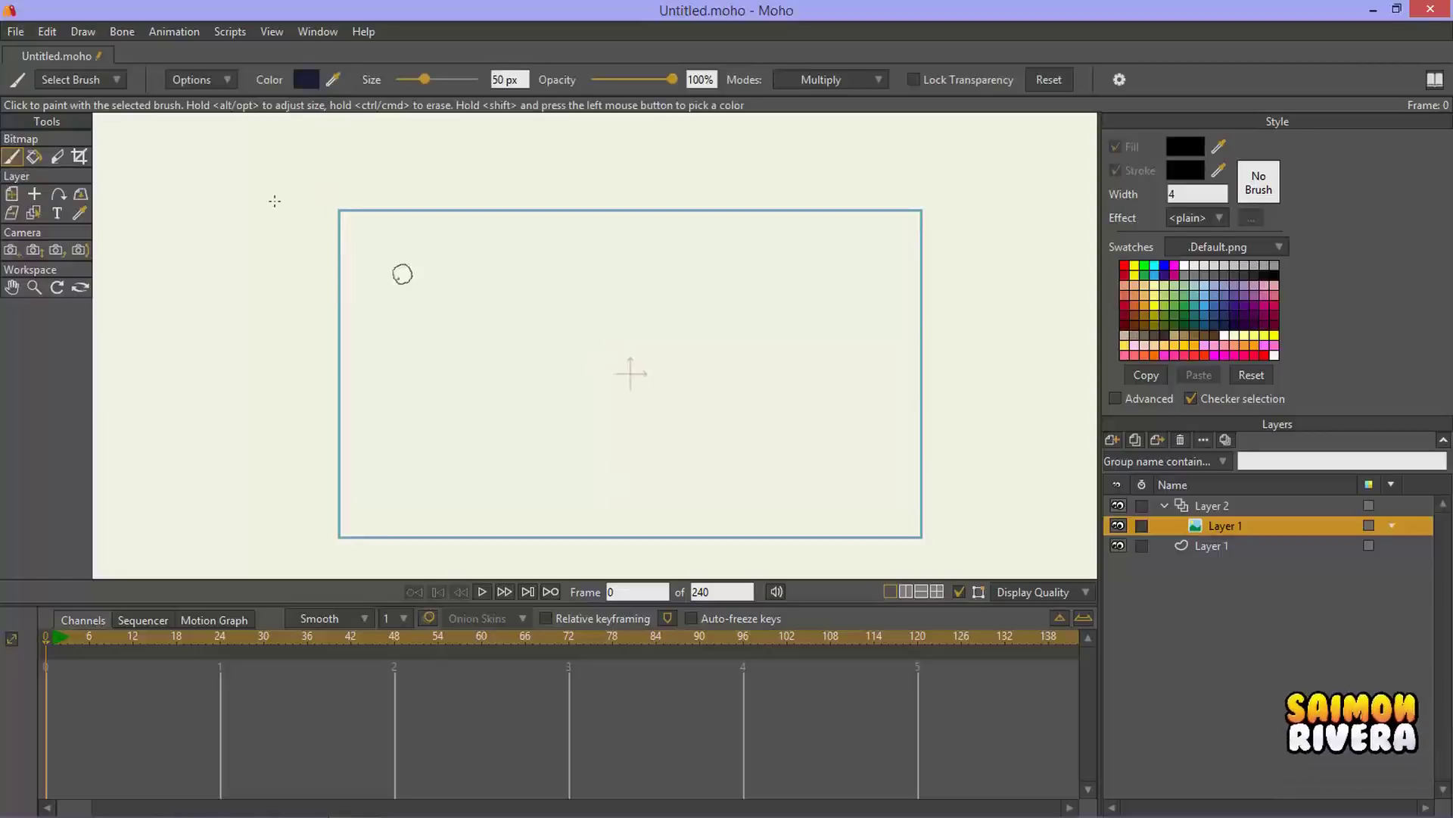
pyautogui.moveTo(427, 76); pyautogui.dragTo(403, 80)
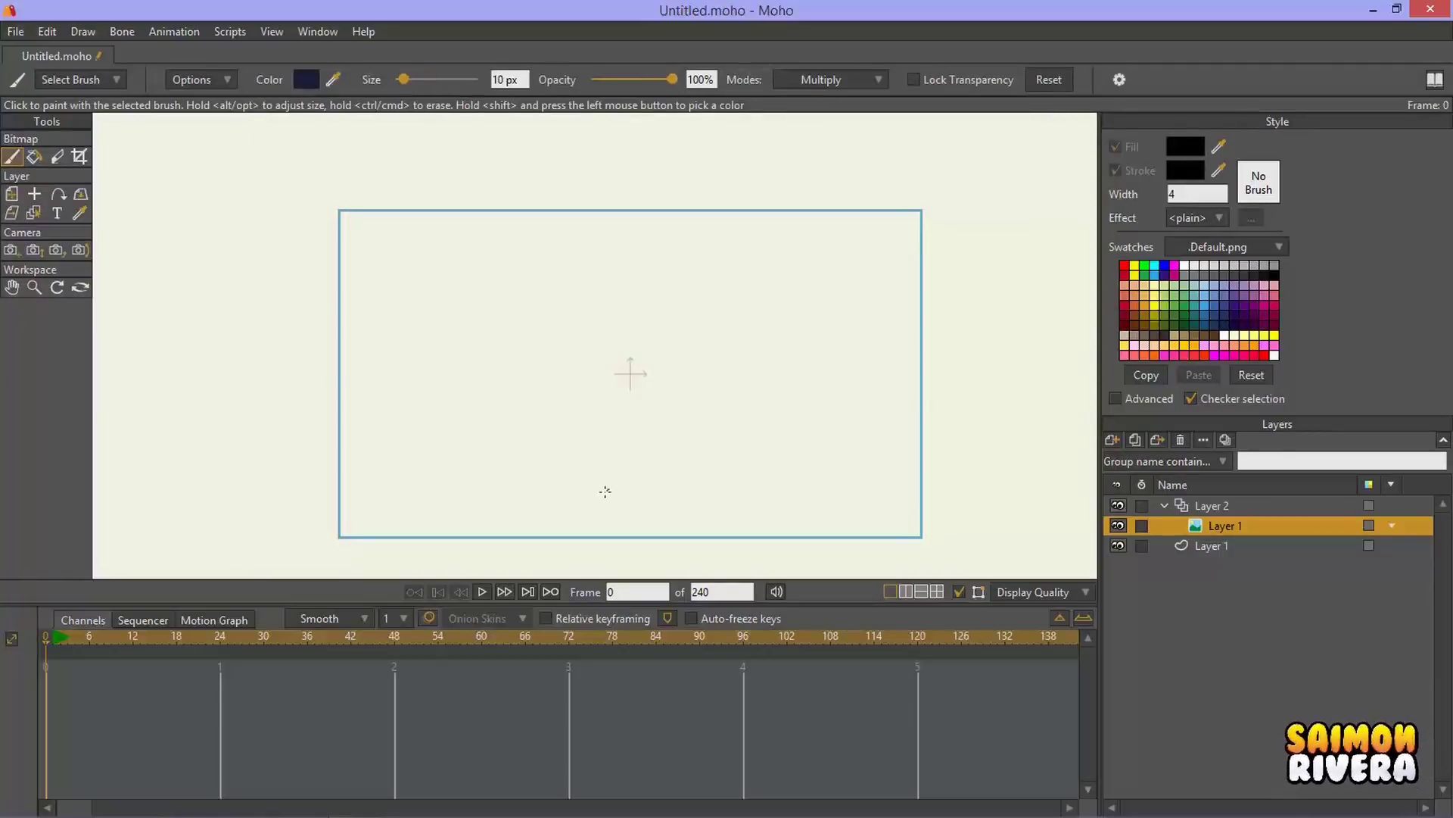
# Step: Paint a plant outline on the image layer: a curved stem with two branching leaves and a petaled flower at the tip
pyautogui.moveTo(588, 514)
pyautogui.mouseDown()
pyautogui.moveTo(620, 402)
pyautogui.moveTo(731, 258)
pyautogui.mouseUp()
pyautogui.scroll(3, 651, 337)
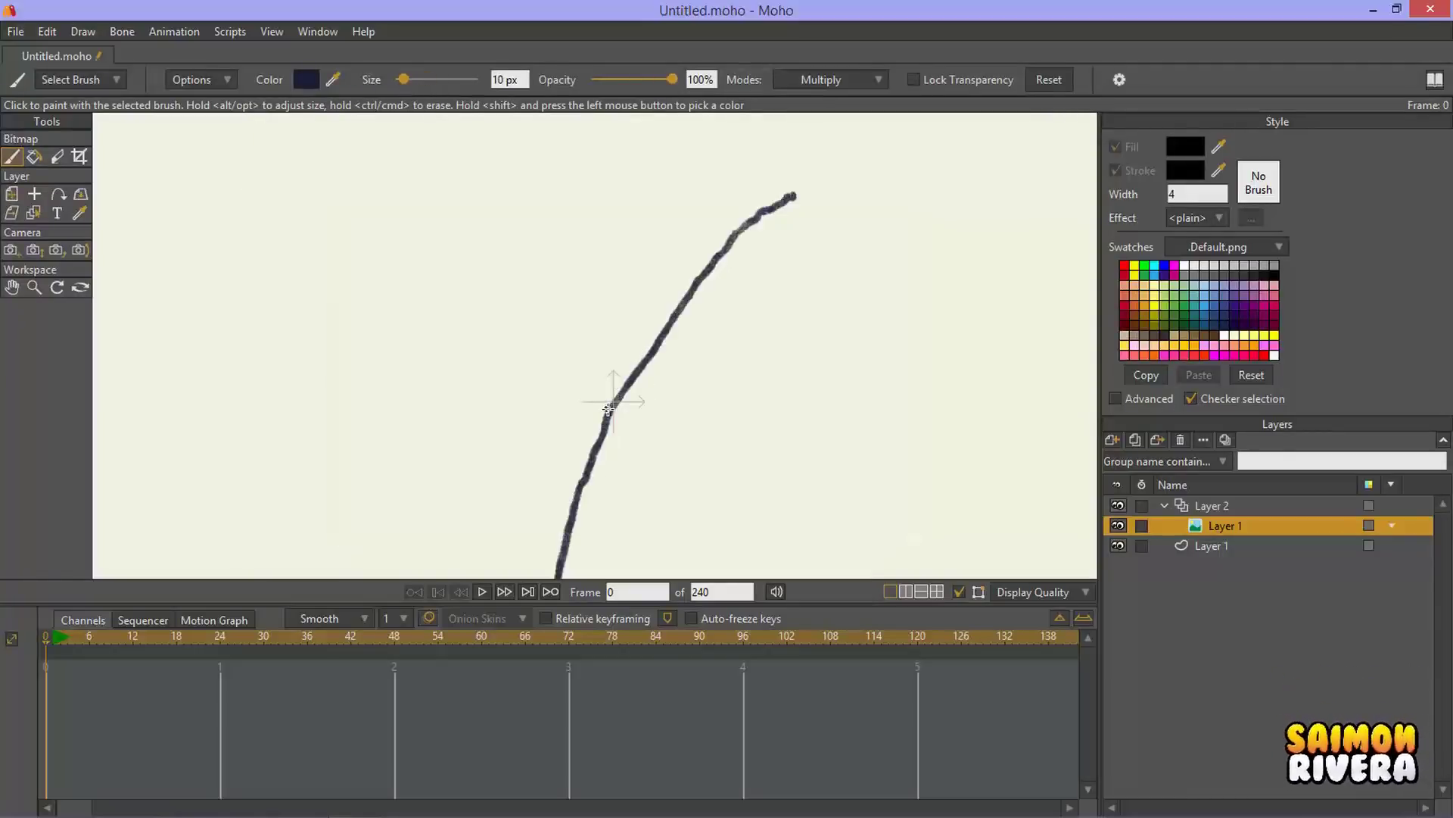
pyautogui.moveTo(607, 408)
pyautogui.mouseDown()
pyautogui.moveTo(556, 305)
pyautogui.moveTo(485, 242)
pyautogui.mouseUp()
pyautogui.moveTo(581, 339)
pyautogui.mouseDown()
pyautogui.moveTo(547, 340)
pyautogui.moveTo(383, 164)
pyautogui.moveTo(478, 179)
pyautogui.moveTo(573, 247)
pyautogui.moveTo(581, 332)
pyautogui.moveTo(719, 321)
pyautogui.moveTo(897, 341)
pyautogui.mouseUp()
pyautogui.moveTo(780, 319)
pyautogui.mouseDown()
pyautogui.moveTo(932, 327)
pyautogui.moveTo(1006, 384)
pyautogui.moveTo(813, 360)
pyautogui.moveTo(772, 314)
pyautogui.mouseUp()
pyautogui.click(796, 162)
pyautogui.moveTo(792, 199)
pyautogui.mouseDown()
pyautogui.moveTo(794, 161)
pyautogui.moveTo(815, 172)
pyautogui.moveTo(859, 138)
pyautogui.moveTo(842, 168)
pyautogui.moveTo(891, 187)
pyautogui.moveTo(853, 202)
pyautogui.moveTo(866, 224)
pyautogui.moveTo(806, 232)
pyautogui.moveTo(760, 214)
pyautogui.moveTo(783, 194)
pyautogui.moveTo(753, 175)
pyautogui.moveTo(765, 149)
pyautogui.moveTo(785, 163)
pyautogui.moveTo(810, 125)
pyautogui.moveTo(829, 150)
pyautogui.mouseUp()
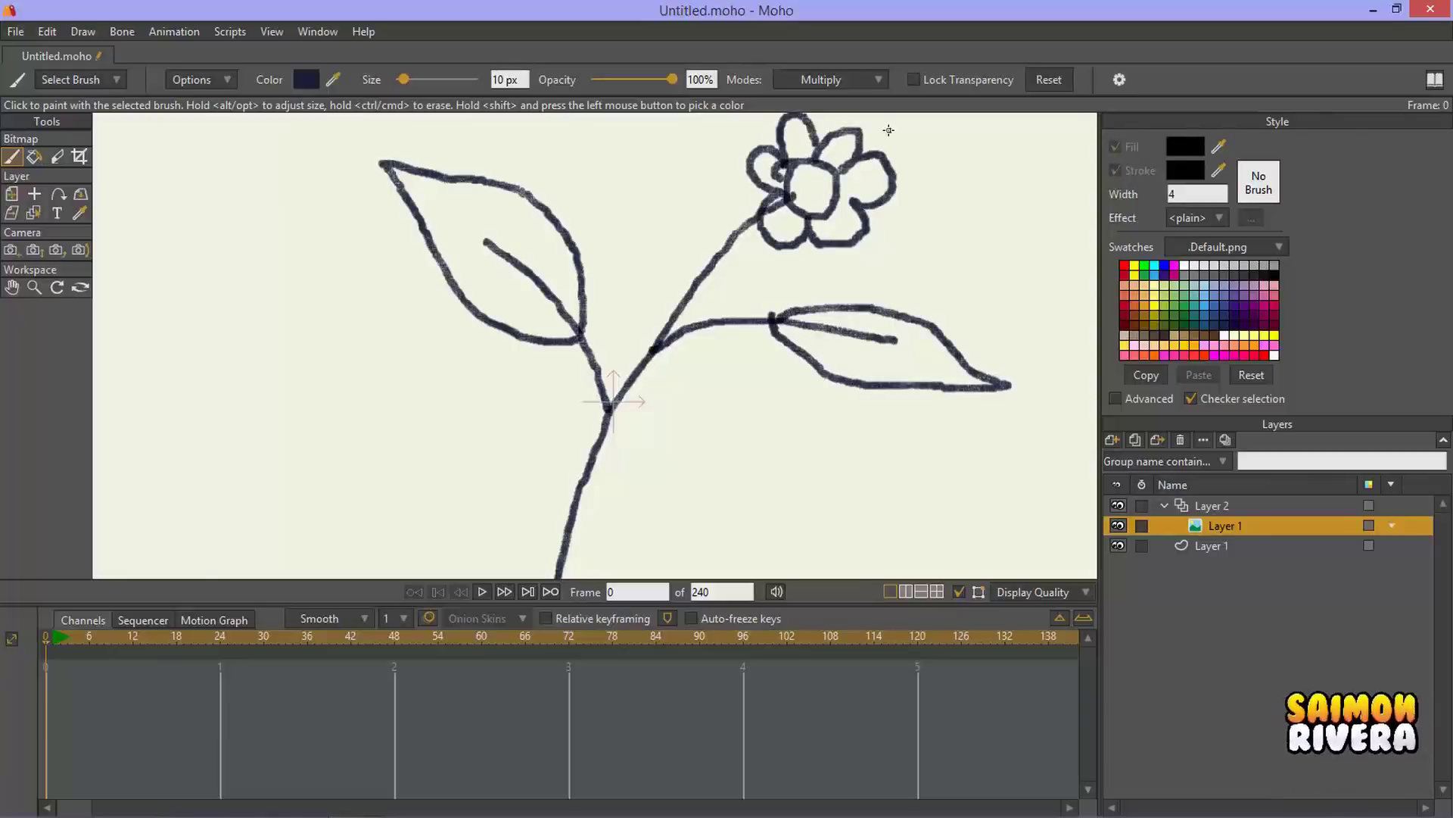
pyautogui.scroll(-3, 861, 270)
pyautogui.scroll(2, 861, 270)
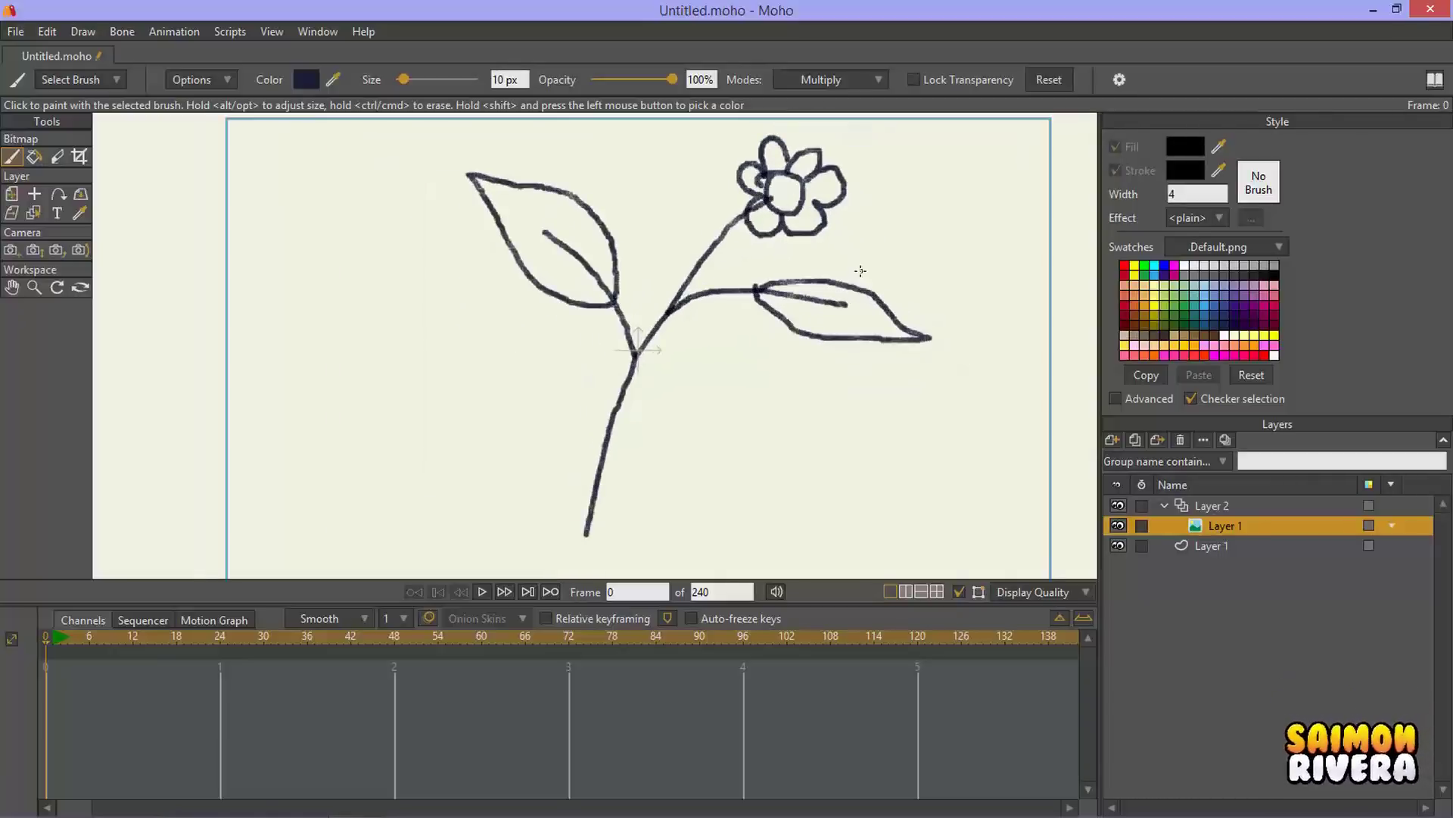
# Step: Undo all brush strokes of the flower drawing, back to an empty canvas
pyautogui.hotkey('ctrl', 'z')
pyautogui.hotkey('ctrl', 'z')
pyautogui.hotkey('ctrl', 'z')
pyautogui.hotkey('ctrl', 'z')
pyautogui.hotkey('ctrl', 'z')
pyautogui.hotkey('ctrl', 'z')
pyautogui.hotkey('ctrl', 'z')
pyautogui.hotkey('ctrl', 'z')
pyautogui.hotkey('ctrl', 'z')
pyautogui.hotkey('ctrl', 'z')
pyautogui.hotkey('ctrl', 'z')
pyautogui.hotkey('ctrl', 'z')
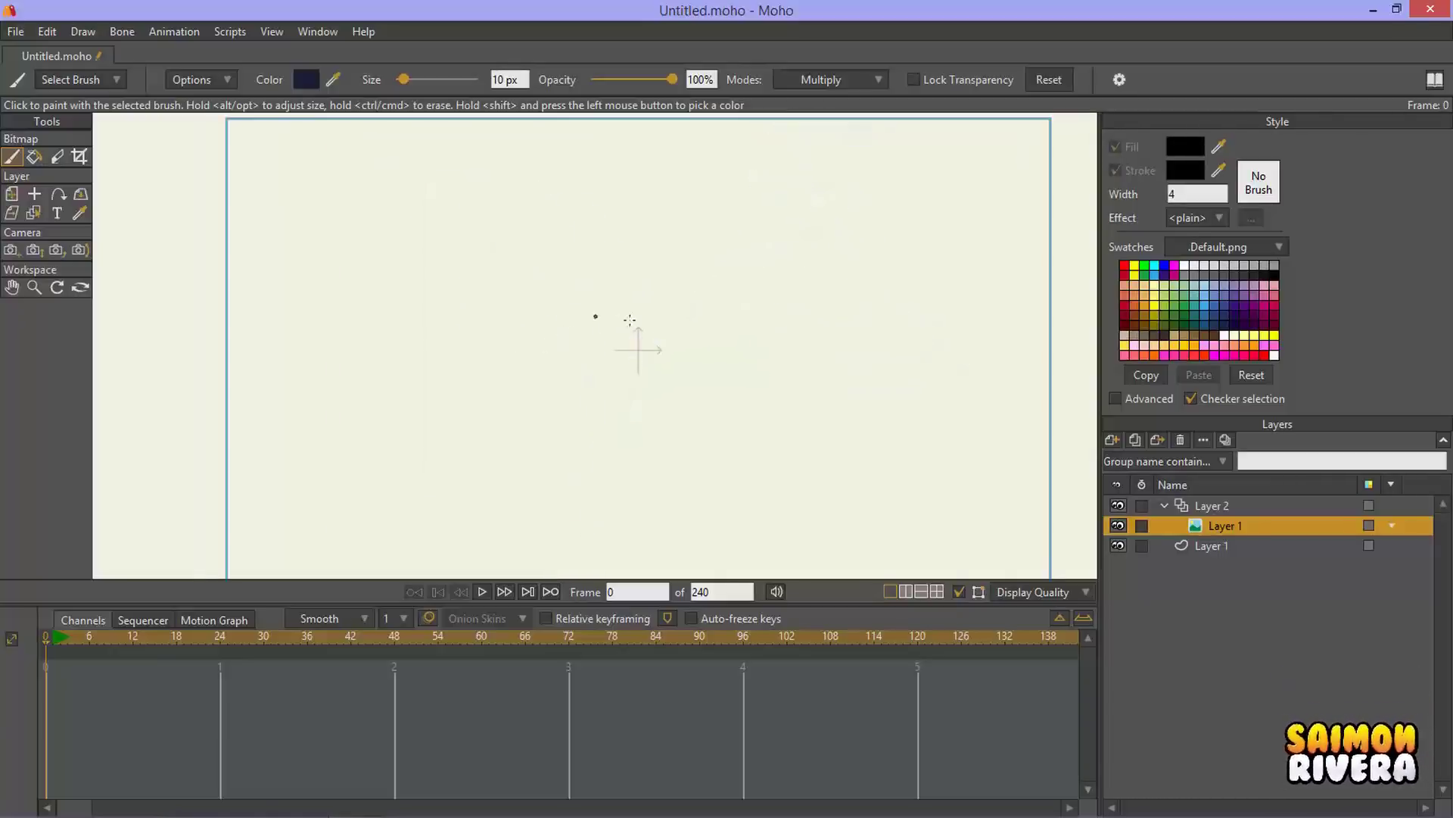
pyautogui.hotkey('ctrl', 'z')
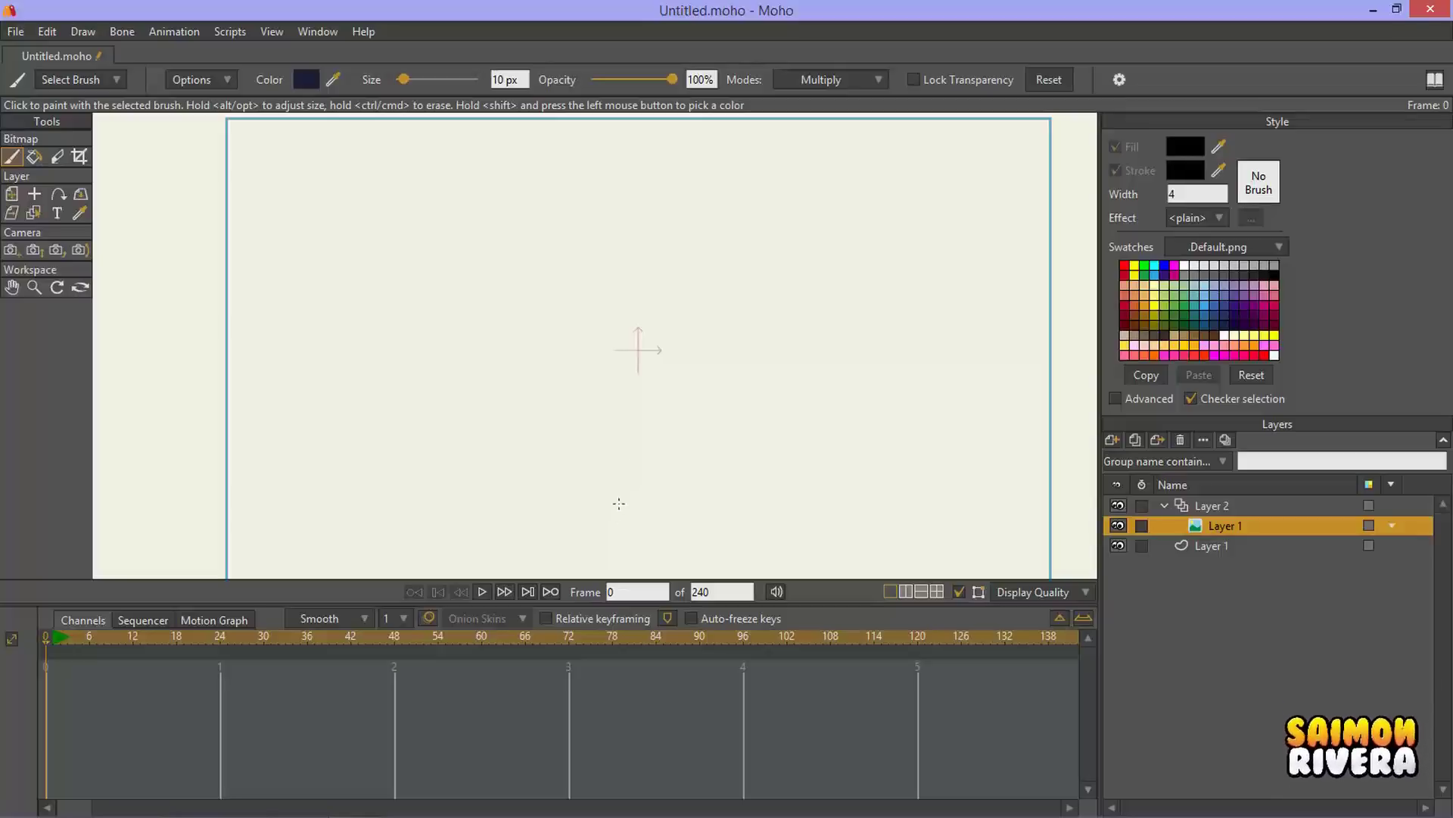
# Step: Paint a curved stem rising from the lower middle of the canvas, with a leaf at its end
pyautogui.moveTo(618, 515)
pyautogui.mouseDown()
pyautogui.moveTo(743, 305)
pyautogui.moveTo(871, 303)
pyautogui.moveTo(942, 379)
pyautogui.moveTo(936, 320)
pyautogui.moveTo(891, 280)
pyautogui.moveTo(835, 294)
pyautogui.mouseUp()
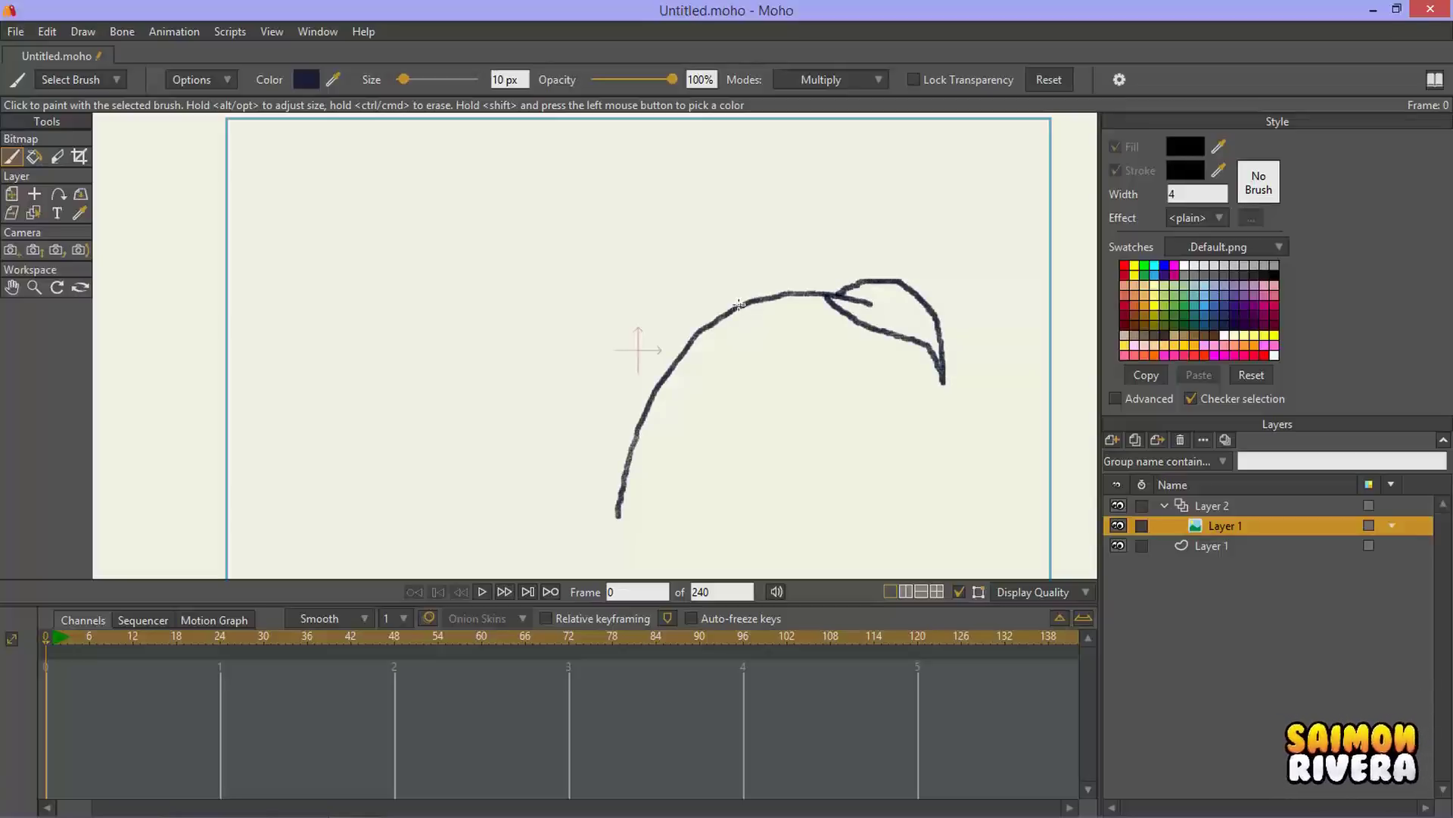
# Step: Draw two more leaves with short stalks and midribs branching off the curved main stem
pyautogui.moveTo(739, 304)
pyautogui.mouseDown()
pyautogui.moveTo(664, 160)
pyautogui.moveTo(731, 248)
pyautogui.mouseUp()
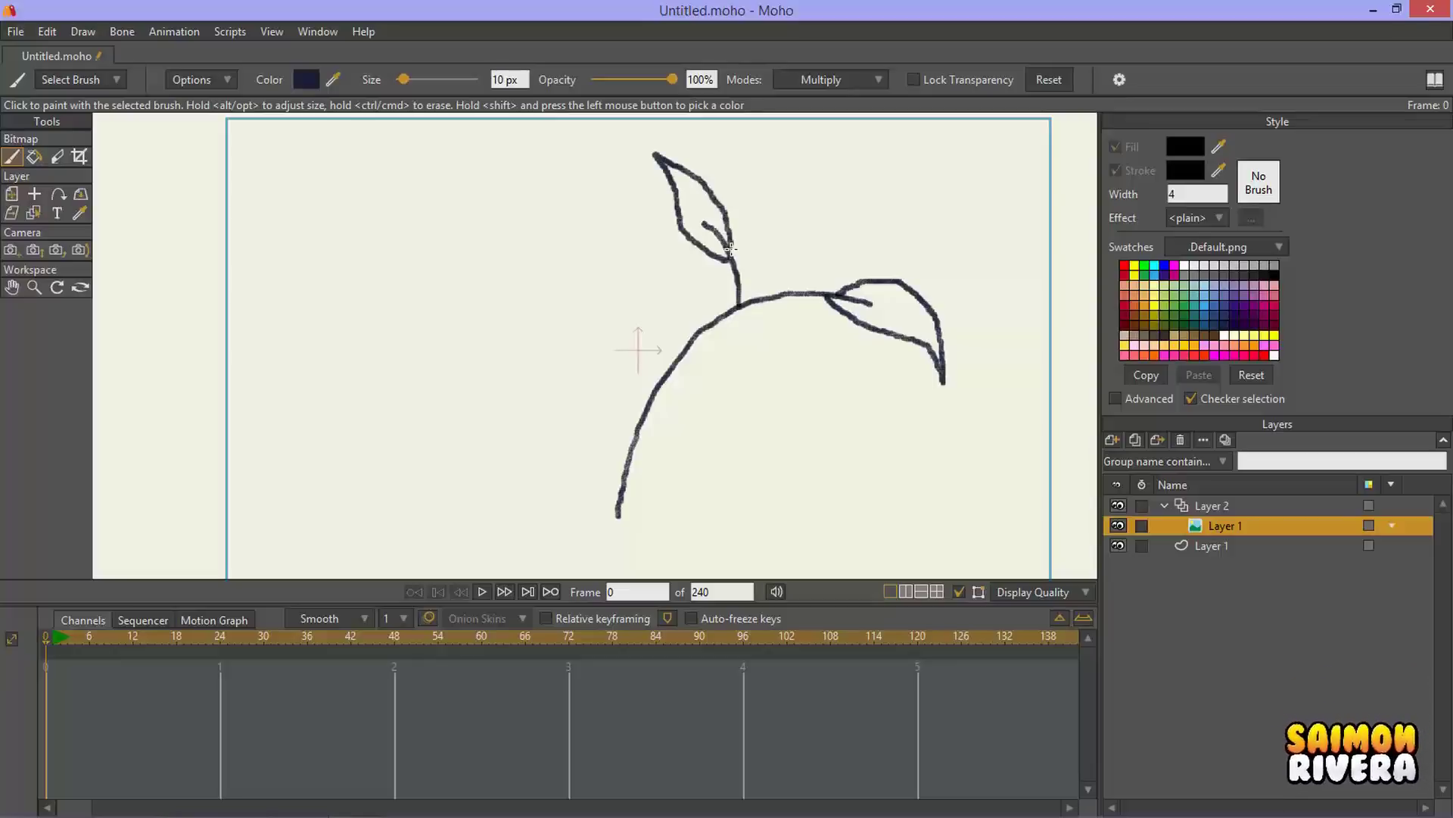
pyautogui.moveTo(685, 354)
pyautogui.mouseDown()
pyautogui.moveTo(769, 378)
pyautogui.moveTo(765, 353)
pyautogui.moveTo(825, 445)
pyautogui.moveTo(760, 418)
pyautogui.moveTo(747, 355)
pyautogui.mouseUp()
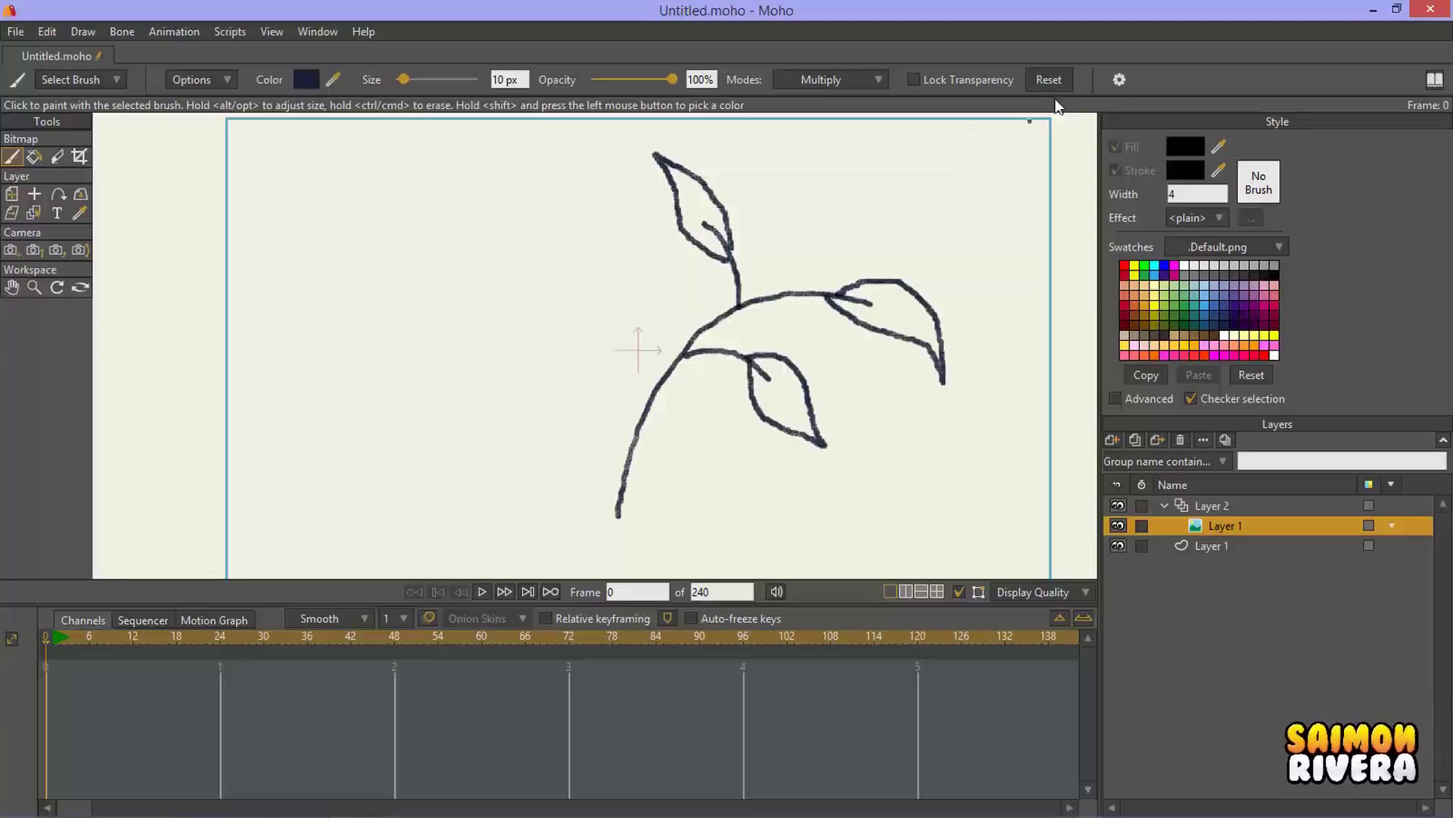
# Step: Open the Brush Manager and preview the Salon and Soviet brushes in the Draw category
pyautogui.click(1120, 80)
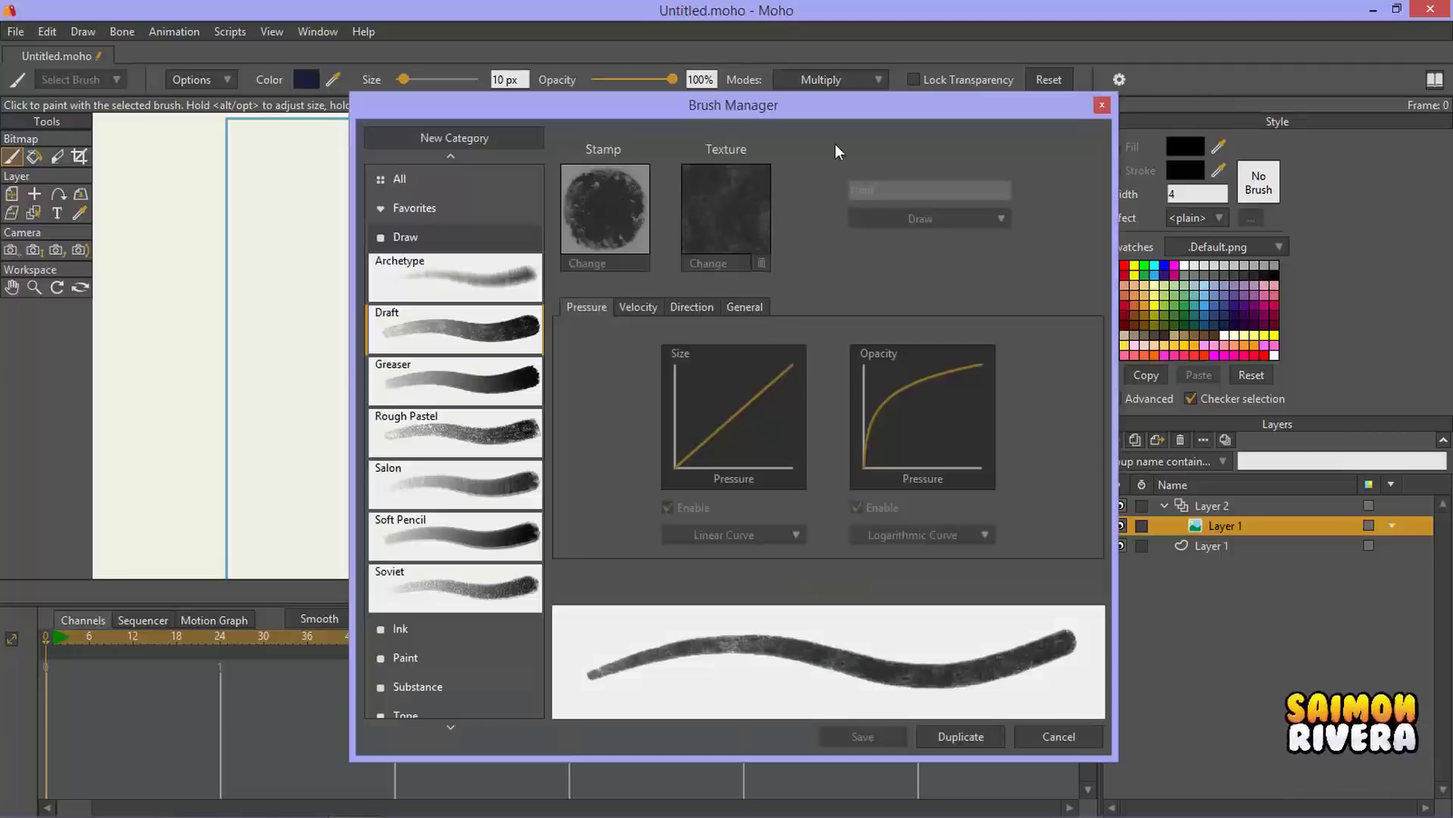
pyautogui.moveTo(769, 120)
pyautogui.mouseDown()
pyautogui.moveTo(987, 89)
pyautogui.moveTo(980, 106)
pyautogui.mouseUp()
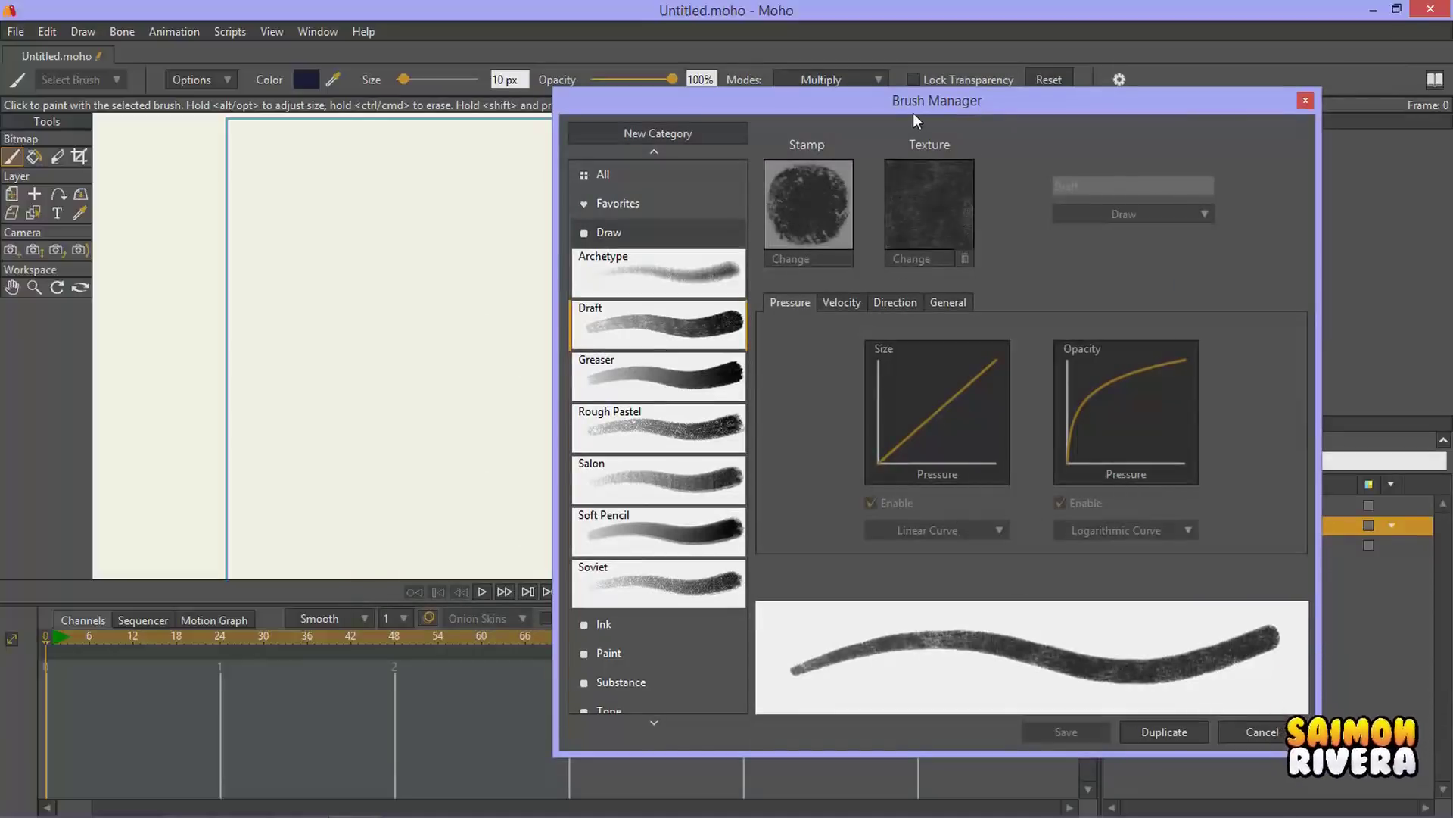
pyautogui.moveTo(1003, 105); pyautogui.dragTo(1044, 99)
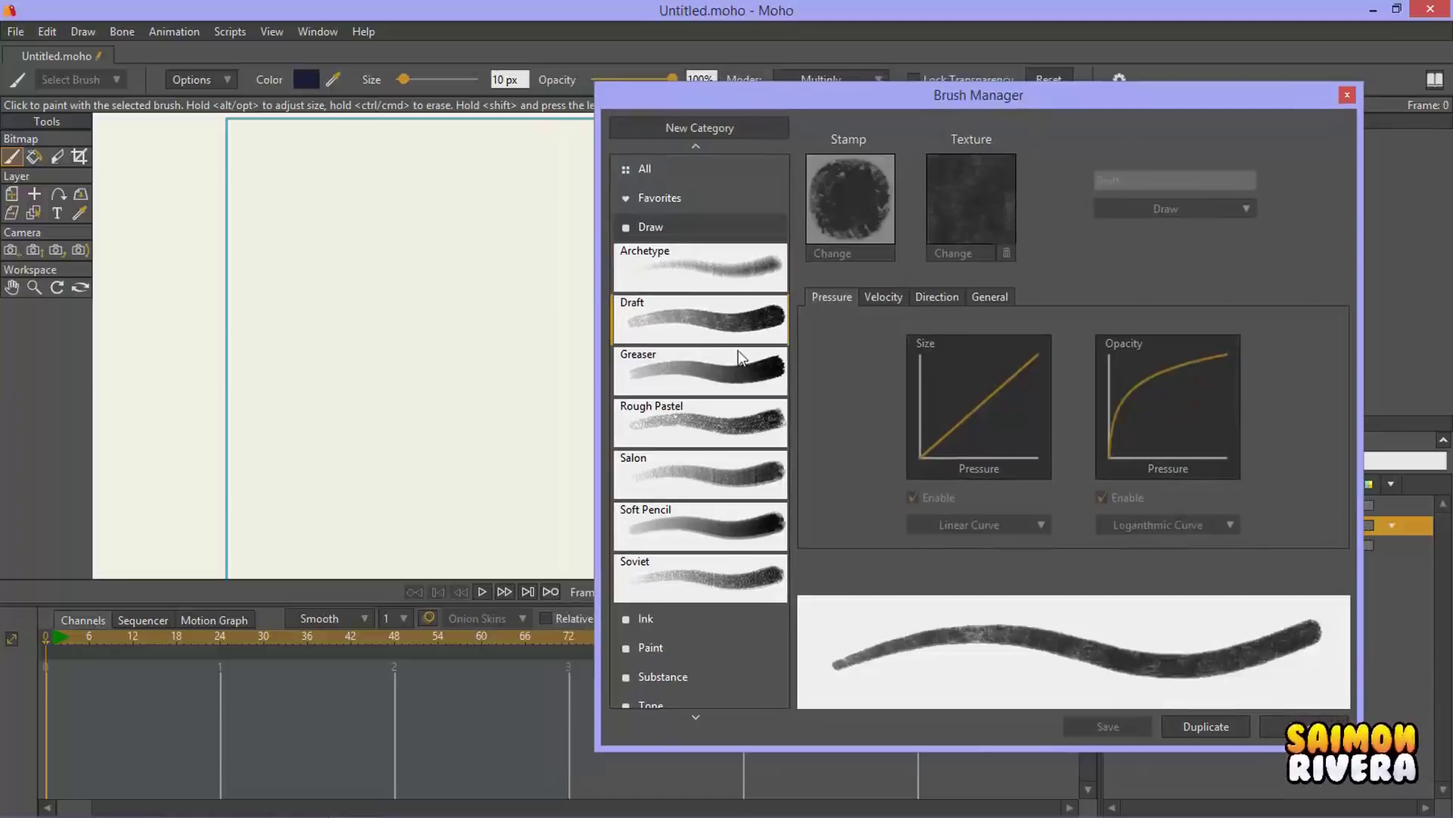
pyautogui.click(739, 493)
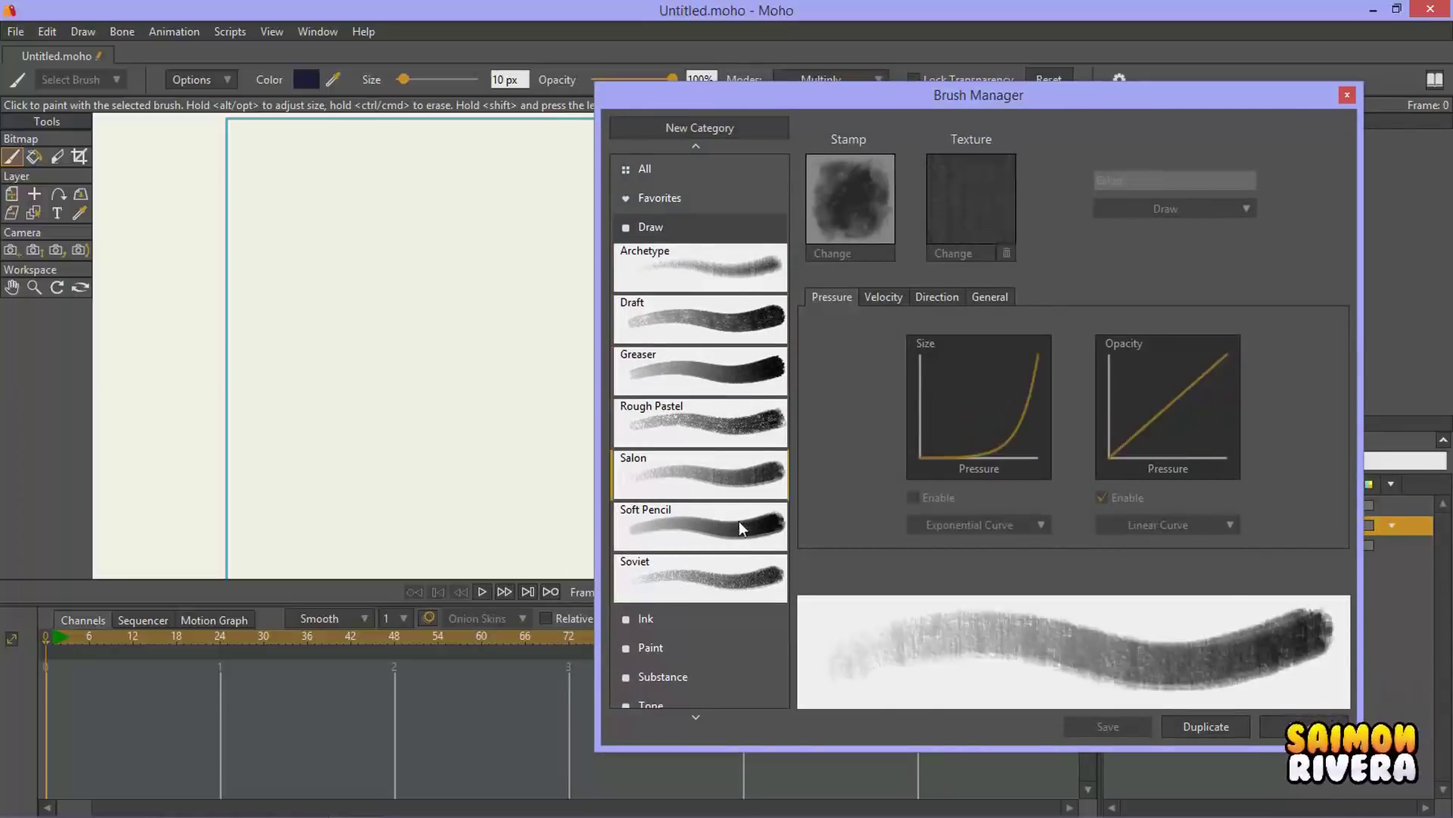
pyautogui.click(757, 561)
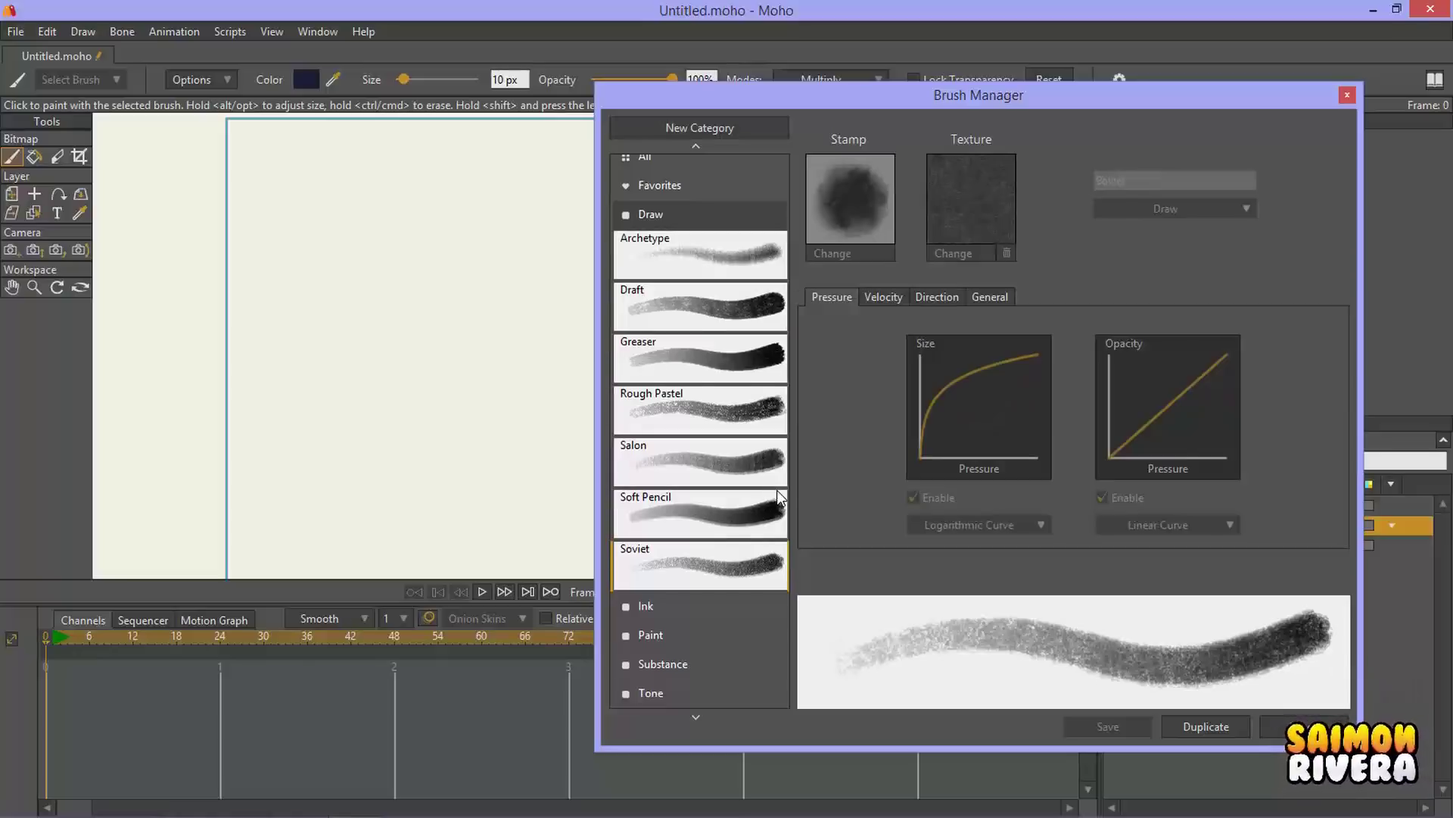
# Step: Preview the Ink category's brushes, including Hostile Ink, Fresh Ink, Continental, Blotter, Samurai, Simple Liner and IzzNibzz
pyautogui.click(628, 610)
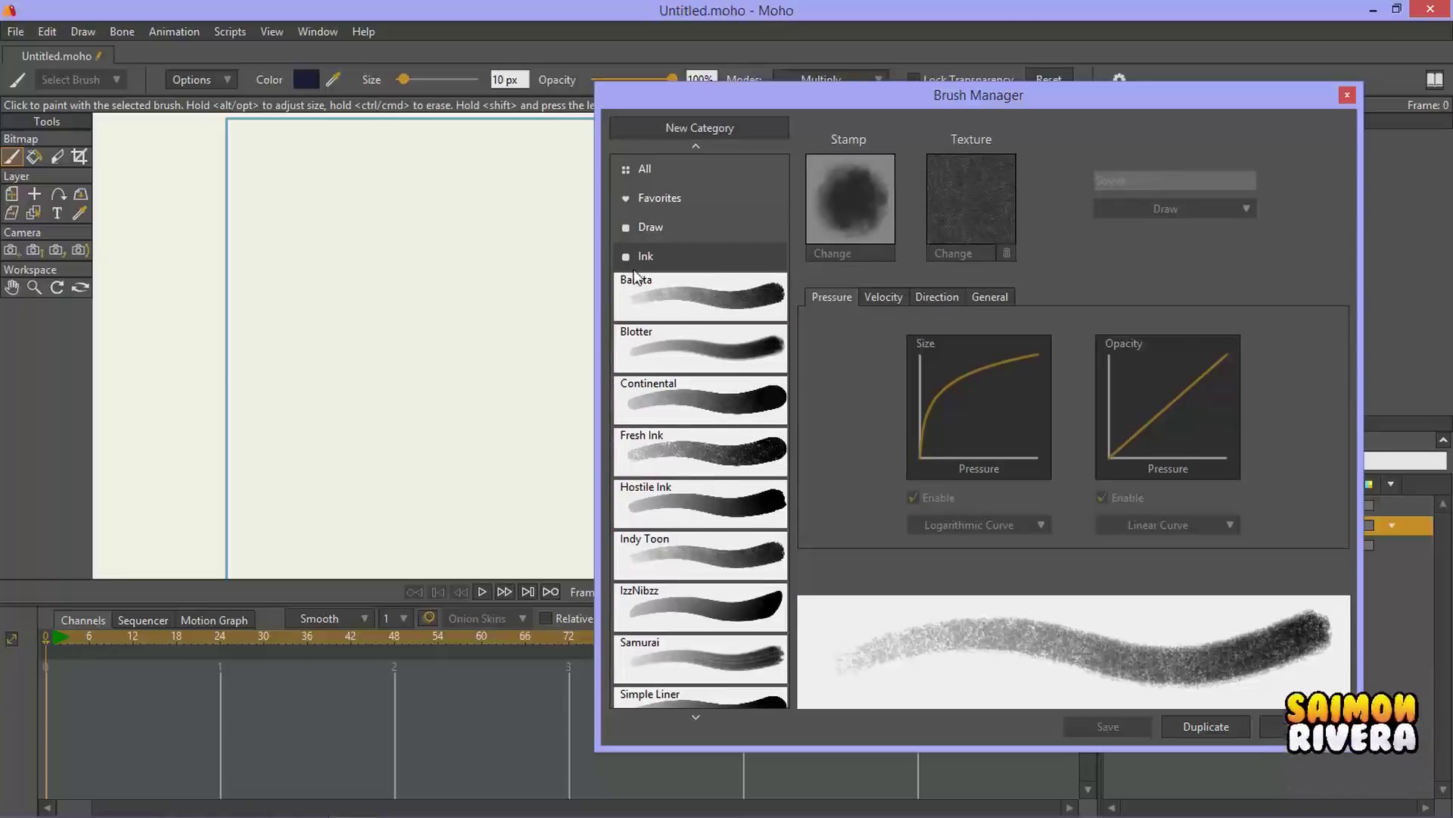
pyautogui.click(721, 502)
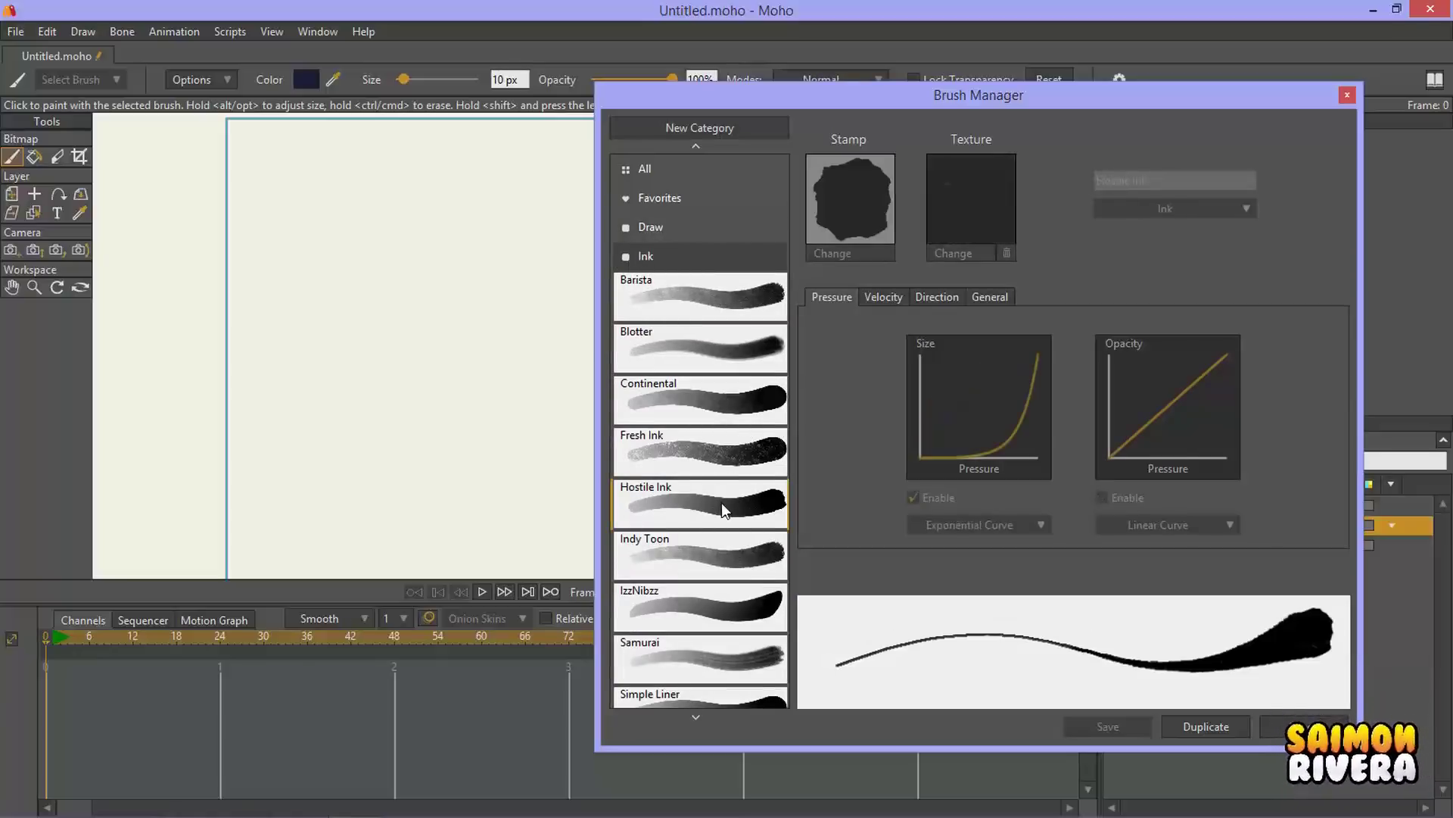
pyautogui.click(735, 466)
pyautogui.click(739, 411)
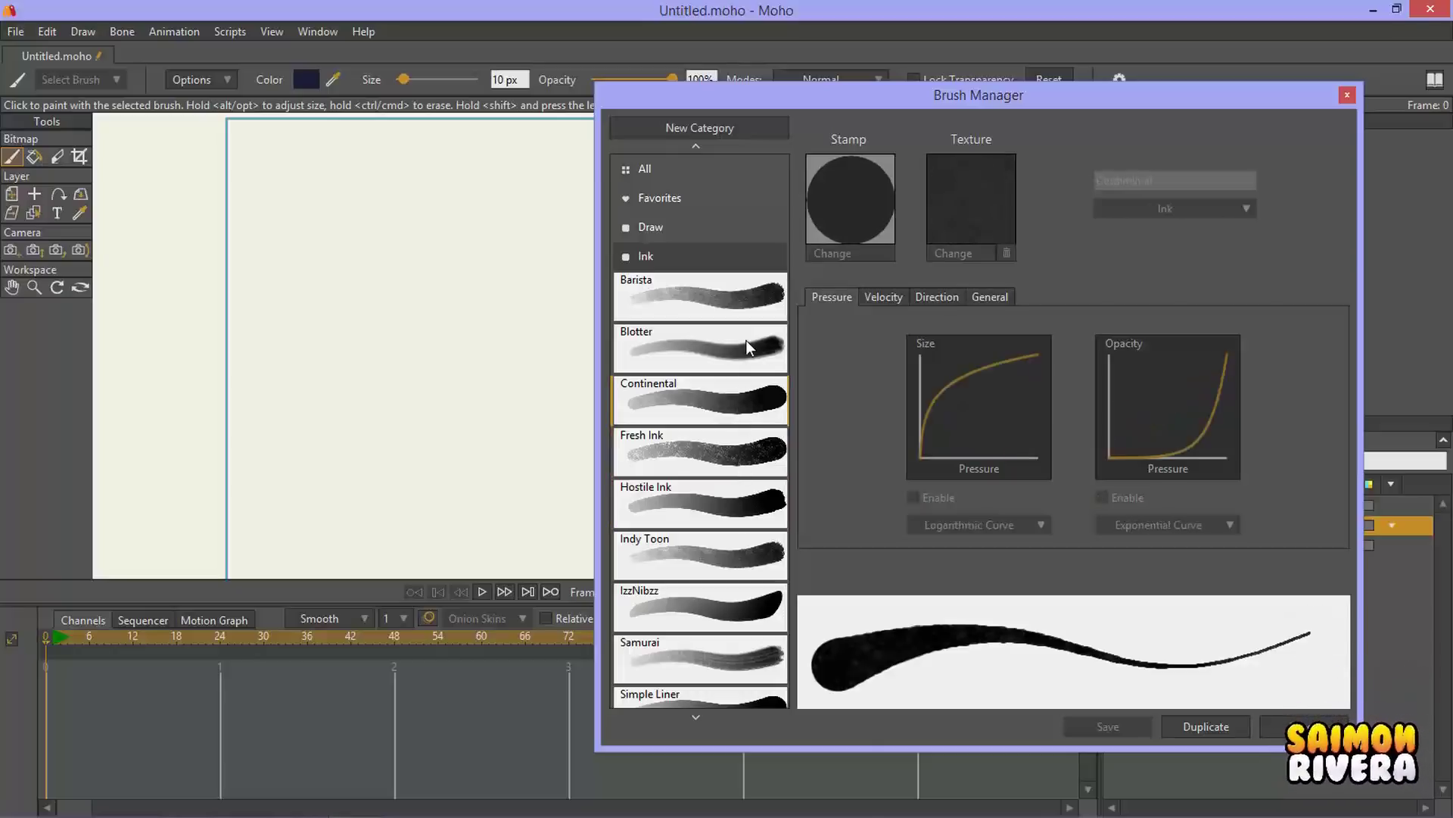
pyautogui.click(746, 339)
pyautogui.scroll(-1, 745, 398)
pyautogui.scroll(-1, 746, 403)
pyautogui.click(754, 488)
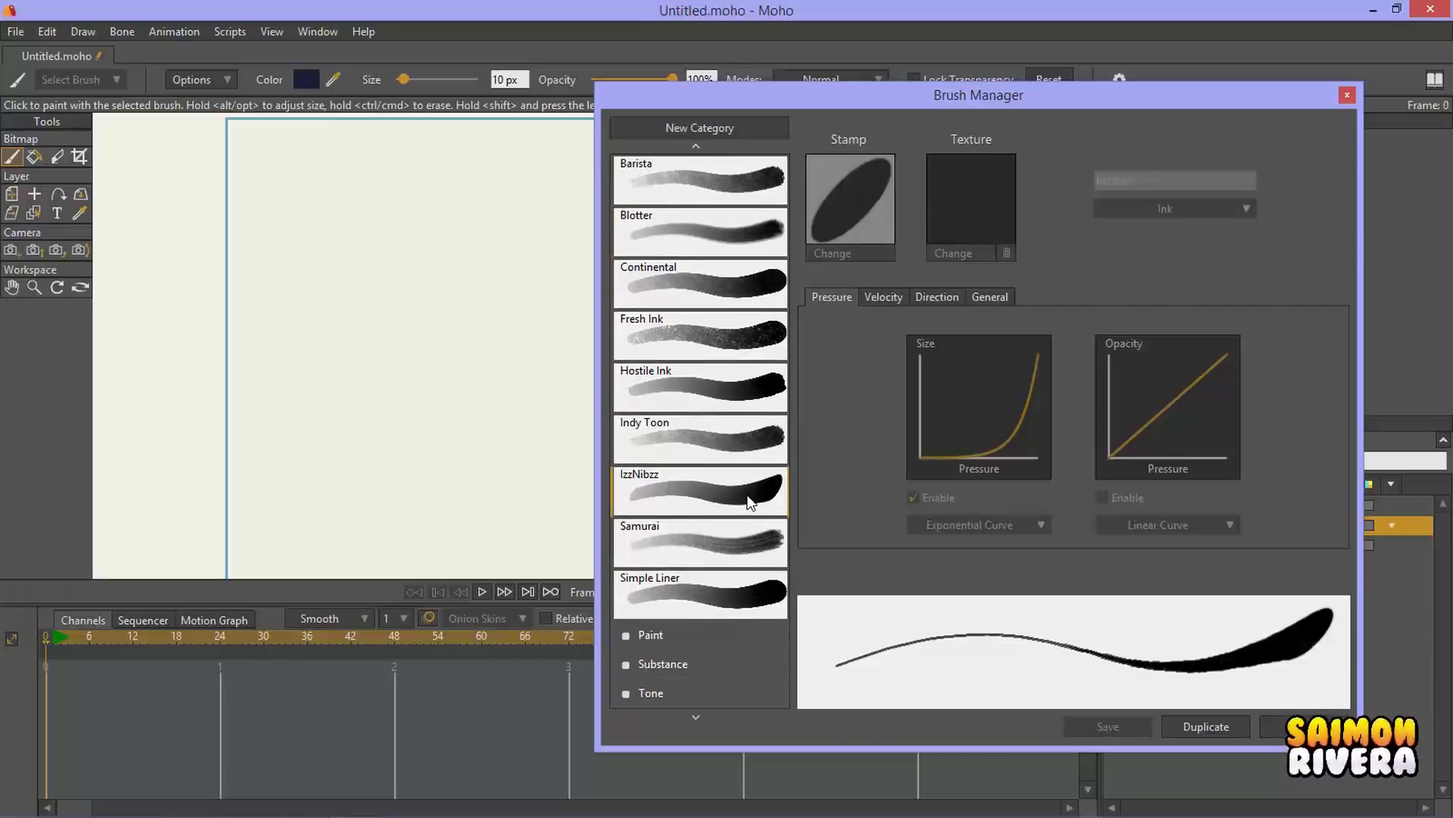
pyautogui.click(748, 550)
pyautogui.click(734, 603)
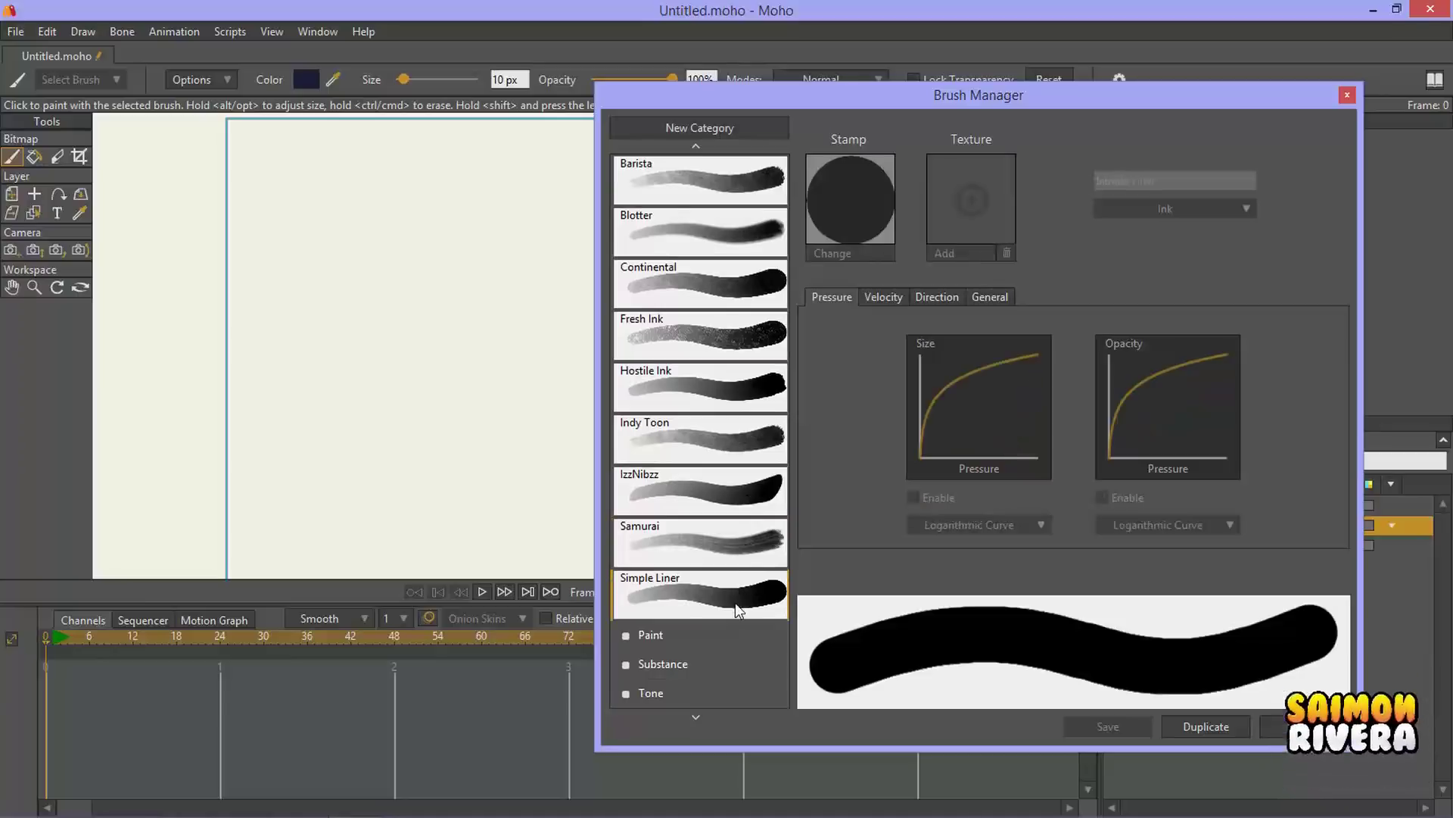
pyautogui.click(739, 552)
pyautogui.click(747, 471)
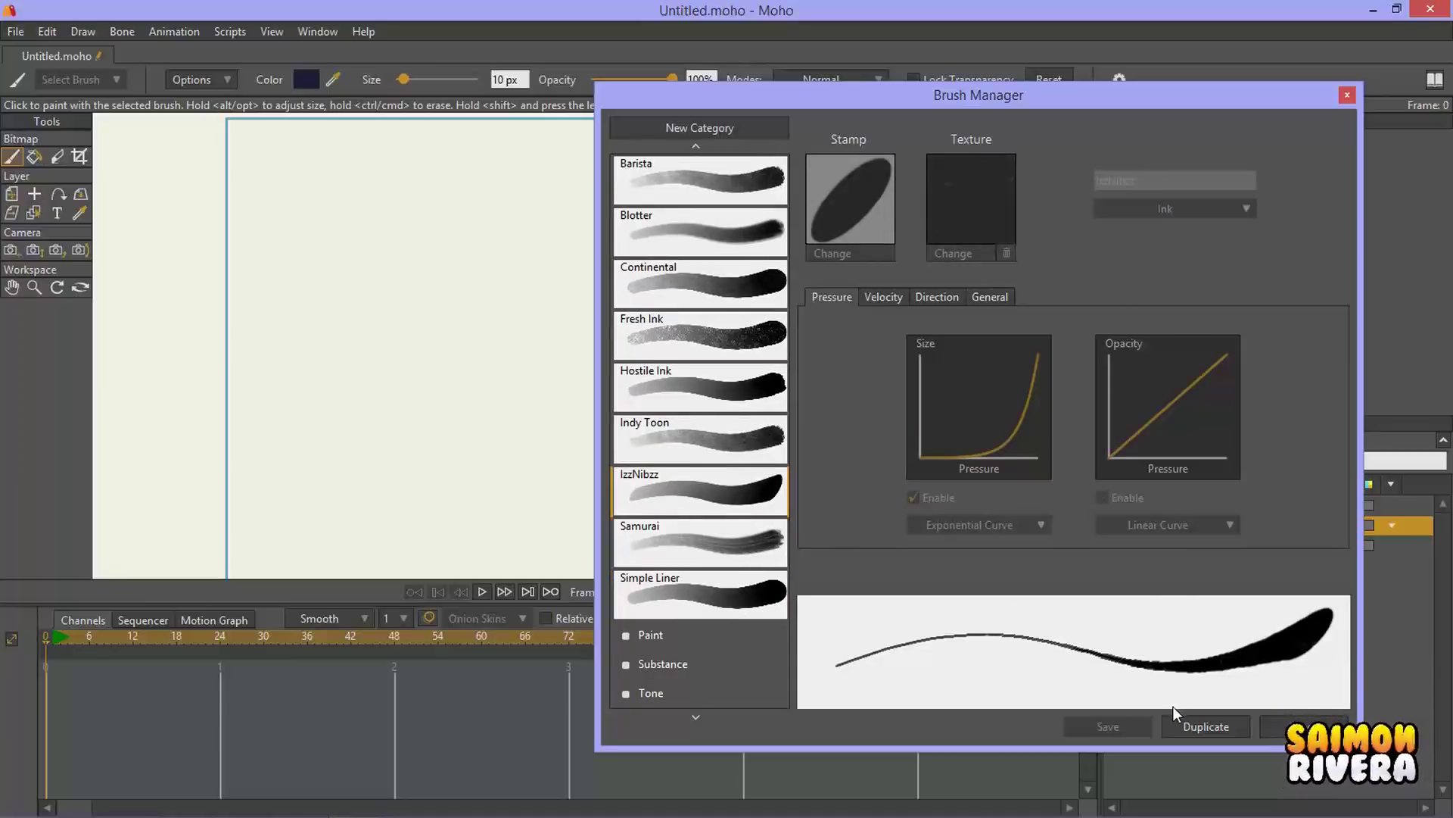
# Step: Examine the velocity, direction and pressure curves of the IzzNibzz brush
pyautogui.scroll(2, 697, 317)
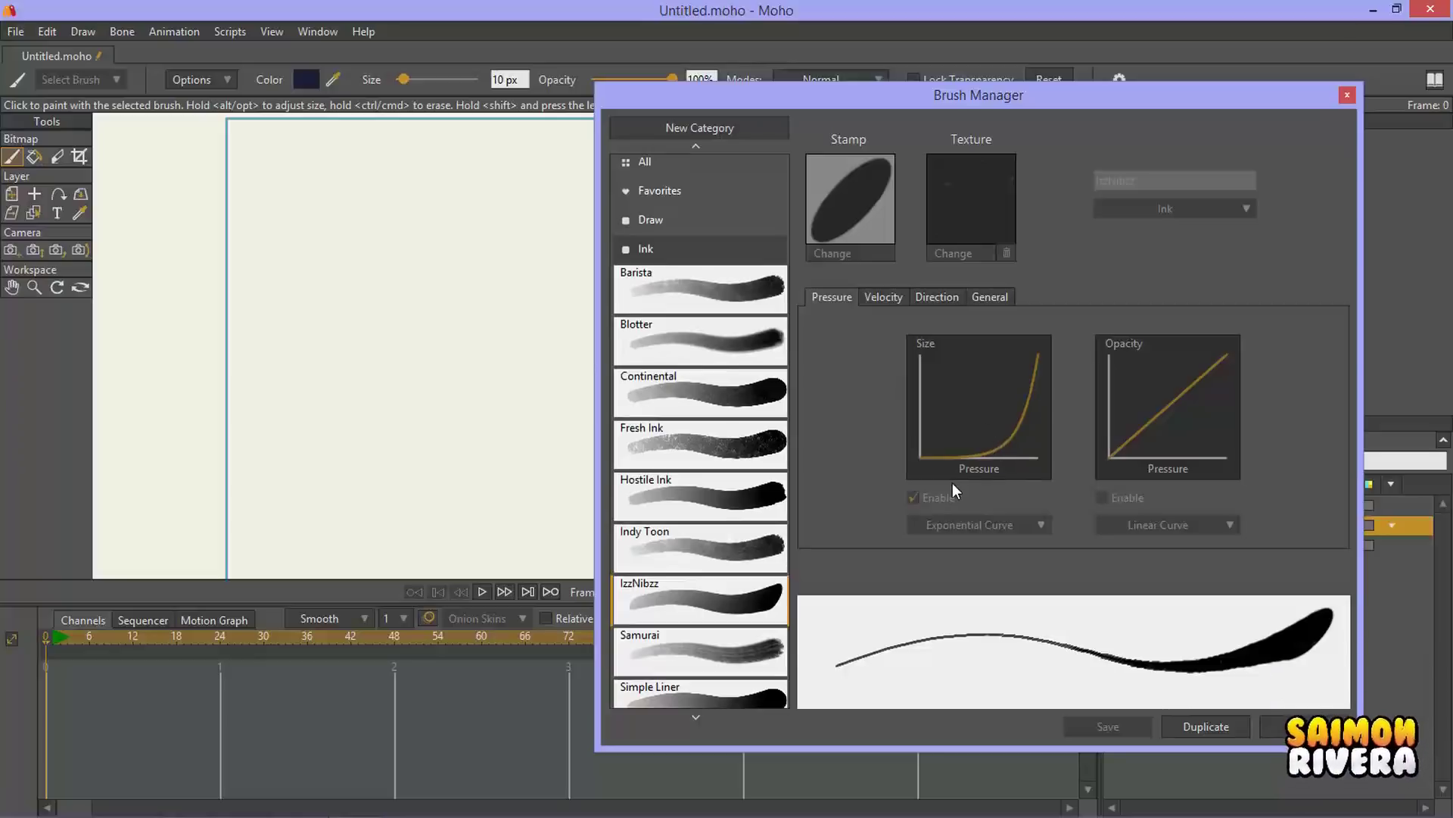
pyautogui.click(886, 297)
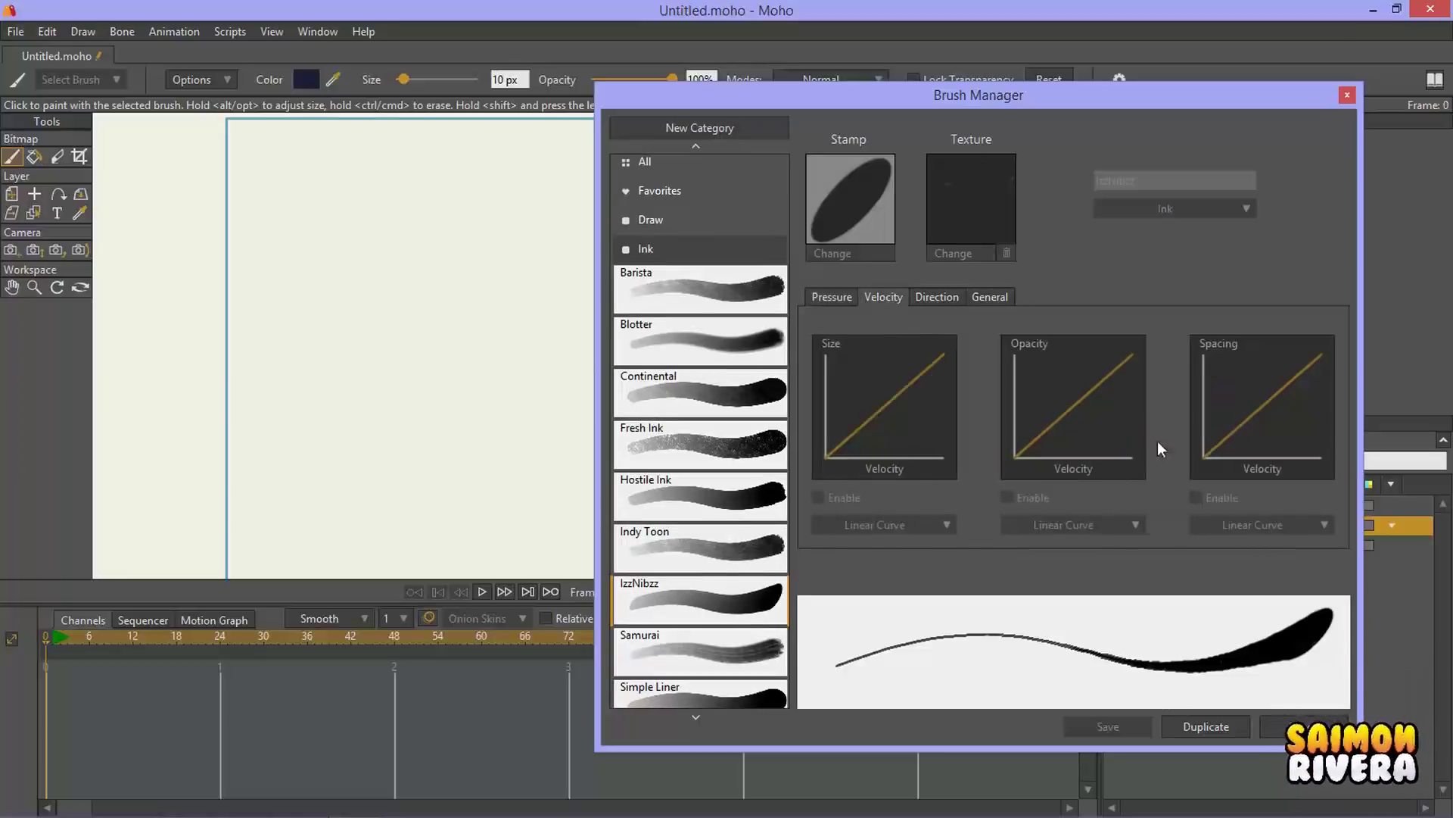
pyautogui.click(922, 298)
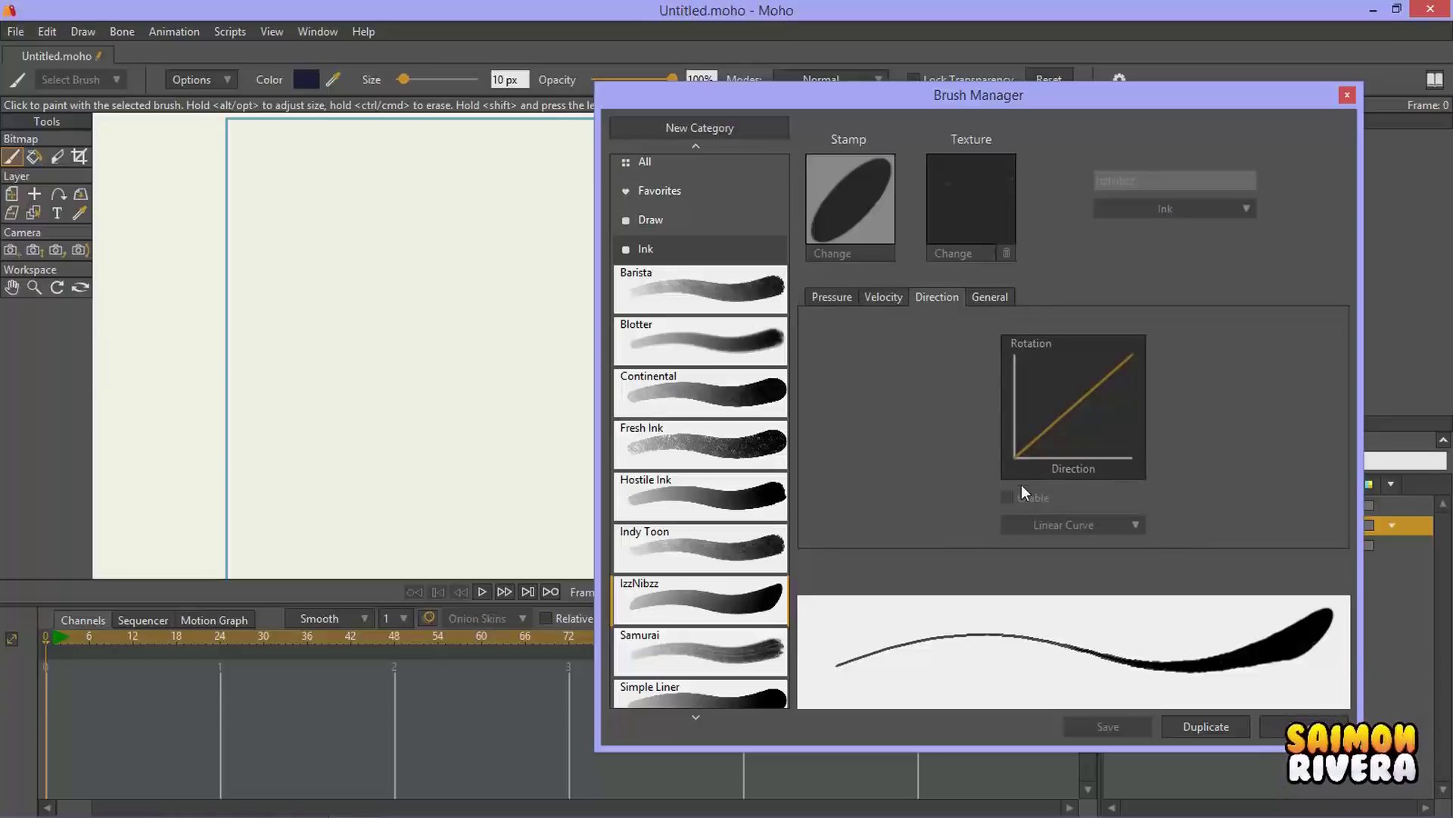
pyautogui.click(840, 298)
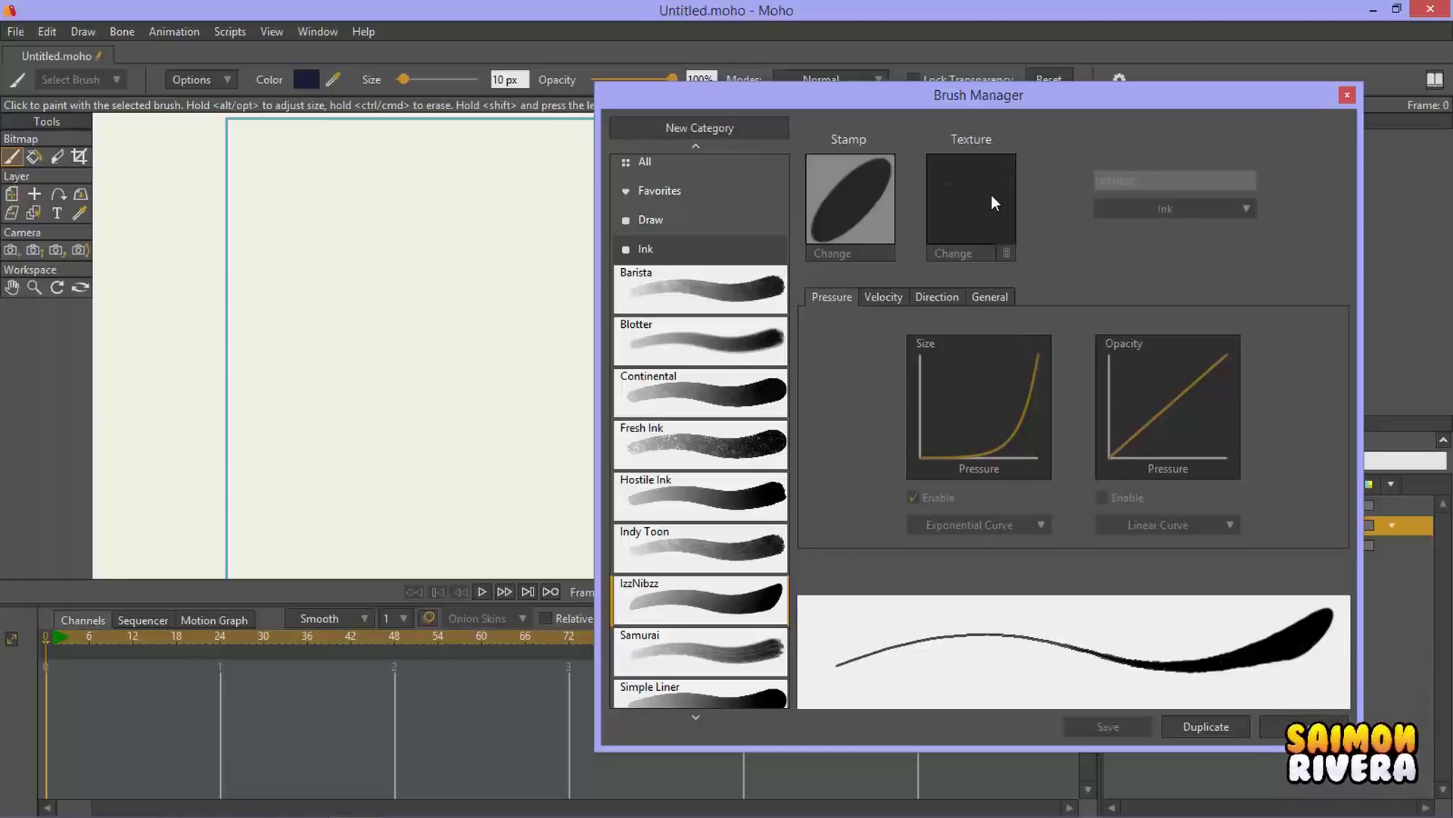
pyautogui.moveTo(938, 100)
pyautogui.mouseDown()
pyautogui.moveTo(1047, 72)
pyautogui.moveTo(848, 114)
pyautogui.mouseUp()
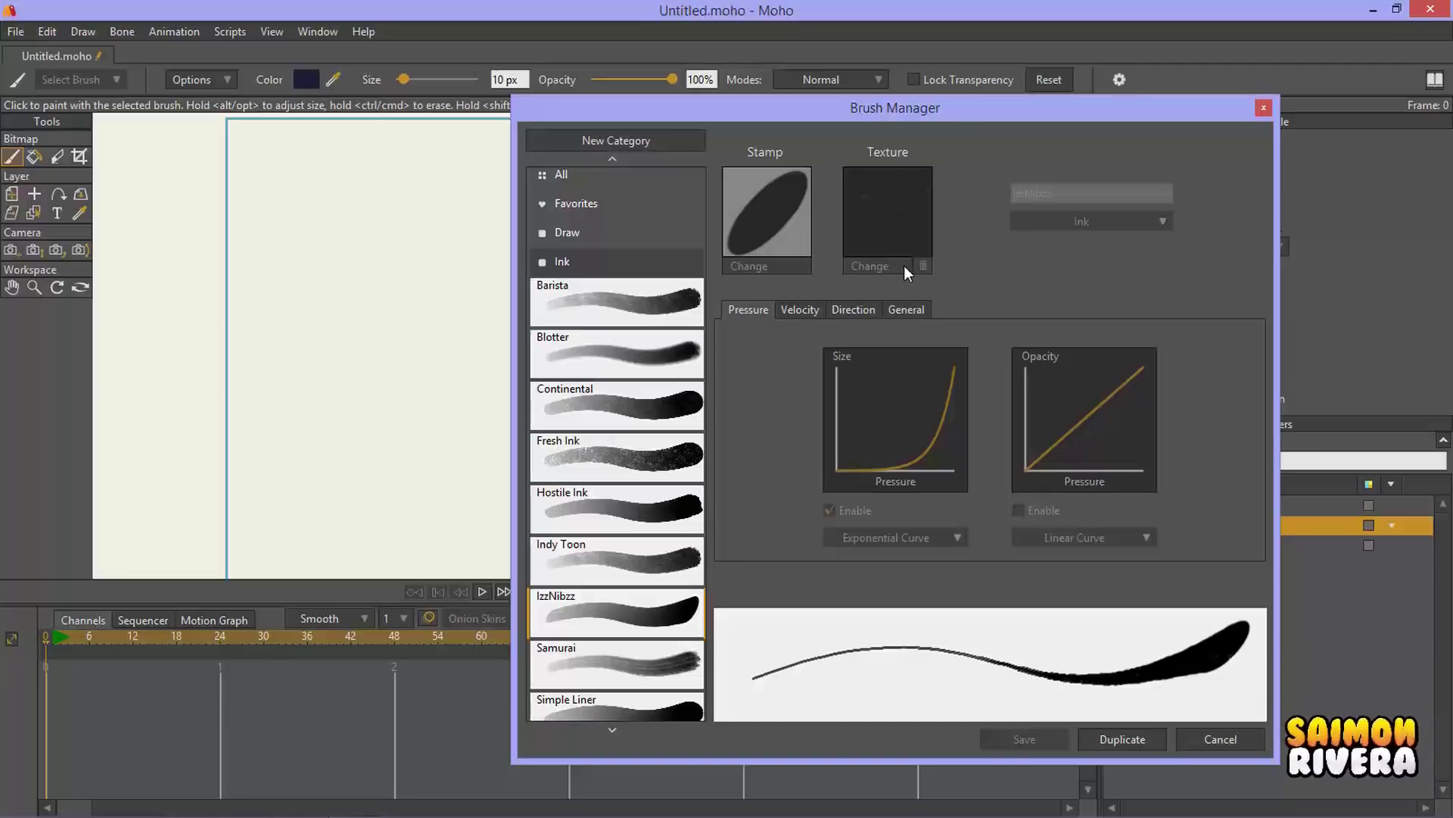
# Step: Select the Draft brush in the Draw category and examine its velocity, direction, general and pressure settings
pyautogui.click(560, 264)
pyautogui.click(552, 240)
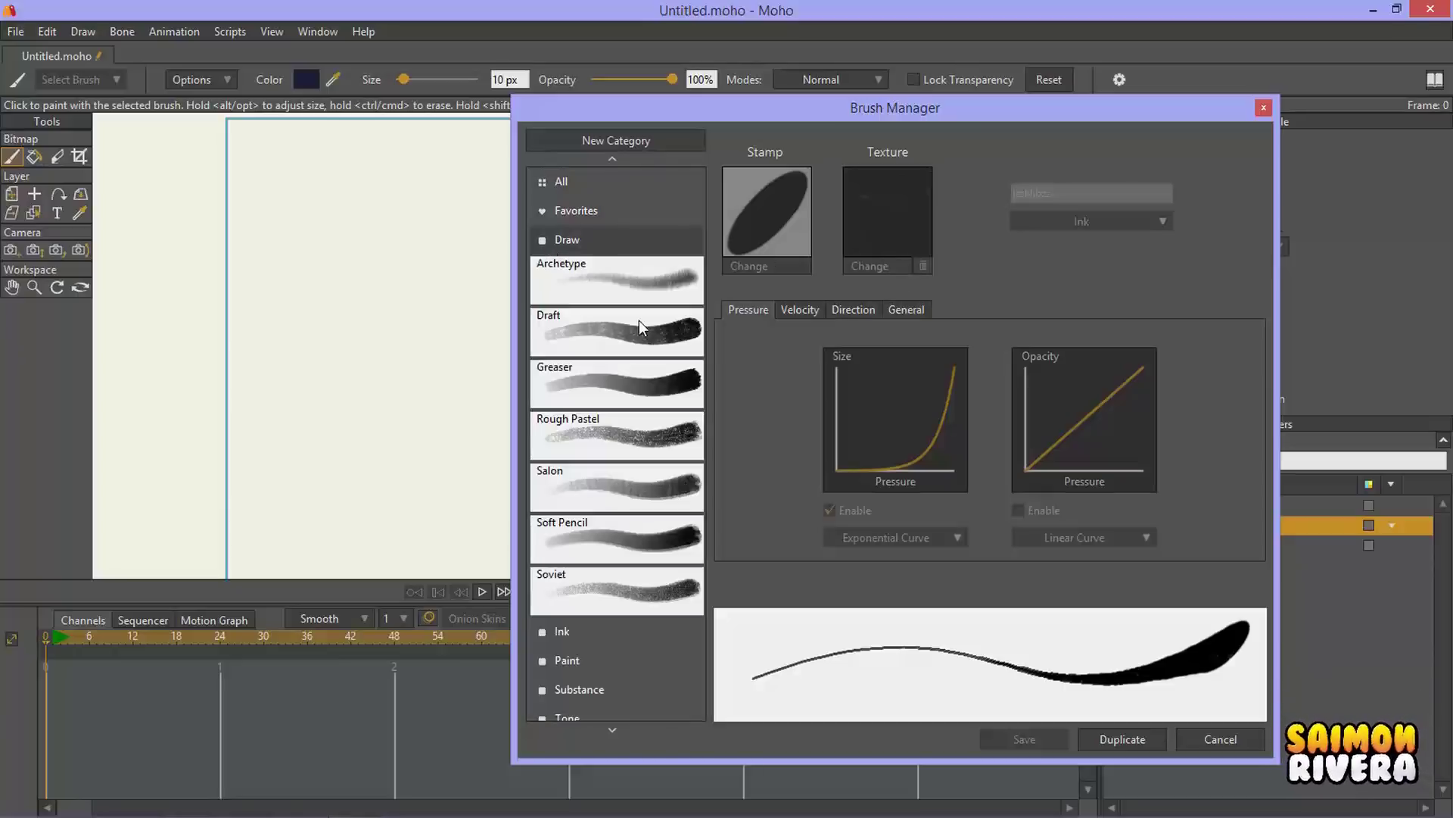
pyautogui.click(657, 325)
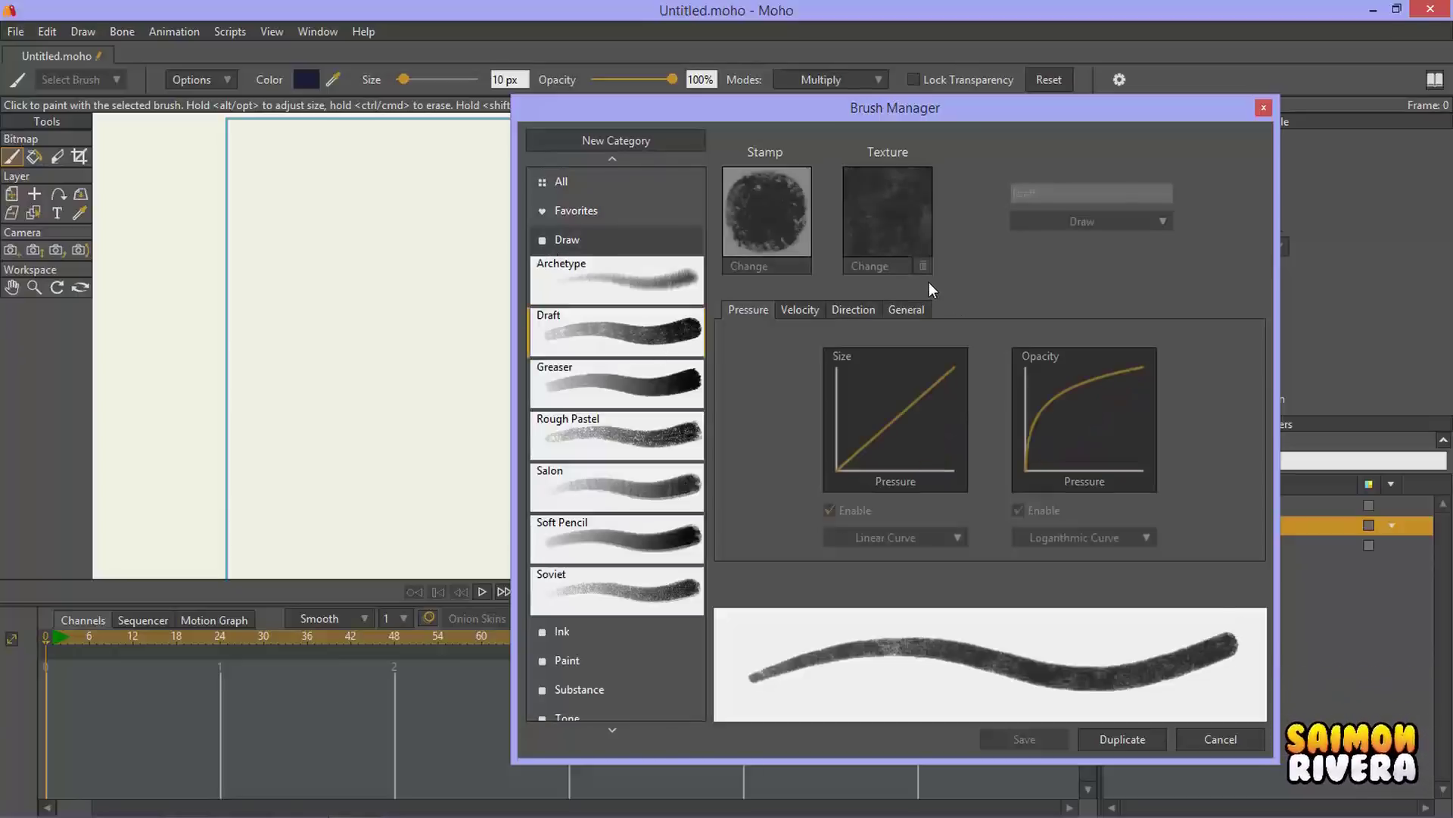
pyautogui.click(806, 309)
pyautogui.click(854, 309)
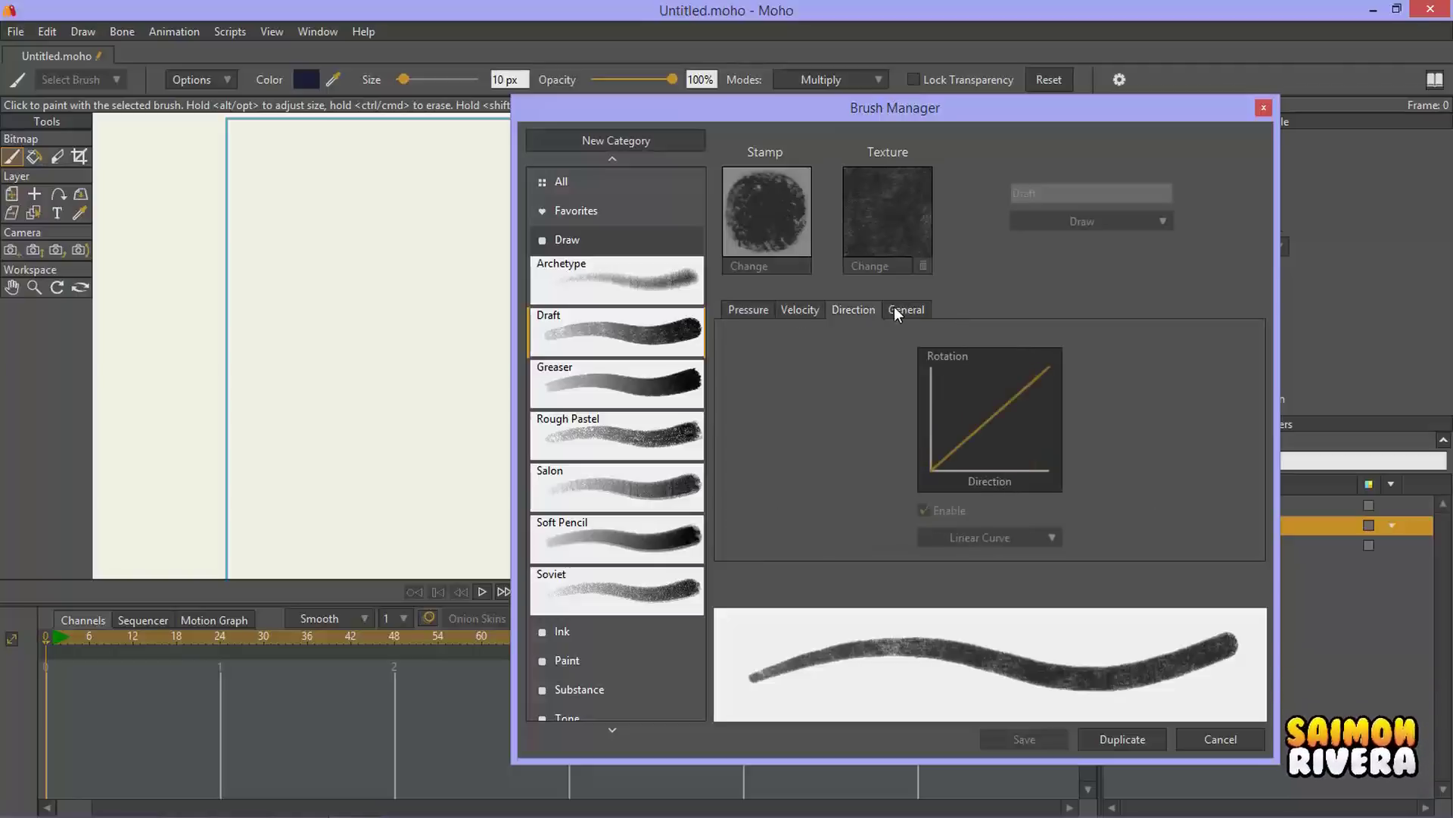
pyautogui.click(903, 308)
pyautogui.click(763, 310)
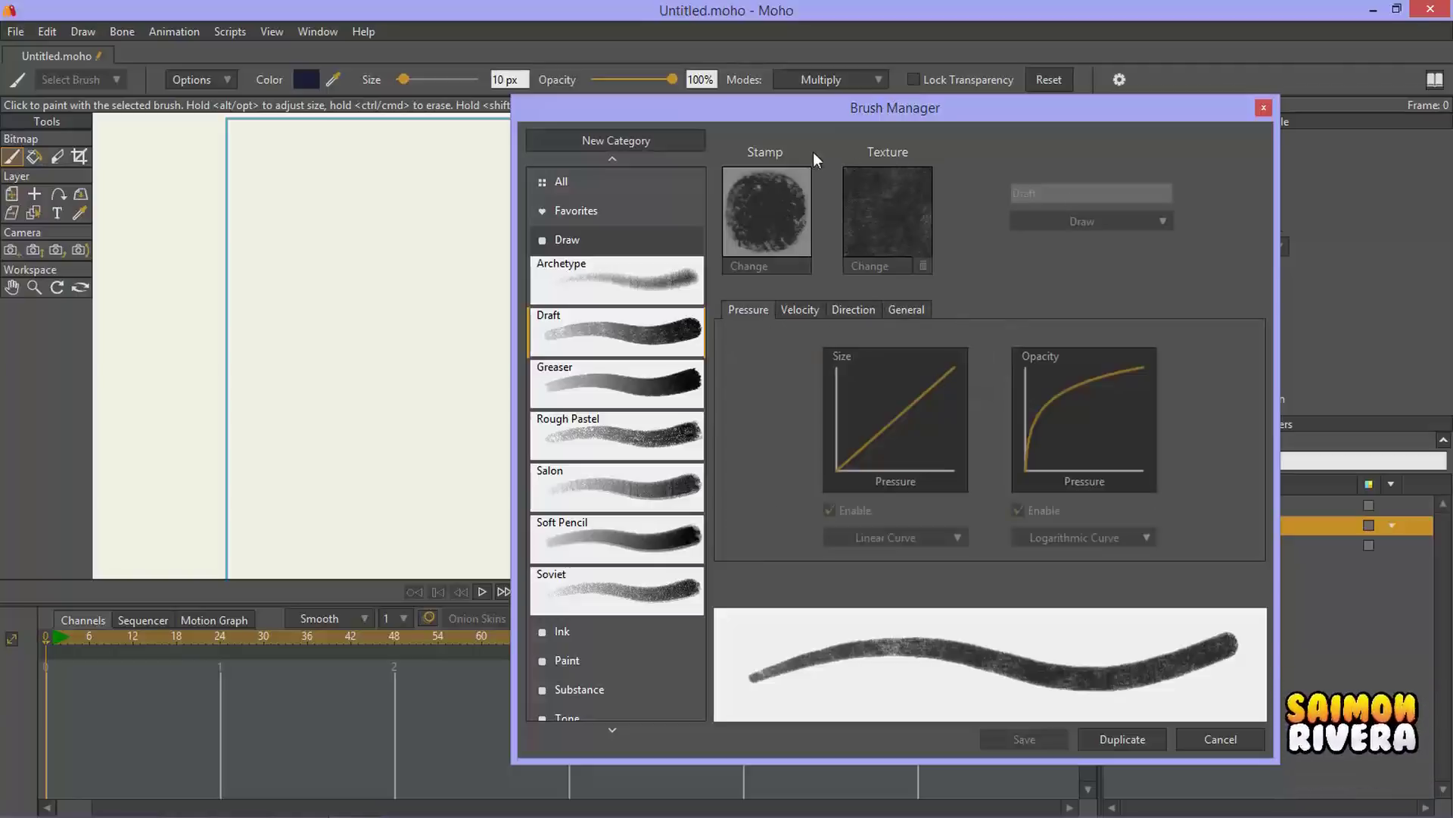
# Step: View the dialog for creating a brush category, cancel it, and close the Brush Manager without saving
pyautogui.click(643, 140)
pyautogui.moveTo(803, 380); pyautogui.dragTo(1012, 264)
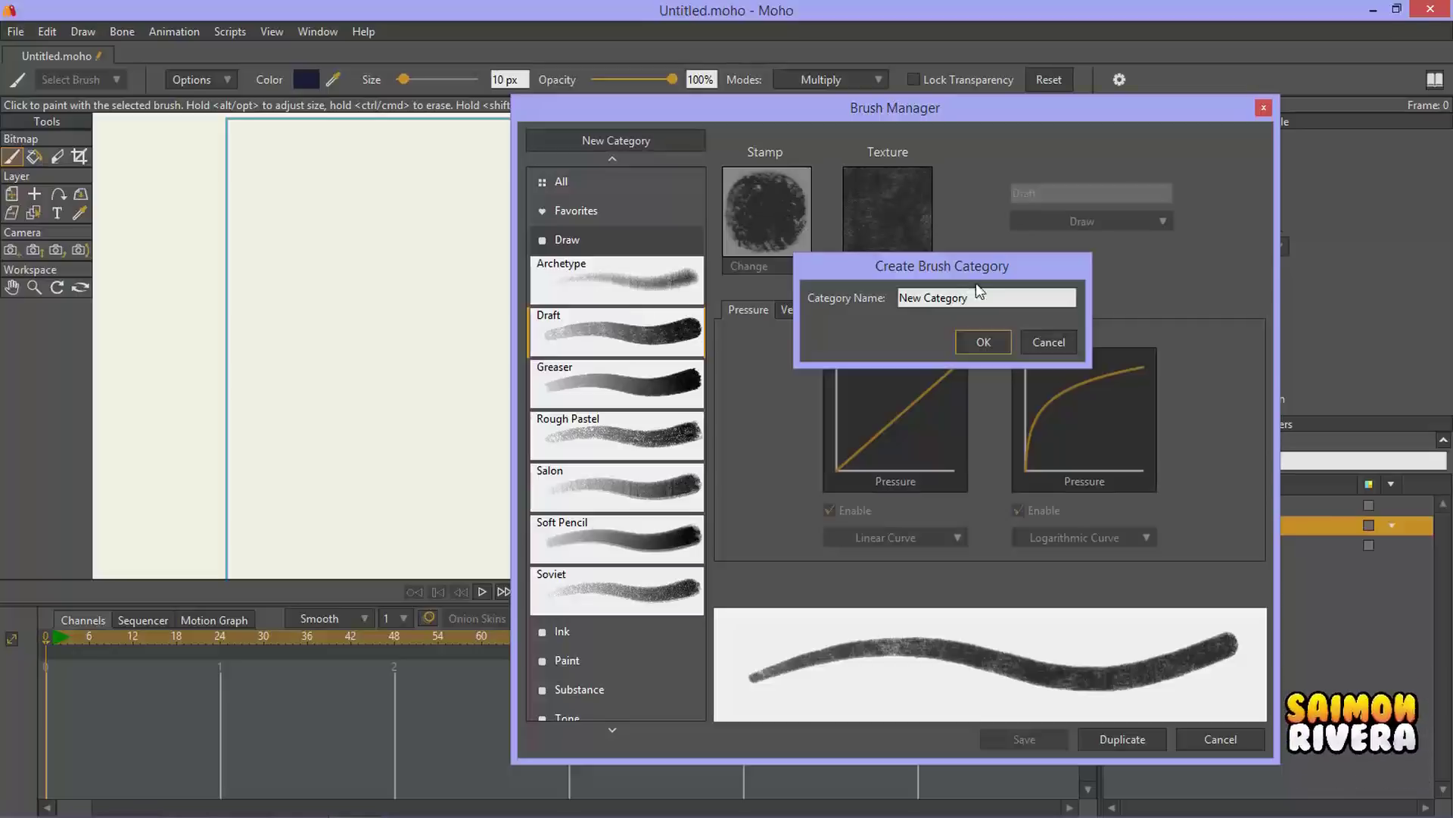
pyautogui.click(1046, 342)
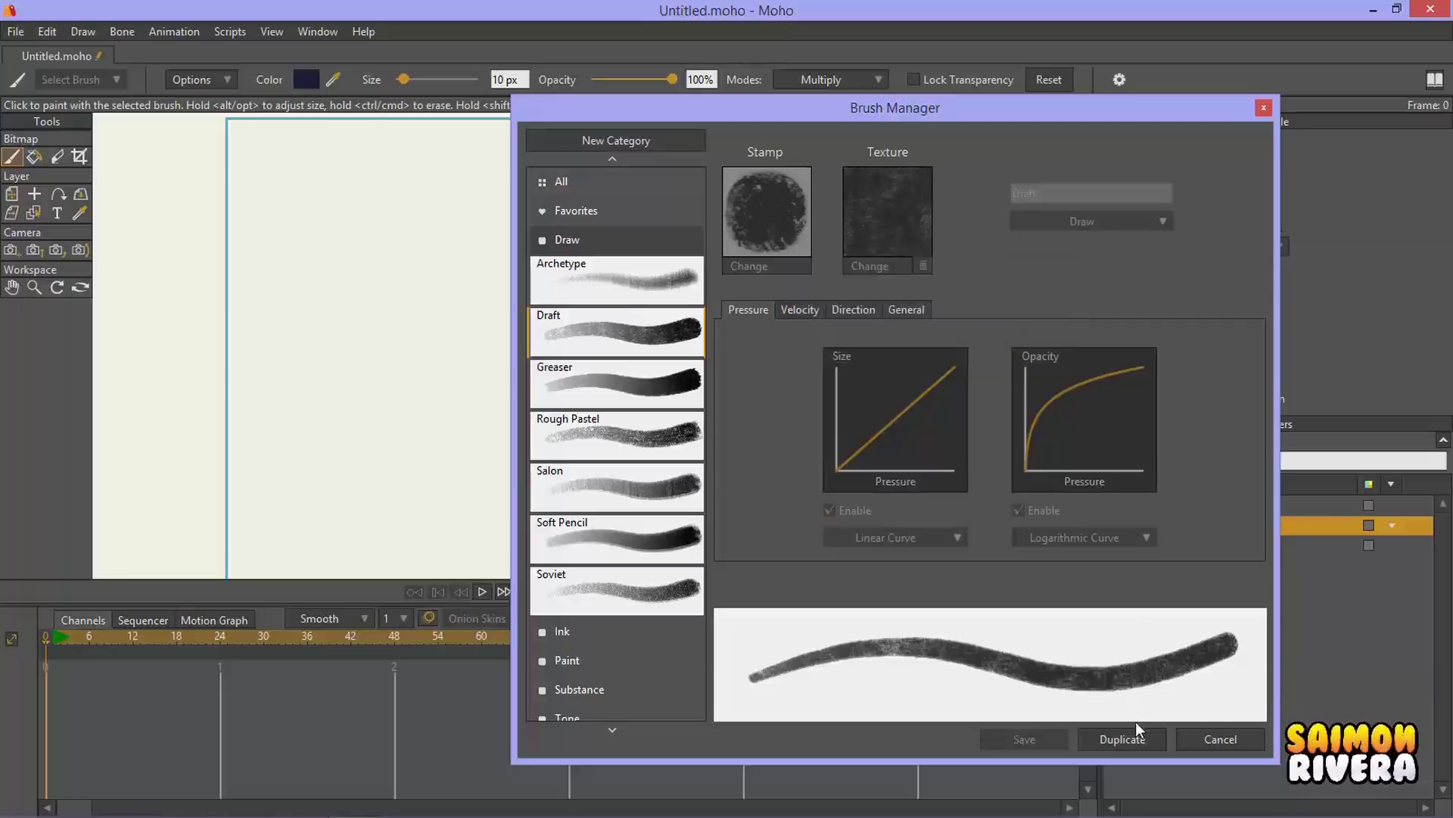
pyautogui.click(1215, 738)
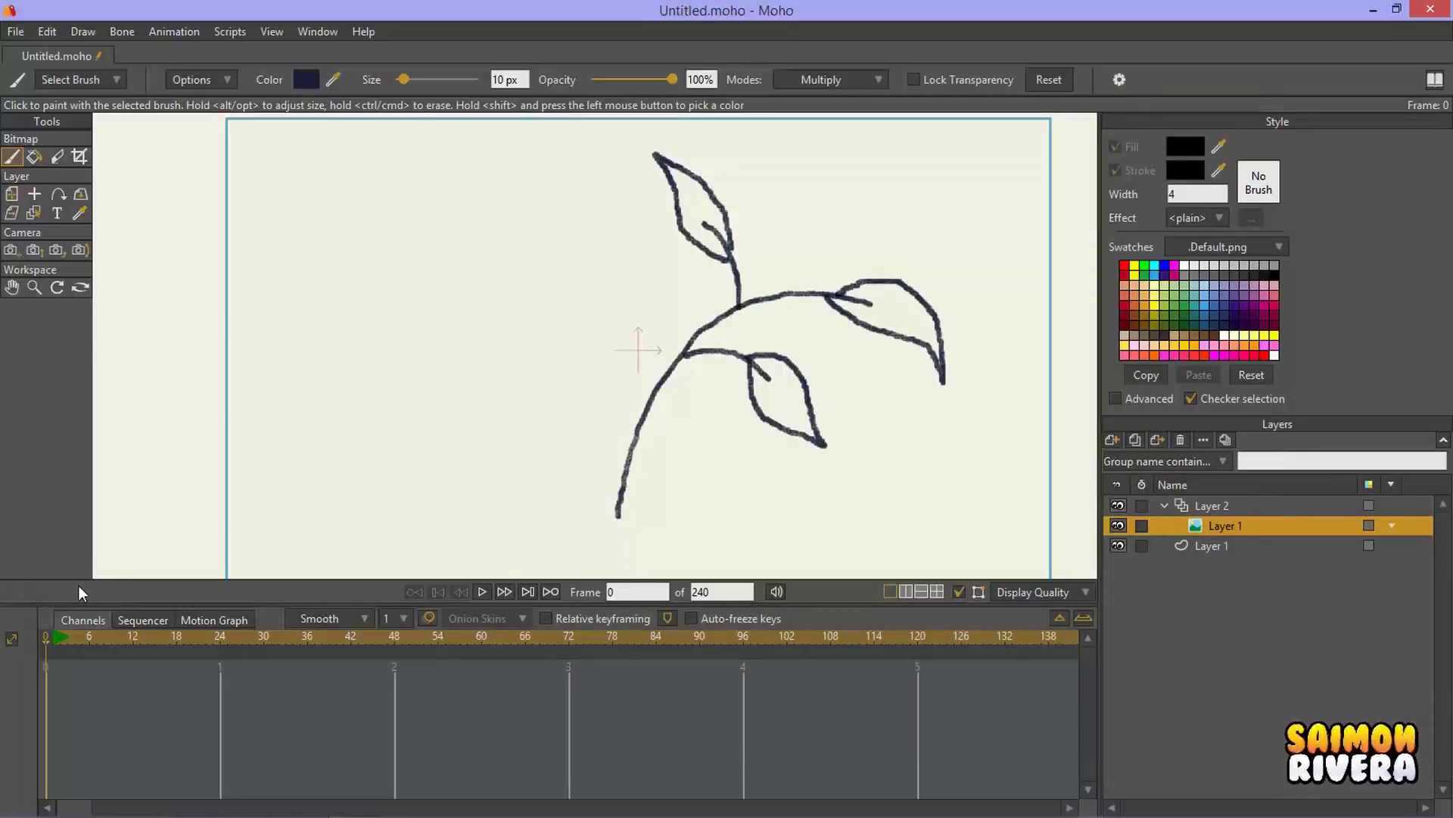
# Step: Switch to the other Moho window to view its frame controls, and return to the leaf drawing
pyautogui.hotkey('alt', 'Tab')
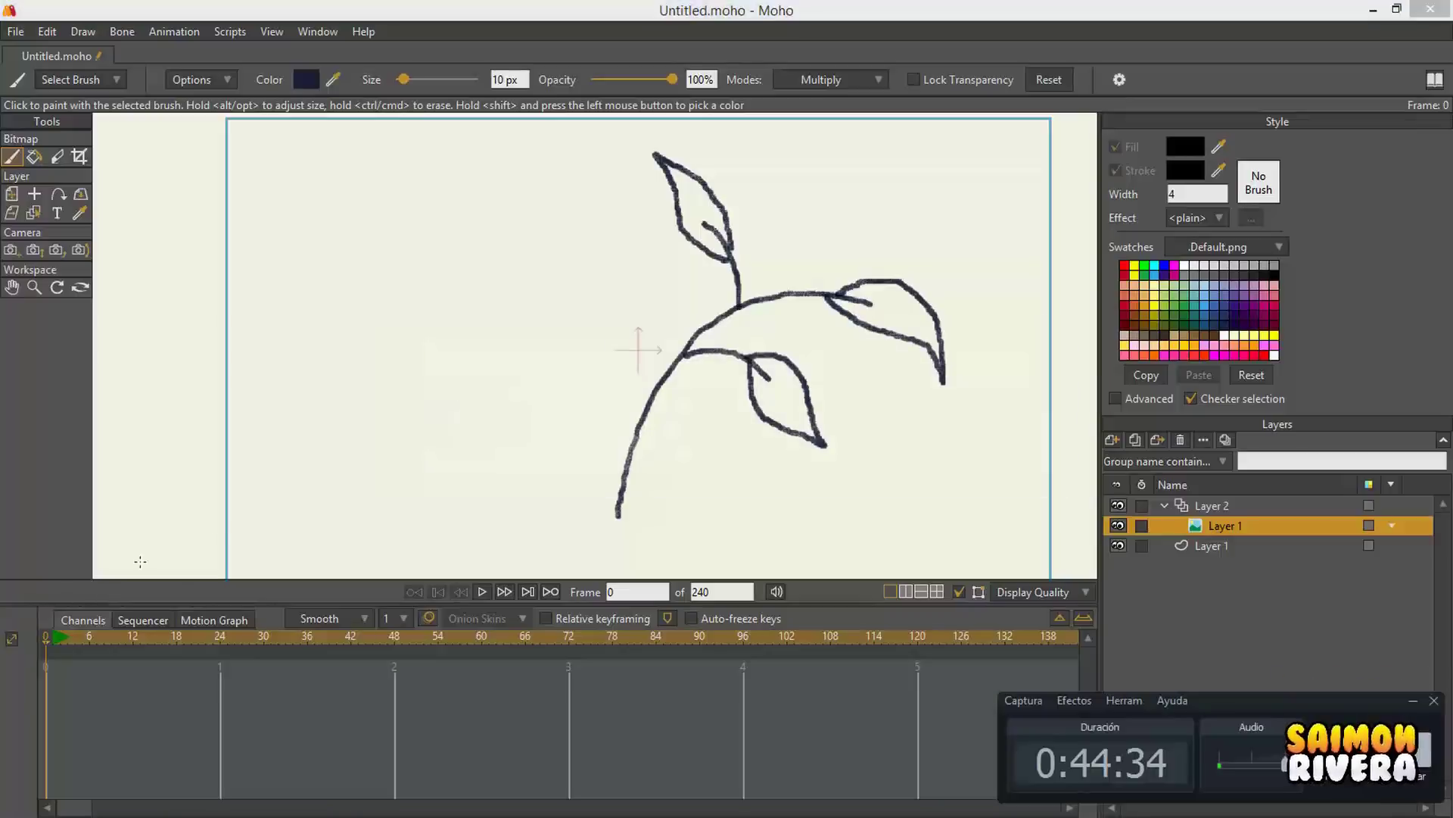
pyautogui.hotkey('alt', 'Tab')
pyautogui.hotkey('alt', 'Tab')
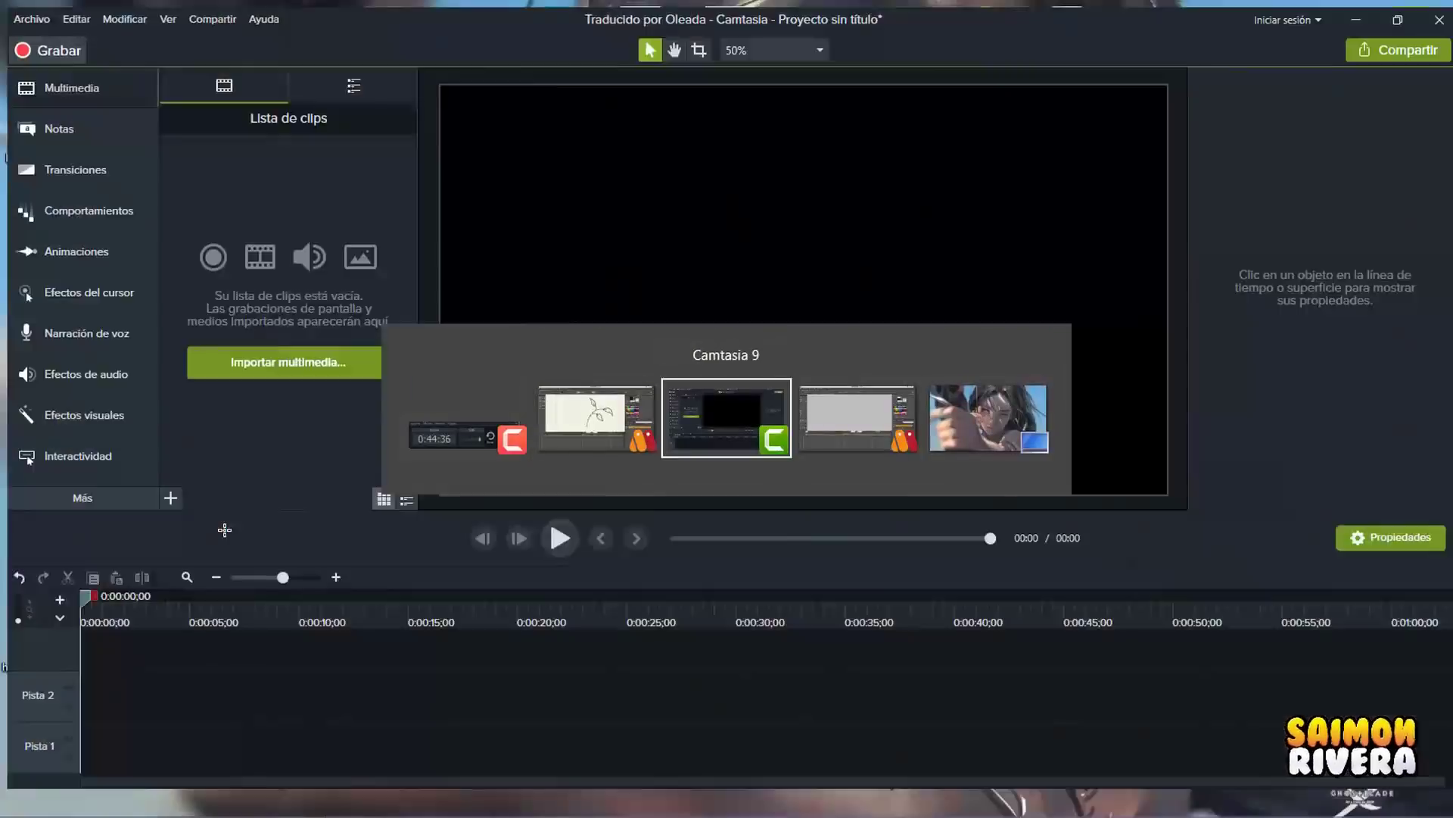
pyautogui.hotkey('alt', 'Tab')
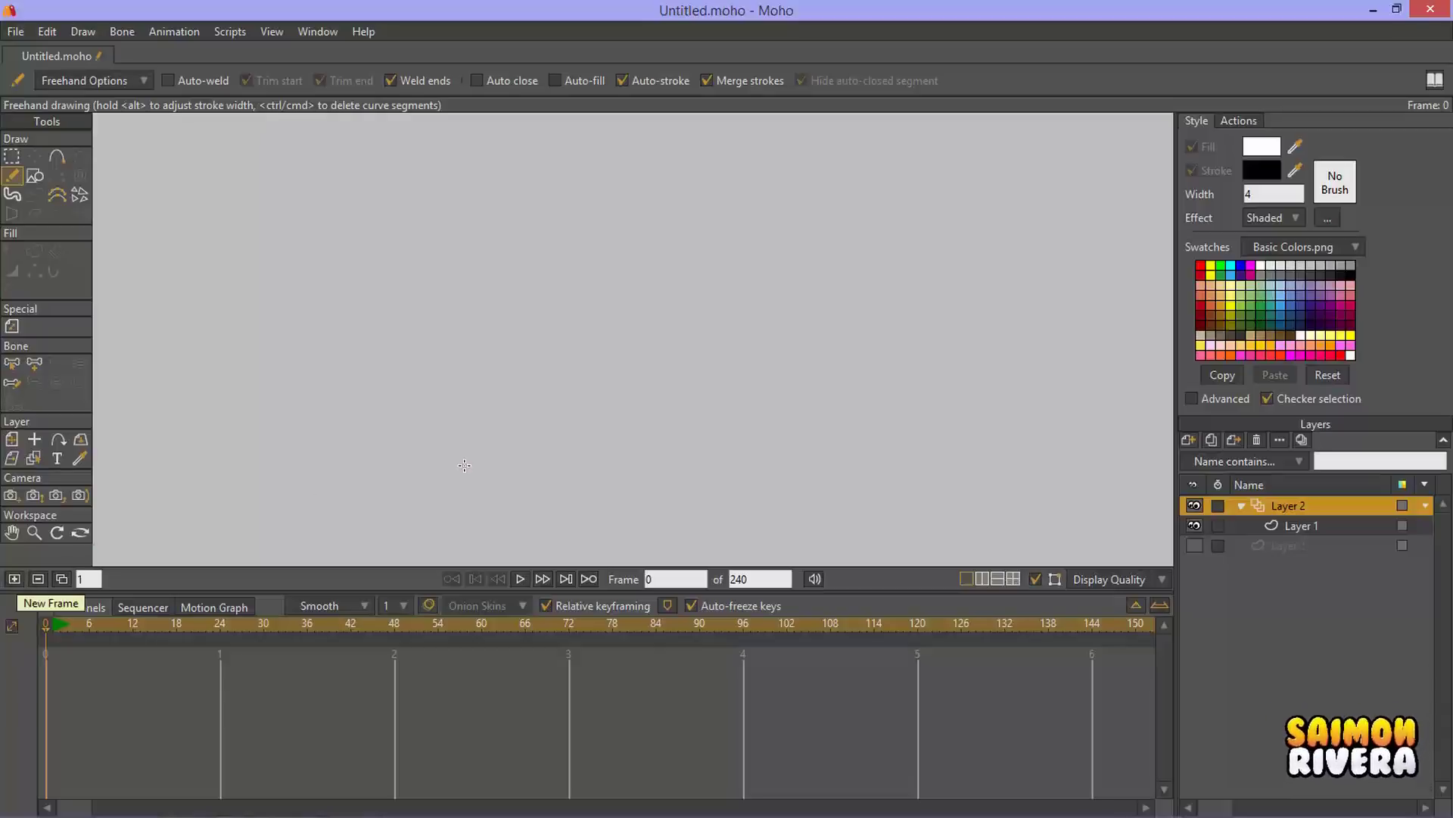
pyautogui.hotkey('alt', 'Tab')
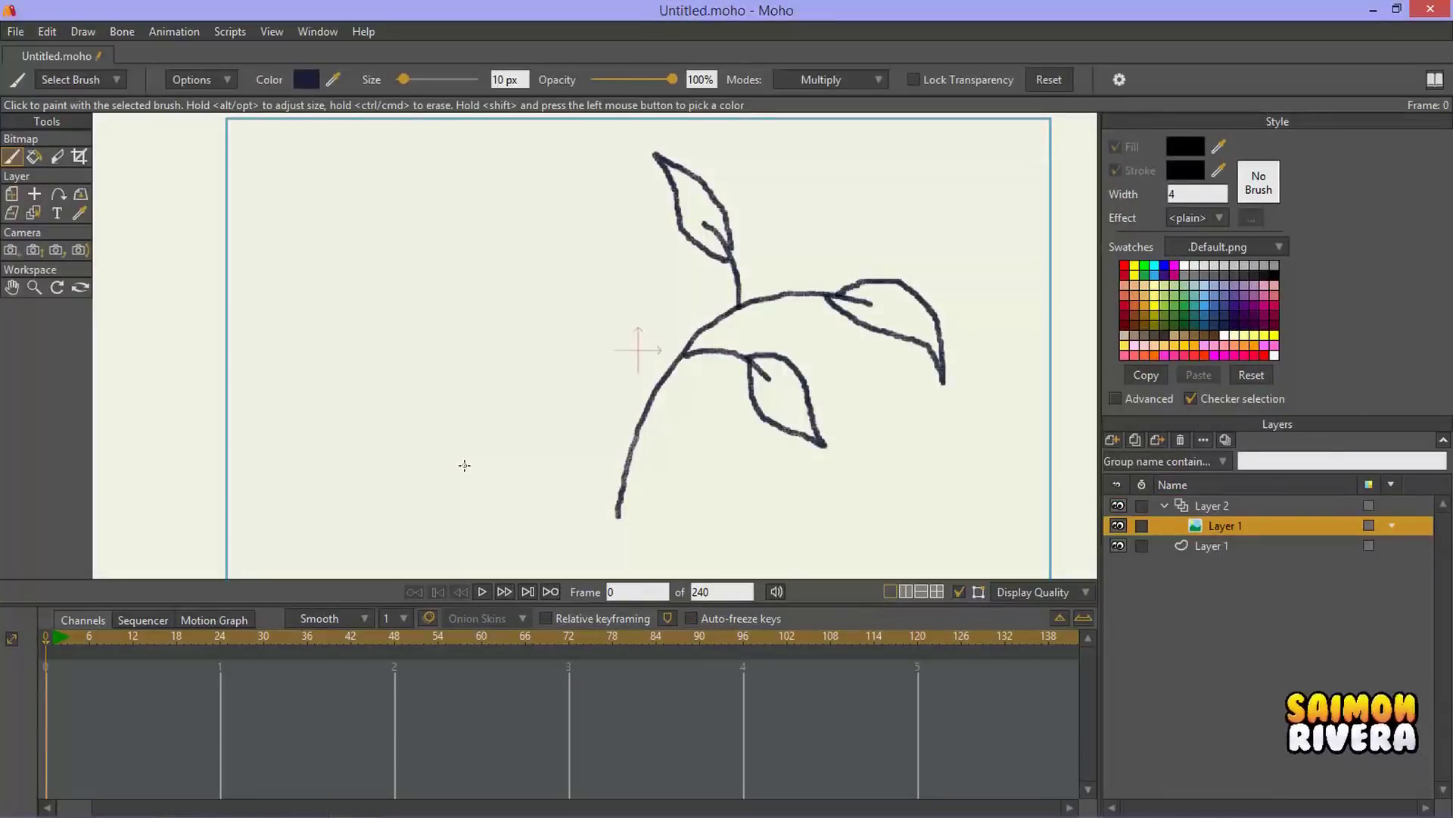
# Step: Try drawing a separate leaf at frame 1 and another at frame 15 on the image layer, and undo both
pyautogui.click(55, 637)
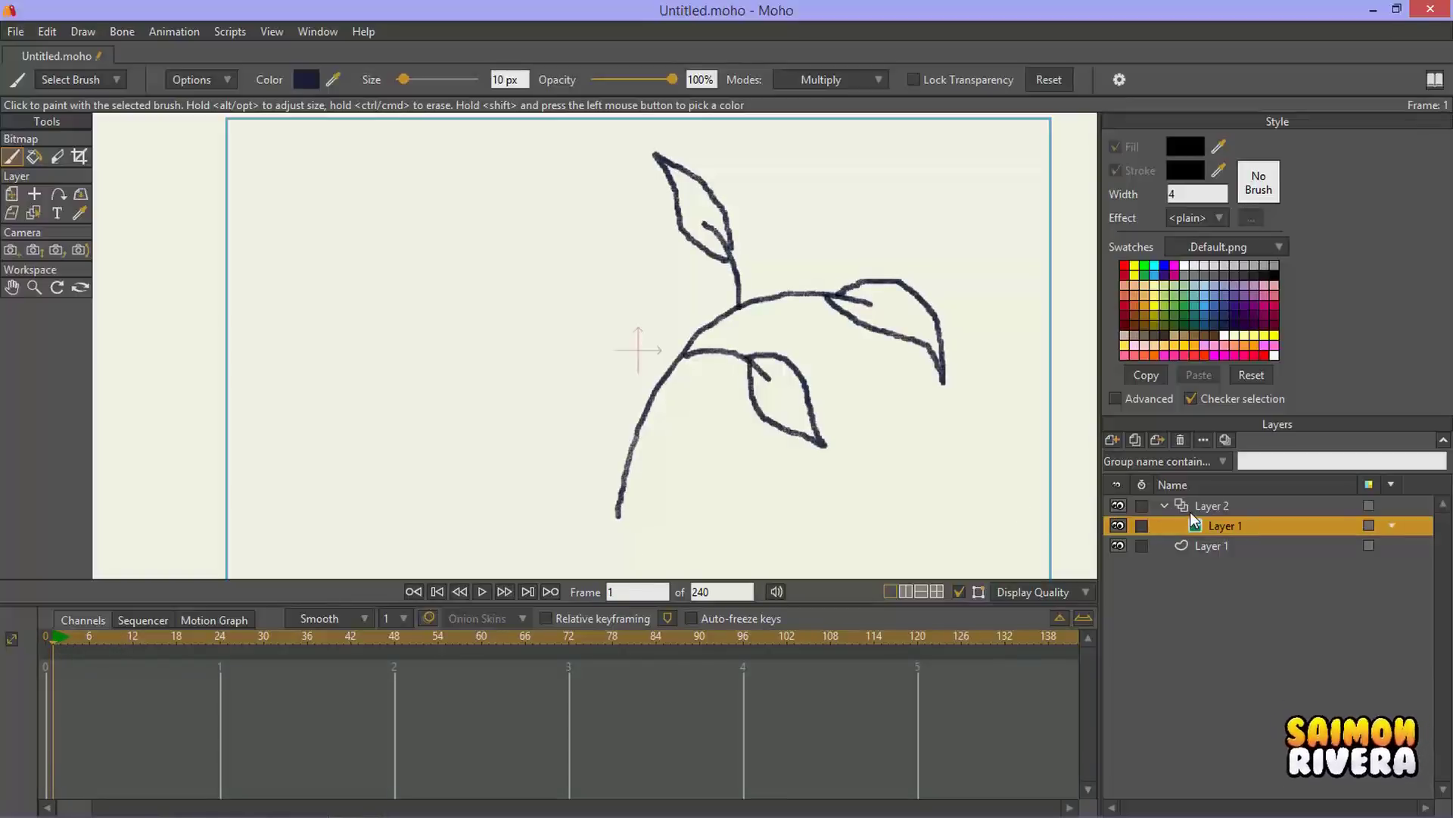
pyautogui.moveTo(504, 429)
pyautogui.mouseDown()
pyautogui.moveTo(465, 312)
pyautogui.moveTo(477, 280)
pyautogui.moveTo(521, 418)
pyautogui.mouseUp()
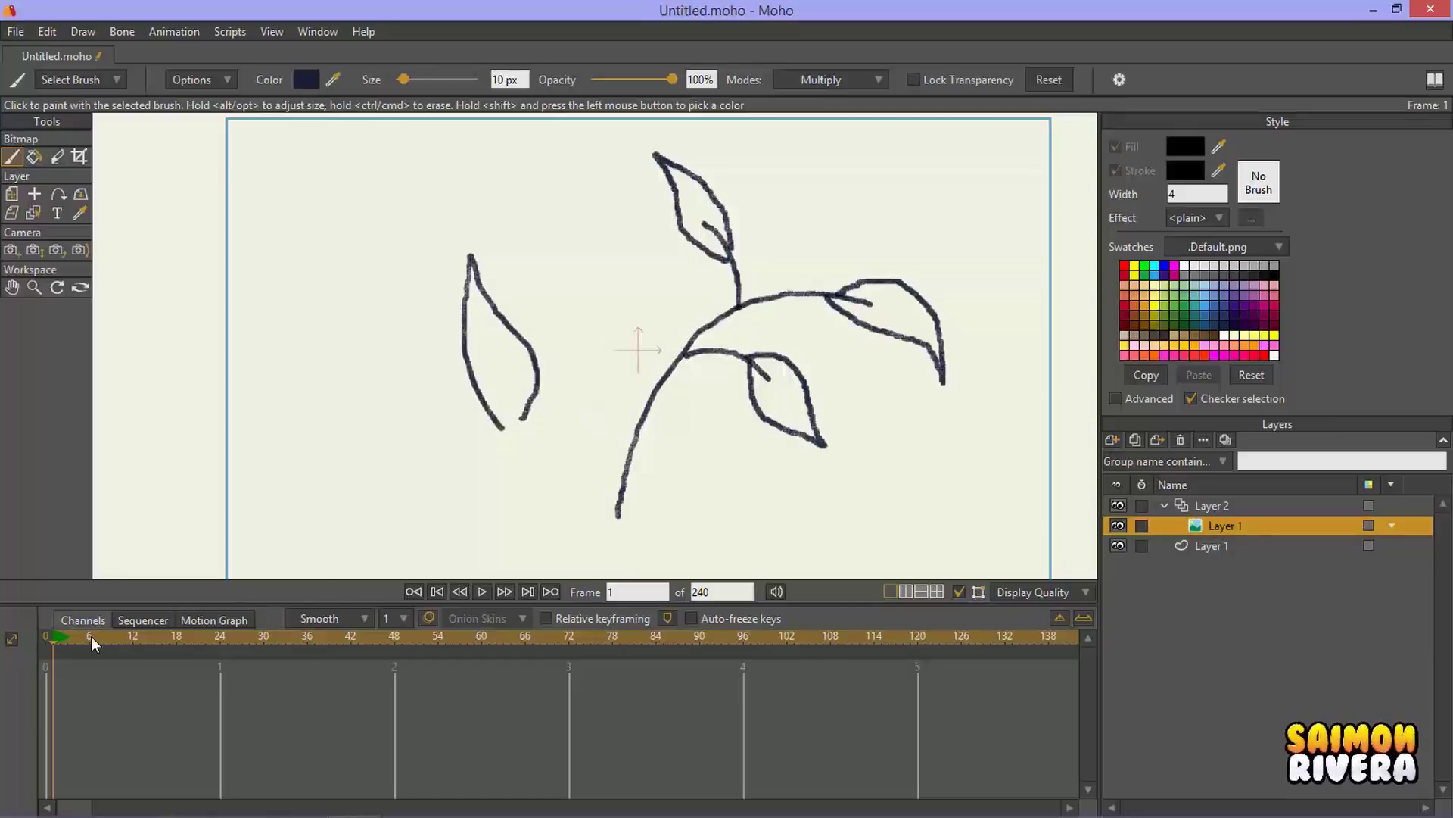
pyautogui.click(154, 639)
pyautogui.moveTo(431, 450)
pyautogui.mouseDown()
pyautogui.moveTo(344, 352)
pyautogui.moveTo(431, 371)
pyautogui.mouseUp()
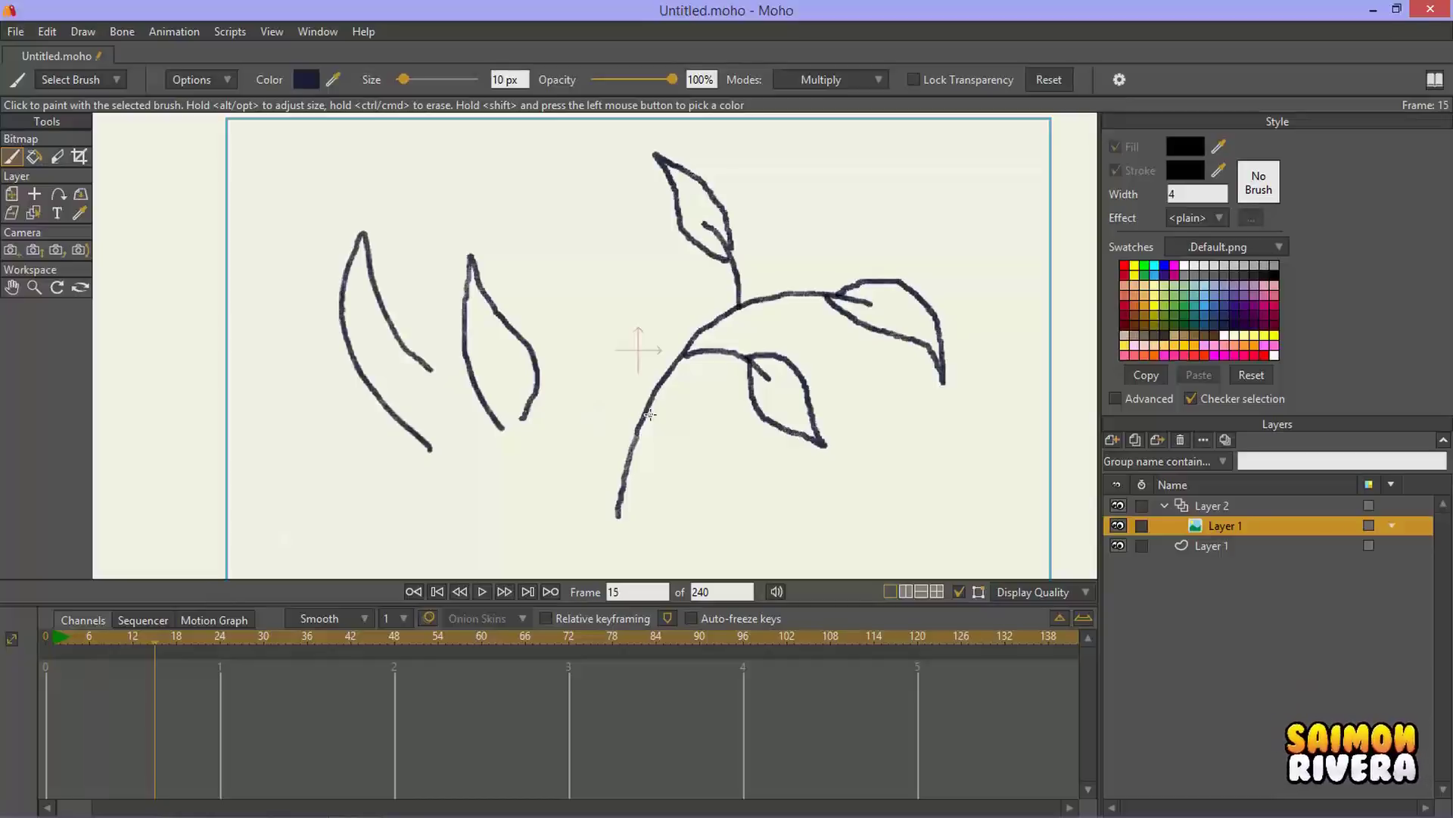
pyautogui.hotkey('ctrl', 'z')
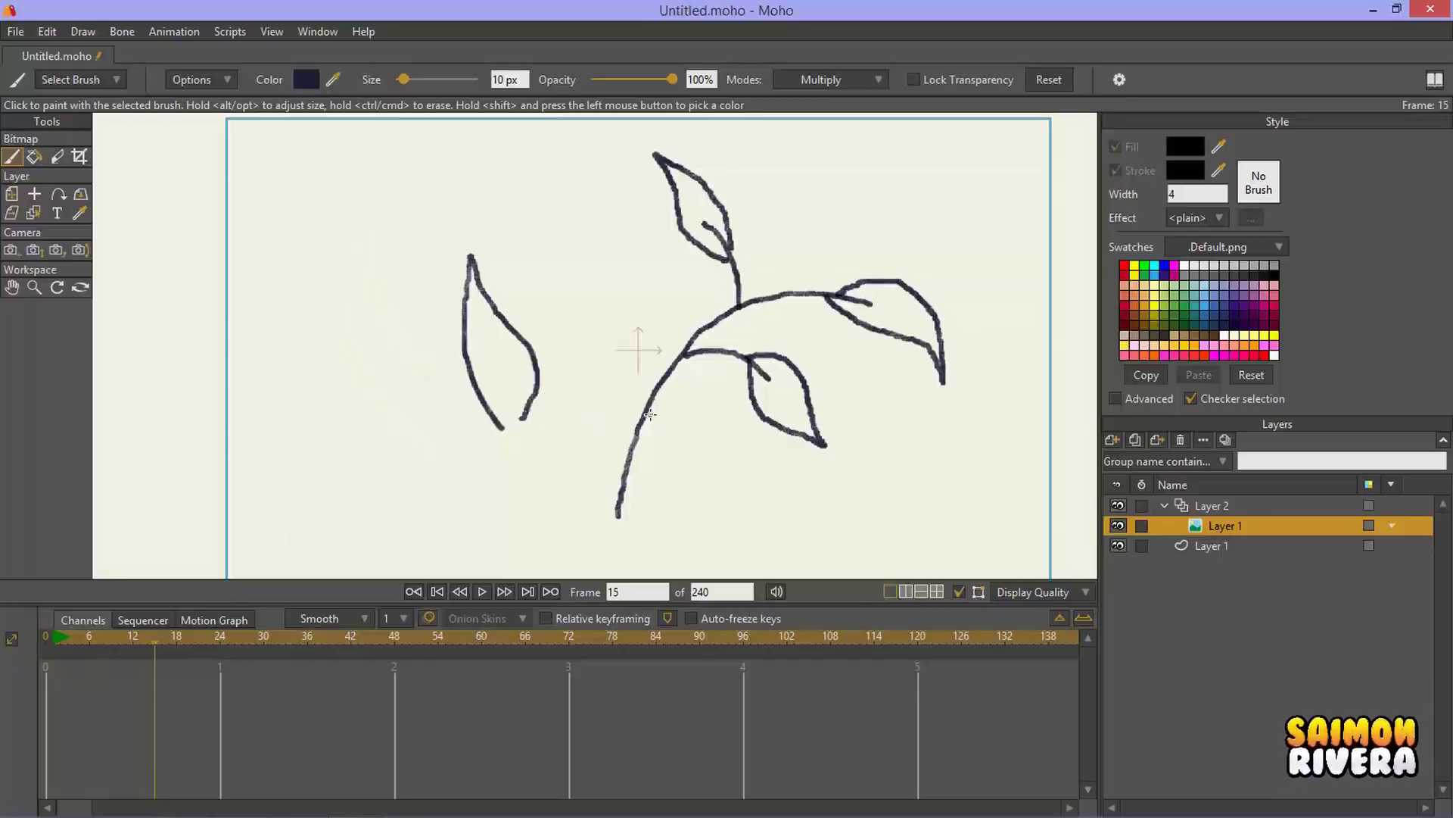
pyautogui.hotkey('ctrl', 'z')
# Step: Return to frame 1 and view the available new layer types and the Layer 2 group's settings without changing them
pyautogui.click(54, 636)
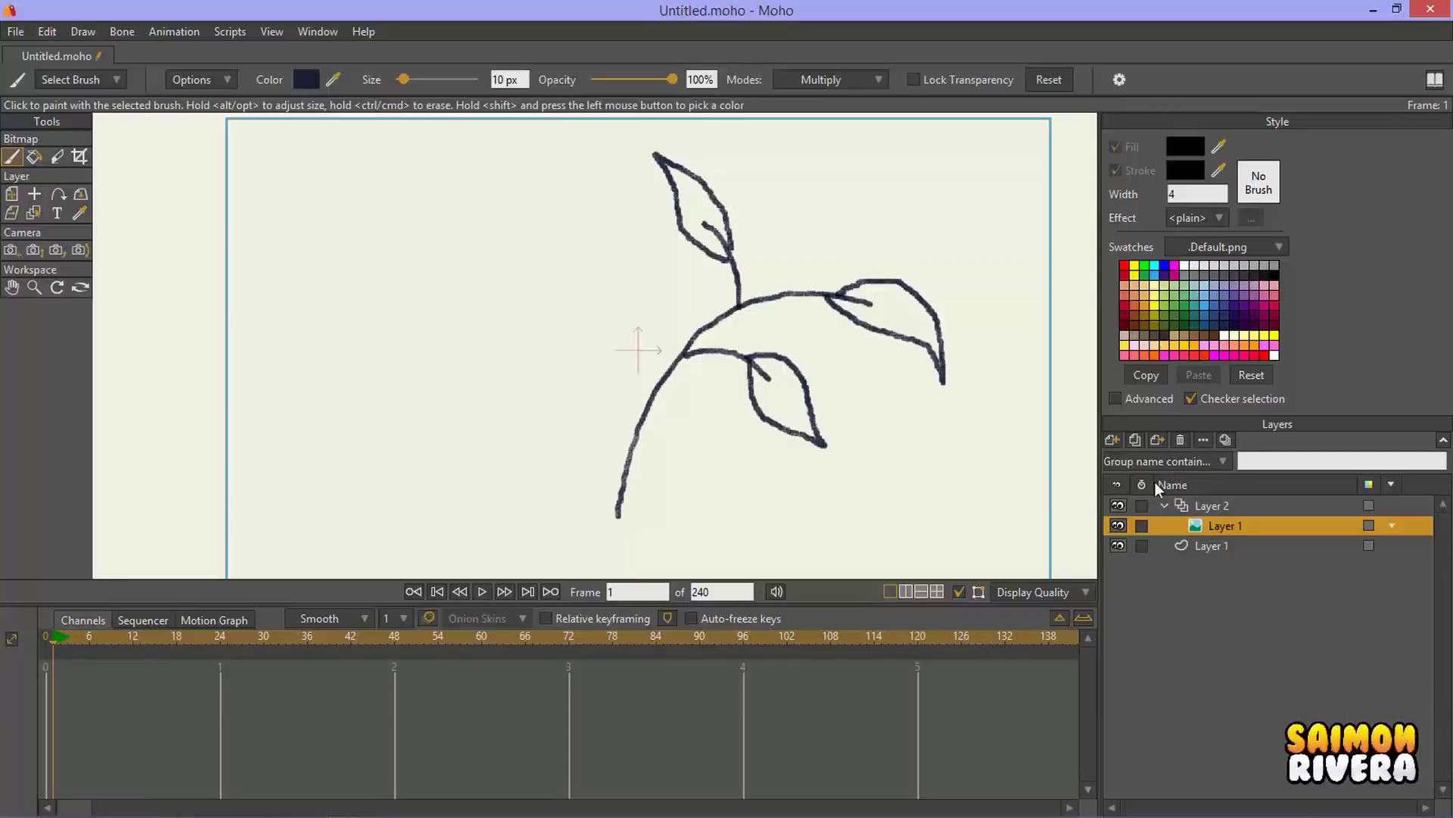
pyautogui.click(1111, 442)
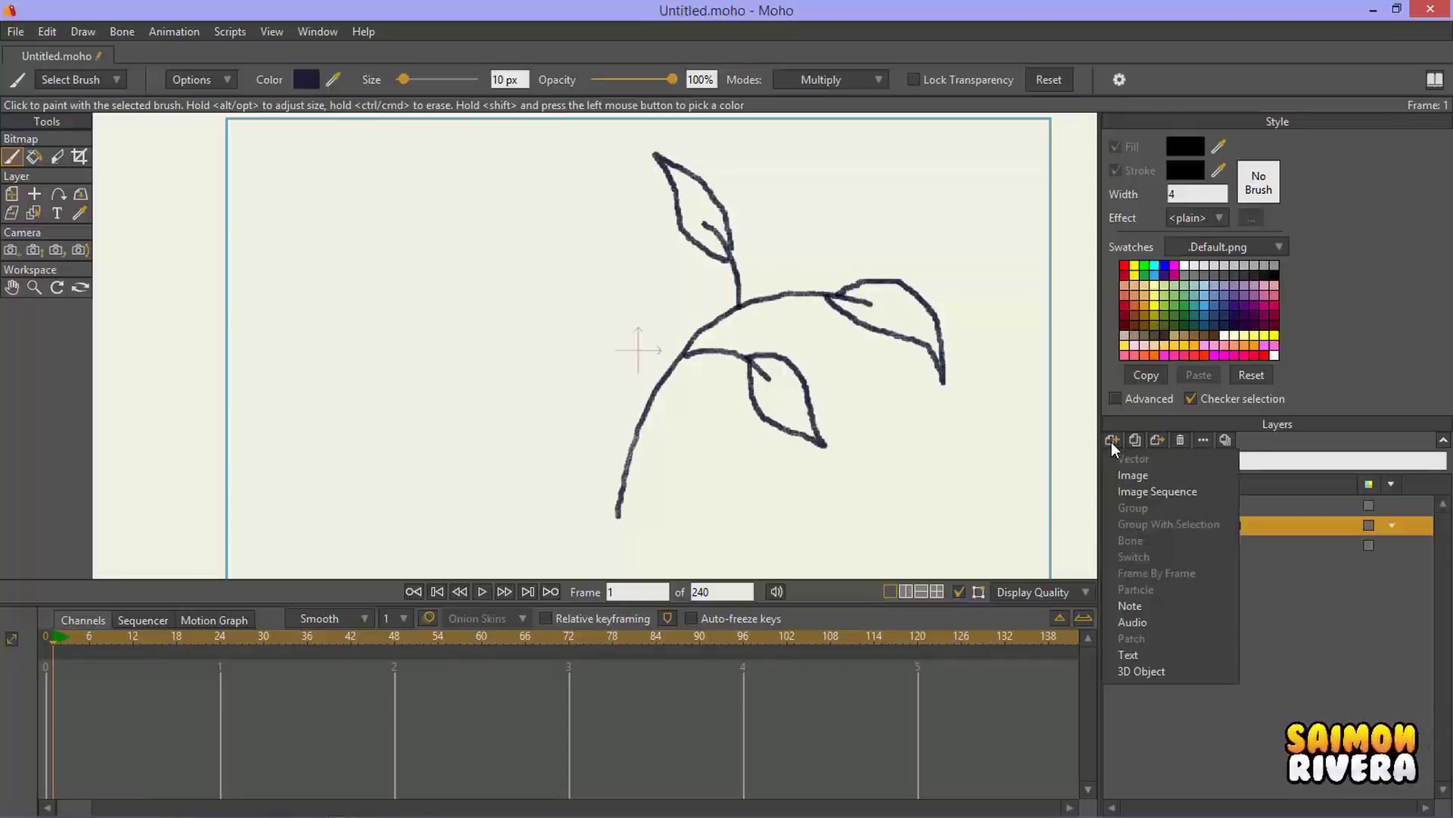
pyautogui.click(1278, 532)
pyautogui.doubleClick(1207, 506)
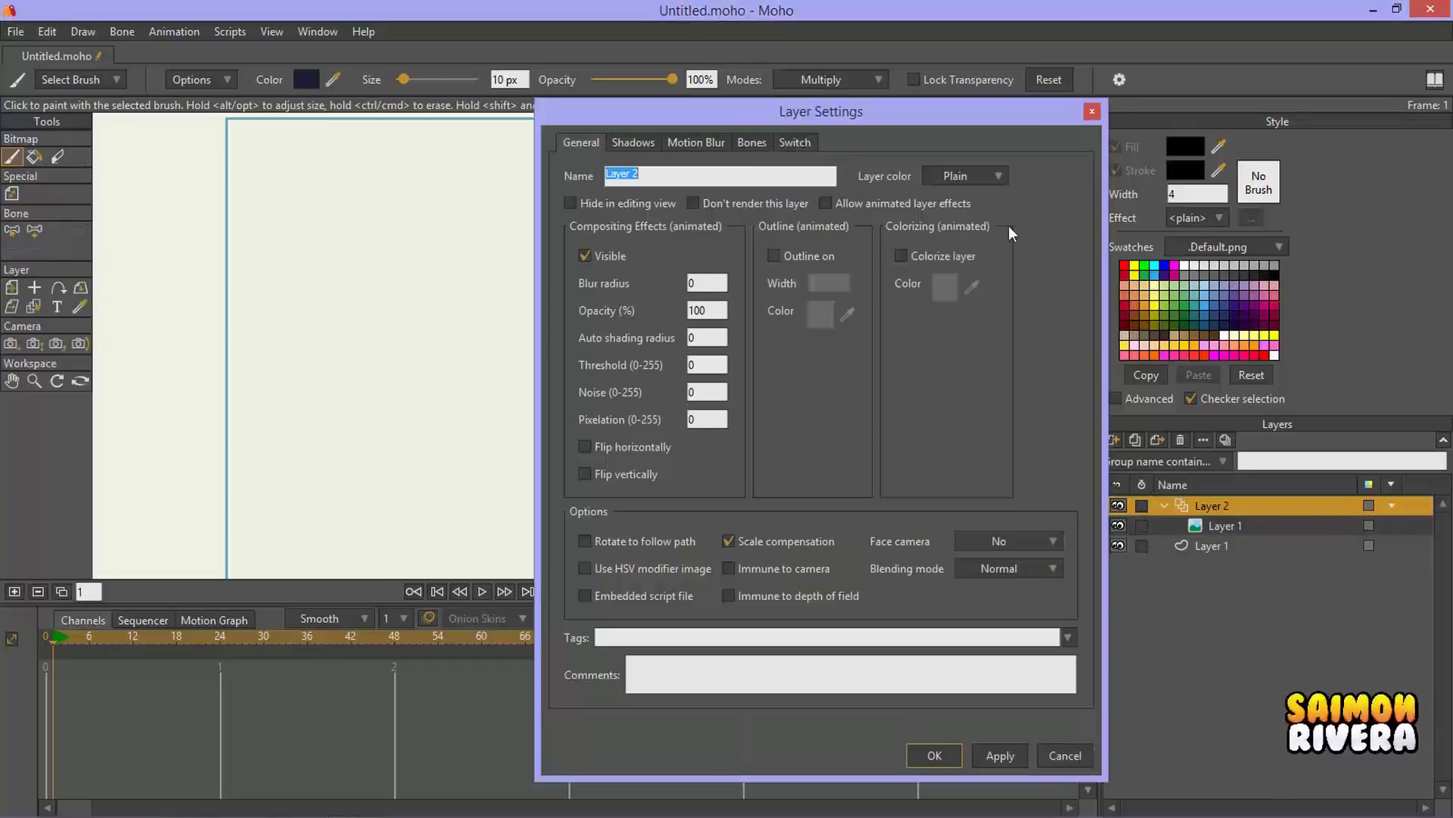
pyautogui.click(1092, 112)
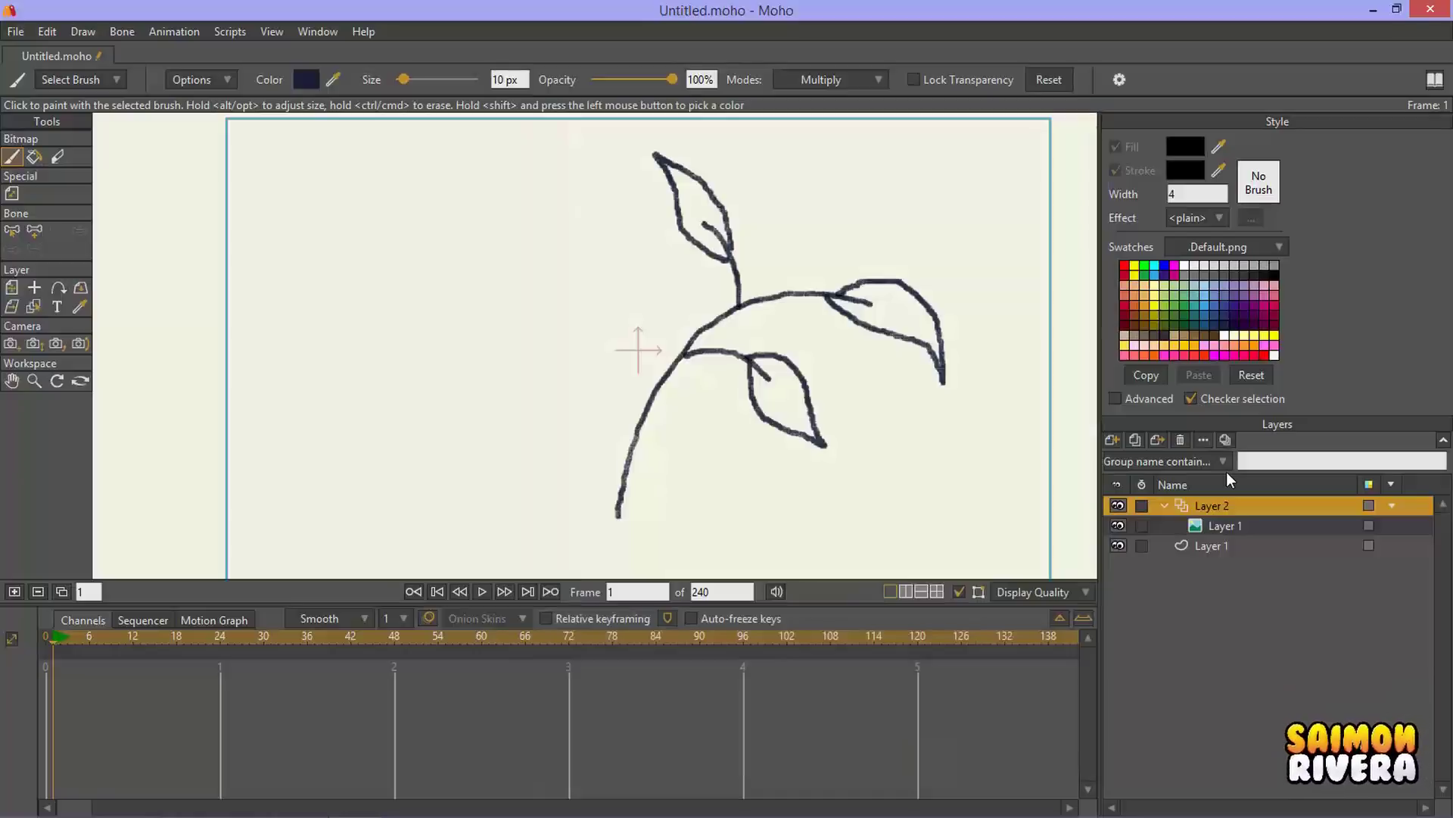
pyautogui.click(1243, 524)
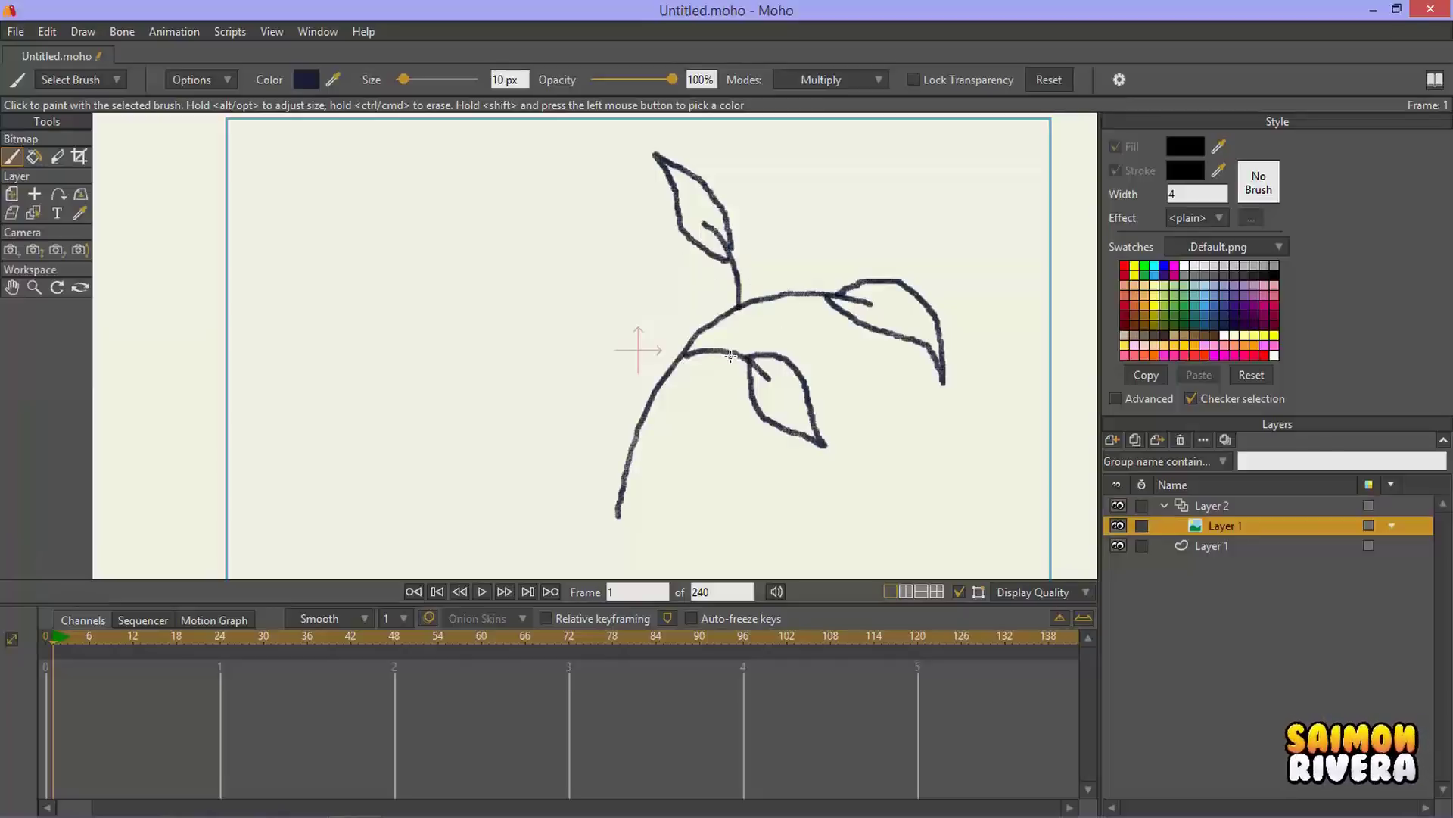
# Step: Add a new drawing at frame 1 of the Layer 2 frame-by-frame group and paint an egg-shaped outline above the origin
pyautogui.click(1229, 507)
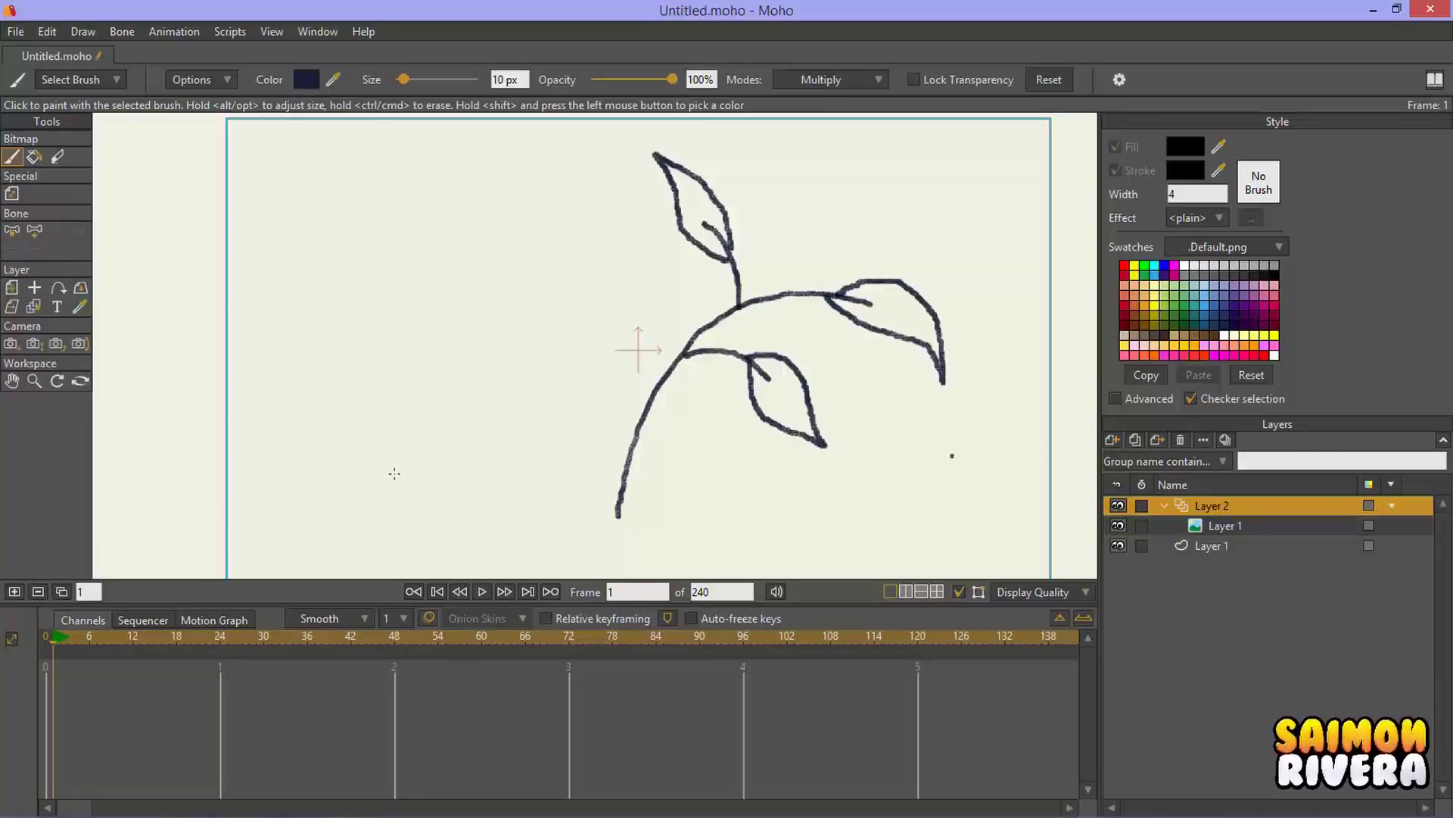
pyautogui.click(23, 593)
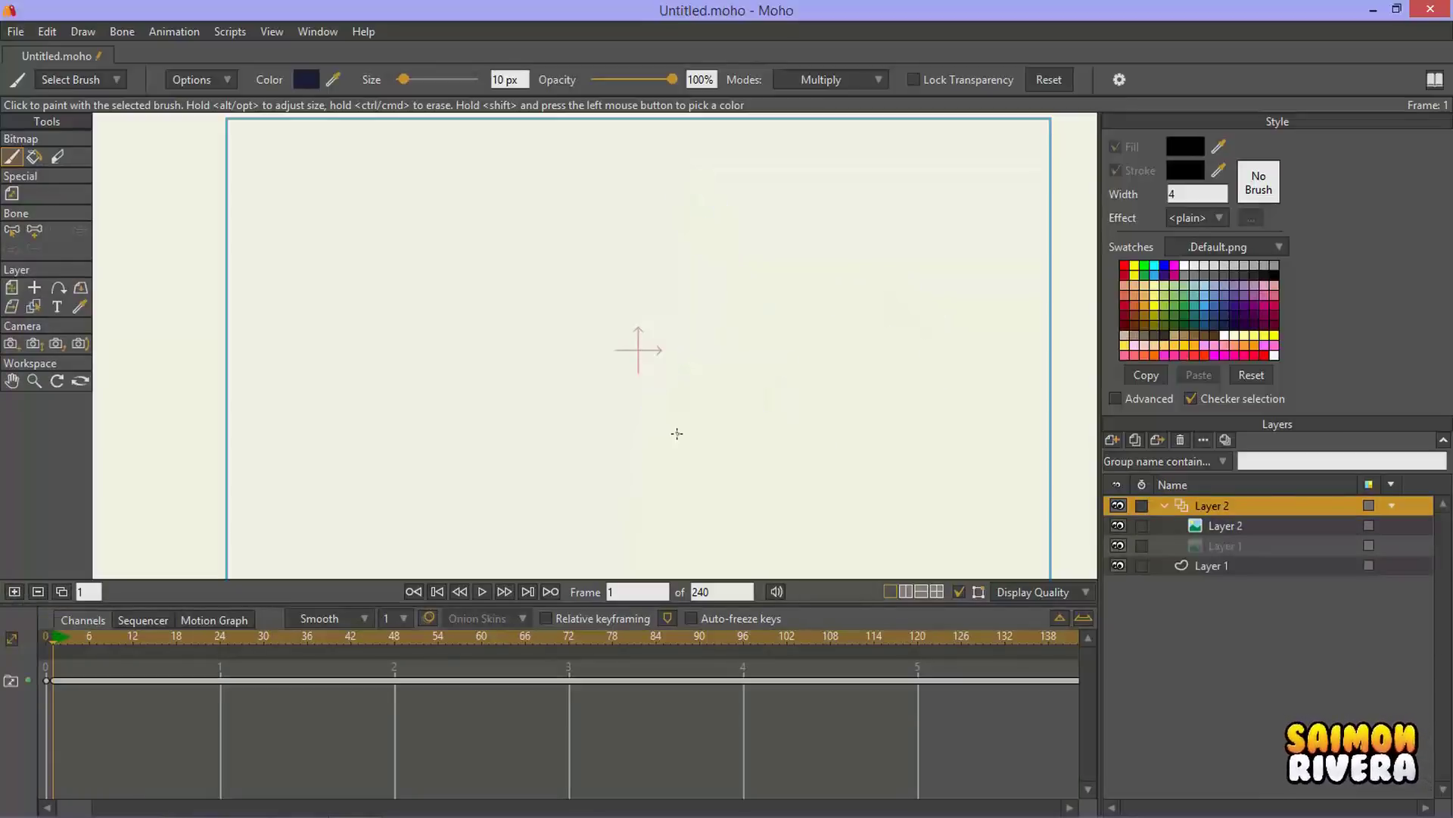
pyautogui.click(46, 636)
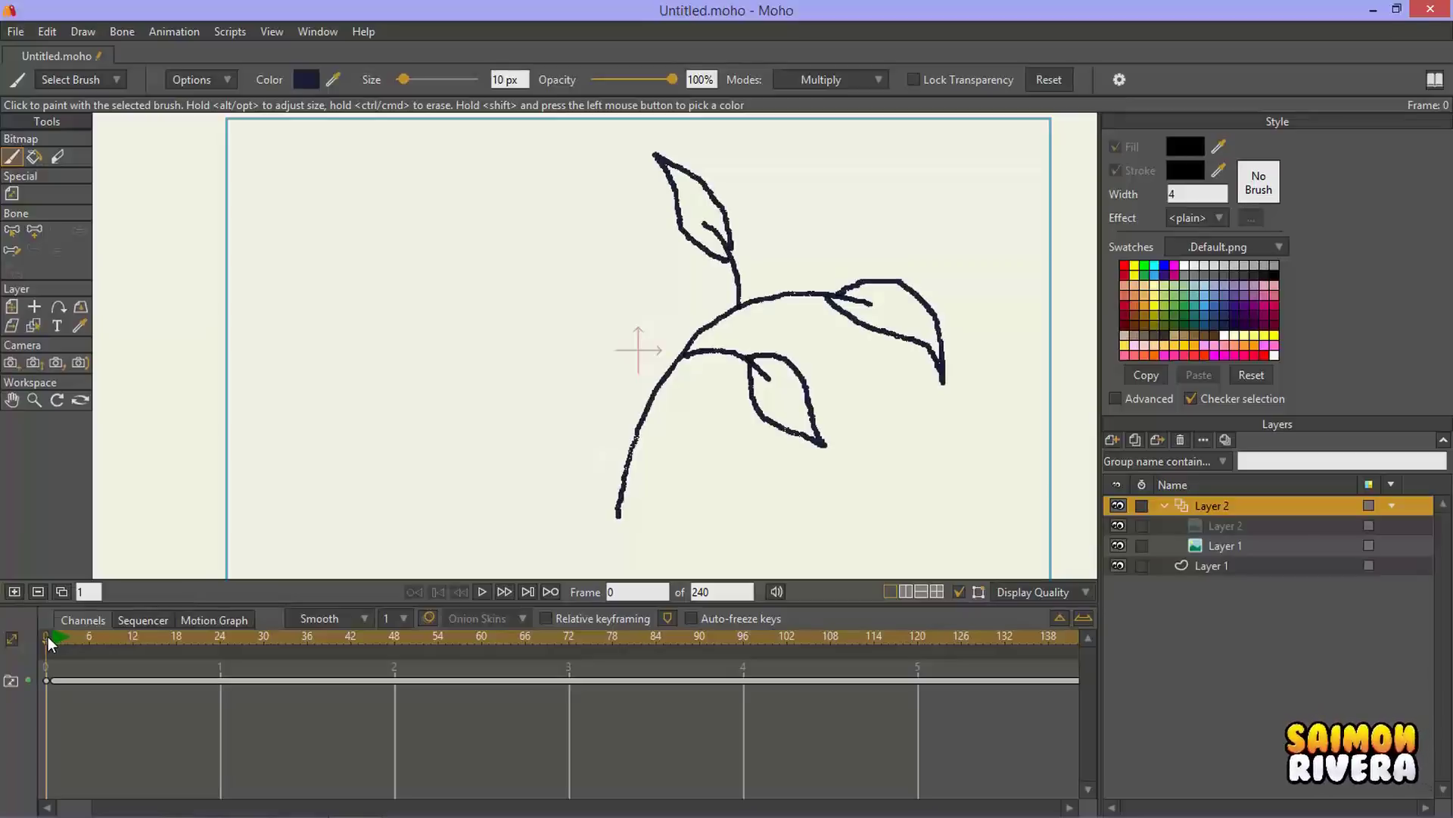
pyautogui.click(52, 634)
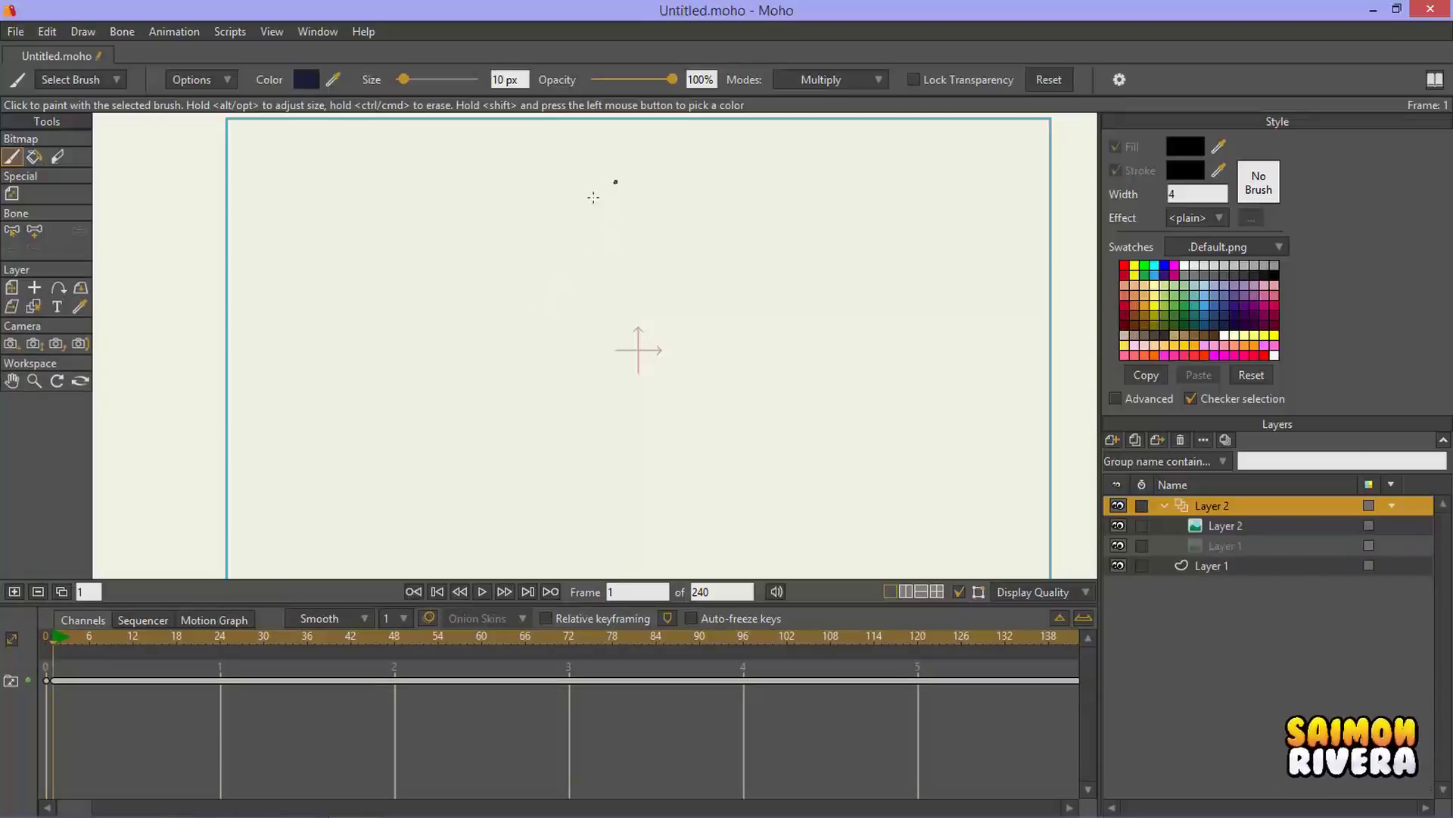
pyautogui.moveTo(593, 197)
pyautogui.mouseDown()
pyautogui.moveTo(669, 215)
pyautogui.moveTo(610, 200)
pyautogui.moveTo(606, 278)
pyautogui.moveTo(623, 166)
pyautogui.moveTo(643, 291)
pyautogui.moveTo(613, 166)
pyautogui.mouseUp()
pyautogui.hotkey('ctrl', 'z')
pyautogui.hotkey('ctrl', 'z')
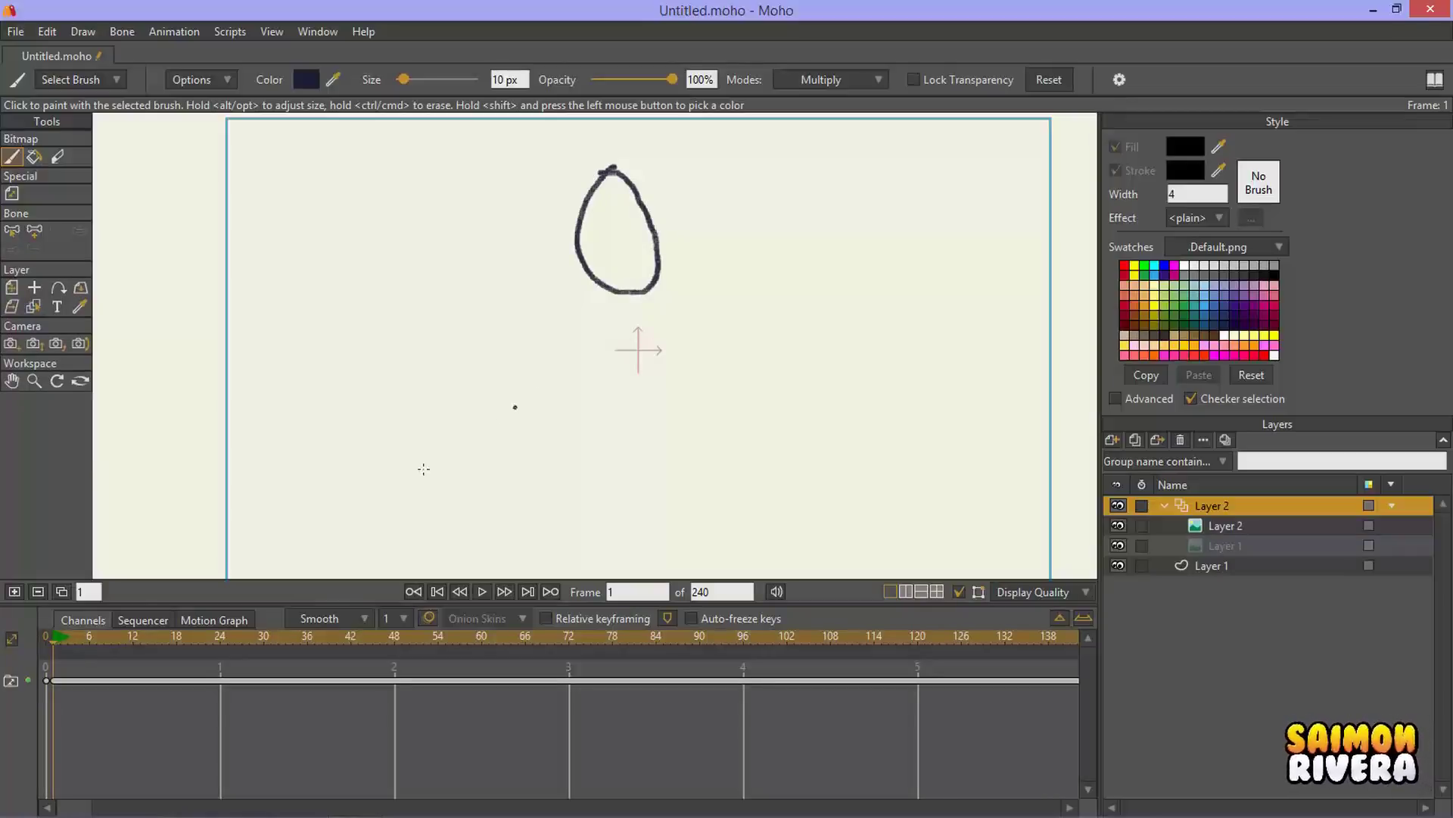
# Step: Add a drawing at frame 6 and paint an oval outline lower down, around the origin
pyautogui.click(90, 635)
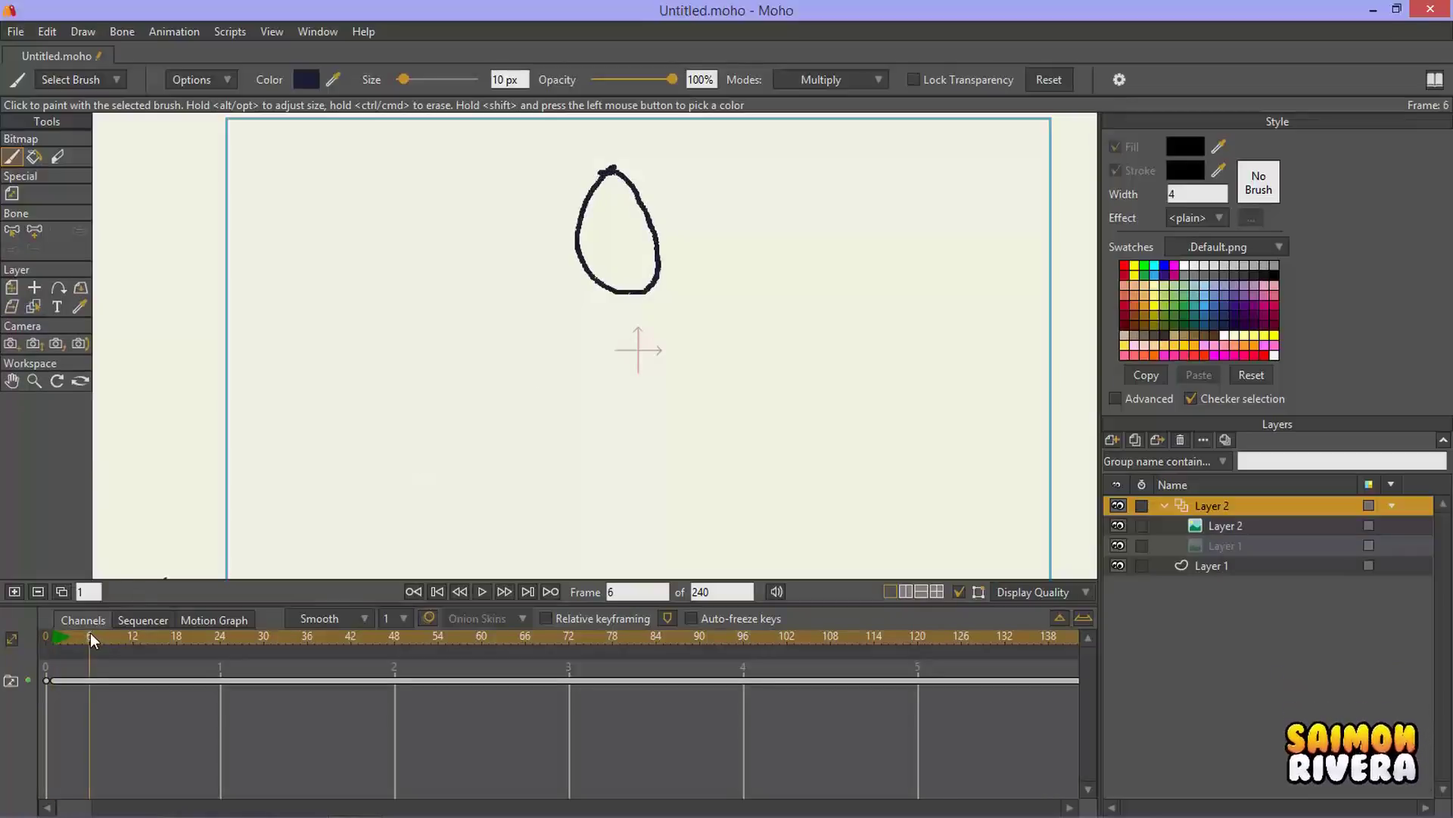
pyautogui.click(14, 591)
pyautogui.moveTo(622, 303)
pyautogui.mouseDown()
pyautogui.moveTo(653, 409)
pyautogui.moveTo(639, 300)
pyautogui.mouseUp()
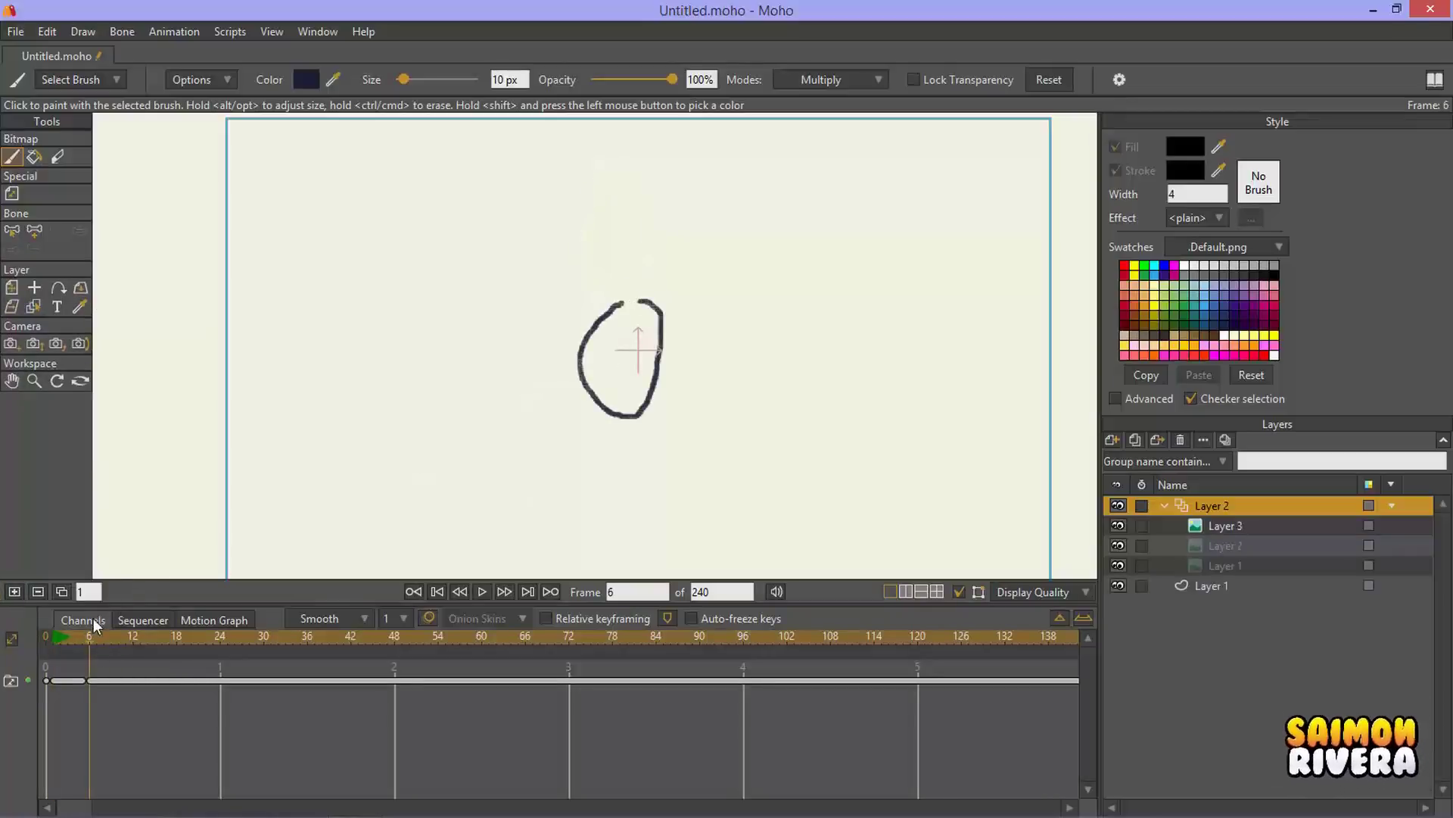
# Step: Add a drawing at frame 12 and paint a narrow, vertically stretched oval below the origin
pyautogui.click(134, 639)
pyautogui.click(17, 592)
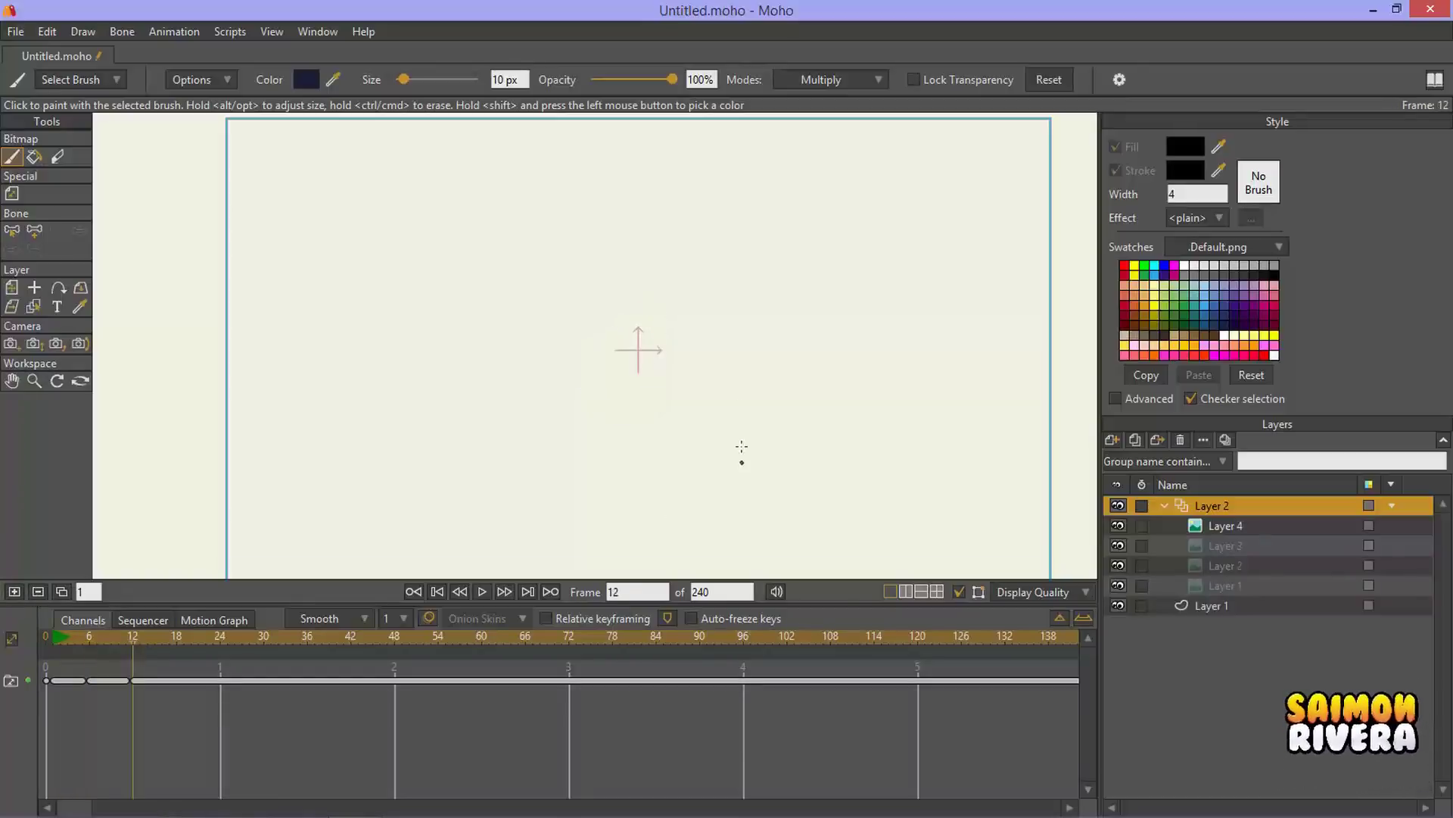
pyautogui.moveTo(626, 402)
pyautogui.mouseDown()
pyautogui.moveTo(639, 465)
pyautogui.moveTo(636, 394)
pyautogui.mouseUp()
pyautogui.hotkey('ctrl', 'z')
pyautogui.moveTo(631, 458)
pyautogui.mouseDown()
pyautogui.moveTo(628, 369)
pyautogui.moveTo(601, 477)
pyautogui.moveTo(636, 333)
pyautogui.moveTo(635, 465)
pyautogui.mouseUp()
pyautogui.hotkey('ctrl', 'z')
pyautogui.hotkey('ctrl', 'z')
pyautogui.moveTo(658, 406); pyautogui.dragTo(640, 465)
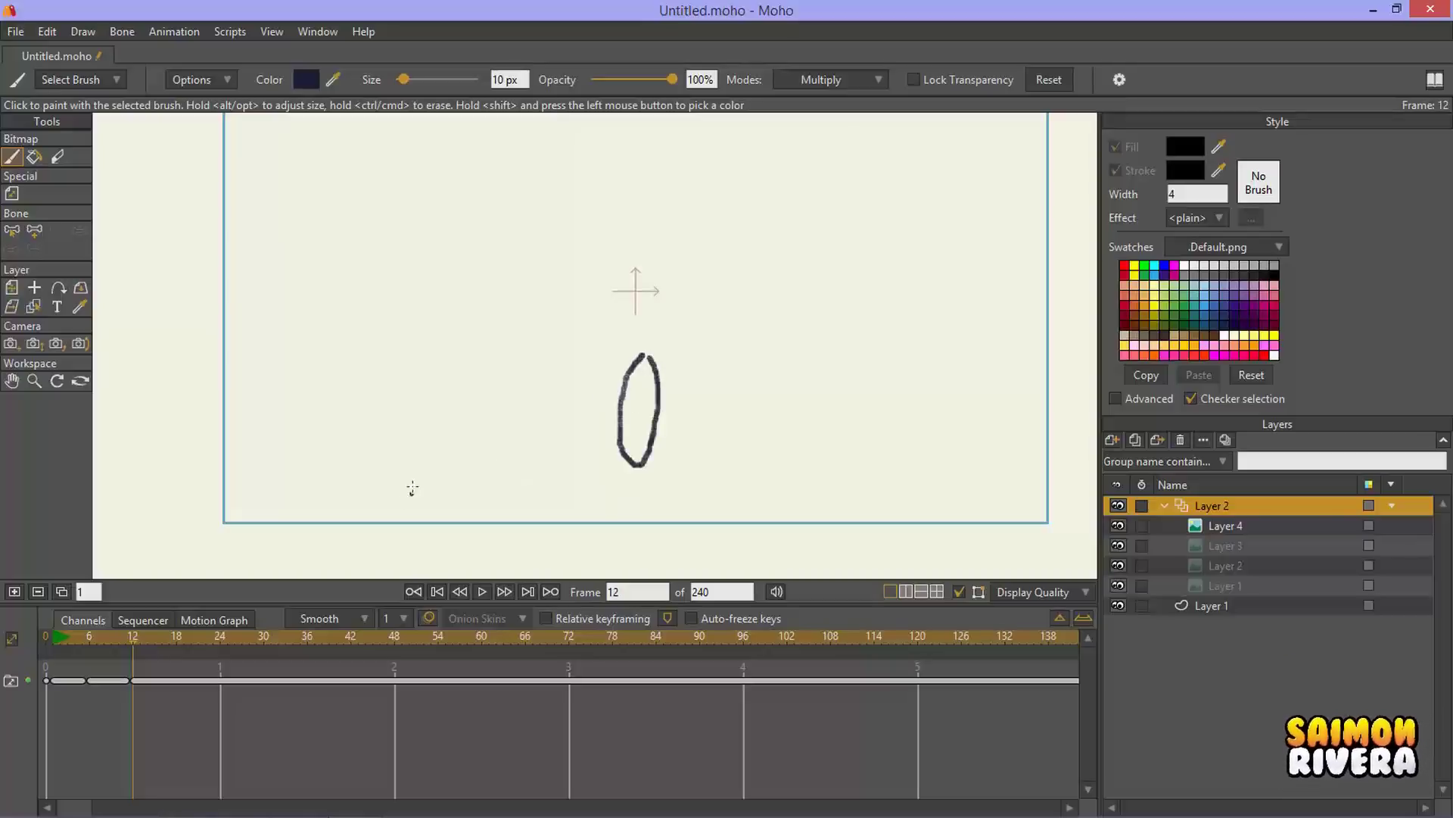
# Step: Add a drawing at frame 18 and paint a flattened, squashed oval on the lower edge of the canvas frame
pyautogui.click(178, 636)
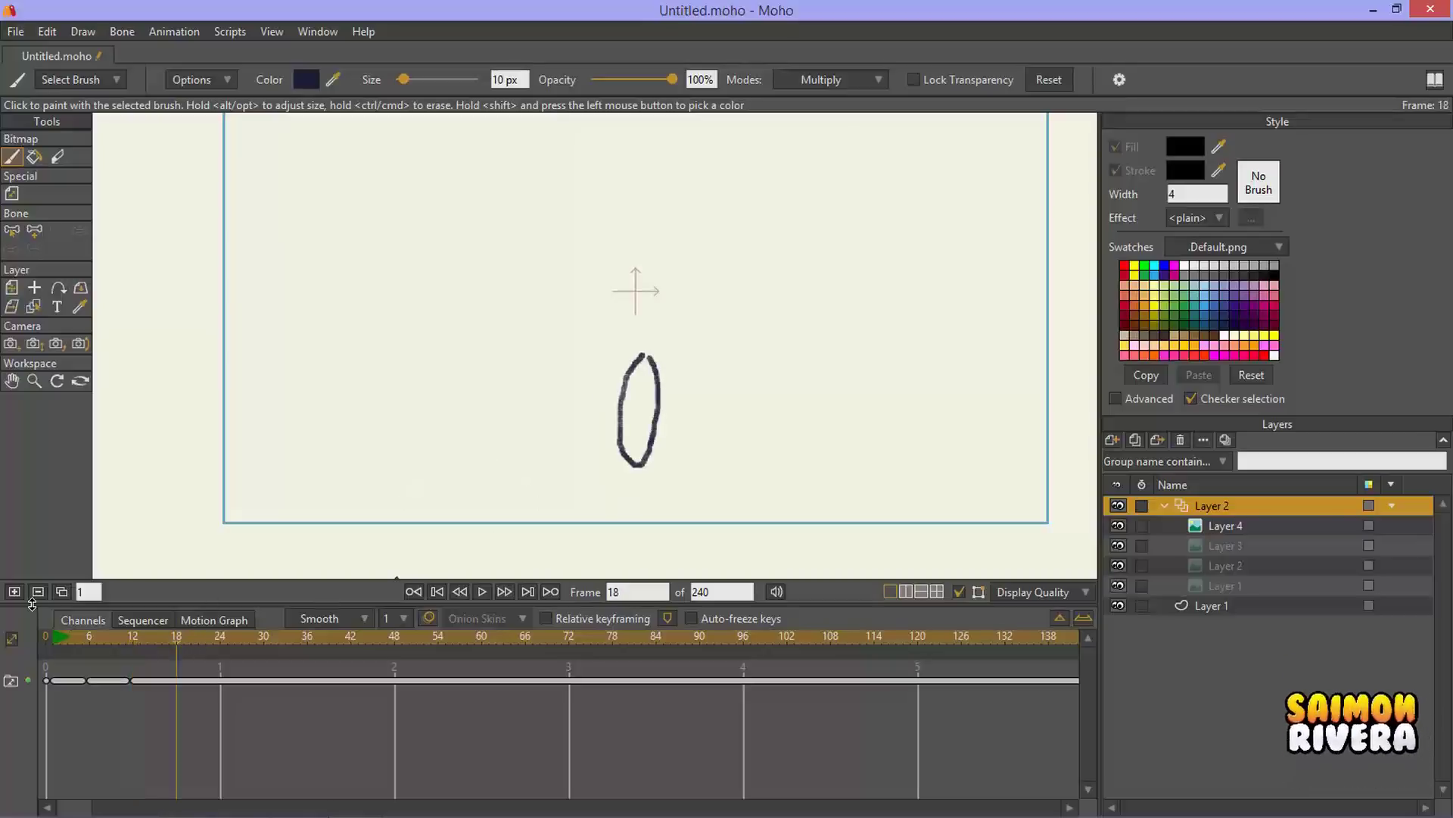
pyautogui.click(15, 591)
pyautogui.moveTo(640, 477)
pyautogui.mouseDown()
pyautogui.moveTo(561, 527)
pyautogui.moveTo(658, 474)
pyautogui.moveTo(558, 498)
pyautogui.moveTo(645, 479)
pyautogui.mouseUp()
pyautogui.hotkey('ctrl', 'z')
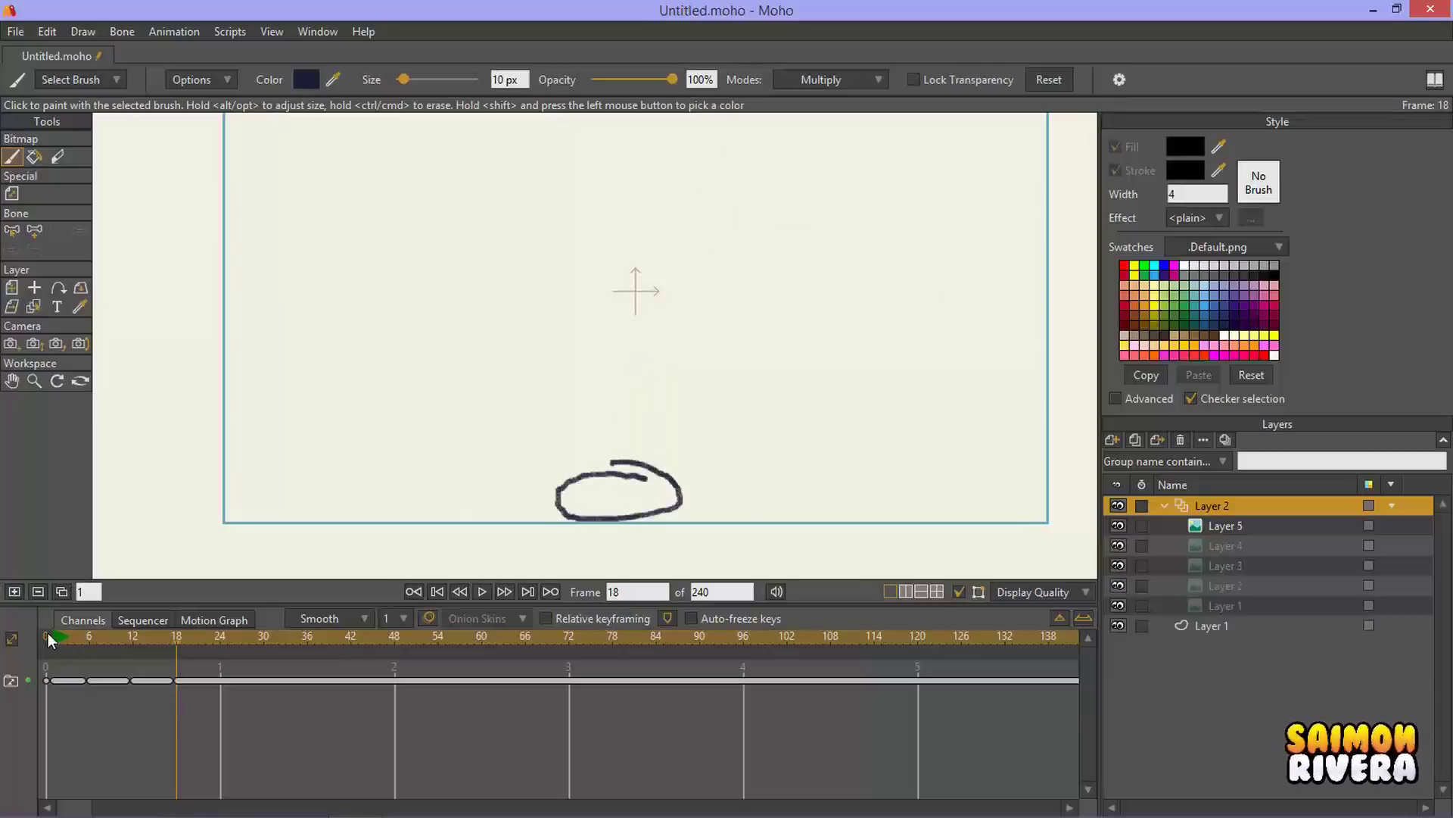
# Step: Scrub through the drawings up to frame 17, and examine the Layer 4 and Layer 1 images individually
pyautogui.moveTo(48, 633)
pyautogui.mouseDown()
pyautogui.moveTo(204, 638)
pyautogui.moveTo(138, 633)
pyautogui.moveTo(169, 633)
pyautogui.mouseUp()
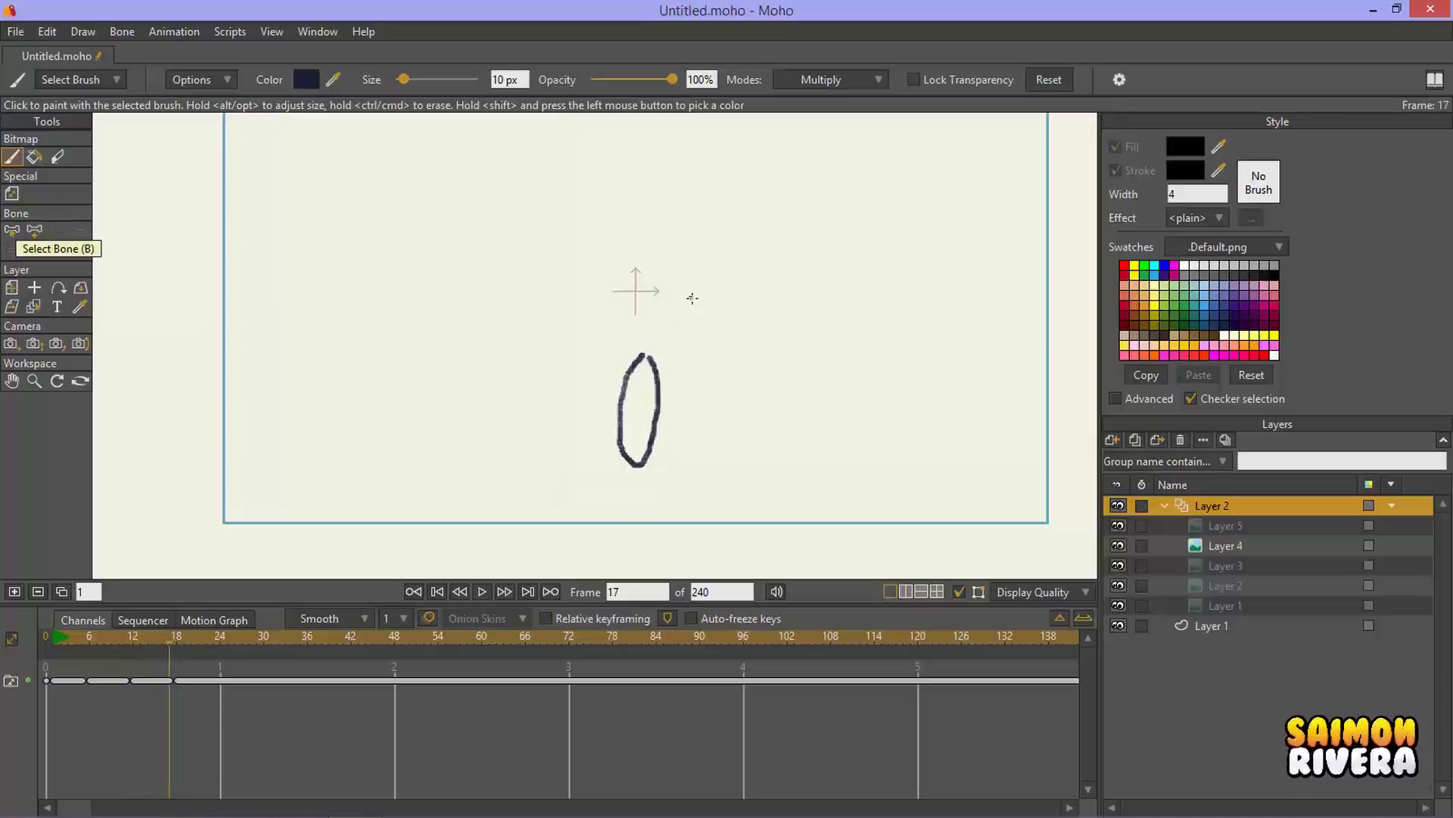
pyautogui.moveTo(688, 295)
pyautogui.mouseDown()
pyautogui.moveTo(633, 355)
pyautogui.moveTo(633, 337)
pyautogui.mouseUp()
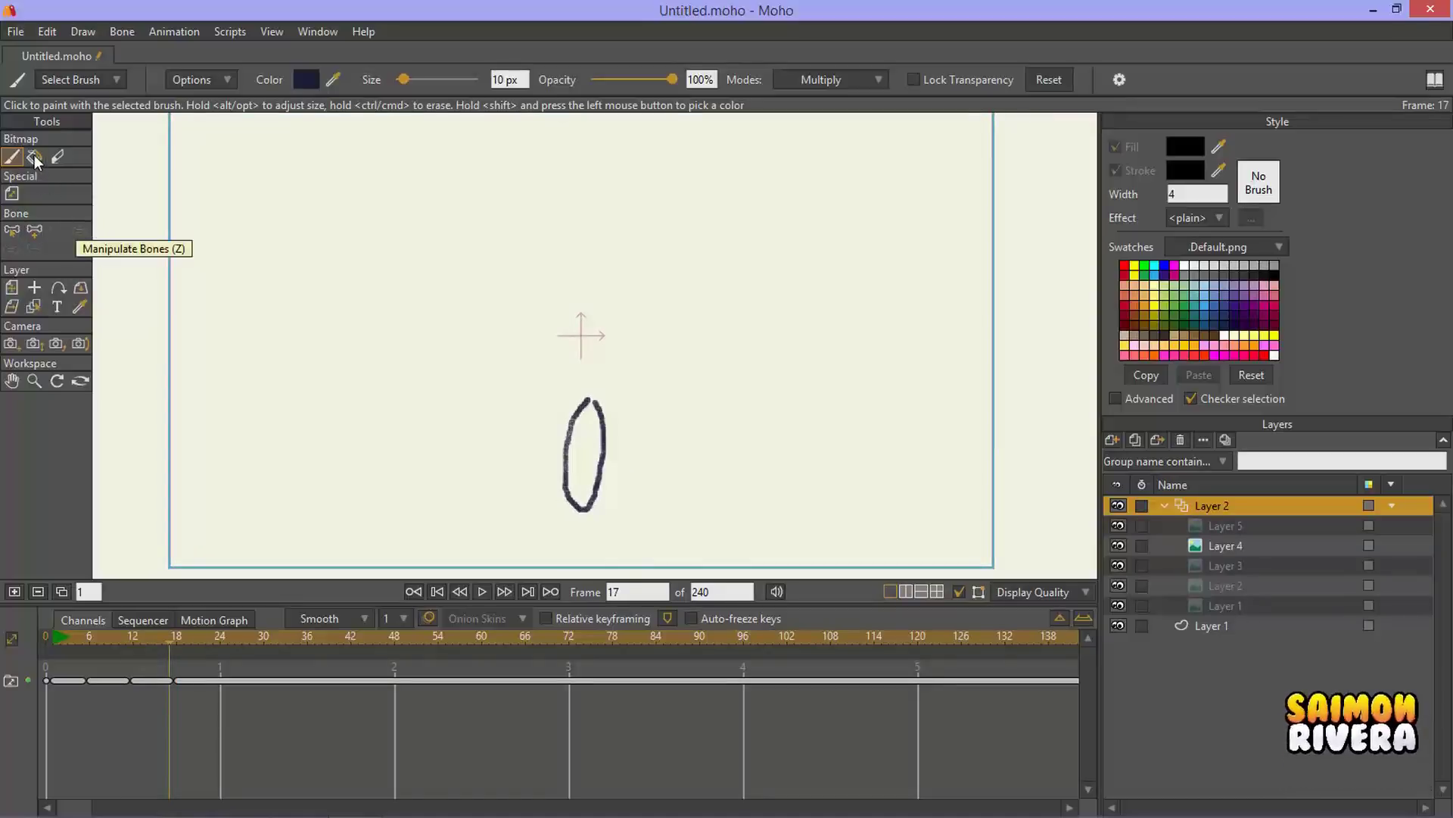
pyautogui.click(1228, 543)
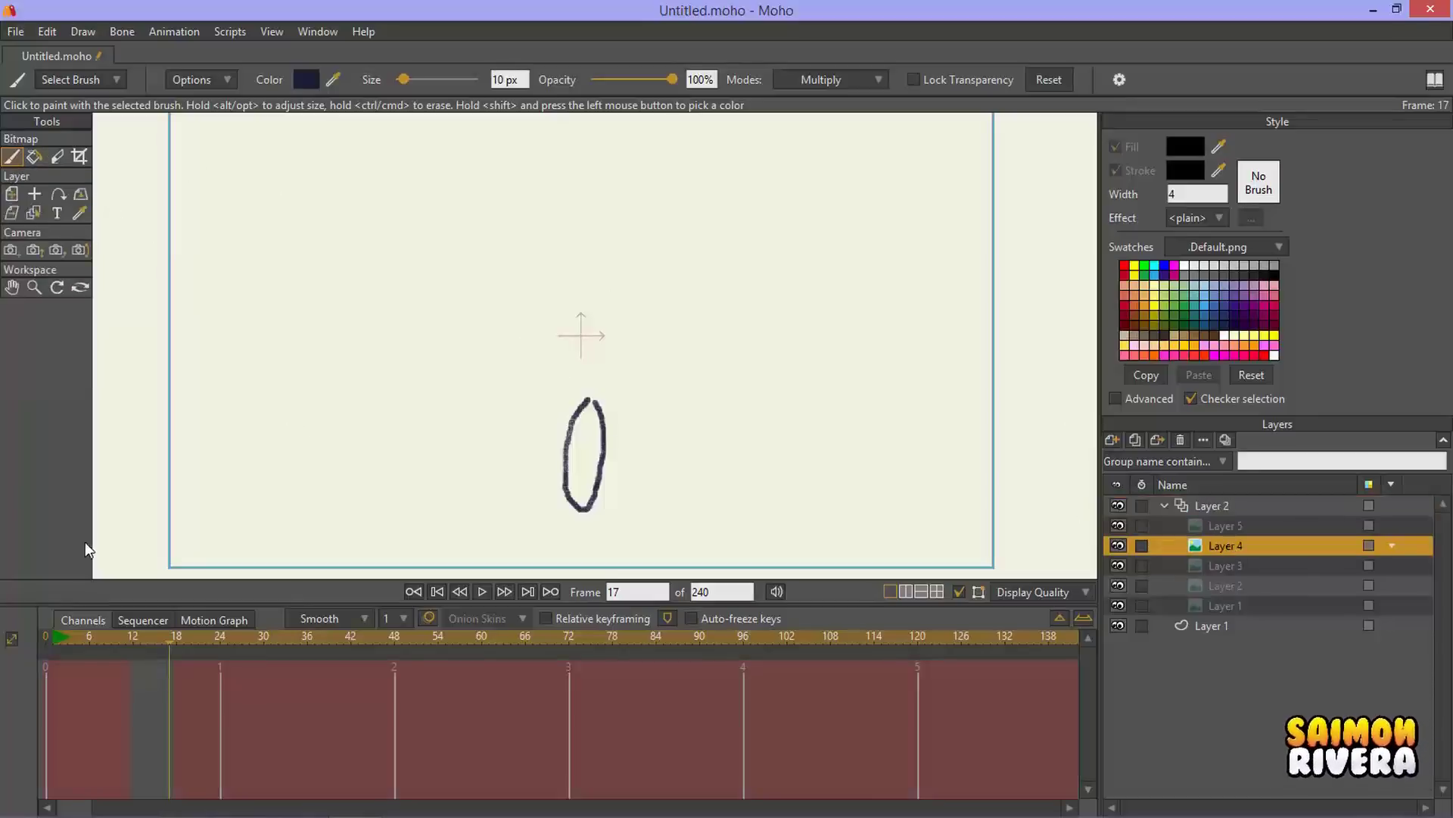
pyautogui.click(53, 638)
pyautogui.scroll(3, 581, 491)
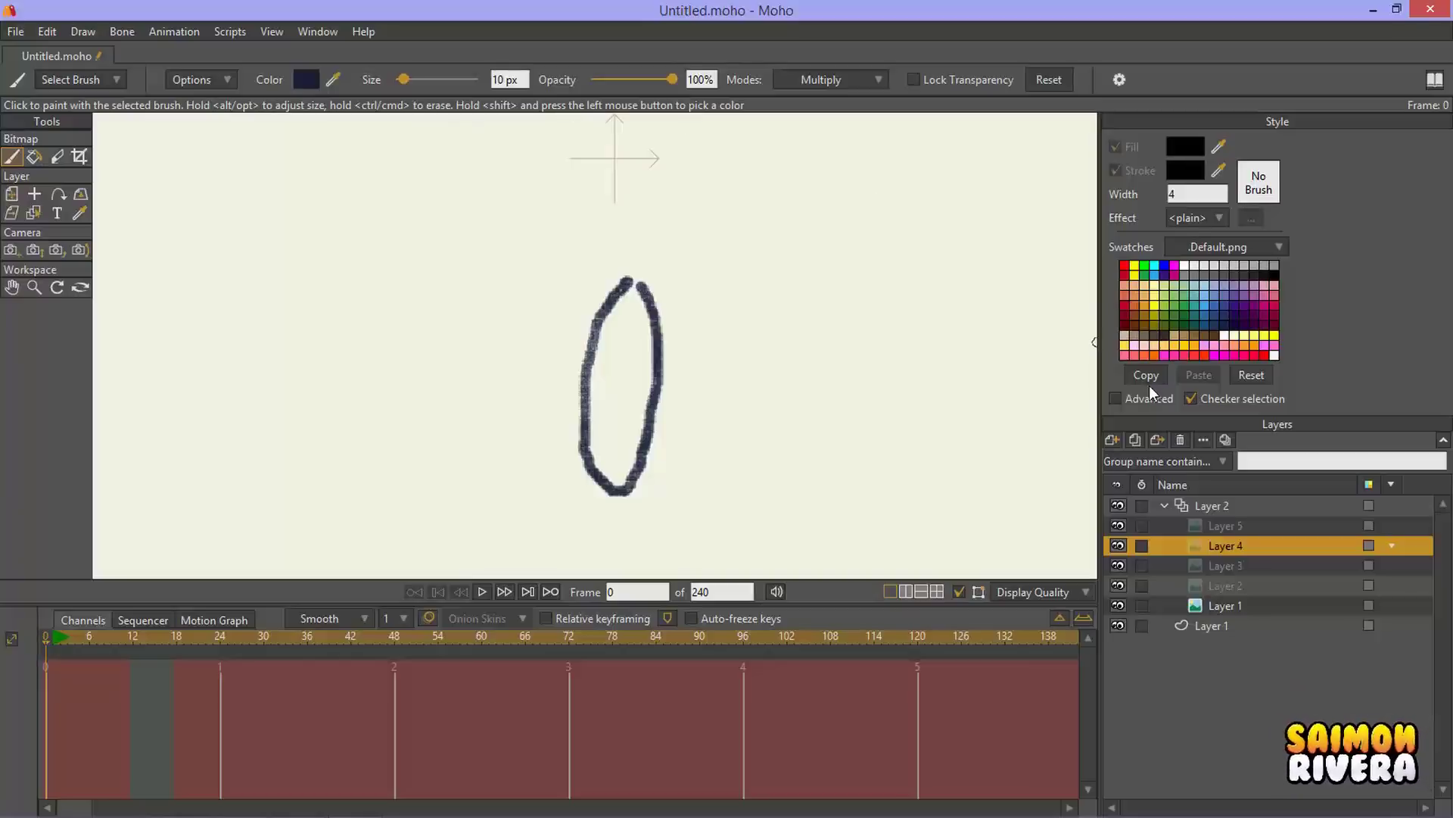
pyautogui.click(1241, 603)
pyautogui.scroll(-3, 644, 366)
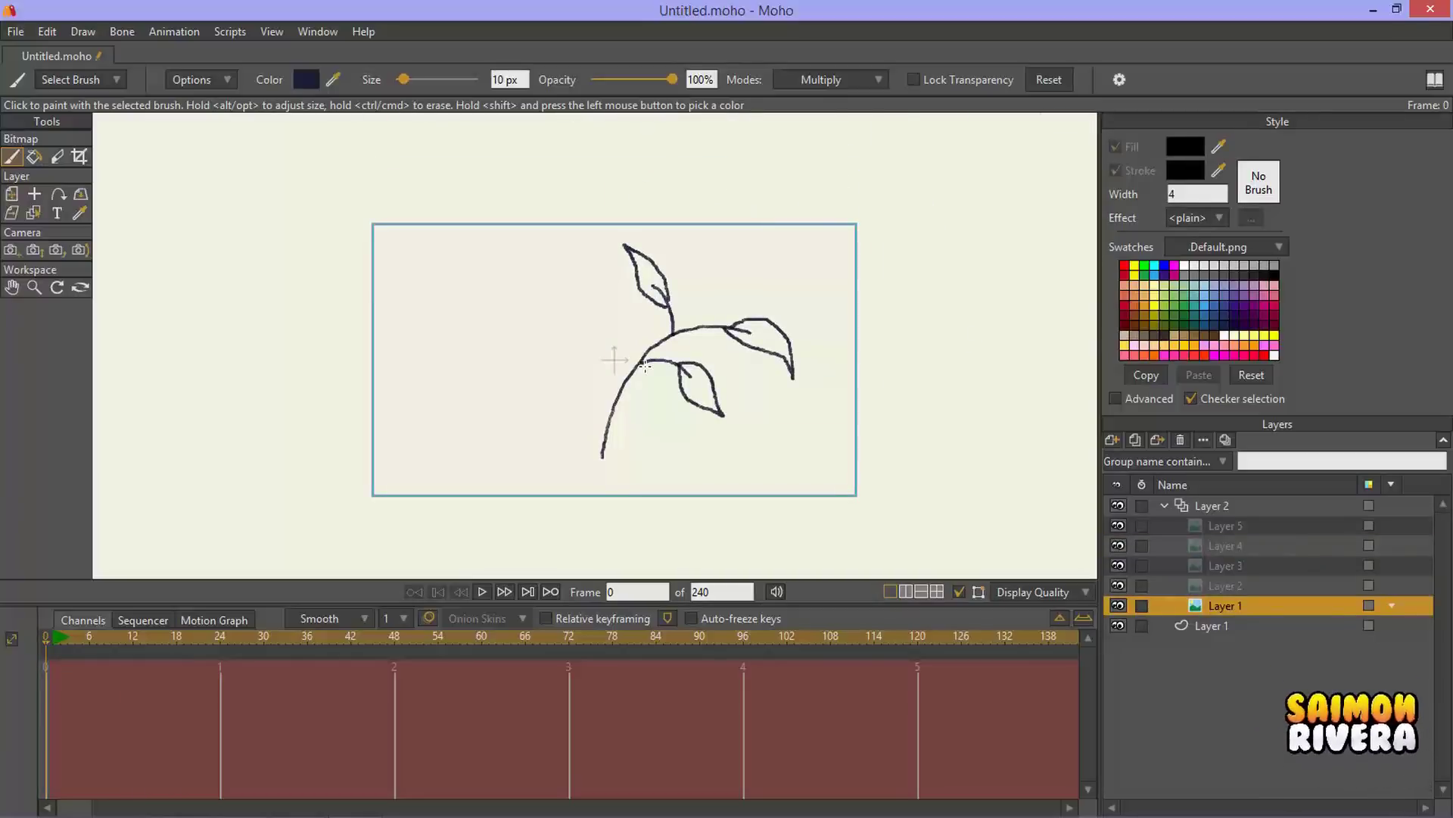
pyautogui.scroll(3, 663, 355)
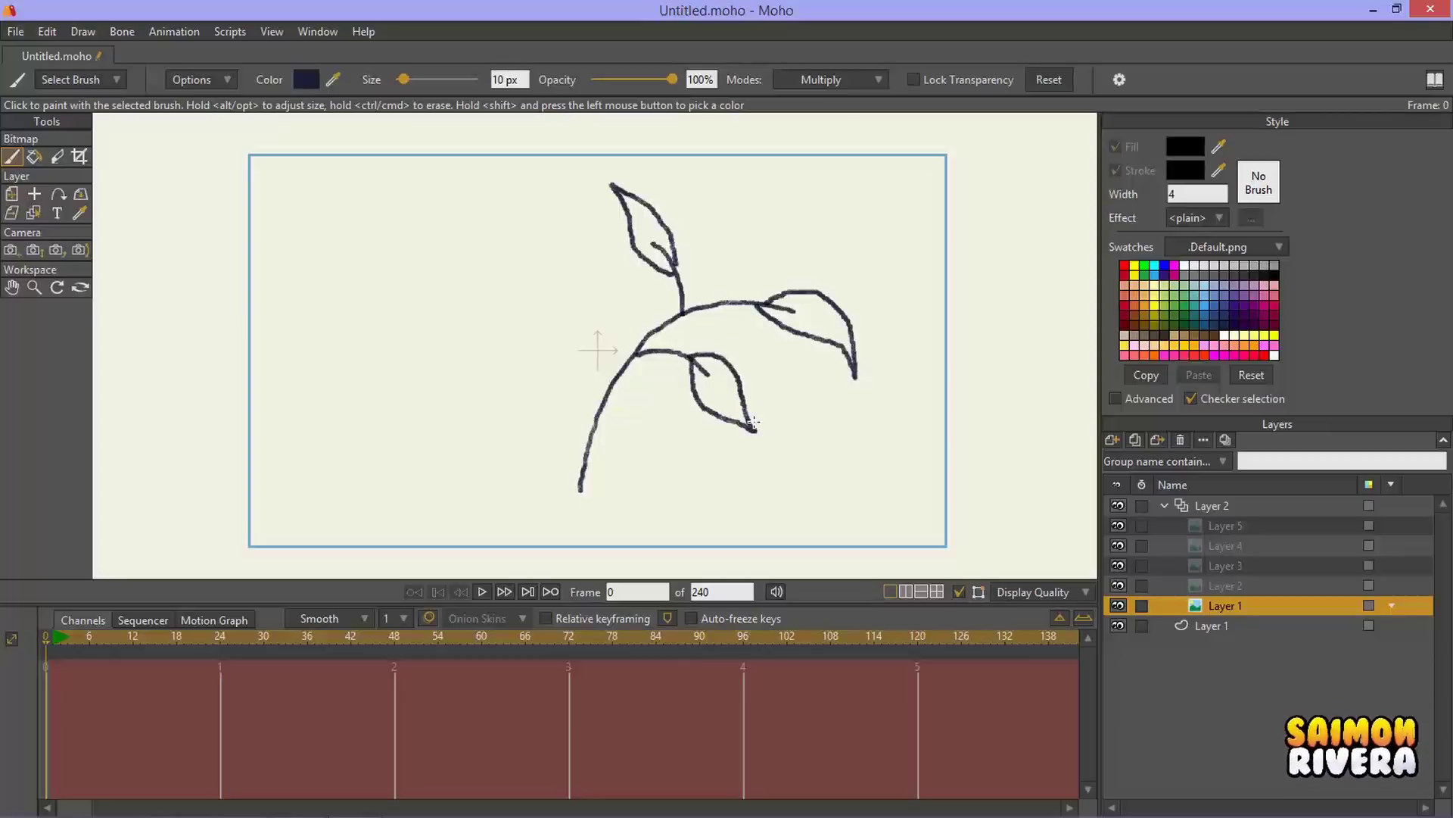
# Step: Set the brush color to a saturated dark green
pyautogui.click(308, 80)
pyautogui.click(796, 456)
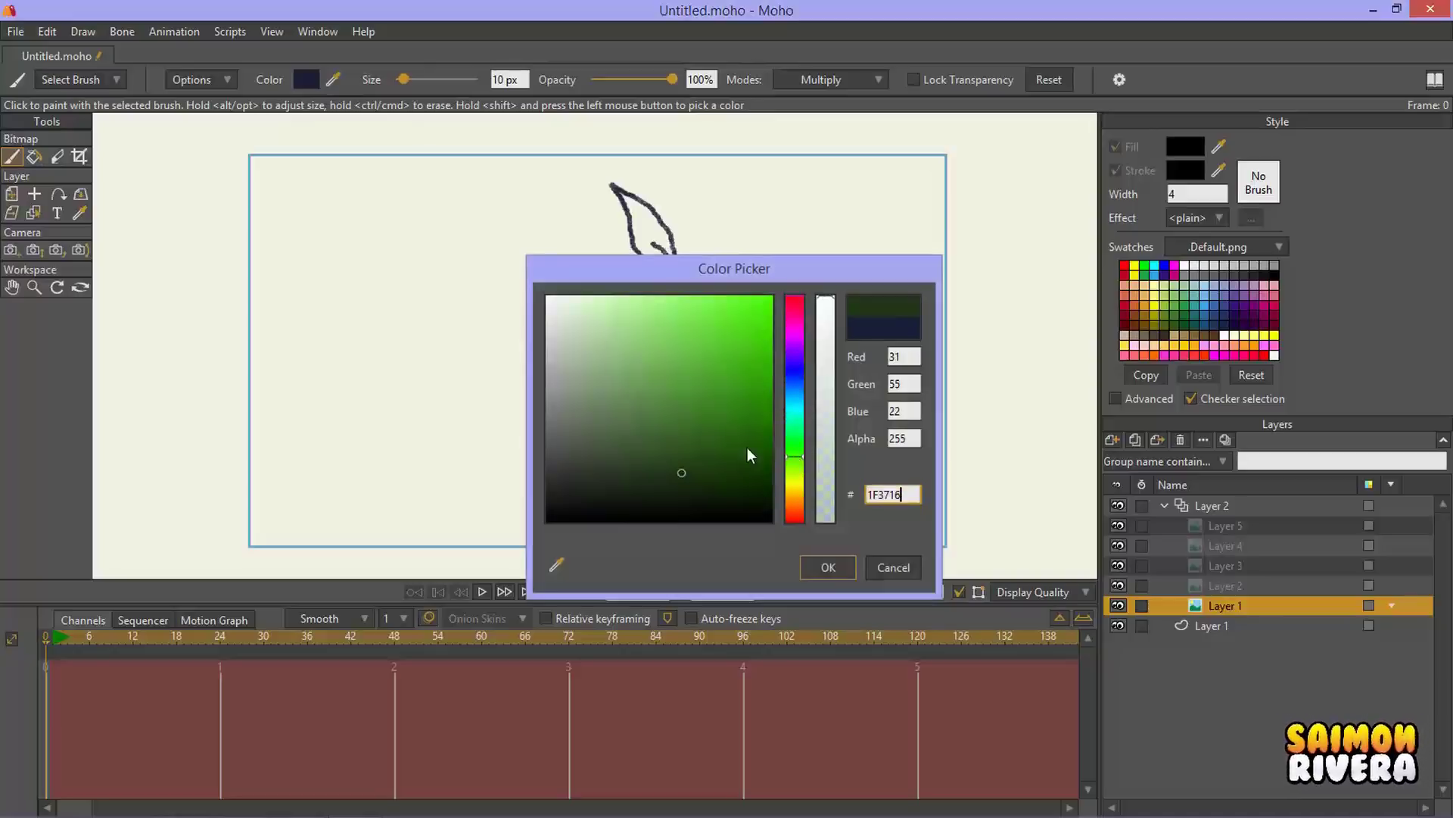
pyautogui.click(771, 427)
pyautogui.click(894, 567)
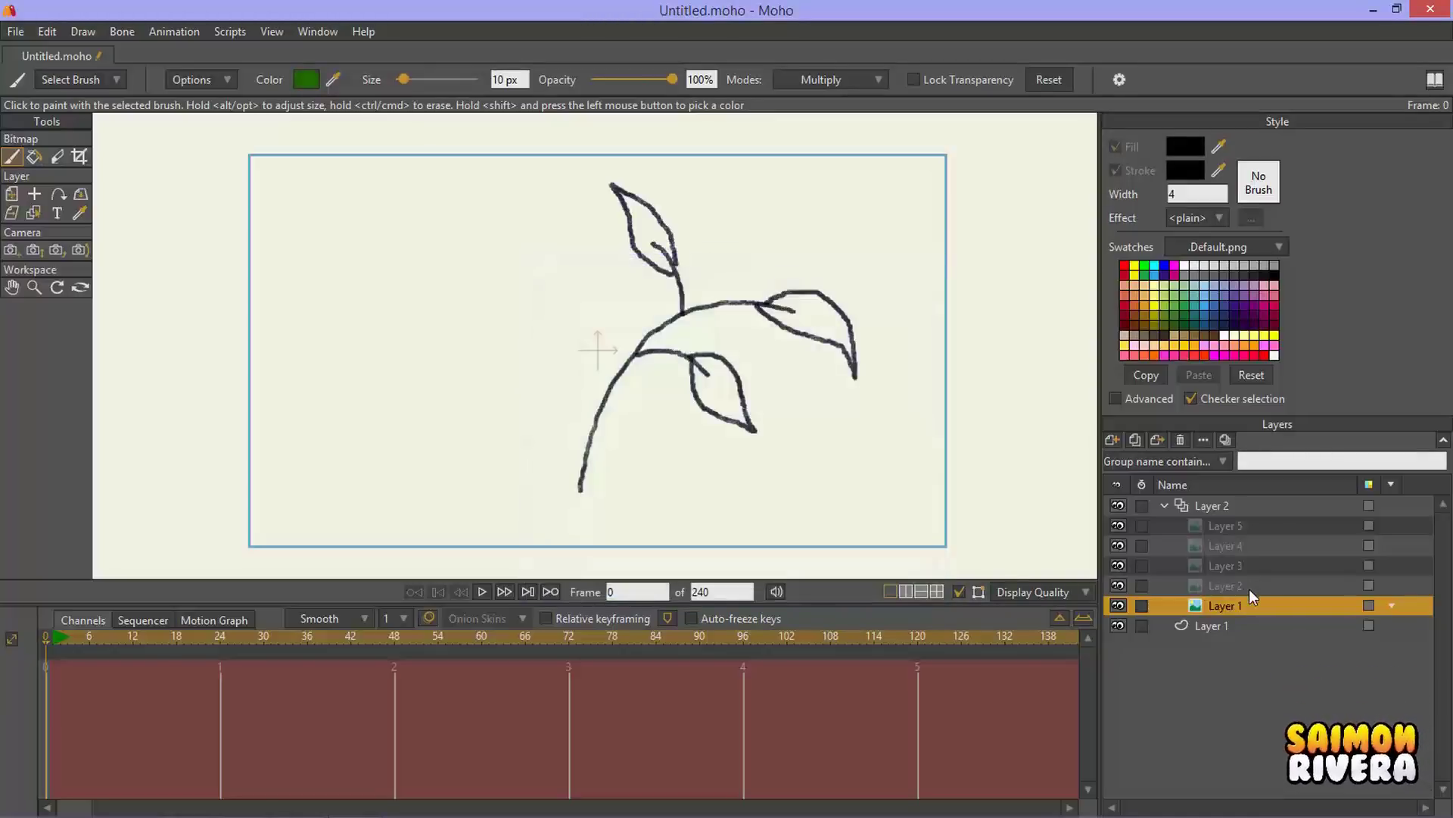
# Step: Delete the Layer 1 image with the leafy branch from the group, and preview the remaining drawings up to frame 11
pyautogui.click(1183, 441)
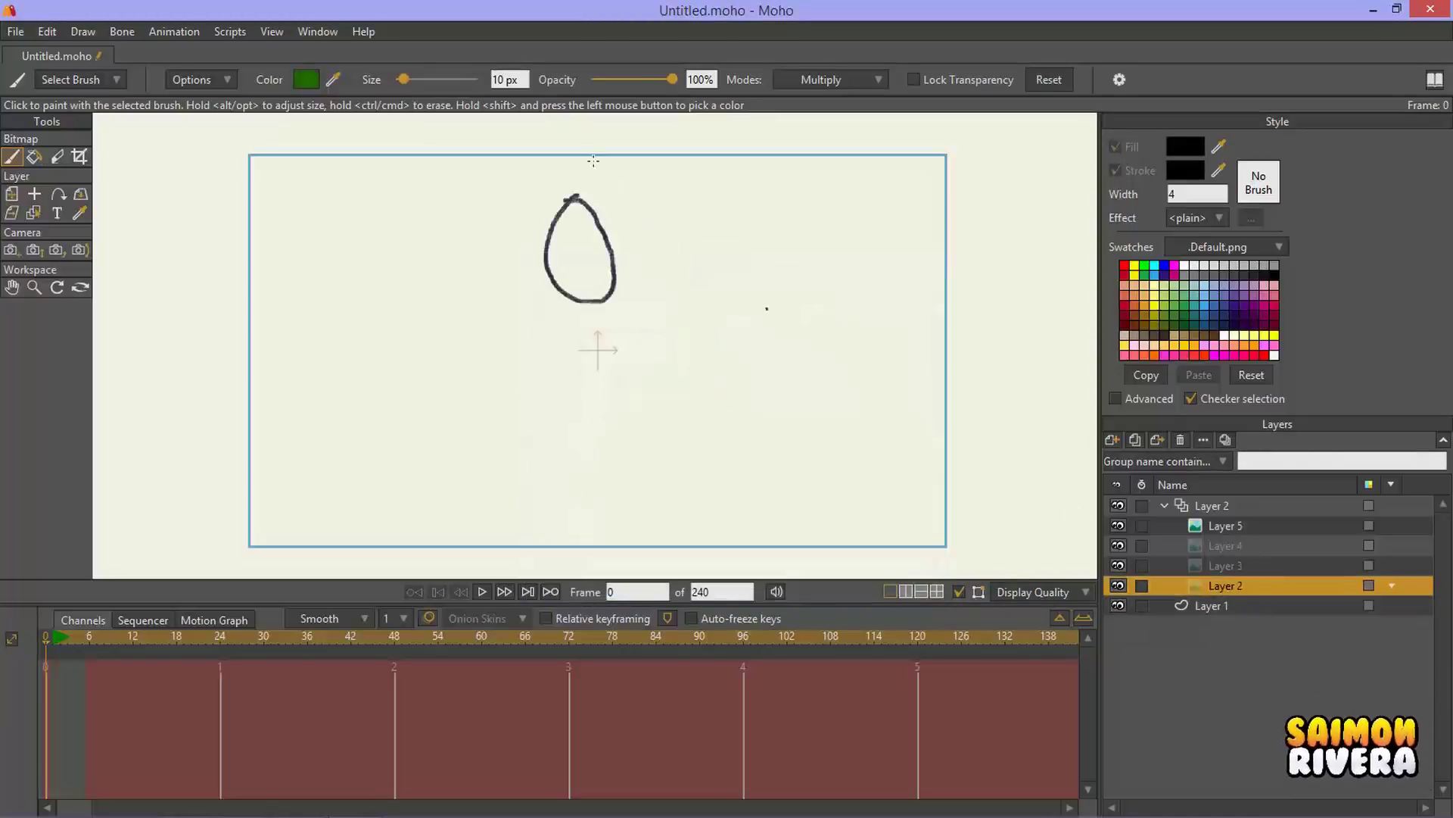
pyautogui.scroll(4, 630, 282)
pyautogui.scroll(-1, 515, 235)
pyautogui.moveTo(591, 442); pyautogui.dragTo(540, 217)
pyautogui.moveTo(50, 636); pyautogui.dragTo(271, 637)
pyautogui.click(1211, 505)
pyautogui.moveTo(51, 638); pyautogui.dragTo(126, 638)
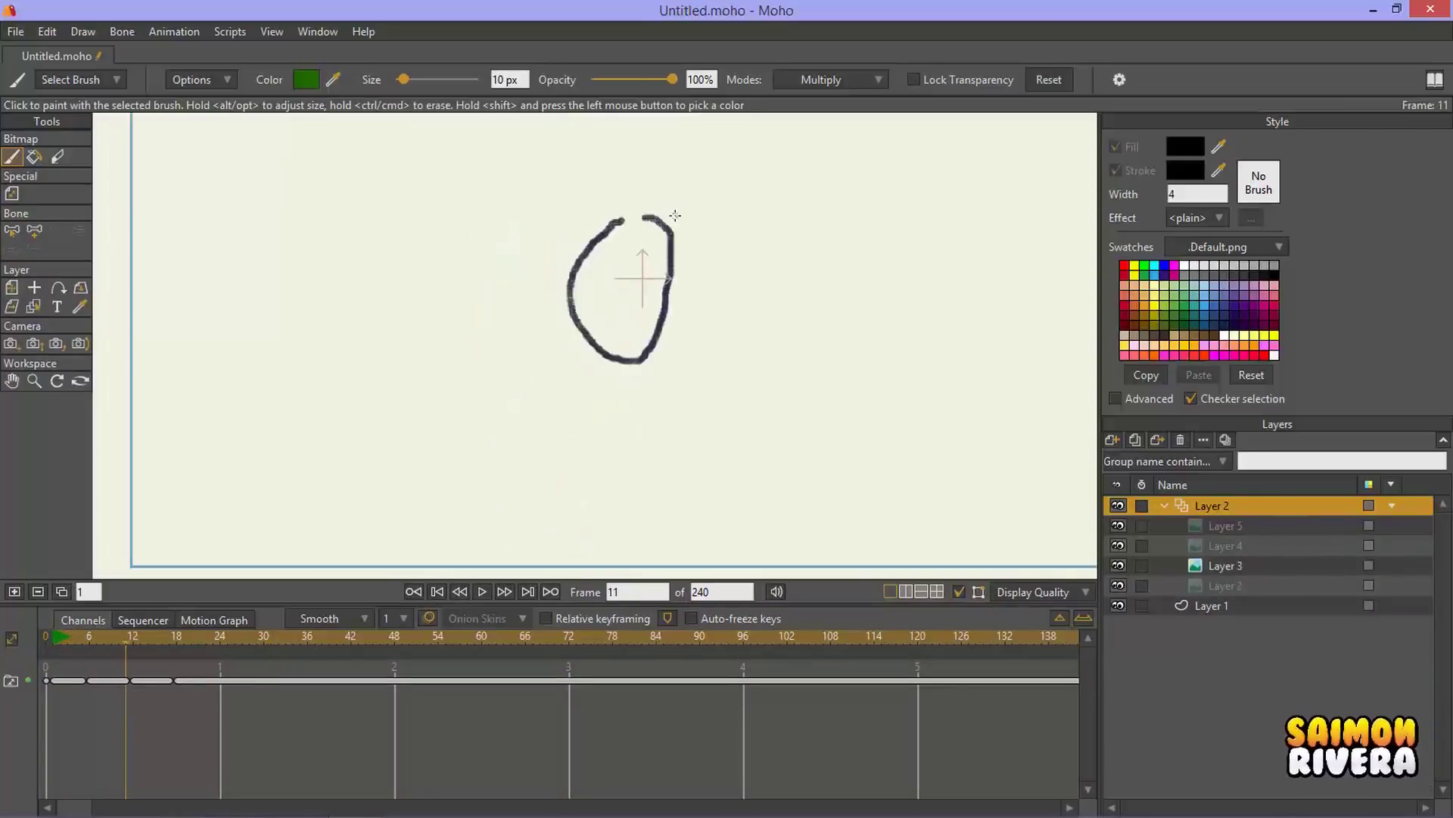
# Step: Paint green scribbles inside the oval outlines on Layer 3, Layer 4 and Layer 5
pyautogui.click(1251, 566)
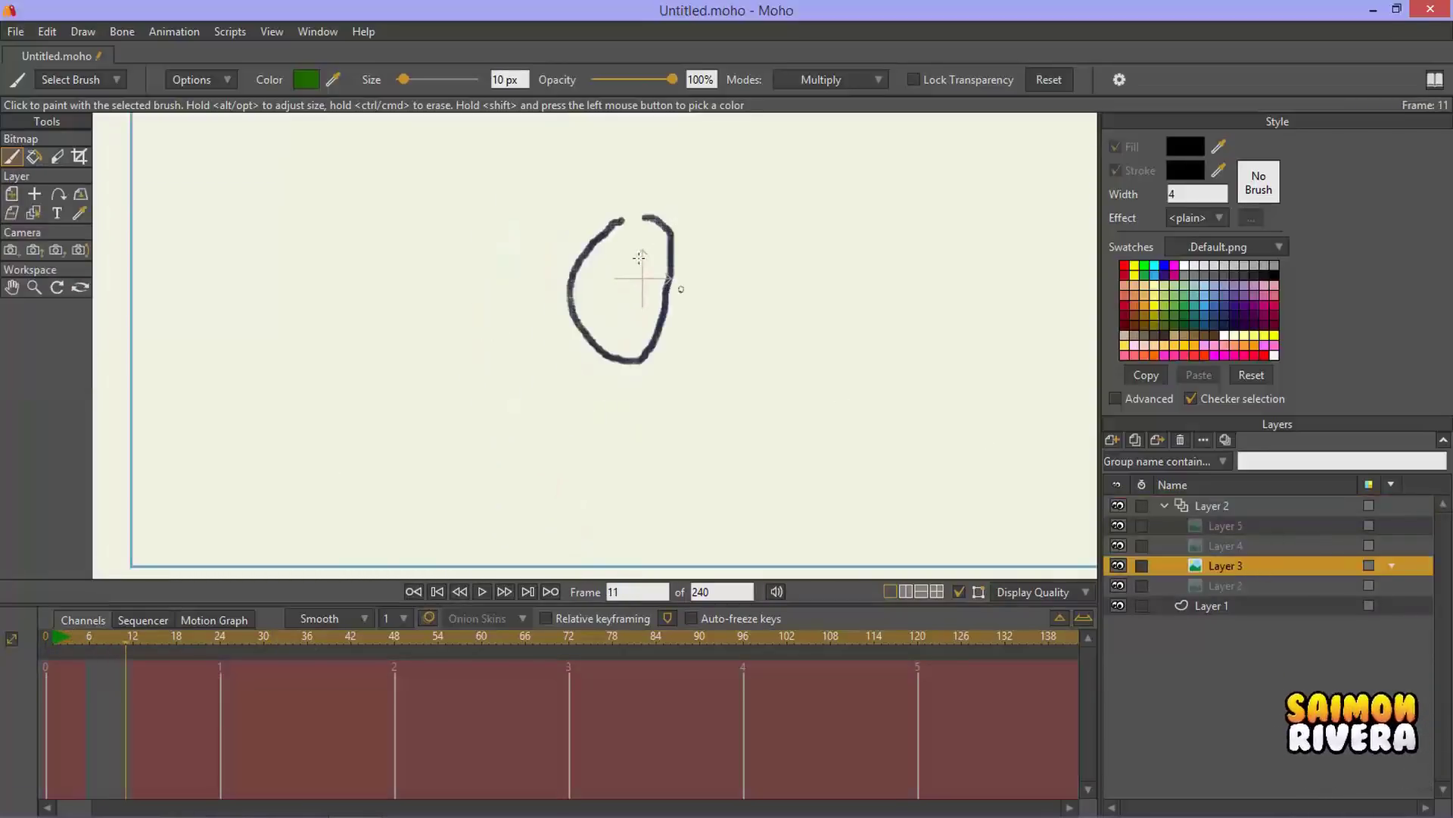
pyautogui.moveTo(627, 220)
pyautogui.mouseDown()
pyautogui.moveTo(629, 358)
pyautogui.moveTo(588, 301)
pyautogui.moveTo(666, 265)
pyautogui.mouseUp()
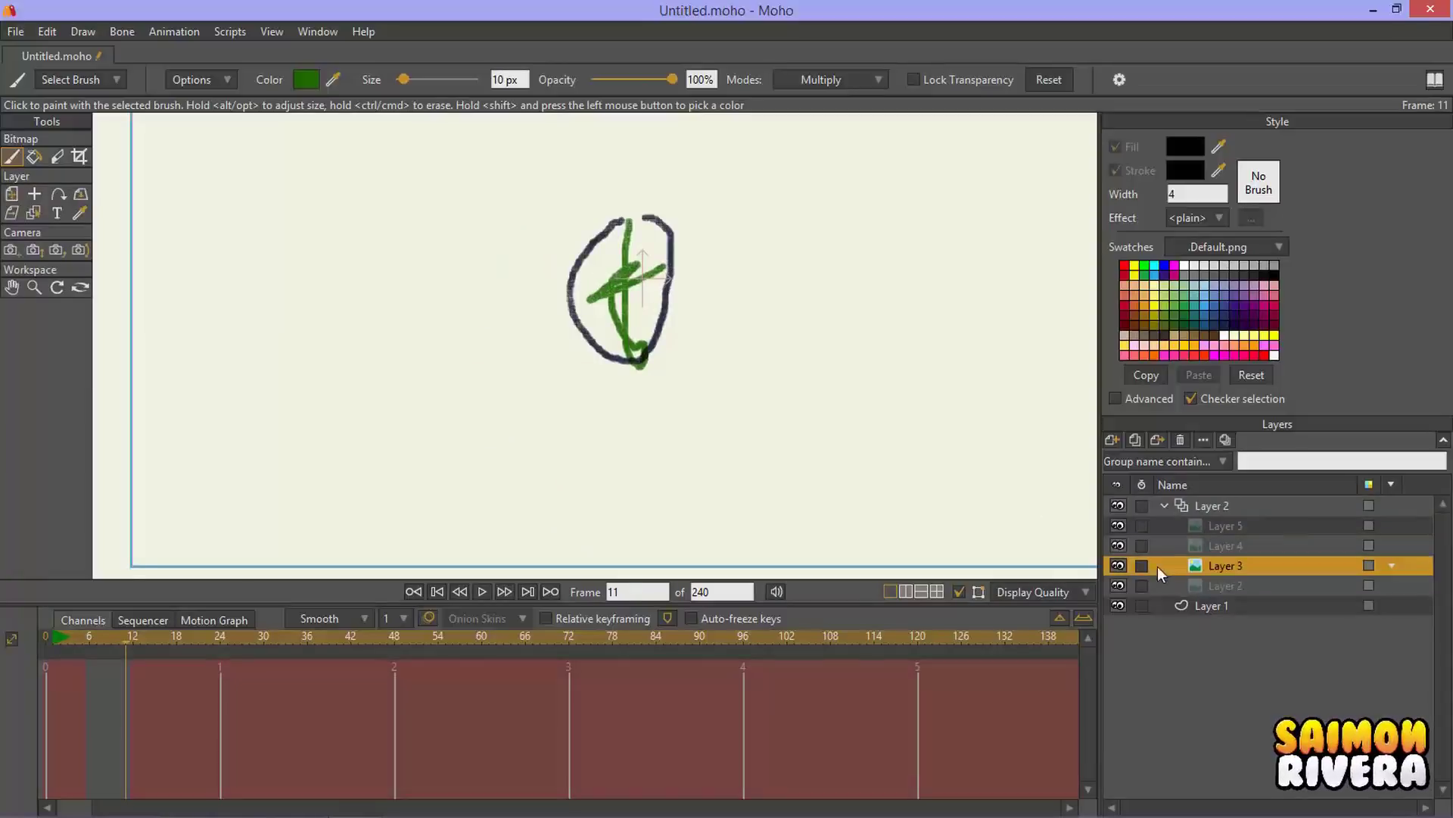
pyautogui.click(1234, 547)
pyautogui.moveTo(649, 382)
pyautogui.mouseDown()
pyautogui.moveTo(638, 487)
pyautogui.moveTo(579, 537)
pyautogui.moveTo(693, 529)
pyautogui.mouseUp()
pyautogui.click(1259, 527)
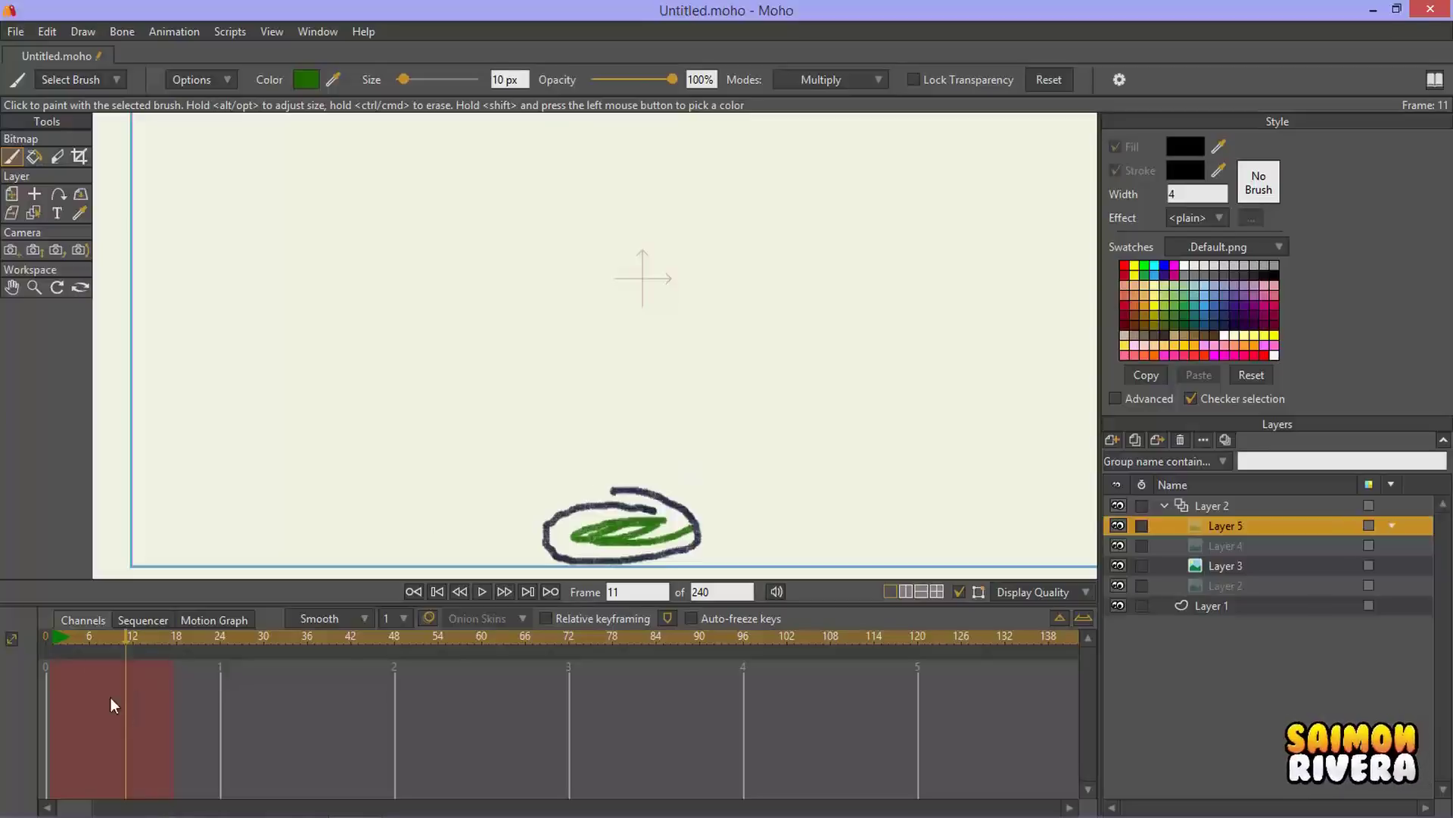
# Step: Select the Layer 2 group at frame 11, and set the bitmap Eraser's size to 90 px
pyautogui.moveTo(62, 638); pyautogui.dragTo(125, 634)
pyautogui.click(1227, 507)
pyautogui.click(55, 157)
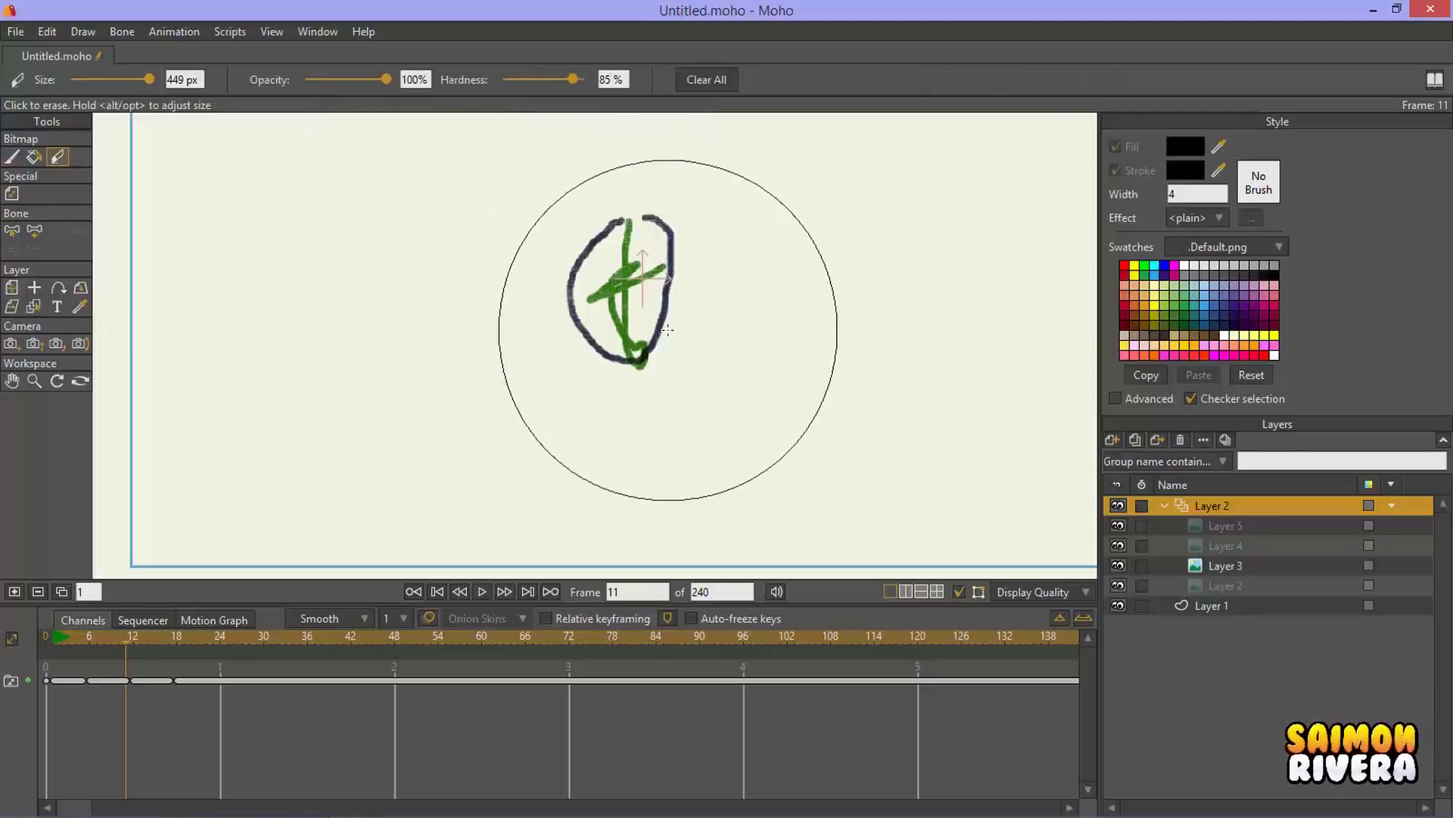
pyautogui.moveTo(613, 334); pyautogui.dragTo(577, 347)
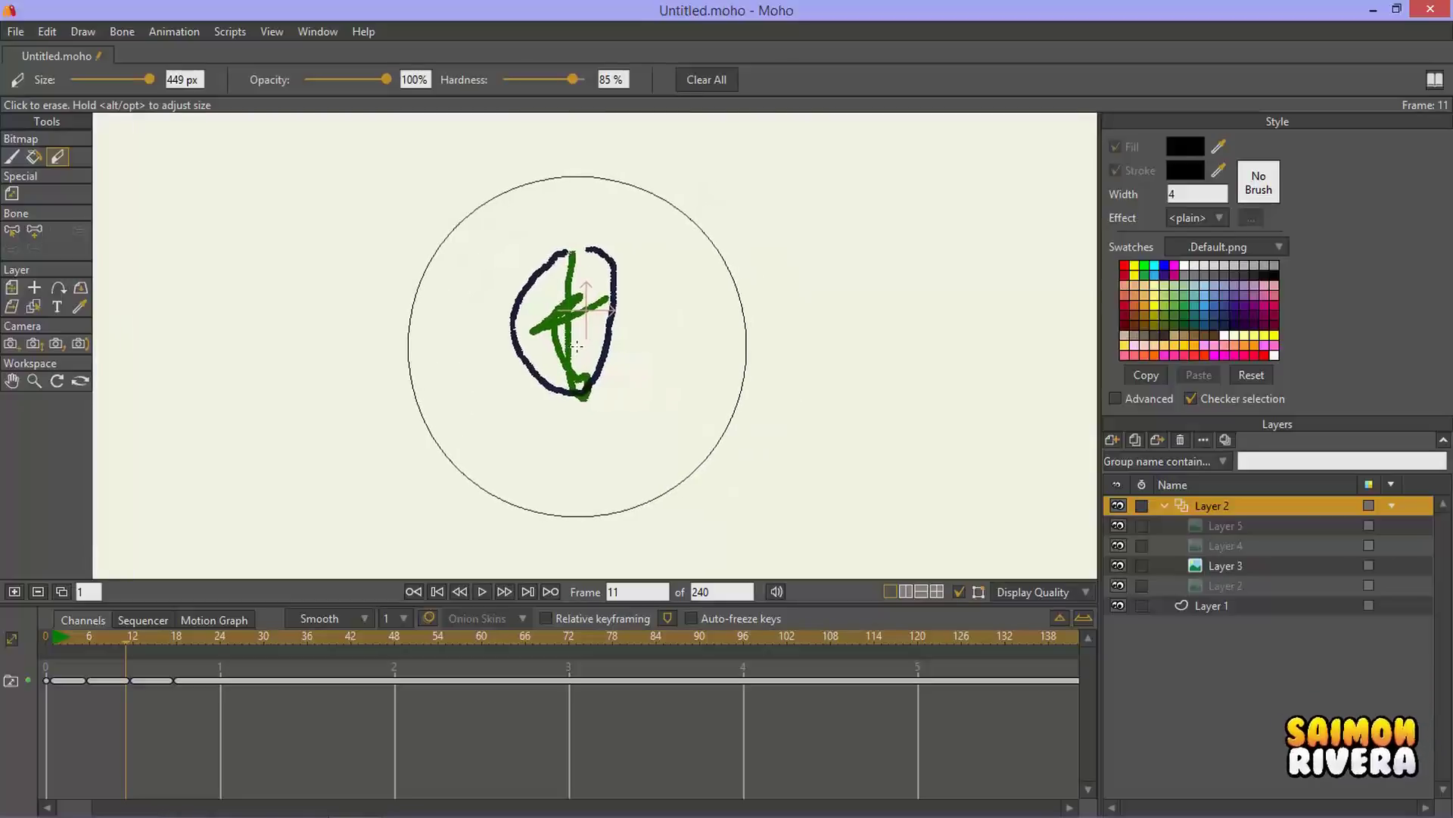
pyautogui.scroll(-3, 577, 347)
pyautogui.scroll(4, 576, 347)
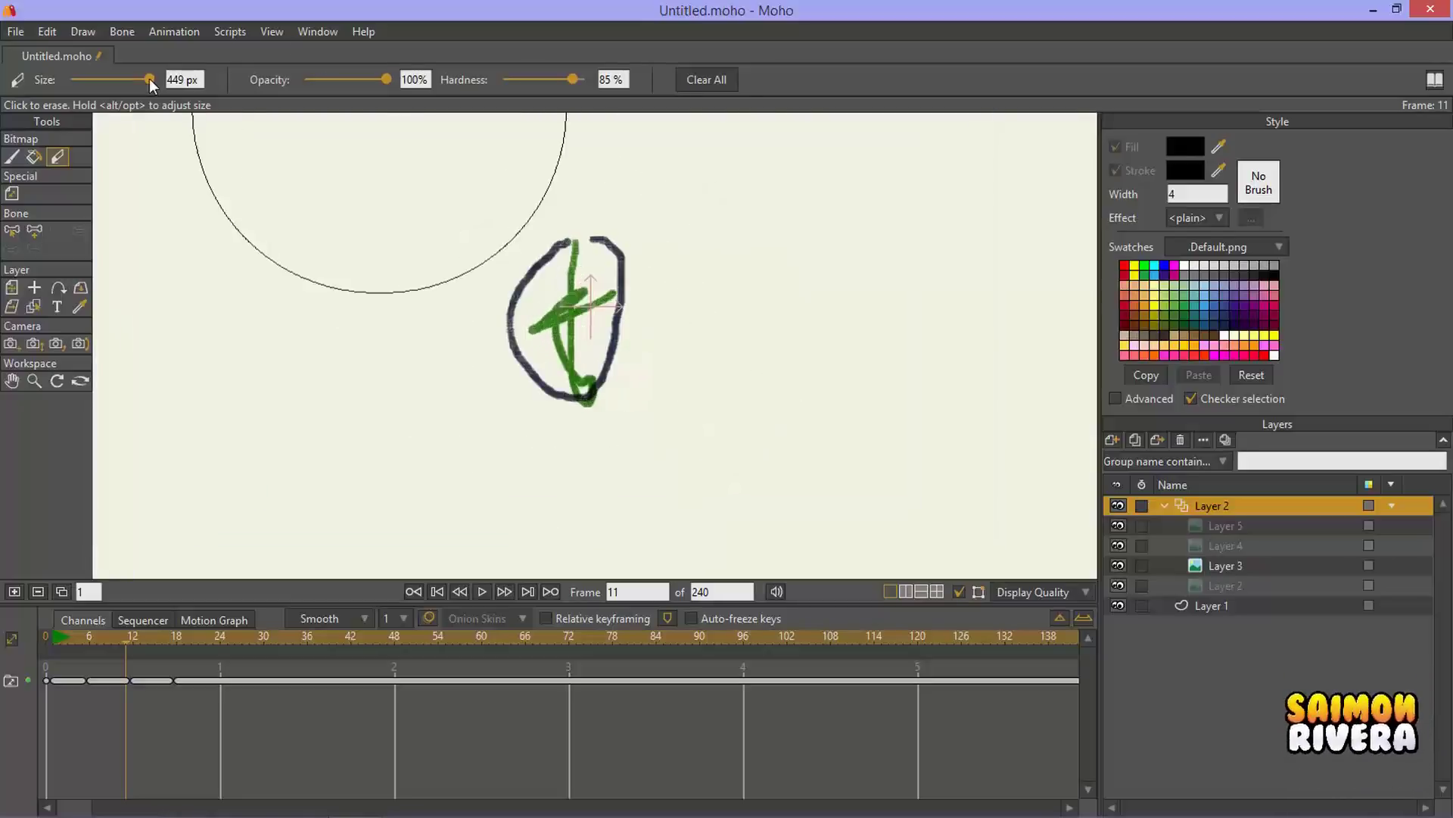
pyautogui.moveTo(150, 79); pyautogui.dragTo(112, 80)
# Step: Try erasing the frame 11 drawing at 26% opacity and again at 100% opacity with 33% hardness, and undo both attempts
pyautogui.moveTo(389, 80); pyautogui.dragTo(326, 80)
pyautogui.moveTo(621, 250)
pyautogui.mouseDown()
pyautogui.moveTo(599, 299)
pyautogui.moveTo(556, 333)
pyautogui.moveTo(547, 283)
pyautogui.moveTo(577, 252)
pyautogui.moveTo(598, 261)
pyautogui.mouseUp()
pyautogui.hotkey('ctrl', 'z')
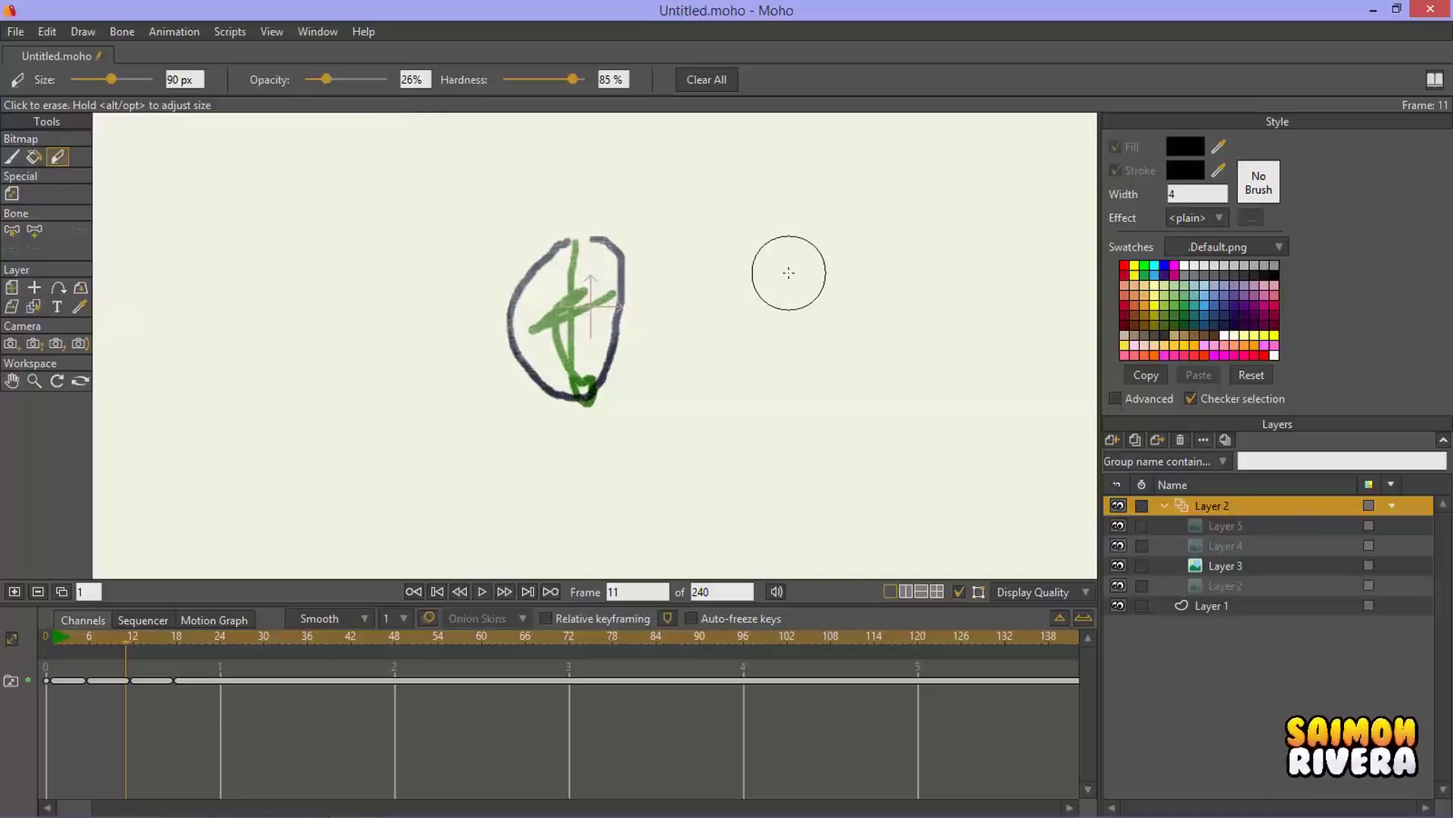
pyautogui.moveTo(354, 78)
pyautogui.mouseDown()
pyautogui.moveTo(590, 96)
pyautogui.moveTo(530, 80)
pyautogui.mouseUp()
pyautogui.moveTo(564, 243)
pyautogui.mouseDown()
pyautogui.moveTo(522, 325)
pyautogui.moveTo(576, 386)
pyautogui.moveTo(617, 288)
pyautogui.mouseUp()
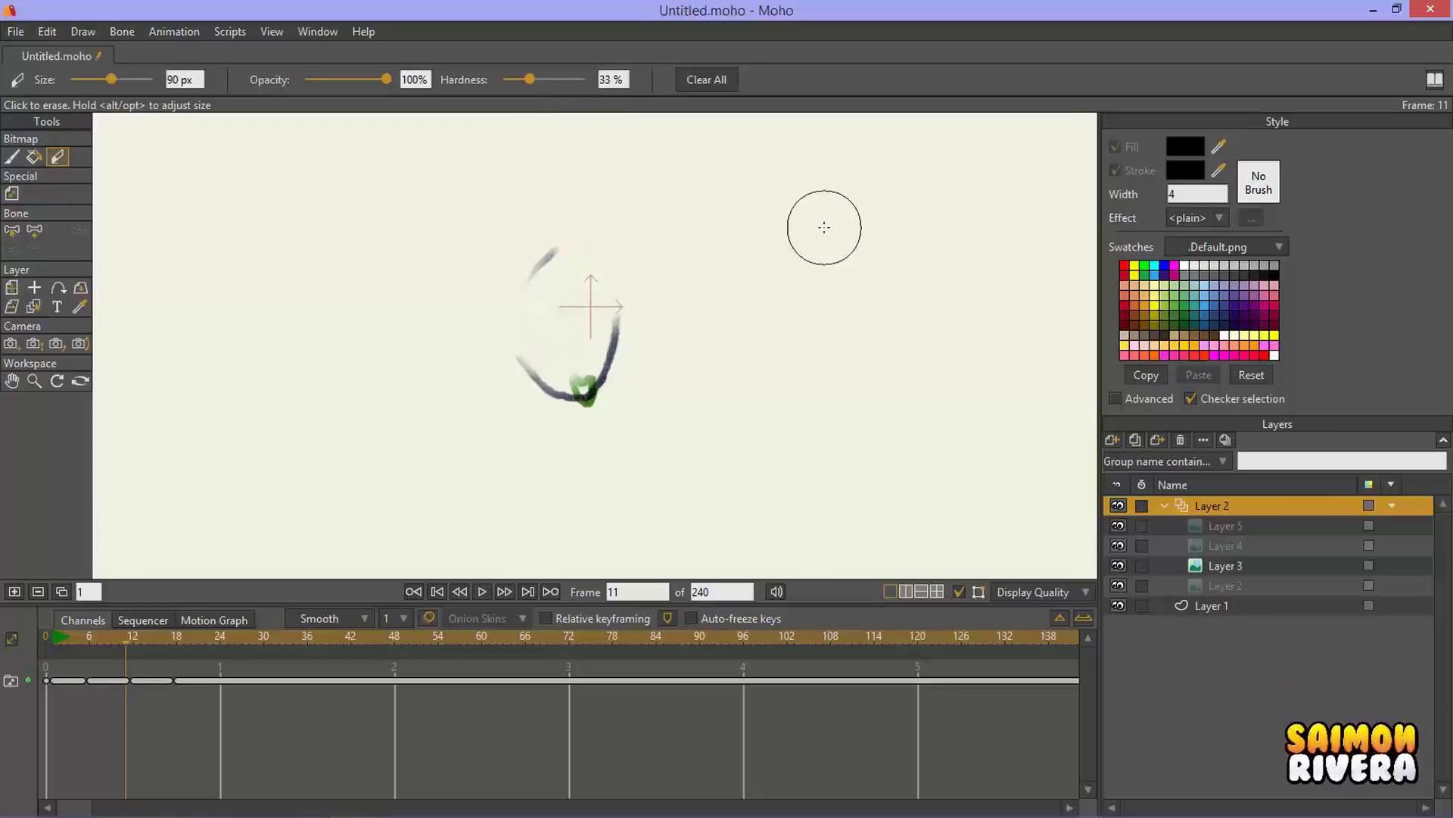
pyautogui.hotkey('ctrl', 'z')
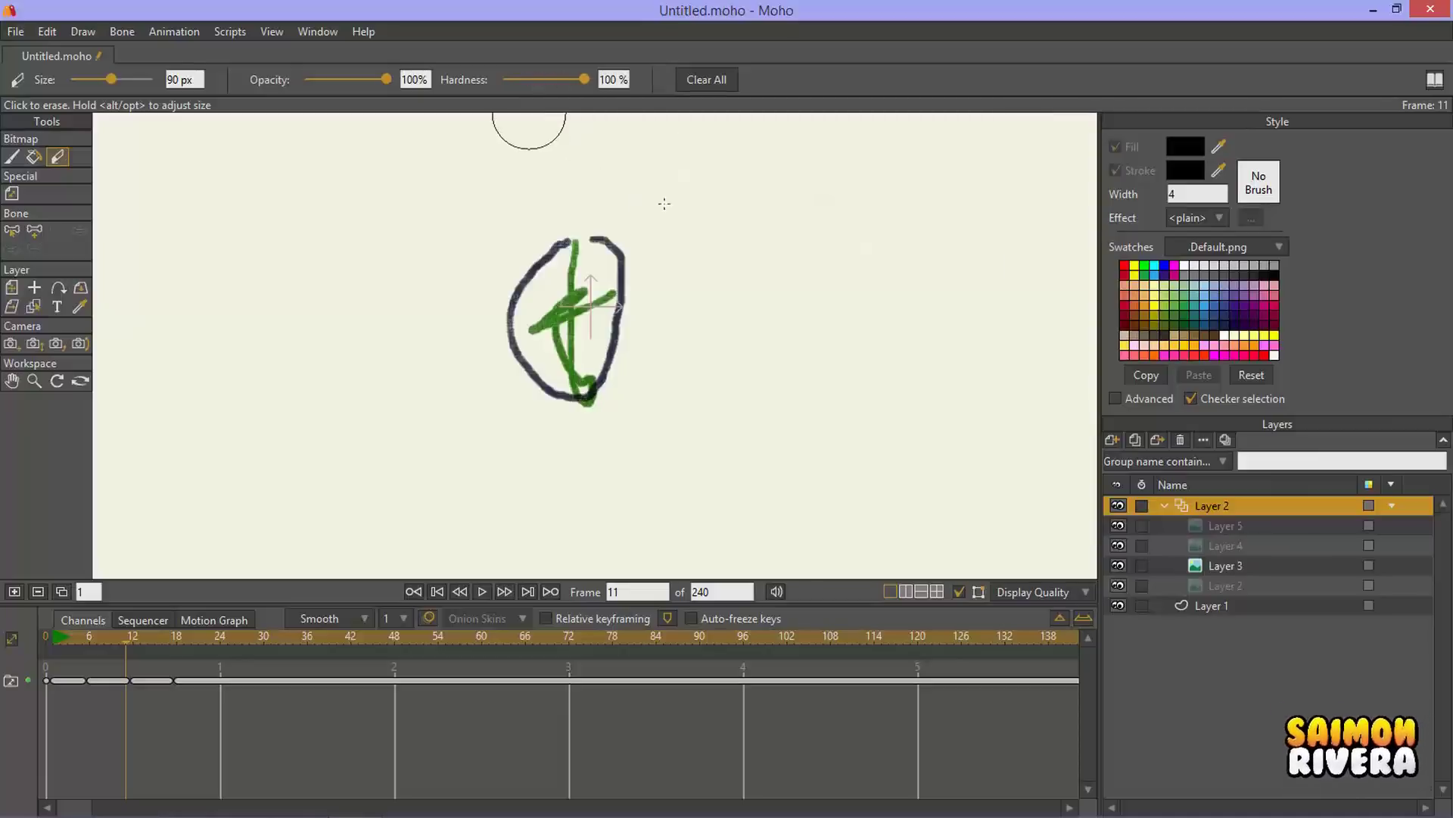
# Step: Try erasing bands across the Layer 3 oval drawing at frame 11 and again at frame 8, using 100% opacity and 100% hardness
pyautogui.moveTo(664, 204)
pyautogui.mouseDown()
pyautogui.moveTo(598, 303)
pyautogui.moveTo(530, 344)
pyautogui.mouseUp()
pyautogui.hotkey('ctrl', 'z')
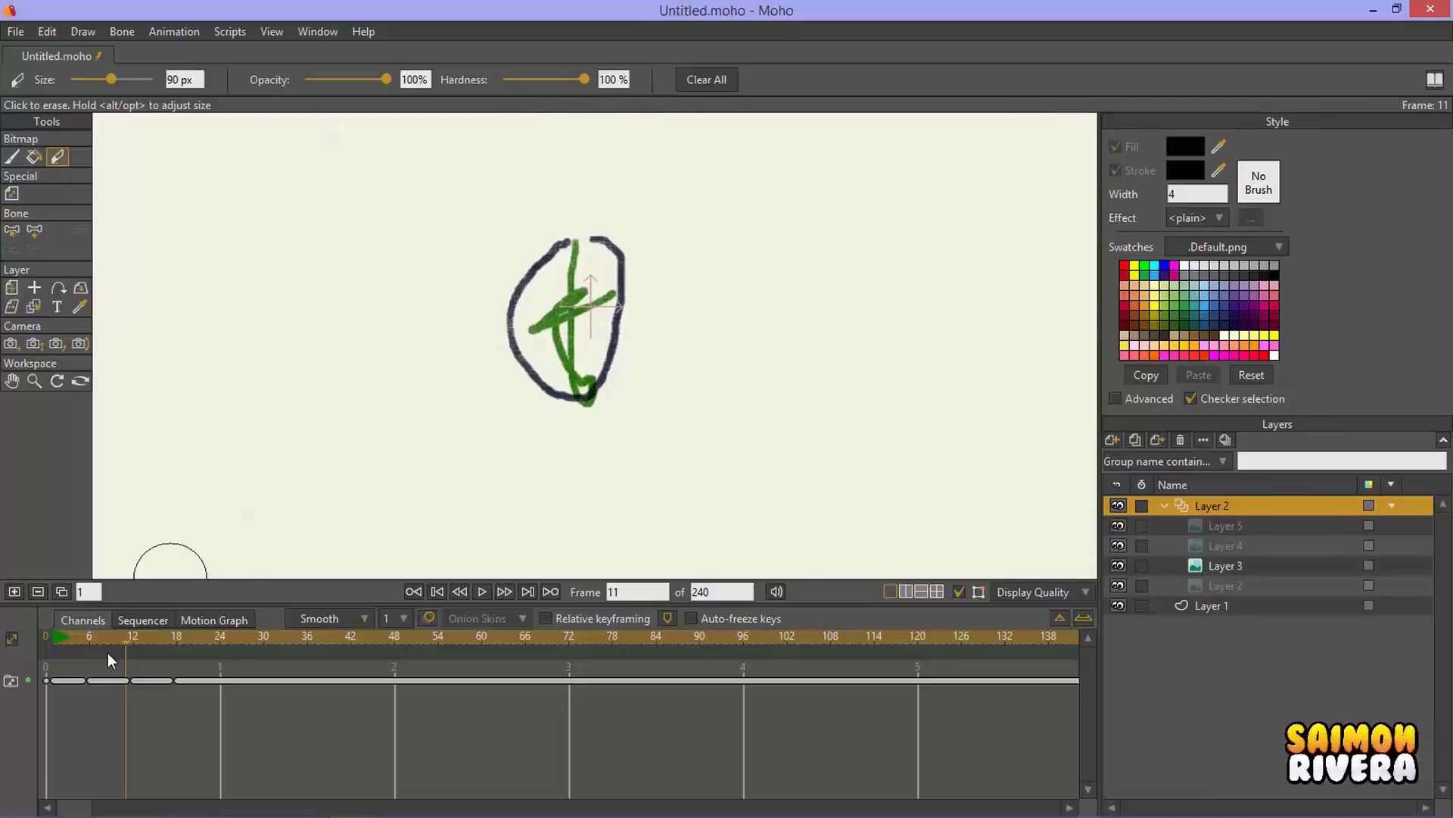
pyautogui.moveTo(111, 638)
pyautogui.mouseDown()
pyautogui.moveTo(89, 639)
pyautogui.moveTo(103, 641)
pyautogui.mouseUp()
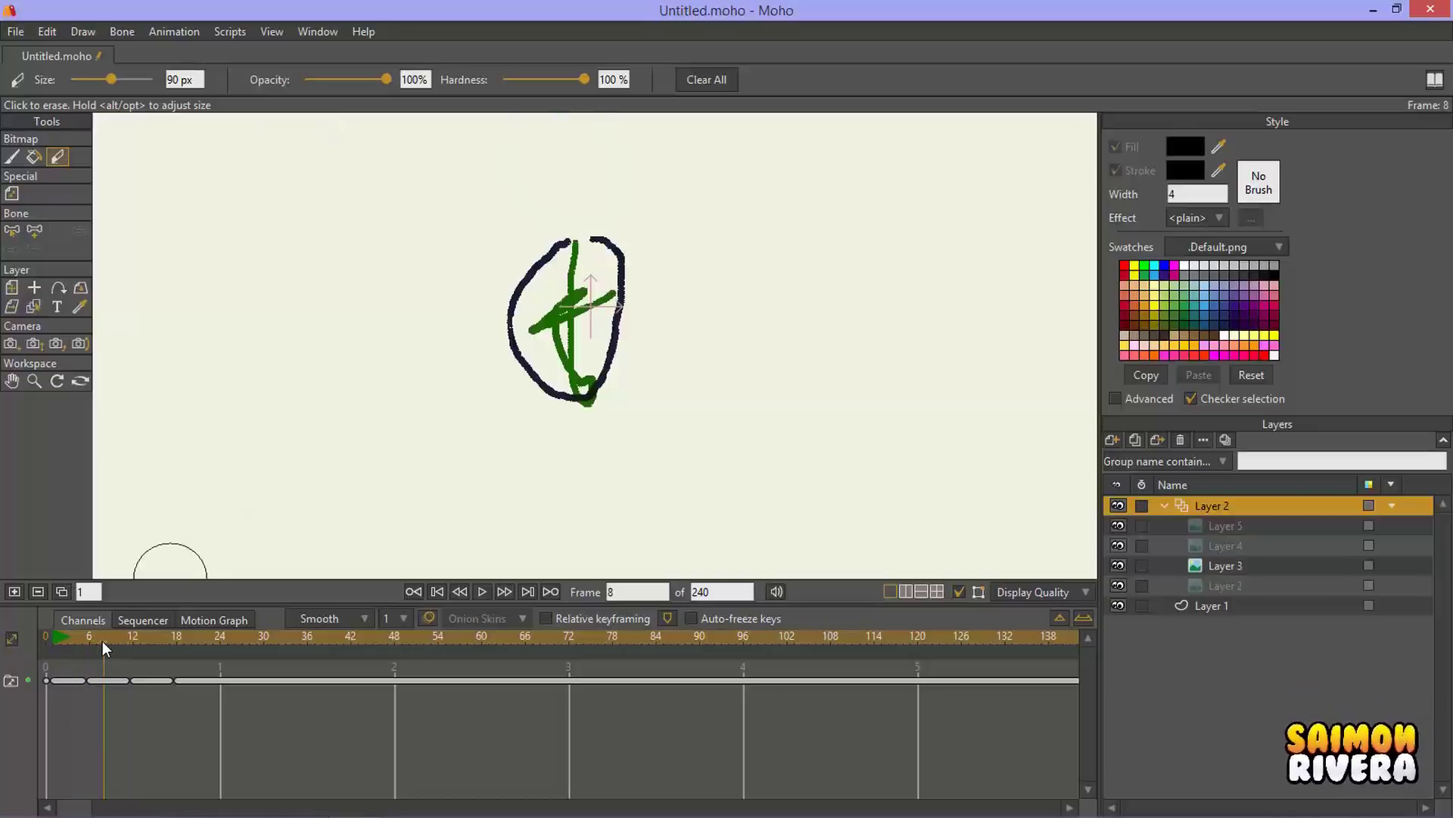
pyautogui.moveTo(490, 314); pyautogui.dragTo(860, 303)
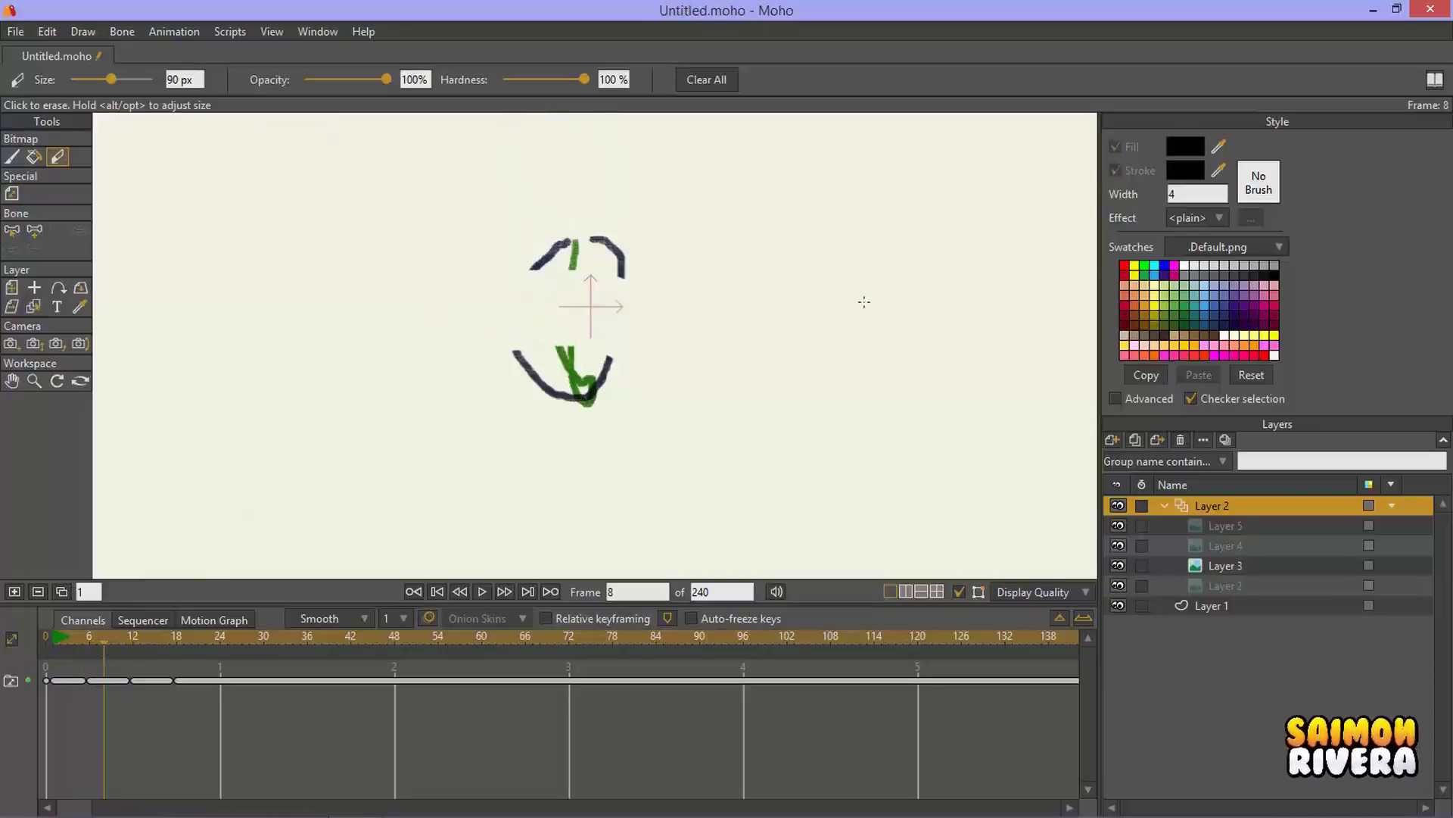
# Step: Go to frame 0, look at the Bitmap Color window, and close it
pyautogui.click(56, 642)
pyautogui.moveTo(61, 634)
pyautogui.mouseDown()
pyautogui.moveTo(205, 638)
pyautogui.moveTo(47, 643)
pyautogui.moveTo(253, 639)
pyautogui.moveTo(203, 647)
pyautogui.moveTo(226, 657)
pyautogui.moveTo(44, 638)
pyautogui.mouseUp()
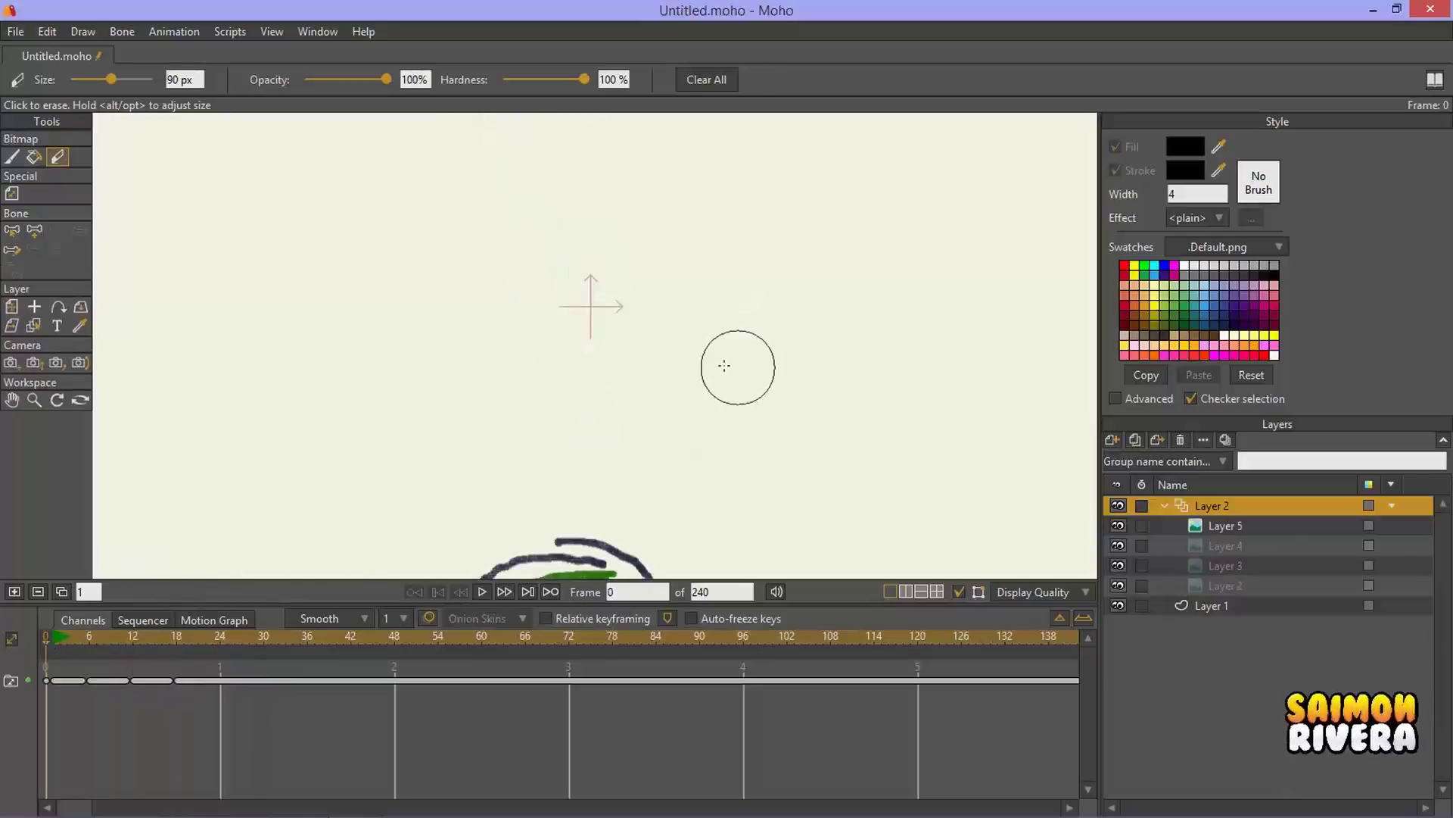
pyautogui.moveTo(738, 366)
pyautogui.mouseDown()
pyautogui.moveTo(701, 250)
pyautogui.moveTo(704, 308)
pyautogui.mouseUp()
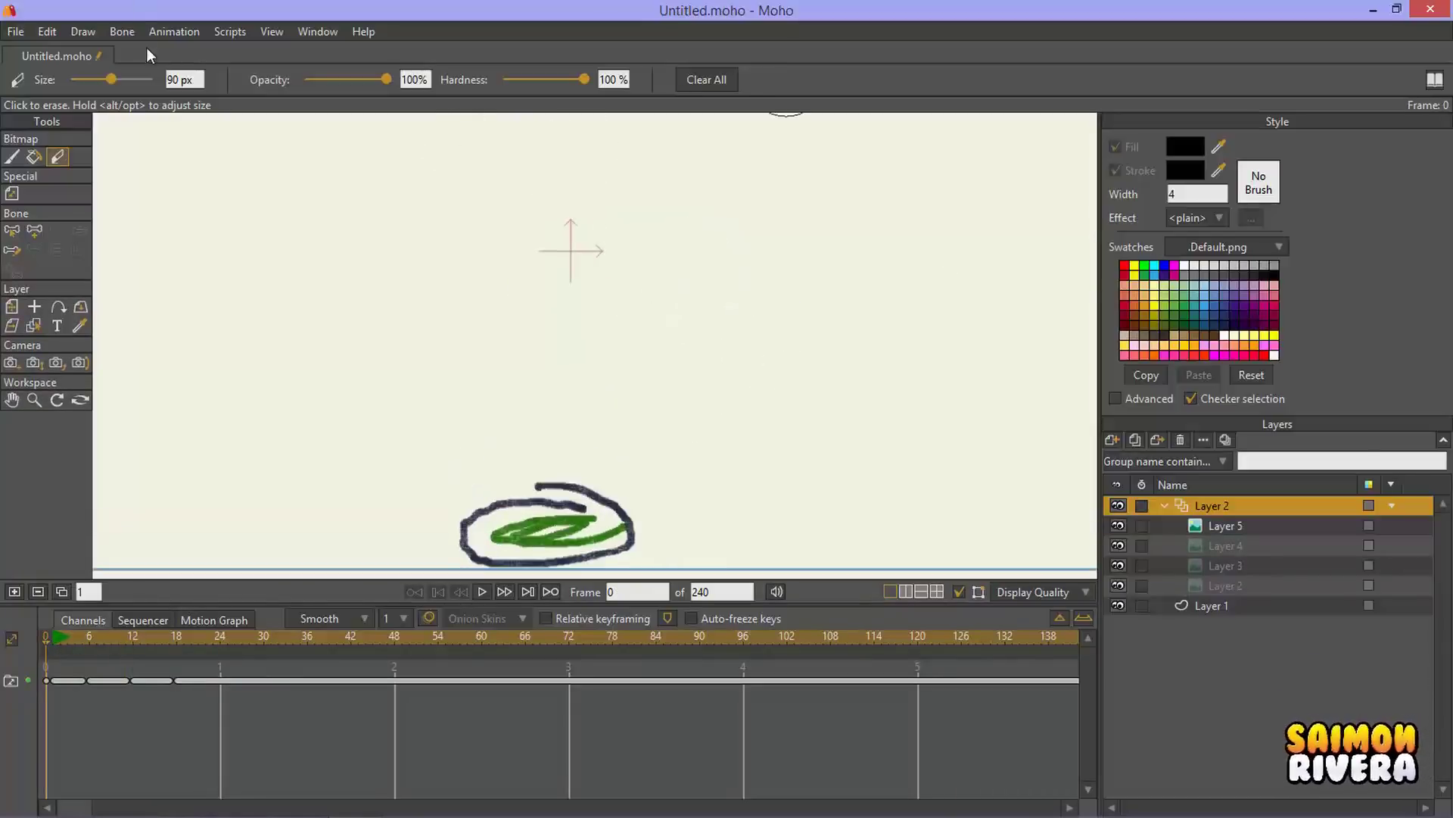
pyautogui.click(267, 33)
pyautogui.moveTo(309, 32)
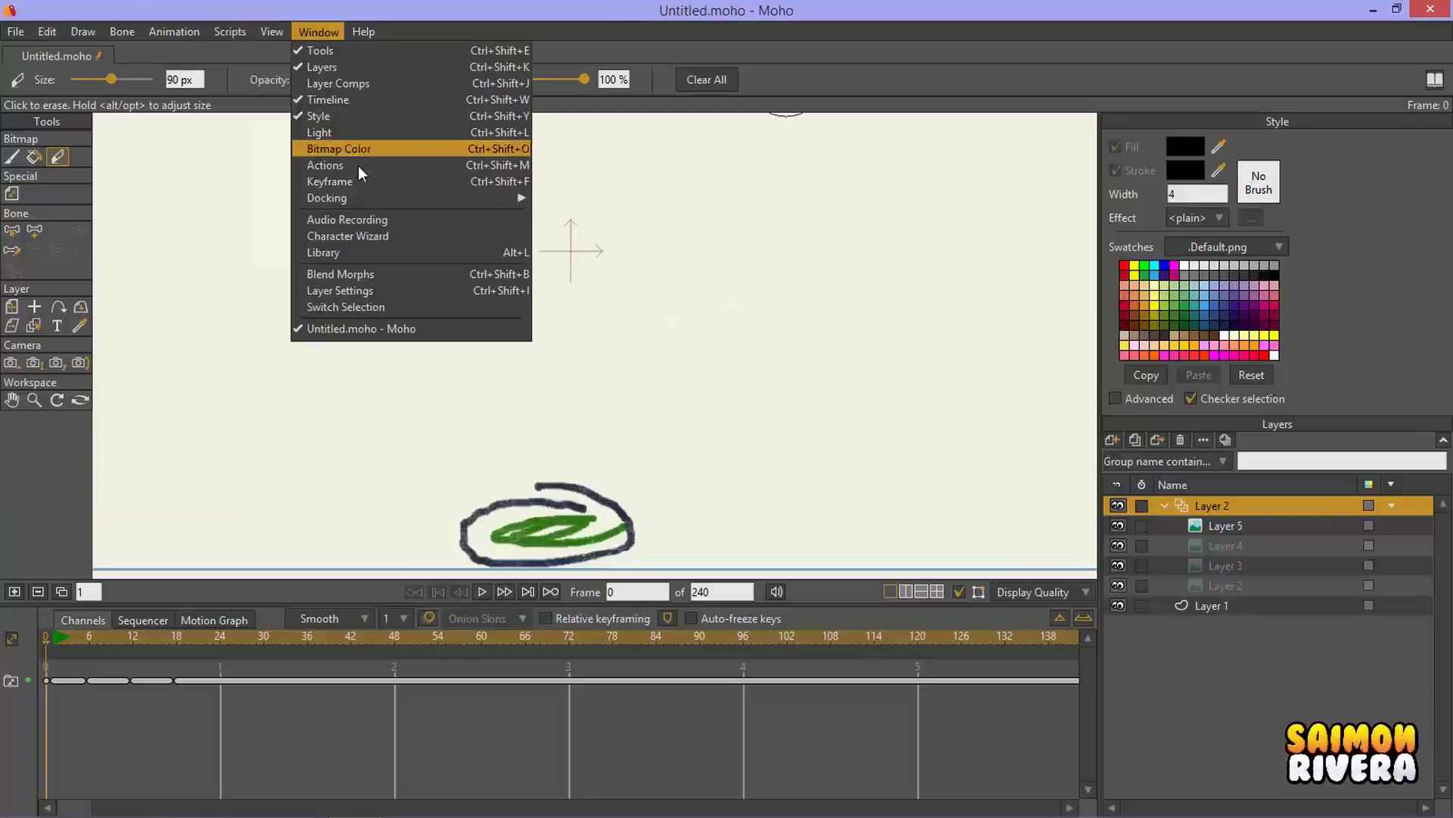
pyautogui.click(374, 148)
pyautogui.moveTo(91, 11); pyautogui.dragTo(828, 173)
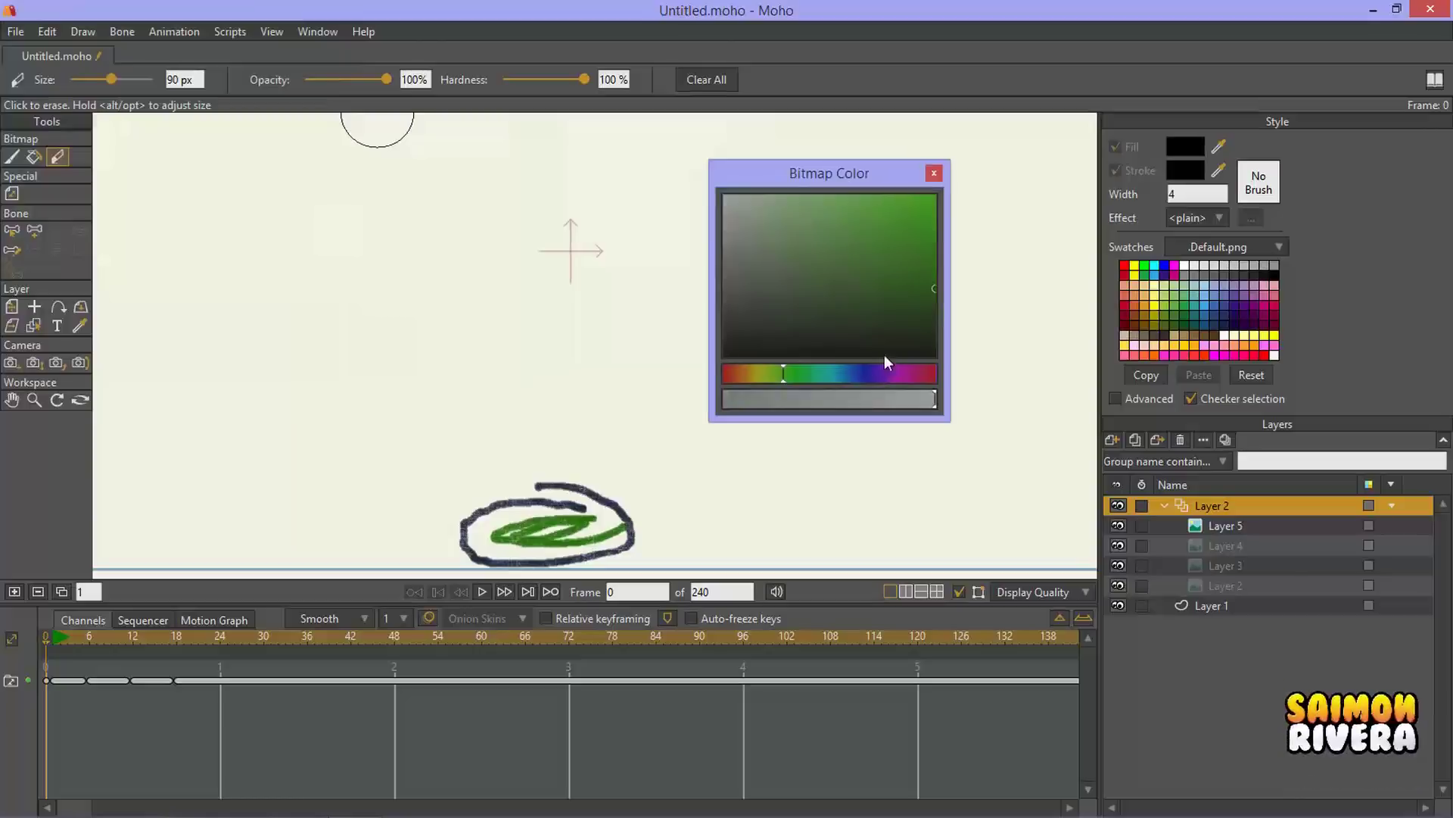
pyautogui.click(935, 176)
# Step: Clear the entire frame 0 drawing with the Eraser's Clear All option, undo the clearing, and check the drawing at frame 9
pyautogui.click(704, 79)
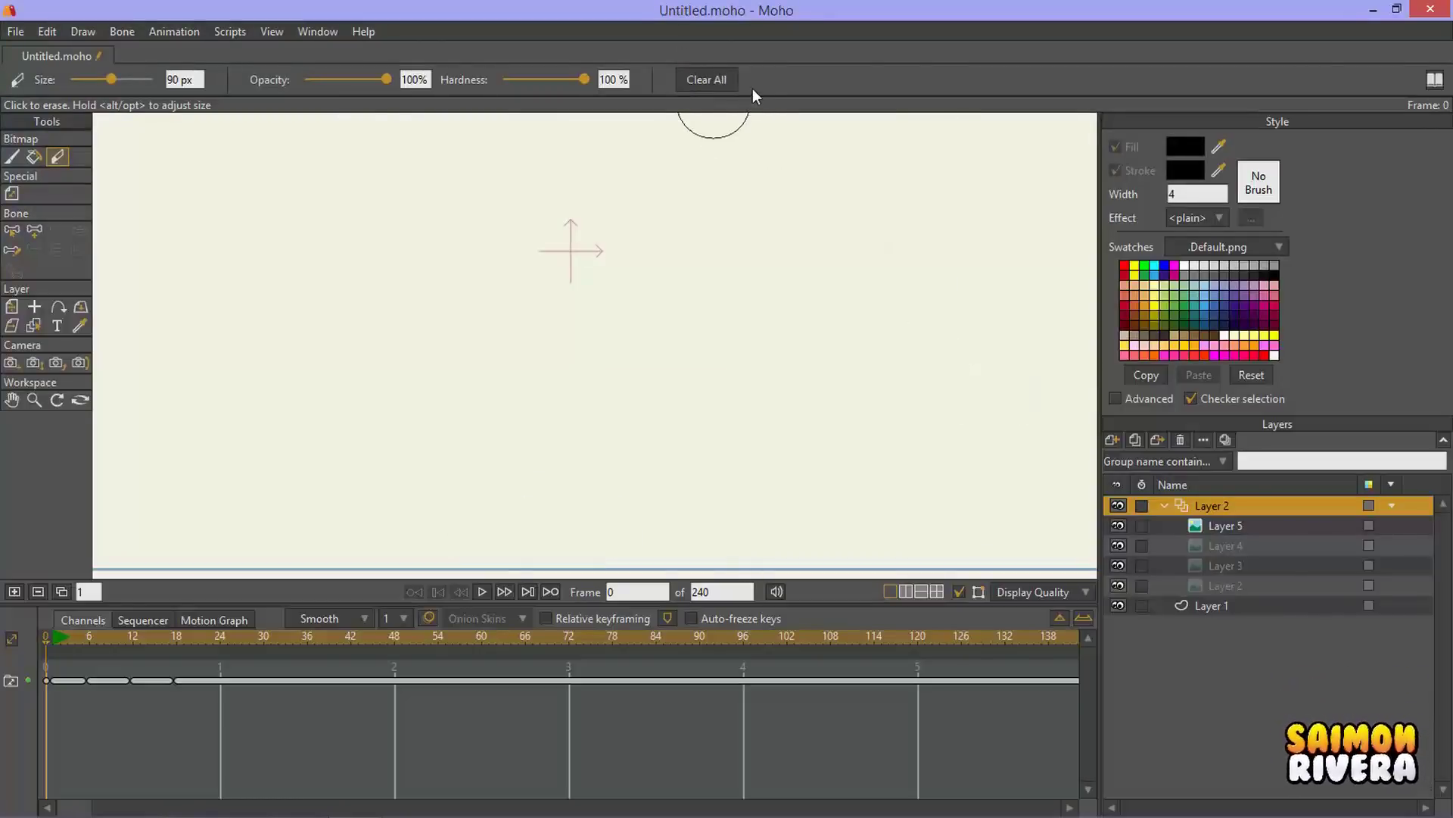
pyautogui.hotkey('ctrl', 'z')
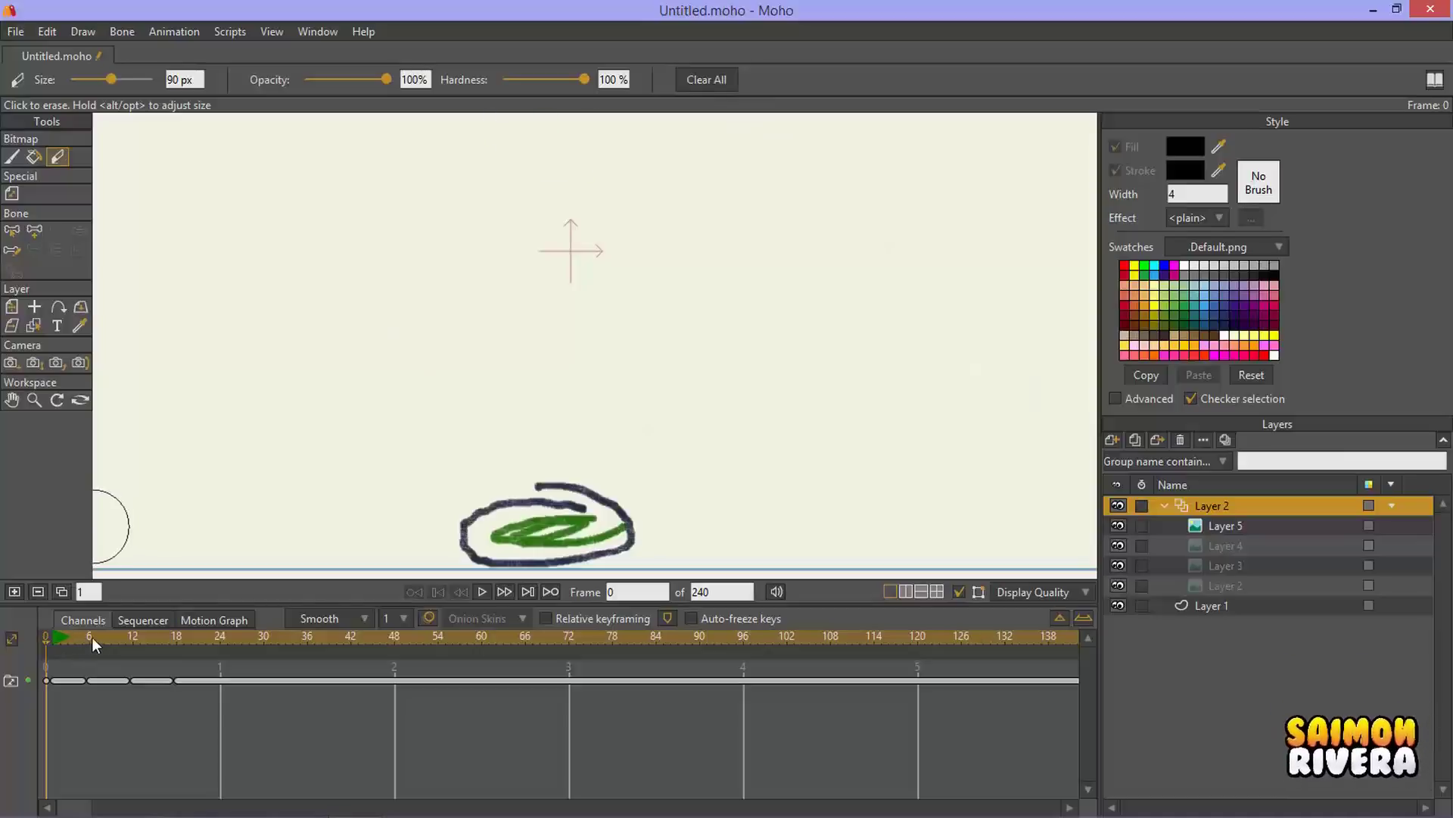
pyautogui.moveTo(92, 642)
pyautogui.mouseDown()
pyautogui.moveTo(154, 642)
pyautogui.moveTo(111, 642)
pyautogui.mouseUp()
pyautogui.click(317, 30)
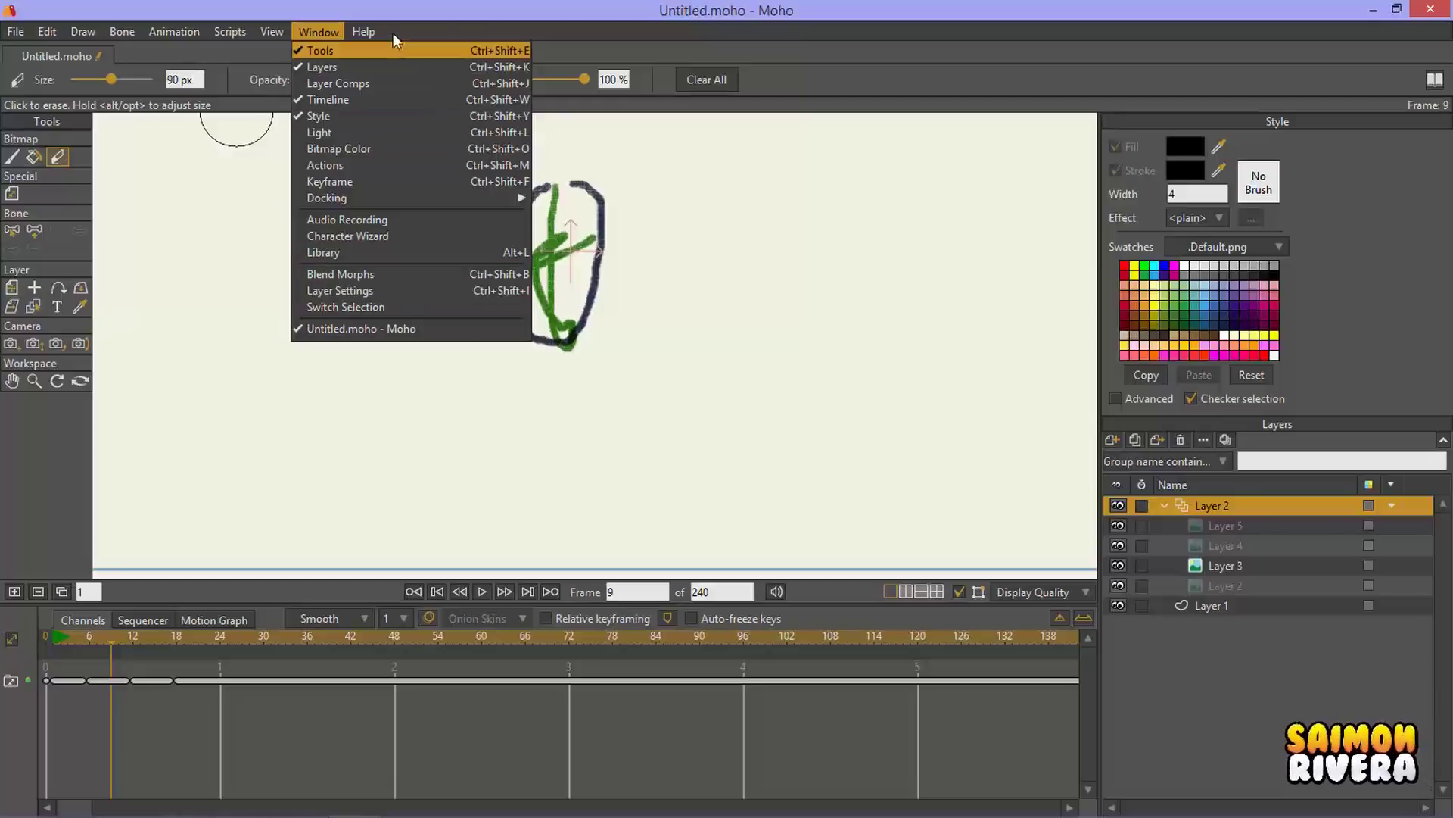
pyautogui.click(318, 31)
pyautogui.click(233, 32)
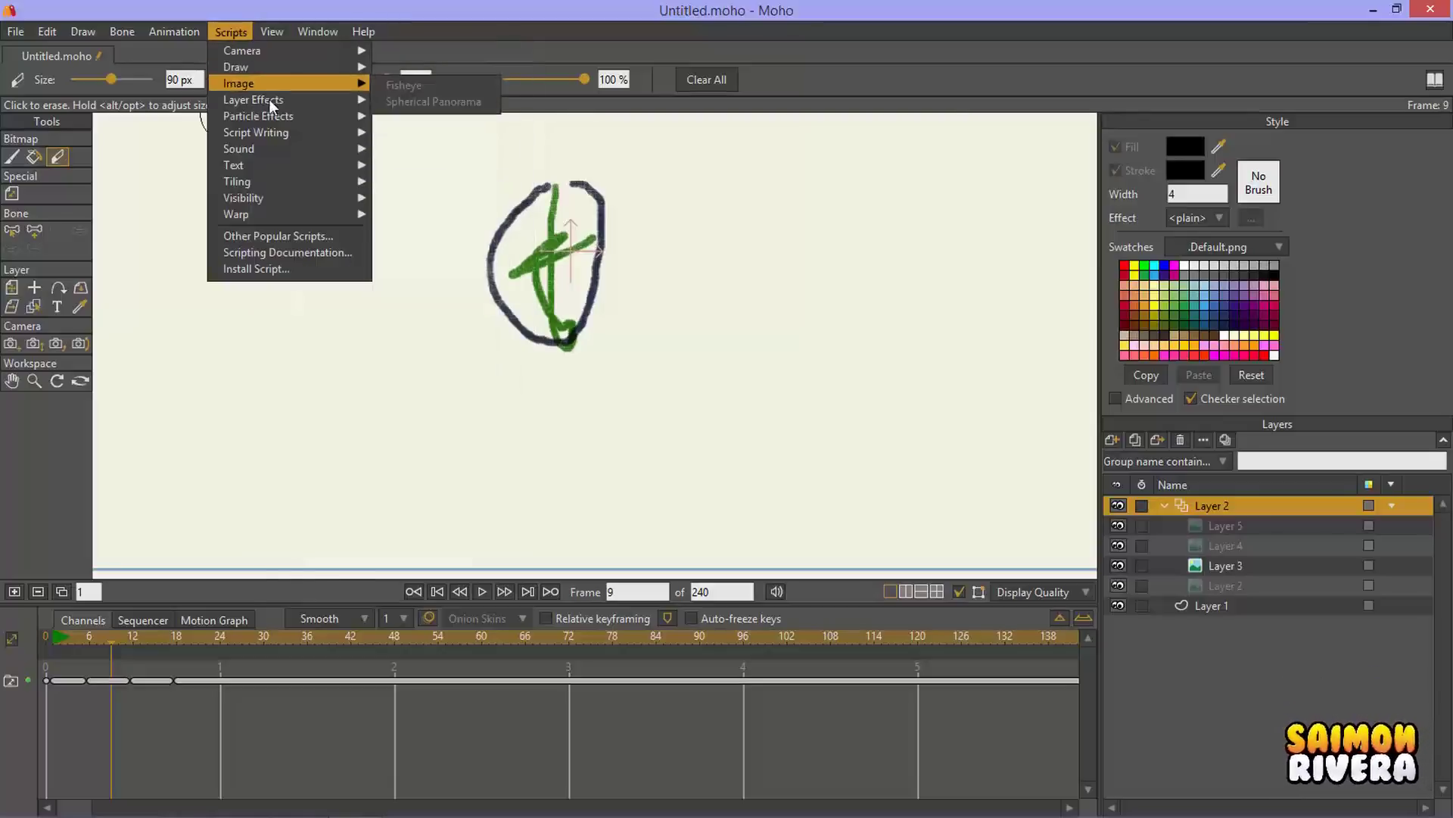
pyautogui.moveTo(279, 116)
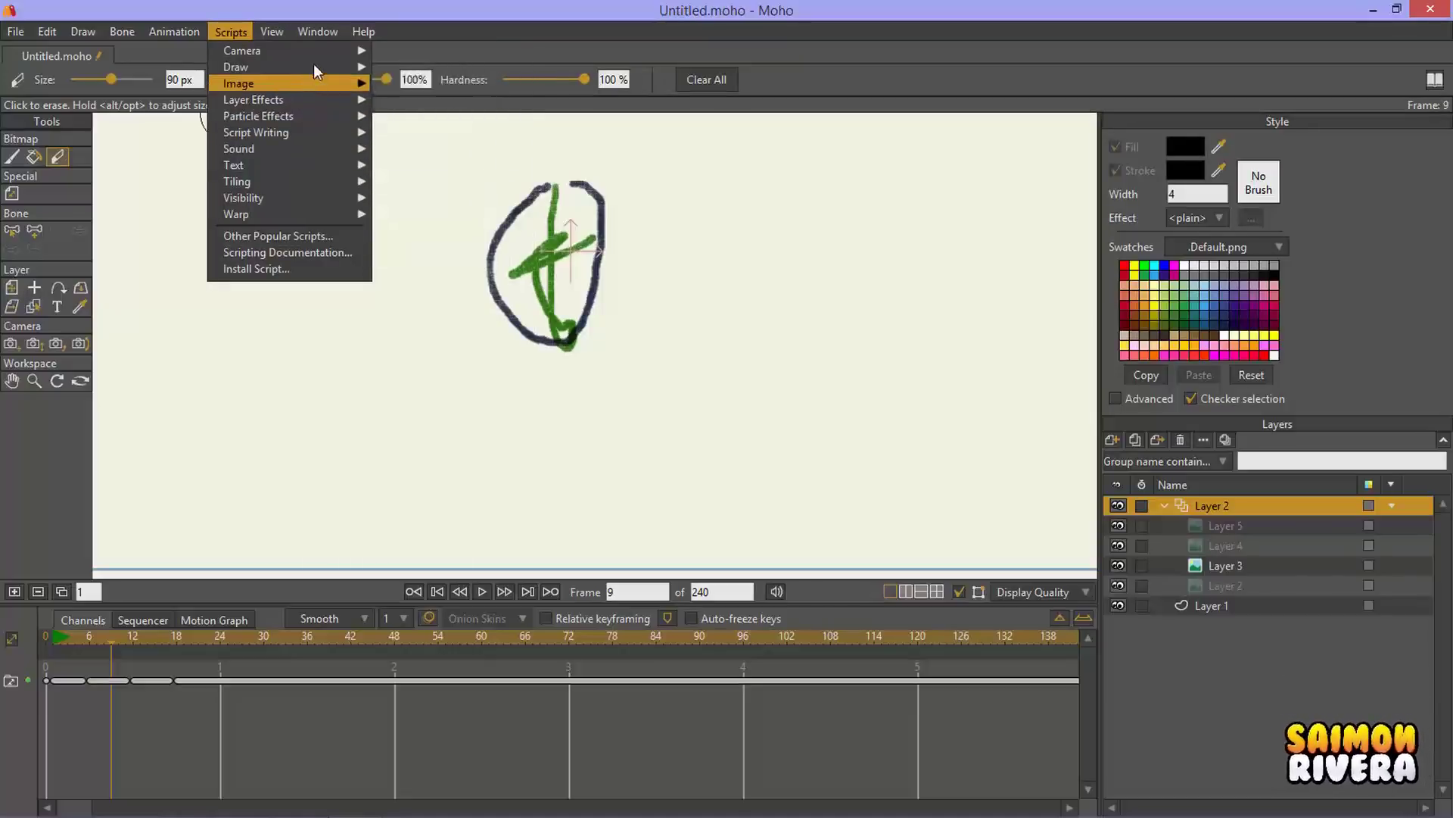
pyautogui.moveTo(314, 66)
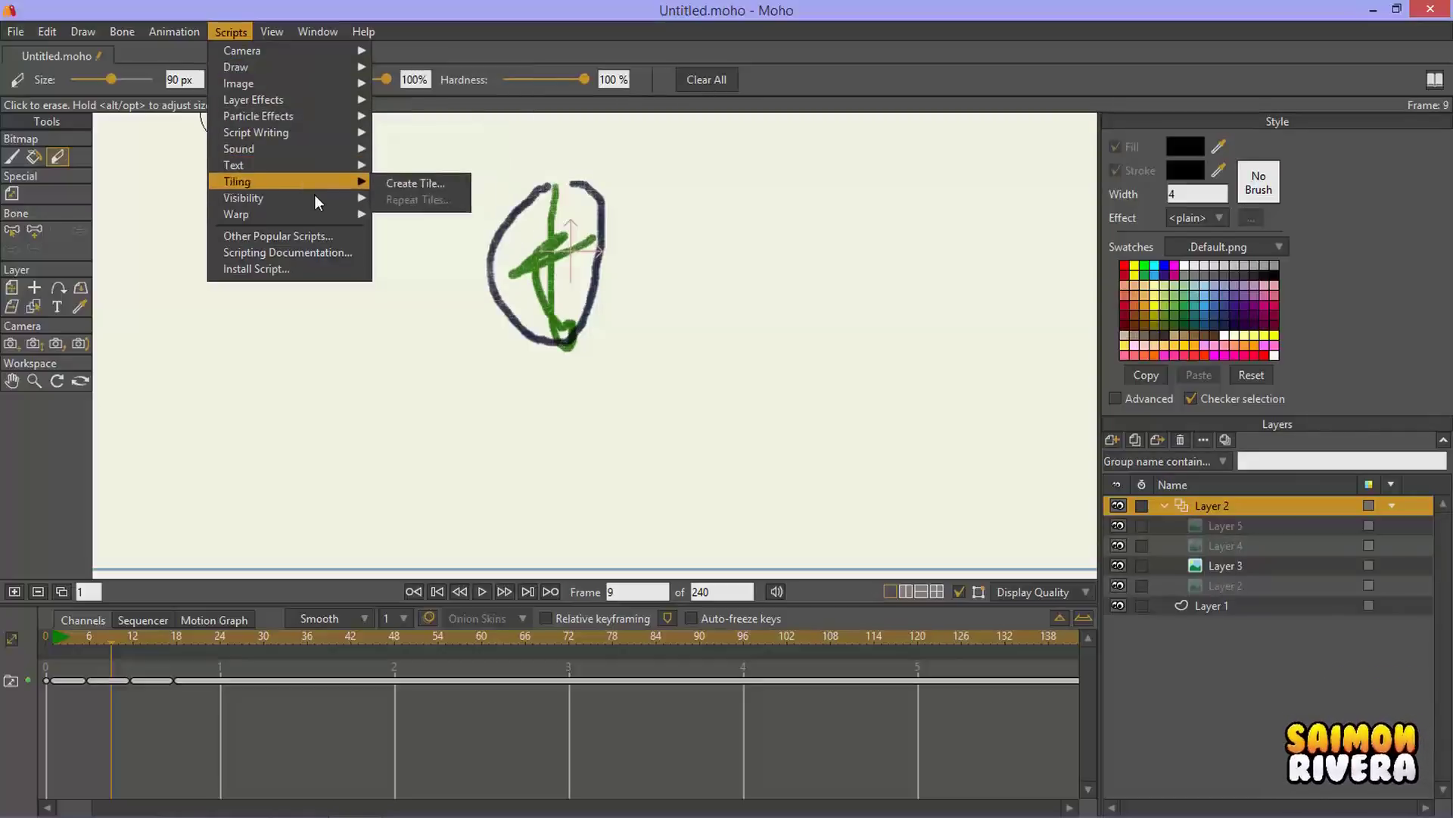
pyautogui.moveTo(314, 195)
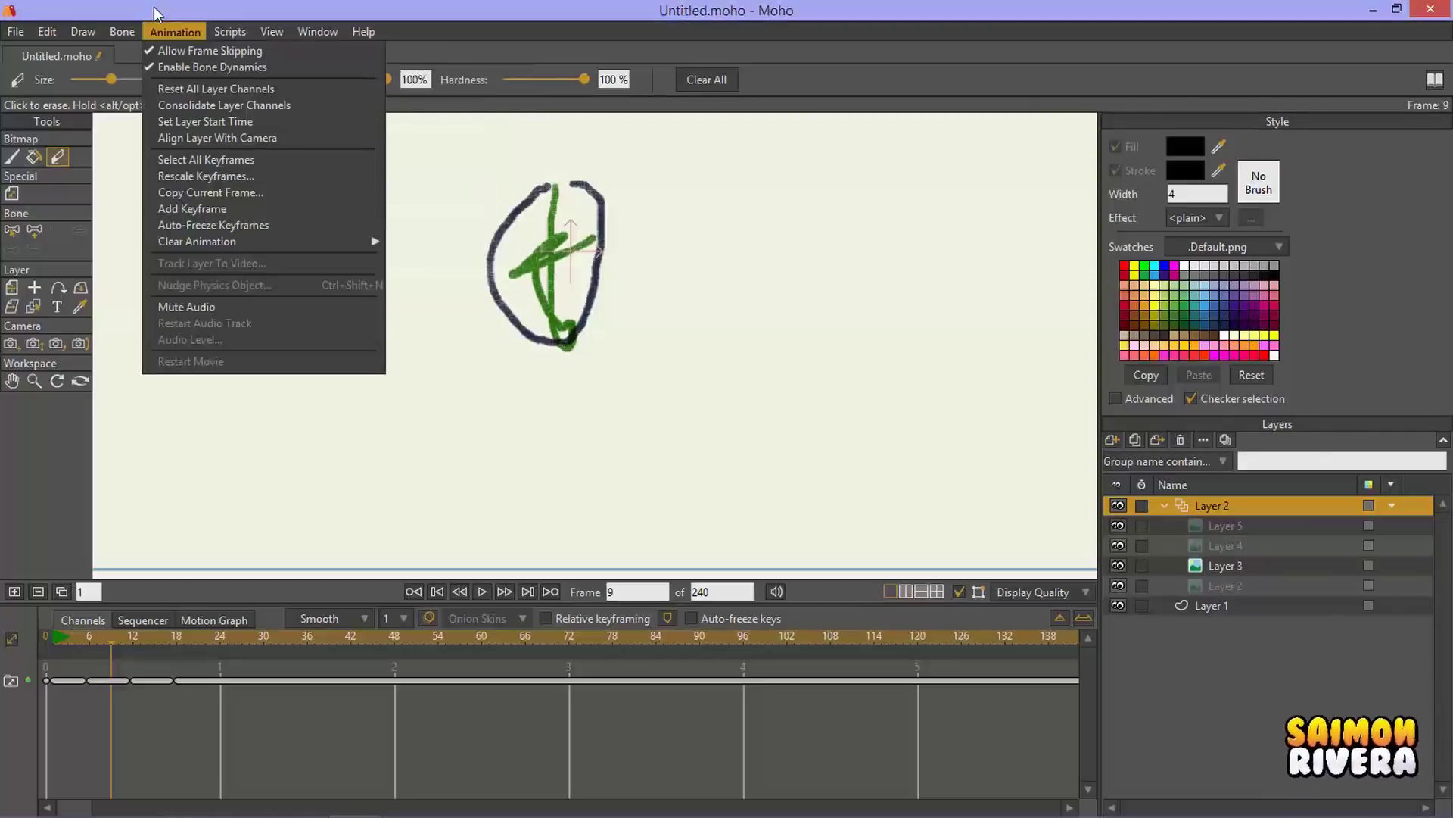
pyautogui.moveTo(129, 32)
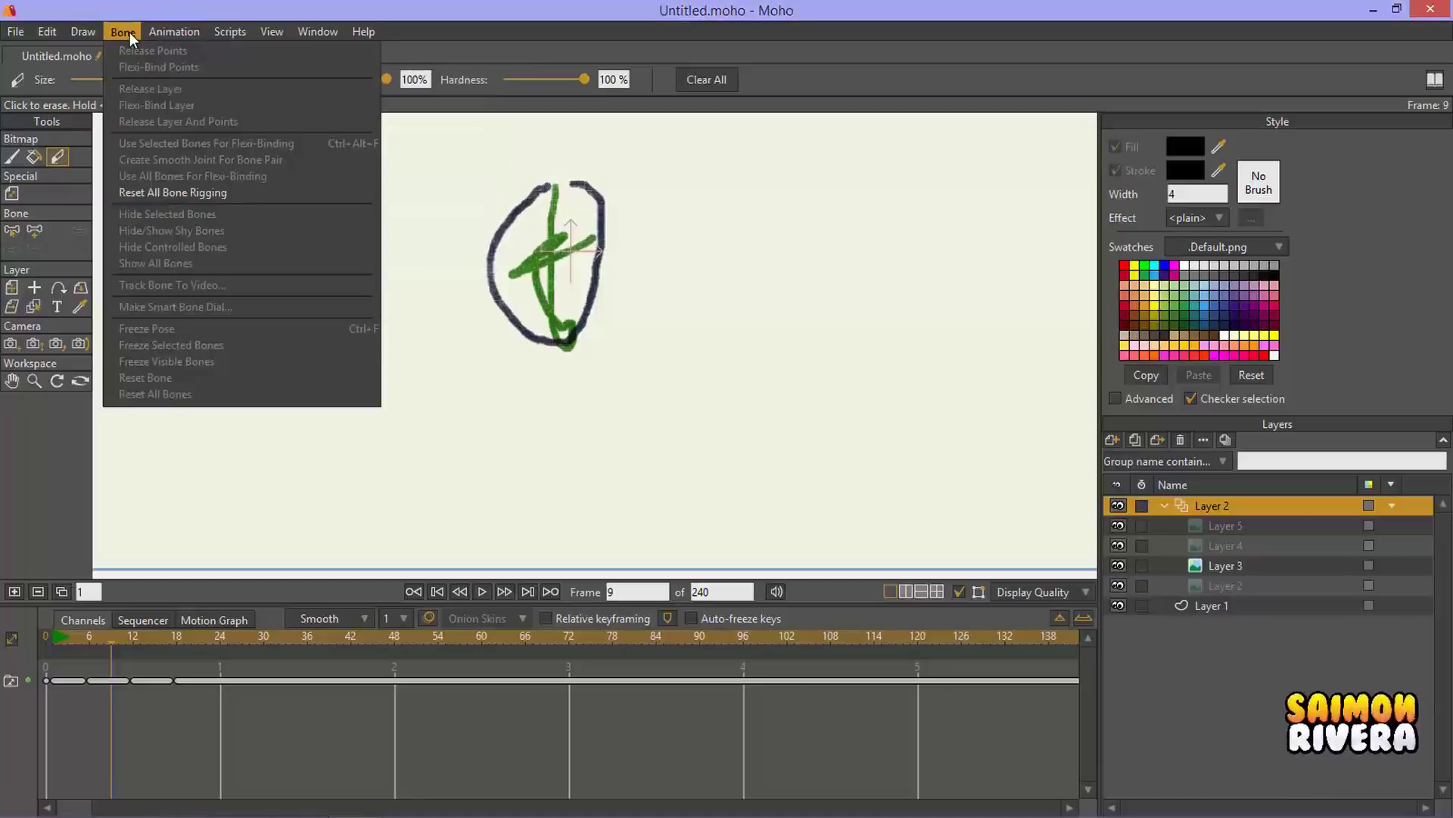
pyautogui.click(230, 32)
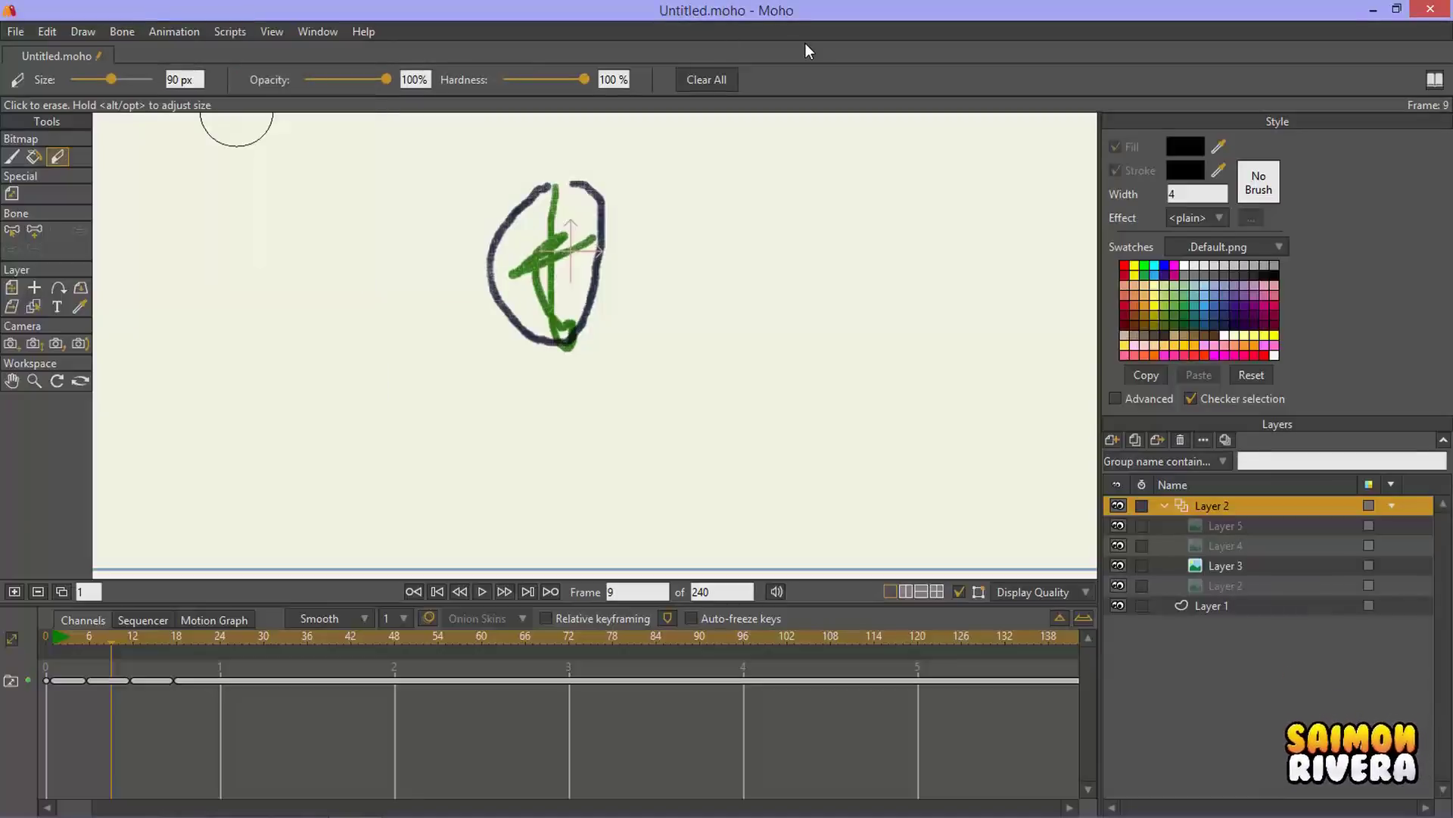
# Step: Return the timeline to frame 0 to show the flattened oval drawing on Layer 5
pyautogui.click(45, 638)
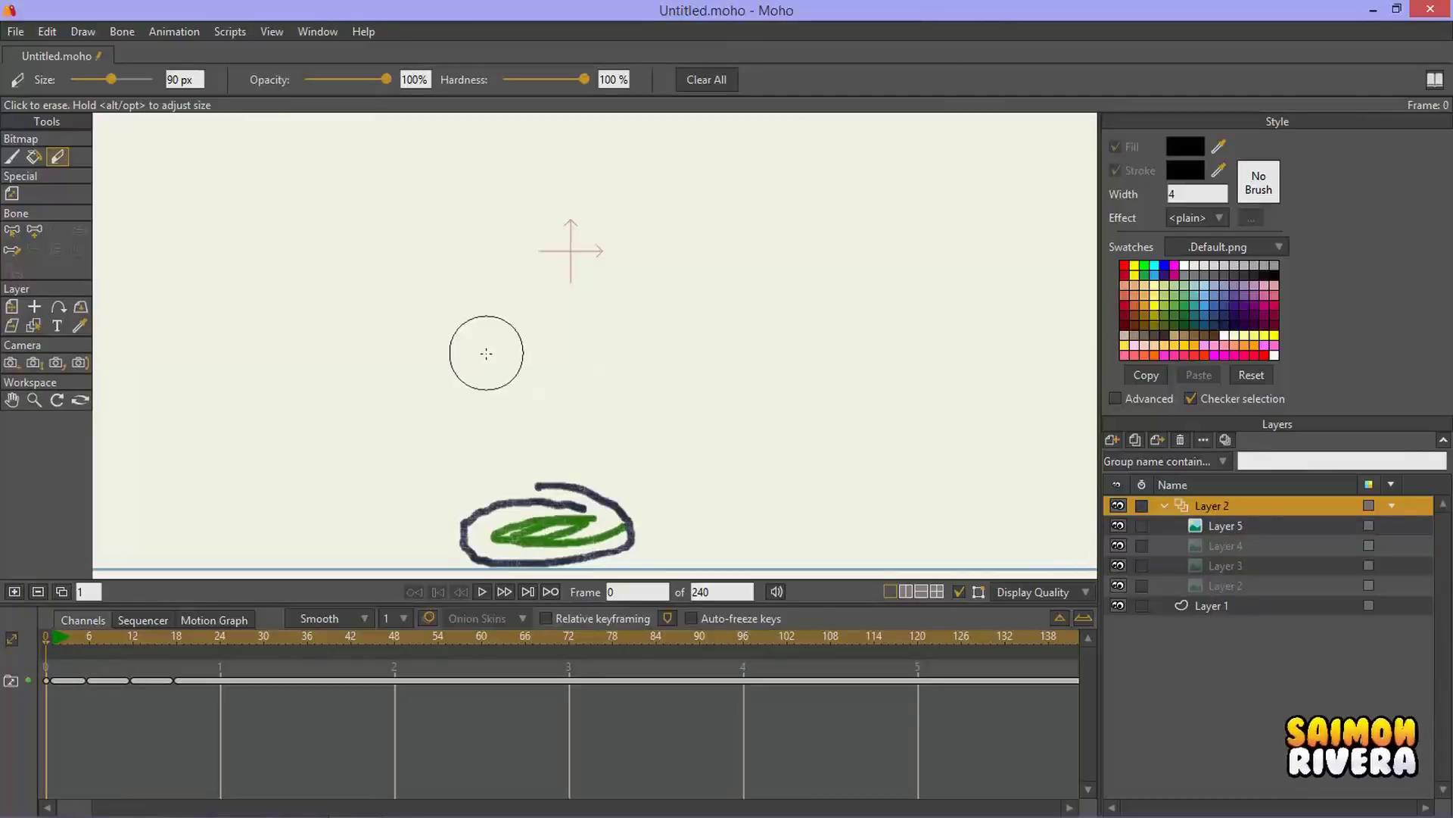
pyautogui.scroll(-5, 502, 357)
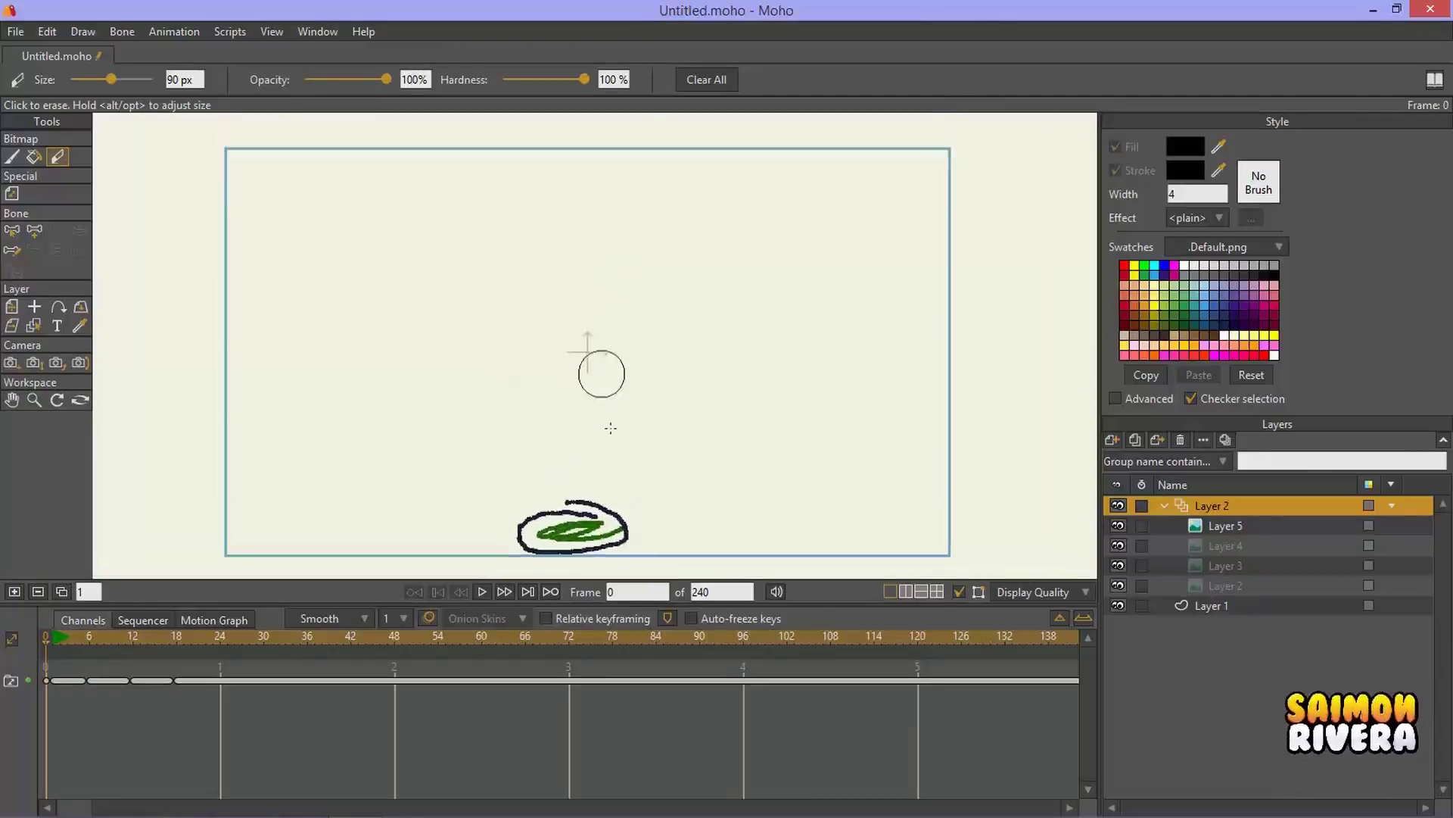
pyautogui.scroll(2, 606, 363)
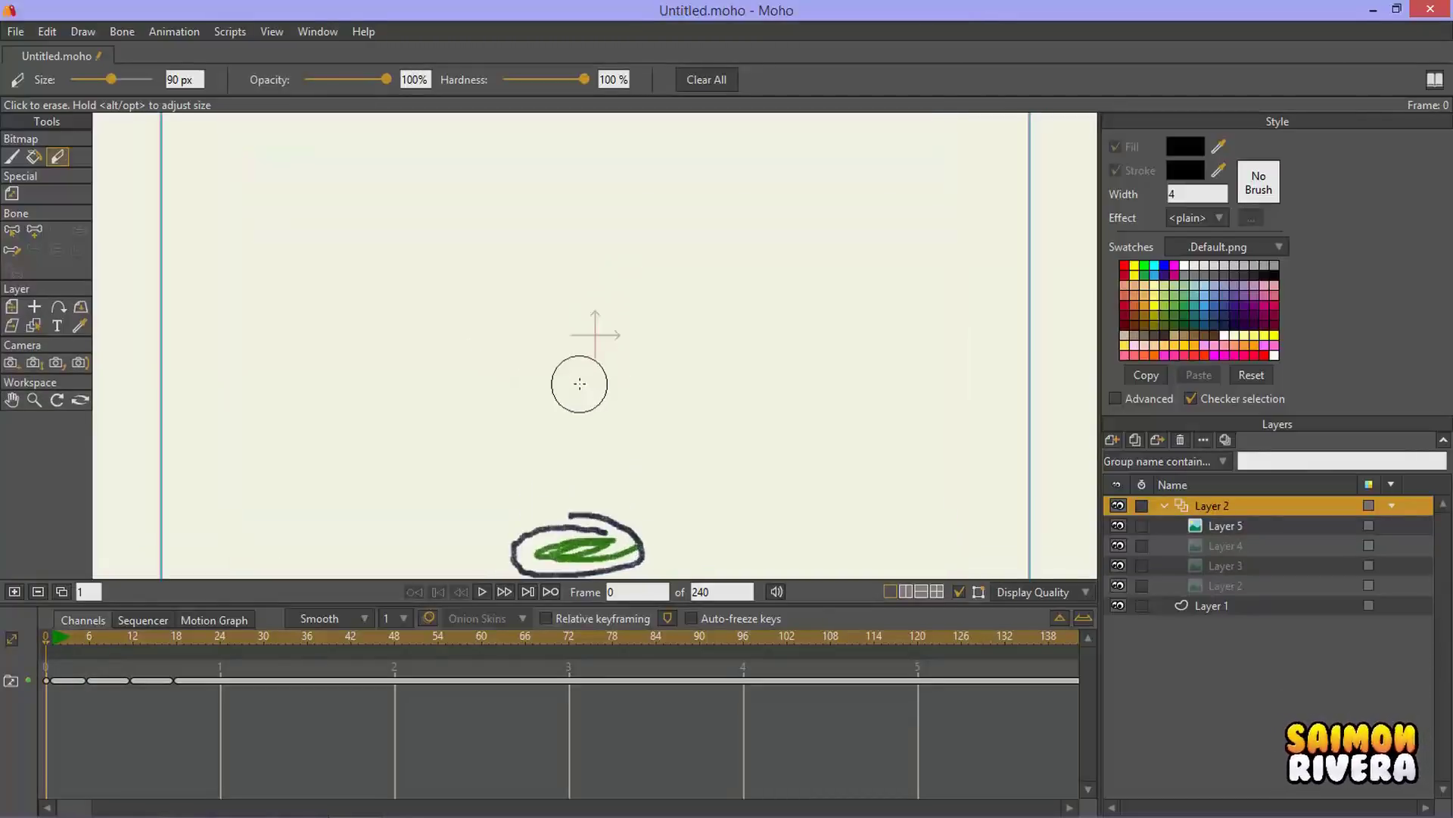
pyautogui.moveTo(607, 358); pyautogui.dragTo(607, 386)
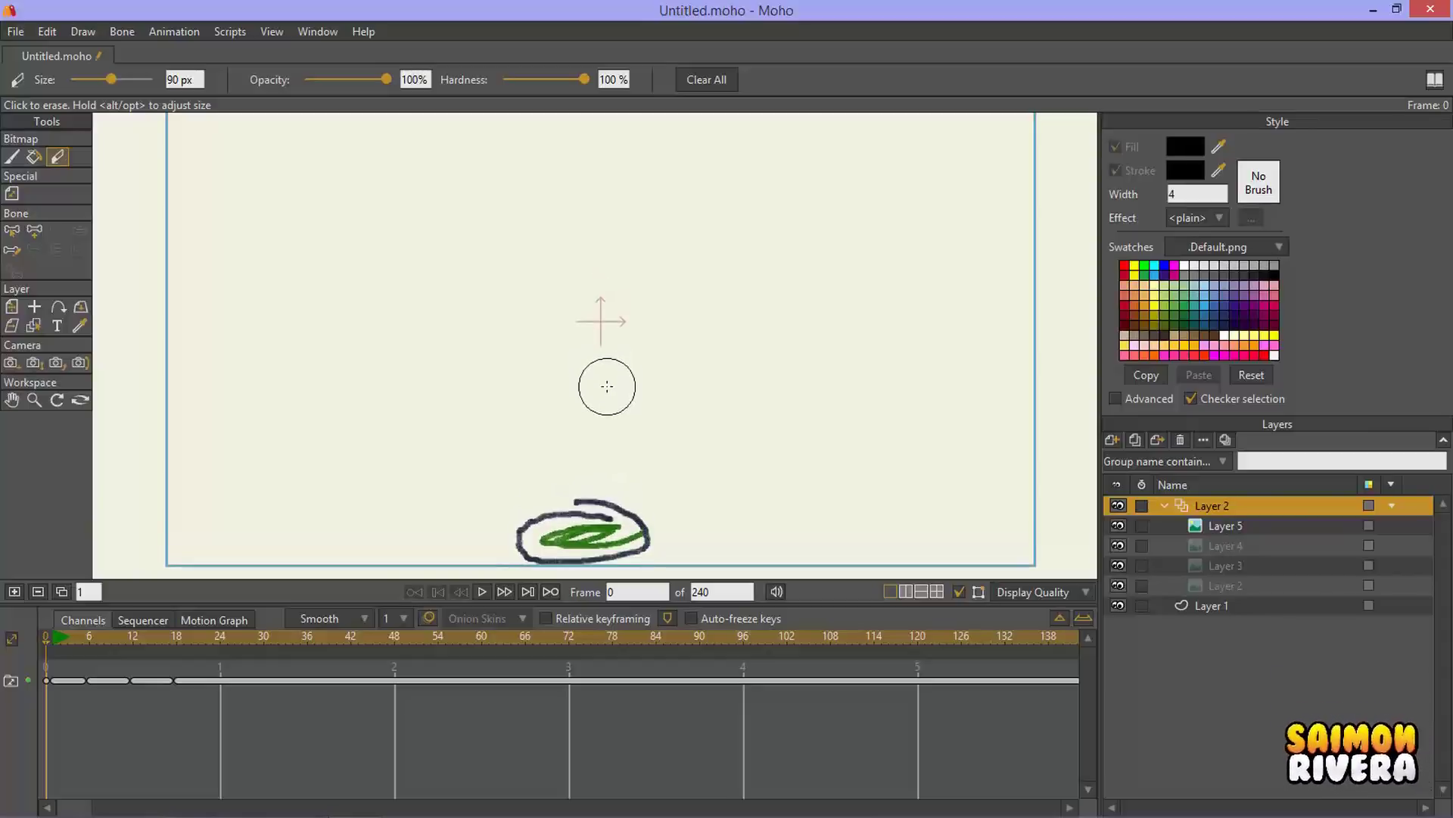
# Step: Open the library, check the open document assets, and browse the library assets to the Animated folder inside Scenes
pyautogui.click(1434, 79)
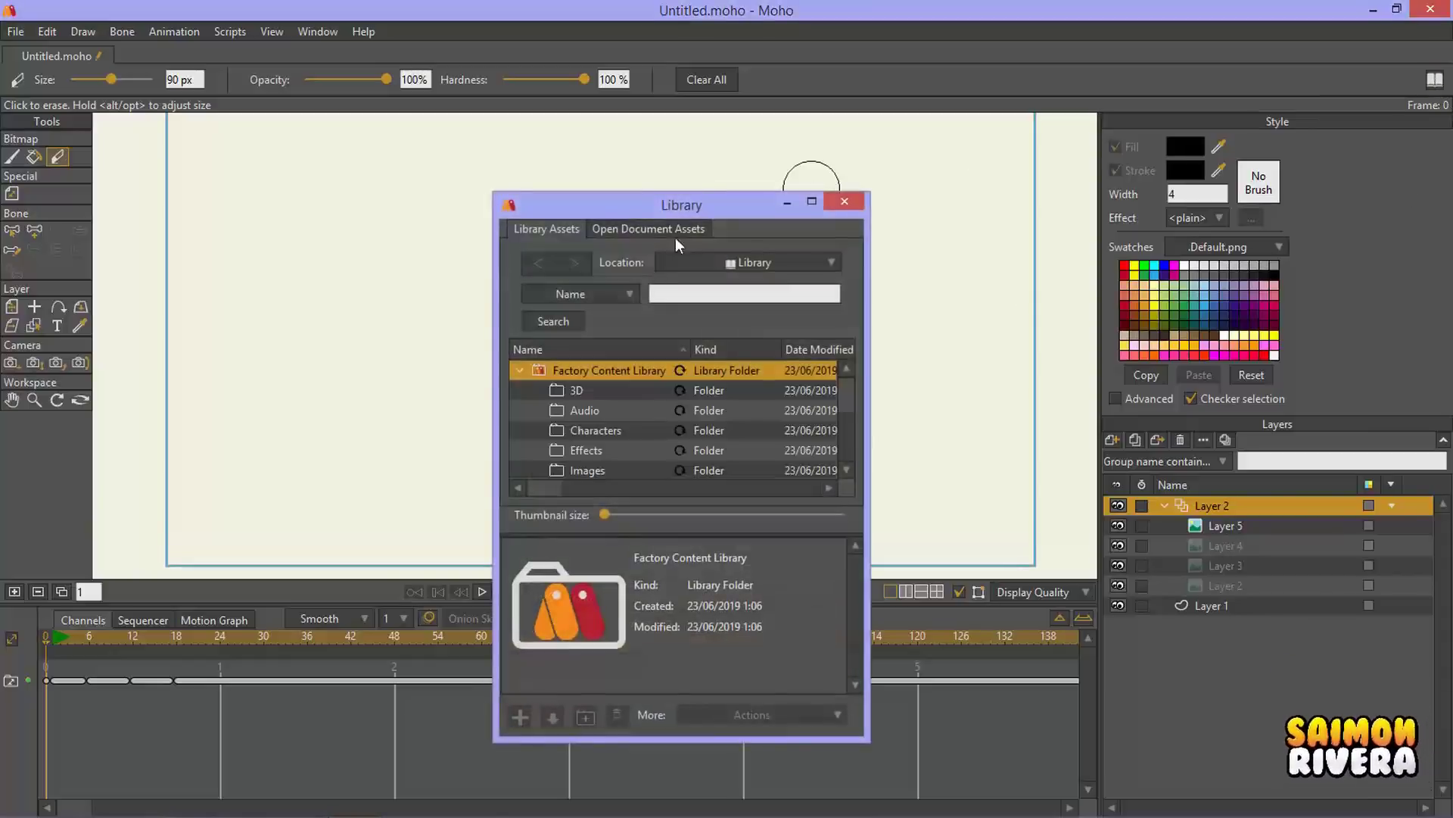
pyautogui.click(624, 229)
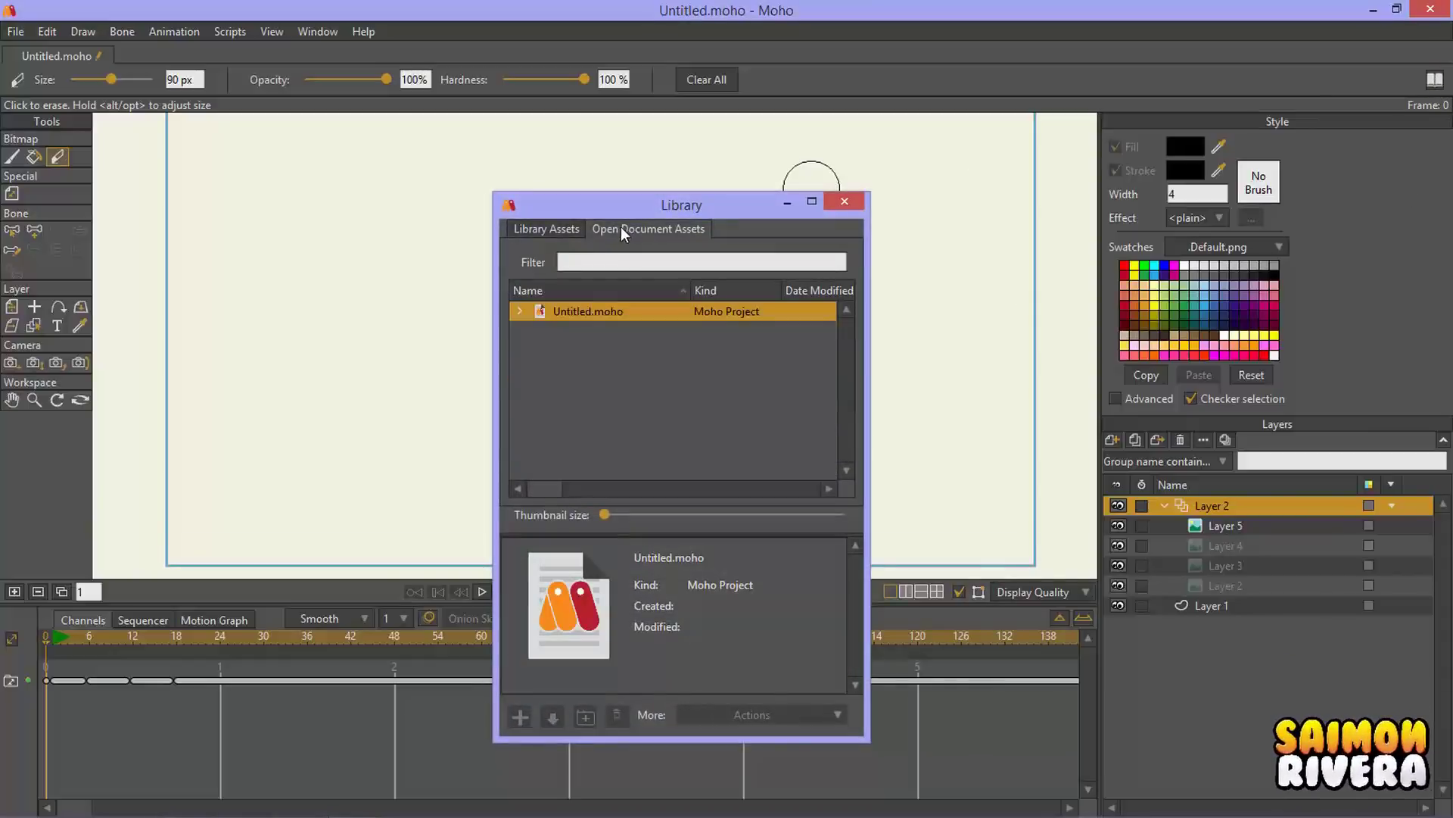
pyautogui.click(541, 229)
pyautogui.scroll(-6, 690, 392)
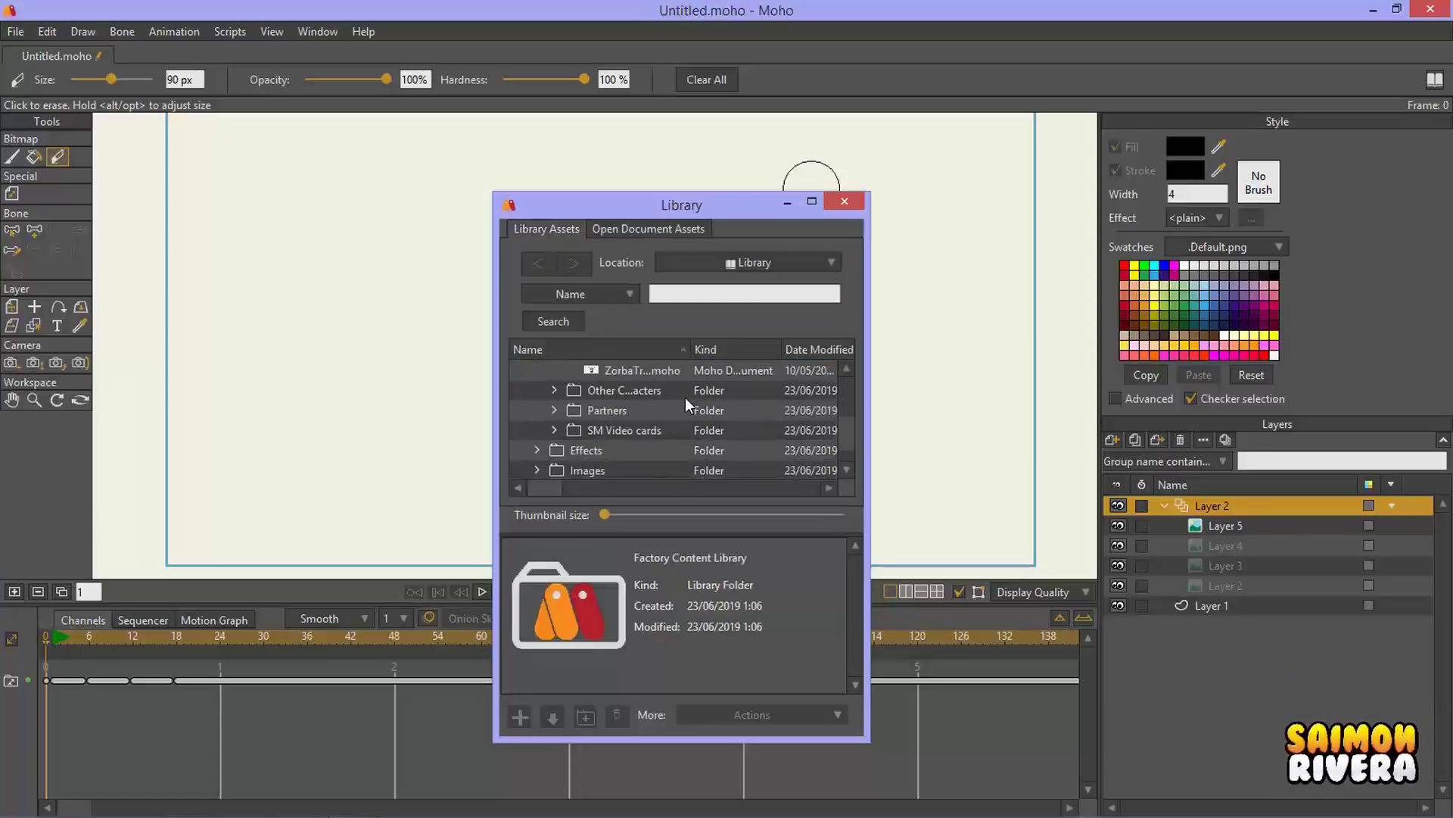
pyautogui.scroll(-2, 685, 397)
pyautogui.click(537, 429)
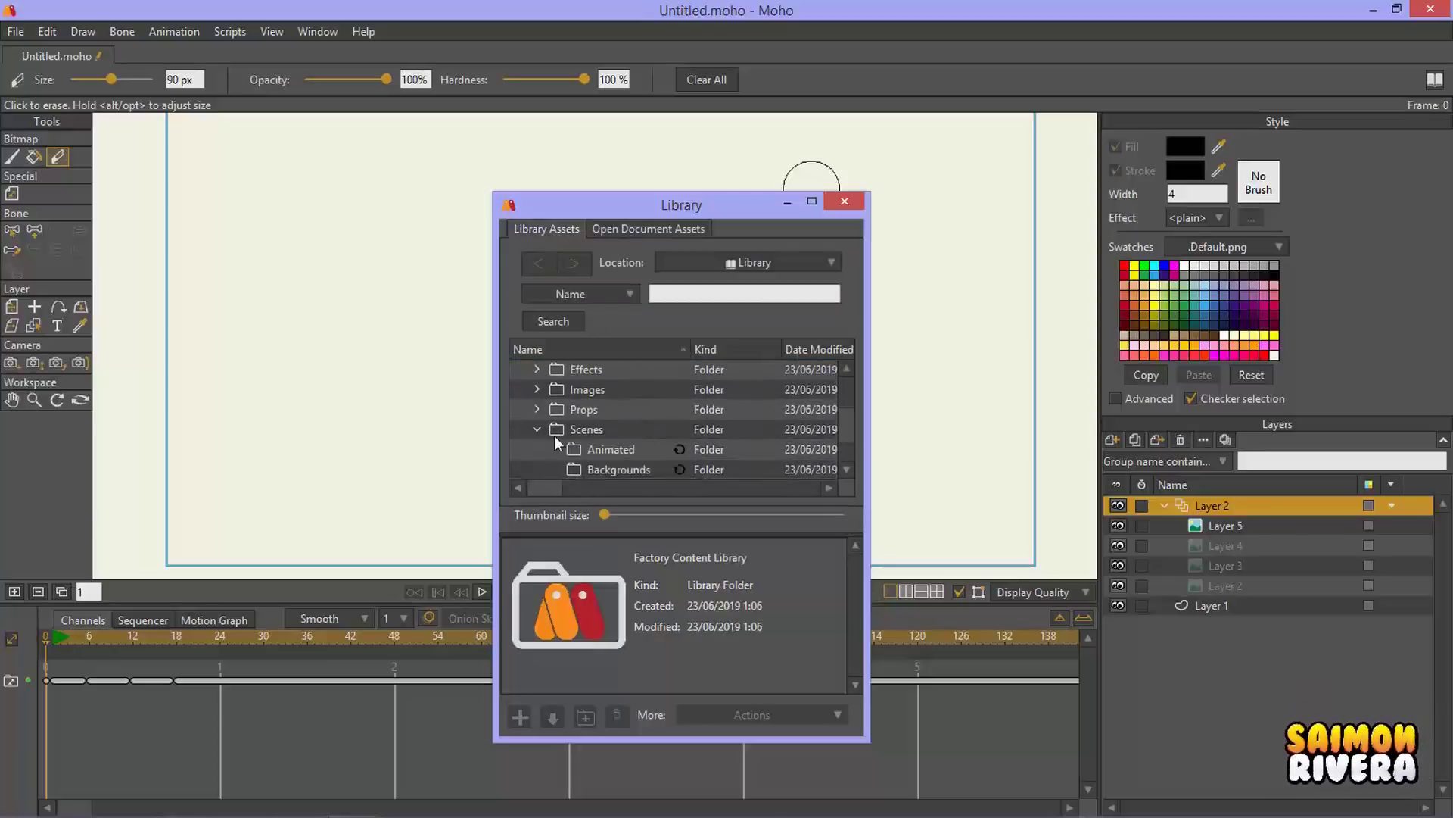
pyautogui.click(554, 449)
pyautogui.scroll(-2, 602, 424)
# Step: Preview the animated scene files, including AS11 Post Roll, LennyDance and ThatsAll, and close the library
pyautogui.click(617, 394)
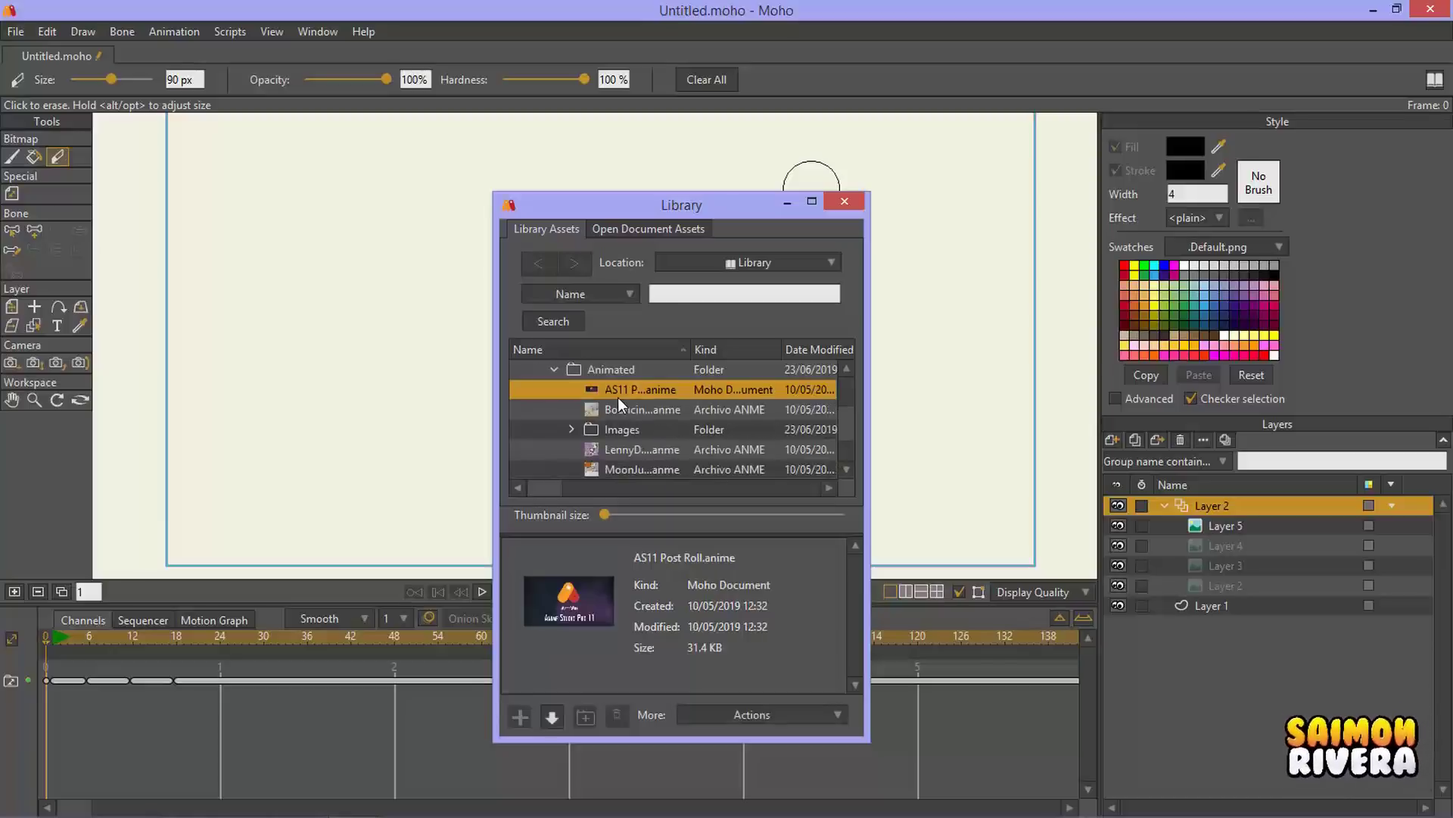
pyautogui.click(619, 409)
pyautogui.click(622, 393)
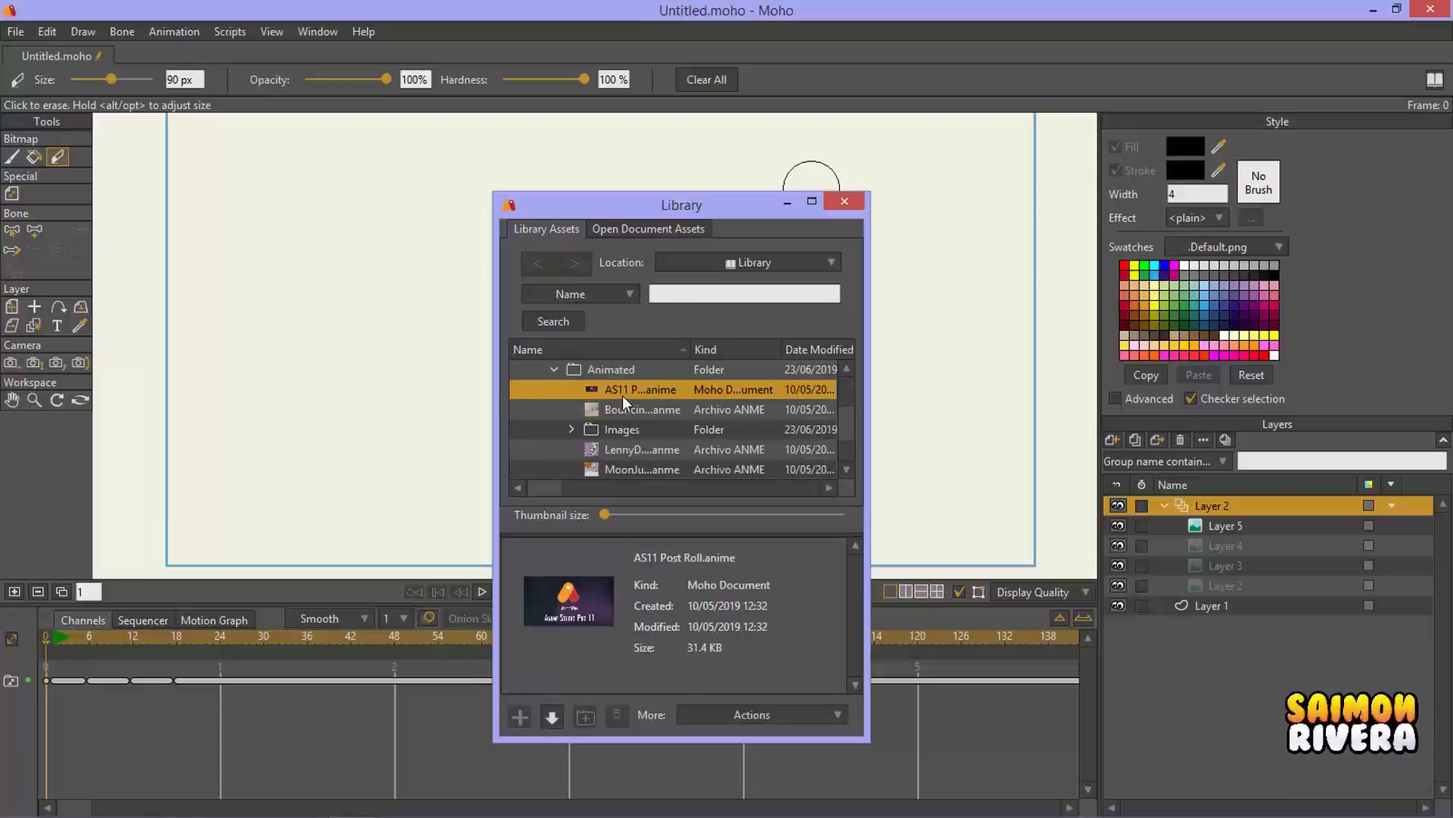
pyautogui.click(628, 432)
pyautogui.click(633, 451)
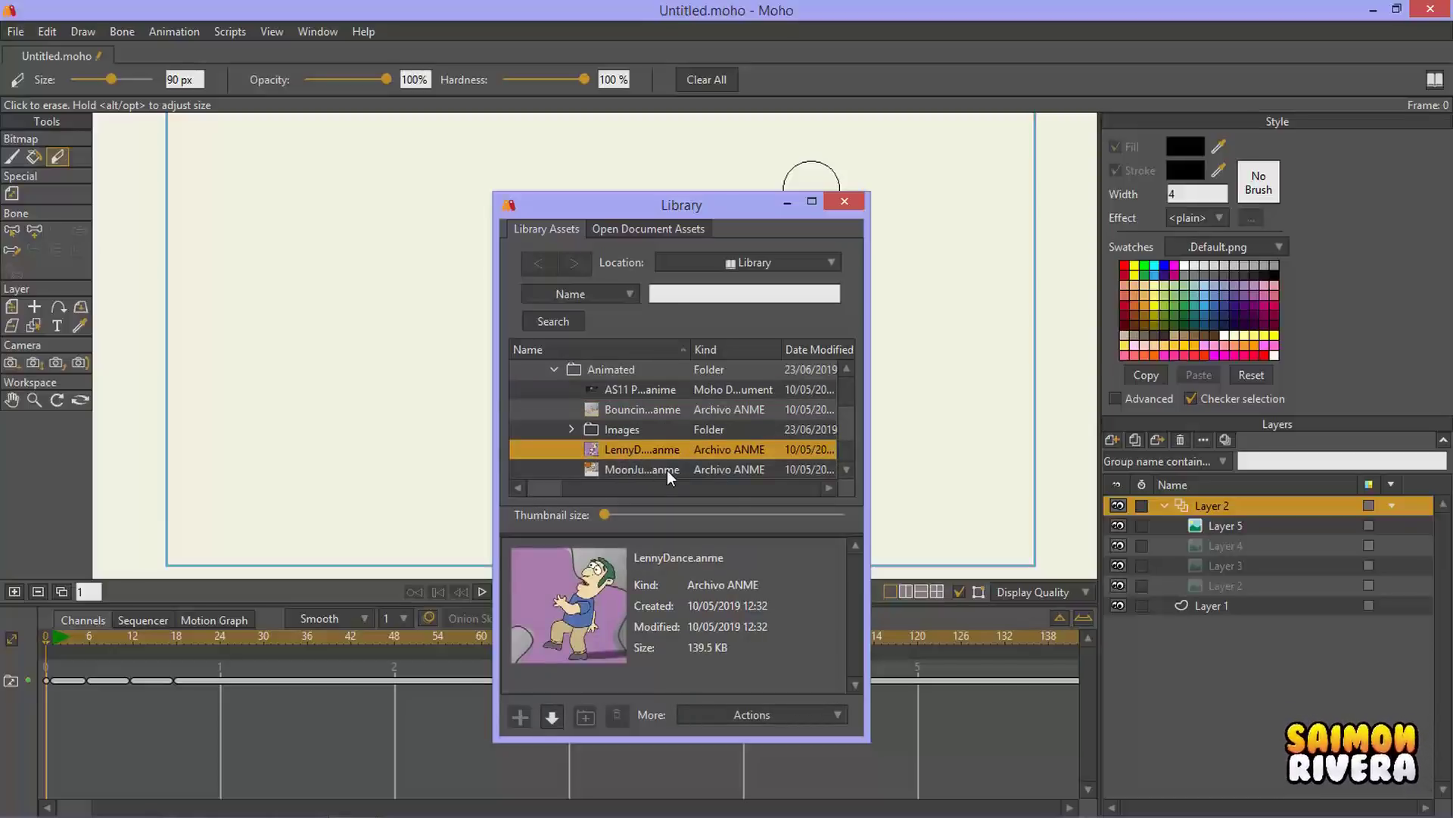
pyautogui.click(666, 470)
pyautogui.scroll(-2, 670, 441)
pyautogui.click(657, 428)
pyautogui.click(653, 412)
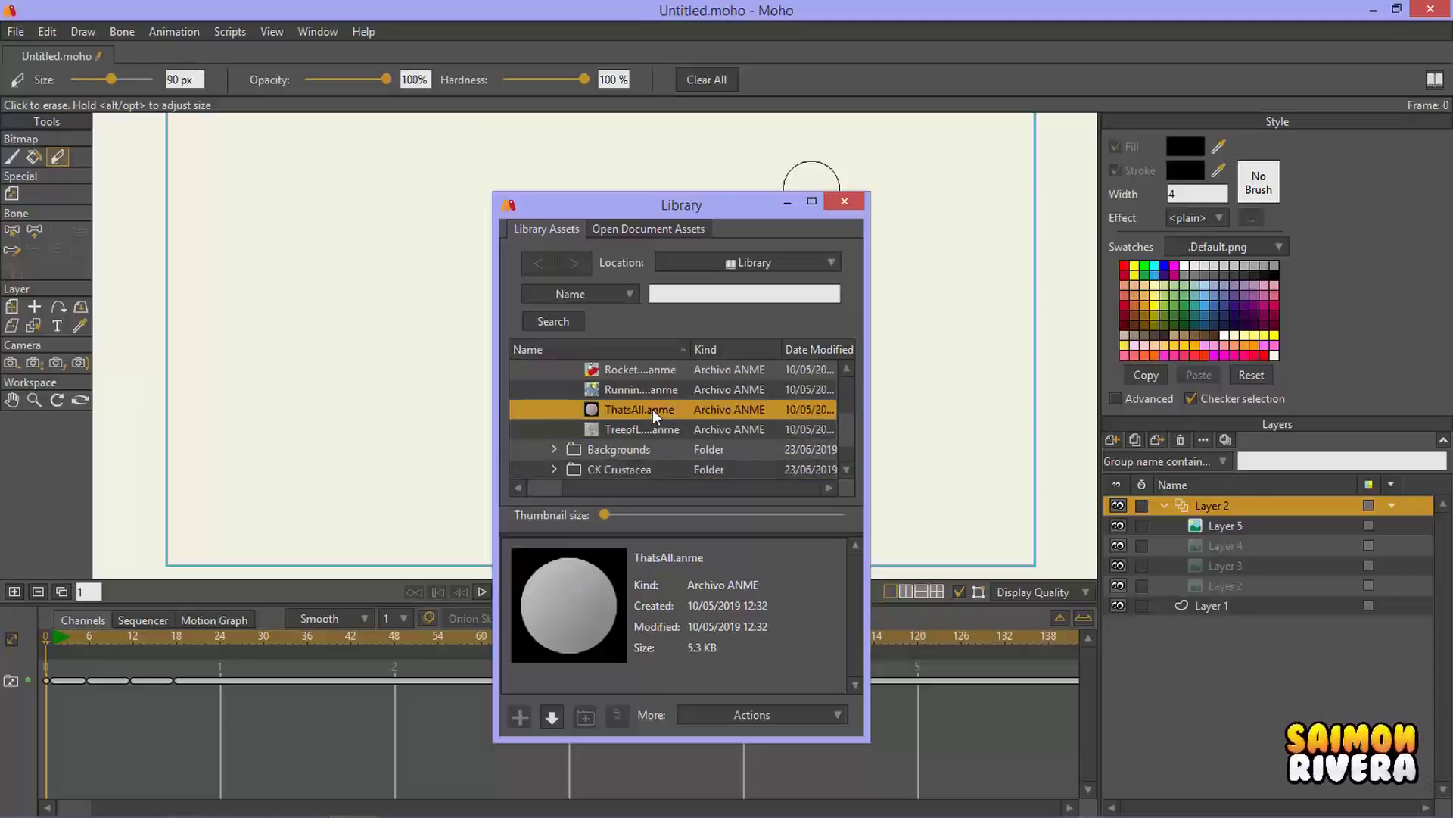
pyautogui.click(844, 202)
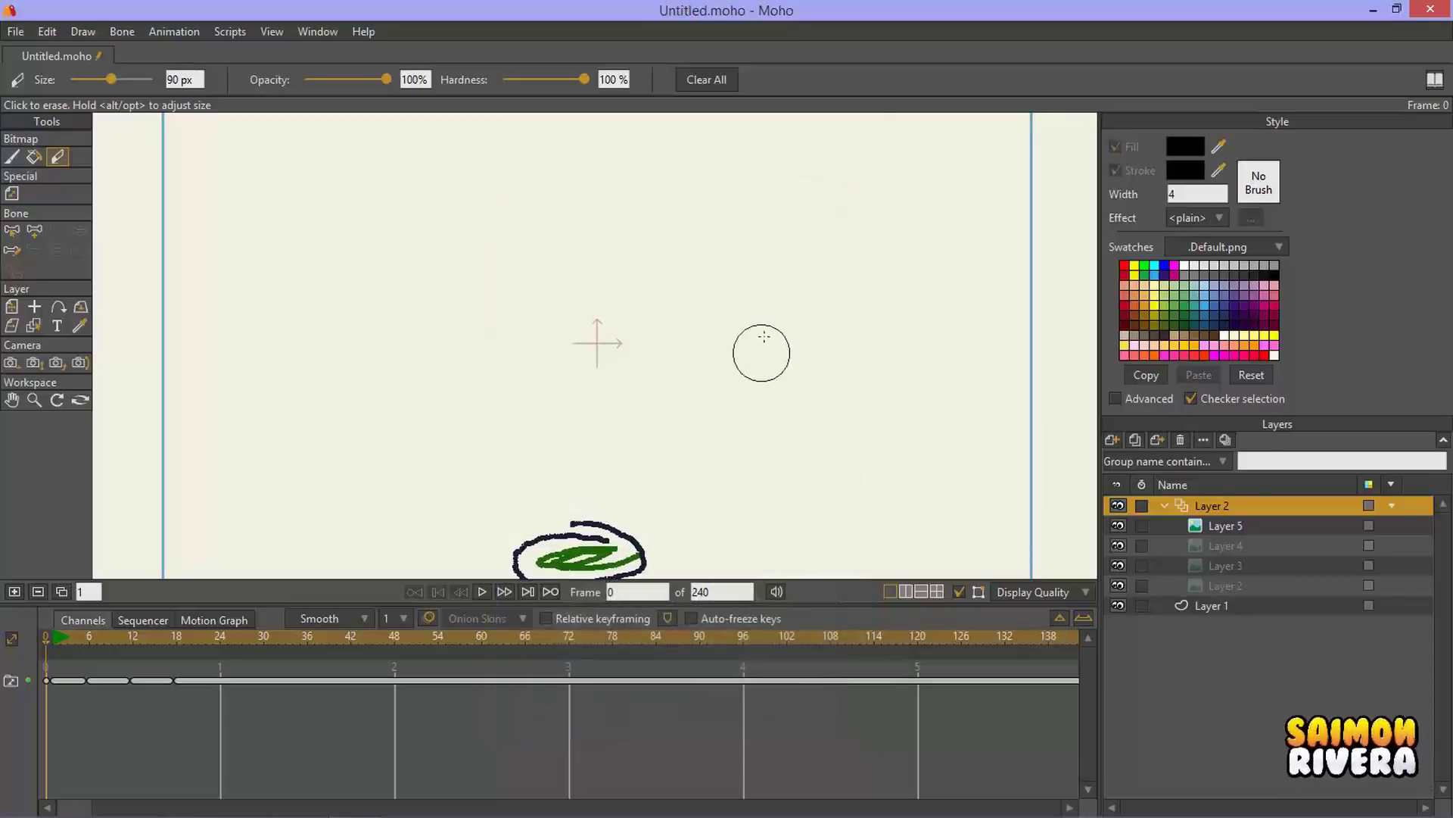
# Step: Paint a winding green stroke above the frame 0 oval with the 10 px bitmap Brush
pyautogui.click(12, 157)
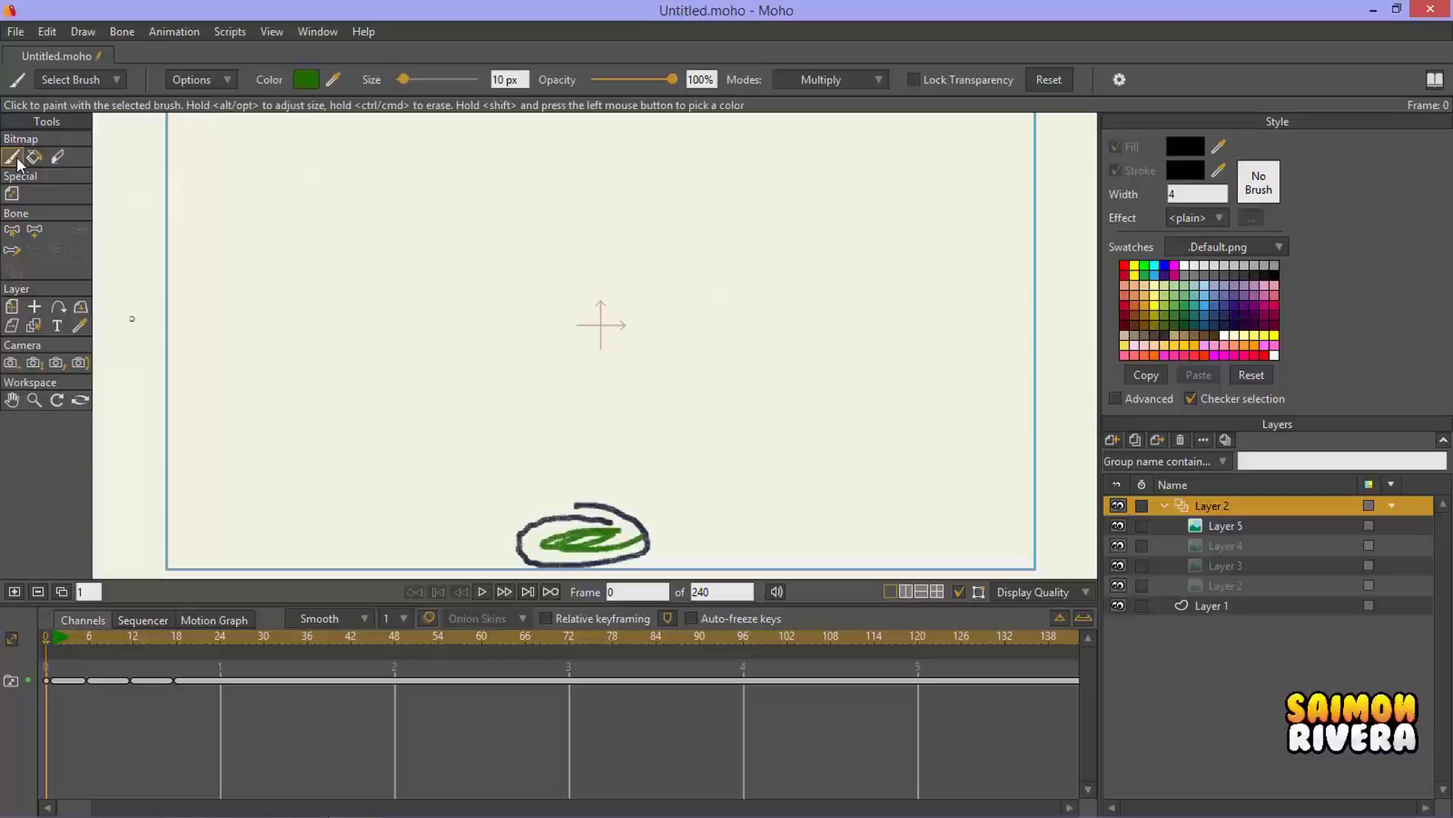
pyautogui.moveTo(408, 247)
pyautogui.mouseDown()
pyautogui.moveTo(480, 396)
pyautogui.moveTo(604, 392)
pyautogui.mouseUp()
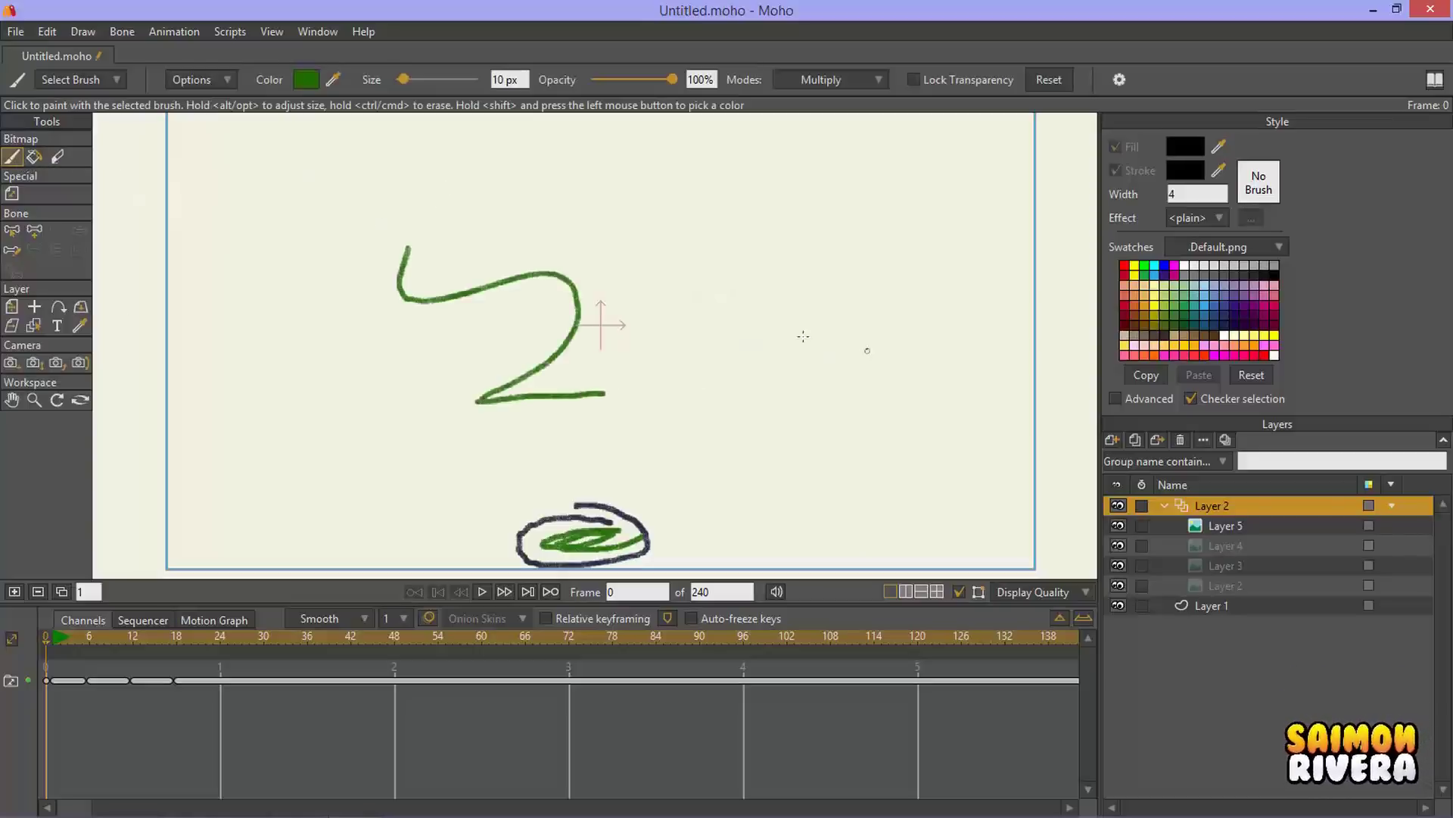
# Step: Open the Bitmap Color window and set the brush color to blue
pyautogui.click(296, 38)
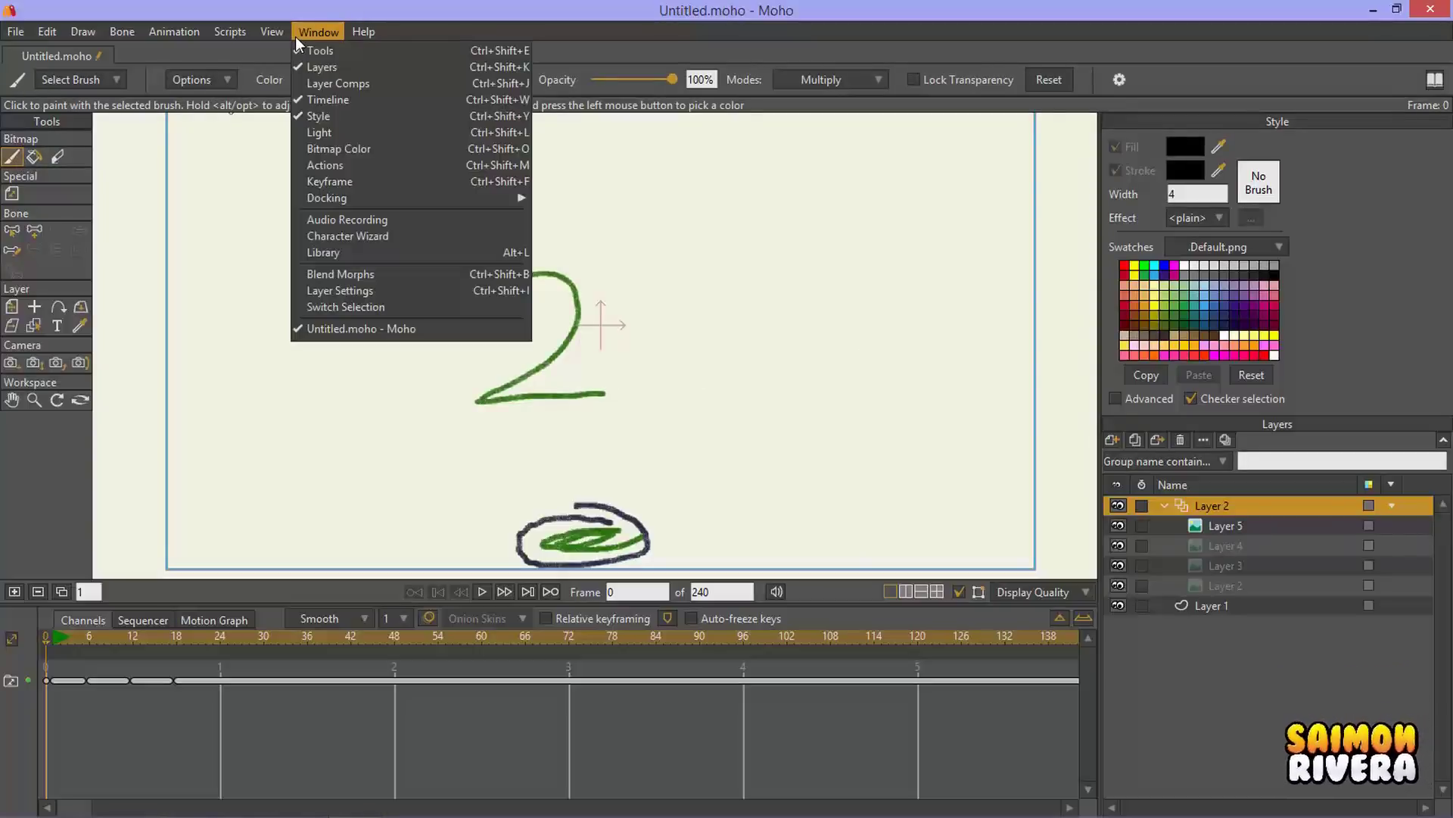
pyautogui.click(347, 147)
pyautogui.moveTo(775, 283)
pyautogui.mouseDown()
pyautogui.moveTo(811, 233)
pyautogui.moveTo(888, 222)
pyautogui.mouseUp()
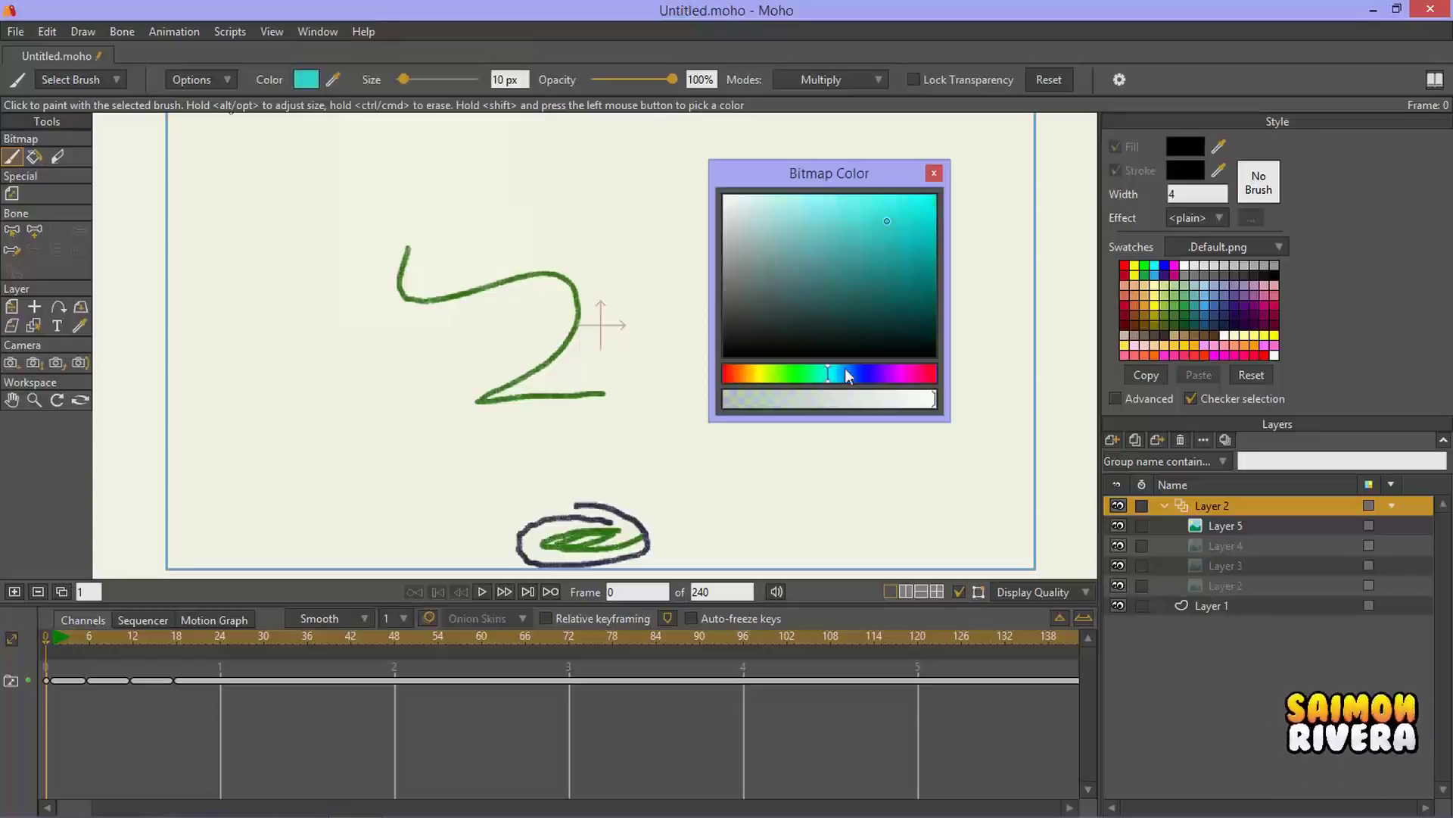
pyautogui.moveTo(846, 371); pyautogui.dragTo(859, 373)
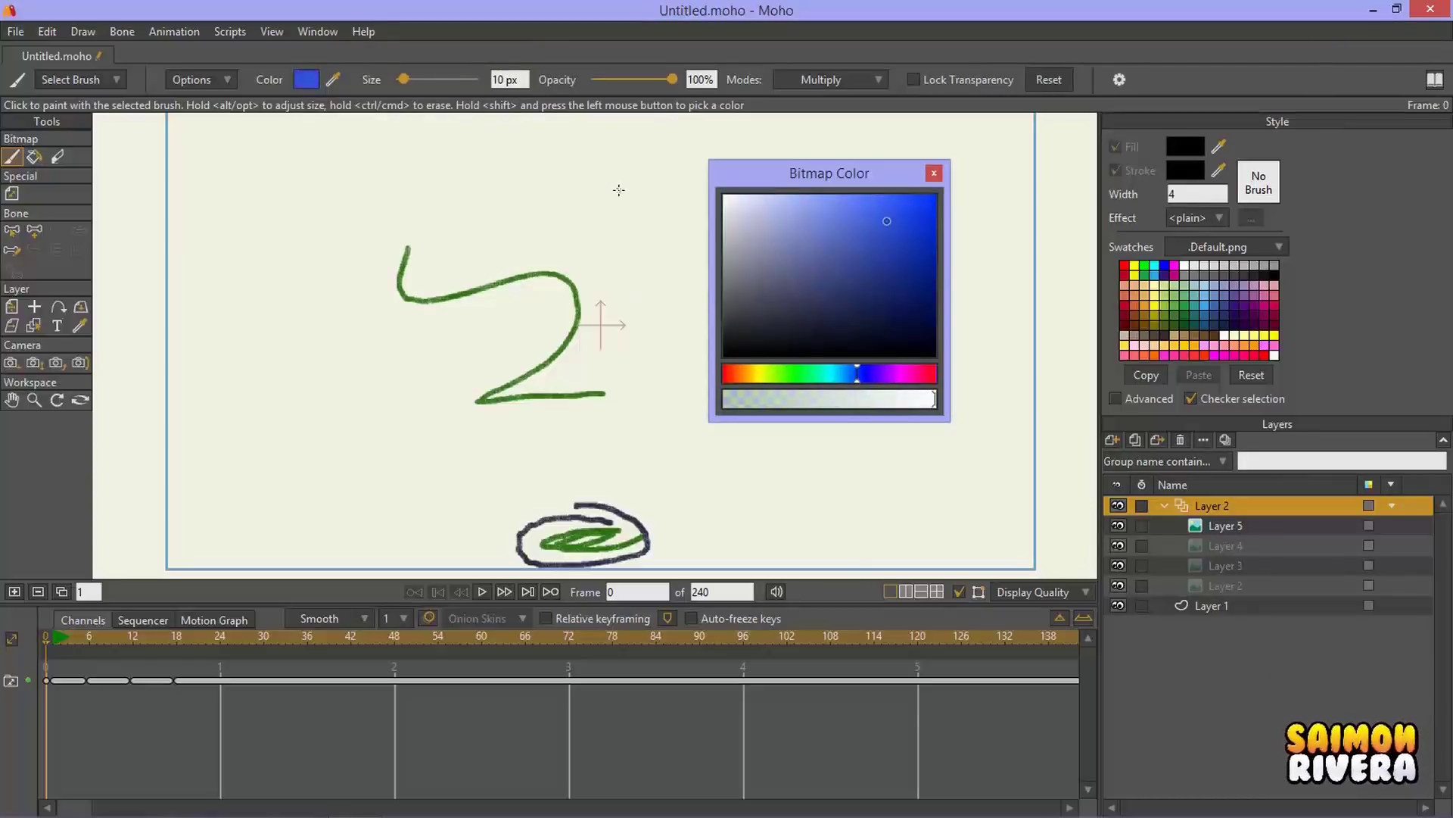
# Step: Paint two freehand blue strokes across and beside the green one, and choose a darker blue brush color
pyautogui.moveTo(490, 183); pyautogui.dragTo(335, 446)
pyautogui.moveTo(313, 338)
pyautogui.mouseDown()
pyautogui.moveTo(238, 351)
pyautogui.moveTo(258, 388)
pyautogui.moveTo(324, 387)
pyautogui.moveTo(289, 436)
pyautogui.moveTo(375, 402)
pyautogui.mouseUp()
pyautogui.click(903, 265)
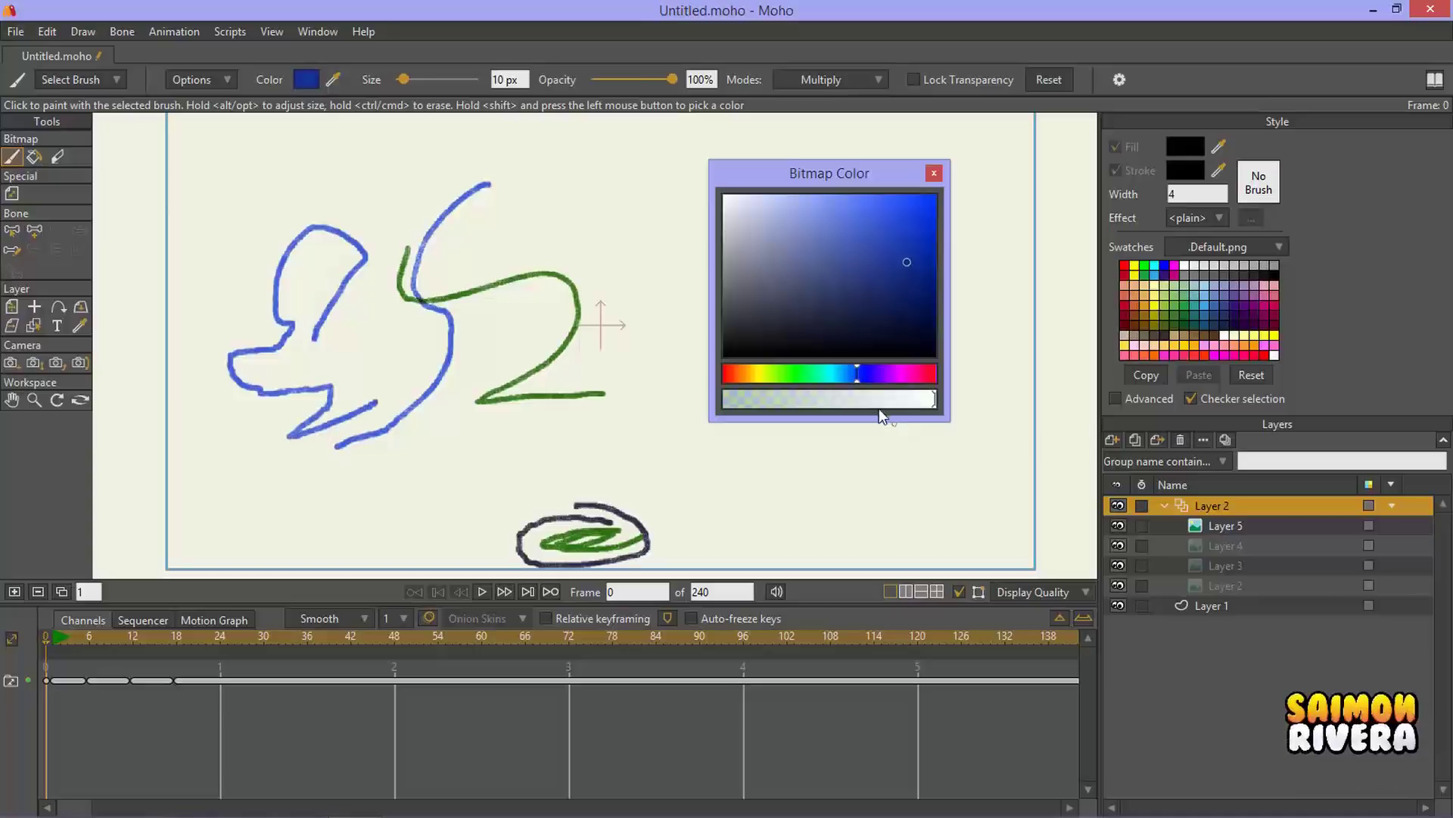
# Step: Paint a dark blue zigzag stroke, set the brush color to pinkish red, and paint a diagonal stroke across the drawing
pyautogui.moveTo(589, 246)
pyautogui.mouseDown()
pyautogui.moveTo(732, 366)
pyautogui.moveTo(617, 509)
pyautogui.mouseUp()
pyautogui.click(887, 373)
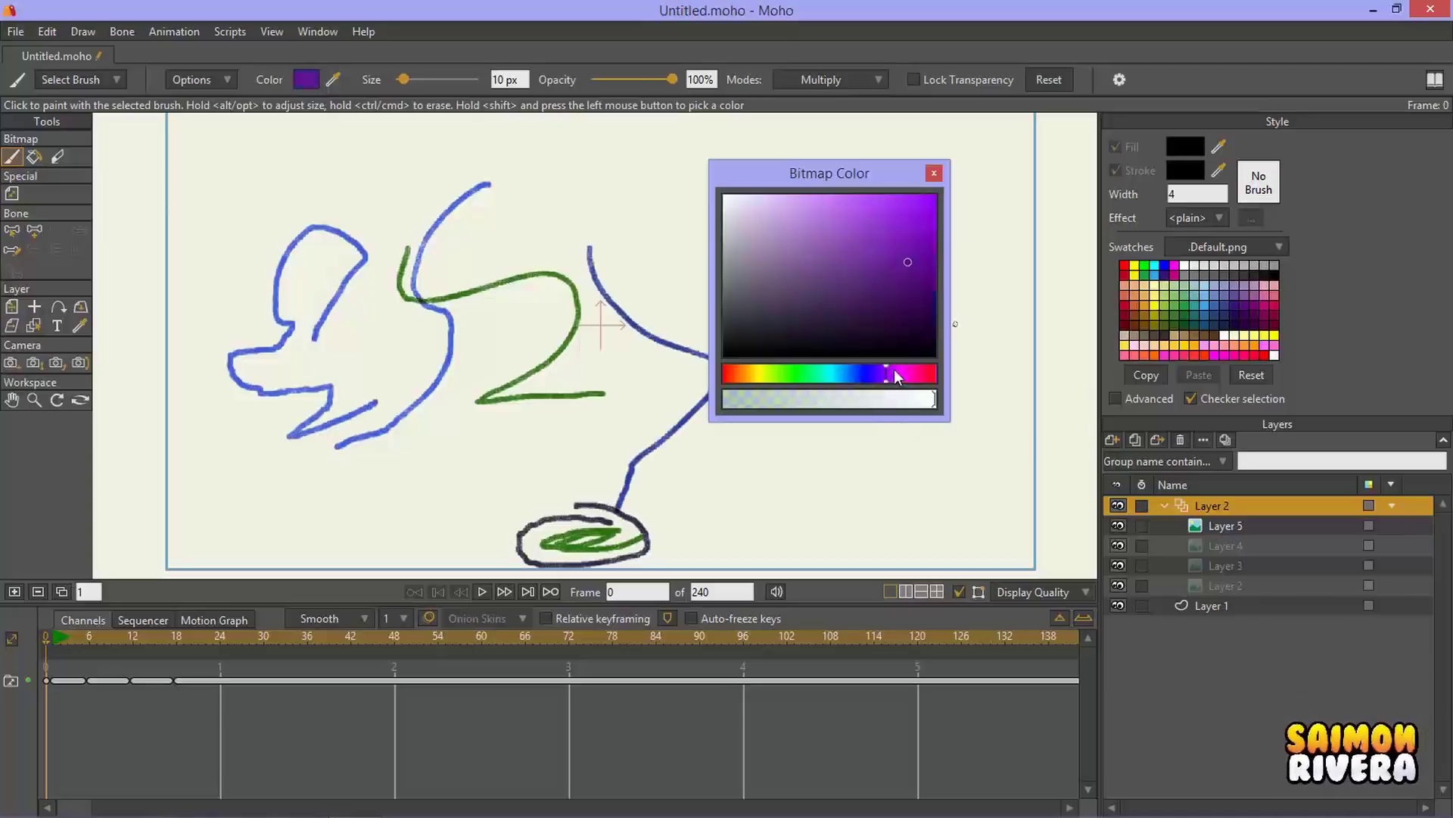
pyautogui.moveTo(895, 375); pyautogui.dragTo(926, 373)
pyautogui.click(915, 203)
pyautogui.moveTo(864, 173); pyautogui.dragTo(907, 166)
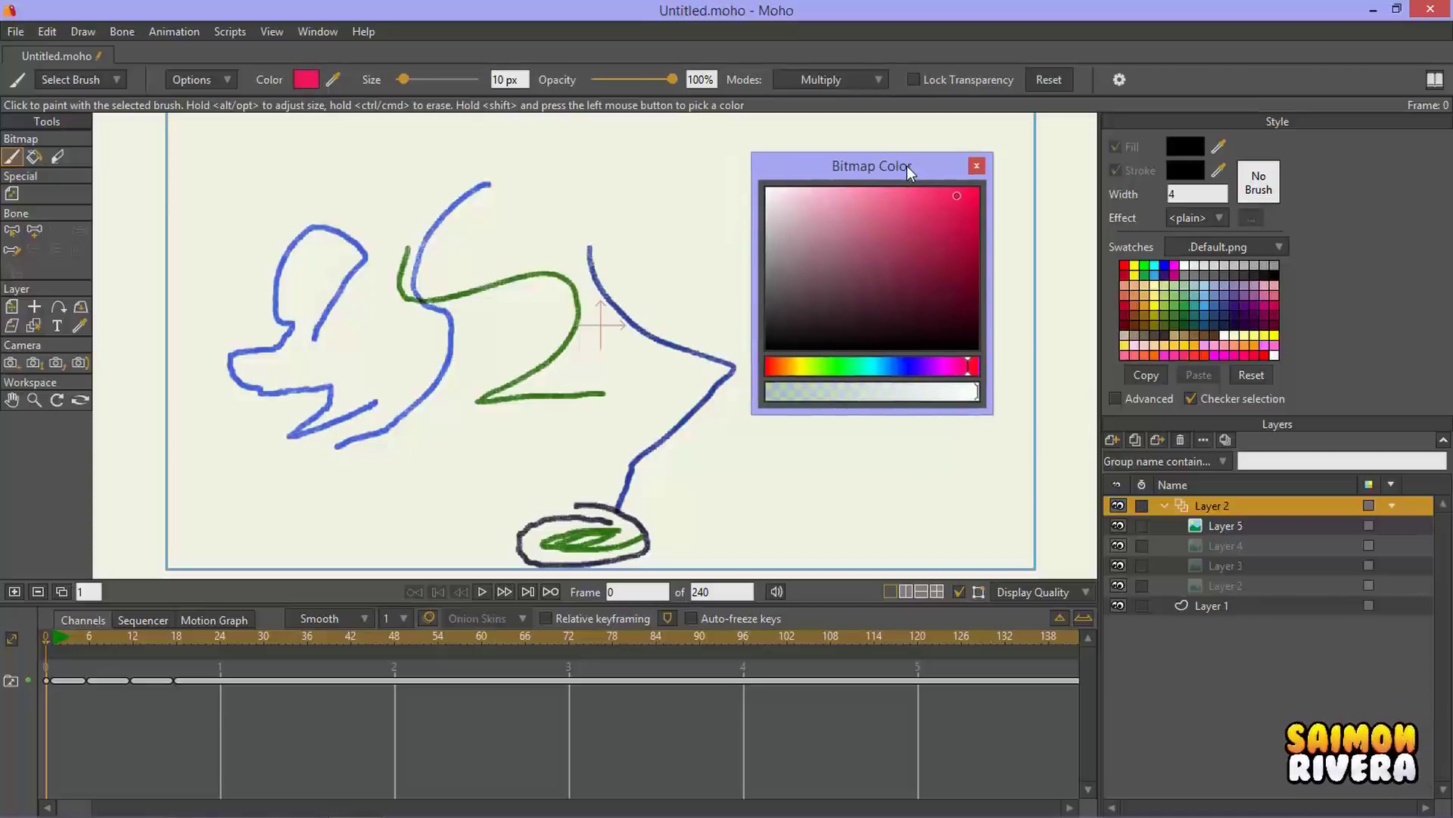
pyautogui.moveTo(664, 197); pyautogui.dragTo(397, 471)
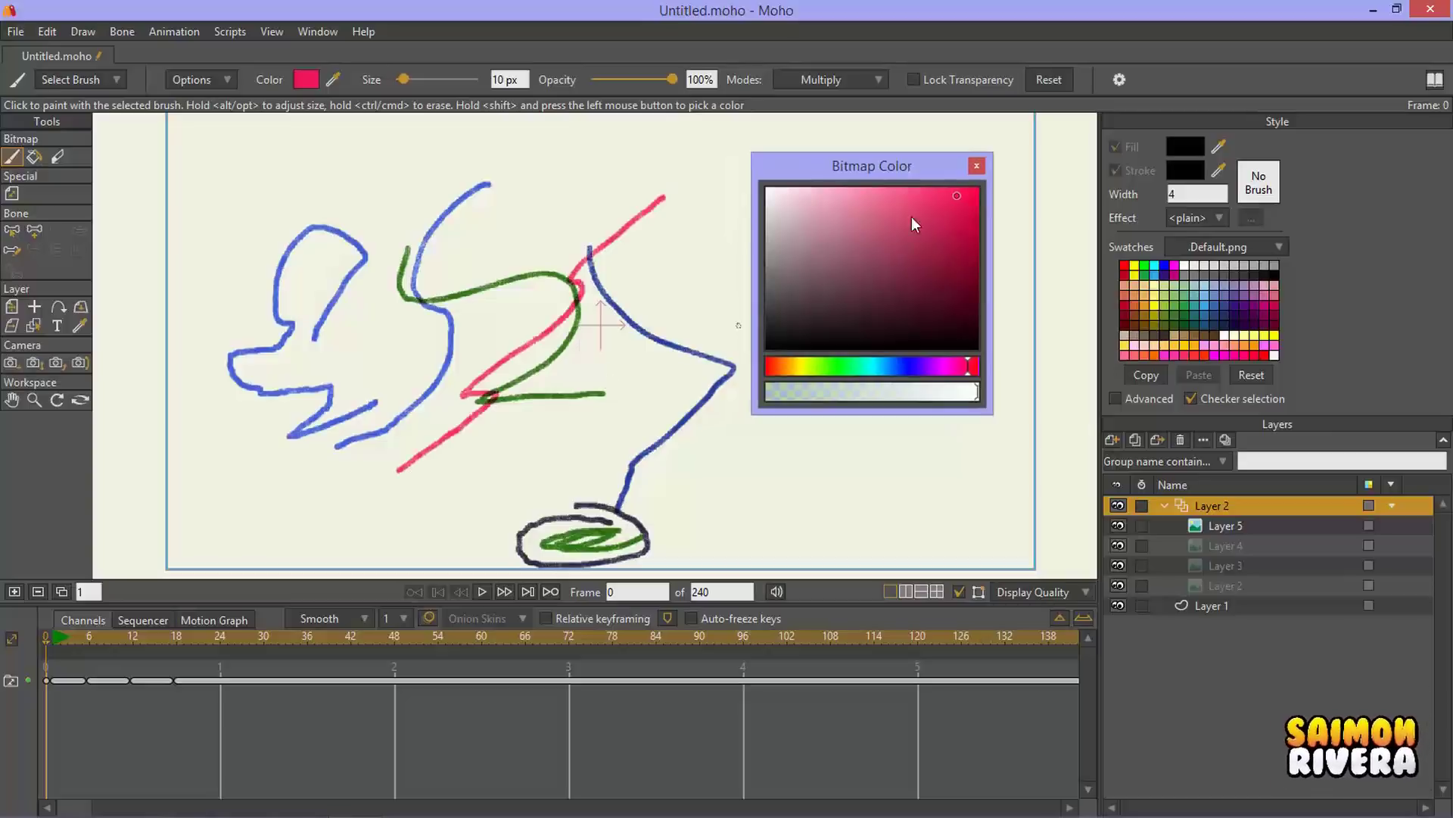
# Step: Examine the brush's Color Picker dialog as an alternative to the Bitmap Color window, keeping the pinkish red
pyautogui.moveTo(897, 174); pyautogui.dragTo(927, 159)
pyautogui.click(312, 28)
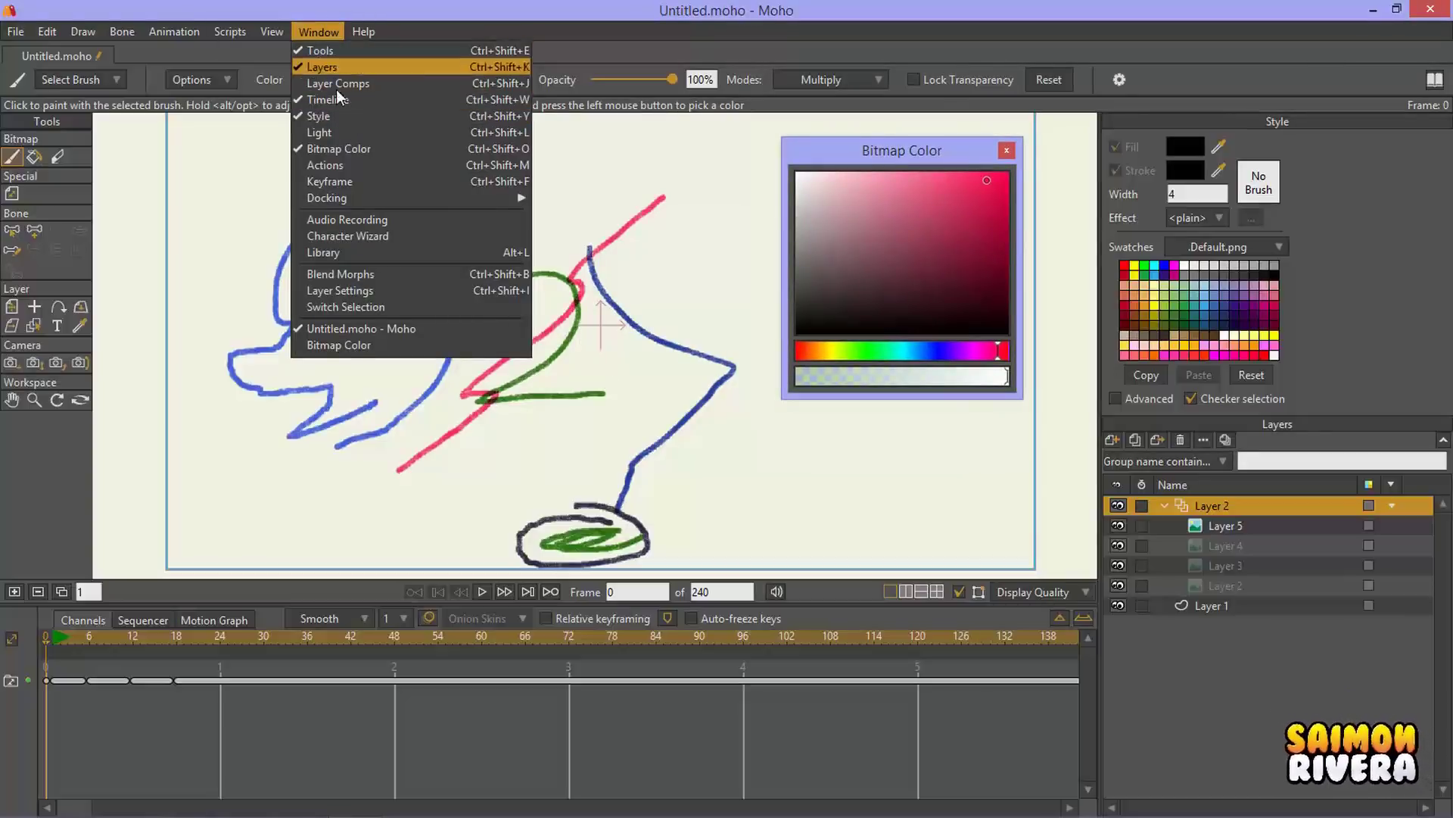
pyautogui.click(633, 30)
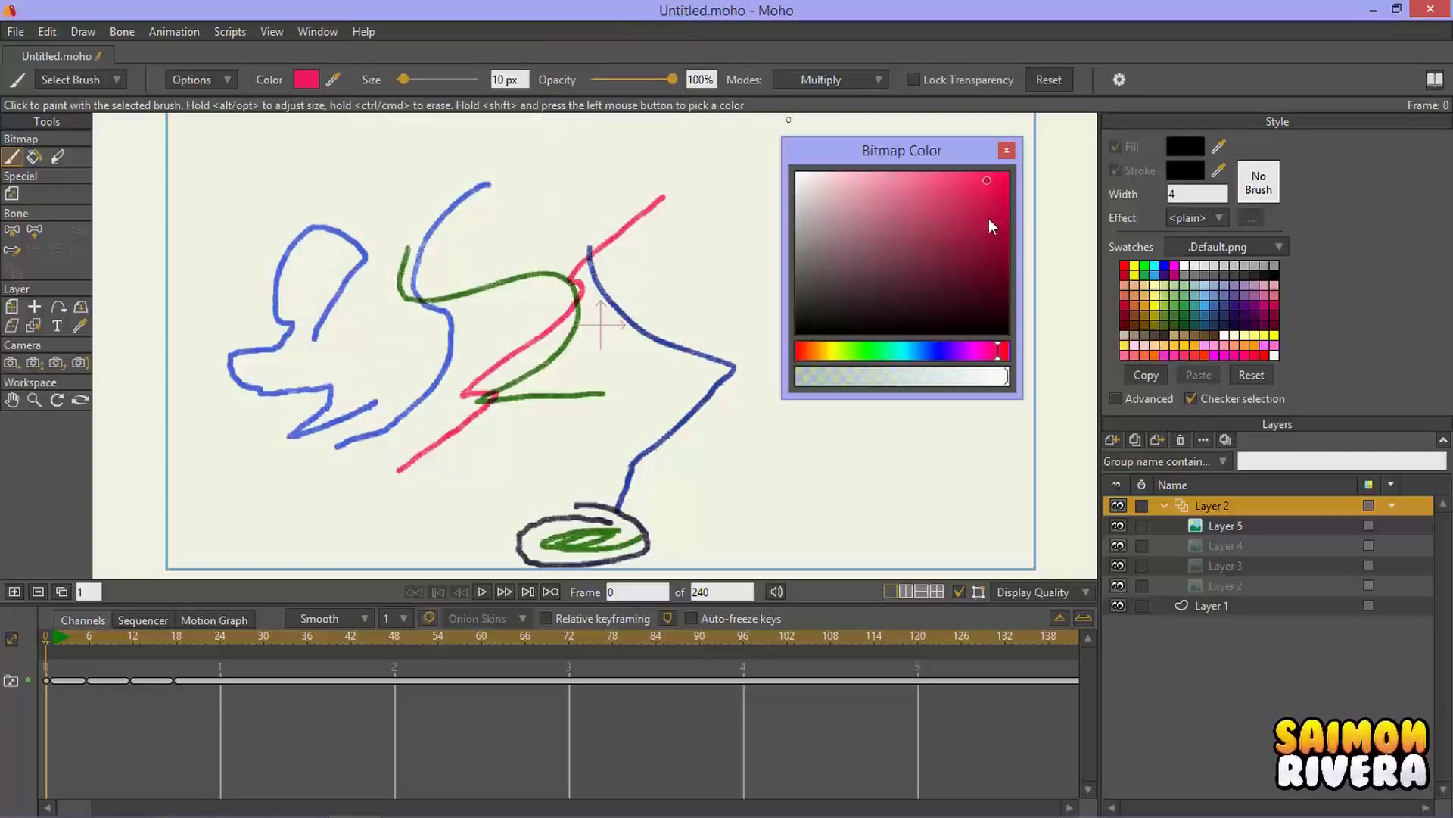
pyautogui.click(307, 79)
pyautogui.moveTo(791, 267); pyautogui.dragTo(606, 266)
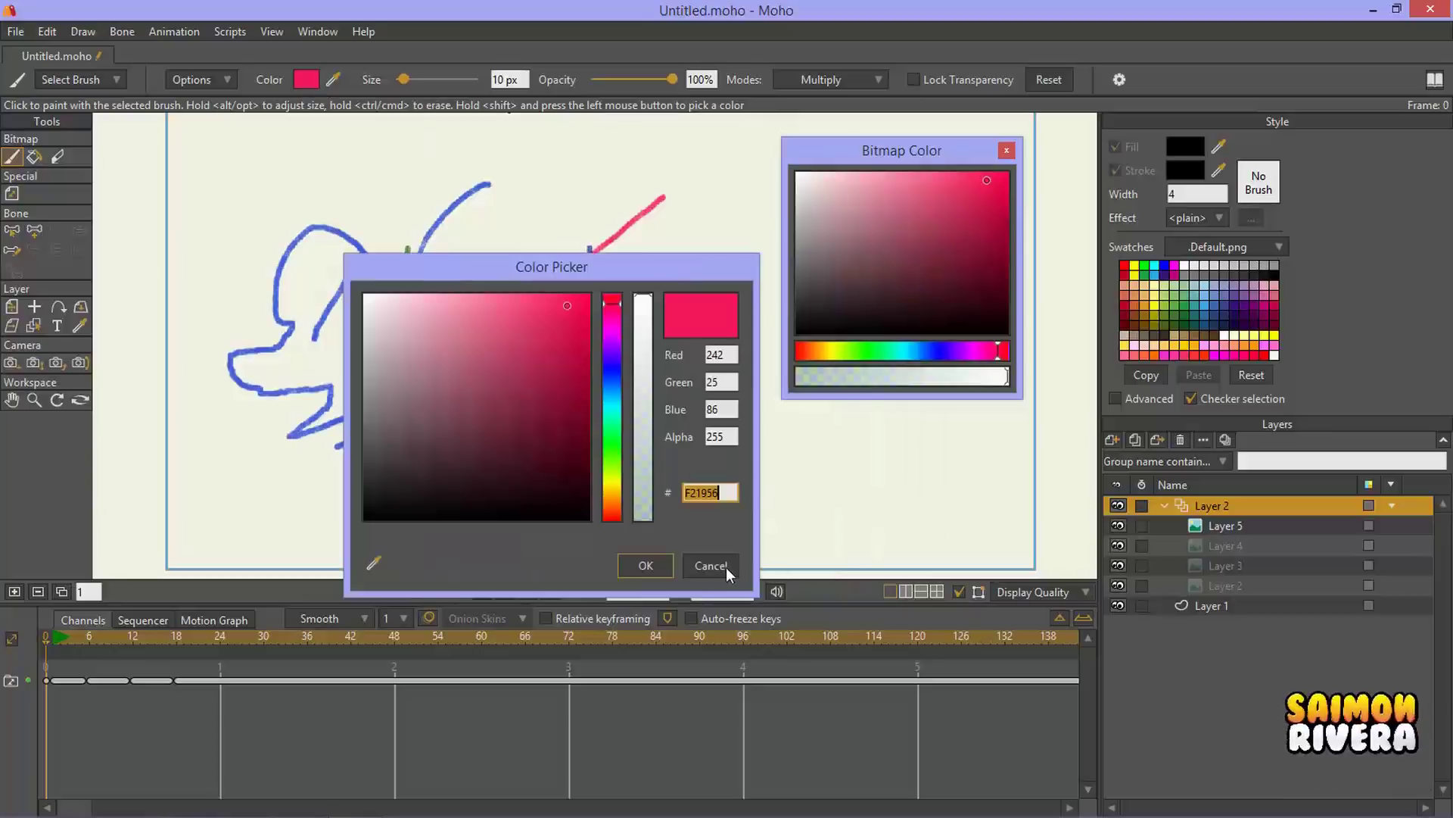
pyautogui.click(719, 564)
pyautogui.moveTo(943, 160); pyautogui.dragTo(995, 143)
pyautogui.click(306, 78)
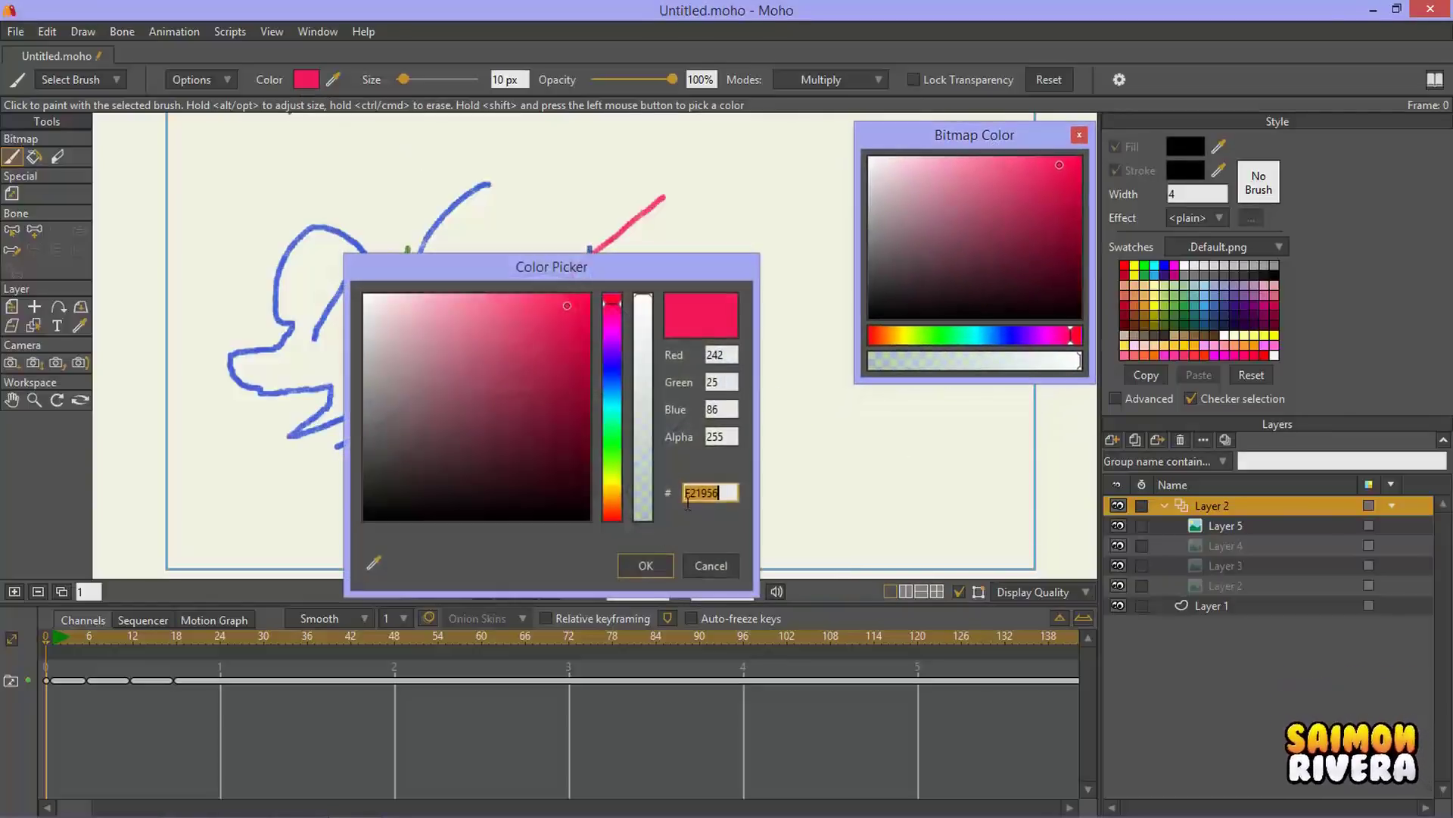
pyautogui.click(660, 565)
# Step: Try lowering the brush opacity to 49% in Bitmap Color and restore it to 100%
pyautogui.moveTo(977, 362); pyautogui.dragTo(1019, 356)
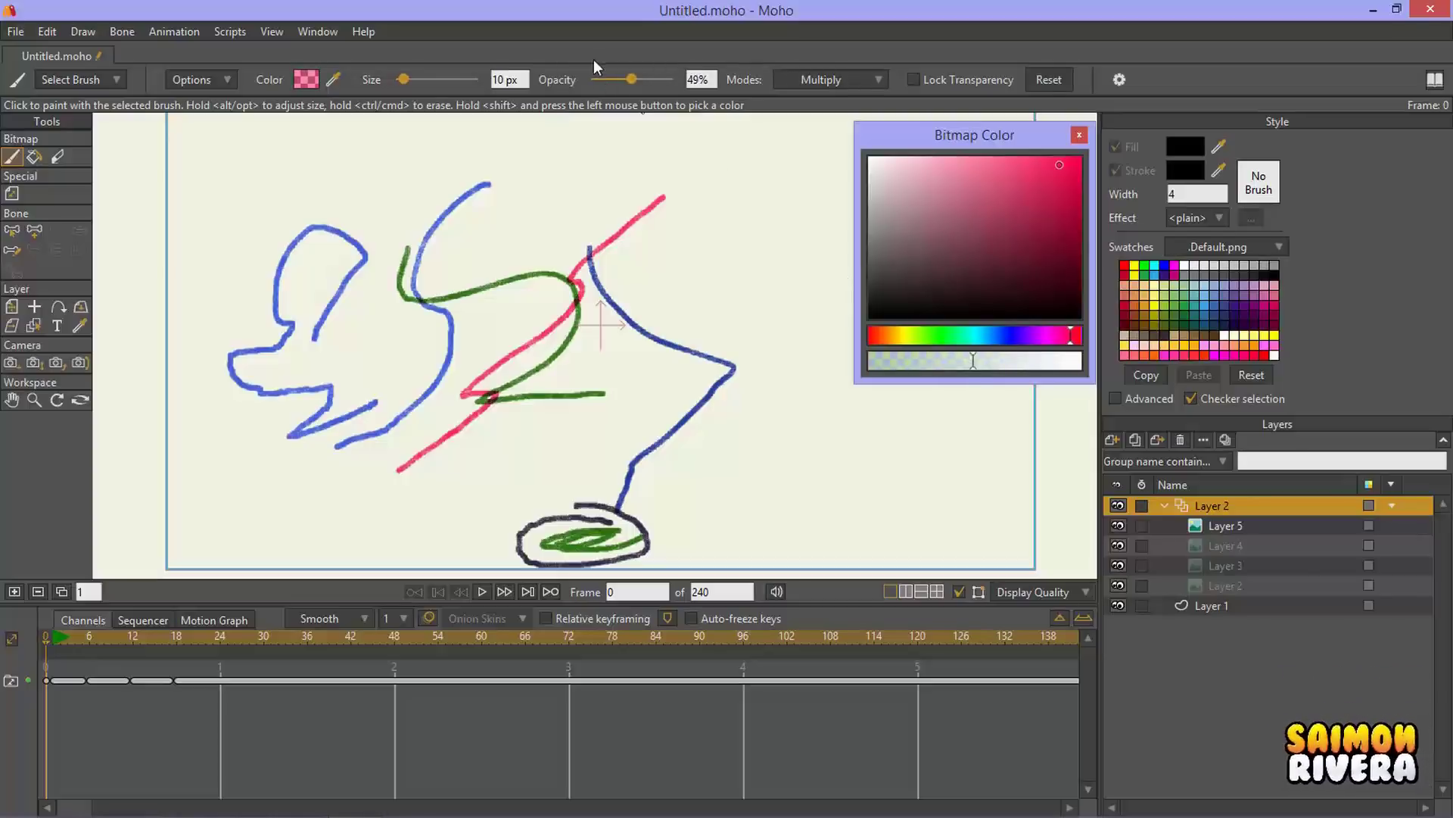
pyautogui.moveTo(628, 80)
pyautogui.mouseDown()
pyautogui.moveTo(611, 83)
pyautogui.moveTo(679, 85)
pyautogui.mouseUp()
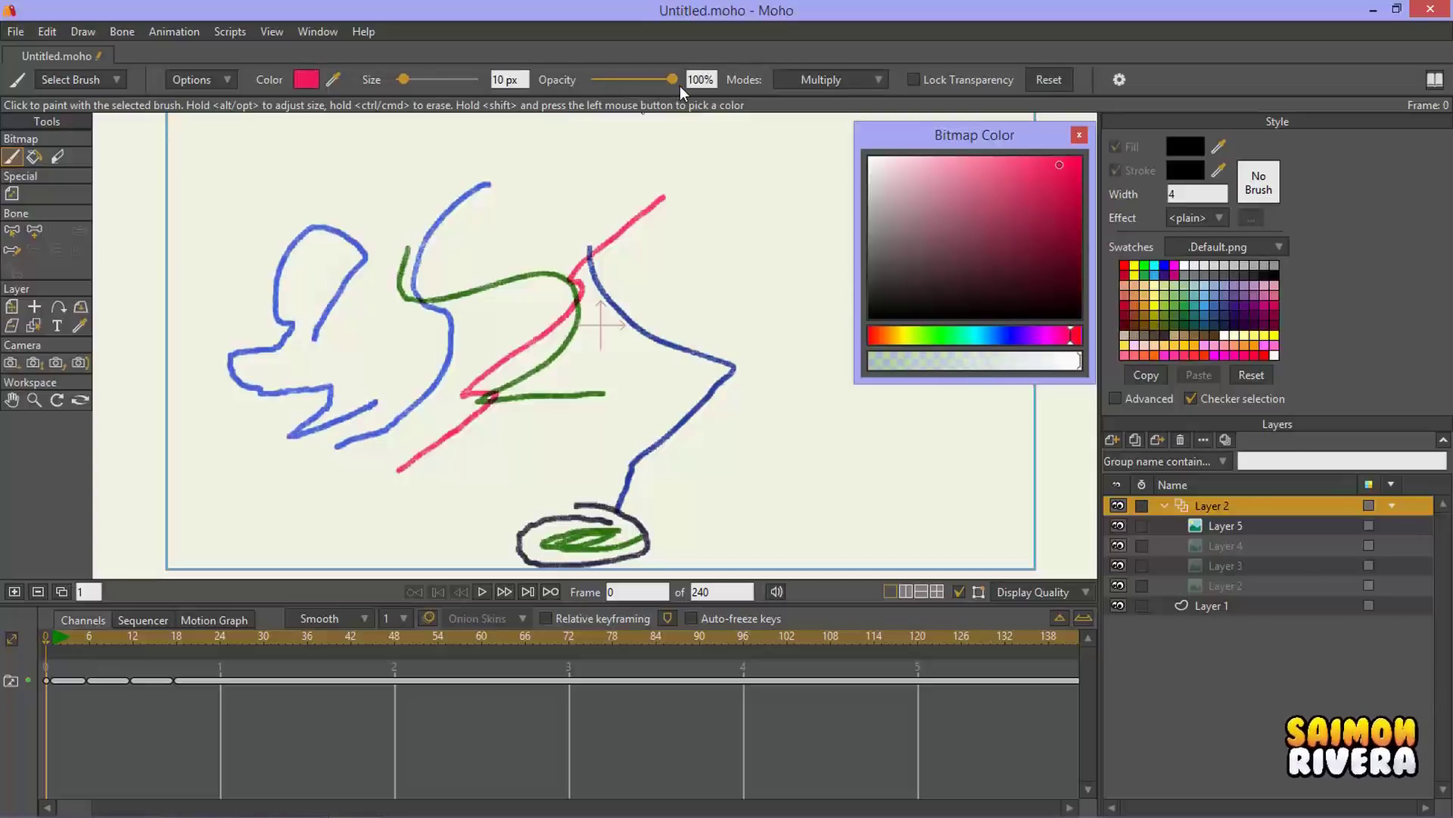
pyautogui.moveTo(1007, 131); pyautogui.dragTo(996, 127)
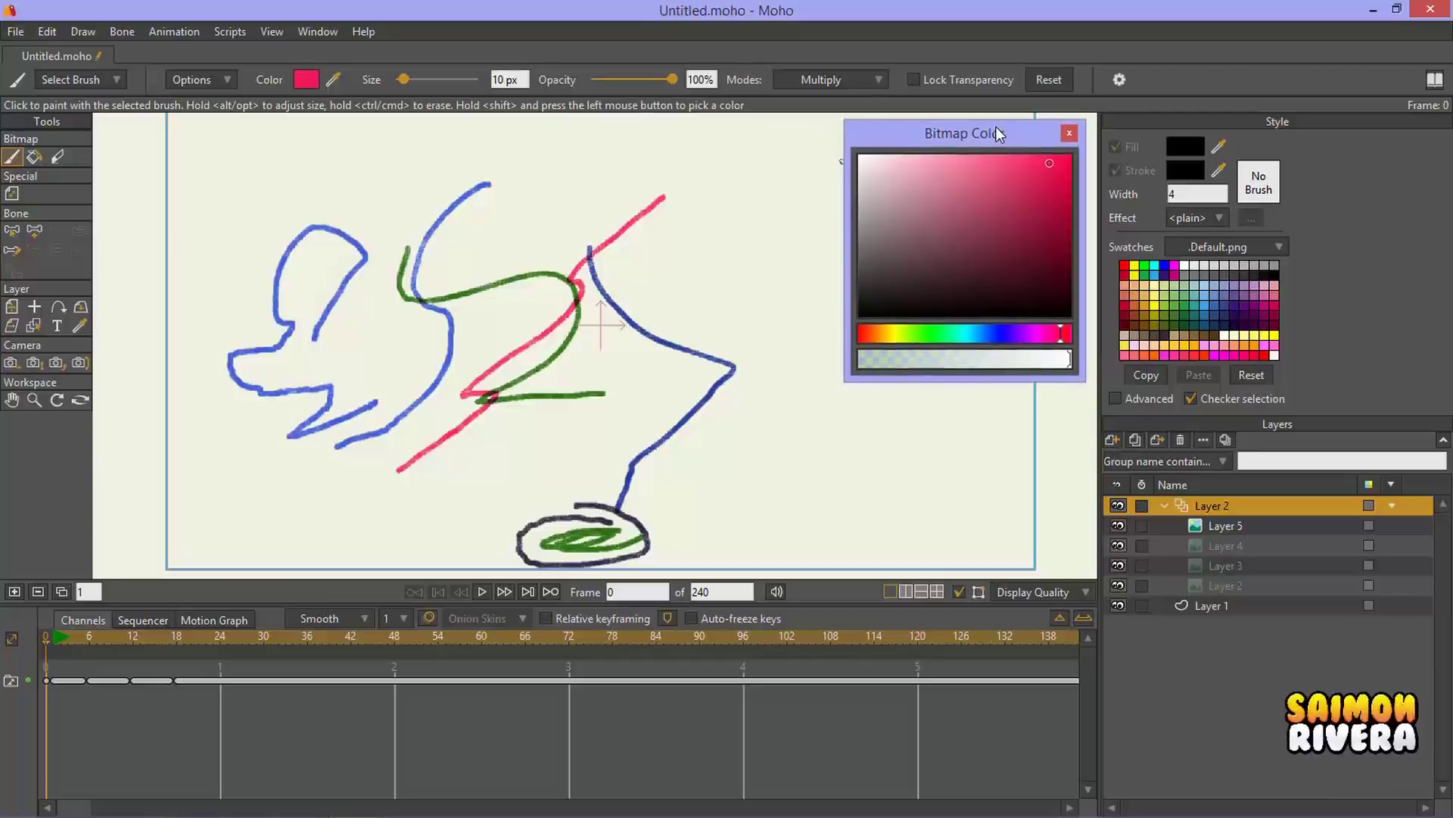
# Step: Paint an angular muted crimson stroke and a winding medium blue stroke, choosing each color in the Bitmap Color window
pyautogui.click(1020, 213)
pyautogui.moveTo(694, 182)
pyautogui.mouseDown()
pyautogui.moveTo(679, 393)
pyautogui.moveTo(639, 441)
pyautogui.mouseUp()
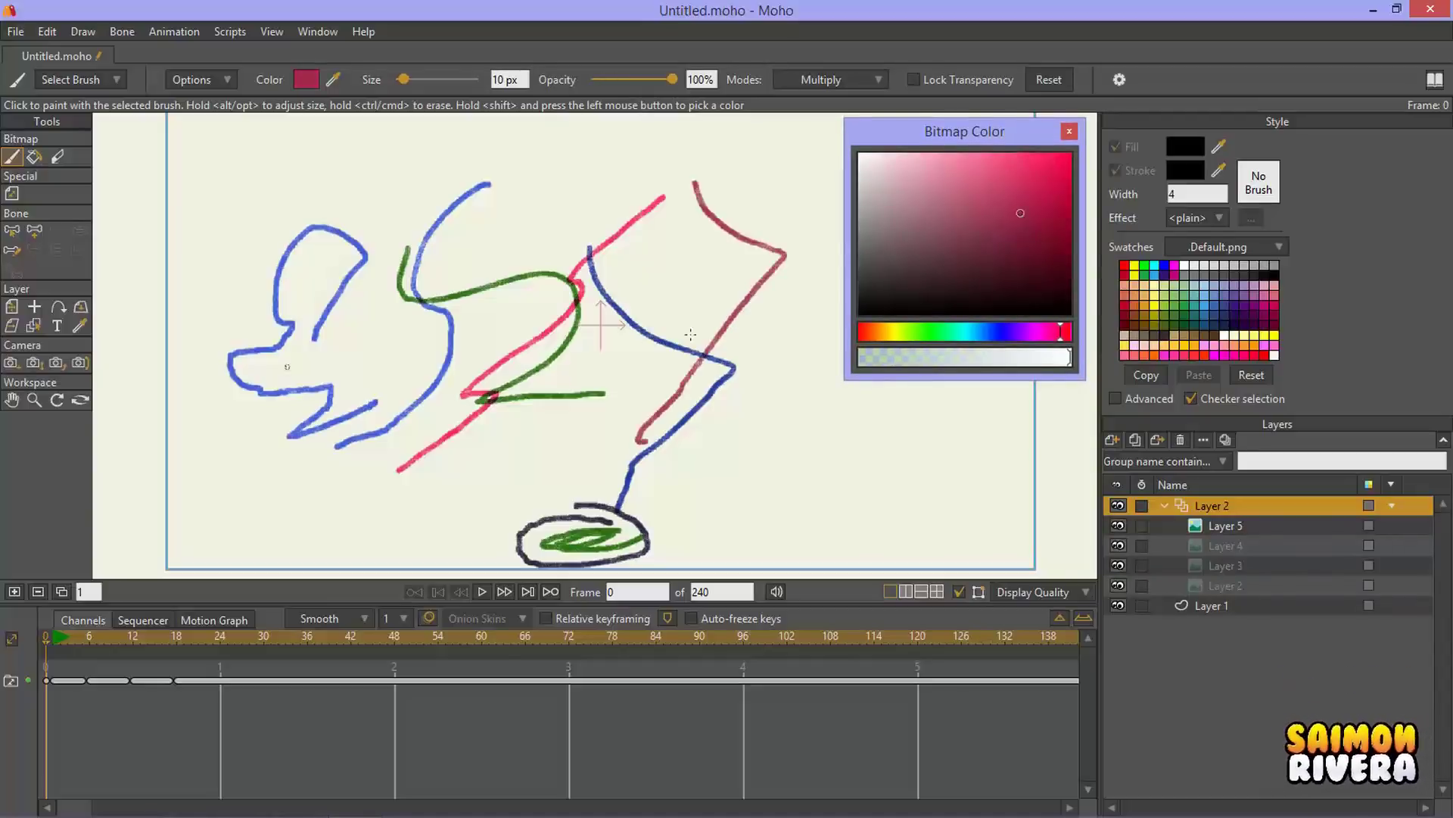
pyautogui.click(987, 332)
pyautogui.click(1028, 179)
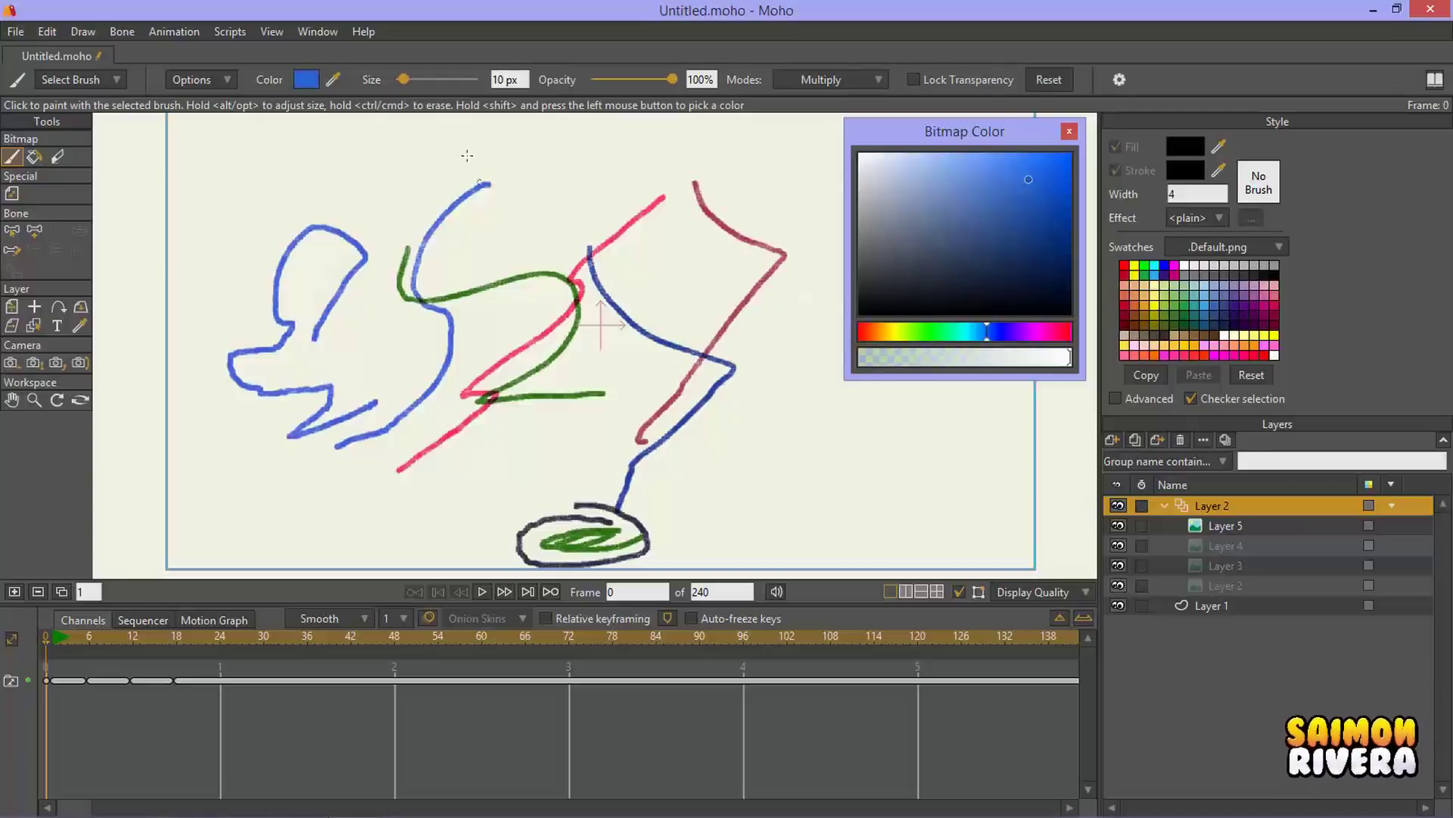
pyautogui.moveTo(467, 155)
pyautogui.mouseDown()
pyautogui.moveTo(589, 252)
pyautogui.moveTo(481, 424)
pyautogui.mouseUp()
# Step: Set the blue brush's opacity to 45% and paint one wavy stroke in Multiply mode and another in Color mode
pyautogui.moveTo(997, 357); pyautogui.dragTo(952, 359)
pyautogui.moveTo(718, 482)
pyautogui.mouseDown()
pyautogui.moveTo(861, 458)
pyautogui.moveTo(952, 468)
pyautogui.mouseUp()
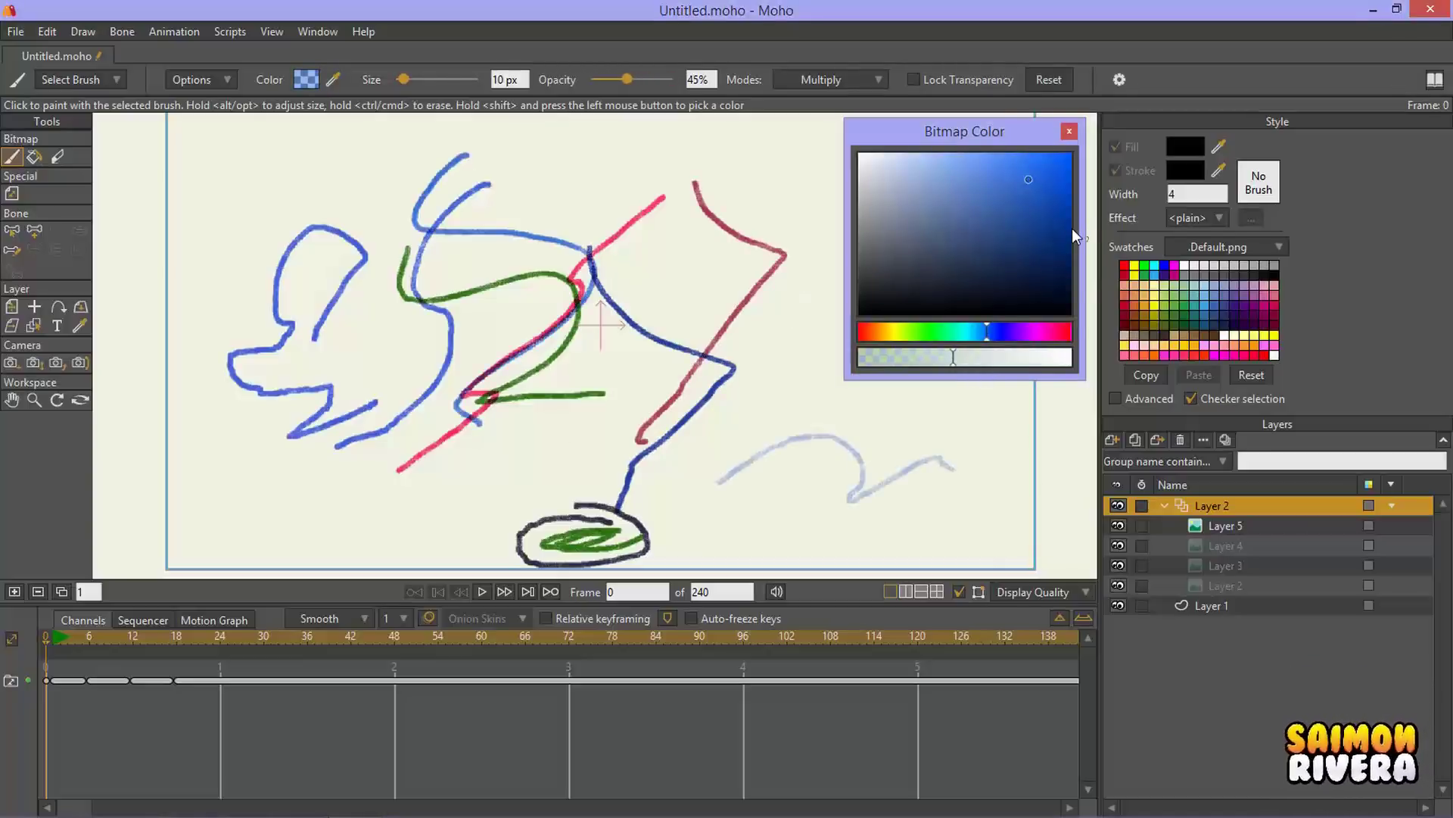
pyautogui.click(859, 80)
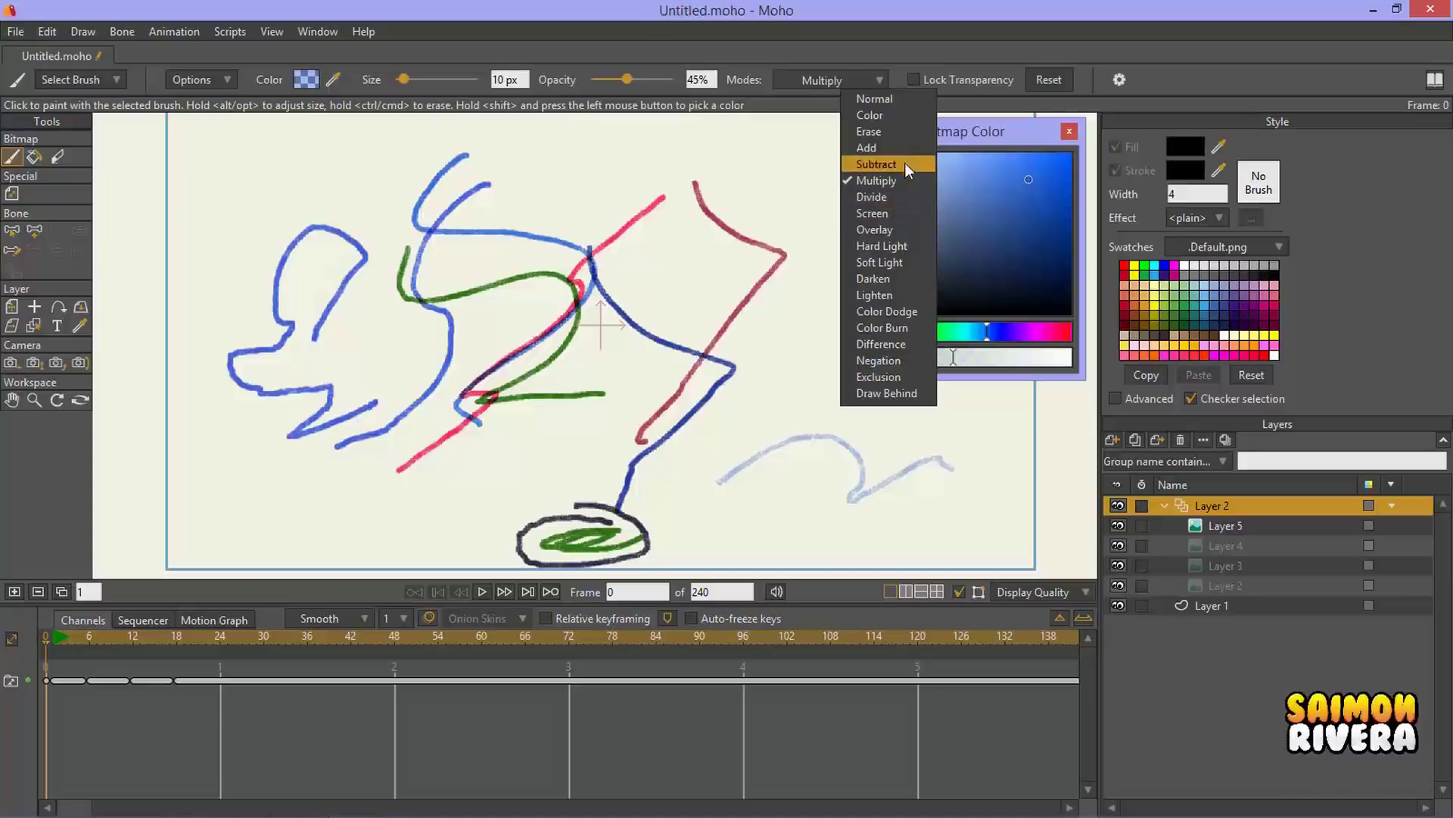
pyautogui.click(898, 116)
pyautogui.moveTo(570, 144)
pyautogui.mouseDown()
pyautogui.moveTo(605, 415)
pyautogui.moveTo(568, 477)
pyautogui.mouseUp()
# Step: Set the brush to dark red at 100% opacity and paint a large angular stroke in Color mode
pyautogui.moveTo(1030, 352); pyautogui.dragTo(1078, 353)
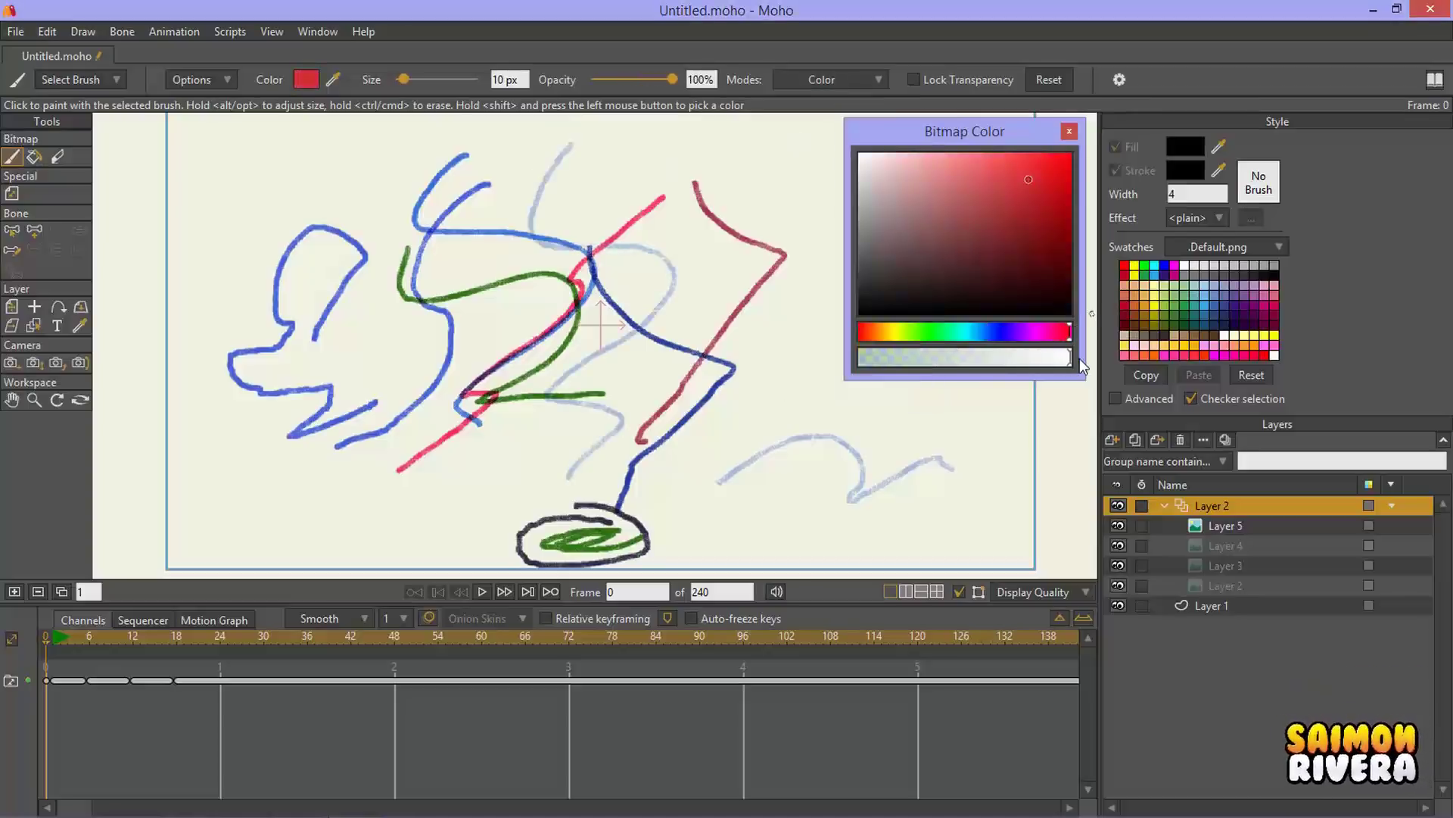
pyautogui.click(1048, 231)
pyautogui.moveTo(761, 266)
pyautogui.mouseDown()
pyautogui.moveTo(685, 333)
pyautogui.moveTo(730, 529)
pyautogui.moveTo(653, 324)
pyautogui.mouseUp()
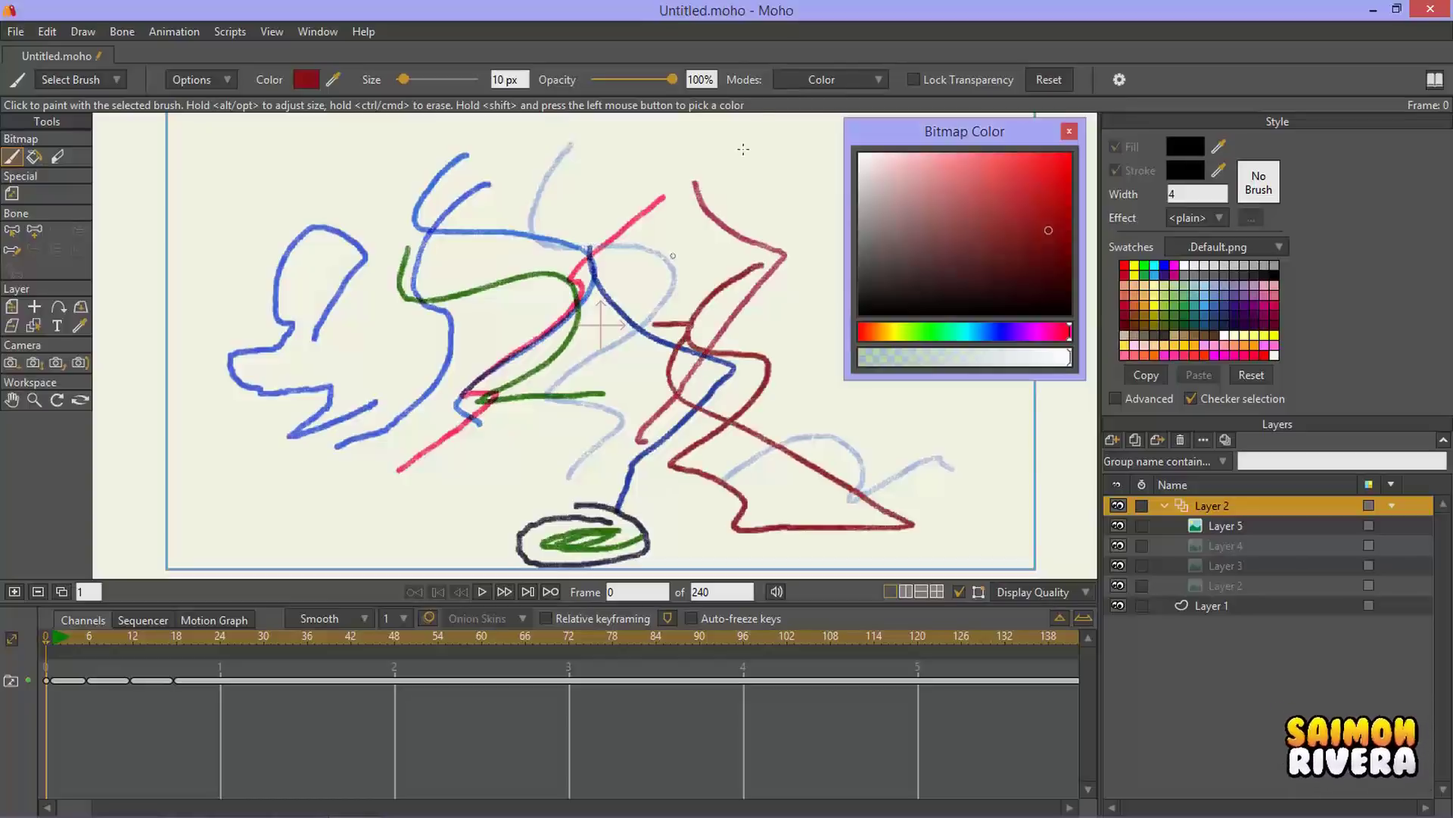
# Step: Set the brush mode to Screen and paint long dark red strokes across the drawing, finishing with Layer 5 selected
pyautogui.click(881, 79)
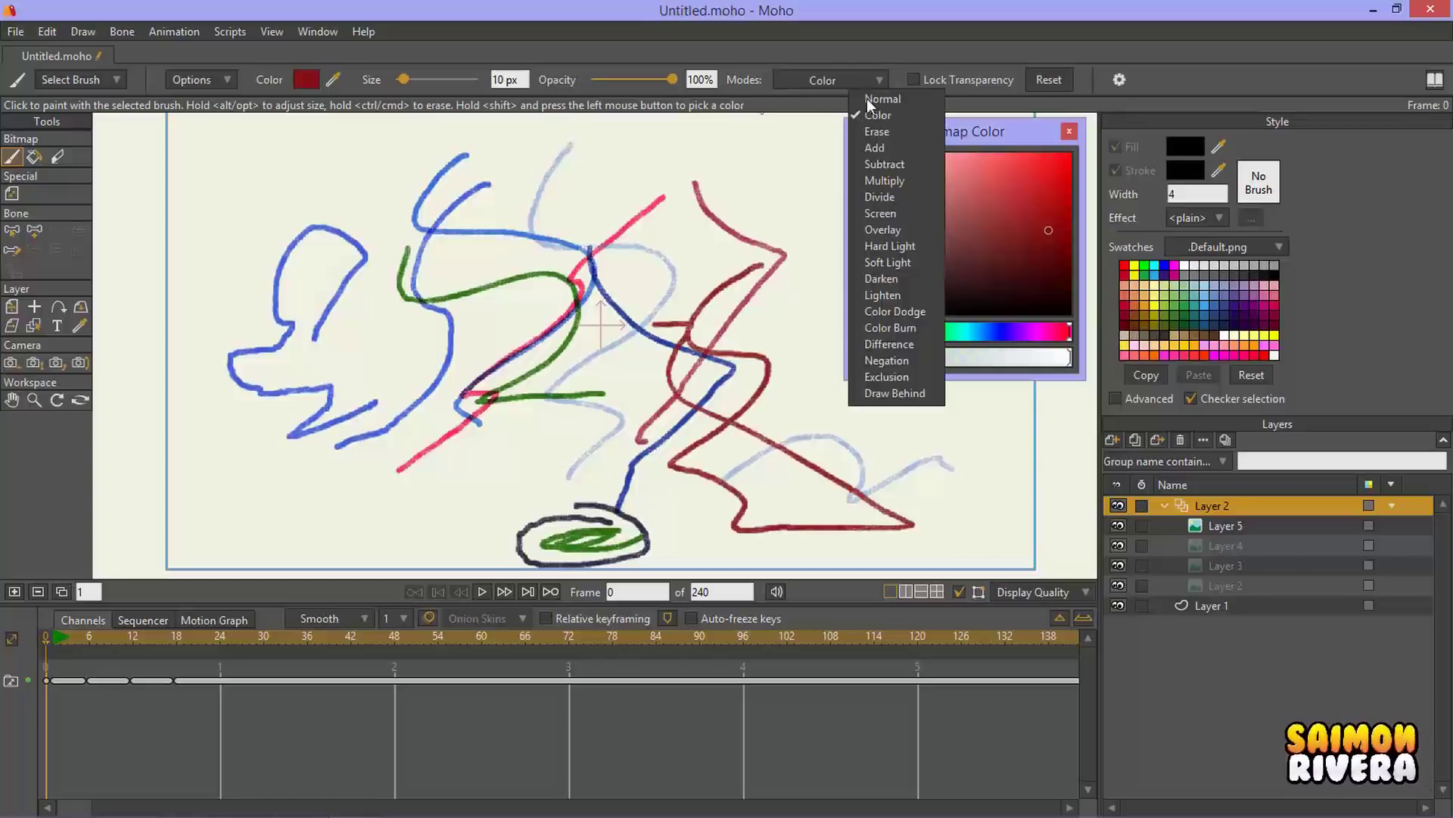
pyautogui.click(911, 212)
pyautogui.moveTo(696, 185)
pyautogui.mouseDown()
pyautogui.moveTo(750, 140)
pyautogui.moveTo(575, 420)
pyautogui.mouseUp()
pyautogui.moveTo(505, 493)
pyautogui.mouseDown()
pyautogui.moveTo(363, 353)
pyautogui.moveTo(213, 304)
pyautogui.moveTo(260, 268)
pyautogui.moveTo(288, 206)
pyautogui.moveTo(326, 265)
pyautogui.mouseUp()
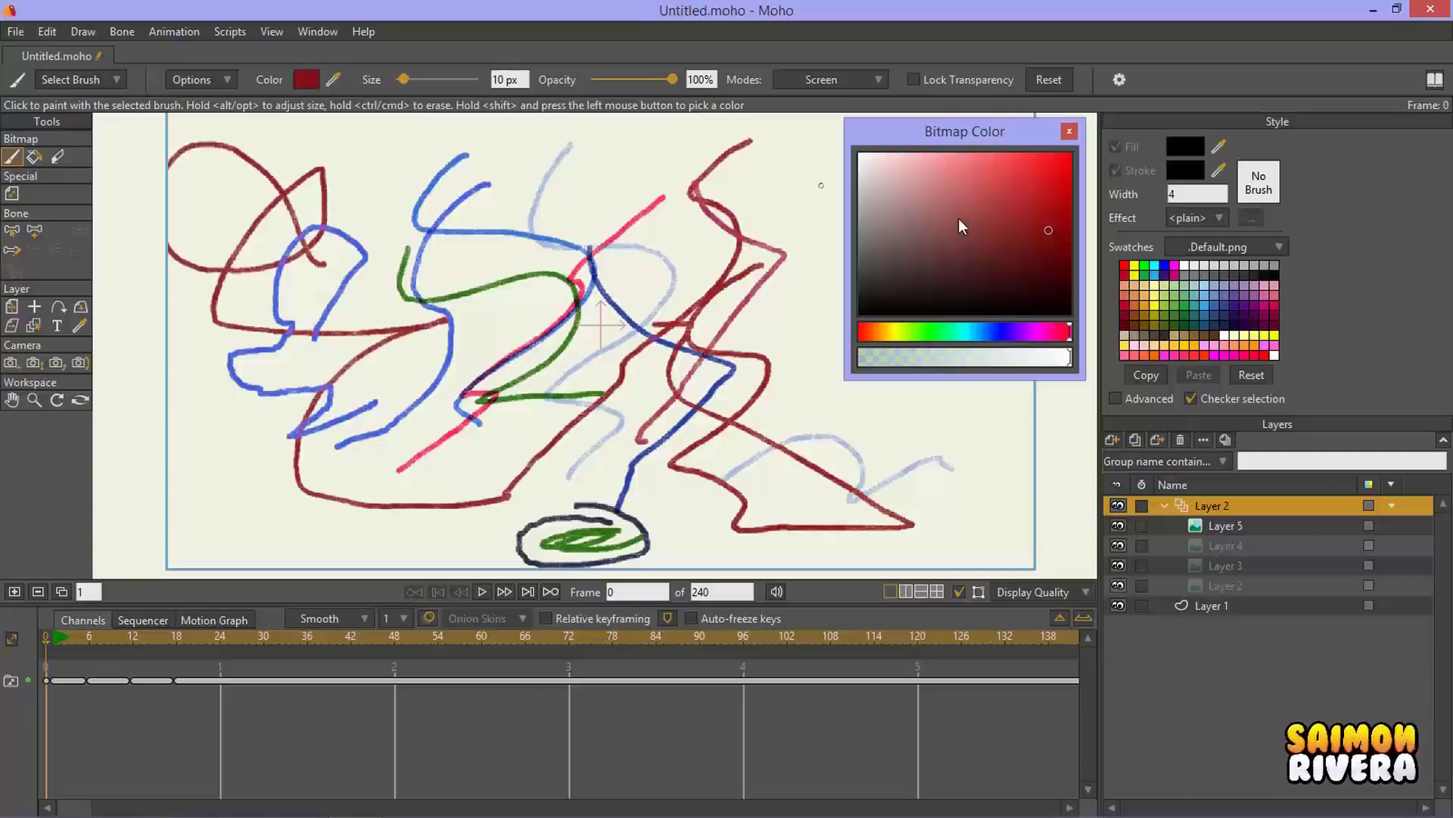
pyautogui.click(1225, 524)
pyautogui.moveTo(527, 277); pyautogui.dragTo(739, 498)
# Step: Set the brush mode to Add and scribble a dark red stroke over the existing lines on Layer 5
pyautogui.click(791, 82)
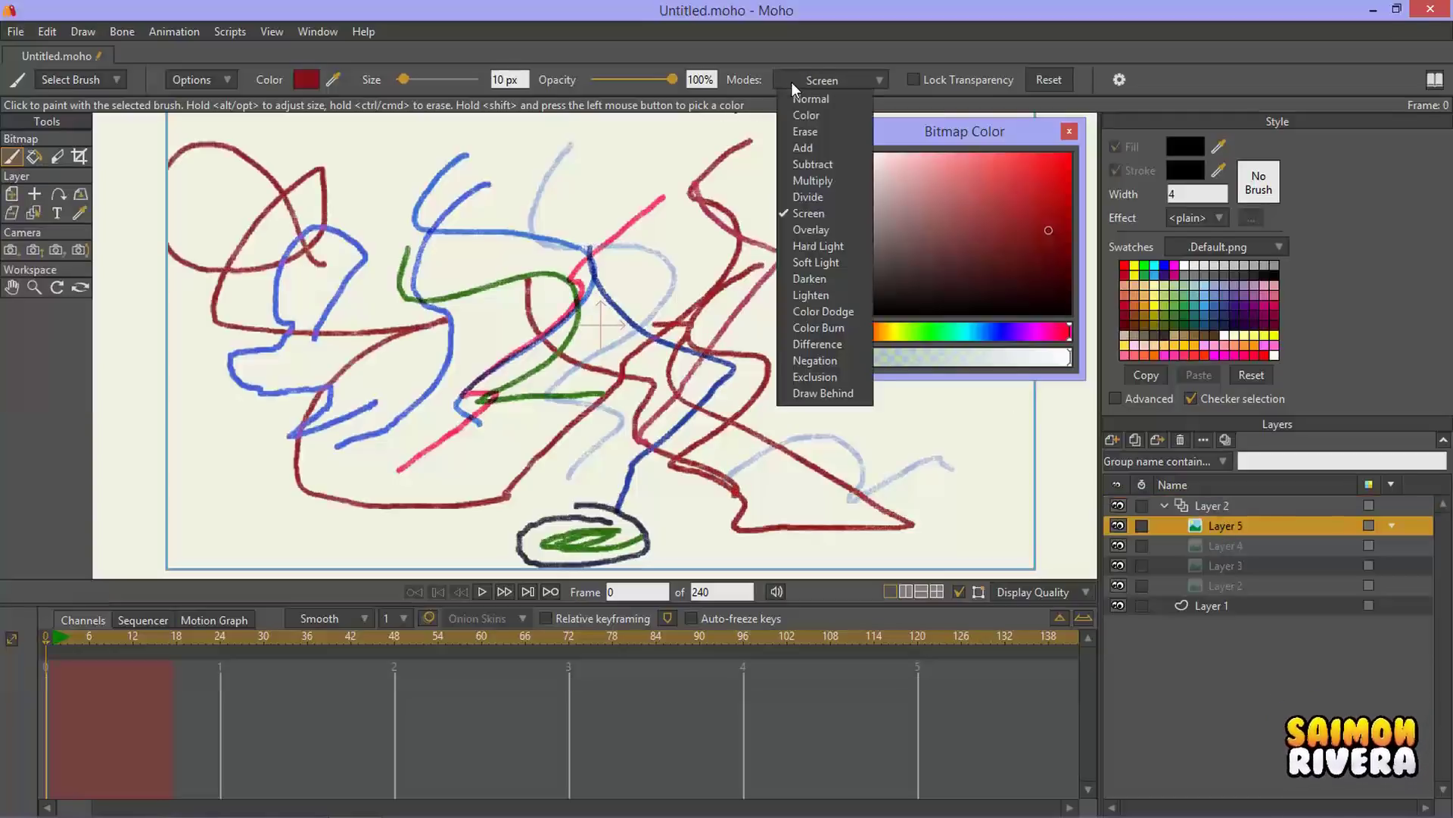
pyautogui.click(807, 140)
pyautogui.moveTo(583, 282)
pyautogui.mouseDown()
pyautogui.moveTo(613, 430)
pyautogui.moveTo(530, 288)
pyautogui.moveTo(312, 278)
pyautogui.moveTo(728, 196)
pyautogui.moveTo(765, 170)
pyautogui.mouseUp()
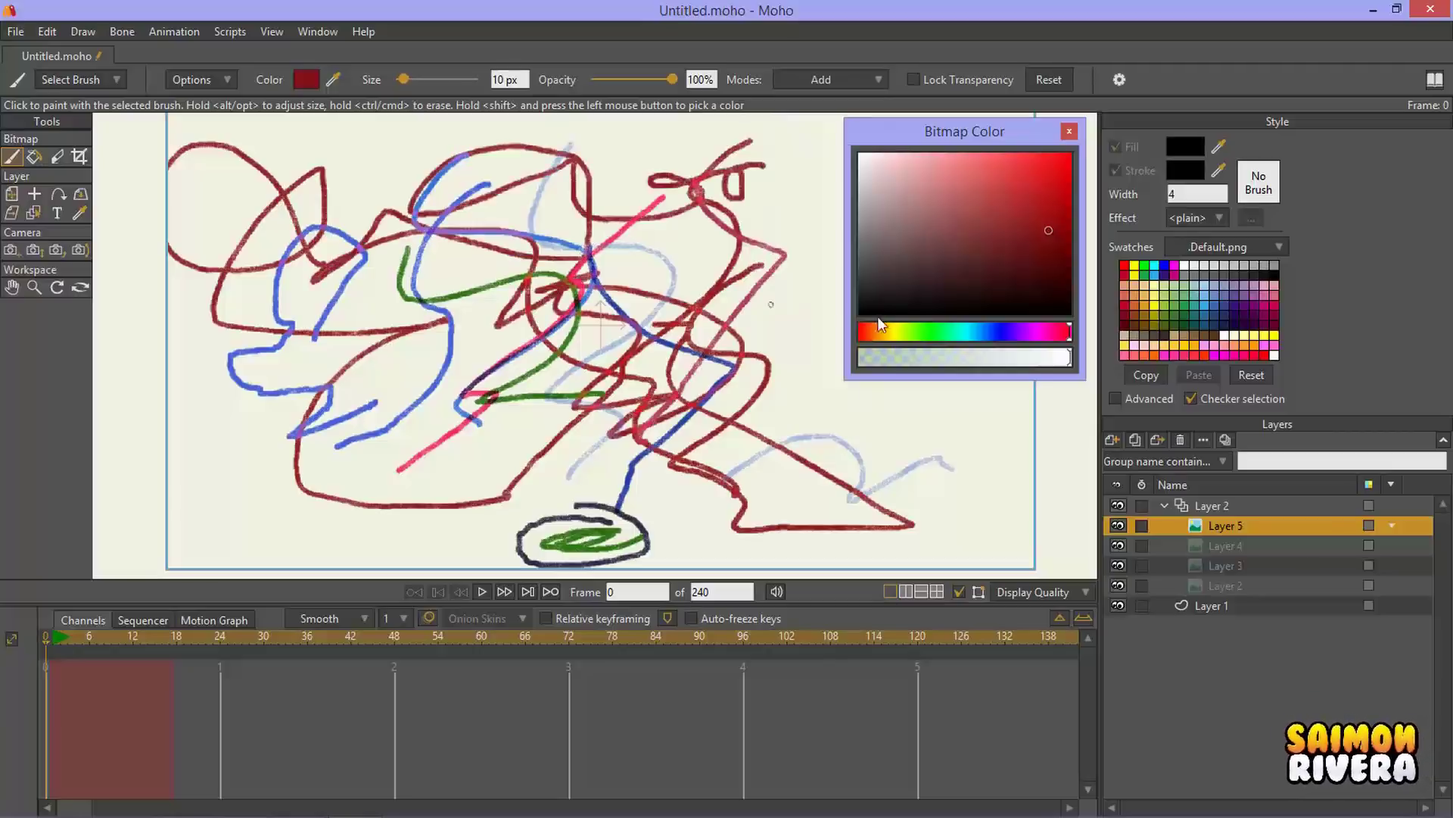
# Step: Change the brush color to dark blue and paint over the red lines in Add mode
pyautogui.moveTo(991, 331); pyautogui.dragTo(978, 330)
pyautogui.click(884, 82)
pyautogui.click(884, 82)
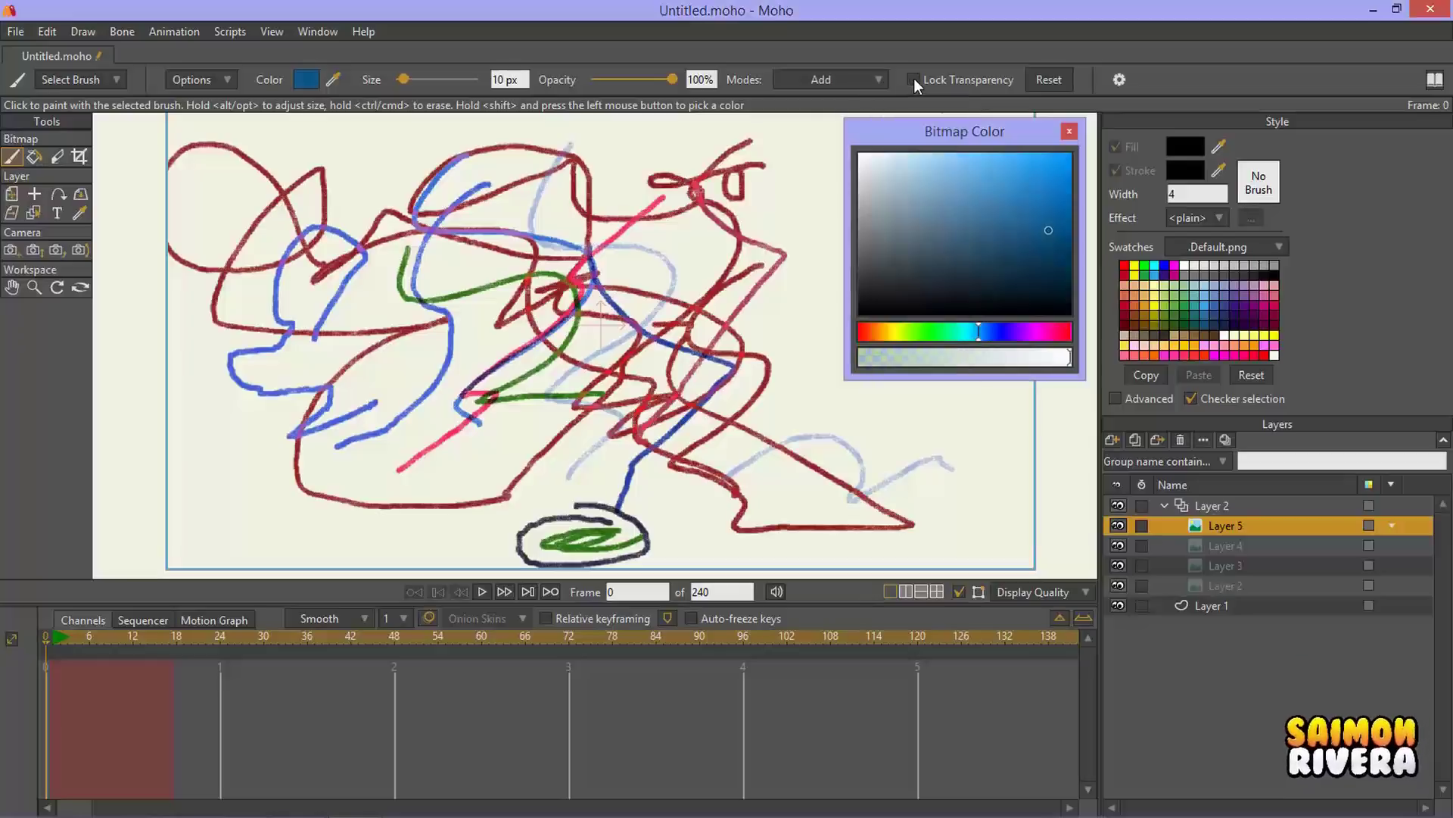
pyautogui.moveTo(761, 231)
pyautogui.mouseDown()
pyautogui.moveTo(682, 199)
pyautogui.moveTo(724, 182)
pyautogui.moveTo(682, 197)
pyautogui.mouseUp()
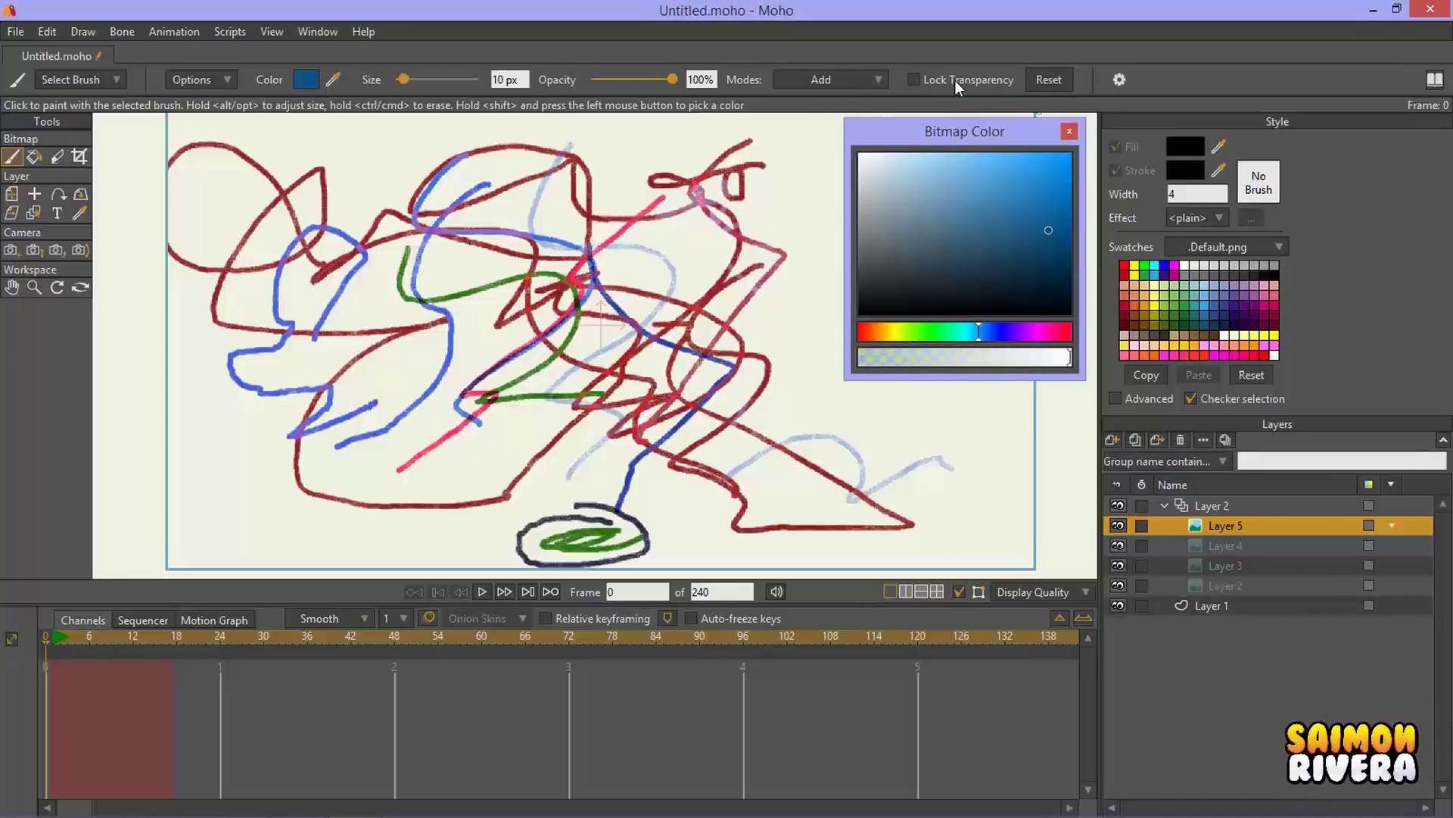
# Step: Paint over the existing lines with Lock Transparency on, changing the brush color to bright red for the last strokes
pyautogui.moveTo(611, 261); pyautogui.dragTo(569, 267)
pyautogui.moveTo(1048, 331); pyautogui.dragTo(1074, 331)
pyautogui.click(1069, 180)
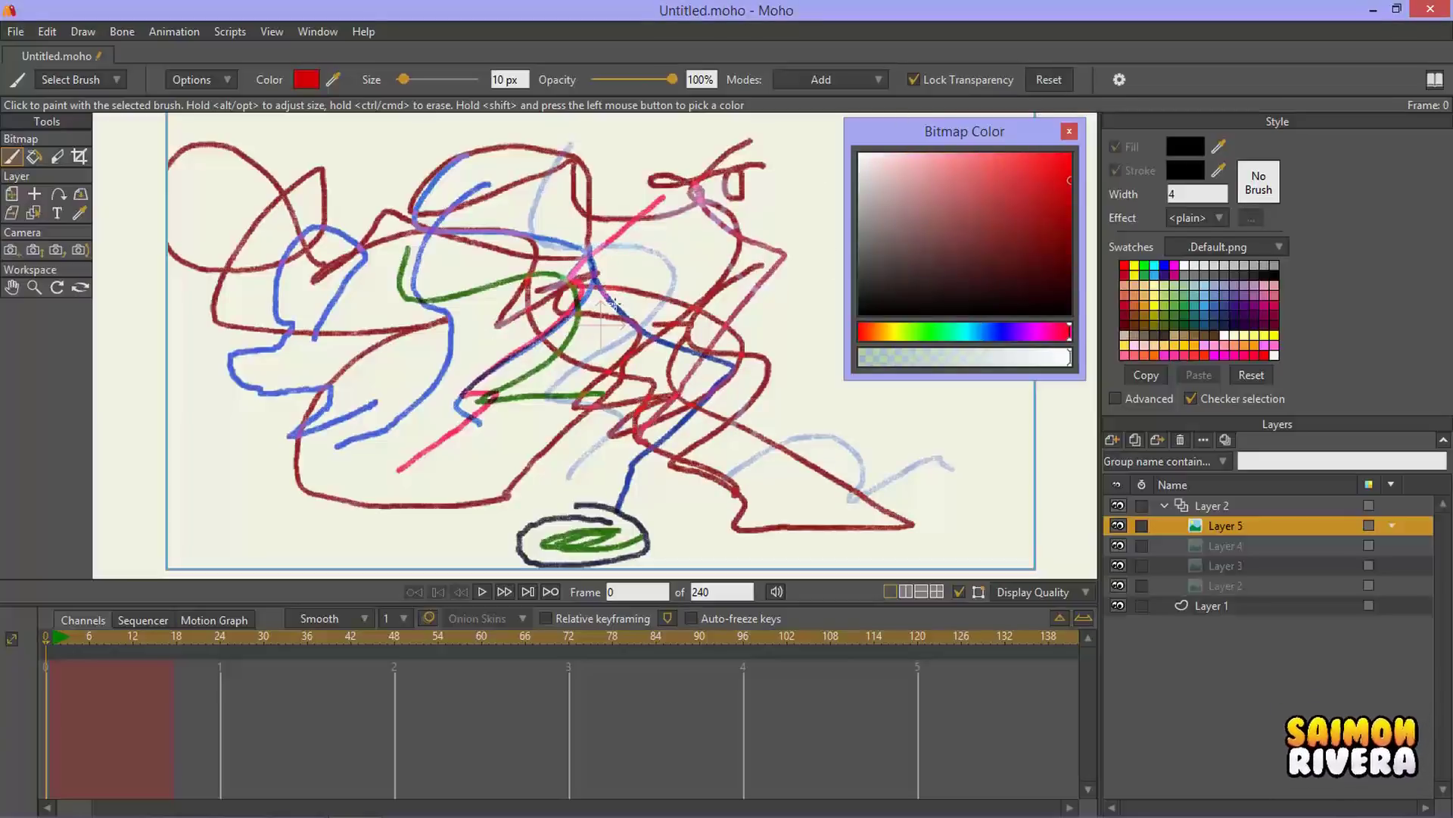
pyautogui.moveTo(453, 233)
pyautogui.mouseDown()
pyautogui.moveTo(504, 207)
pyautogui.moveTo(560, 306)
pyautogui.moveTo(685, 354)
pyautogui.mouseUp()
pyautogui.click(913, 79)
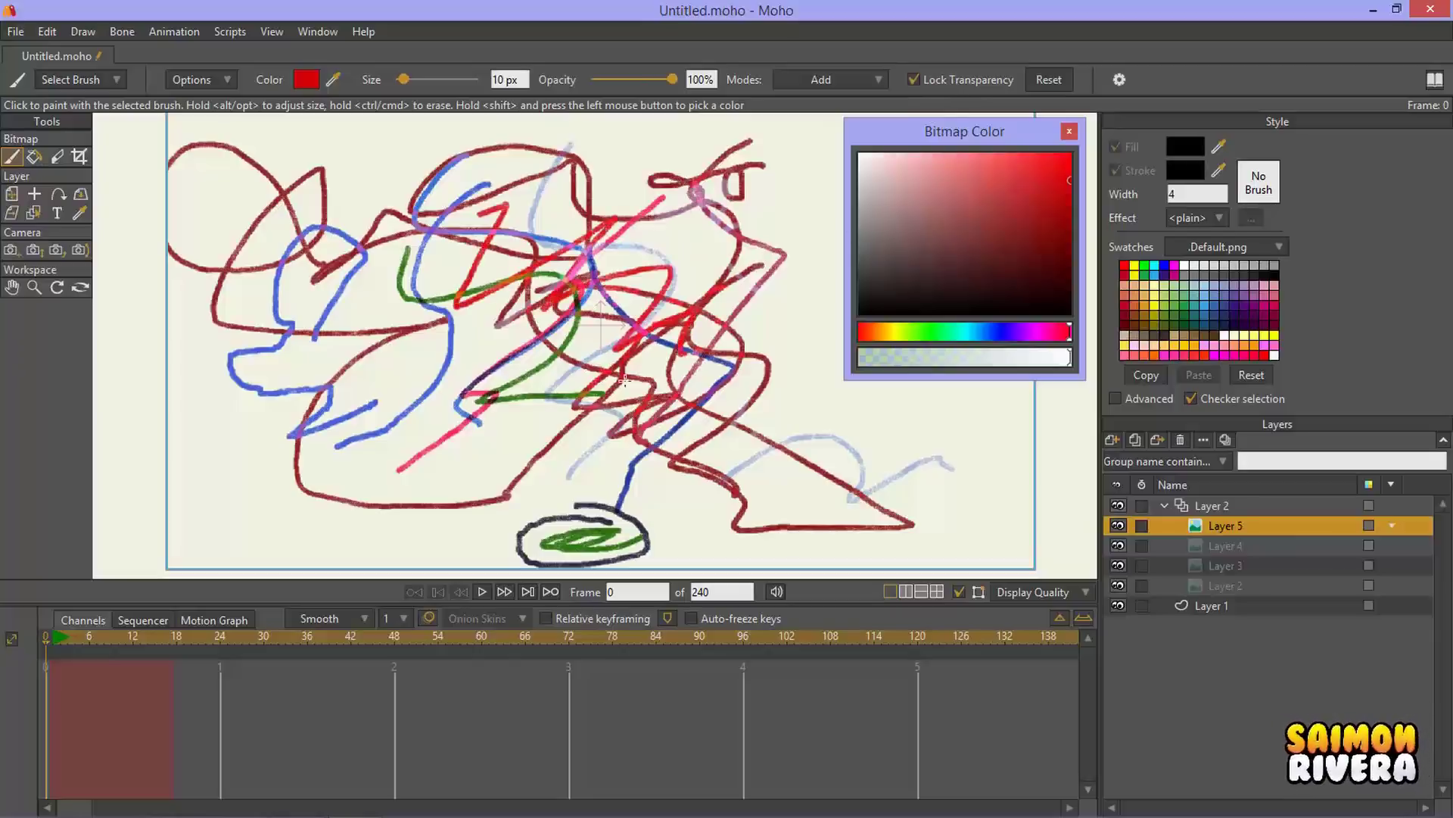
pyautogui.moveTo(503, 493); pyautogui.dragTo(383, 506)
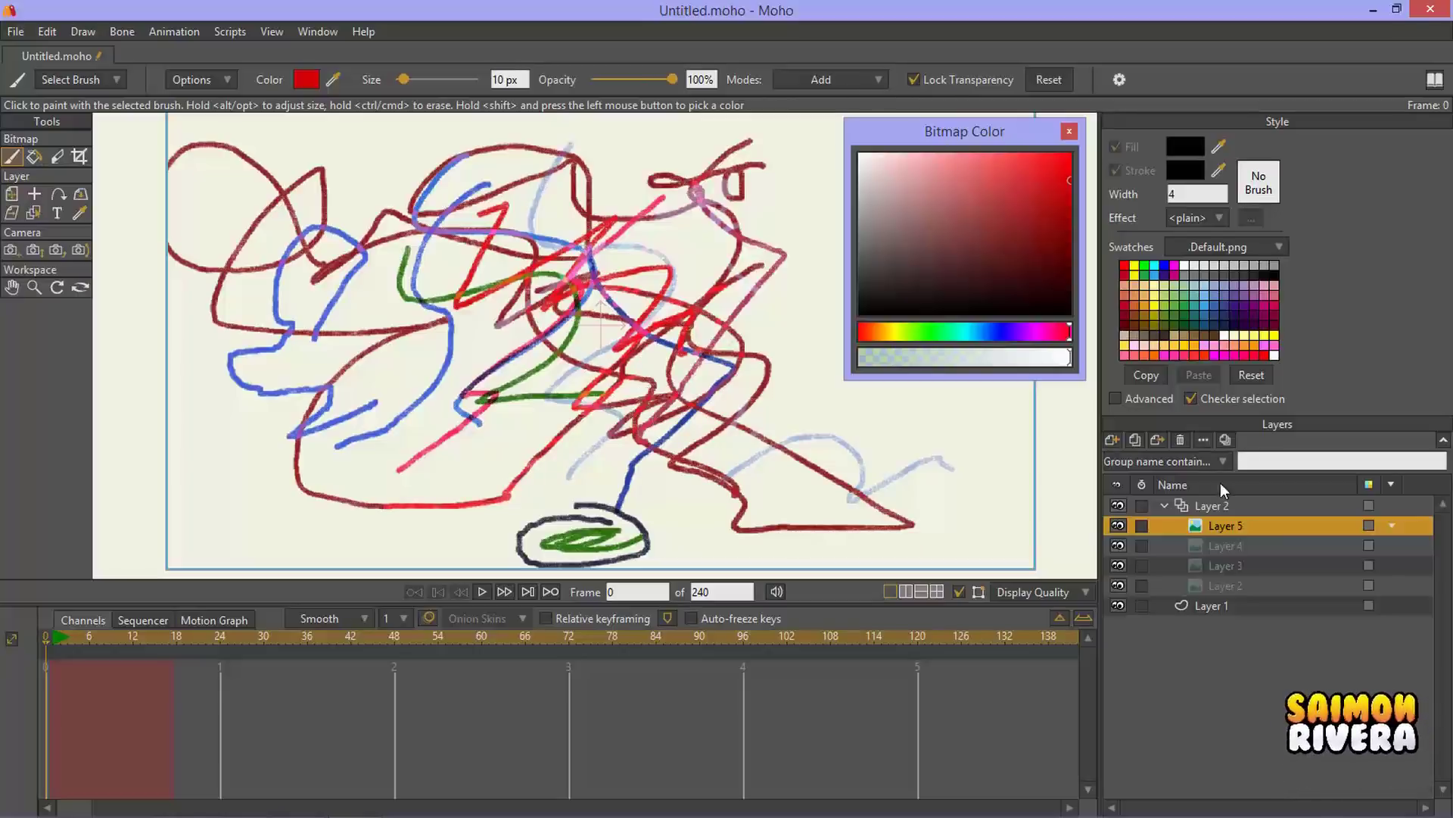
# Step: Delete Layer 5, Layer 4 and Layer 3 from the frame-by-frame group
pyautogui.click(1181, 438)
pyautogui.click(1181, 439)
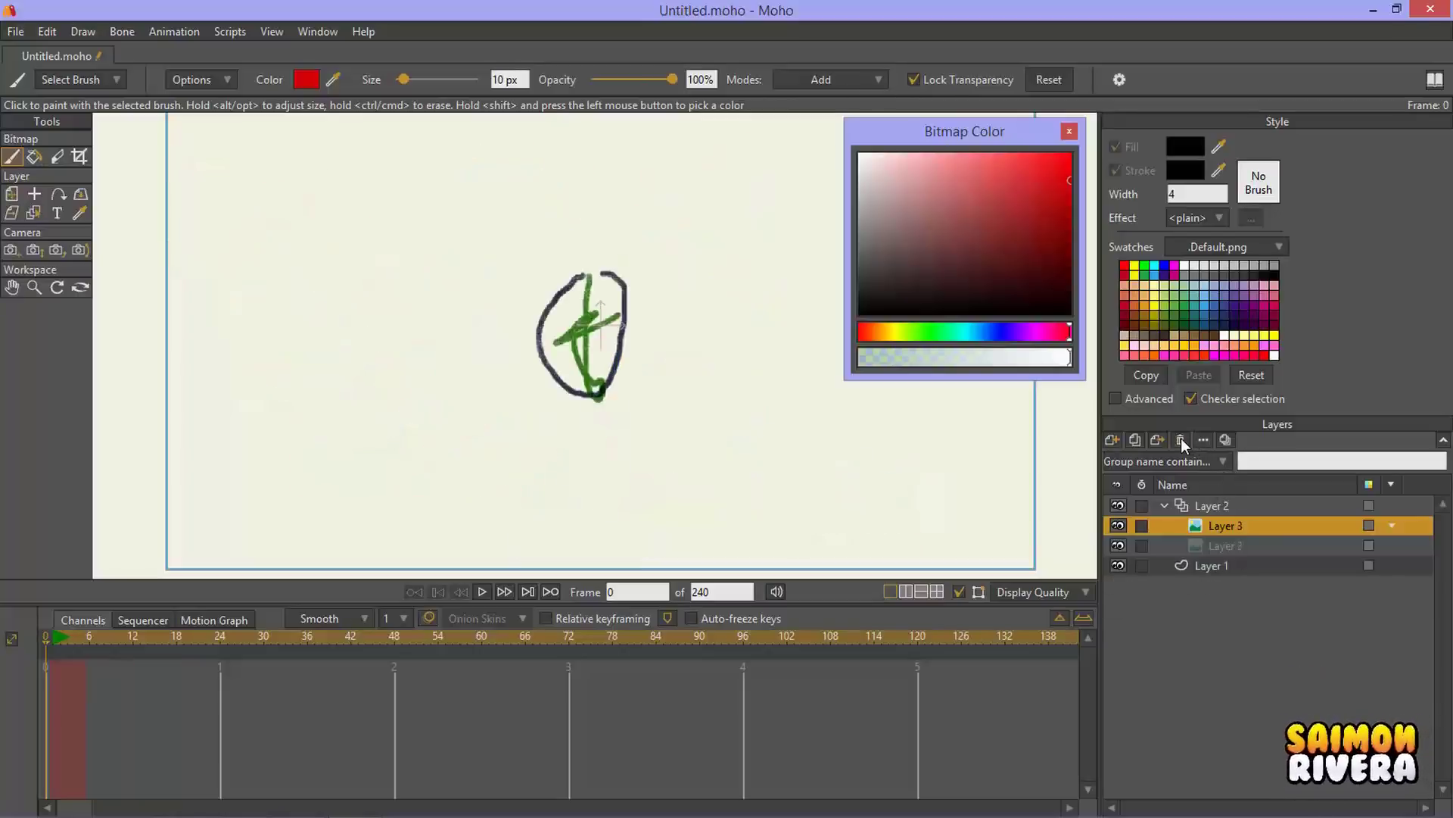
pyautogui.click(1181, 438)
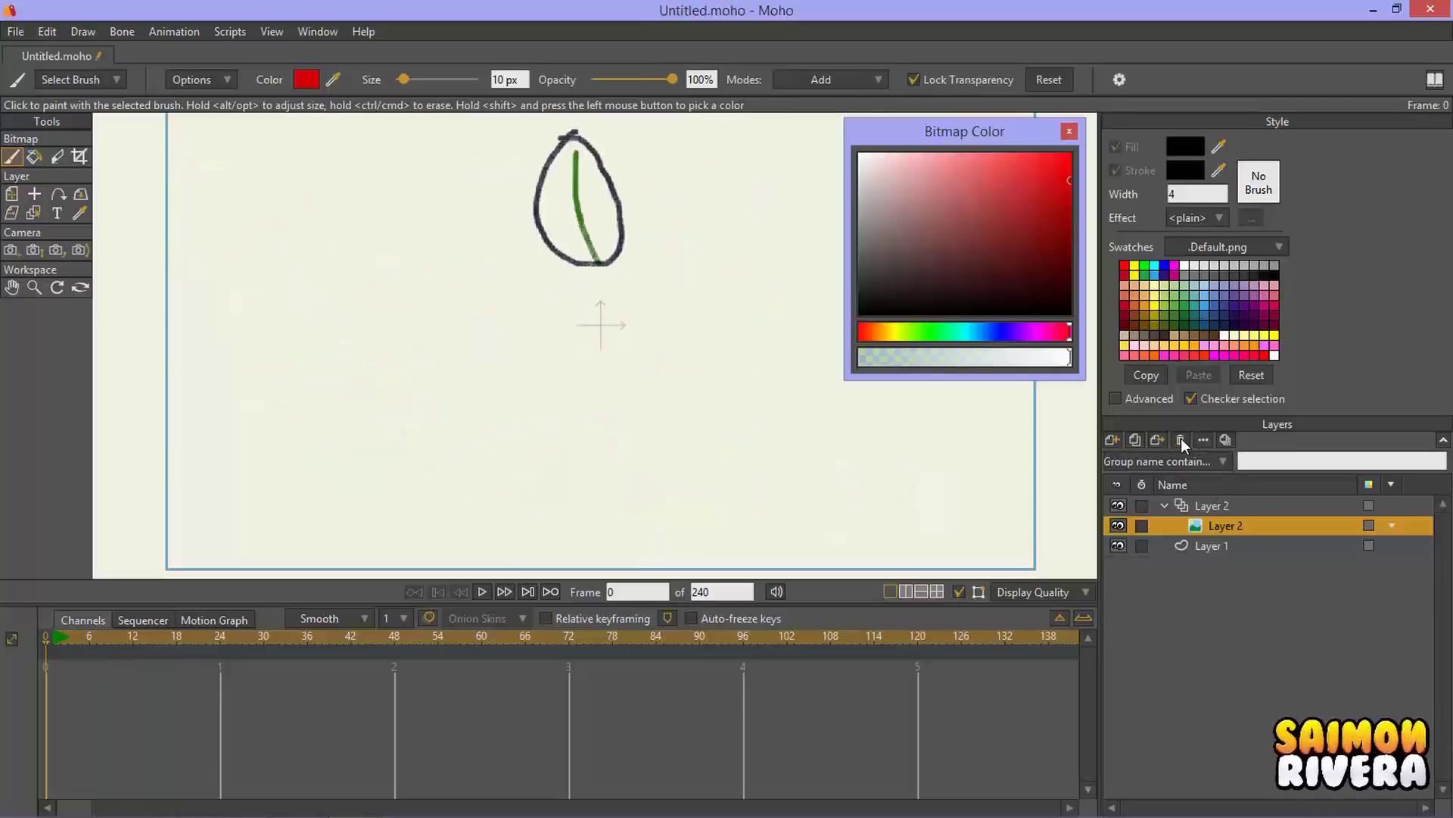
# Step: Erase the oval and its green line on the remaining bitmap Layer 2 with the Eraser
pyautogui.click(44, 157)
pyautogui.click(57, 156)
pyautogui.moveTo(560, 151)
pyautogui.mouseDown()
pyautogui.moveTo(563, 109)
pyautogui.moveTo(620, 250)
pyautogui.mouseUp()
# Step: Paint a large dark red blob on the cleared layer using a 389 px Brush in Normal mode with Lock Transparency off
pyautogui.click(11, 156)
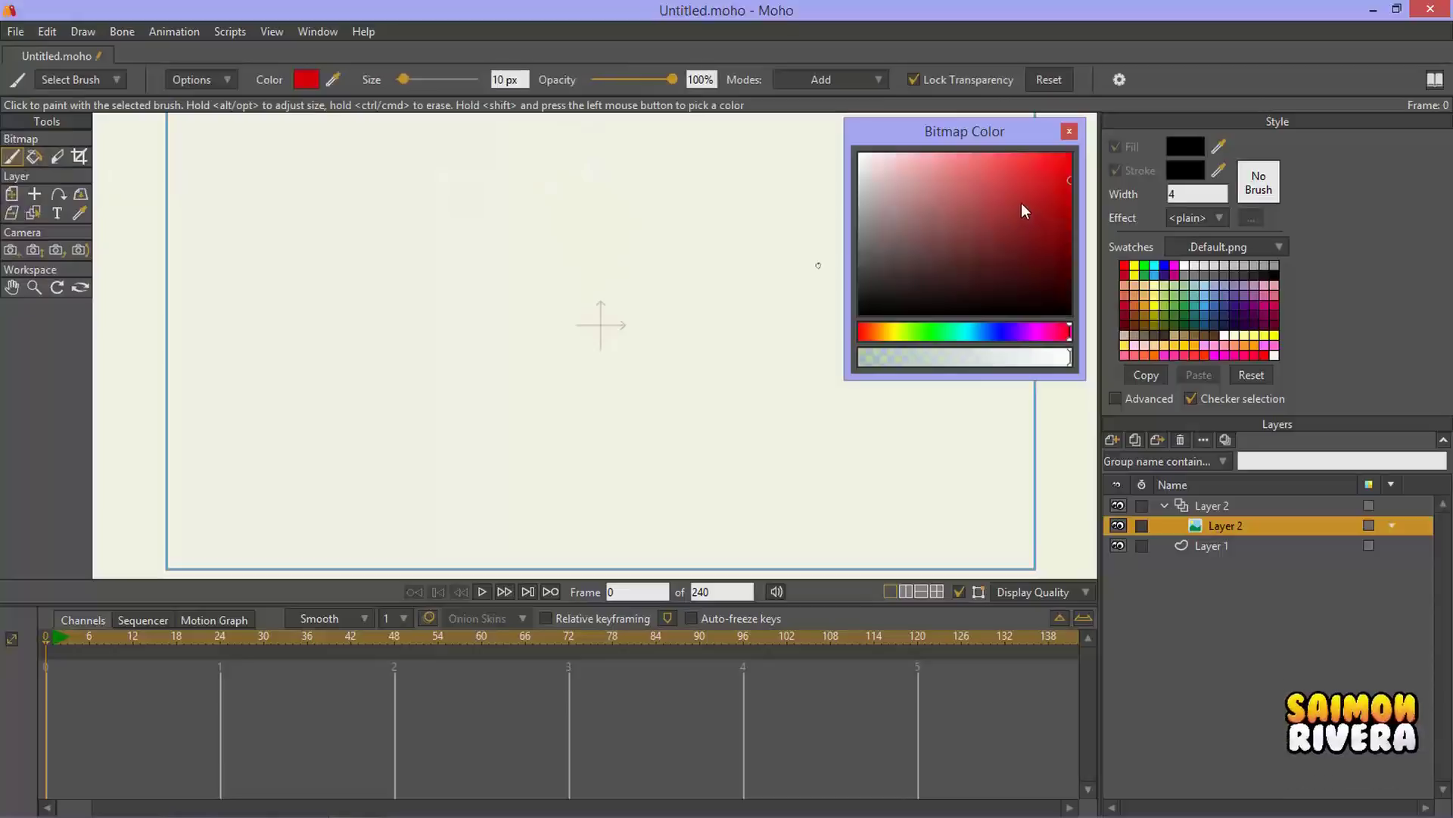
pyautogui.moveTo(1020, 203)
pyautogui.mouseDown()
pyautogui.moveTo(1066, 173)
pyautogui.moveTo(1091, 234)
pyautogui.mouseUp()
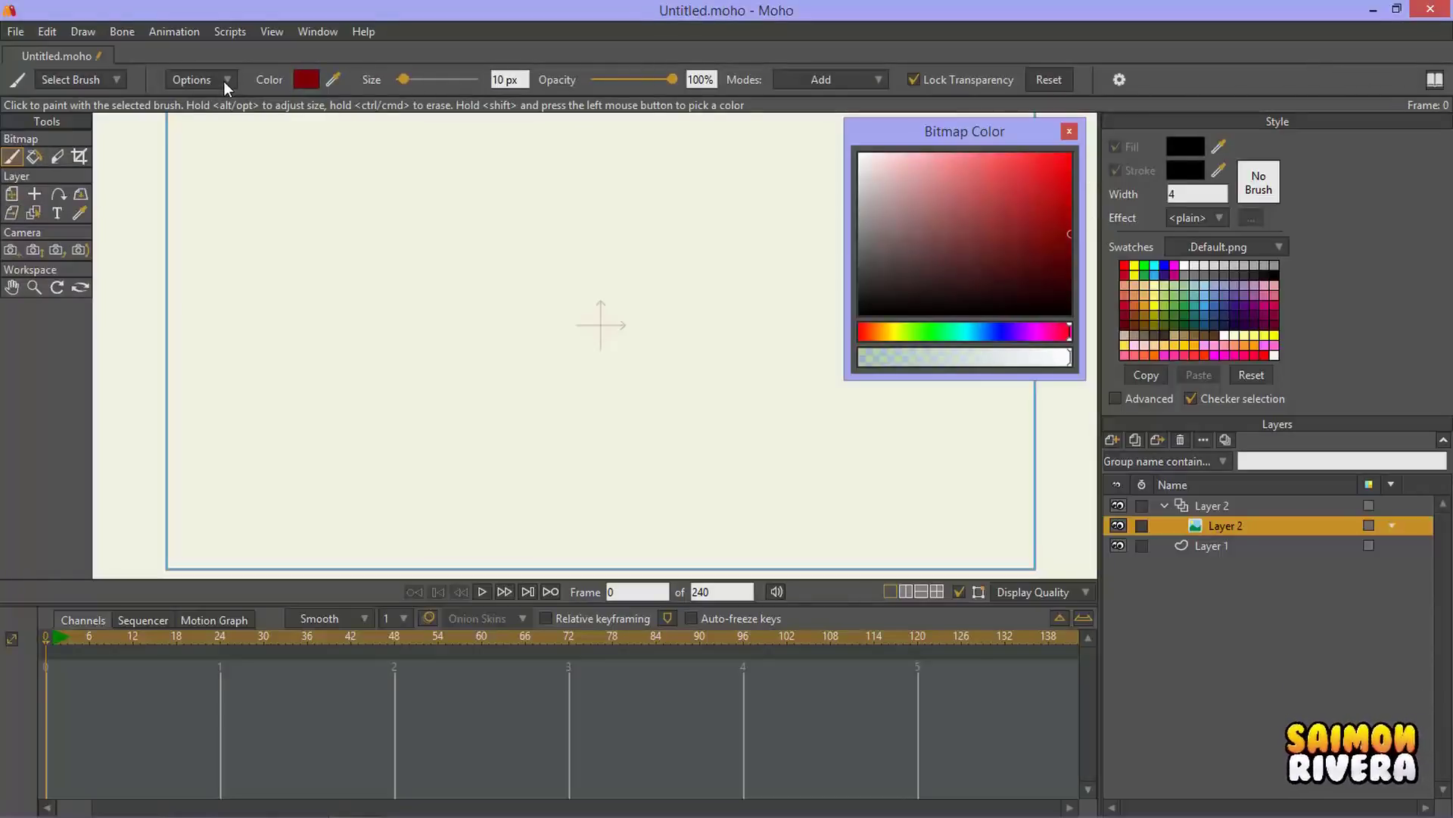
pyautogui.moveTo(418, 76); pyautogui.dragTo(471, 80)
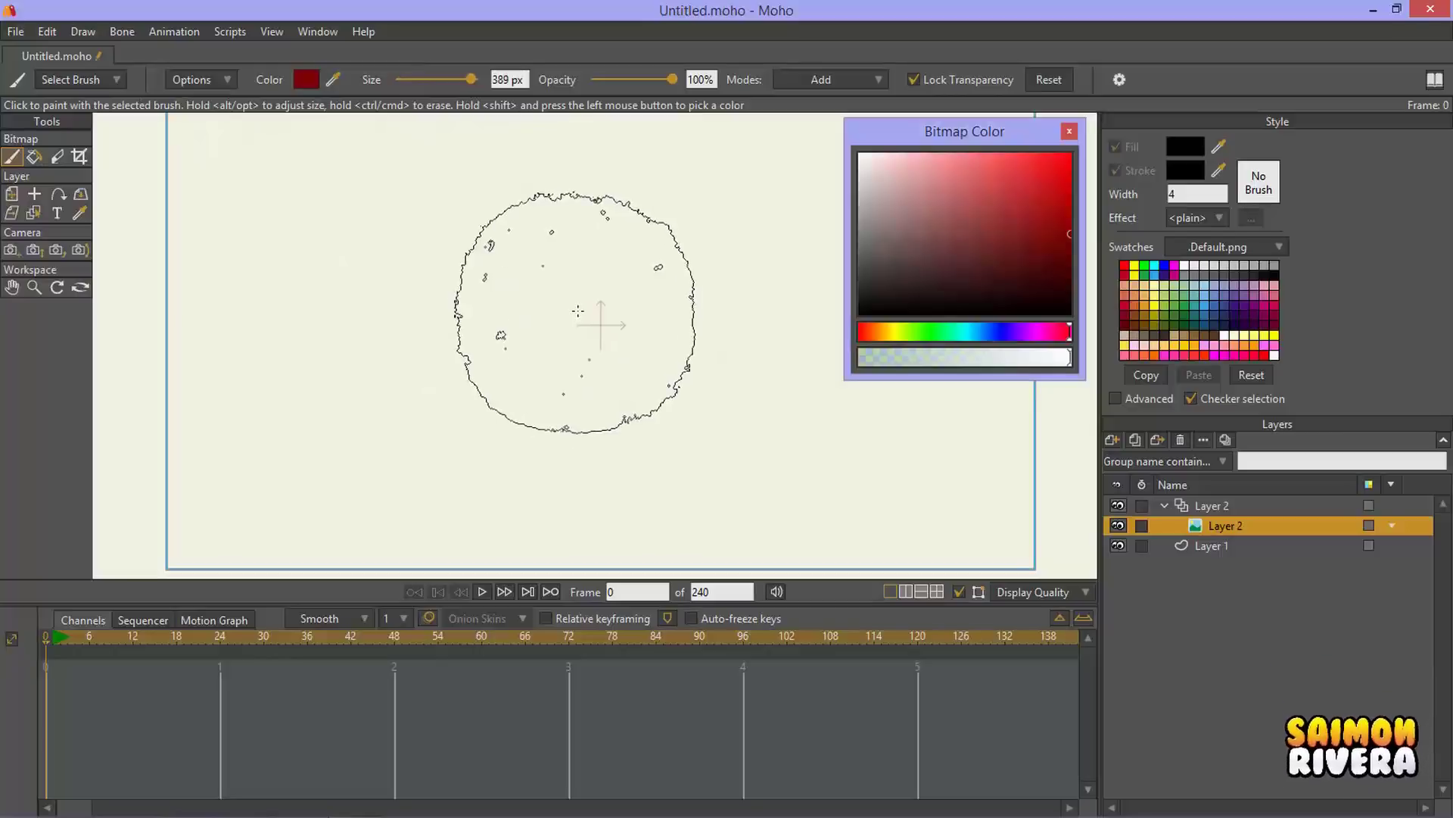
pyautogui.click(913, 80)
pyautogui.click(878, 80)
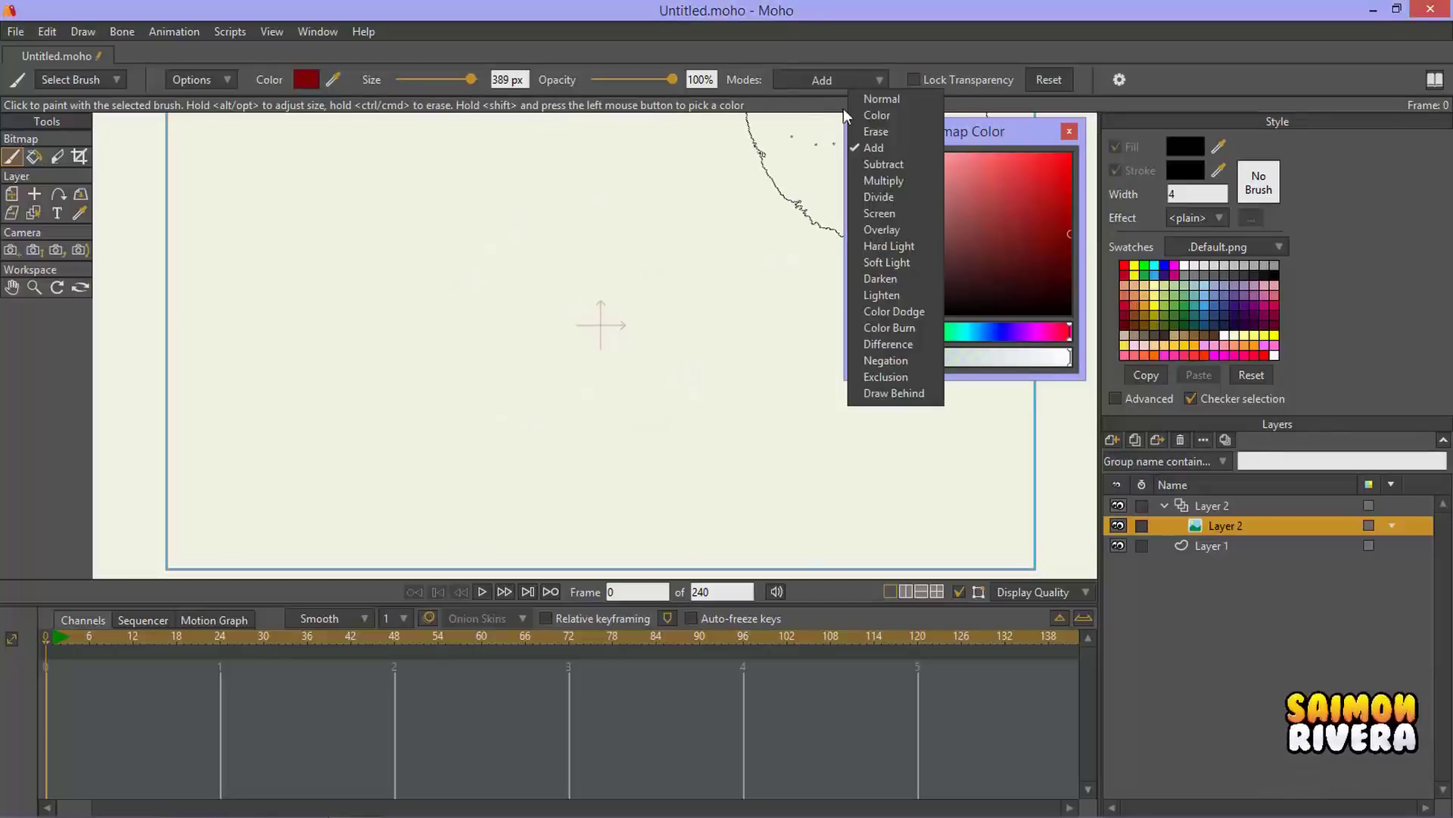
pyautogui.click(882, 99)
pyautogui.moveTo(555, 273)
pyautogui.mouseDown()
pyautogui.moveTo(553, 295)
pyautogui.moveTo(568, 288)
pyautogui.mouseUp()
pyautogui.moveTo(717, 316)
pyautogui.mouseDown()
pyautogui.moveTo(595, 334)
pyautogui.moveTo(616, 371)
pyautogui.mouseUp()
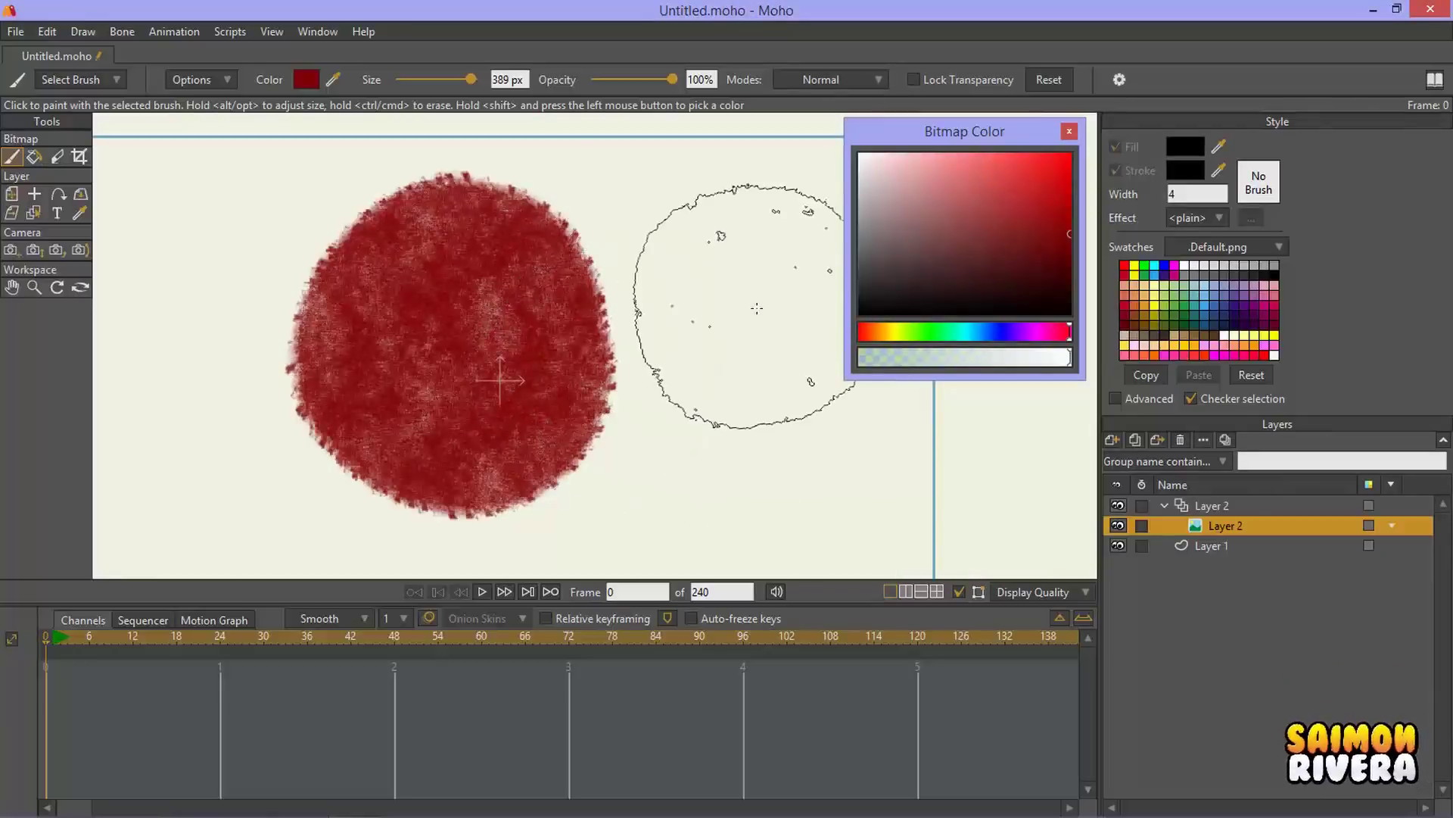
# Step: Enable the experimental GPU acceleration in the display quality settings and accept the warning
pyautogui.click(1018, 596)
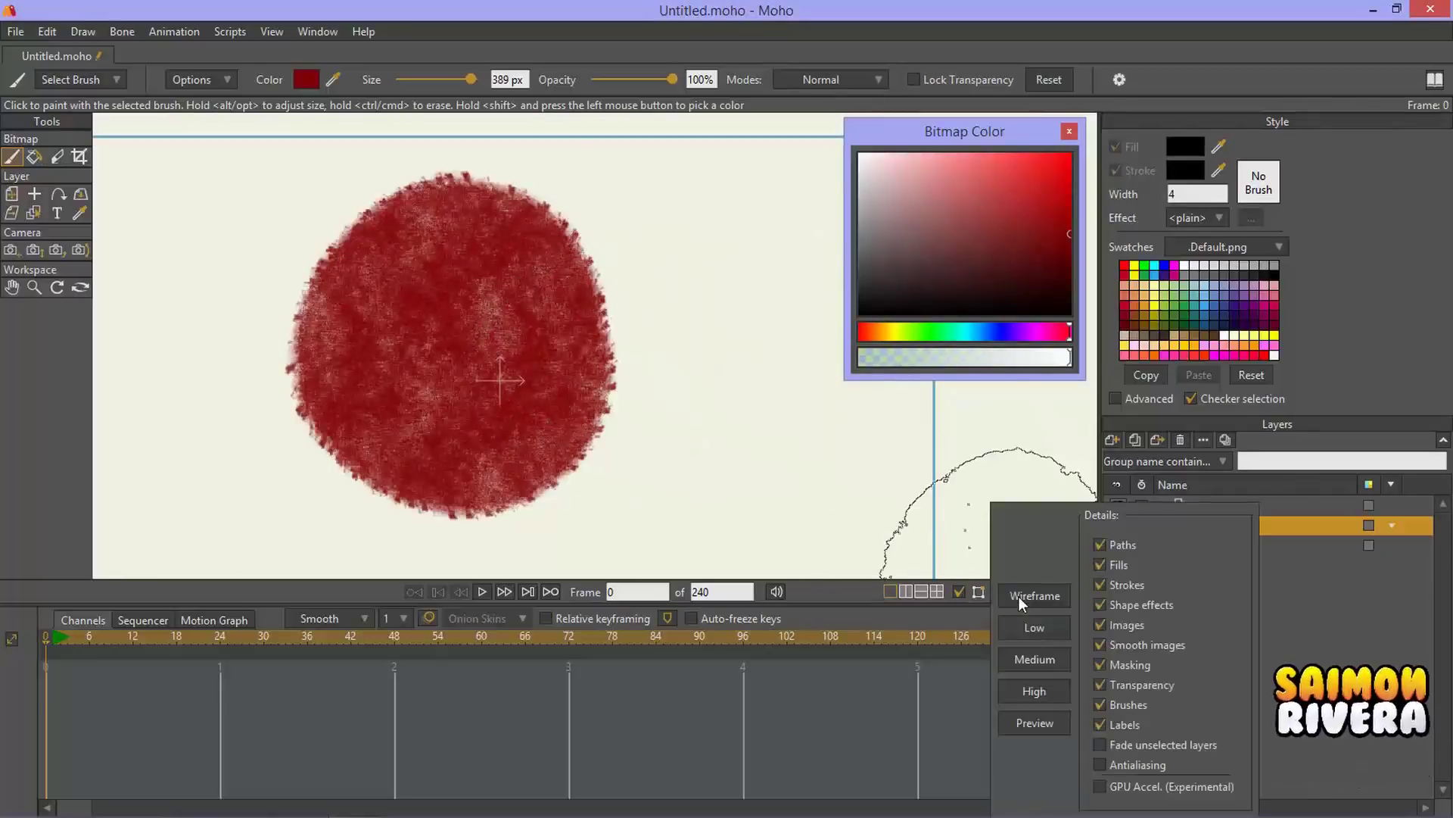
pyautogui.click(1101, 786)
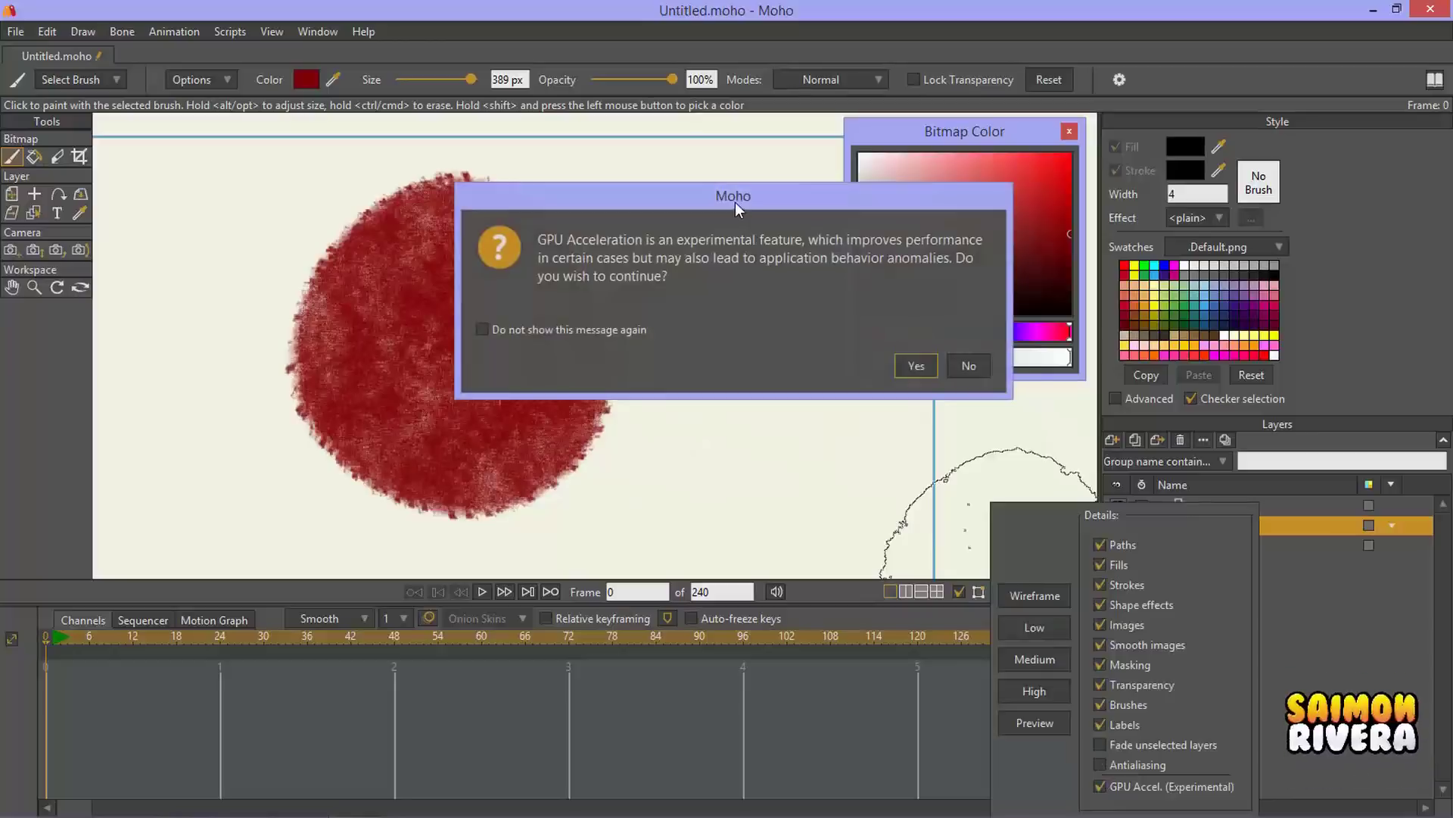
pyautogui.moveTo(735, 202); pyautogui.dragTo(807, 377)
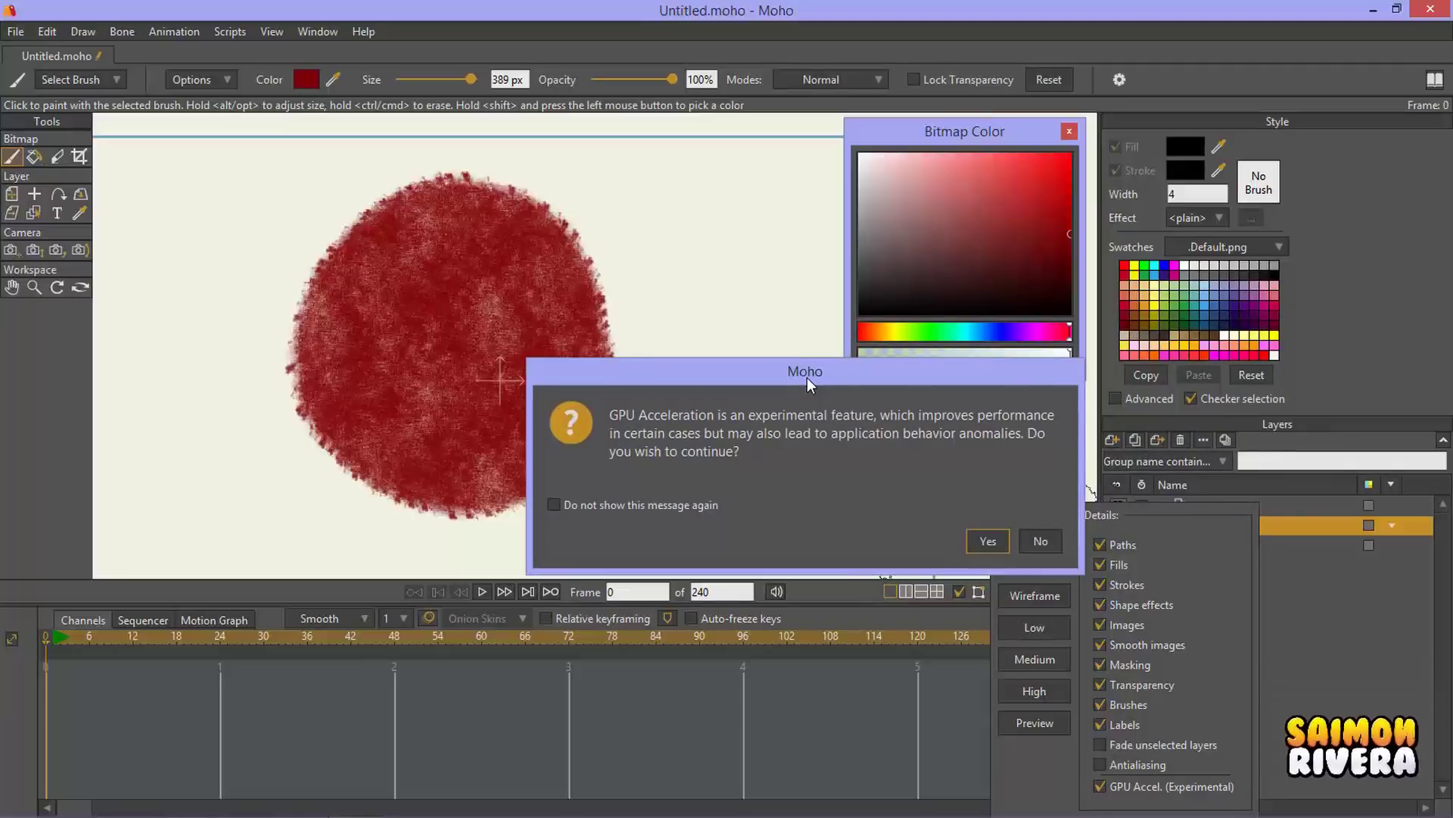
pyautogui.click(988, 541)
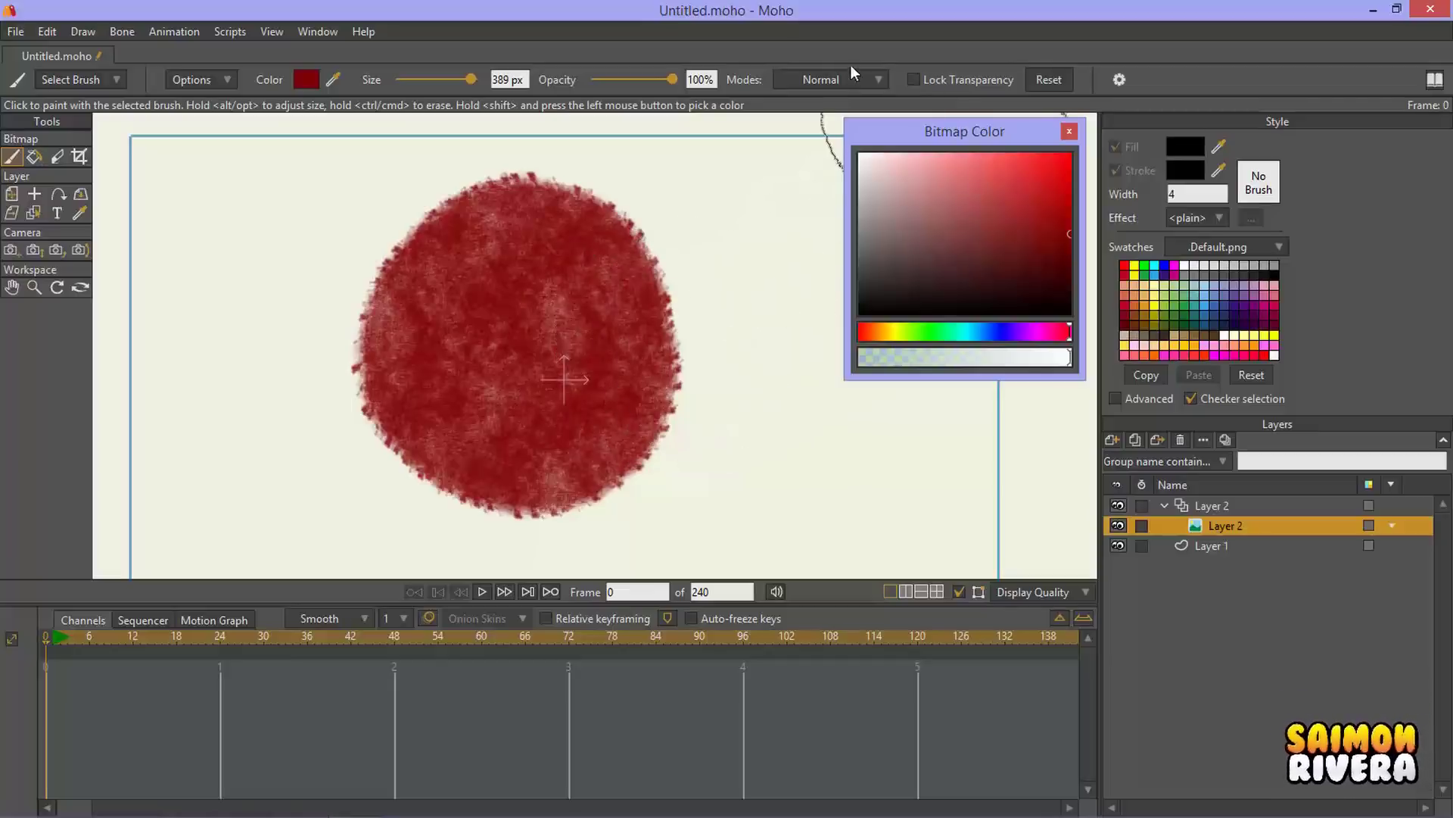
# Step: Set the bitmap brush color to bright blue and the brush size to 209 px
pyautogui.moveTo(907, 127); pyautogui.dragTo(904, 238)
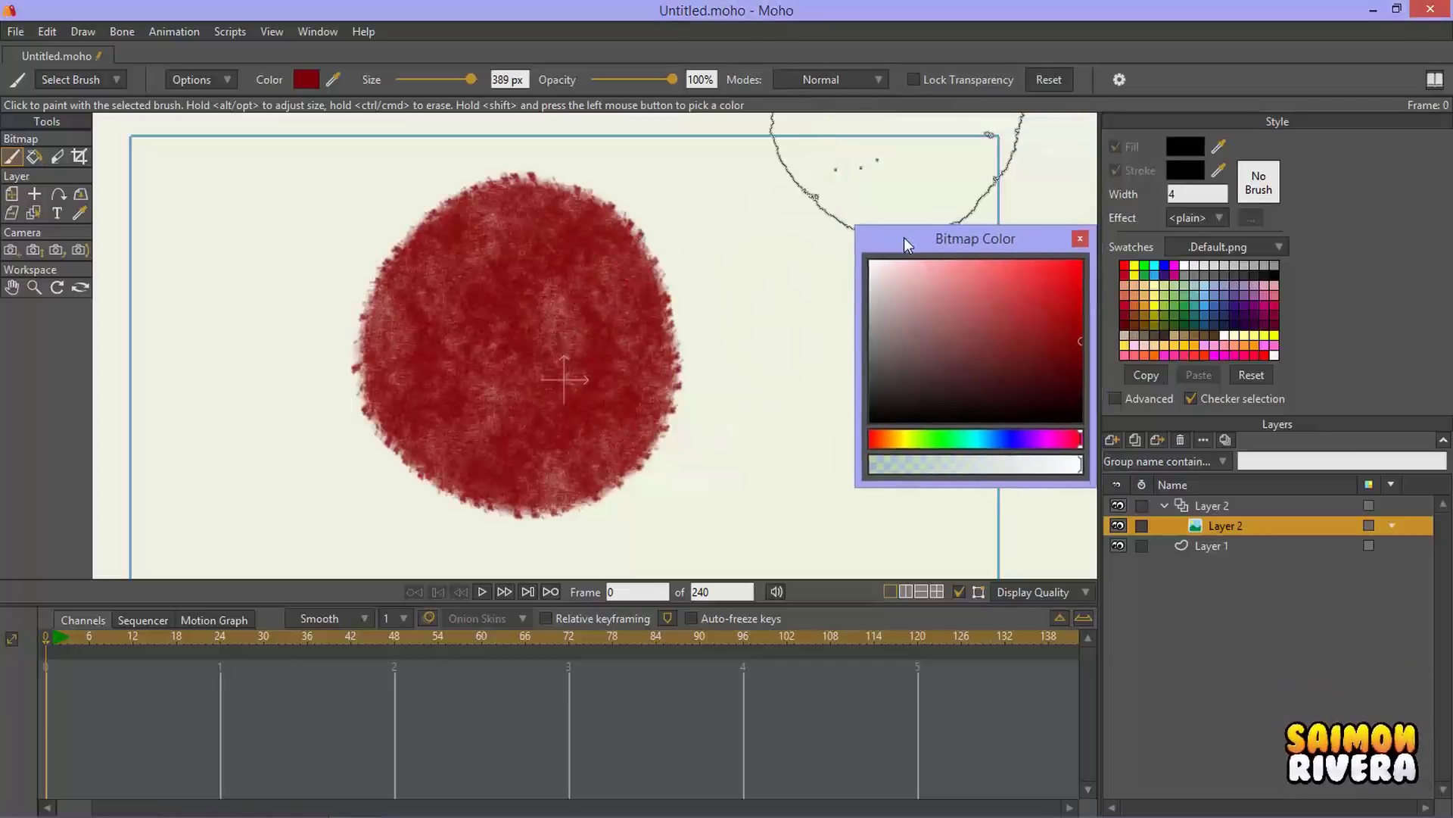
pyautogui.moveTo(989, 445); pyautogui.dragTo(996, 443)
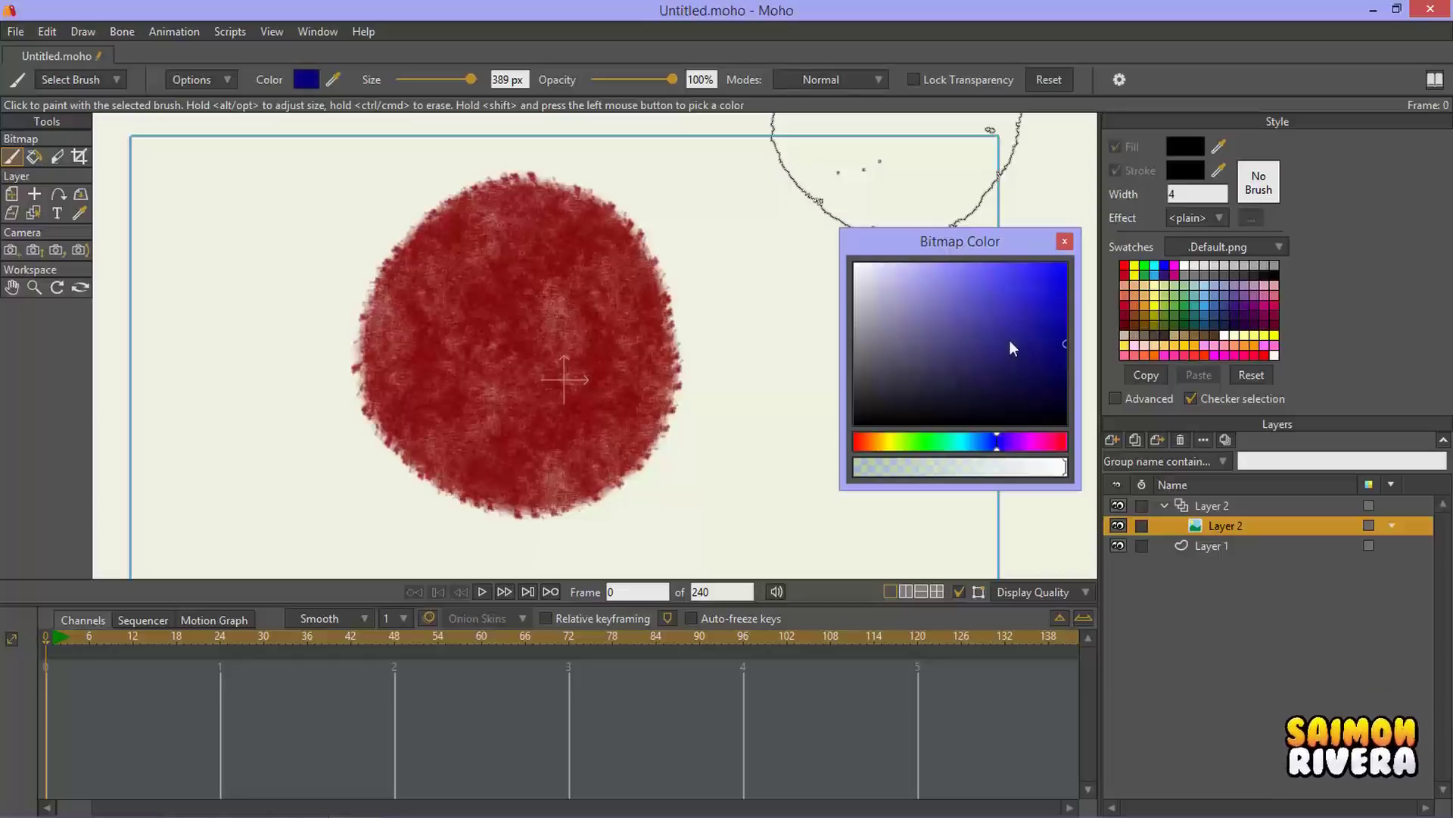
pyautogui.moveTo(1010, 339); pyautogui.dragTo(1080, 271)
pyautogui.moveTo(436, 75); pyautogui.dragTo(455, 77)
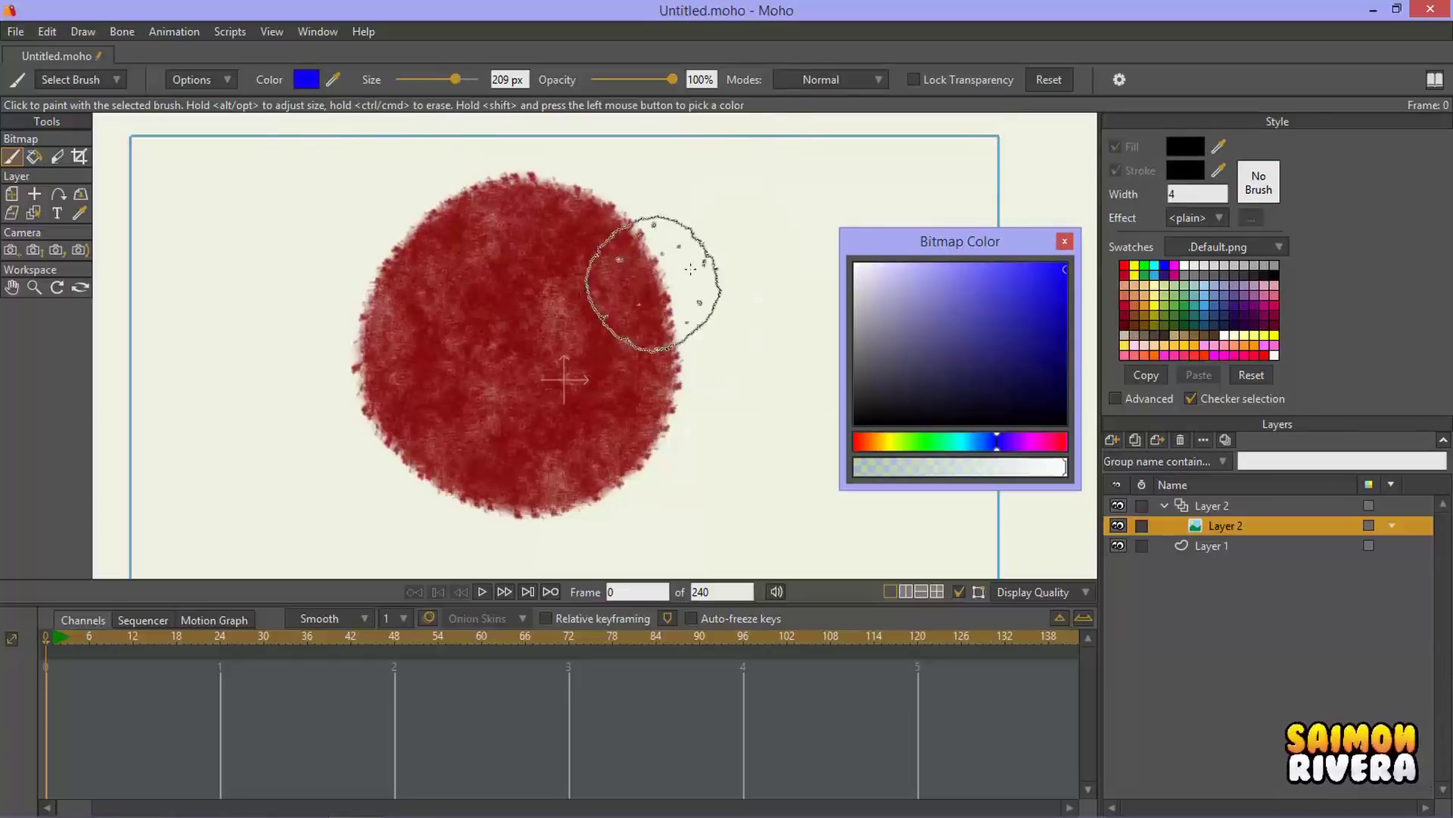
# Step: Try painting a blue stroke across the dark red blob in Normal mode, and undo it
pyautogui.moveTo(682, 291); pyautogui.dragTo(730, 244)
pyautogui.moveTo(539, 387)
pyautogui.mouseDown()
pyautogui.moveTo(376, 405)
pyautogui.moveTo(771, 199)
pyautogui.mouseUp()
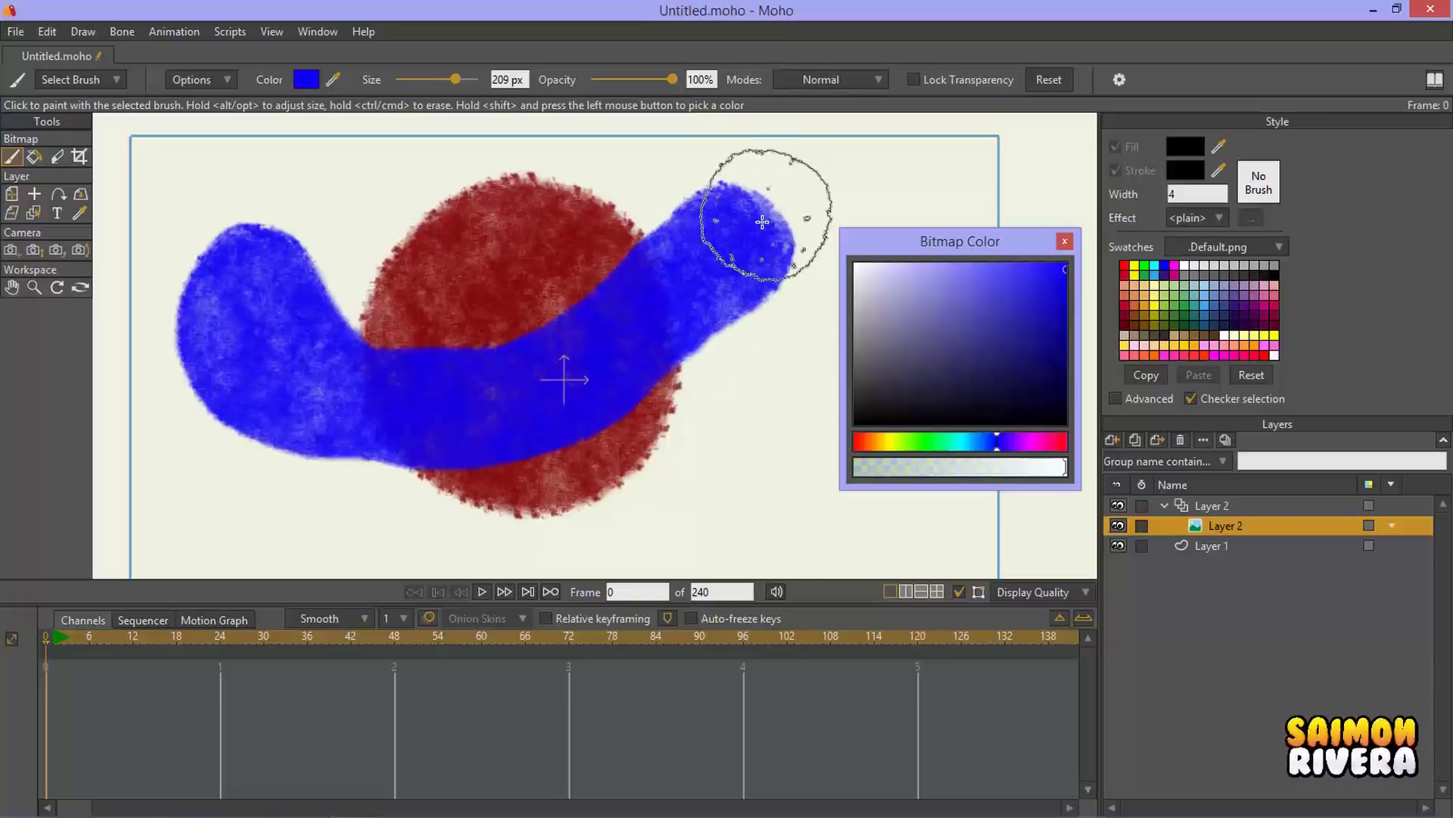
pyautogui.hotkey('ctrl', 'z')
pyautogui.hotkey('ctrl', 'z')
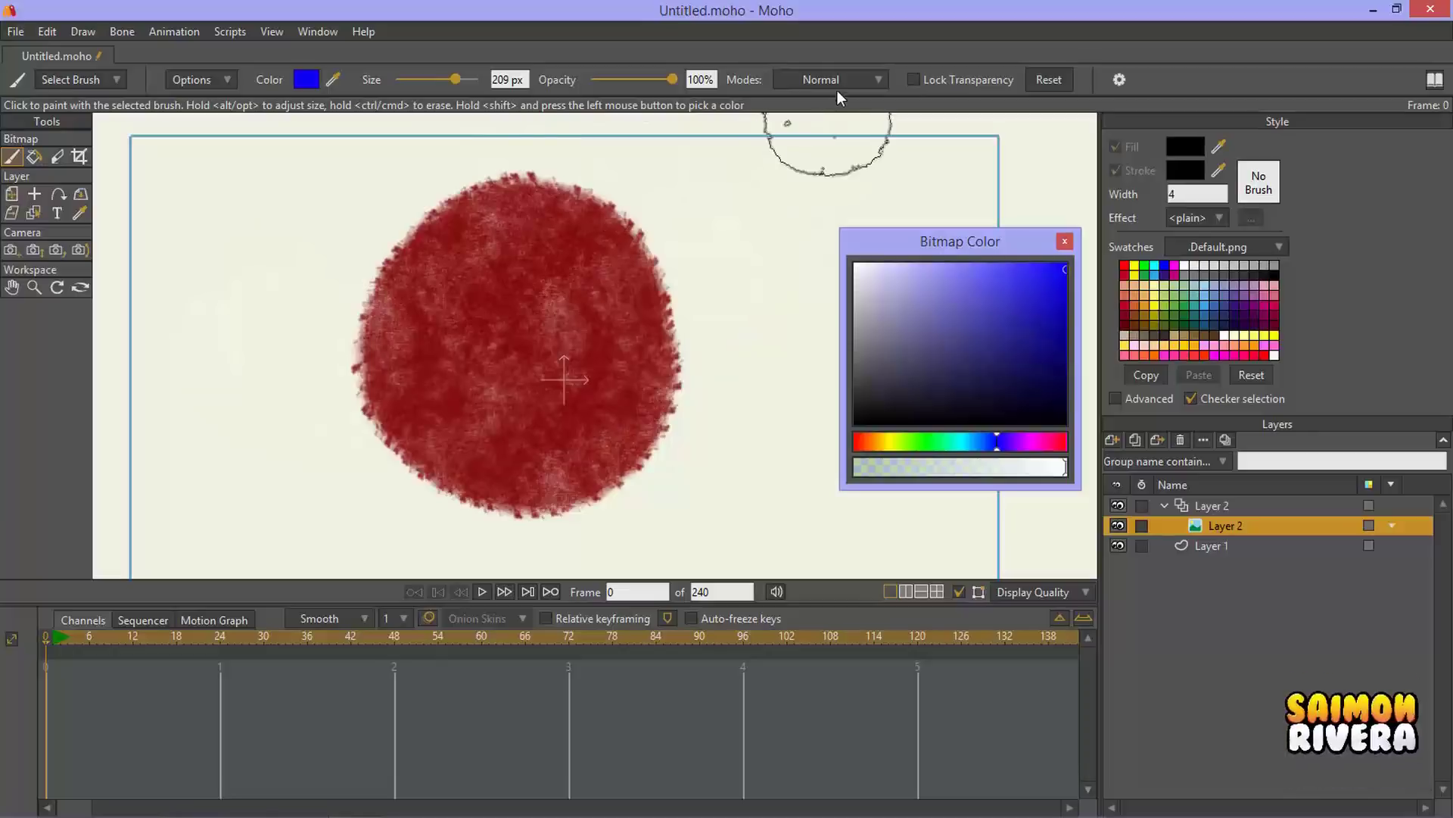
# Step: Paint blue over the dark red blob with the brush in Multiply mode
pyautogui.click(840, 79)
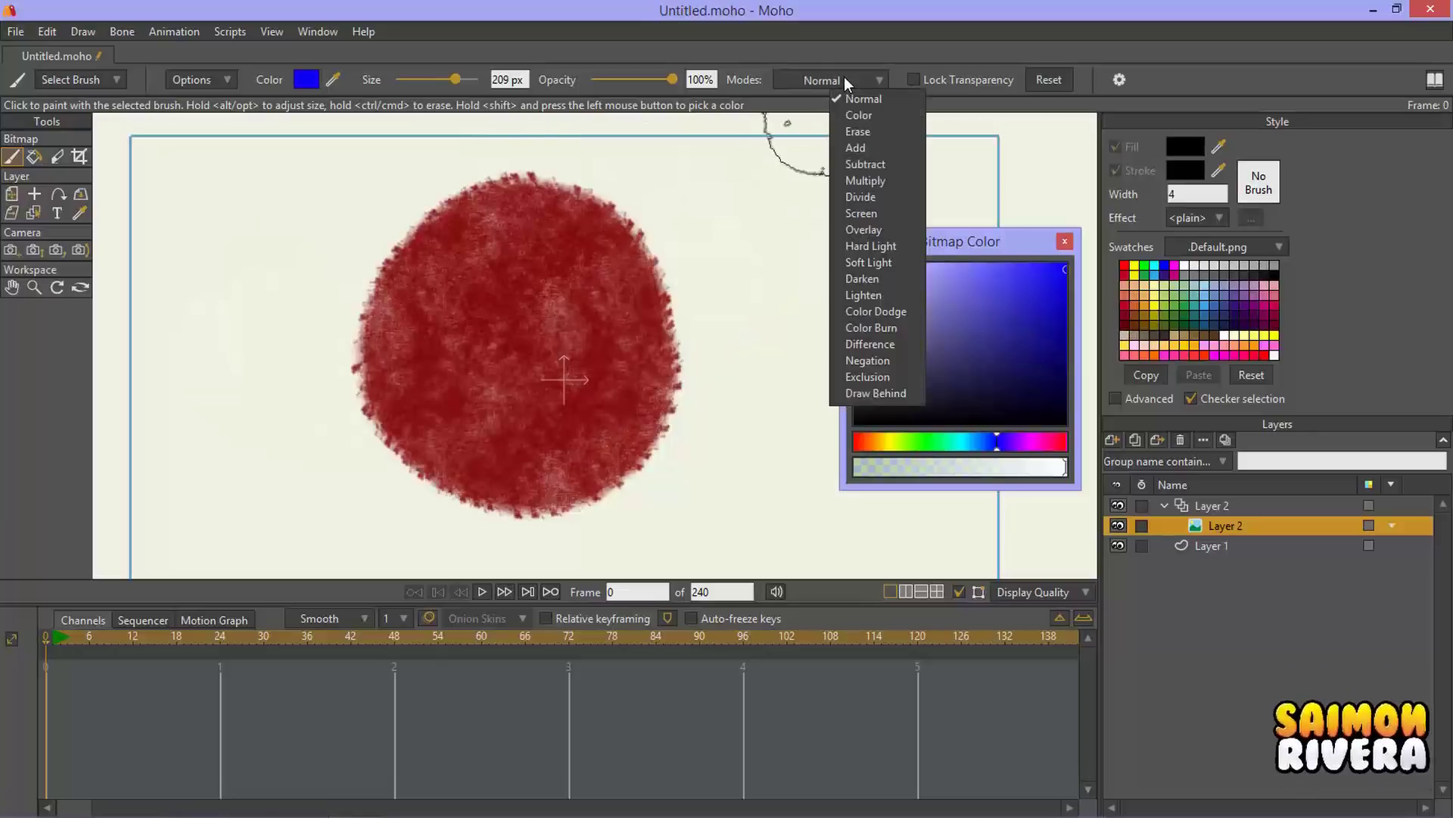
pyautogui.click(903, 179)
pyautogui.moveTo(632, 190)
pyautogui.mouseDown()
pyautogui.moveTo(659, 318)
pyautogui.moveTo(480, 315)
pyautogui.moveTo(578, 302)
pyautogui.moveTo(503, 361)
pyautogui.moveTo(561, 399)
pyautogui.moveTo(522, 420)
pyautogui.mouseUp()
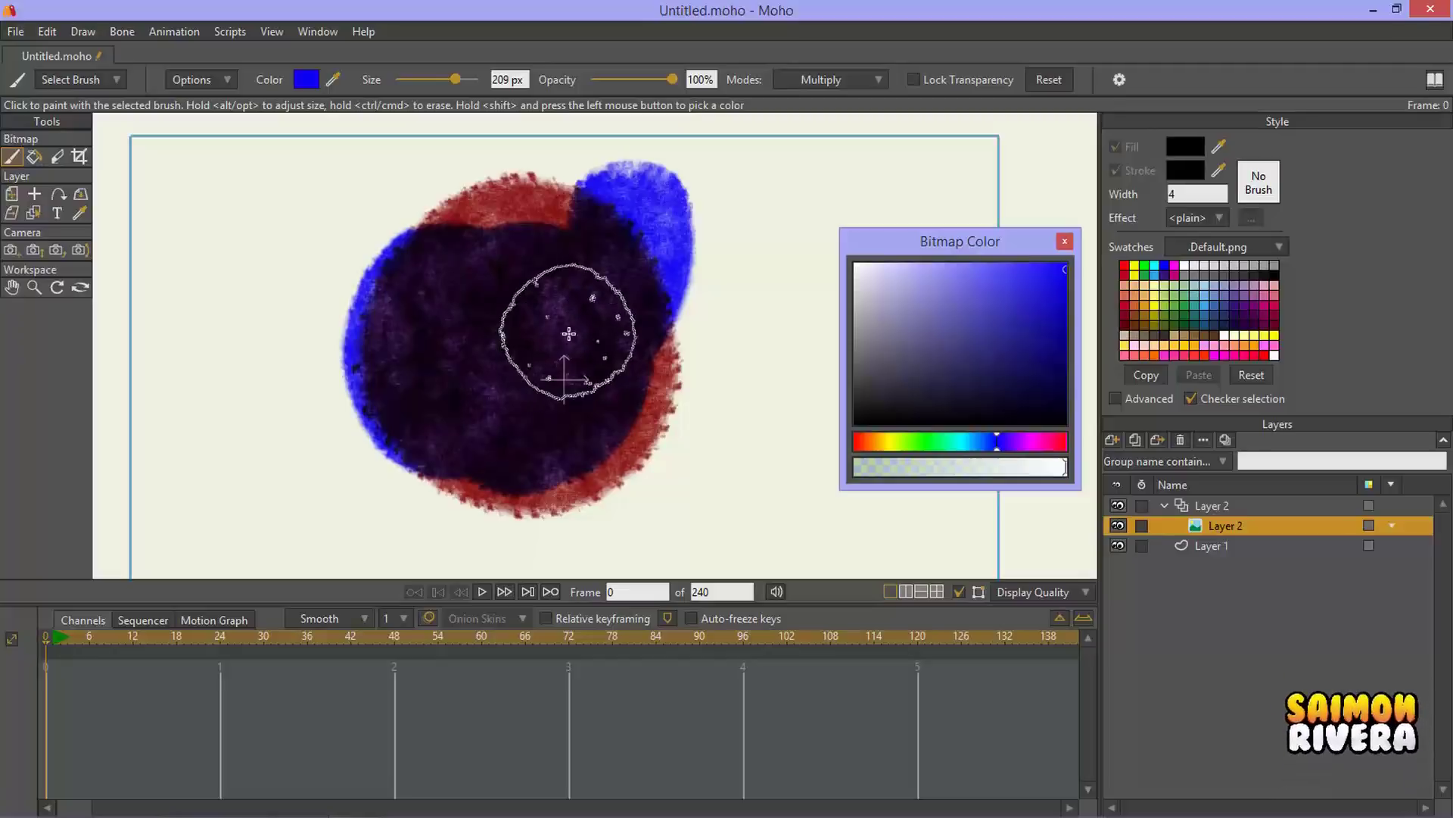
pyautogui.moveTo(569, 333); pyautogui.dragTo(620, 315)
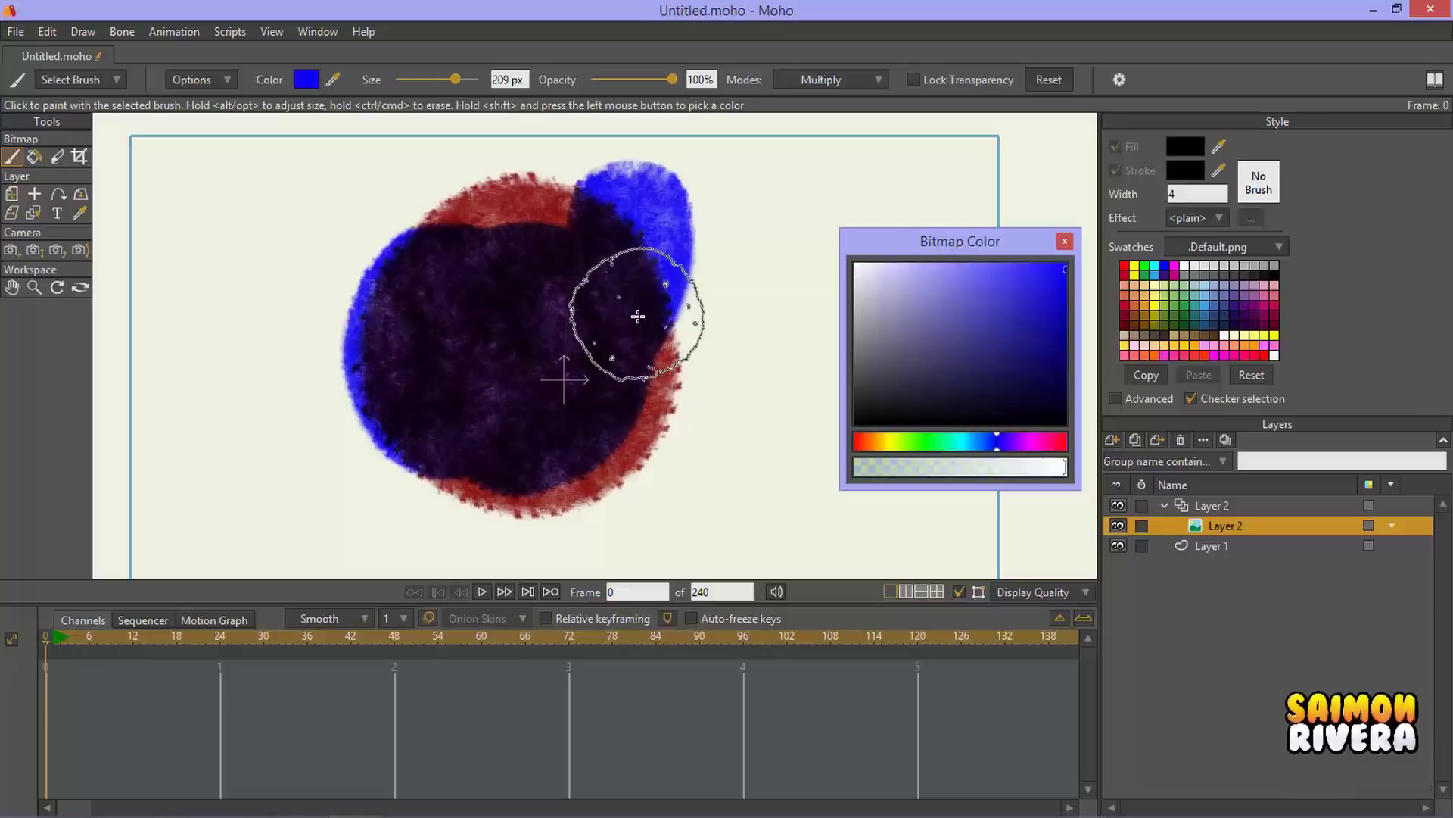
# Step: Undo the Multiply strokes and paint the whole blob blue in Multiply mode with Lock Transparency on
pyautogui.click(913, 79)
pyautogui.moveTo(613, 341)
pyautogui.mouseDown()
pyautogui.moveTo(512, 374)
pyautogui.moveTo(538, 298)
pyautogui.moveTo(517, 397)
pyautogui.moveTo(480, 374)
pyautogui.moveTo(523, 303)
pyautogui.moveTo(517, 426)
pyautogui.moveTo(562, 373)
pyautogui.moveTo(580, 255)
pyautogui.moveTo(453, 246)
pyautogui.moveTo(614, 466)
pyautogui.moveTo(577, 437)
pyautogui.mouseUp()
pyautogui.hotkey('ctrl', 'z')
pyautogui.hotkey('ctrl', 'z')
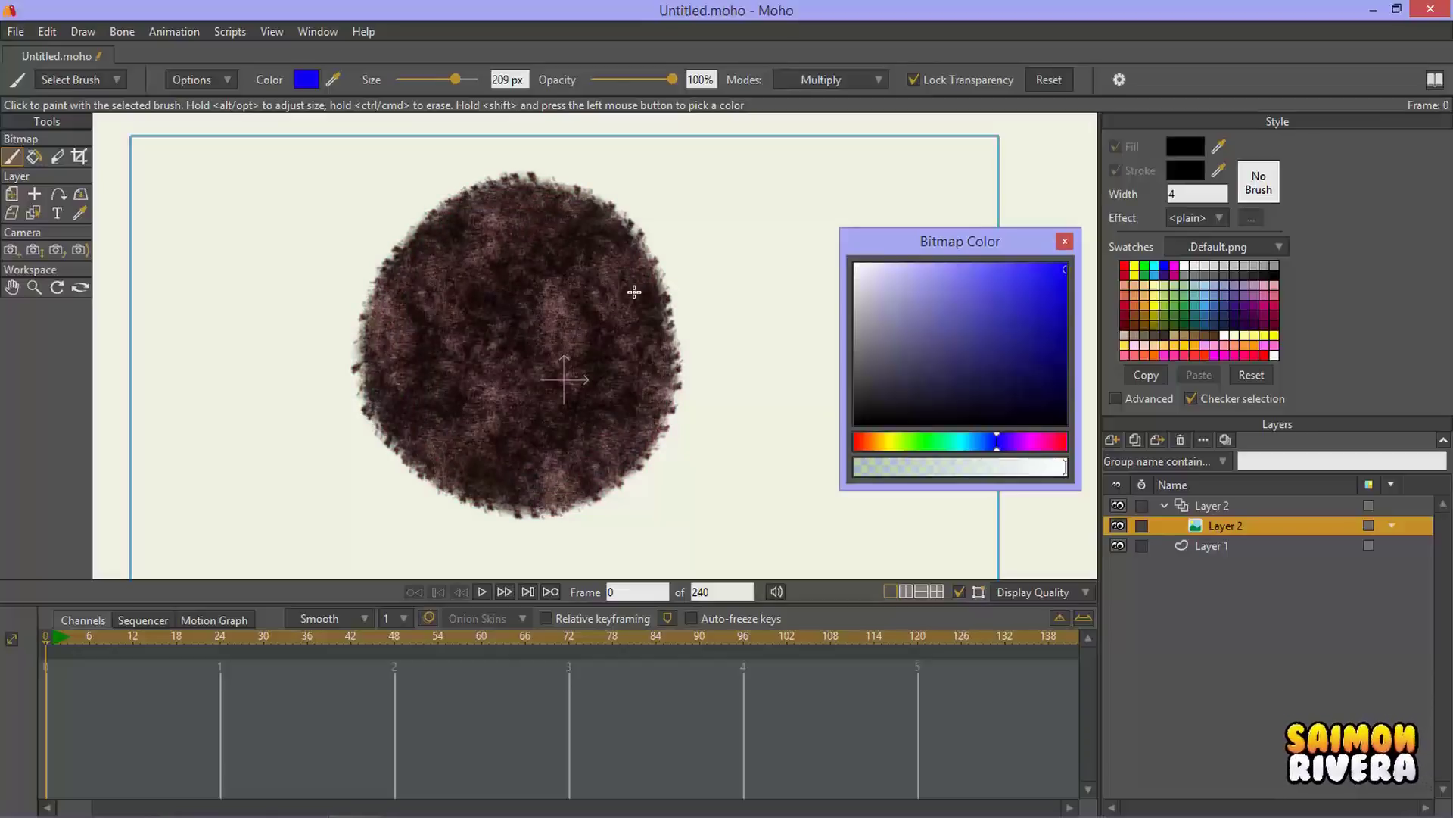
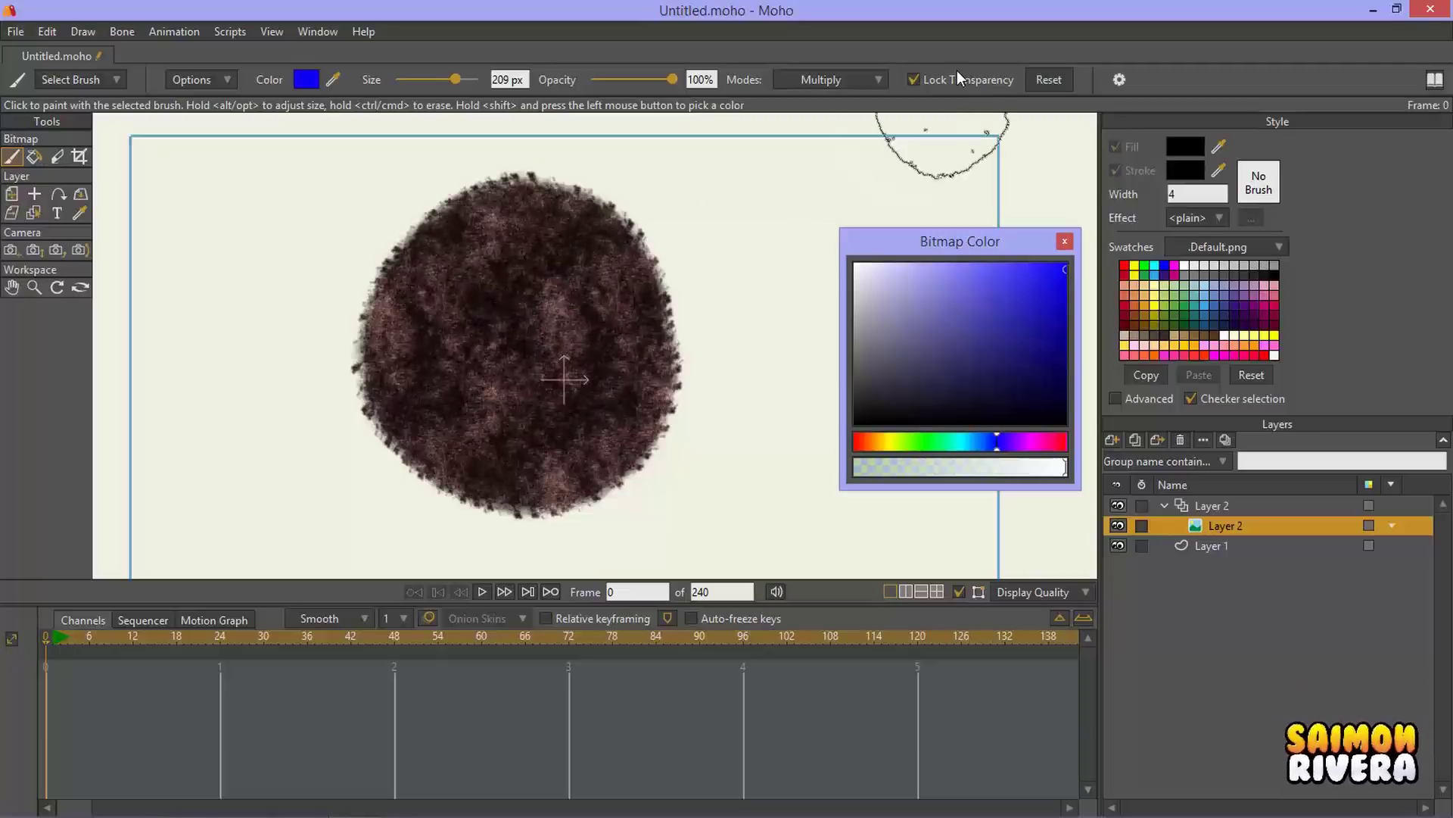
# Step: Try a blue Multiply stroke across the darkened blob with Lock Transparency off, and undo it
pyautogui.click(914, 80)
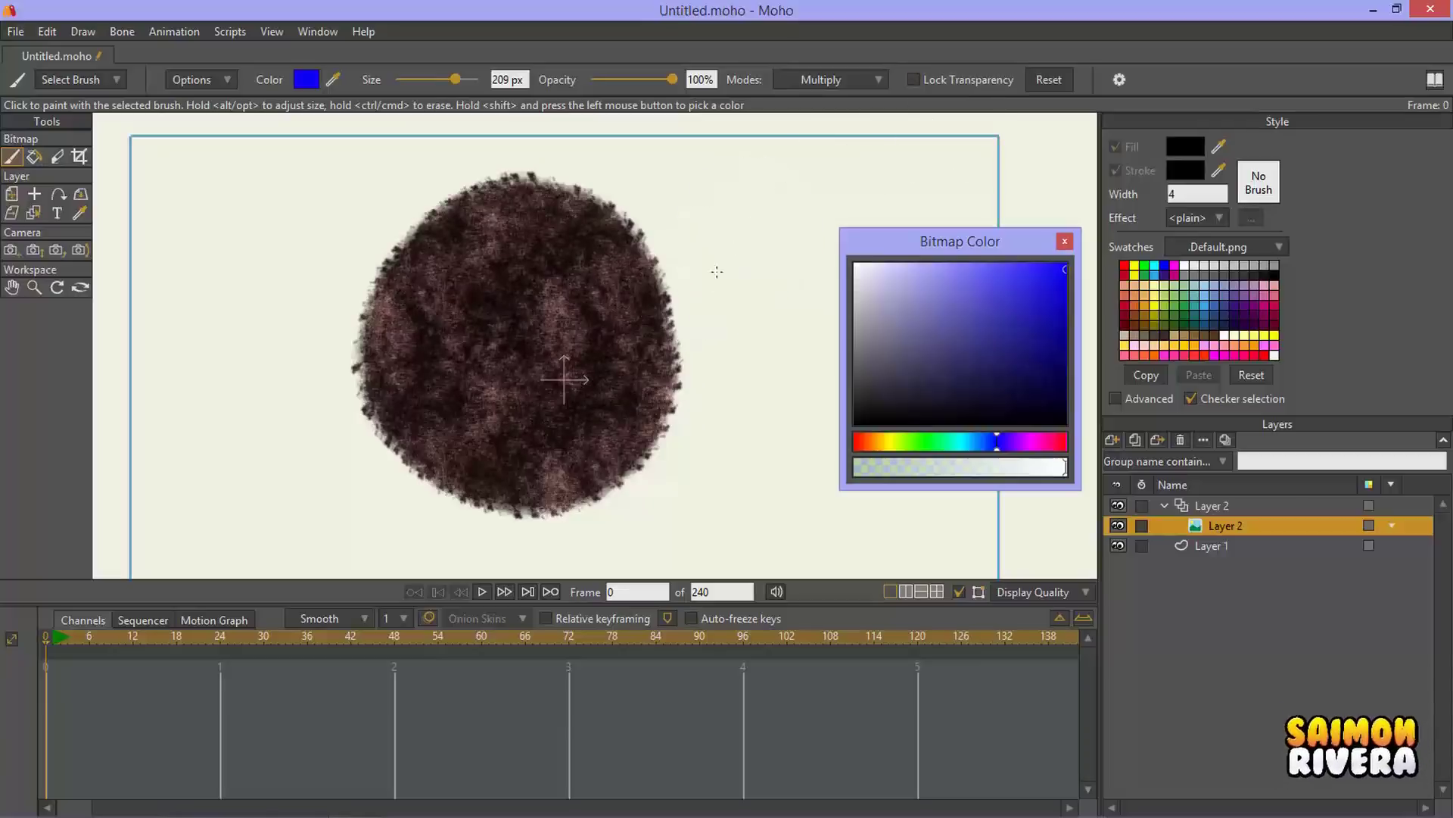
pyautogui.moveTo(745, 227)
pyautogui.mouseDown()
pyautogui.moveTo(576, 356)
pyautogui.moveTo(294, 305)
pyautogui.moveTo(280, 287)
pyautogui.mouseUp()
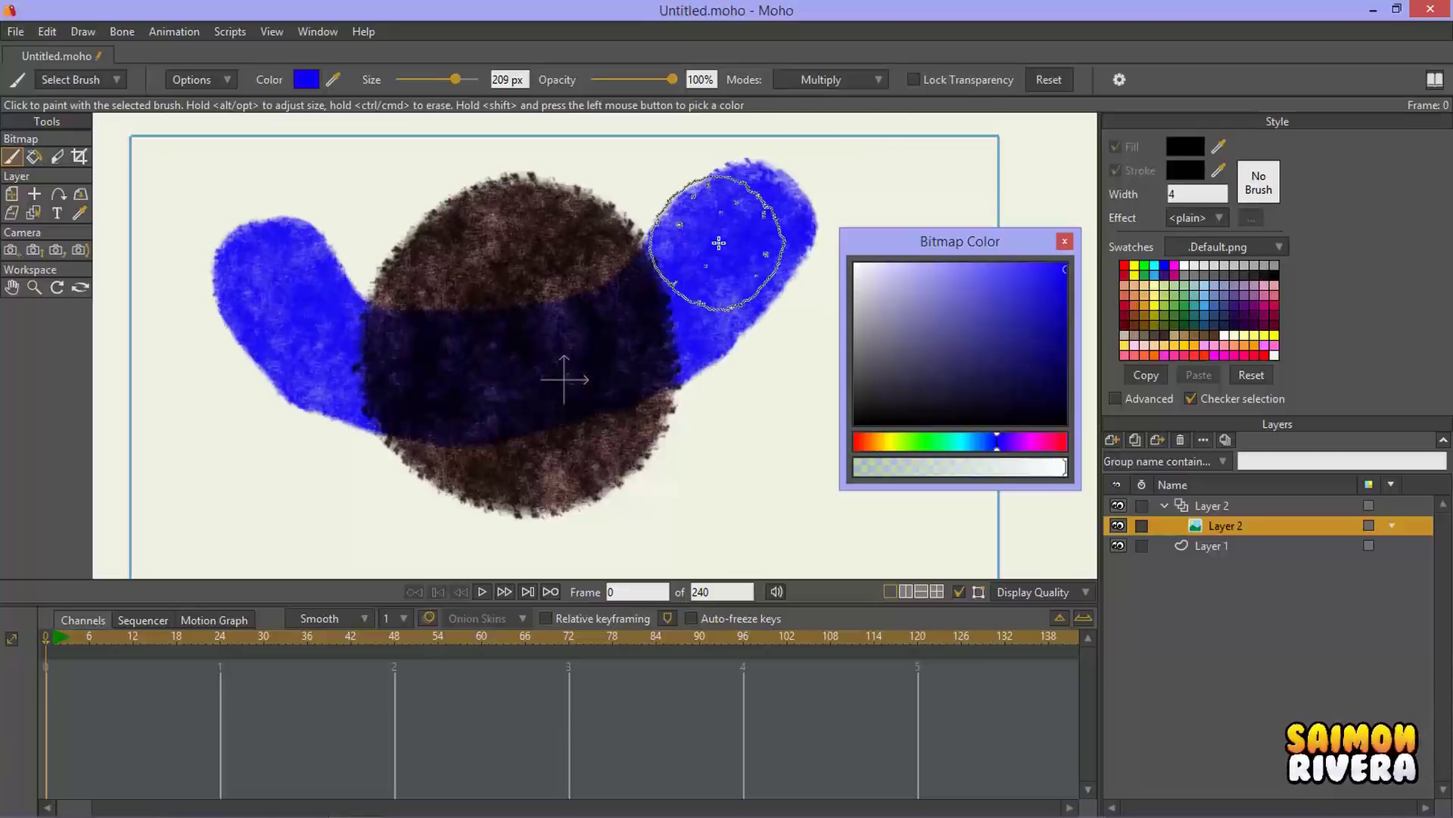
pyautogui.hotkey('ctrl', 'z')
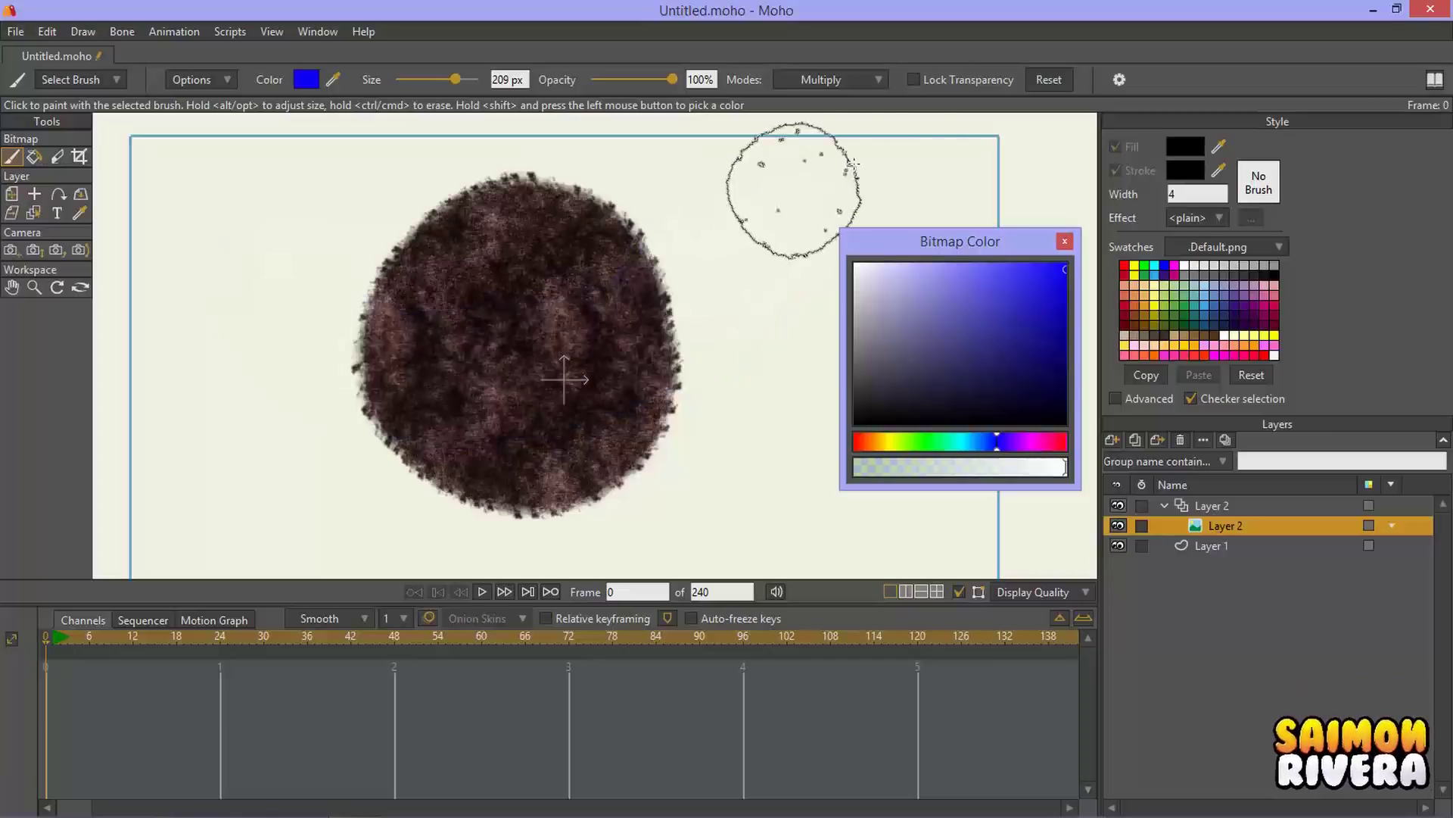
# Step: Try blue strokes in Negation mode with Lock Transparency off and on, undoing each attempt
pyautogui.click(865, 77)
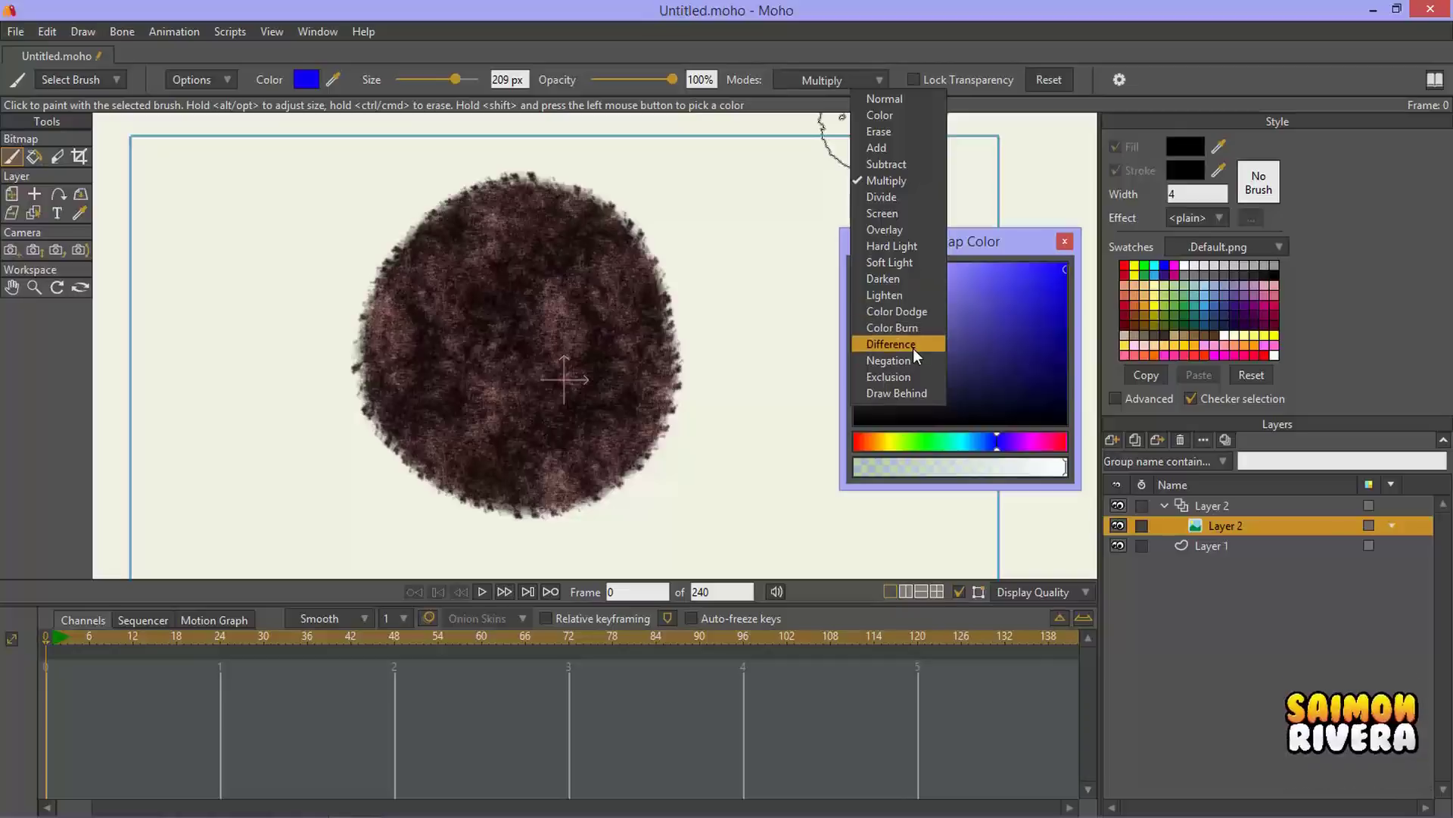
pyautogui.click(889, 361)
pyautogui.moveTo(714, 214)
pyautogui.mouseDown()
pyautogui.moveTo(496, 378)
pyautogui.moveTo(333, 216)
pyautogui.mouseUp()
pyautogui.hotkey('ctrl', 'z')
pyautogui.click(914, 79)
pyautogui.moveTo(628, 432)
pyautogui.mouseDown()
pyautogui.moveTo(461, 298)
pyautogui.moveTo(446, 204)
pyautogui.moveTo(438, 250)
pyautogui.moveTo(646, 352)
pyautogui.moveTo(480, 435)
pyautogui.moveTo(591, 488)
pyautogui.mouseUp()
pyautogui.click(946, 82)
pyautogui.hotkey('ctrl', 'z')
pyautogui.moveTo(606, 318)
pyautogui.mouseDown()
pyautogui.moveTo(490, 298)
pyautogui.moveTo(555, 334)
pyautogui.mouseUp()
pyautogui.hotkey('ctrl', 'z')
# Step: Try Exclusion mode strokes across the blob in bright blue and a darker blue, and undo them
pyautogui.click(833, 82)
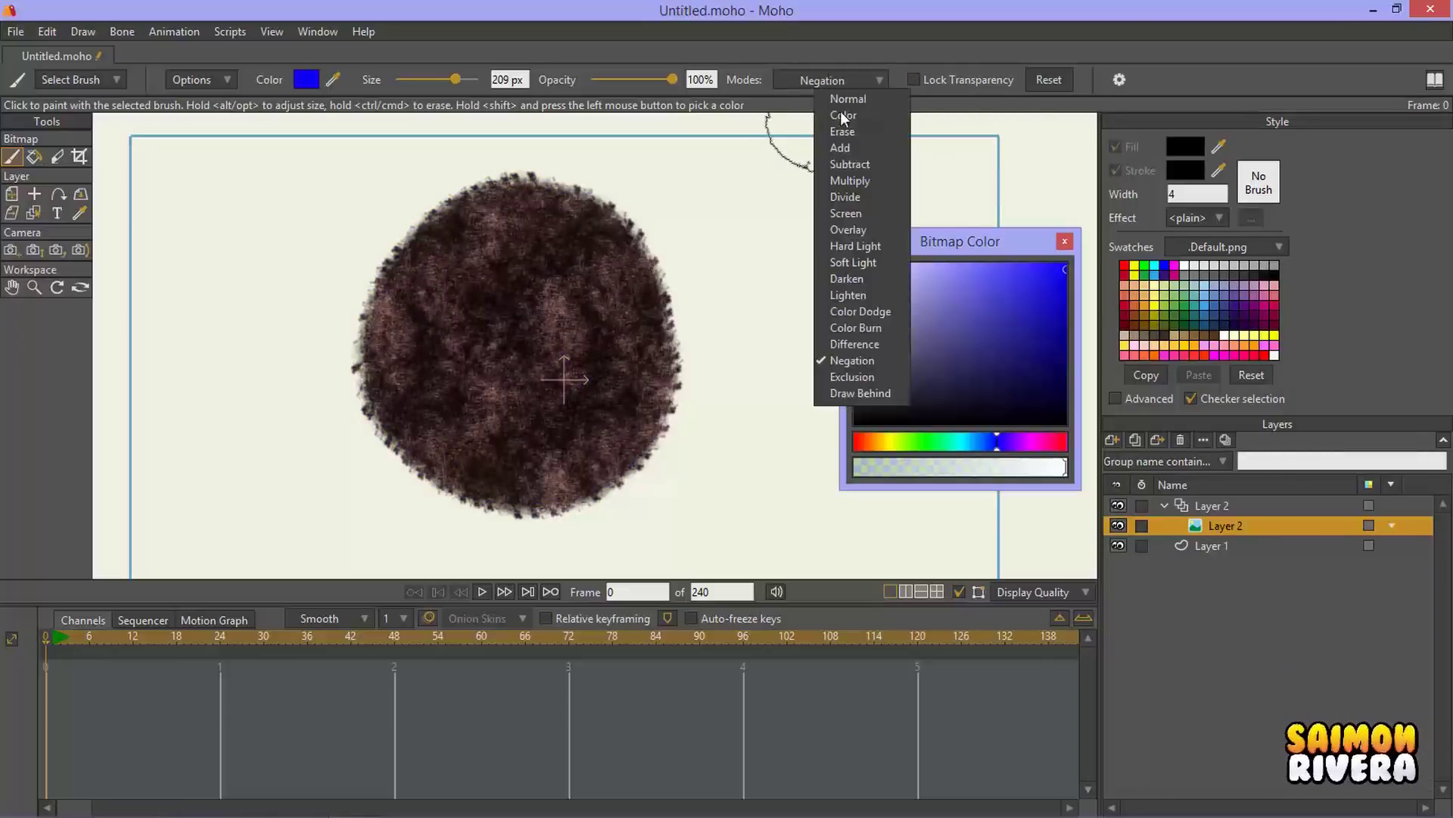
pyautogui.click(865, 180)
pyautogui.click(860, 78)
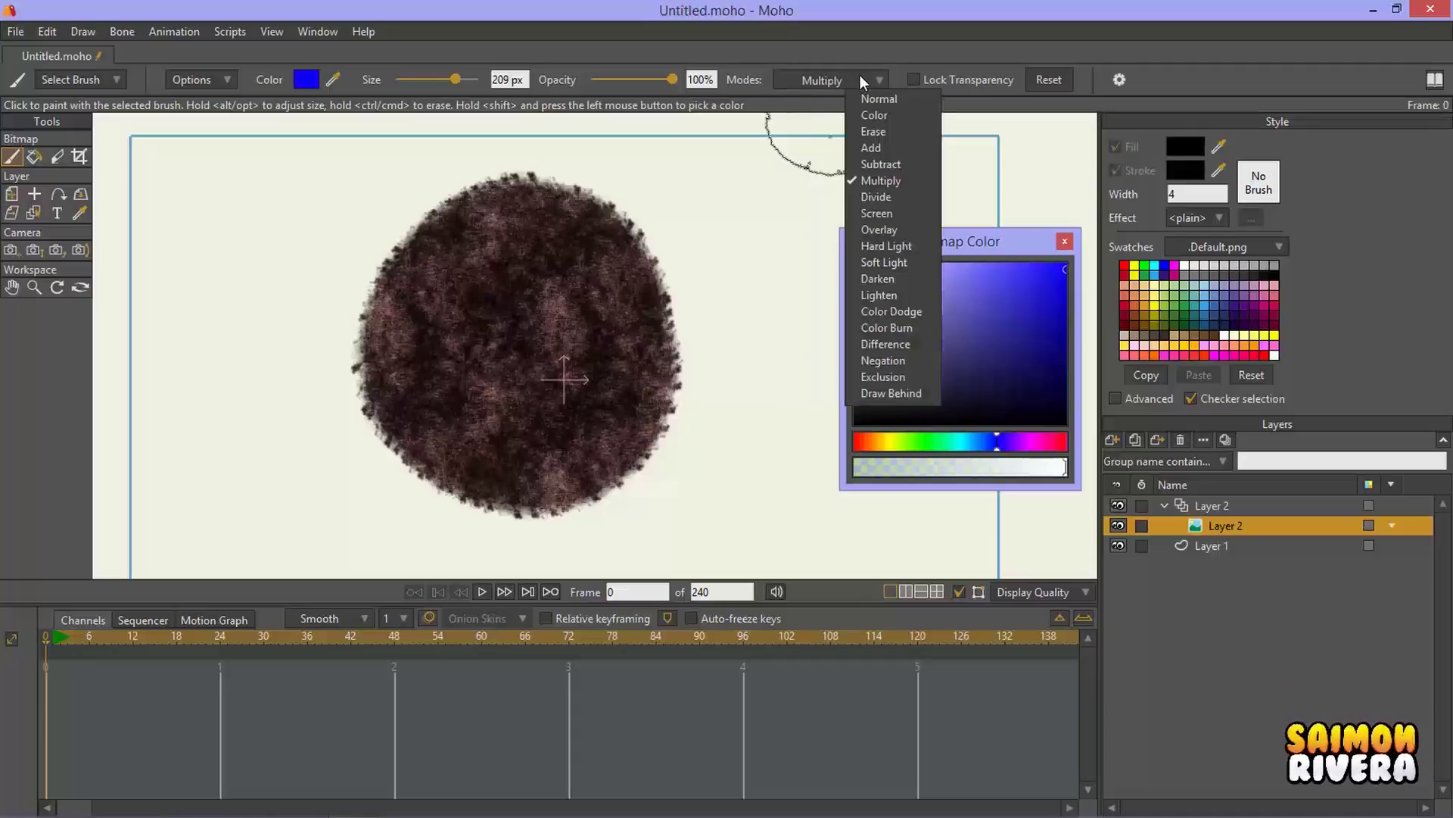
pyautogui.click(883, 376)
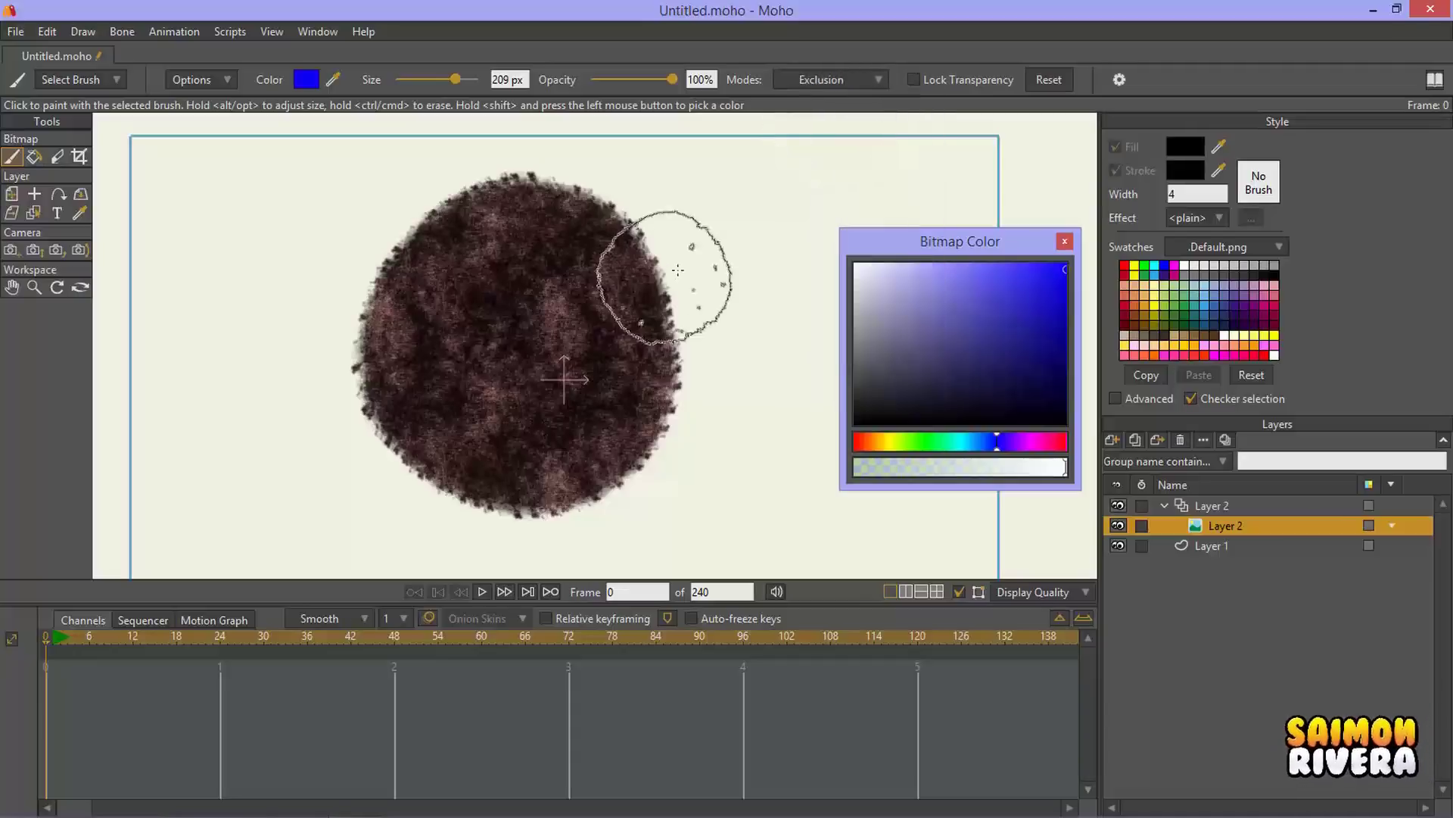
pyautogui.moveTo(712, 235)
pyautogui.mouseDown()
pyautogui.moveTo(533, 389)
pyautogui.moveTo(288, 382)
pyautogui.moveTo(174, 265)
pyautogui.mouseUp()
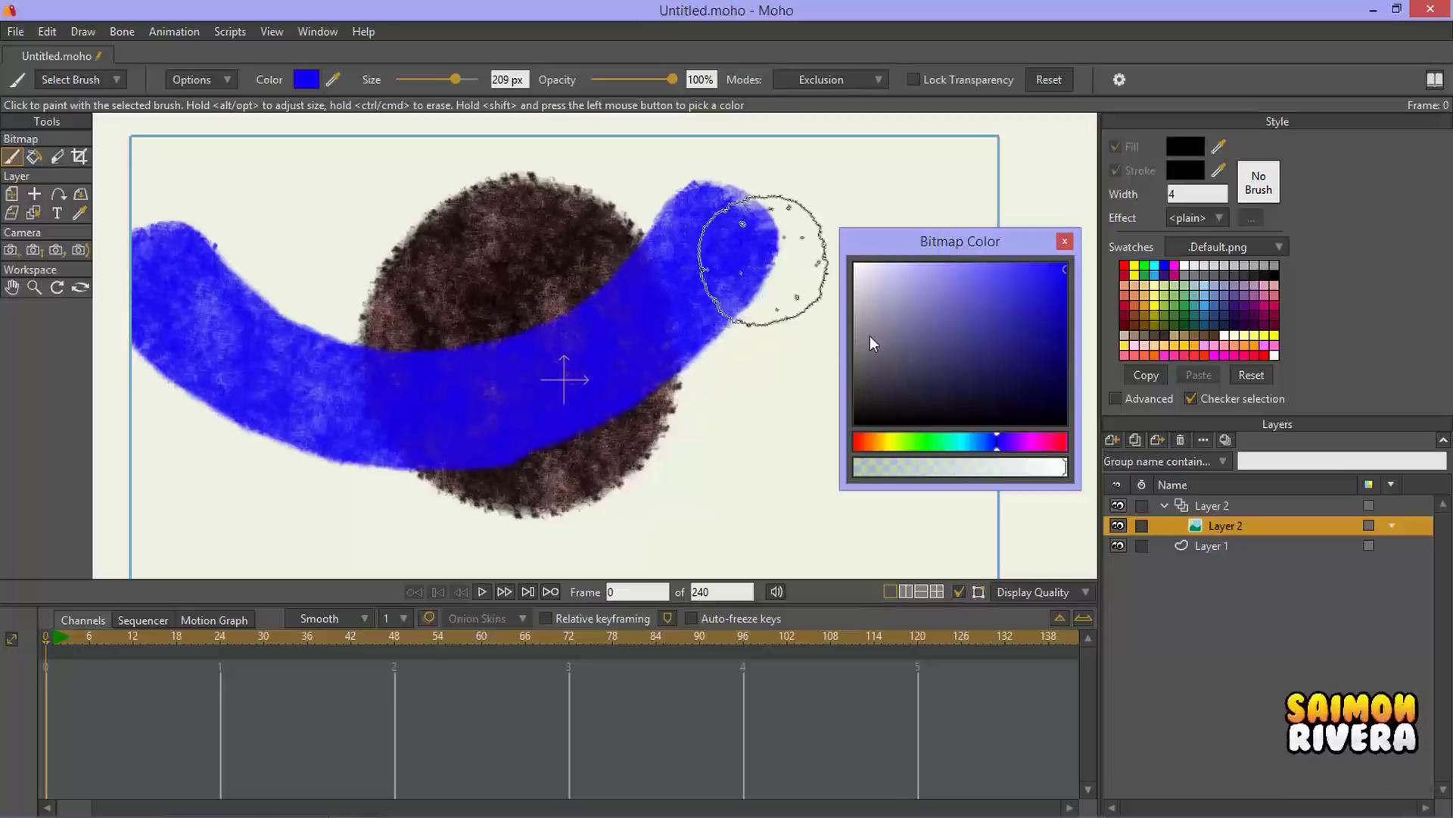
pyautogui.click(1008, 363)
pyautogui.click(1064, 317)
pyautogui.moveTo(605, 156)
pyautogui.mouseDown()
pyautogui.moveTo(587, 466)
pyautogui.moveTo(617, 487)
pyautogui.moveTo(459, 308)
pyautogui.moveTo(503, 439)
pyautogui.mouseUp()
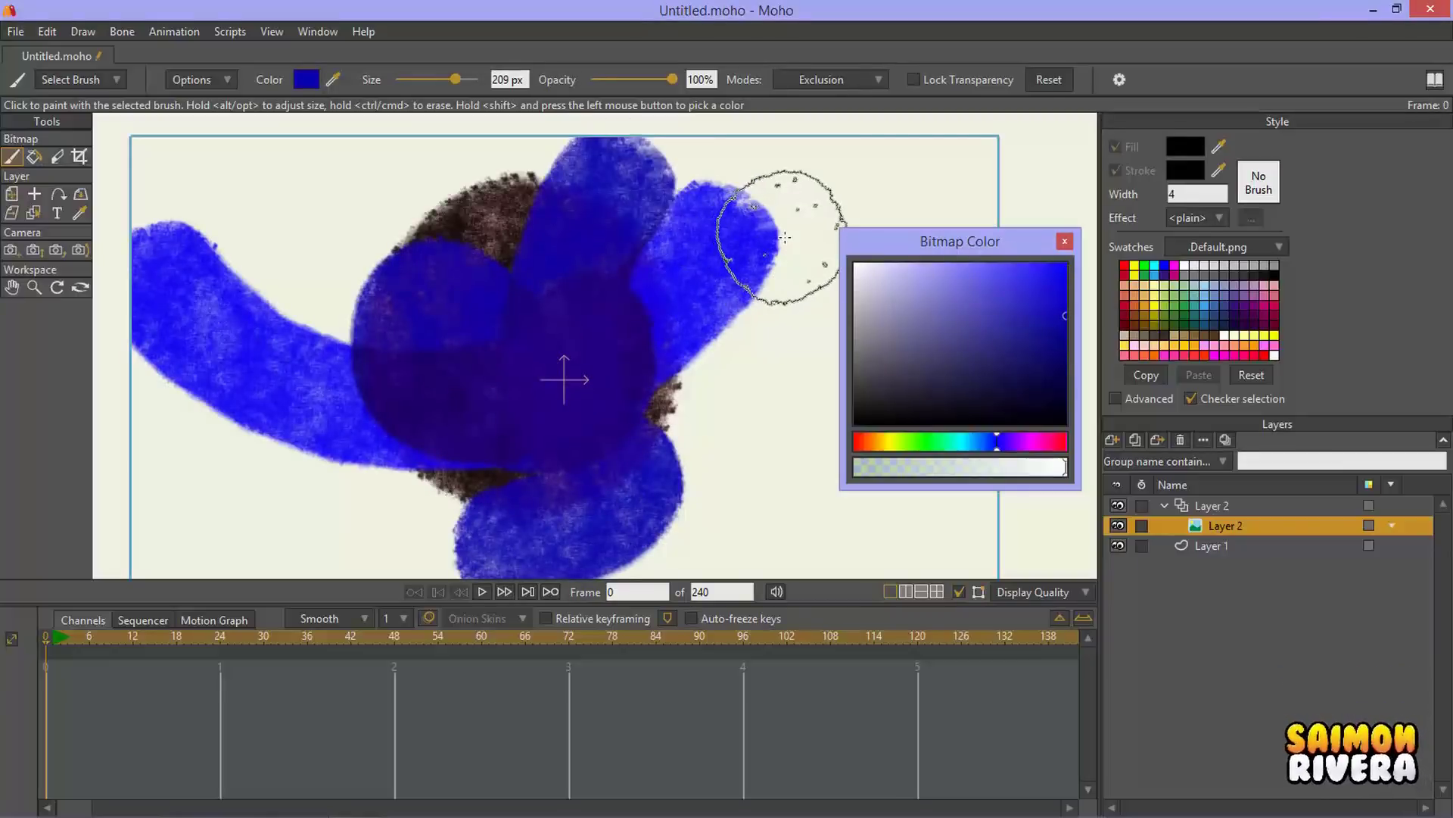
pyautogui.hotkey('ctrl', 'z')
pyautogui.hotkey('ctrl', 'z')
pyautogui.hotkey('ctrl', 'z')
# Step: Paint the blob in dark blue and crimson using Exclusion mode with Lock Transparency on
pyautogui.click(913, 80)
pyautogui.moveTo(628, 227)
pyautogui.mouseDown()
pyautogui.moveTo(503, 454)
pyautogui.moveTo(393, 288)
pyautogui.moveTo(578, 396)
pyautogui.moveTo(454, 447)
pyautogui.moveTo(542, 396)
pyautogui.moveTo(529, 326)
pyautogui.mouseUp()
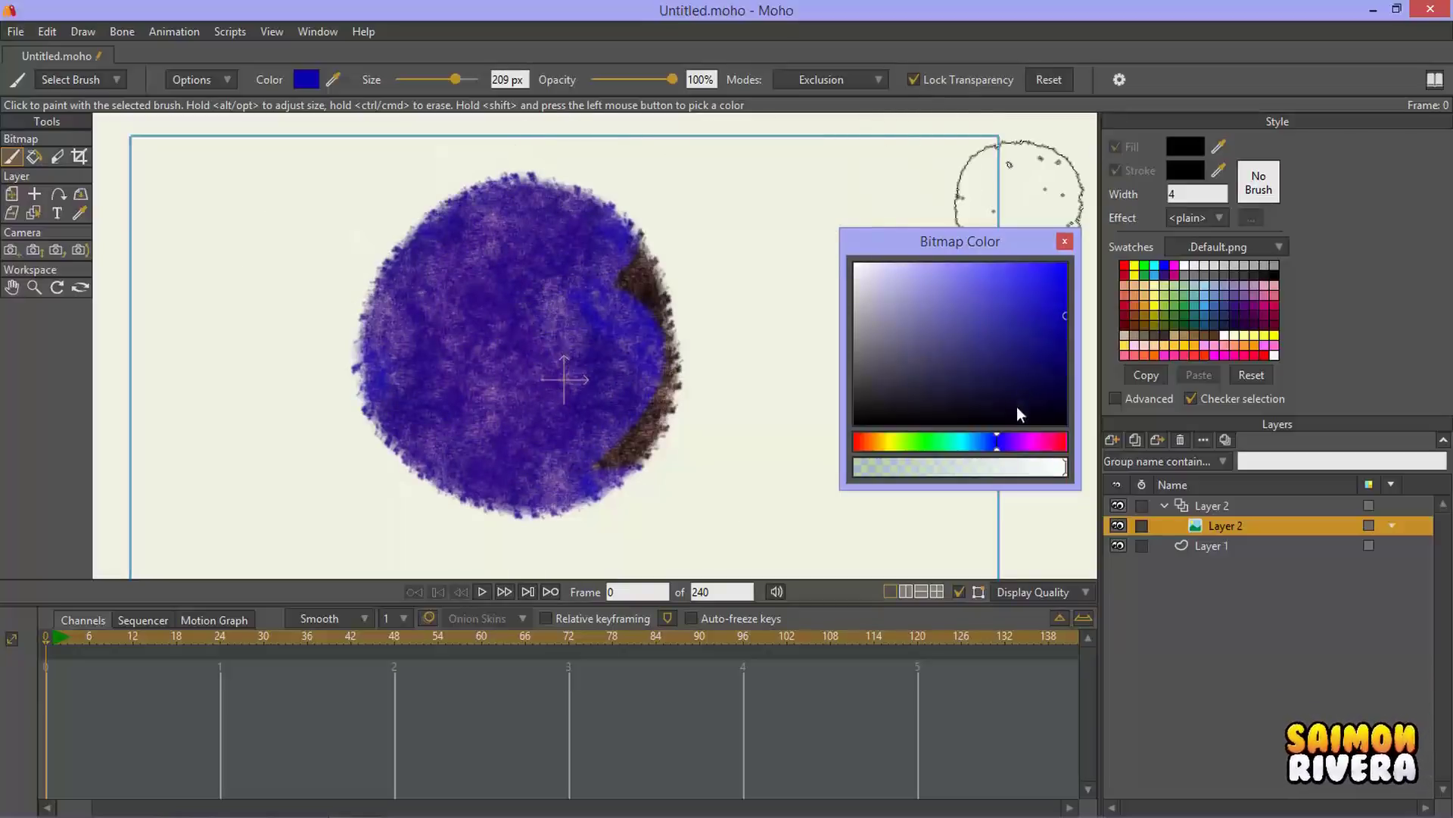
pyautogui.click(1054, 442)
pyautogui.moveTo(559, 250)
pyautogui.mouseDown()
pyautogui.moveTo(397, 448)
pyautogui.moveTo(409, 309)
pyautogui.moveTo(457, 418)
pyautogui.moveTo(491, 423)
pyautogui.moveTo(471, 402)
pyautogui.moveTo(511, 387)
pyautogui.moveTo(564, 271)
pyautogui.moveTo(643, 333)
pyautogui.mouseUp()
# Step: Try painting crimson over the blob in Darken mode, and undo those strokes
pyautogui.click(847, 76)
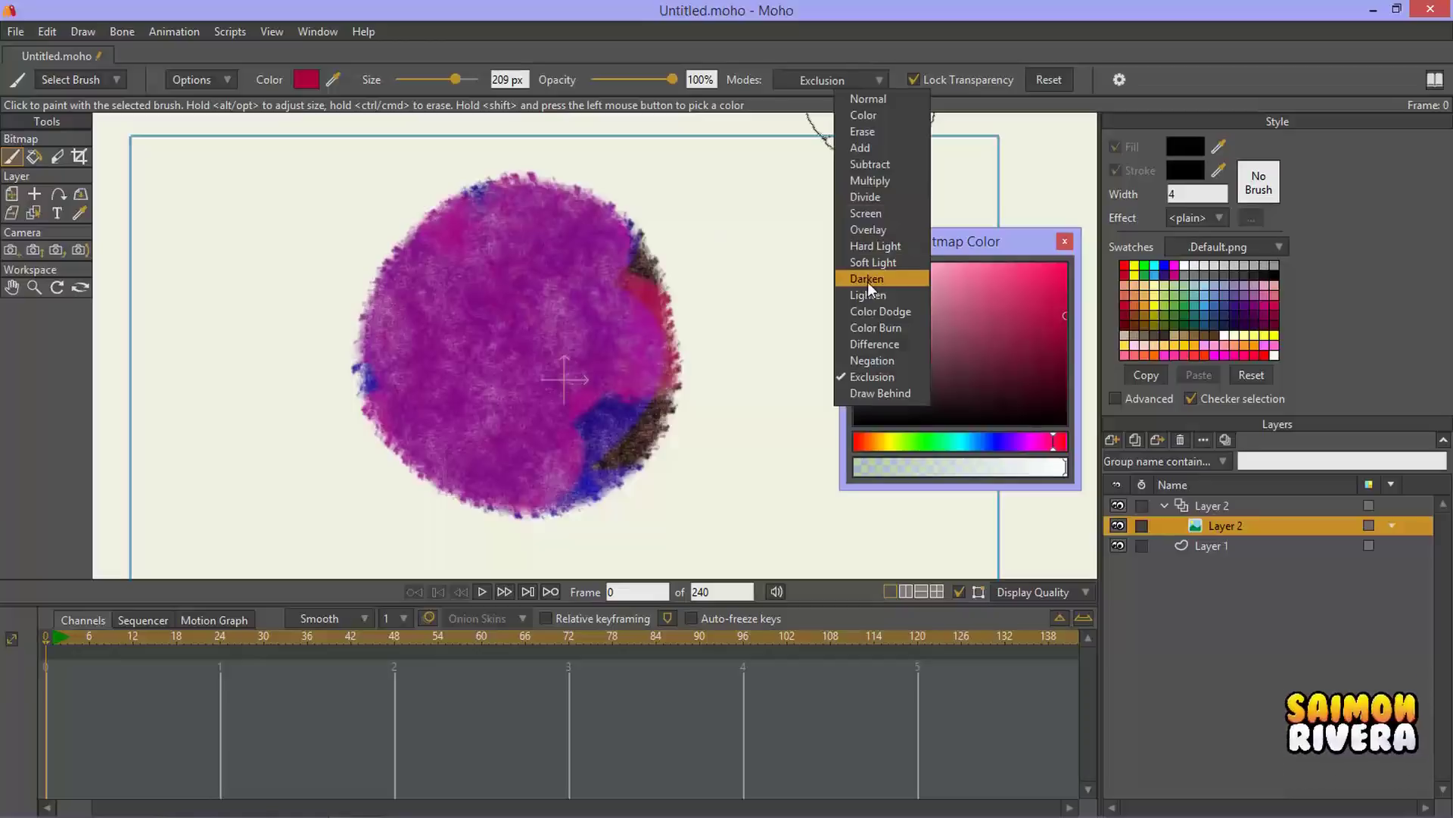
pyautogui.press('Return')
pyautogui.moveTo(538, 254)
pyautogui.mouseDown()
pyautogui.moveTo(585, 355)
pyautogui.moveTo(545, 459)
pyautogui.moveTo(520, 236)
pyautogui.moveTo(559, 336)
pyautogui.moveTo(558, 274)
pyautogui.mouseUp()
pyautogui.hotkey('ctrl', 'z')
pyautogui.hotkey('ctrl', 'z')
pyautogui.hotkey('ctrl', 'z')
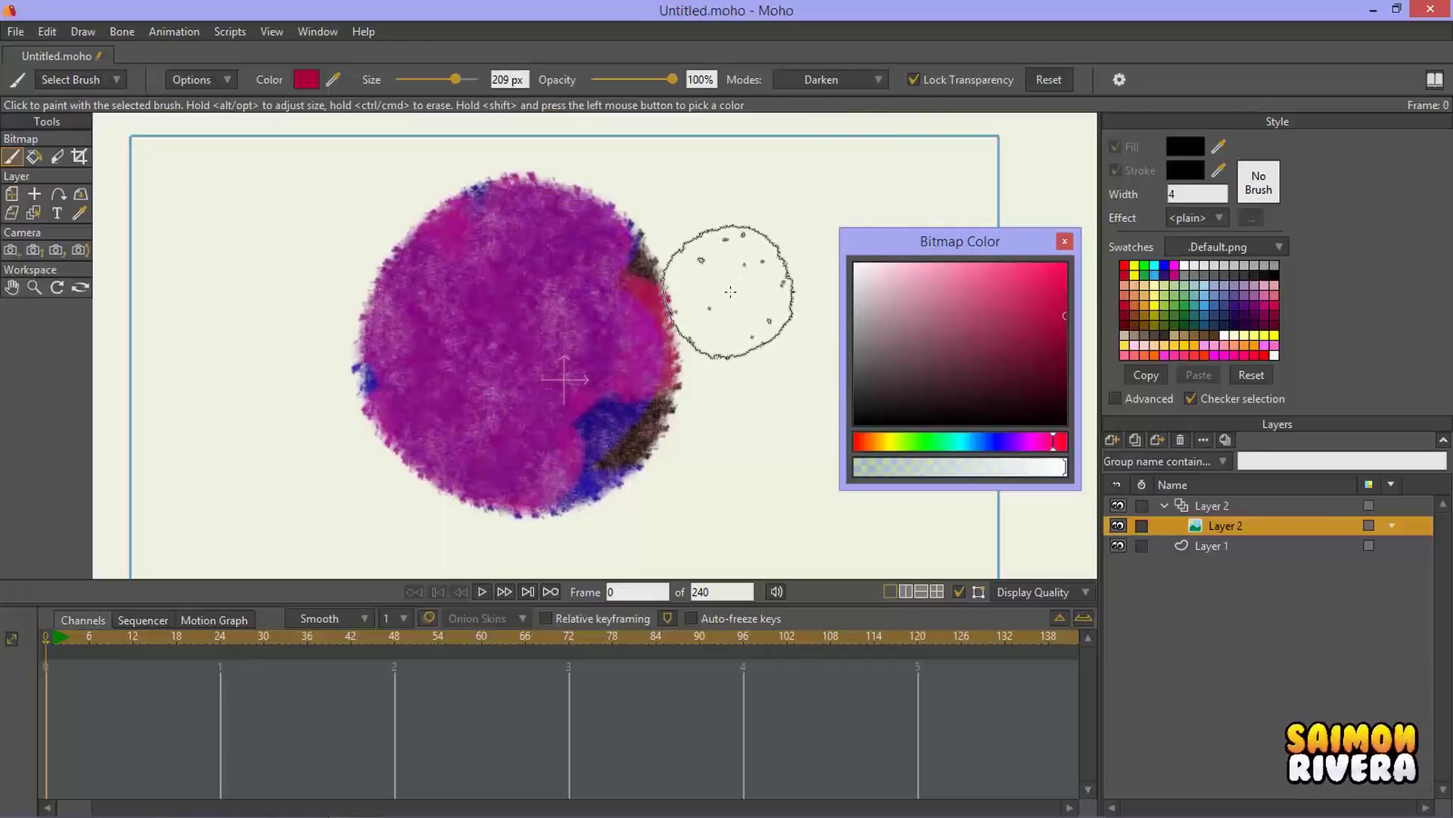
# Step: Undo all remaining brush strokes until the bitmap layer is empty
pyautogui.hotkey('ctrl', 'z')
pyautogui.hotkey('ctrl', 'z')
pyautogui.hotkey('ctrl', 'z')
pyautogui.hotkey('ctrl', 'z')
pyautogui.hotkey('ctrl', 'z')
pyautogui.hotkey('ctrl', 'z')
pyautogui.hotkey('ctrl', 'z')
pyautogui.hotkey('ctrl', 'z')
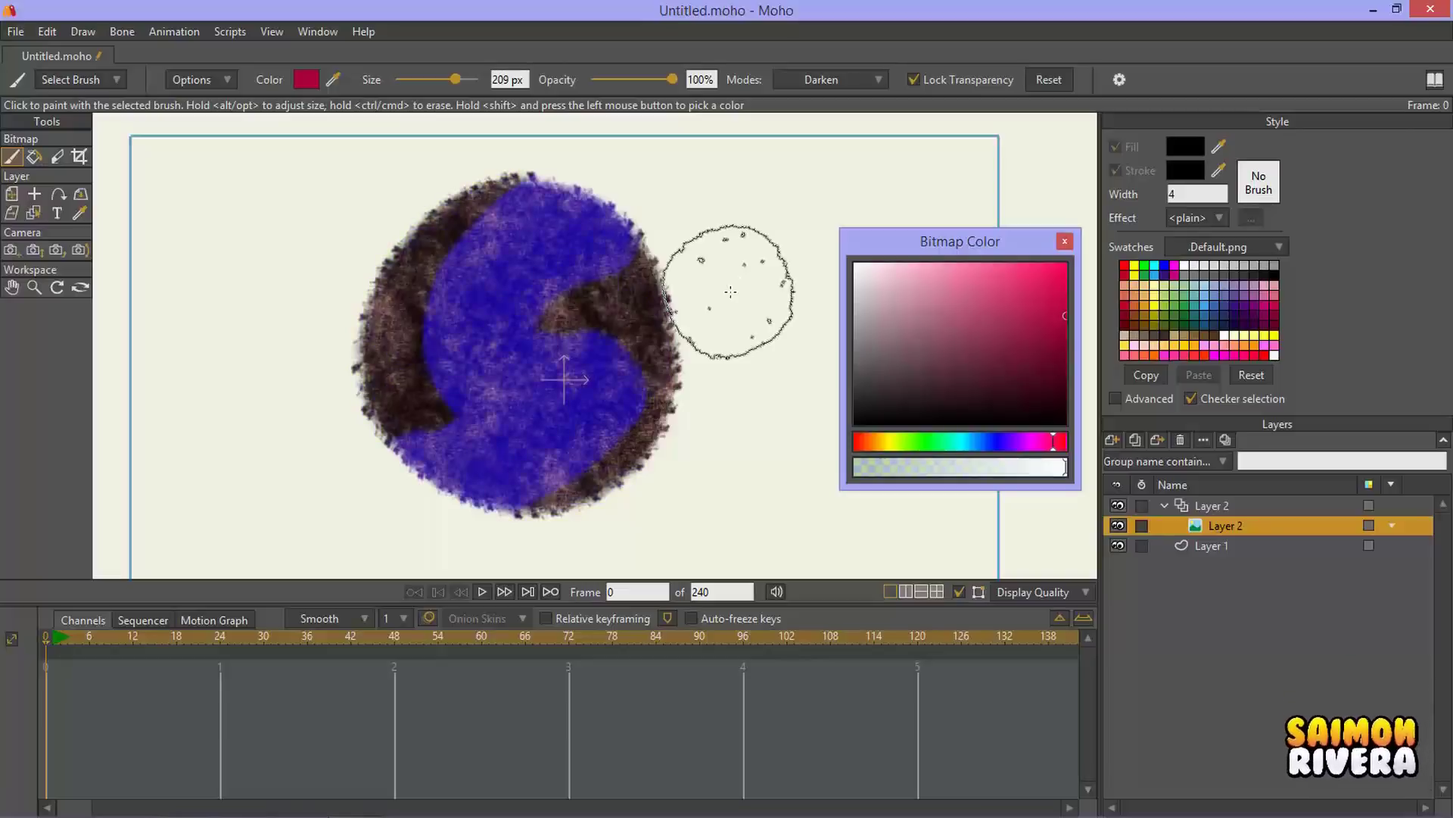
pyautogui.hotkey('ctrl', 'z')
pyautogui.hotkey('ctrl', 'z')
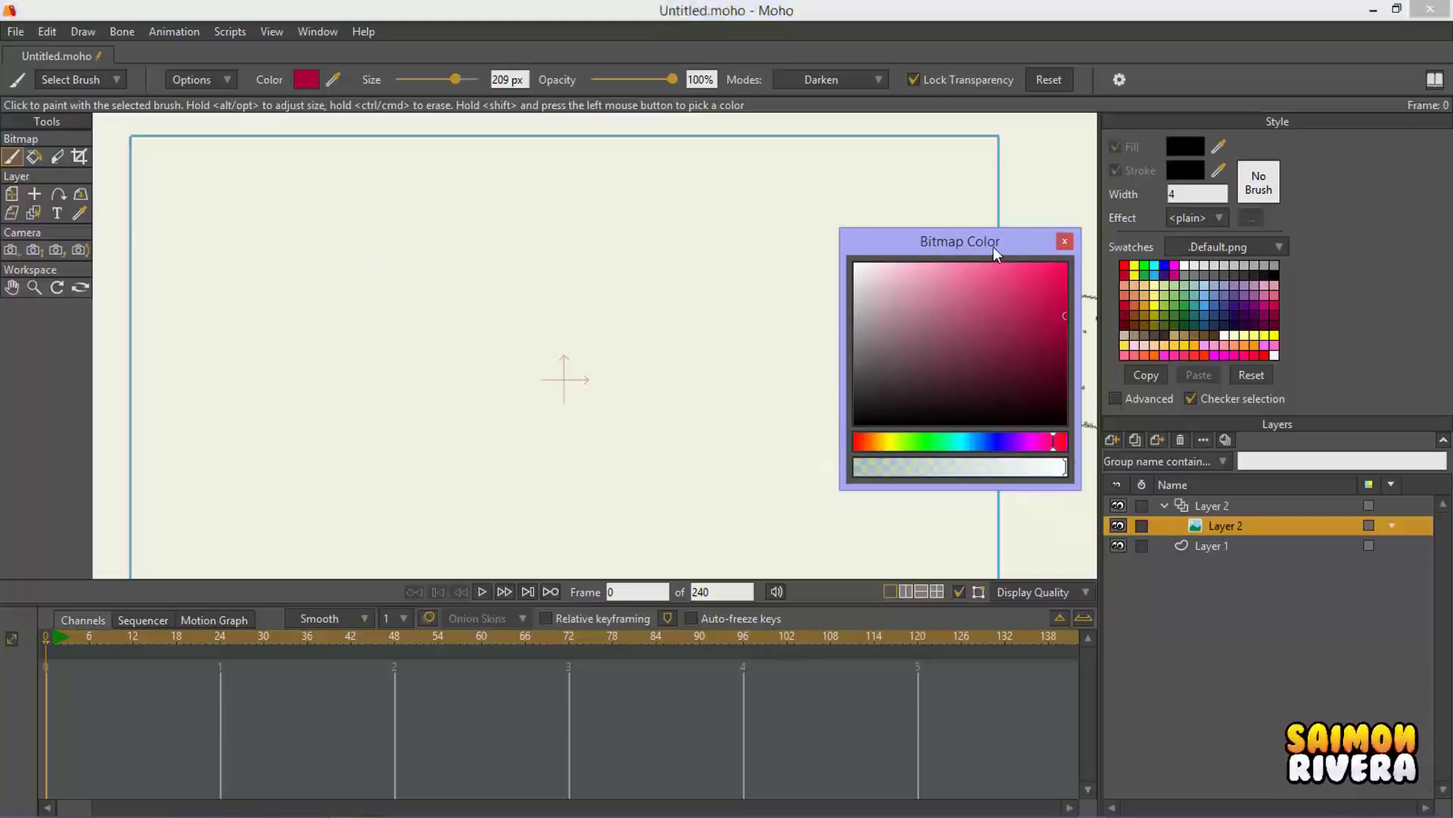
# Step: Delete the Layer 2 frame-by-frame group together with its bitmap layer
pyautogui.moveTo(994, 247); pyautogui.dragTo(952, 242)
pyautogui.click(1188, 503)
pyautogui.click(1181, 440)
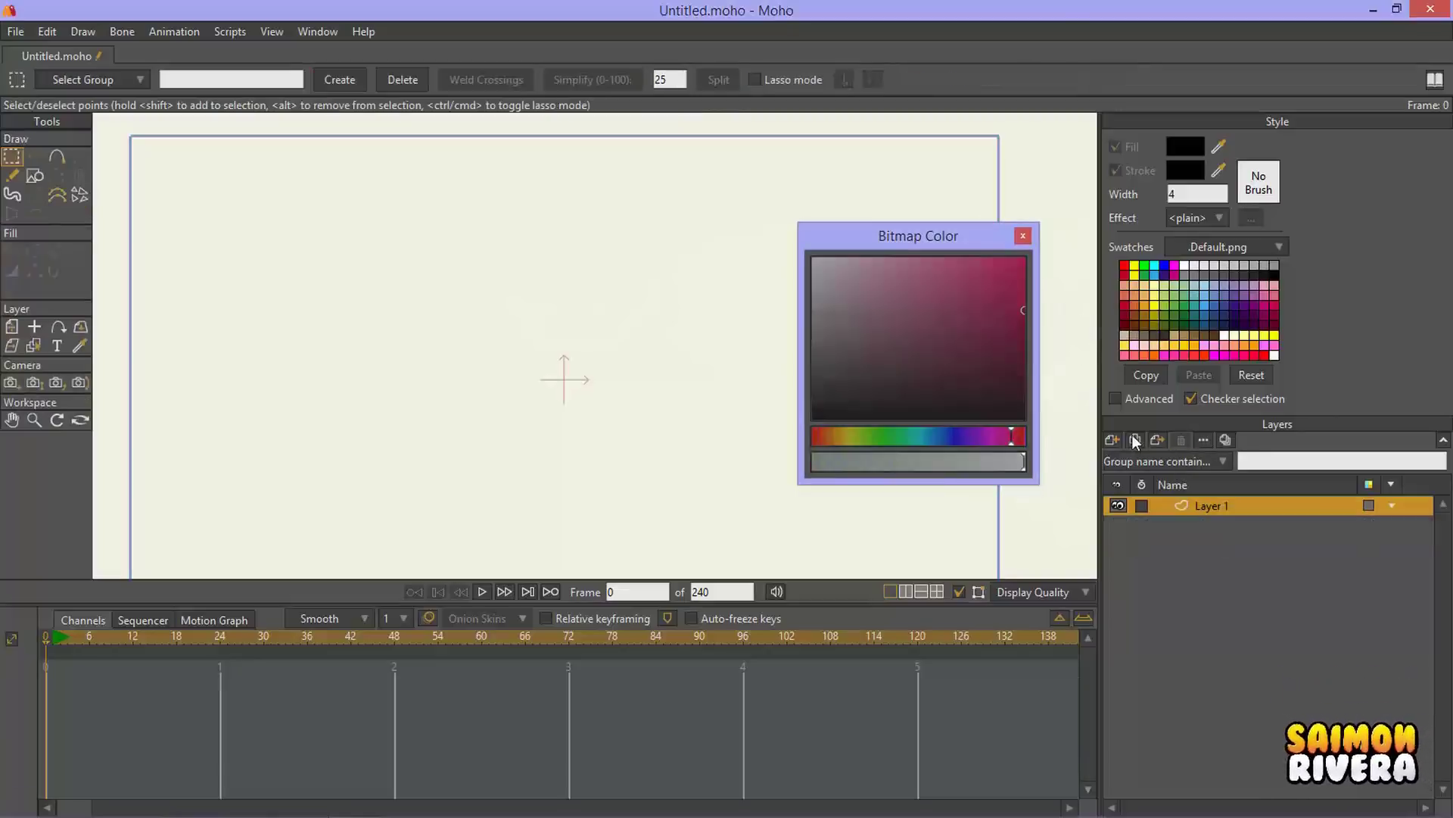
# Step: Add a new vector Frame By Frame layer above Layer 1, keep its default name, and select it
pyautogui.click(1112, 439)
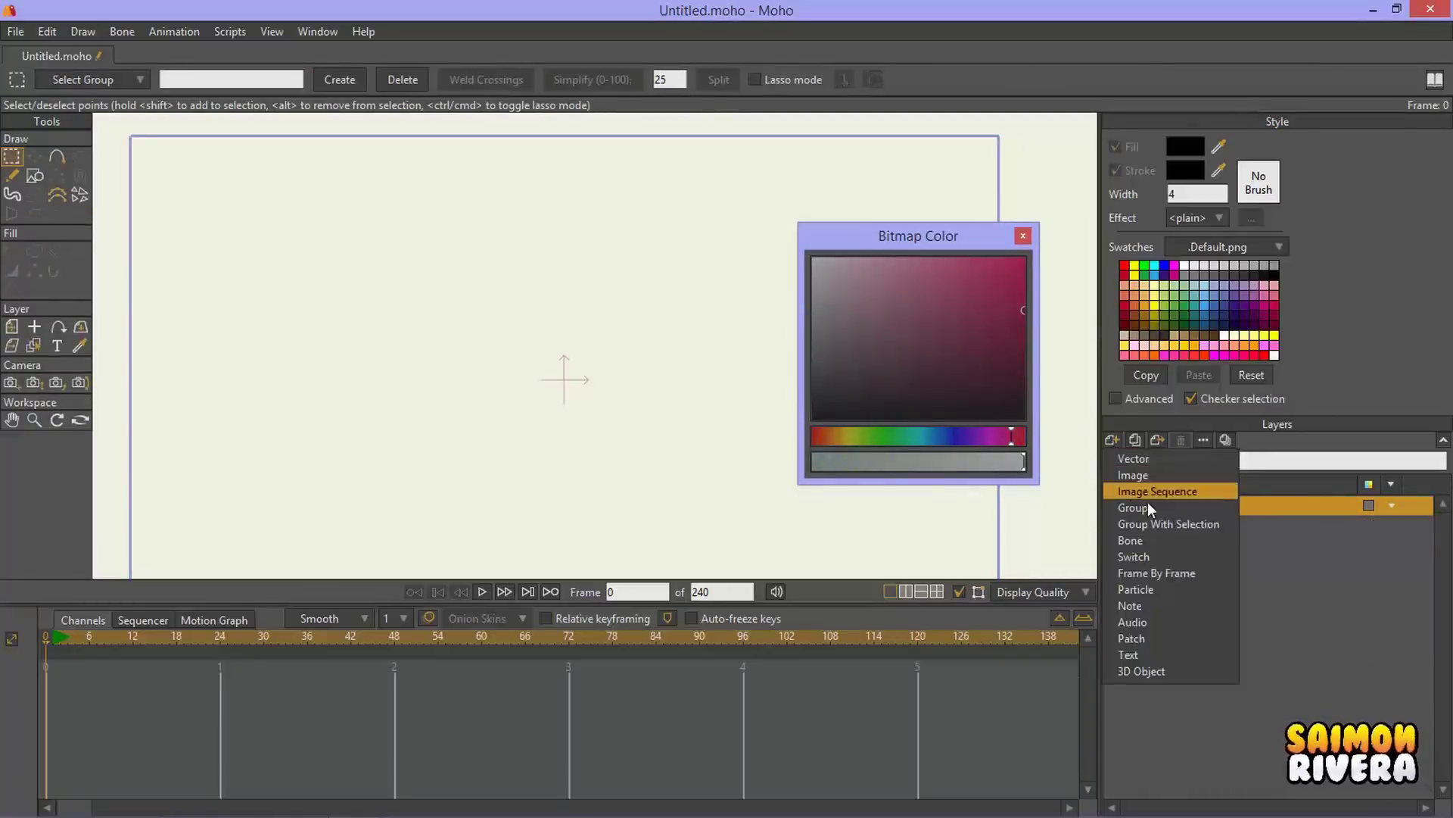
pyautogui.click(1183, 576)
pyautogui.click(741, 330)
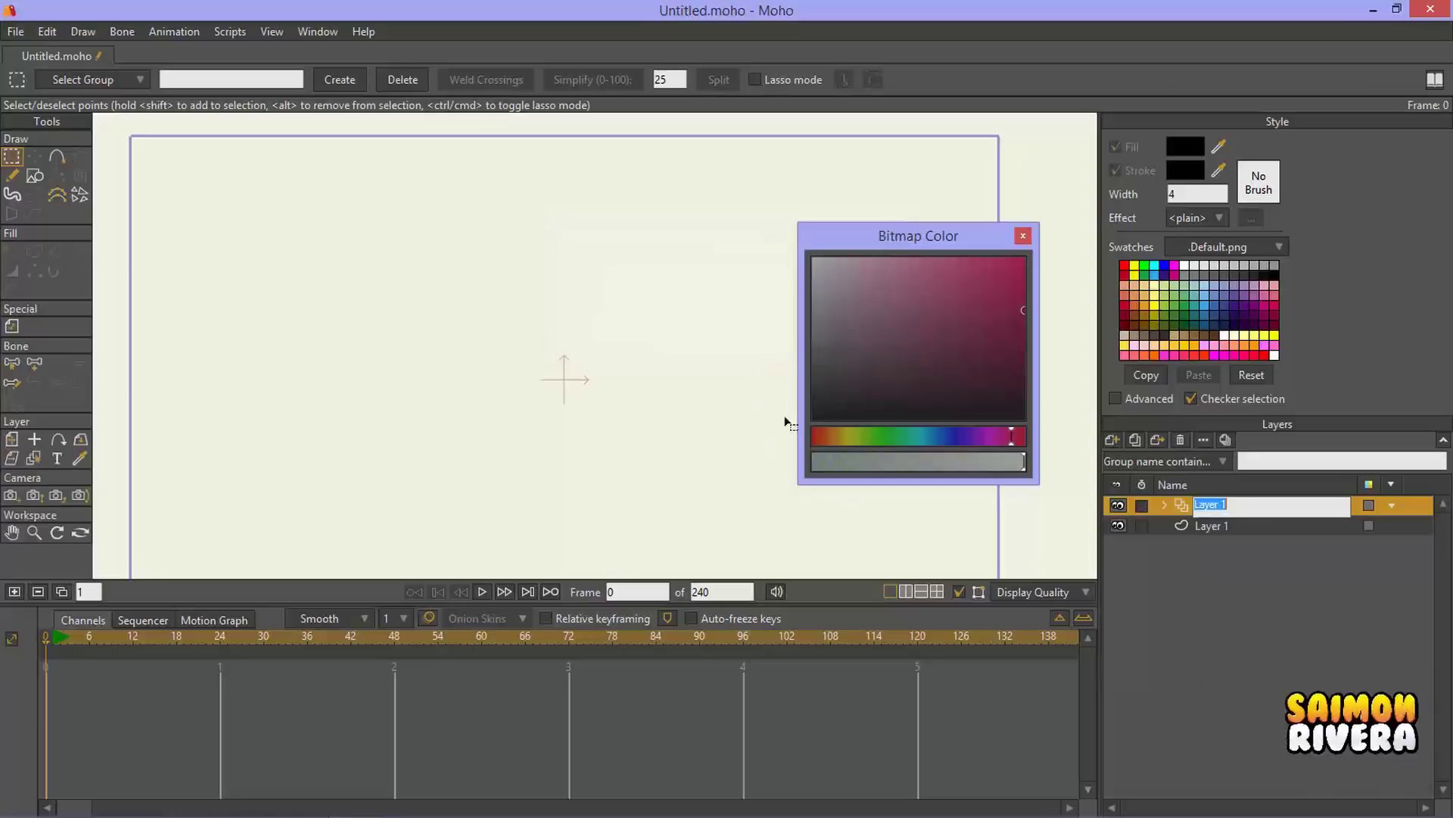
pyautogui.press('Return')
pyautogui.click(1202, 523)
pyautogui.click(1164, 503)
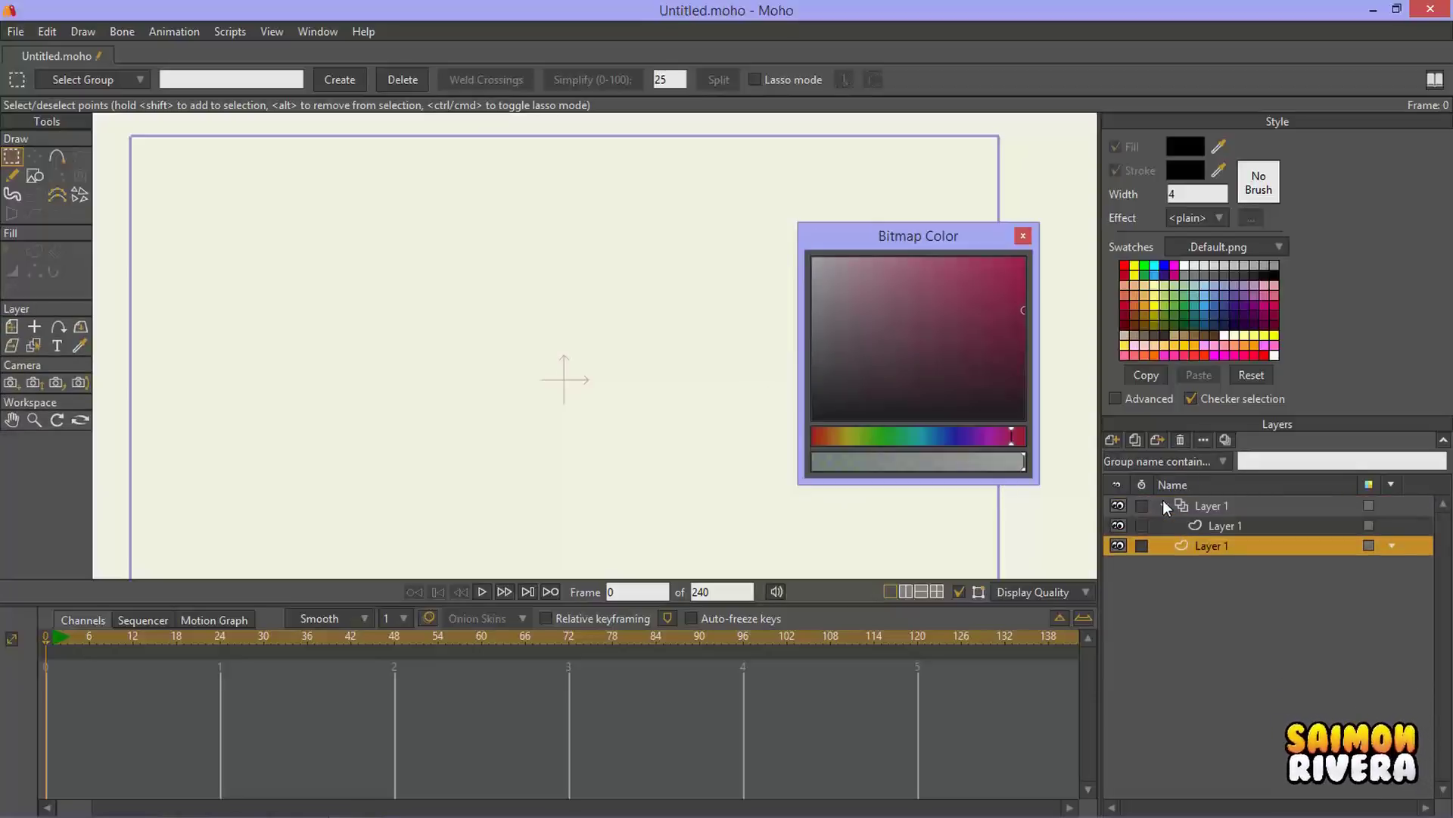
pyautogui.click(1163, 504)
pyautogui.click(1228, 506)
# Step: Draw an S-shaped freehand line on the frame-by-frame layer and activate Transform Points for it
pyautogui.click(11, 174)
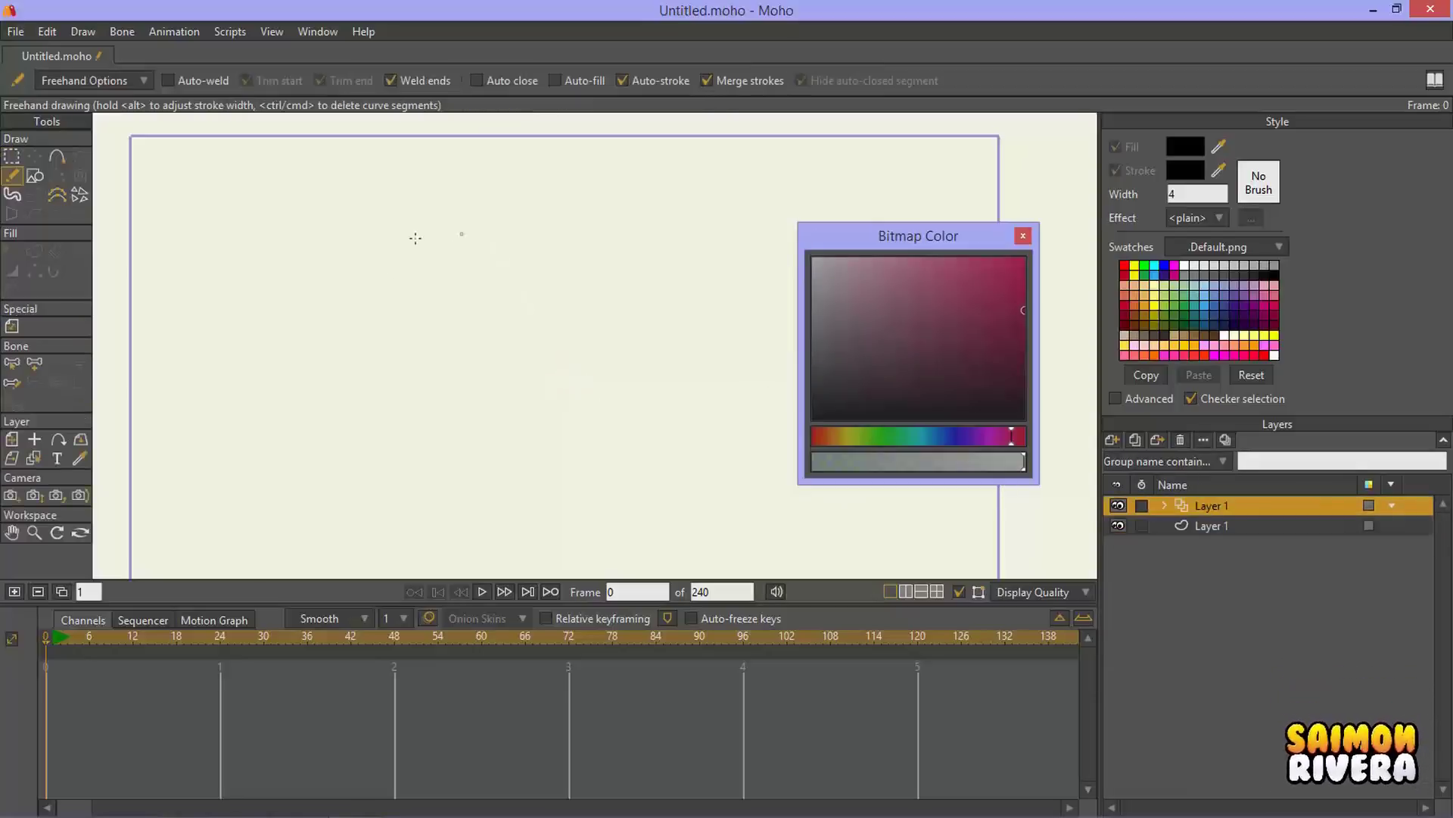
pyautogui.moveTo(422, 235)
pyautogui.mouseDown()
pyautogui.moveTo(622, 432)
pyautogui.moveTo(549, 509)
pyautogui.mouseUp()
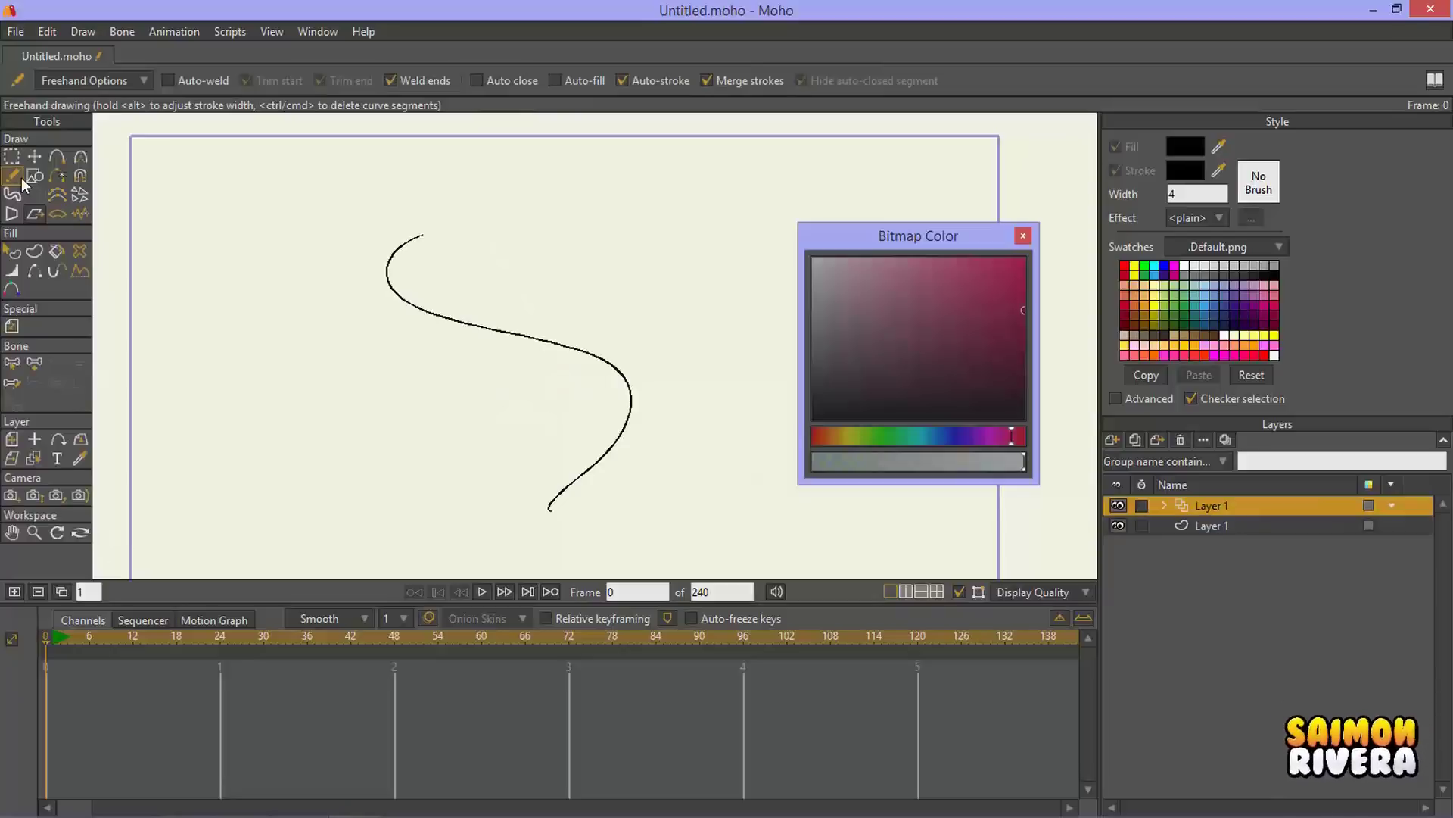
pyautogui.click(34, 156)
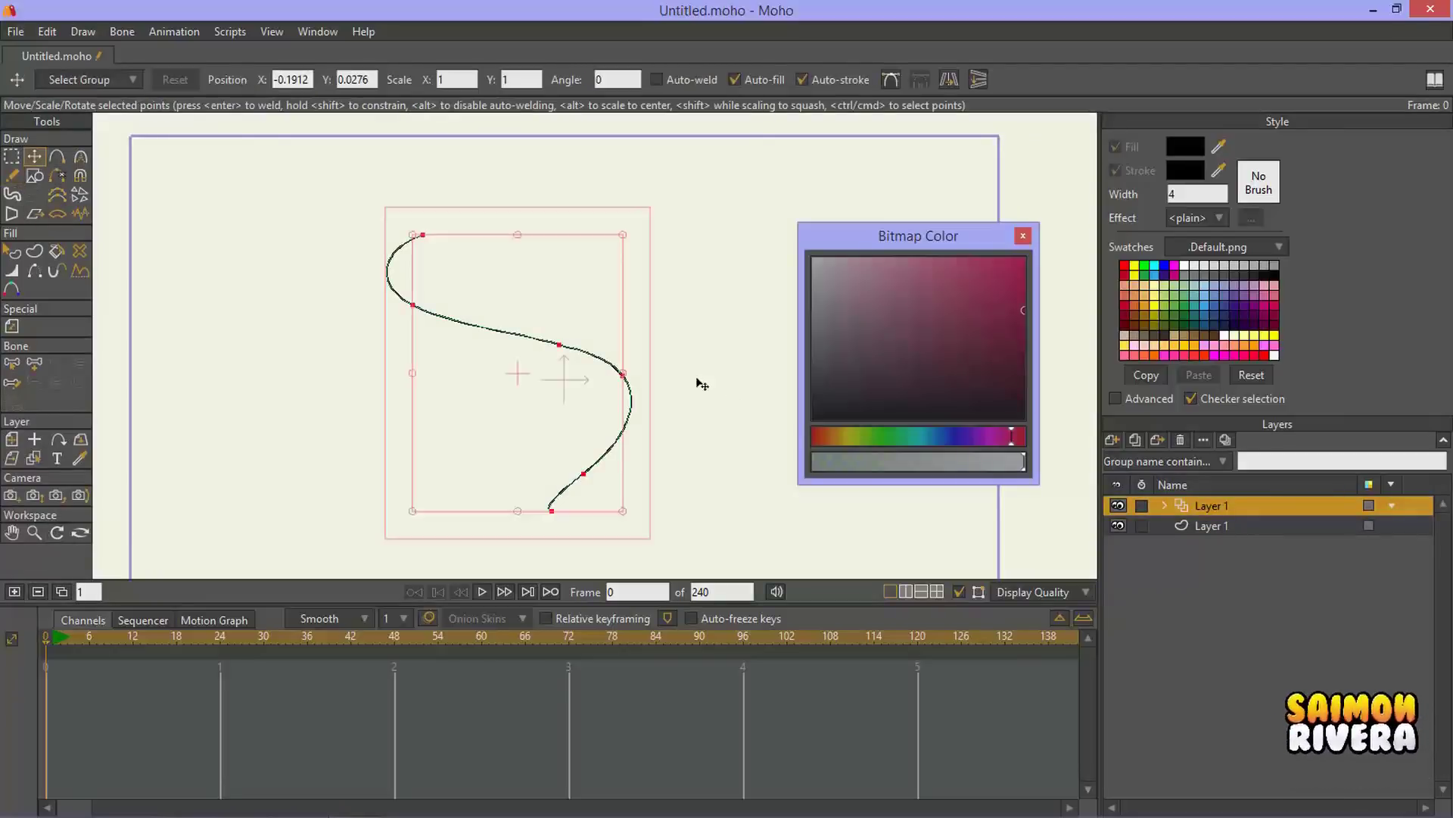
# Step: Reshape the S-shaped line by moving its middle points down and outward and its upper point inward with Transform Points
pyautogui.moveTo(560, 347)
pyautogui.mouseDown()
pyautogui.moveTo(567, 274)
pyautogui.moveTo(461, 419)
pyautogui.mouseUp()
pyautogui.moveTo(649, 389); pyautogui.dragTo(667, 362)
pyautogui.moveTo(419, 307)
pyautogui.mouseDown()
pyautogui.moveTo(363, 351)
pyautogui.moveTo(420, 333)
pyautogui.moveTo(535, 252)
pyautogui.moveTo(569, 299)
pyautogui.moveTo(487, 309)
pyautogui.mouseUp()
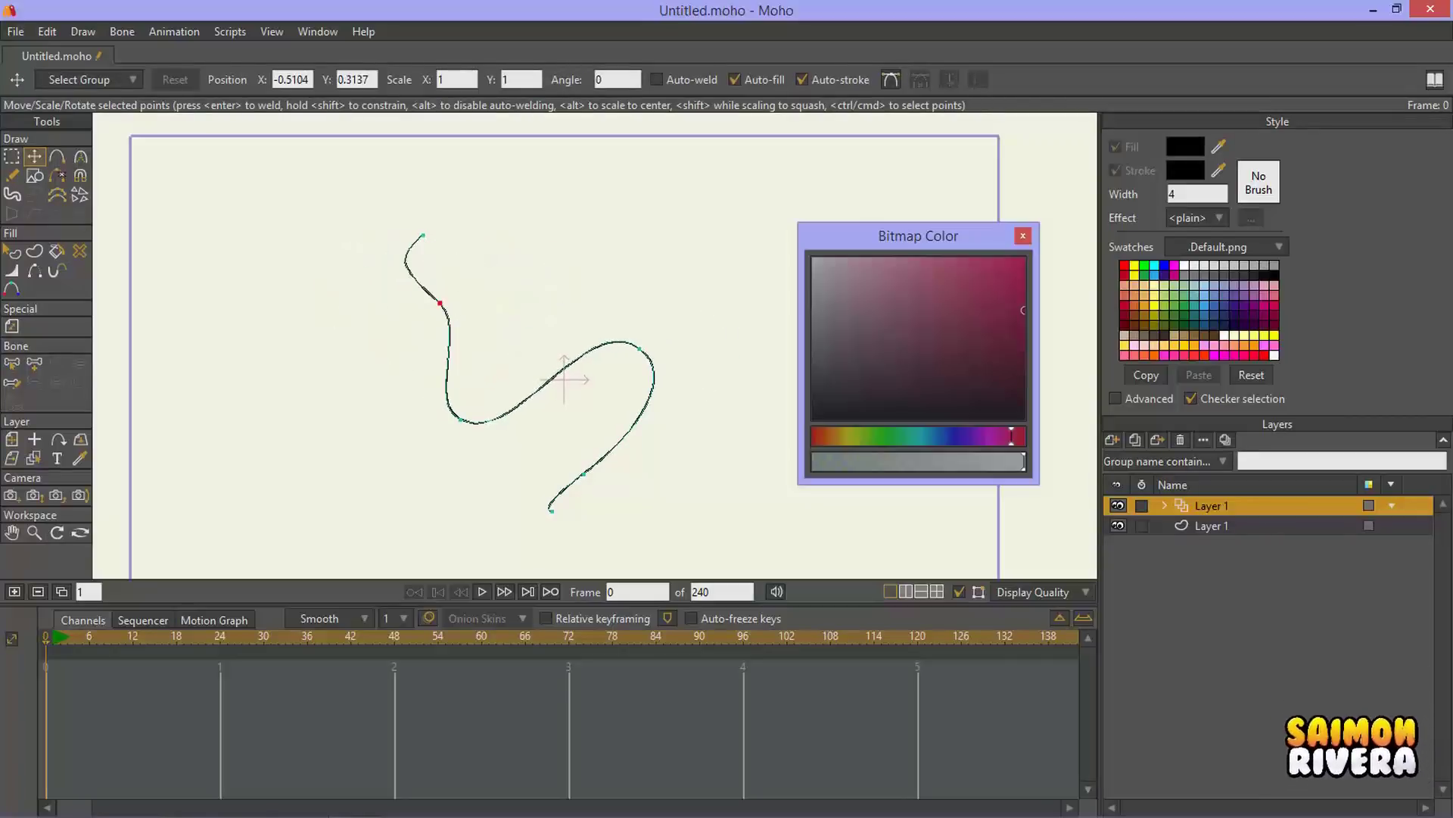
# Step: Draw a second S-shaped freehand line beside the first one, then add a looping stroke above and undo that stroke
pyautogui.click(14, 177)
pyautogui.moveTo(239, 231)
pyautogui.mouseDown()
pyautogui.moveTo(213, 279)
pyautogui.moveTo(277, 534)
pyautogui.mouseUp()
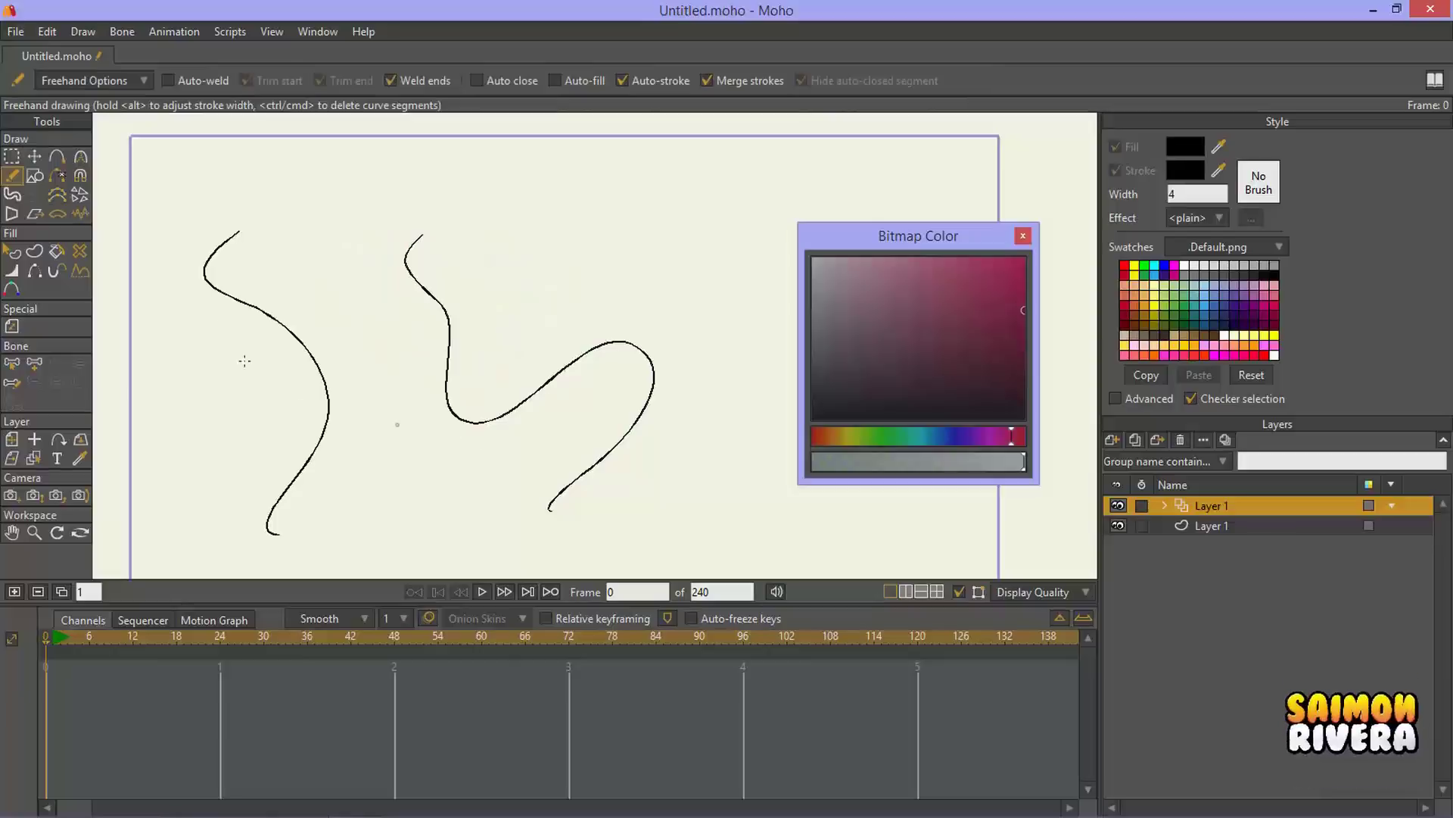
pyautogui.moveTo(598, 171)
pyautogui.mouseDown()
pyautogui.moveTo(552, 206)
pyautogui.moveTo(628, 206)
pyautogui.moveTo(724, 267)
pyautogui.moveTo(551, 244)
pyautogui.mouseUp()
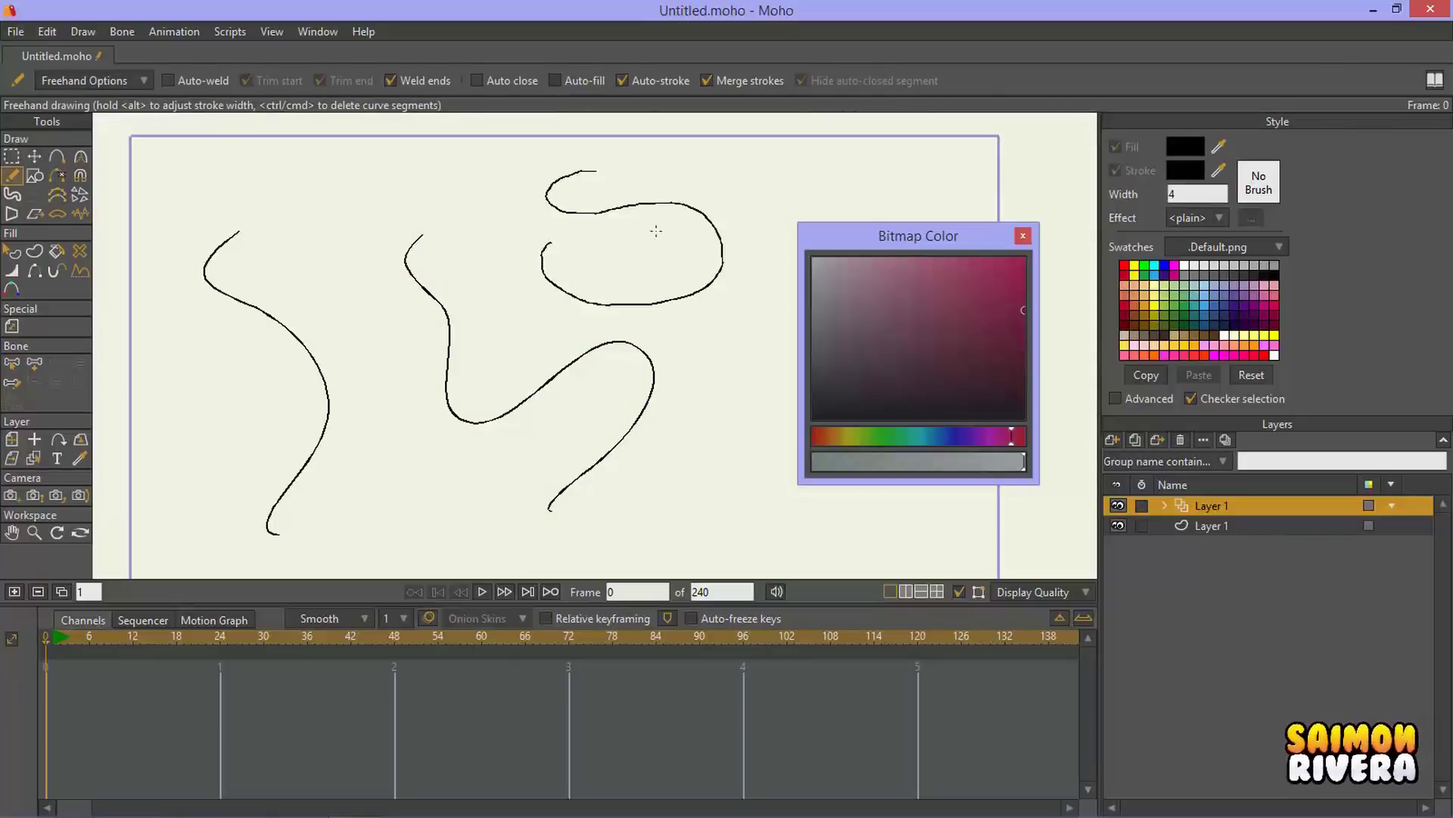
pyautogui.hotkey('ctrl', 'z')
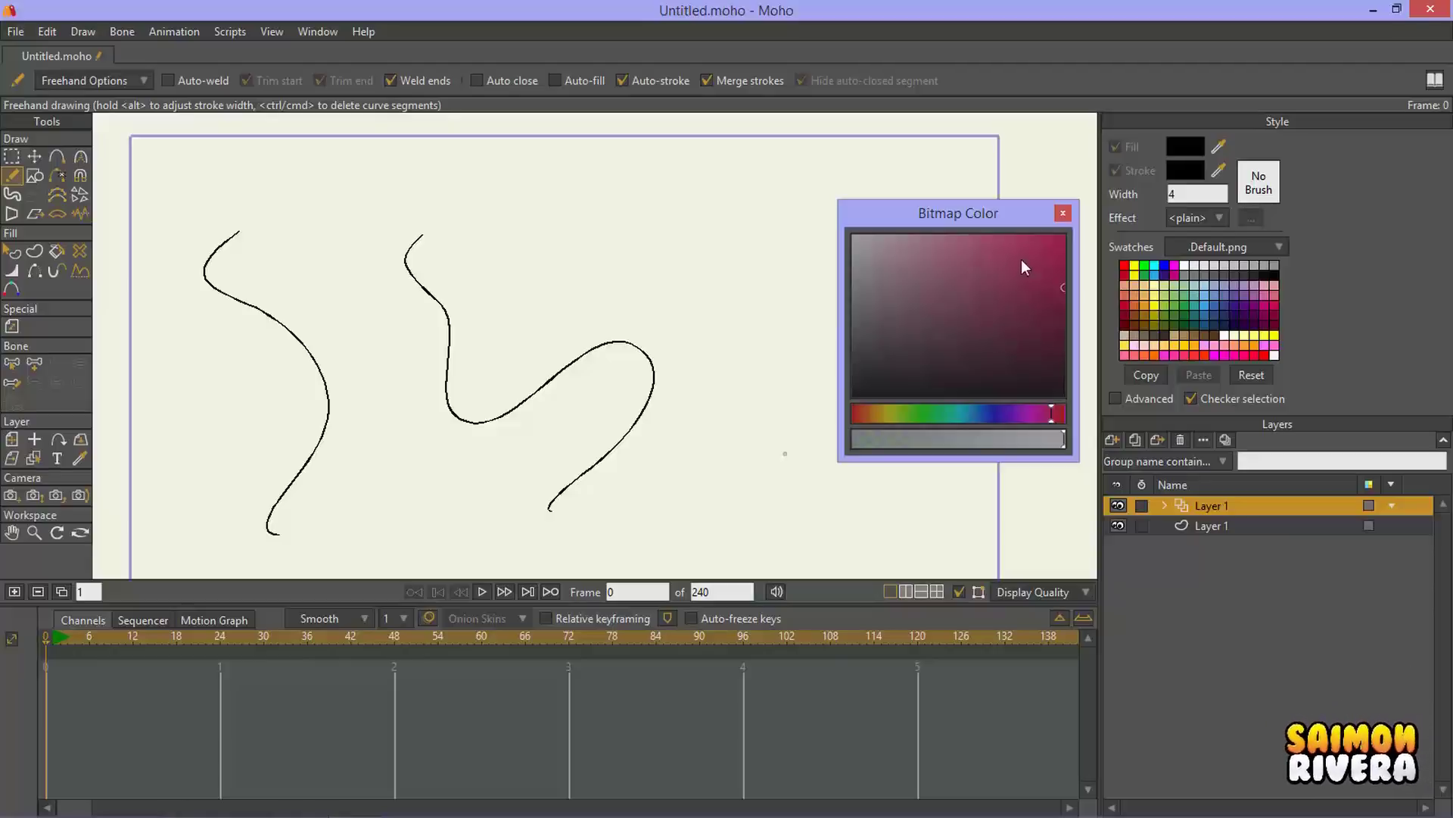
# Step: Close the Bitmap Color window and draw a filled black rectangle over the upper end of the reshaped line's curve
pyautogui.moveTo(1041, 213); pyautogui.dragTo(1024, 271)
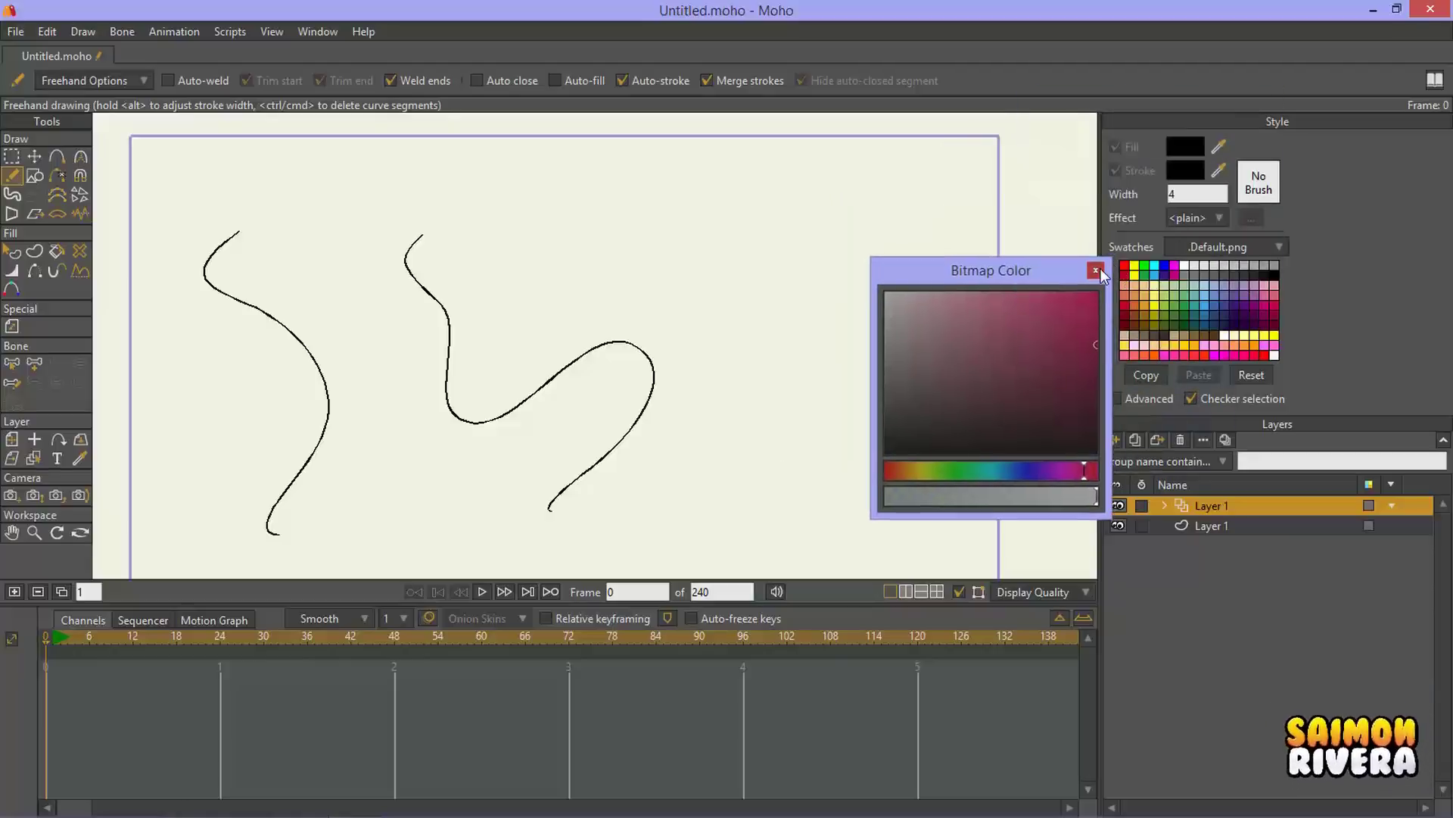
pyautogui.click(1101, 268)
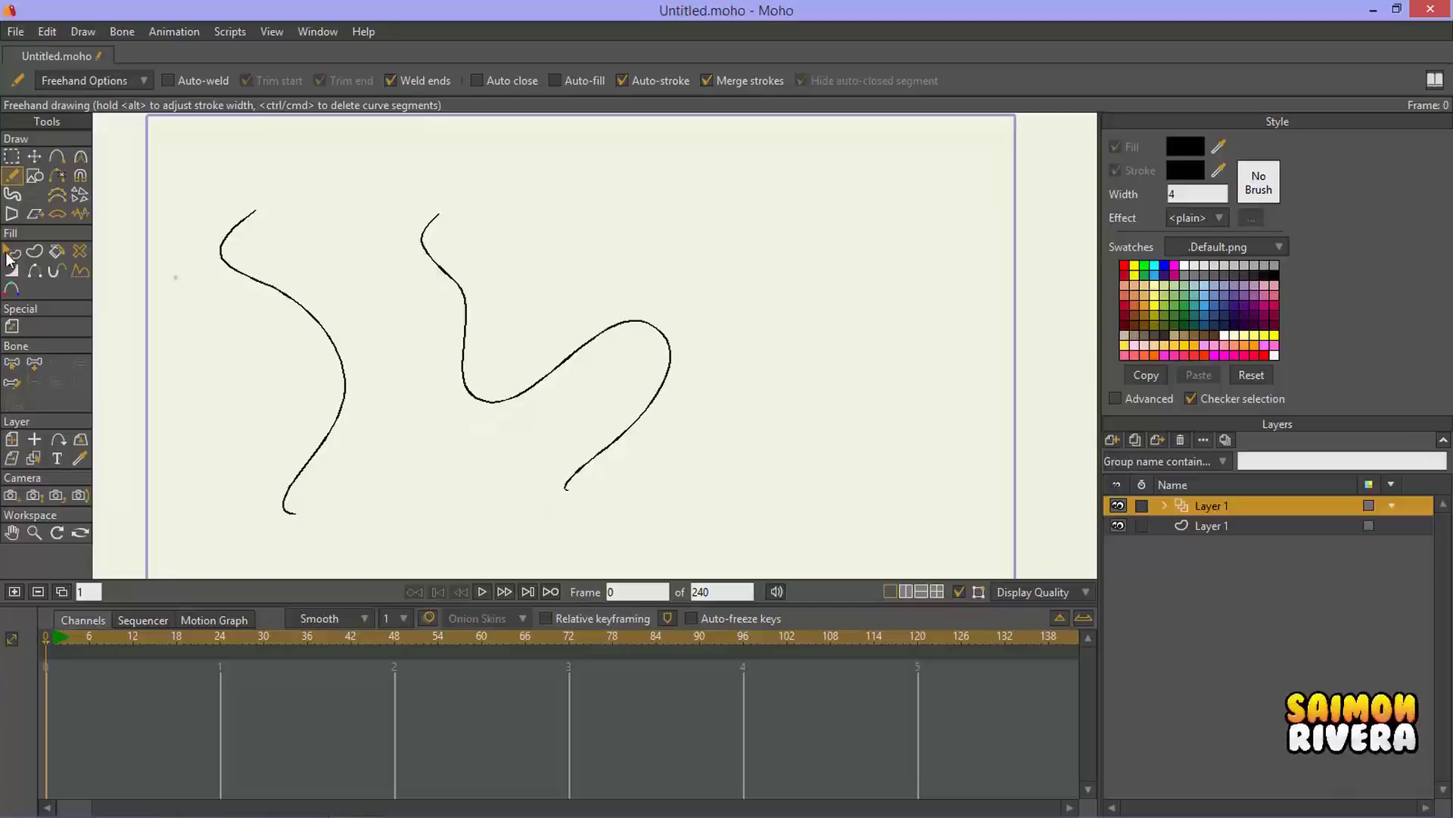
pyautogui.click(35, 176)
pyautogui.moveTo(620, 194)
pyautogui.mouseDown()
pyautogui.moveTo(753, 328)
pyautogui.moveTo(780, 335)
pyautogui.mouseUp()
# Step: Reopen the Bitmap Color window to view it, and close it again
pyautogui.click(296, 32)
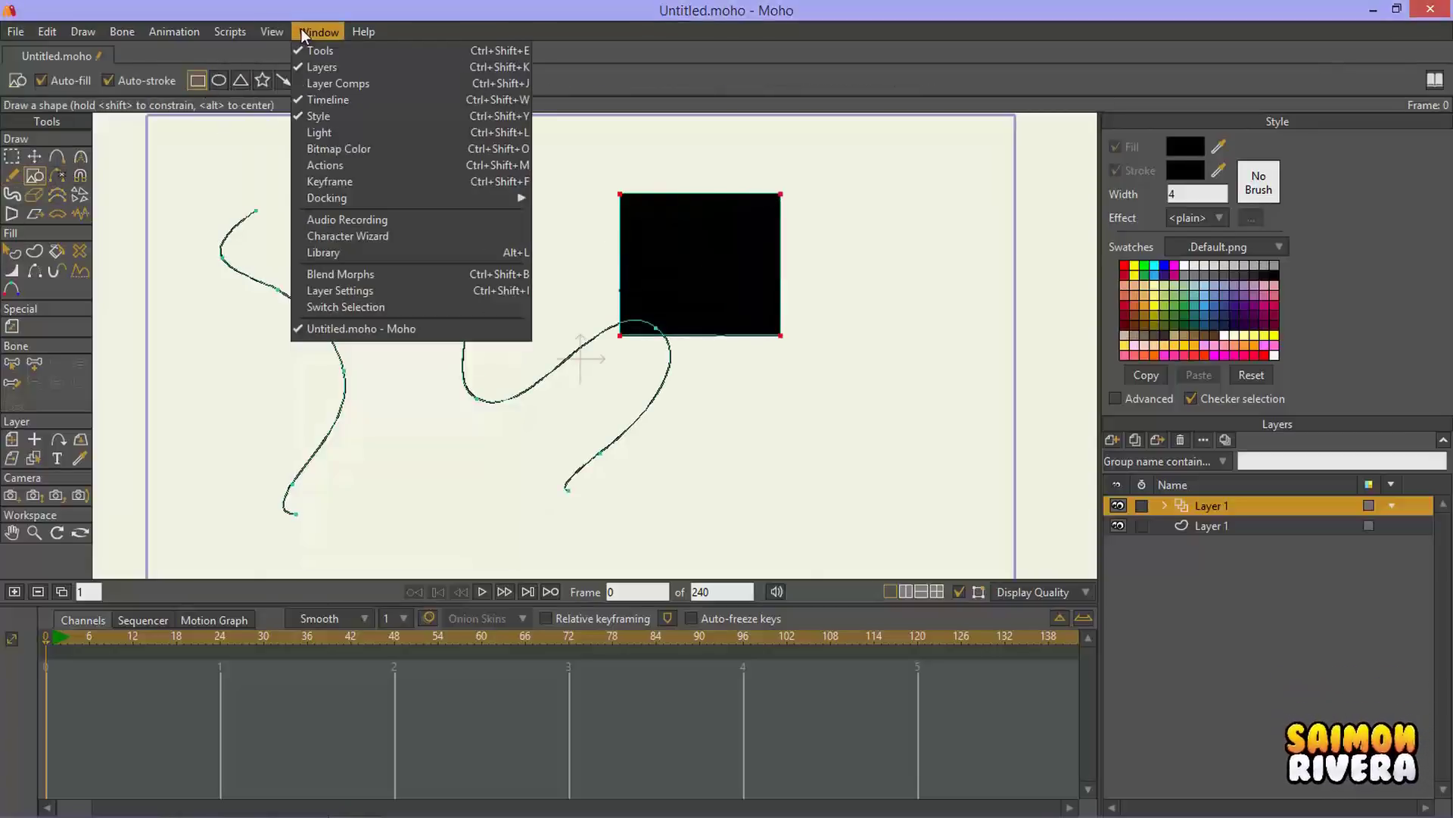
pyautogui.click(443, 149)
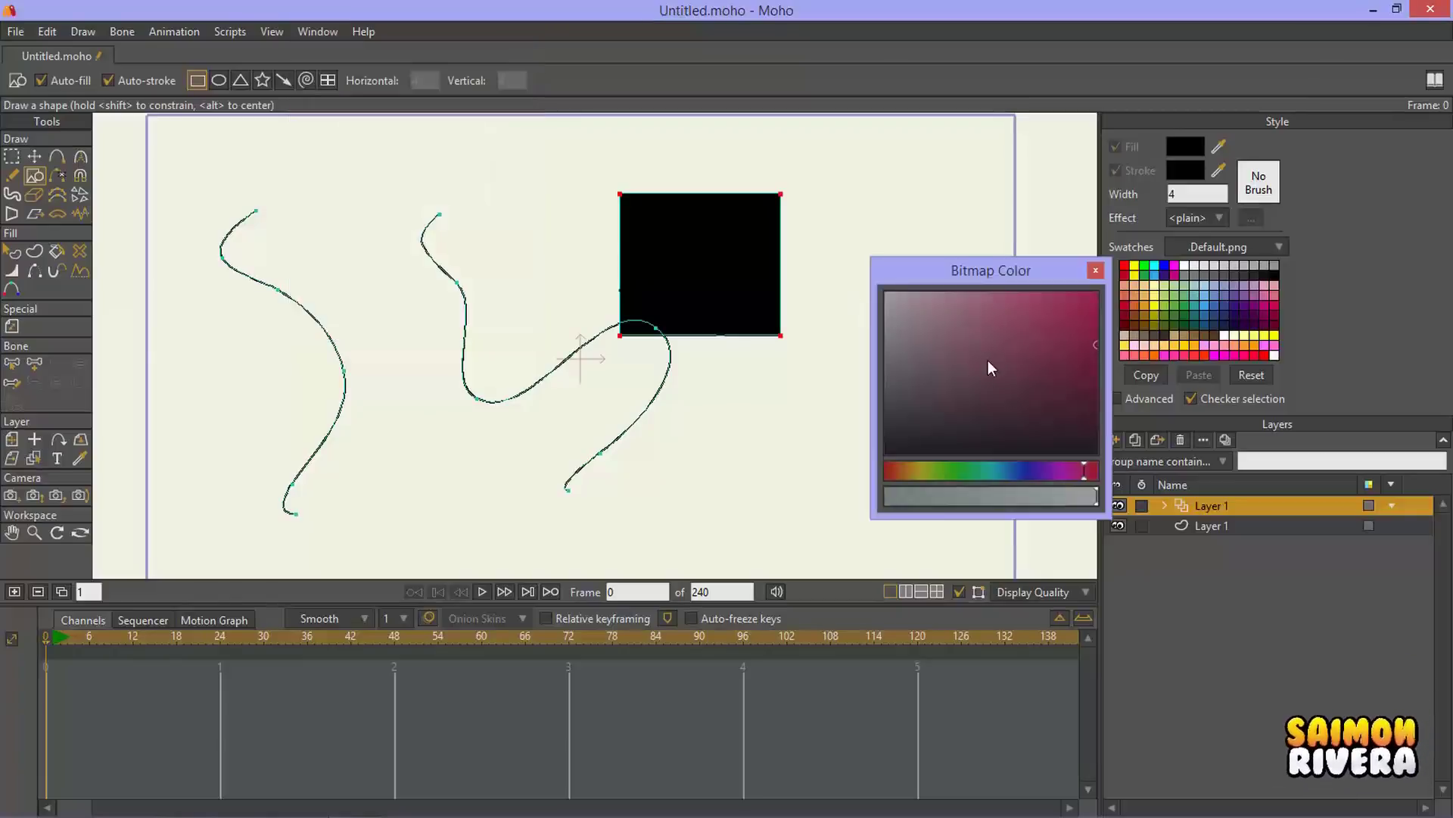
pyautogui.click(1109, 270)
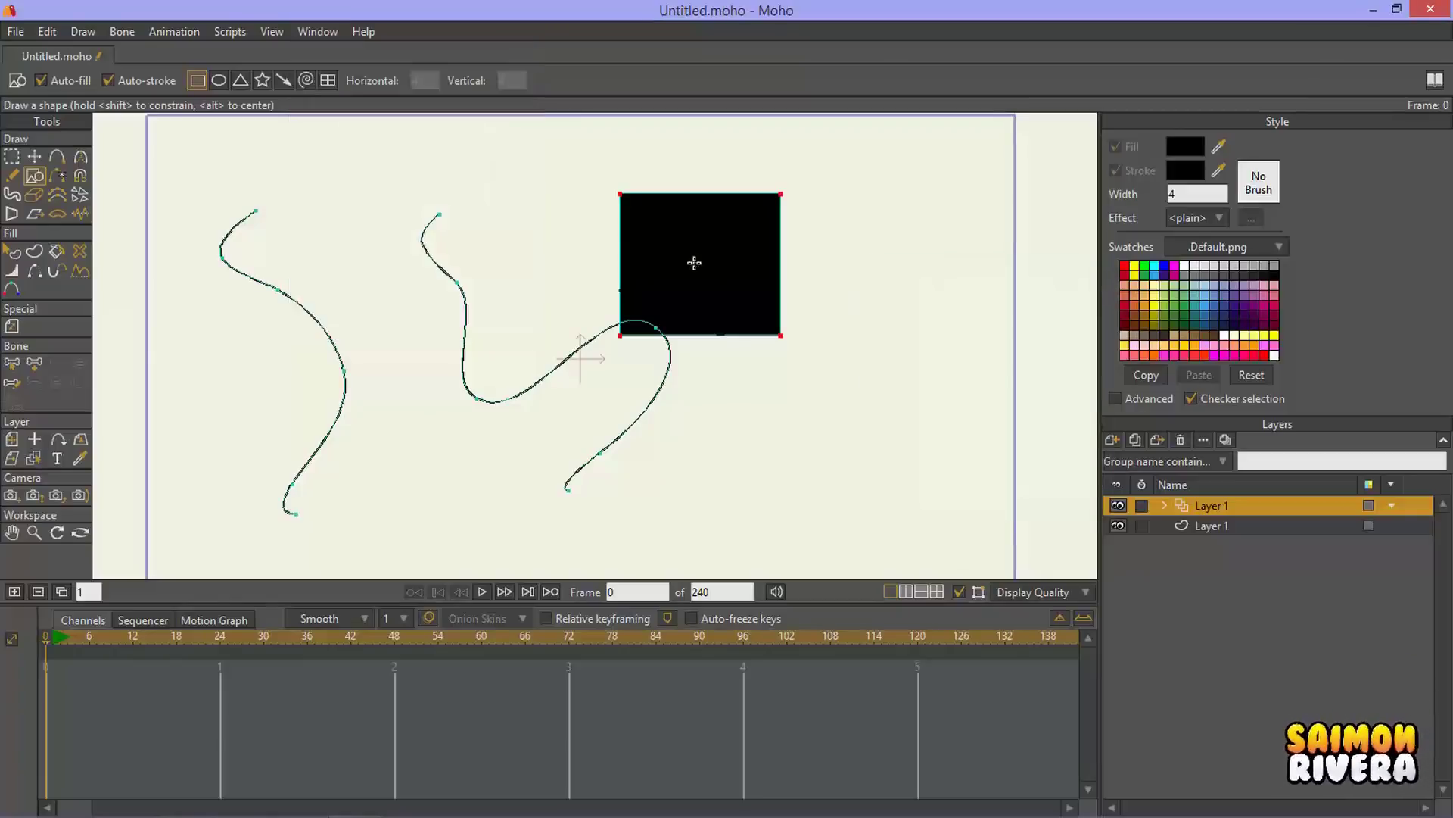
# Step: Move the black rectangle to the right, clear of the freehand lines, with Transform Points
pyautogui.click(34, 156)
pyautogui.moveTo(700, 288); pyautogui.dragTo(867, 301)
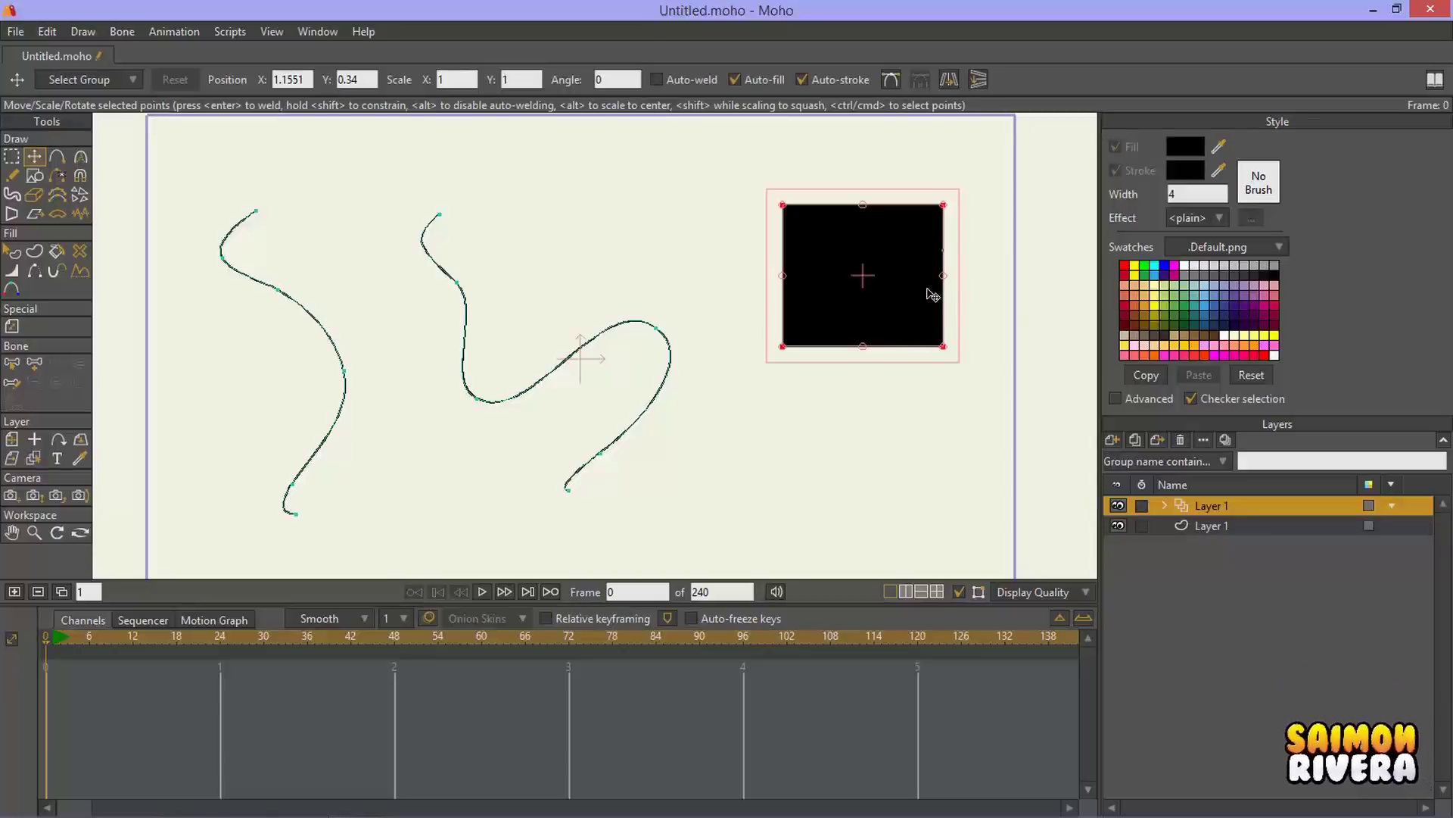
pyautogui.moveTo(905, 293); pyautogui.dragTo(901, 296)
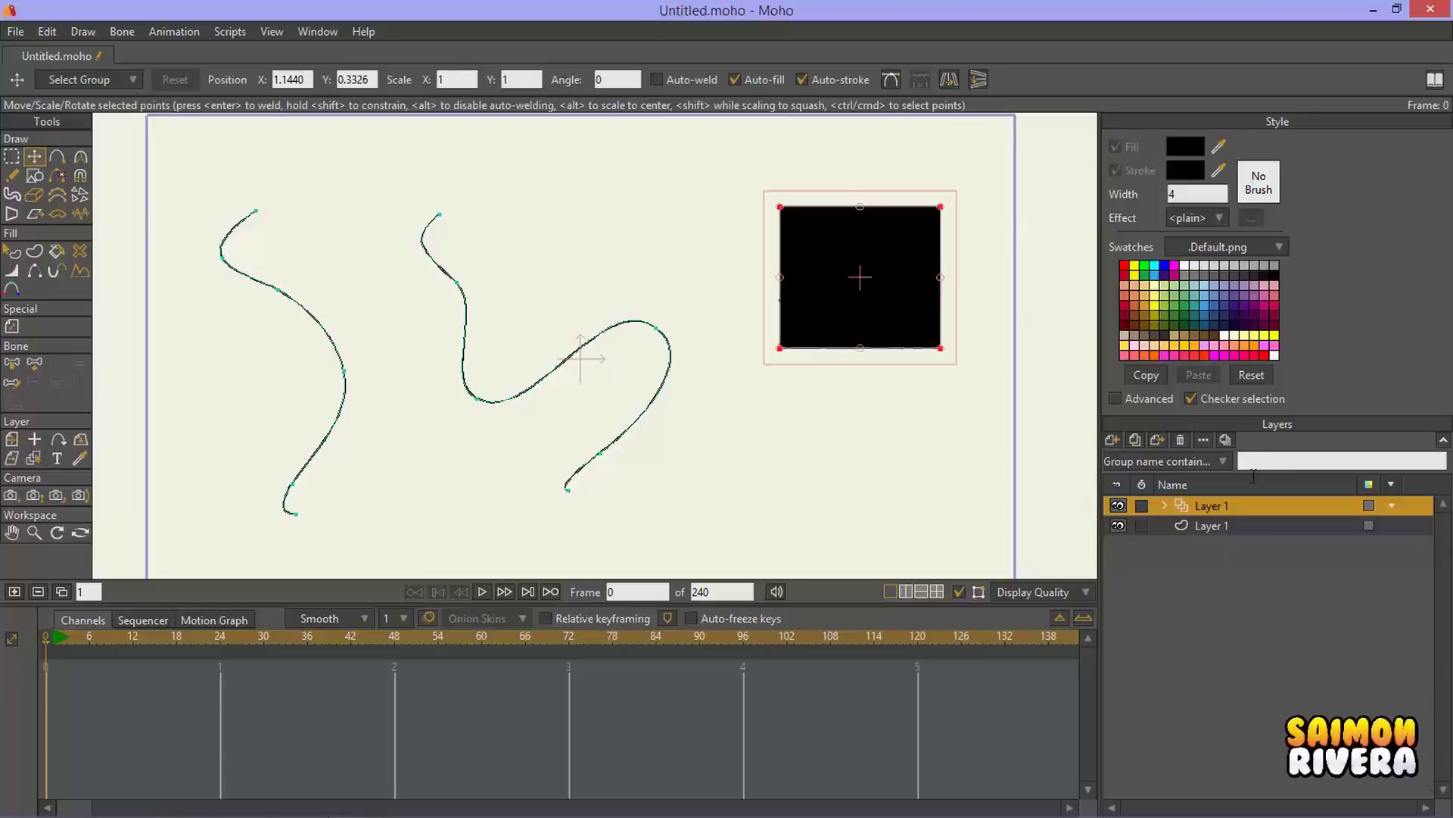
# Step: Delete the frame-by-frame layer and add a new vector layer above the remaining Layer 1
pyautogui.click(11, 156)
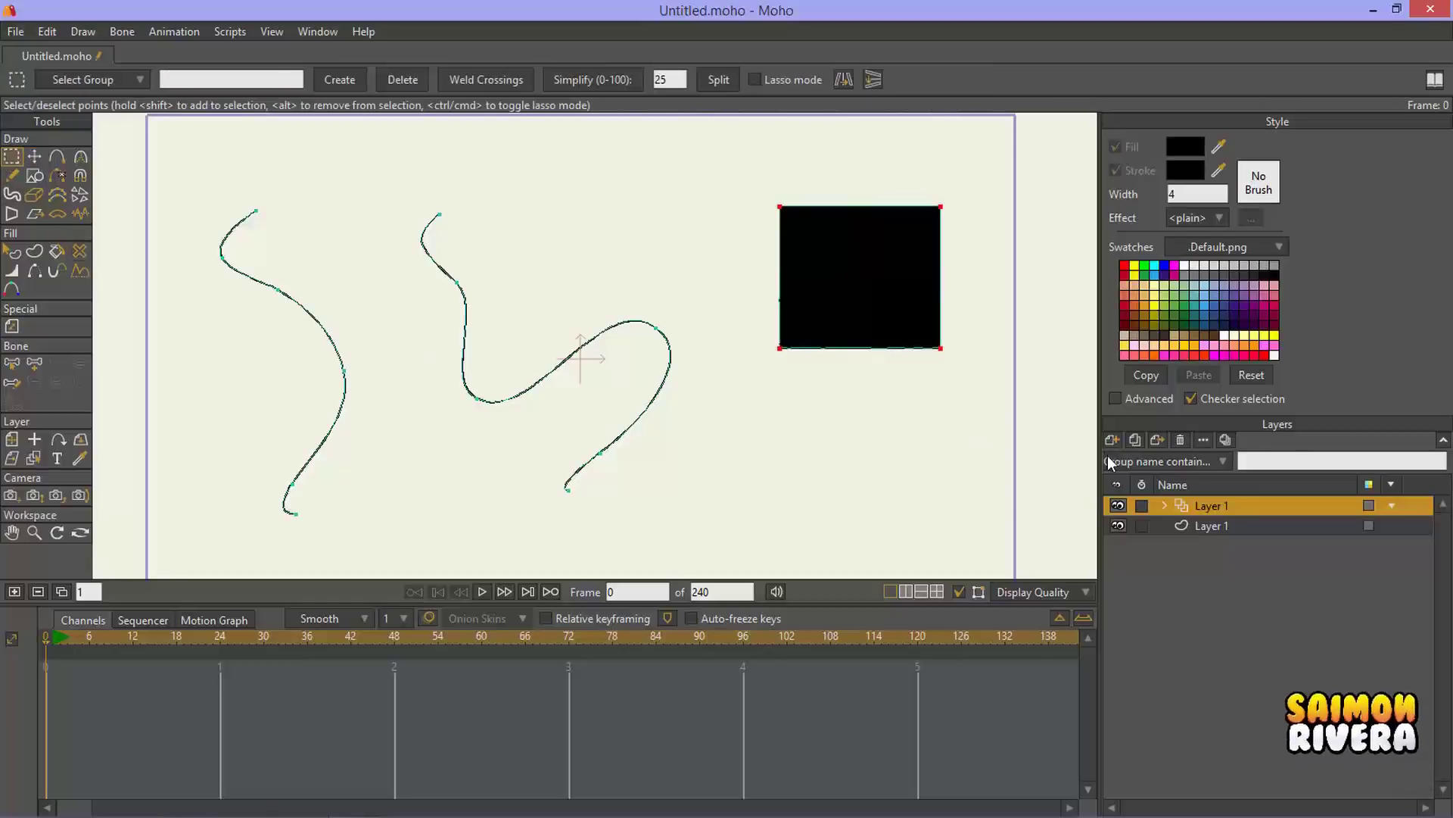
pyautogui.click(1180, 440)
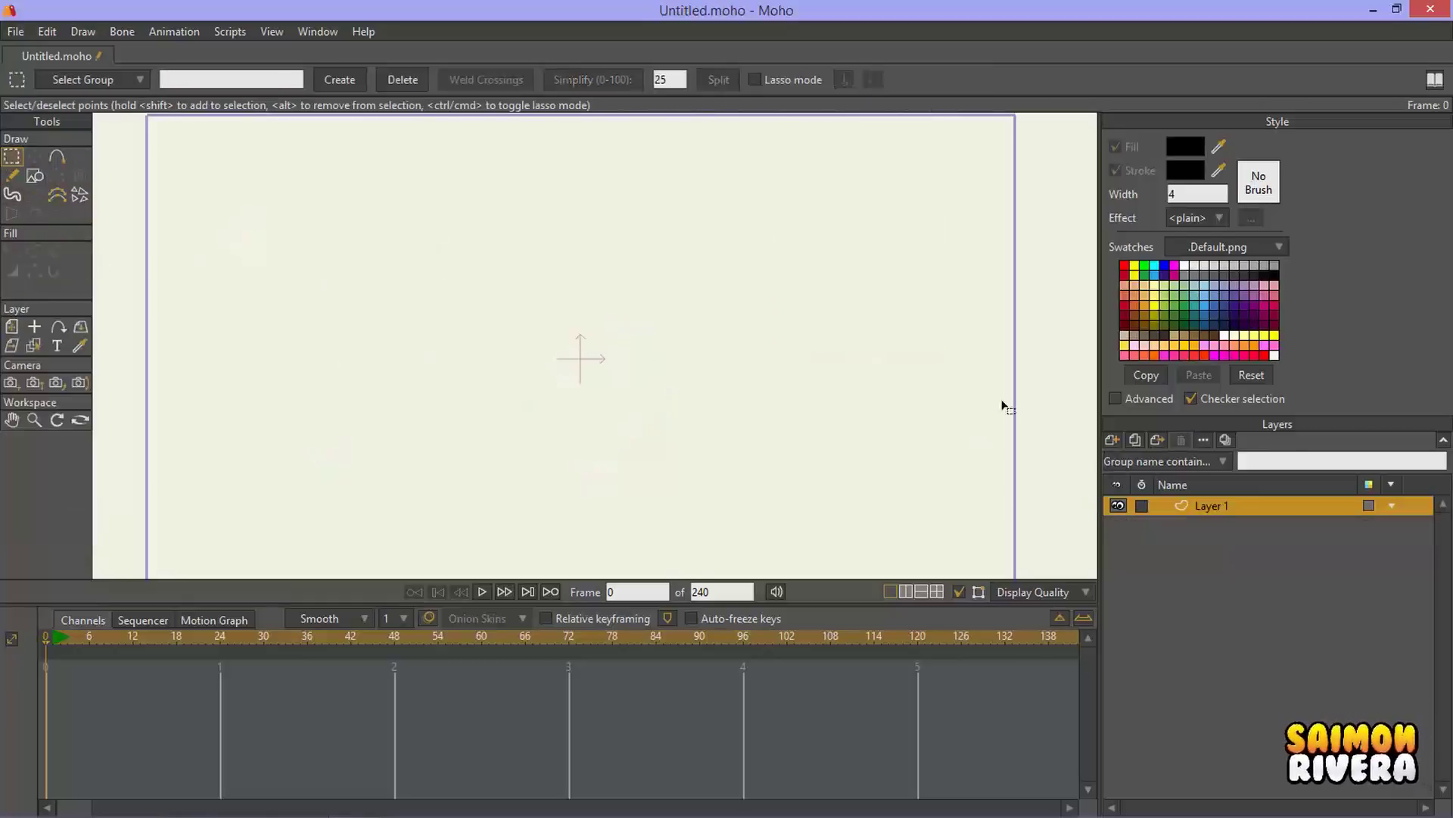
pyautogui.click(1112, 439)
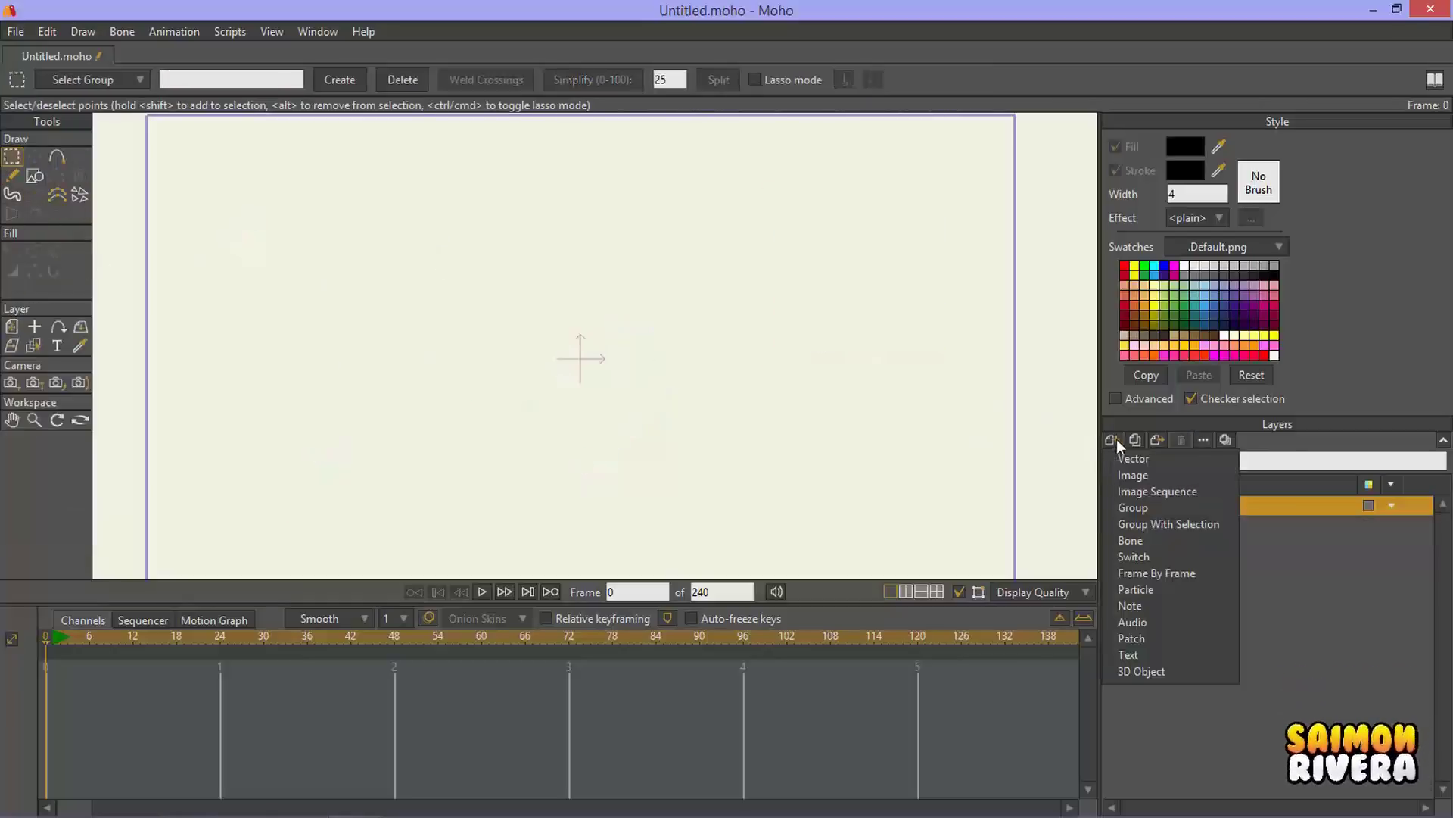
pyautogui.click(1178, 463)
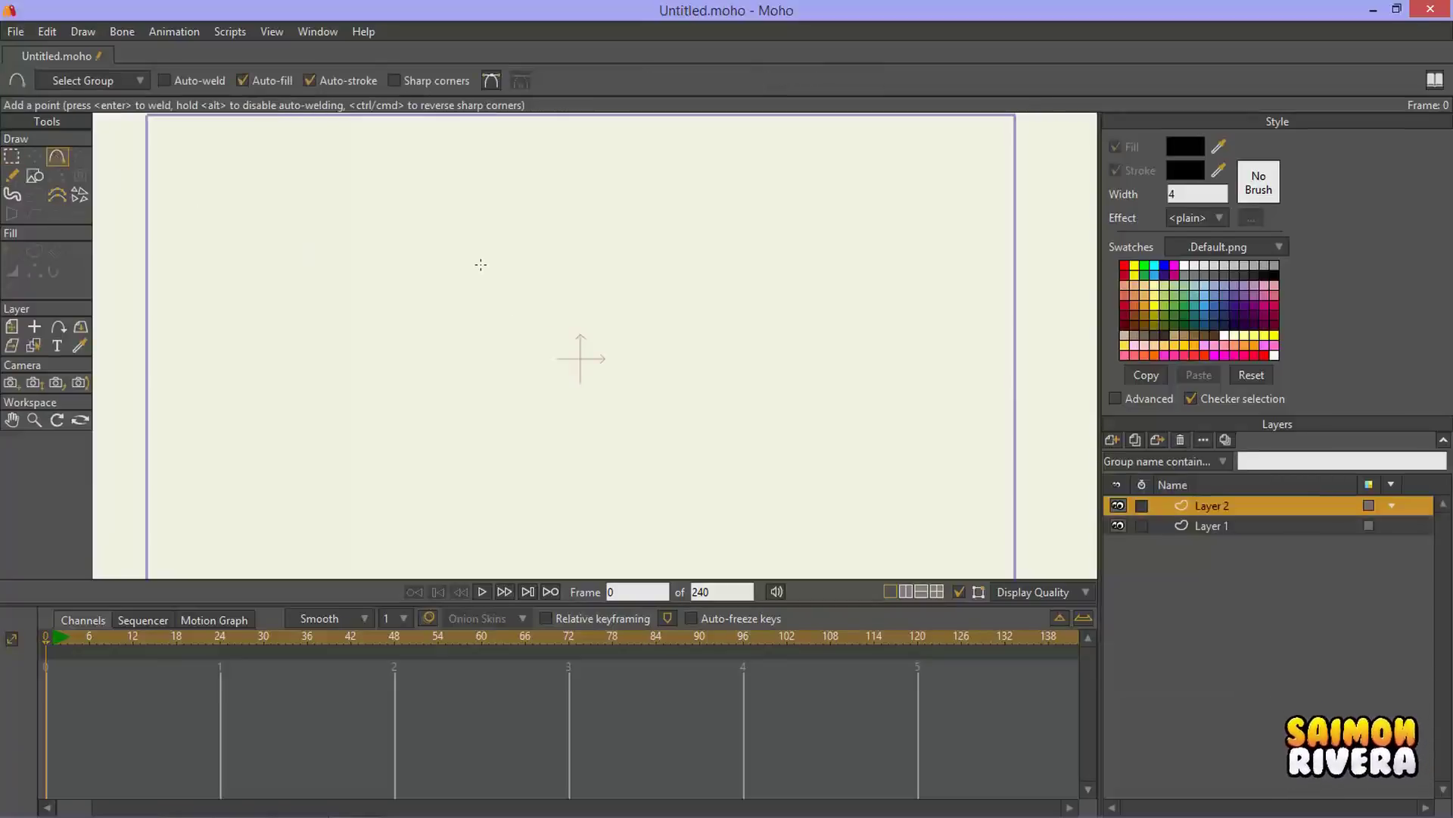
# Step: Draw an open four-point curve rising to the right on the new vector layer and create a shape from its edges
pyautogui.moveTo(408, 438)
pyautogui.mouseDown()
pyautogui.moveTo(646, 318)
pyautogui.moveTo(762, 195)
pyautogui.moveTo(801, 175)
pyautogui.mouseUp()
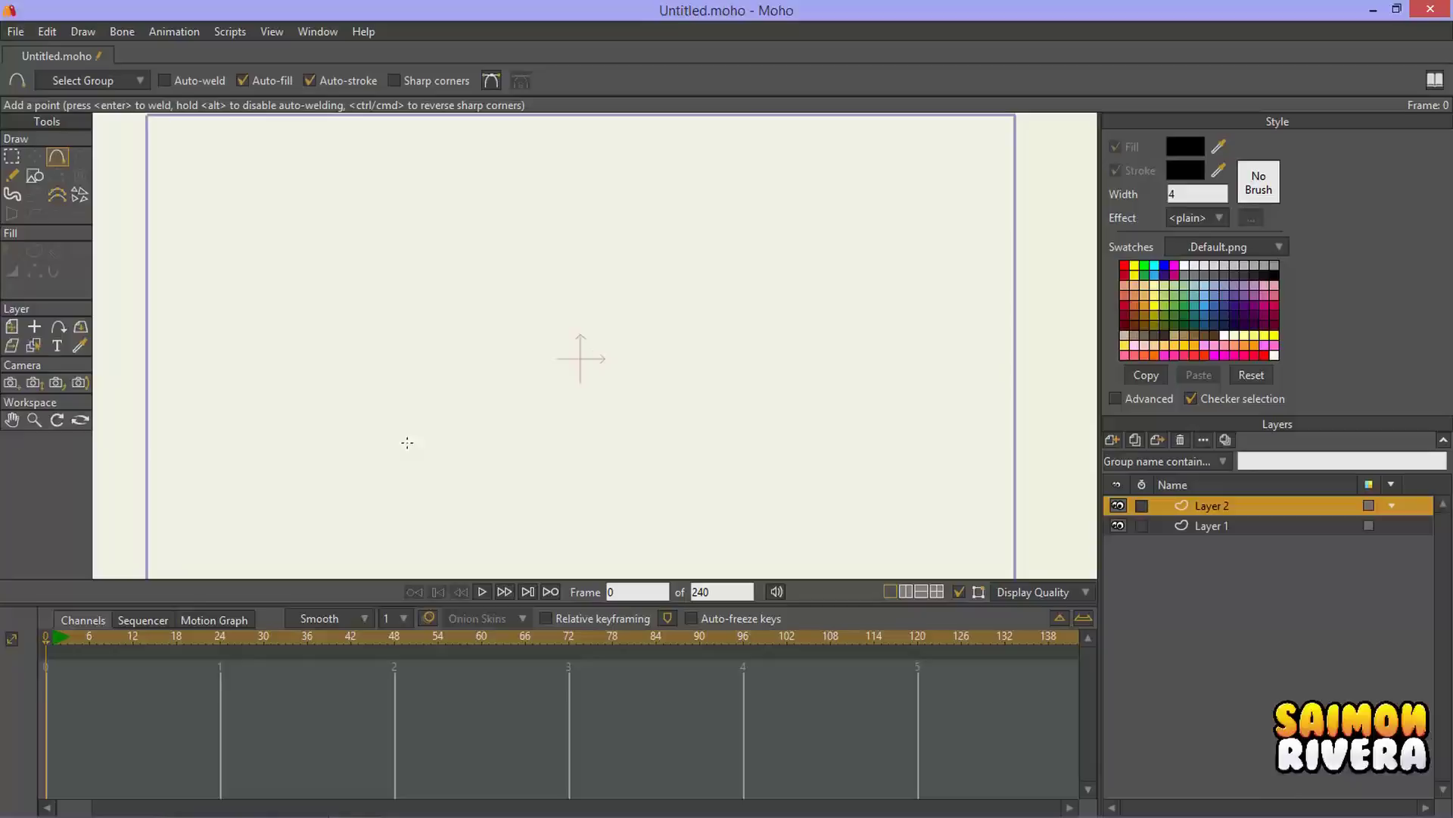
pyautogui.moveTo(407, 442)
pyautogui.mouseDown()
pyautogui.moveTo(724, 220)
pyautogui.moveTo(840, 216)
pyautogui.mouseUp()
pyautogui.press('u')
pyautogui.moveTo(934, 495); pyautogui.dragTo(258, 135)
pyautogui.press('Return')
pyautogui.moveTo(956, 488); pyautogui.dragTo(228, 183)
# Step: Widen the line through all of the curve's points to about 742 percent and delete the empty Layer 1
pyautogui.press('w')
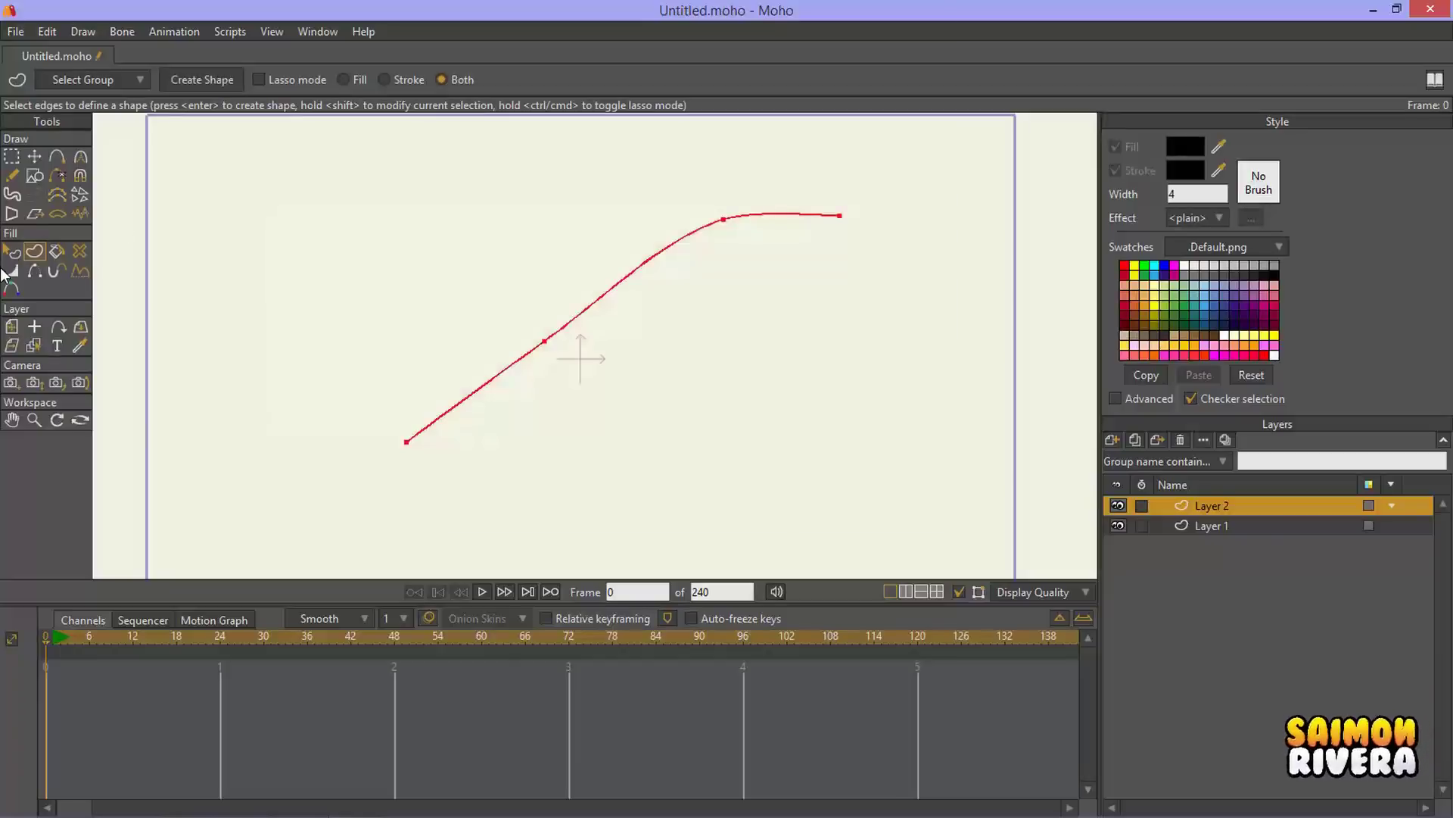
pyautogui.moveTo(518, 268); pyautogui.dragTo(944, 334)
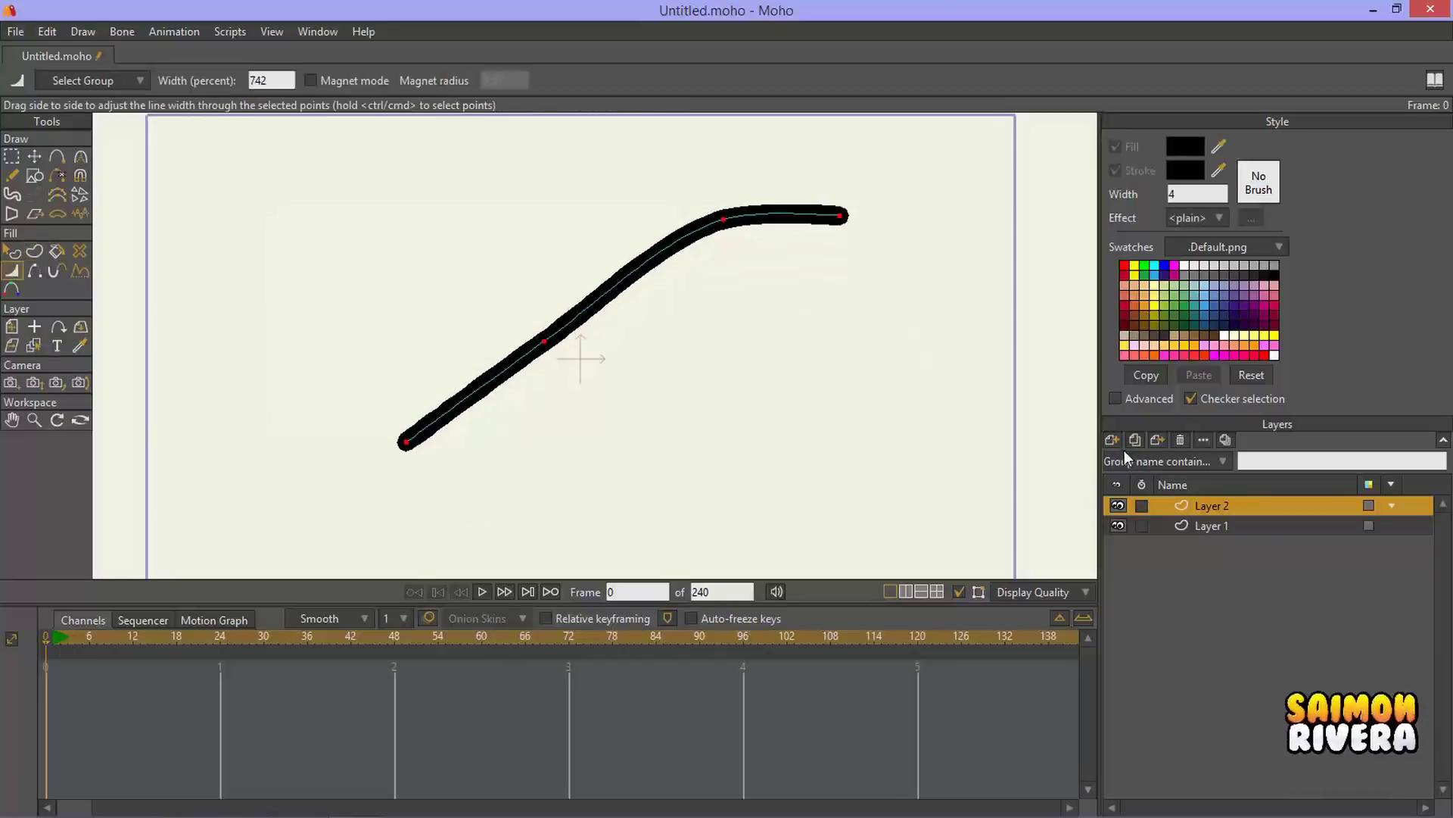
pyautogui.press('Down')
pyautogui.click(1183, 439)
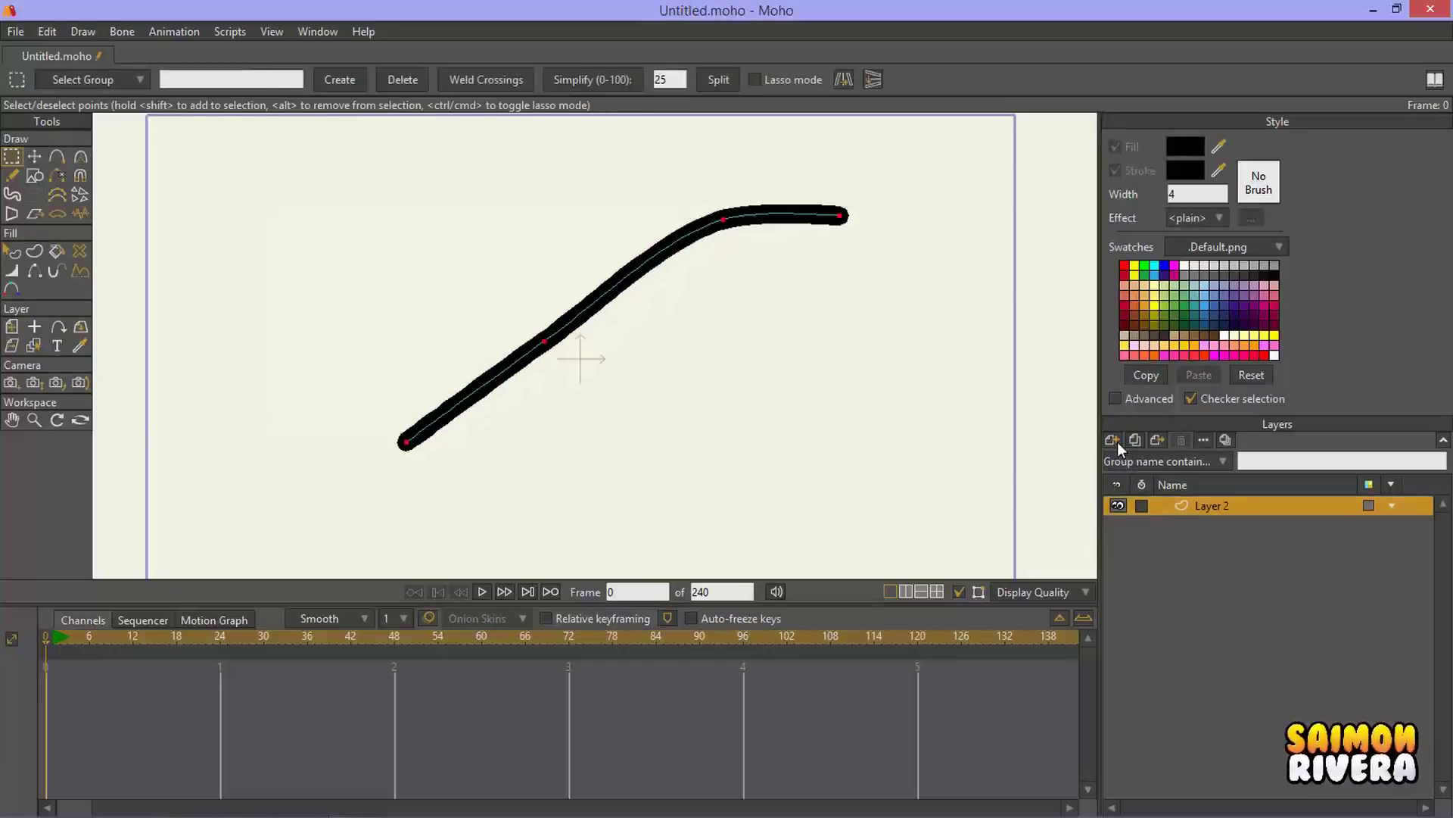
# Step: Add a Bone layer with its default name and place the curve's vector layer inside it
pyautogui.click(1116, 441)
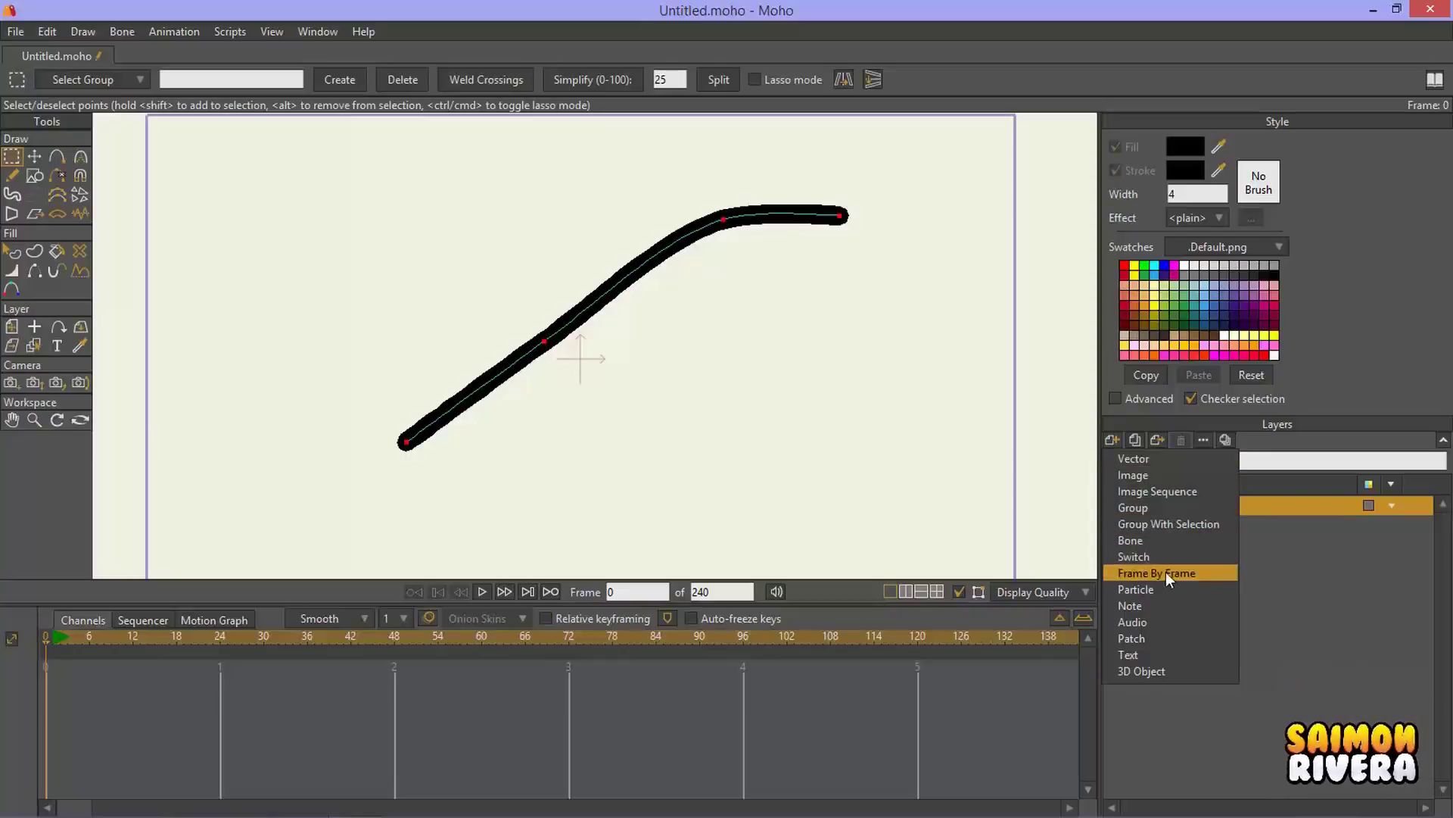
pyautogui.click(1150, 539)
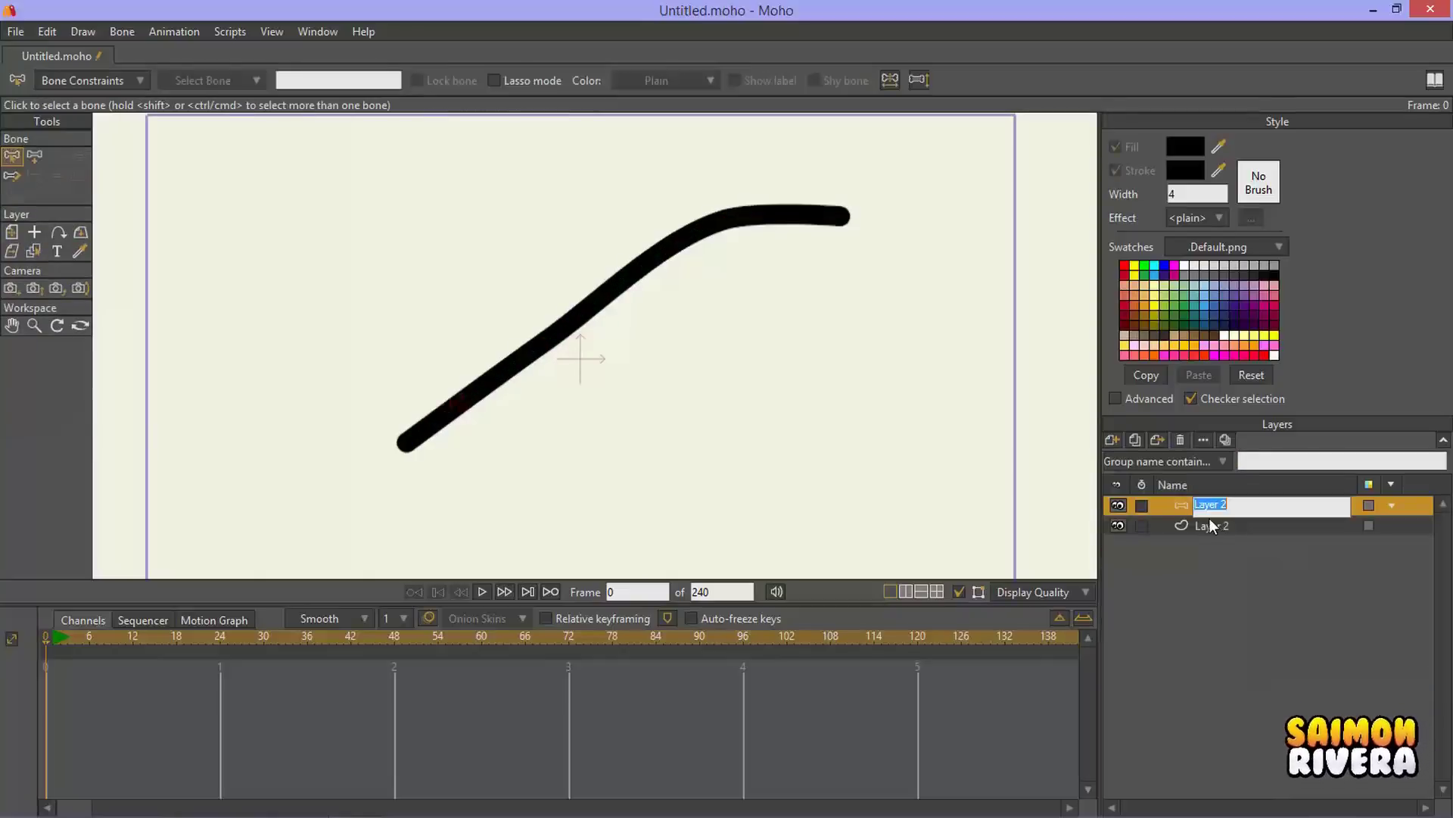
pyautogui.click(1210, 522)
pyautogui.click(1189, 504)
# Step: Sketch a freehand chain of short bones along the whole curve and undo it
pyautogui.click(34, 157)
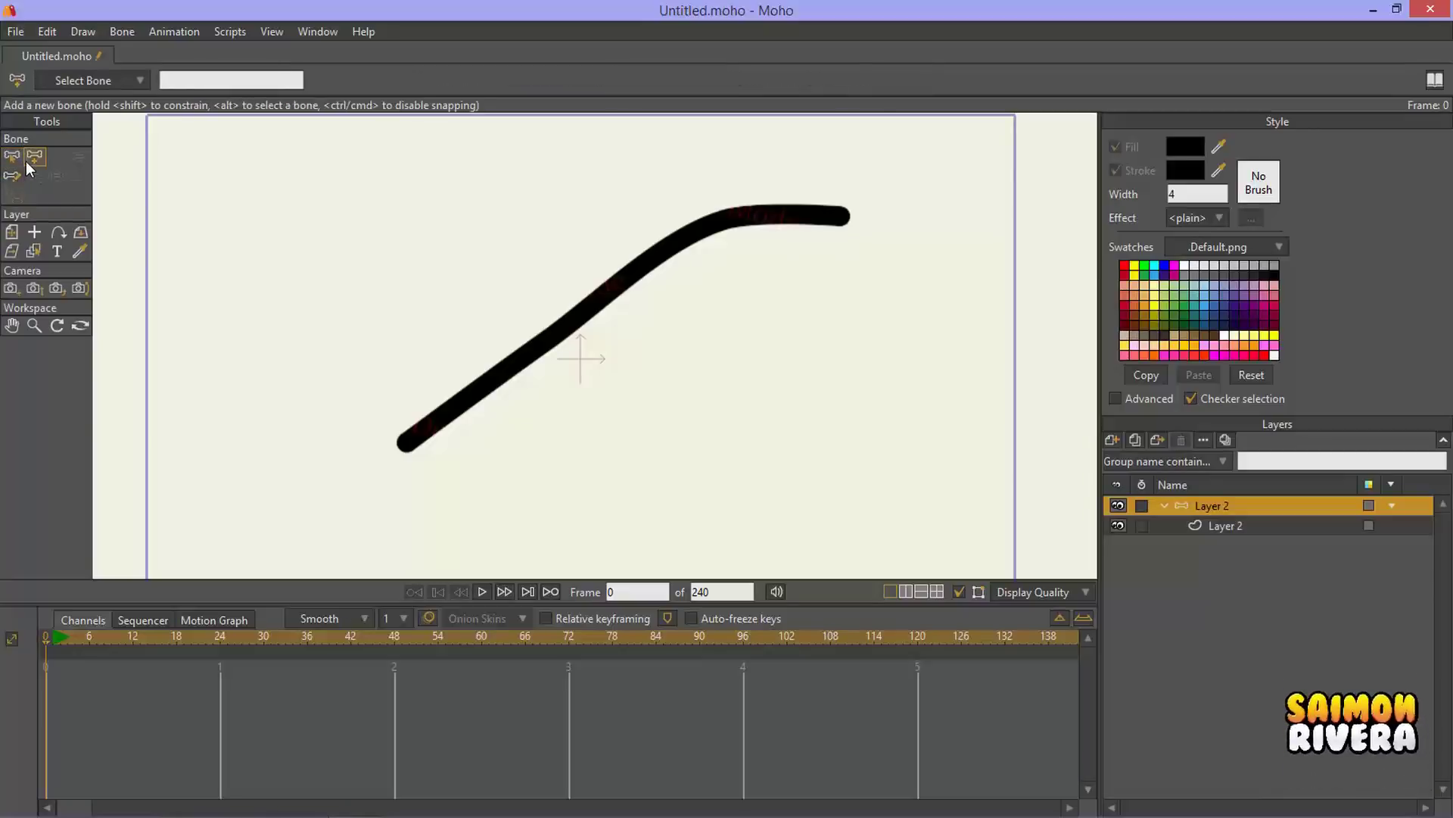
pyautogui.click(13, 178)
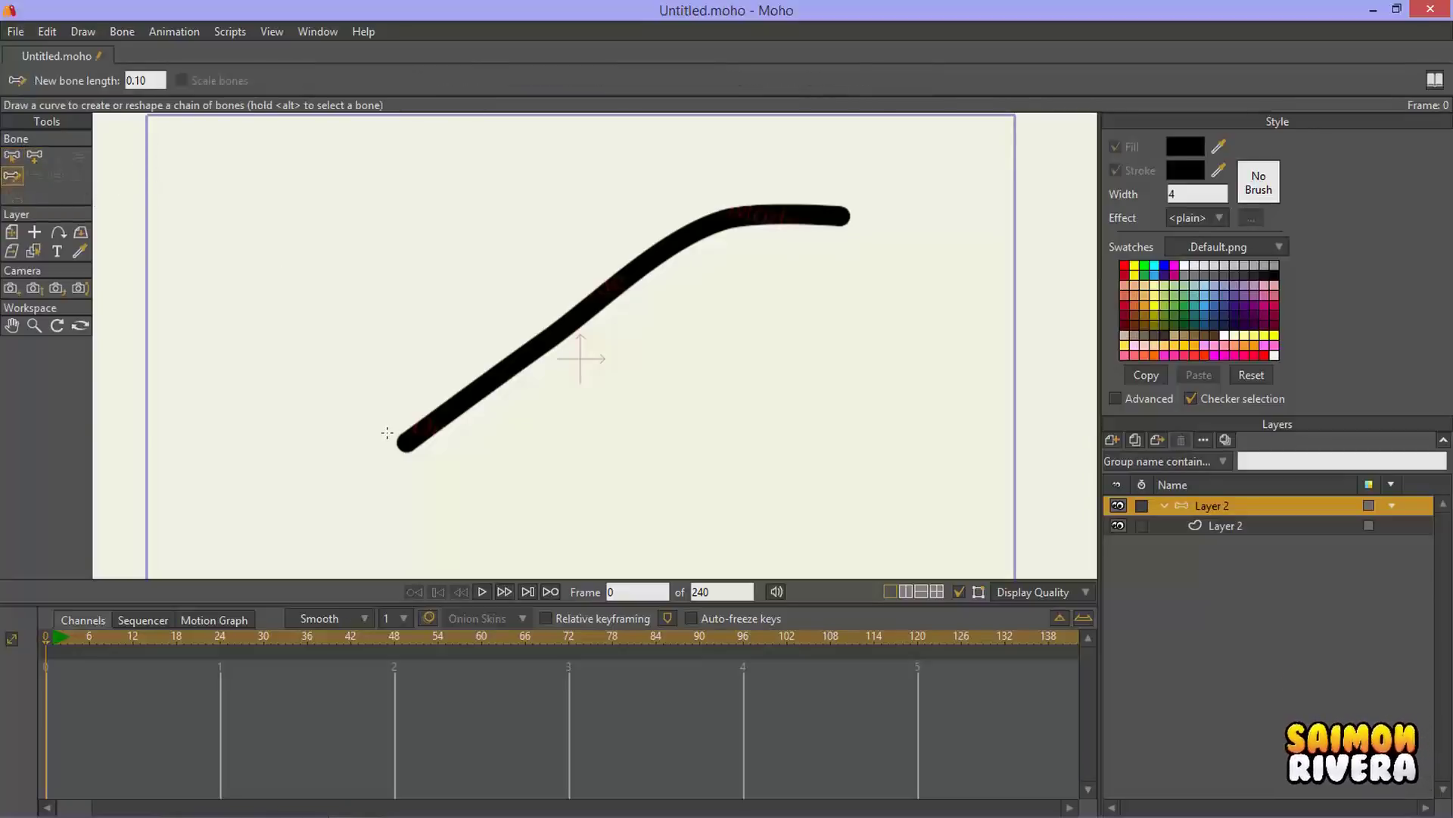
pyautogui.moveTo(444, 409)
pyautogui.mouseDown()
pyautogui.moveTo(680, 248)
pyautogui.moveTo(766, 221)
pyautogui.moveTo(842, 221)
pyautogui.mouseUp()
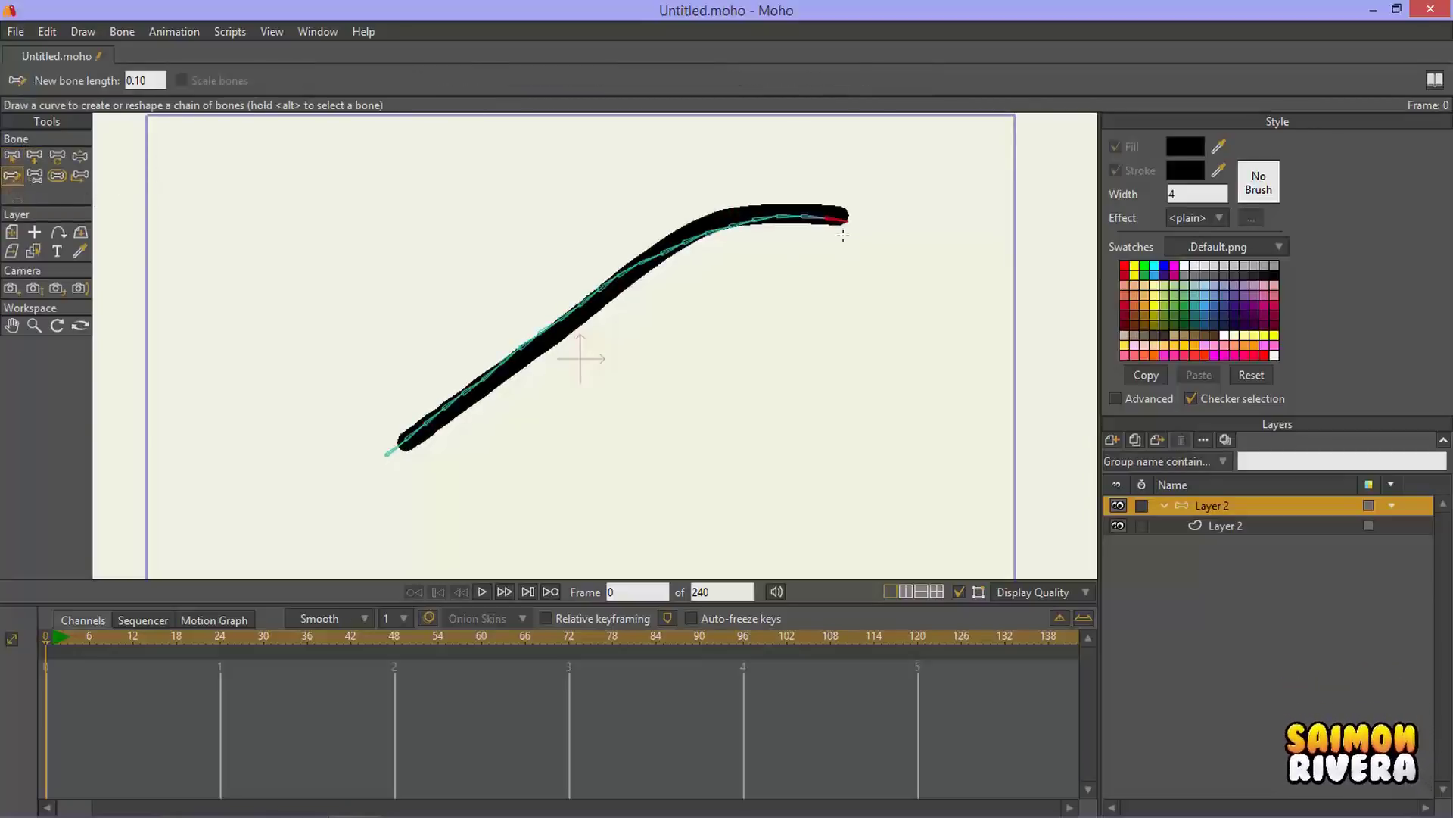
pyautogui.scroll(6, 649, 315)
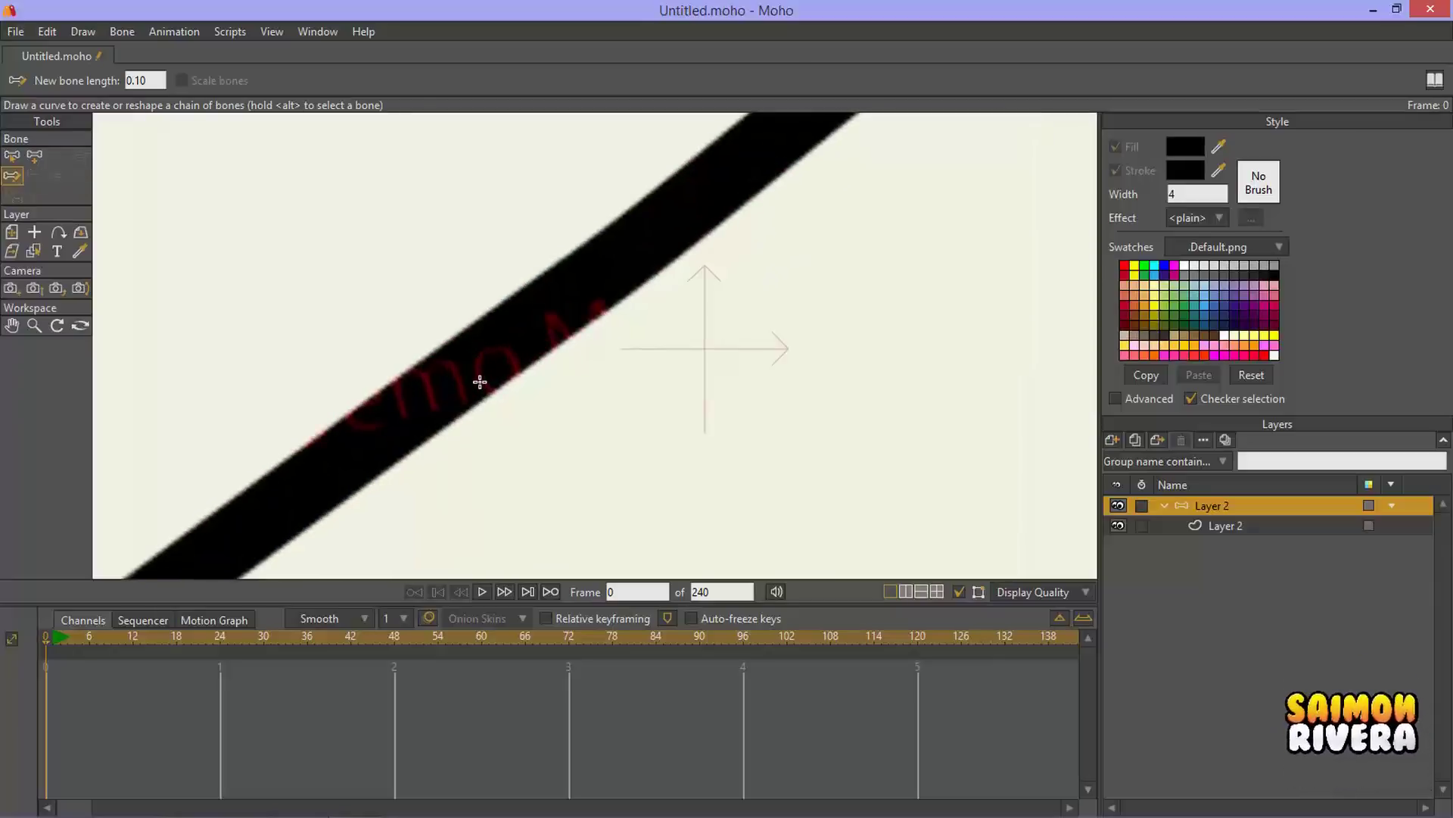
pyautogui.scroll(-6, 480, 382)
pyautogui.scroll(5, 480, 382)
pyautogui.scroll(-5, 480, 382)
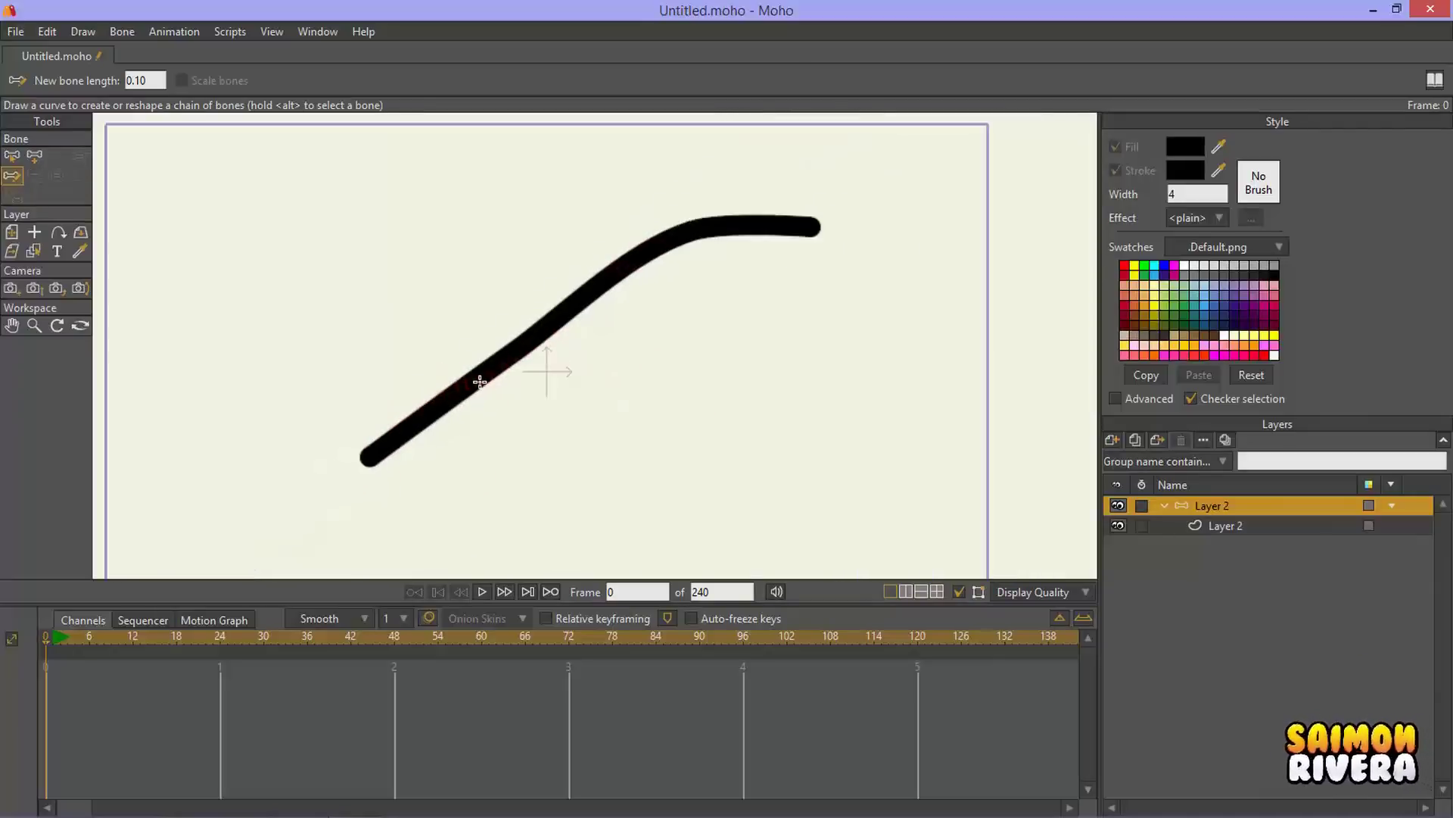
# Step: Add a chain of four connected bones along the curve from its lower end to just past its upper end
pyautogui.click(34, 156)
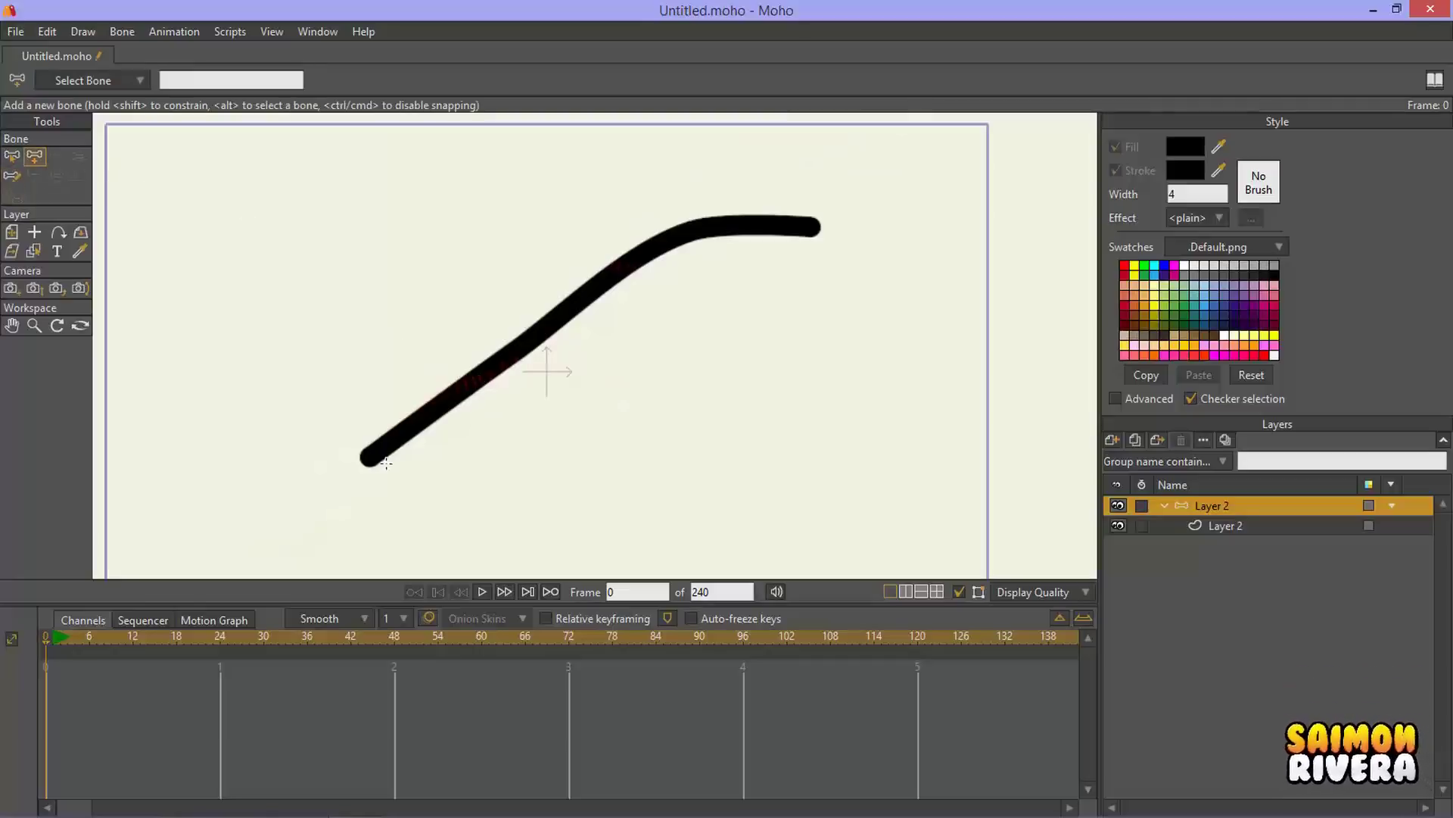
pyautogui.moveTo(365, 456); pyautogui.dragTo(513, 345)
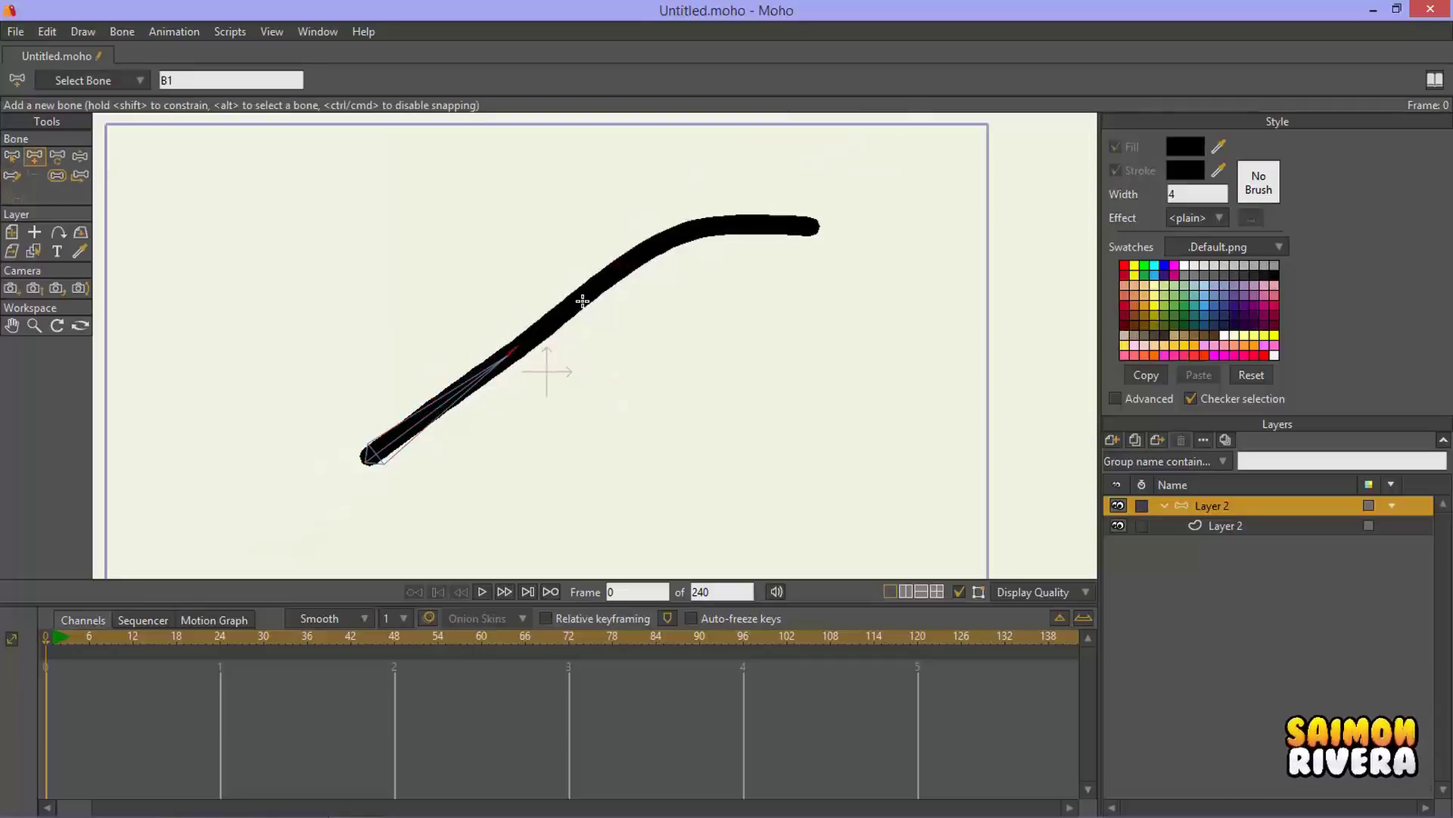
pyautogui.moveTo(582, 301)
pyautogui.mouseDown()
pyautogui.moveTo(697, 227)
pyautogui.moveTo(903, 221)
pyautogui.mouseUp()
# Step: Reduce the strength of all four bones and bend the far end of the chain downward with Manipulate Bones
pyautogui.press('z')
pyautogui.moveTo(920, 468); pyautogui.dragTo(284, 175)
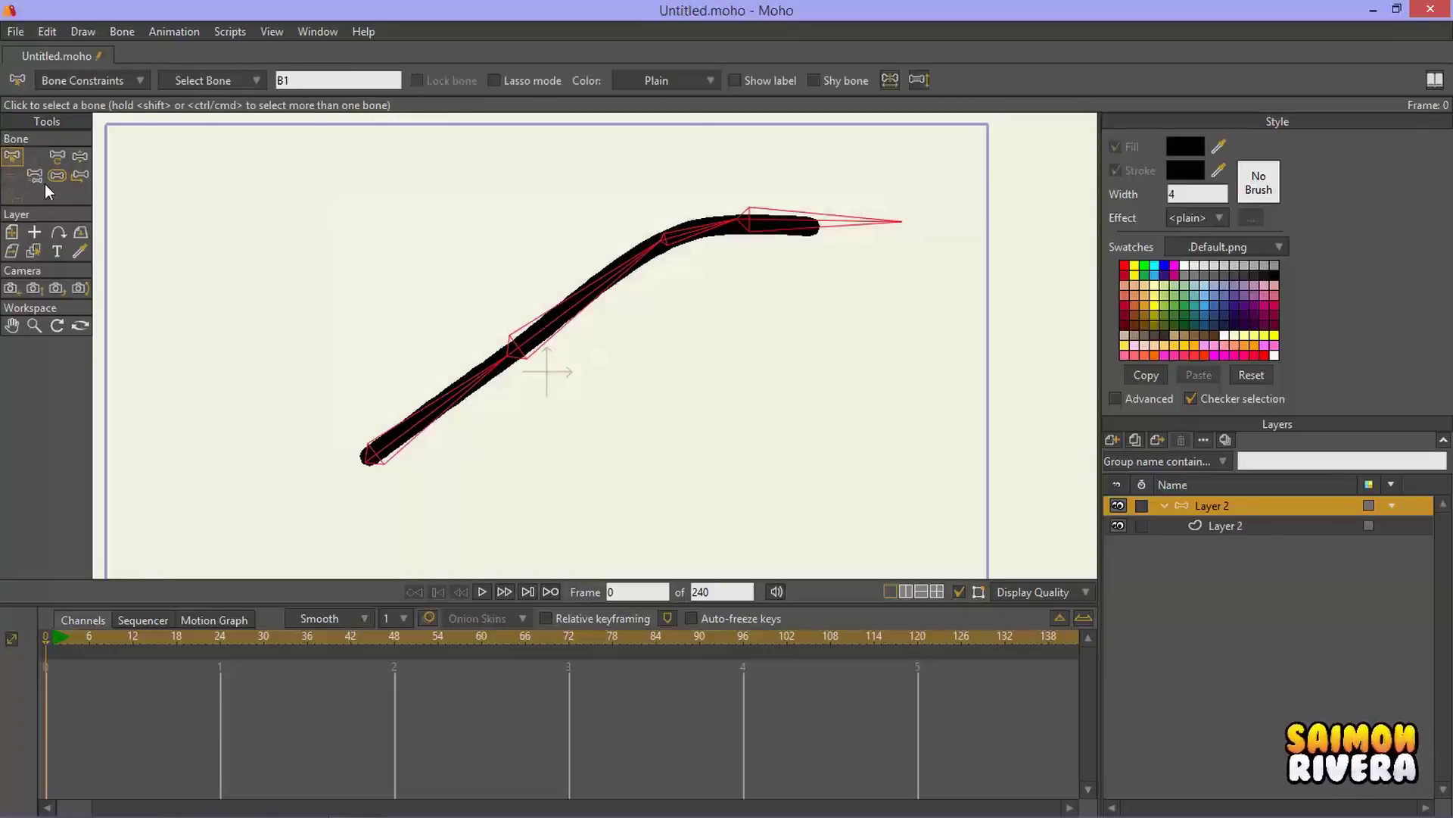
pyautogui.click(57, 175)
pyautogui.moveTo(692, 323); pyautogui.dragTo(507, 318)
pyautogui.press('z')
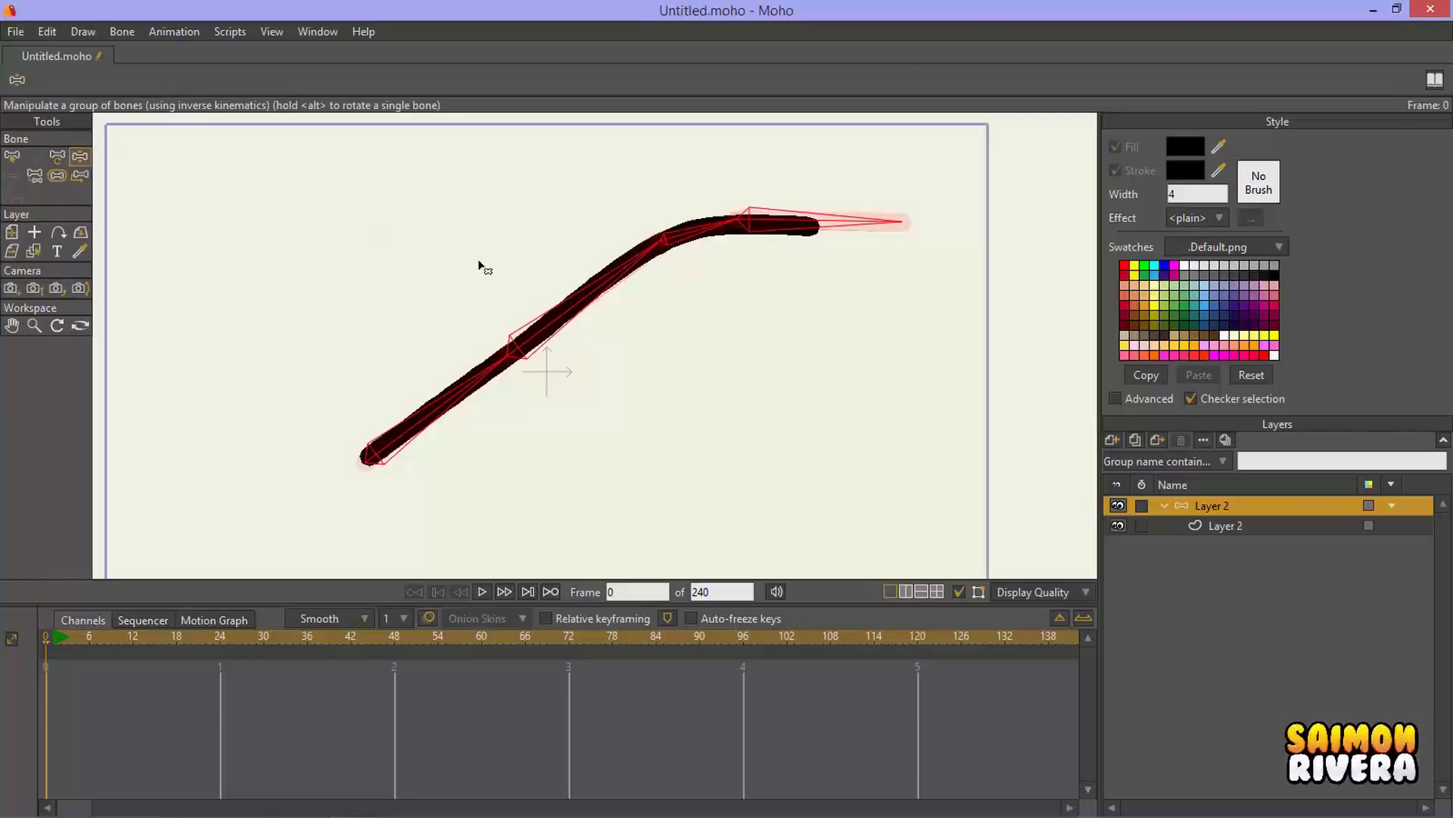
pyautogui.moveTo(479, 265)
pyautogui.mouseDown()
pyautogui.moveTo(591, 308)
pyautogui.moveTo(600, 195)
pyautogui.moveTo(812, 371)
pyautogui.mouseUp()
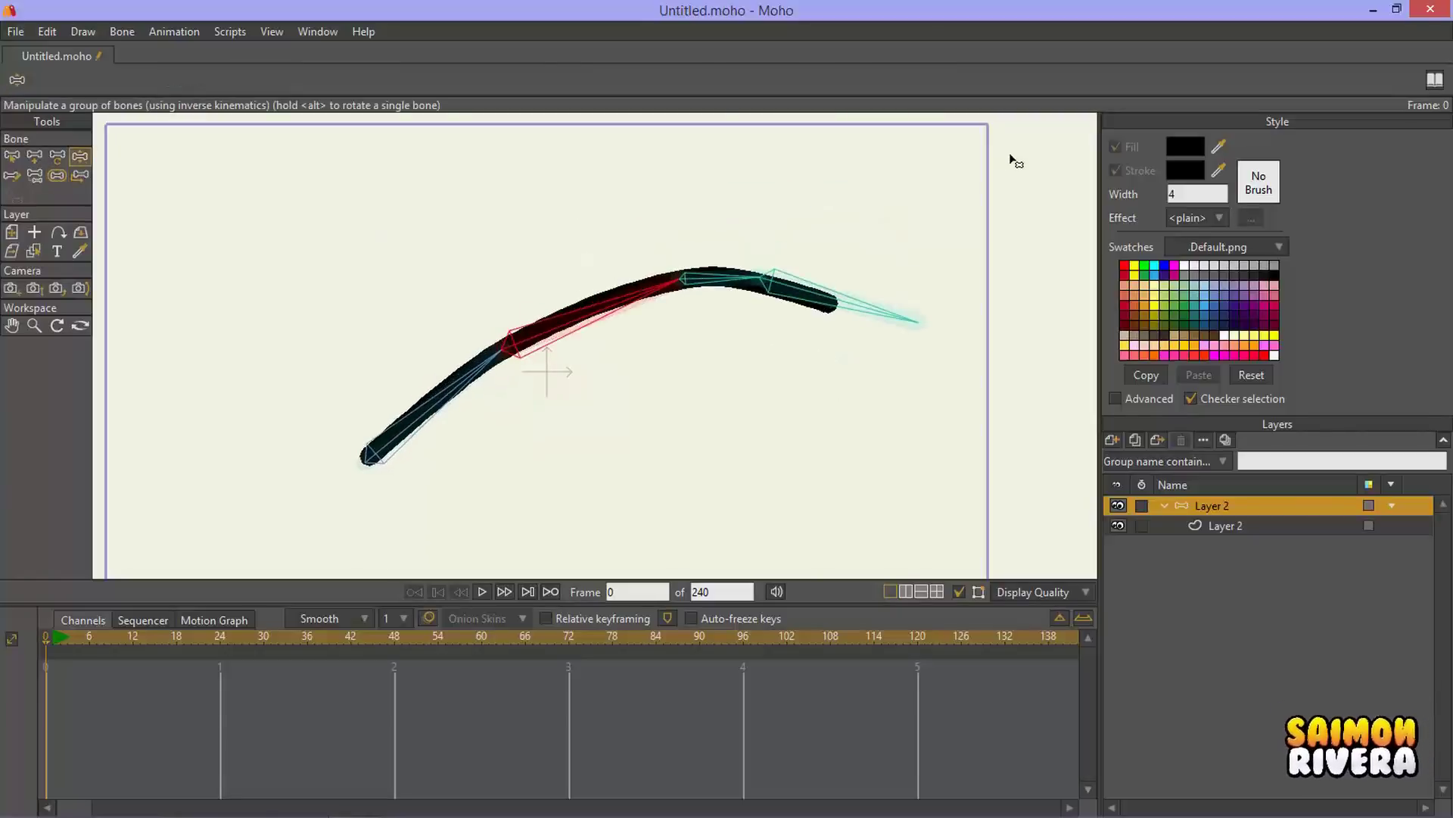
# Step: Open the Actions window and place it over the upper part of the canvas
pyautogui.click(311, 31)
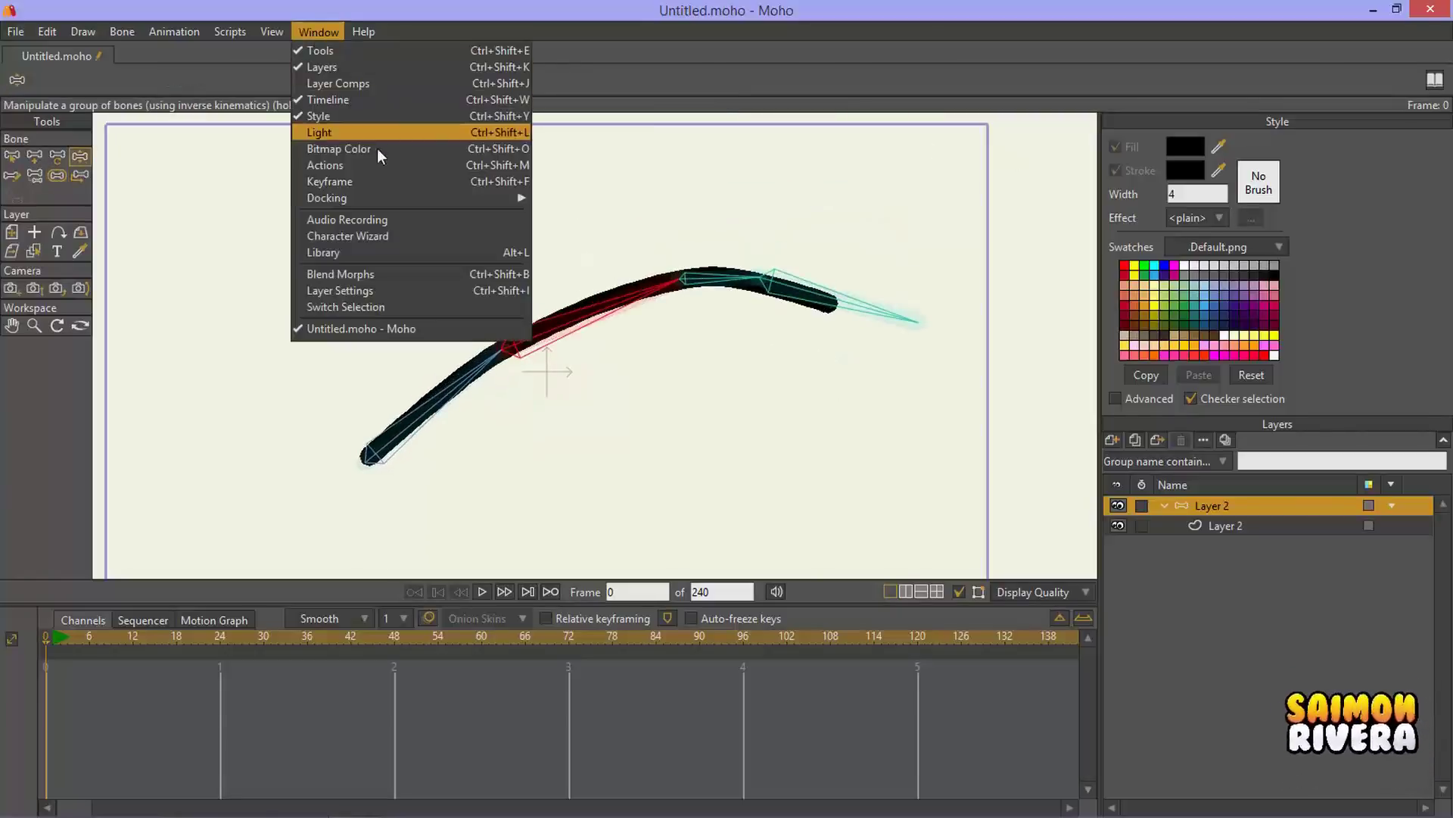
pyautogui.click(379, 161)
pyautogui.moveTo(165, 16); pyautogui.dragTo(832, 184)
# Step: Compare the list of available windows, including Actions, with the one in the other open Moho window
pyautogui.click(334, 32)
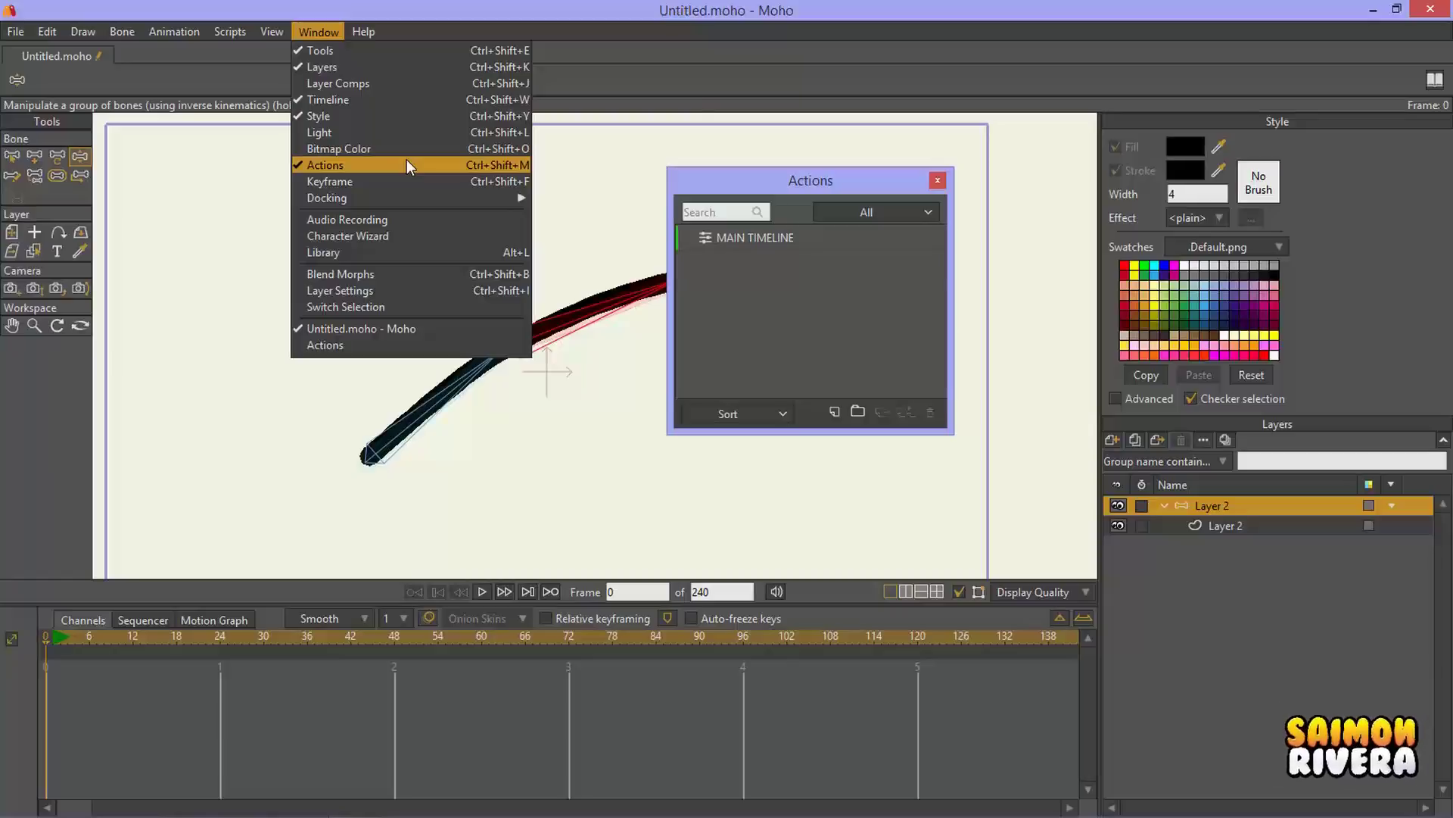
pyautogui.hotkey('alt', 'Tab')
pyautogui.hotkey('alt', 'Tab')
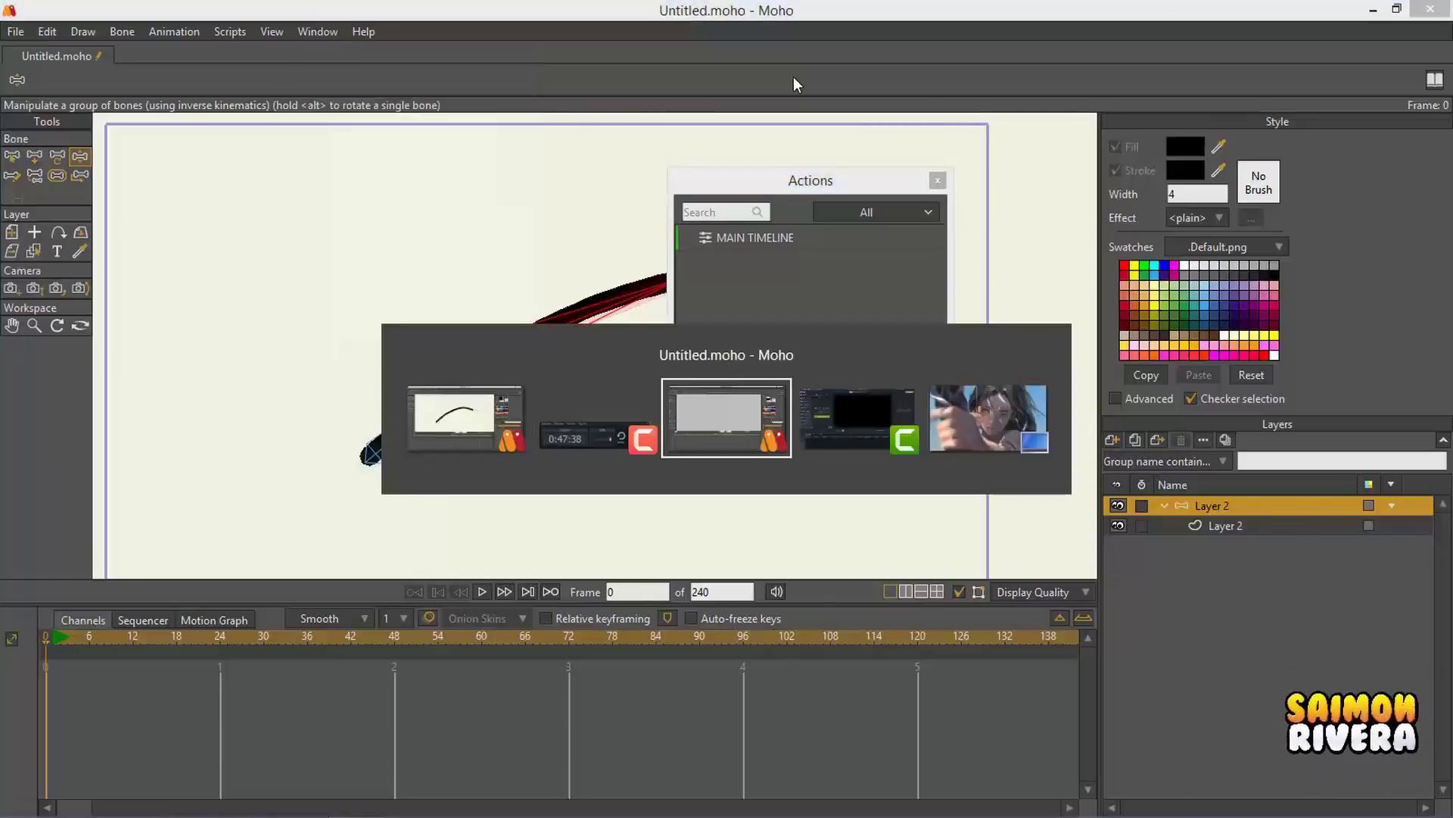
pyautogui.click(300, 31)
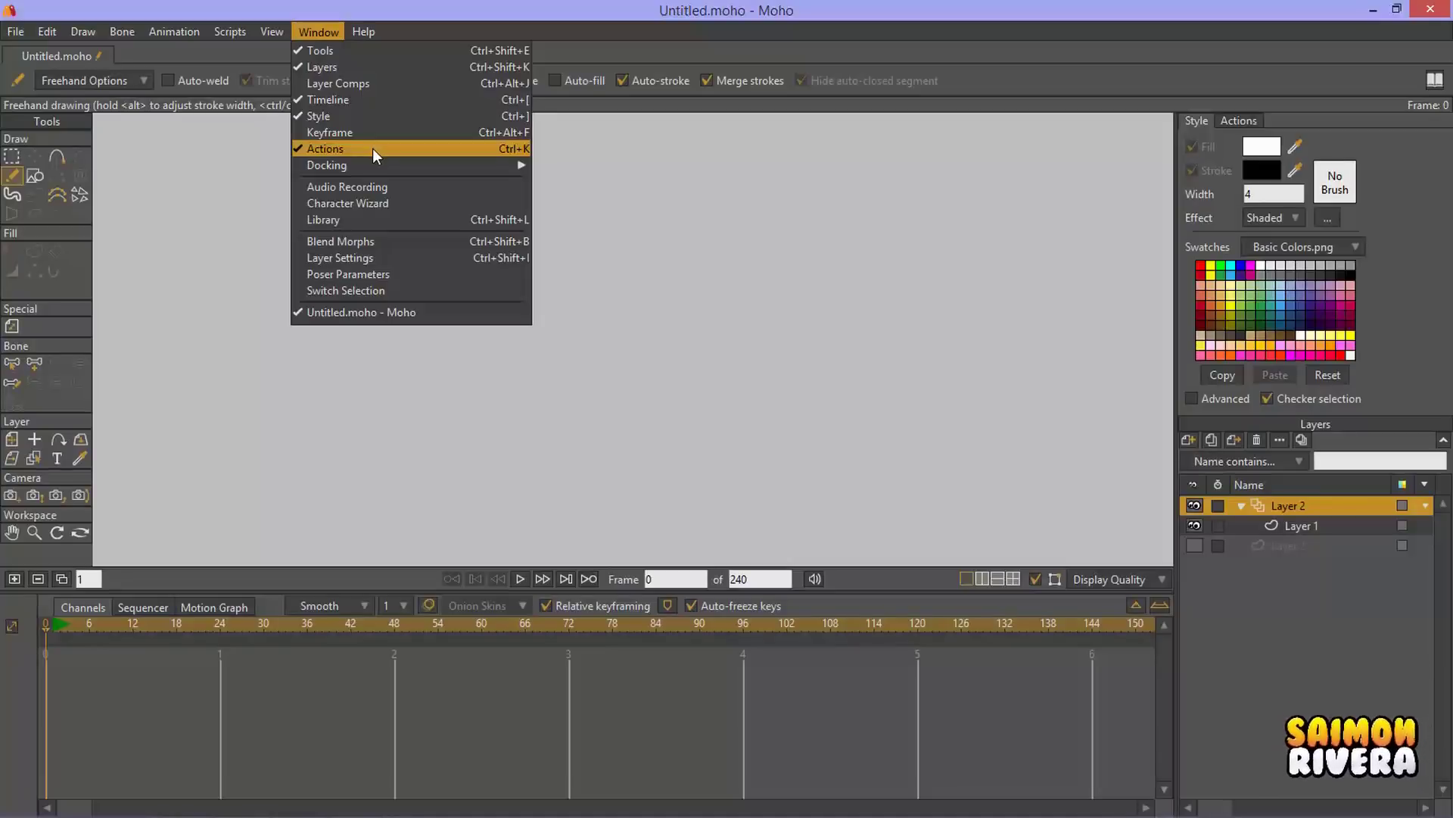
# Step: Switch back to the Moho window containing the bone chain and dock its Actions window together with Style
pyautogui.click(730, 58)
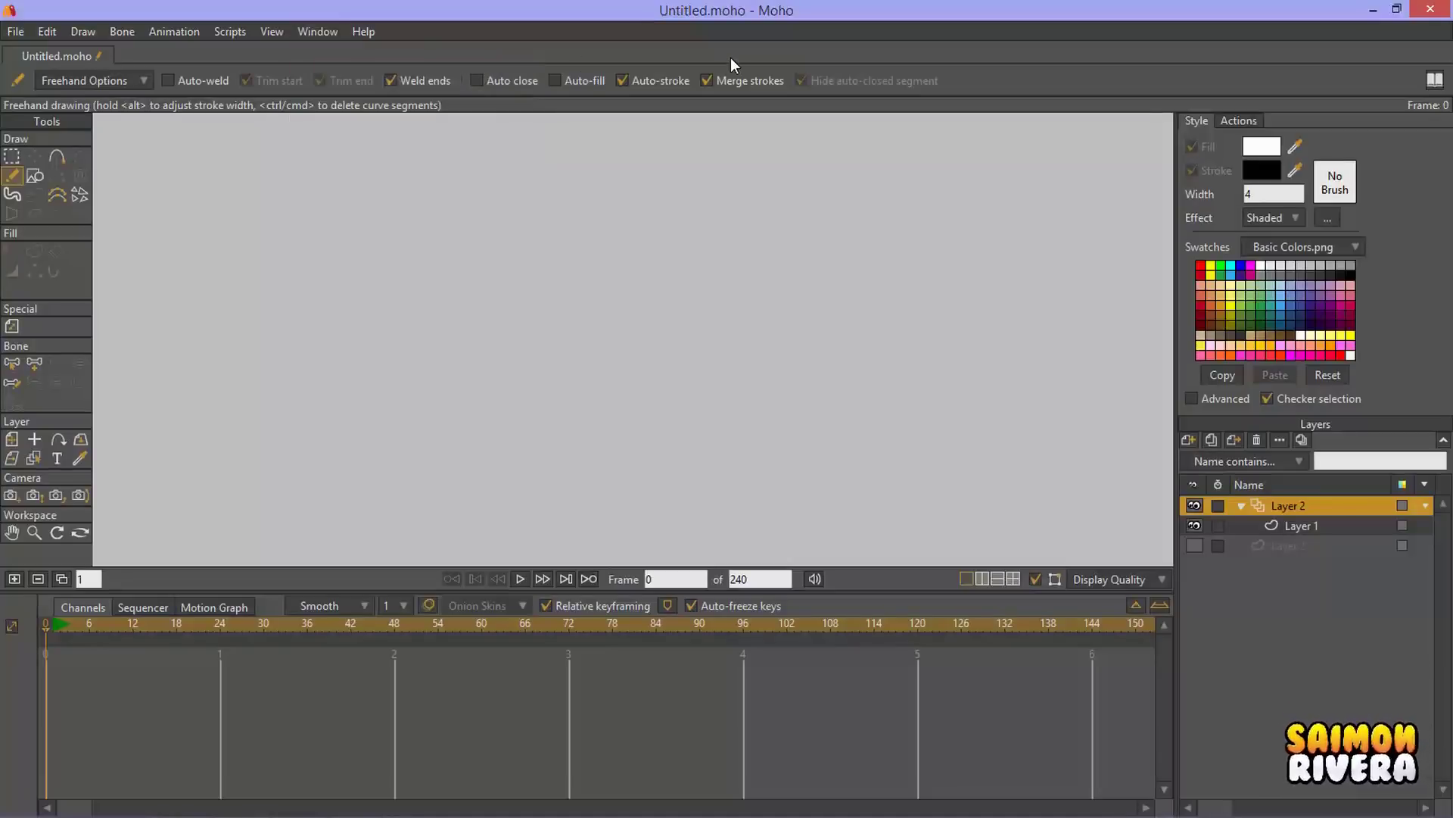
pyautogui.click(329, 34)
pyautogui.click(629, 56)
pyautogui.hotkey('alt', 'Tab')
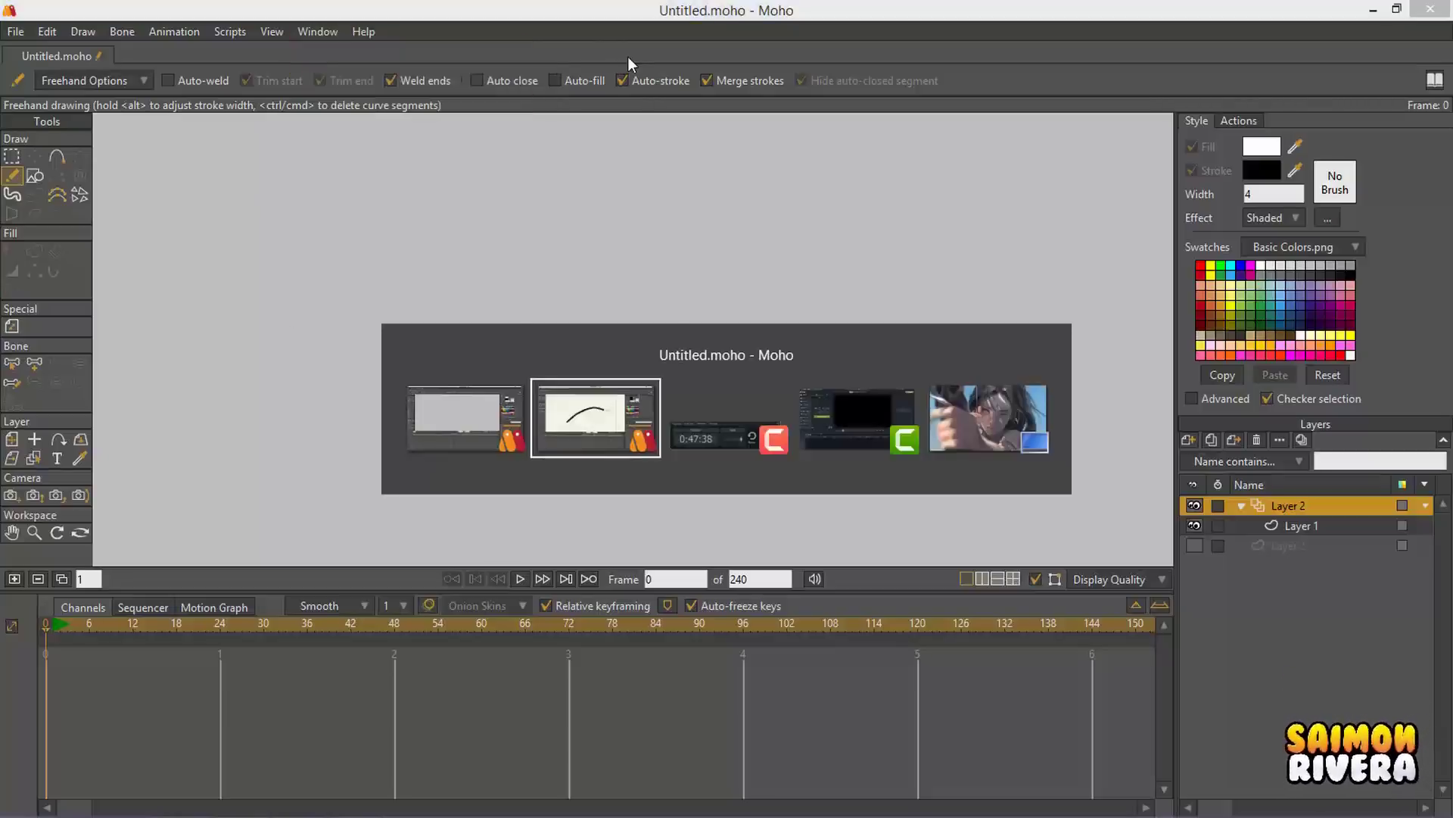
pyautogui.click(309, 30)
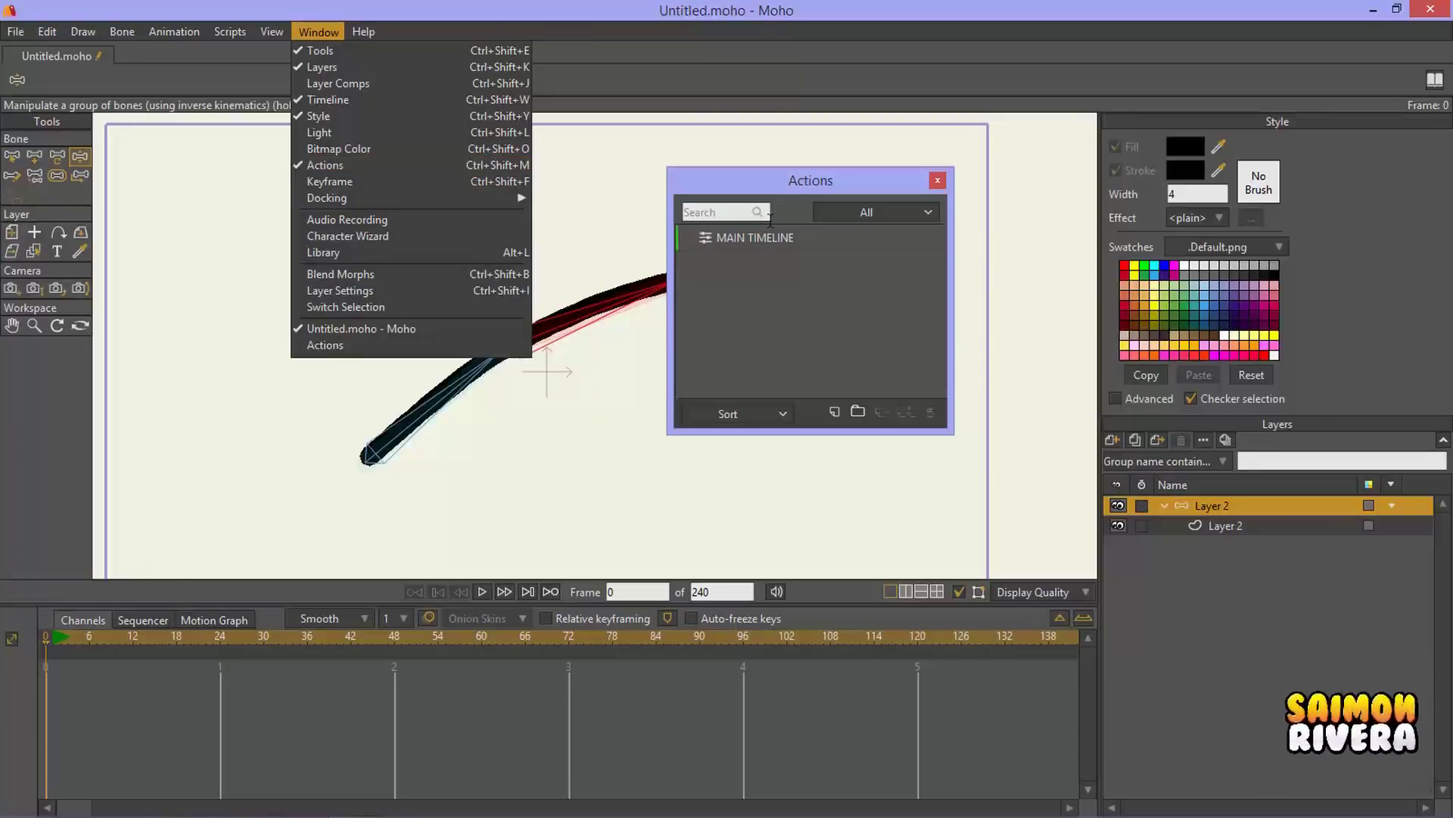
pyautogui.moveTo(438, 198)
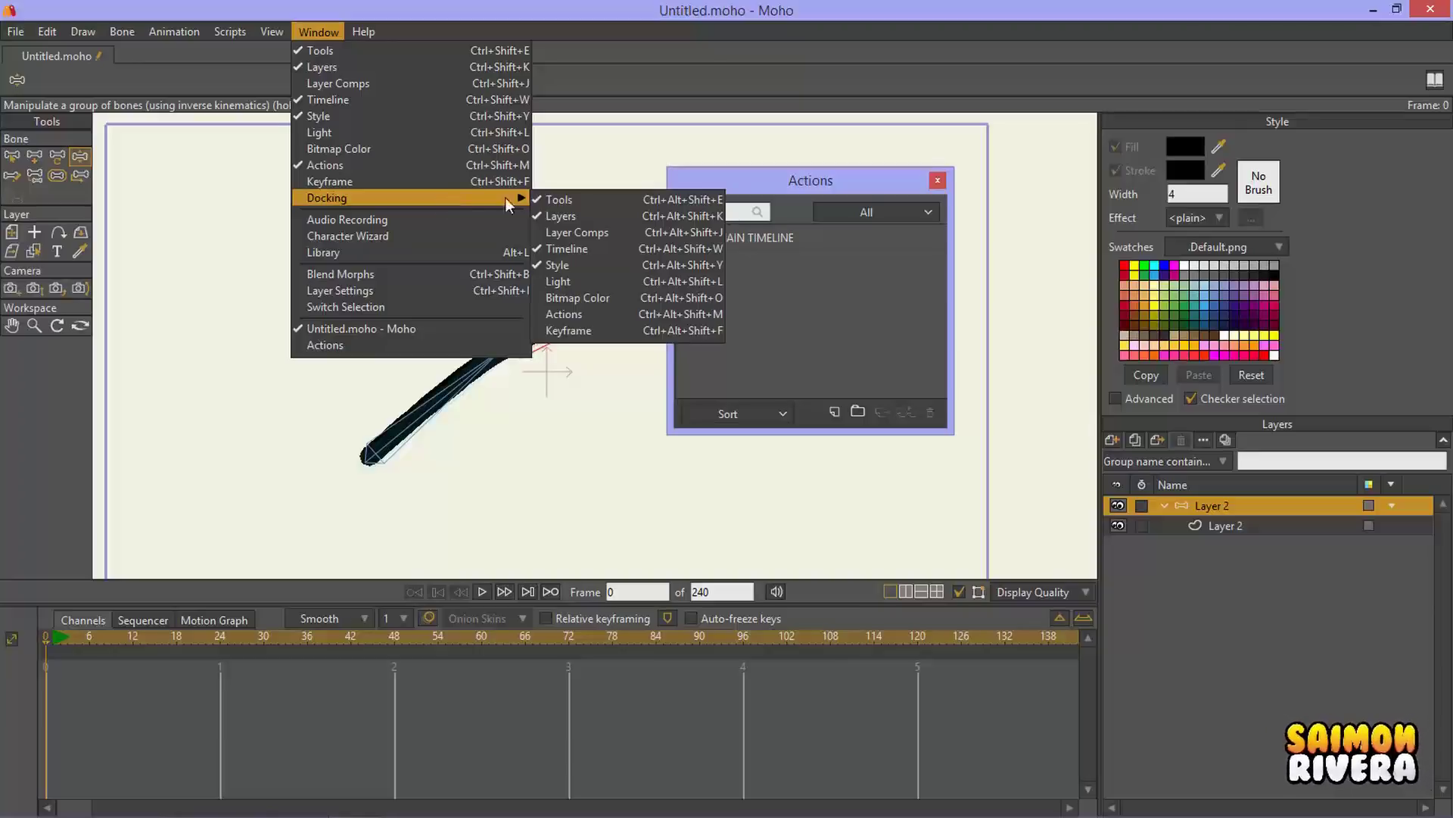
pyautogui.click(596, 310)
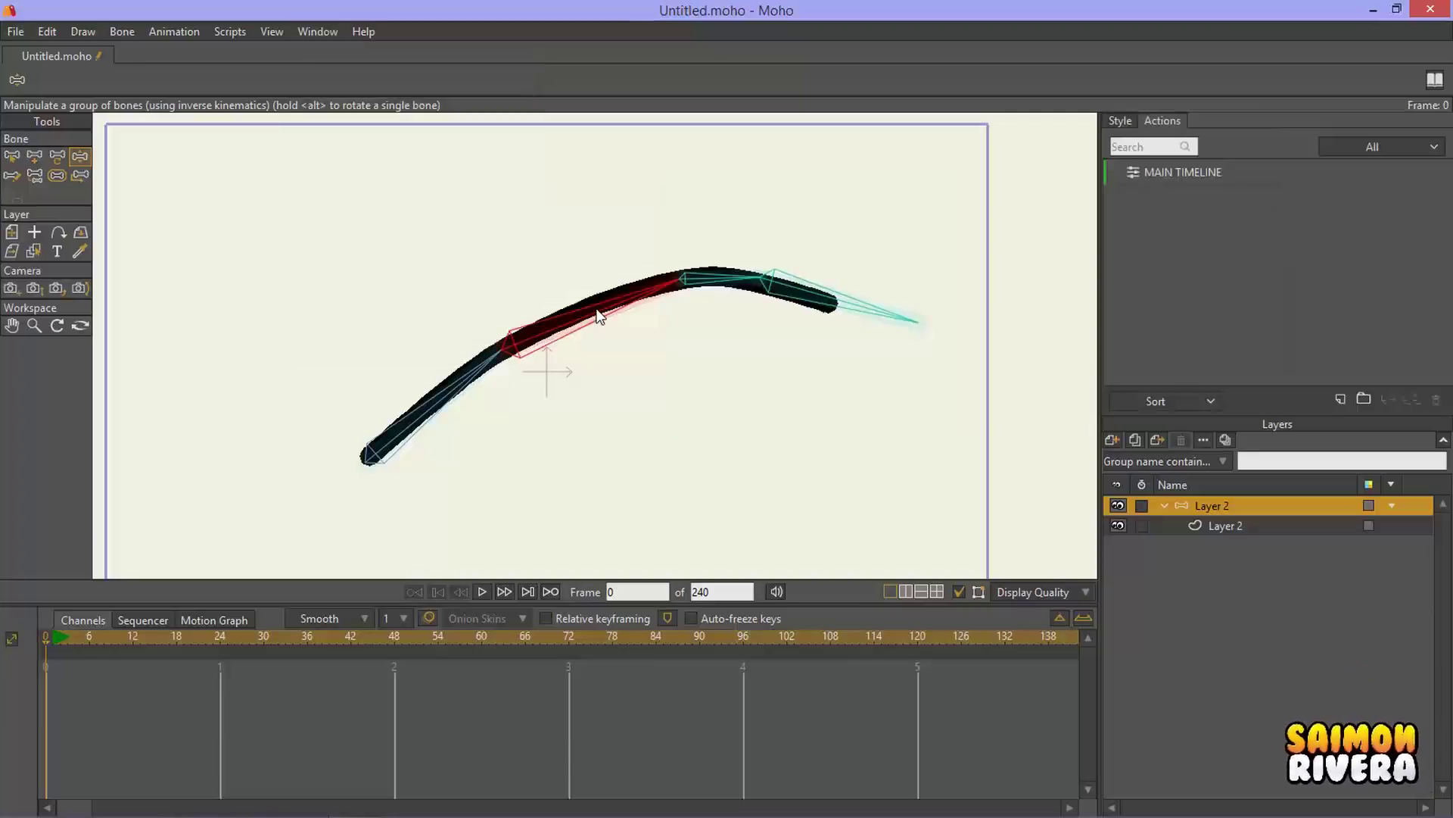
# Step: Compare the docked Style and Actions views by alternating between them, ending on Actions
pyautogui.click(1118, 121)
pyautogui.click(1118, 120)
pyautogui.click(1128, 119)
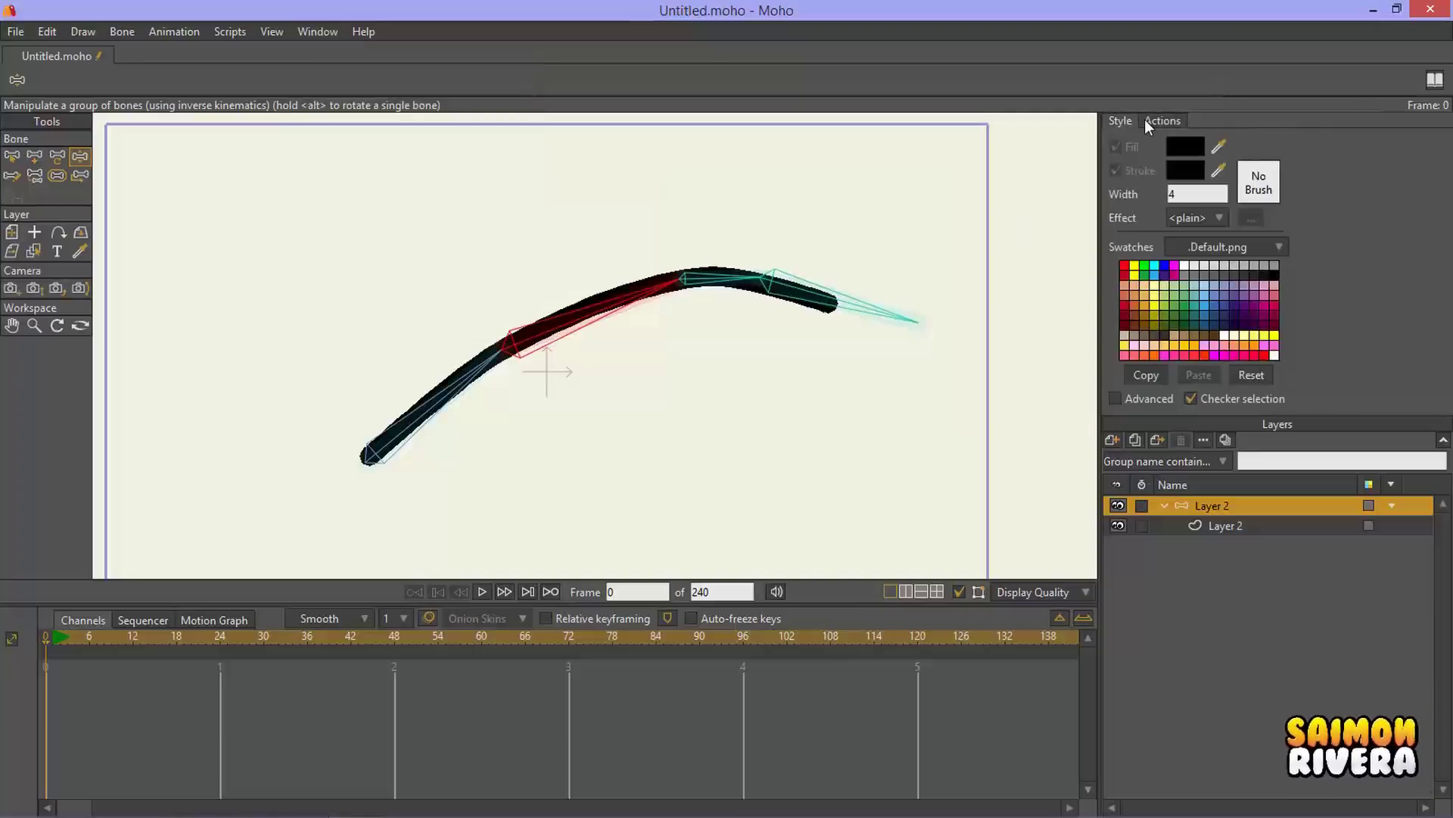
pyautogui.click(1144, 120)
pyautogui.click(1125, 120)
pyautogui.click(1125, 120)
pyautogui.click(1117, 121)
pyautogui.click(1157, 121)
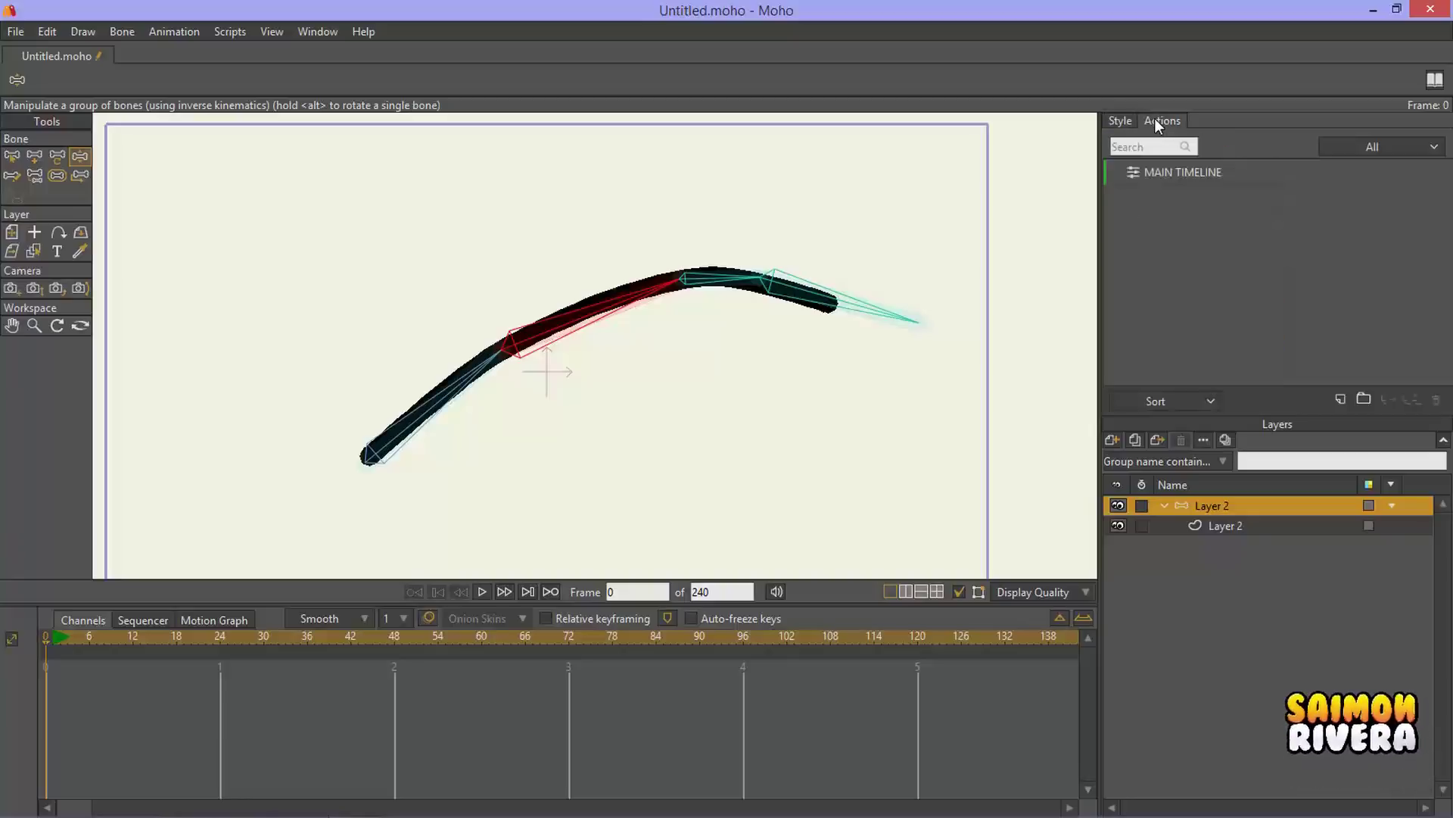
# Step: Create an action for the selected bone at frame 1 and bend the bone chain upward in it
pyautogui.click(52, 634)
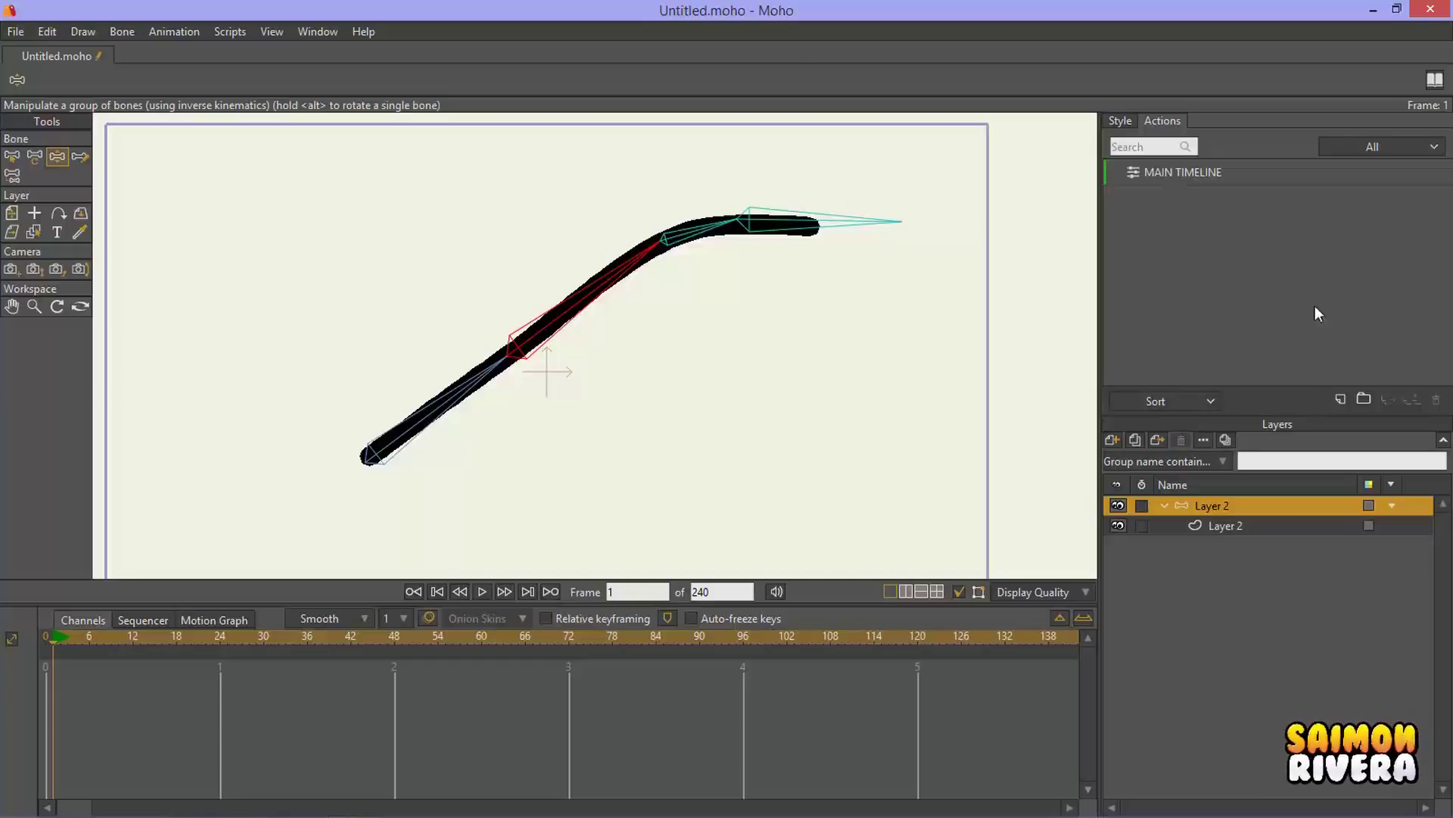
pyautogui.click(1342, 401)
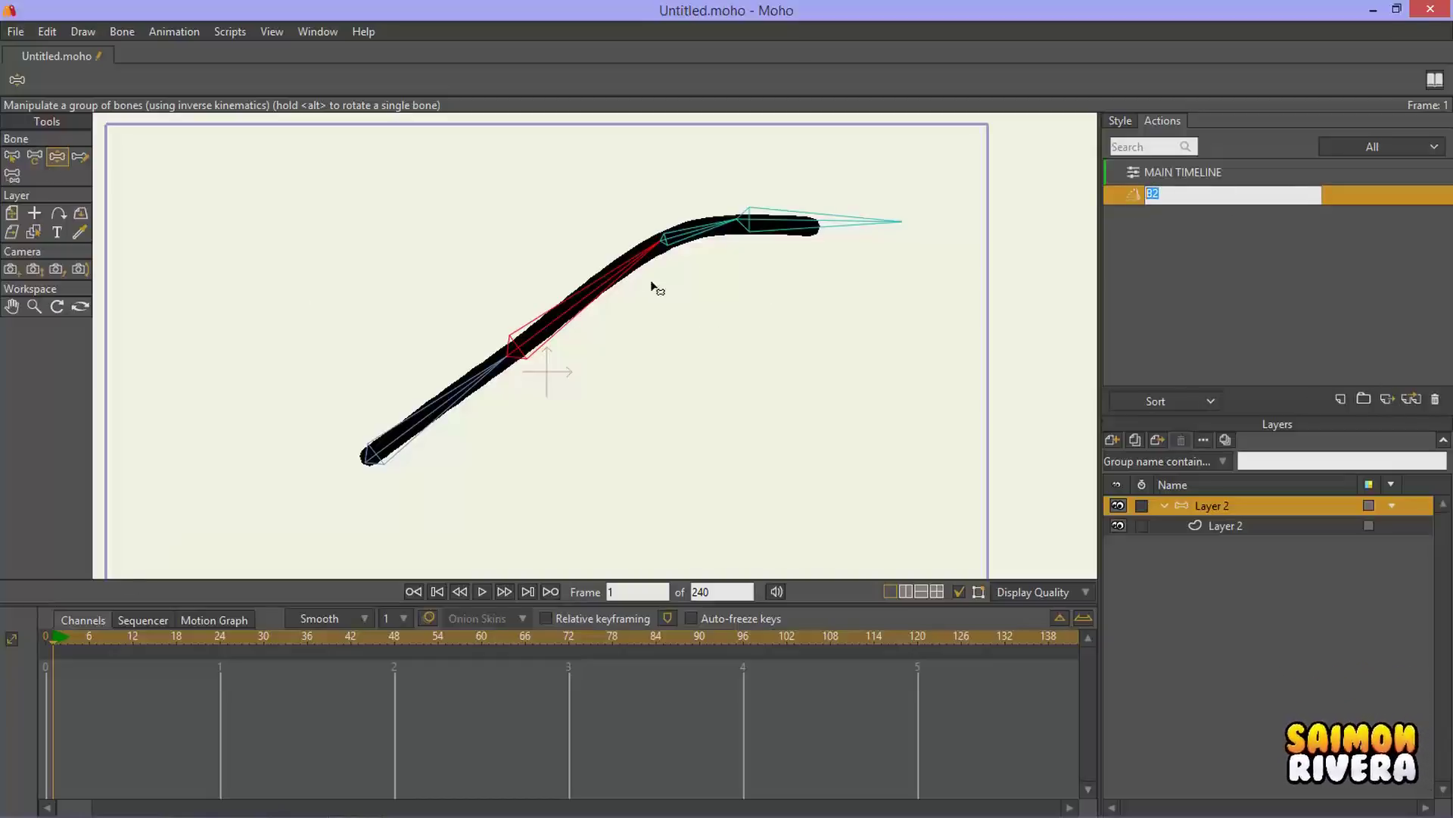
pyautogui.moveTo(609, 344); pyautogui.dragTo(598, 273)
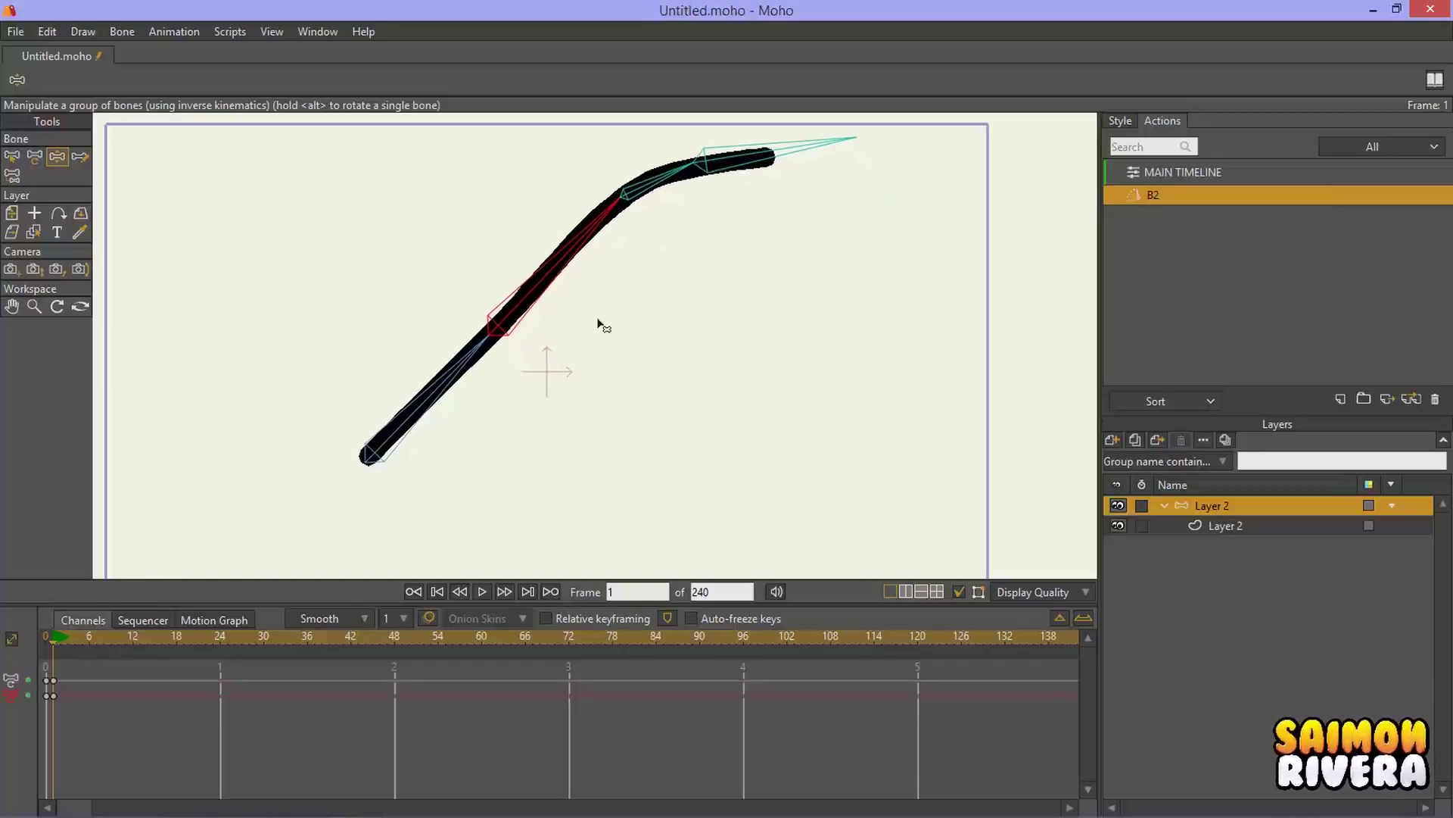
# Step: Try another pose of the bone chain at frame 48 and undo it
pyautogui.click(398, 634)
pyautogui.moveTo(614, 218); pyautogui.dragTo(661, 259)
pyautogui.hotkey('ctrl', 'z')
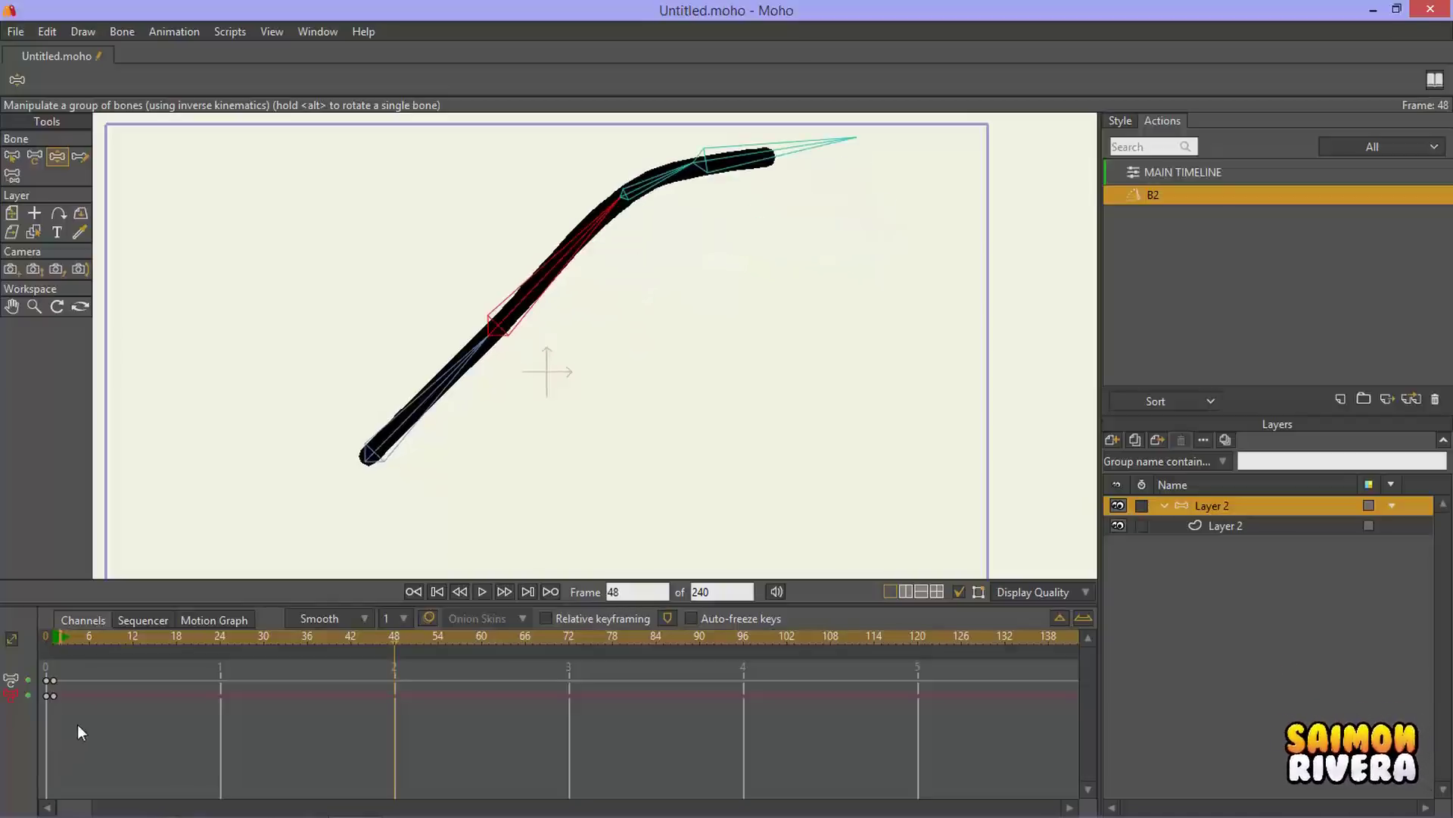
# Step: Return to frame 0 and delete the action made for the bone
pyautogui.press('Delete')
pyautogui.click(48, 637)
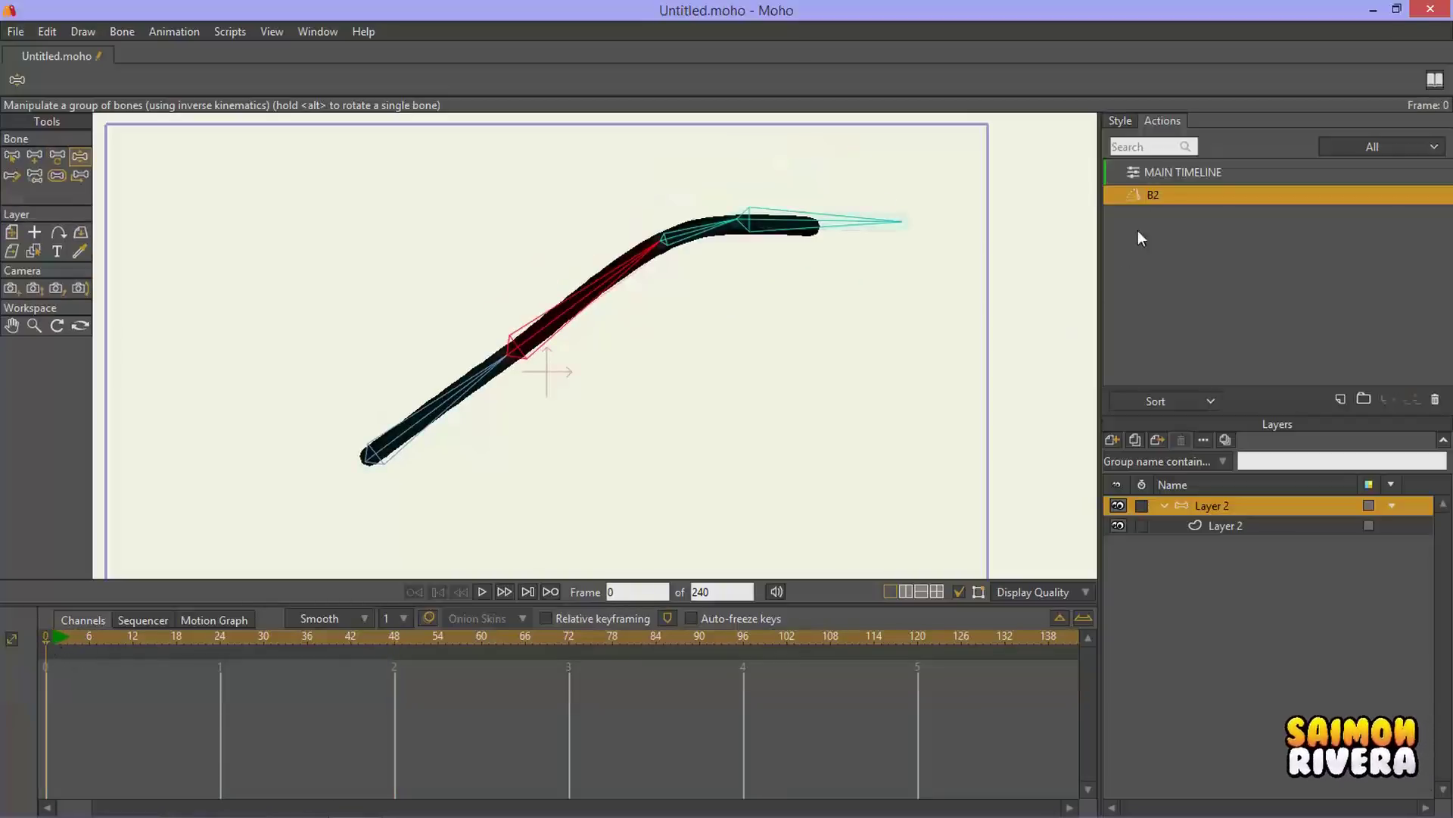
pyautogui.click(1436, 399)
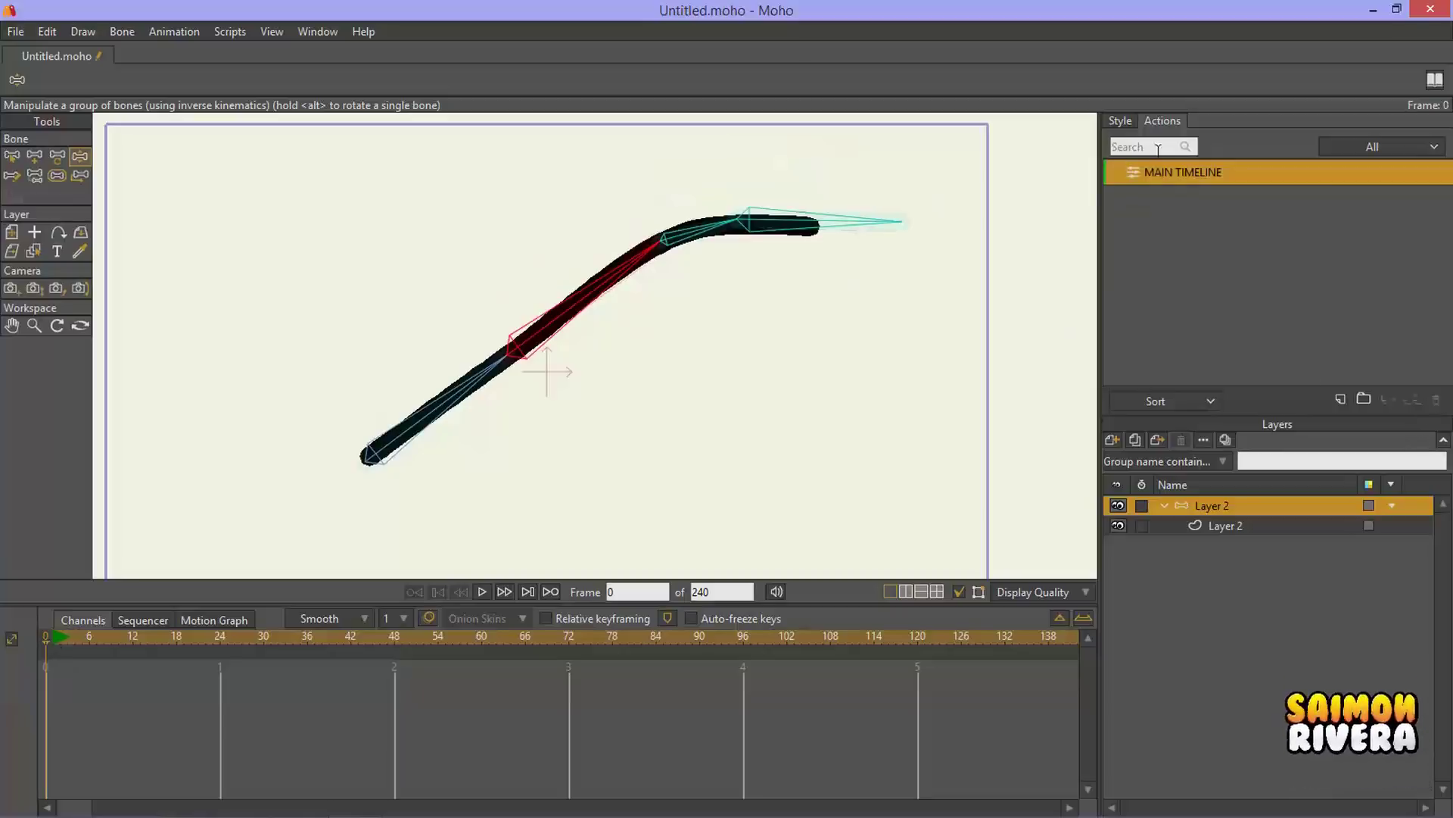
# Step: Deselect the chain, add a separate vertical bone to the left of the curve, and check its parenting with the Reparent Bone tool
pyautogui.click(11, 156)
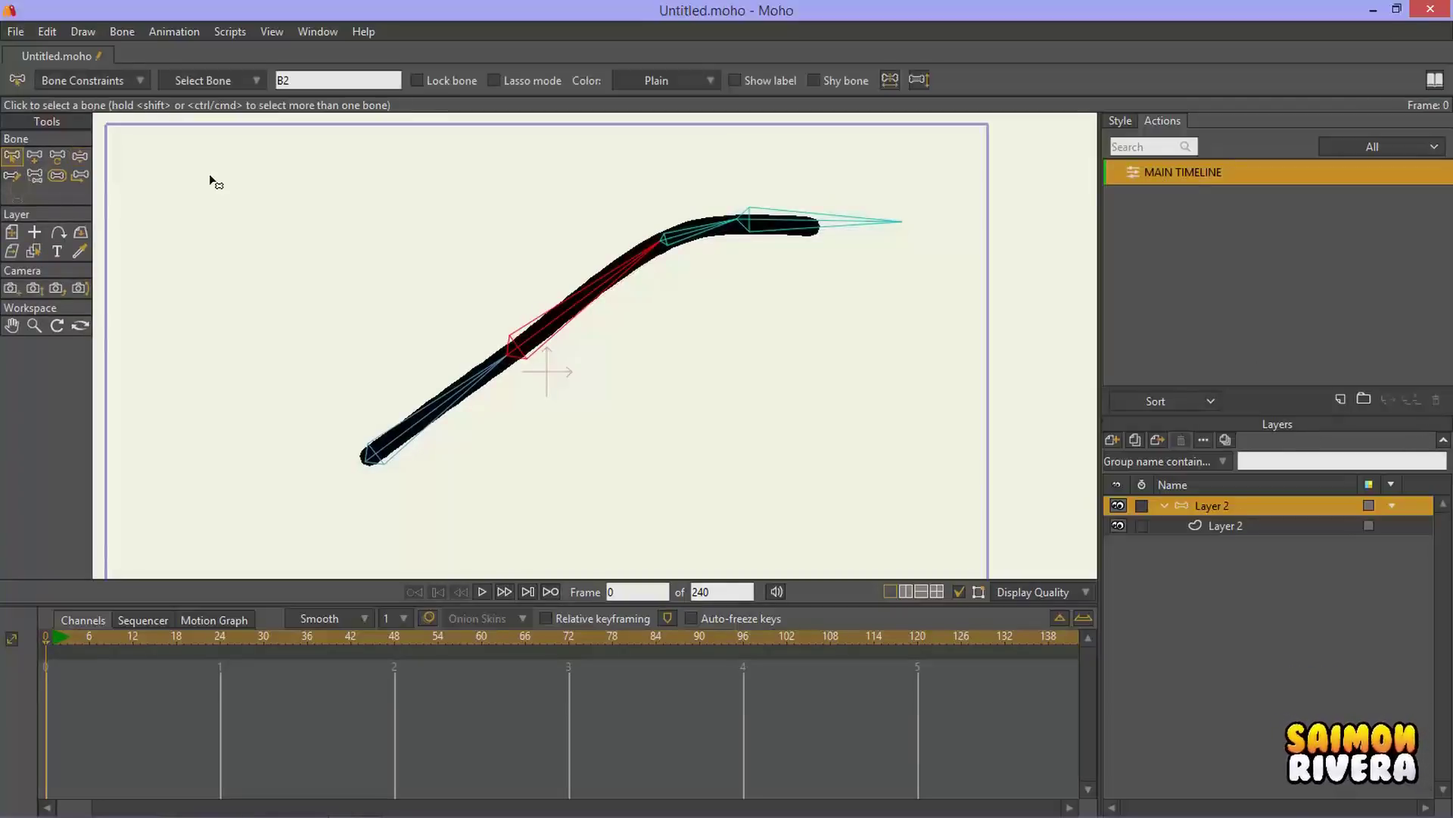
pyautogui.click(211, 178)
pyautogui.click(34, 155)
pyautogui.moveTo(326, 351); pyautogui.dragTo(325, 173)
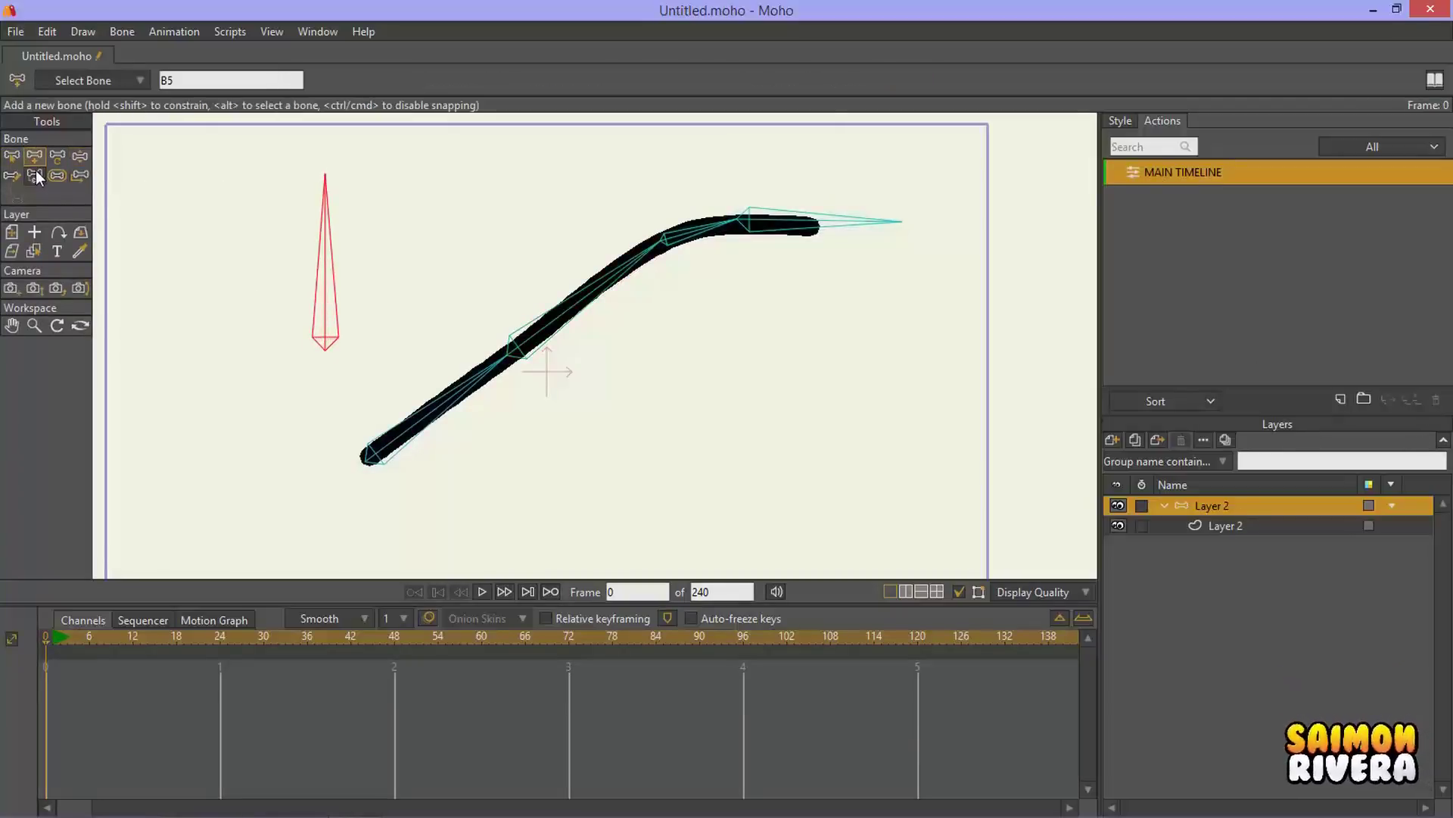
pyautogui.click(57, 175)
pyautogui.click(34, 174)
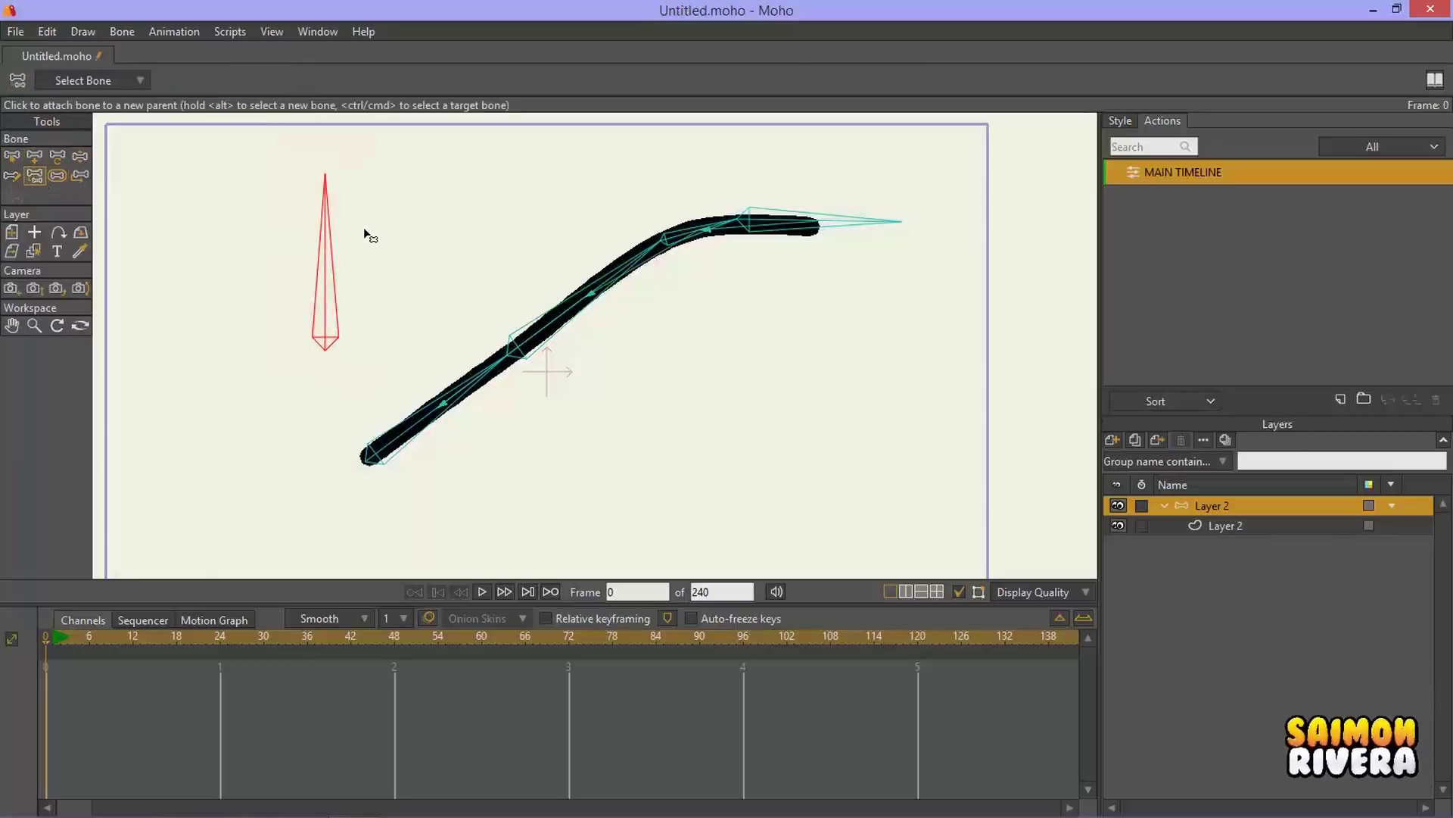
# Step: Show the label of the new vertical bone and set its color to Cadet Blue
pyautogui.click(12, 156)
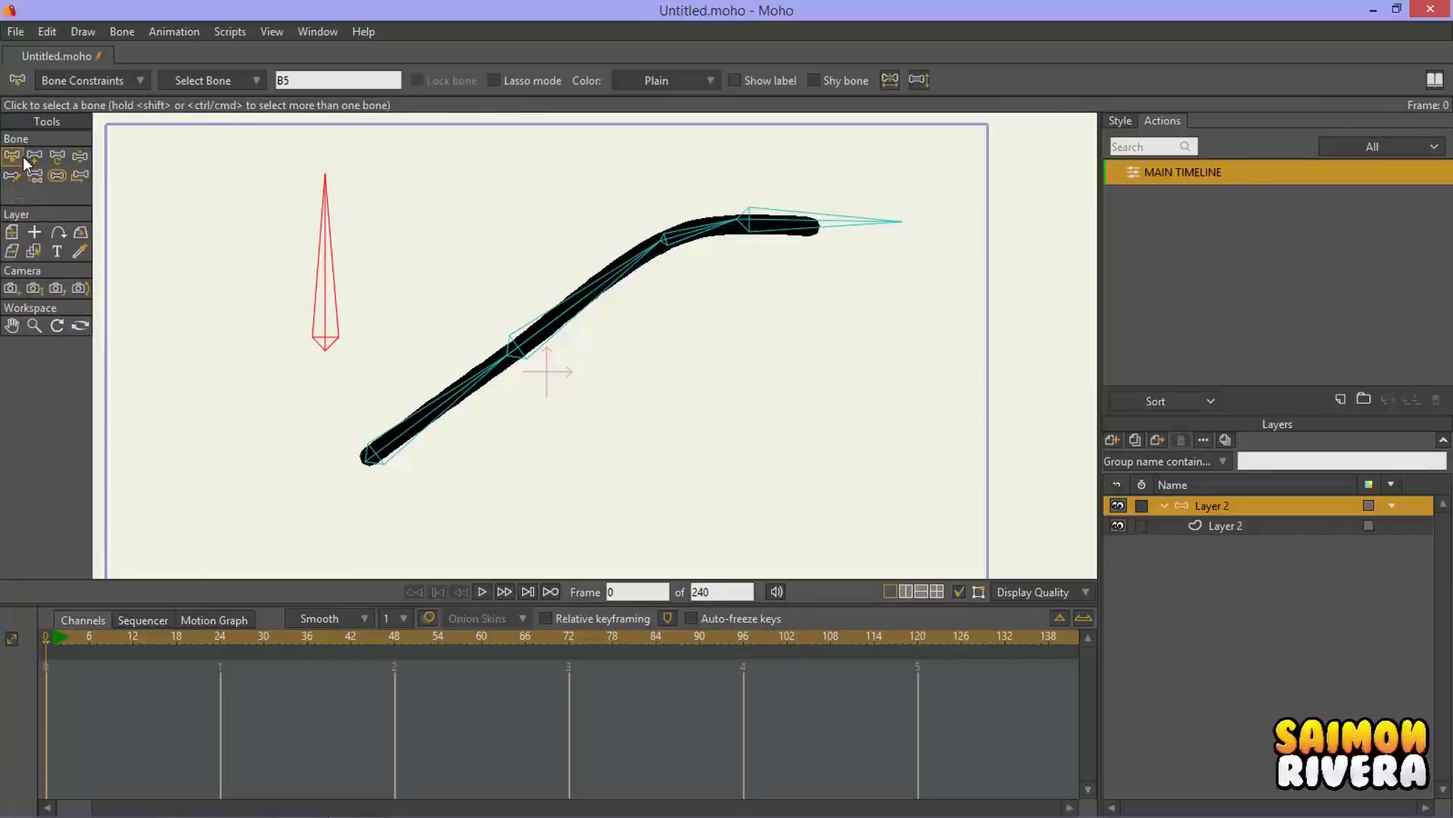
pyautogui.click(642, 78)
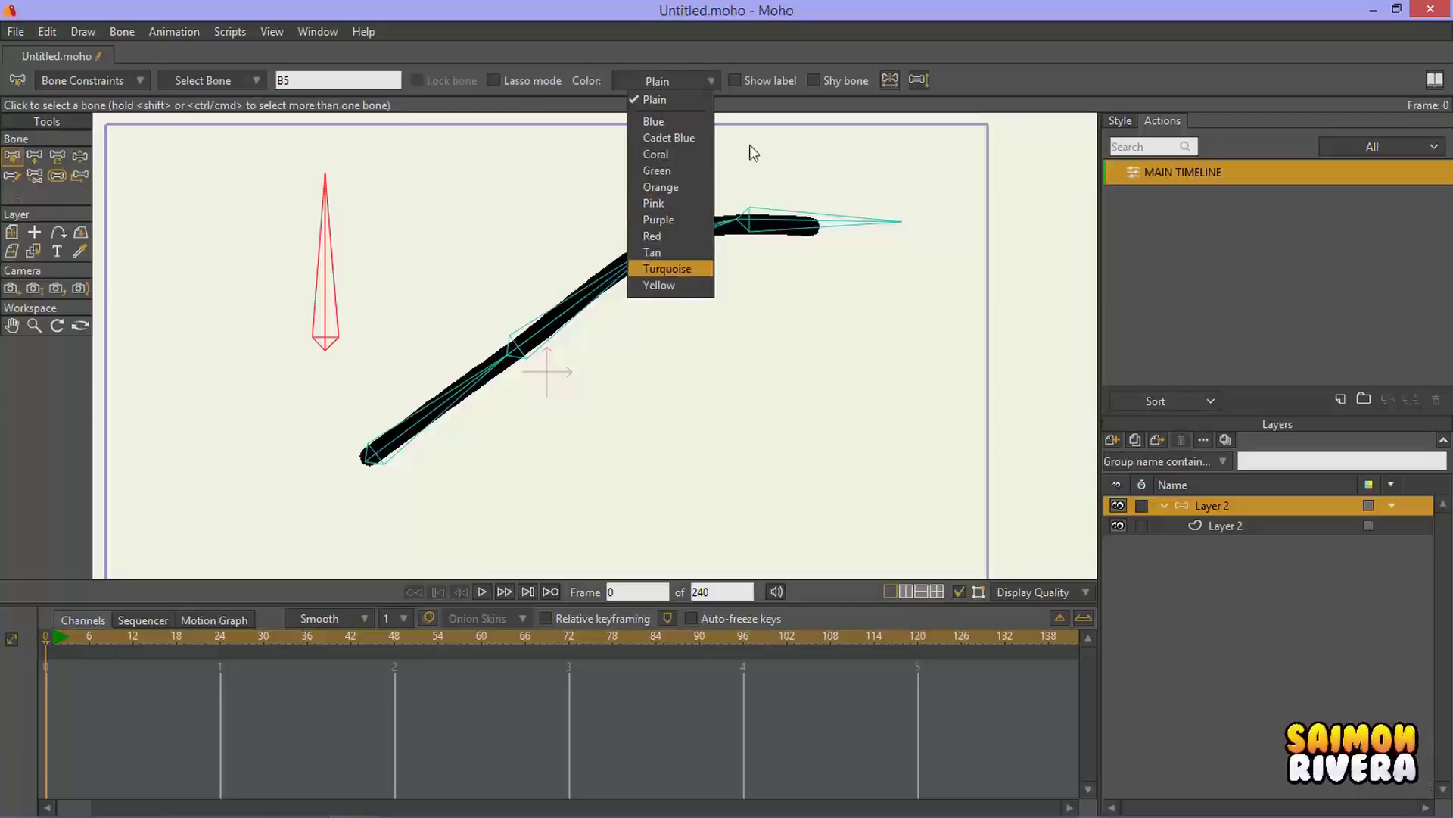
pyautogui.click(775, 80)
pyautogui.doubleClick(334, 83)
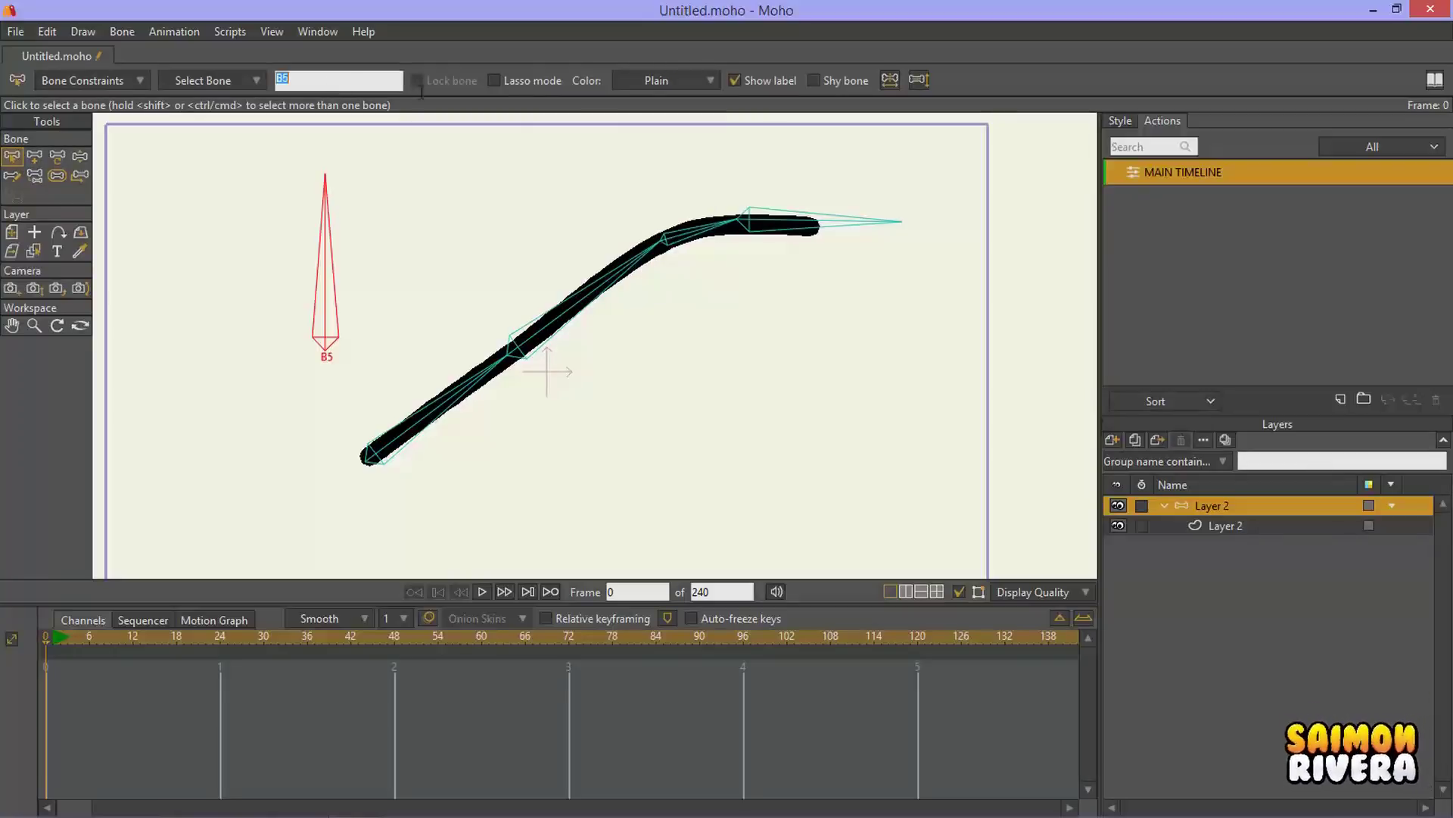
pyautogui.click(671, 80)
pyautogui.click(694, 133)
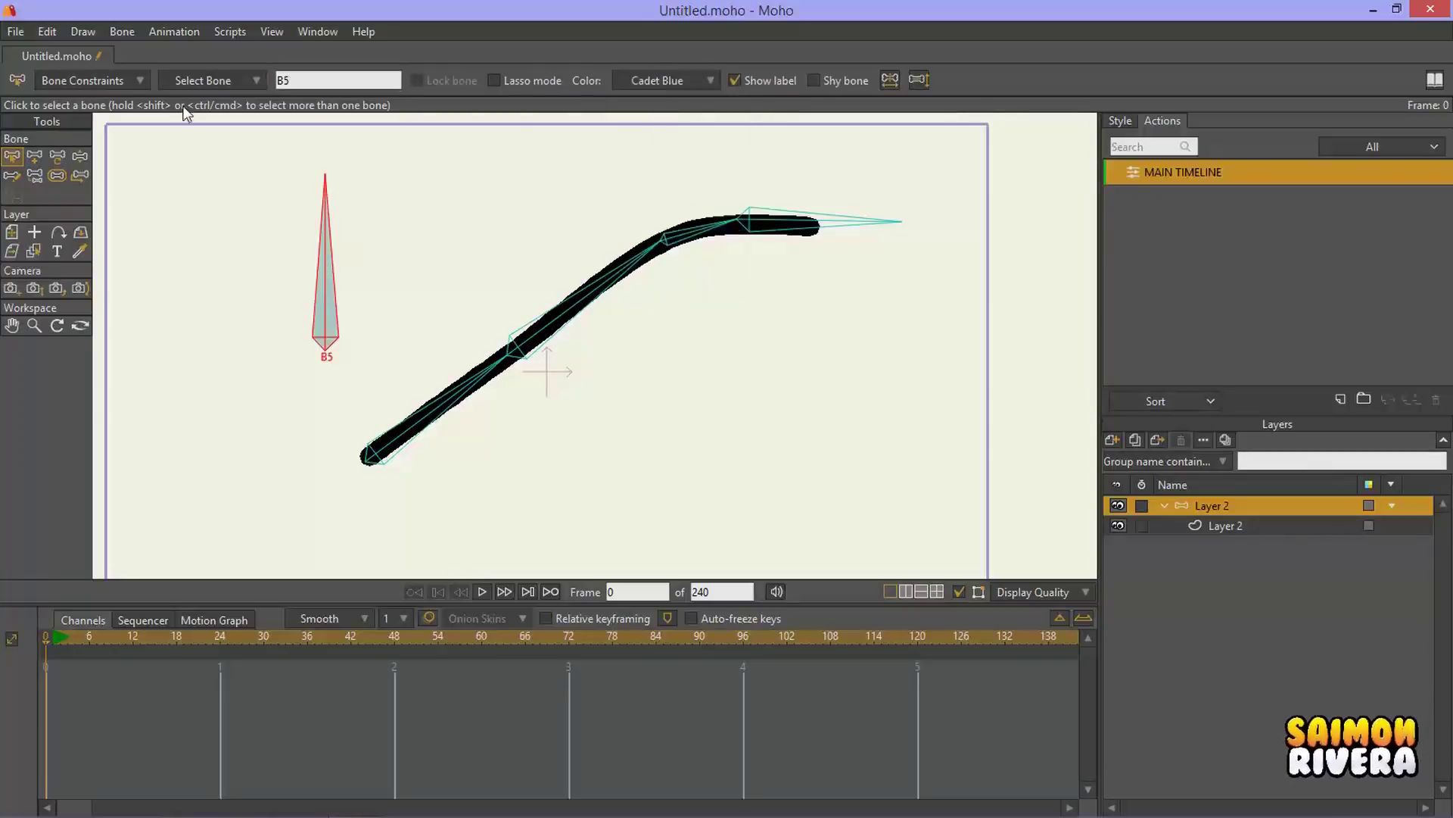
# Step: Turn on angle constraints for the vertical bone with a minimum of -90 and a maximum of 0 degrees
pyautogui.click(127, 81)
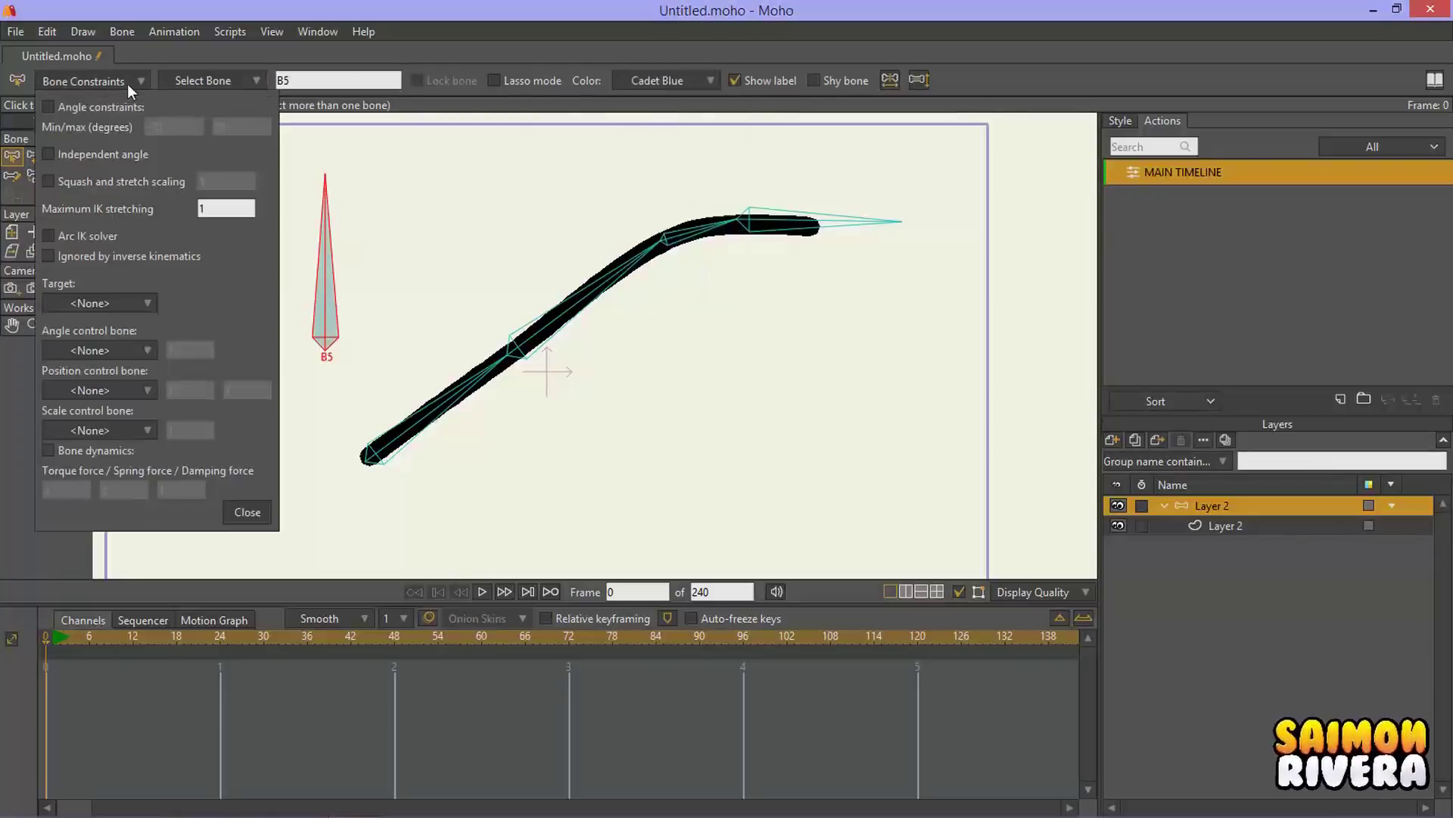
pyautogui.click(97, 107)
pyautogui.doubleClick(153, 127)
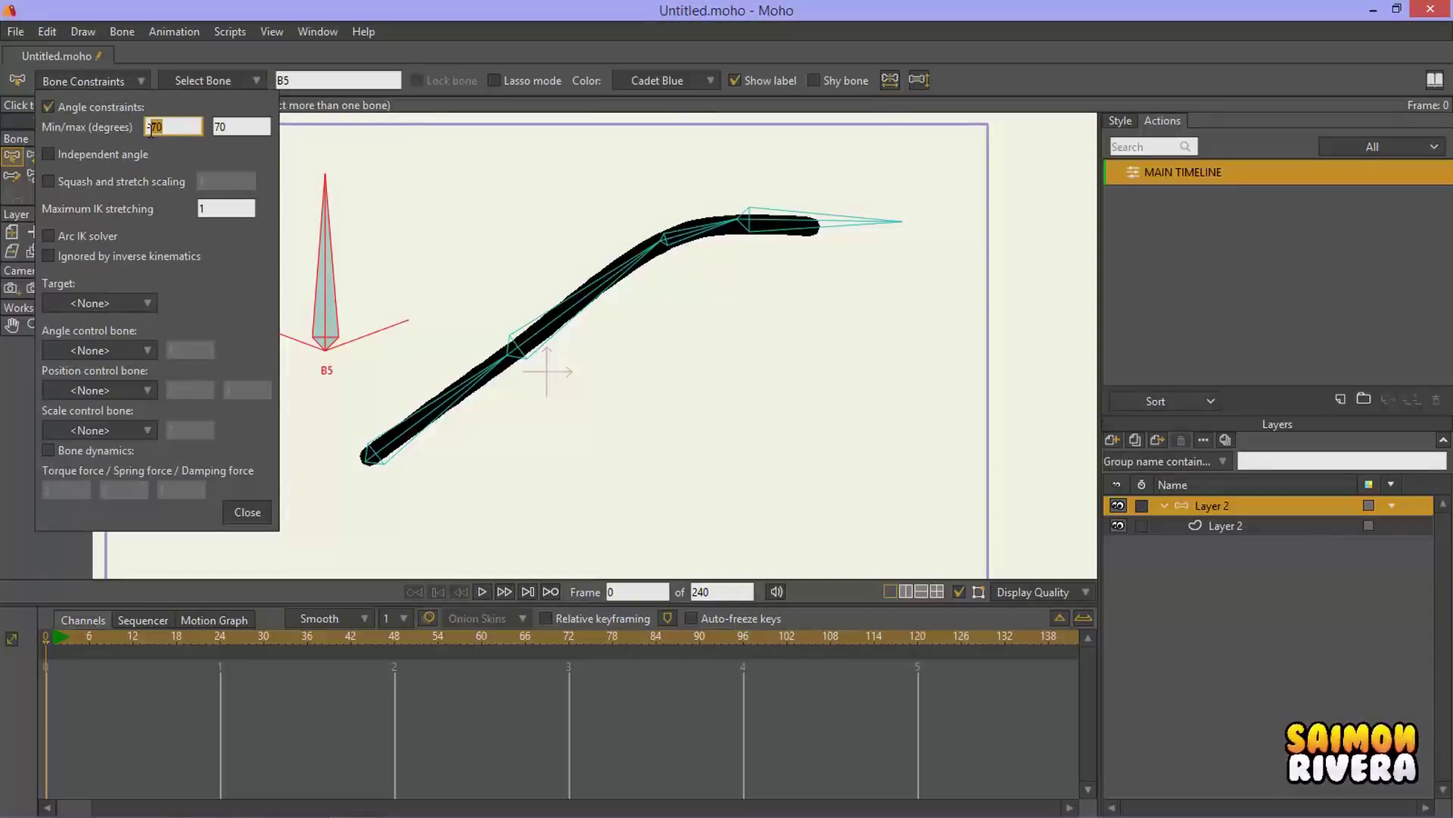
pyautogui.write('90')
pyautogui.doubleClick(217, 127)
pyautogui.write('0')
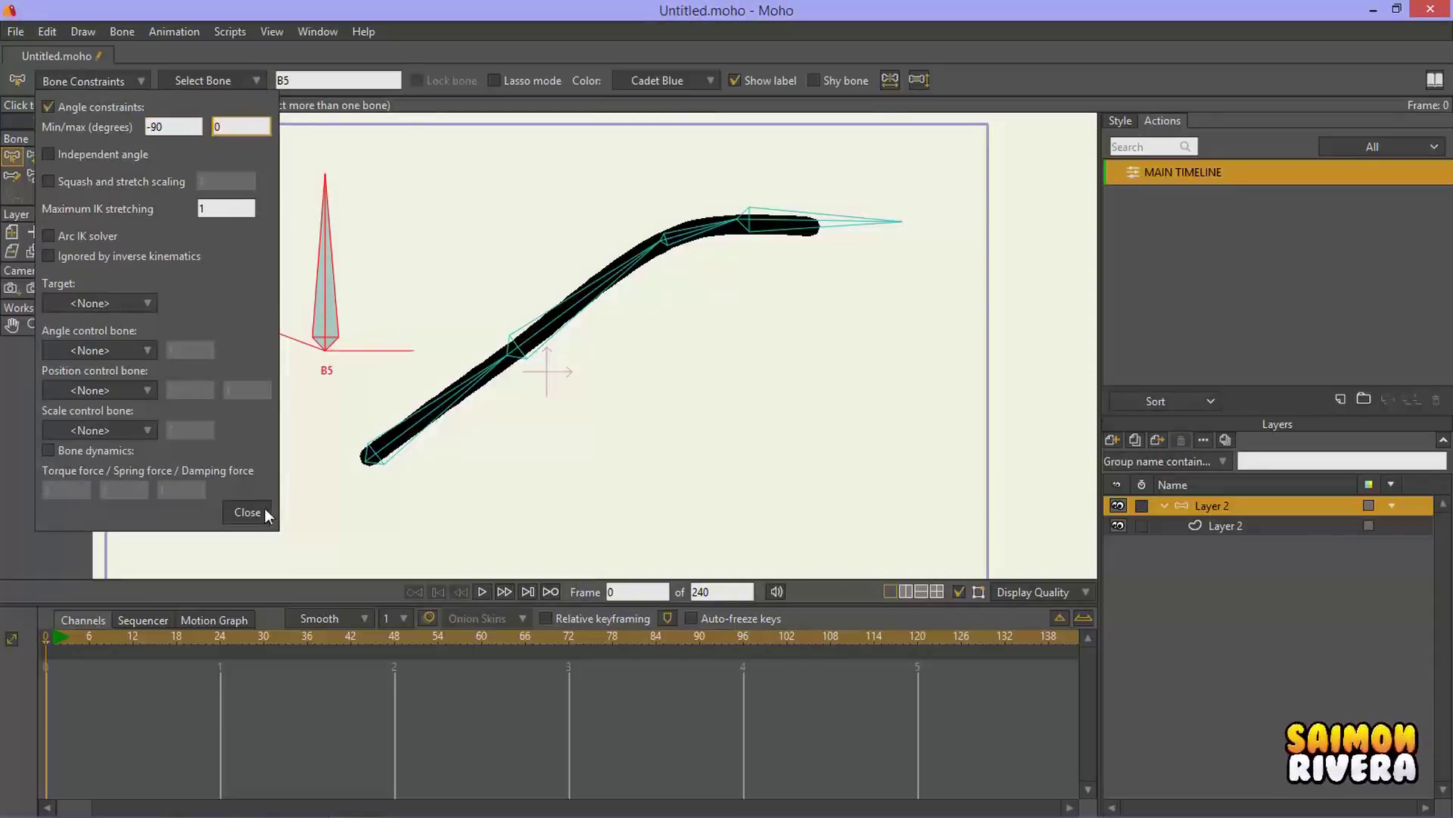
pyautogui.click(247, 513)
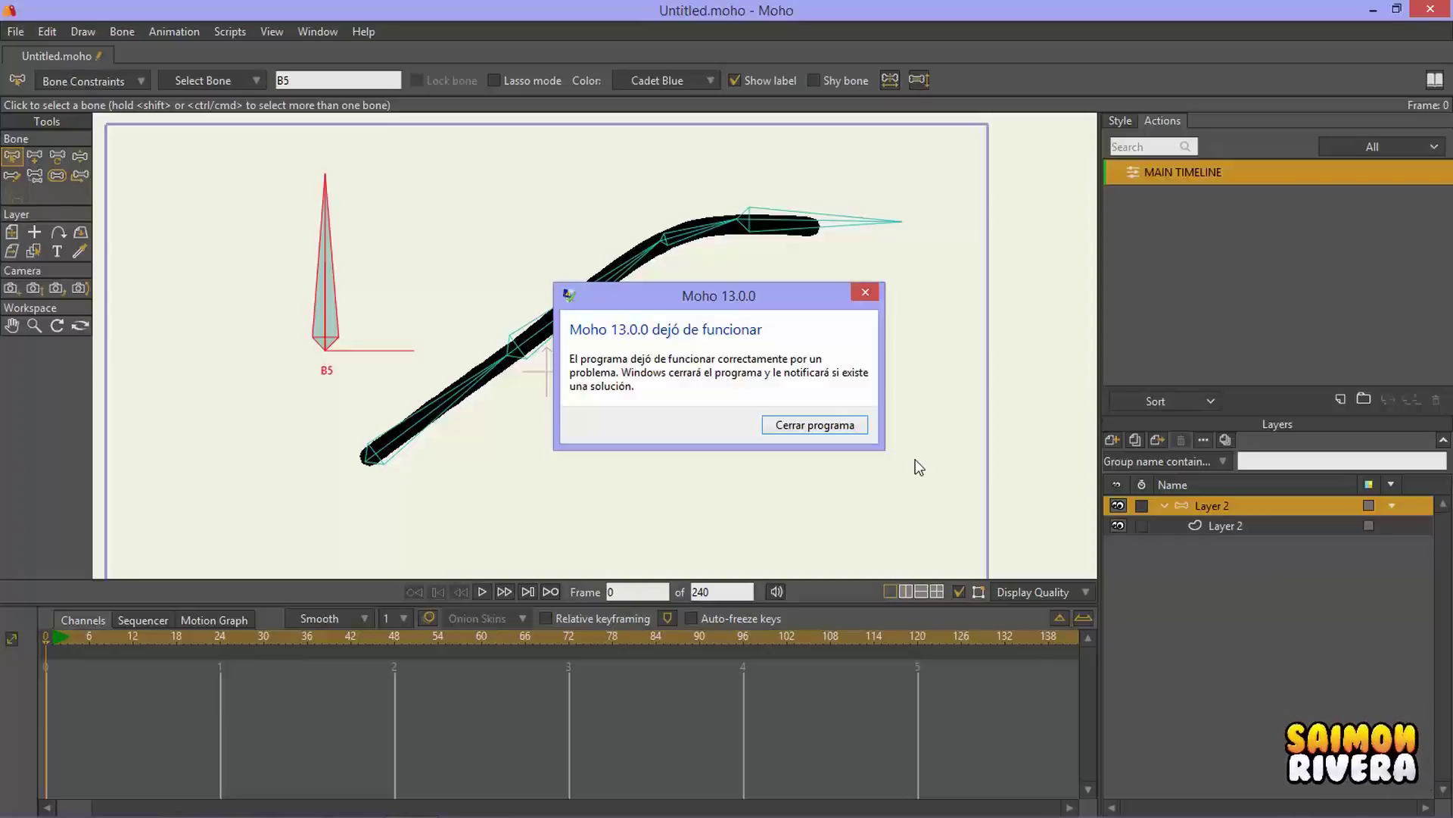
# Step: Close the crashed Moho 13, and in the restarted program dismiss the welcome screen and maximize the main window
pyautogui.click(850, 429)
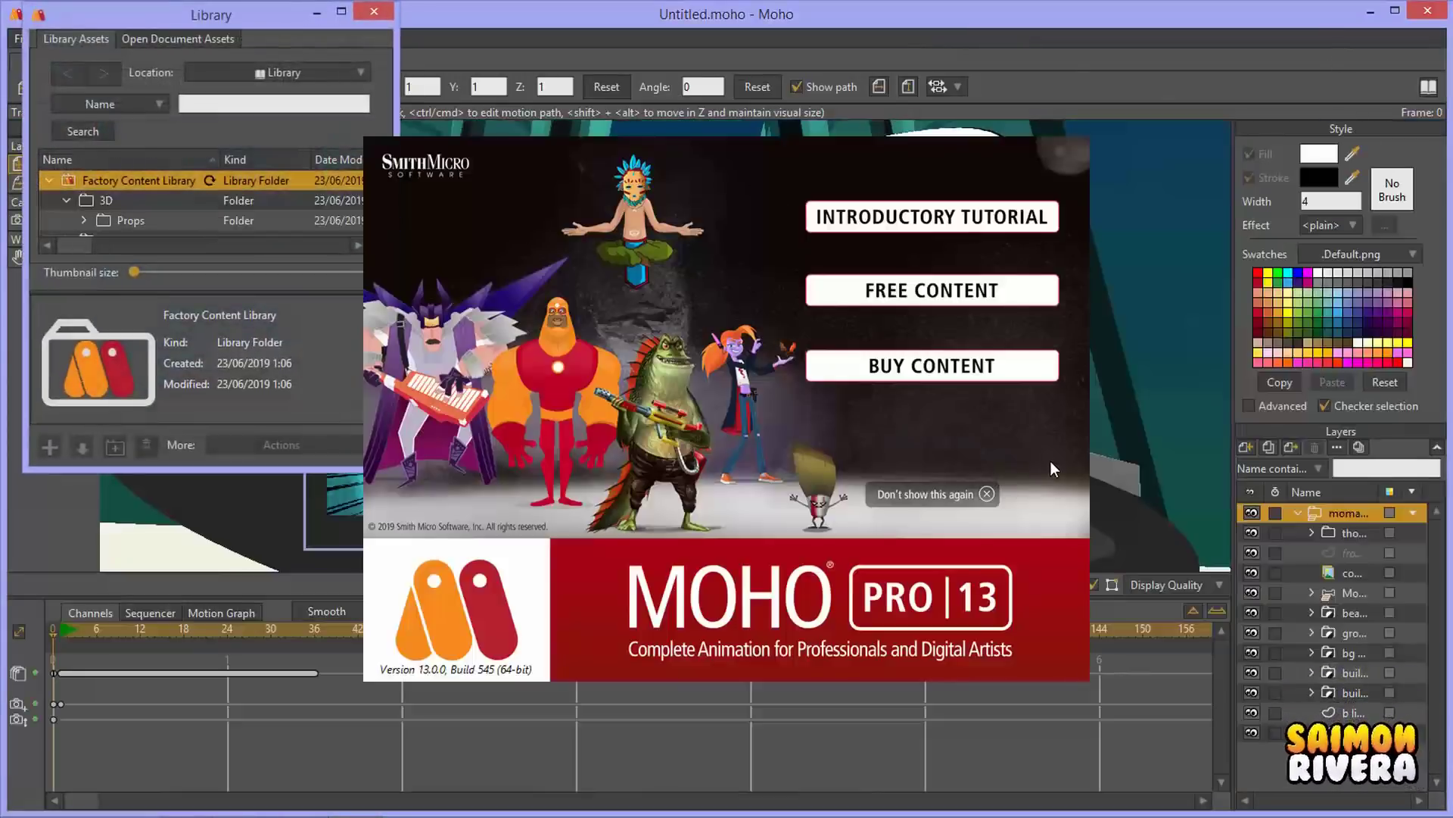
pyautogui.click(1072, 489)
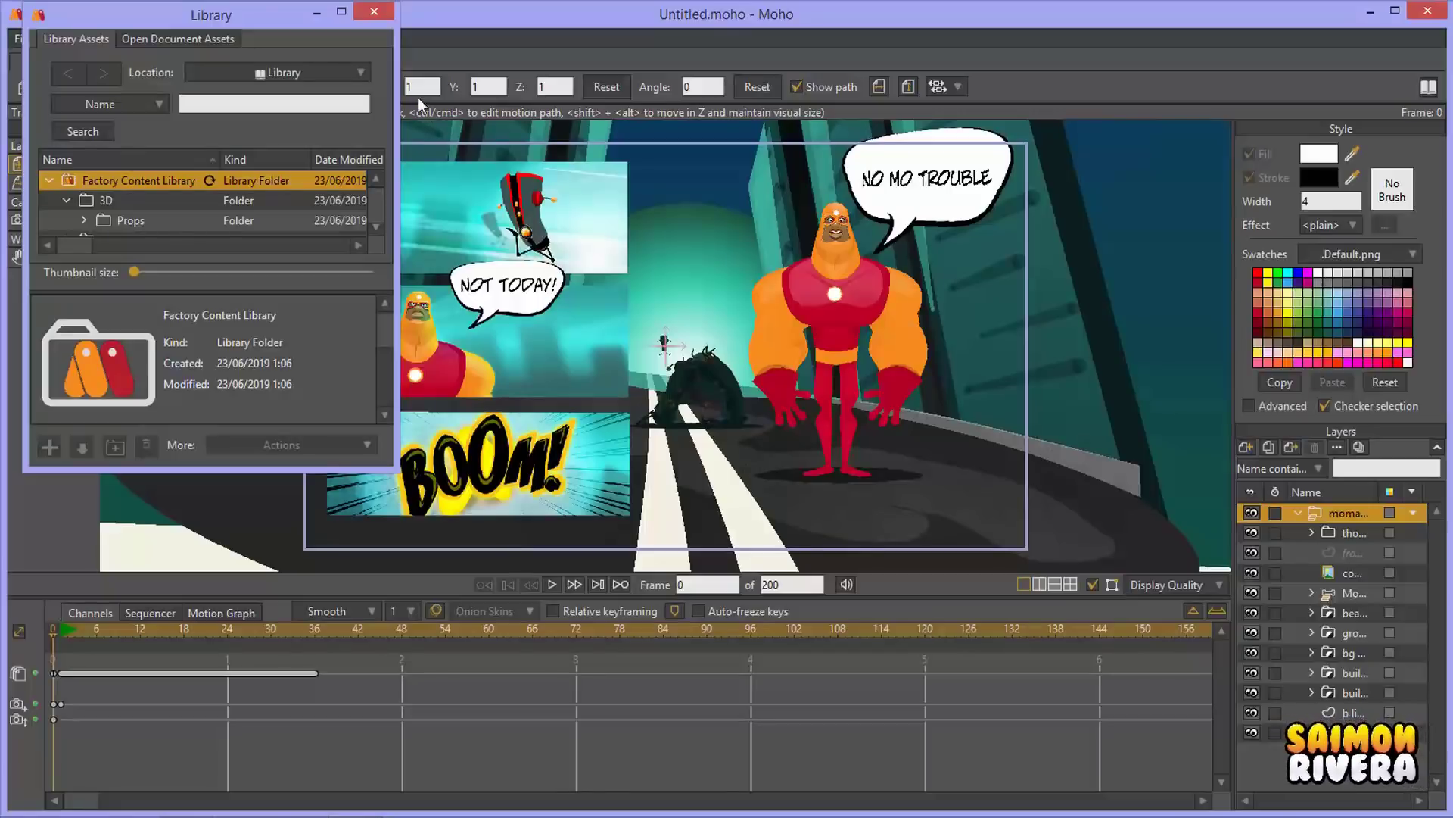
pyautogui.click(1395, 12)
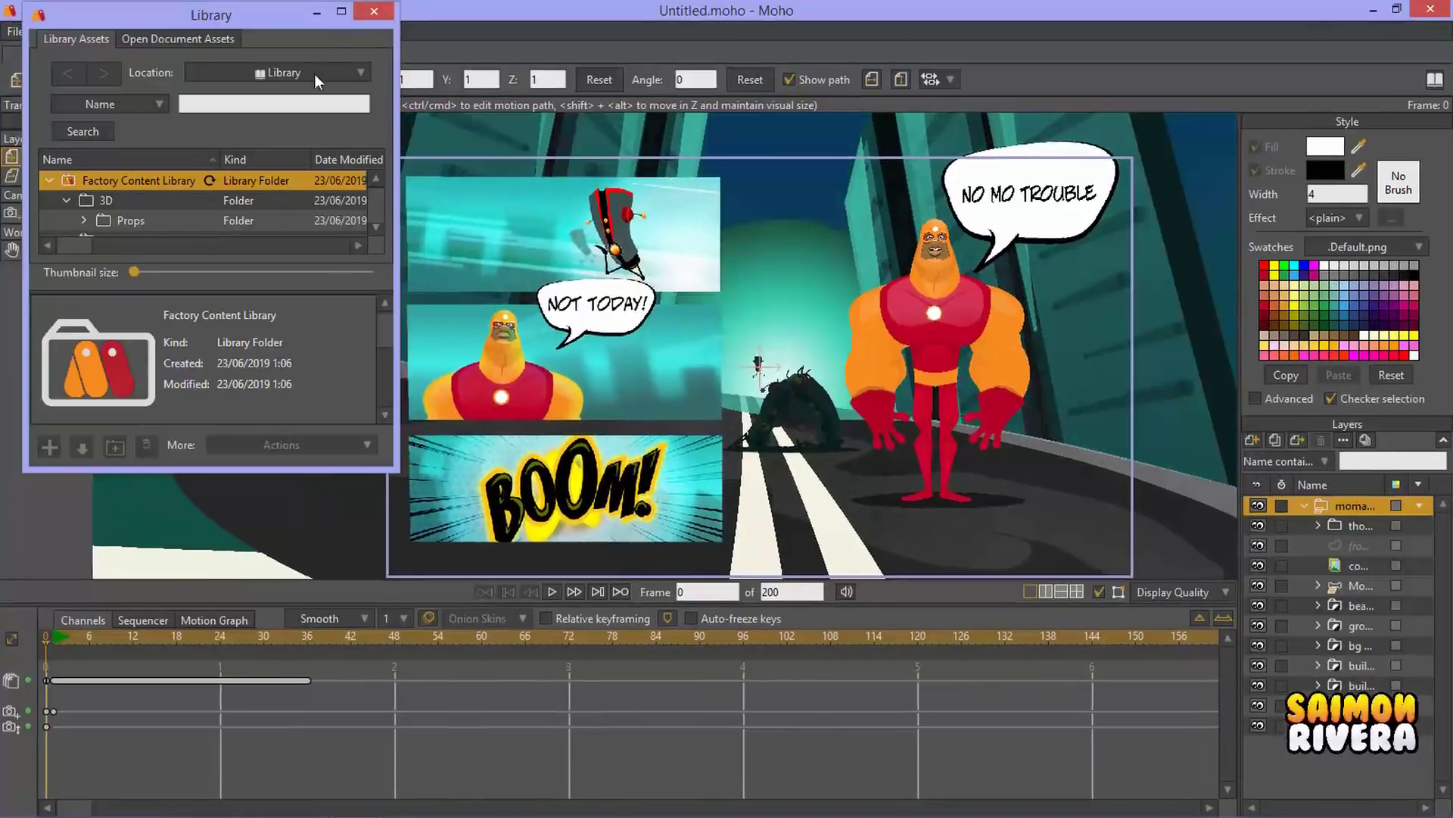
# Step: Browse the Characters folders of the Factory Content Library in the maximized Library window and close that window
pyautogui.click(342, 12)
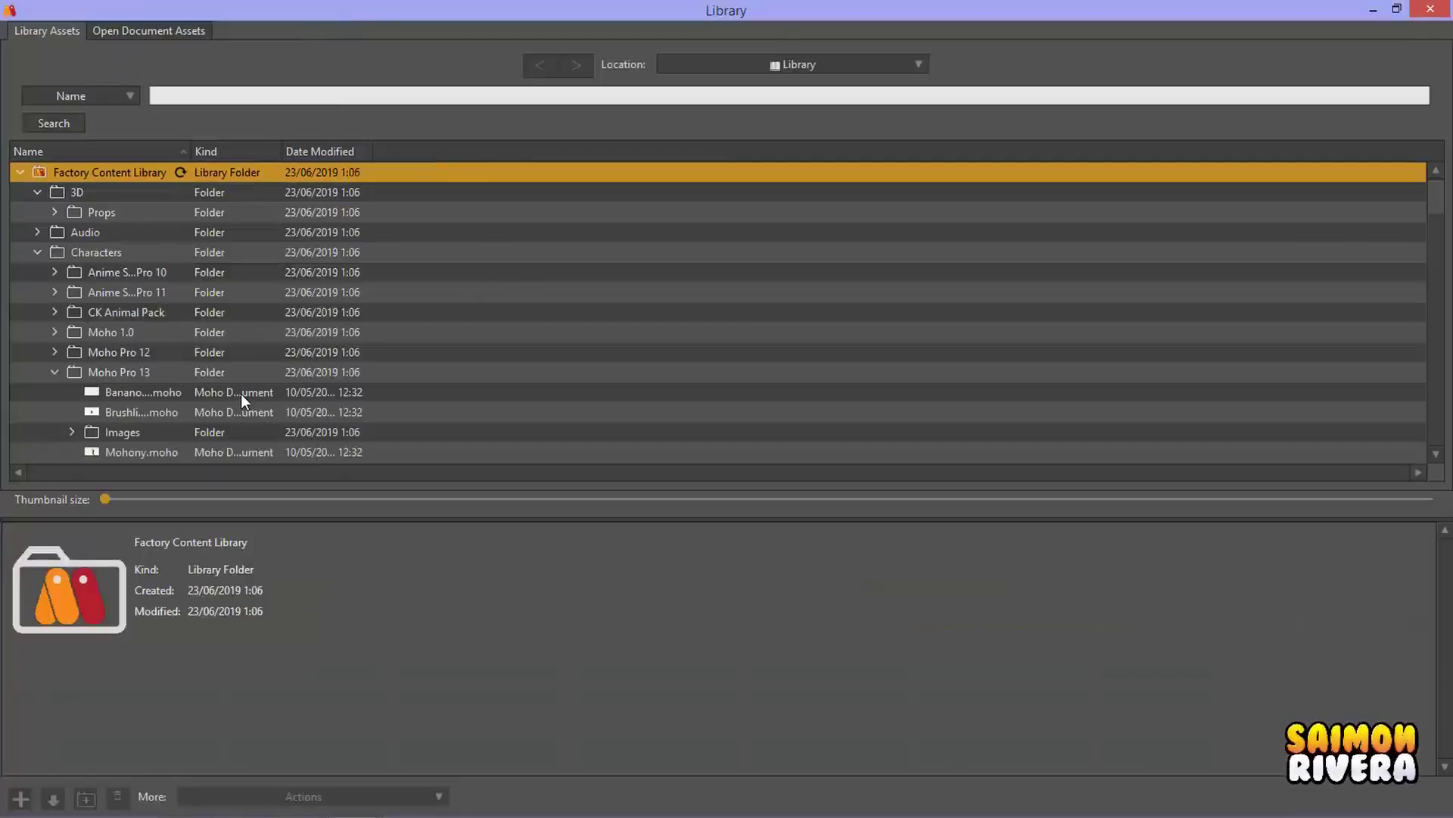
pyautogui.scroll(-1, 240, 393)
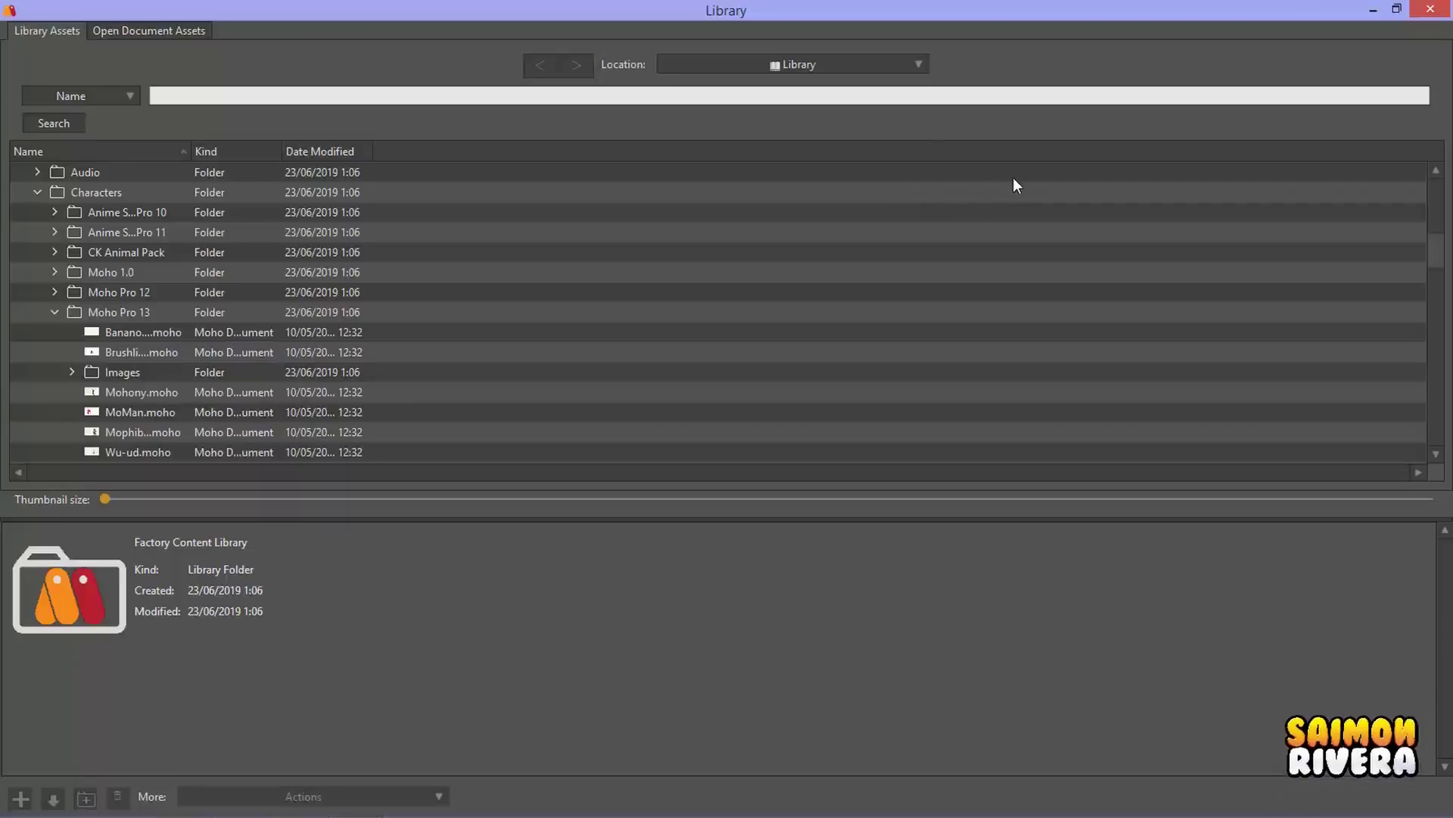
pyautogui.click(1426, 15)
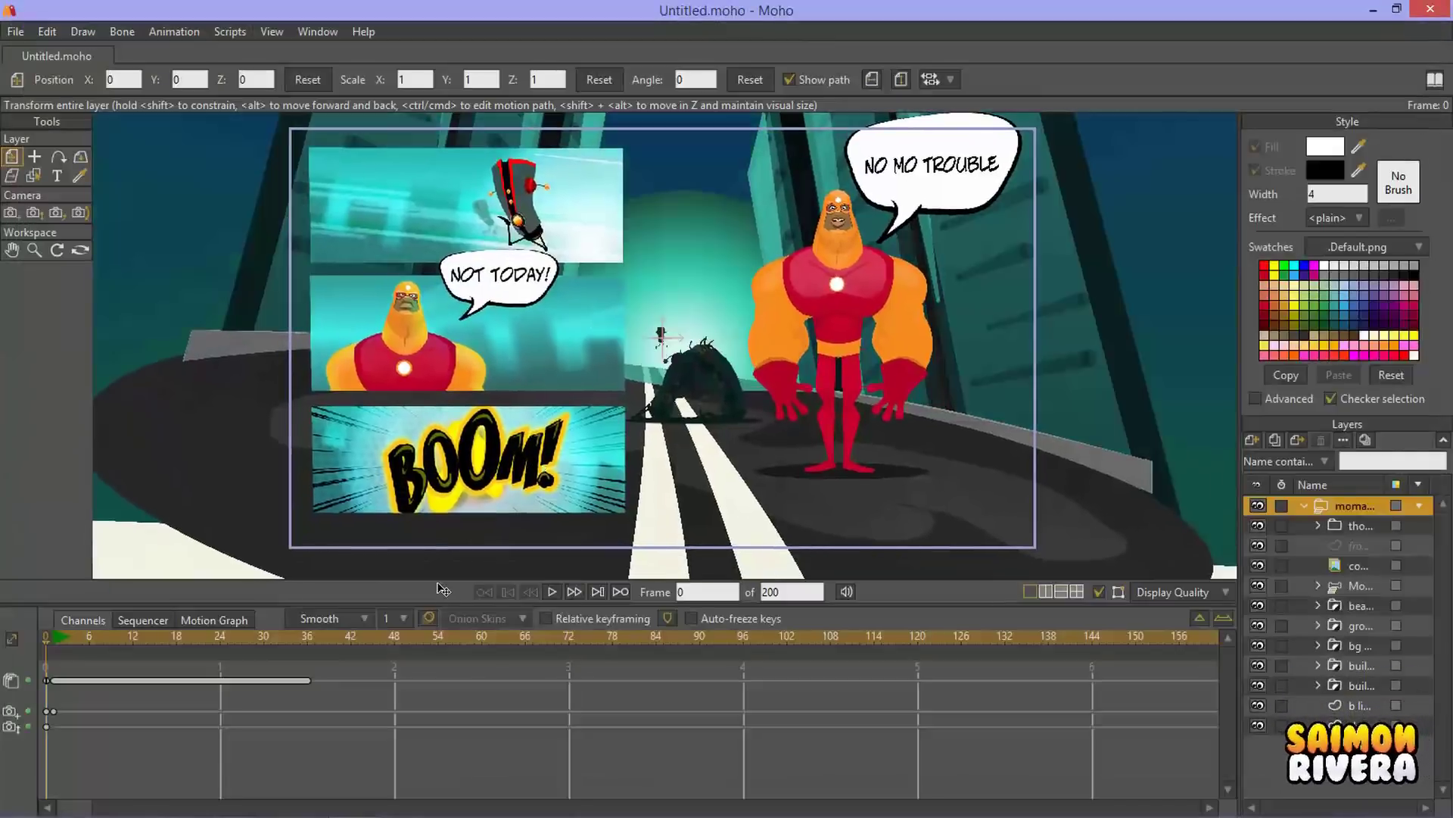
# Step: Play the sample comic animation, stop it and rewind to frame 0
pyautogui.click(552, 591)
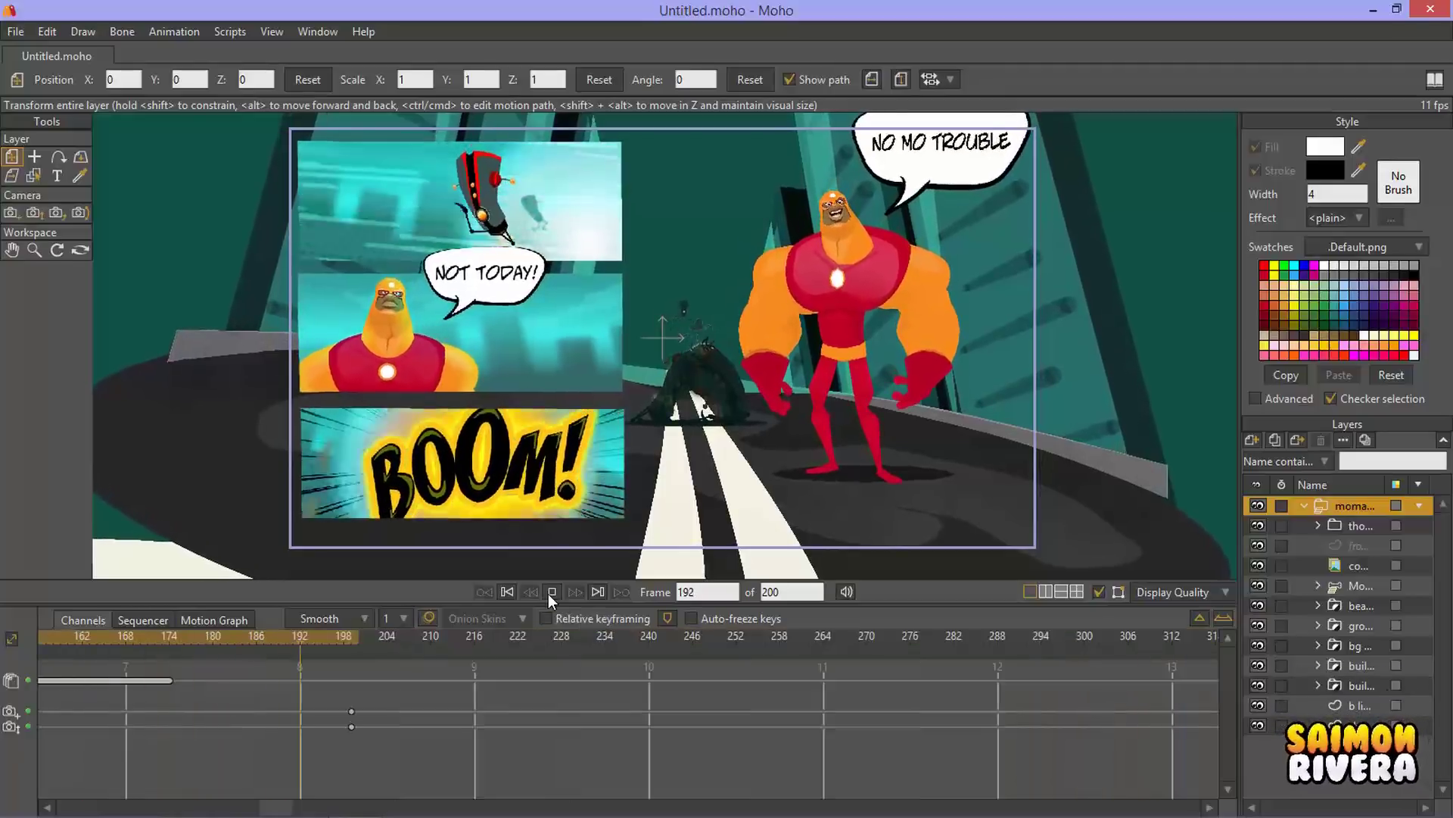
pyautogui.click(551, 595)
pyautogui.click(507, 592)
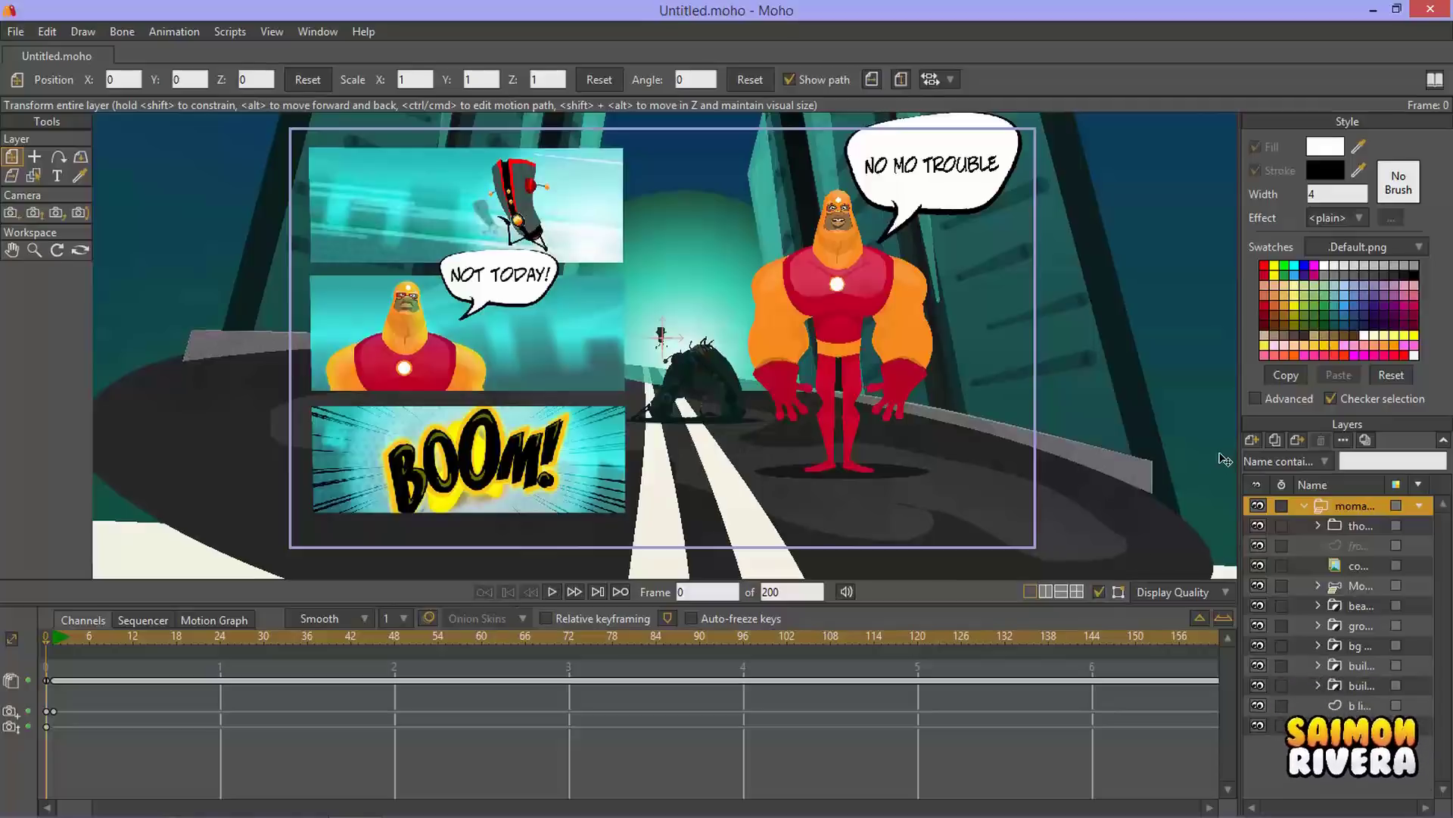
# Step: Widen the Style and Layers area and replace the sample document with a new one
pyautogui.moveTo(1238, 420); pyautogui.dragTo(1021, 366)
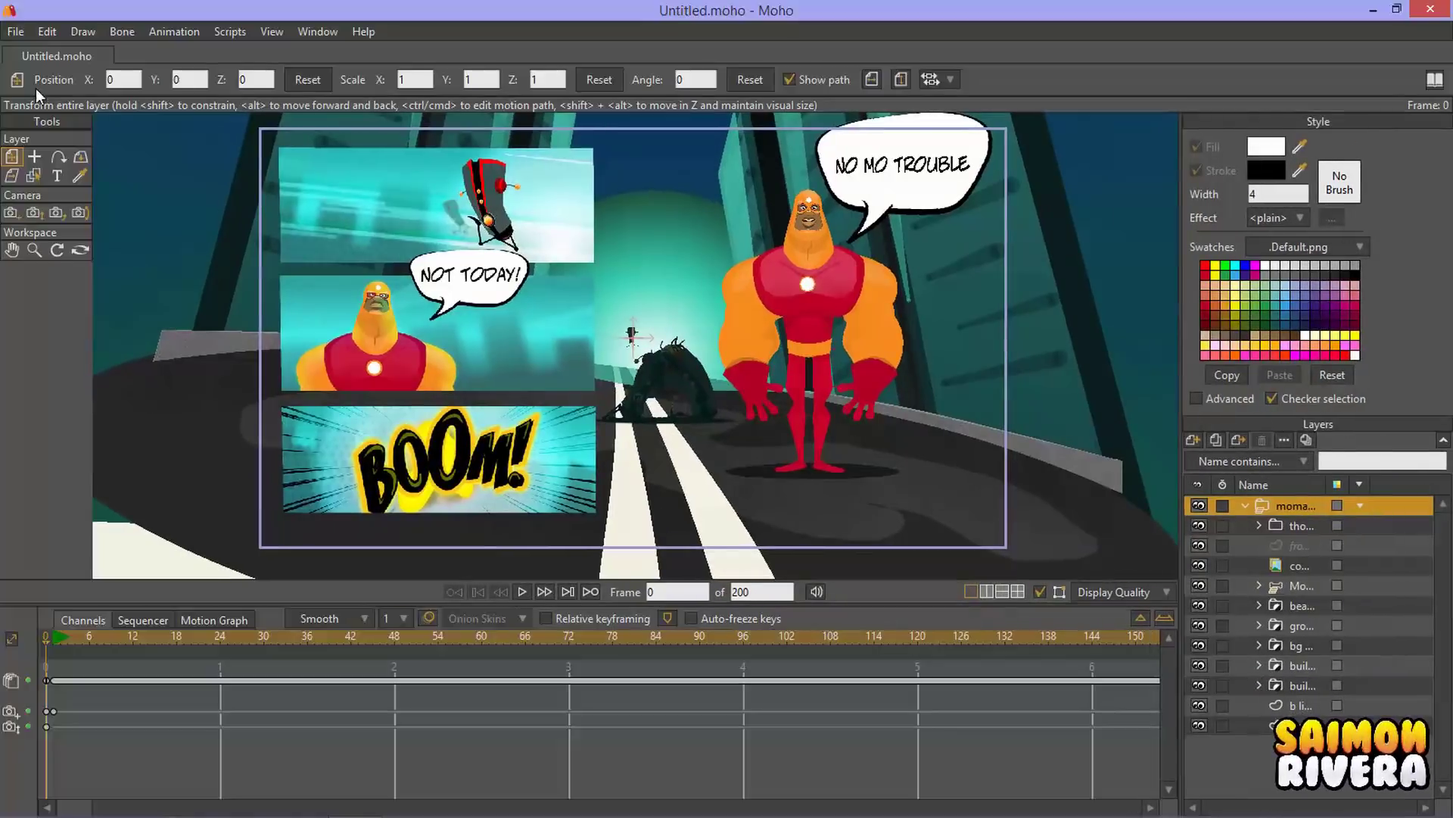
pyautogui.click(11, 56)
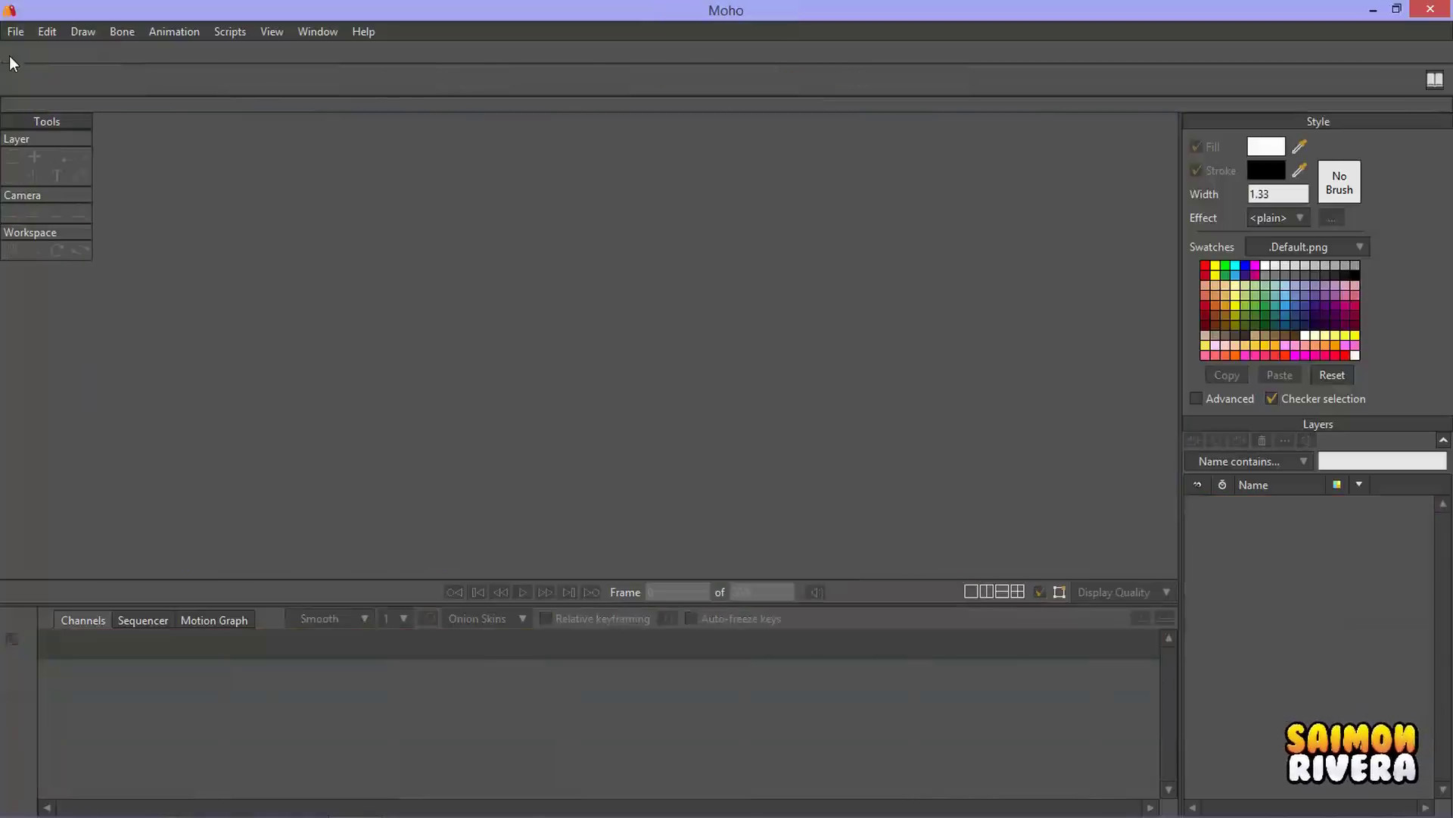
pyautogui.click(15, 32)
pyautogui.click(28, 45)
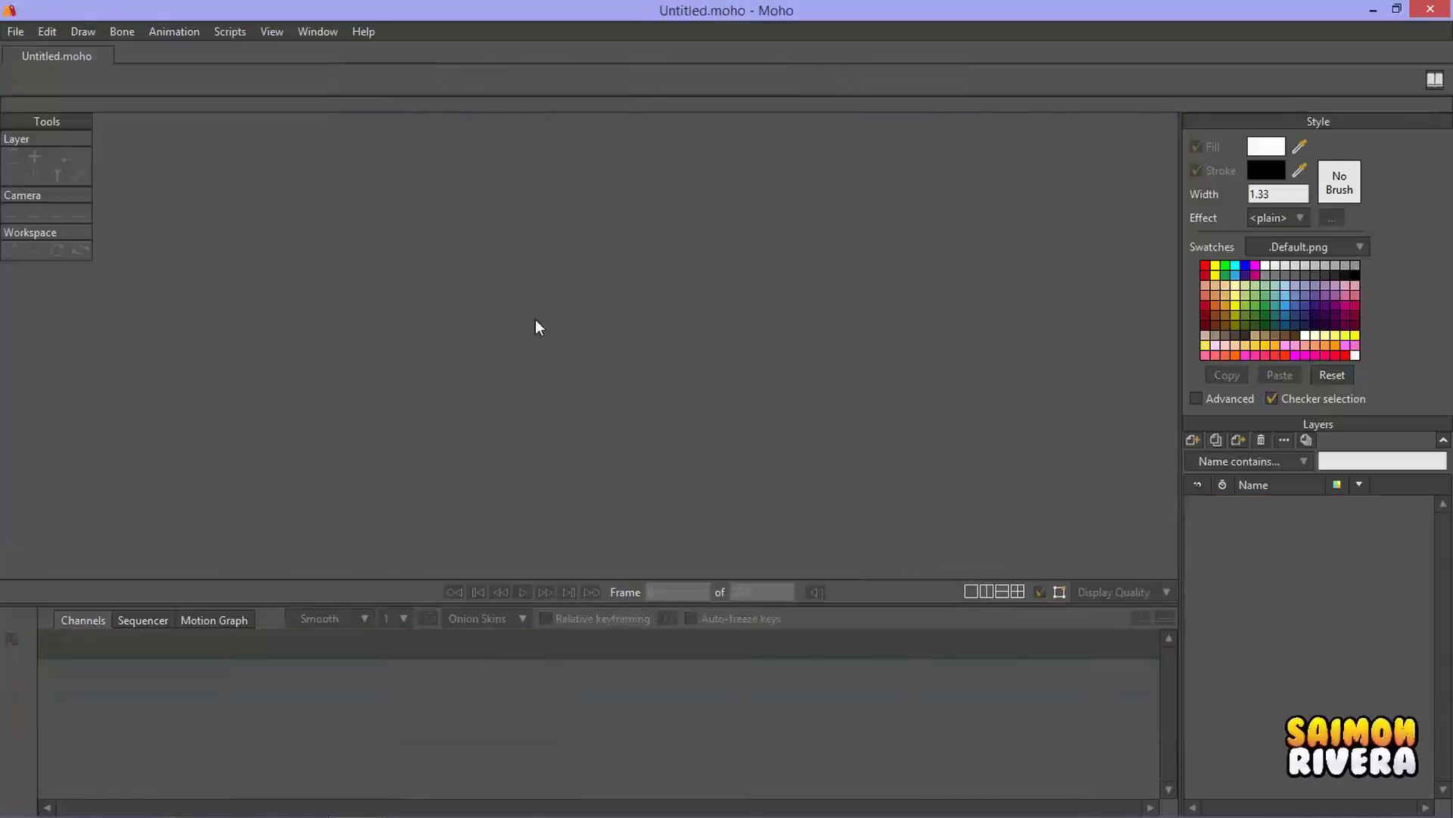
# Step: Enable experimental GPU acceleration in the display quality settings and add a second vector layer
pyautogui.click(1075, 592)
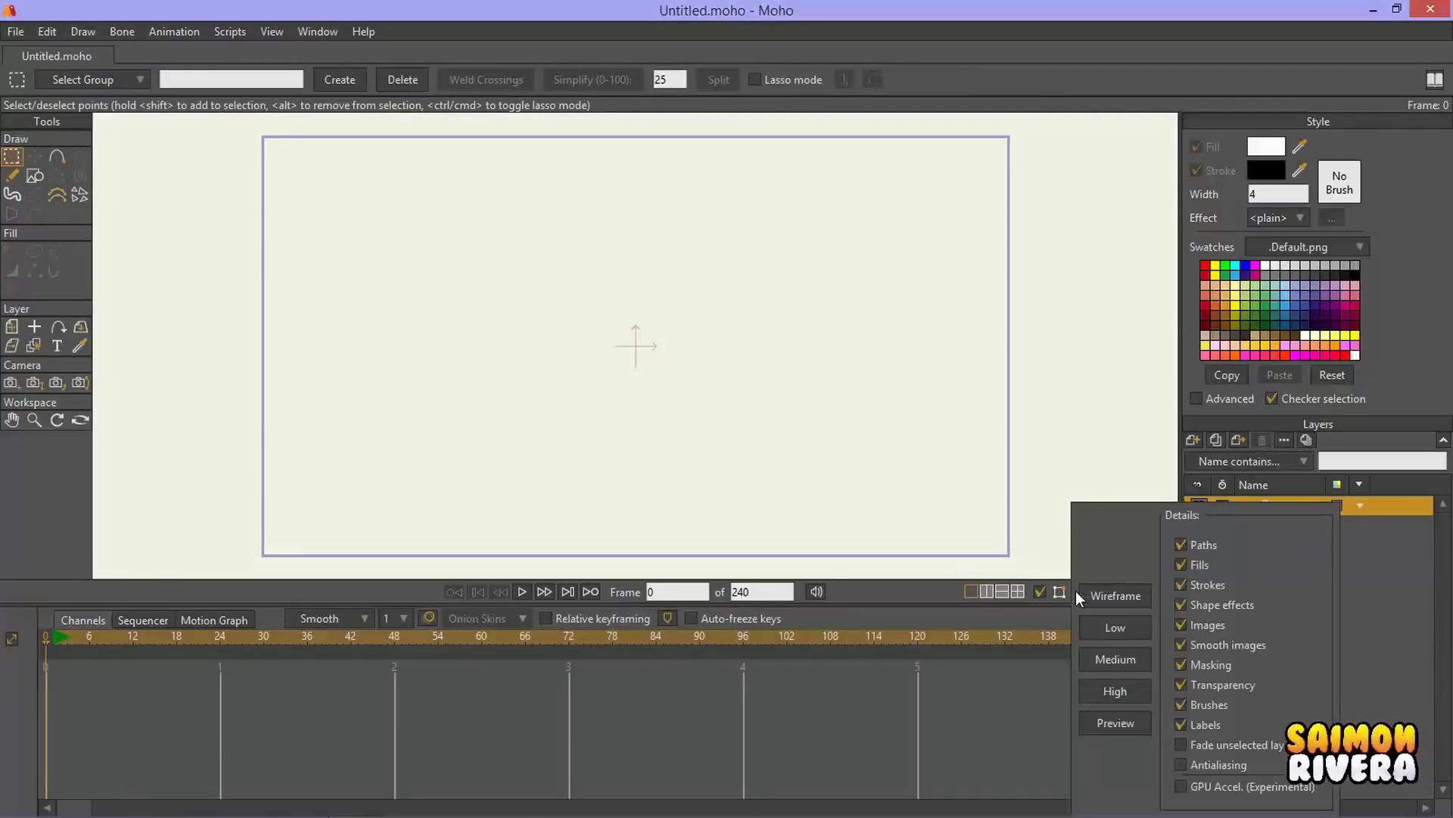
pyautogui.click(1209, 791)
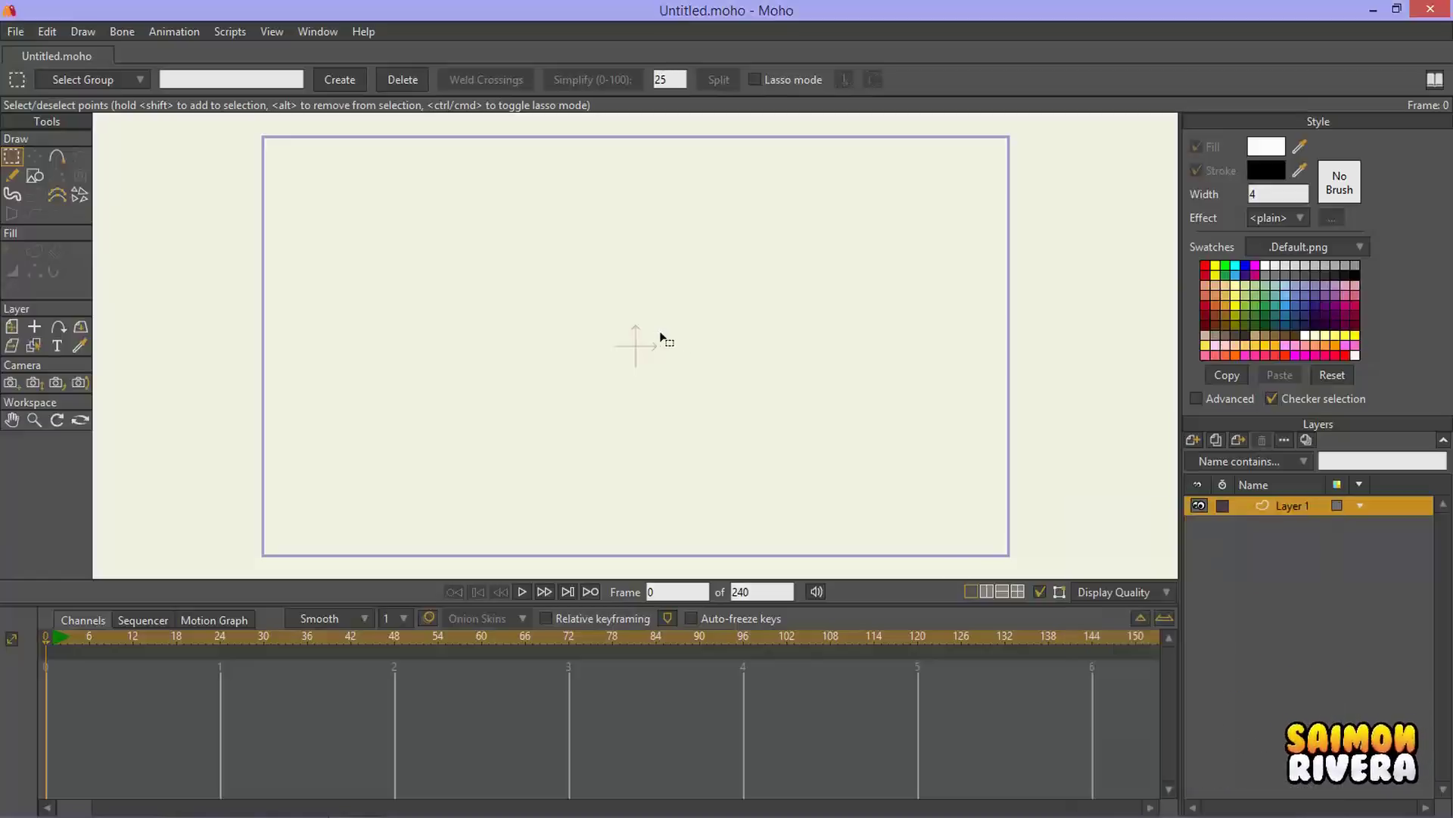
pyautogui.click(1204, 443)
pyautogui.click(1213, 456)
# Step: Draw an open five-point curve arching from the lower left to the upper right of the canvas
pyautogui.click(57, 156)
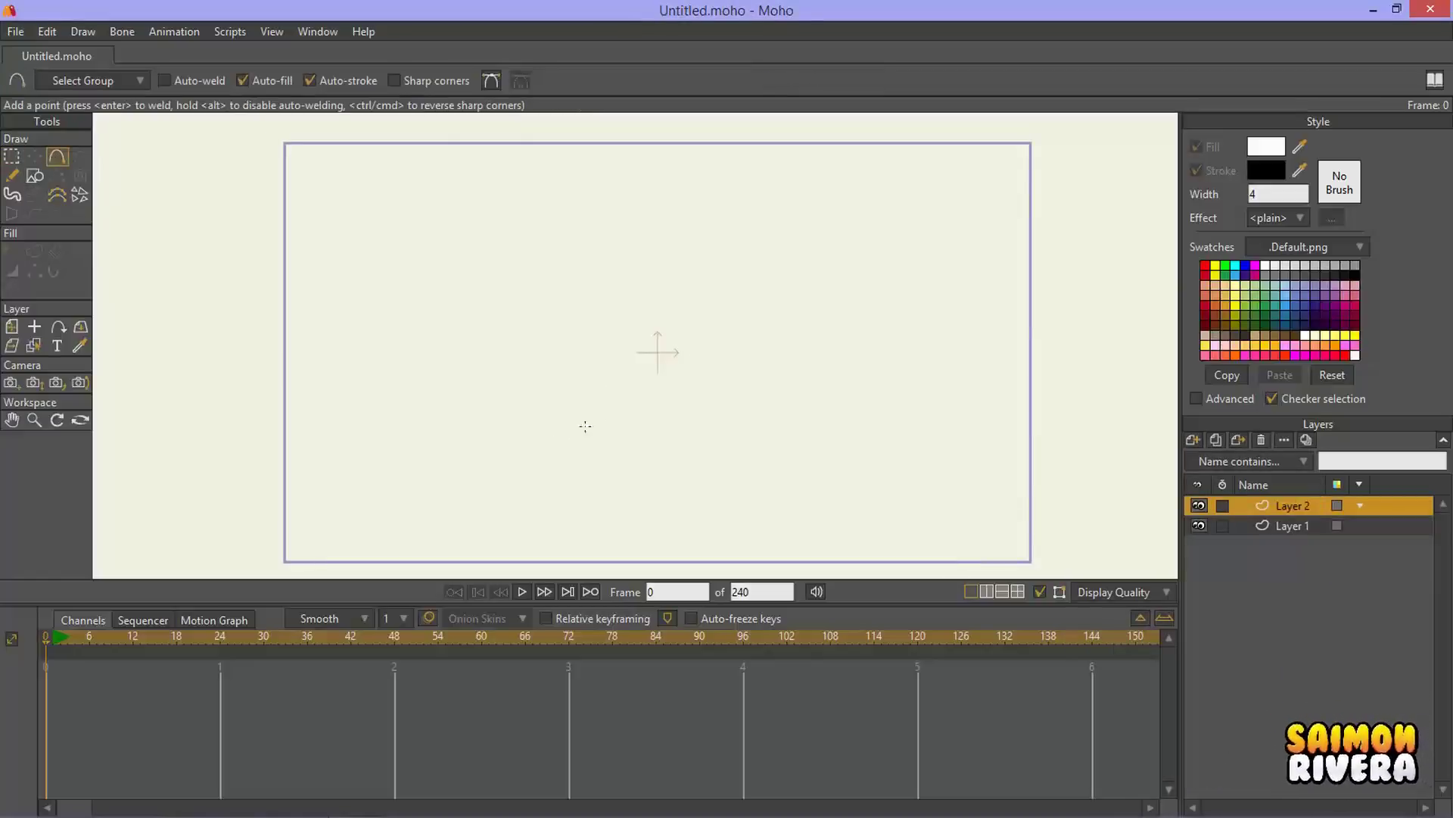
pyautogui.click(577, 374)
pyautogui.click(731, 281)
pyautogui.click(838, 265)
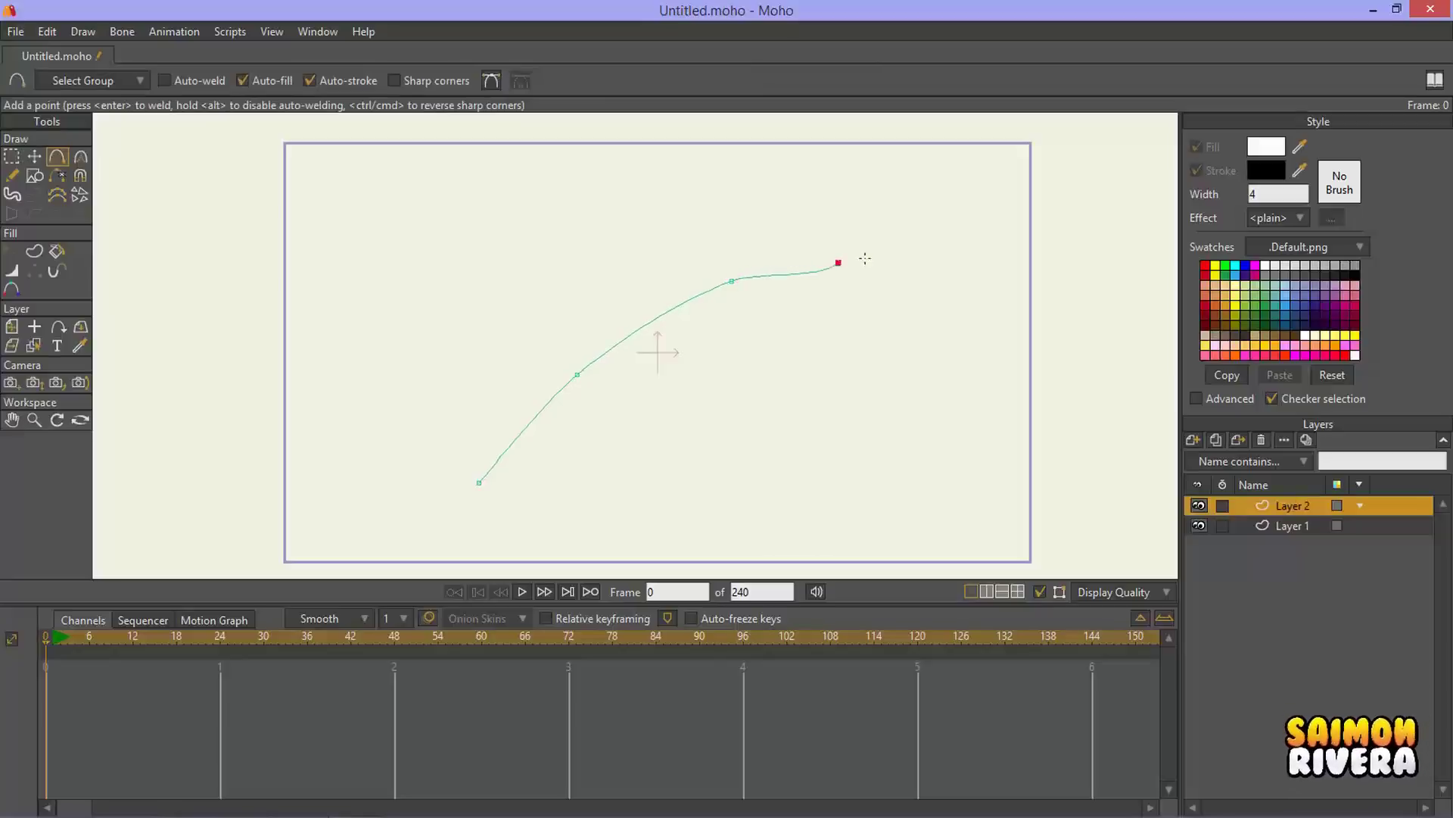
pyautogui.click(953, 264)
# Step: Select the whole curve and create a shape from it with the Both option
pyautogui.click(34, 251)
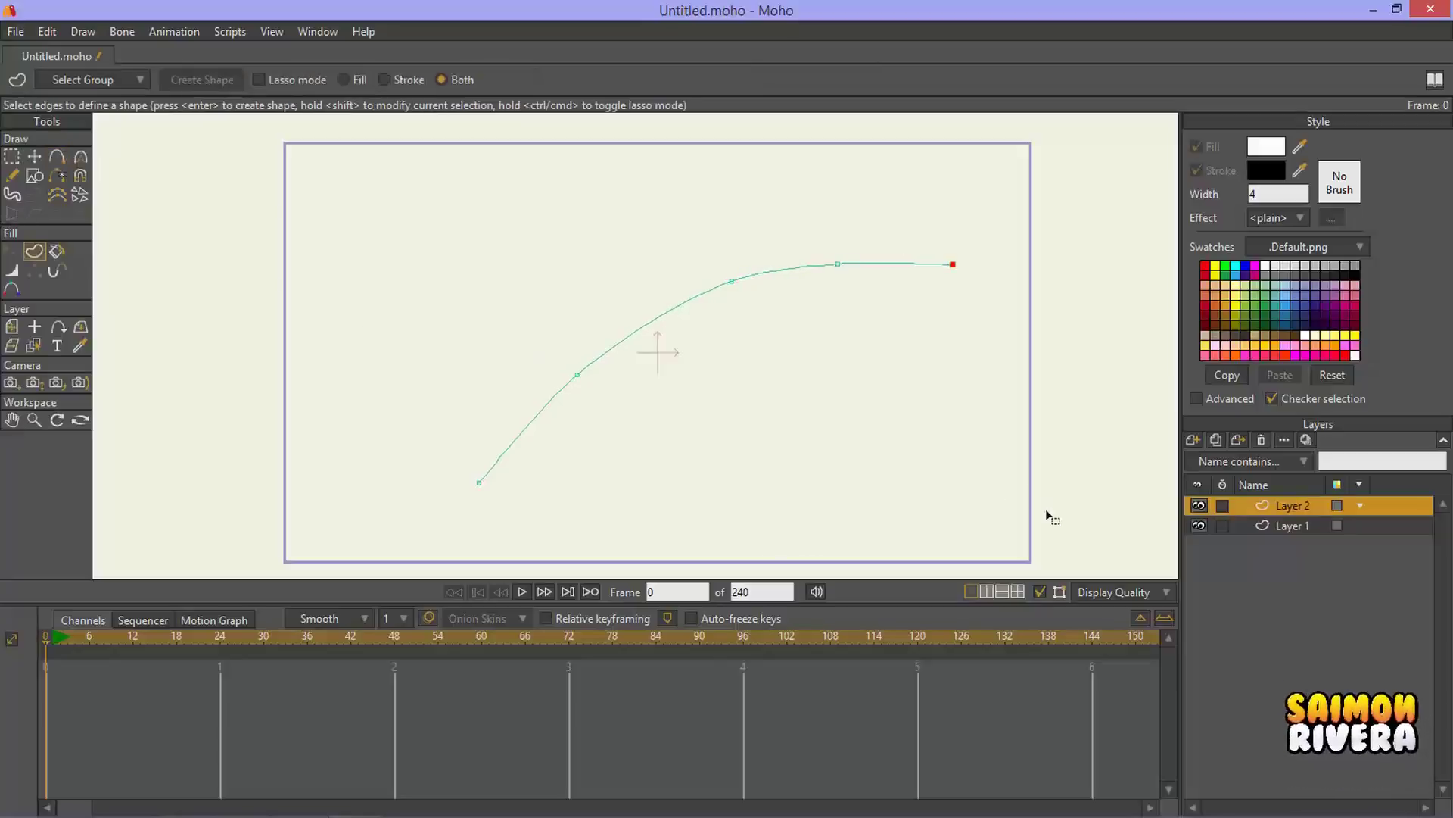
pyautogui.moveTo(1051, 515); pyautogui.dragTo(431, 209)
pyautogui.click(191, 80)
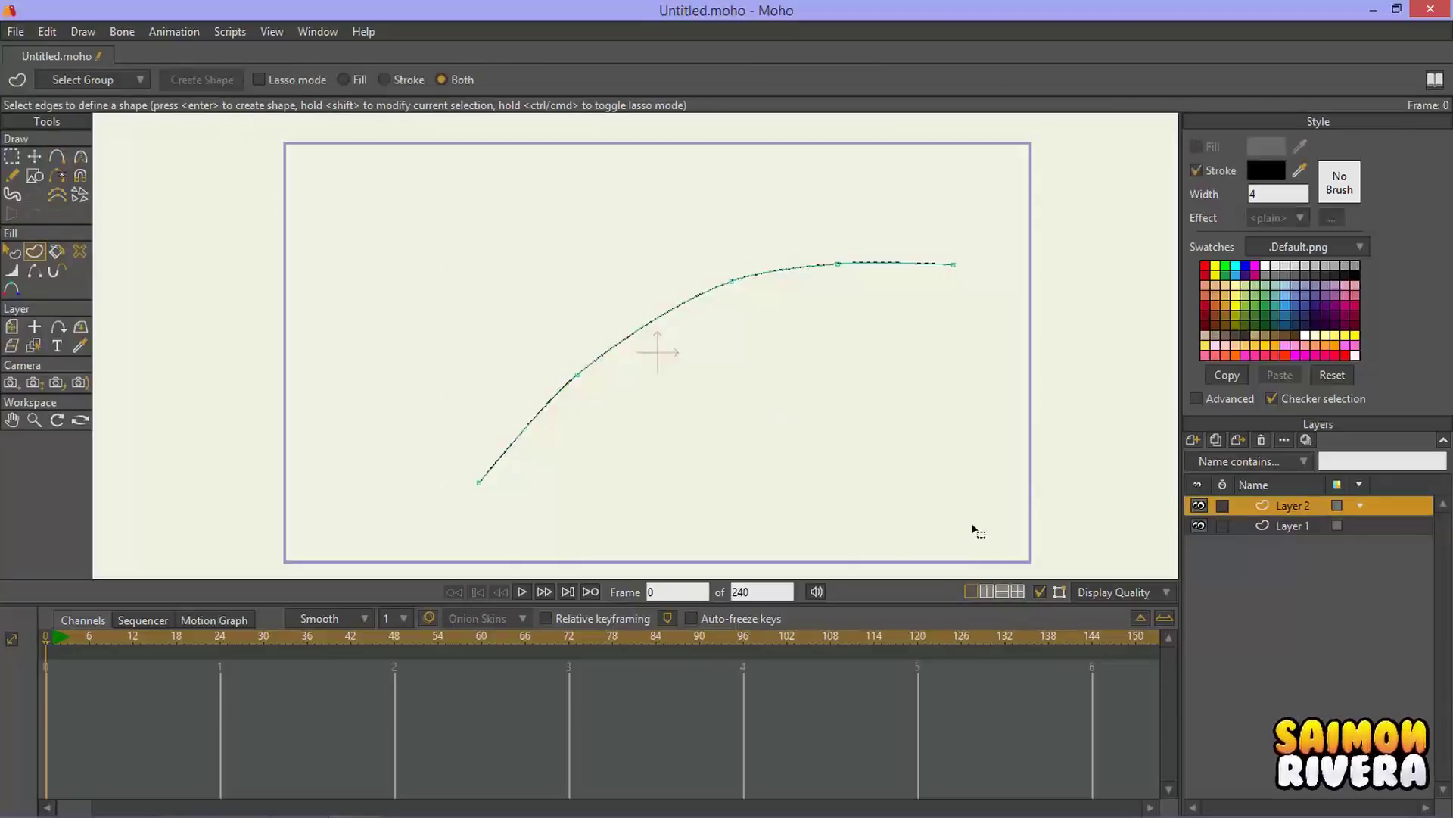
# Step: Thicken the line through all points of the curve to about 1866 percent width
pyautogui.click(7, 269)
pyautogui.moveTo(396, 305)
pyautogui.mouseDown()
pyautogui.moveTo(1025, 422)
pyautogui.moveTo(588, 325)
pyautogui.moveTo(941, 409)
pyautogui.moveTo(762, 363)
pyautogui.mouseUp()
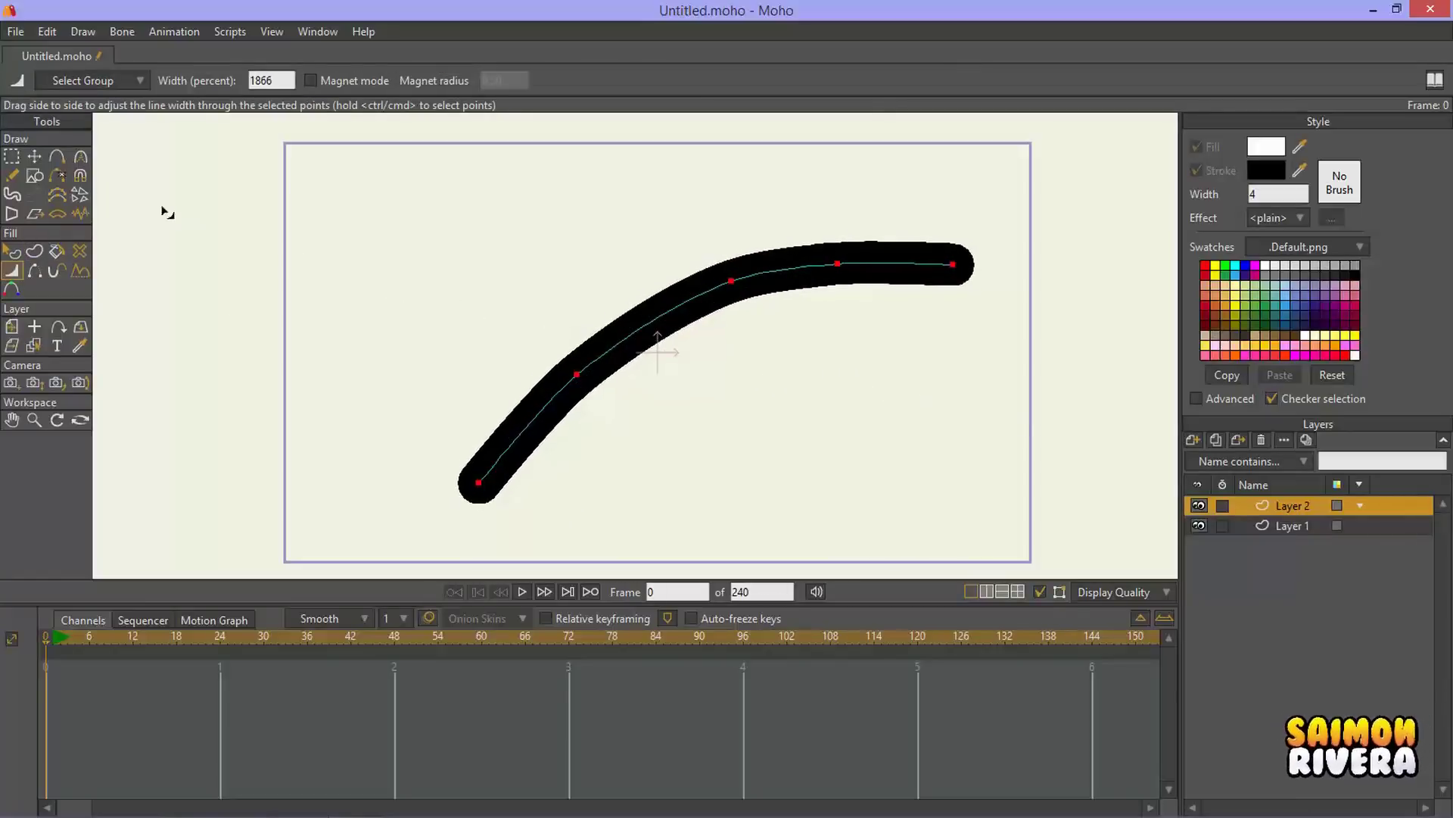
pyautogui.click(34, 156)
pyautogui.scroll(2, 584, 328)
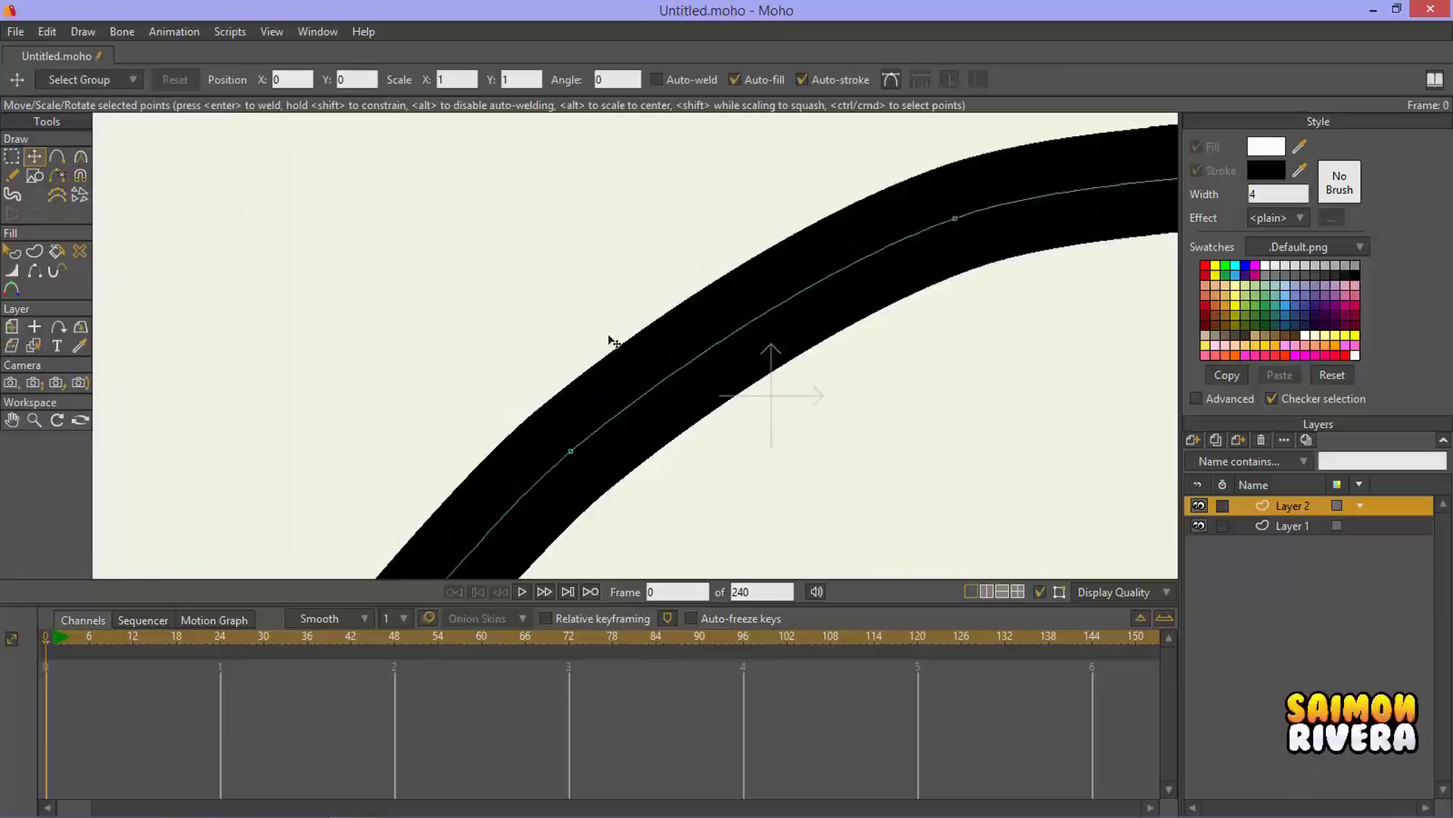
# Step: Add a bone layer with its default name and nest the curve's vector layer inside it
pyautogui.click(1193, 441)
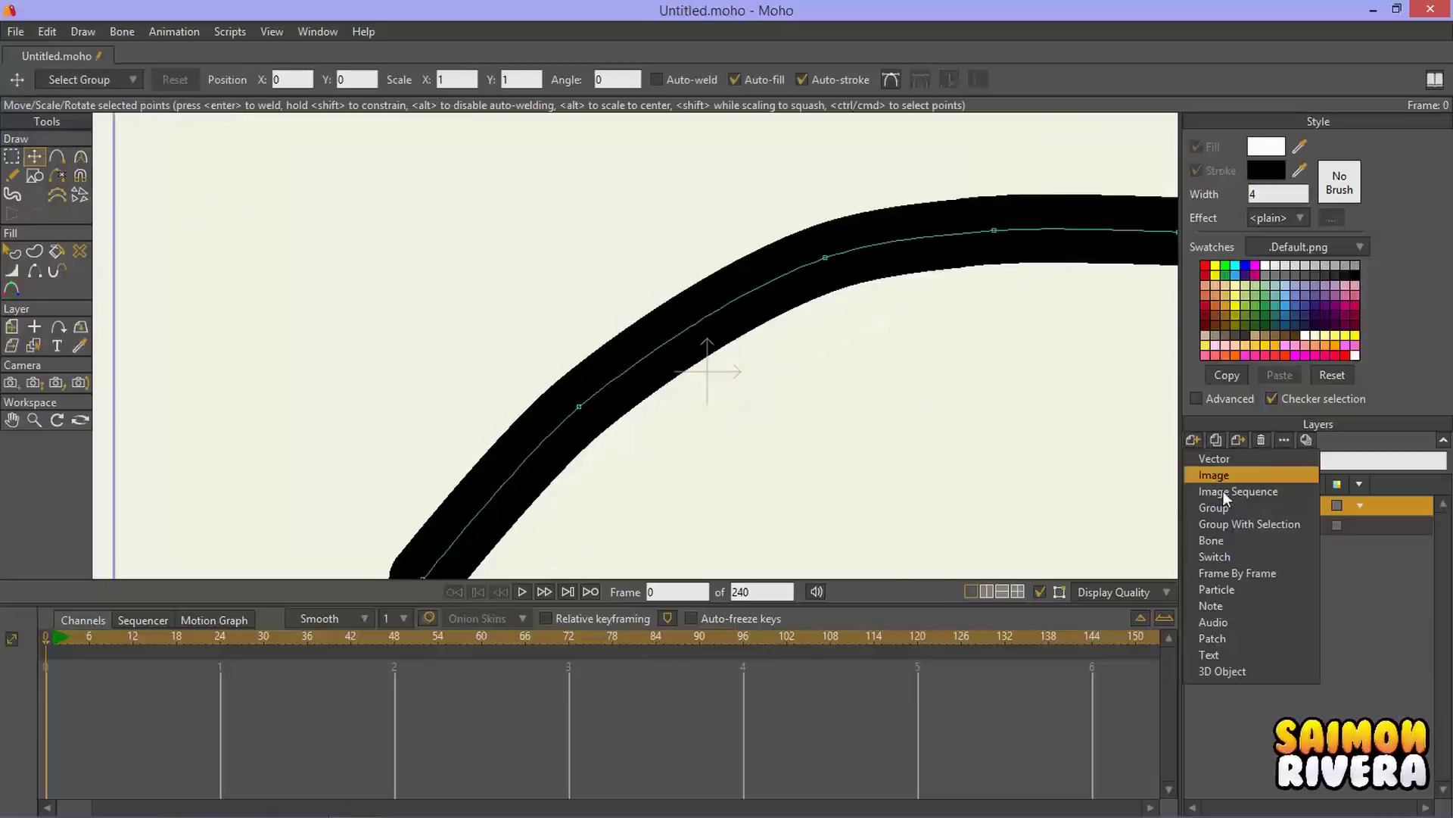
pyautogui.click(1228, 541)
pyautogui.press('Return')
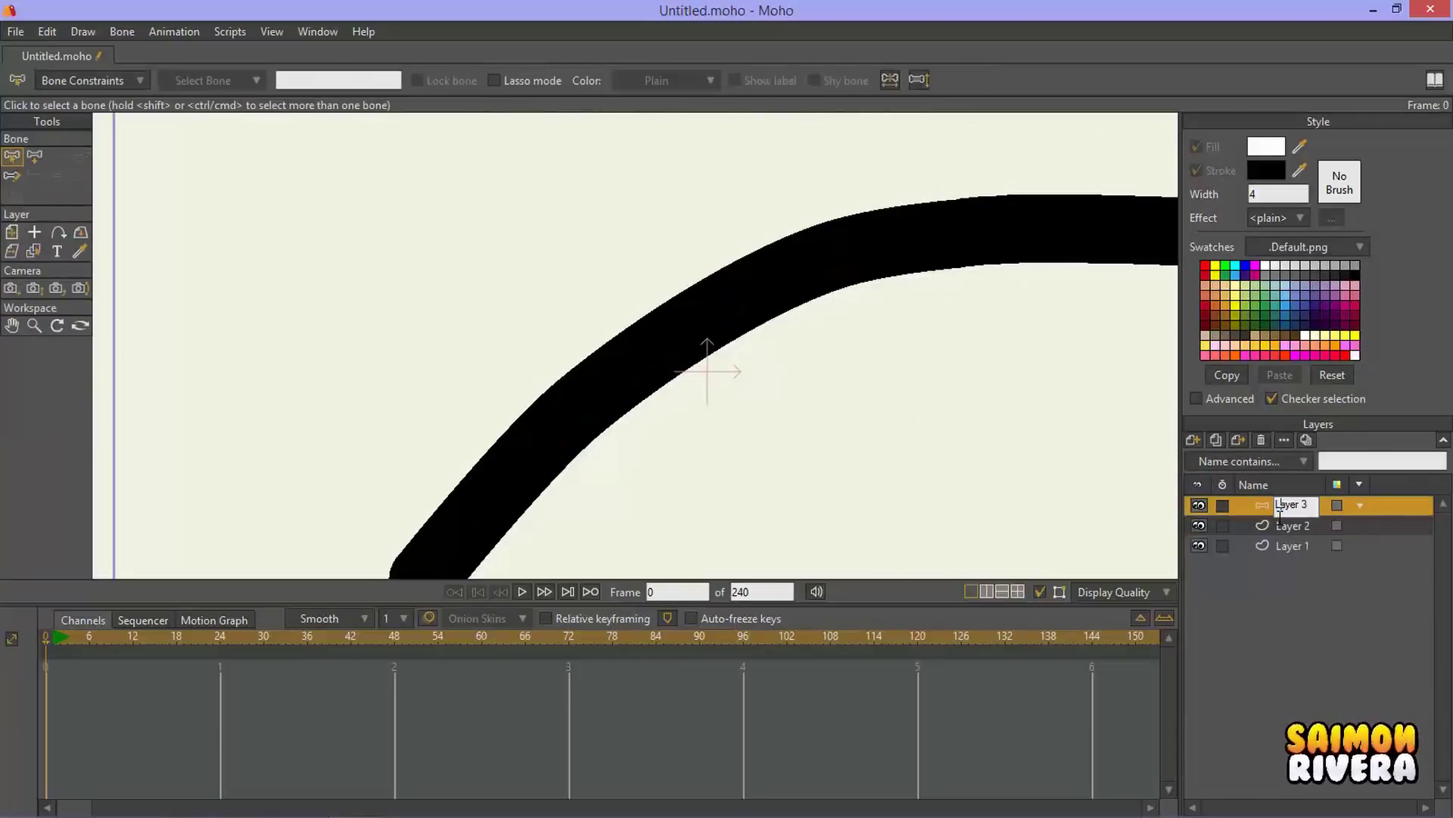
pyautogui.click(1287, 524)
pyautogui.moveTo(1282, 508); pyautogui.dragTo(1279, 504)
# Step: Render a preview of the current frame and close the render window
pyautogui.hotkey('ctrl', 'r')
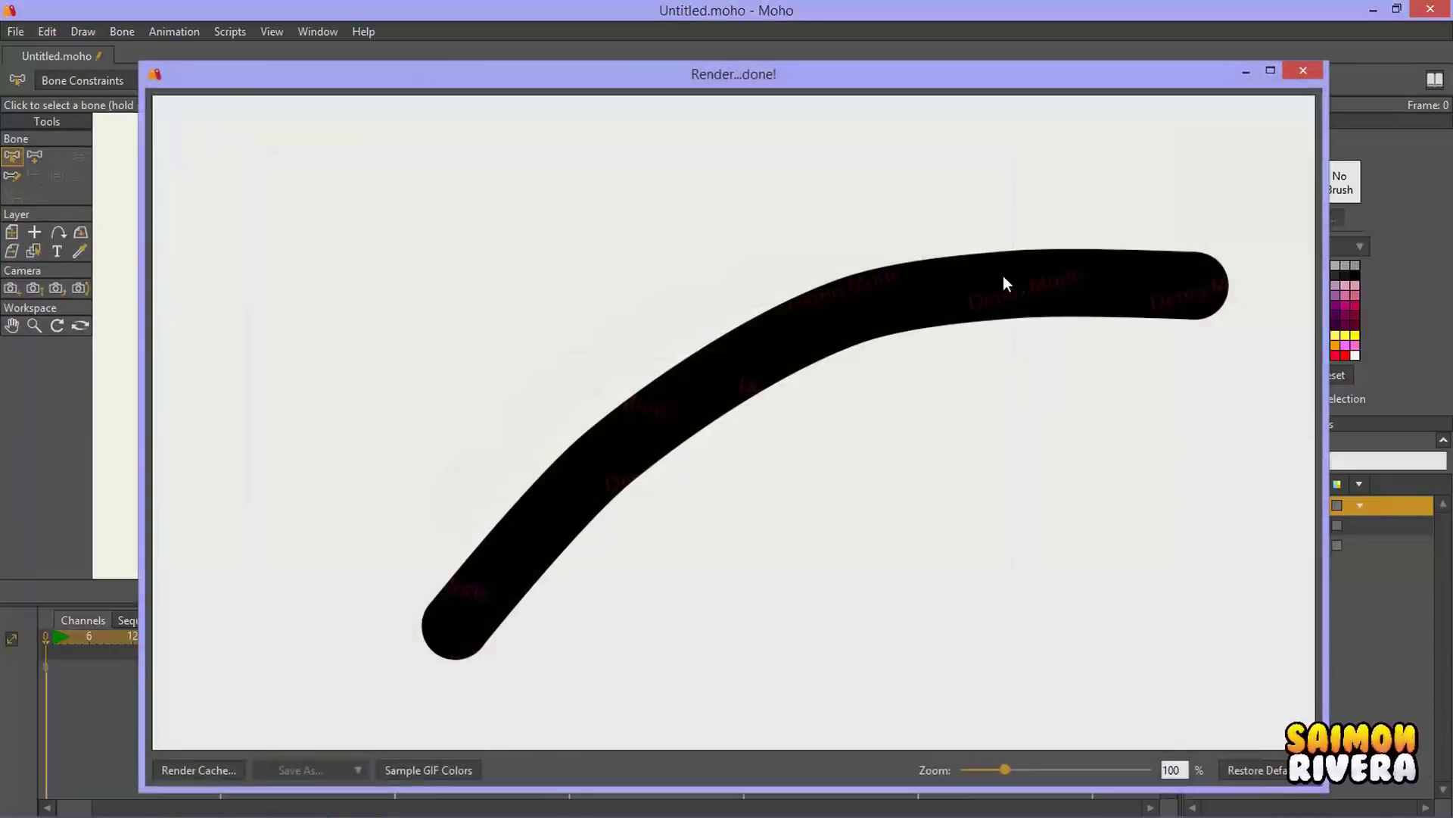
pyautogui.click(1303, 71)
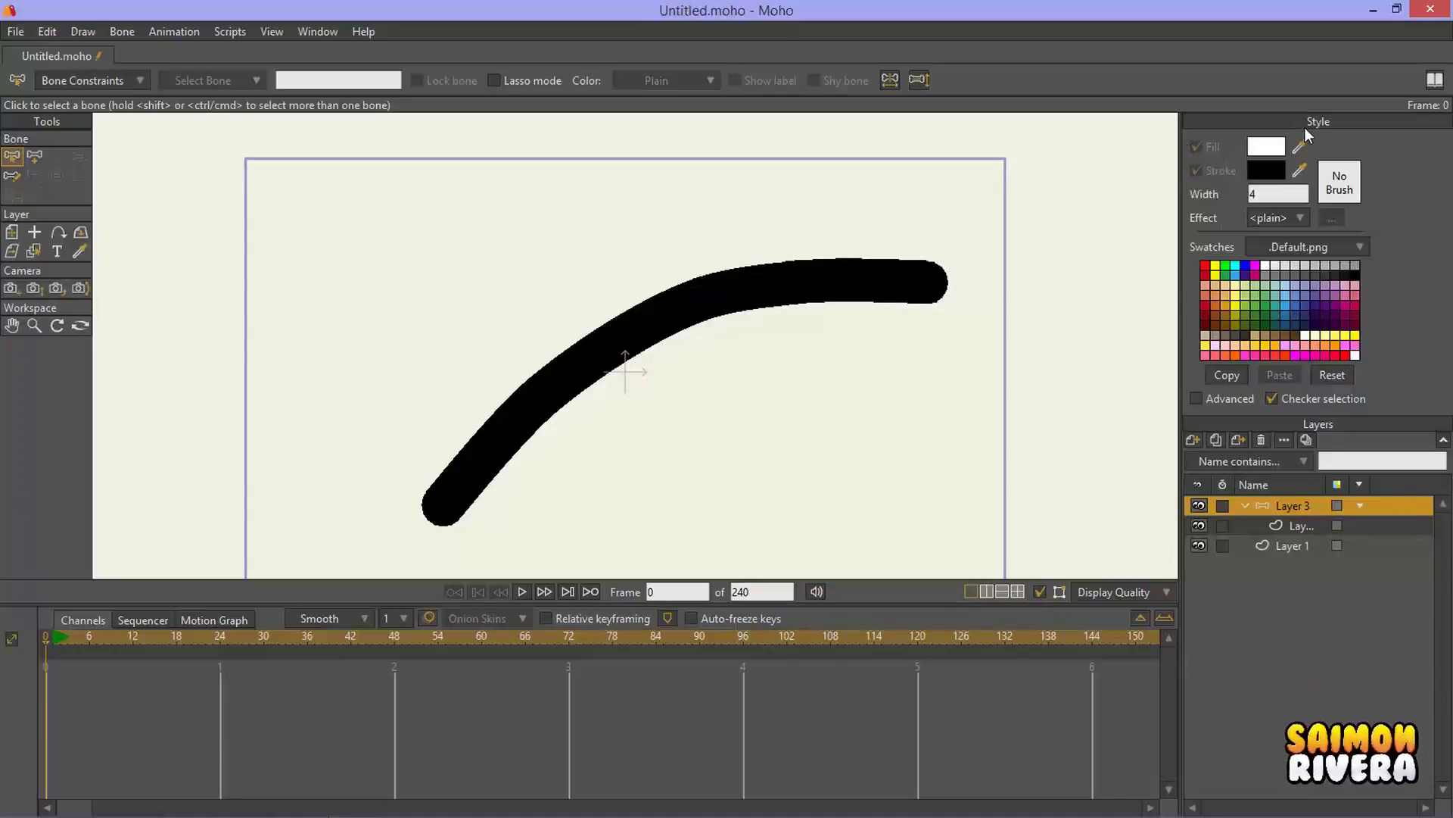
pyautogui.click(297, 31)
pyautogui.moveTo(378, 197)
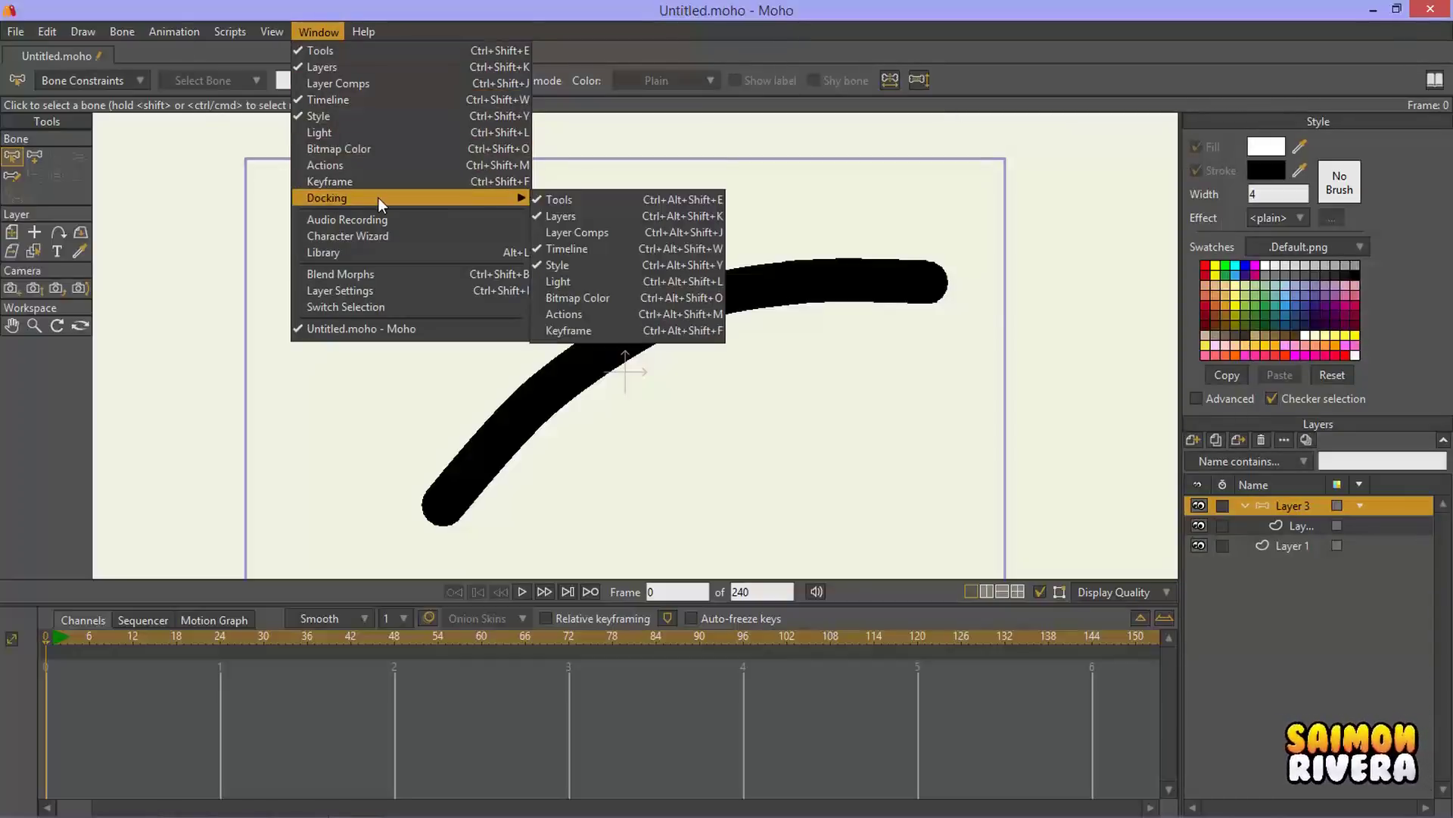
pyautogui.click(594, 316)
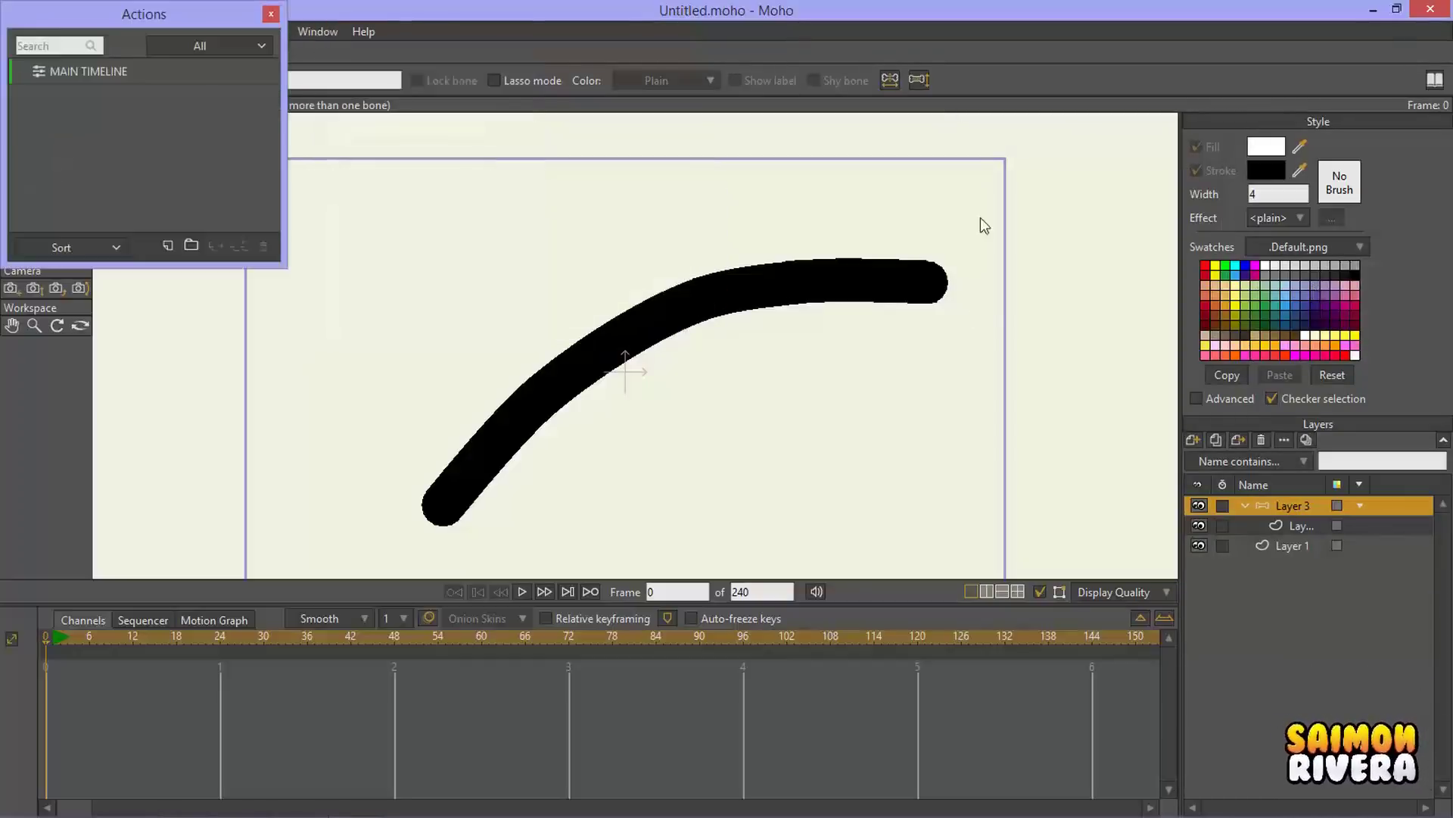
pyautogui.click(271, 15)
# Step: Open the Actions window and dock it together with the Style panel
pyautogui.click(303, 27)
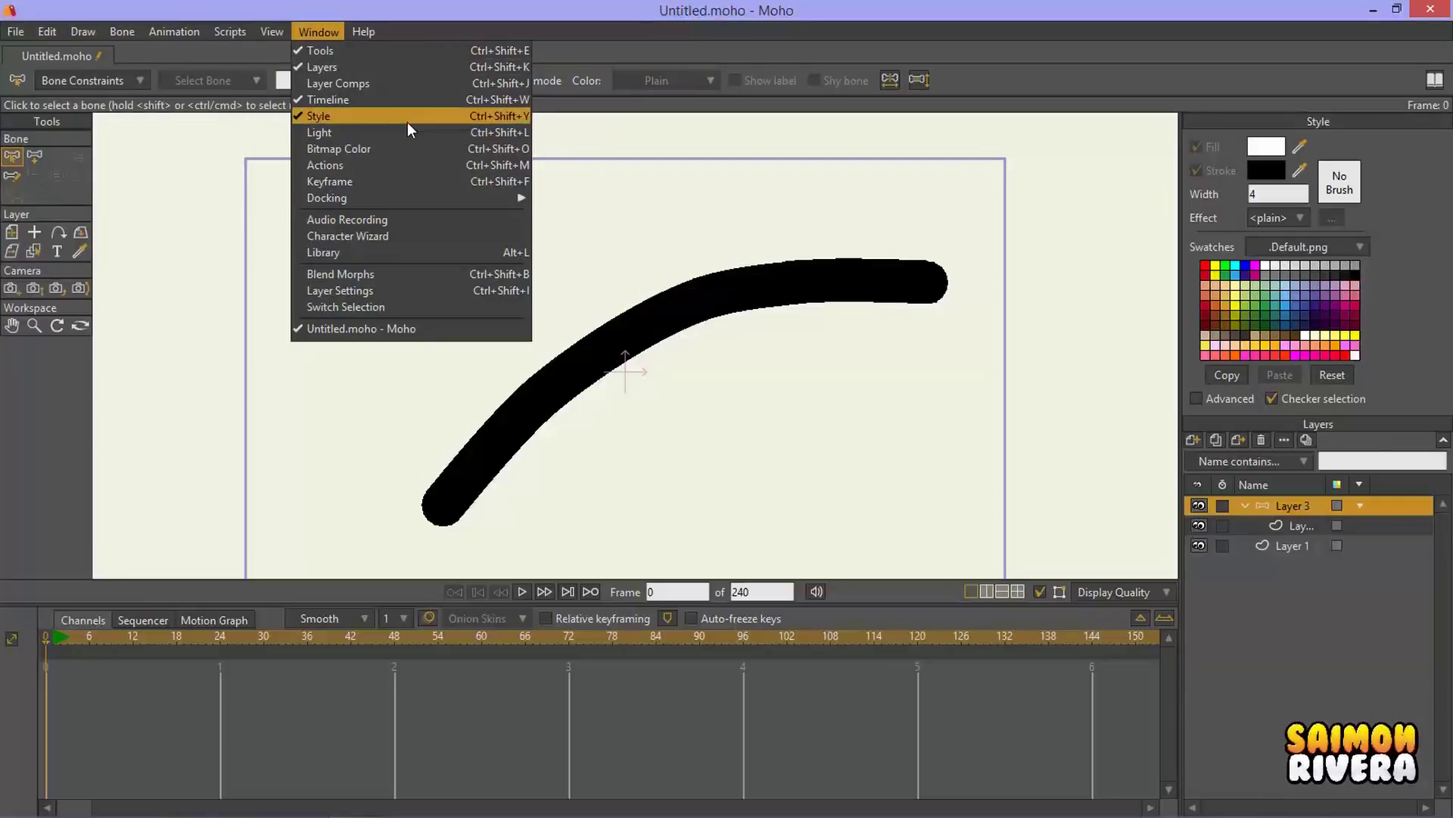
pyautogui.click(383, 162)
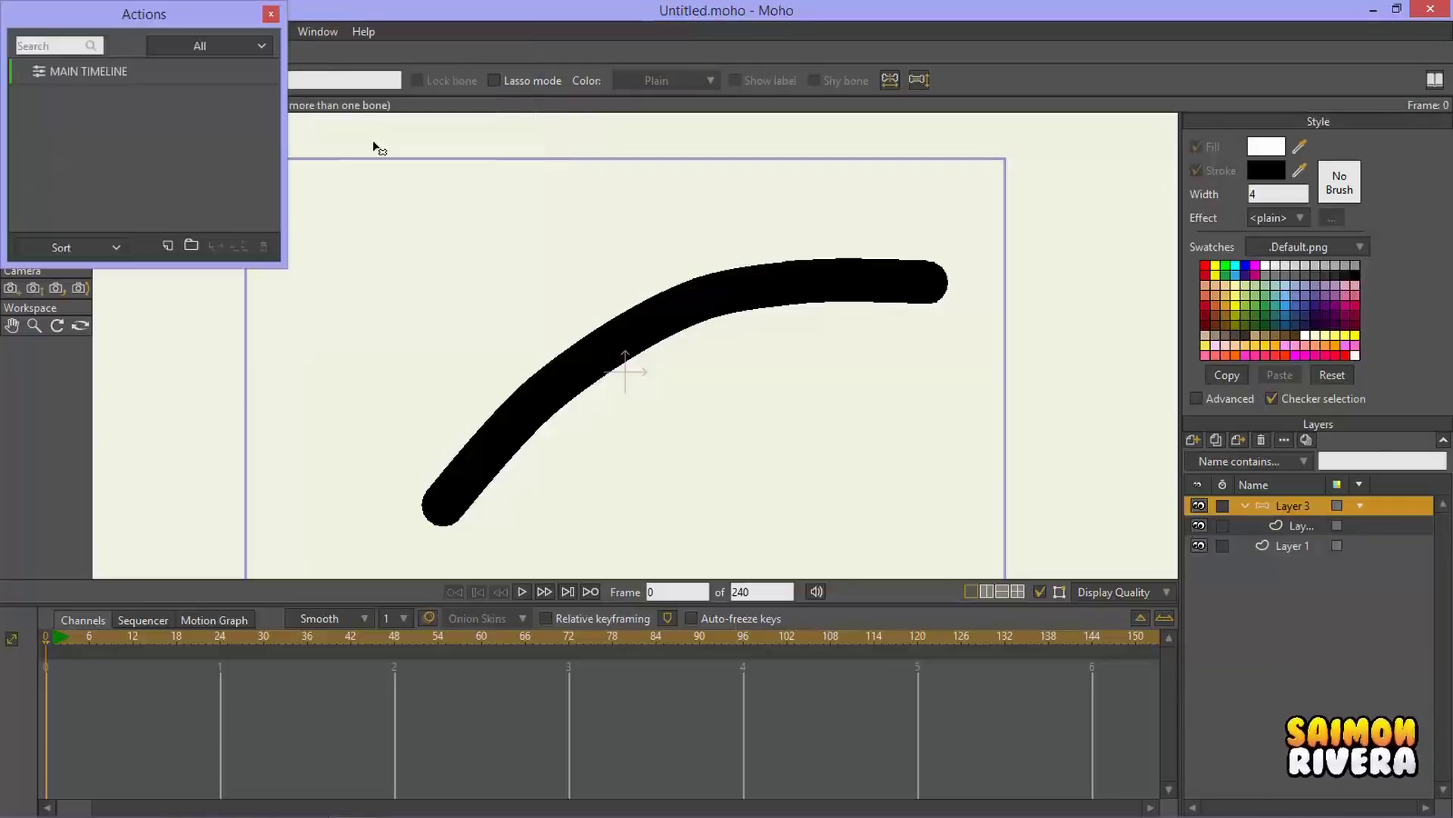
pyautogui.moveTo(204, 13); pyautogui.dragTo(920, 64)
pyautogui.click(318, 31)
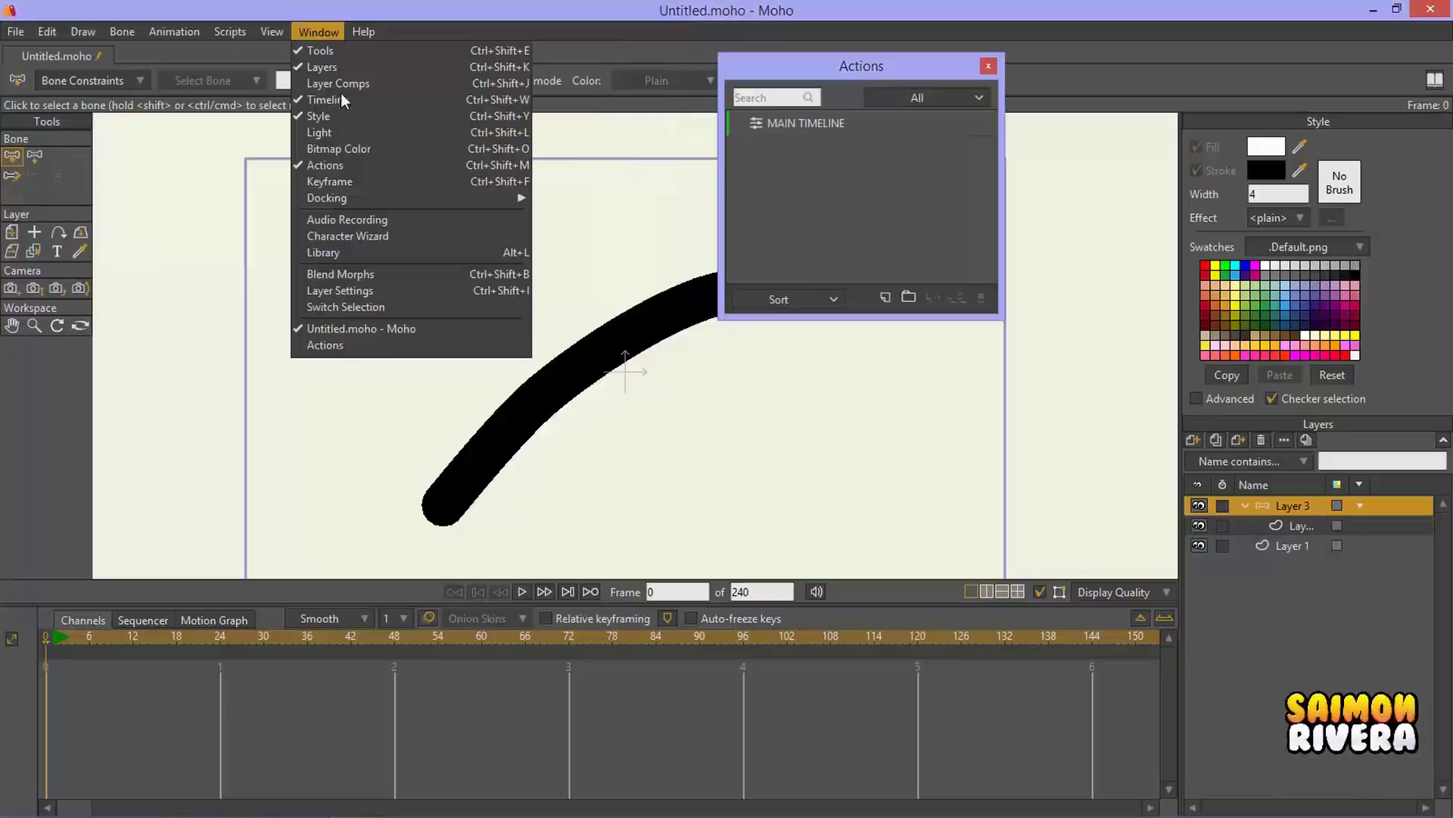
pyautogui.moveTo(365, 197)
pyautogui.click(630, 315)
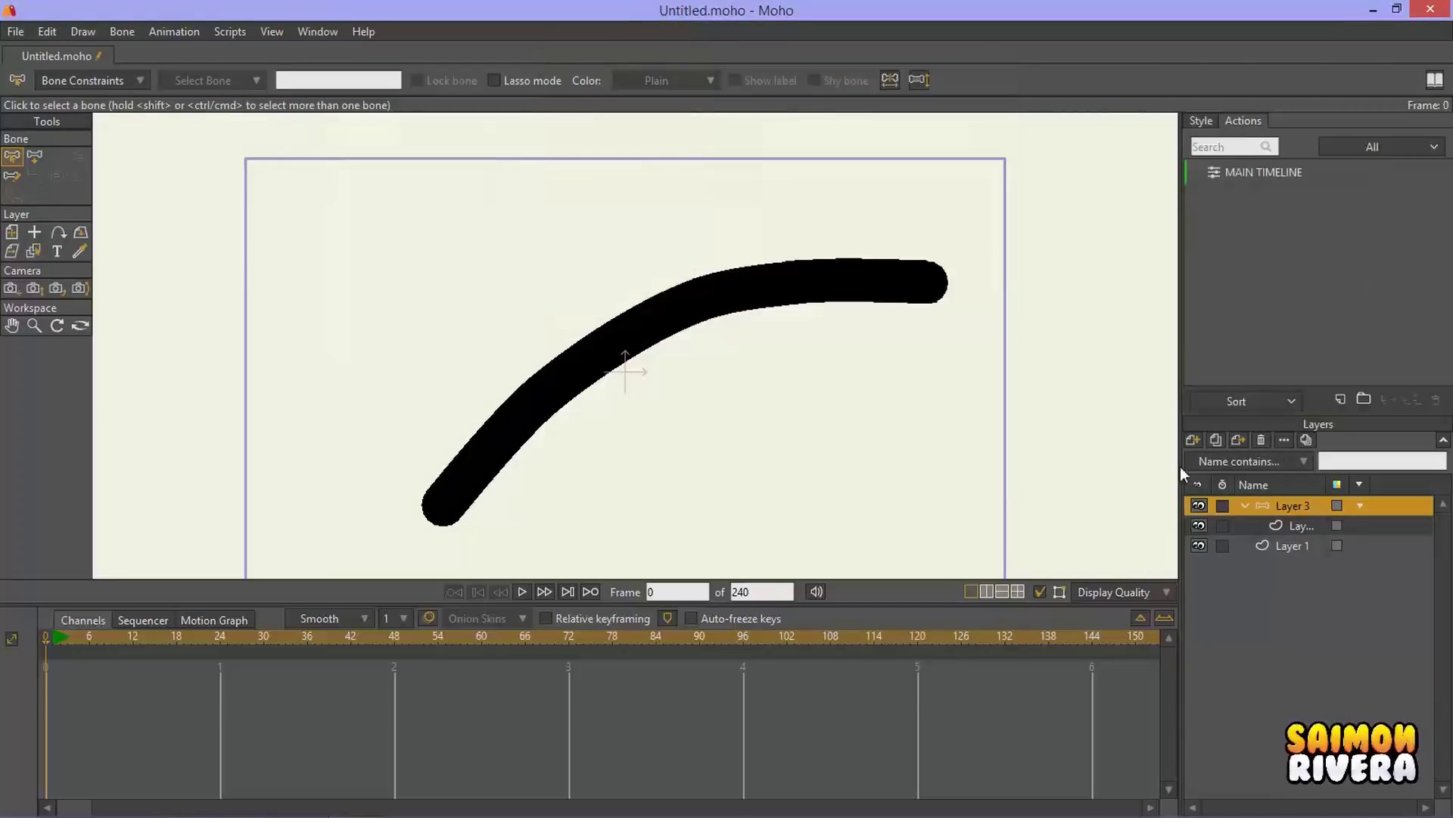
# Step: Add a chain of four connected bones along the thick curve, from its lower end to past its upper end
pyautogui.click(38, 157)
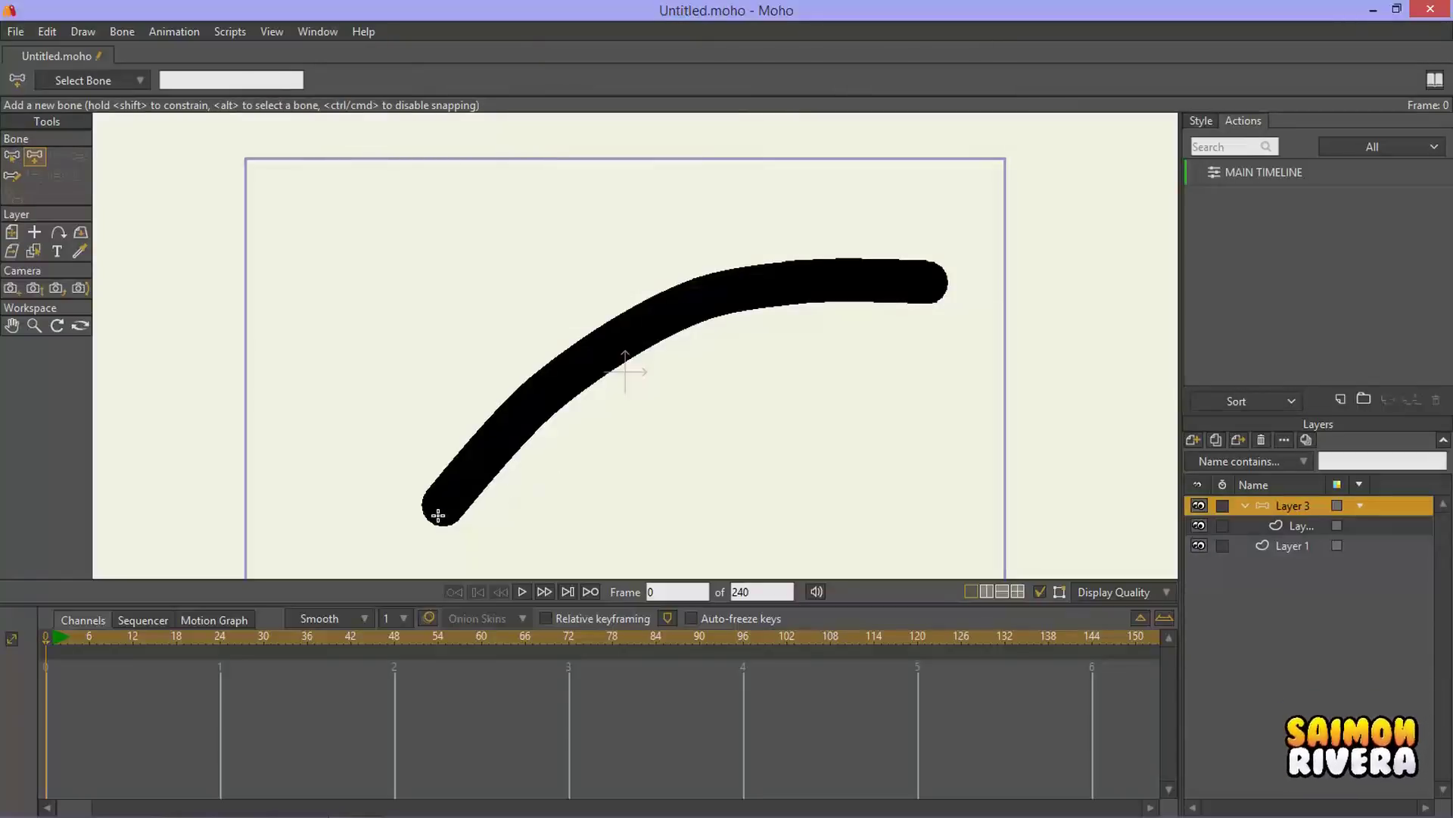
pyautogui.moveTo(437, 509); pyautogui.dragTo(546, 391)
pyautogui.moveTo(547, 392)
pyautogui.mouseDown()
pyautogui.moveTo(677, 305)
pyautogui.moveTo(866, 274)
pyautogui.mouseUp()
pyautogui.moveTo(865, 274); pyautogui.dragTo(1020, 282)
# Step: Select all four bones in the chain and reduce their bone strength
pyautogui.click(13, 157)
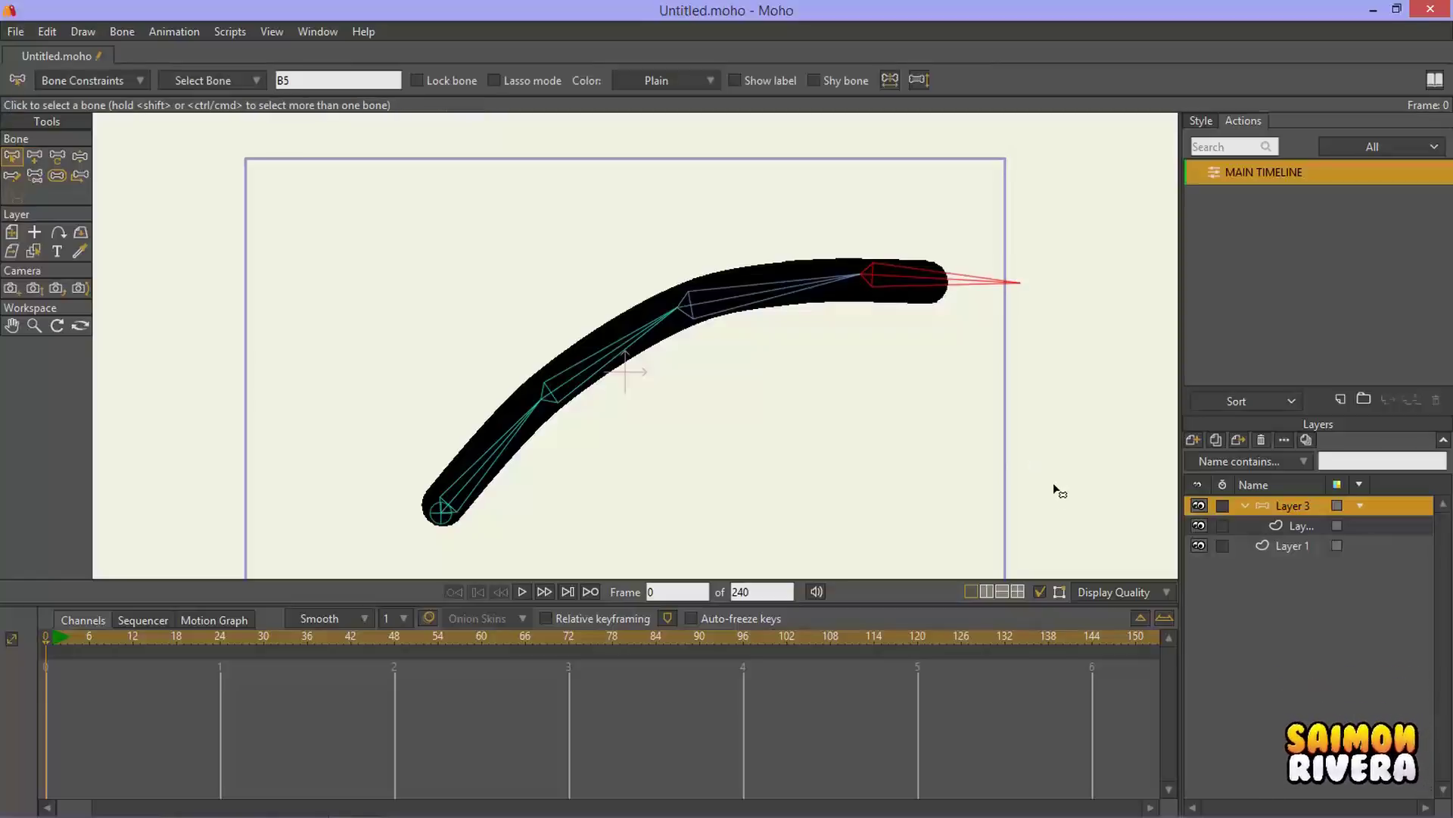
pyautogui.moveTo(1055, 487); pyautogui.dragTo(286, 194)
pyautogui.click(56, 175)
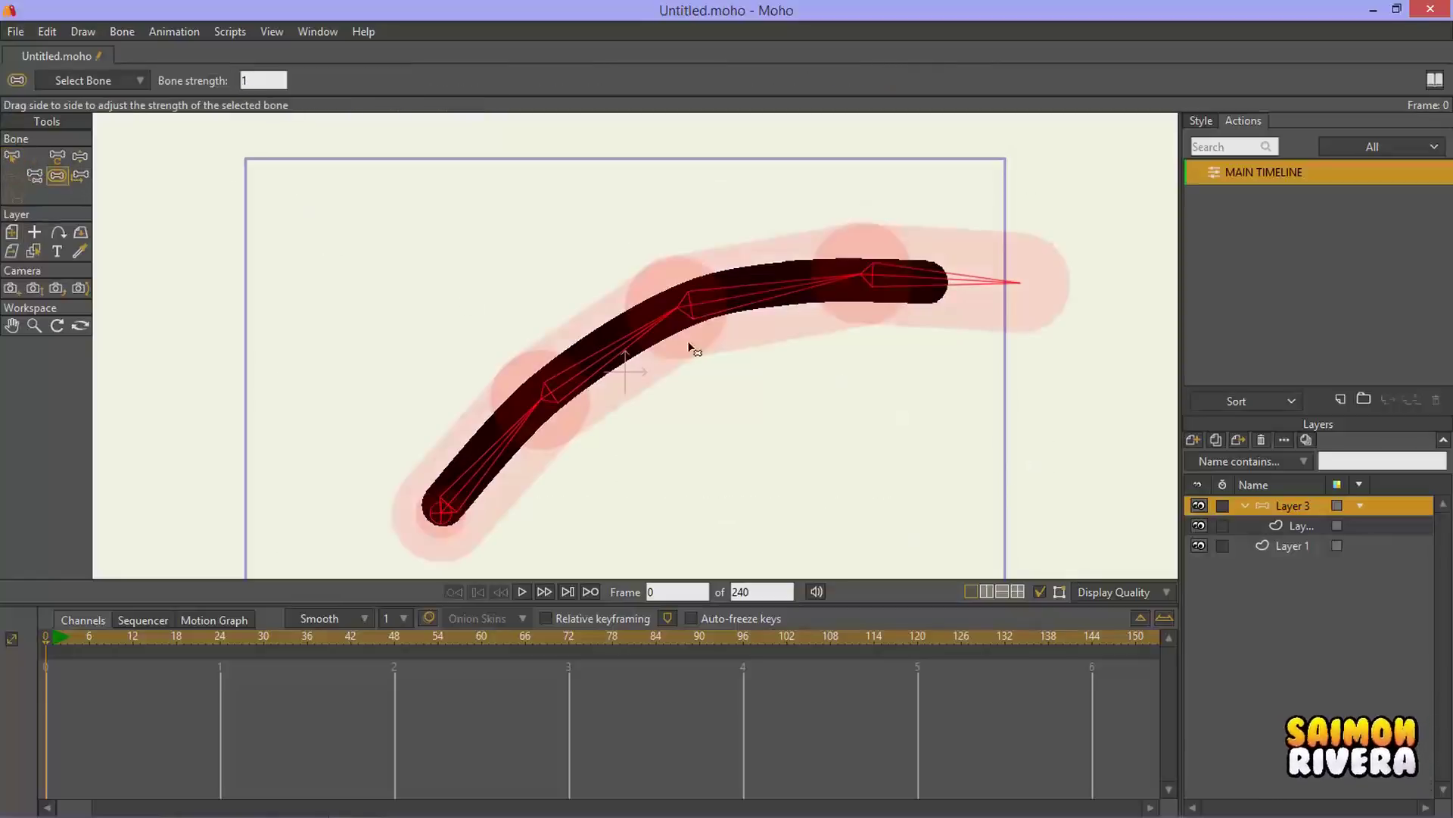
# Step: Test bending the curve by manipulating the bone chain, and deselect all bones
pyautogui.click(80, 158)
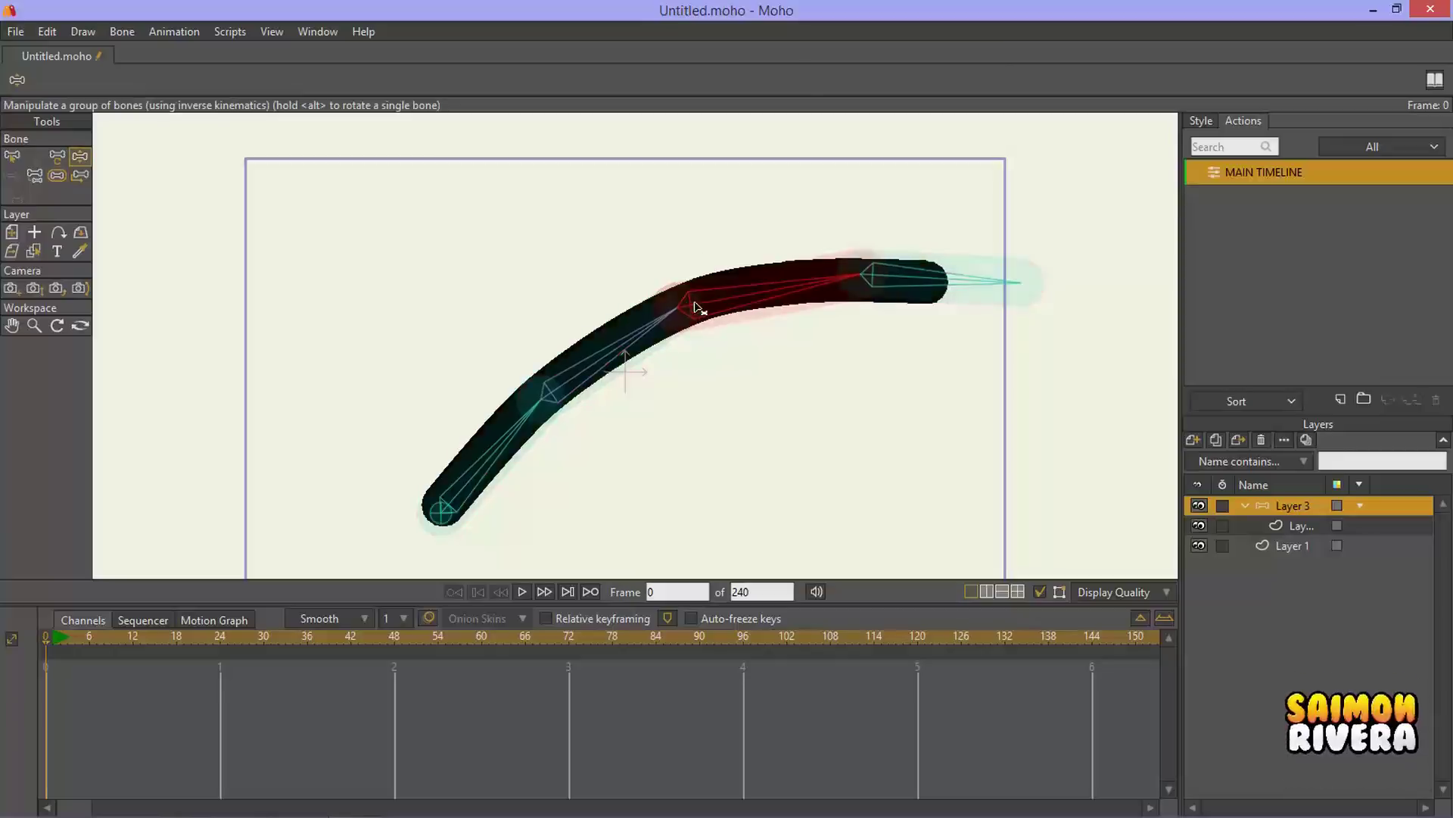
pyautogui.moveTo(757, 299)
pyautogui.mouseDown()
pyautogui.moveTo(766, 347)
pyautogui.moveTo(768, 308)
pyautogui.moveTo(747, 334)
pyautogui.mouseUp()
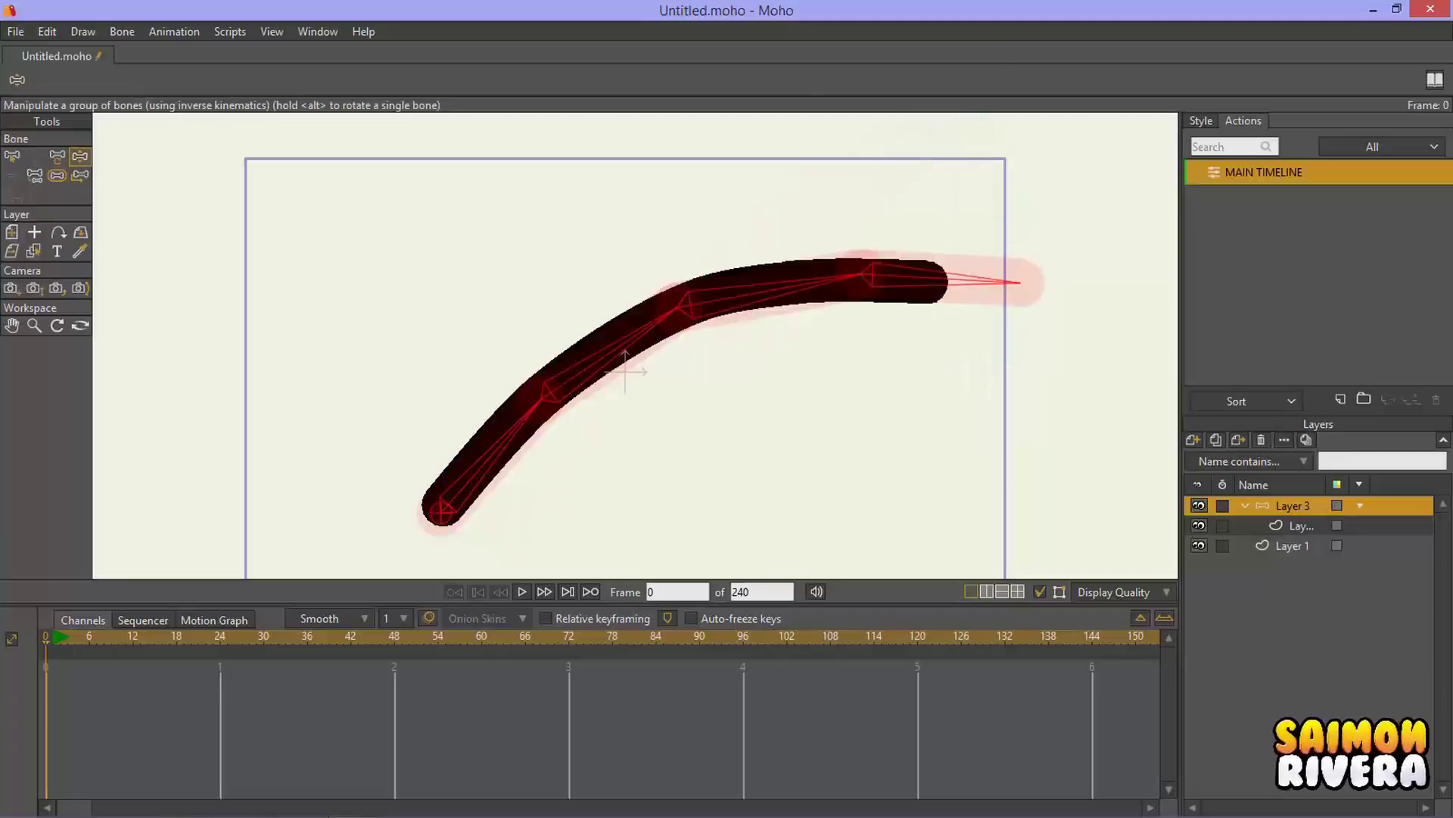
pyautogui.click(13, 156)
pyautogui.click(121, 164)
pyautogui.click(79, 157)
# Step: Add a separate vertical control bone beside the curve and set its bone strength to 0
pyautogui.click(35, 157)
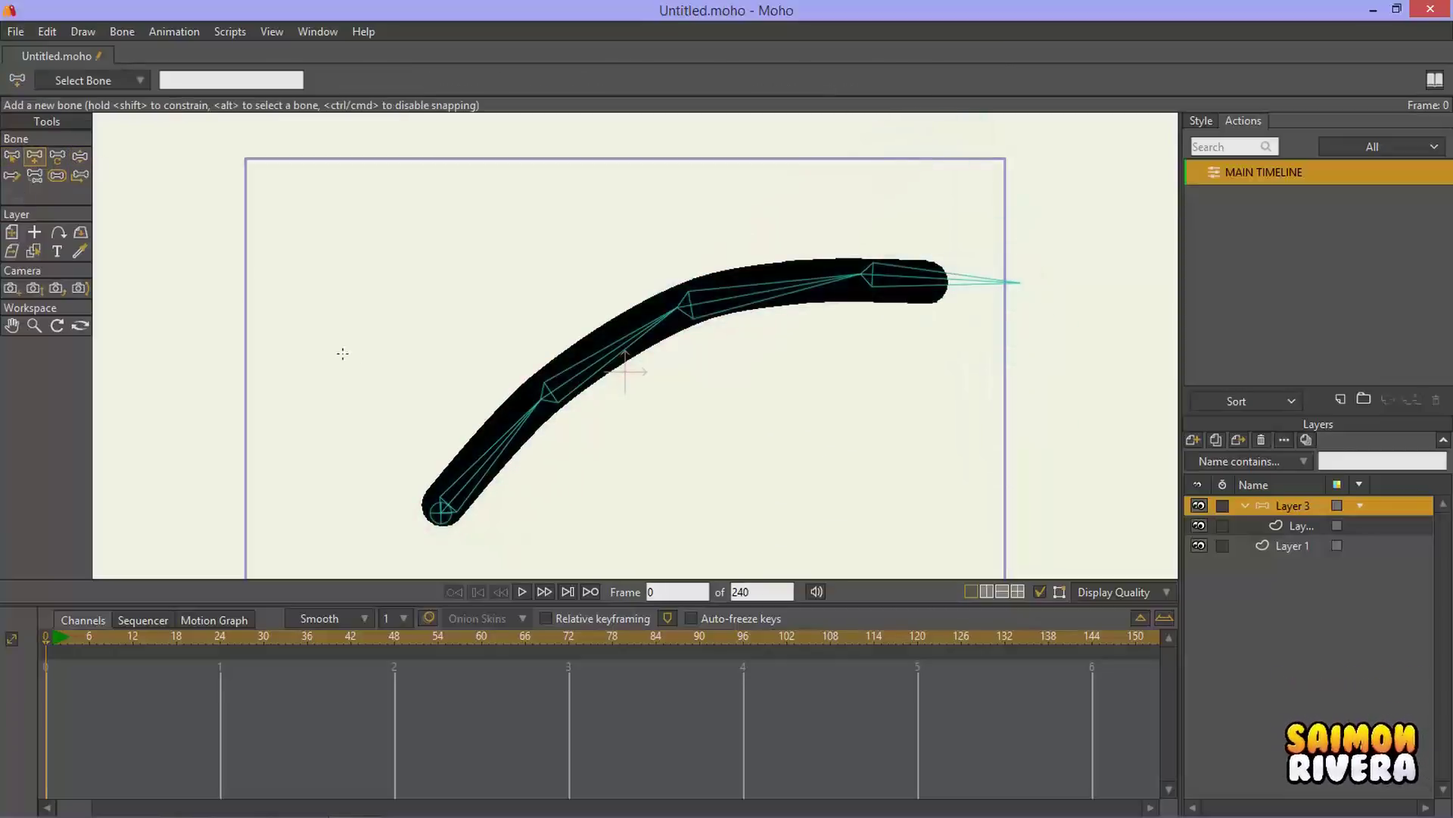
pyautogui.moveTo(364, 367); pyautogui.dragTo(364, 220)
pyautogui.click(57, 175)
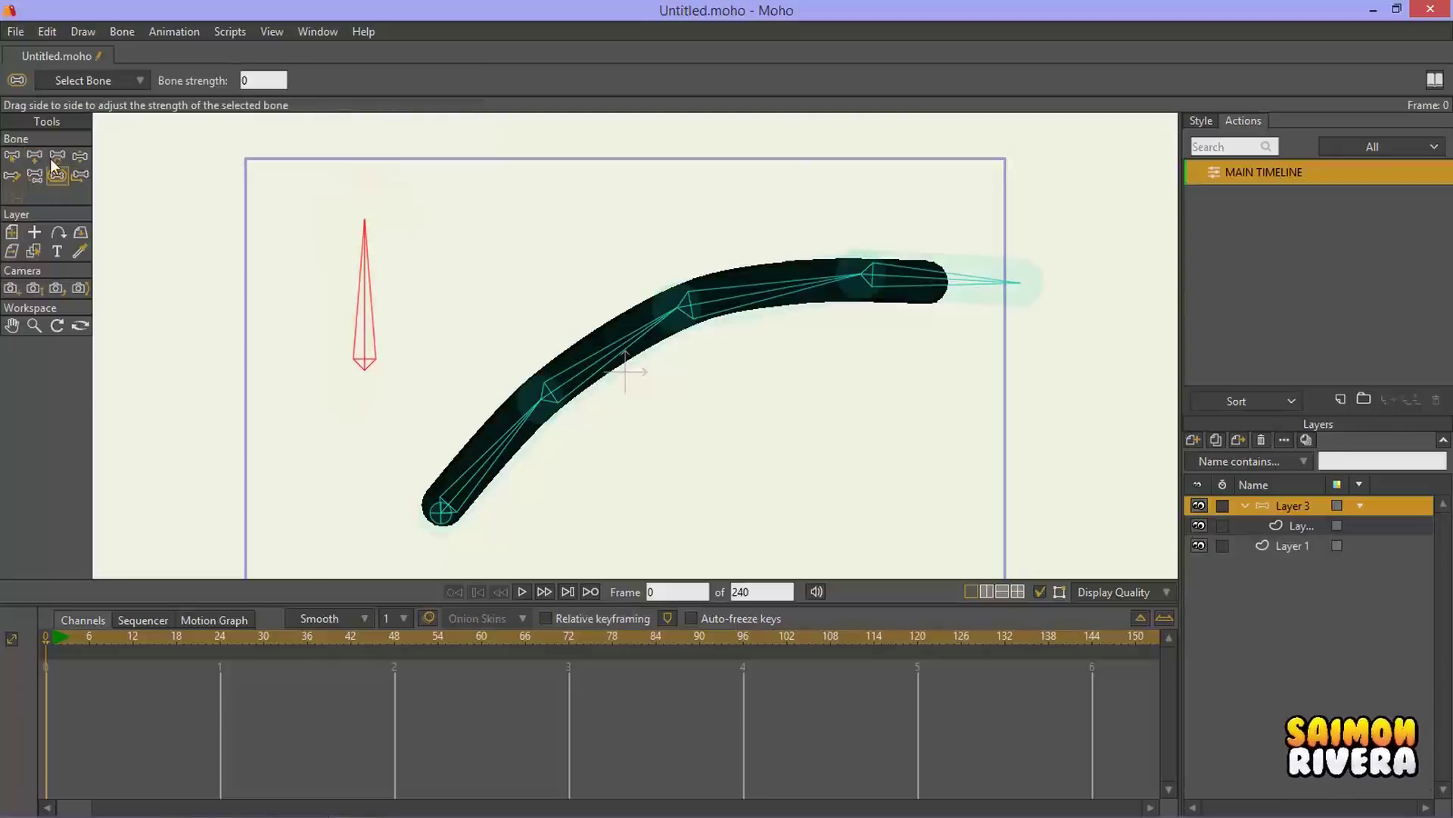
# Step: Show the label of the control bone and colour the bone blue
pyautogui.click(11, 157)
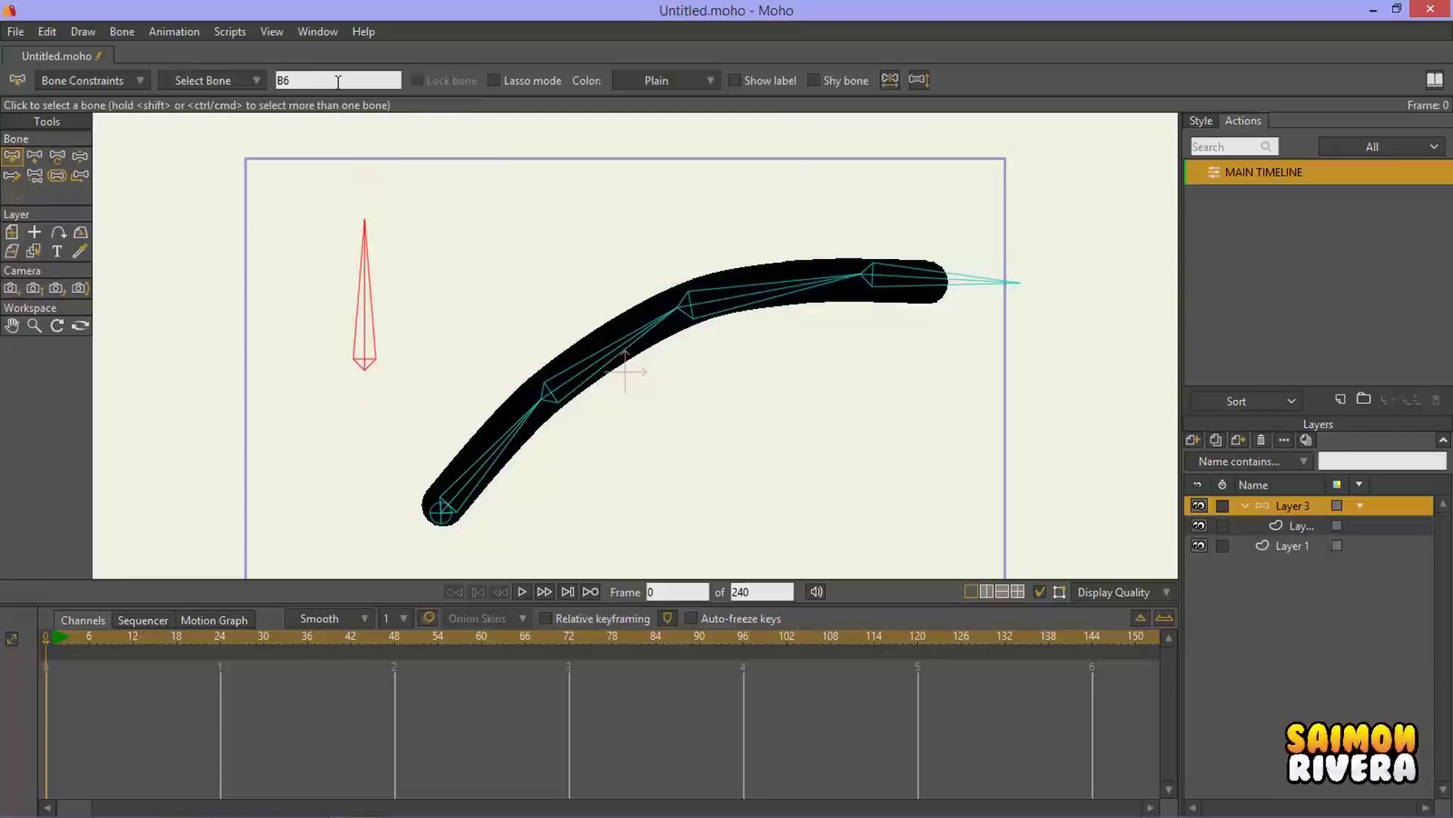
pyautogui.click(735, 80)
pyautogui.click(658, 80)
pyautogui.click(656, 115)
# Step: Enable angle constraints on the control bone with a range of -90 to 90 degrees
pyautogui.click(129, 86)
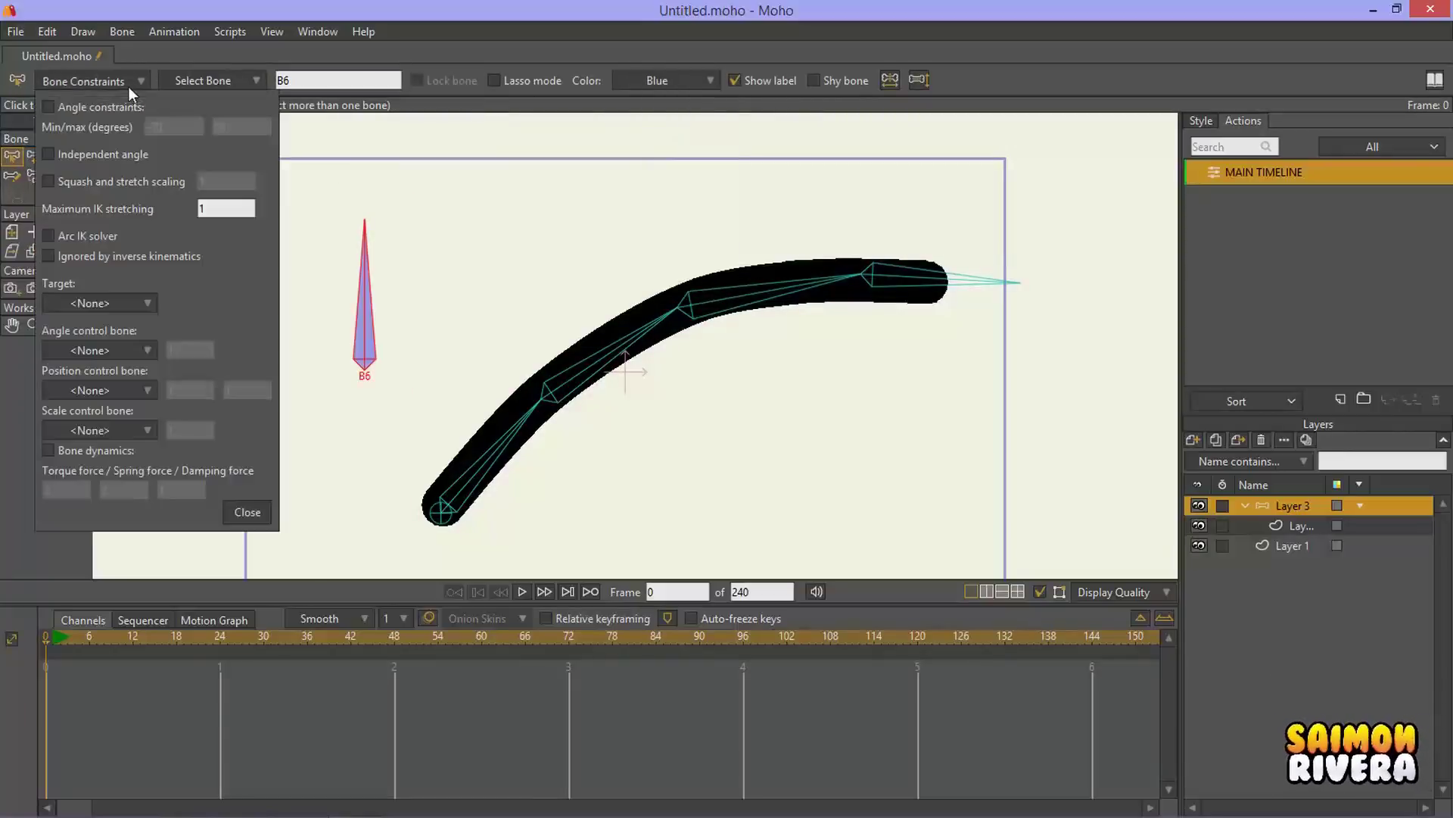
pyautogui.click(137, 108)
pyautogui.doubleClick(153, 127)
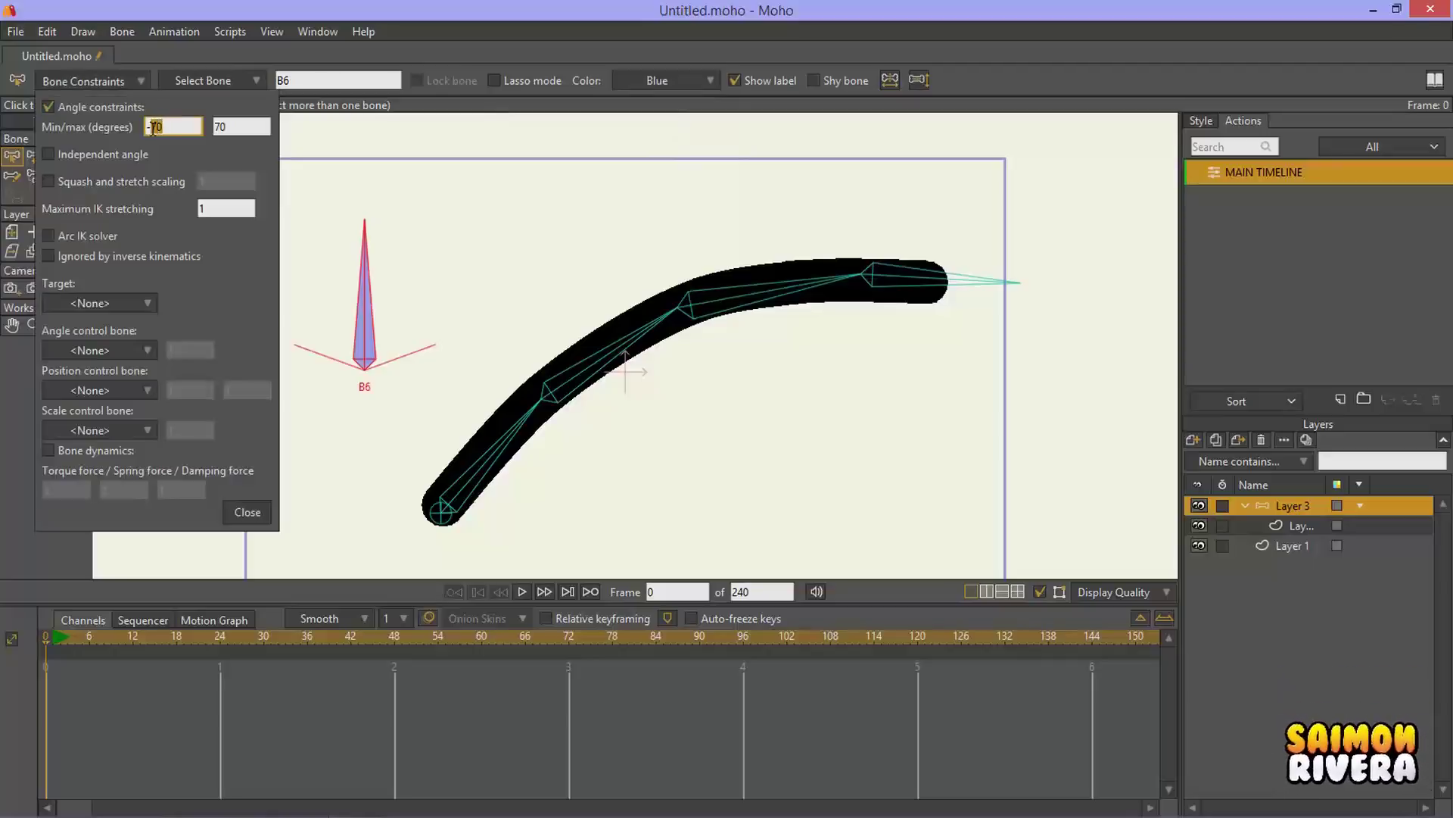
pyautogui.write('90')
pyautogui.press('Tab')
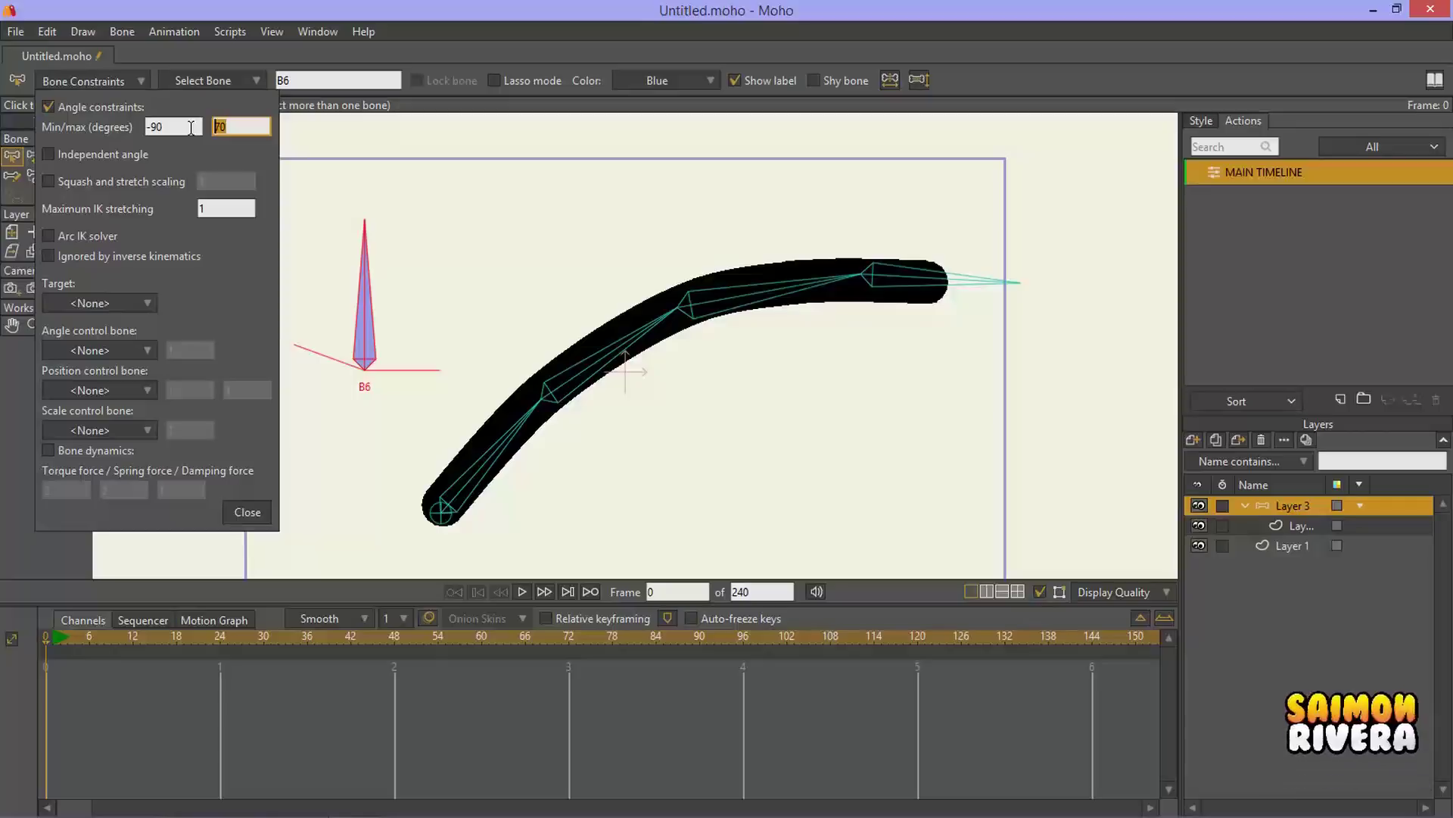
pyautogui.write('9')
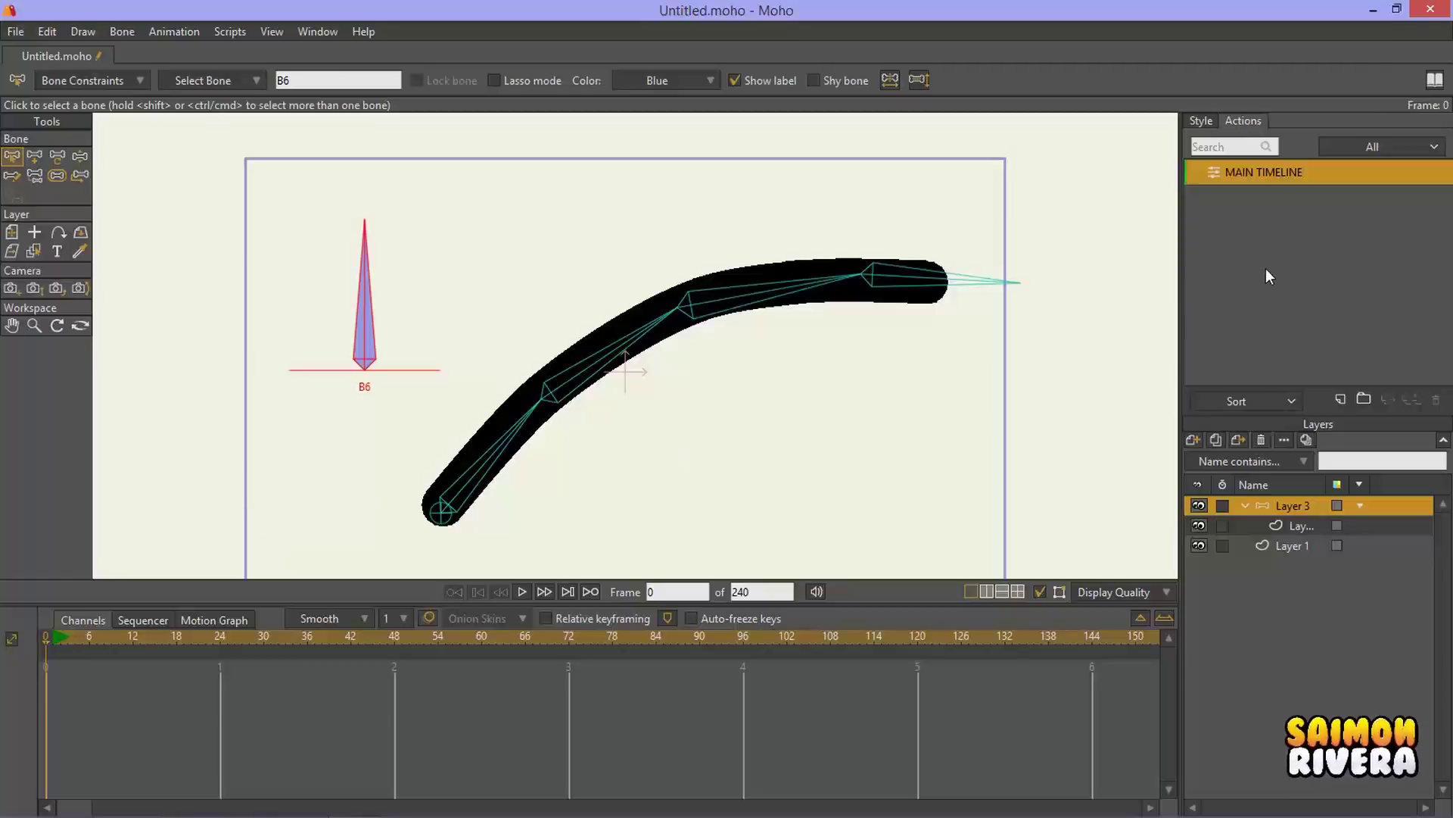
# Step: Create a new group named Izq in the list of actions
pyautogui.click(1291, 402)
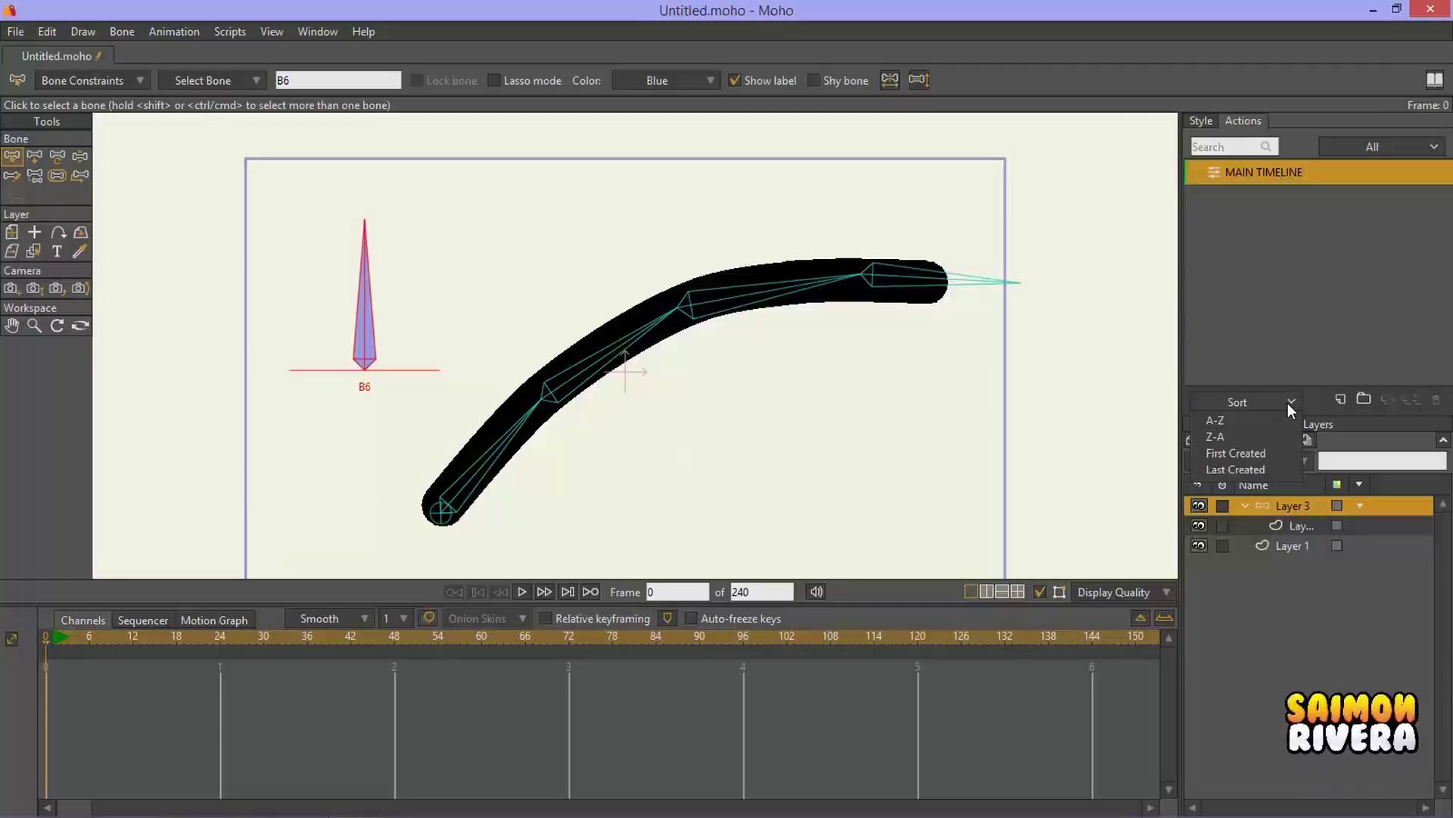
pyautogui.click(1283, 345)
pyautogui.click(1363, 399)
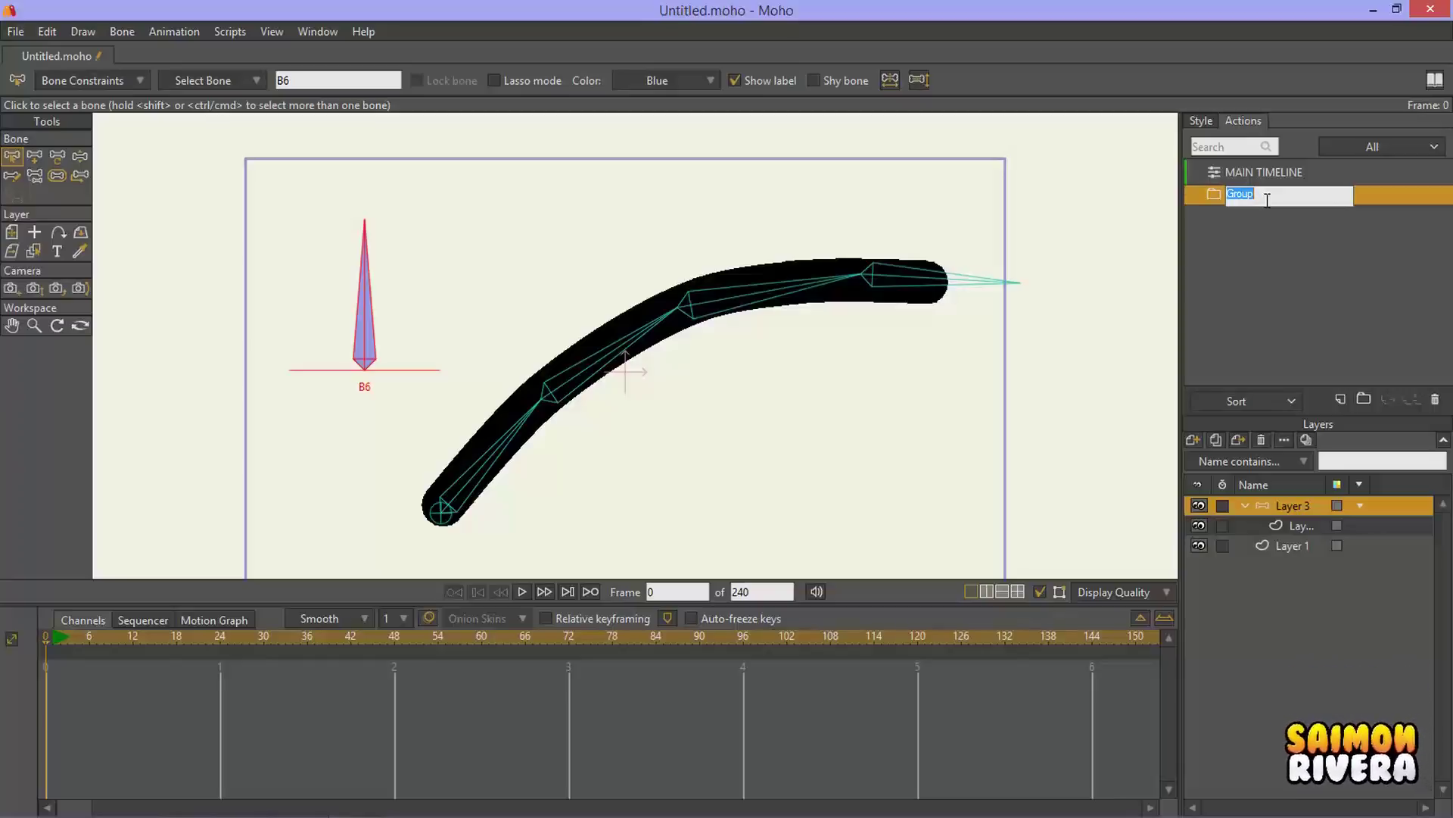
pyautogui.write('Izq')
pyautogui.click(1249, 234)
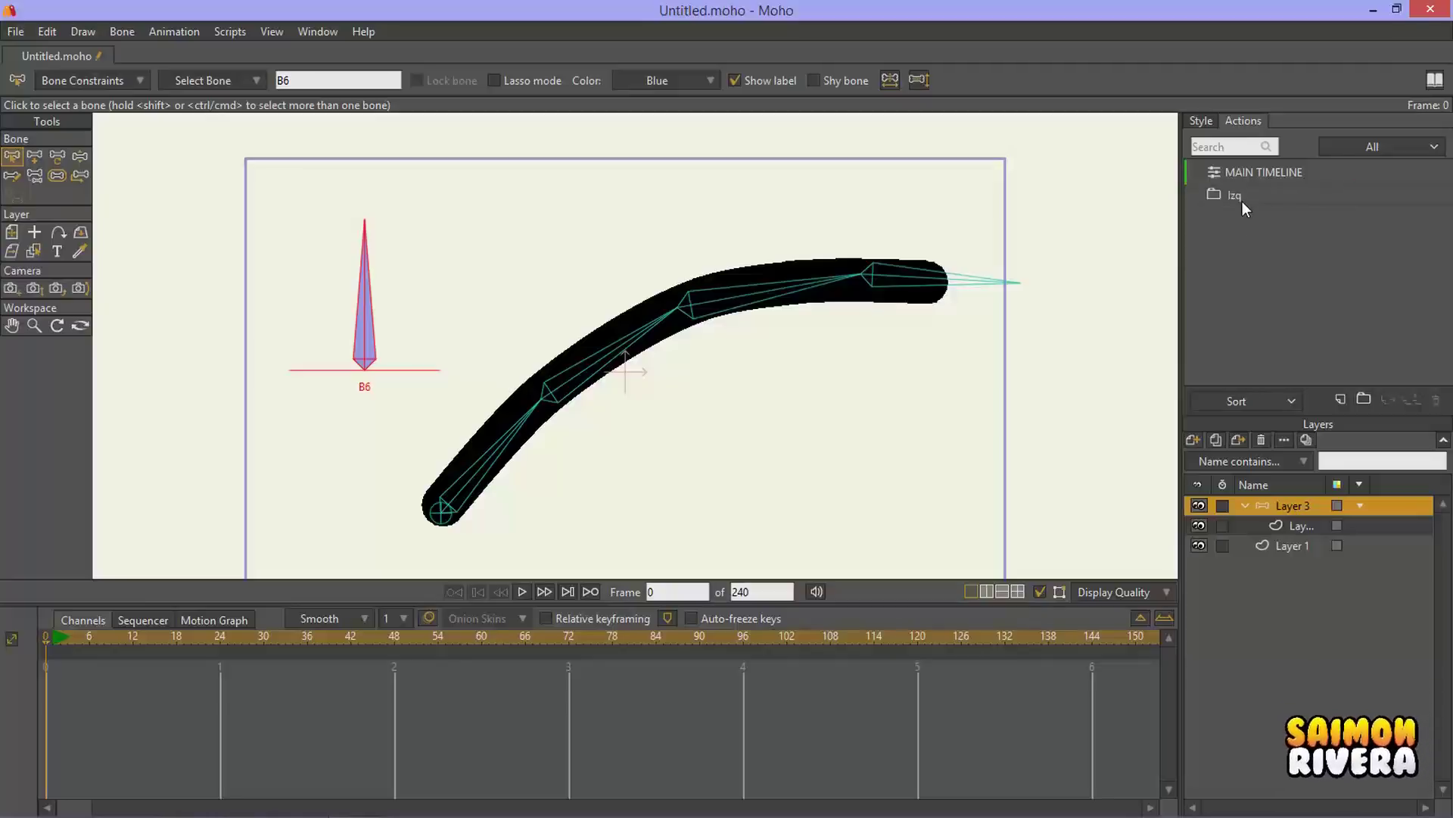
# Step: Add a new action named MHIZQ for the control bone inside the Izq group
pyautogui.click(1239, 194)
pyautogui.click(1341, 398)
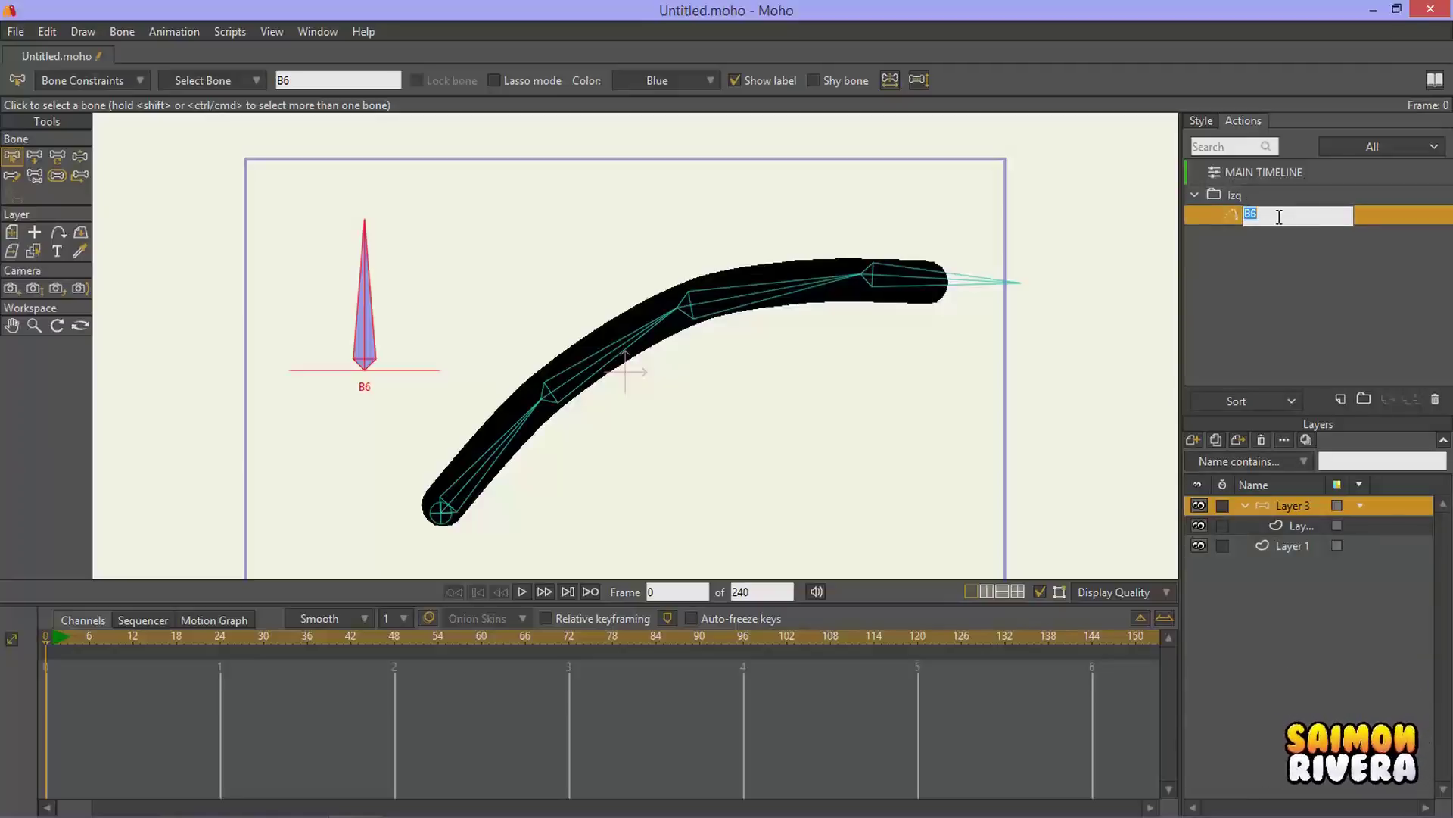
pyautogui.write('MH')
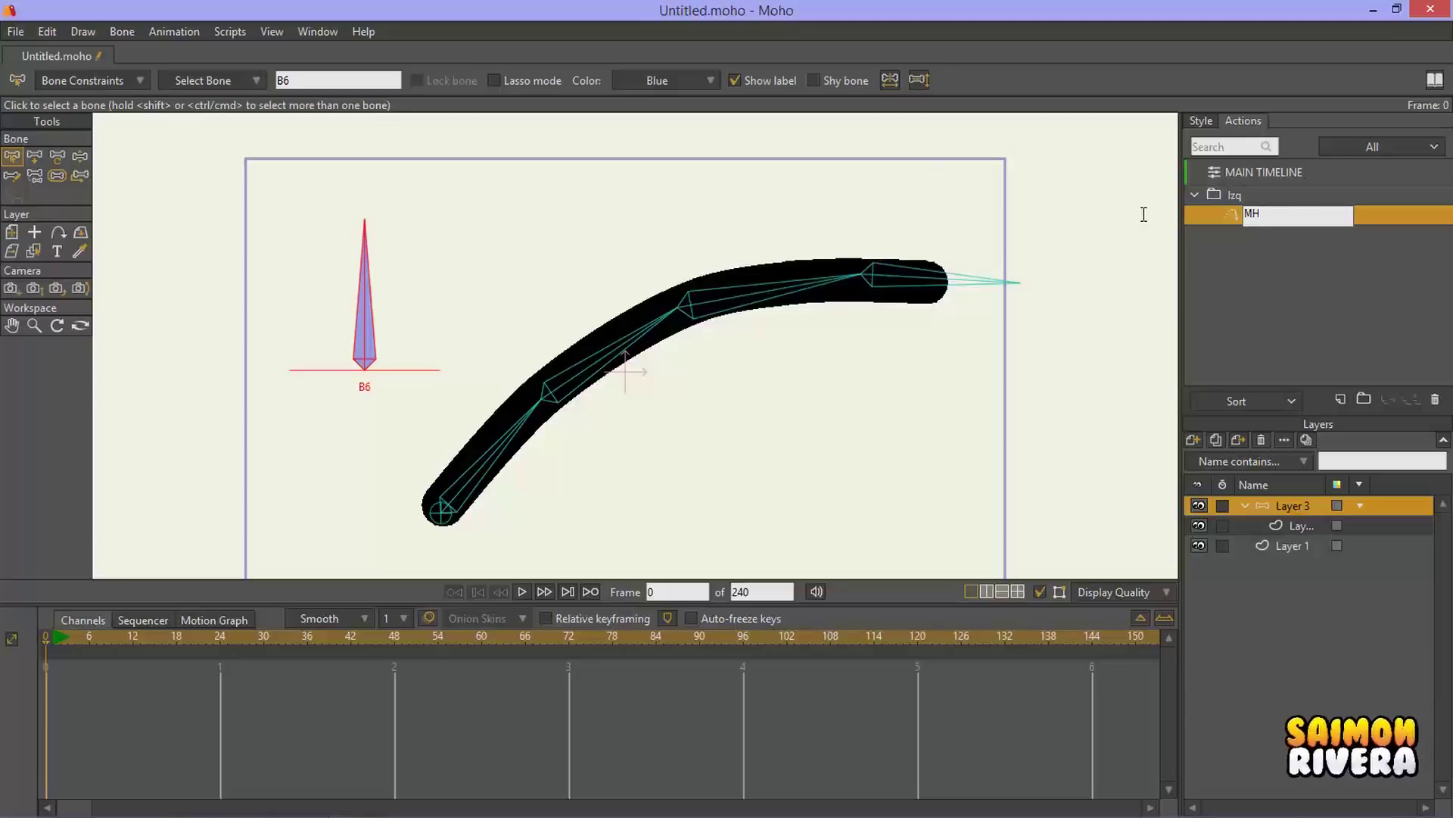
pyautogui.write('IZQ')
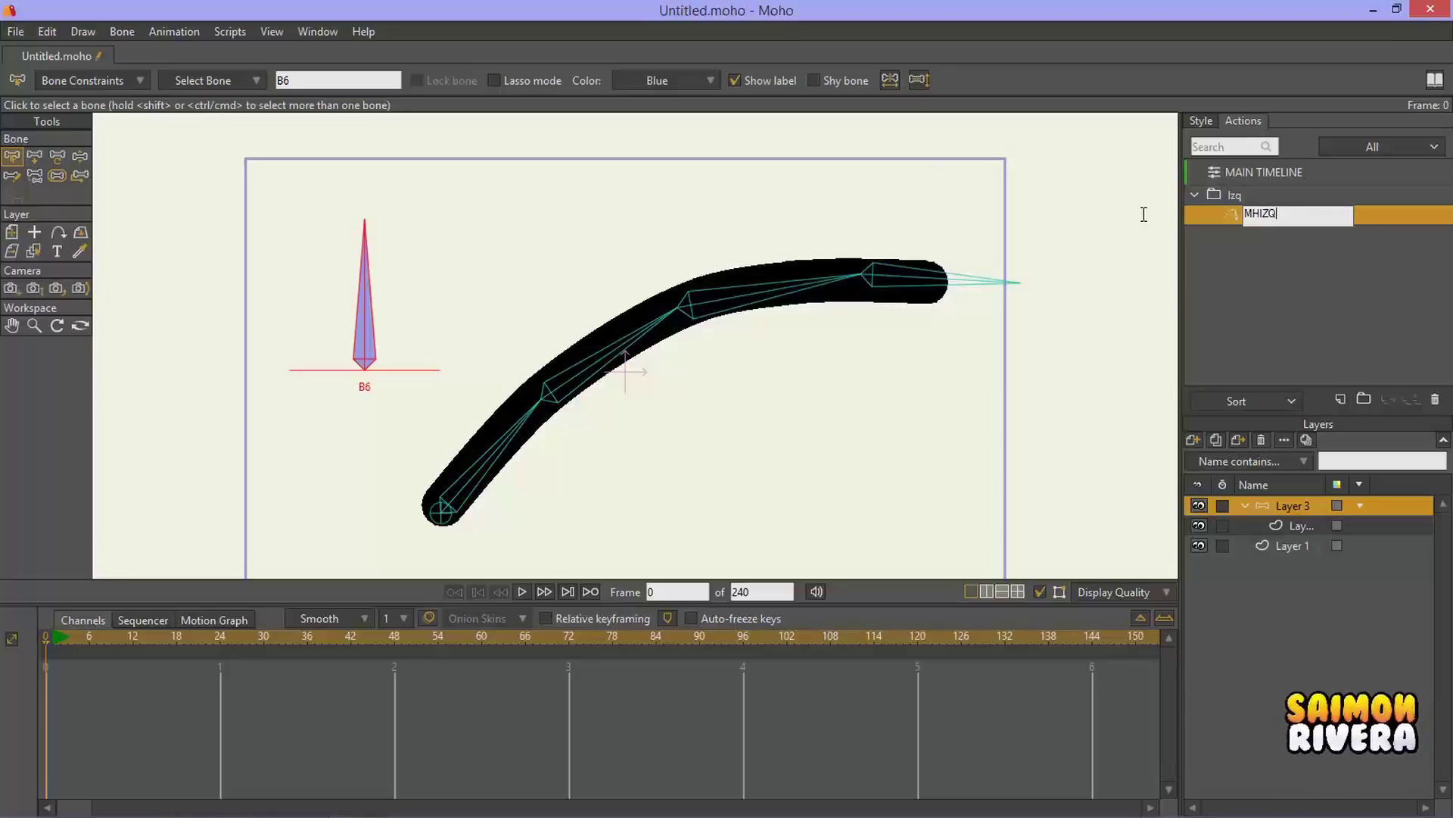
pyautogui.click(1350, 302)
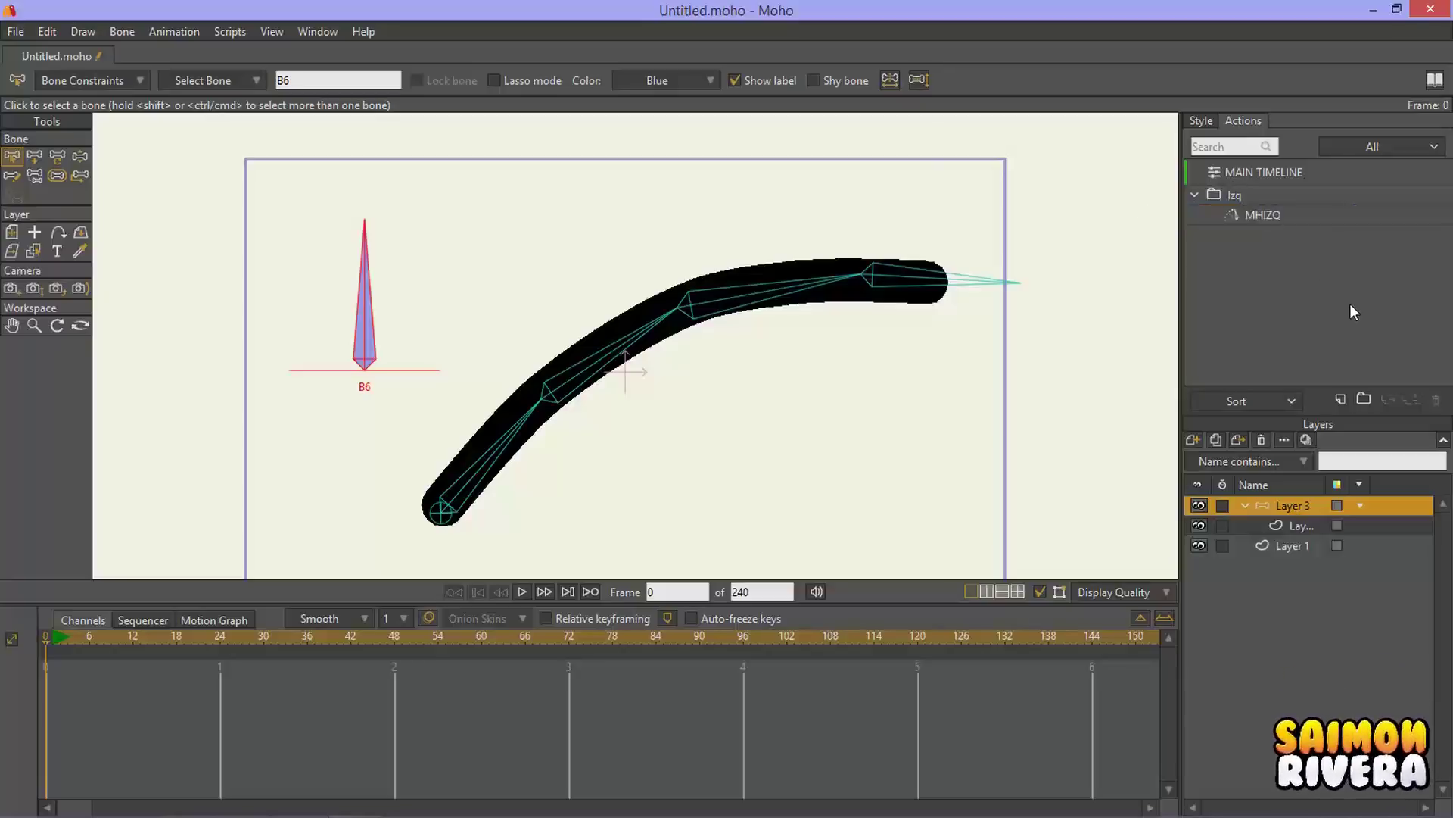
# Step: In the MHIZQ action at frame 48, rotate the control bone left to 180 degrees and bend the curve's bones upward
pyautogui.click(1292, 220)
pyautogui.doubleClick(1280, 218)
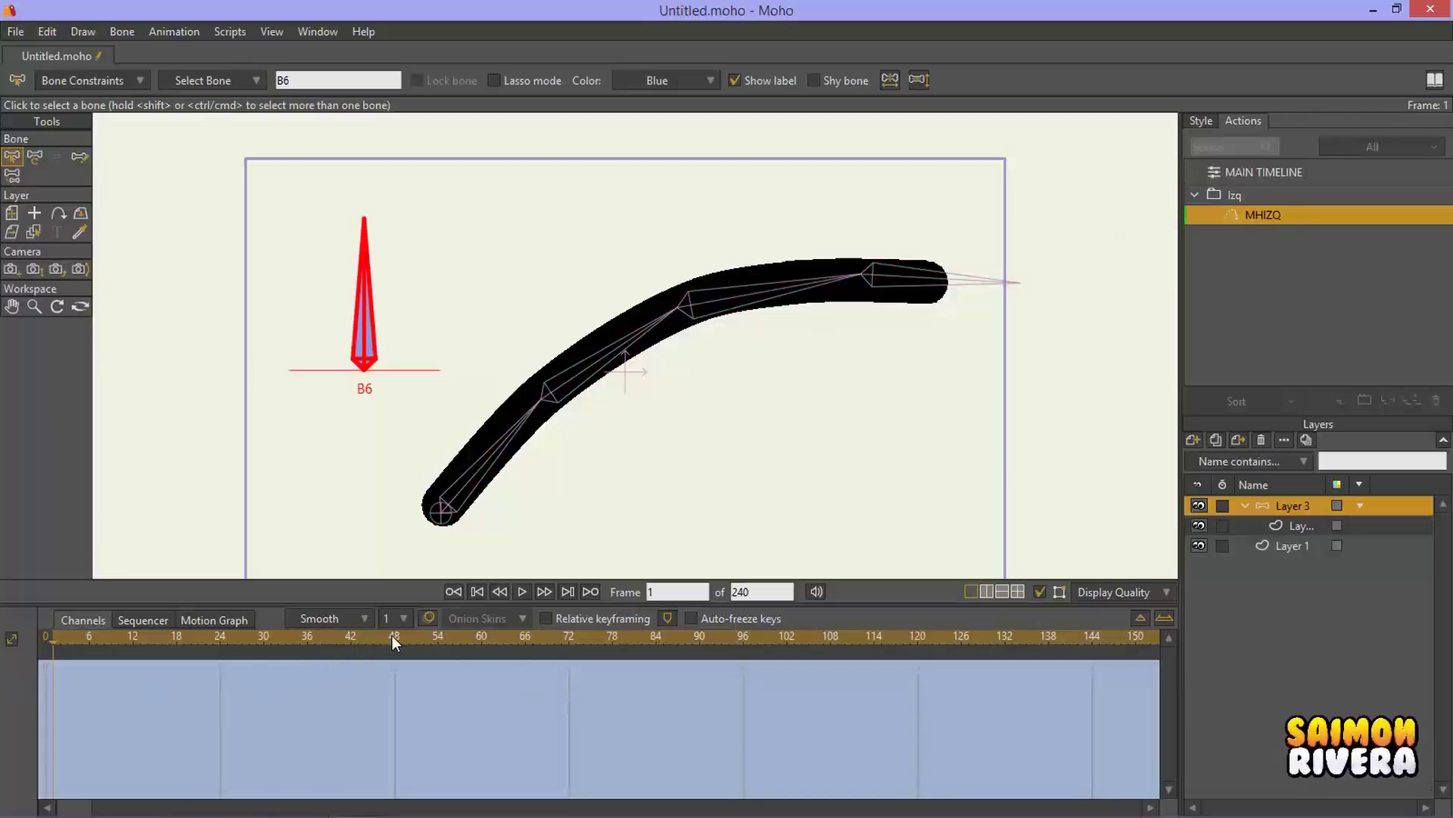
pyautogui.click(392, 634)
pyautogui.click(41, 158)
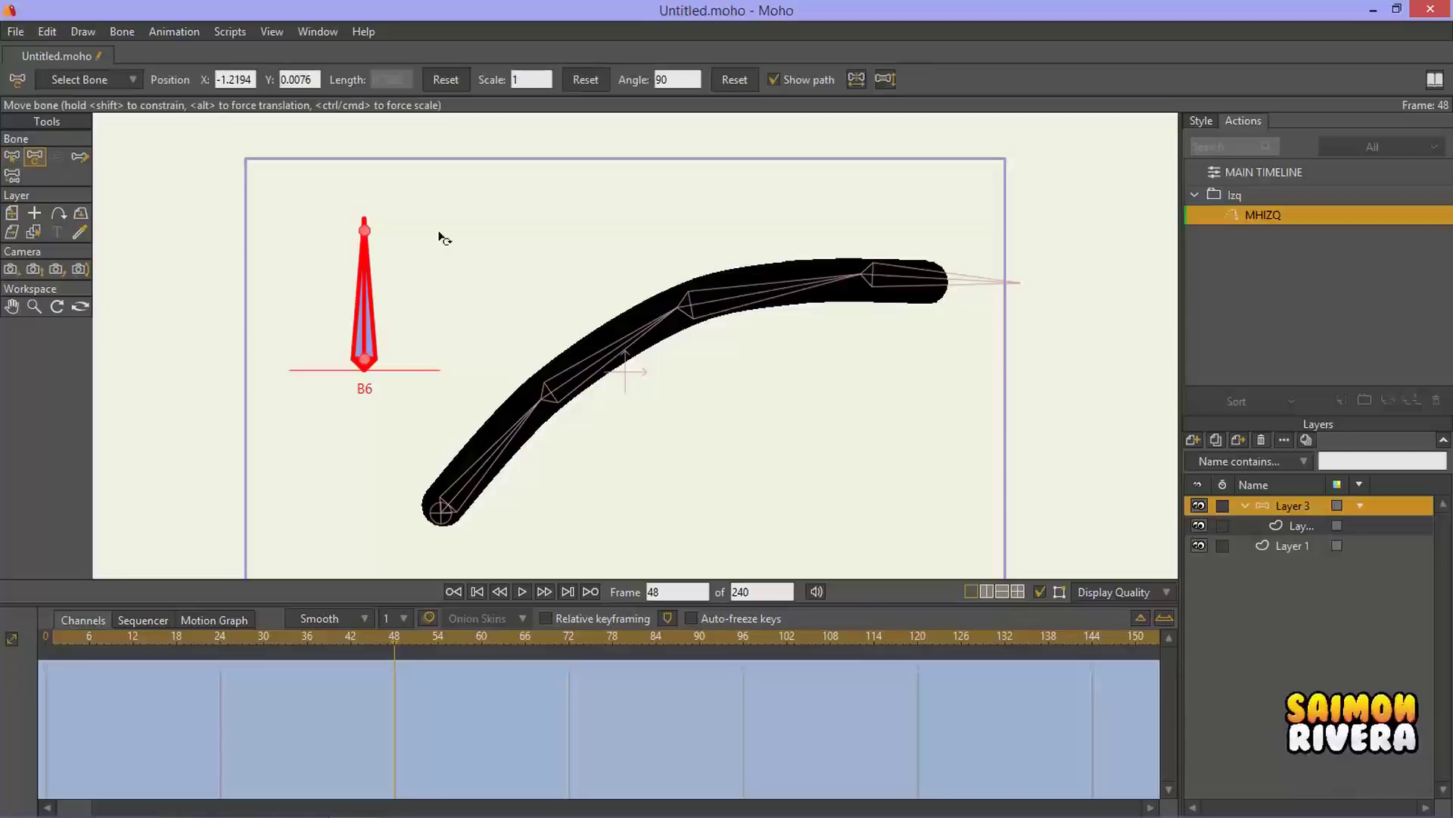
pyautogui.moveTo(368, 210); pyautogui.dragTo(199, 401)
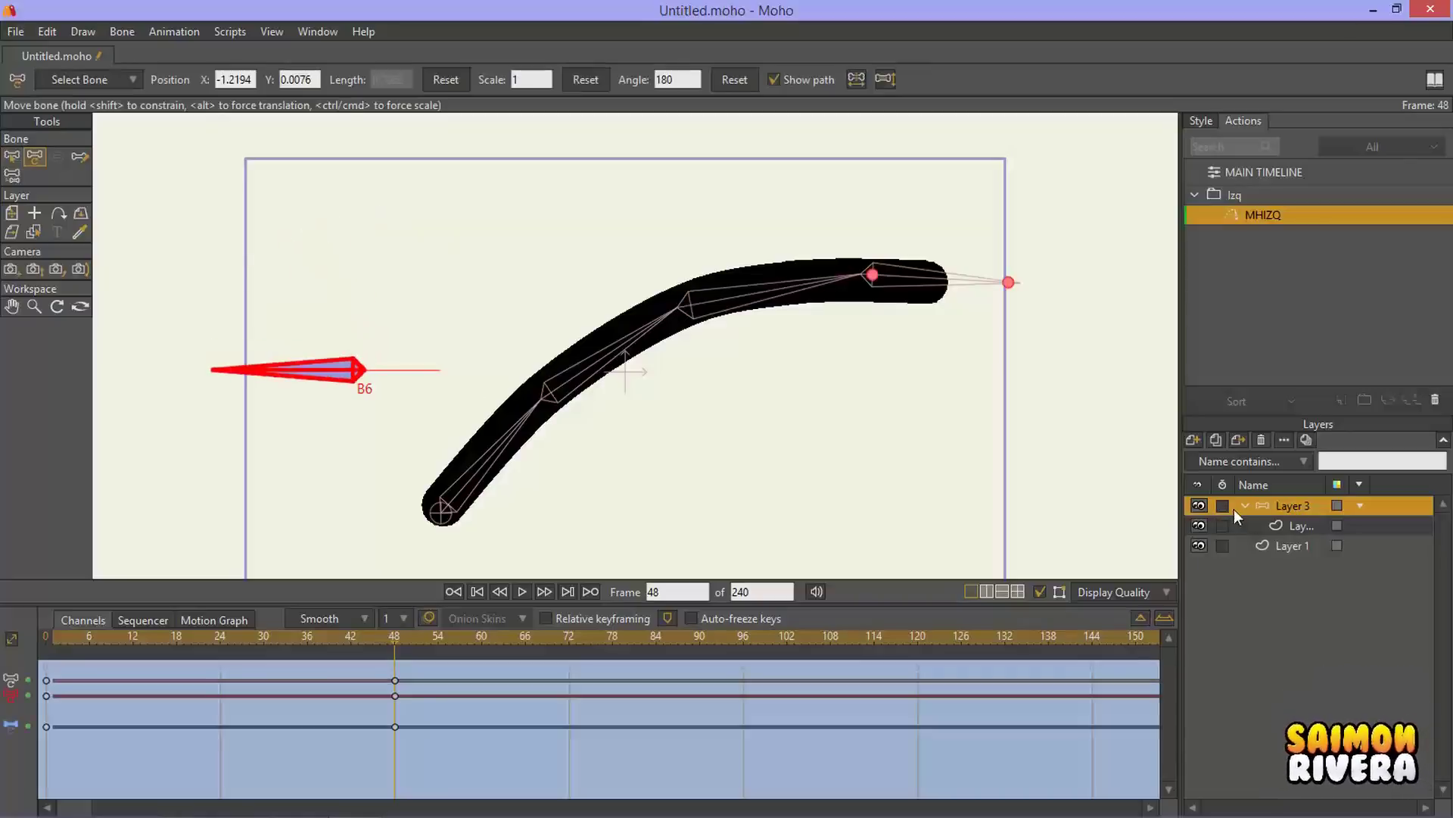
pyautogui.moveTo(628, 350); pyautogui.dragTo(603, 324)
pyautogui.moveTo(704, 239); pyautogui.dragTo(682, 334)
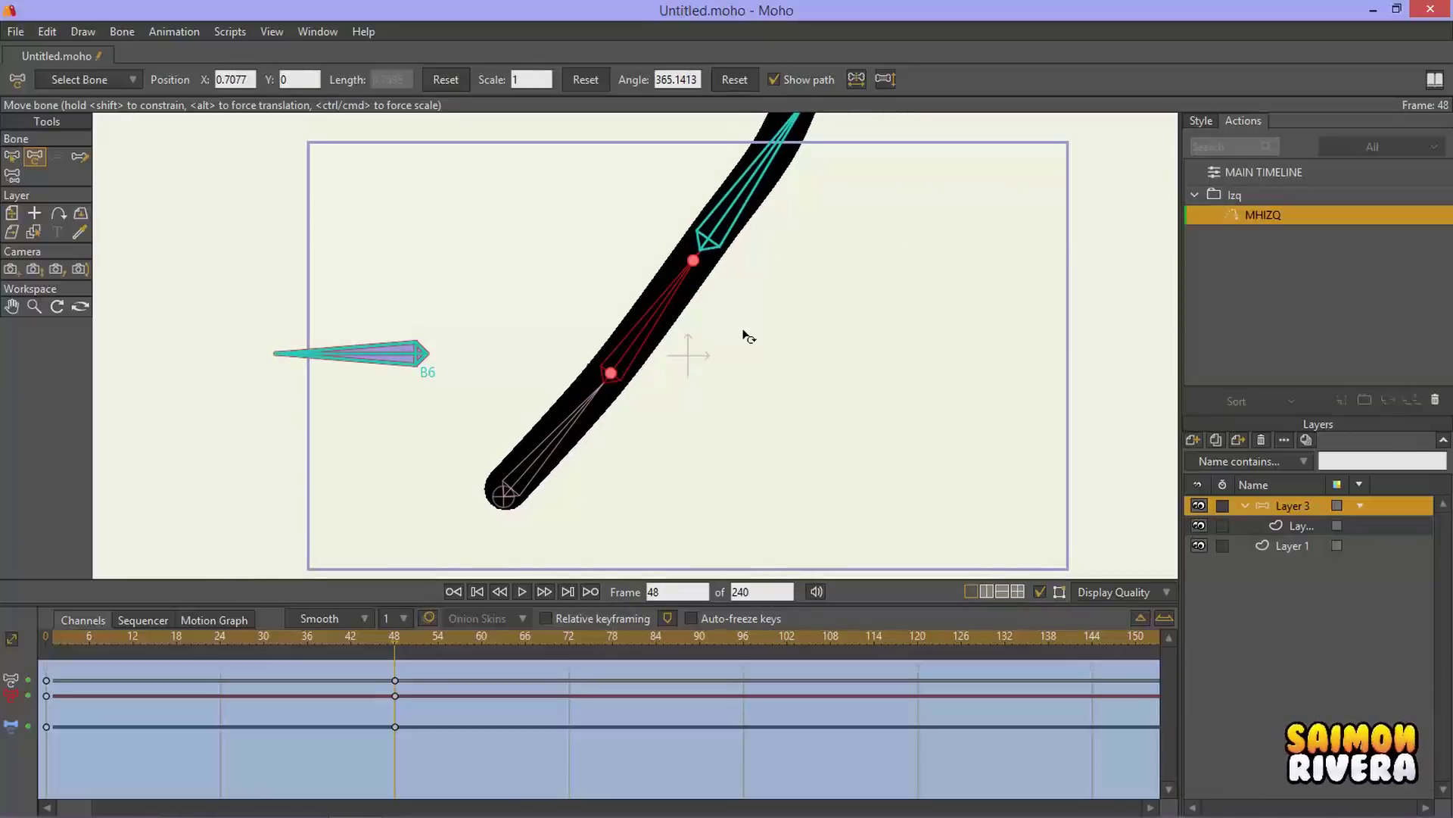
# Step: Return to the main timeline and test the leftward movement by swinging the control bone with Manipulate Bones
pyautogui.doubleClick(1261, 174)
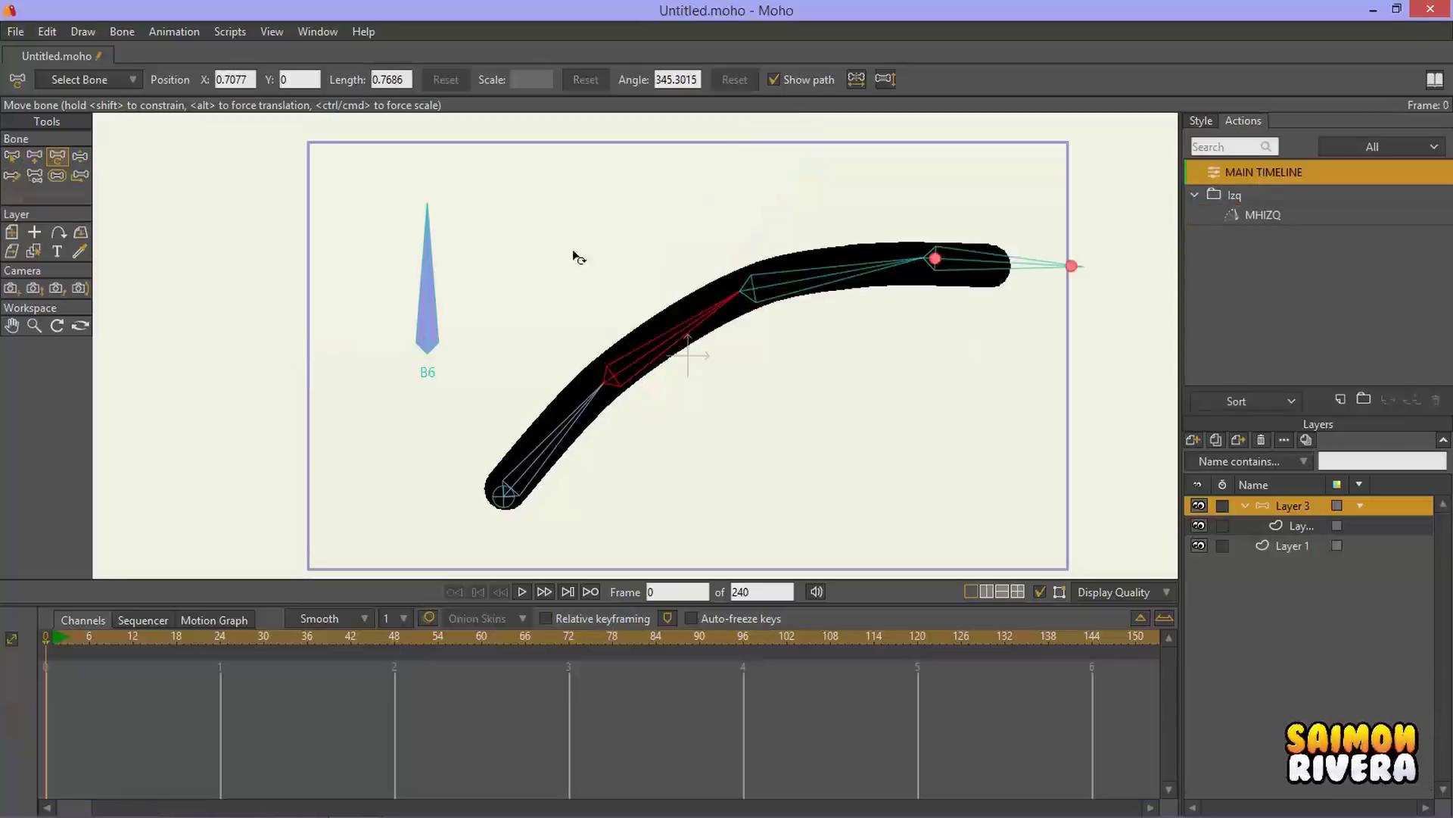
pyautogui.click(79, 158)
pyautogui.moveTo(448, 214); pyautogui.dragTo(405, 184)
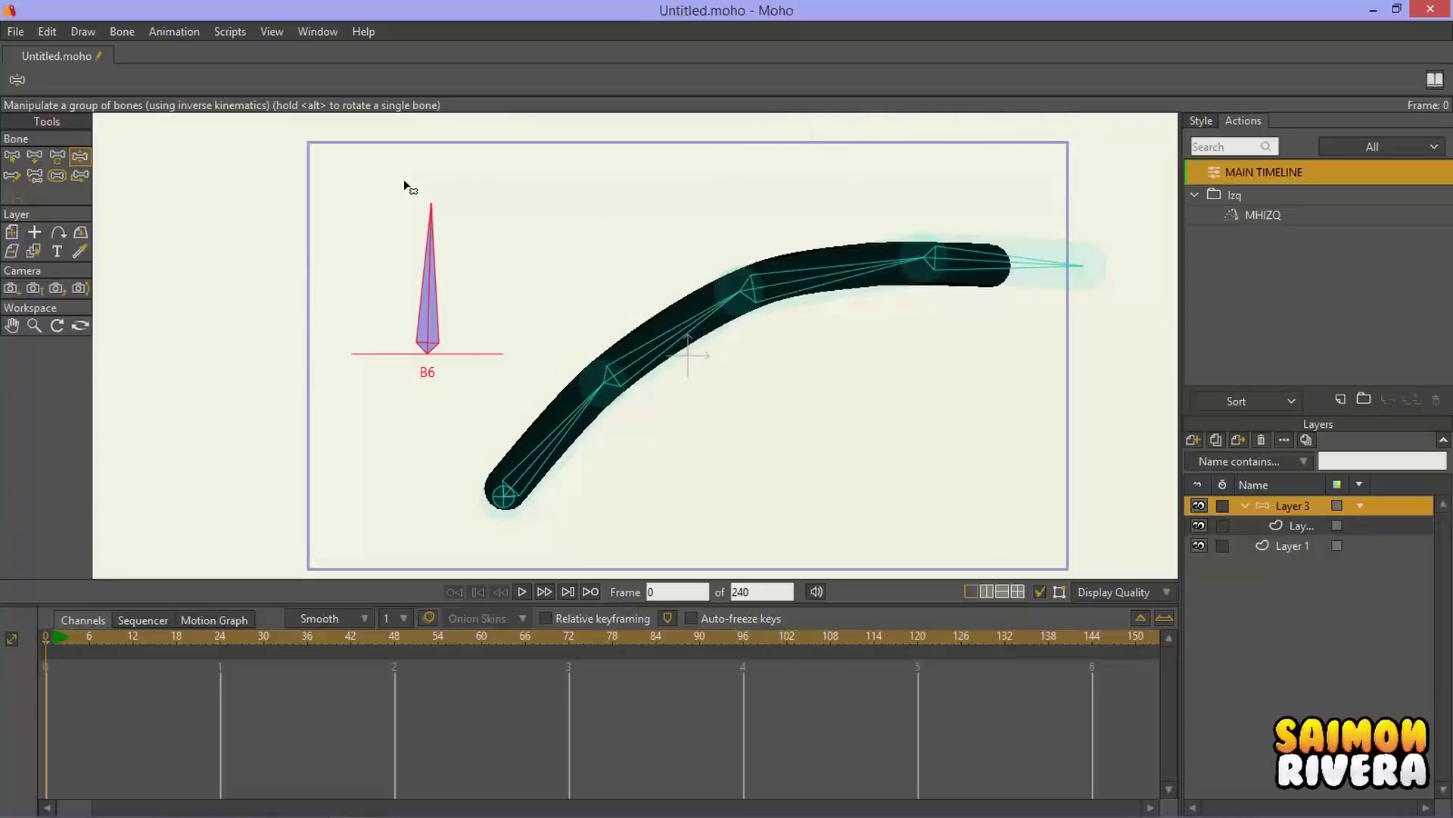
# Step: Create a second group named Derc at the top level of the actions list
pyautogui.click(1256, 217)
pyautogui.click(1255, 198)
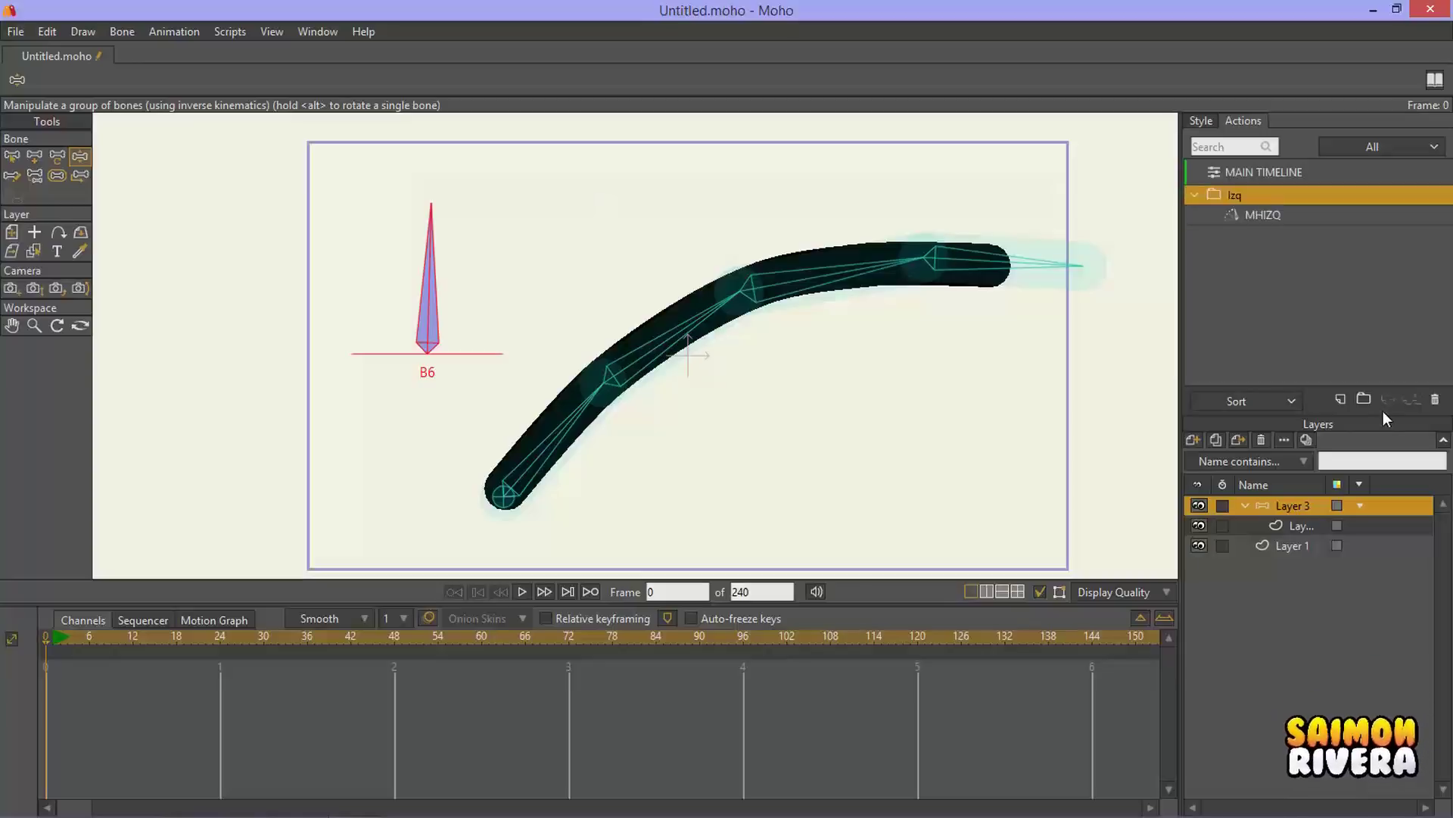
pyautogui.click(1257, 171)
pyautogui.click(1364, 397)
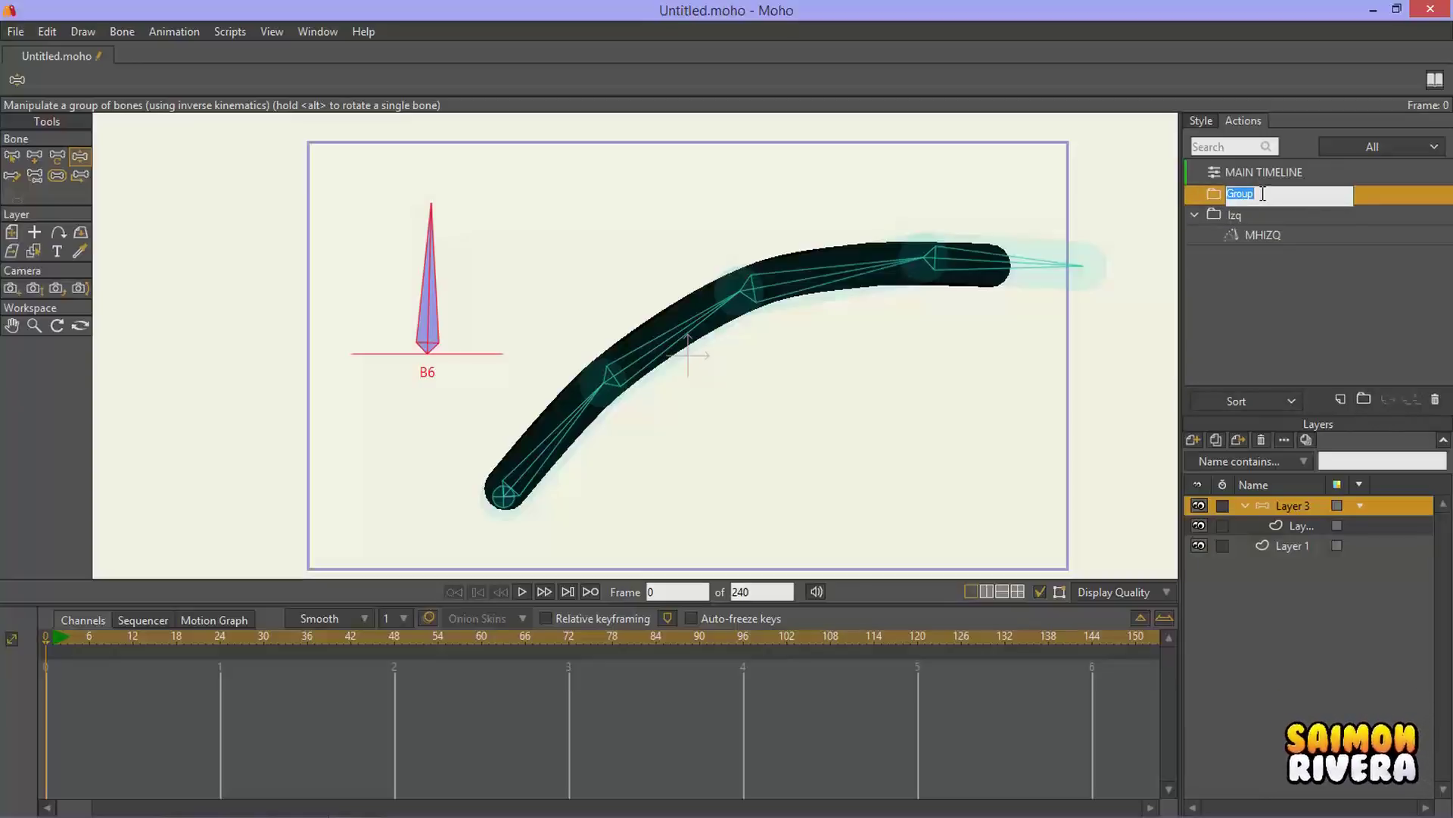
pyautogui.write('Dre')
pyautogui.press('BackSpace')
pyautogui.press('BackSpace')
pyautogui.write('er')
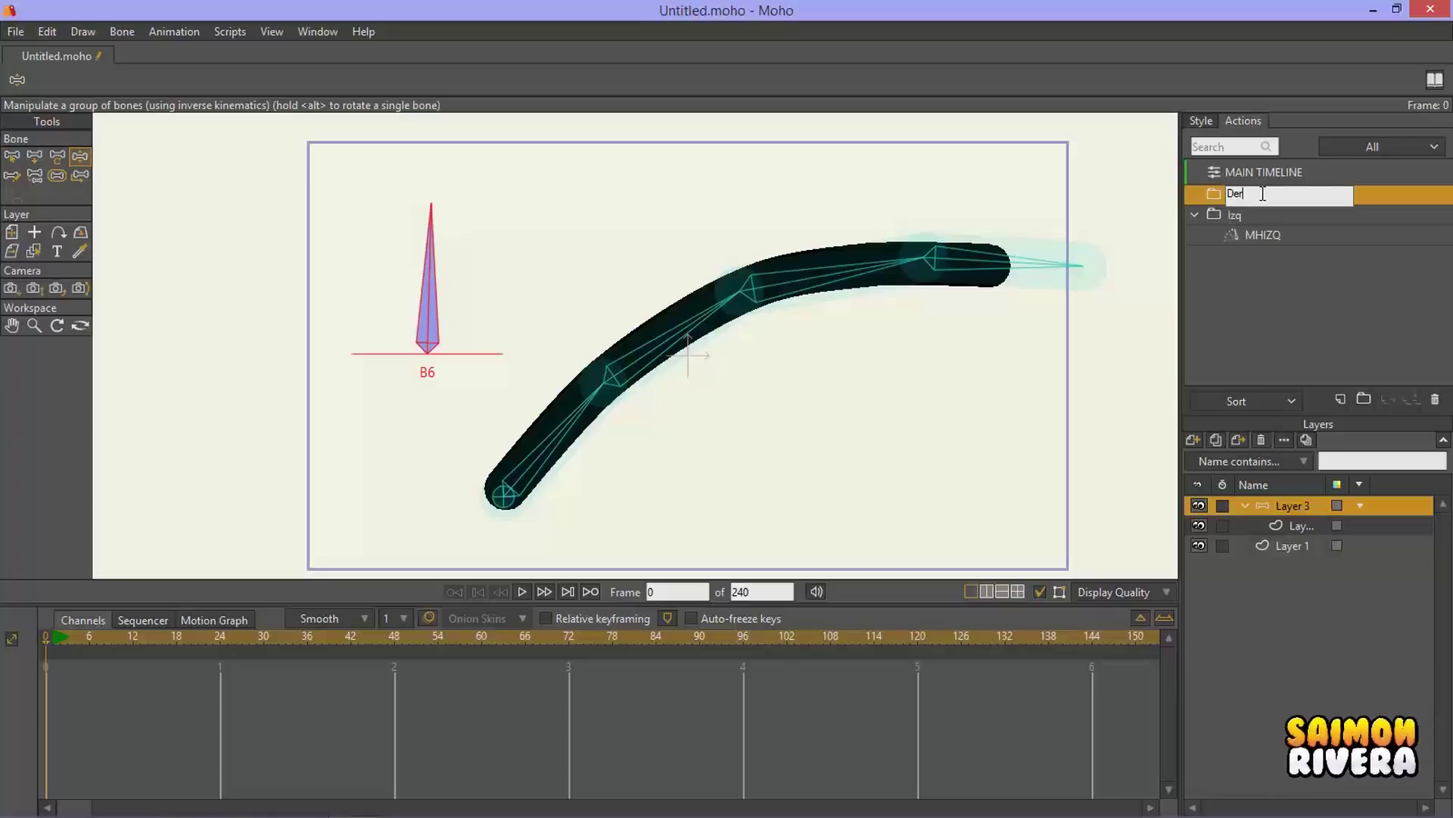
pyautogui.write('c')
pyautogui.click(1318, 312)
# Step: Add a new action for the control bone inside the Derc group, keeping its default name
pyautogui.click(1234, 178)
pyautogui.click(1254, 191)
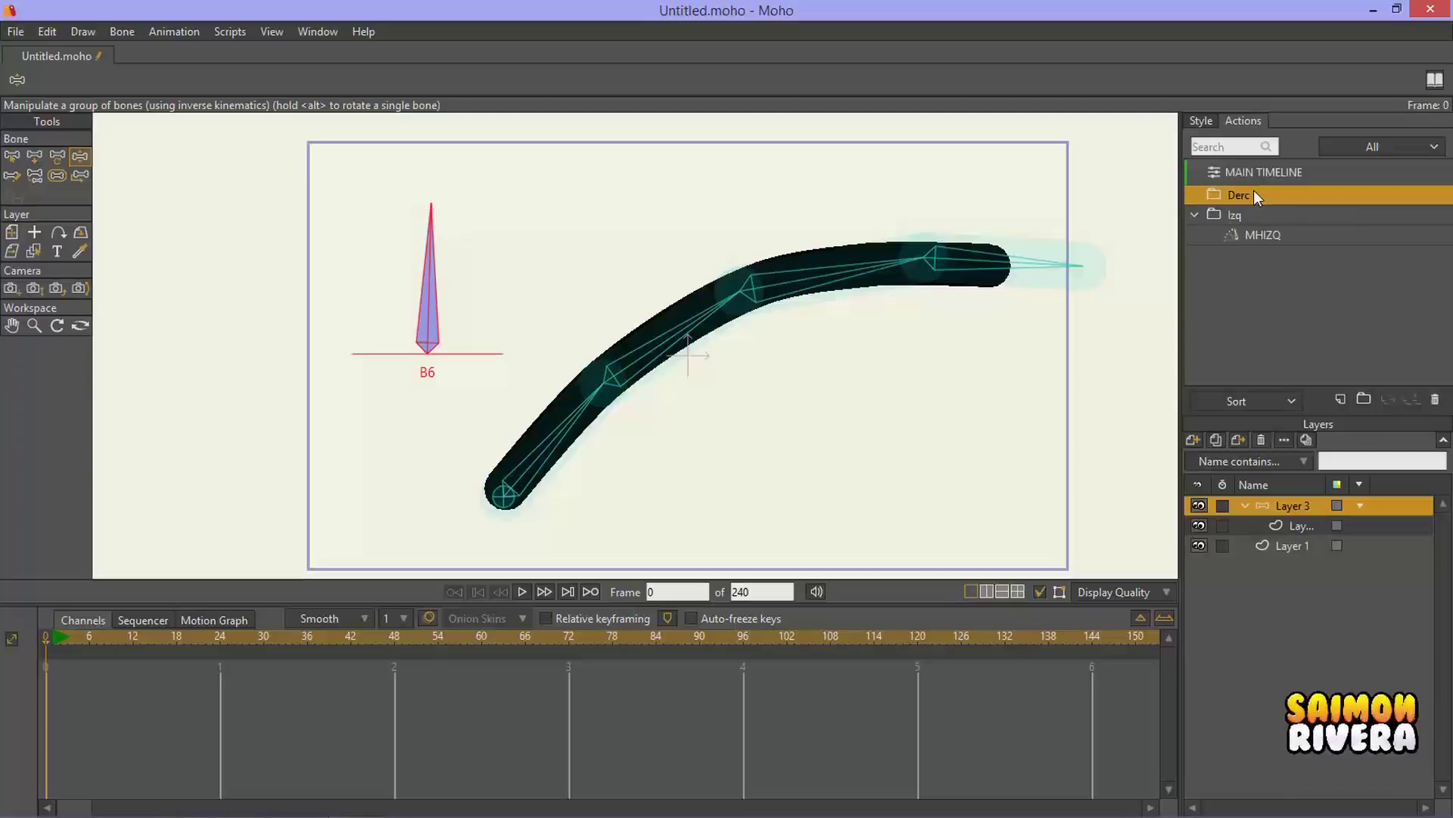
pyautogui.click(1339, 400)
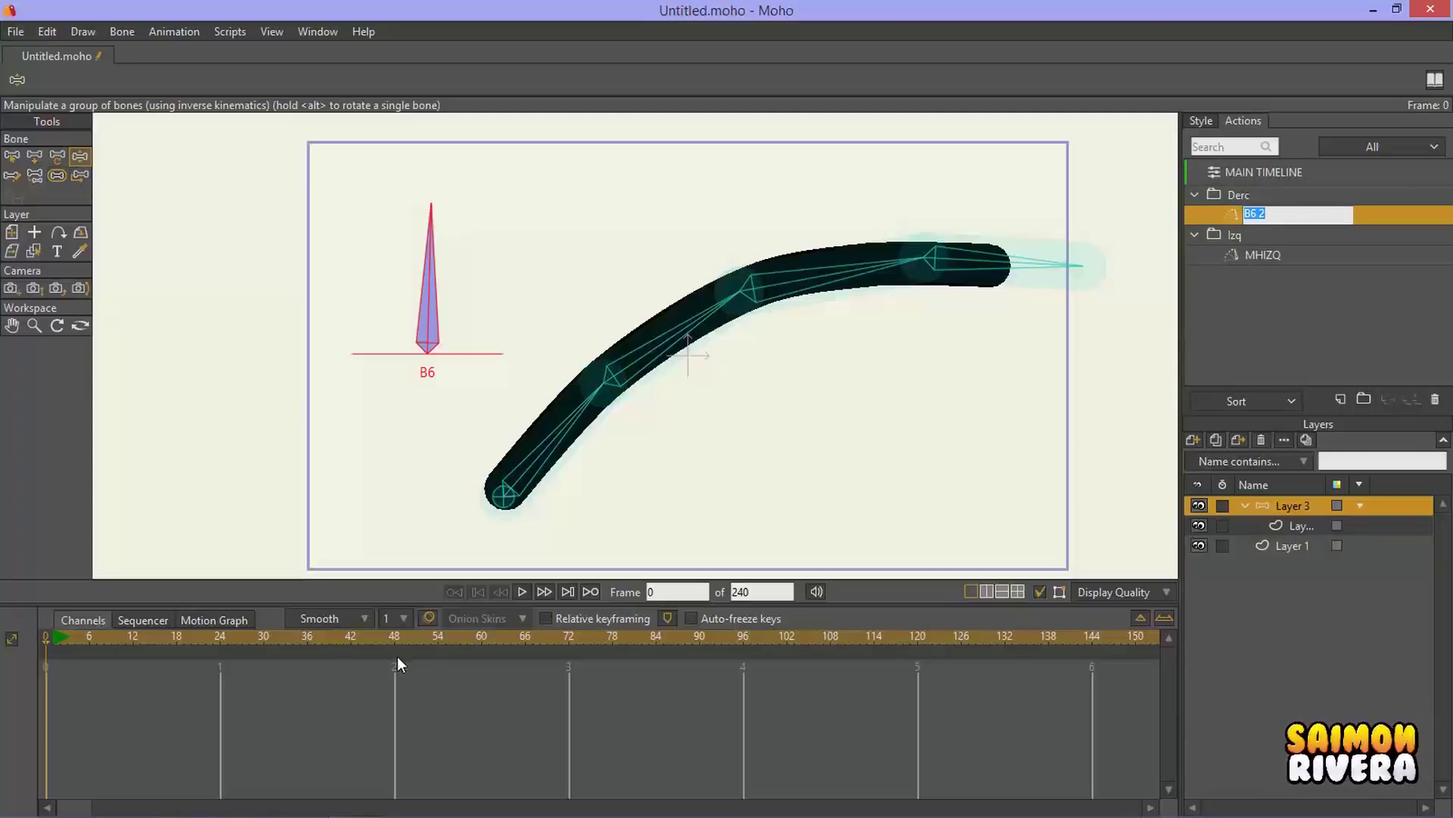
pyautogui.click(1259, 216)
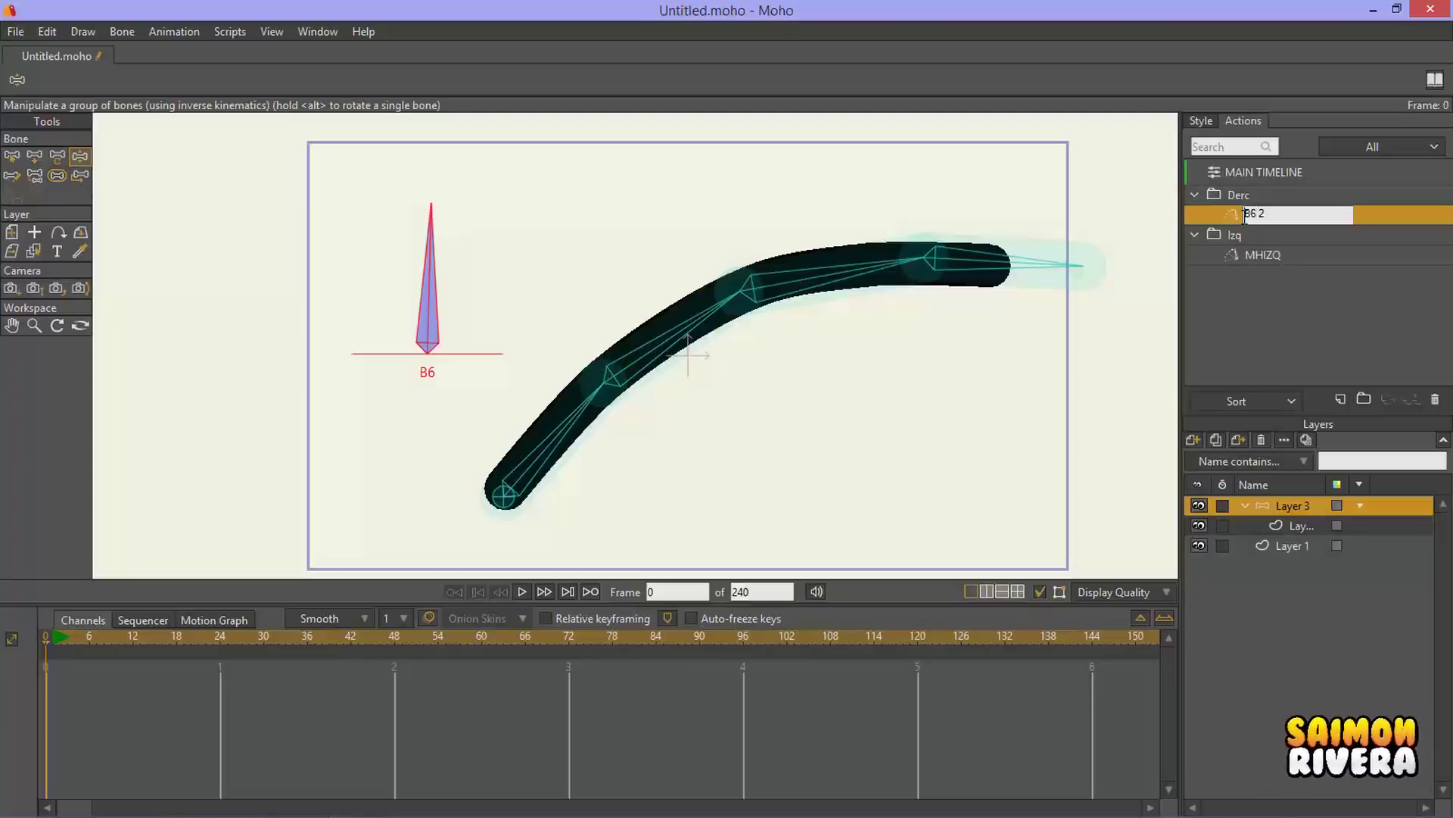
# Step: In the Derc action at frame 48, rotate the control bone horizontally to the right and bend the curve's bones downward
pyautogui.doubleClick(1235, 217)
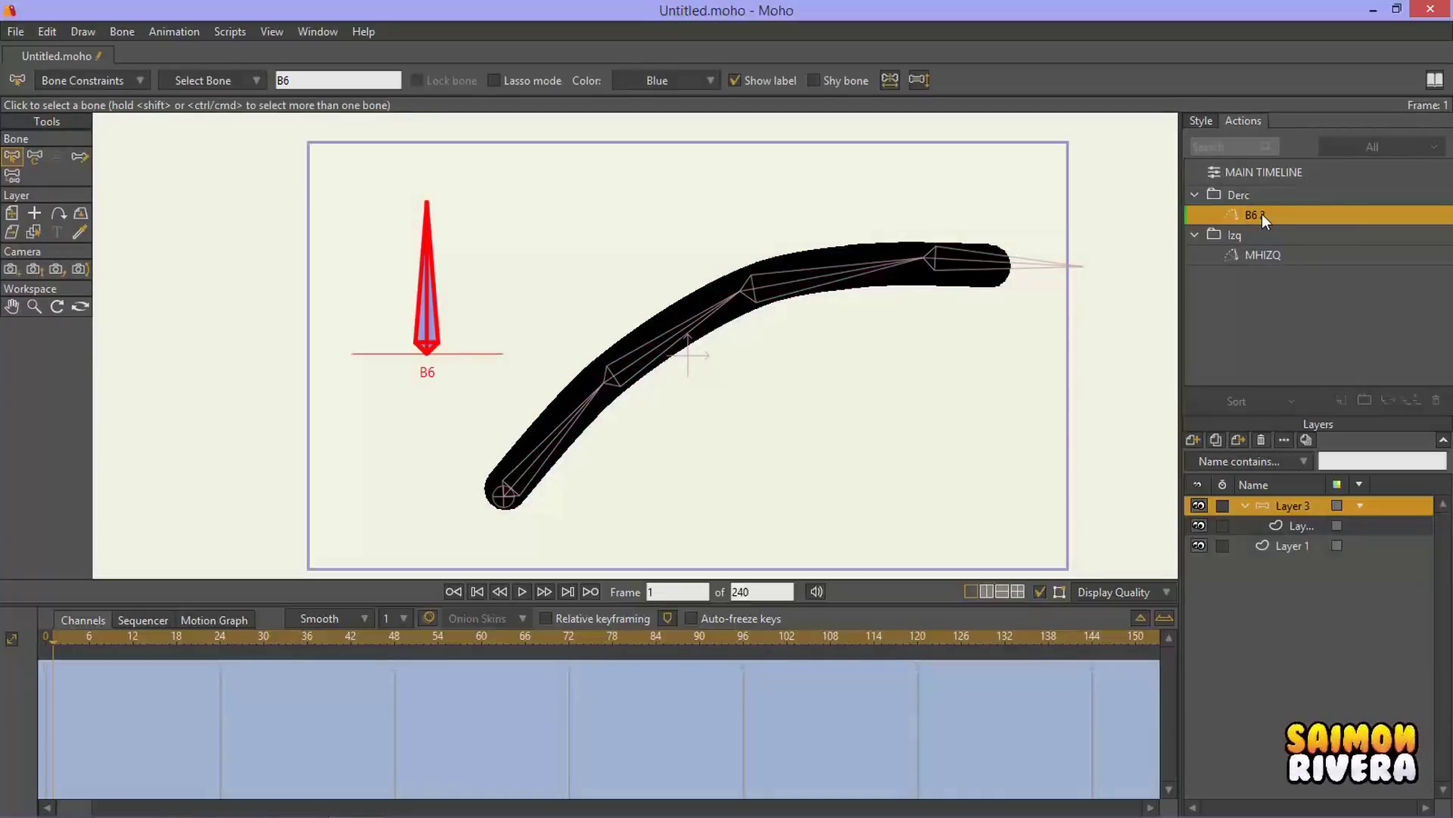
pyautogui.click(392, 643)
pyautogui.click(486, 186)
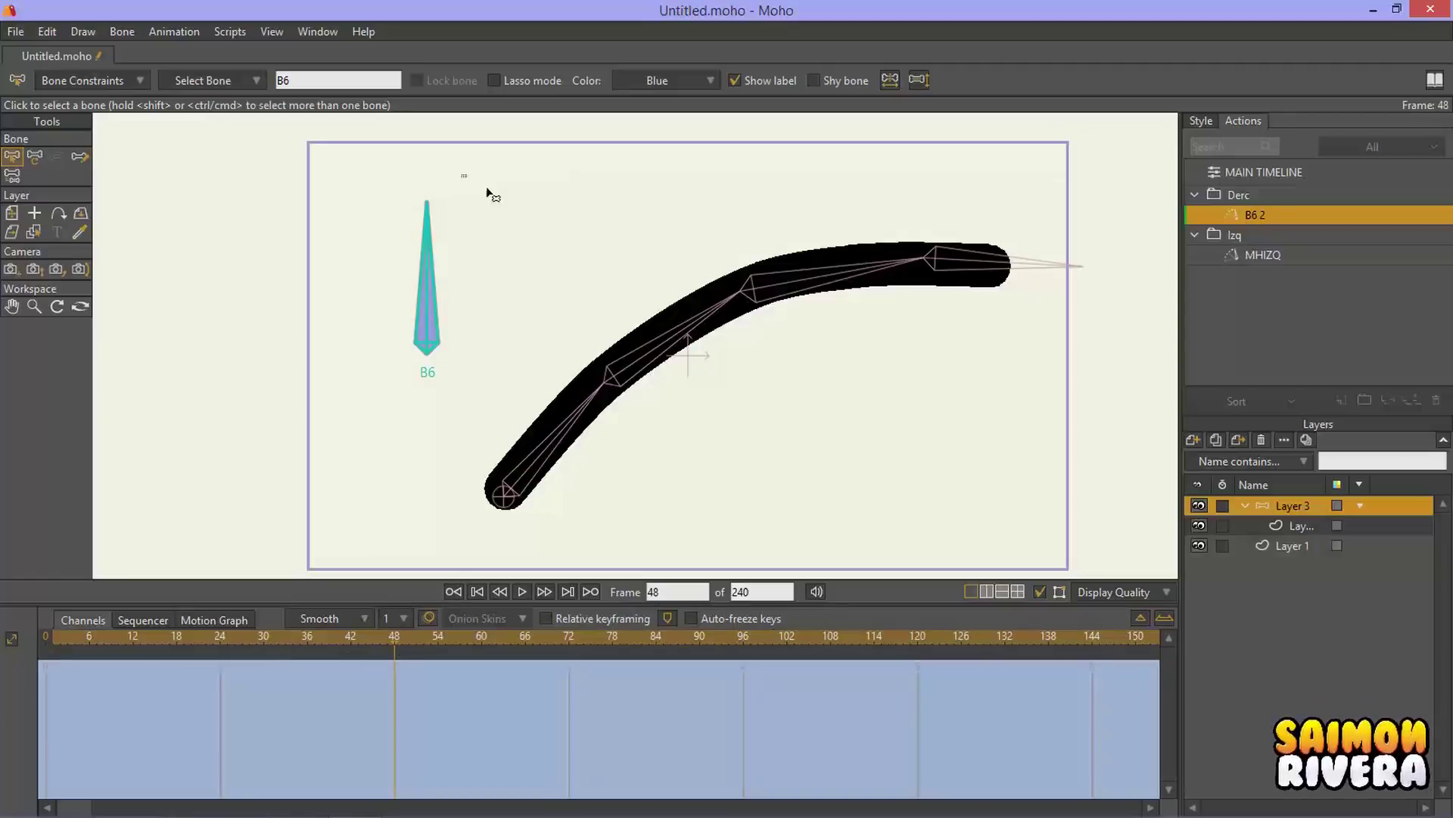
pyautogui.click(419, 275)
pyautogui.press('t')
pyautogui.moveTo(402, 168); pyautogui.dragTo(765, 477)
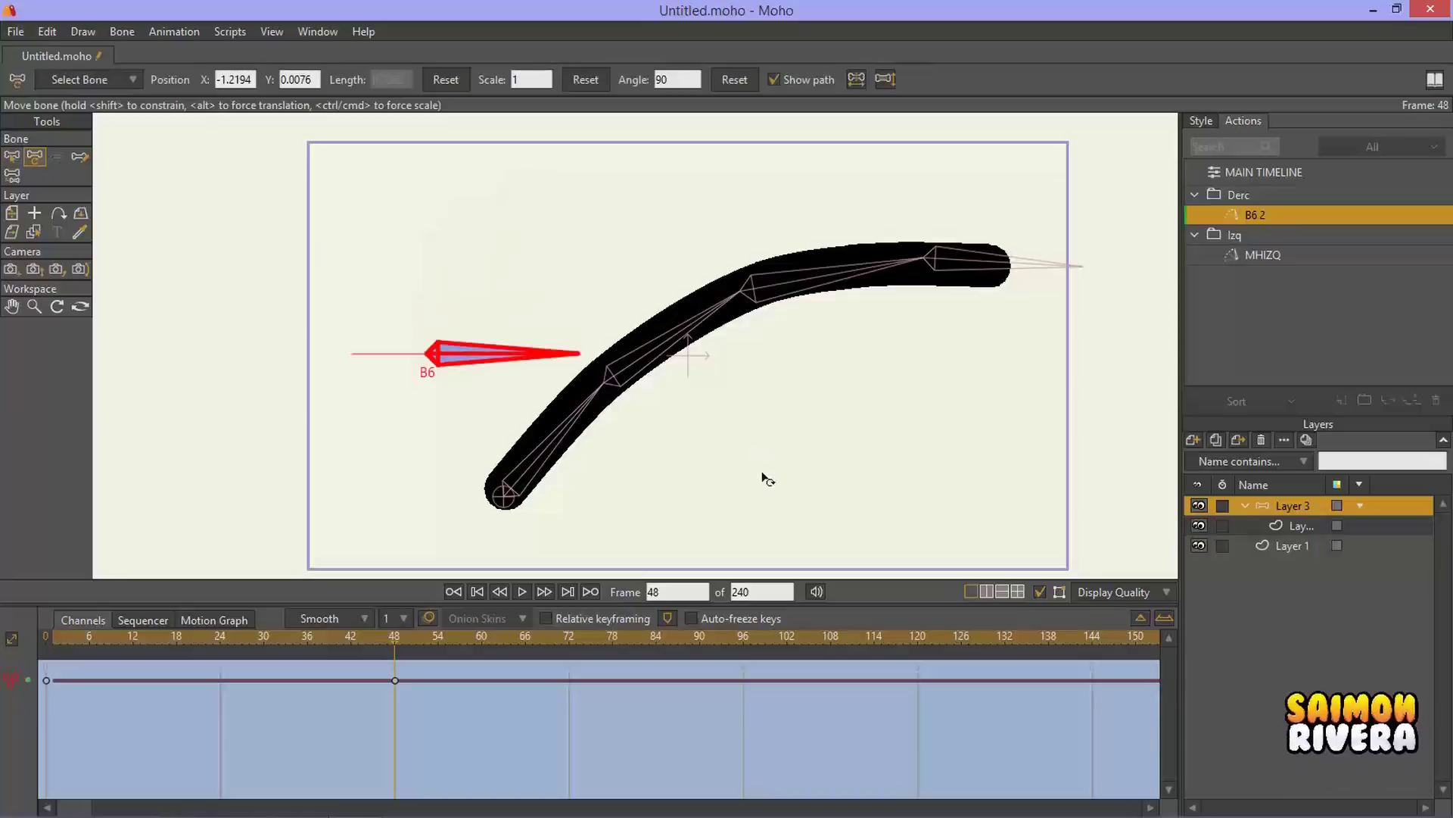
pyautogui.moveTo(992, 265); pyautogui.dragTo(970, 490)
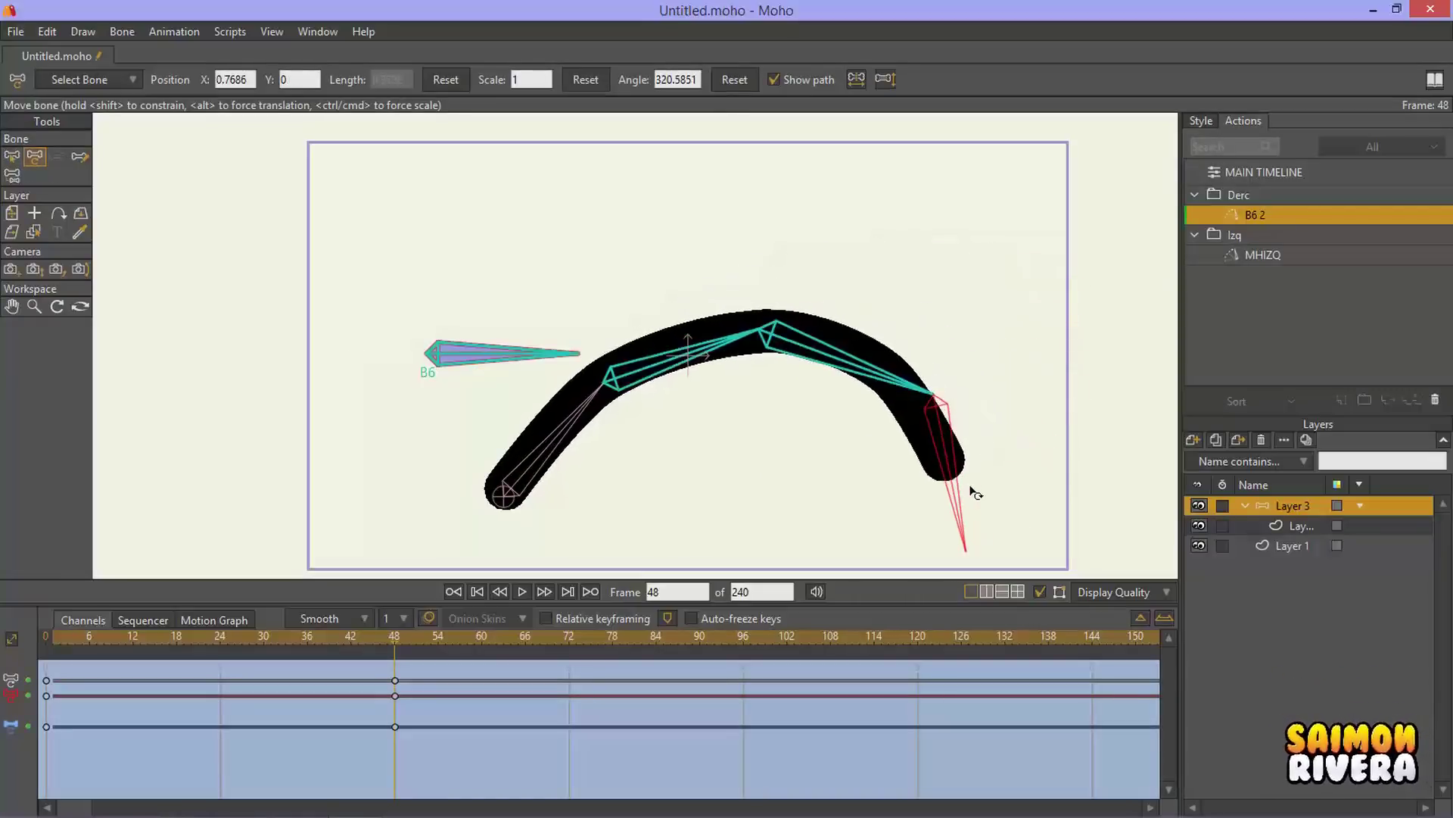
# Step: Return to the main timeline and swing the control bone to both sides to test the two actions
pyautogui.click(1258, 173)
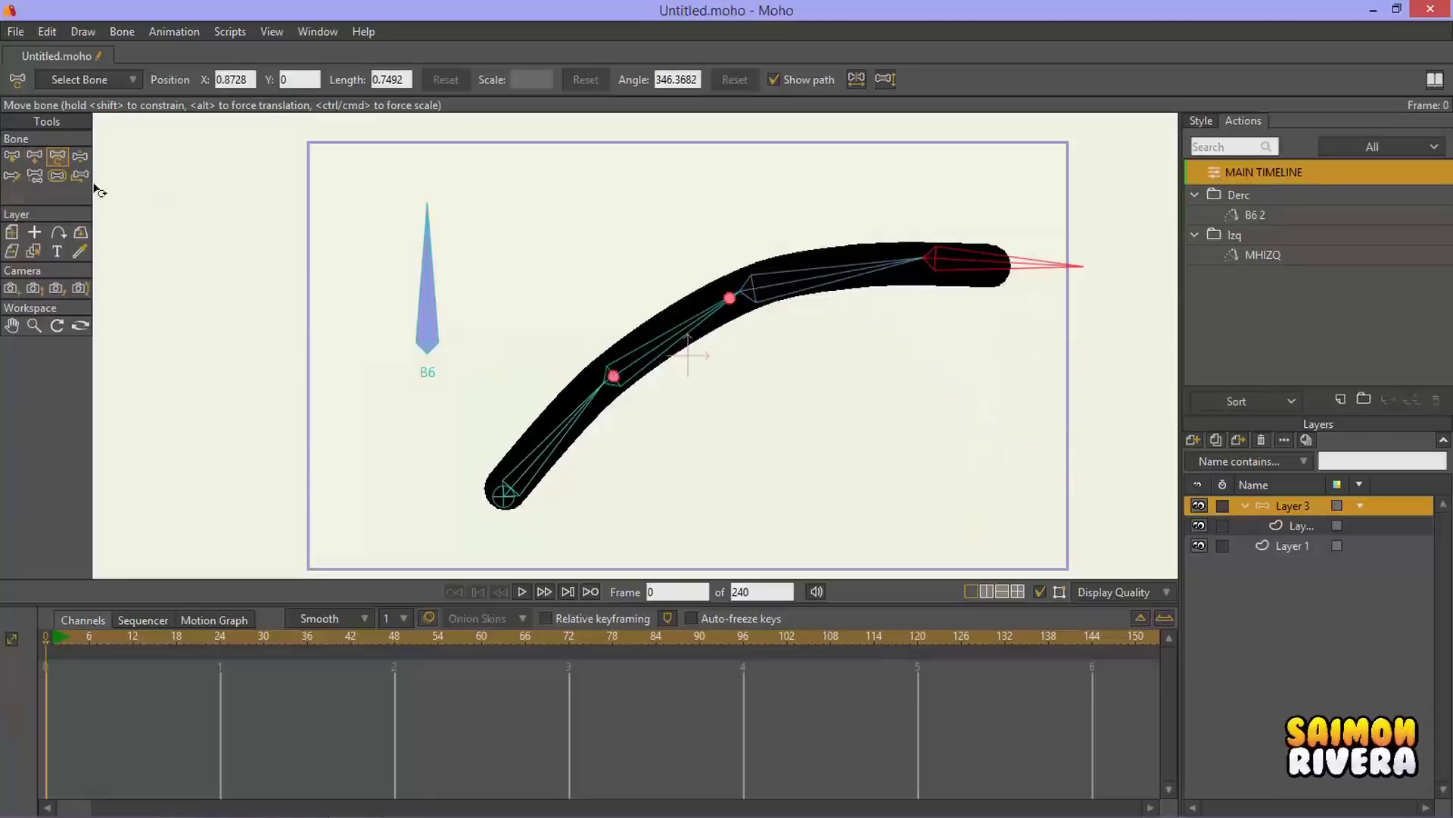
pyautogui.click(80, 156)
pyautogui.moveTo(435, 214); pyautogui.dragTo(250, 295)
pyautogui.moveTo(603, 198); pyautogui.dragTo(725, 228)
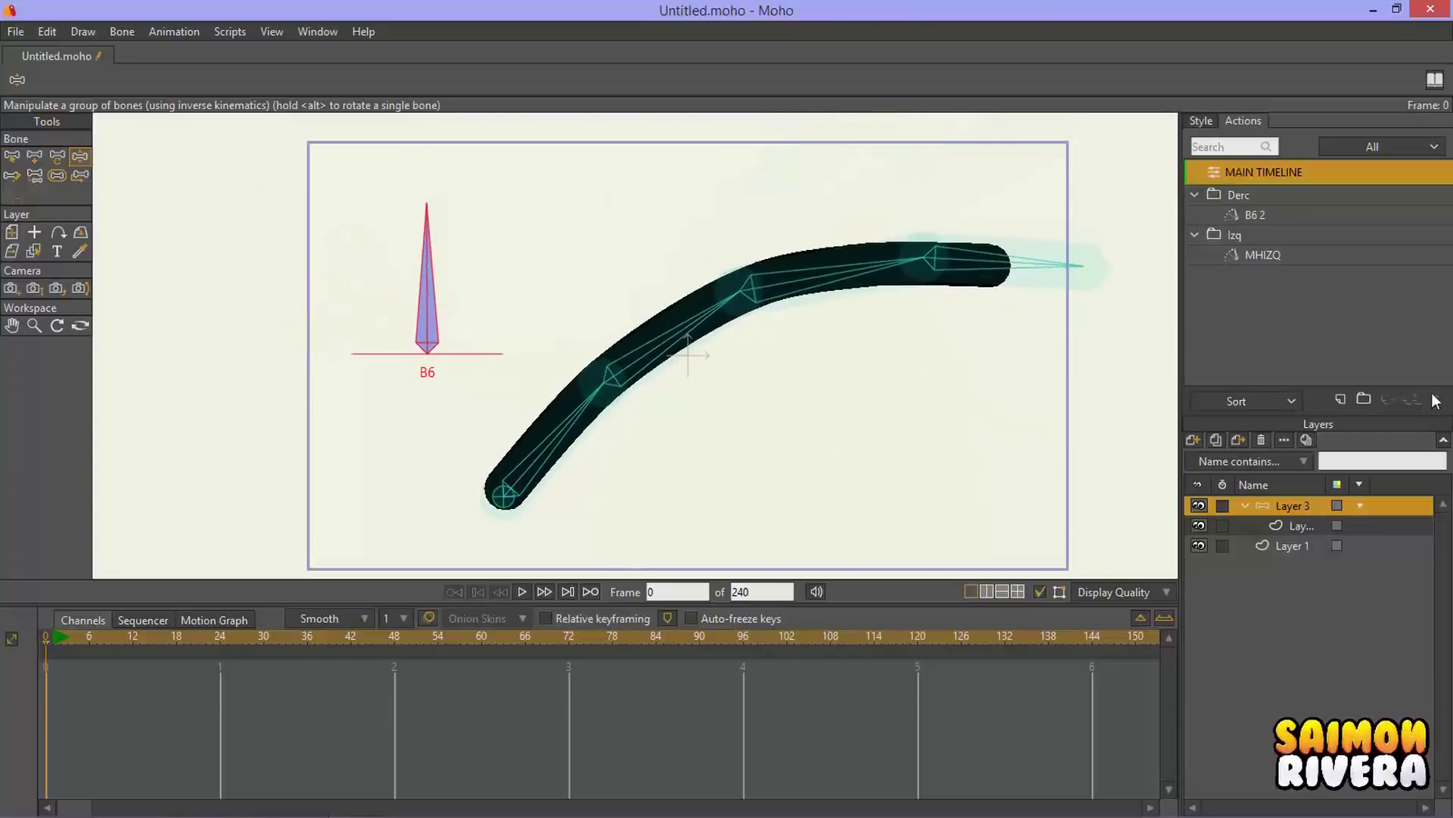
# Step: Compare the Regular, Morphs and Smart Bones filters on the actions list and return the filter to All
pyautogui.click(1351, 147)
pyautogui.click(1364, 180)
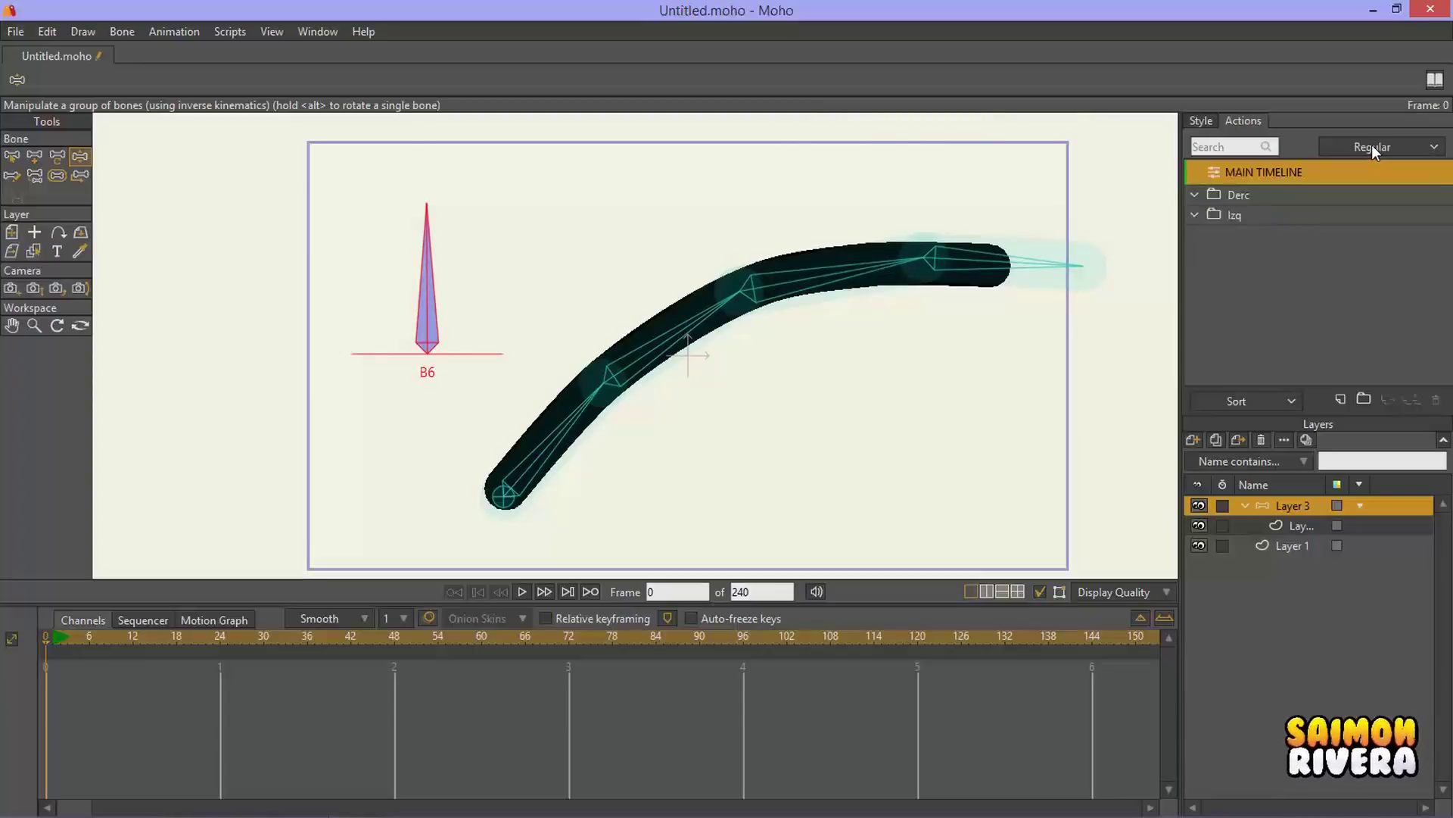
pyautogui.click(1373, 148)
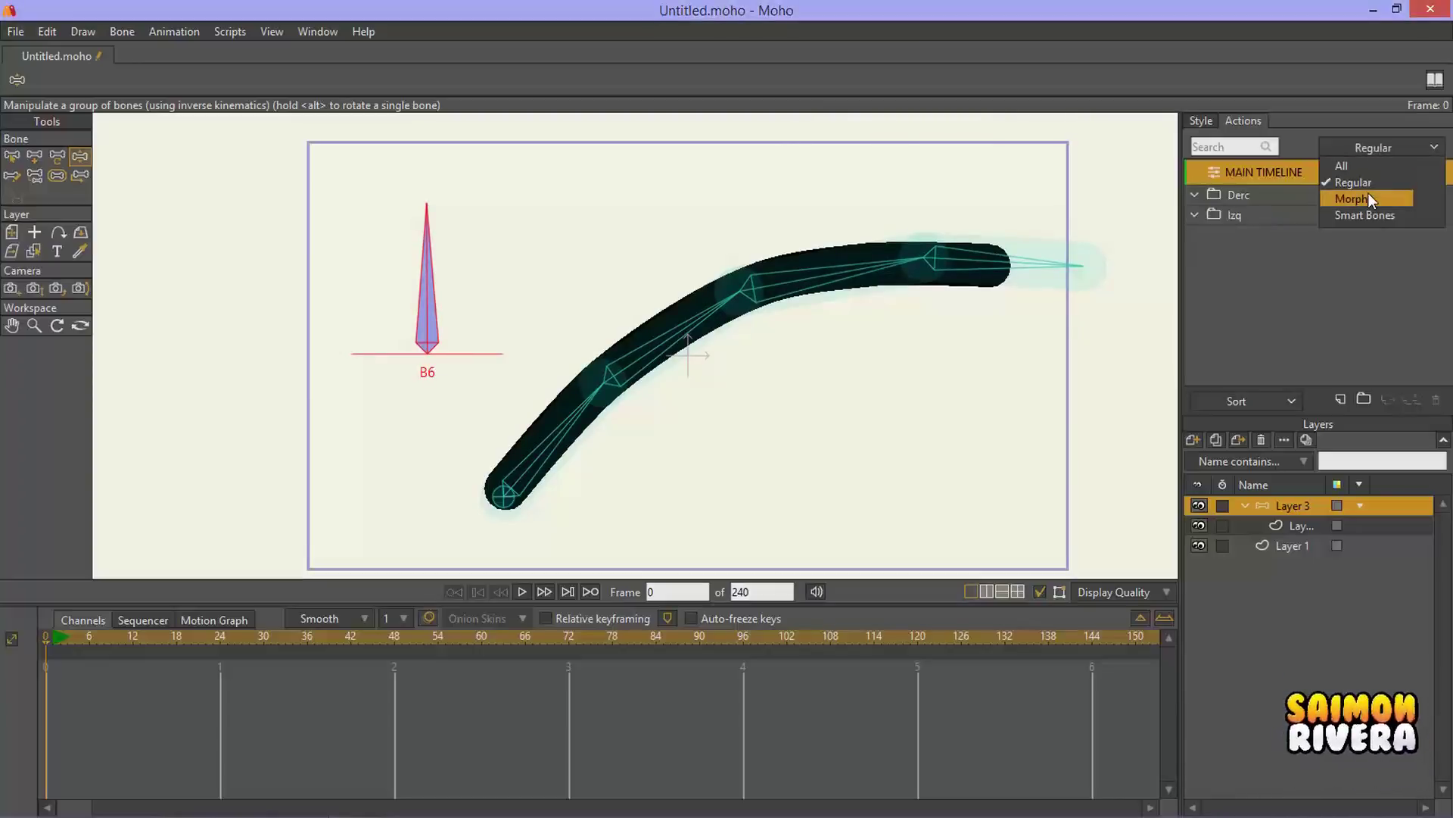
pyautogui.click(1368, 194)
pyautogui.click(1382, 147)
pyautogui.click(1375, 215)
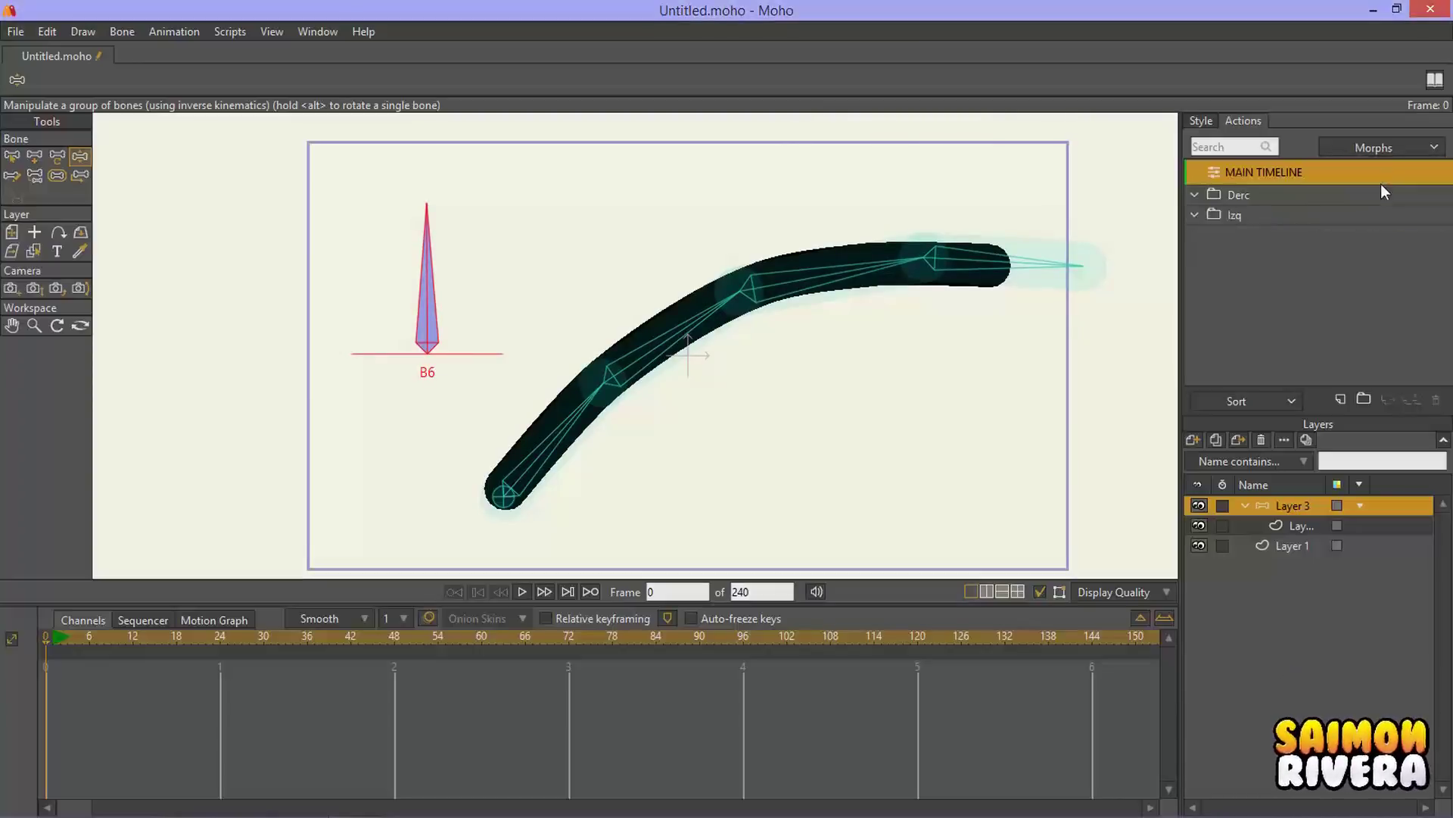
pyautogui.click(1383, 145)
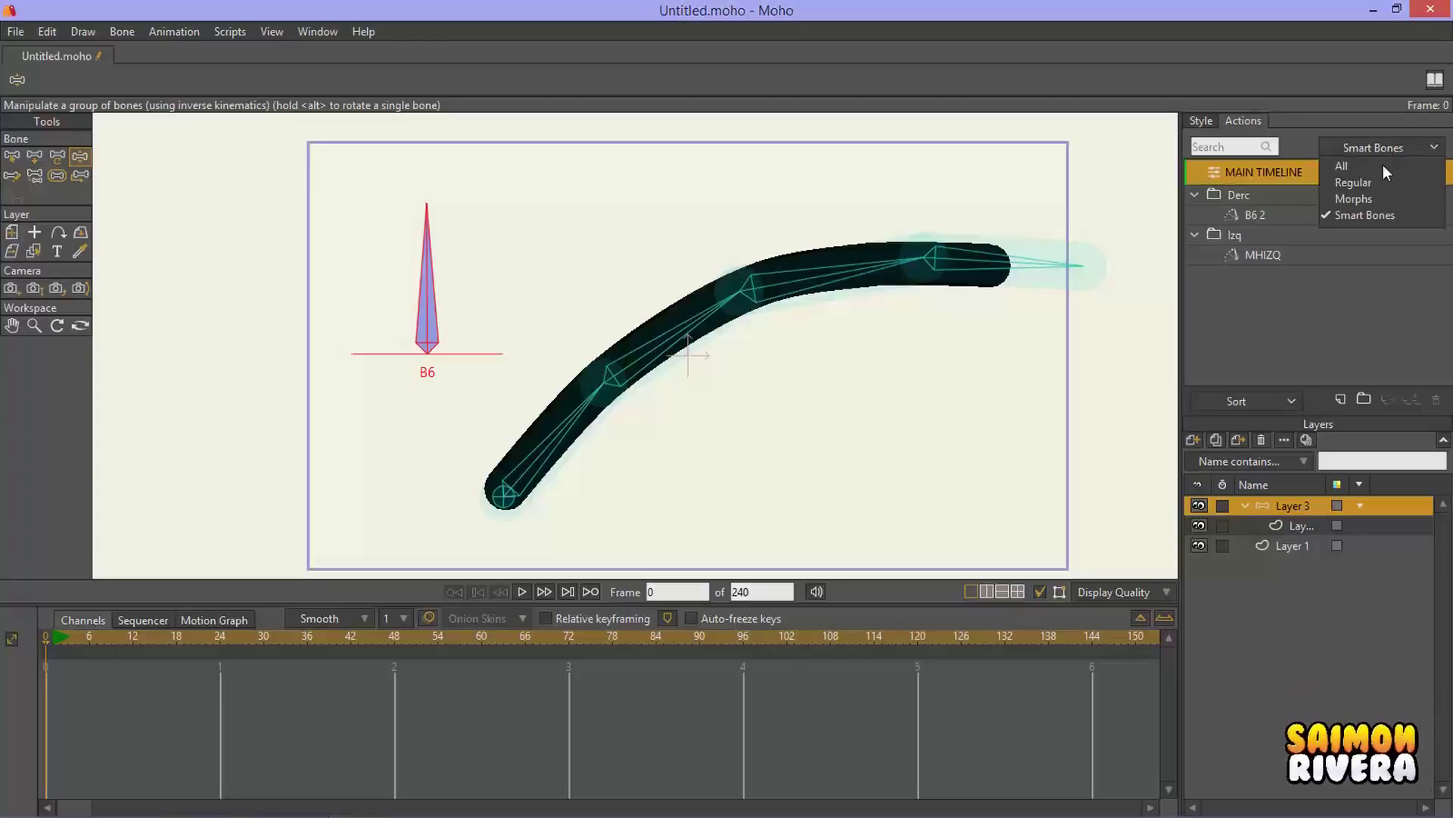
pyautogui.click(1383, 168)
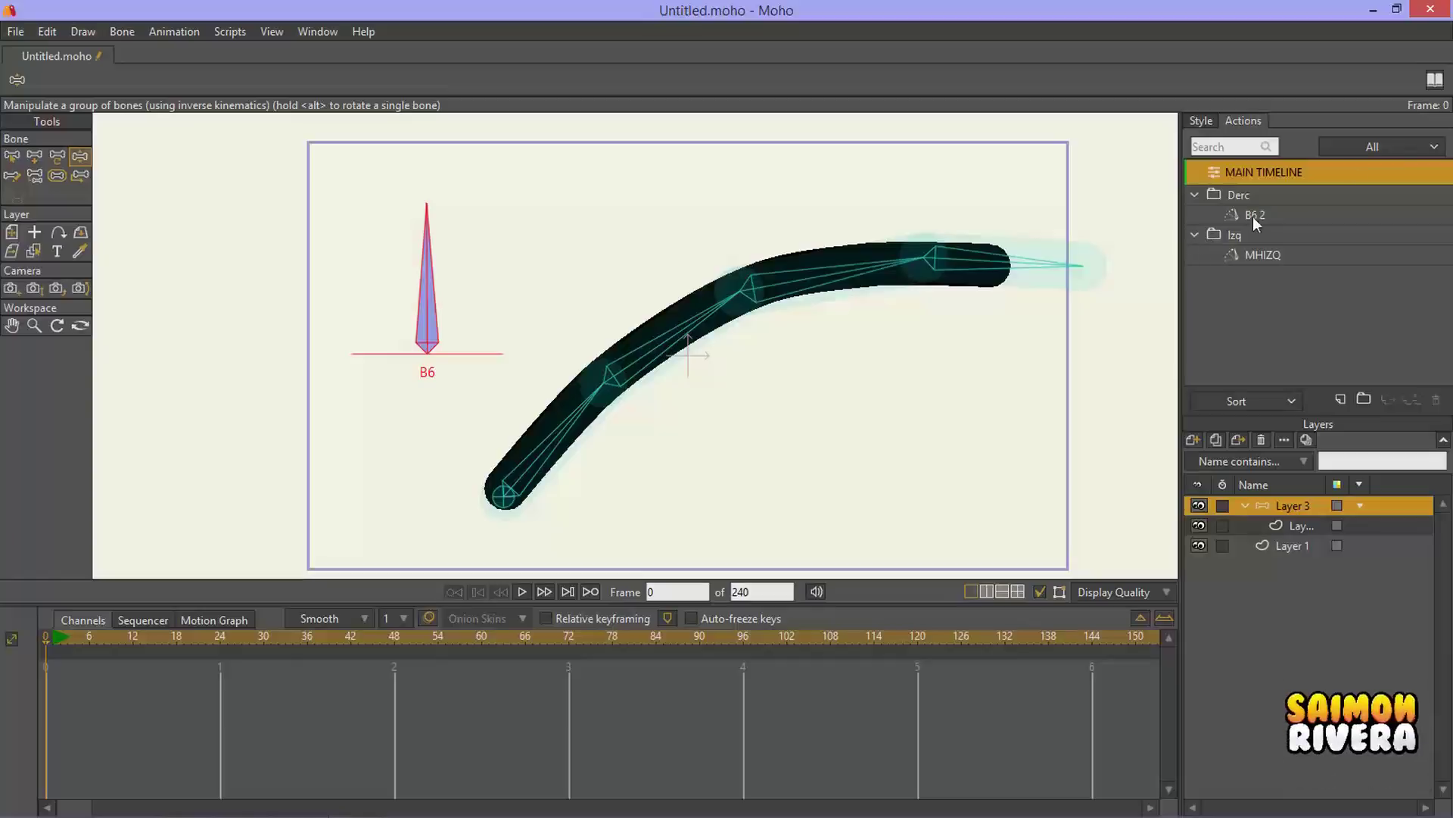
pyautogui.click(1390, 139)
pyautogui.click(1384, 183)
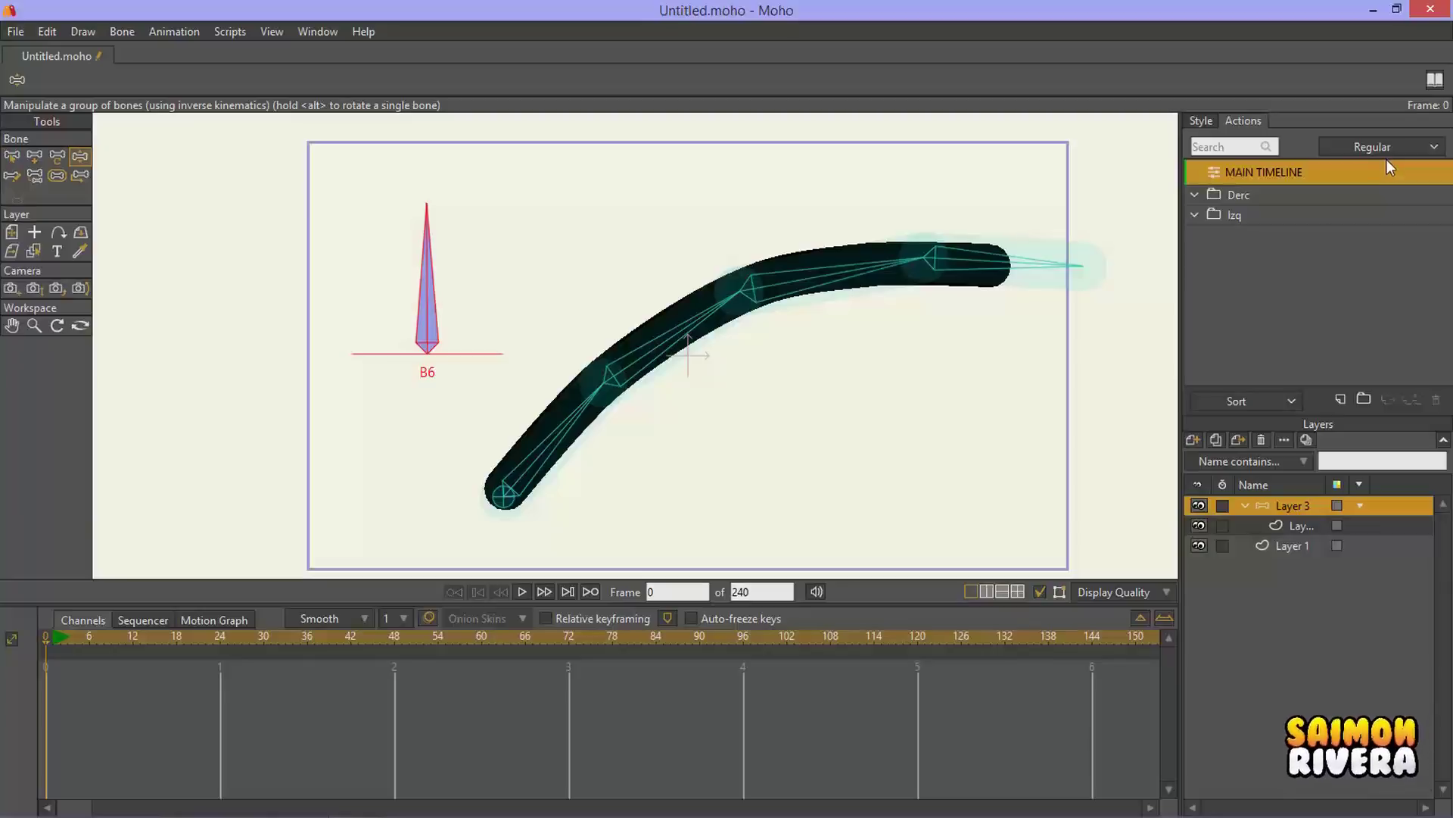
pyautogui.click(1388, 151)
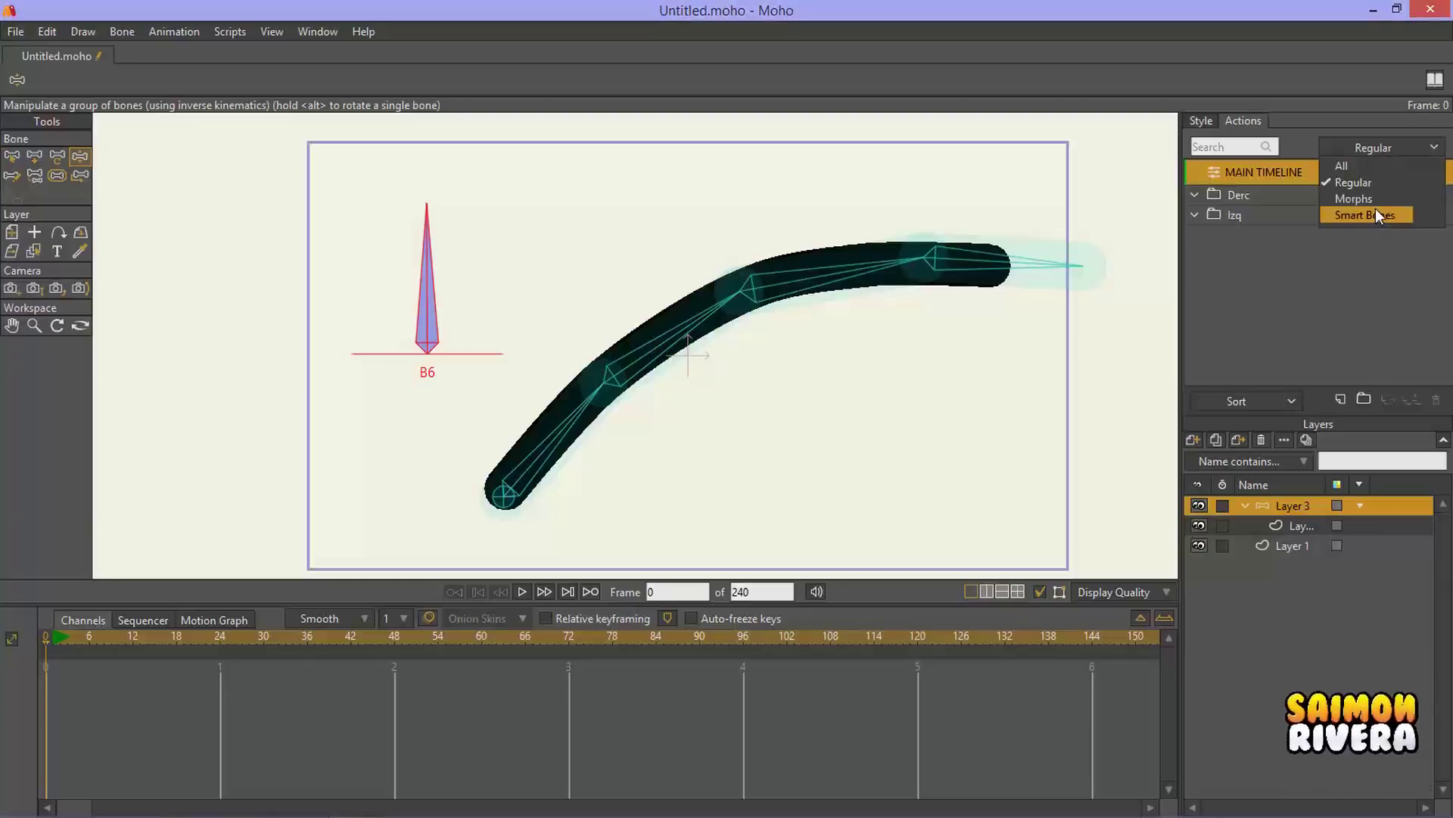
pyautogui.click(1376, 200)
pyautogui.click(1379, 144)
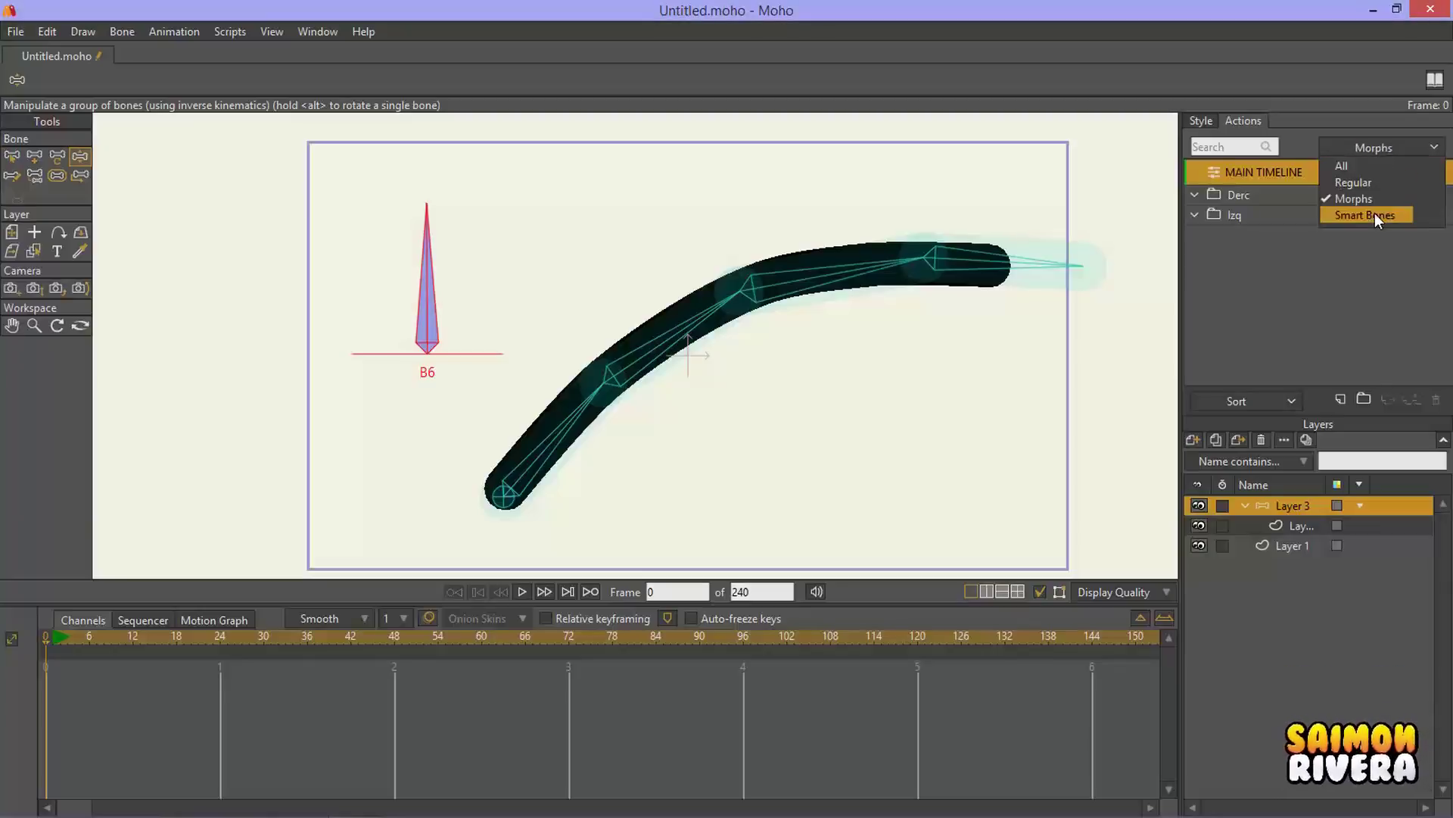
pyautogui.click(1375, 217)
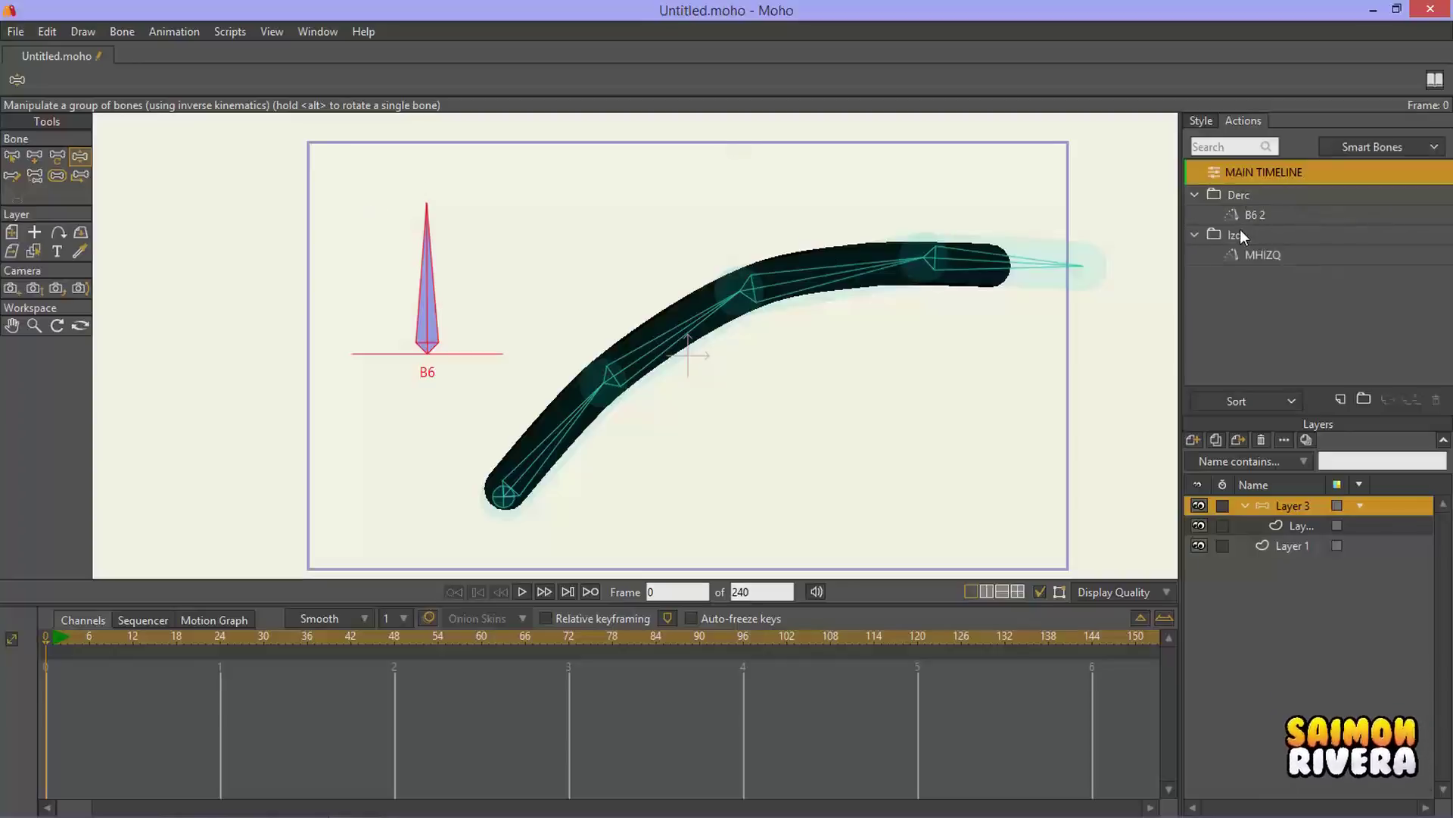
pyautogui.click(1372, 147)
pyautogui.click(1364, 166)
pyautogui.click(1380, 148)
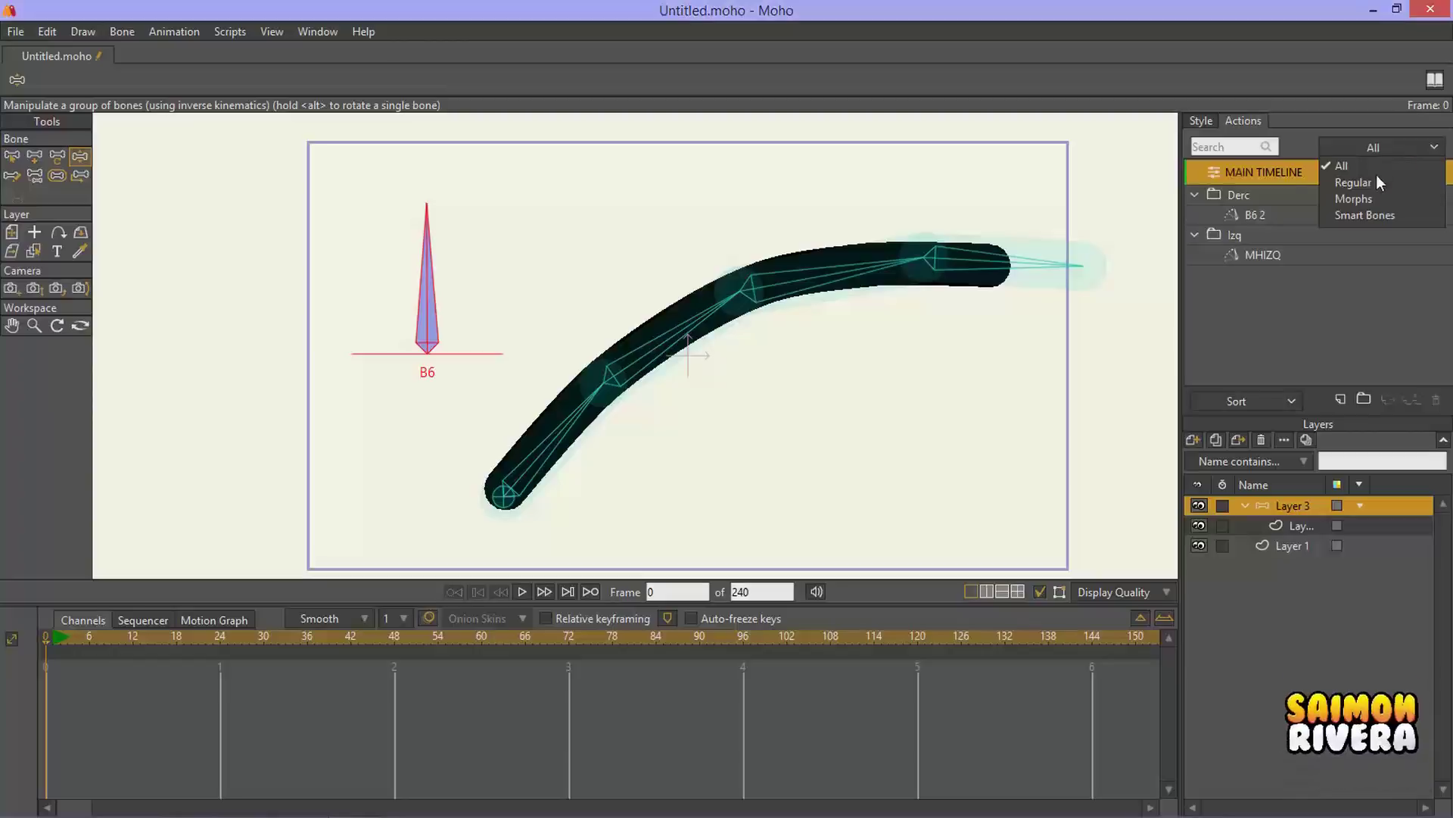
# Step: Search the actions list for "b"
pyautogui.click(1232, 148)
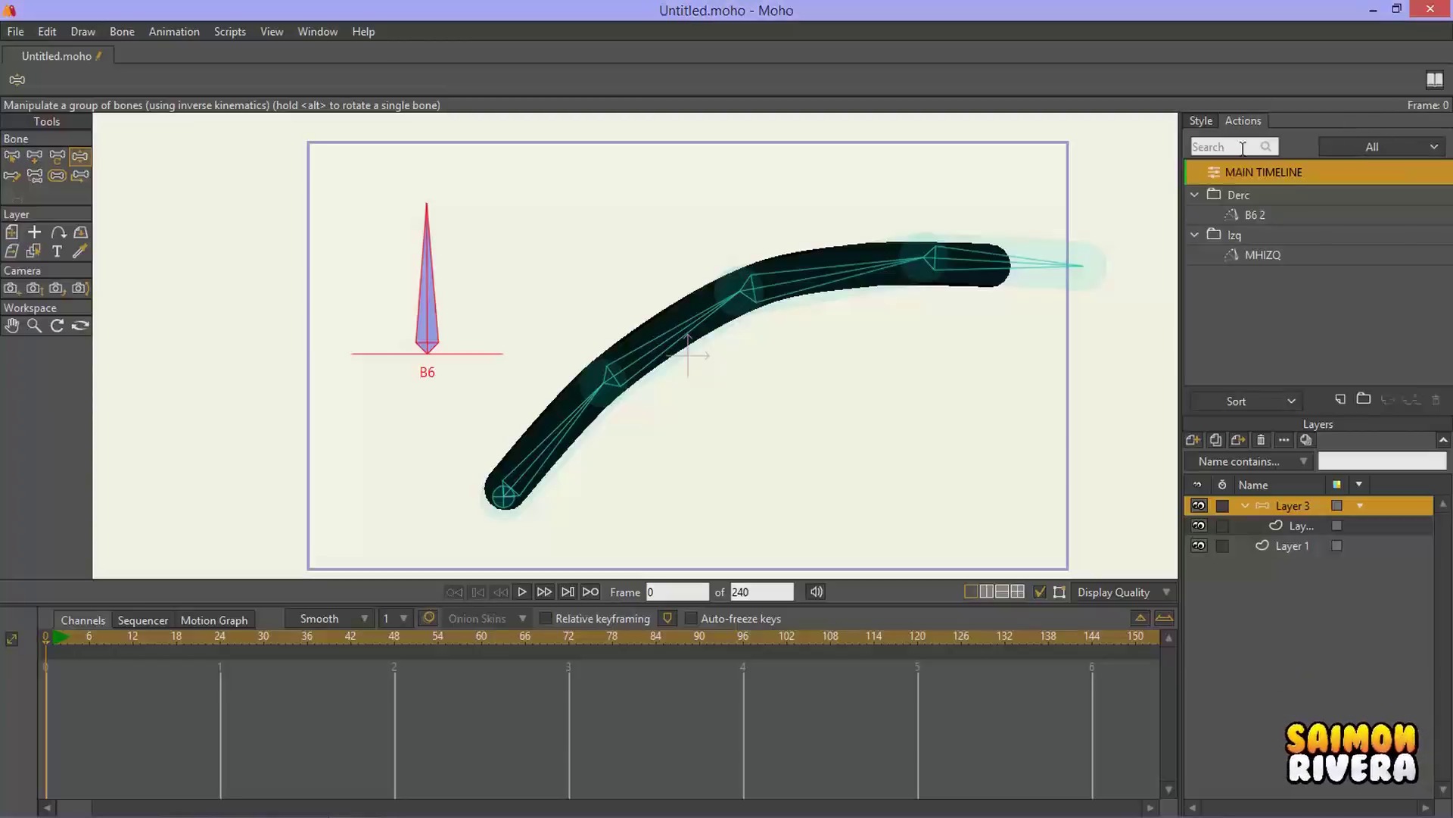
pyautogui.click(1232, 148)
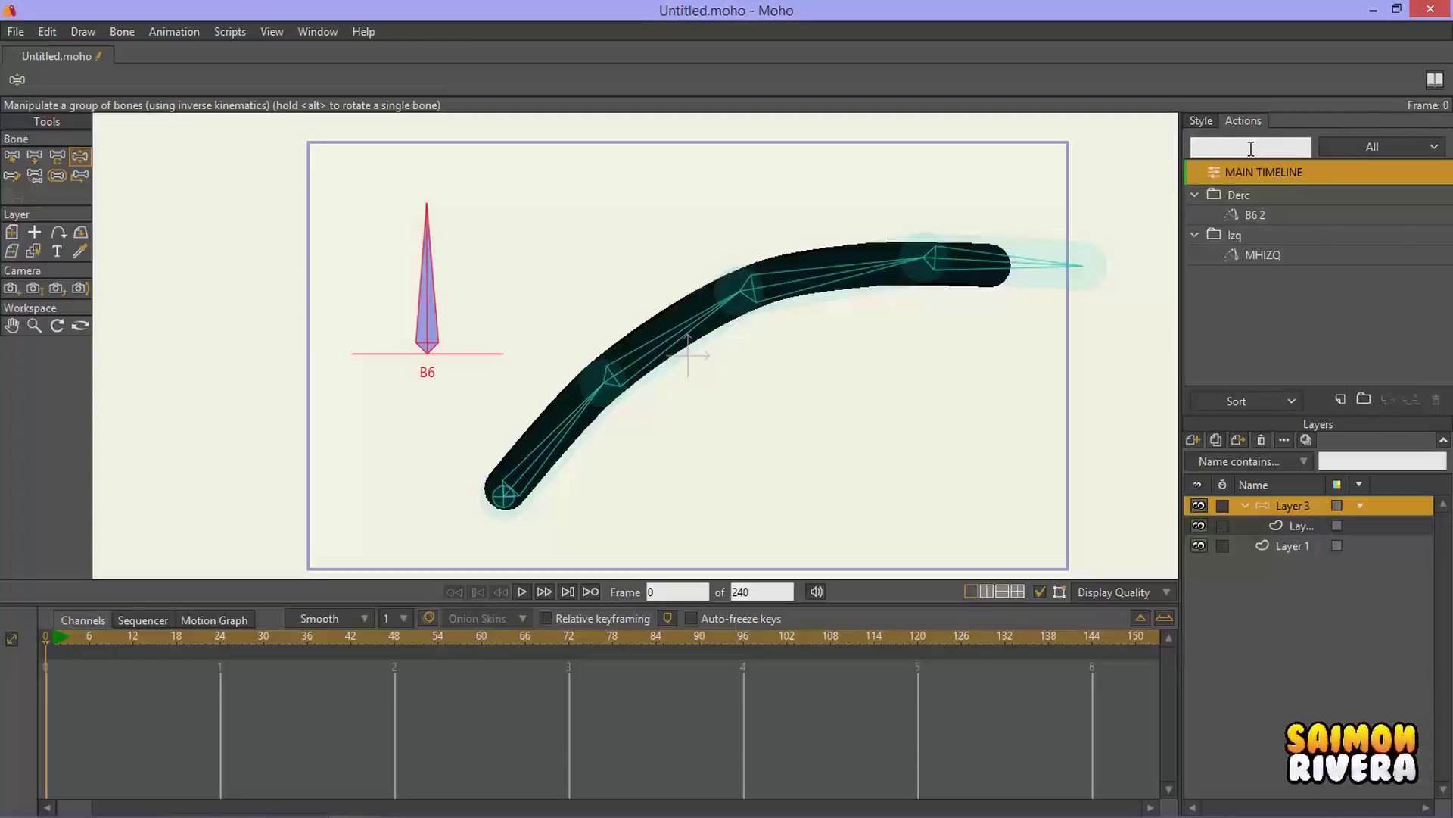
pyautogui.write('b')
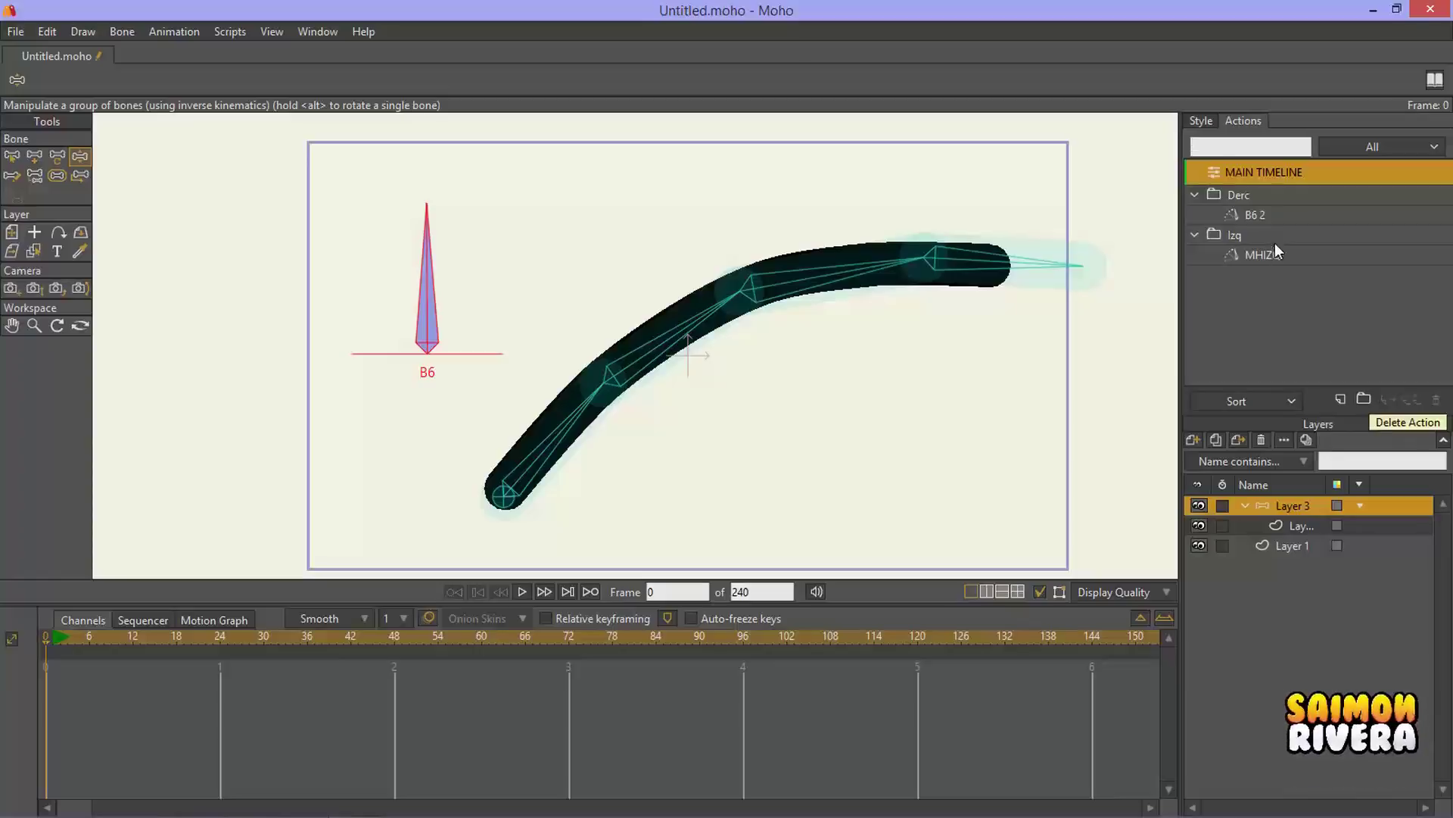
# Step: Select the B6 2 action and try the A-Z, Z-A, First Created and Last Created sort orders on the actions list
pyautogui.click(1258, 215)
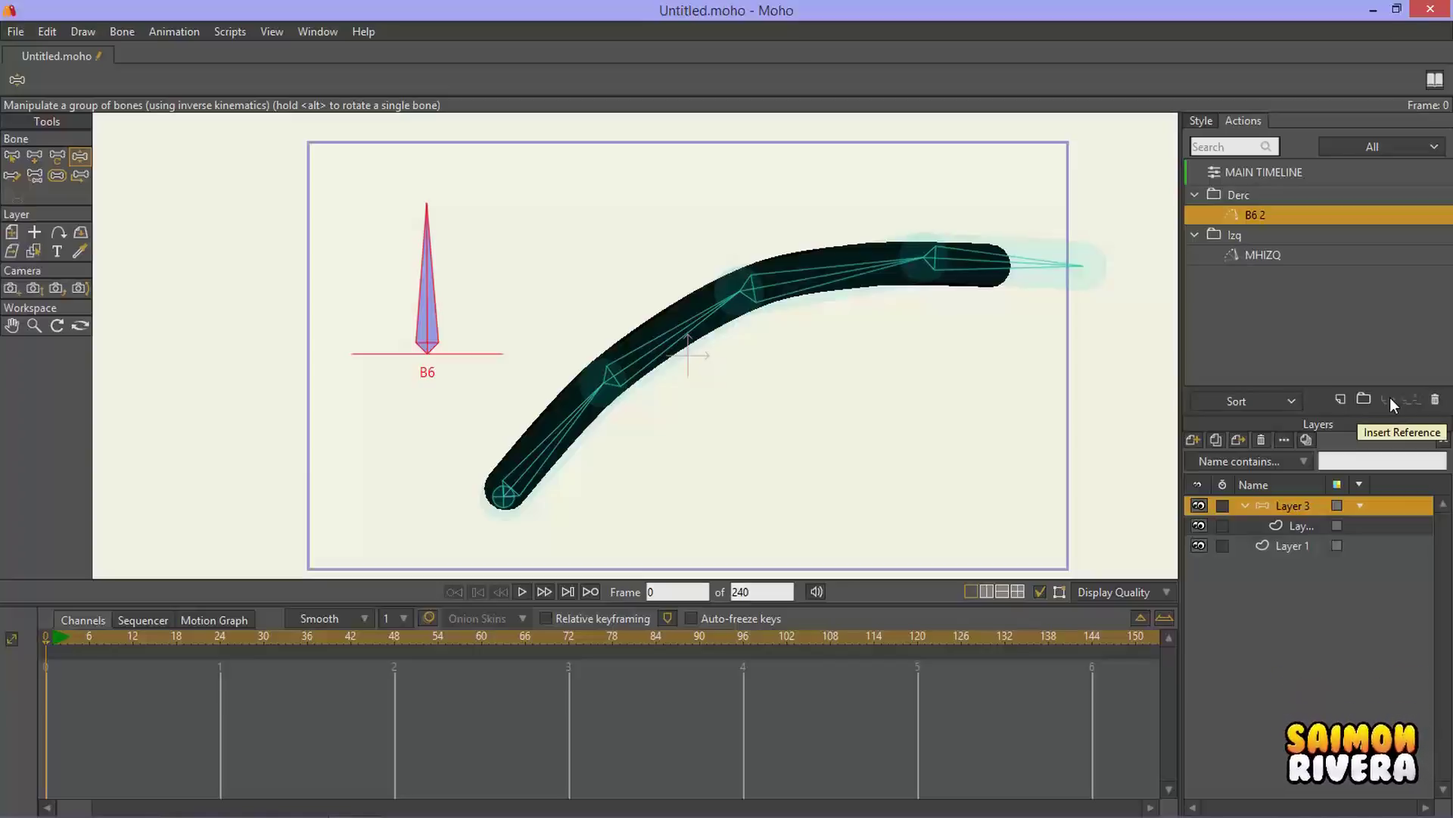
pyautogui.click(1275, 395)
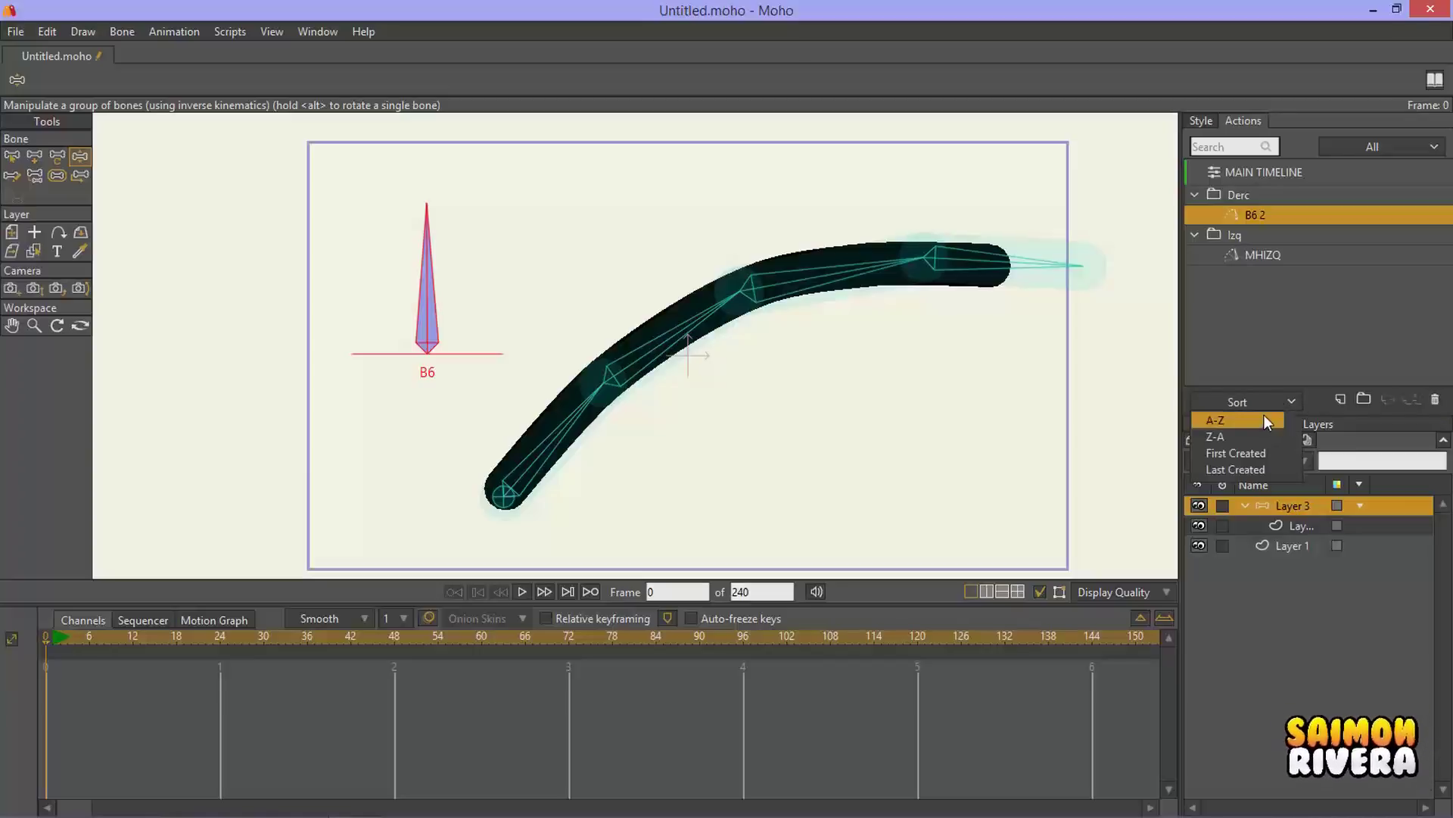
pyautogui.click(1264, 417)
pyautogui.click(1274, 398)
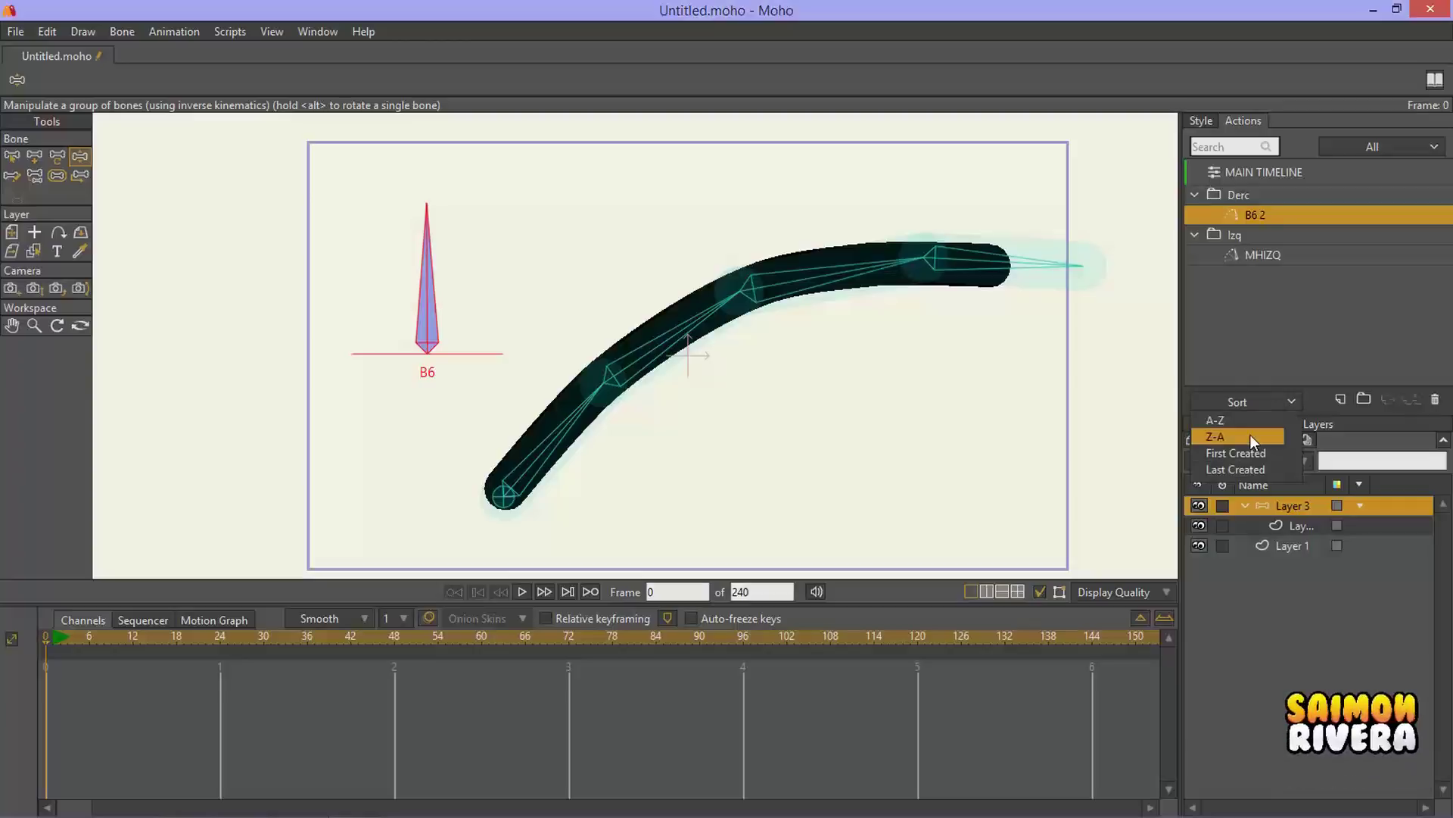
pyautogui.click(1251, 436)
pyautogui.click(1270, 398)
pyautogui.click(1261, 452)
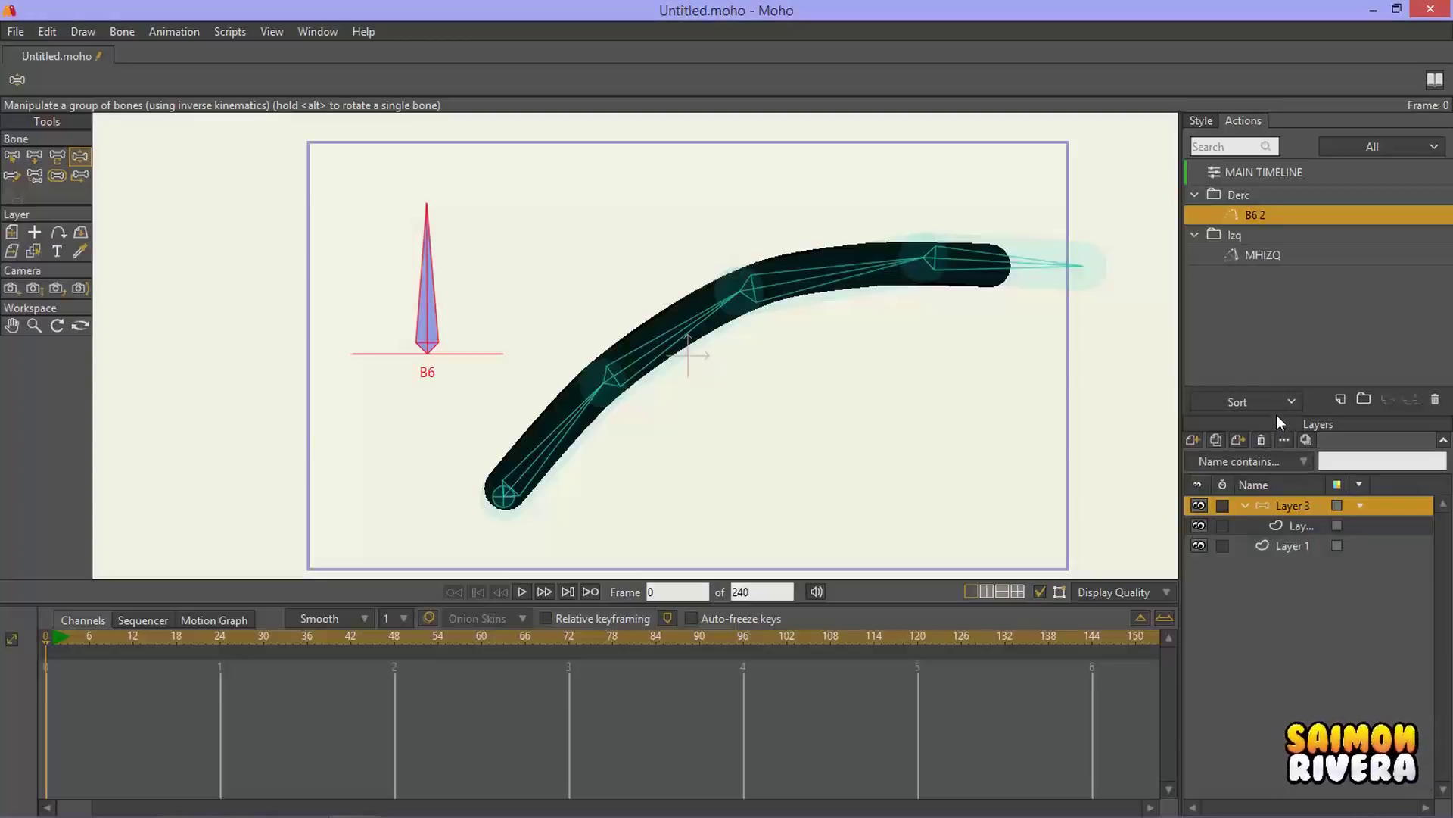
pyautogui.click(1275, 402)
pyautogui.click(1267, 468)
pyautogui.click(1273, 400)
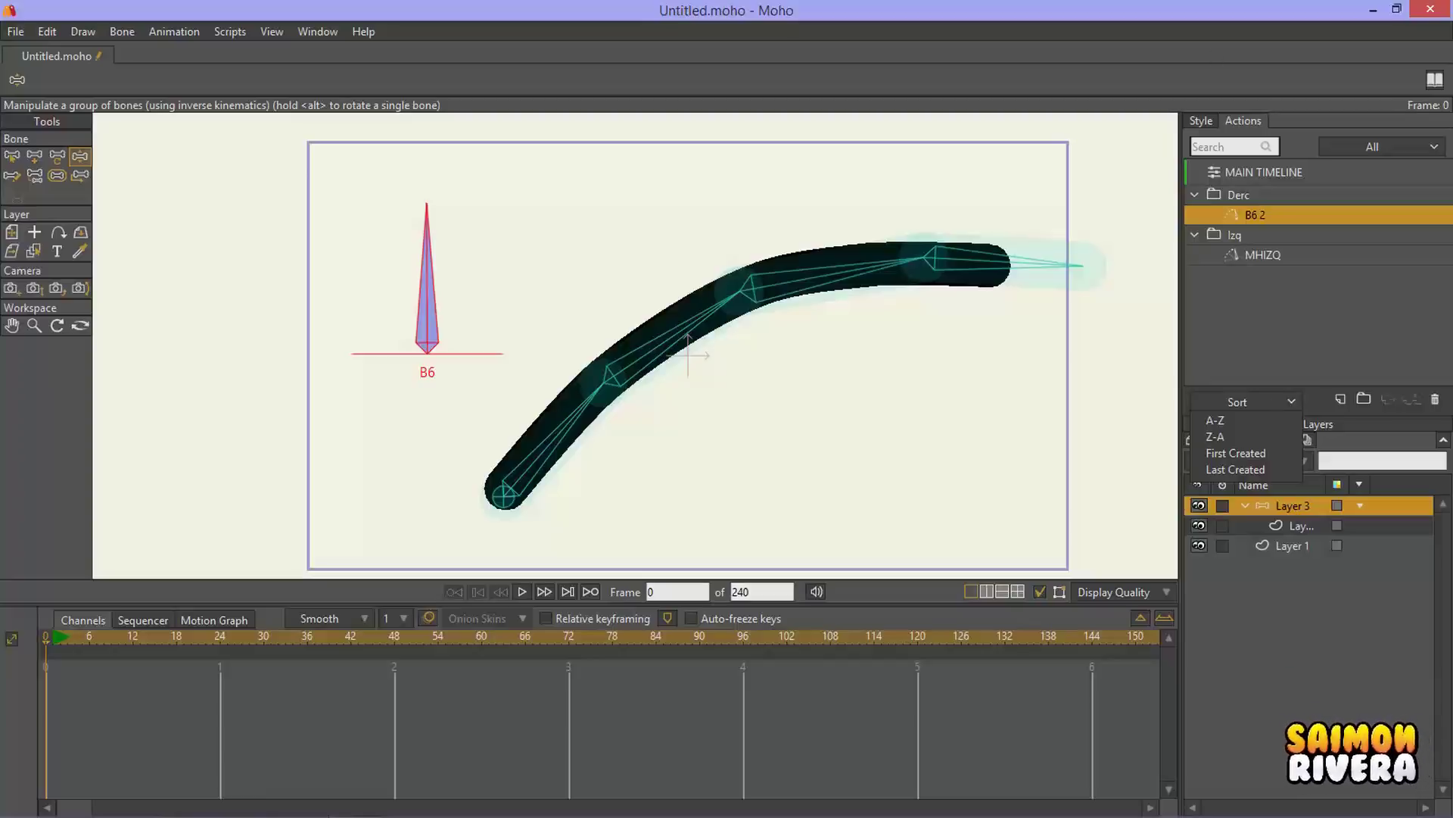
# Step: Add a new action with the default name to the Derc group and sort the actions list by First Created
pyautogui.click(1340, 401)
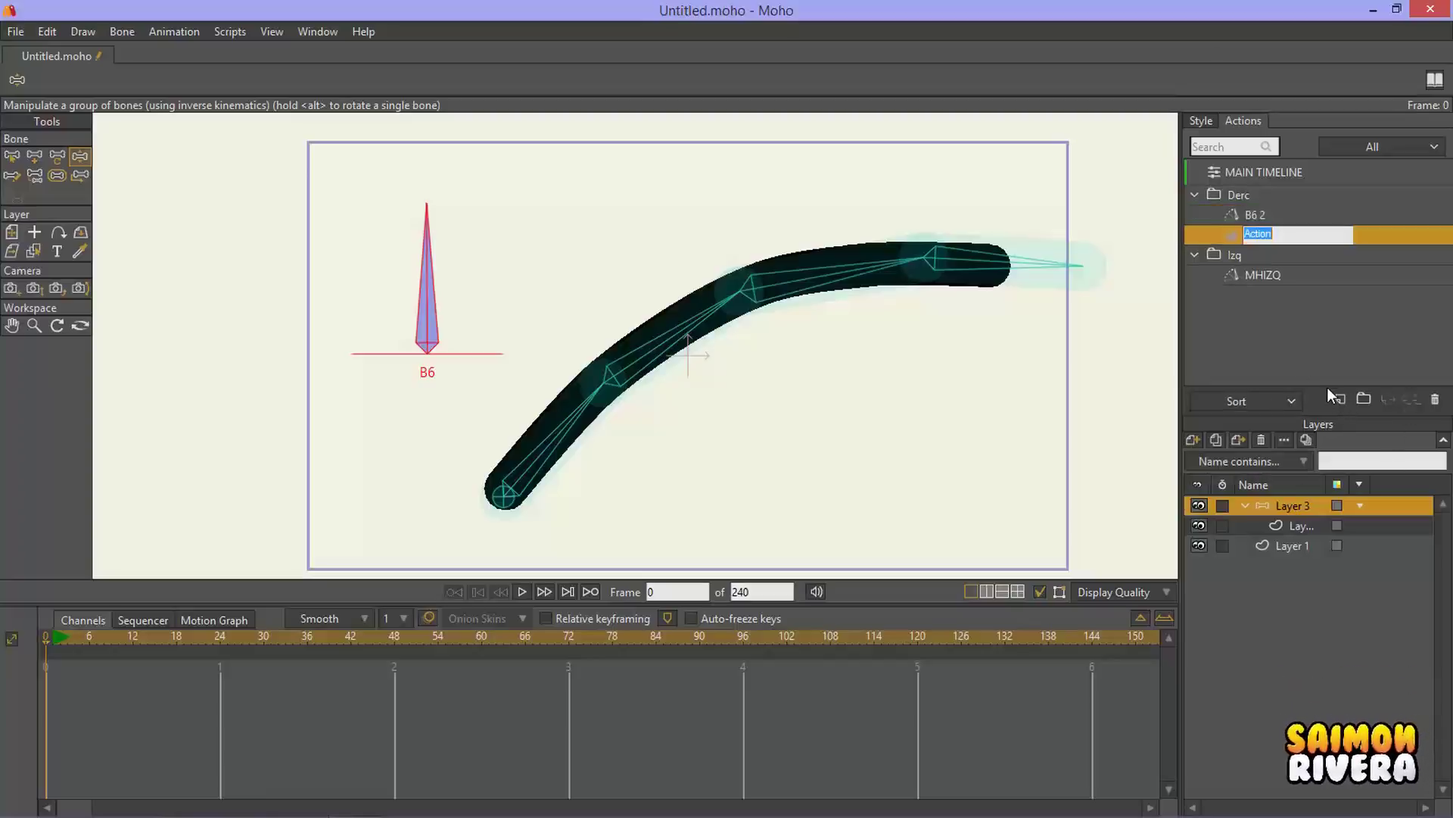
pyautogui.click(1316, 342)
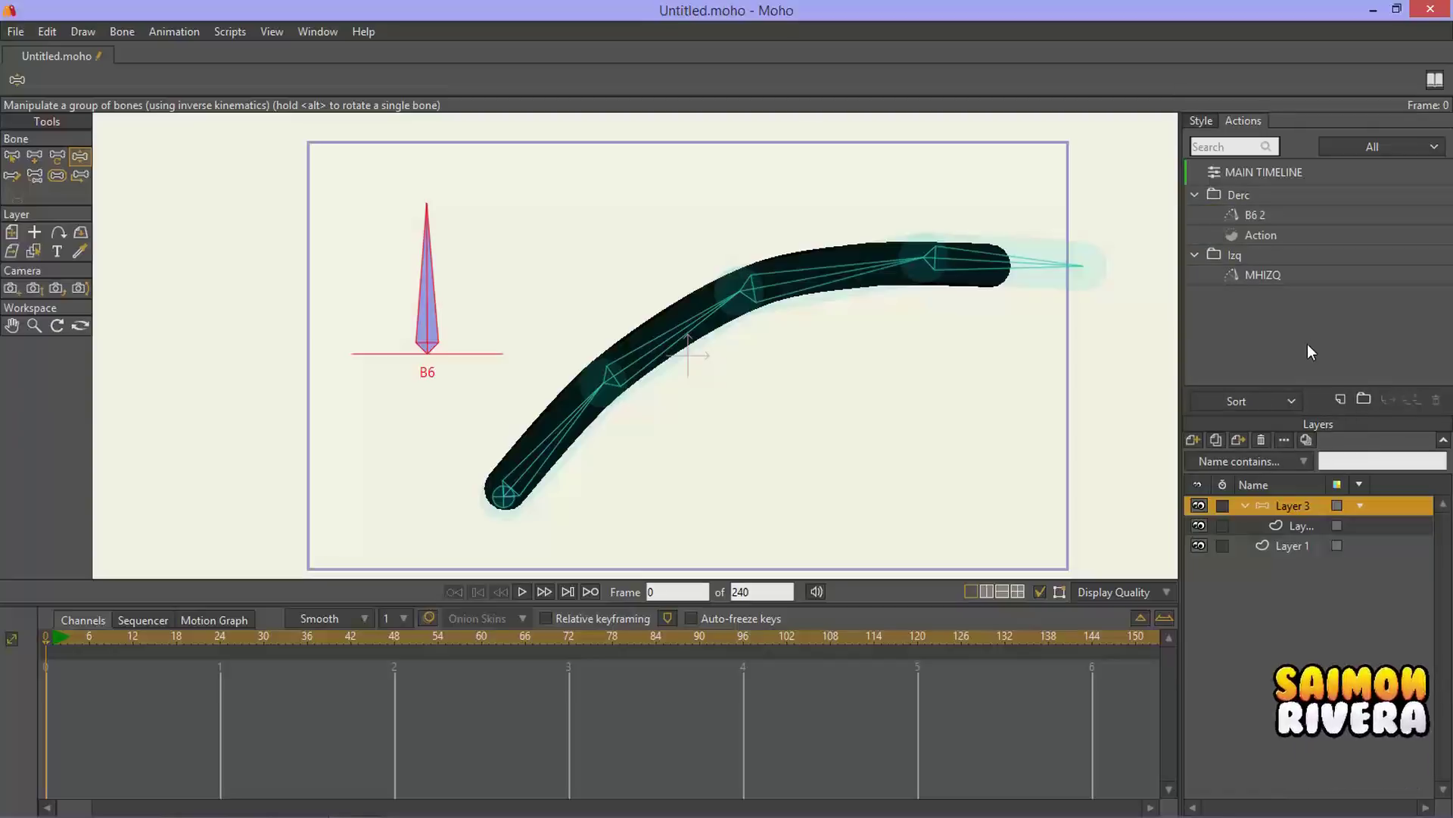
pyautogui.click(1252, 403)
pyautogui.click(1247, 452)
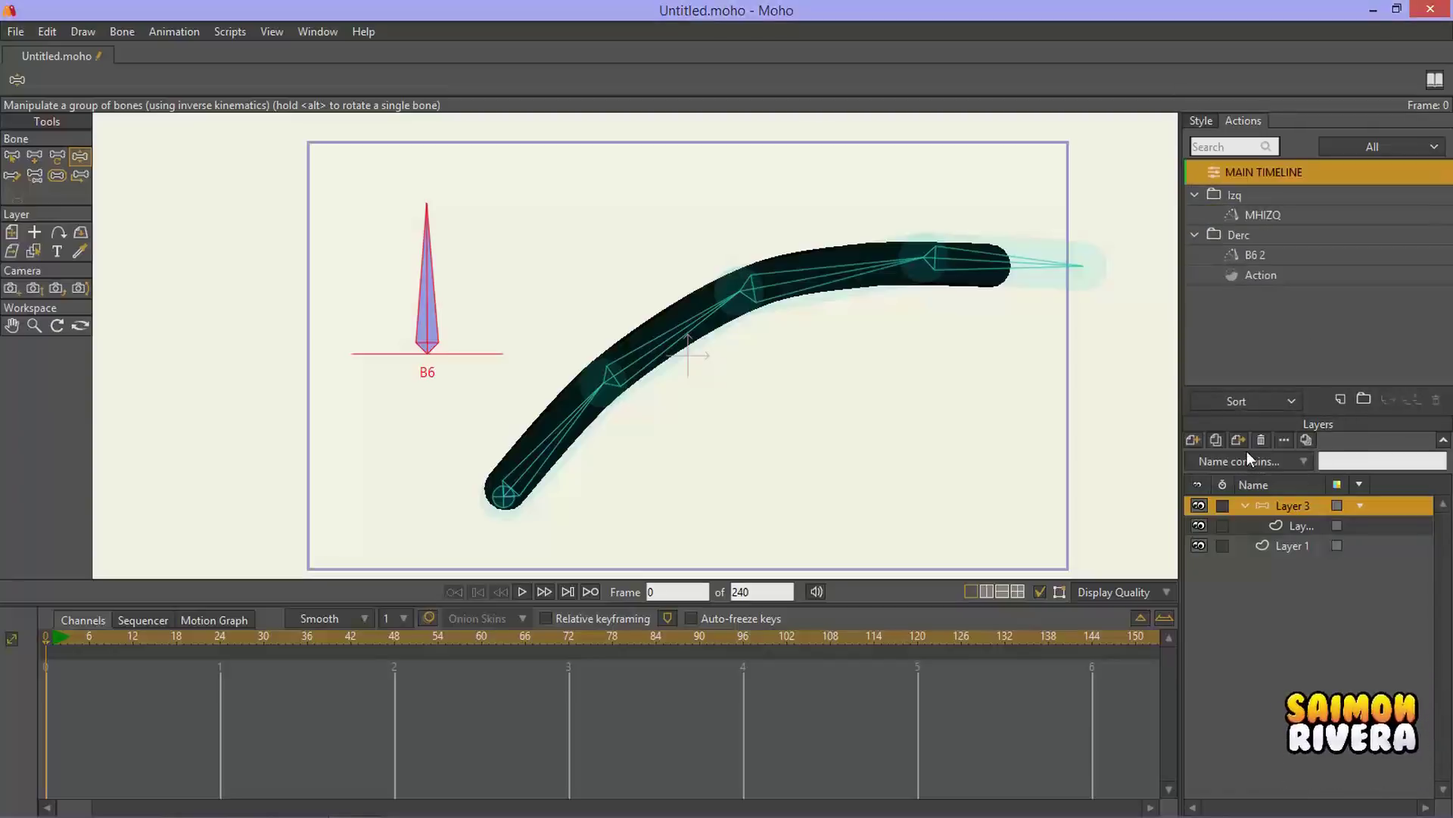
pyautogui.click(1289, 399)
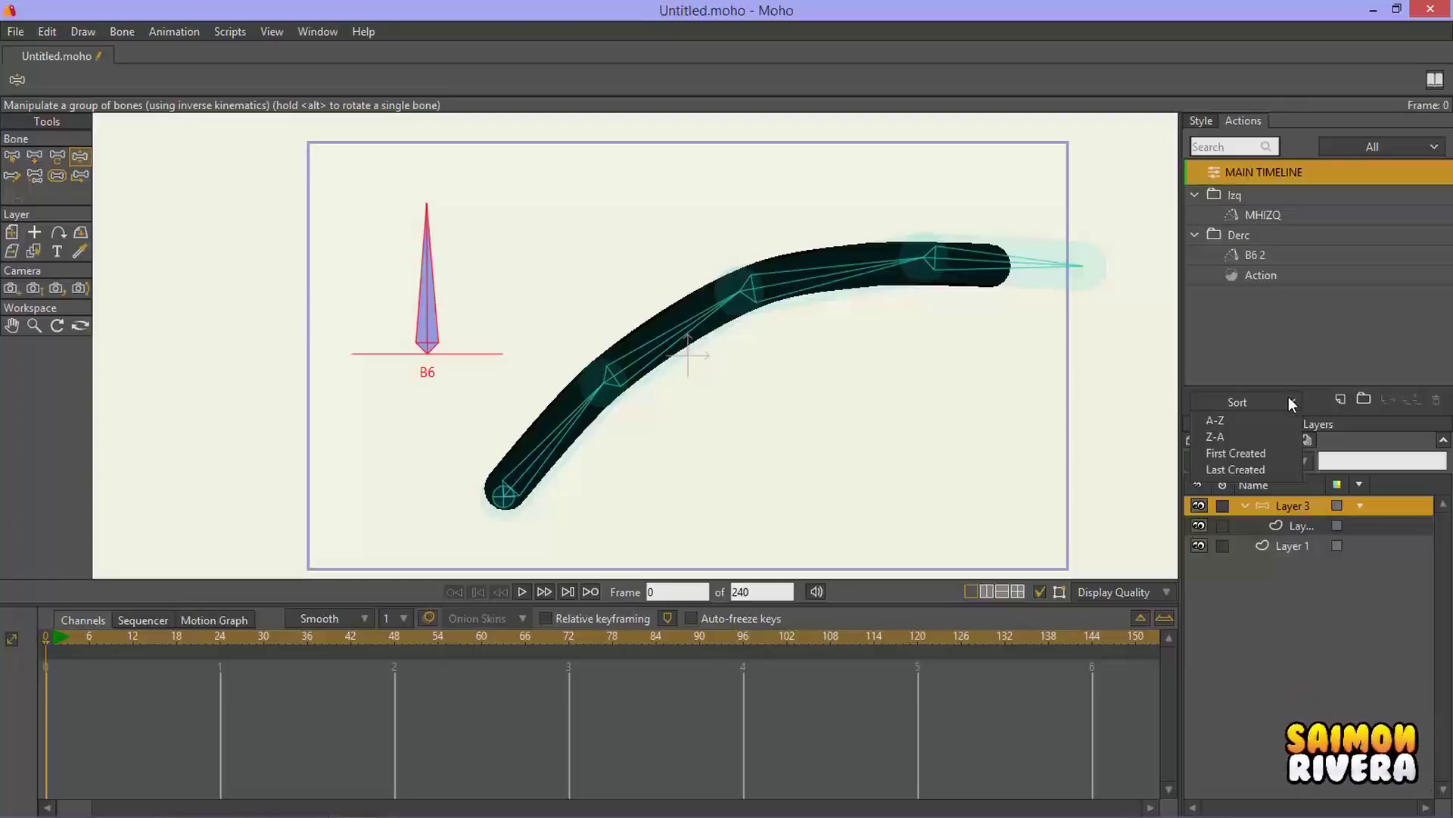
# Step: Sort the action folders by Last Created and return them to First Created order
pyautogui.click(1247, 465)
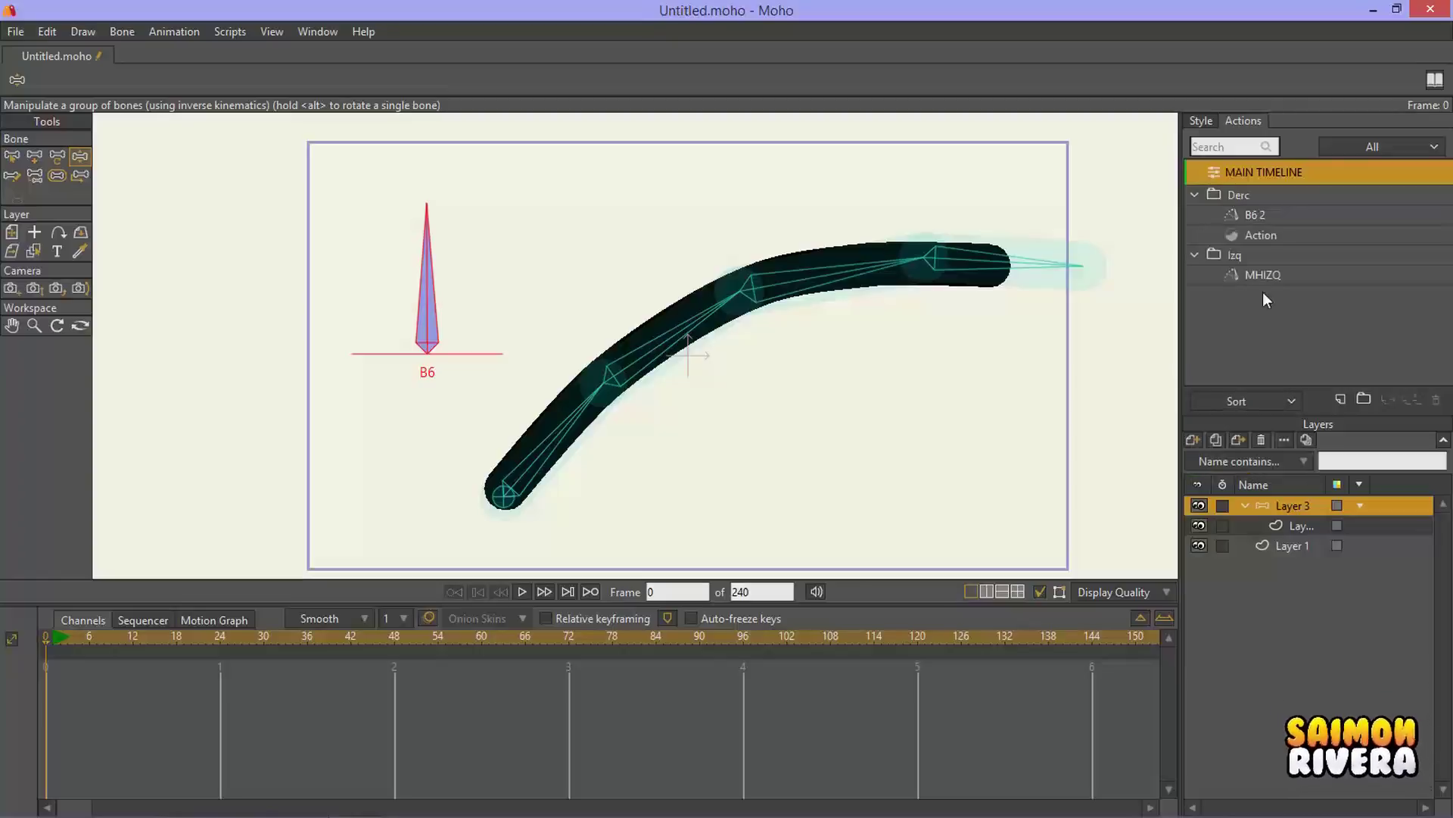
pyautogui.click(1275, 397)
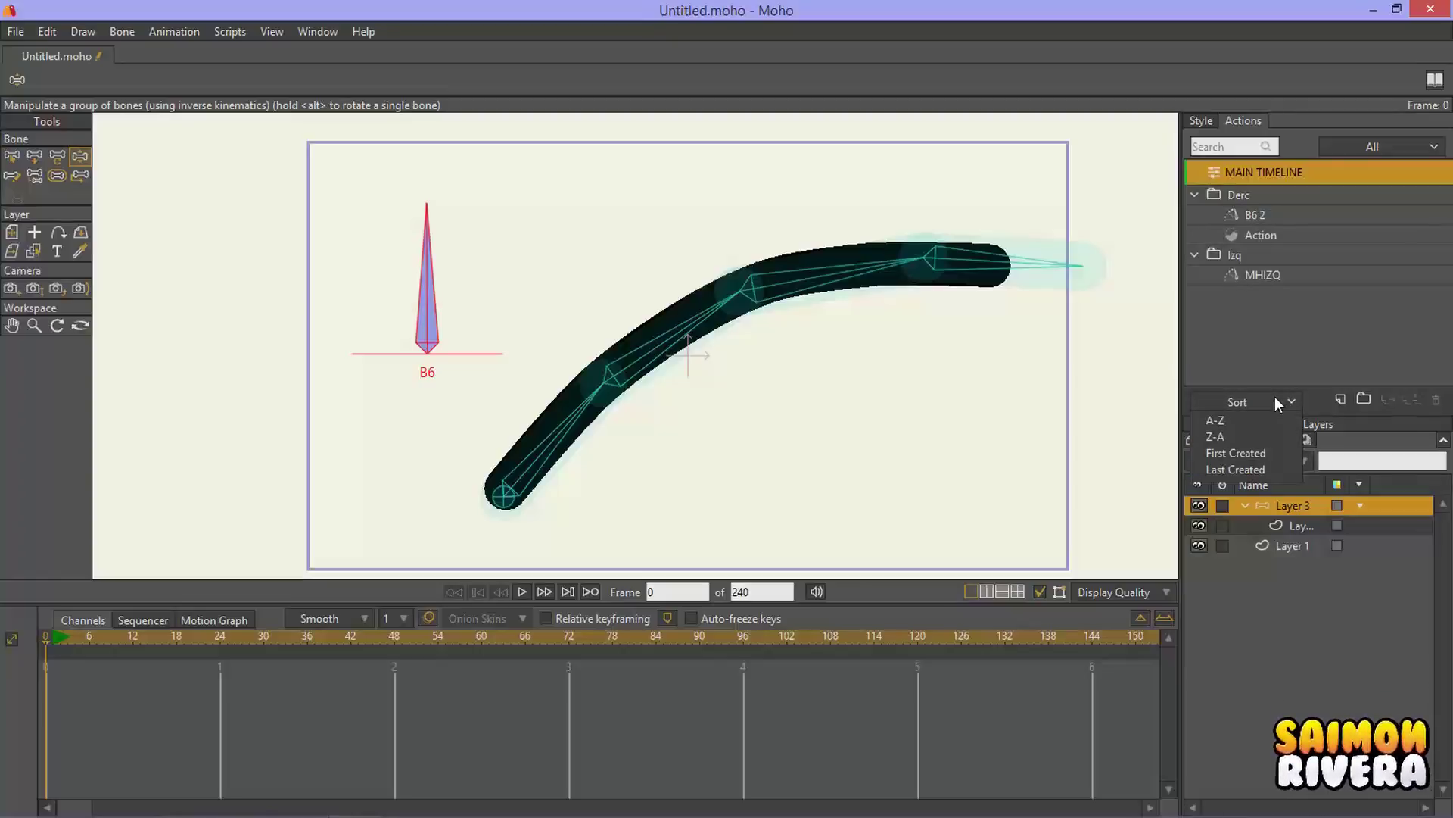
pyautogui.click(1252, 452)
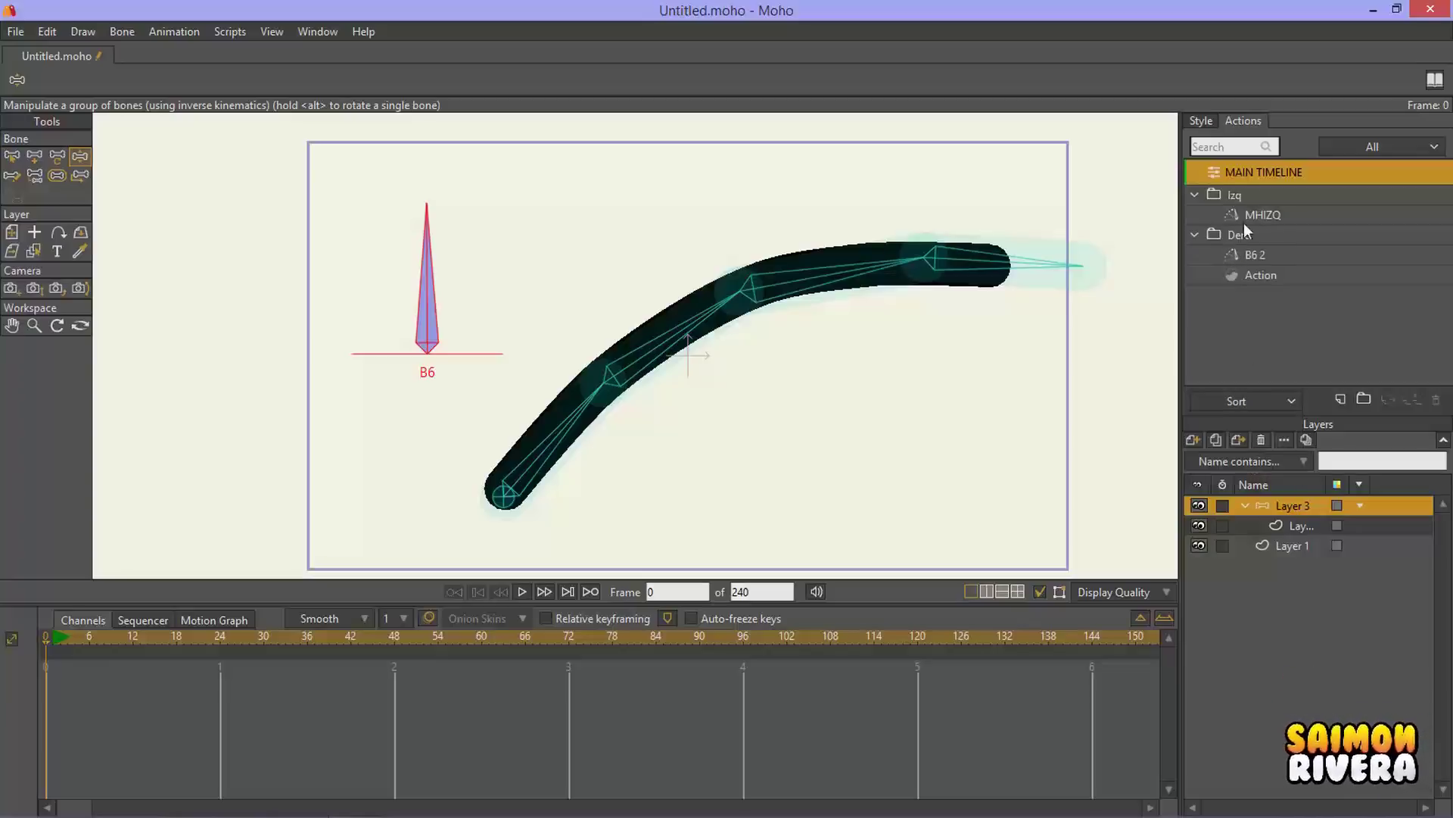
# Step: Sort the contents of the Izq folder alternately by Last Created and First Created, ending with Last Created
pyautogui.click(1235, 196)
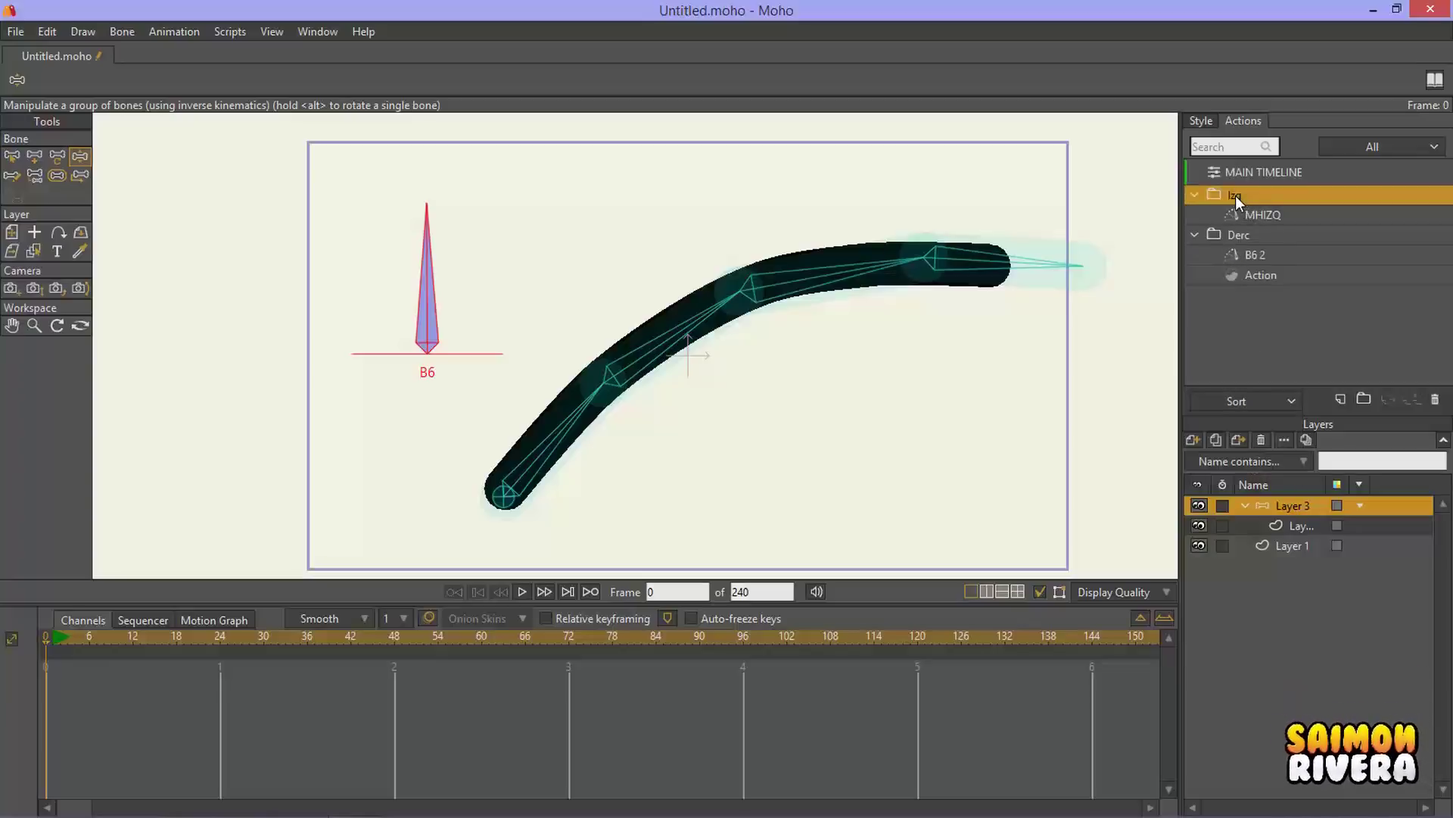
pyautogui.click(1234, 408)
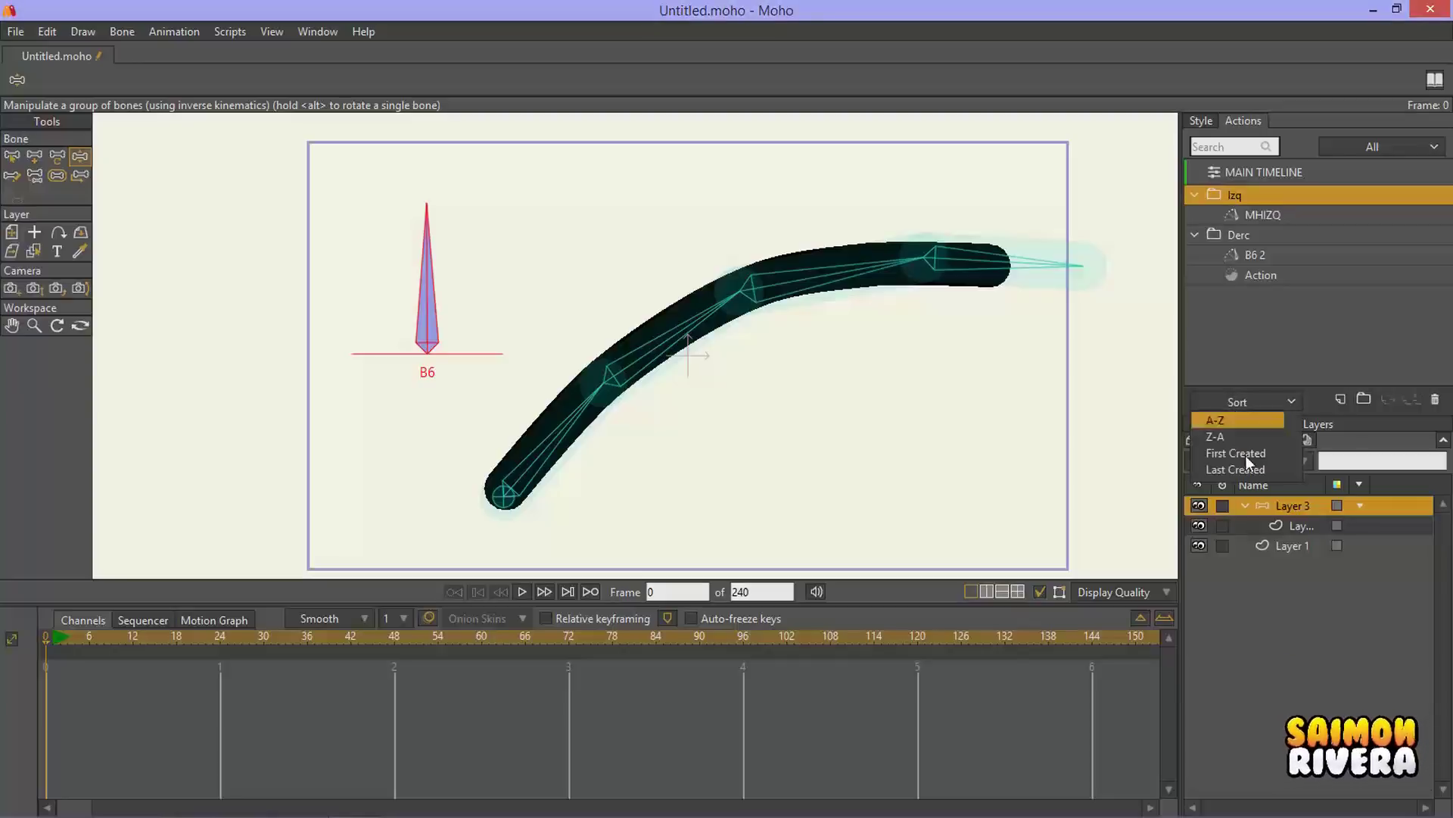
pyautogui.click(1248, 466)
pyautogui.click(1251, 403)
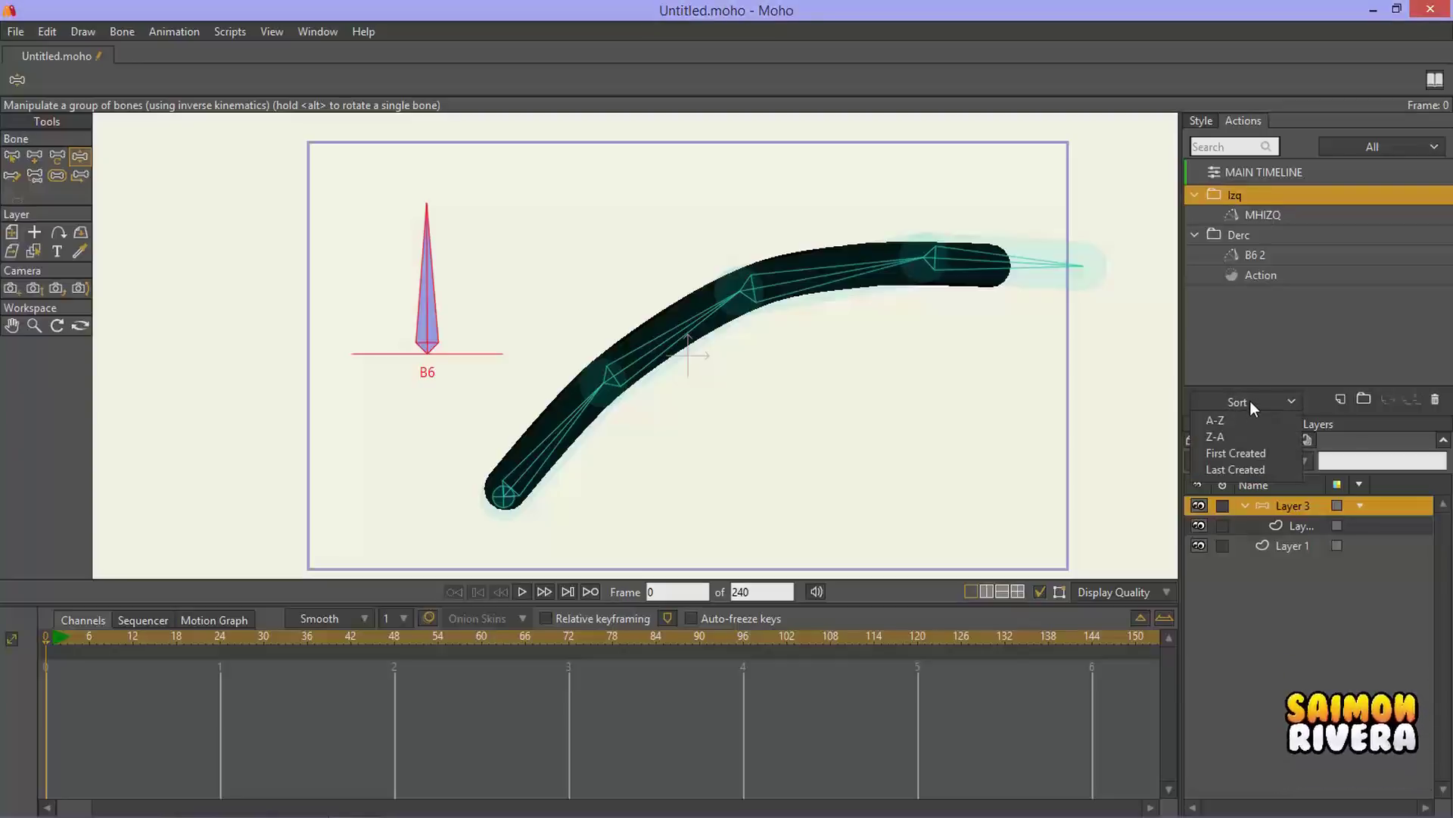
pyautogui.click(1248, 466)
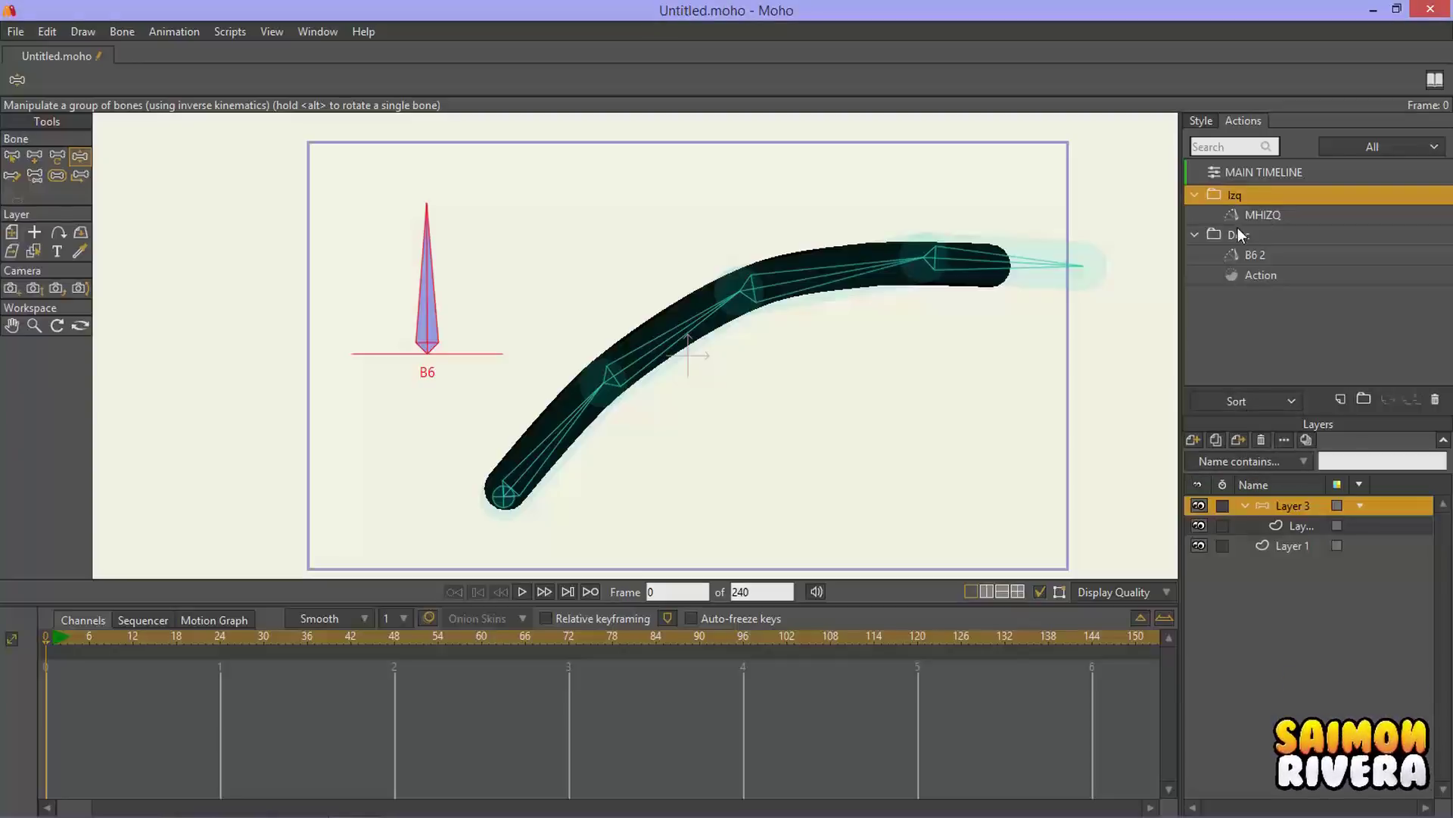
pyautogui.click(1268, 404)
pyautogui.click(1267, 454)
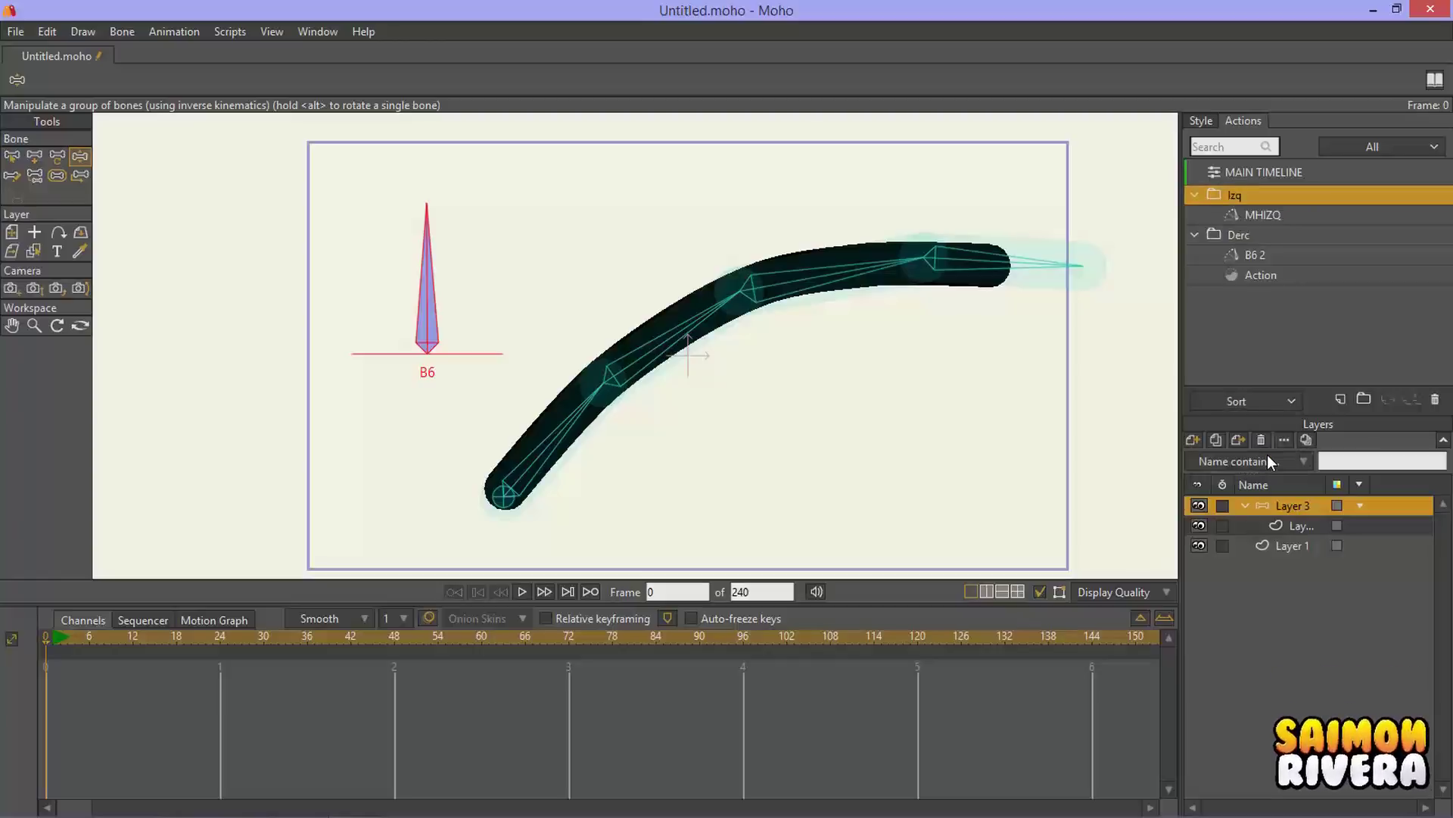
pyautogui.click(1273, 408)
pyautogui.click(1253, 407)
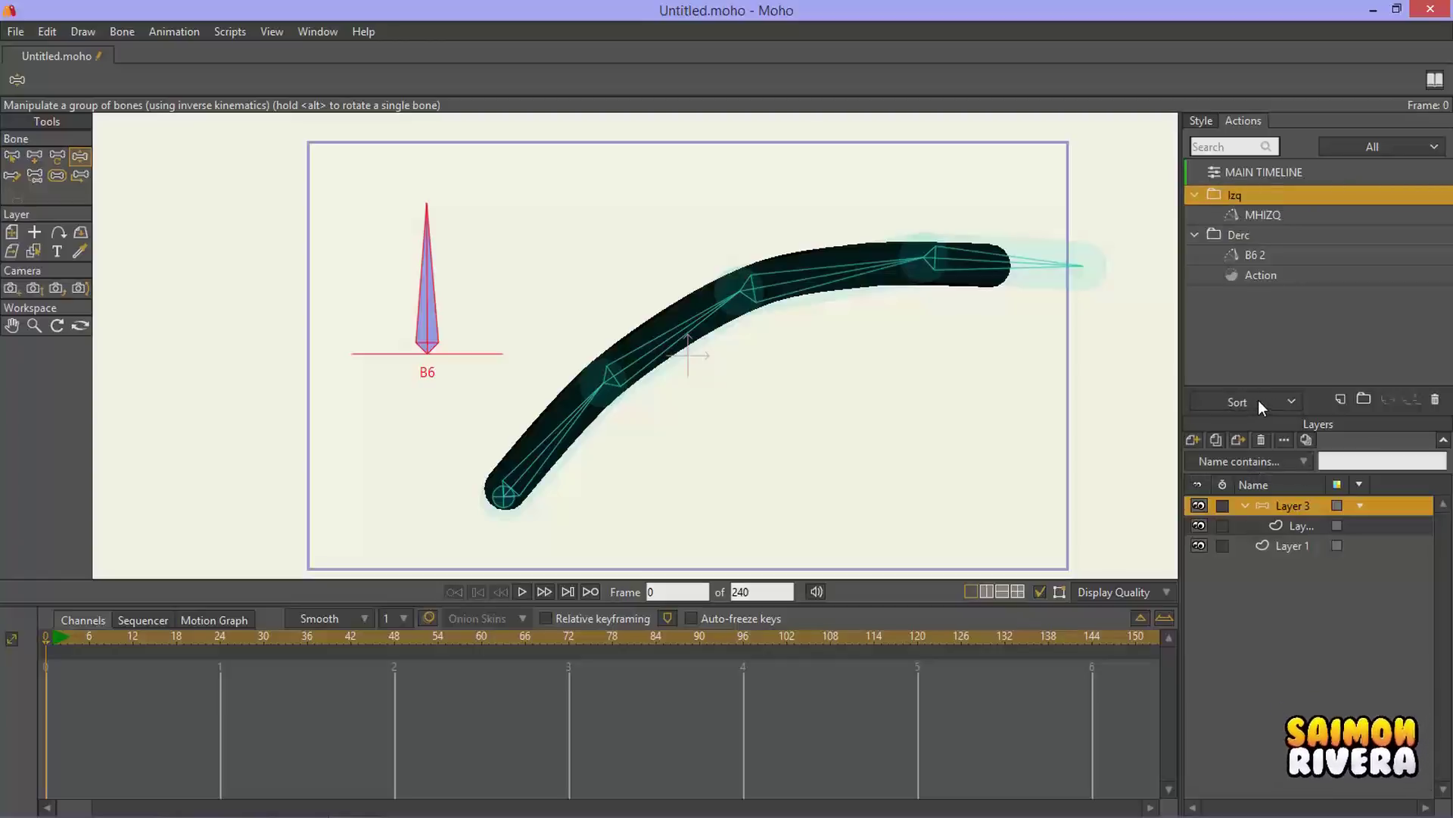
pyautogui.click(1258, 399)
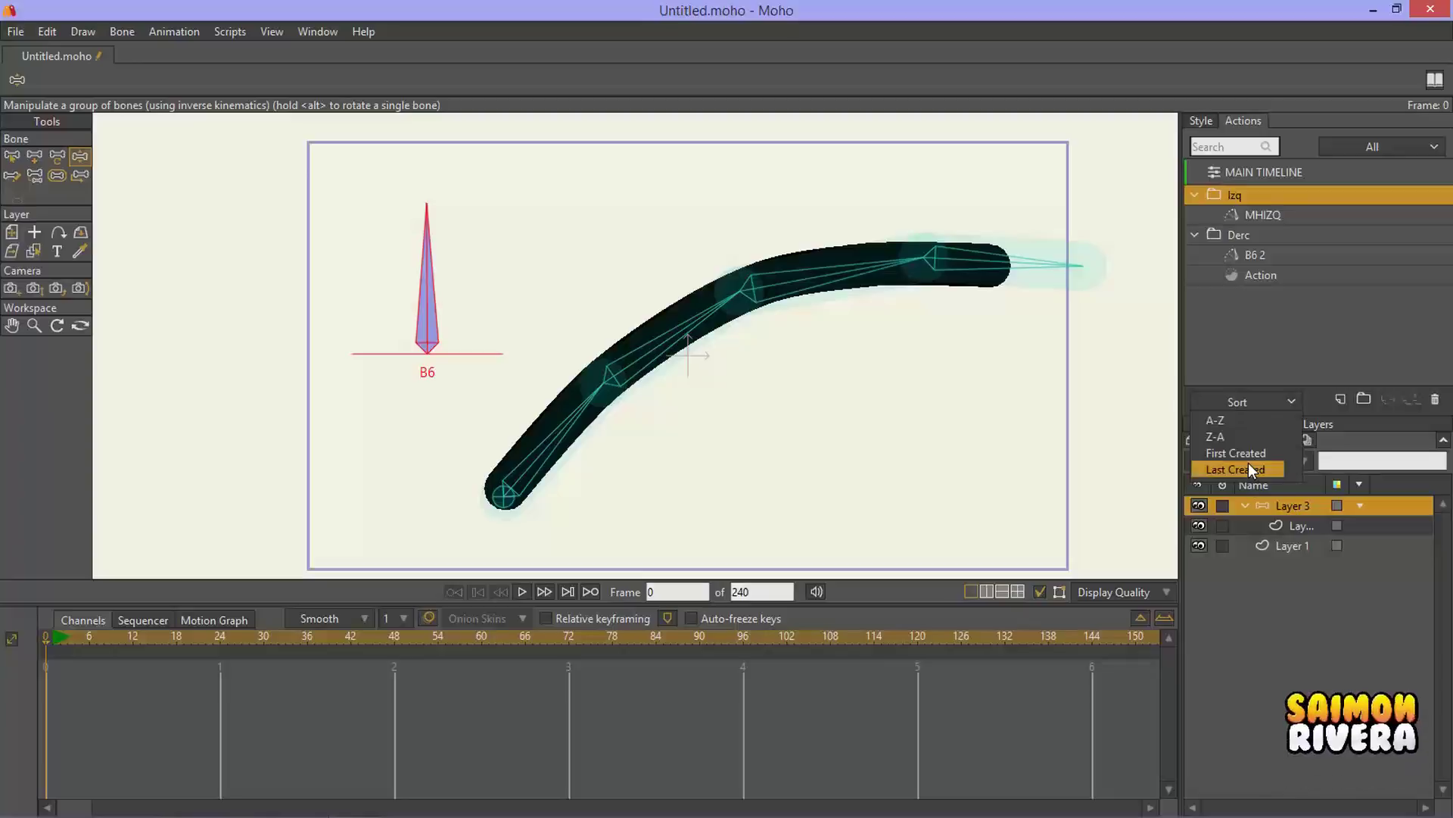
pyautogui.click(1250, 469)
# Step: Create another action in the Derc folder and sort that folder by First Created, followed by Last Created
pyautogui.click(1258, 279)
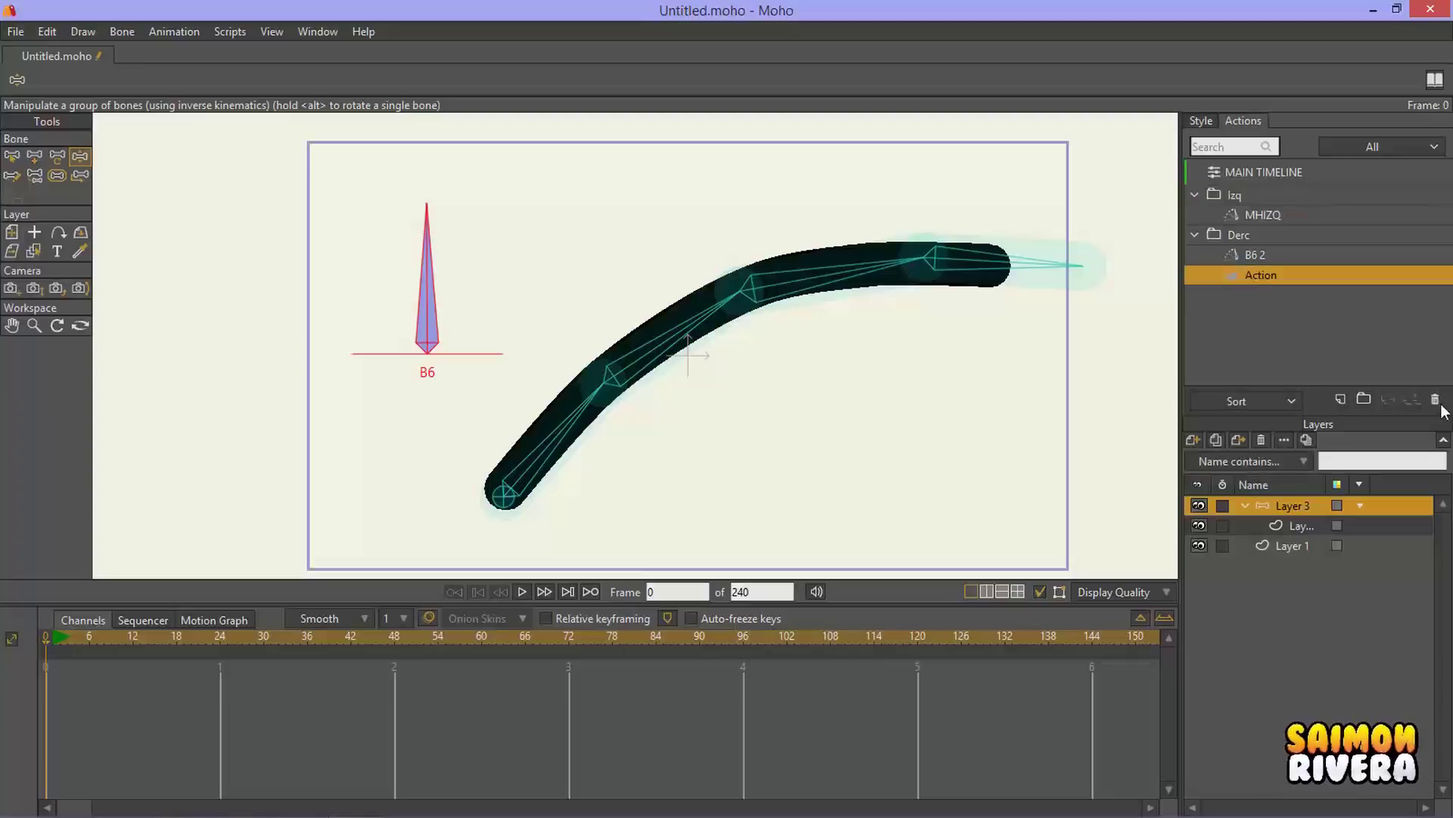
pyautogui.click(1340, 399)
pyautogui.click(1257, 405)
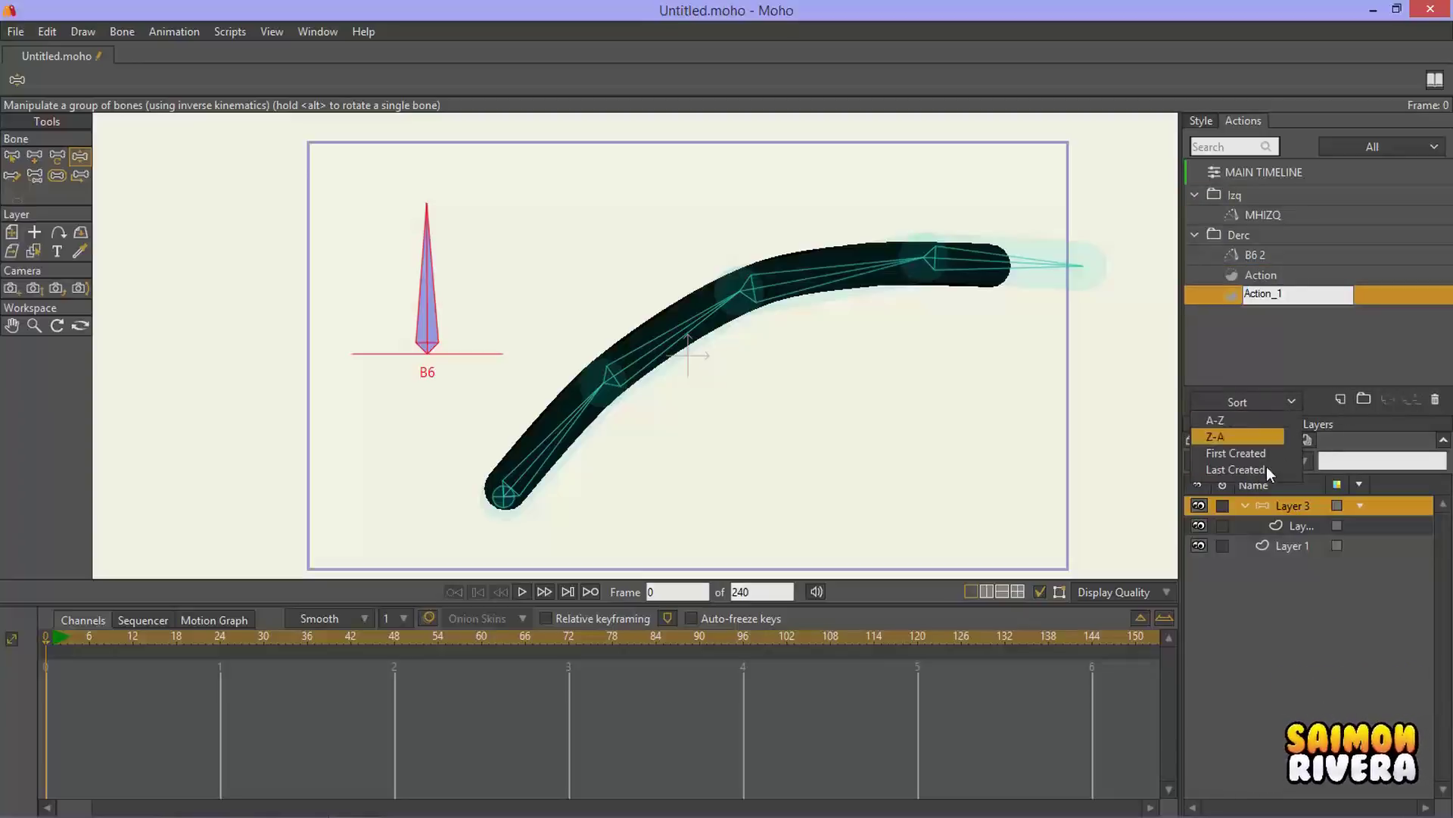
pyautogui.click(1268, 452)
pyautogui.click(1264, 405)
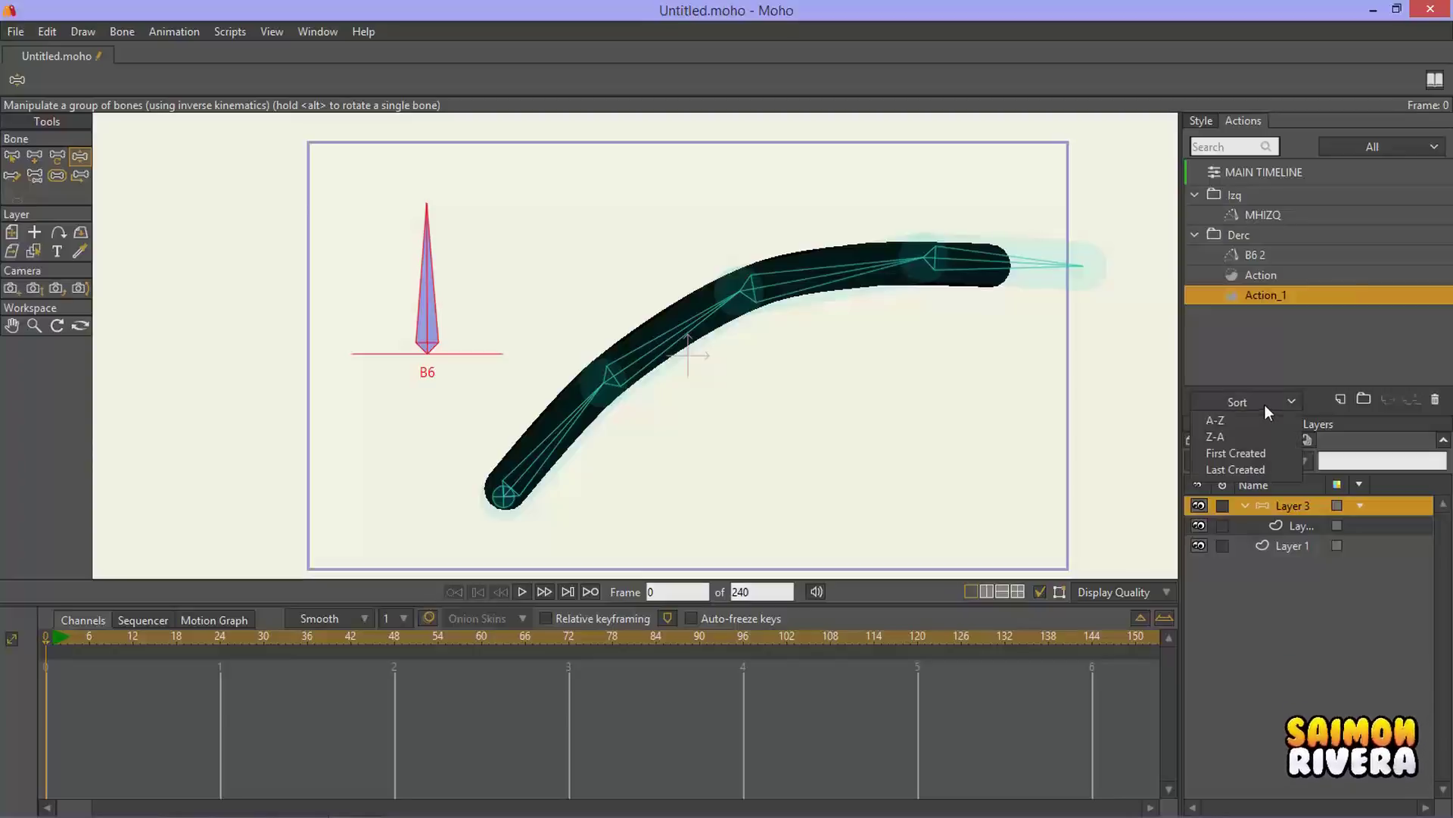
pyautogui.click(1274, 470)
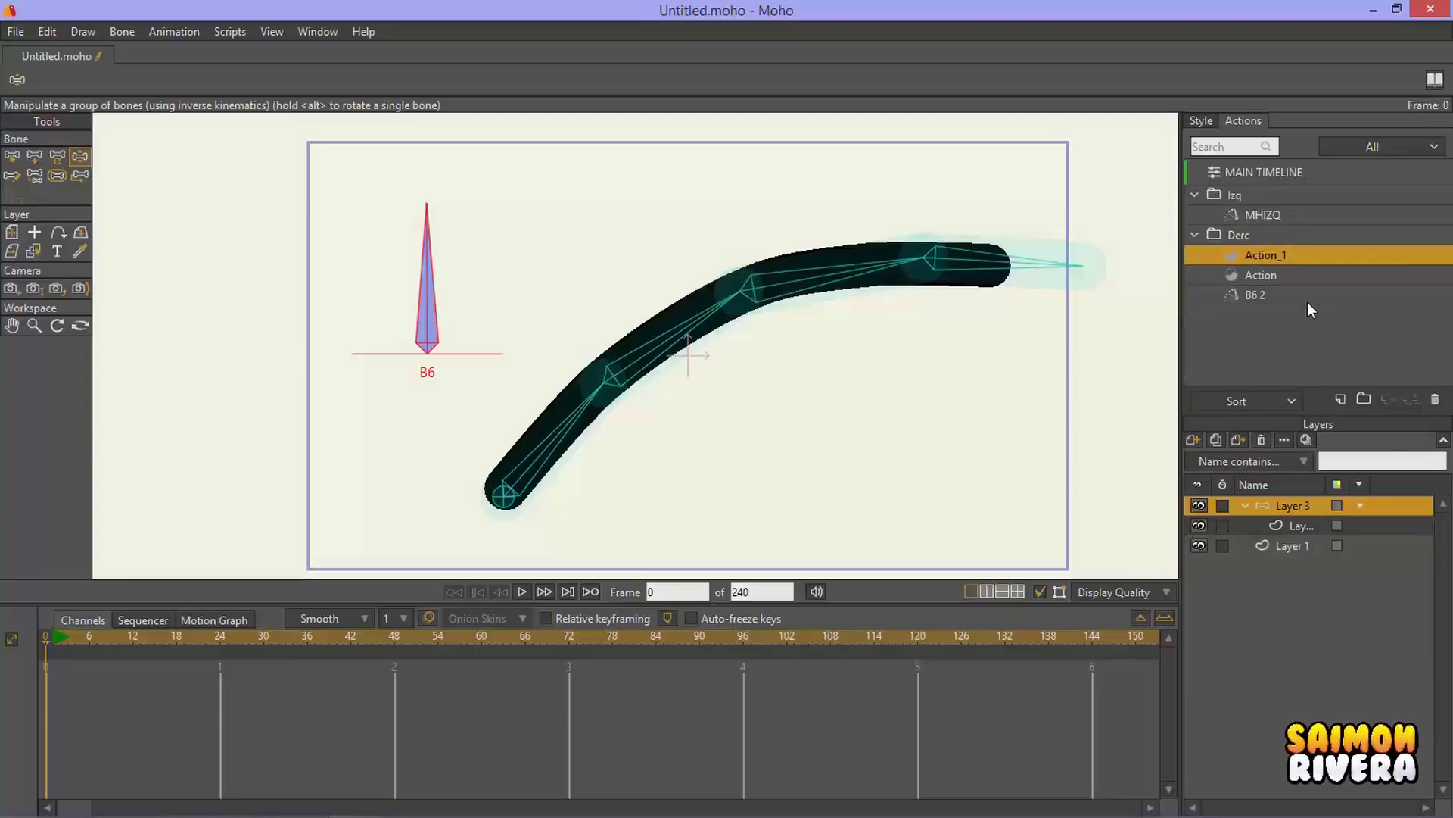
# Step: Sort the Derc folder's actions by First Created and, with Action_1 selected, by Last Created again
pyautogui.click(1277, 236)
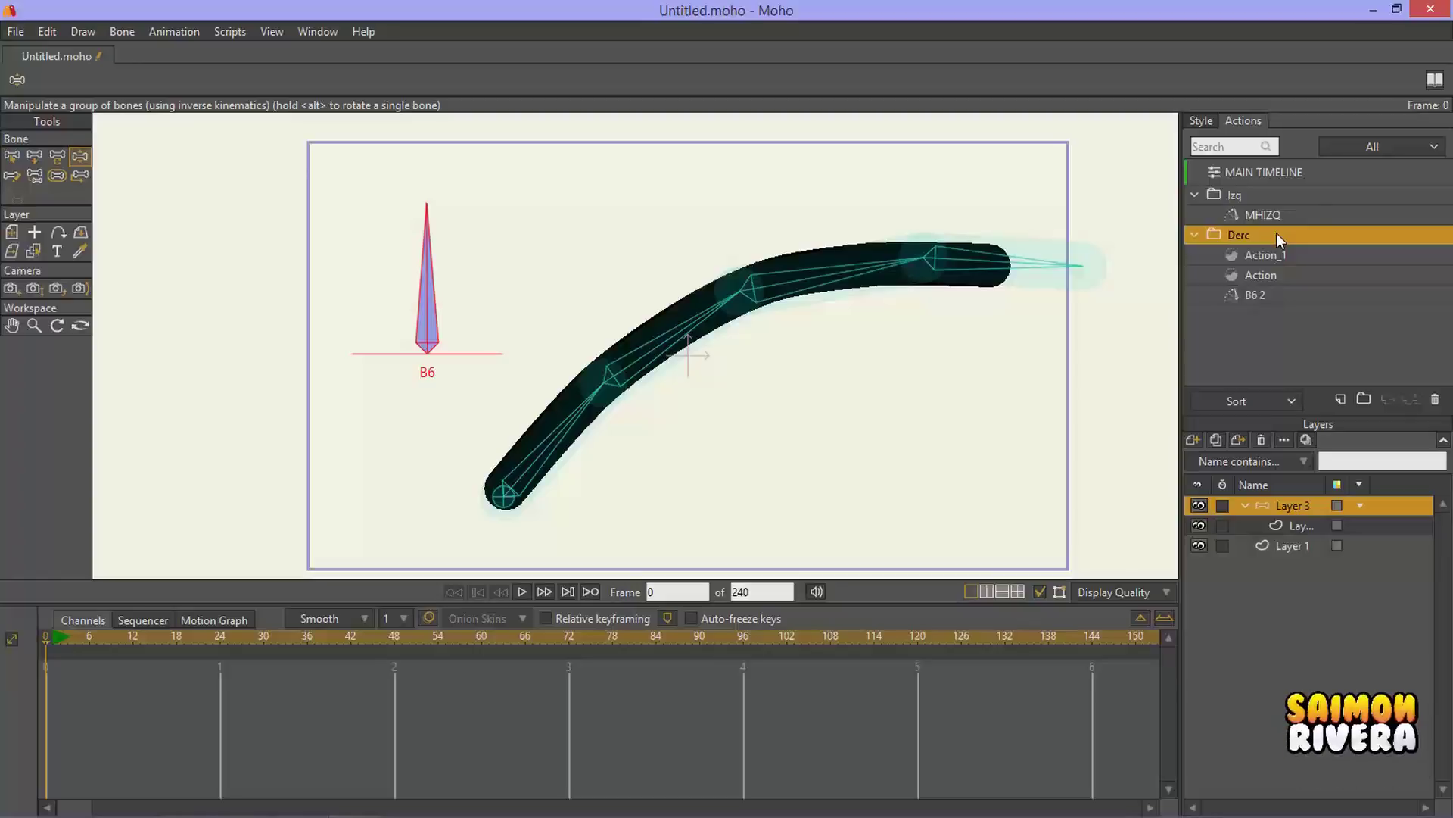
pyautogui.click(1255, 402)
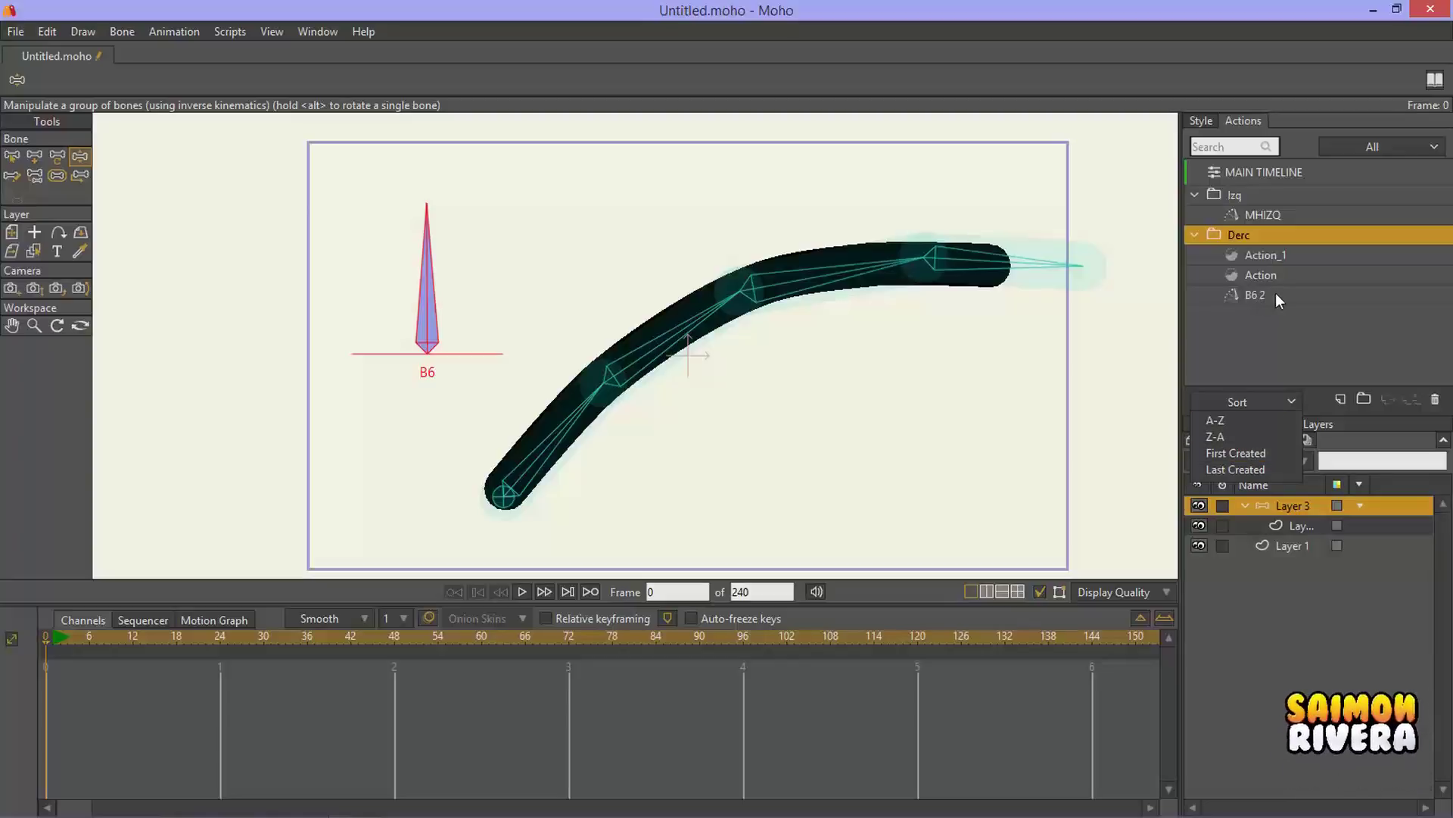
pyautogui.click(1237, 450)
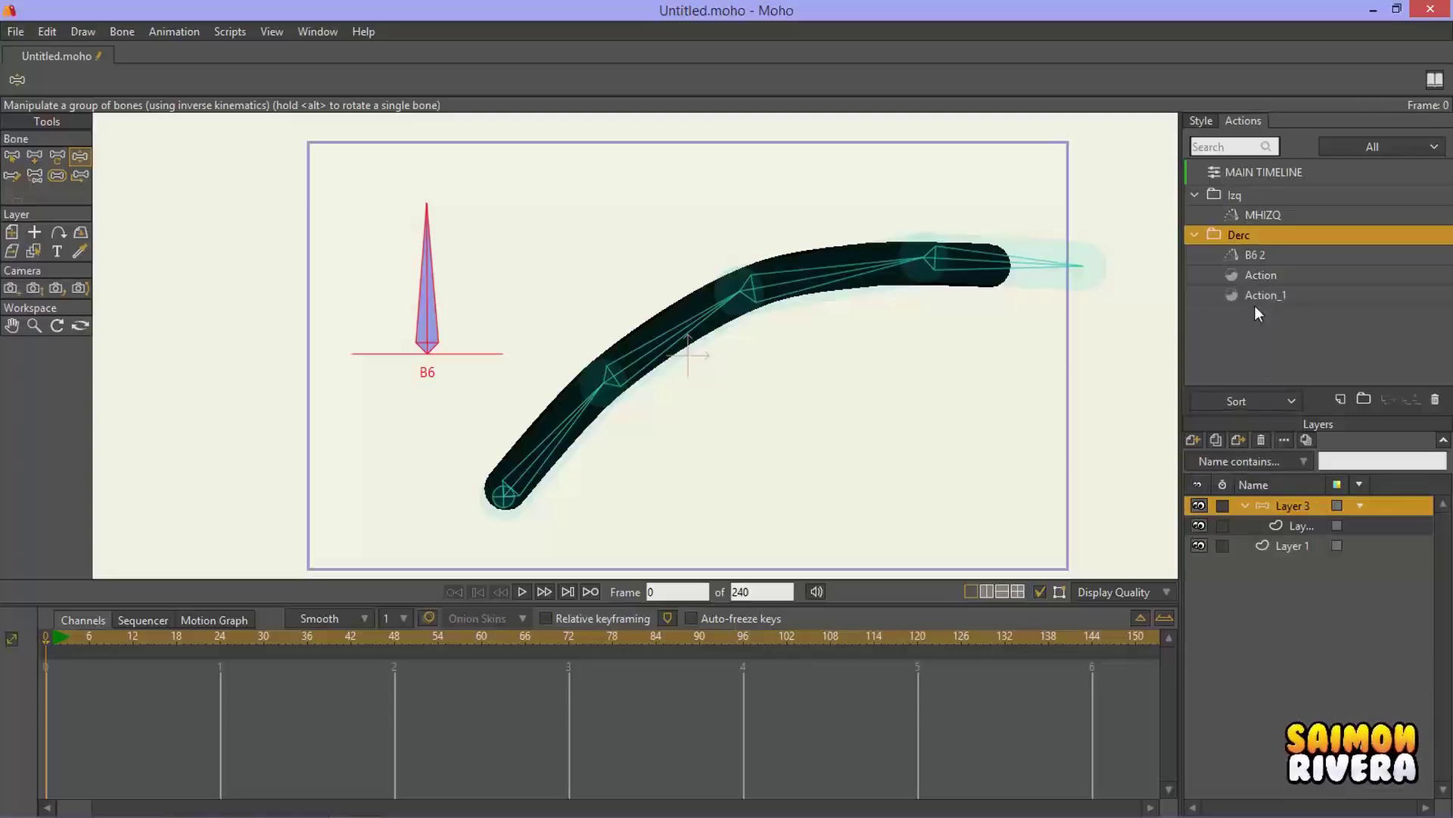
pyautogui.click(1254, 256)
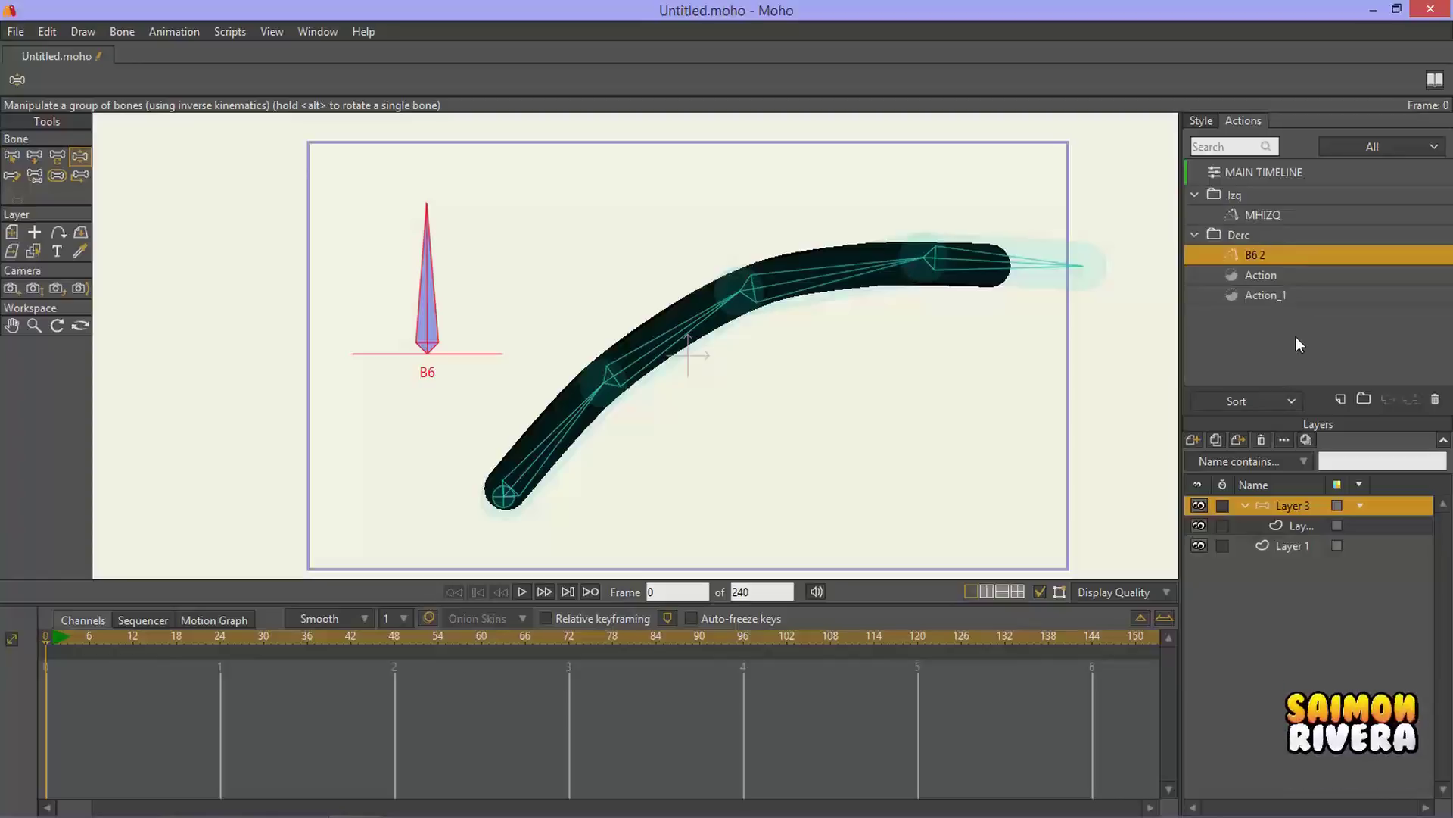
pyautogui.click(1283, 297)
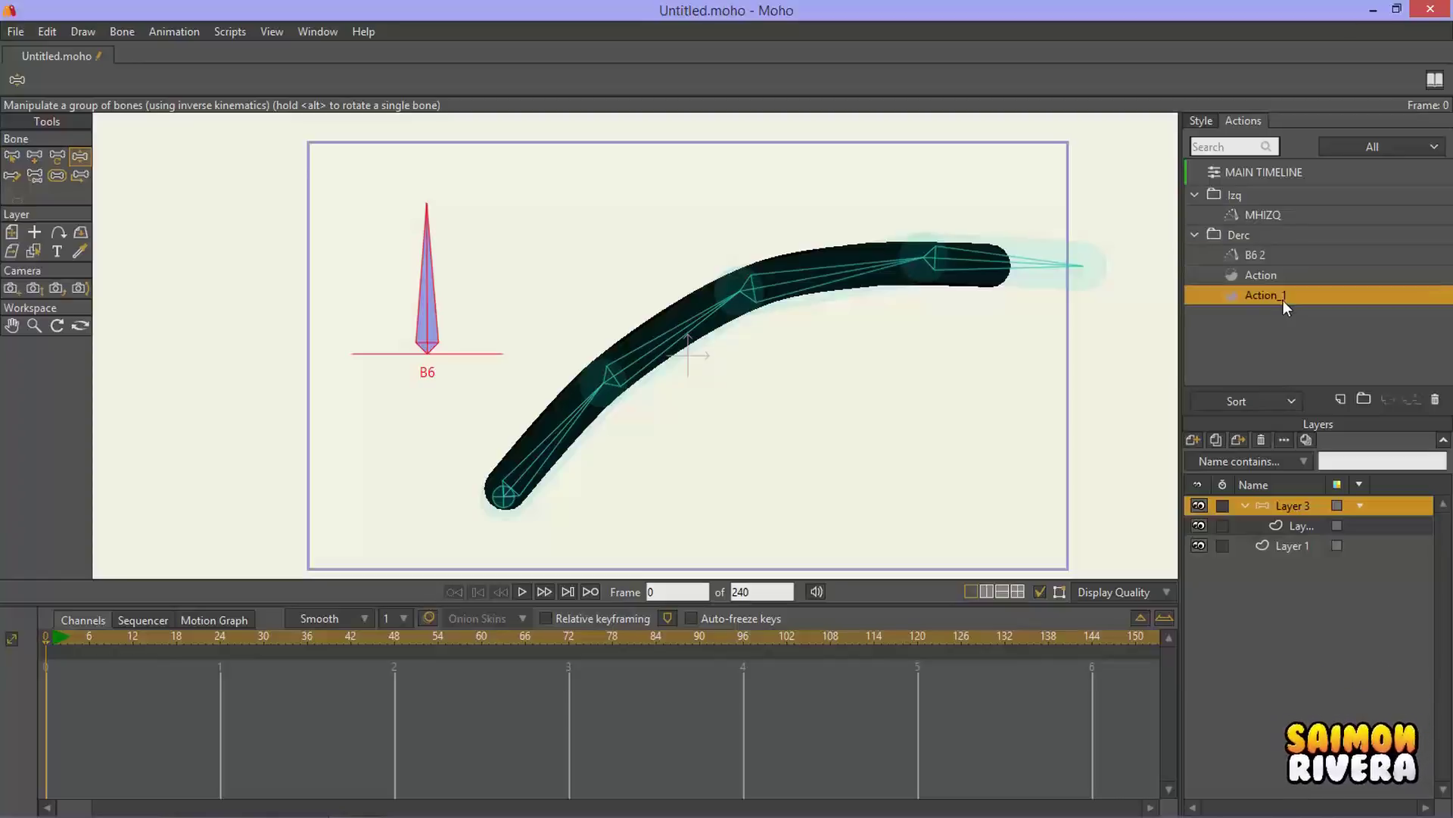
pyautogui.click(1252, 404)
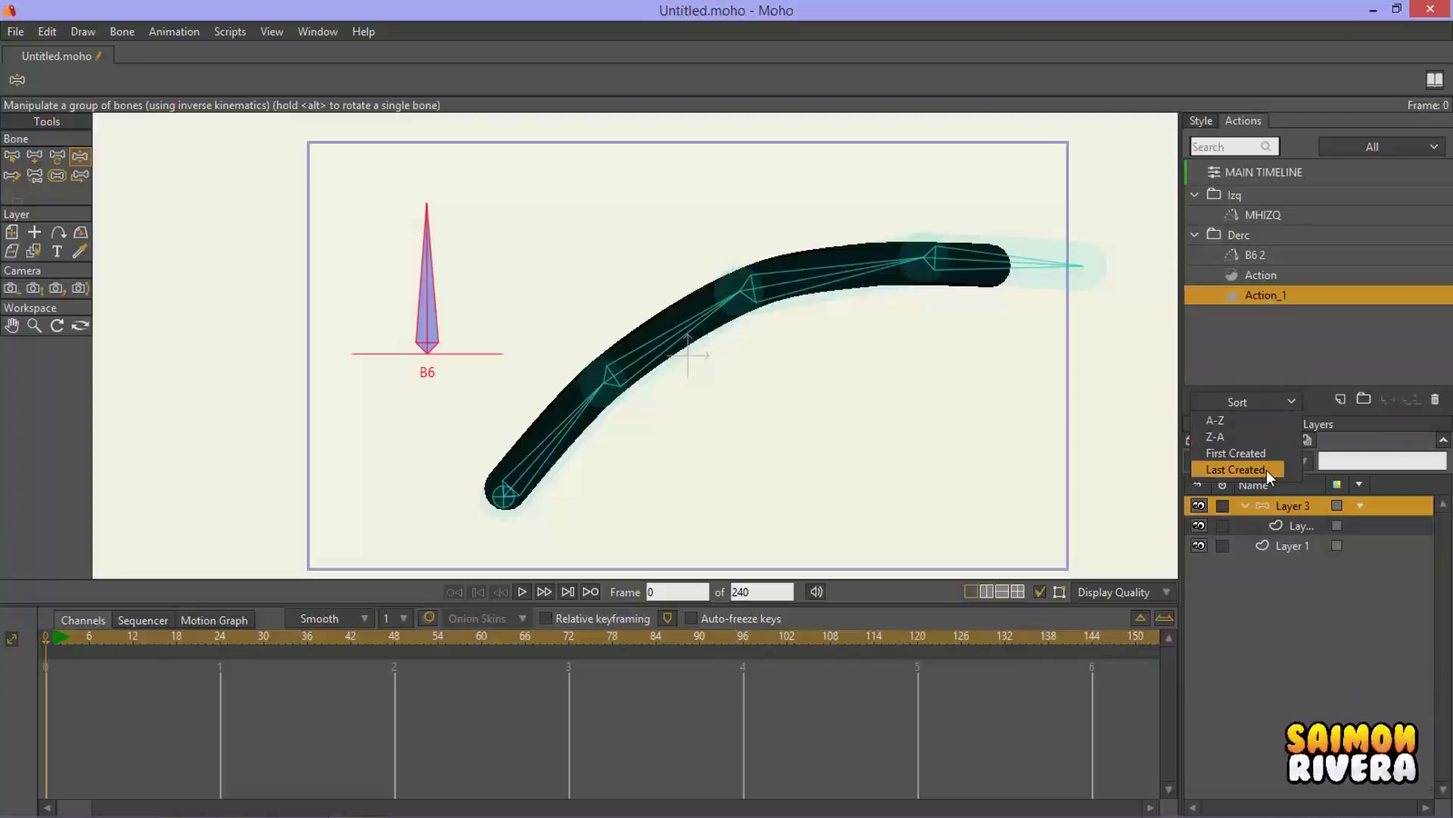
pyautogui.click(1265, 470)
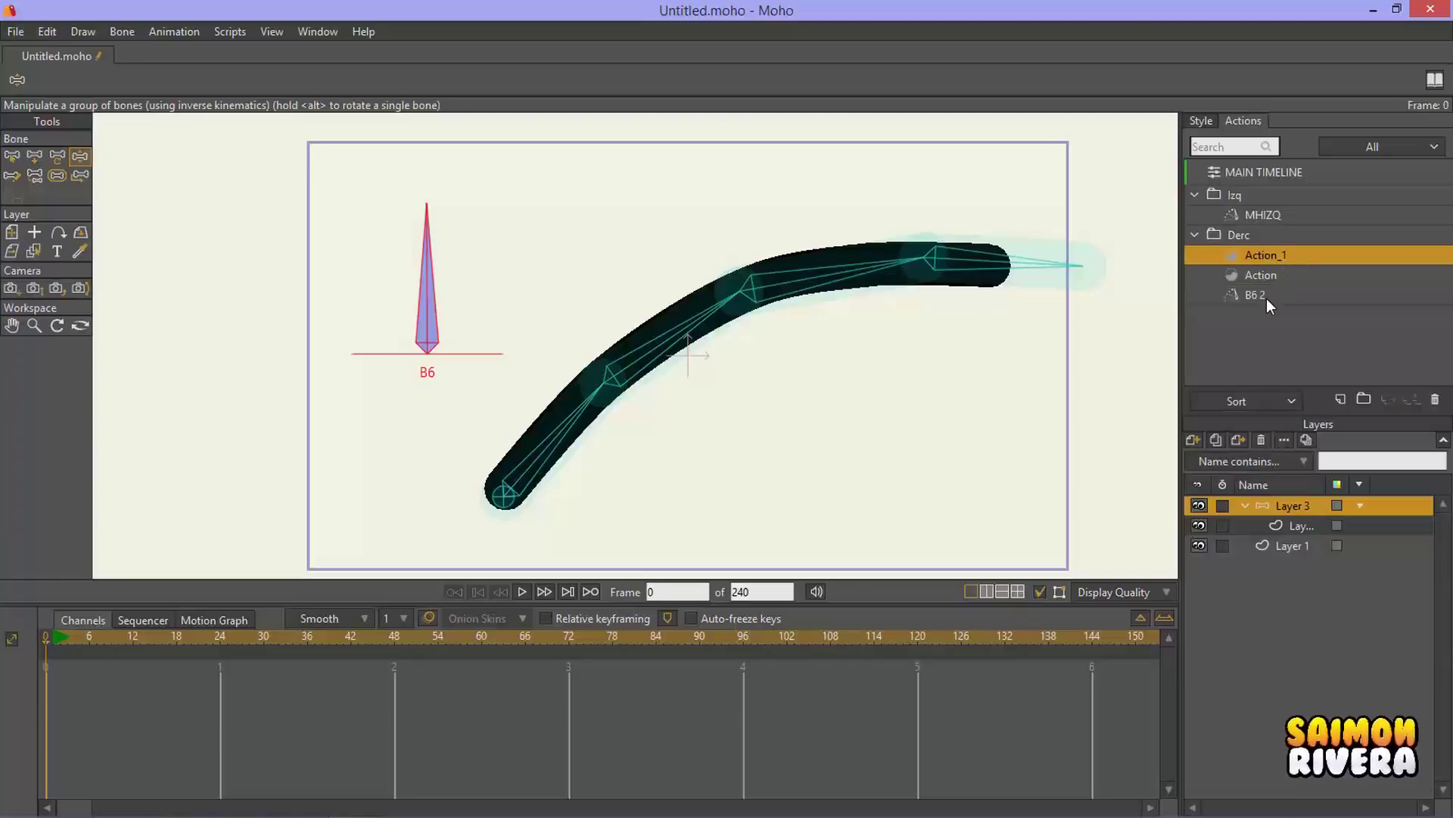
# Step: Sort the Derc folder's actions alphabetically A-Z and finally in reverse order, Z-A
pyautogui.click(1253, 403)
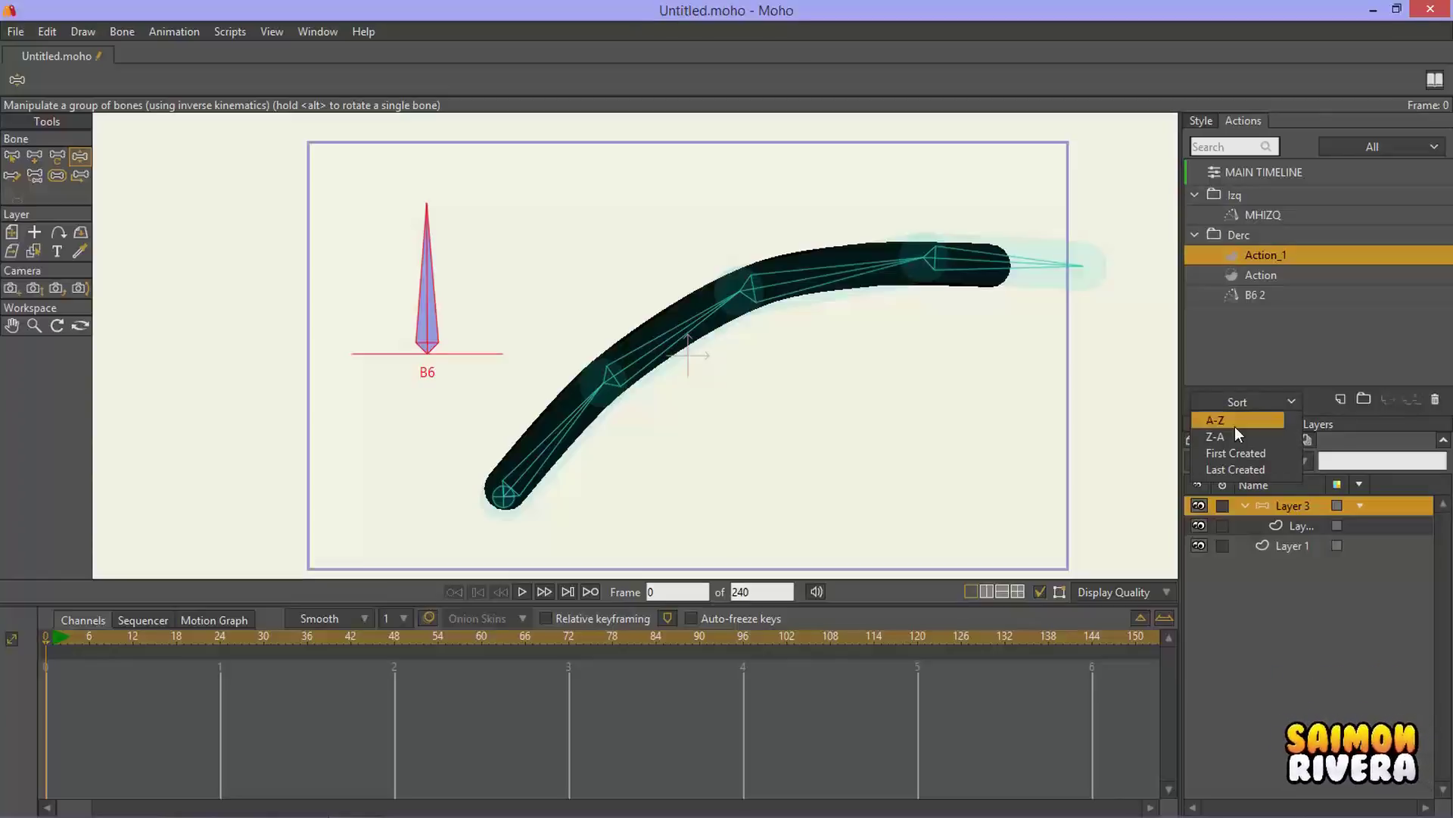
pyautogui.click(1237, 421)
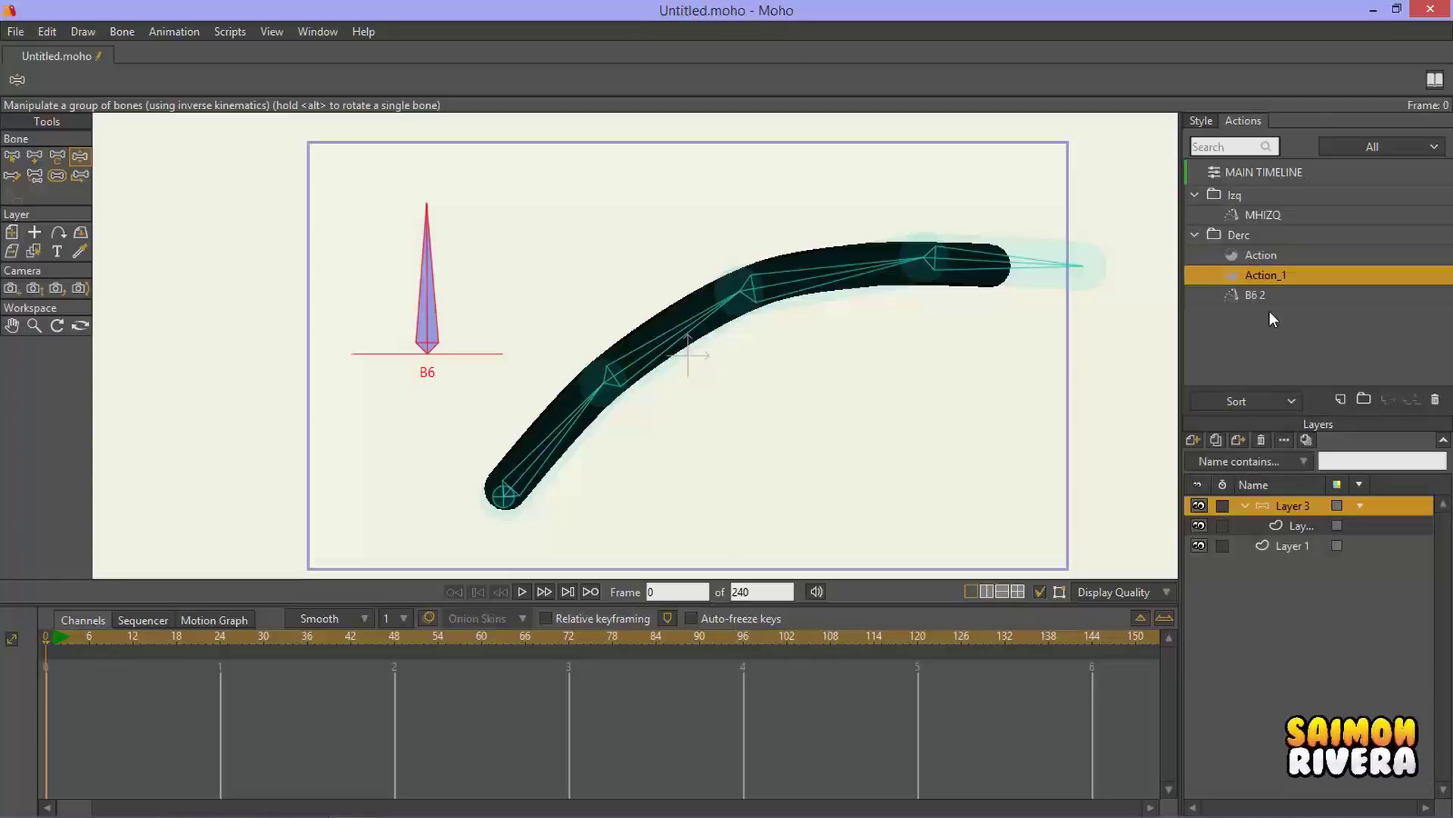
pyautogui.click(1252, 400)
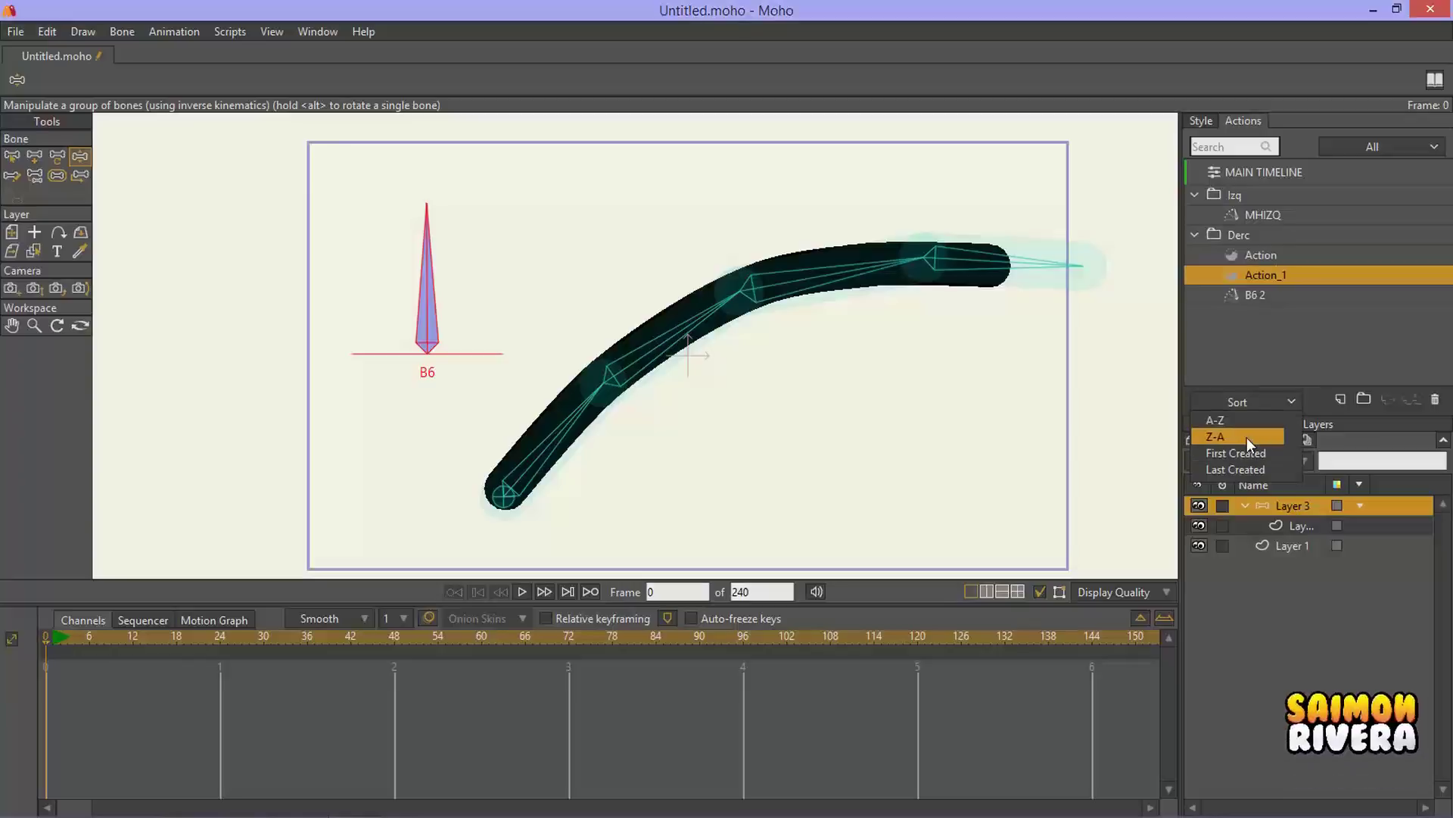
pyautogui.click(1246, 436)
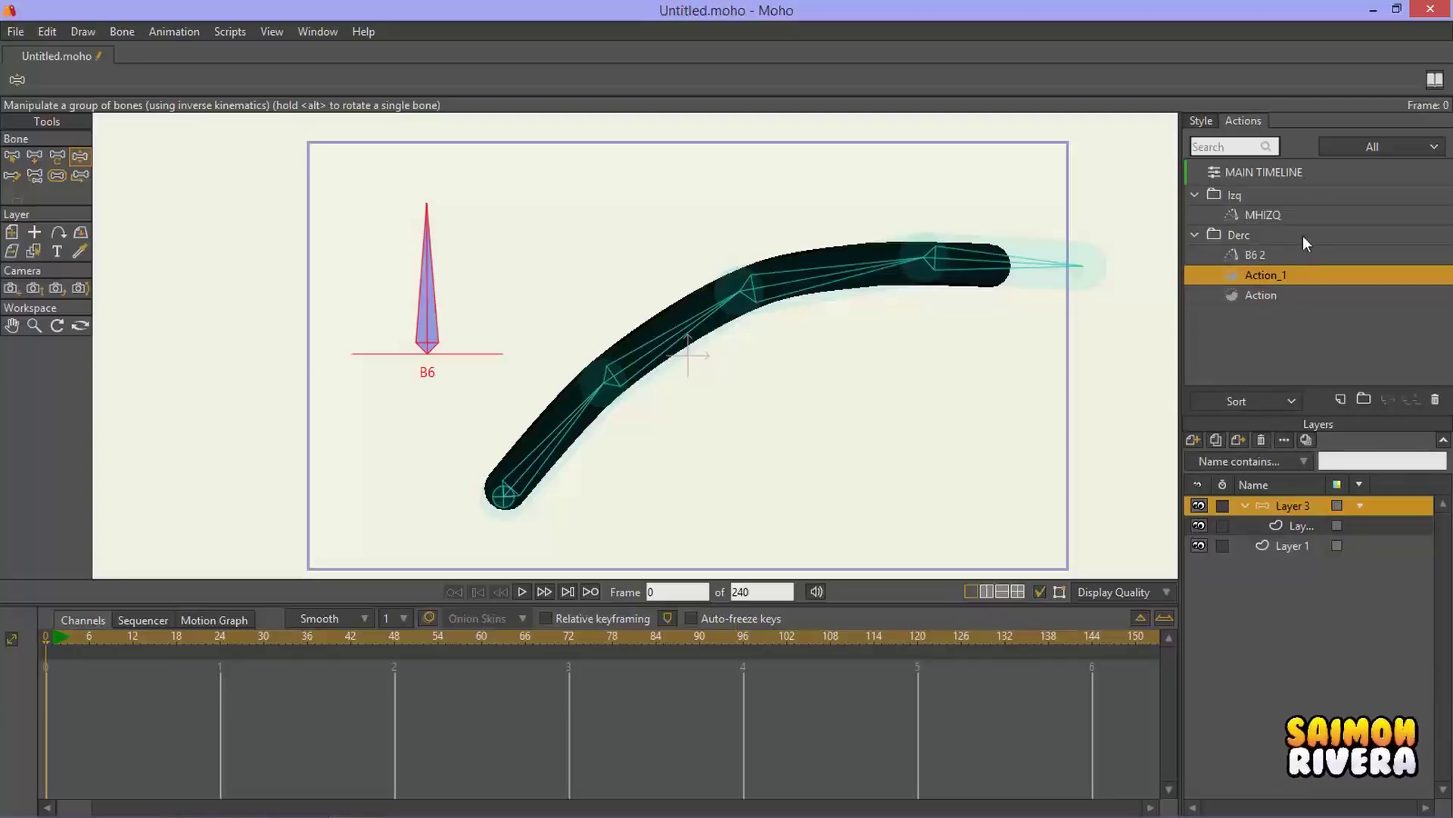
# Step: Check the action type filter's options and widen the Actions and Layers area slightly
pyautogui.click(1352, 149)
pyautogui.click(1352, 148)
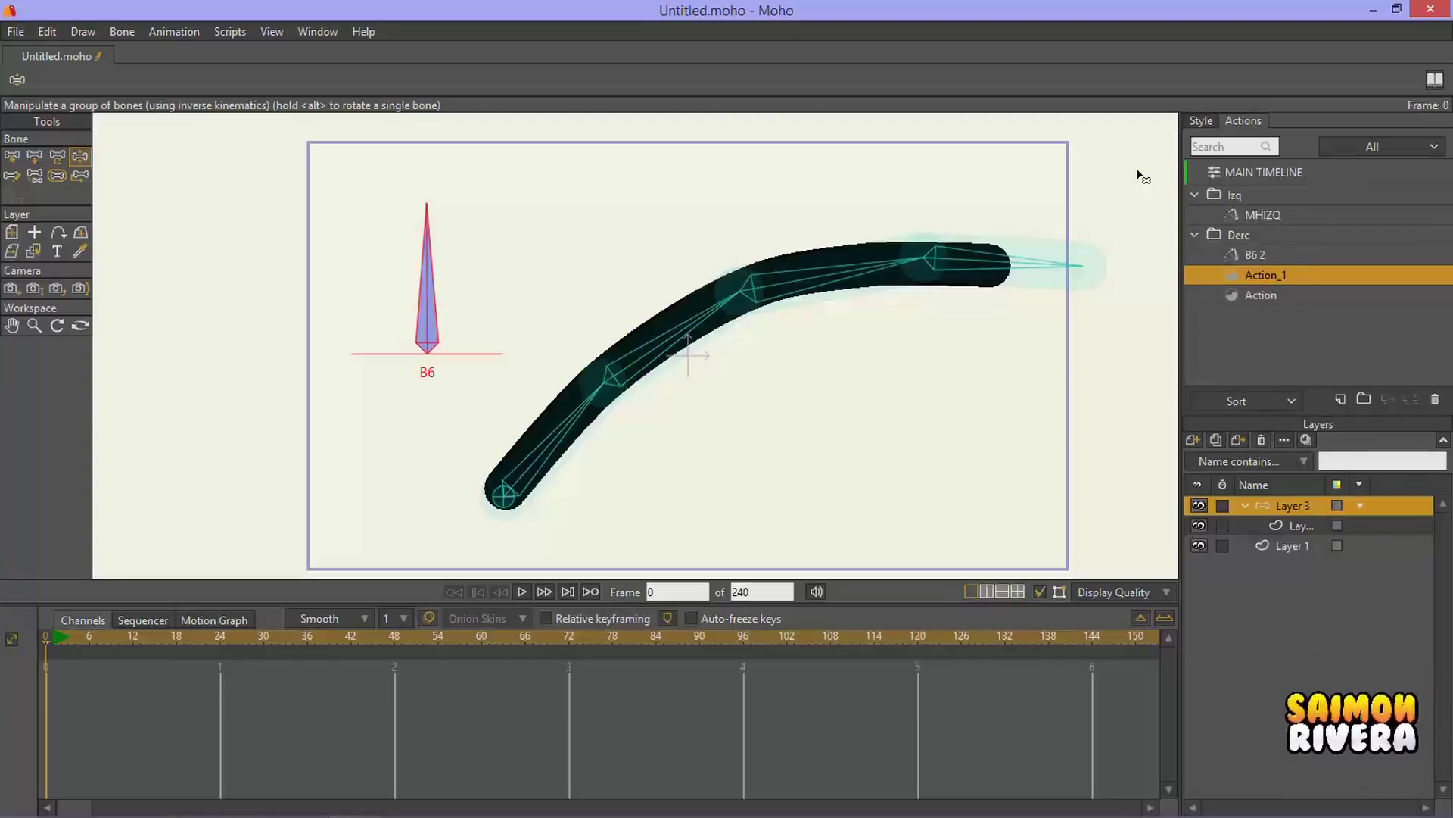
pyautogui.moveTo(1180, 152)
pyautogui.mouseDown()
pyautogui.moveTo(1102, 152)
pyautogui.moveTo(1170, 152)
pyautogui.mouseUp()
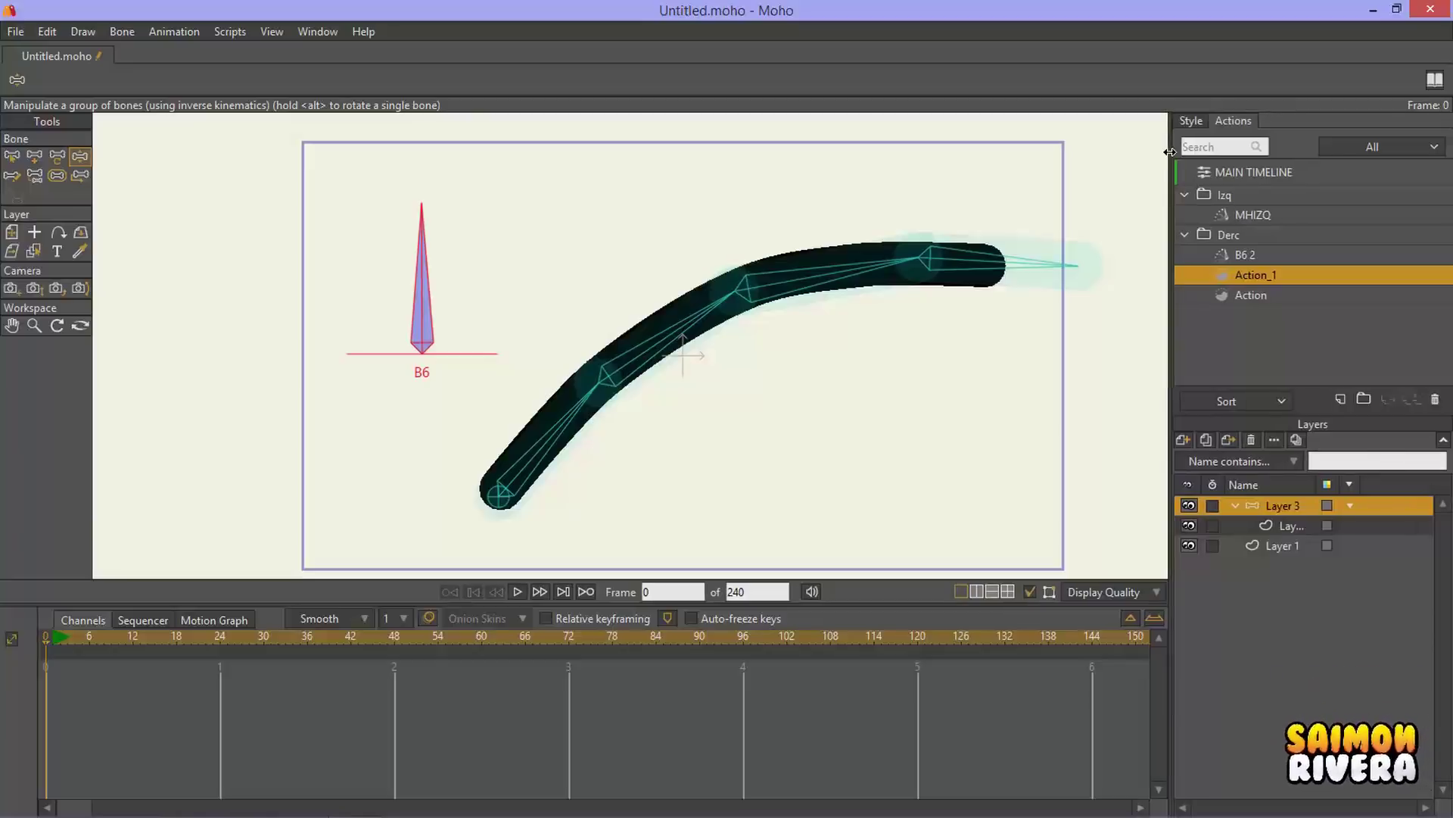
# Step: Switch to the other Moho window, examine its Actions list controls including Import Action, and return to the bone project
pyautogui.hotkey('alt', 'Tab')
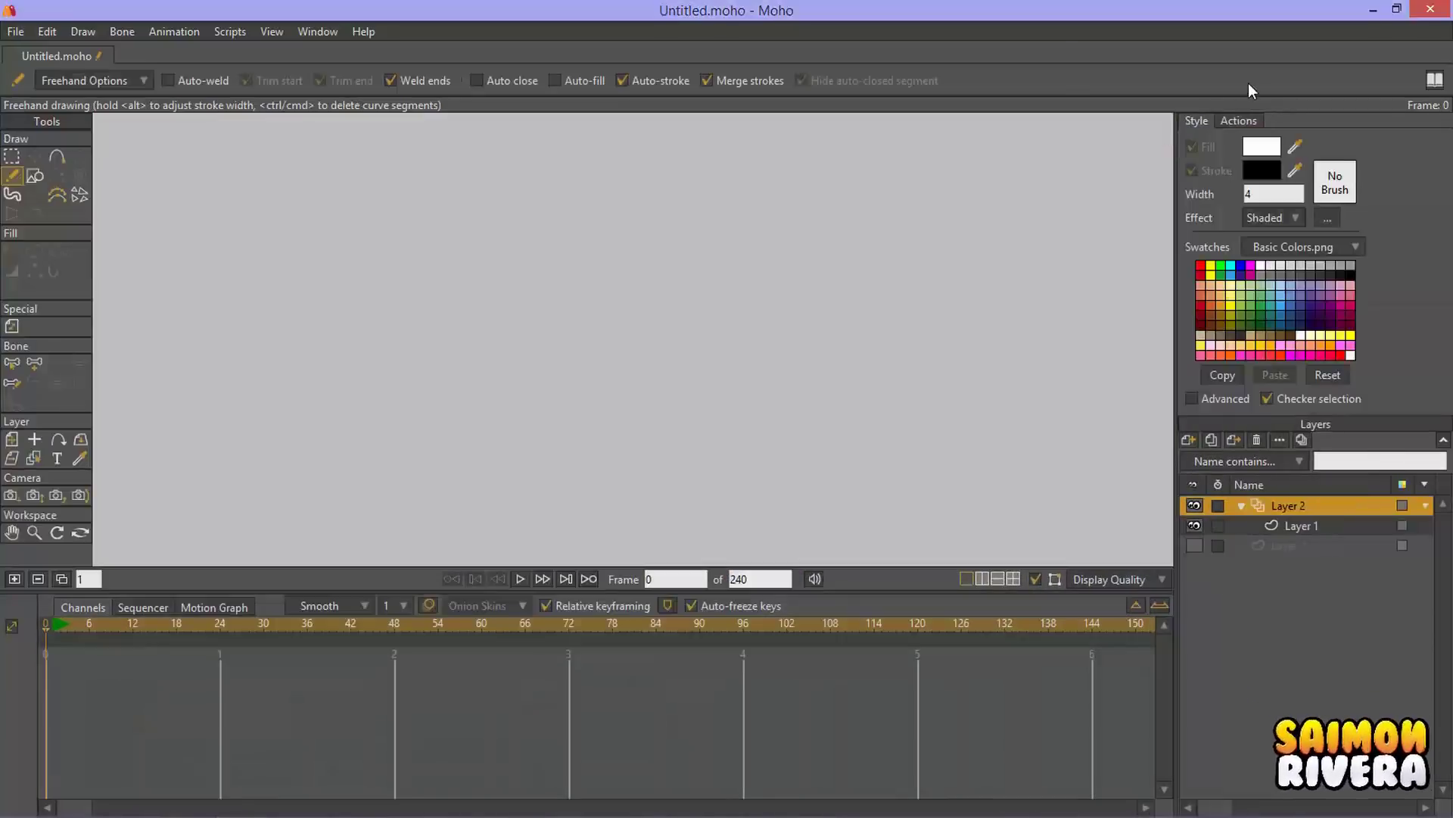
pyautogui.click(1253, 120)
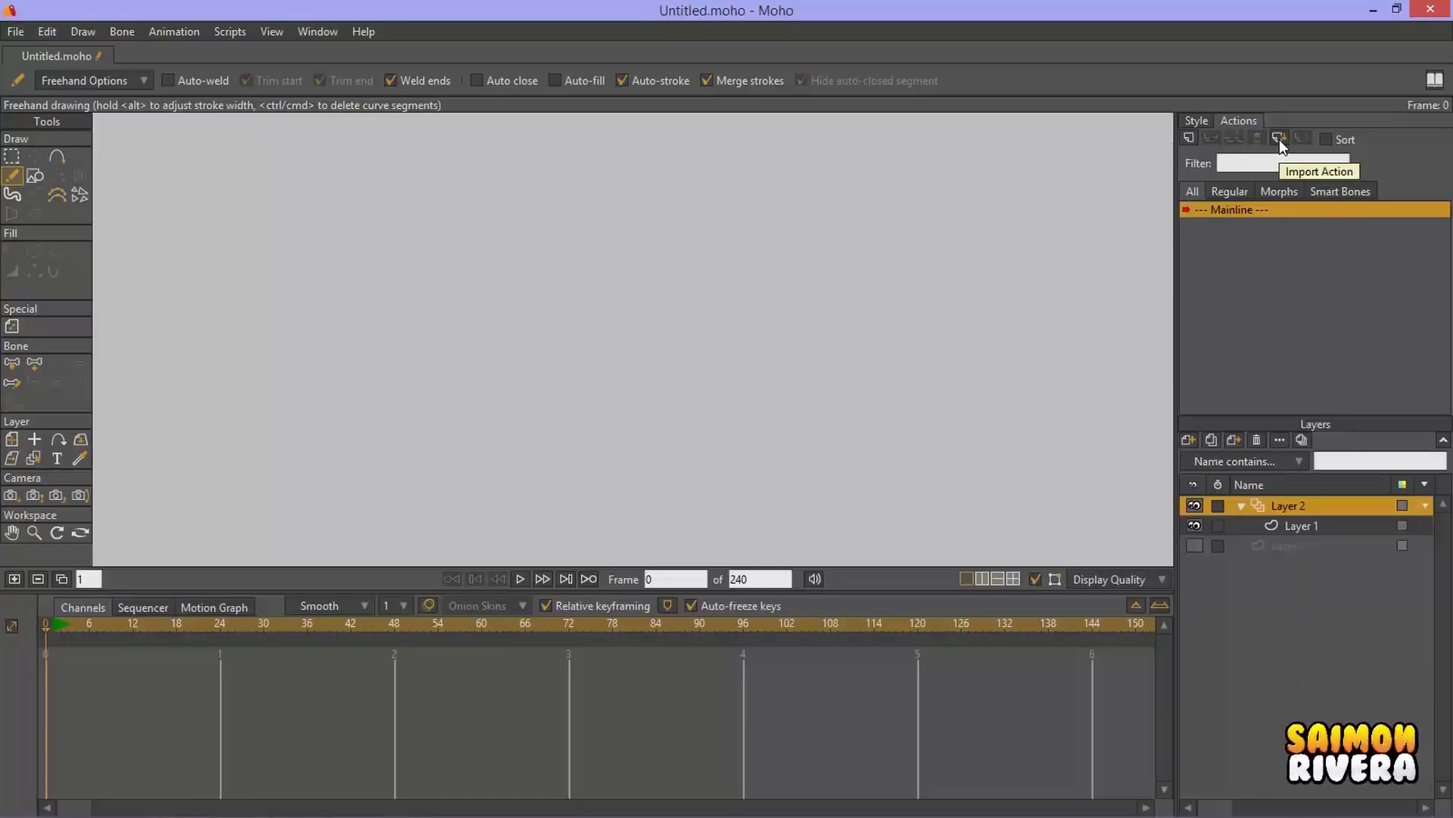
pyautogui.hotkey('alt', 'Tab')
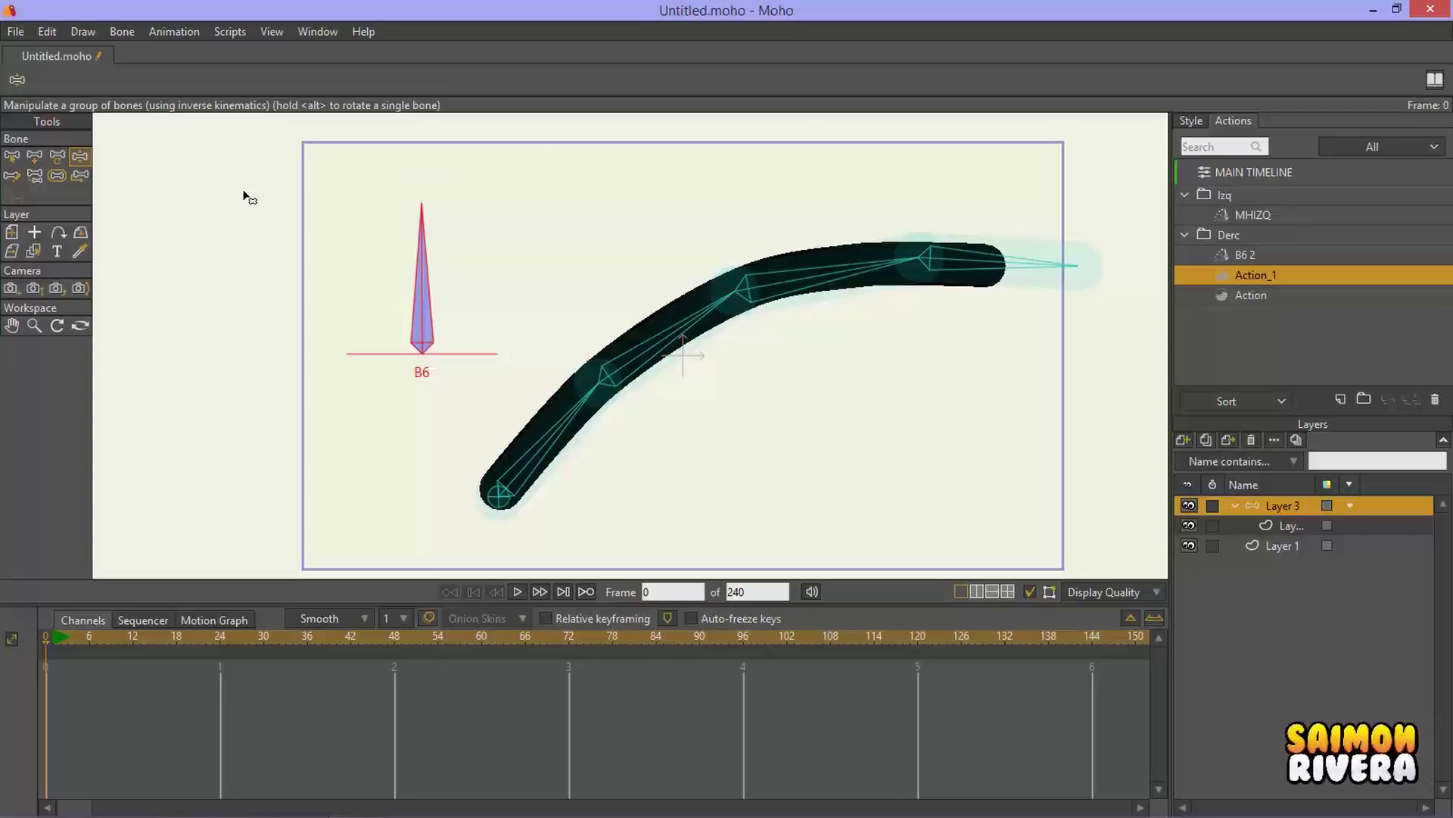
pyautogui.click(309, 30)
pyautogui.moveTo(283, 30)
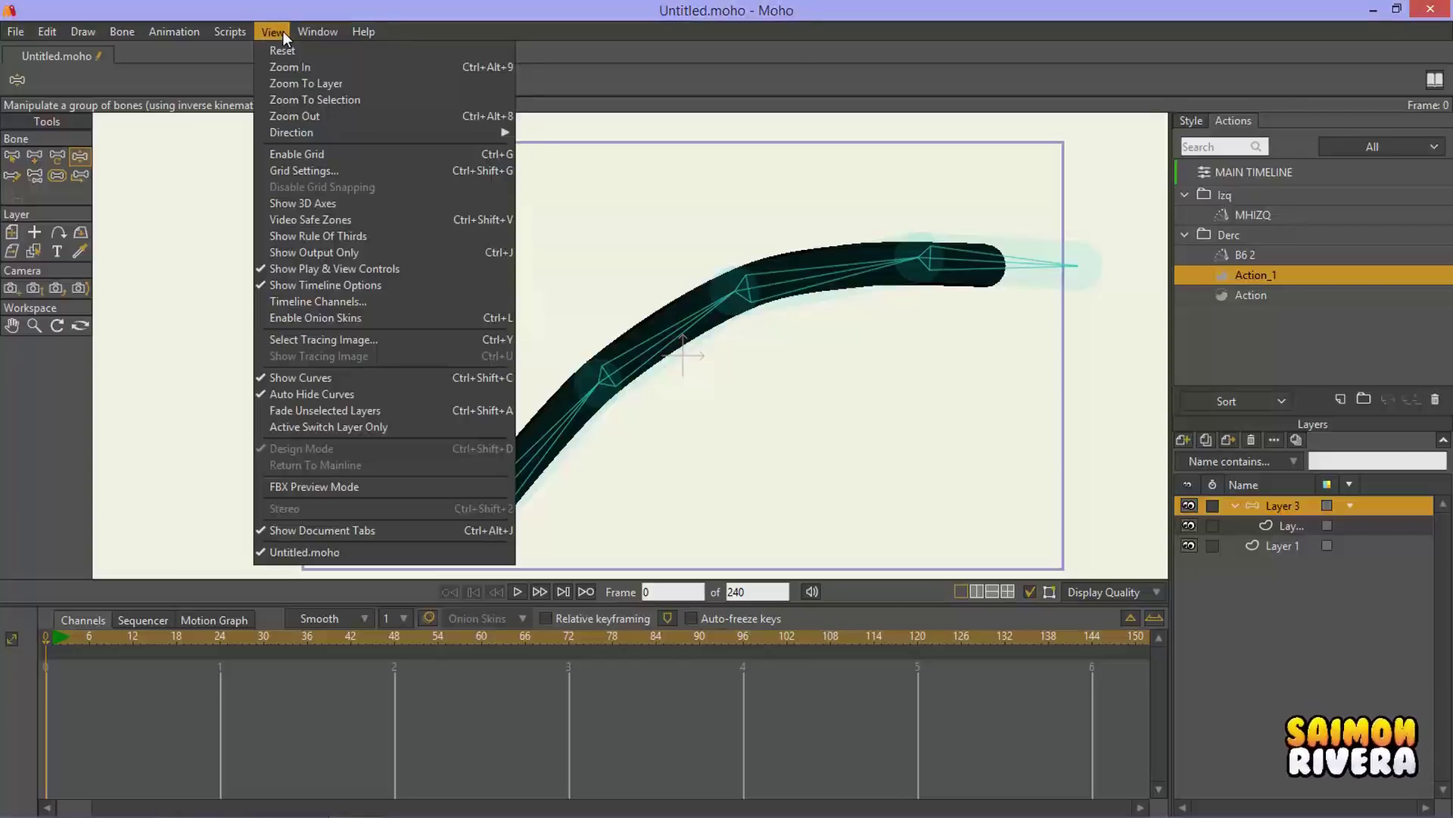
pyautogui.moveTo(226, 36)
pyautogui.moveTo(181, 36)
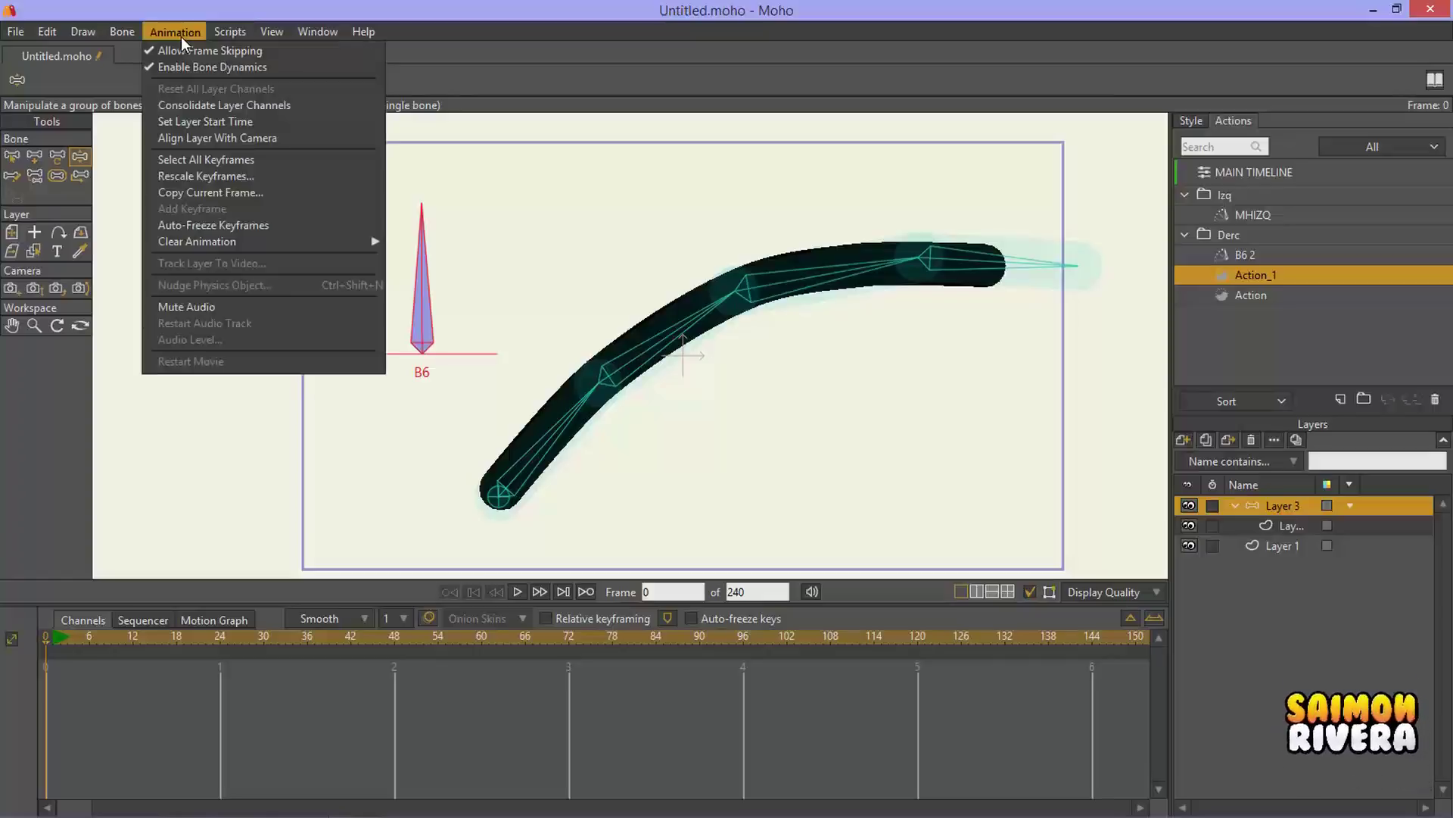
pyautogui.moveTo(52, 38)
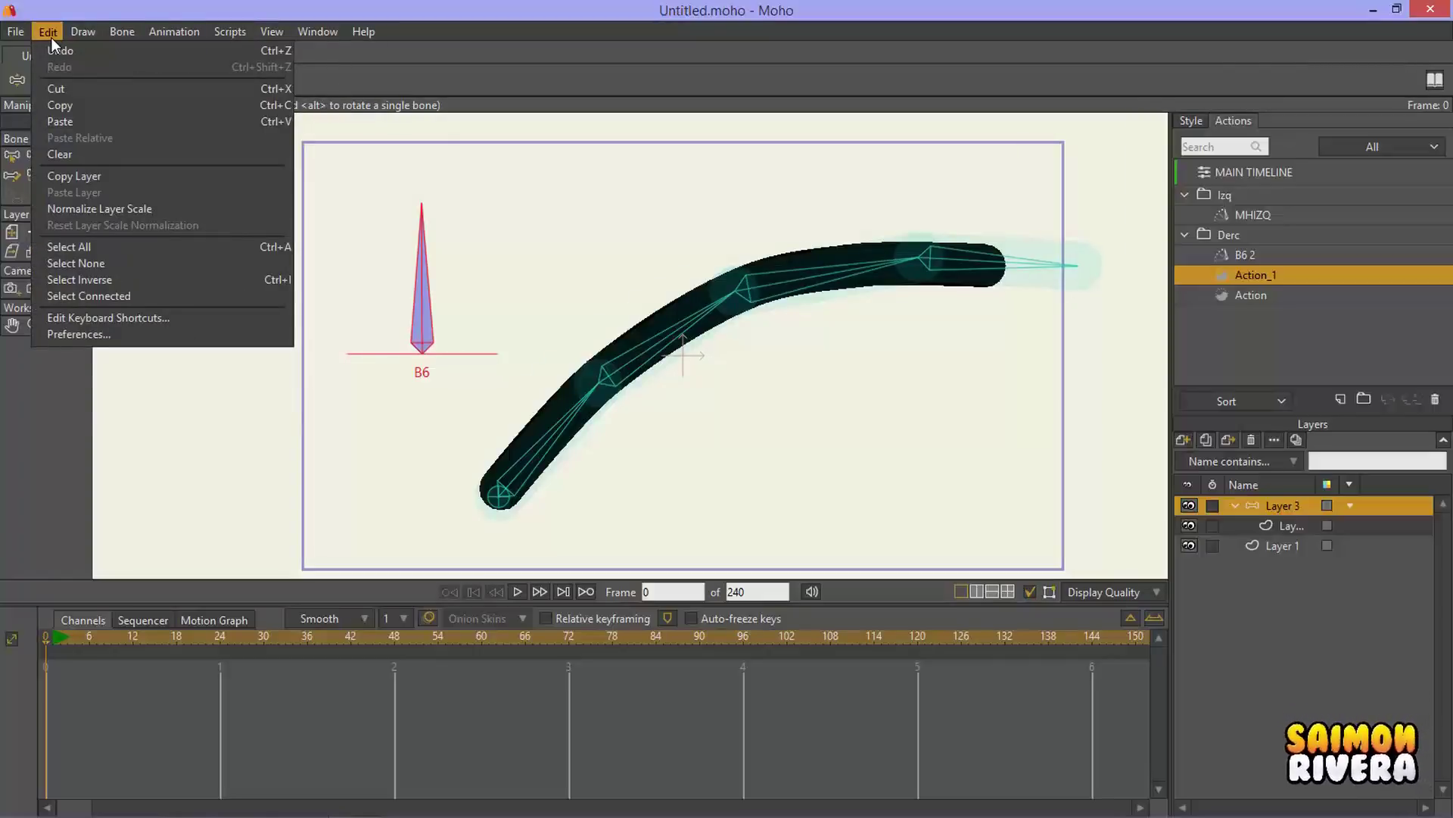
pyautogui.click(471, 71)
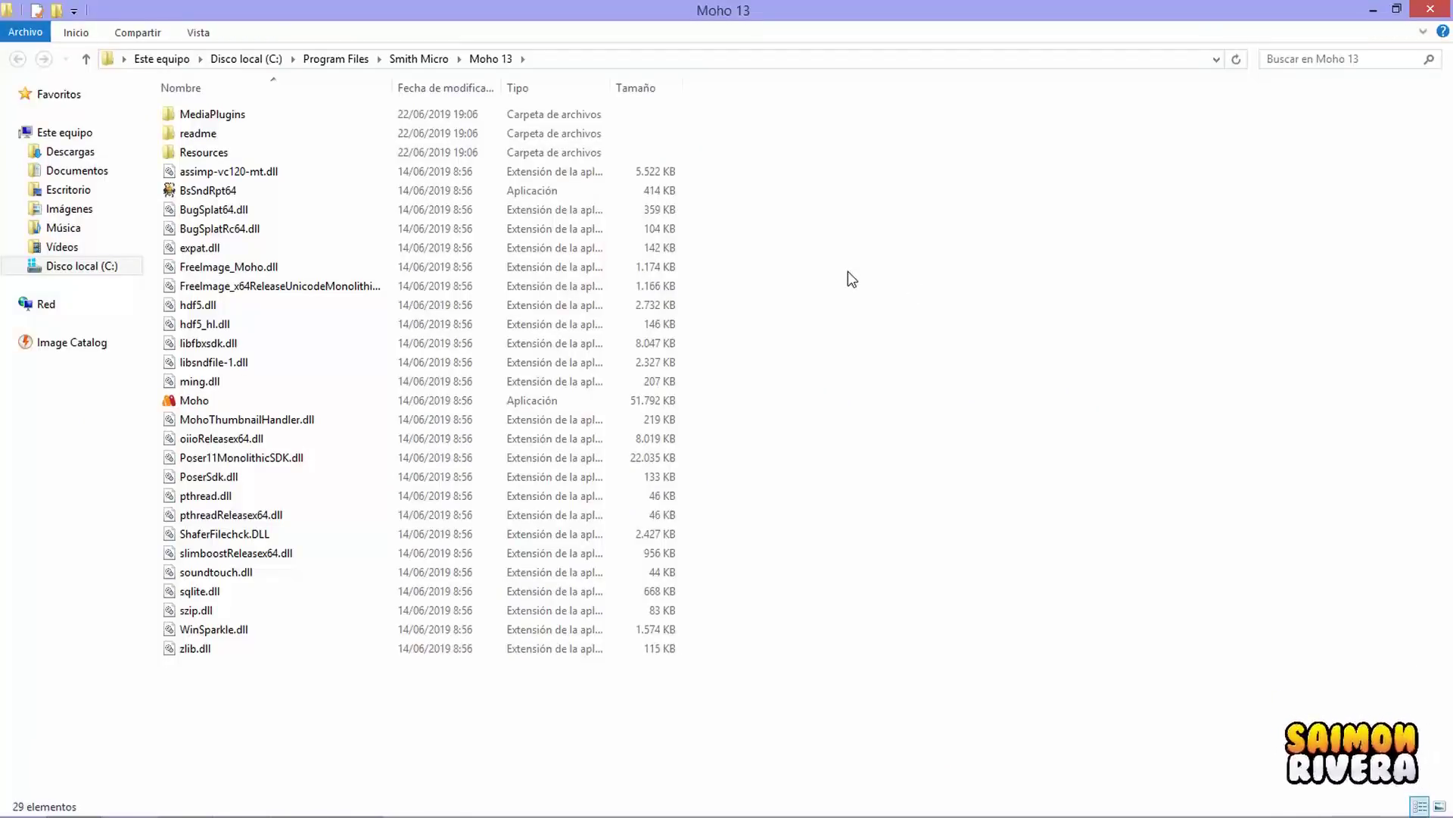
# Step: Glance into the MediaPlugins folder, return to the Moho 13 folder, and open the ReadMe file from the readme folder
pyautogui.doubleClick(258, 118)
pyautogui.hotkey('alt', 'Left')
pyautogui.click(240, 132)
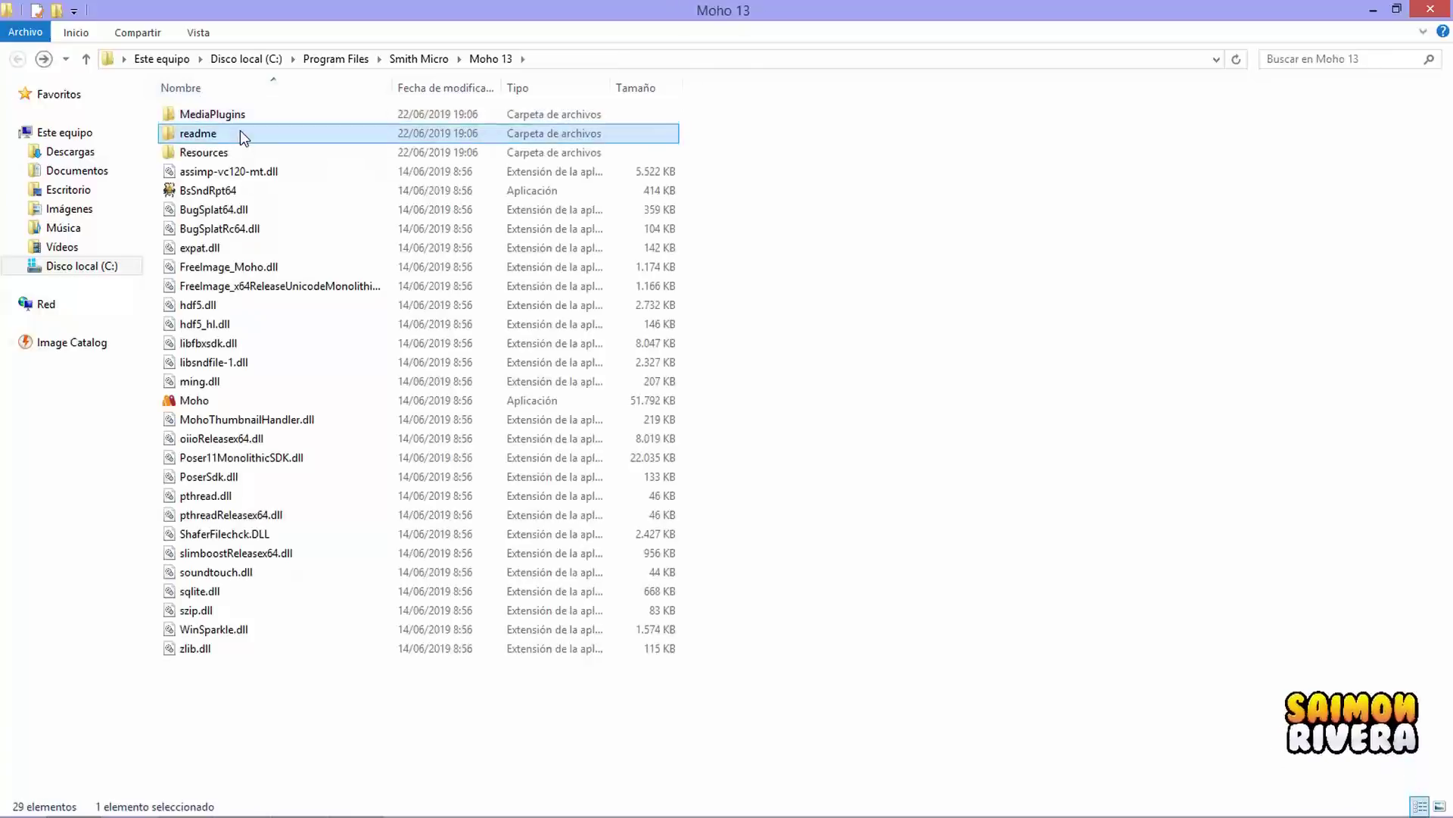
pyautogui.doubleClick(239, 133)
pyautogui.doubleClick(219, 137)
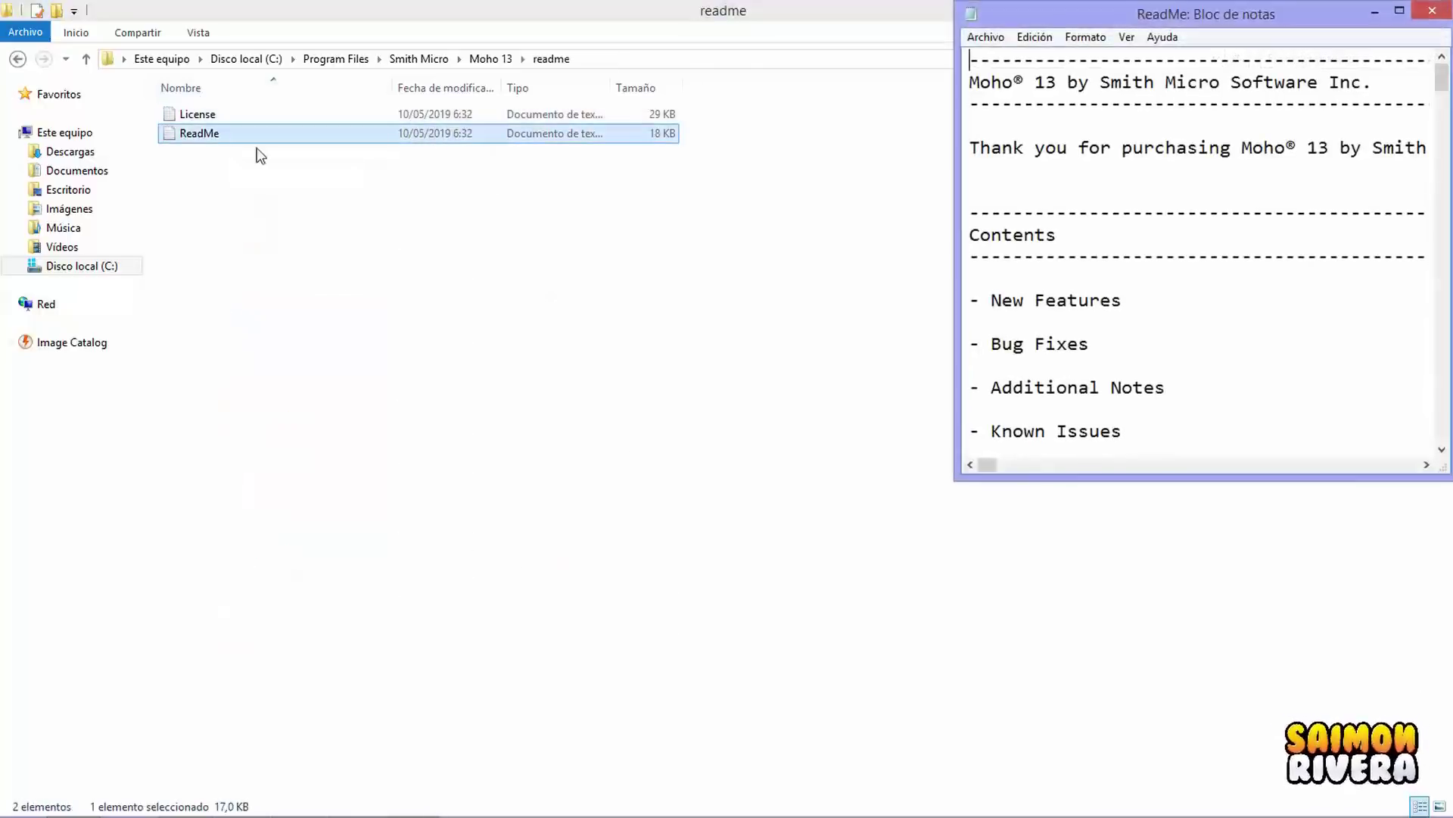
# Step: Reposition and maximize the ReadMe window to make its text fully readable
pyautogui.hotkey('alt', 'e')
pyautogui.press('Escape')
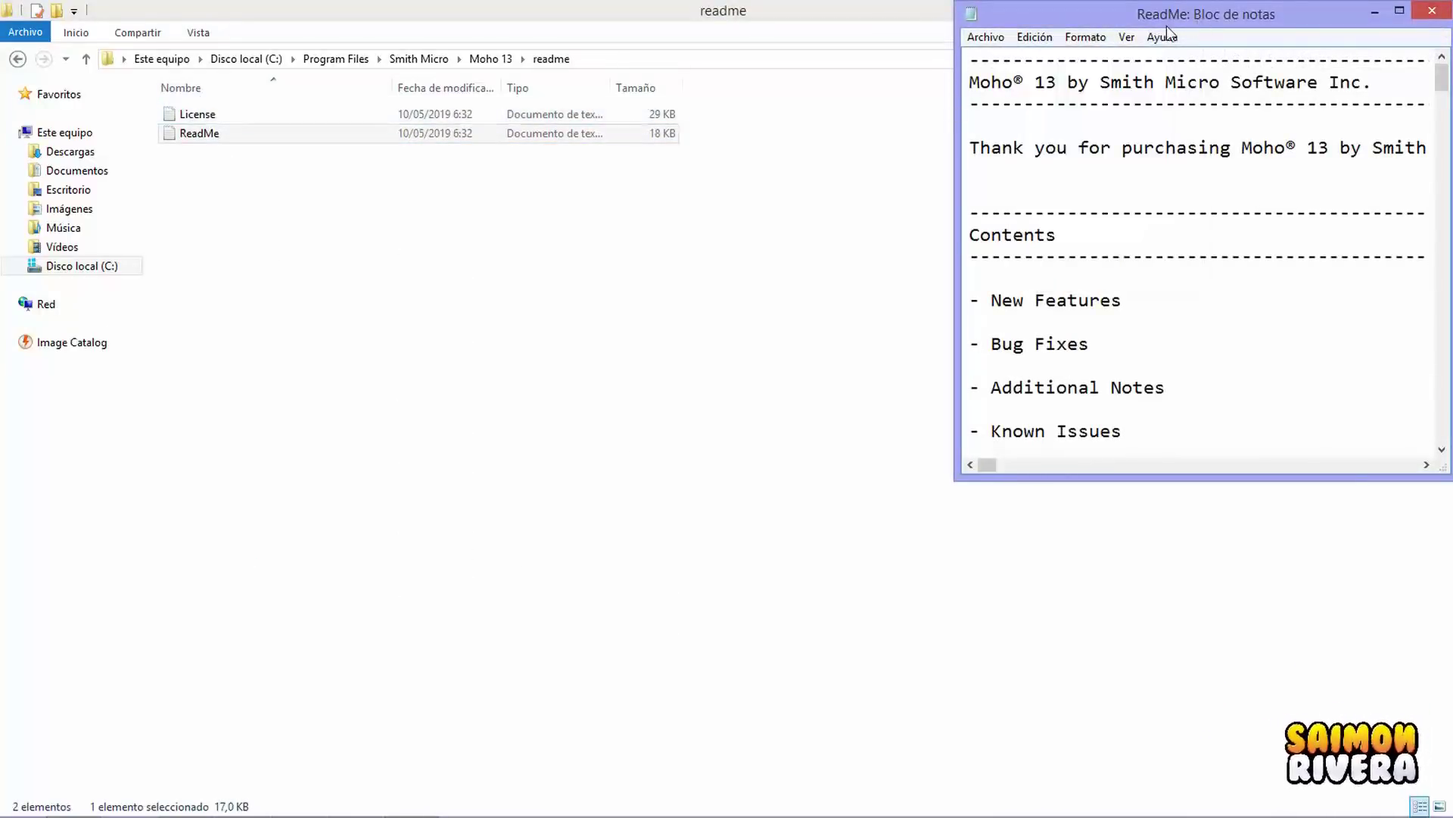
pyautogui.moveTo(1168, 26); pyautogui.dragTo(864, 175)
pyautogui.moveTo(892, 236); pyautogui.dragTo(1441, 226)
pyautogui.click(1372, 161)
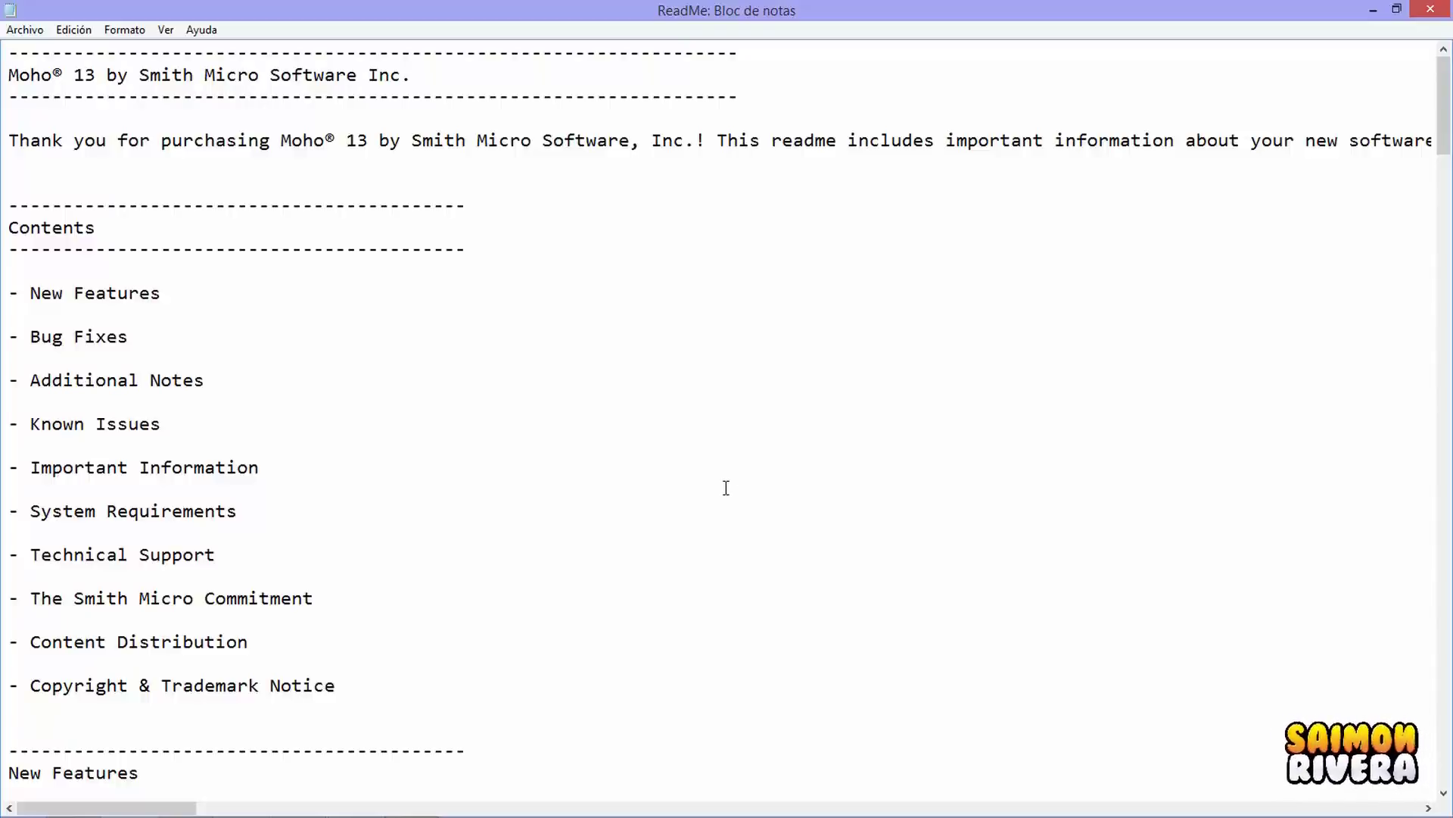
# Step: Highlight the Contents heading and its New Features entry in the ReadMe, and go to the New Features section
pyautogui.doubleClick(83, 228)
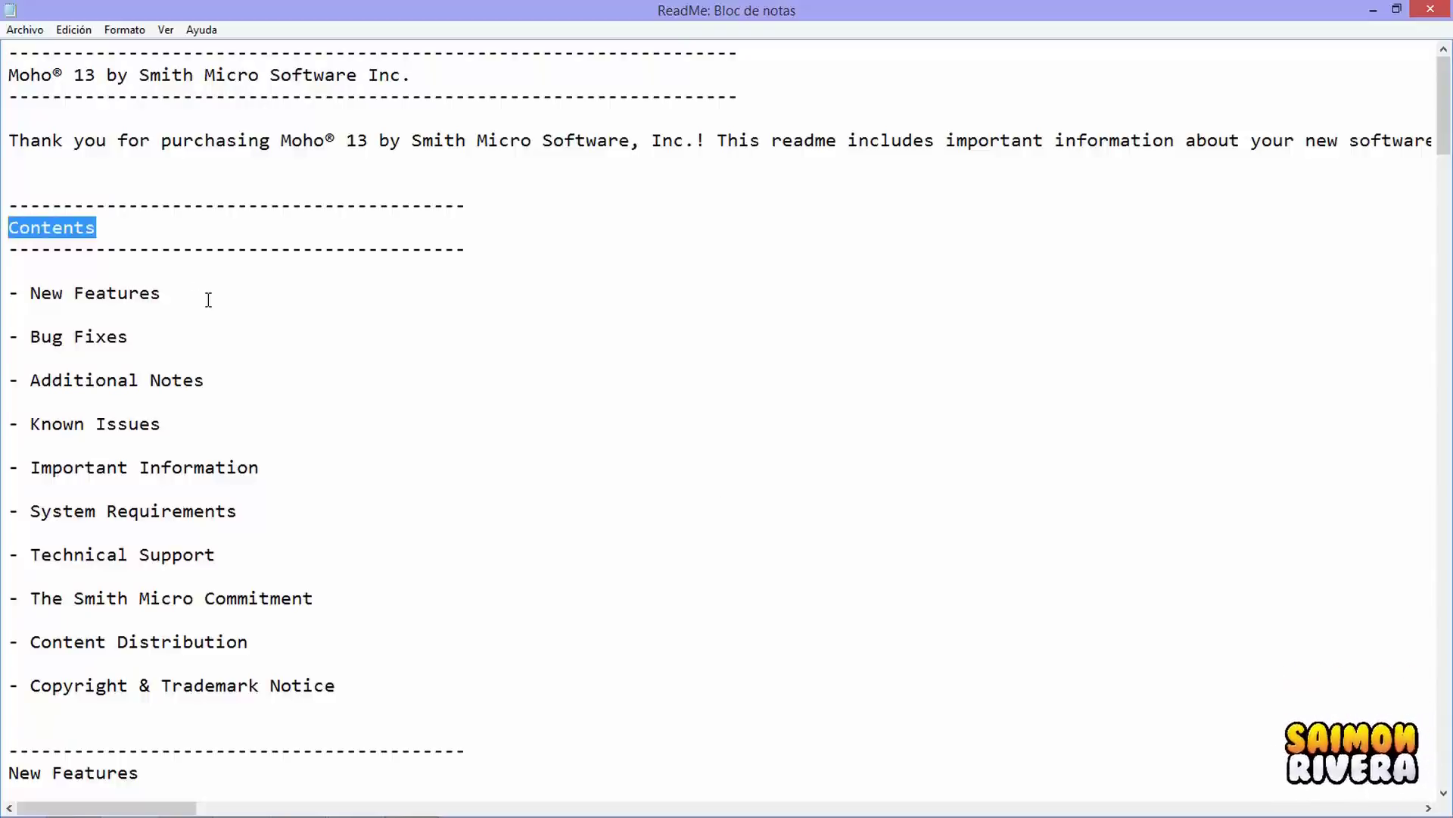
pyautogui.moveTo(208, 300); pyautogui.dragTo(4, 297)
pyautogui.click(457, 338)
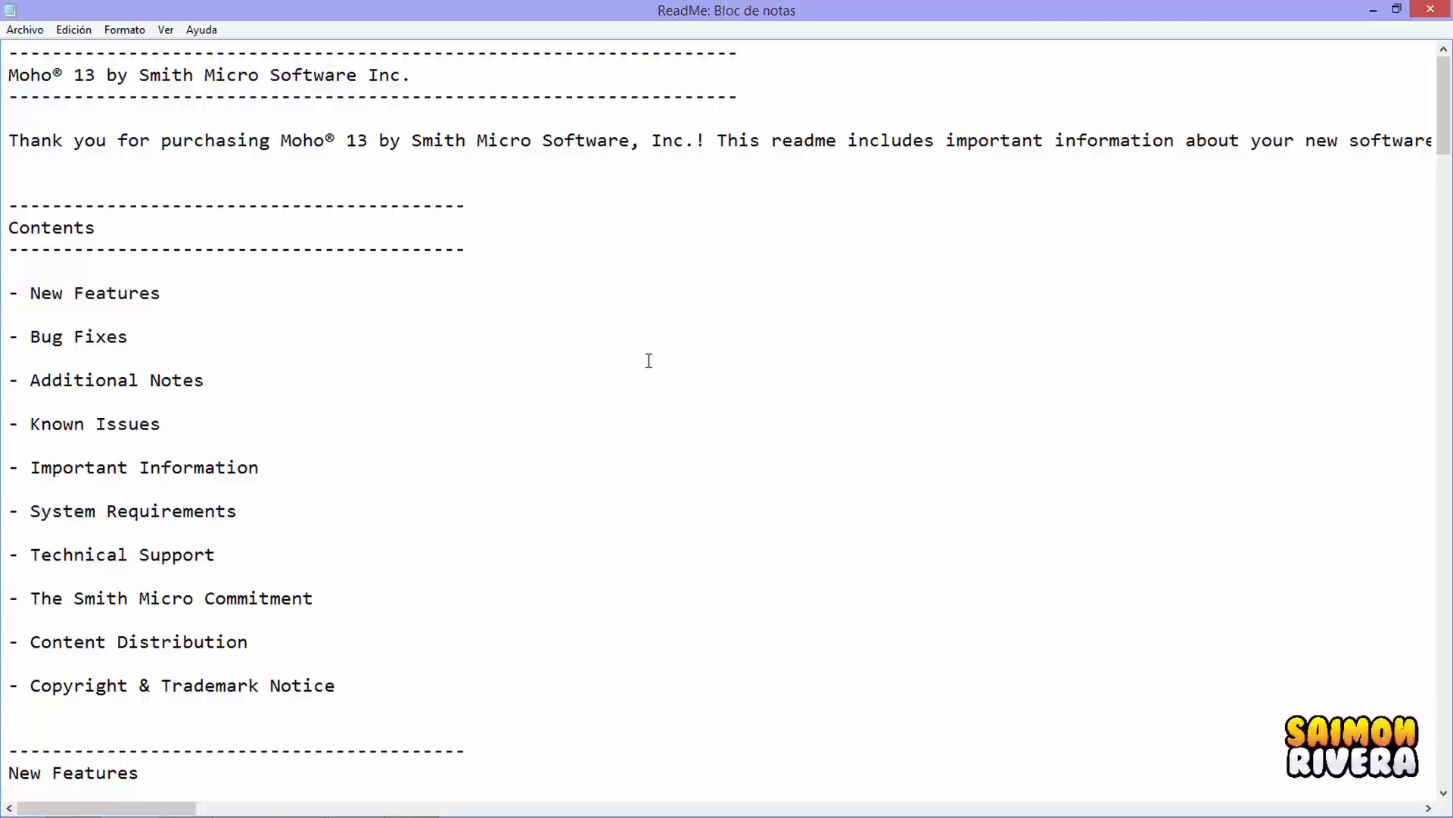
pyautogui.scroll(-10, 649, 360)
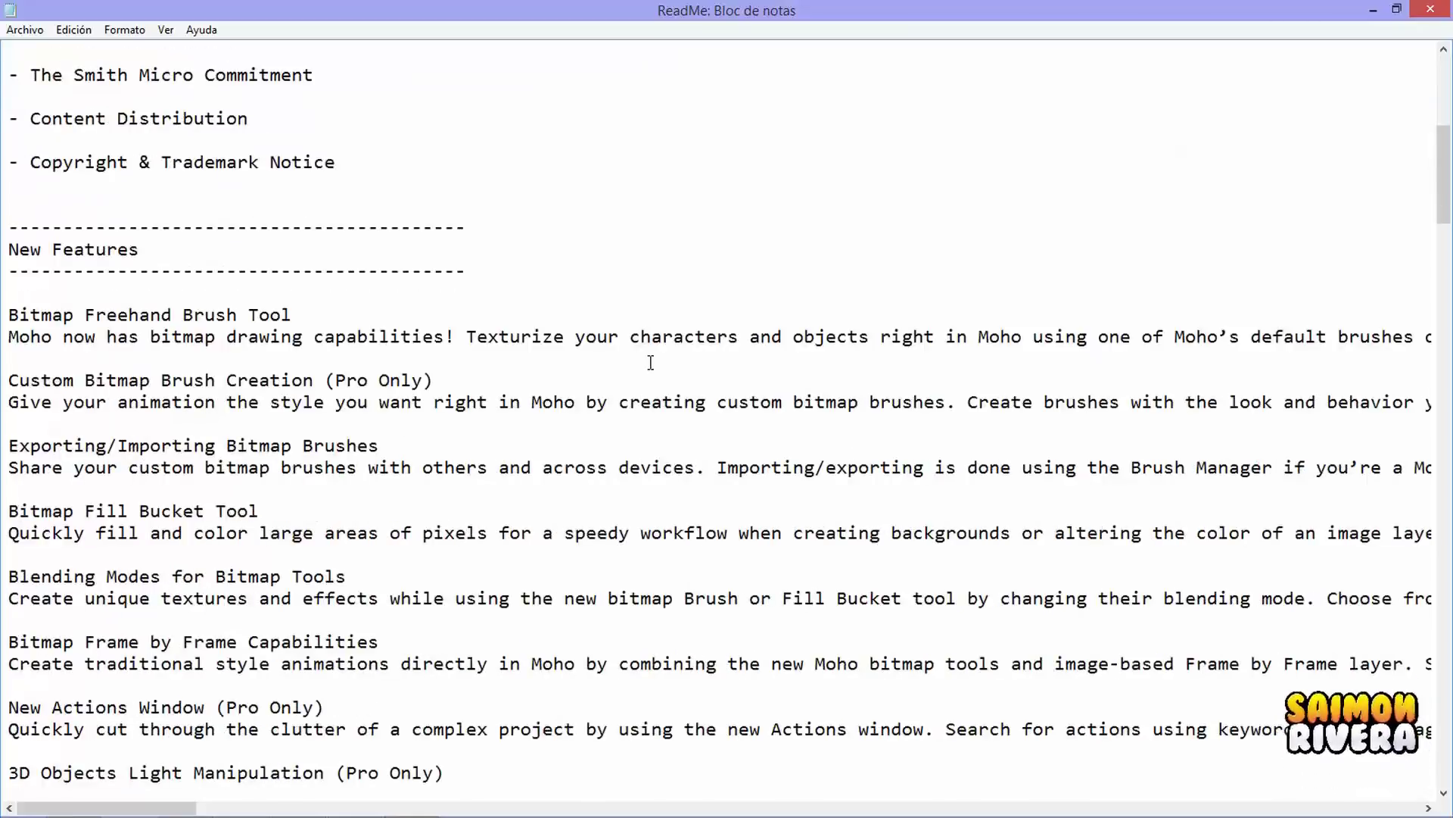
# Step: Highlight the Bitmap Freehand Brush Tool, Custom Bitmap Brush Creation and Bitmap Frame by Frame Capabilities headings while reviewing the new features
pyautogui.moveTo(295, 184); pyautogui.dragTo(5, 183)
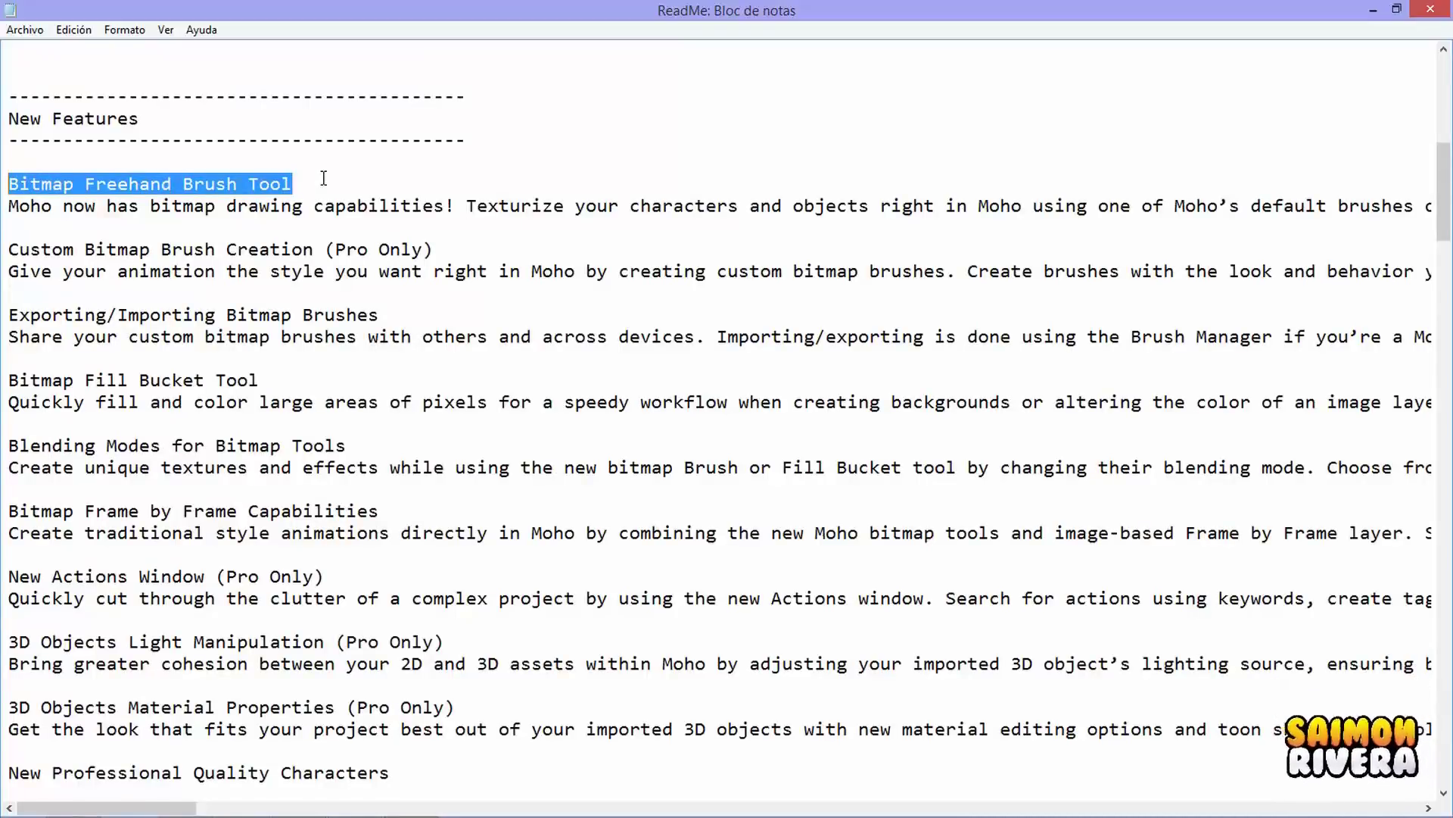
pyautogui.moveTo(455, 249); pyautogui.dragTo(83, 246)
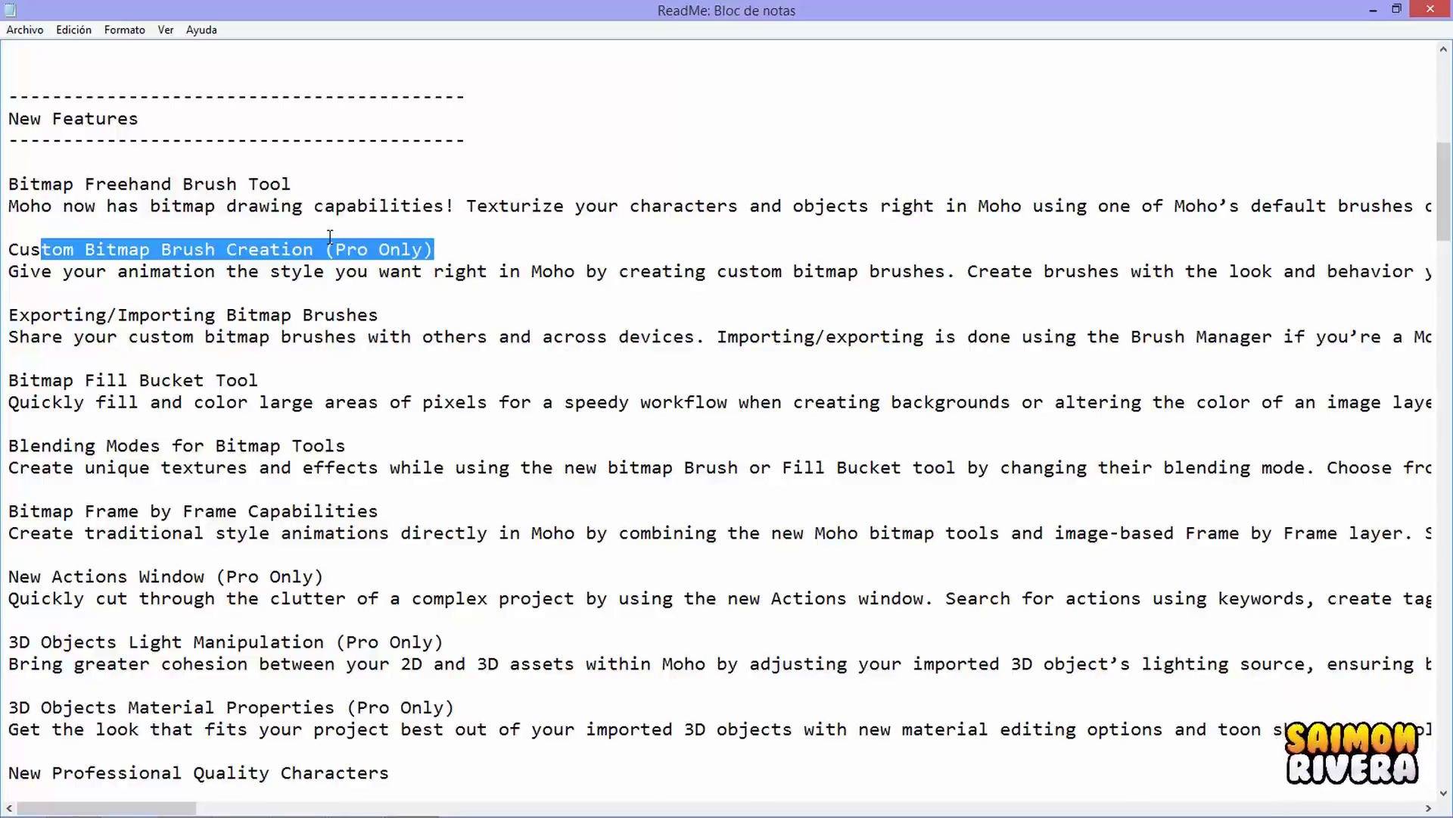
pyautogui.moveTo(380, 511); pyautogui.dragTo(16, 516)
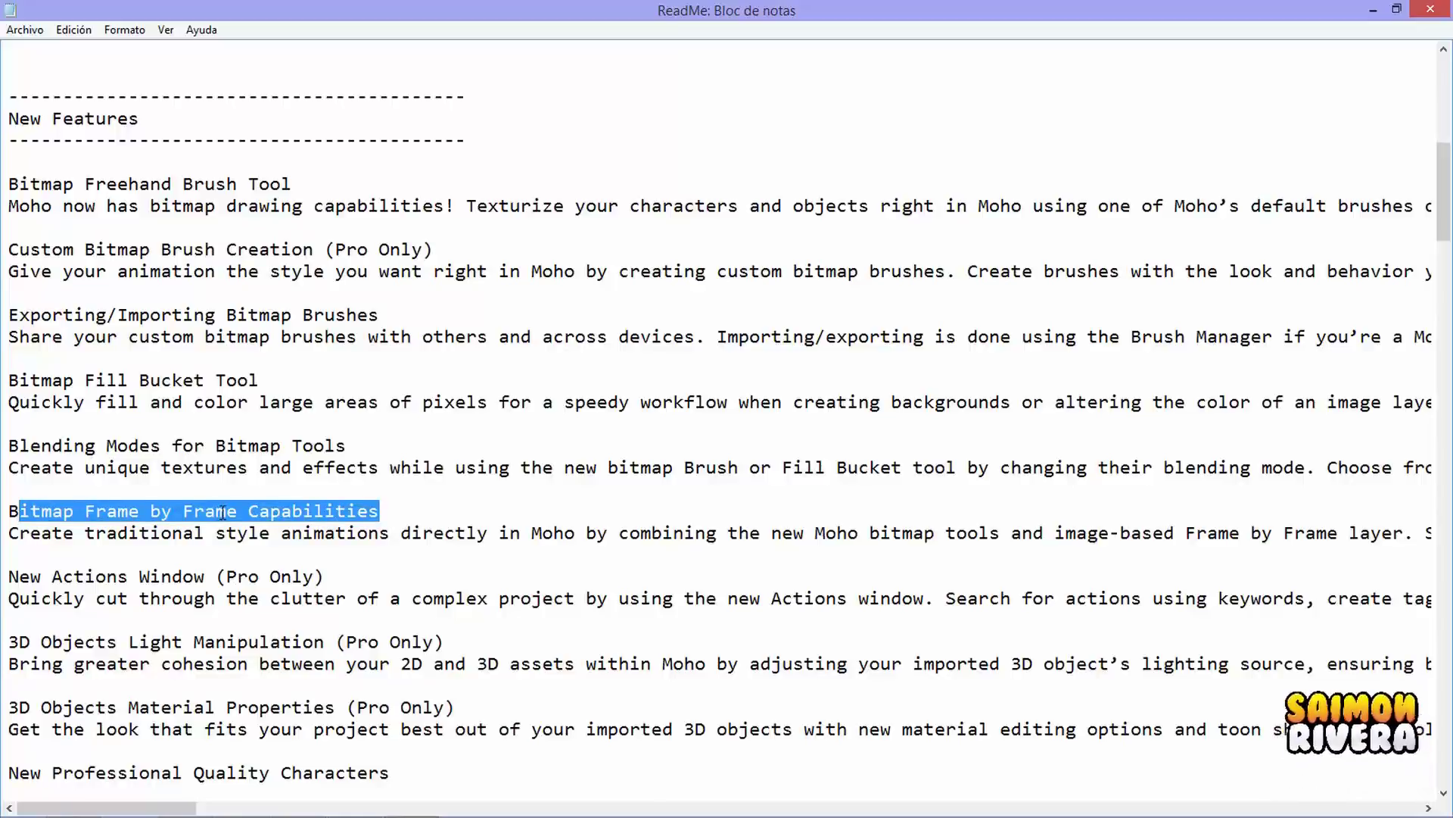
pyautogui.click(390, 516)
pyautogui.moveTo(379, 511); pyautogui.dragTo(87, 507)
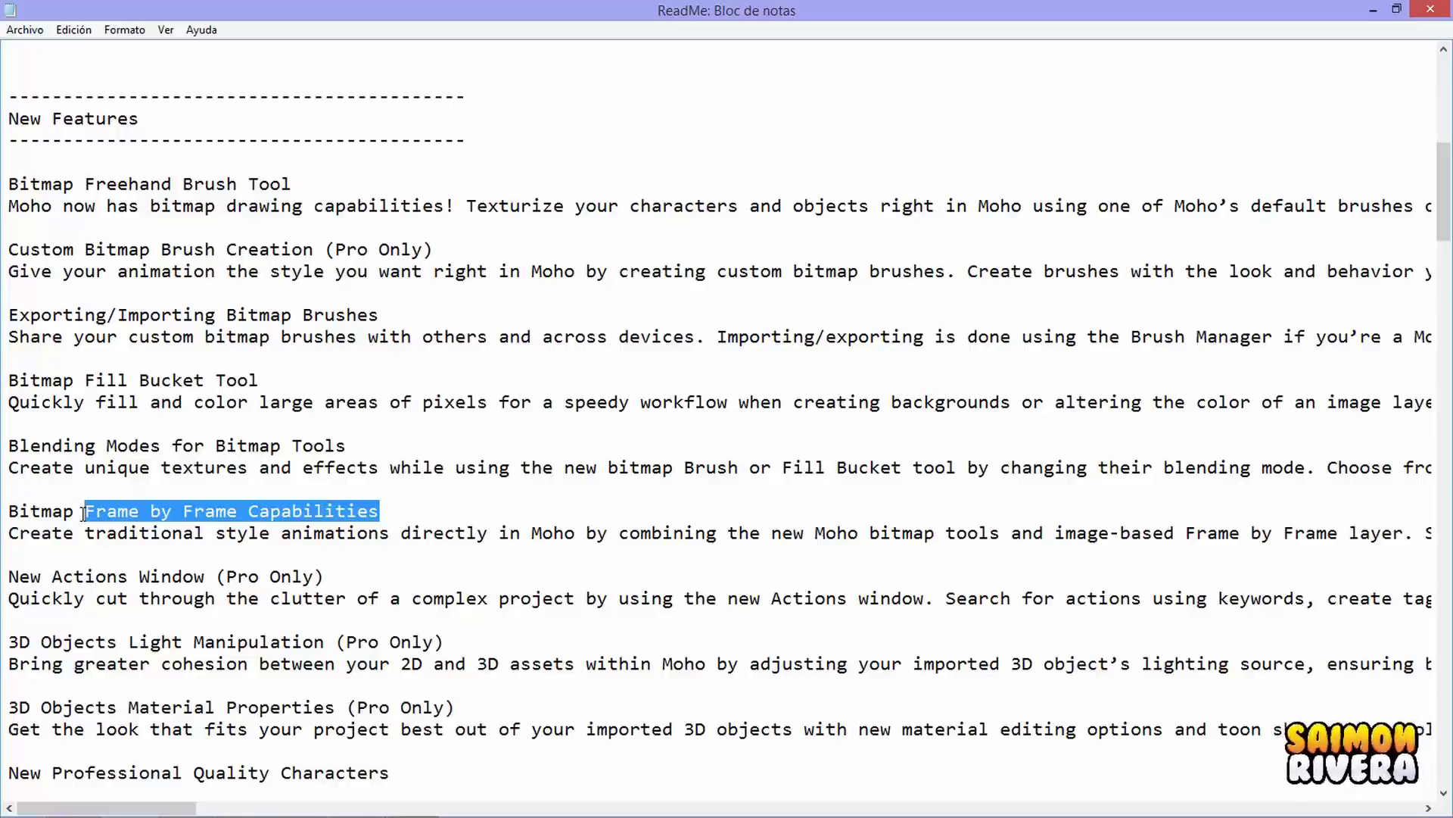
pyautogui.moveTo(72, 516); pyautogui.dragTo(3, 511)
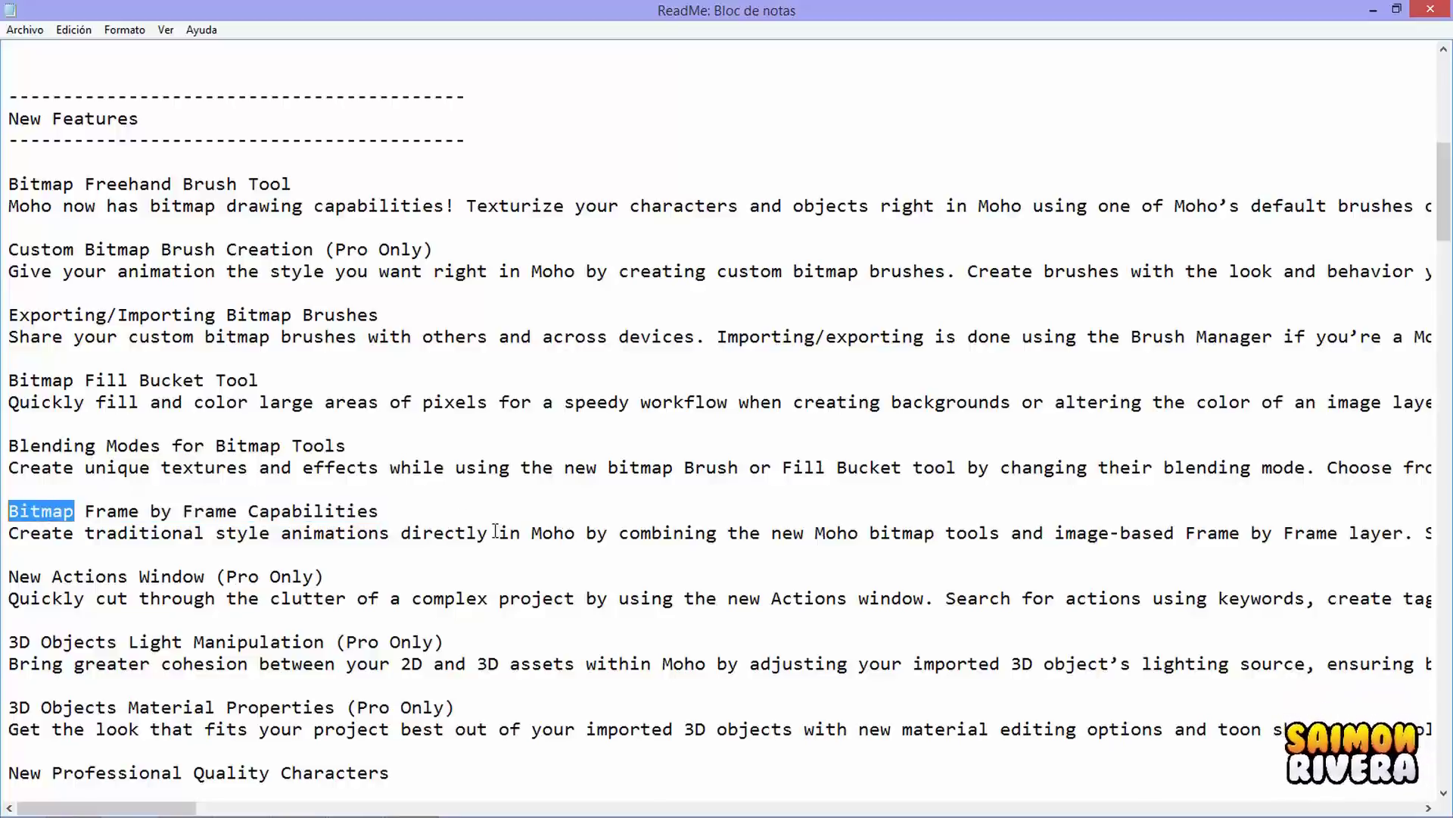
# Step: Highlight the New Actions Window, 3D Objects Light Manipulation and 3D Objects Material Properties headings in turn
pyautogui.moveTo(360, 575); pyautogui.dragTo(6, 576)
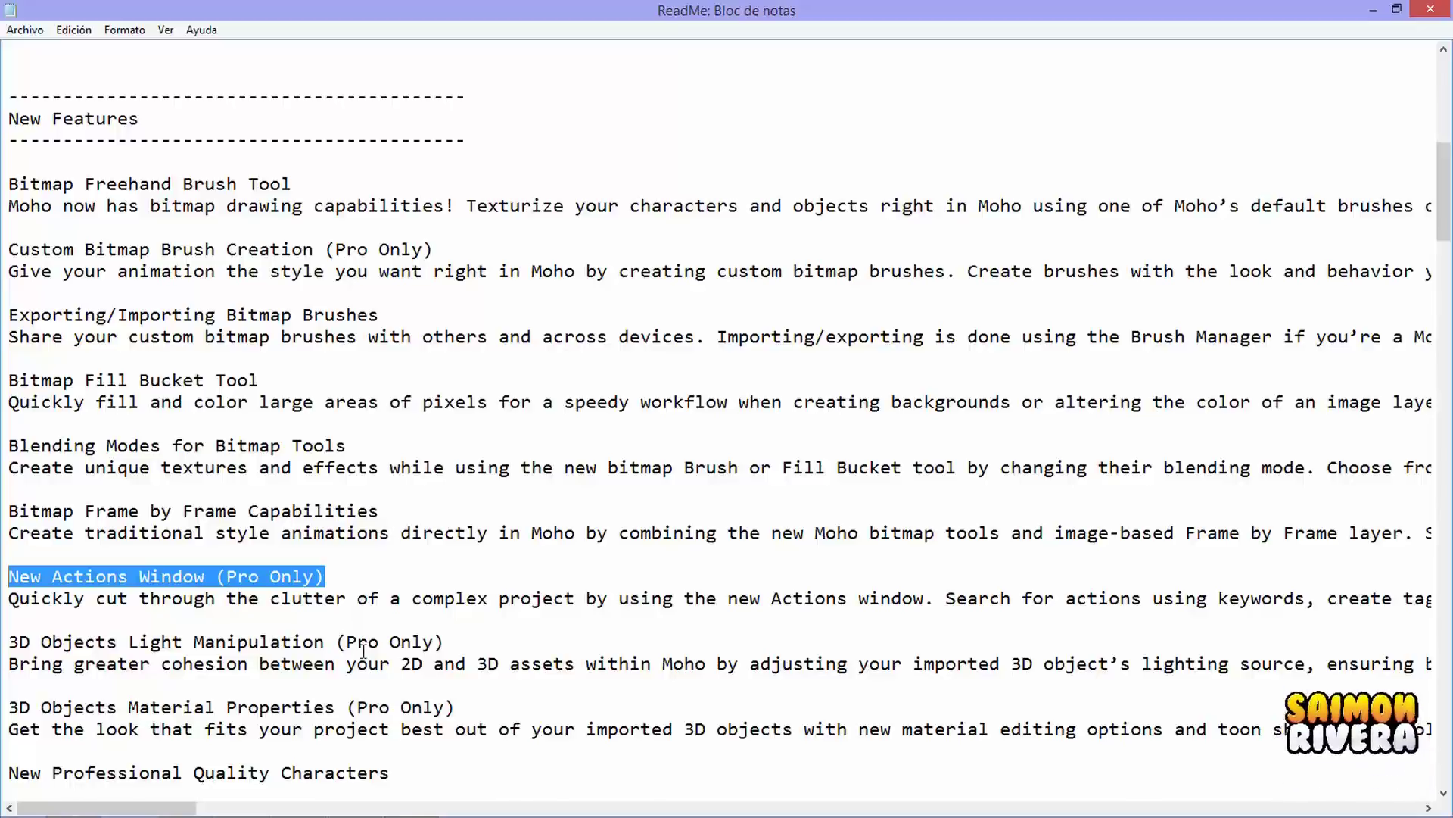
pyautogui.moveTo(445, 651); pyautogui.dragTo(21, 641)
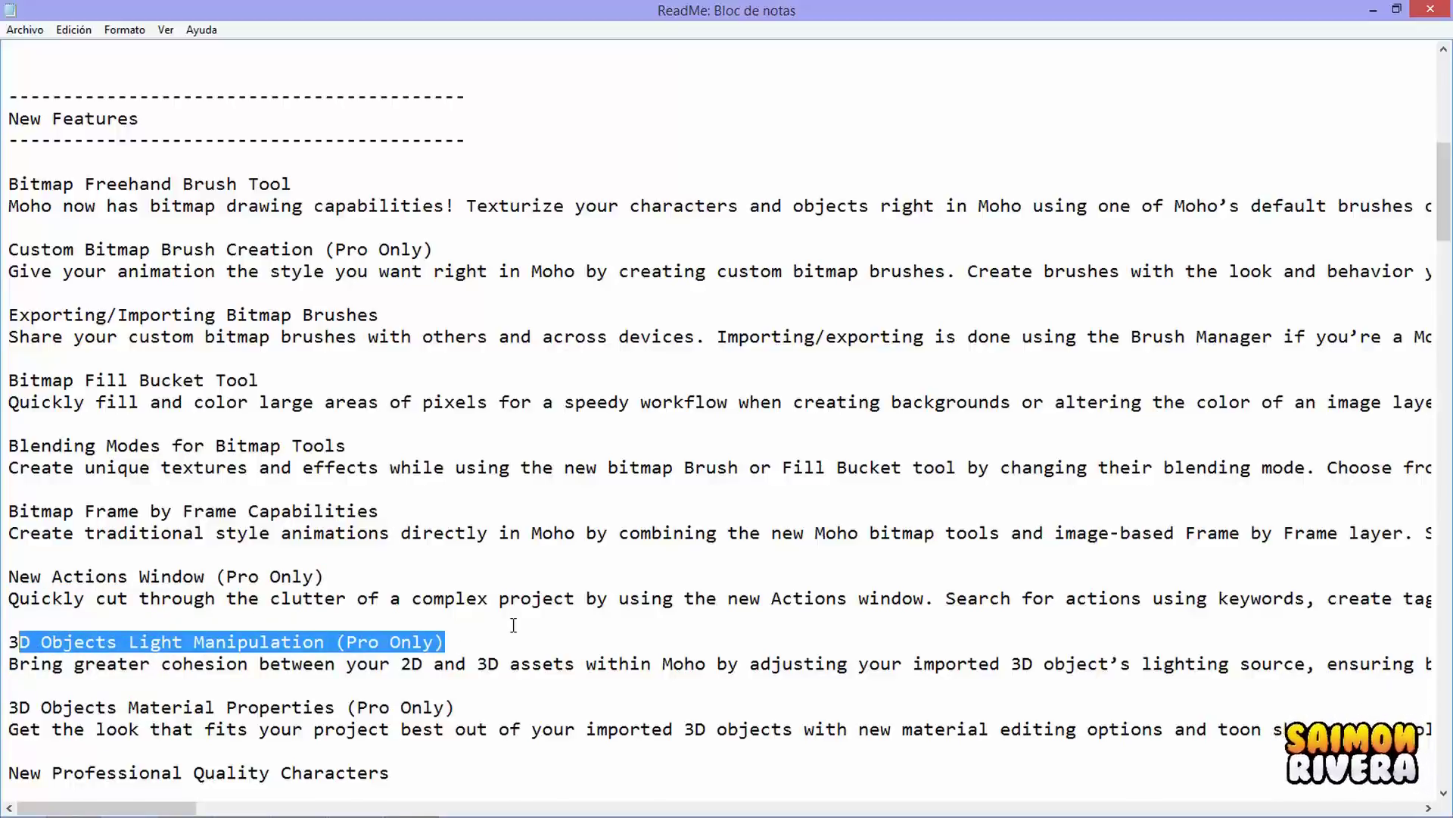
pyautogui.click(459, 707)
pyautogui.moveTo(427, 708); pyautogui.dragTo(8, 707)
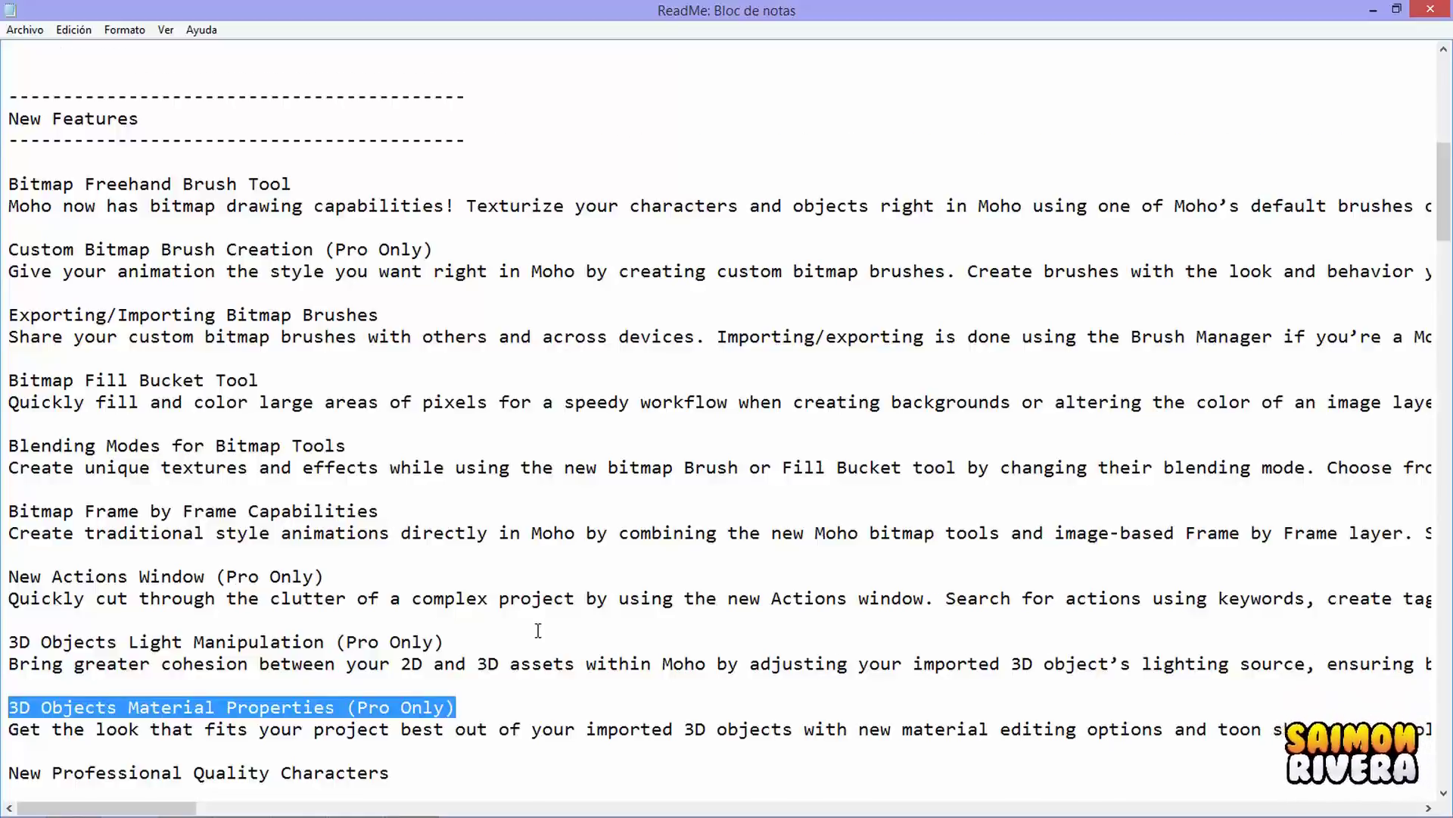
# Step: Highlight the New Professional Quality Characters heading and, back up the list, the Exporting/Importing Bitmap Brushes heading
pyautogui.scroll(-1, 537, 630)
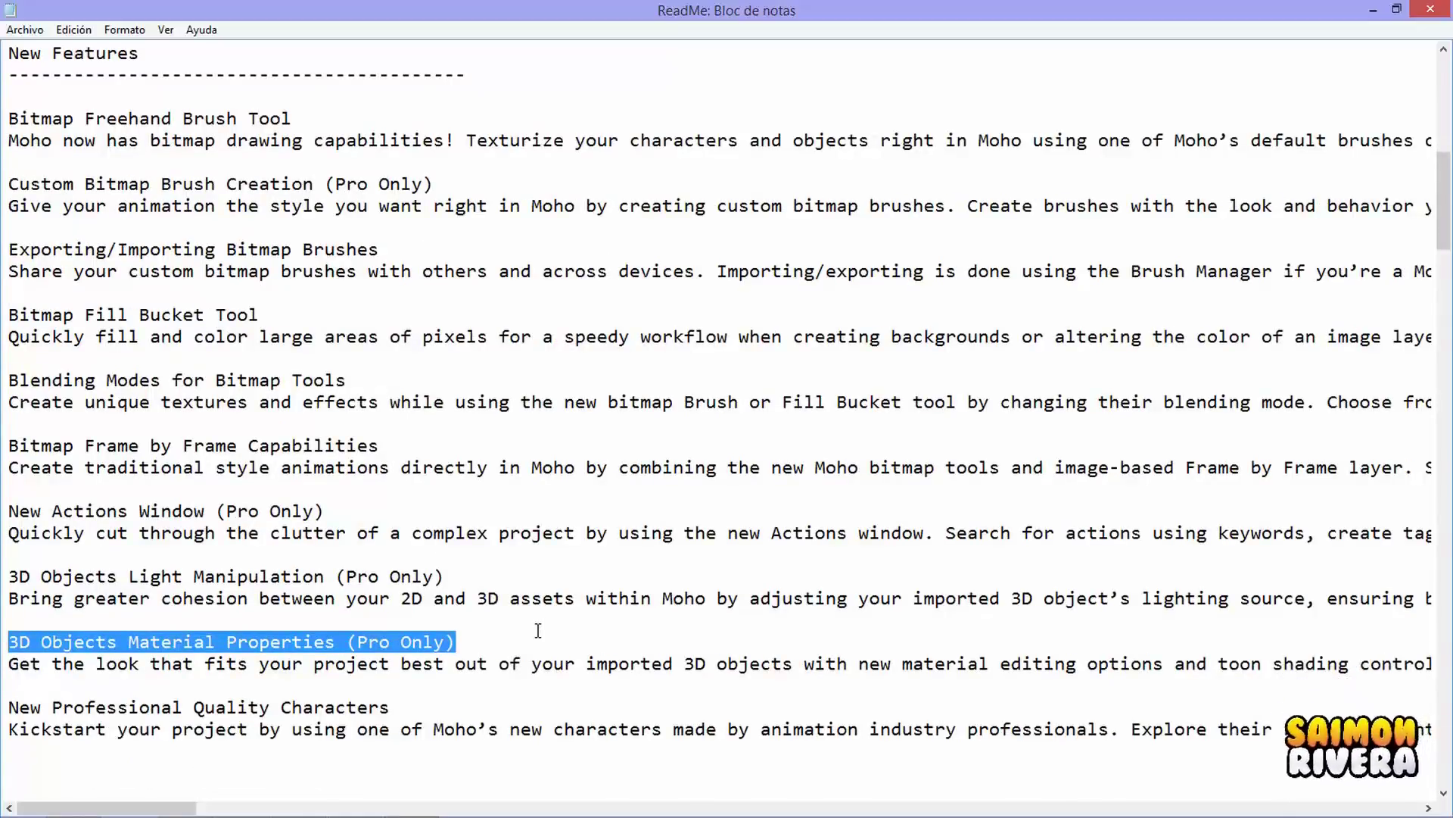
pyautogui.scroll(-2, 537, 629)
pyautogui.click(414, 569)
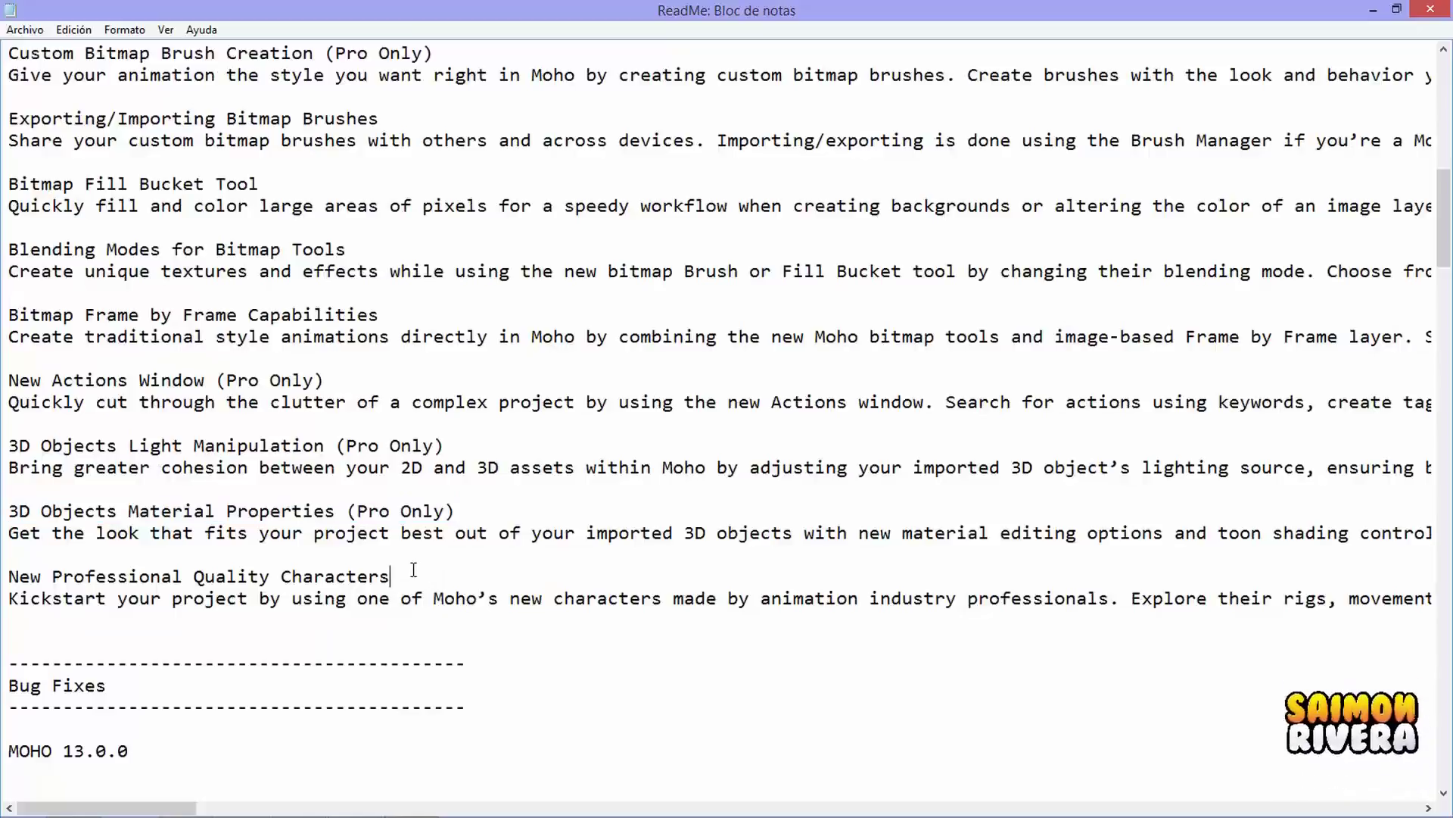
pyautogui.moveTo(414, 569); pyautogui.dragTo(4, 571)
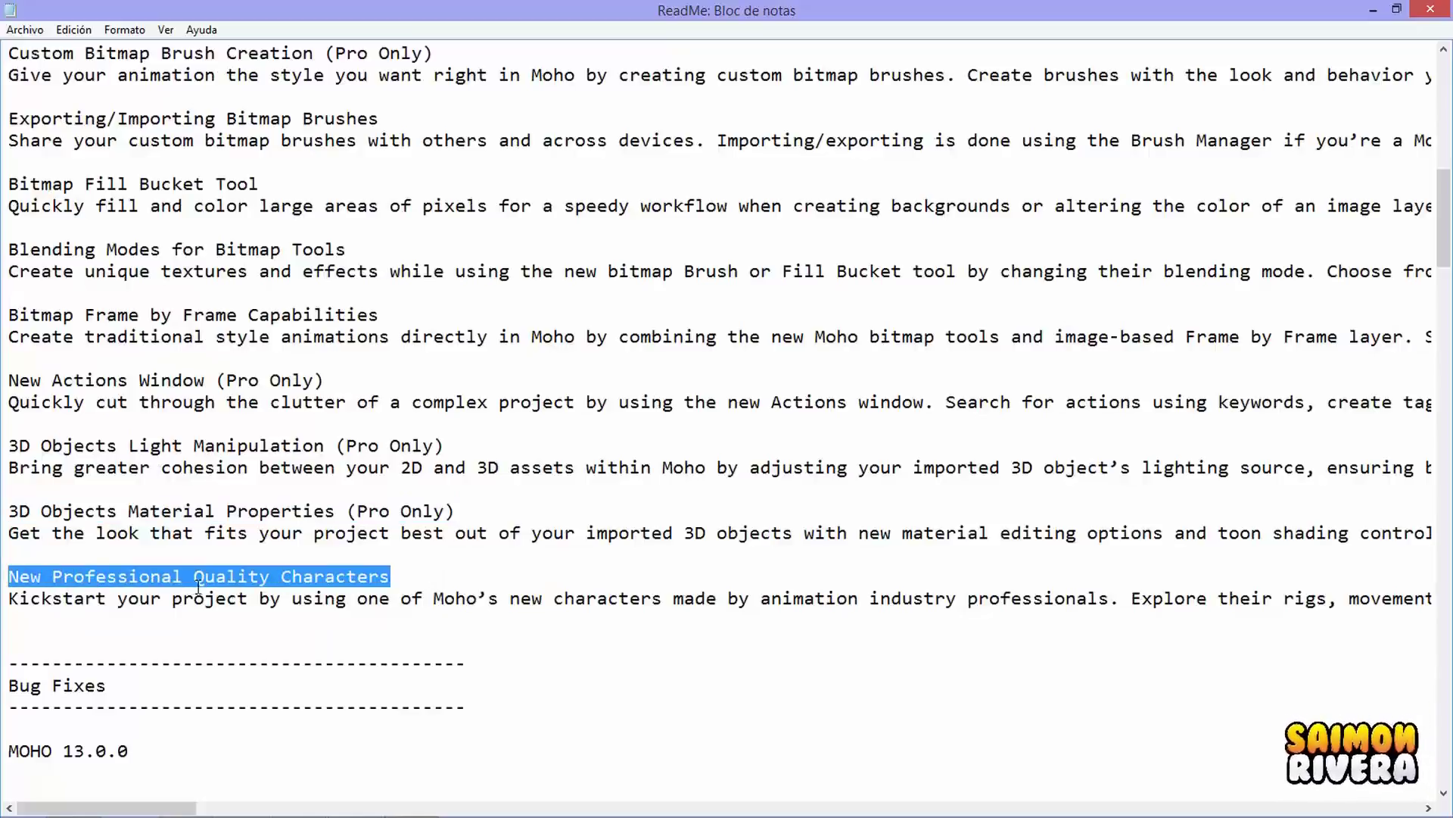
pyautogui.scroll(2, 199, 585)
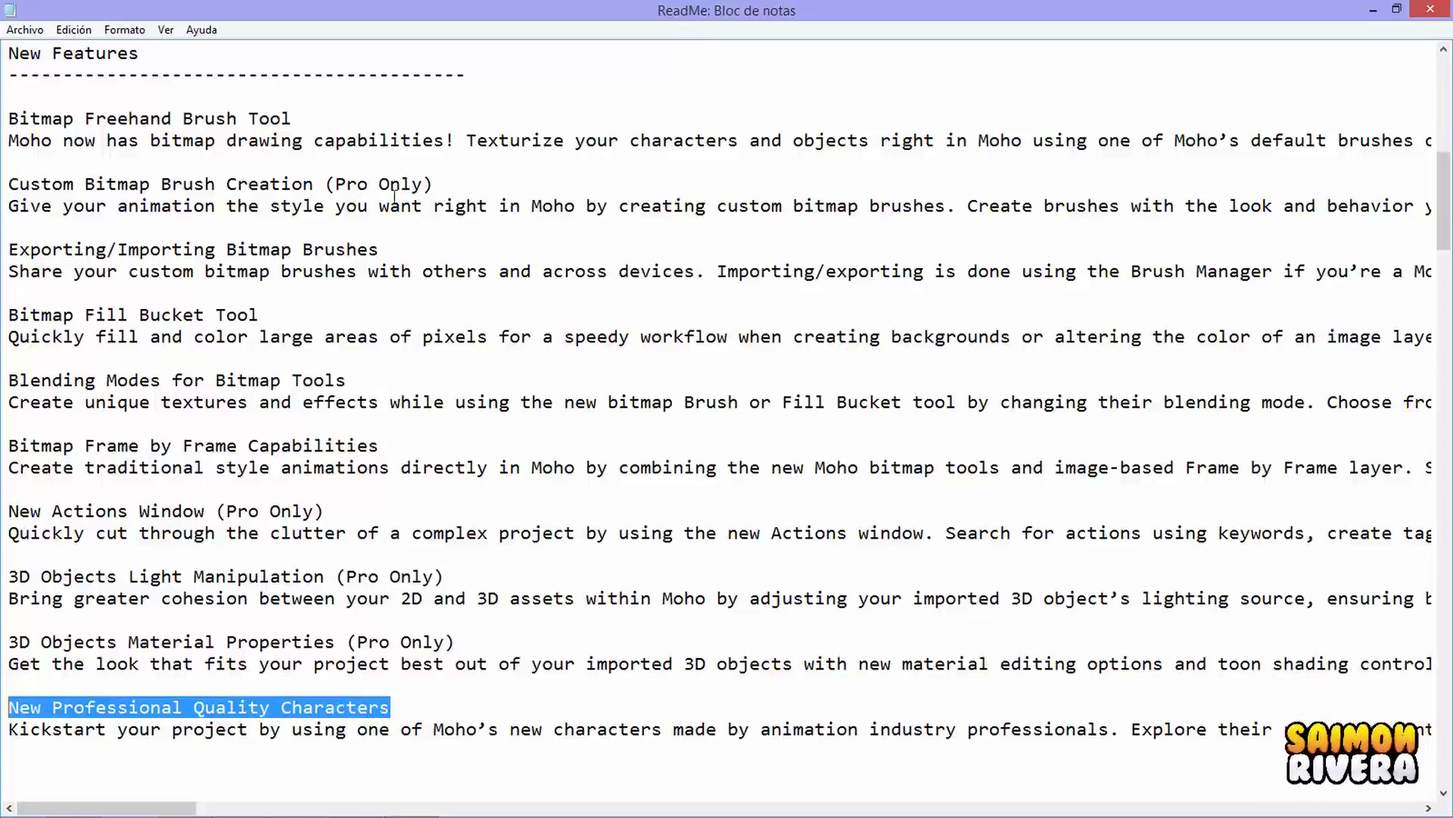
pyautogui.moveTo(442, 247); pyautogui.dragTo(5, 251)
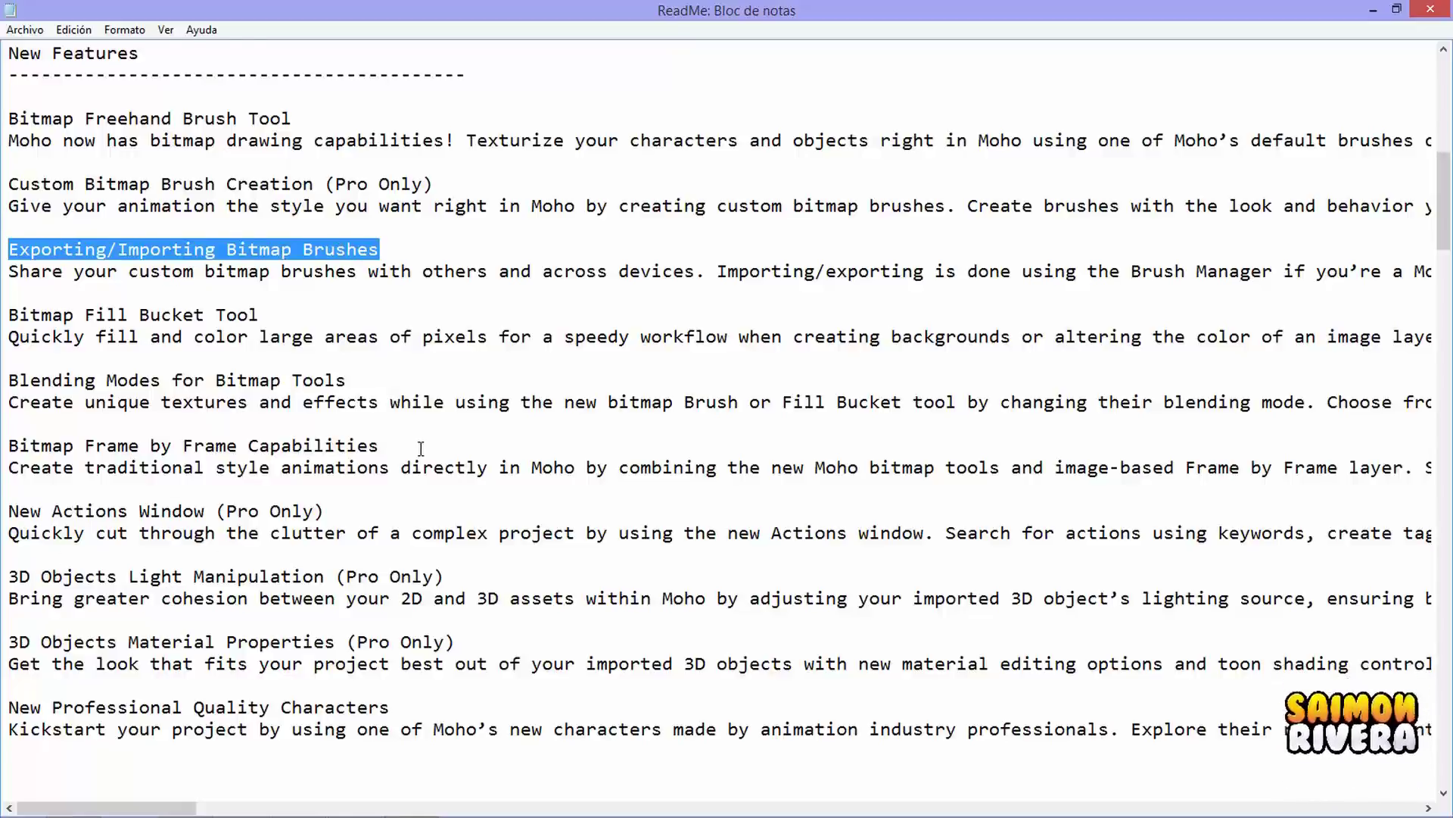
# Step: Review the MOHO 13.0.0 Bug Fixes list and highlight the mention of the Delete Frame button
pyautogui.scroll(-6, 422, 449)
pyautogui.scroll(-4, 422, 448)
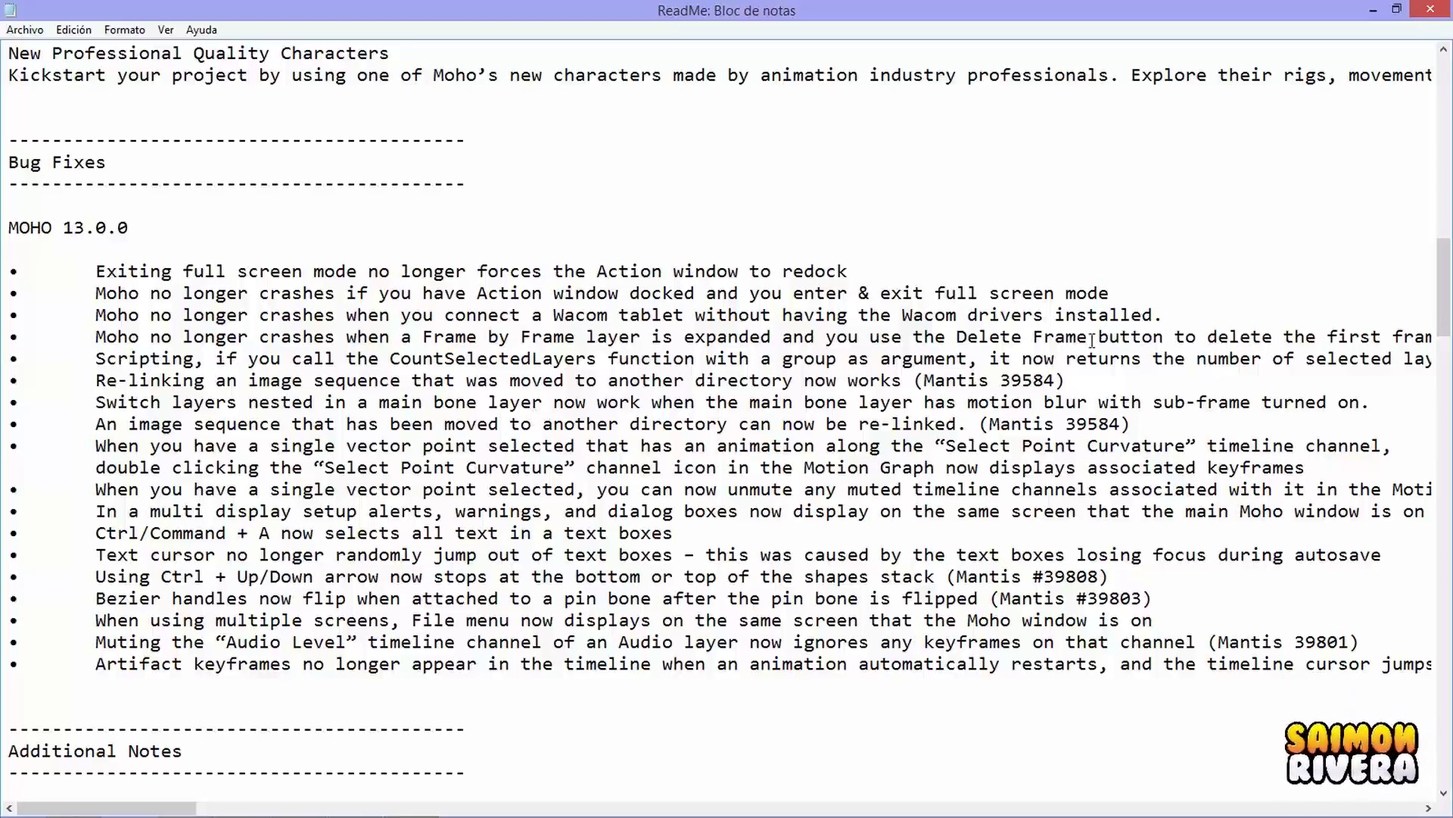
pyautogui.moveTo(923, 337); pyautogui.dragTo(1141, 340)
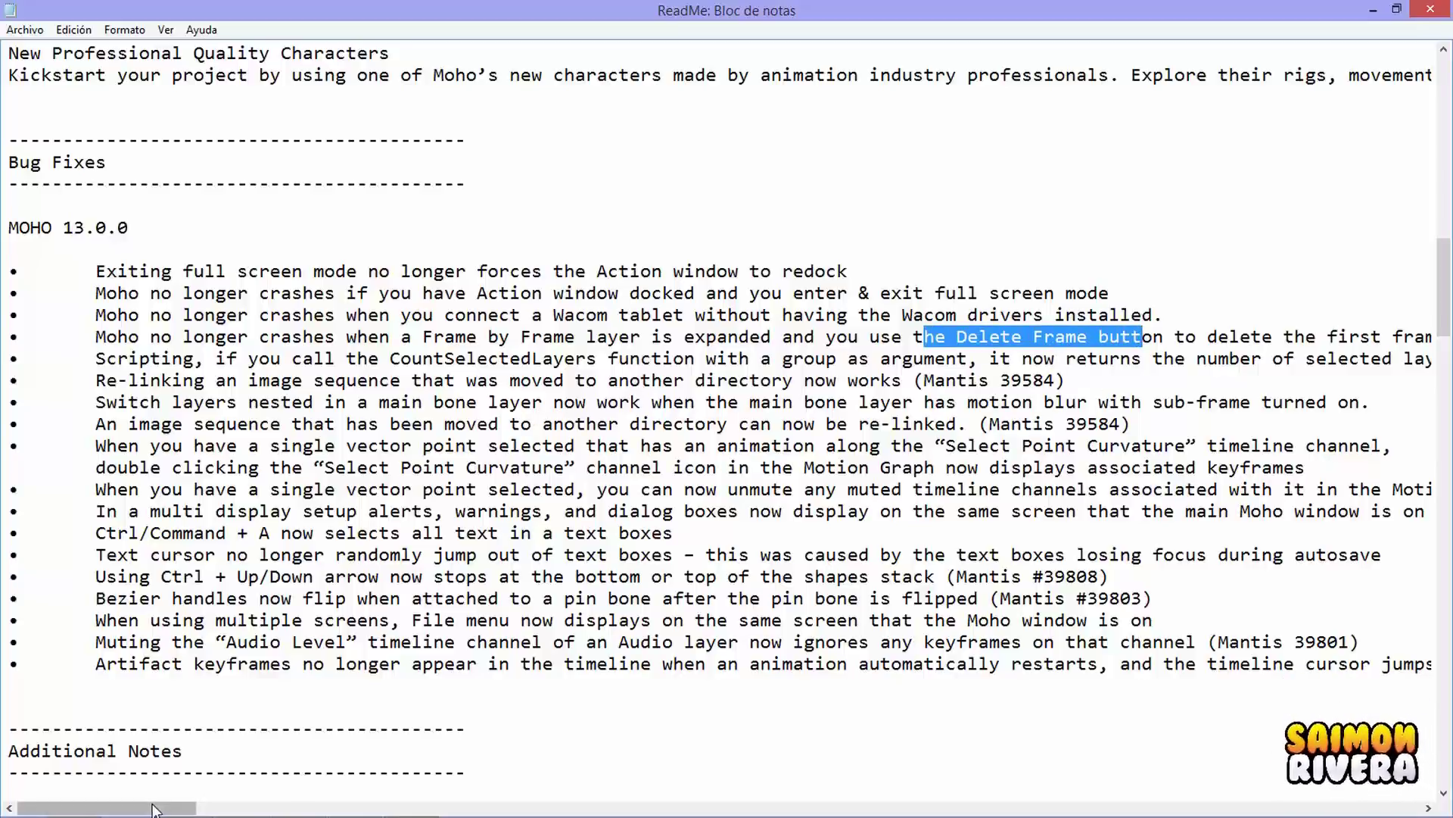
pyautogui.moveTo(153, 809); pyautogui.dragTo(54, 791)
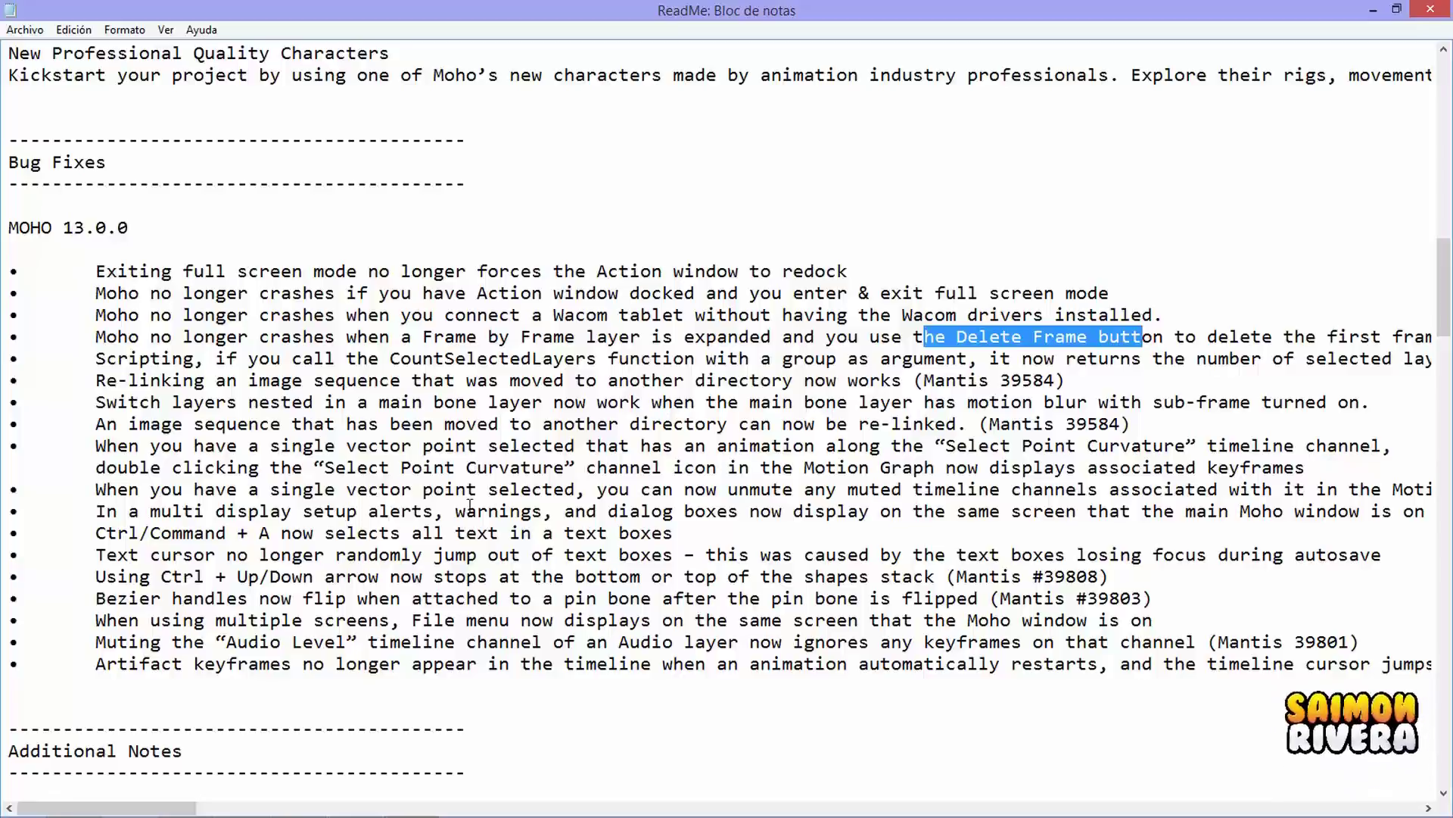
# Step: Highlight the bug fix entries on Ctrl/Command + A in text boxes and Ctrl + Up/Down arrow, and check the lines' cut-off ends
pyautogui.moveTo(97, 533); pyautogui.dragTo(270, 533)
pyautogui.moveTo(391, 533); pyautogui.dragTo(511, 533)
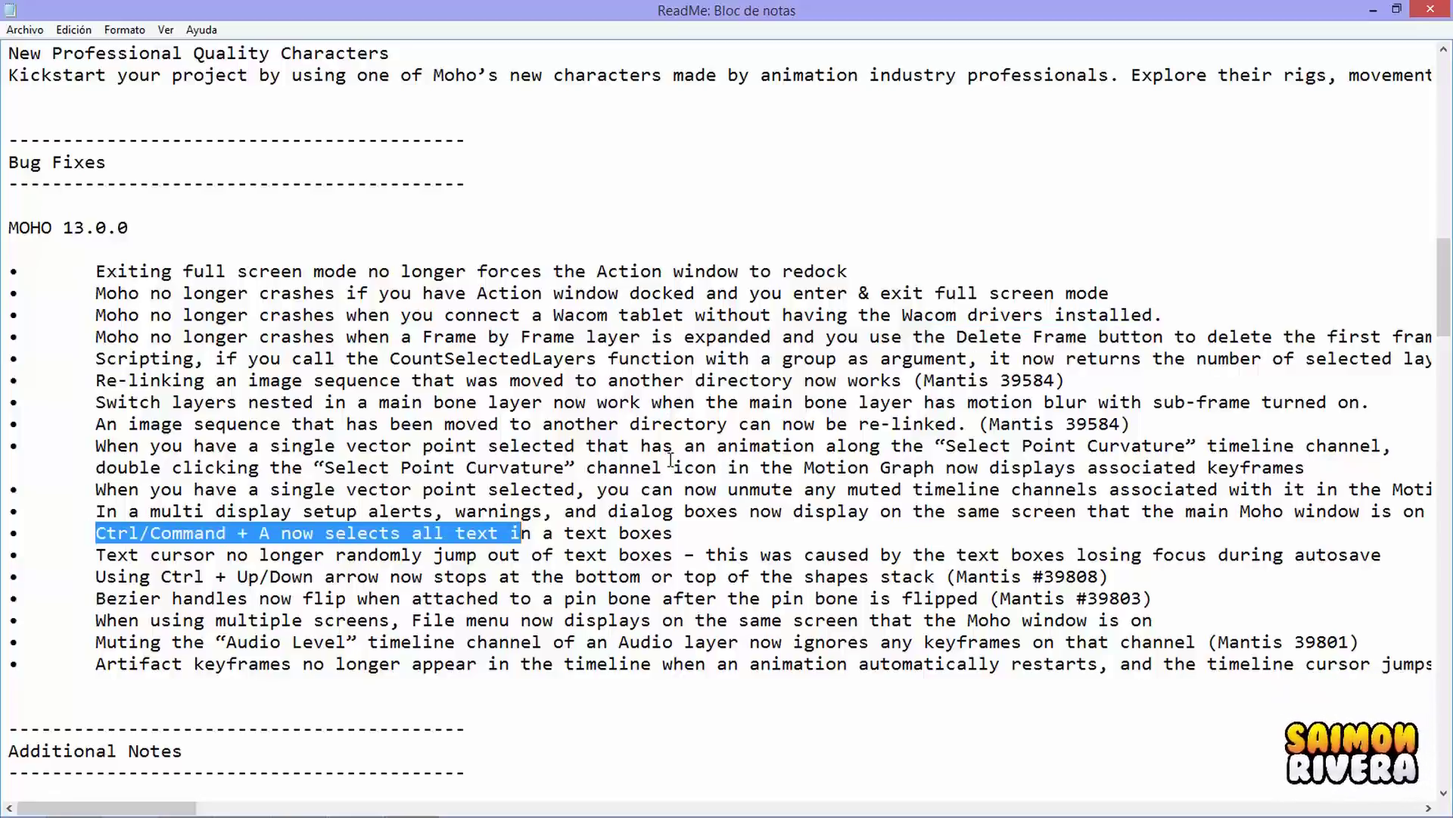
pyautogui.click(671, 458)
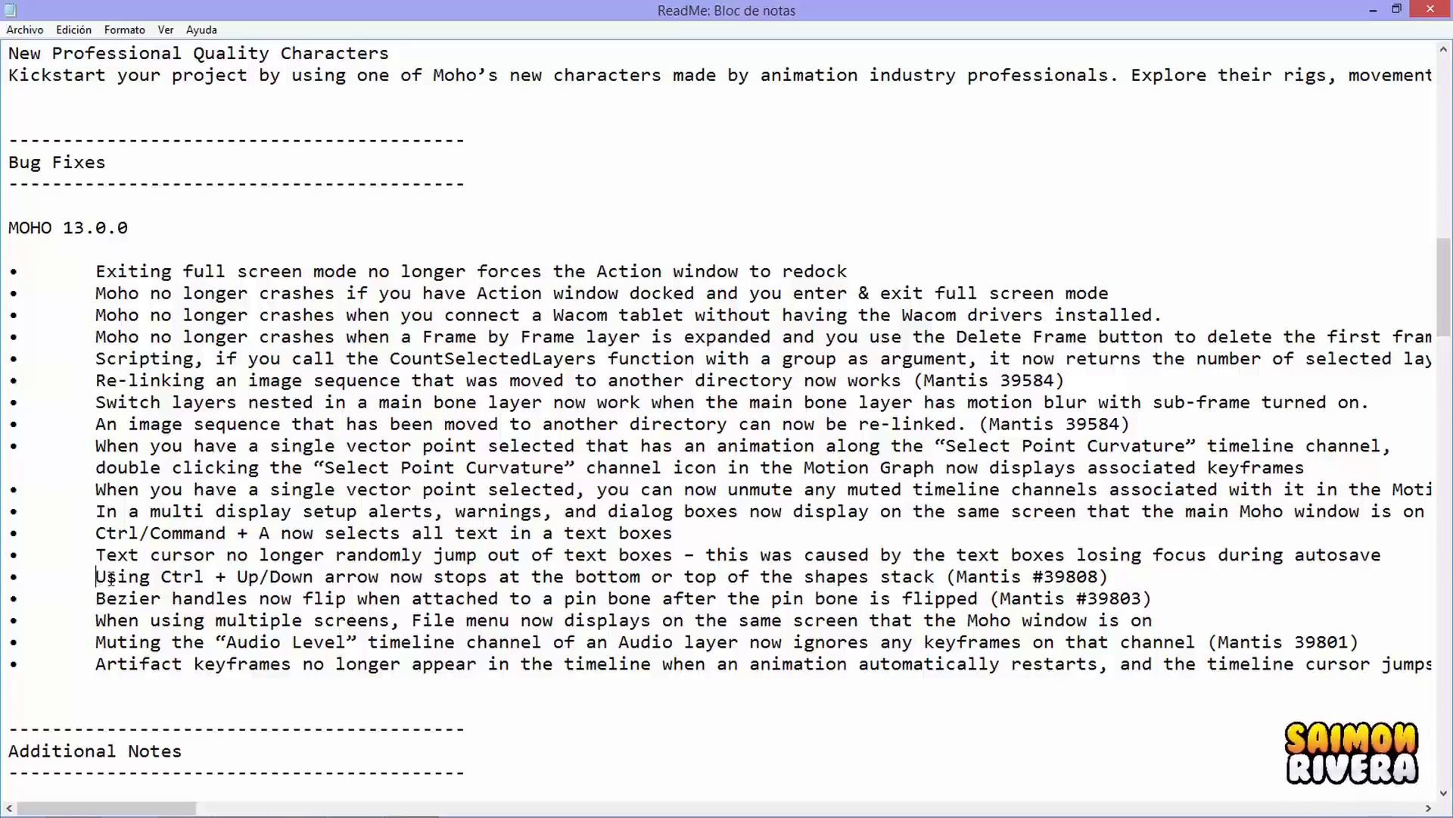
pyautogui.moveTo(95, 576); pyautogui.dragTo(293, 577)
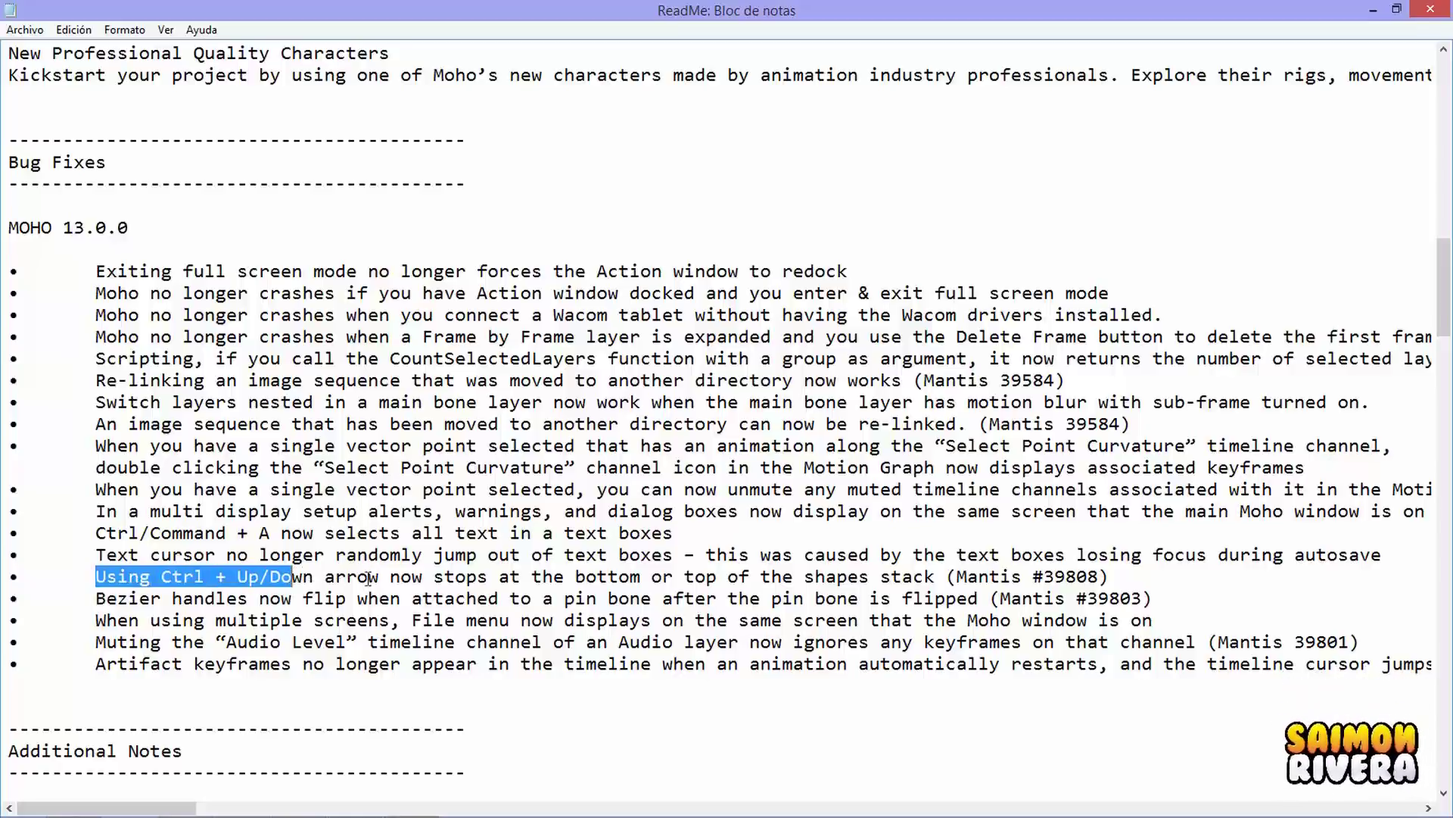
pyautogui.moveTo(149, 808); pyautogui.dragTo(168, 813)
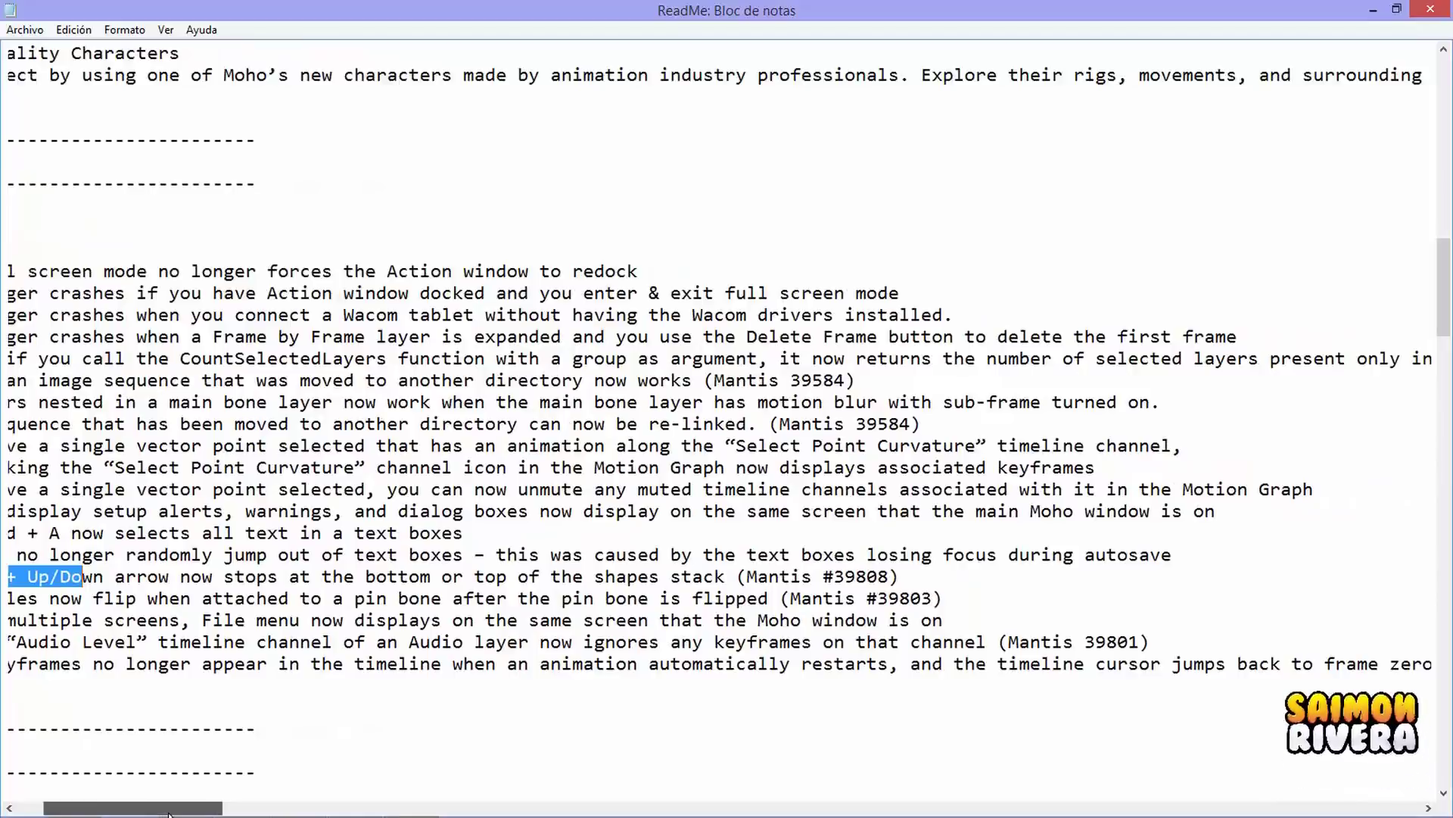
pyautogui.moveTo(168, 813); pyautogui.dragTo(143, 813)
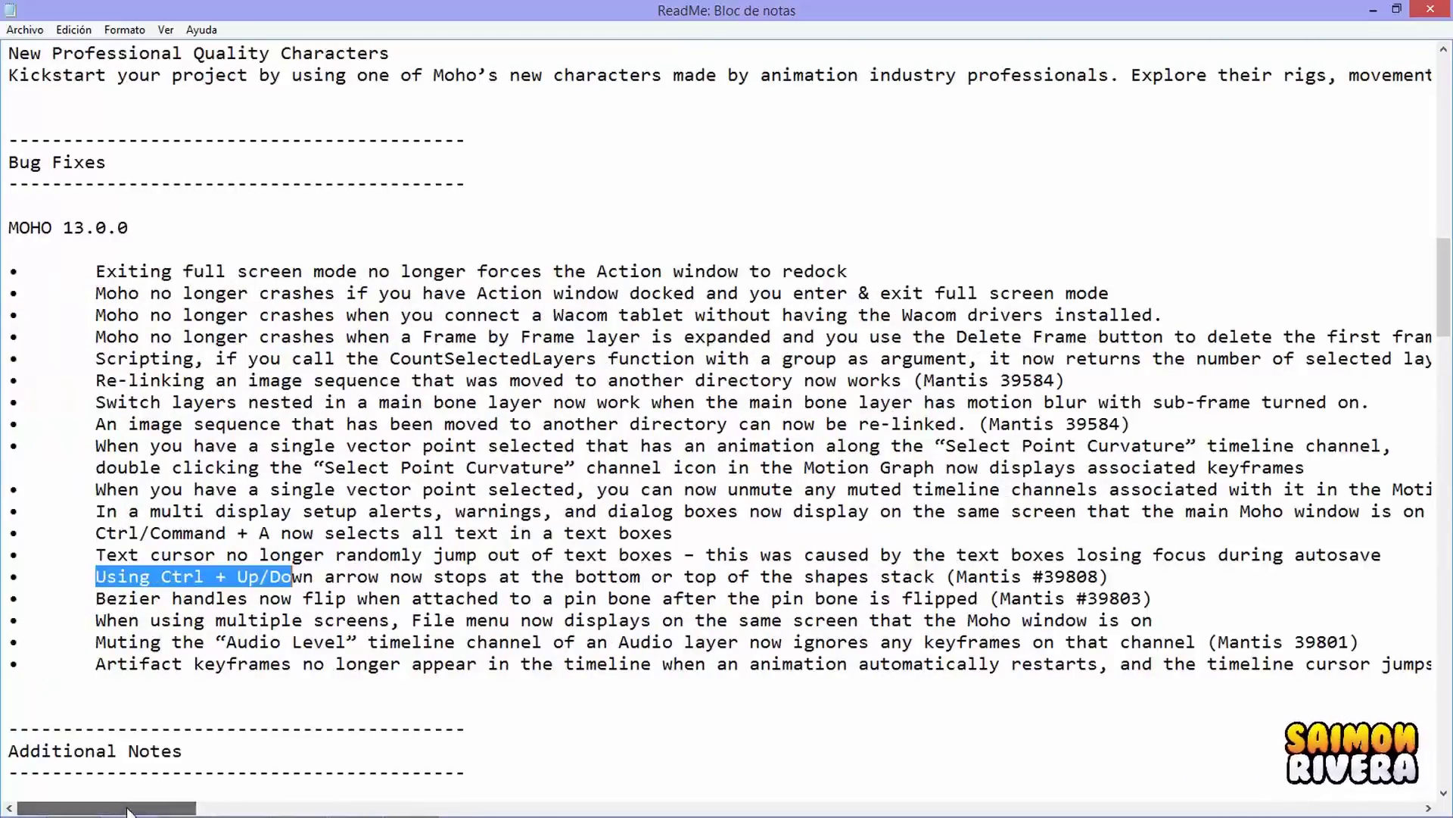
pyautogui.click(382, 561)
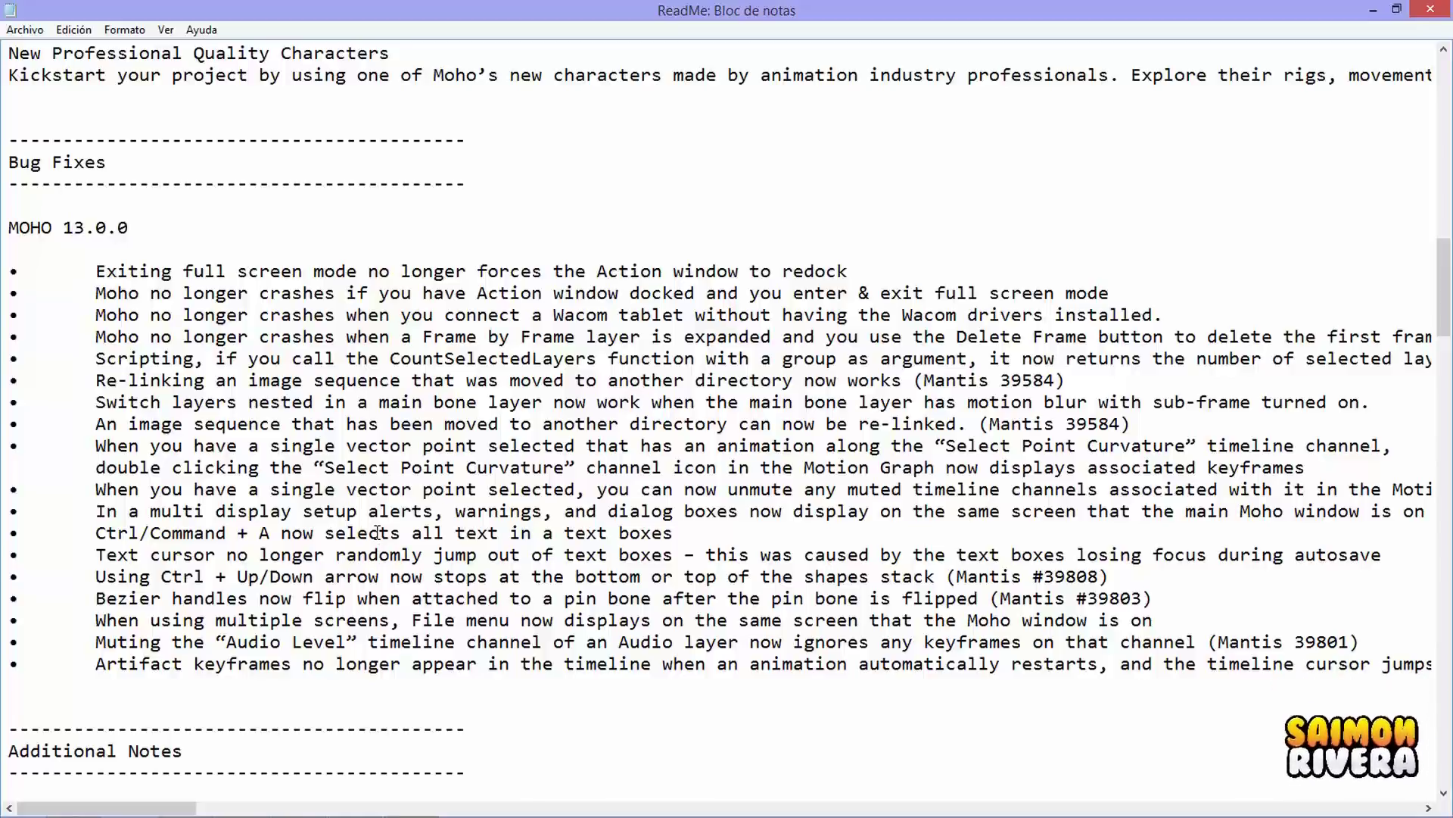
# Step: Examine the Additional Notes section, including the Draw Freehand tool's changed default settings and the changed shortcuts
pyautogui.scroll(-7, 376, 532)
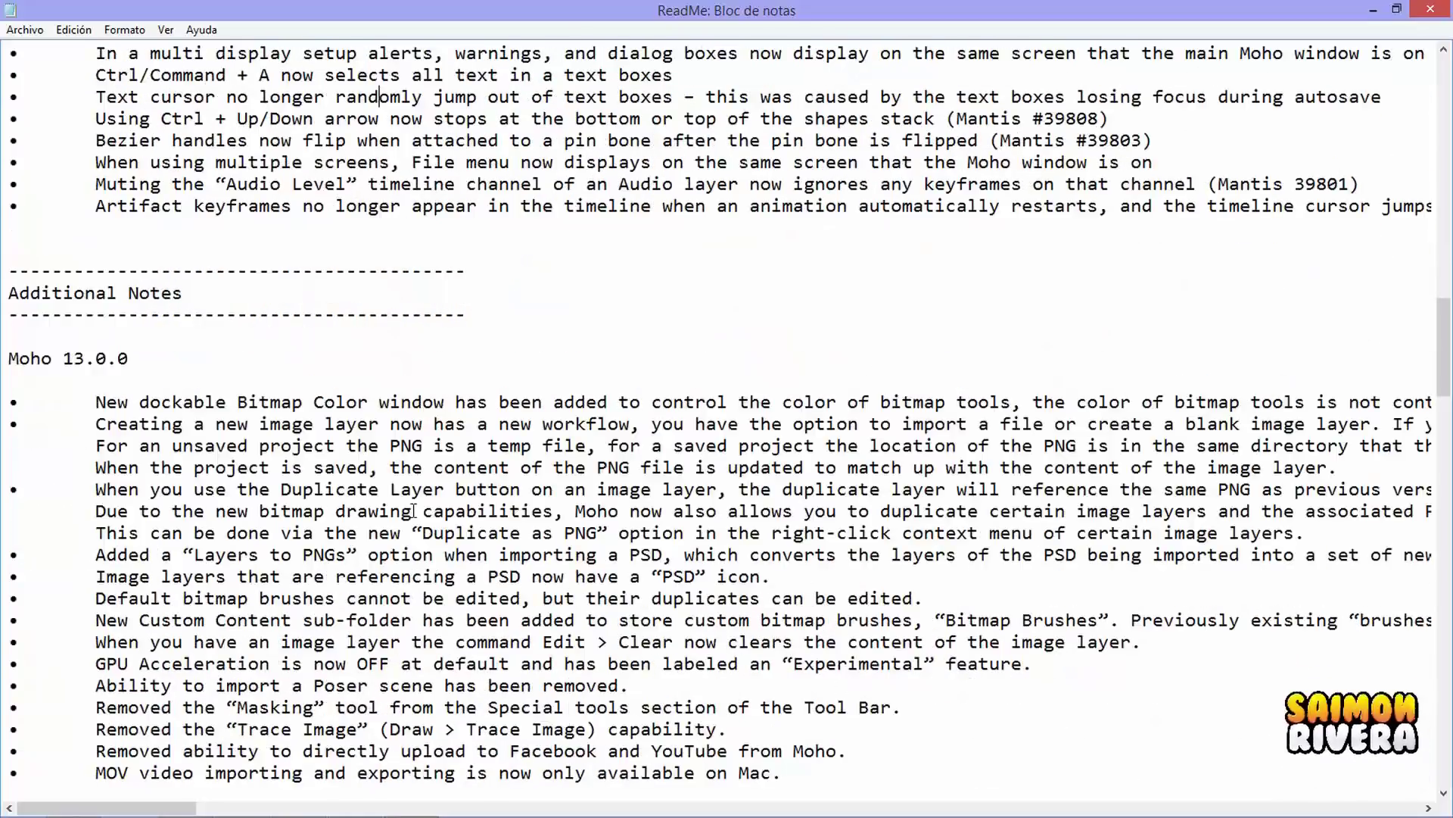
pyautogui.scroll(7, 414, 511)
pyautogui.scroll(-3, 414, 511)
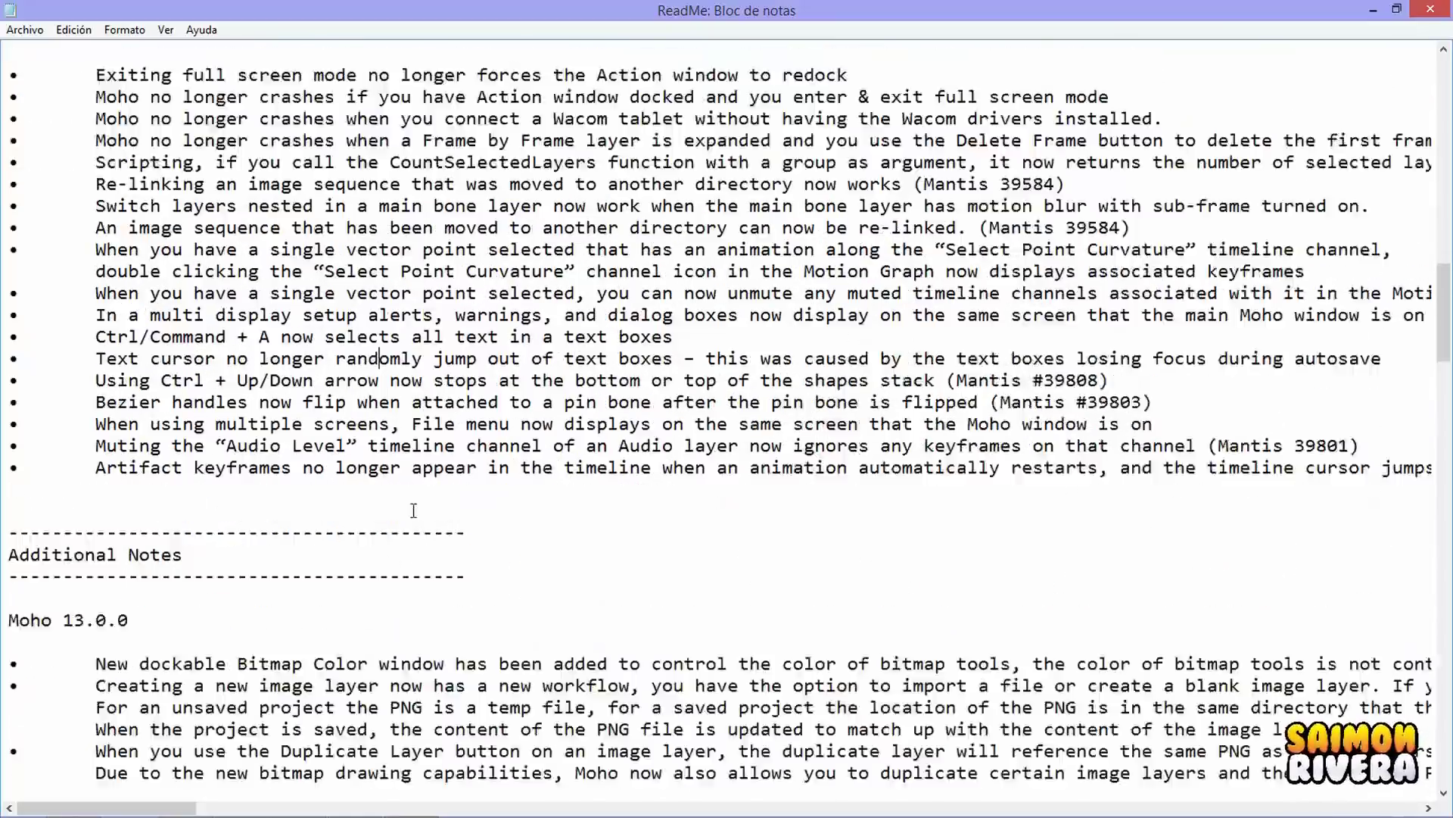
pyautogui.scroll(-14, 414, 511)
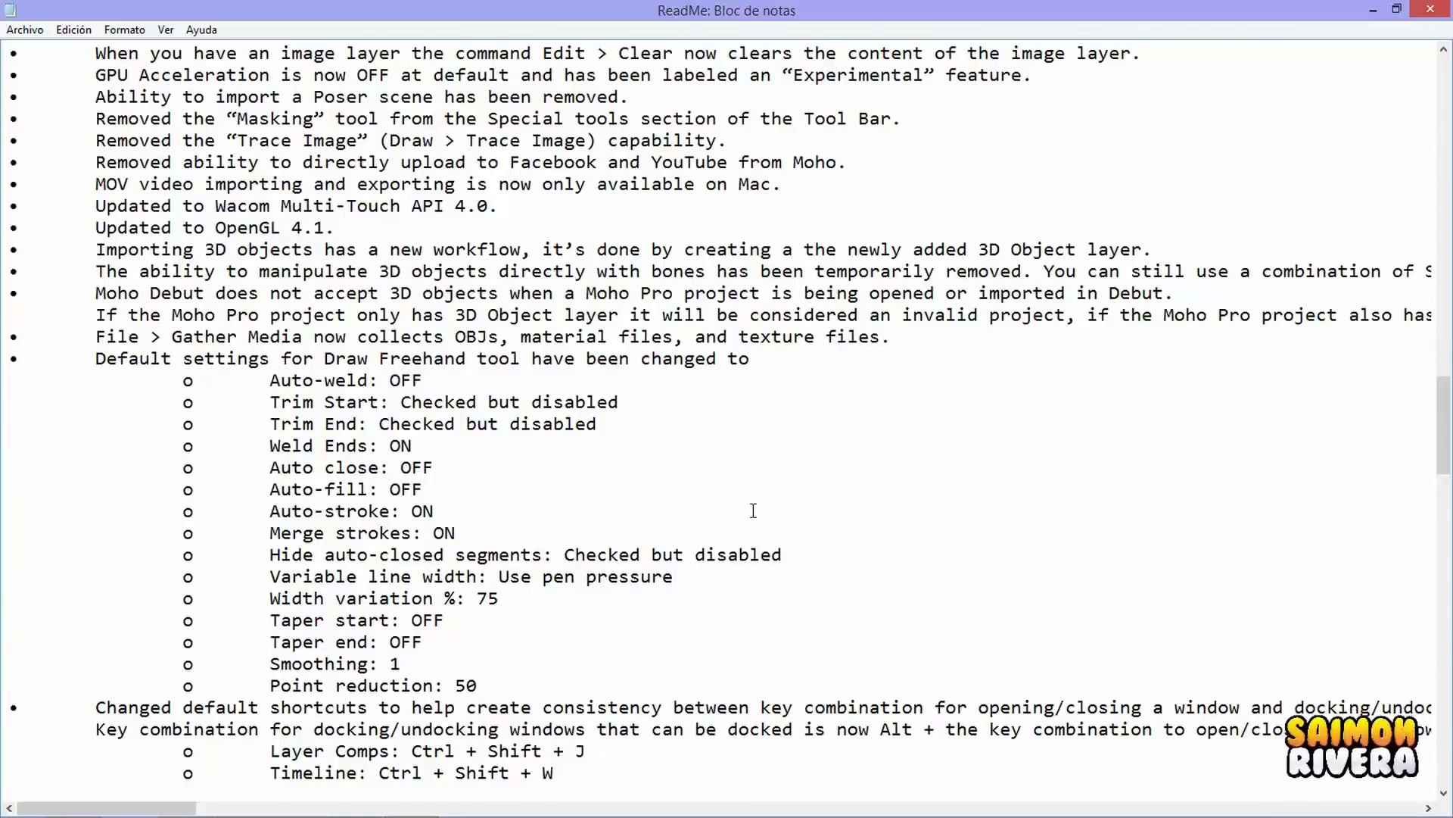
pyautogui.scroll(-2, 753, 510)
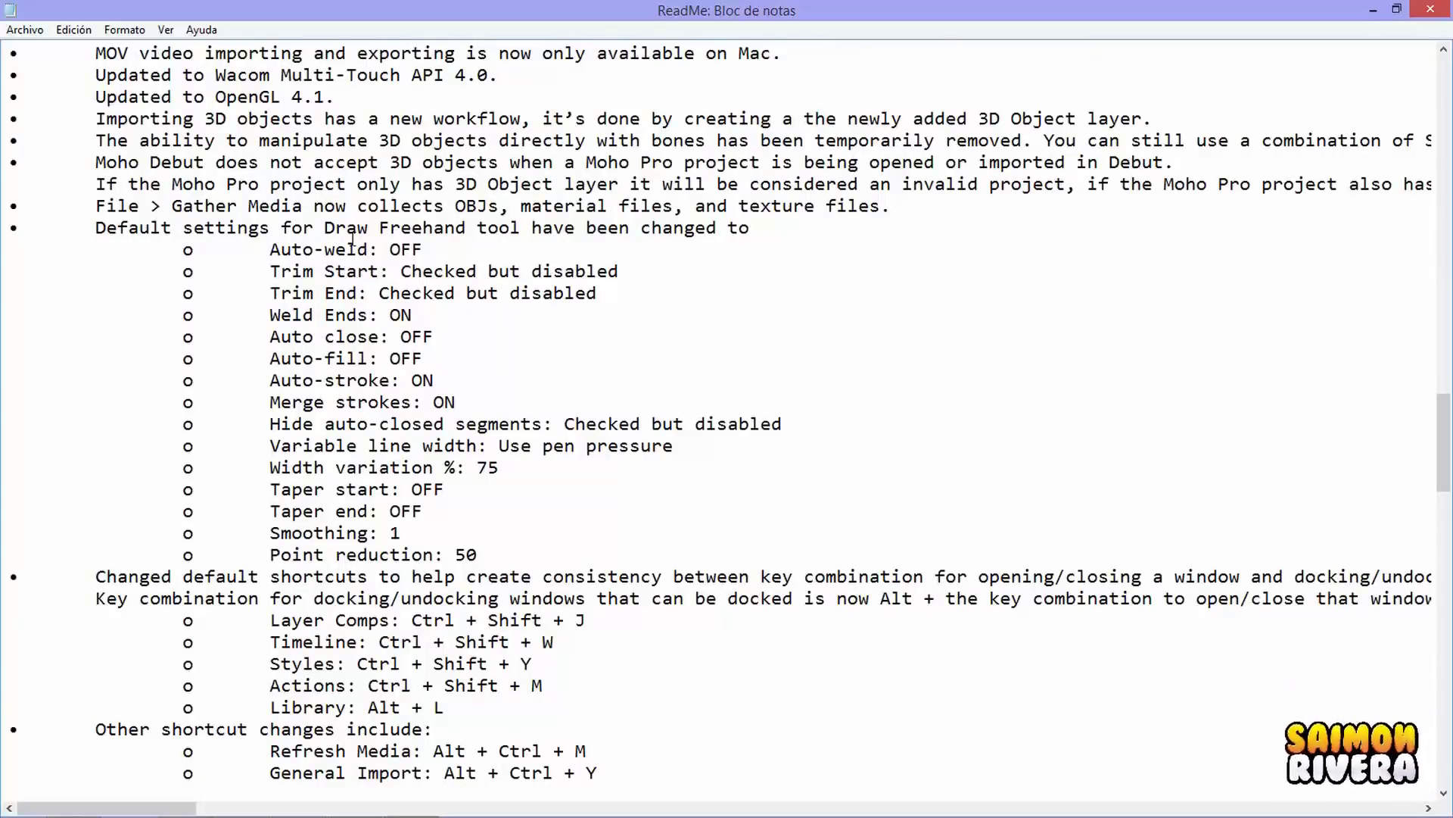
pyautogui.scroll(-3, 663, 272)
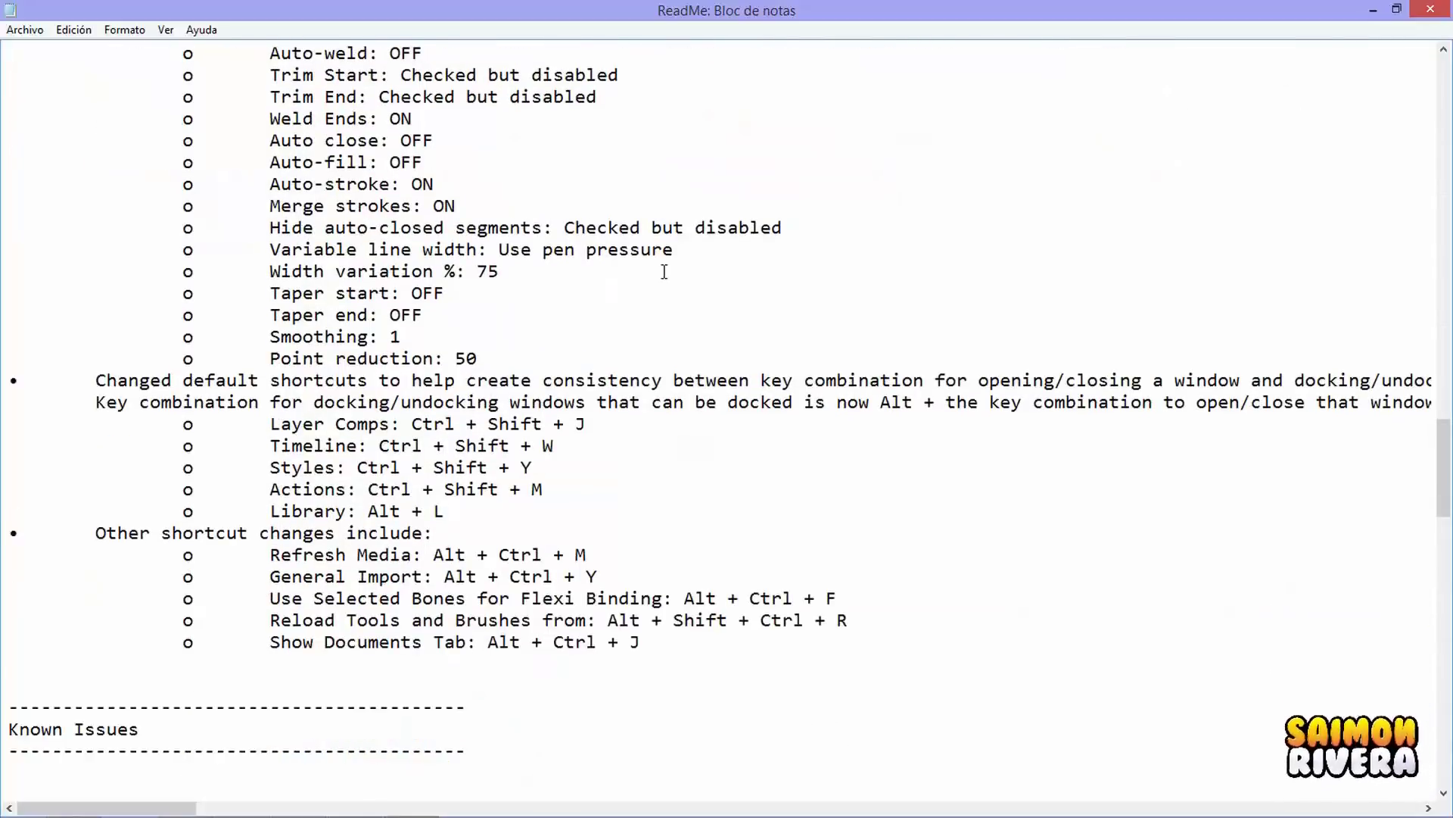
pyautogui.scroll(1, 664, 272)
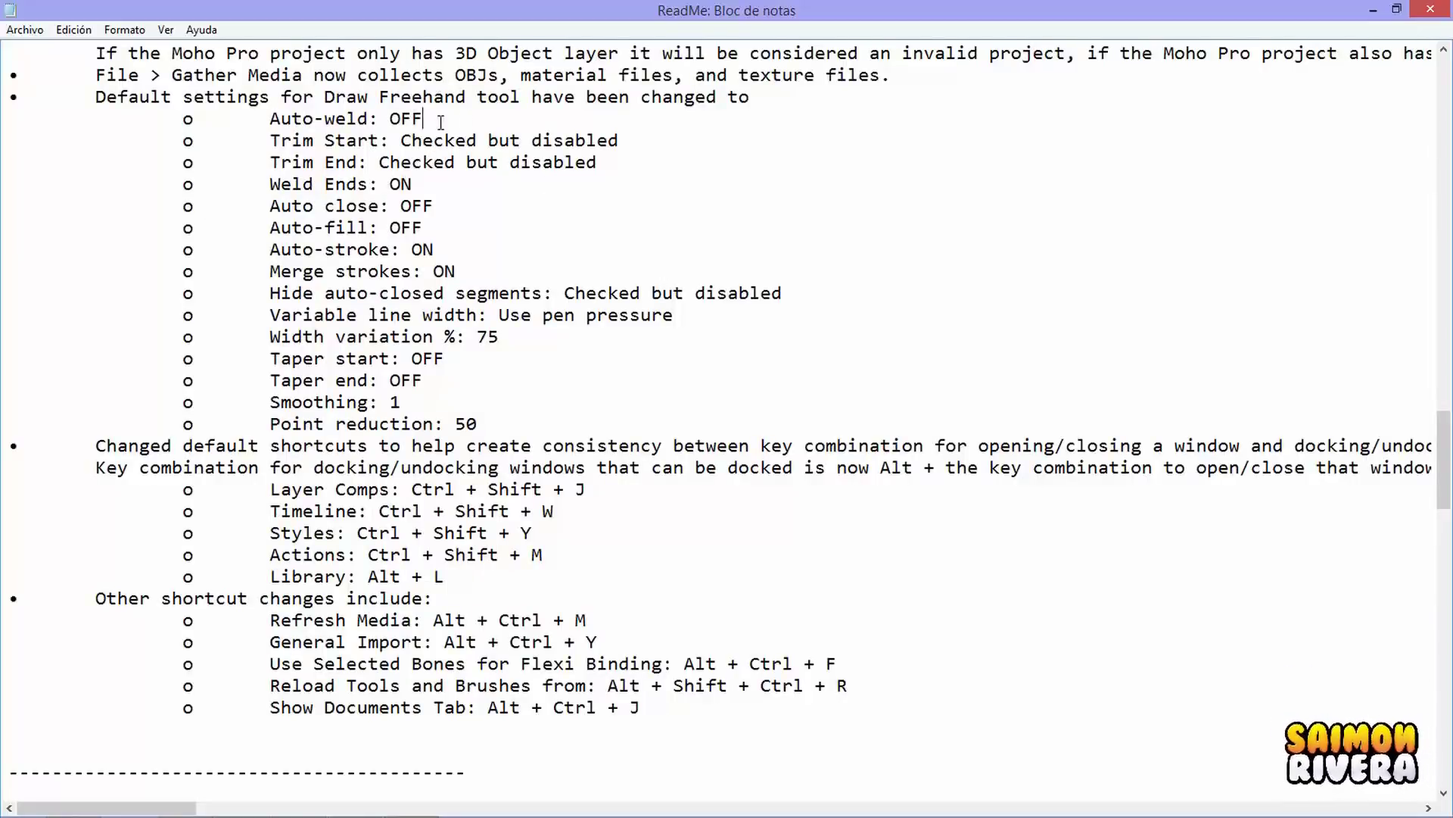
# Step: Highlight the Draw Freehand default settings for Trim Start and Trim End, and the Auto-weld: OFF entry
pyautogui.moveTo(440, 119); pyautogui.dragTo(268, 121)
pyautogui.moveTo(656, 159); pyautogui.dragTo(336, 146)
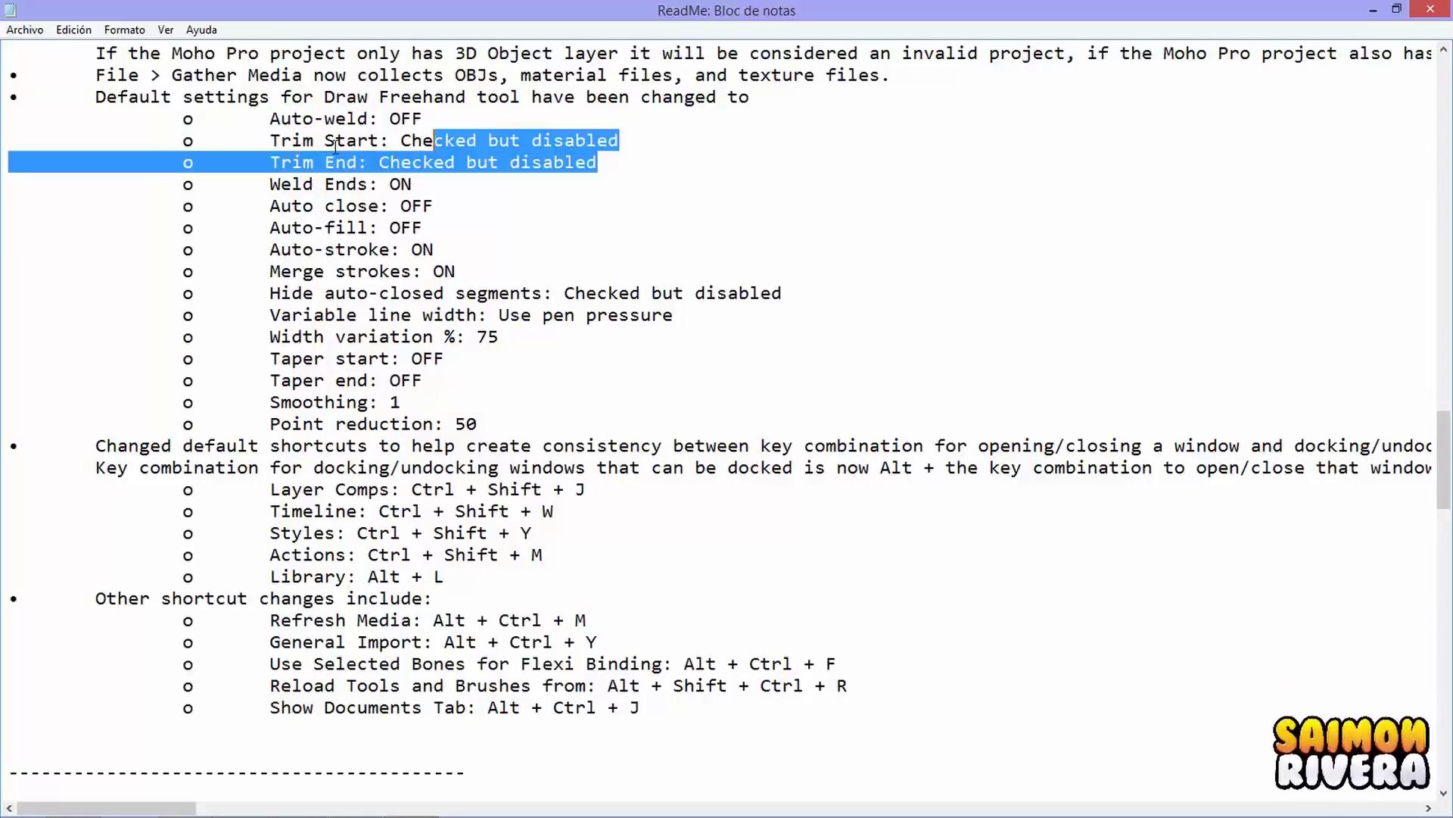
pyautogui.click(731, 212)
pyautogui.moveTo(477, 120); pyautogui.dragTo(268, 121)
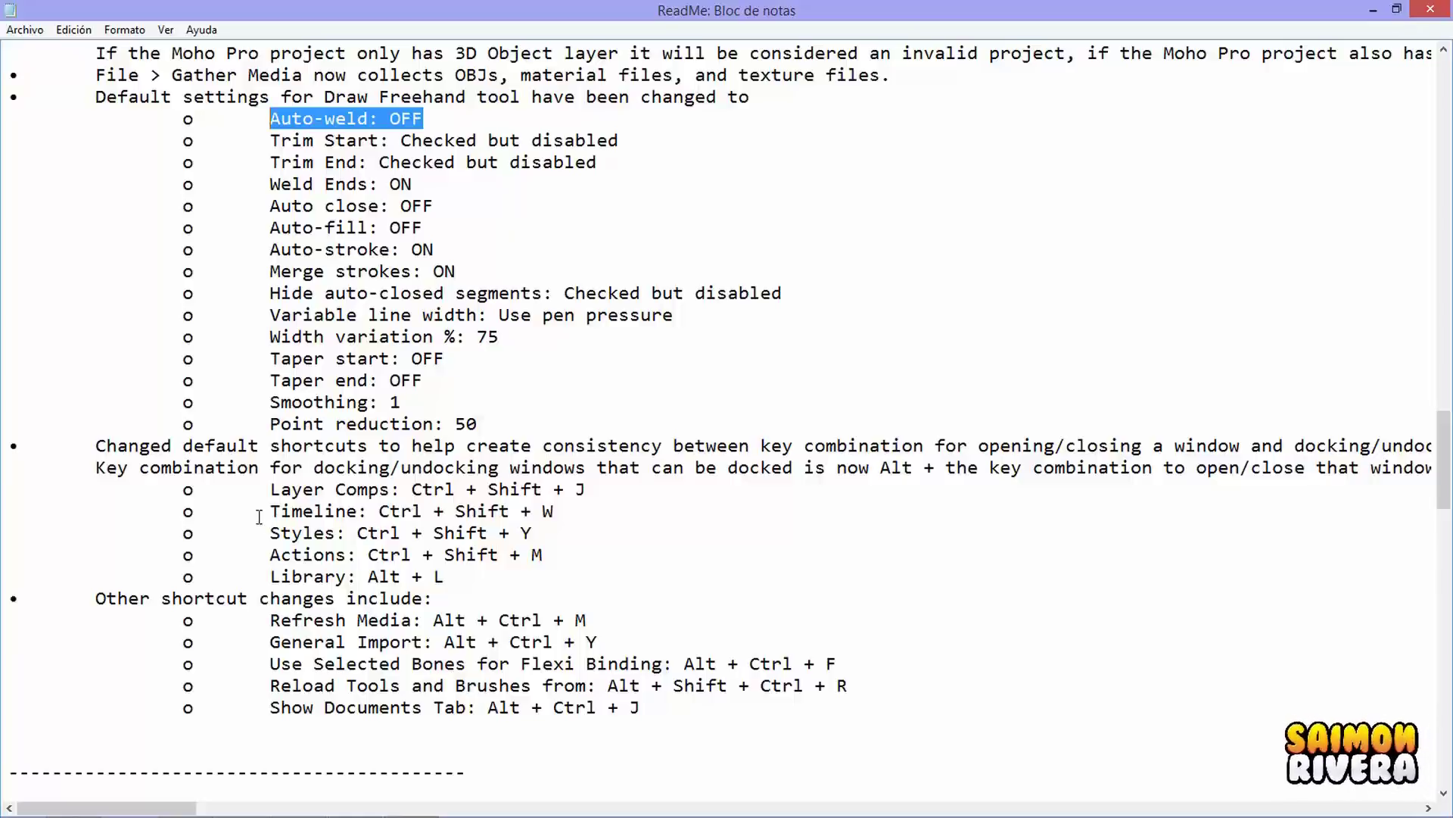
# Step: Highlight the Timeline: Ctrl + Shift + W entry among the changed default shortcuts
pyautogui.moveTo(270, 511); pyautogui.dragTo(558, 505)
pyautogui.click(563, 506)
pyautogui.keyDown('shift'); pyautogui.click(293, 511); pyautogui.keyUp('shift')
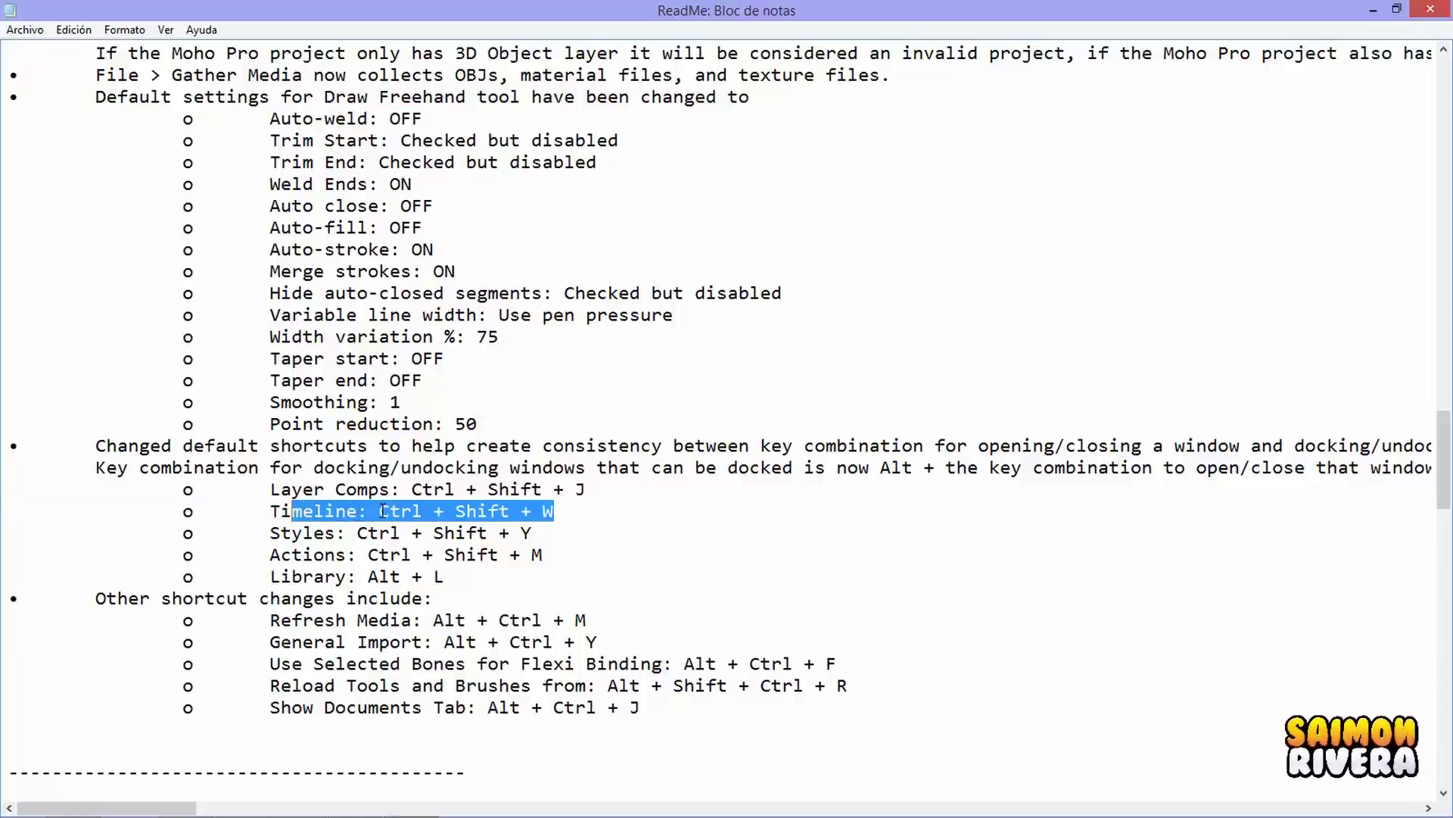
# Step: Switch to Moho, check the shortcuts assigned to its windows, including Timeline, and return to the ReadMe file
pyautogui.hotkey('alt', 'Tab')
pyautogui.hotkey('alt', 'Tab')
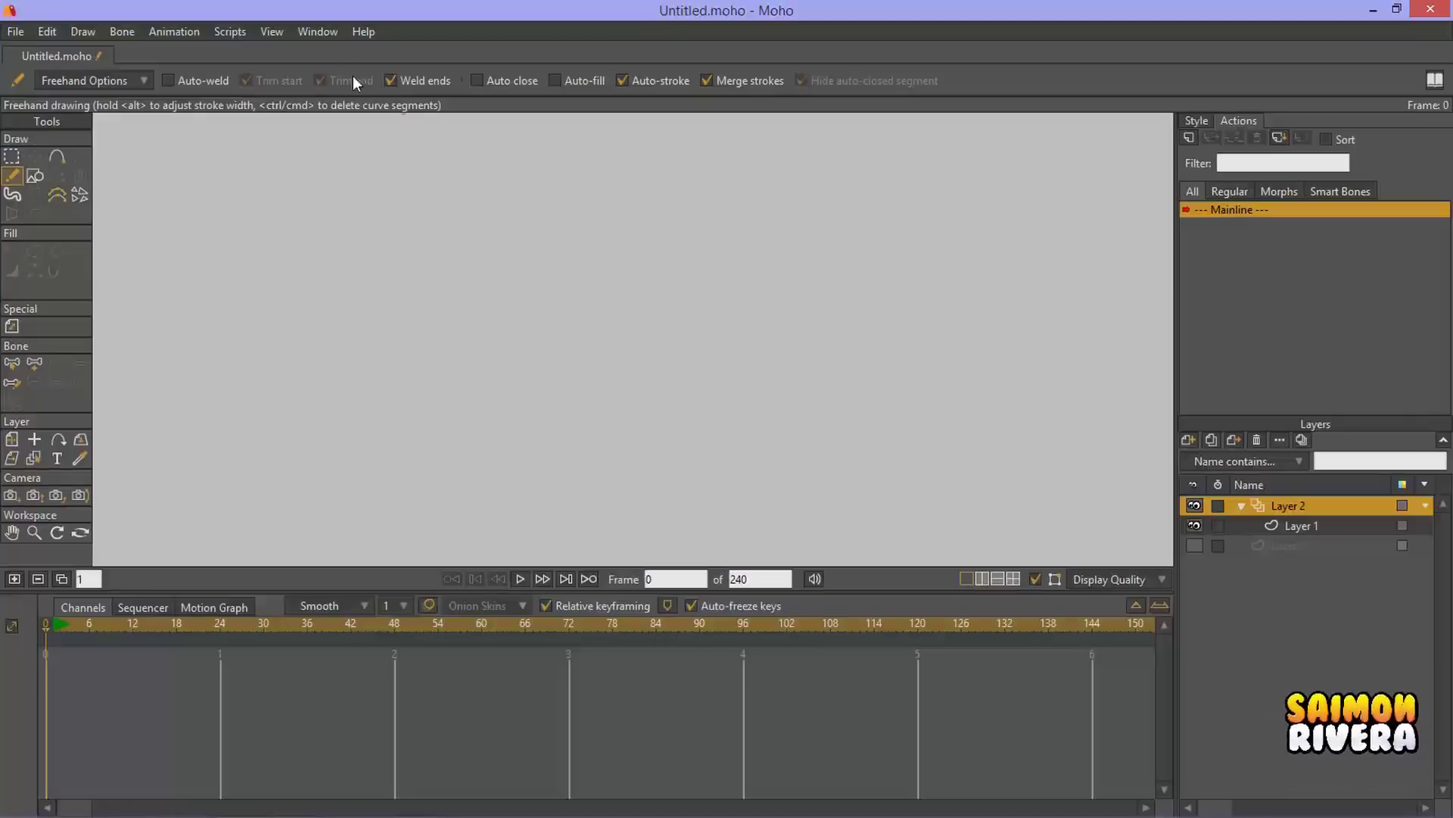
pyautogui.click(316, 31)
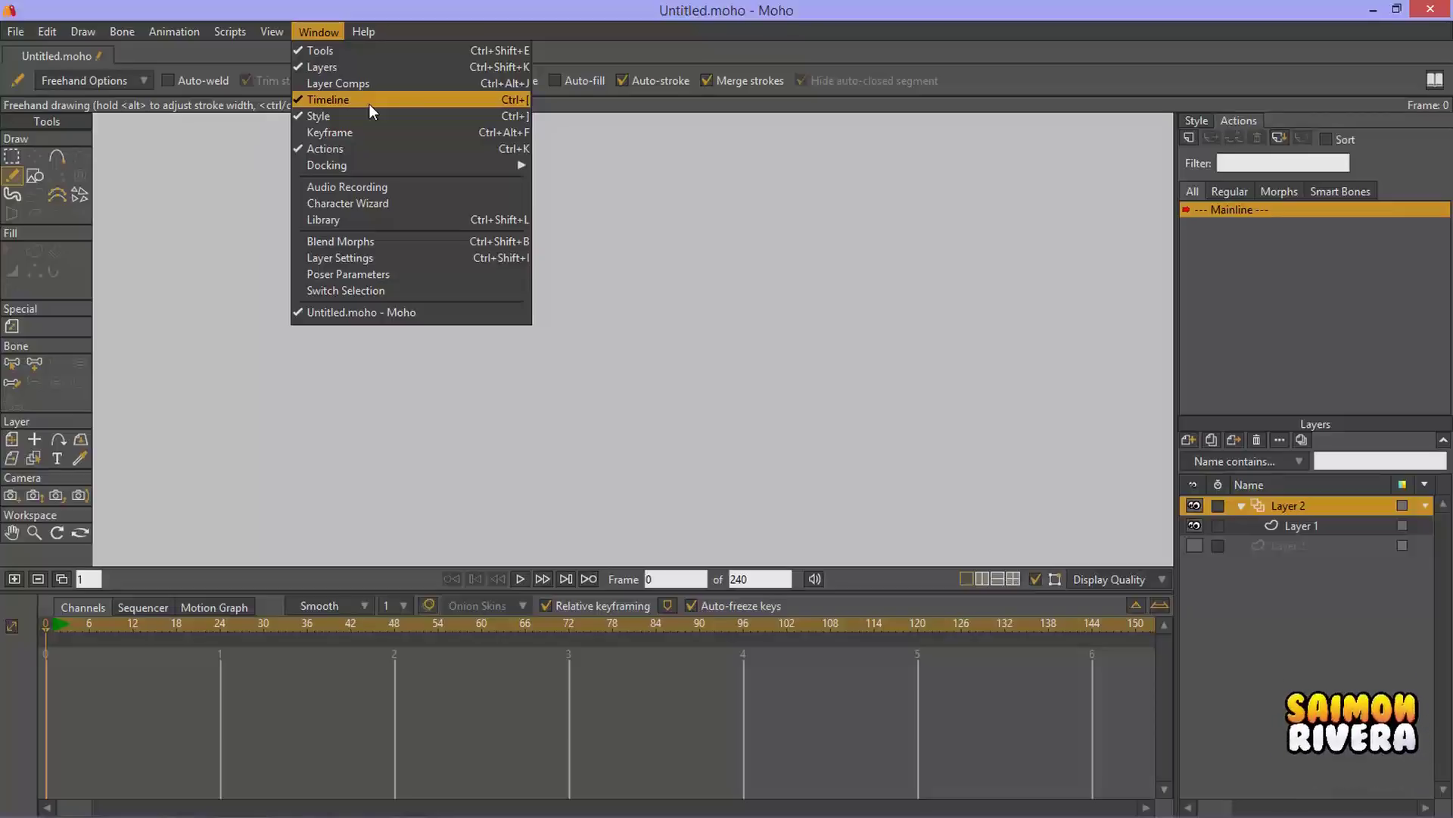
pyautogui.click(679, 26)
pyautogui.hotkey('alt', 'Tab')
pyautogui.hotkey('alt', 'Tab')
pyautogui.hotkey('alt', 'Tab')
pyautogui.hotkey('alt', 'Tab')
pyautogui.hotkey('alt', 'Tab')
pyautogui.hotkey('alt', 'Tab')
pyautogui.hotkey('alt', 'Tab')
pyautogui.hotkey('alt', 'Tab')
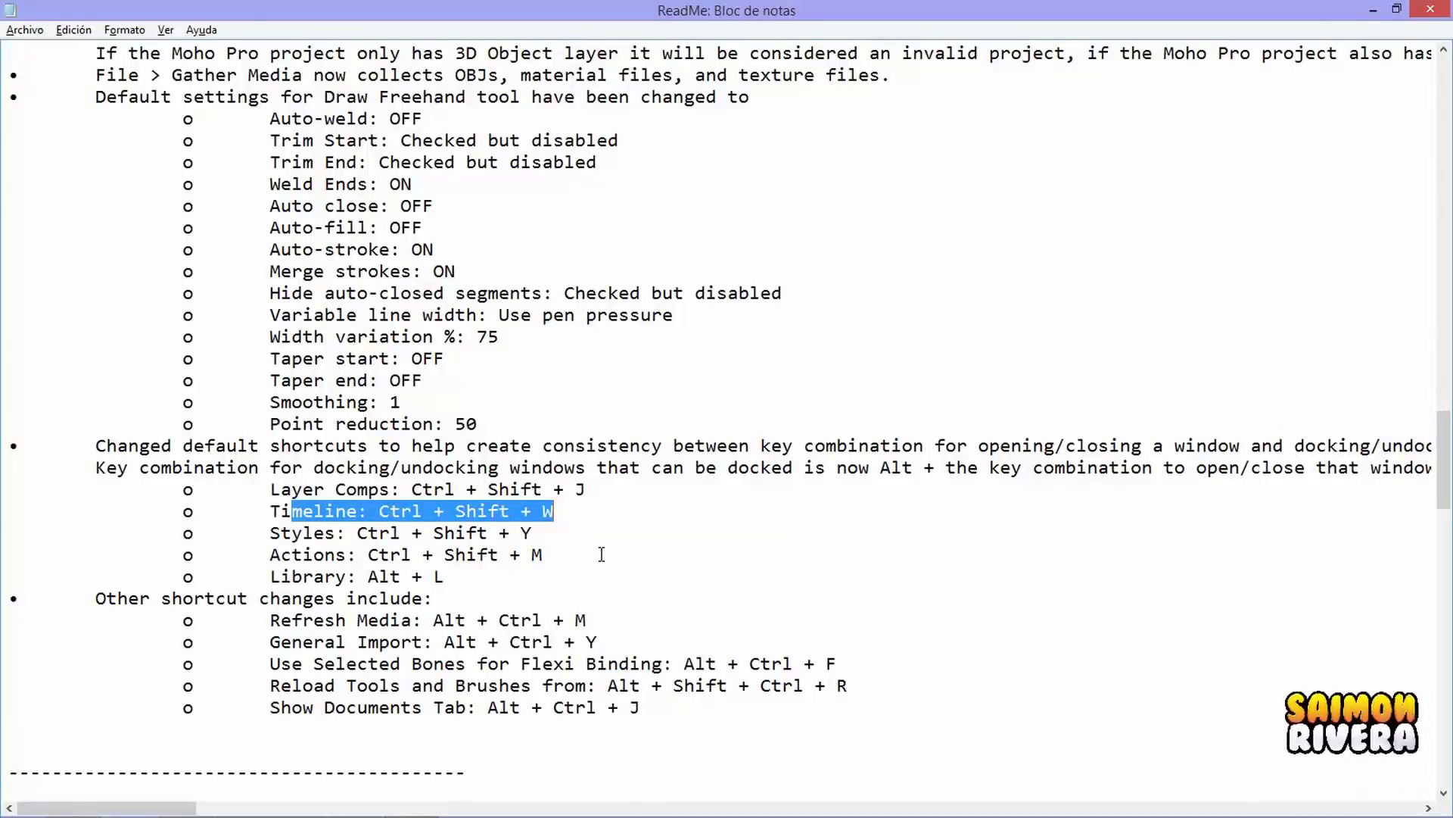
# Step: Highlight the Actions: Ctrl + Shift + M entry and the Library: Alt + L entry in the changed shortcuts
pyautogui.click(466, 554)
pyautogui.moveTo(270, 555); pyautogui.dragTo(617, 546)
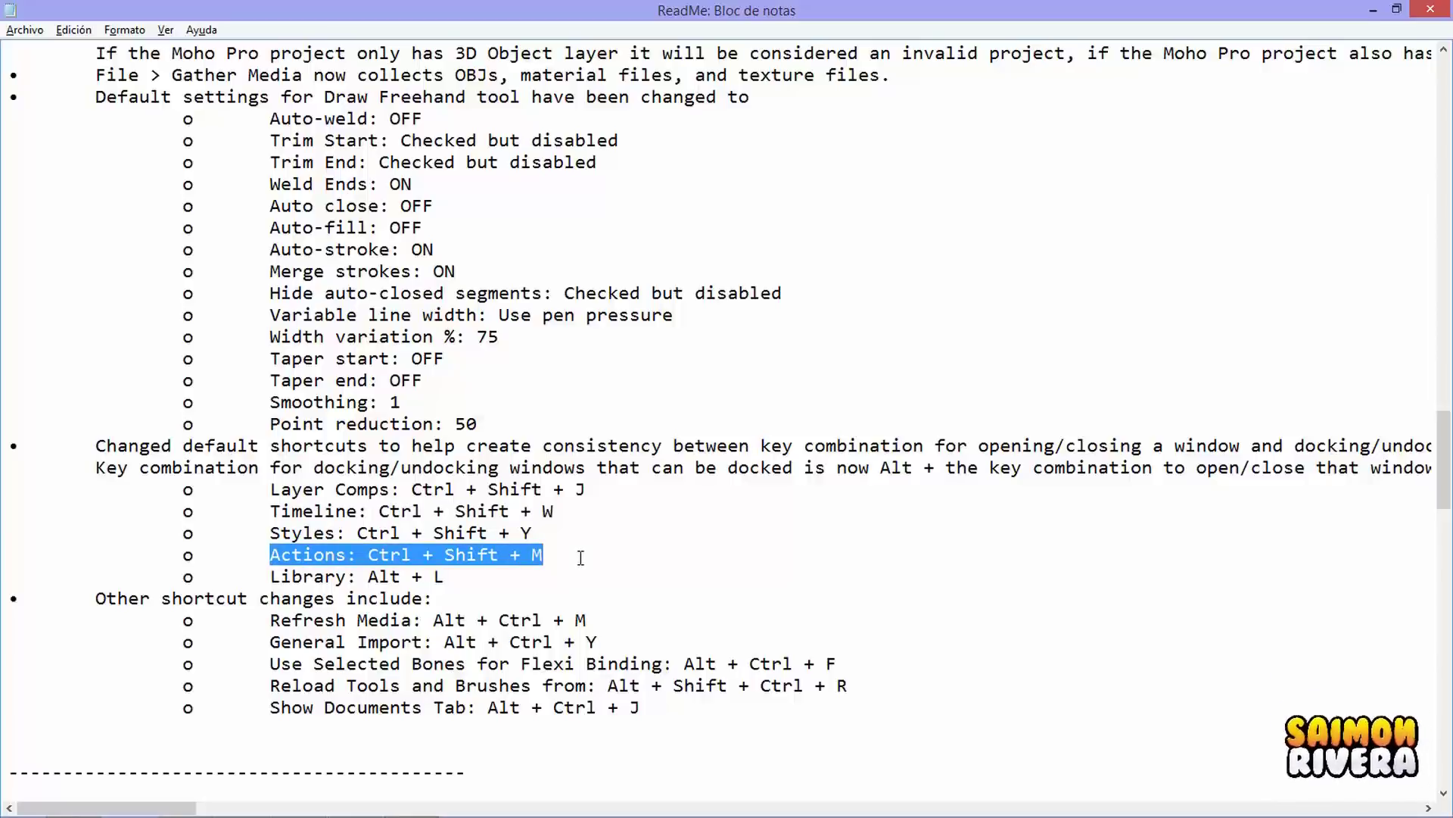
pyautogui.moveTo(581, 557)
pyautogui.mouseDown()
pyautogui.moveTo(381, 578)
pyautogui.moveTo(273, 555)
pyautogui.moveTo(431, 577)
pyautogui.moveTo(588, 573)
pyautogui.mouseUp()
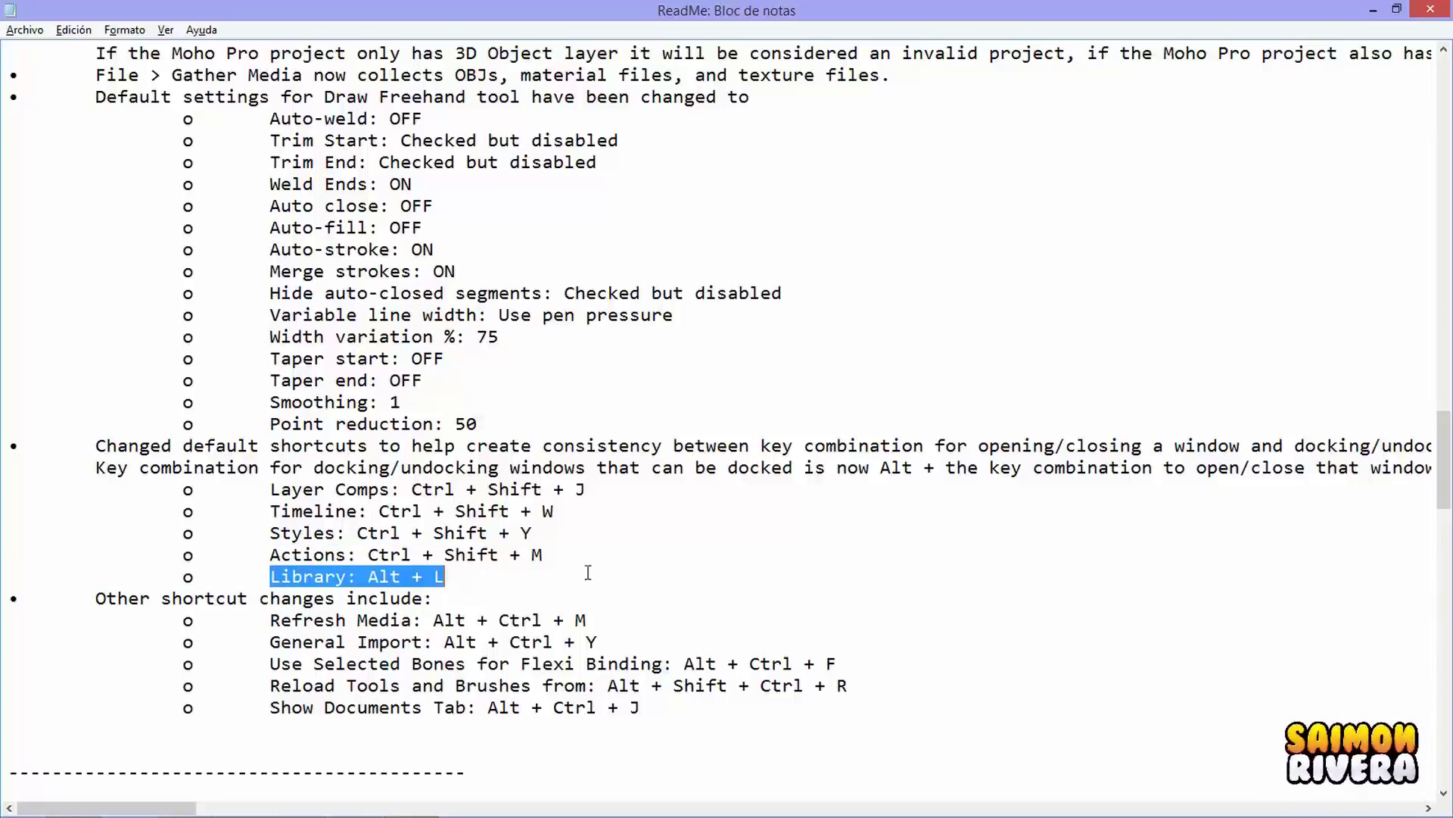
# Step: Skim the Known Issues and Important Information sections down to the System Requirements section
pyautogui.scroll(-8, 700, 579)
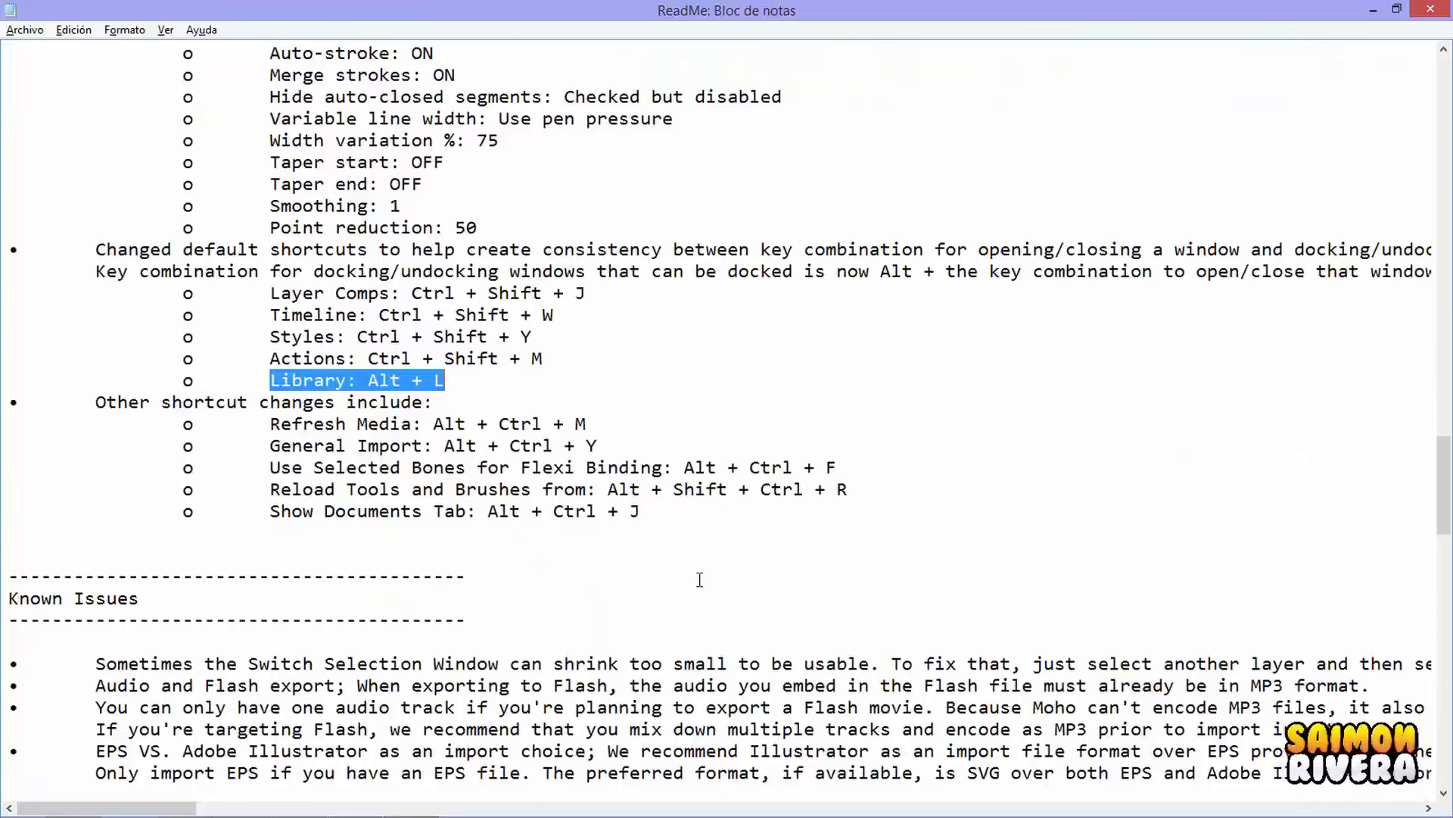
pyautogui.scroll(-6, 700, 579)
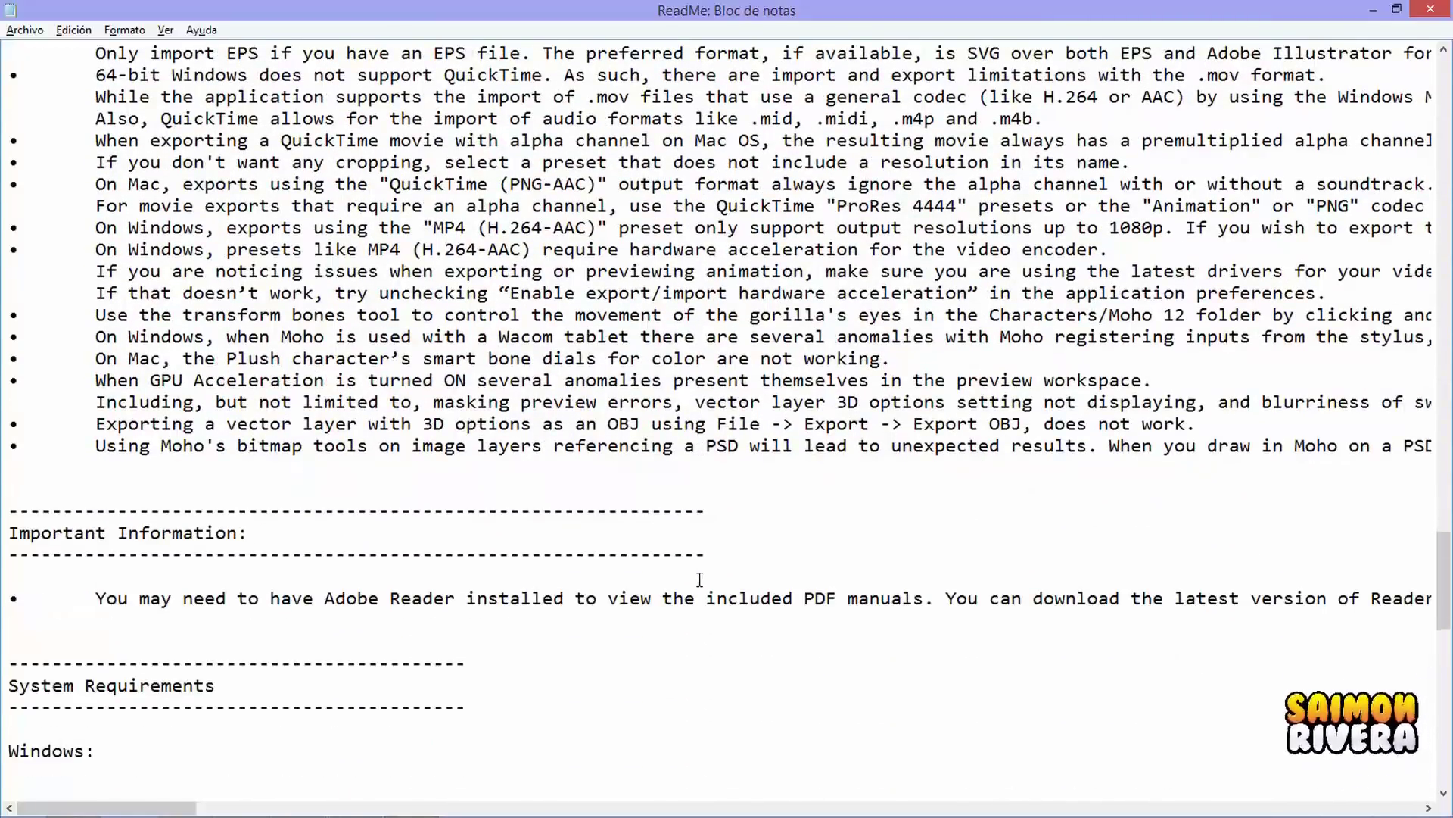
pyautogui.scroll(-1, 700, 579)
pyautogui.scroll(-1, 699, 579)
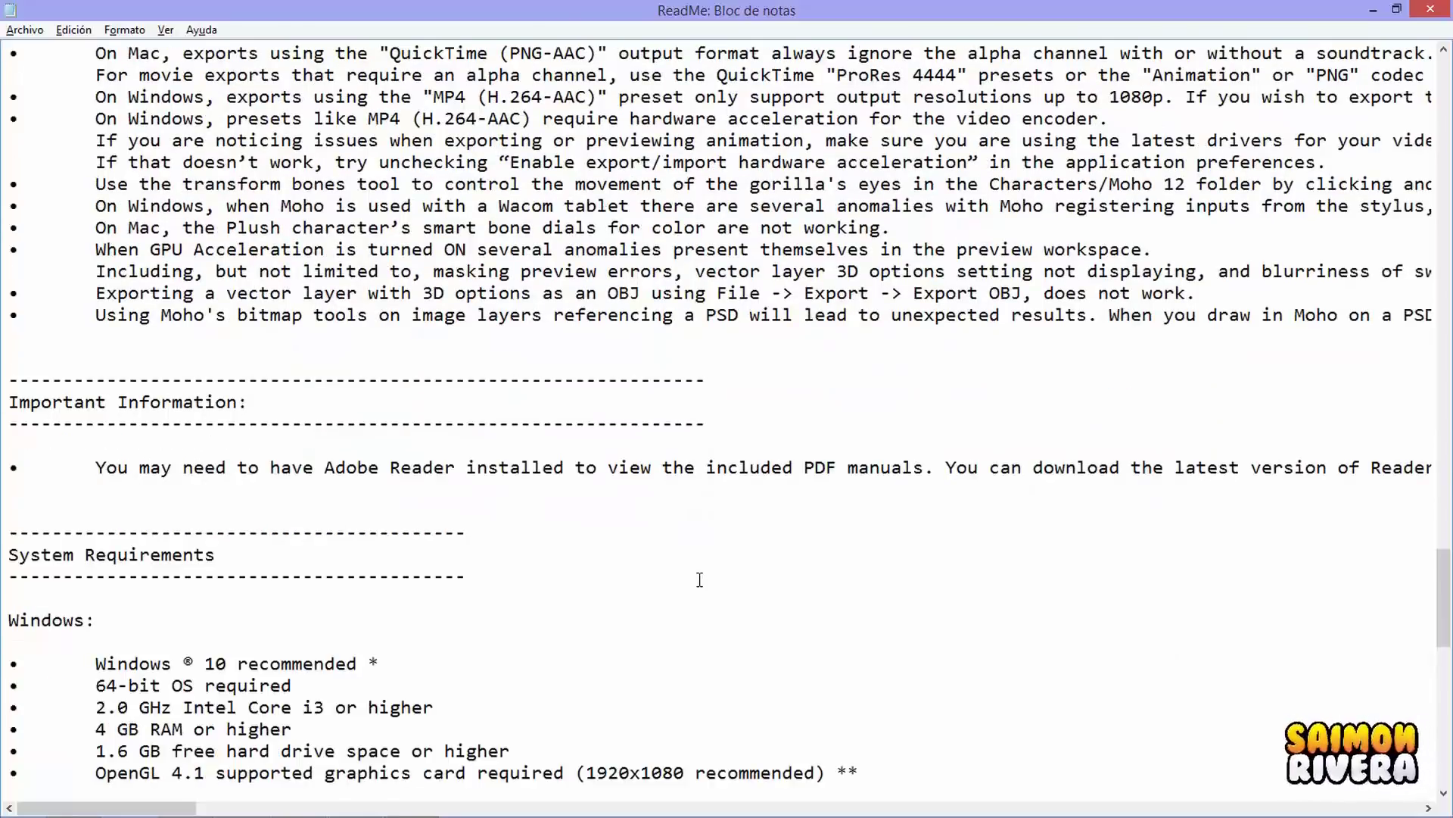
pyautogui.scroll(-2, 699, 580)
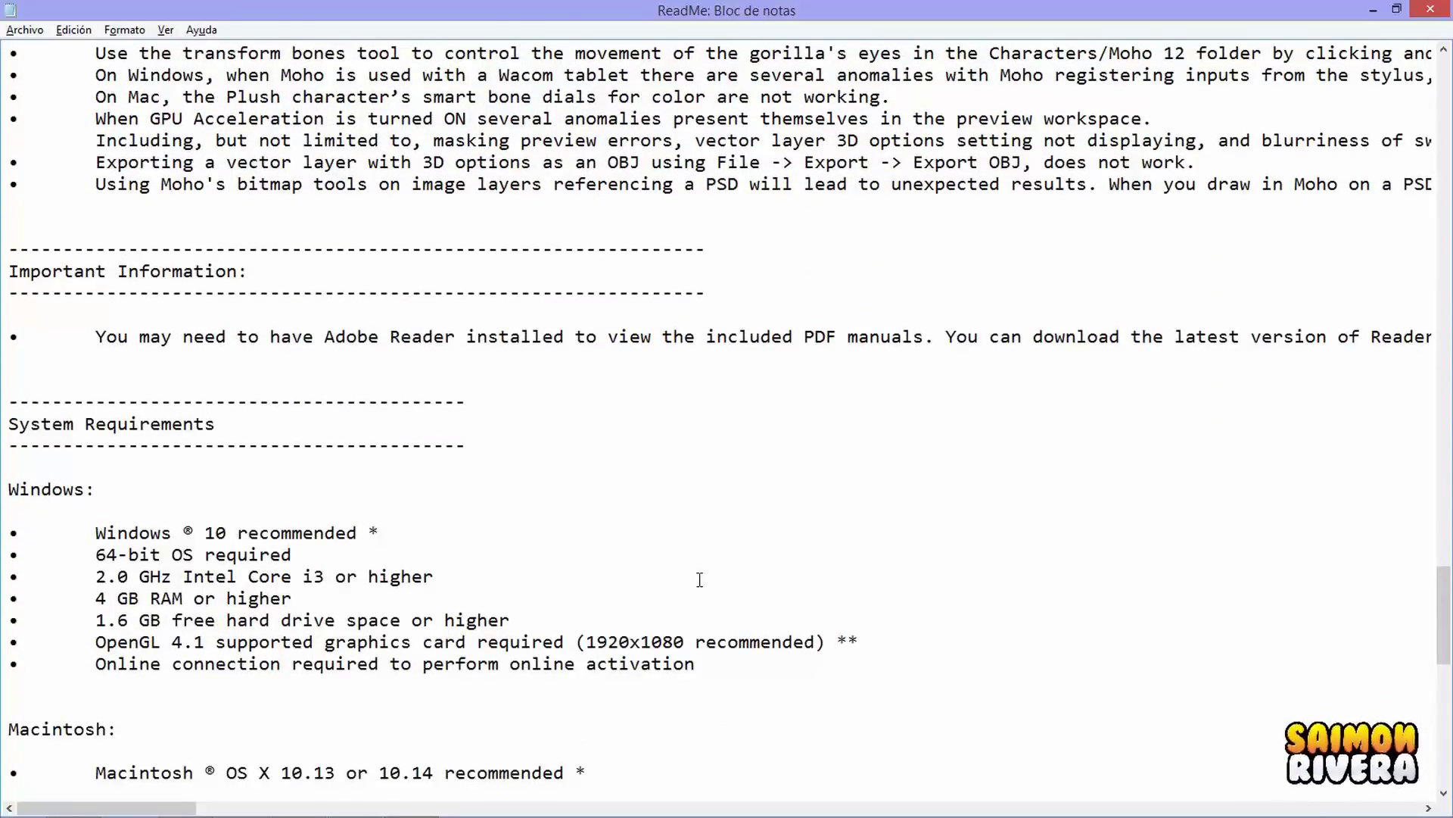
pyautogui.scroll(-2, 700, 579)
pyautogui.scroll(-2, 699, 579)
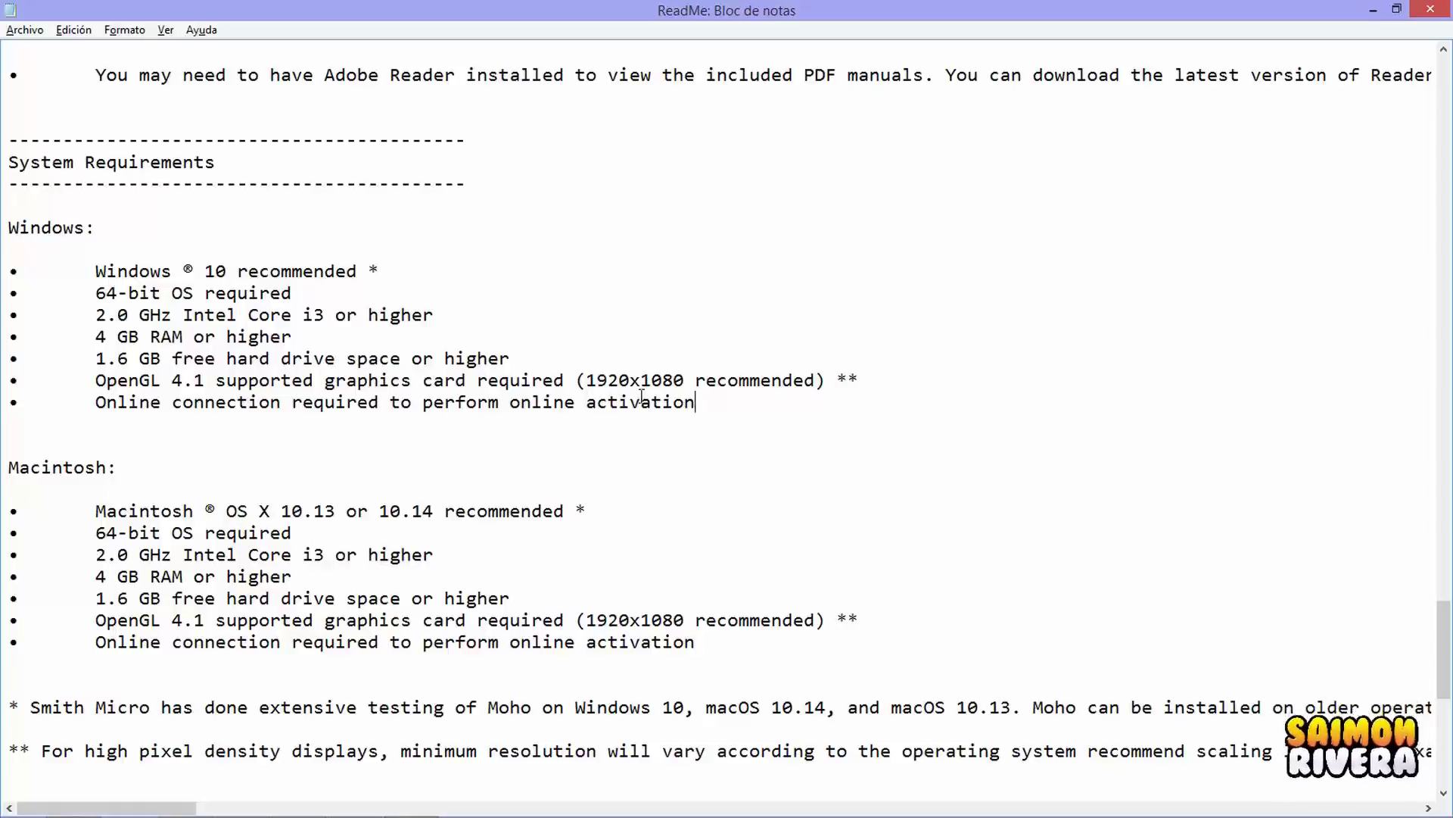
# Step: Highlight the Windows requirements for the operating system, 64-bit OS, Intel Core i3 processor and free hard drive space
pyautogui.moveTo(695, 402); pyautogui.dragTo(416, 250)
pyautogui.click(473, 247)
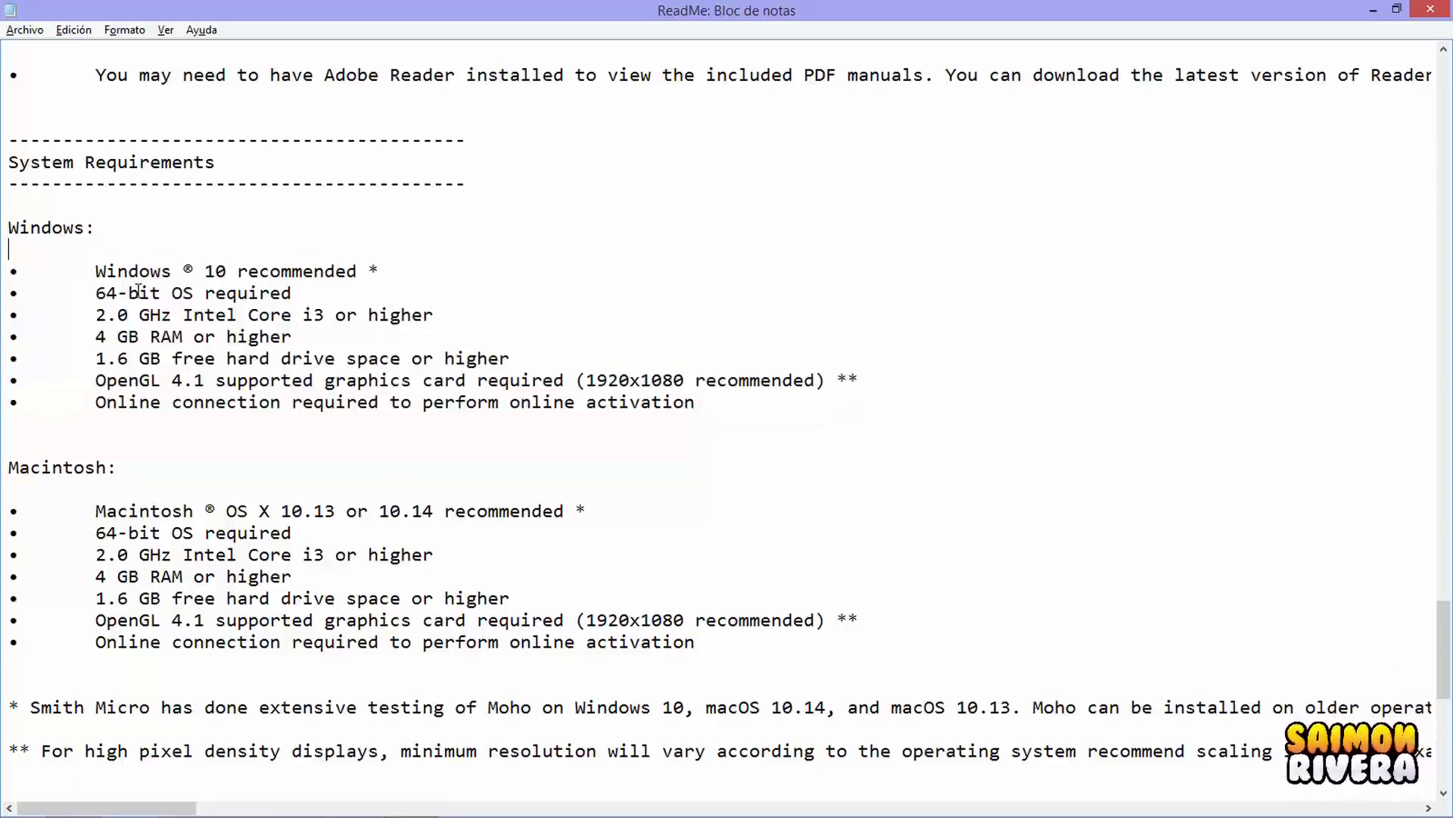
pyautogui.moveTo(97, 271); pyautogui.dragTo(237, 267)
pyautogui.click(92, 291)
pyautogui.moveTo(93, 291); pyautogui.dragTo(280, 292)
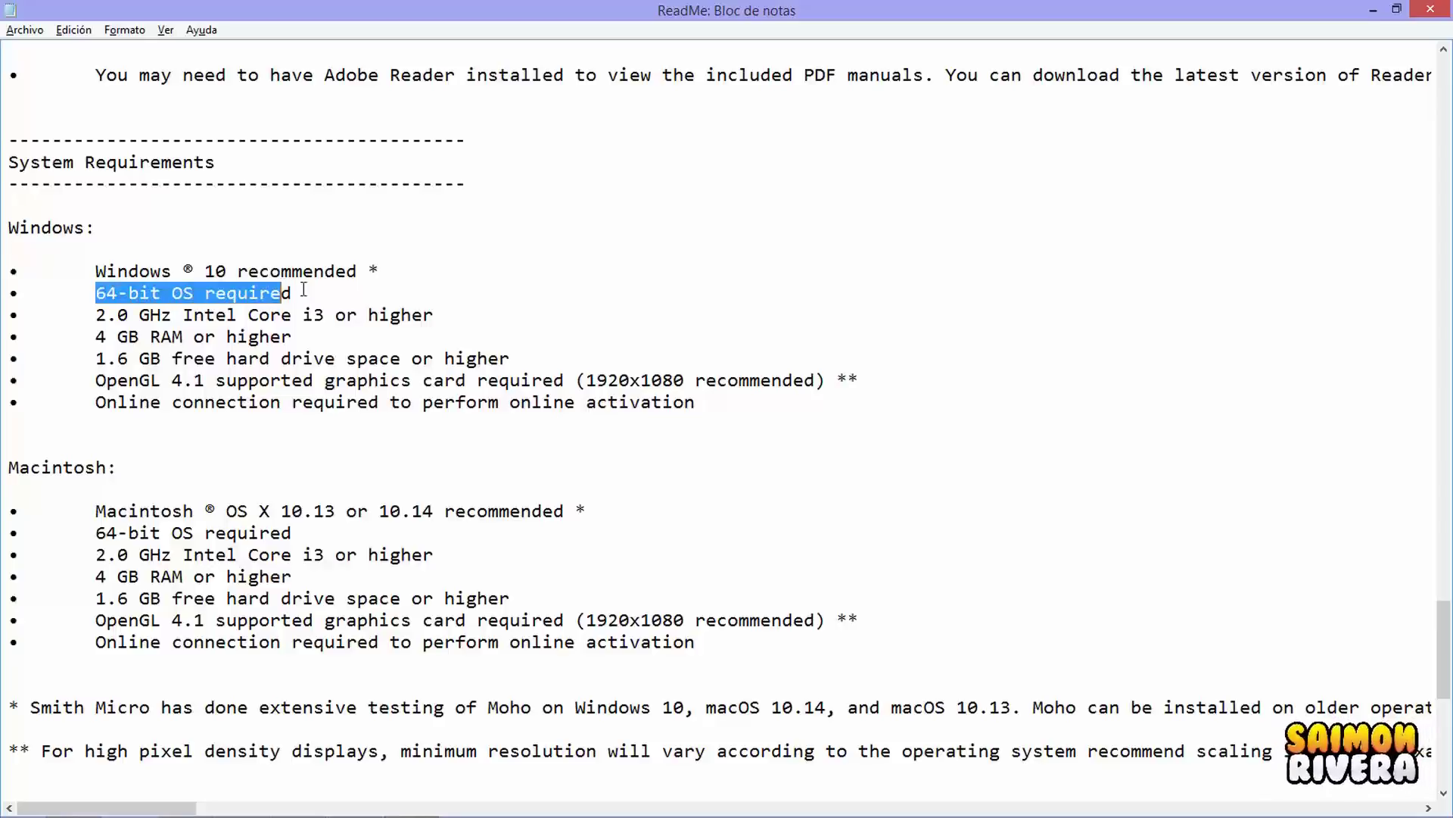
pyautogui.moveTo(93, 315); pyautogui.dragTo(477, 309)
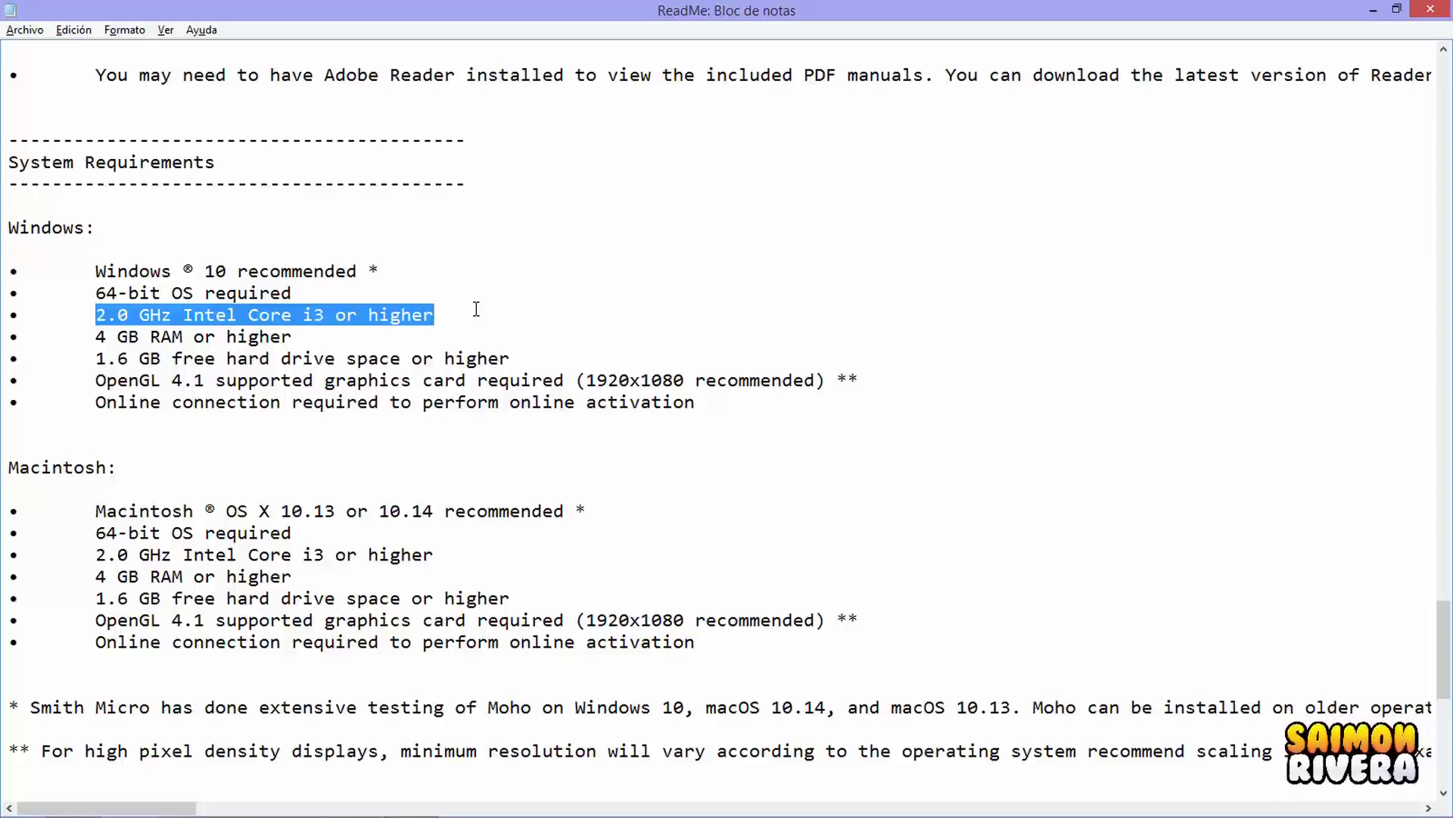
pyautogui.moveTo(295, 336); pyautogui.dragTo(524, 349)
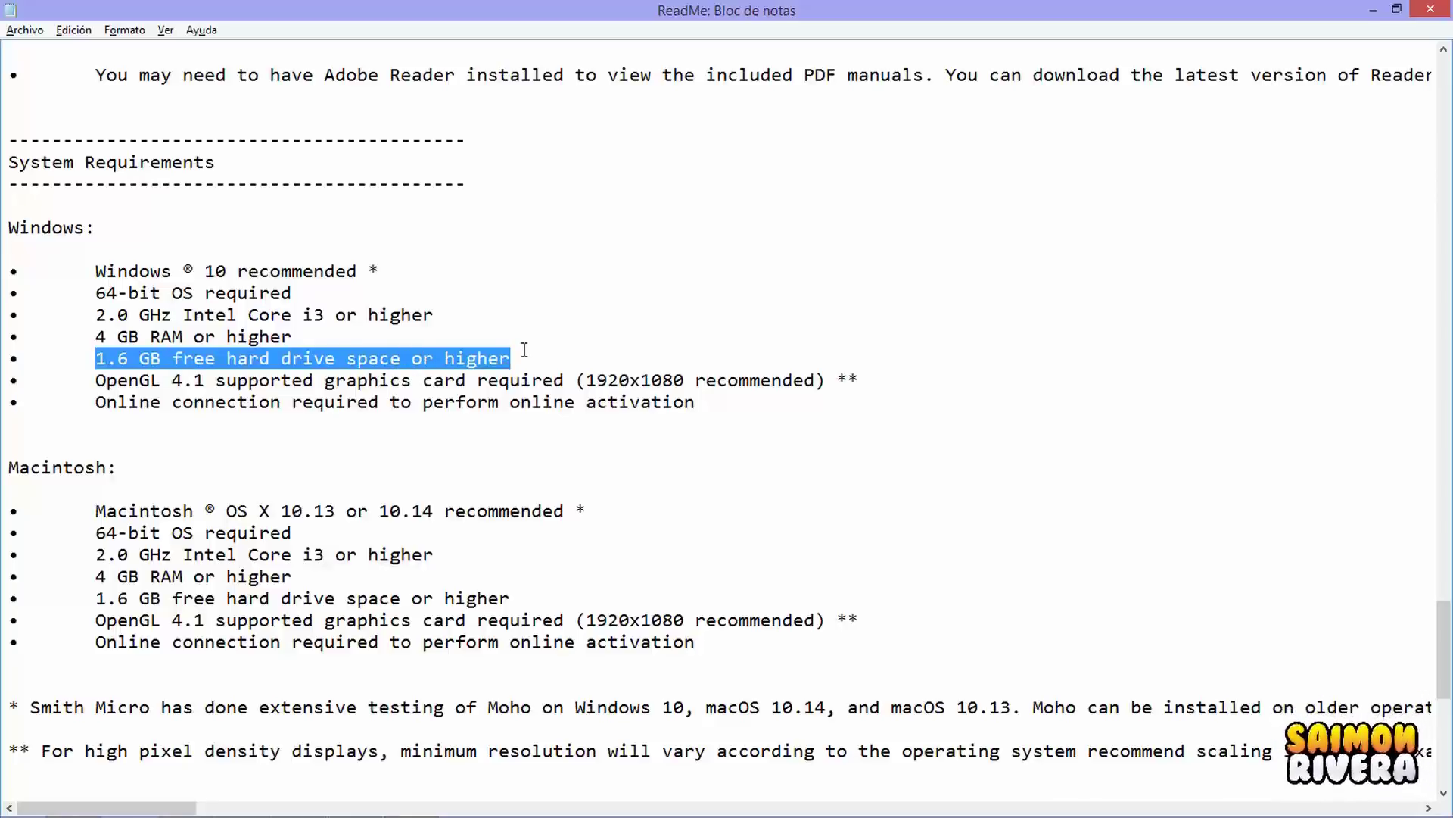
# Step: Highlight the OpenGL 4.1 graphics card and online activation requirements in the Windows list
pyautogui.moveTo(859, 380); pyautogui.dragTo(69, 380)
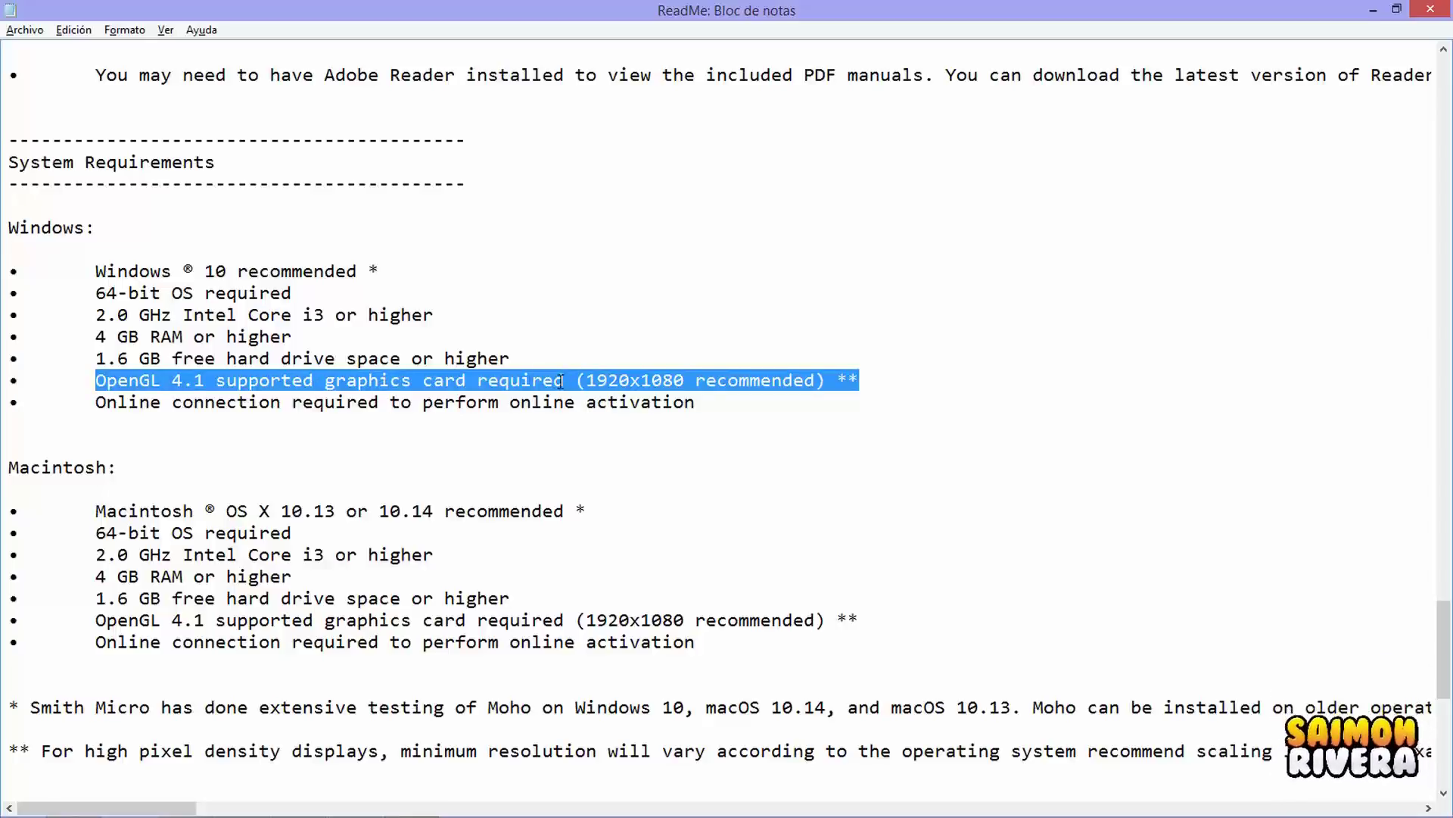
pyautogui.moveTo(878, 375); pyautogui.dragTo(97, 376)
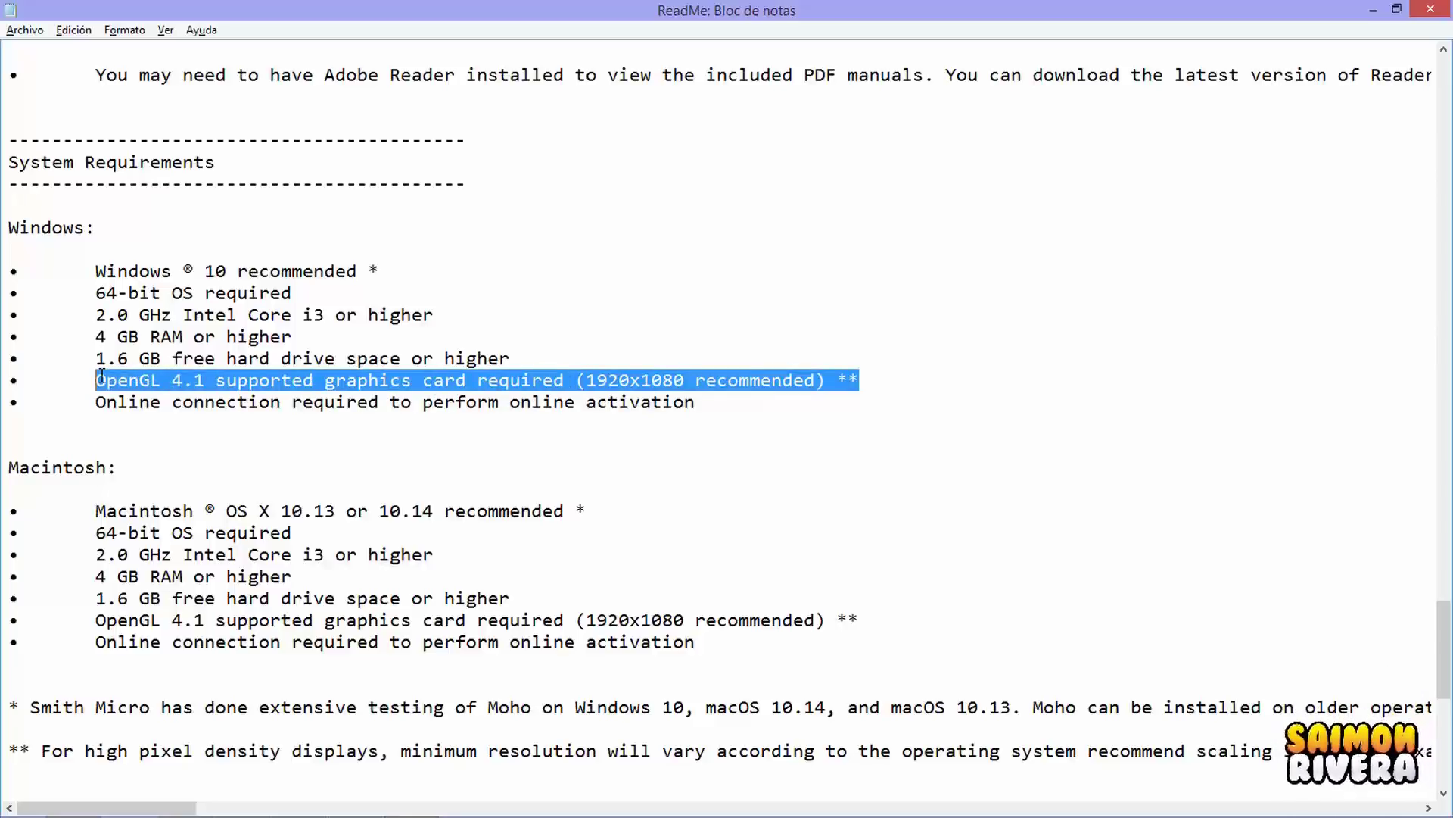
pyautogui.click(874, 381)
pyautogui.moveTo(874, 382); pyautogui.dragTo(116, 377)
pyautogui.moveTo(712, 405); pyautogui.dragTo(5, 394)
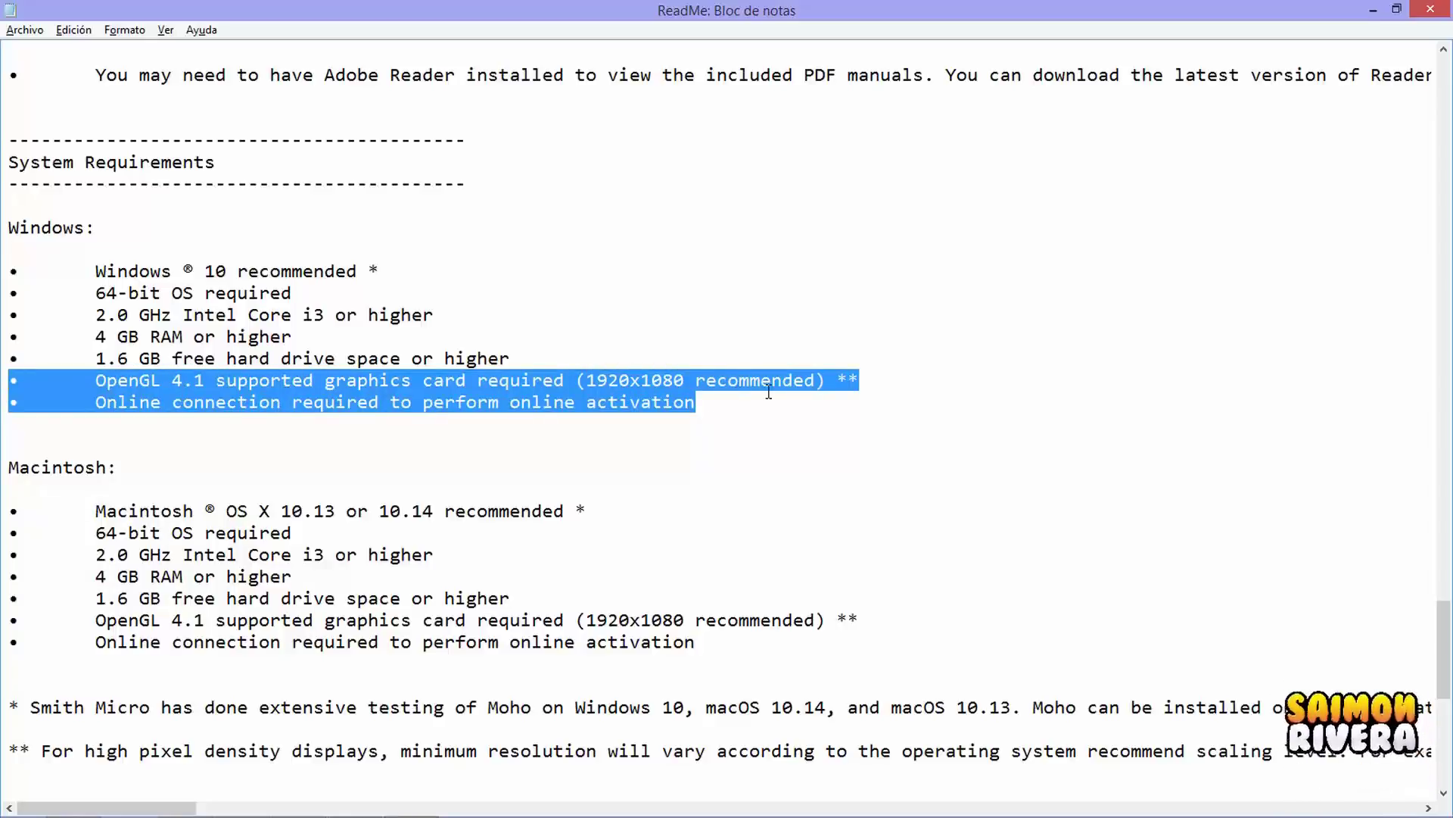
pyautogui.click(733, 393)
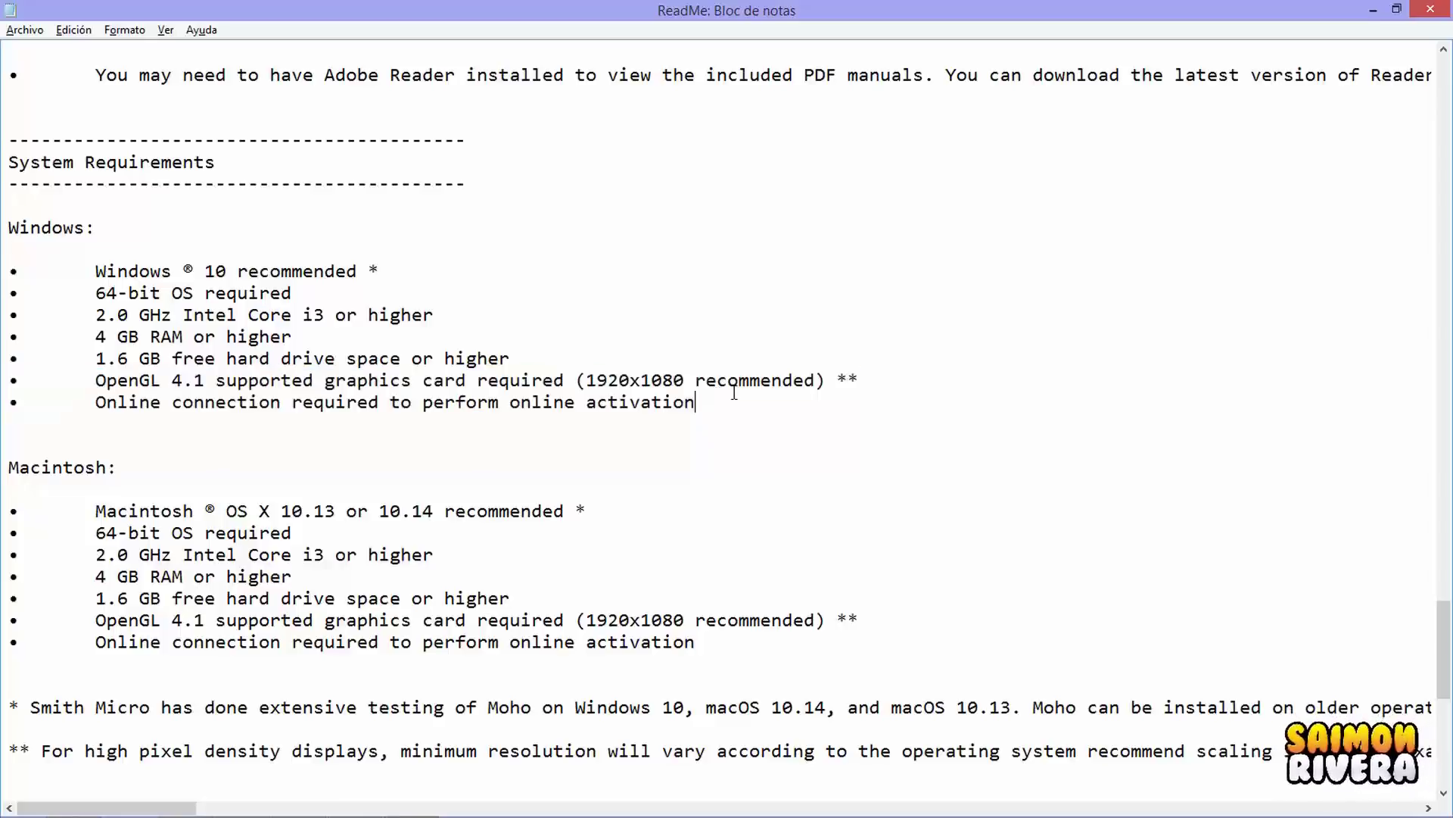
pyautogui.moveTo(734, 393); pyautogui.dragTo(106, 400)
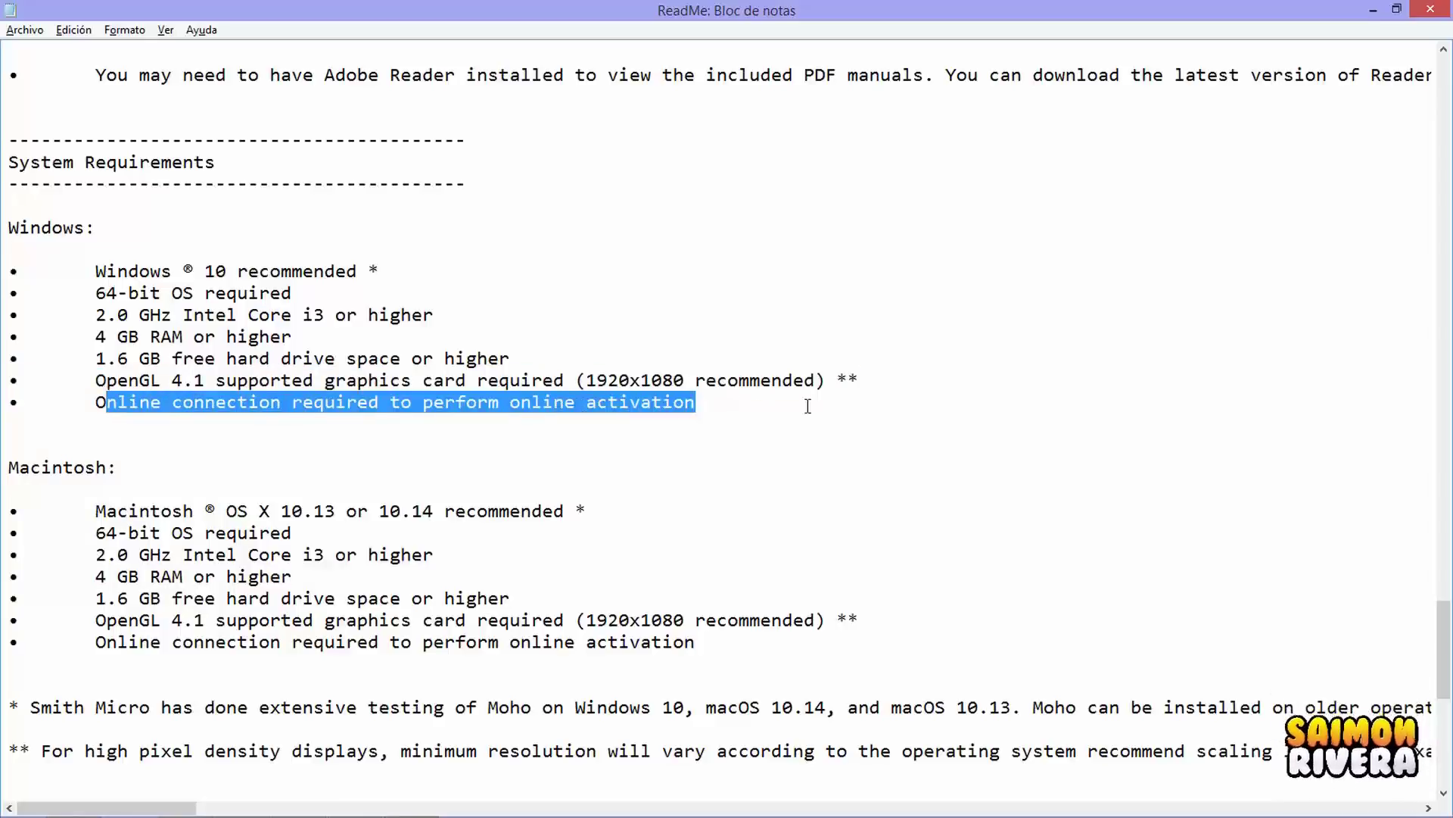
pyautogui.moveTo(763, 406); pyautogui.dragTo(44, 381)
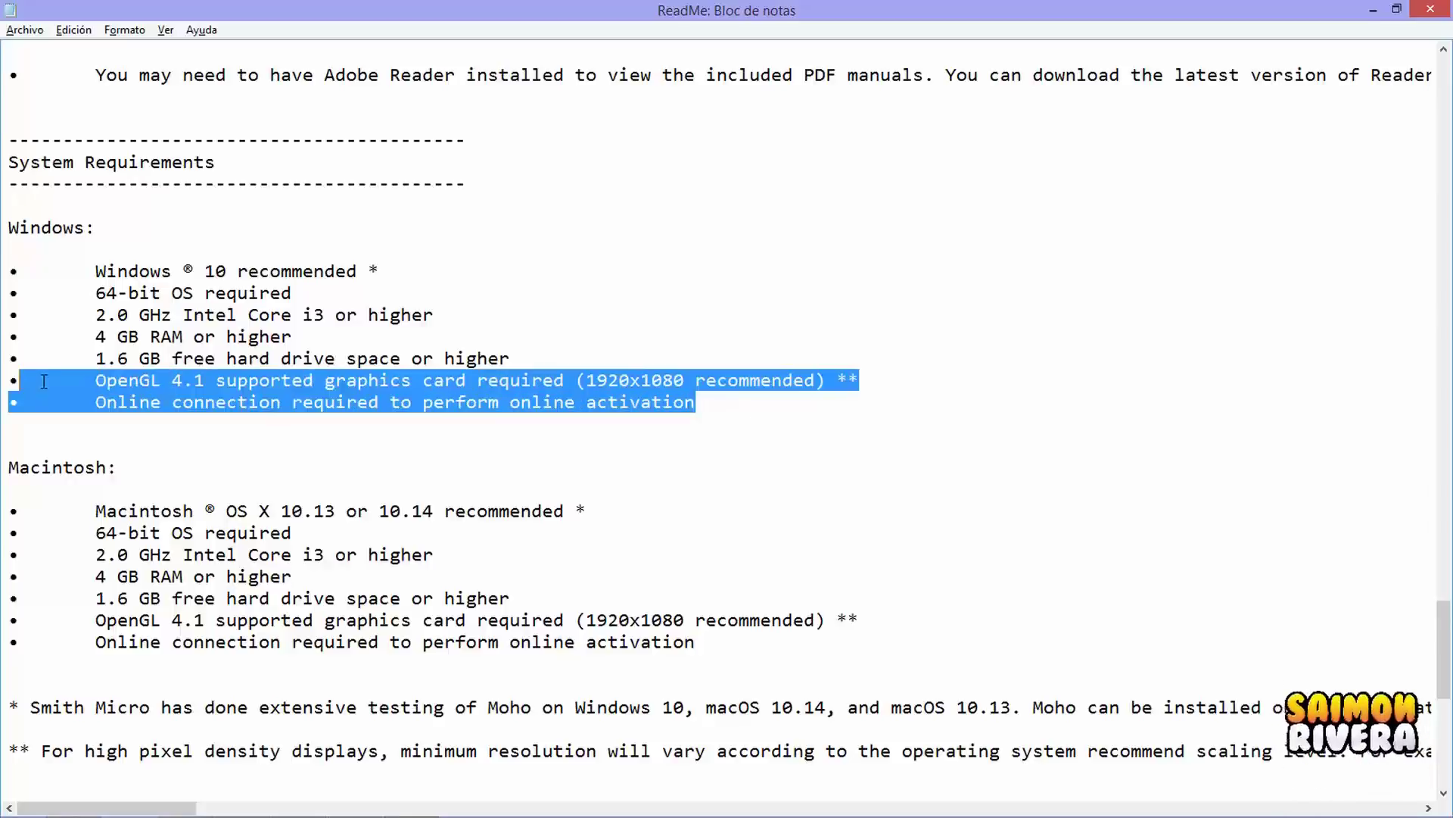
pyautogui.click(554, 383)
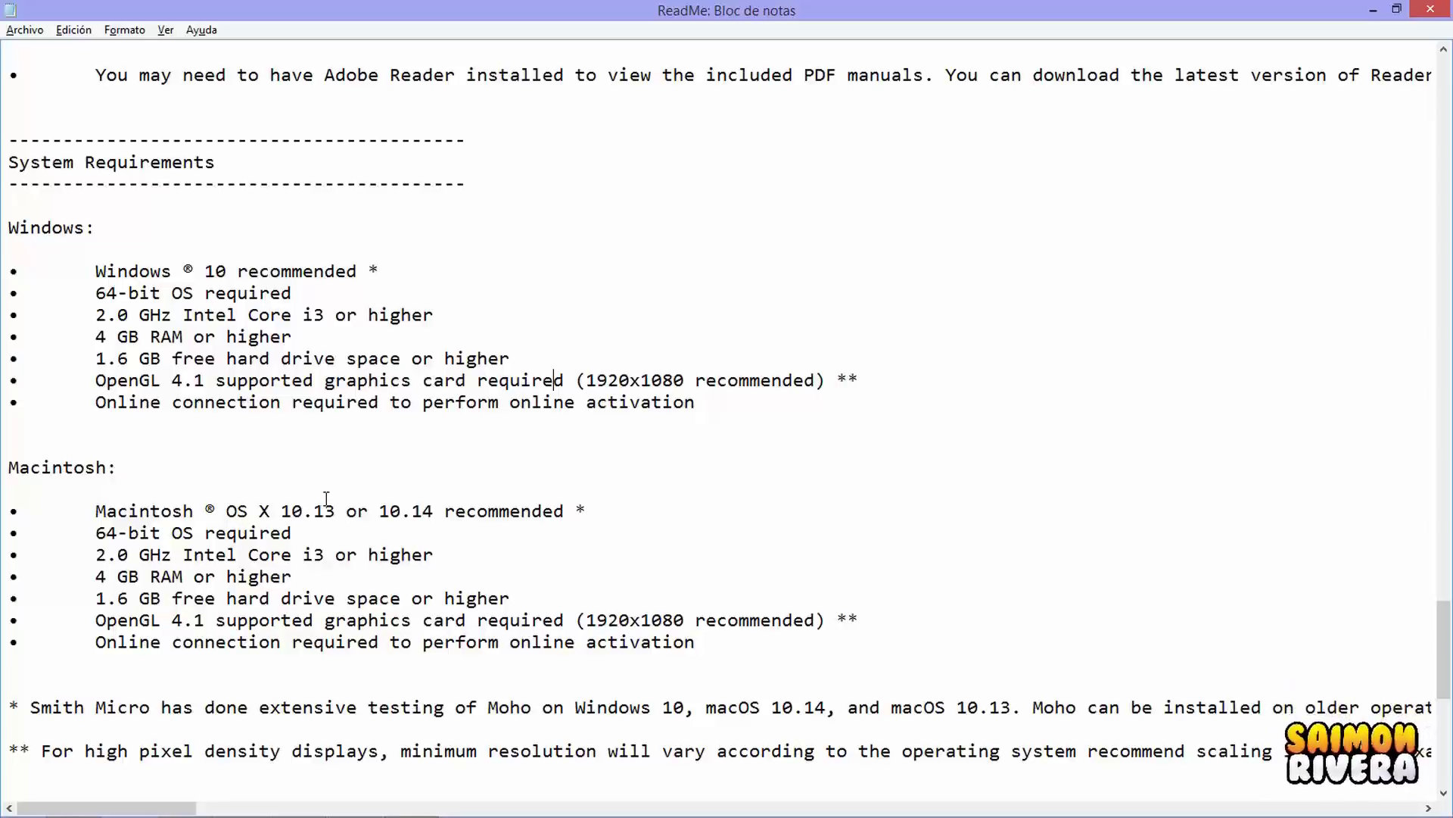
# Step: Highlight the Macintosh requirements for the OS X version, 64-bit OS and Intel Core i3 processor
pyautogui.moveTo(733, 642); pyautogui.dragTo(136, 558)
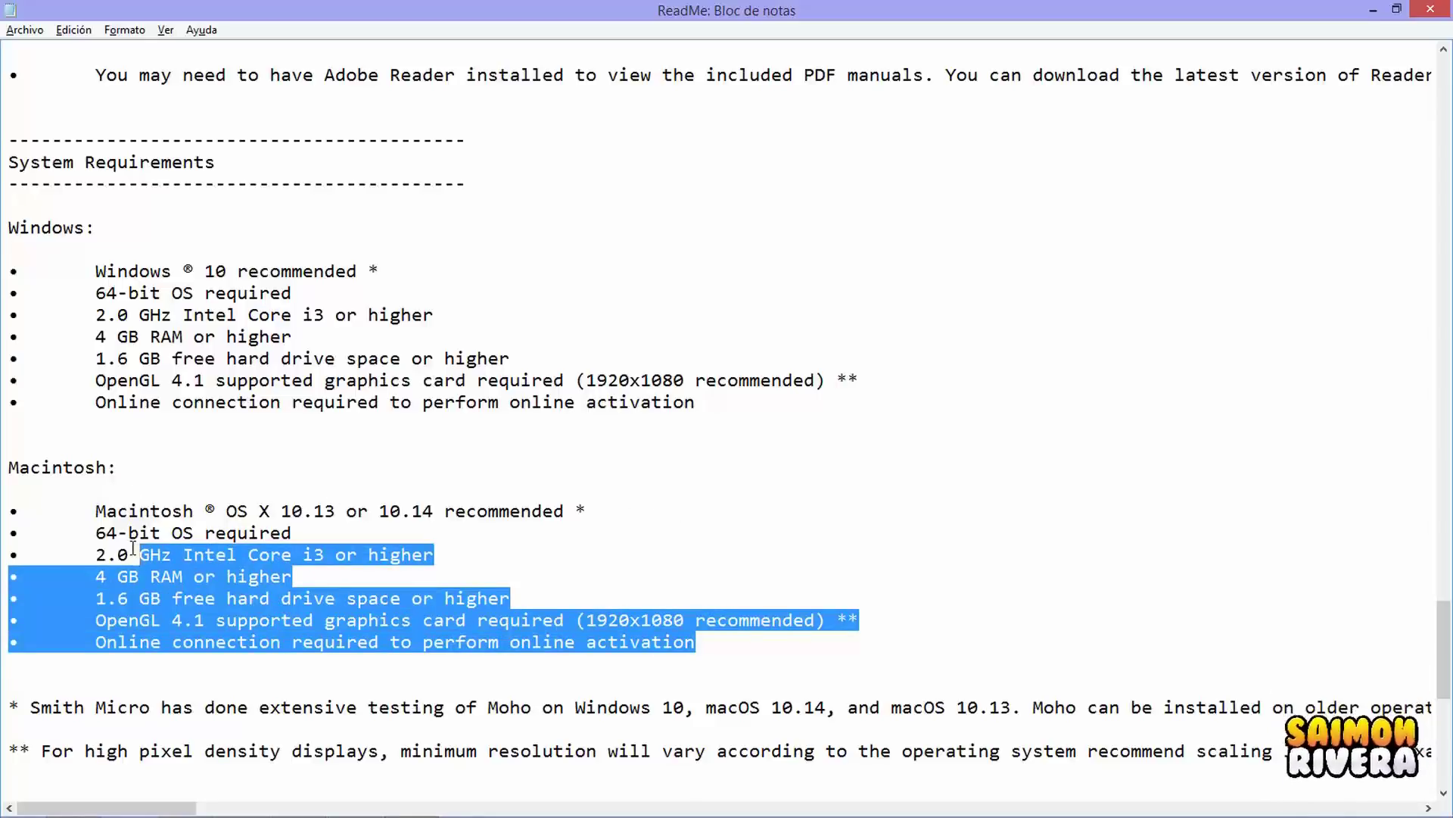
pyautogui.moveTo(103, 509); pyautogui.dragTo(666, 509)
pyautogui.moveTo(666, 508); pyautogui.dragTo(18, 493)
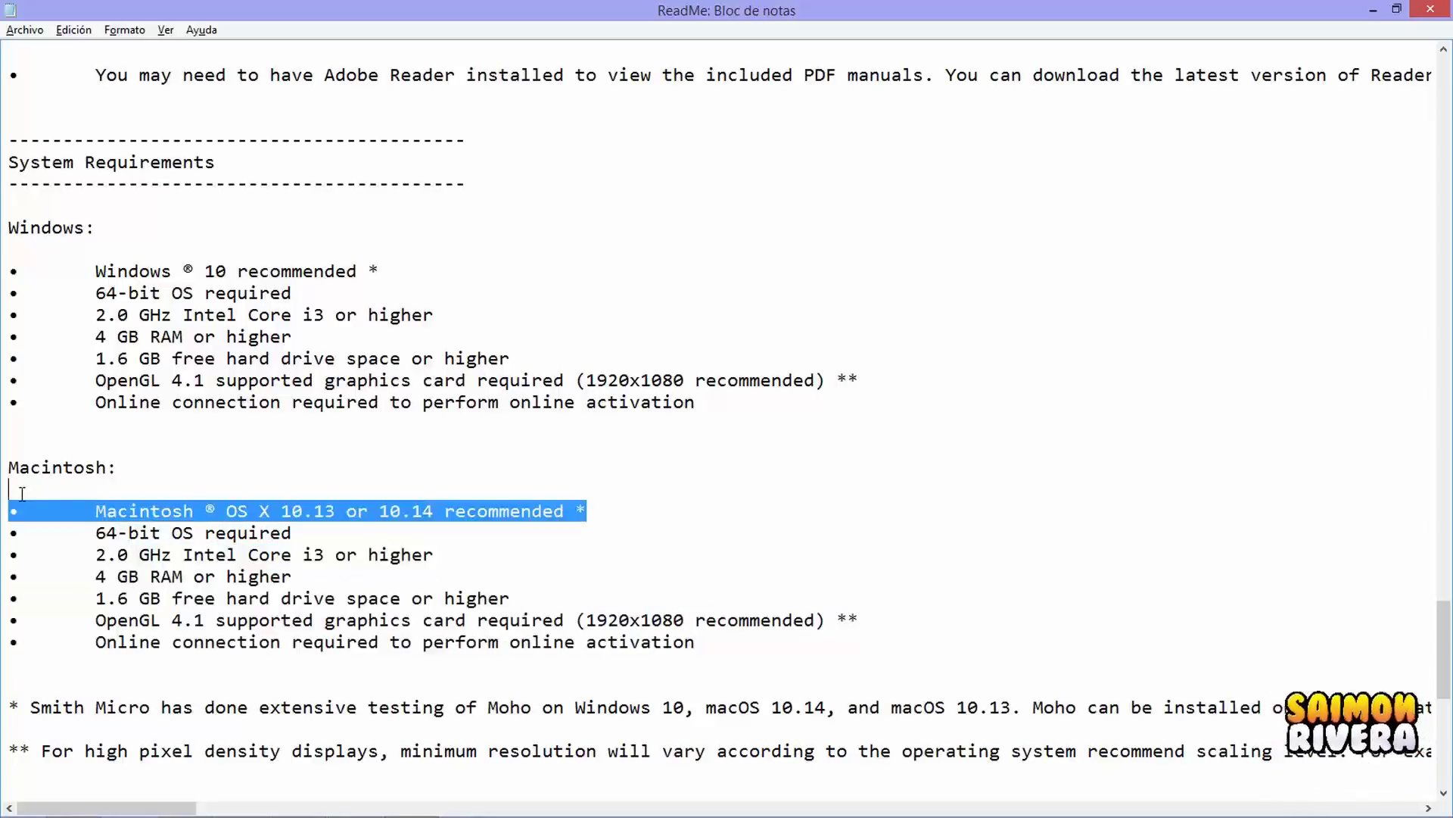
pyautogui.moveTo(347, 532); pyautogui.dragTo(46, 532)
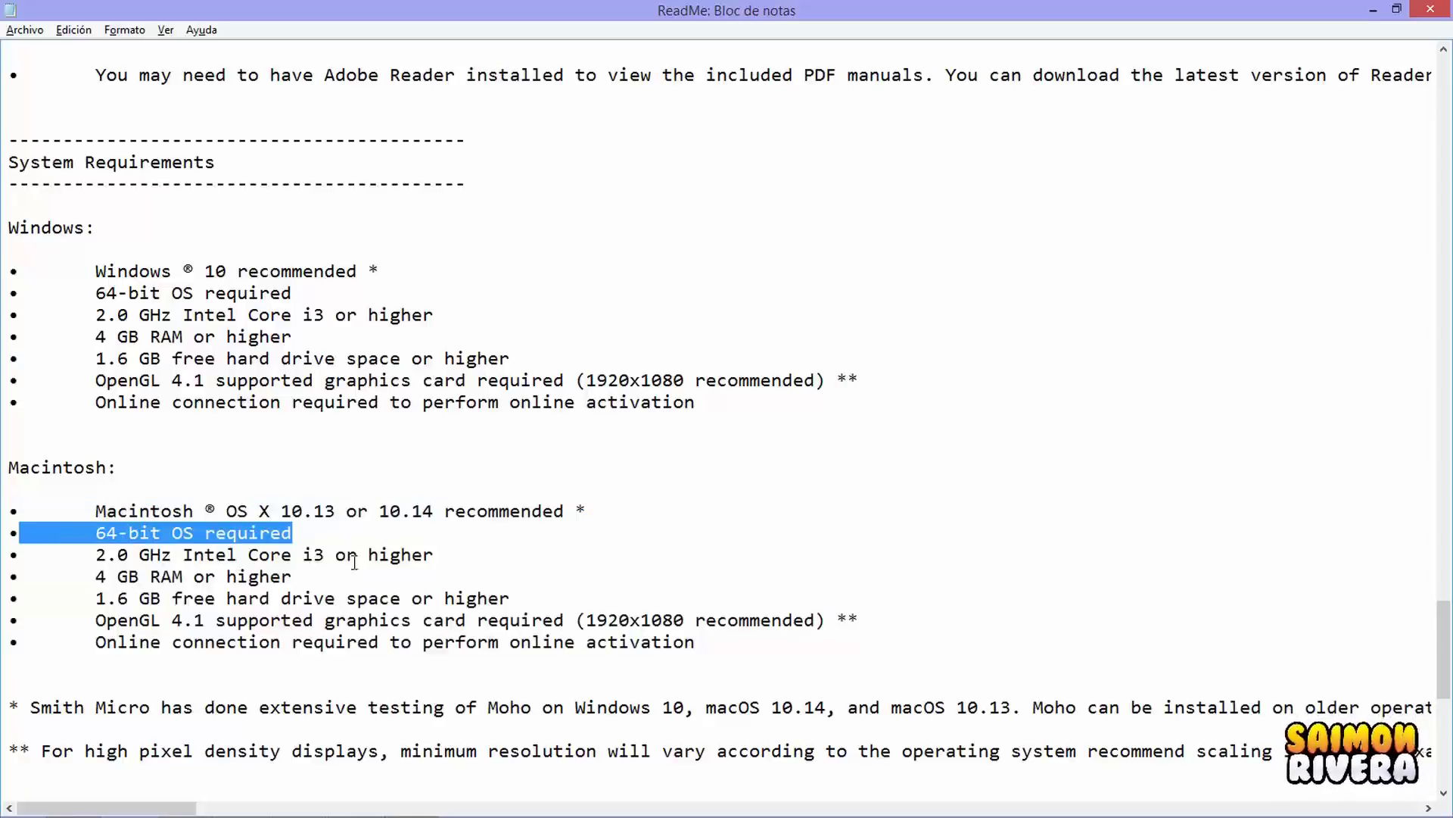
pyautogui.moveTo(484, 544); pyautogui.dragTo(48, 558)
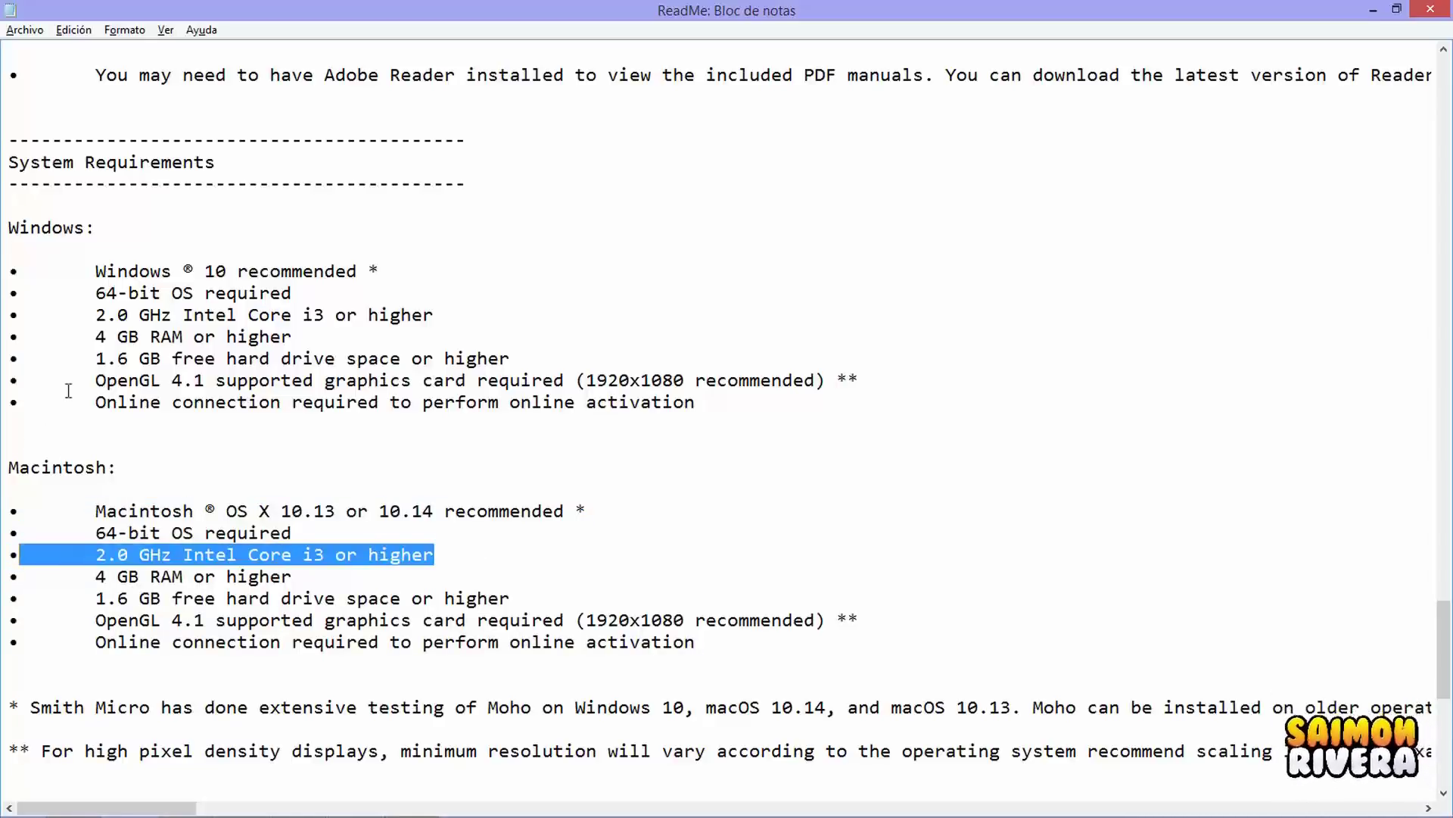
# Step: Highlight the whole Windows block of the system requirements, and clear the selection
pyautogui.click(12, 224)
pyautogui.moveTo(12, 224); pyautogui.dragTo(708, 412)
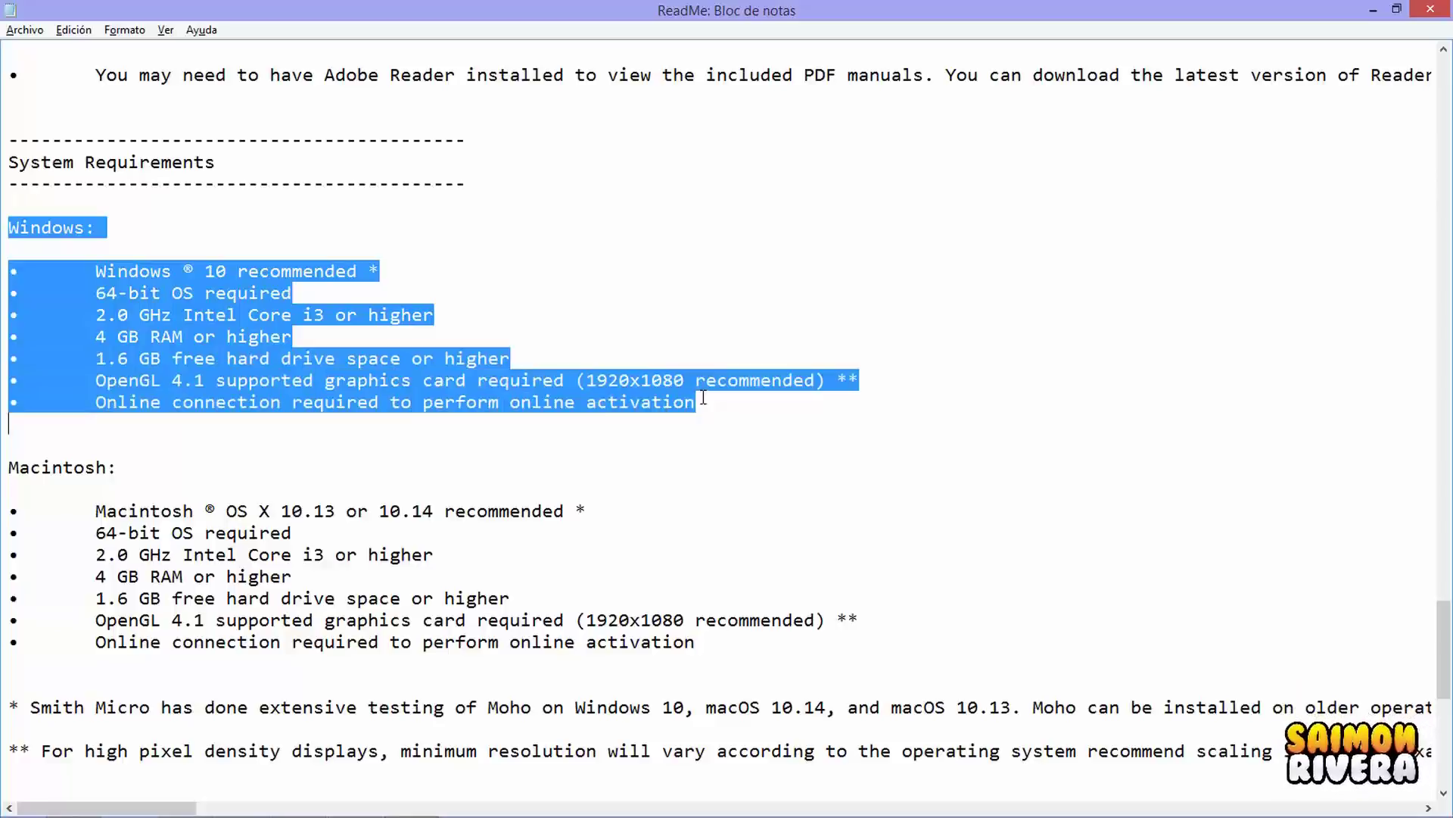
pyautogui.click(703, 398)
# Step: Review the Technical Support, Content Distribution and Copyright & Trademark Notice sections, highlighting the US & Global Support text
pyautogui.scroll(-7, 703, 397)
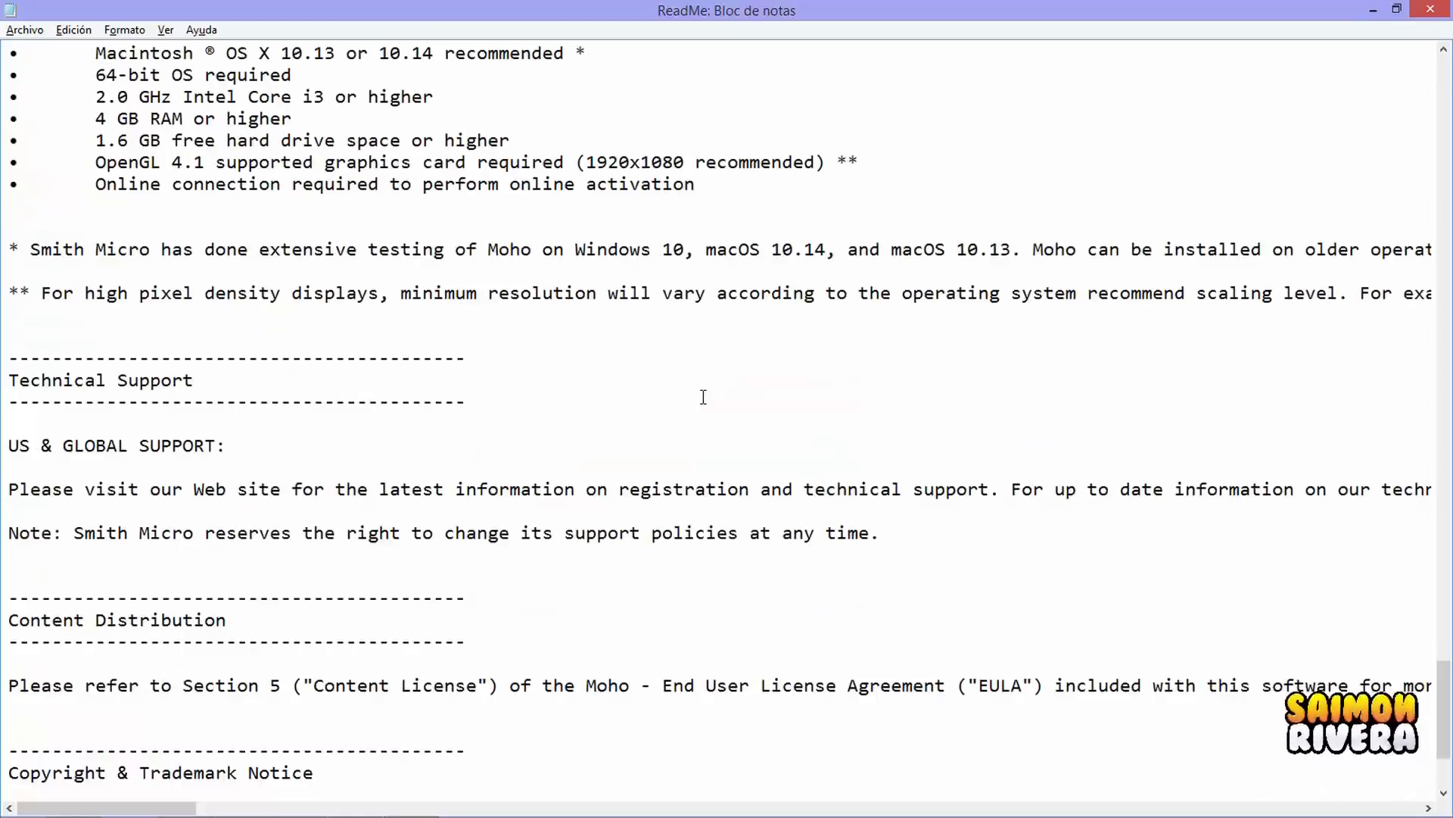
pyautogui.scroll(-2, 703, 398)
pyautogui.scroll(1, 703, 398)
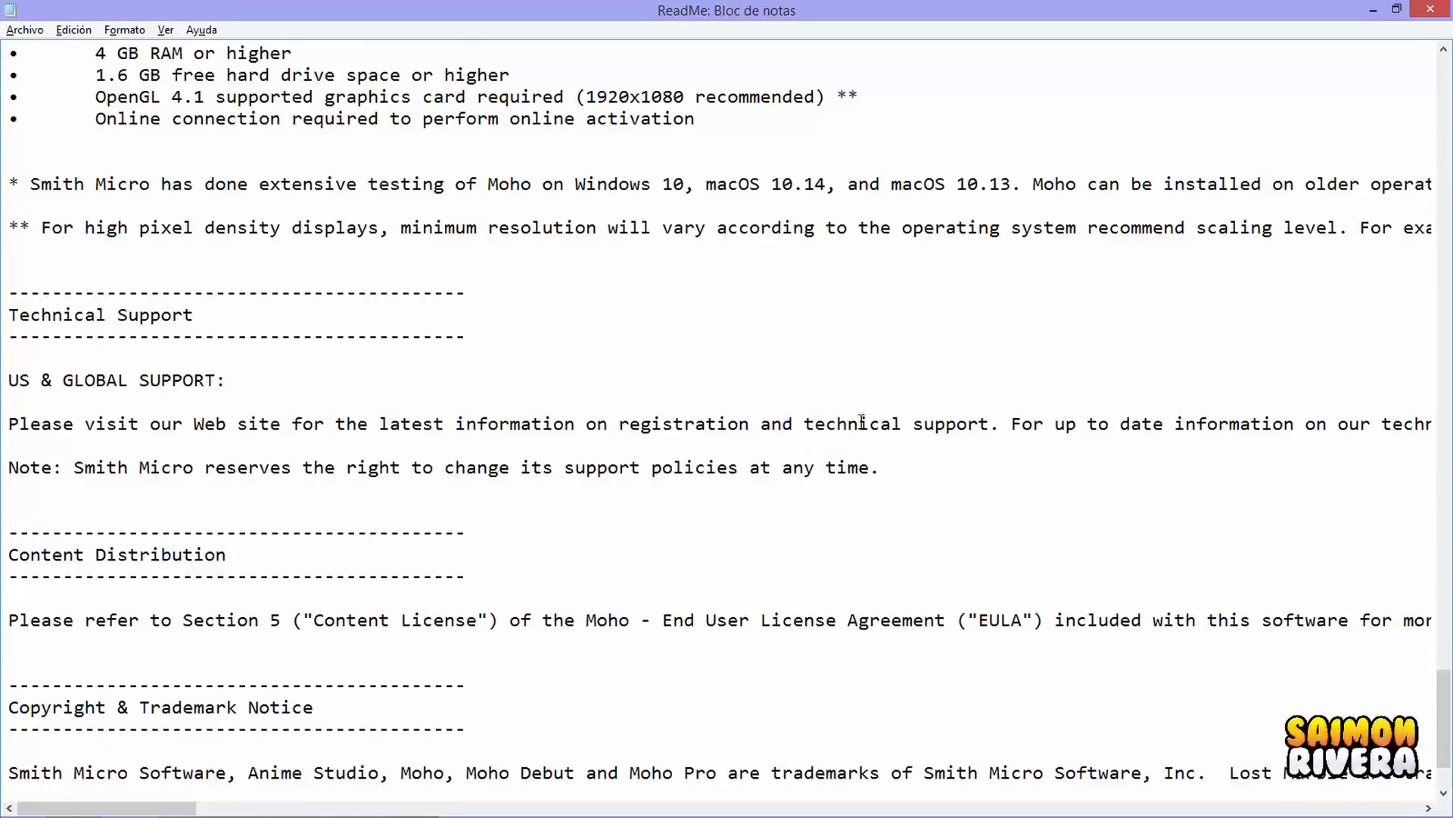
pyautogui.moveTo(1012, 425); pyautogui.dragTo(1, 379)
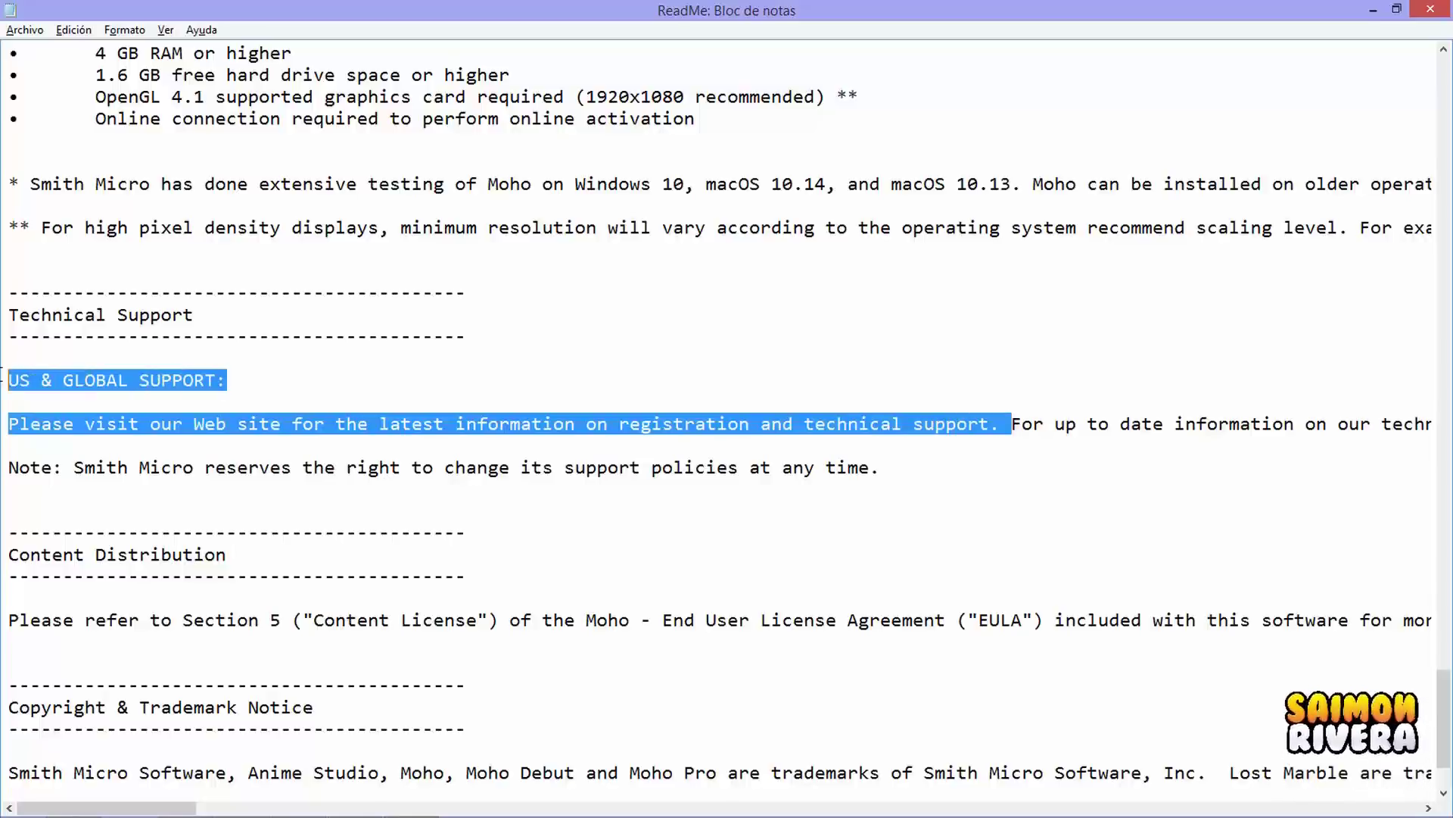
pyautogui.click(870, 323)
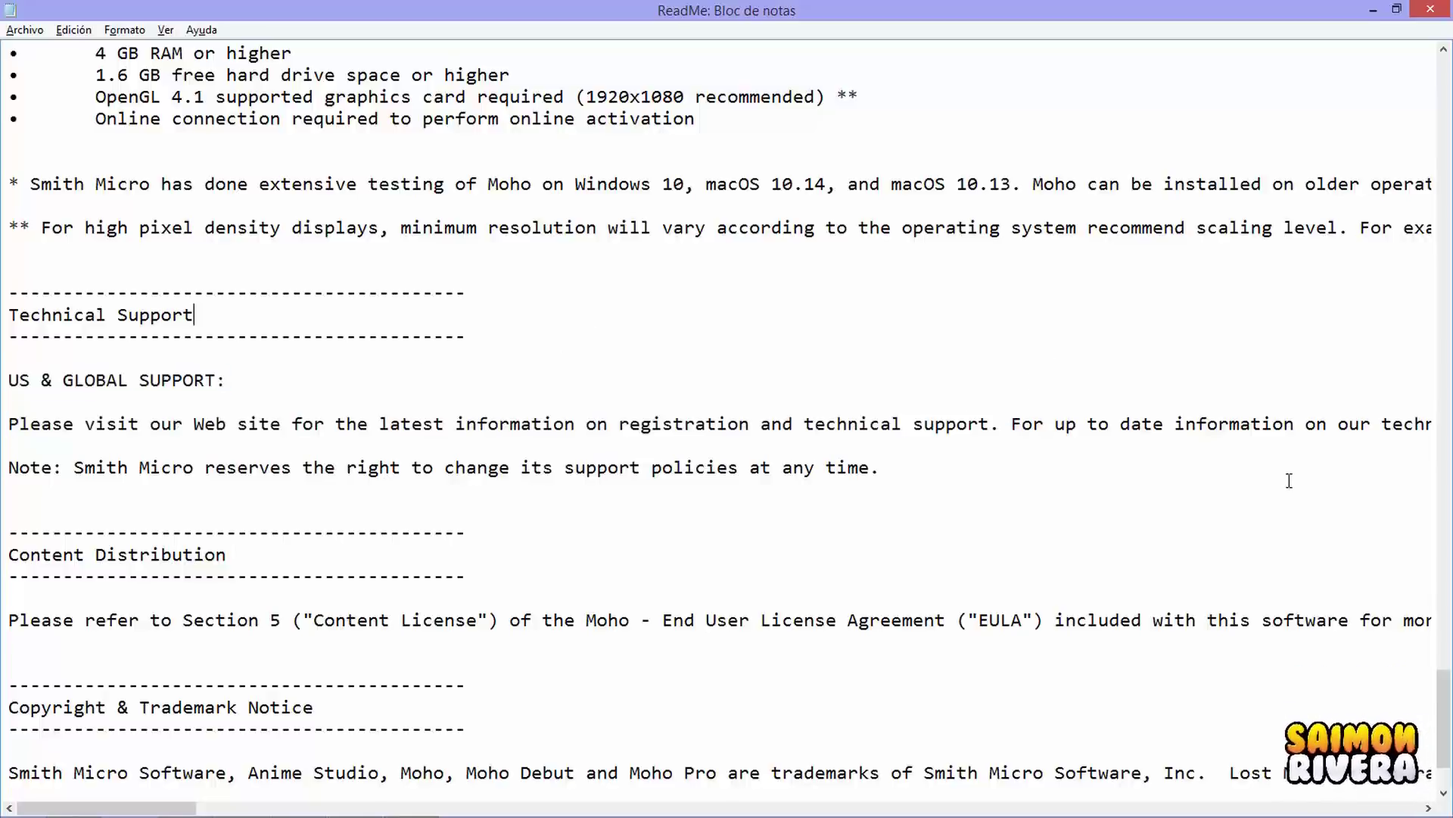
pyautogui.scroll(1, 1188, 485)
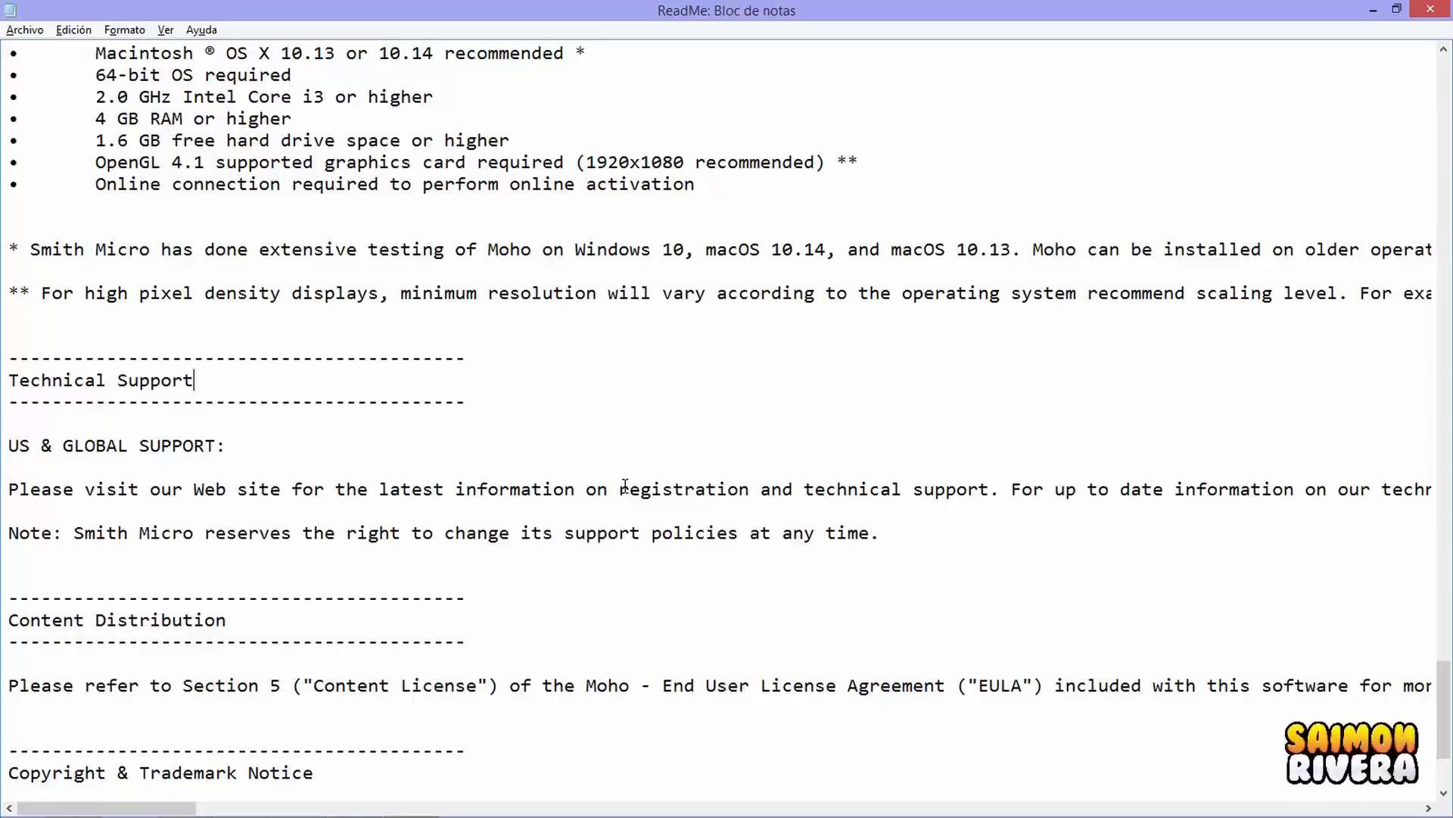
pyautogui.scroll(-3, 625, 486)
pyautogui.scroll(1, 625, 486)
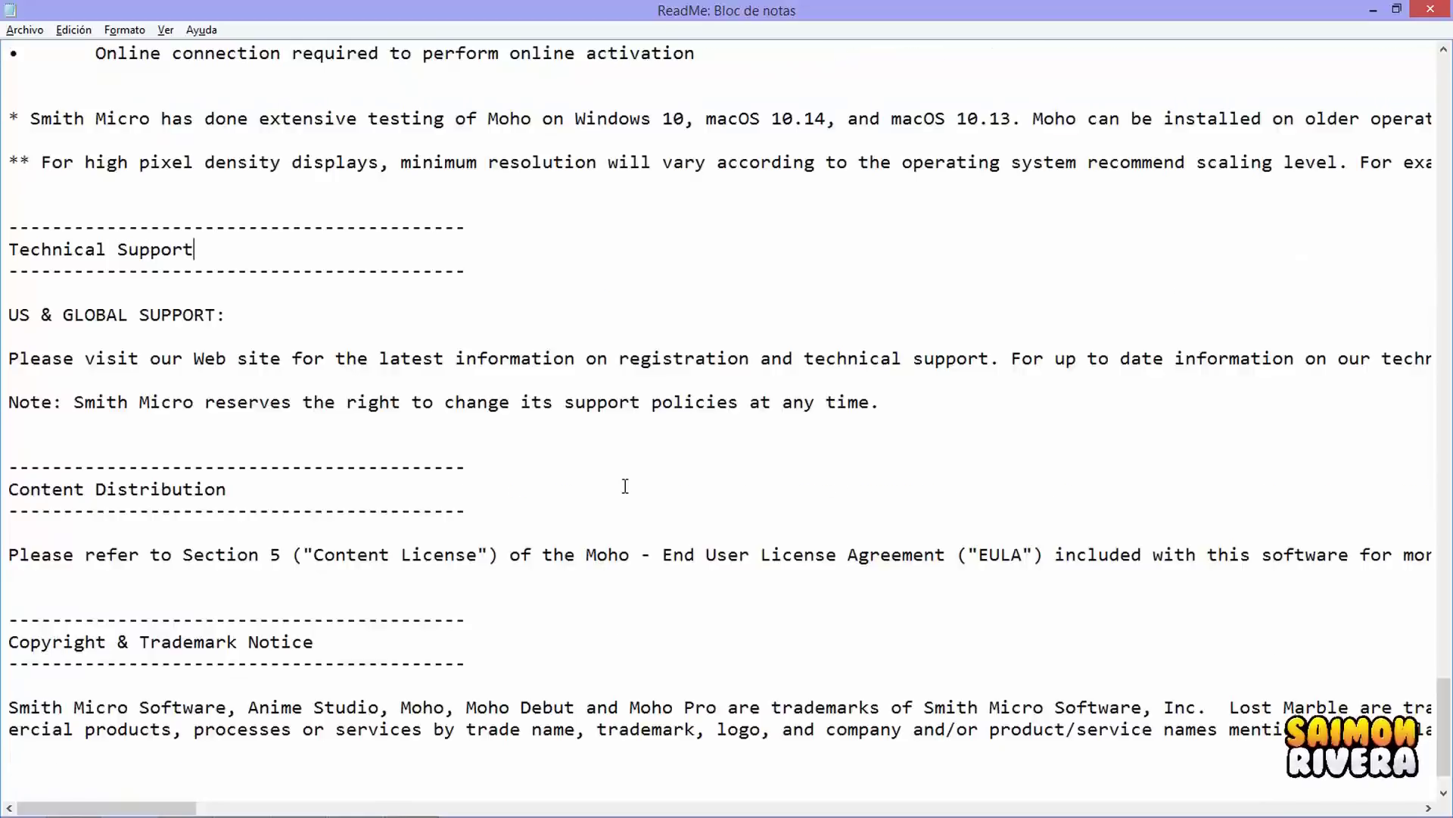
# Step: Skim the ReadMe's sections again, from the support information back up to the Contents list
pyautogui.scroll(-1, 625, 486)
pyautogui.scroll(20, 626, 485)
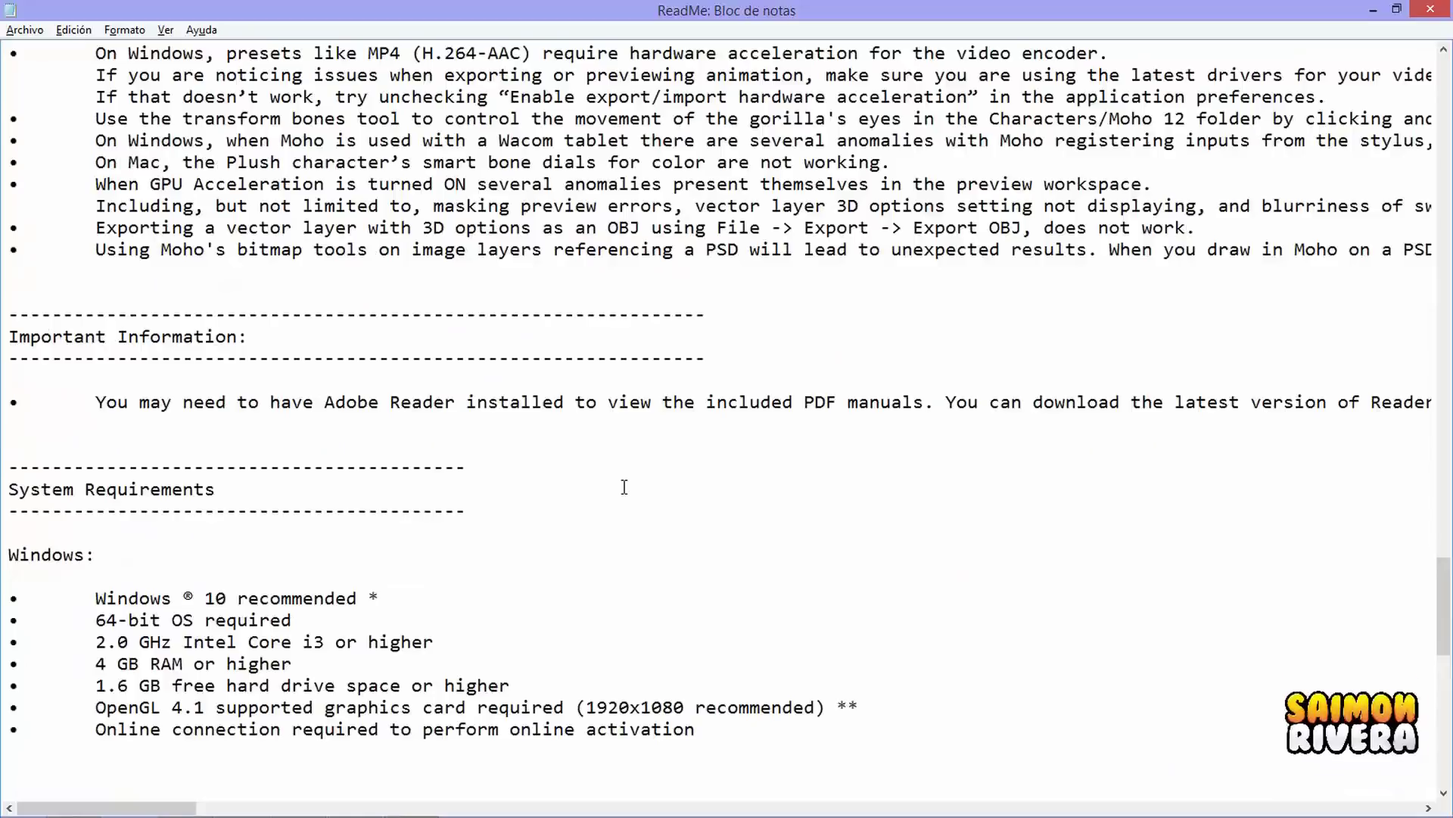
pyautogui.scroll(20, 622, 491)
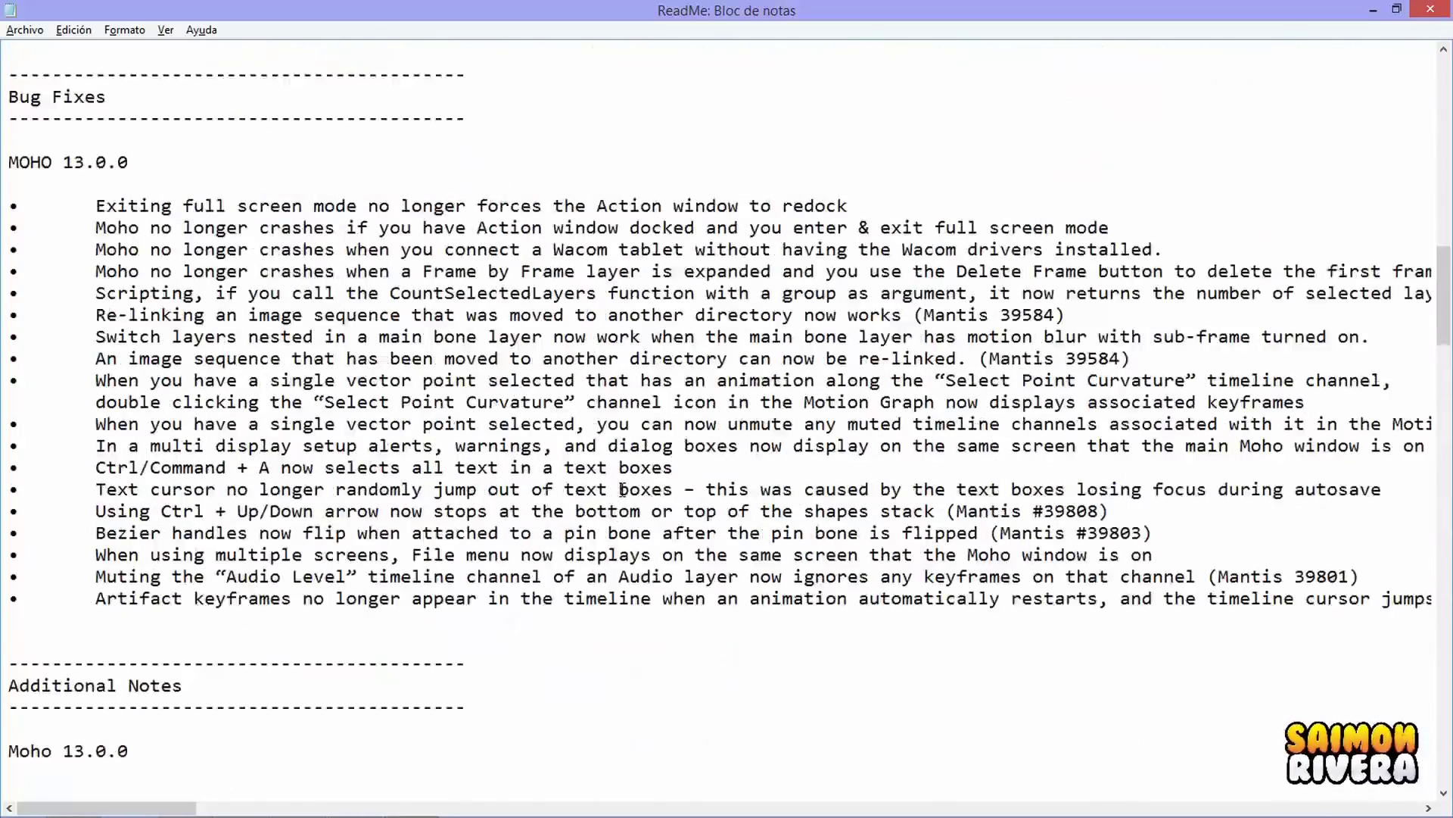
pyautogui.scroll(-20, 623, 493)
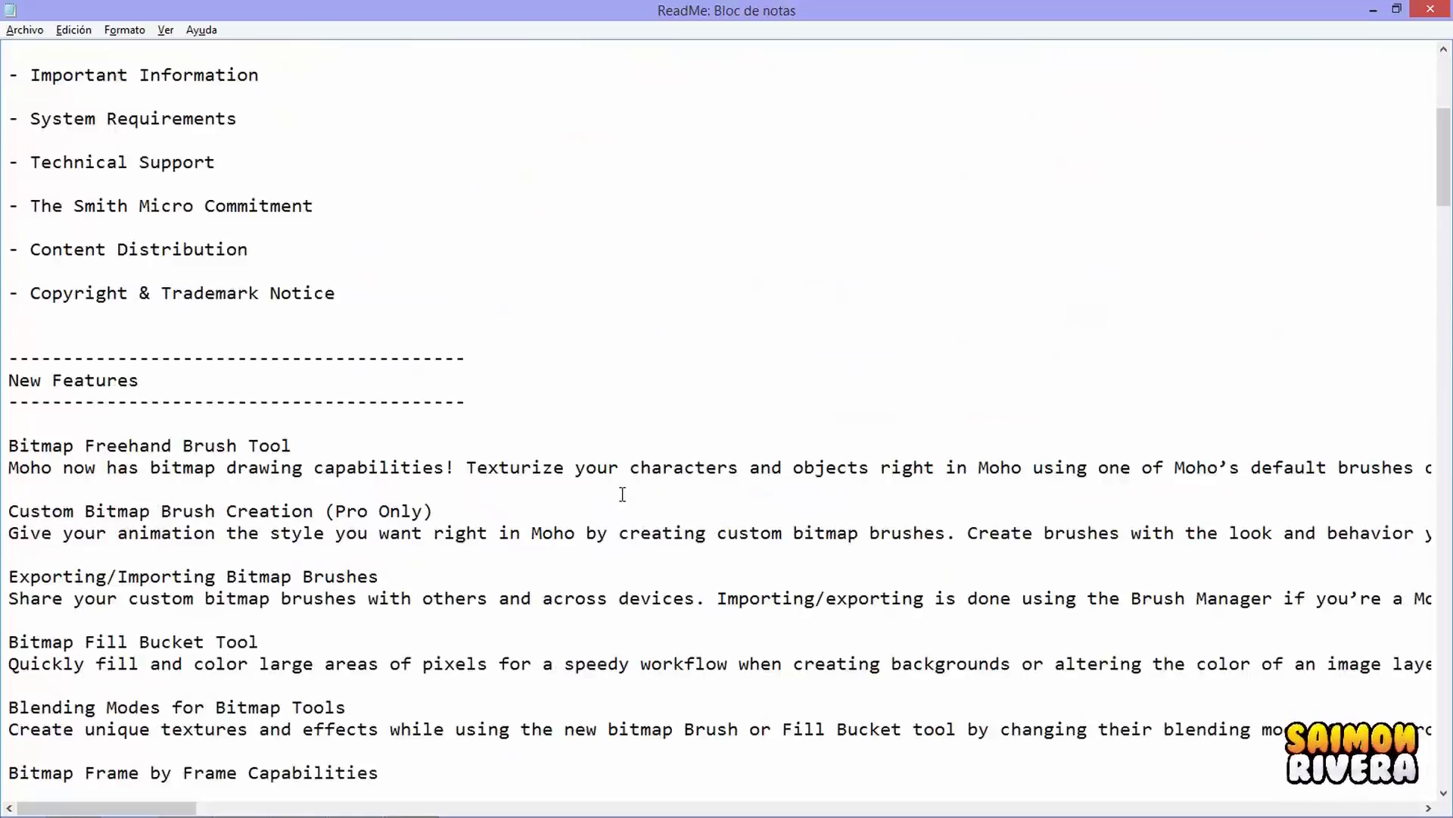
pyautogui.scroll(-20, 624, 496)
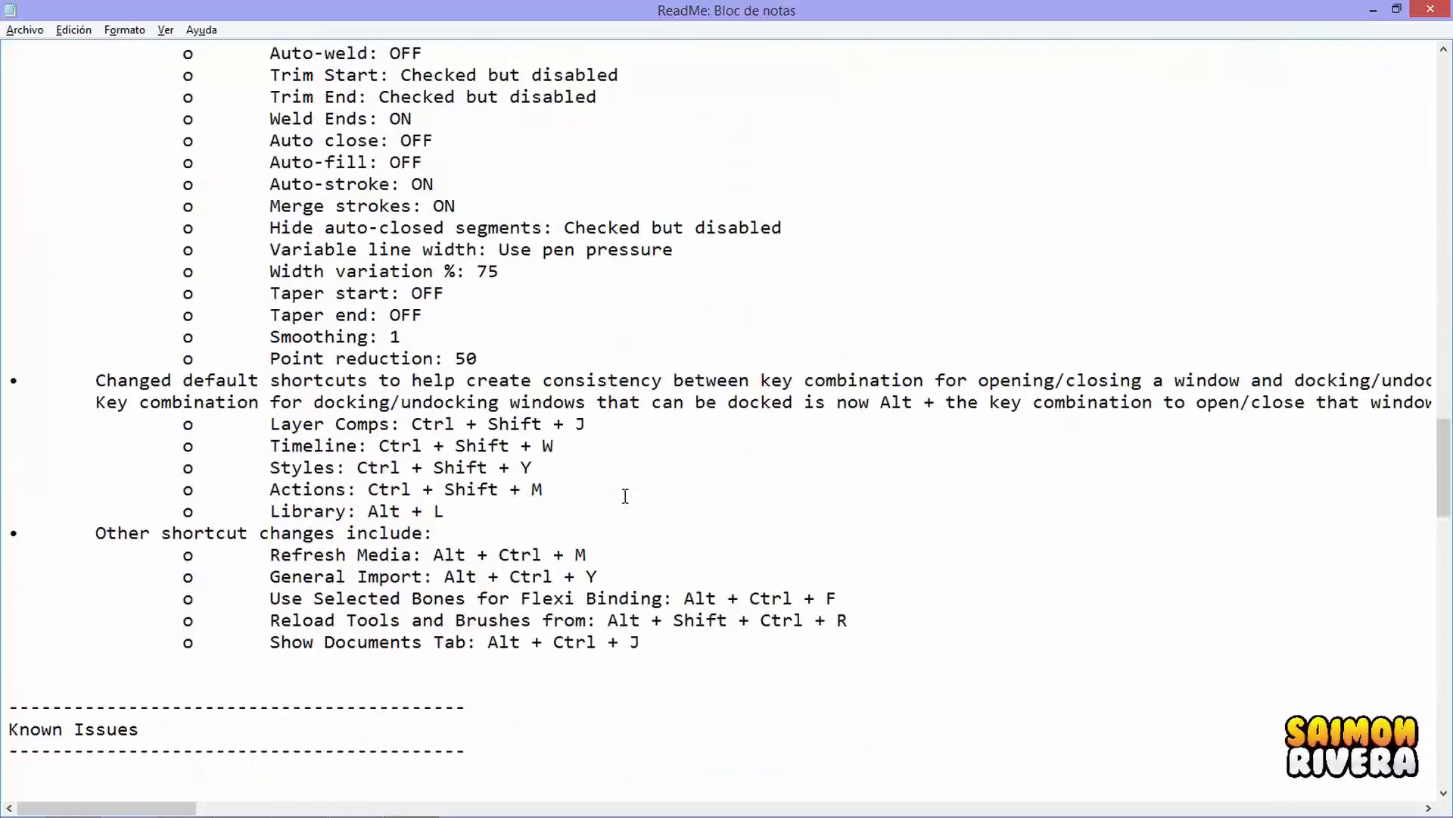
pyautogui.scroll(-10, 626, 497)
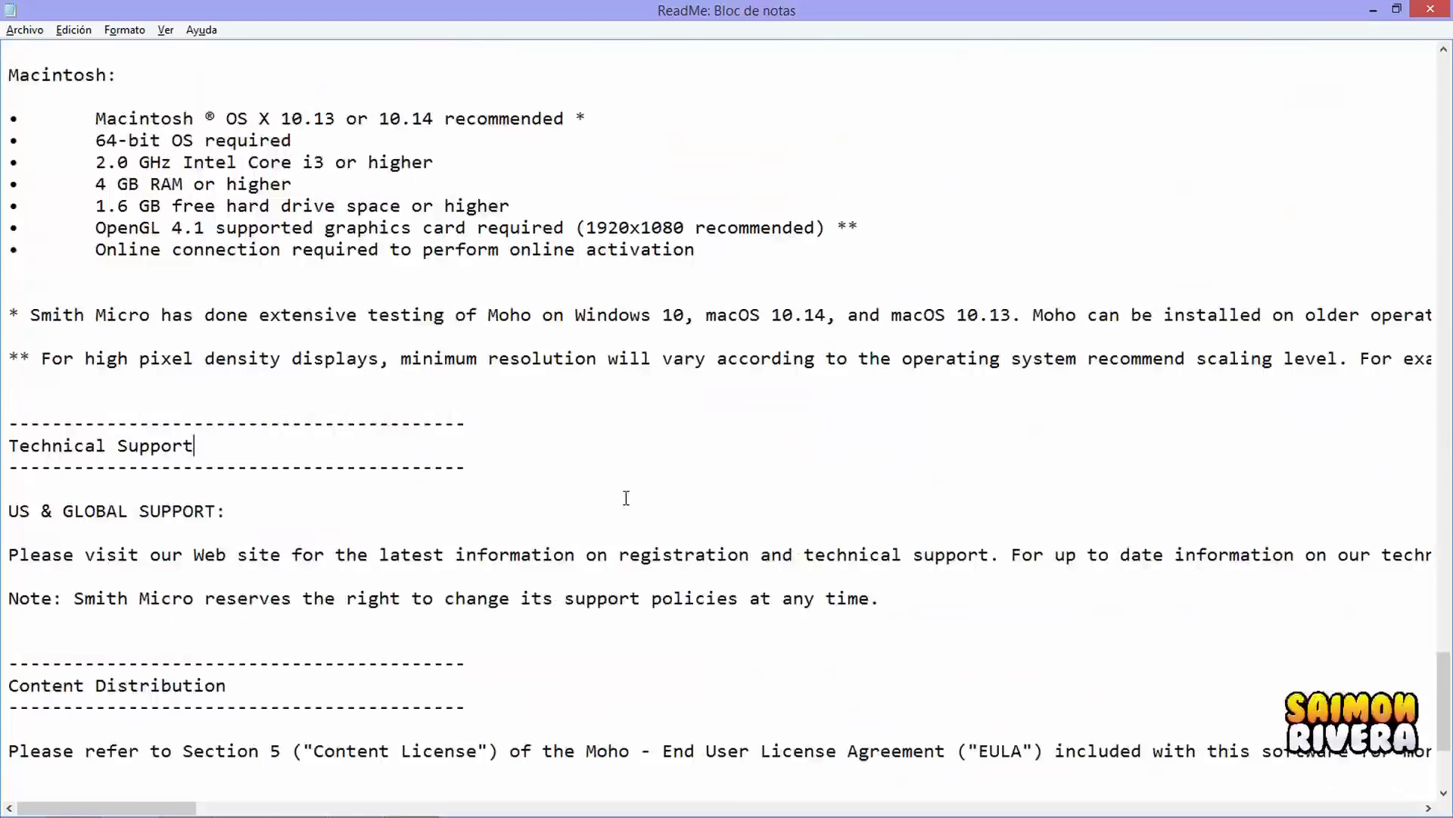
pyautogui.scroll(17, 626, 497)
pyautogui.scroll(20, 626, 500)
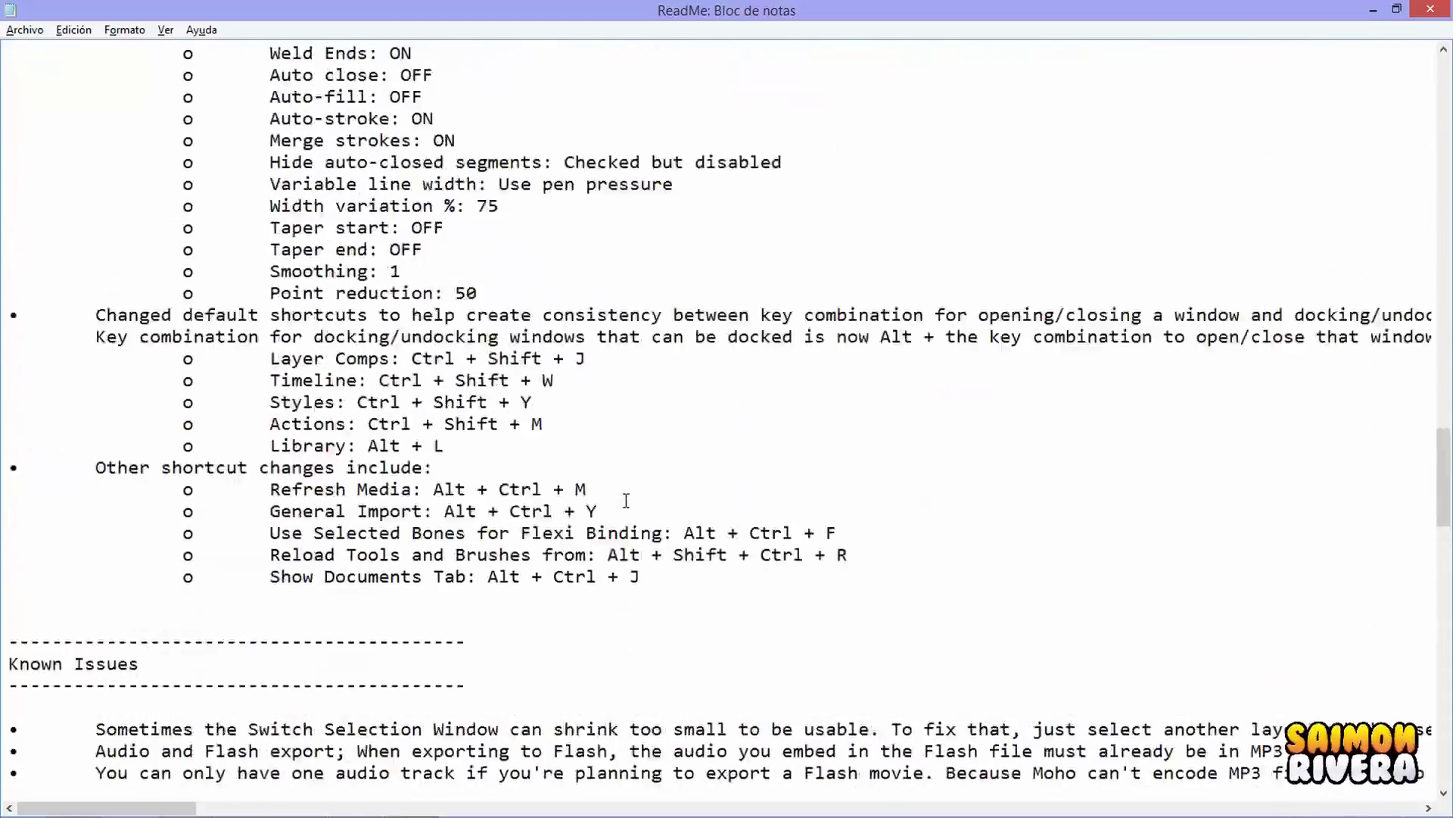
pyautogui.scroll(8, 626, 502)
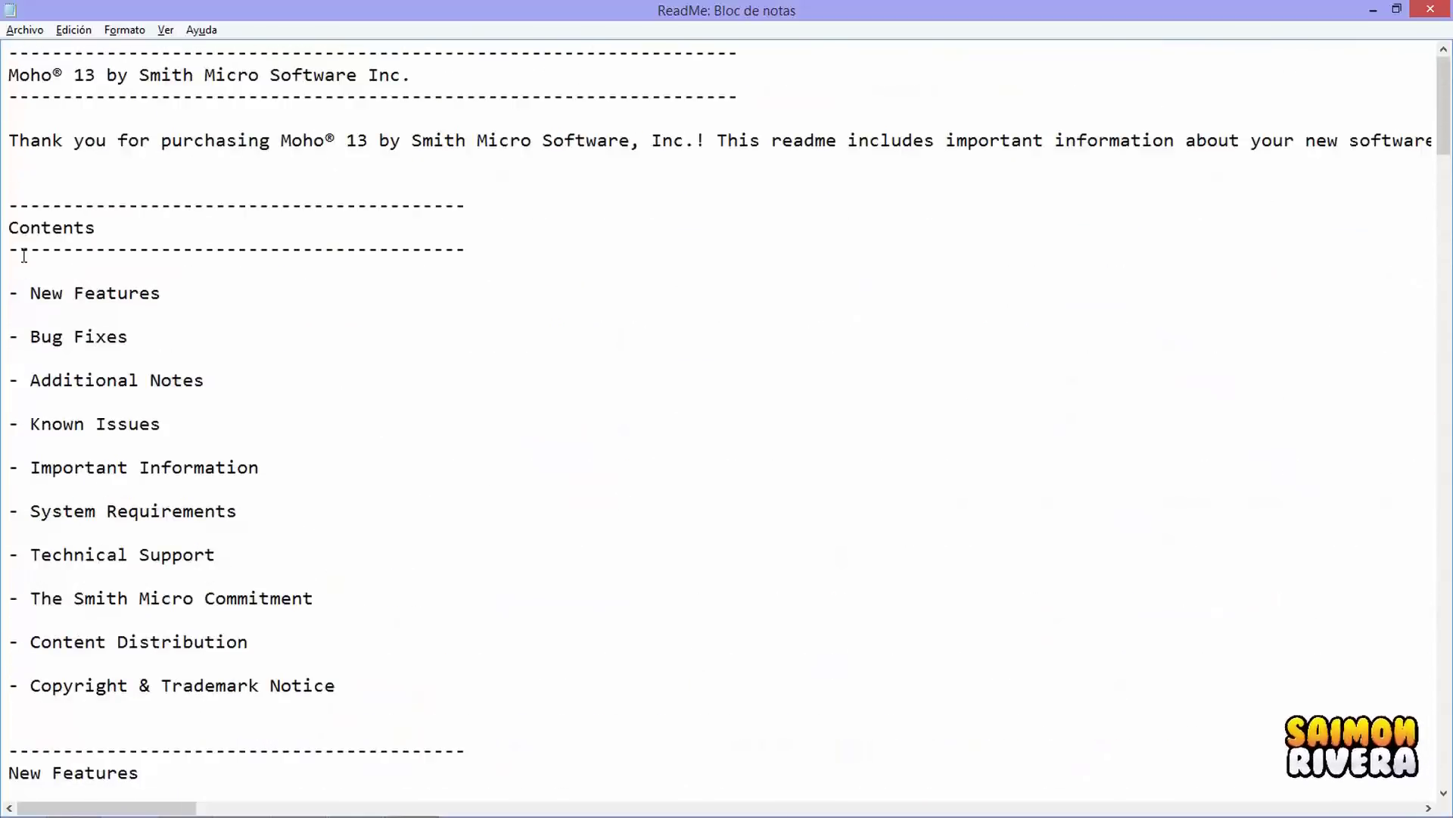
# Step: Highlight the whole Contents list, from its heading through Copyright & Trademark Notice
pyautogui.moveTo(14, 227); pyautogui.dragTo(442, 706)
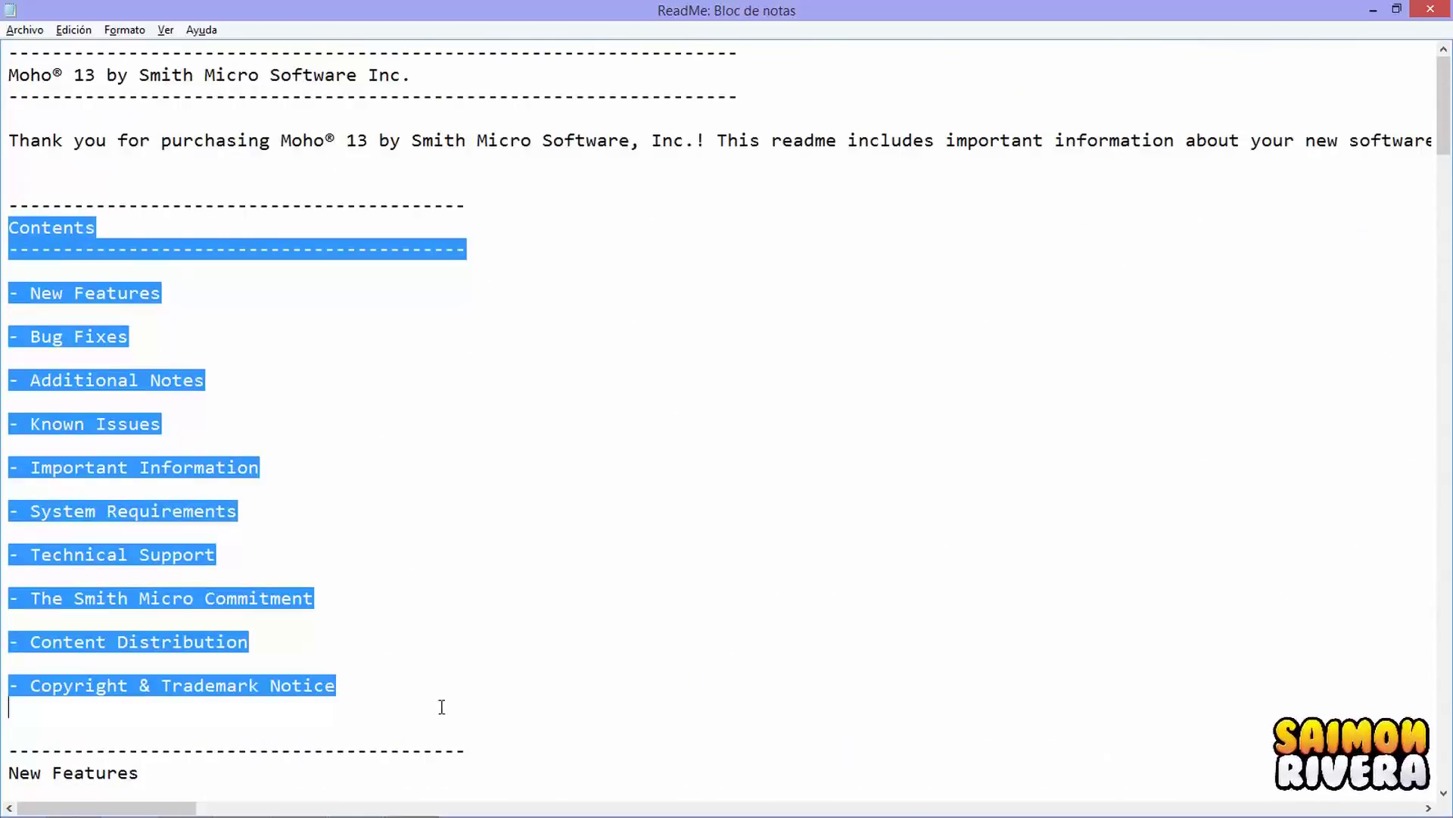
pyautogui.click(417, 641)
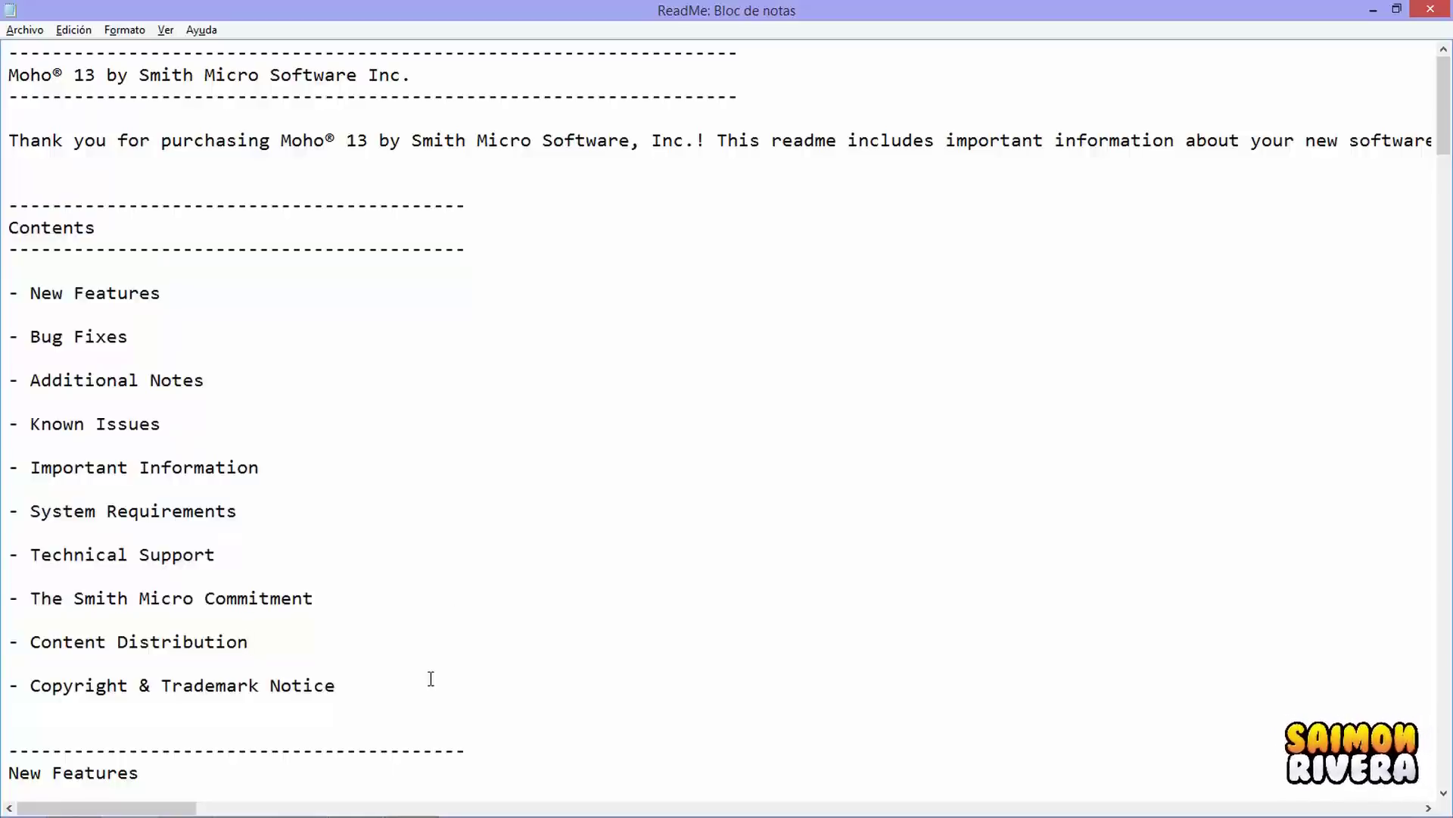
pyautogui.moveTo(8, 228); pyautogui.dragTo(402, 692)
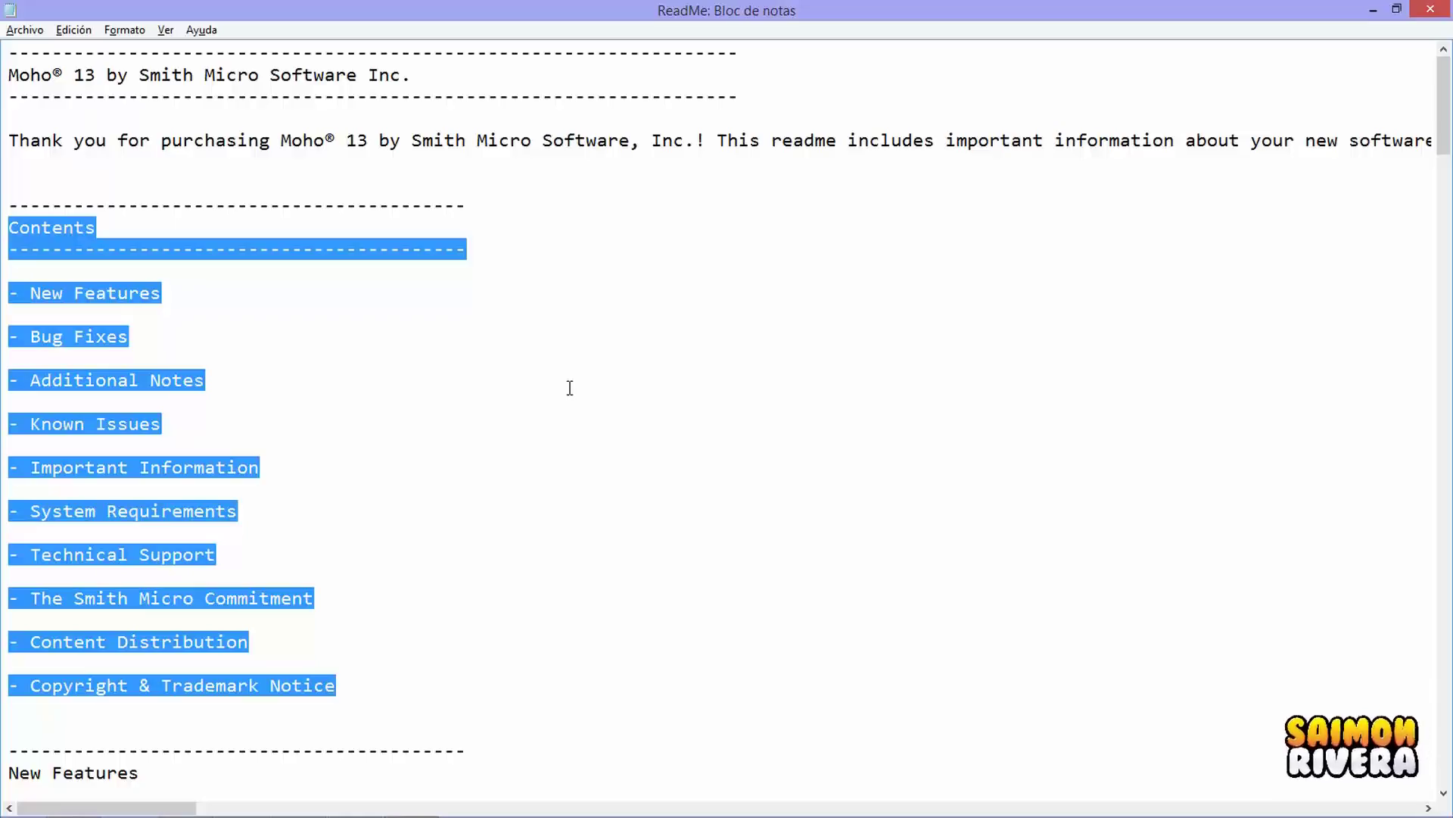
# Step: Highlight the New Features section from its heading through New Professional Quality Characters, and clear the selection
pyautogui.scroll(-20, 743, 484)
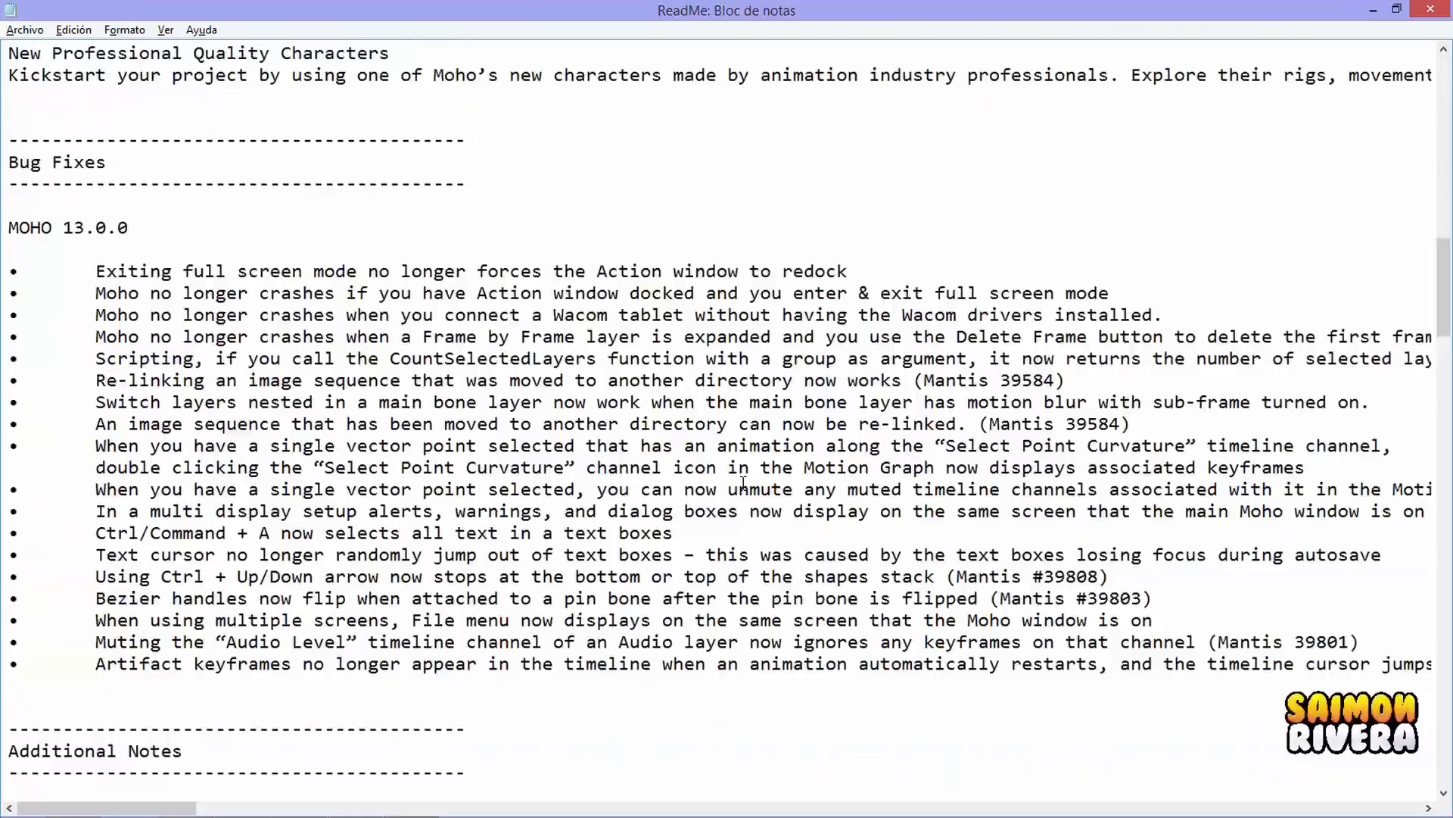
pyautogui.scroll(1, 743, 484)
pyautogui.scroll(-18, 742, 483)
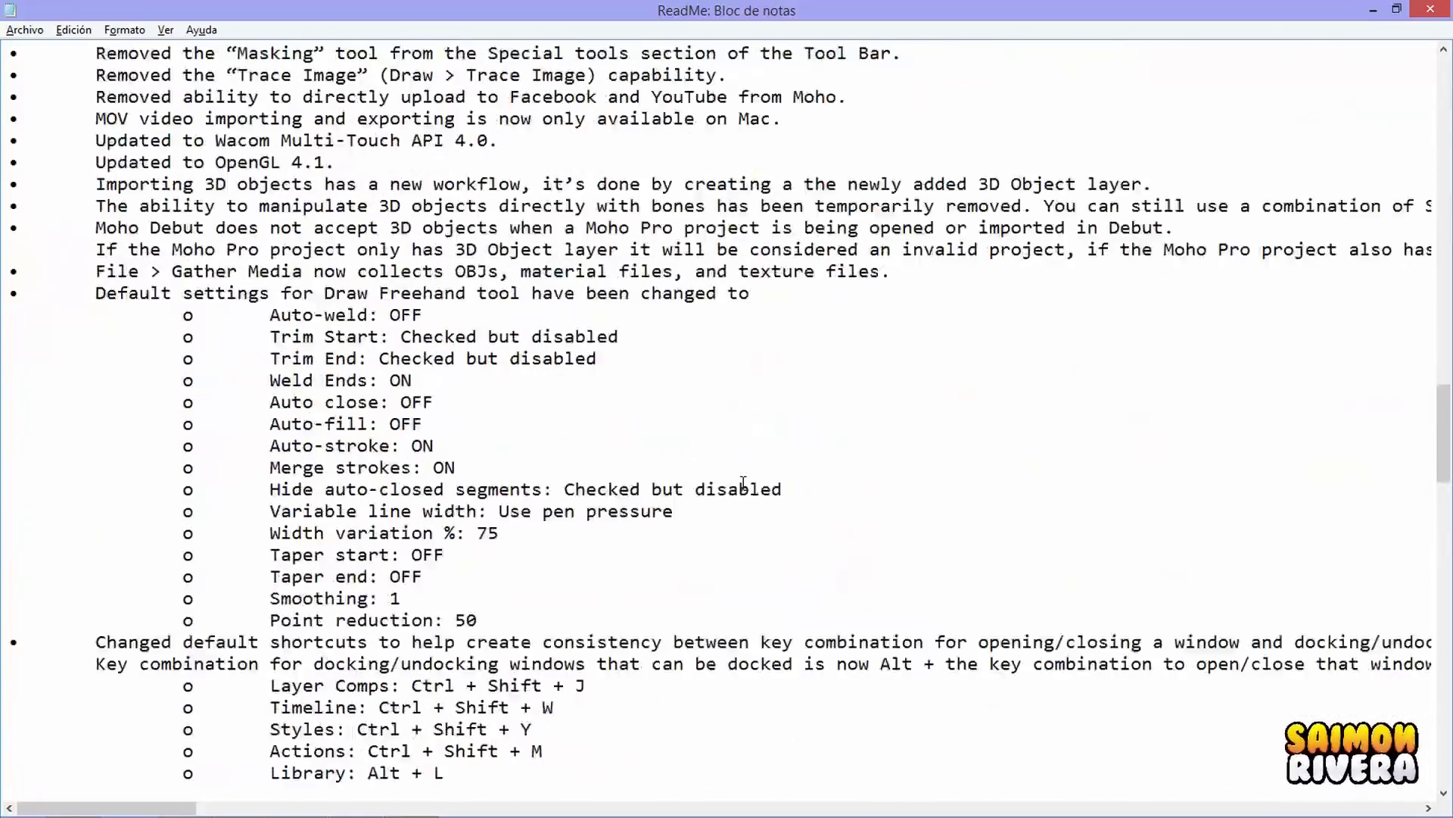
pyautogui.scroll(-20, 743, 484)
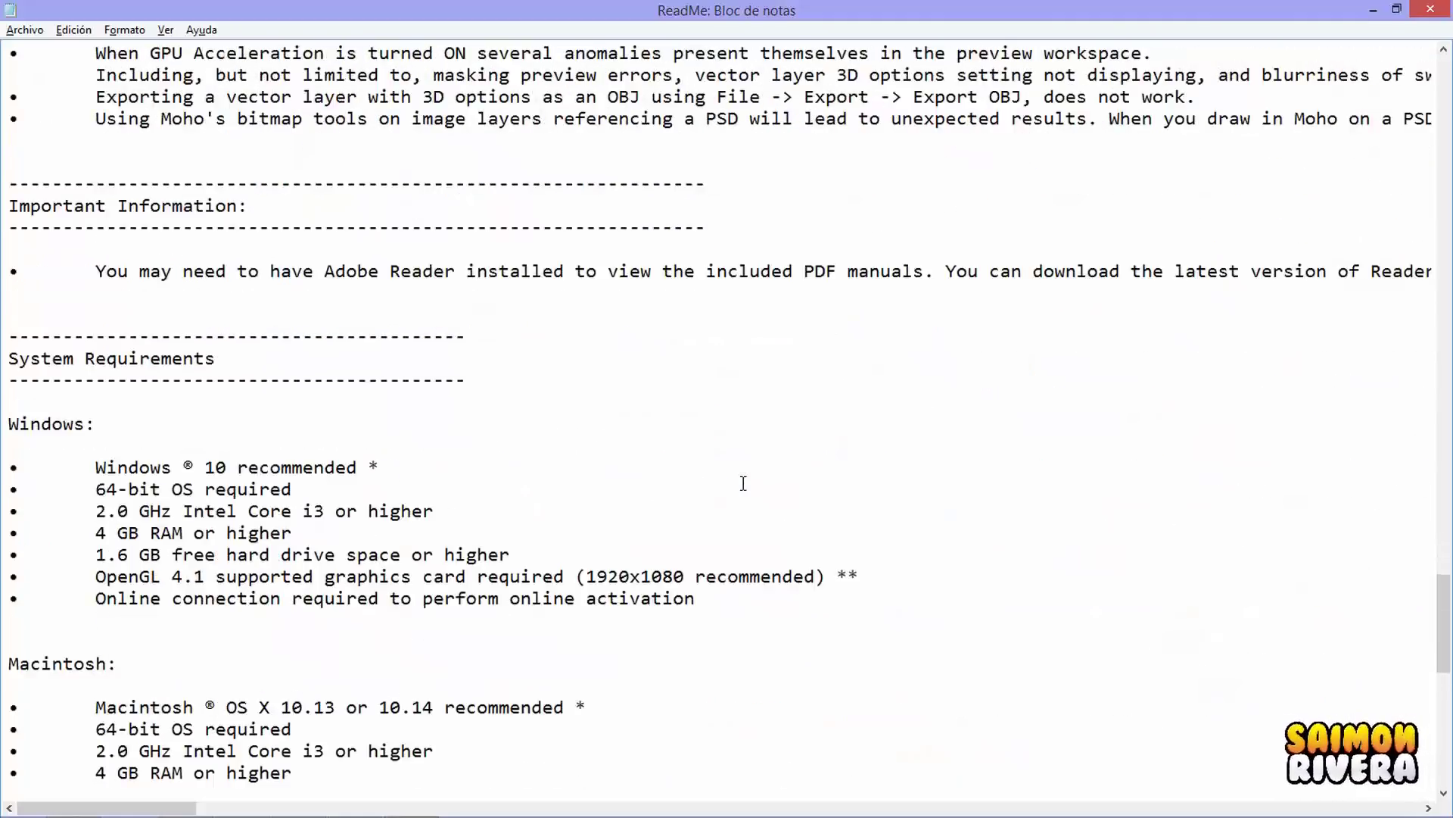
pyautogui.scroll(20, 743, 484)
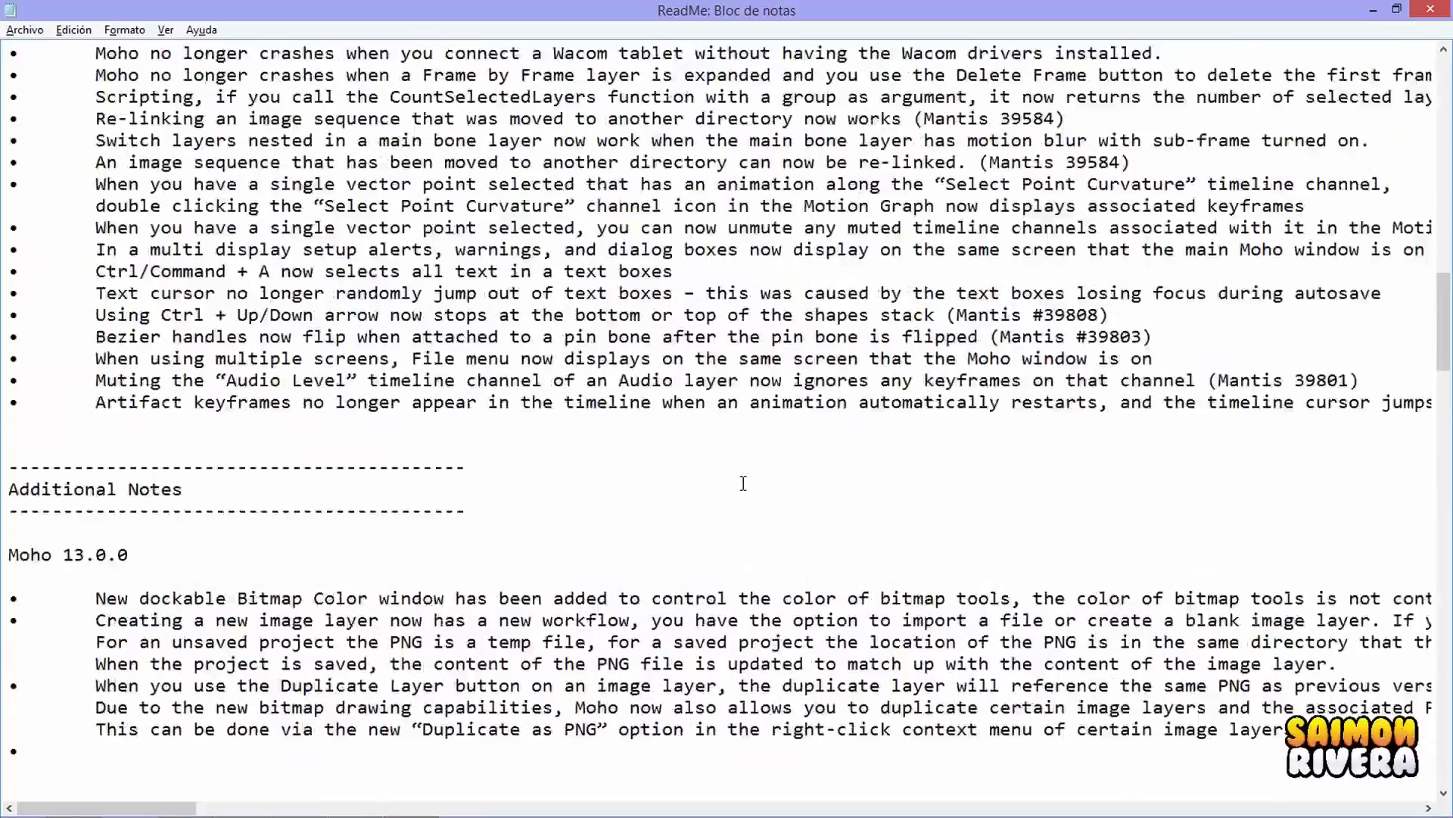
pyautogui.scroll(15, 743, 484)
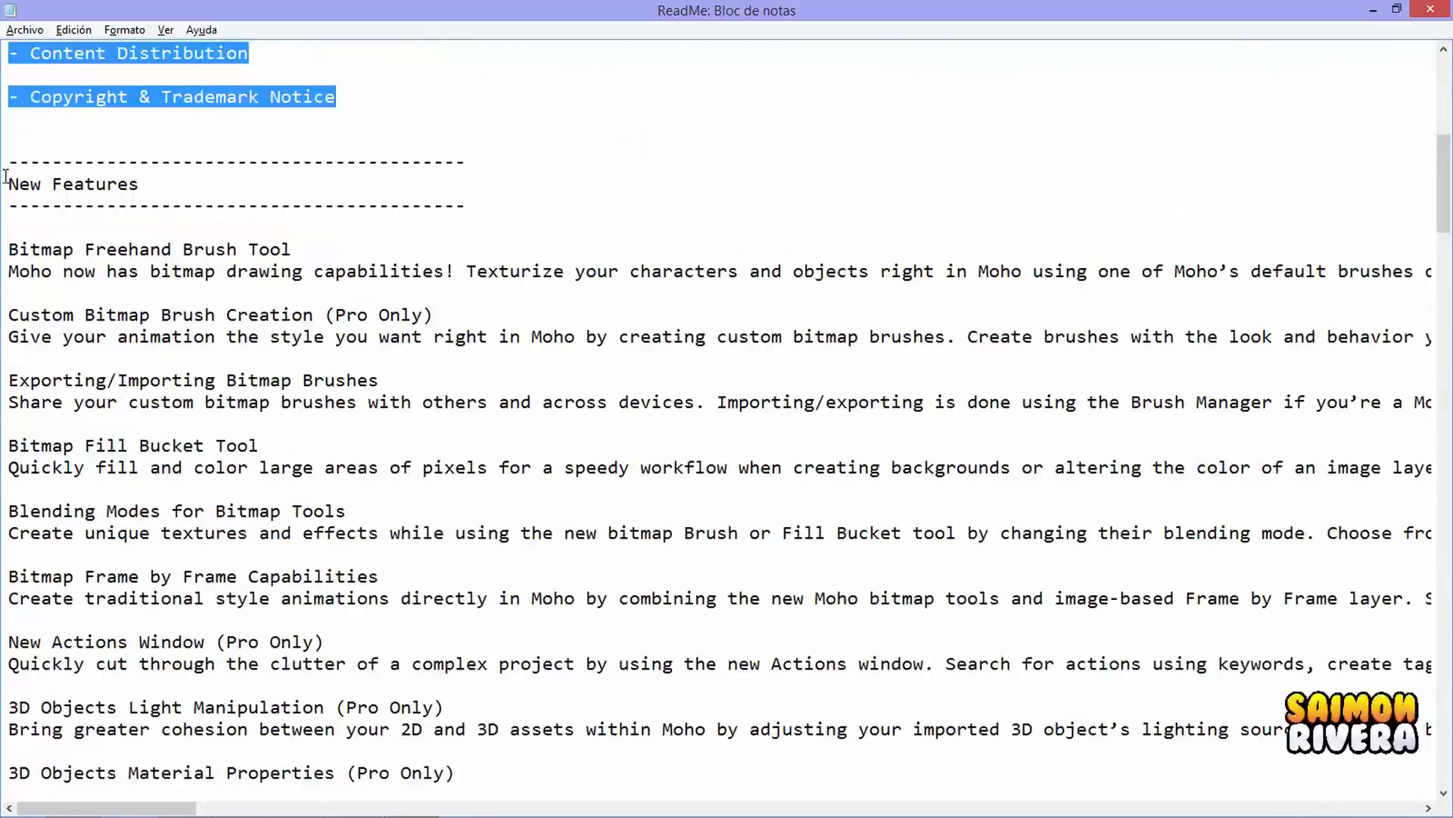
pyautogui.moveTo(5, 176); pyautogui.dragTo(1284, 664)
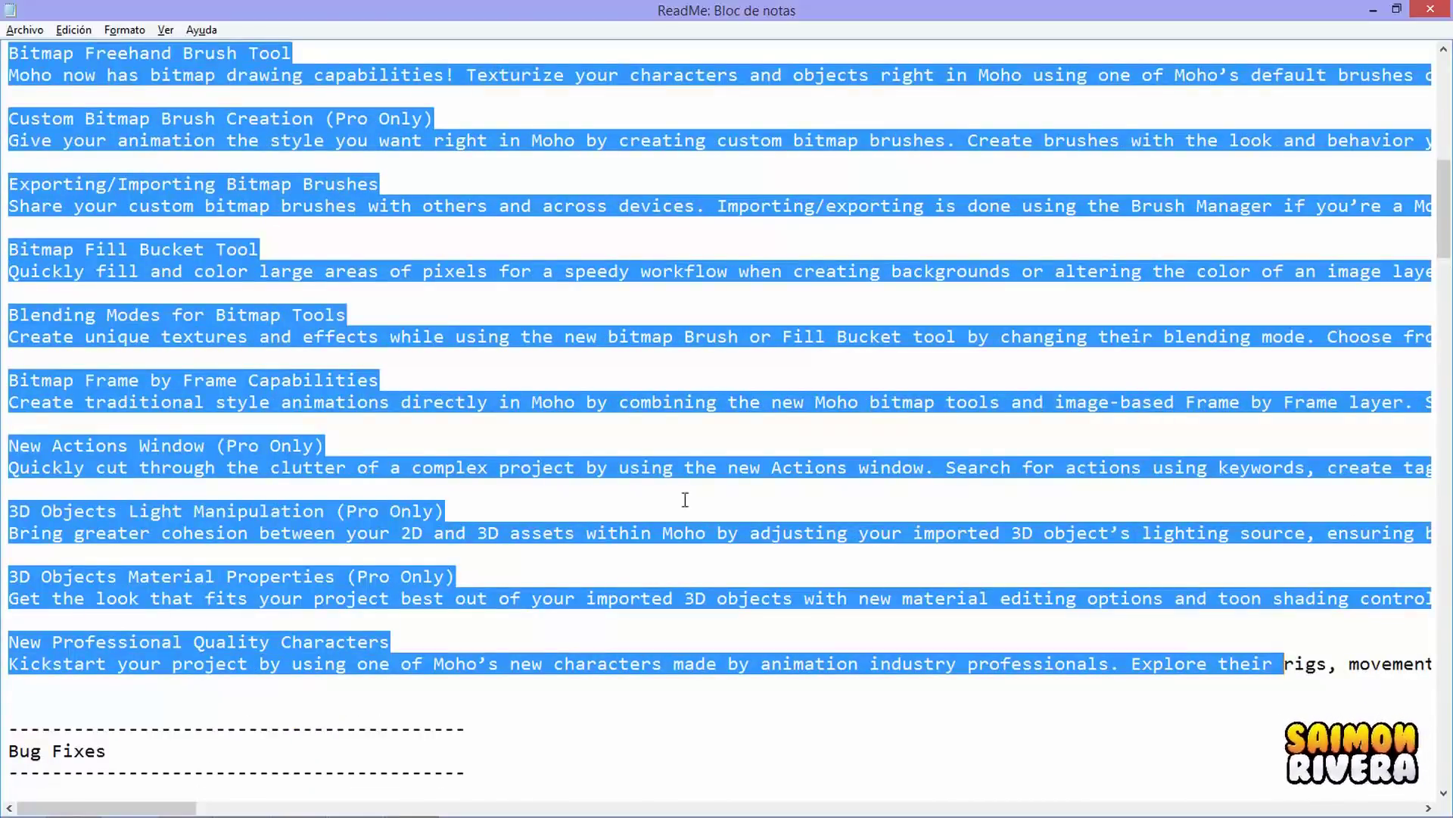
pyautogui.scroll(1, 539, 505)
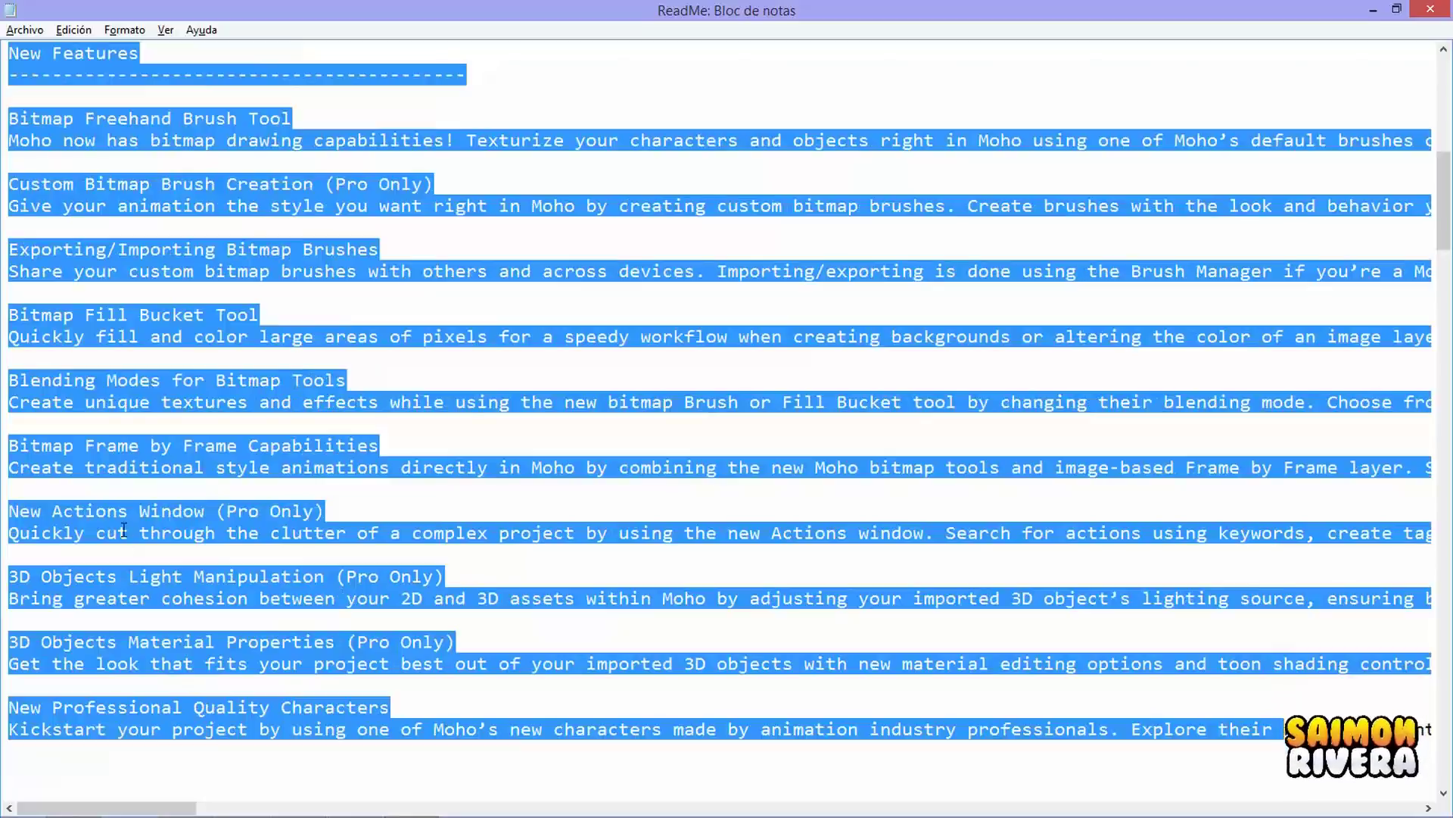
pyautogui.scroll(1, 479, 266)
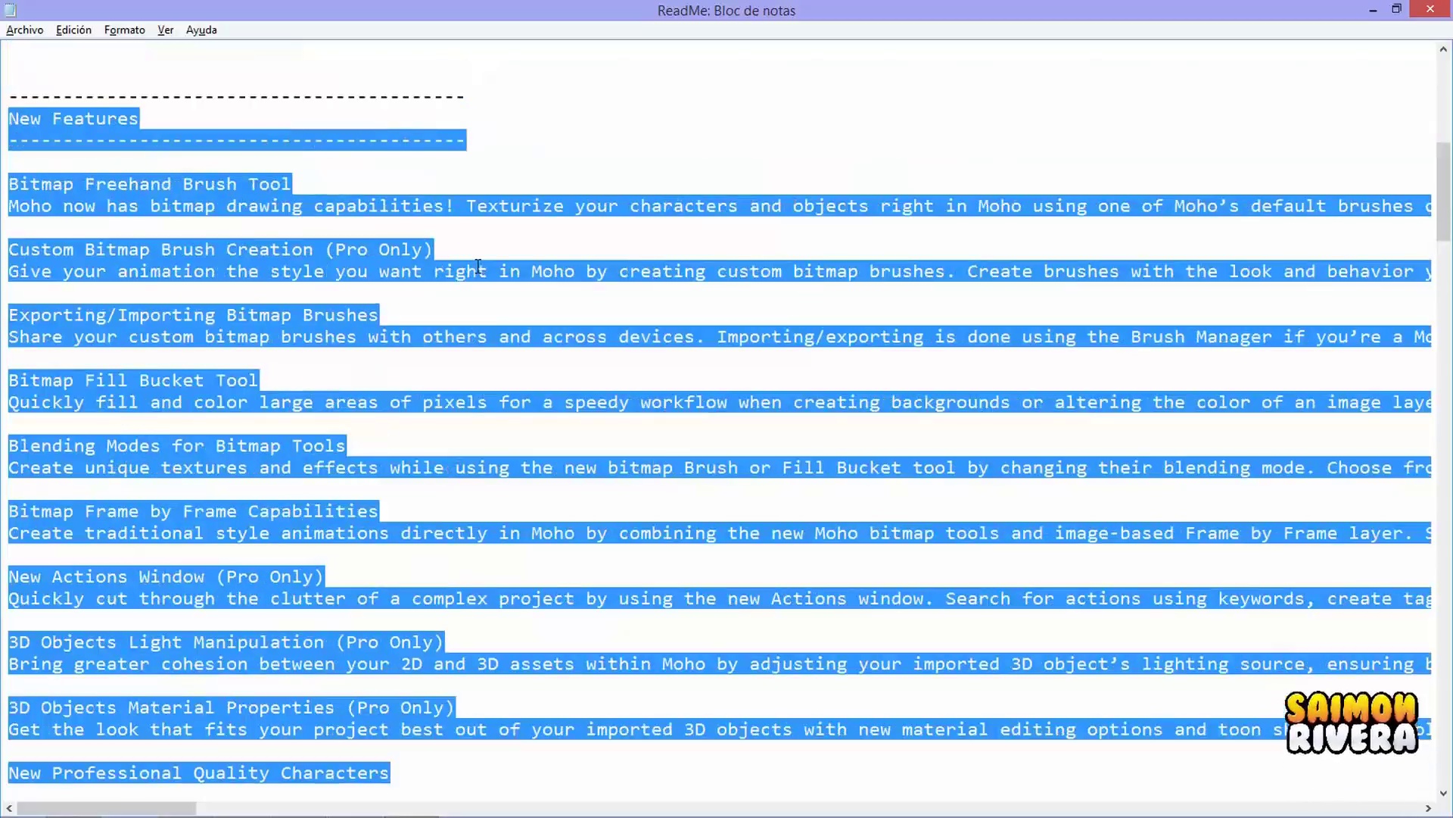
pyautogui.click(608, 238)
pyautogui.scroll(-1, 573, 274)
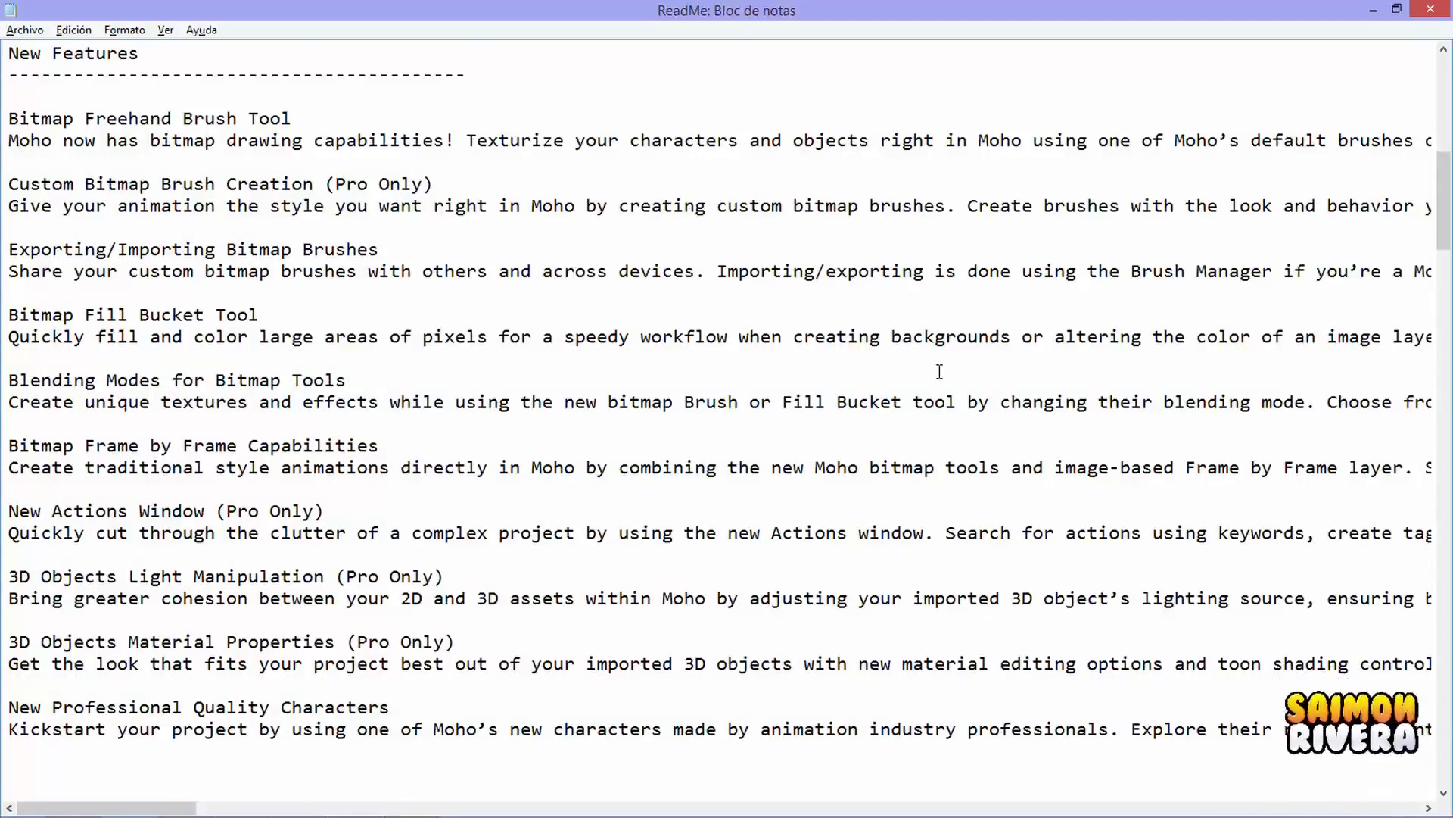
# Step: Highlight the changed Draw Freehand tool defaults from Auto-weld through Point reduction in Additional Notes, and clear the selection
pyautogui.scroll(10, 939, 371)
pyautogui.scroll(1, 940, 370)
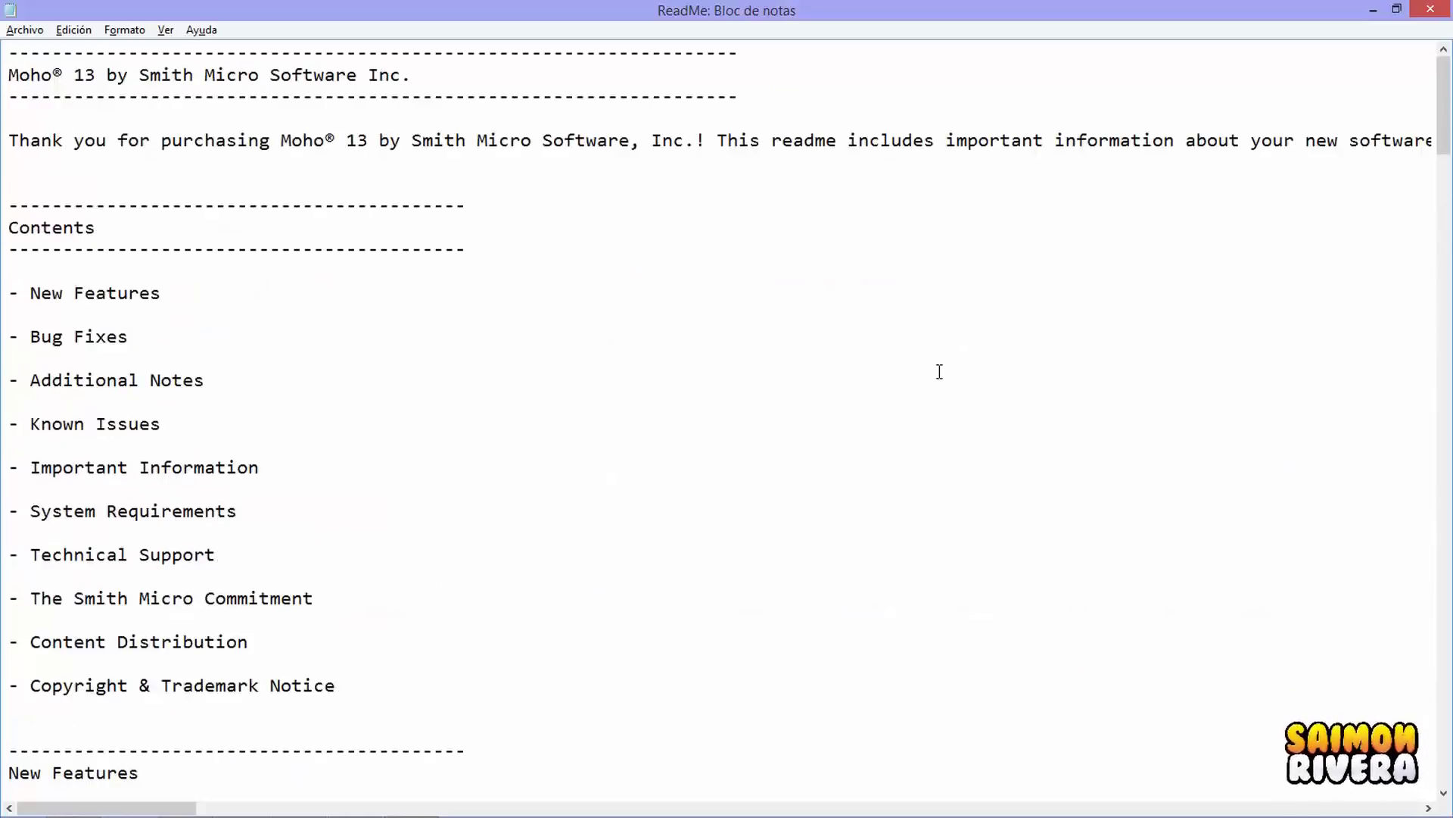
pyautogui.moveTo(1431, 117); pyautogui.dragTo(1424, 469)
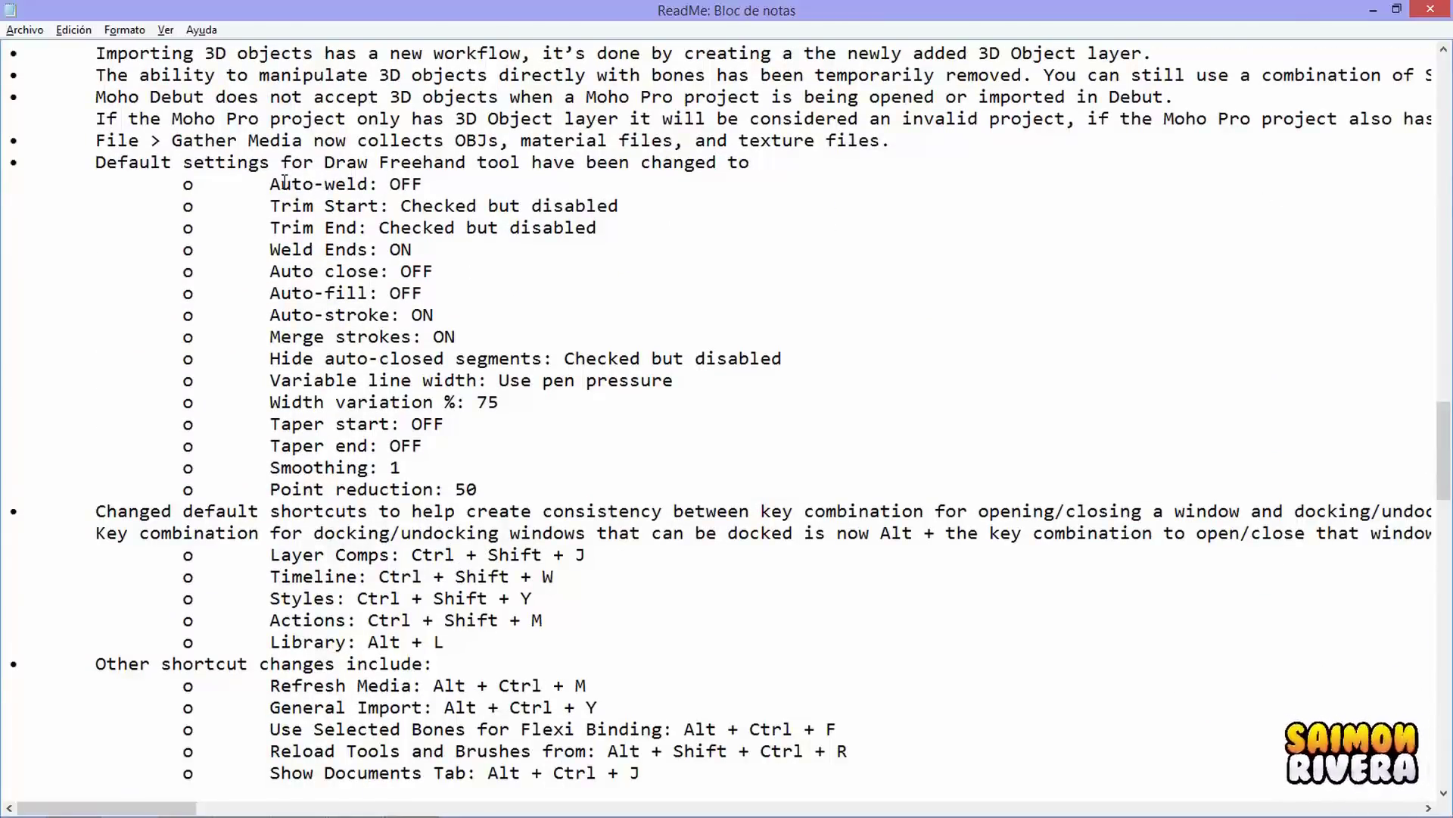
pyautogui.moveTo(165, 184)
pyautogui.mouseDown()
pyautogui.moveTo(428, 194)
pyautogui.moveTo(573, 216)
pyautogui.moveTo(707, 490)
pyautogui.mouseUp()
pyautogui.click(154, 179)
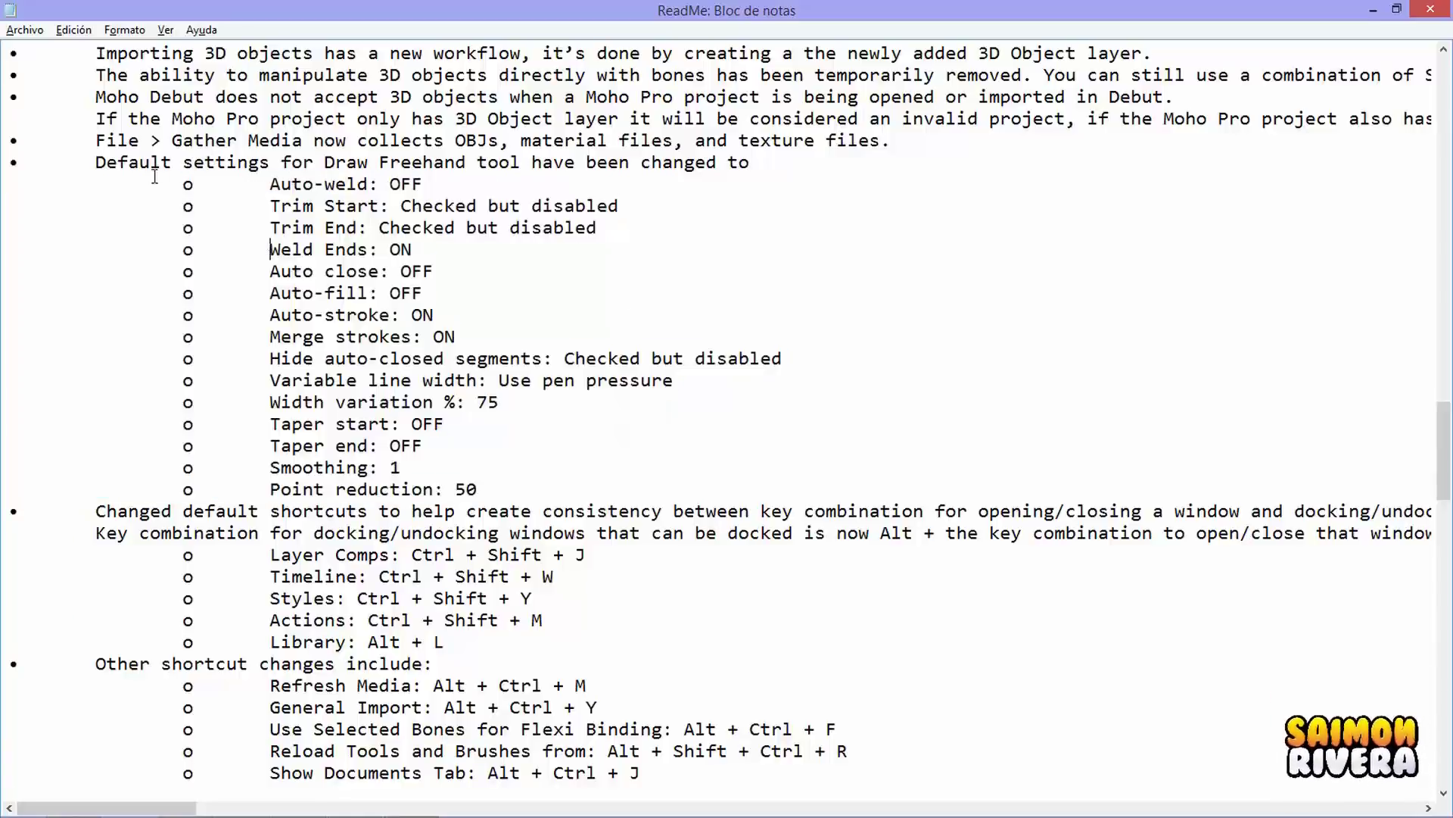
pyautogui.doubleClick(154, 179)
pyautogui.moveTo(437, 179); pyautogui.dragTo(701, 480)
pyautogui.moveTo(484, 488); pyautogui.dragTo(743, 480)
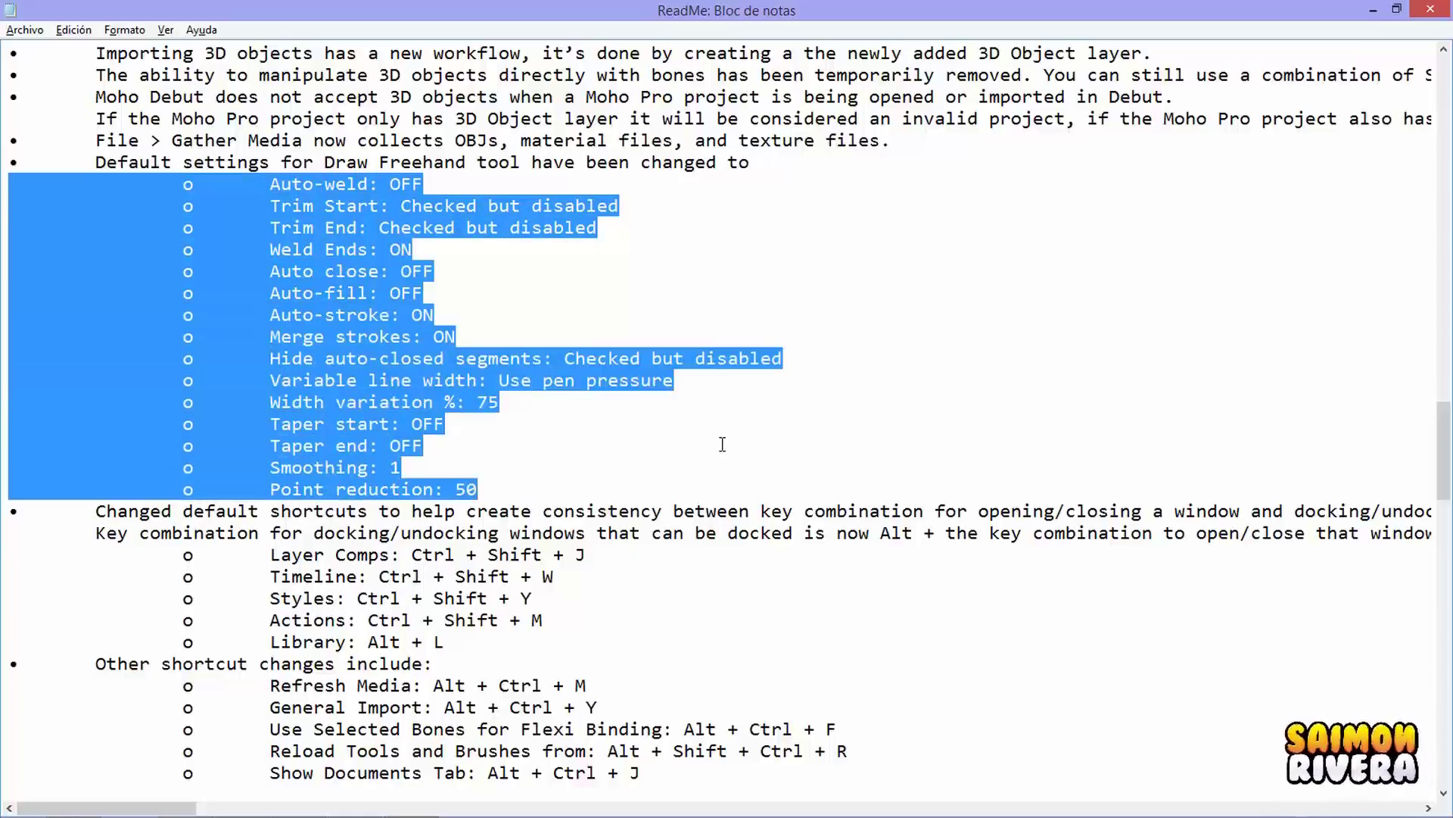
pyautogui.click(723, 445)
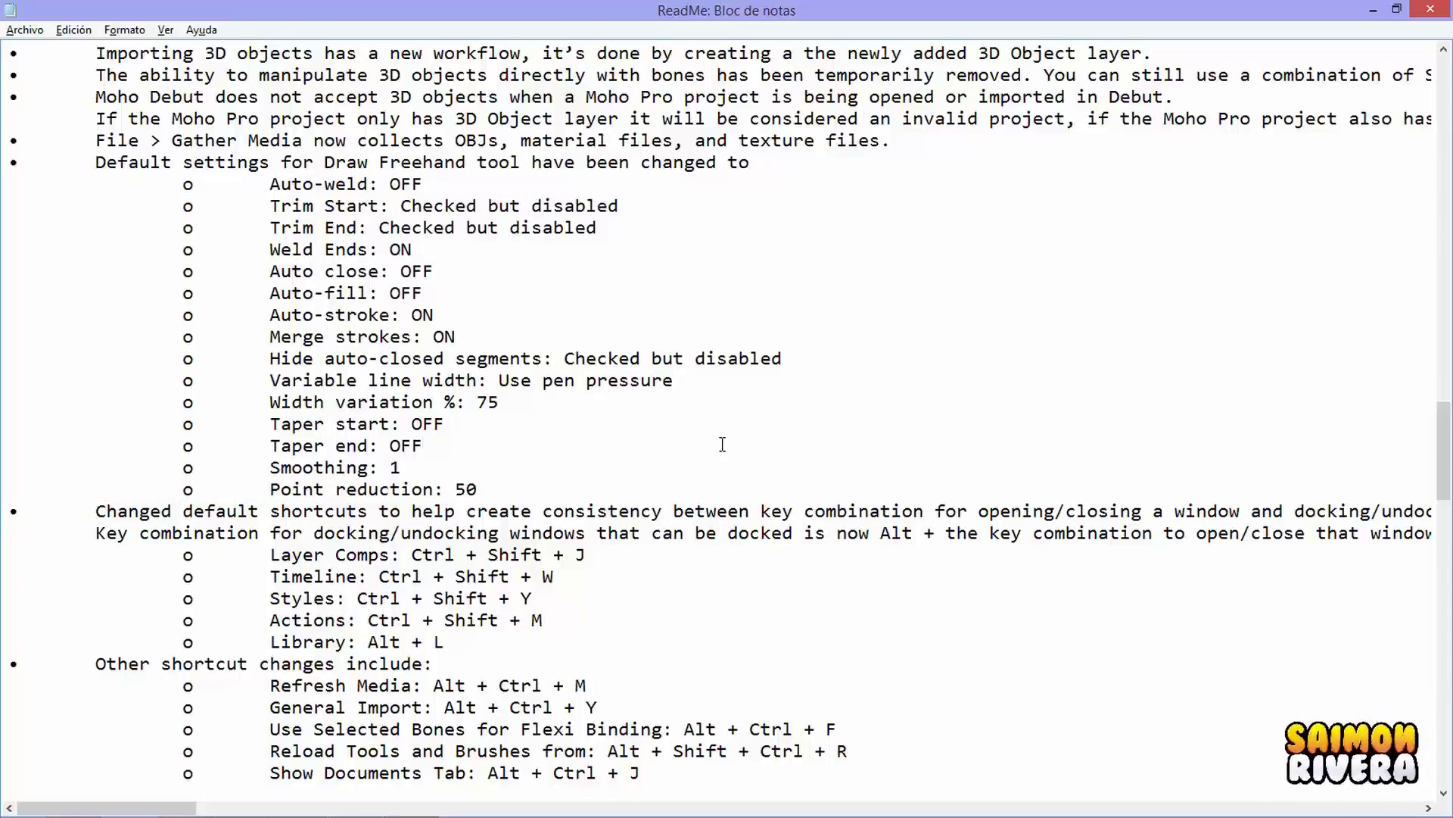
# Step: Switch to Moho to view the Freehand tool options, and bring up the Moho document with the B6 bone
pyautogui.hotkey('alt', 'Tab')
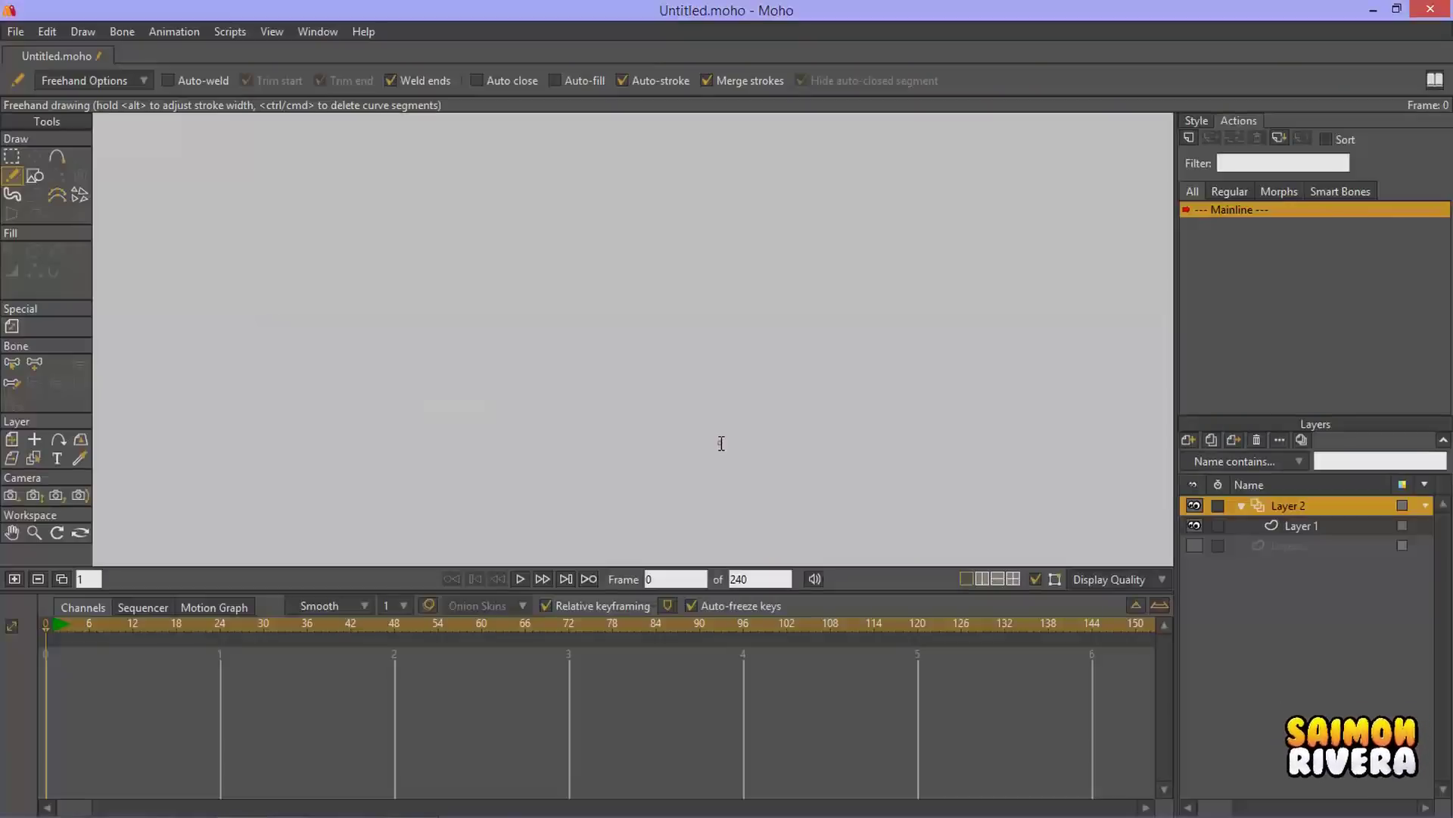
pyautogui.hotkey('alt', 'Tab')
pyautogui.hotkey('alt', 'shift', 'Tab')
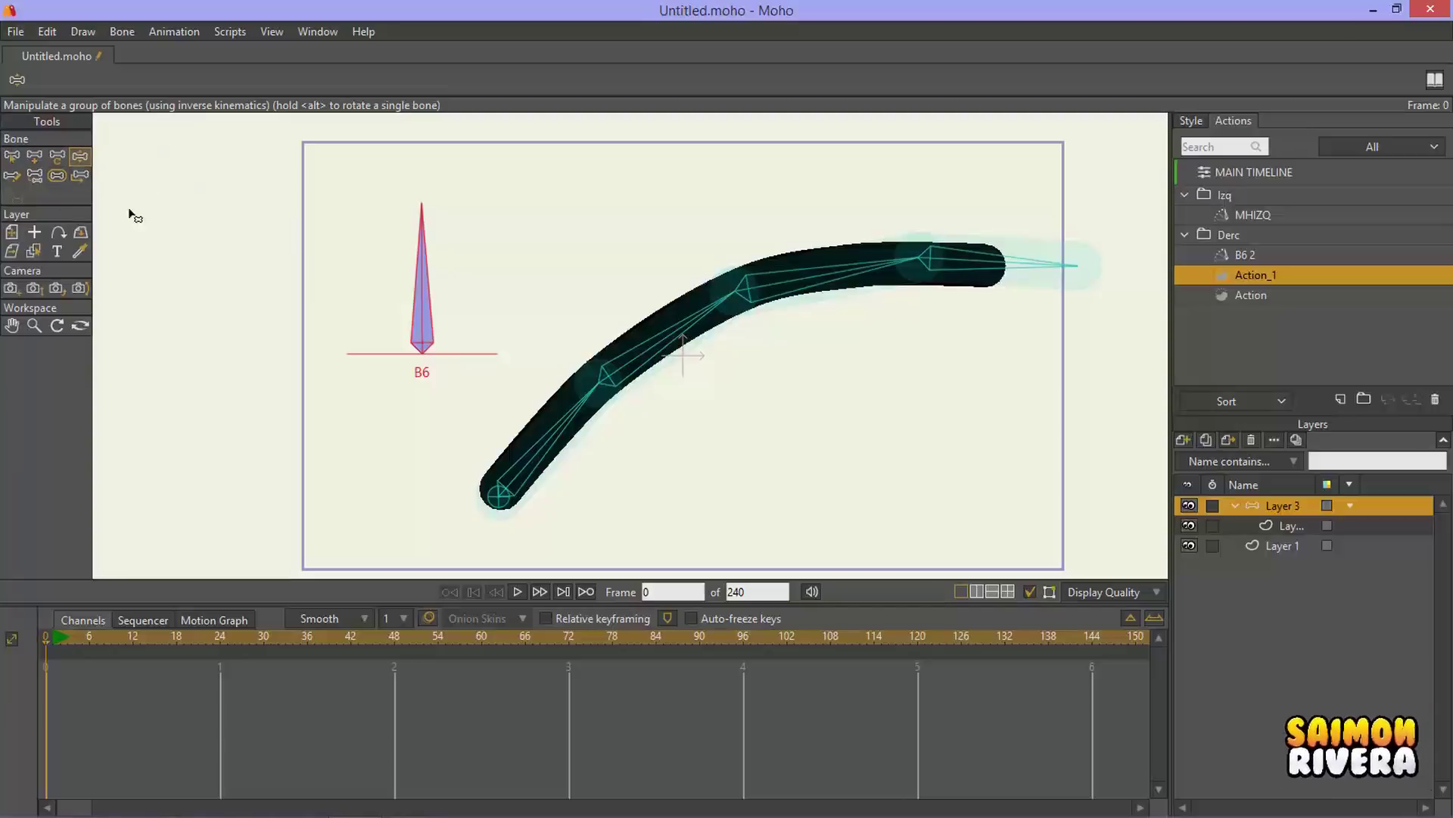
# Step: Try the darkest interface brightness in Moho's Appearance preferences
pyautogui.click(50, 33)
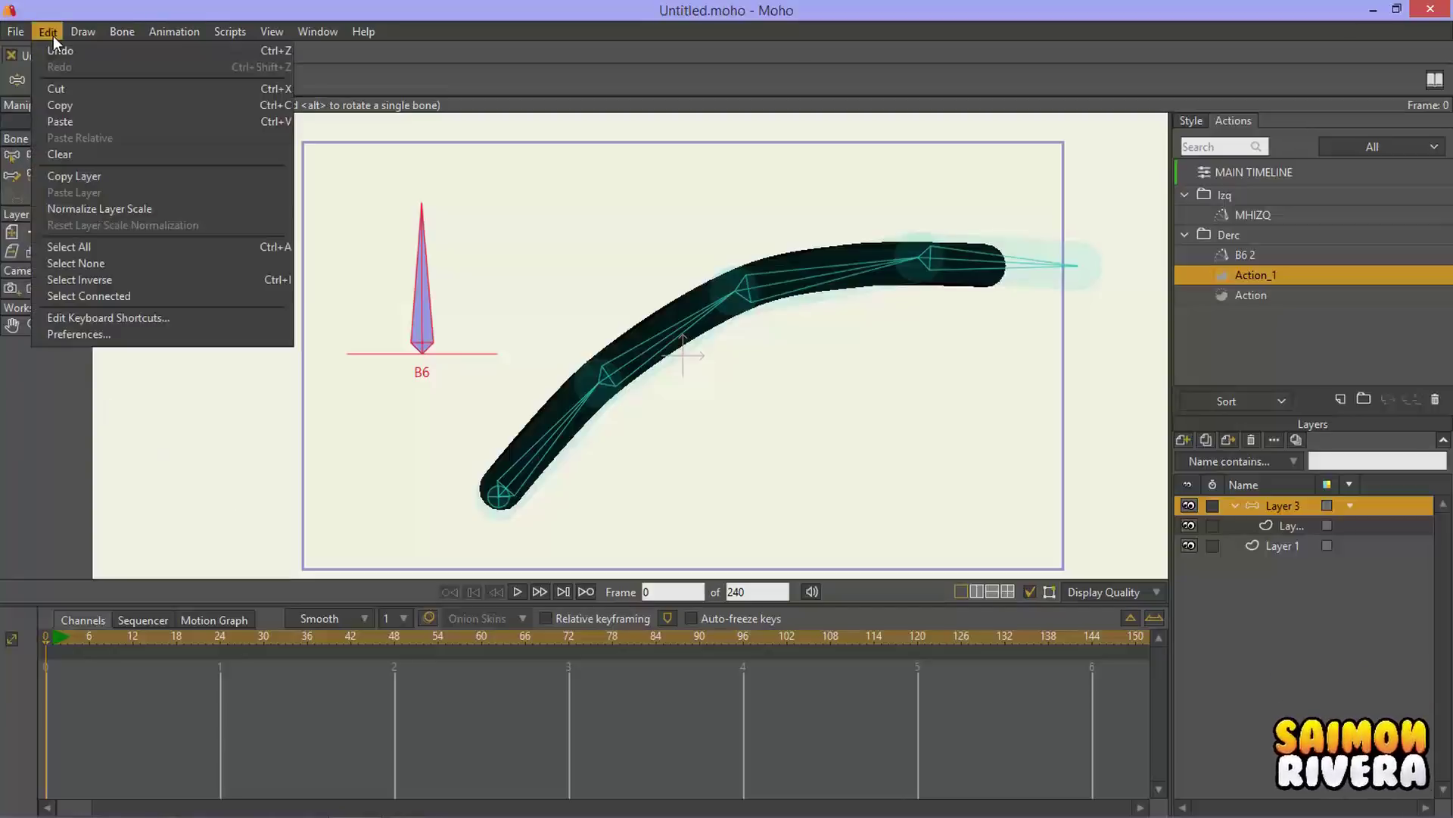
pyautogui.click(150, 335)
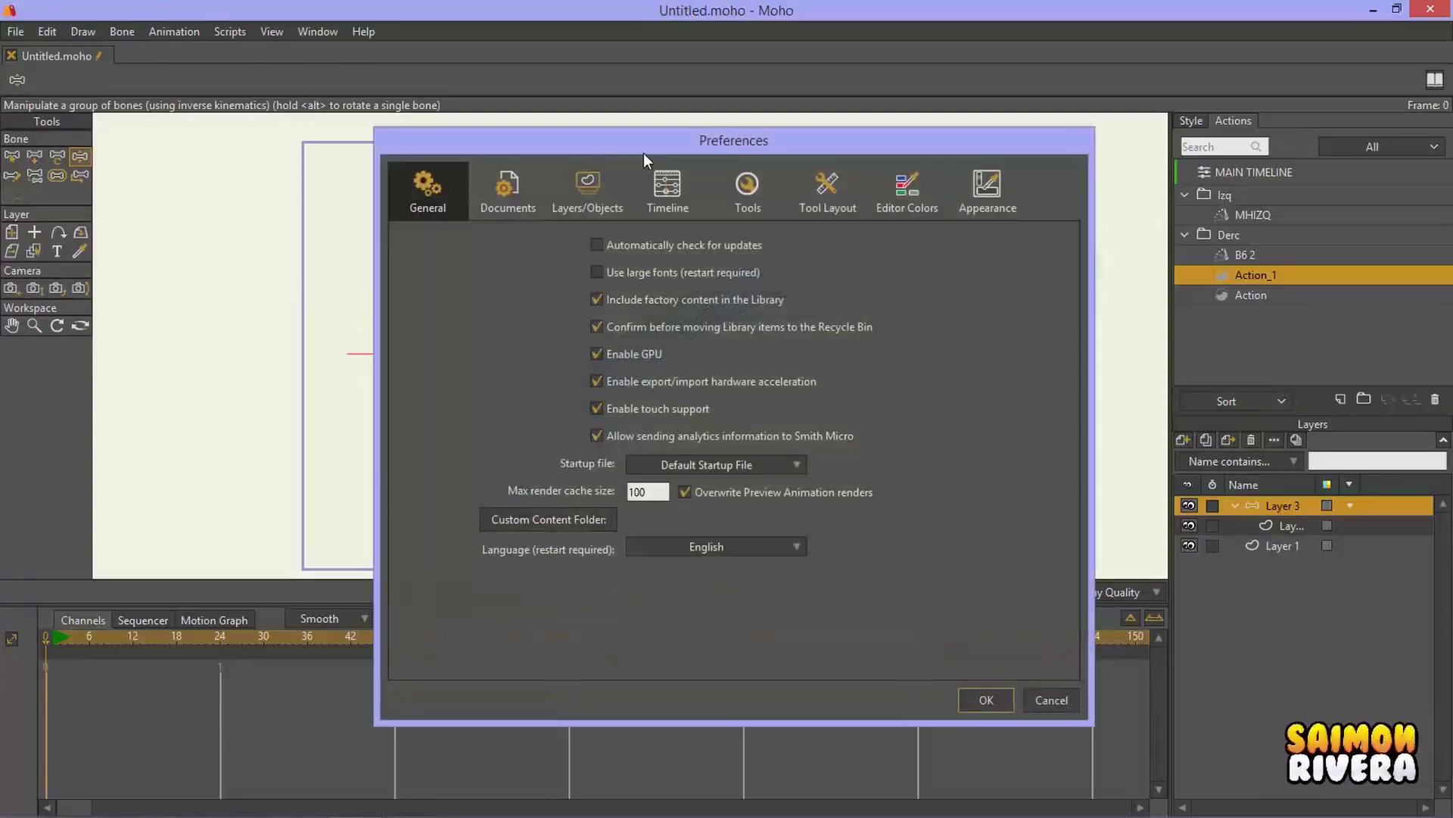
pyautogui.click(1096, 223)
pyautogui.moveTo(701, 298); pyautogui.dragTo(507, 305)
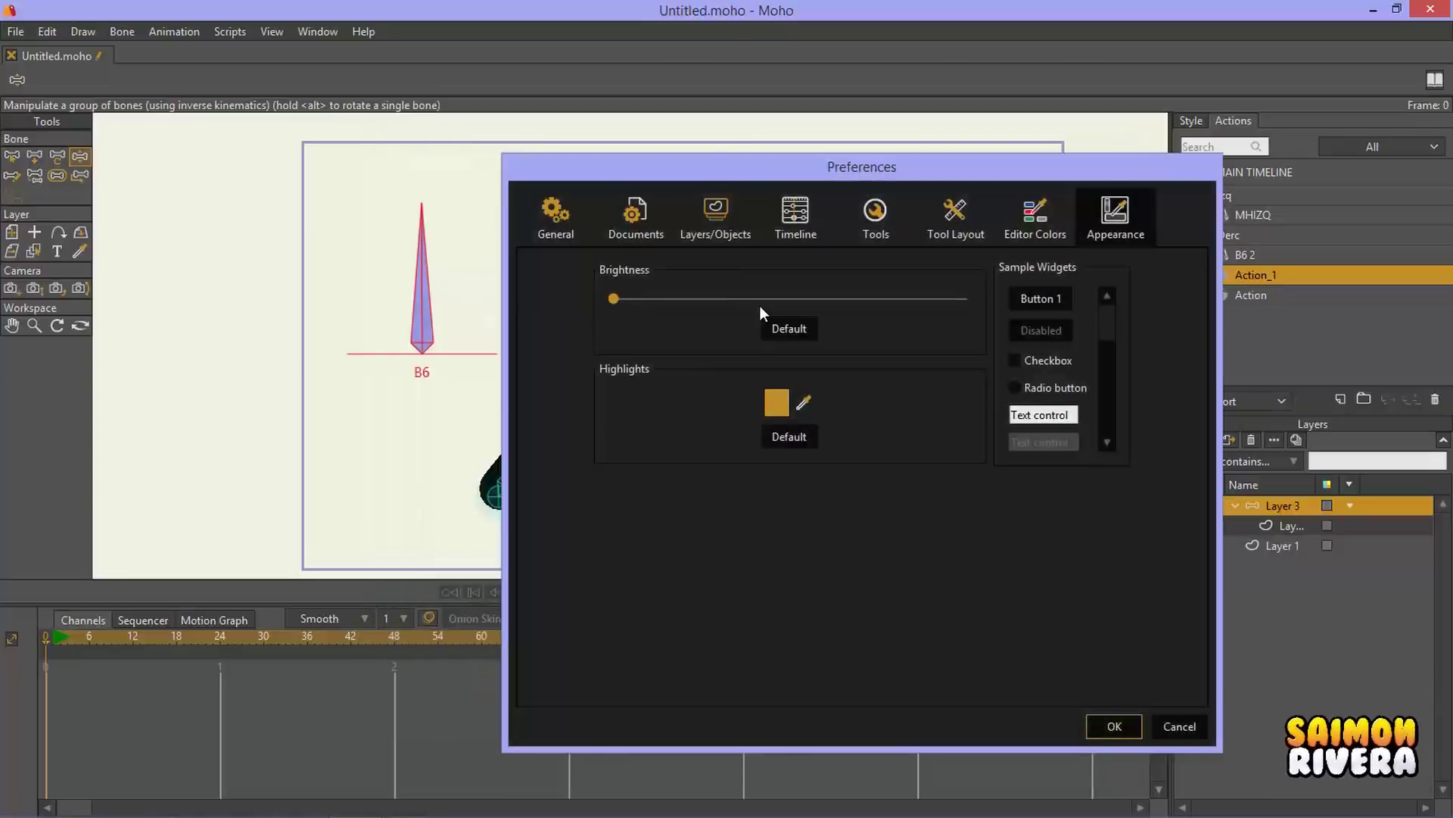
# Step: Examine the Editor Colors, Tools, Documents and General preferences, including the available interface languages, and leave without saving
pyautogui.click(1056, 225)
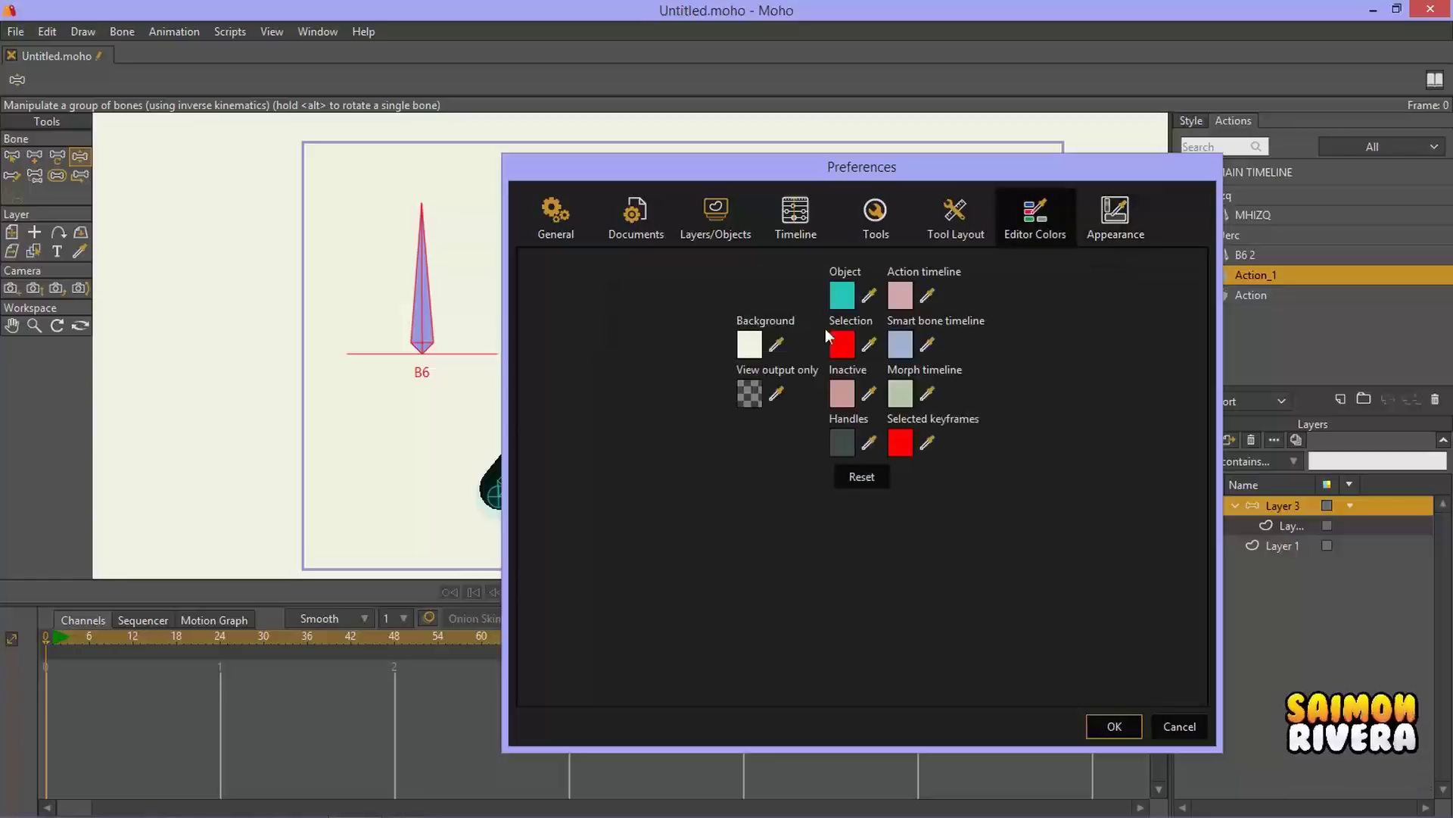
pyautogui.click(878, 223)
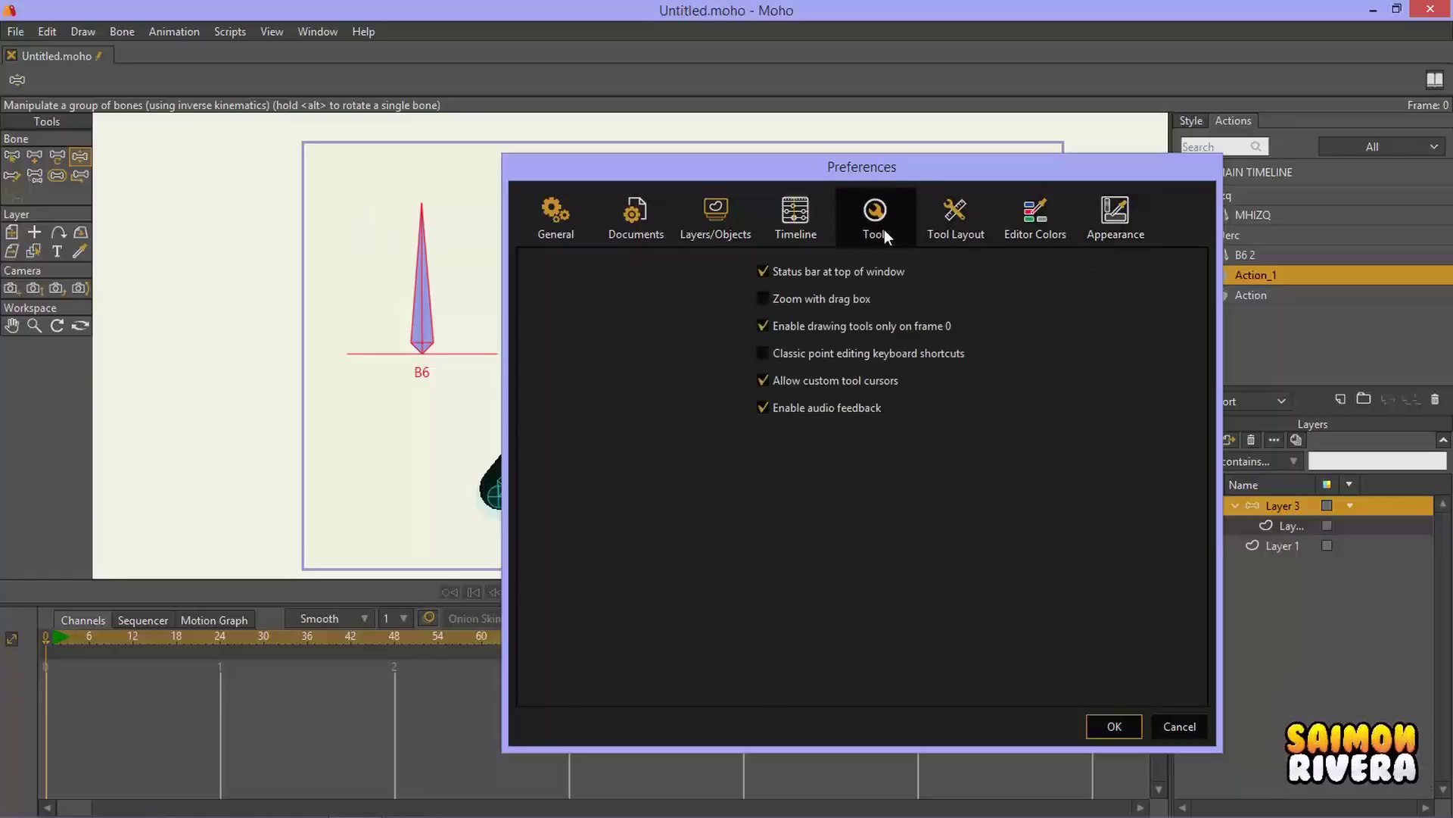
pyautogui.click(635, 220)
pyautogui.click(570, 216)
pyautogui.click(865, 570)
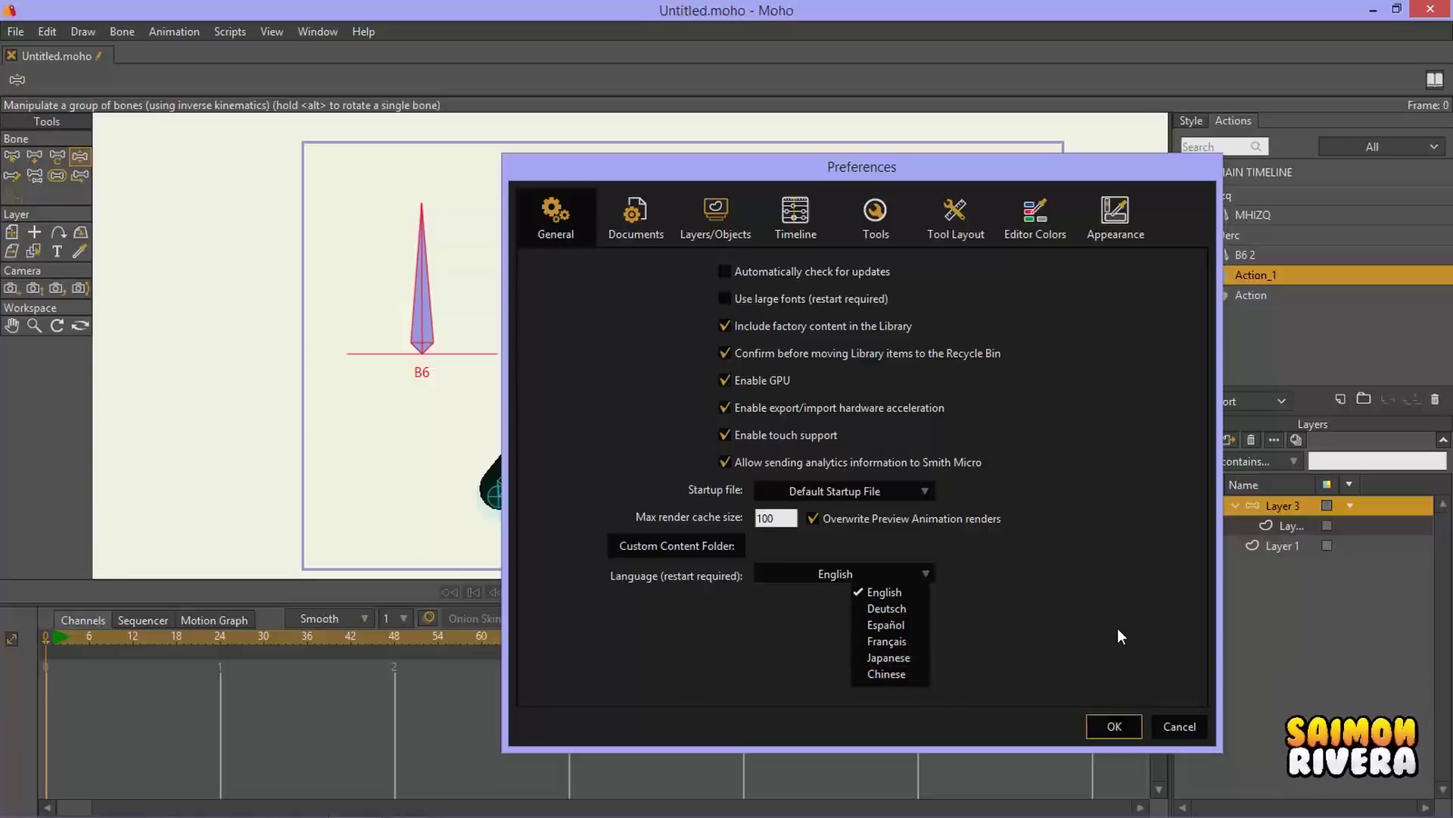
pyautogui.click(1181, 700)
pyautogui.click(1192, 727)
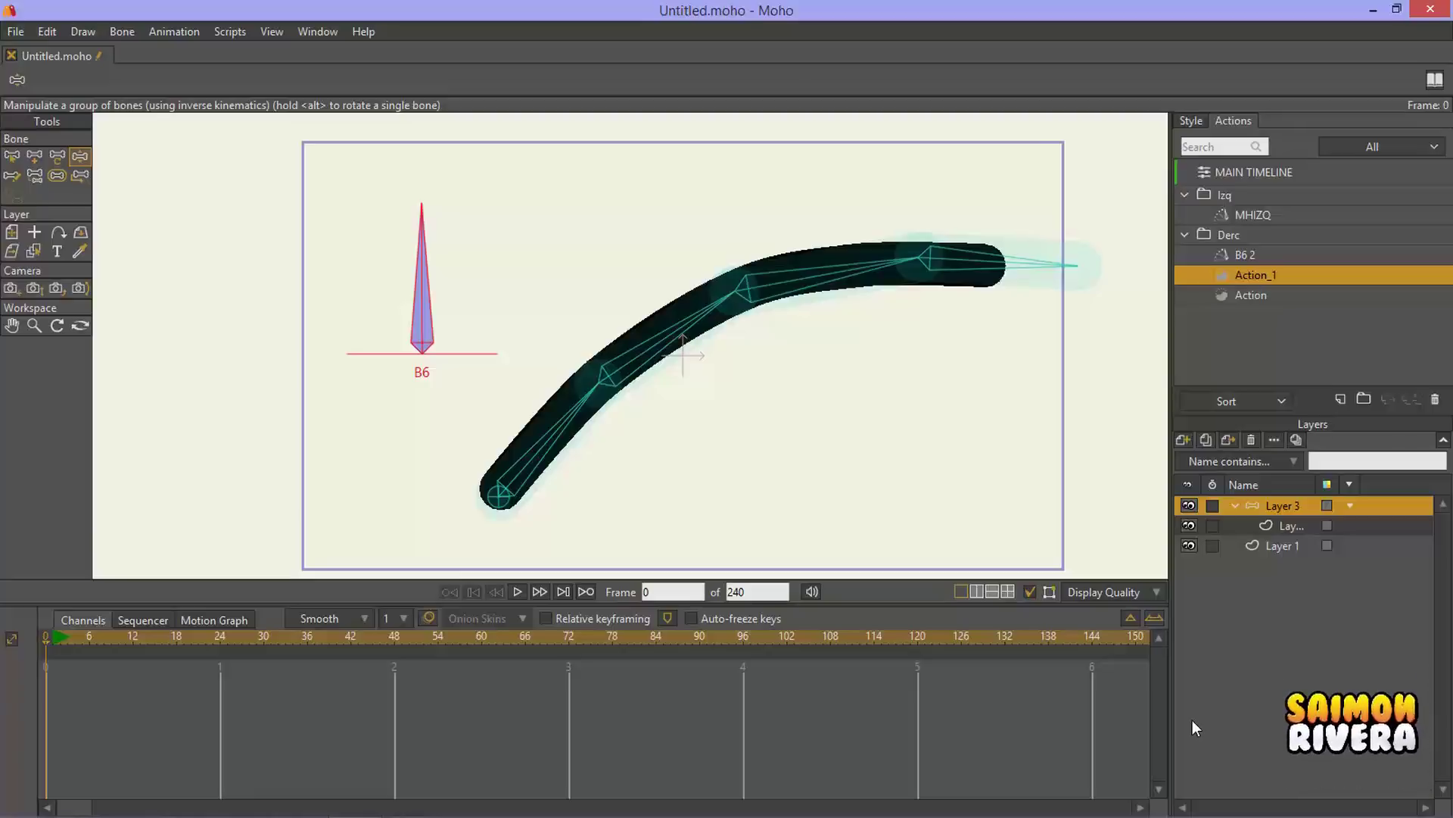
# Step: Widen the Actions and Layers panels, and start a new 3D Object layer by browsing for its OBJ file
pyautogui.moveTo(1172, 190); pyautogui.dragTo(1141, 194)
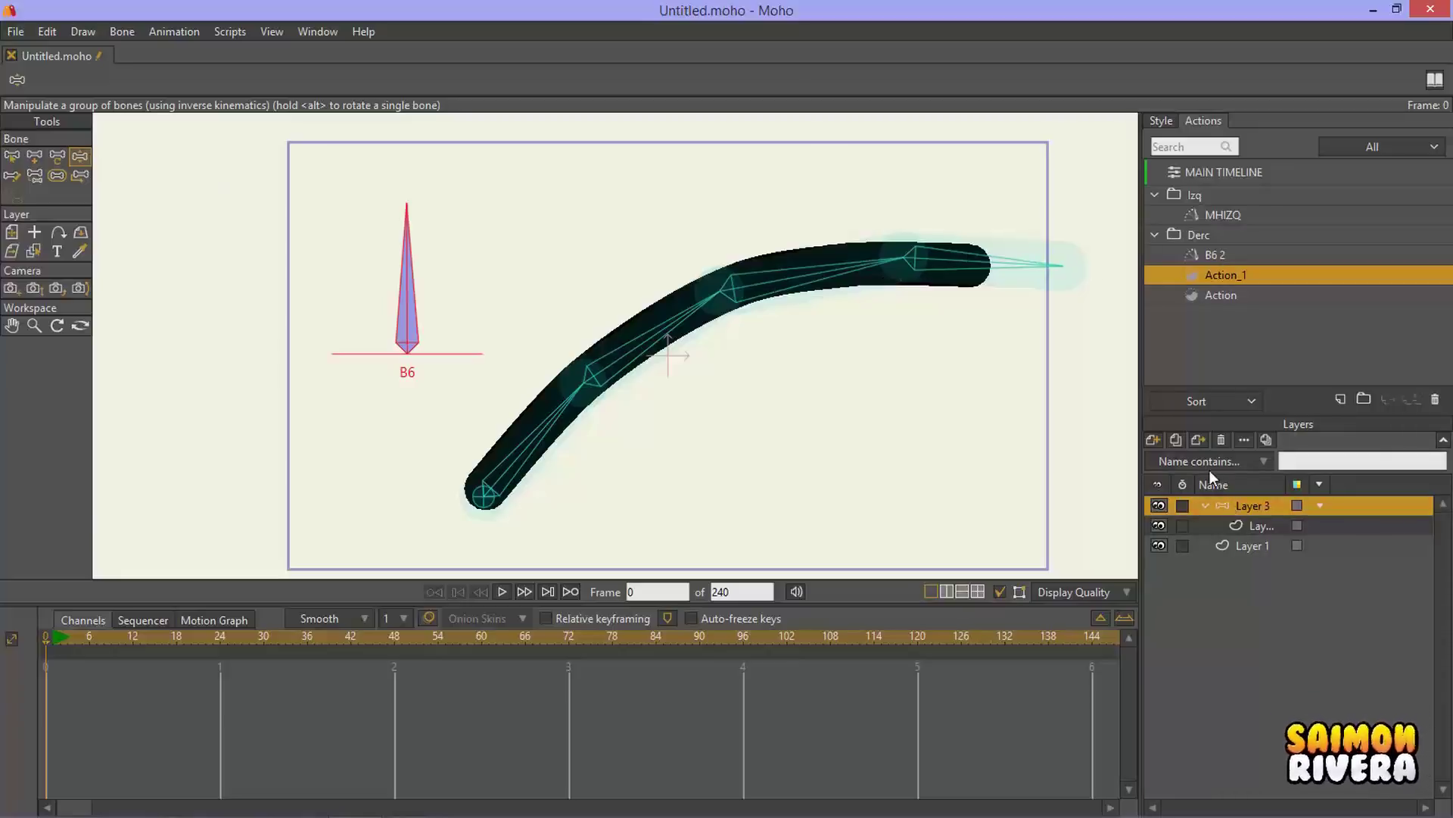
pyautogui.click(1152, 440)
pyautogui.click(1186, 671)
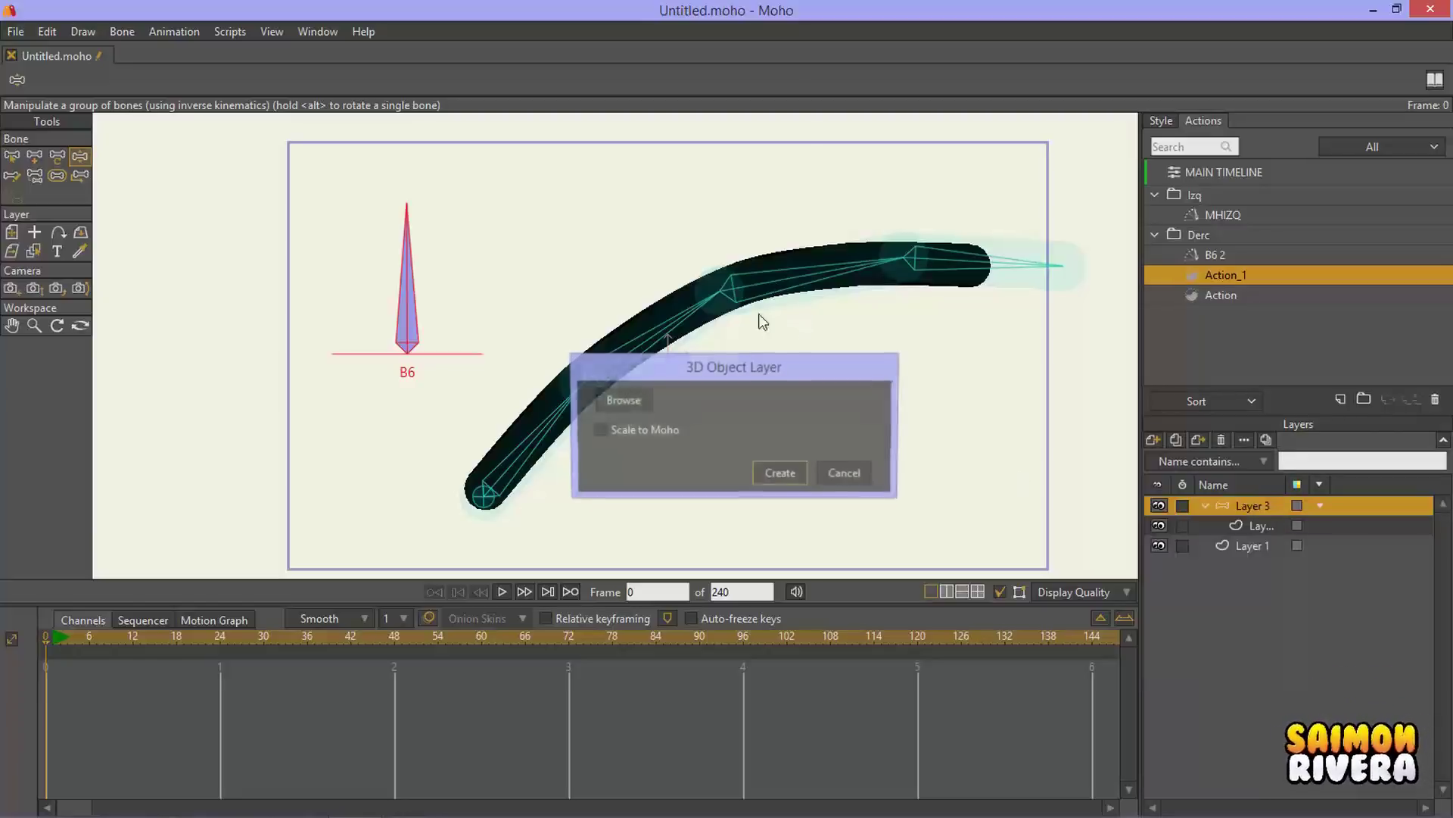
pyautogui.click(622, 400)
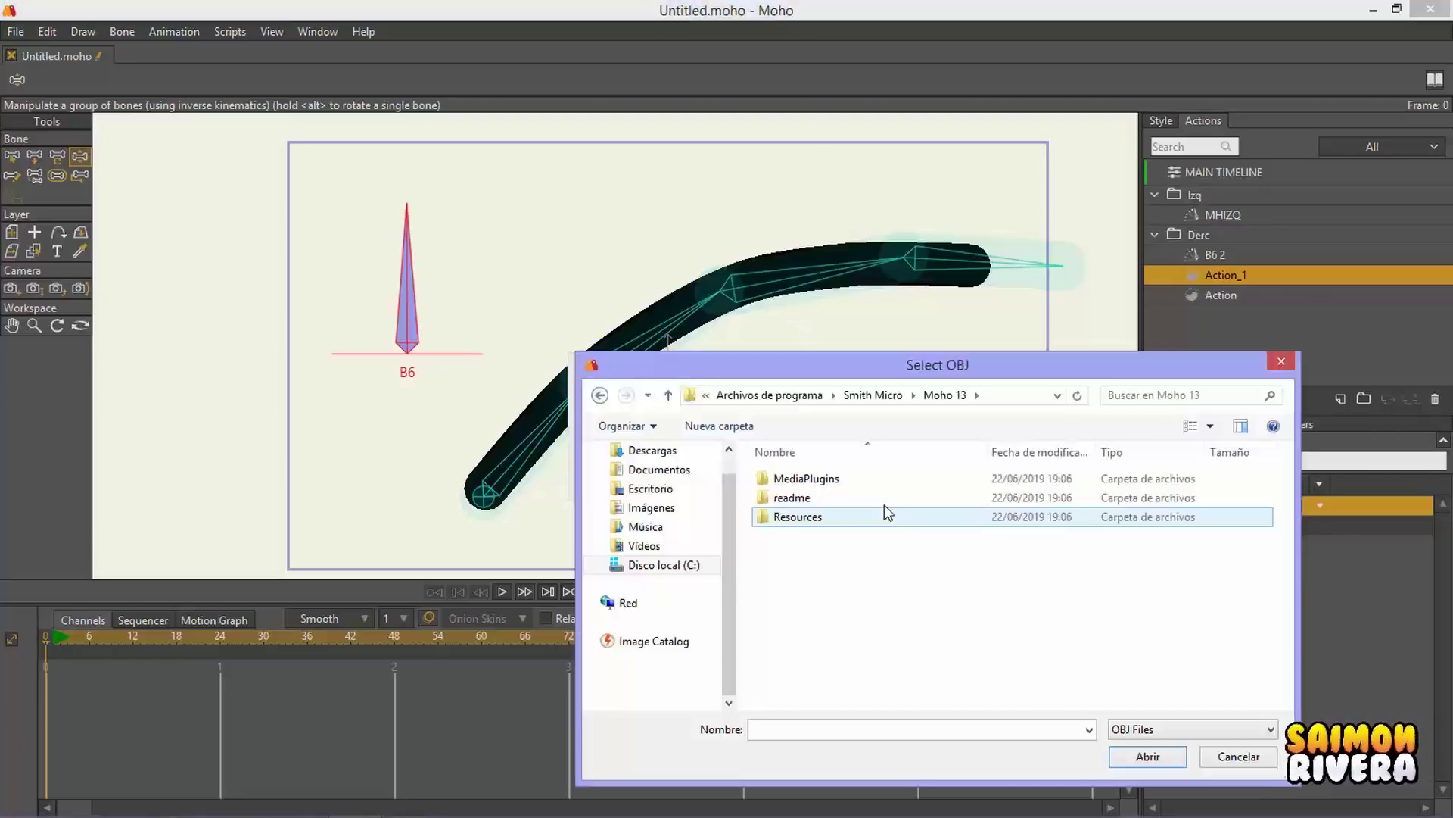
# Step: Check the Resources, readme and MediaPlugins folders of the Moho 13 installation for OBJ files
pyautogui.doubleClick(830, 509)
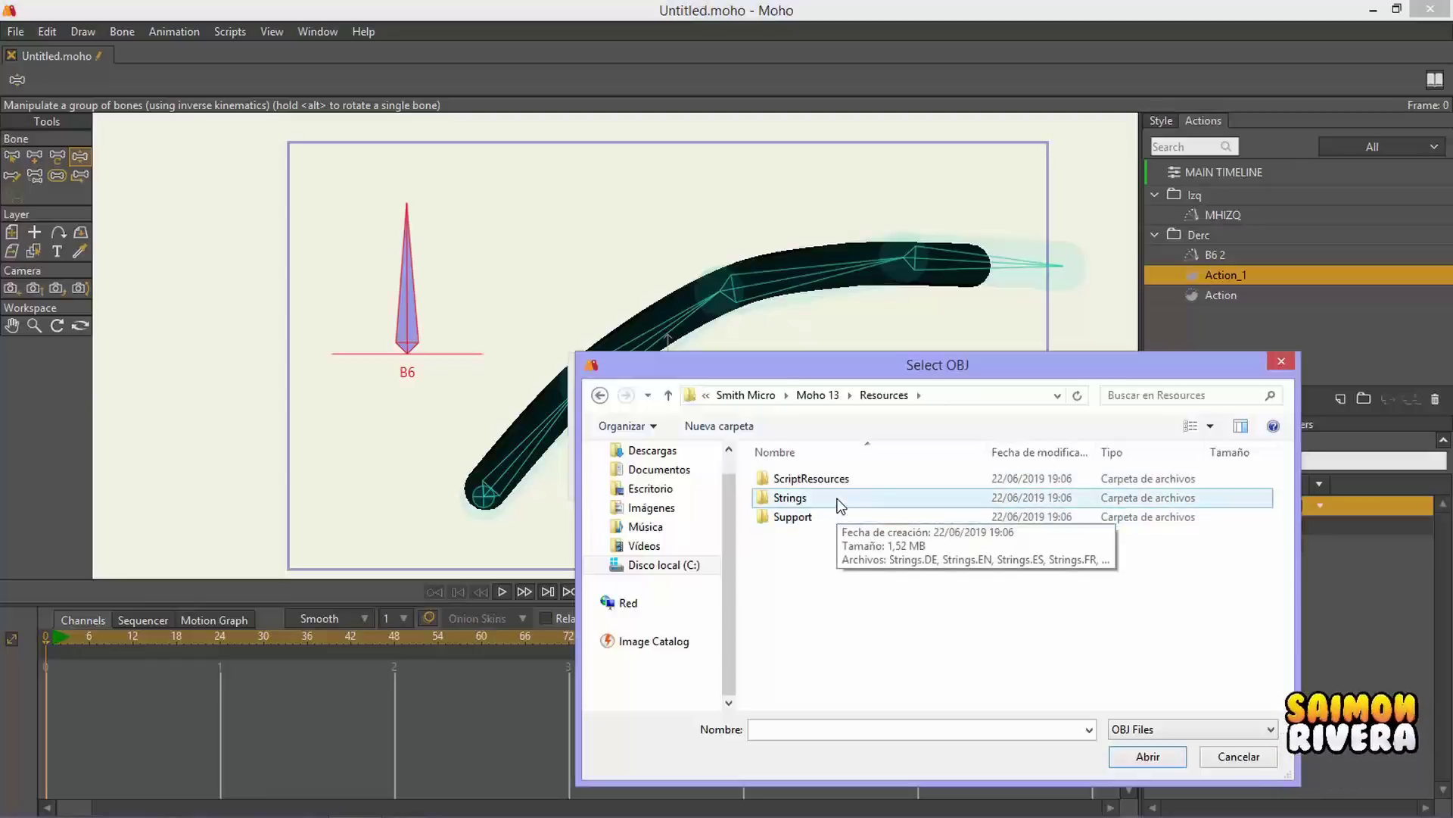
pyautogui.press('BackSpace')
pyautogui.doubleClick(830, 502)
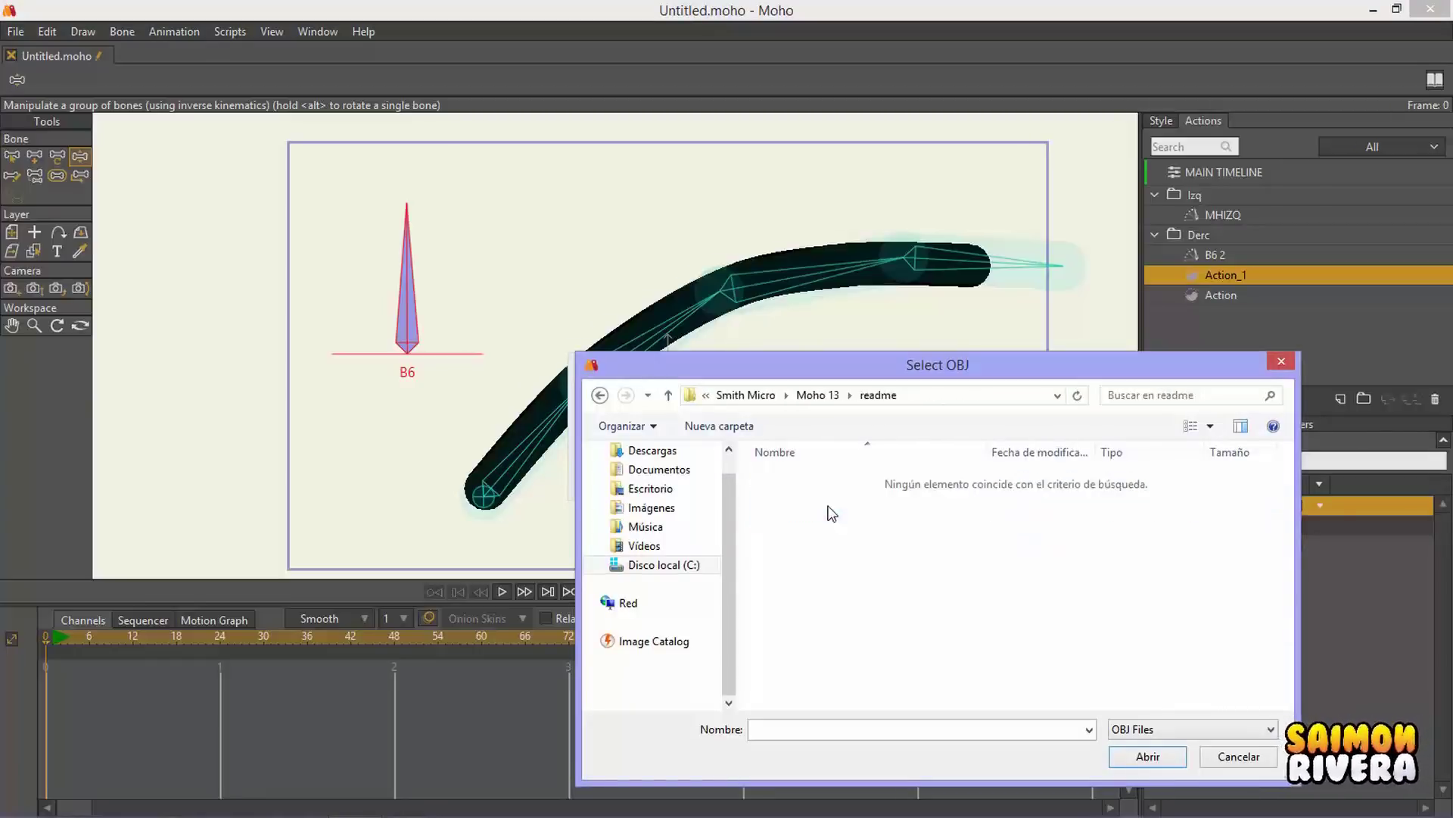
pyautogui.press('BackSpace')
pyautogui.doubleClick(839, 484)
pyautogui.press('BackSpace')
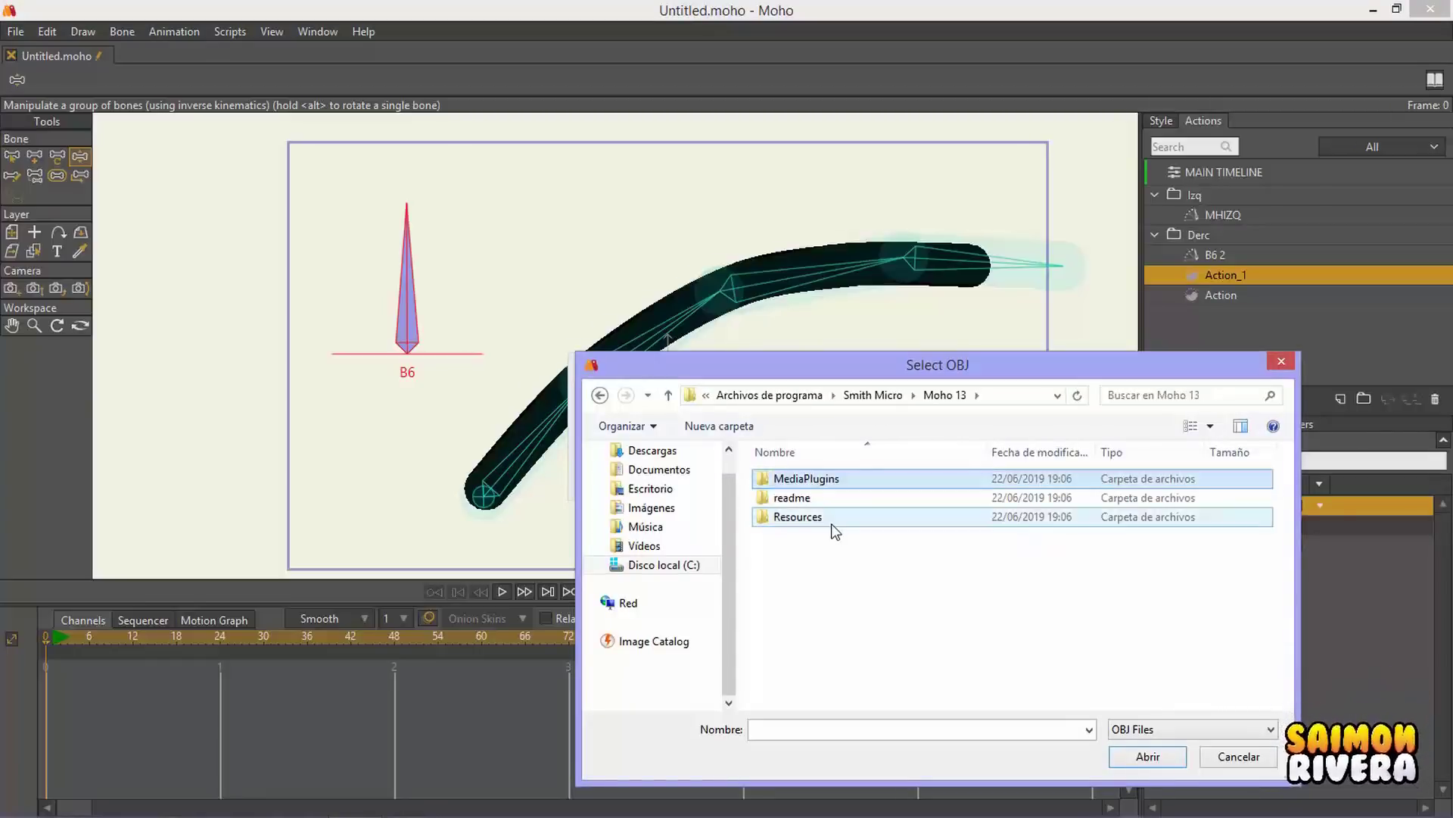
# Step: Go to the common folder inside Resources > Support
pyautogui.doubleClick(832, 516)
pyautogui.doubleClick(830, 516)
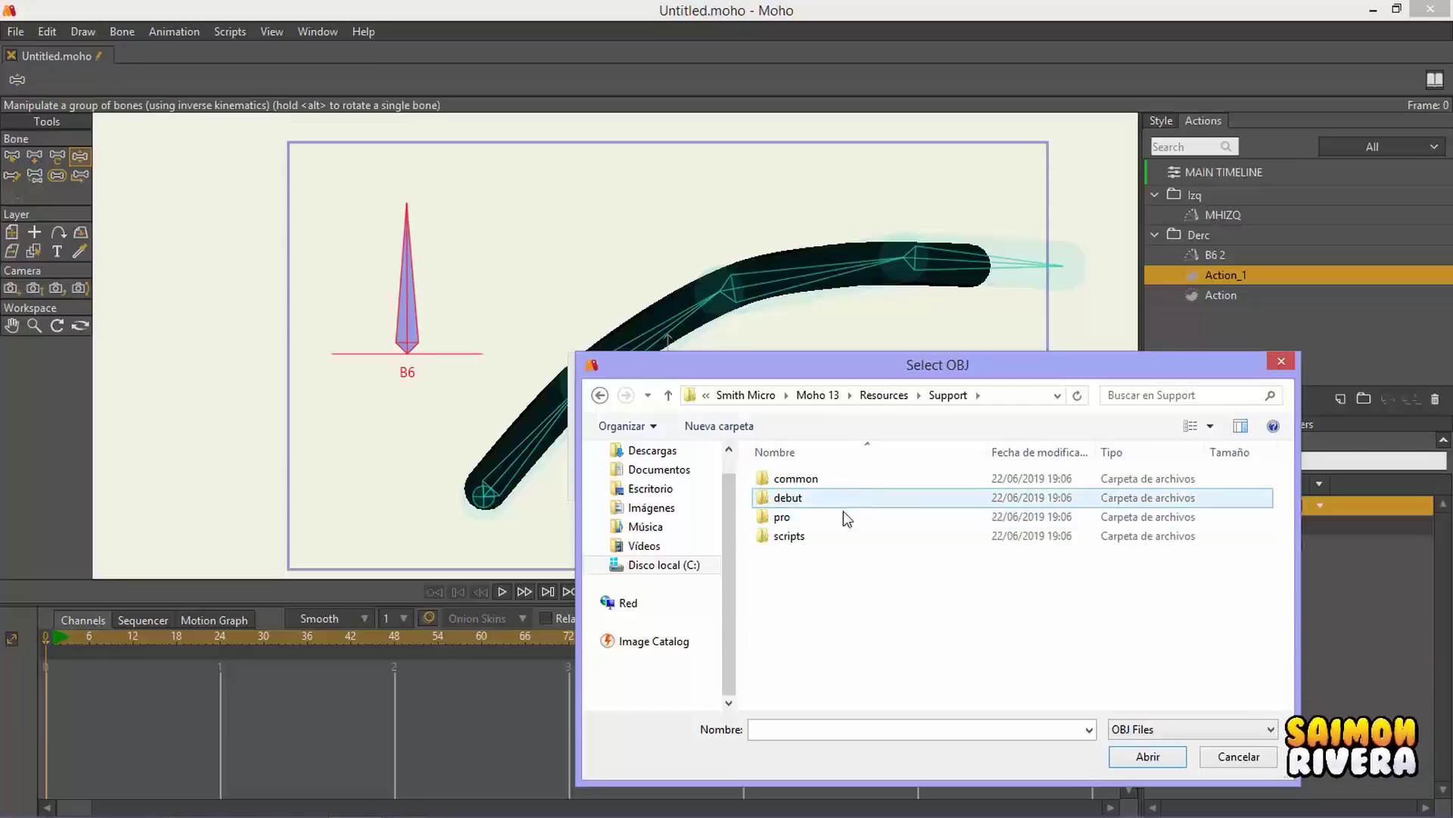
pyautogui.doubleClick(833, 480)
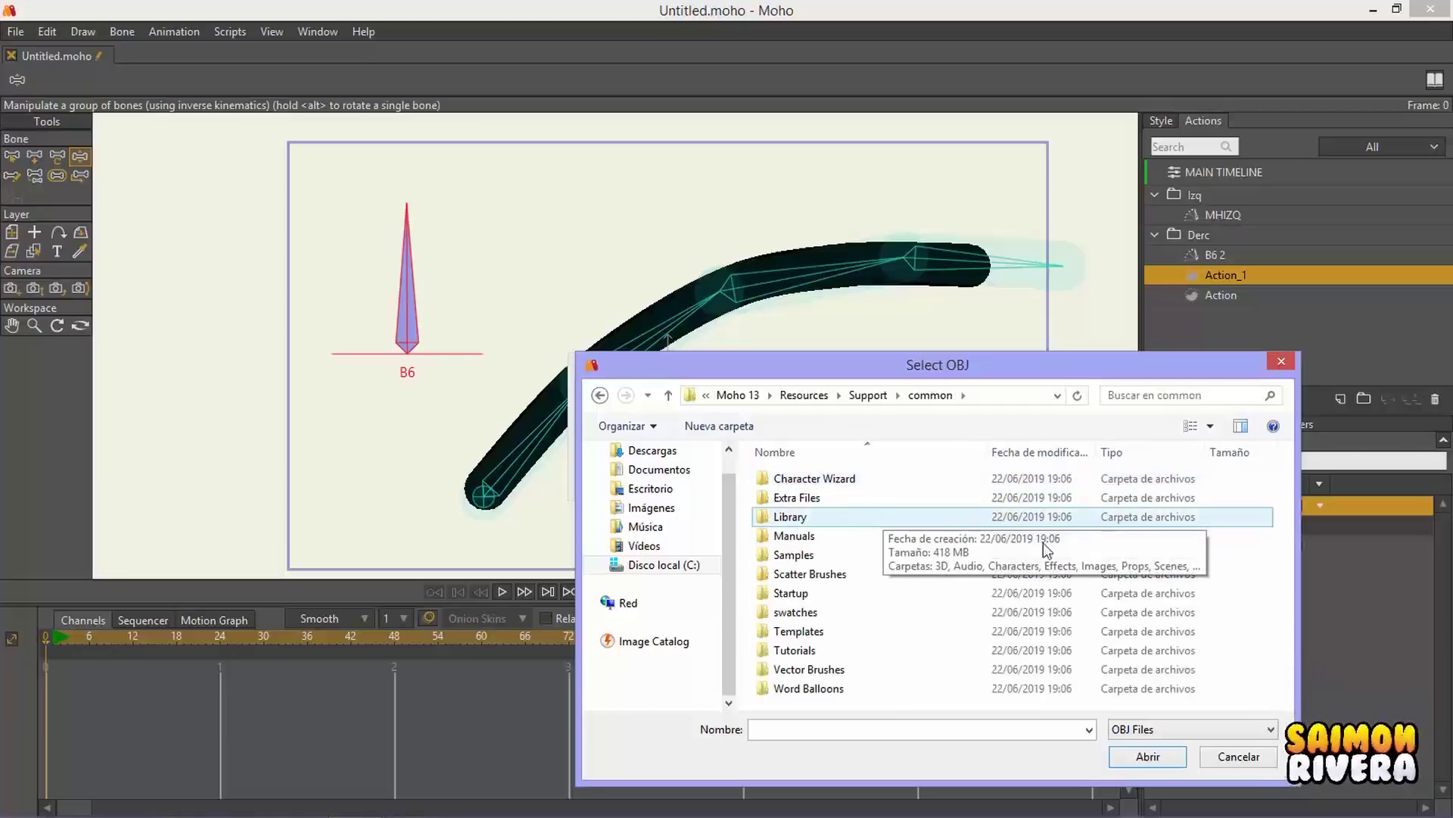
# Step: Check the Character Wizard, Scatter Brushes, Samples and Manuals folders within common for OBJ files
pyautogui.click(871, 650)
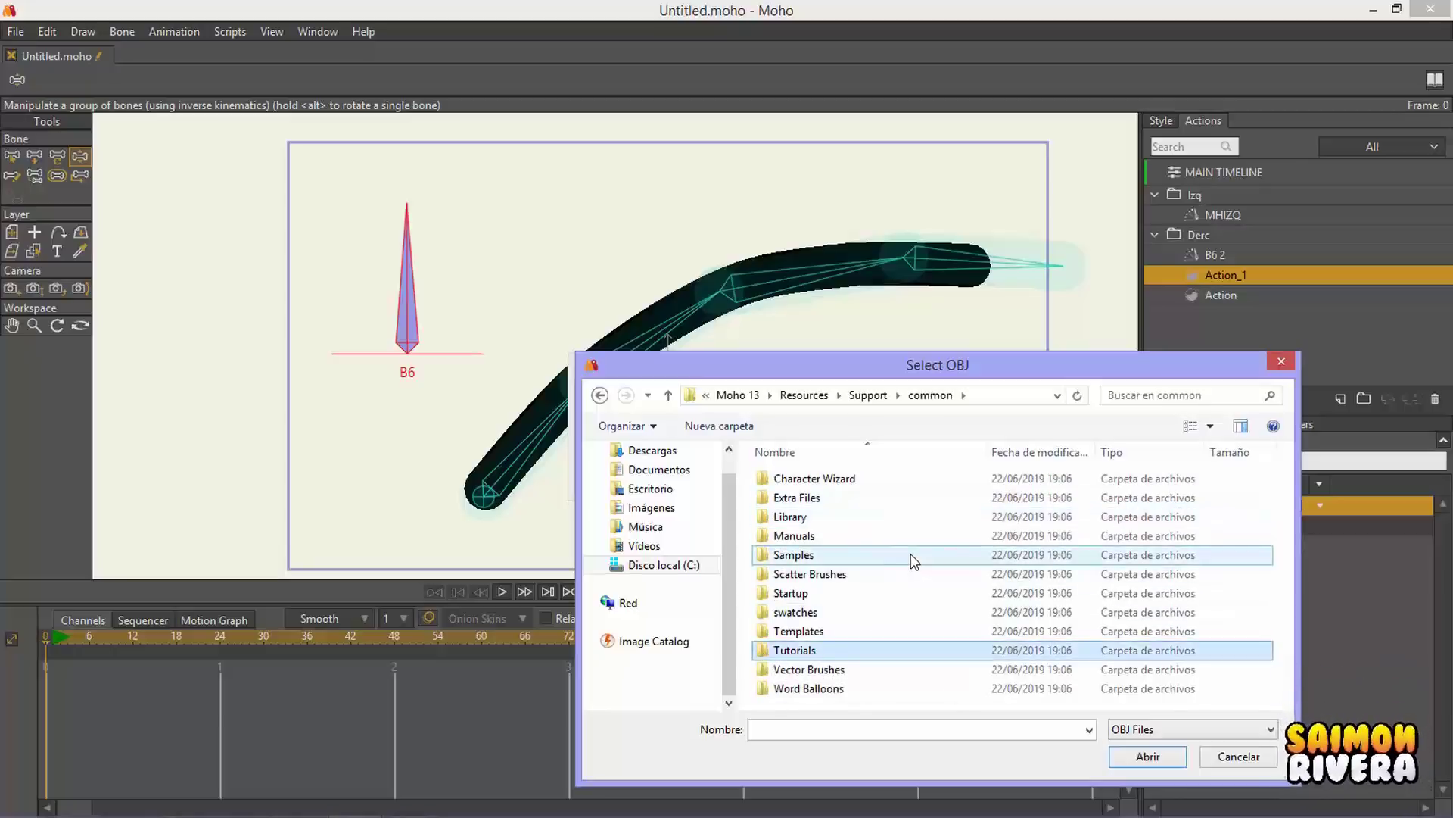
pyautogui.doubleClick(850, 481)
pyautogui.hotkey('alt', 'Left')
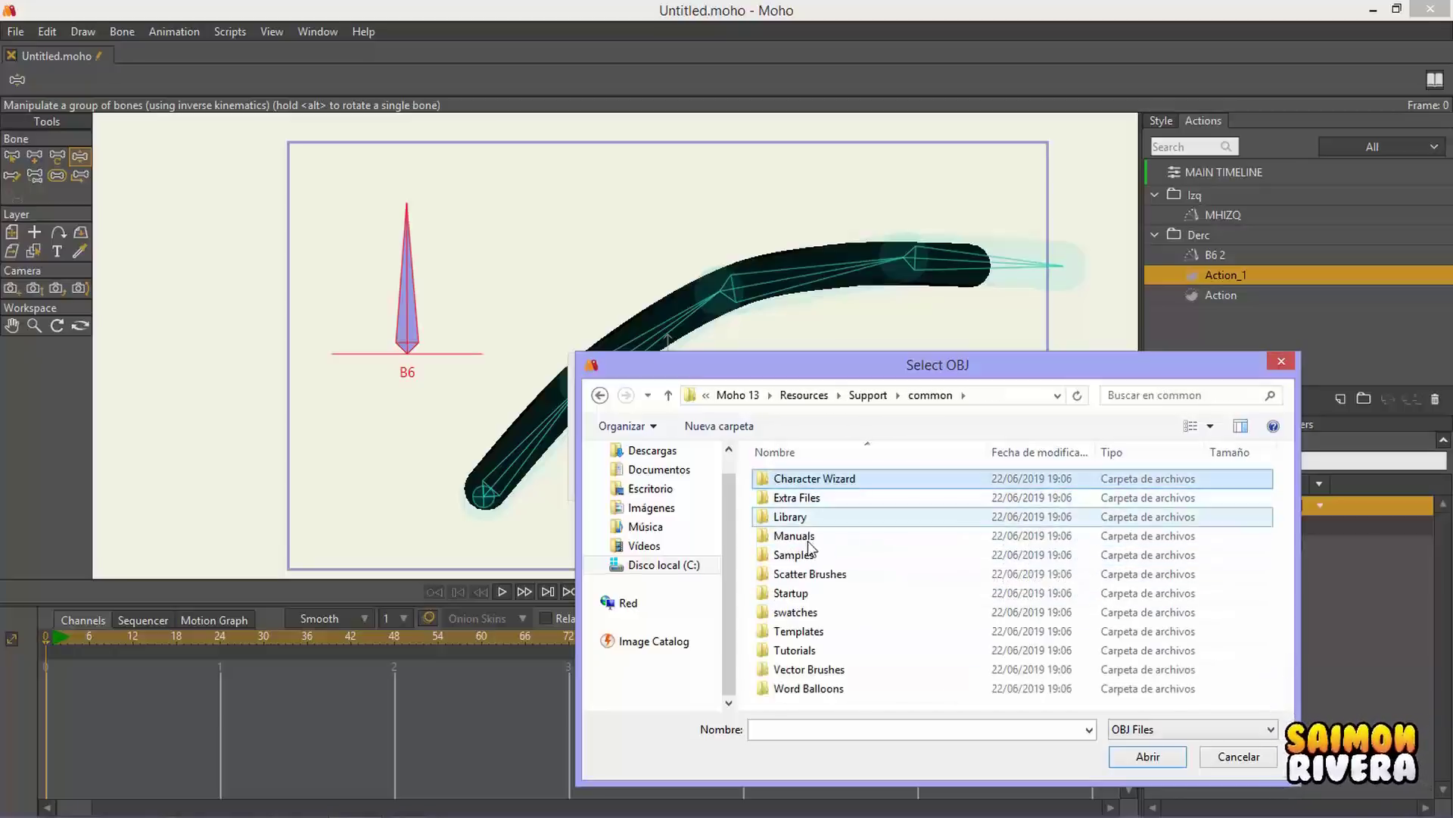
pyautogui.doubleClick(859, 575)
pyautogui.hotkey('alt', 'Left')
pyautogui.click(847, 557)
pyautogui.doubleClick(847, 555)
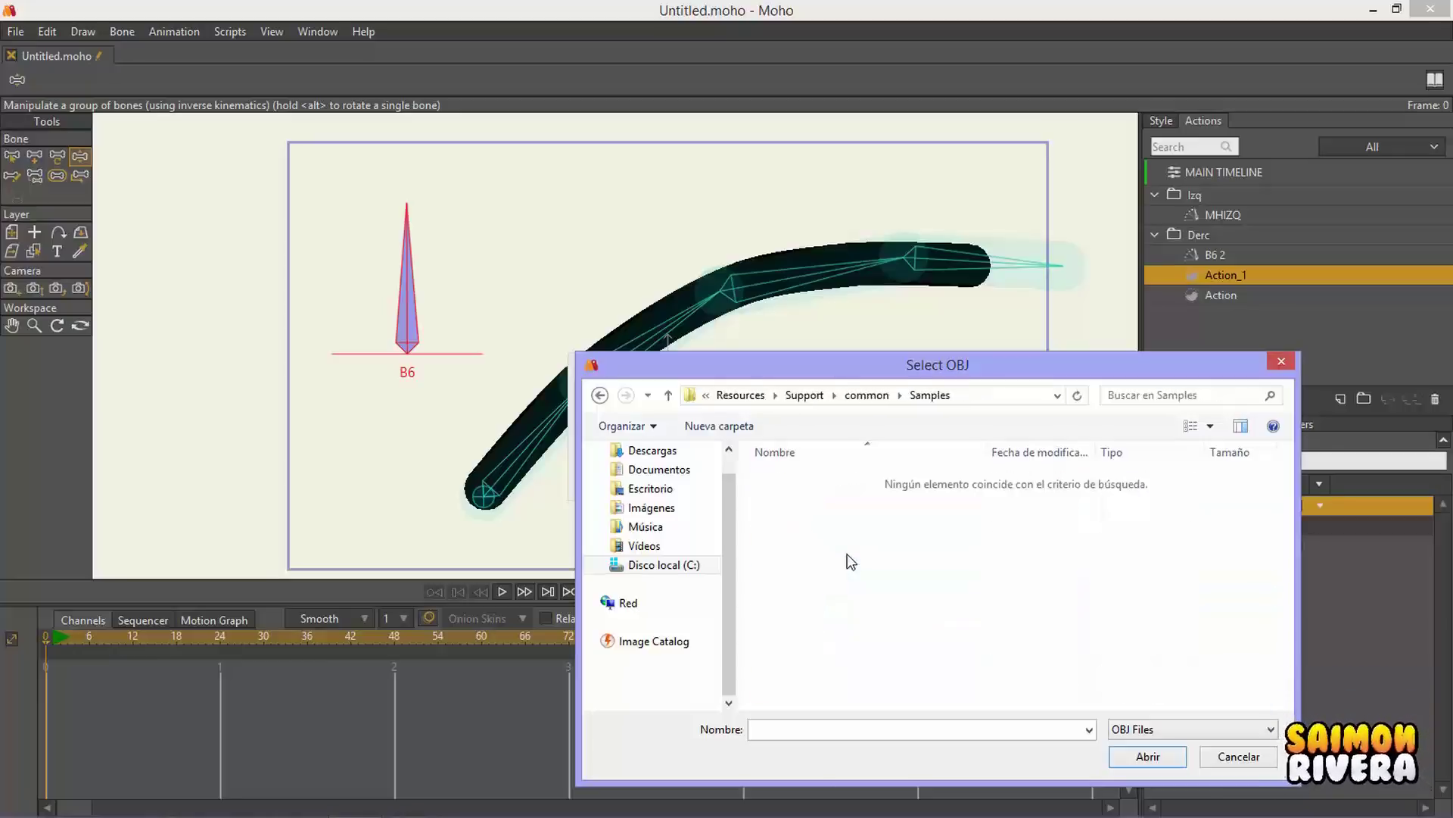
pyautogui.hotkey('alt', 'Left')
pyautogui.doubleClick(850, 536)
pyautogui.hotkey('alt', 'Left')
# Step: Open the Library folder and check its Props subfolder for OBJ models
pyautogui.doubleClick(855, 516)
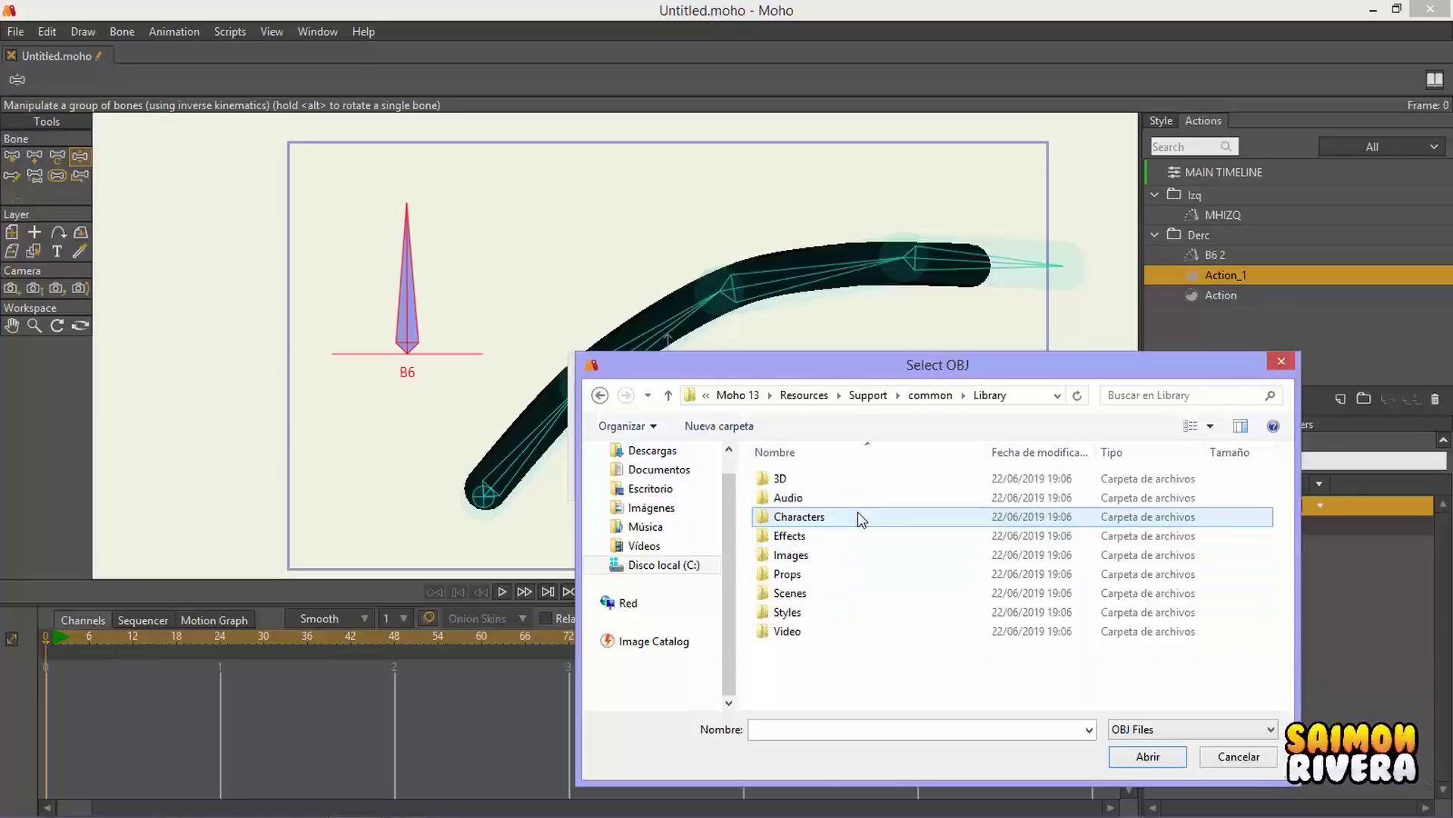
pyautogui.doubleClick(833, 572)
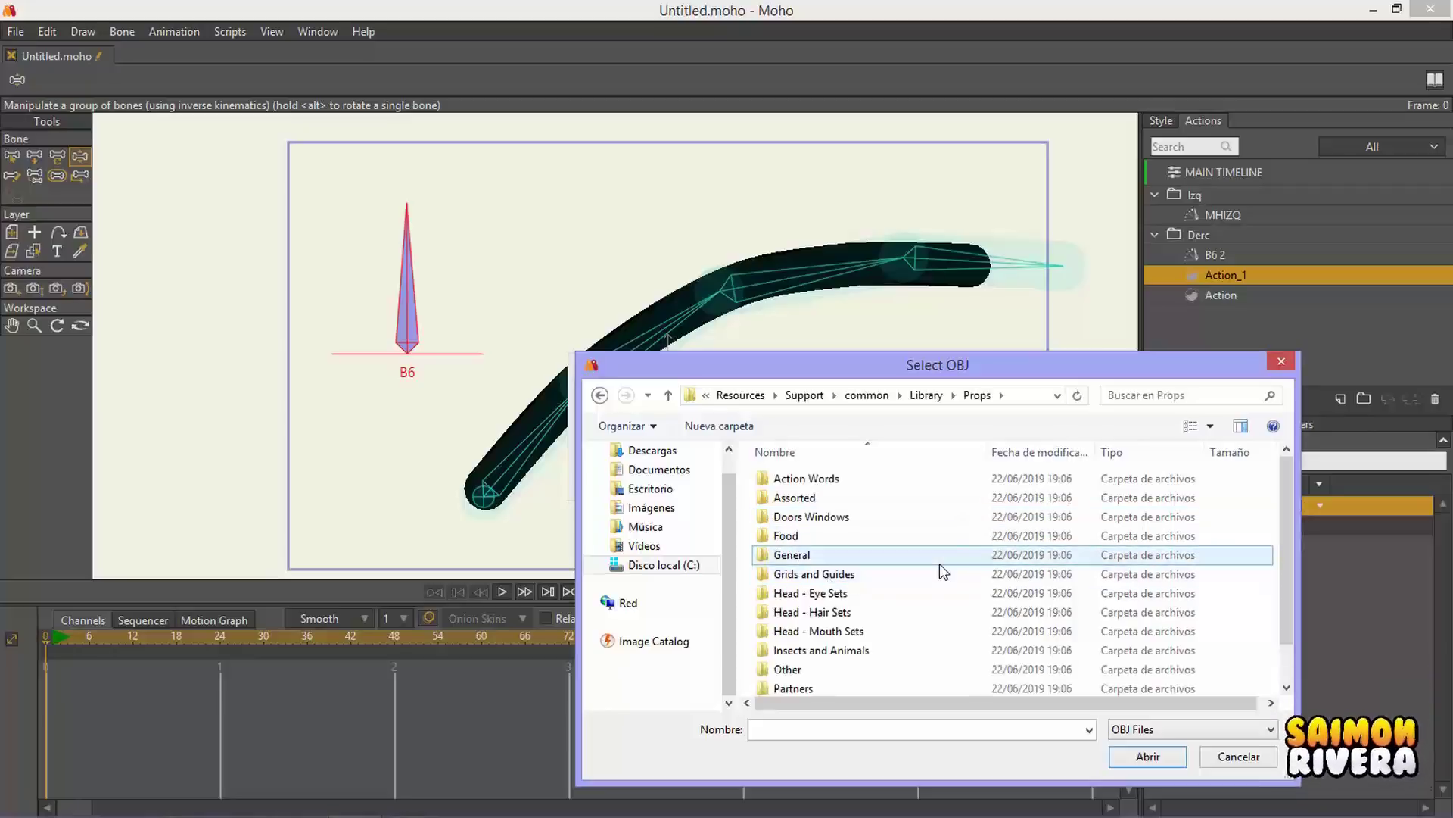
pyautogui.hotkey('alt', 'Left')
pyautogui.doubleClick(854, 583)
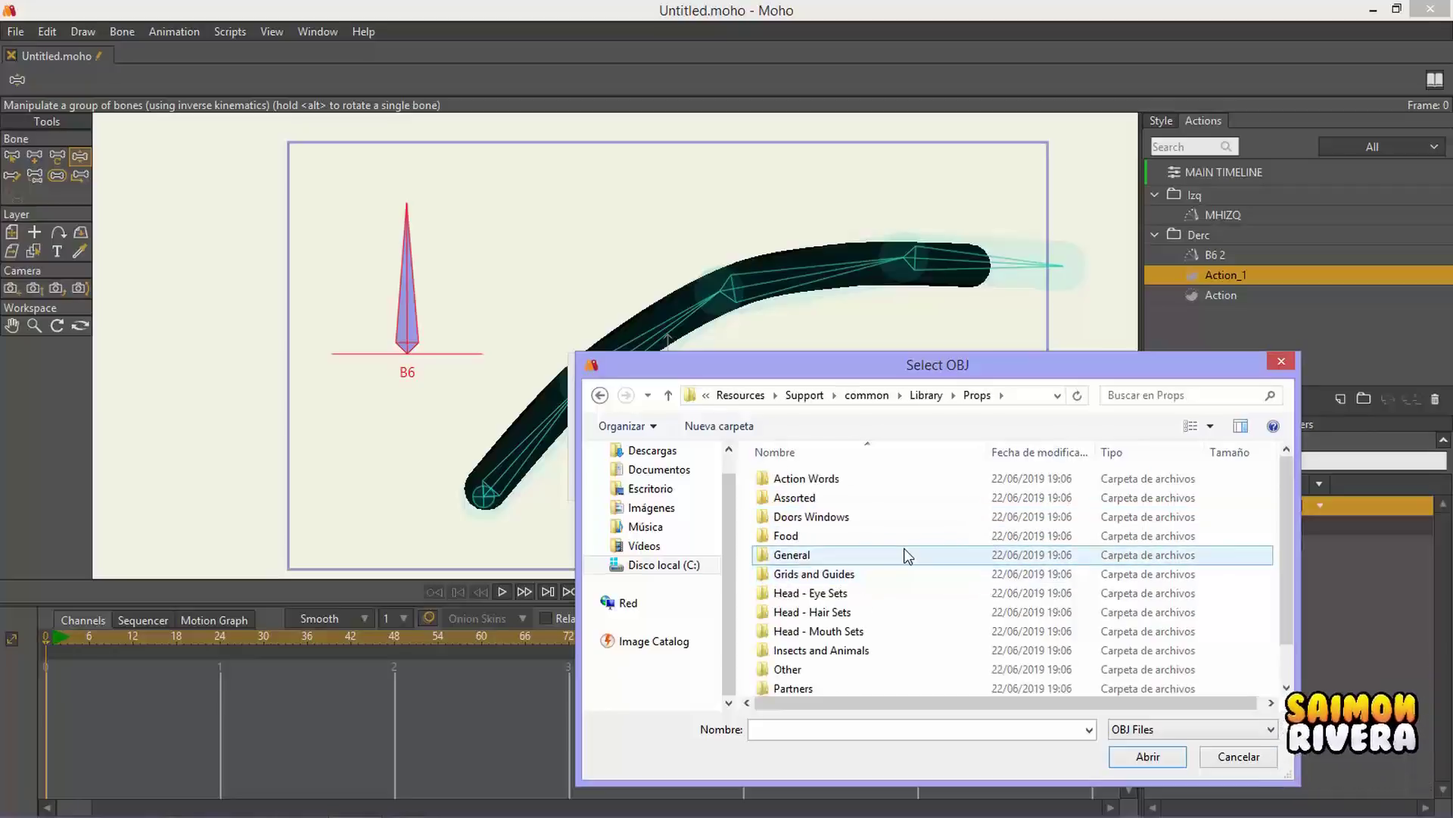
pyautogui.hotkey('alt', 'Left')
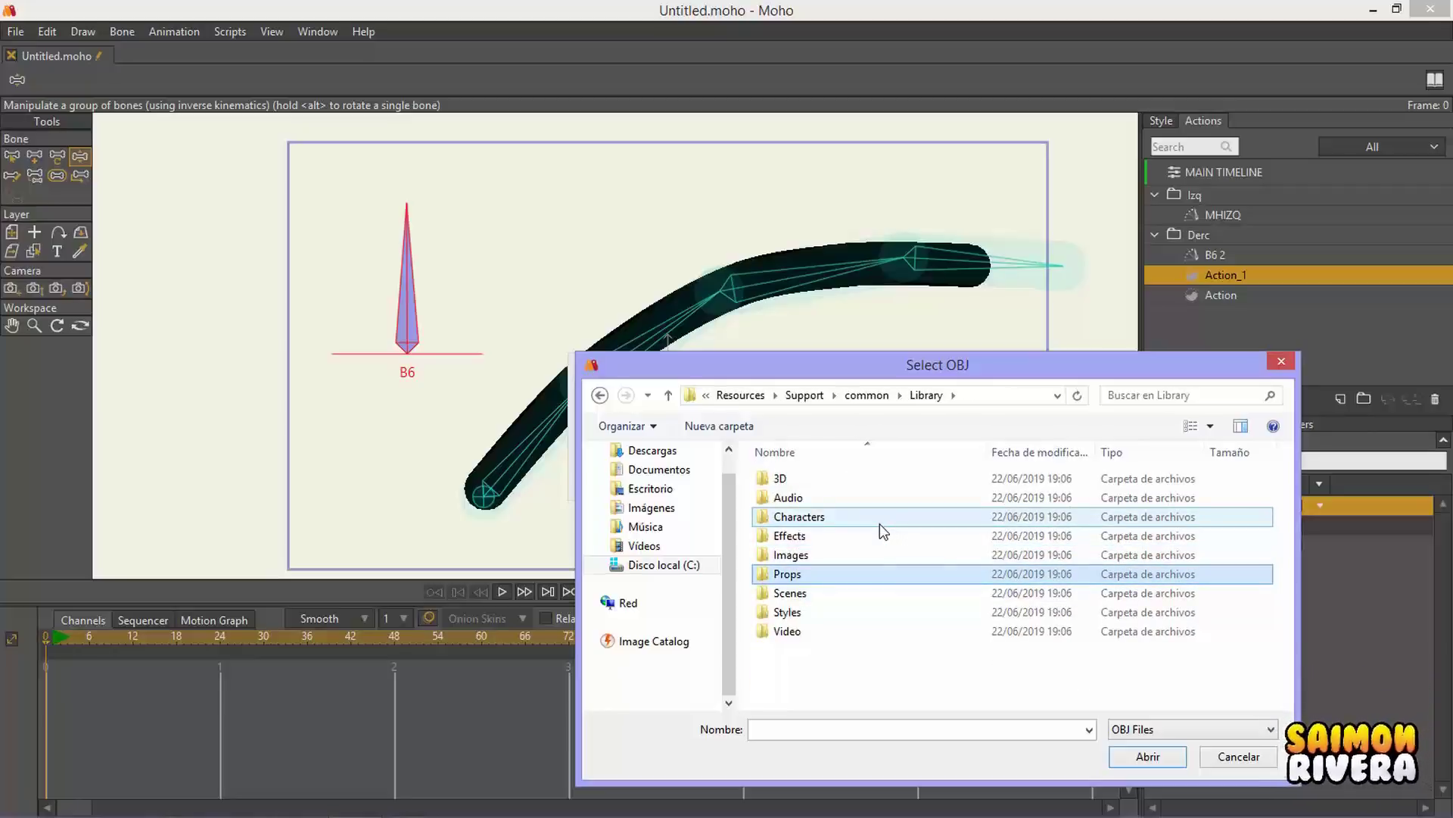
# Step: Create the 3D Object layer from the Bomb OBJ file in the Library's 3D > Props folder
pyautogui.doubleClick(843, 485)
pyautogui.doubleClick(844, 484)
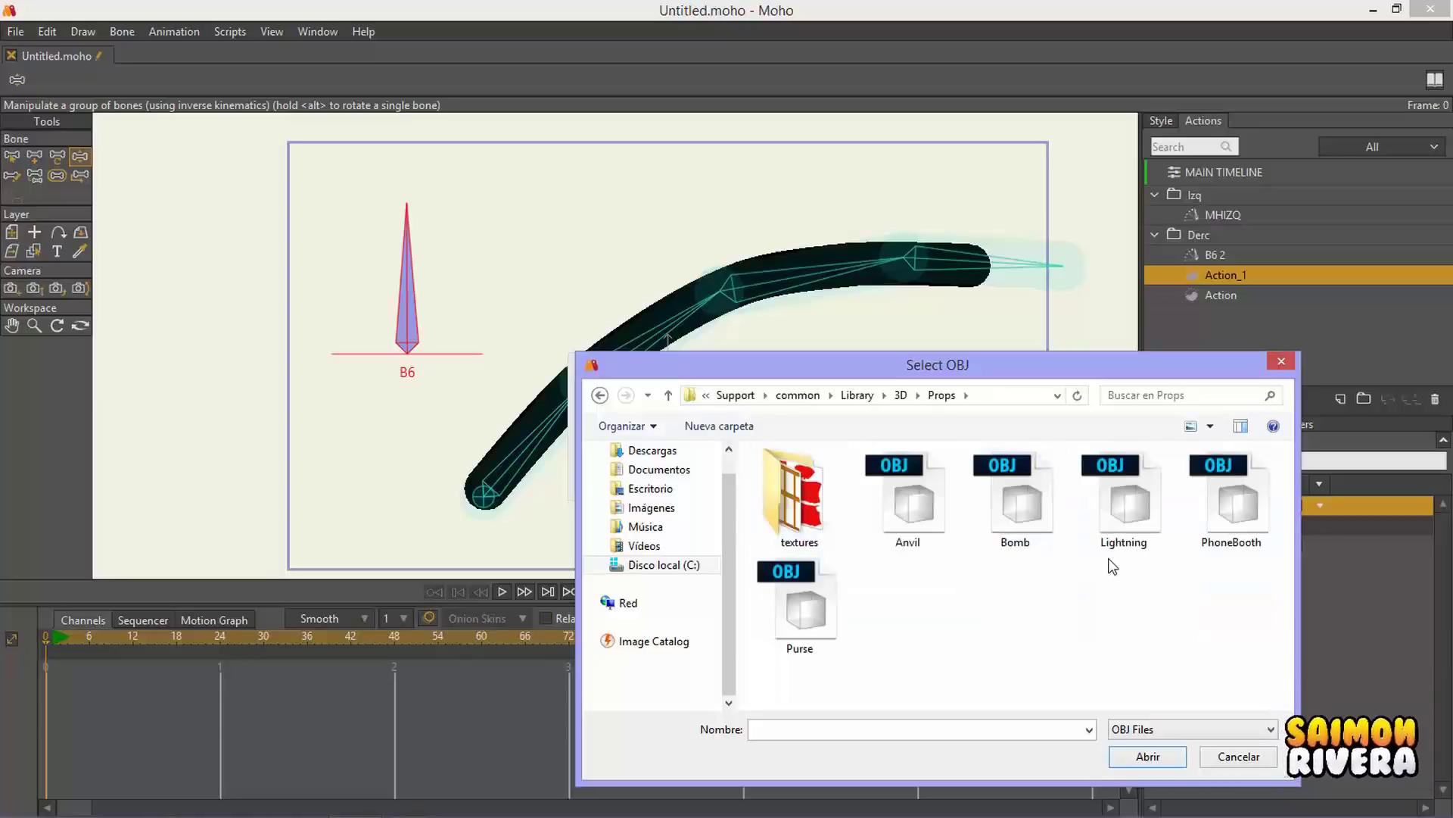
pyautogui.click(1015, 500)
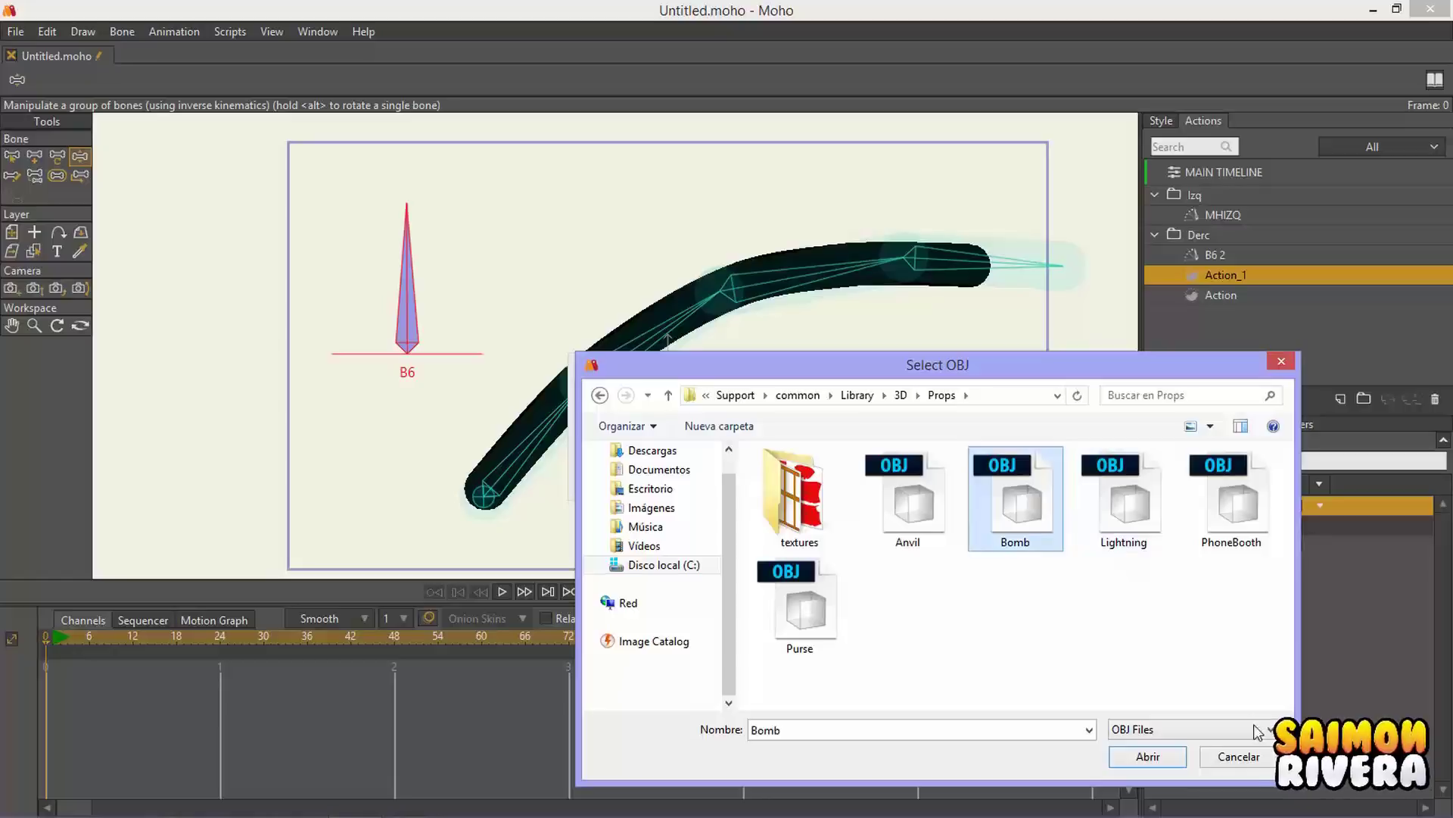
pyautogui.click(1170, 757)
pyautogui.click(785, 473)
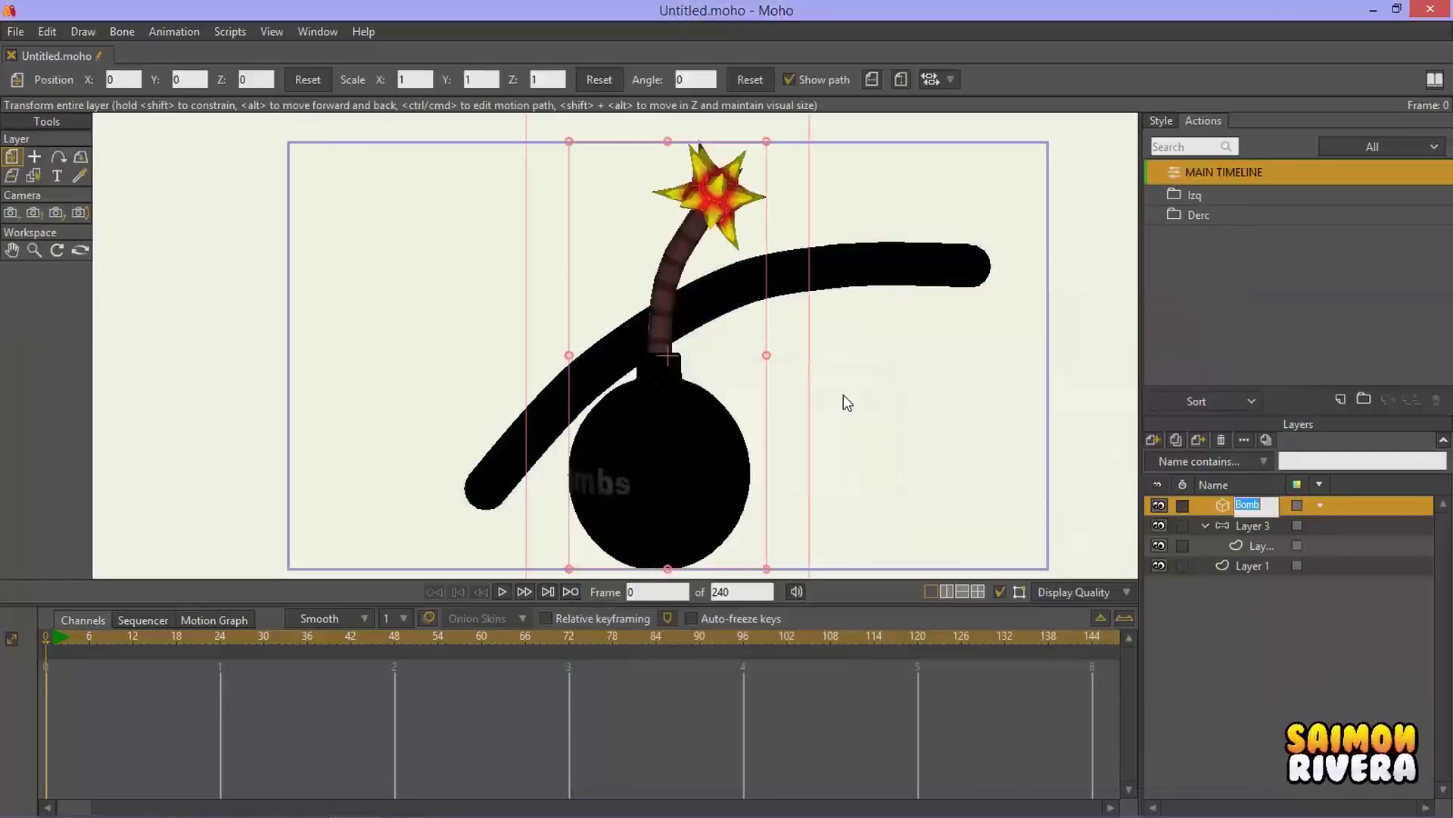
# Step: Hide Layer 3, and bring up the Bomb layer's Material settings beside the canvas so the model stays in view
pyautogui.click(1161, 525)
pyautogui.doubleClick(1261, 507)
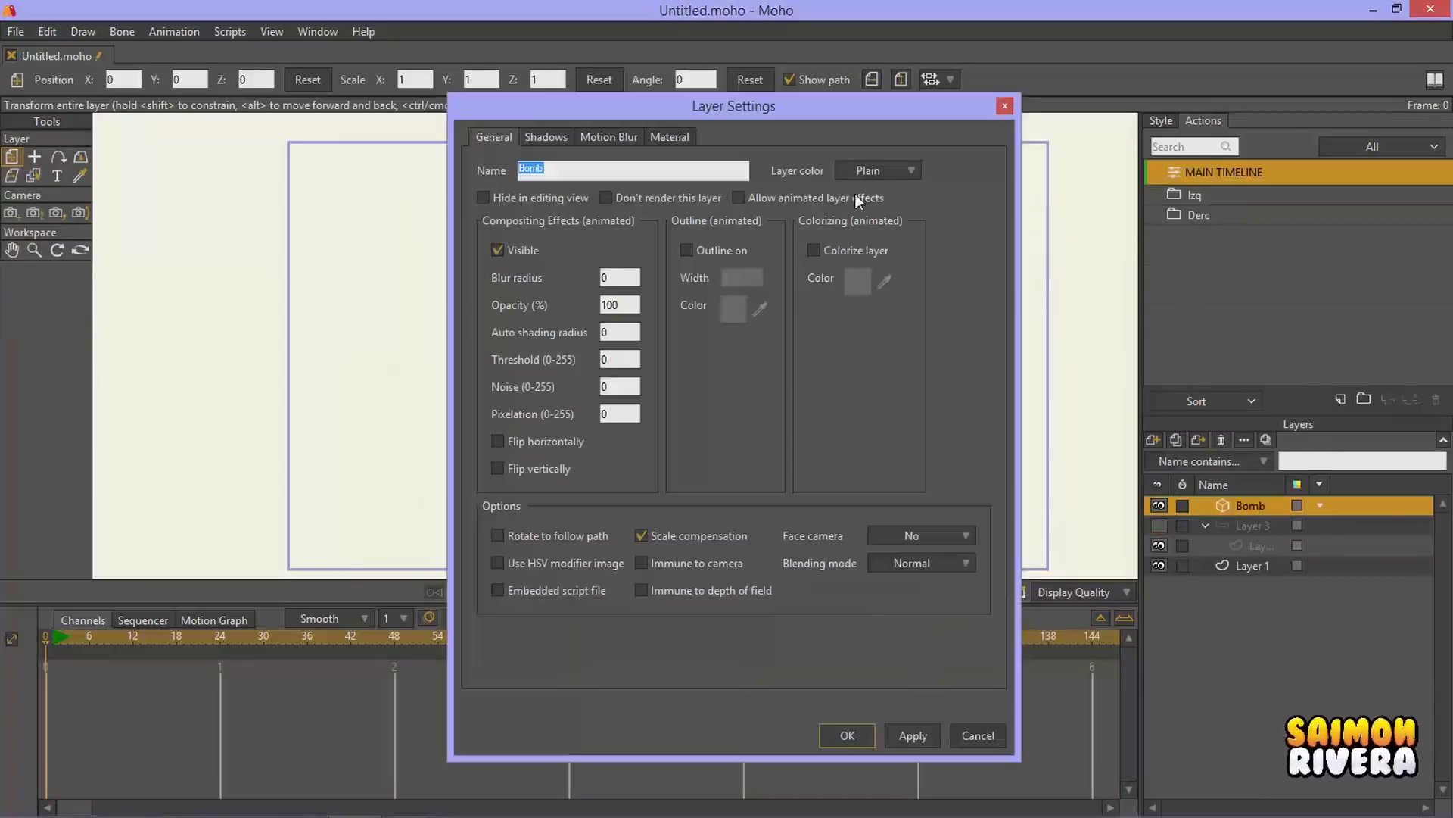
pyautogui.click(667, 138)
pyautogui.moveTo(728, 111); pyautogui.dragTo(1023, 143)
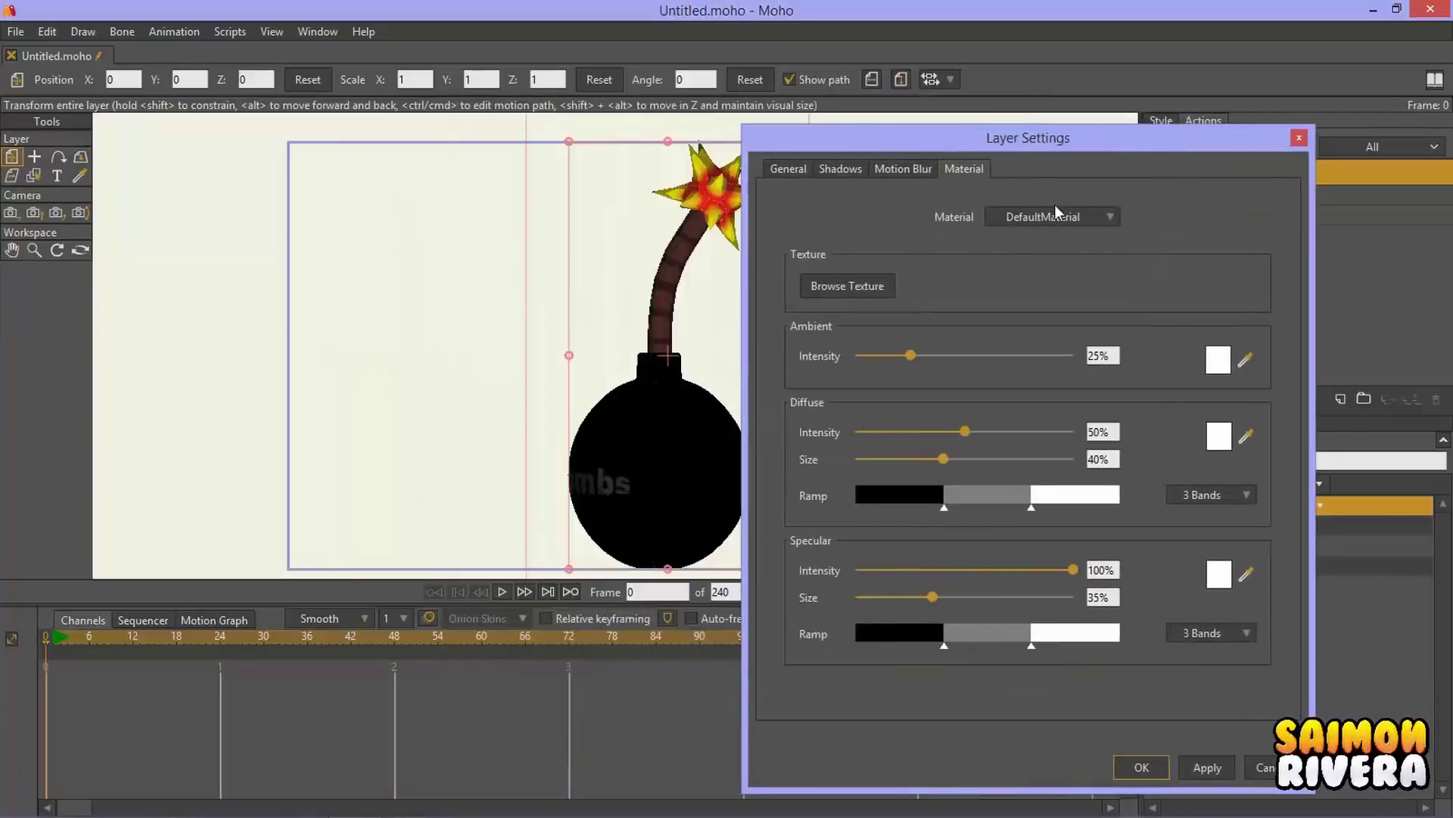
# Step: Assign the JPG image whose name ends in 062019-F as the texture of the Bomb layer's DefaultMaterial
pyautogui.click(855, 286)
pyautogui.click(946, 325)
pyautogui.press('Return')
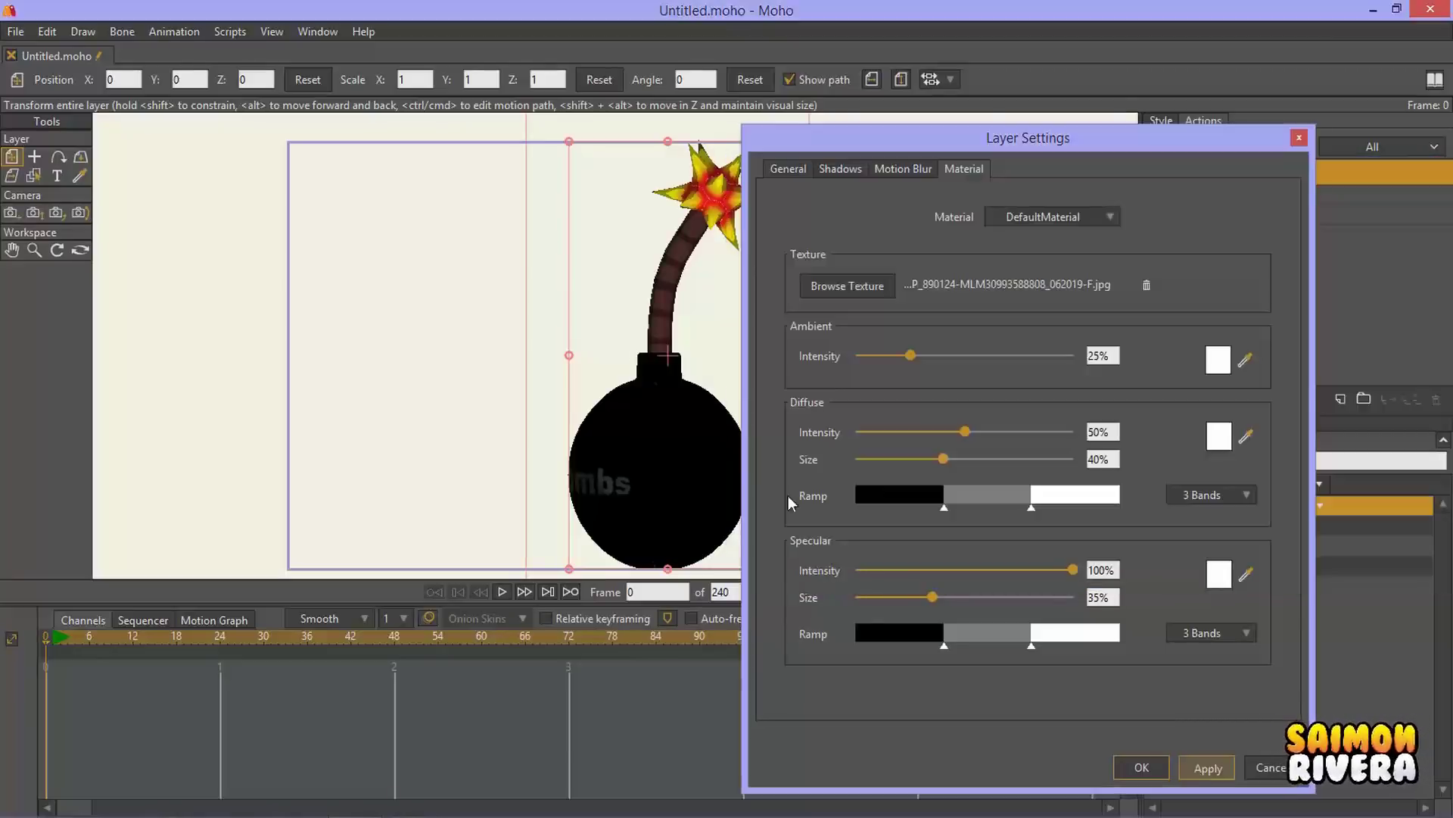
# Step: Rotate the Bomb layer in 3D to about X -40 and Y 40, and leave its layer settings without saving
pyautogui.click(81, 157)
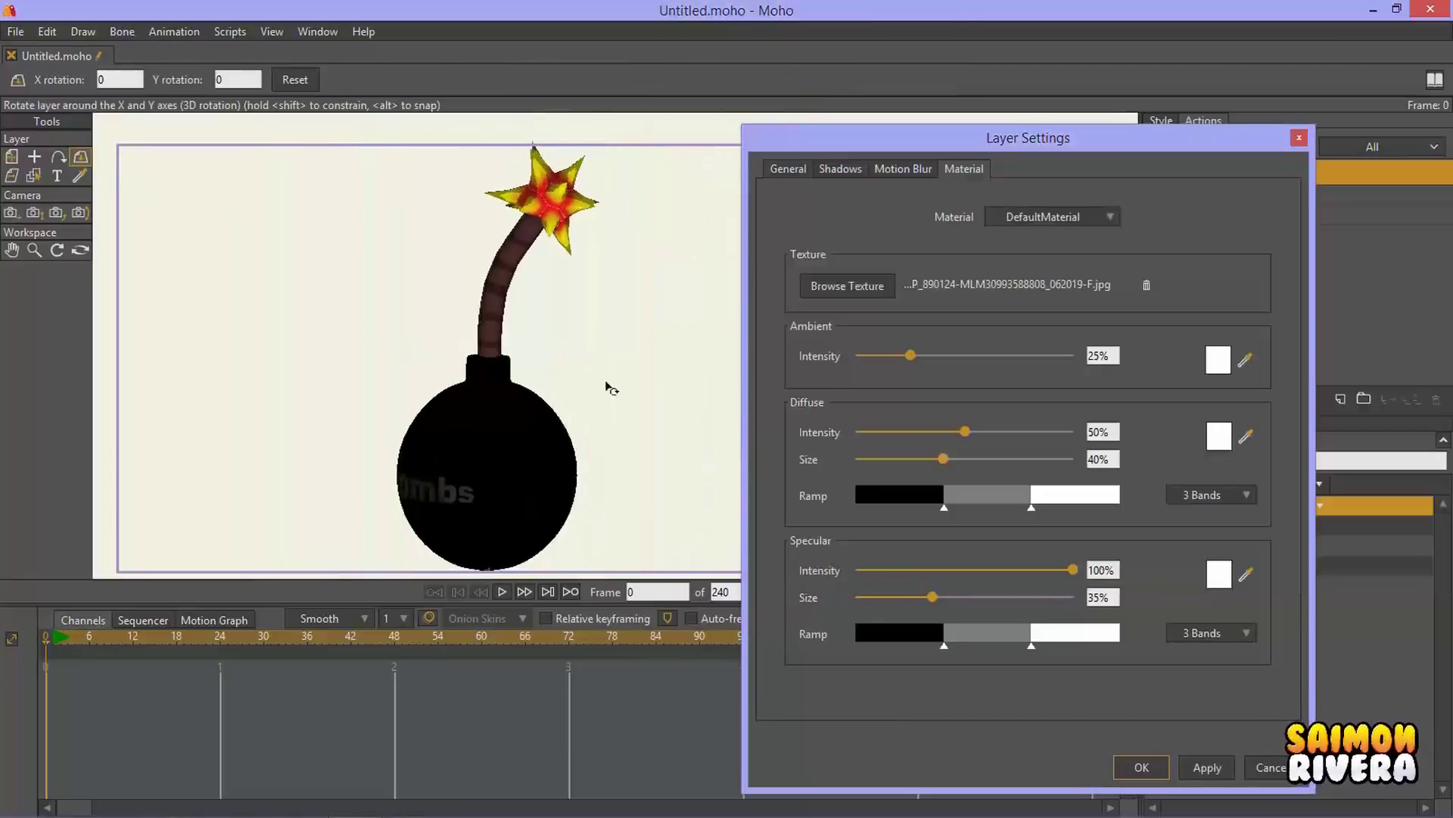
pyautogui.moveTo(603, 386); pyautogui.dragTo(670, 344)
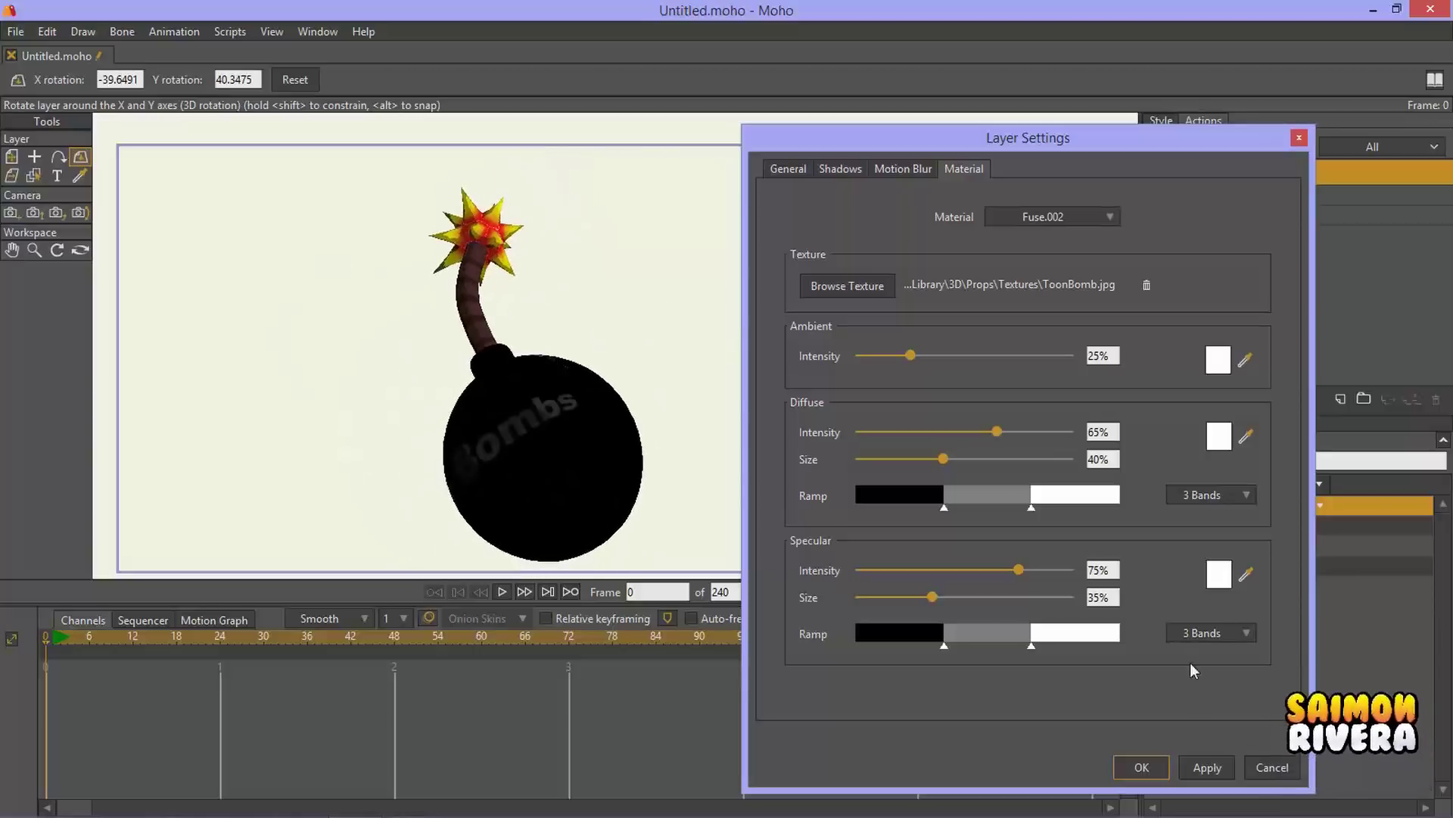
pyautogui.click(1266, 766)
# Step: Rotate the Bomb layer repeatedly around its X and Y axes to show it in 3D, ending at about X 0.4 and Y 60
pyautogui.moveTo(875, 542); pyautogui.dragTo(623, 302)
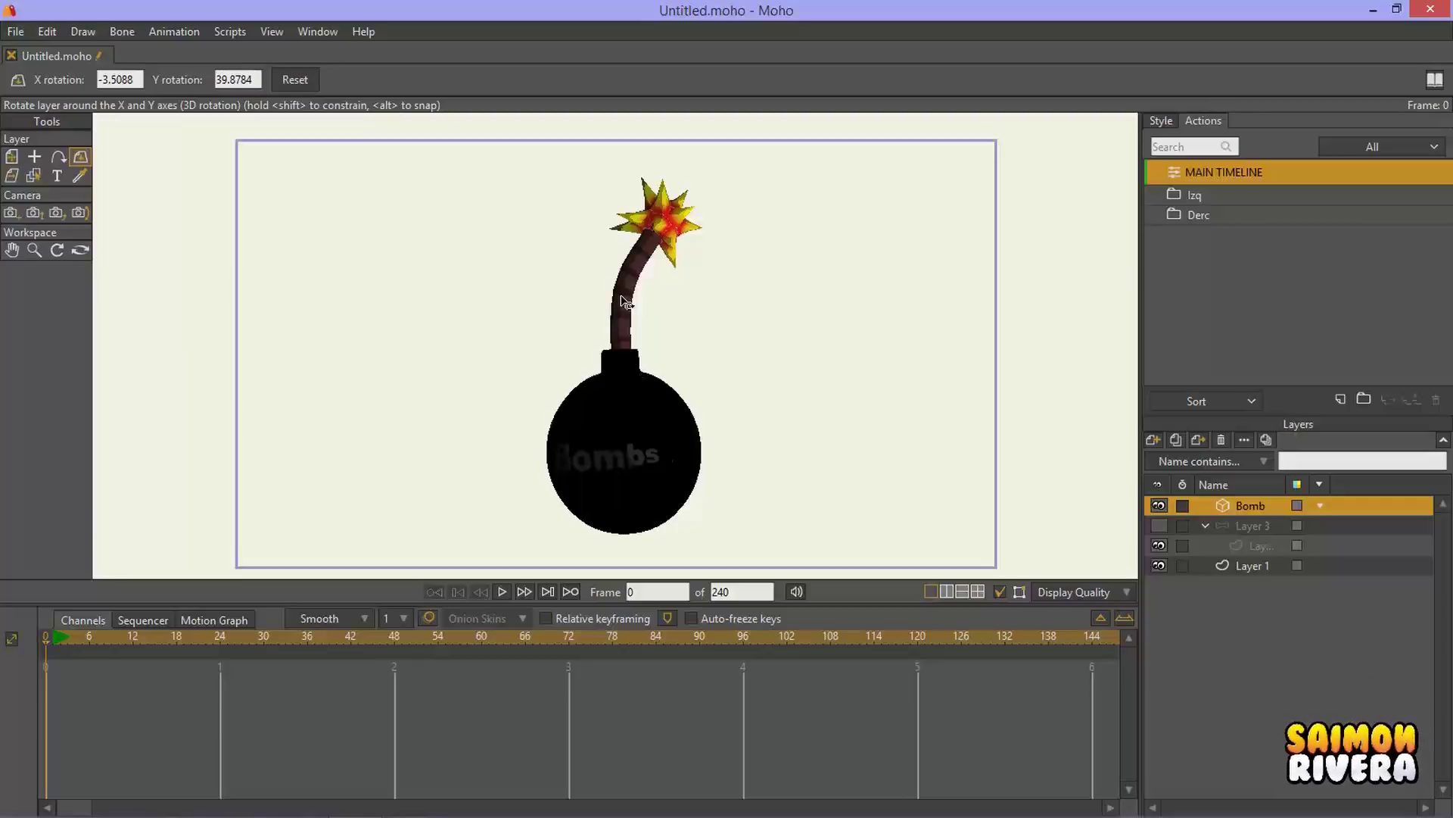
pyautogui.moveTo(688, 370); pyautogui.dragTo(96, 142)
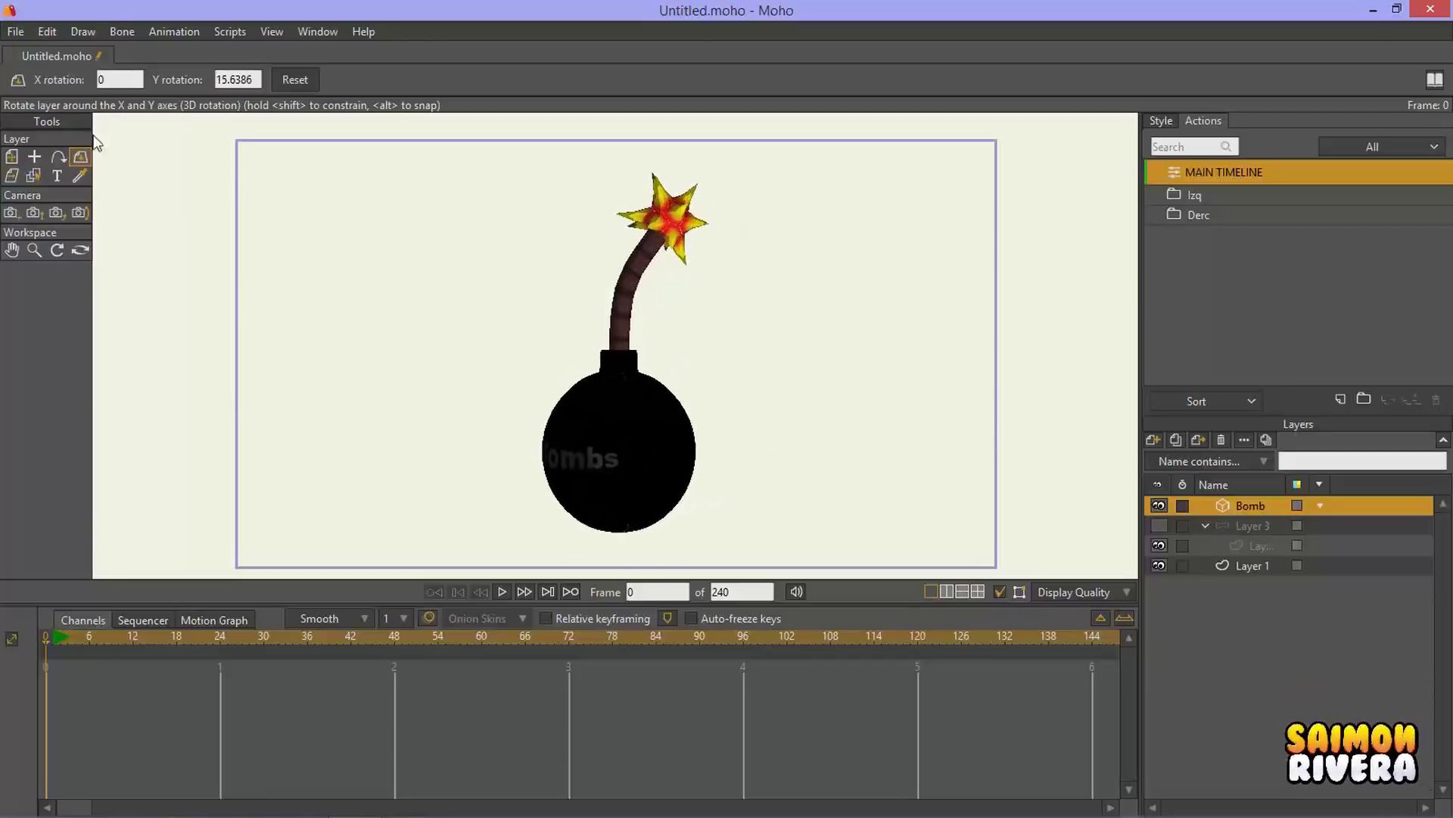
pyautogui.moveTo(796, 390); pyautogui.dragTo(549, 367)
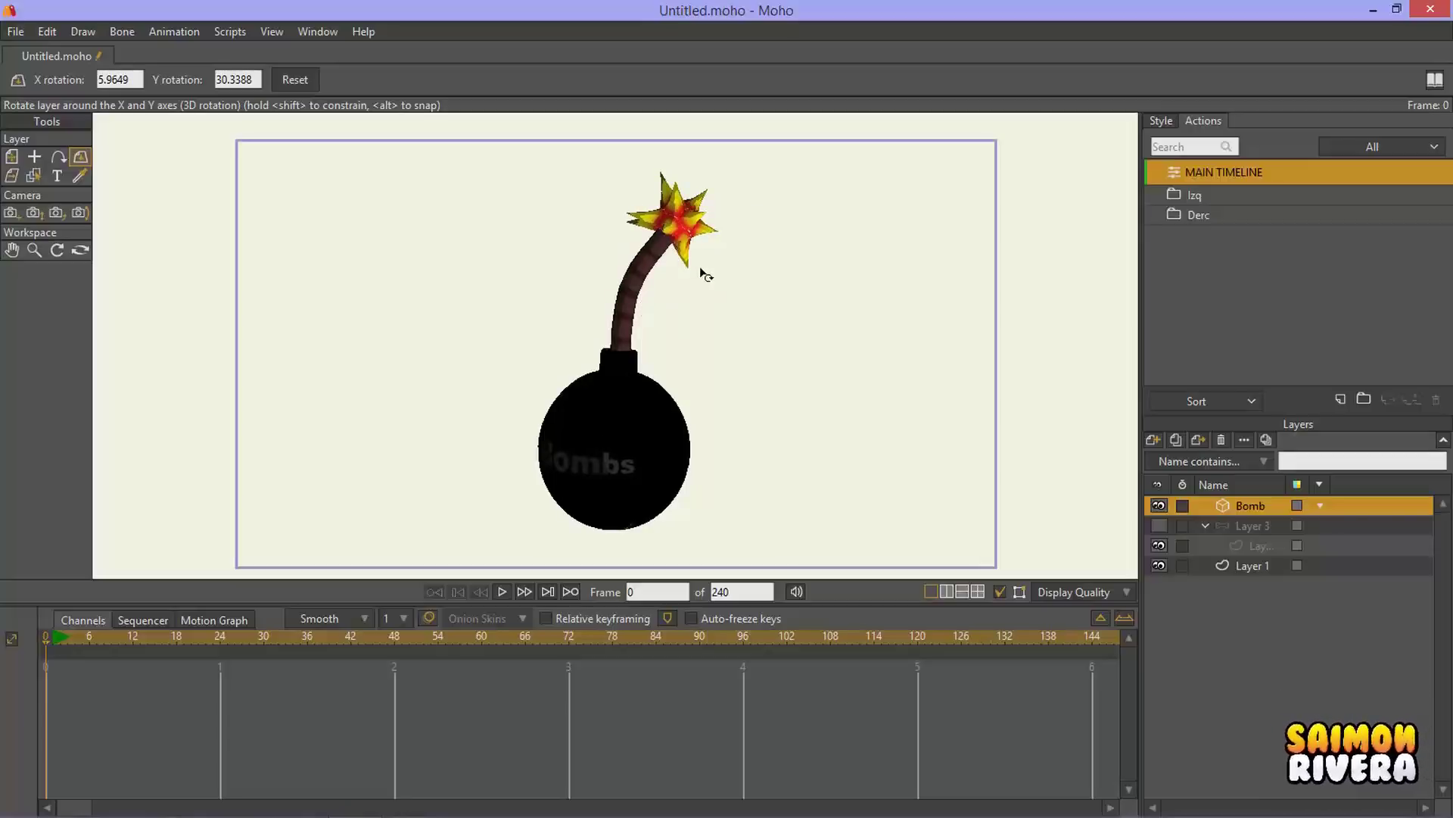
pyautogui.moveTo(706, 274); pyautogui.dragTo(770, 323)
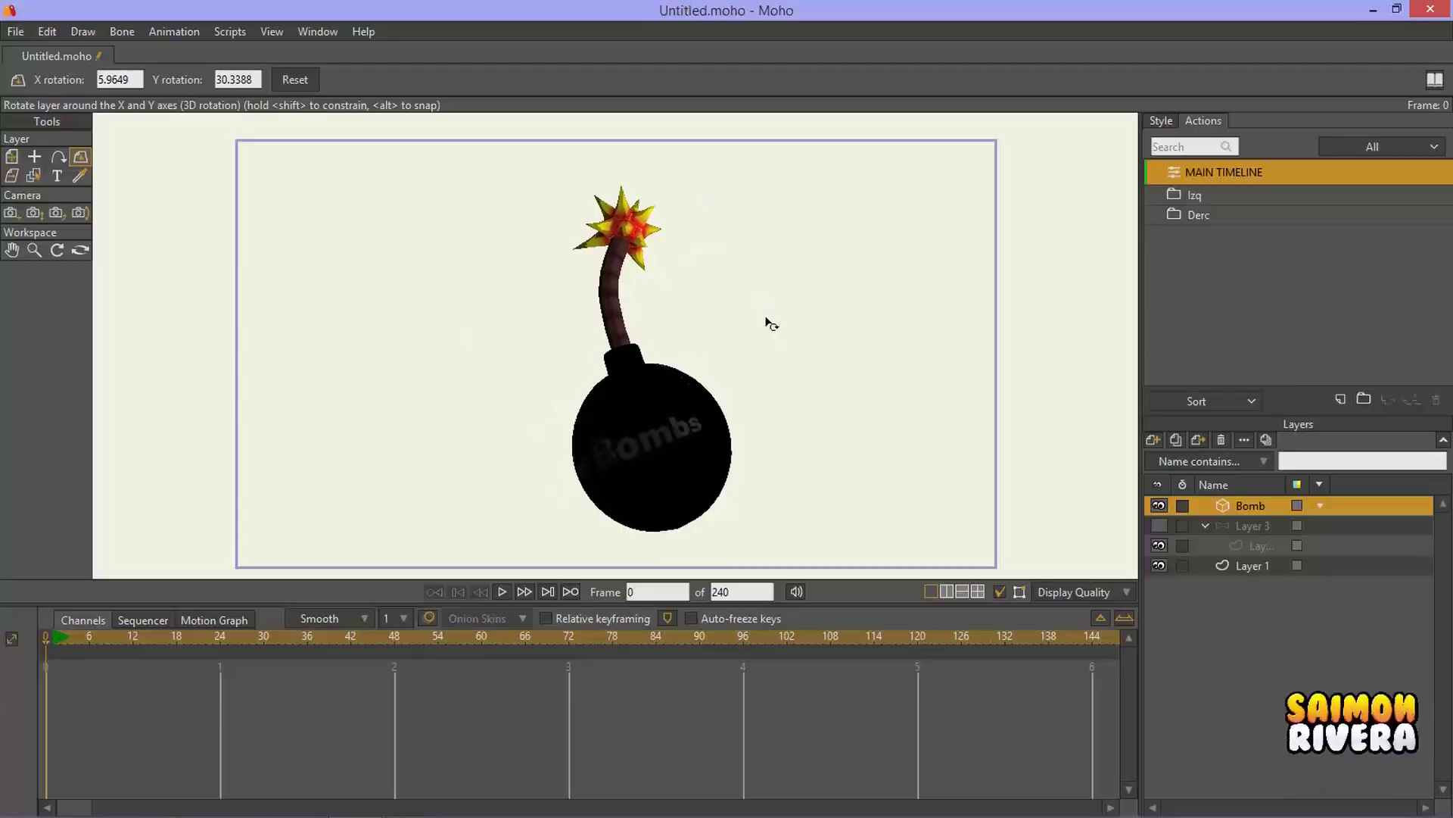
pyautogui.moveTo(770, 323); pyautogui.dragTo(723, 366)
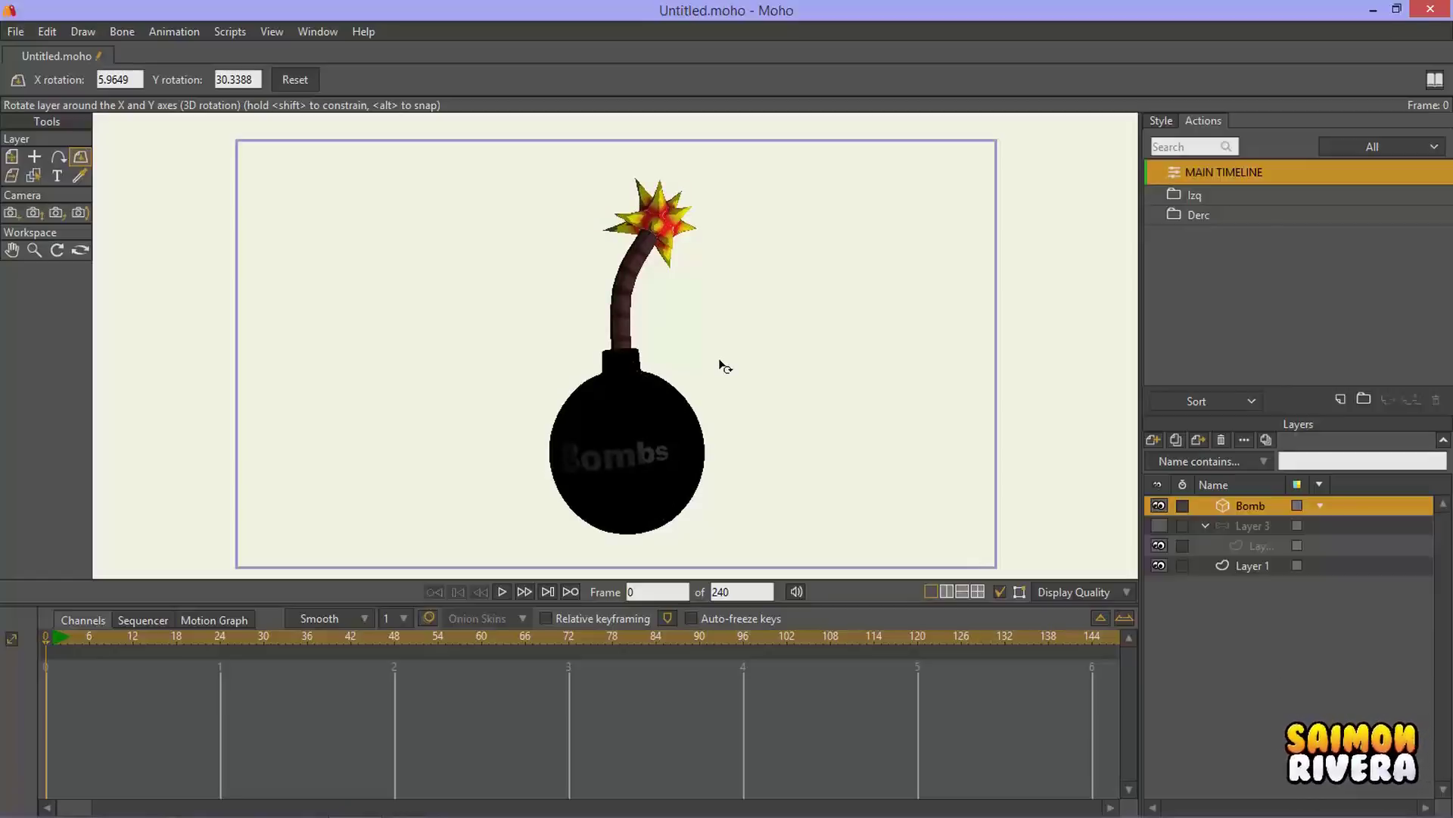
pyautogui.moveTo(723, 366); pyautogui.dragTo(676, 373)
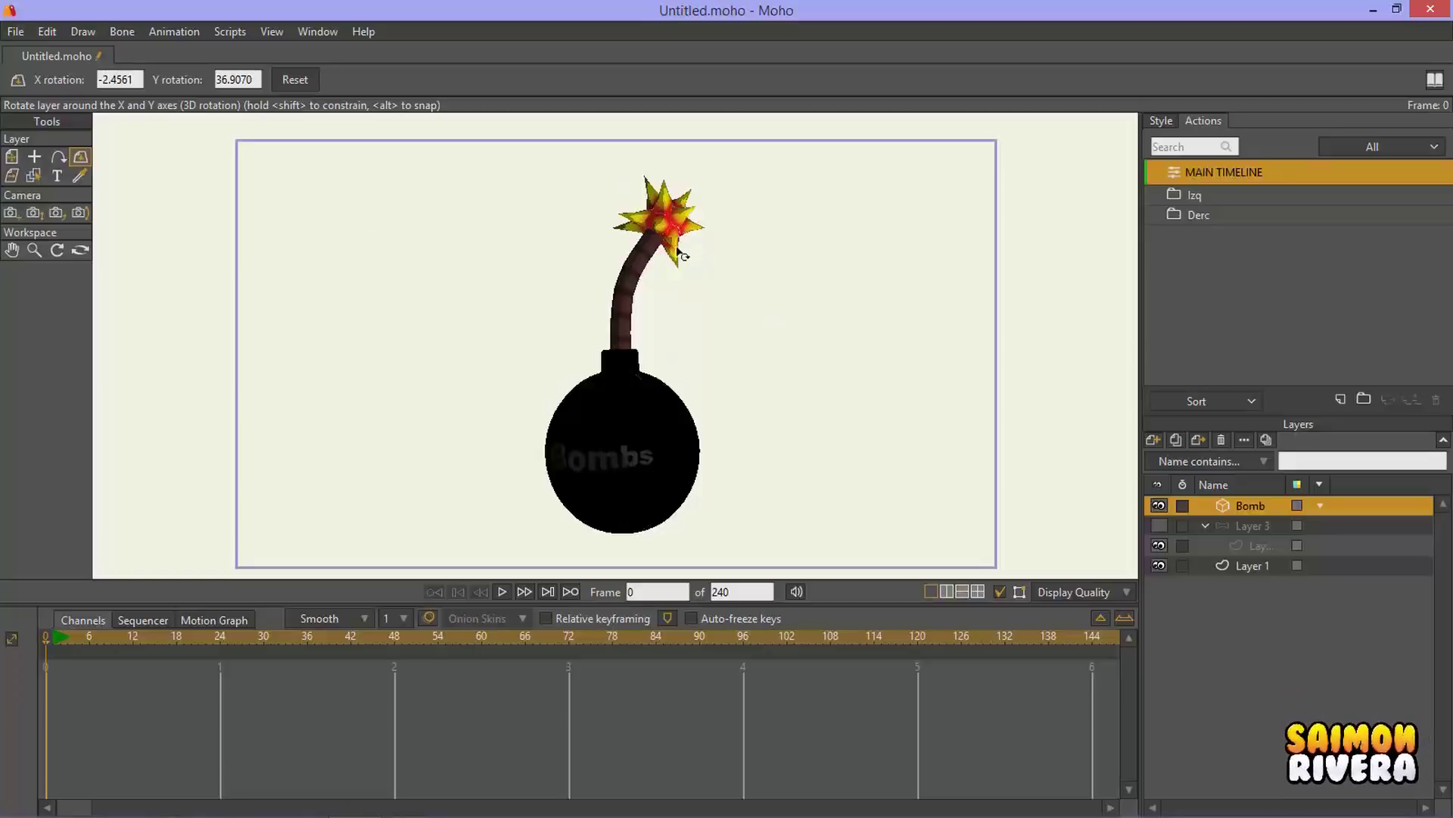
pyautogui.moveTo(679, 252); pyautogui.dragTo(702, 267)
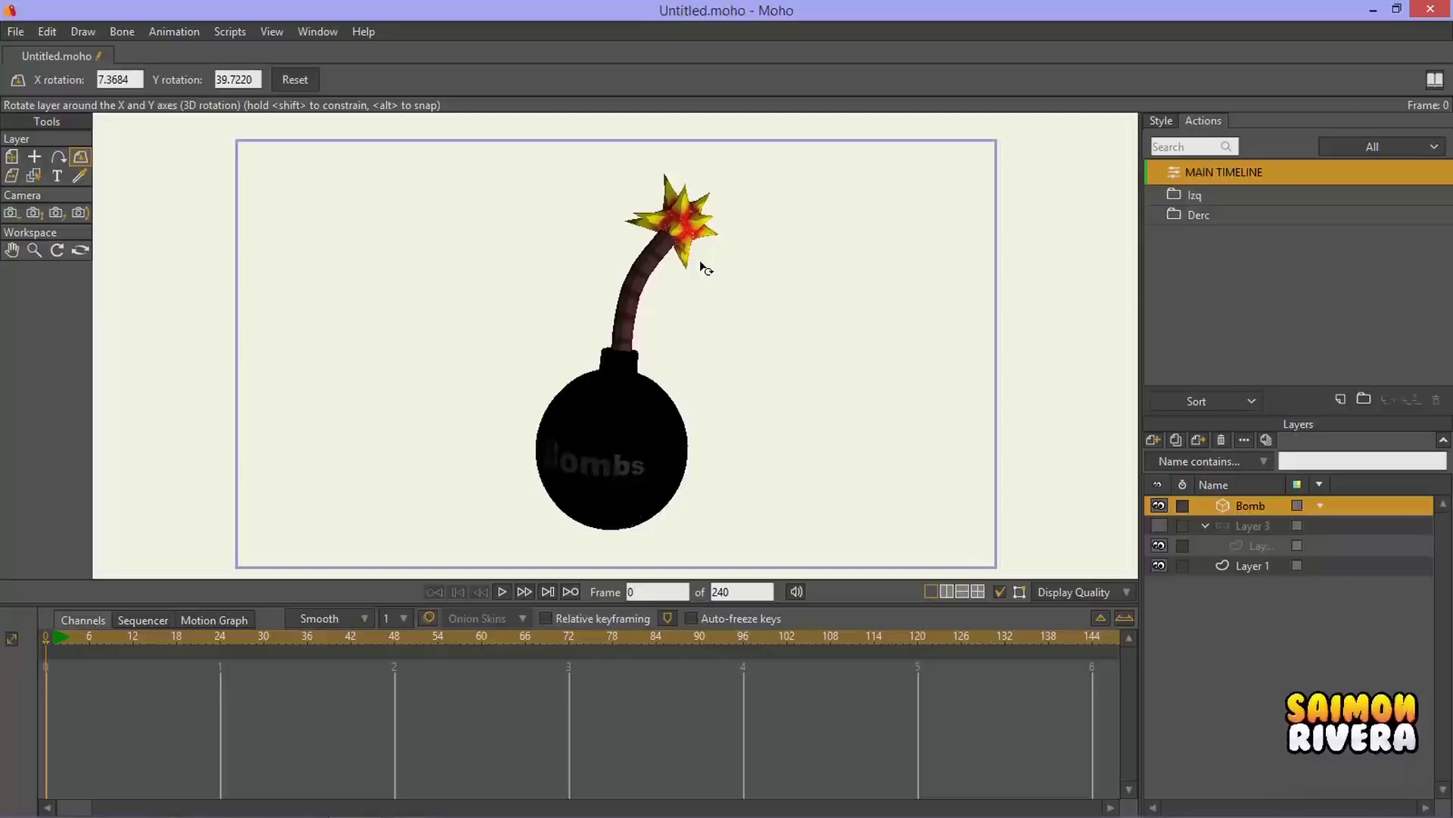
pyautogui.moveTo(662, 340); pyautogui.dragTo(676, 308)
pyautogui.moveTo(619, 357)
pyautogui.mouseDown()
pyautogui.moveTo(721, 344)
pyautogui.moveTo(663, 360)
pyautogui.moveTo(629, 333)
pyautogui.moveTo(612, 377)
pyautogui.moveTo(633, 377)
pyautogui.mouseUp()
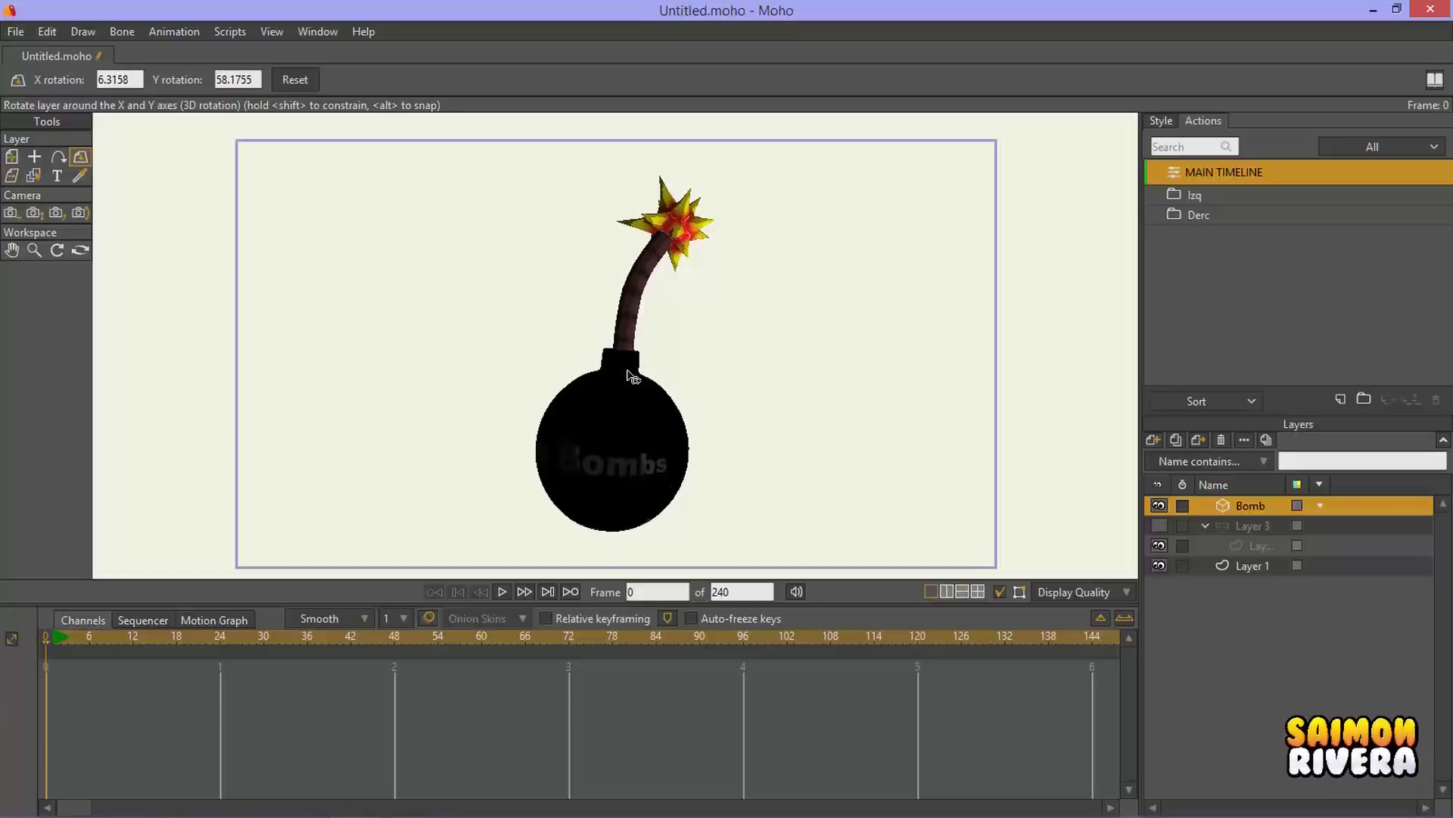
pyautogui.moveTo(664, 270); pyautogui.dragTo(741, 266)
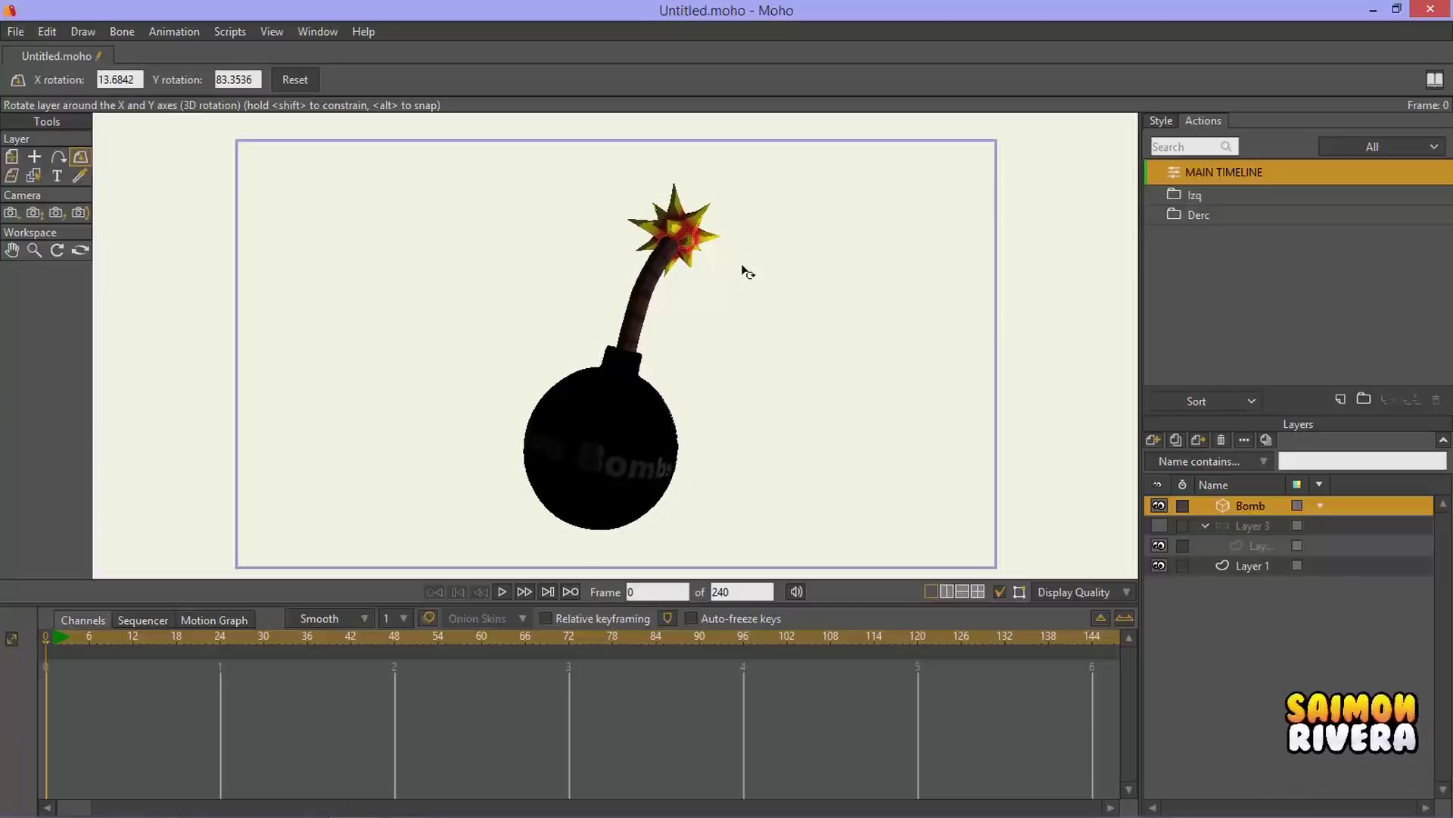
pyautogui.moveTo(739, 260); pyautogui.dragTo(592, 255)
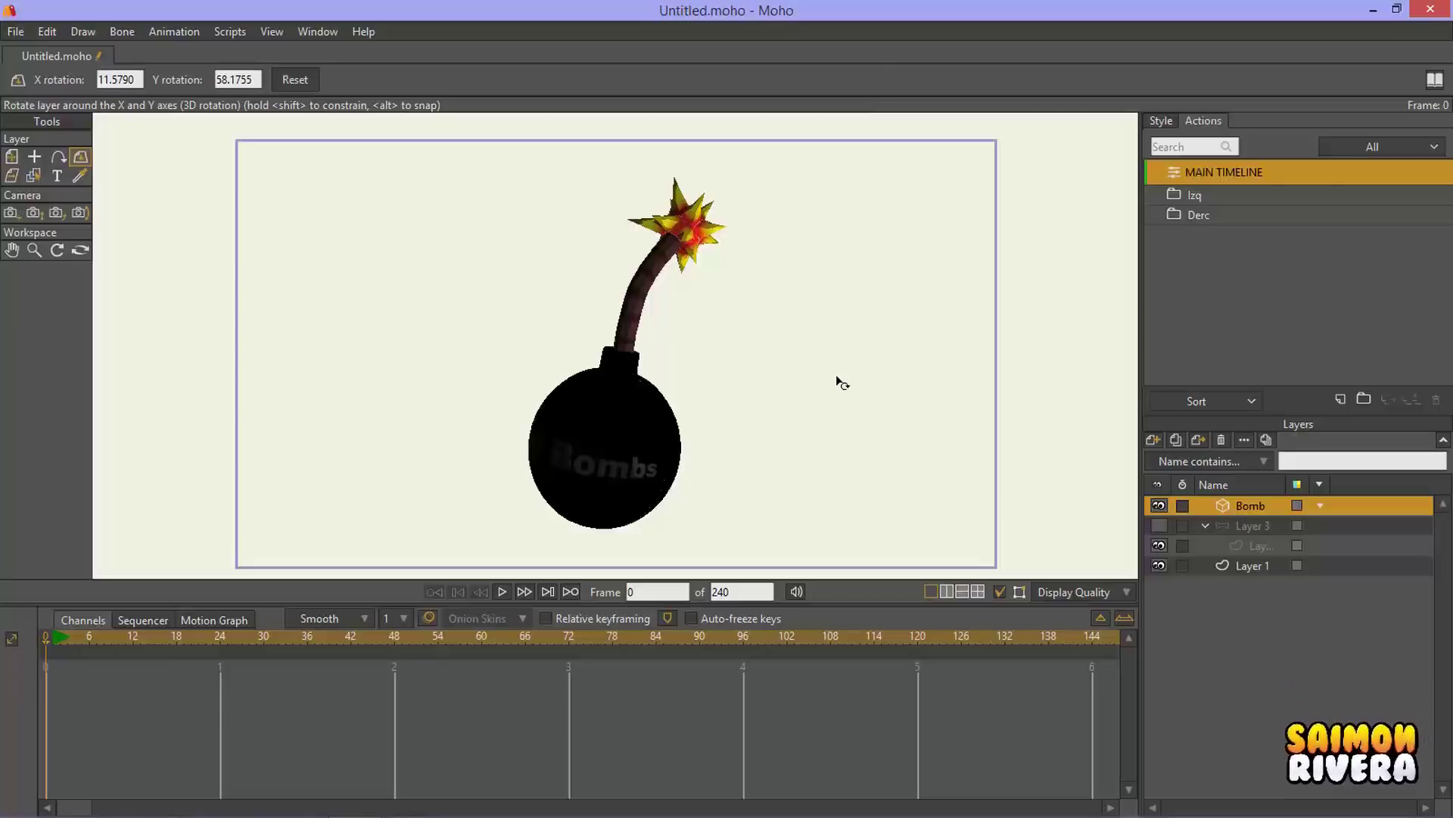
pyautogui.moveTo(626, 452); pyautogui.dragTo(626, 394)
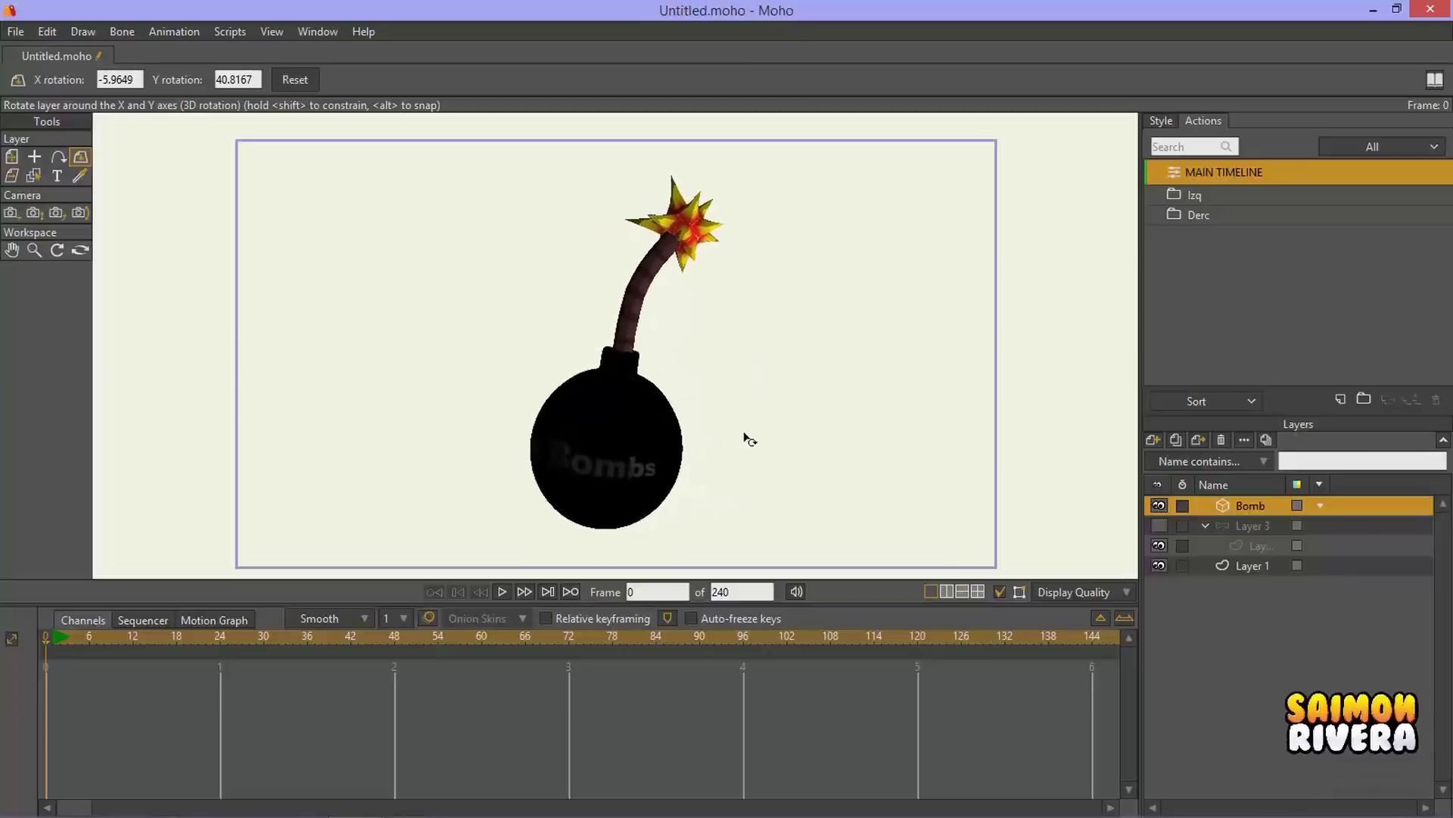
pyautogui.moveTo(784, 411); pyautogui.dragTo(773, 415)
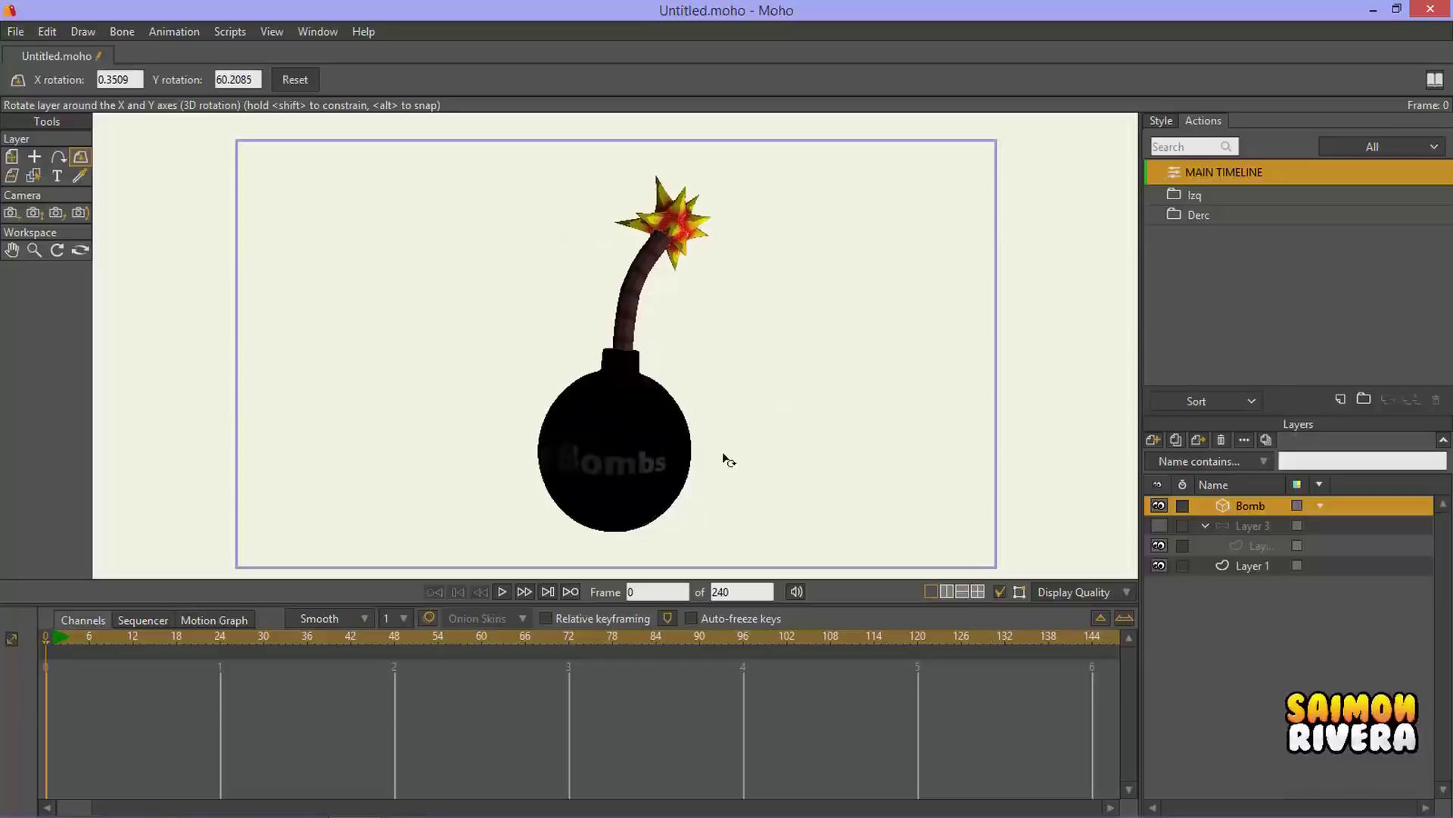
# Step: Rotate the Bomb layer in 3D to about X 0.4 and Y 43, switching briefly to the other Moho window for comparison
pyautogui.moveTo(889, 479); pyautogui.dragTo(722, 437)
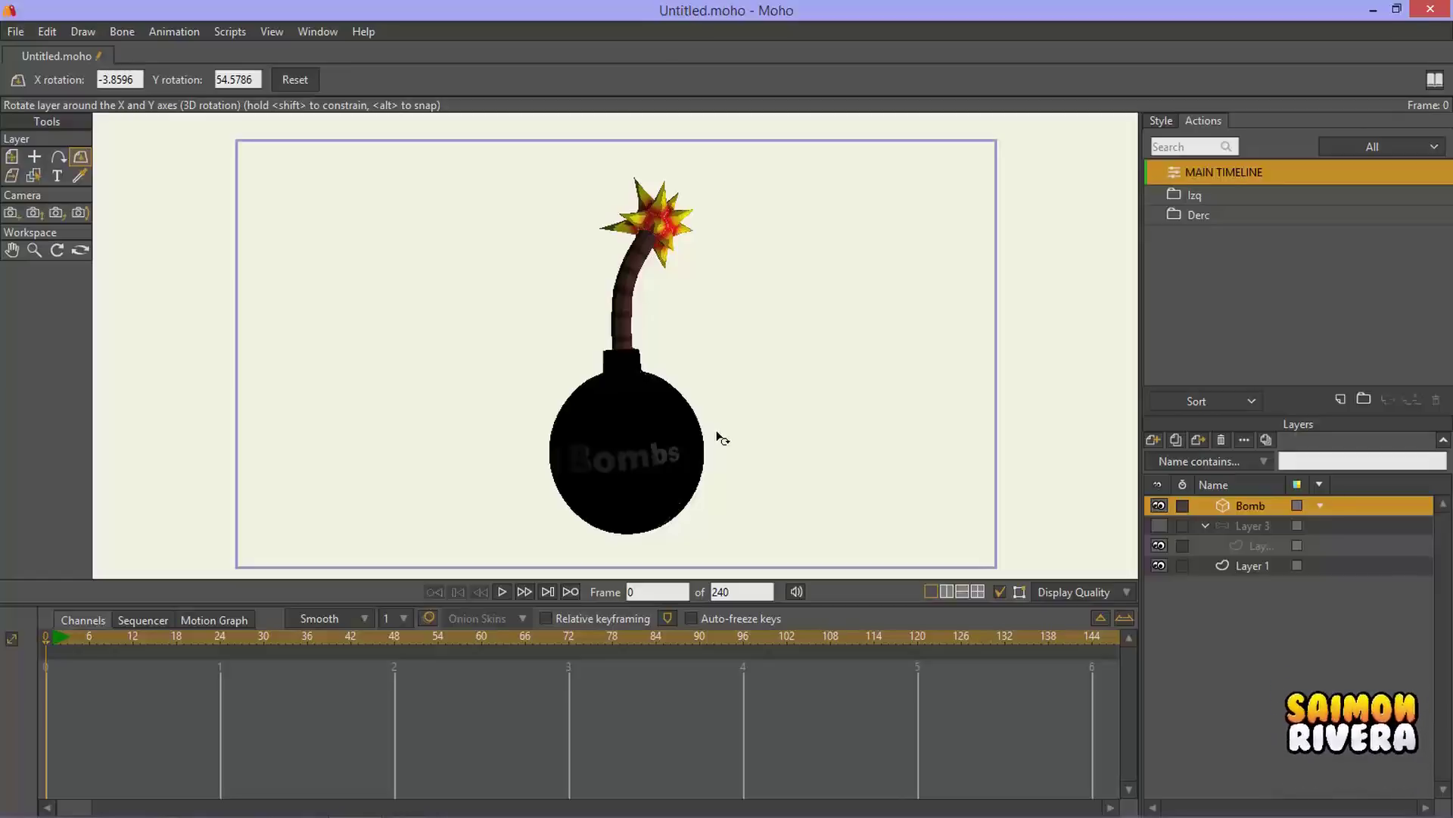
pyautogui.hotkey('alt', 'Tab')
pyautogui.hotkey('alt', 'Tab')
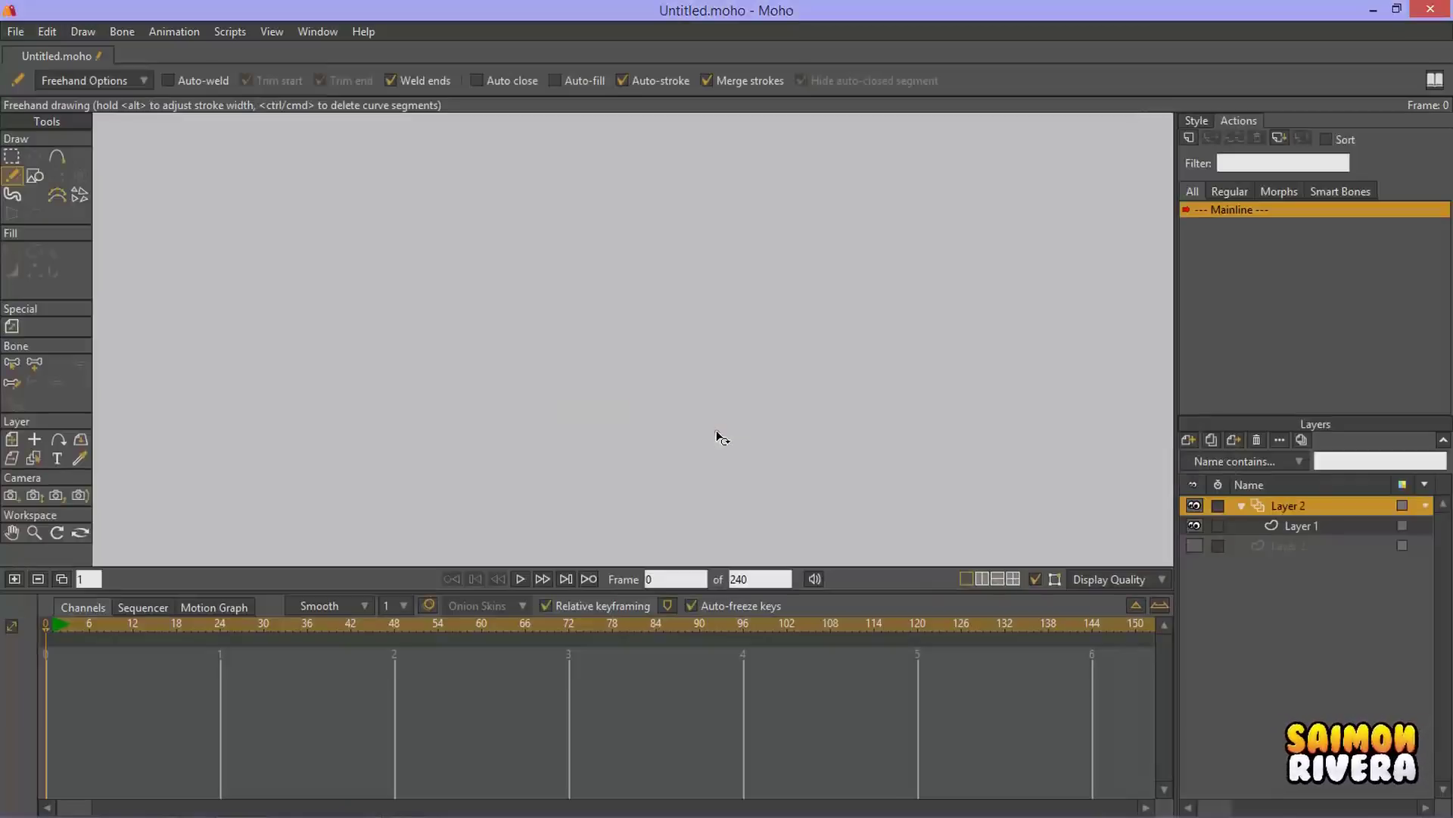
pyautogui.hotkey('alt', 'Tab')
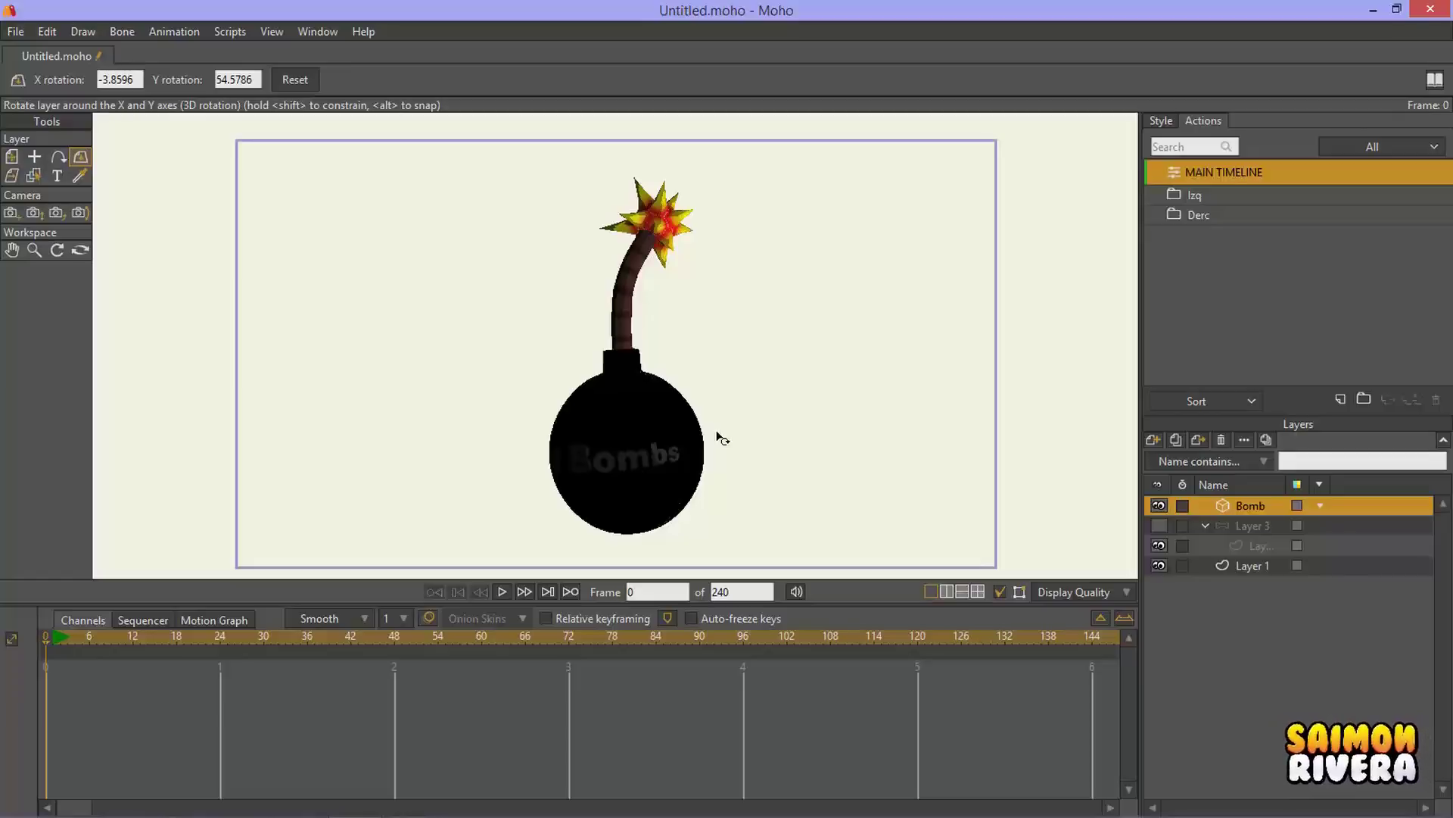
pyautogui.moveTo(707, 399)
pyautogui.mouseDown()
pyautogui.moveTo(442, 490)
pyautogui.moveTo(689, 415)
pyautogui.mouseUp()
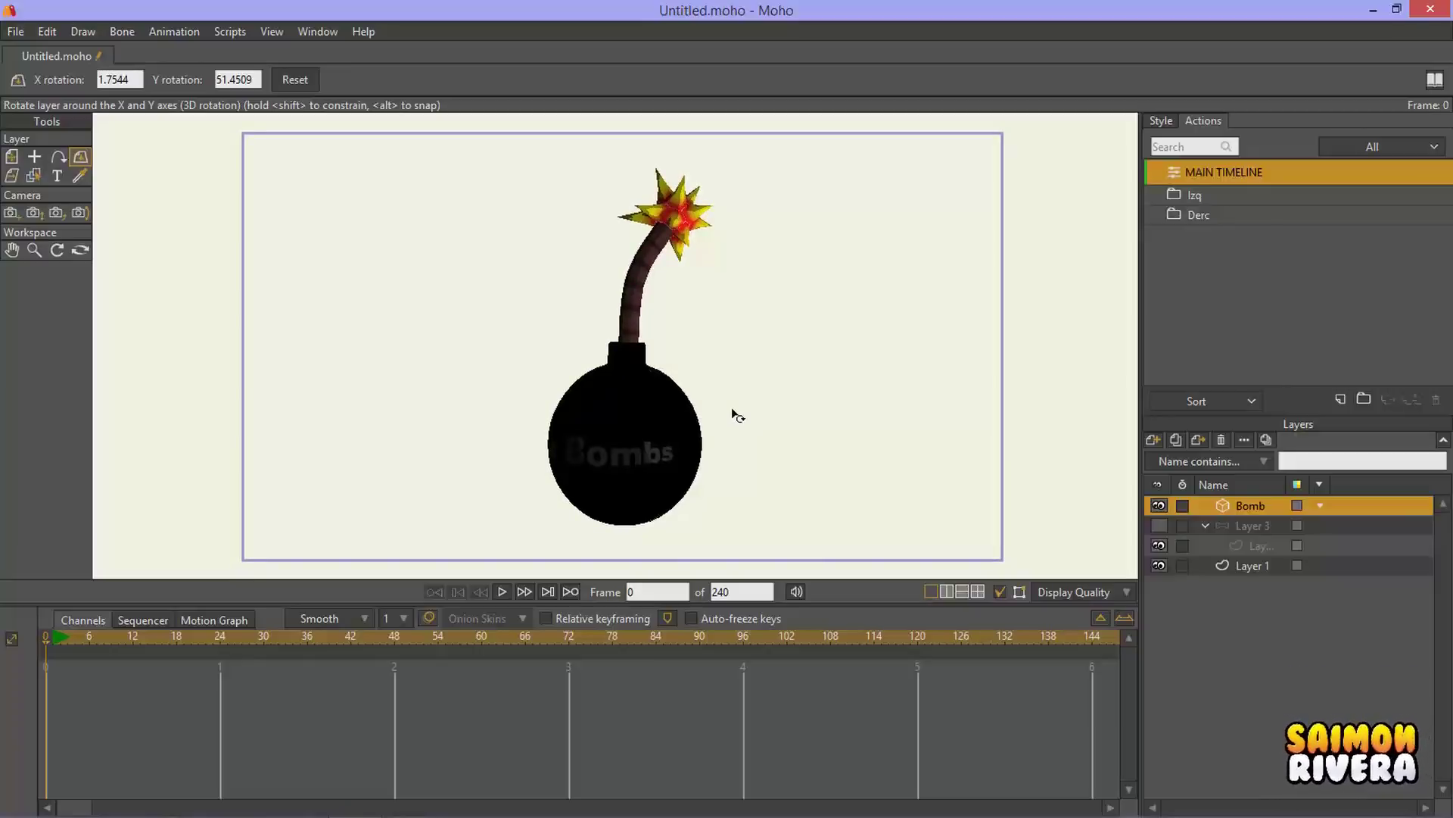
pyautogui.moveTo(724, 418); pyautogui.dragTo(682, 418)
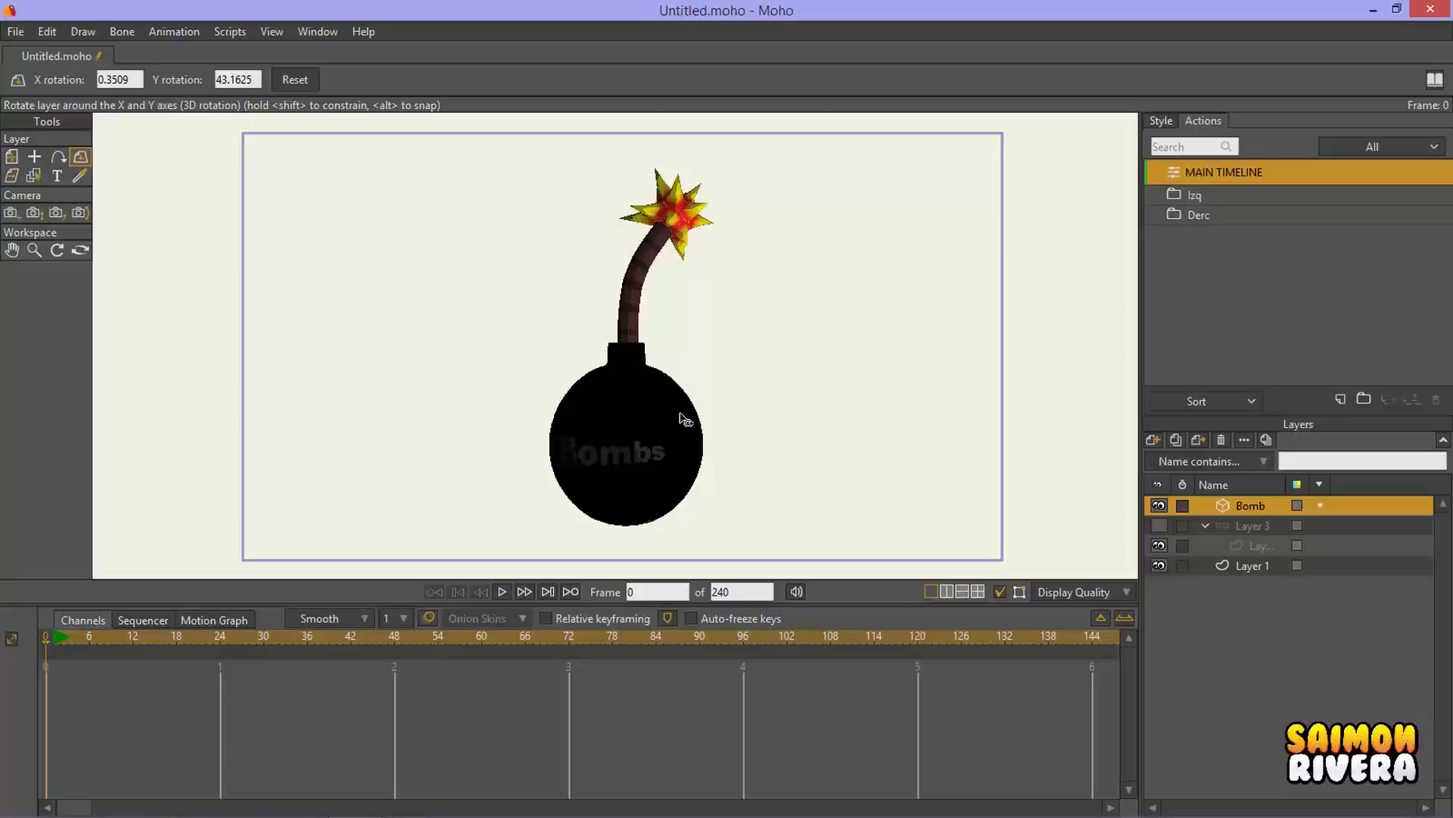
# Step: Render a preview of the Bomb frame, inspect it at a reduced zoom of about 72%, and close it
pyautogui.hotkey('ctrl', 'r')
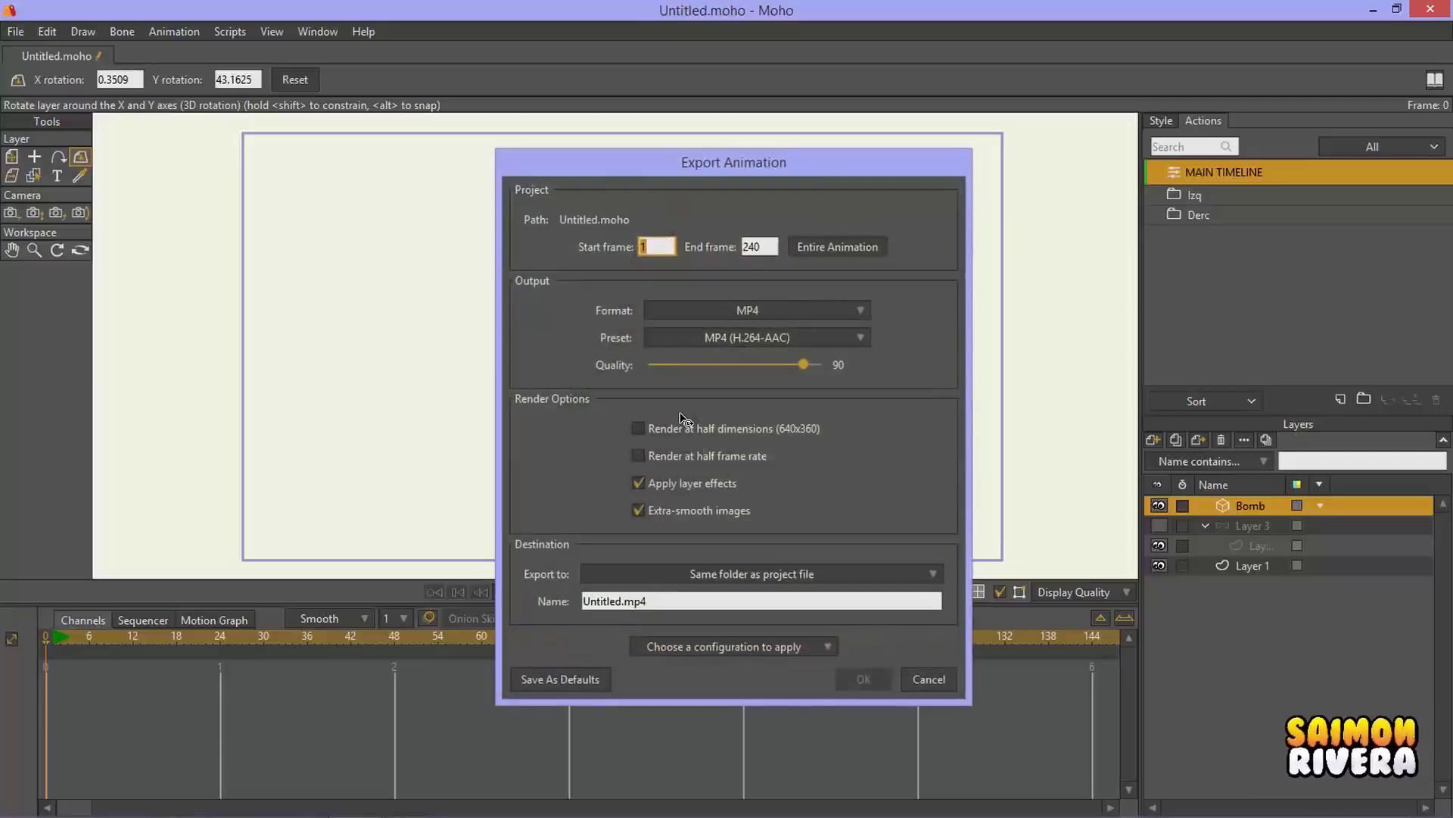
pyautogui.click(938, 679)
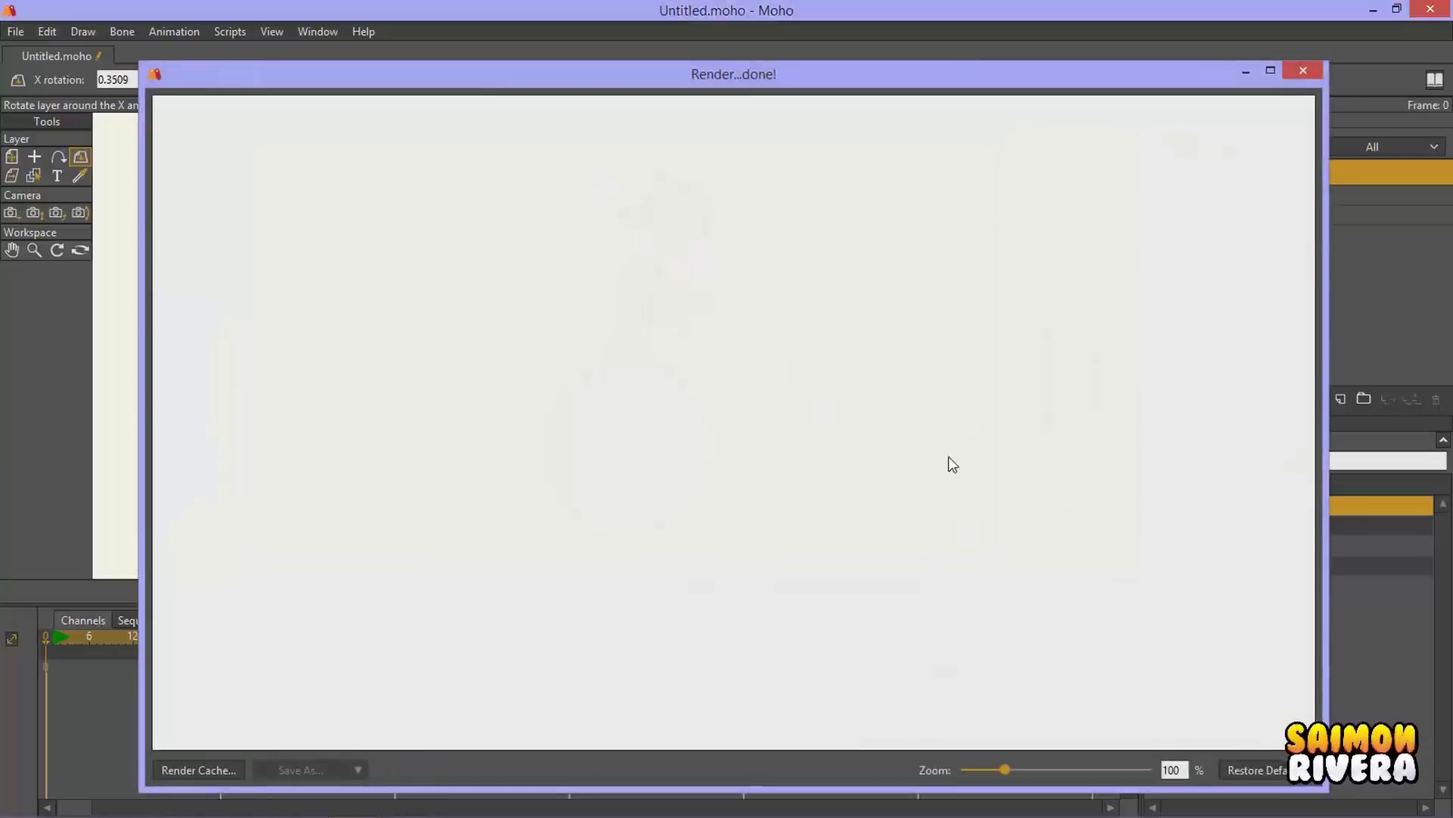
pyautogui.moveTo(1007, 770); pyautogui.dragTo(978, 770)
pyautogui.scroll(3, 1119, 598)
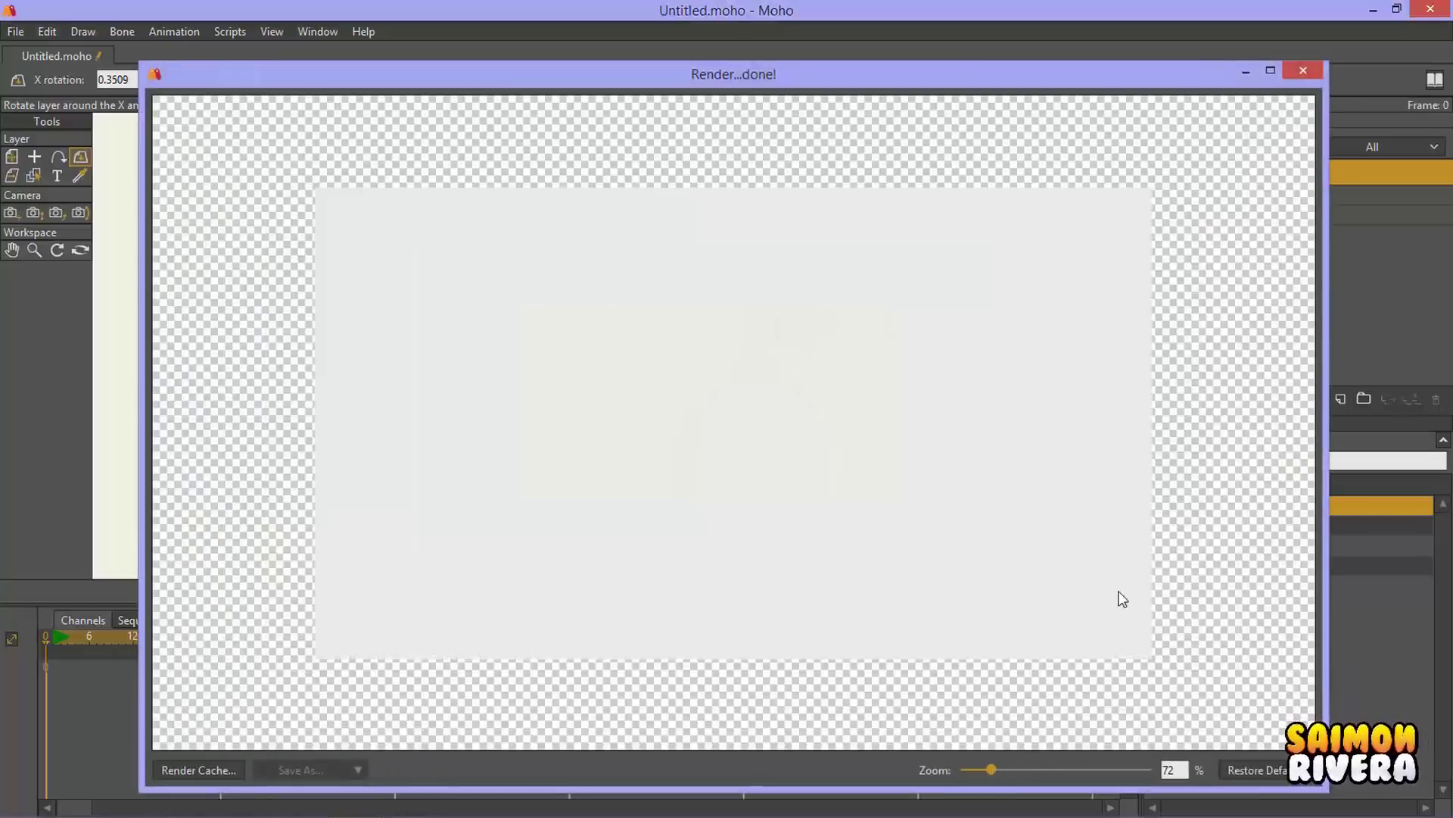
pyautogui.click(1303, 70)
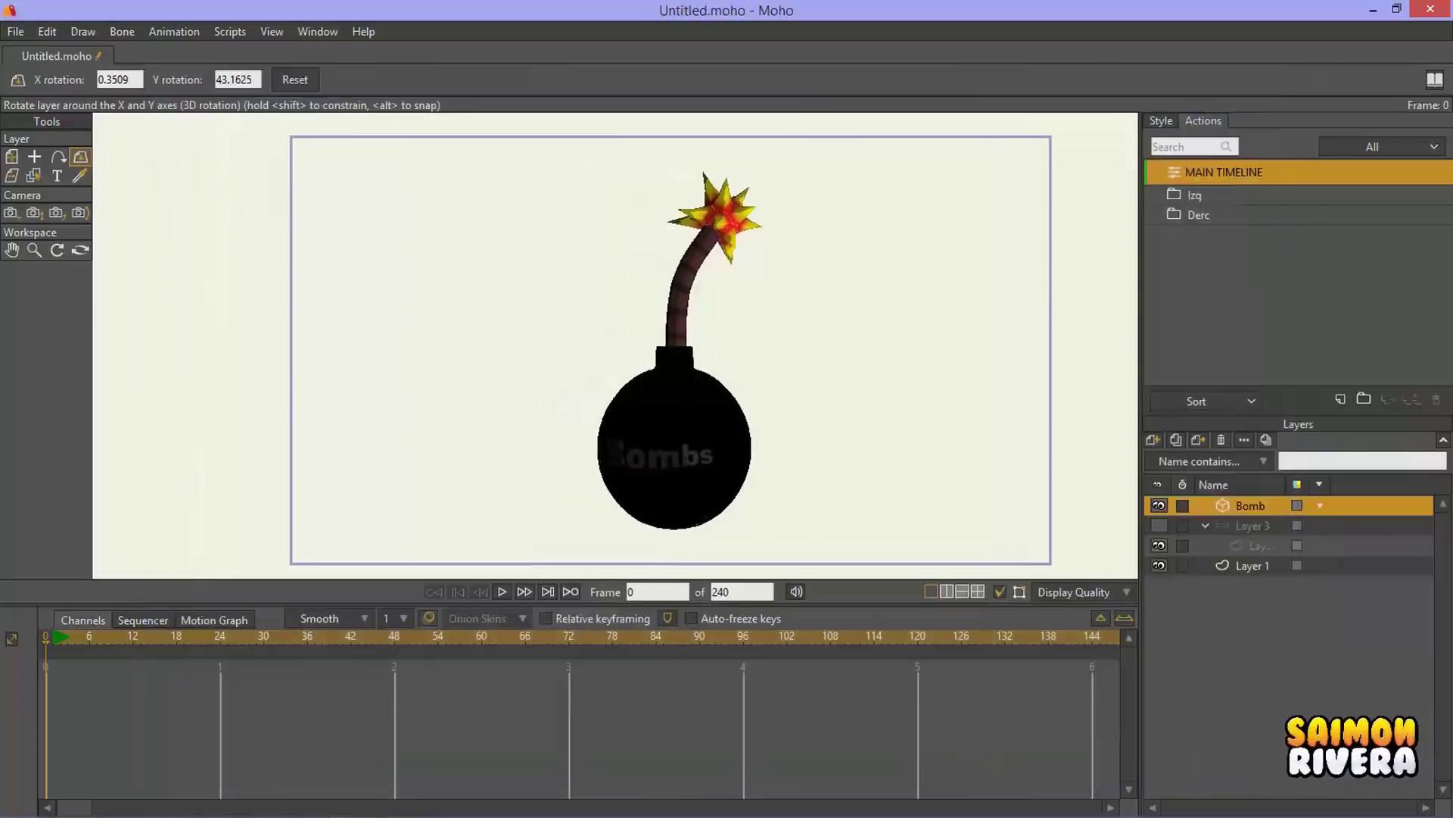
# Step: Rotate the Bomb layer to about X 10.9 and Y 40.2, and check it with another preview render
pyautogui.moveTo(747, 327); pyautogui.dragTo(742, 360)
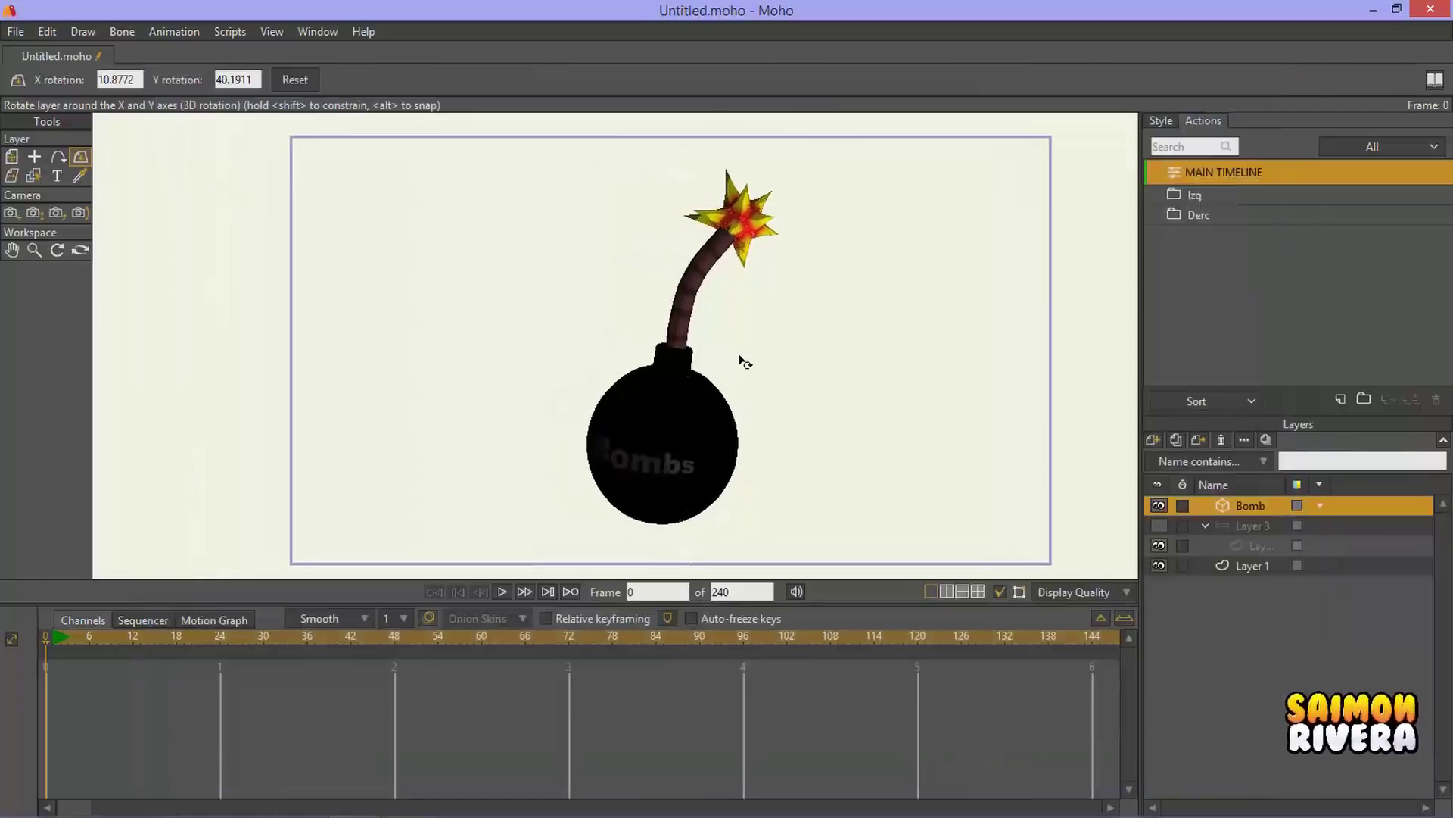
pyautogui.hotkey('ctrl', 'r')
pyautogui.click(1303, 70)
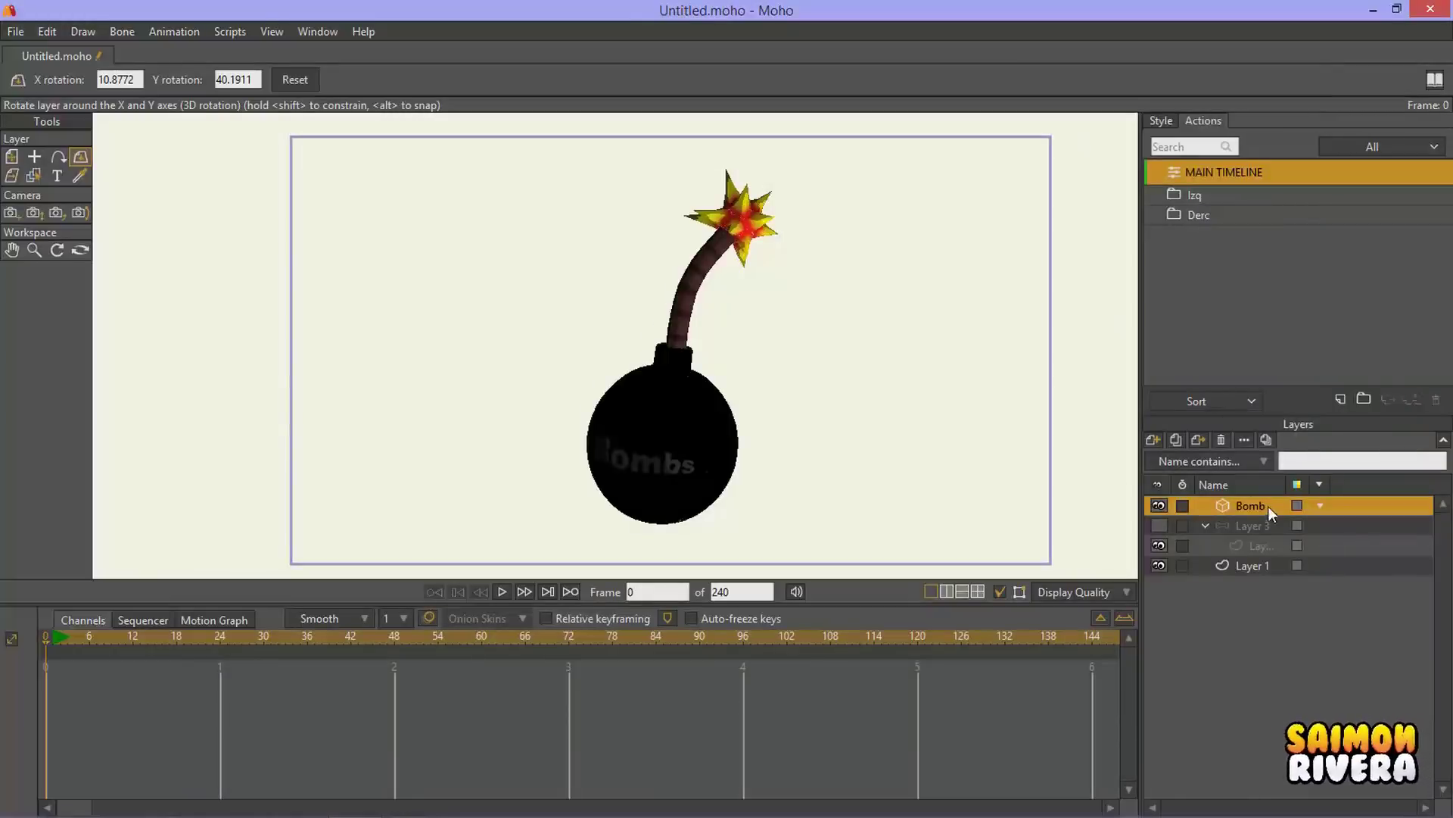
# Step: Show Layer 3 instead of the Bomb layer, and inspect its rendered curved stroke closely in a maximized preview
pyautogui.click(1159, 506)
pyautogui.click(1159, 525)
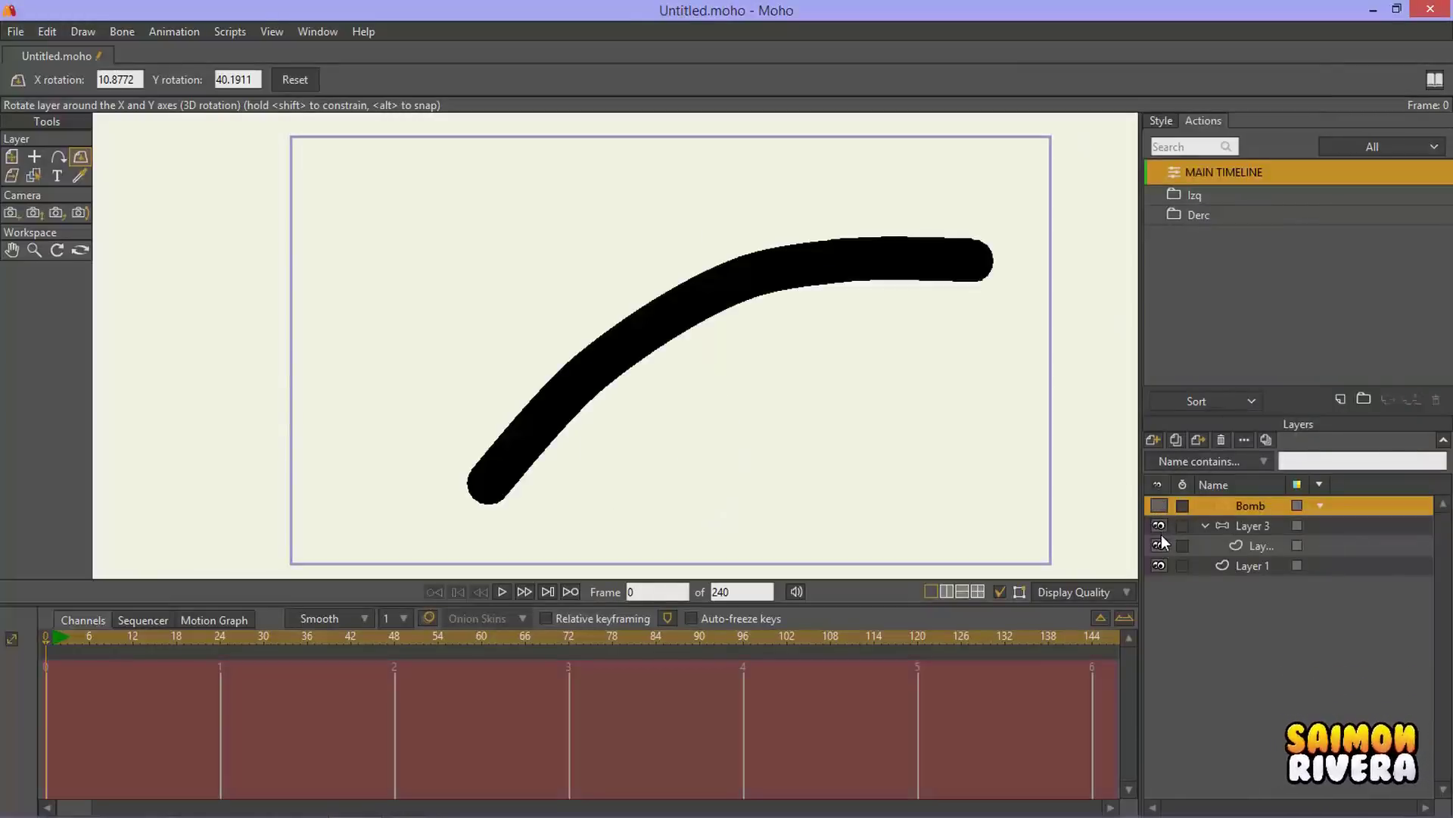
pyautogui.hotkey('ctrl', 'r')
pyautogui.scroll(6, 831, 356)
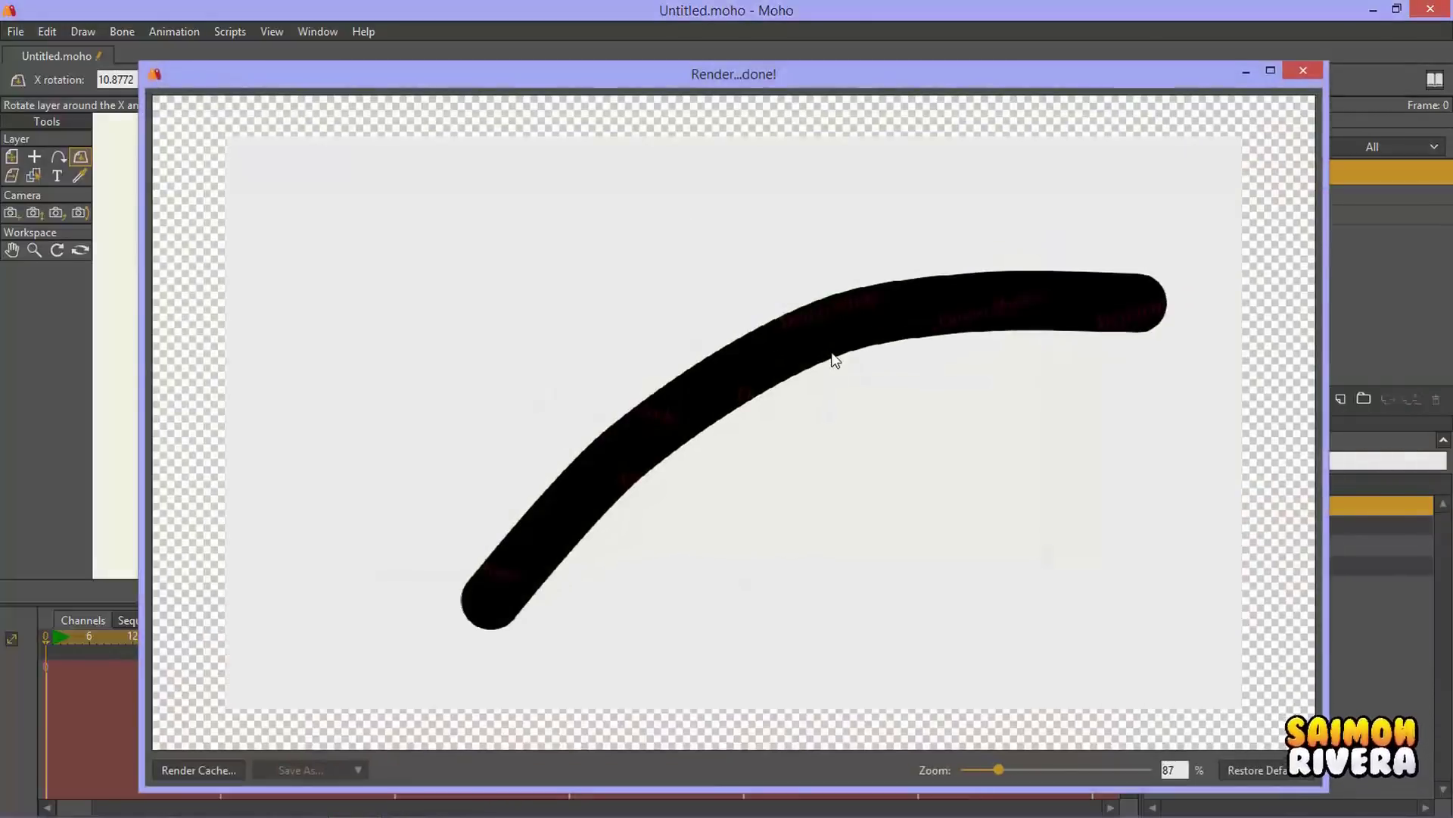
pyautogui.moveTo(831, 413); pyautogui.dragTo(870, 418)
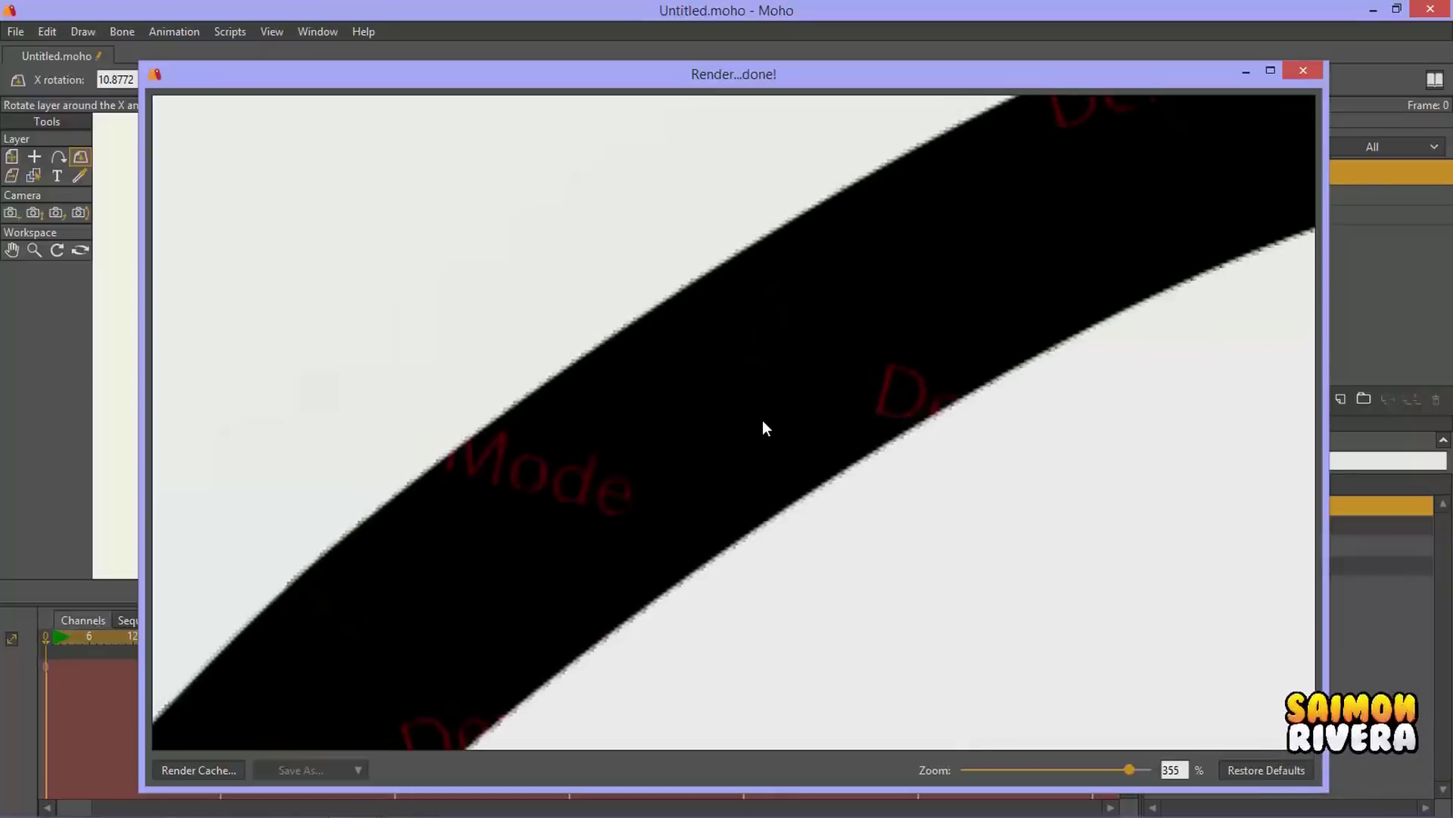
pyautogui.click(1272, 71)
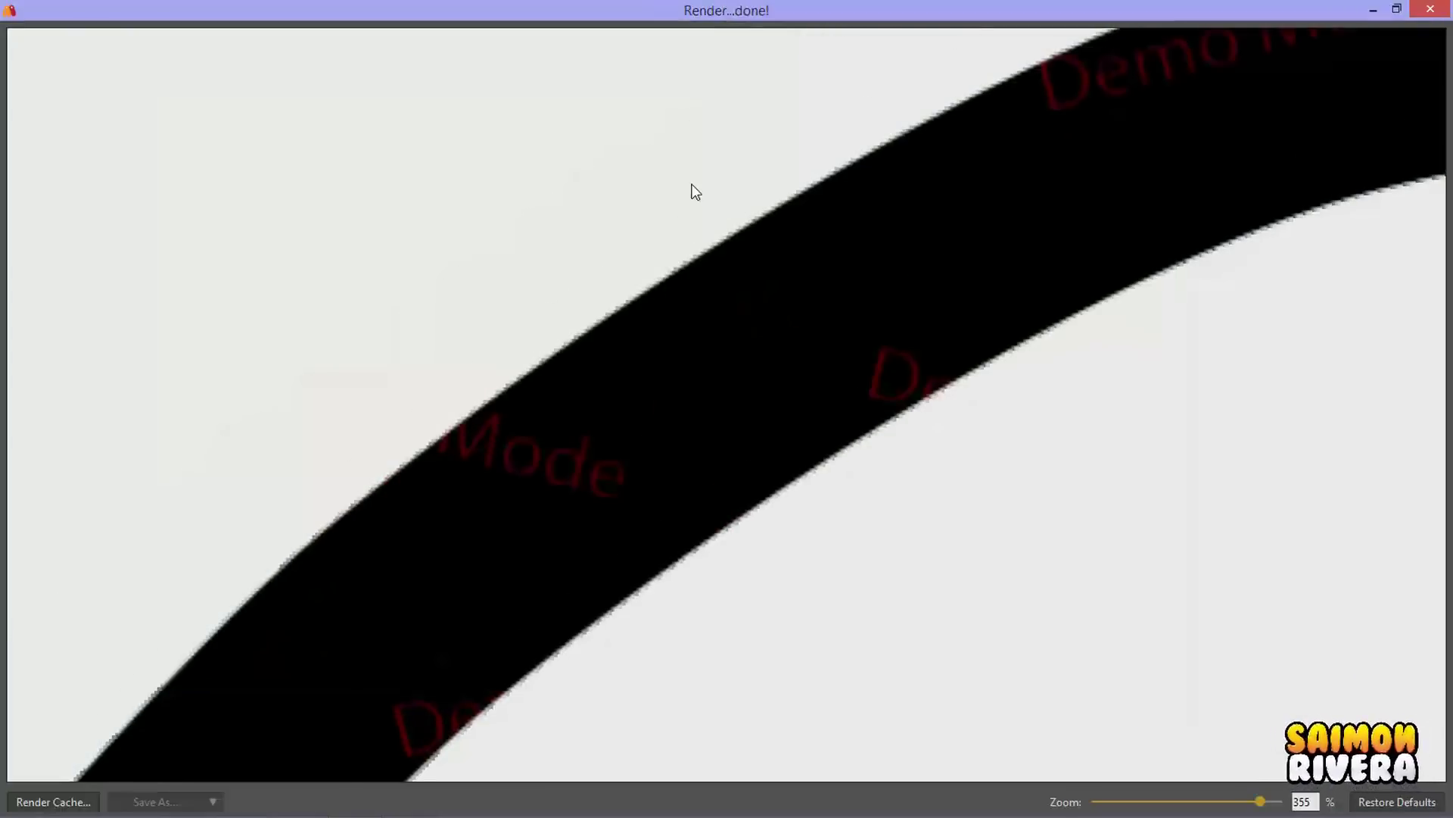
pyautogui.moveTo(657, 449); pyautogui.dragTo(803, 293)
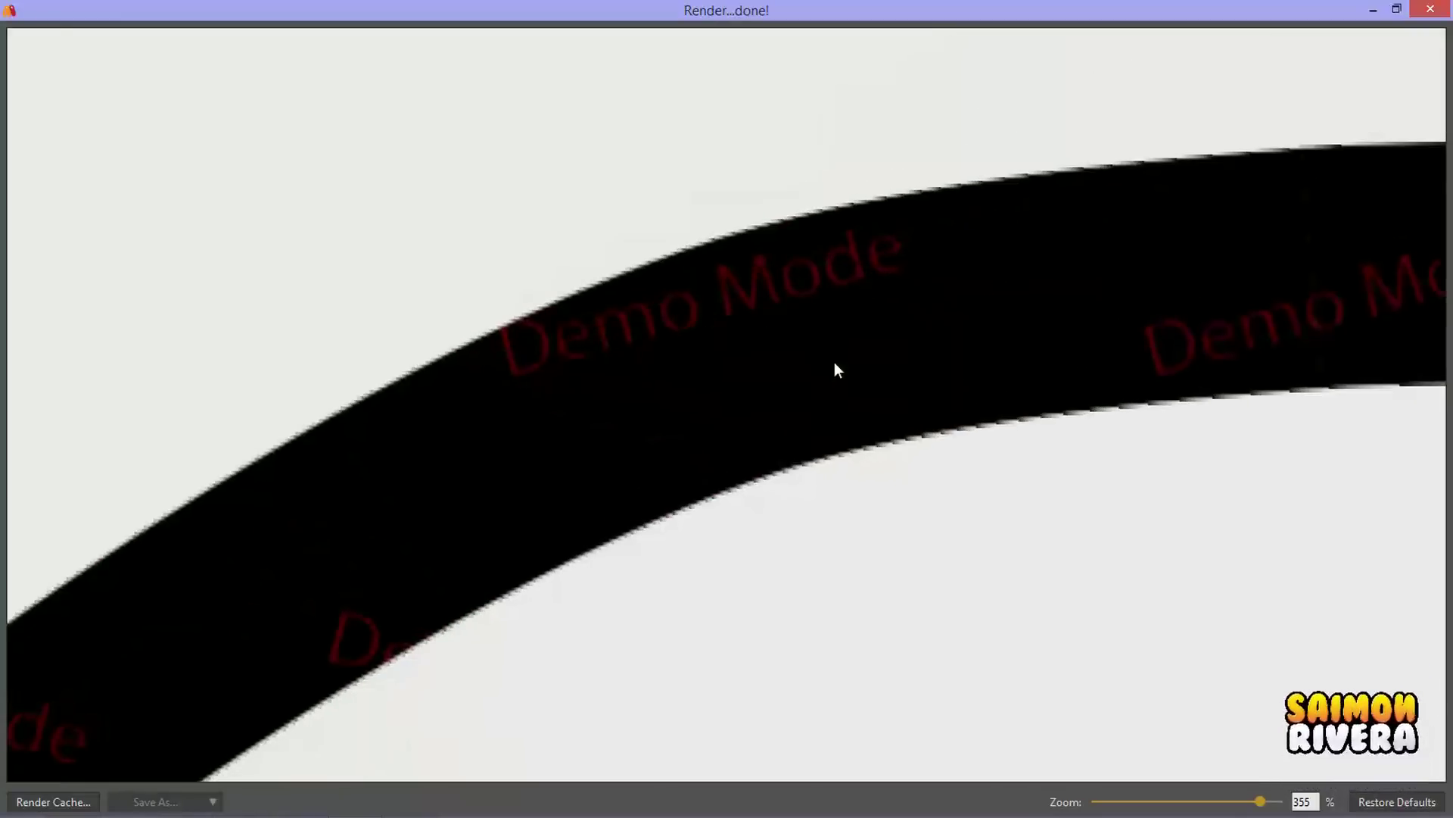
pyautogui.click(1430, 8)
# Step: Draw a filled and stroked ellipse above the start of the curved stroke on the vector layer inside Layer 3
pyautogui.click(1241, 542)
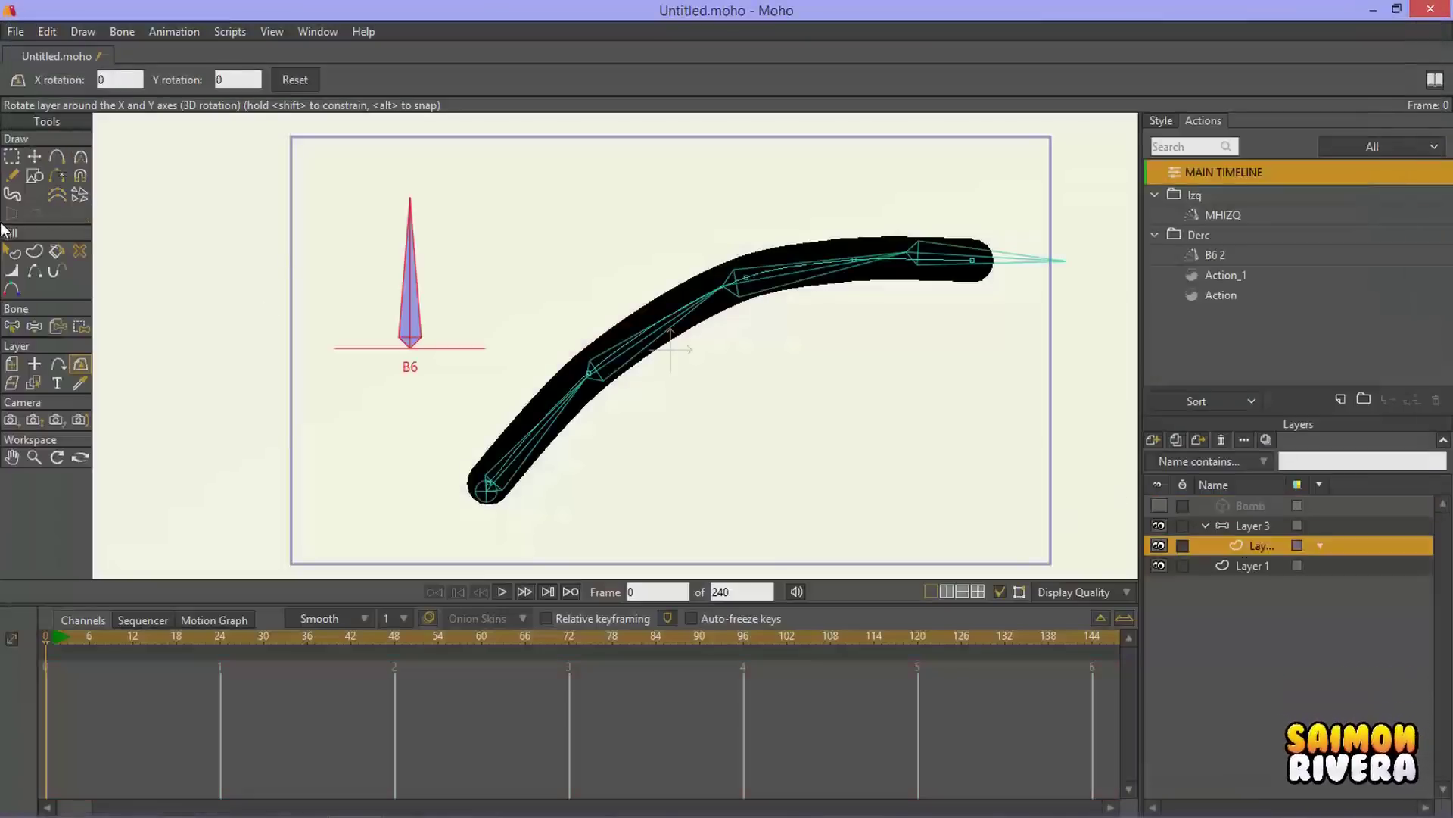
pyautogui.click(34, 175)
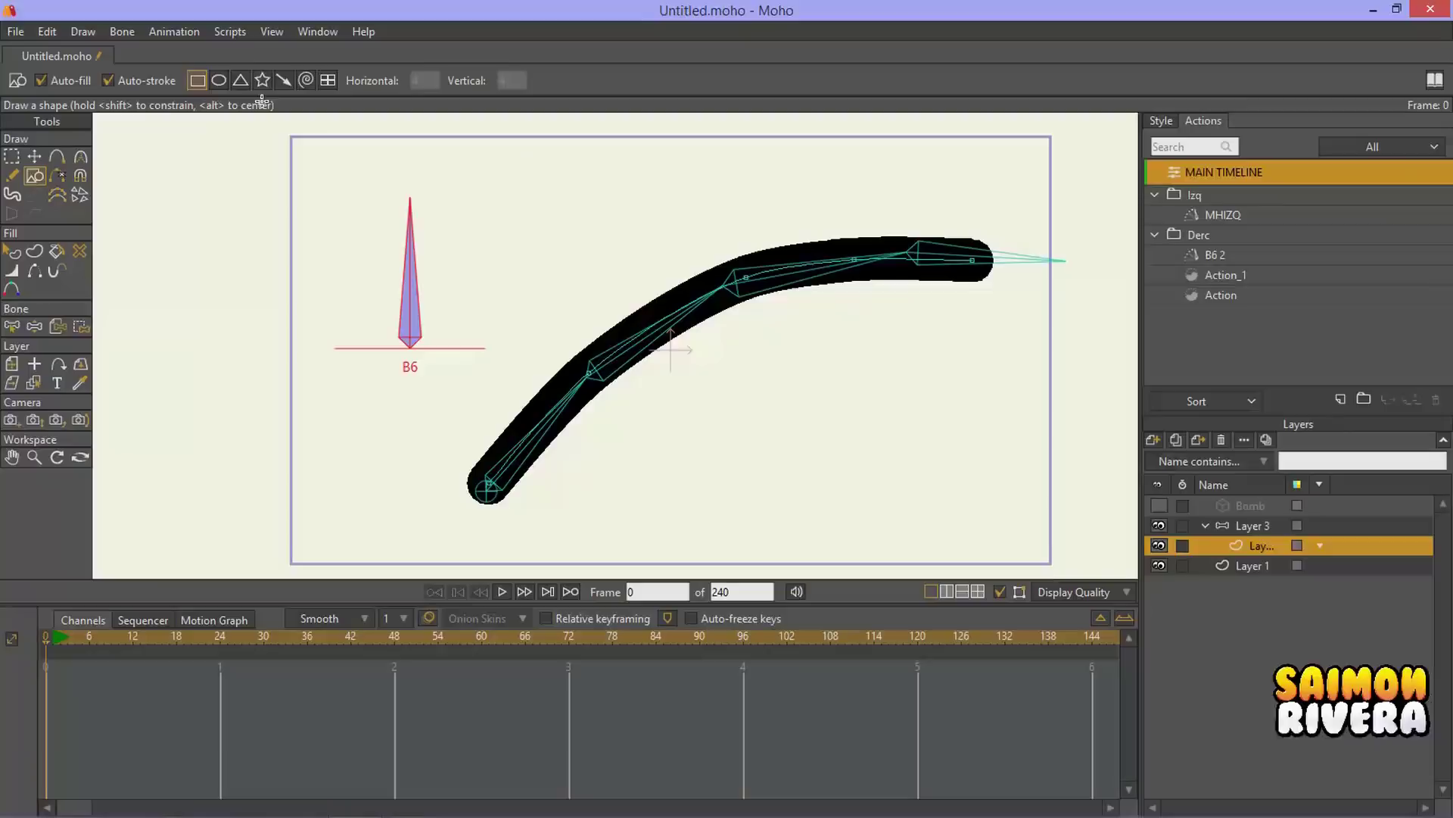
pyautogui.click(218, 79)
pyautogui.moveTo(469, 172); pyautogui.dragTo(641, 333)
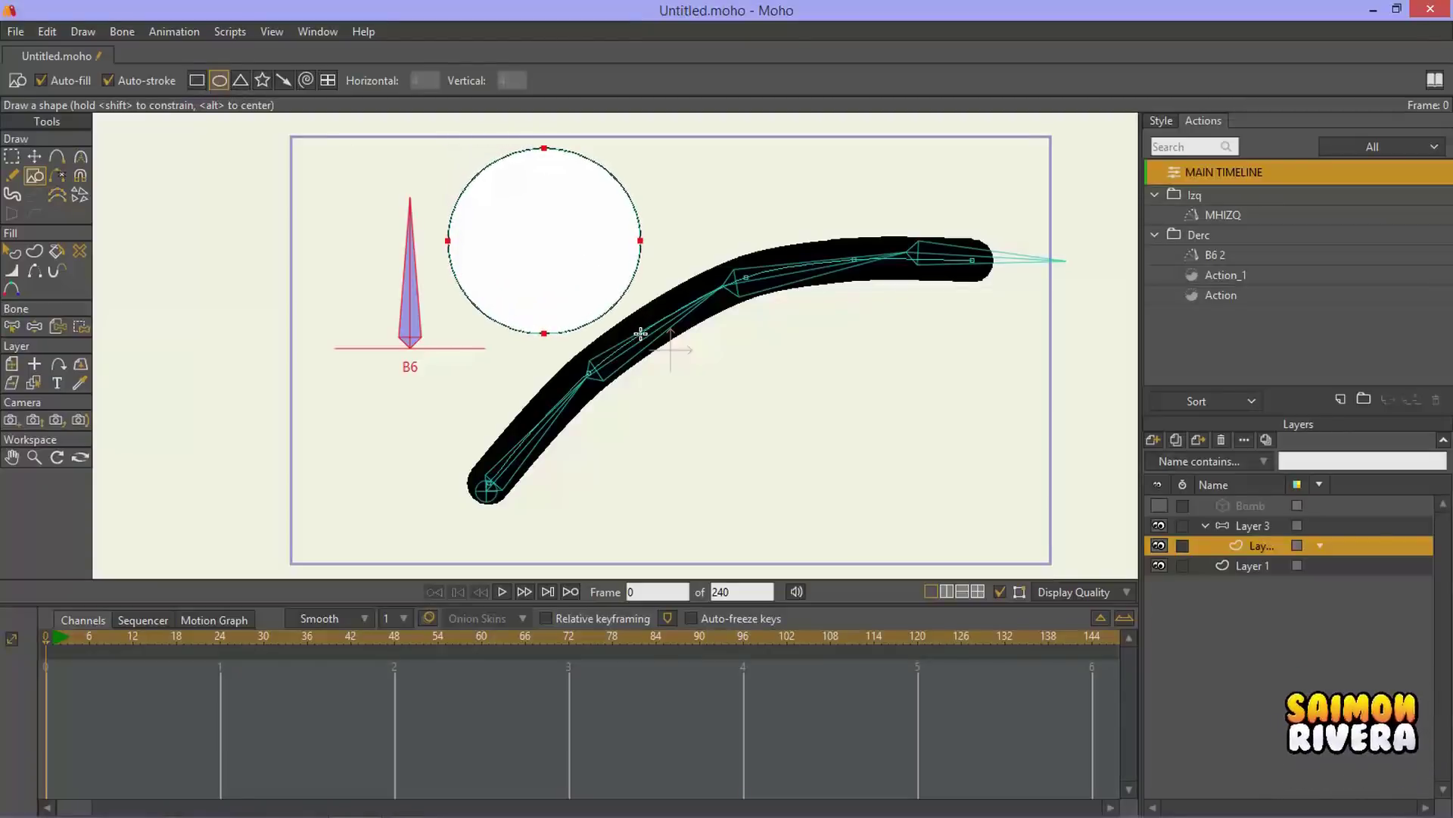
# Step: Render the frame and inspect the edges of the ellipse and the curved stroke in an enlarged preview
pyautogui.hotkey('ctrl', 'r')
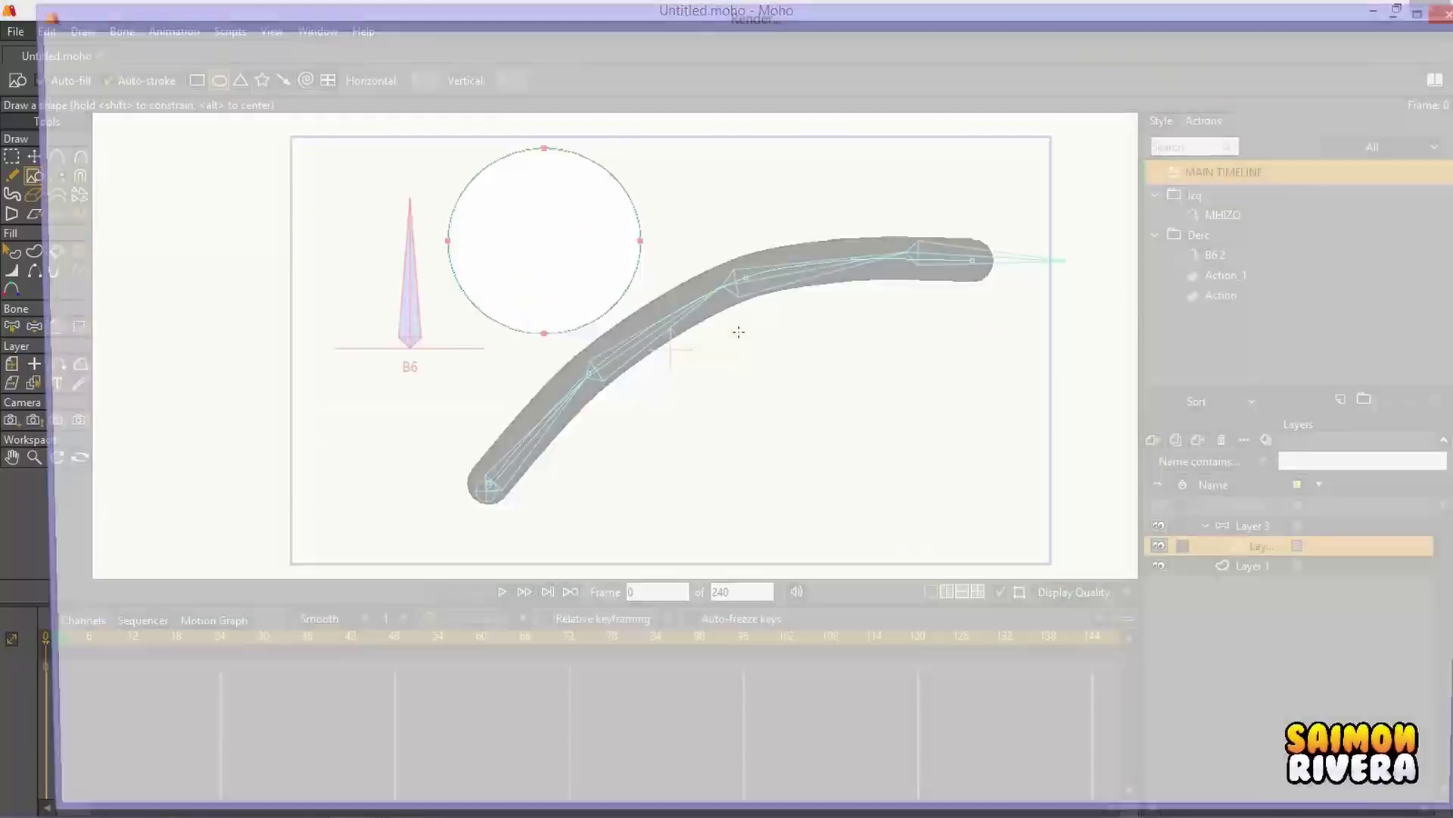
pyautogui.scroll(5, 852, 484)
pyautogui.scroll(-4, 609, 259)
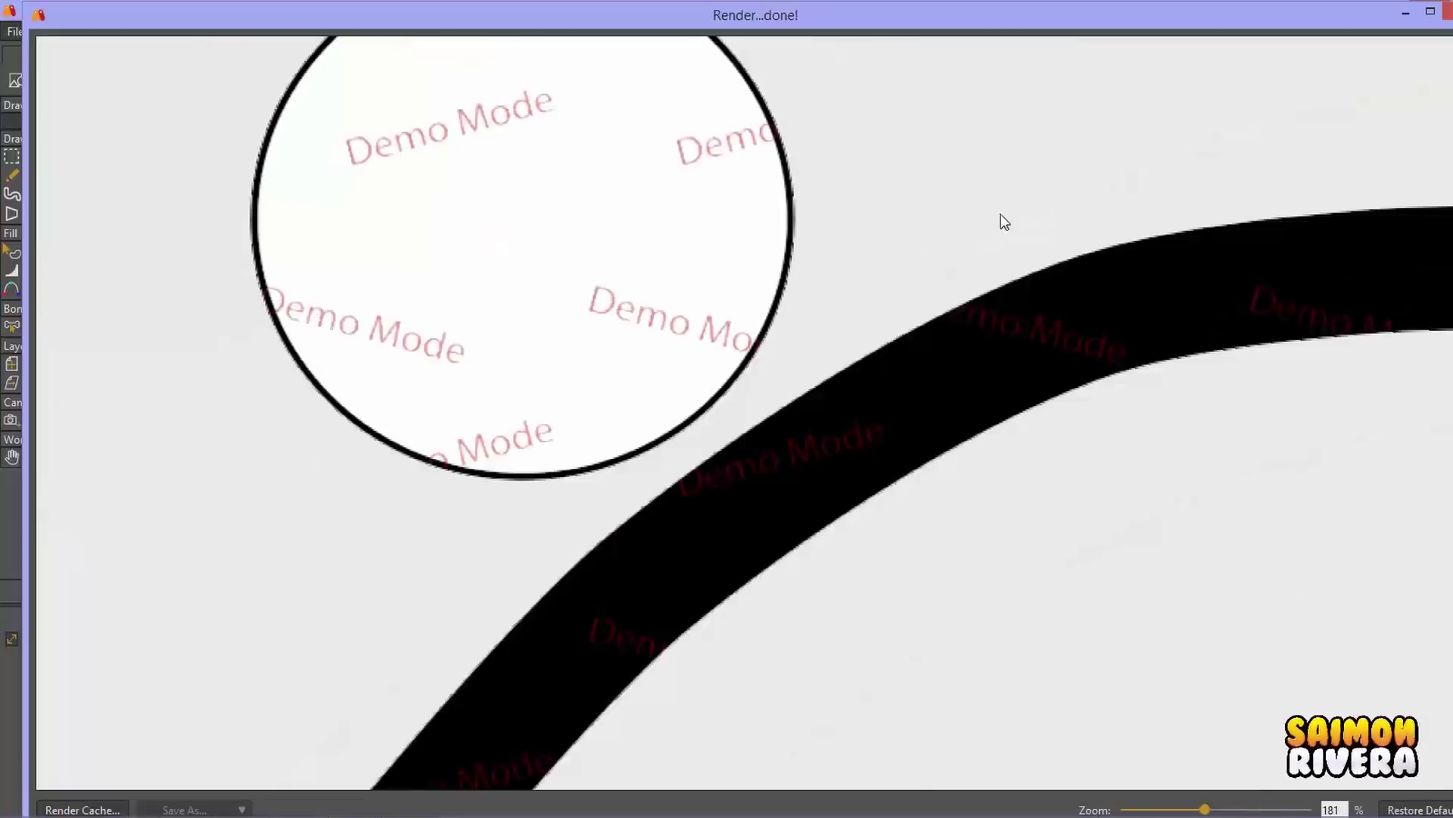
pyautogui.click(1429, 12)
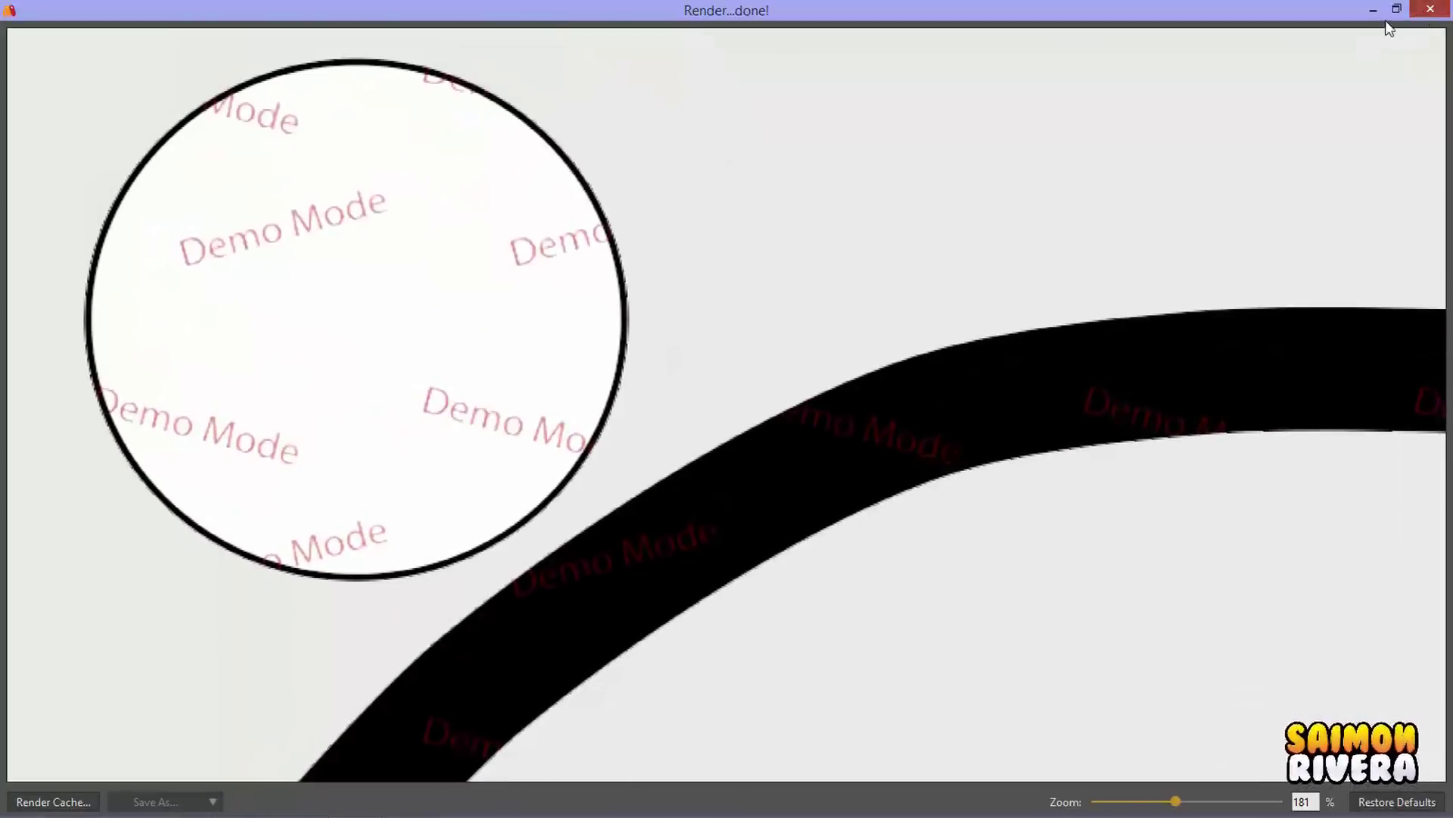
pyautogui.click(1429, 9)
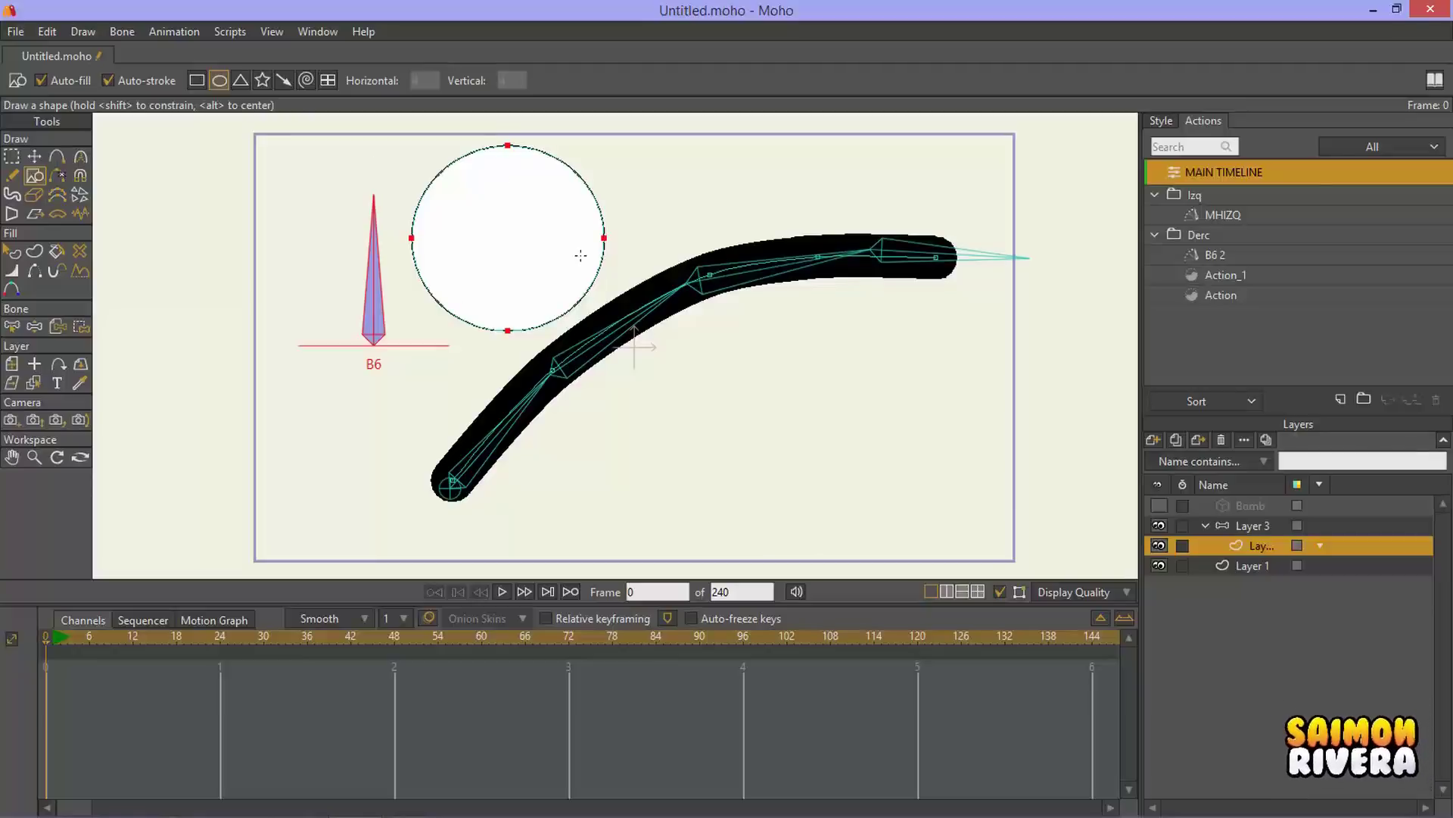
# Step: Select all points of the ellipse and the curved stroke, and bring up their Transform Points bounding box
pyautogui.click(11, 158)
pyautogui.moveTo(1036, 552); pyautogui.dragTo(369, 143)
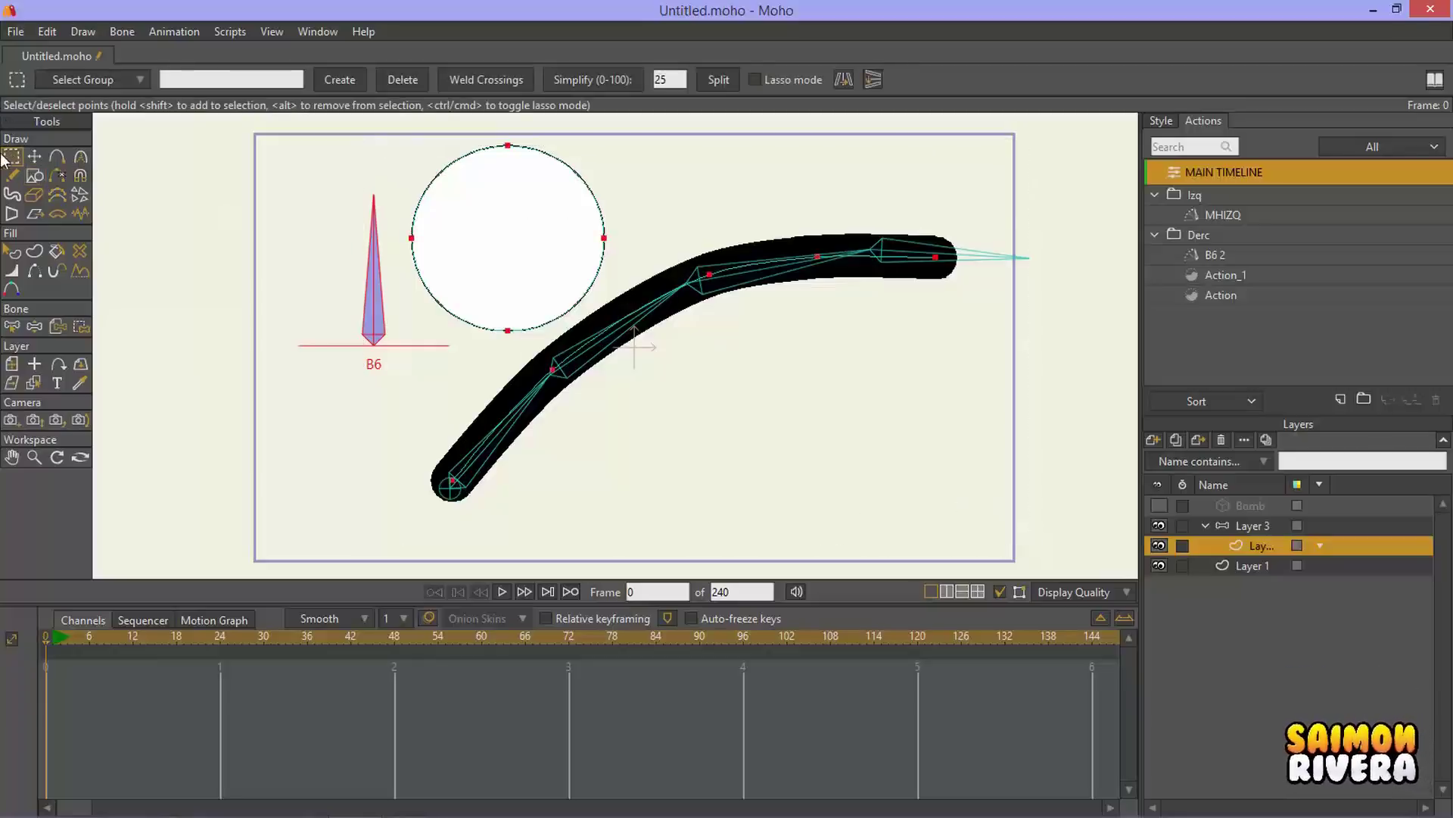
pyautogui.press('t')
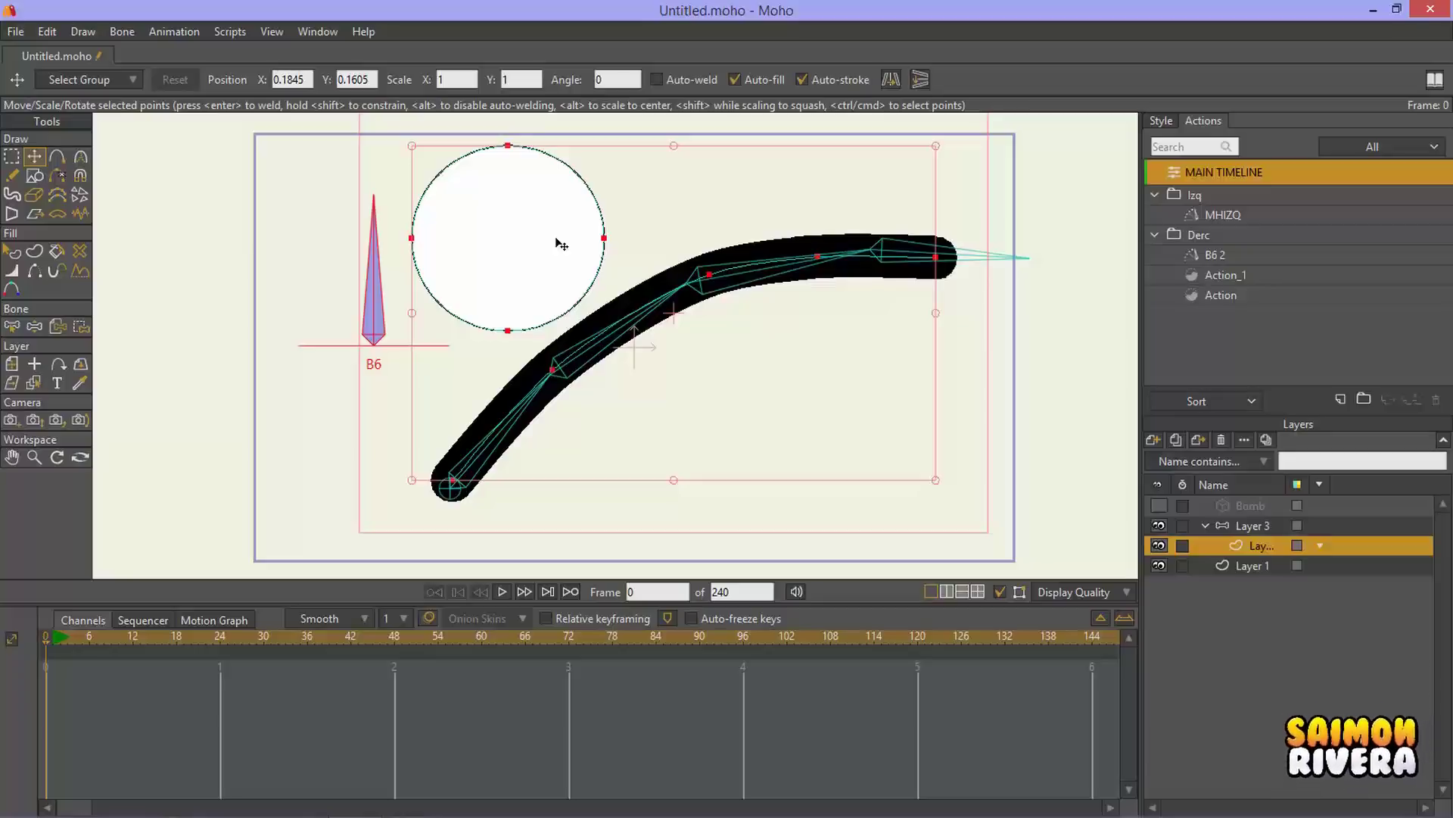
# Step: Try a vector Frame By Frame layer above Layer 3, and undo its creation
pyautogui.click(1260, 524)
pyautogui.click(1153, 439)
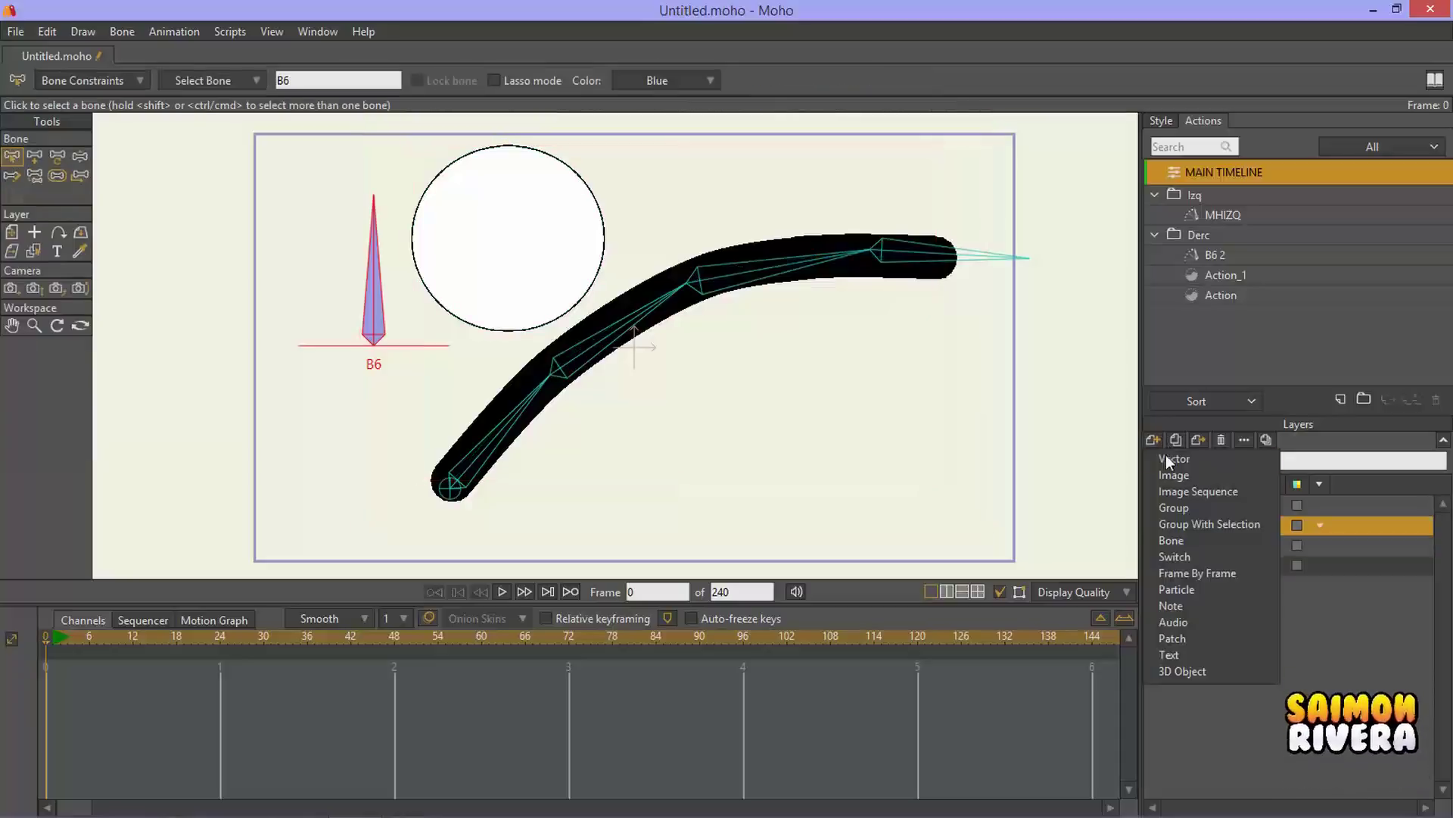
pyautogui.click(1198, 573)
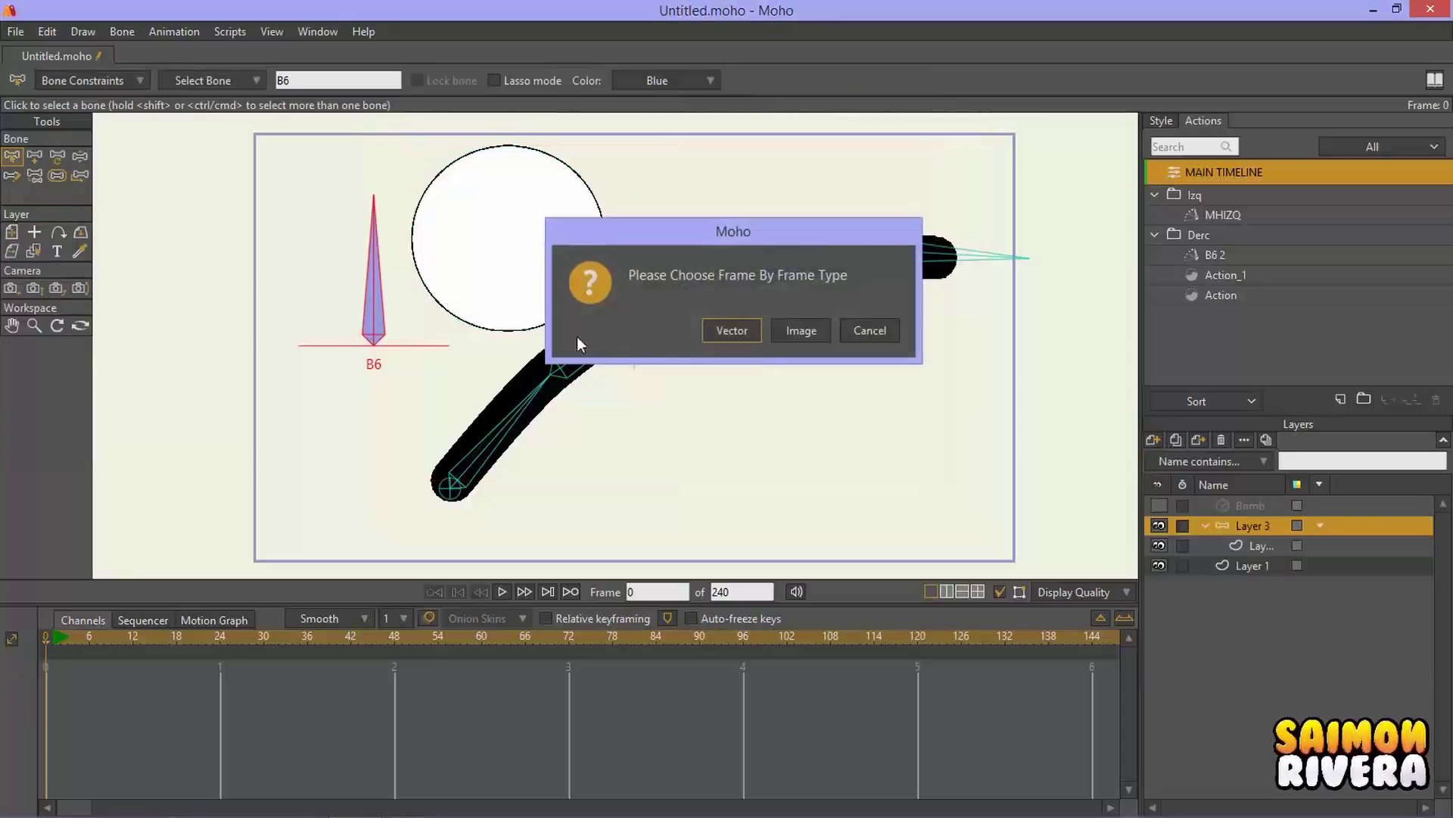
pyautogui.click(745, 333)
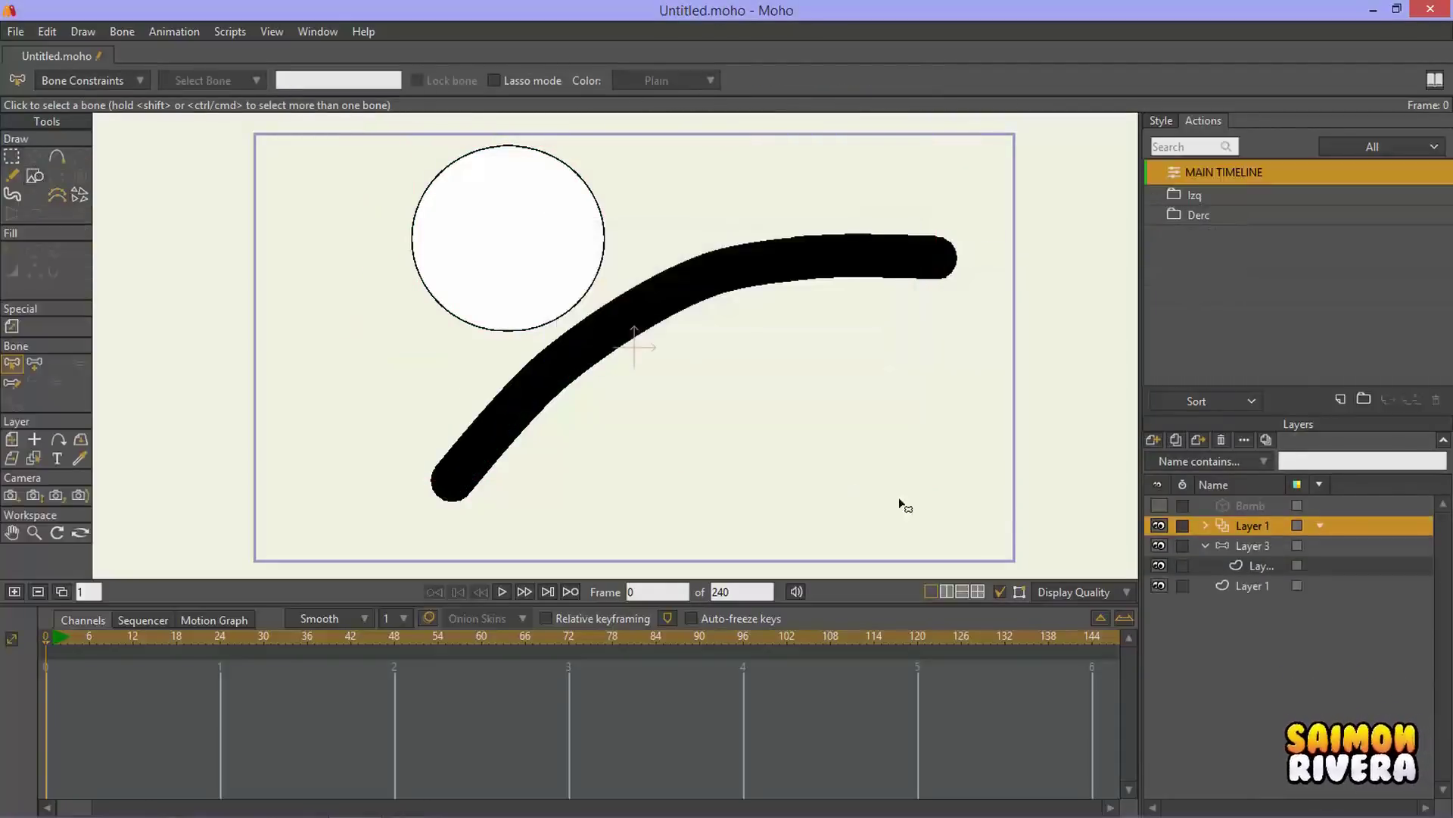
pyautogui.hotkey('ctrl', 'z')
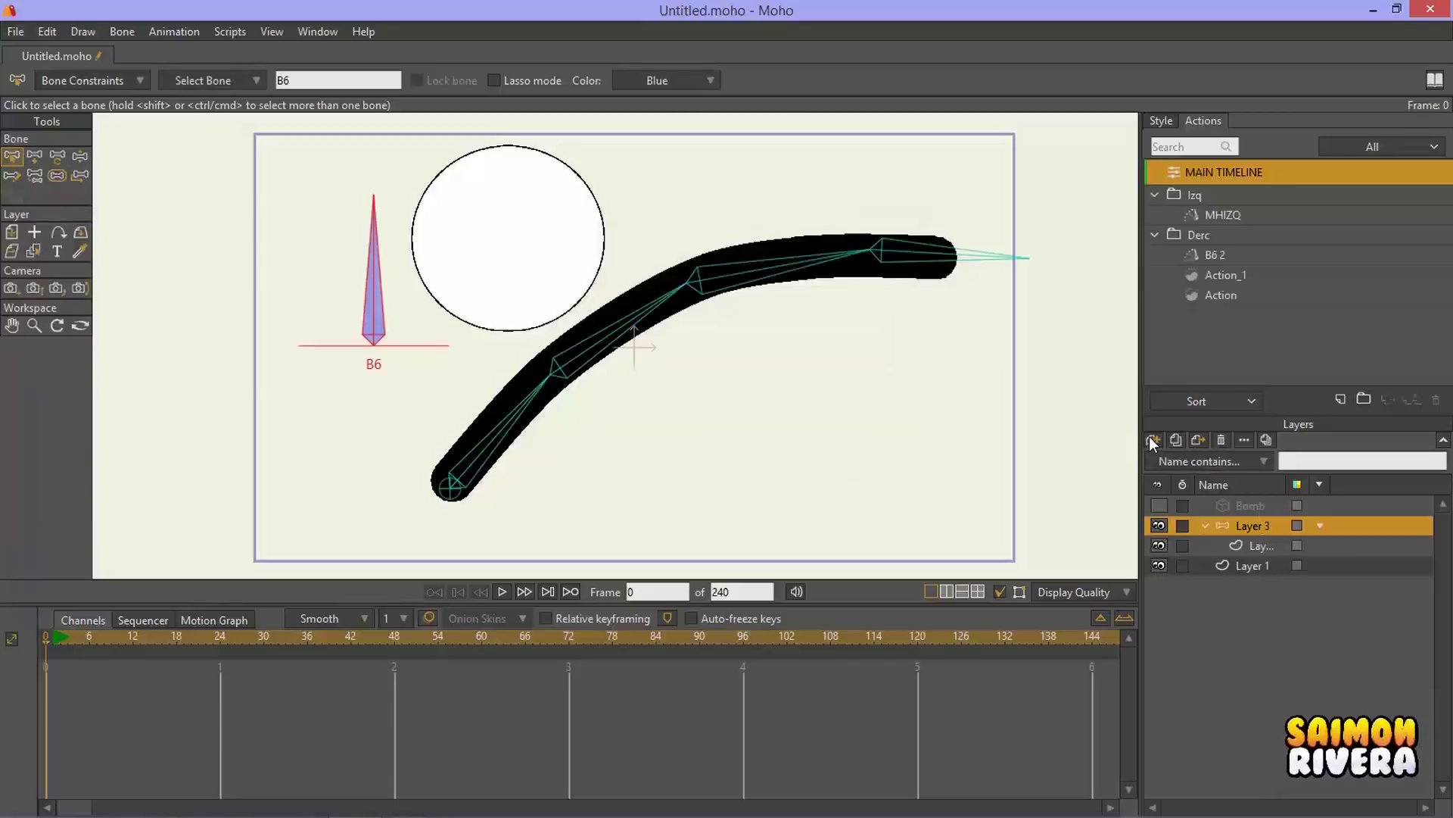
# Step: Add an image-type Frame By Frame layer named Layer 4 above Layer 3, sized 1280 x 720 at 720p
pyautogui.click(1152, 439)
pyautogui.click(1198, 573)
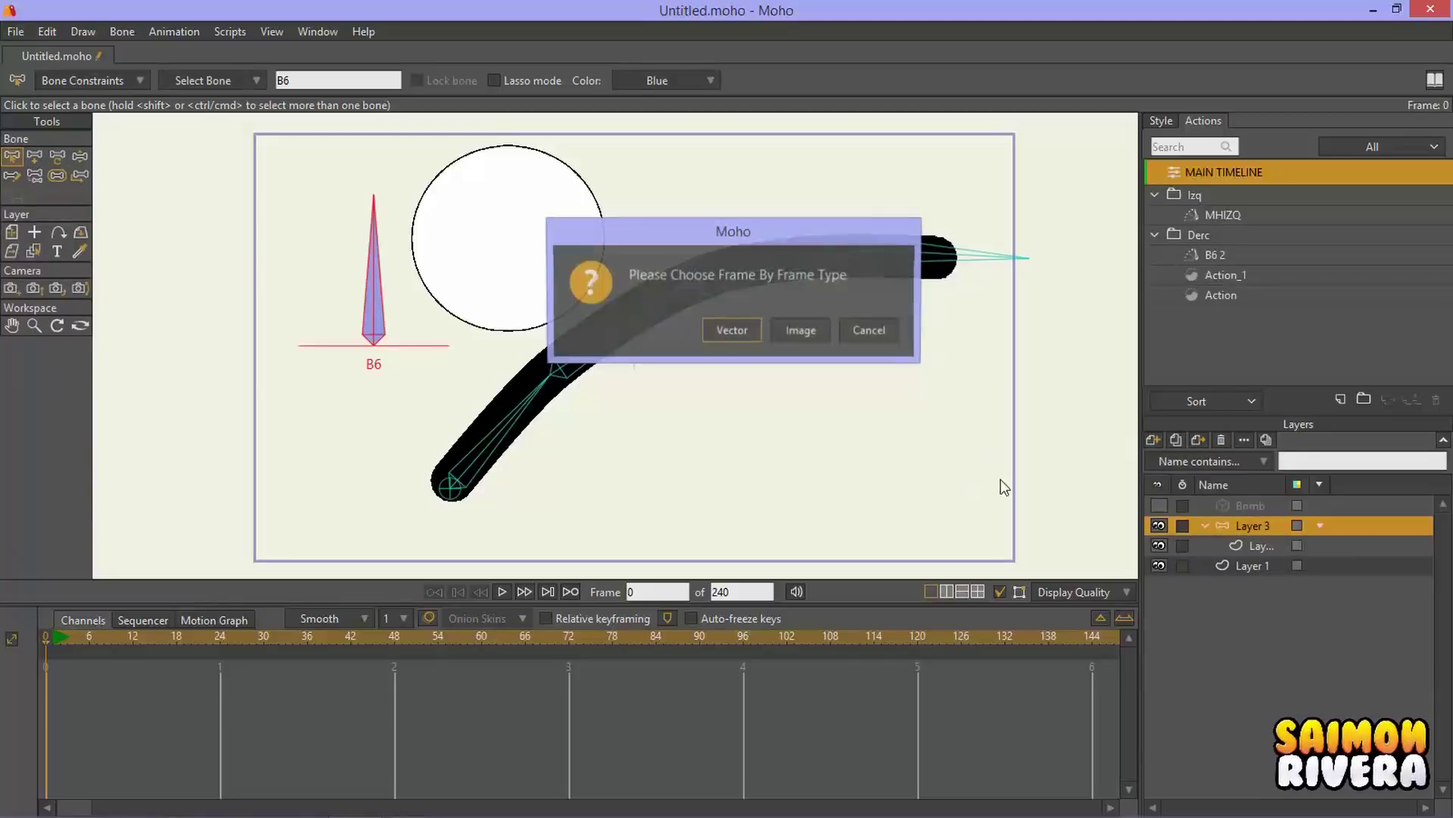
pyautogui.click(803, 333)
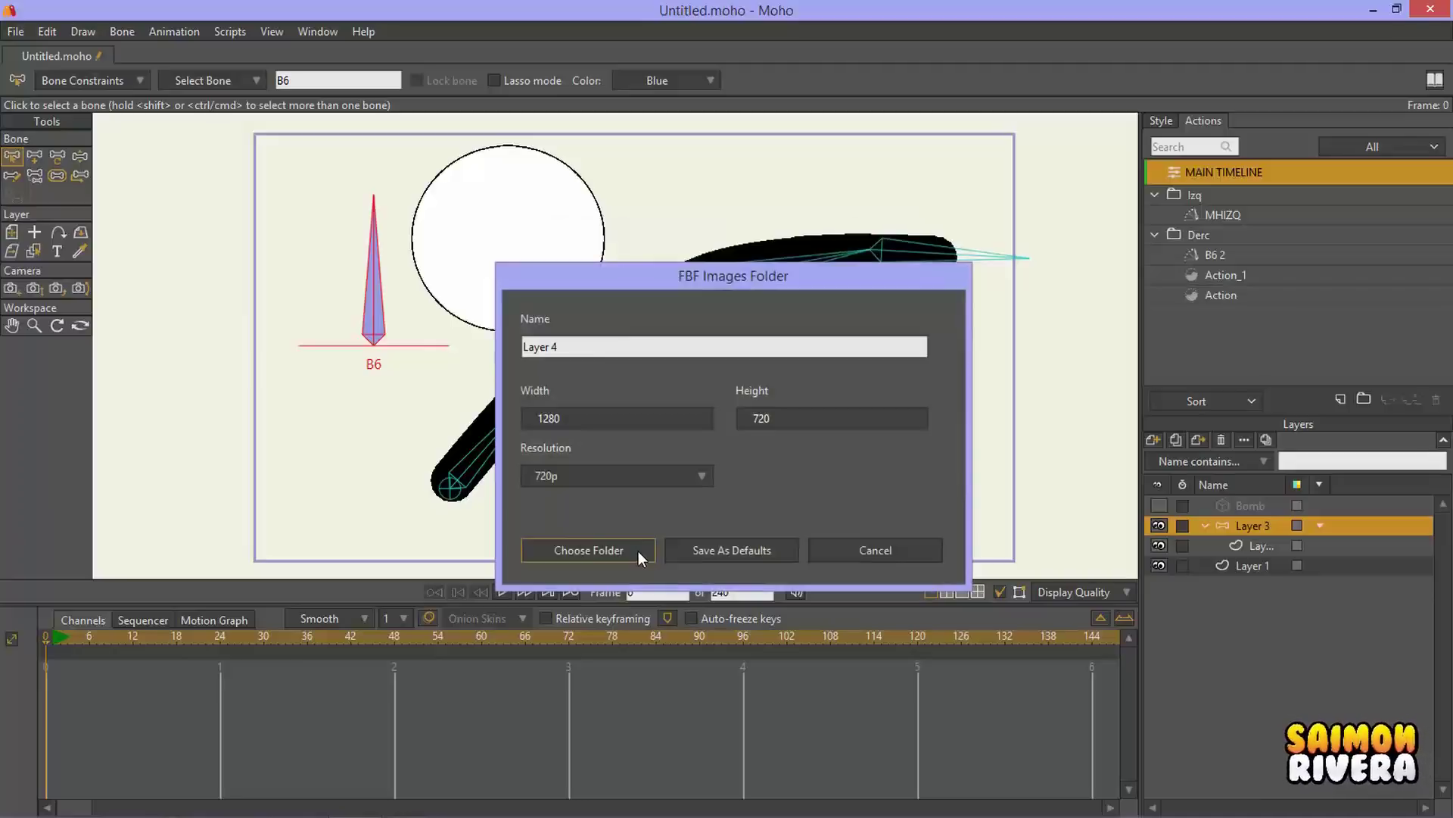
pyautogui.moveTo(640, 264); pyautogui.dragTo(808, 198)
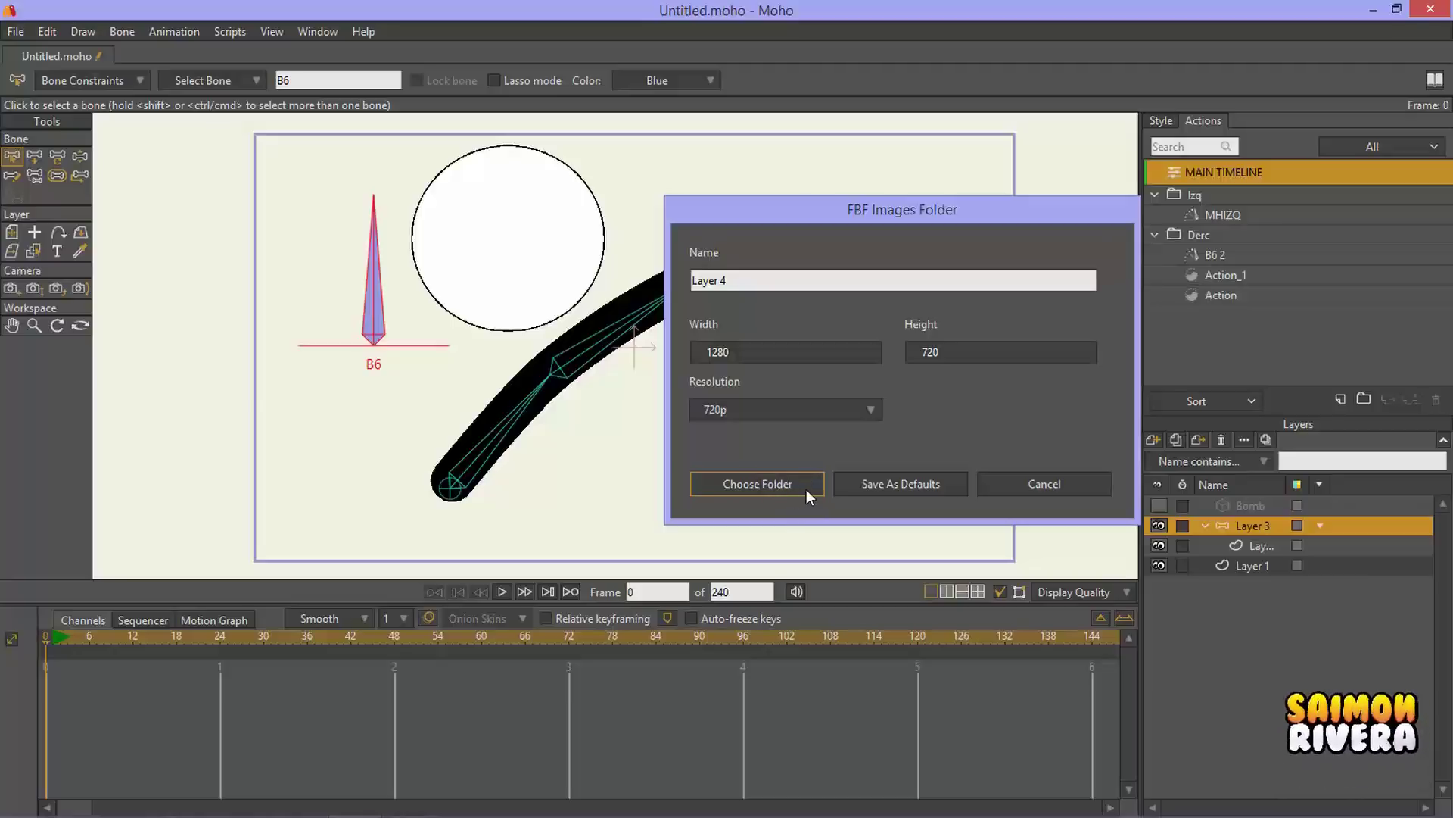
pyautogui.click(806, 489)
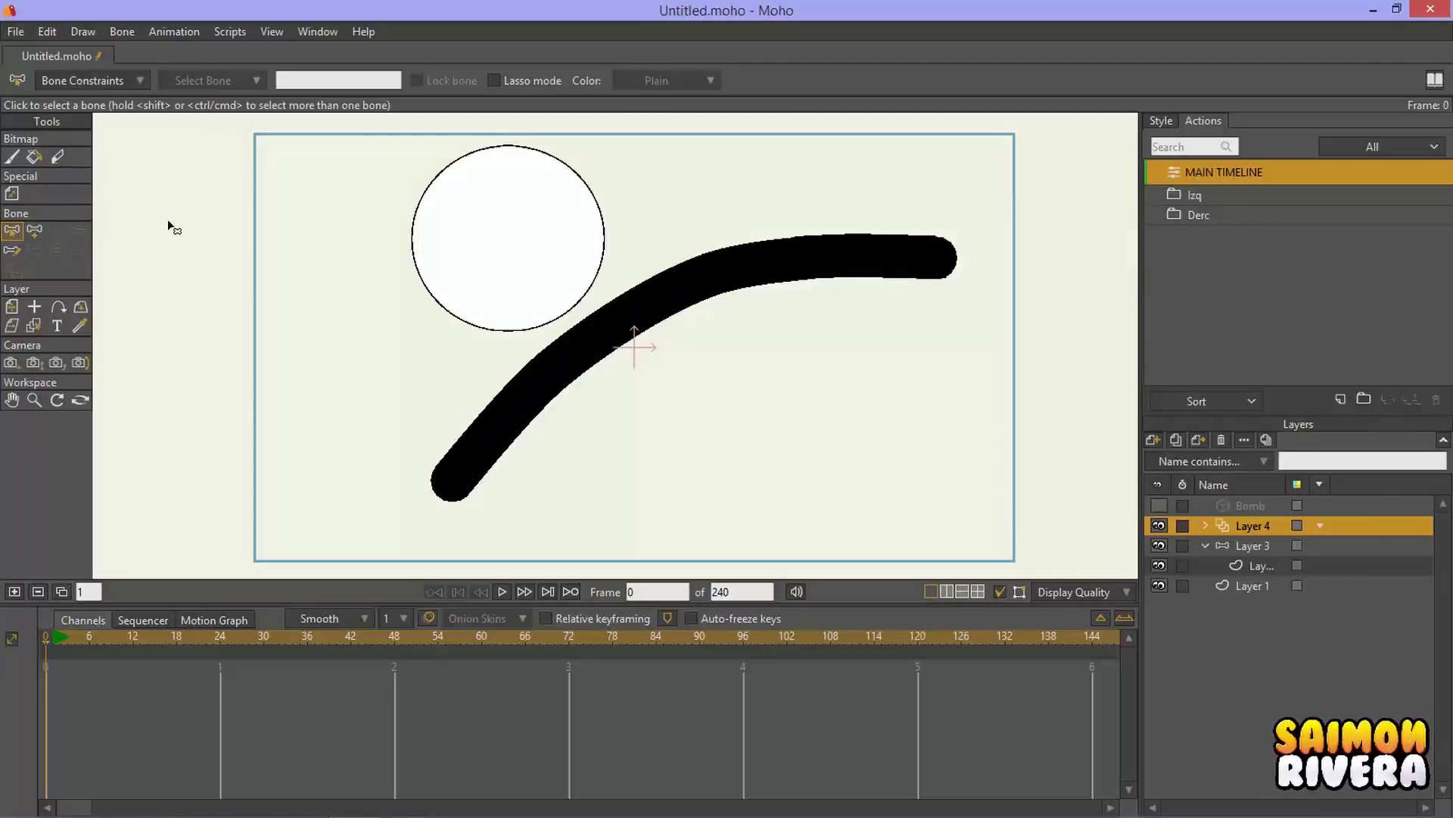
# Step: Paint a black bent stroke with the 50 px bitmap brush on Layer 4, beside the ellipse
pyautogui.click(12, 156)
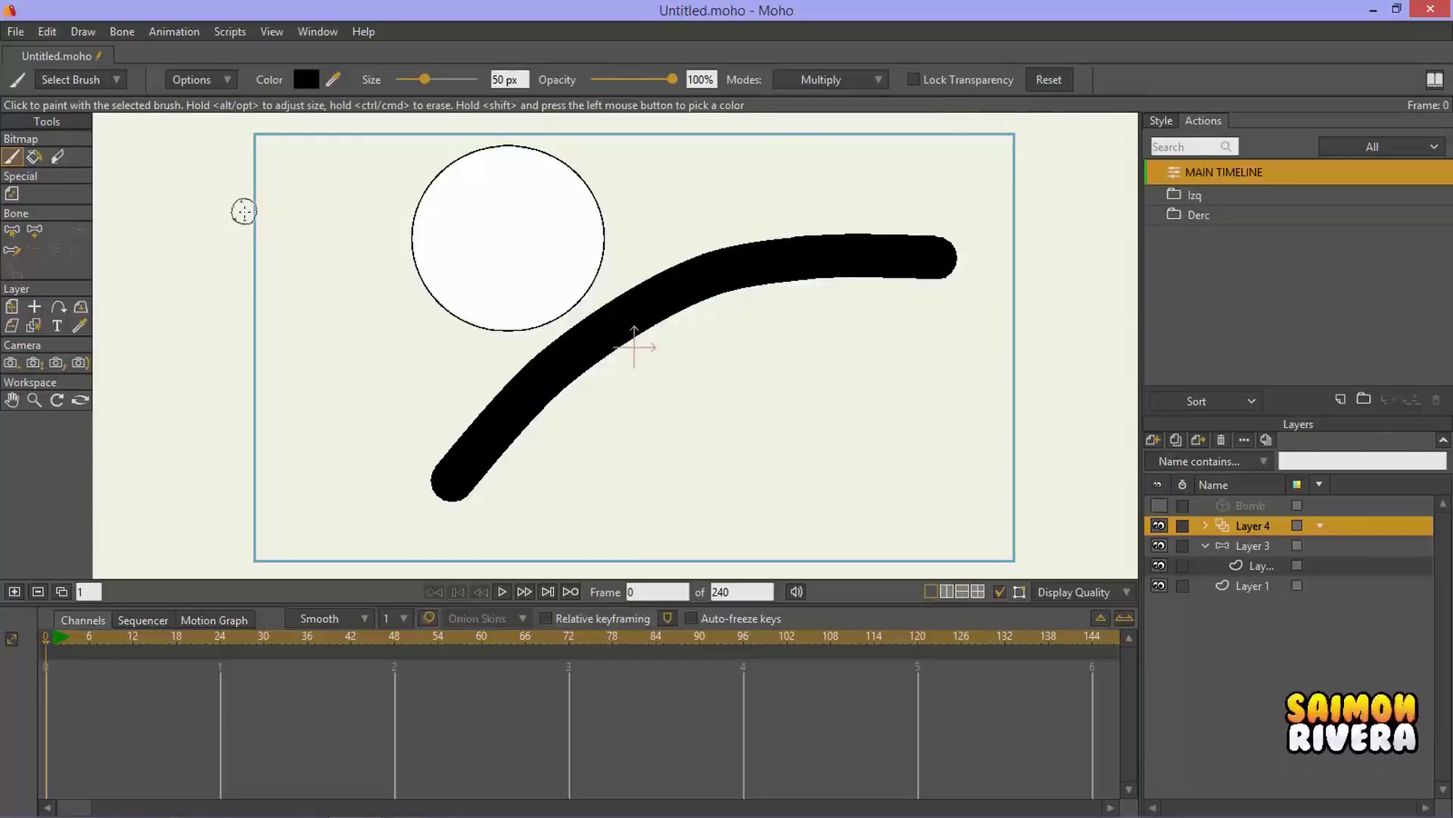
pyautogui.moveTo(322, 299); pyautogui.dragTo(401, 493)
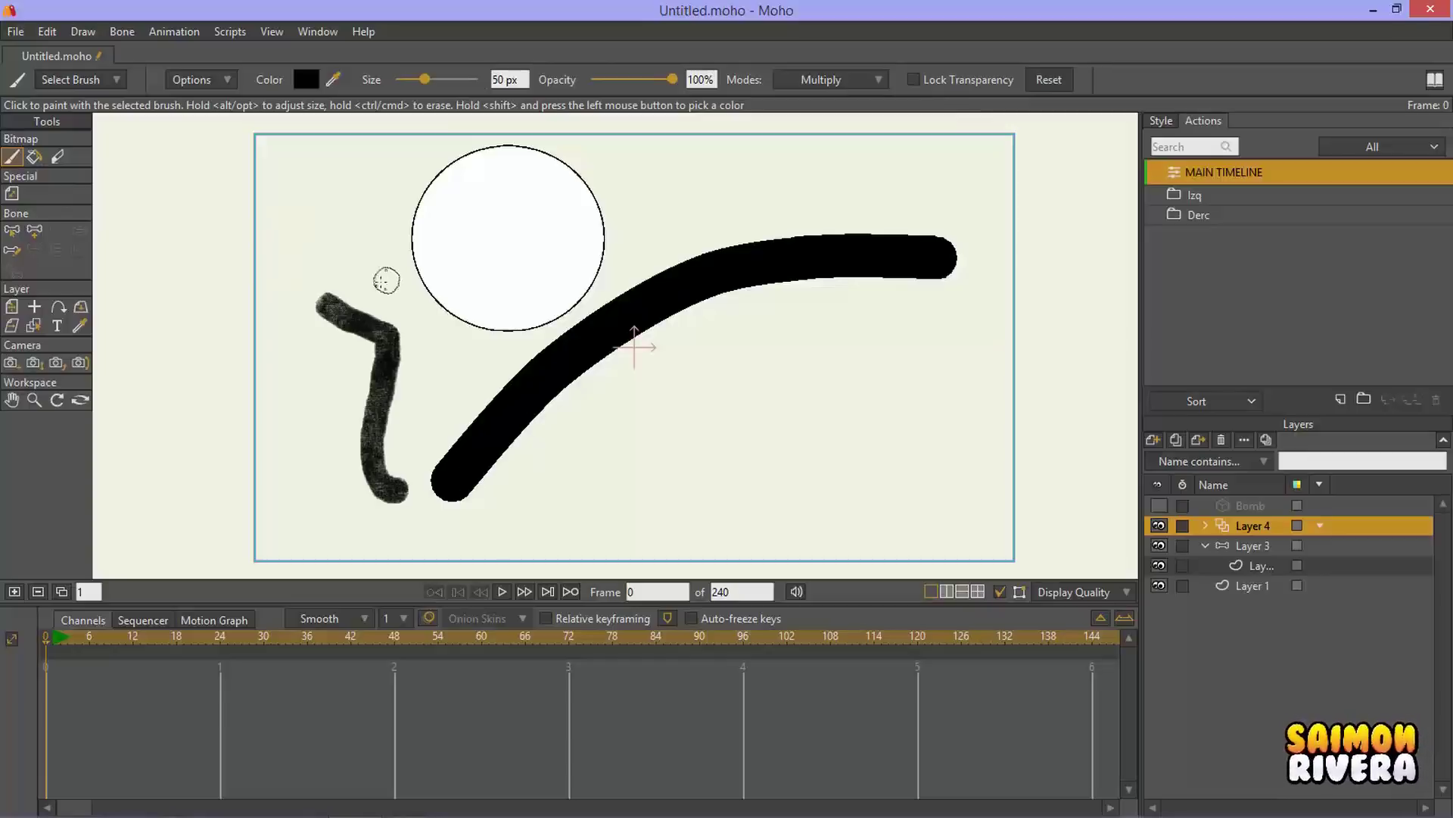
# Step: Try a brush spacing of 306% with a test stroke around the thick curve, and undo the stroke
pyautogui.click(193, 81)
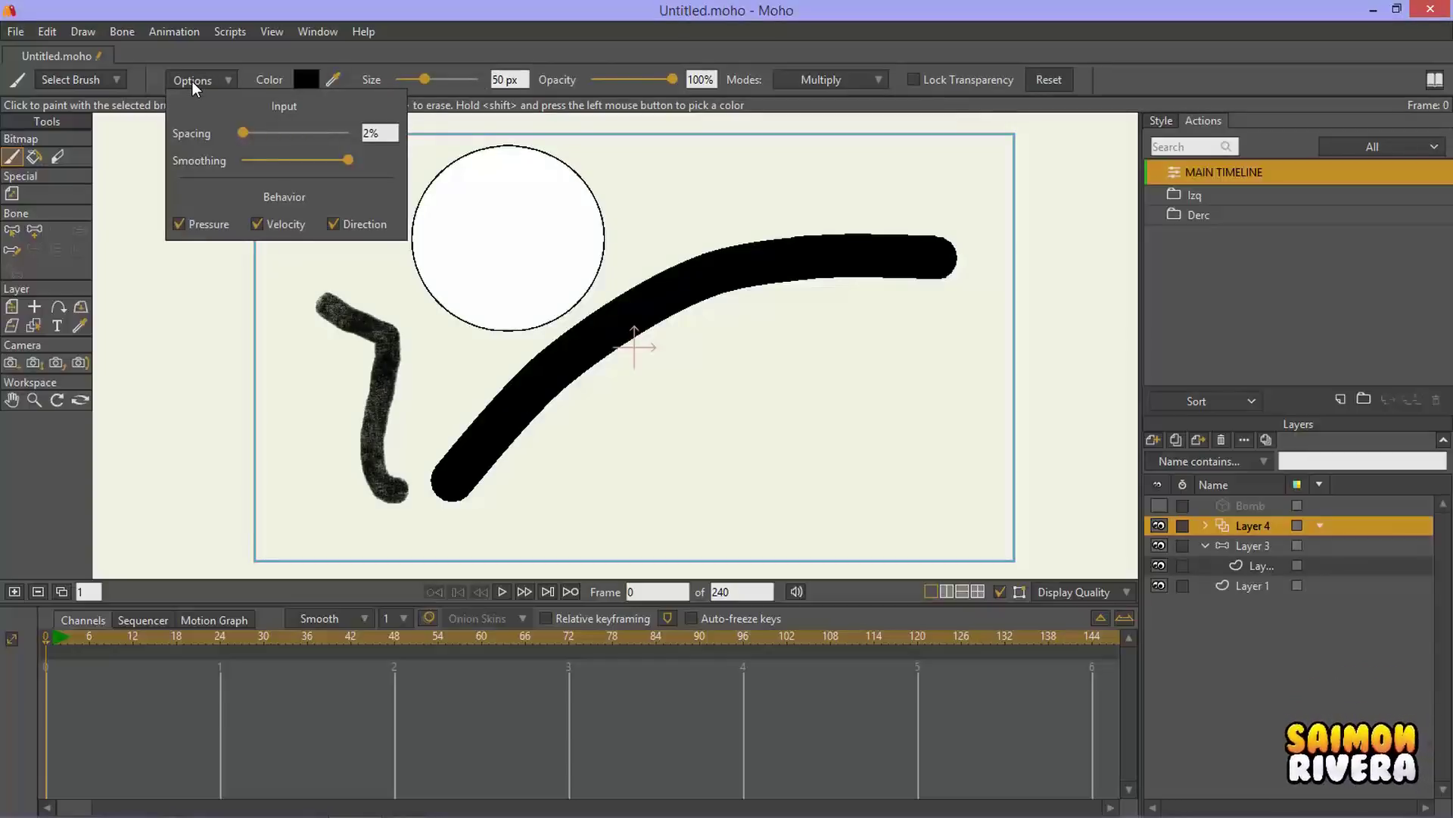
pyautogui.moveTo(243, 133); pyautogui.dragTo(309, 133)
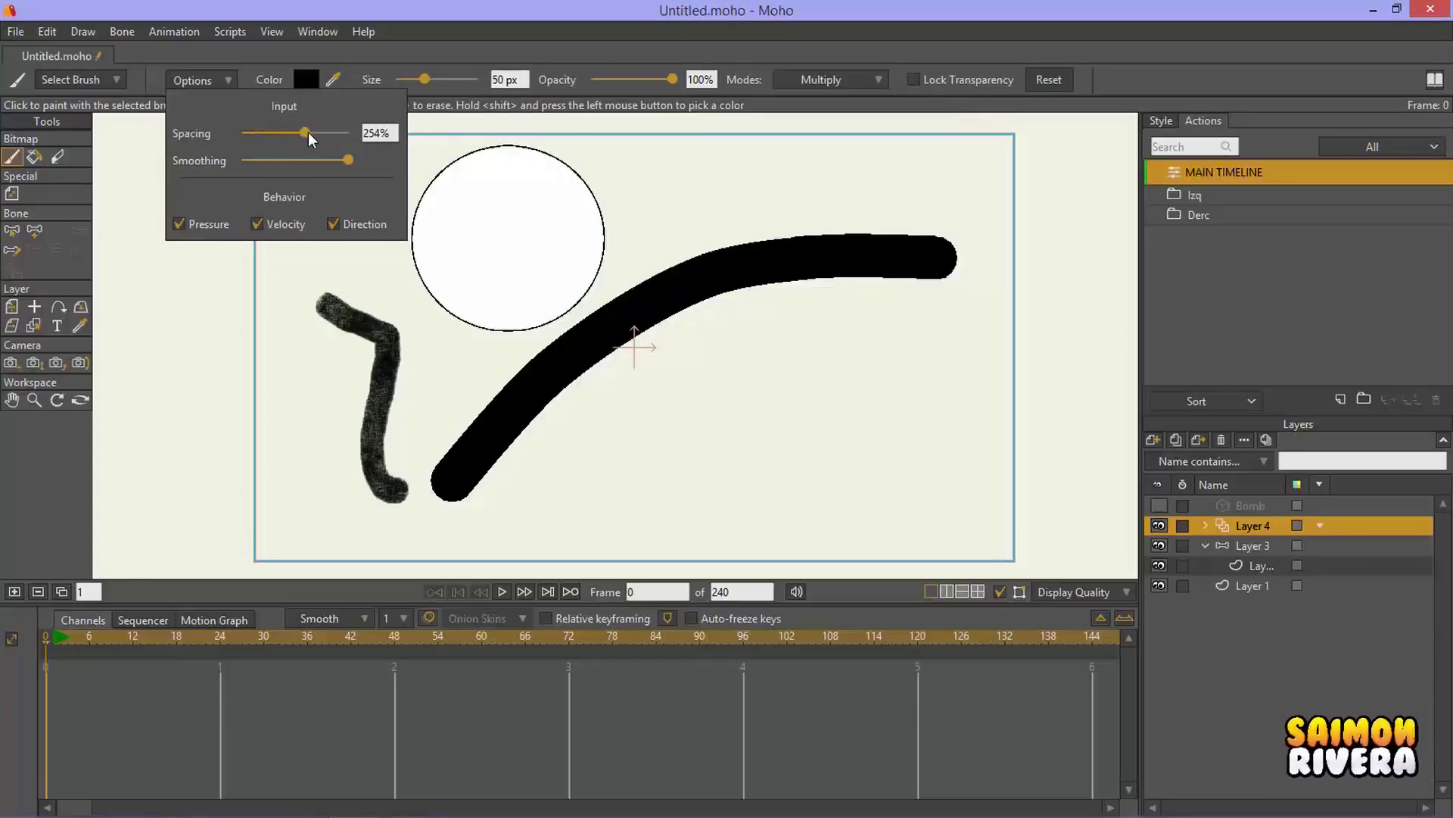
pyautogui.moveTo(767, 153)
pyautogui.mouseDown()
pyautogui.moveTo(814, 435)
pyautogui.moveTo(615, 462)
pyautogui.moveTo(774, 341)
pyautogui.mouseUp()
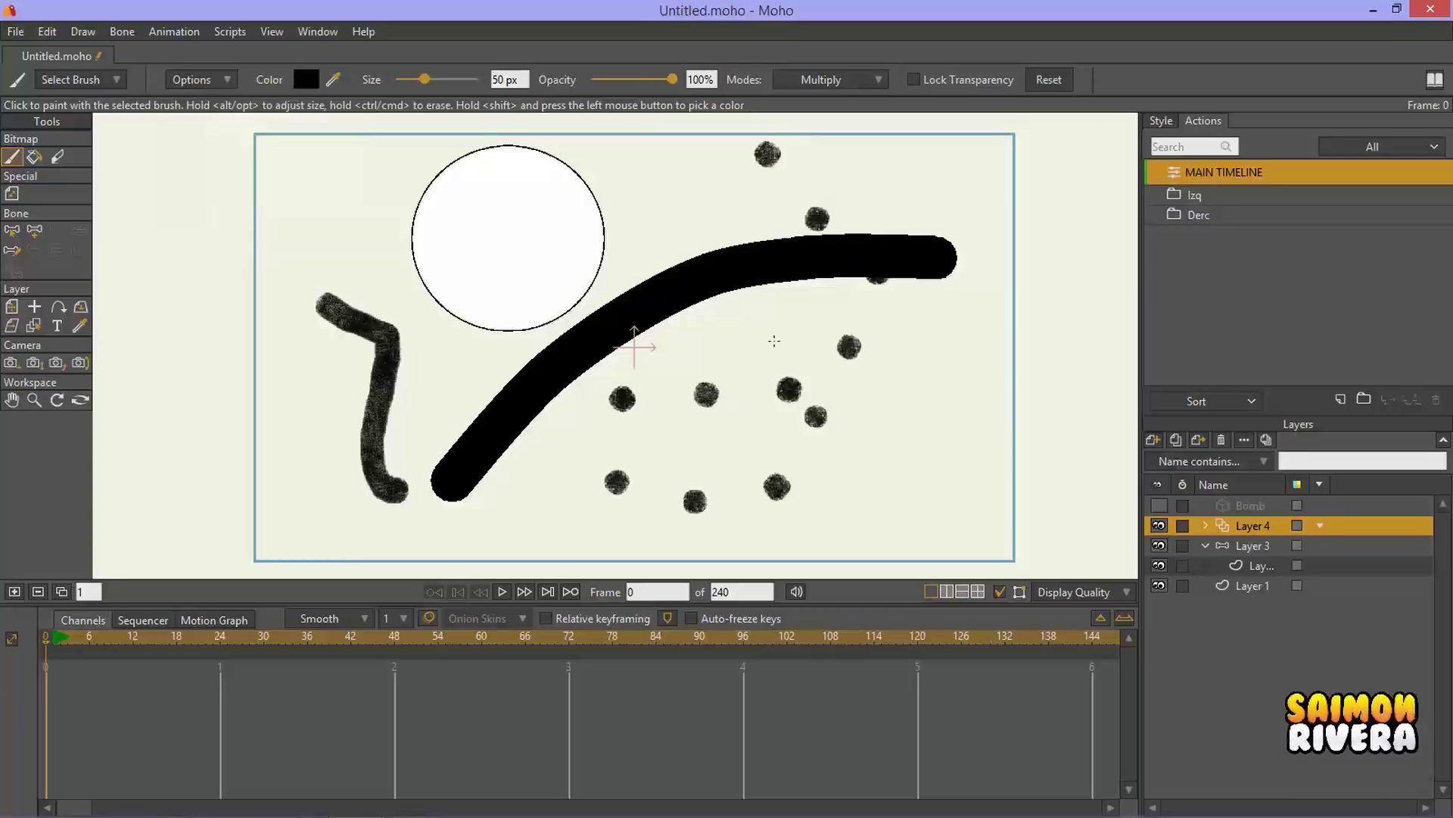
pyautogui.hotkey('ctrl', 'z')
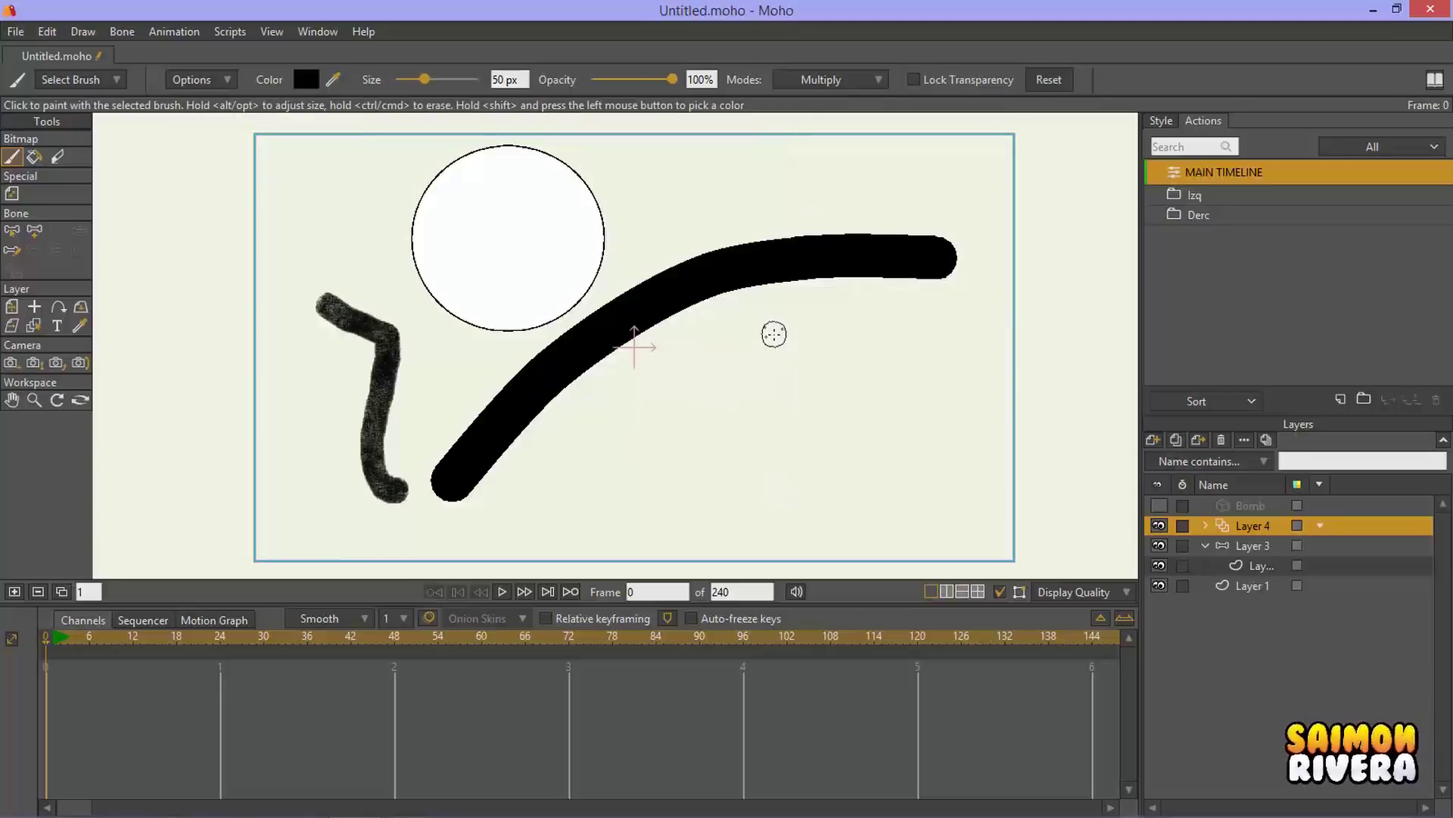
# Step: Try a narrower brush spacing with a test stroke below the thick curve, and undo the stroke
pyautogui.click(212, 79)
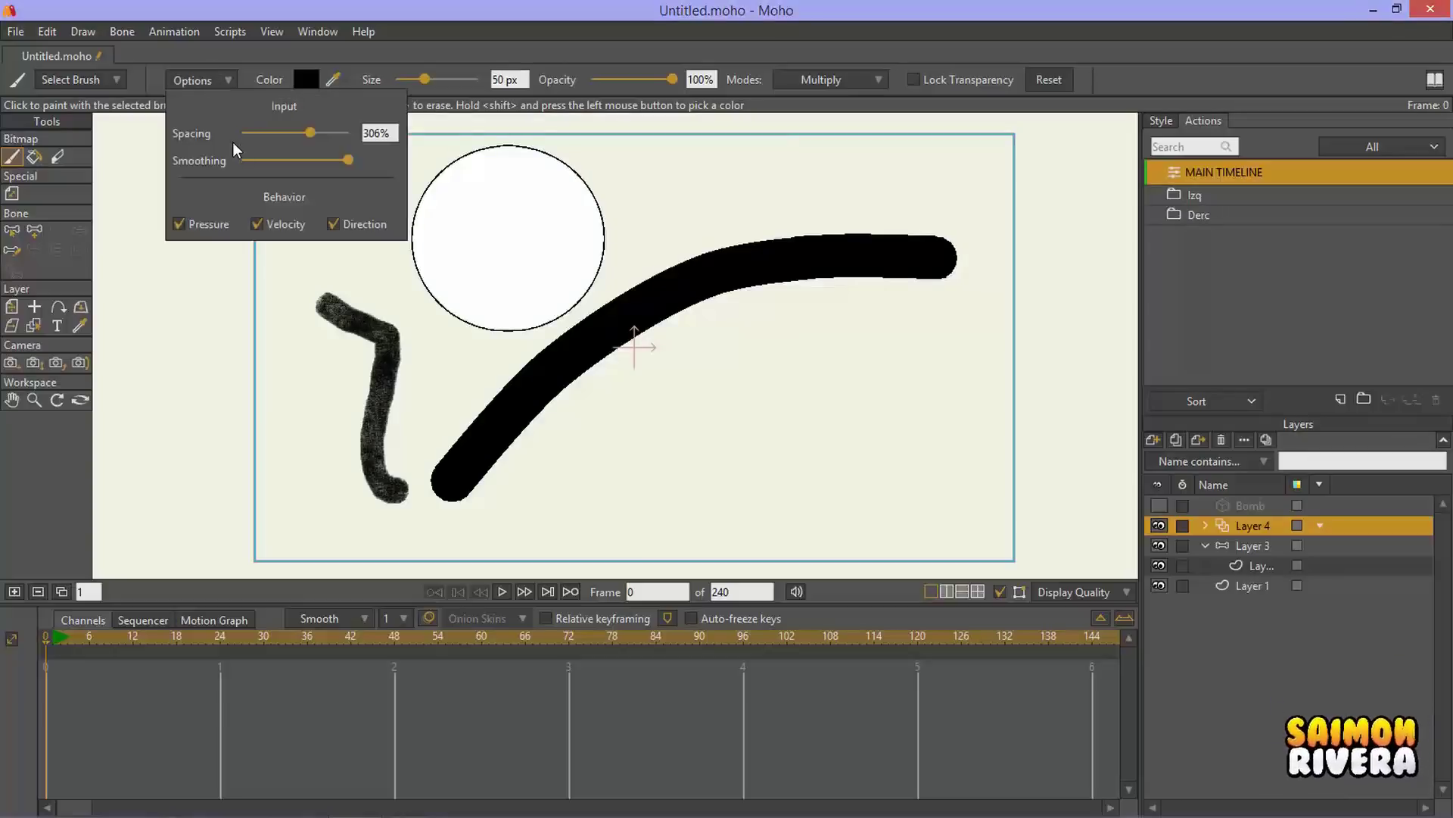
pyautogui.moveTo(311, 135)
pyautogui.mouseDown()
pyautogui.moveTo(243, 133)
pyautogui.moveTo(277, 134)
pyautogui.mouseUp()
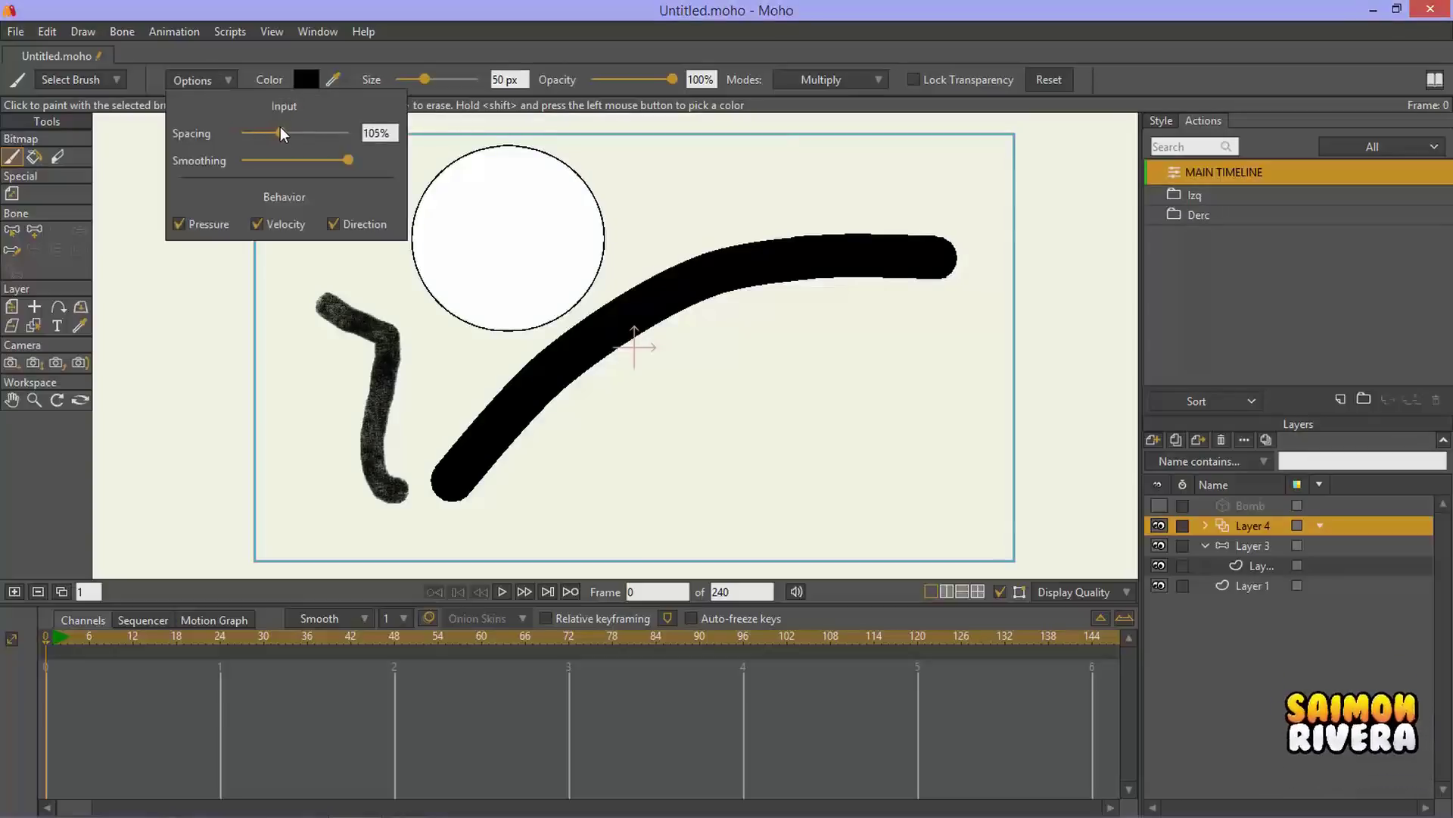
pyautogui.moveTo(874, 305)
pyautogui.mouseDown()
pyautogui.moveTo(818, 341)
pyautogui.moveTo(869, 414)
pyautogui.moveTo(708, 457)
pyautogui.moveTo(677, 492)
pyautogui.moveTo(644, 381)
pyautogui.moveTo(706, 382)
pyautogui.mouseUp()
pyautogui.hotkey('ctrl', 'z')
# Step: Try a brush spacing of 897% with a few marks around the thick curve, and undo them all
pyautogui.click(230, 85)
pyautogui.moveTo(266, 136); pyautogui.dragTo(375, 137)
pyautogui.click(804, 194)
pyautogui.click(810, 436)
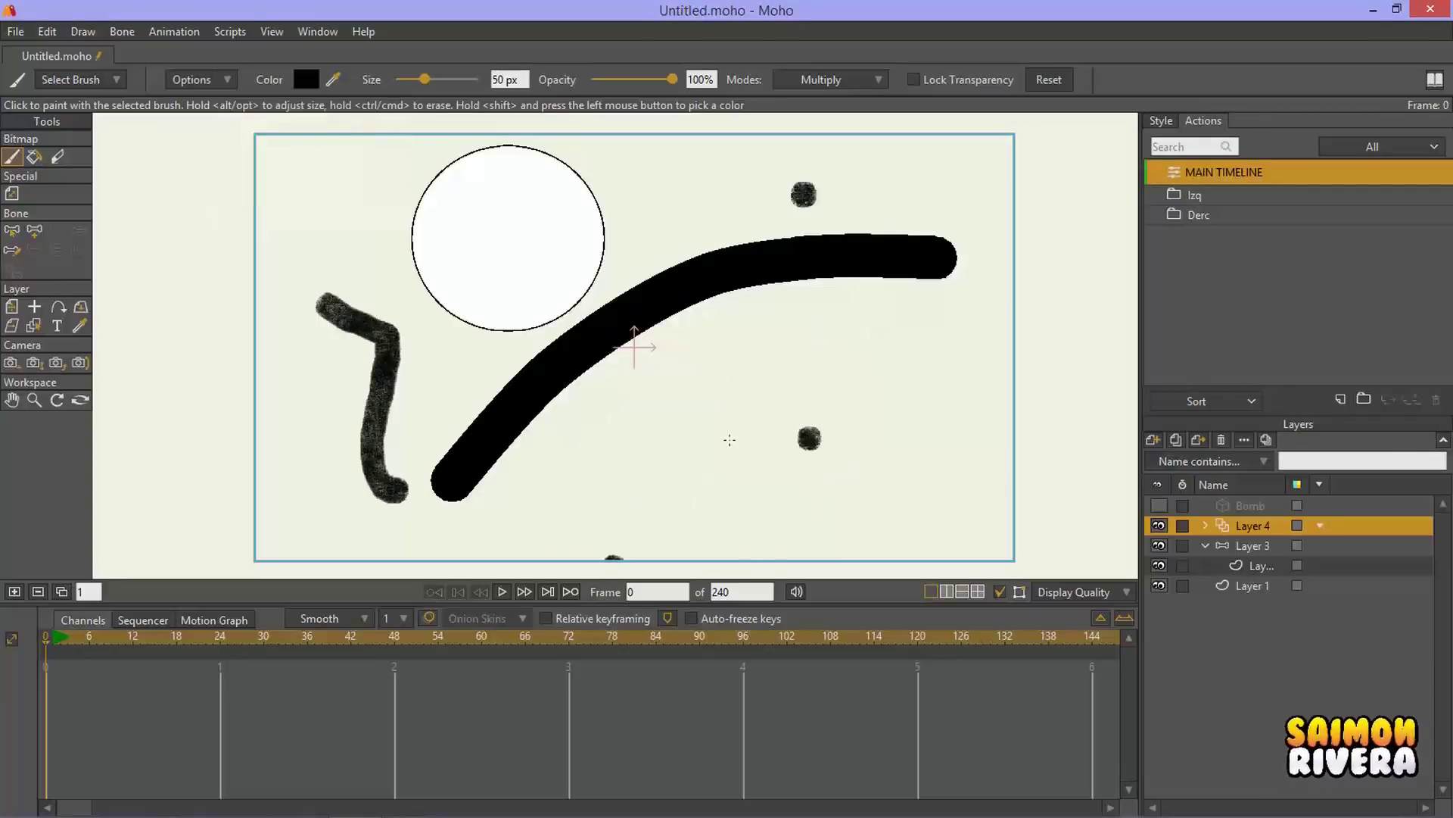
pyautogui.click(767, 388)
pyautogui.hotkey('ctrl', 'z')
pyautogui.hotkey('ctrl', 'z')
pyautogui.hotkey('ctrl', 'z')
# Step: Set the brush spacing to 1%, check it with a stroke across the thick curve, and undo the stroke
pyautogui.click(202, 83)
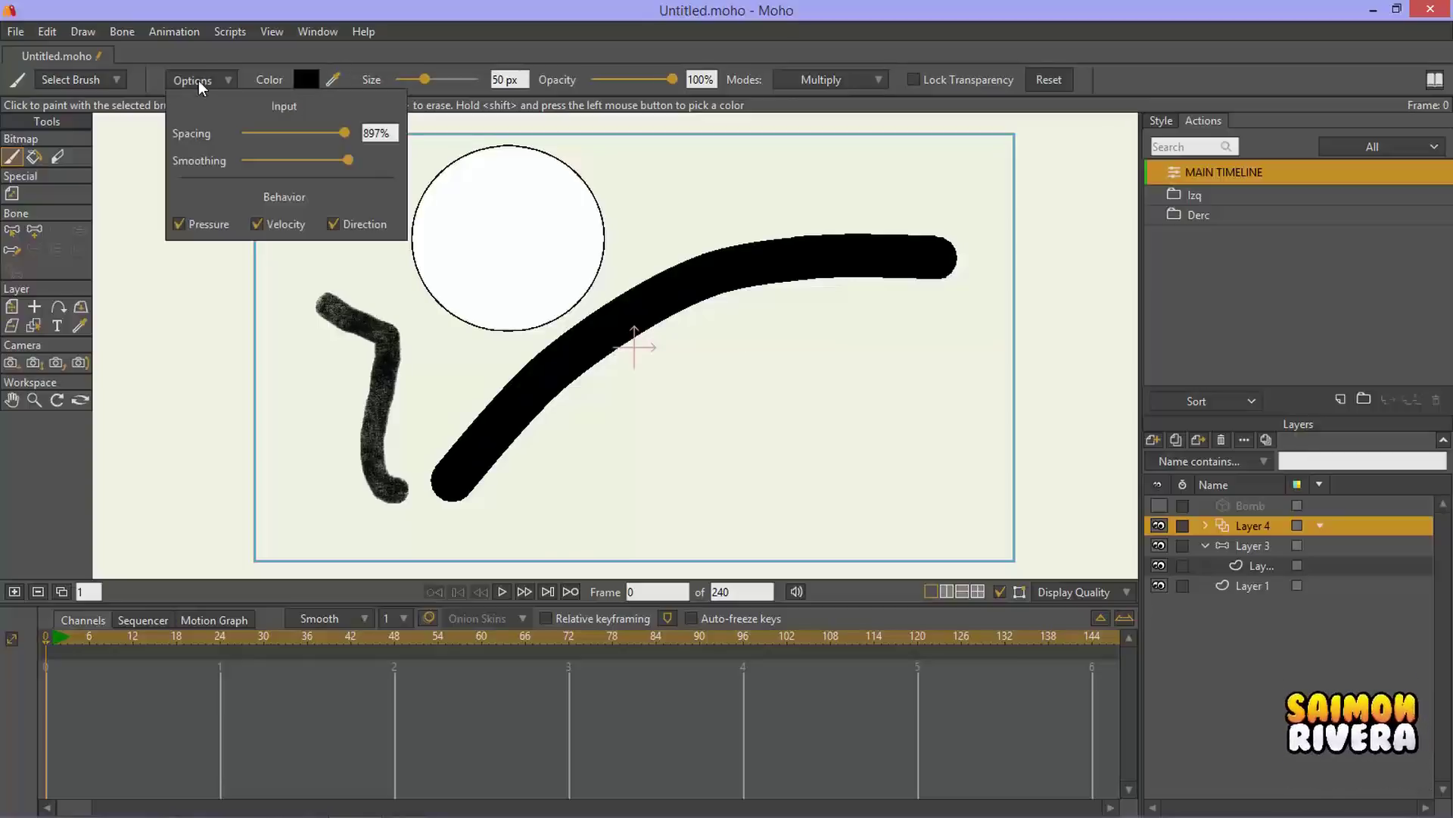
pyautogui.moveTo(342, 134); pyautogui.dragTo(243, 136)
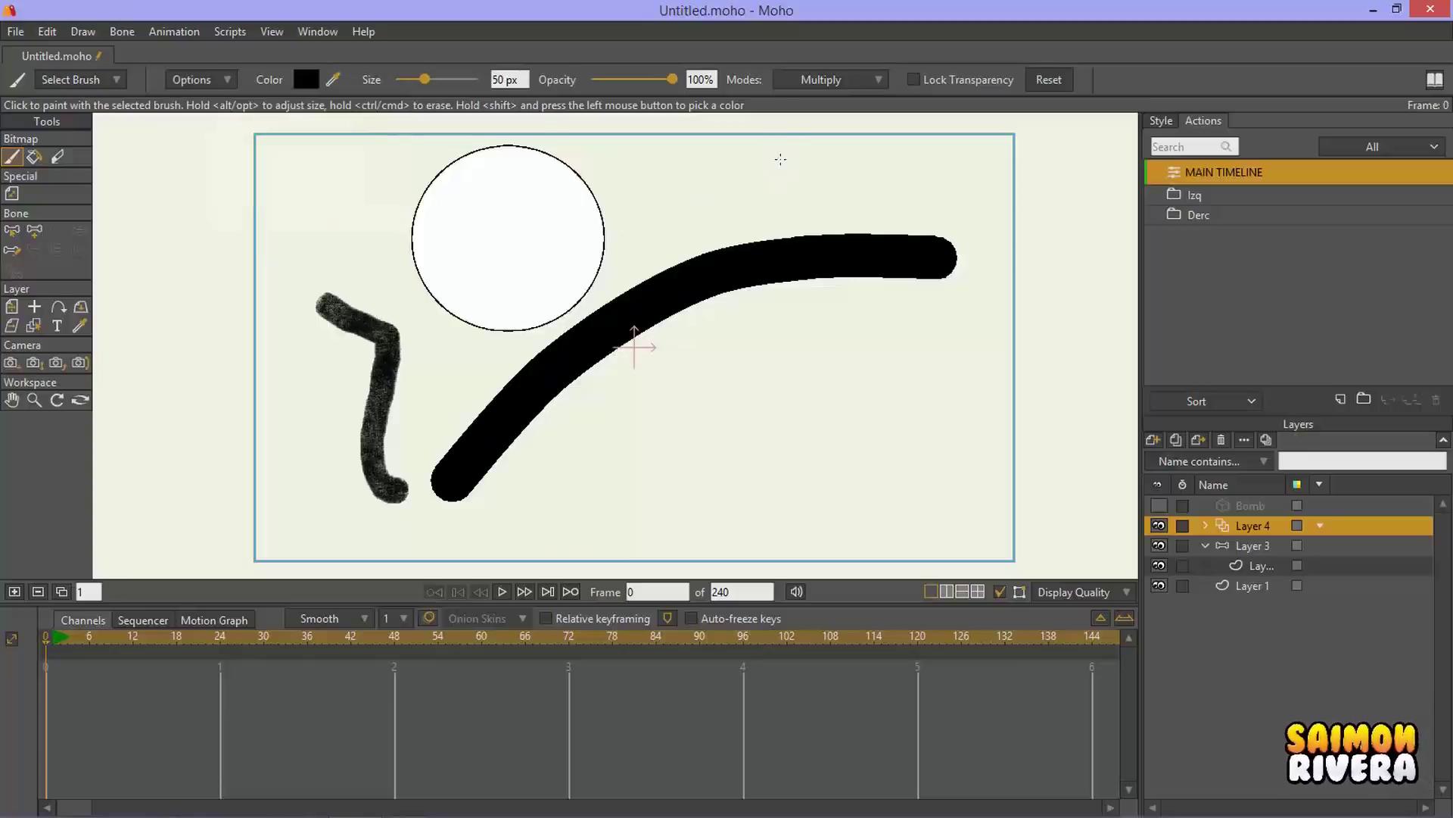
pyautogui.moveTo(781, 159)
pyautogui.mouseDown()
pyautogui.moveTo(613, 514)
pyautogui.moveTo(787, 363)
pyautogui.moveTo(916, 394)
pyautogui.mouseUp()
pyautogui.hotkey('ctrl', 'z')
# Step: Try a lower brush smoothing with a test stroke across the canvas, and undo the stroke
pyautogui.click(191, 80)
pyautogui.moveTo(348, 160); pyautogui.dragTo(302, 158)
pyautogui.moveTo(750, 148)
pyautogui.mouseDown()
pyautogui.moveTo(766, 409)
pyautogui.moveTo(714, 452)
pyautogui.mouseUp()
pyautogui.hotkey('ctrl', 'z')
# Step: Raise the brush smoothing back to nearly its maximum, test it with strokes around the thick curve, and undo them
pyautogui.click(198, 81)
pyautogui.moveTo(303, 160); pyautogui.dragTo(344, 167)
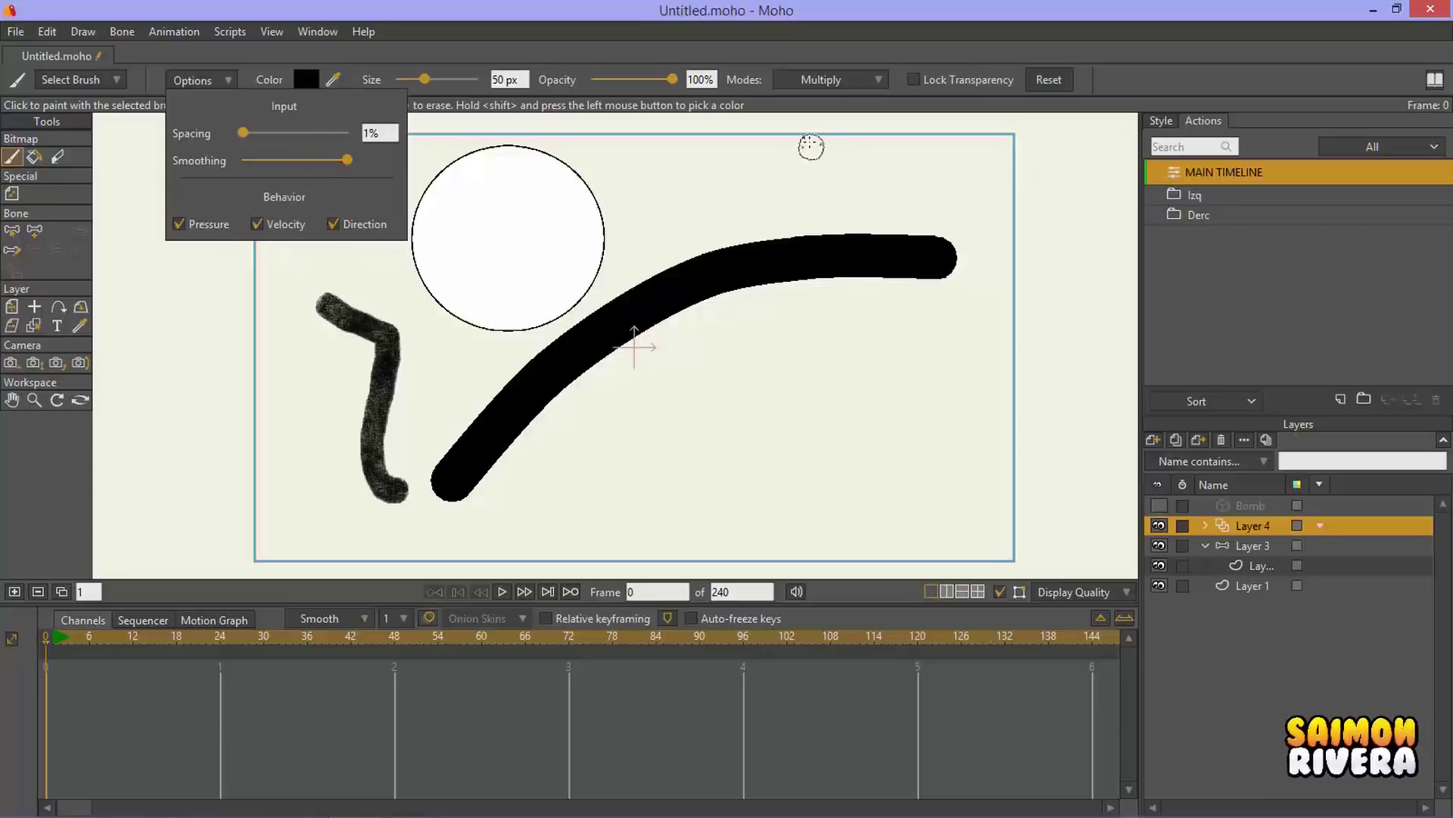
pyautogui.moveTo(730, 148)
pyautogui.mouseDown()
pyautogui.moveTo(833, 303)
pyautogui.moveTo(643, 534)
pyautogui.mouseUp()
pyautogui.moveTo(980, 456)
pyautogui.mouseDown()
pyautogui.moveTo(912, 402)
pyautogui.moveTo(810, 409)
pyautogui.mouseUp()
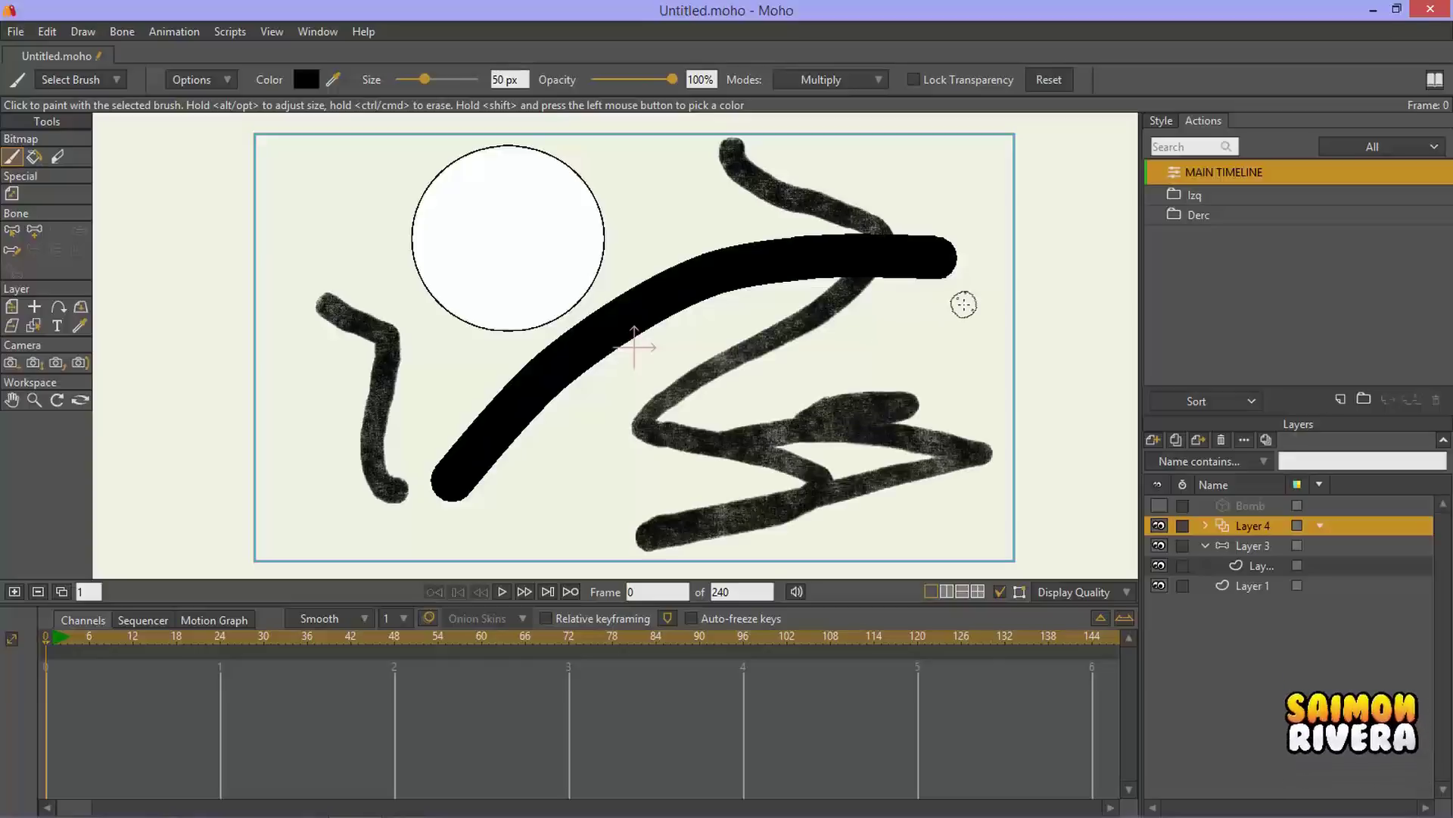
pyautogui.moveTo(863, 291); pyautogui.dragTo(714, 431)
pyautogui.hotkey('ctrl', 'z')
pyautogui.hotkey('ctrl', 'z')
pyautogui.hotkey('ctrl', 'z')
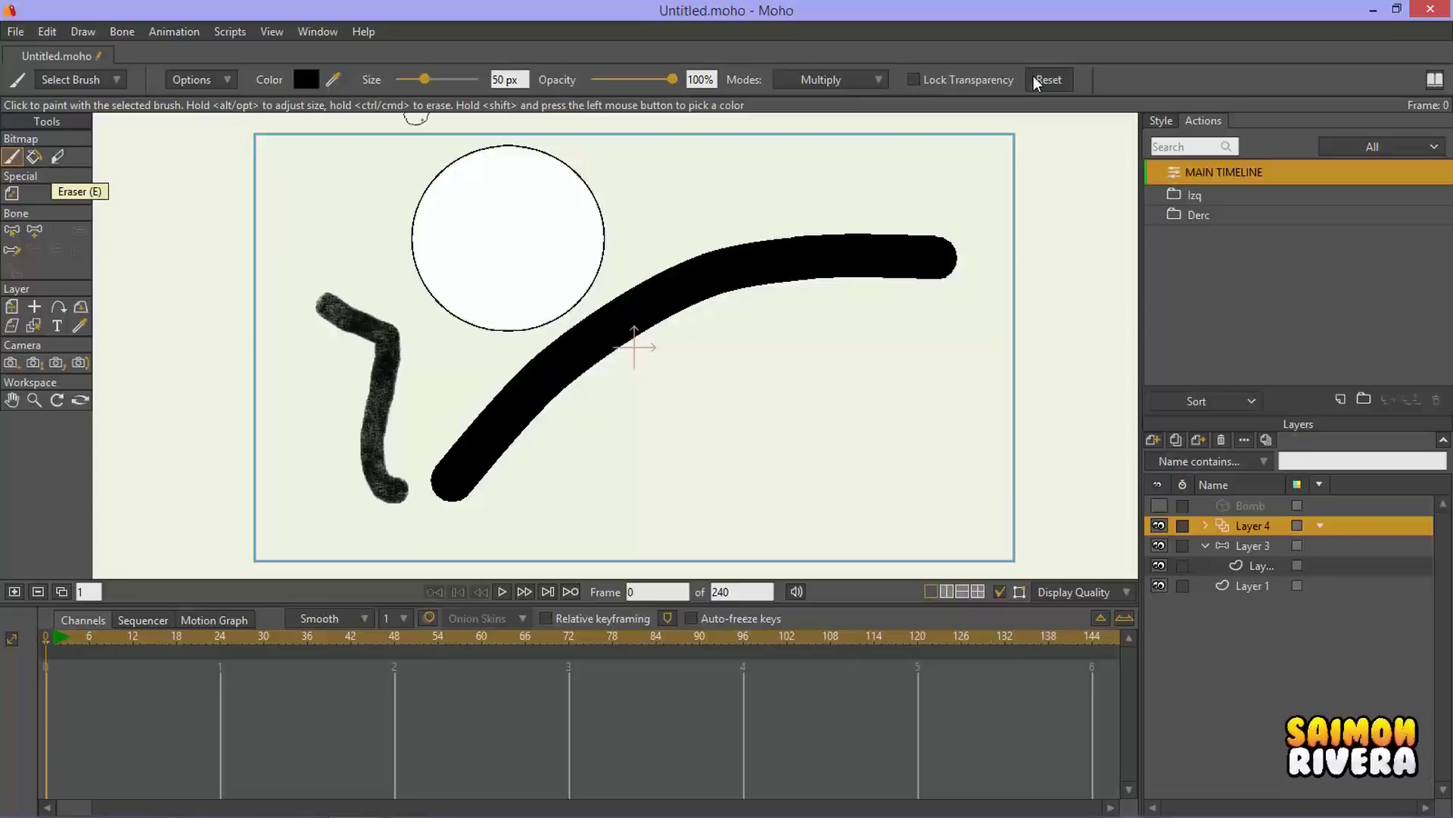
pyautogui.click(34, 156)
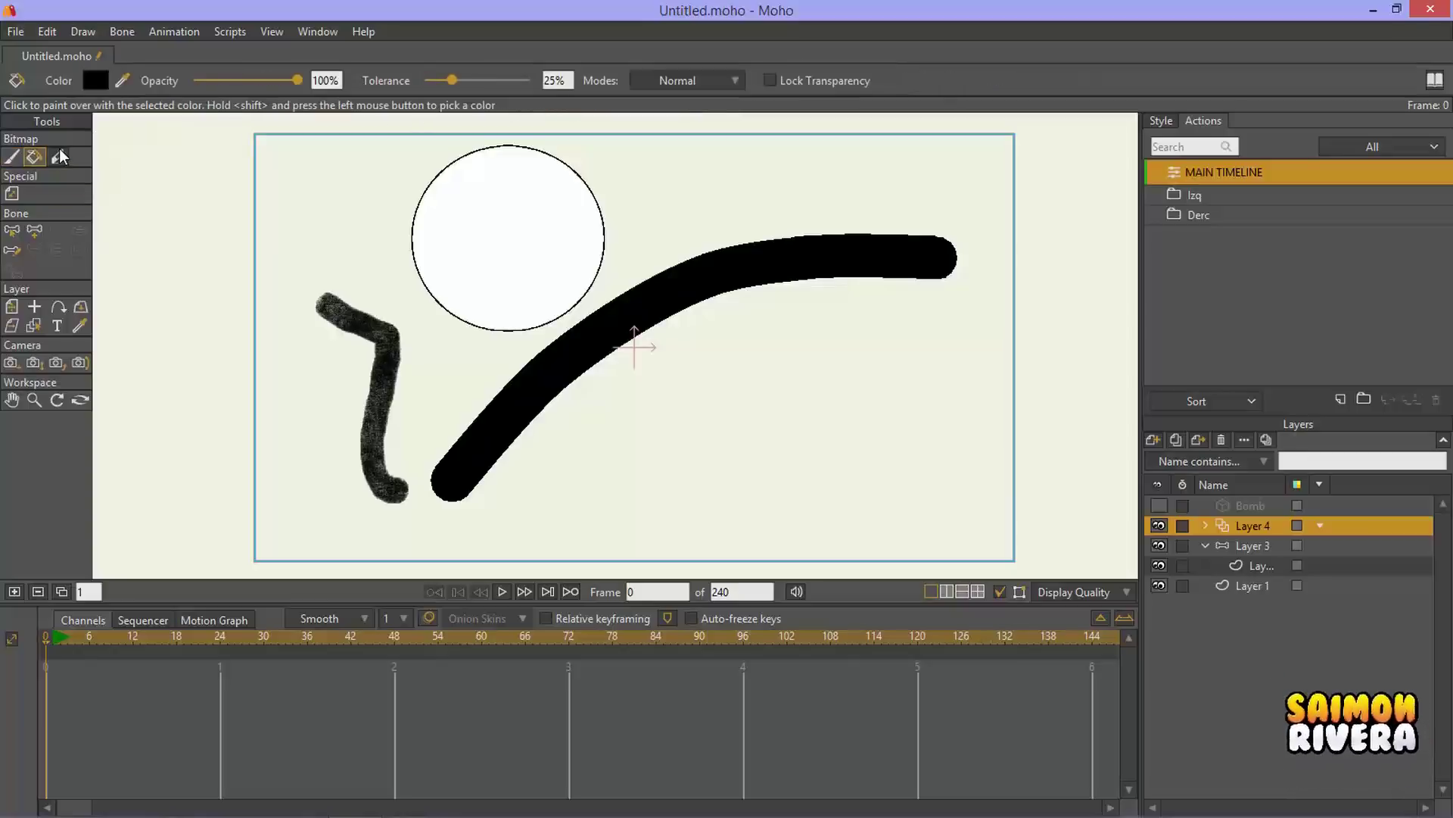
pyautogui.click(60, 157)
pyautogui.click(14, 156)
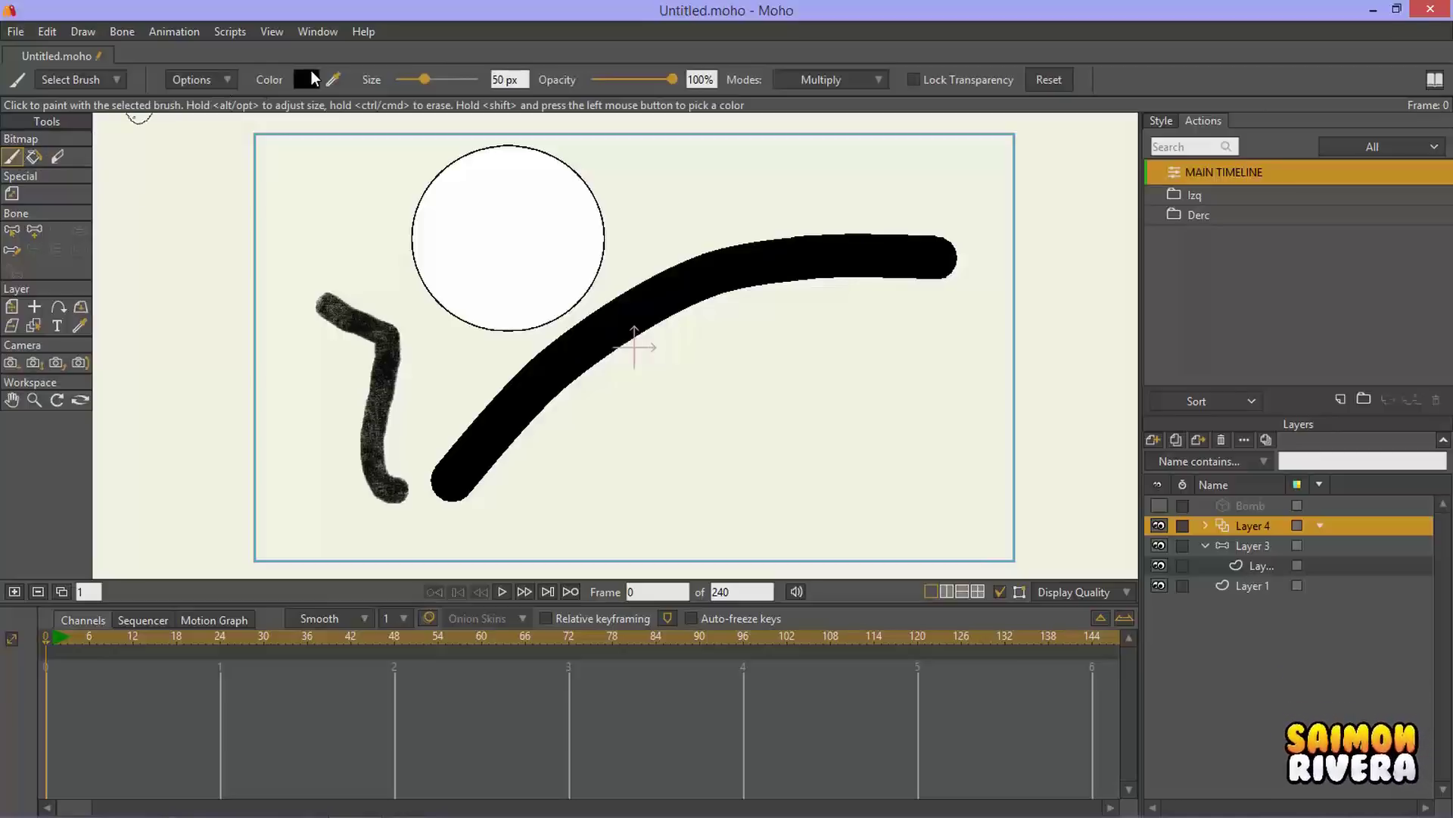
pyautogui.click(227, 80)
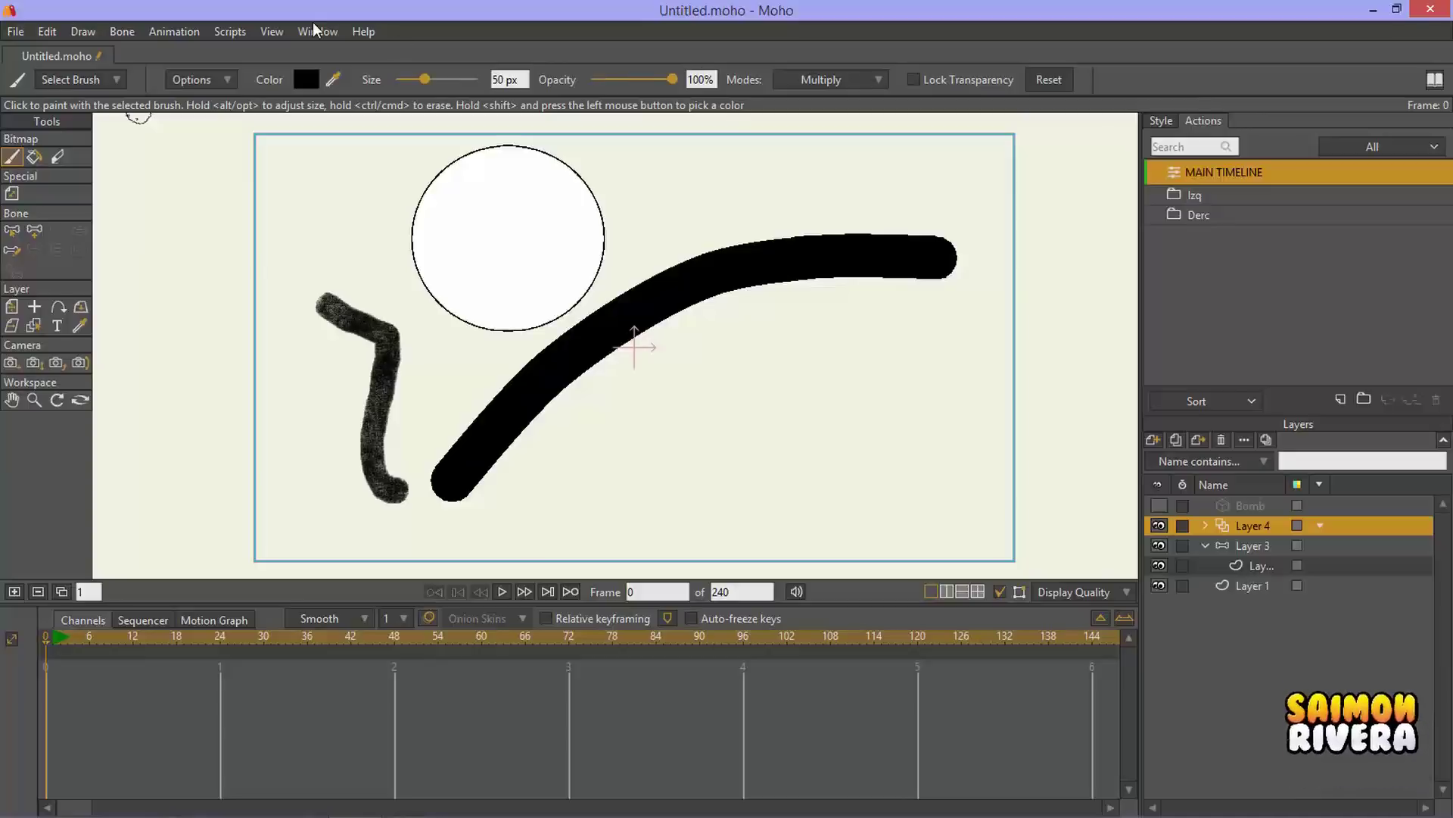
pyautogui.click(313, 32)
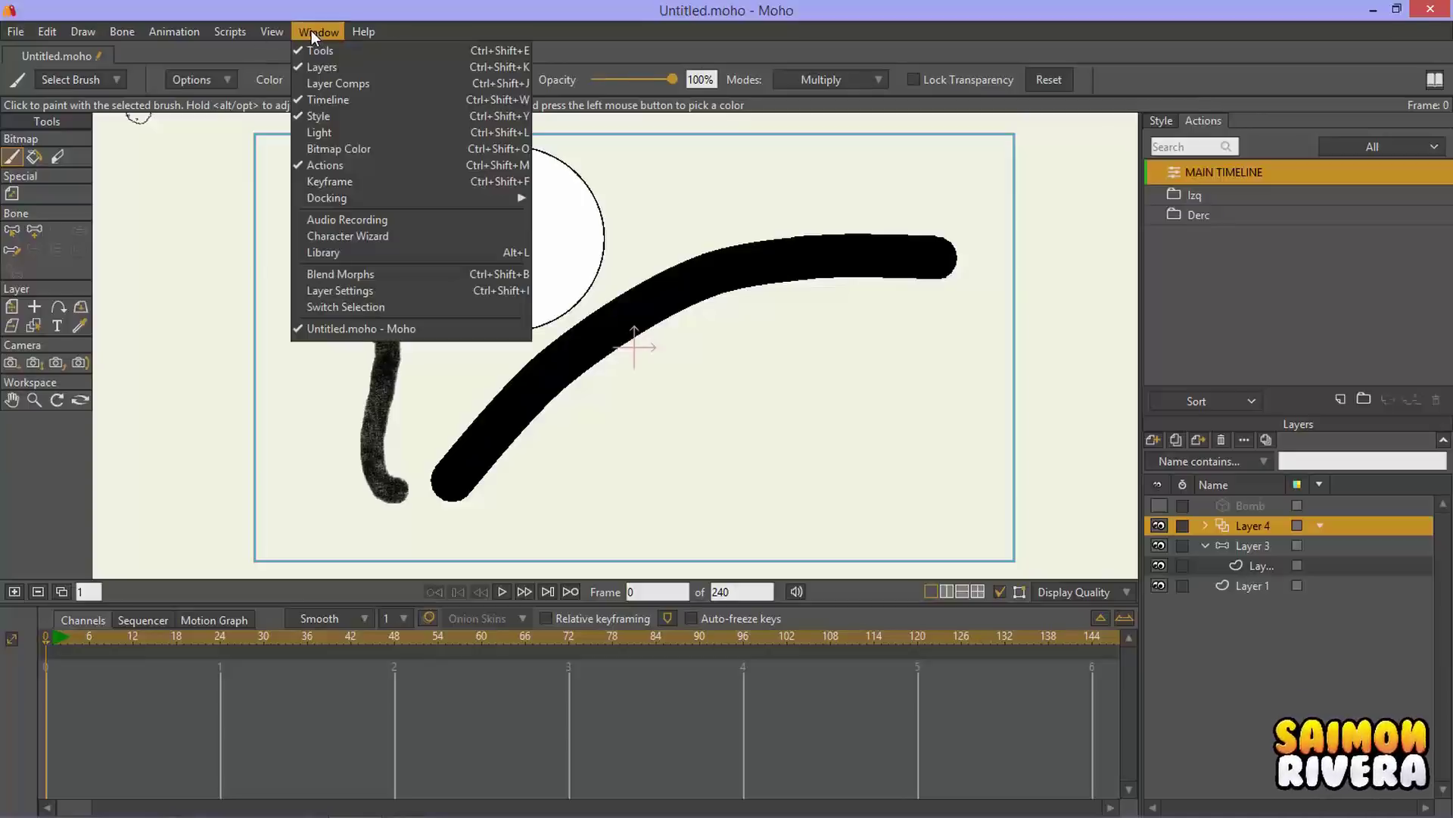
pyautogui.click(343, 131)
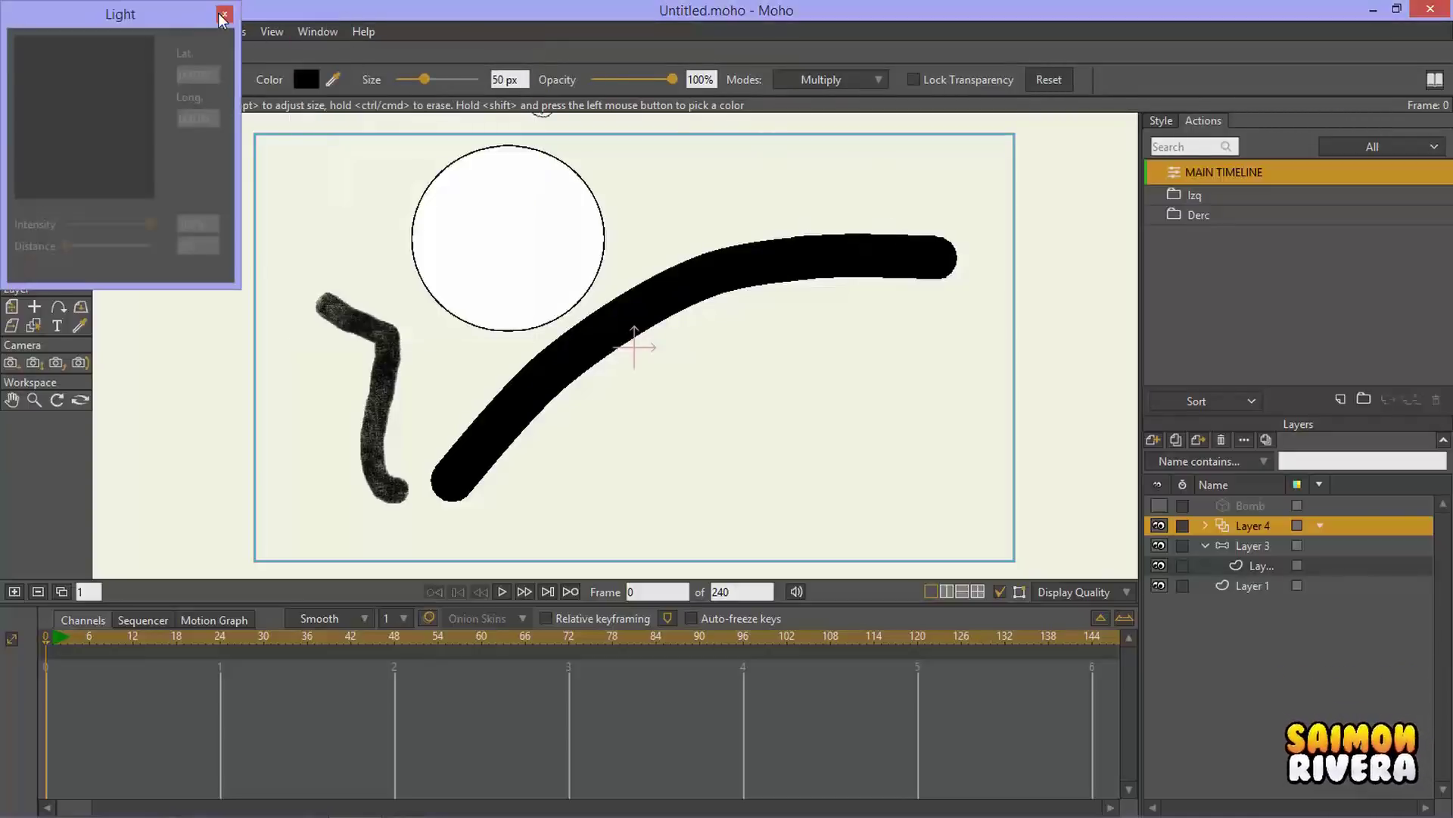
pyautogui.click(221, 13)
# Step: Show the Bitmap Color window over the thick curve's end and bring up the Style settings
pyautogui.click(276, 31)
pyautogui.moveTo(314, 32)
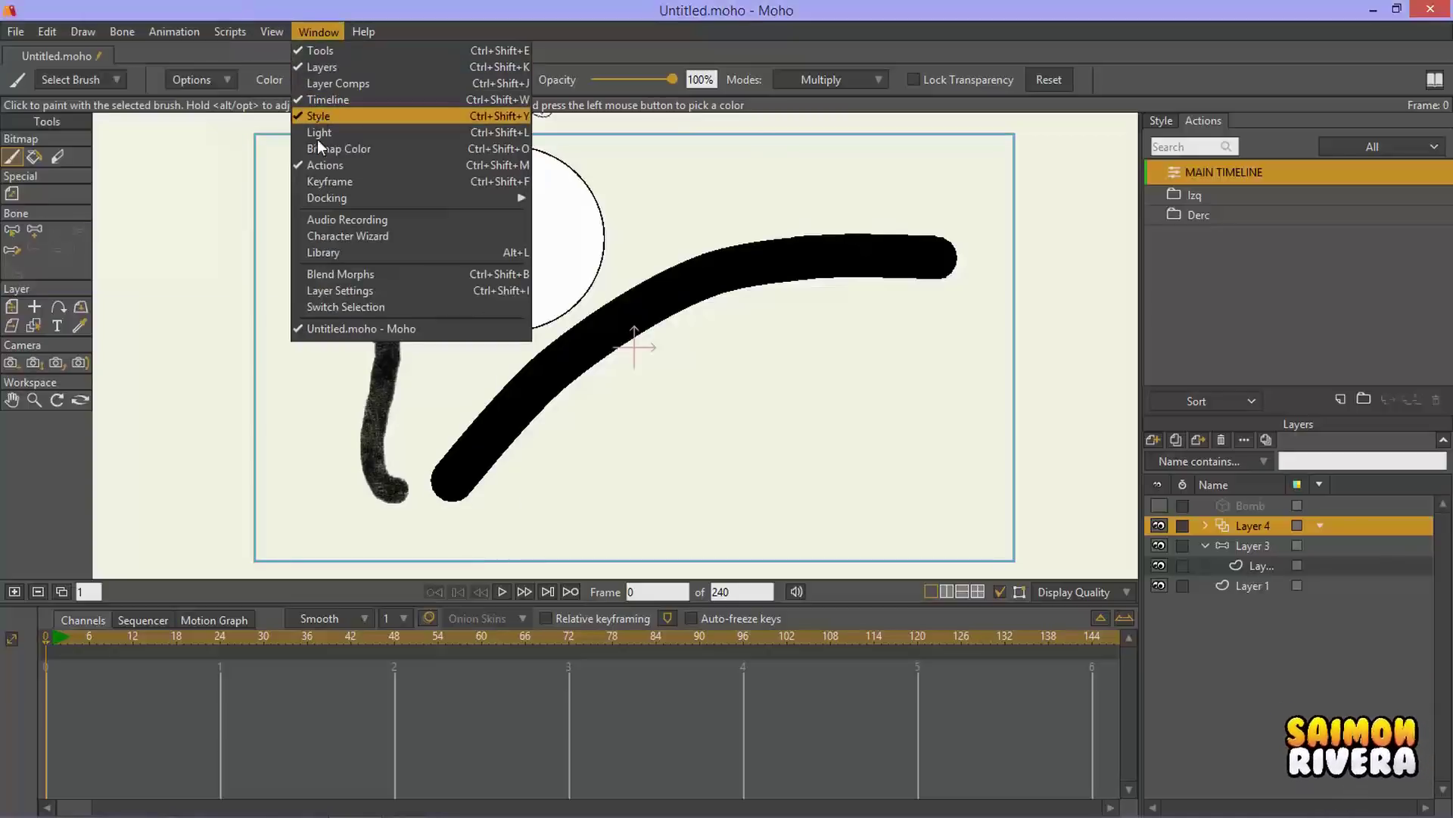
pyautogui.click(338, 149)
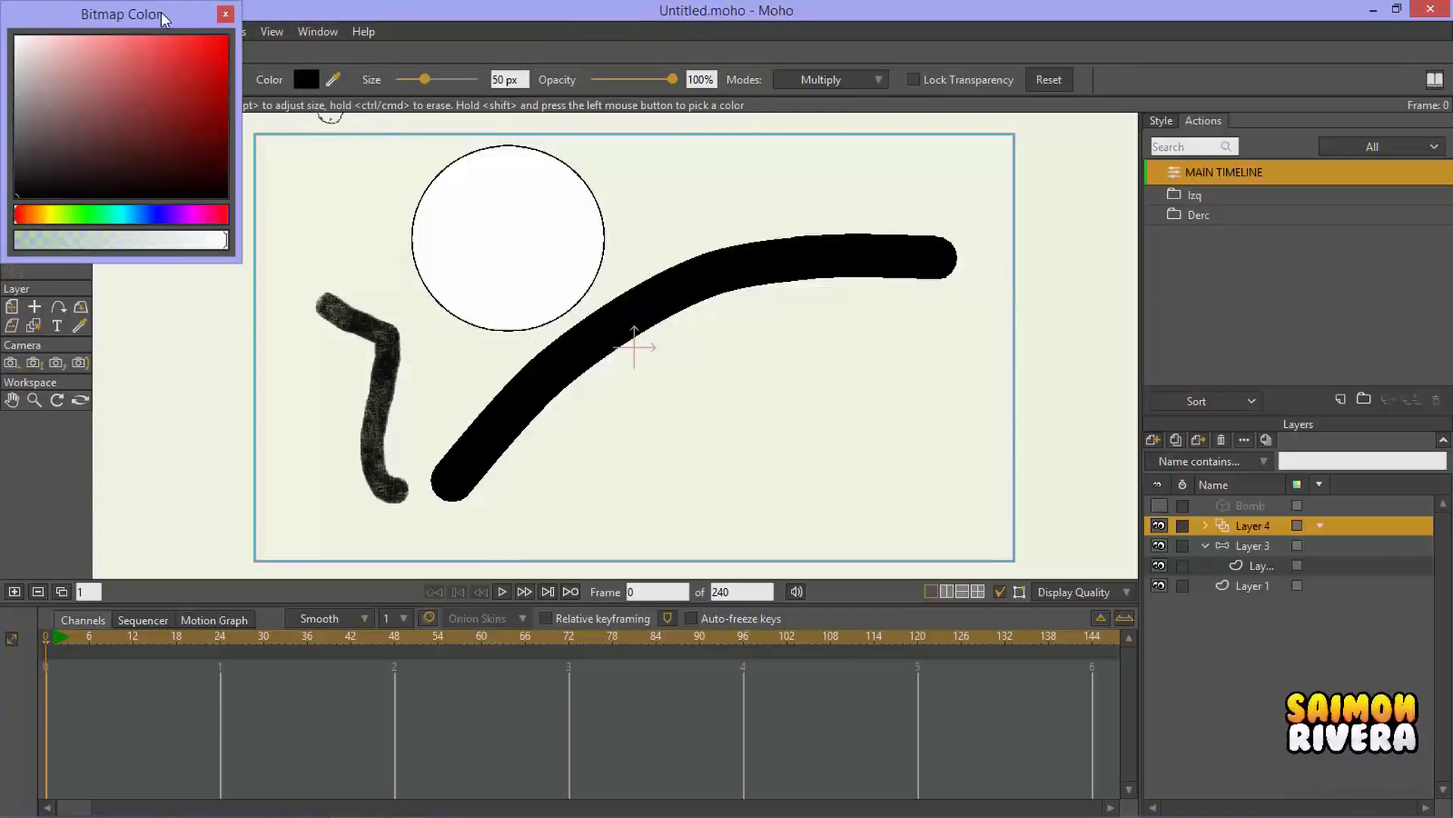
pyautogui.moveTo(132, 14); pyautogui.dragTo(988, 278)
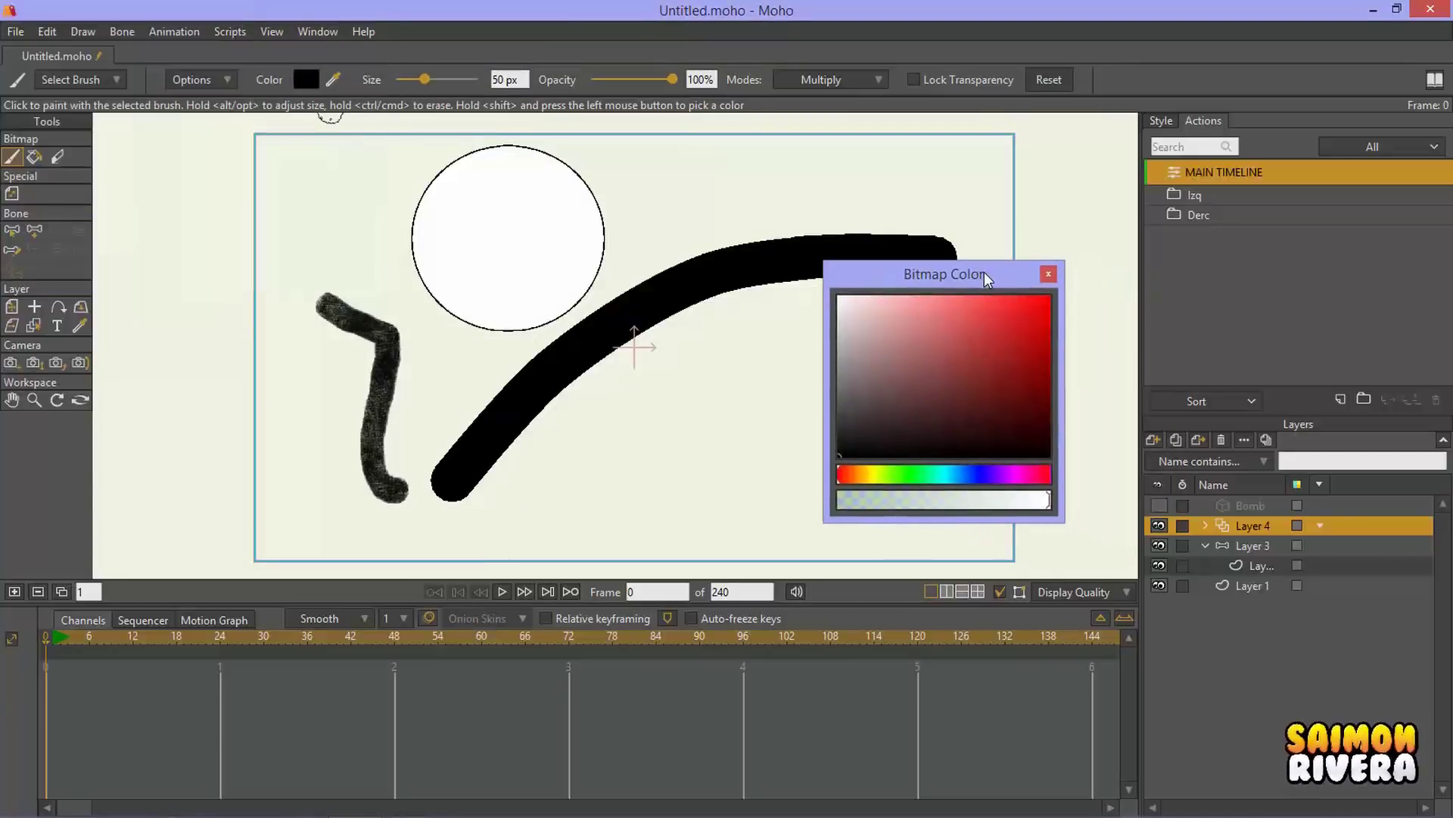
pyautogui.click(1166, 122)
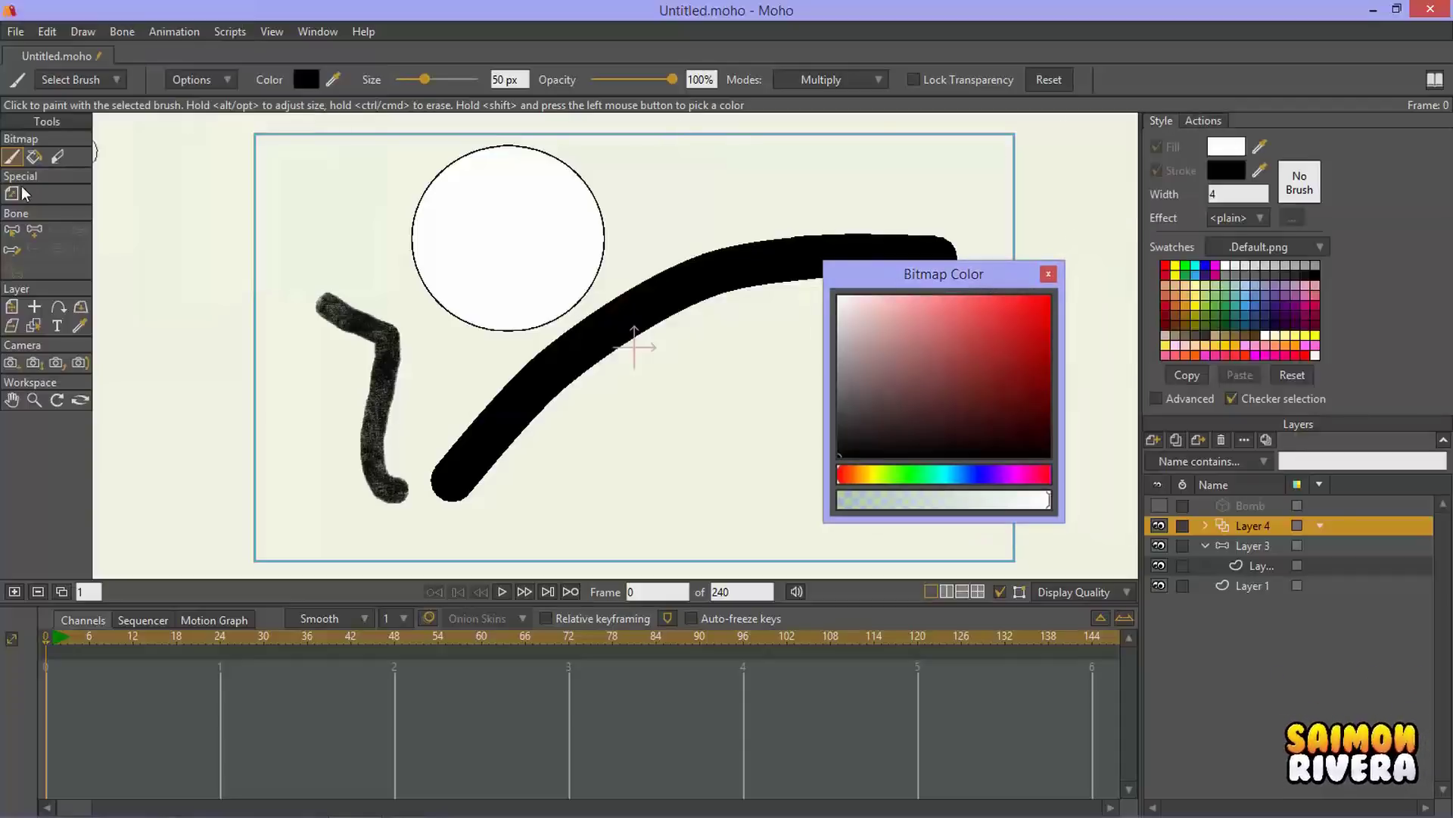
pyautogui.click(34, 157)
pyautogui.click(11, 156)
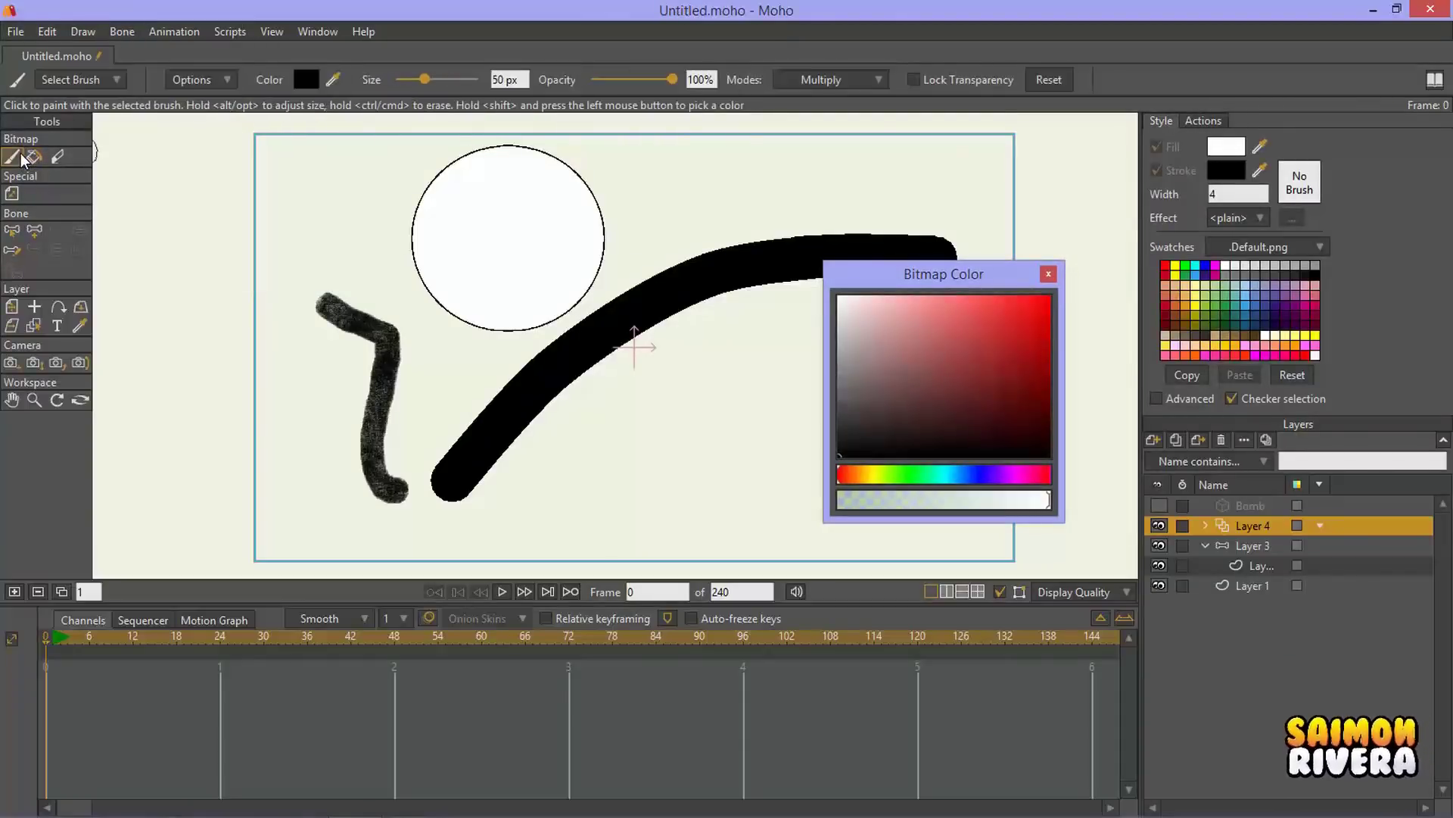
pyautogui.click(34, 157)
pyautogui.click(12, 156)
pyautogui.rightClick(20, 81)
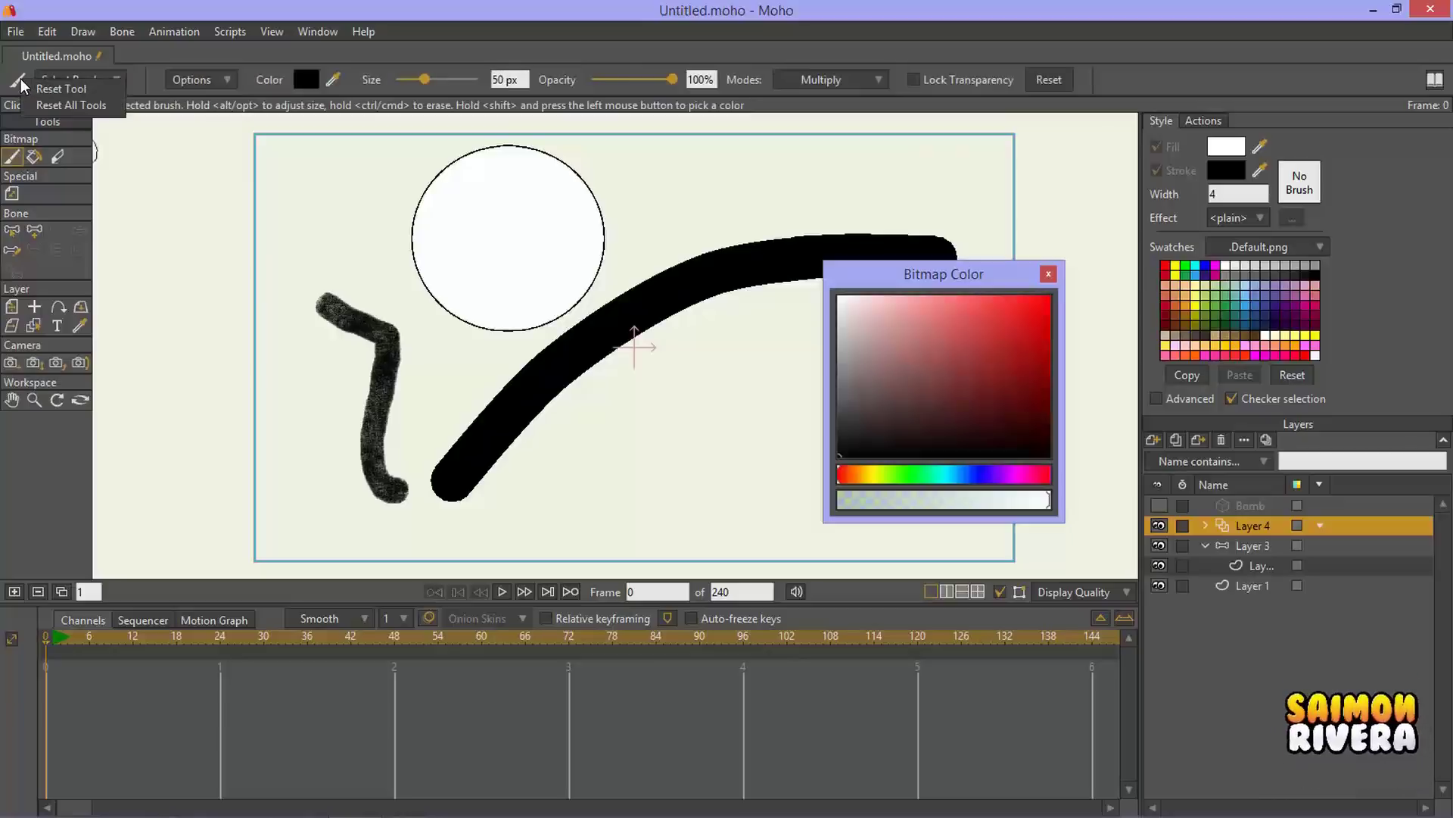
# Step: Examine the bitmap brushes in the Draw, Paint, Substance and Tone categories
pyautogui.click(99, 76)
pyautogui.click(99, 76)
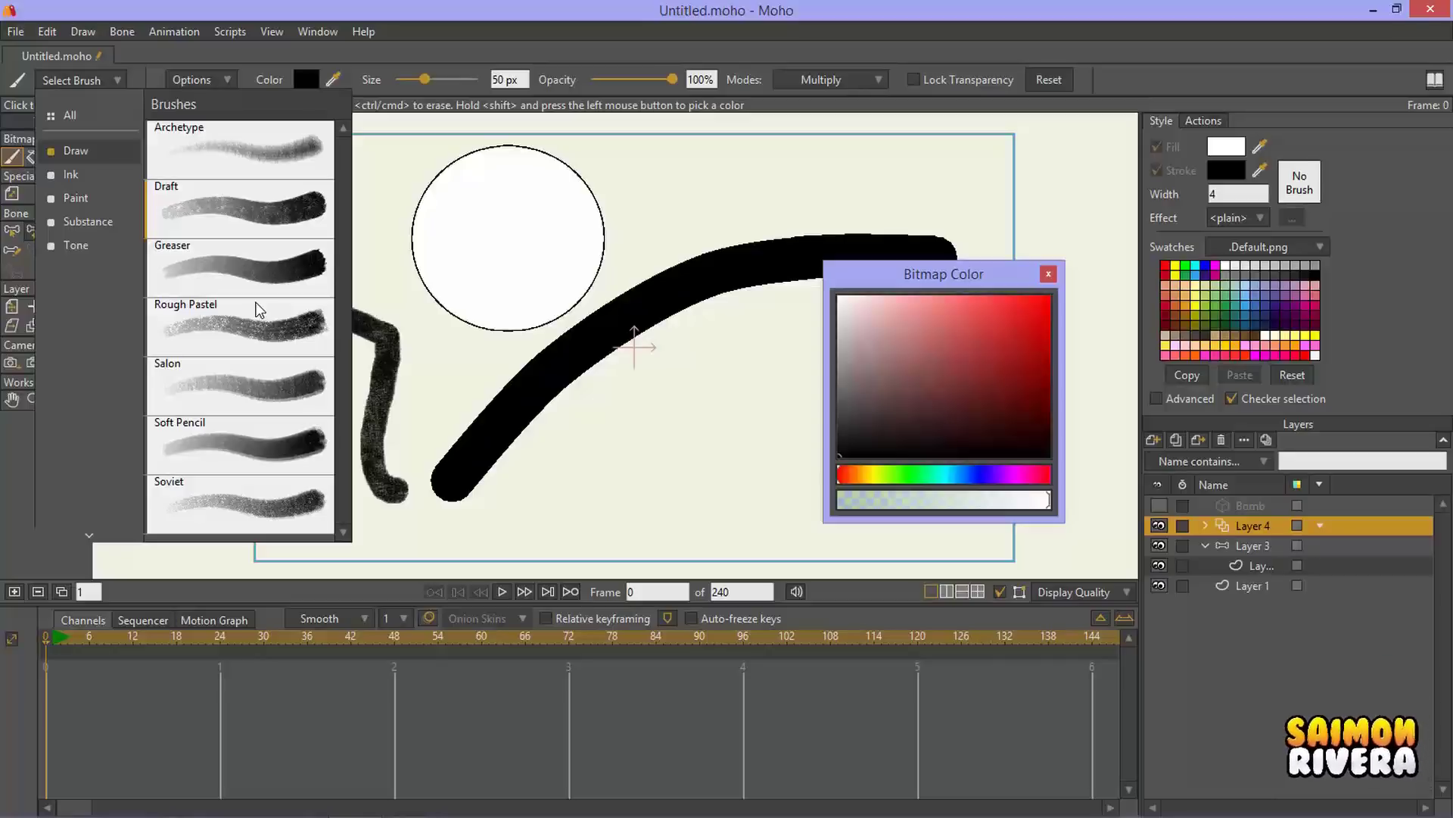
pyautogui.click(66, 201)
pyautogui.click(66, 221)
pyautogui.click(66, 247)
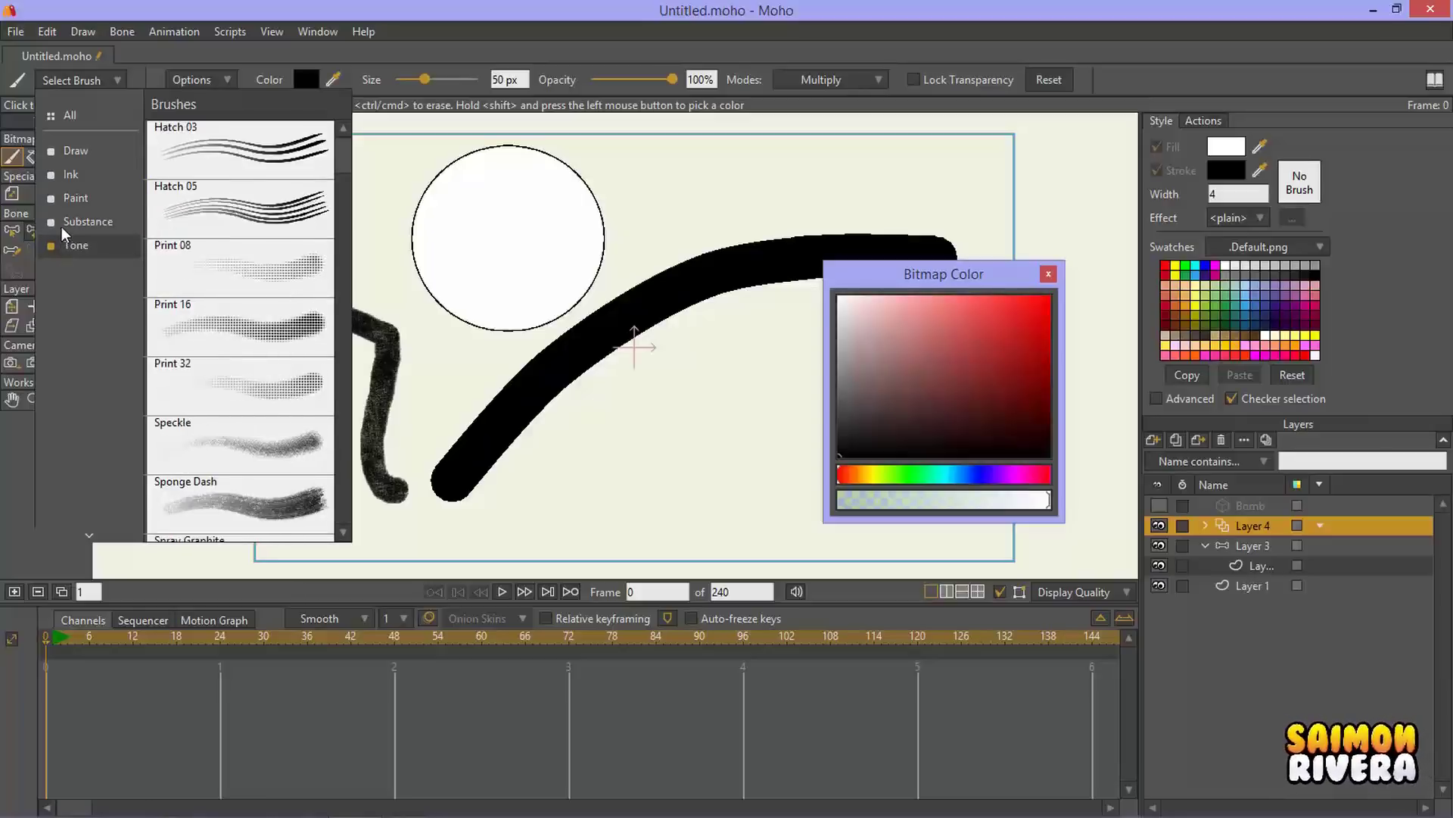
pyautogui.click(66, 225)
pyautogui.click(65, 249)
pyautogui.click(66, 225)
pyautogui.click(65, 247)
pyautogui.click(65, 224)
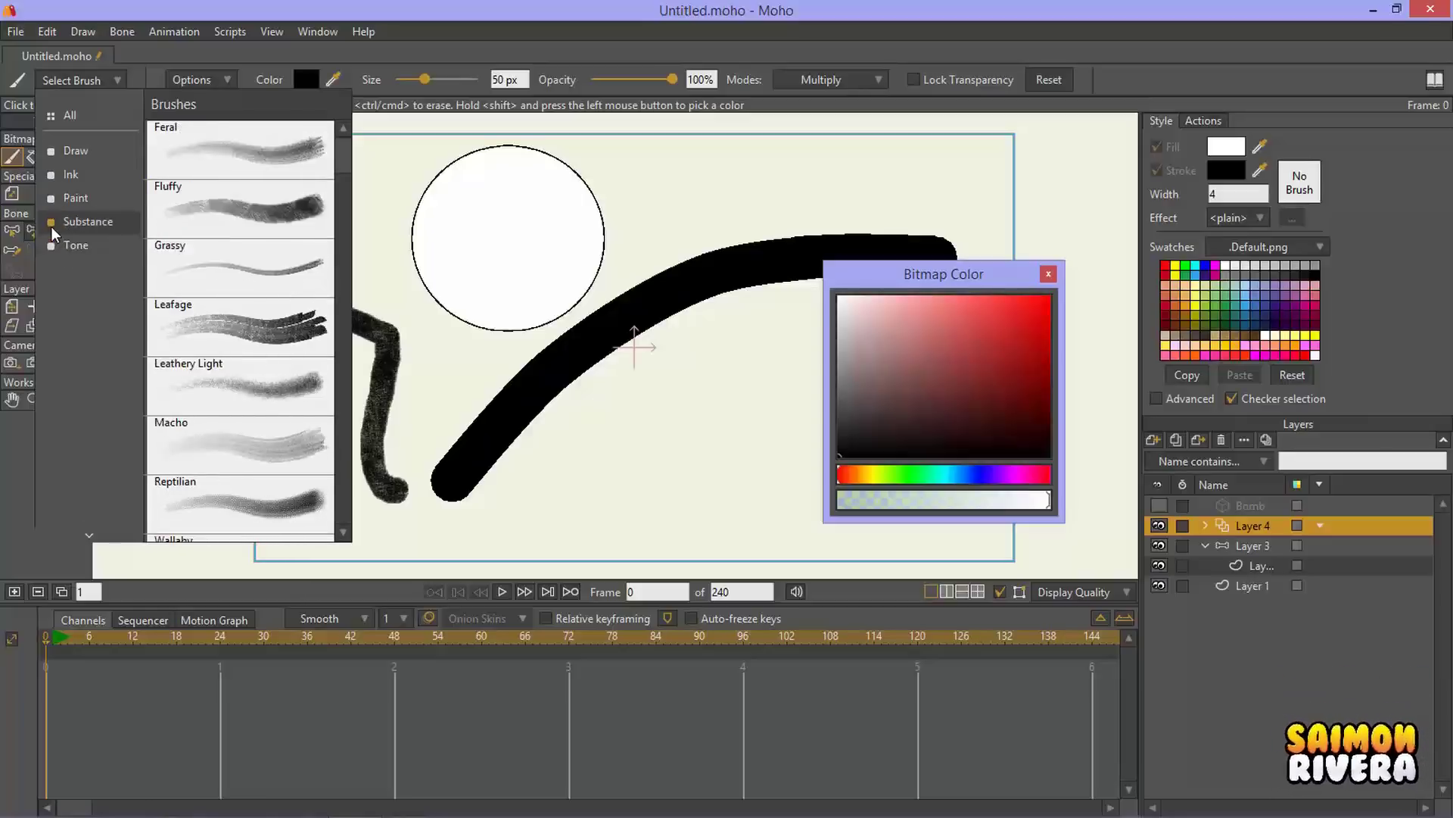
pyautogui.click(68, 245)
# Step: Choose the Leafage brush from the Substance category, try it with strokes across the canvas, and undo them all
pyautogui.click(84, 224)
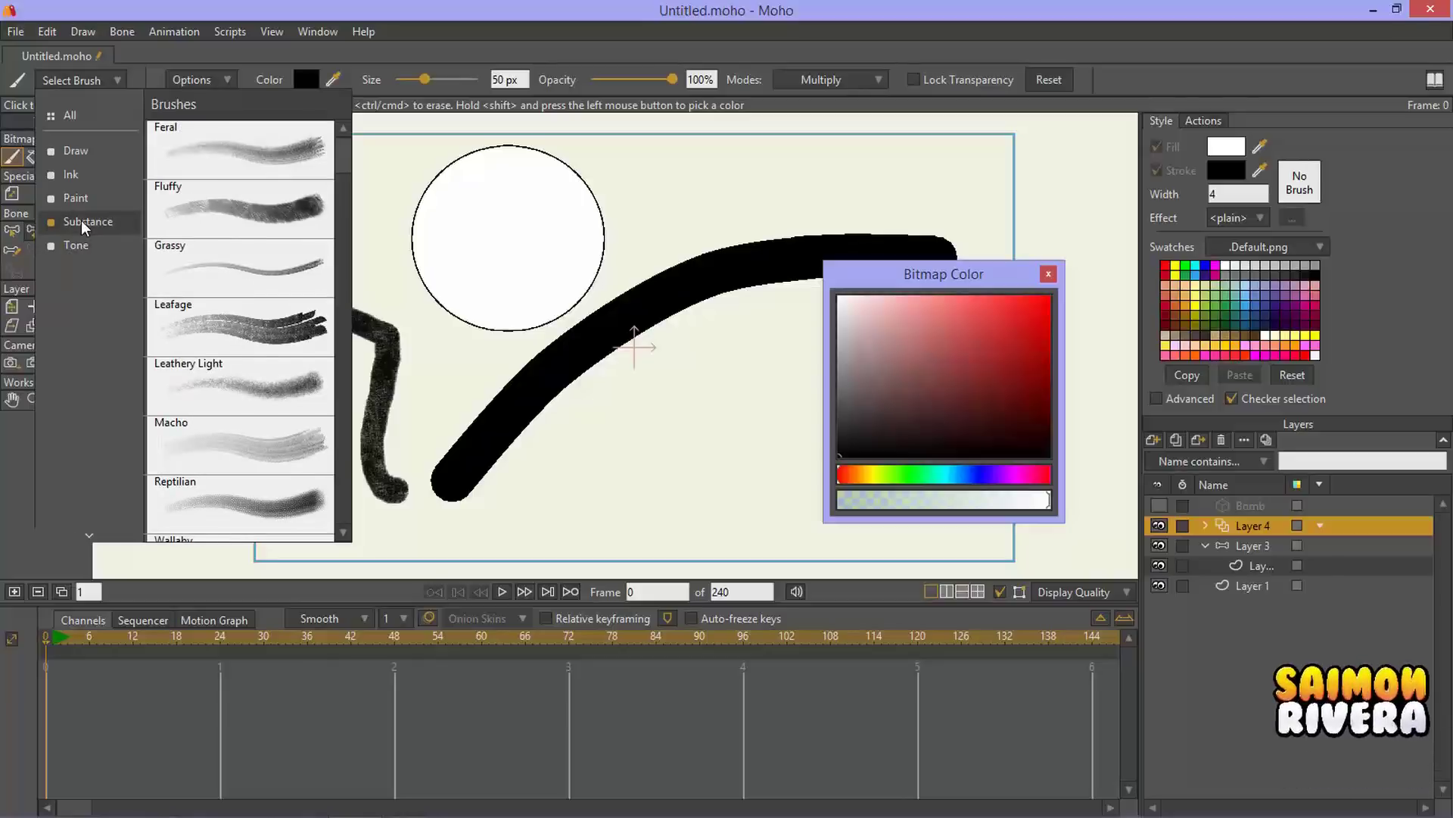
pyautogui.click(250, 318)
pyautogui.moveTo(263, 292); pyautogui.dragTo(263, 339)
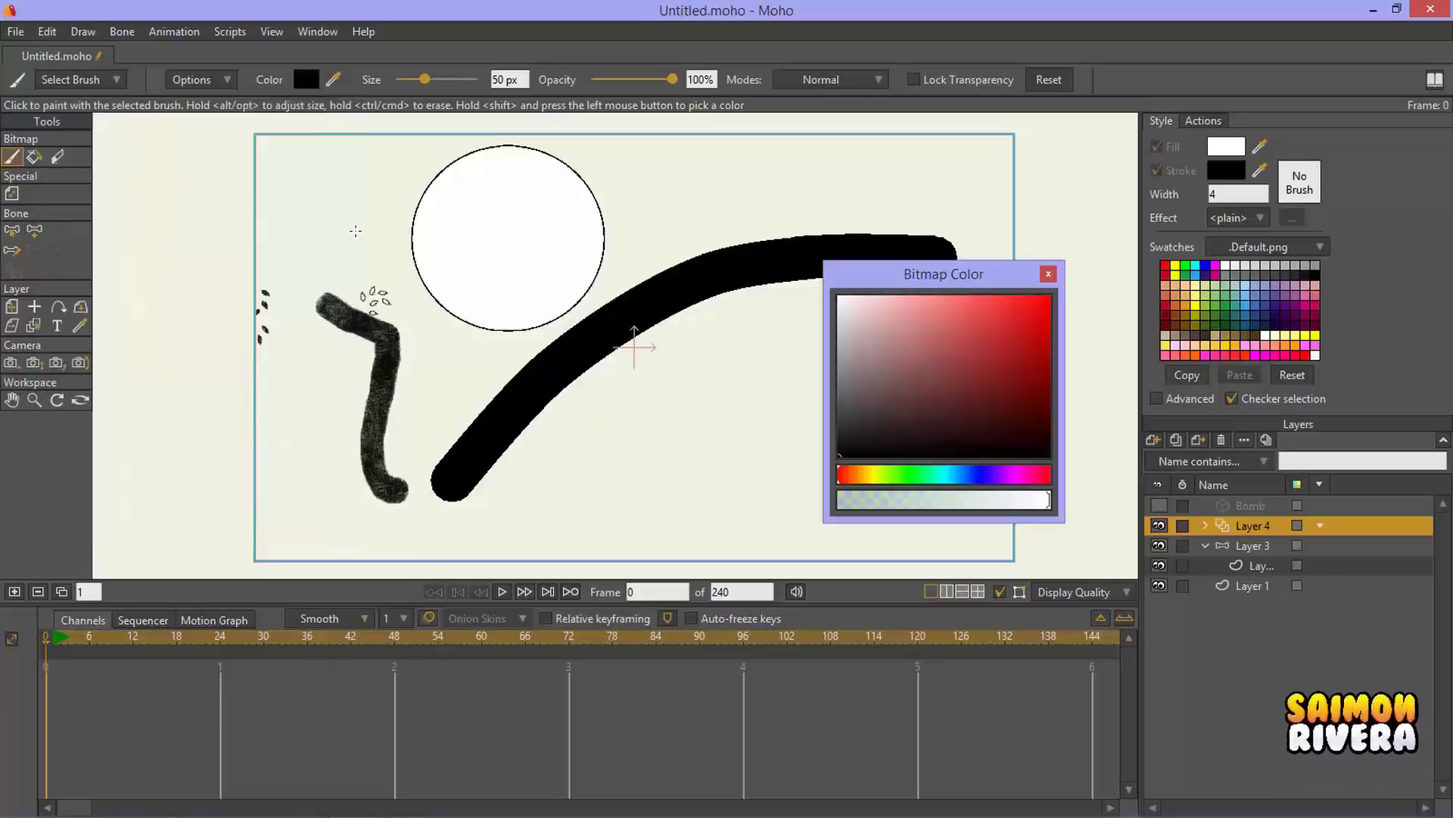
pyautogui.moveTo(333, 193)
pyautogui.mouseDown()
pyautogui.moveTo(352, 413)
pyautogui.moveTo(545, 514)
pyautogui.moveTo(587, 241)
pyautogui.moveTo(576, 177)
pyautogui.moveTo(772, 155)
pyautogui.moveTo(827, 217)
pyautogui.moveTo(977, 227)
pyautogui.moveTo(999, 181)
pyautogui.moveTo(1044, 155)
pyautogui.moveTo(984, 173)
pyautogui.moveTo(973, 213)
pyautogui.mouseUp()
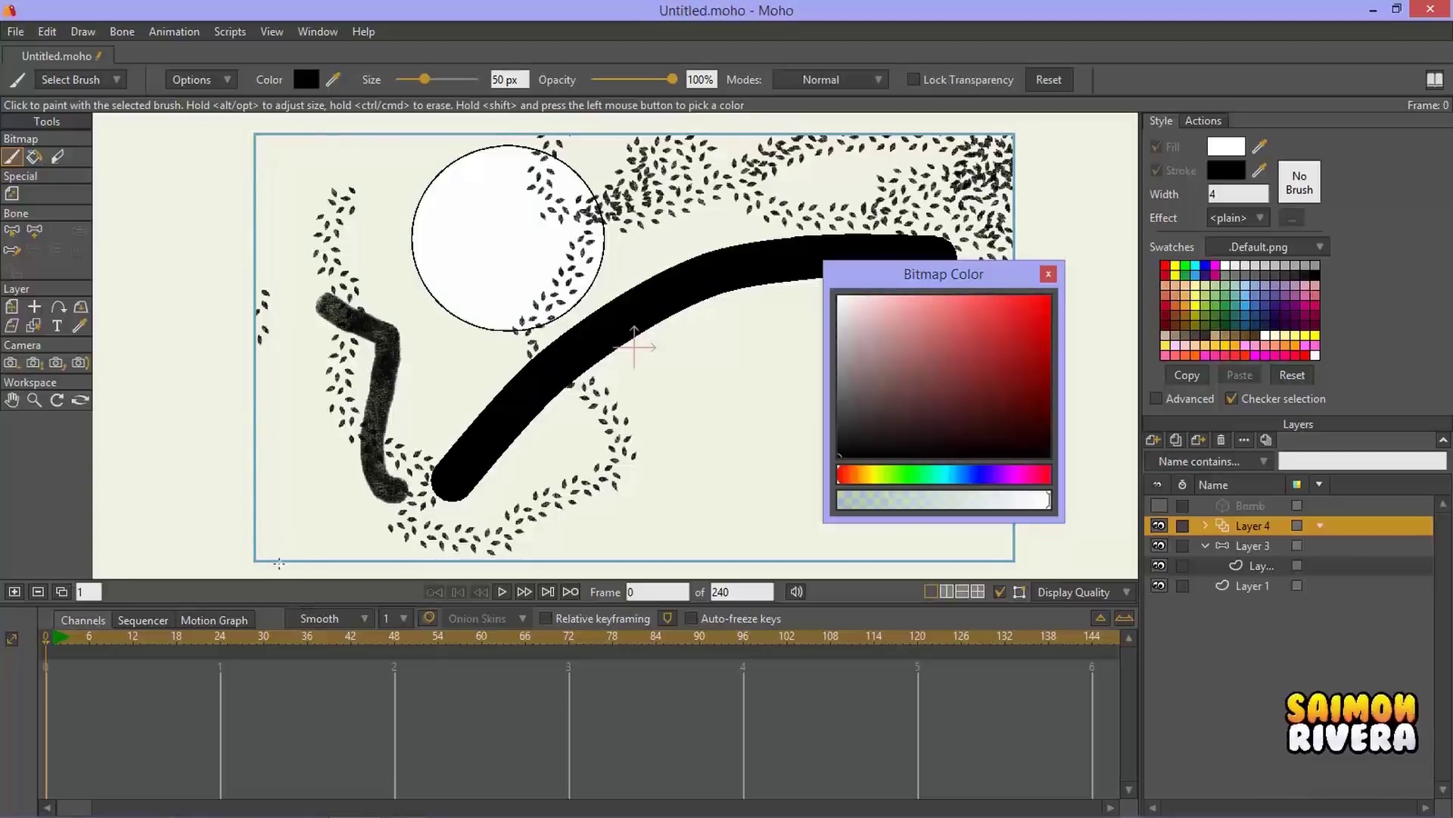
pyautogui.moveTo(691, 363); pyautogui.dragTo(657, 433)
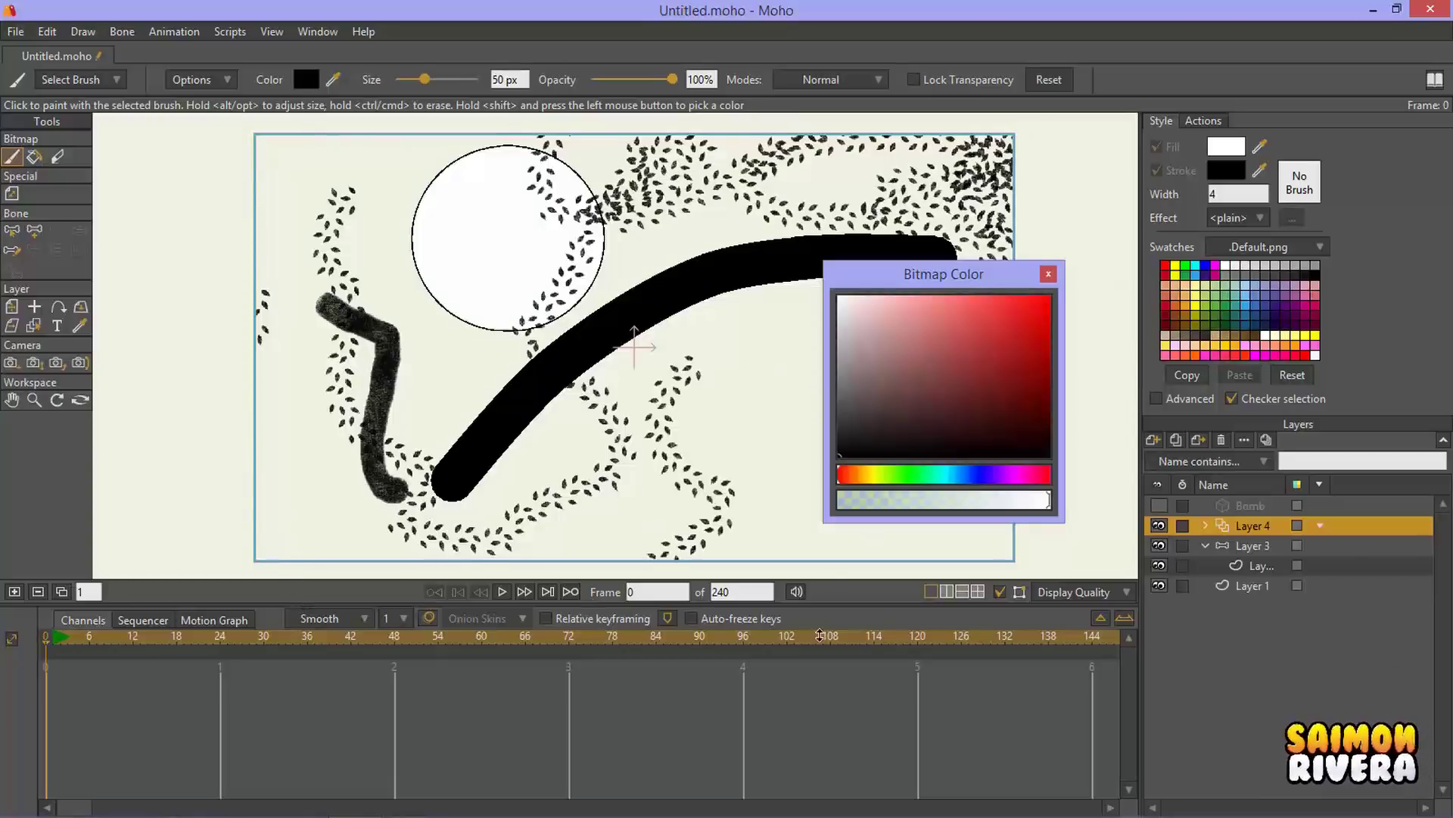
pyautogui.hotkey('ctrl', 'z')
pyautogui.hotkey('ctrl', 'z')
pyautogui.hotkey('ctrl', 'z')
pyautogui.hotkey('ctrl', 'z')
pyautogui.hotkey('ctrl', 'z')
pyautogui.hotkey('ctrl', 'z')
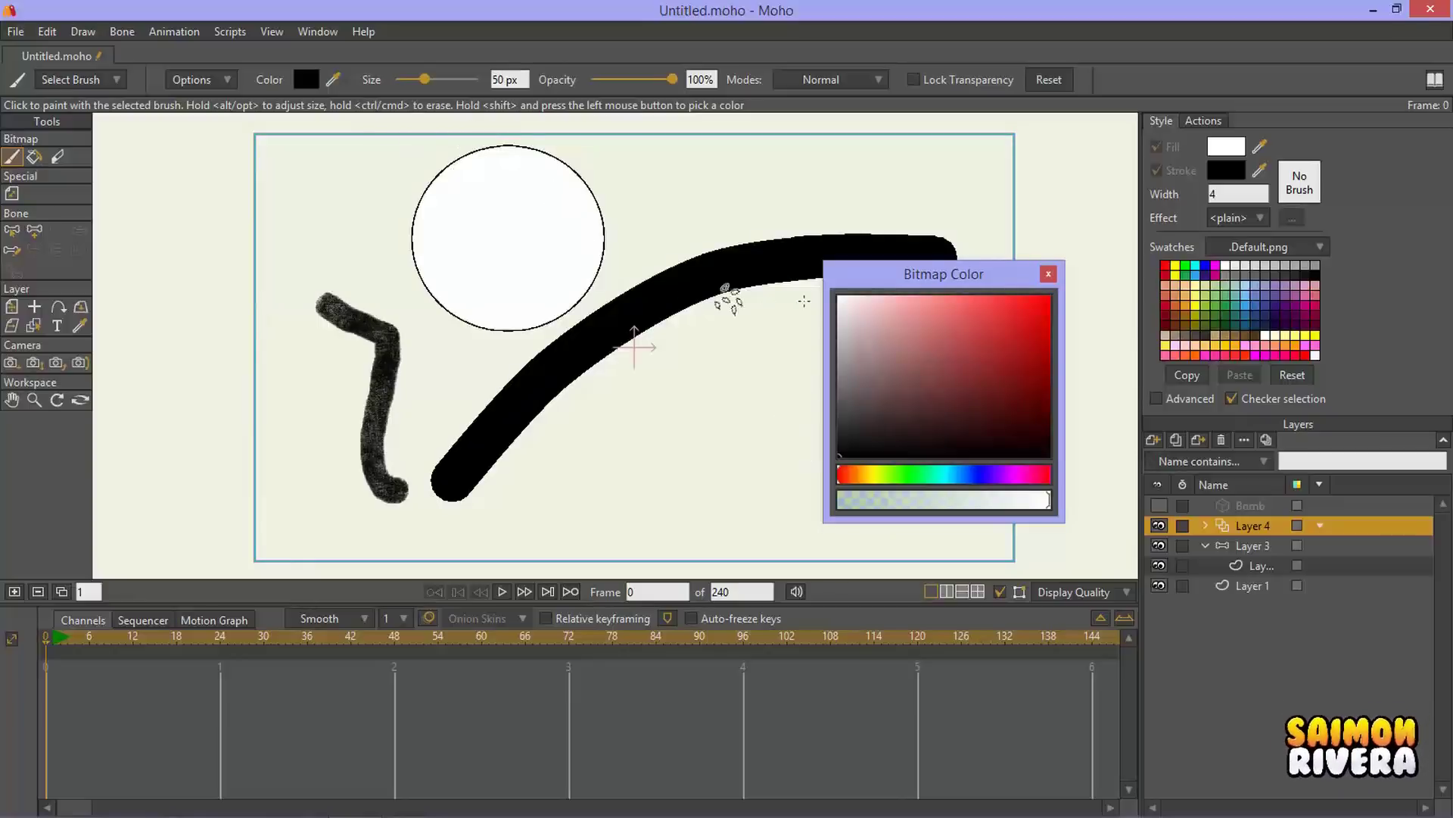
# Step: Reposition the Bitmap Color window over the canvas and close it
pyautogui.moveTo(939, 272); pyautogui.dragTo(871, 310)
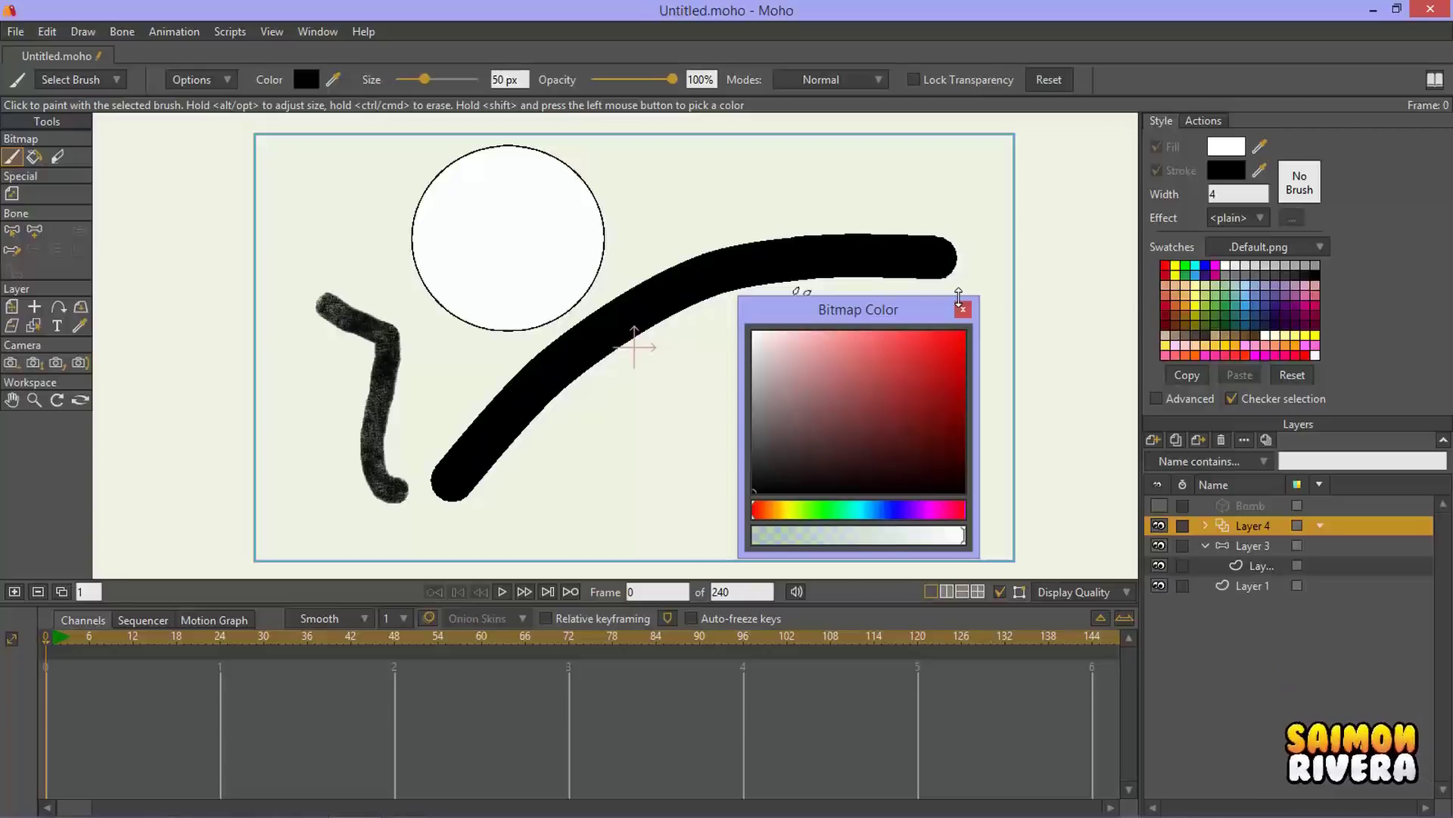
pyautogui.moveTo(885, 319); pyautogui.dragTo(910, 170)
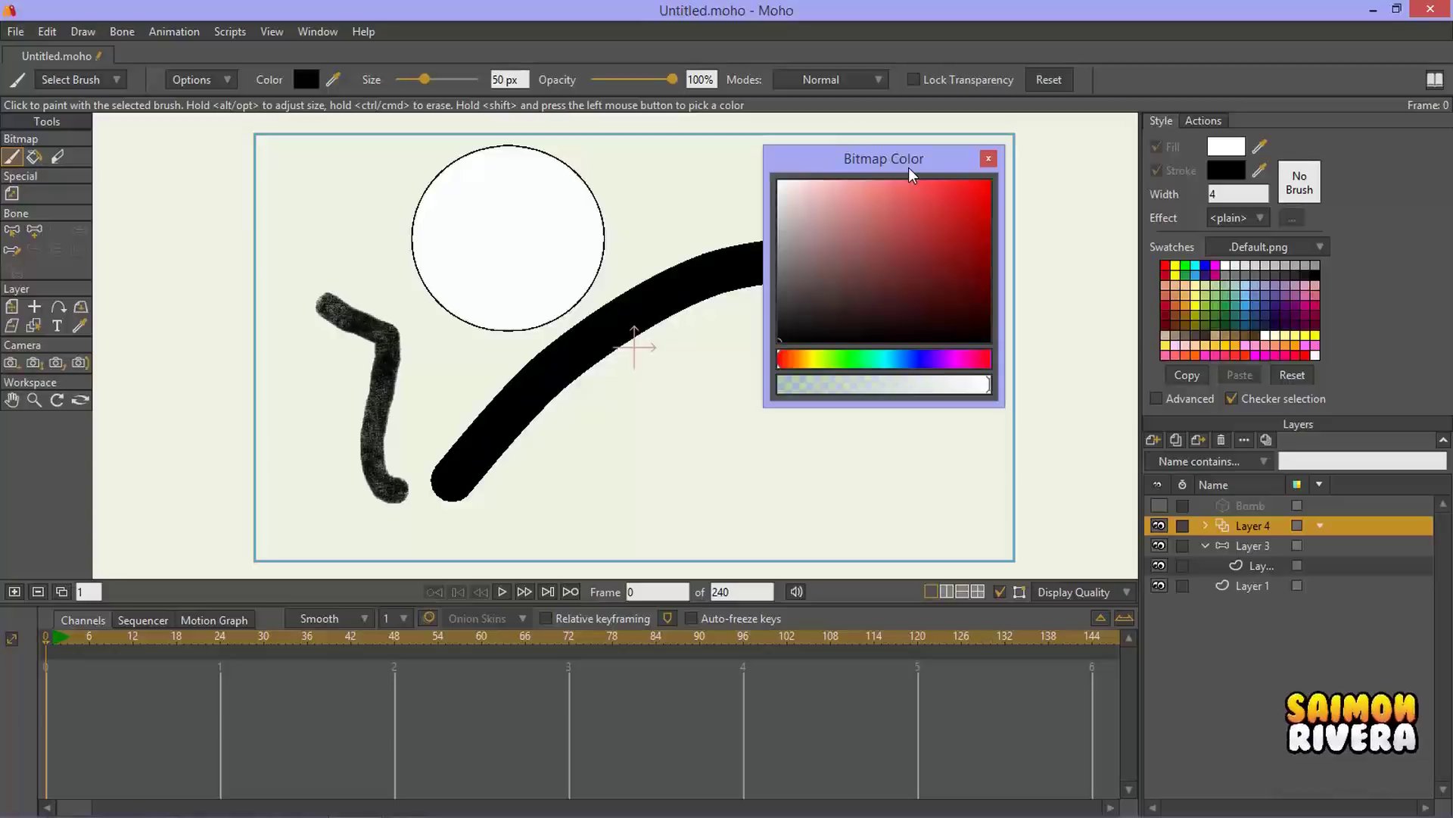
pyautogui.click(988, 160)
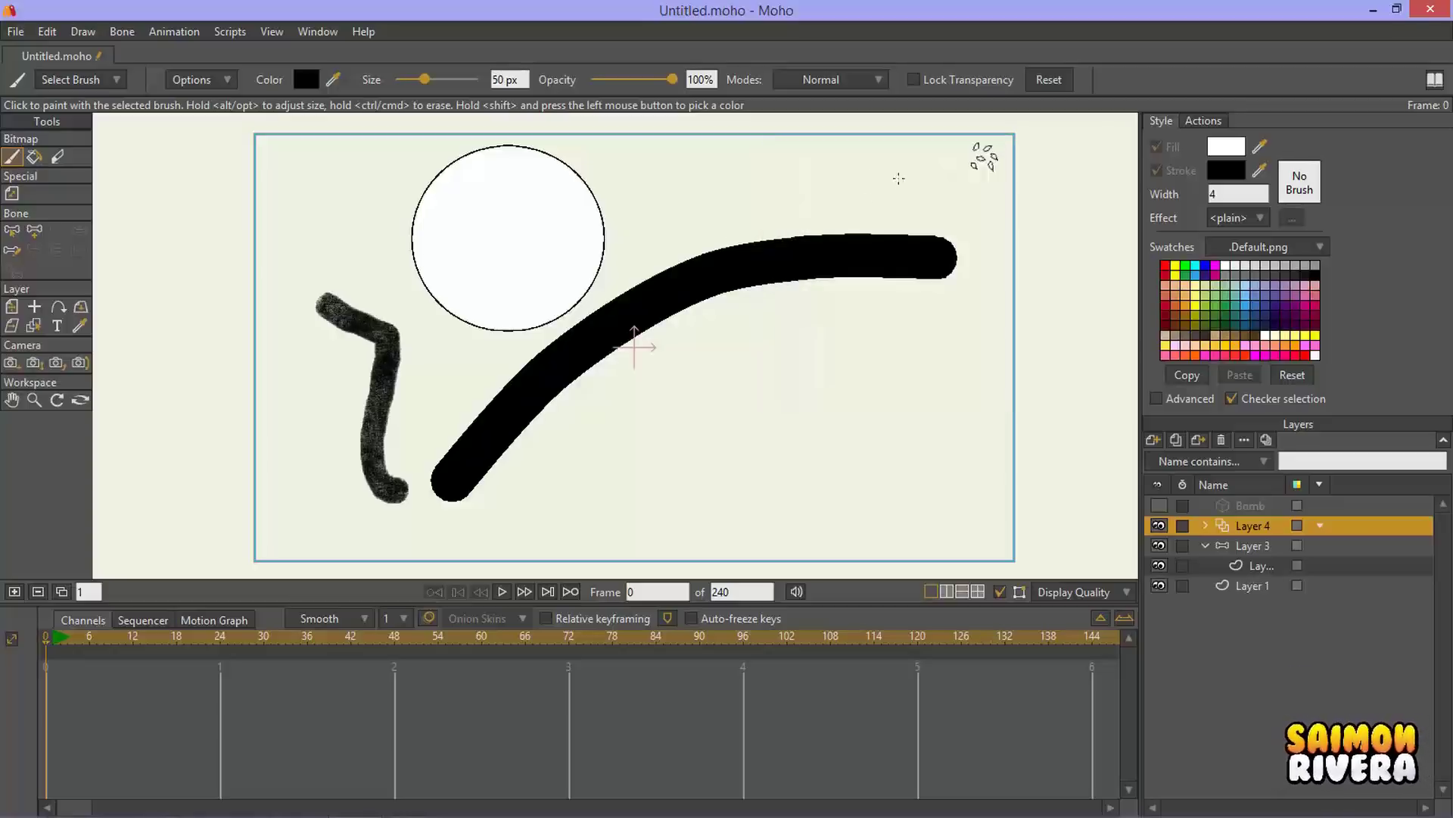
# Step: Try more Leafage brush strokes around the thick curve, and undo them
pyautogui.moveTo(732, 180); pyautogui.dragTo(791, 354)
pyautogui.moveTo(670, 352)
pyautogui.mouseDown()
pyautogui.moveTo(795, 334)
pyautogui.moveTo(863, 387)
pyautogui.moveTo(888, 360)
pyautogui.moveTo(769, 349)
pyautogui.mouseUp()
pyautogui.hotkey('ctrl', 'z')
pyautogui.moveTo(741, 283)
pyautogui.mouseDown()
pyautogui.moveTo(778, 361)
pyautogui.moveTo(729, 460)
pyautogui.moveTo(650, 359)
pyautogui.moveTo(714, 285)
pyautogui.mouseUp()
pyautogui.hotkey('ctrl', 'z')
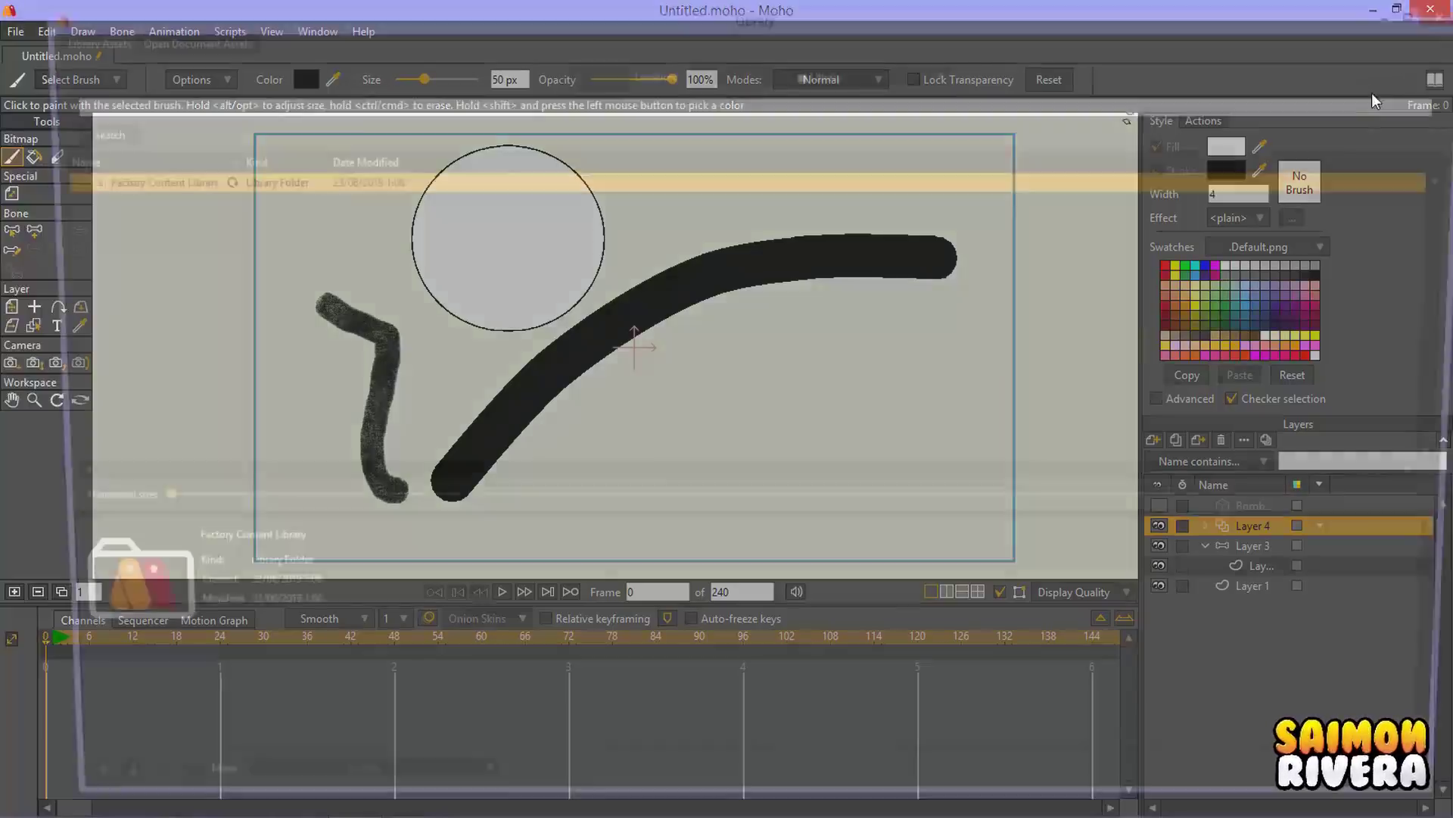
# Step: Insert the Bananoid character from the library's Moho Pro 13 folder into the current document, and minimize the Library window
pyautogui.click(1434, 79)
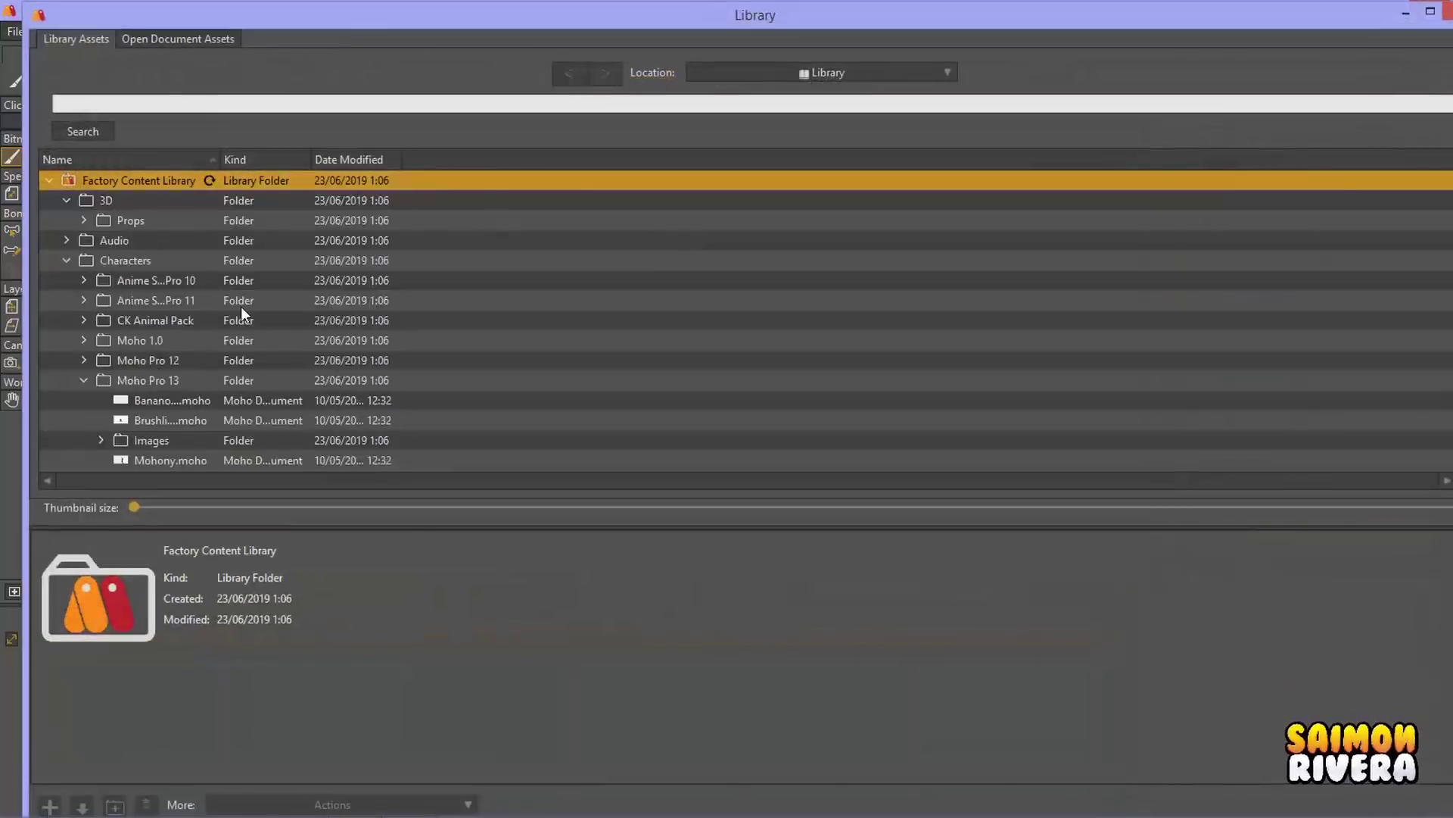
pyautogui.doubleClick(179, 403)
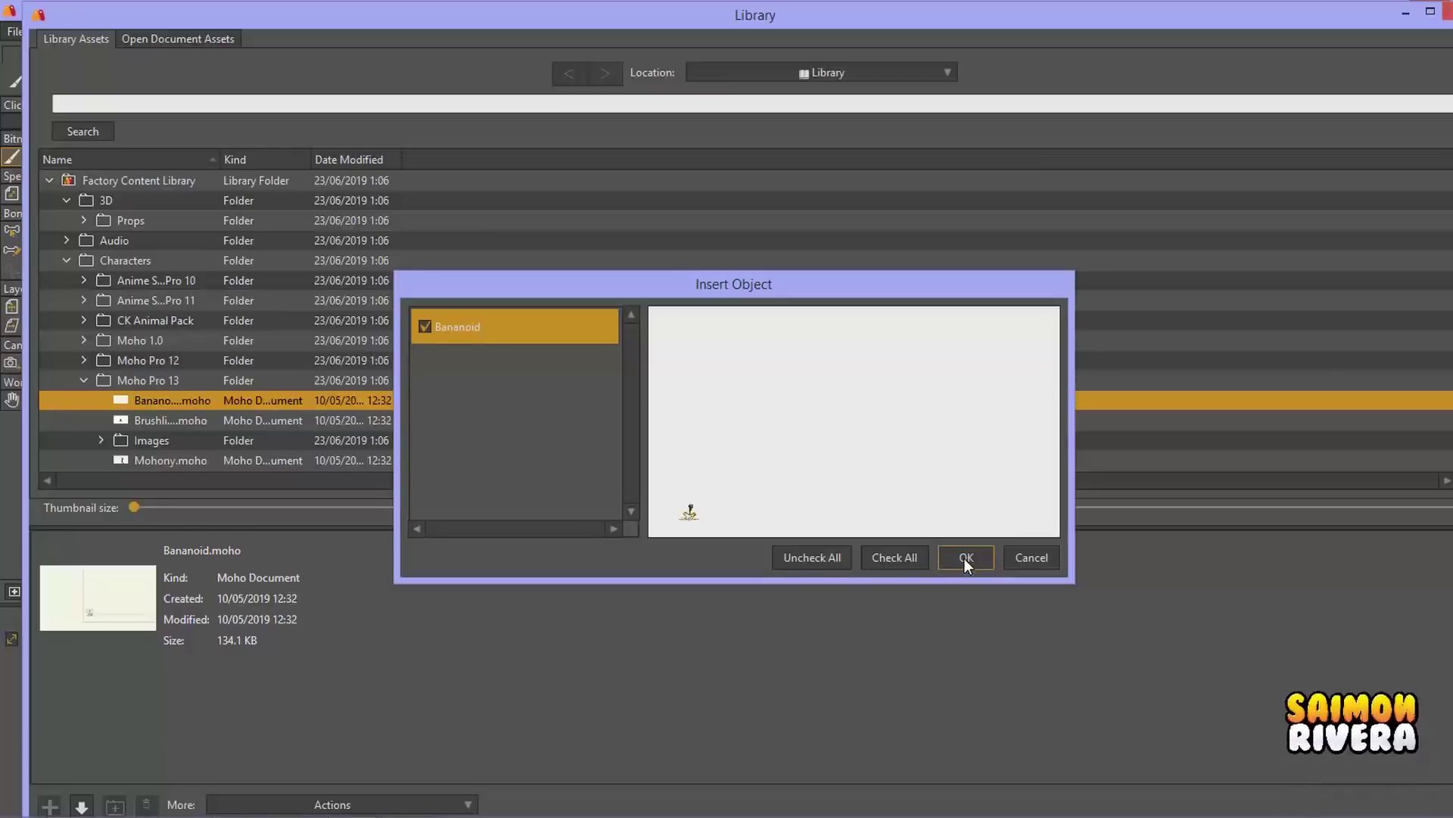
pyautogui.click(964, 557)
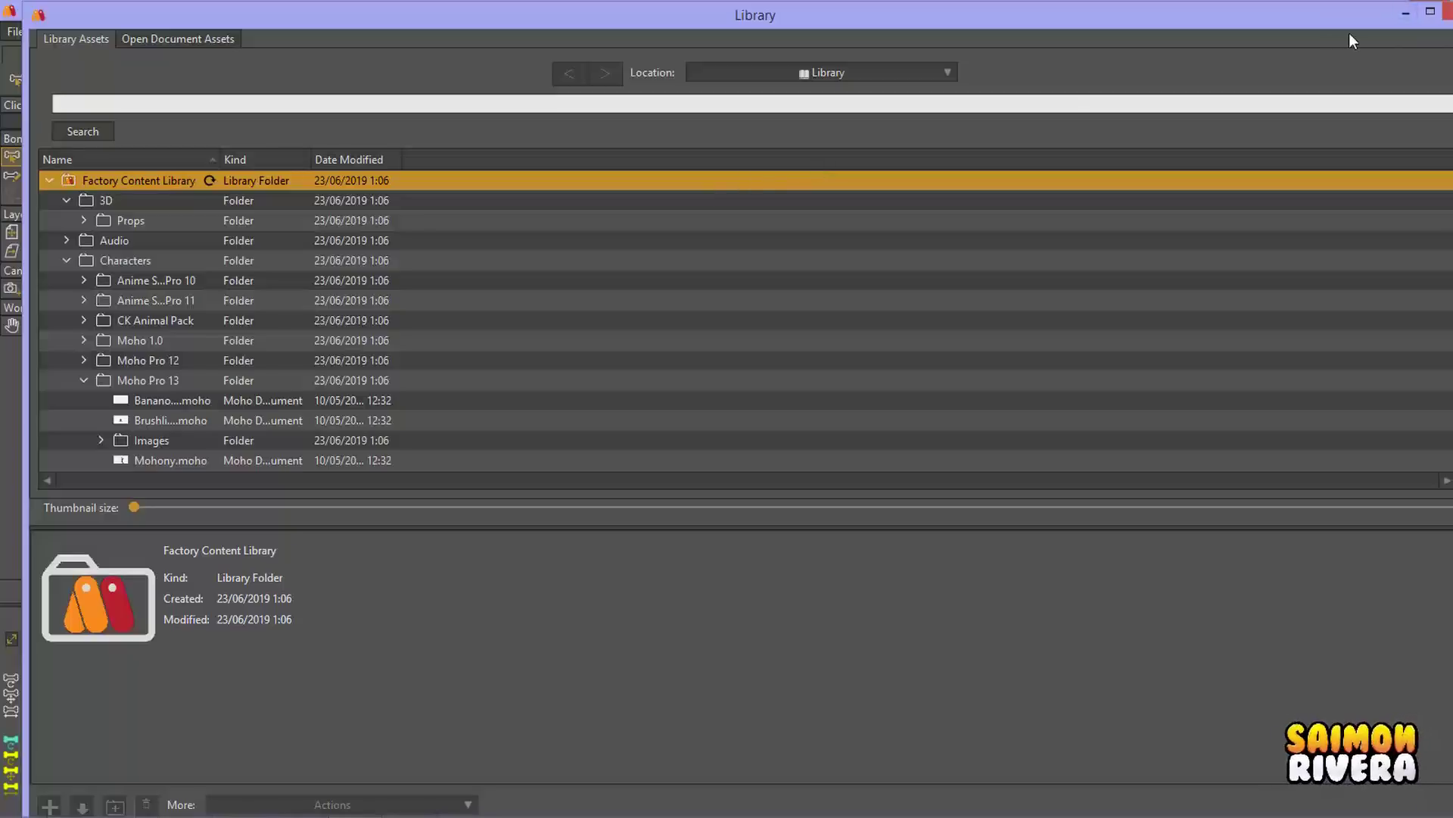
pyautogui.click(1405, 13)
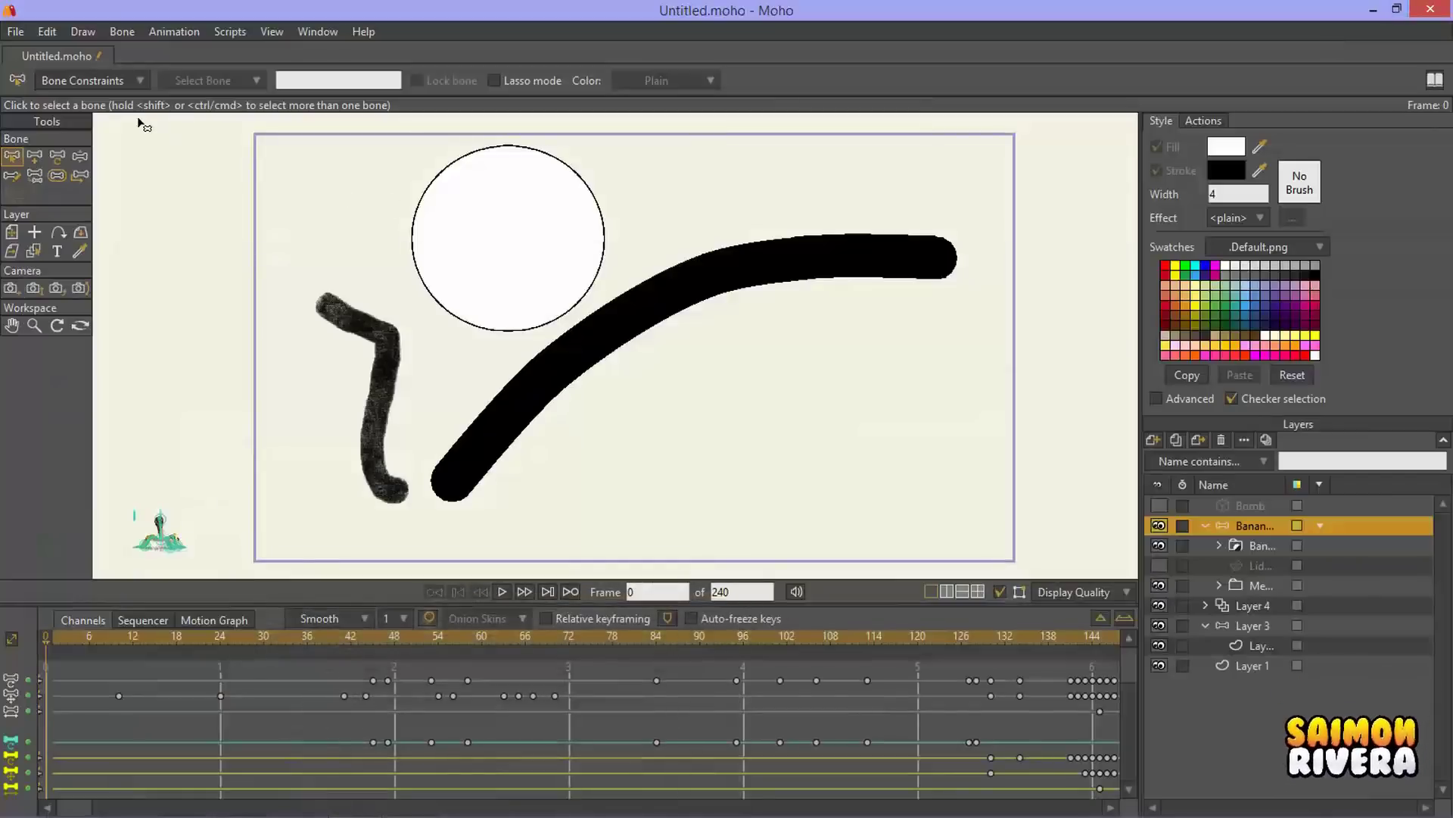
# Step: Close the untitled document without saving and create a new blank document
pyautogui.click(12, 56)
pyautogui.click(778, 334)
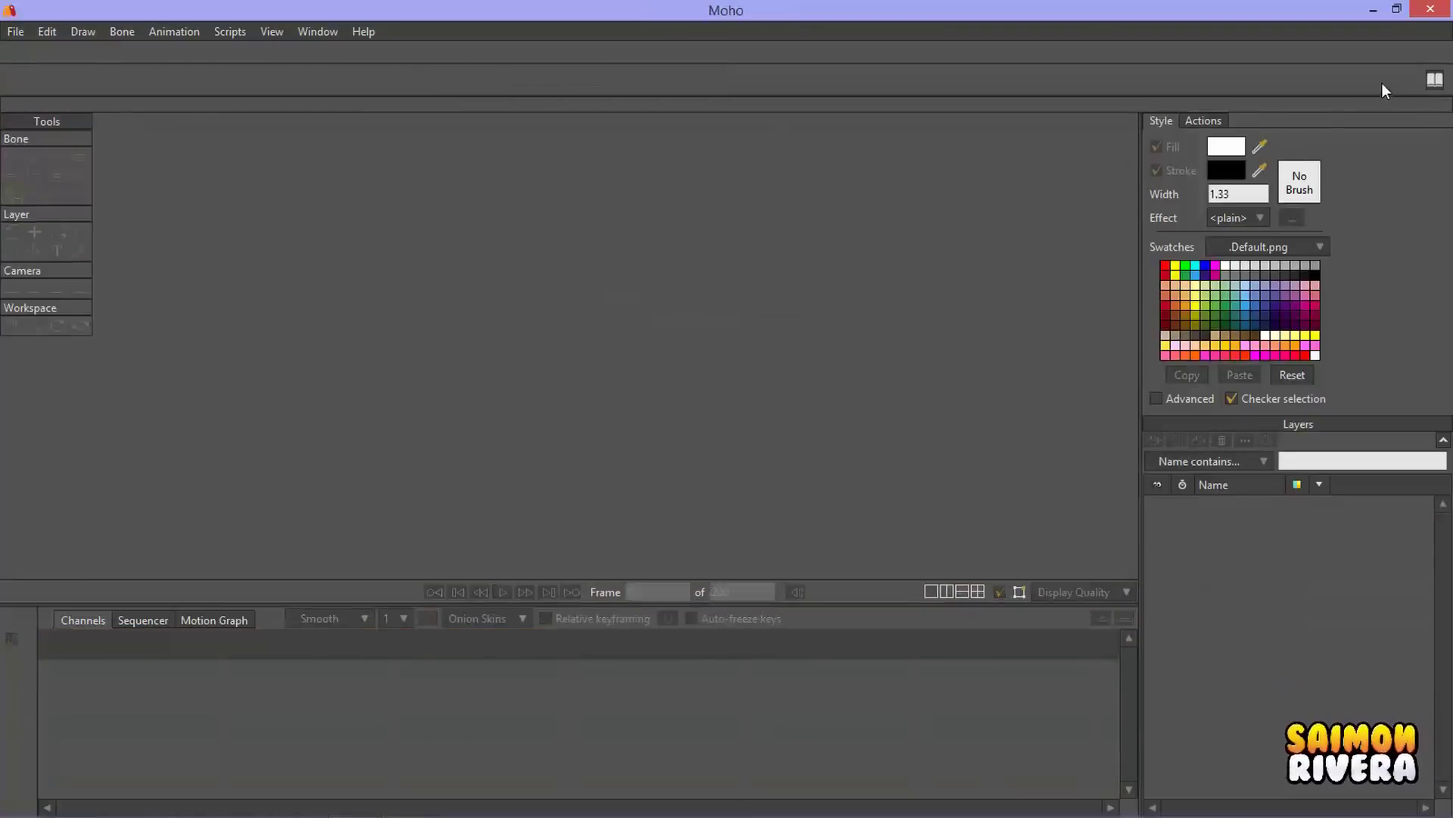
pyautogui.click(16, 32)
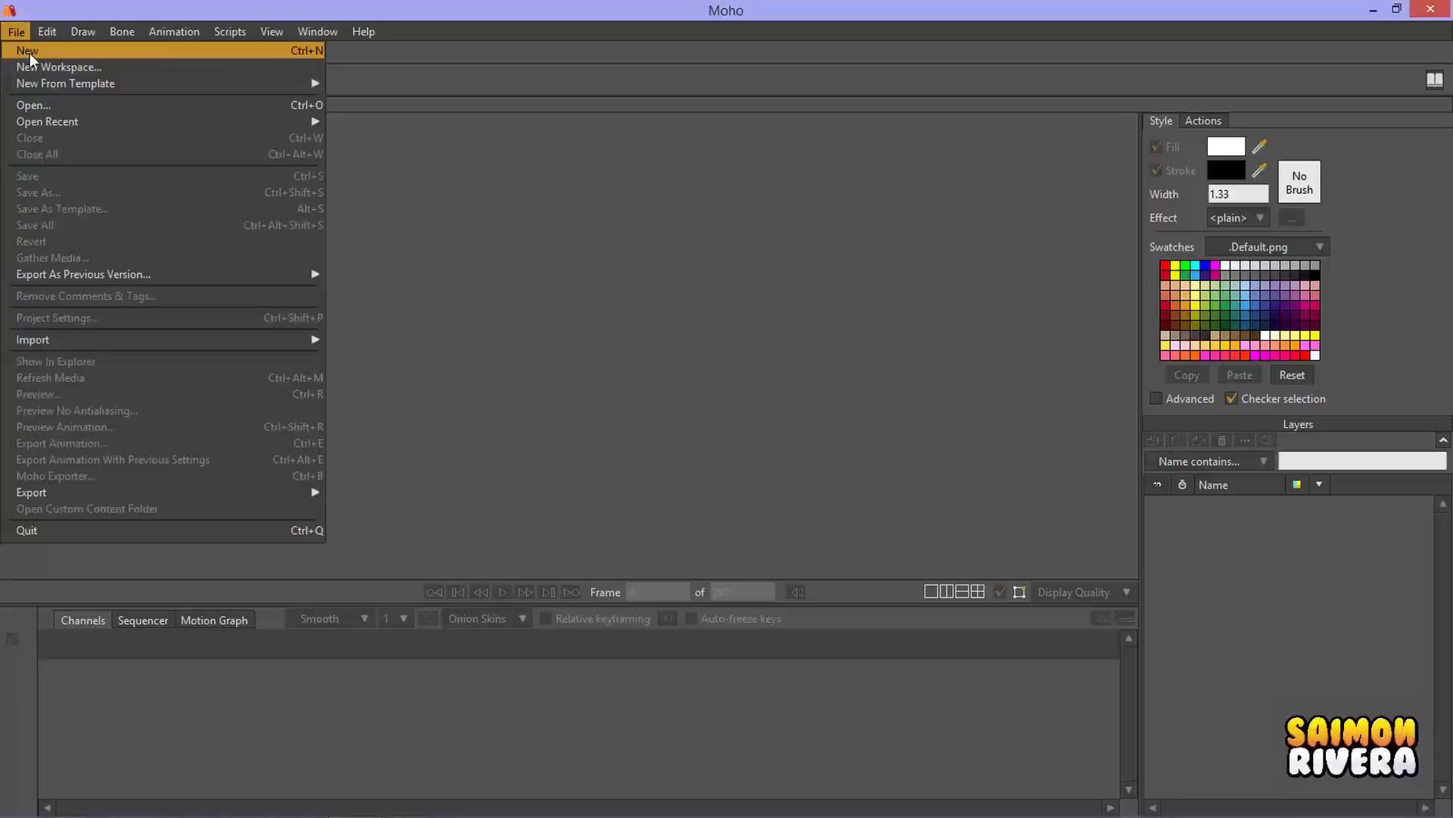
pyautogui.click(28, 50)
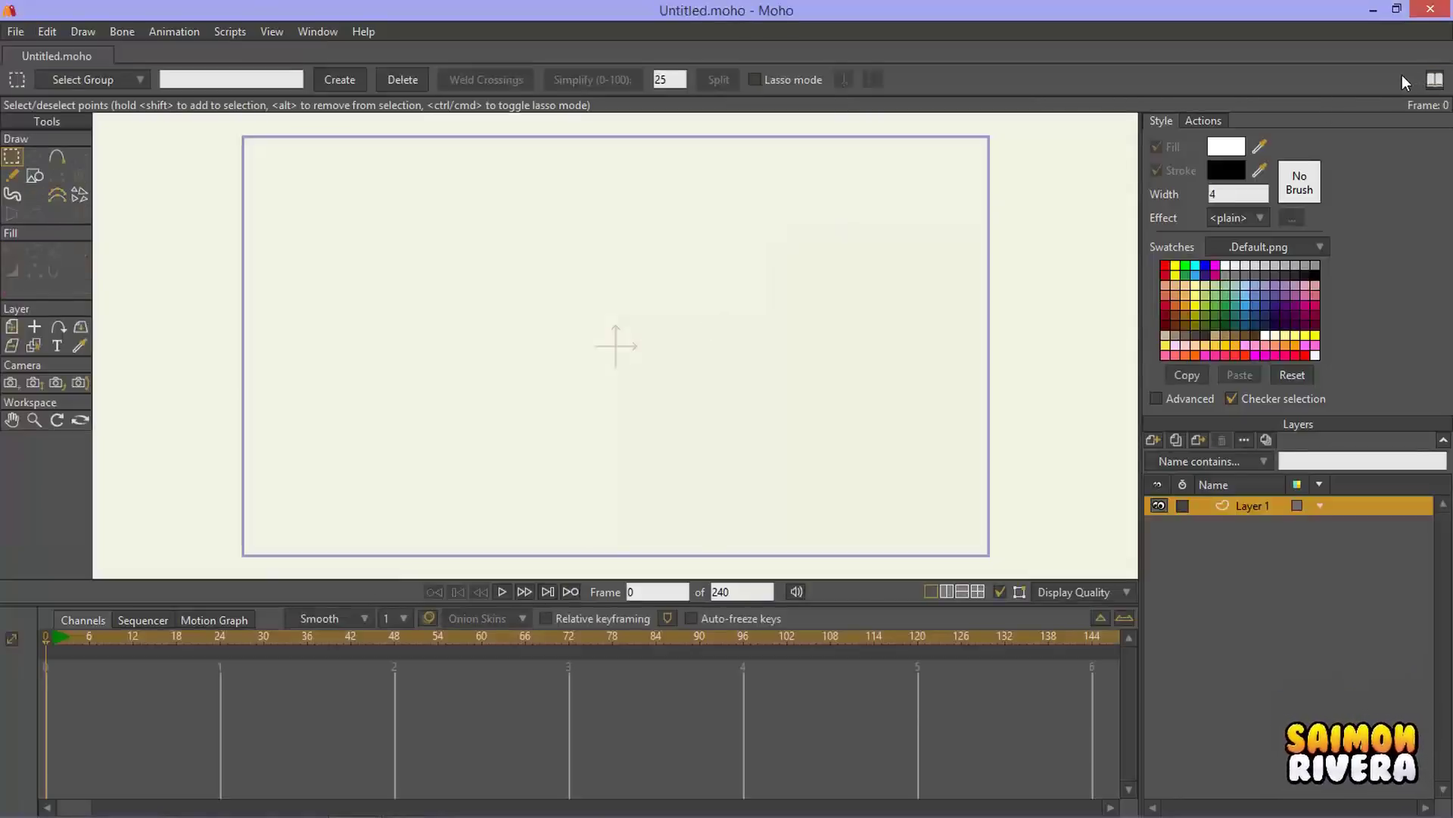
# Step: Insert the Bananoid character from the library's Moho Pro 13 folder into the new document
pyautogui.hotkey('alt', 'Tab')
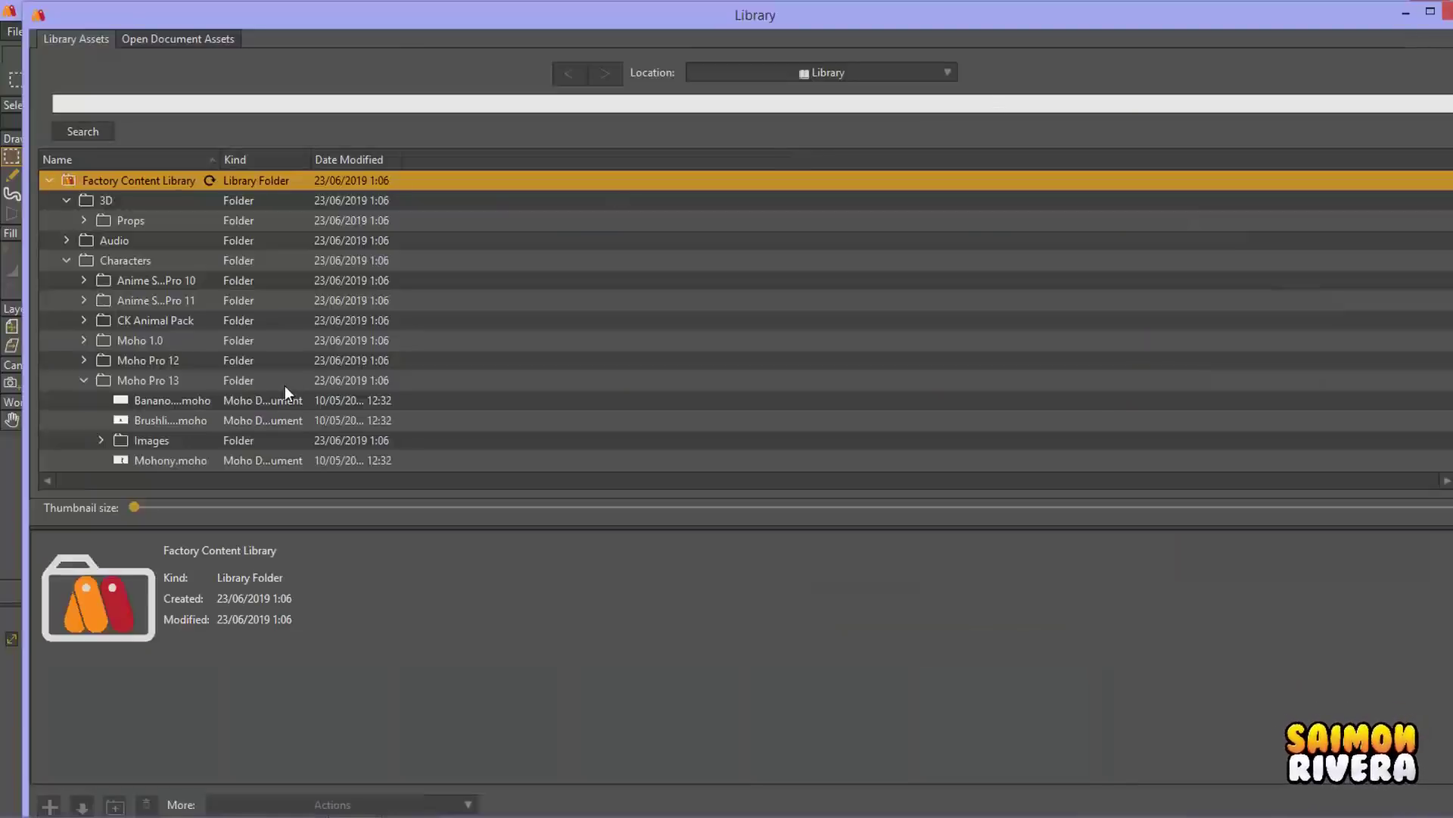
pyautogui.doubleClick(191, 399)
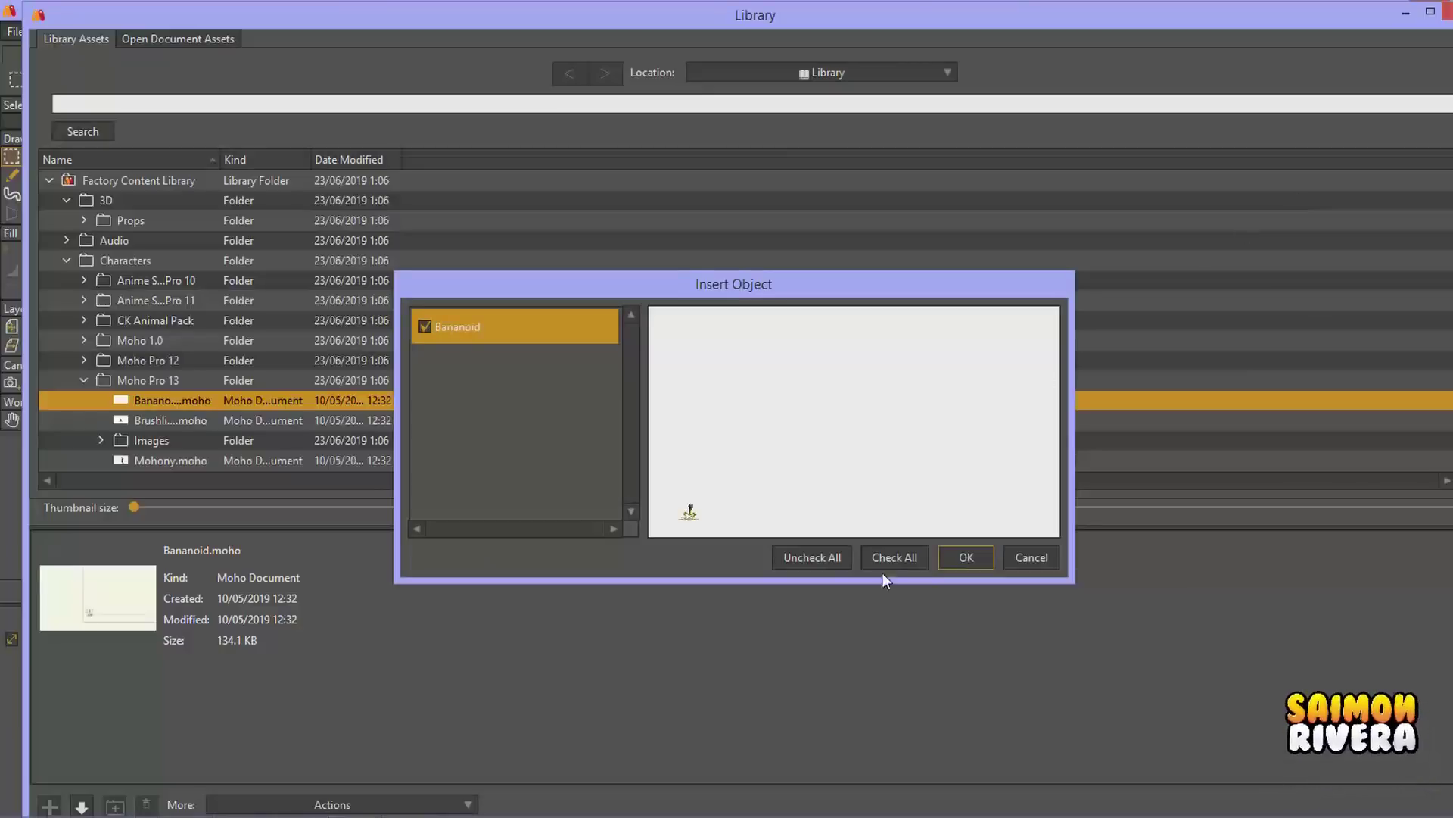
pyautogui.click(966, 558)
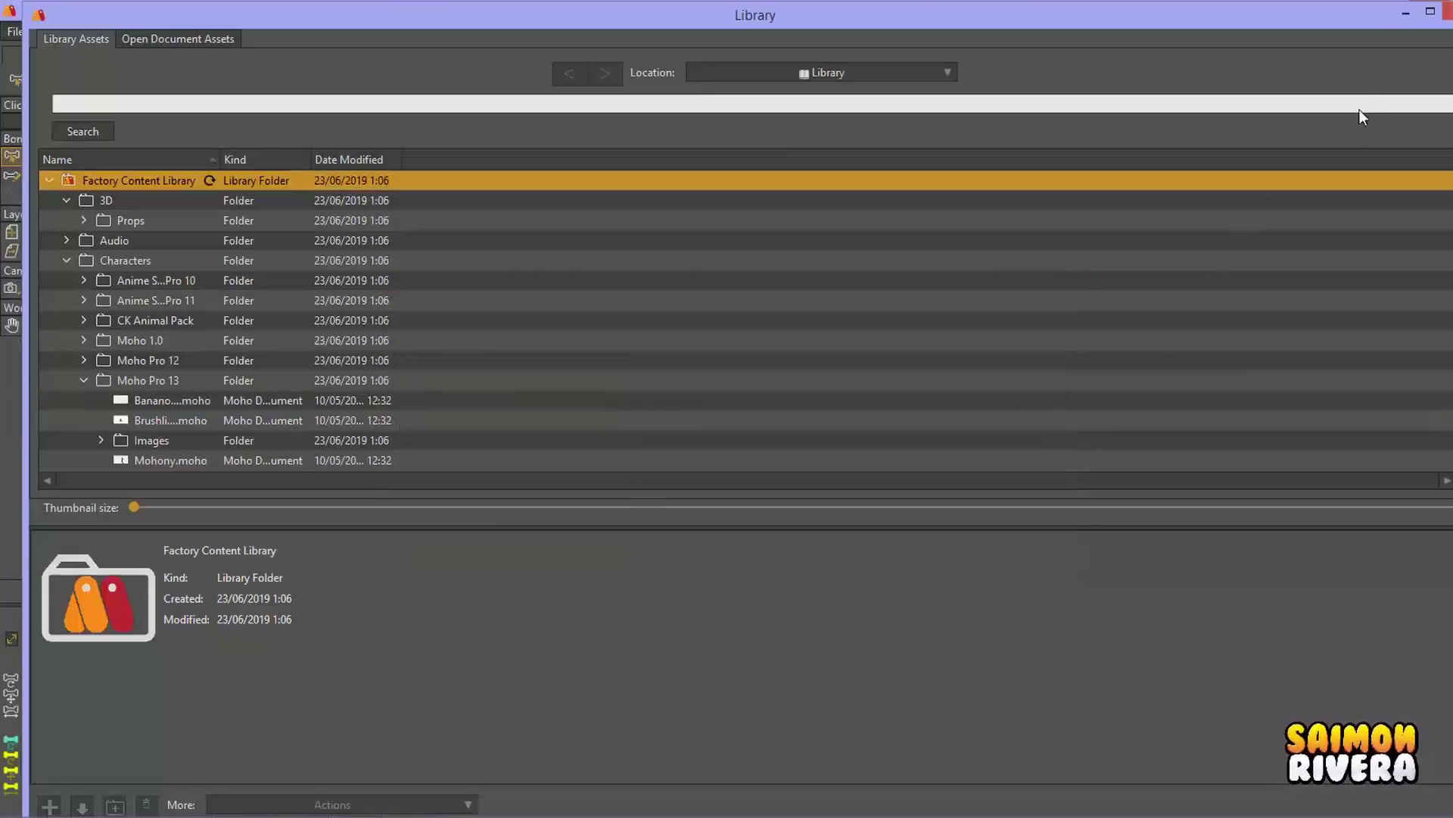
# Step: Narrow the Library window and move it aside so the canvas is uncovered
pyautogui.click(1430, 11)
pyautogui.click(1399, 9)
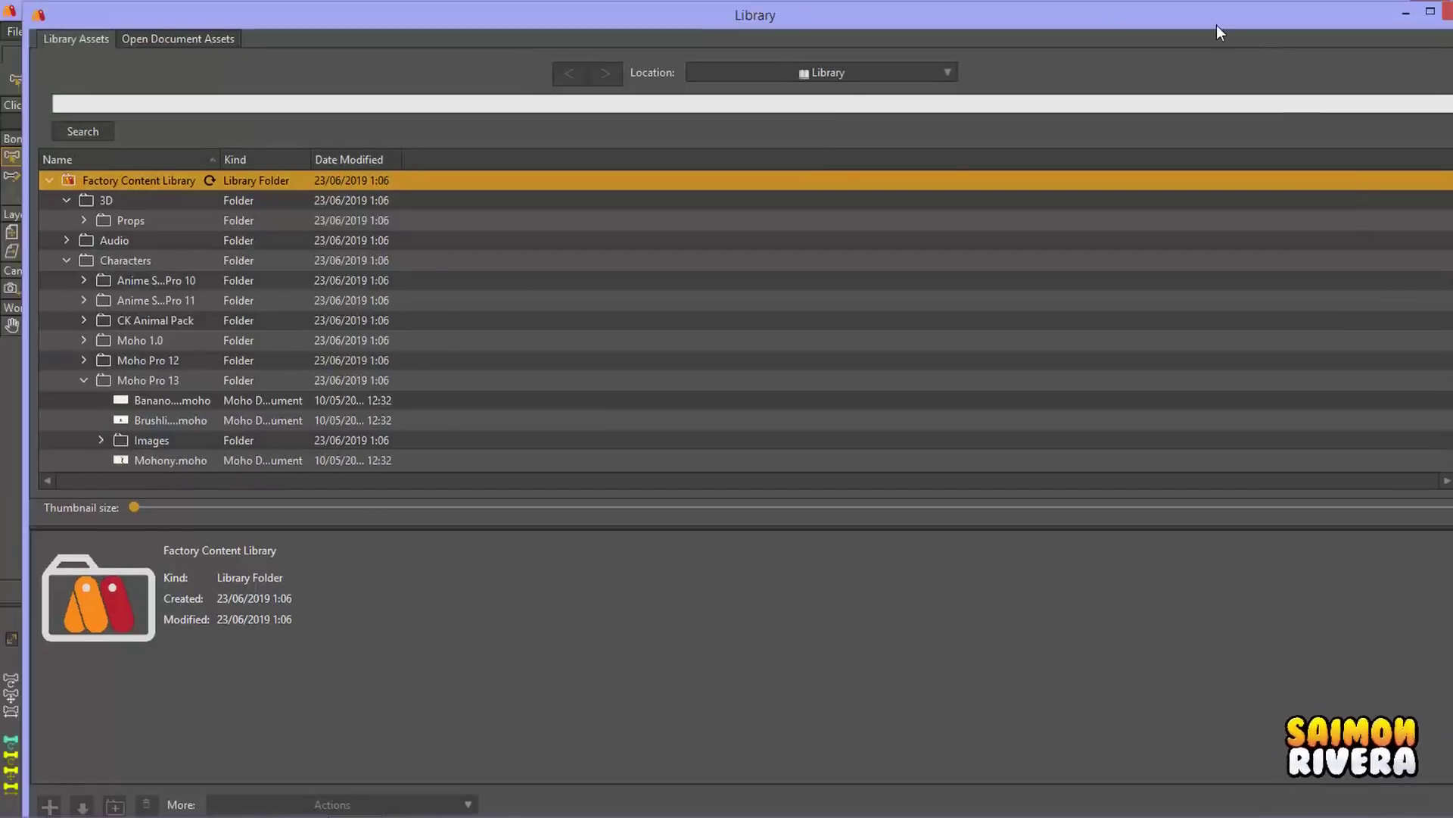
pyautogui.moveTo(1414, 113); pyautogui.dragTo(318, 157)
pyautogui.moveTo(238, 22); pyautogui.dragTo(1298, 23)
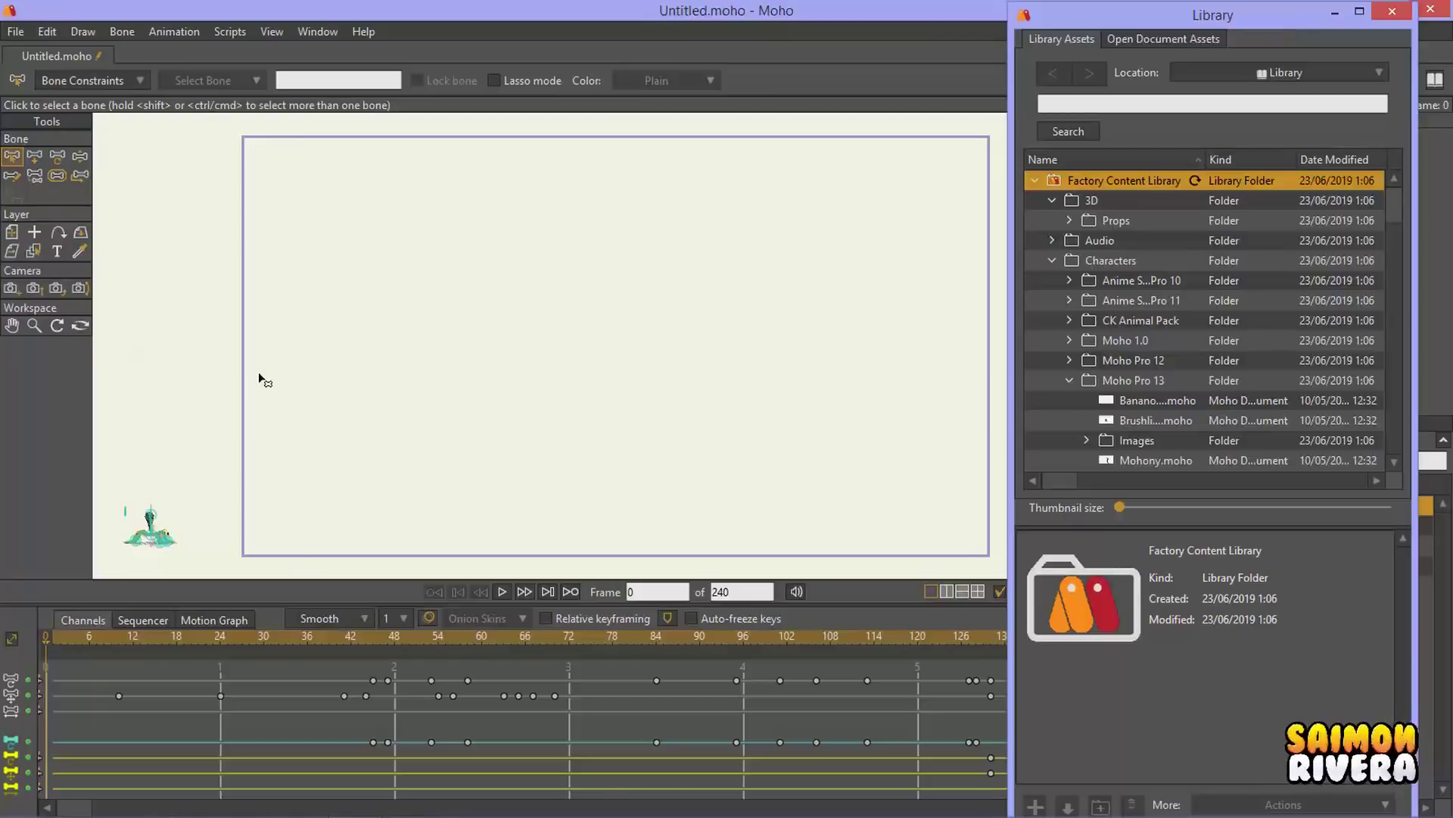
# Step: Examine the Bananoid character's bone rig and painted texture up close at frame 0
pyautogui.moveTo(259, 378); pyautogui.dragTo(528, 327)
pyautogui.scroll(6, 422, 477)
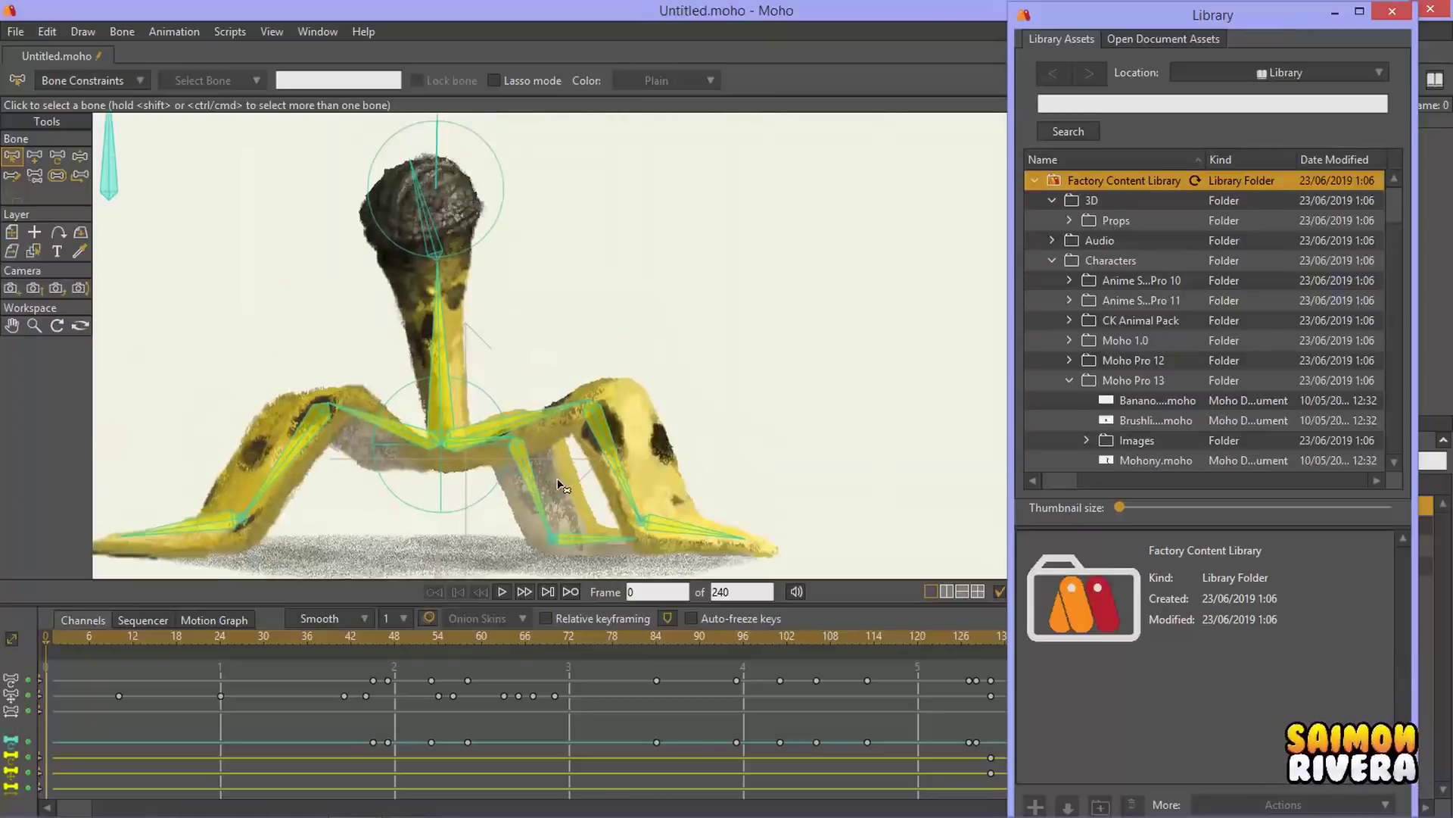
pyautogui.scroll(2, 562, 484)
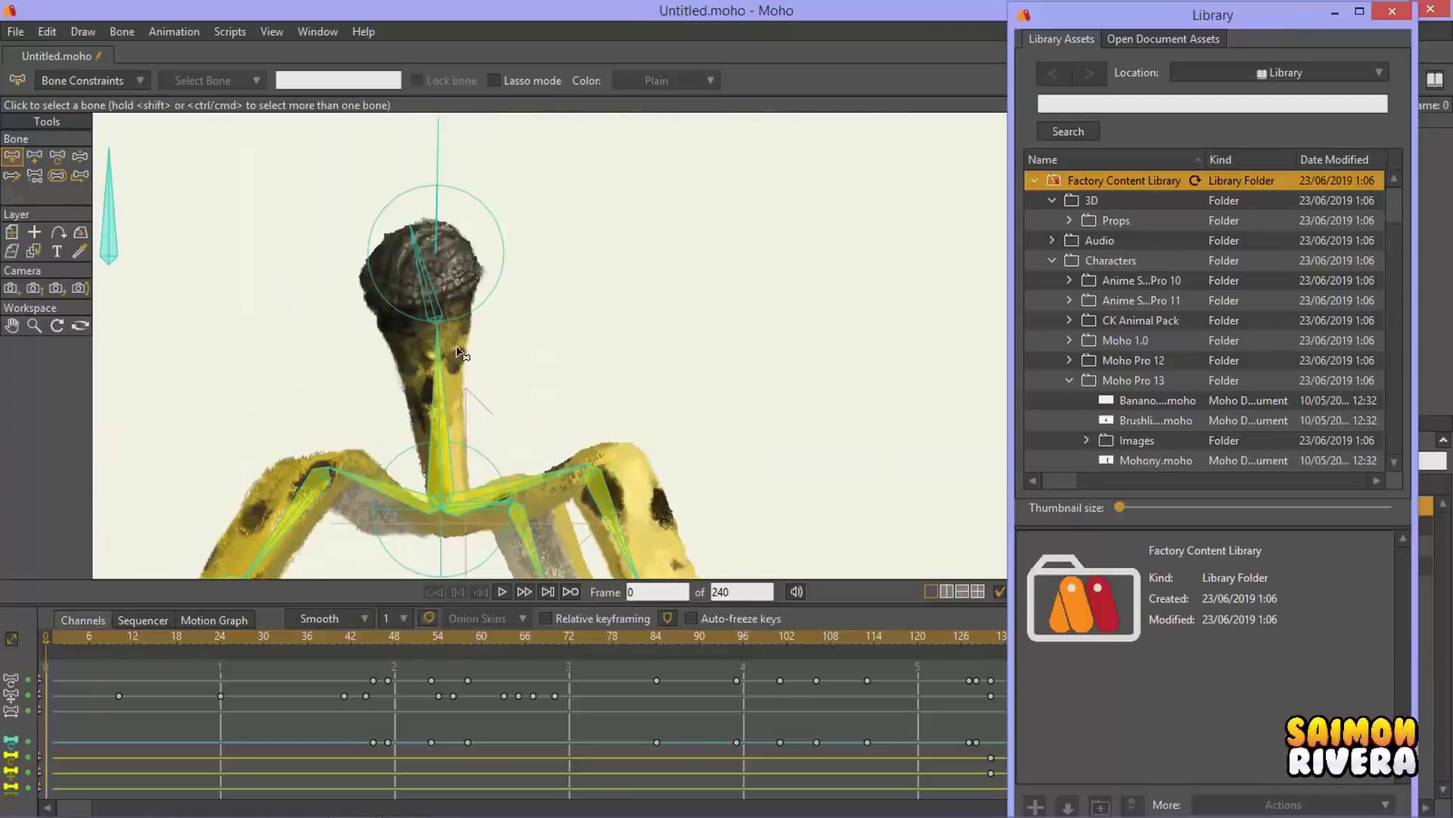
pyautogui.moveTo(441, 339); pyautogui.dragTo(545, 196)
pyautogui.scroll(-6, 545, 195)
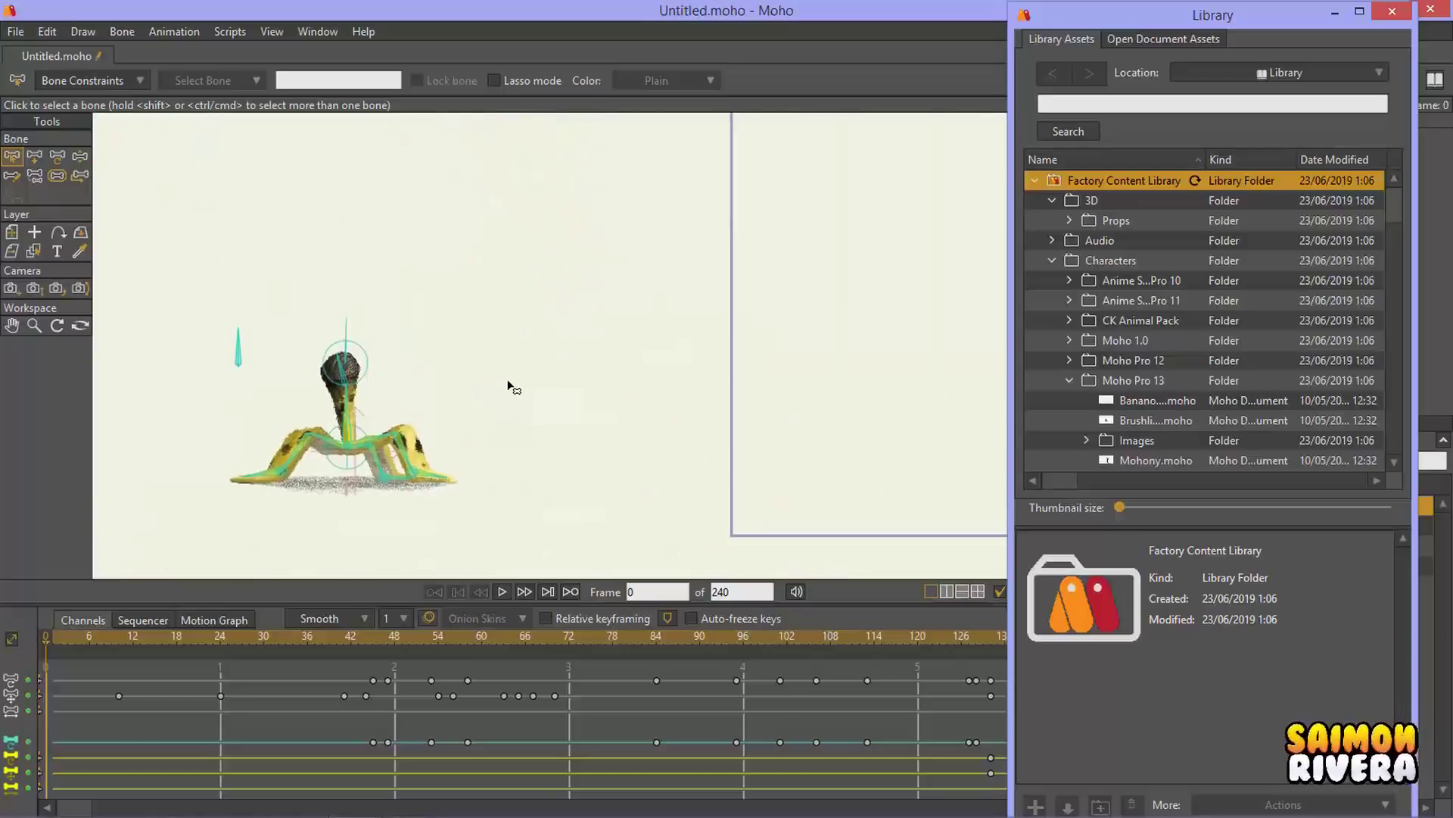
# Step: Scrub the Bananoid animation to frame 65, inspect the character's pose up close, and continue scrubbing to frame 116
pyautogui.moveTo(103, 637); pyautogui.dragTo(475, 655)
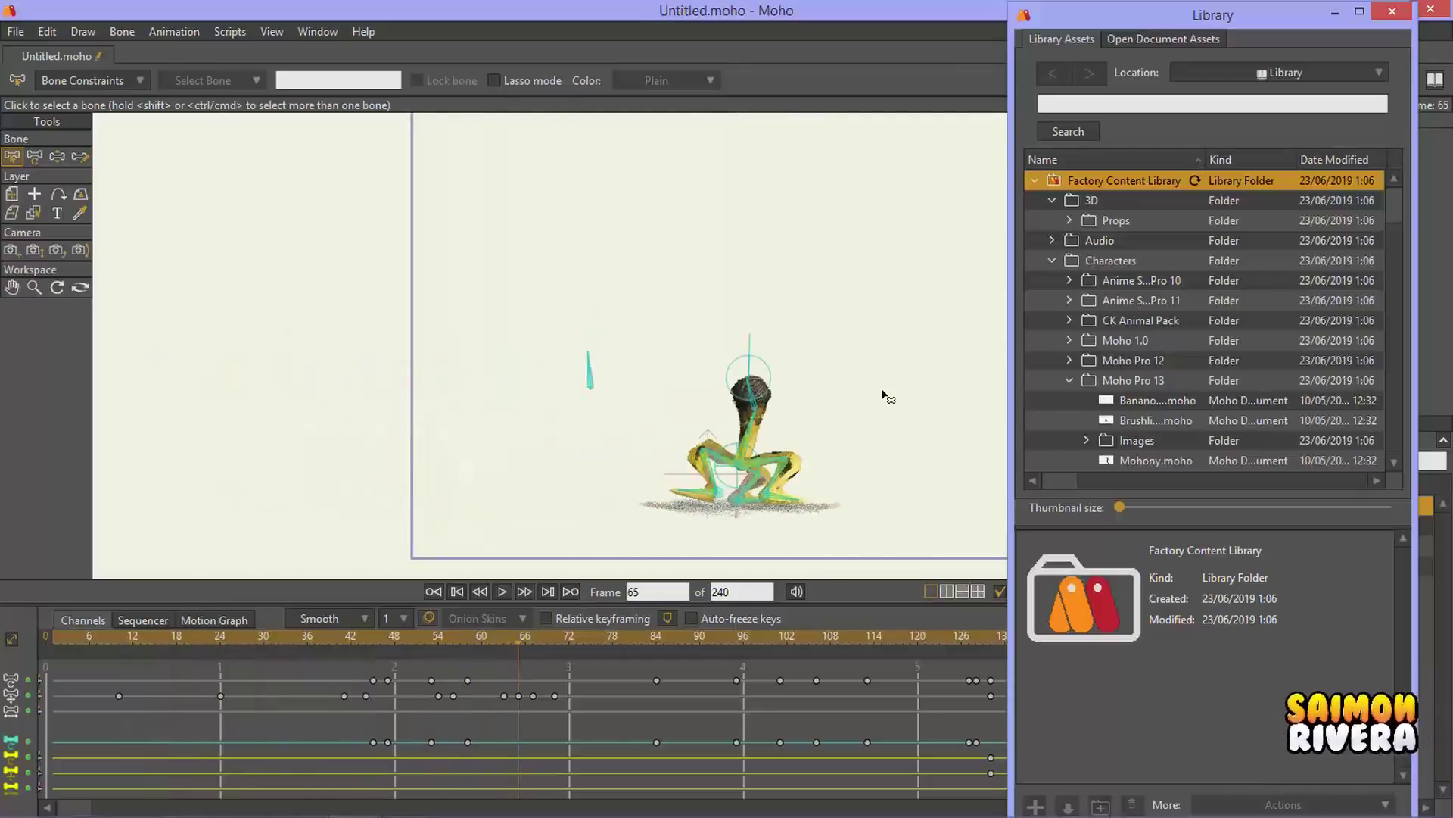
pyautogui.click(518, 636)
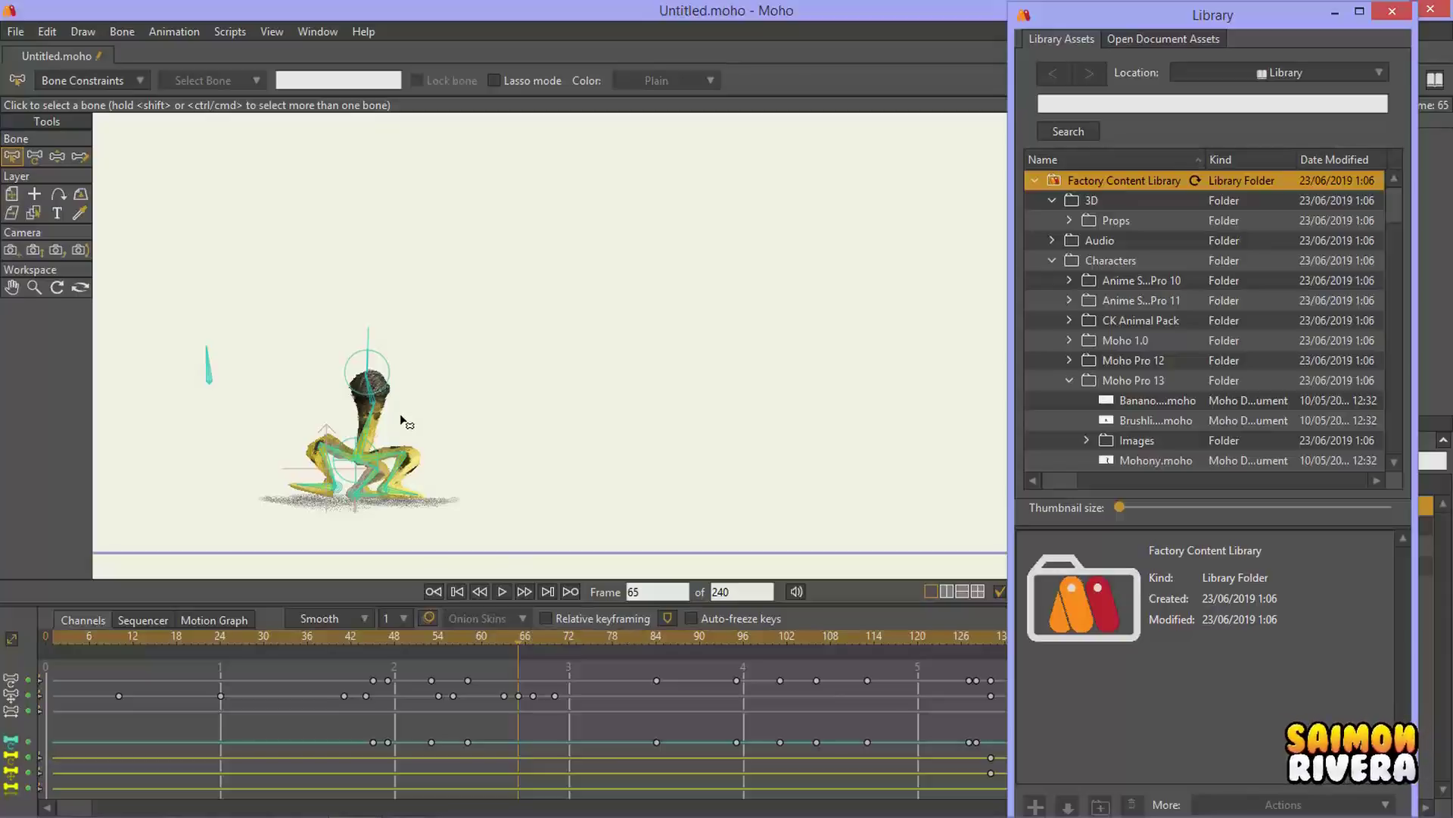
pyautogui.scroll(5, 666, 396)
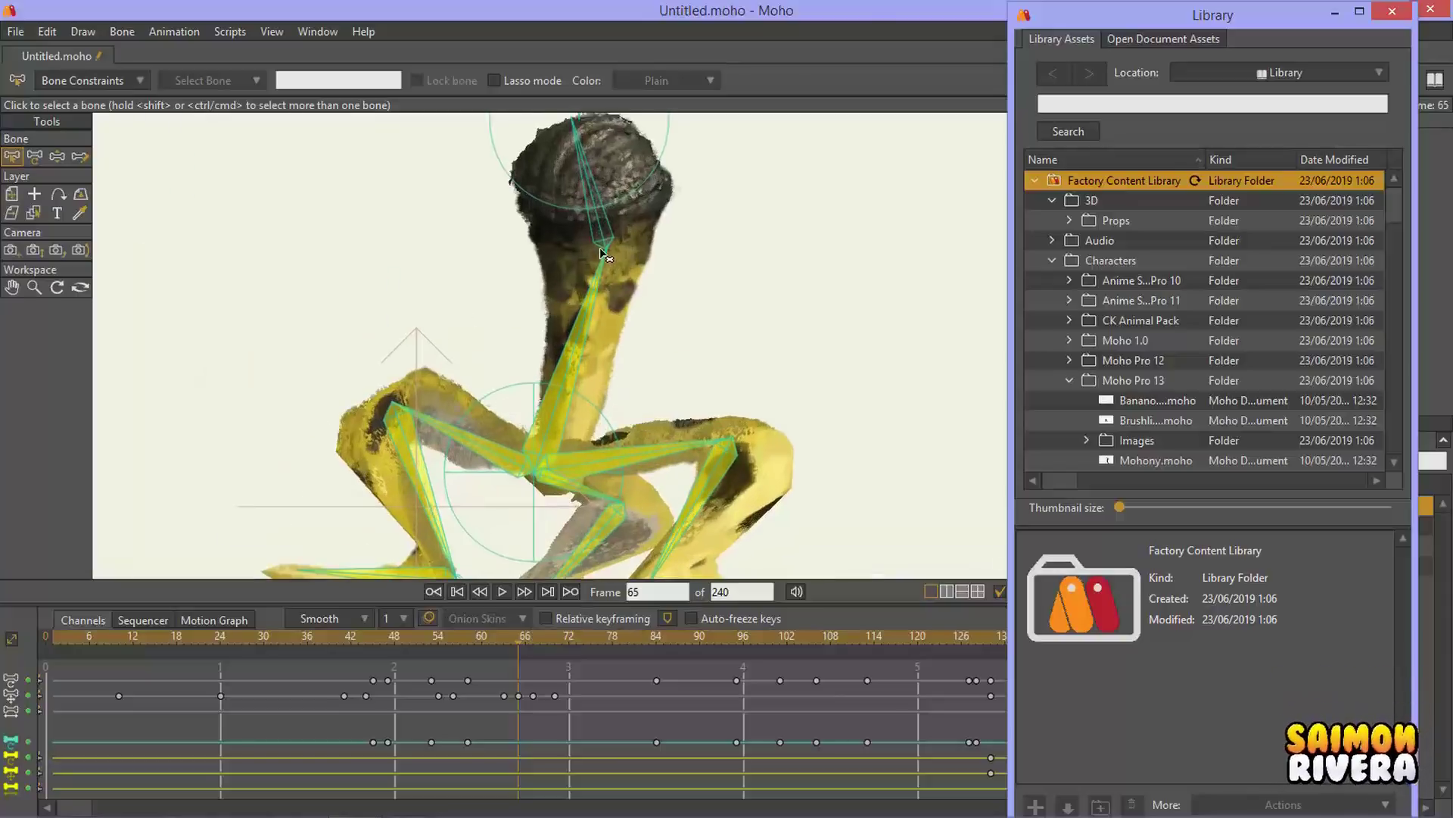
pyautogui.scroll(-6, 608, 290)
pyautogui.moveTo(573, 639); pyautogui.dragTo(890, 643)
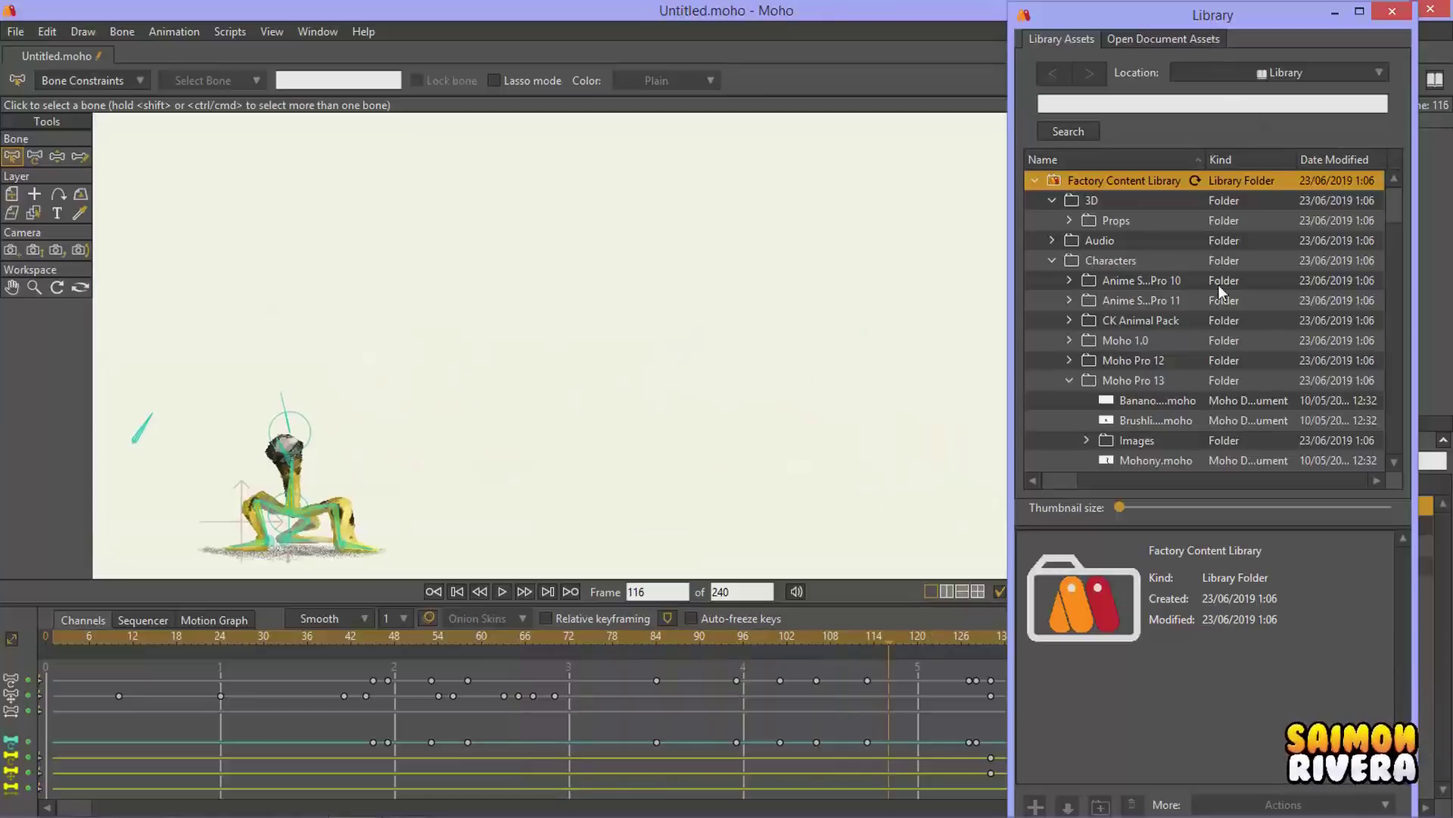
# Step: Move the Library window clear of the layer list and delete the Bananoid layer
pyautogui.moveTo(1331, 21); pyautogui.dragTo(1051, 50)
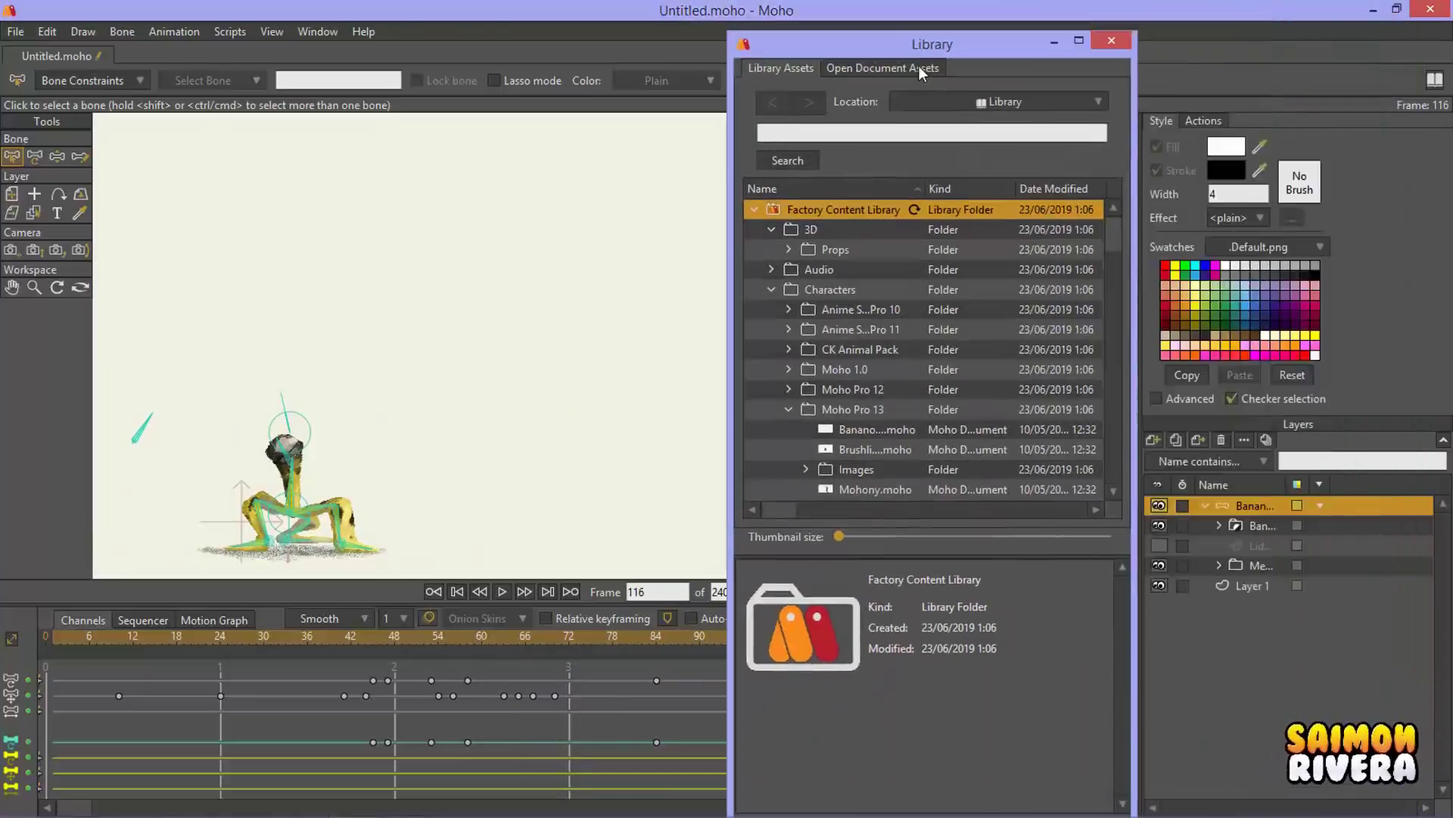
pyautogui.moveTo(922, 45); pyautogui.dragTo(826, 60)
pyautogui.click(1221, 439)
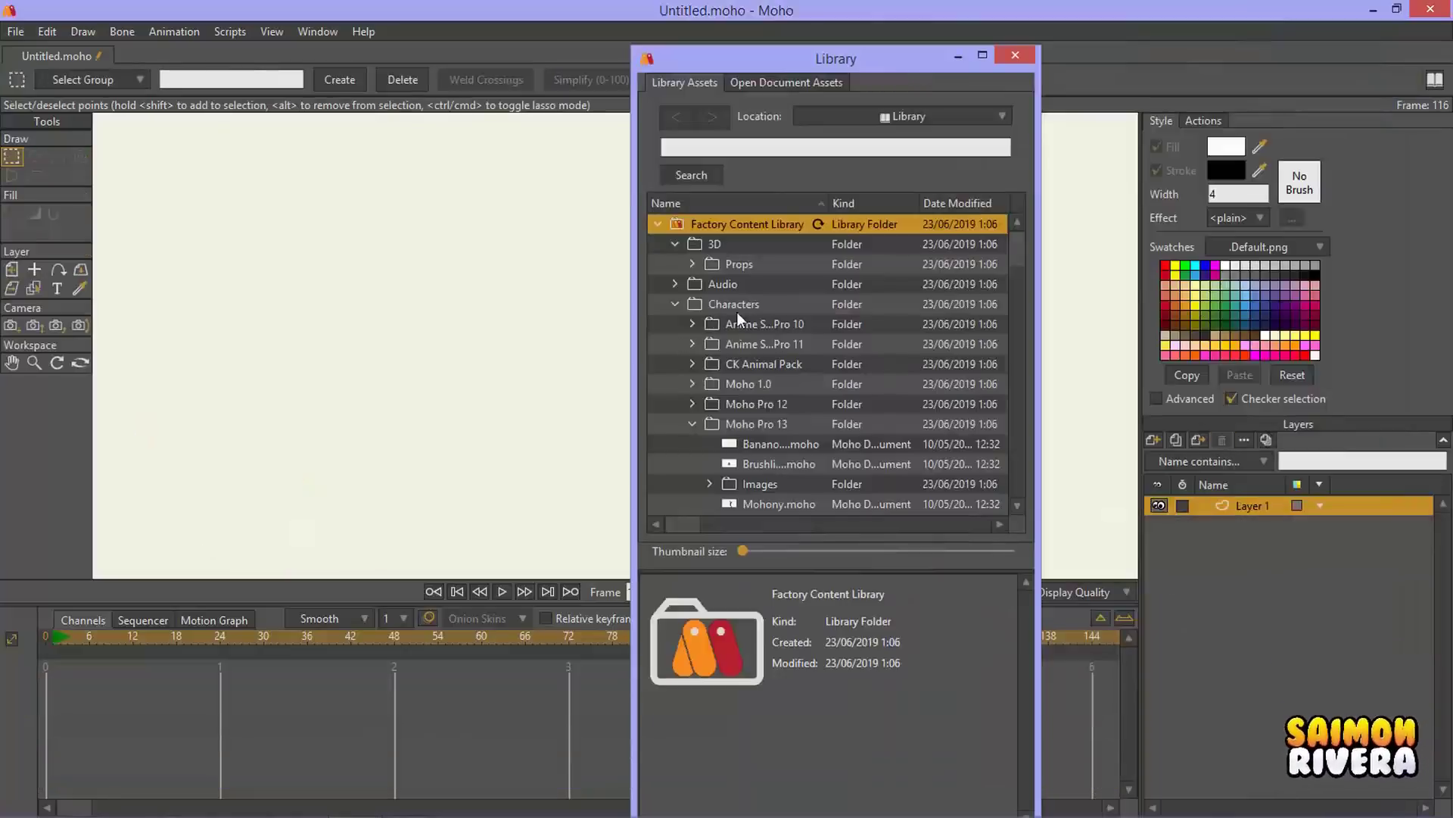
# Step: Preview Brushling.moho and browse the other characters in the Moho Pro 13 folder
pyautogui.click(797, 463)
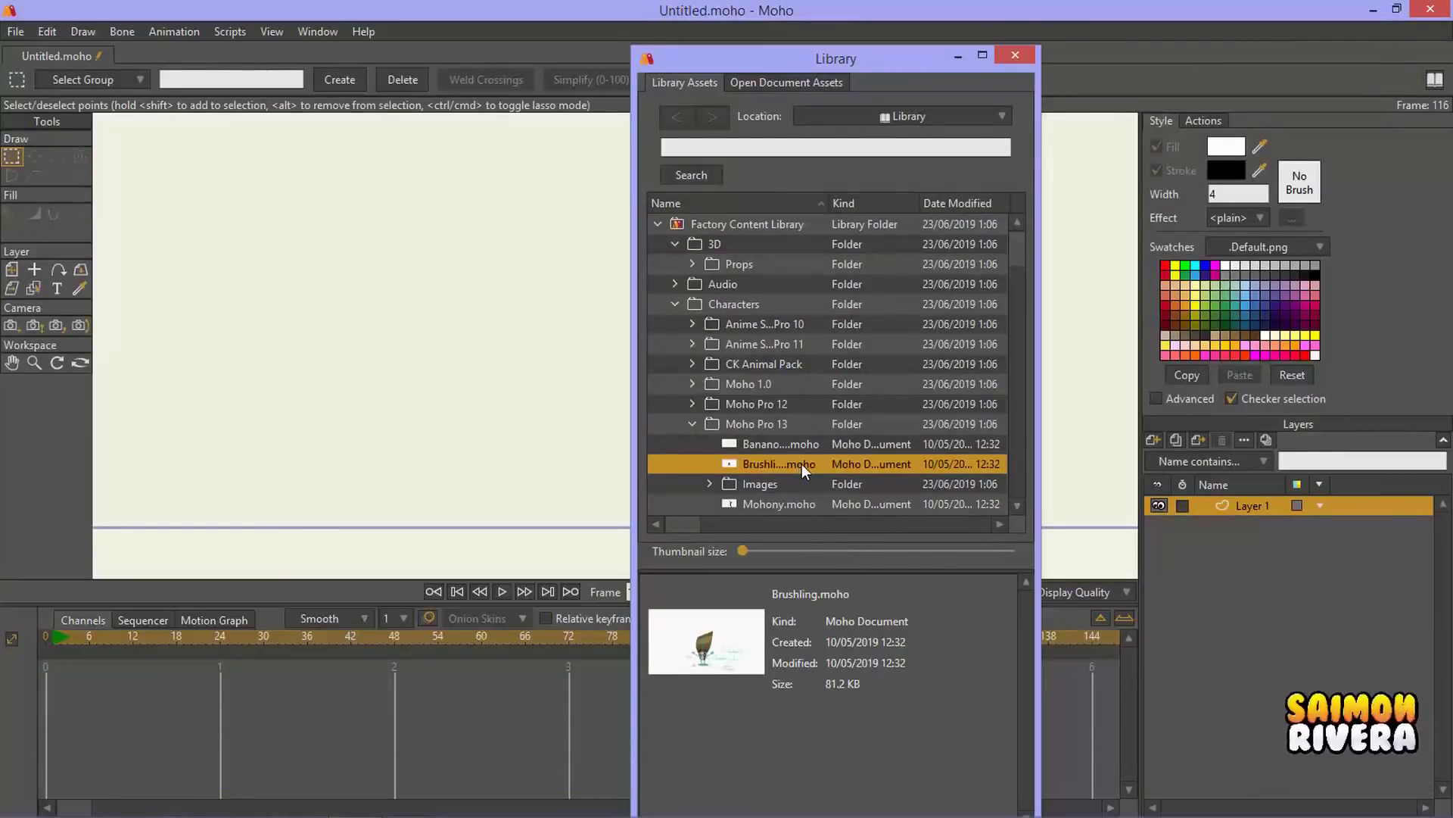
pyautogui.scroll(-1, 790, 465)
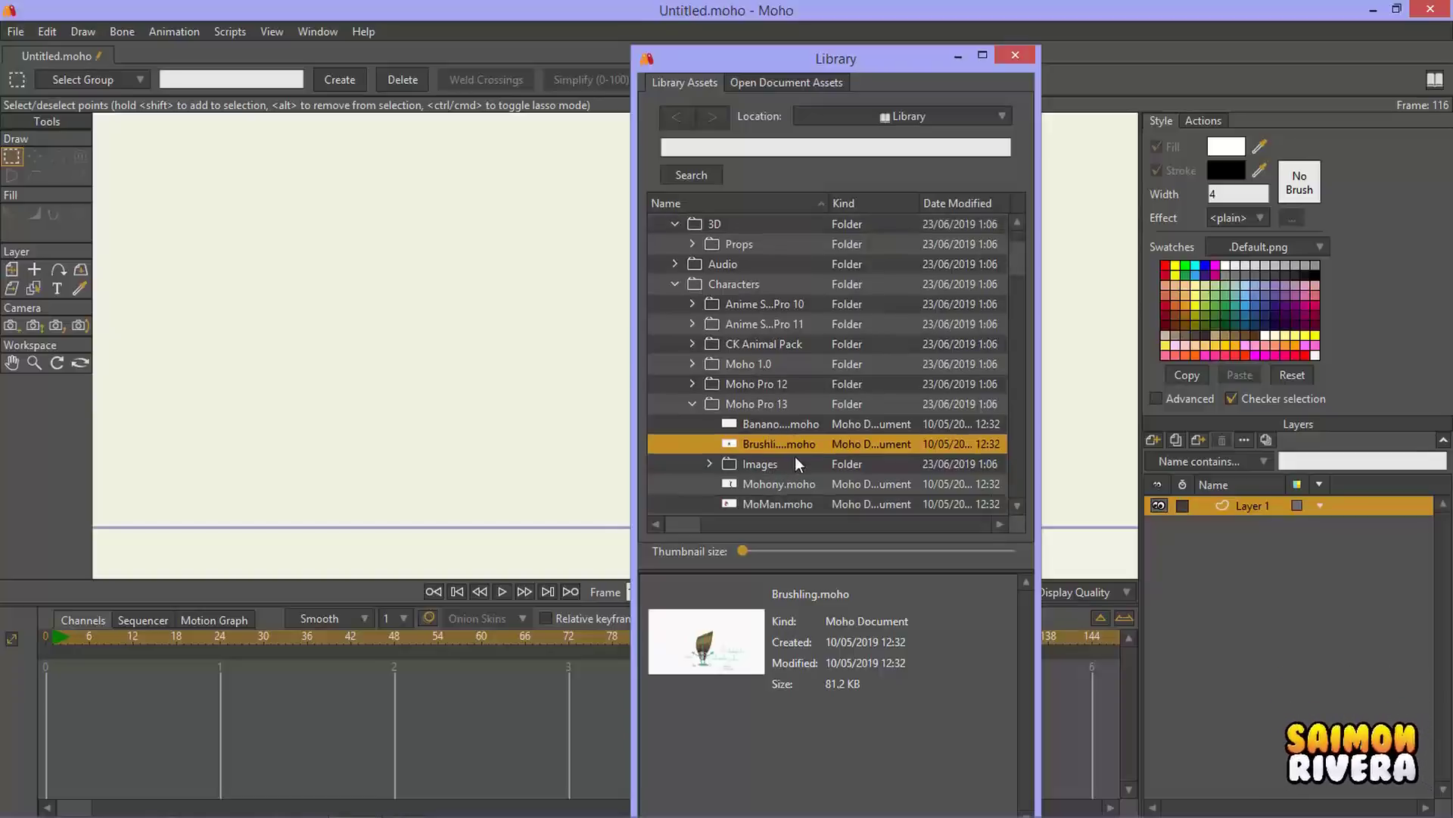
pyautogui.scroll(-1, 797, 470)
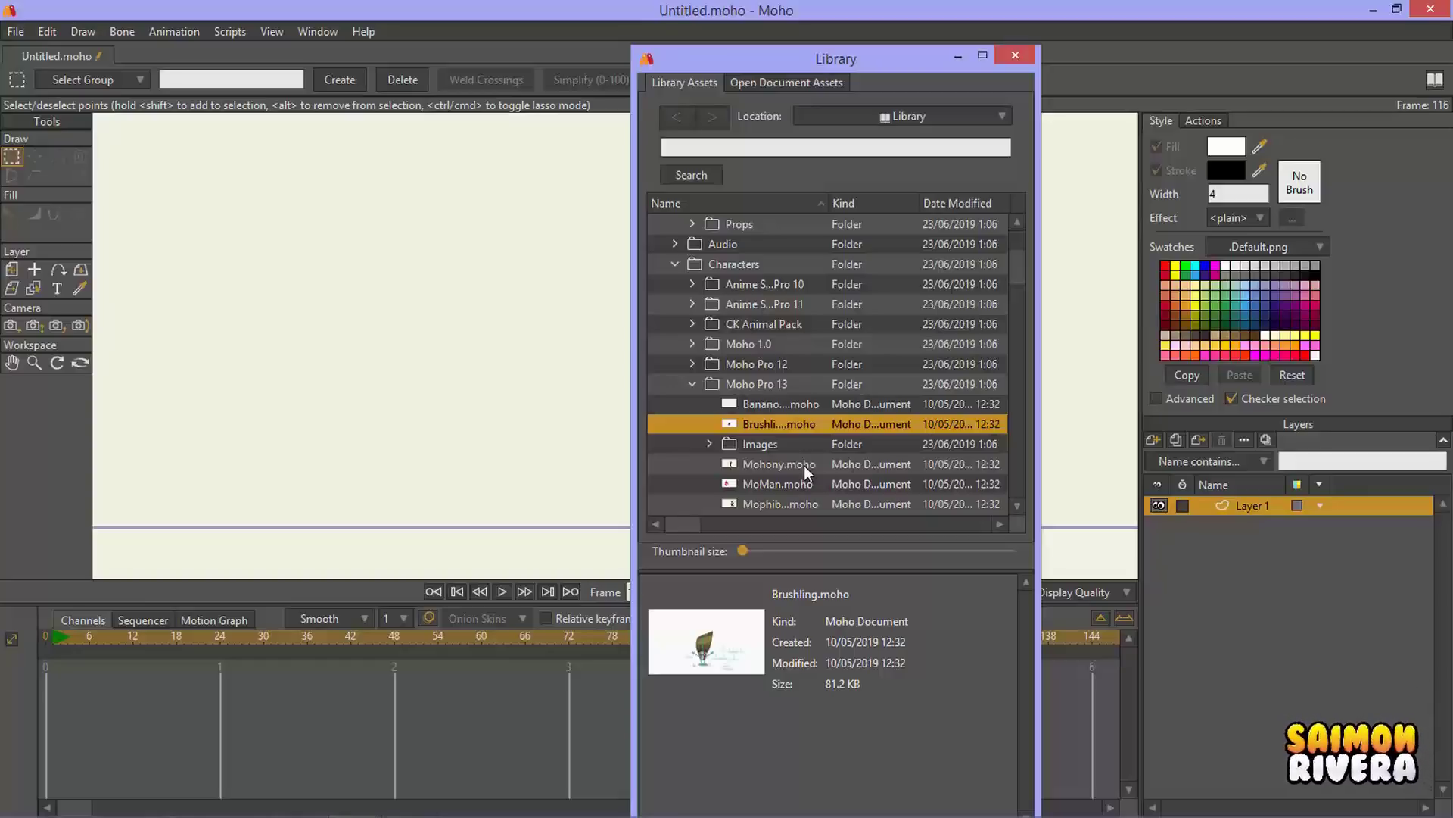
# Step: Insert Mohony.moho from the library with its Leaves, MOHONY and Powers layers included
pyautogui.click(804, 465)
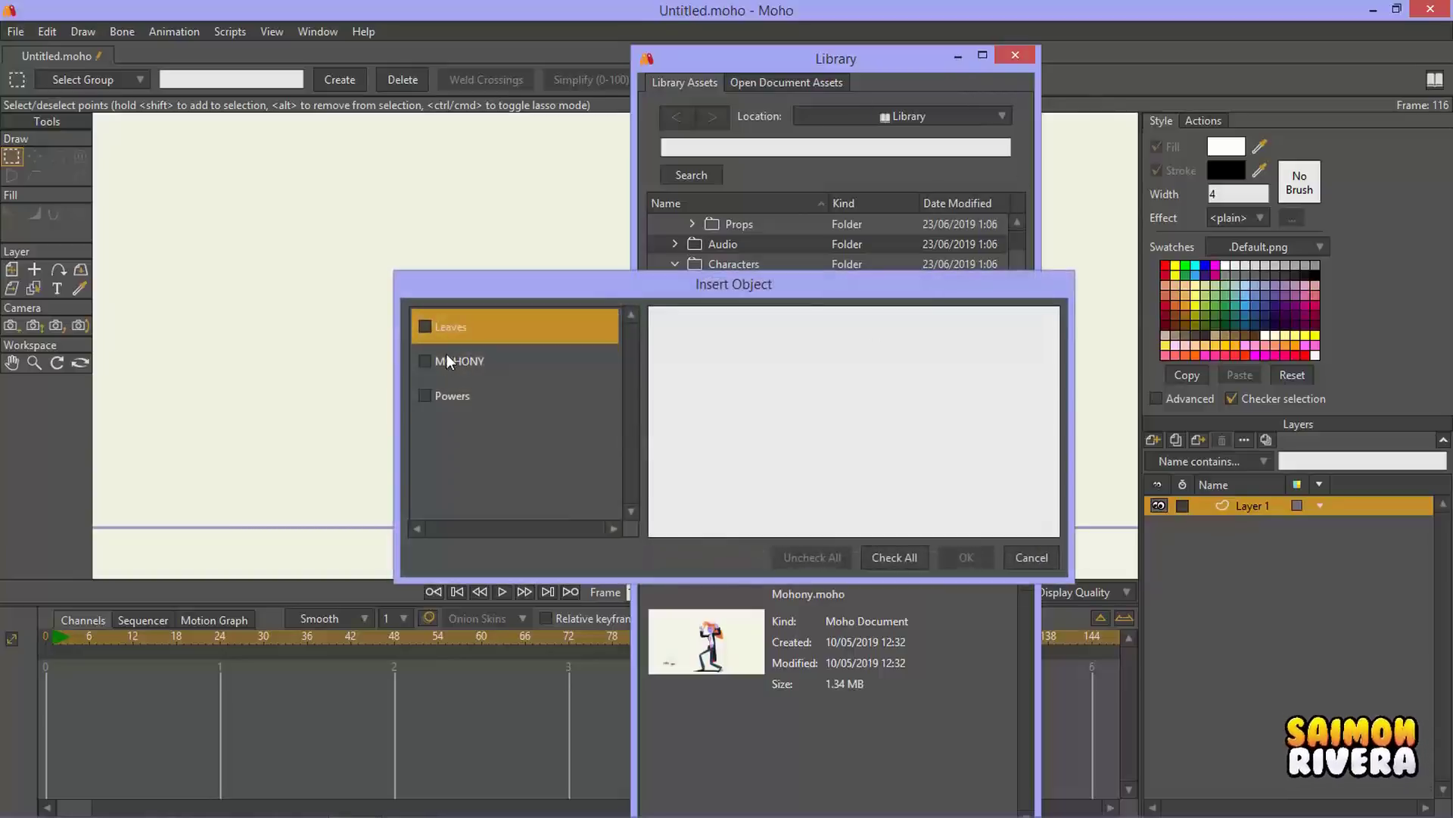
pyautogui.click(427, 361)
pyautogui.click(425, 334)
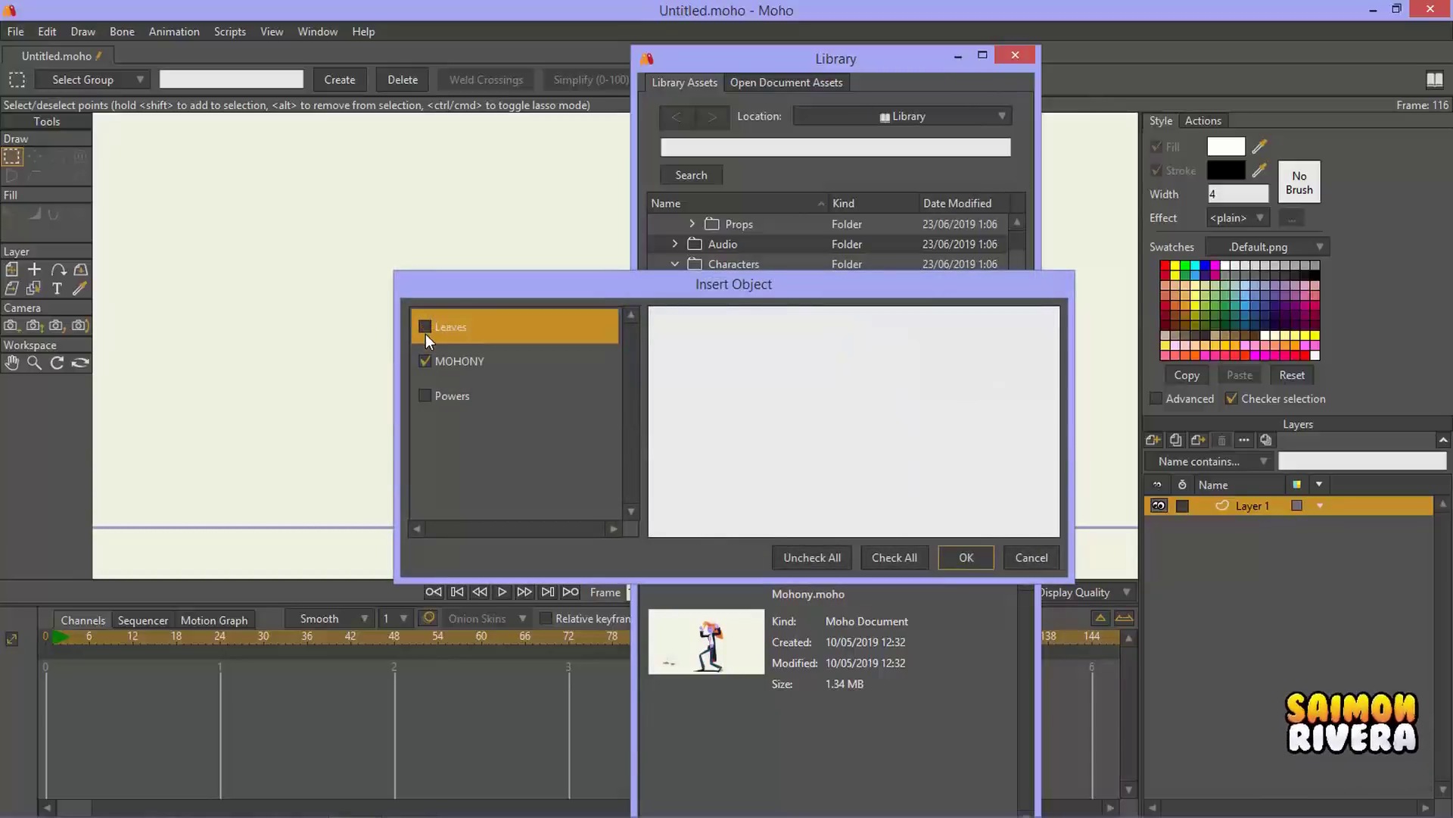
pyautogui.click(426, 394)
pyautogui.click(437, 328)
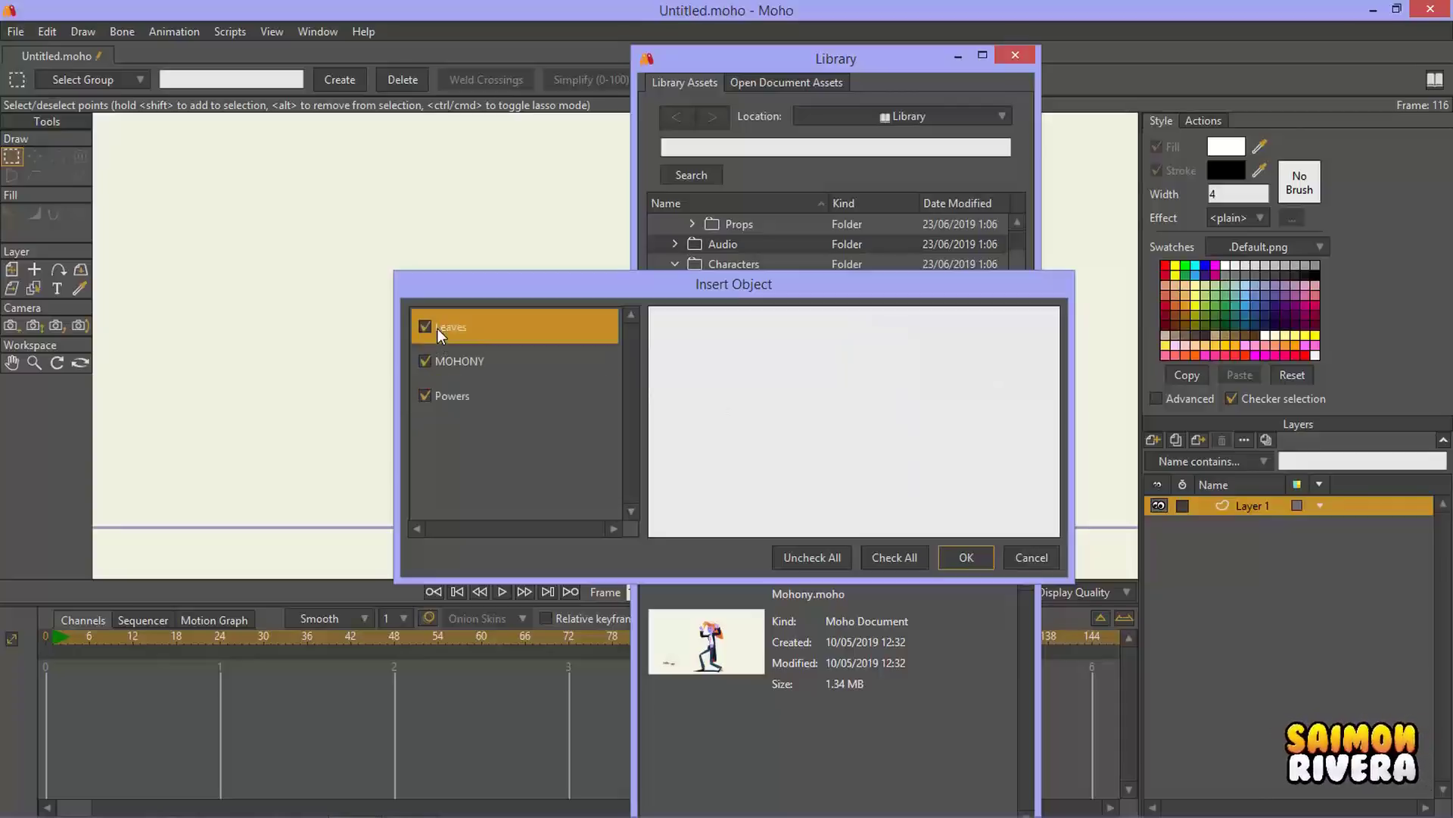
pyautogui.click(959, 558)
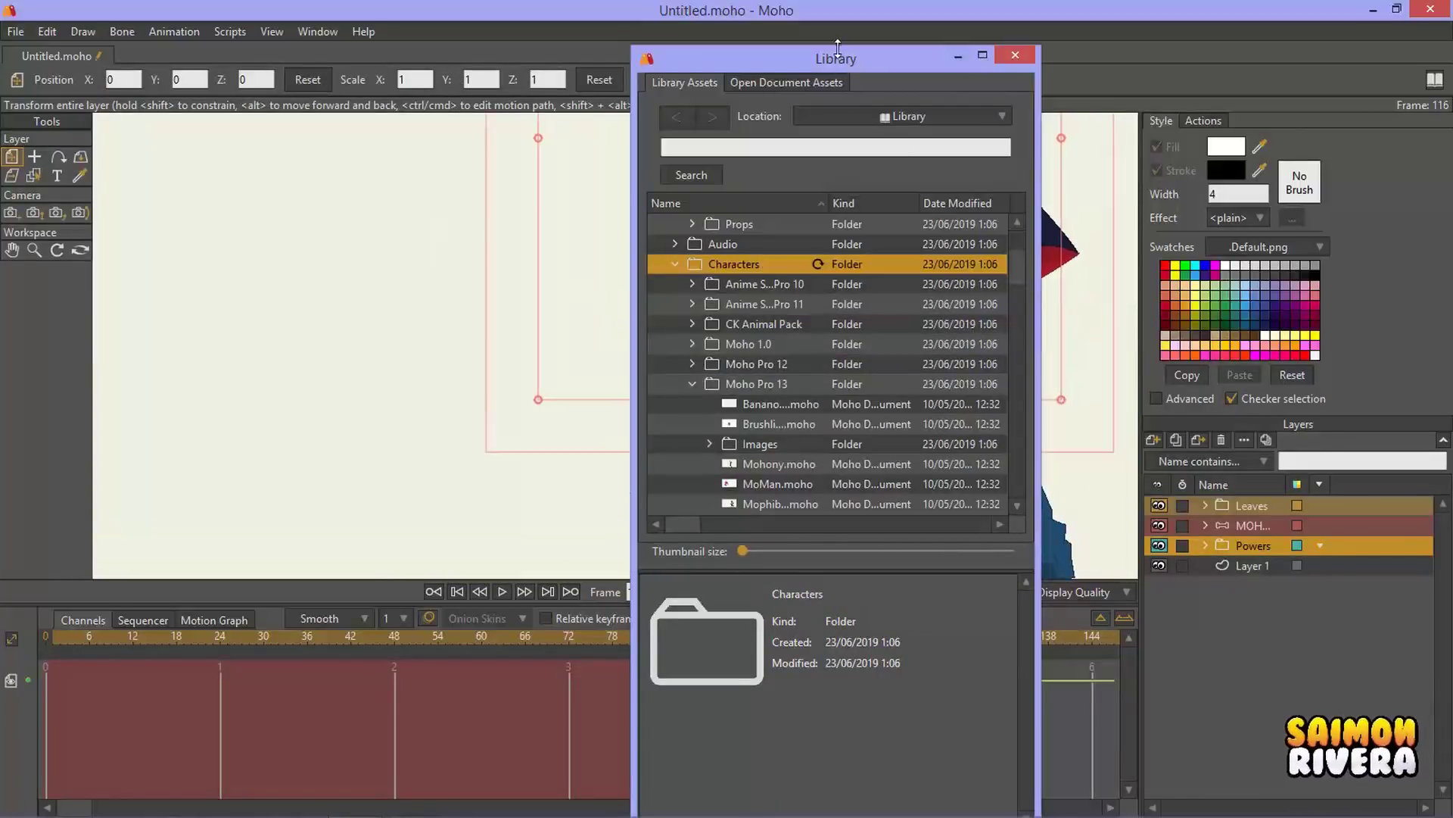
# Step: Move the Library window off the Mohony character and play its animation, restarting playback from frame 0
pyautogui.moveTo(838, 47); pyautogui.dragTo(232, 57)
pyautogui.scroll(-5, 666, 438)
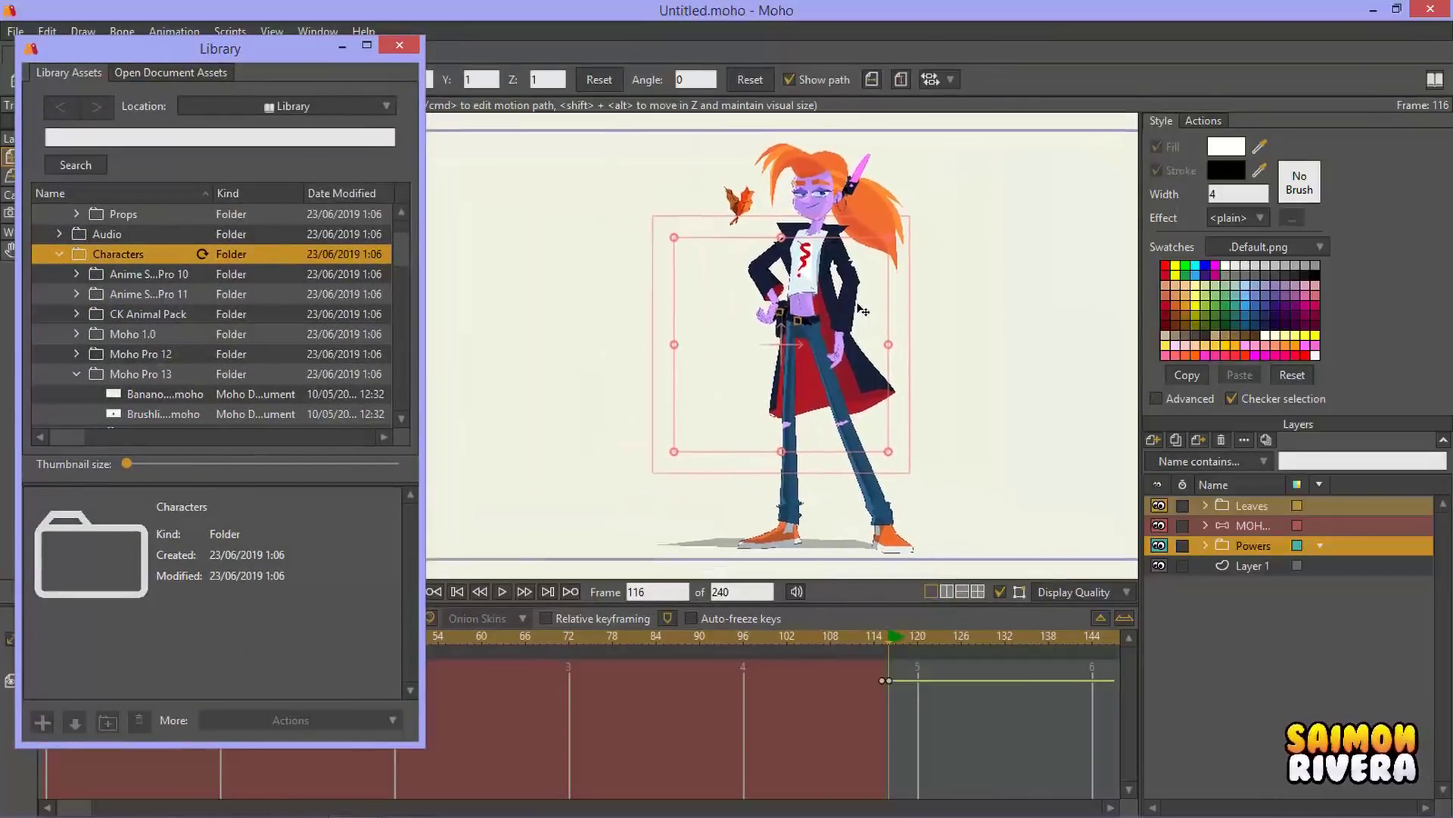
pyautogui.click(502, 591)
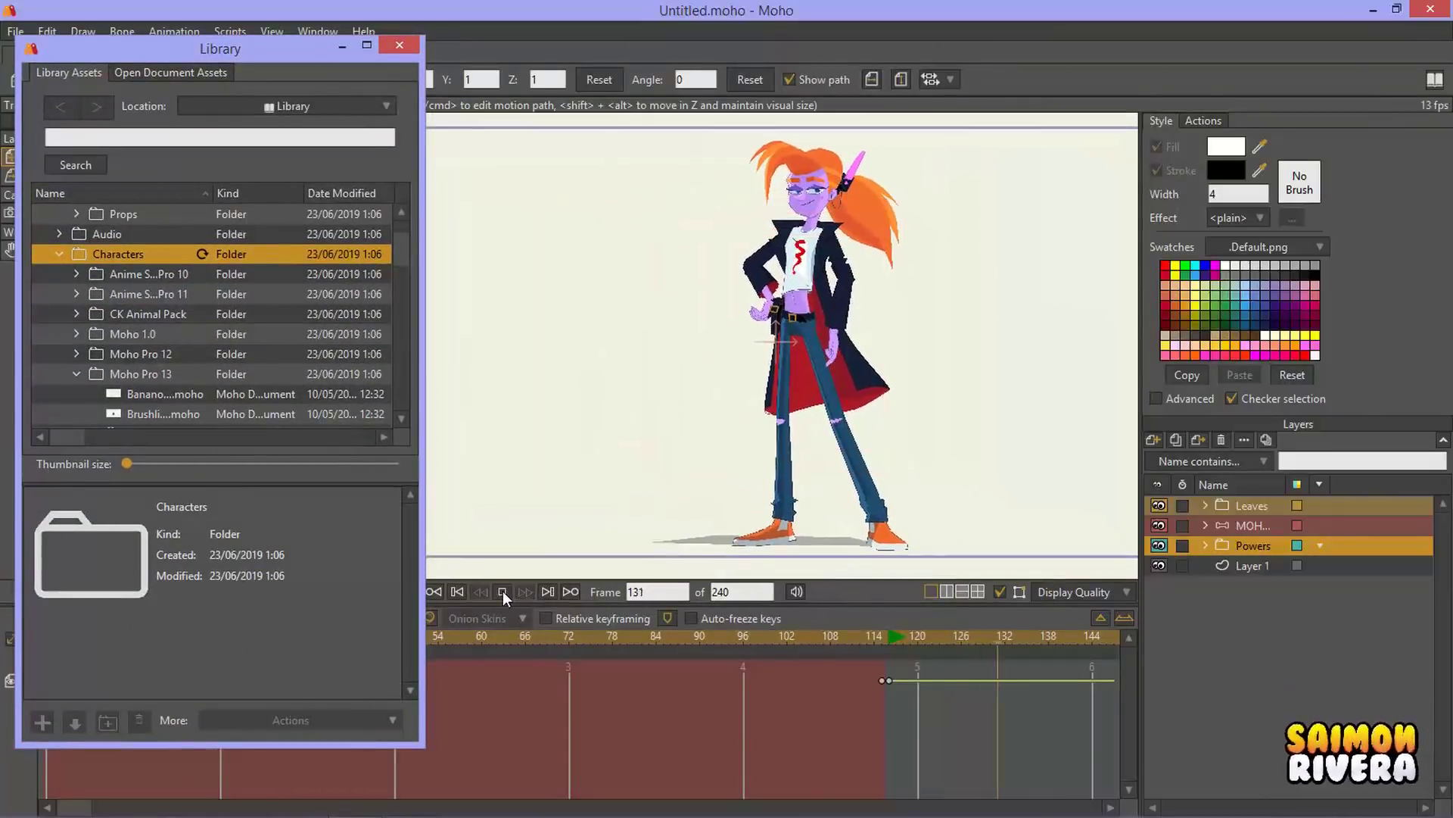
pyautogui.click(503, 591)
pyautogui.click(459, 591)
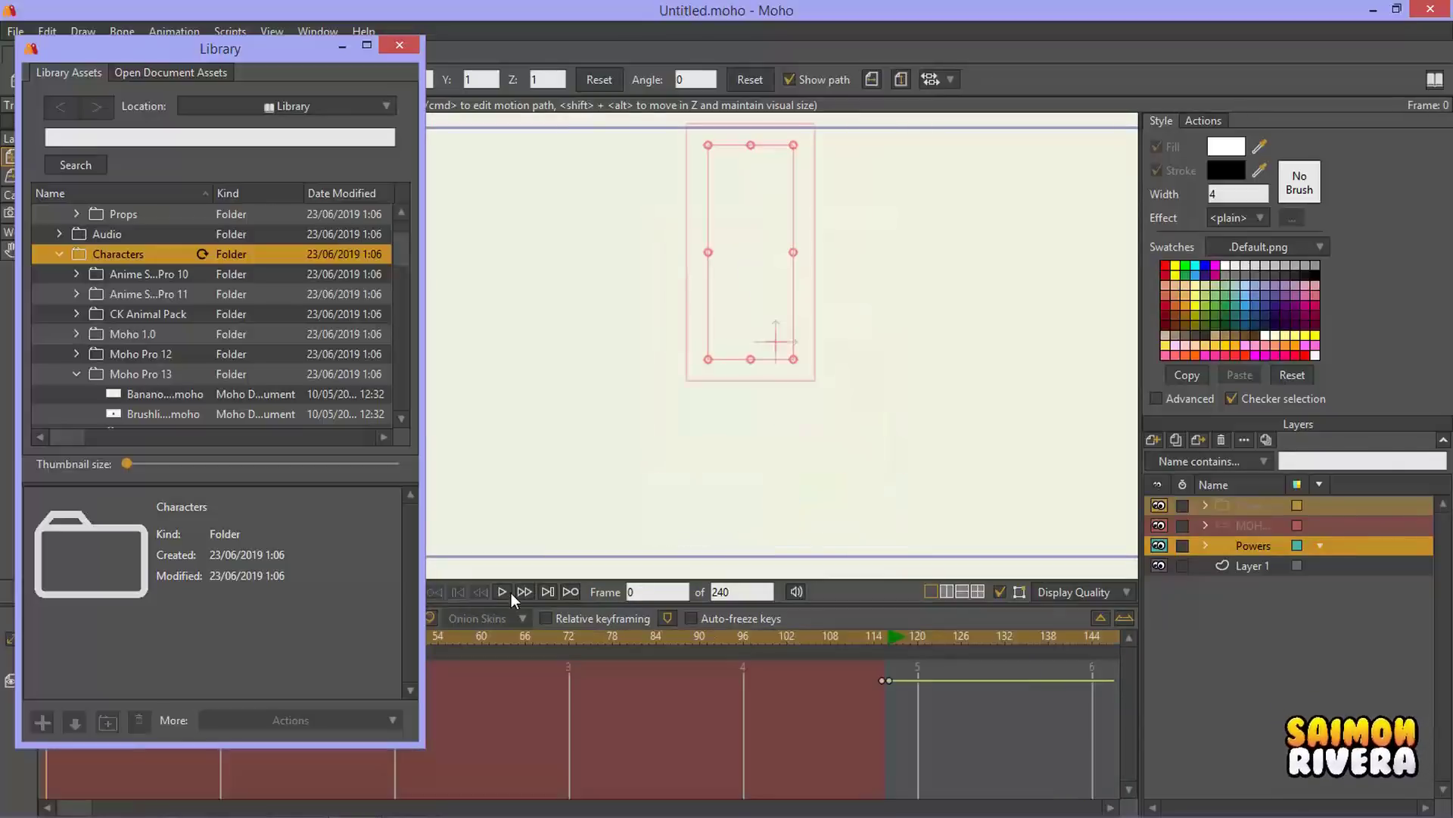
pyautogui.click(511, 593)
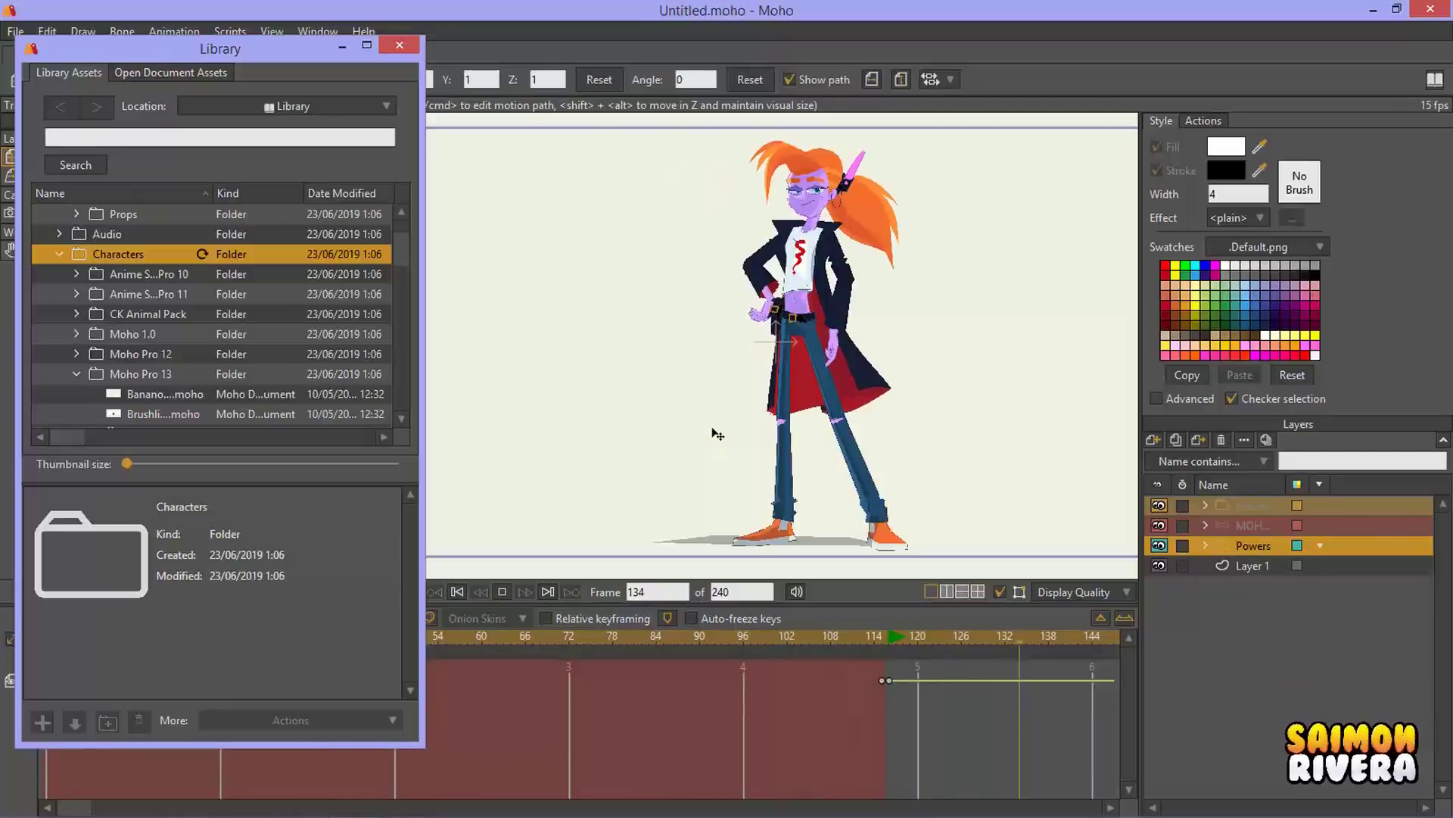
pyautogui.click(502, 592)
# Step: Scrub further along the Mohony animation on the timeline to frame 622
pyautogui.moveTo(878, 633); pyautogui.dragTo(1063, 637)
pyautogui.moveTo(280, 807); pyautogui.dragTo(337, 804)
pyautogui.moveTo(638, 639); pyautogui.dragTo(1026, 443)
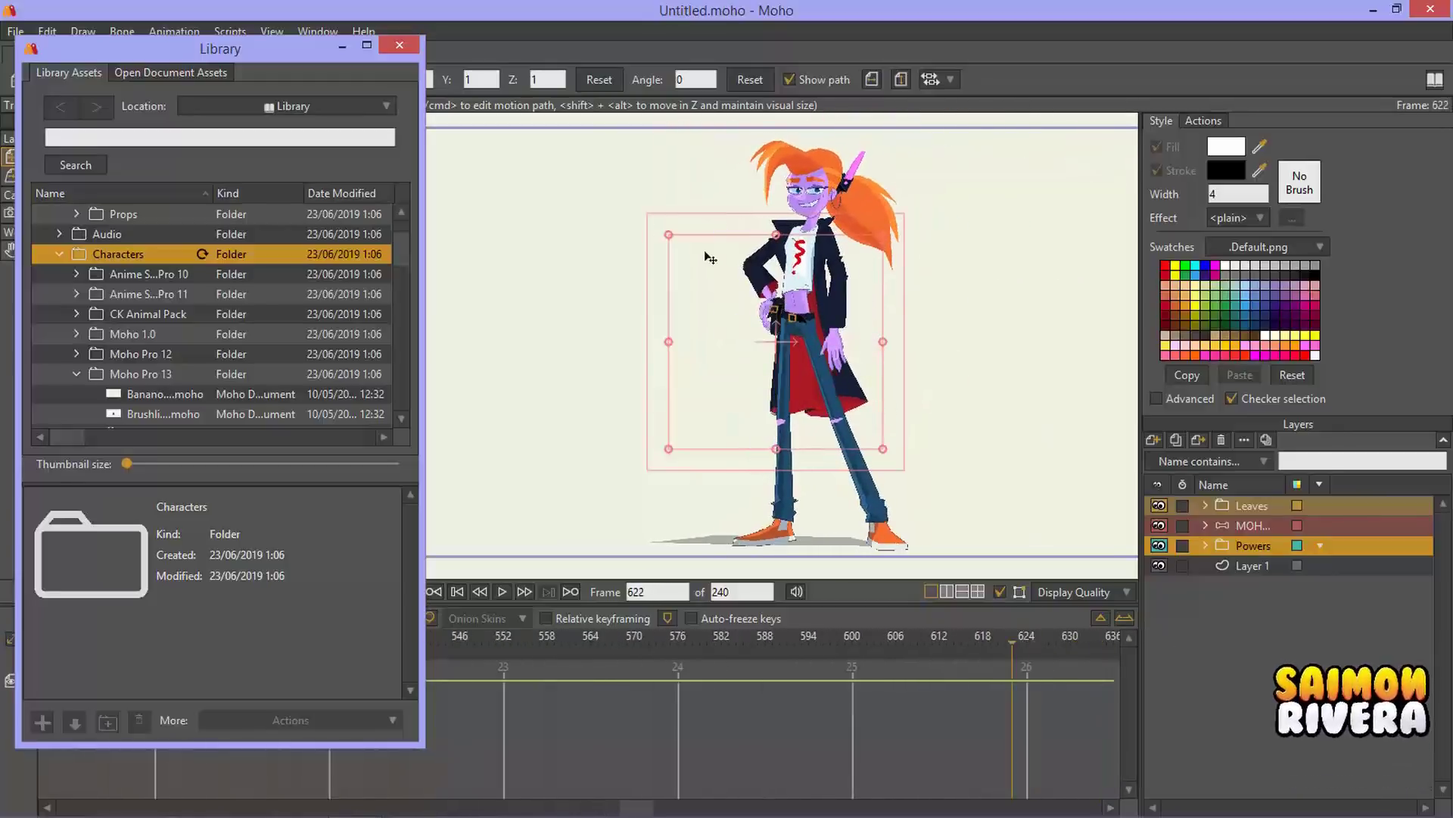
# Step: Delete the Leaves, MOHONY and Powers layers, keeping only Layer 1
pyautogui.click(1290, 505)
pyautogui.click(1223, 440)
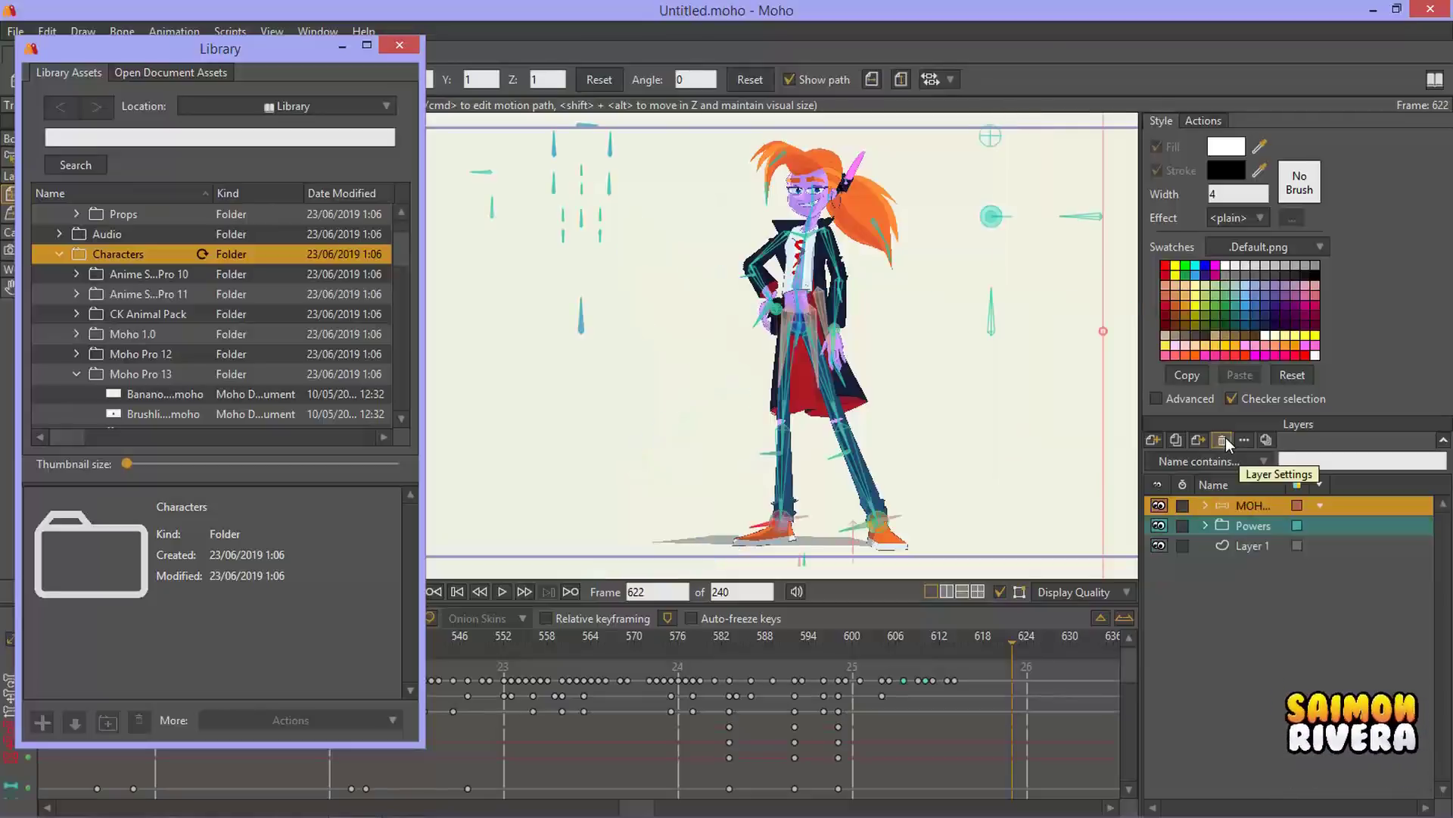
pyautogui.click(1223, 440)
pyautogui.click(1223, 440)
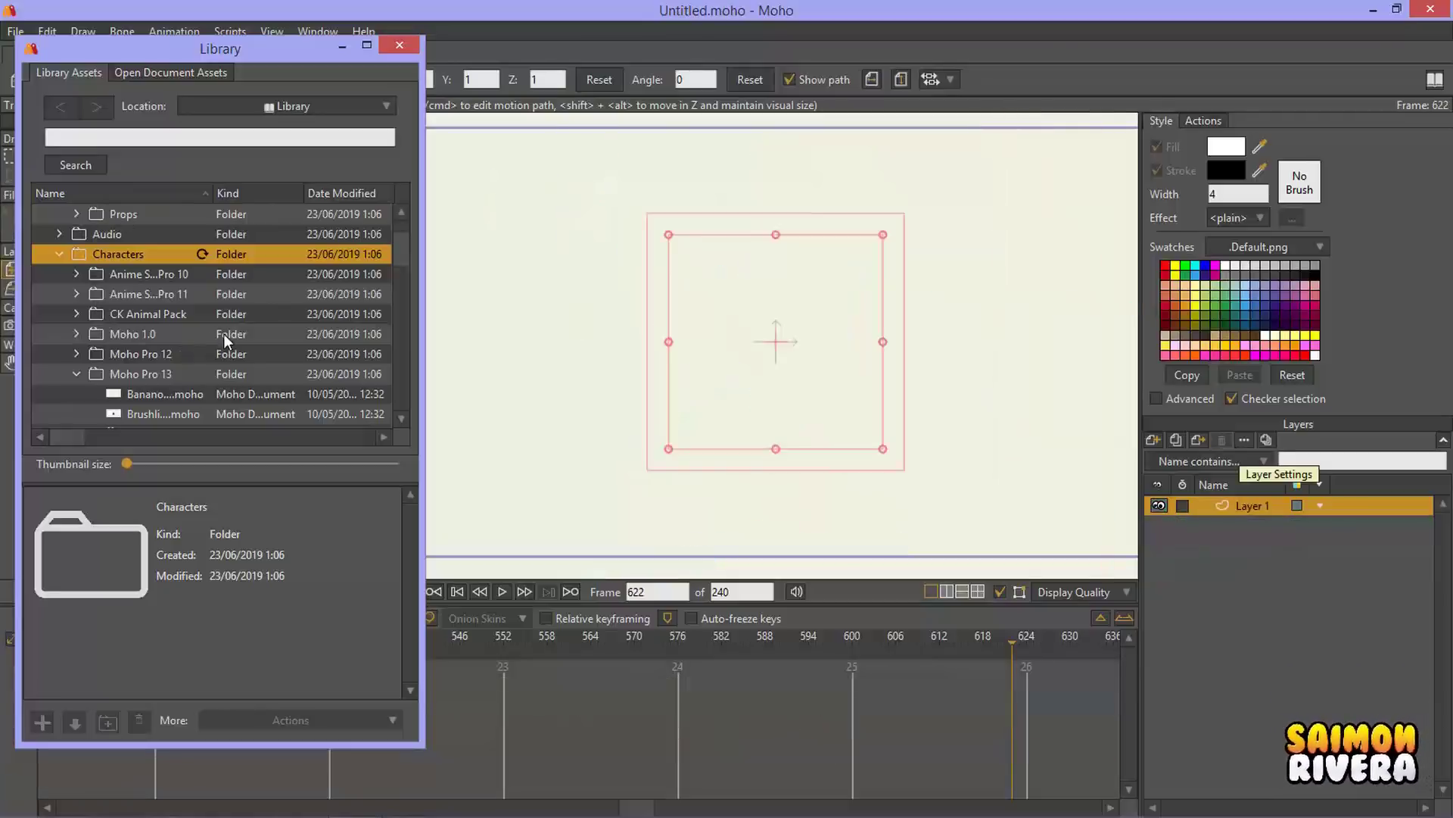
# Step: Preview Mophibian.moho in the Moho Pro 13 library folder without inserting it, and insert Wu-ud.moho at frame 622
pyautogui.scroll(-2, 401, 267)
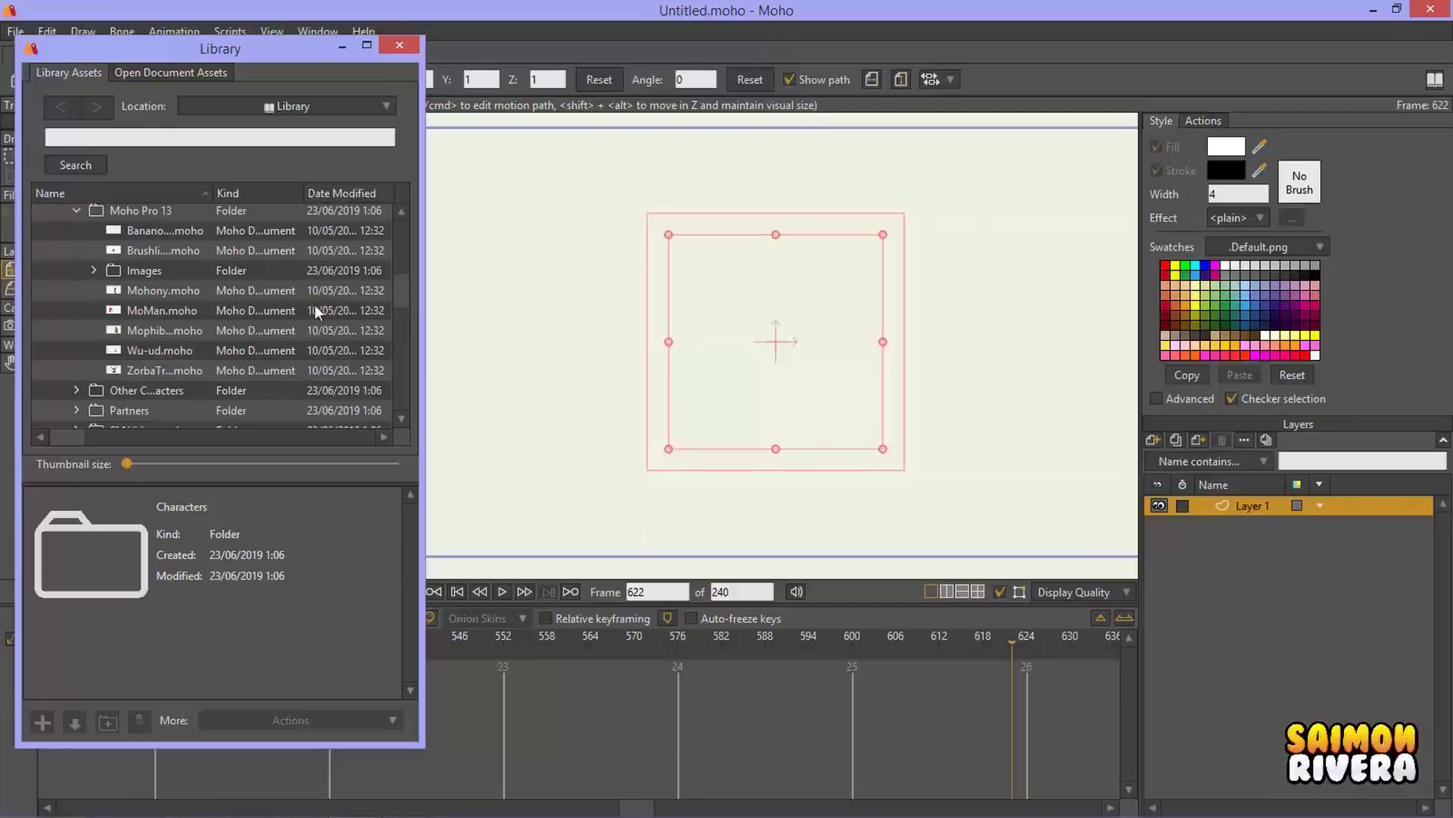
pyautogui.click(194, 330)
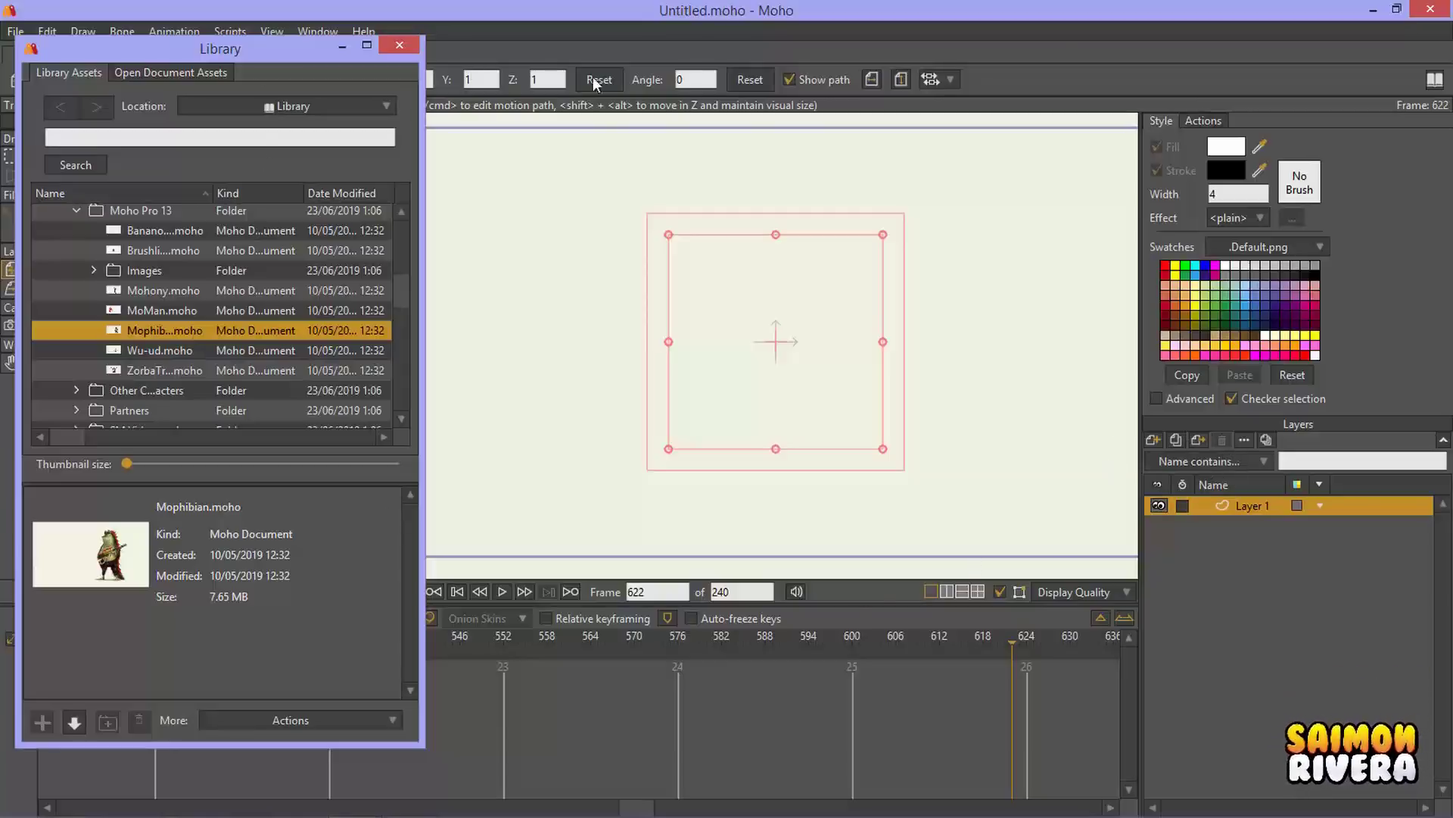
pyautogui.click(1034, 558)
pyautogui.press('Down')
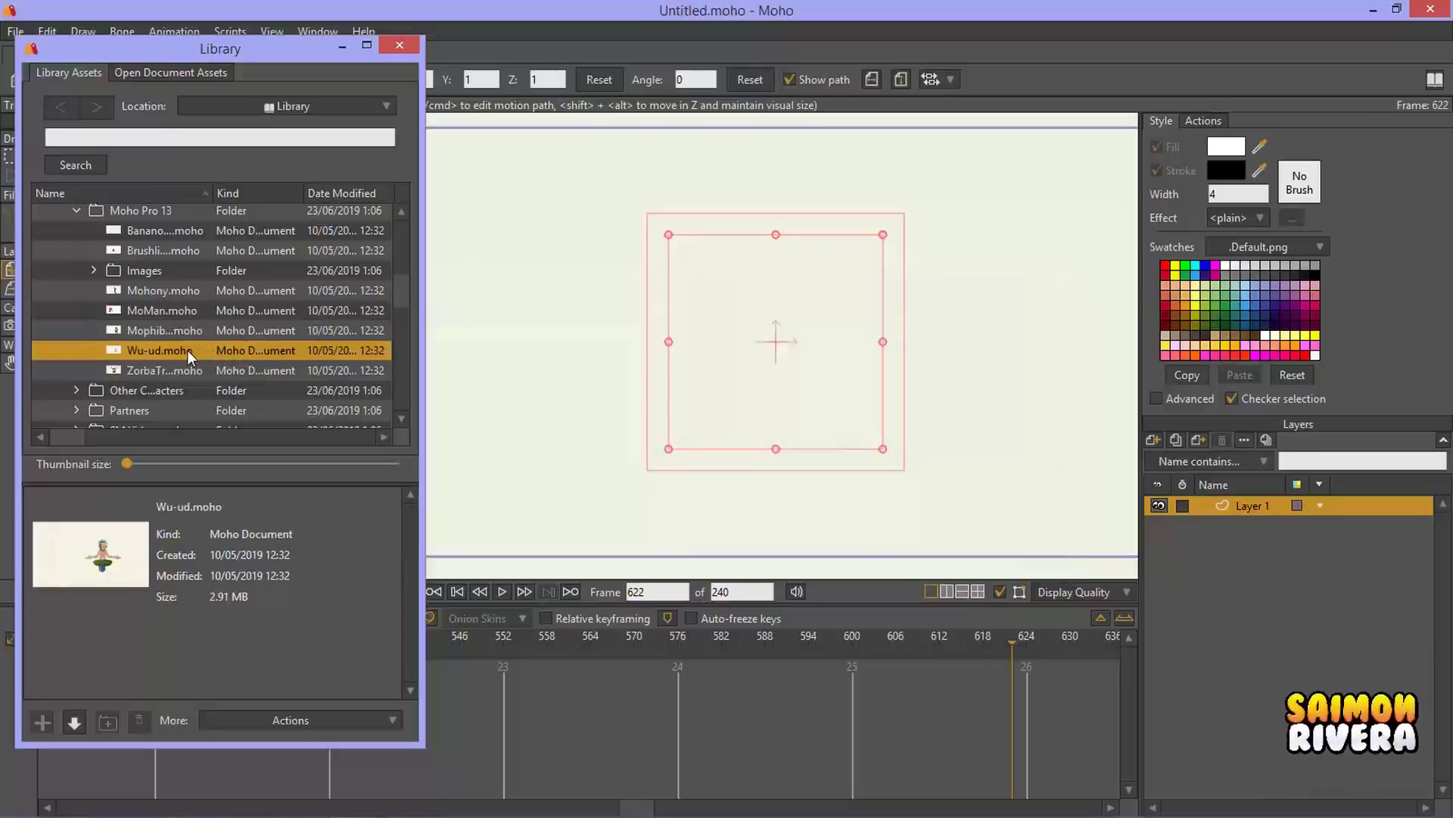
pyautogui.moveTo(197, 354); pyautogui.dragTo(805, 315)
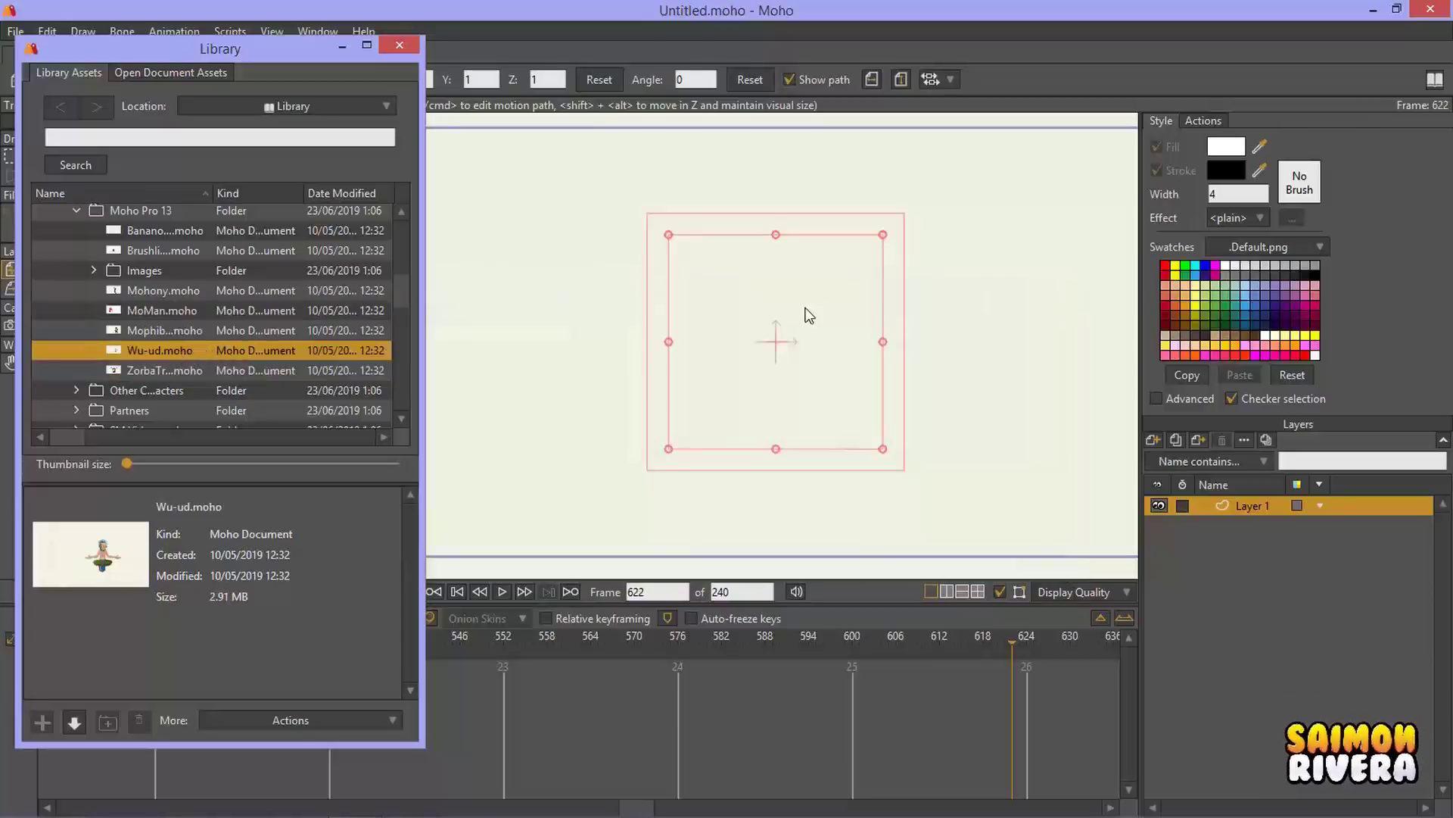
pyautogui.click(962, 557)
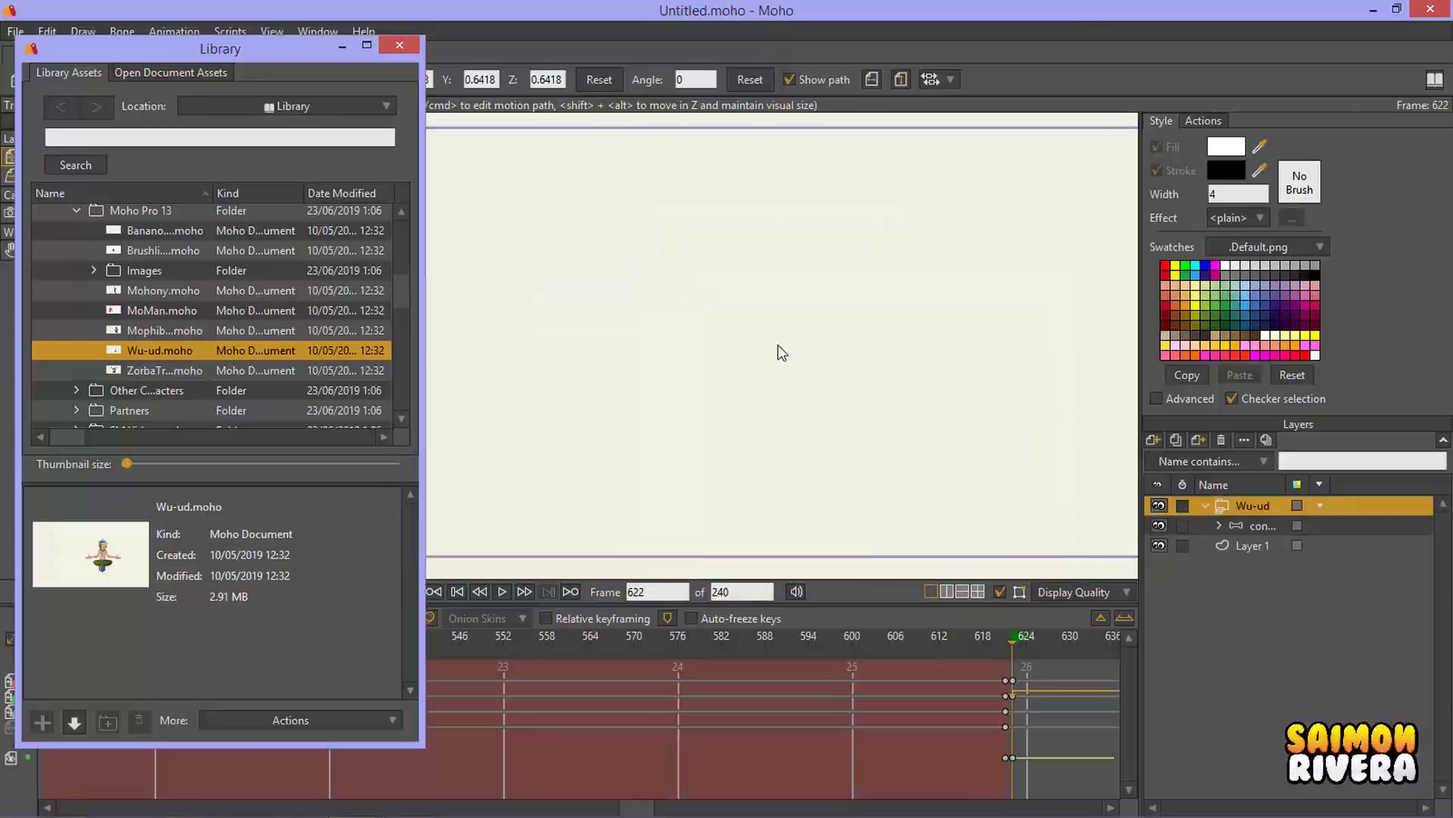
# Step: Scrub and briefly play the Wu-ud animation, and delete the Wu-ud layer
pyautogui.moveTo(1006, 635); pyautogui.dragTo(1034, 635)
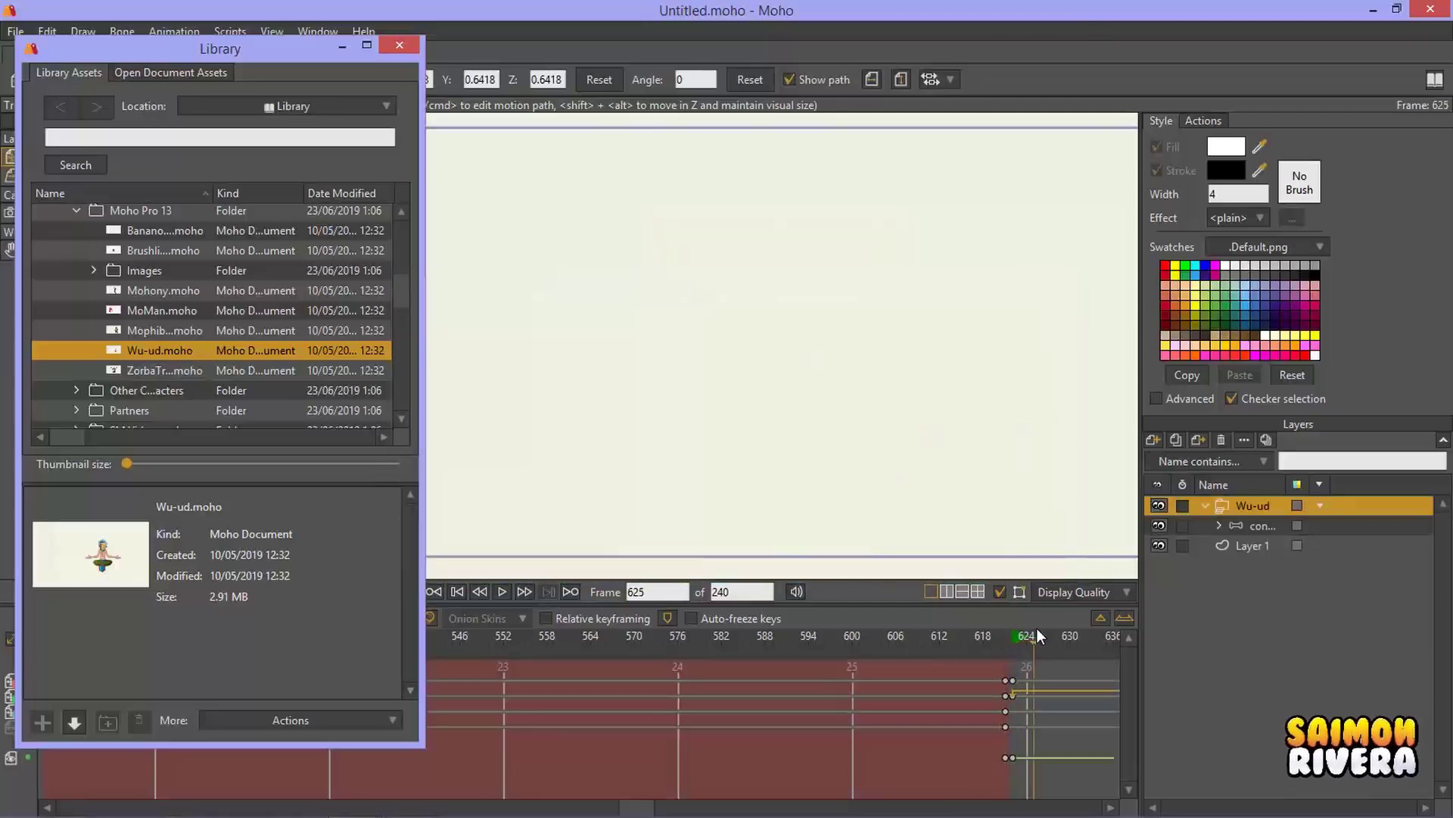
pyautogui.click(503, 593)
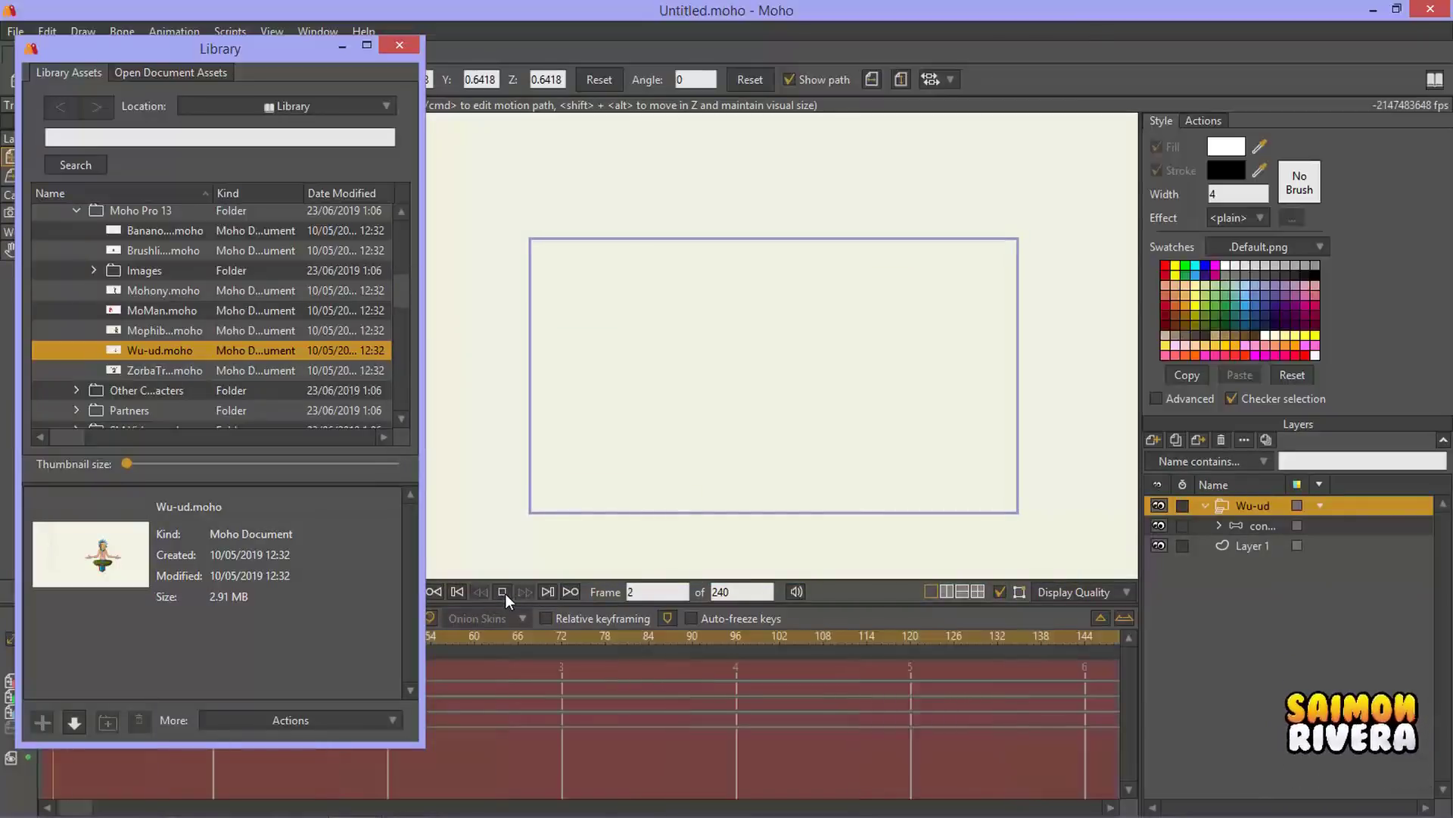
pyautogui.click(503, 593)
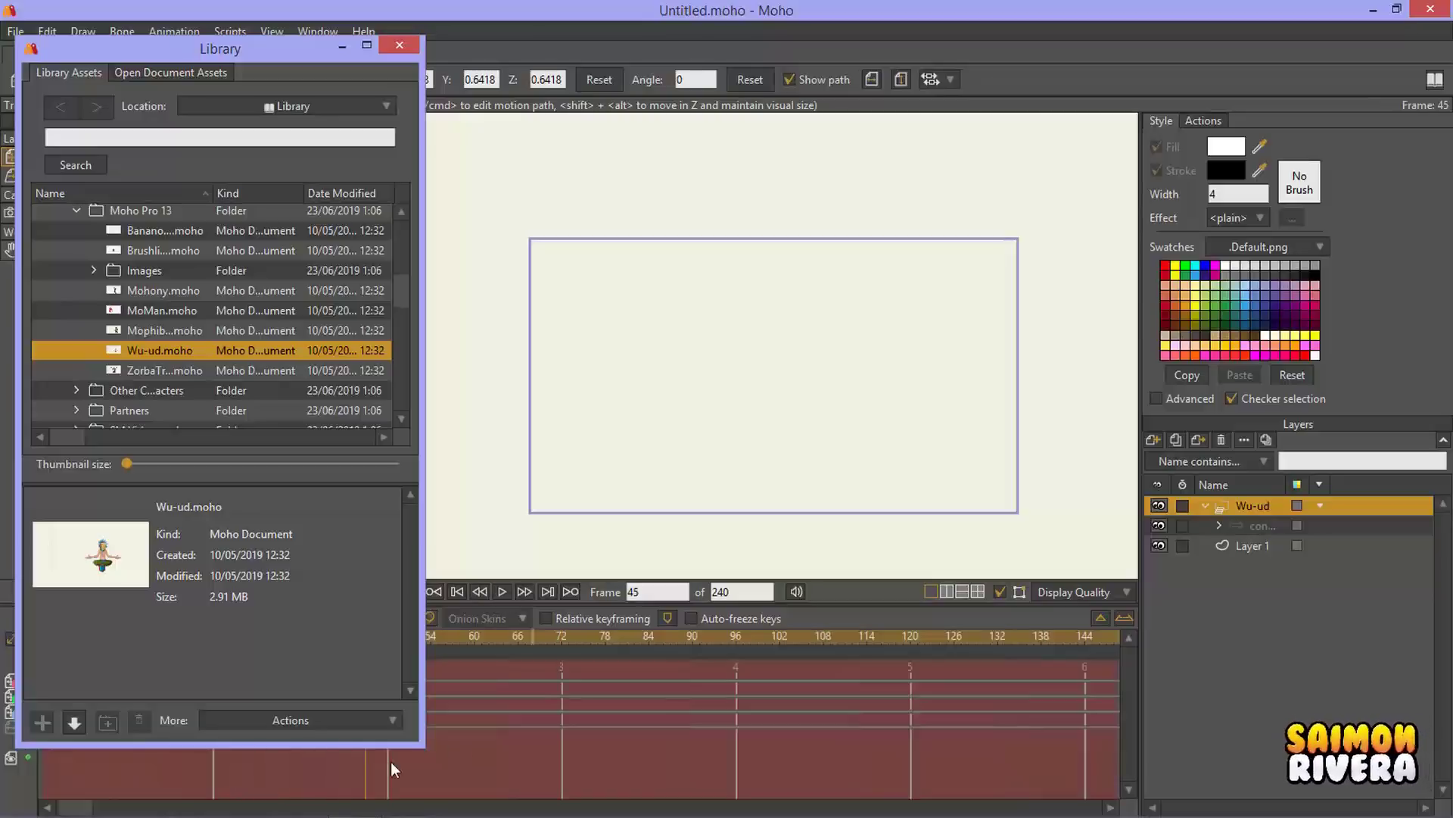
pyautogui.click(1225, 442)
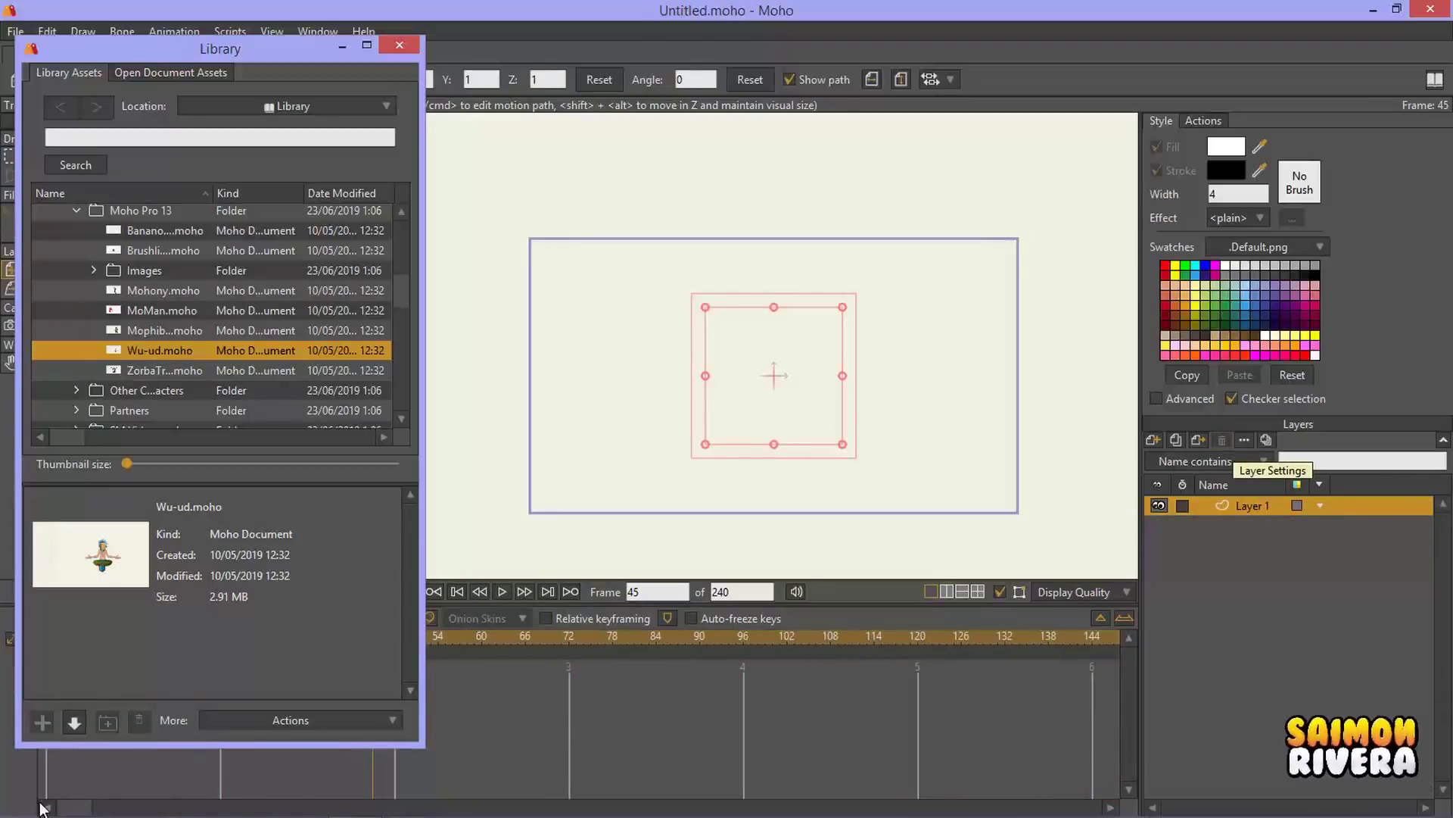
# Step: Insert Wu-ud.moho from the library again at frame 0 and move the Library window off the canvas area
pyautogui.moveTo(312, 49); pyautogui.dragTo(866, 91)
pyautogui.click(49, 642)
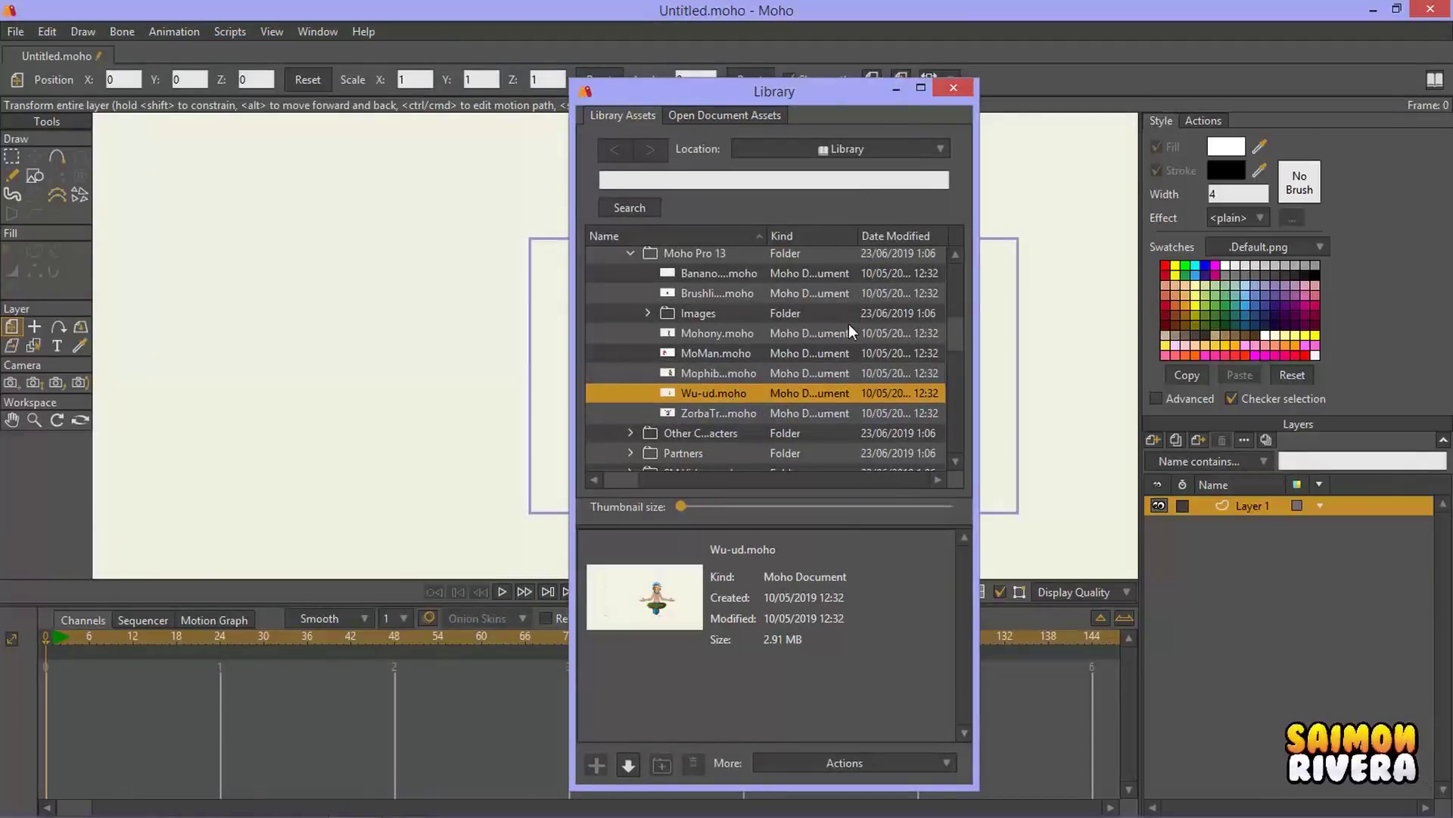
pyautogui.doubleClick(878, 394)
pyautogui.click(967, 555)
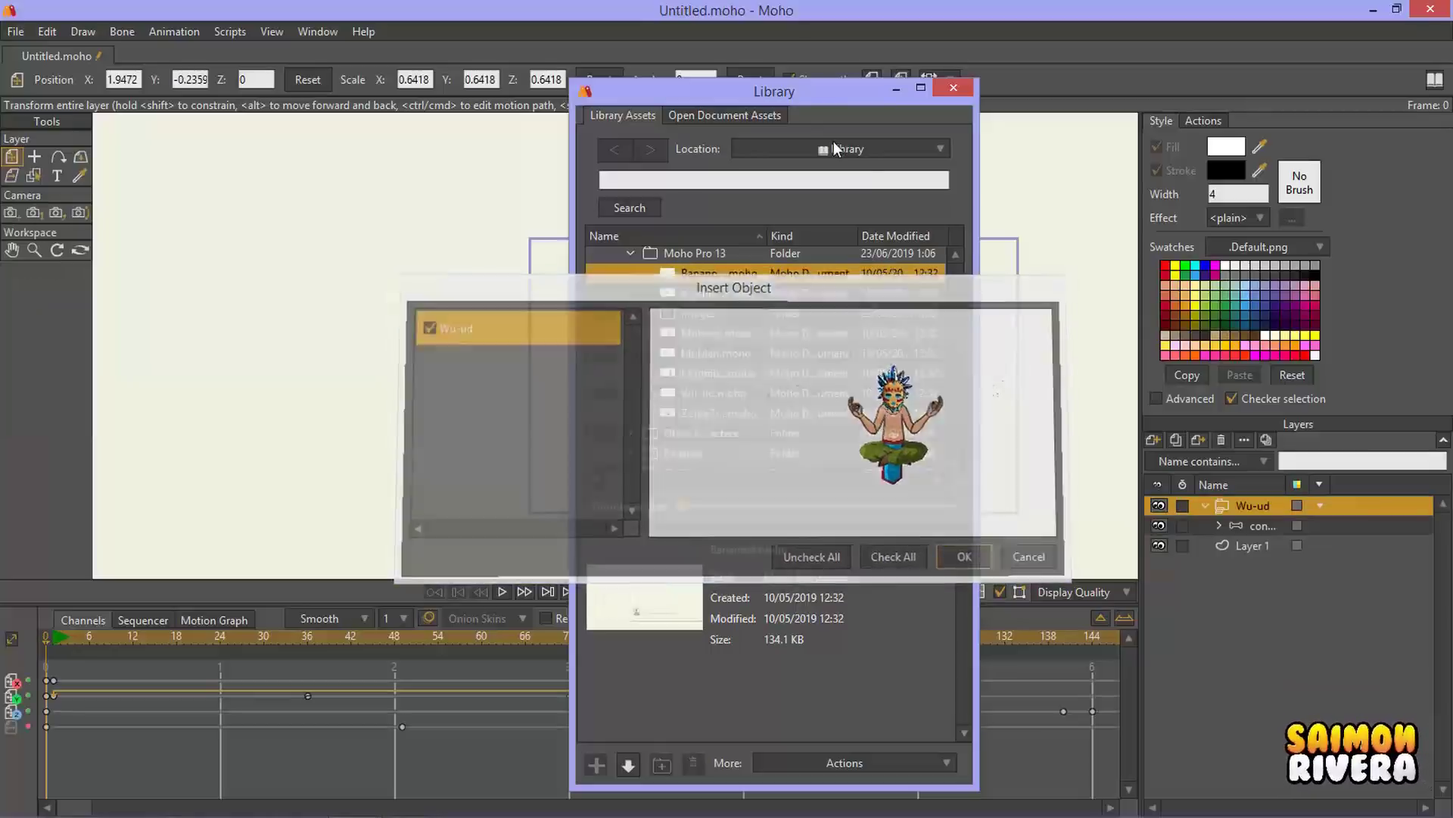
pyautogui.moveTo(612, 100); pyautogui.dragTo(478, 132)
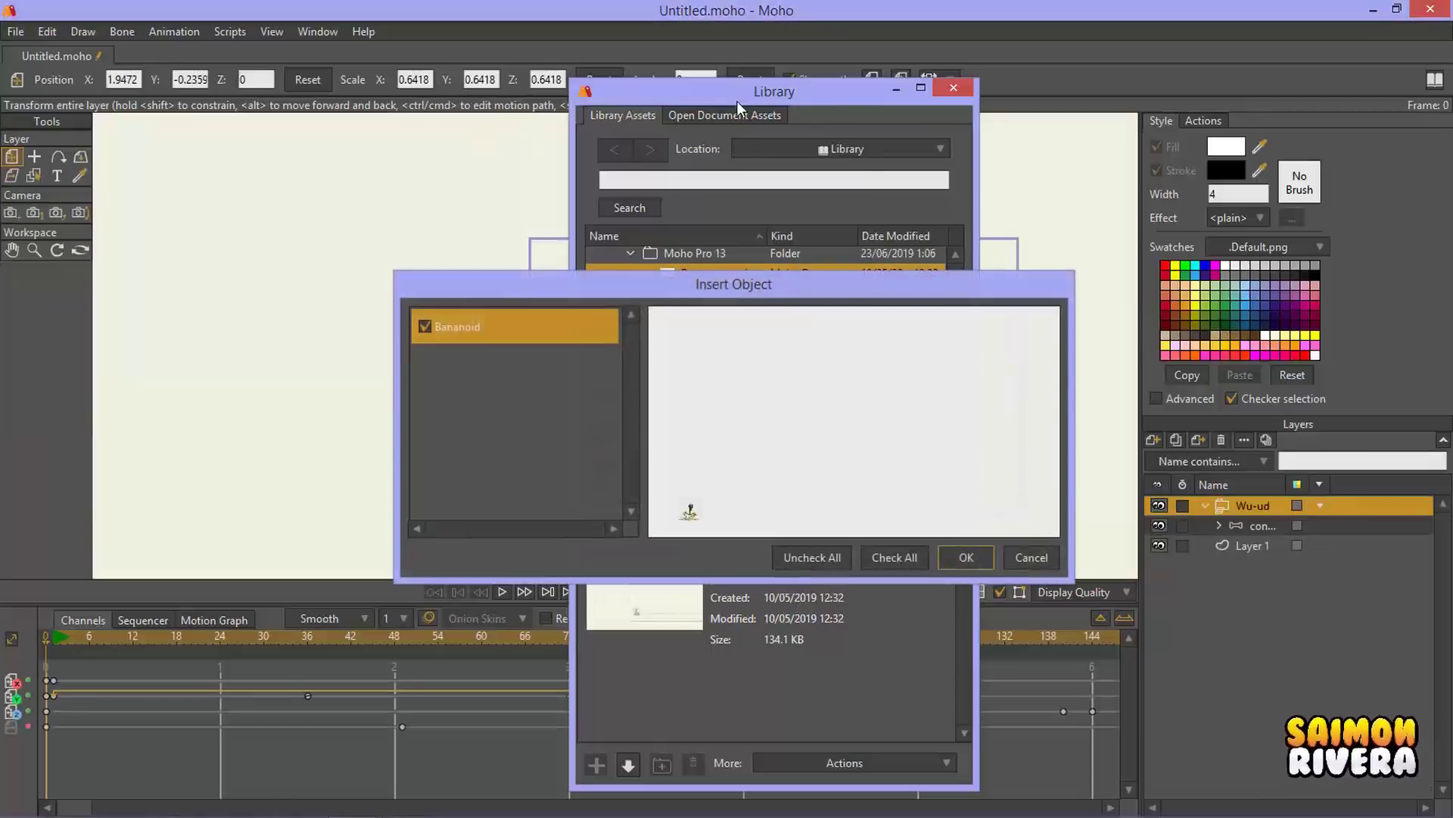
pyautogui.click(1031, 557)
pyautogui.moveTo(852, 101); pyautogui.dragTo(340, 89)
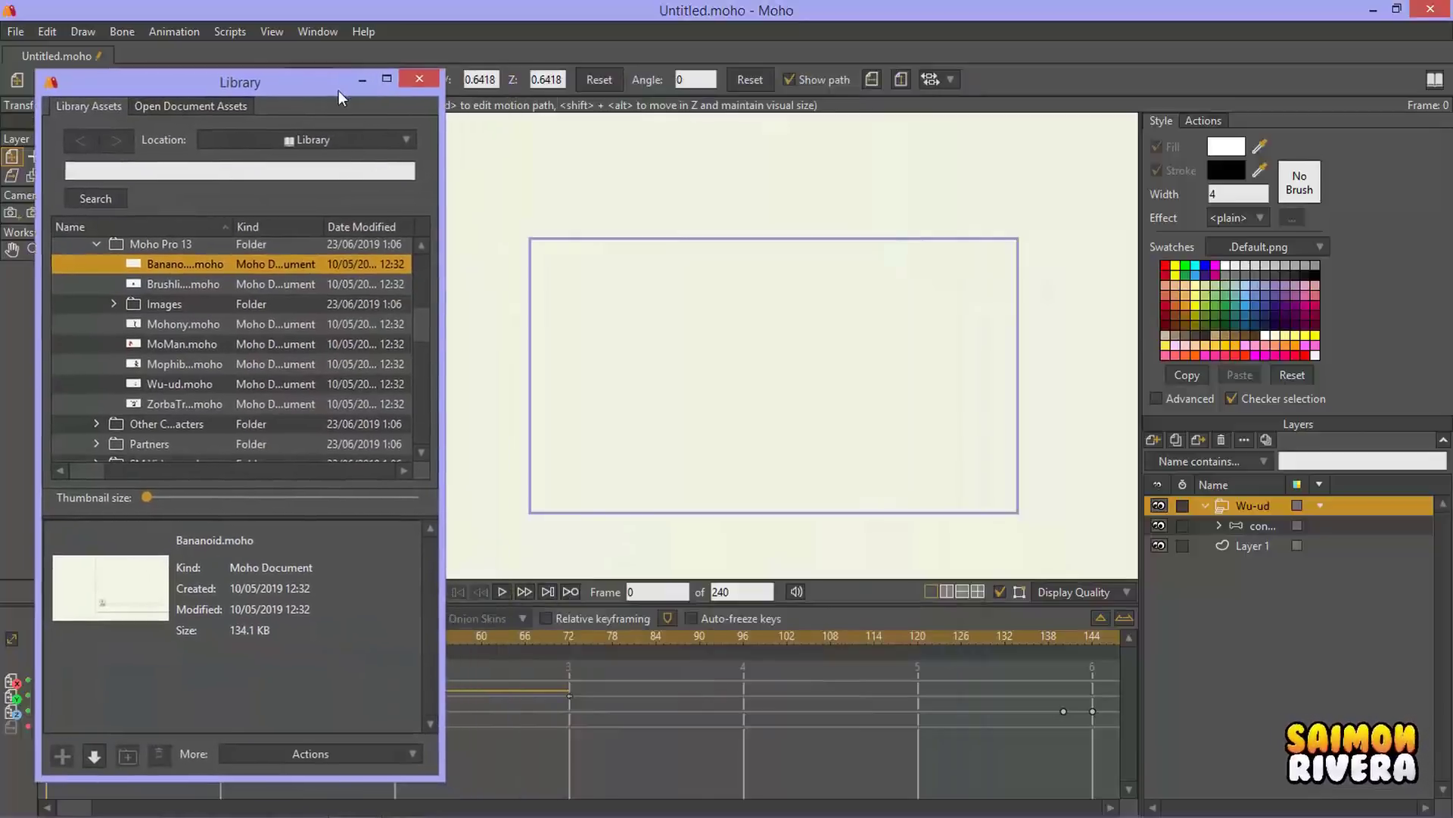
# Step: Play the Wu-ud animation, examine the character up close and scrub along the timeline to frame 330
pyautogui.click(503, 591)
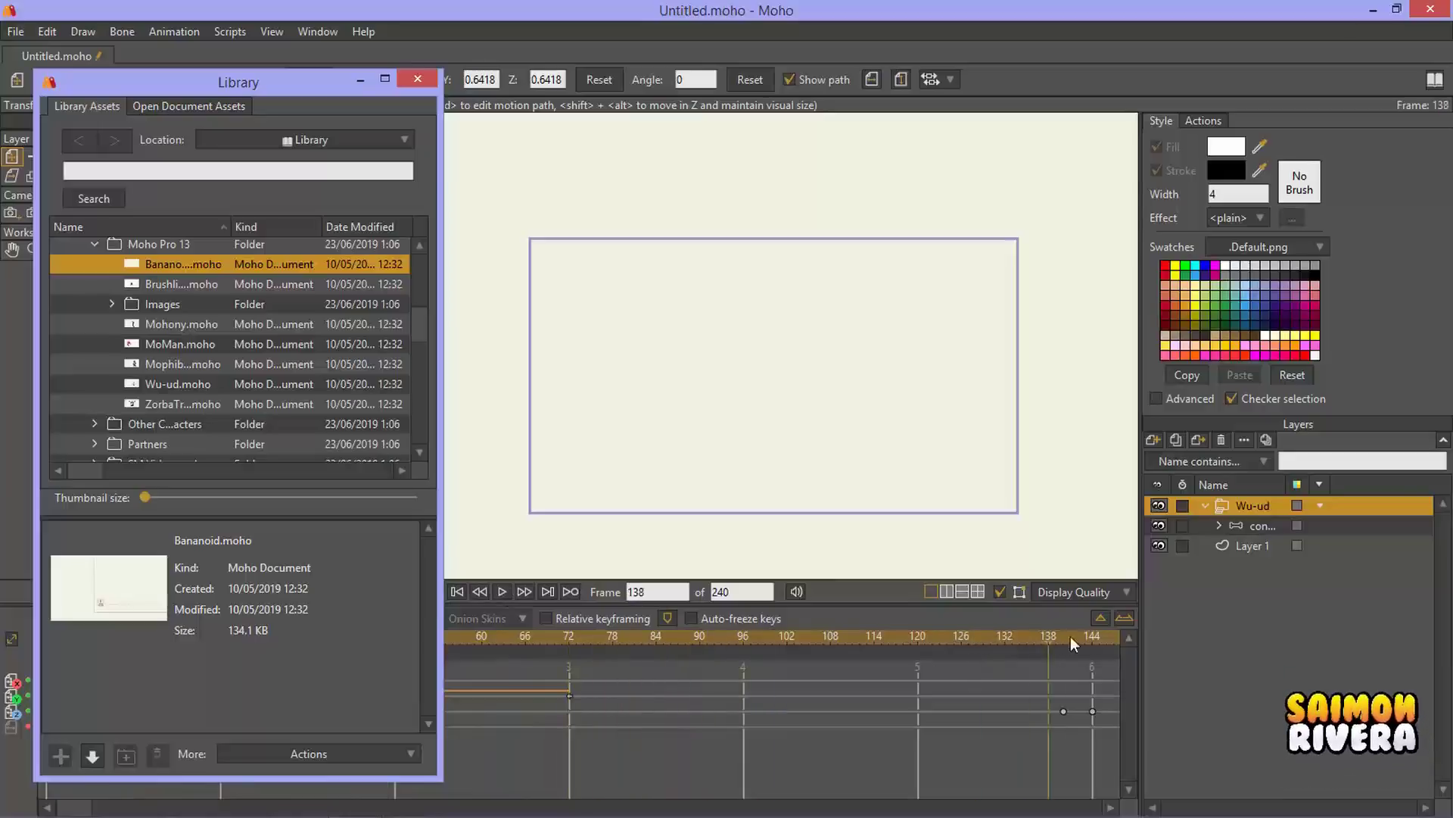
pyautogui.click(1100, 635)
pyautogui.scroll(-5, 843, 390)
pyautogui.scroll(3, 788, 402)
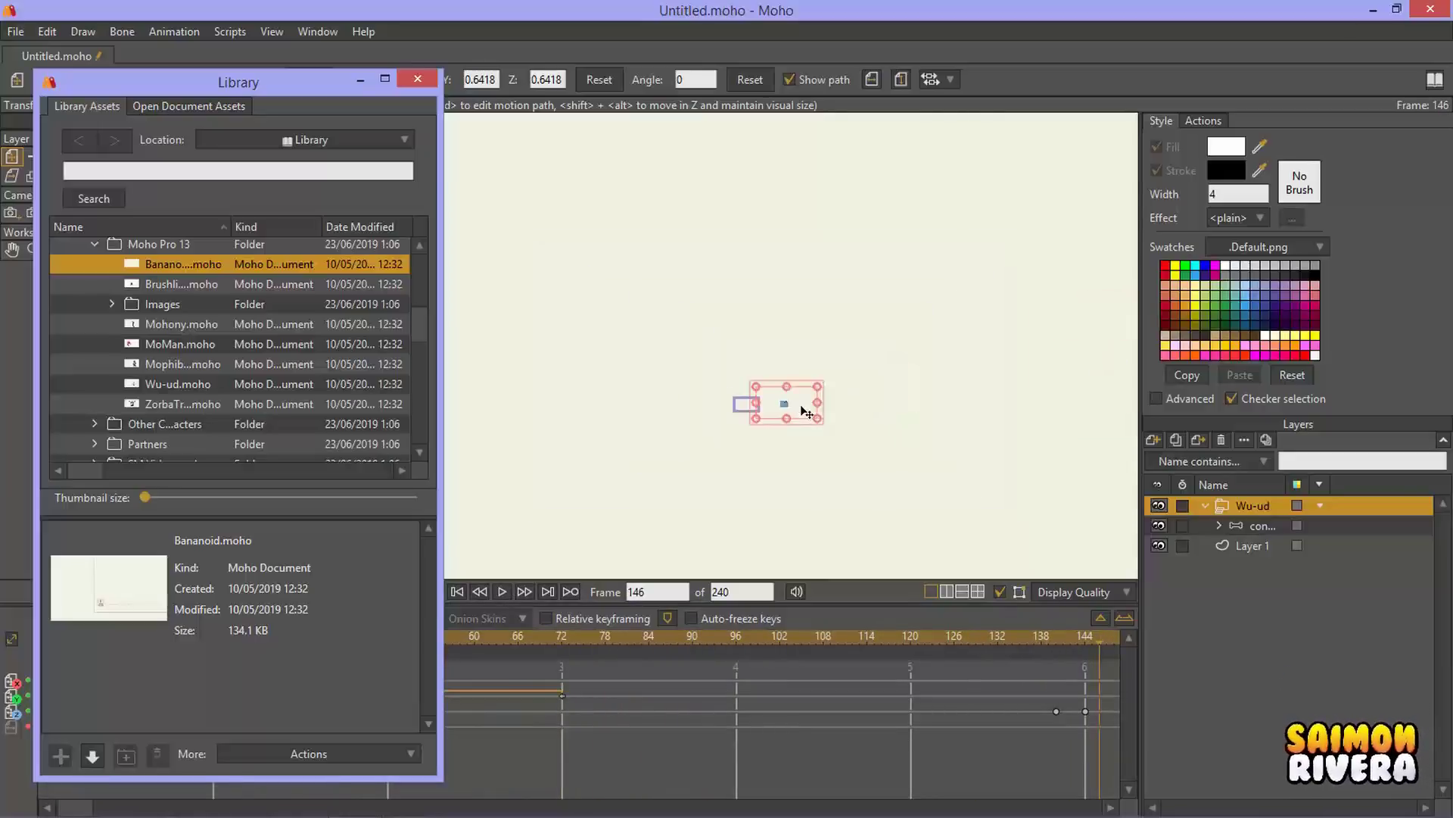
pyautogui.scroll(8, 859, 399)
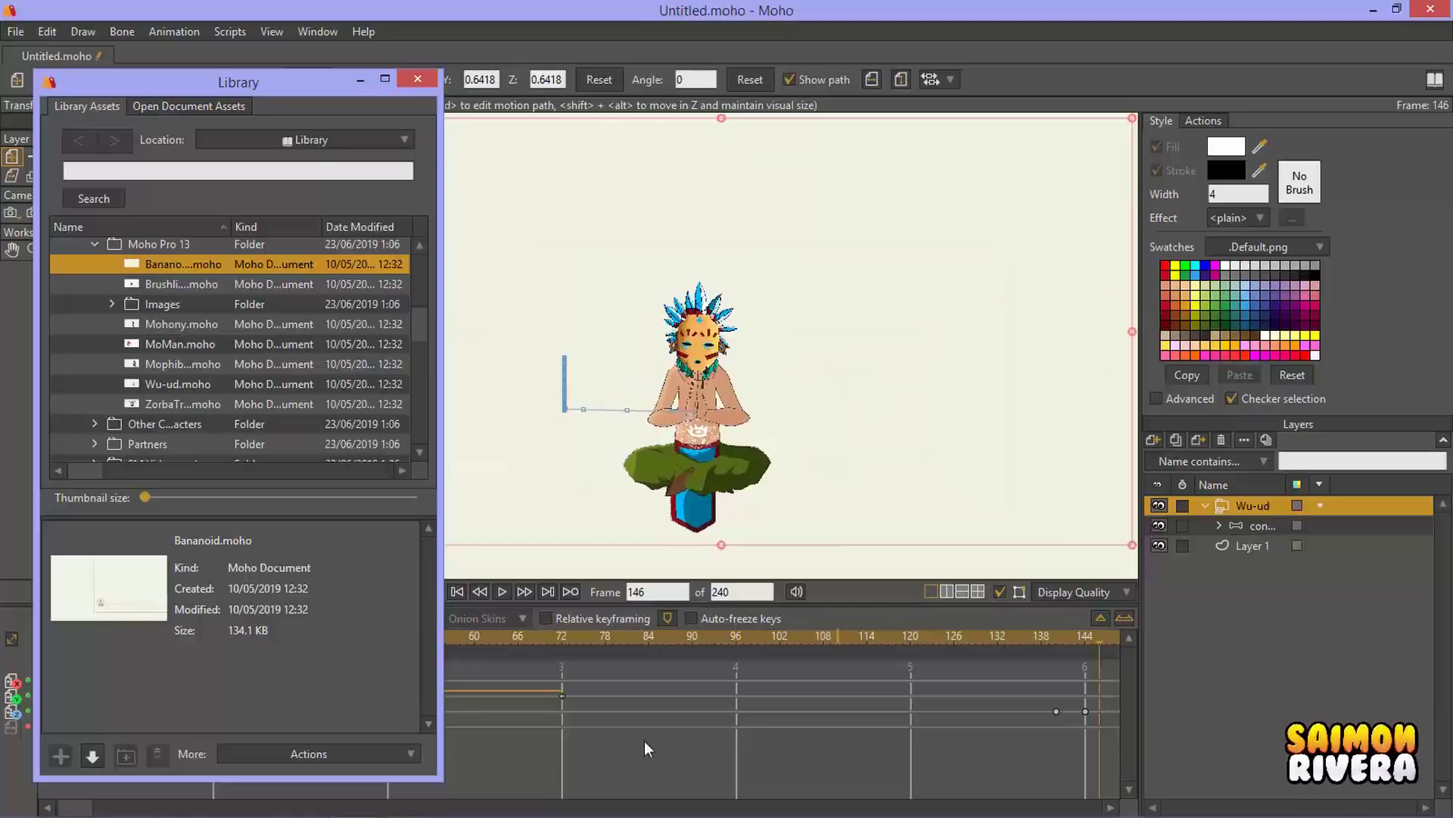
pyautogui.moveTo(75, 807); pyautogui.dragTo(128, 807)
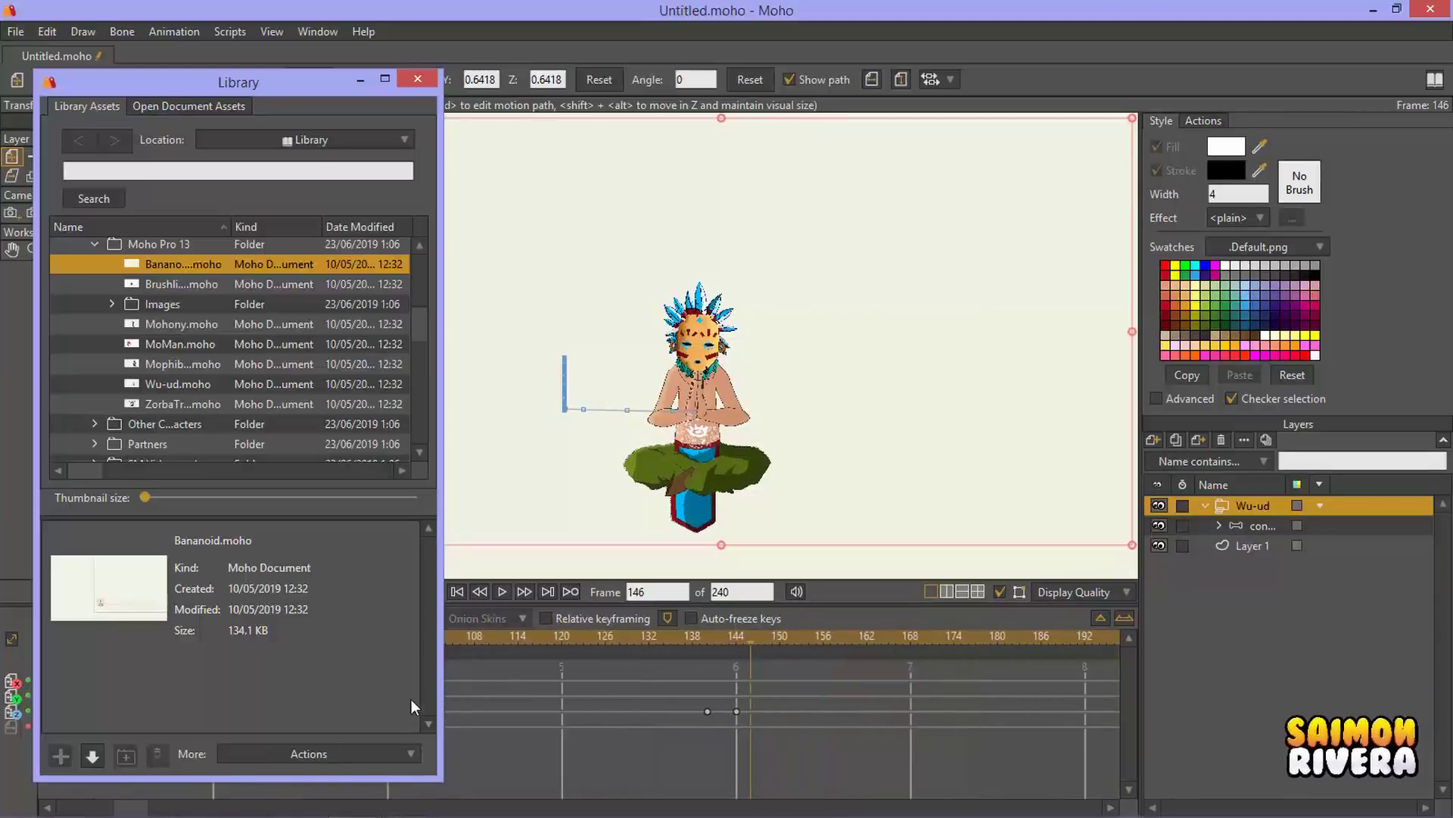
pyautogui.moveTo(530, 639); pyautogui.dragTo(990, 638)
# Step: Delete the Wu-ud layer and return to frame 0
pyautogui.click(1222, 440)
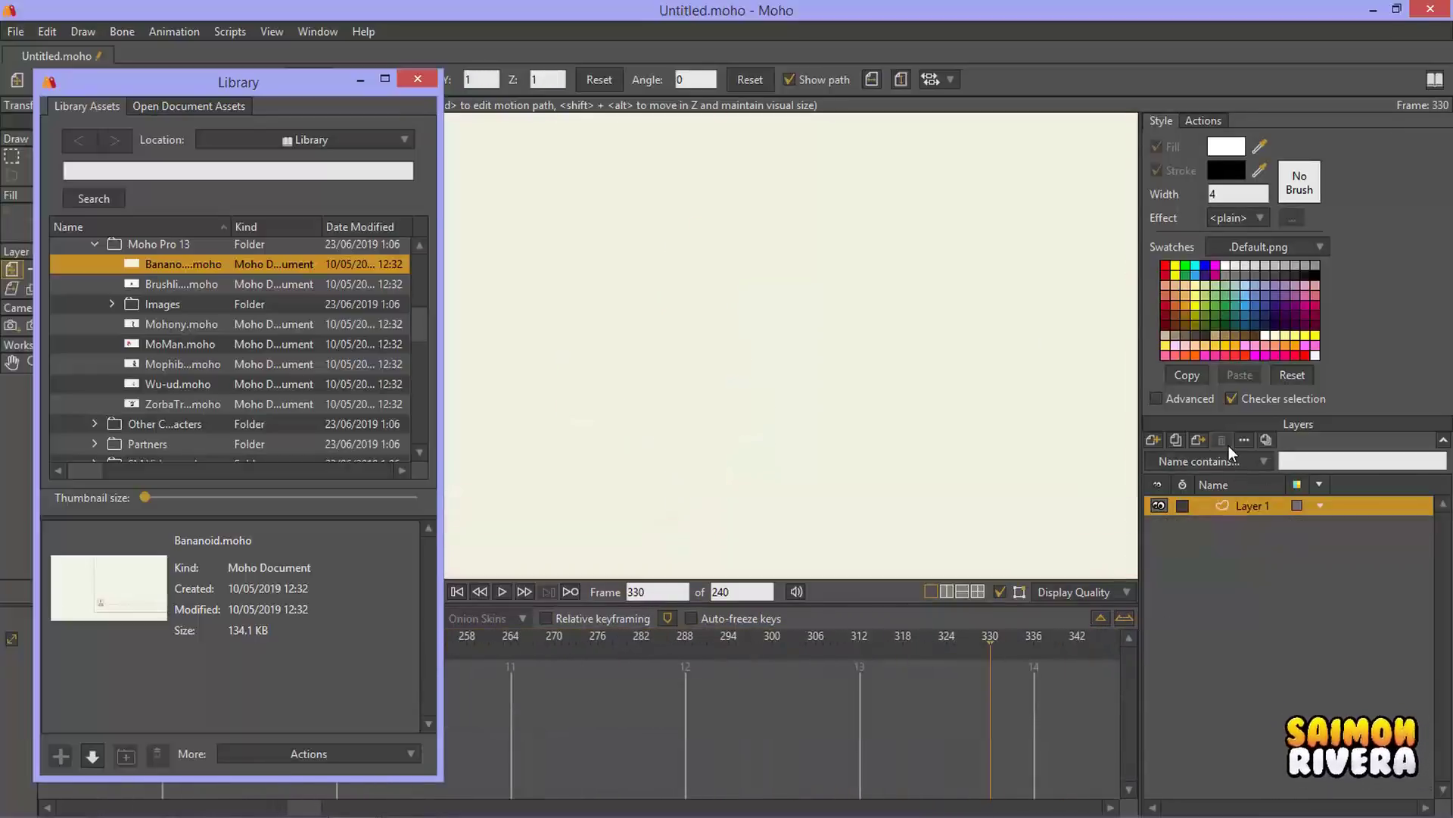
pyautogui.click(460, 592)
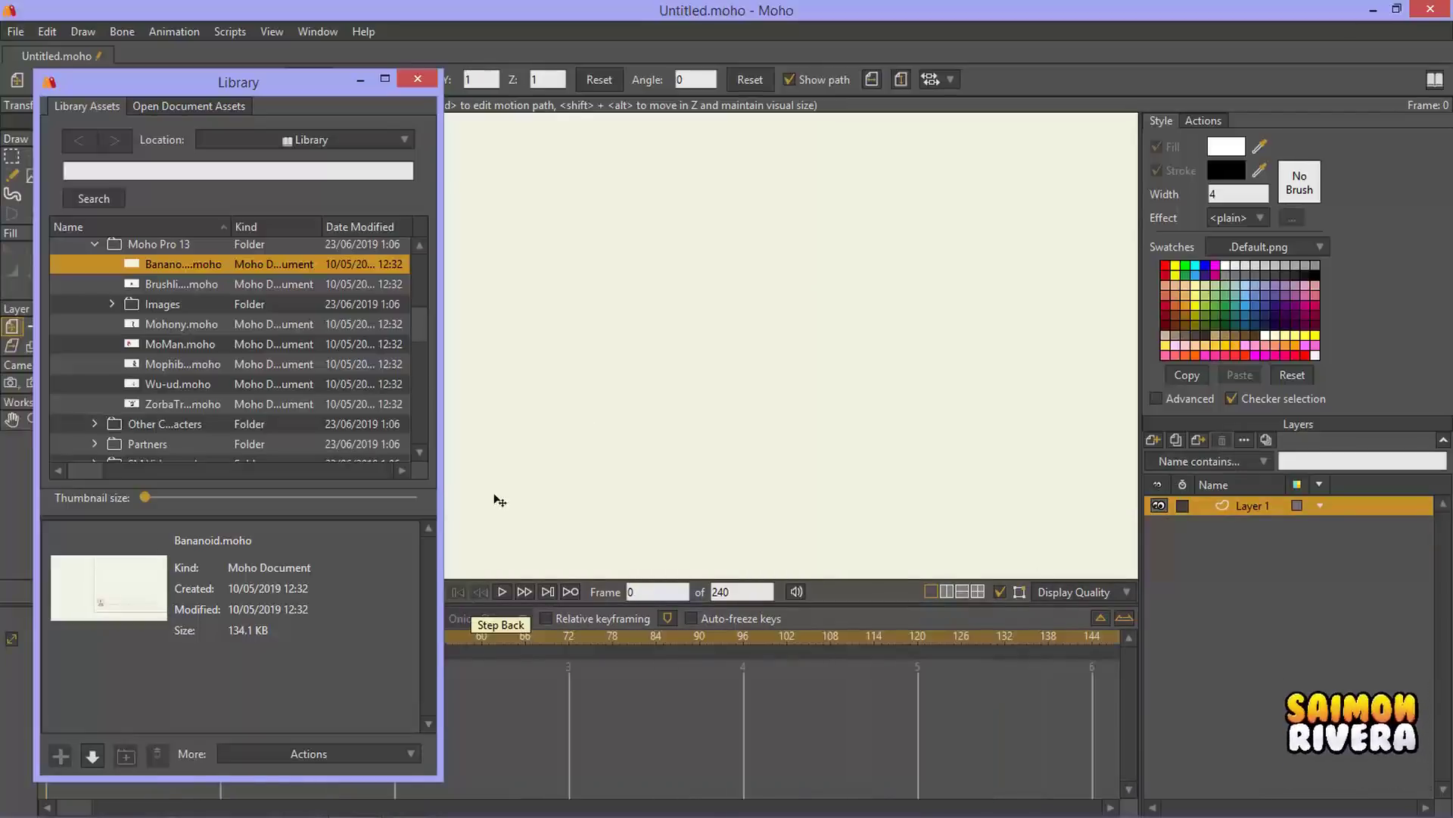
# Step: Insert ZorbaTron.moho from the Moho Pro 13 library folder and close the Library window
pyautogui.click(201, 406)
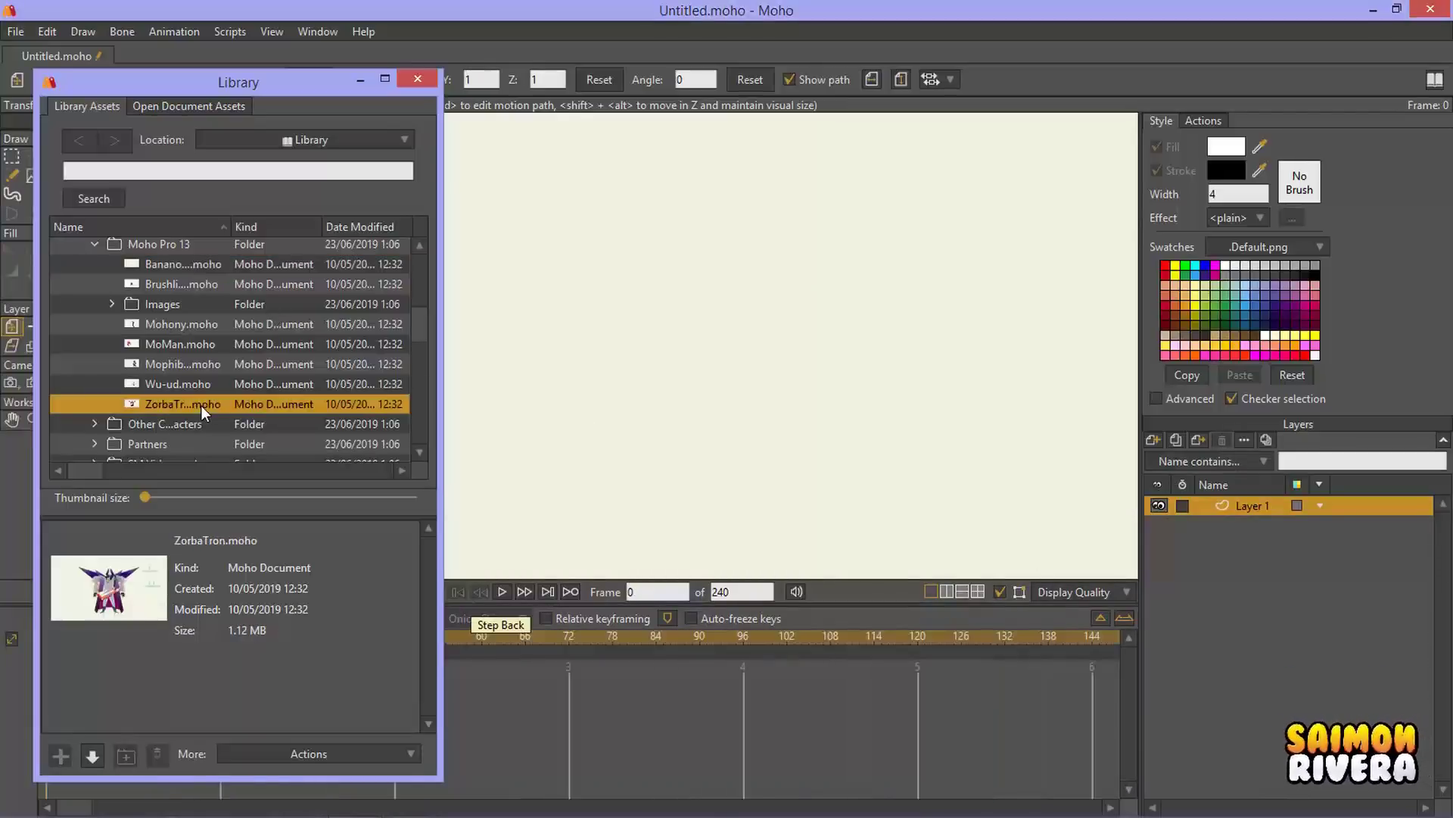
pyautogui.doubleClick(182, 404)
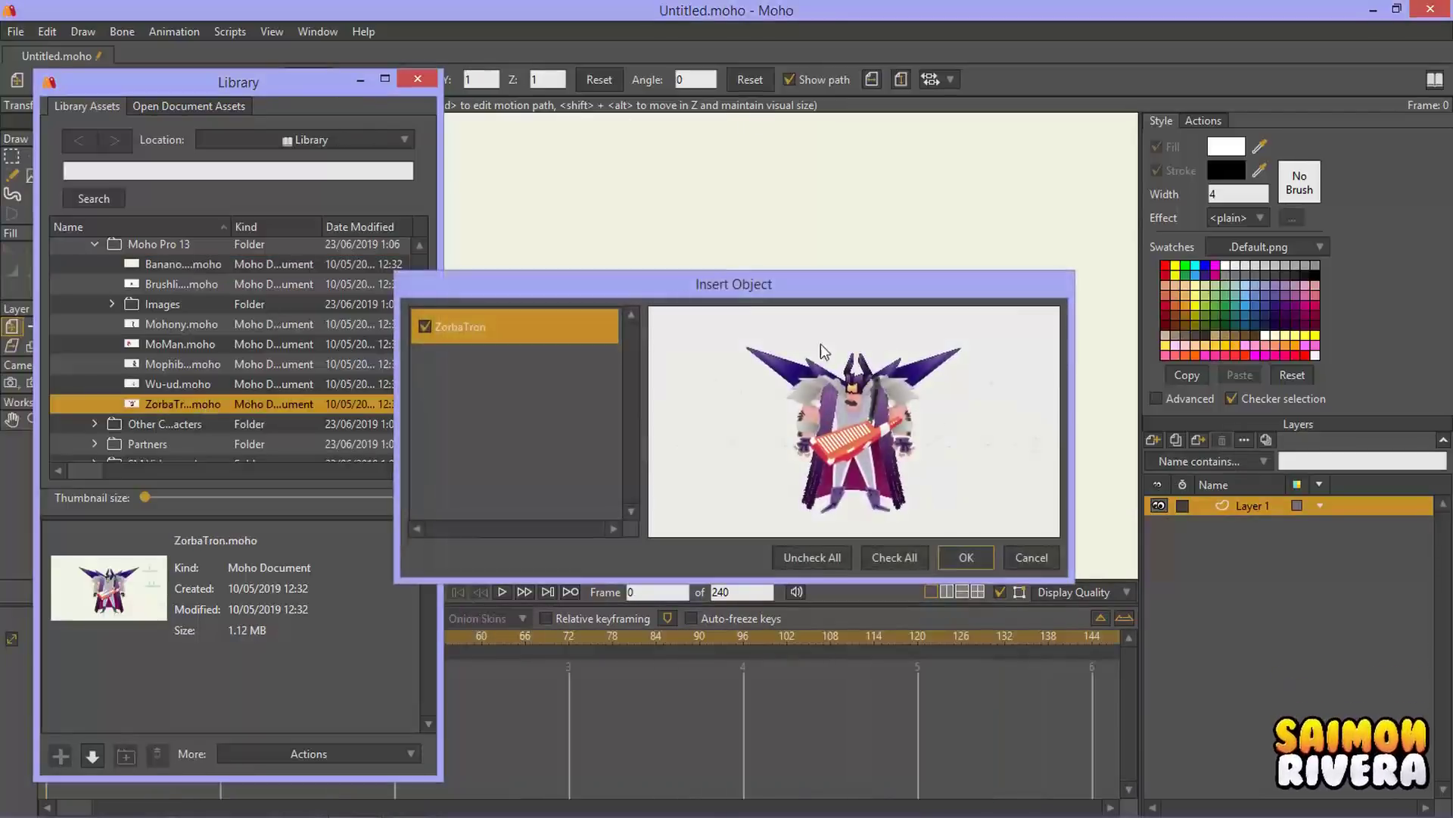
pyautogui.click(972, 554)
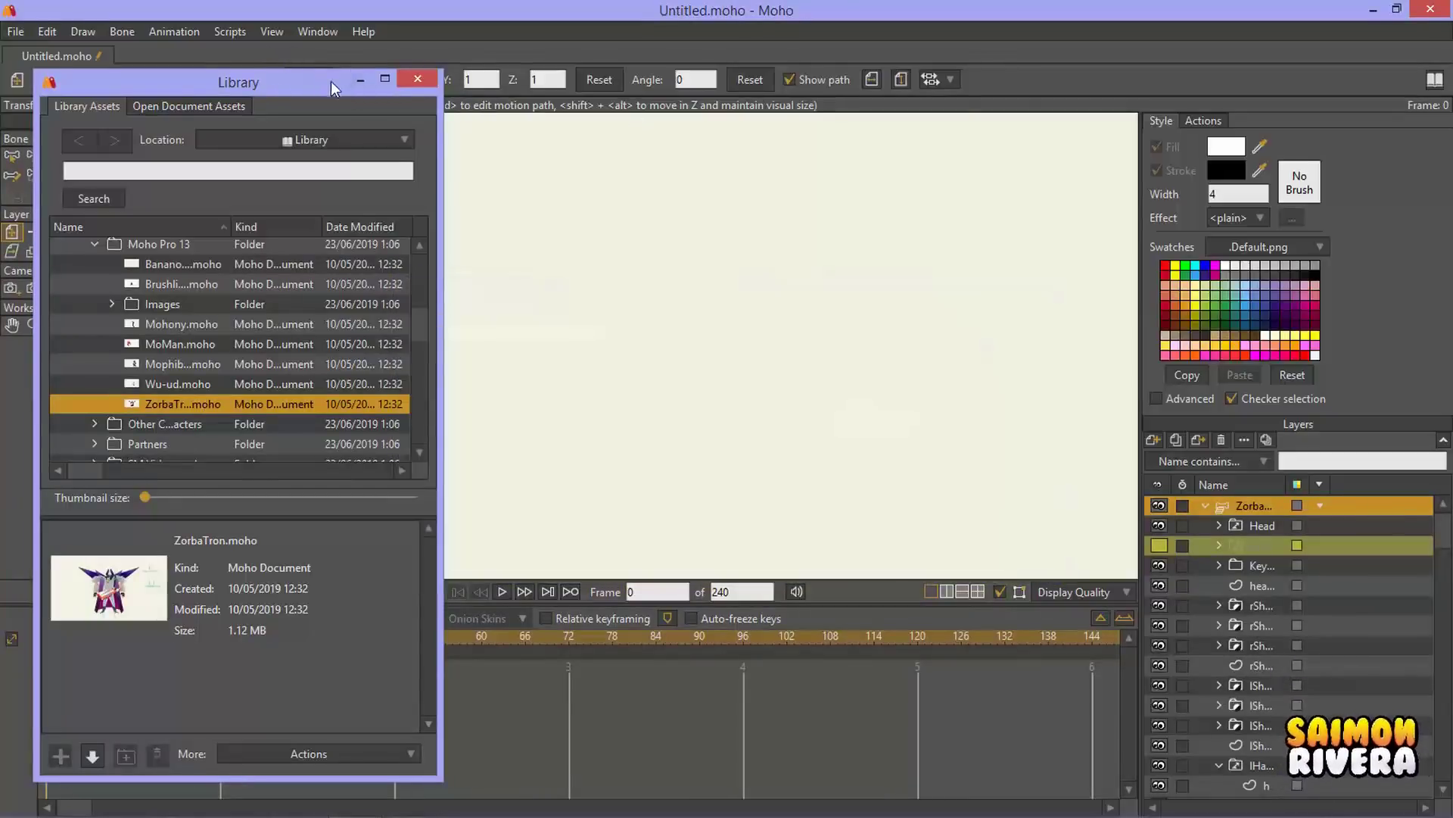
pyautogui.moveTo(330, 80); pyautogui.dragTo(1065, 78)
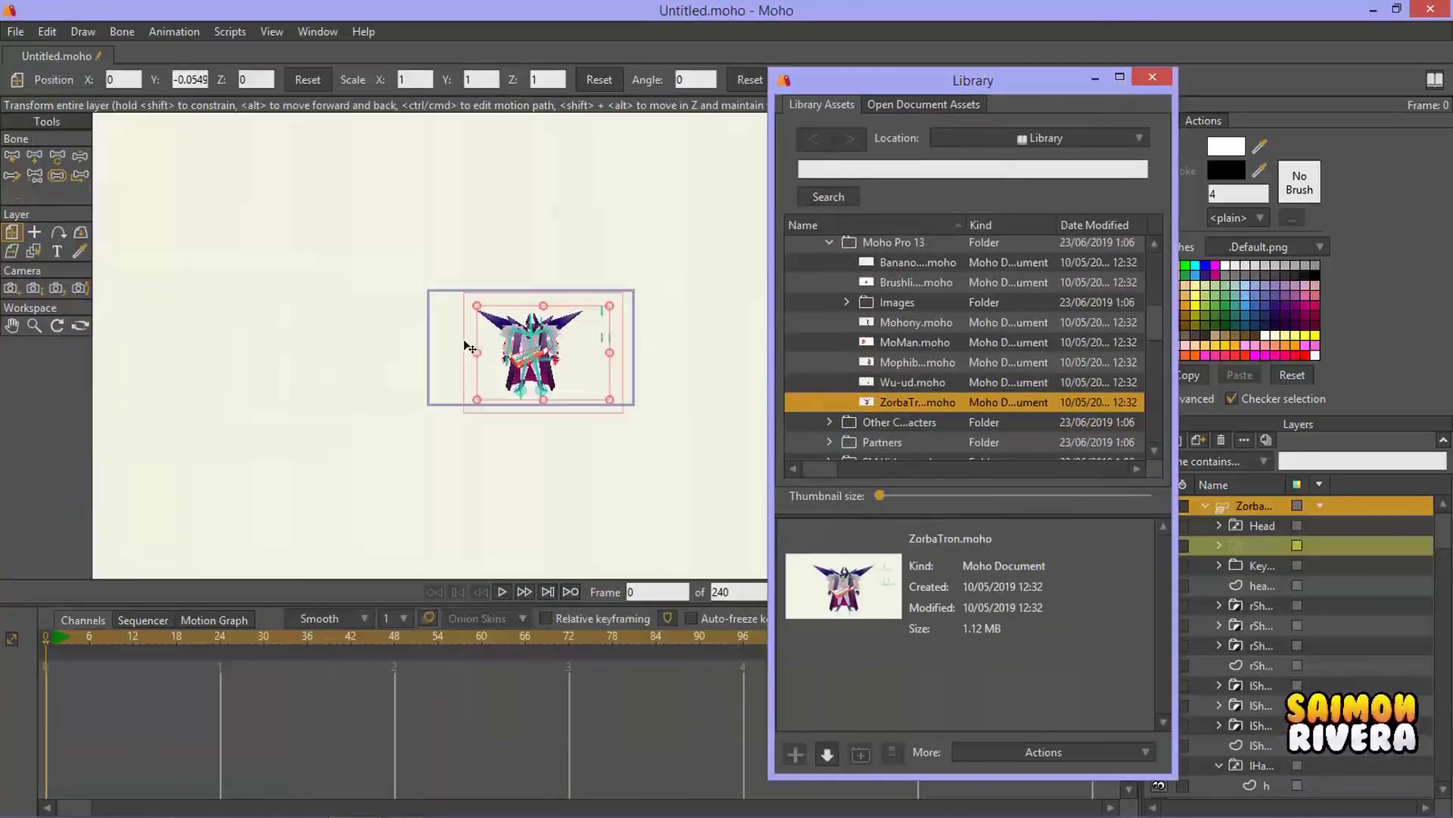
pyautogui.scroll(5, 583, 347)
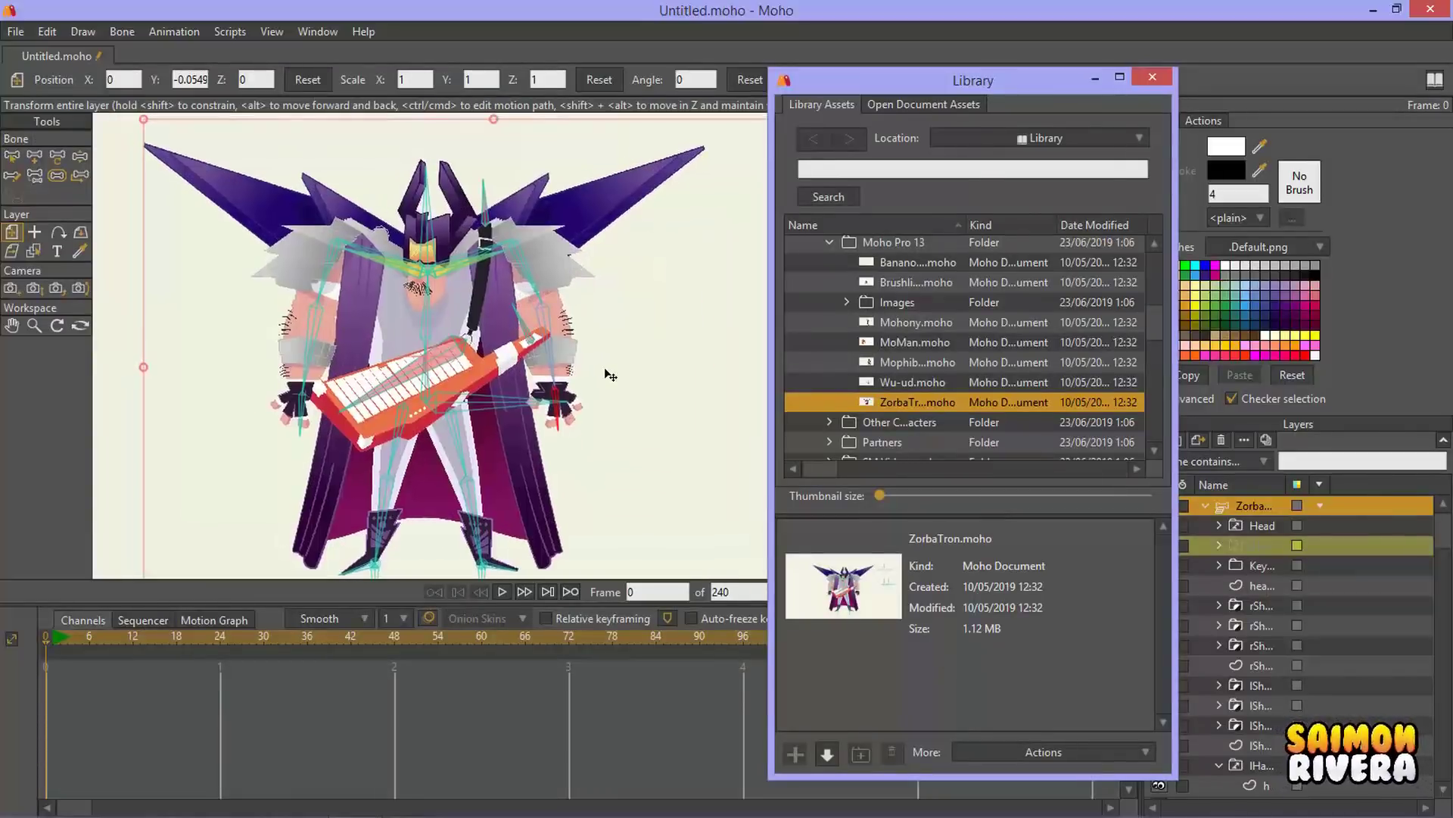
pyautogui.moveTo(1078, 77); pyautogui.dragTo(1187, 79)
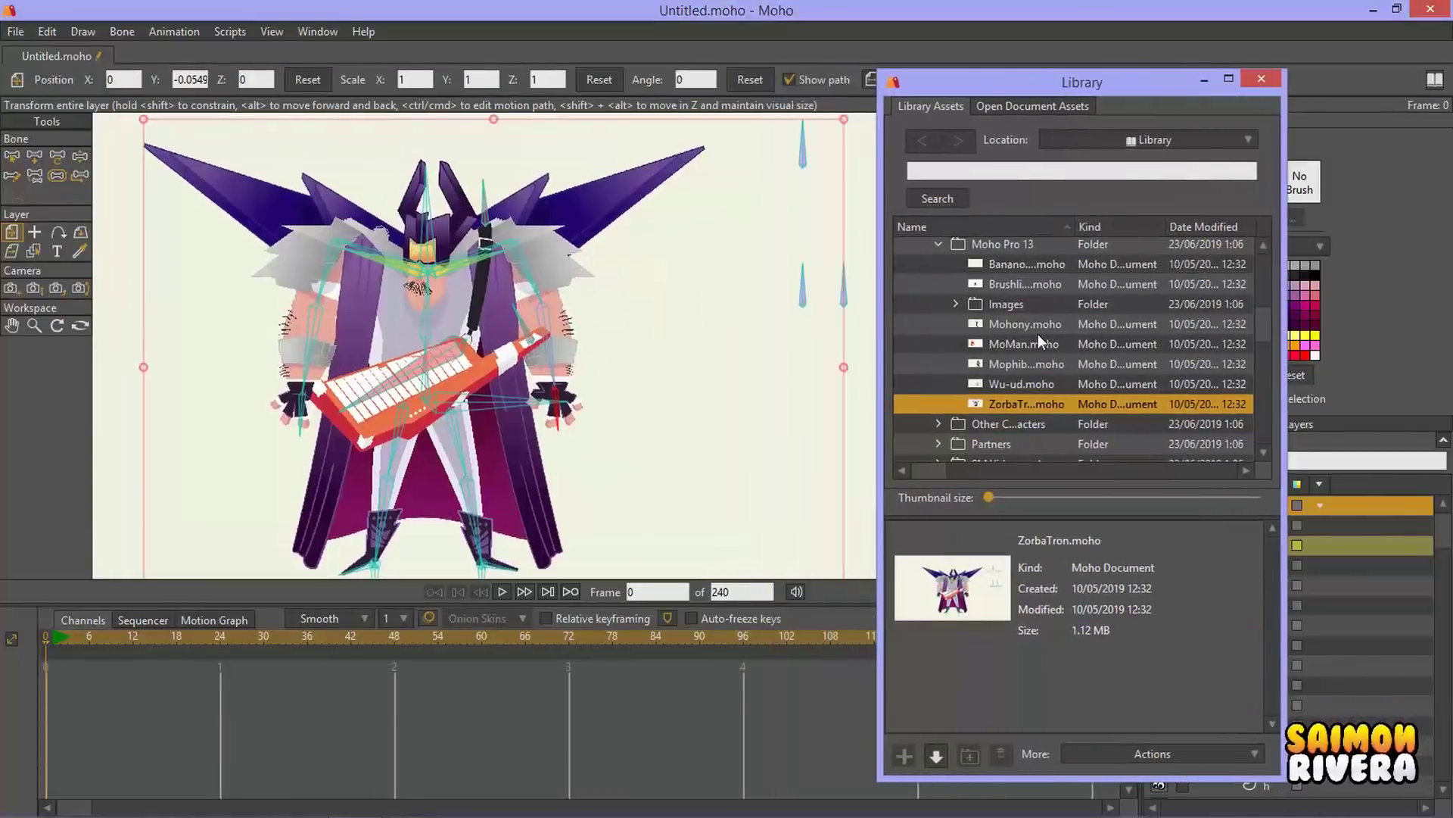
pyautogui.click(1263, 79)
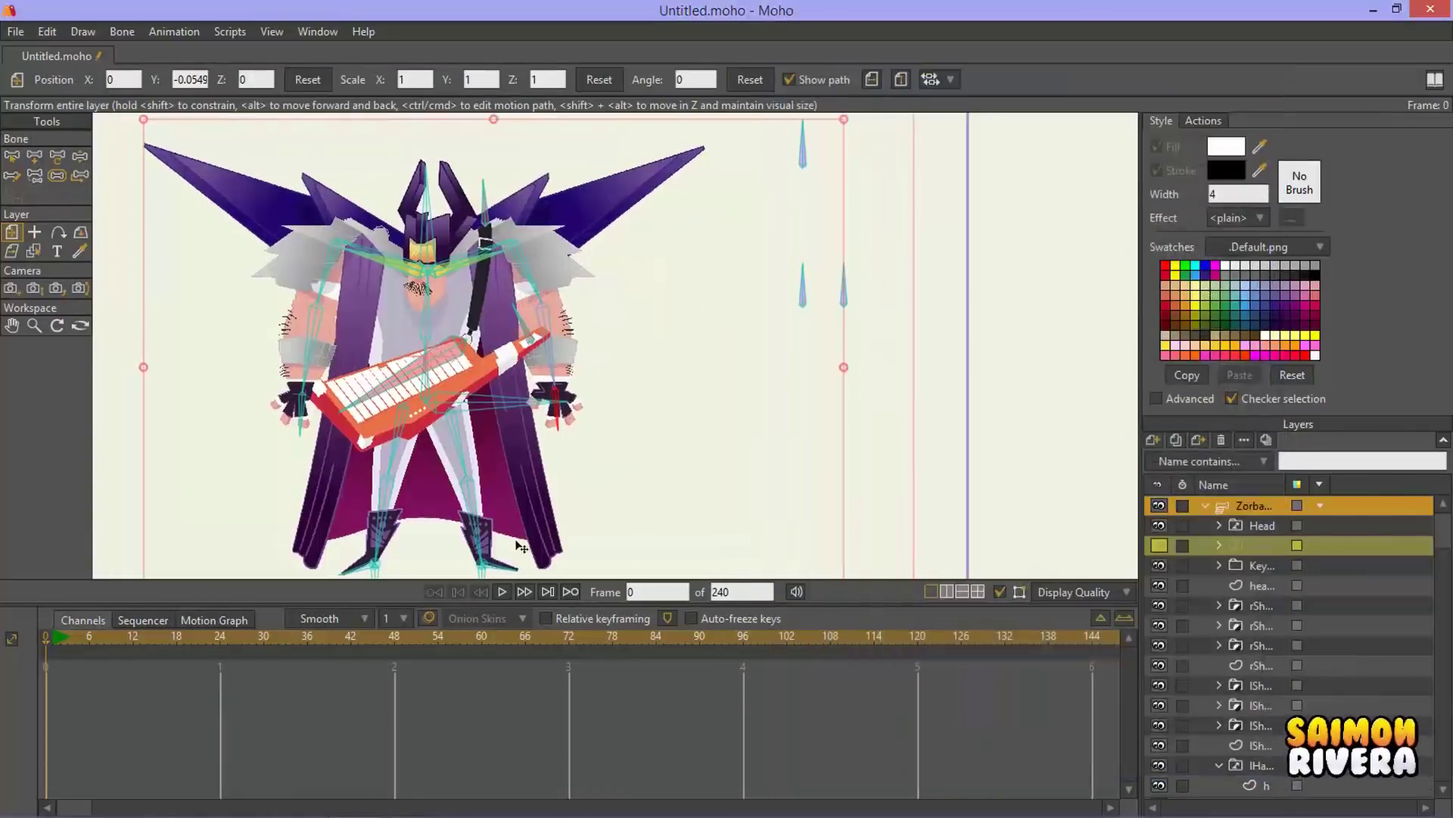
# Step: Play the timeline to check ZorbaTron for existing animation, stop it and return to frame 0
pyautogui.click(499, 594)
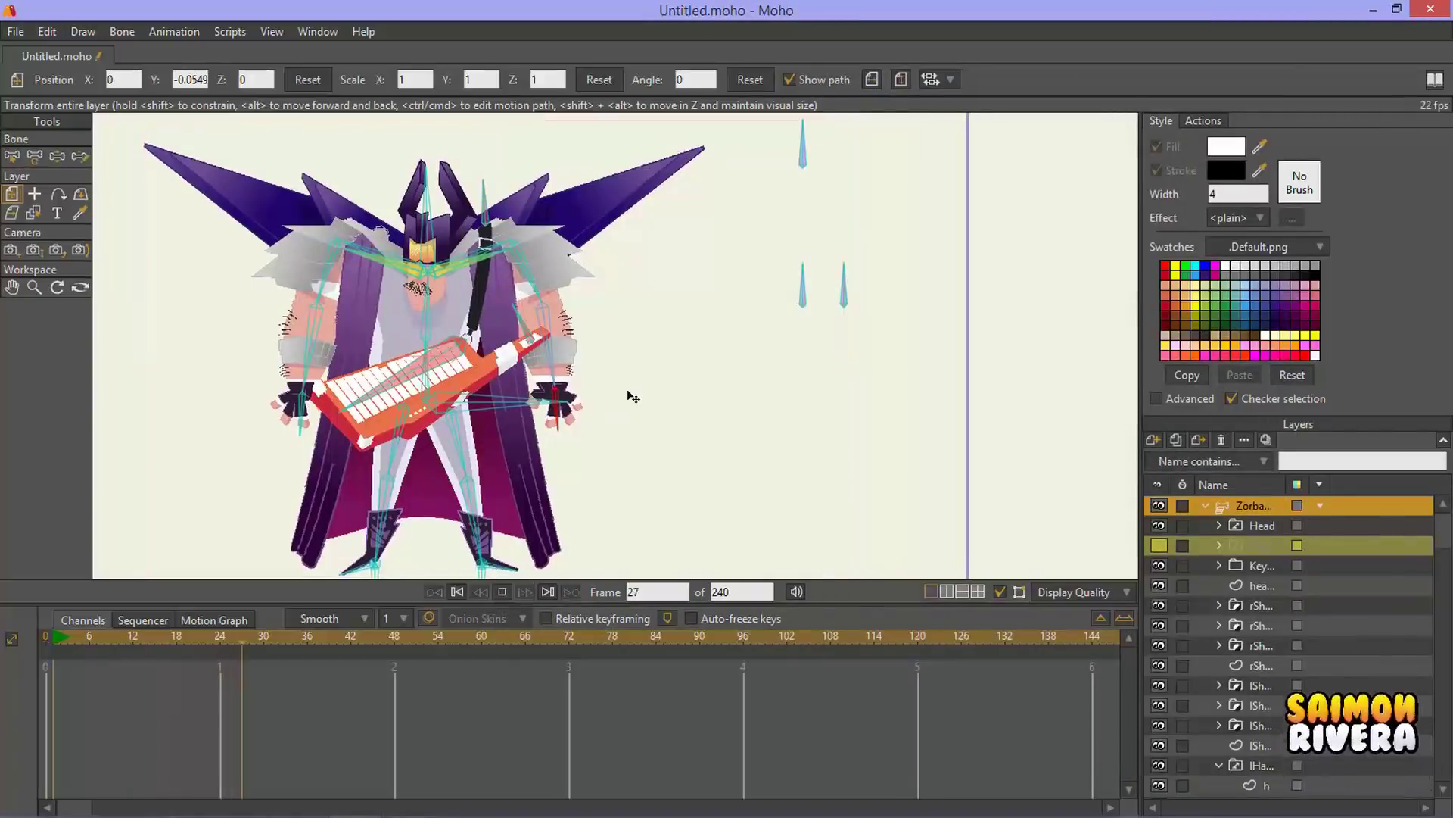
pyautogui.scroll(-3, 673, 393)
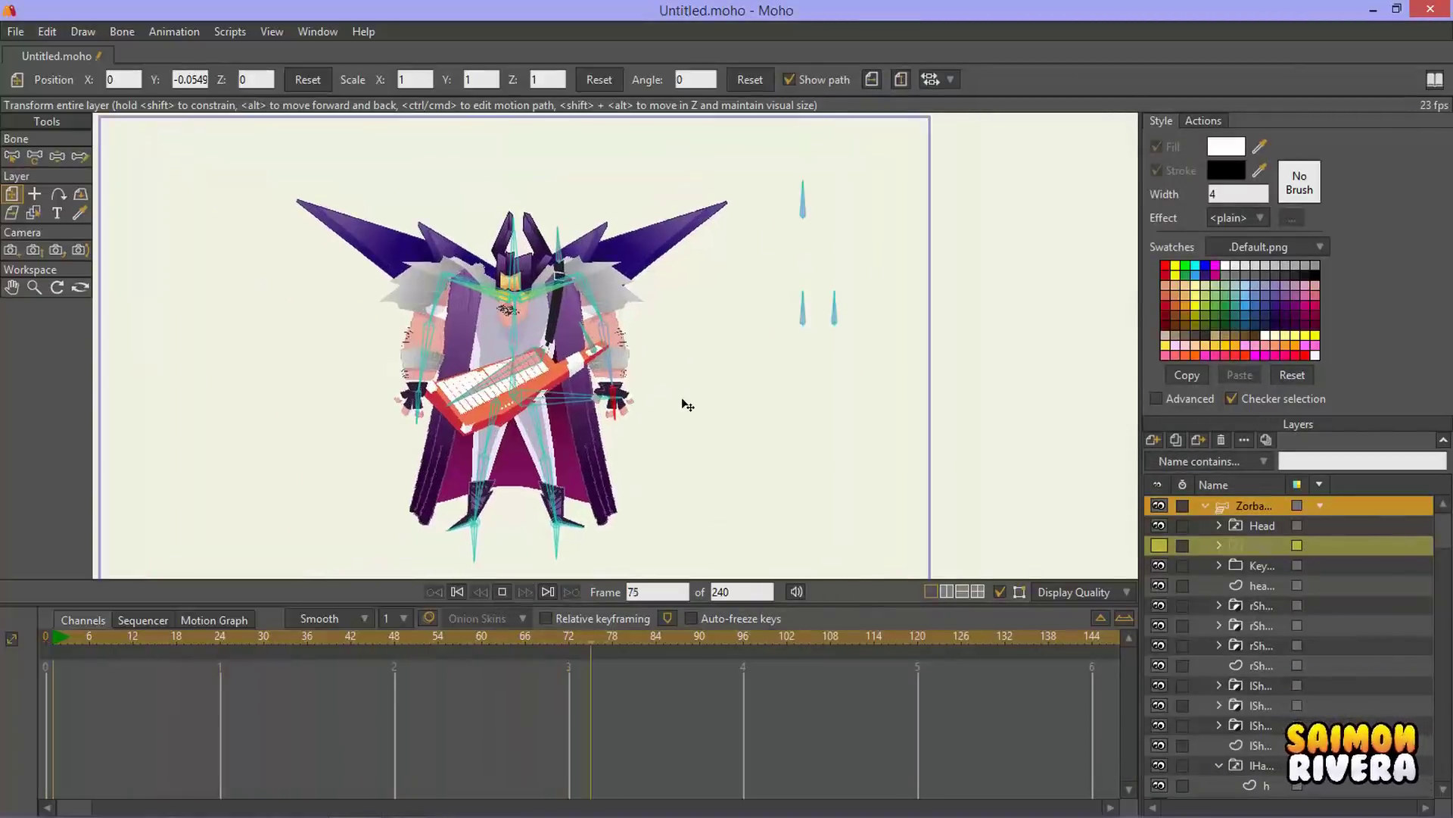
pyautogui.click(501, 592)
pyautogui.click(458, 592)
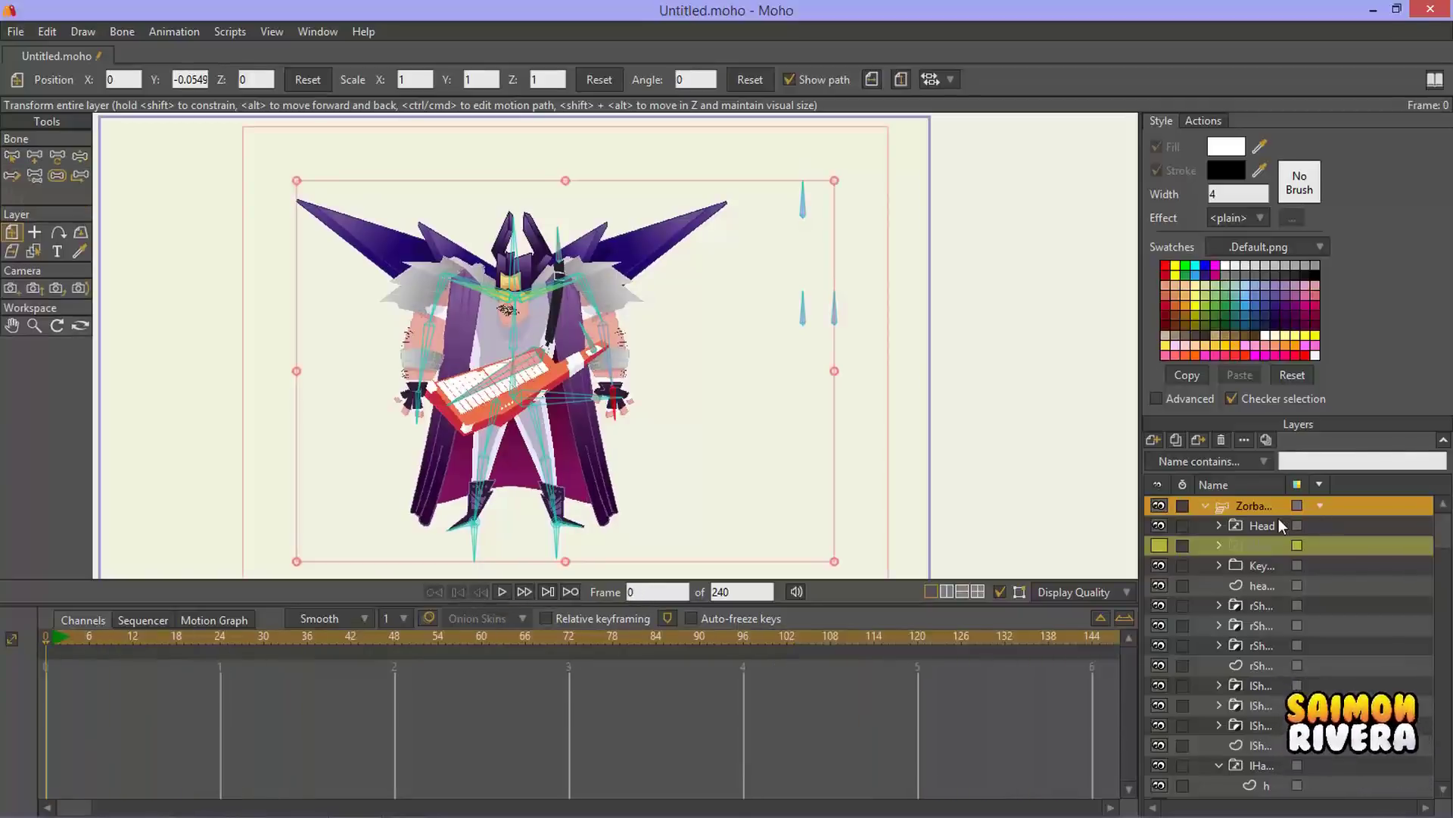
# Step: Raise both of ZorbaTron's arms at frame 1 with Manipulate Bones, and lift the body upward at frame 37
pyautogui.click(78, 156)
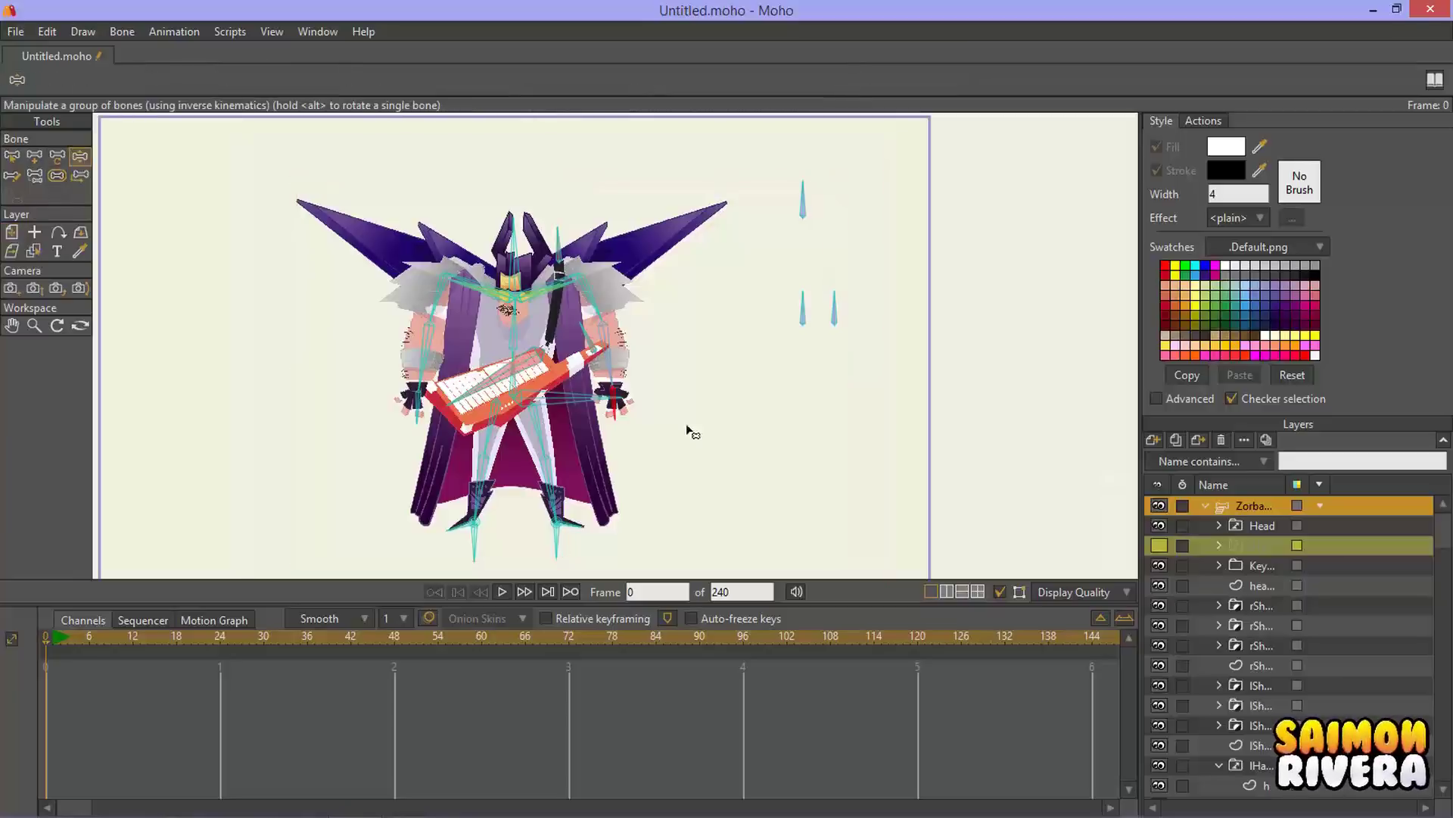
pyautogui.click(53, 638)
pyautogui.click(609, 316)
pyautogui.moveTo(609, 316); pyautogui.dragTo(655, 318)
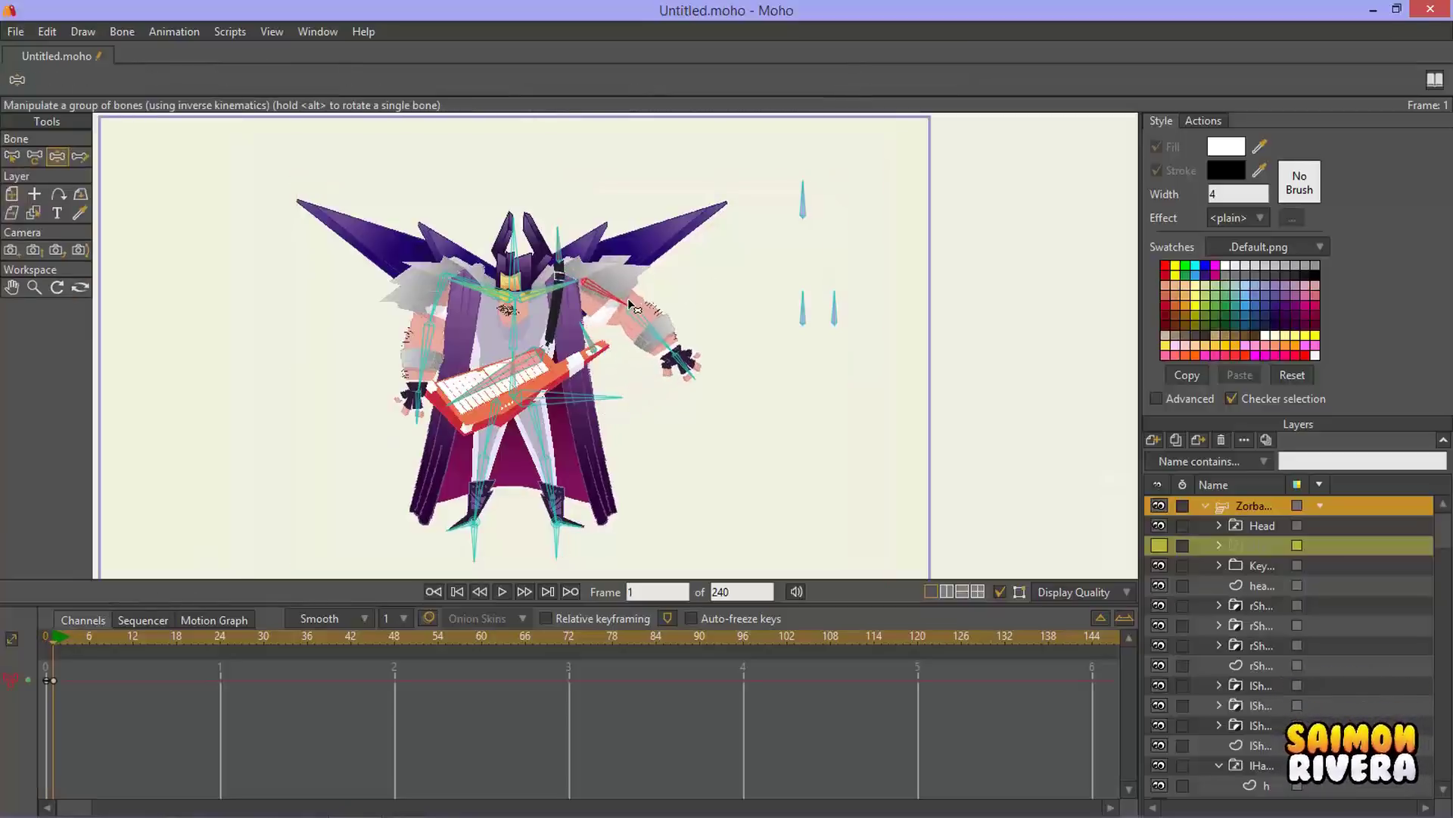
pyautogui.moveTo(428, 336); pyautogui.dragTo(339, 256)
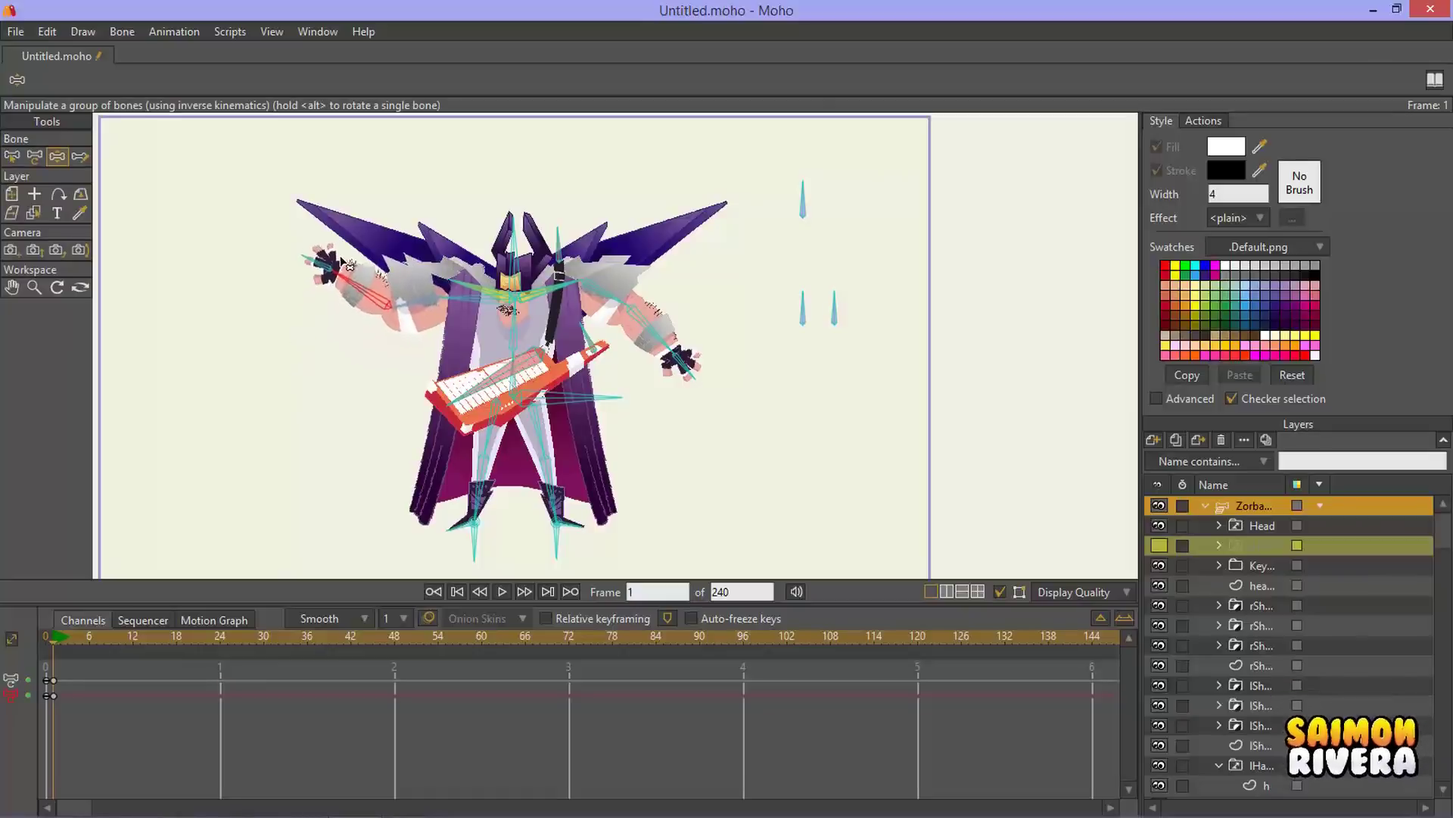
pyautogui.moveTo(685, 356); pyautogui.dragTo(666, 203)
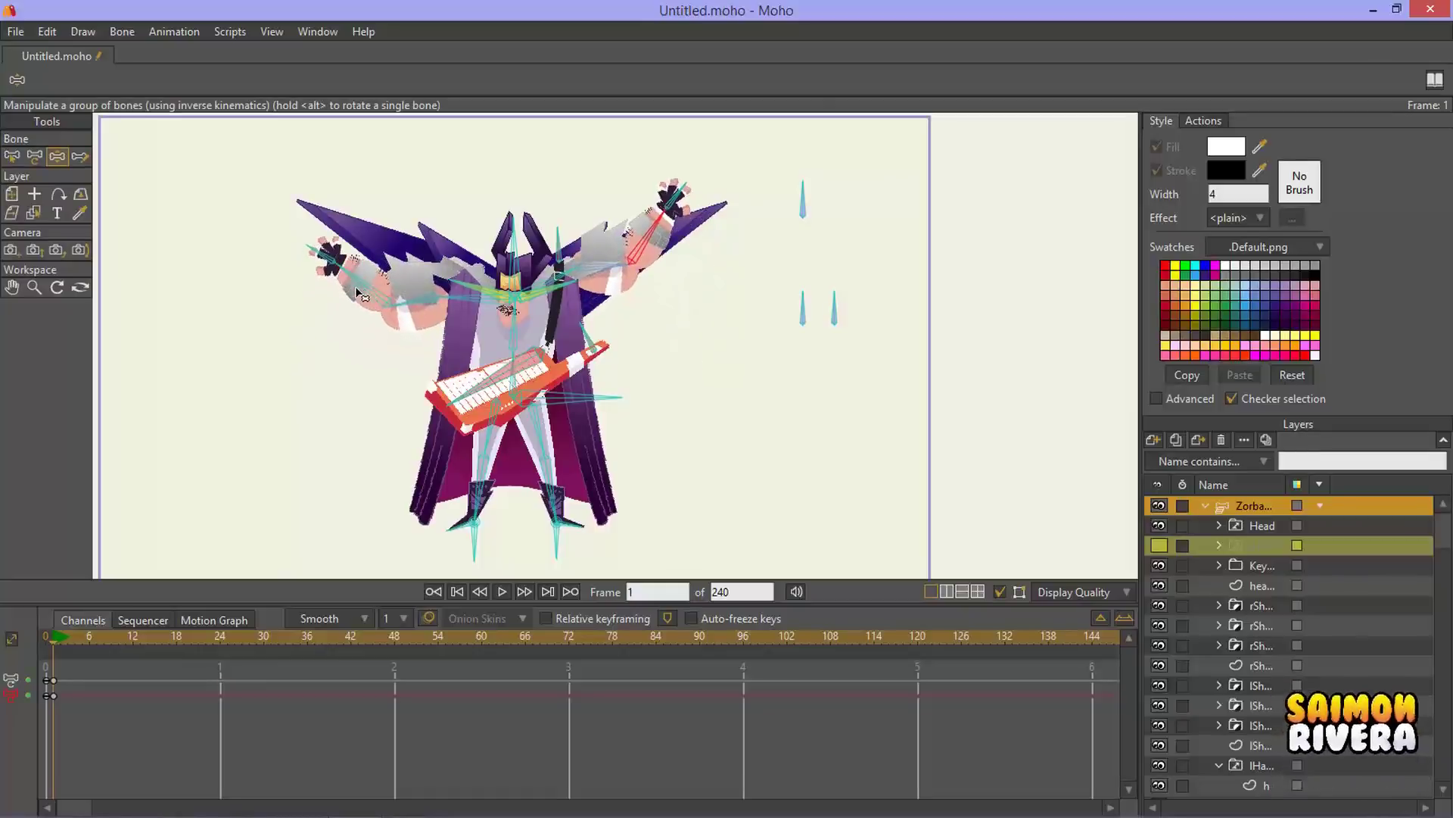
pyautogui.moveTo(364, 293); pyautogui.dragTo(346, 227)
pyautogui.click(325, 638)
pyautogui.moveTo(572, 402); pyautogui.dragTo(580, 327)
# Step: Tilt the three control bones beside ZorbaTron at frames 65, 76 and 90, and rotate the keytar at frame 84
pyautogui.moveTo(430, 637); pyautogui.dragTo(518, 636)
pyautogui.moveTo(807, 193); pyautogui.dragTo(853, 211)
pyautogui.click(598, 638)
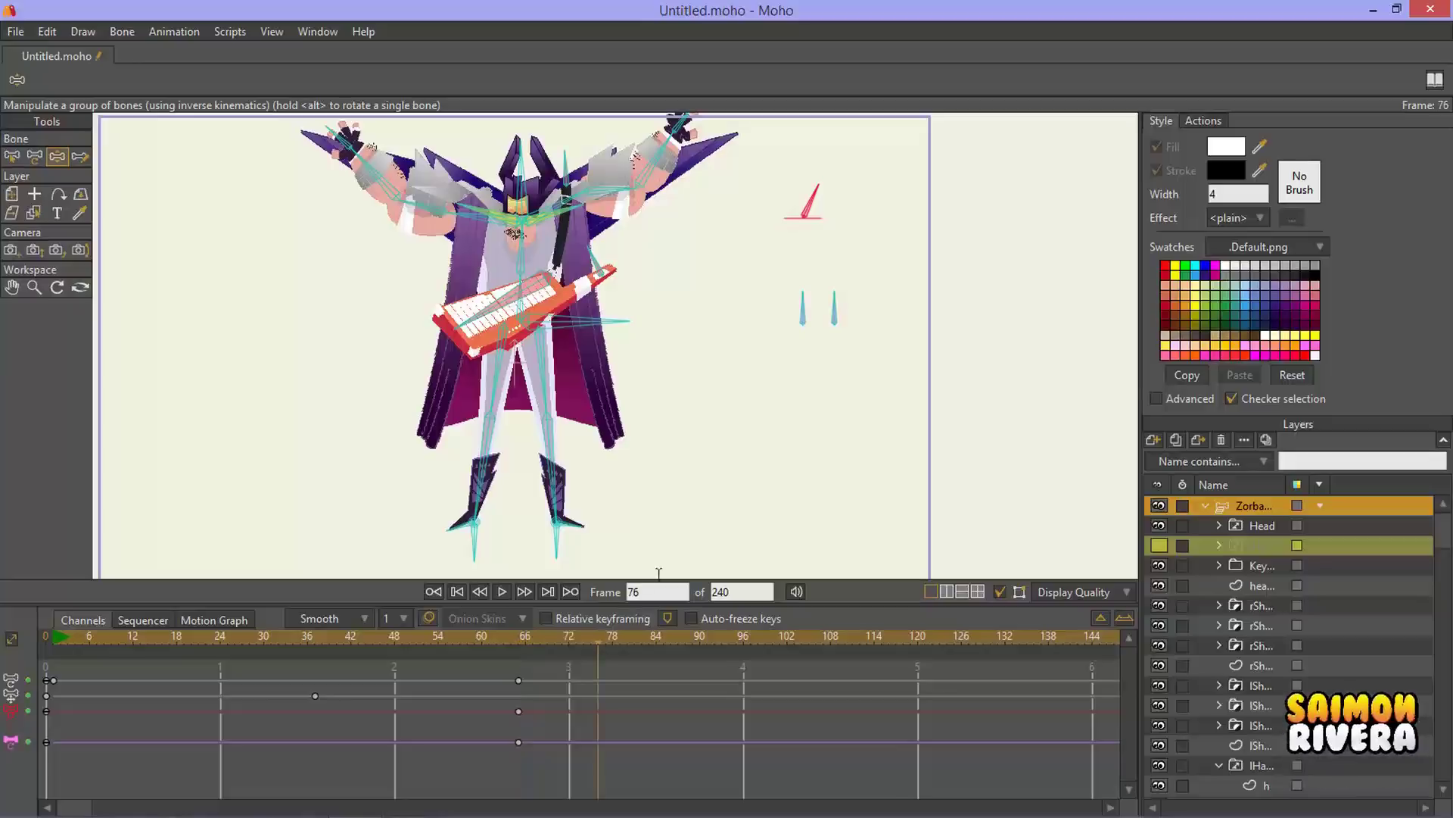
pyautogui.moveTo(860, 299); pyautogui.dragTo(837, 310)
pyautogui.click(702, 638)
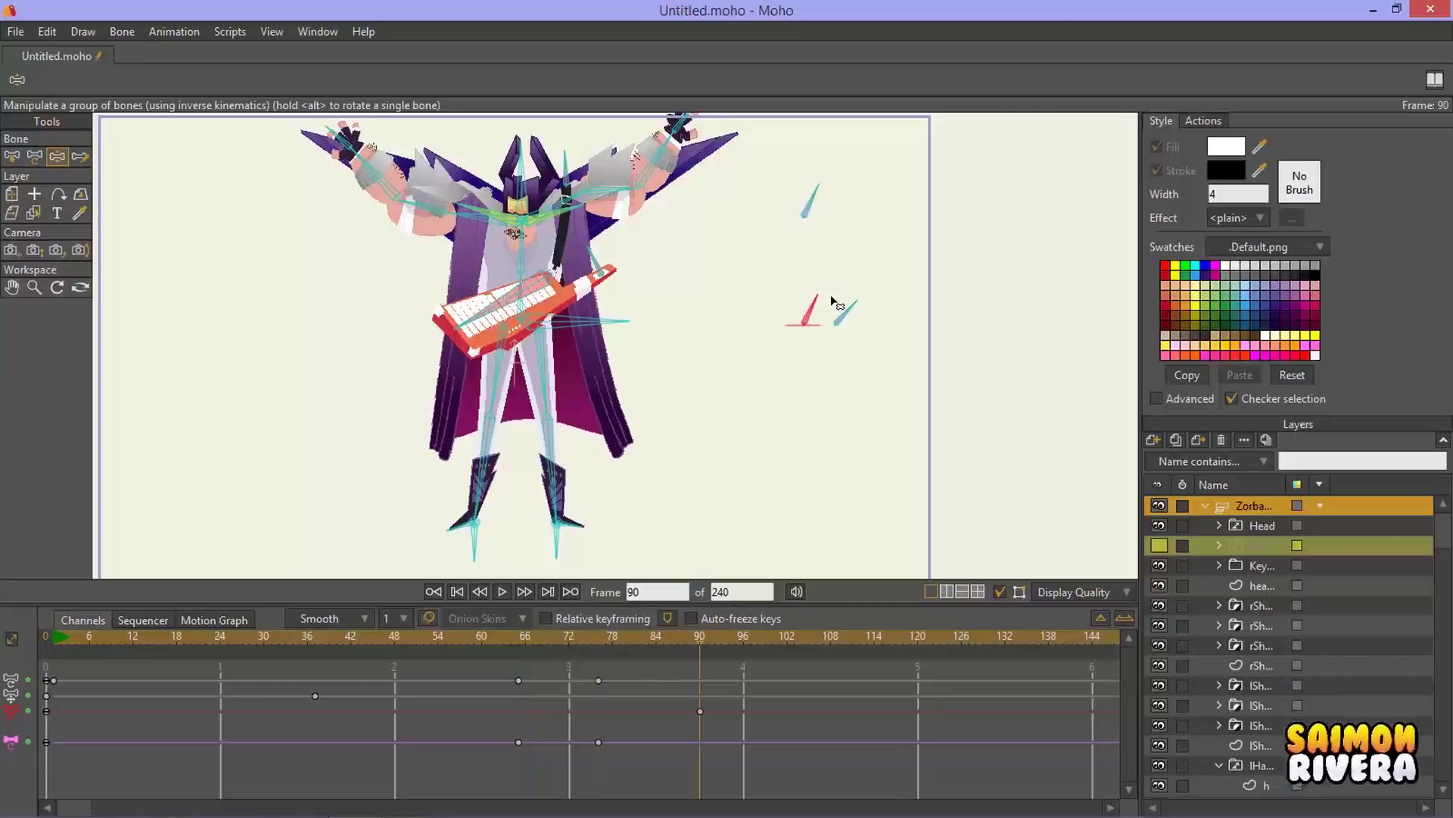
pyautogui.click(655, 637)
pyautogui.moveTo(543, 322); pyautogui.dragTo(471, 247)
# Step: Play the ZorbaTron animation from frame 1 and scrub to frame 91 to examine the pose
pyautogui.click(53, 637)
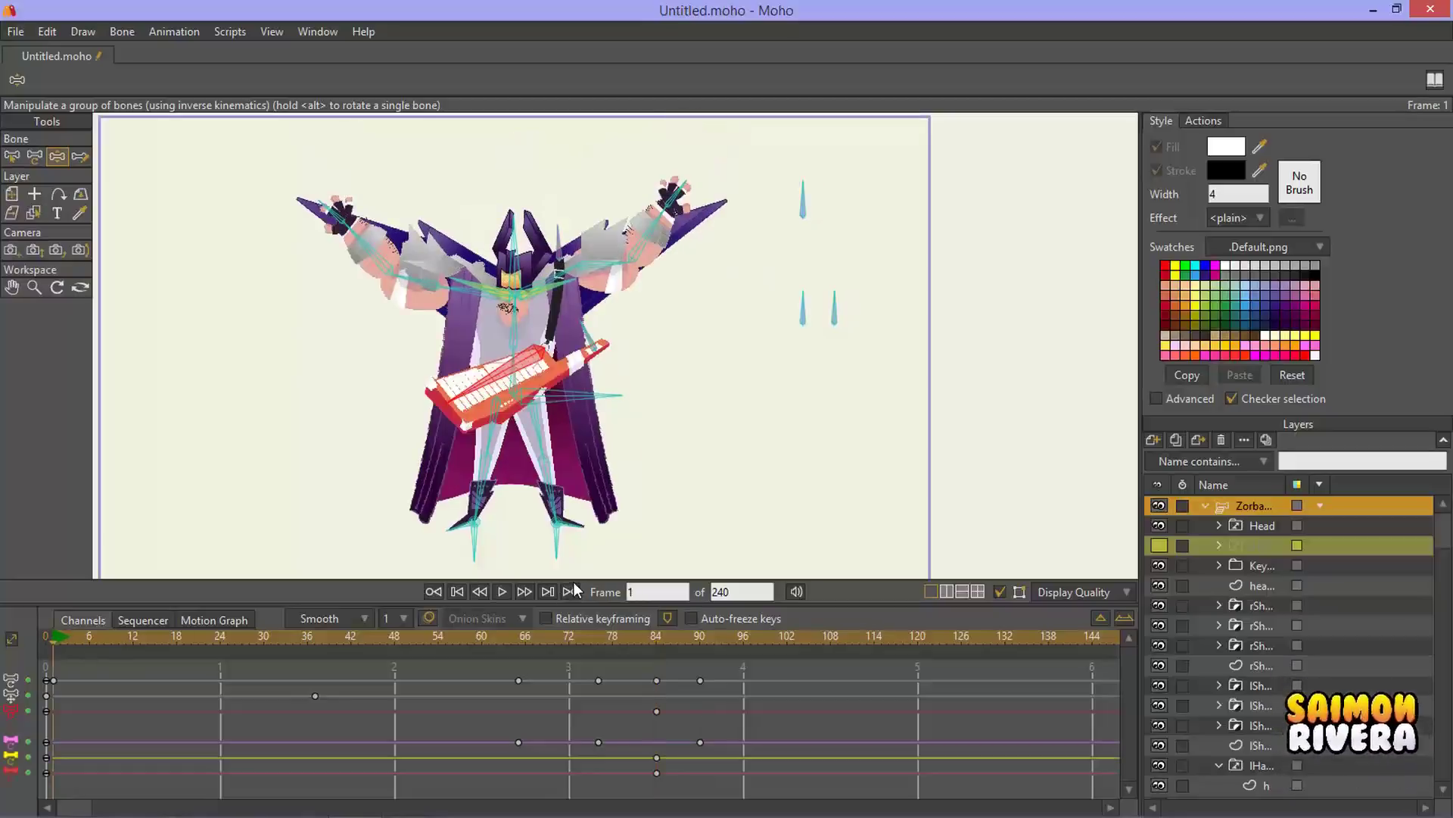
pyautogui.click(502, 591)
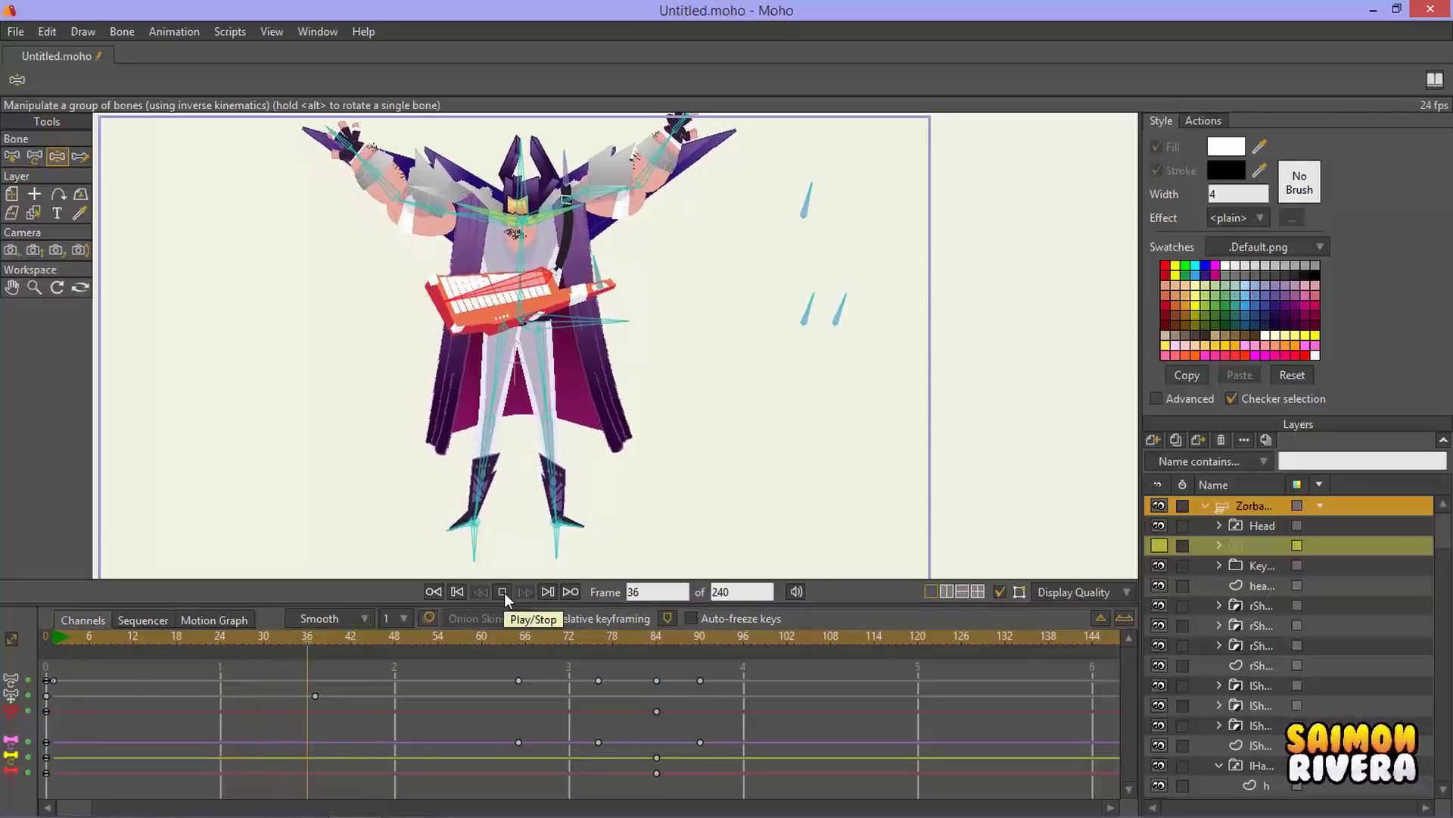
pyautogui.click(503, 592)
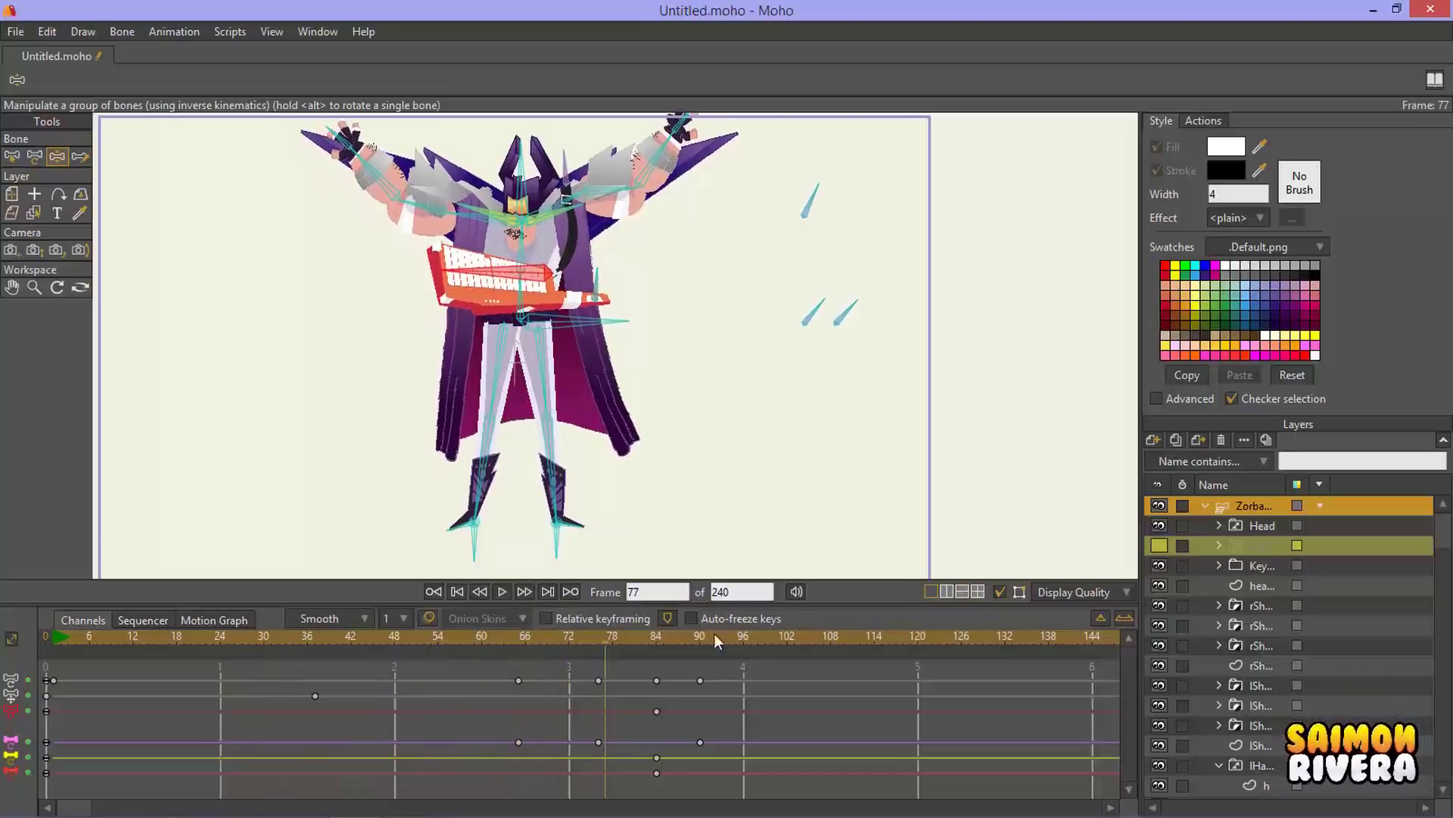
pyautogui.moveTo(659, 639); pyautogui.dragTo(749, 642)
pyautogui.hotkey('ctrl', 'Left')
pyautogui.hotkey('ctrl', 'Left')
pyautogui.hotkey('ctrl', 'Left')
pyautogui.hotkey('ctrl', 'Left')
pyautogui.hotkey('ctrl', 'Left')
pyautogui.hotkey('ctrl', 'Left')
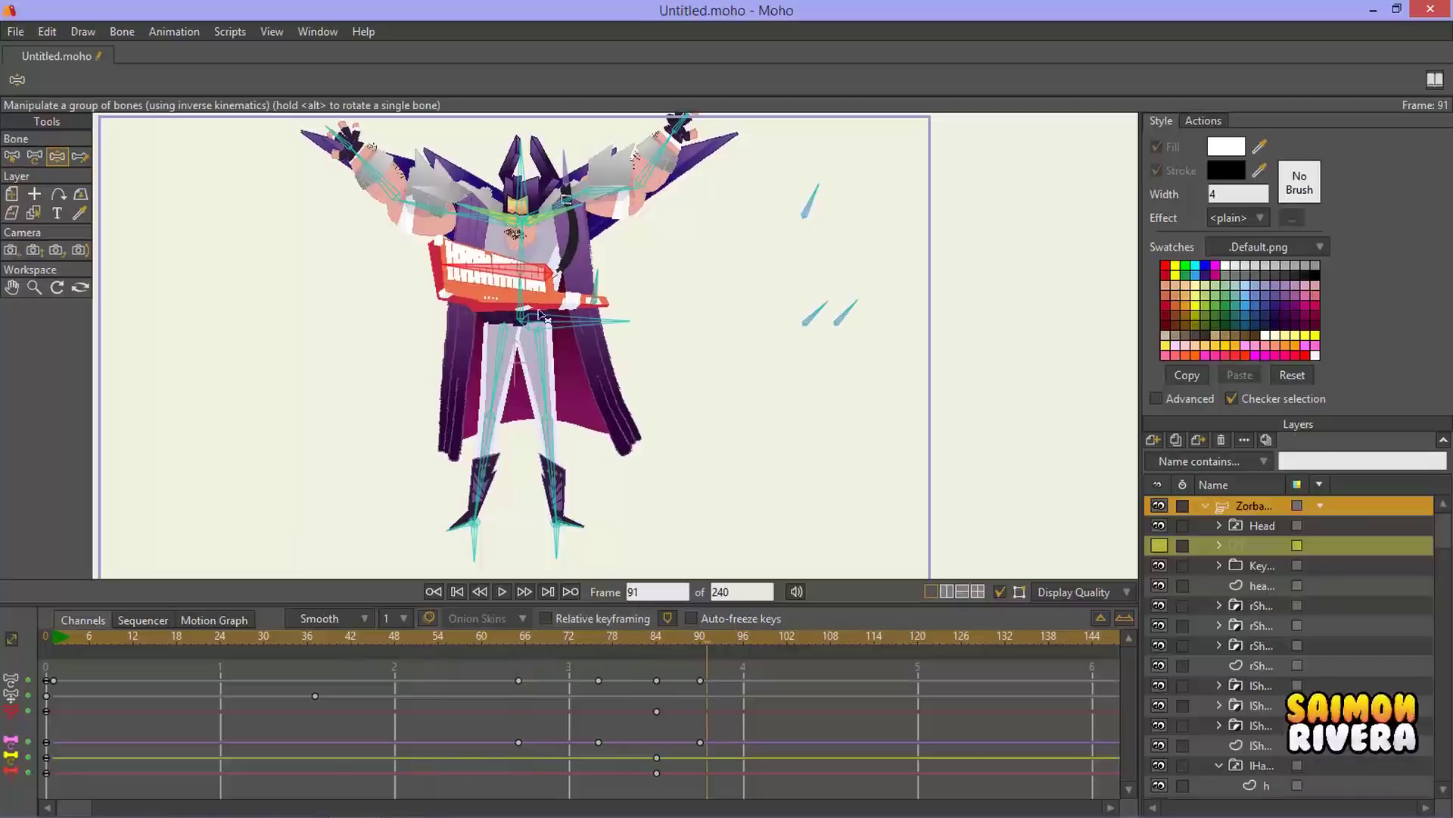
pyautogui.moveTo(733, 296); pyautogui.dragTo(746, 331)
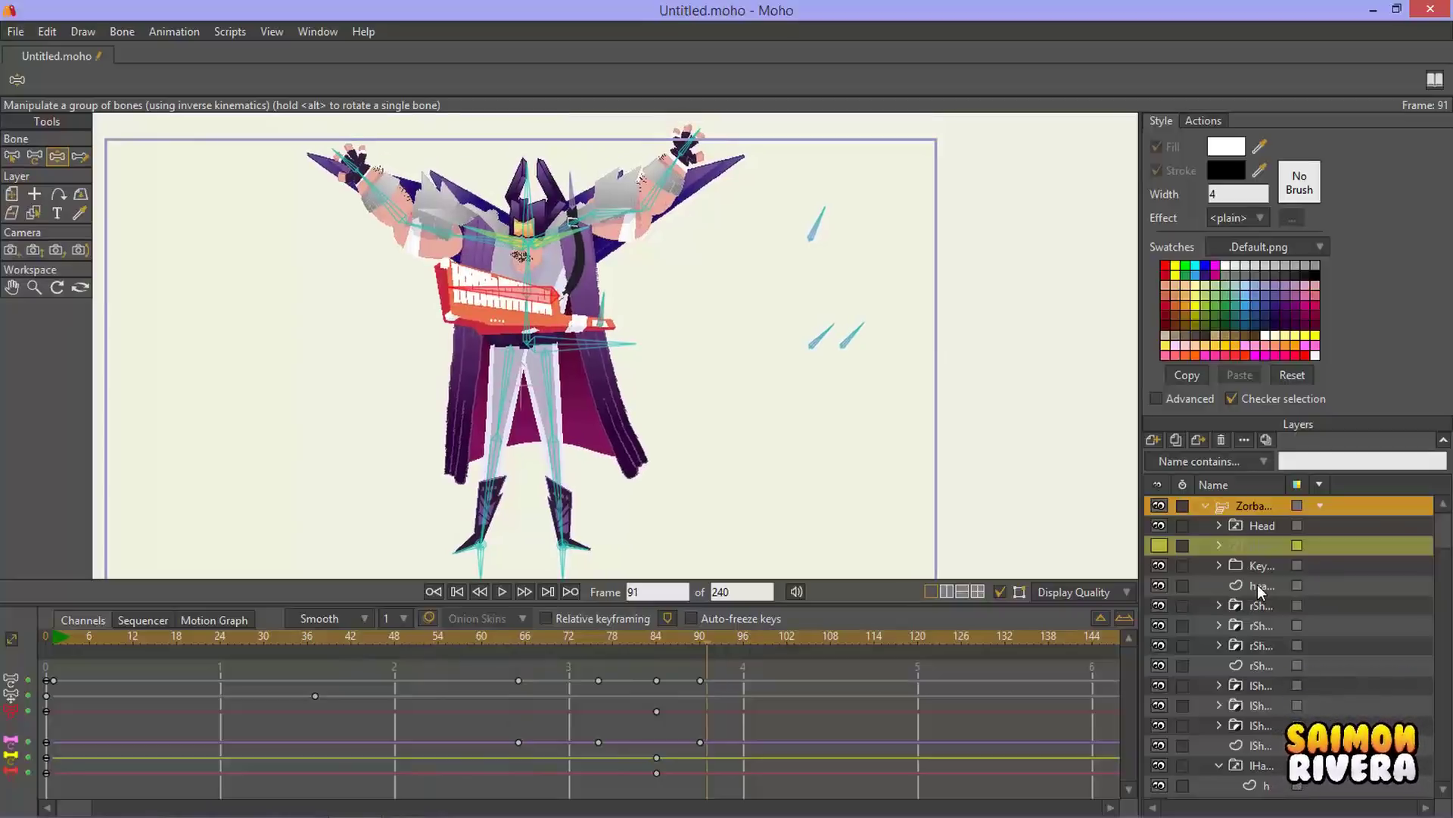